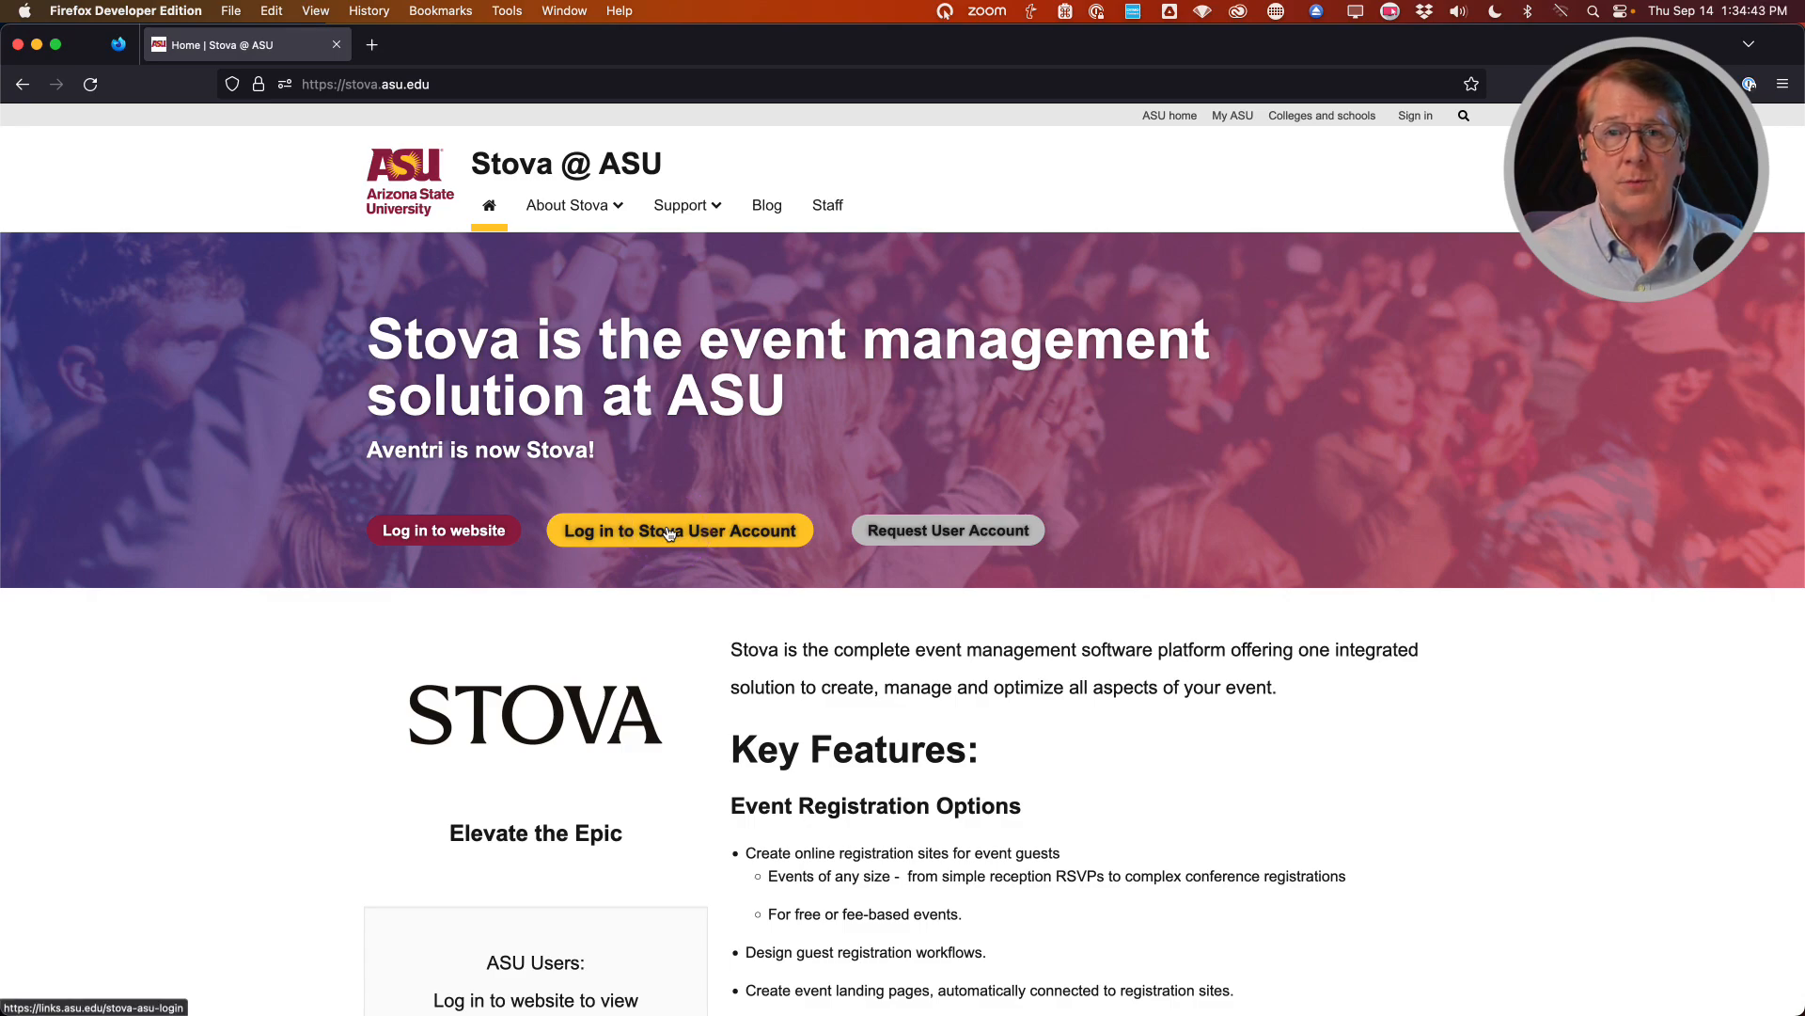
Open the Stova user account login from the ASU site and sign in with the account username
left_click(669, 533)
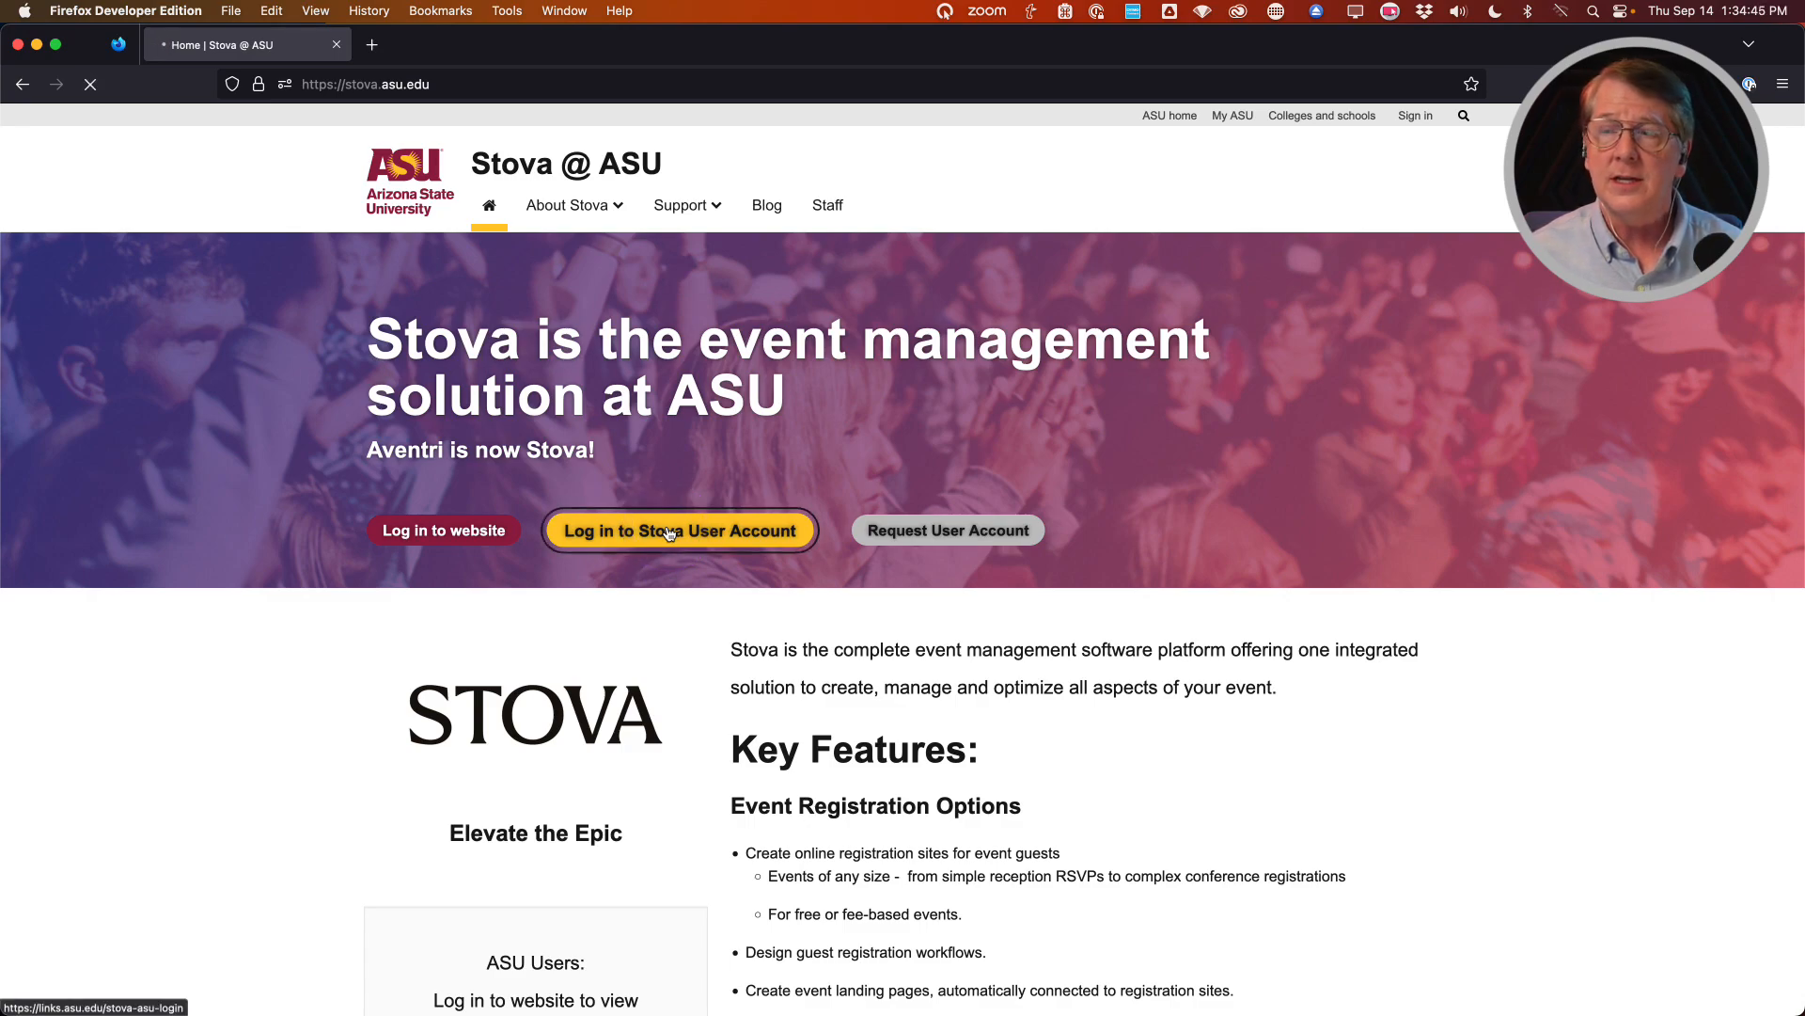
left_click(832, 307)
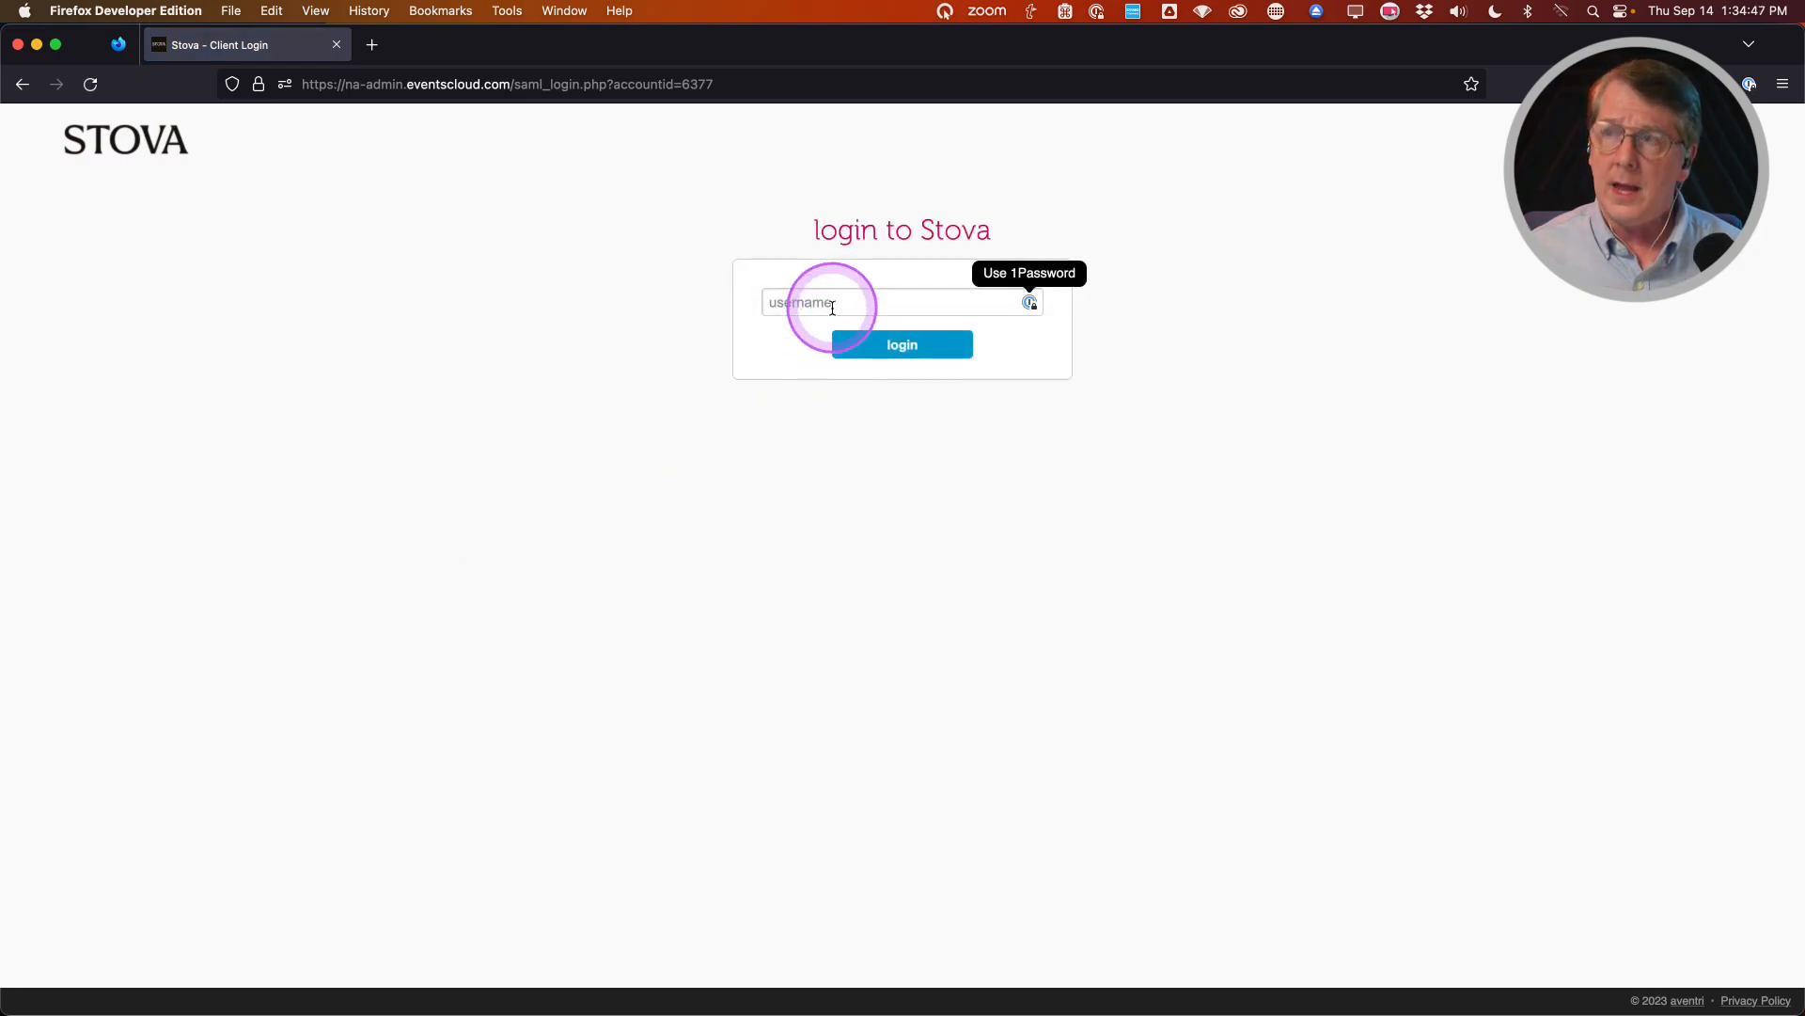
type("gmc01")
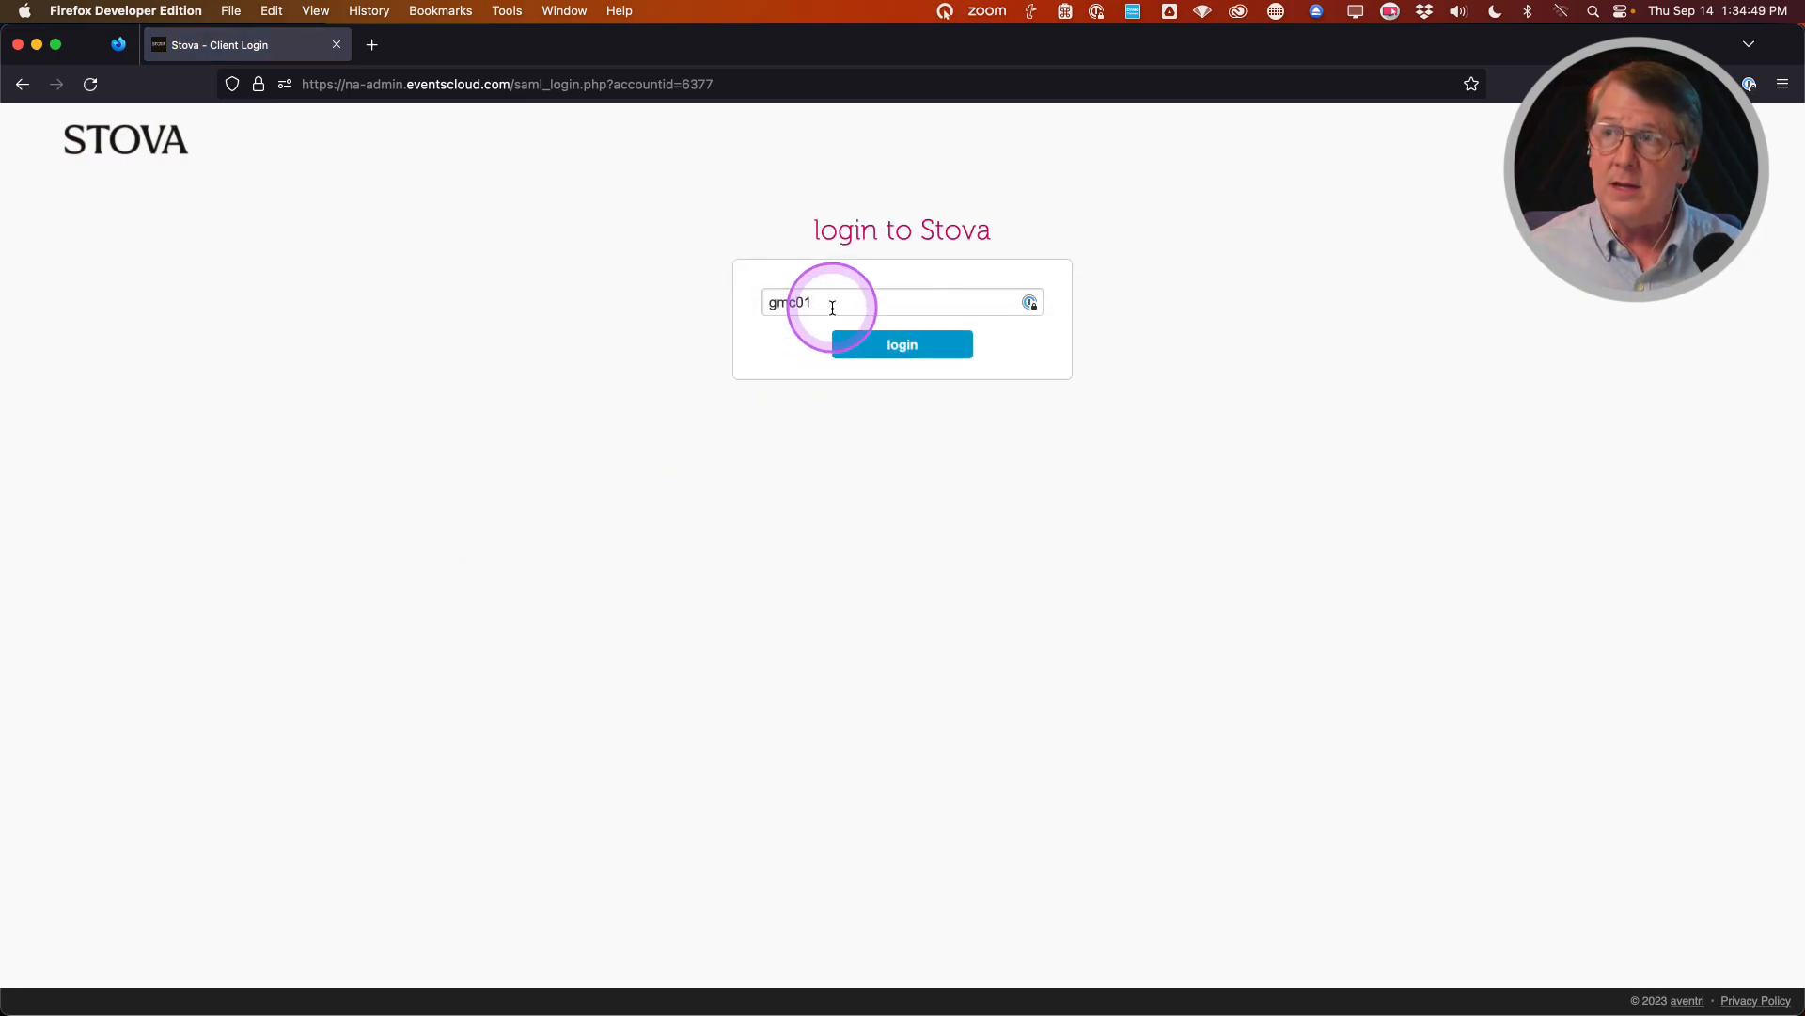
key("Return")
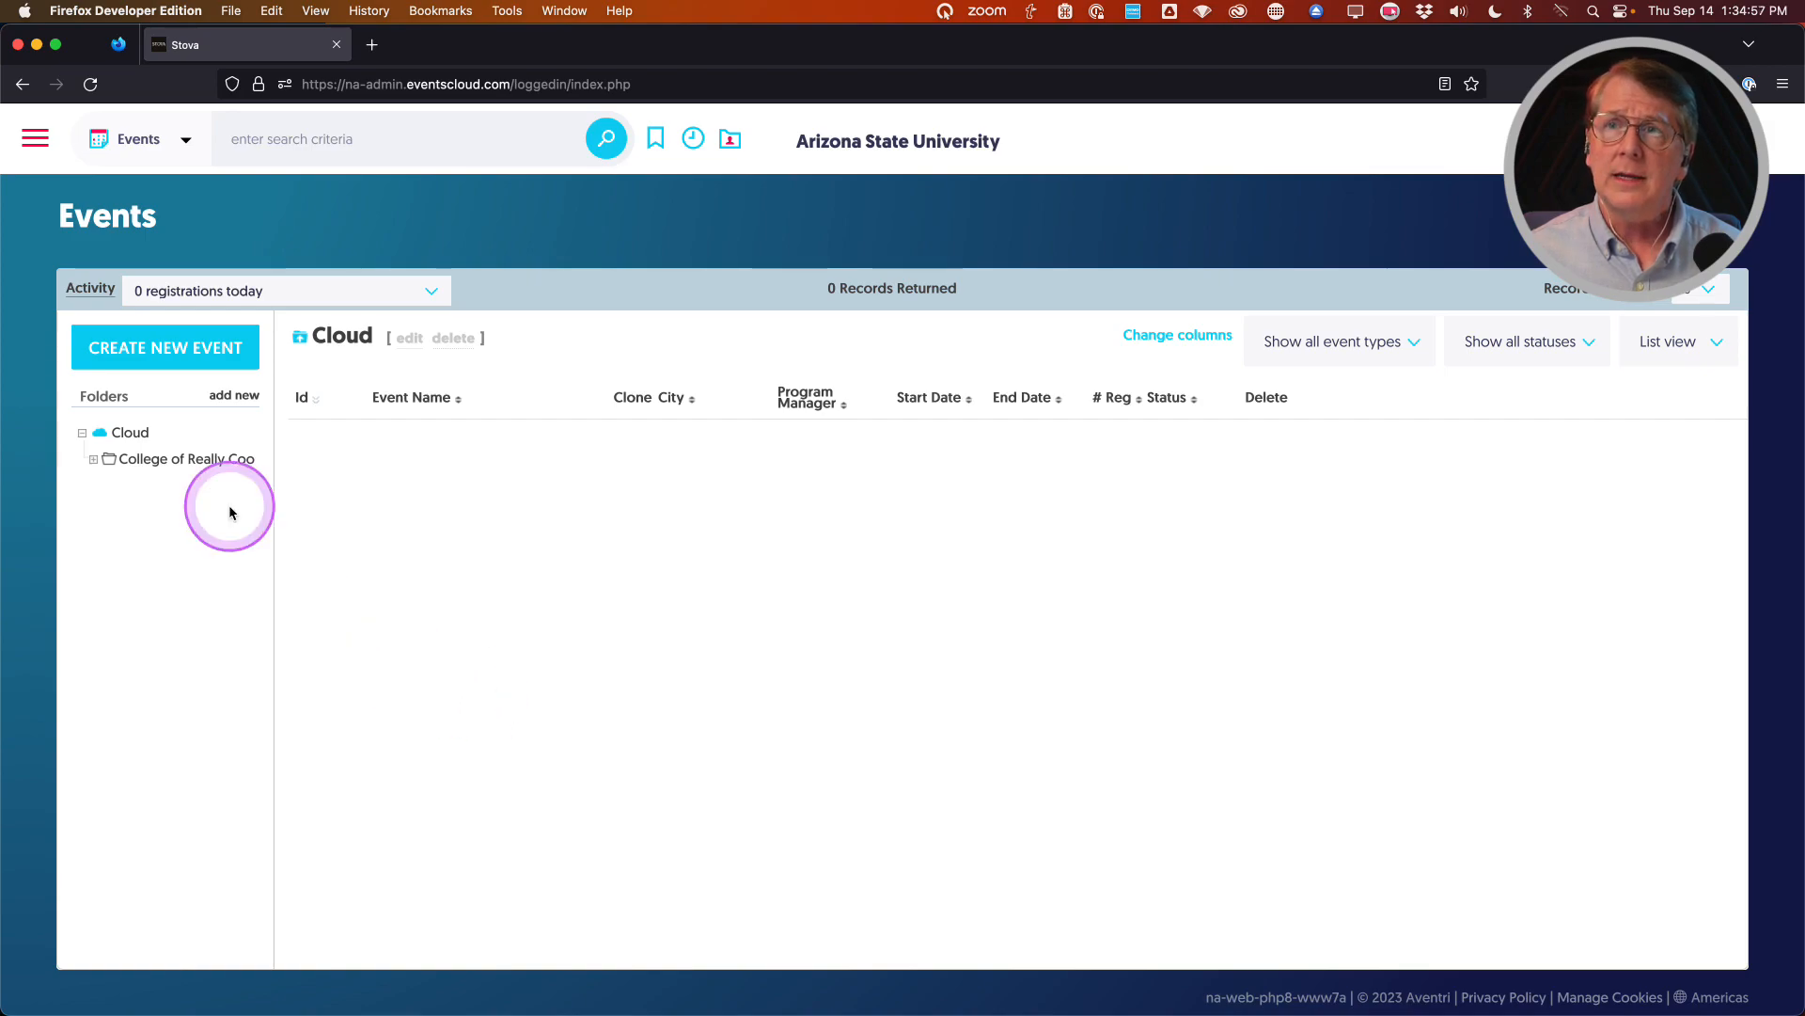
Open the registration settings of Stova Conference + Expo 2024 in the College of Really Cool Ideas folder
left_click(165, 465)
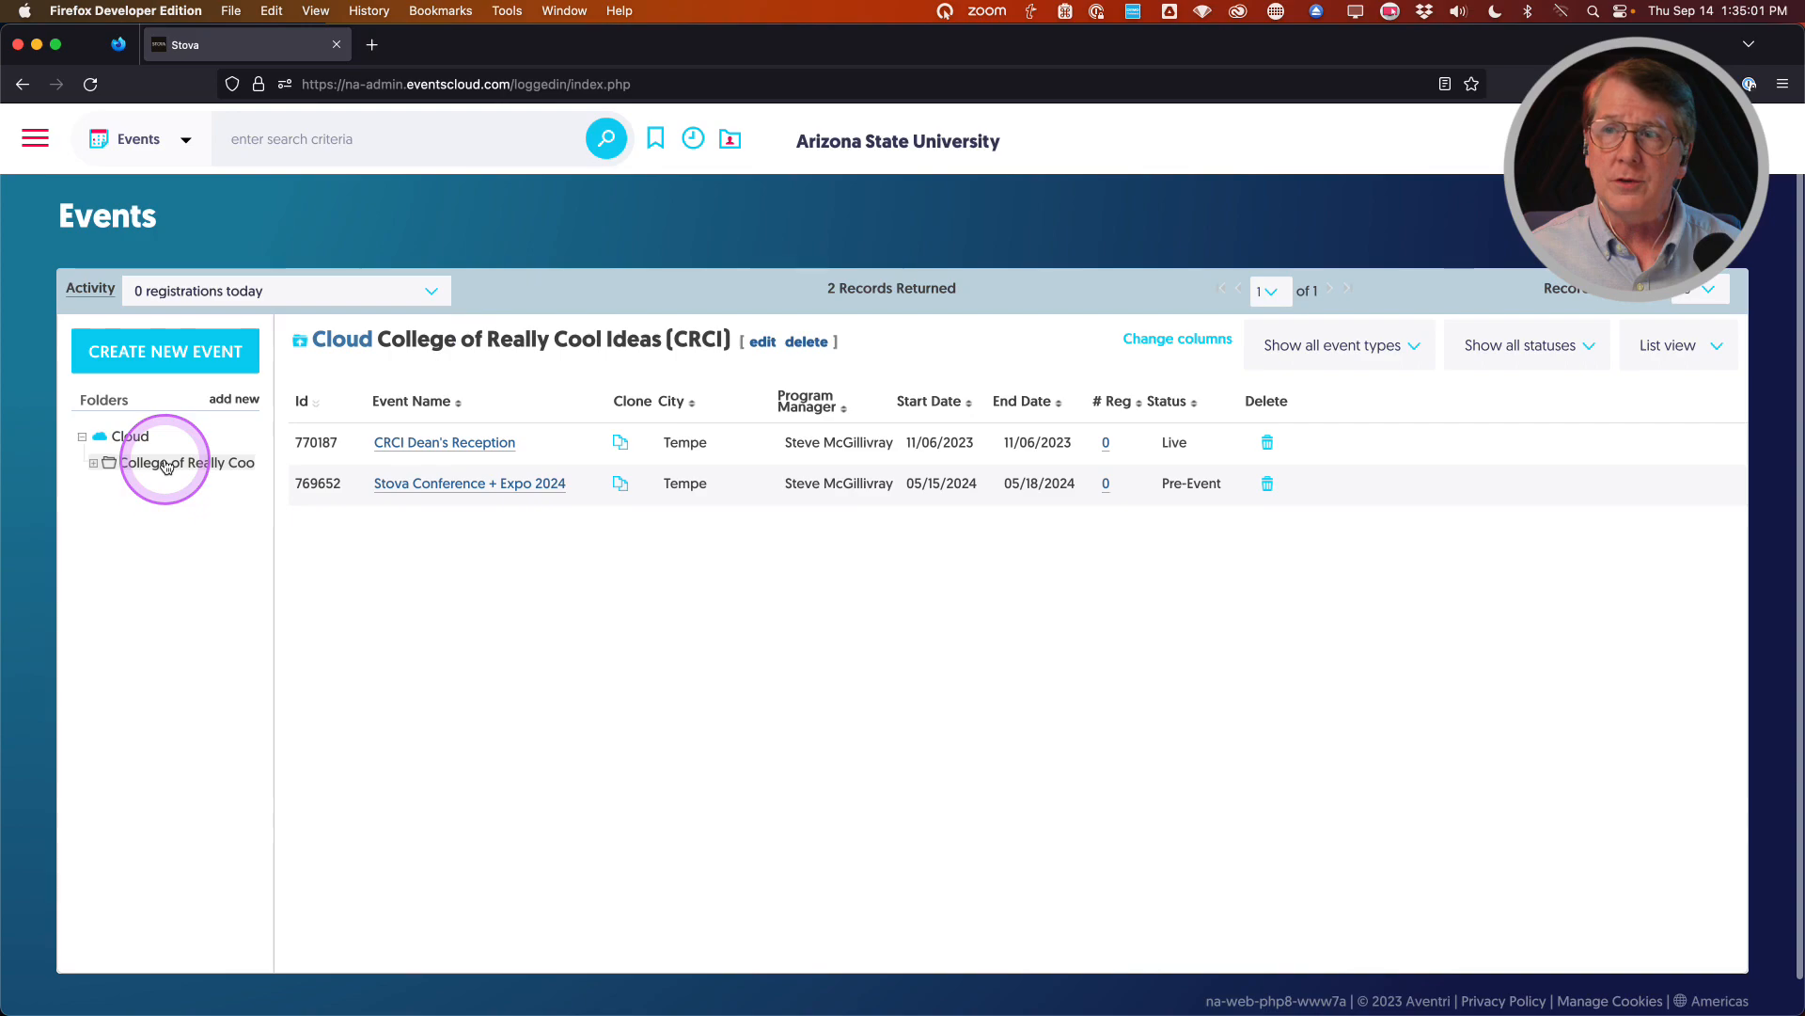
left_click(438, 489)
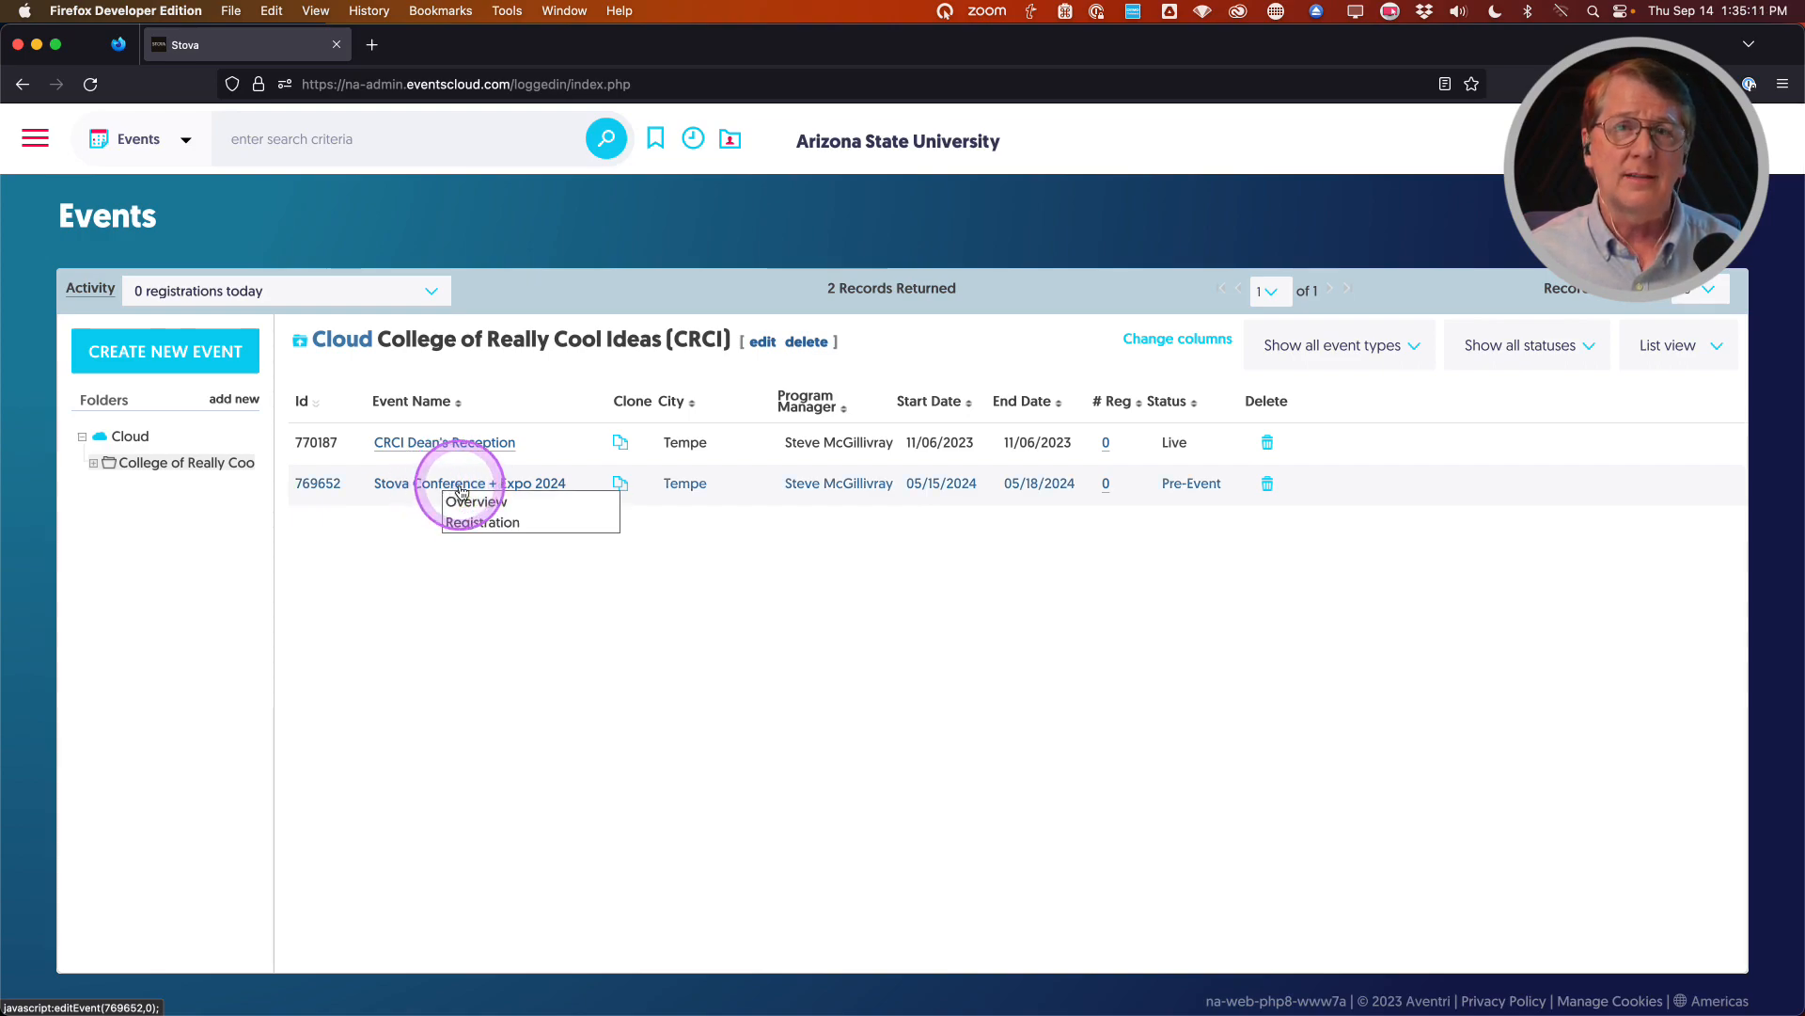
left_click(474, 523)
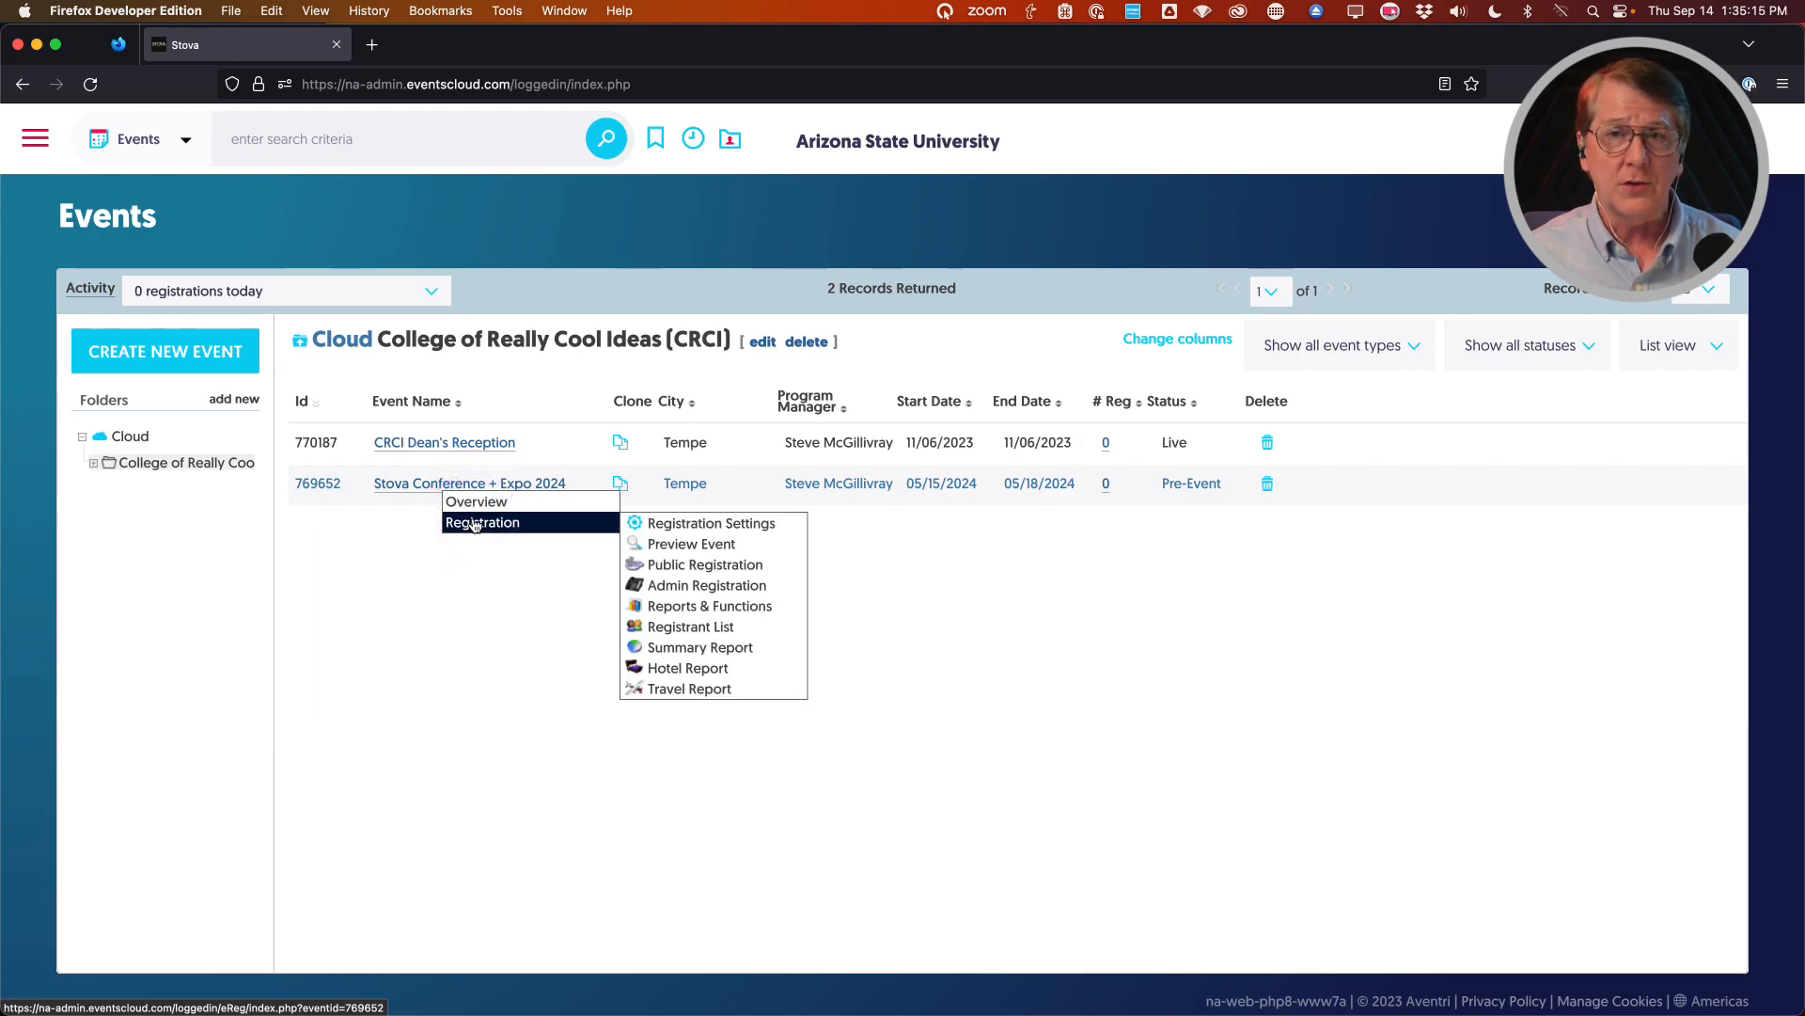
left_click(489, 526)
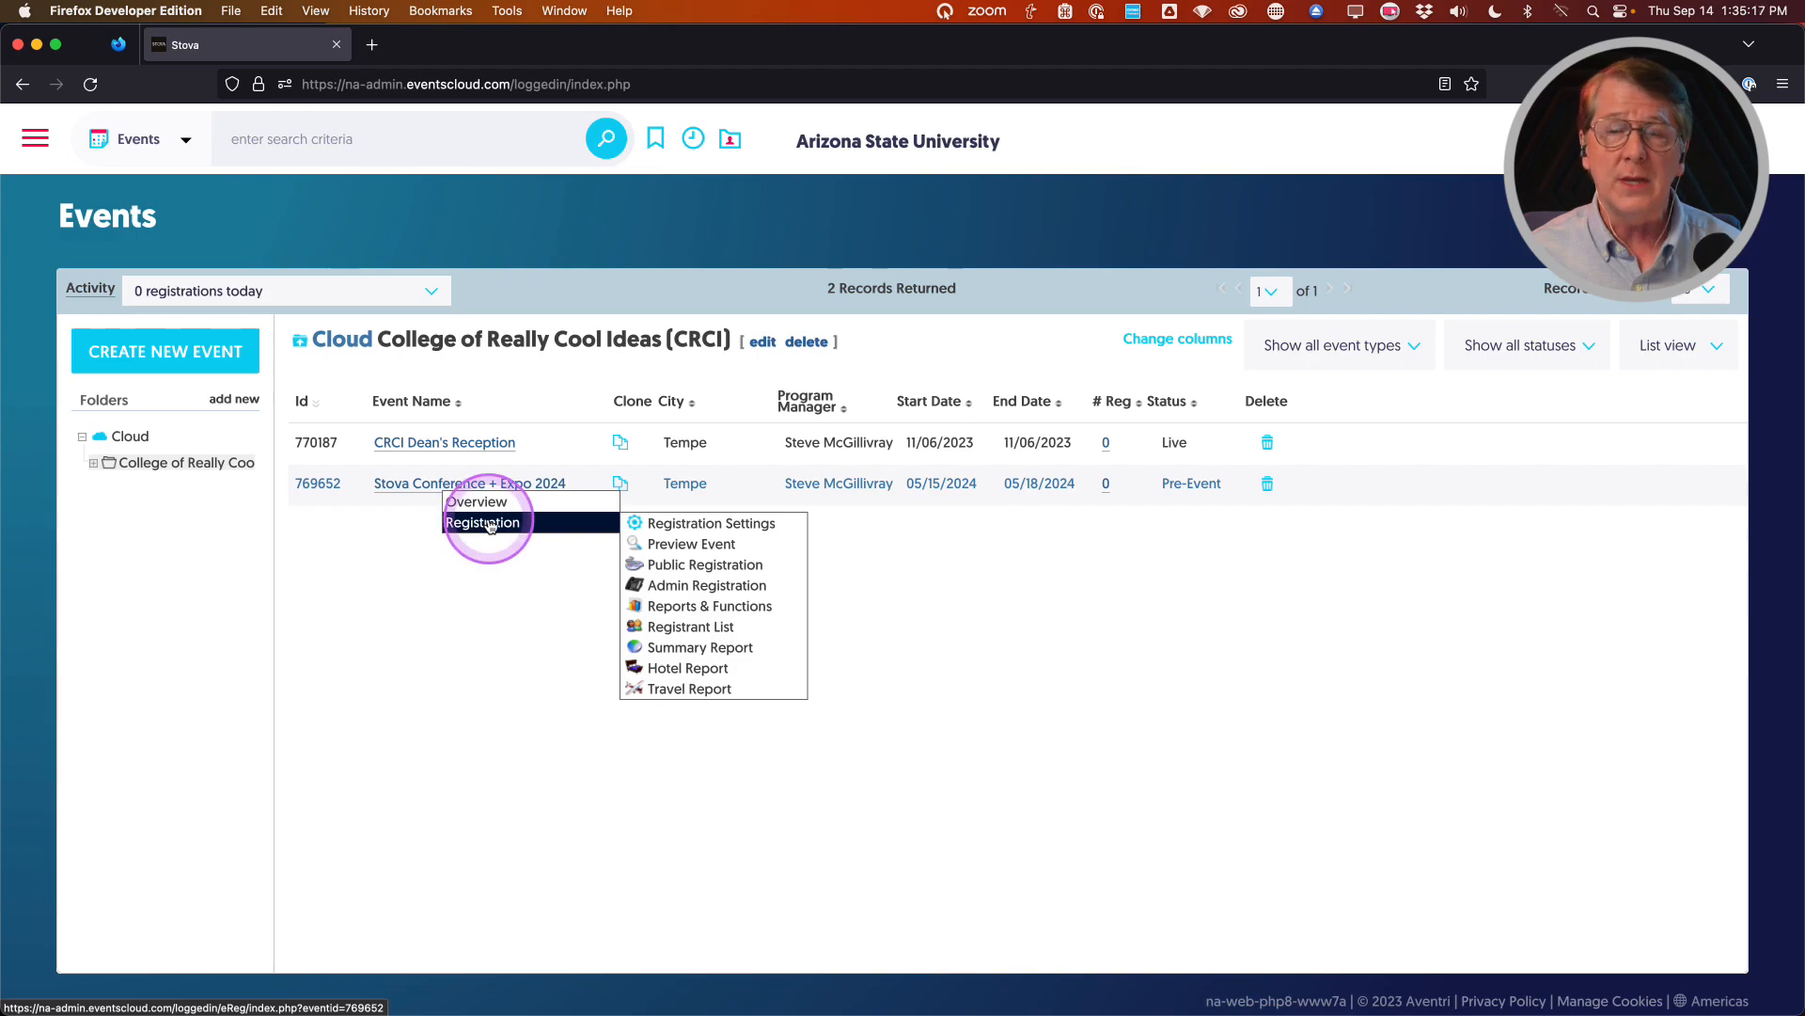
left_click(716, 524)
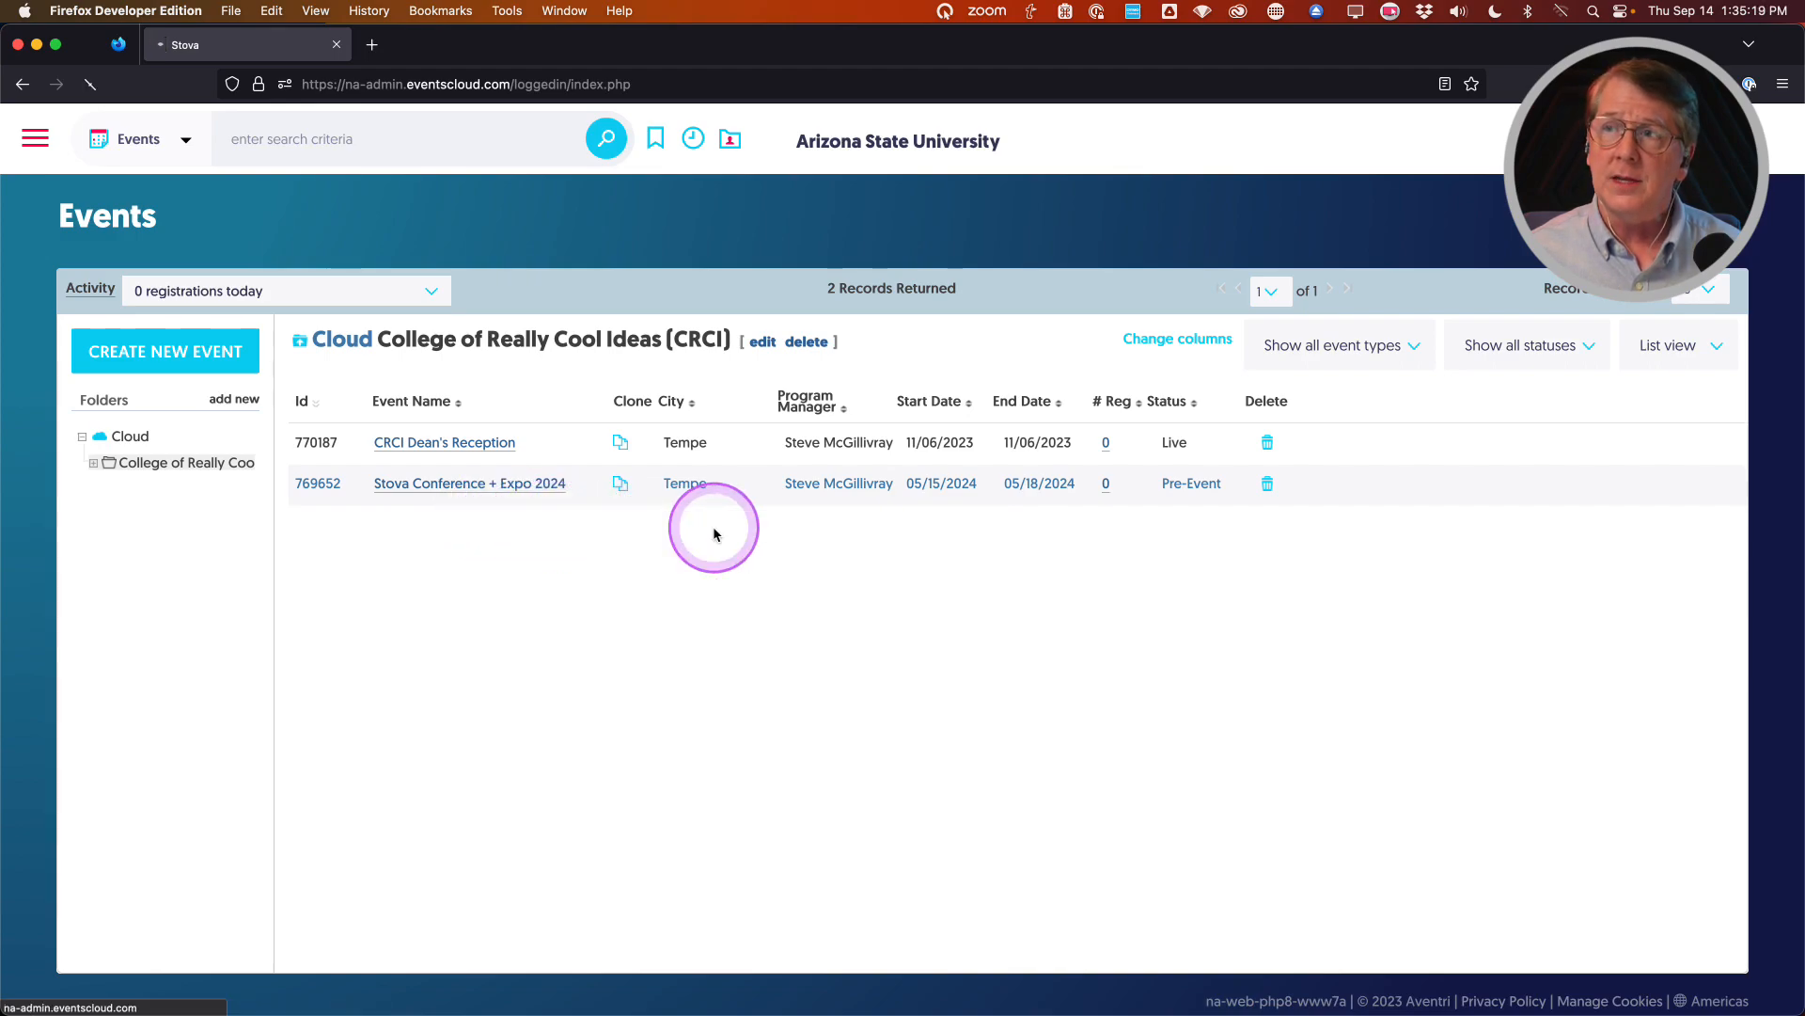
left_click(574, 532)
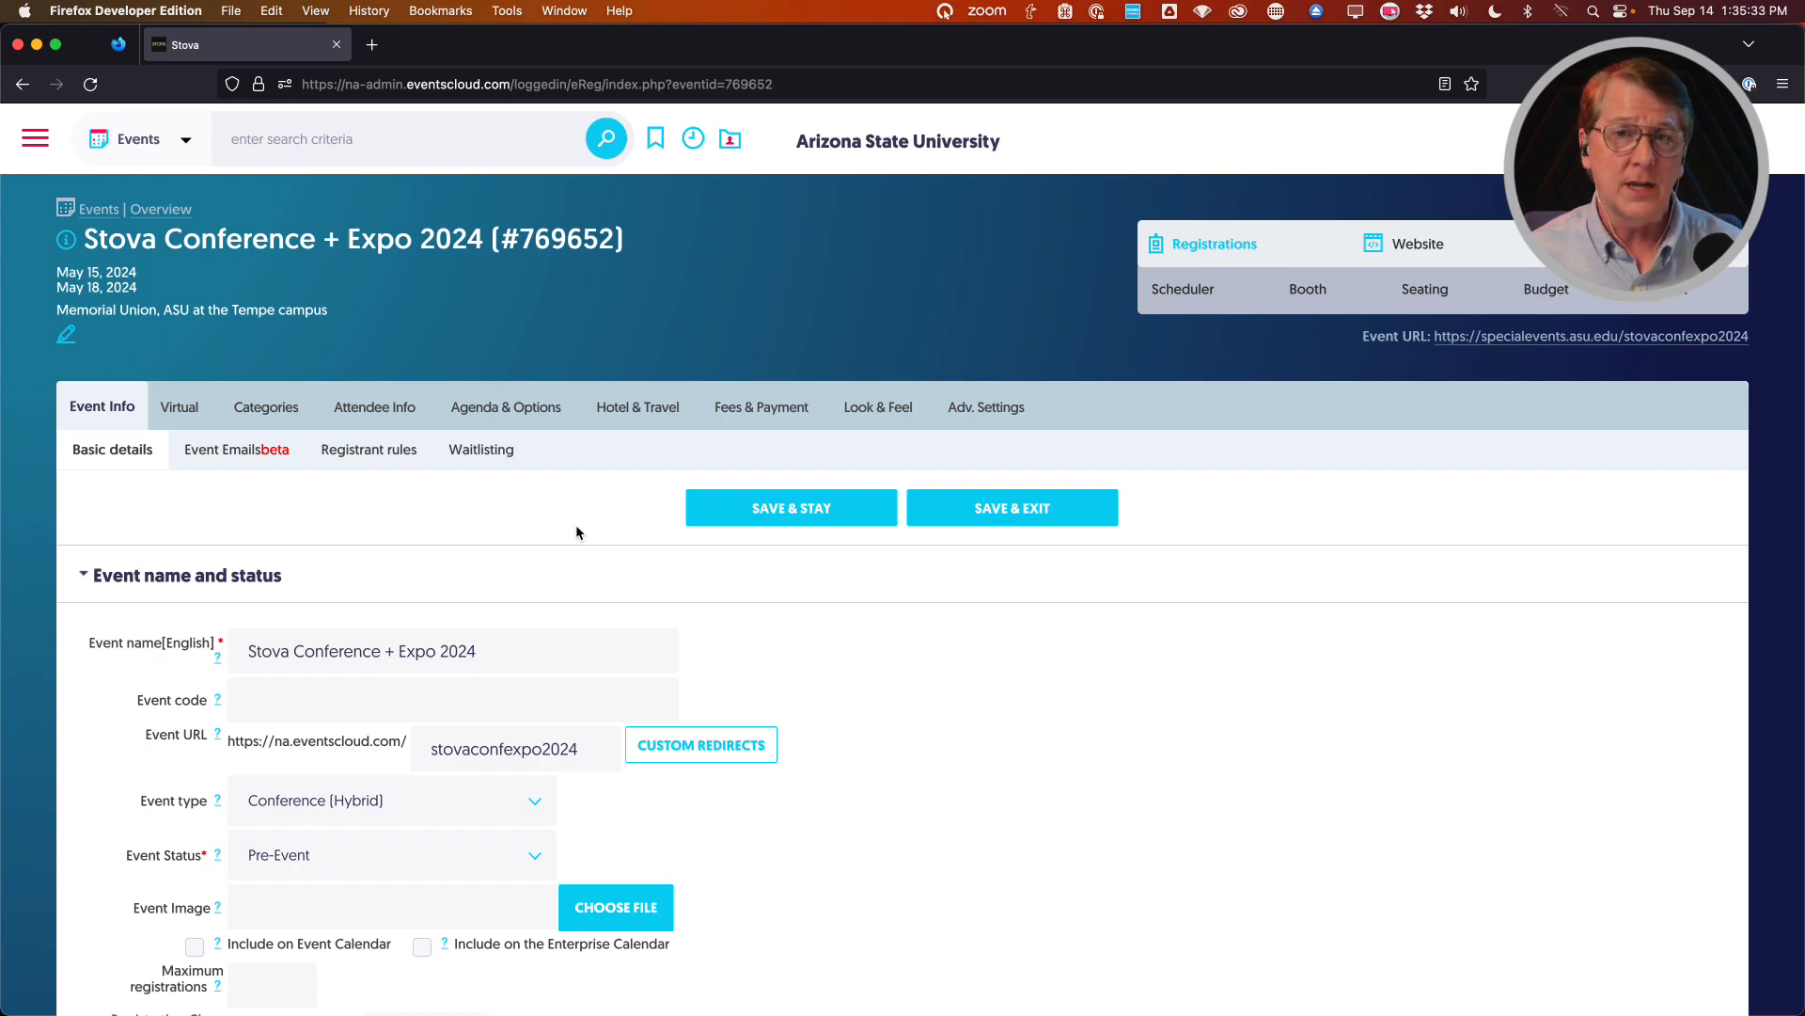
View the event's attendee categories, then open its active attendee questions and review the welcome and attendee information fields
left_click(269, 405)
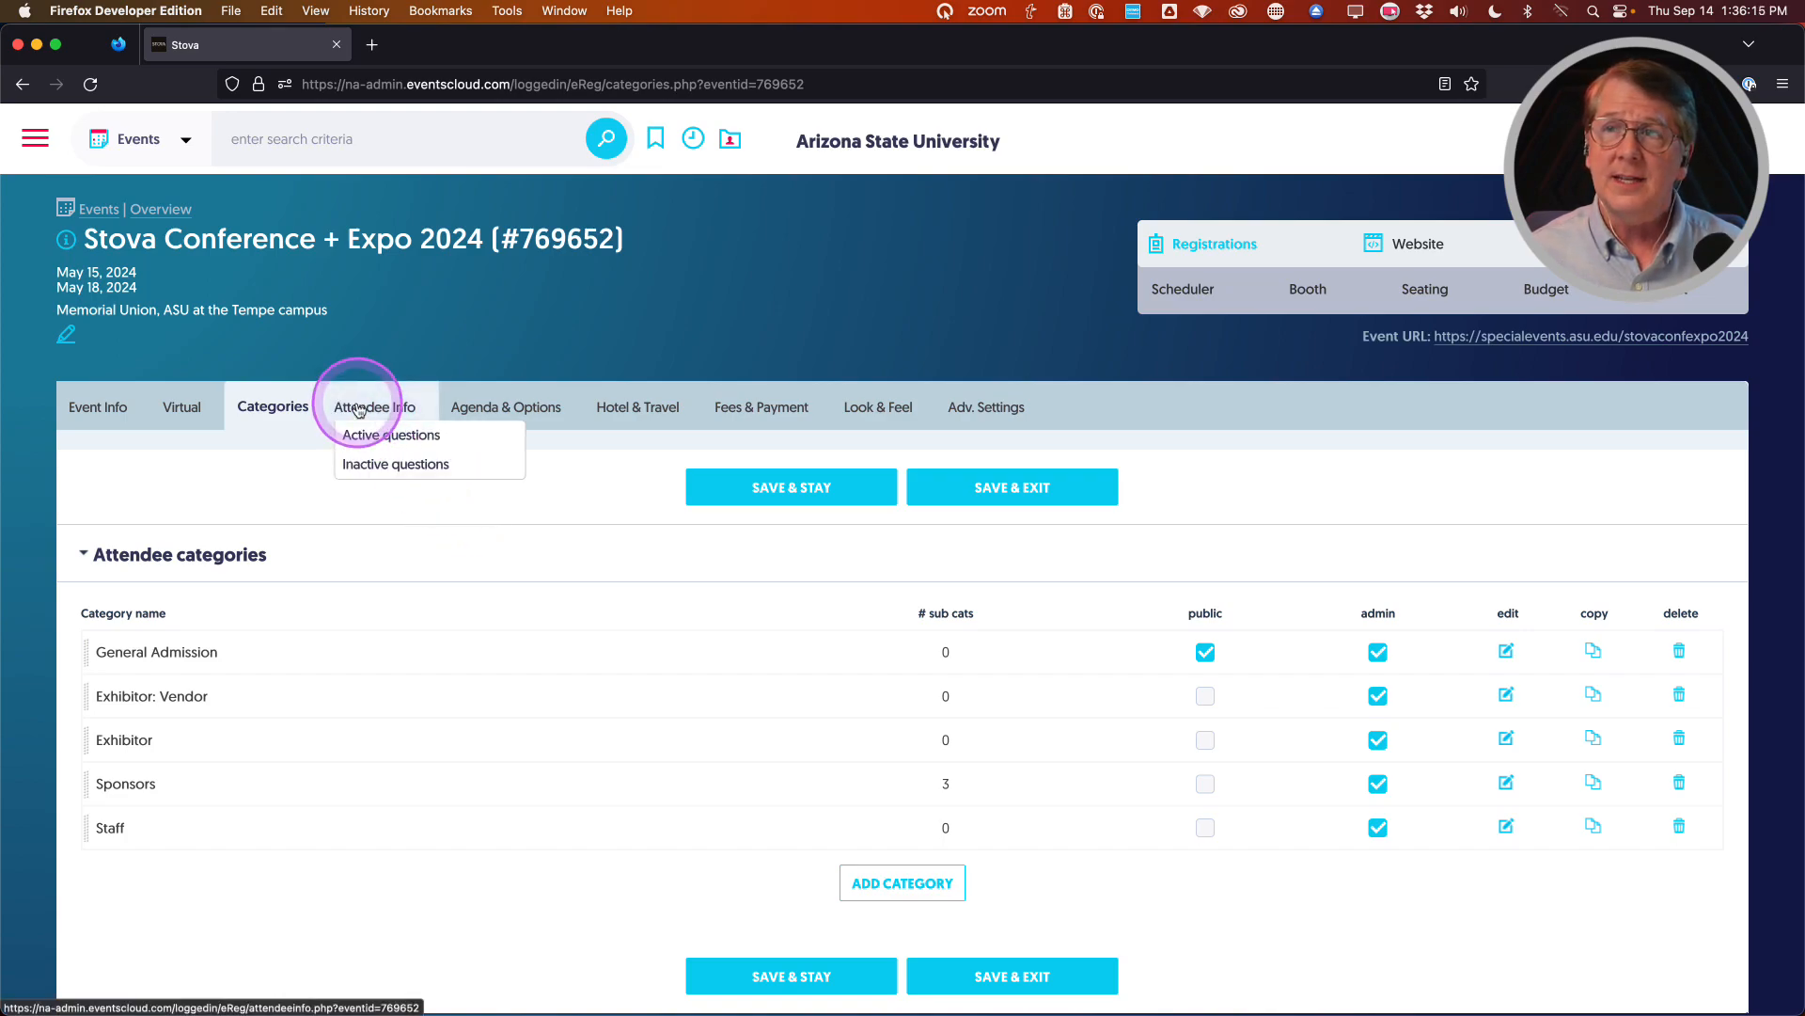
left_click(363, 432)
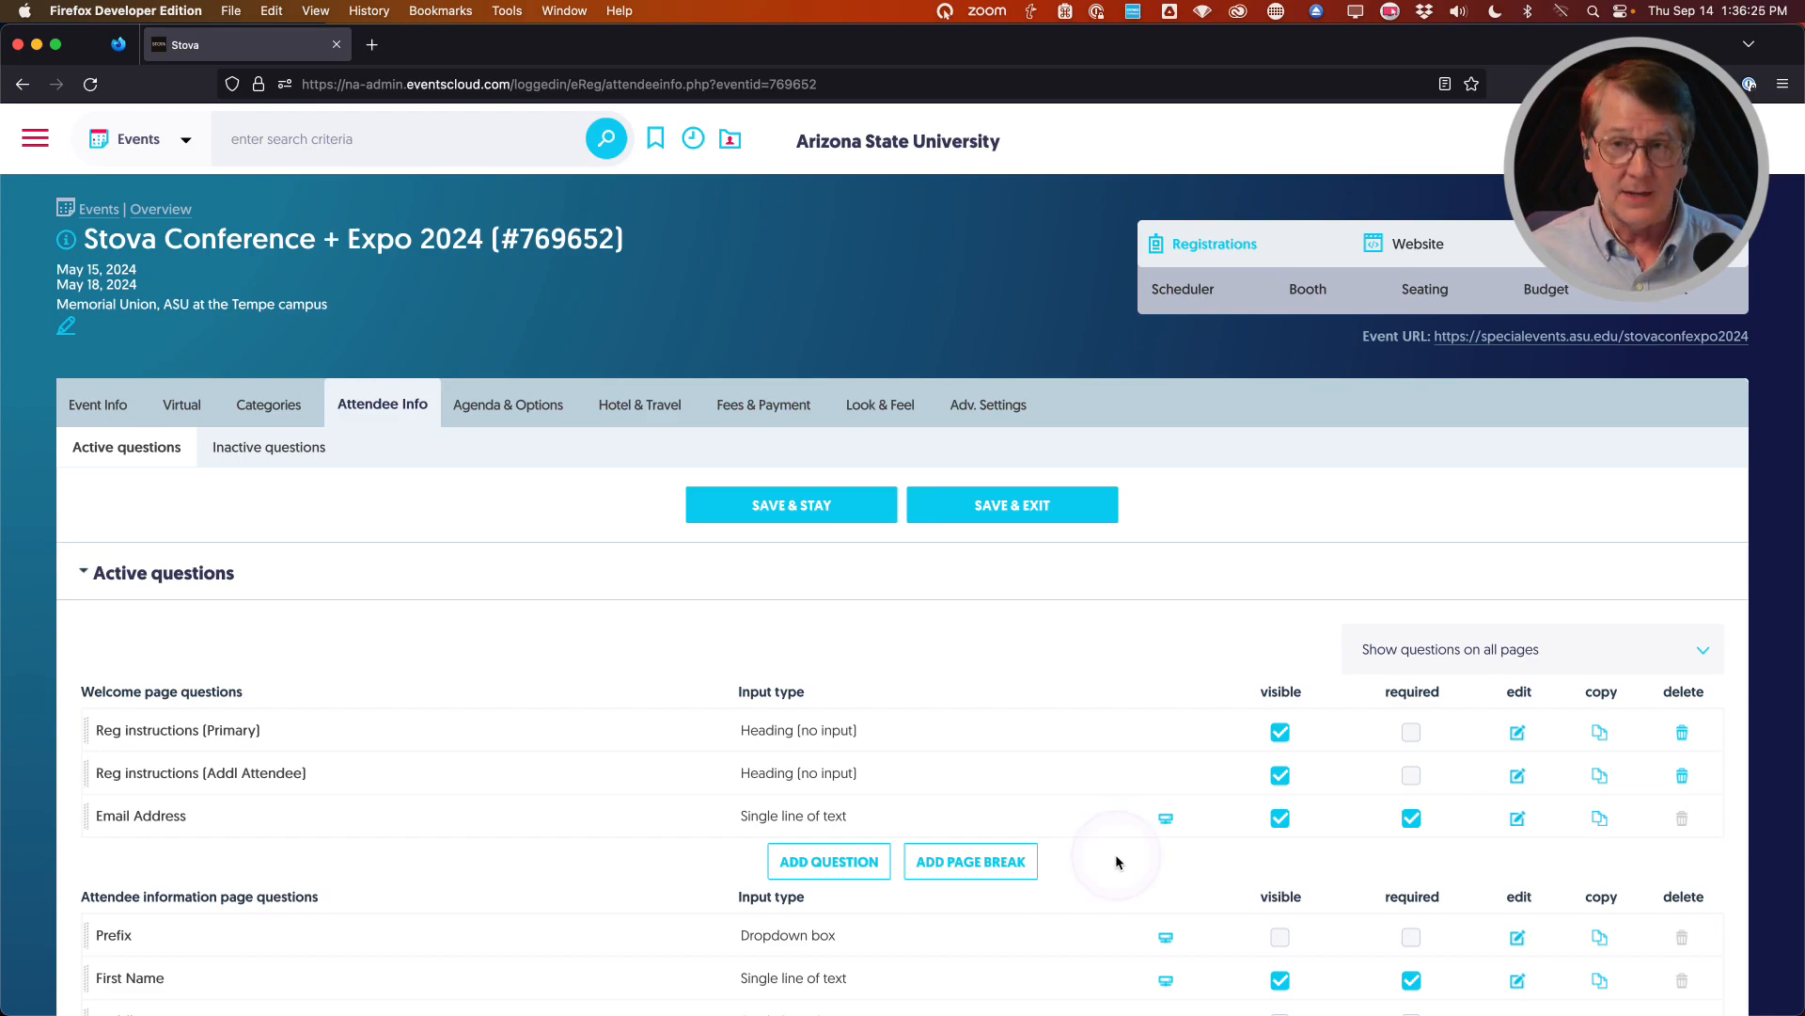
mouse_move(1159, 819)
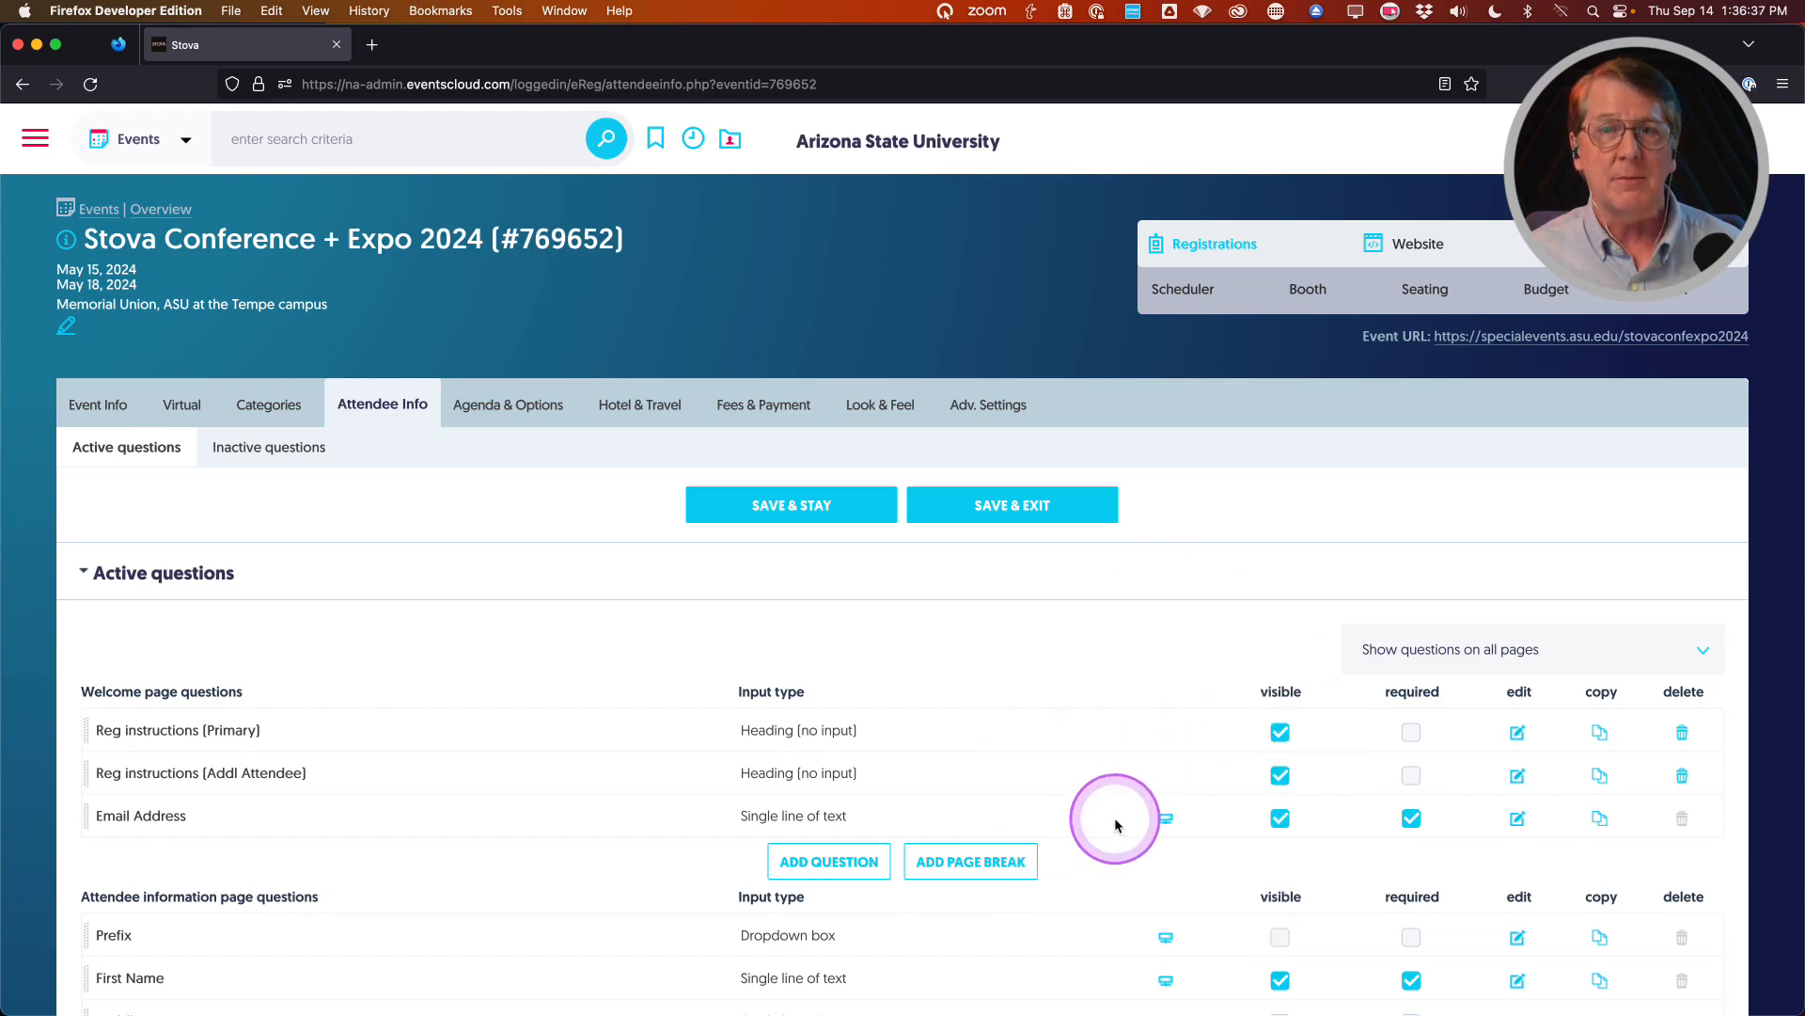
scroll(1101, 823, "down", 5)
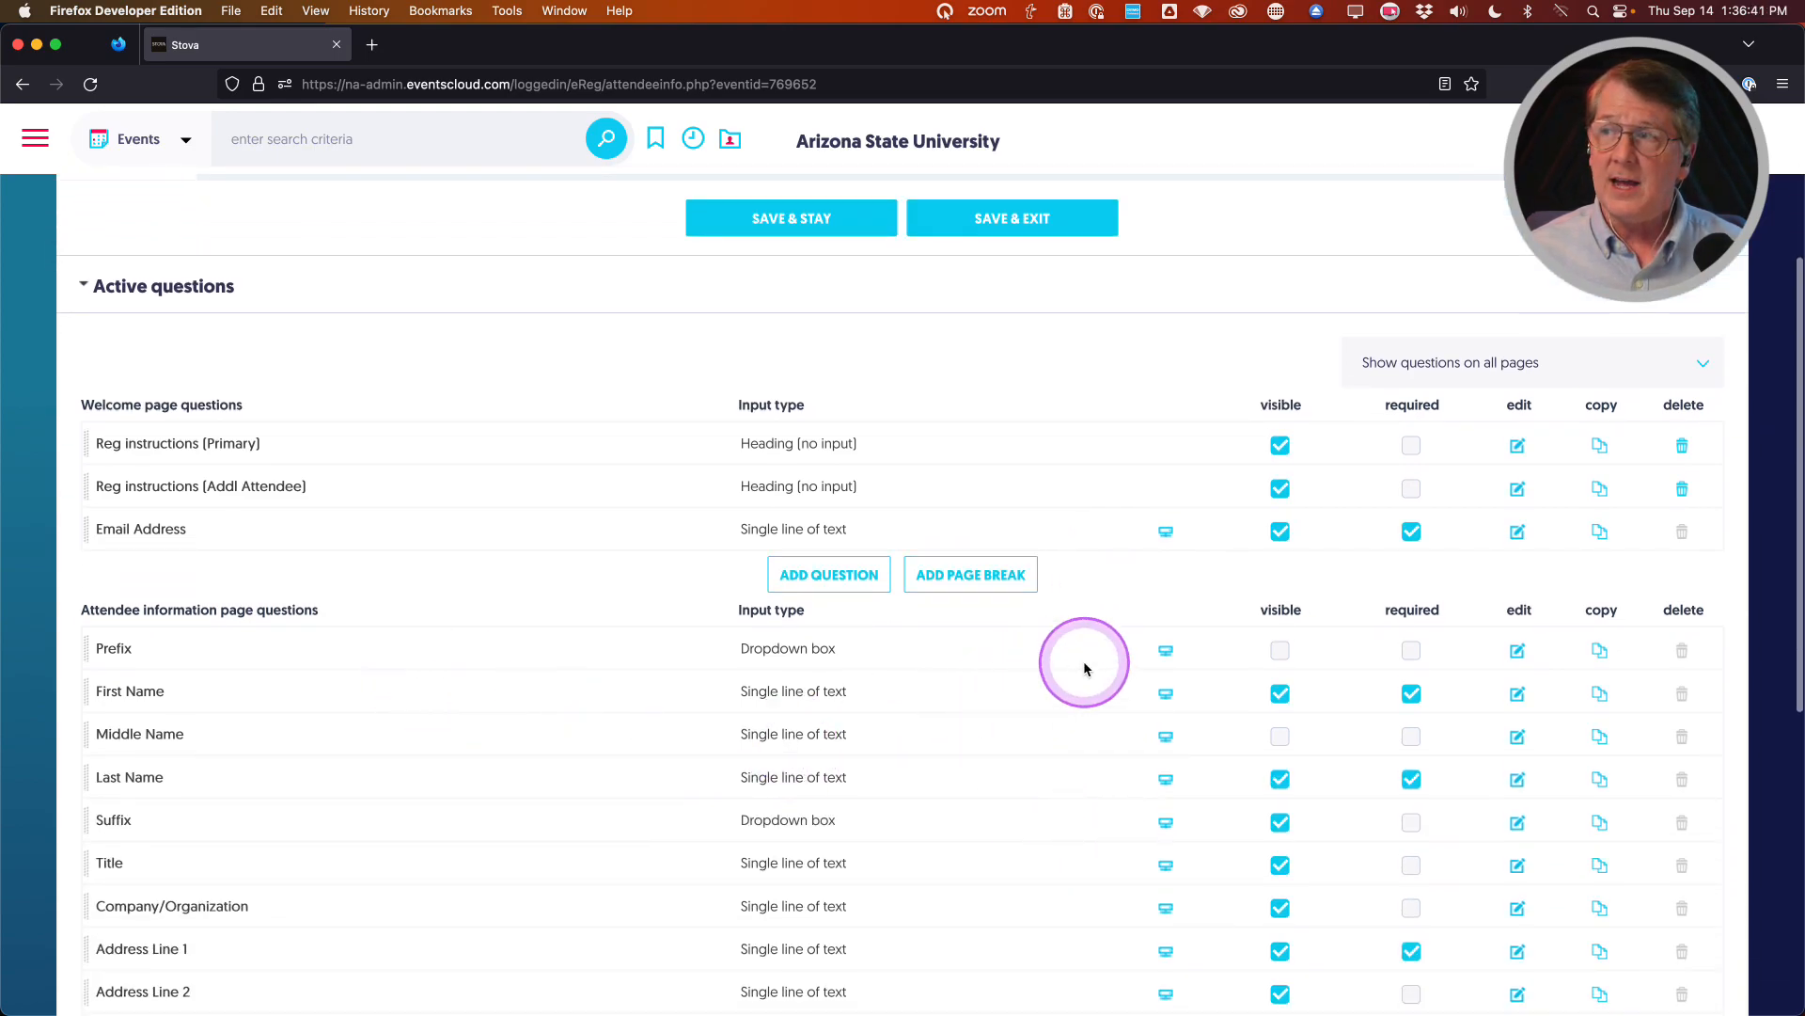
mouse_move(1165, 655)
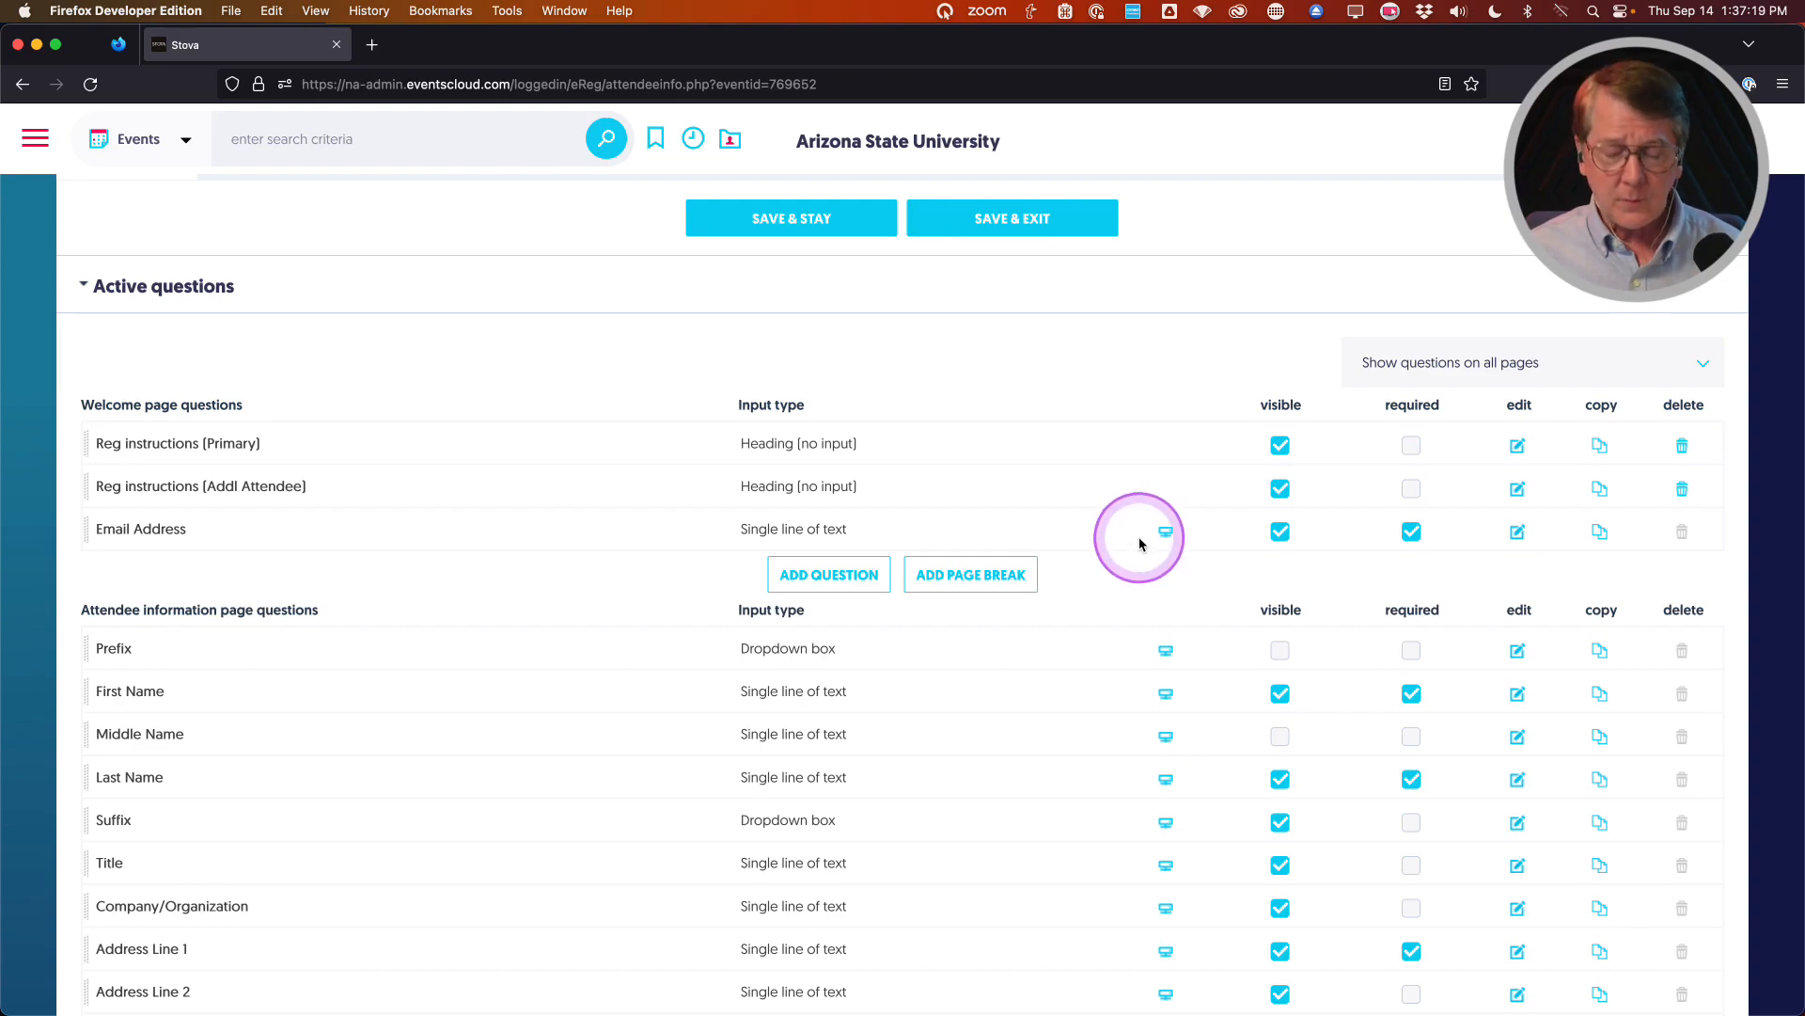
scroll(1116, 663, "down", 2)
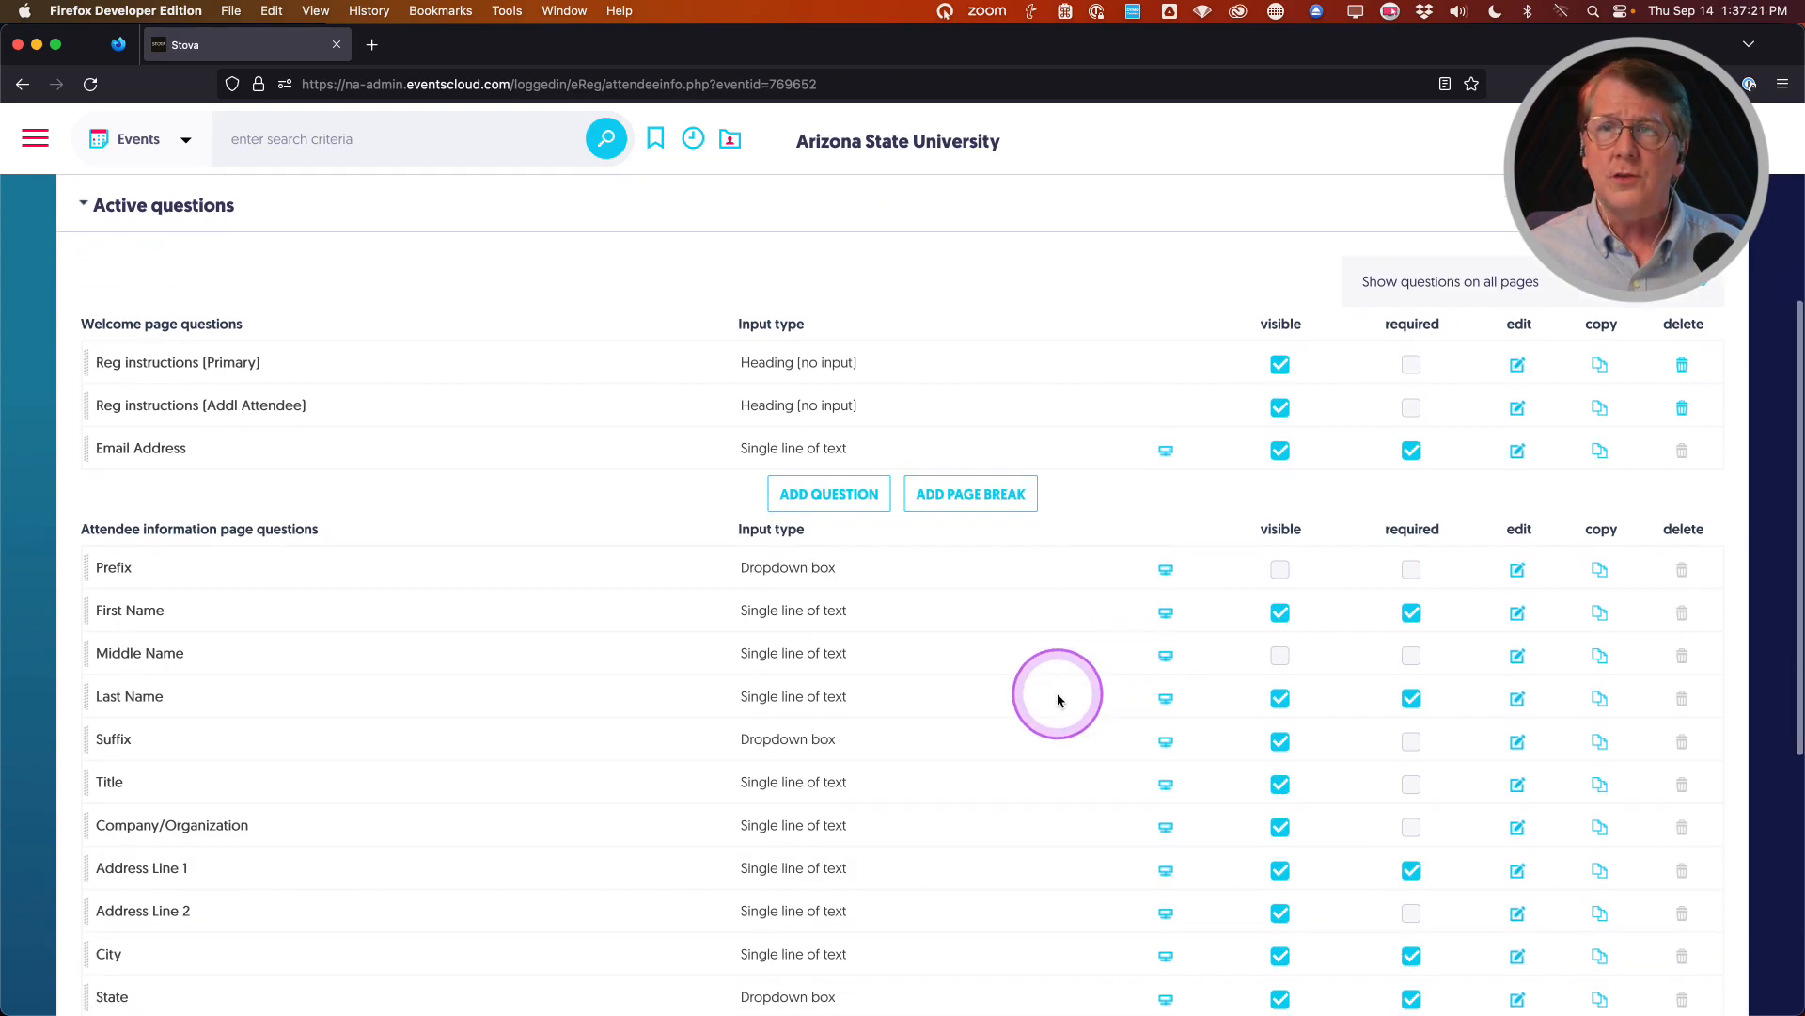
scroll(1059, 702, "down", 2)
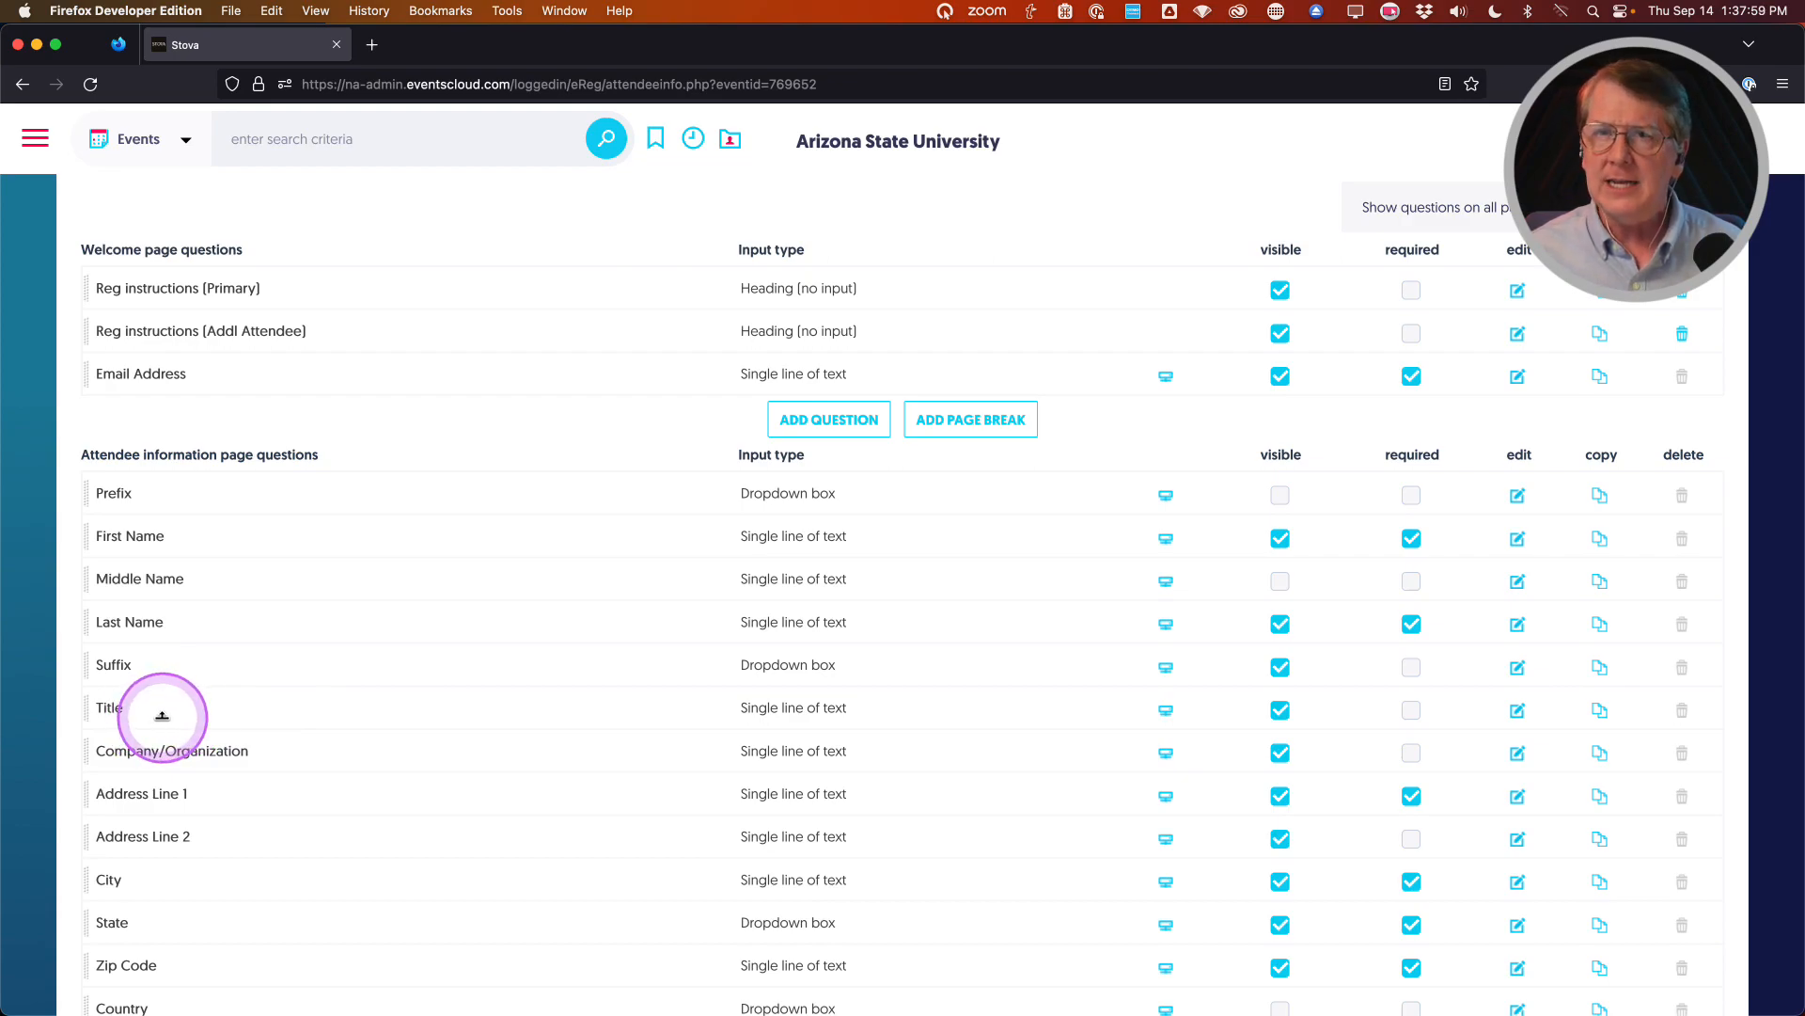
Change the Title question's text to "Job Title", keeping the strong tags, and save the question
left_click(162, 715)
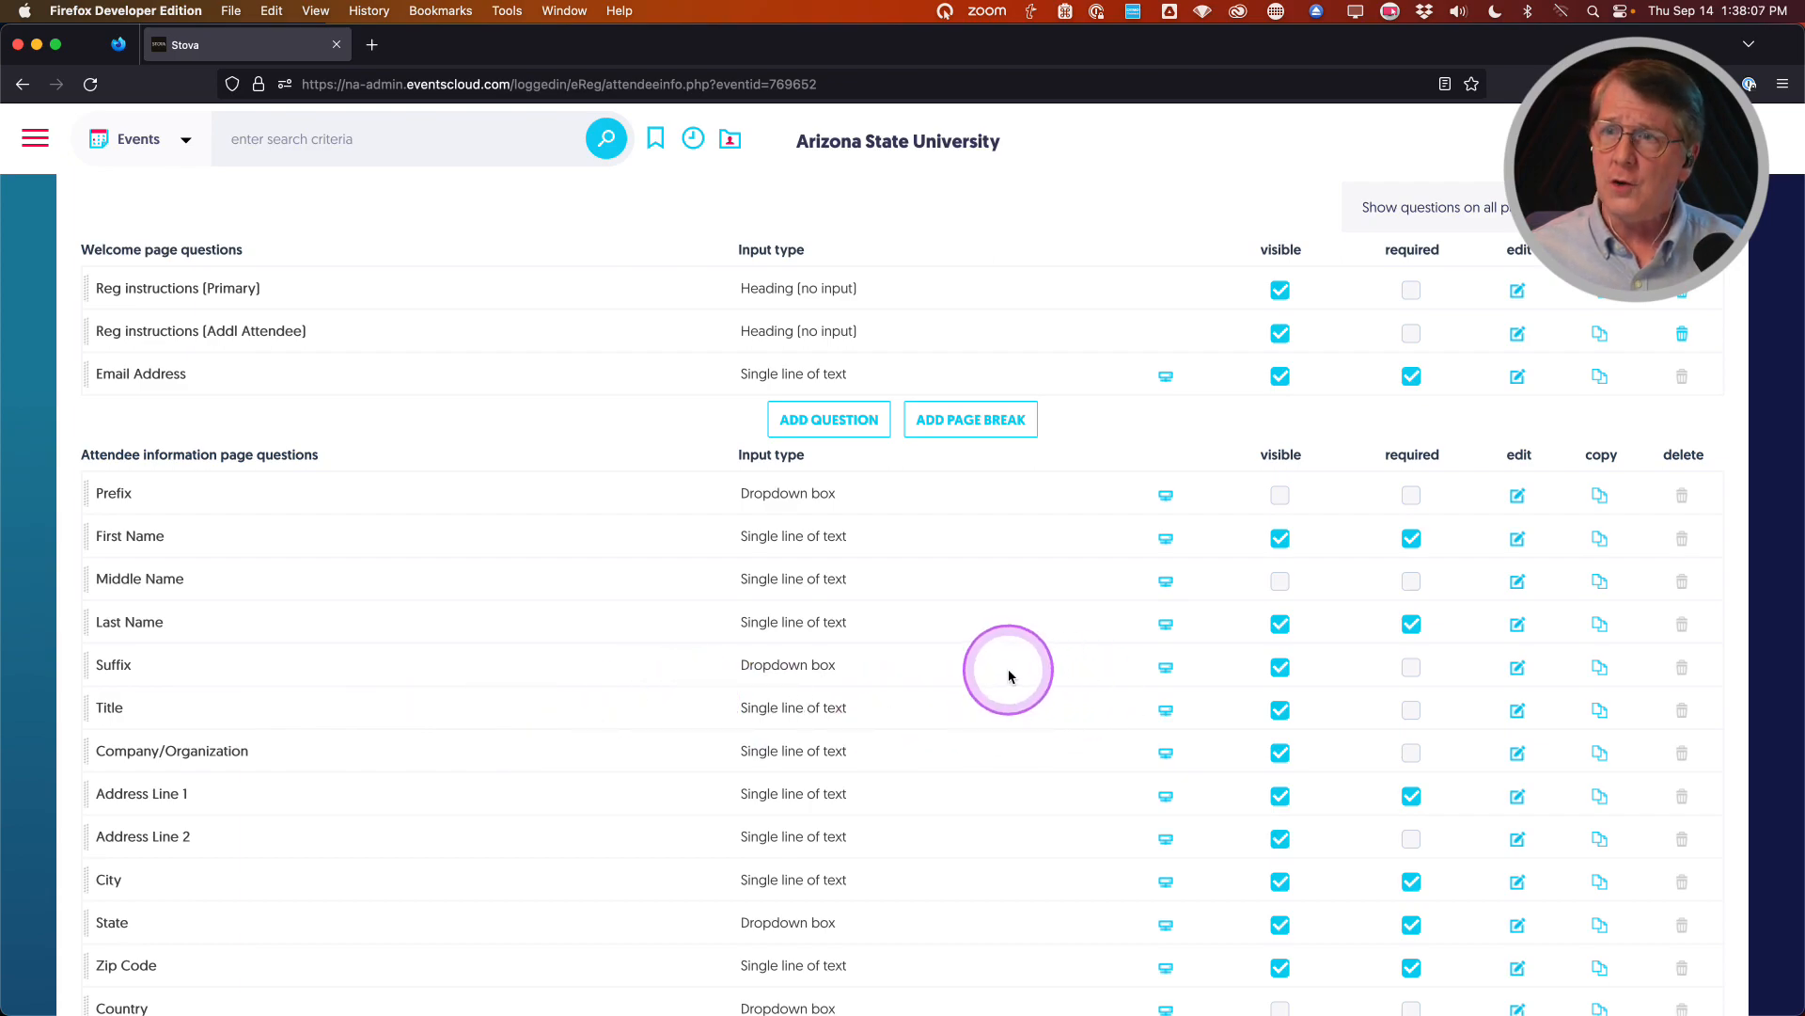
left_click(1519, 714)
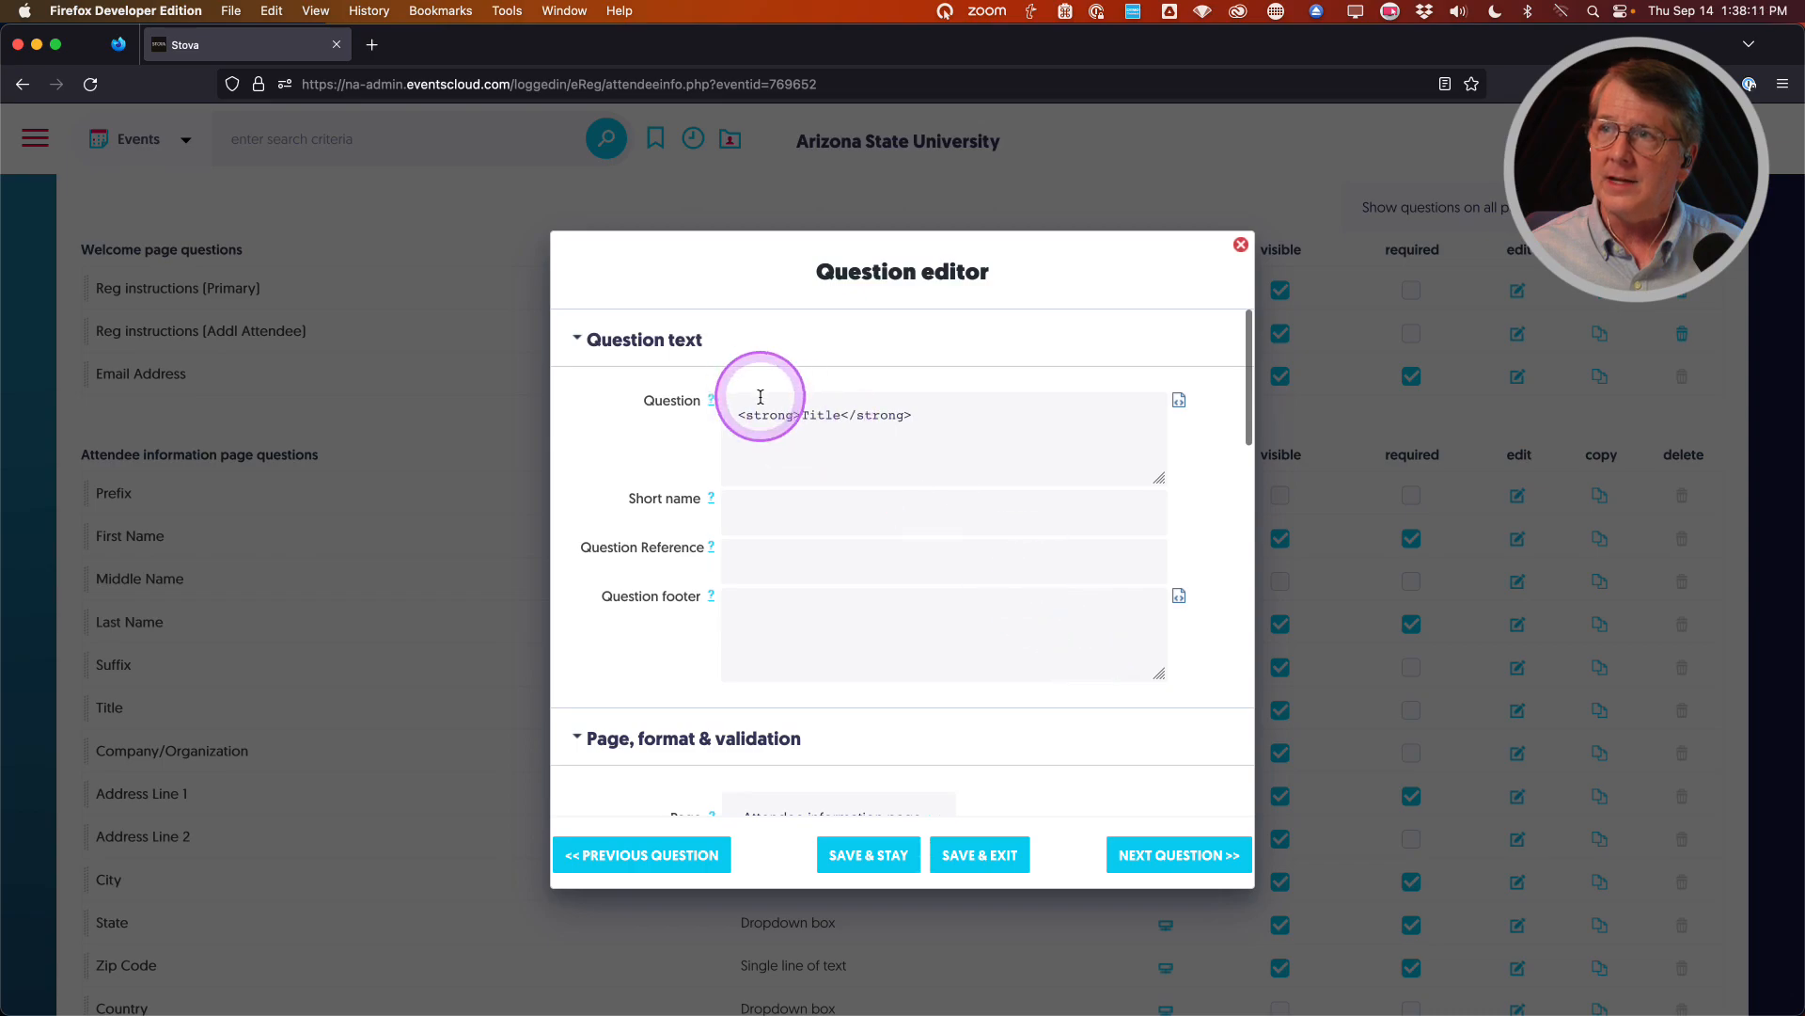
left_click(802, 415)
type("J")
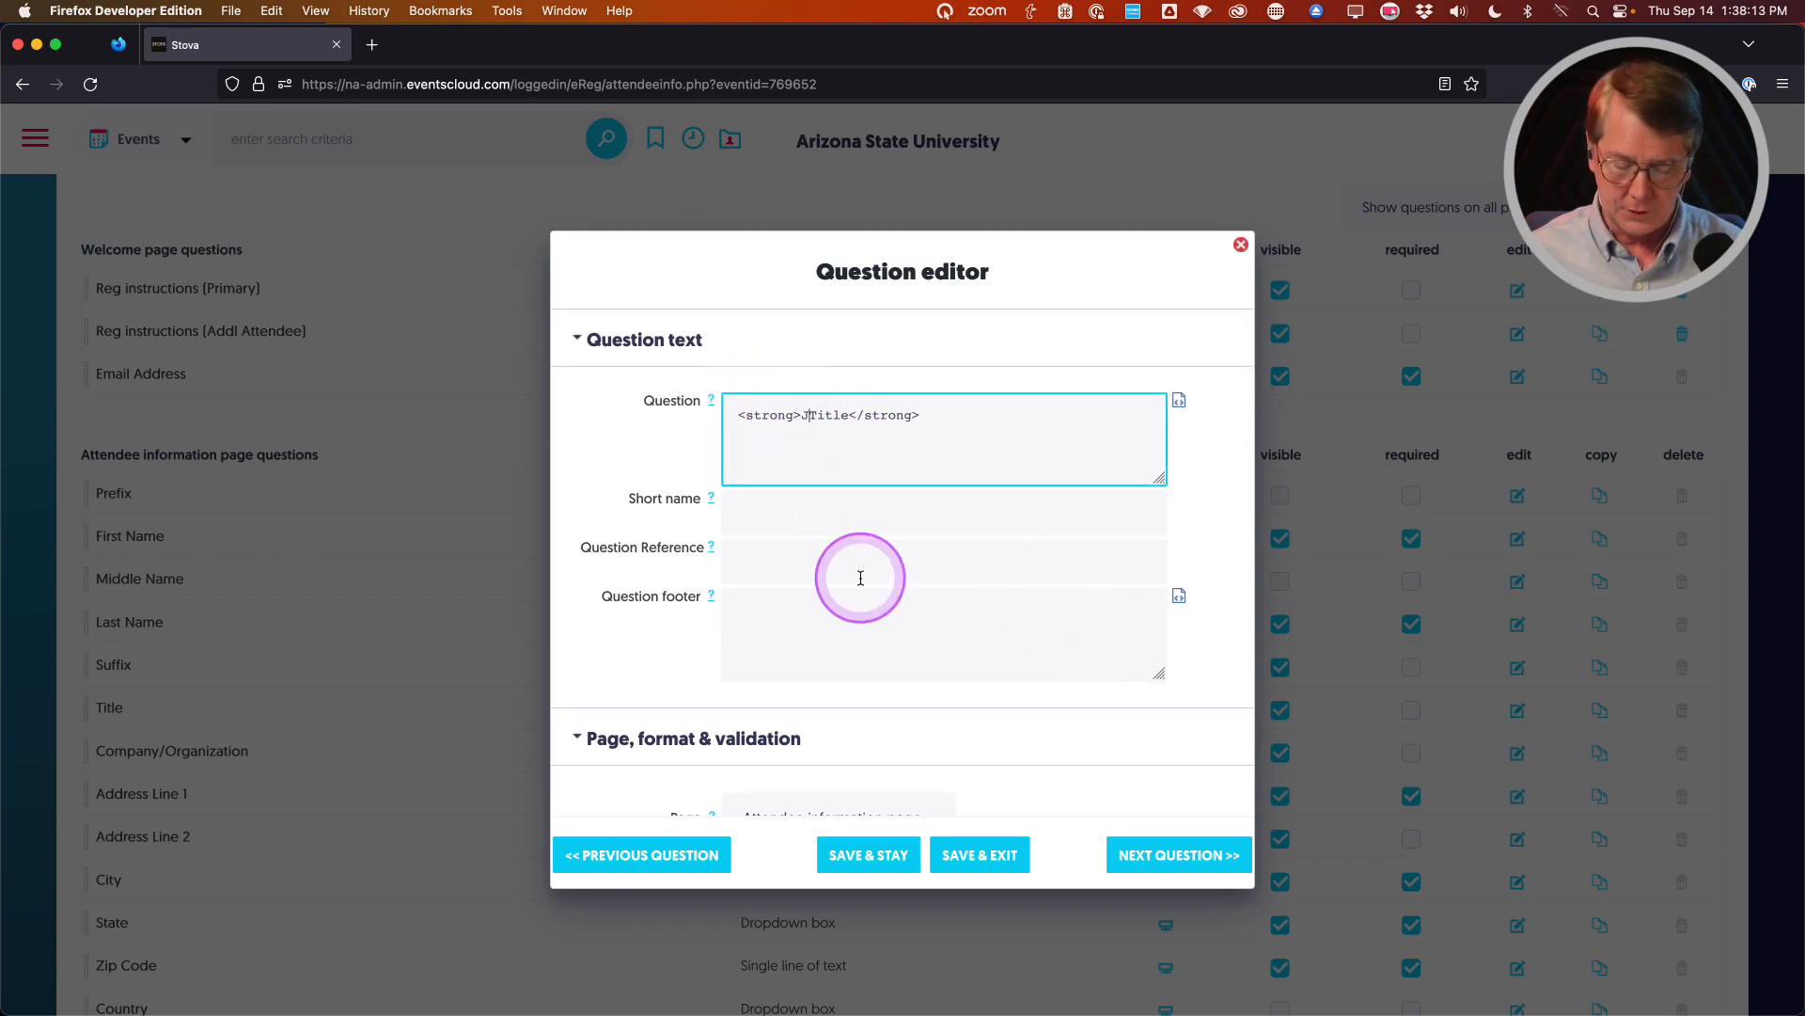
type("ob")
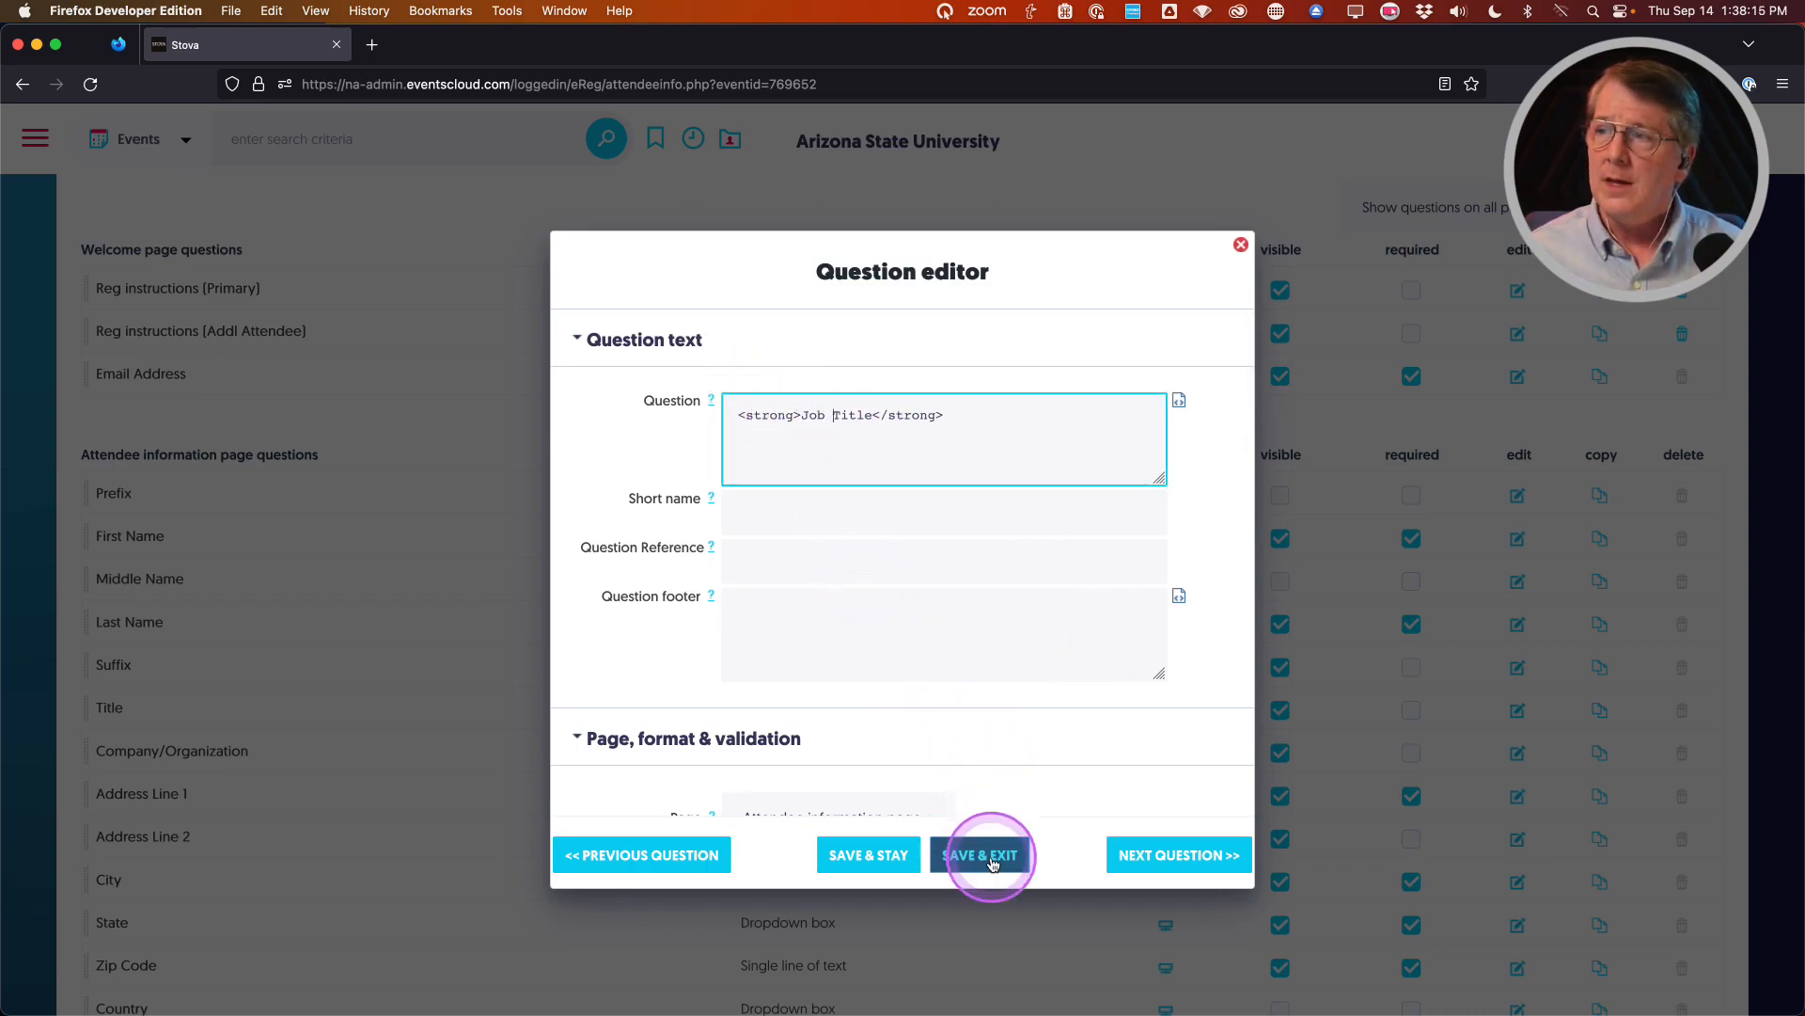
left_click(992, 863)
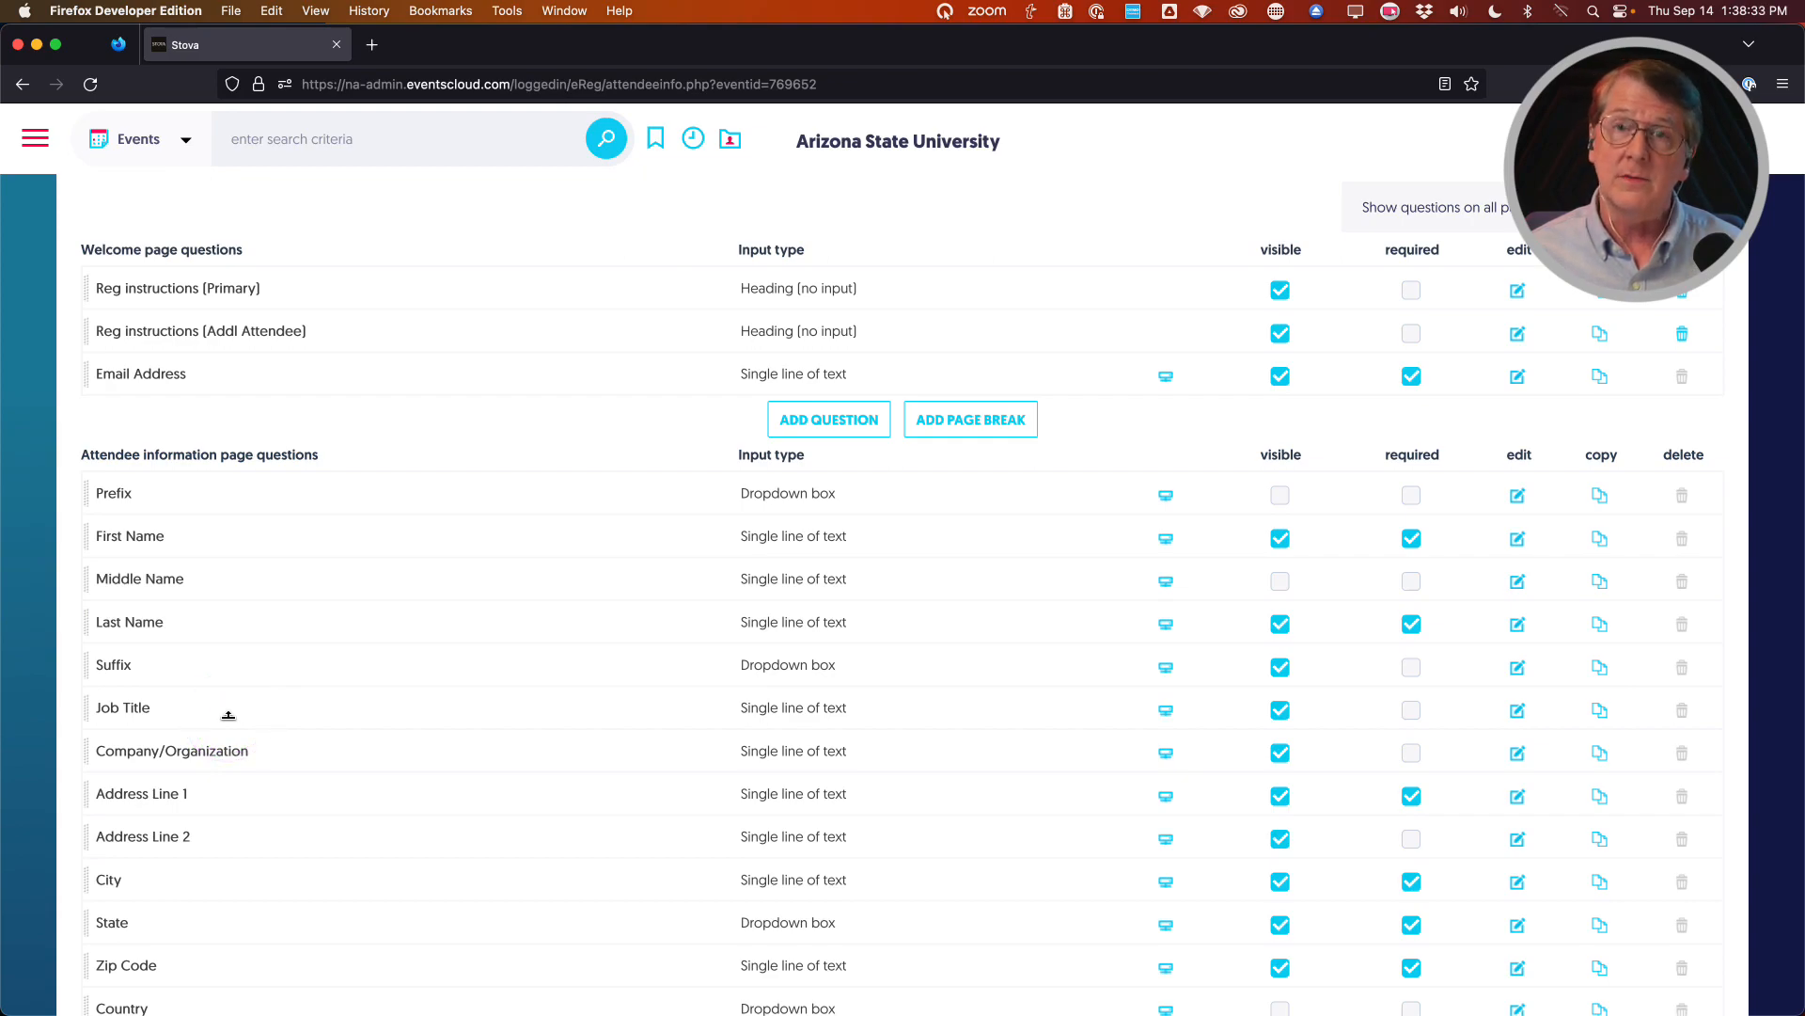
Add a new question under the Welcome page questions and enter "Description" as its question text
mouse_move(1163, 715)
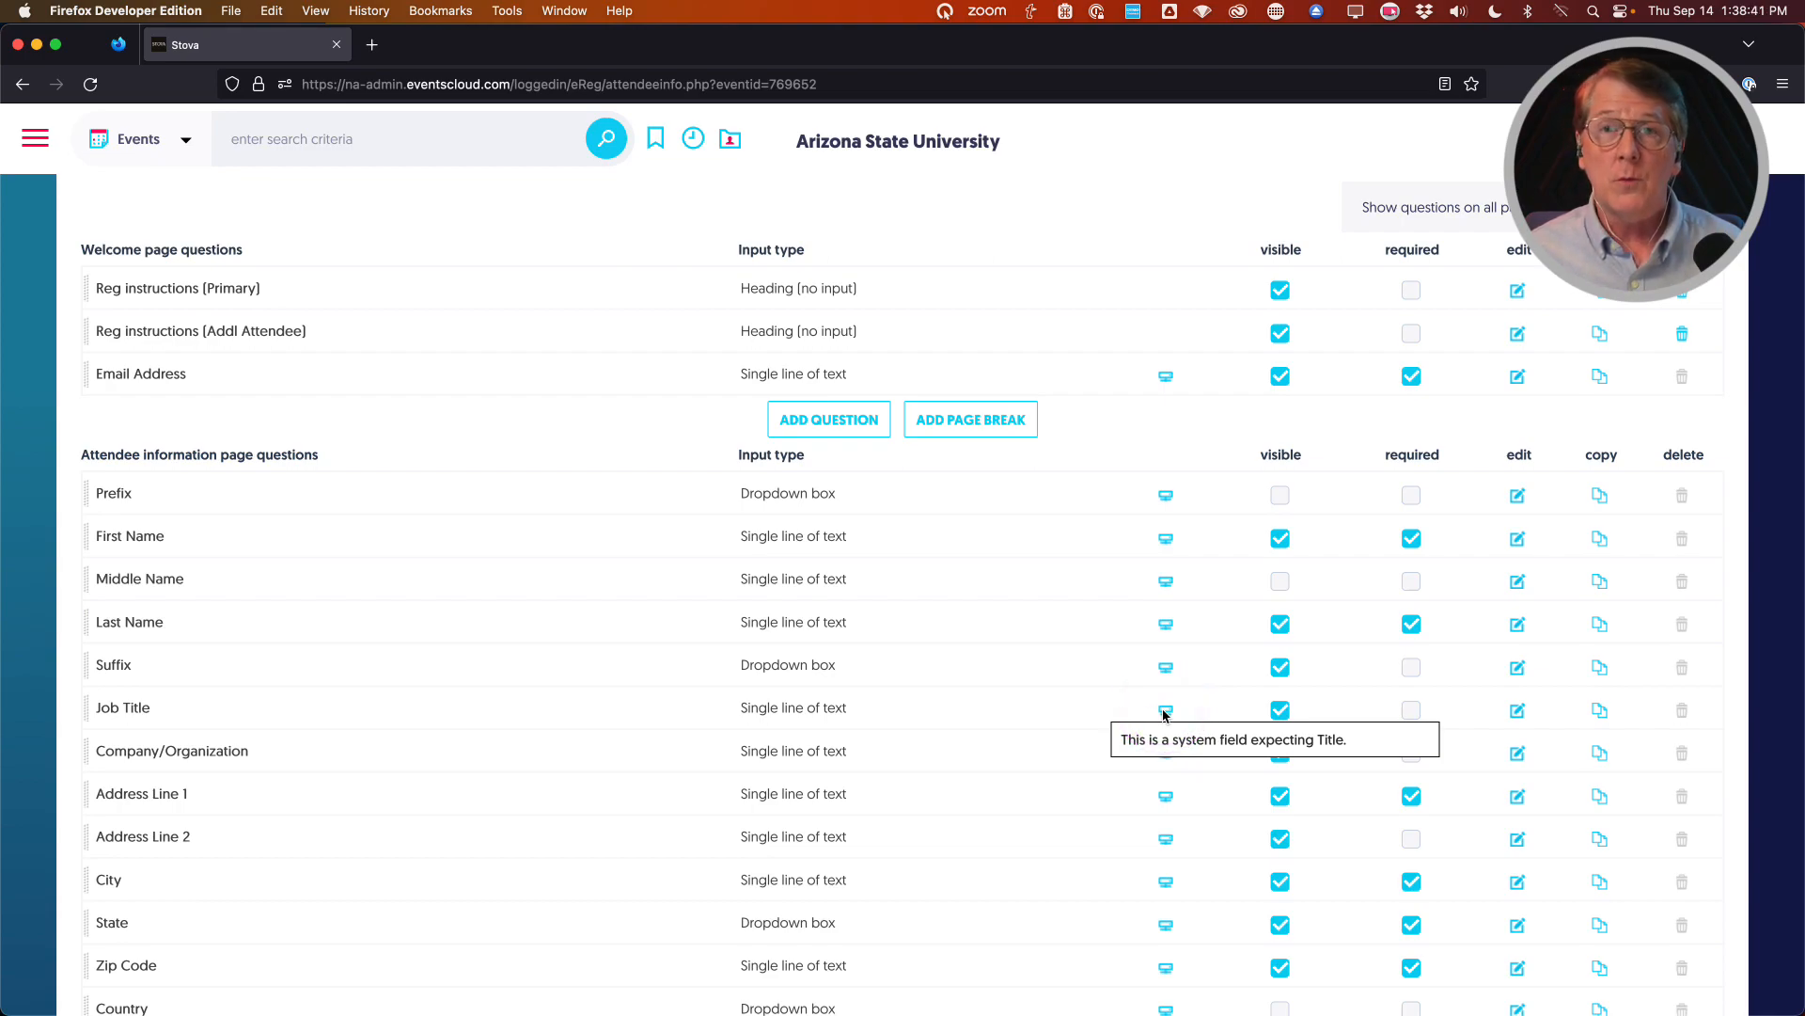
scroll(999, 749, "down", 2)
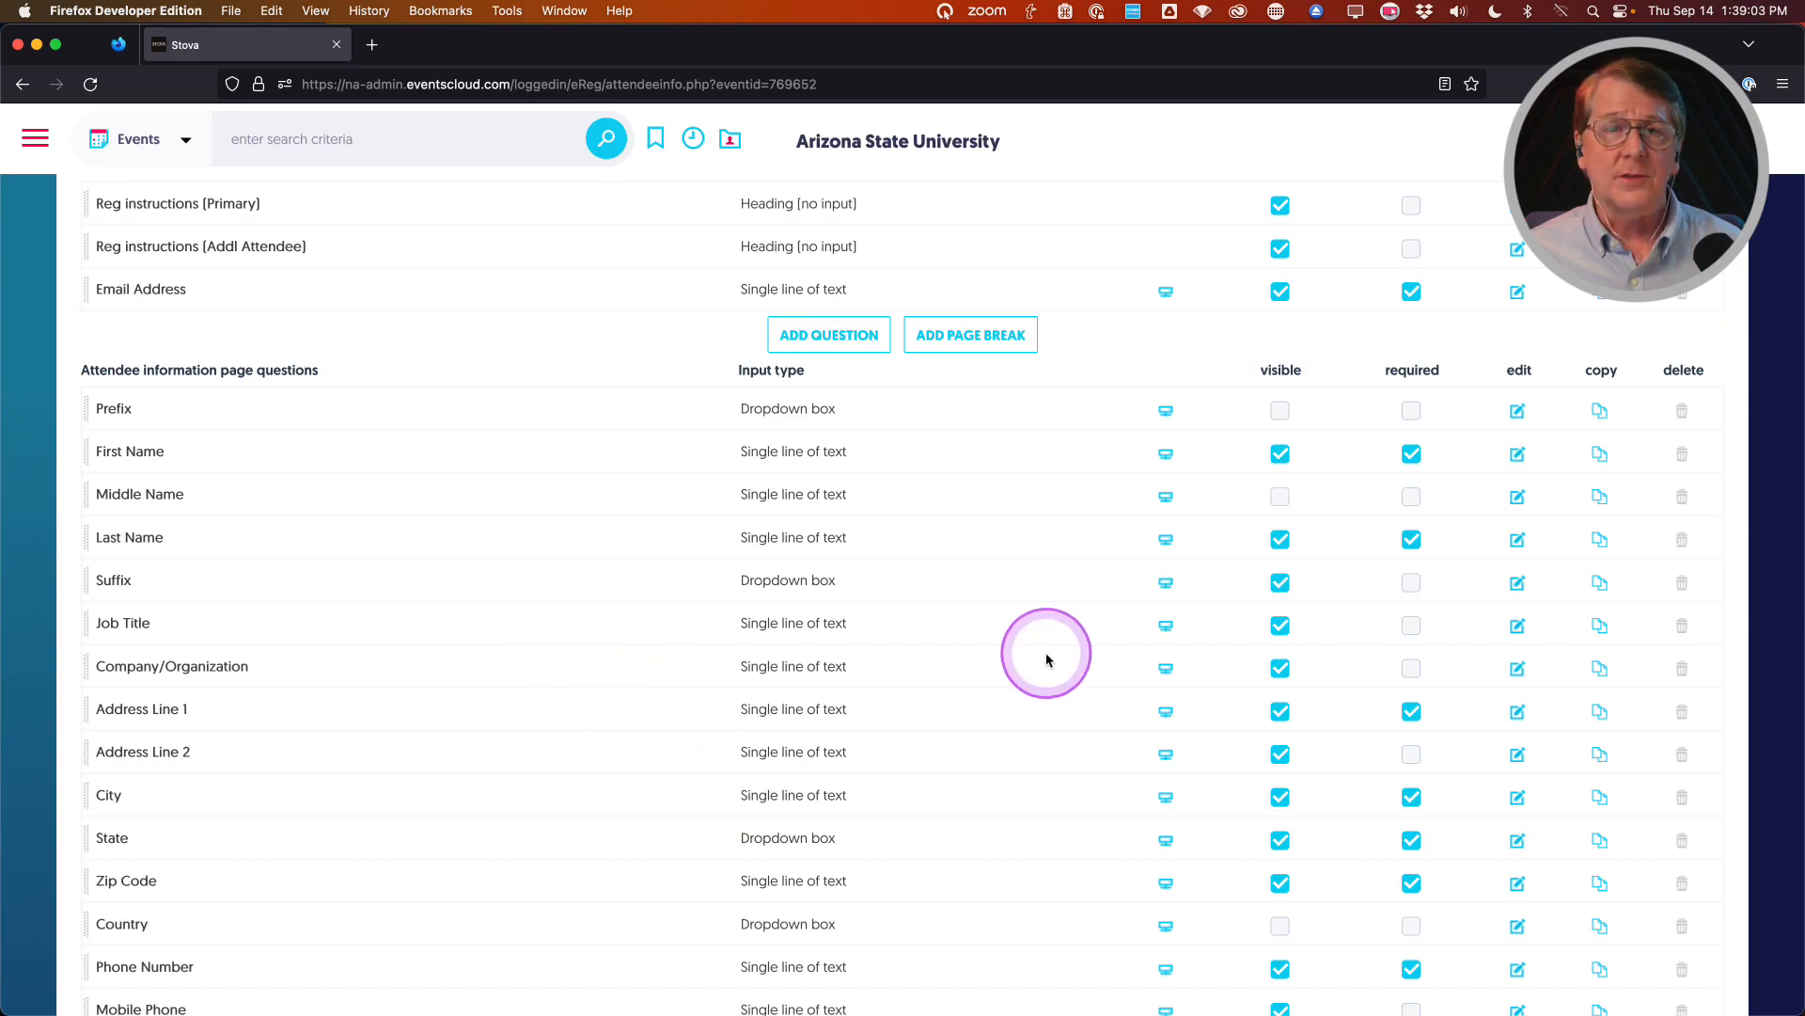
scroll(1061, 683, "up", 1)
scroll(1060, 683, "up", 4)
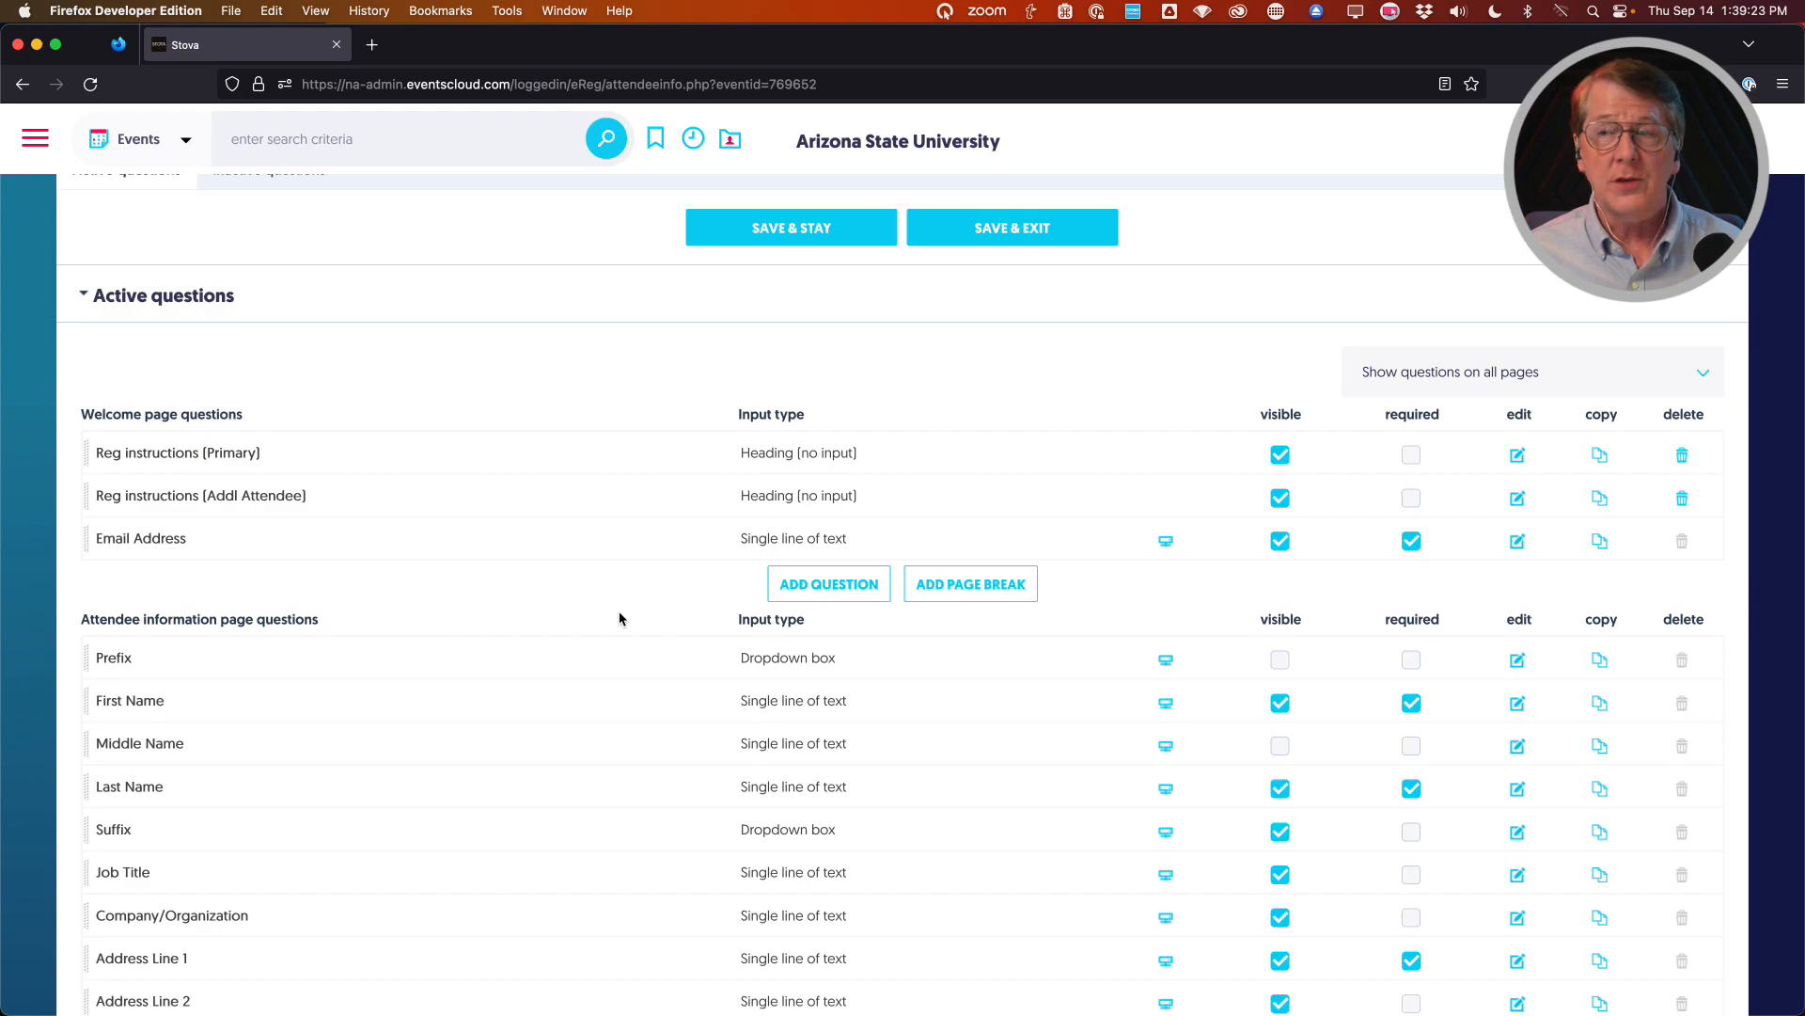
left_click(813, 594)
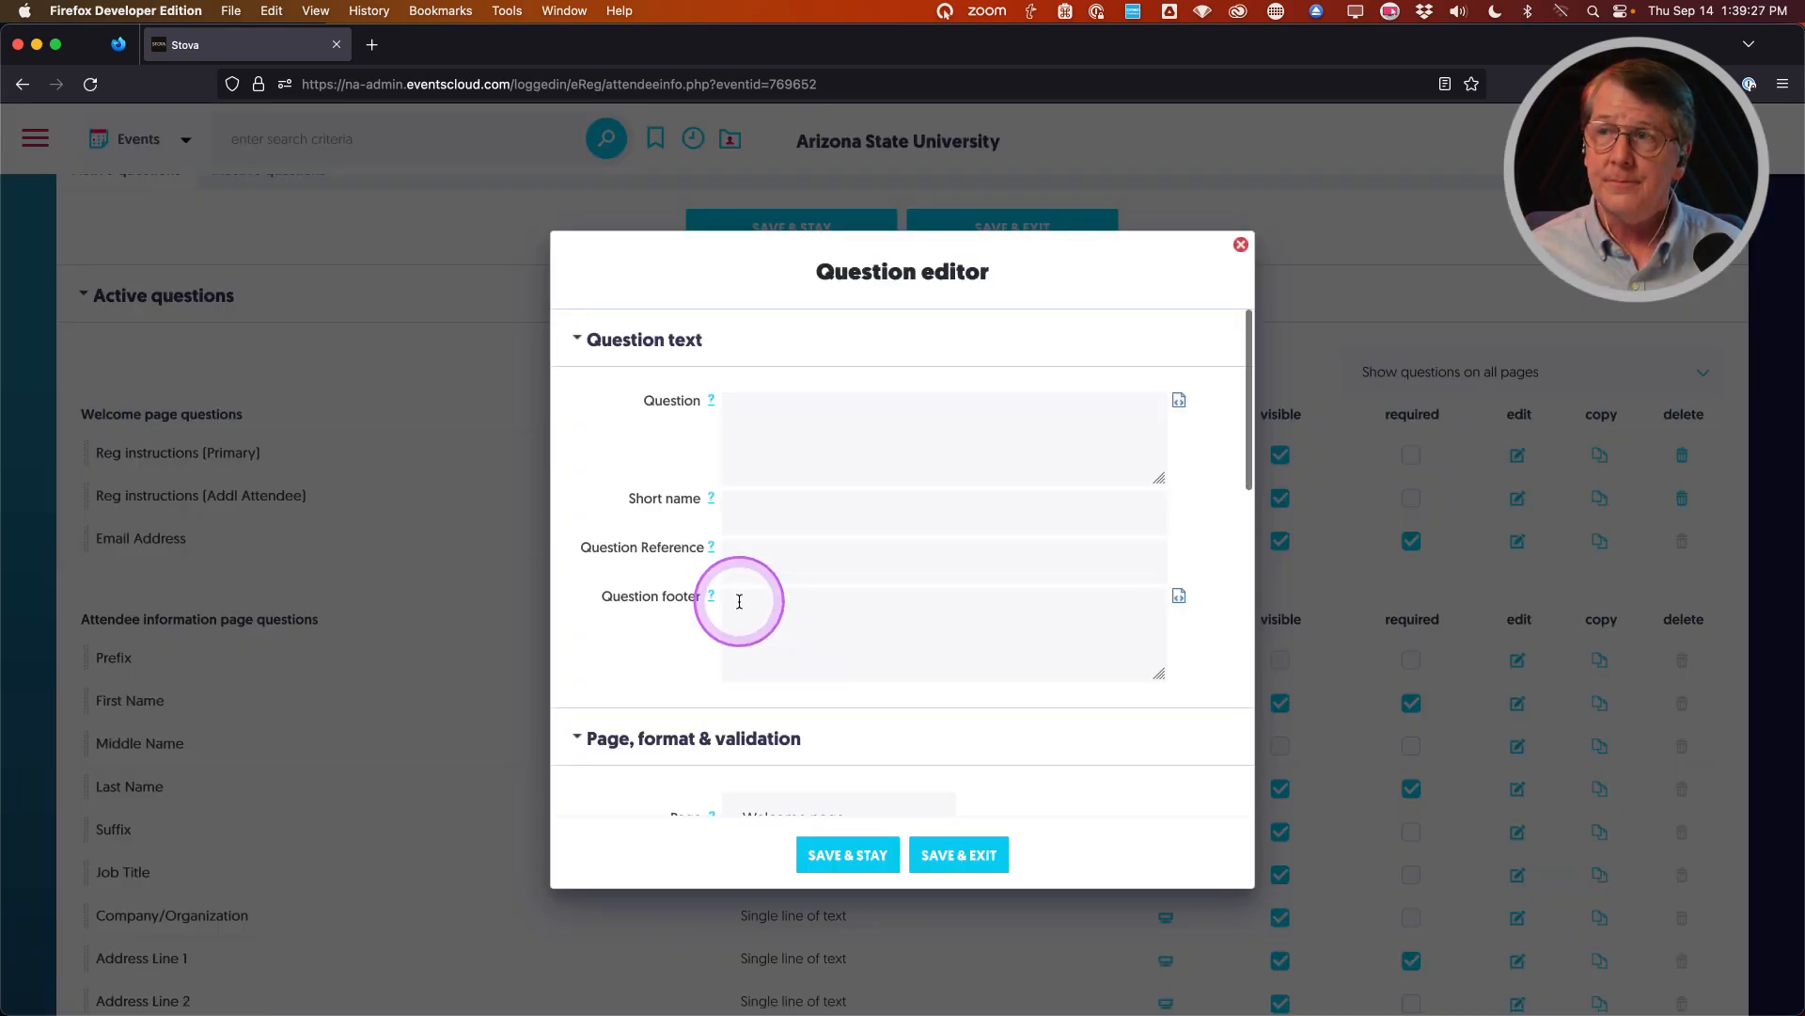
left_click(780, 429)
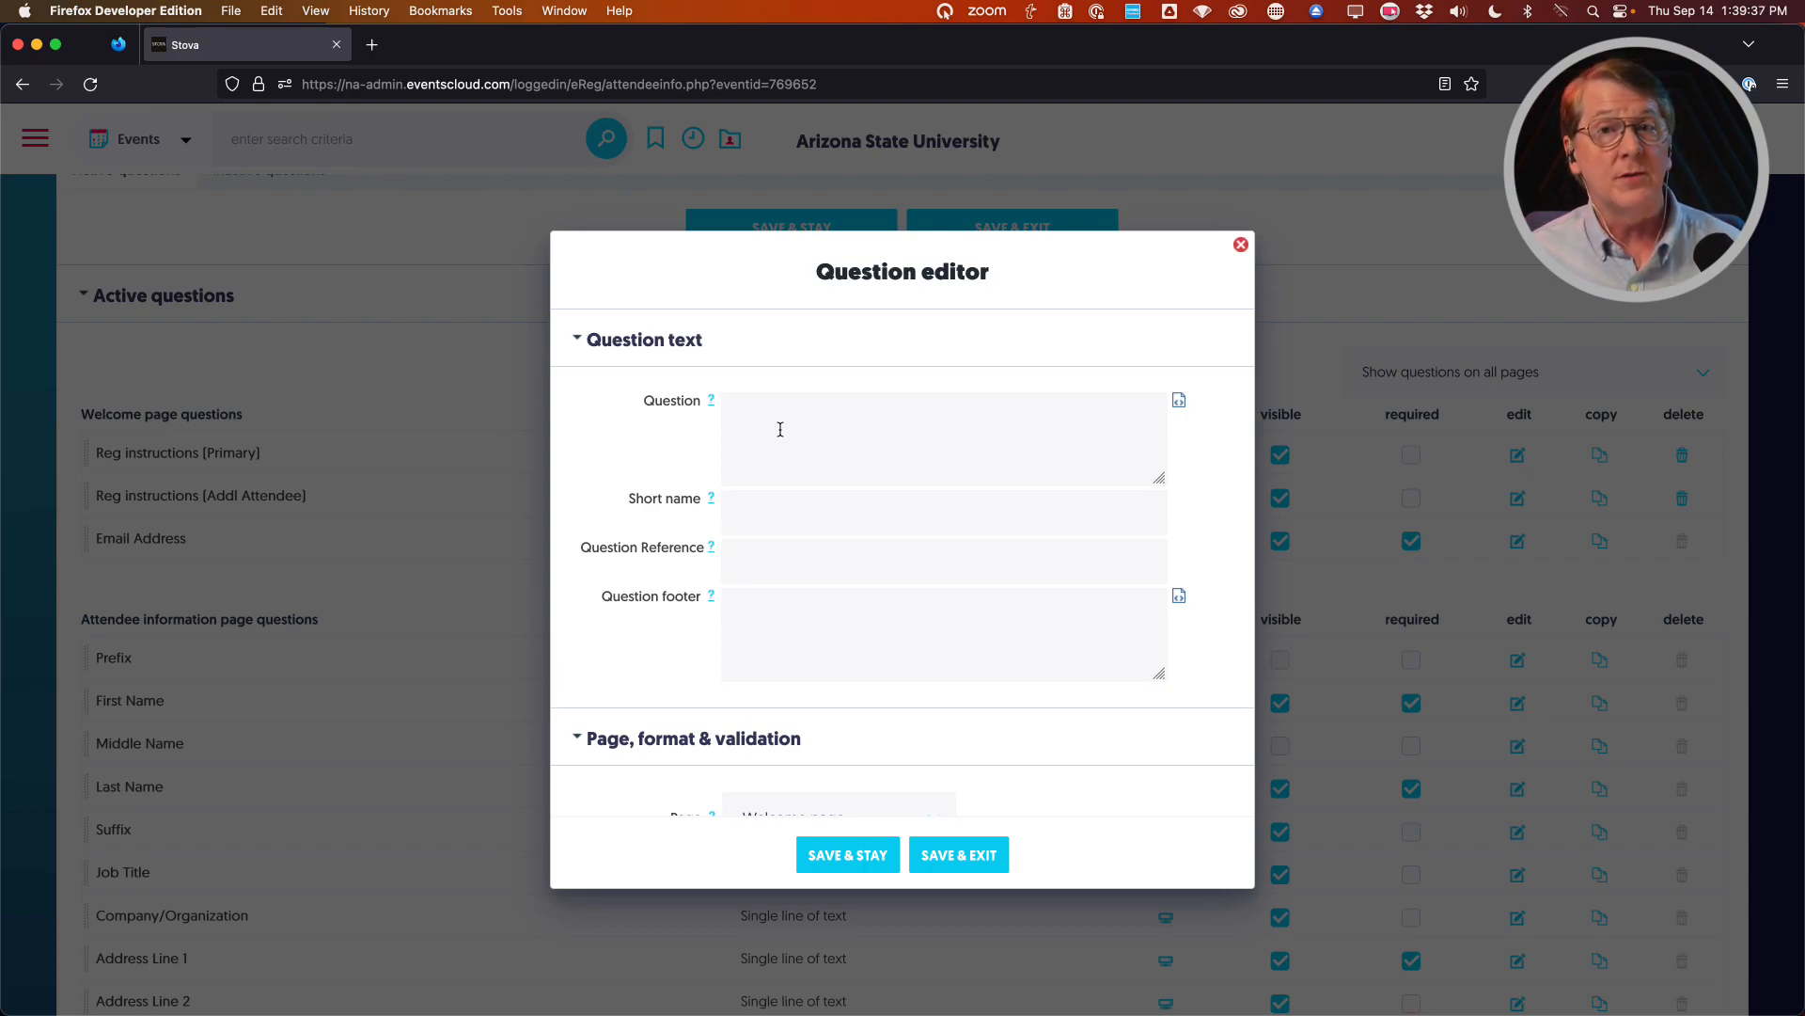
left_click(780, 429)
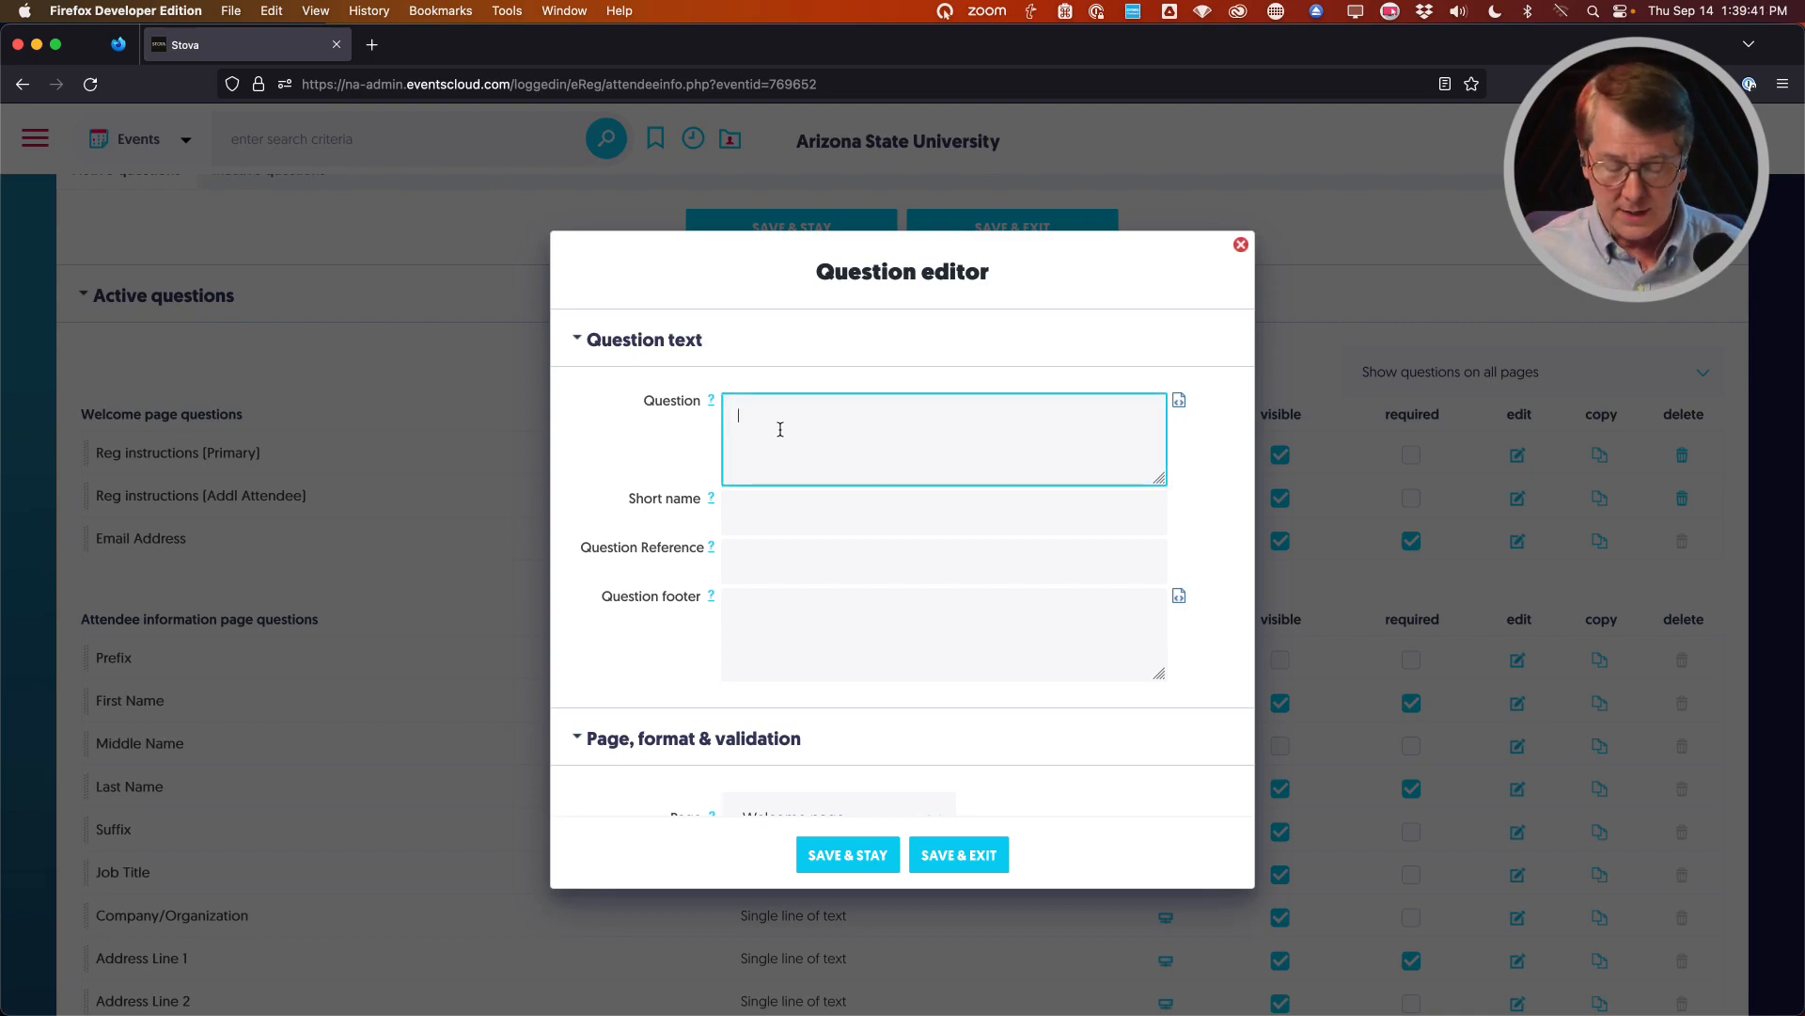
left_click(781, 429)
type("Description")
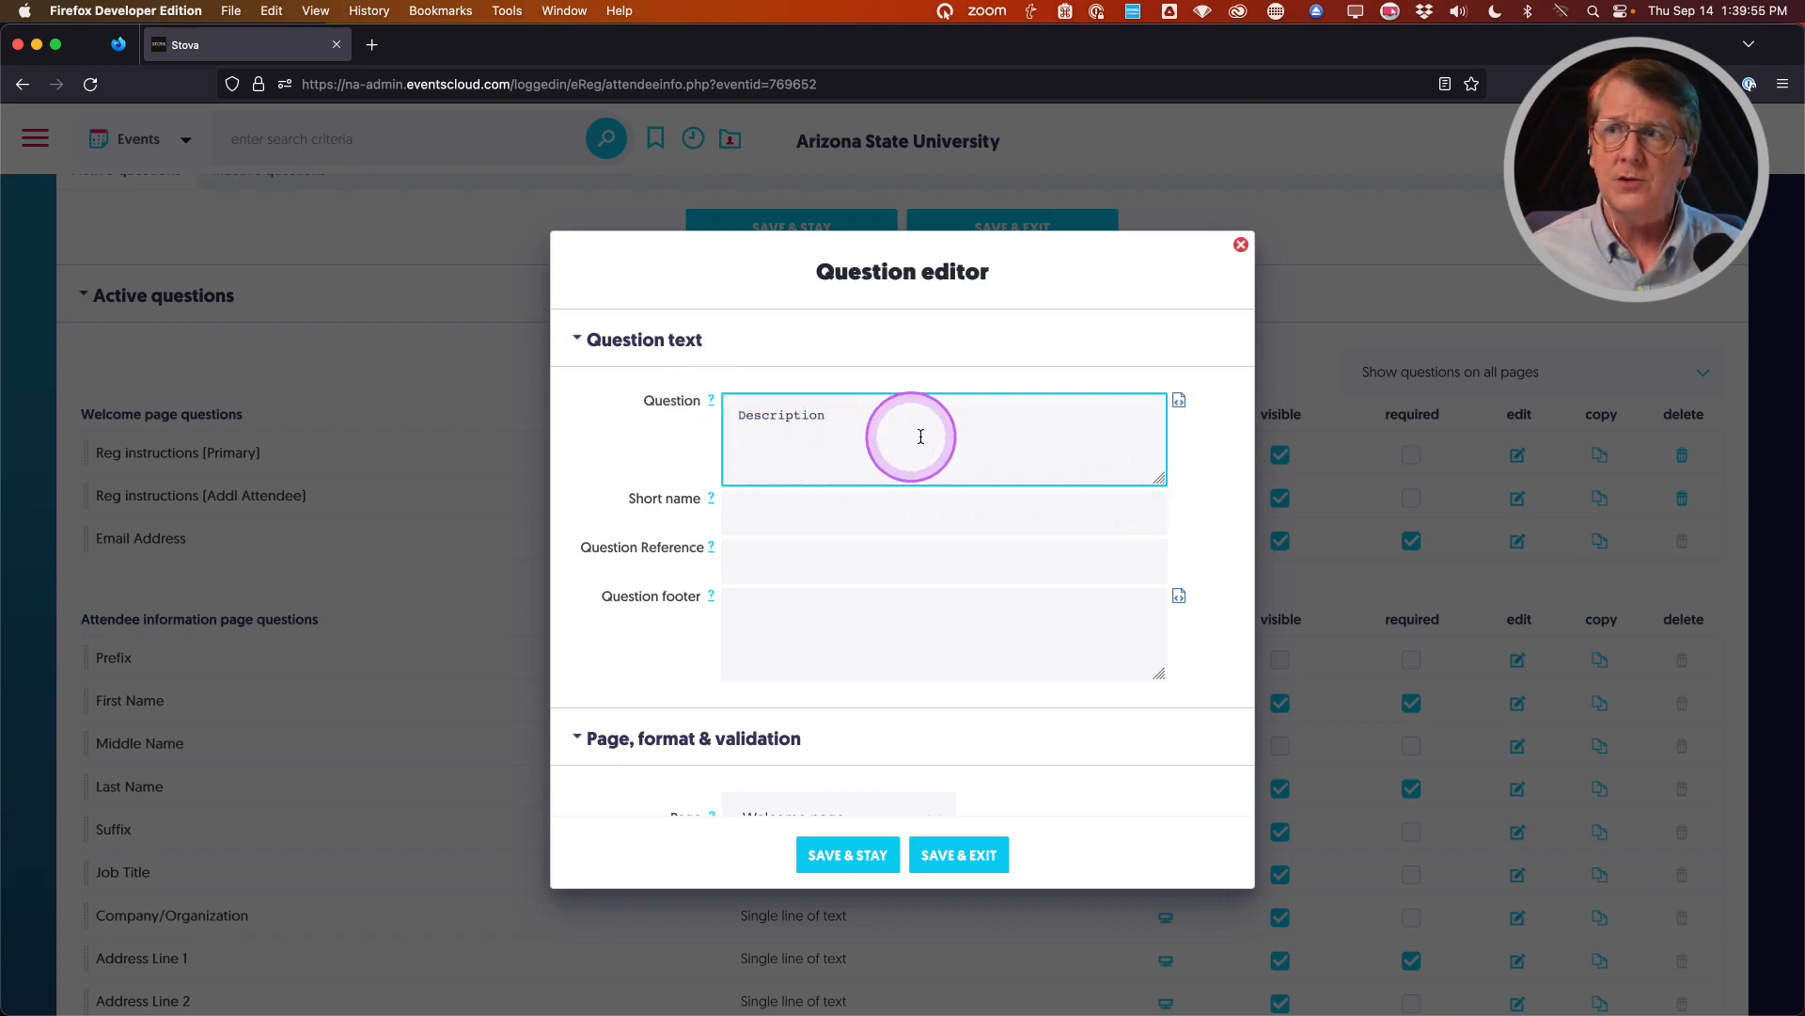
Make the new question's "Description" text bold in the content editor and update the question
left_click(1180, 404)
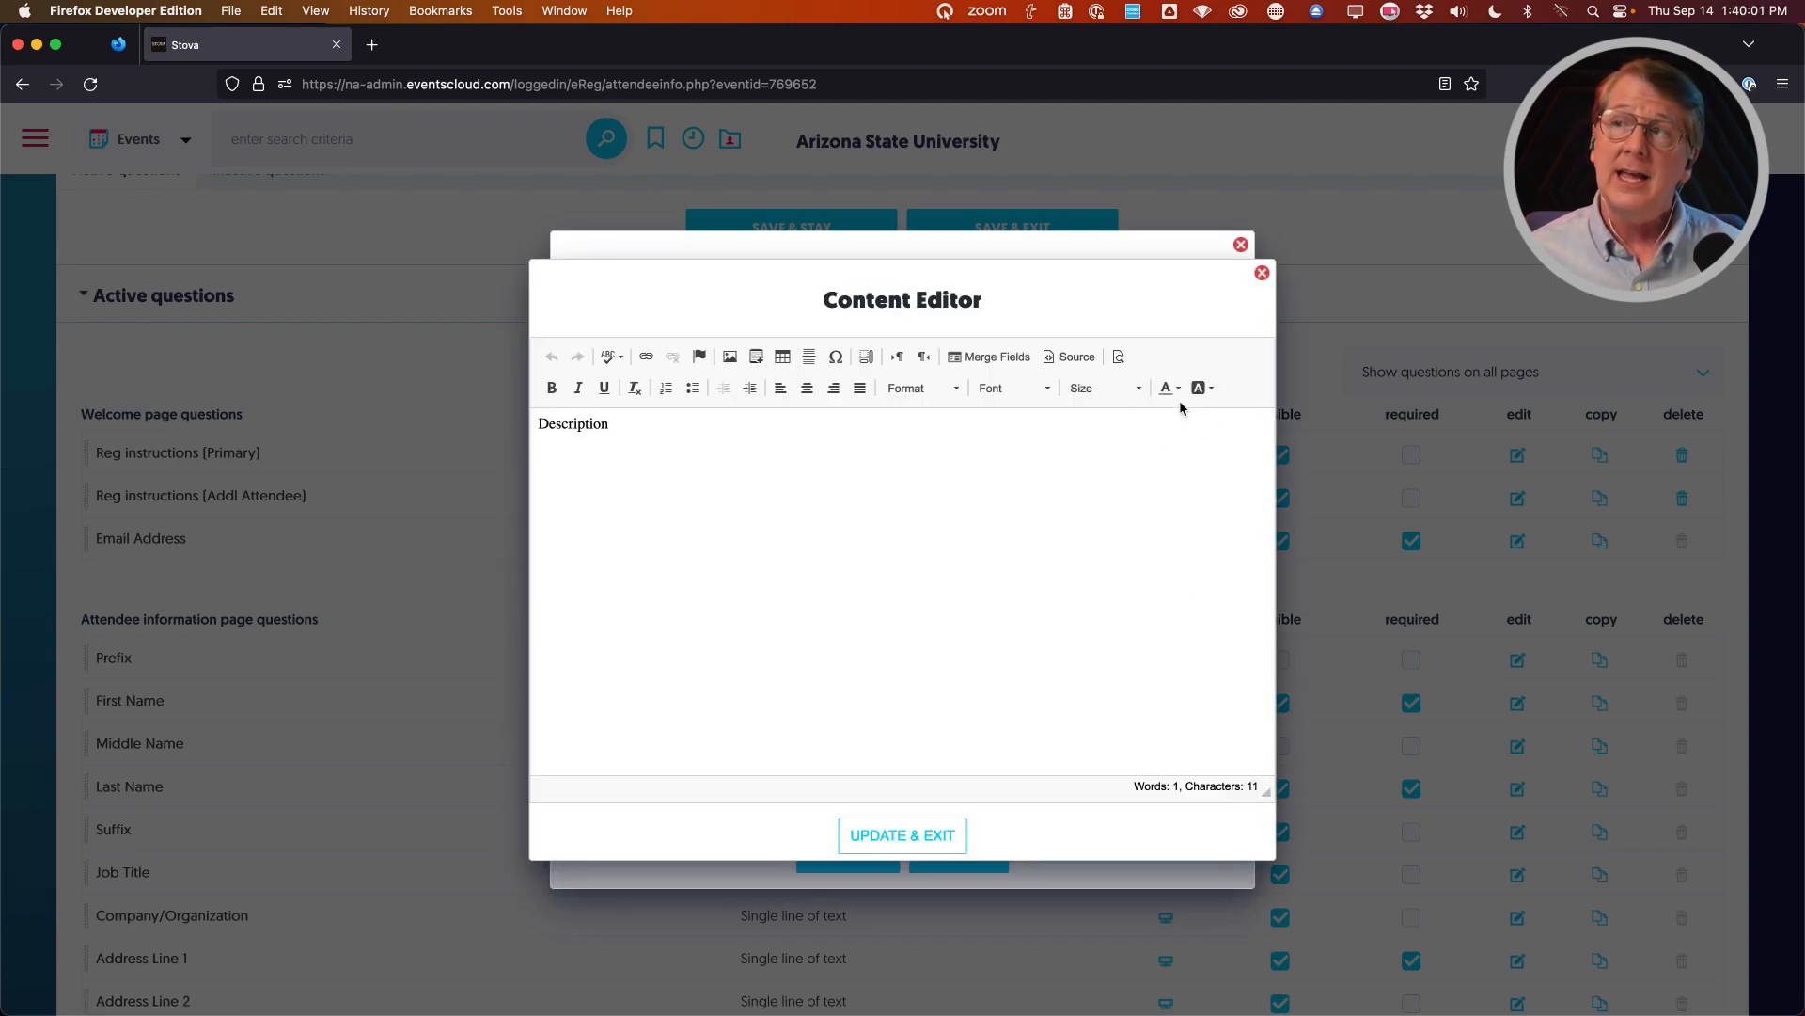
double_click(589, 437)
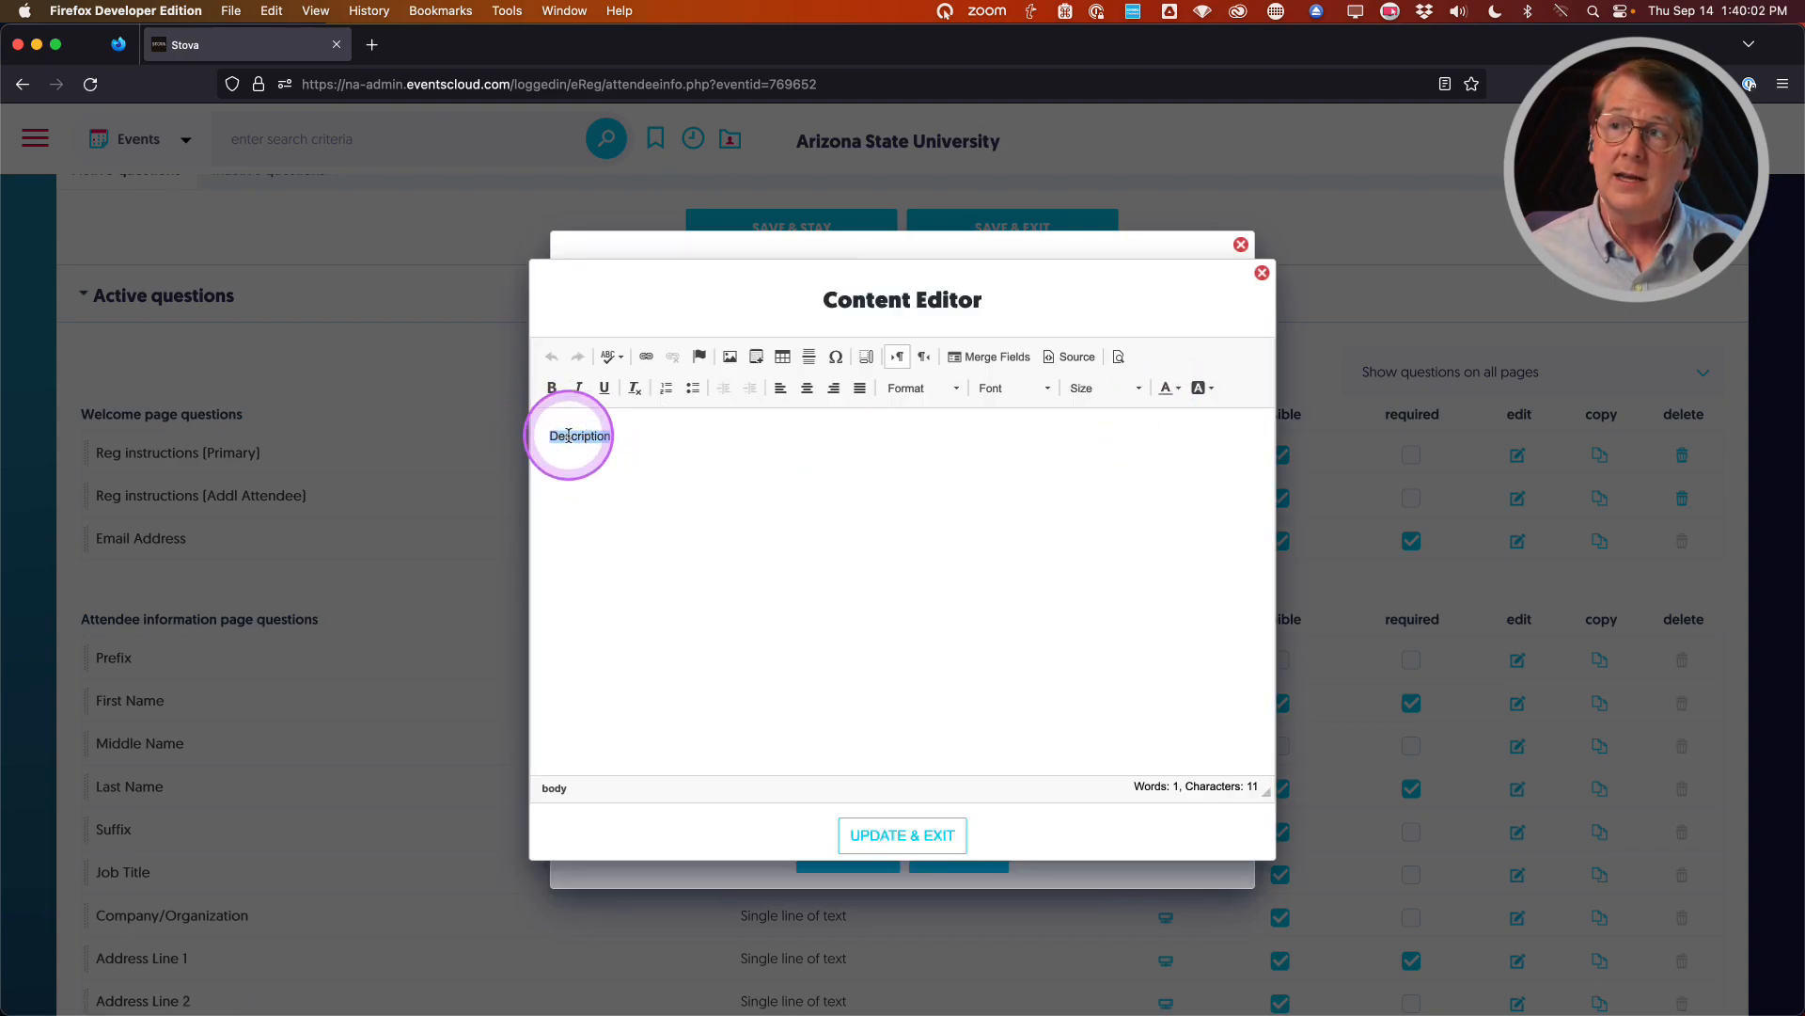
left_click(552, 387)
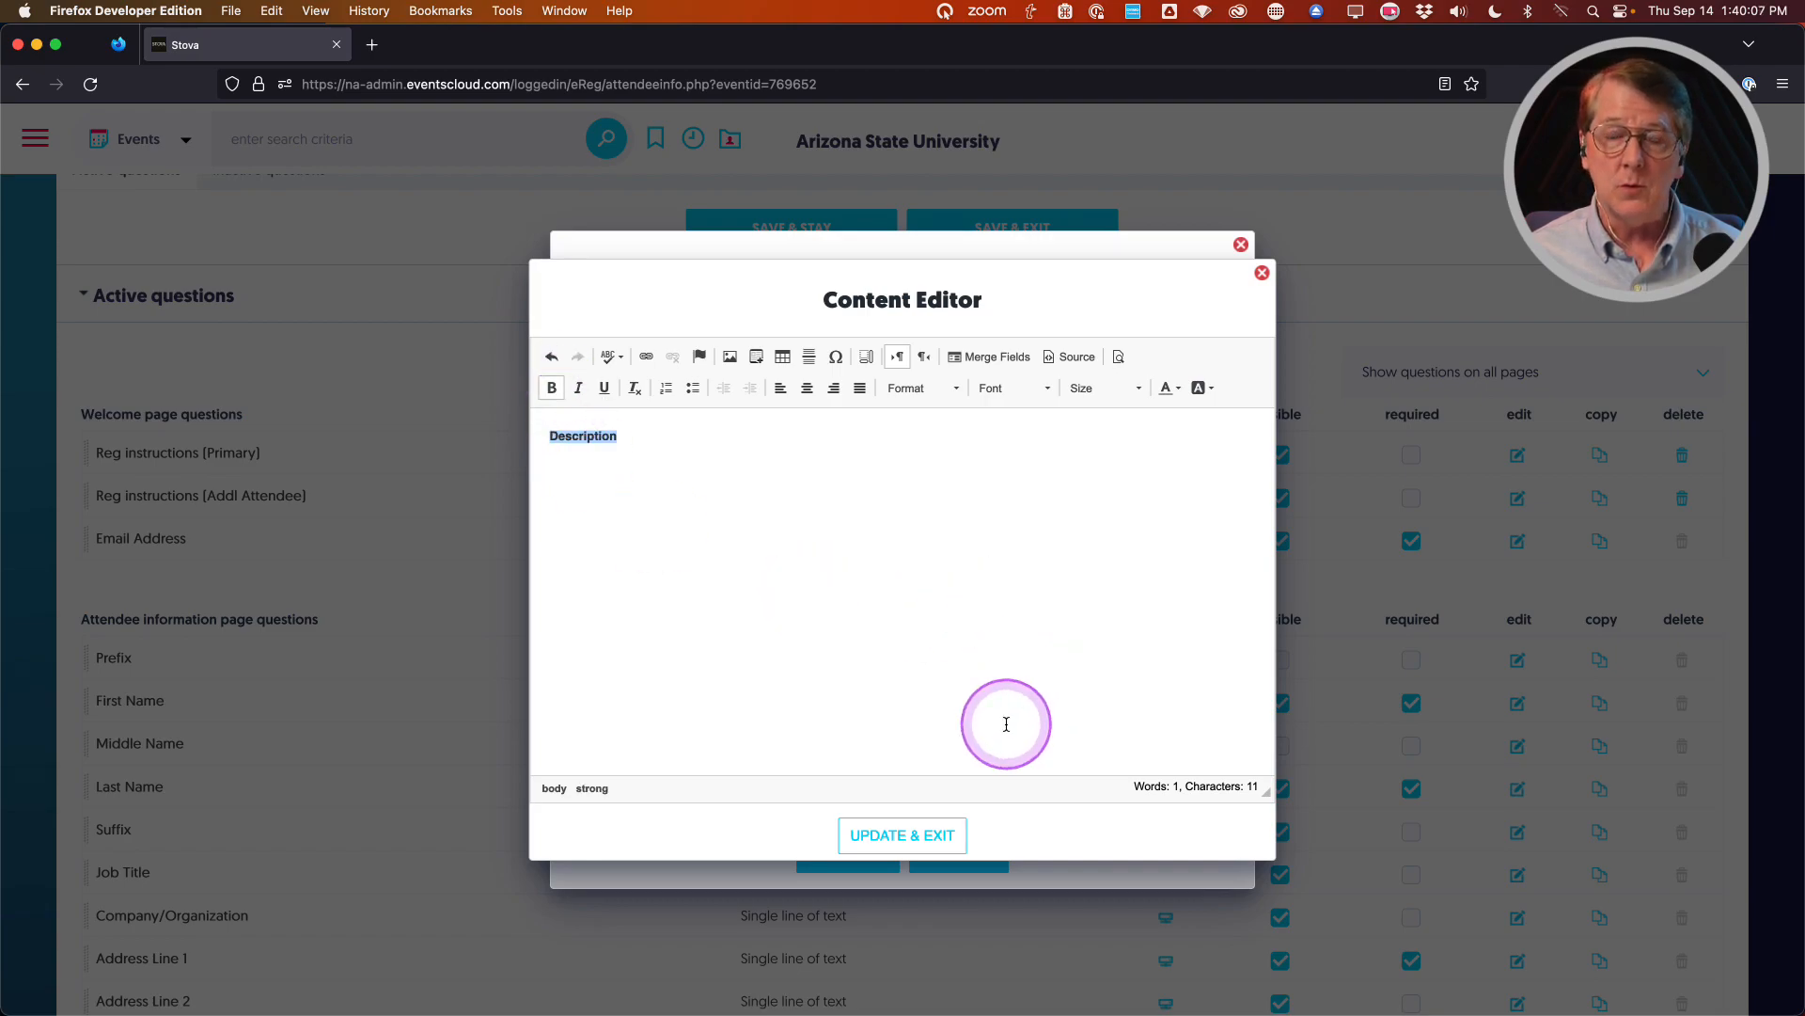
left_click(917, 836)
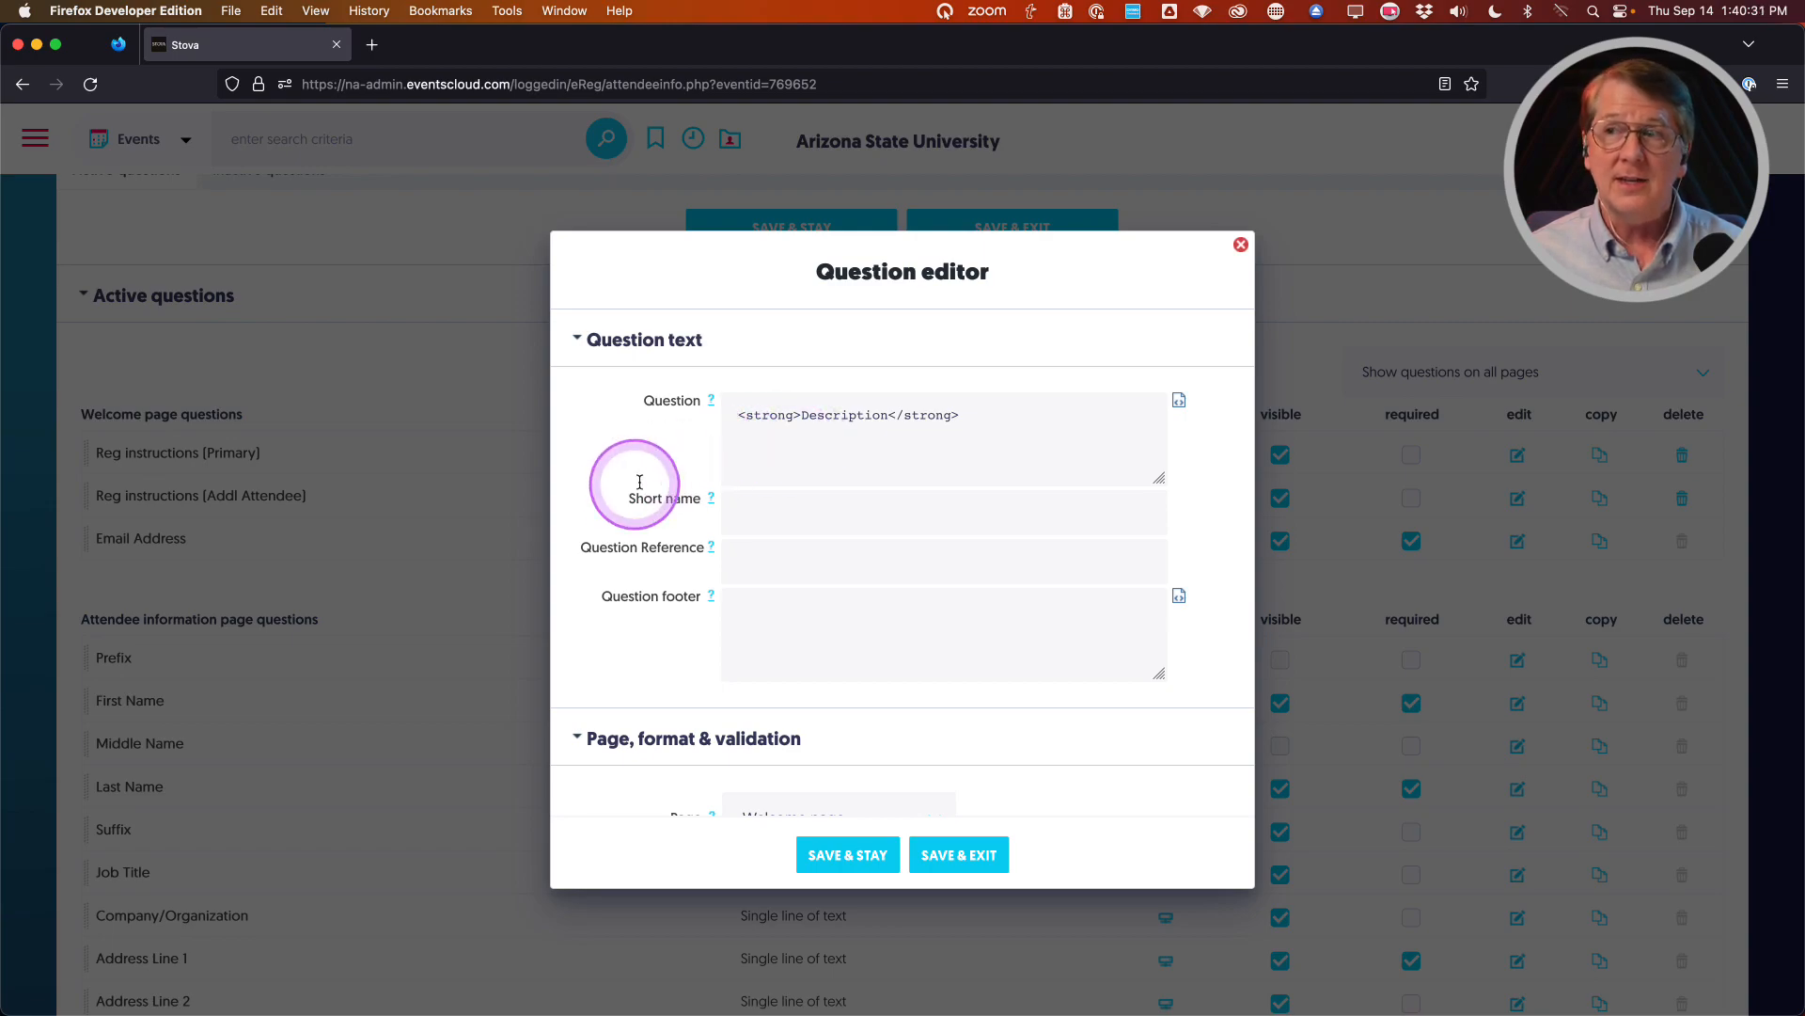
left_click(769, 512)
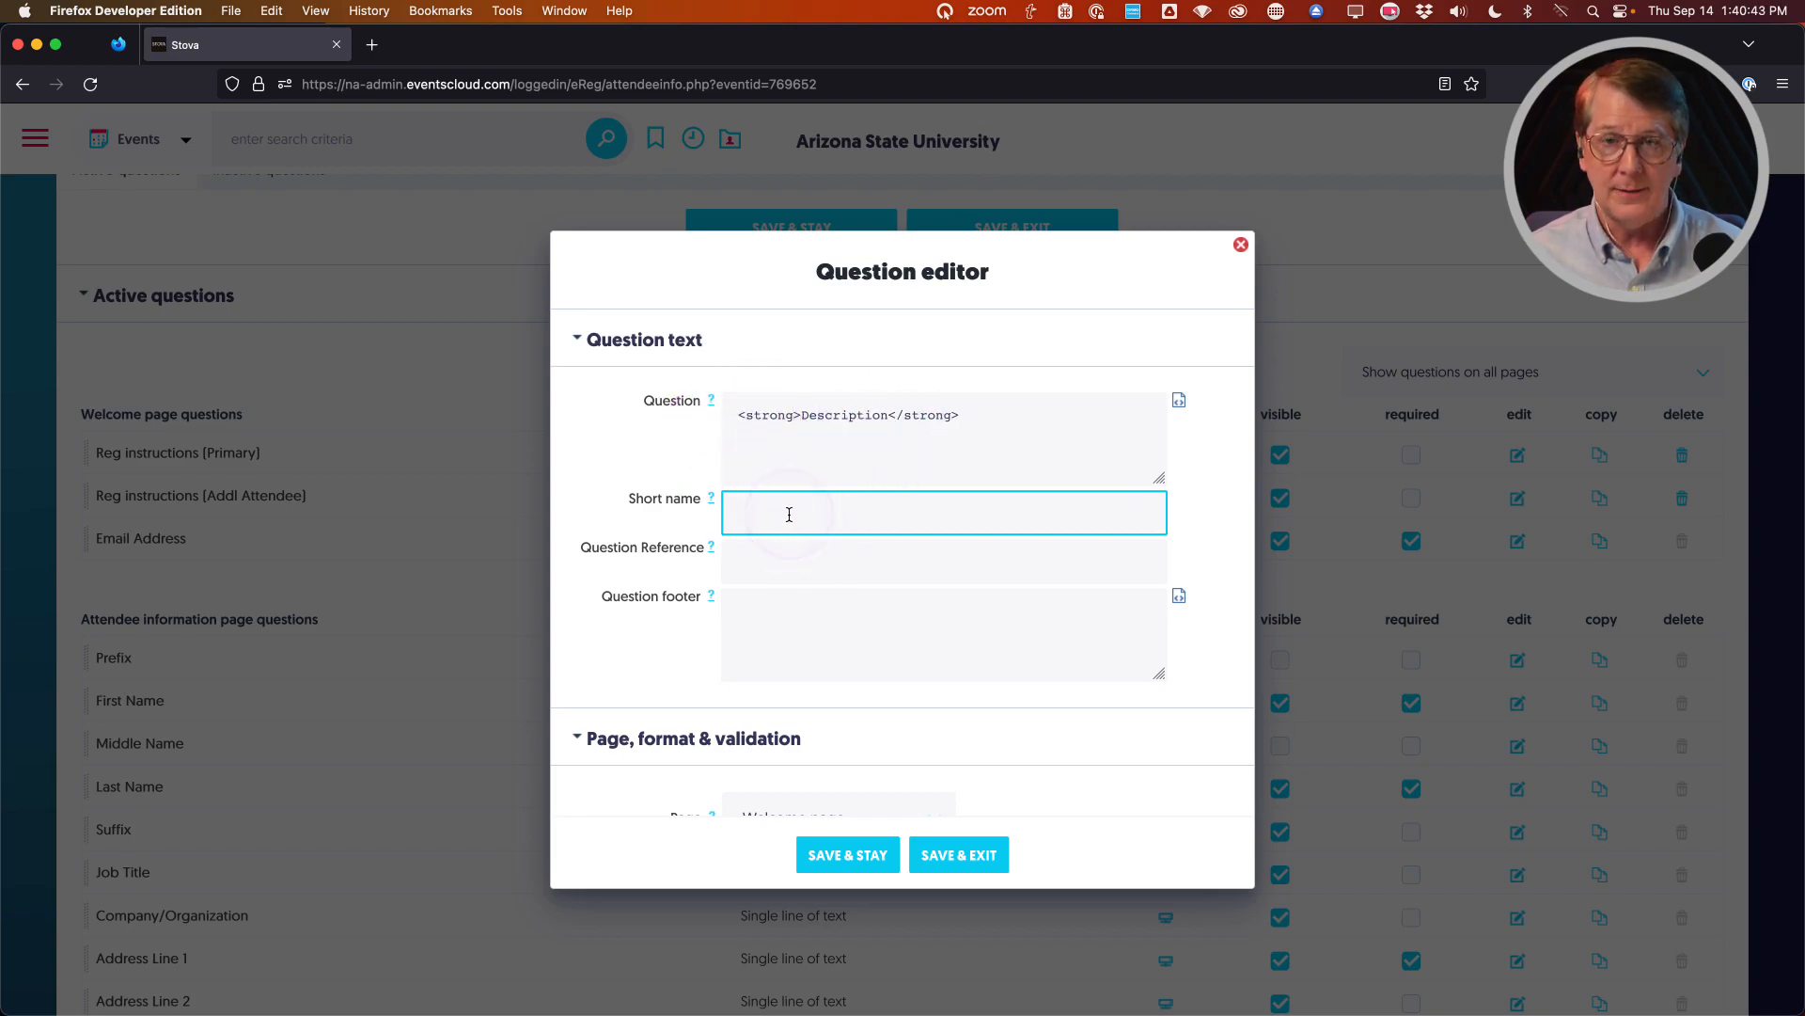
scroll(619, 507, "down", 2)
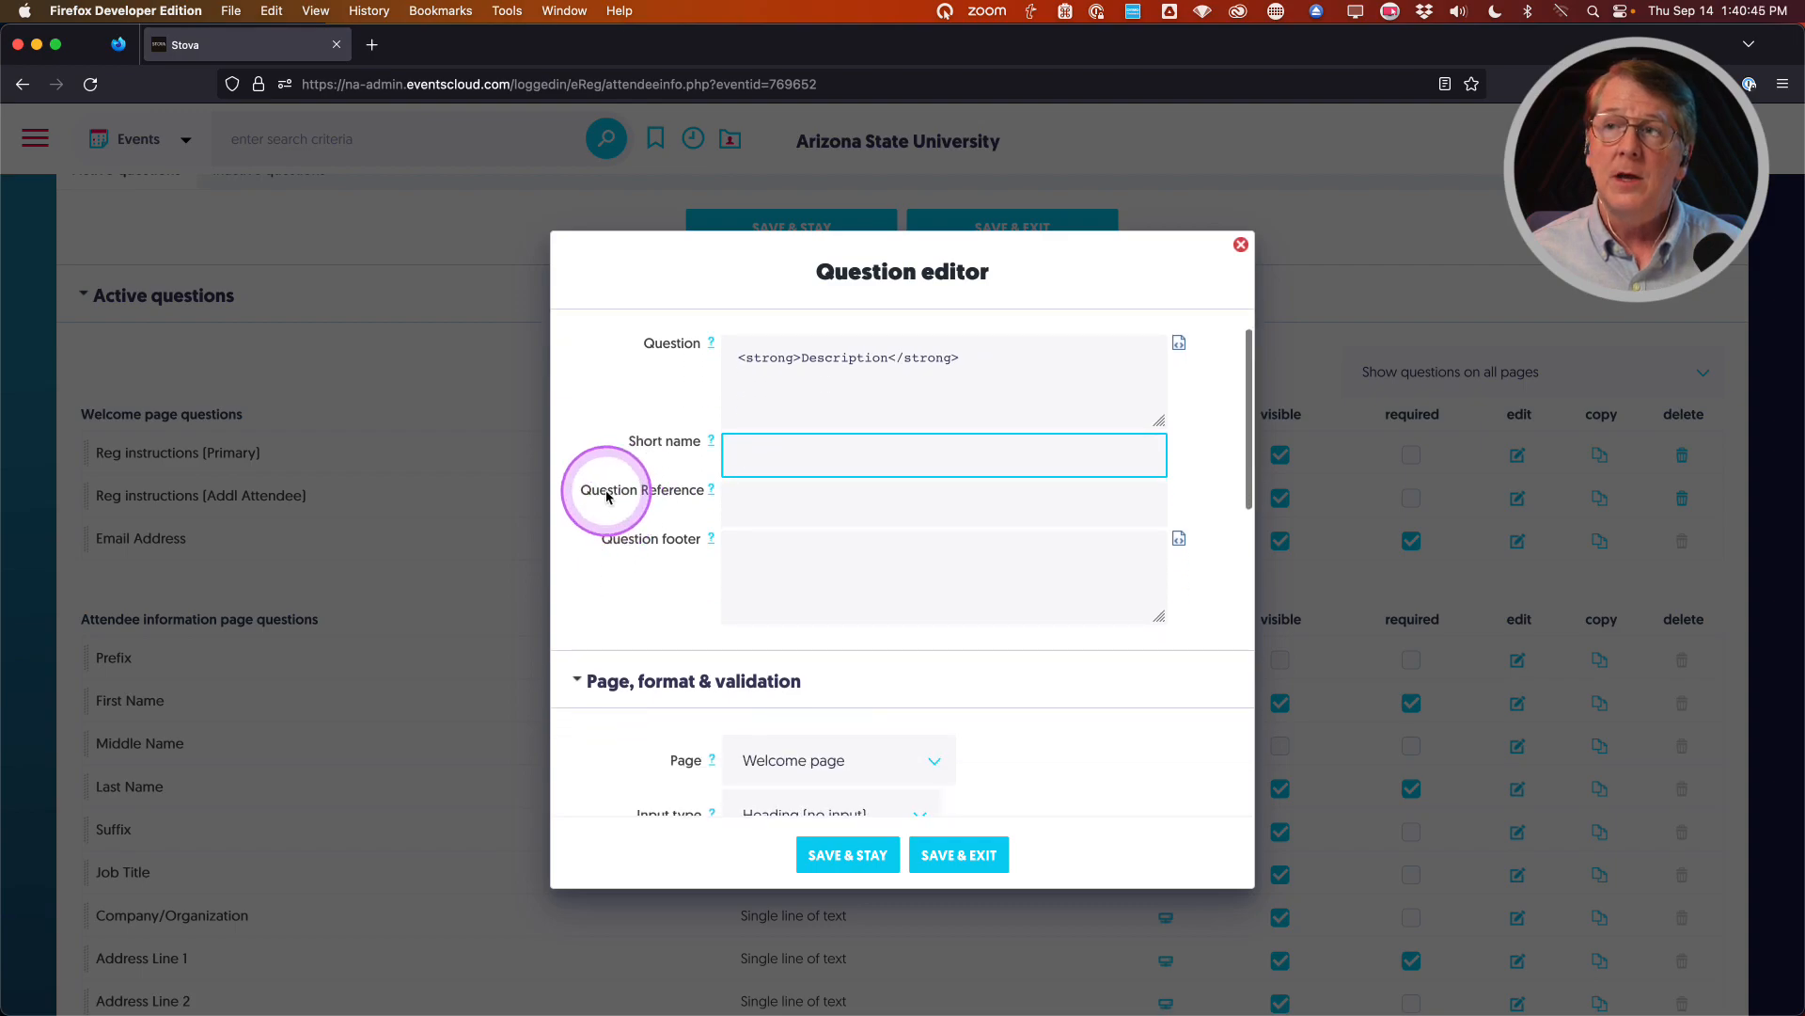
left_click(660, 493)
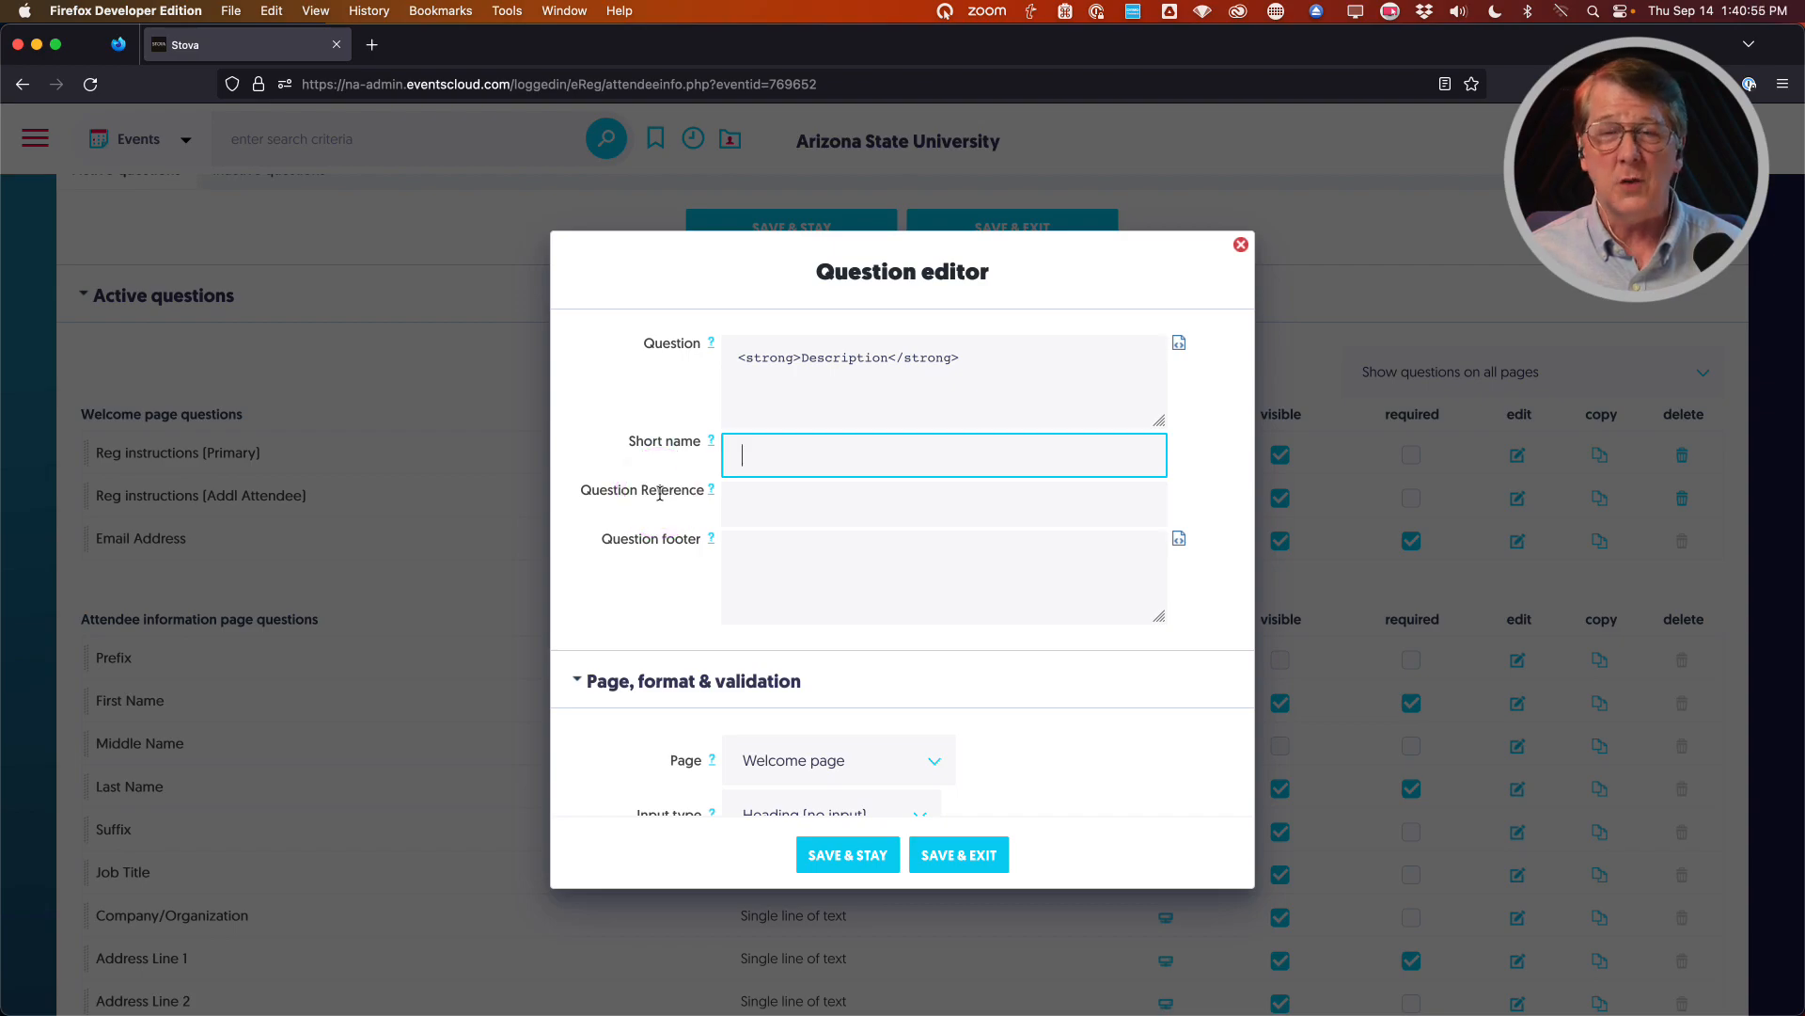
left_click(660, 493)
left_click(711, 490)
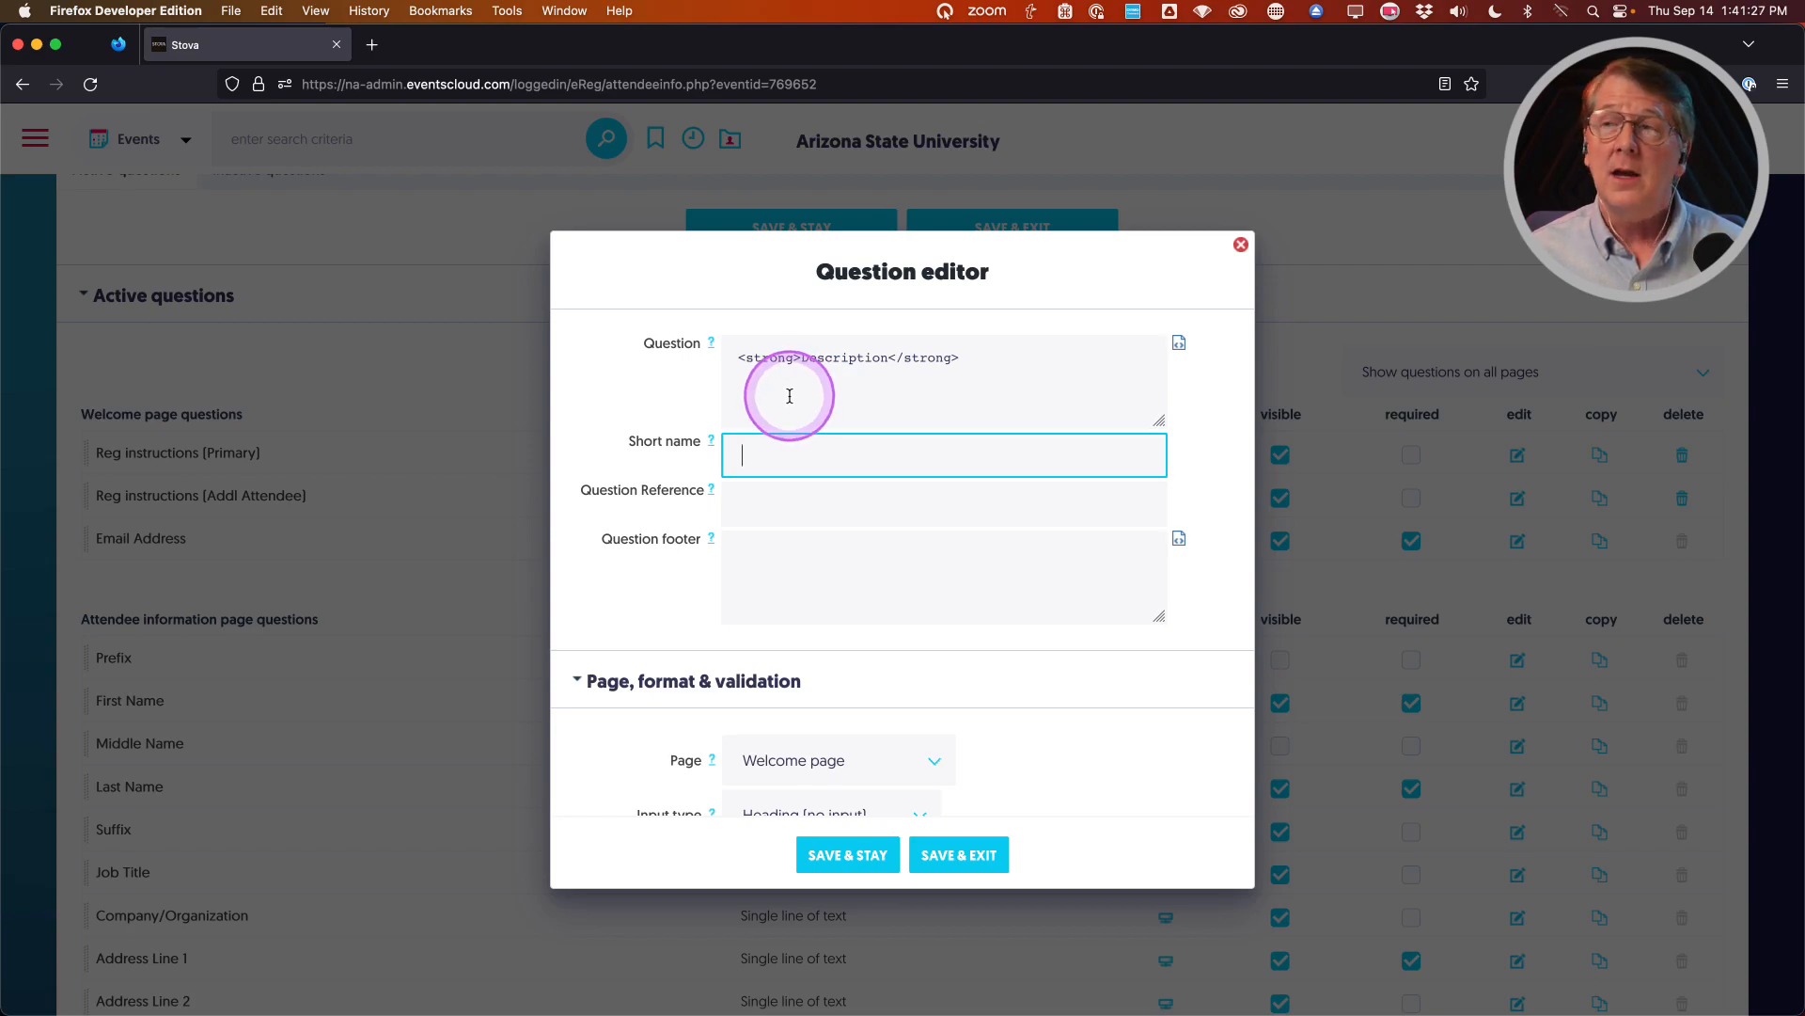
Assign the new Description question to the Attendee information page
scroll(647, 448, "down", 6)
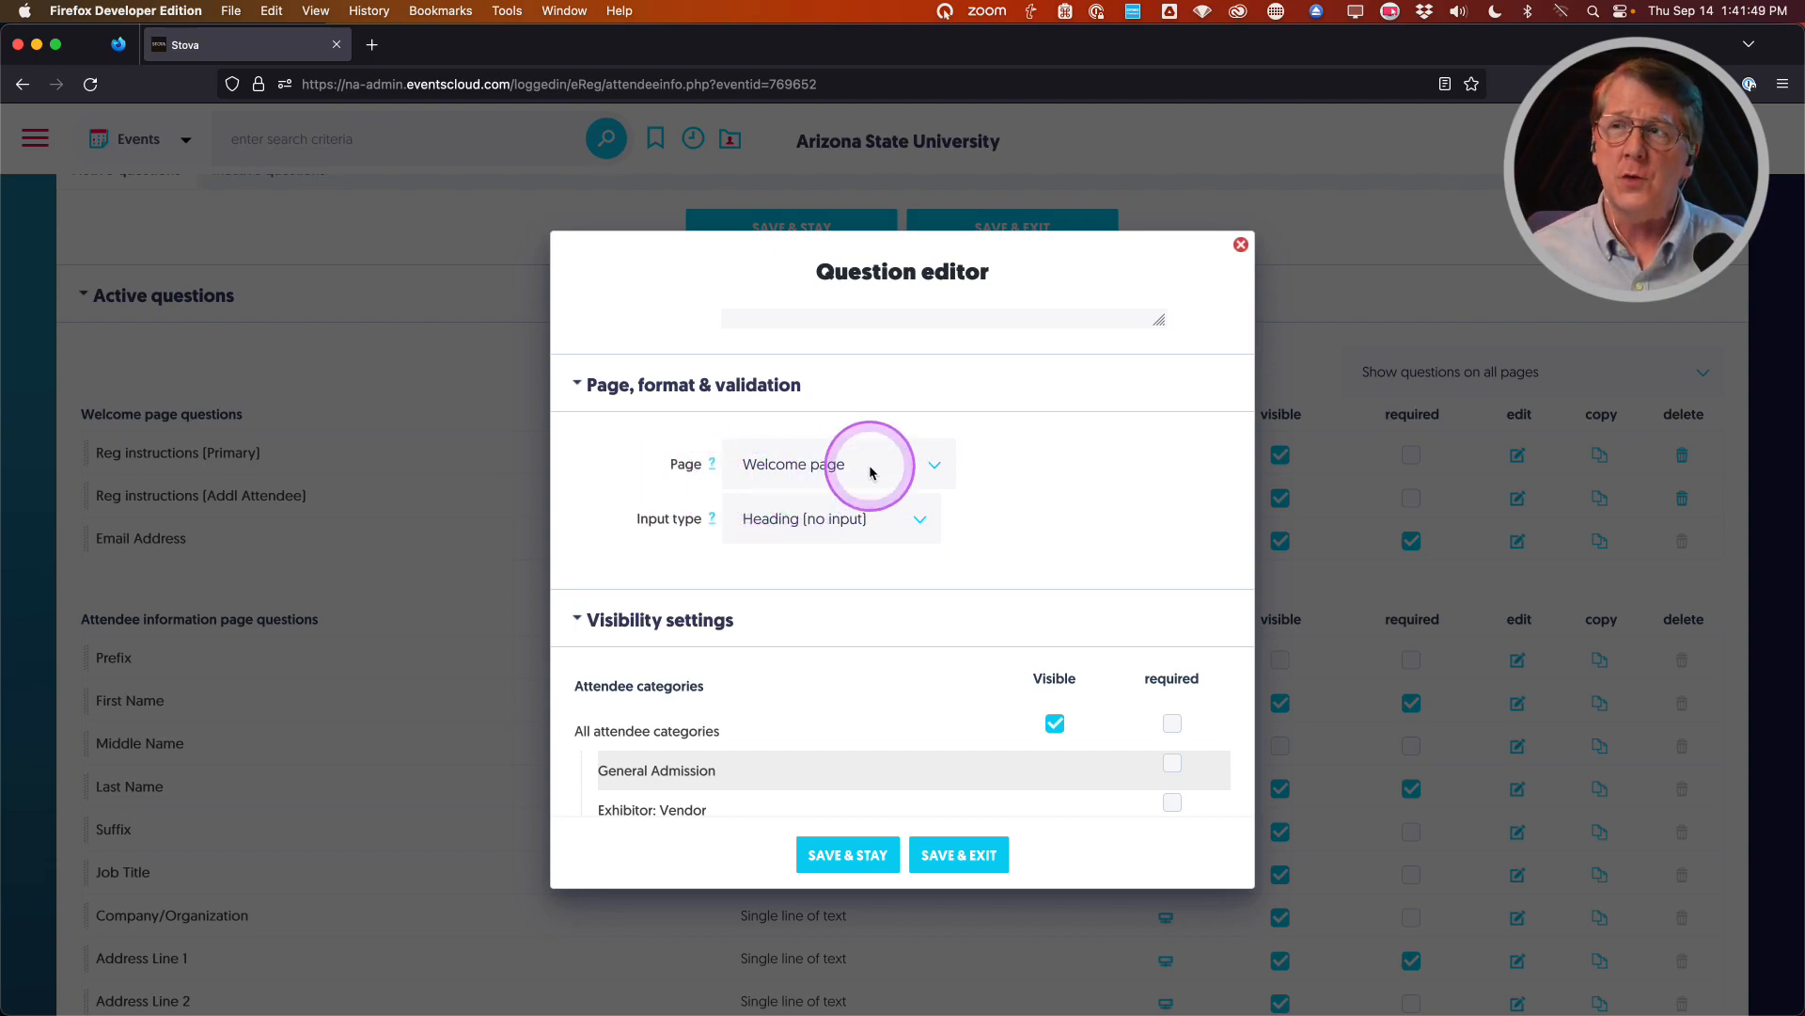
left_click(927, 461)
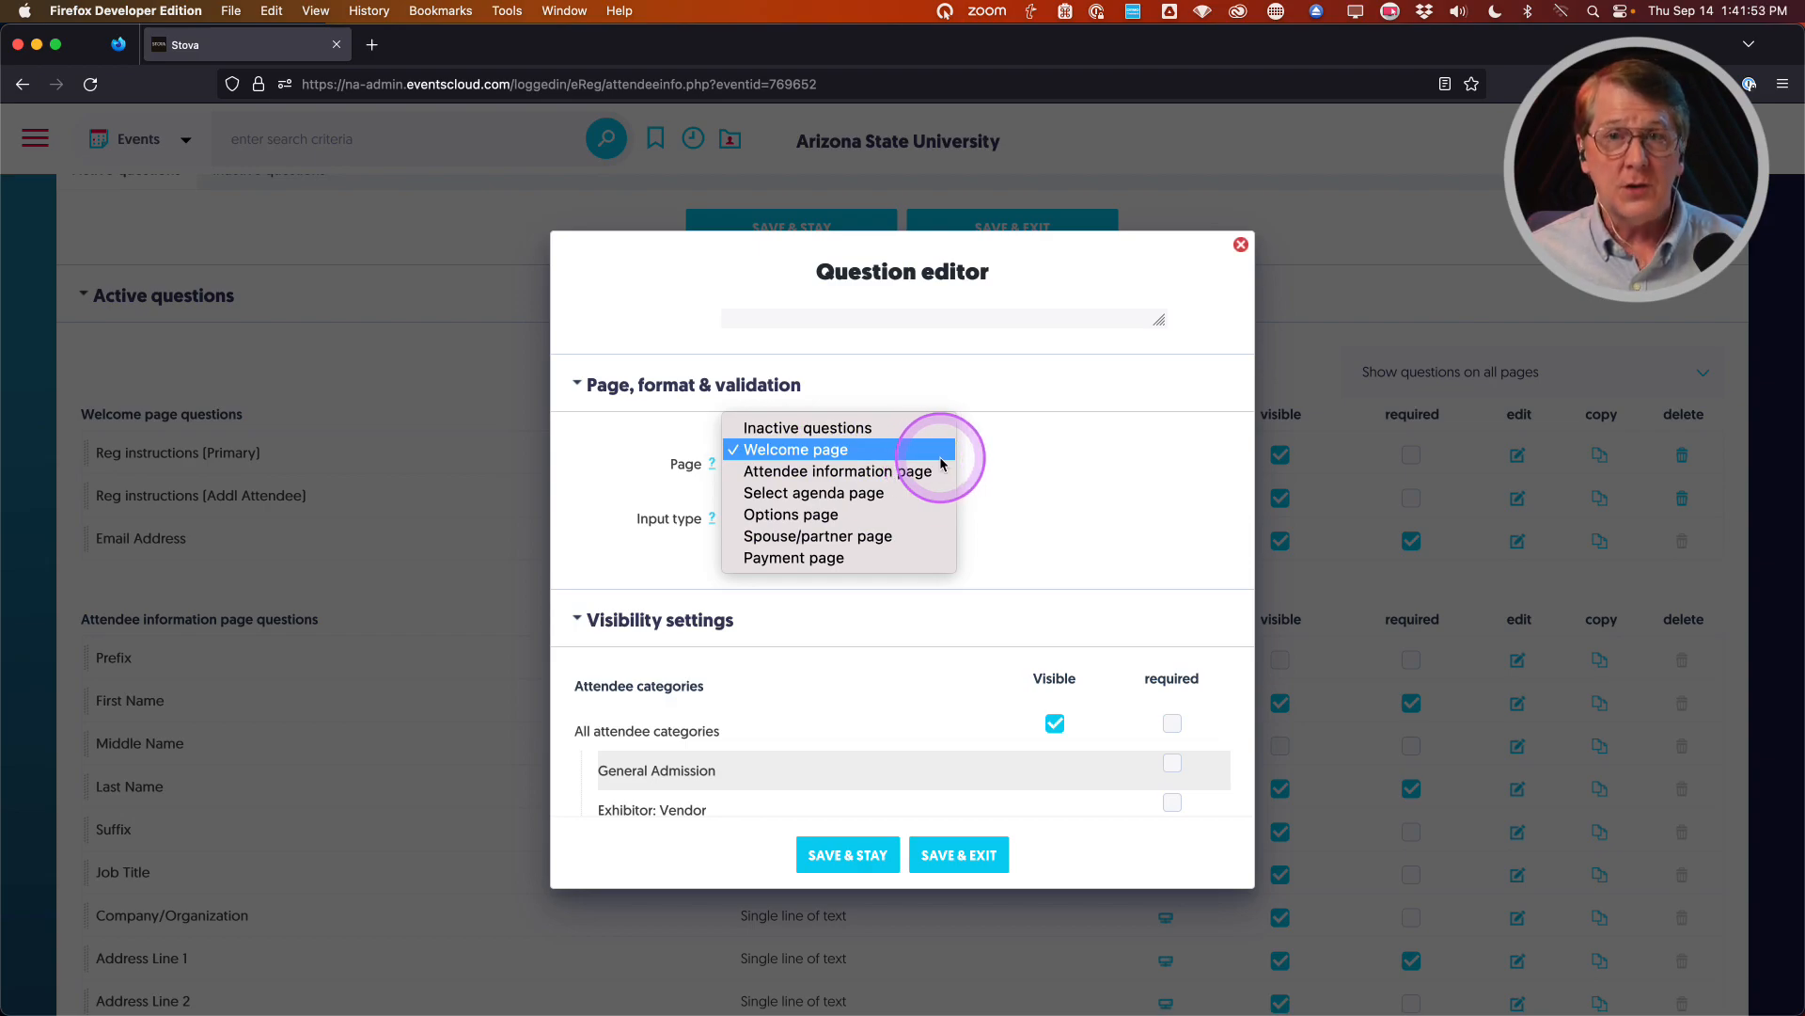
left_click(935, 471)
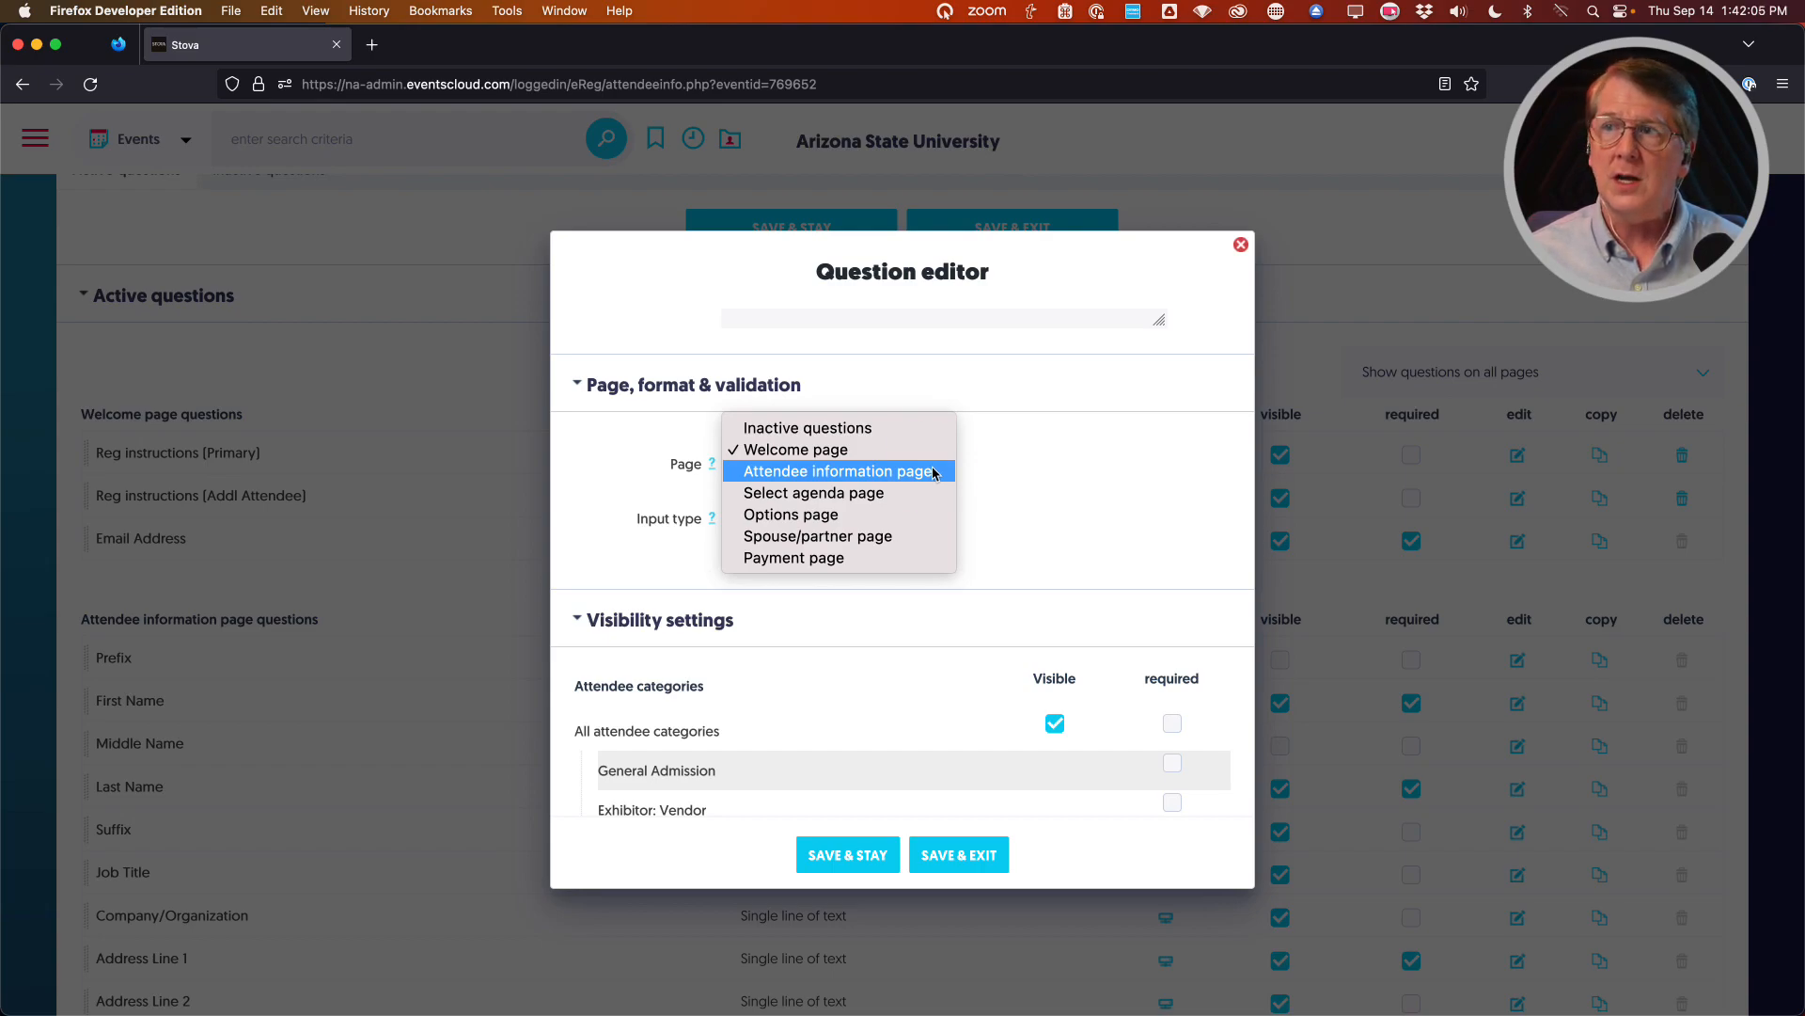
left_click(918, 498)
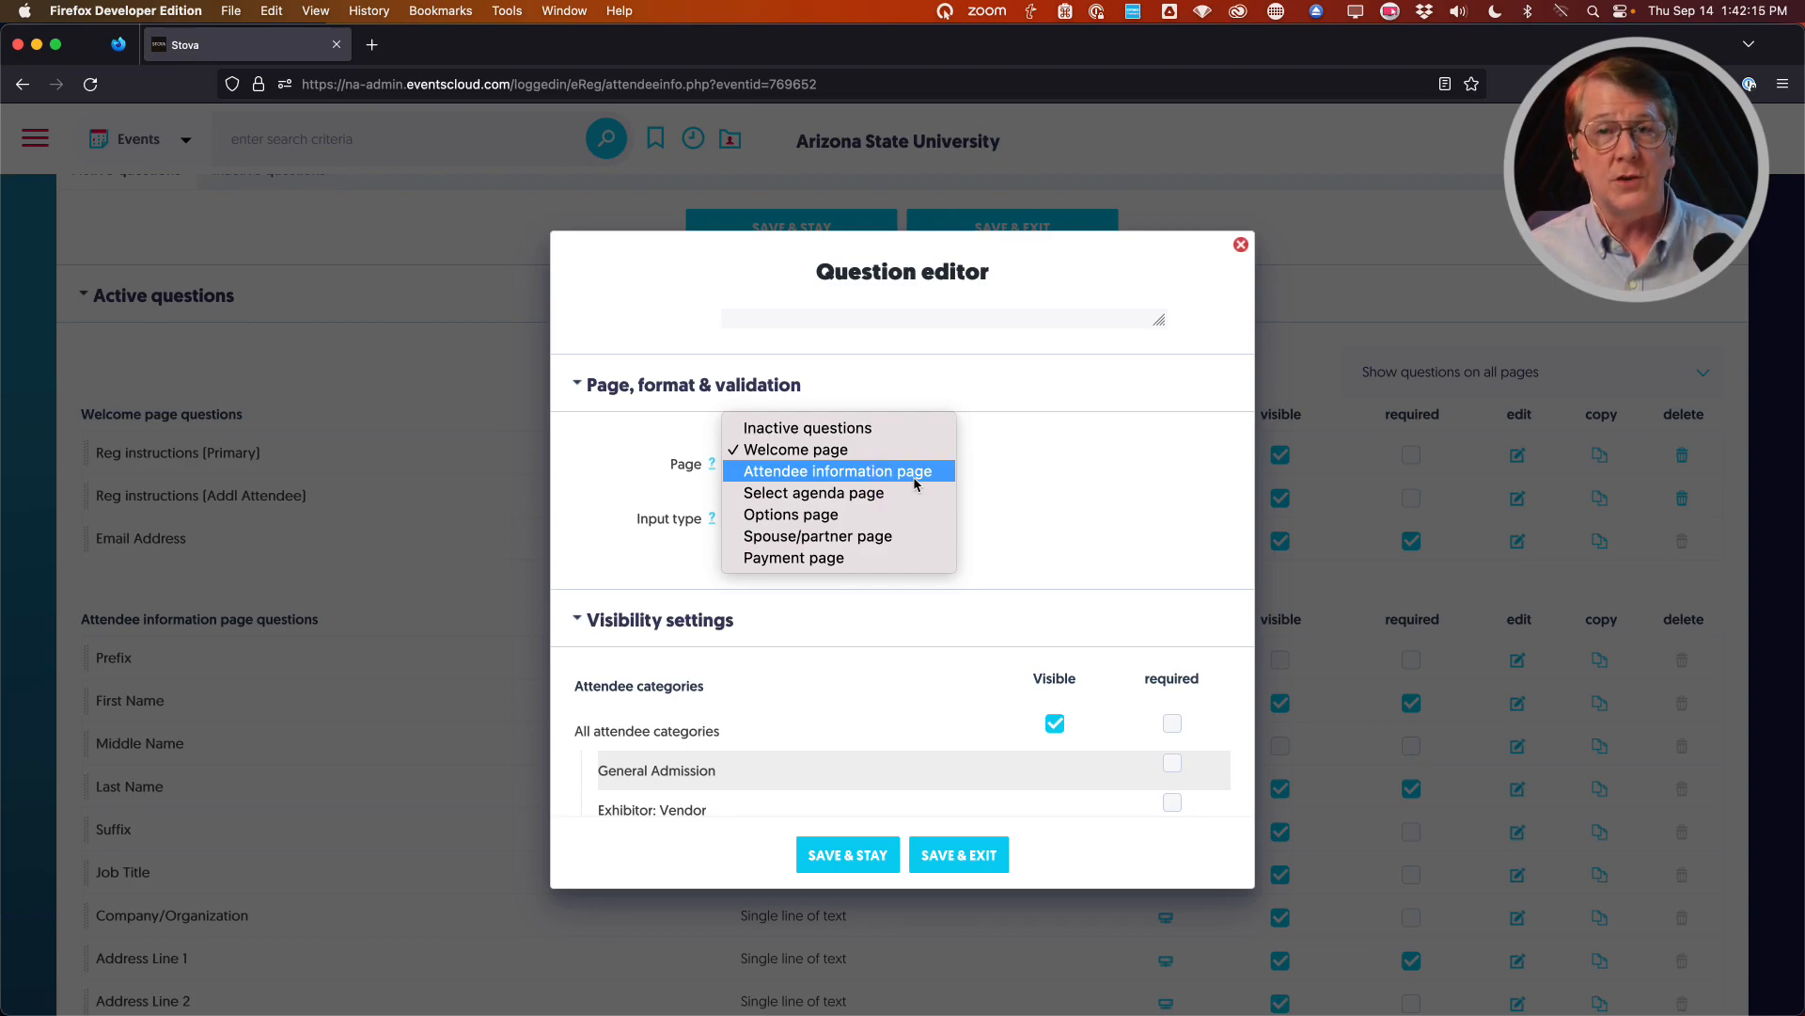
left_click(777, 473)
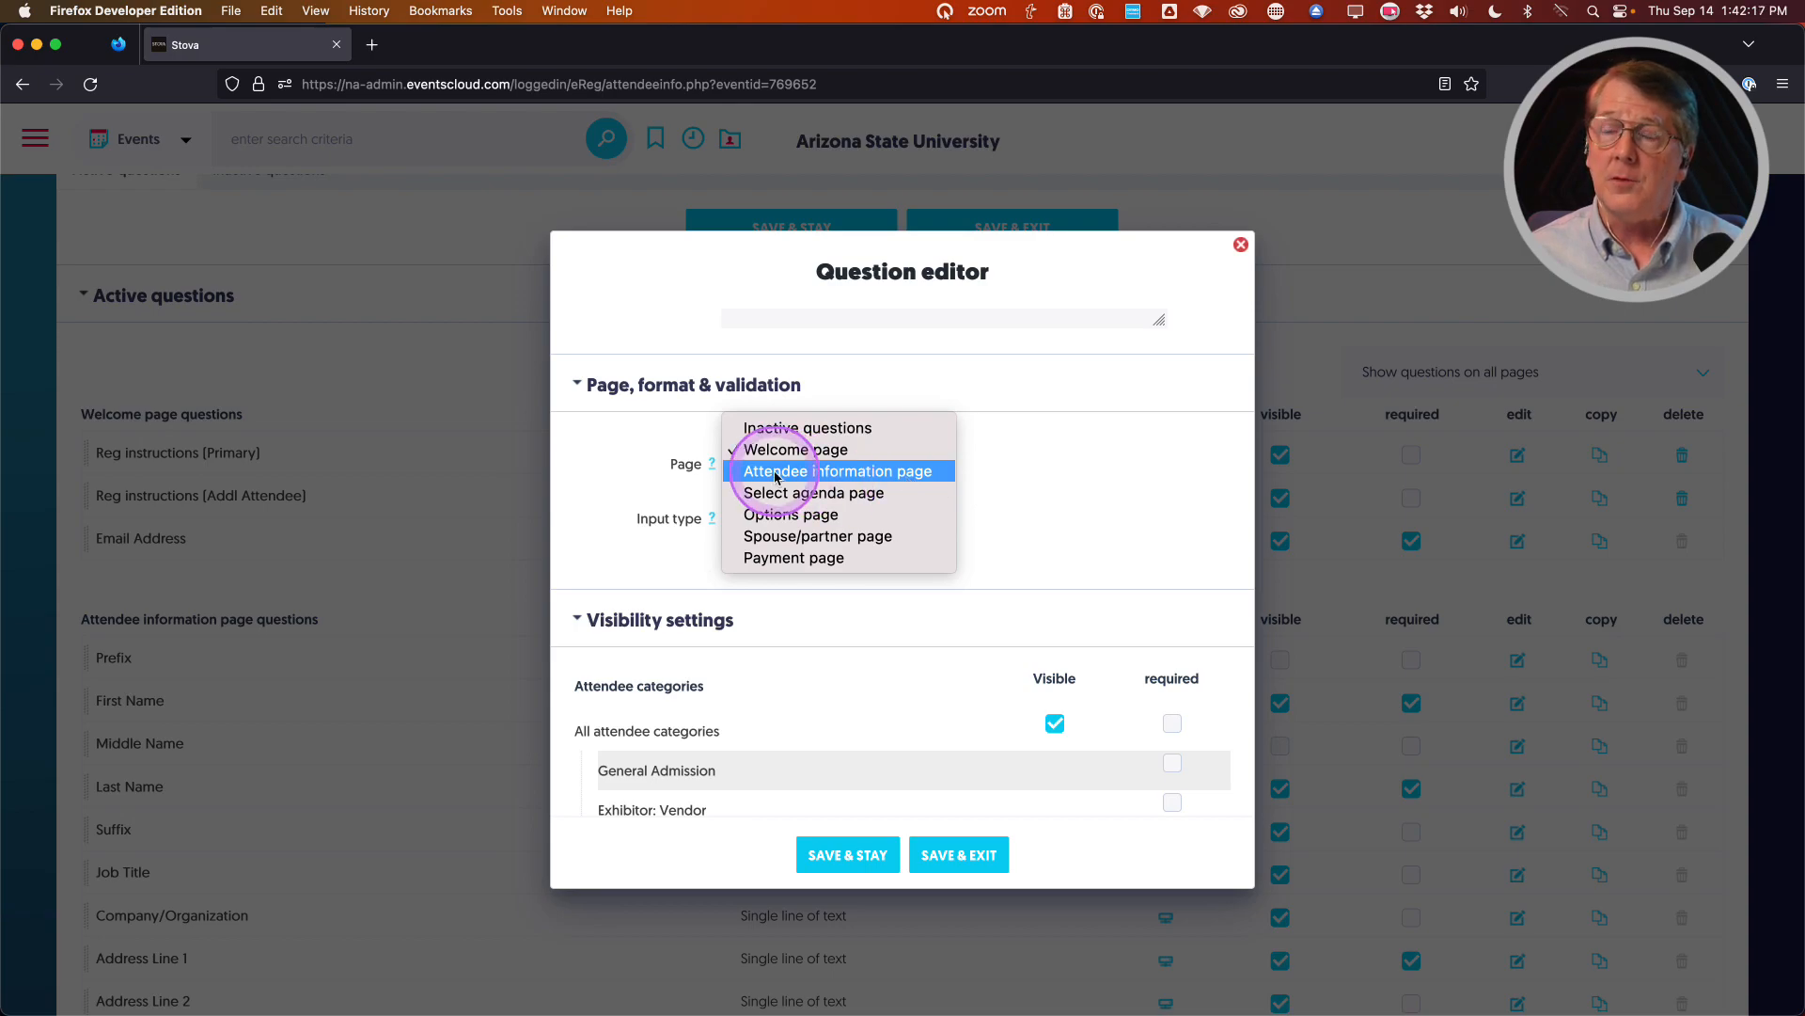
left_click(777, 472)
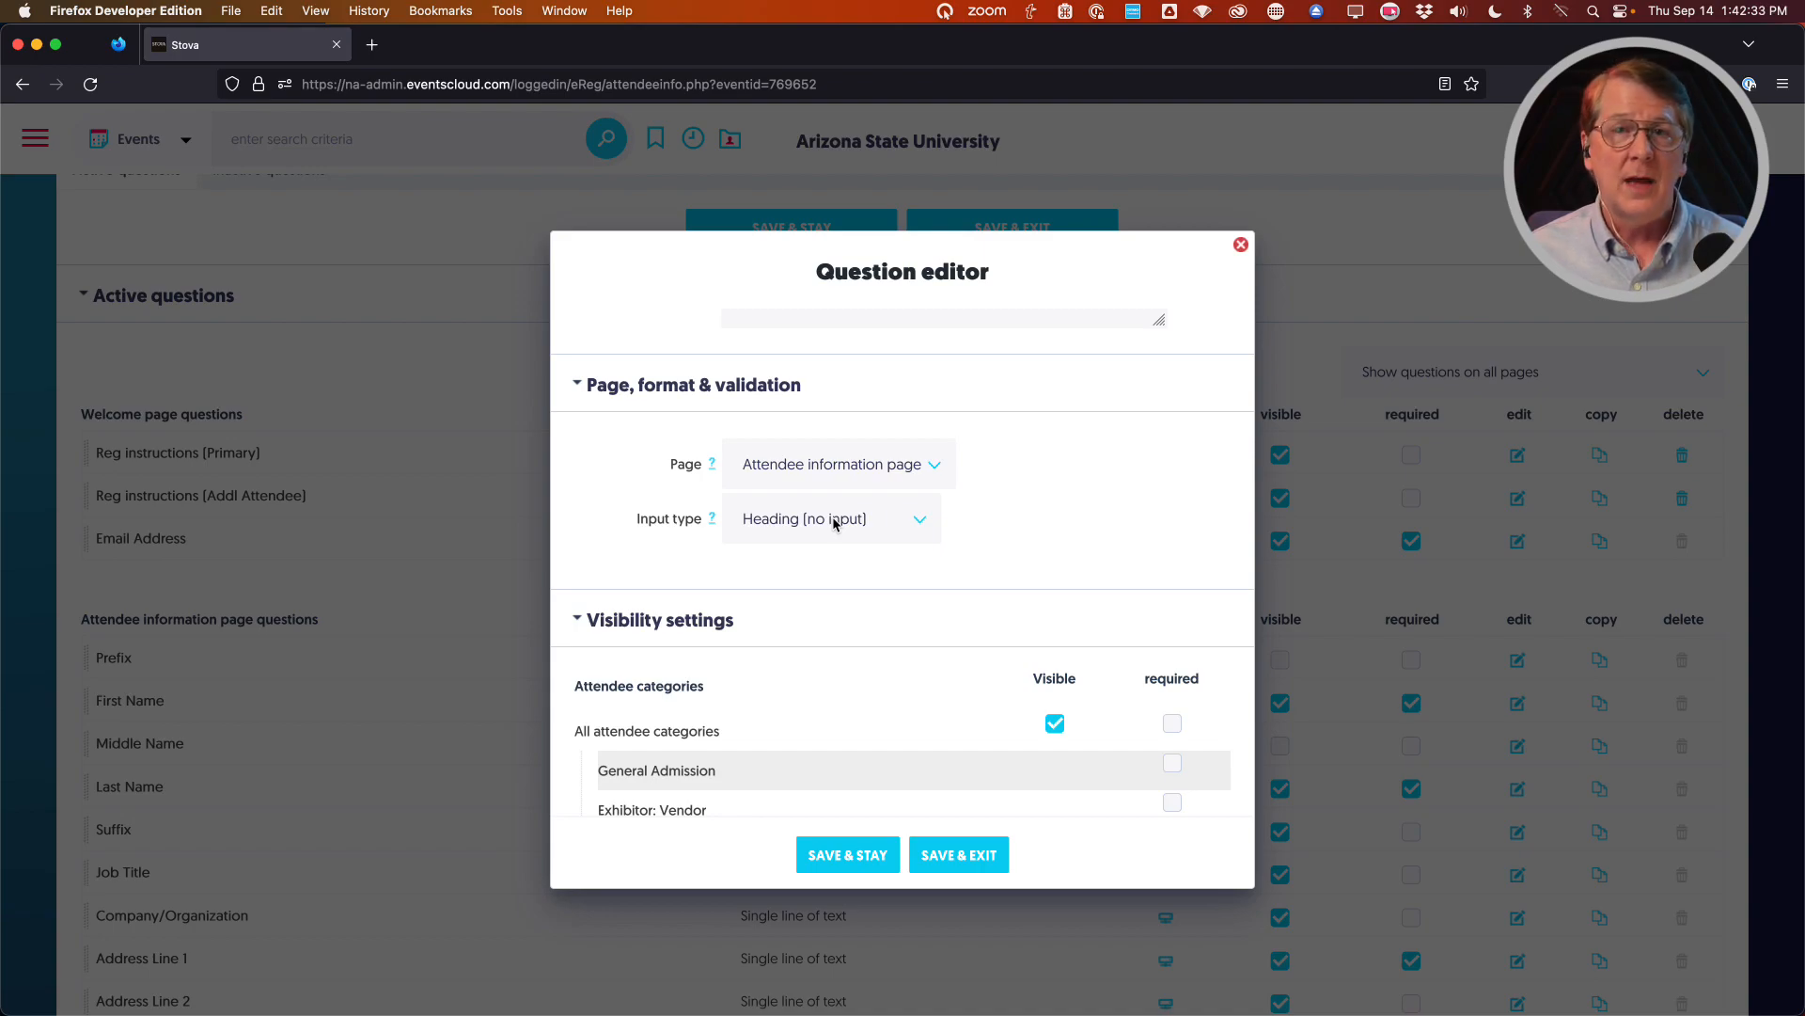
Set the Description question's input type to Multiple lines of text
left_click(875, 524)
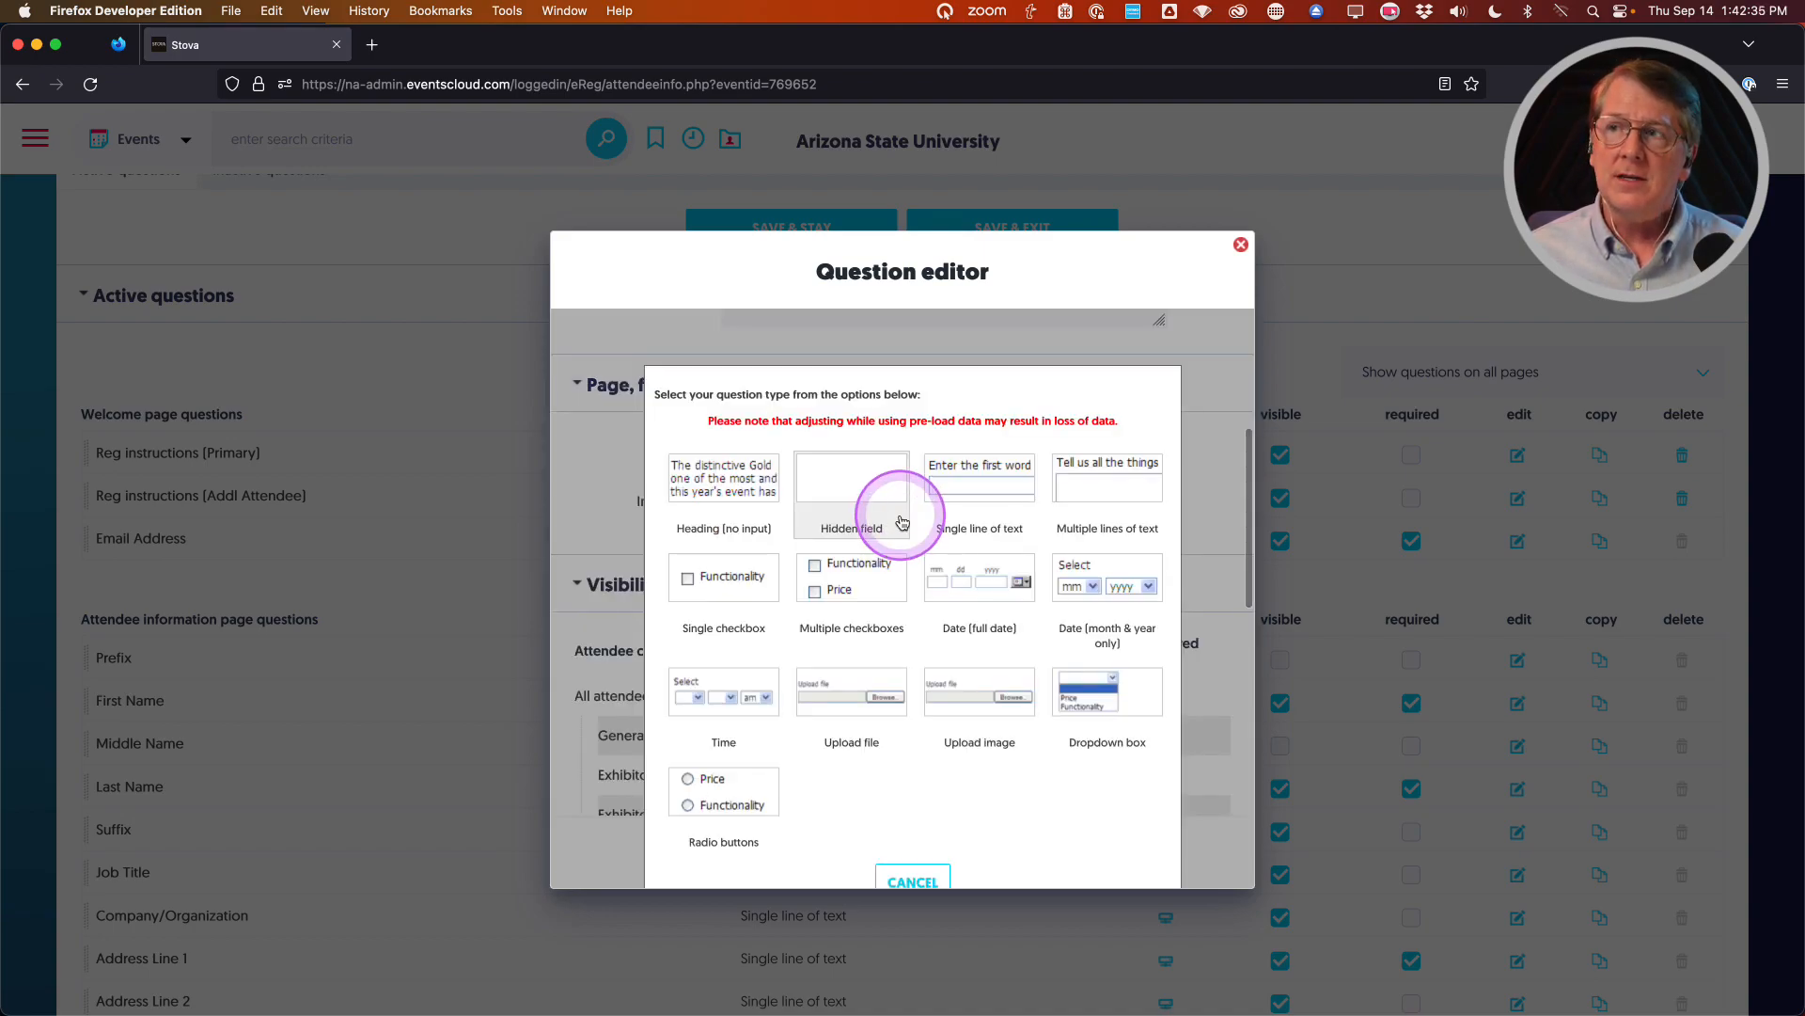
left_click(893, 784)
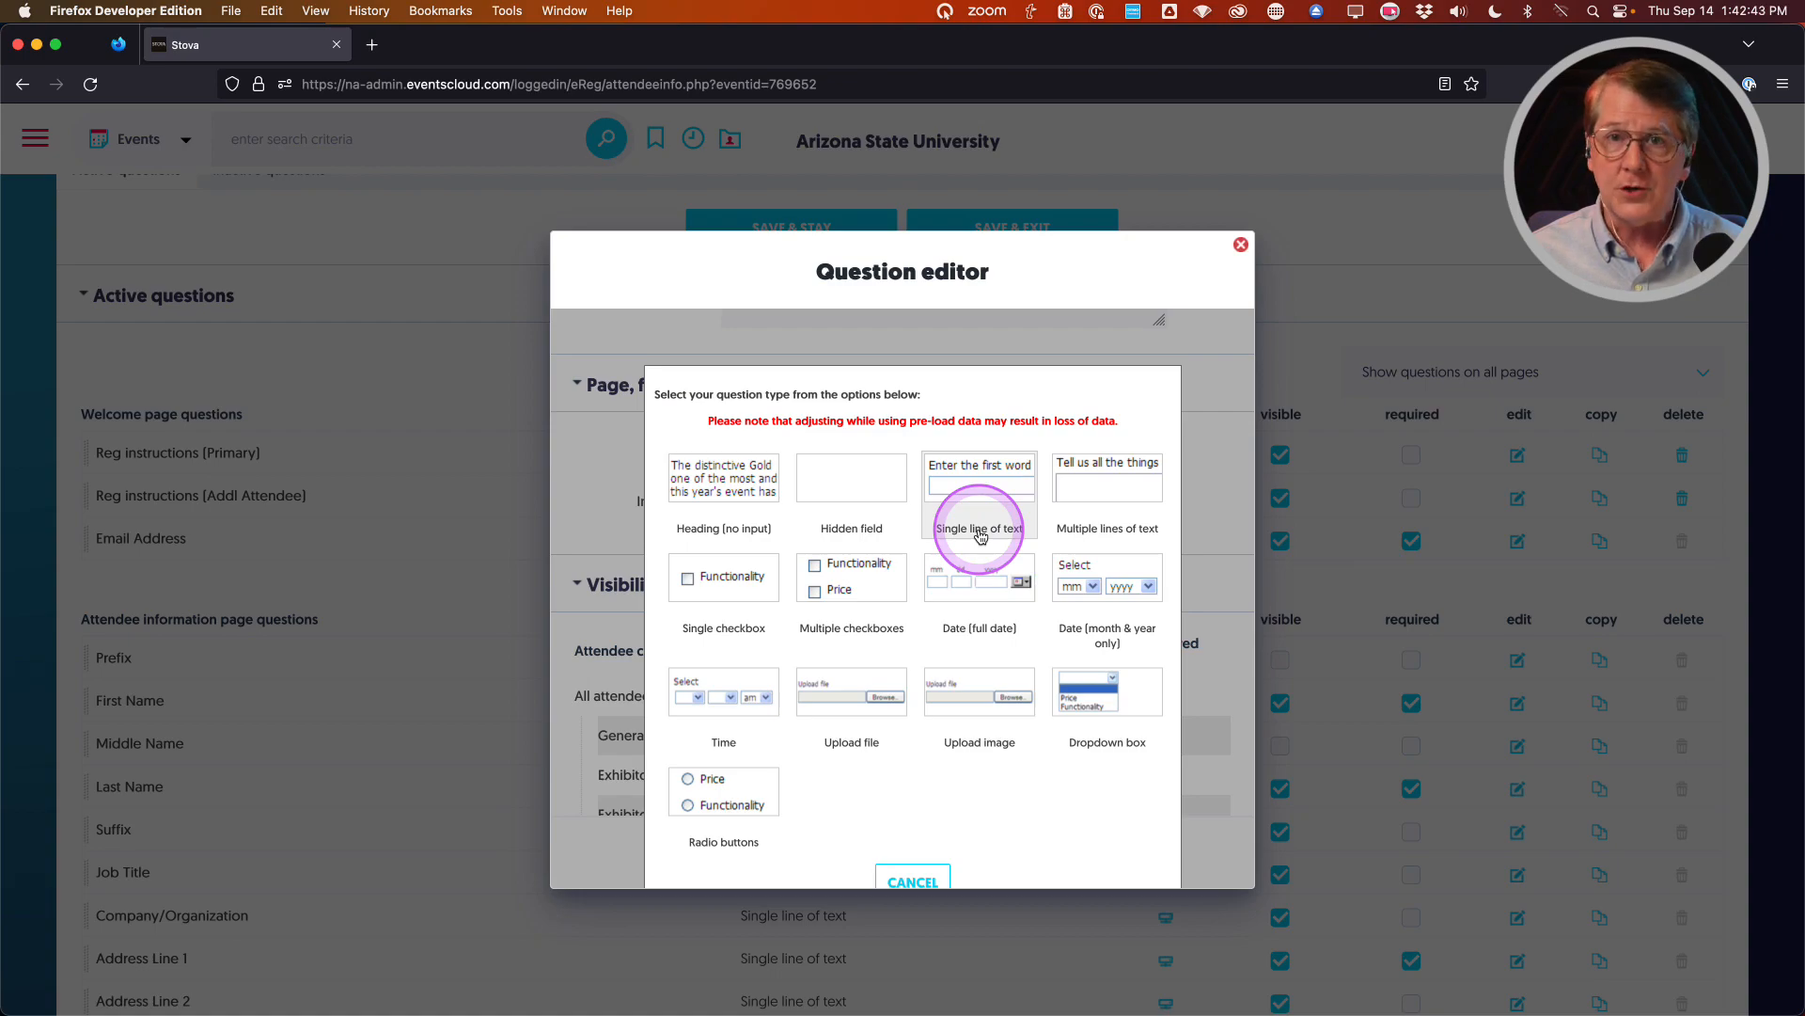
left_click(1075, 530)
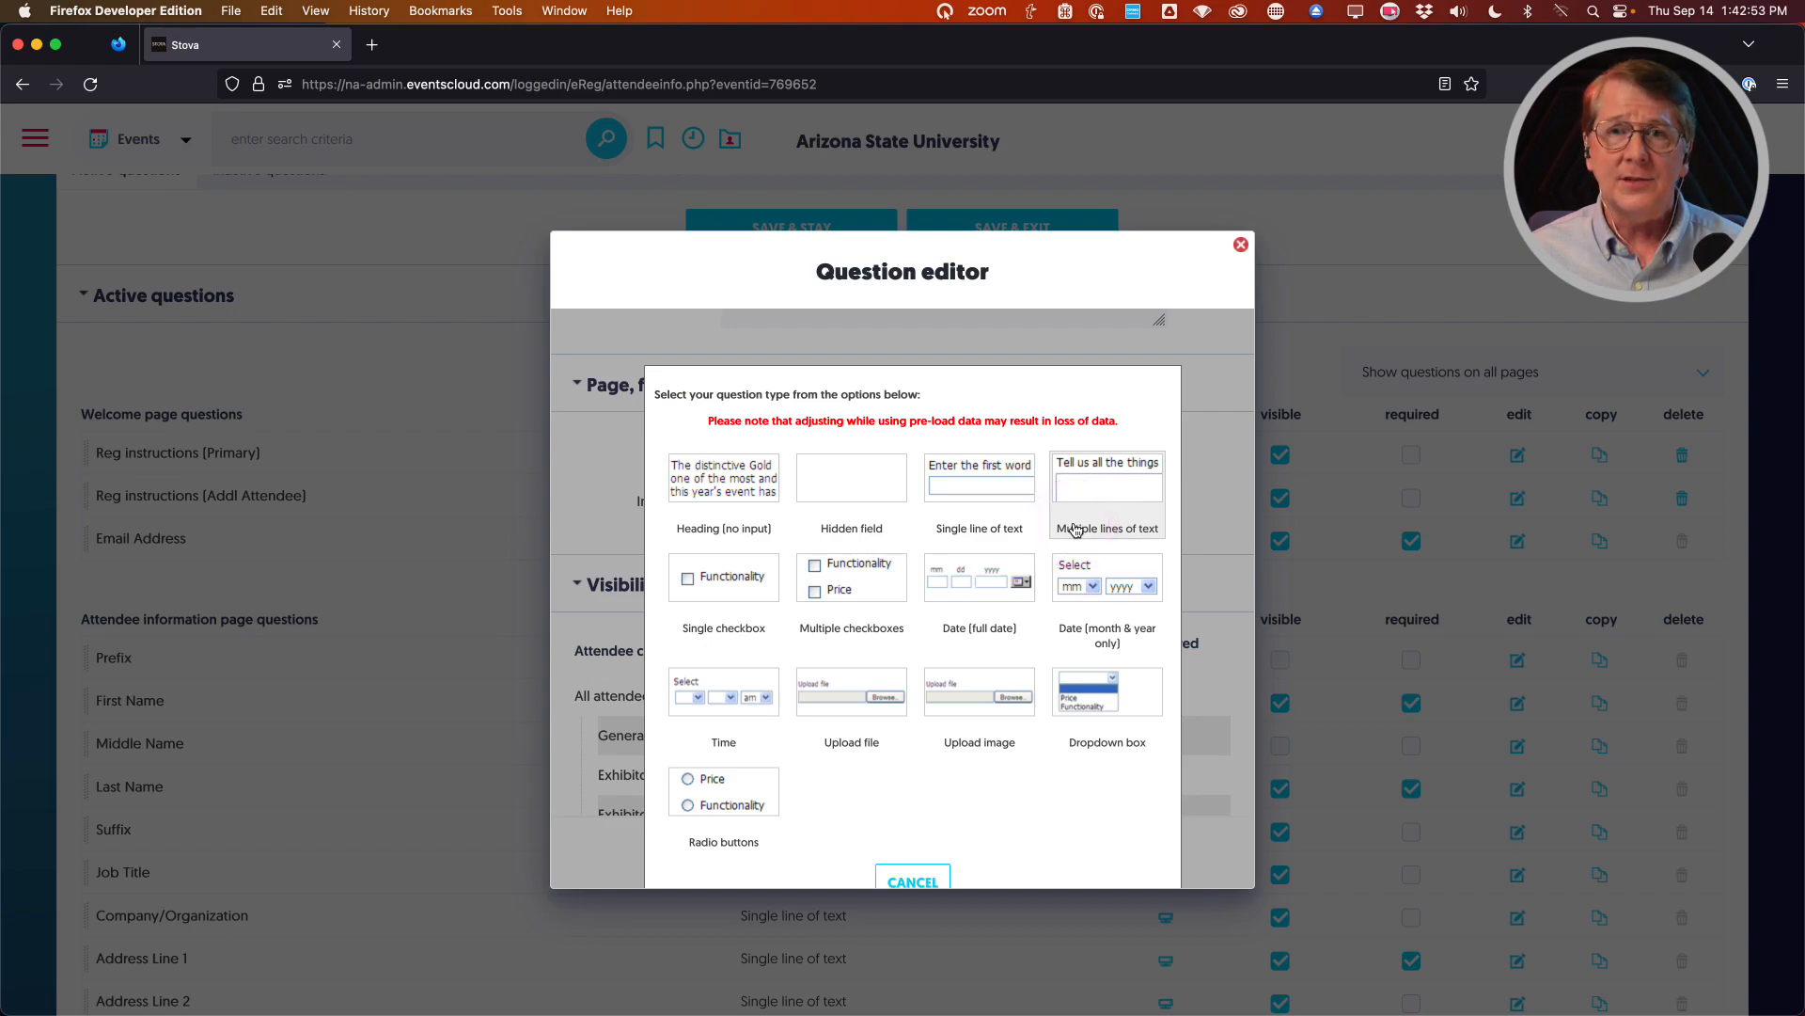
left_click(748, 632)
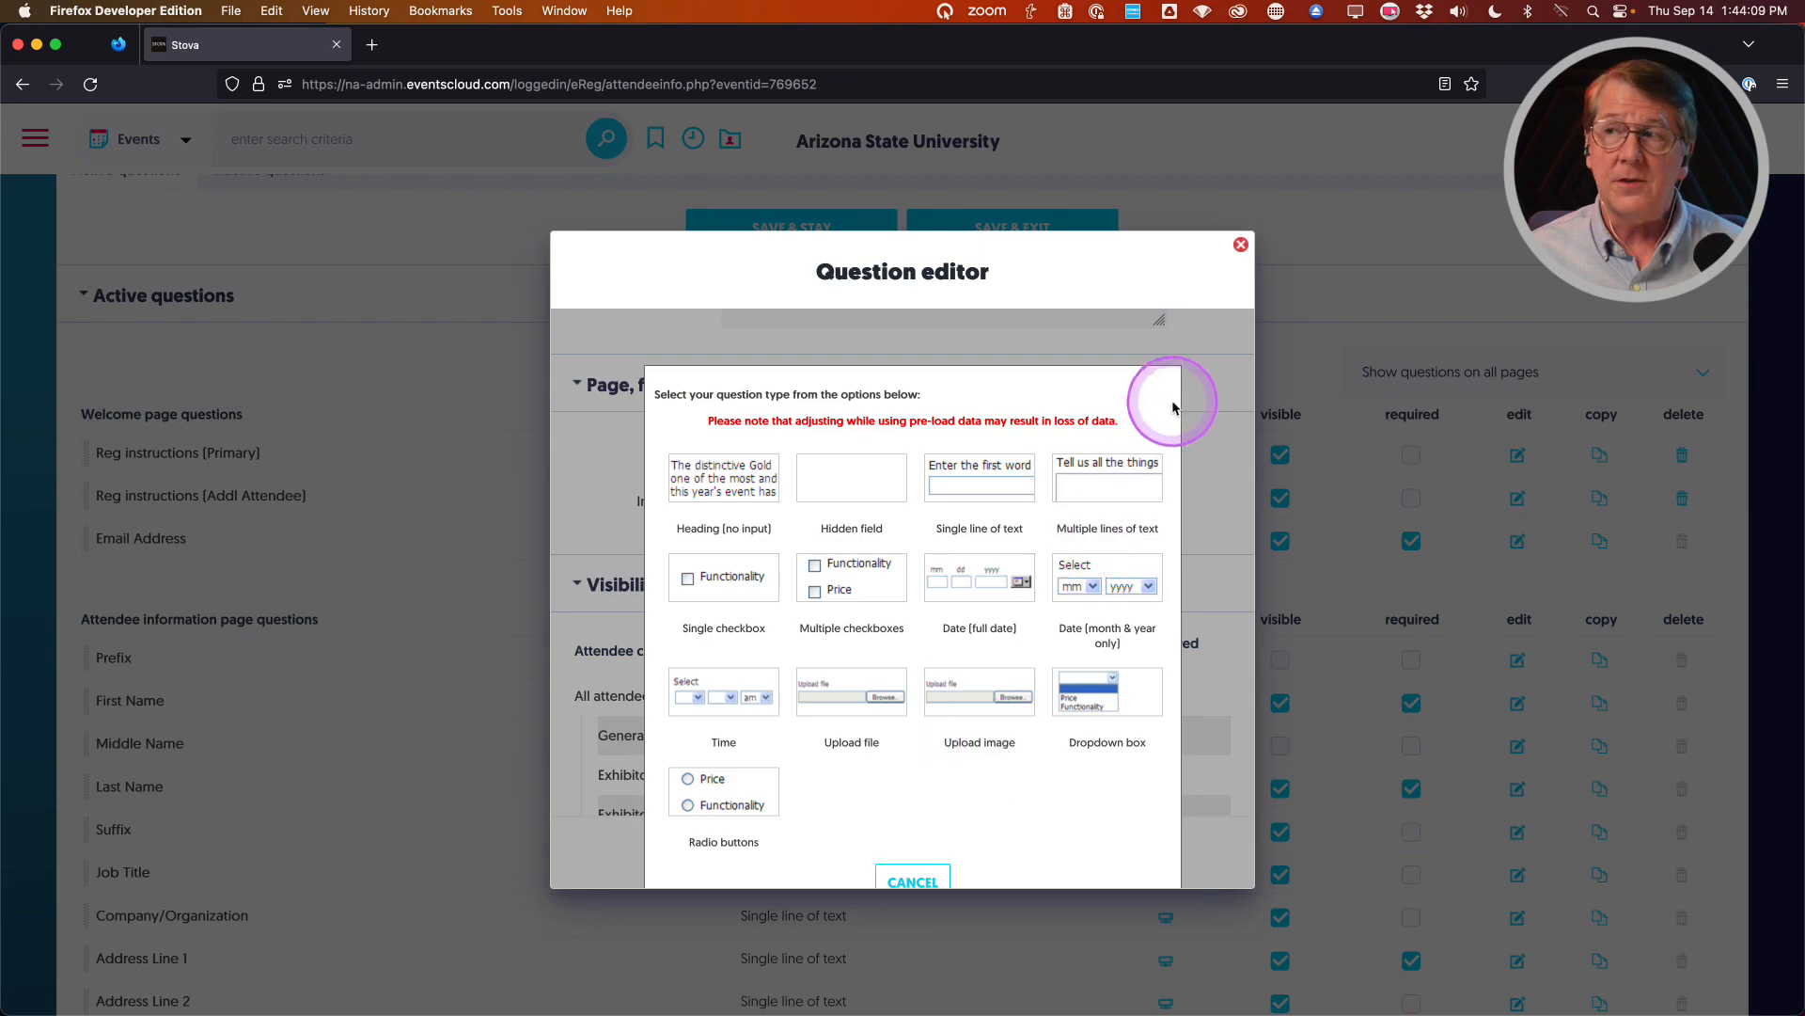
left_click(1111, 478)
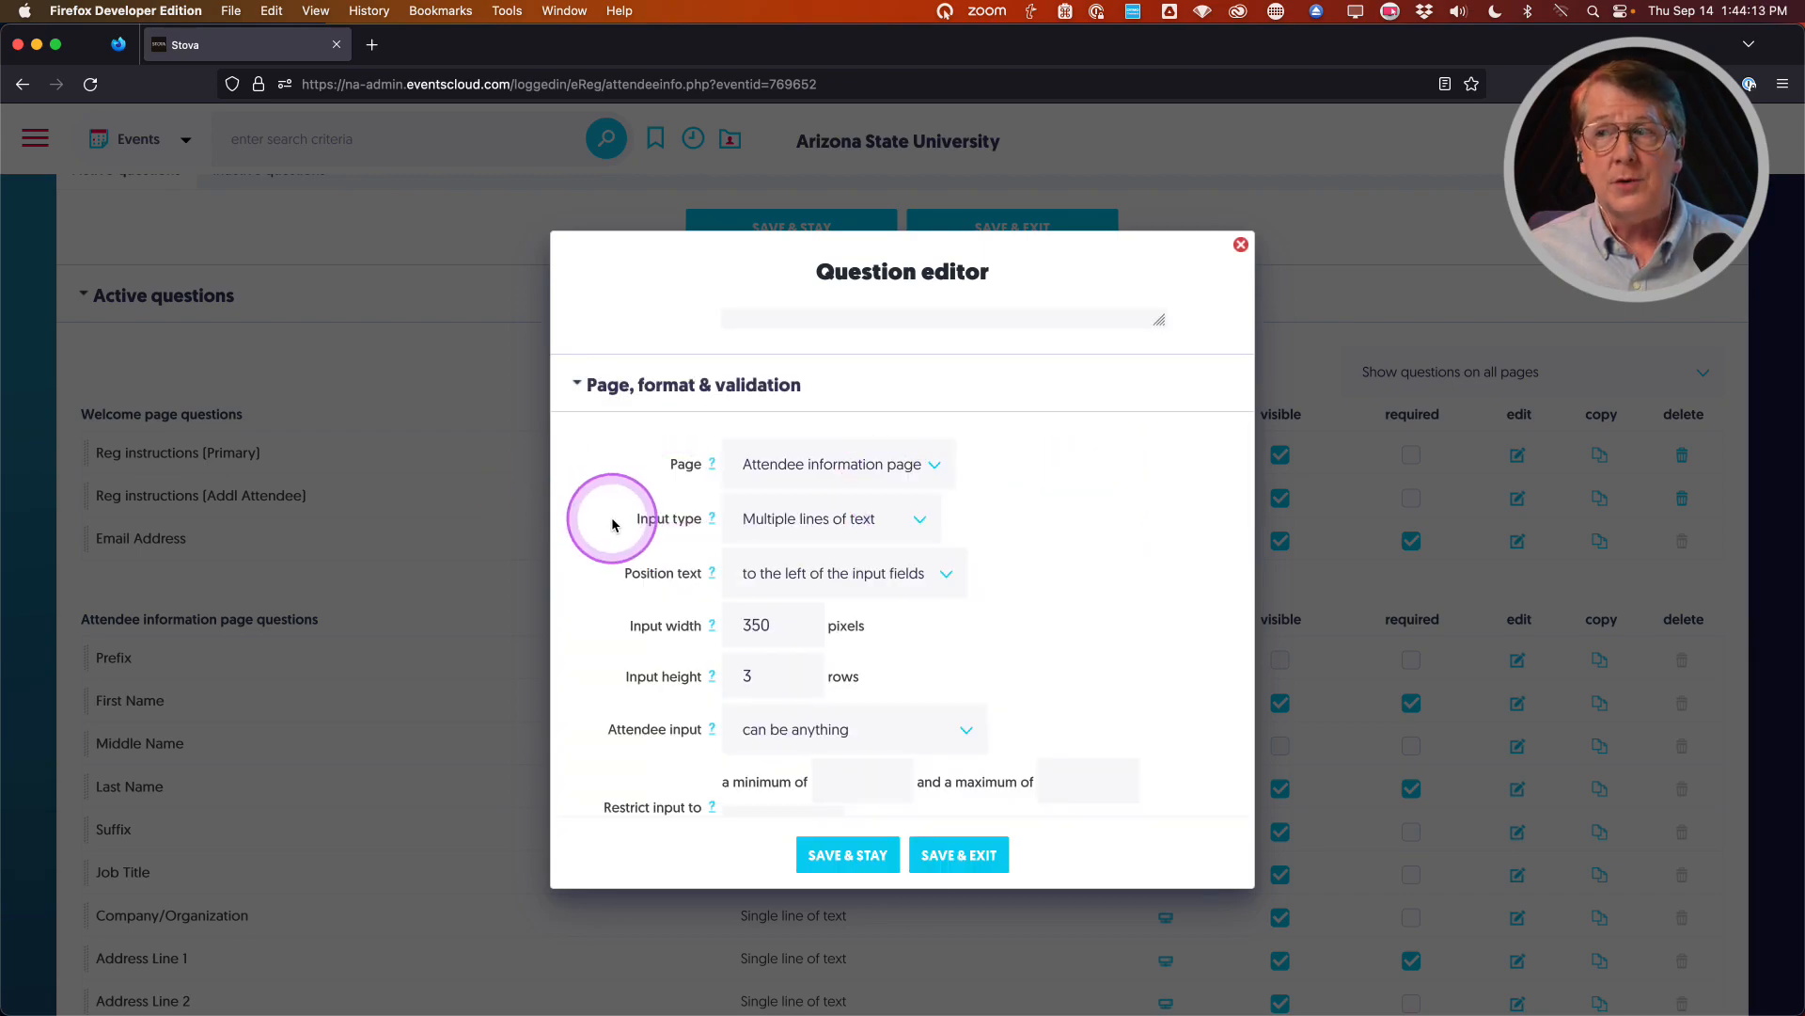
Review the Description question's text position, input size and the available Attendee input validation options
scroll(596, 519, "down", 2)
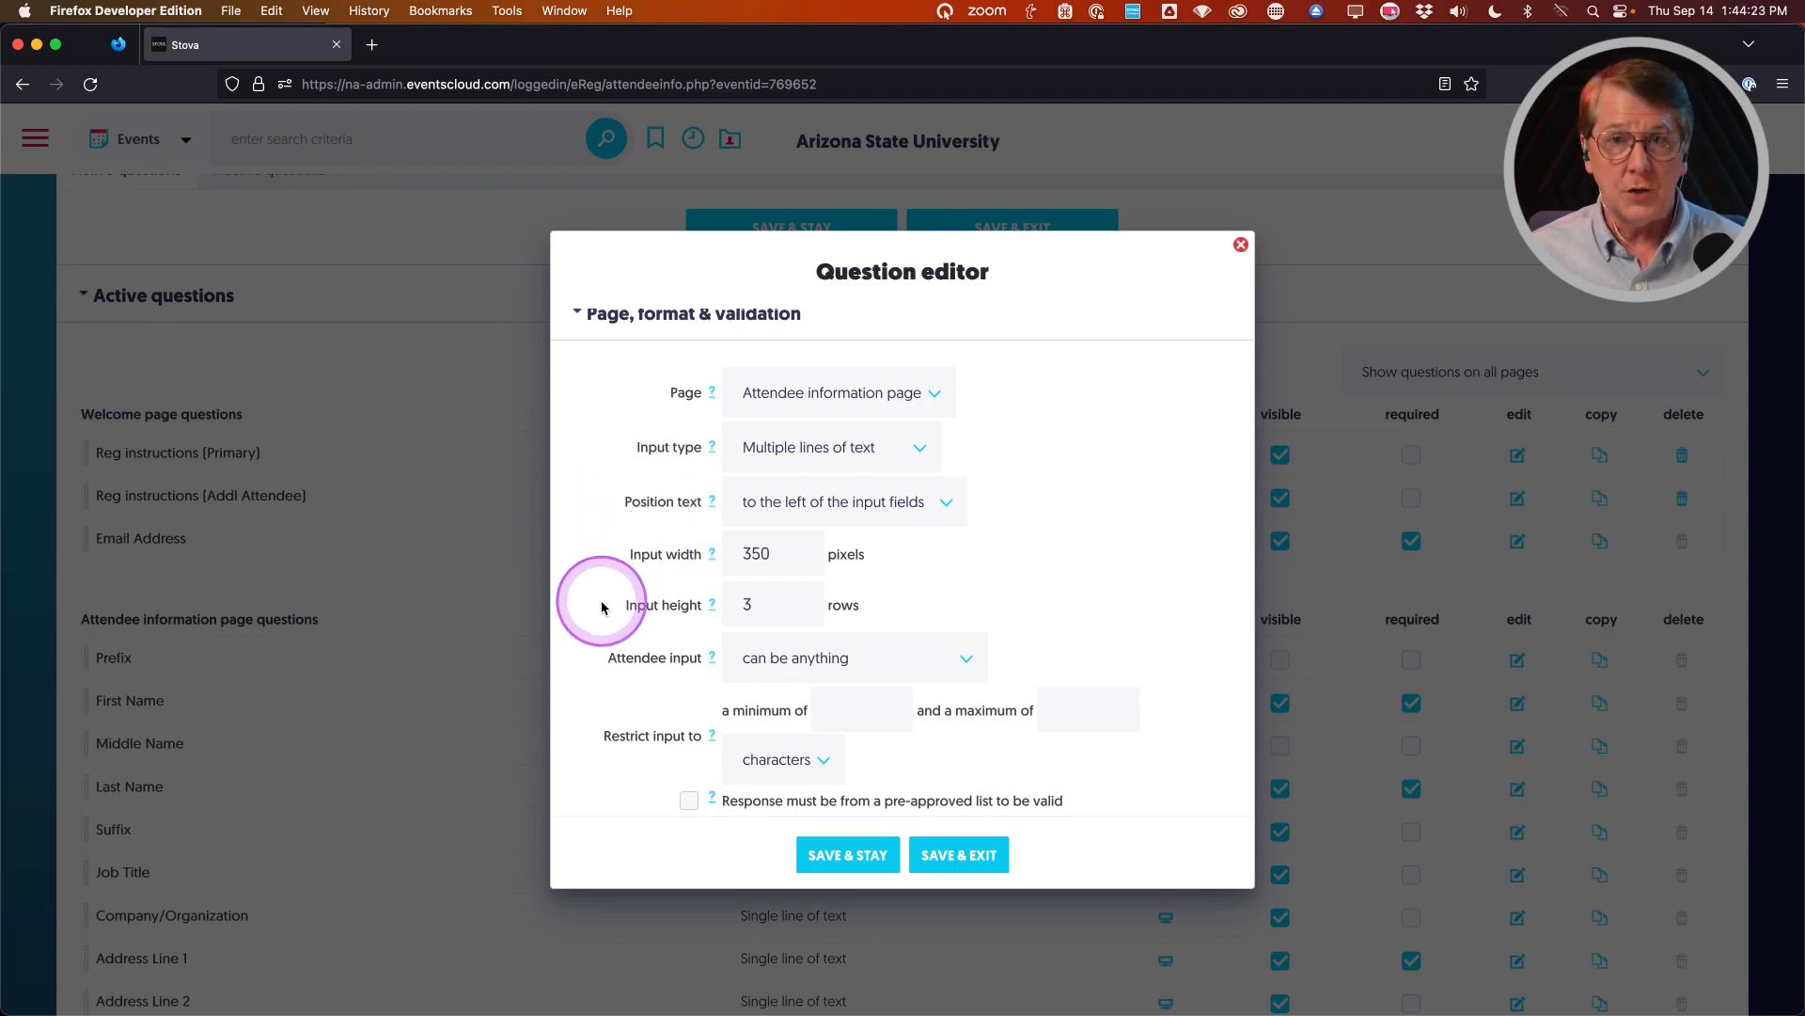
scroll(605, 604, "down", 1)
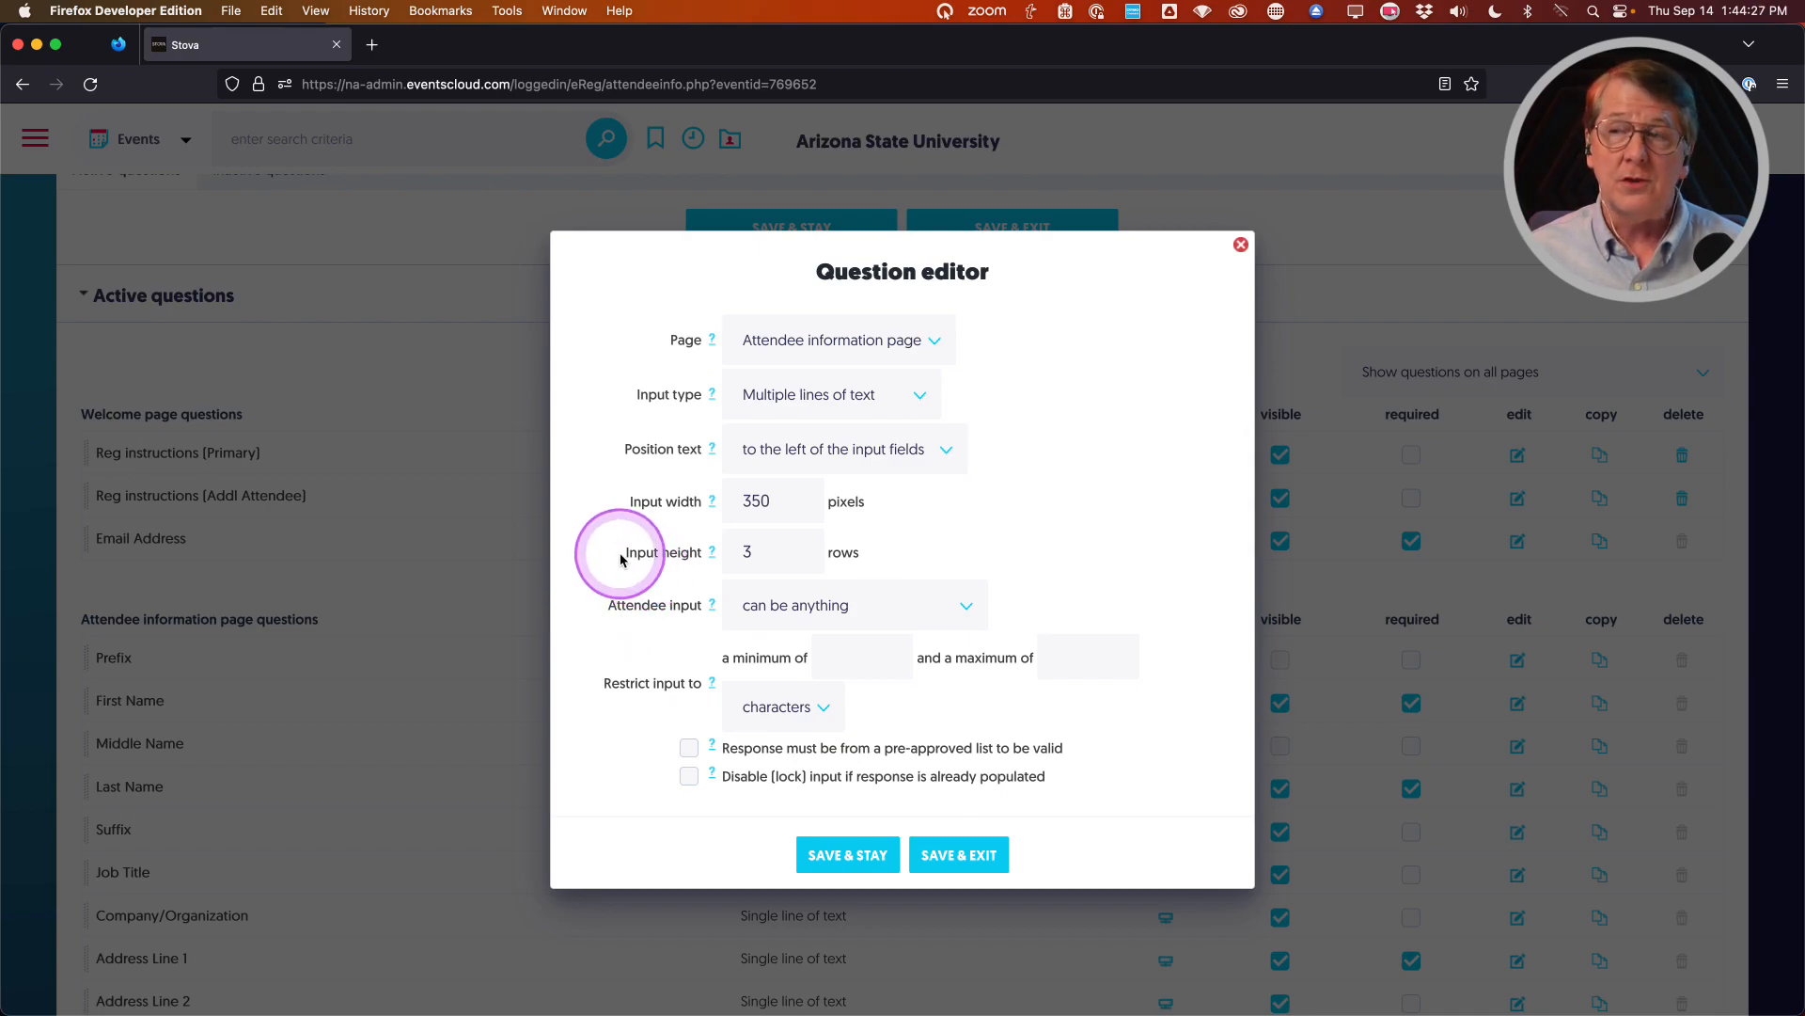
scroll(602, 568, "down", 2)
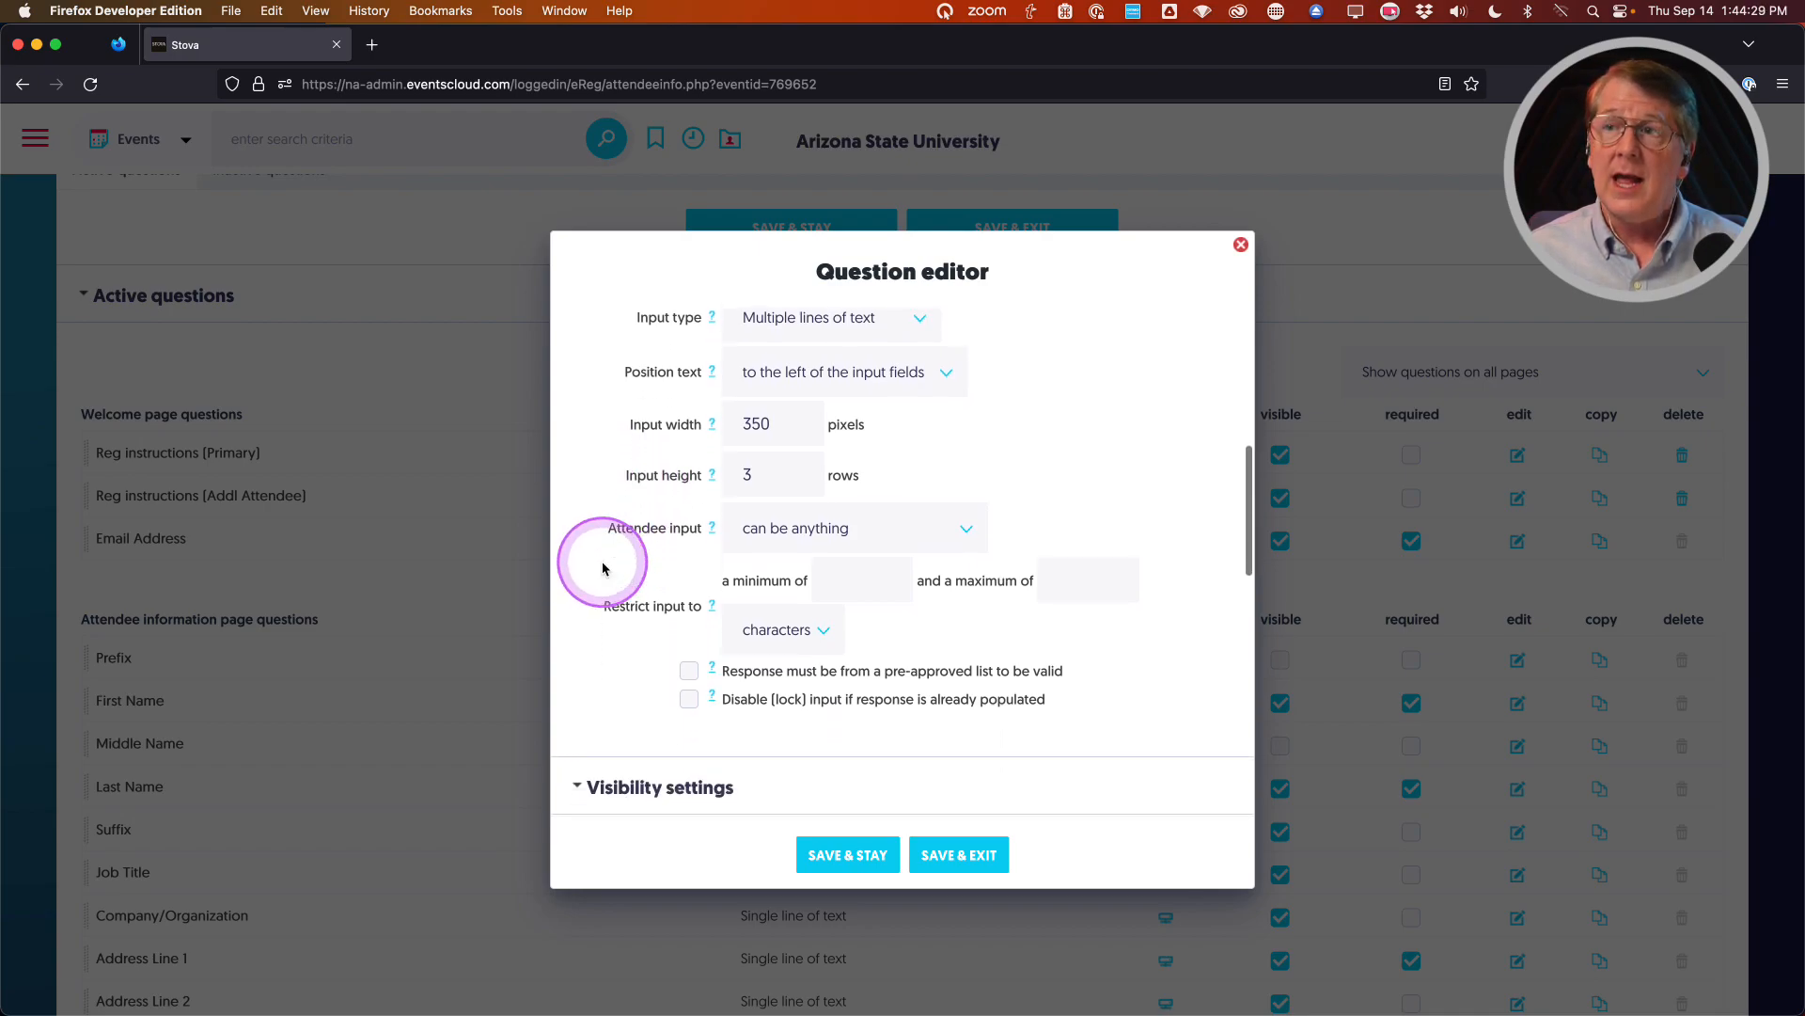
left_click(968, 523)
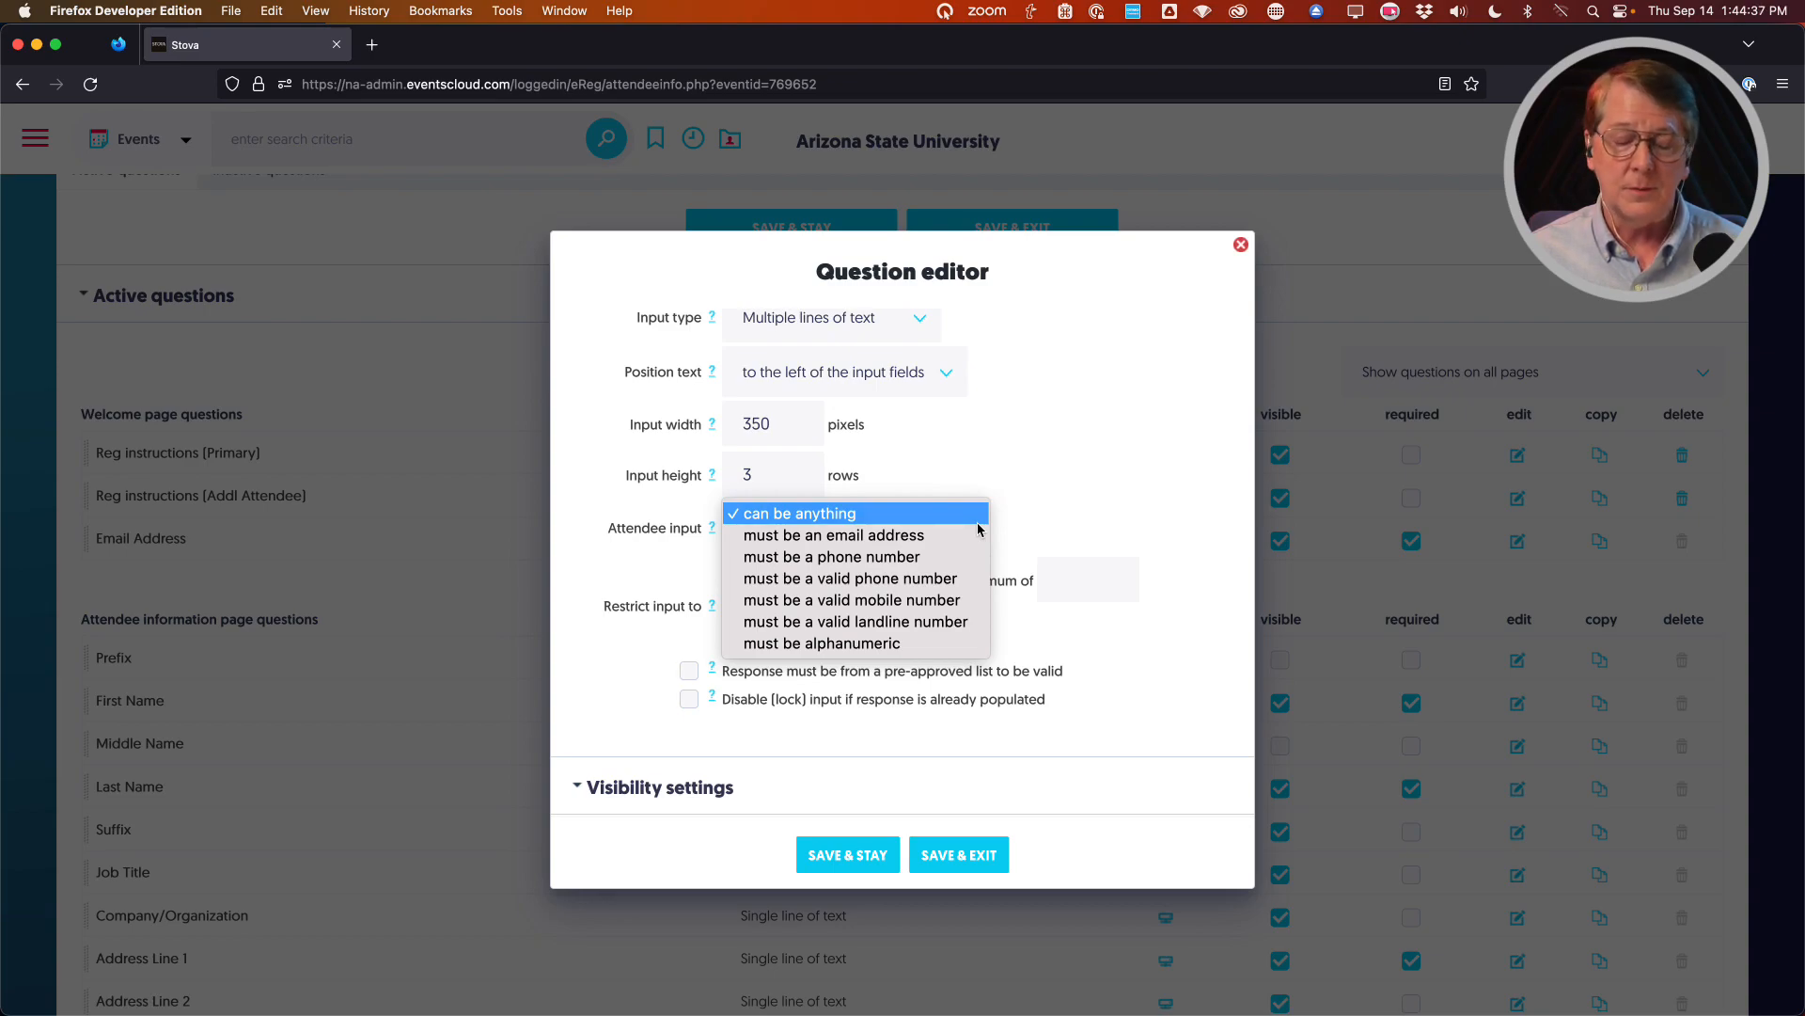
left_click(1017, 523)
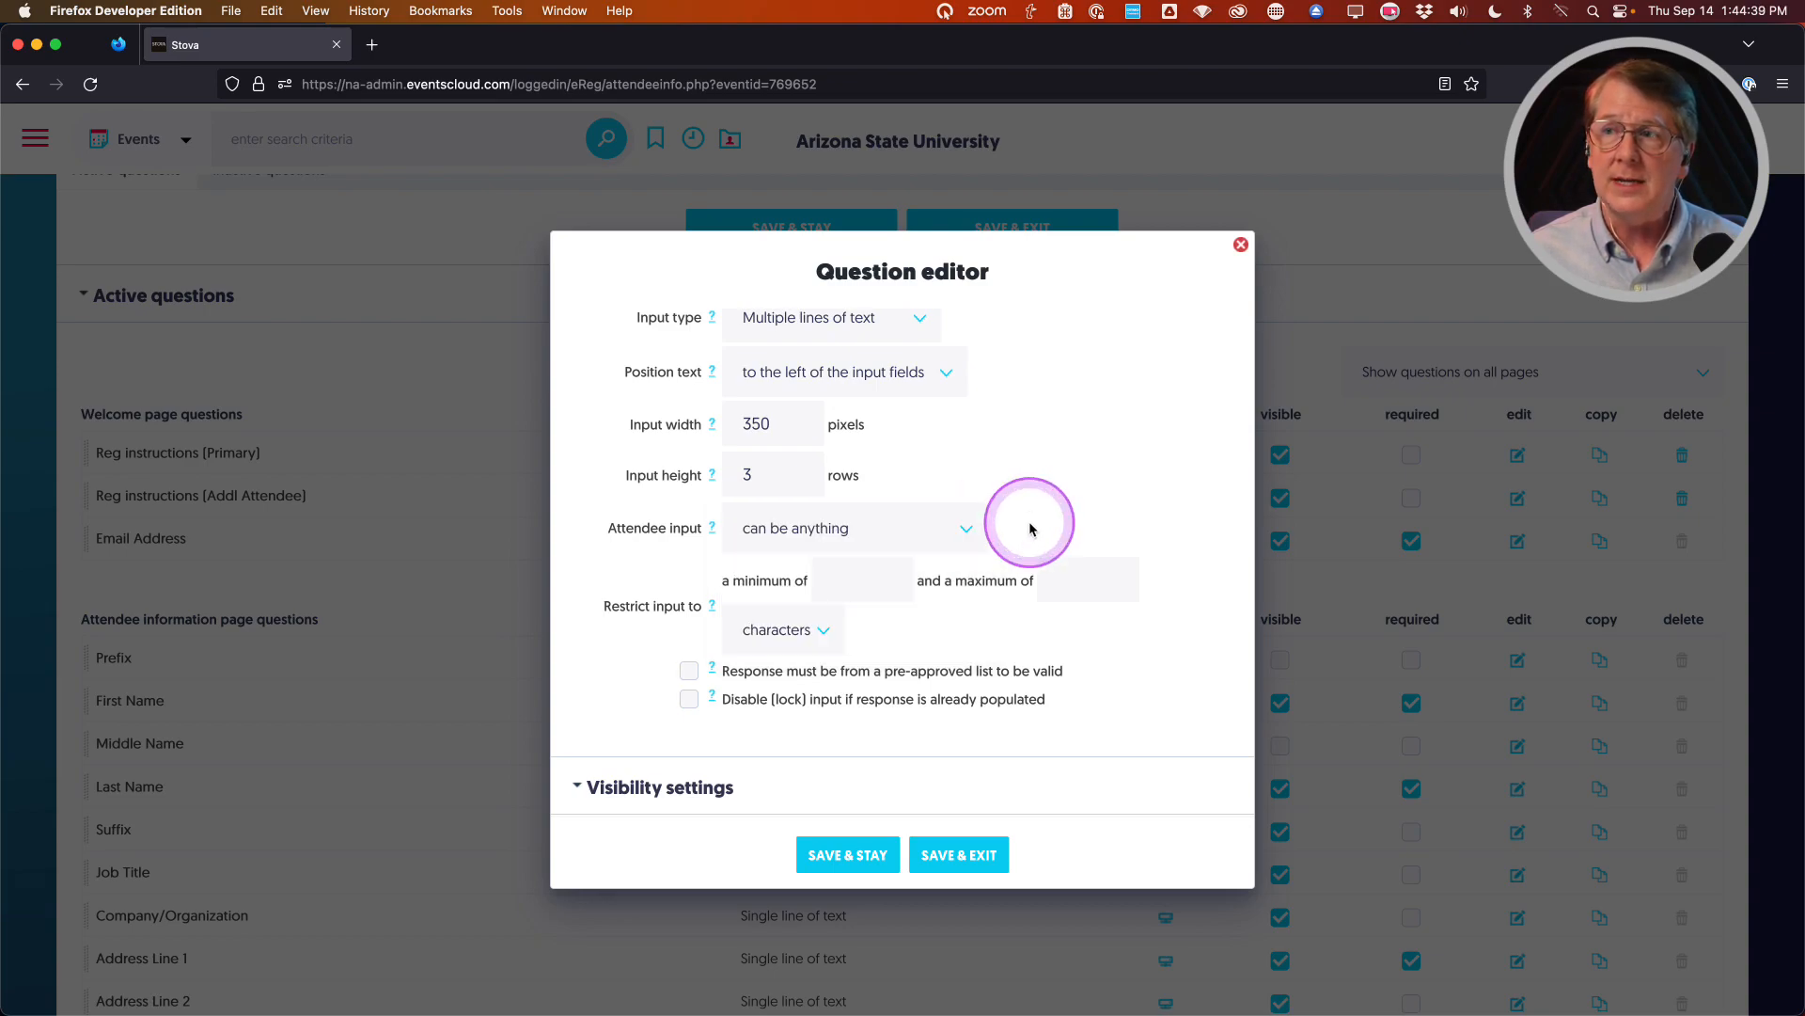
left_click(638, 569)
scroll(638, 569, "down", 1)
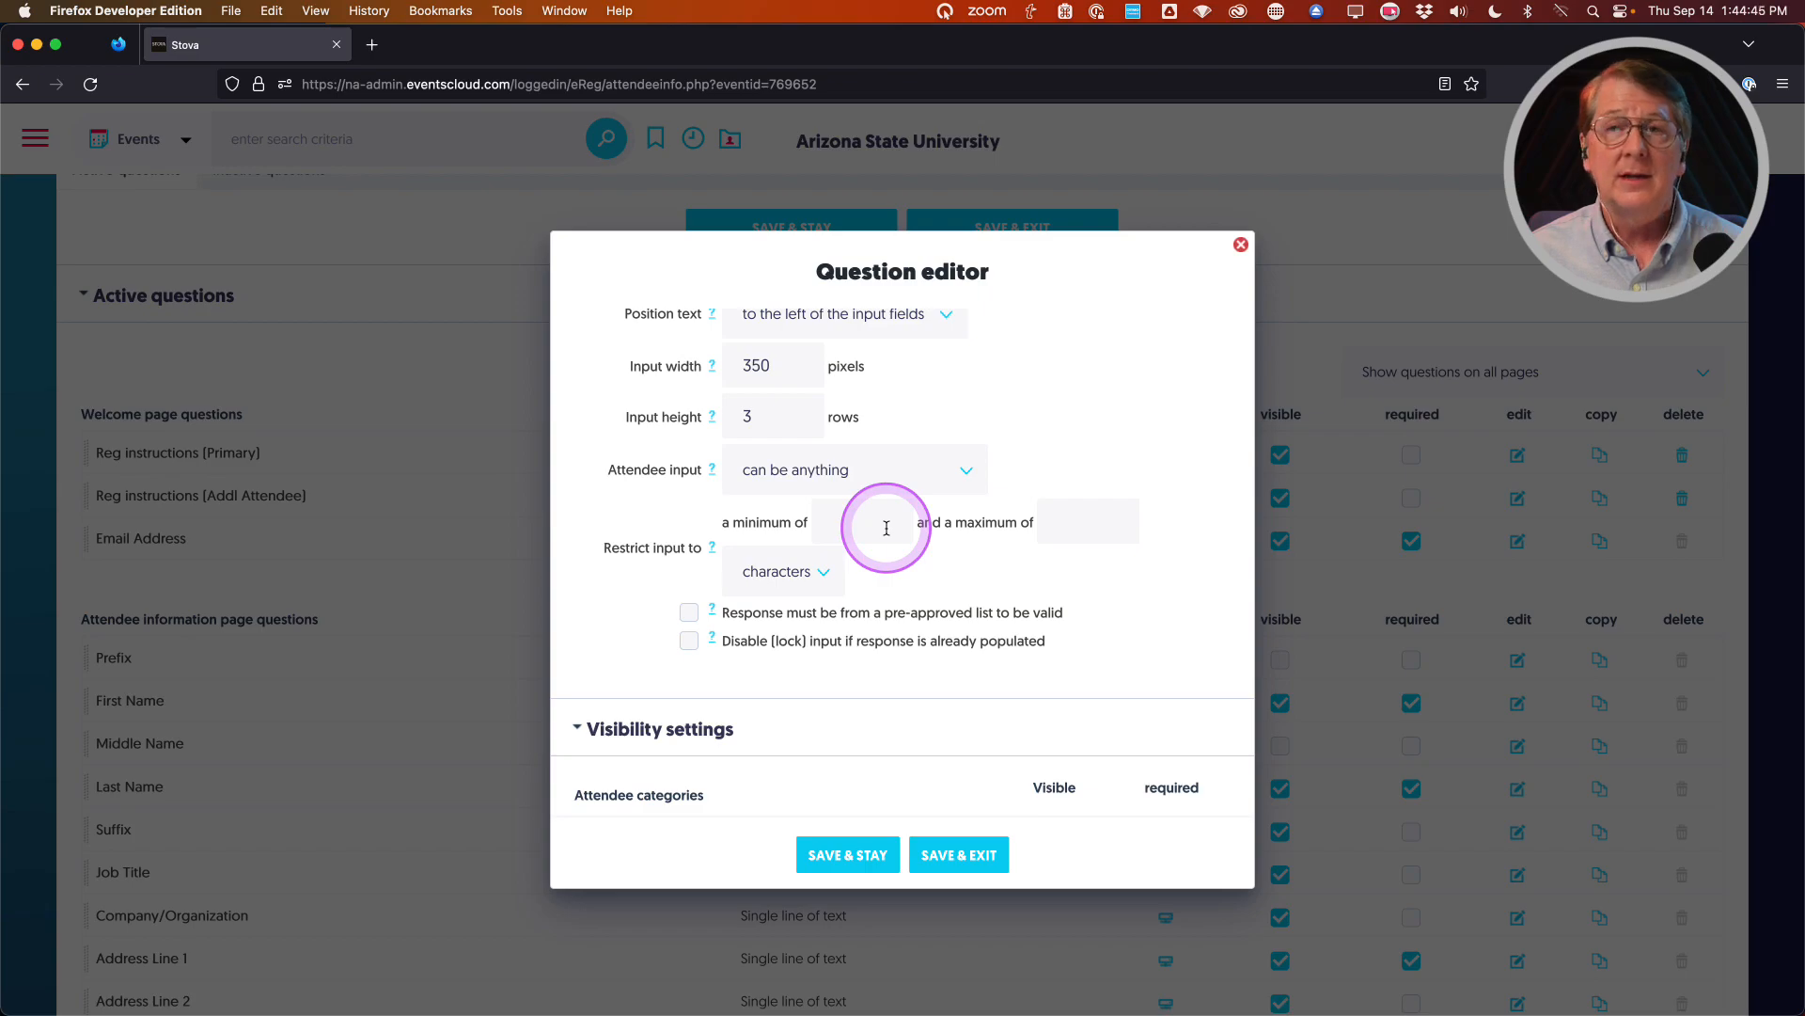
Restrict the Description question's input to a maximum of 100 words
left_click(817, 576)
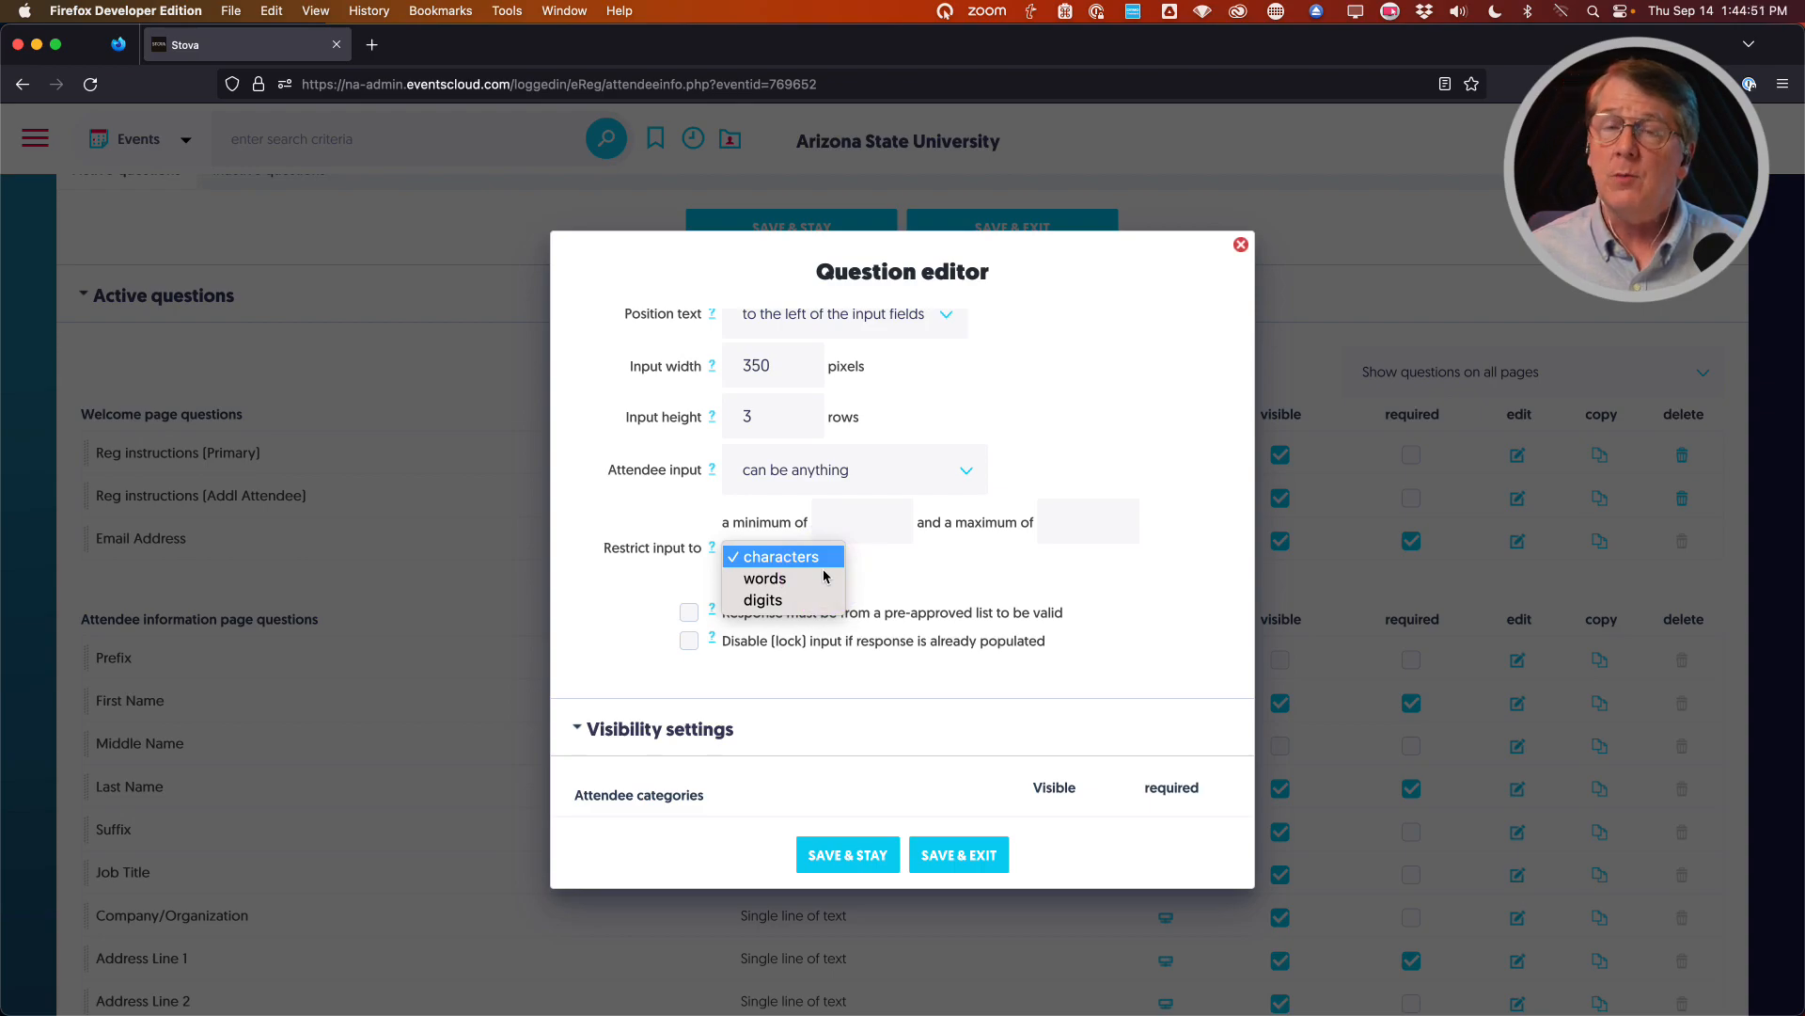
left_click(906, 576)
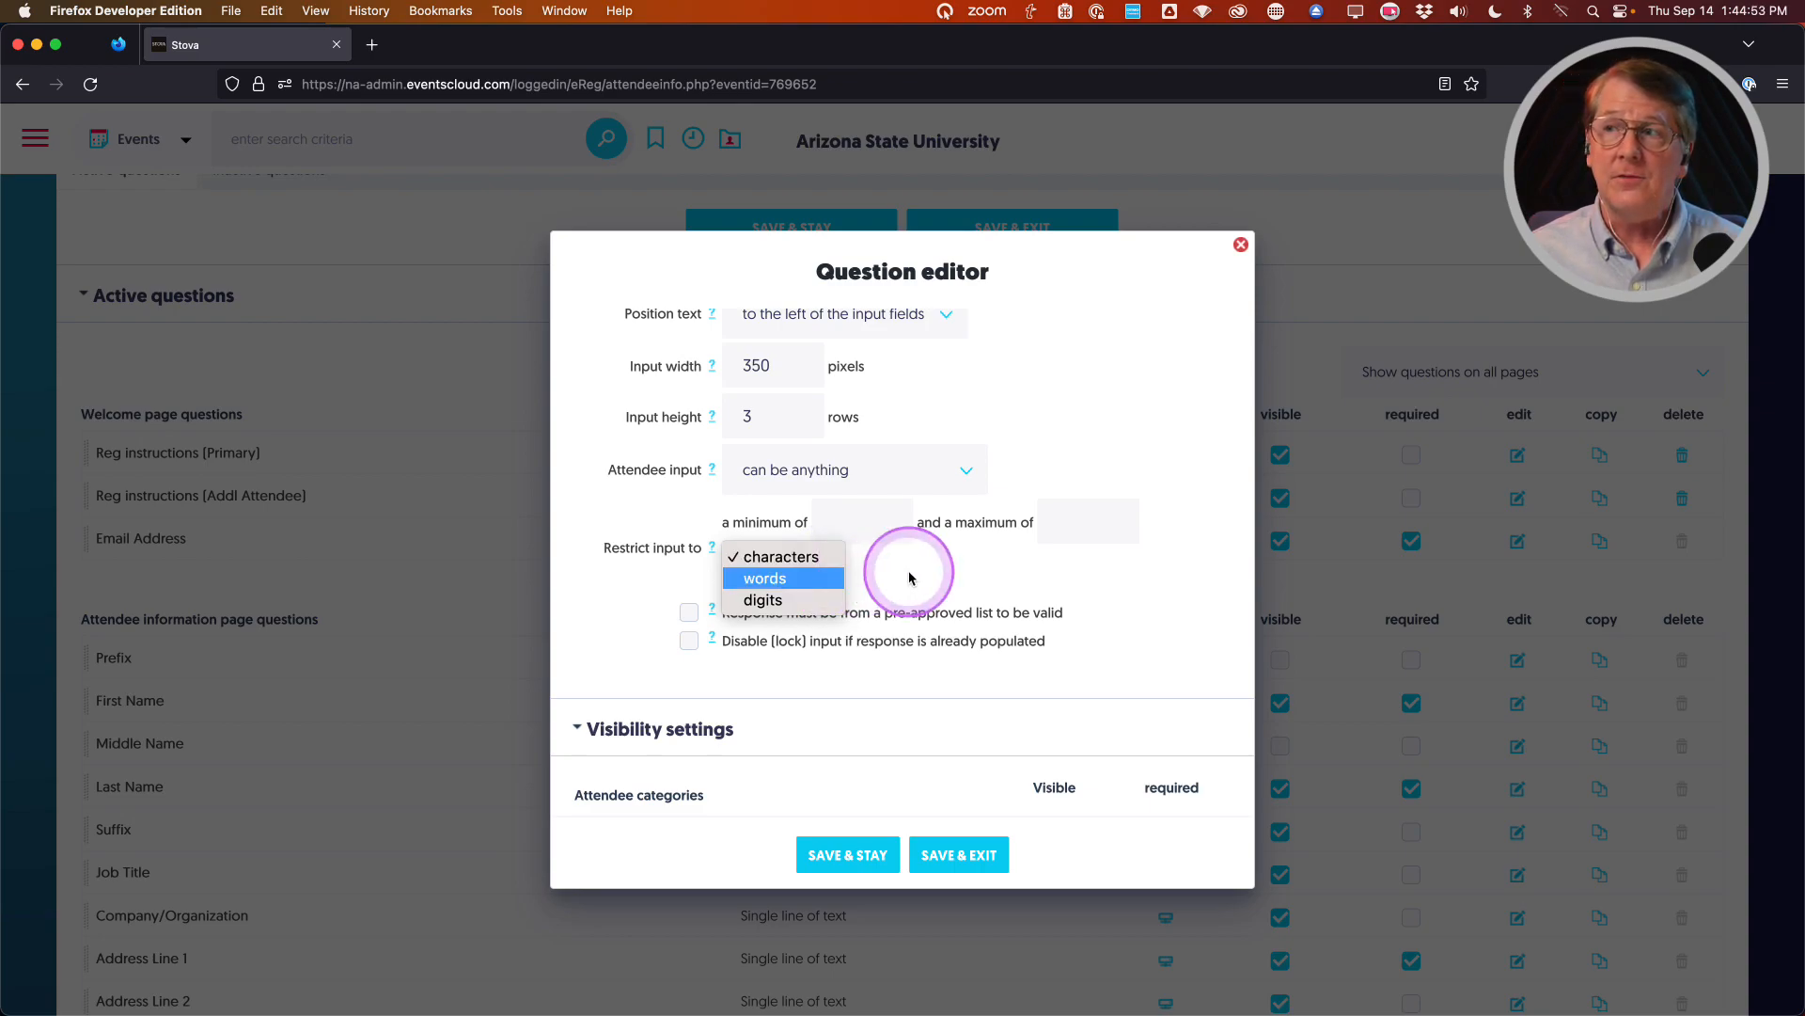
left_click(1080, 518)
type("100")
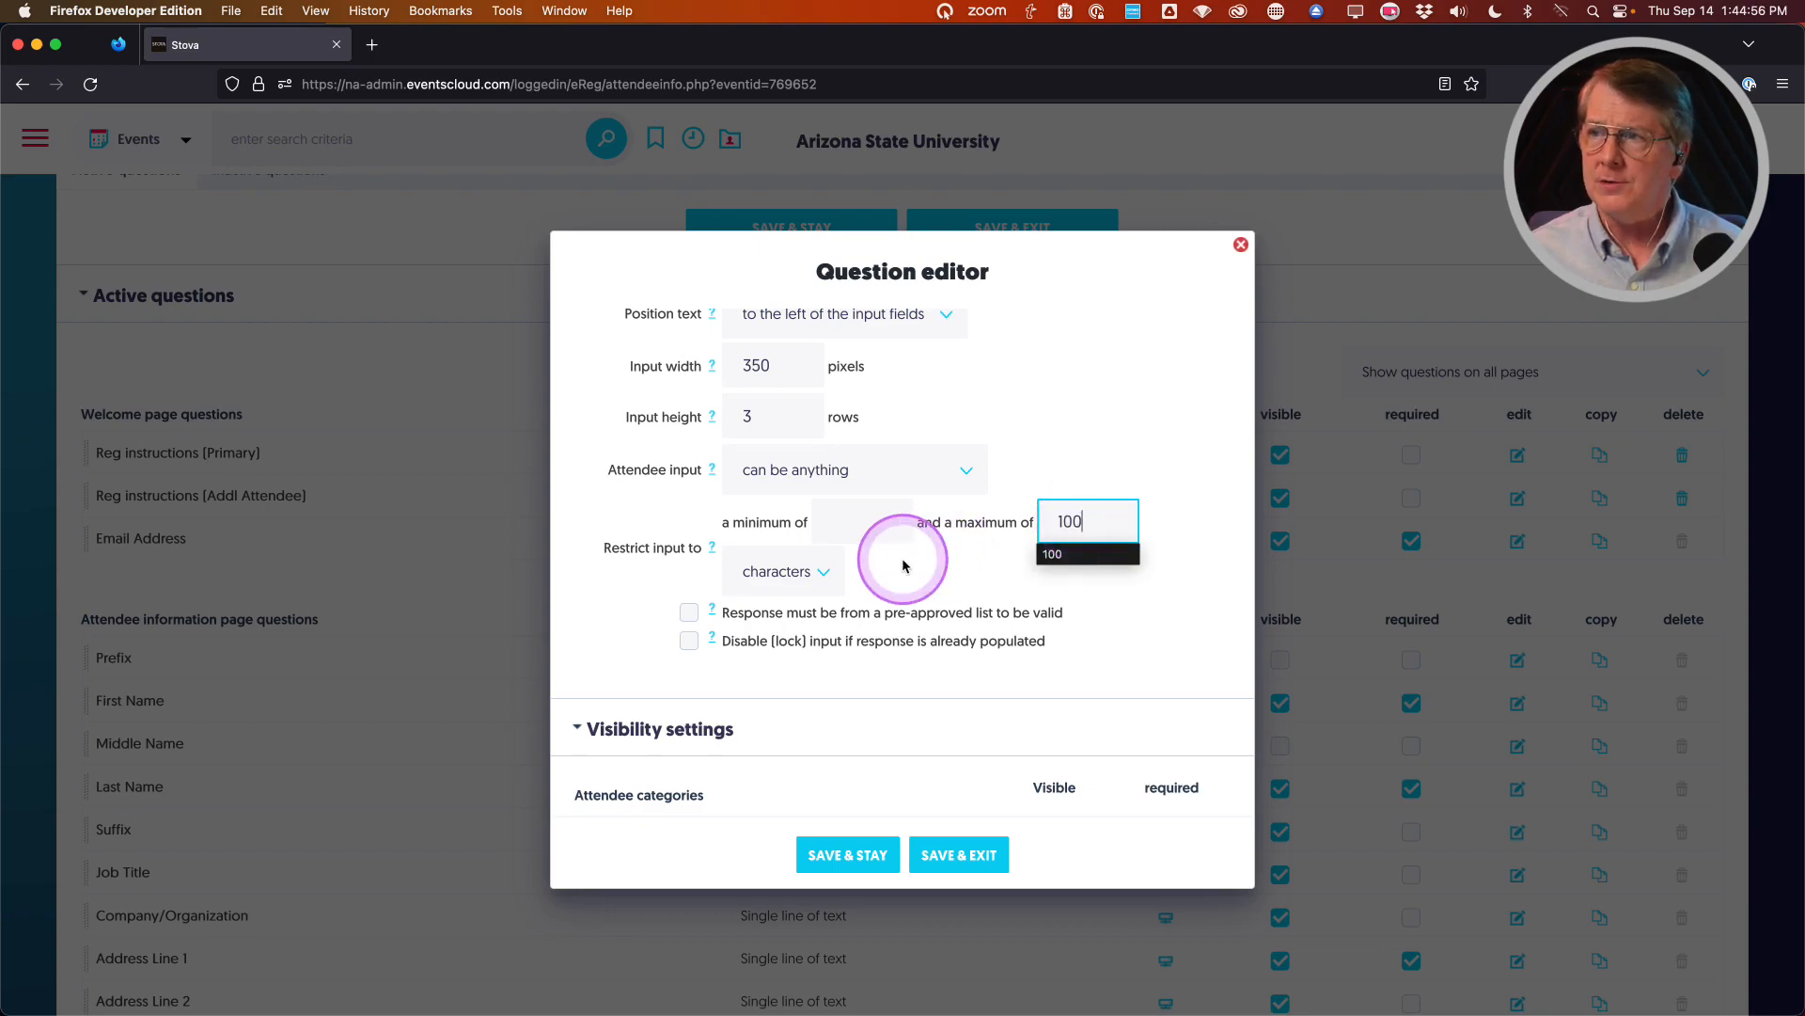
left_click(776, 568)
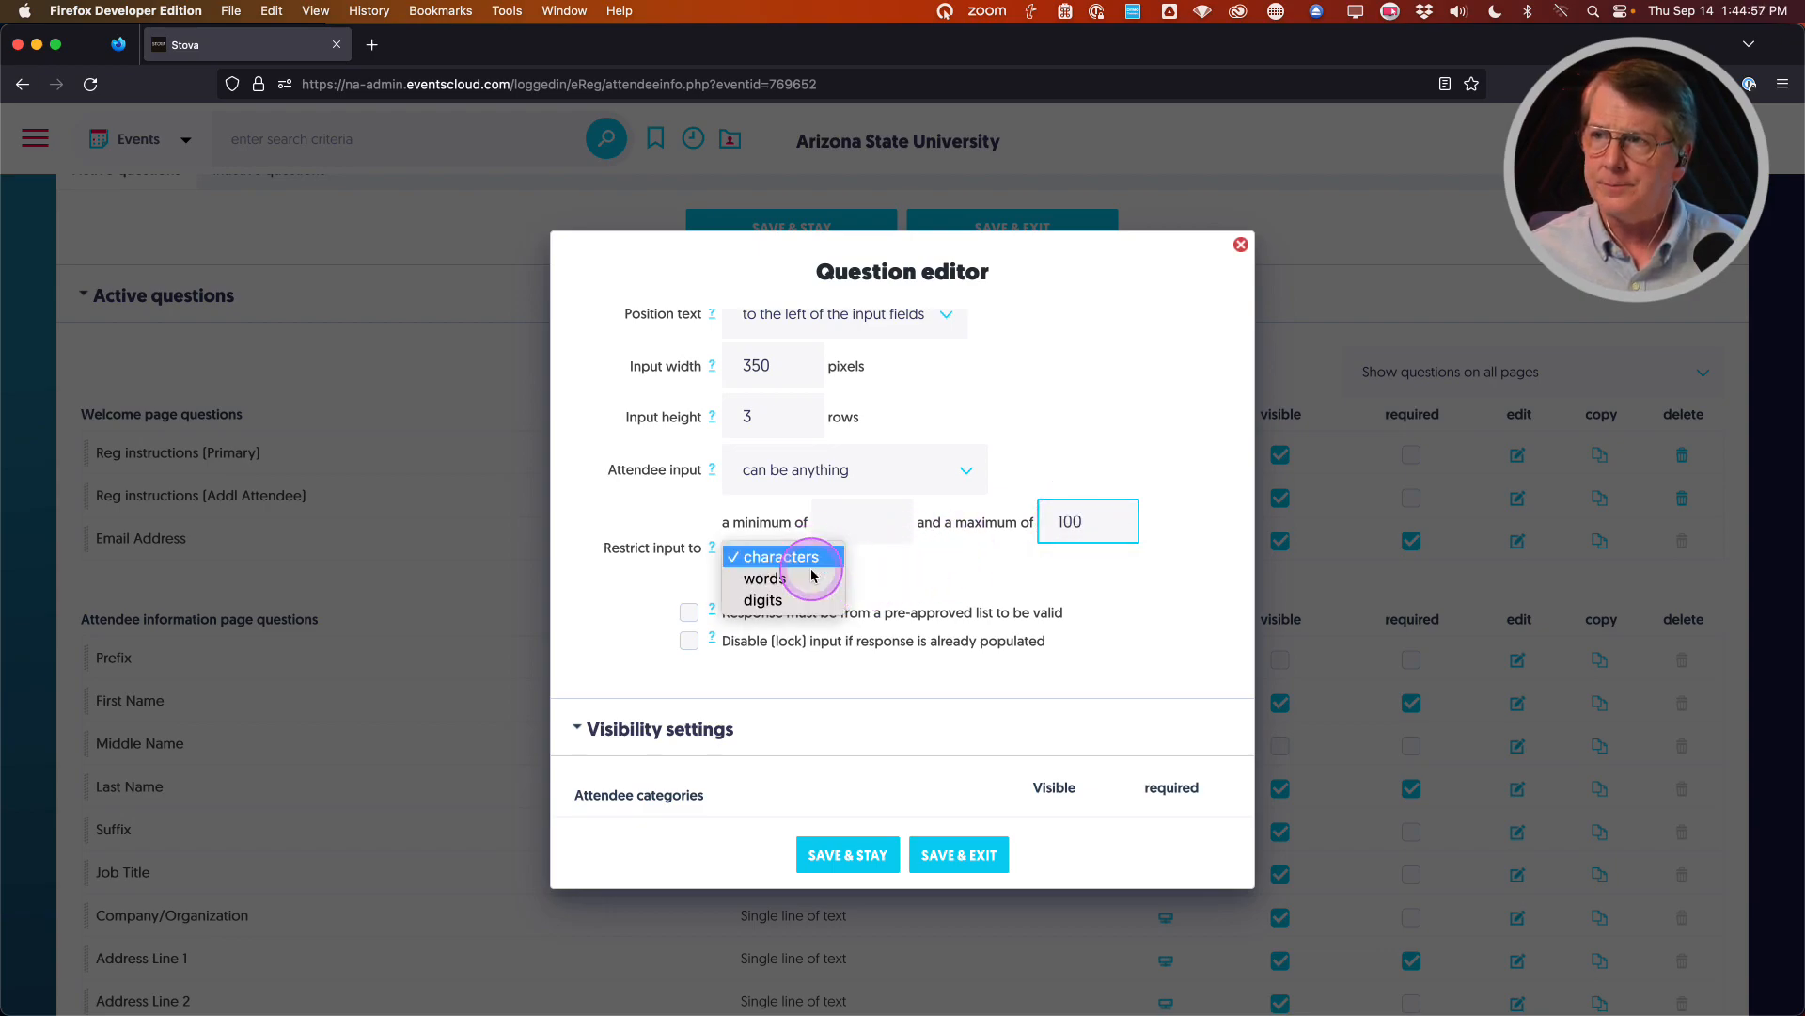
left_click(790, 588)
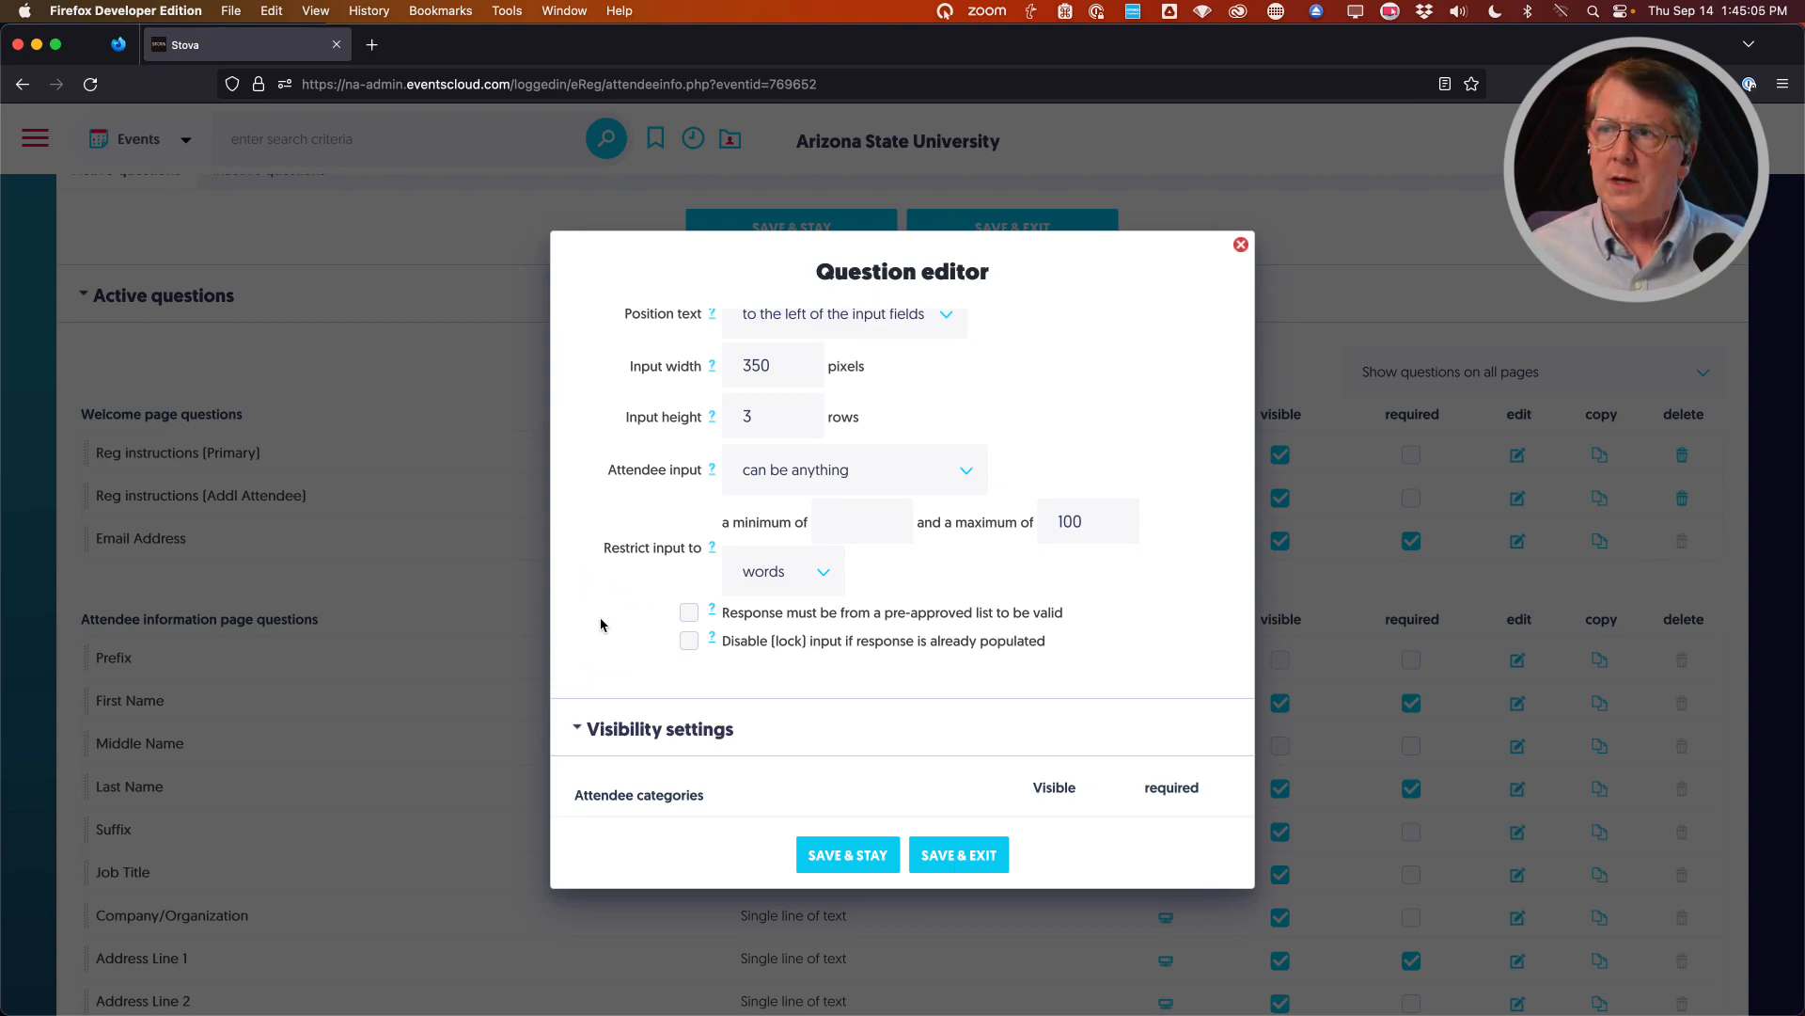
Examine the Description question's visibility settings for attendee categories, user types, new/modifying registrants and primary/additional registrants
scroll(604, 617, "down", 1)
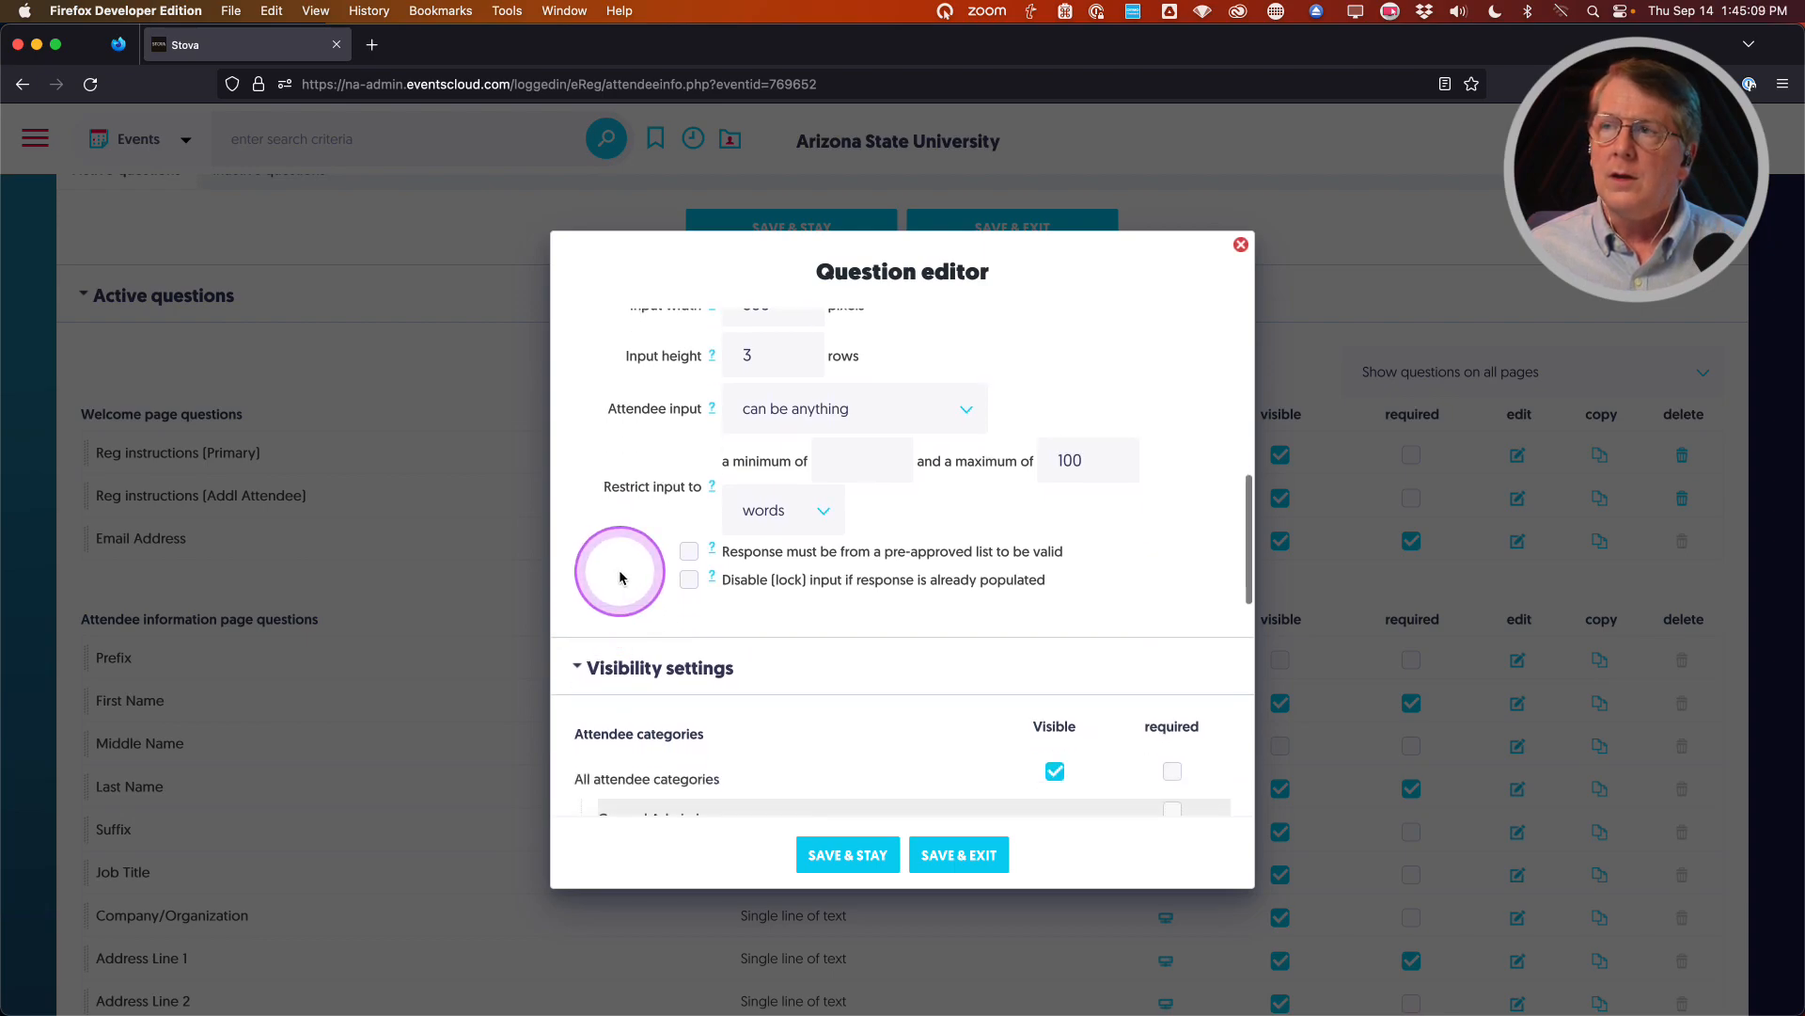
scroll(615, 569, "down", 4)
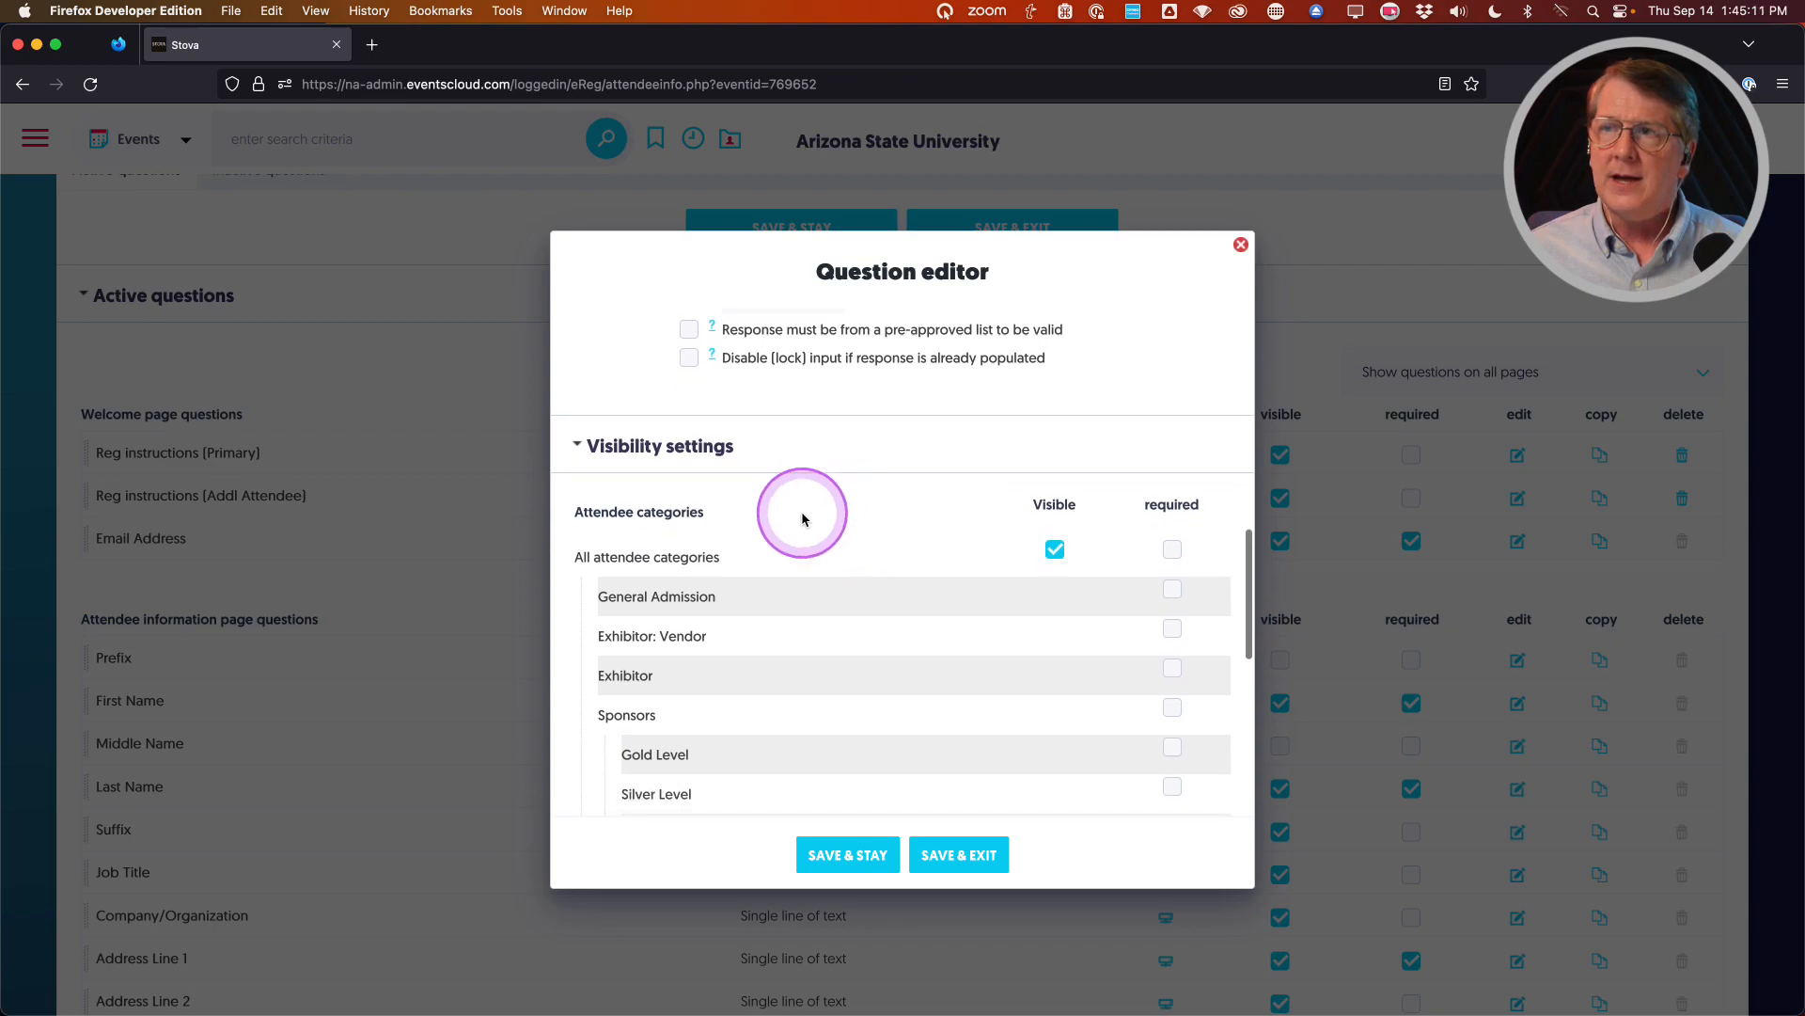
scroll(802, 518, "down", 1)
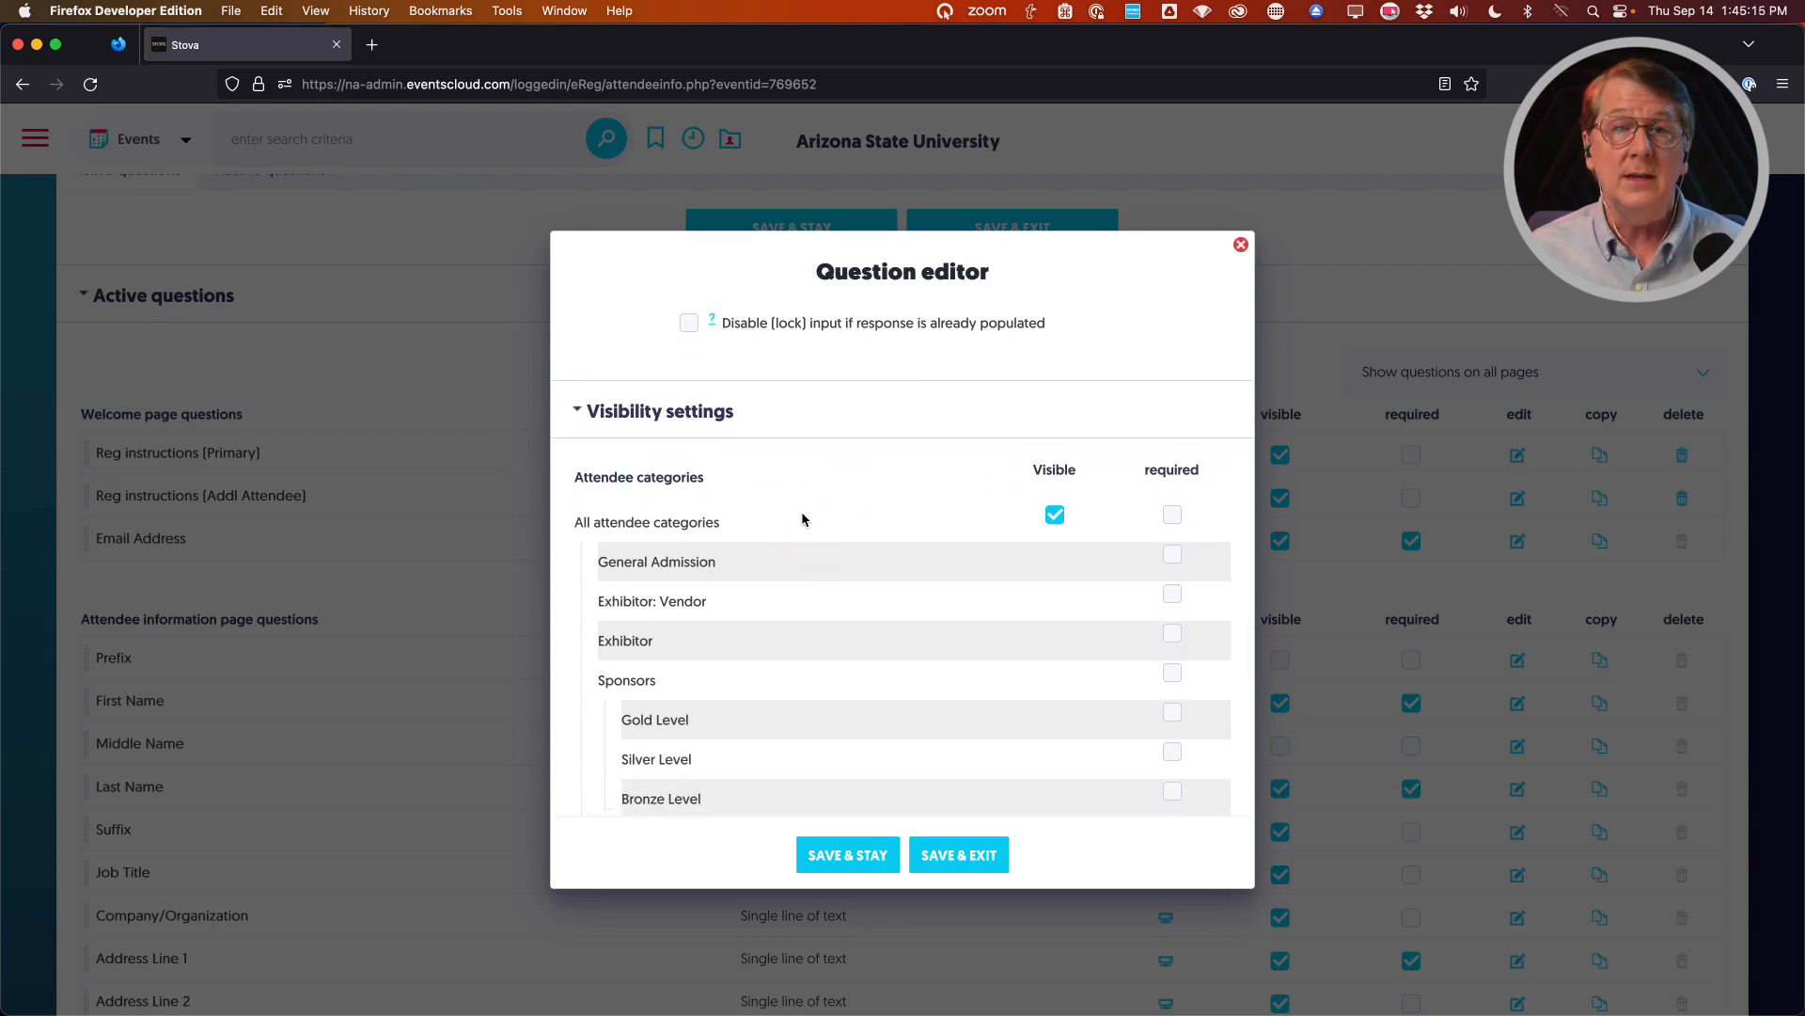
scroll(802, 518, "down", 1)
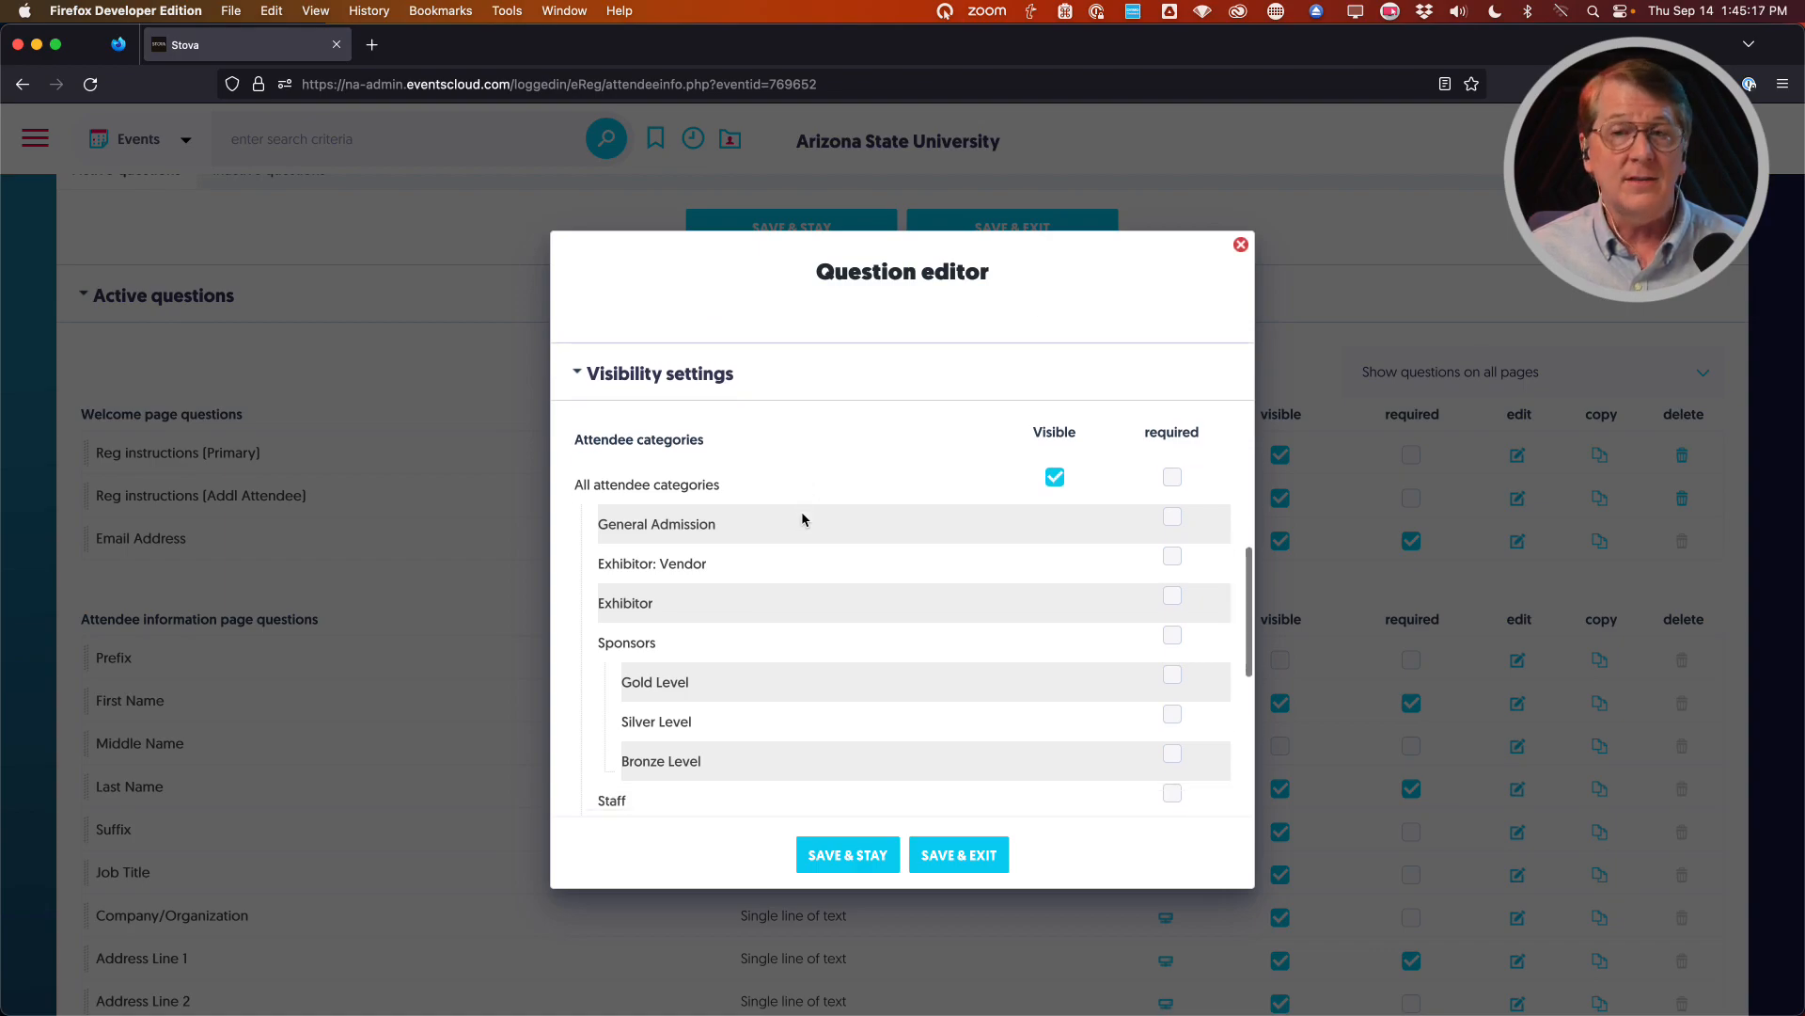
left_click(800, 520)
left_click(647, 439)
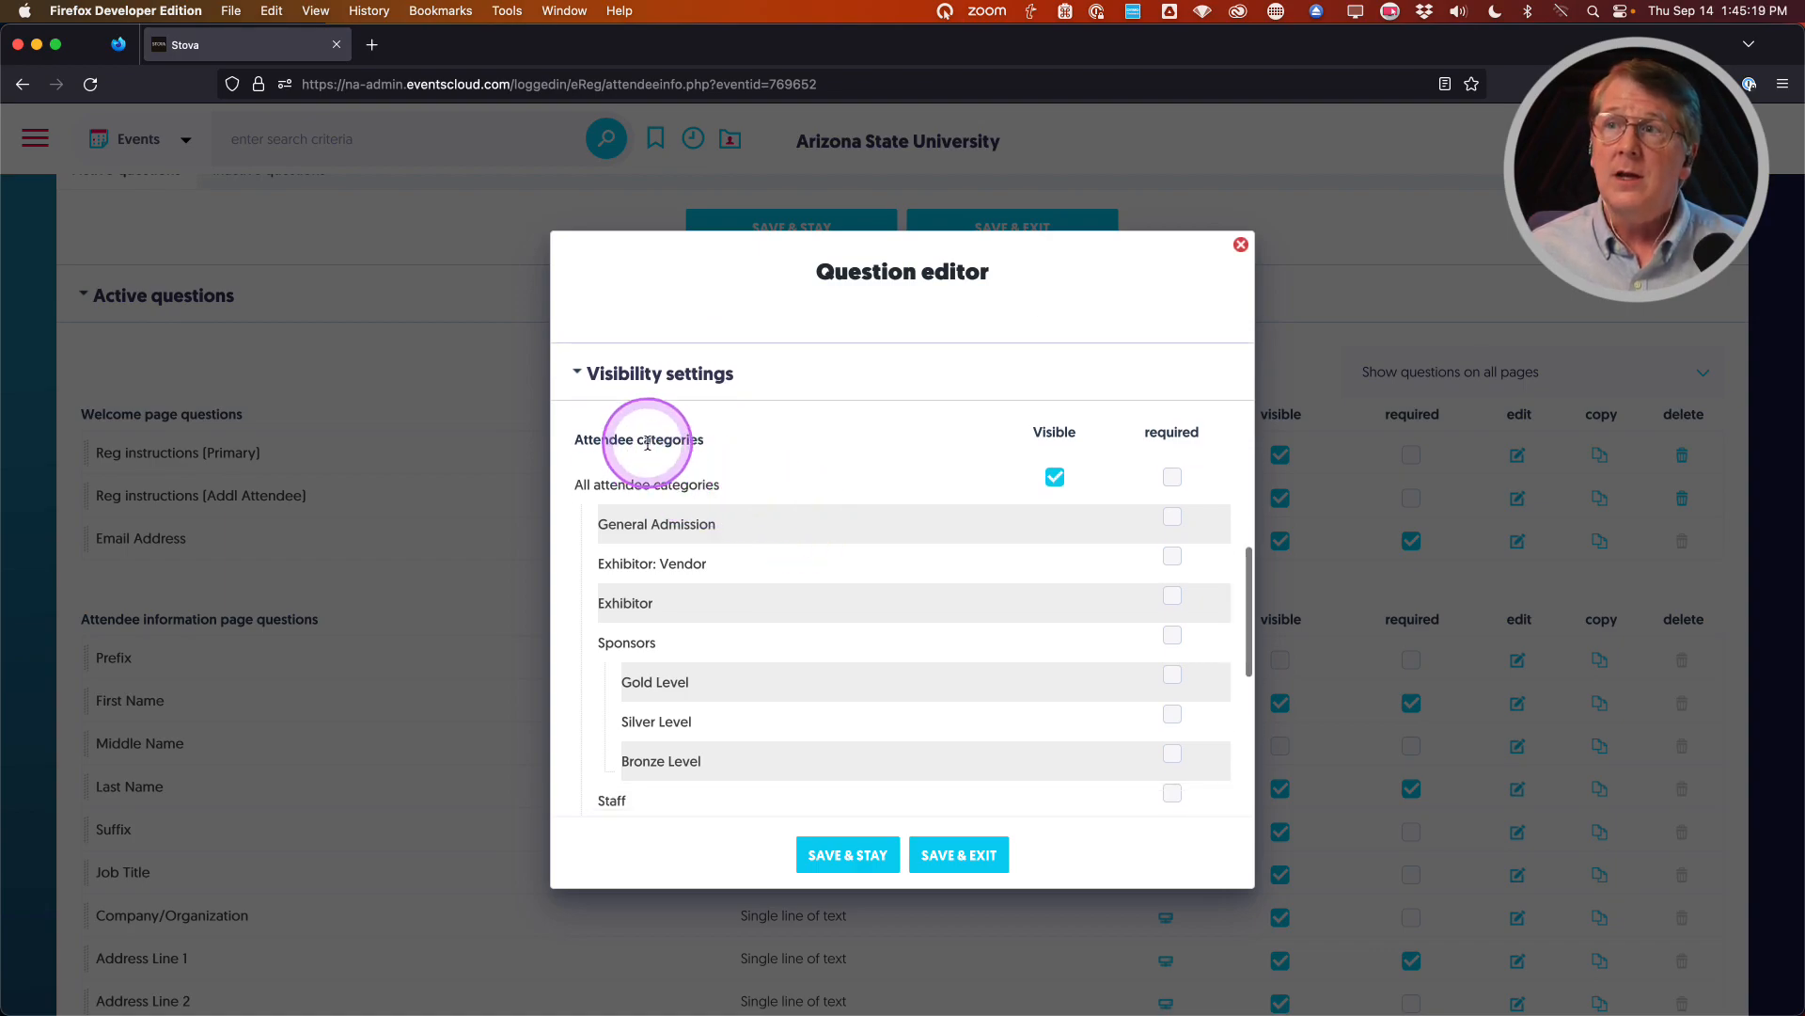
scroll(746, 483, "down", 10)
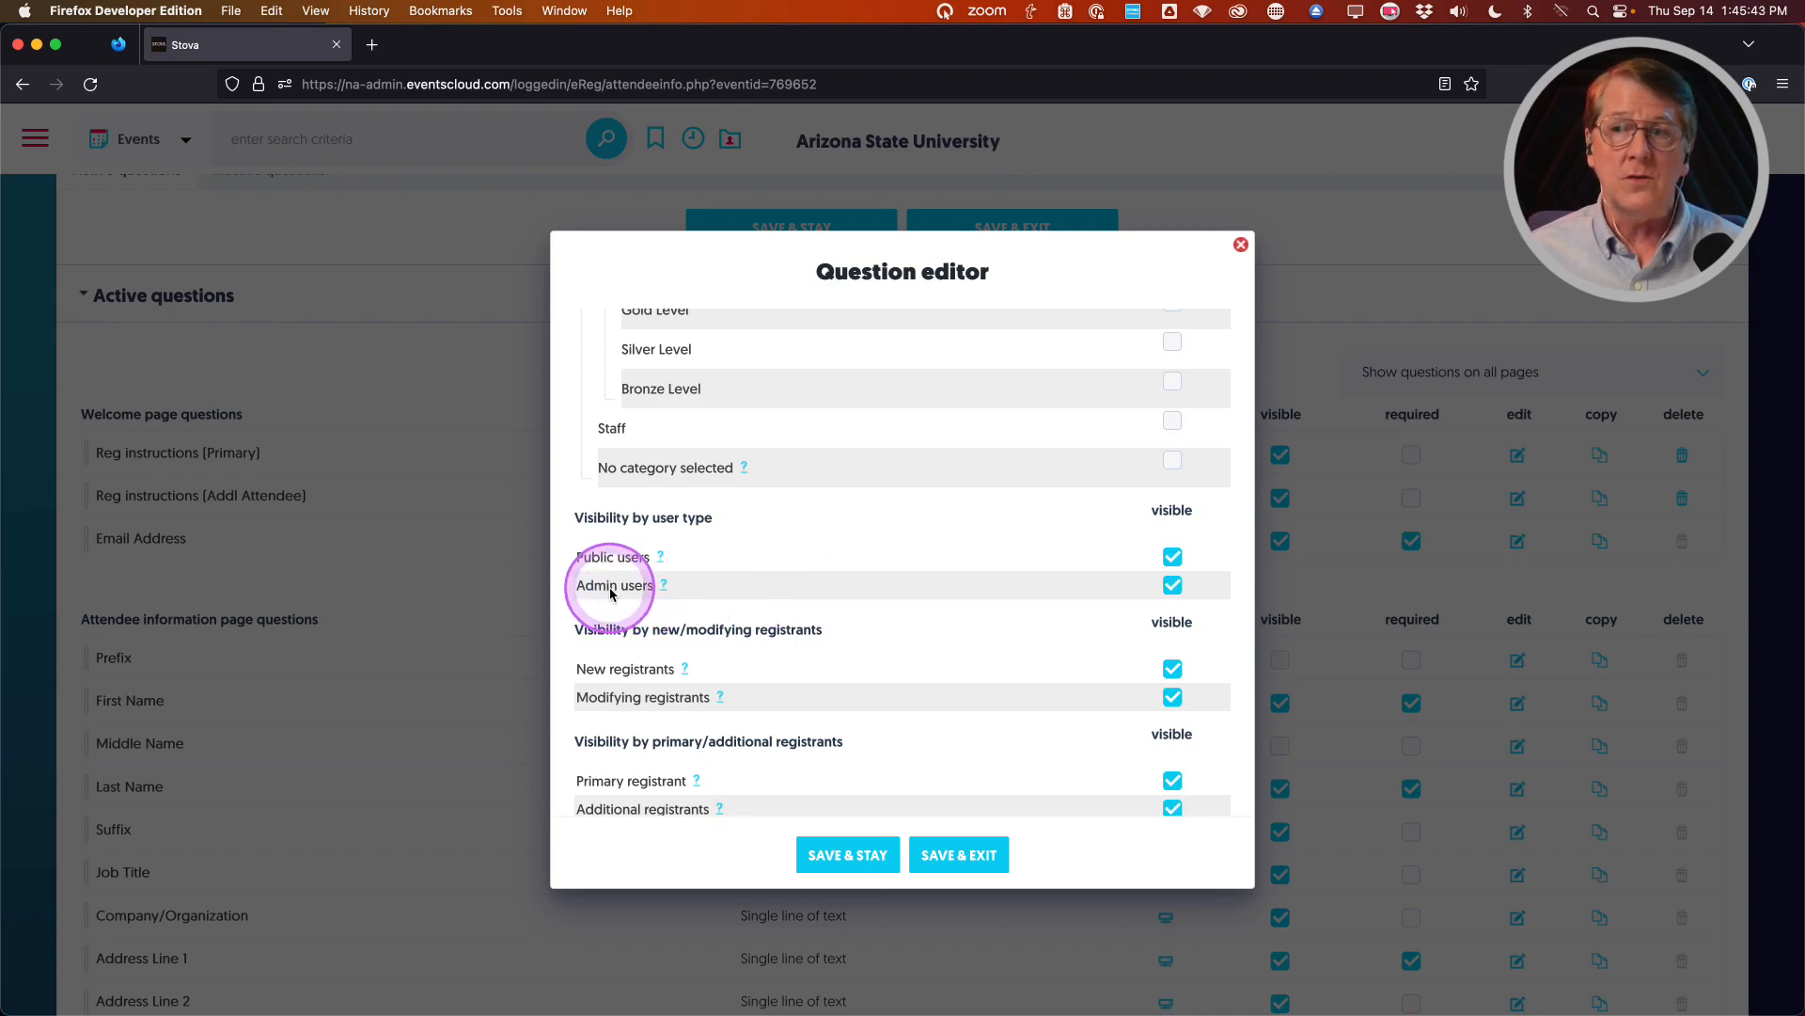
scroll(871, 633, "down", 2)
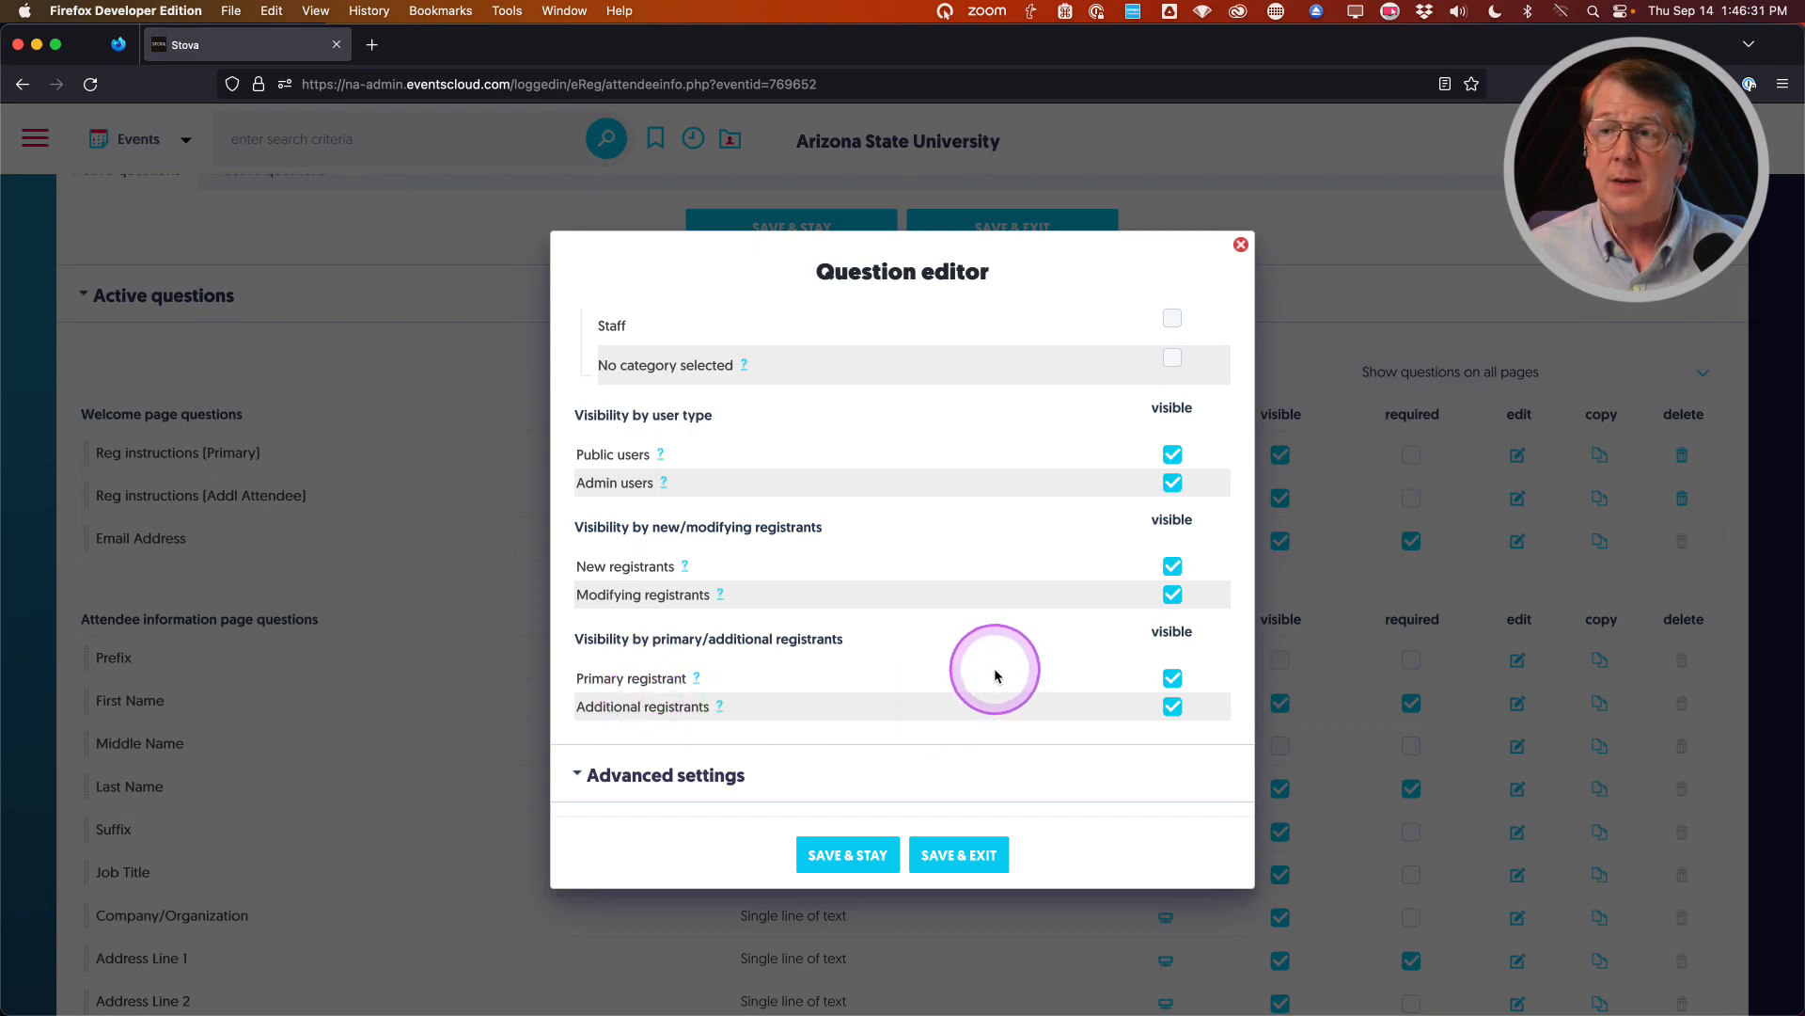
scroll(937, 673, "up", 3)
scroll(936, 673, "up", 6)
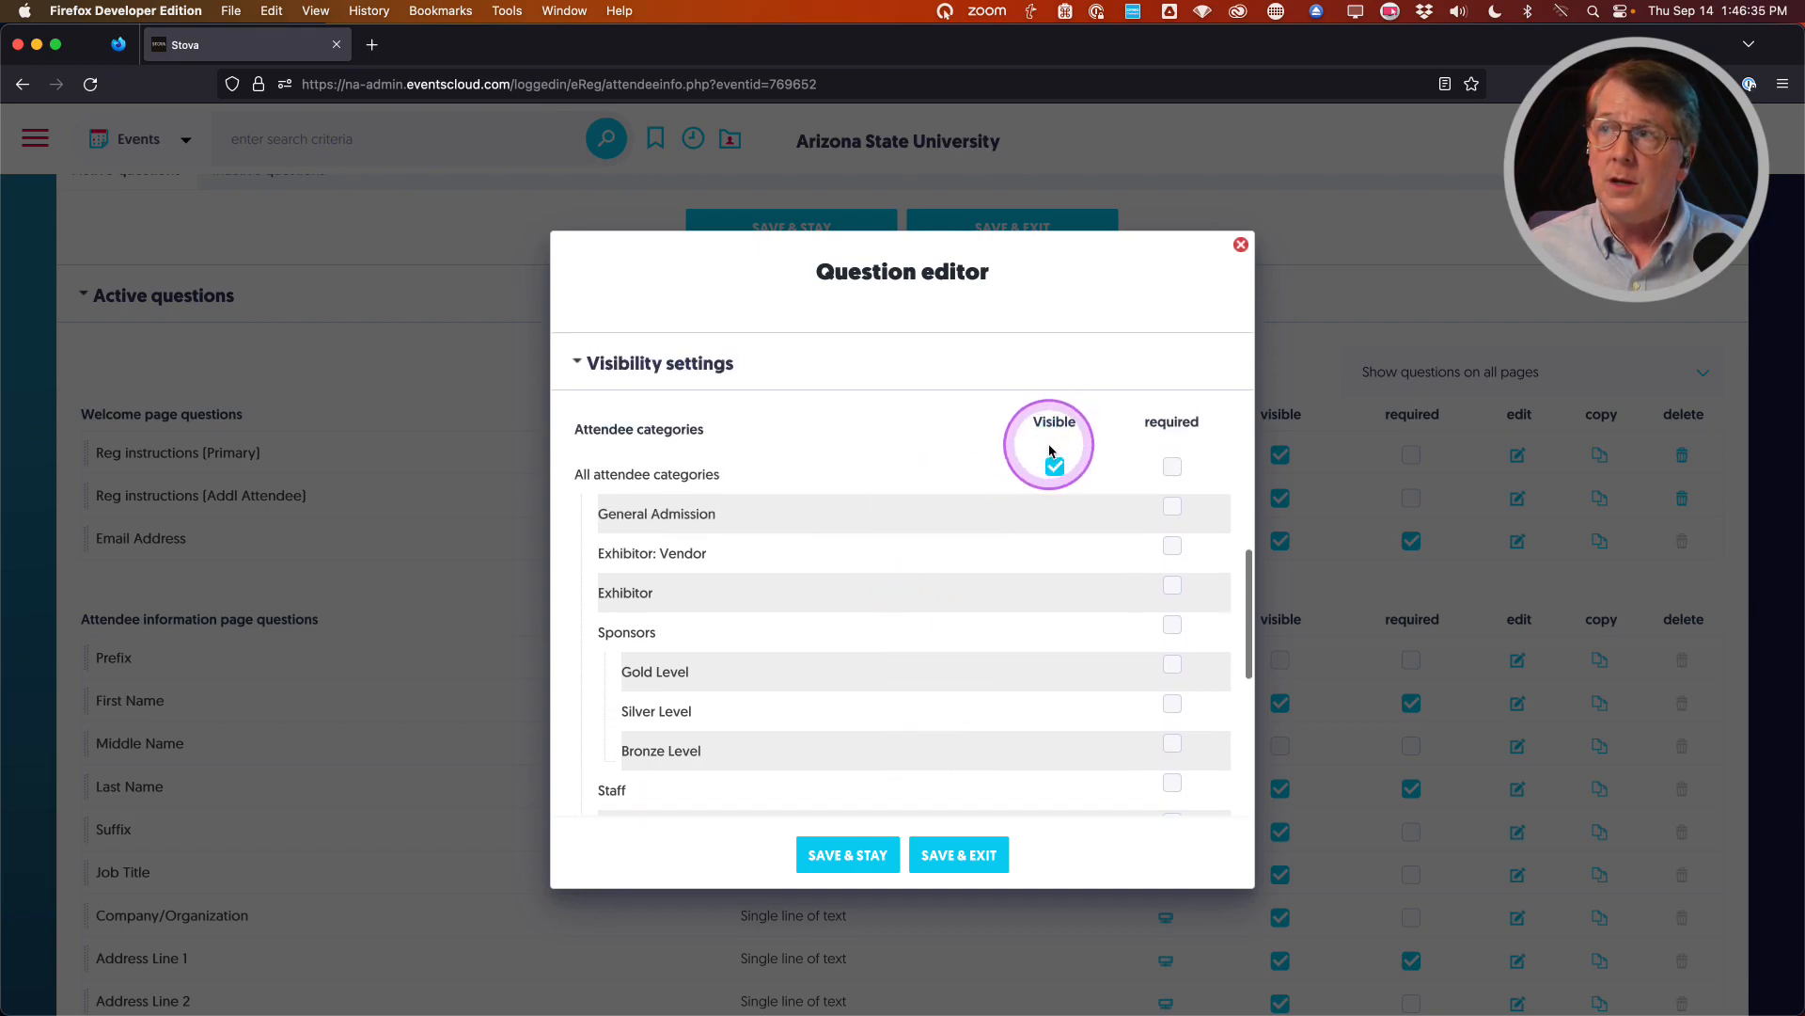
scroll(1030, 777, "down", 1)
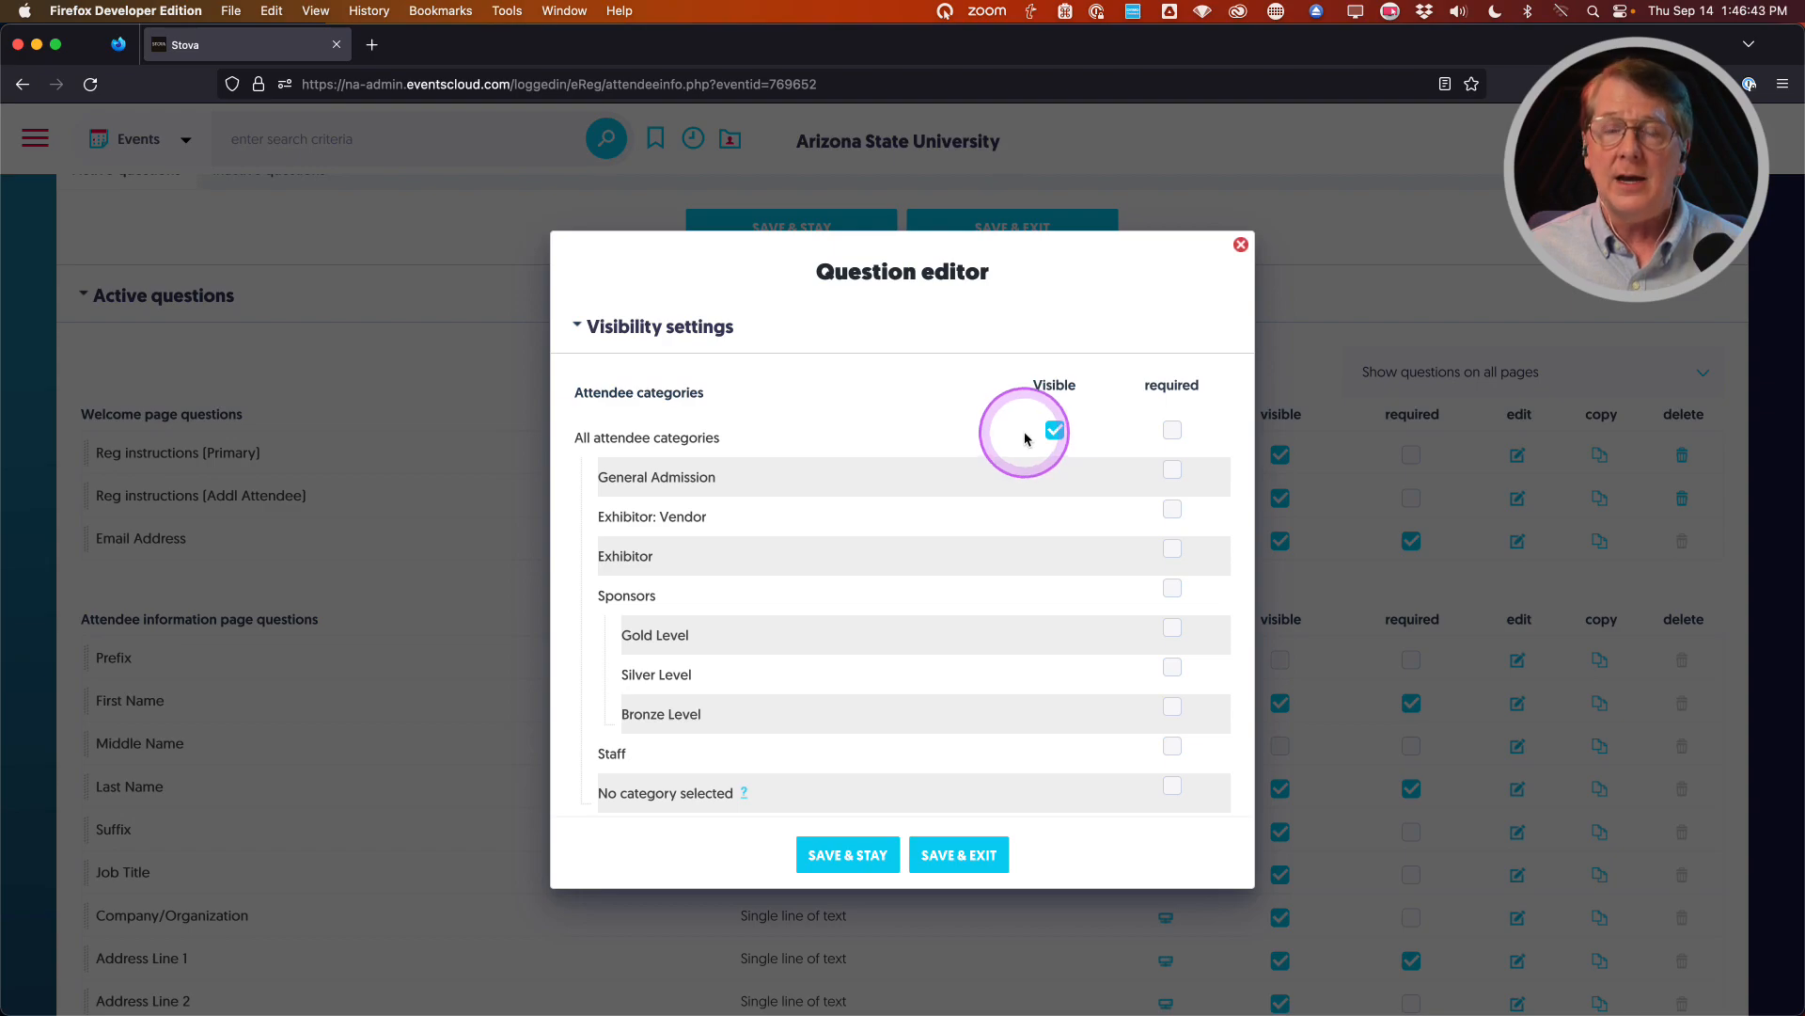
Limit the Description question's visibility to the Exhibitor: Vendor and Sponsors attendee categories instead of all categories
left_click(1055, 431)
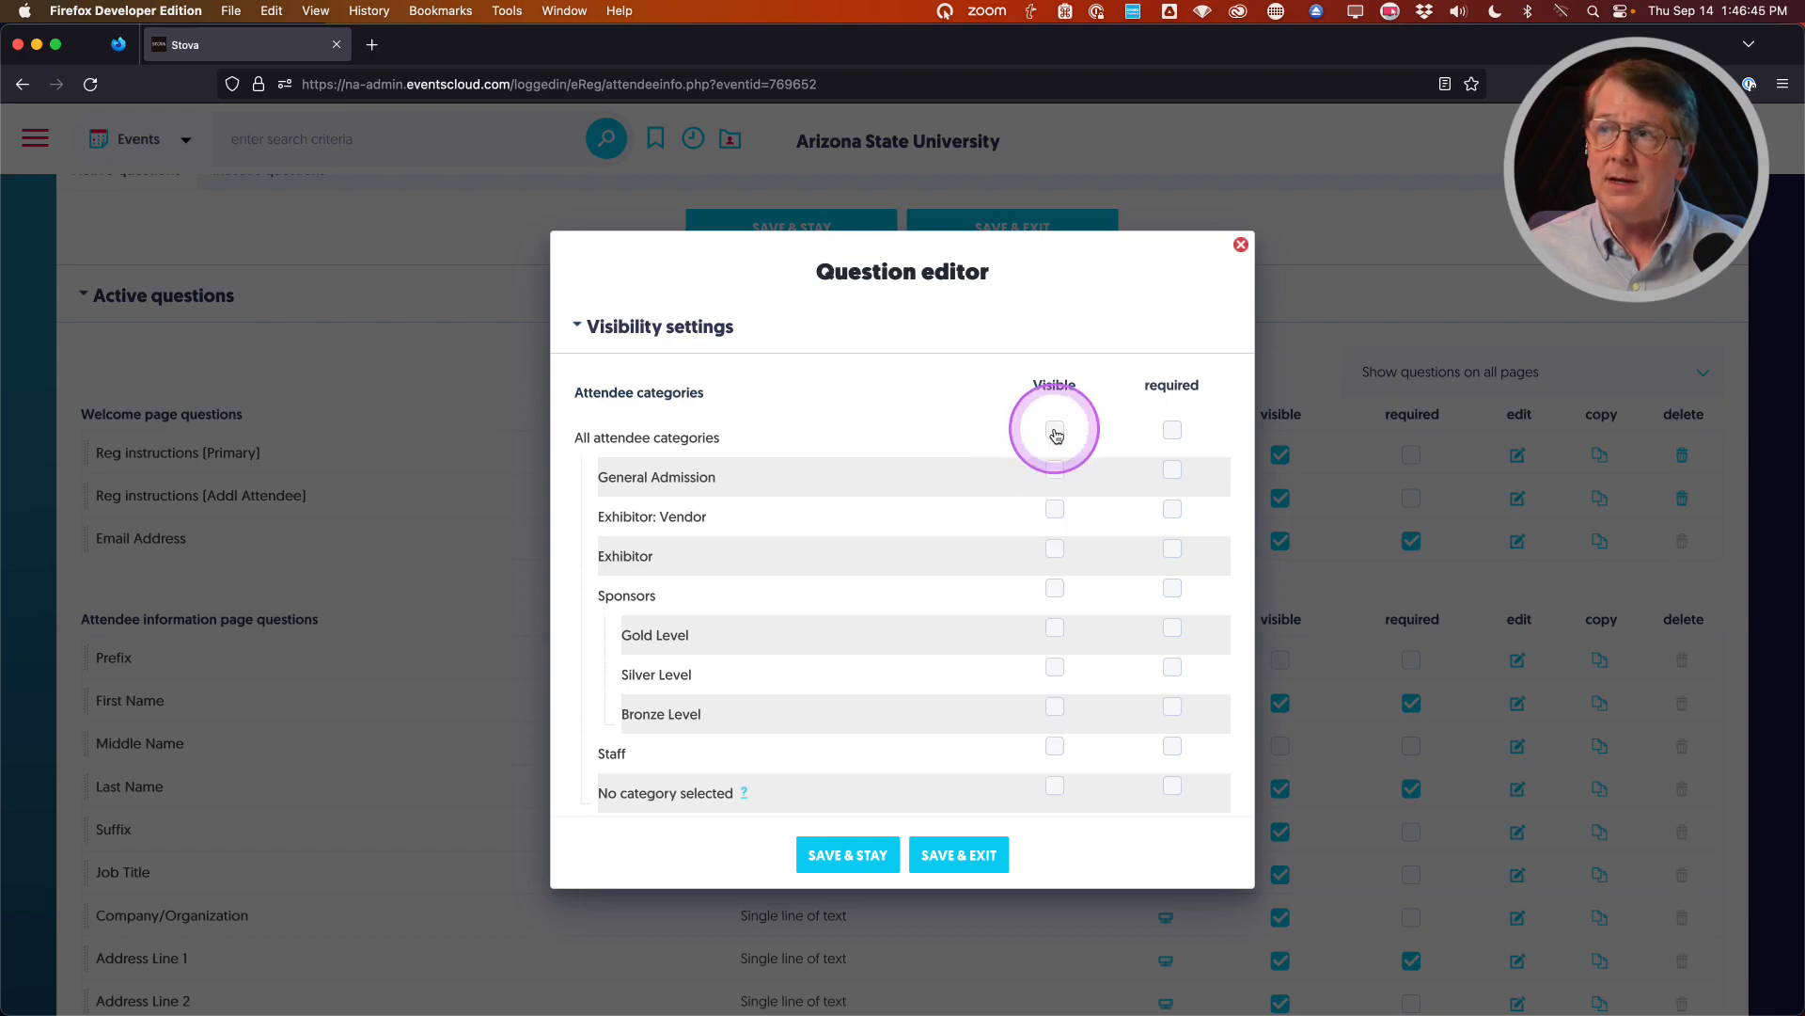
scroll(967, 512, "down", 1)
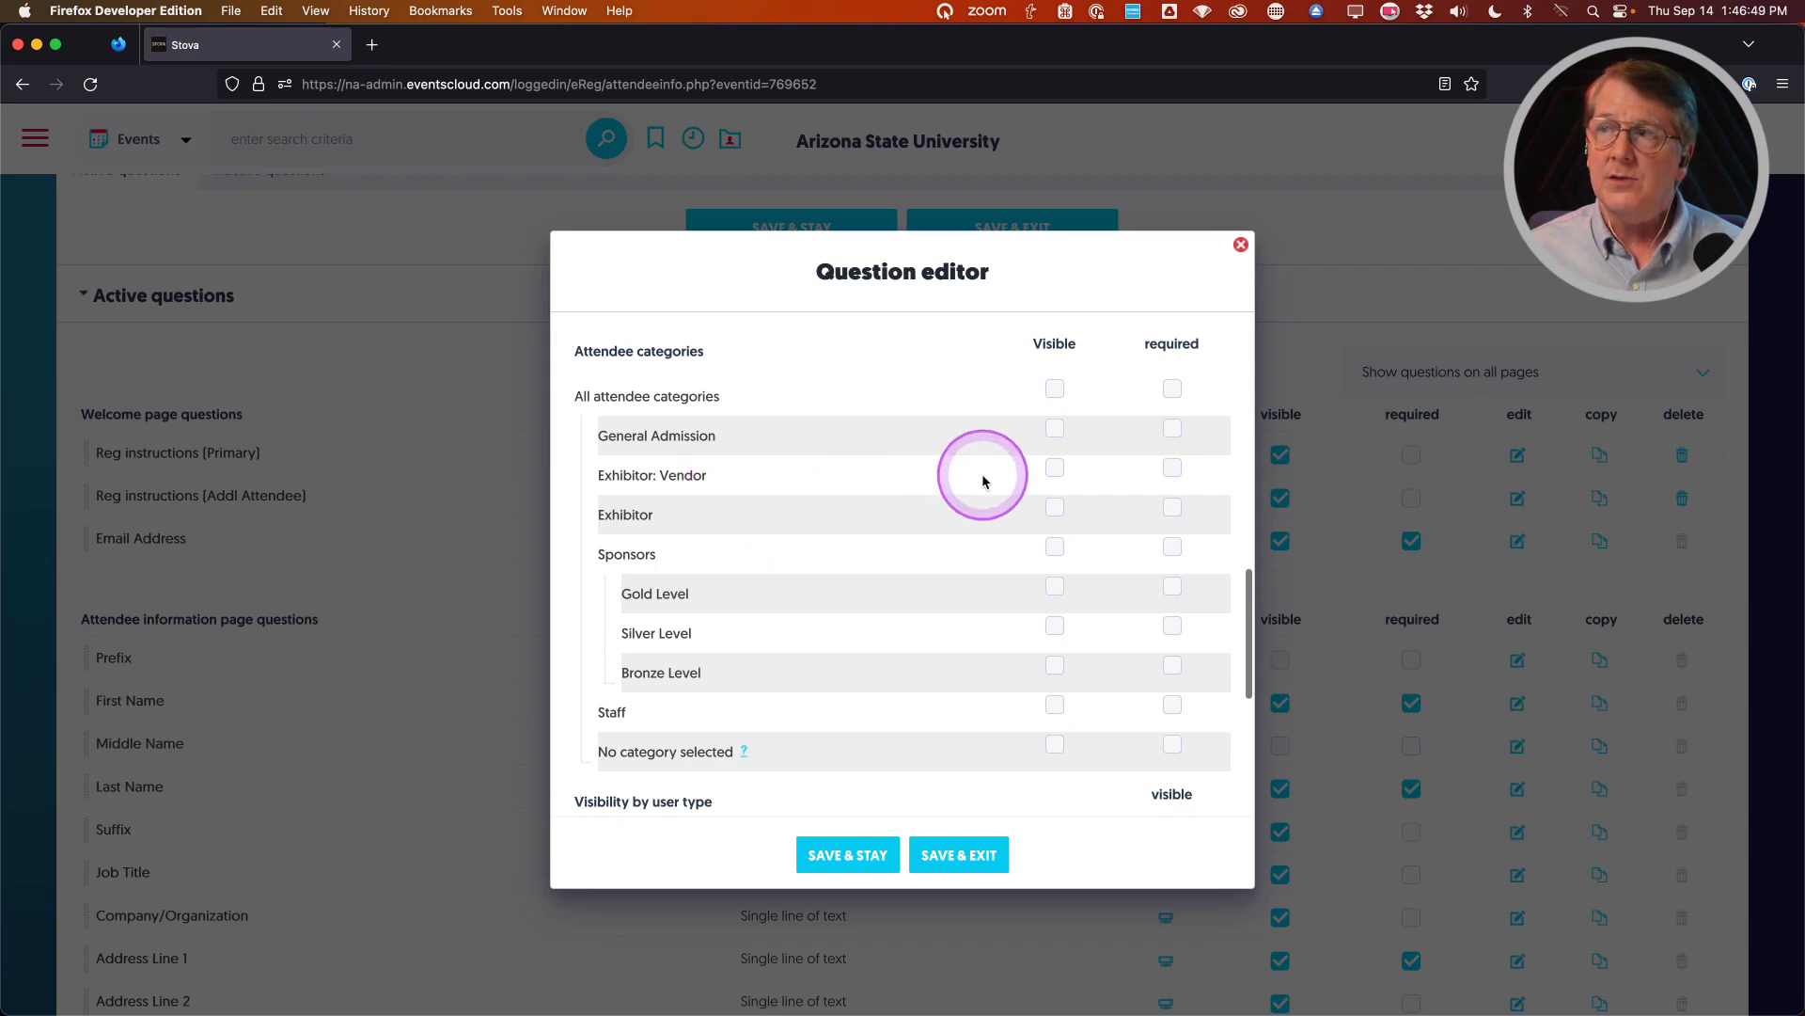
left_click(1055, 468)
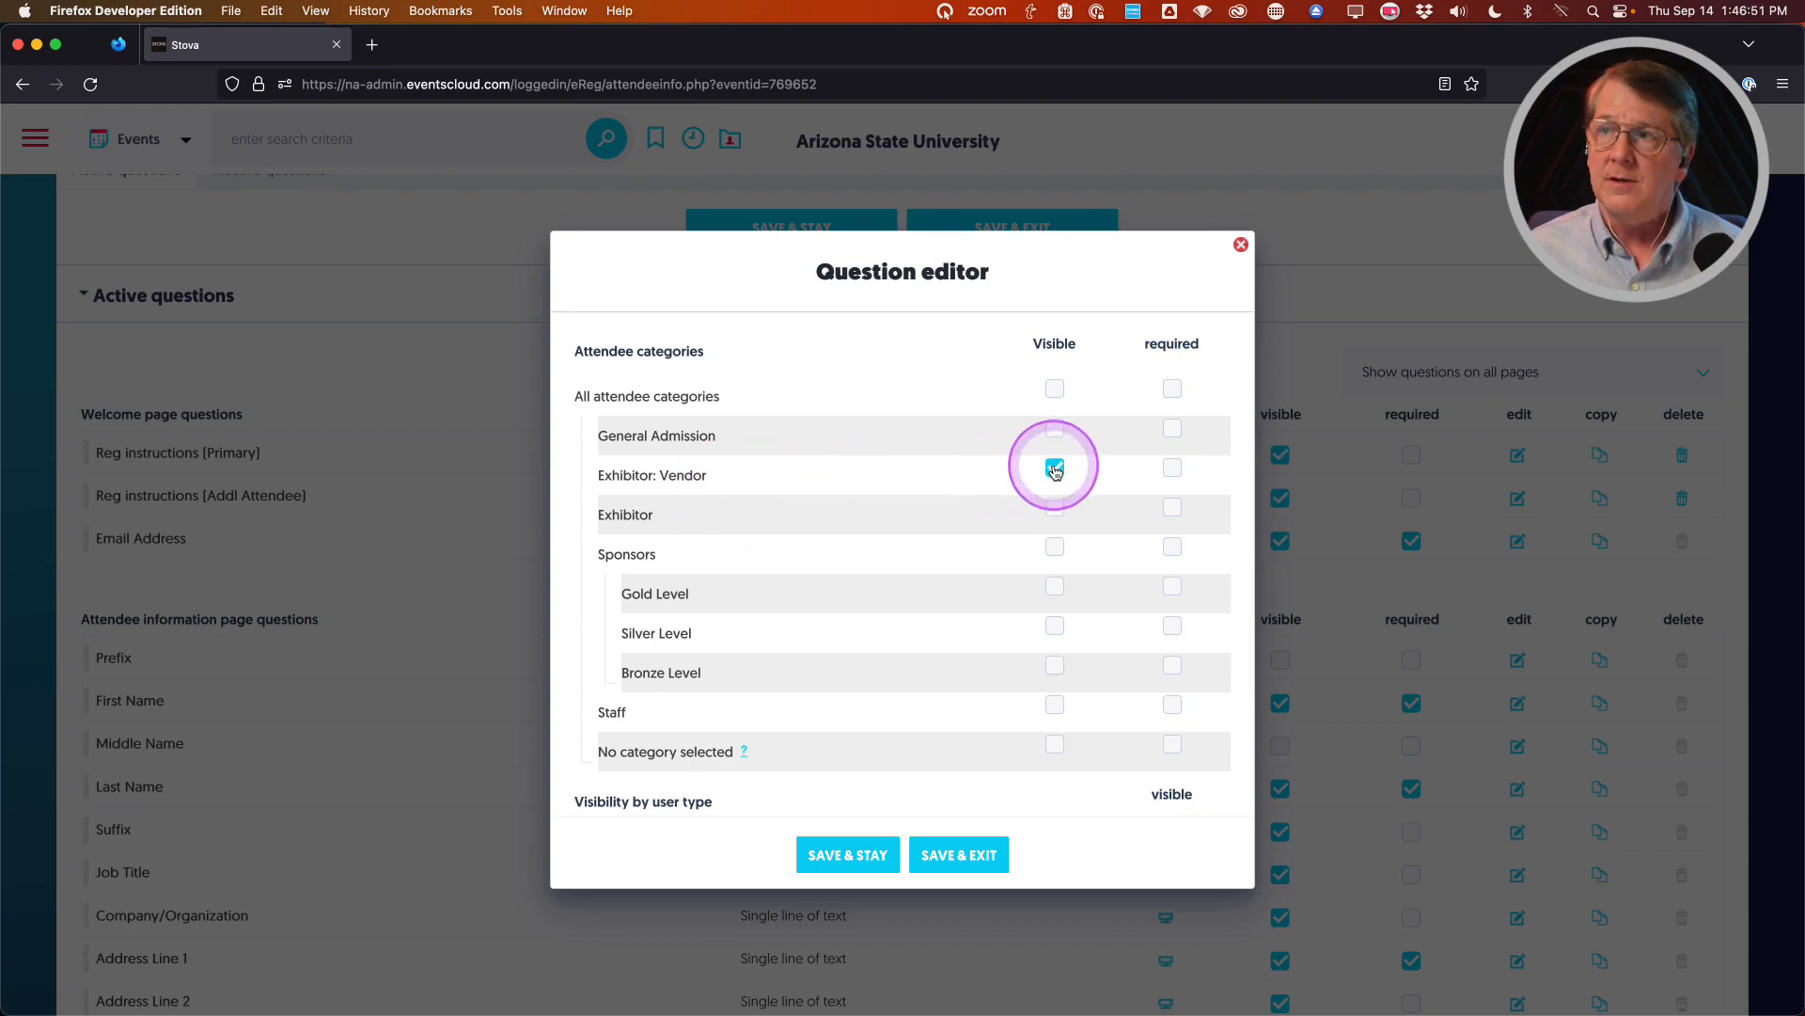
left_click(1055, 549)
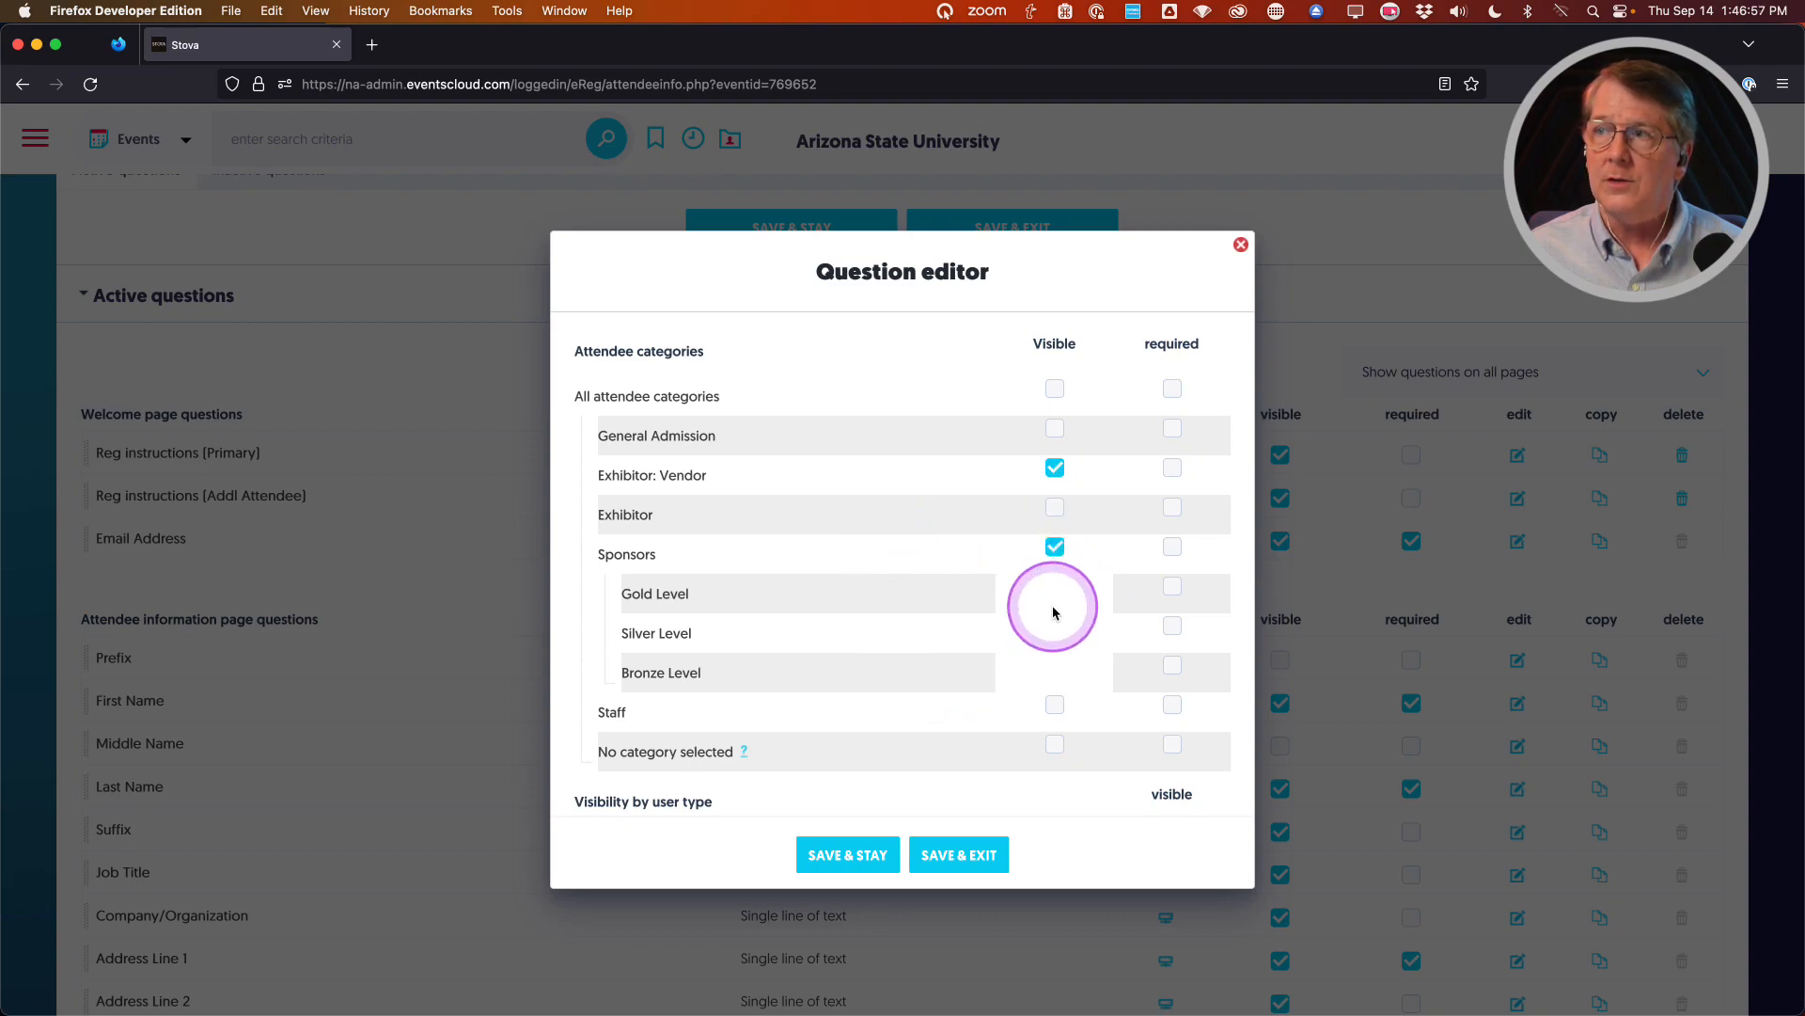
scroll(849, 598, "down", 1)
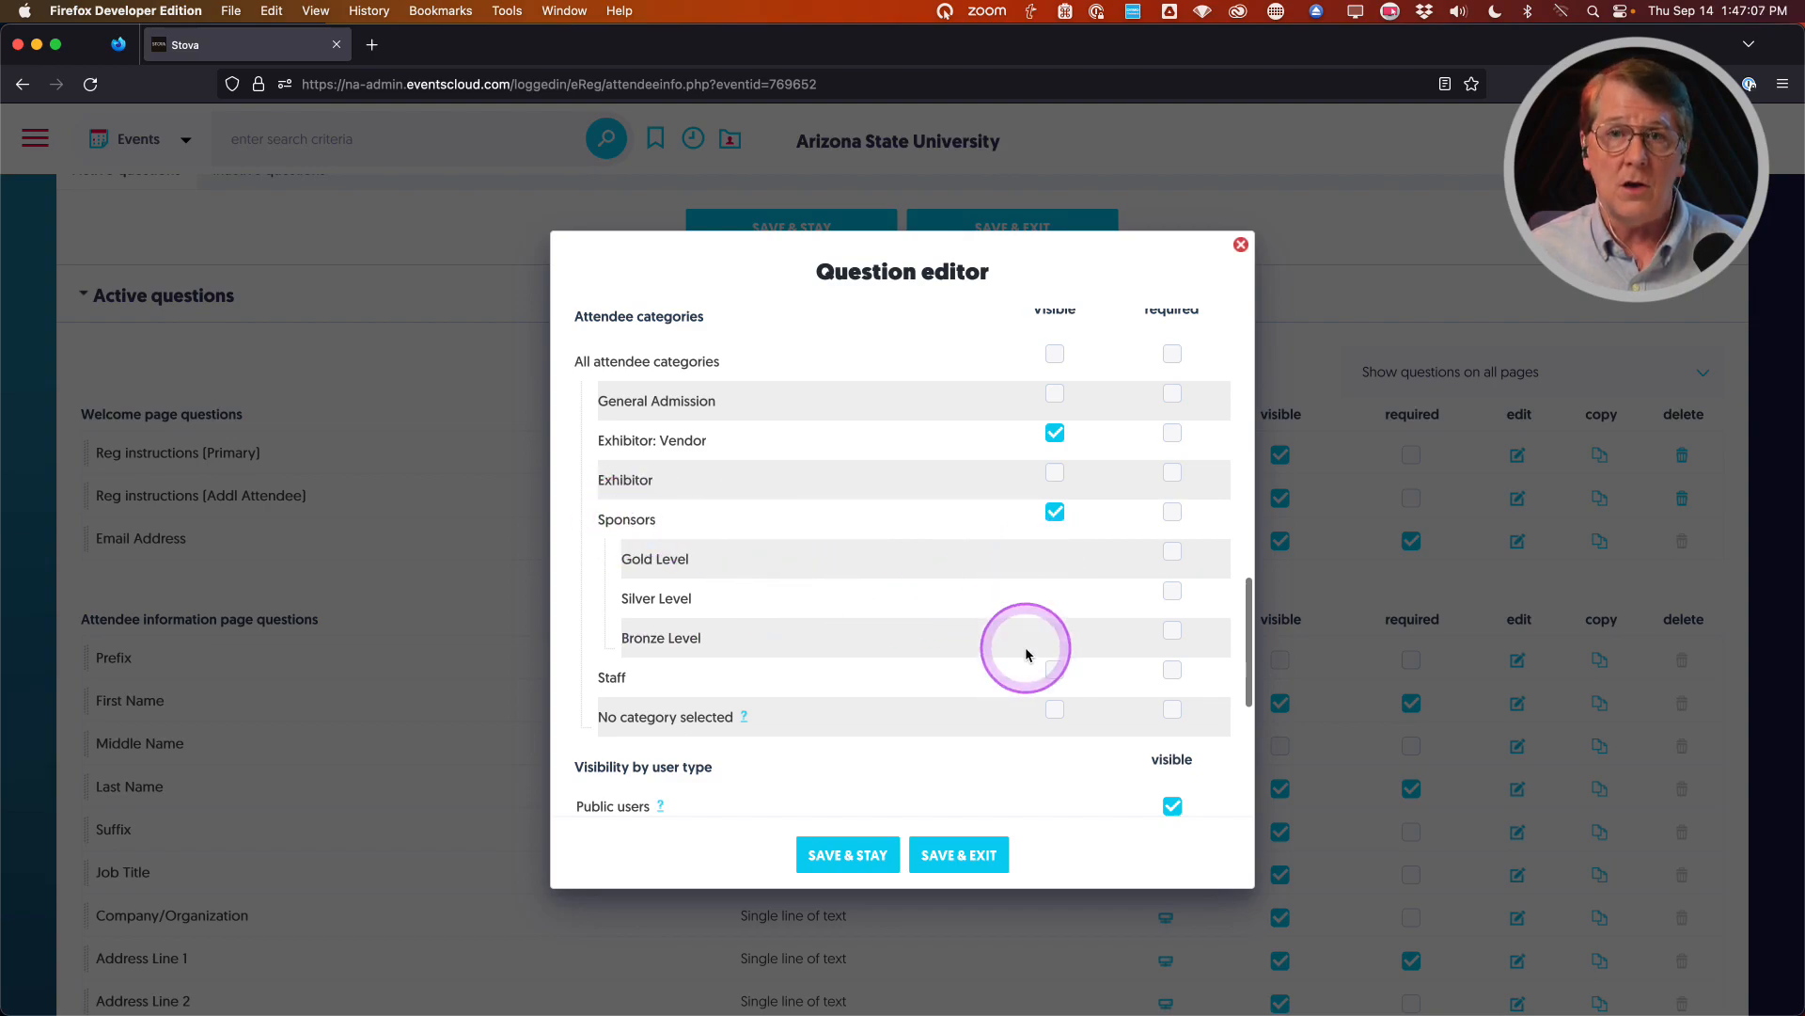
scroll(965, 646, "up", 2)
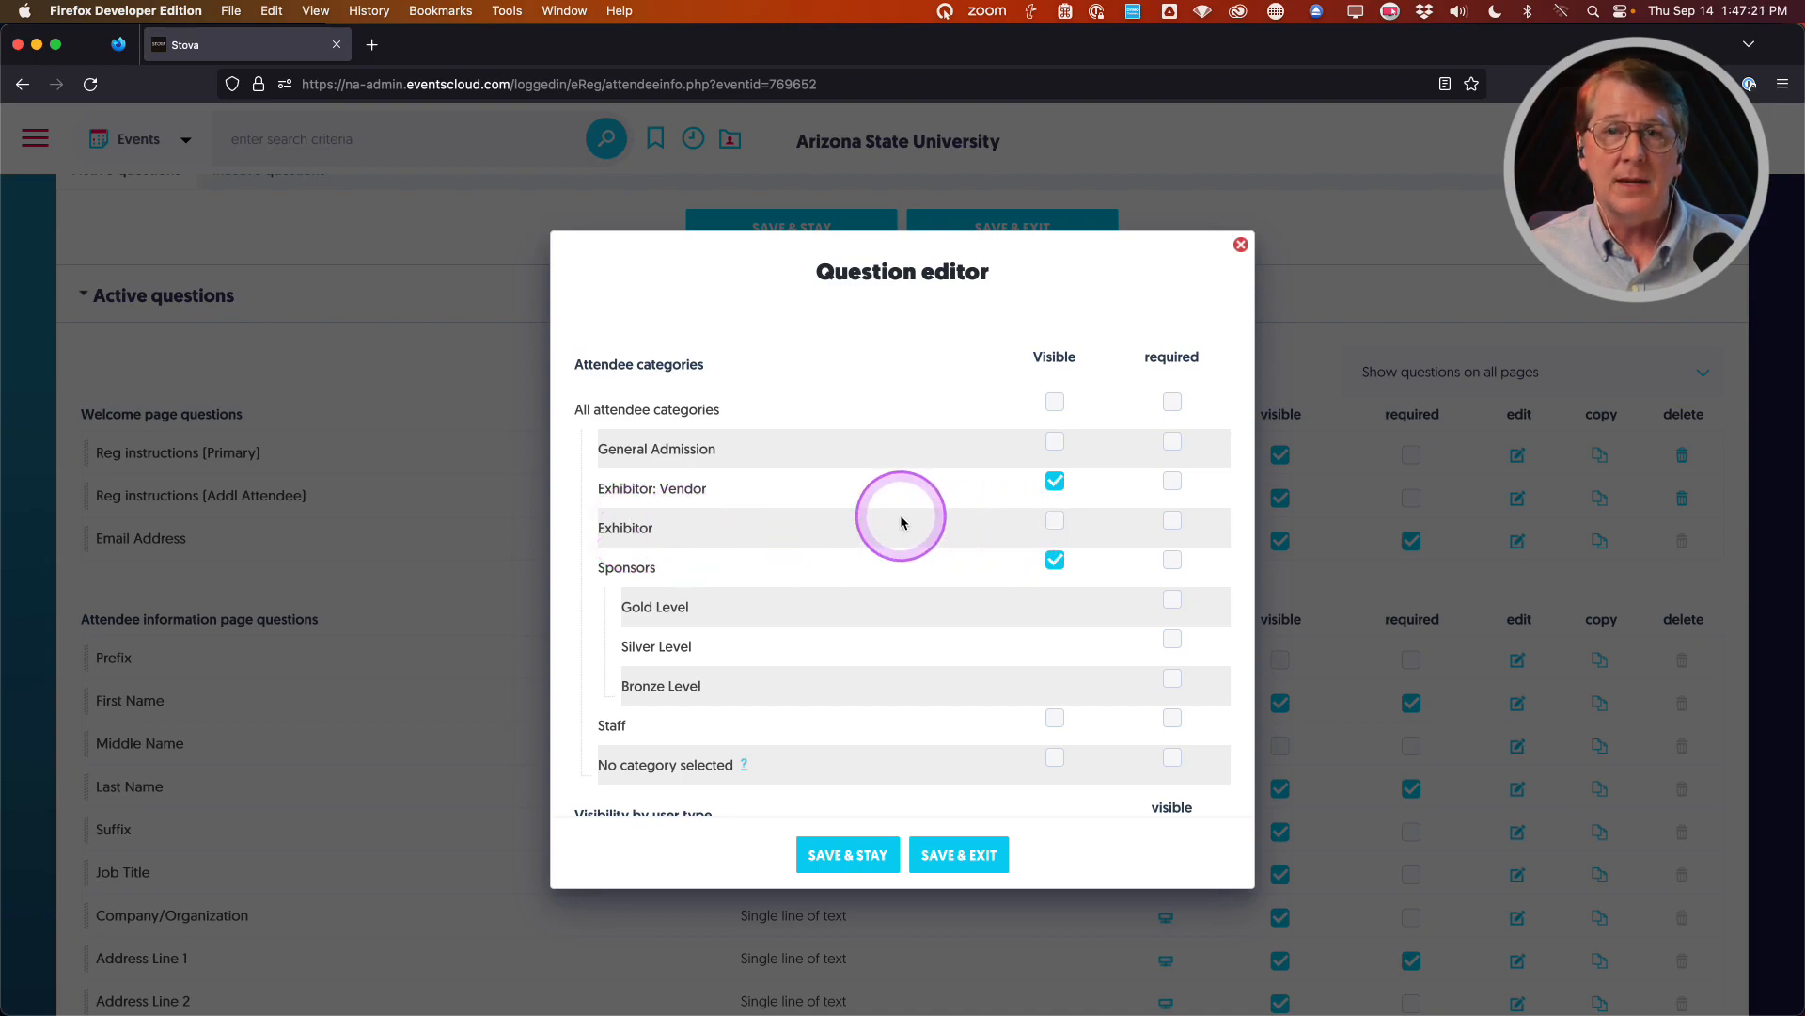
scroll(875, 505, "down", 1)
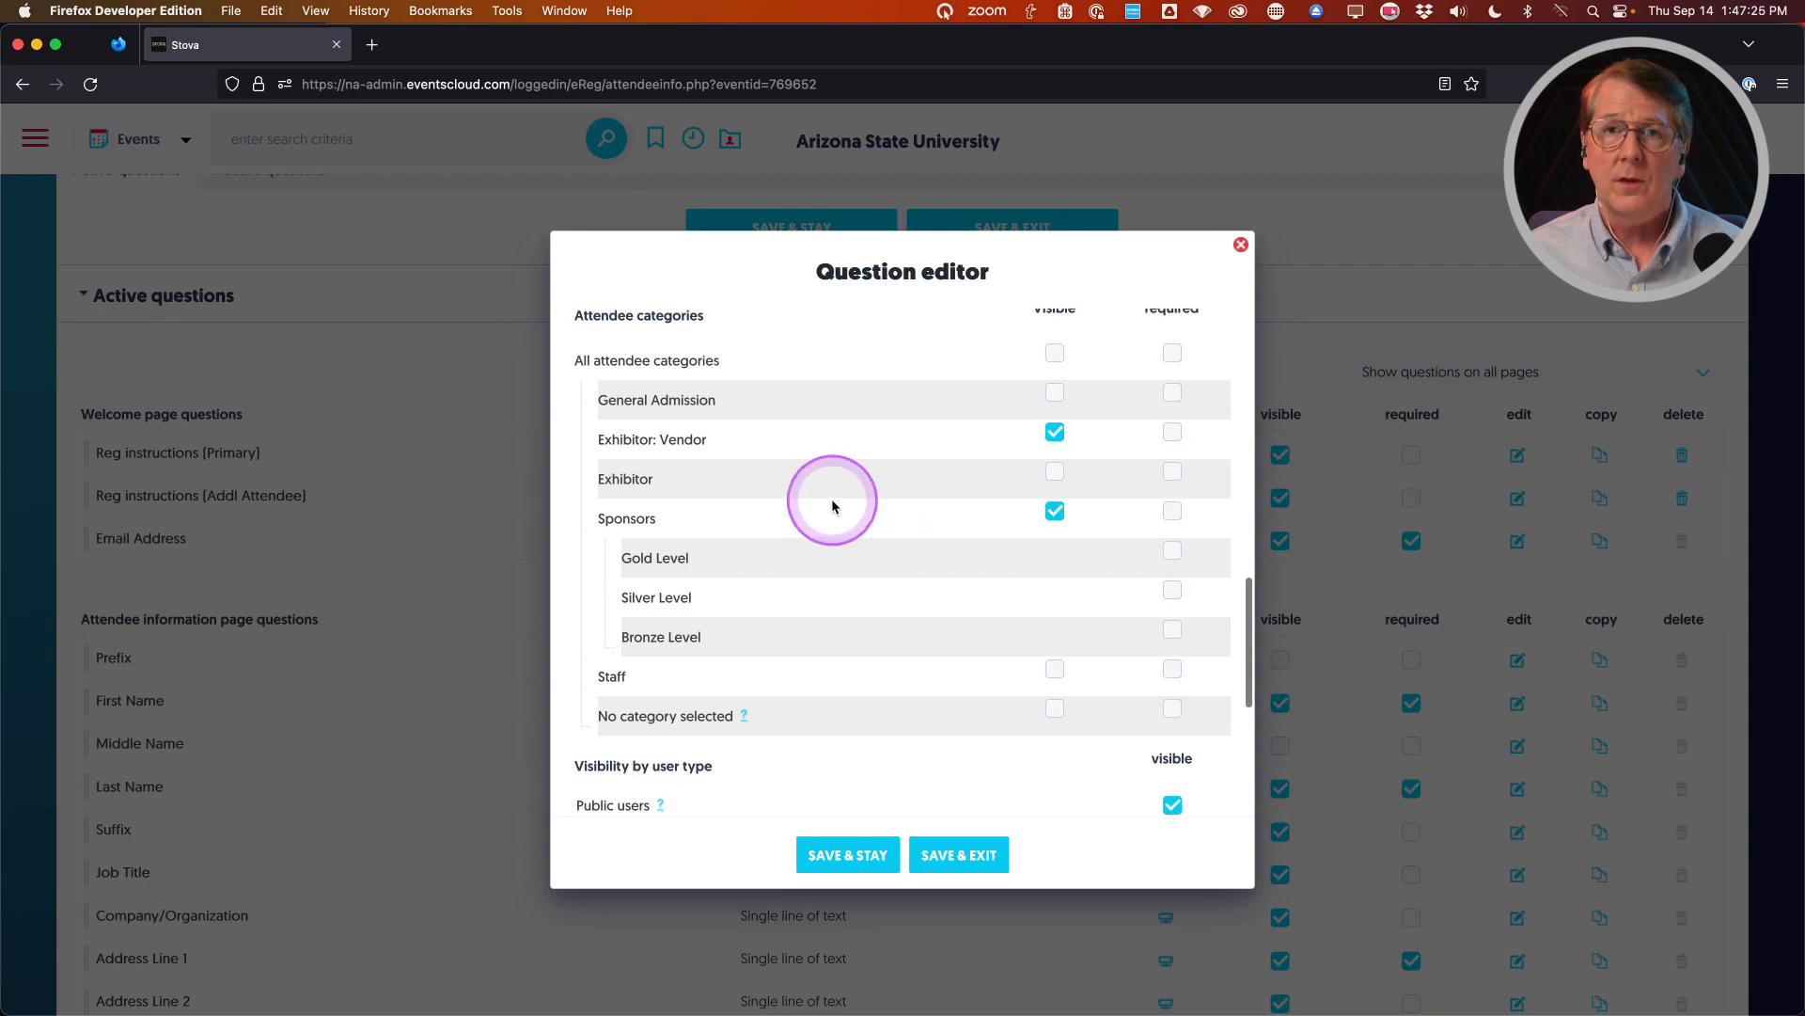
Review the Description question's advanced settings and the available merge codes, keeping No merge code selected
scroll(830, 504, "down", 10)
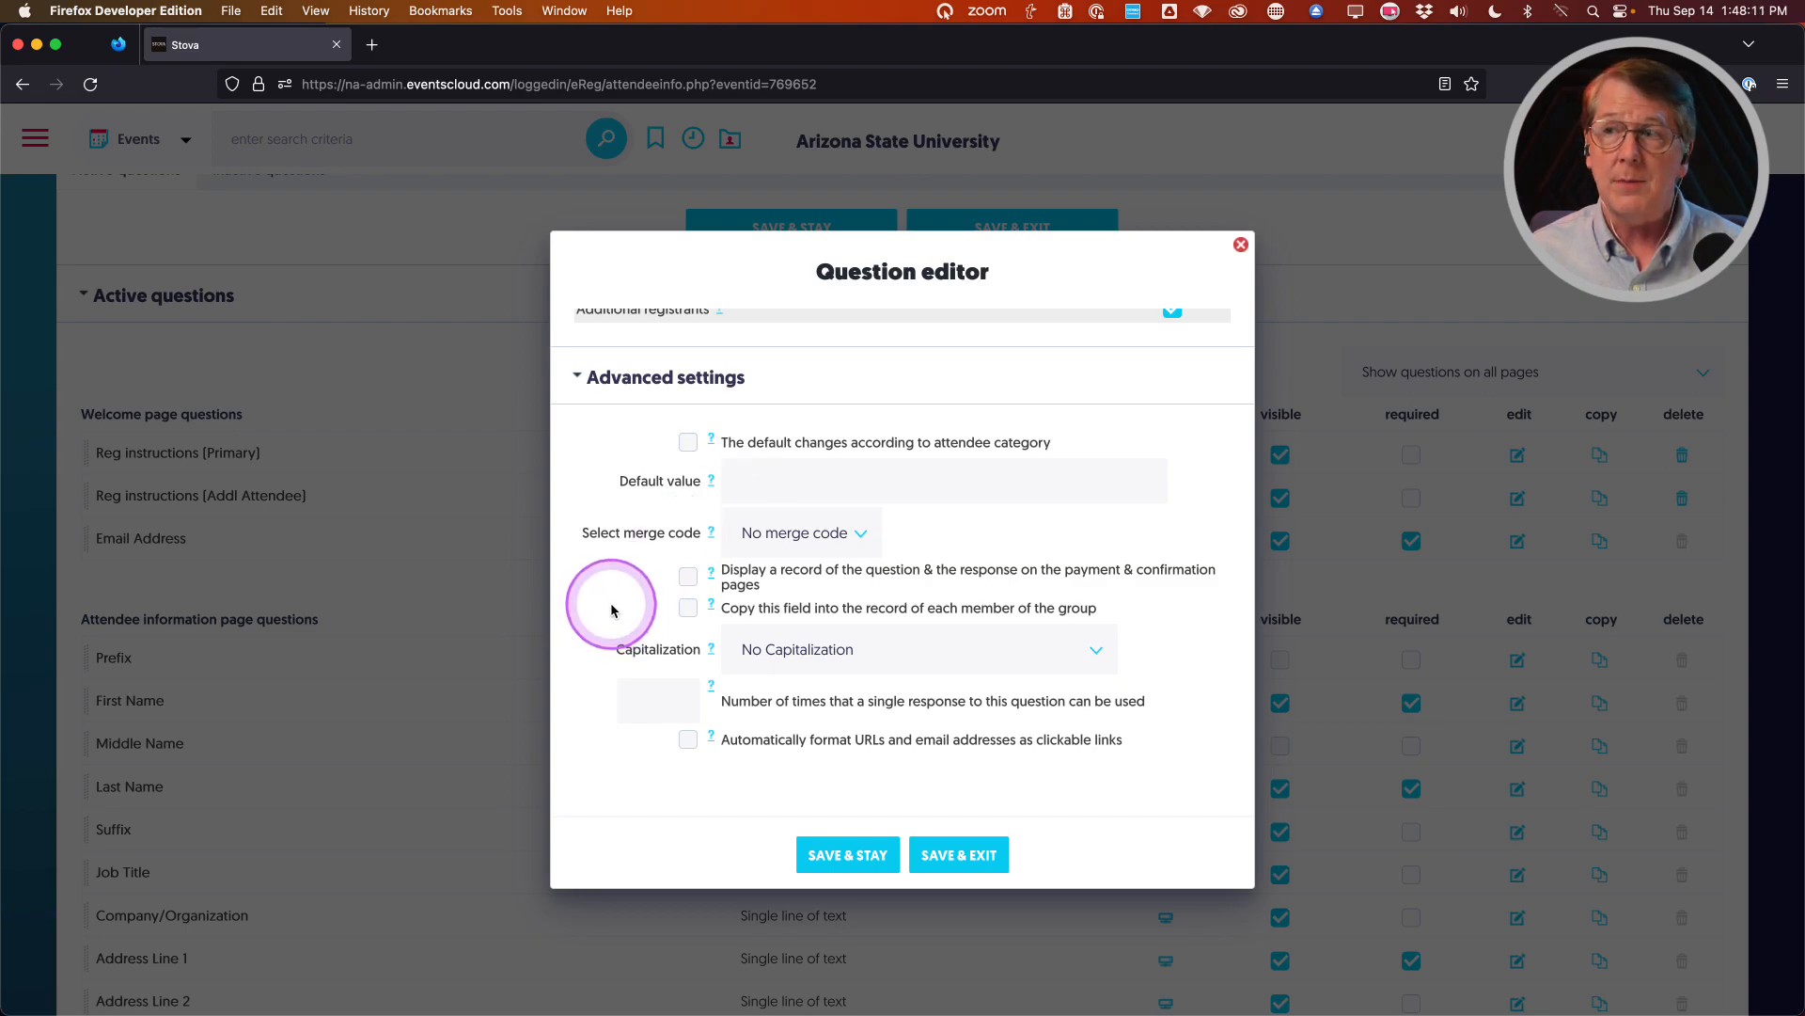
scroll(611, 609, "down", 1)
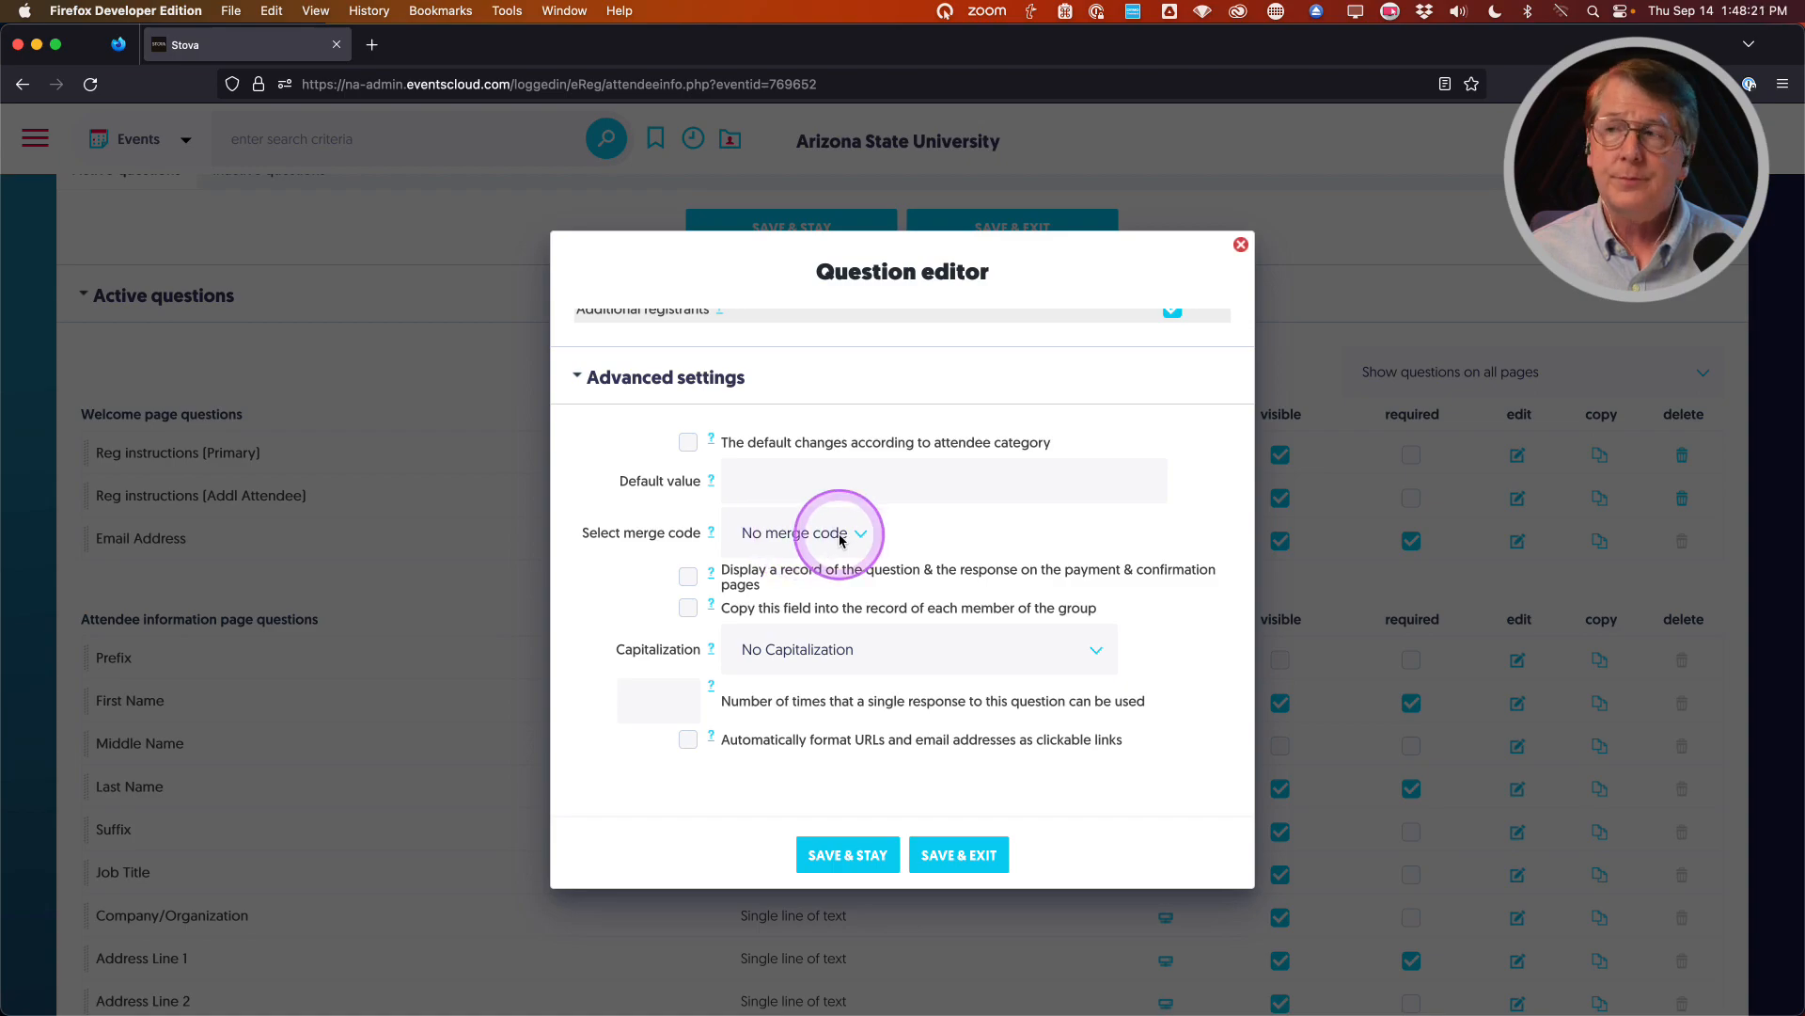
left_click(809, 534)
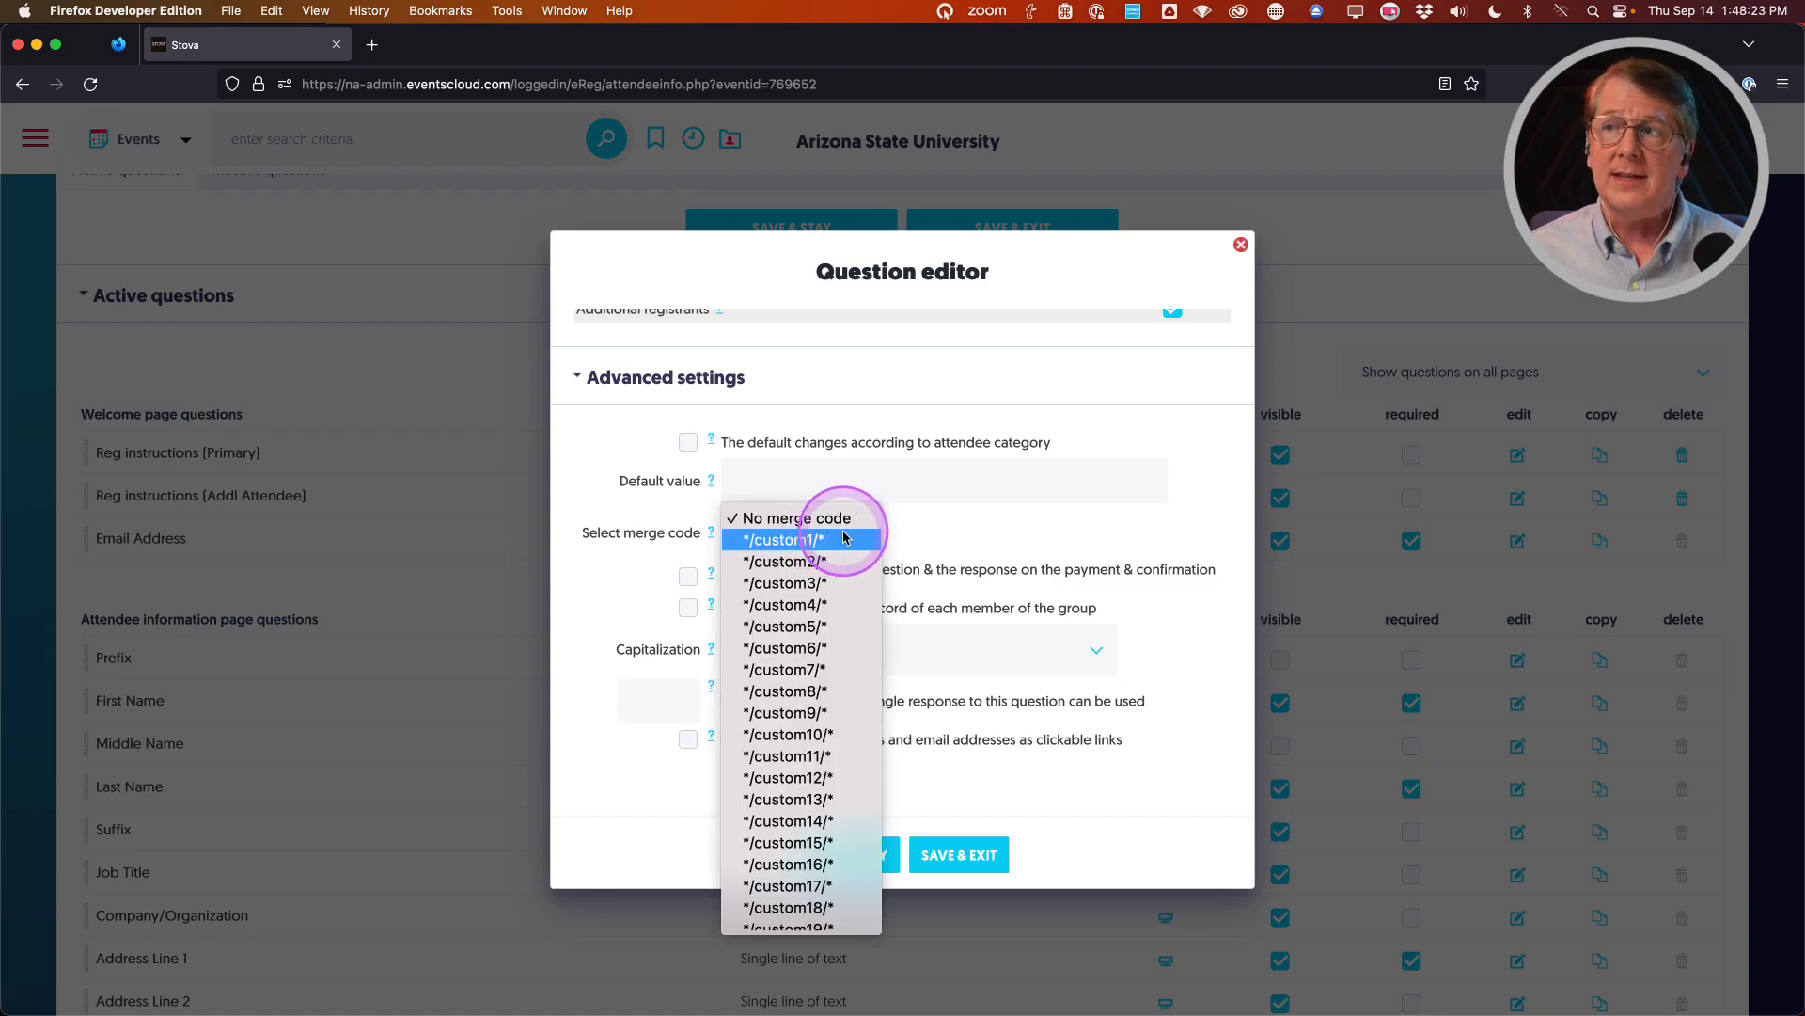
scroll(799, 752, "down", 6)
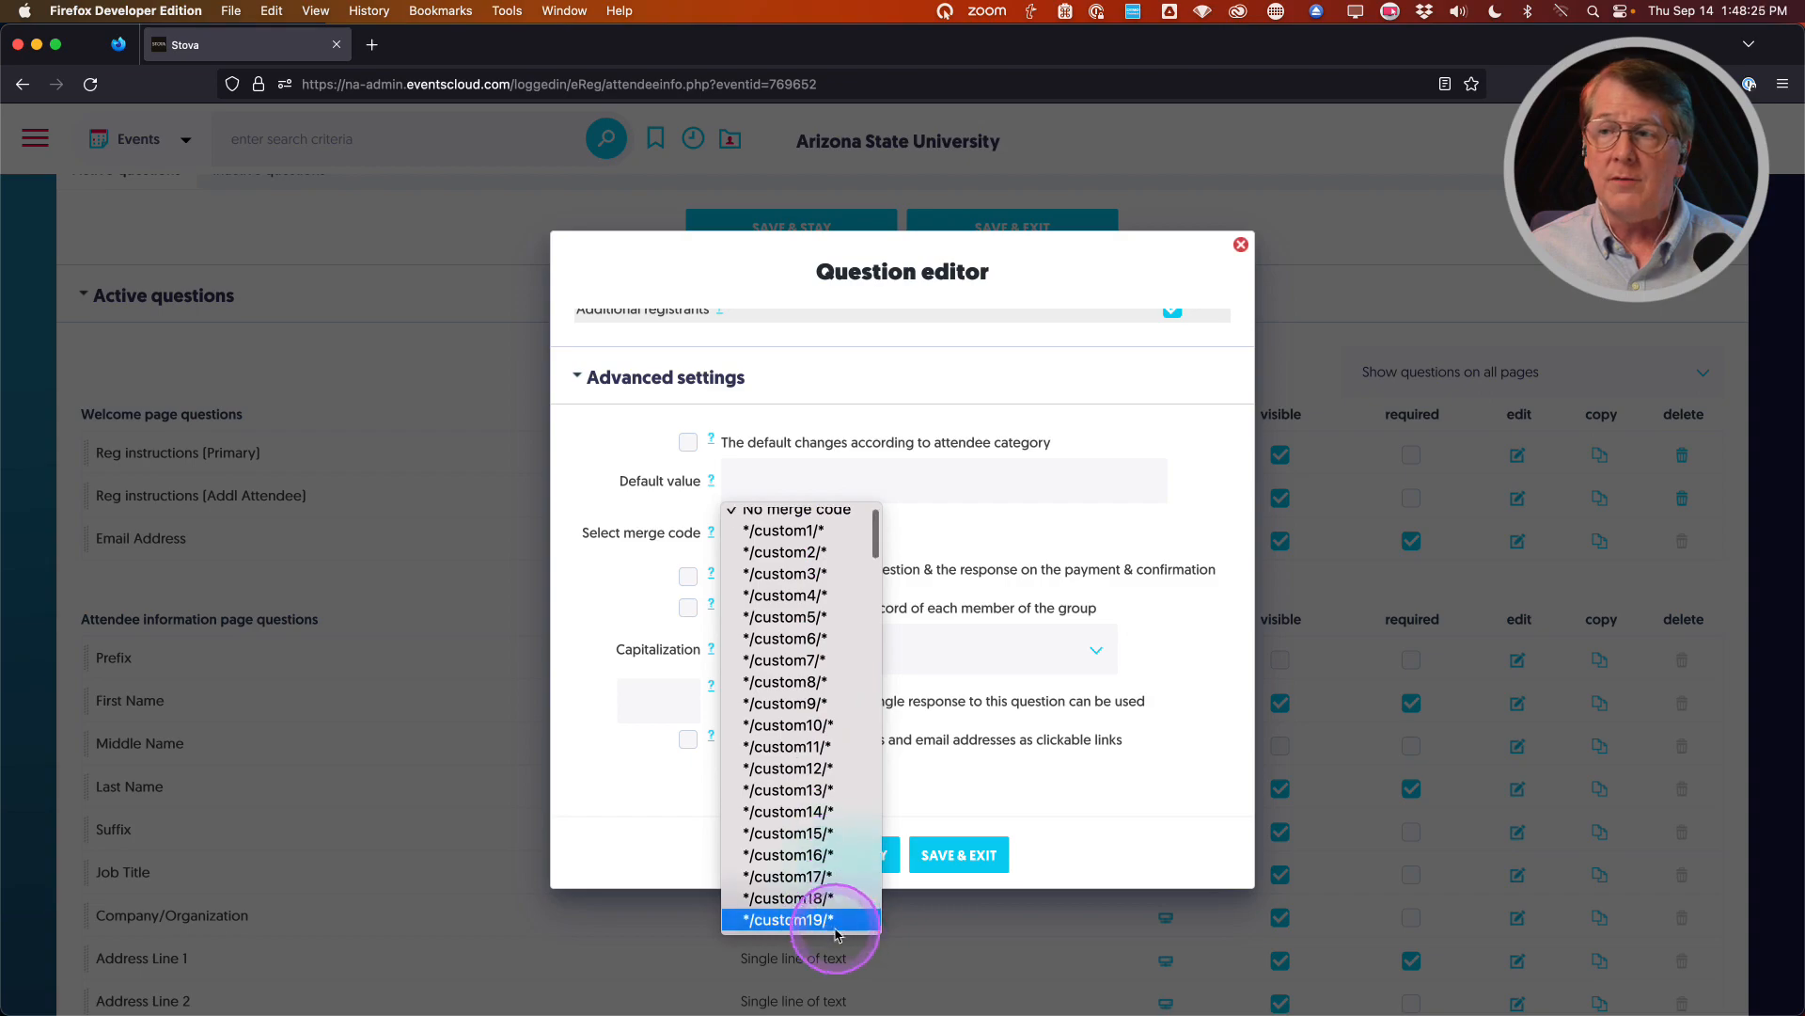
scroll(813, 759, "up", 6)
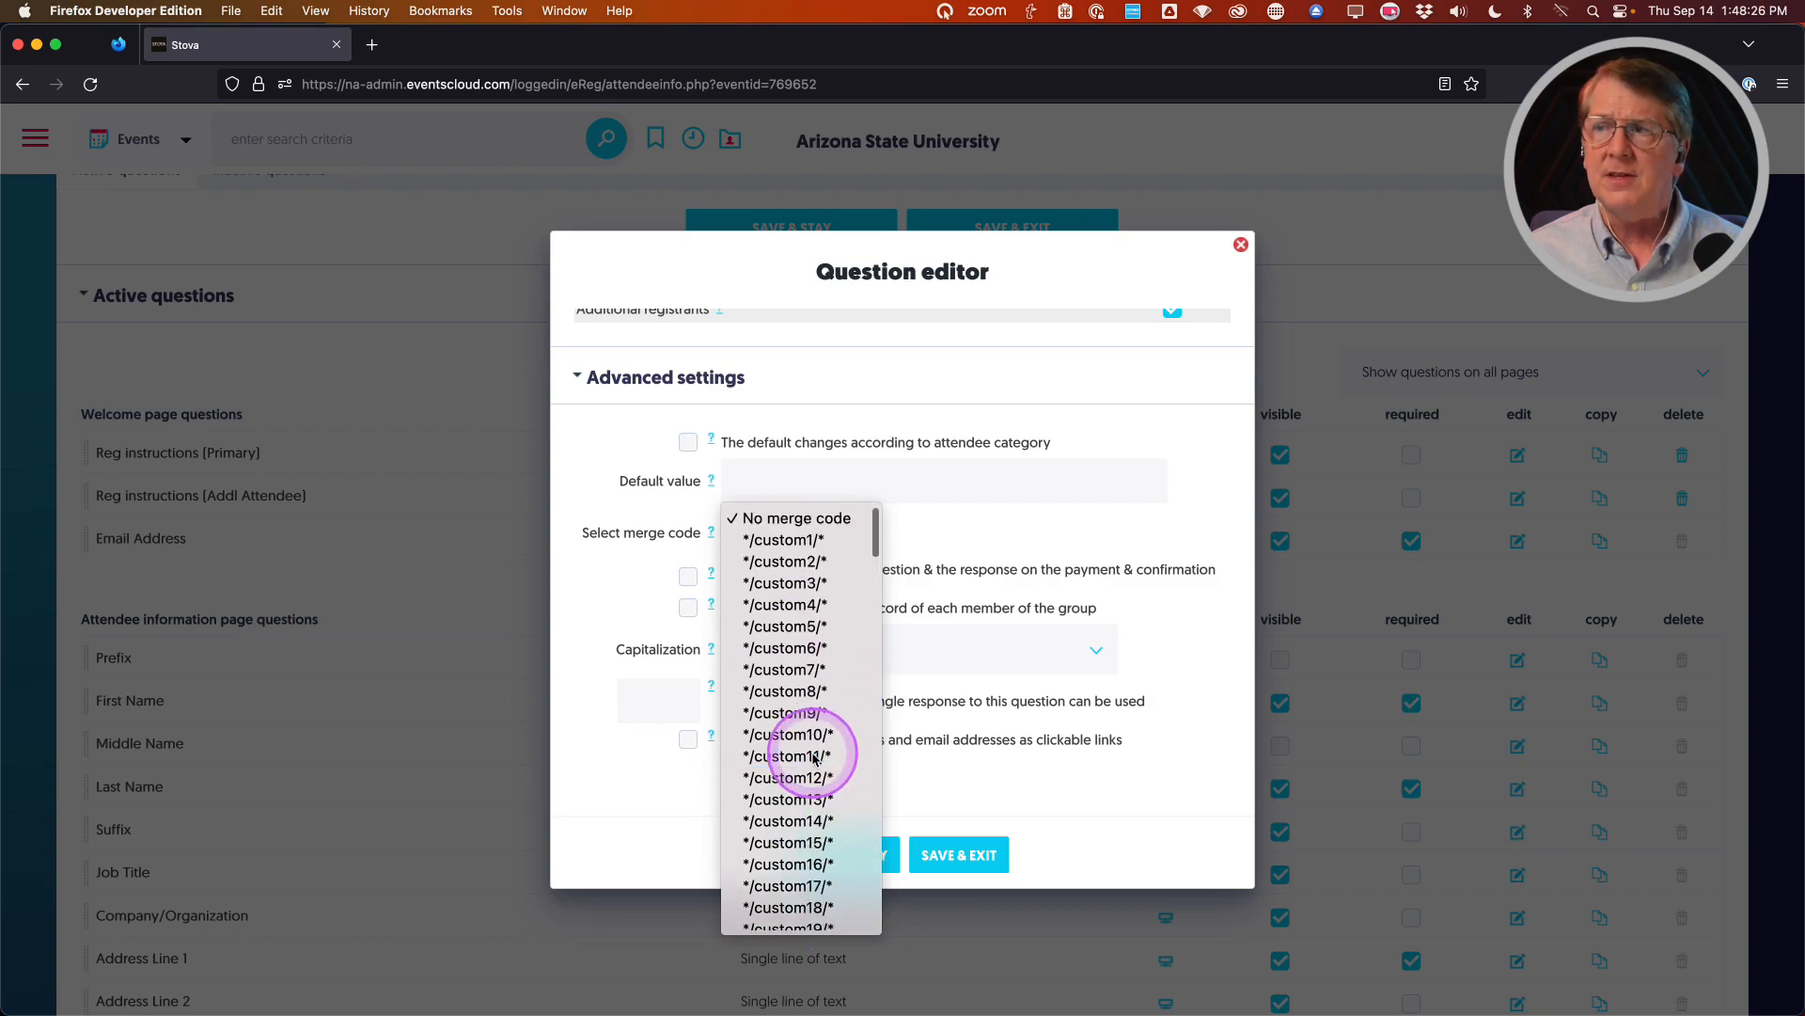
left_click(834, 549)
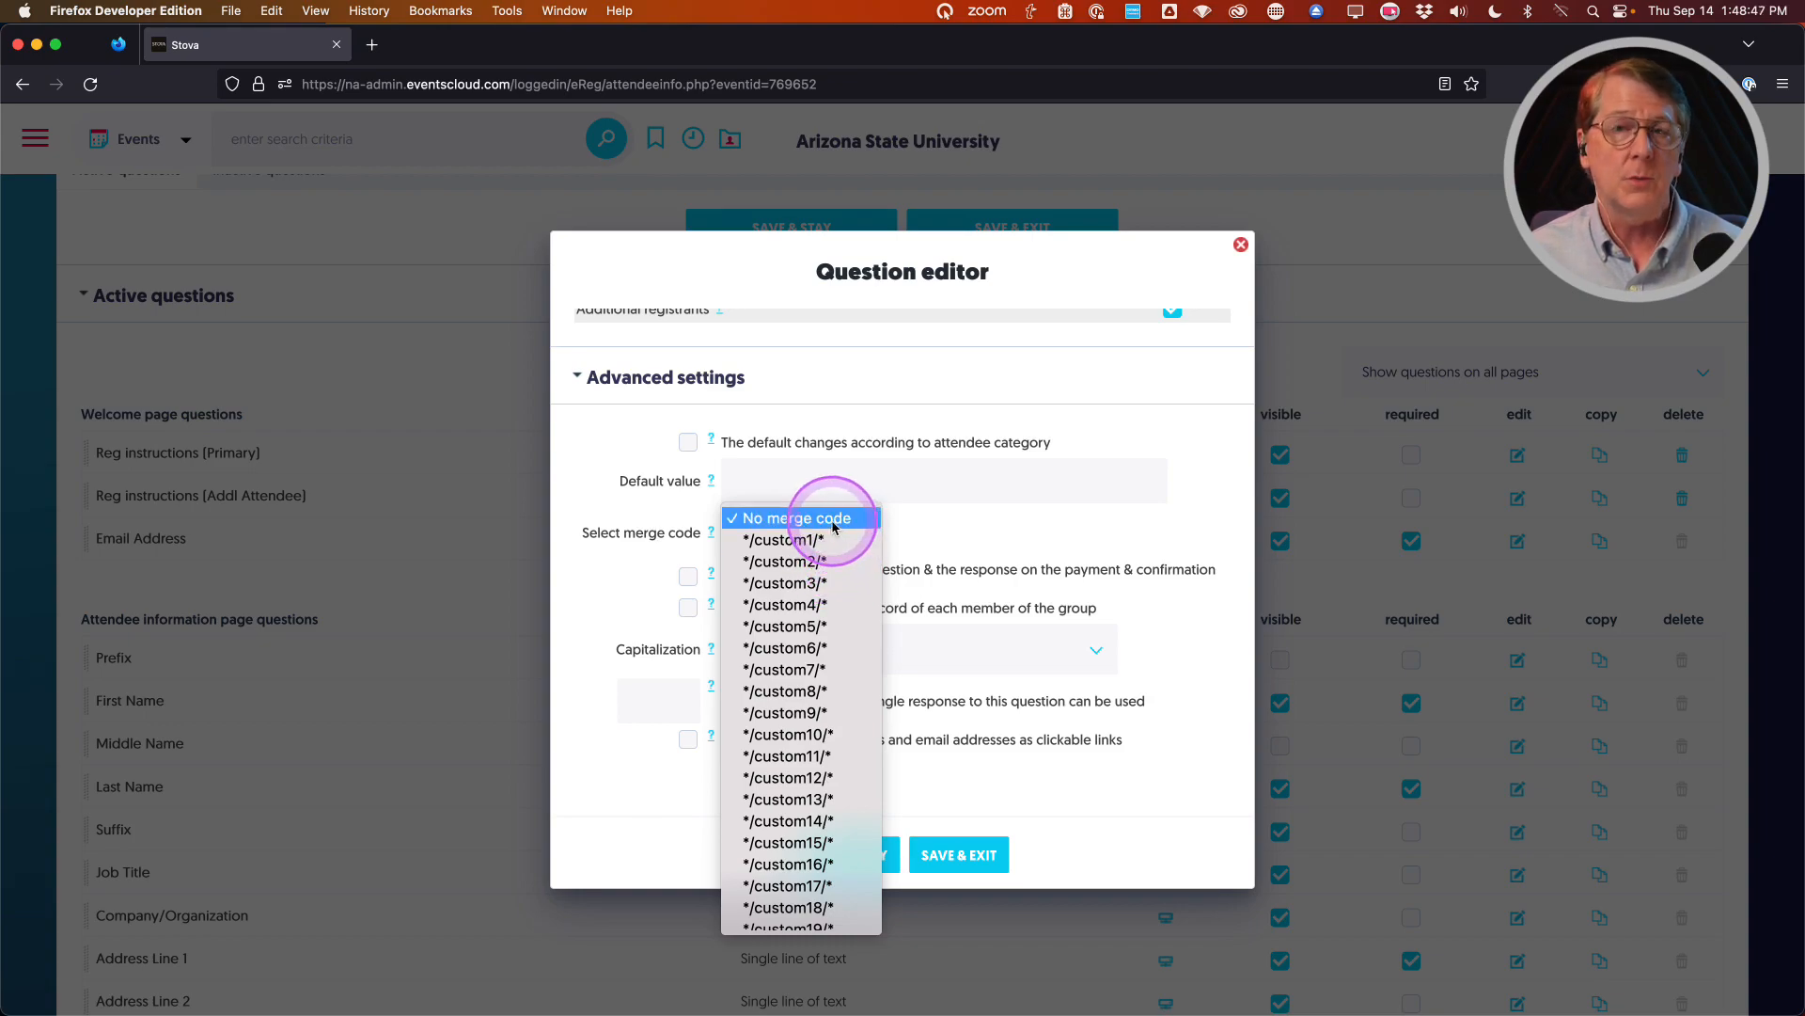
left_click(834, 520)
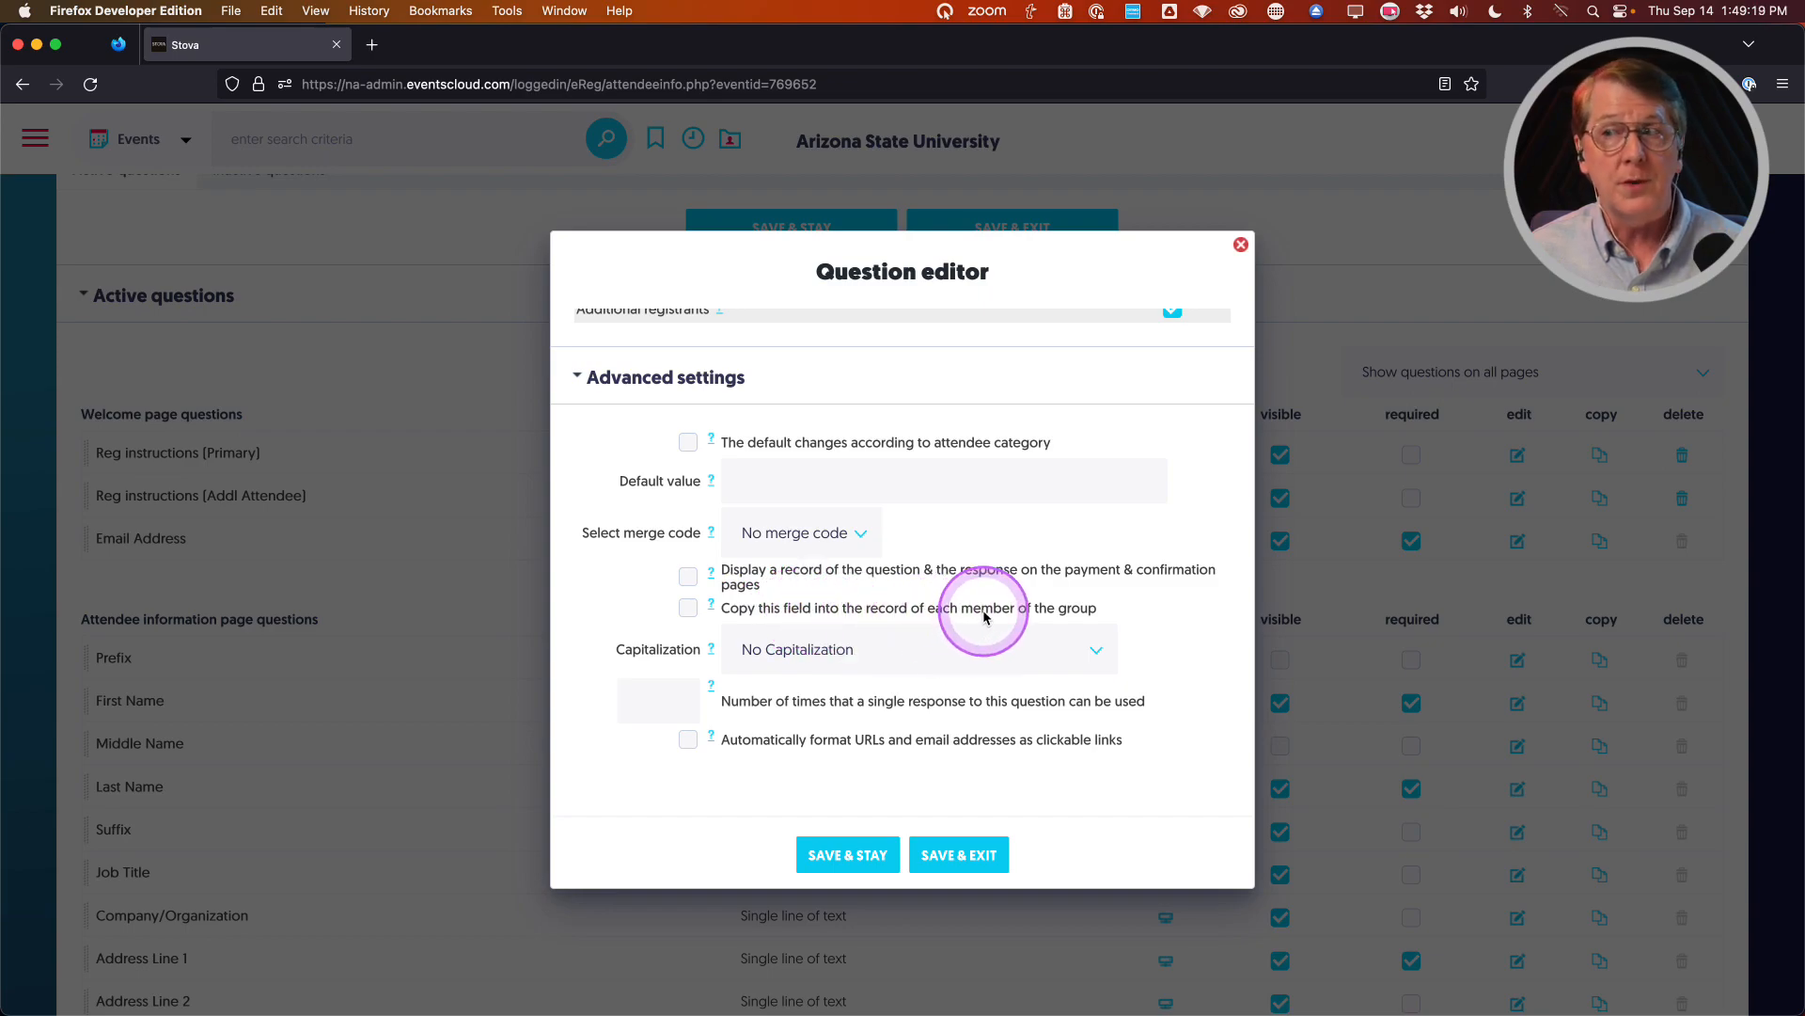
Keep the Description question's capitalization at No Capitalization and save the question, closing its editor
scroll(611, 615, "down", 1)
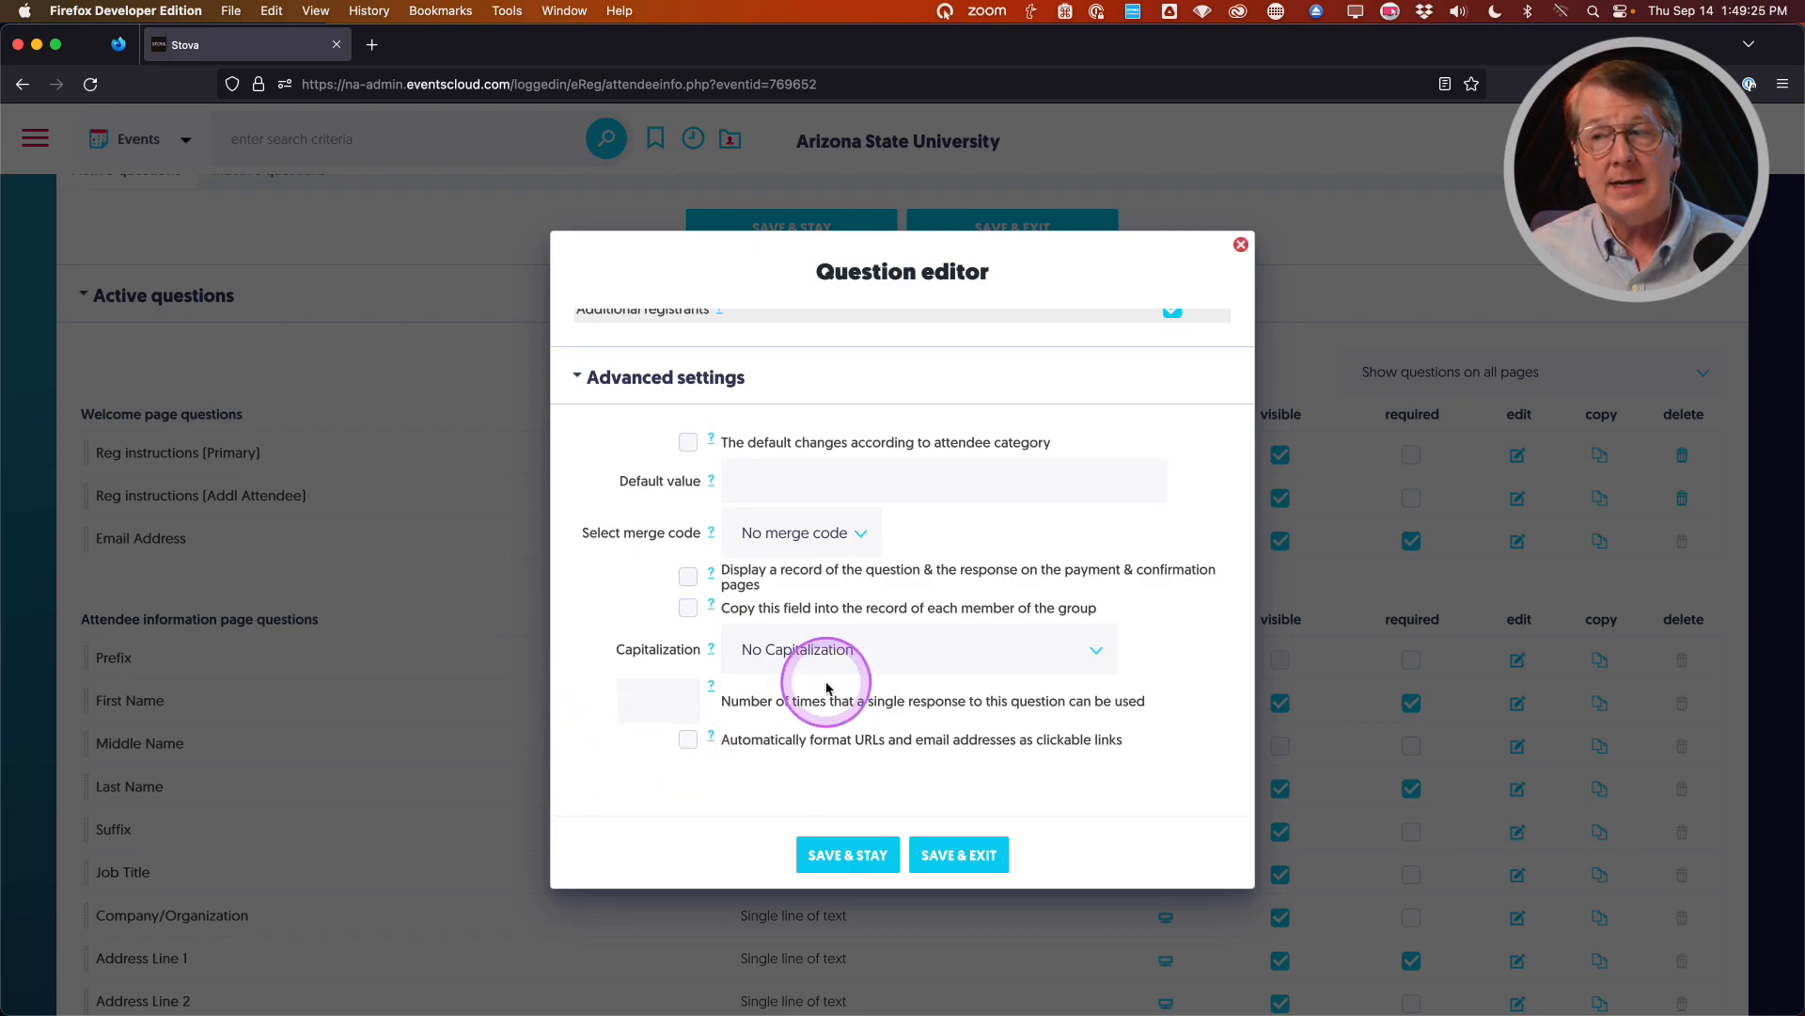
left_click(1094, 651)
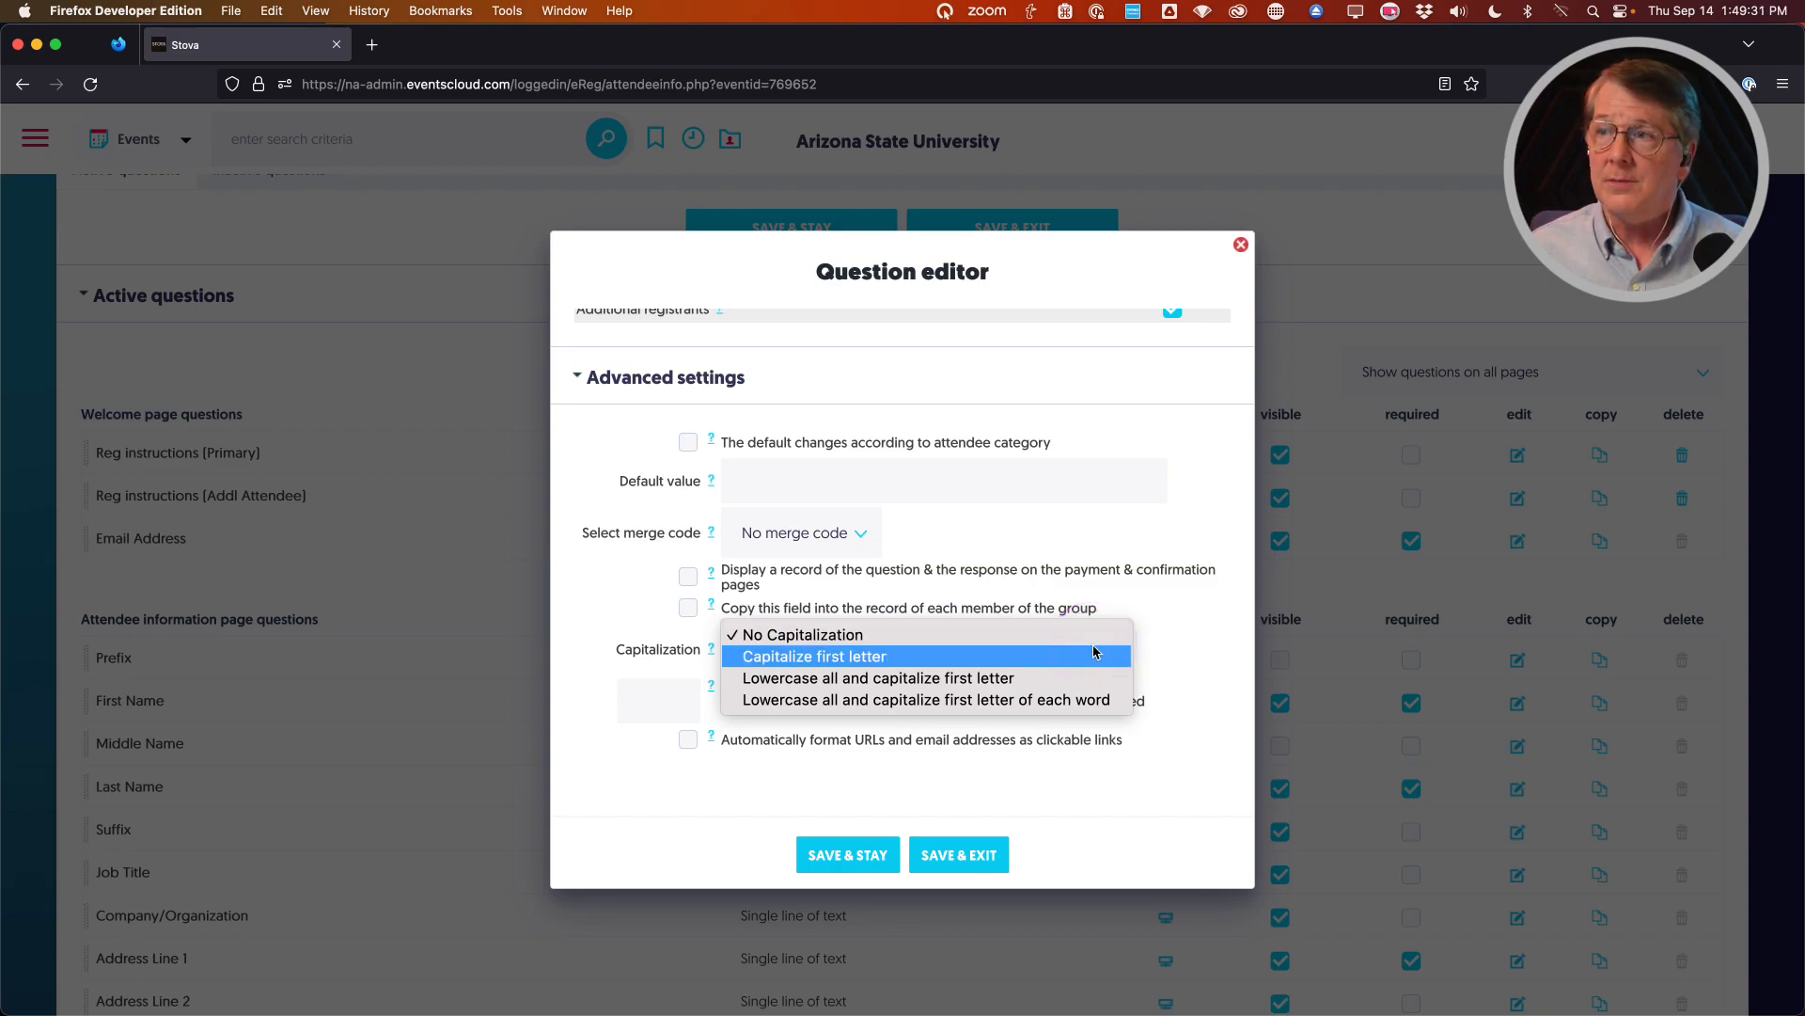
left_click(755, 637)
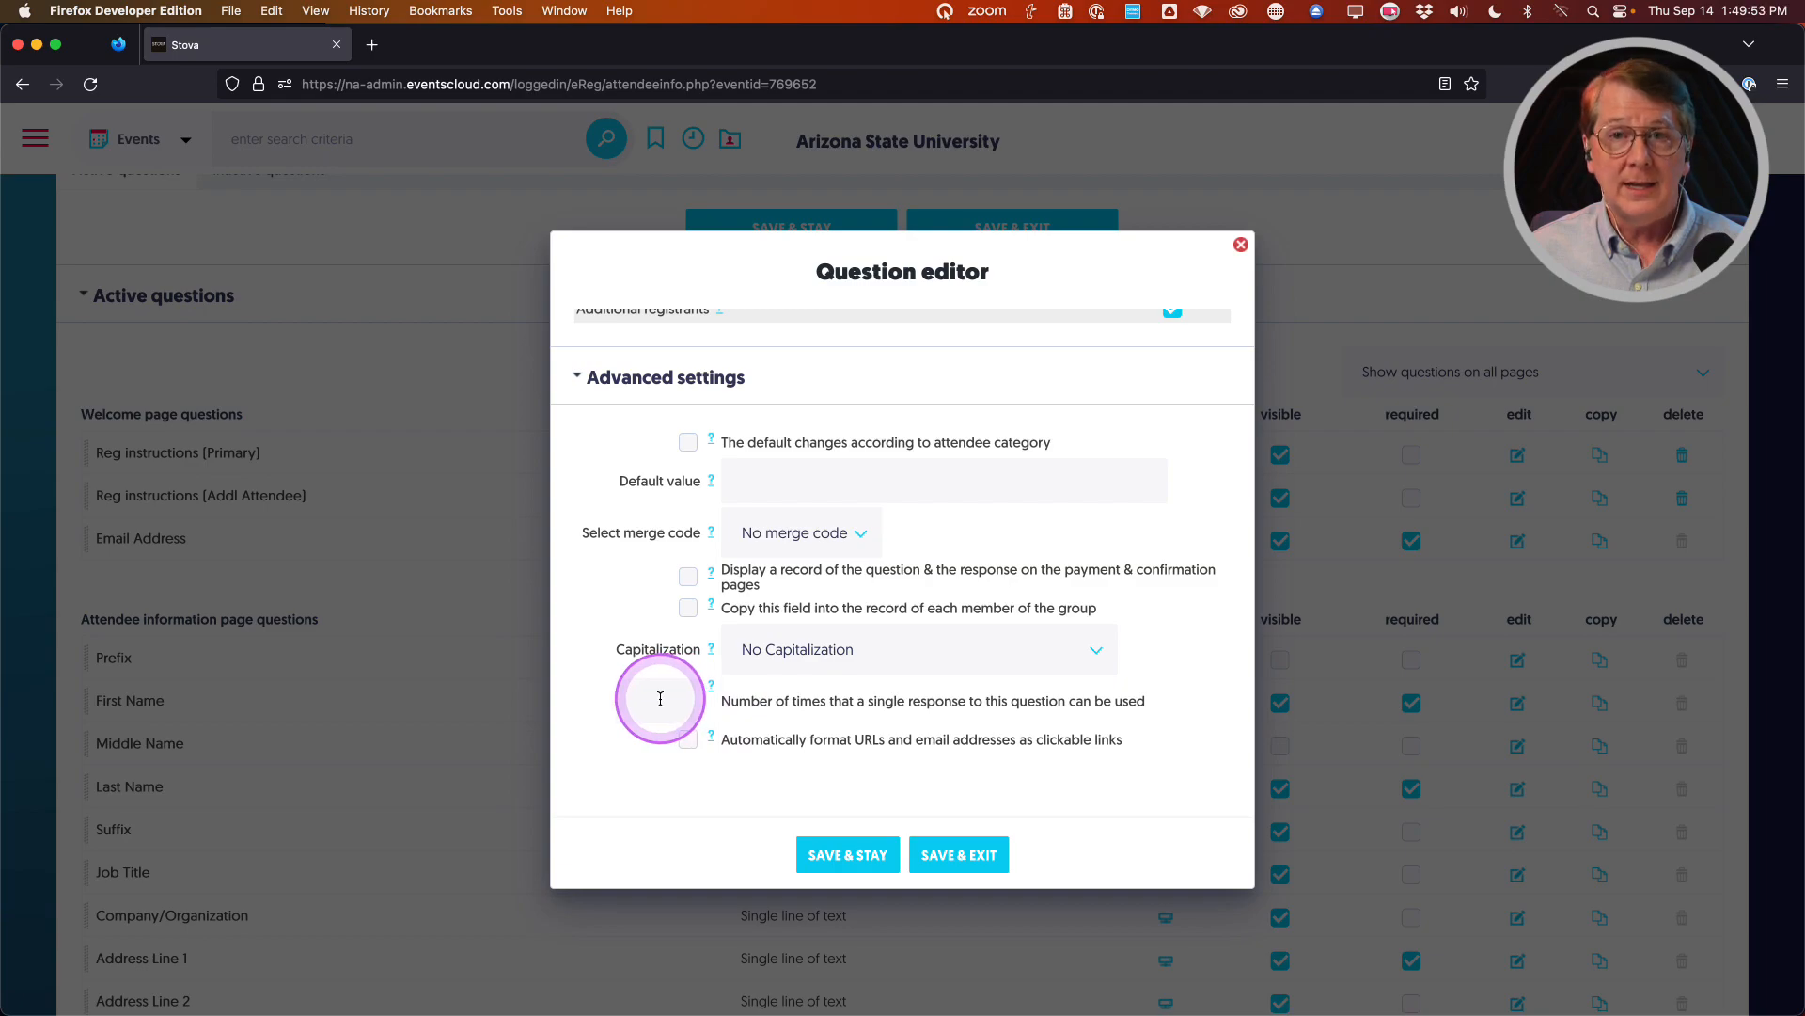
left_click(620, 786)
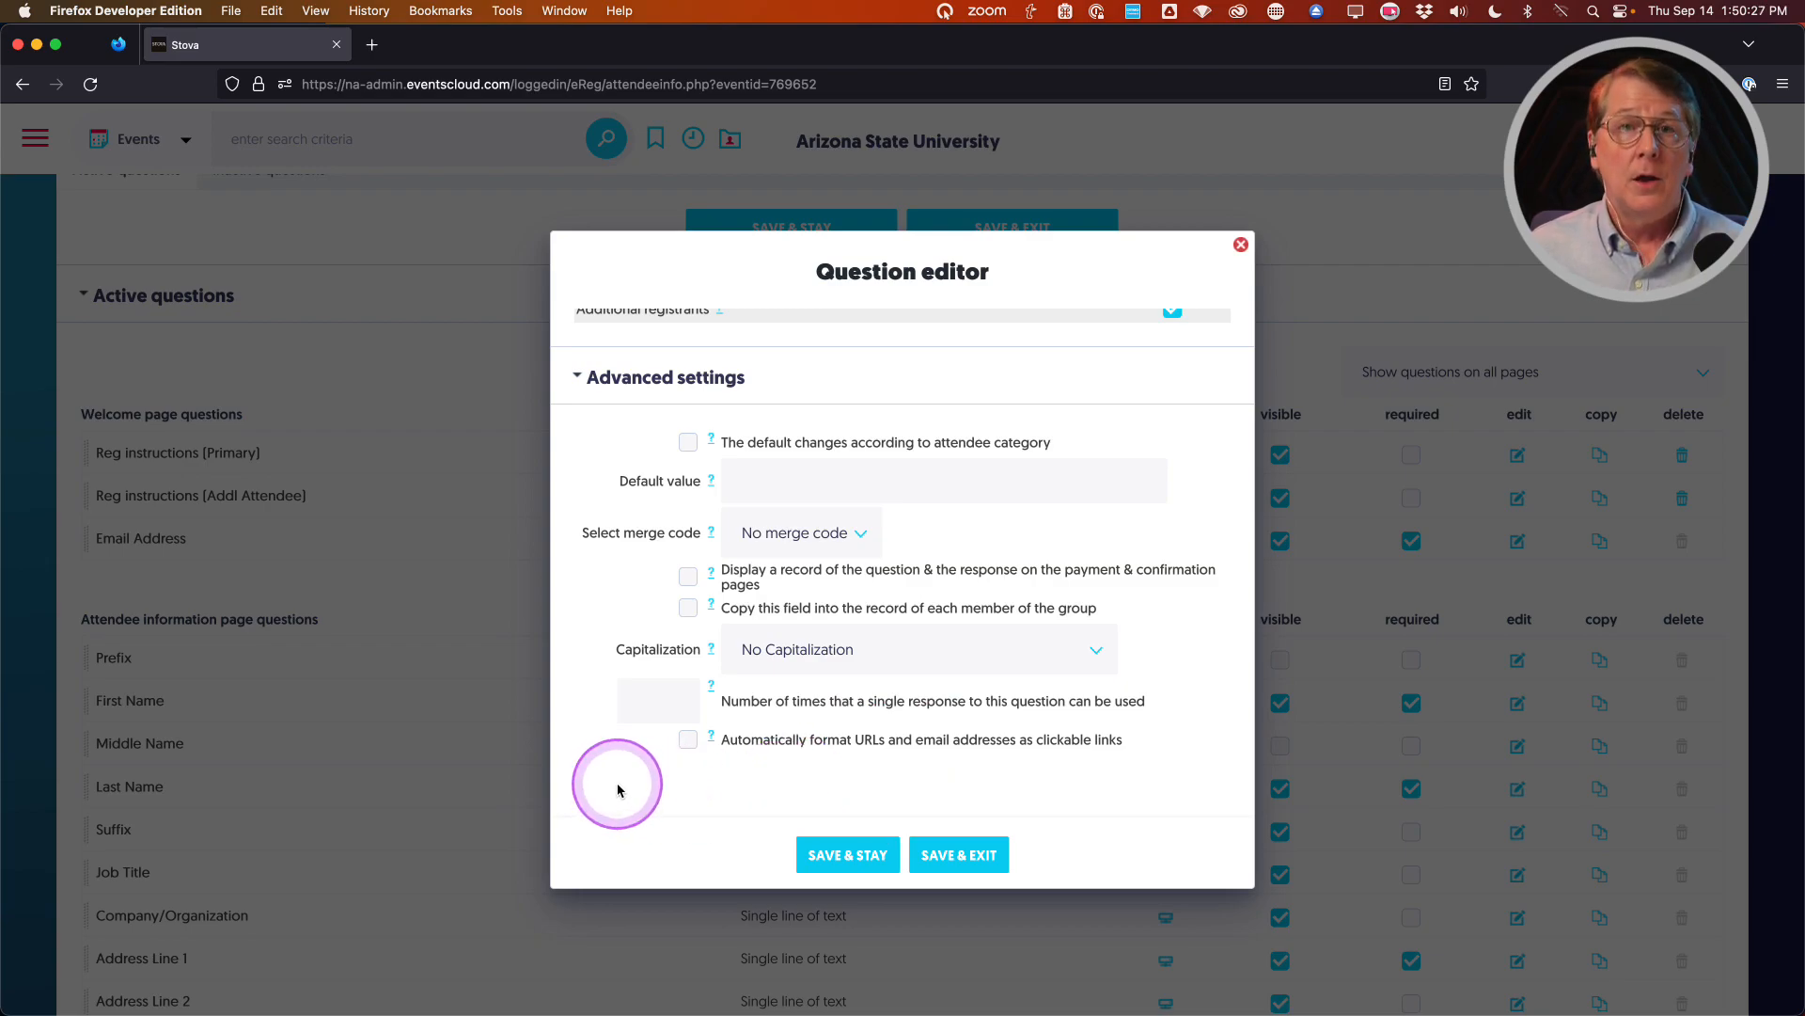
scroll(606, 781, "down", 5)
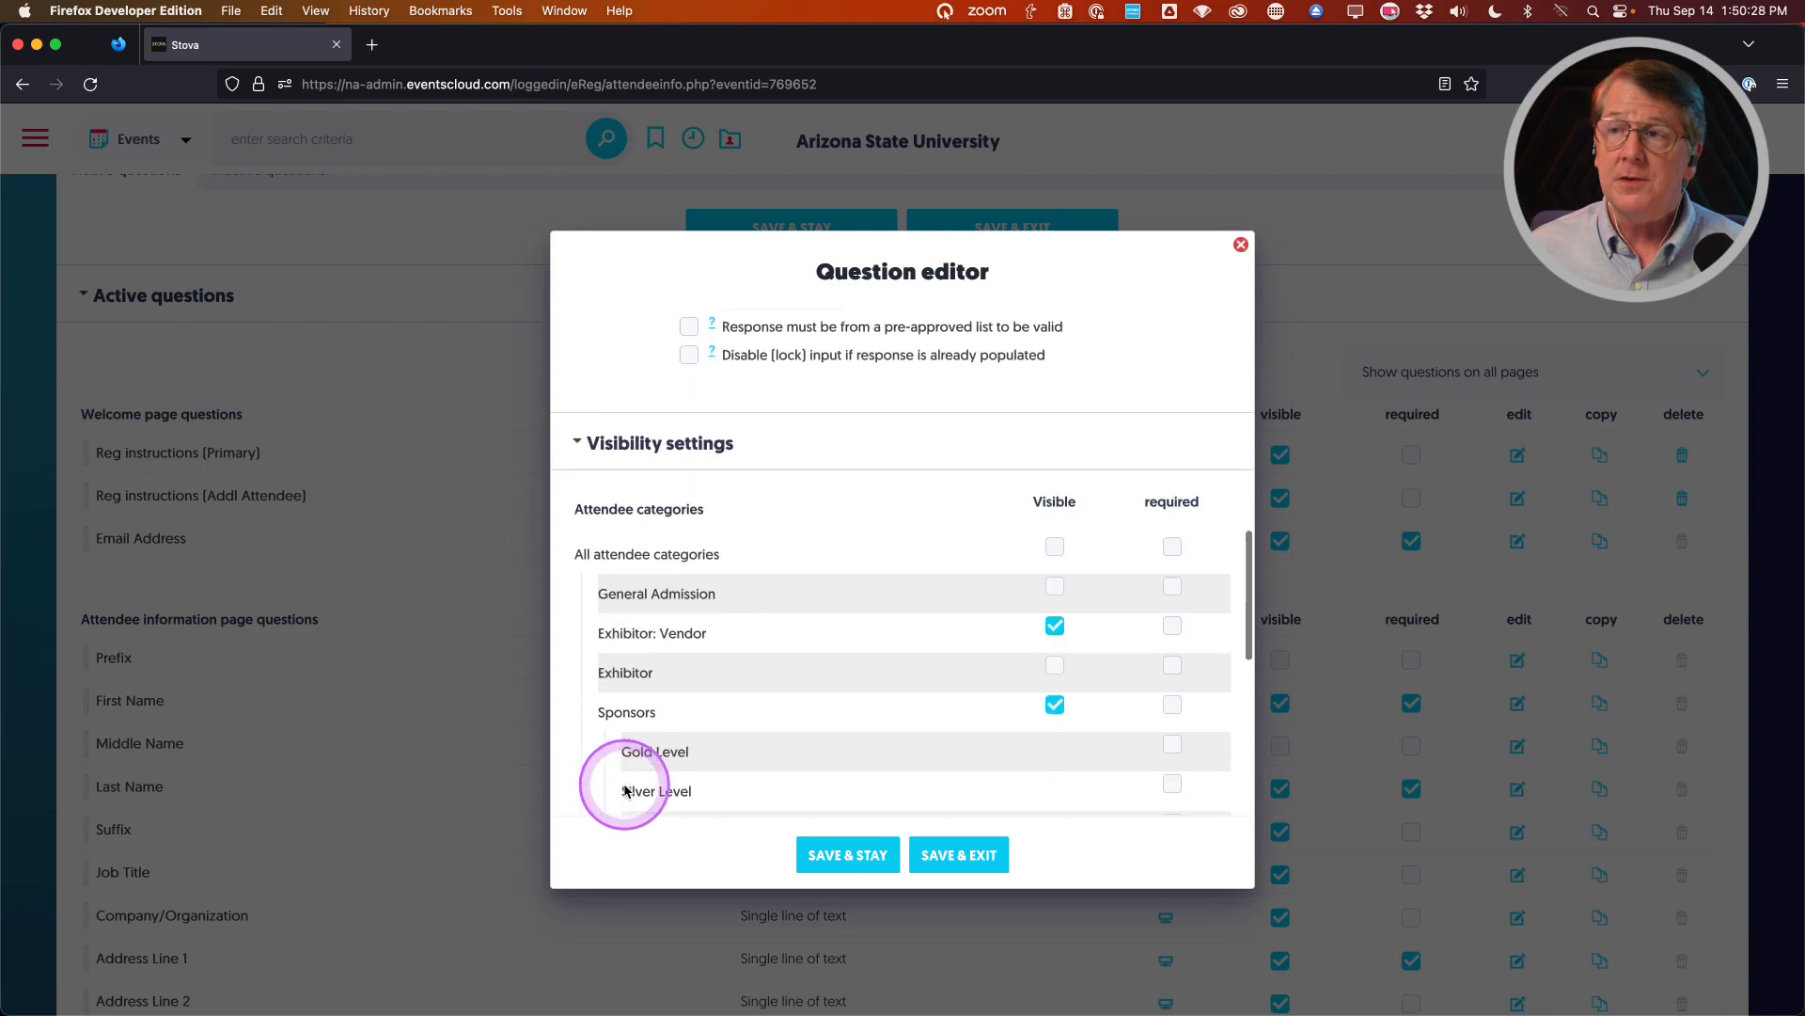
left_click(974, 855)
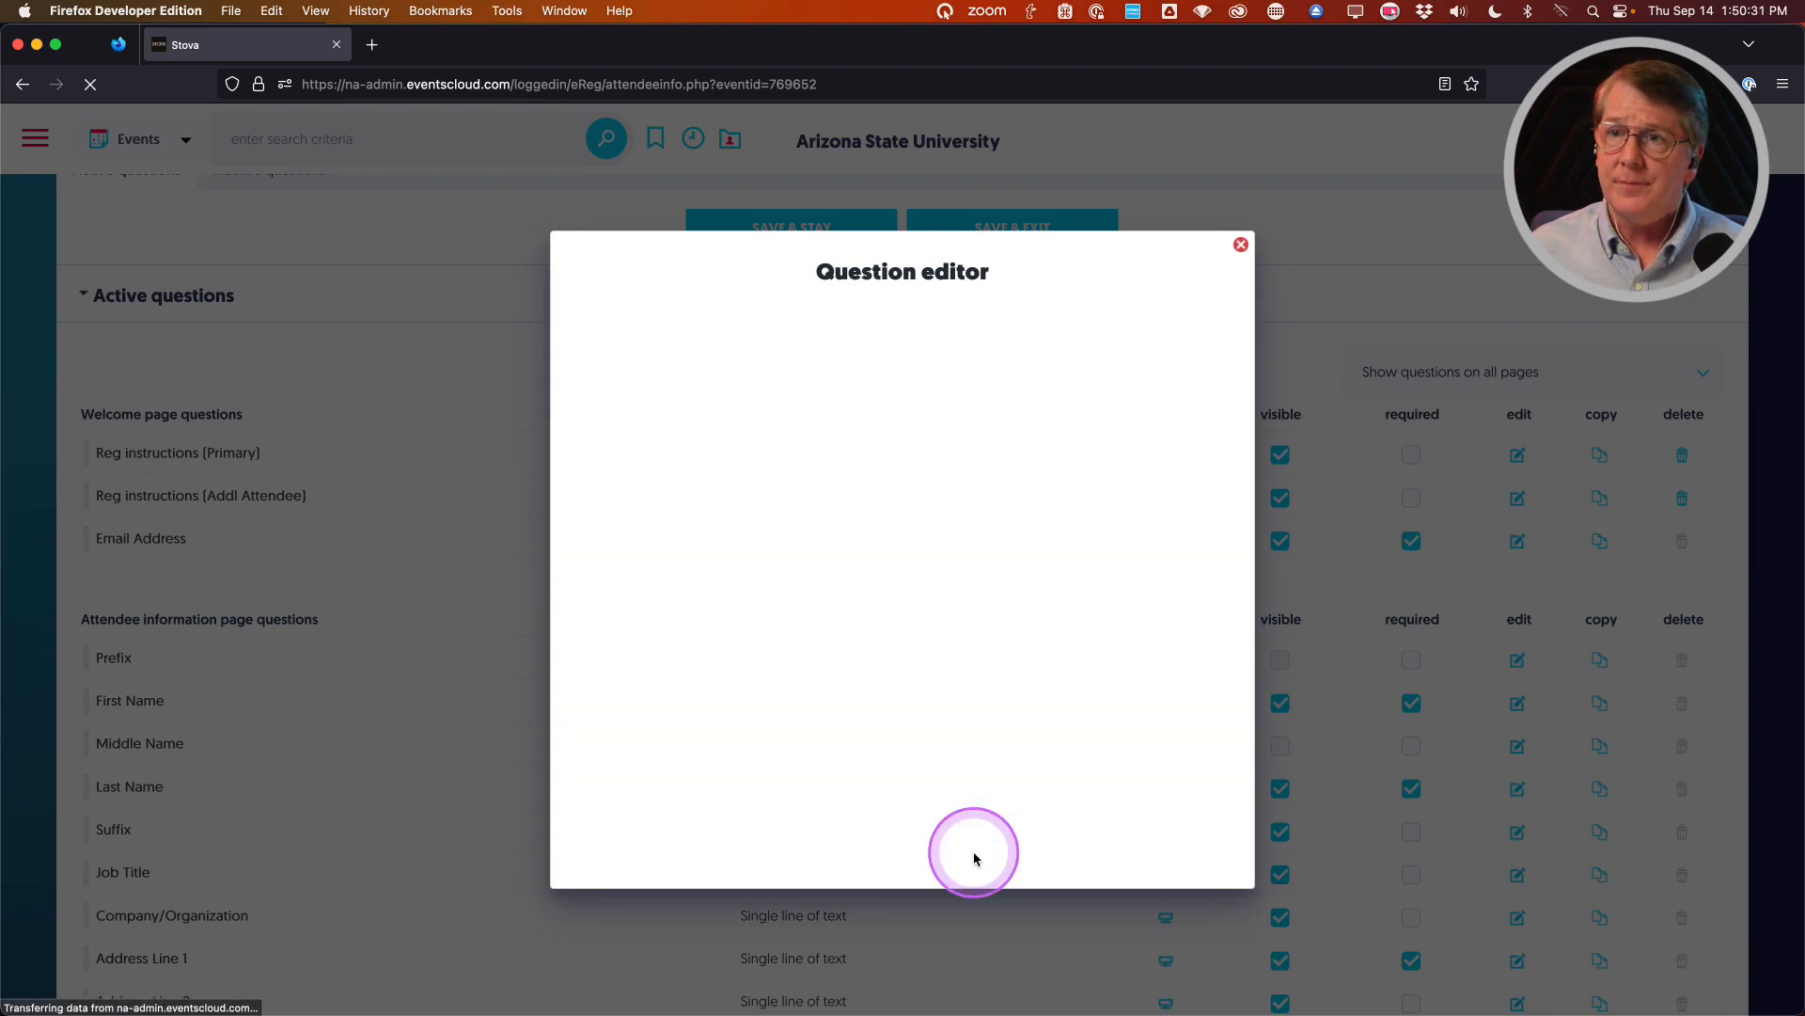
Examine the Attendee information page questions, checking the visible and required settings of Description and the other fields
scroll(595, 776, "down", 3)
scroll(596, 776, "down", 10)
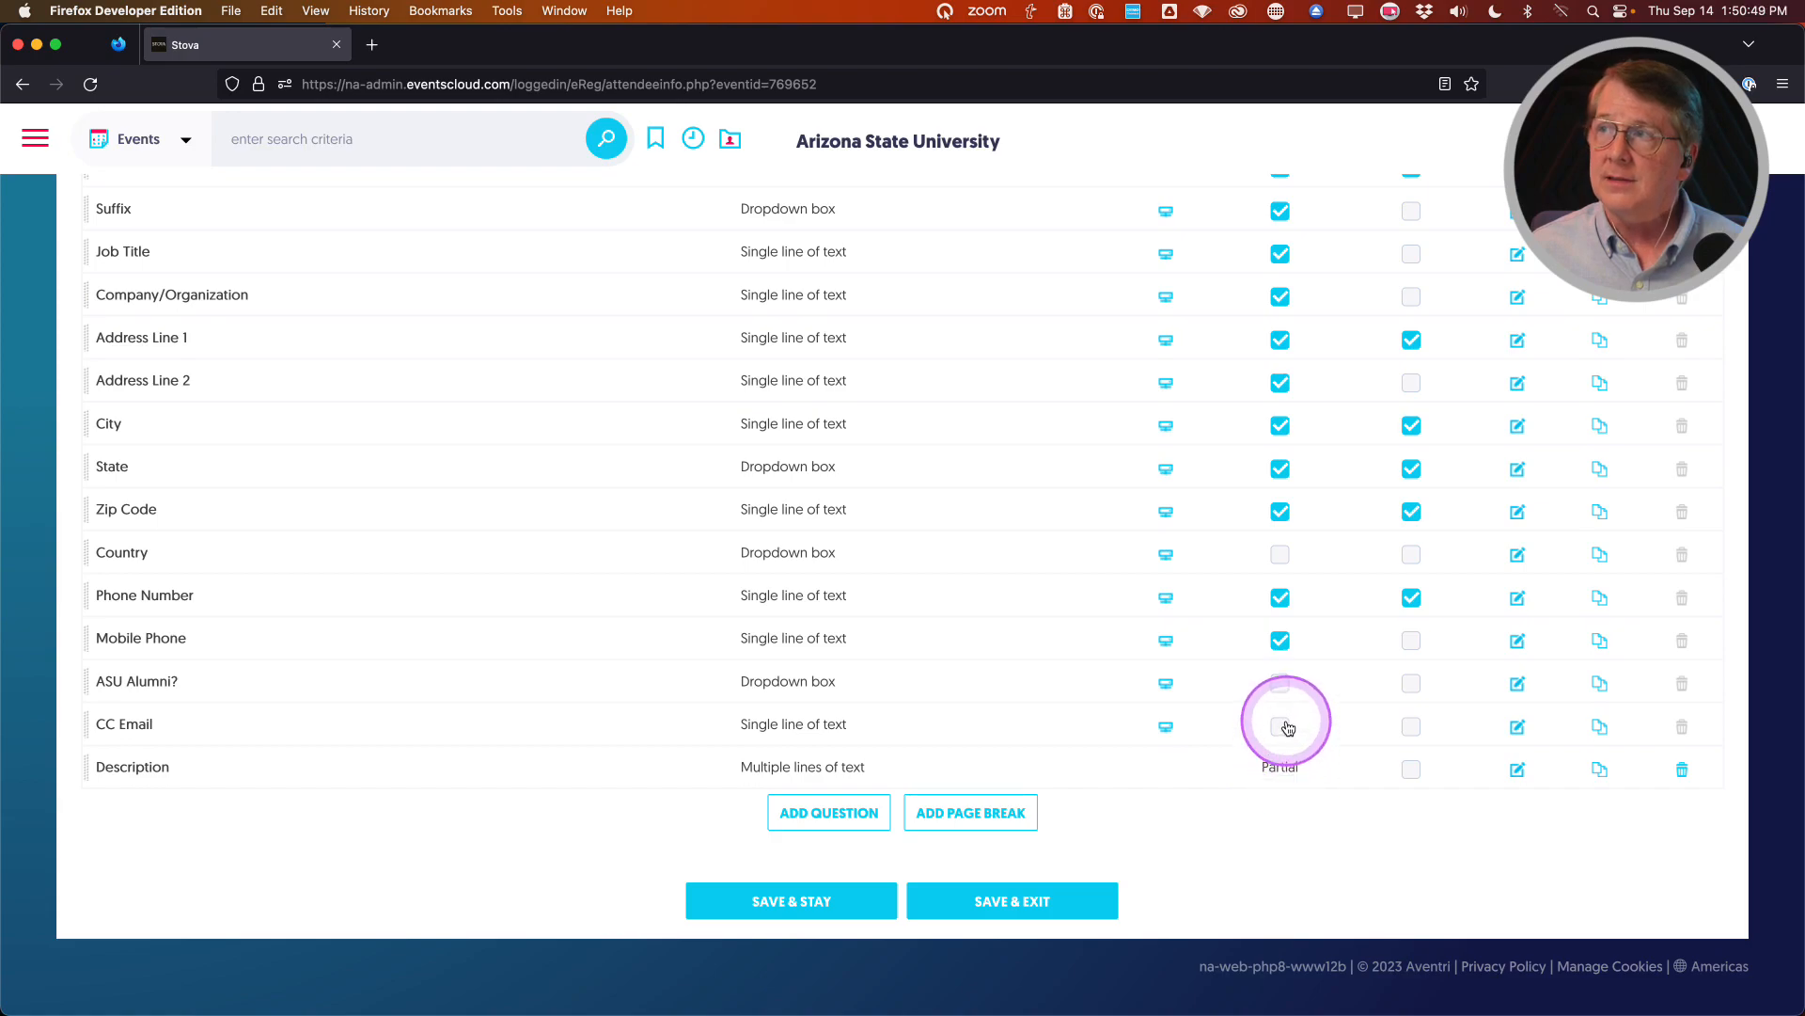
scroll(1286, 729, "up", 7)
scroll(1286, 729, "down", 5)
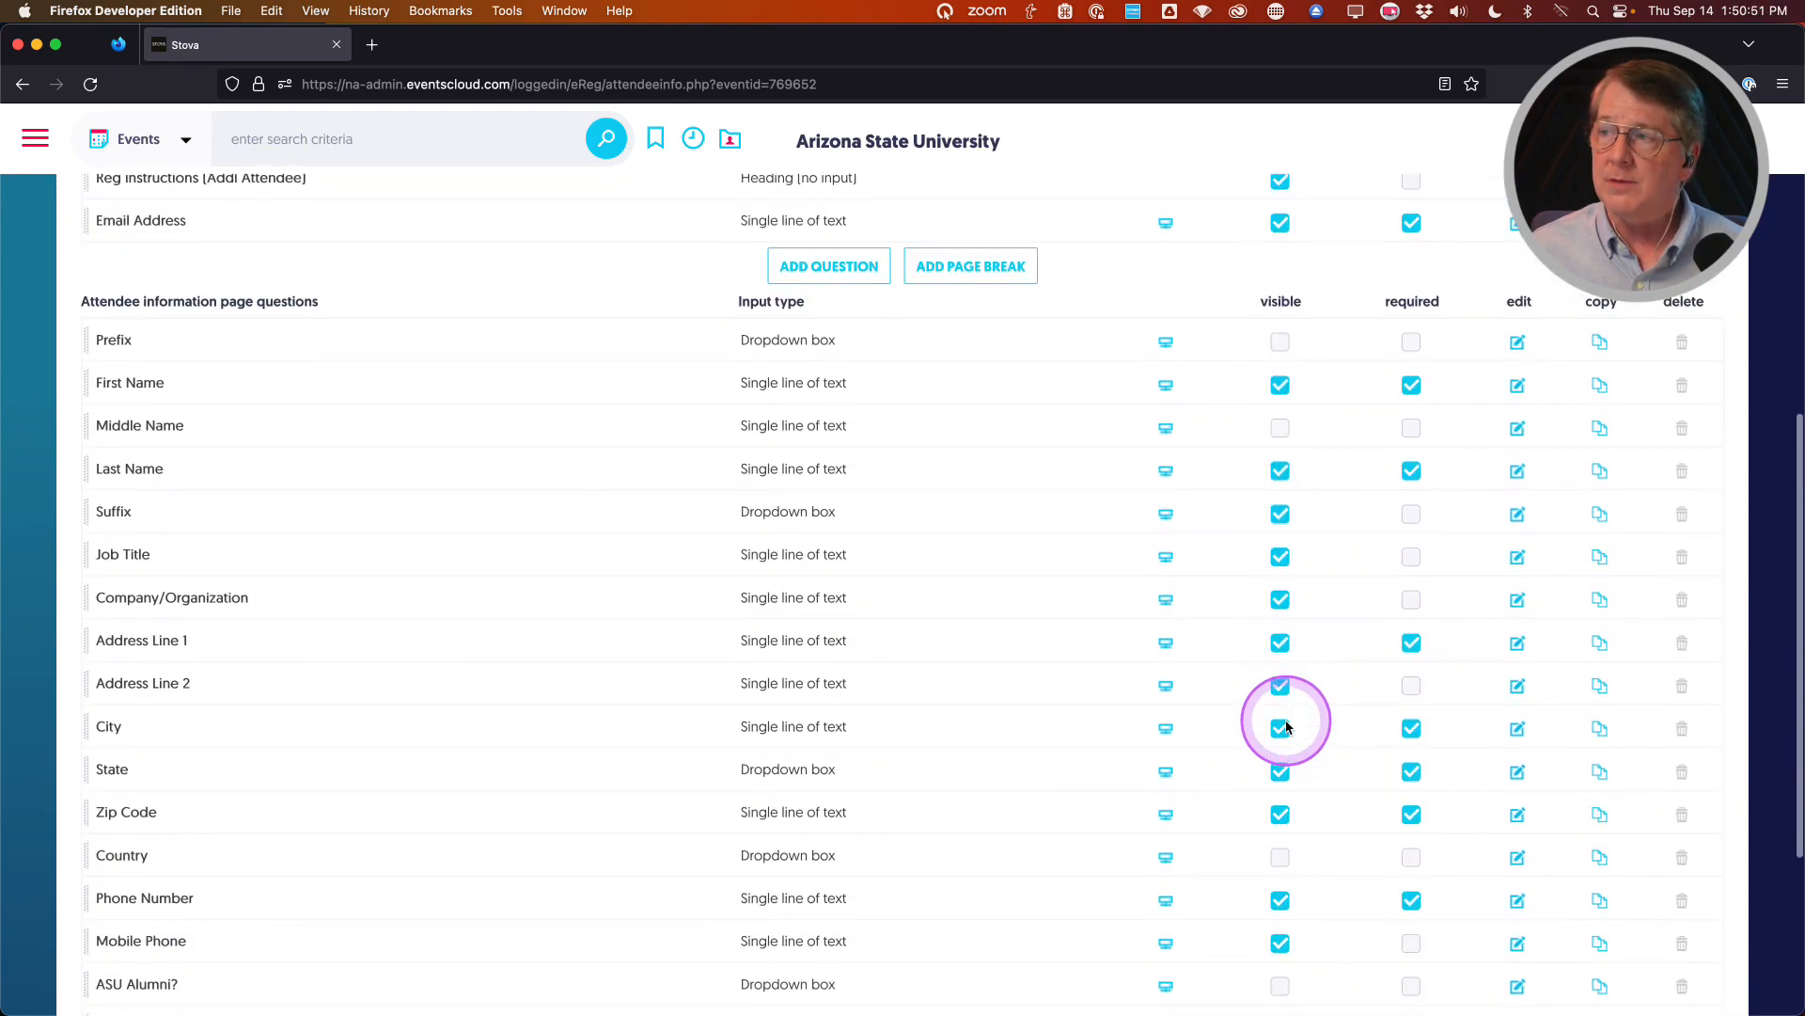
scroll(1286, 727, "down", 2)
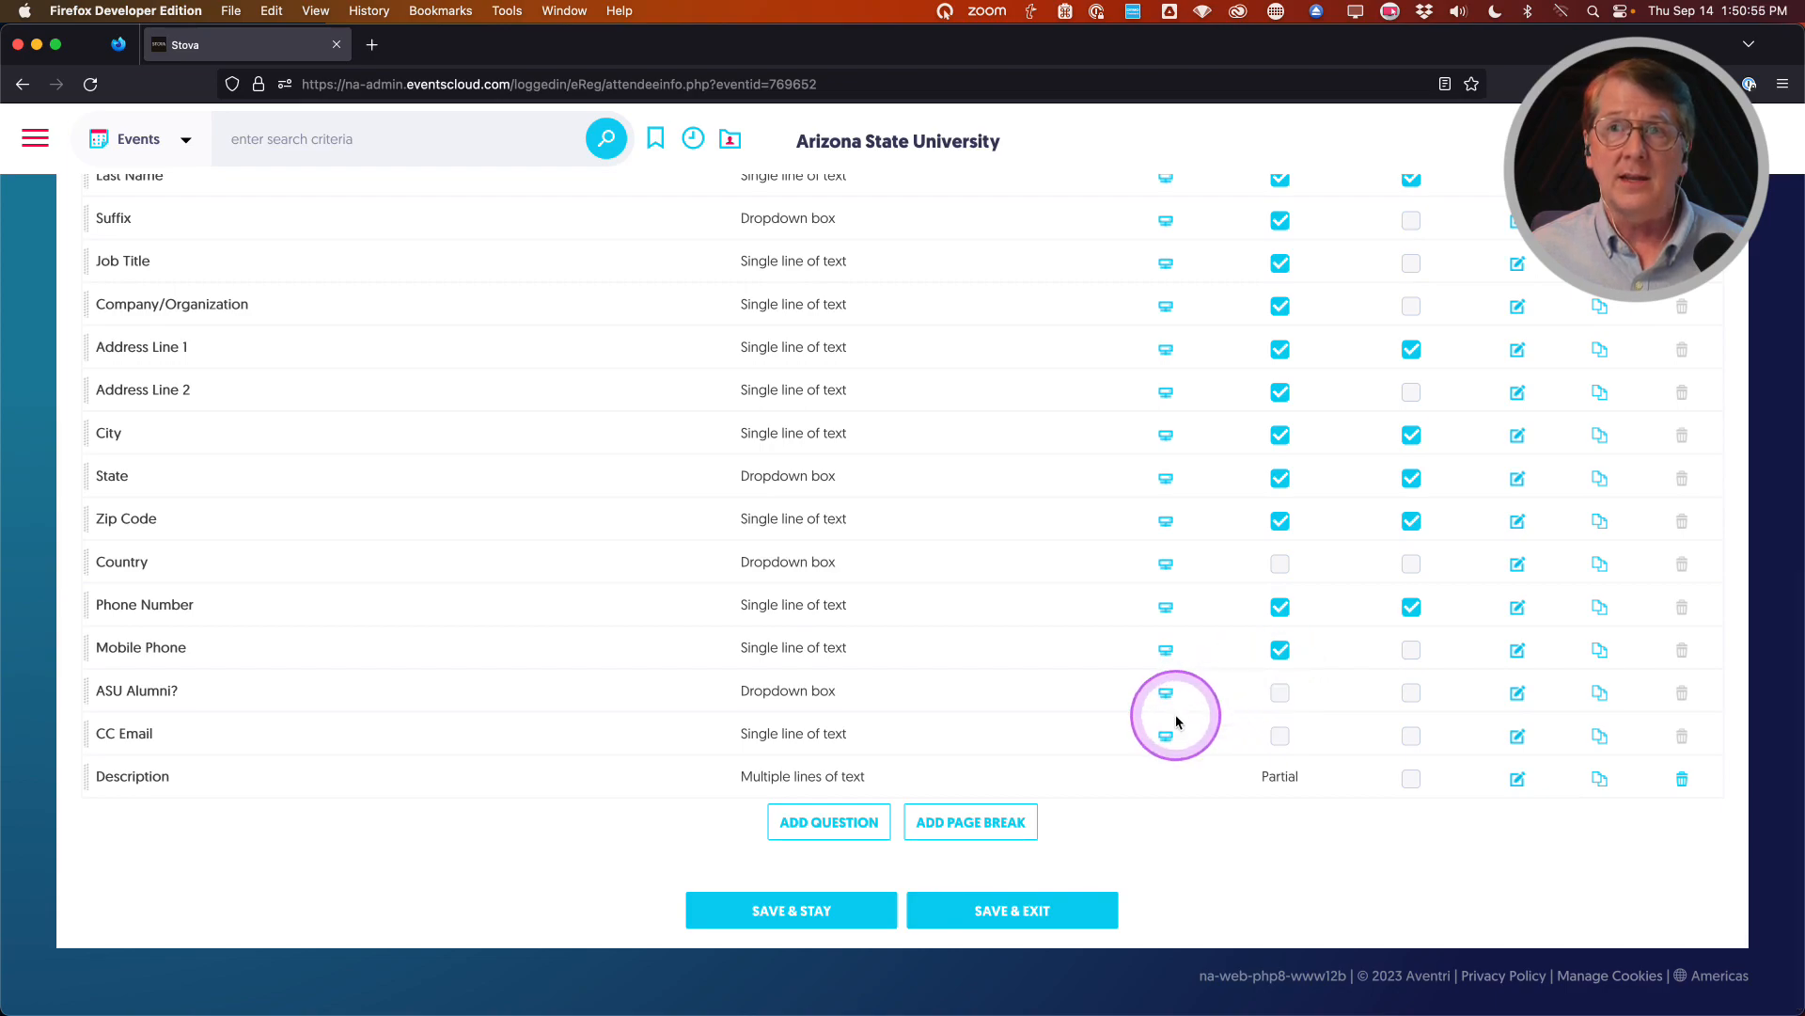
scroll(1089, 729, "up", 3)
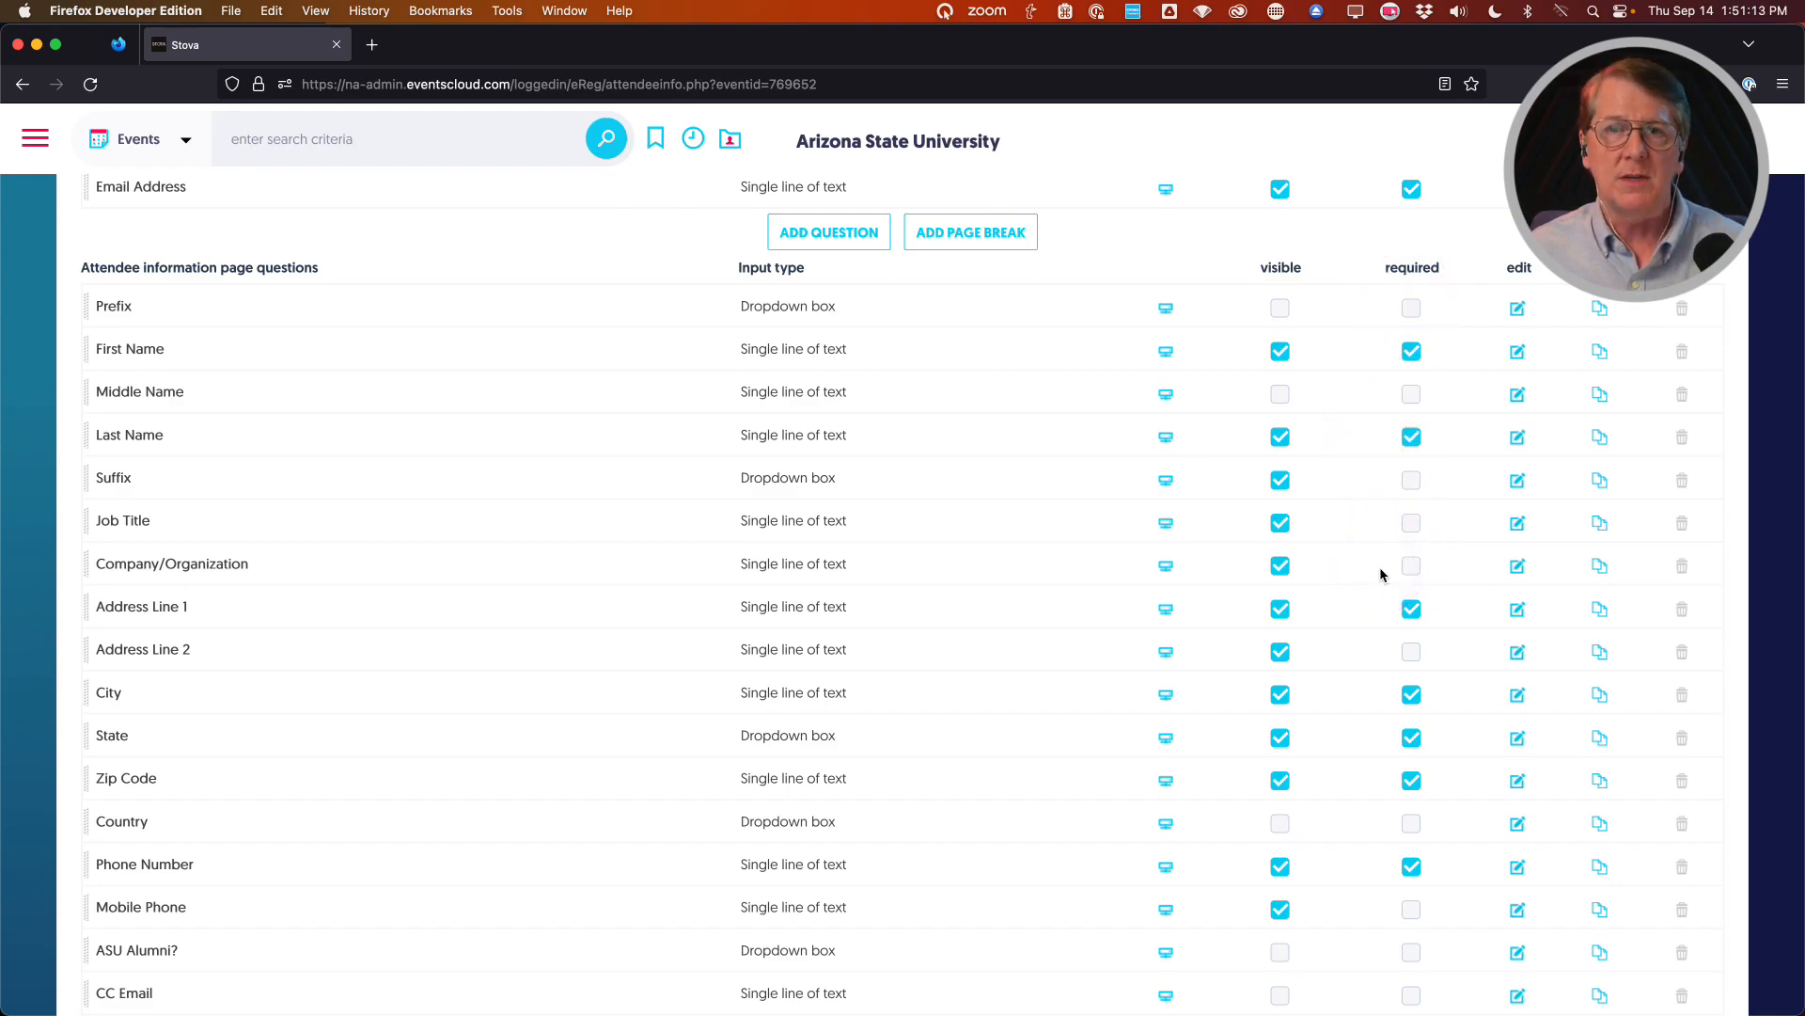
scroll(1381, 574, "down", 4)
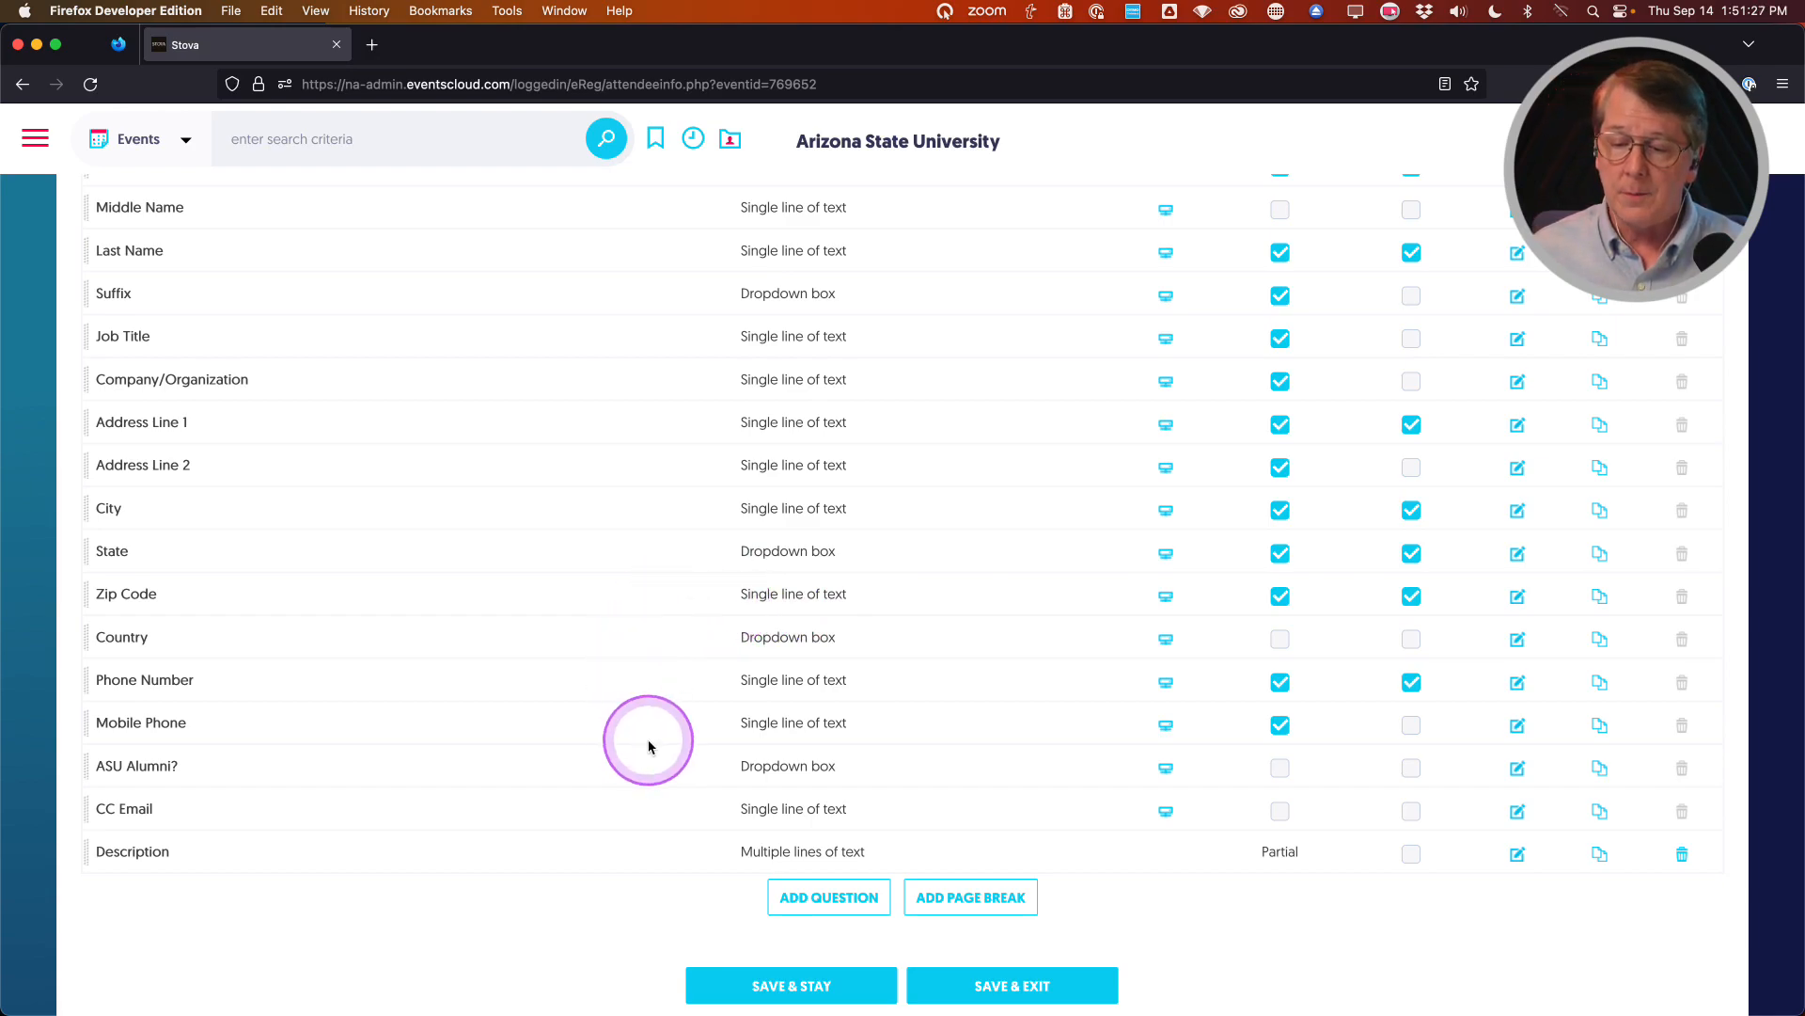
Add a new question named Logo to the Attendee information page with the input type Upload image
left_click(818, 904)
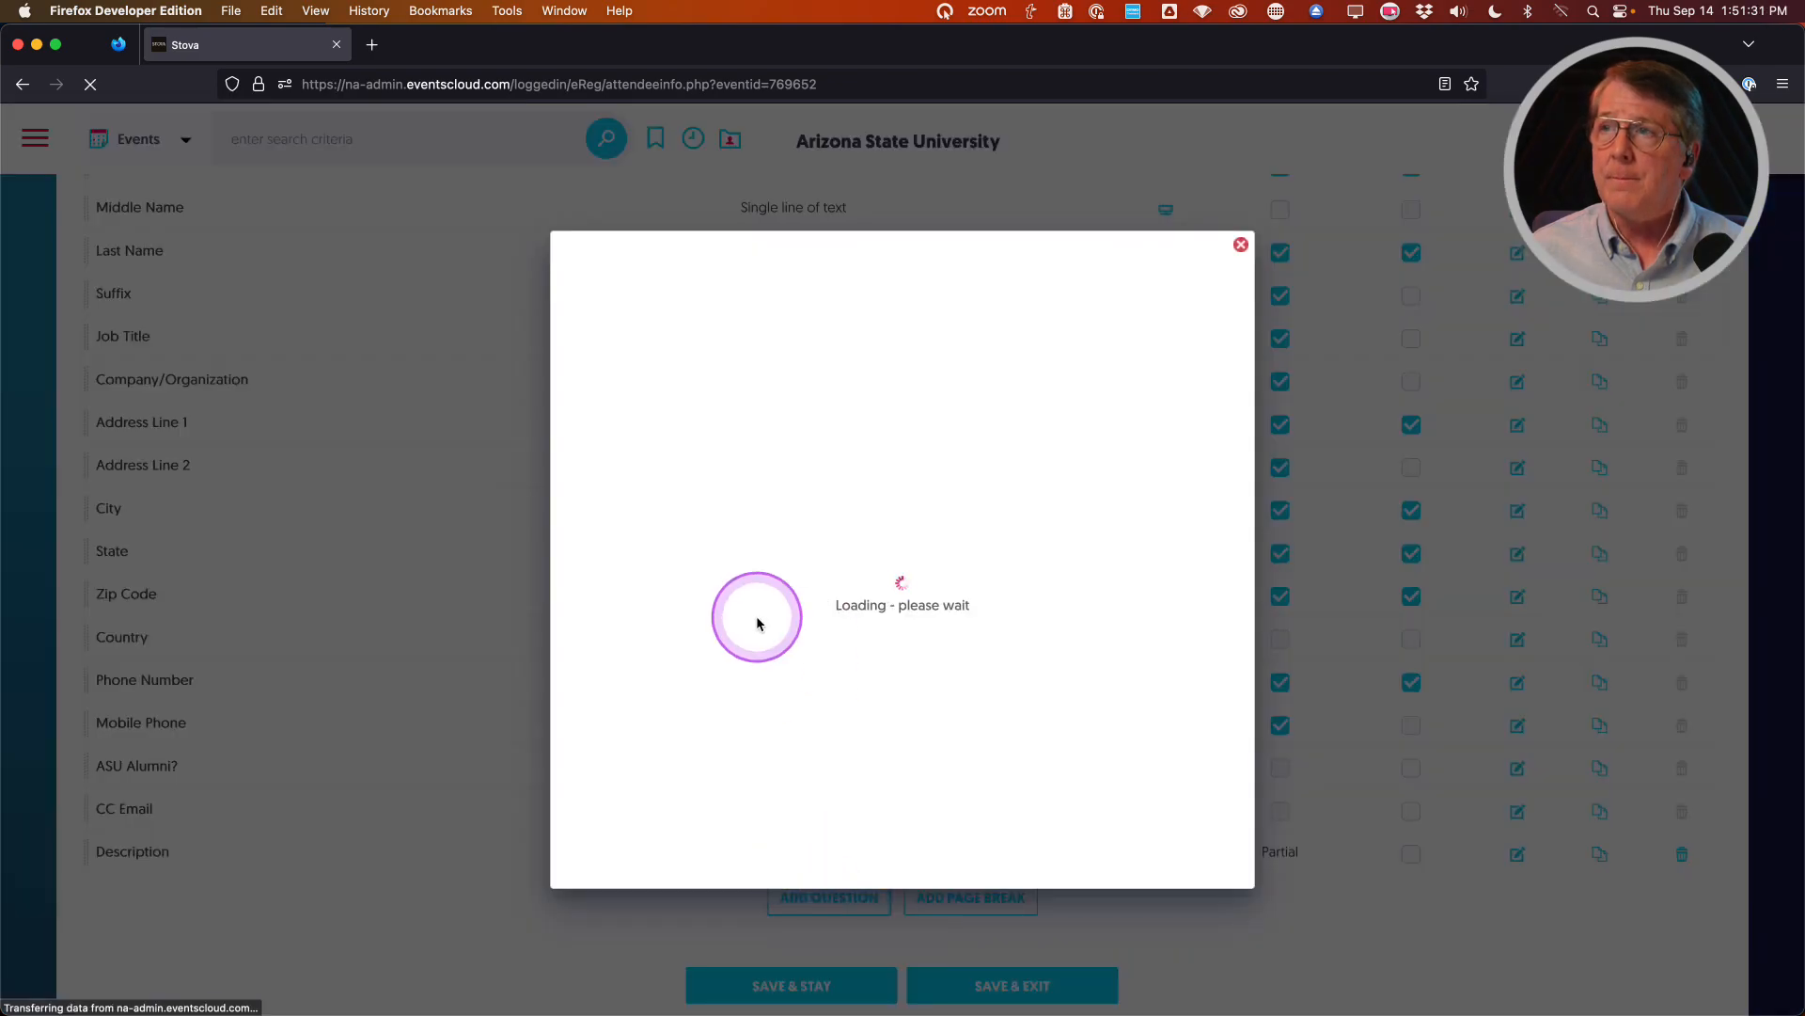
left_click(820, 433)
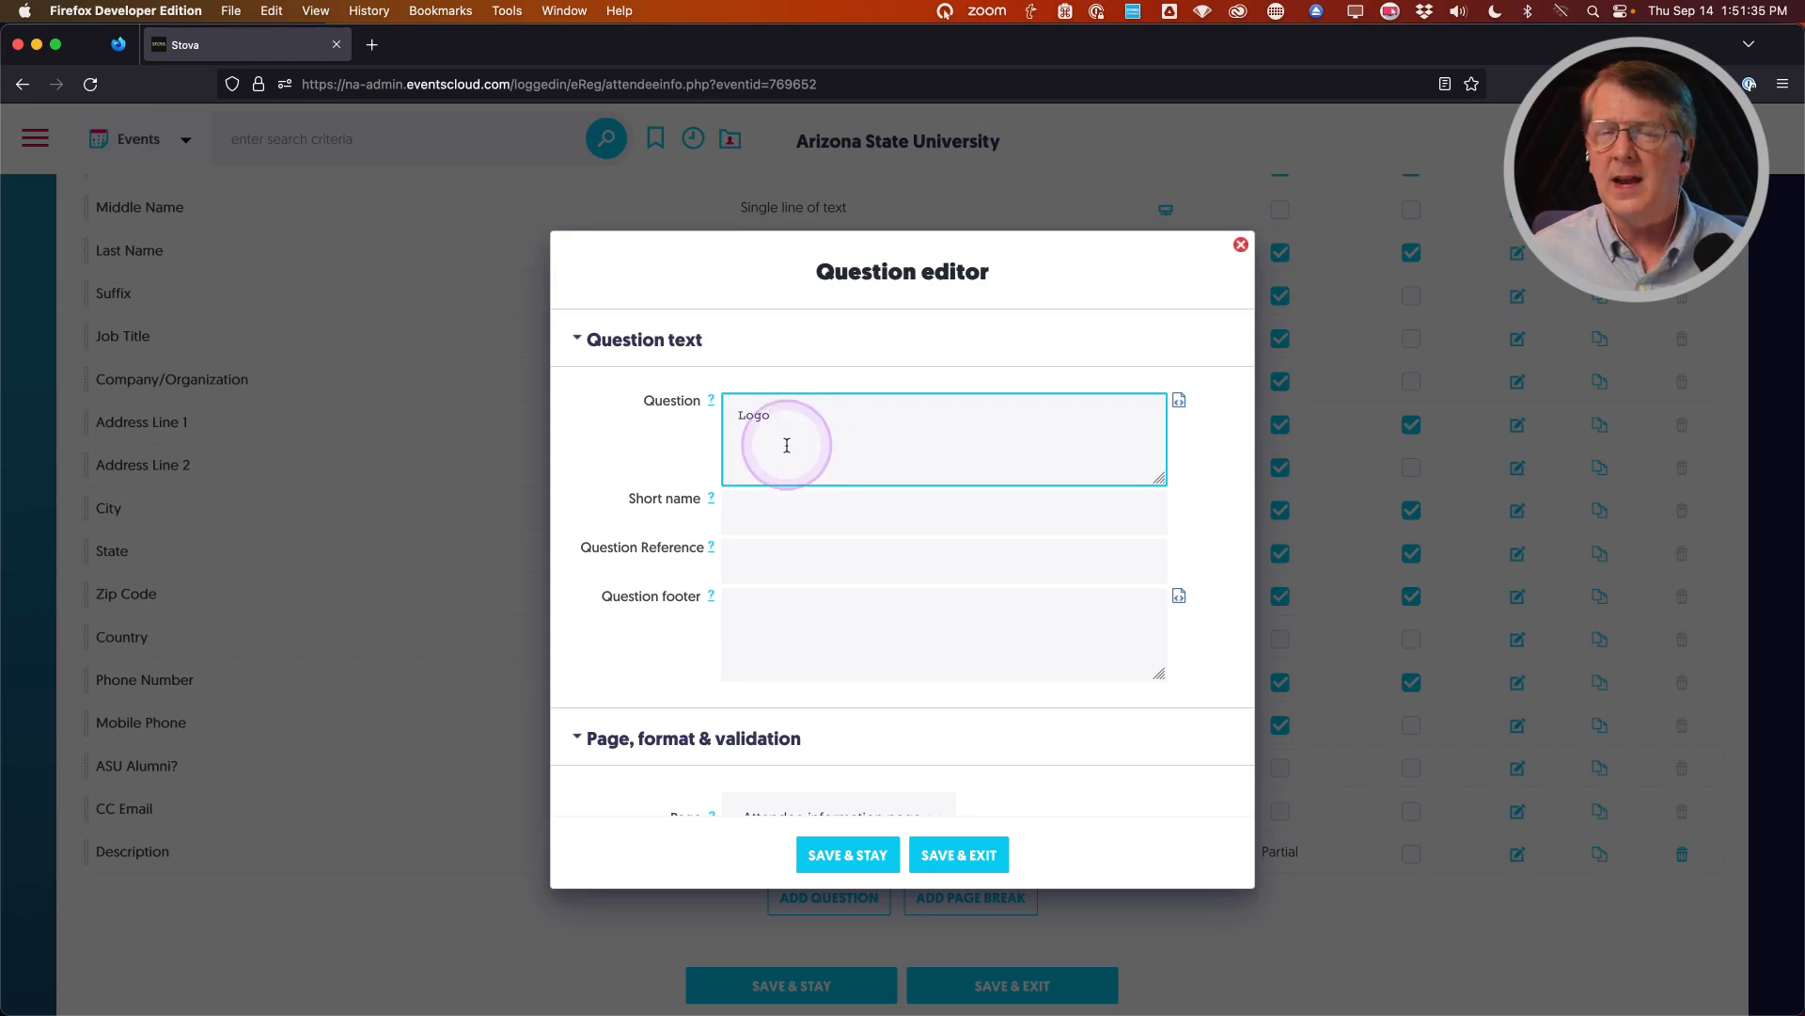
scroll(625, 597, "down", 5)
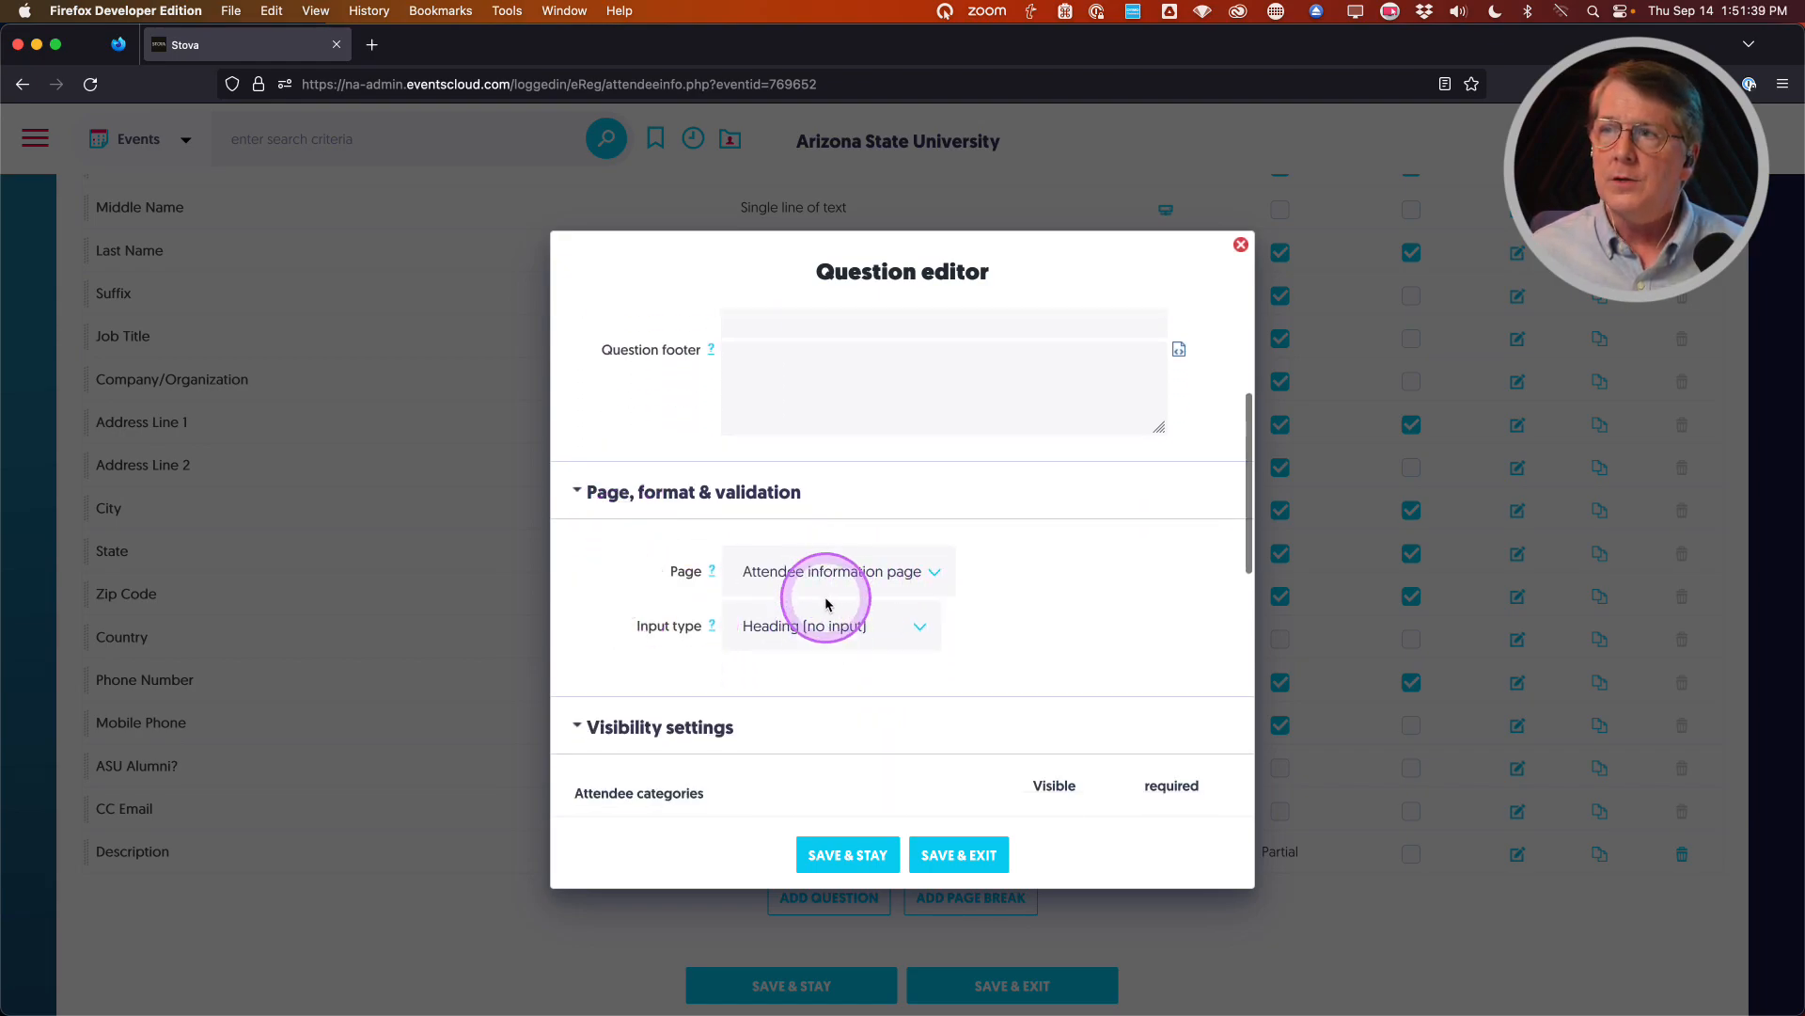
left_click(816, 627)
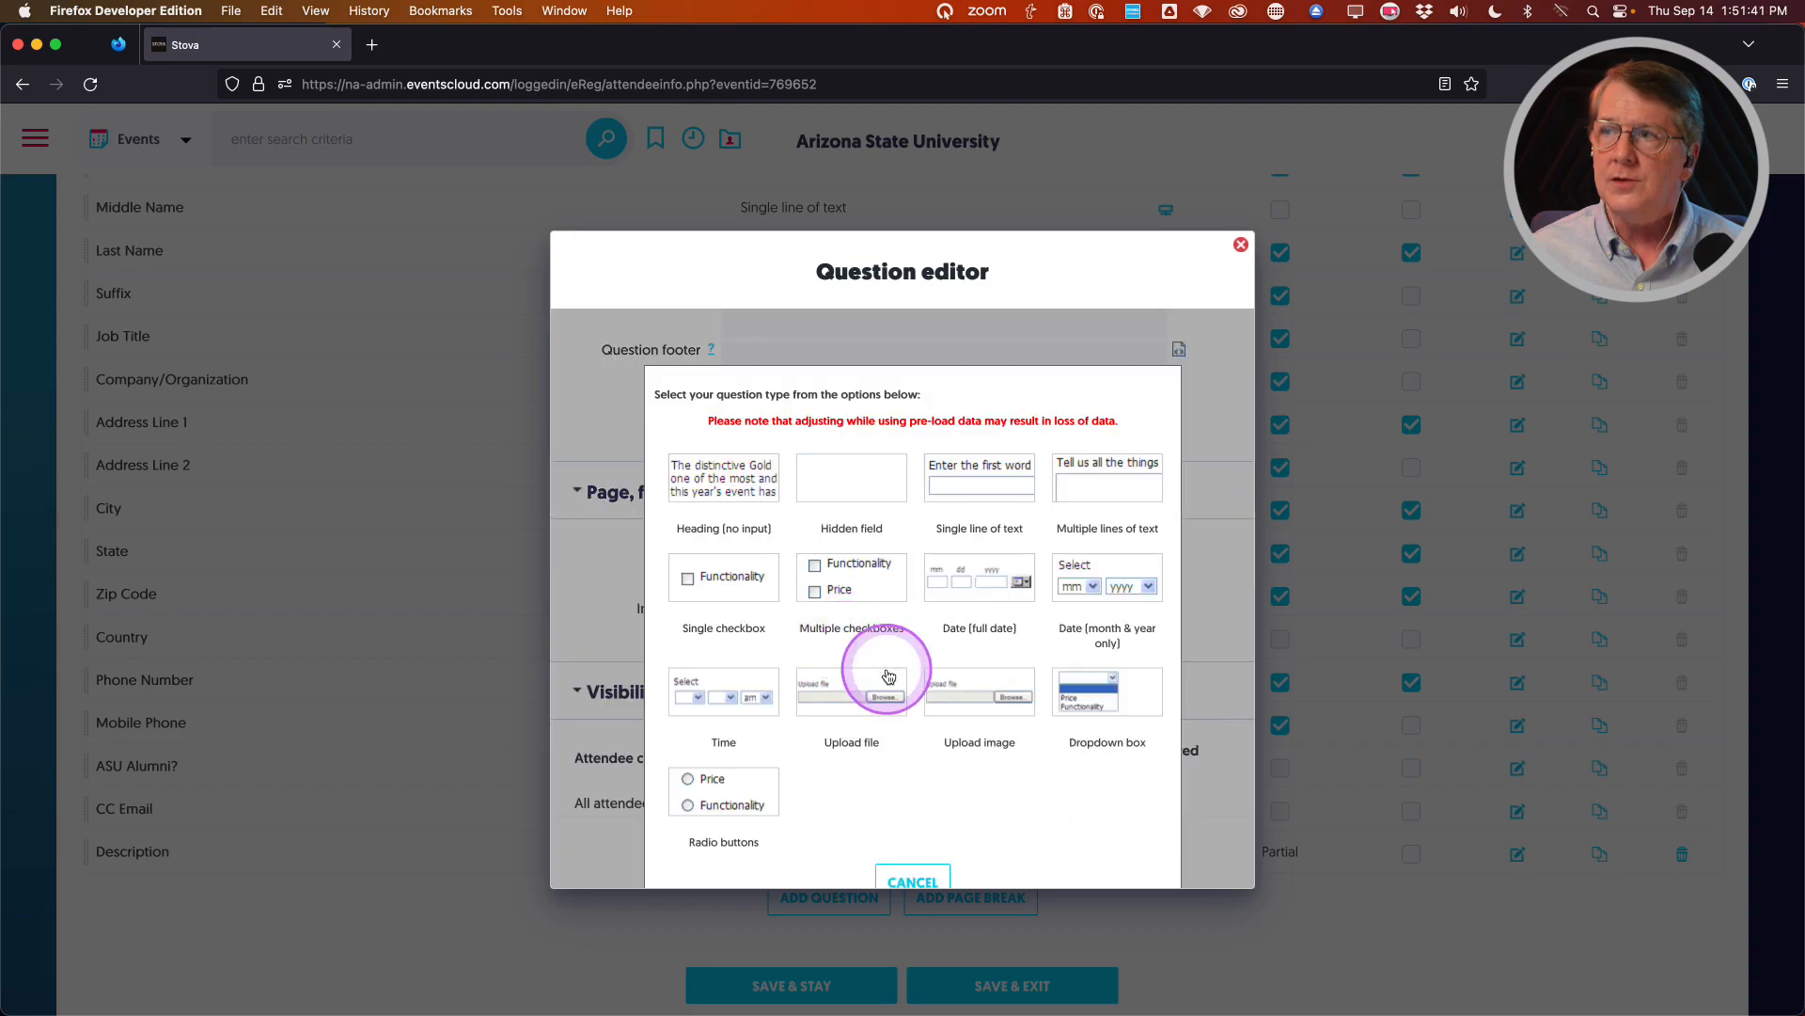
left_click(979, 707)
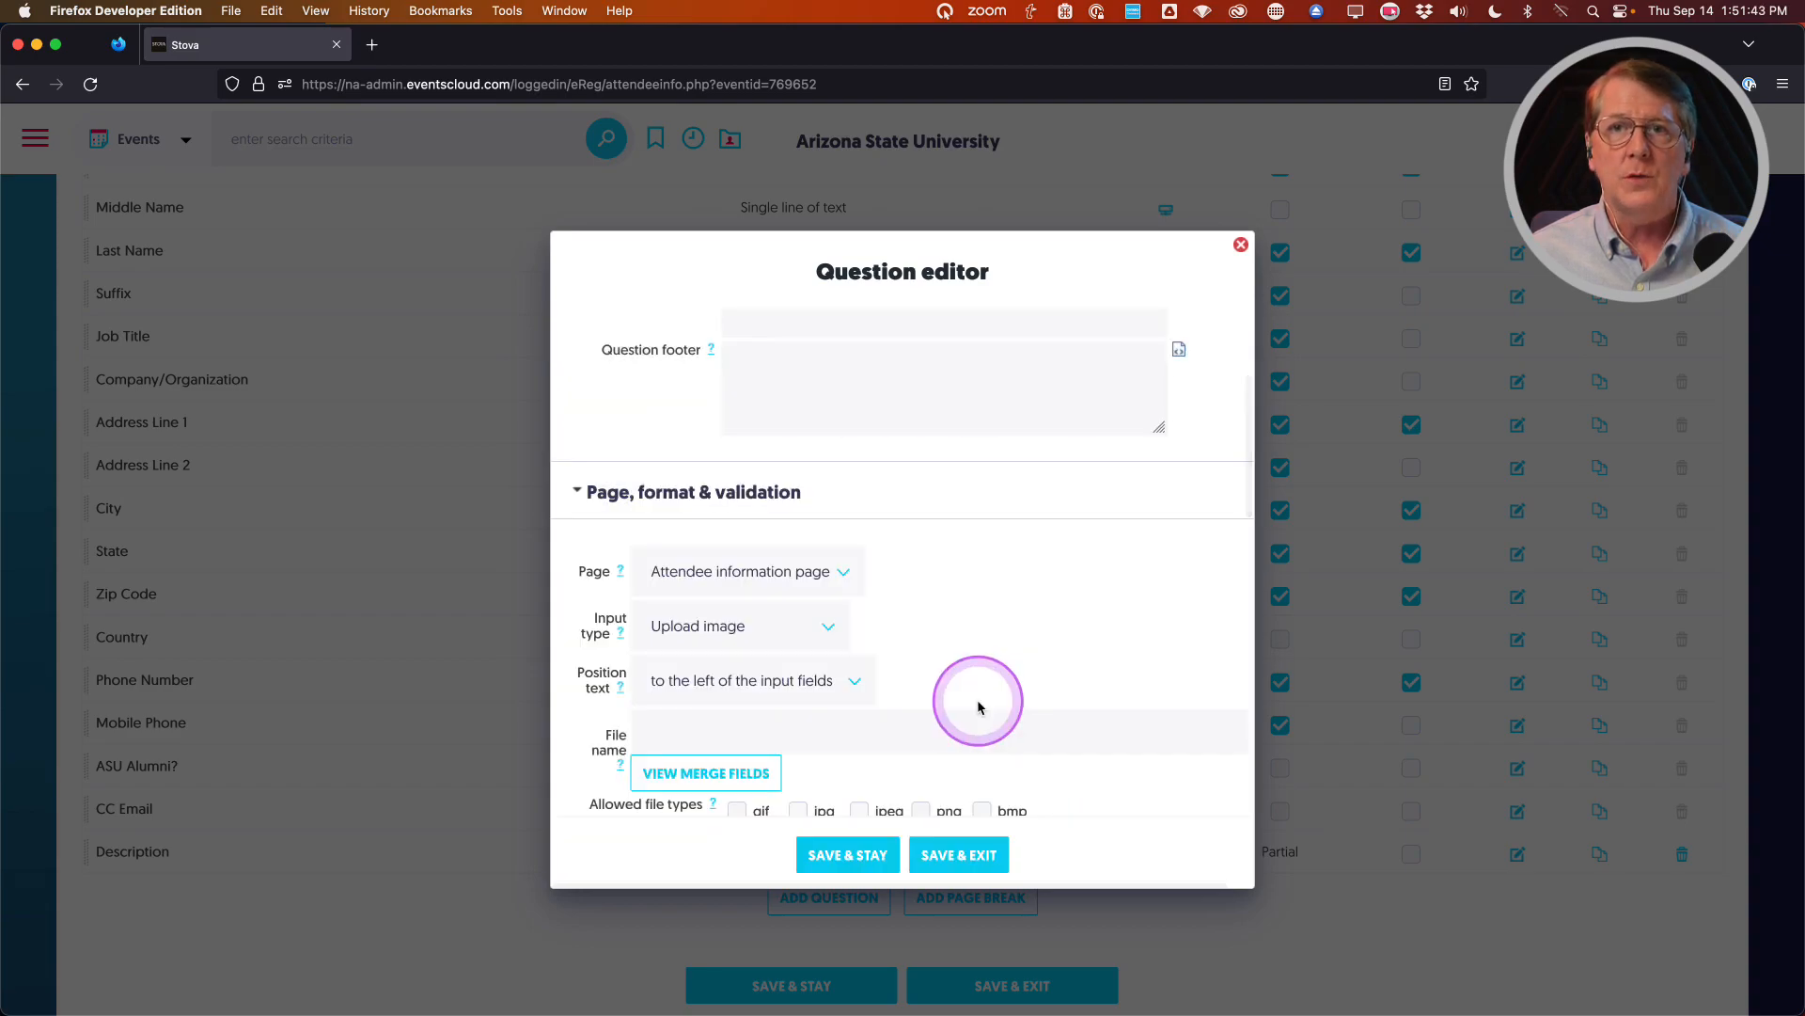
Allow jpg, jpeg and png as the file types for the Logo question's image upload
scroll(988, 640, "down", 2)
scroll(988, 641, "down", 2)
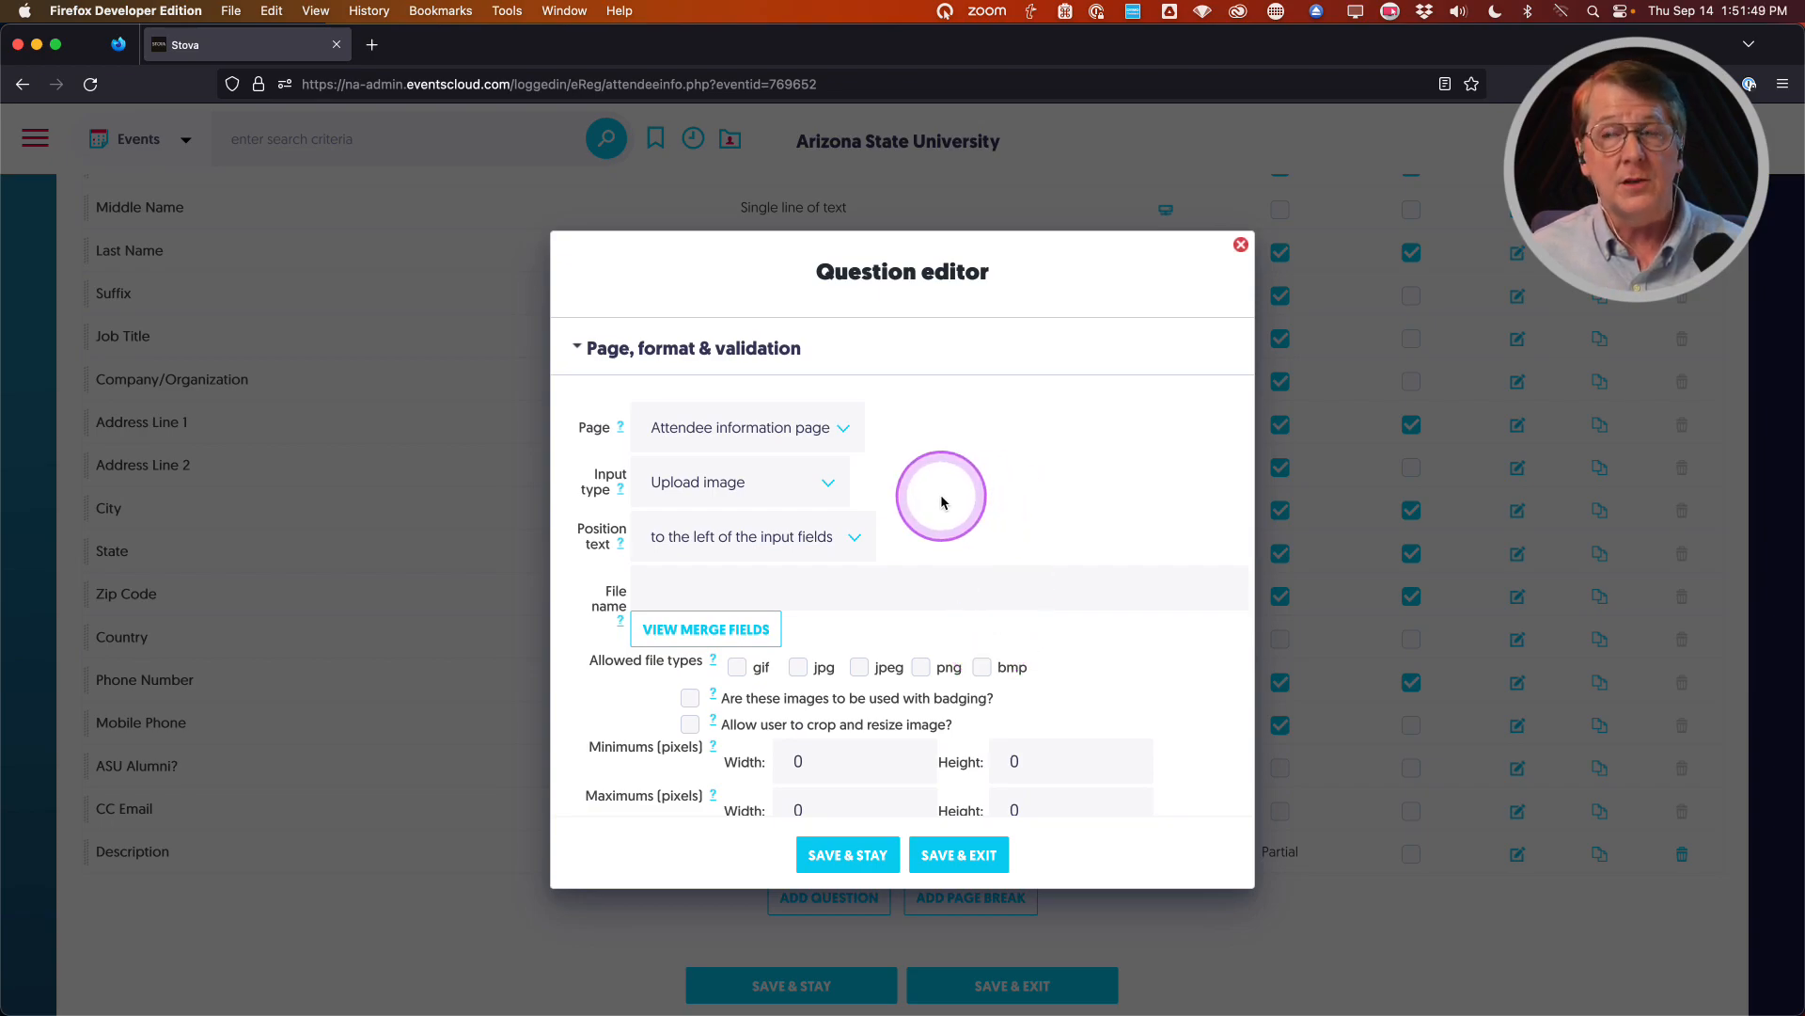
scroll(941, 501, "down", 2)
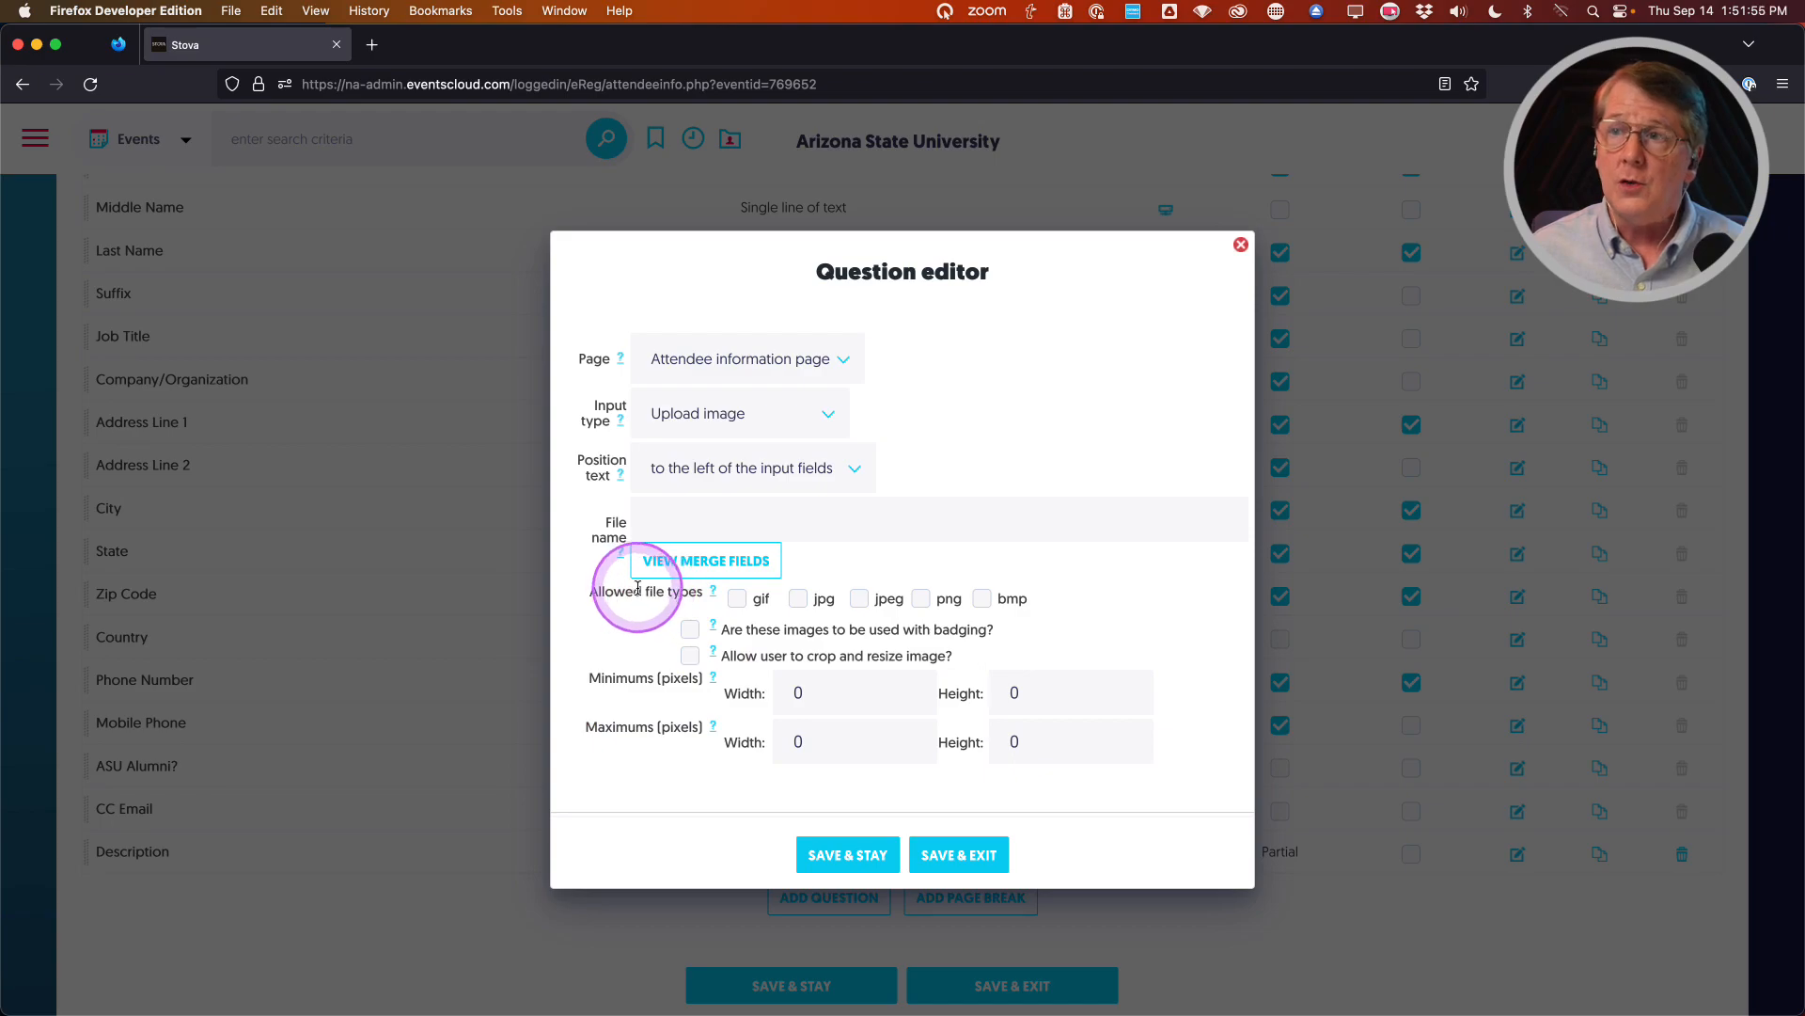
left_click(798, 598)
left_click(860, 598)
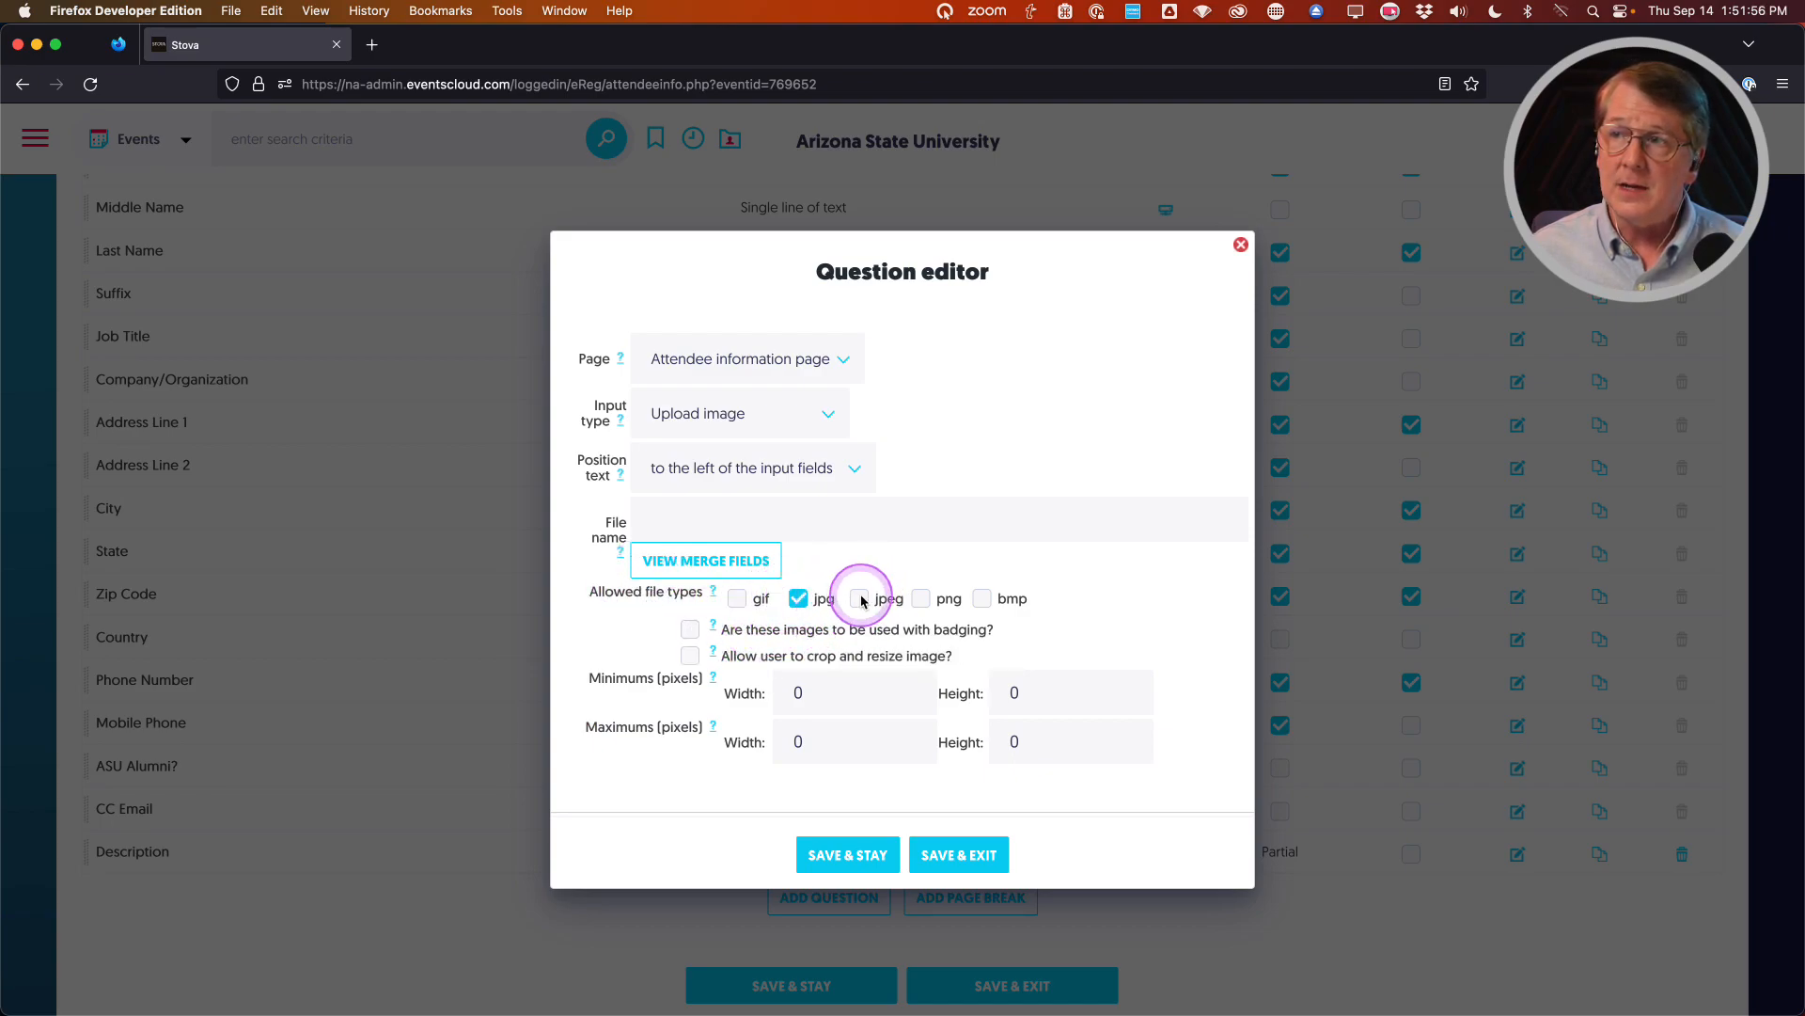
left_click(923, 602)
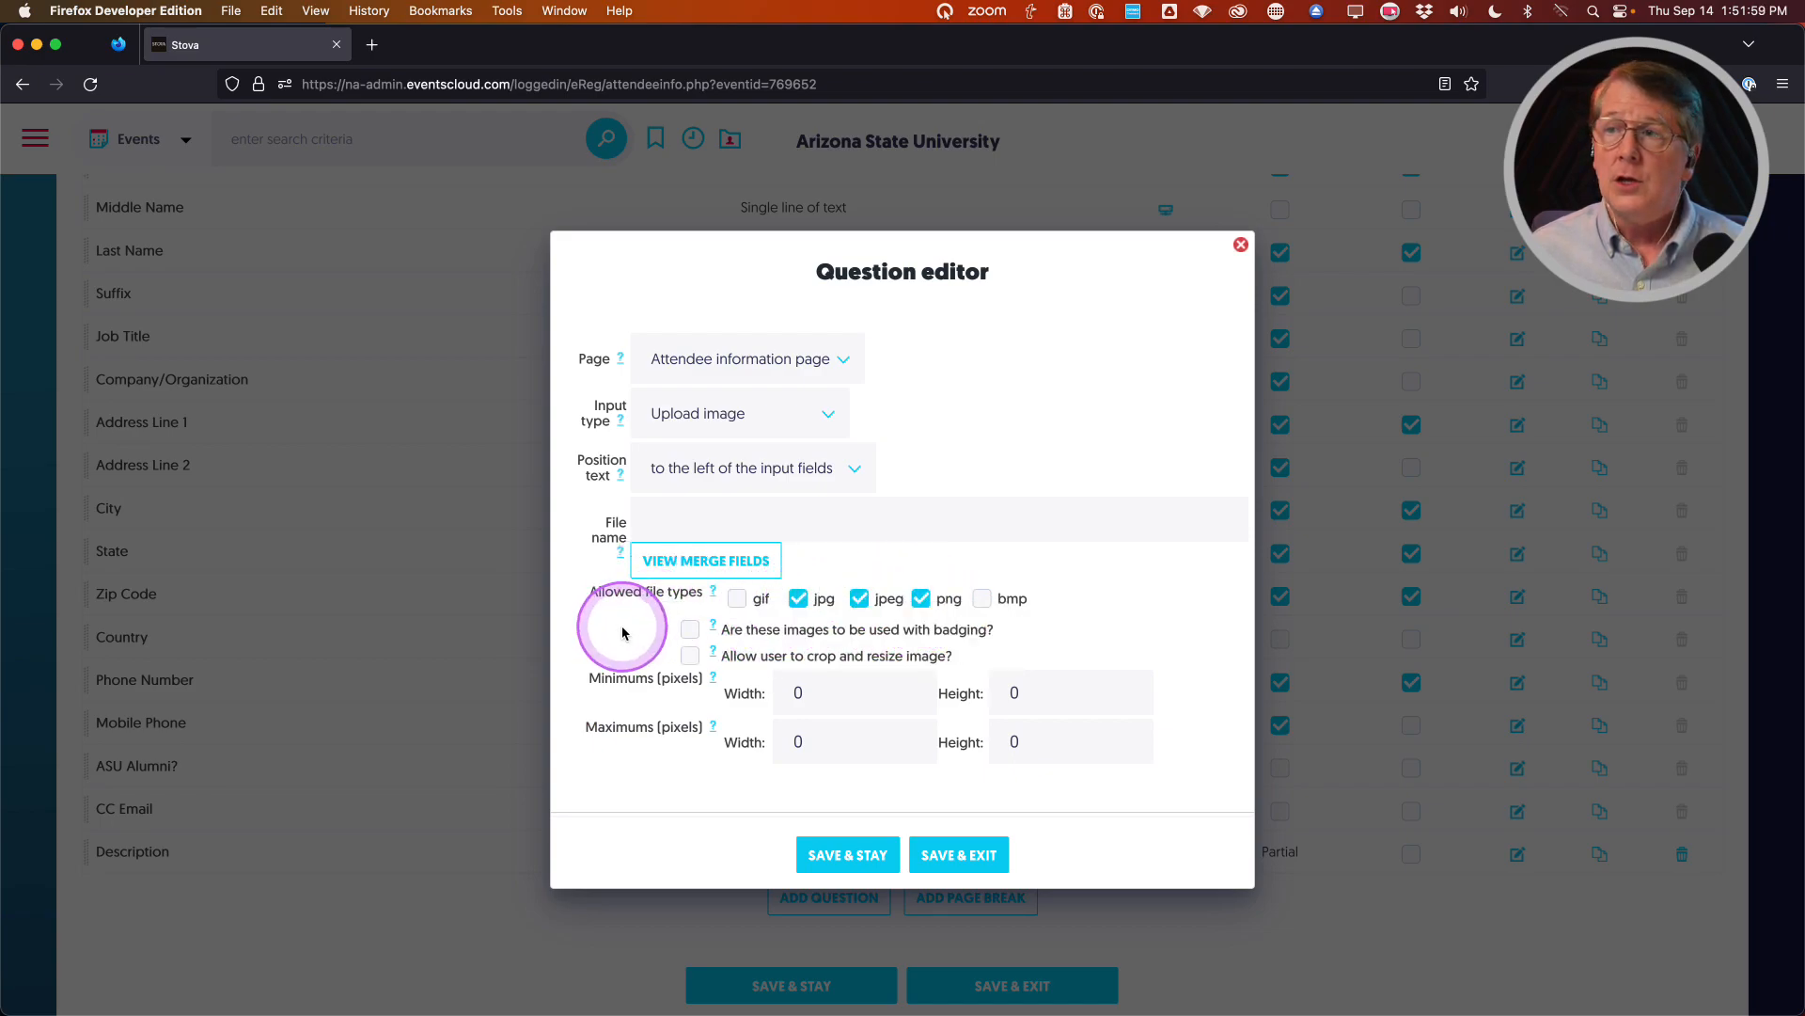
scroll(622, 626, "down", 2)
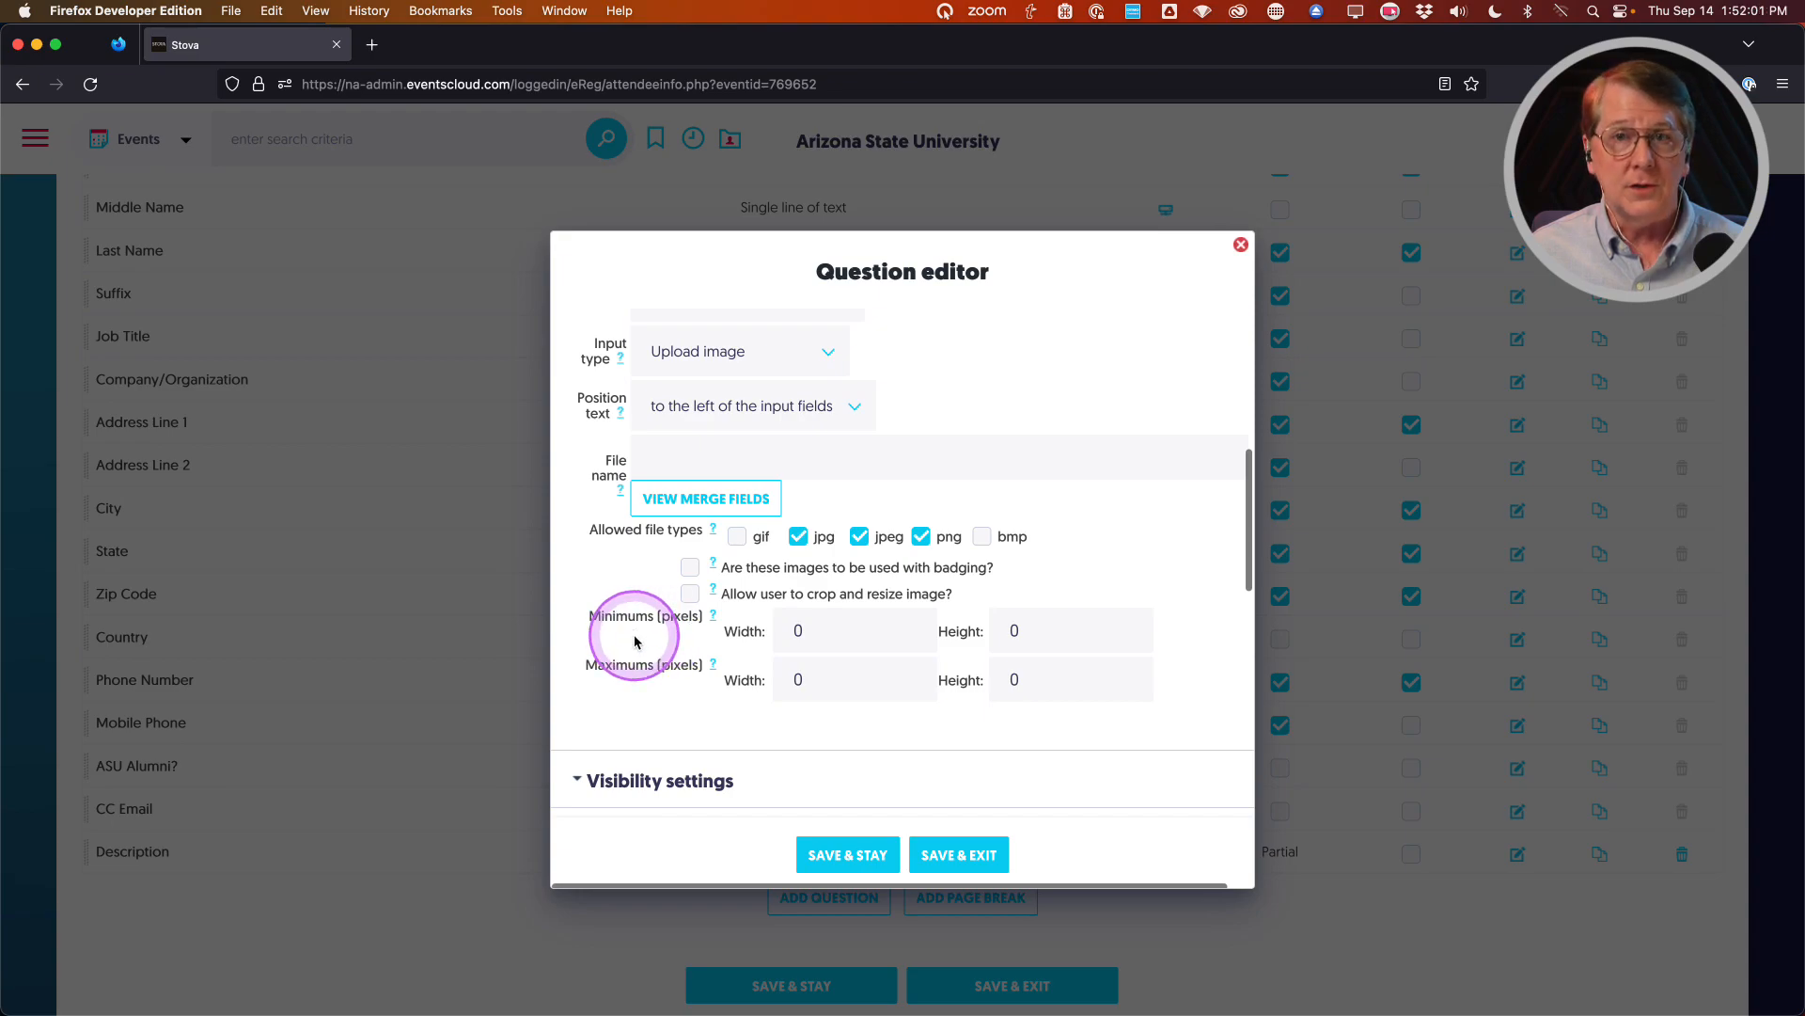
Set the Logo question's minimum image size to 640 pixels wide and 640 pixels high
left_click(796, 630)
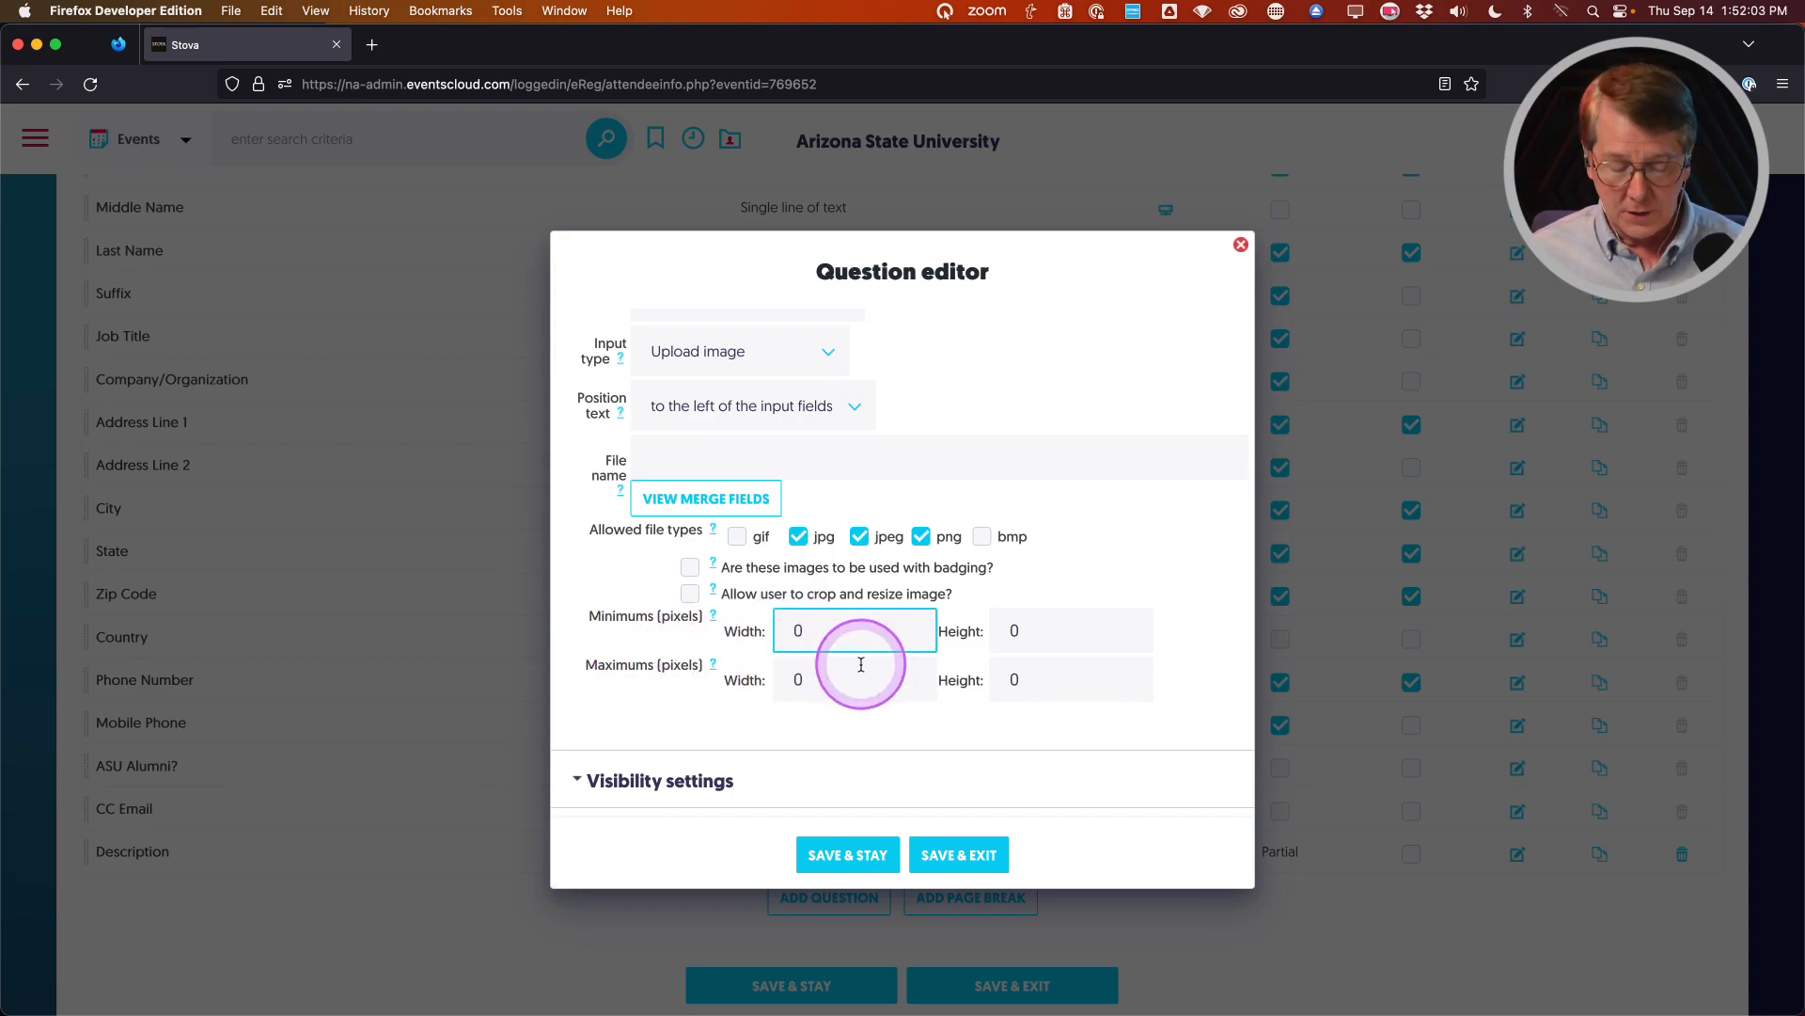
type("640")
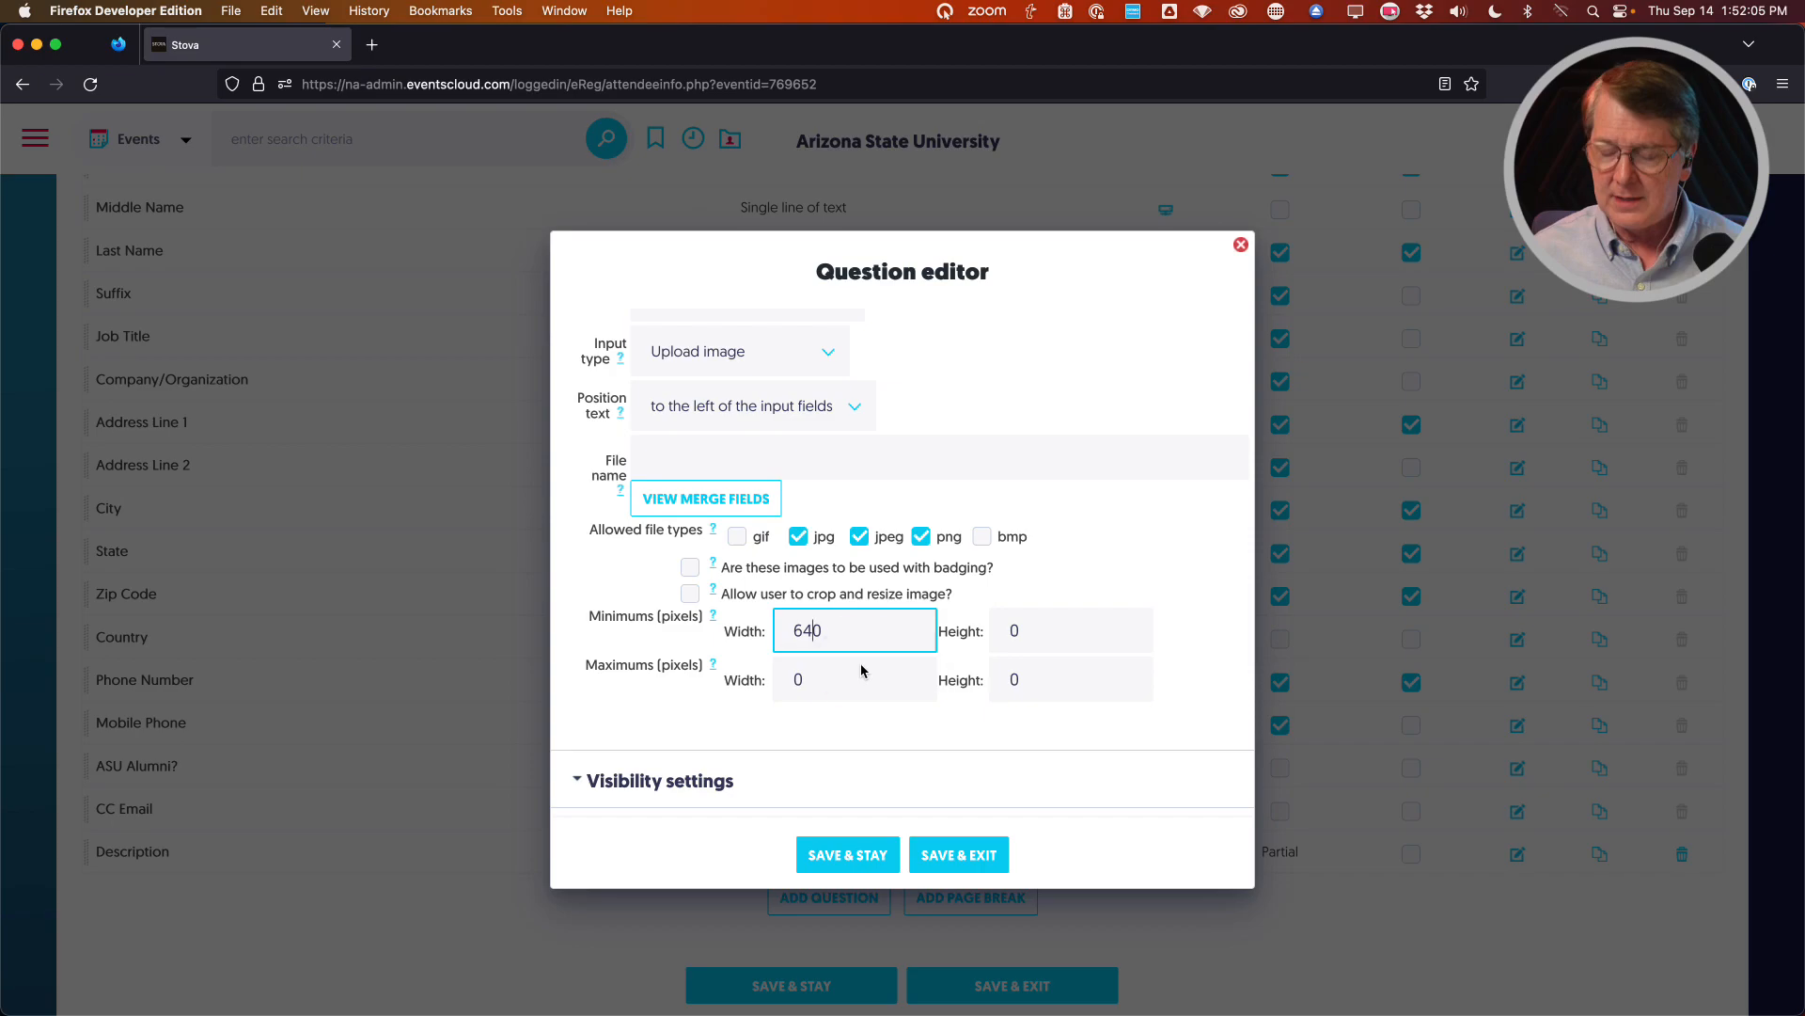
key("BackSpace")
left_click(1004, 631)
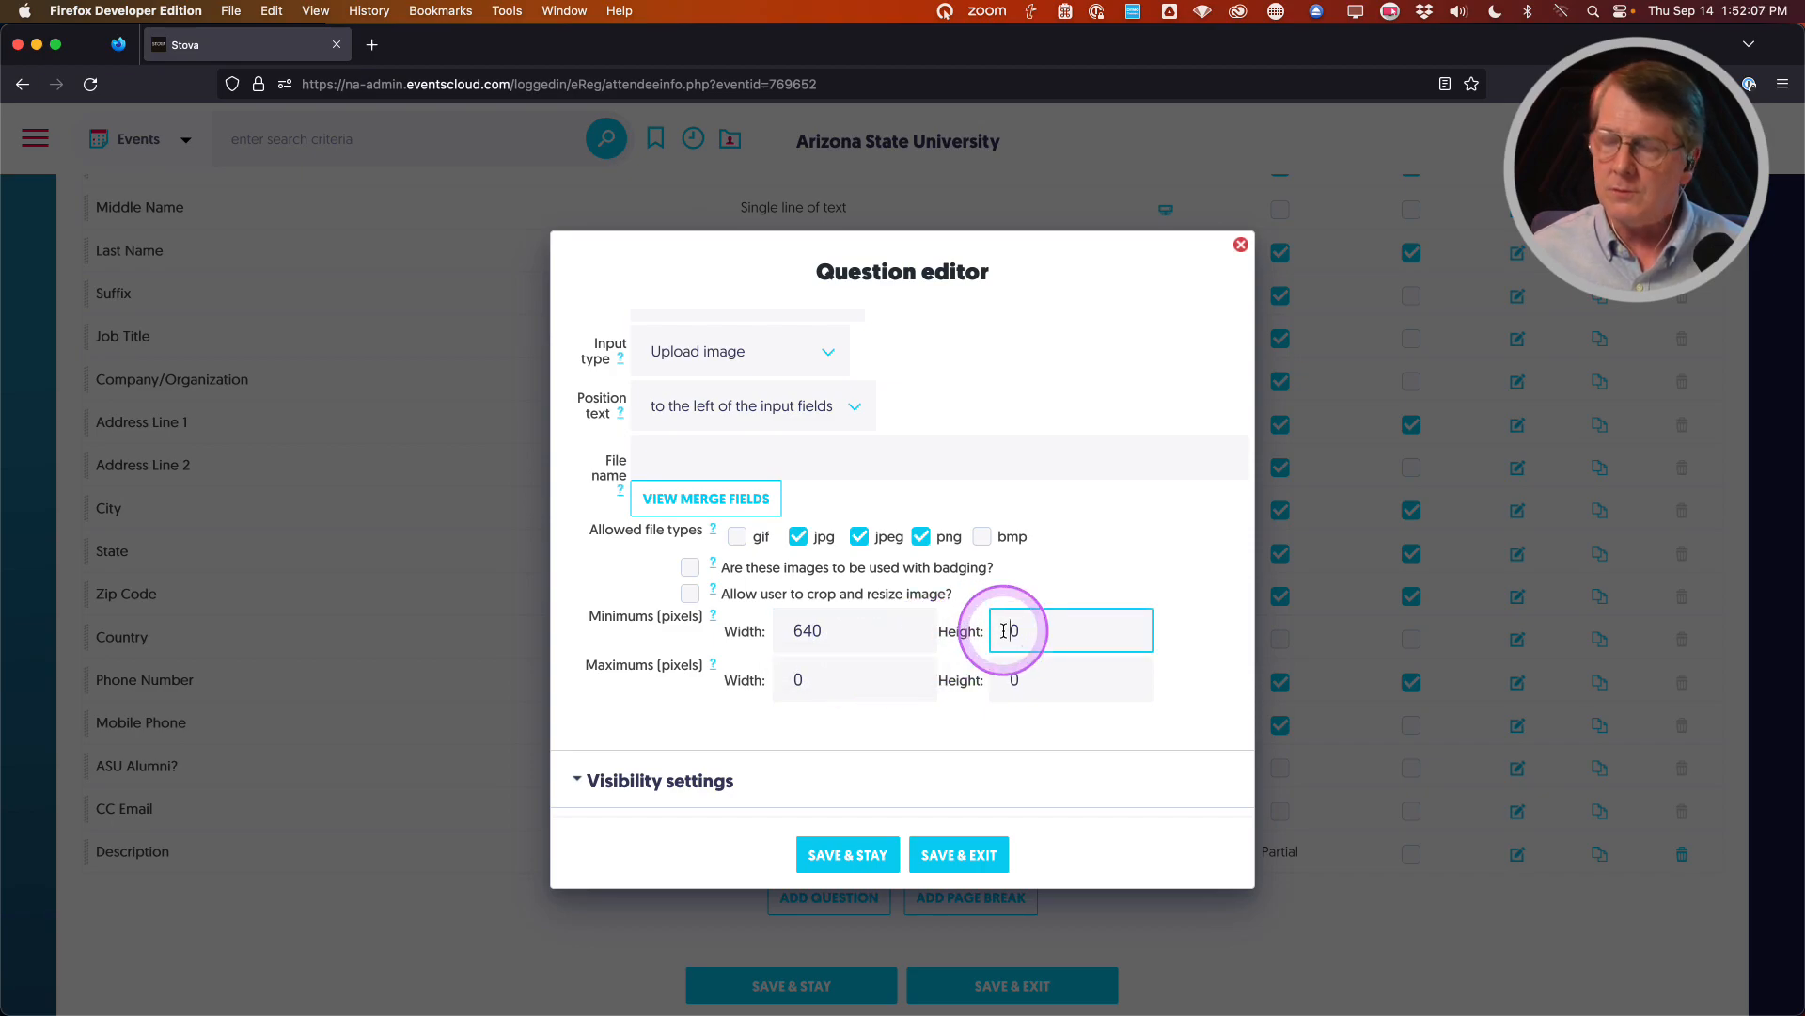
type("6400")
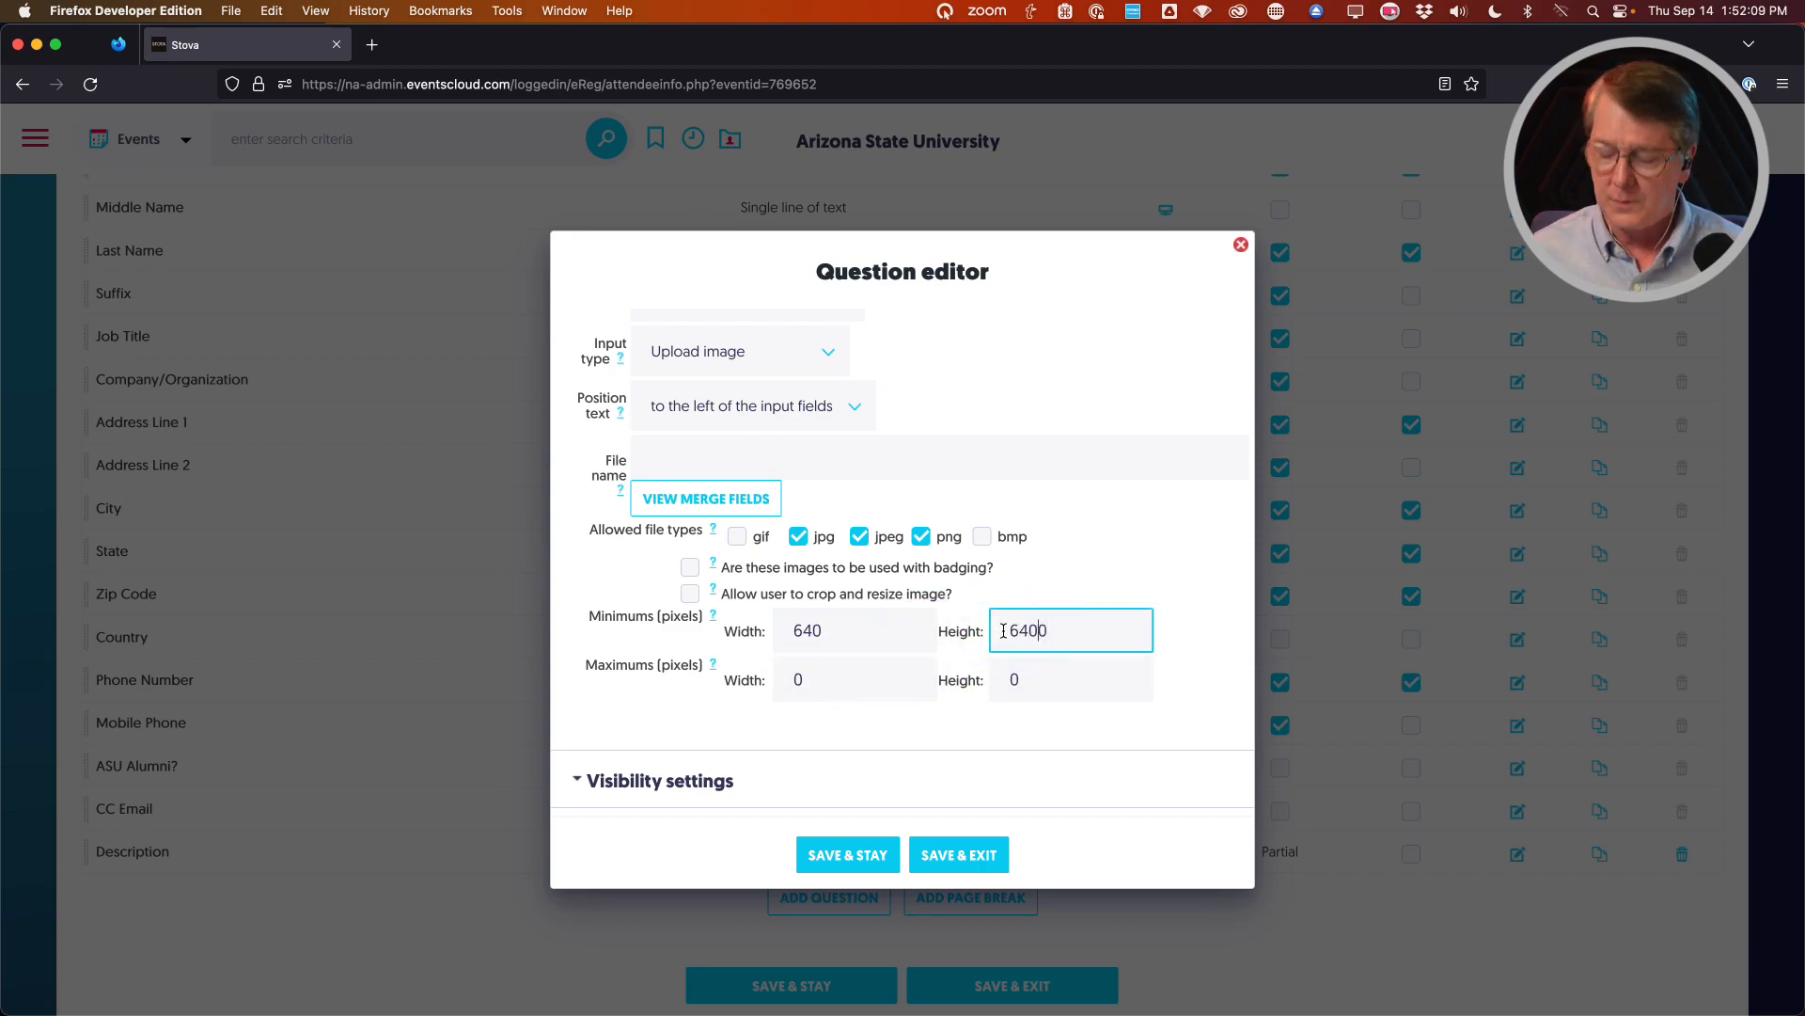
left_click(1004, 631)
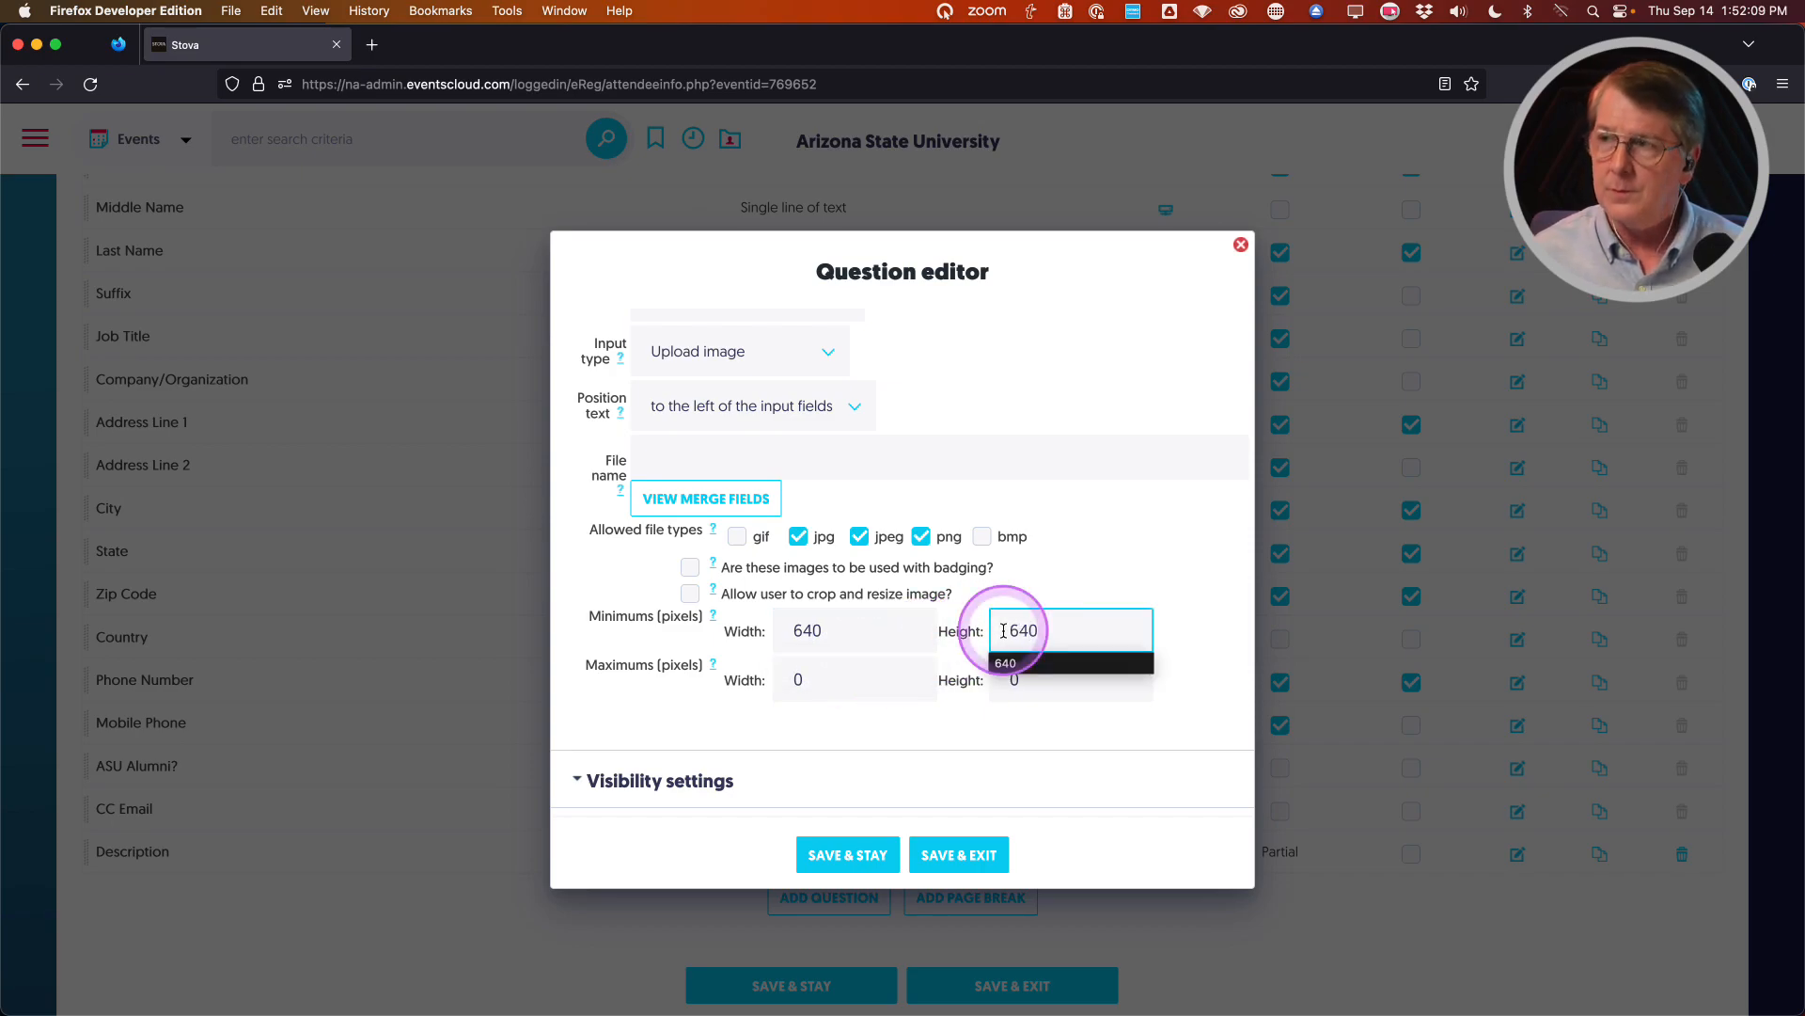
left_click(623, 681)
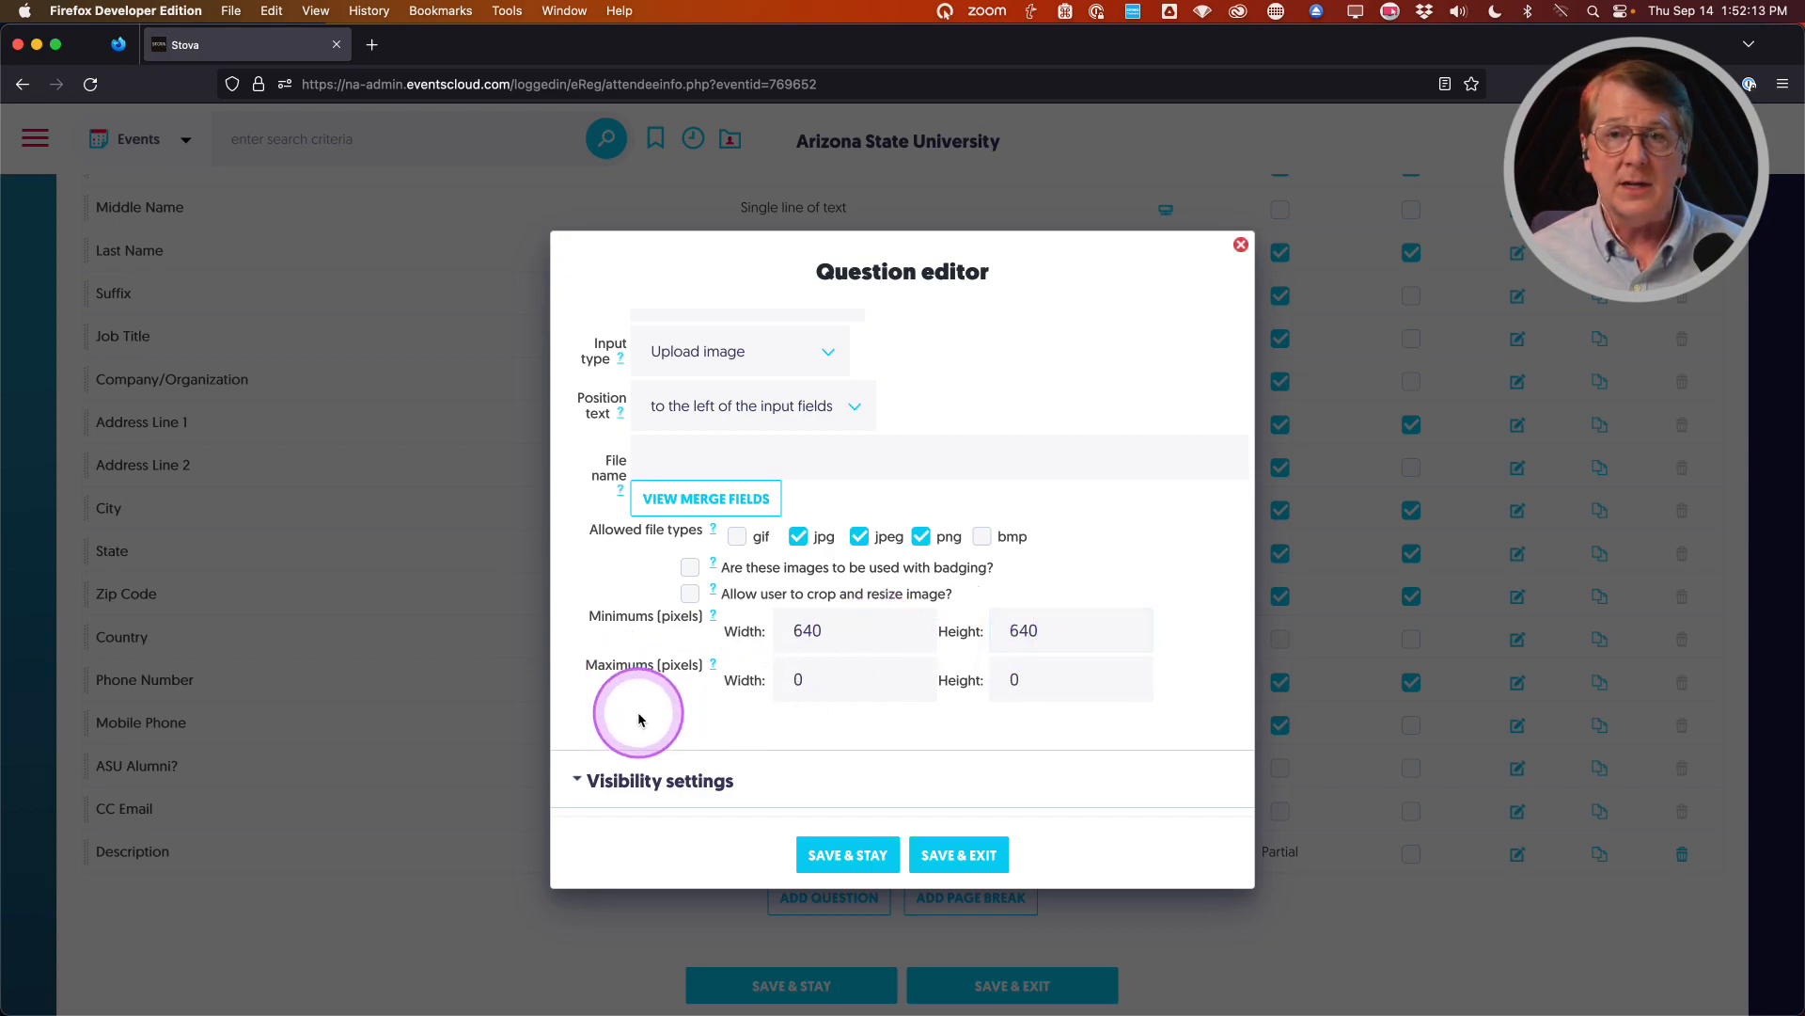
left_click(793, 630)
left_click(786, 629)
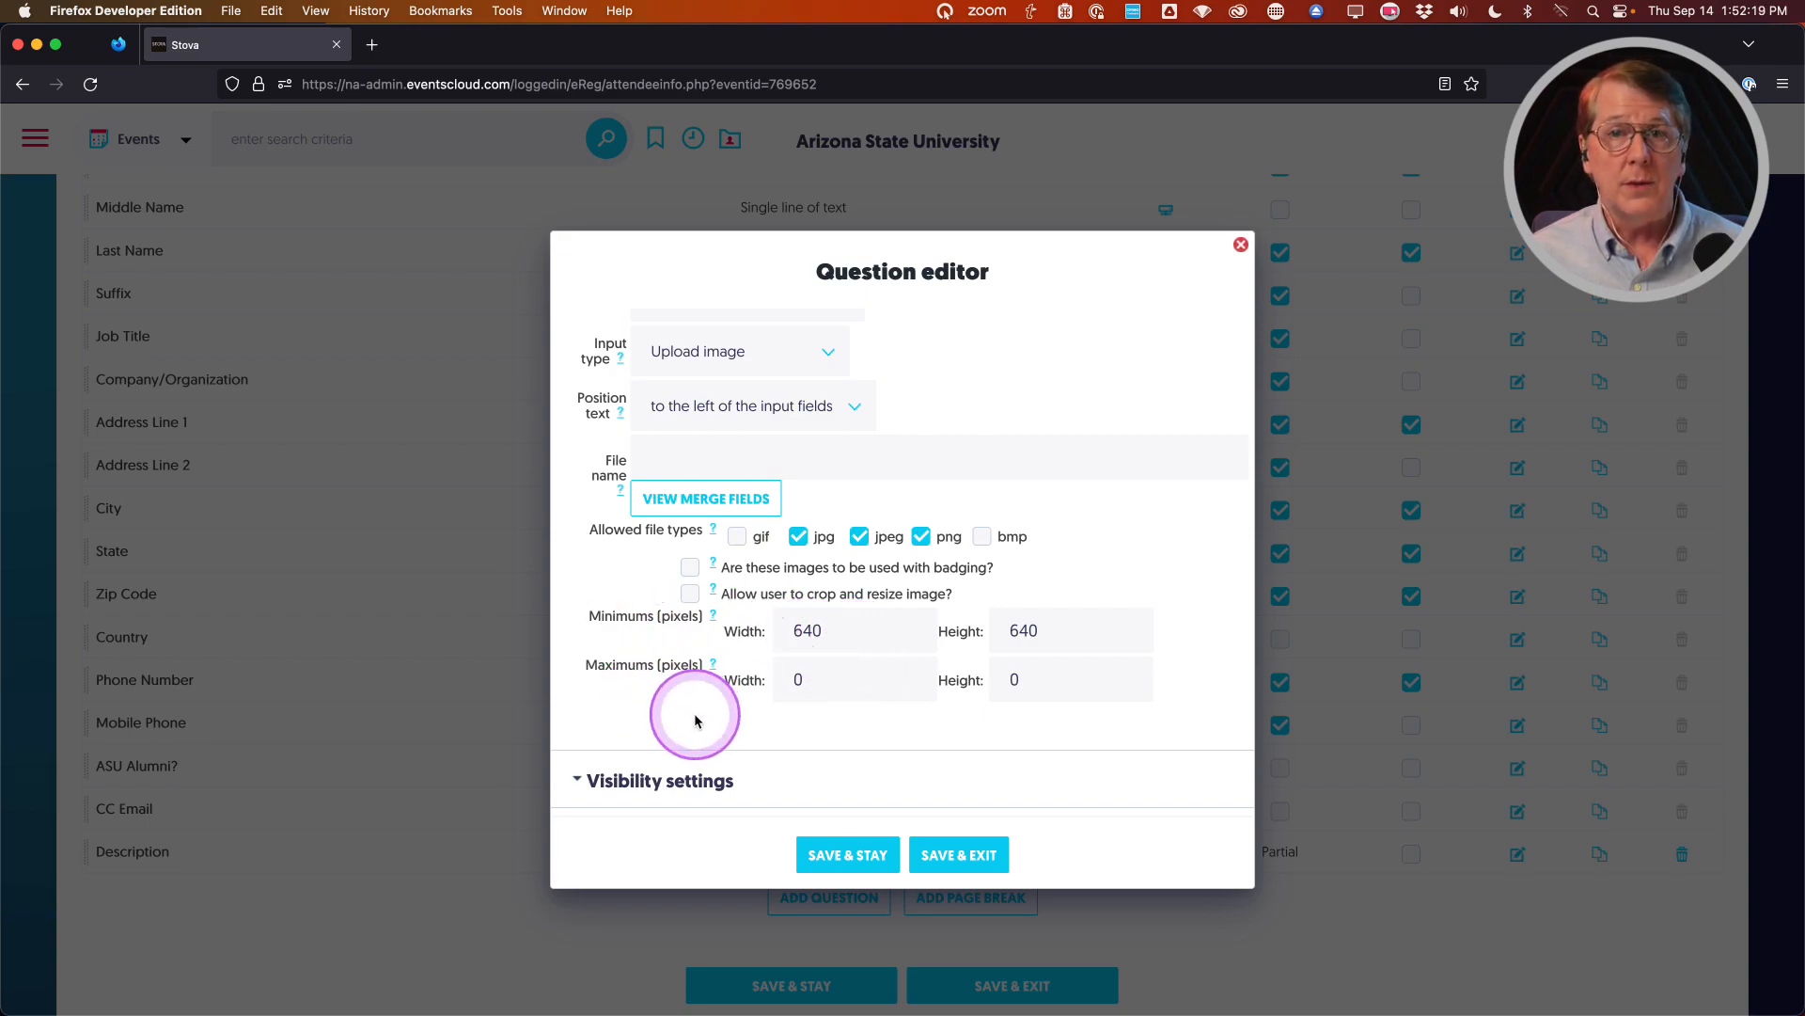
Open the list of available merge fields for the Logo question's file name
scroll(635, 705, "up", 3)
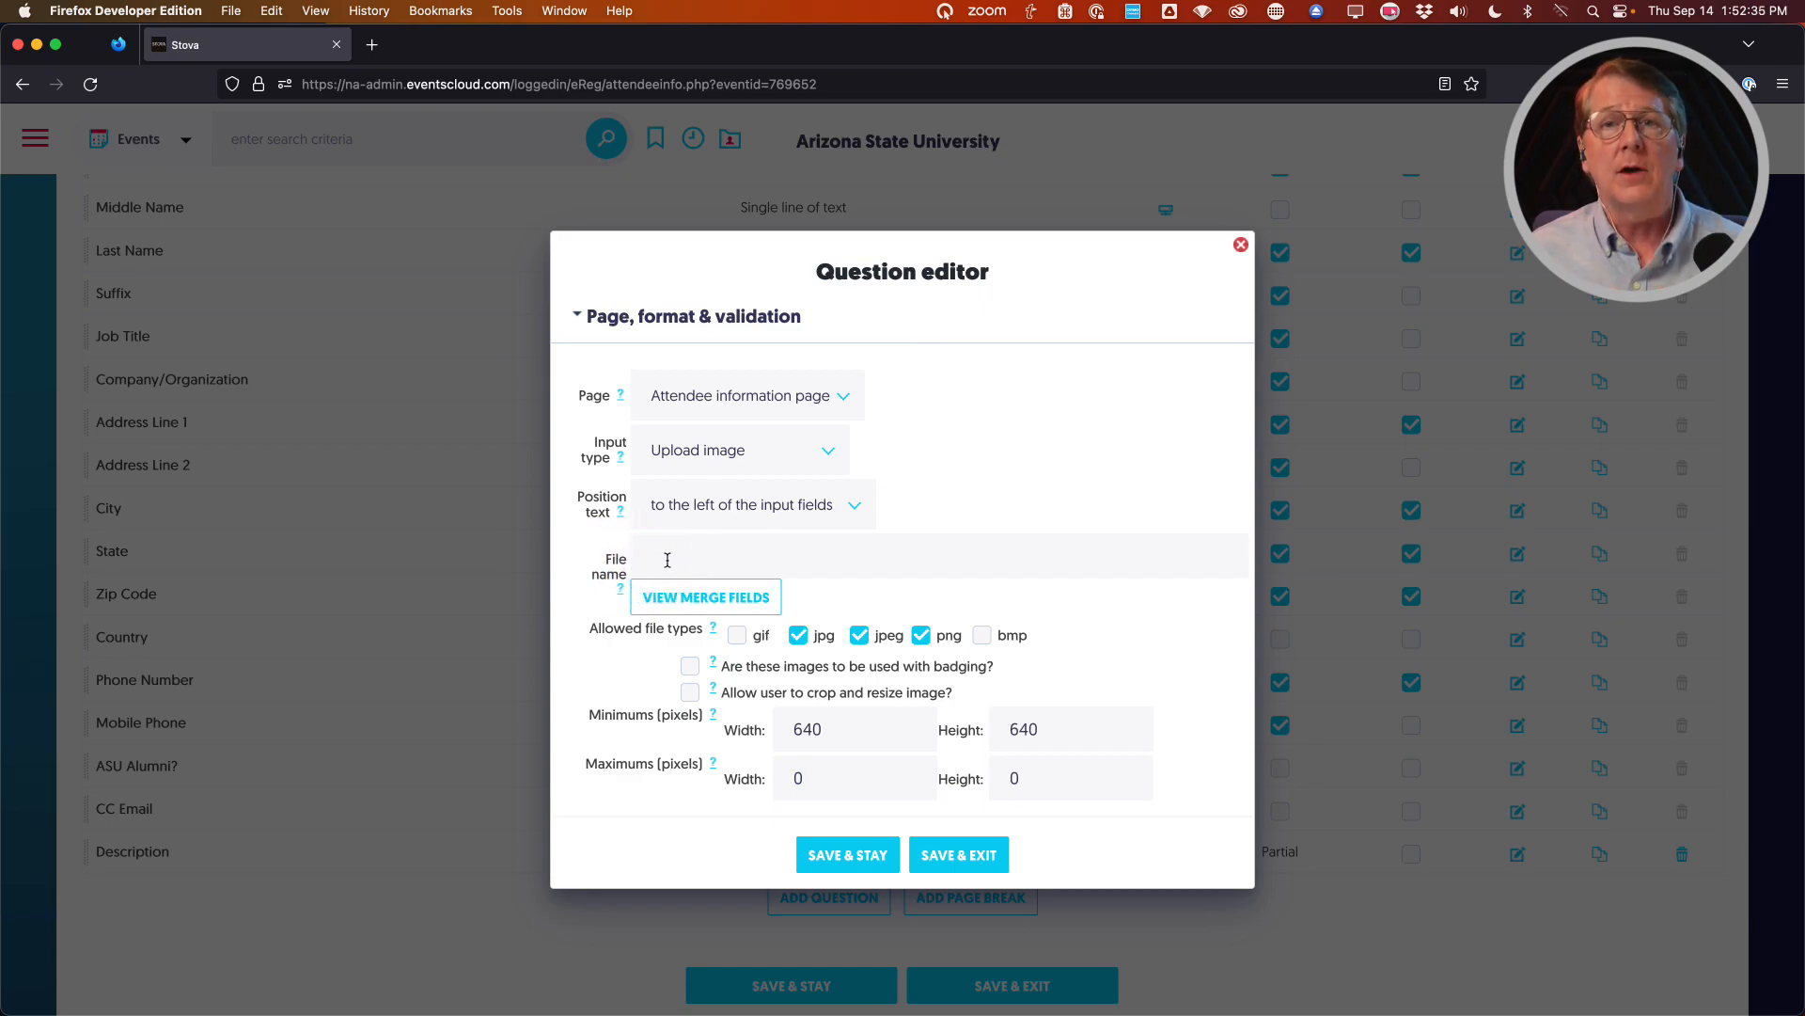
scroll(667, 560, "up", 1)
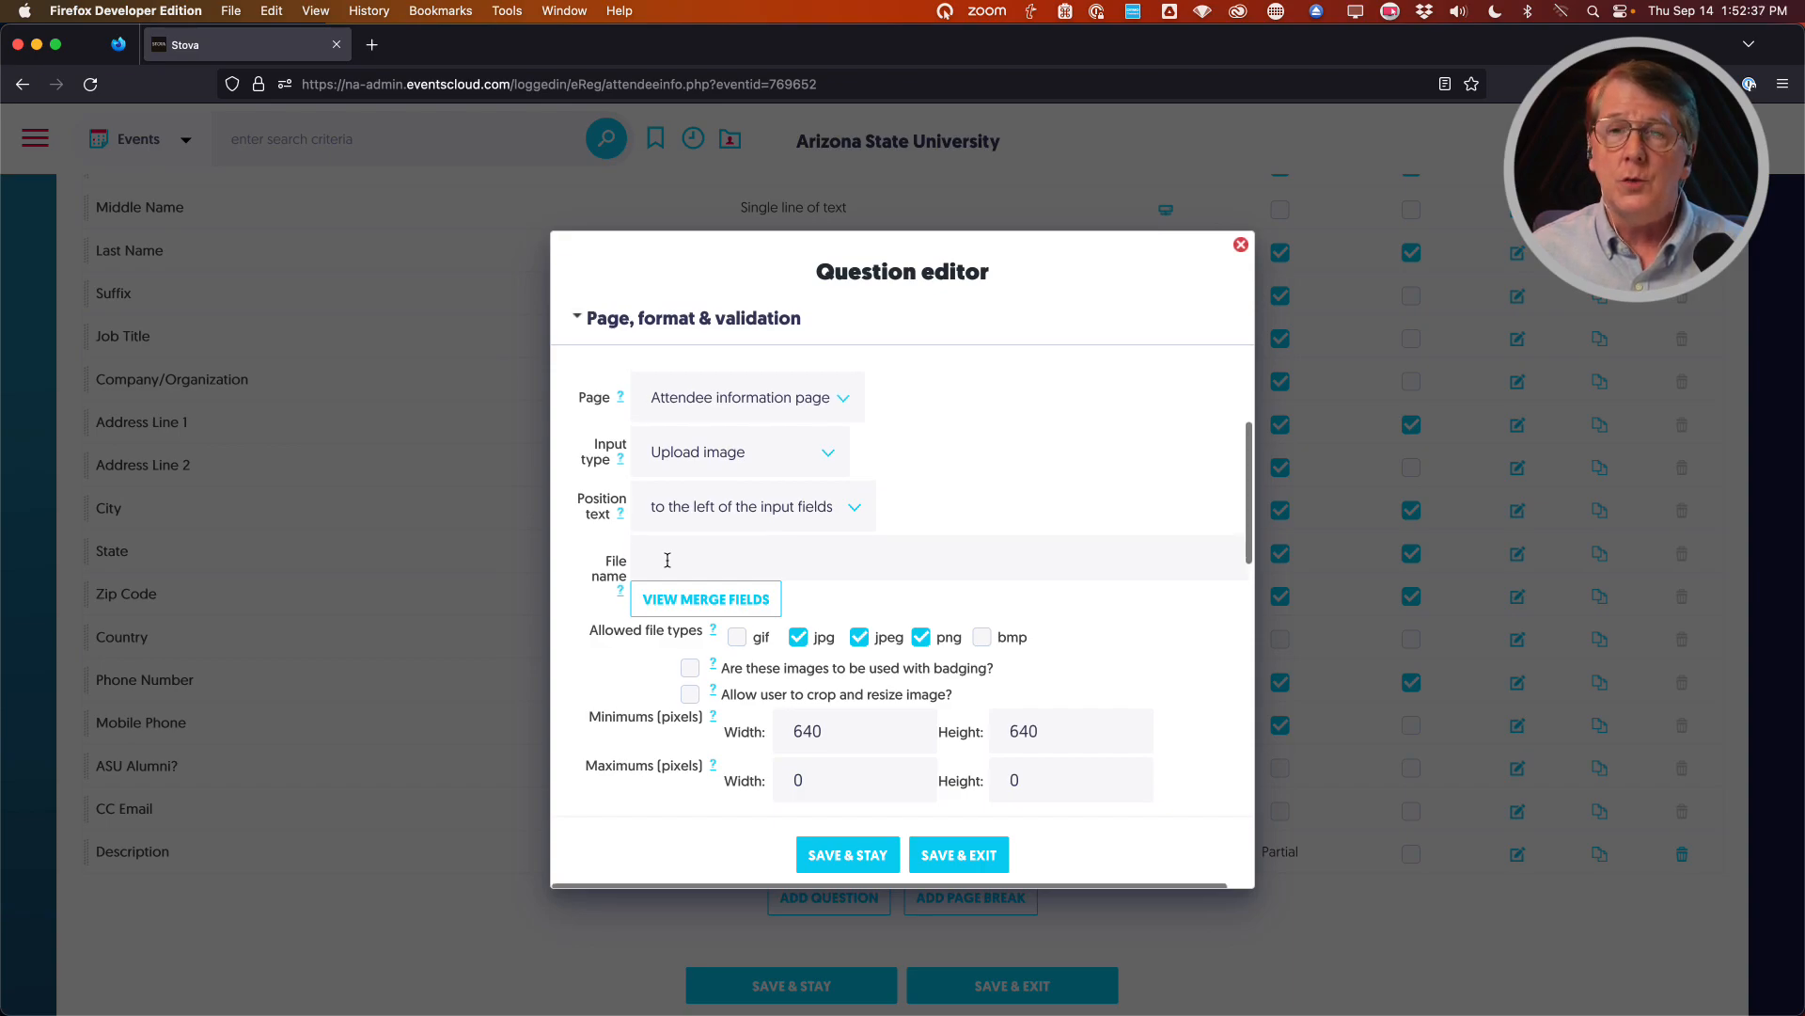
left_click(668, 560)
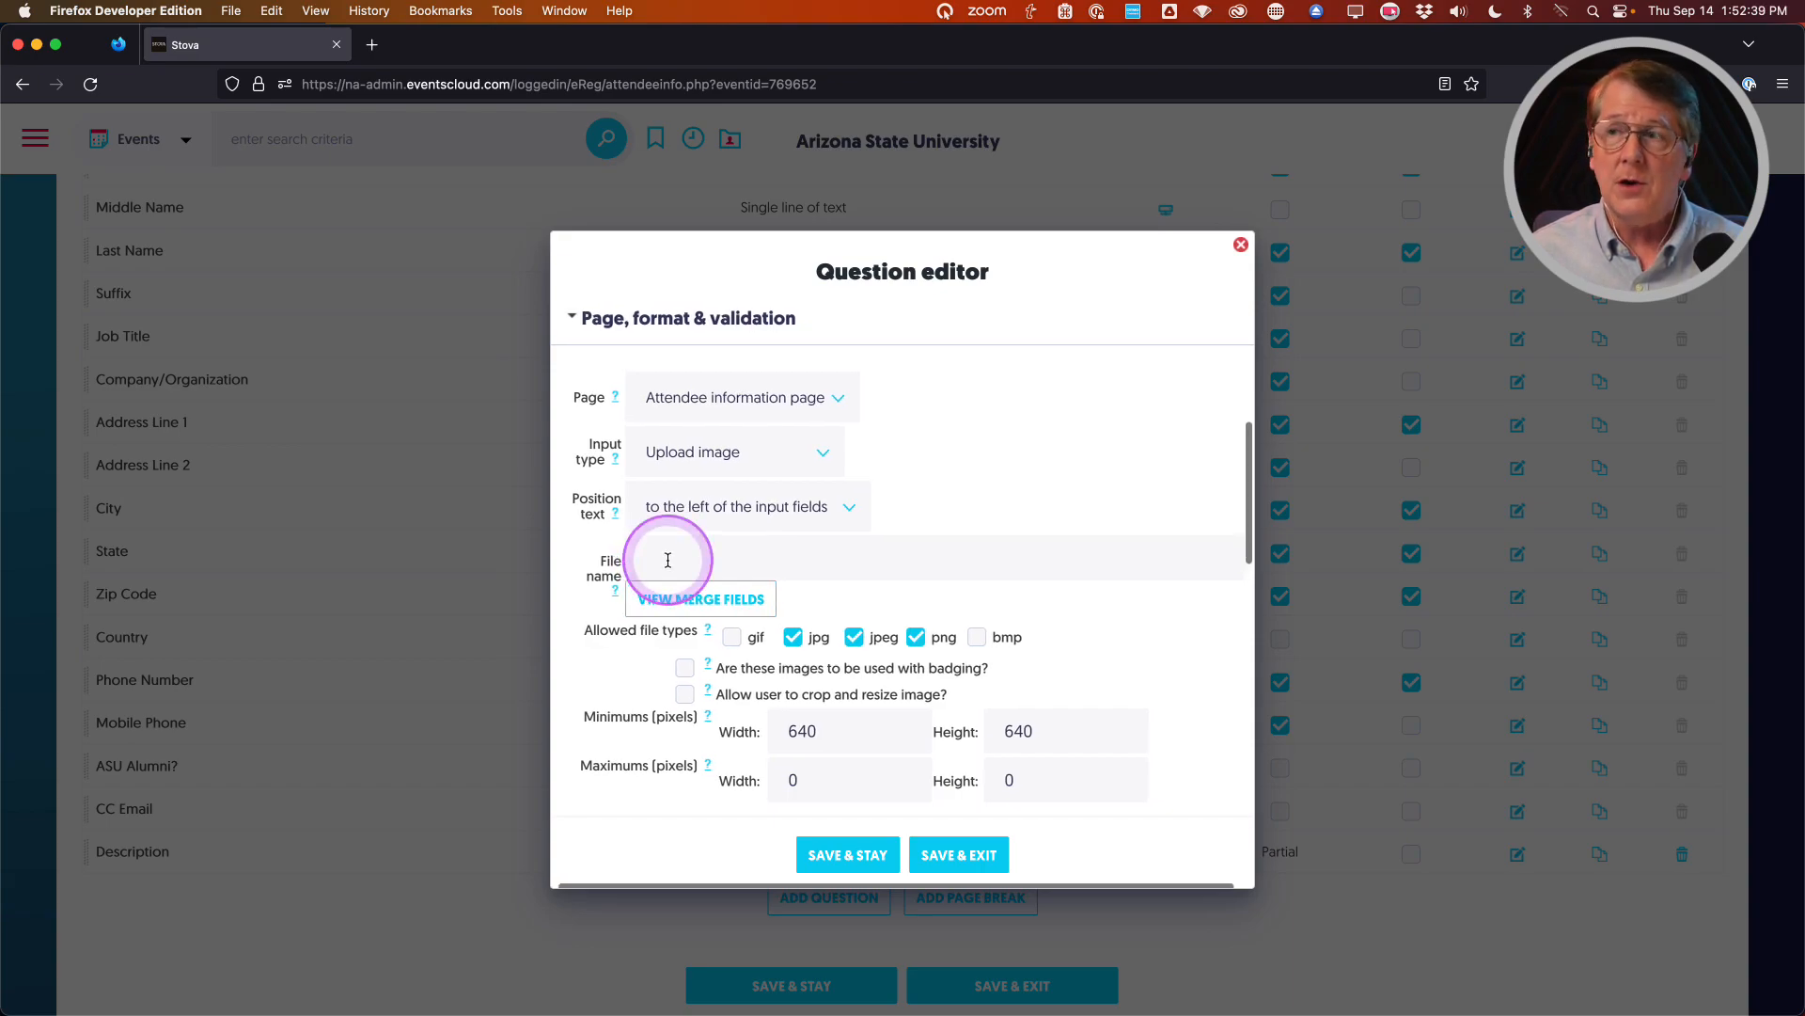
scroll(668, 560, "left", 1)
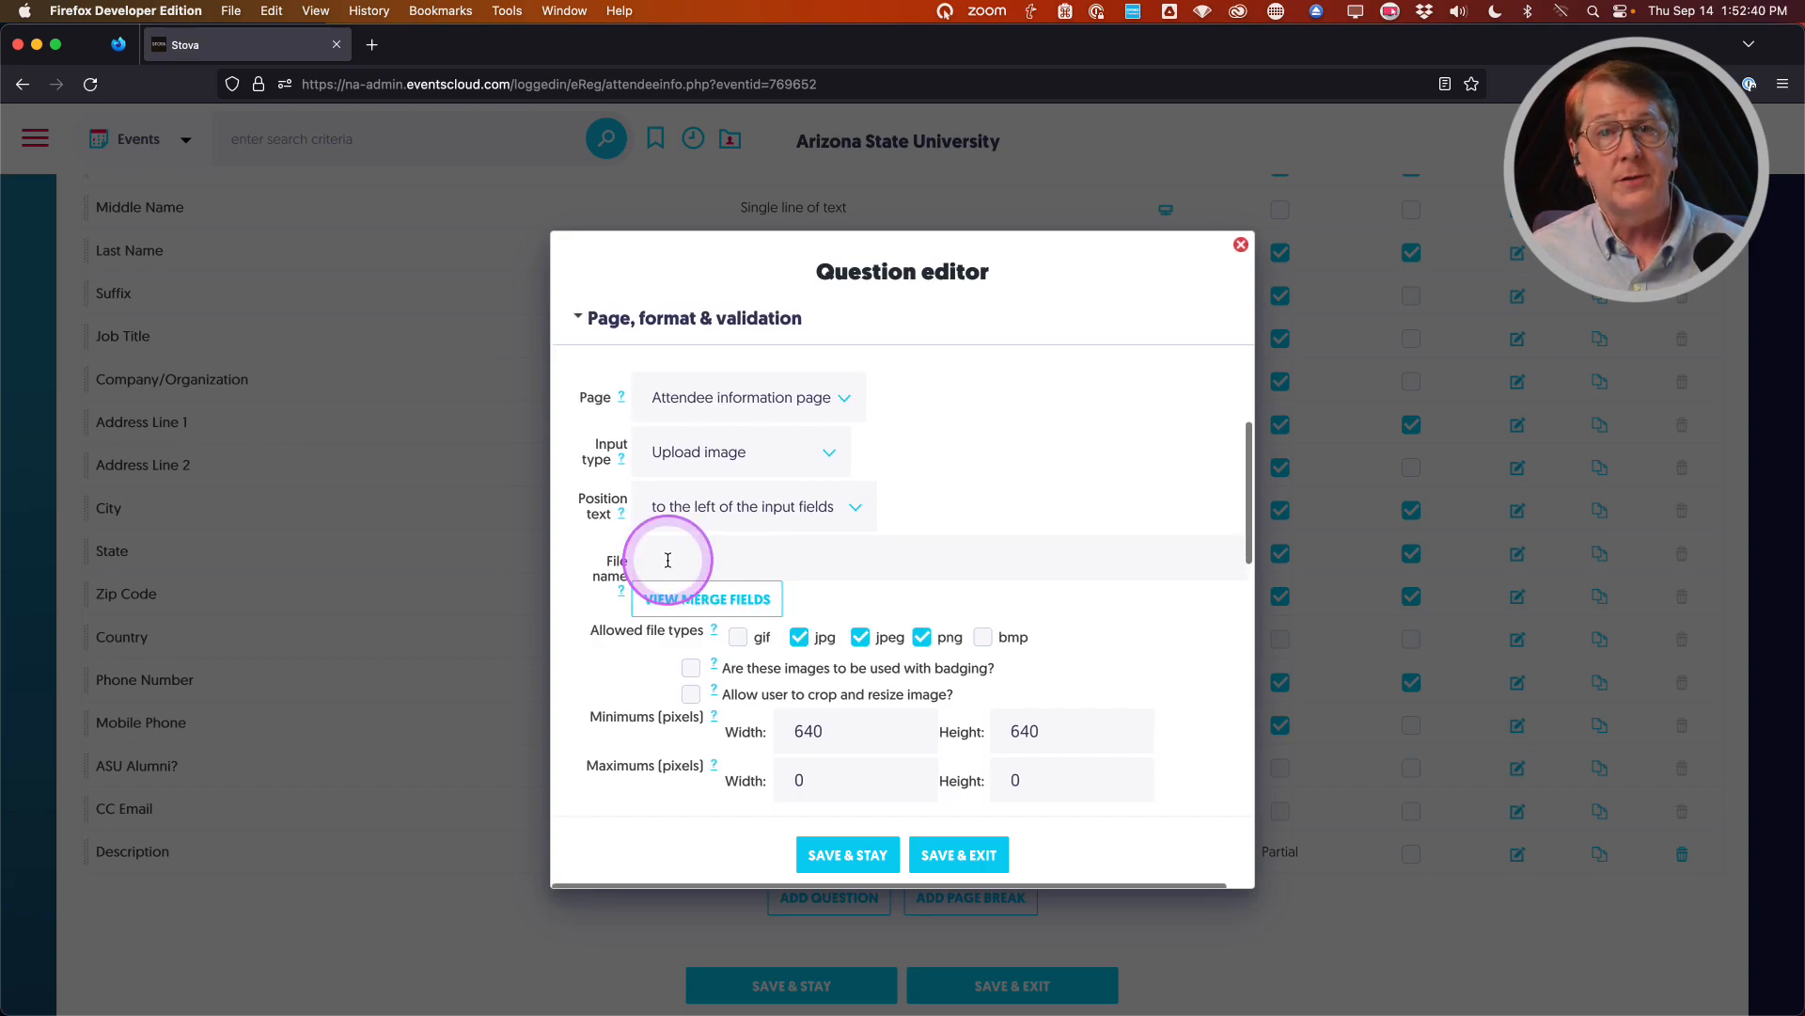
left_click(694, 605)
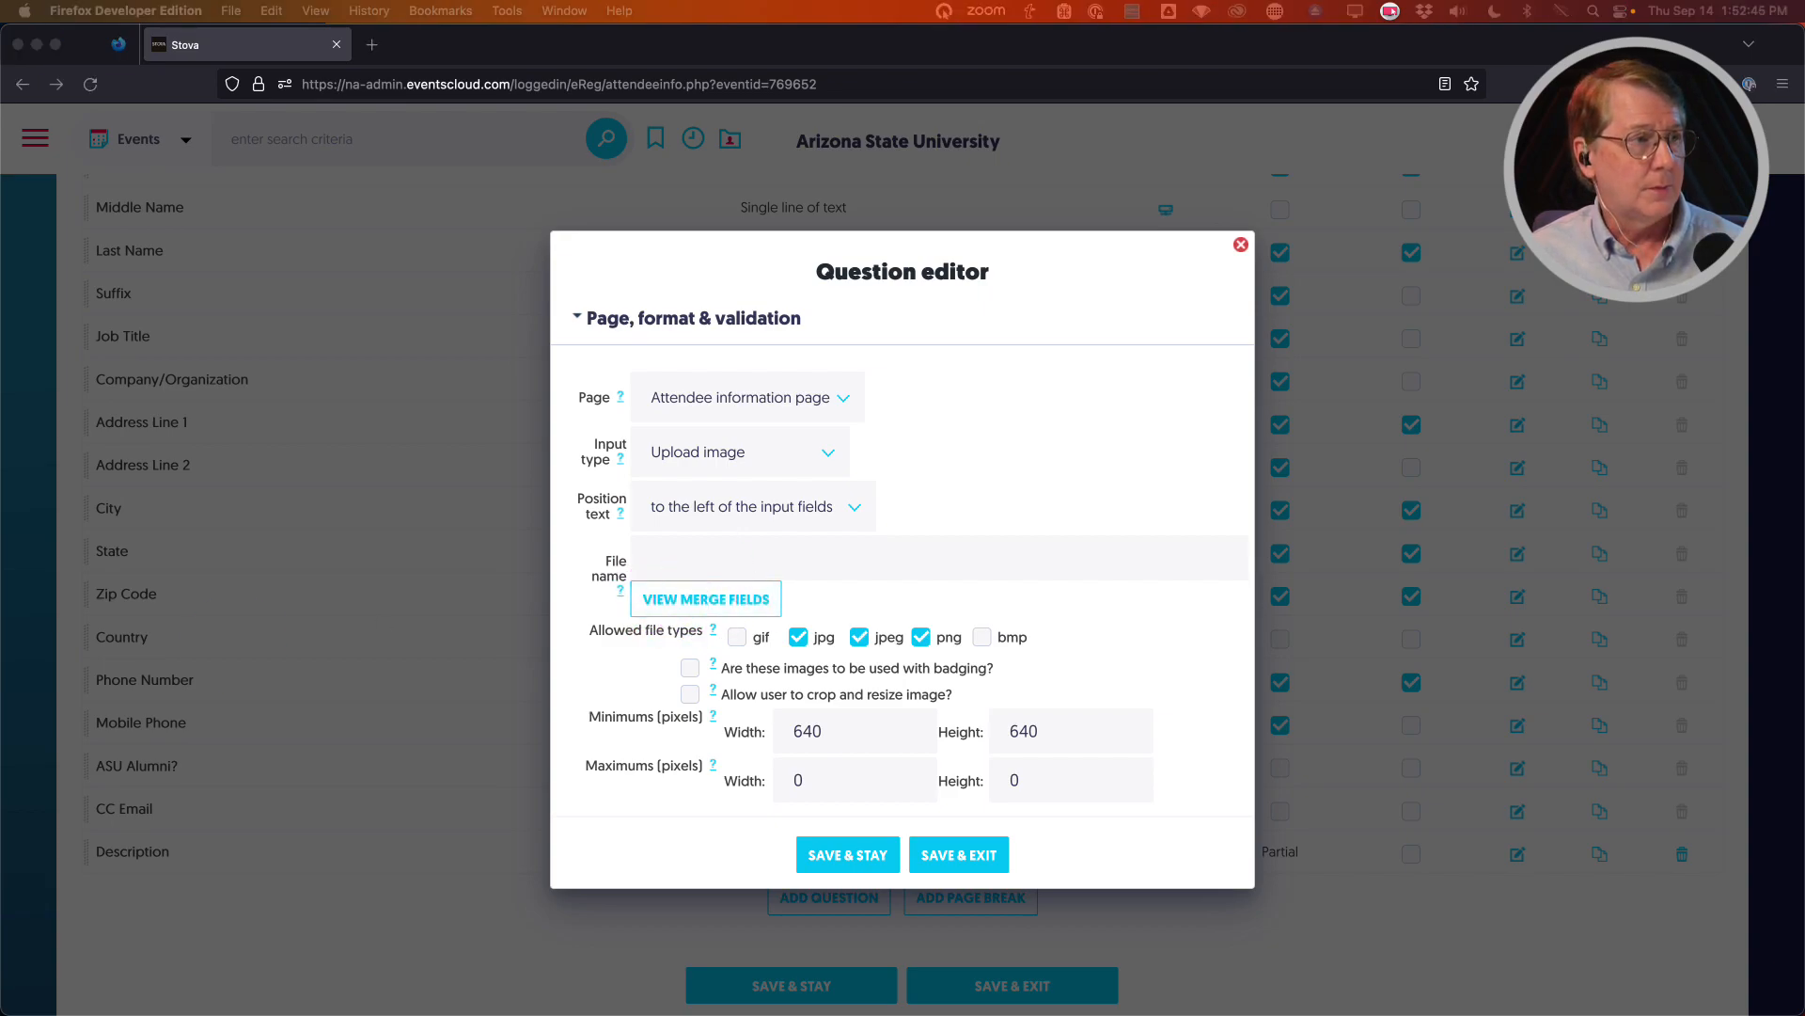
left_click_drag(245, 1013, 203, 45)
double_click(203, 46)
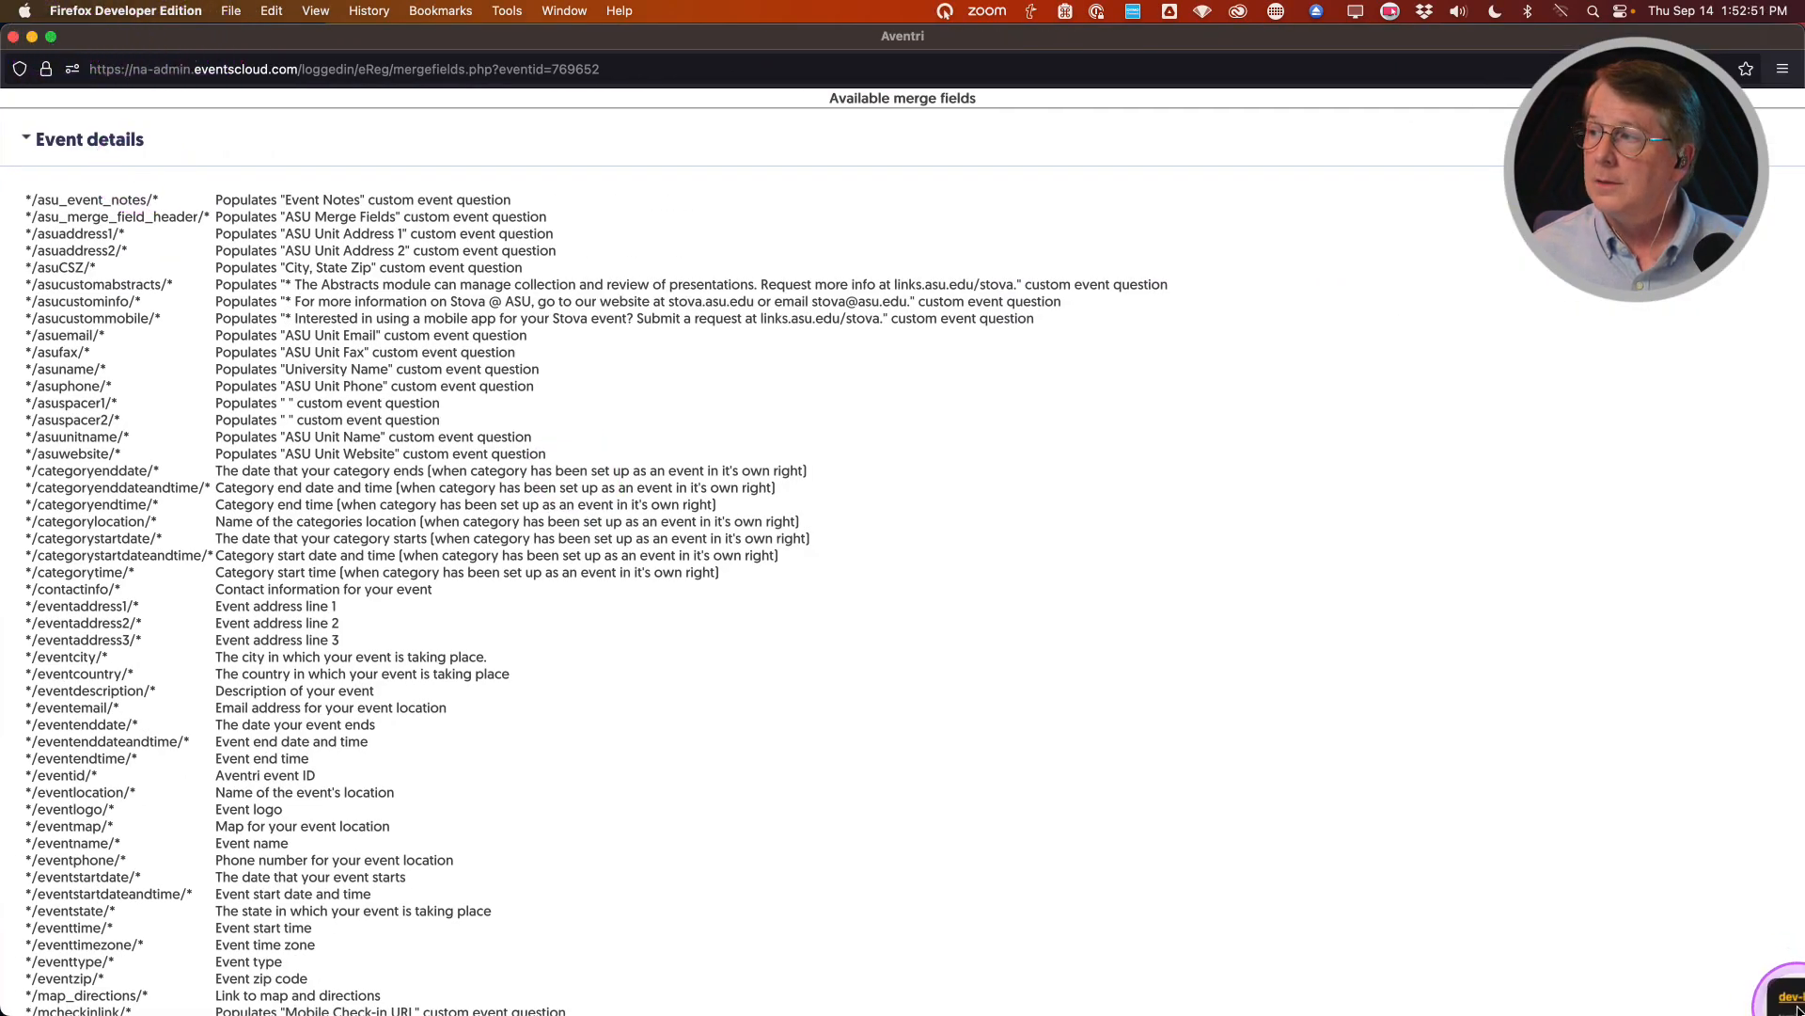
left_click_drag(1803, 937, 495, 802)
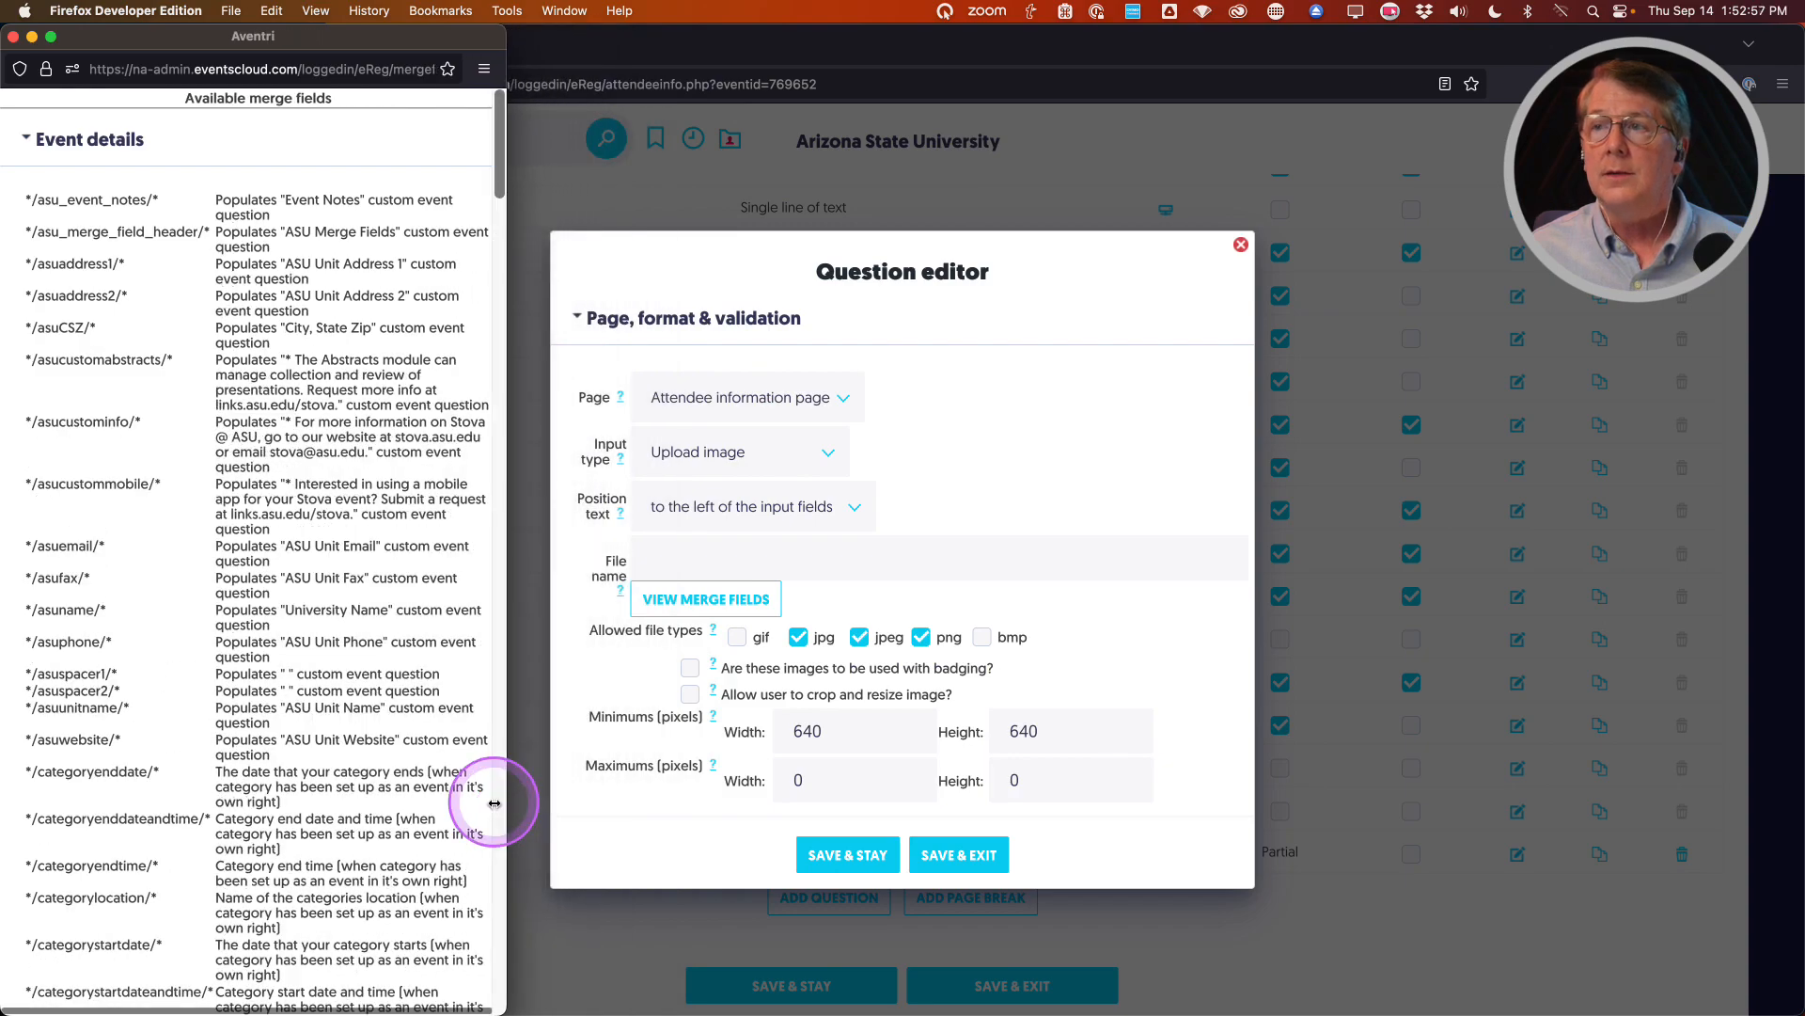
key("super+w")
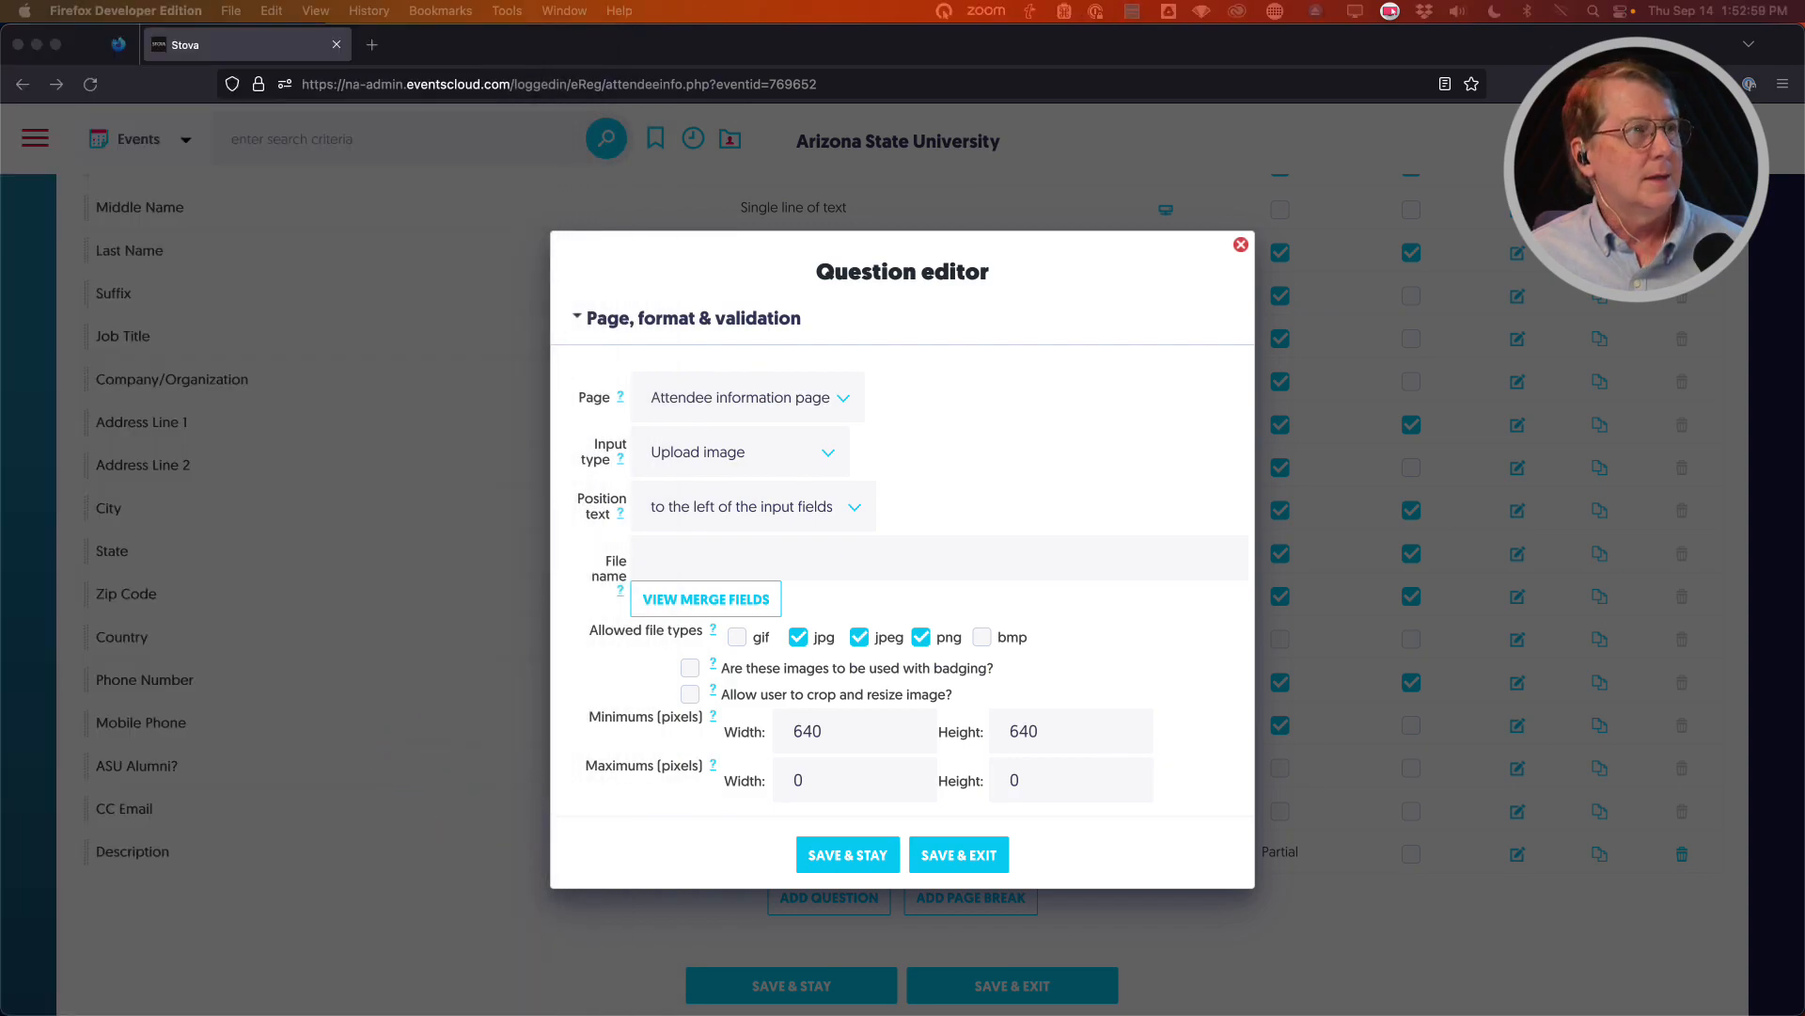
Bring the merge fields window into view and narrow it to a little over half the screen's width
left_click_drag(0, 414, 110, 35)
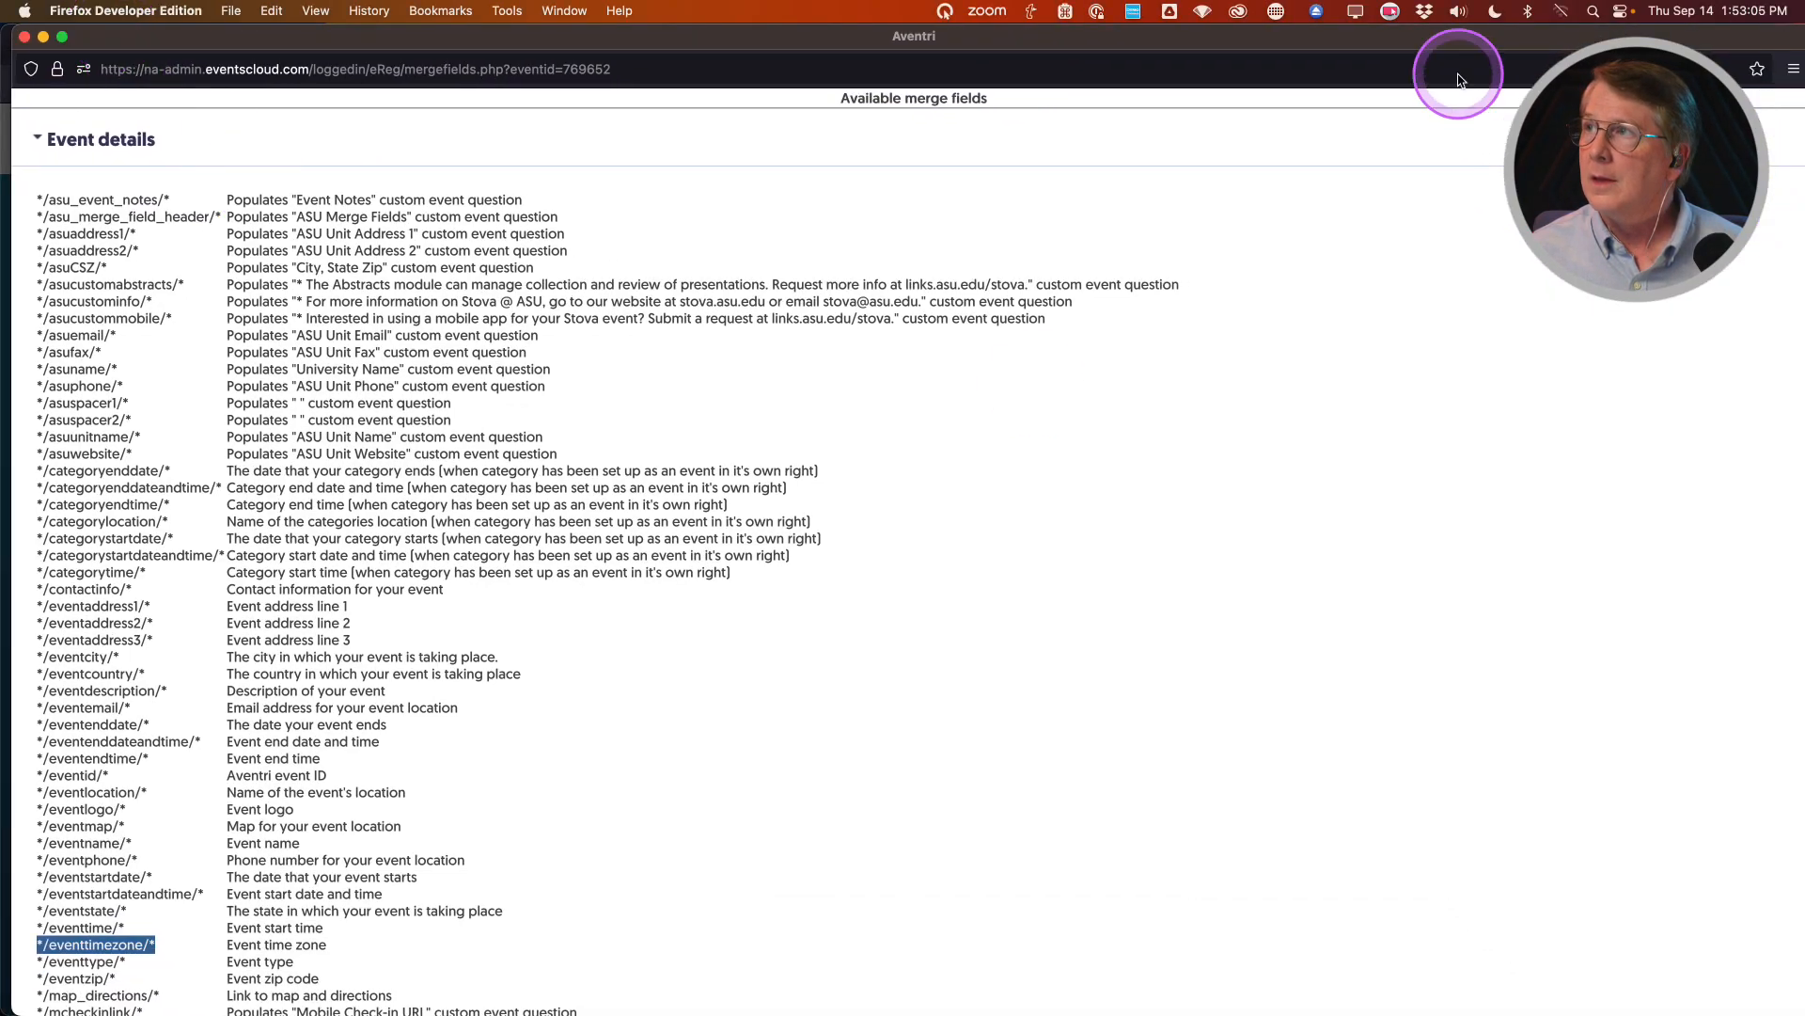
left_click_drag(1419, 37, 1410, 43)
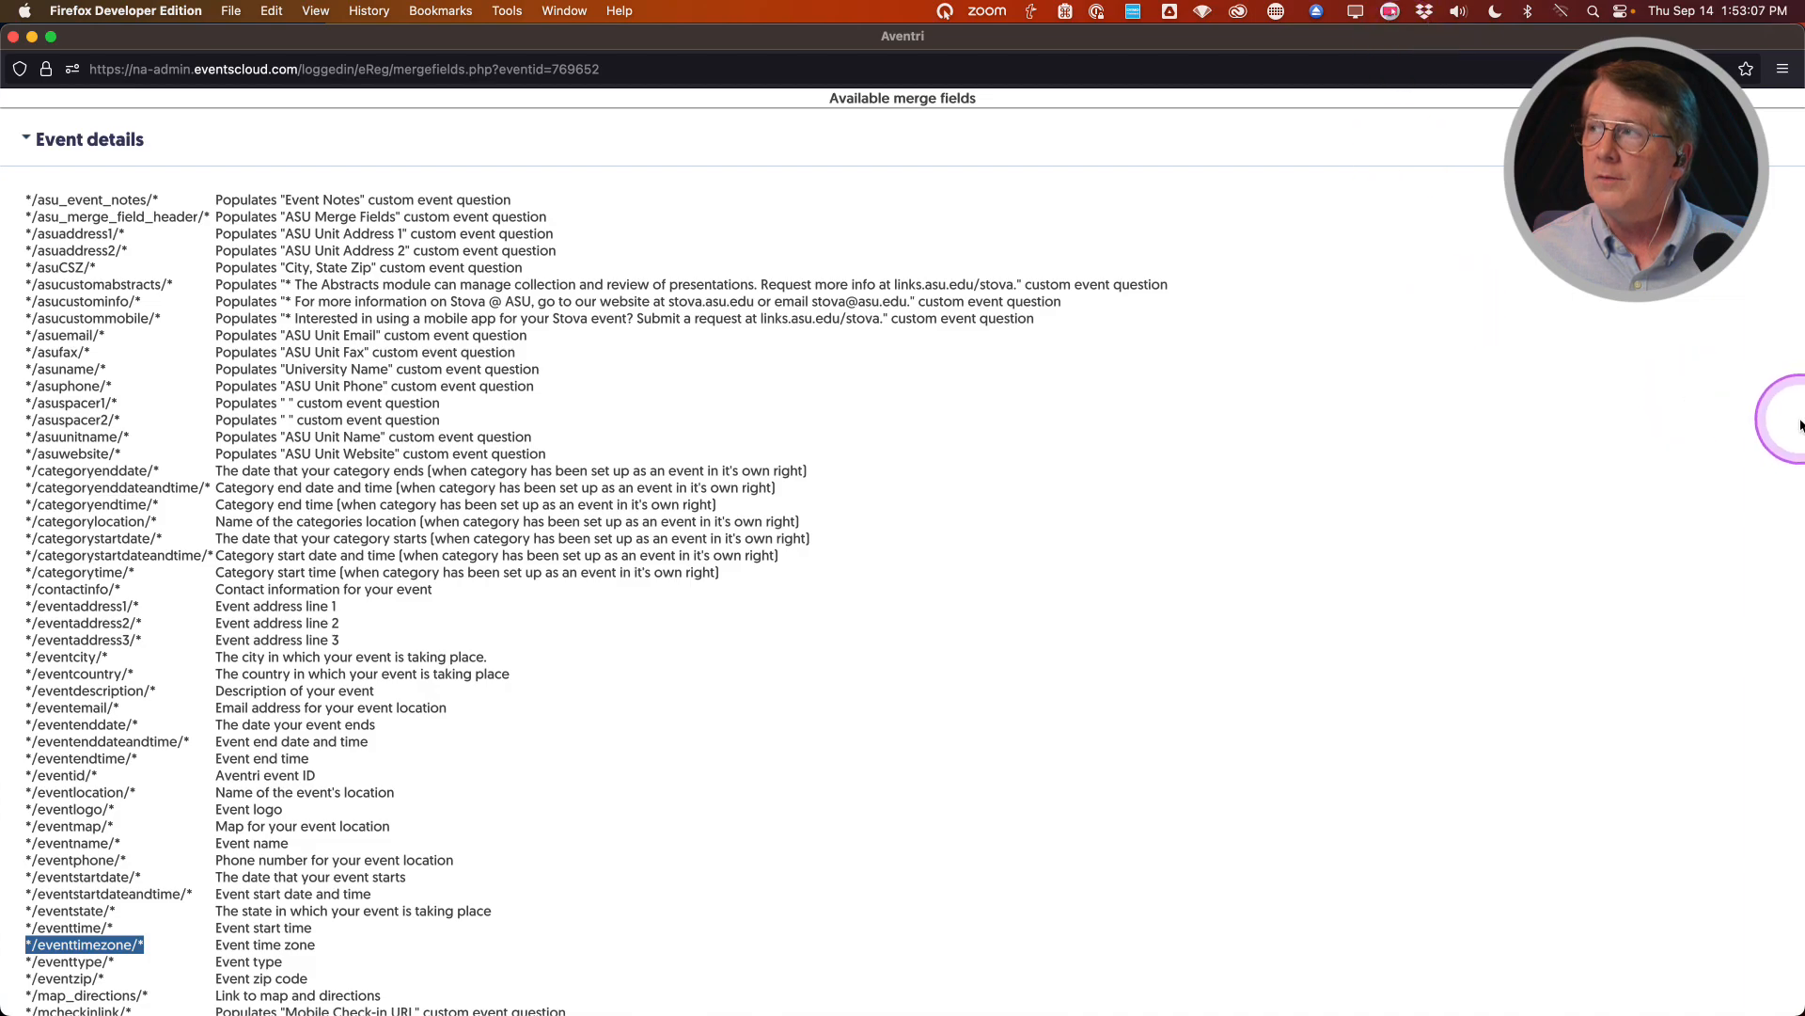
left_click_drag(1803, 423, 1110, 453)
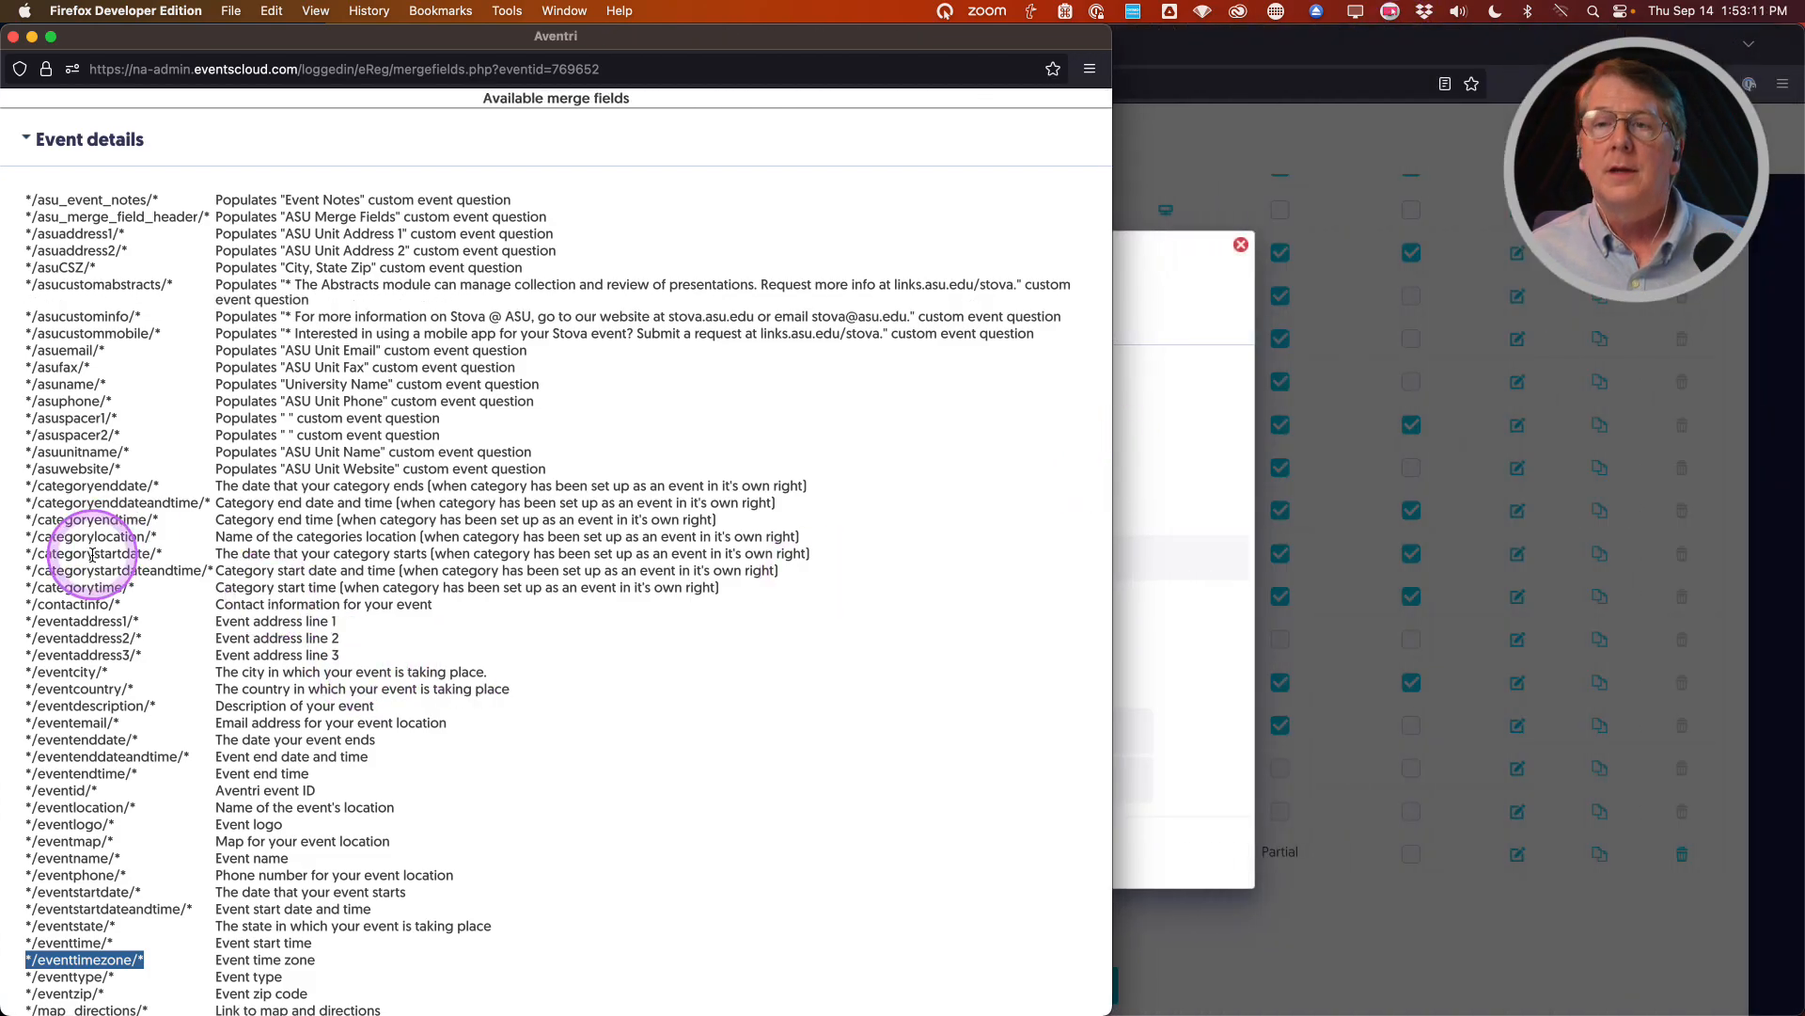
Search the merge fields list for "name" and step through the matches to First Name under Attendee details
left_click(159, 437)
key("super+f")
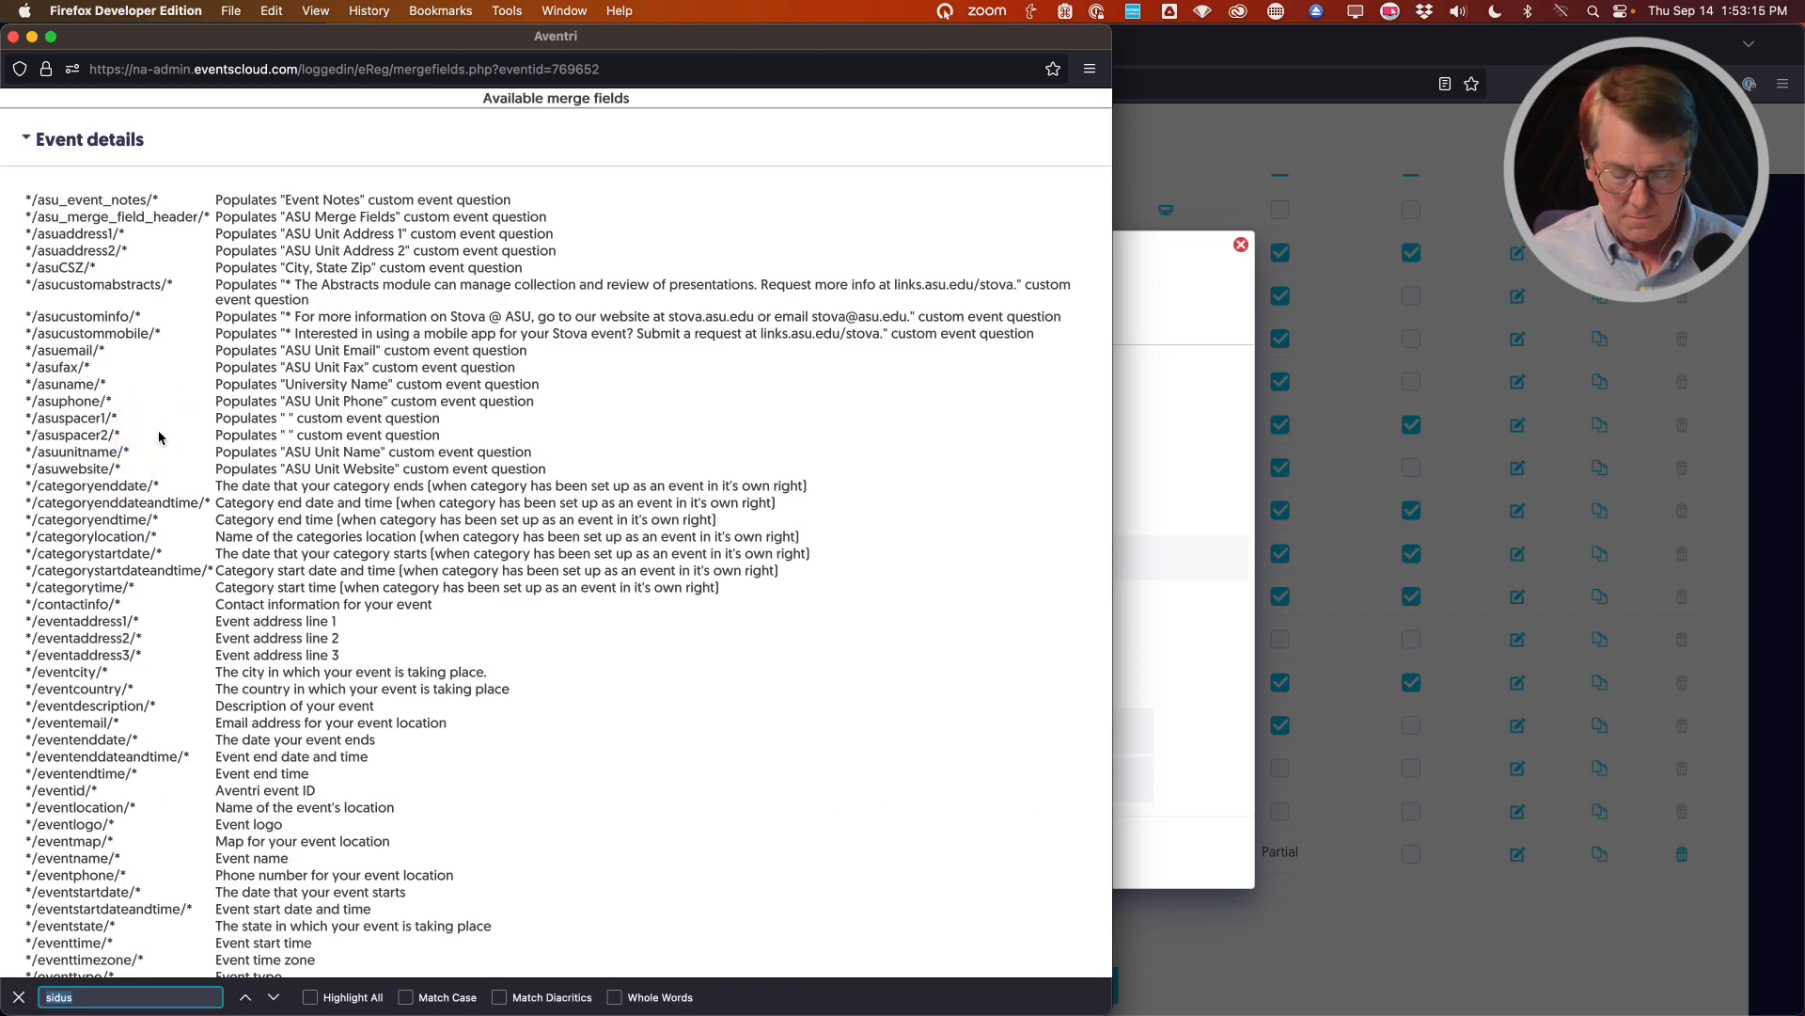
type("name")
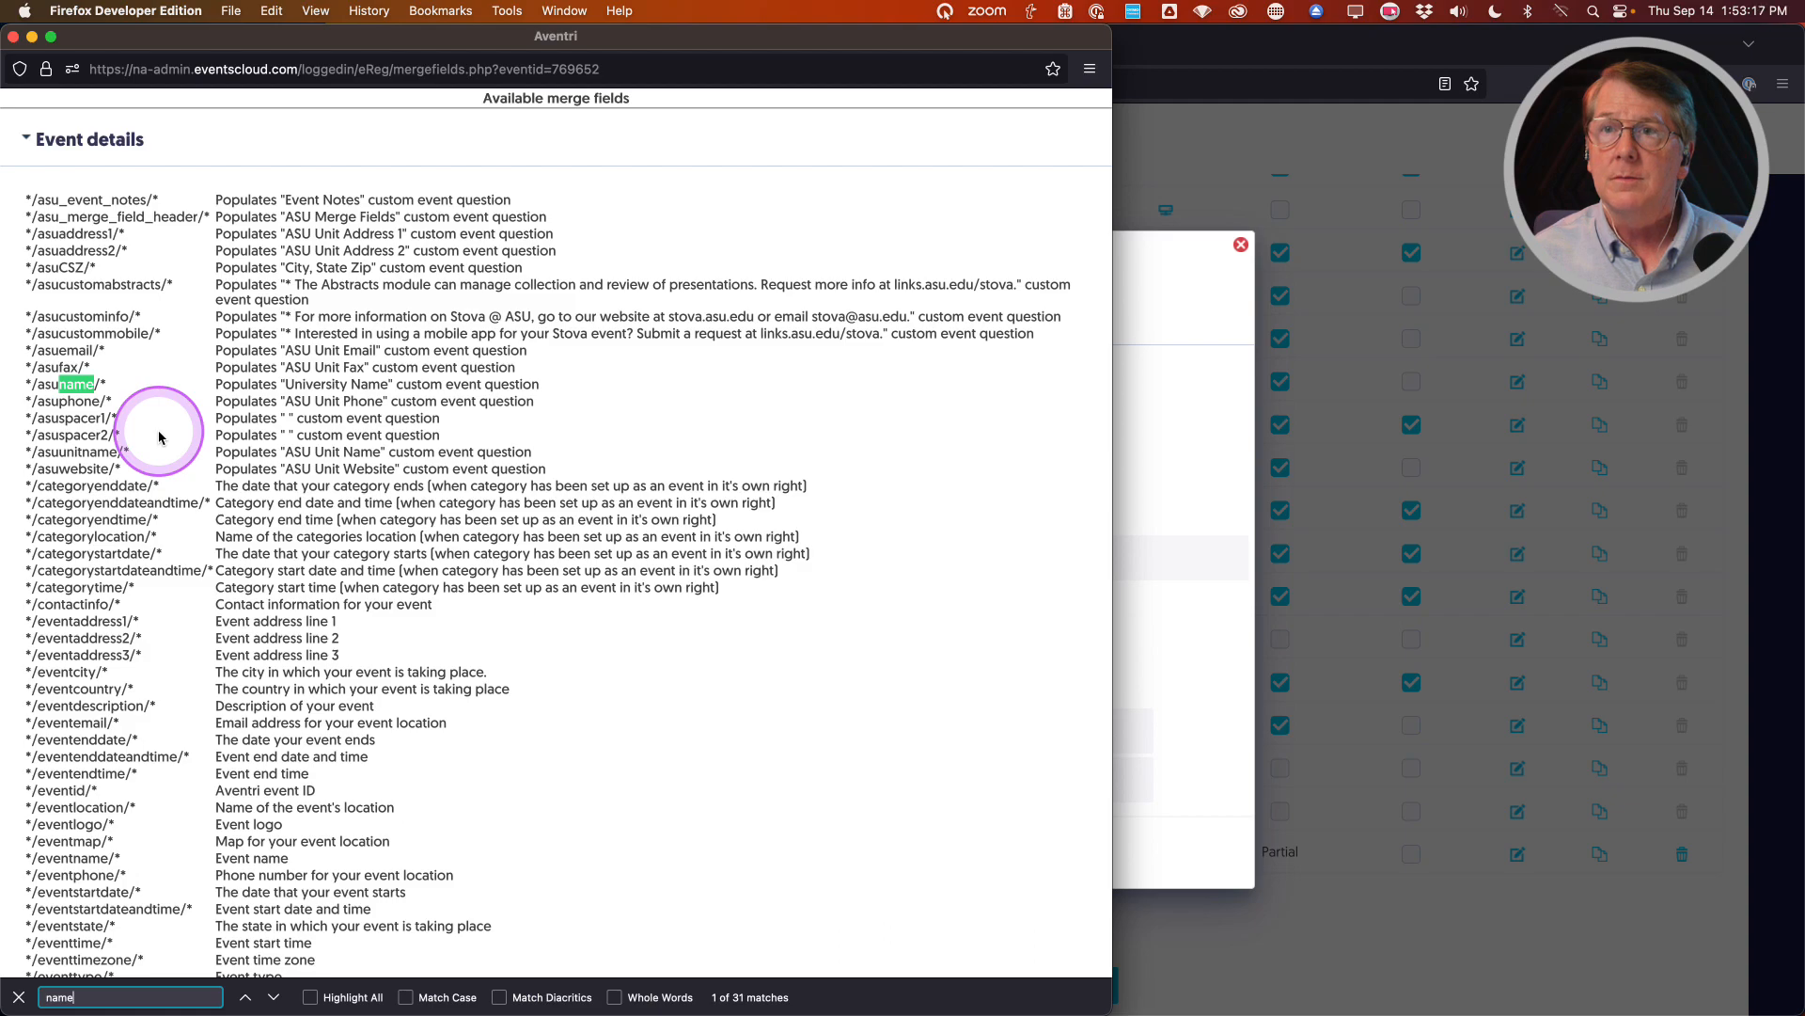
left_click(275, 998)
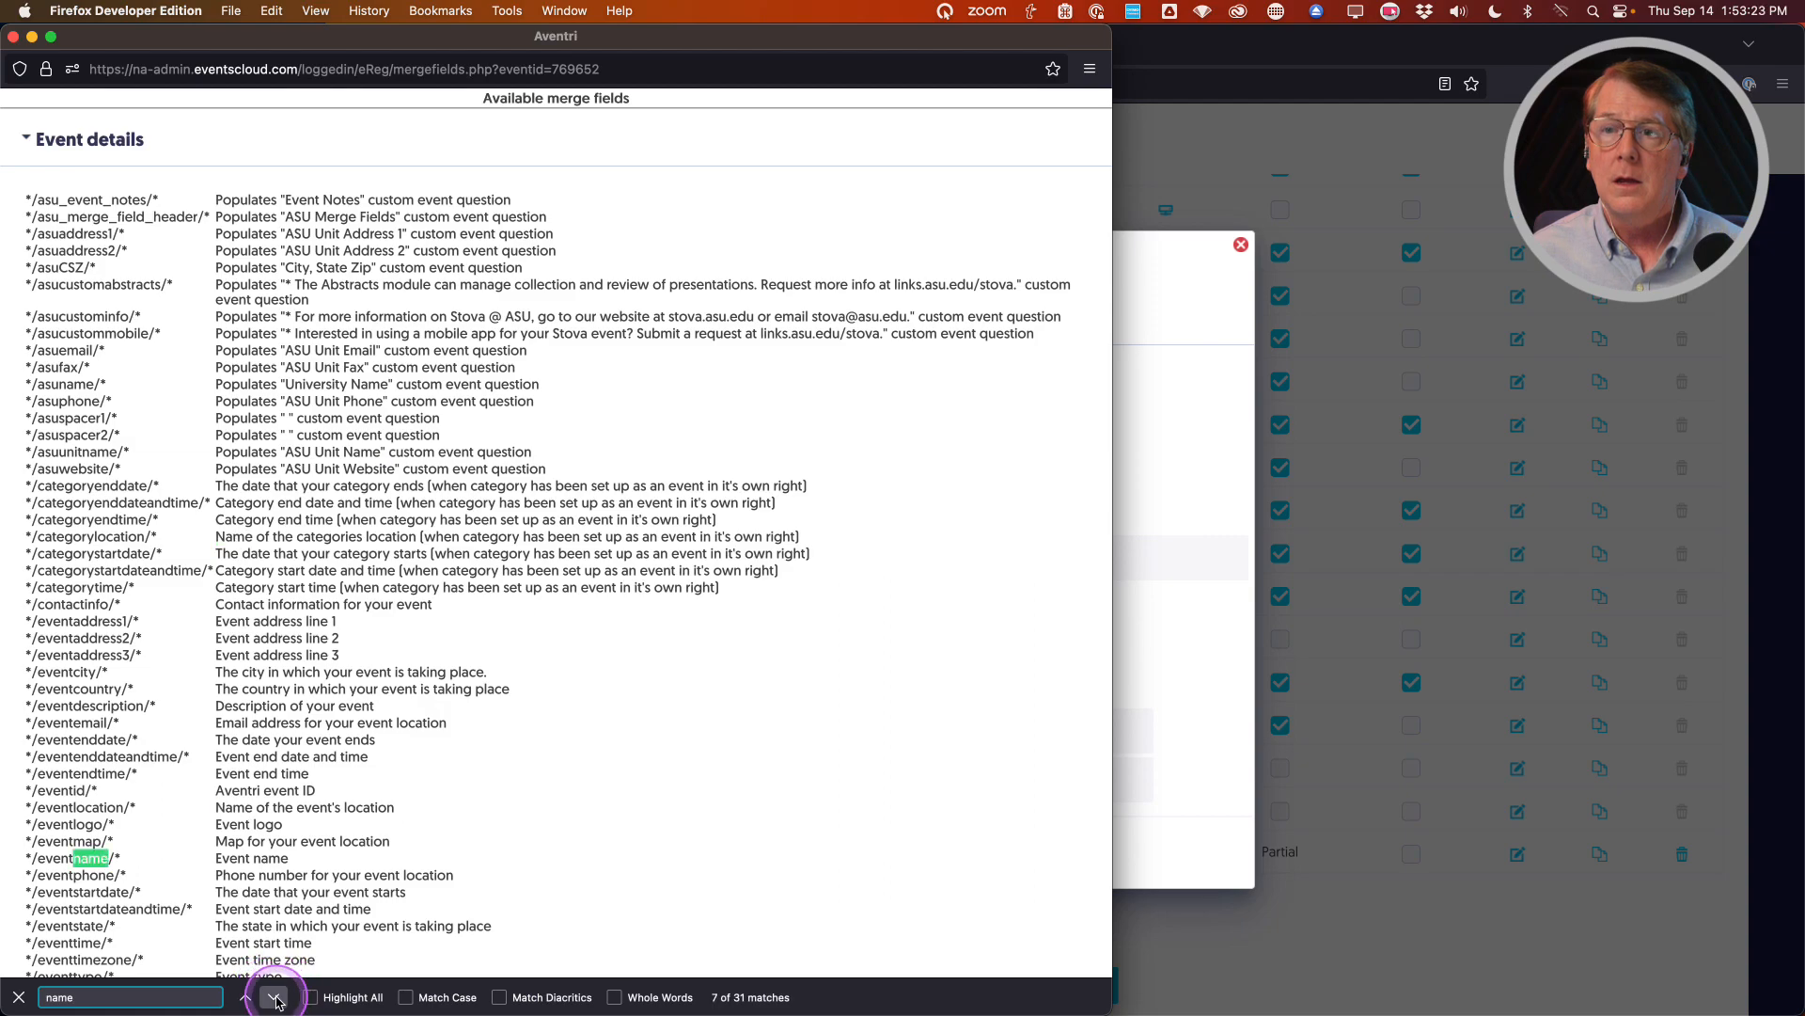
left_click(276, 999)
left_click(275, 998)
left_click(276, 999)
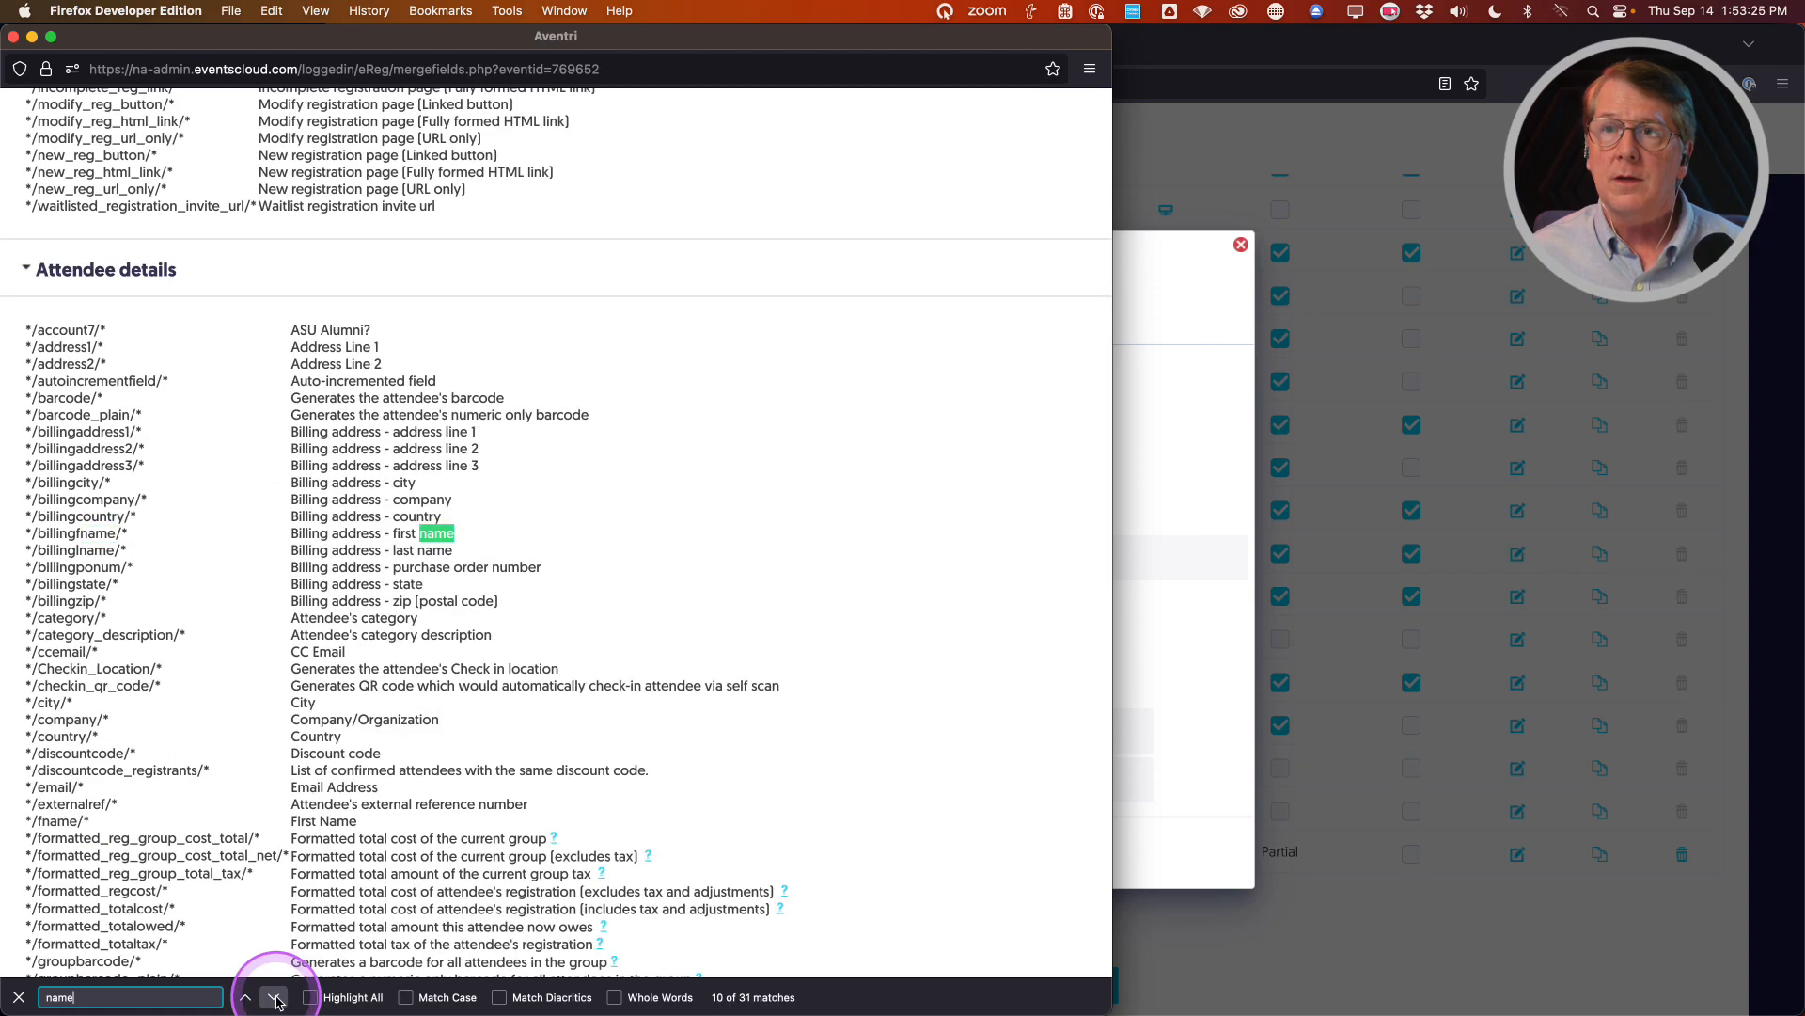
left_click(276, 999)
left_click(275, 998)
left_click(275, 999)
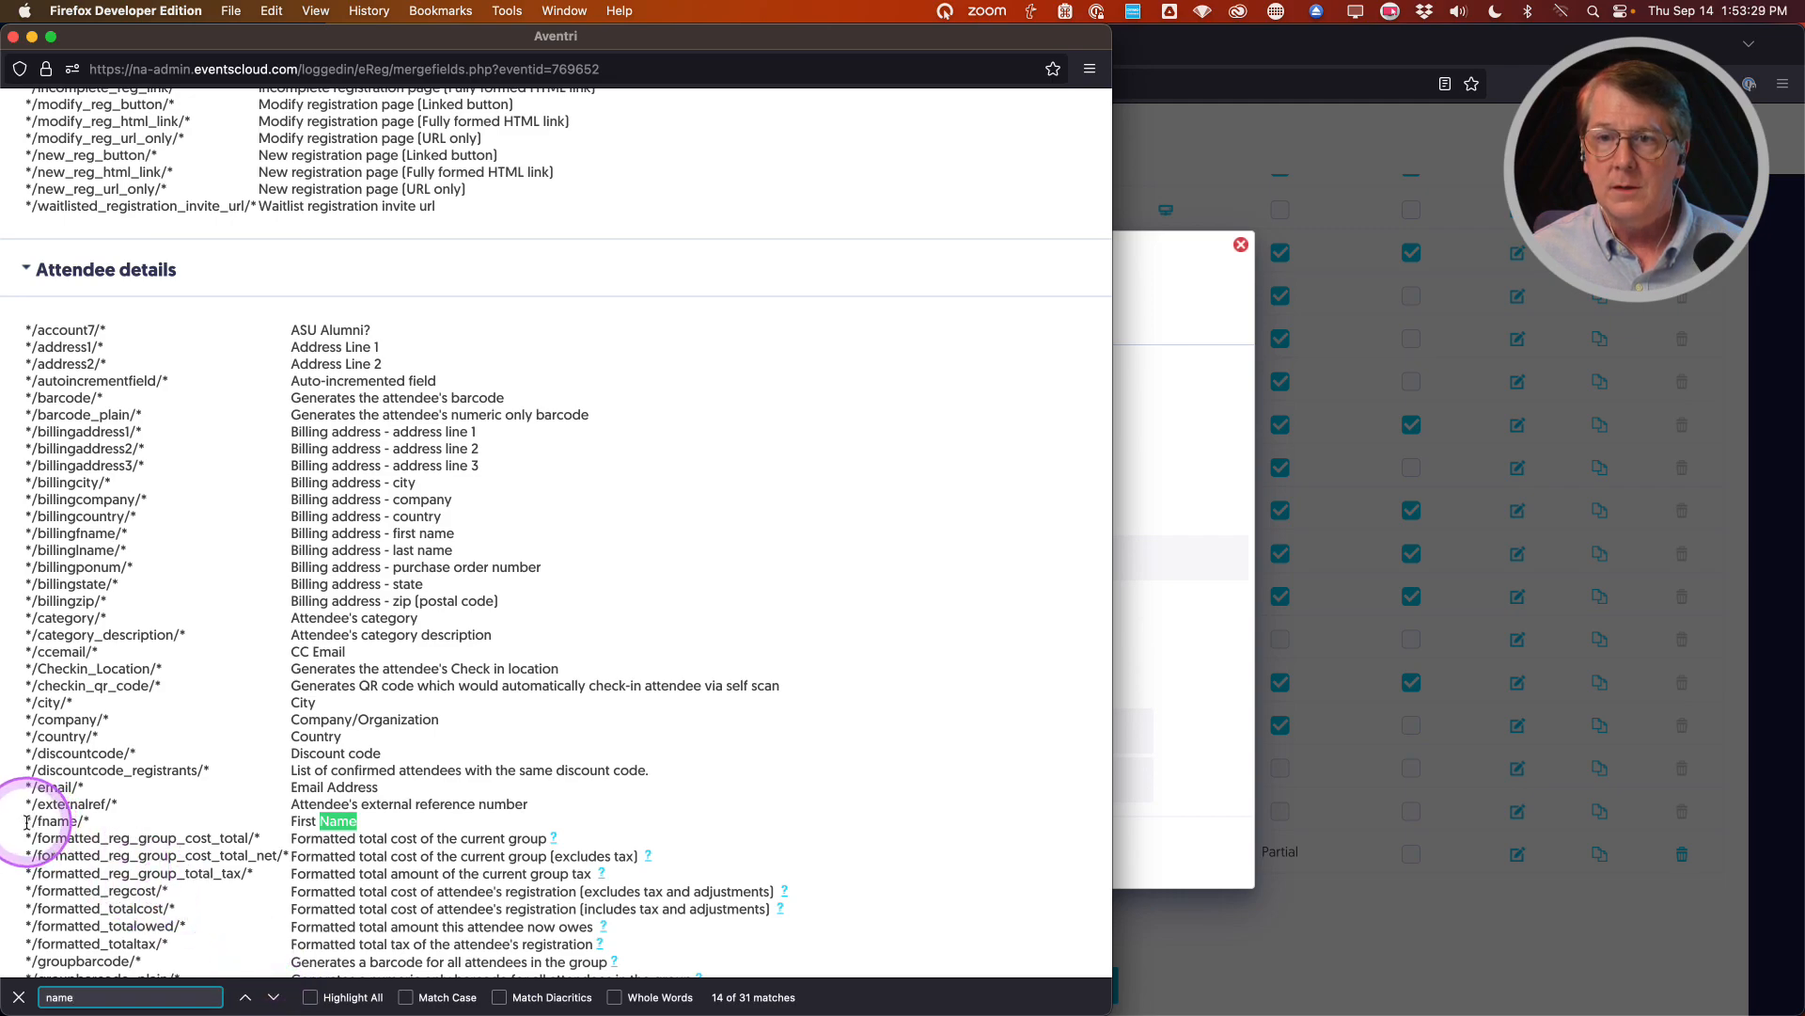
Copy the First Name merge field and use it to set the Logo question's file name to */fname/* */lname/*
left_click_drag(28, 821, 78, 820)
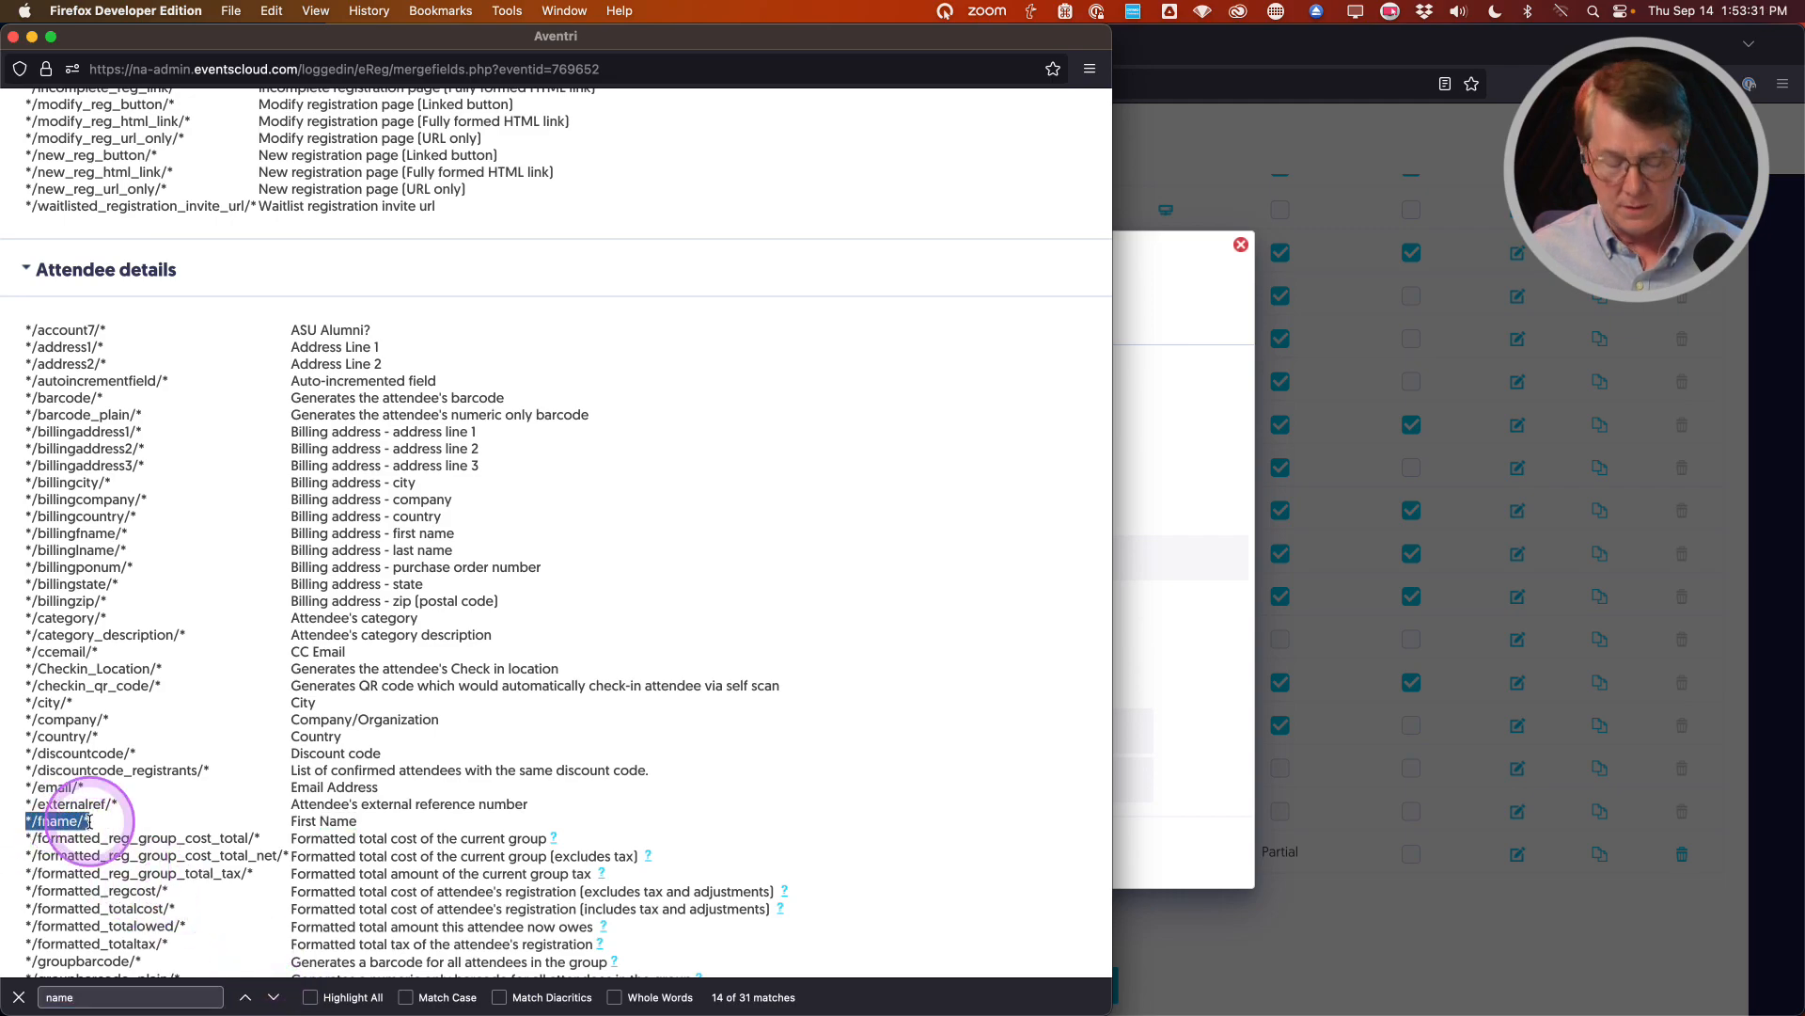
left_click(1187, 255)
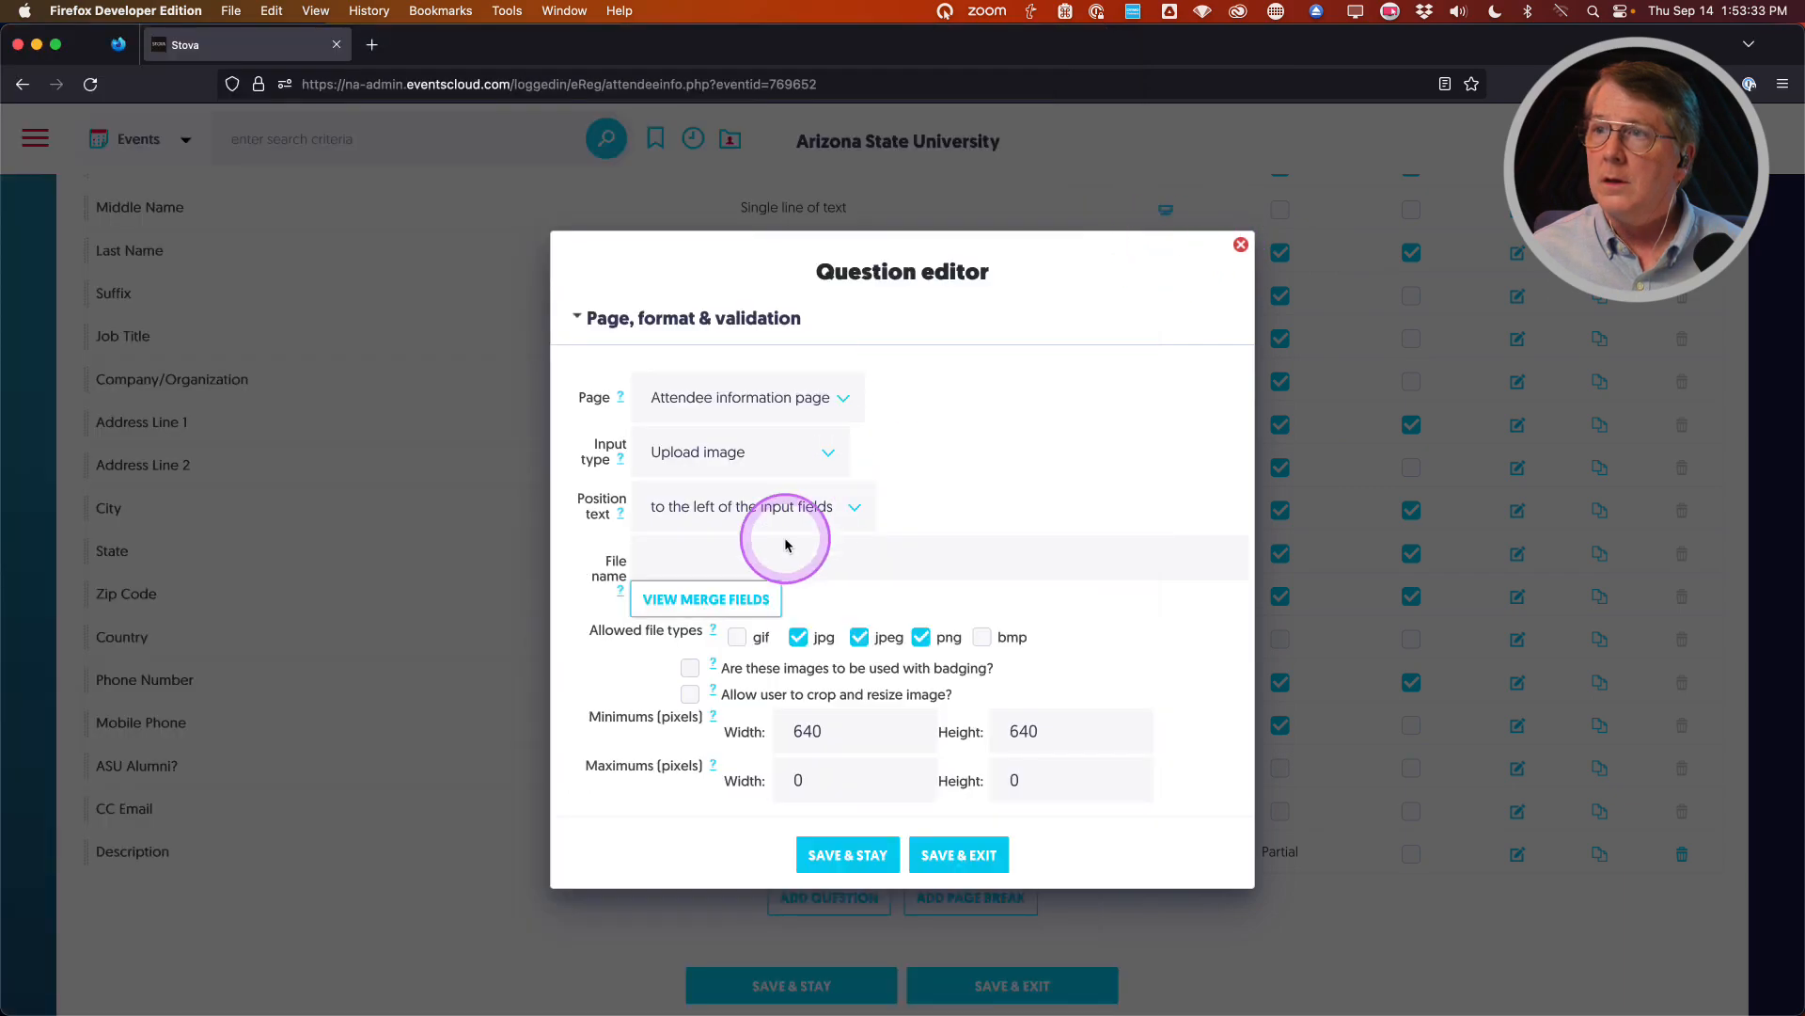
left_click(691, 557)
type("*/fname/*")
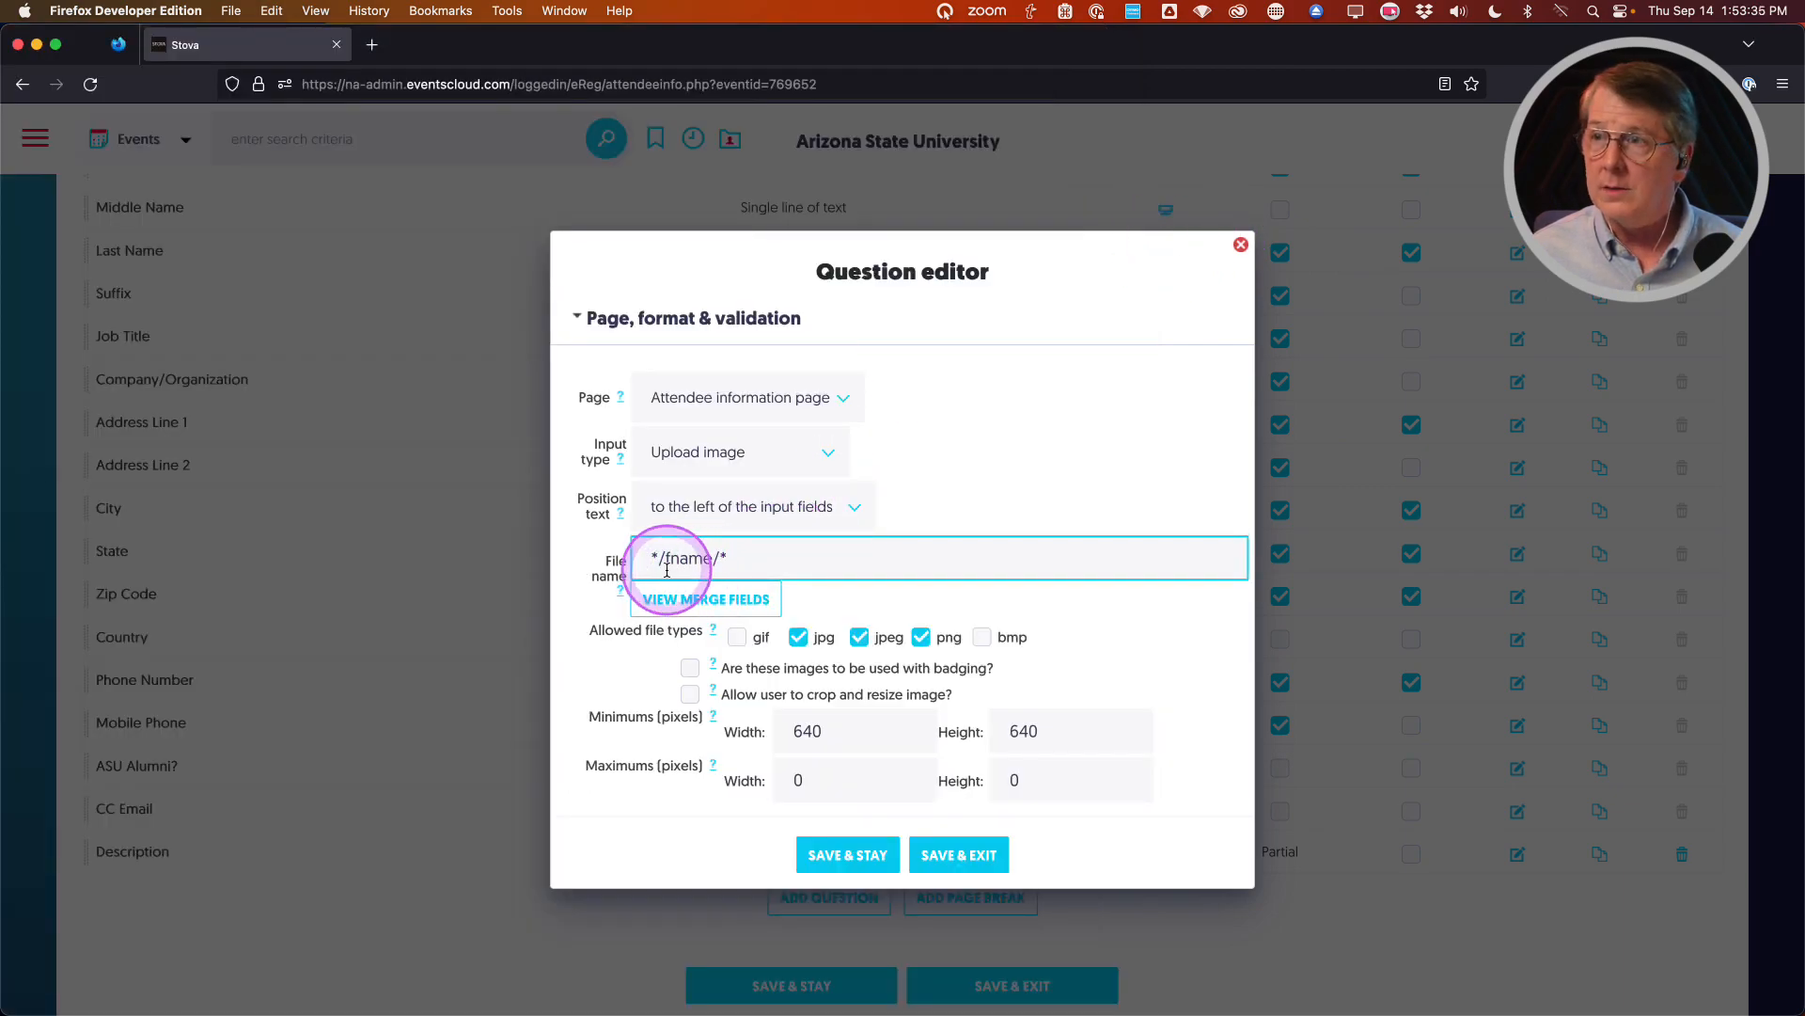
left_click(749, 558)
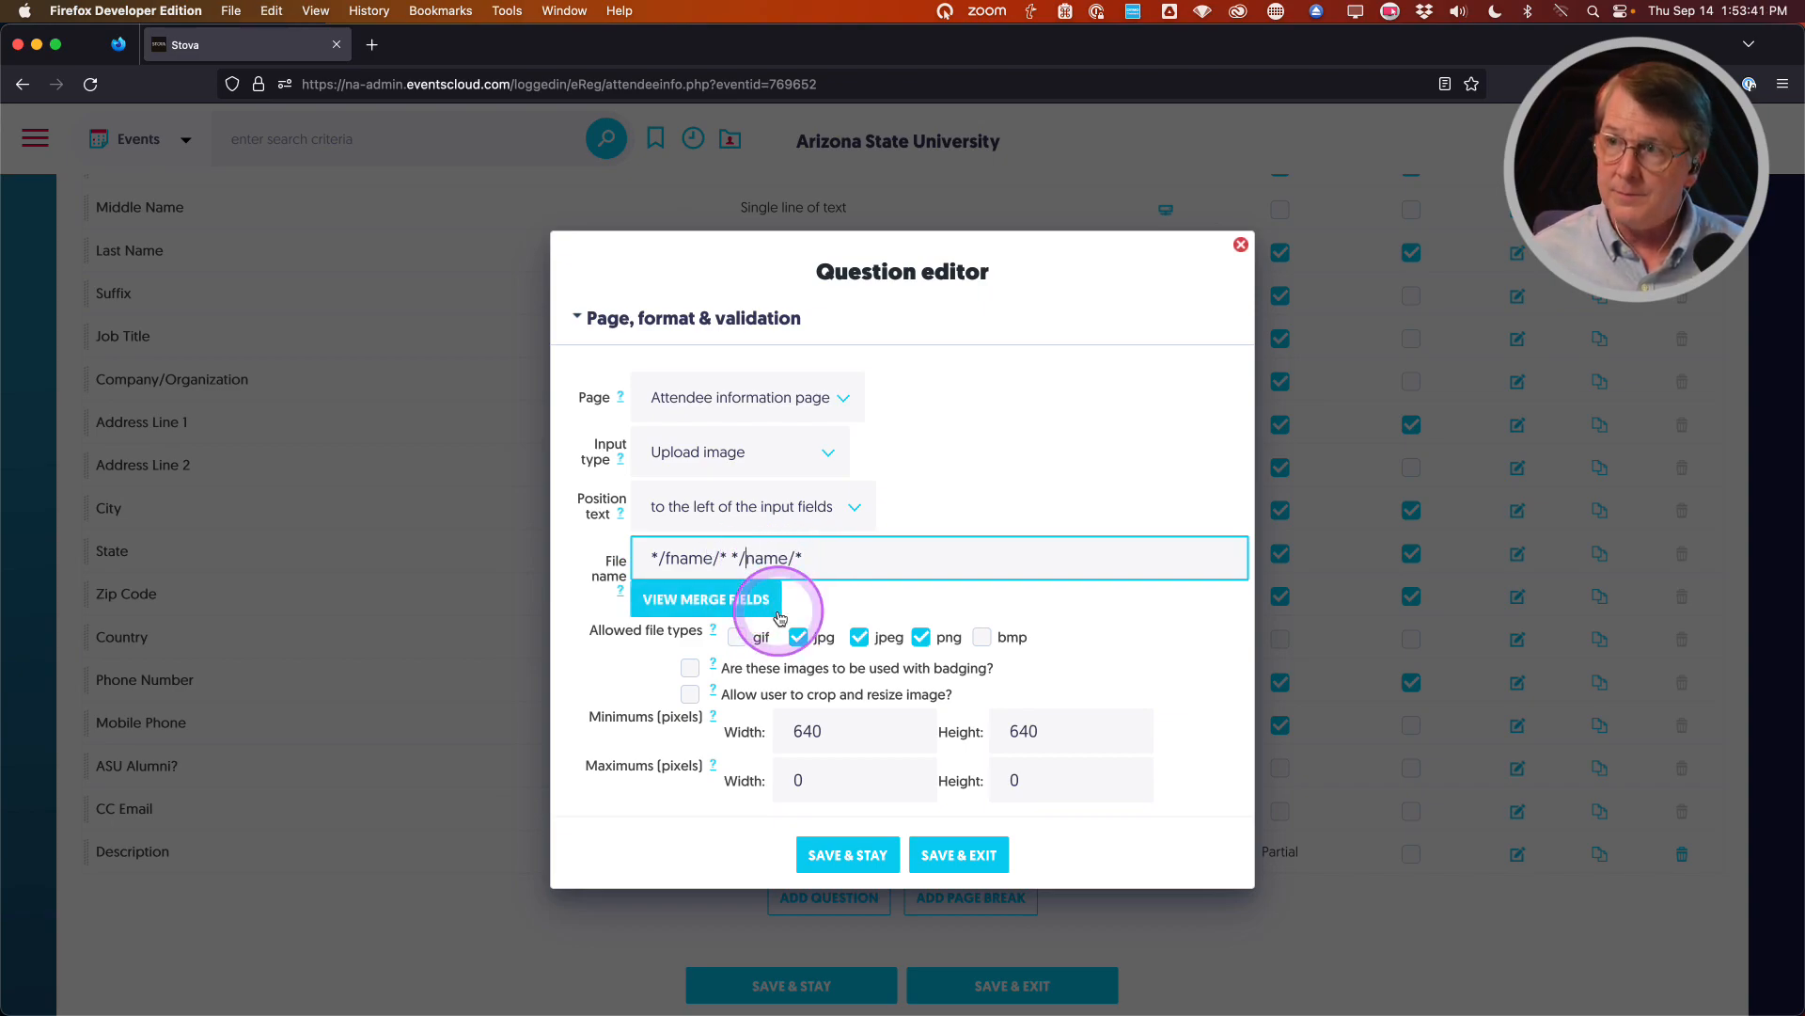
type("l")
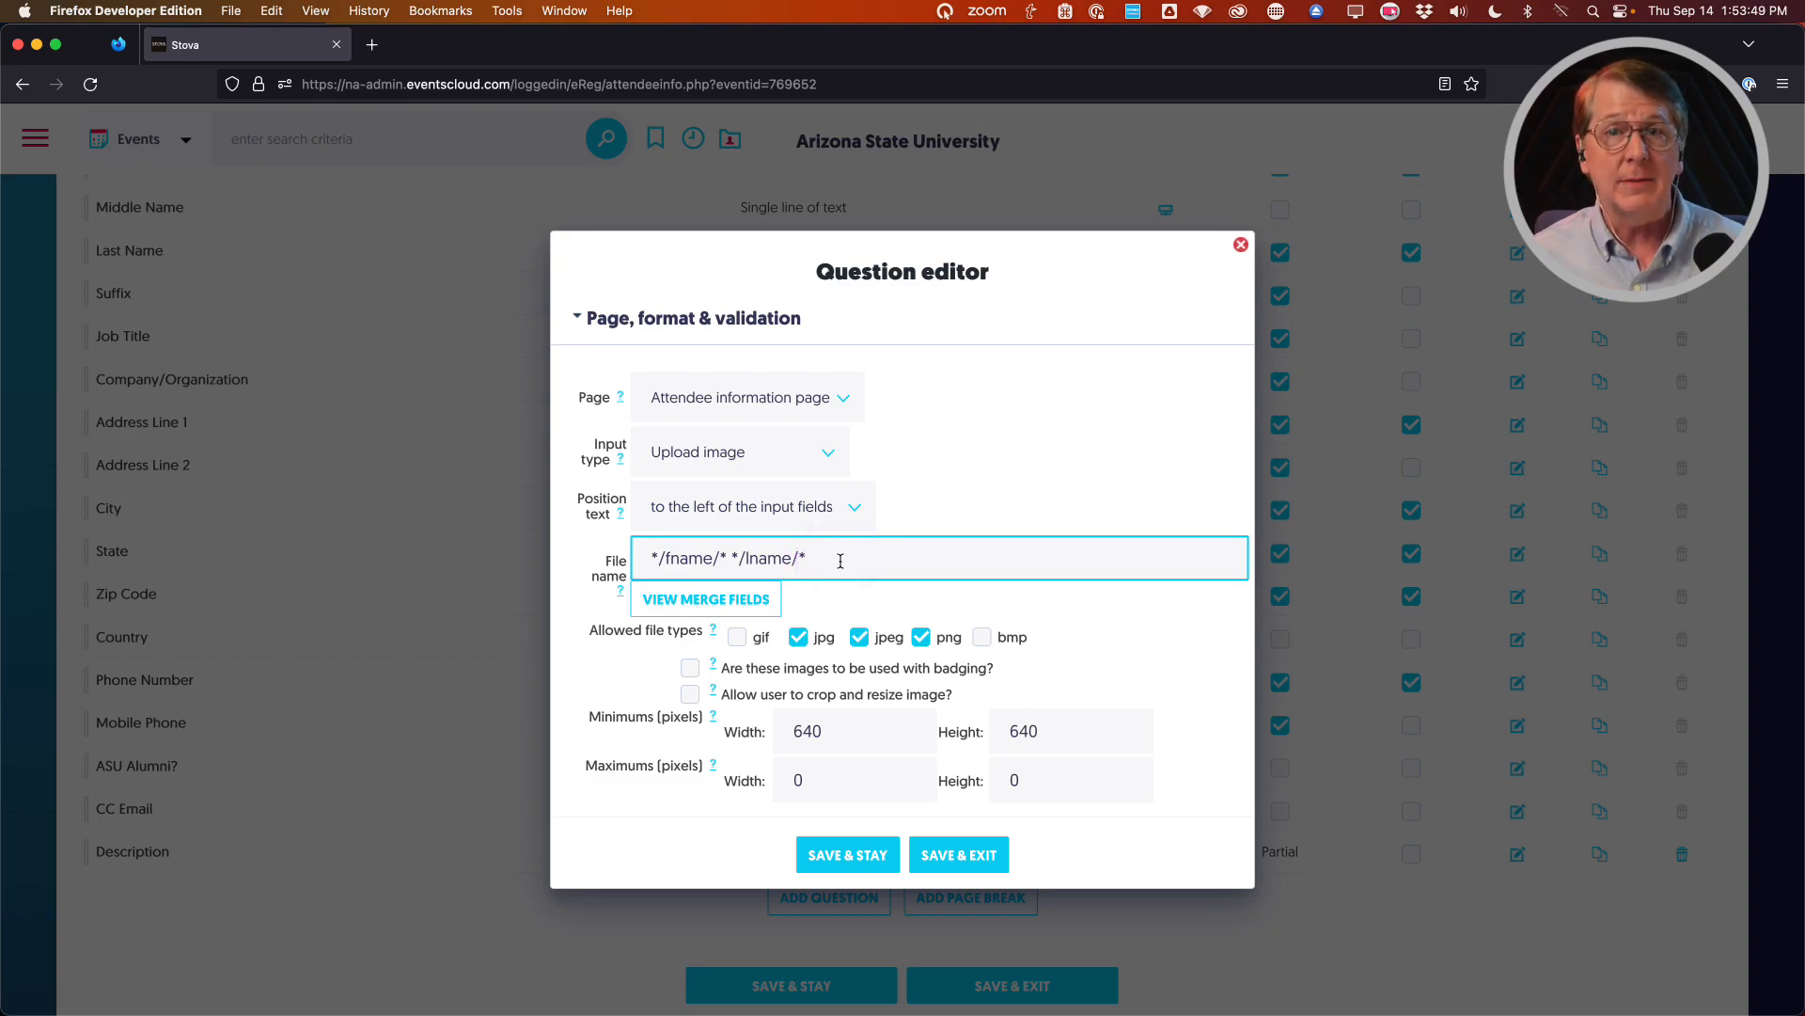
Reorder the Logo question's file name to */lname/*, */fname/*
left_click_drag(730, 556, 841, 558)
key("BackSpace")
left_click(642, 557)
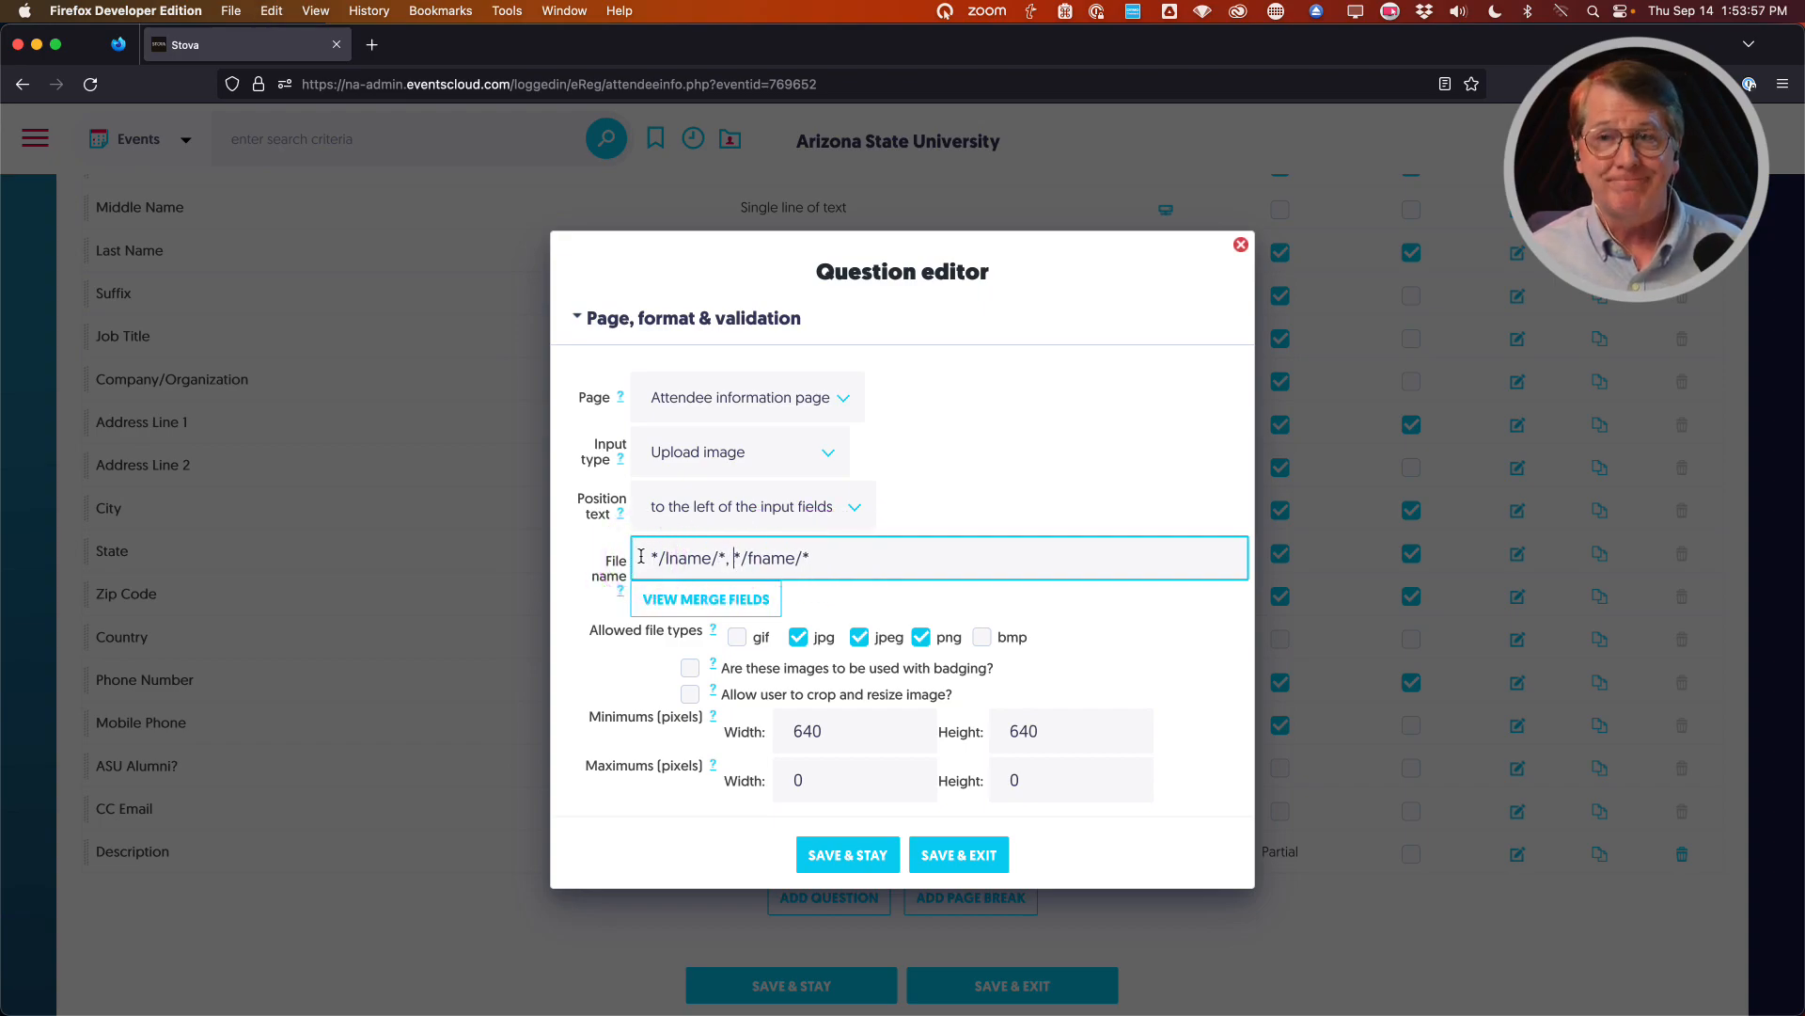
Limit the Logo question's visibility to the Exhibitor: Vendor and Sponsors categories, and save the question, closing its editor
scroll(617, 650, "down", 3)
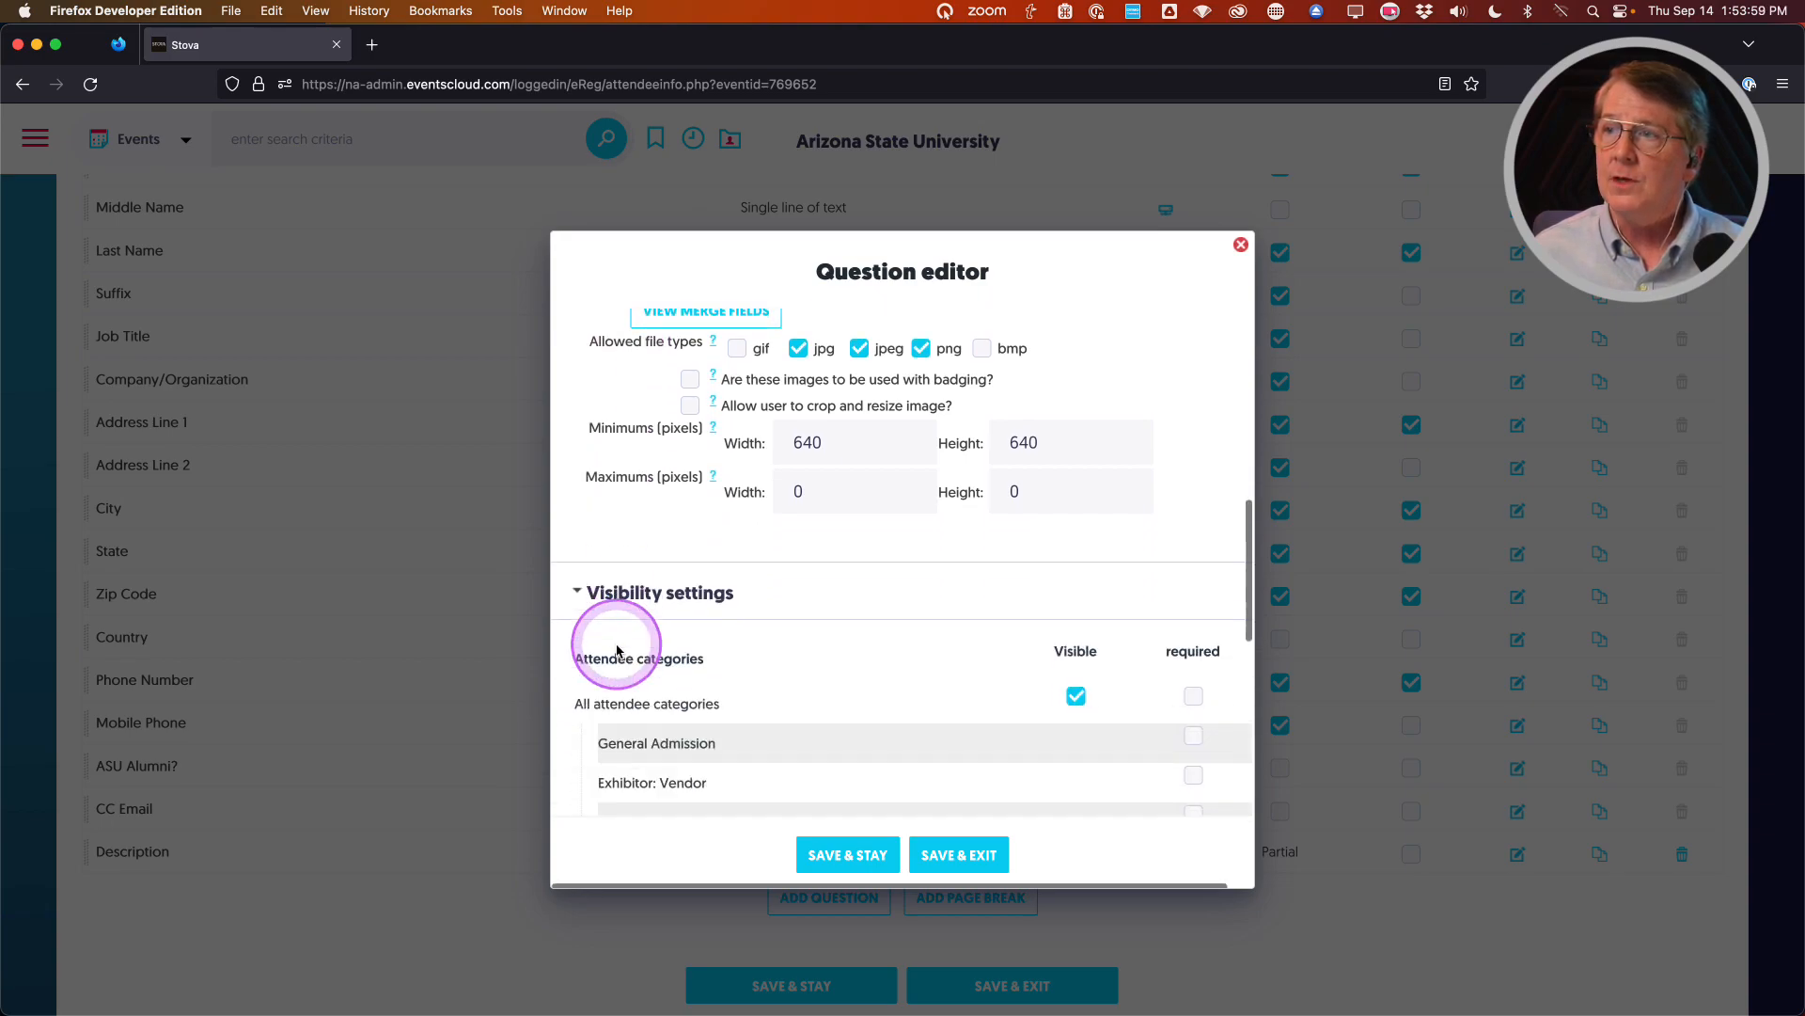
scroll(617, 651, "down", 3)
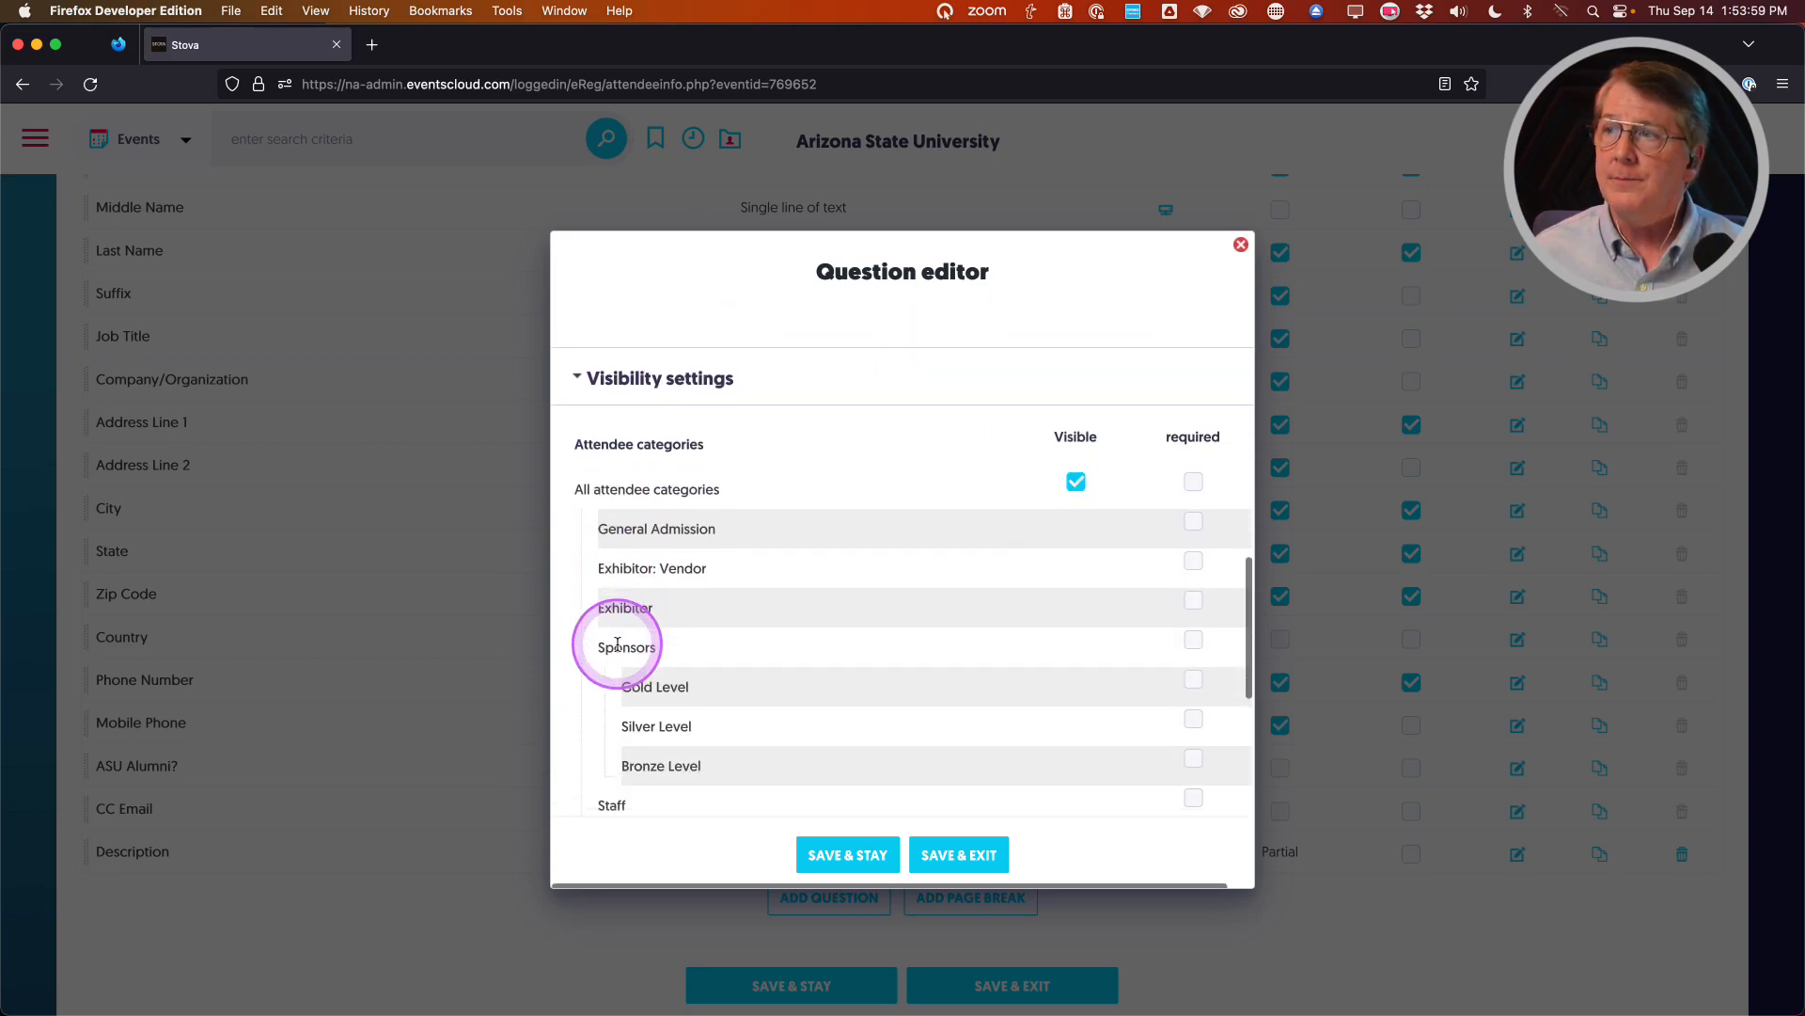
left_click(1078, 468)
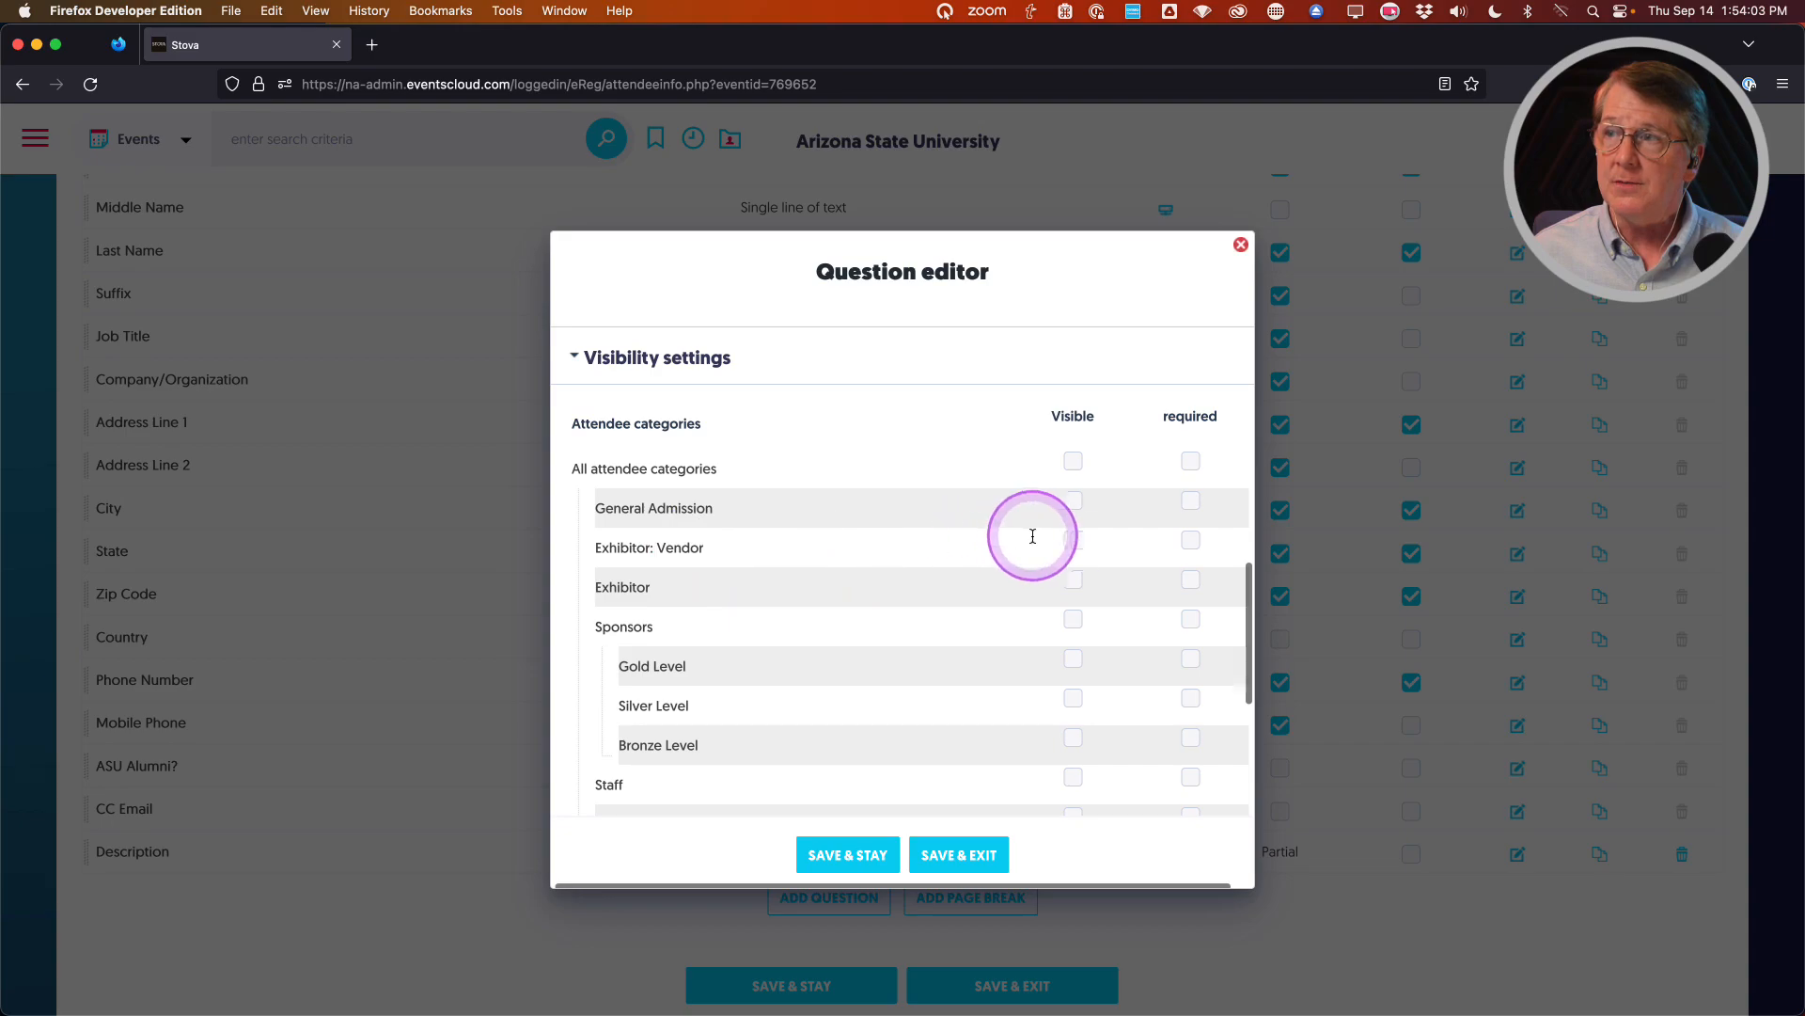
left_click(1073, 541)
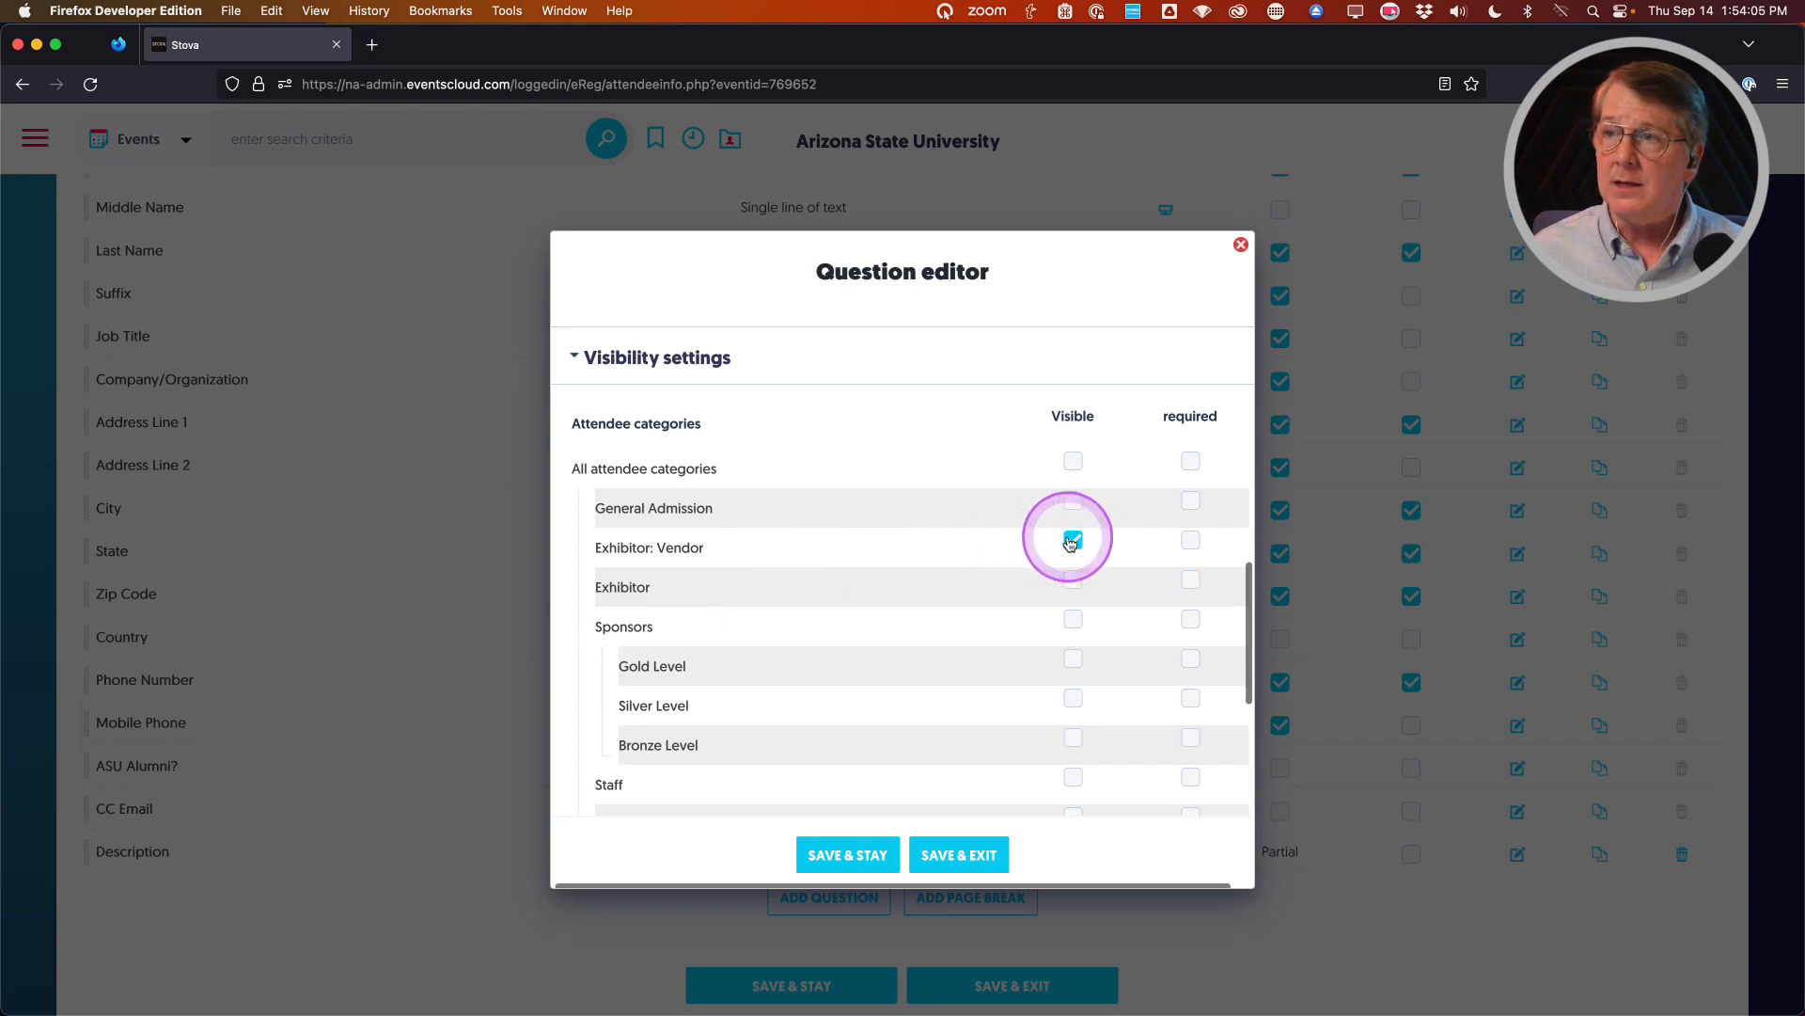
left_click(1073, 620)
scroll(922, 637, "down", 10)
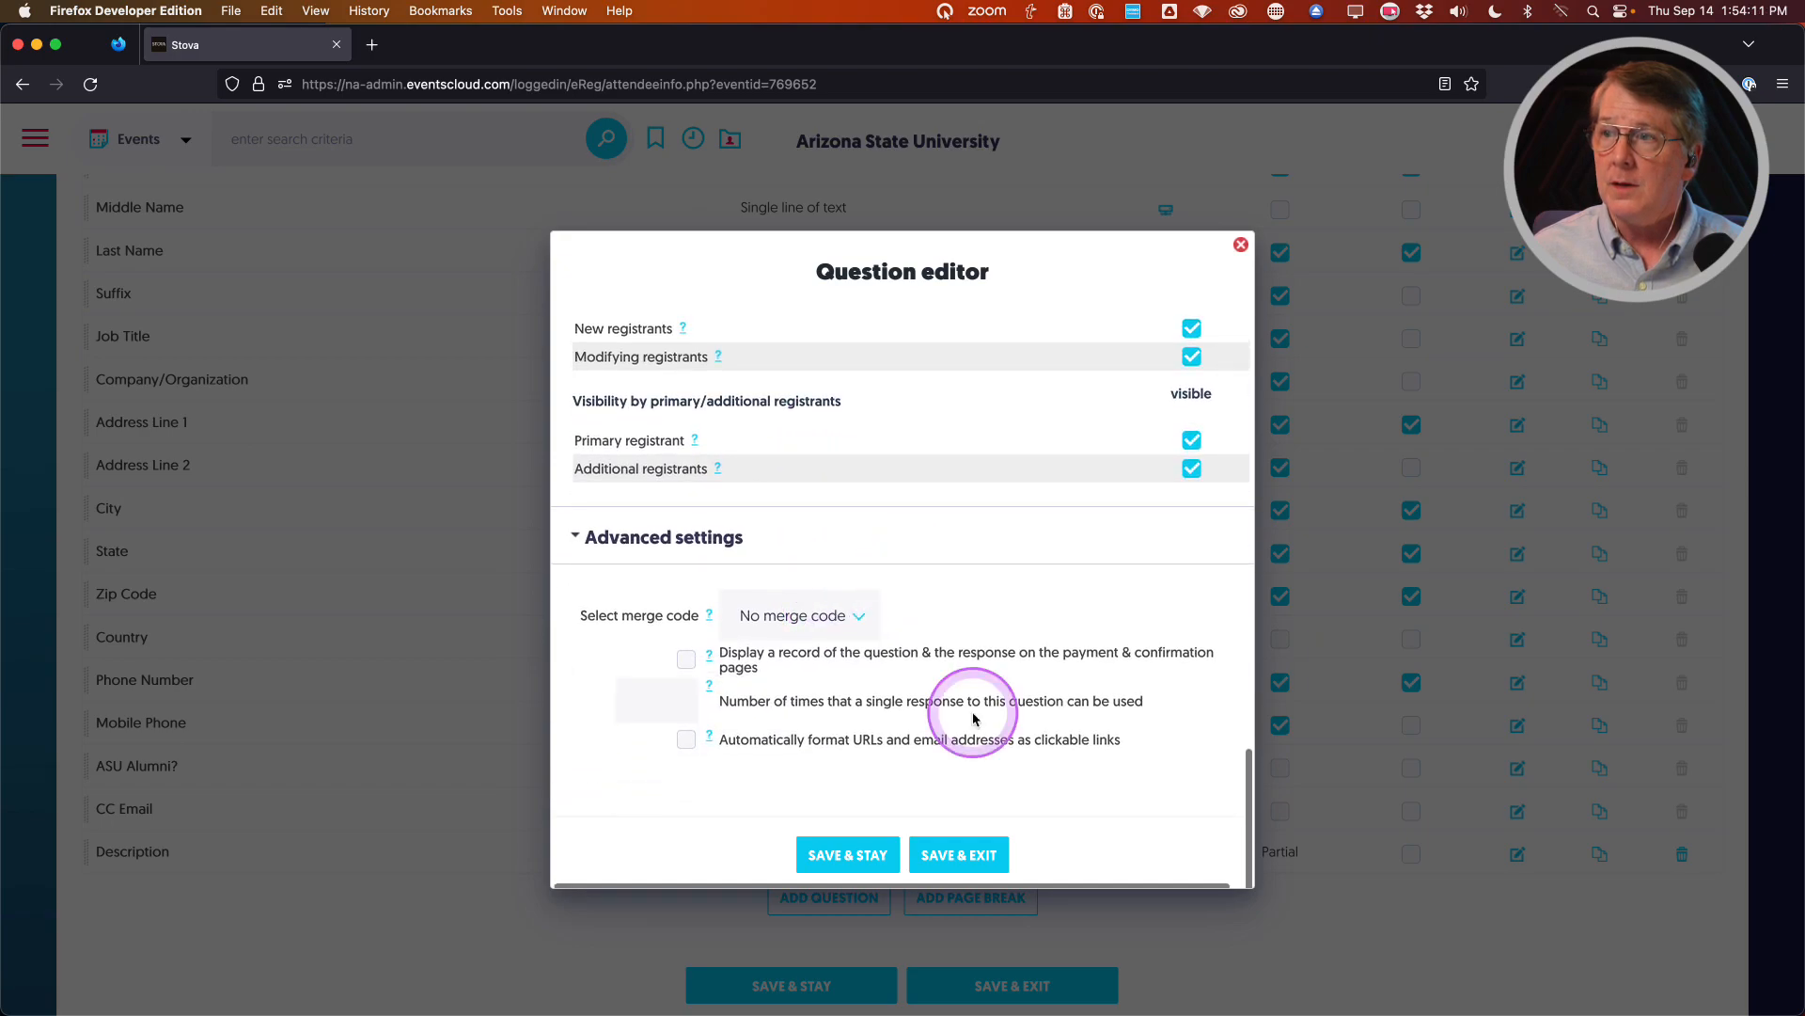
left_click(961, 857)
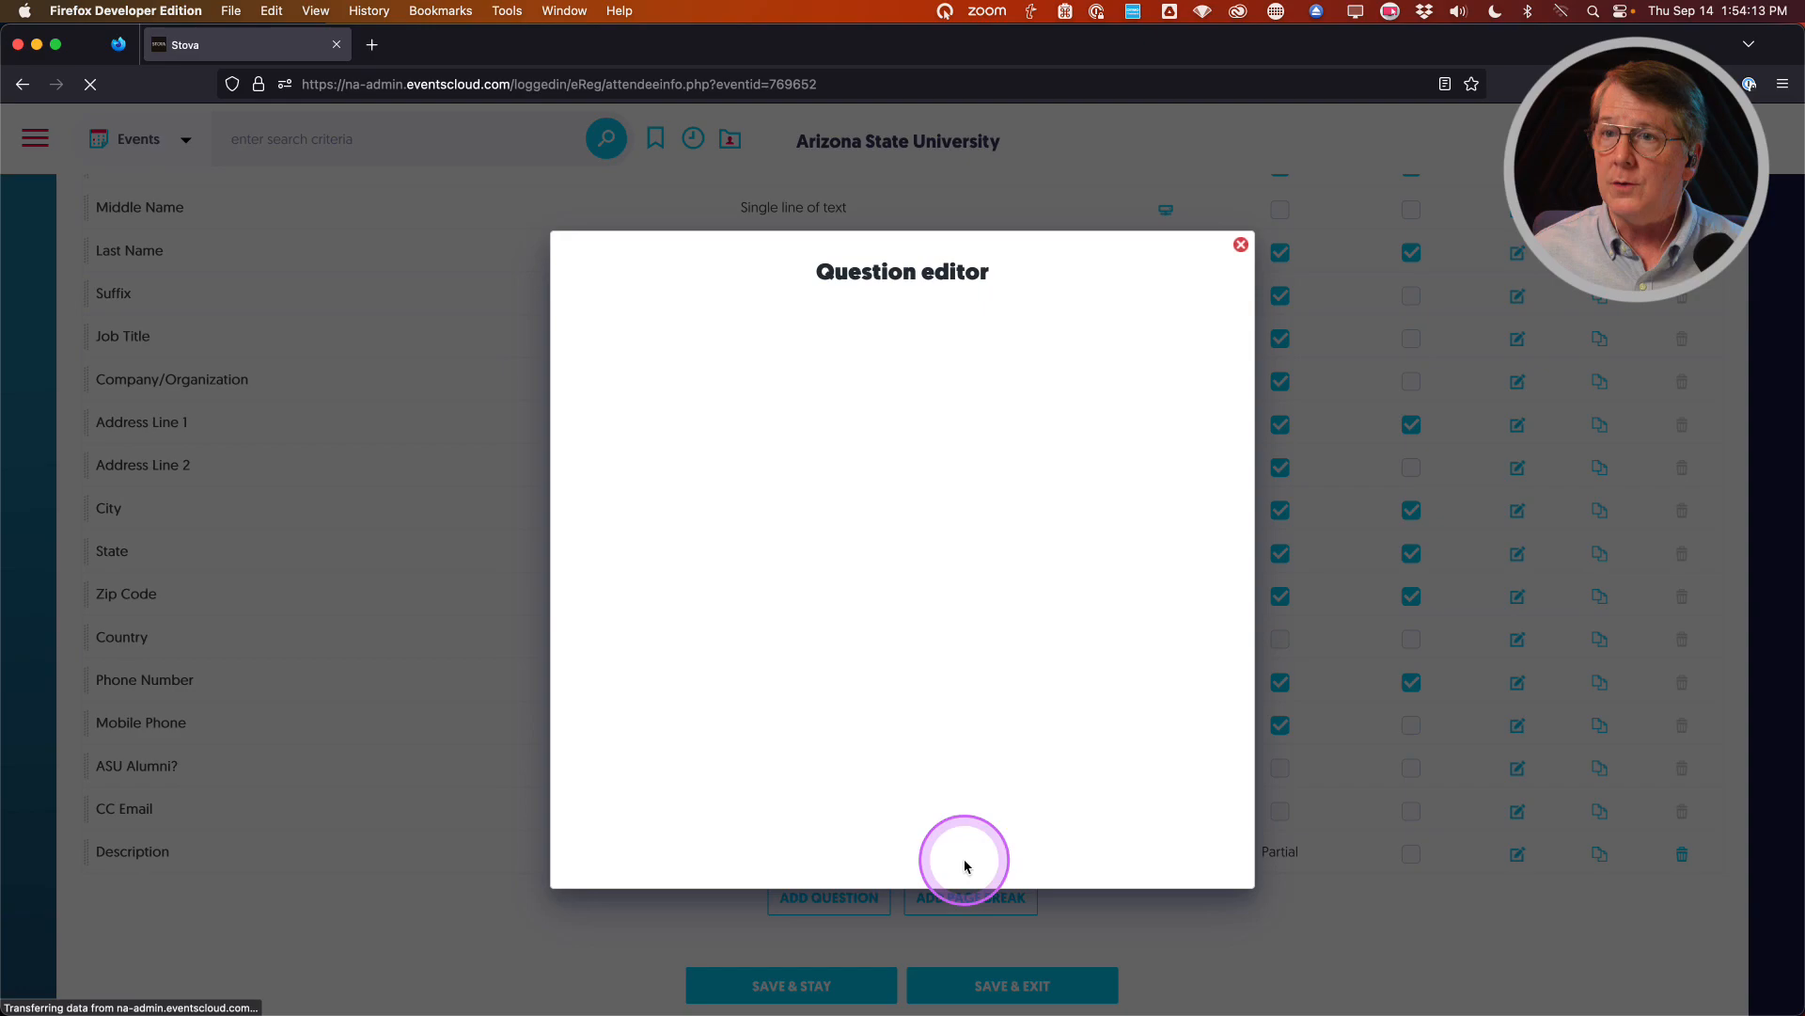
Duplicate the Logo question and set the copy's question text to Website
scroll(653, 652, "down", 3)
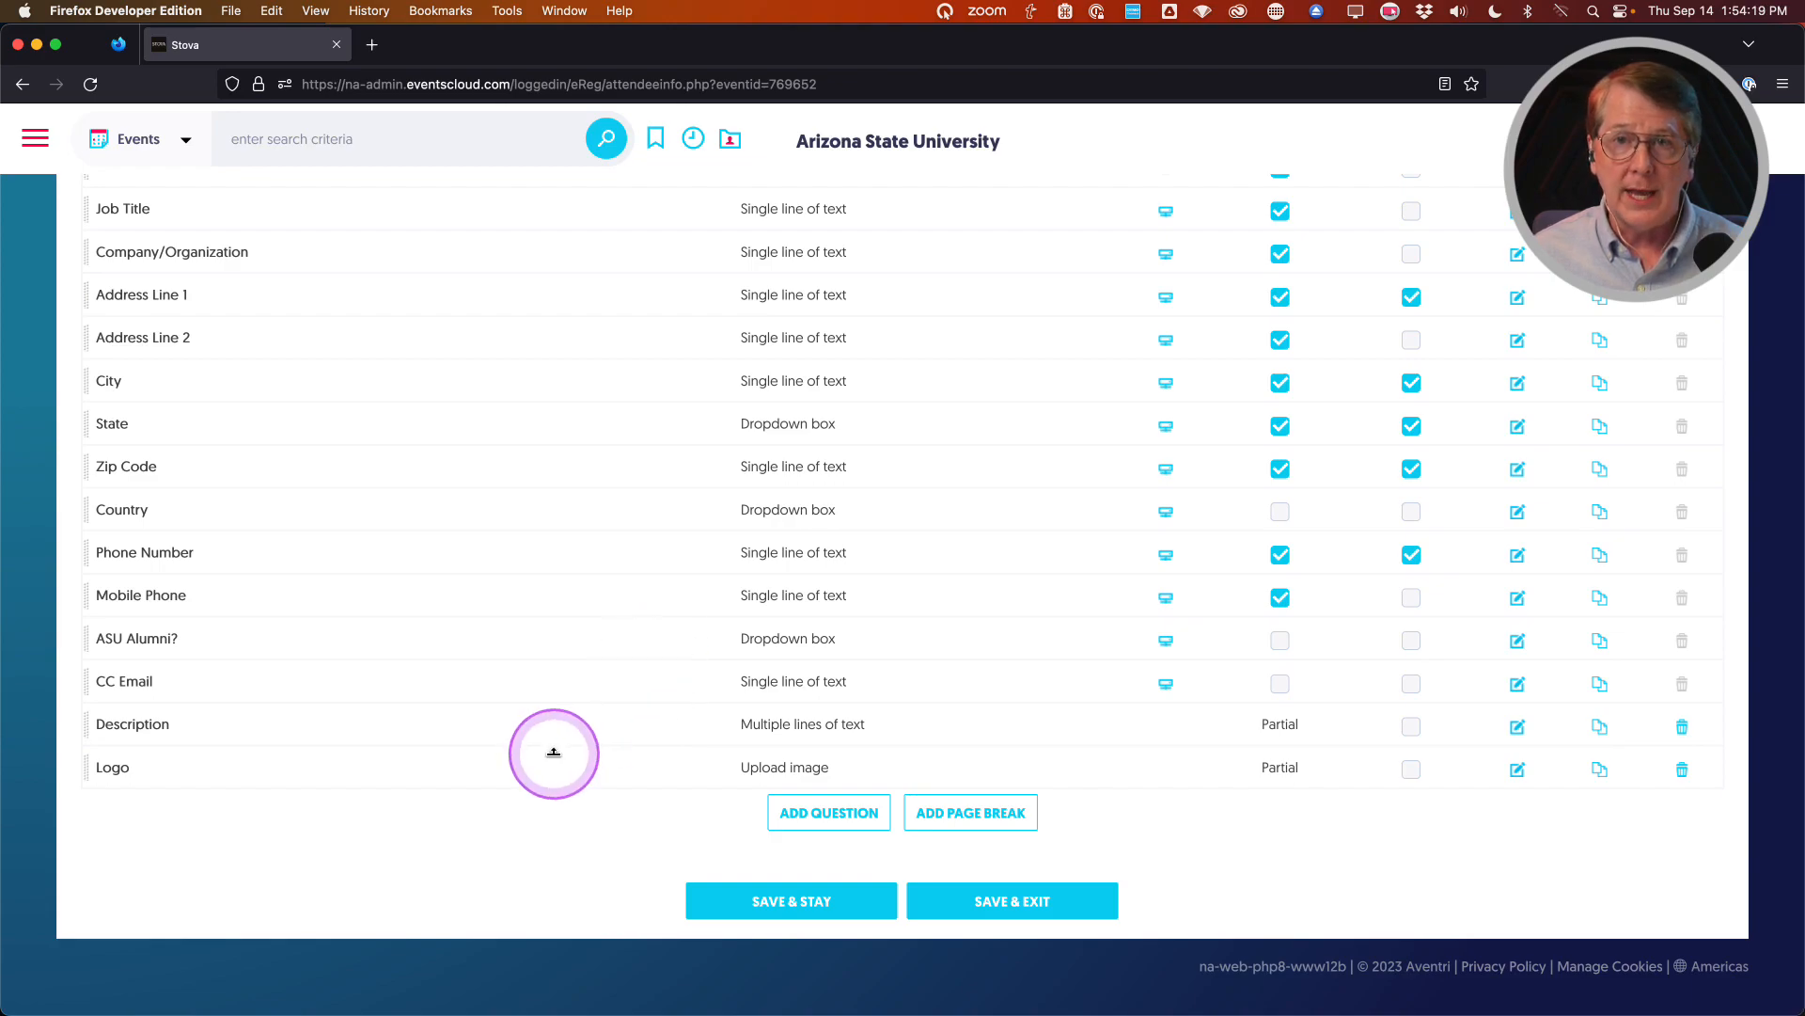
left_click(1601, 769)
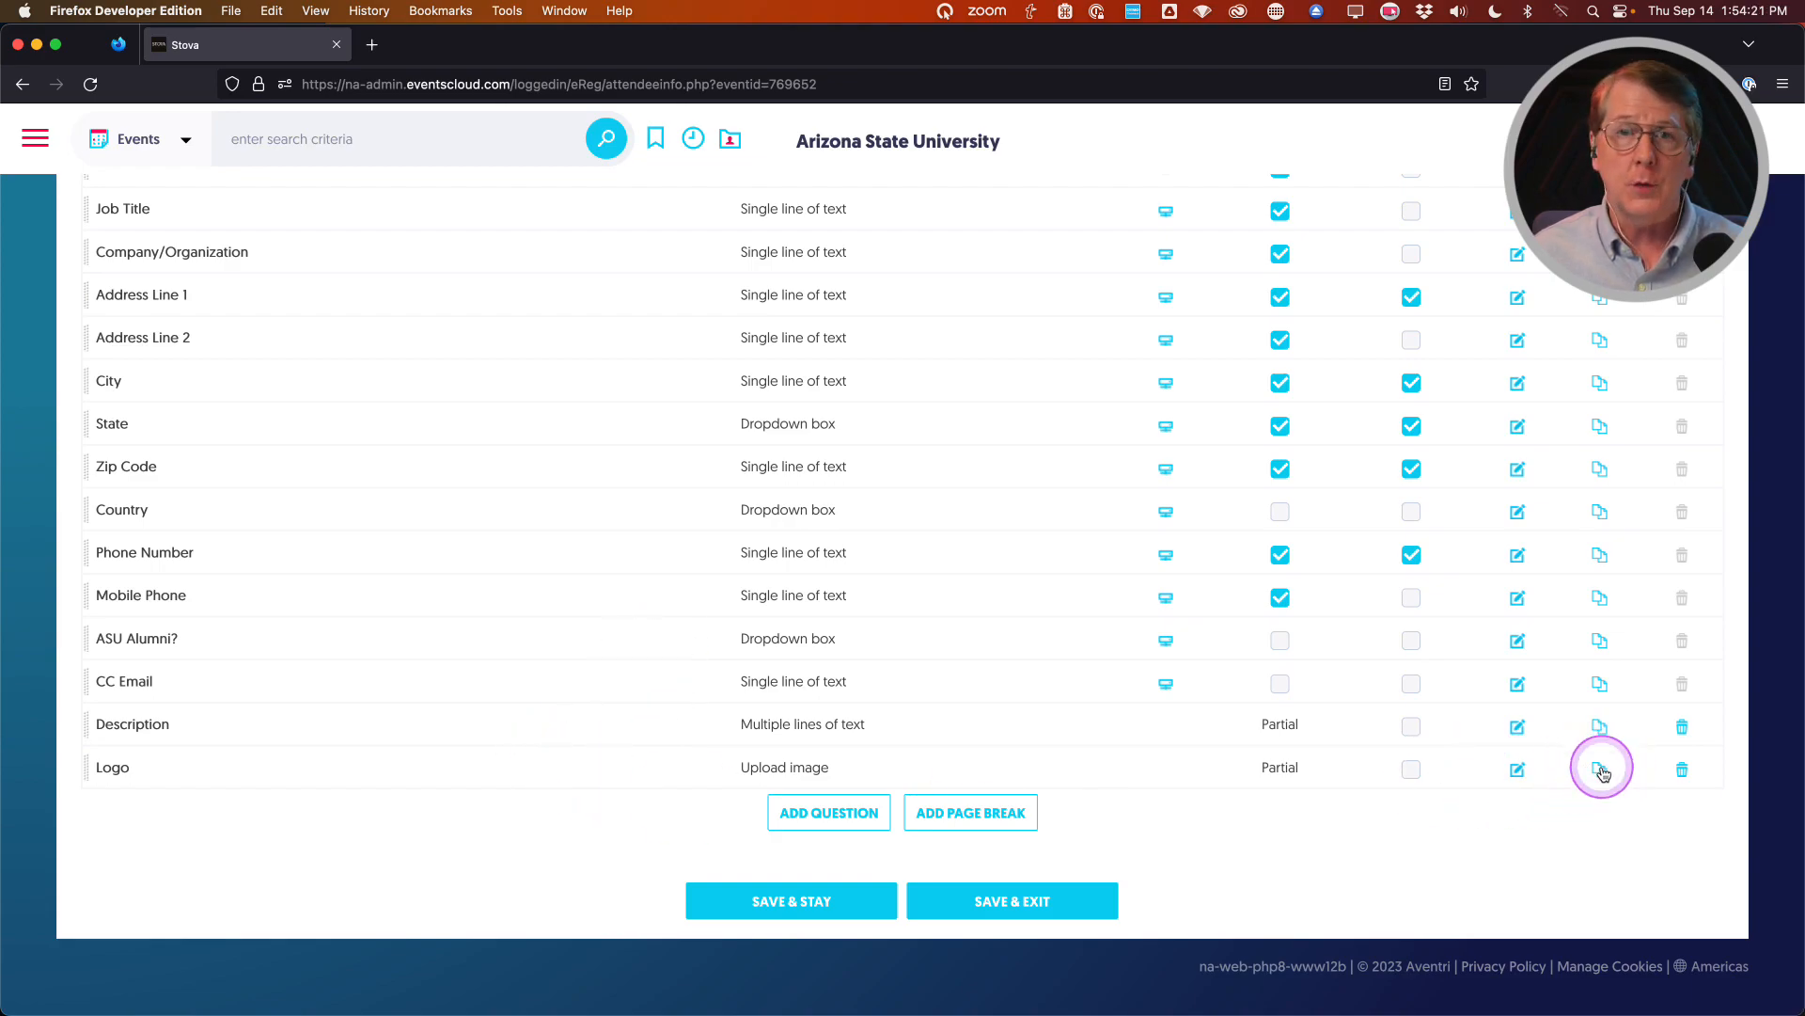
left_click(1040, 590)
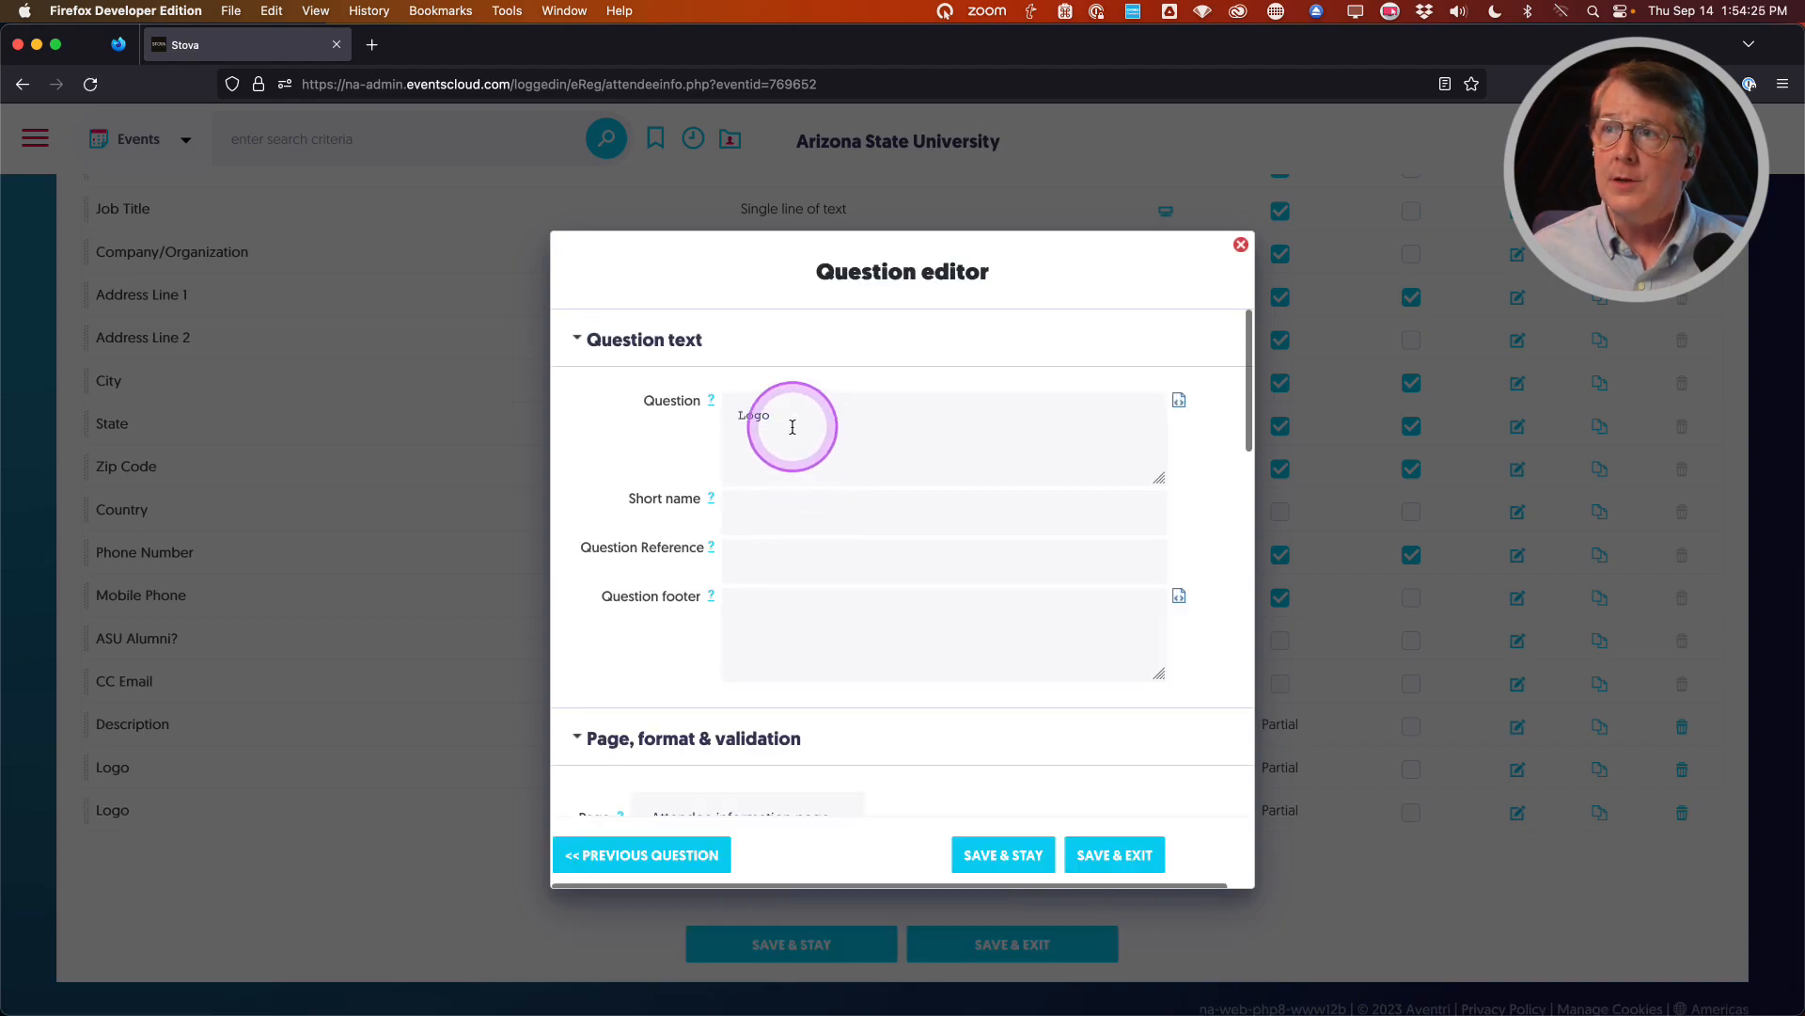
double_click(783, 423)
type("Website")
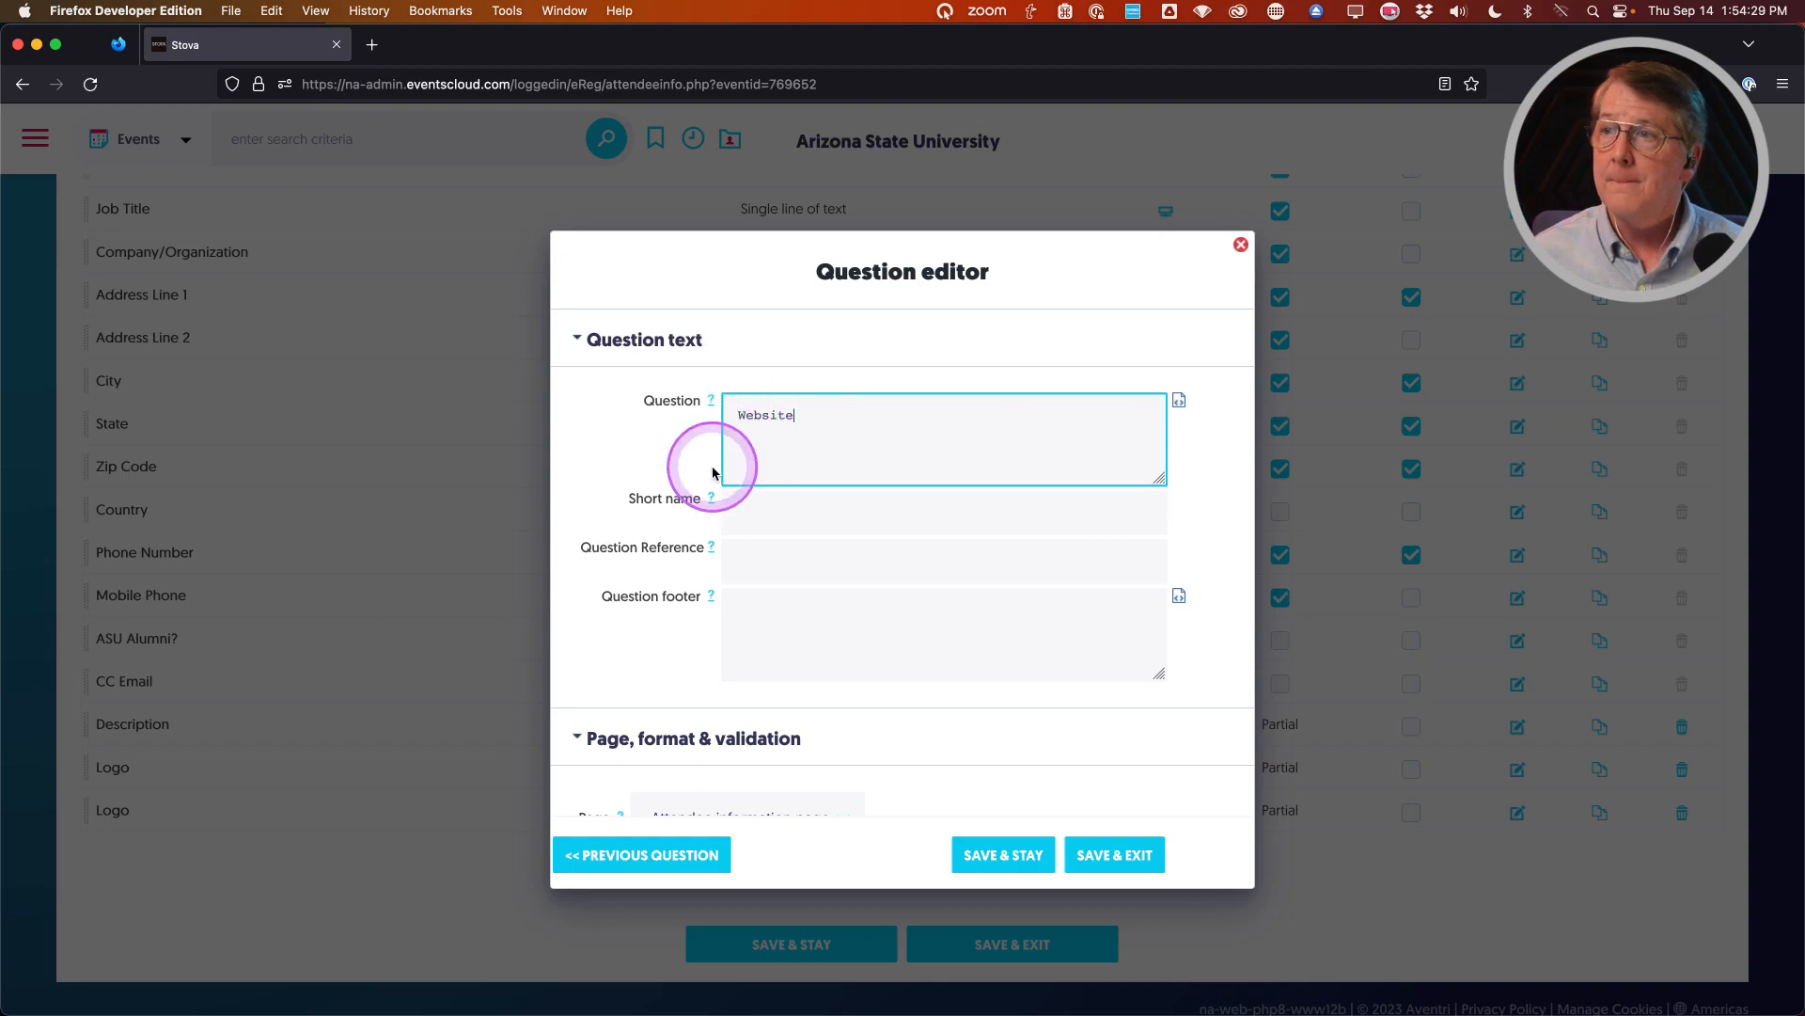
Set the Website question's input type to Single line of text, with attendee input set to "can be anything"
scroll(696, 483, "down", 6)
left_click(704, 543)
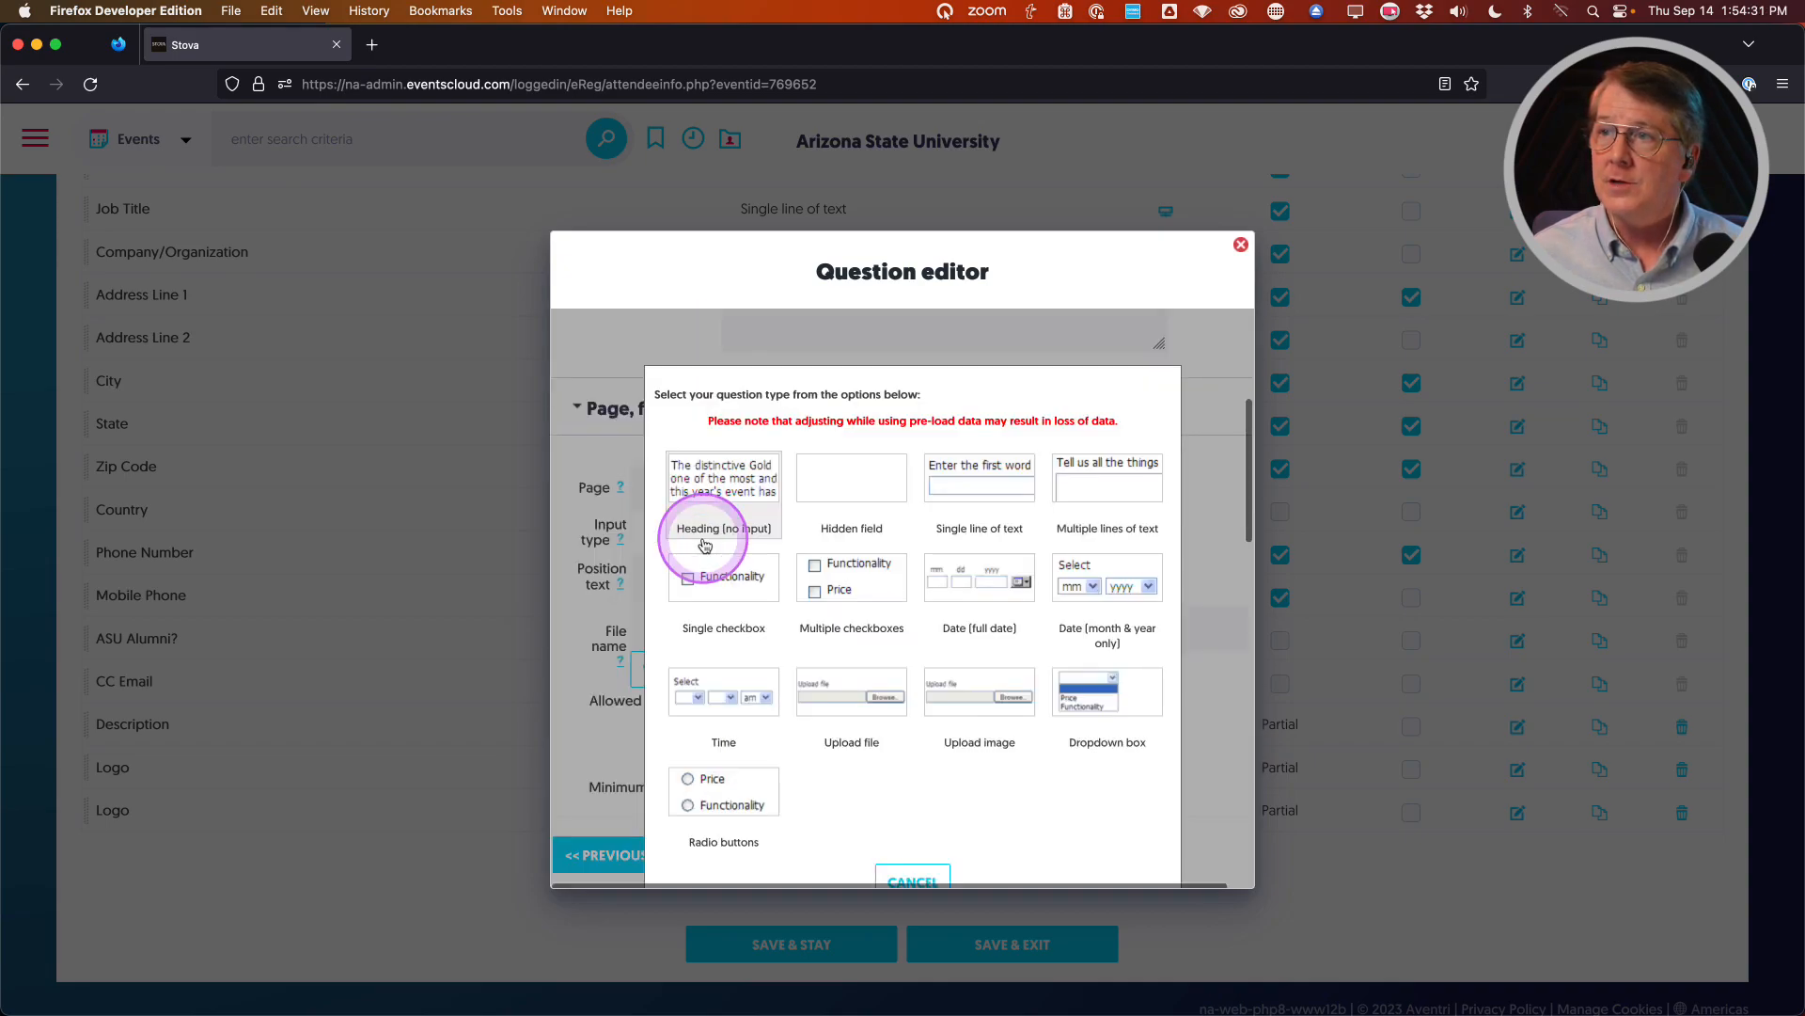
left_click(966, 481)
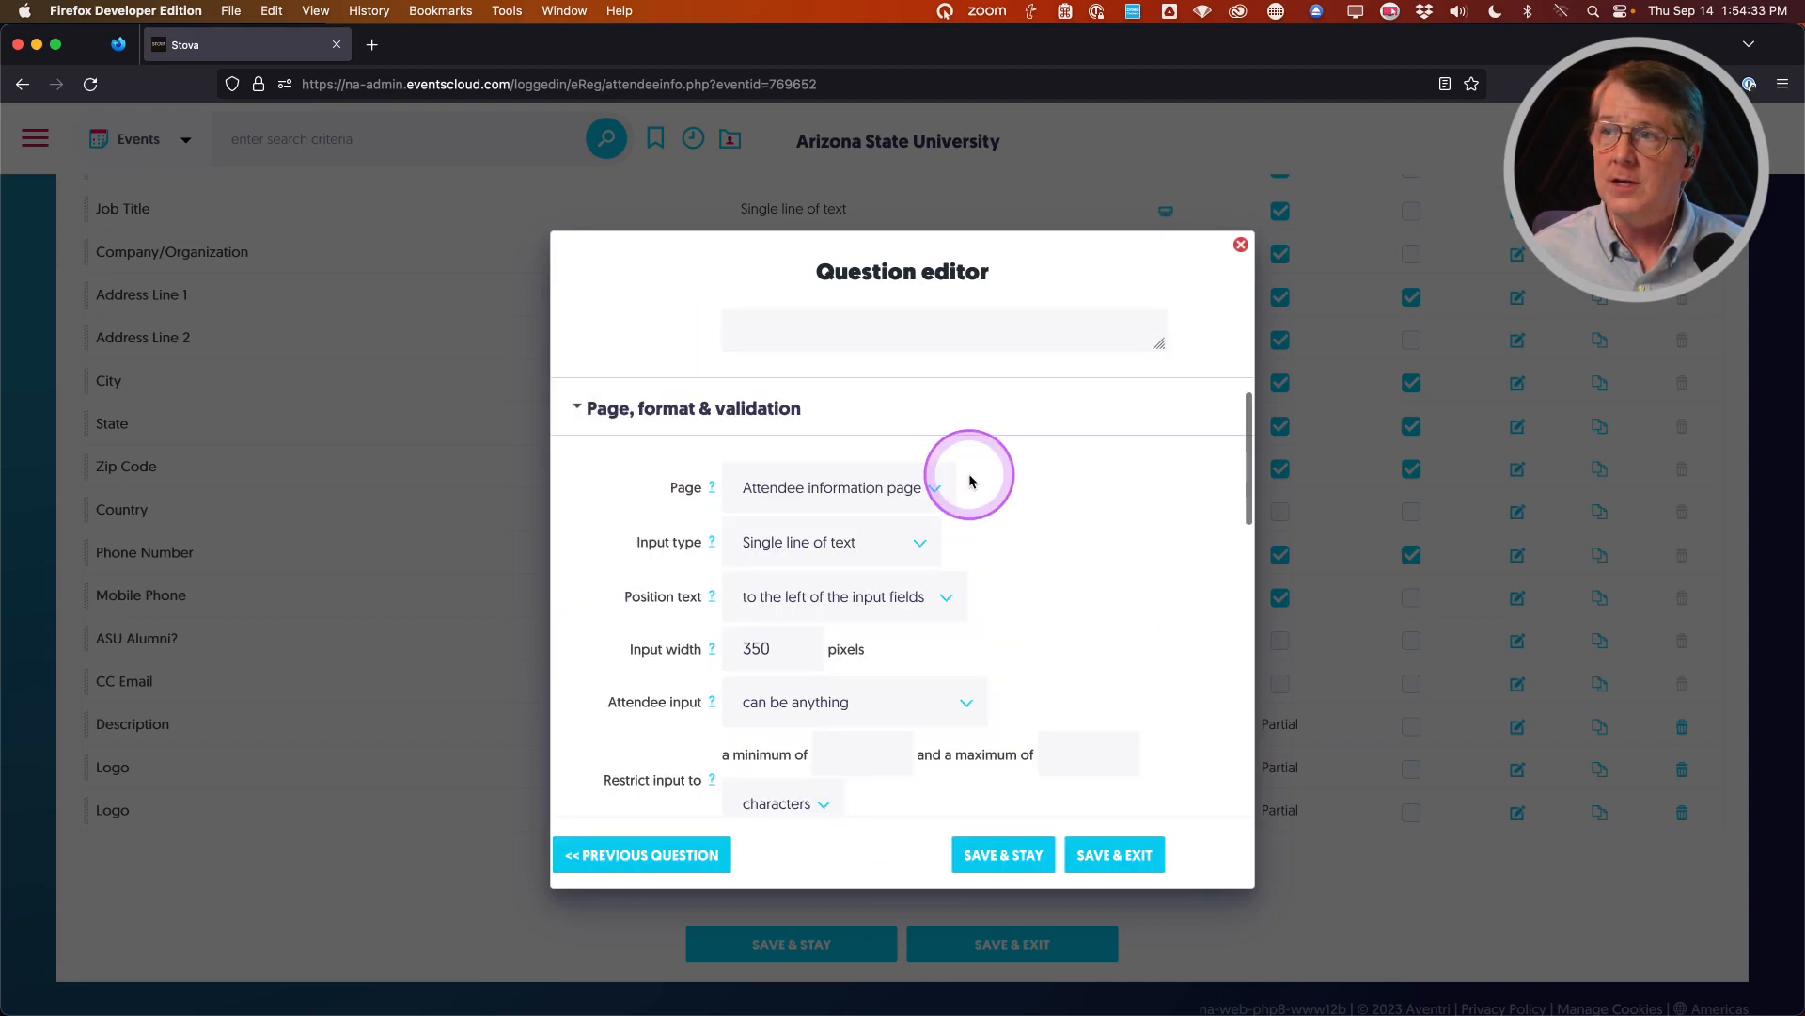
scroll(663, 573, "down", 3)
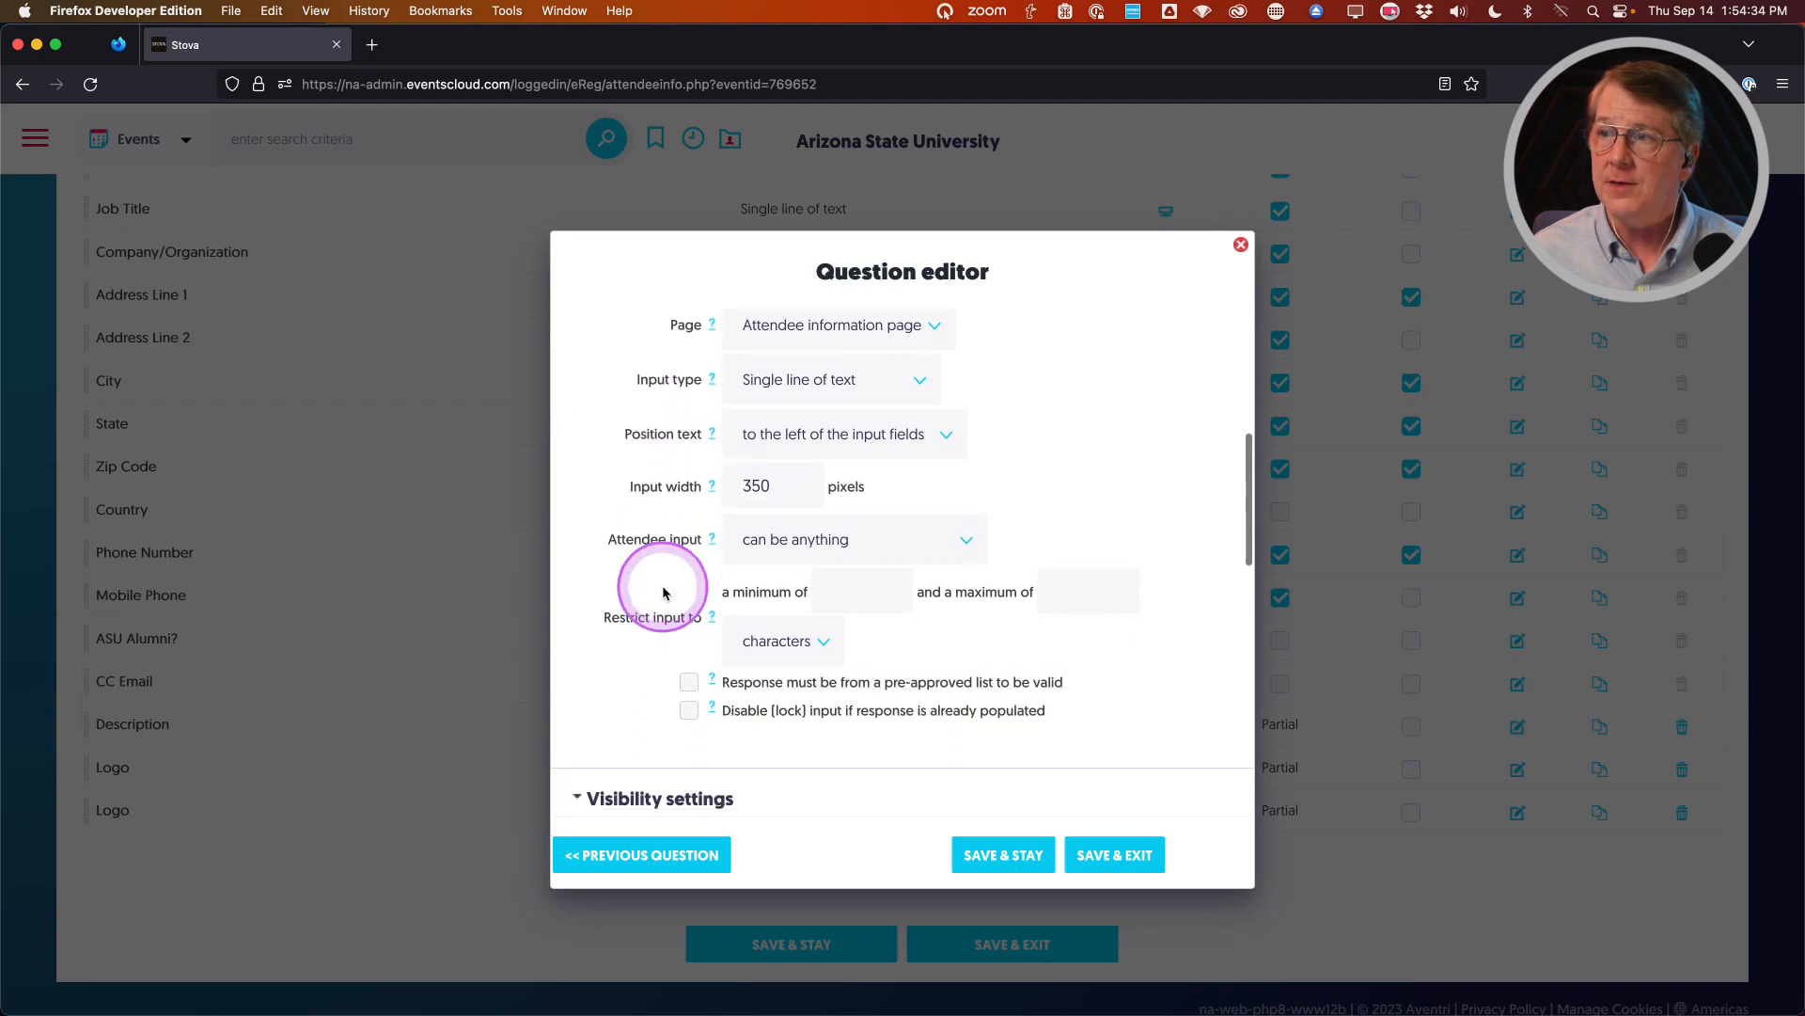
left_click(926, 543)
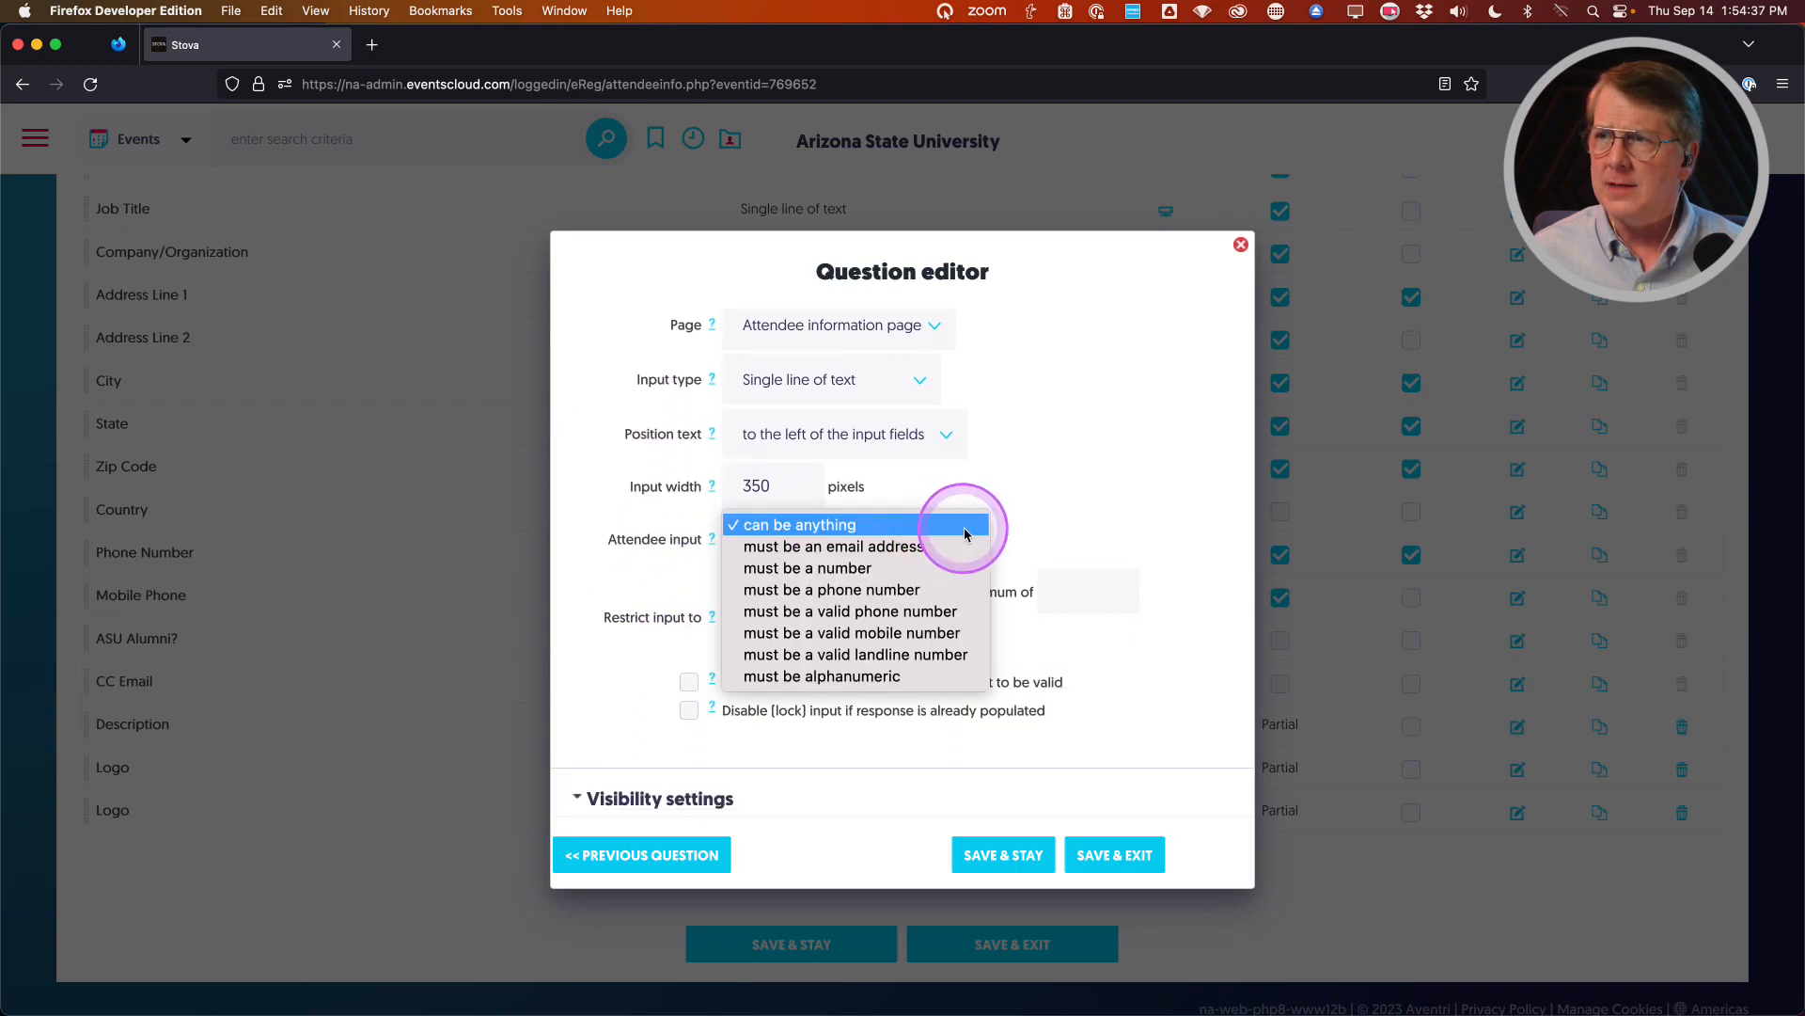
left_click(957, 527)
Enable automatic formatting of URLs and email addresses as clickable links for the Website question, and save it, closing its editor
scroll(622, 653, "down", 7)
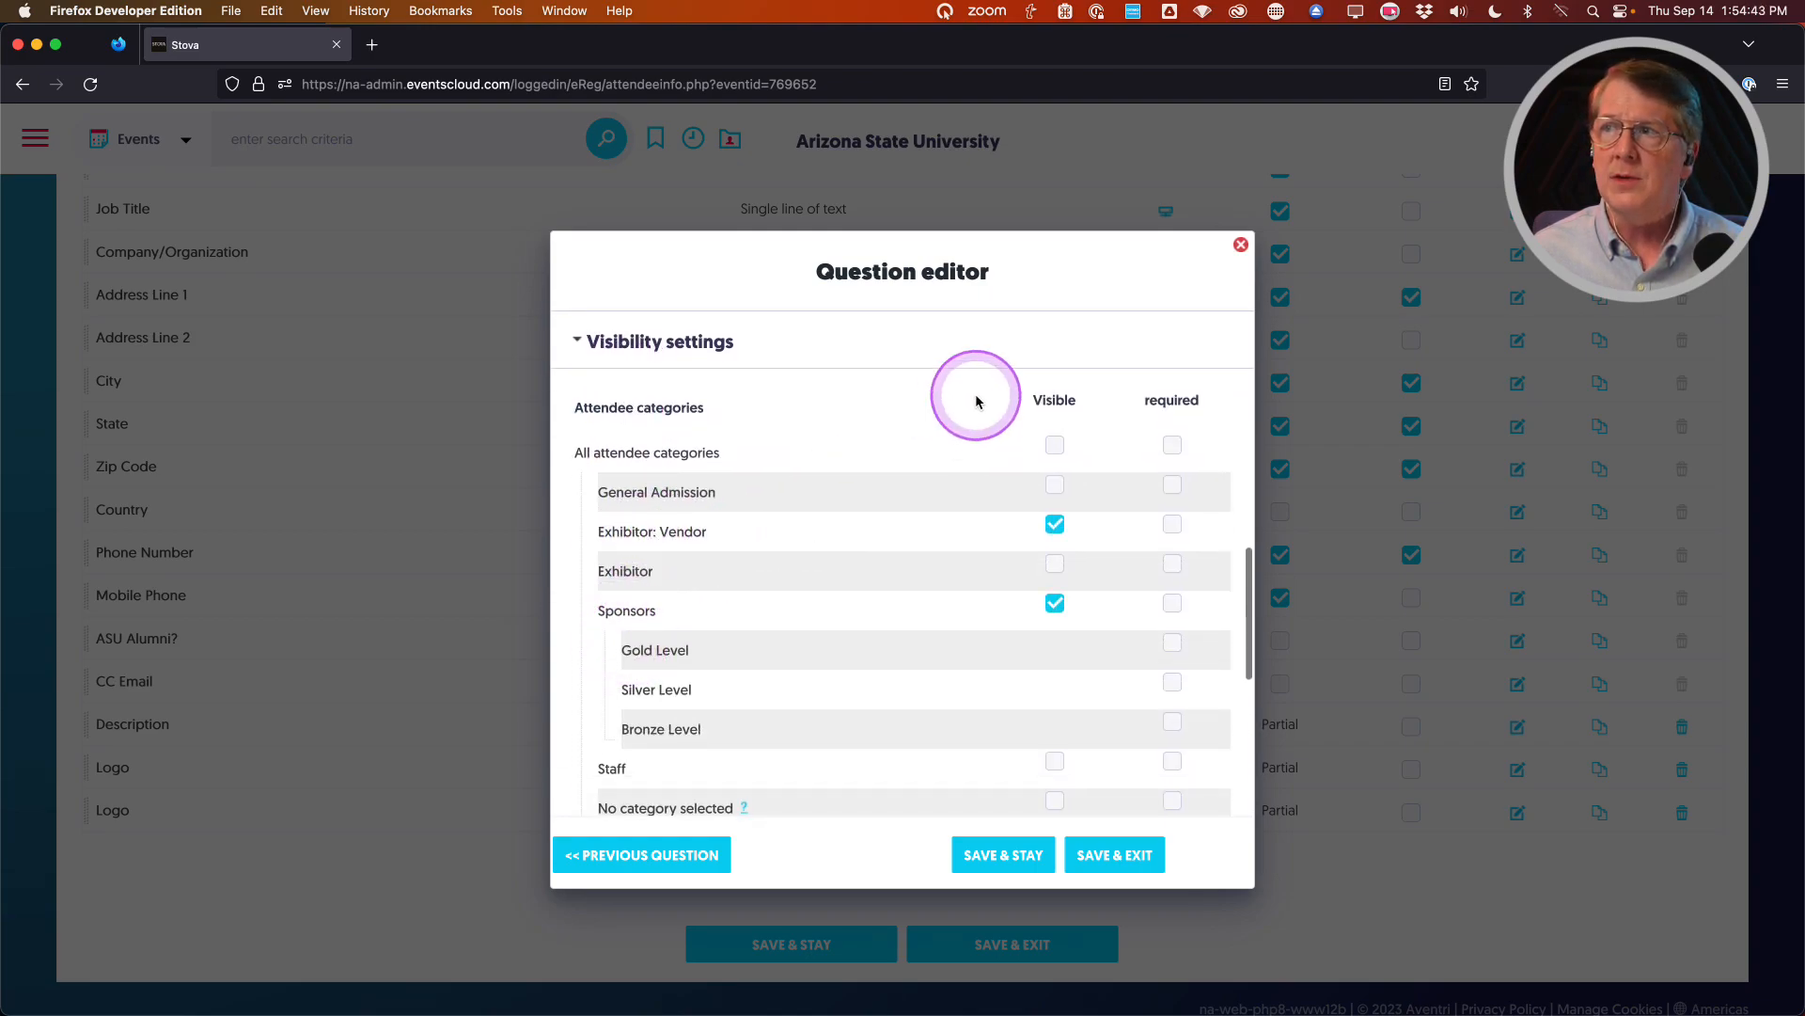
scroll(899, 660, "down", 2)
scroll(899, 660, "down", 4)
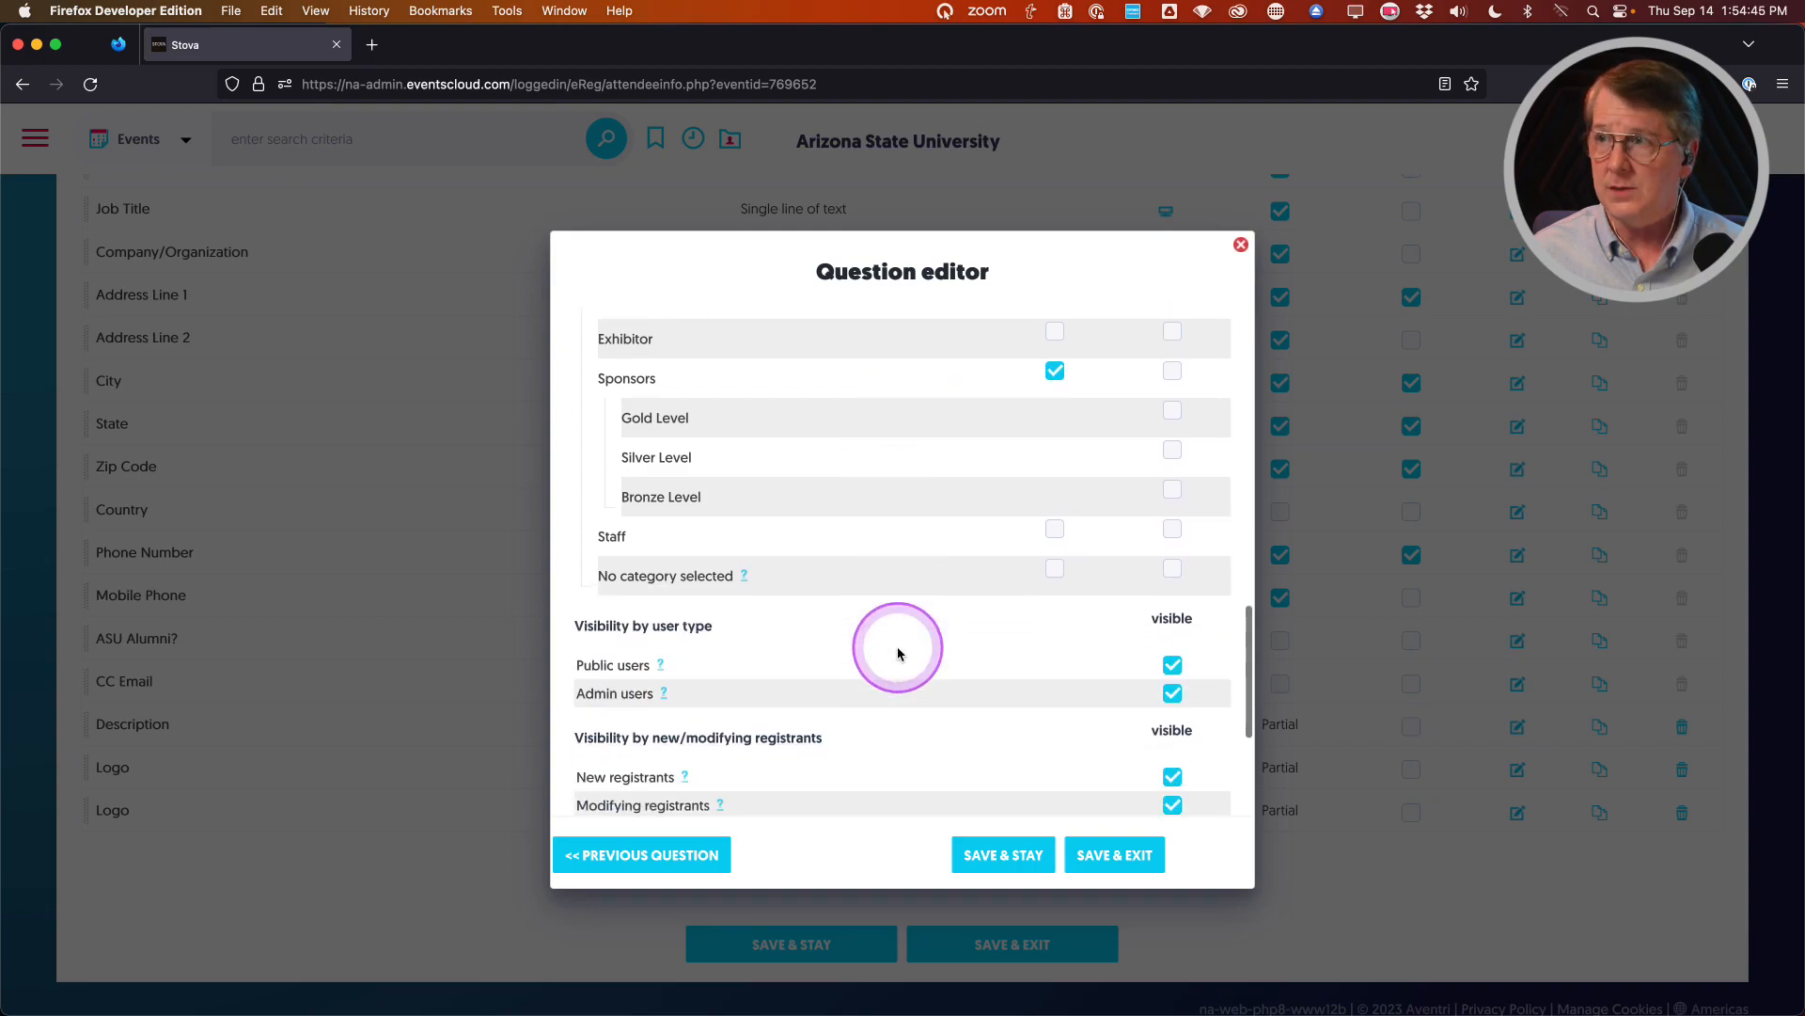
scroll(899, 659, "down", 7)
scroll(899, 653, "down", 8)
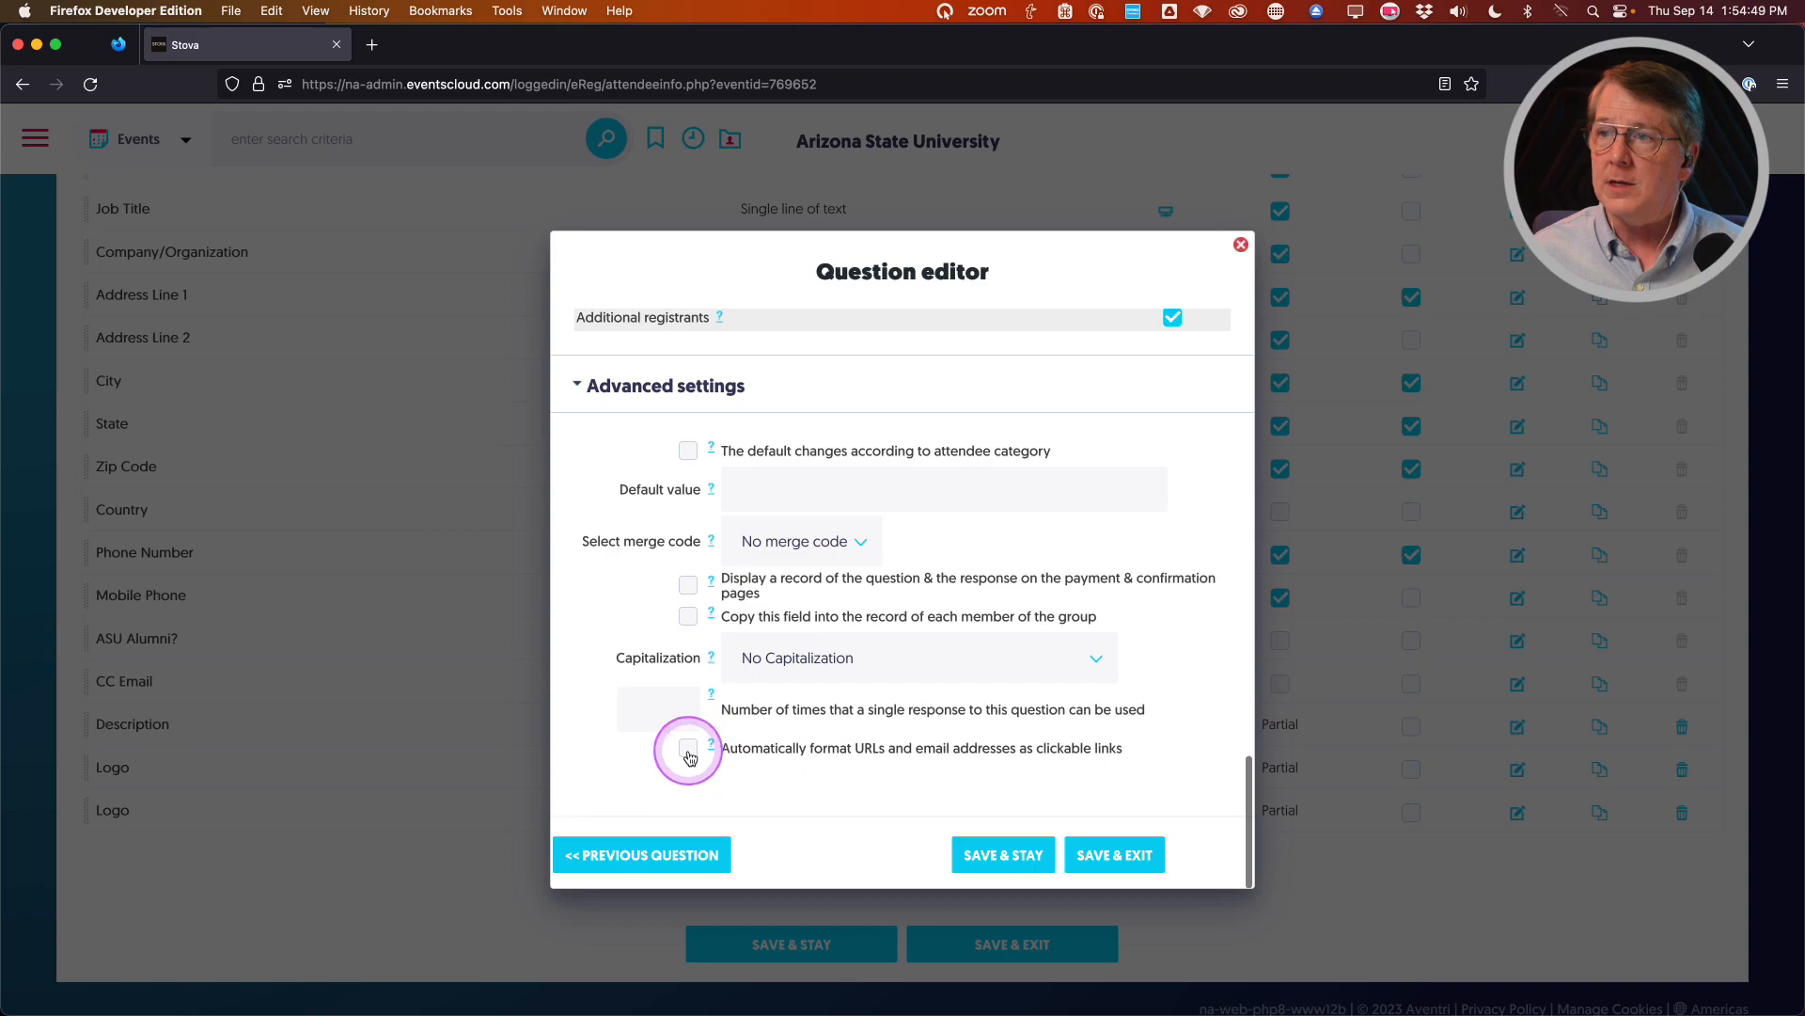
left_click(688, 747)
left_click(1112, 857)
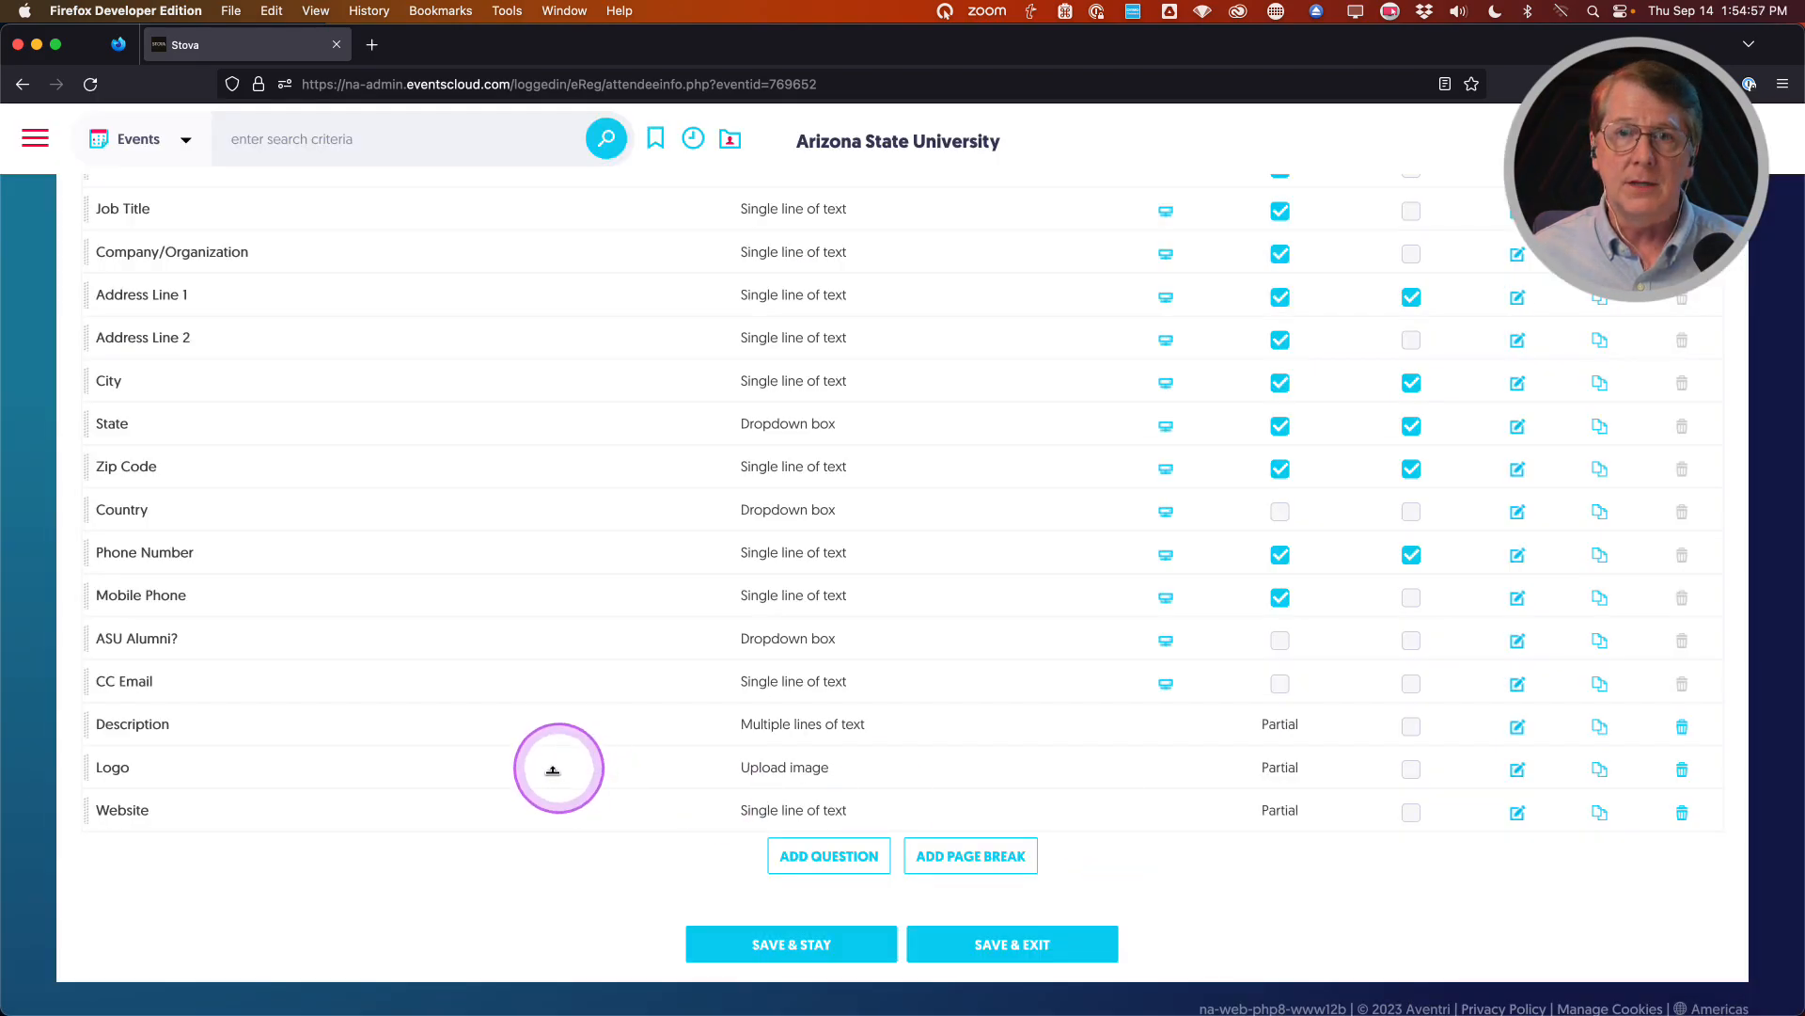
Open the Company/Organization question for editing and turn off its visibility for all attendee categories
scroll(434, 817, "up", 5)
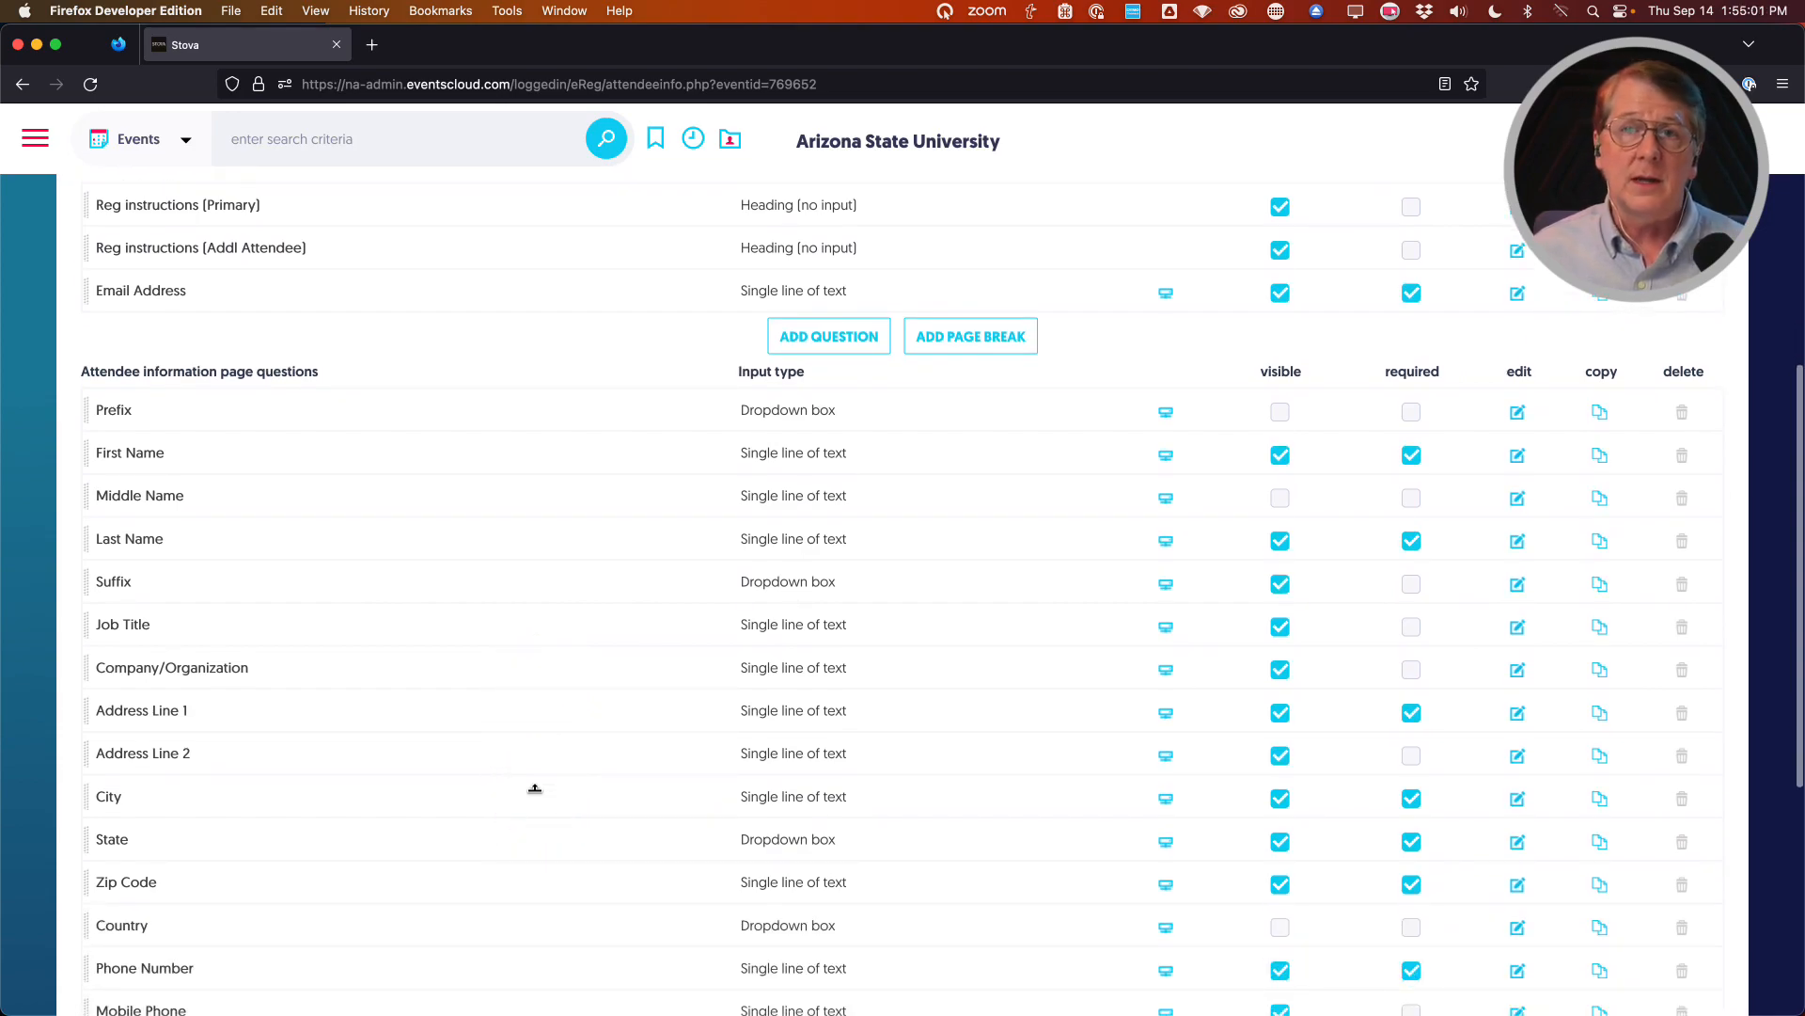
scroll(535, 788, "down", 1)
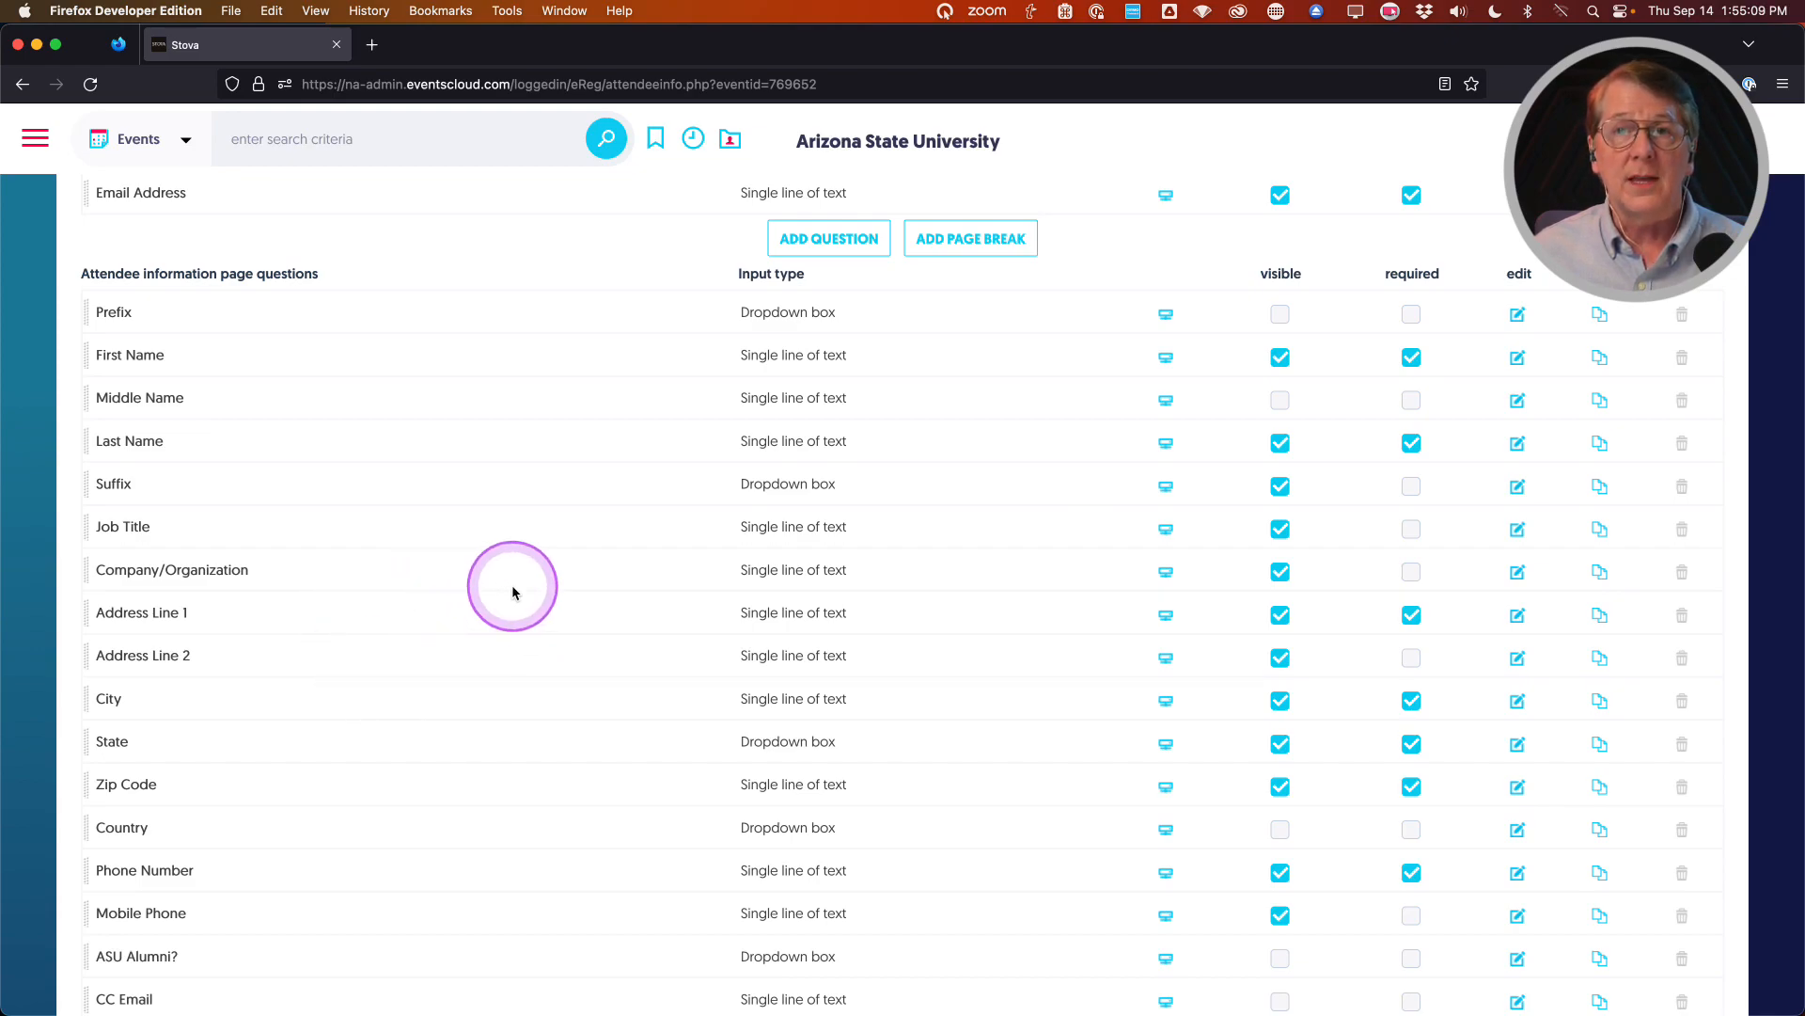
left_click(1521, 573)
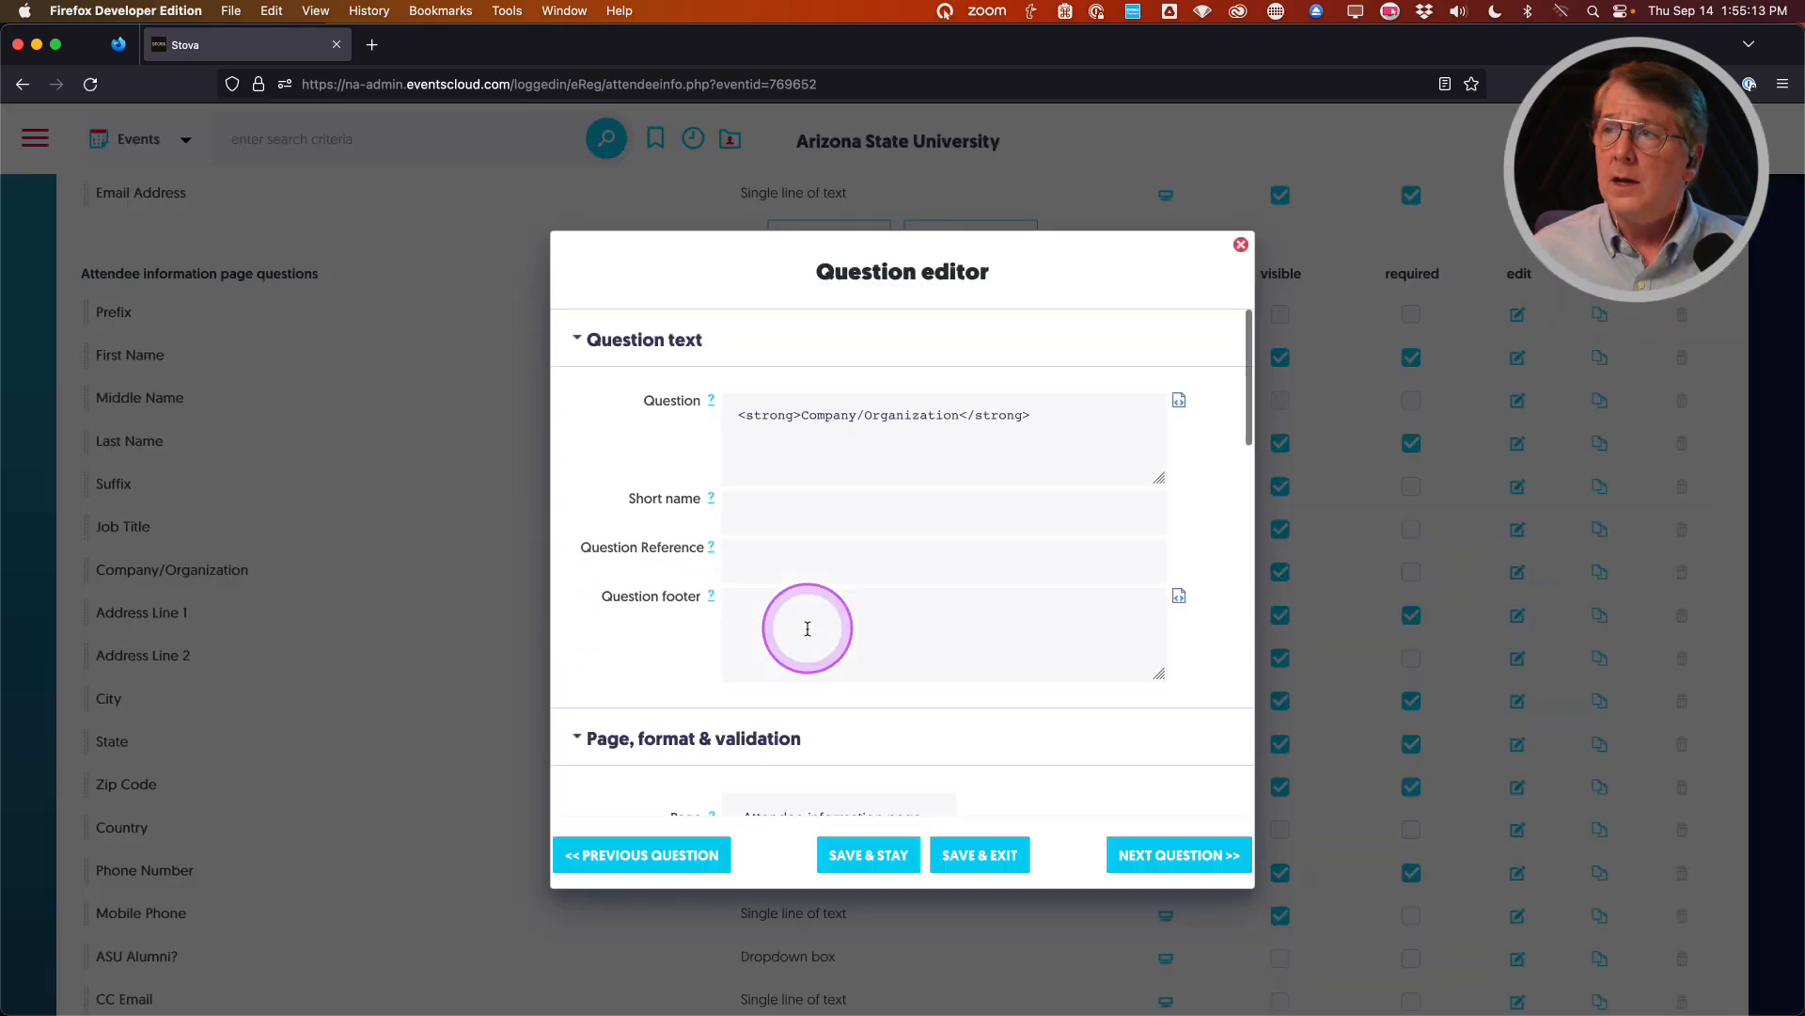
scroll(807, 628, "down", 5)
scroll(806, 628, "down", 6)
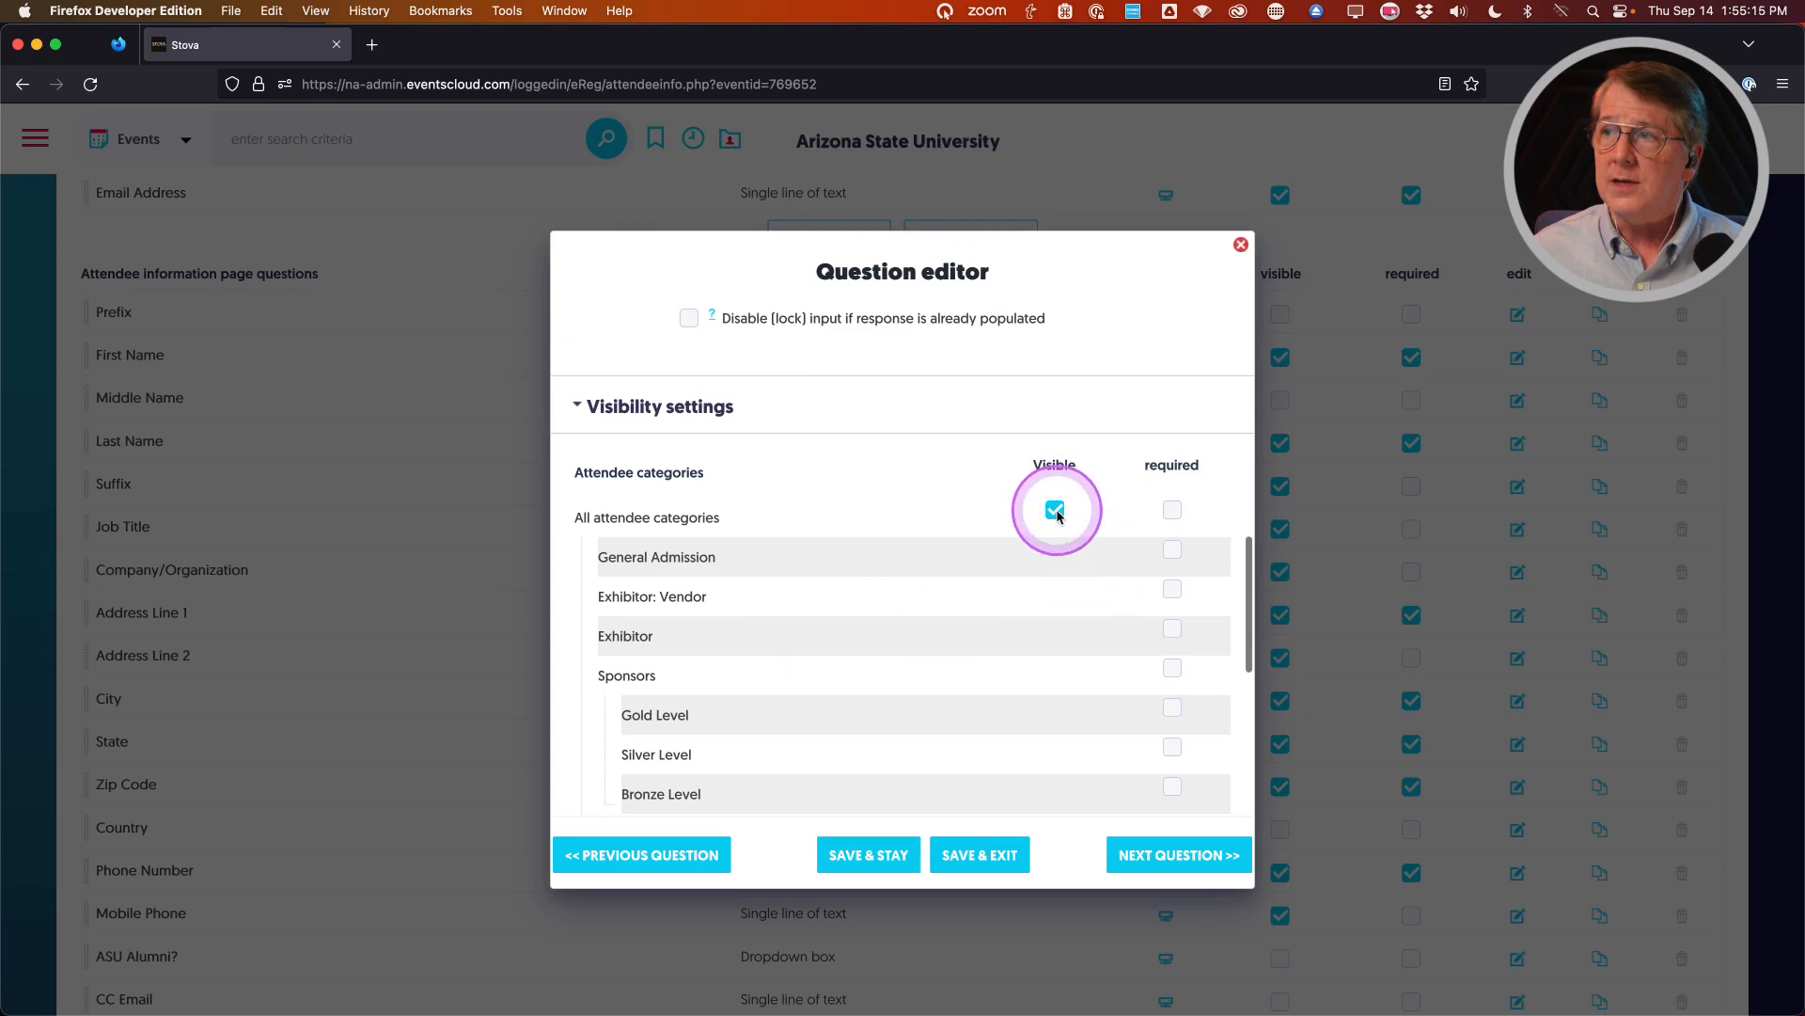
left_click(1057, 514)
scroll(903, 564, "down", 1)
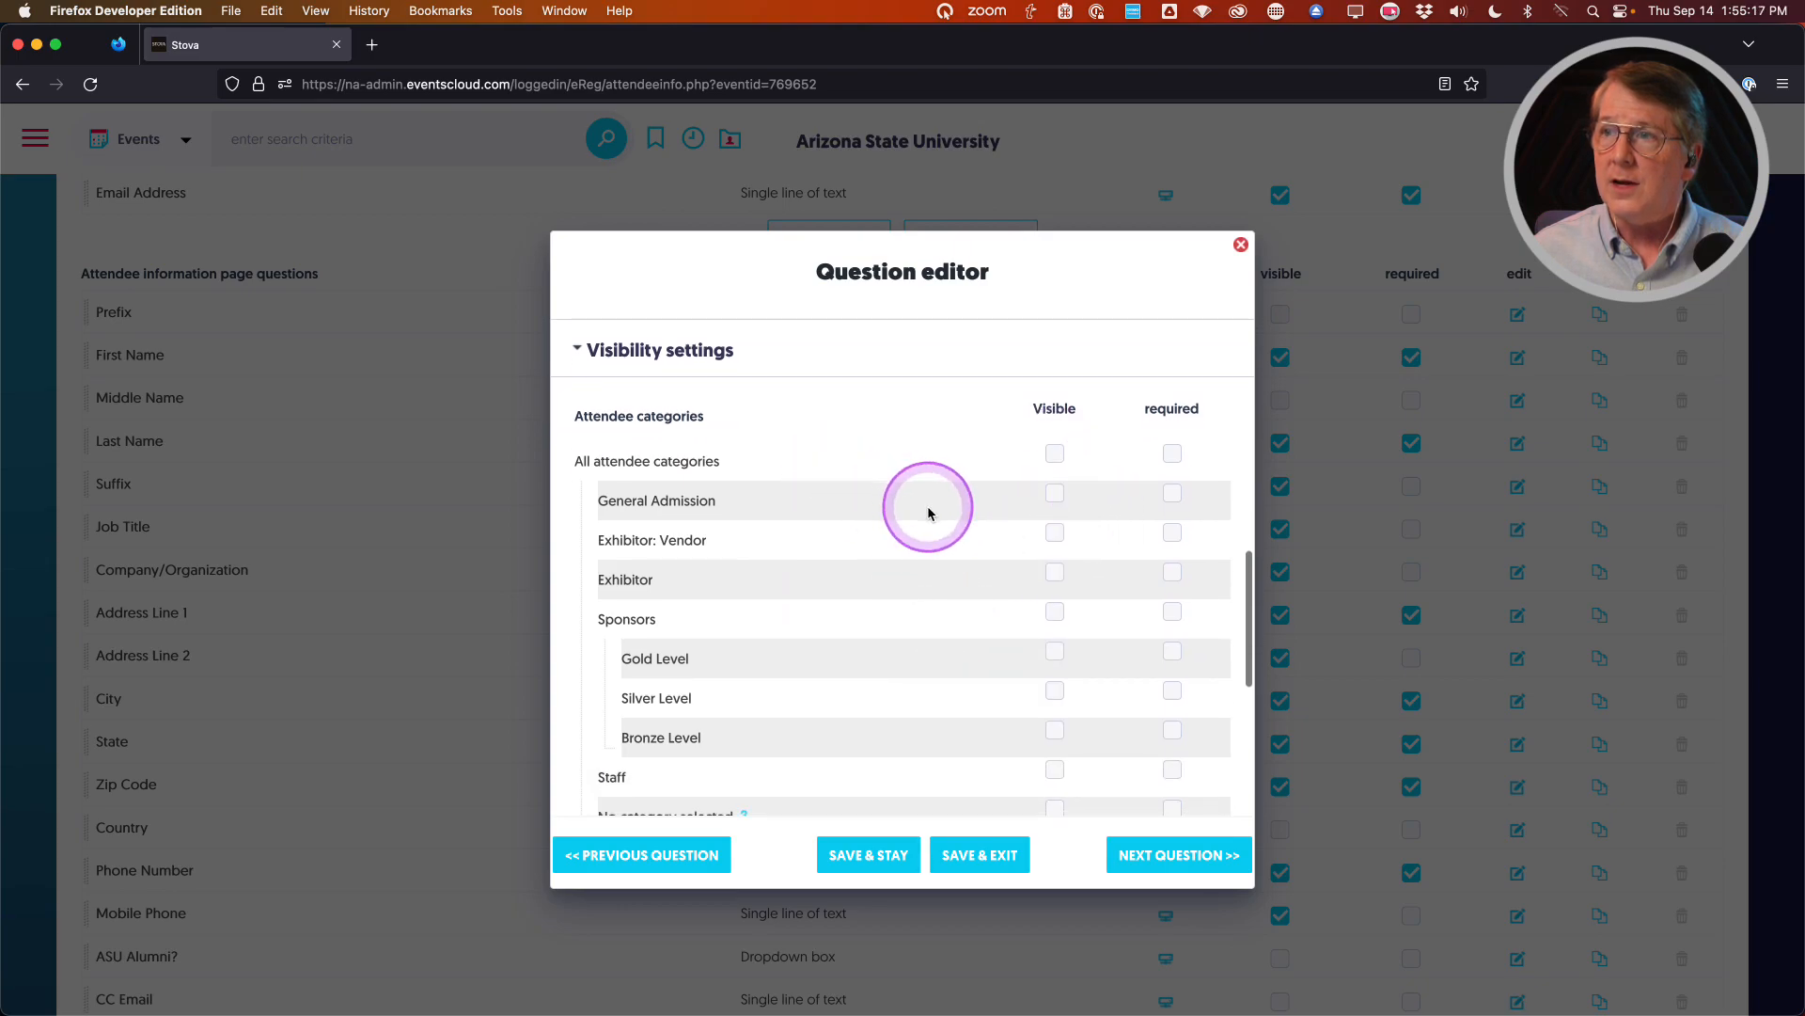
Make the Company/Organization question visible to General Admission, Exhibitor: Vendor and Sponsors, and move on to the following question
left_click(1053, 498)
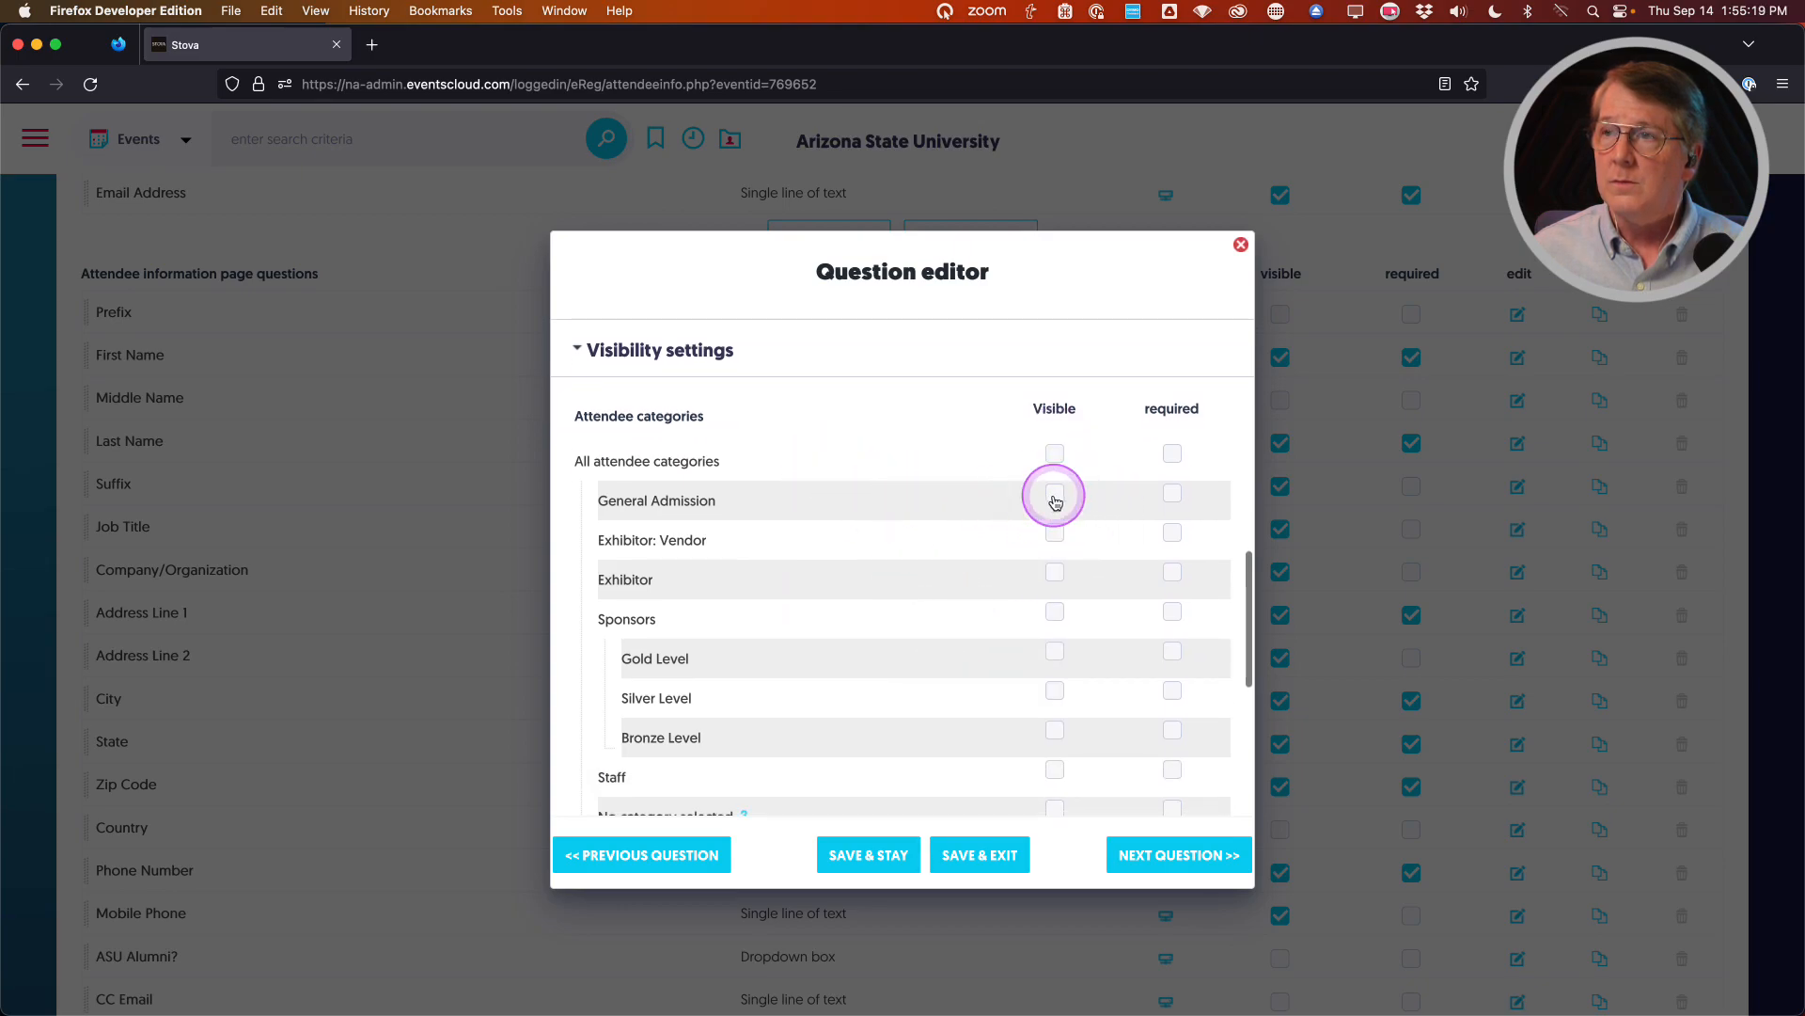
scroll(931, 560, "up", 1)
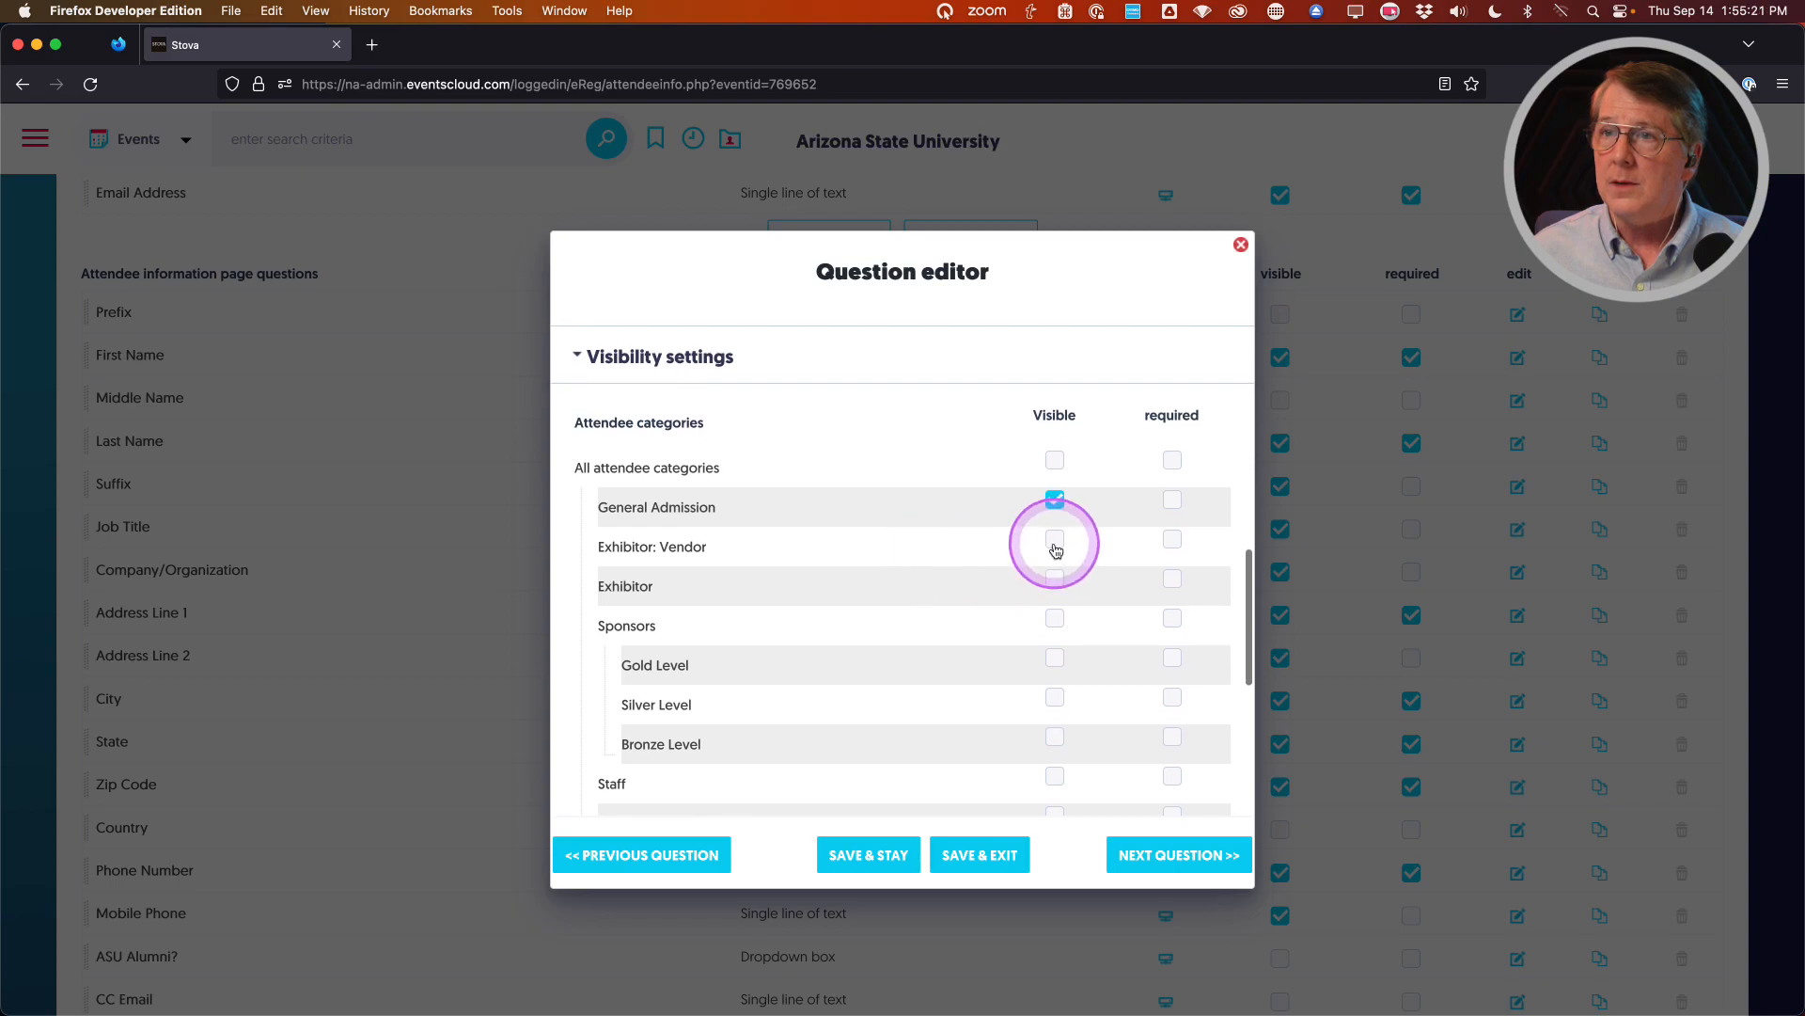
left_click(1054, 545)
scroll(1054, 550, "down", 1)
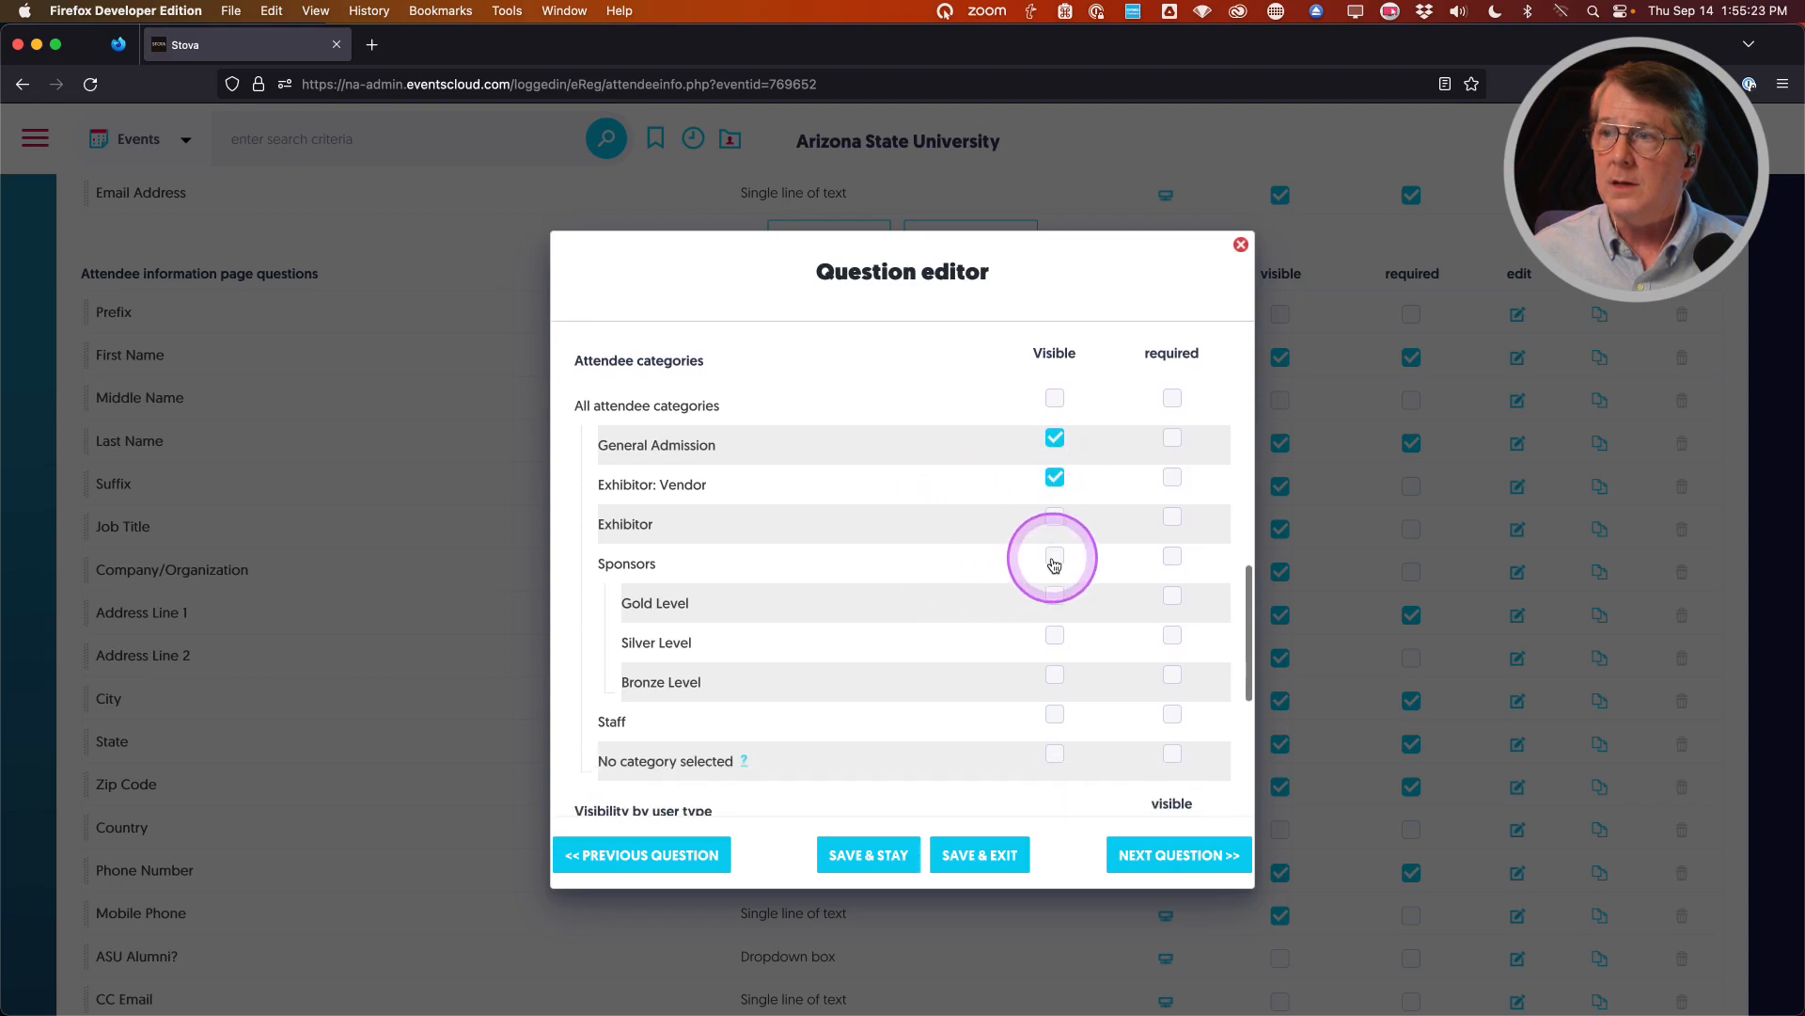
left_click(1053, 558)
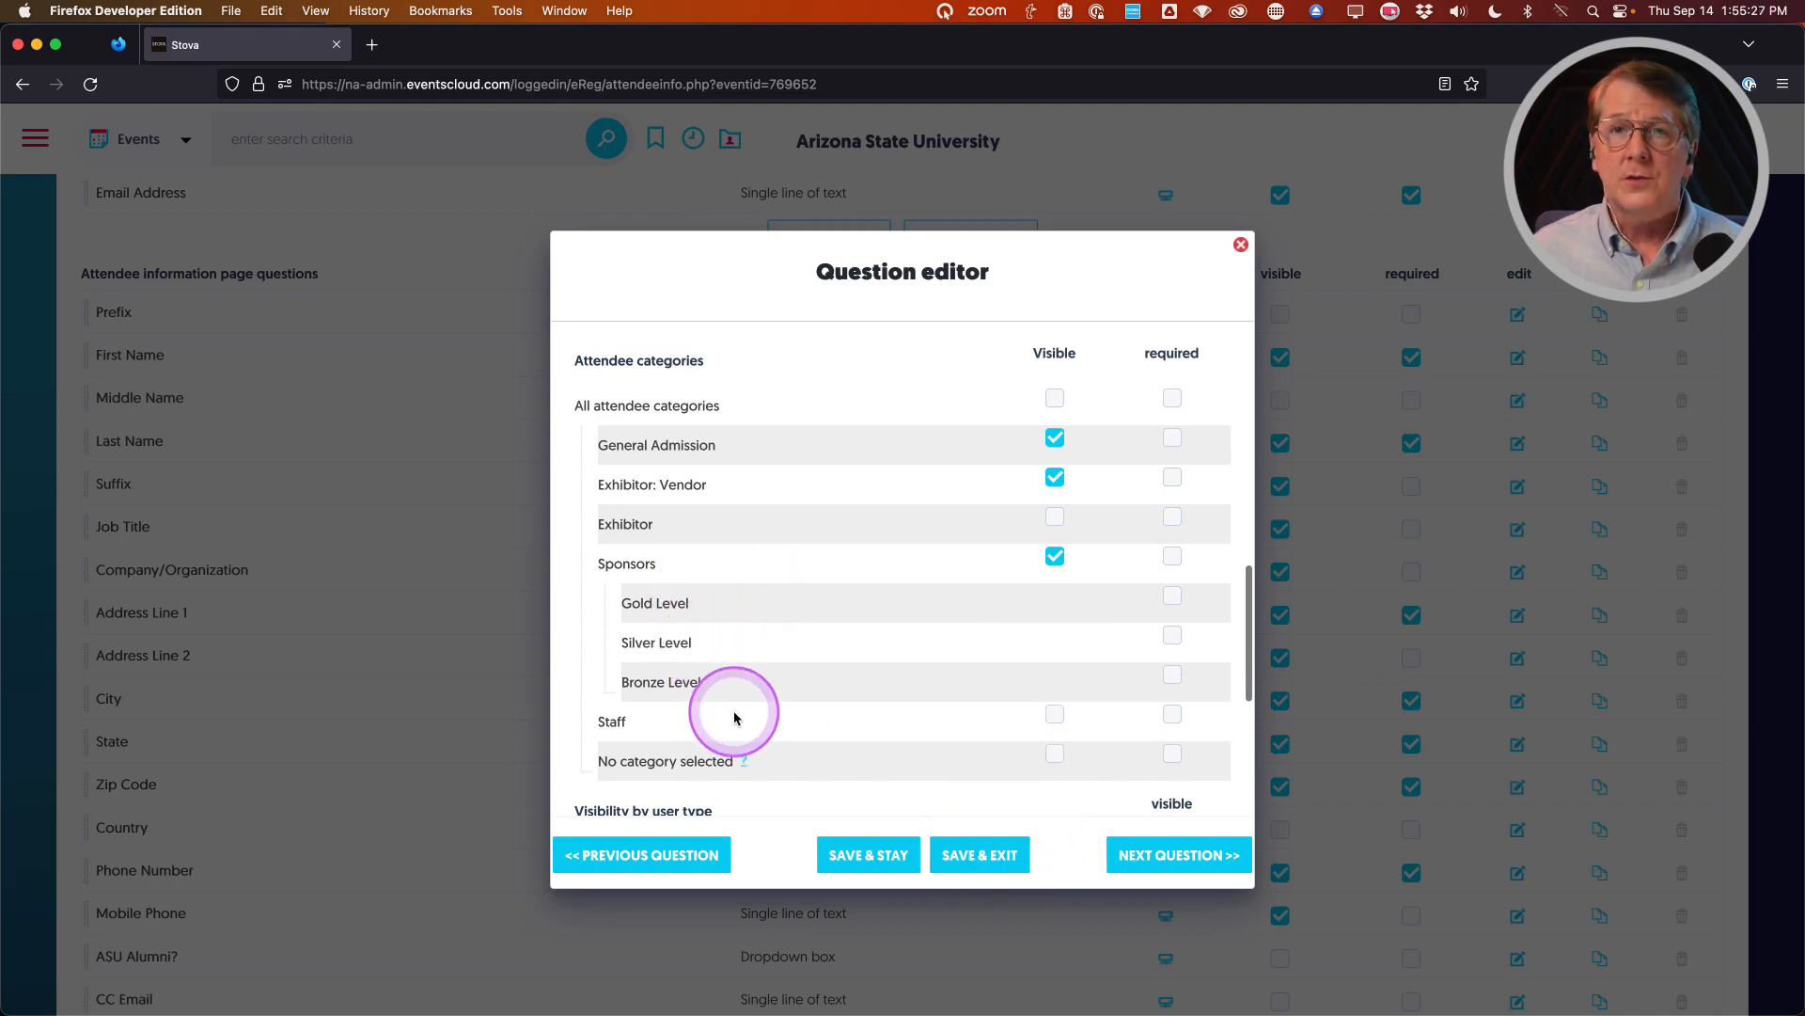
left_click(1163, 858)
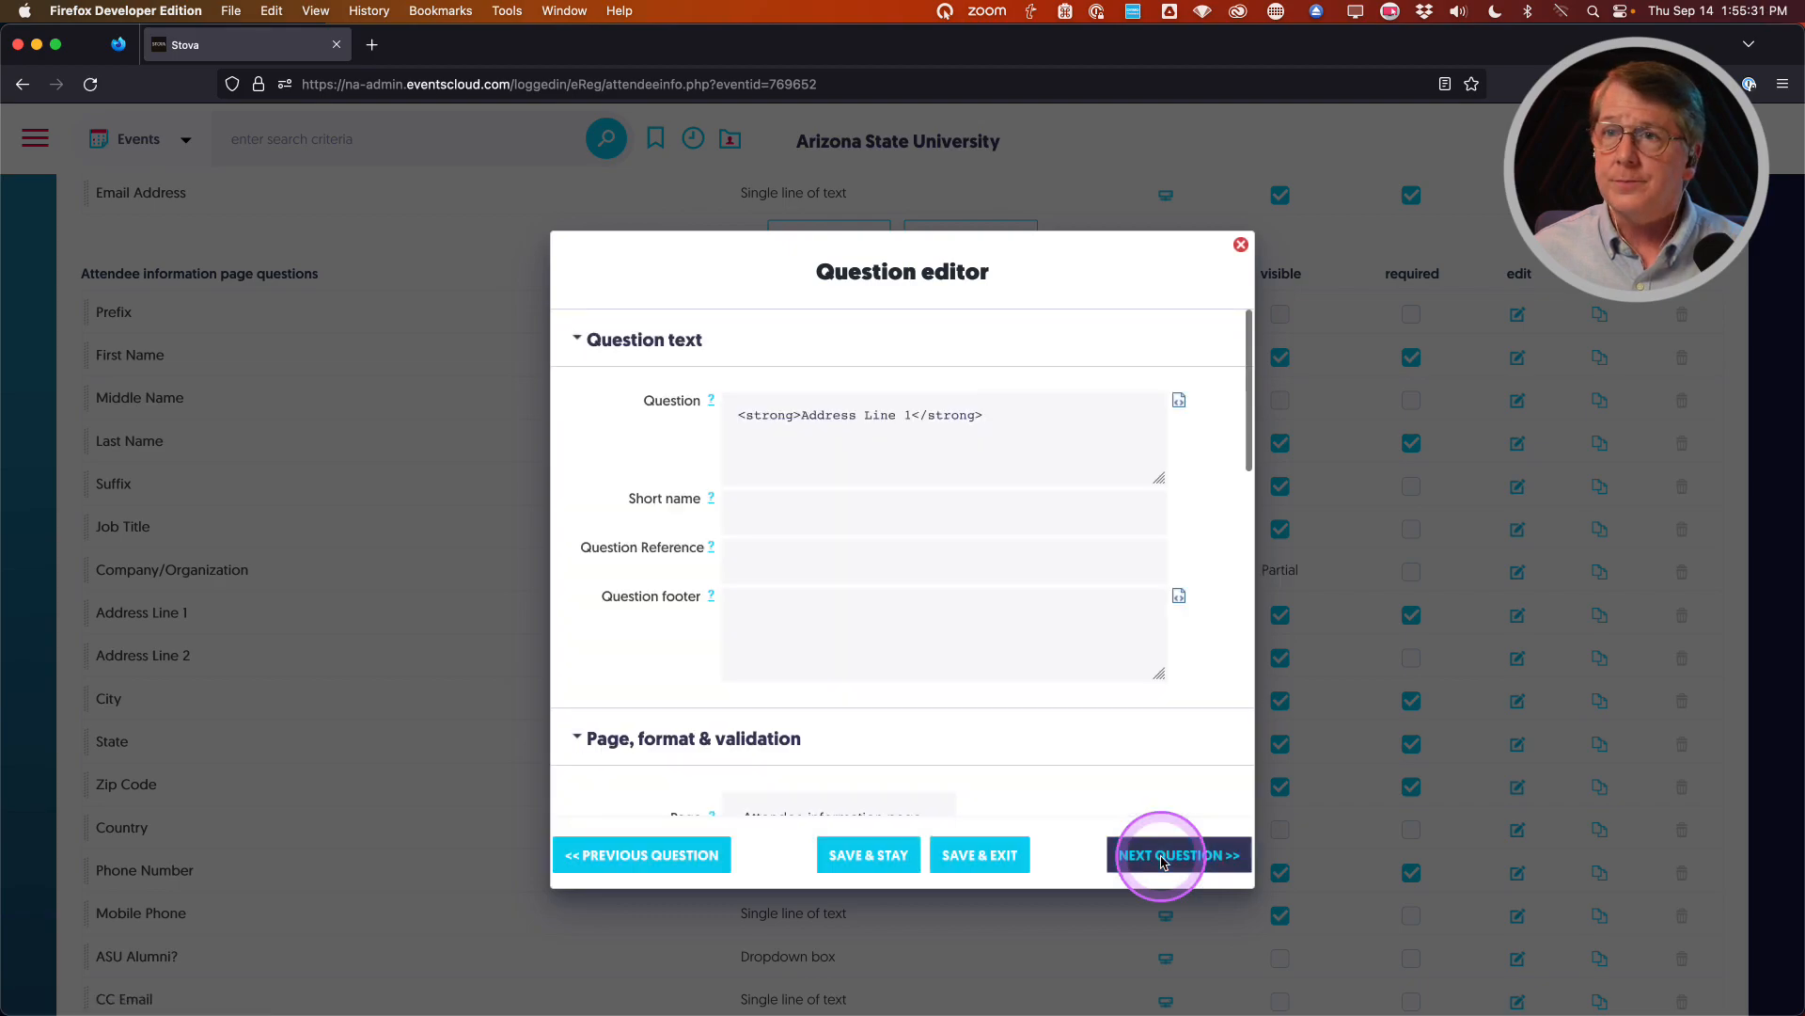
Limit the Address Line 1 question's visibility to General Admission, Exhibitor: Vendor and Sponsors, and save it, closing its editor
scroll(989, 624, "down", 10)
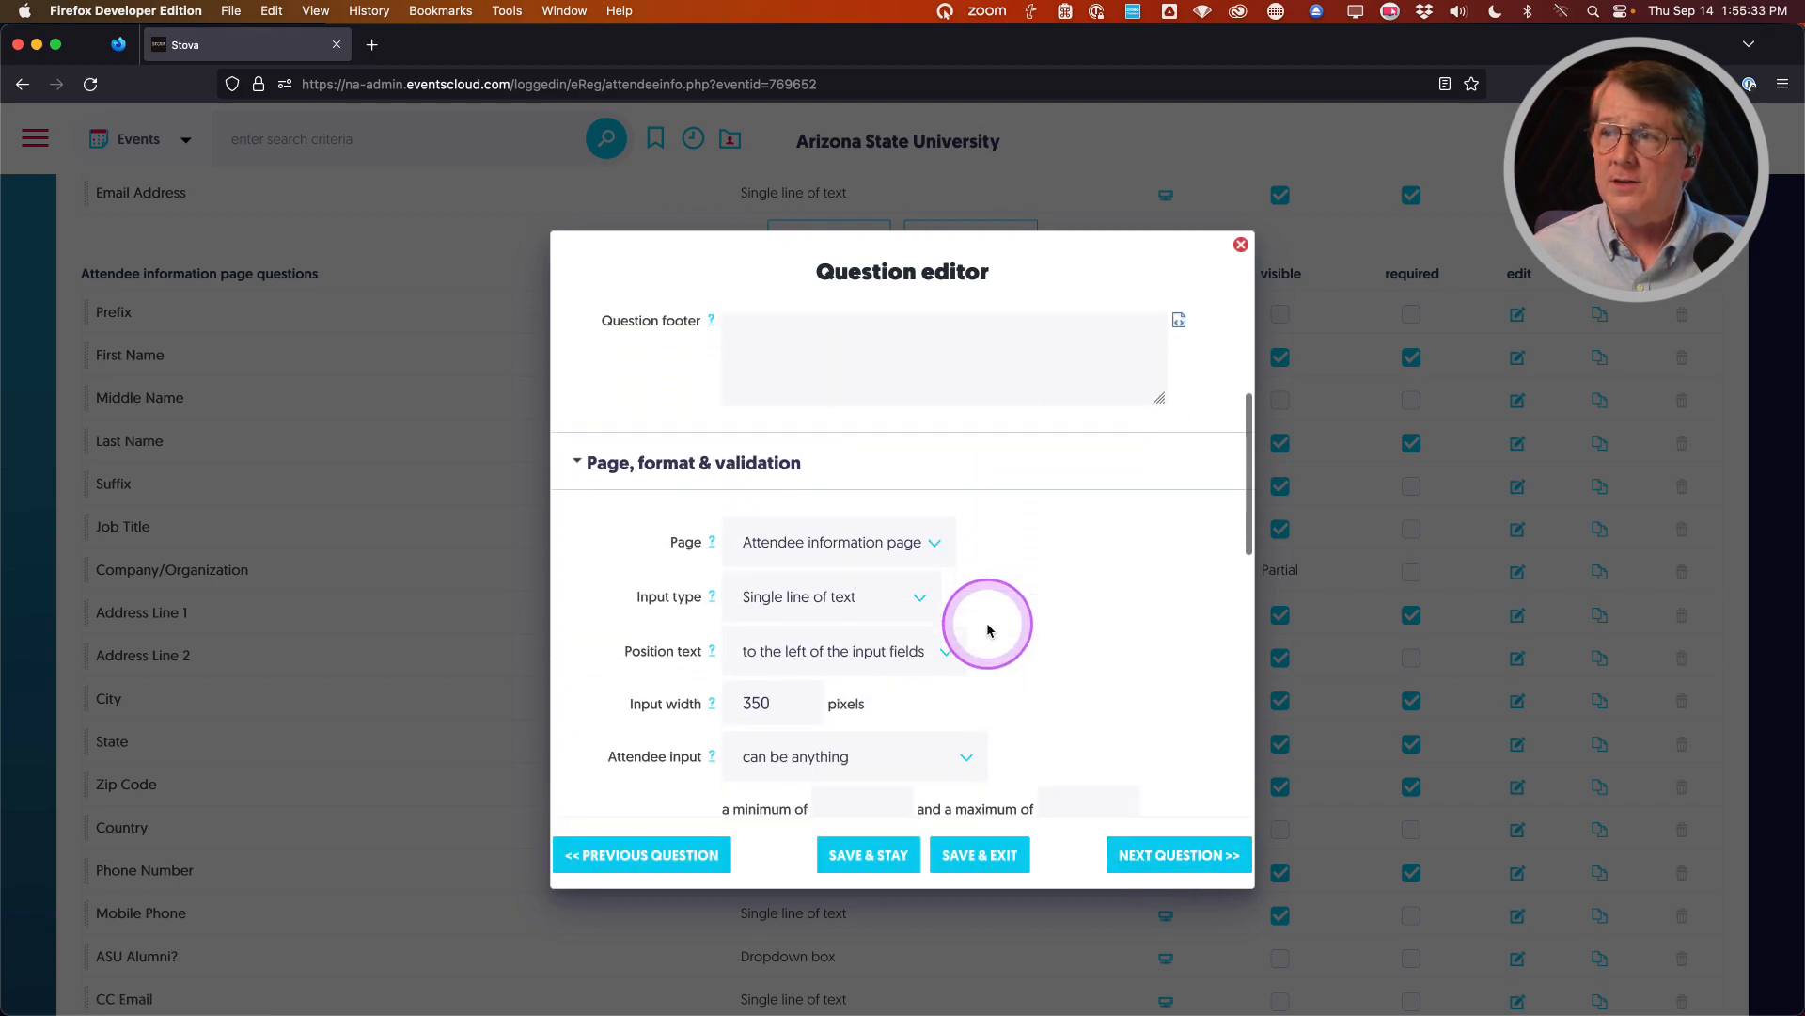
scroll(990, 623, "down", 5)
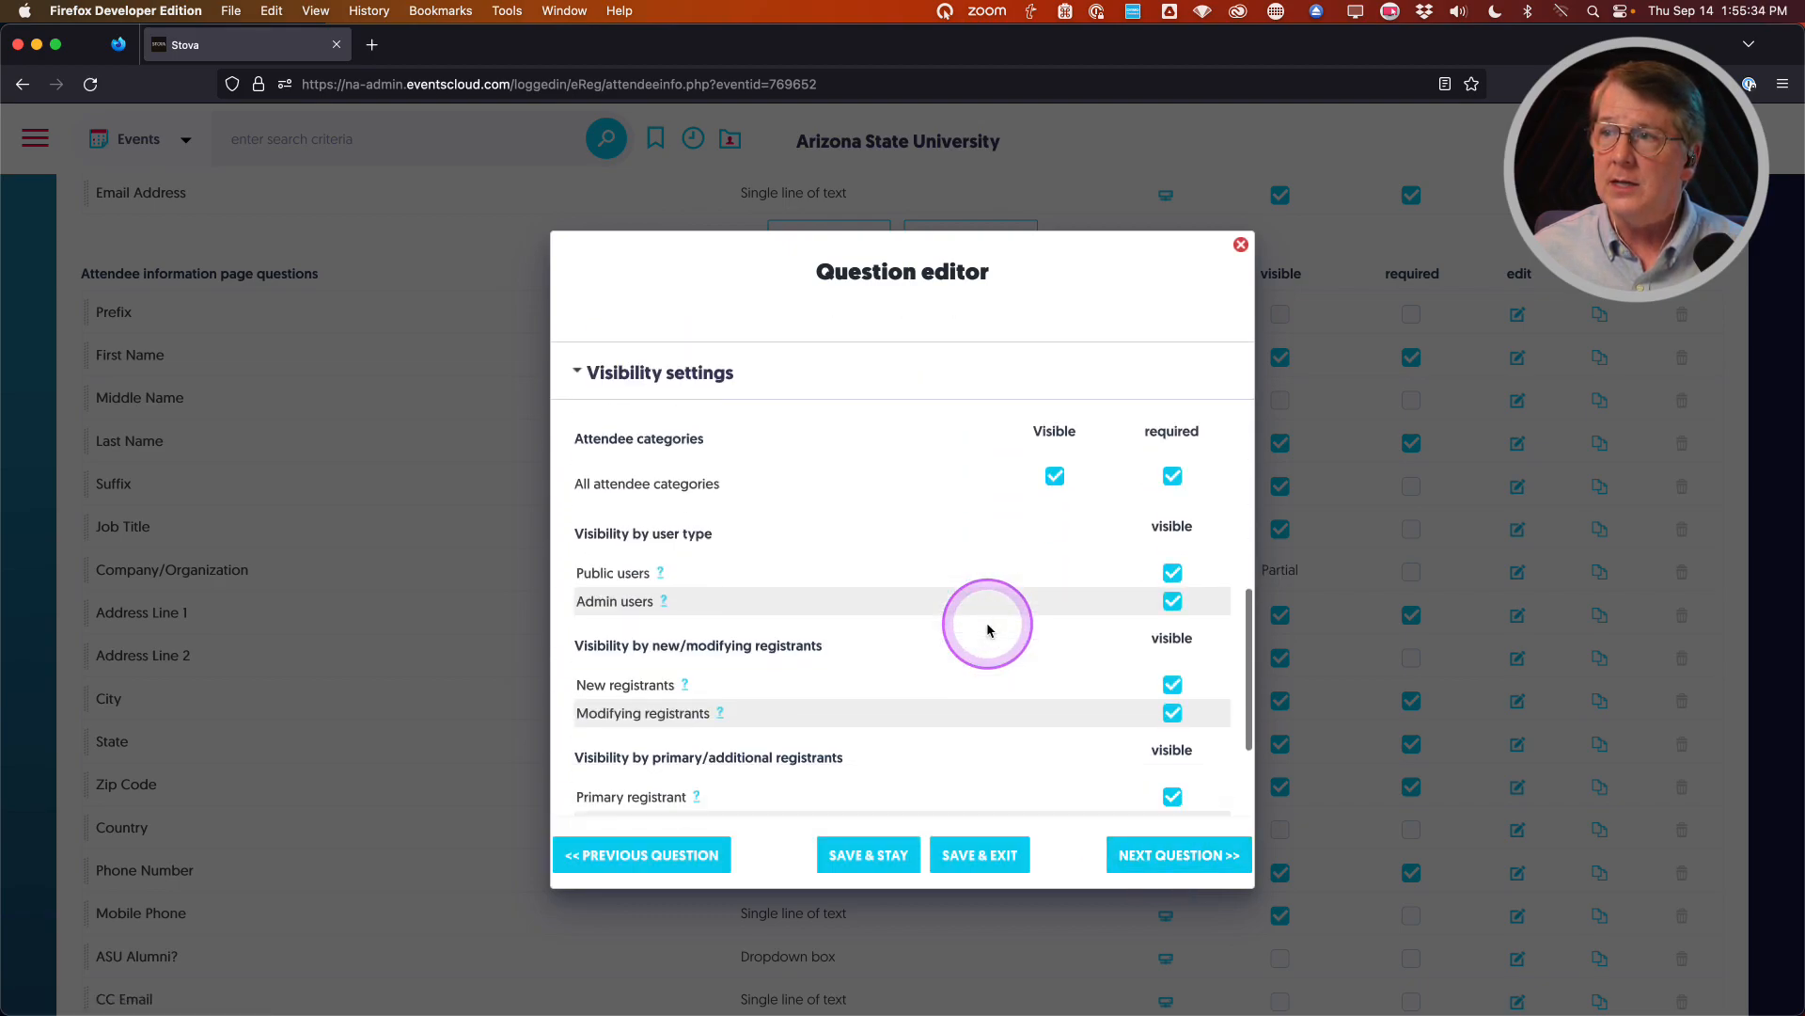
left_click(1054, 476)
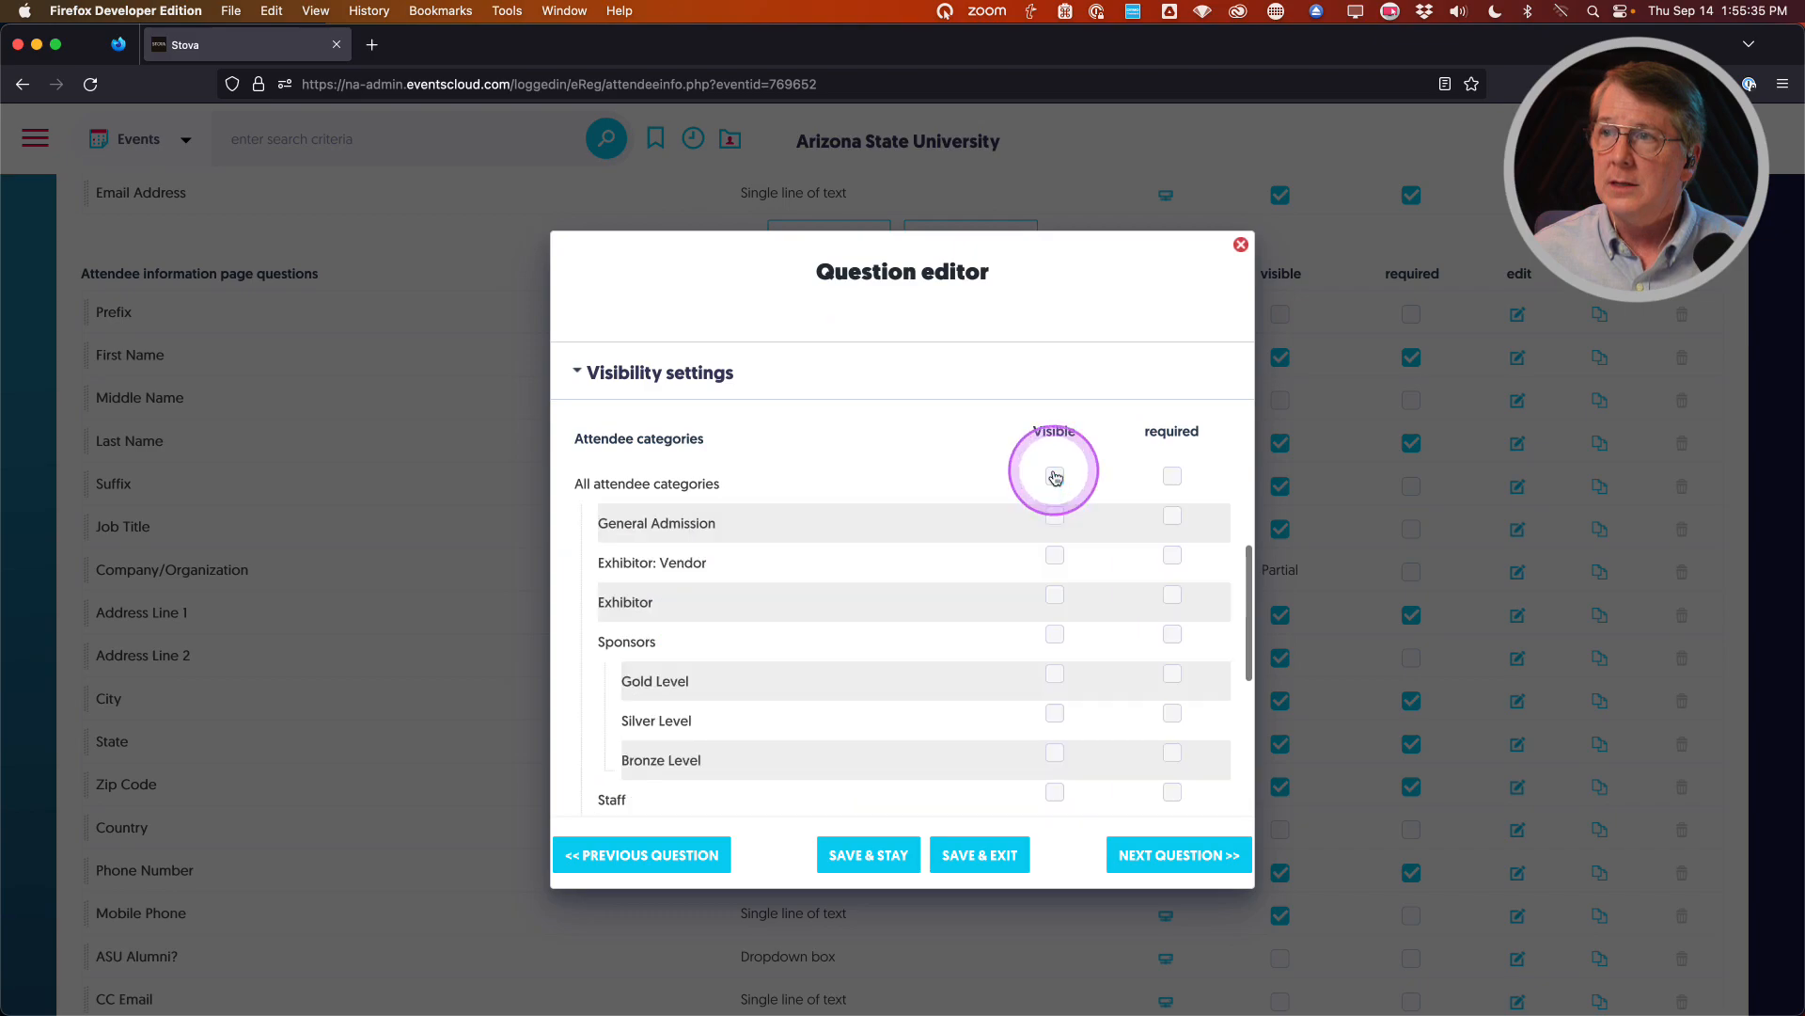
left_click(1055, 519)
left_click(1055, 555)
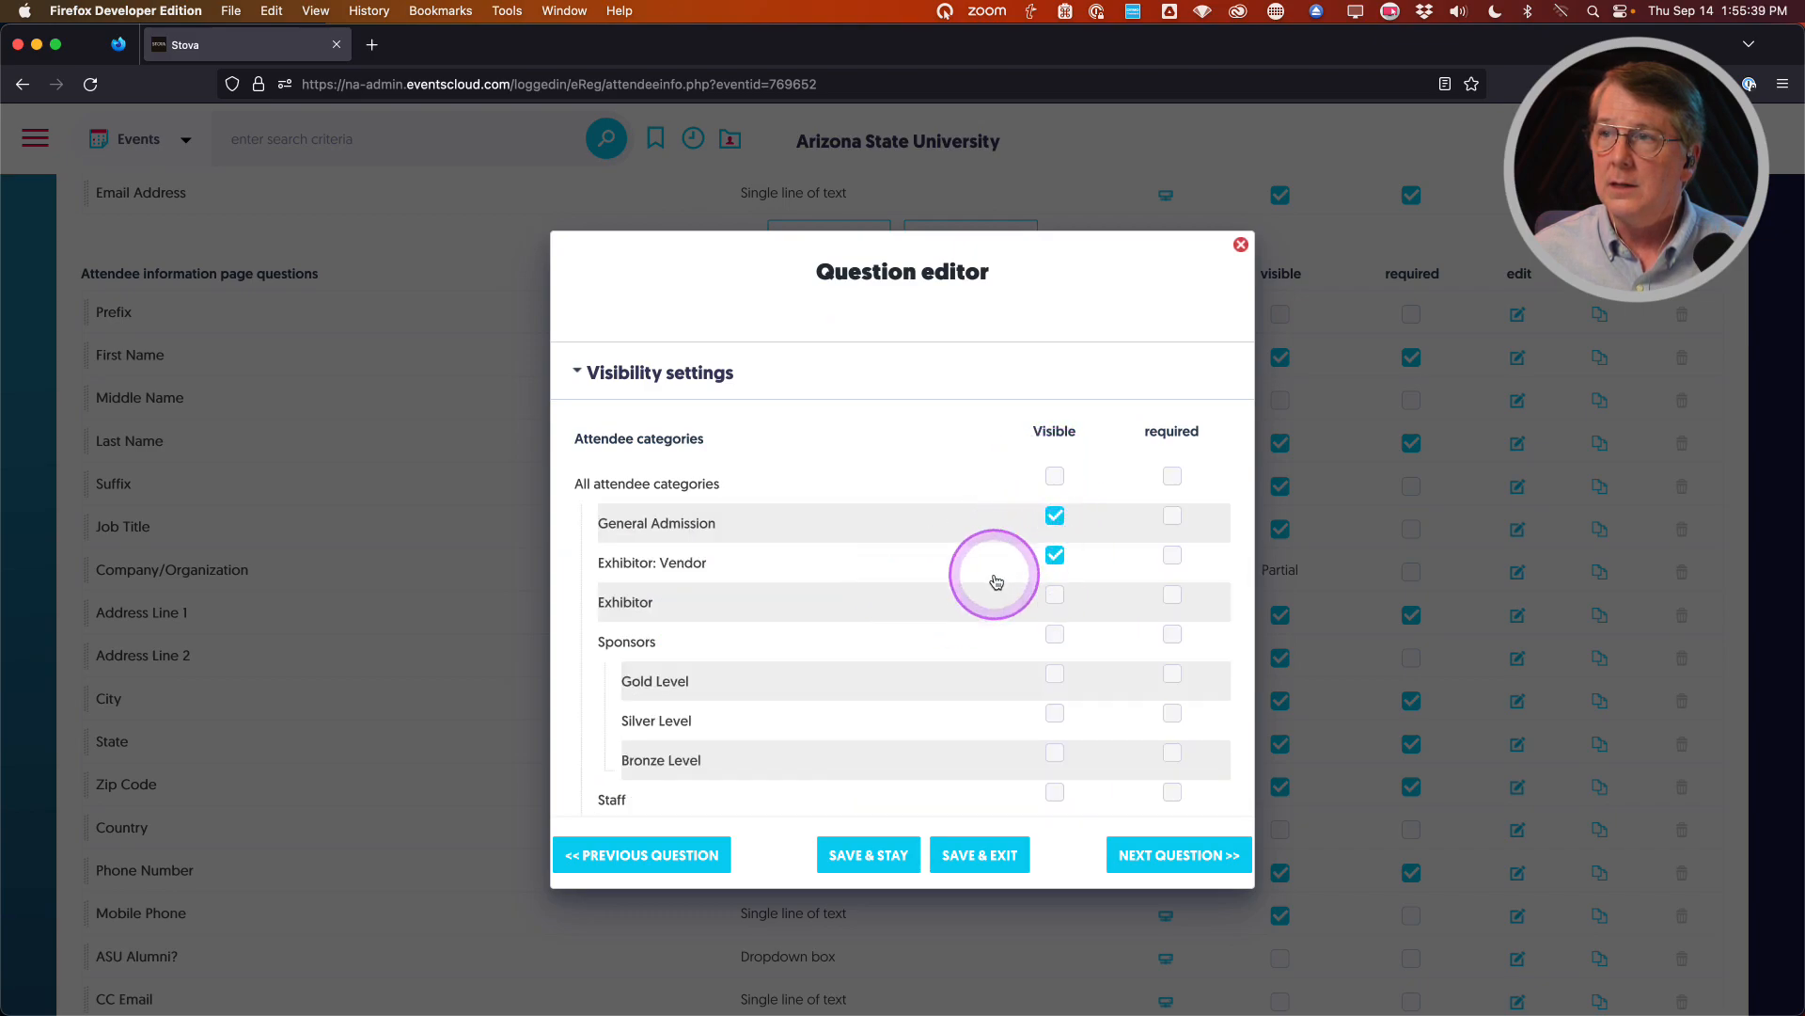
left_click(1055, 634)
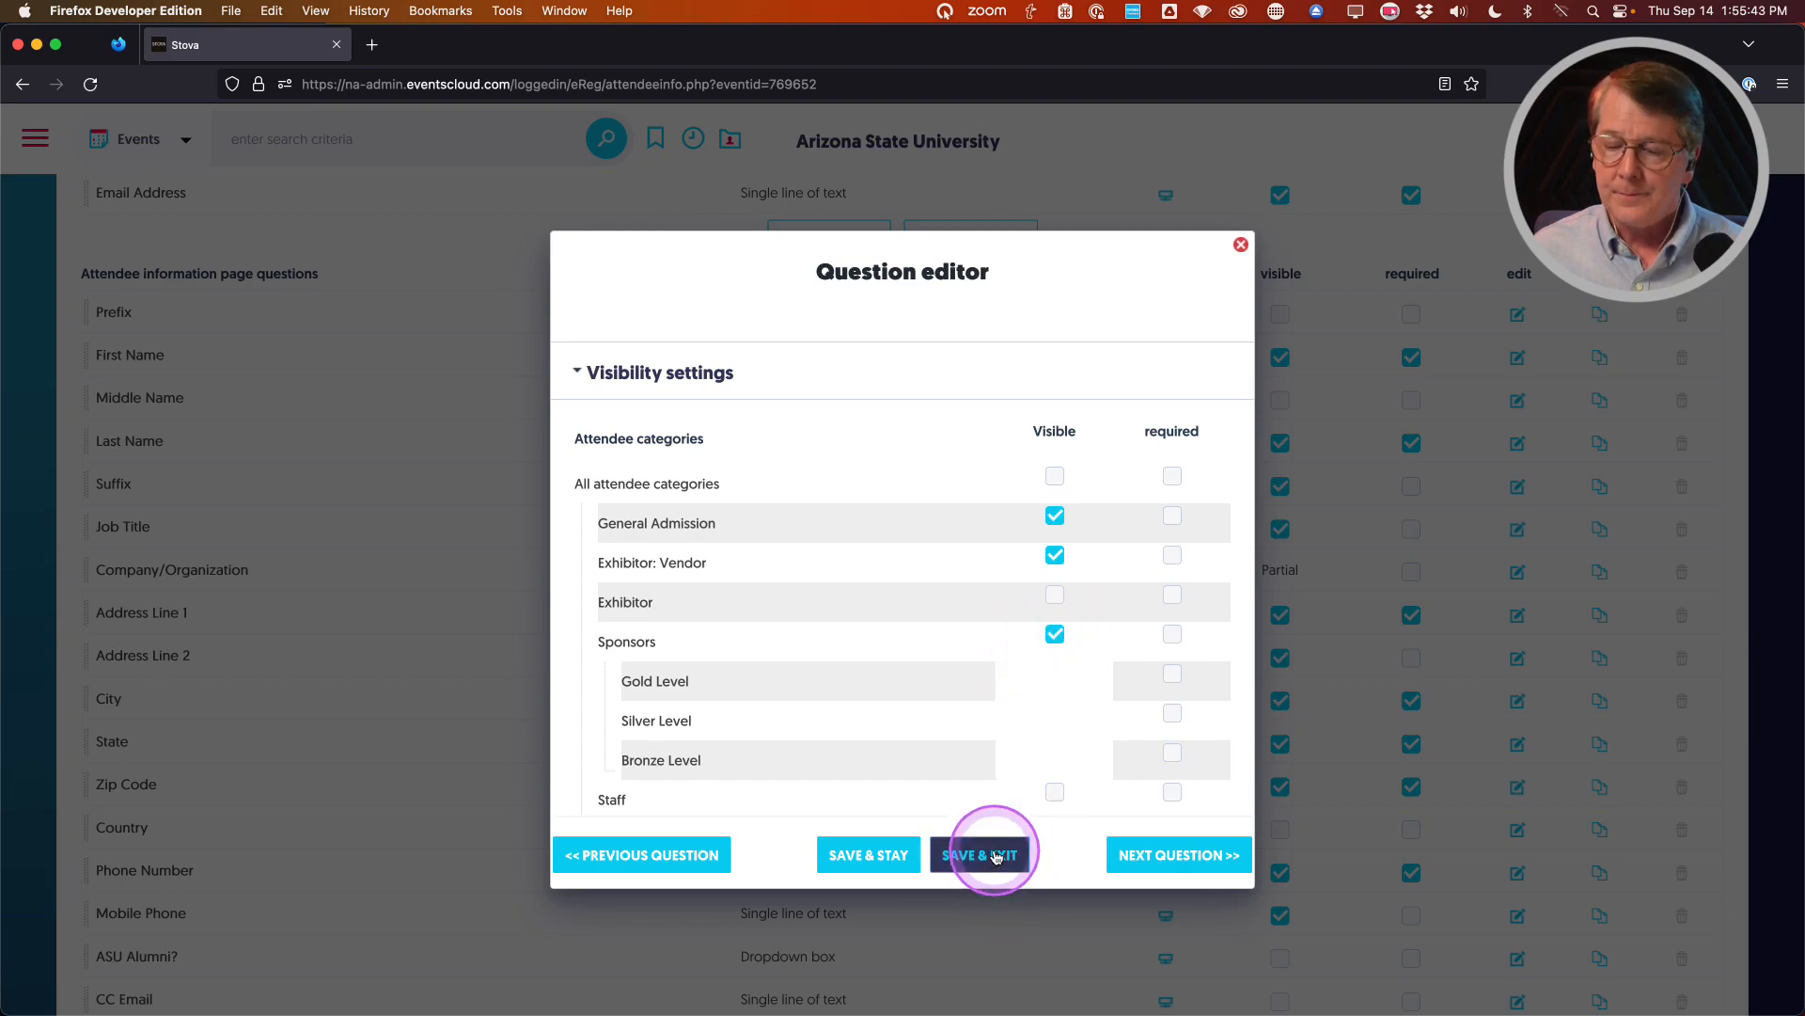
left_click(996, 856)
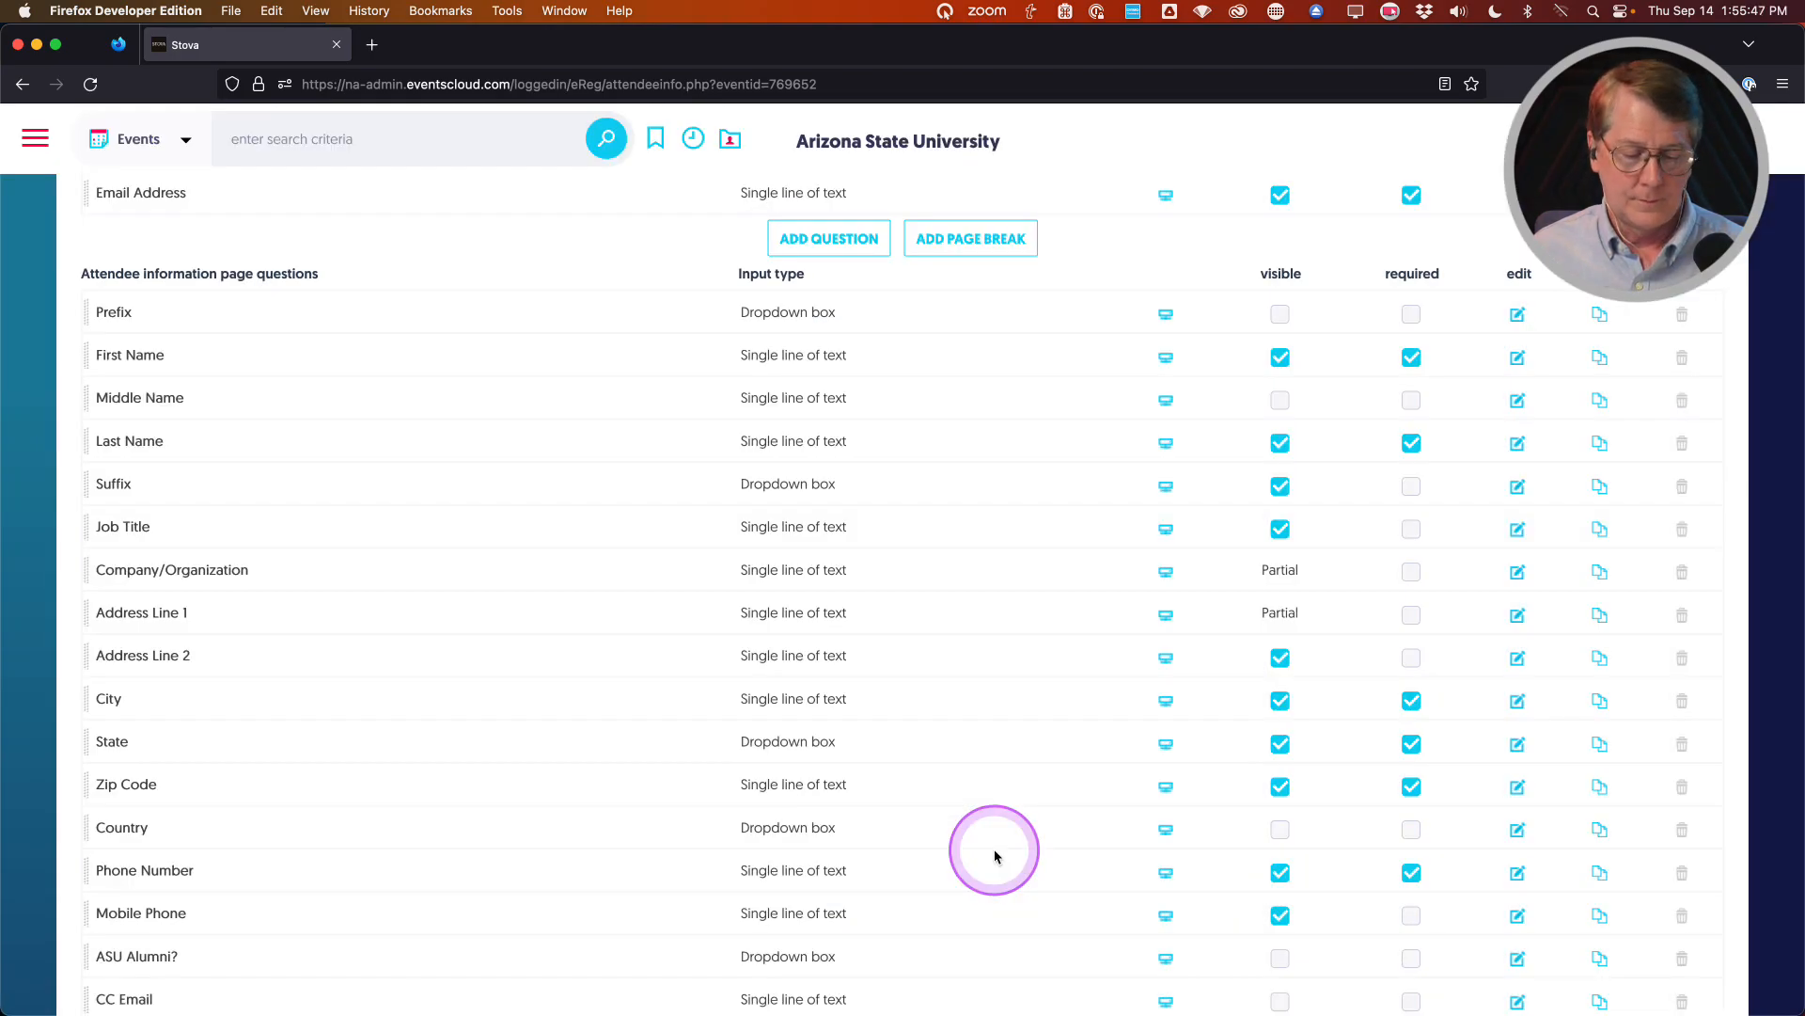
Add a new attendee information question with the text Dietary Restrictions
scroll(617, 658, "down", 5)
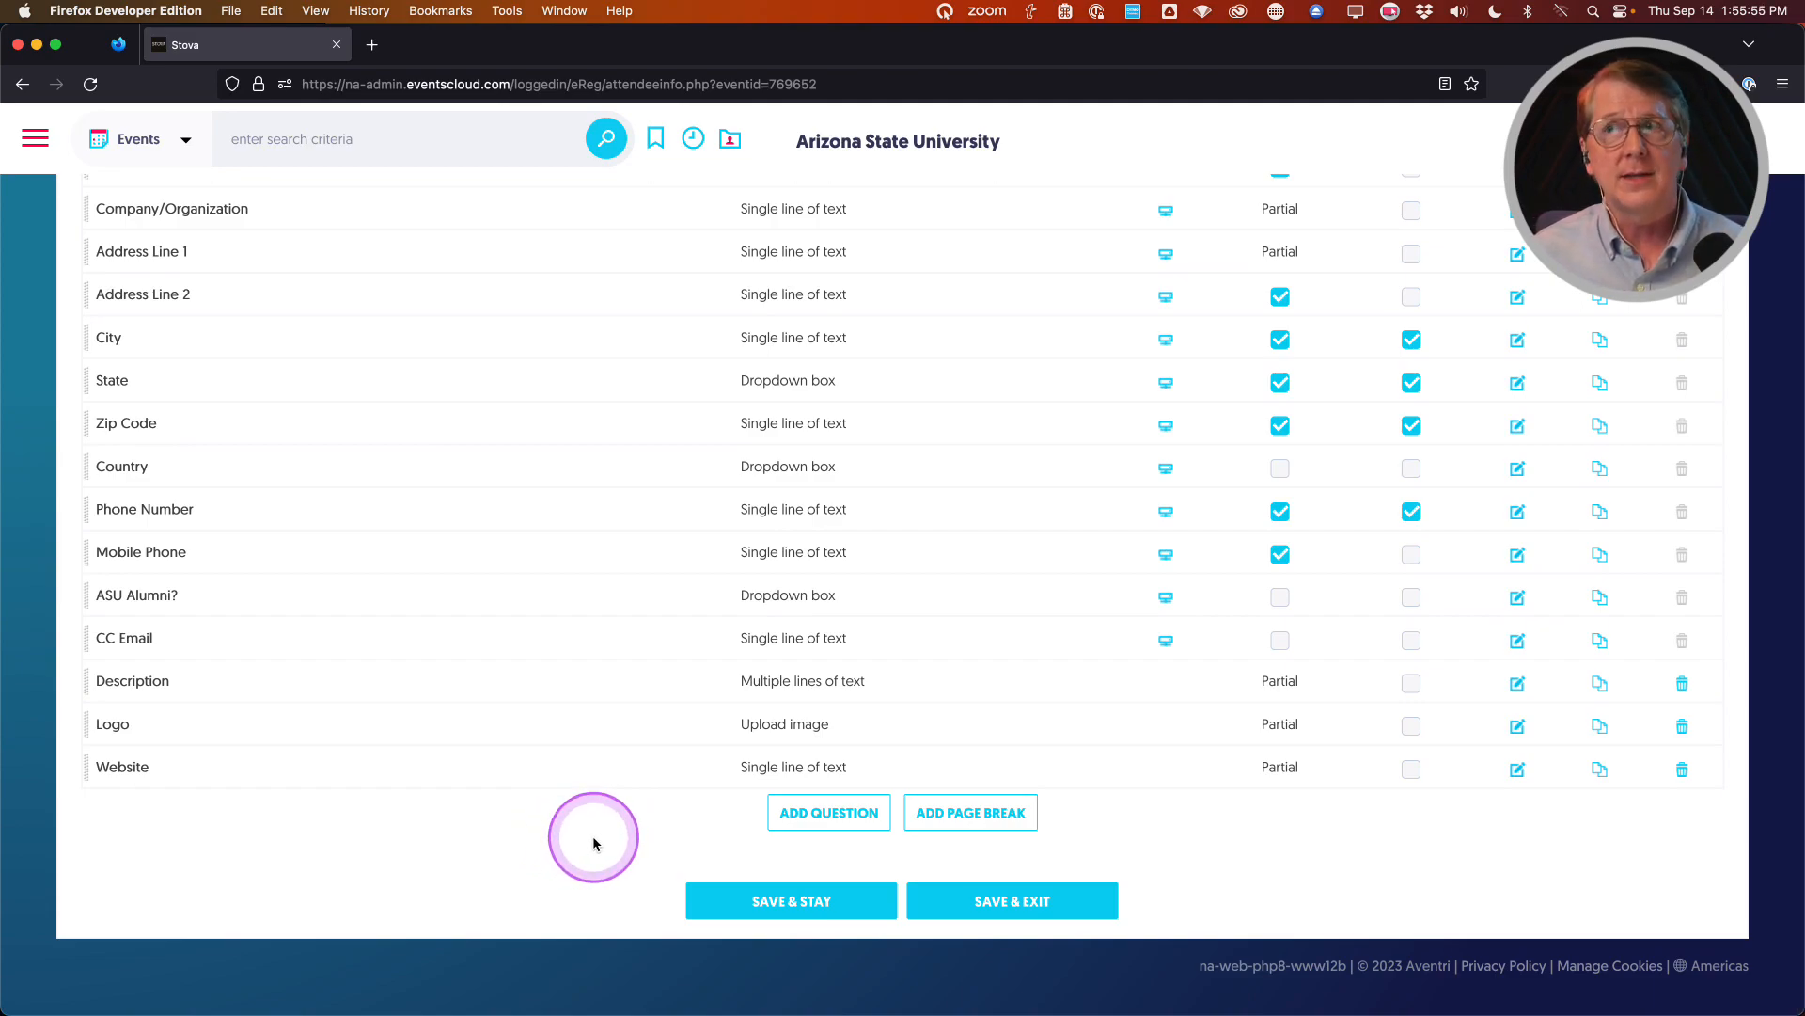
left_click(820, 811)
left_click(825, 437)
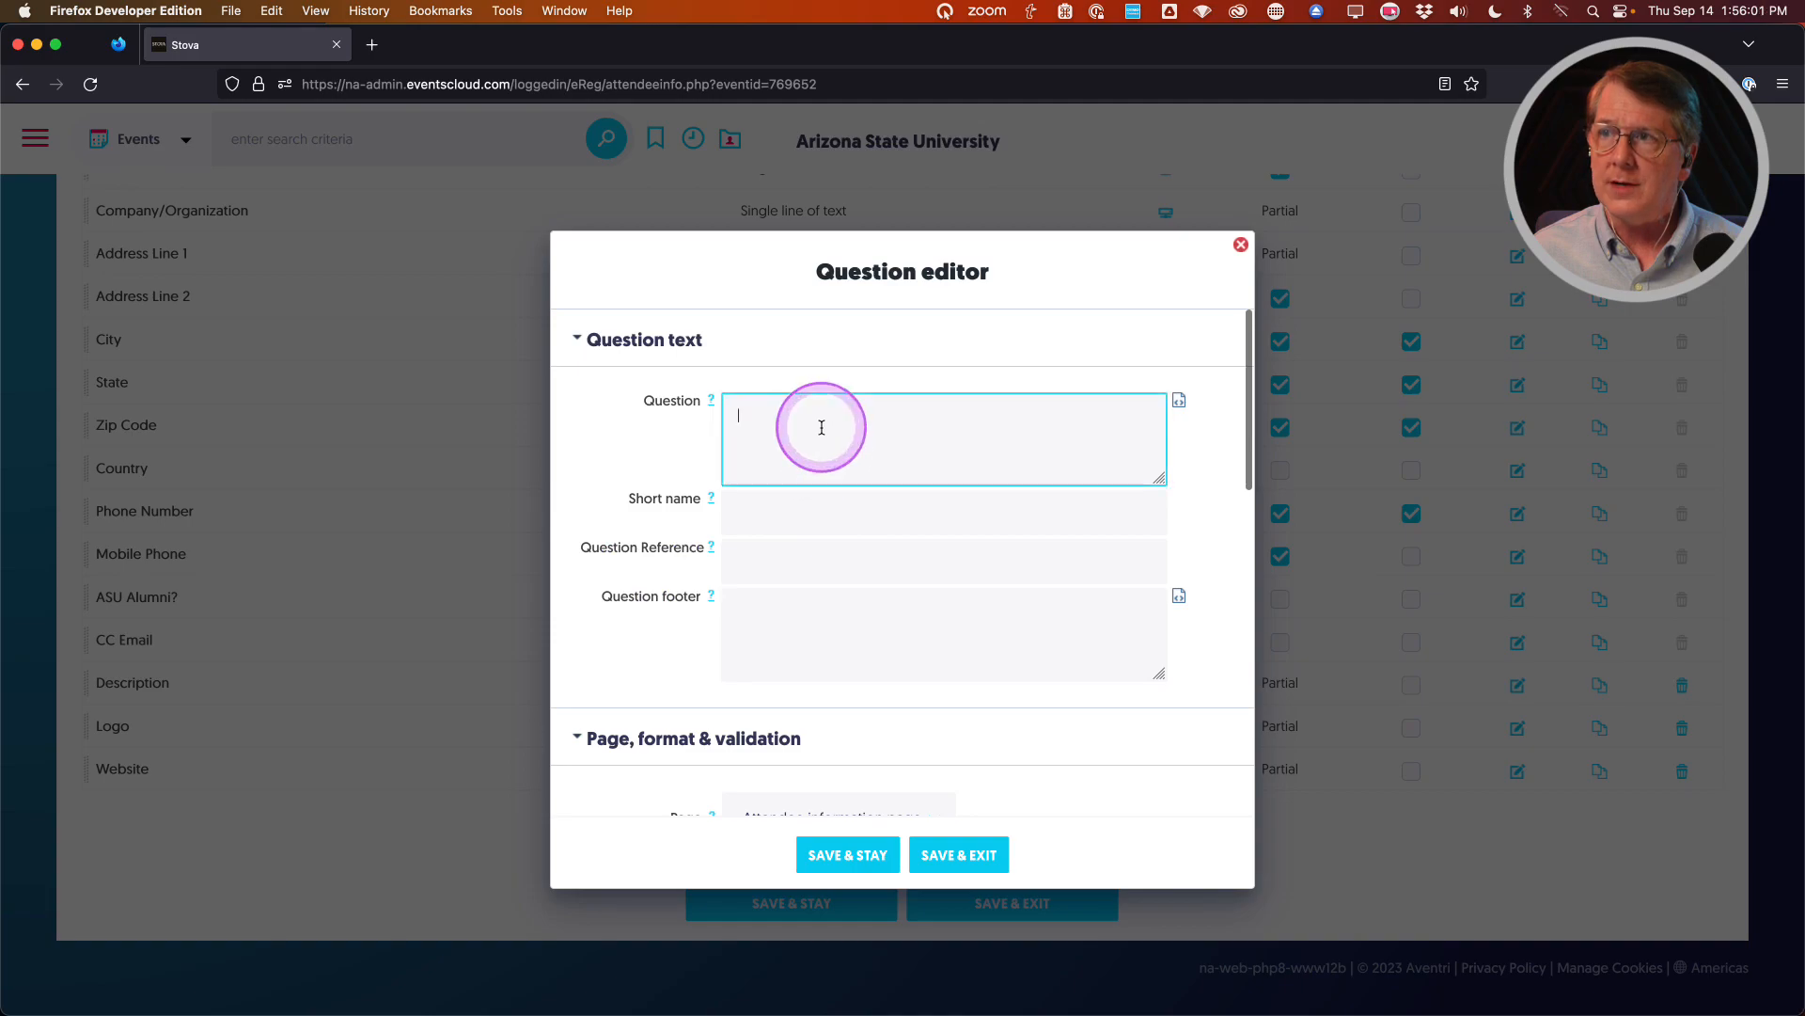
type("Dietary Restrictions")
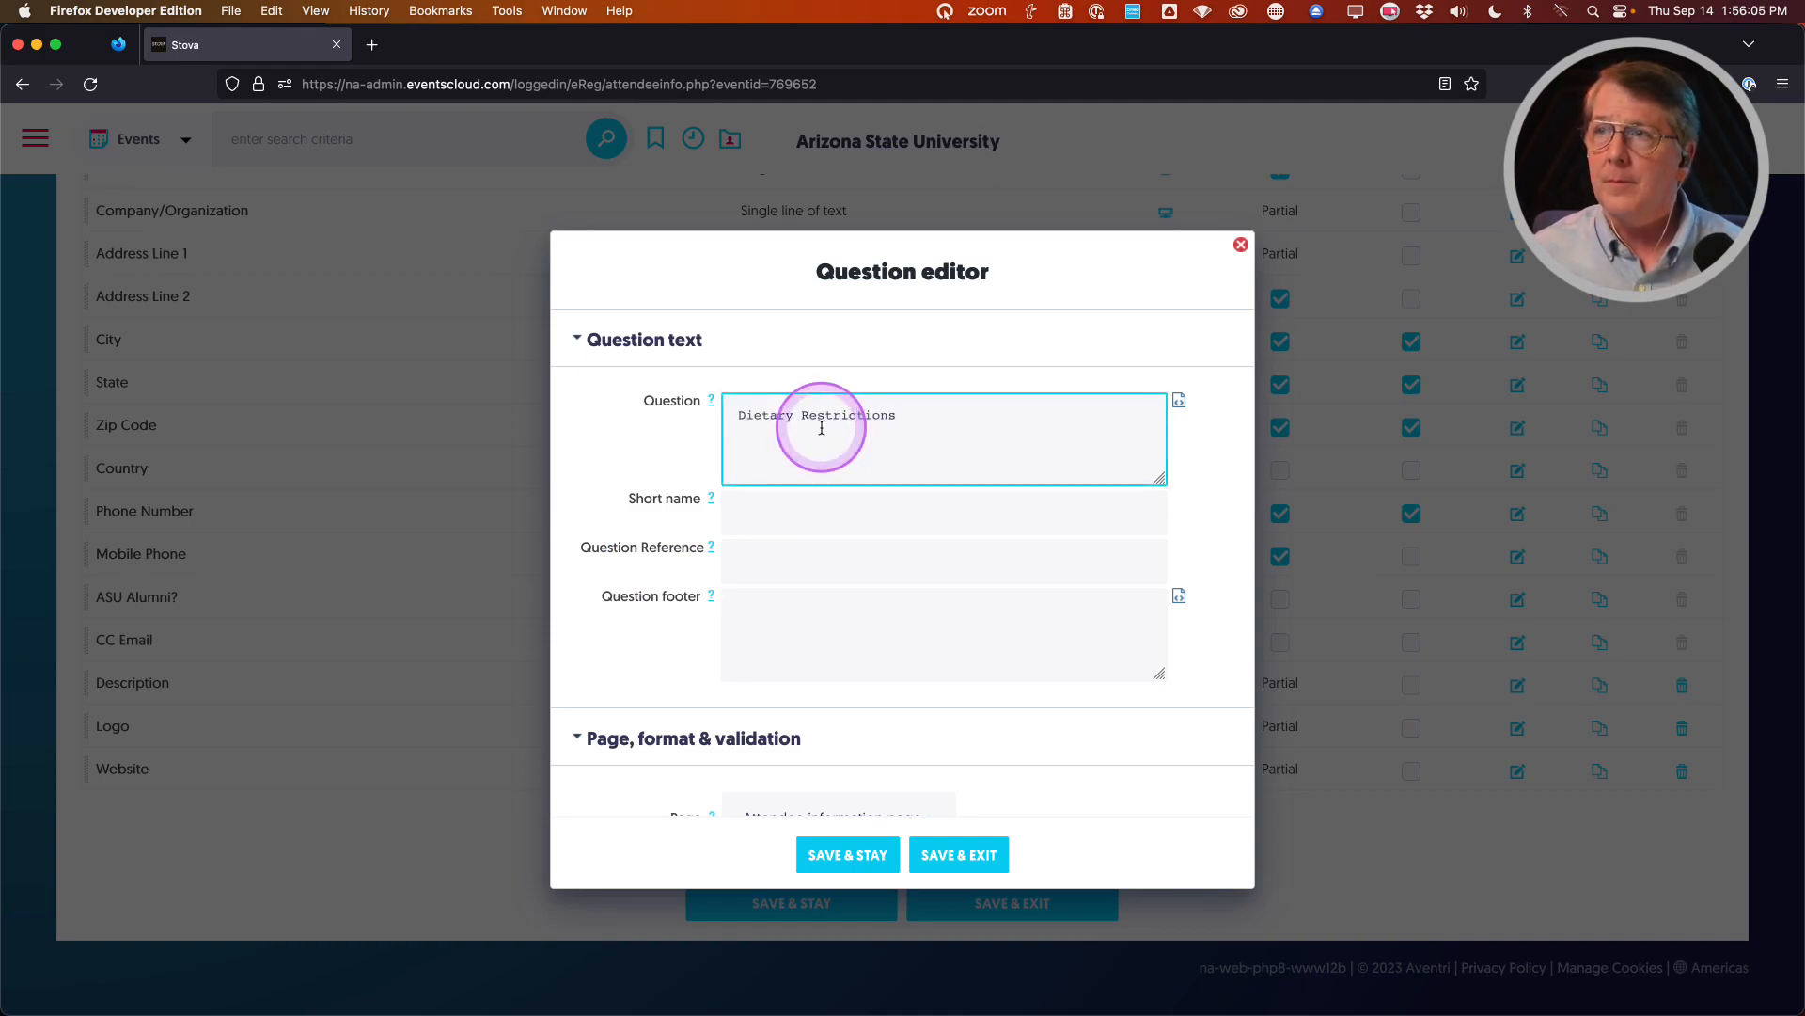
Set the Dietary Restrictions question's input type to Dropdown box and open its option editor
scroll(686, 557, "down", 5)
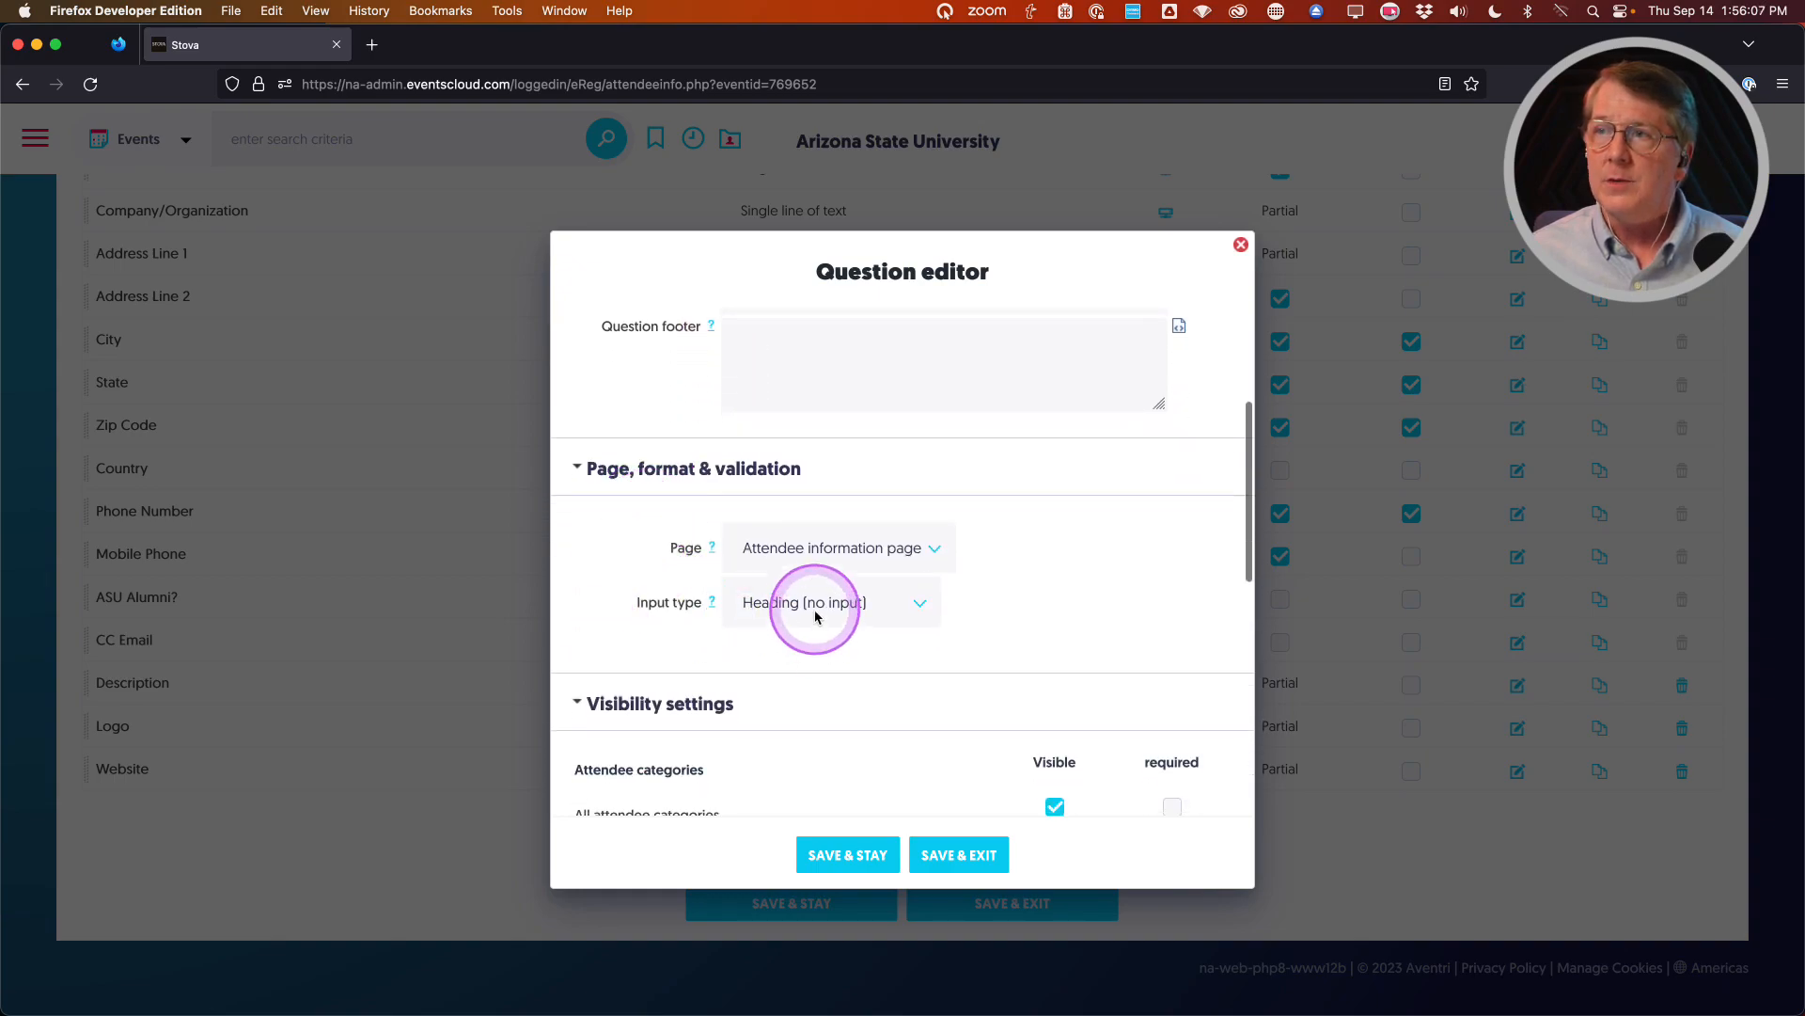
left_click(817, 613)
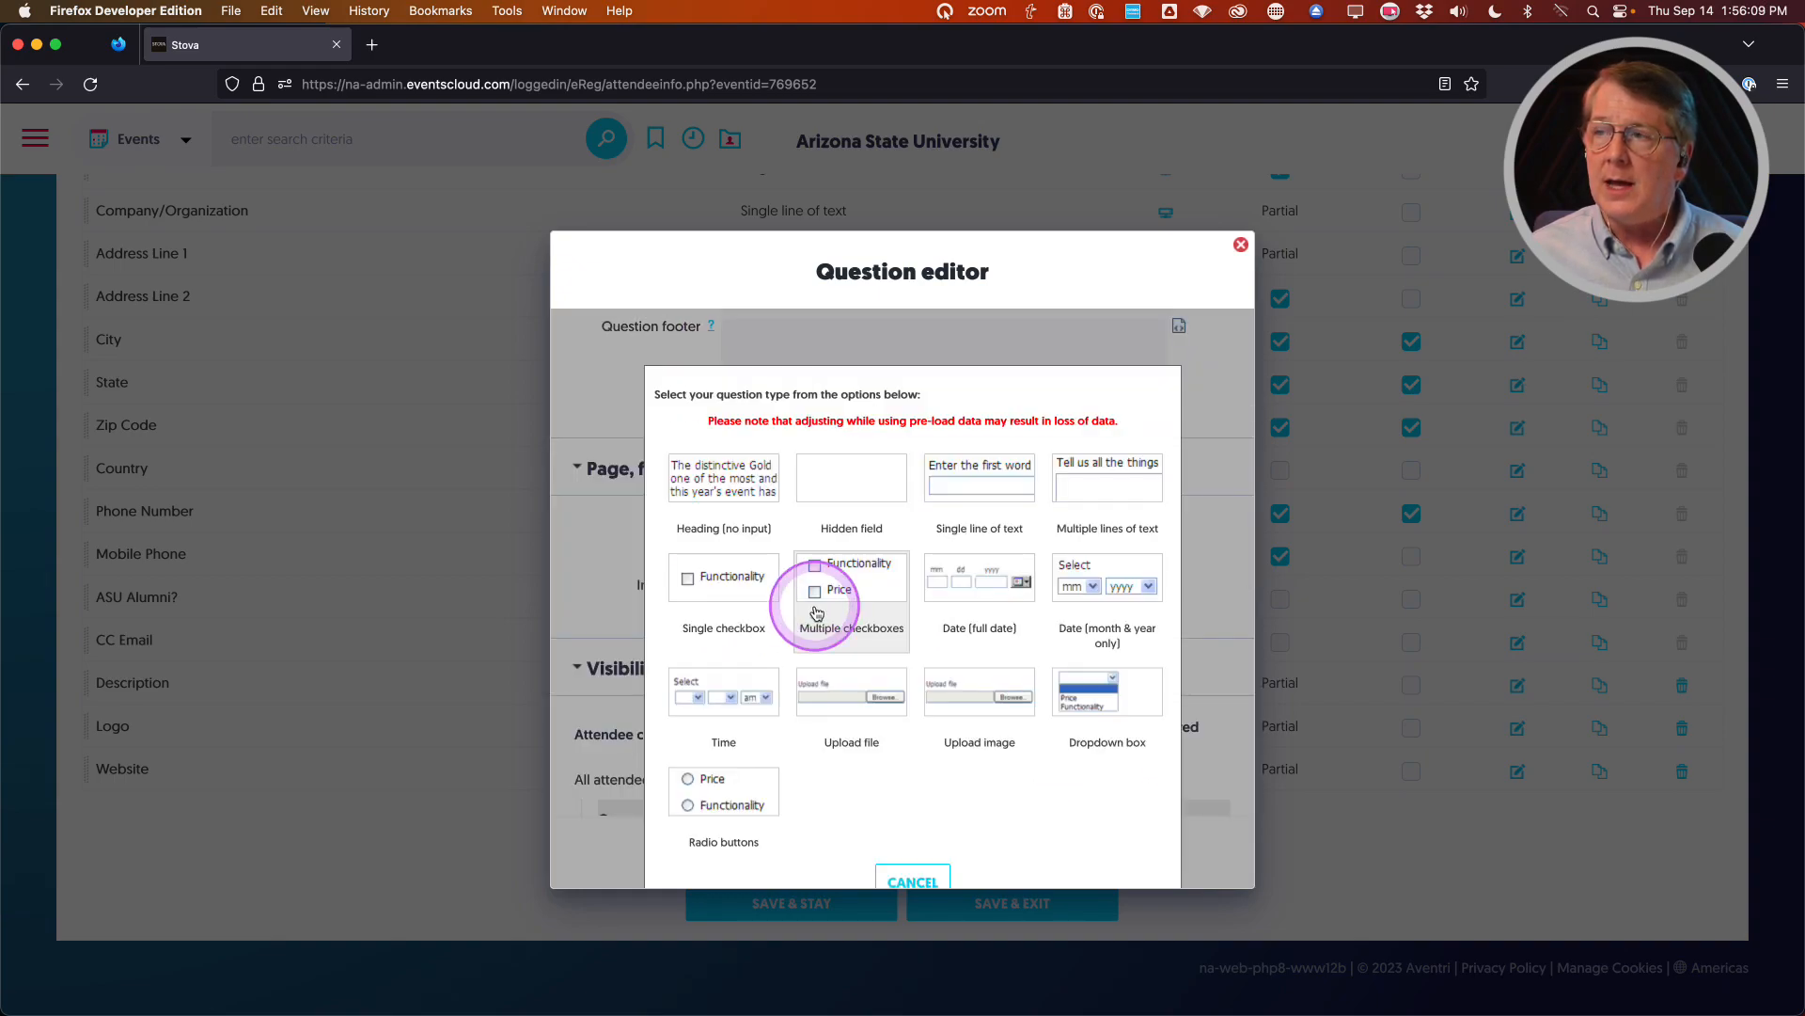
left_click(1098, 707)
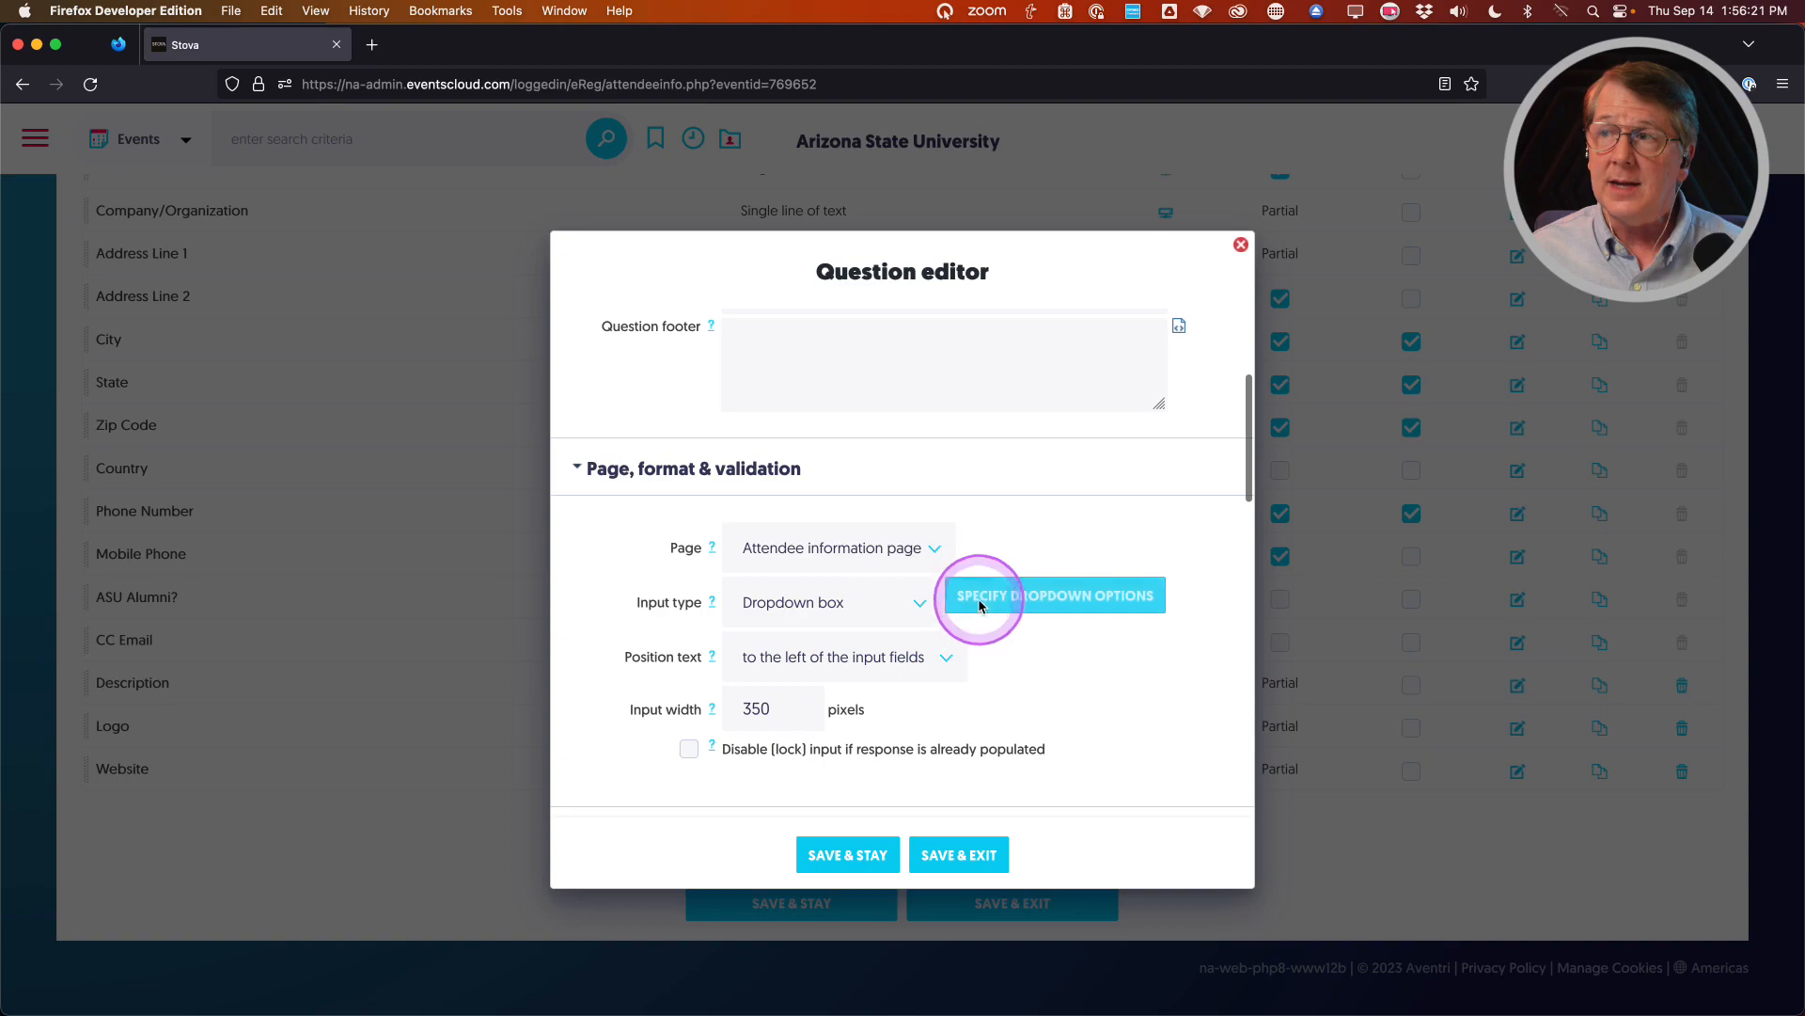
left_click(1038, 598)
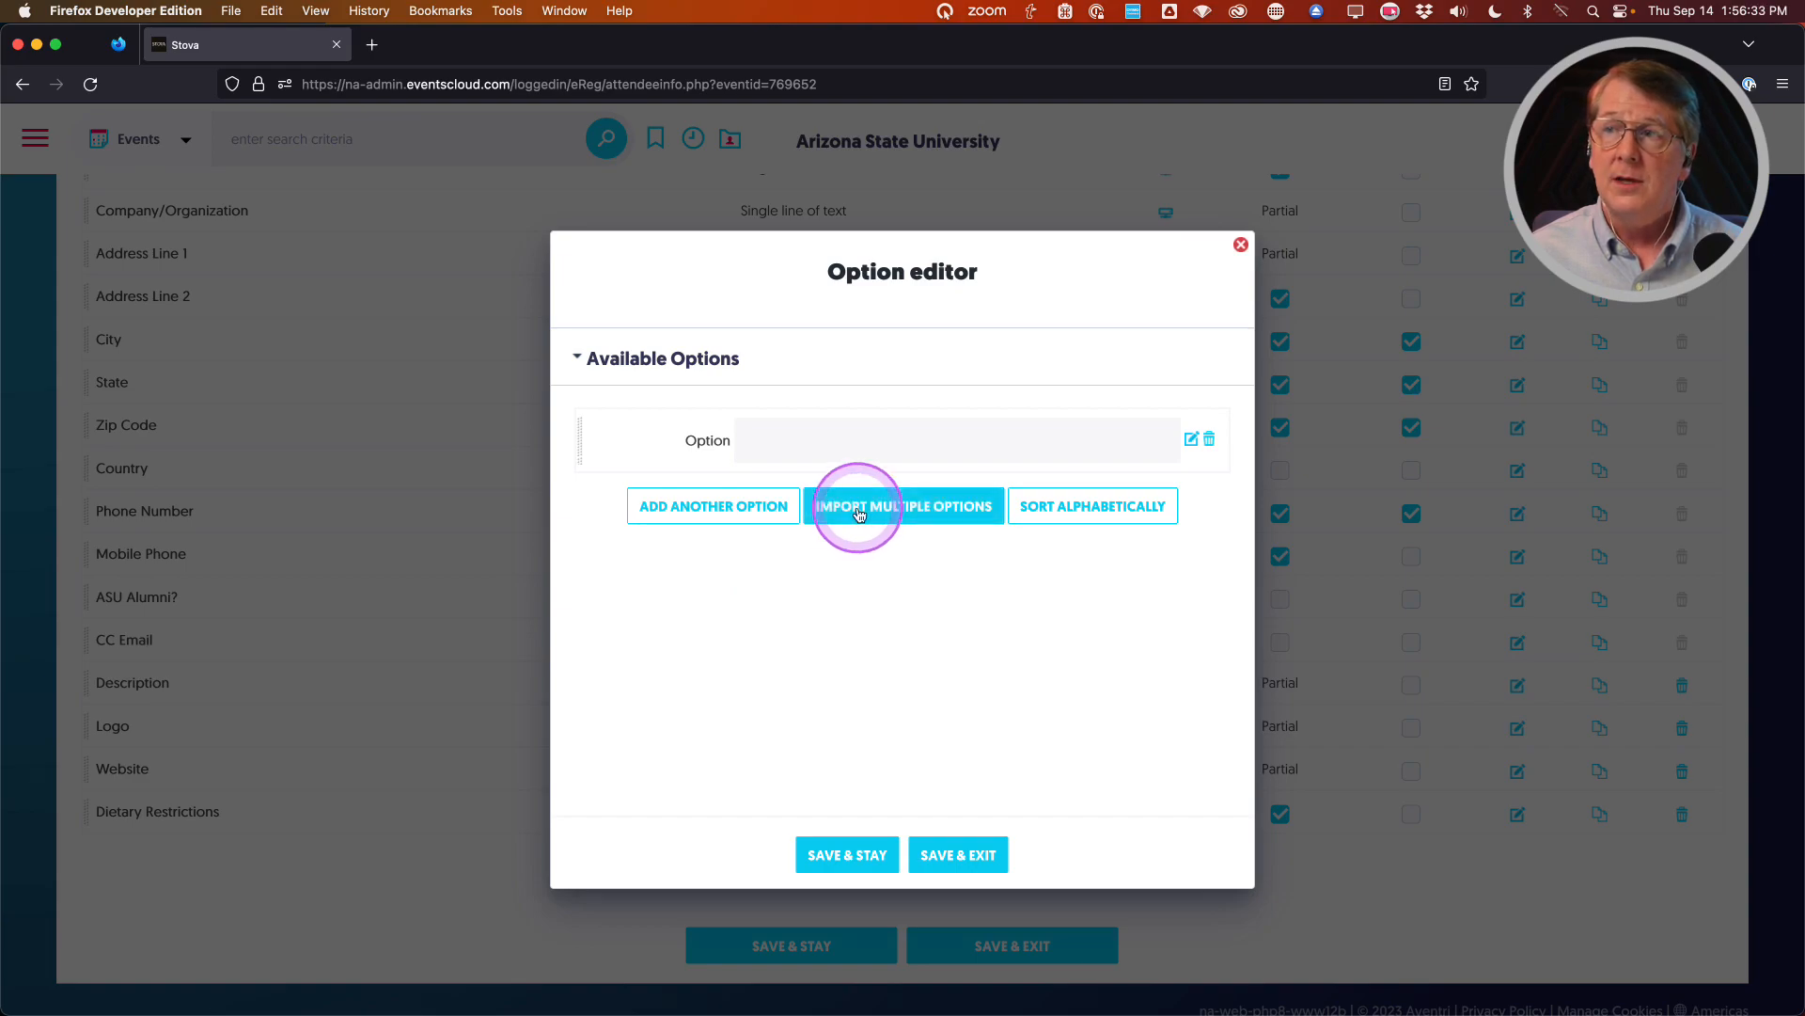
Import the dropdown options Vegetarian, Vegan, Gluten Free, Food Allergy/Religious Objections and Other, overwriting the existing options
left_click(810, 581)
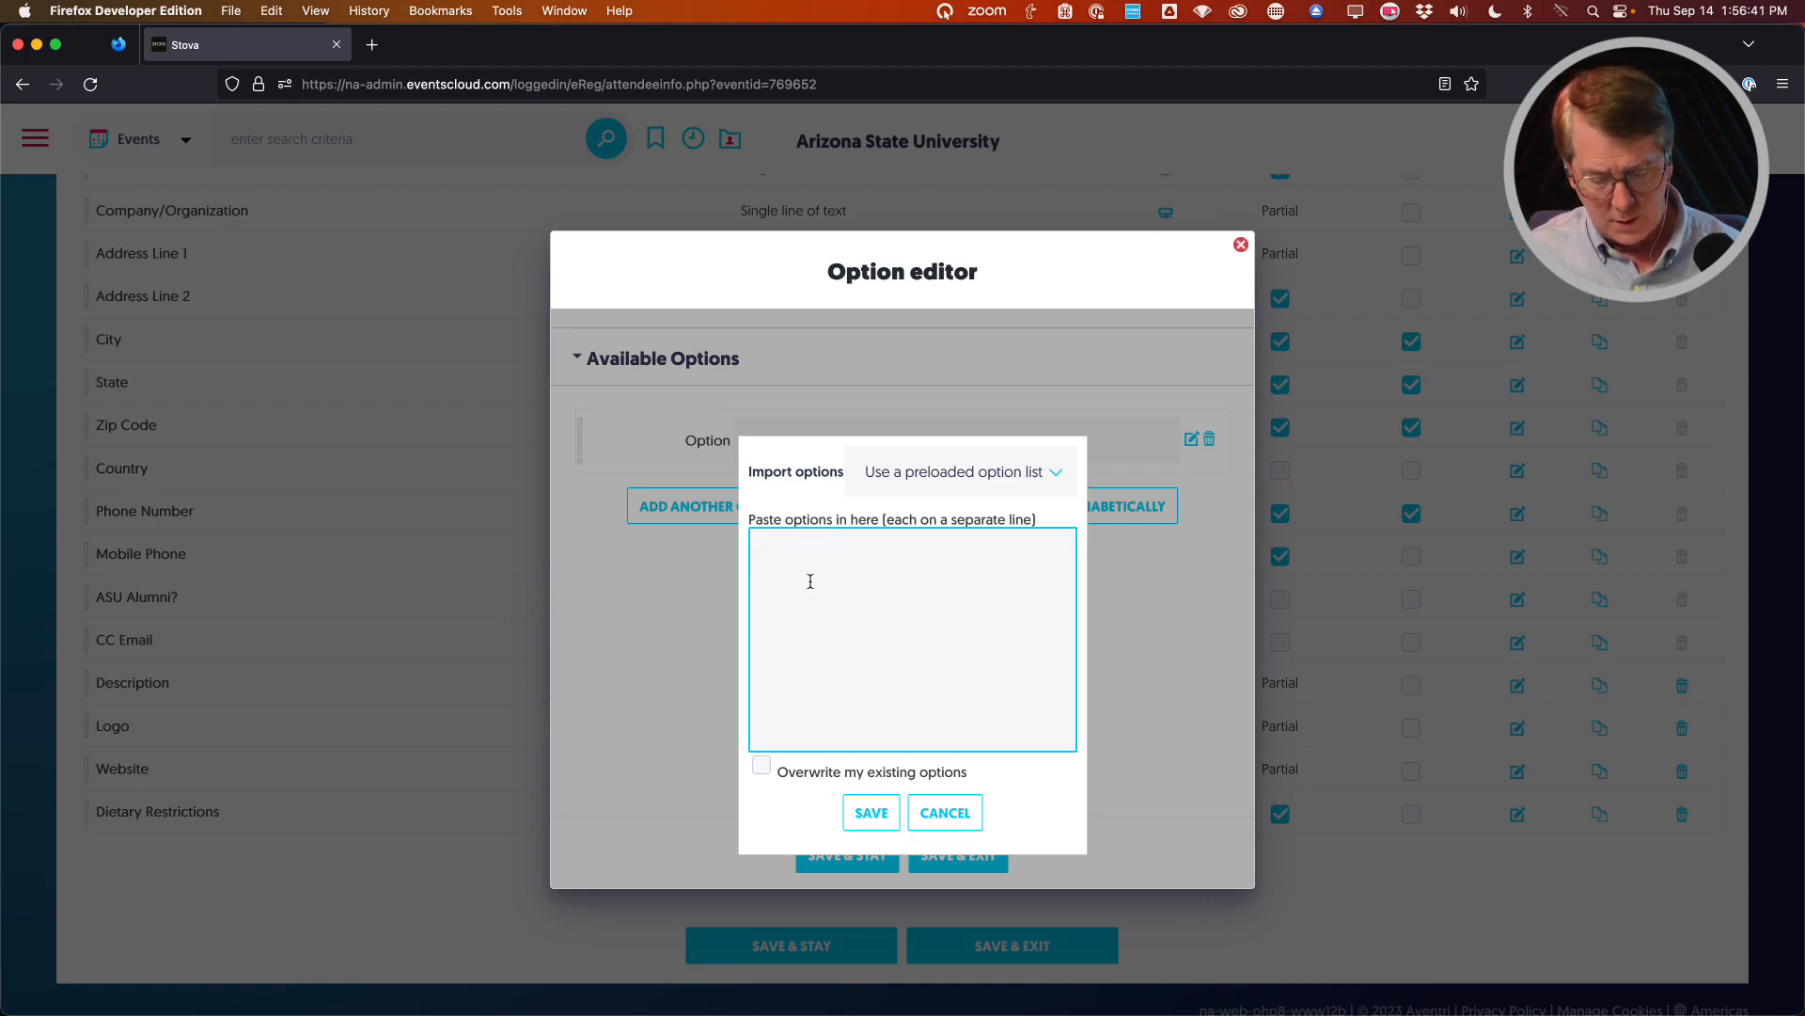
type("W")
left_click(810, 581)
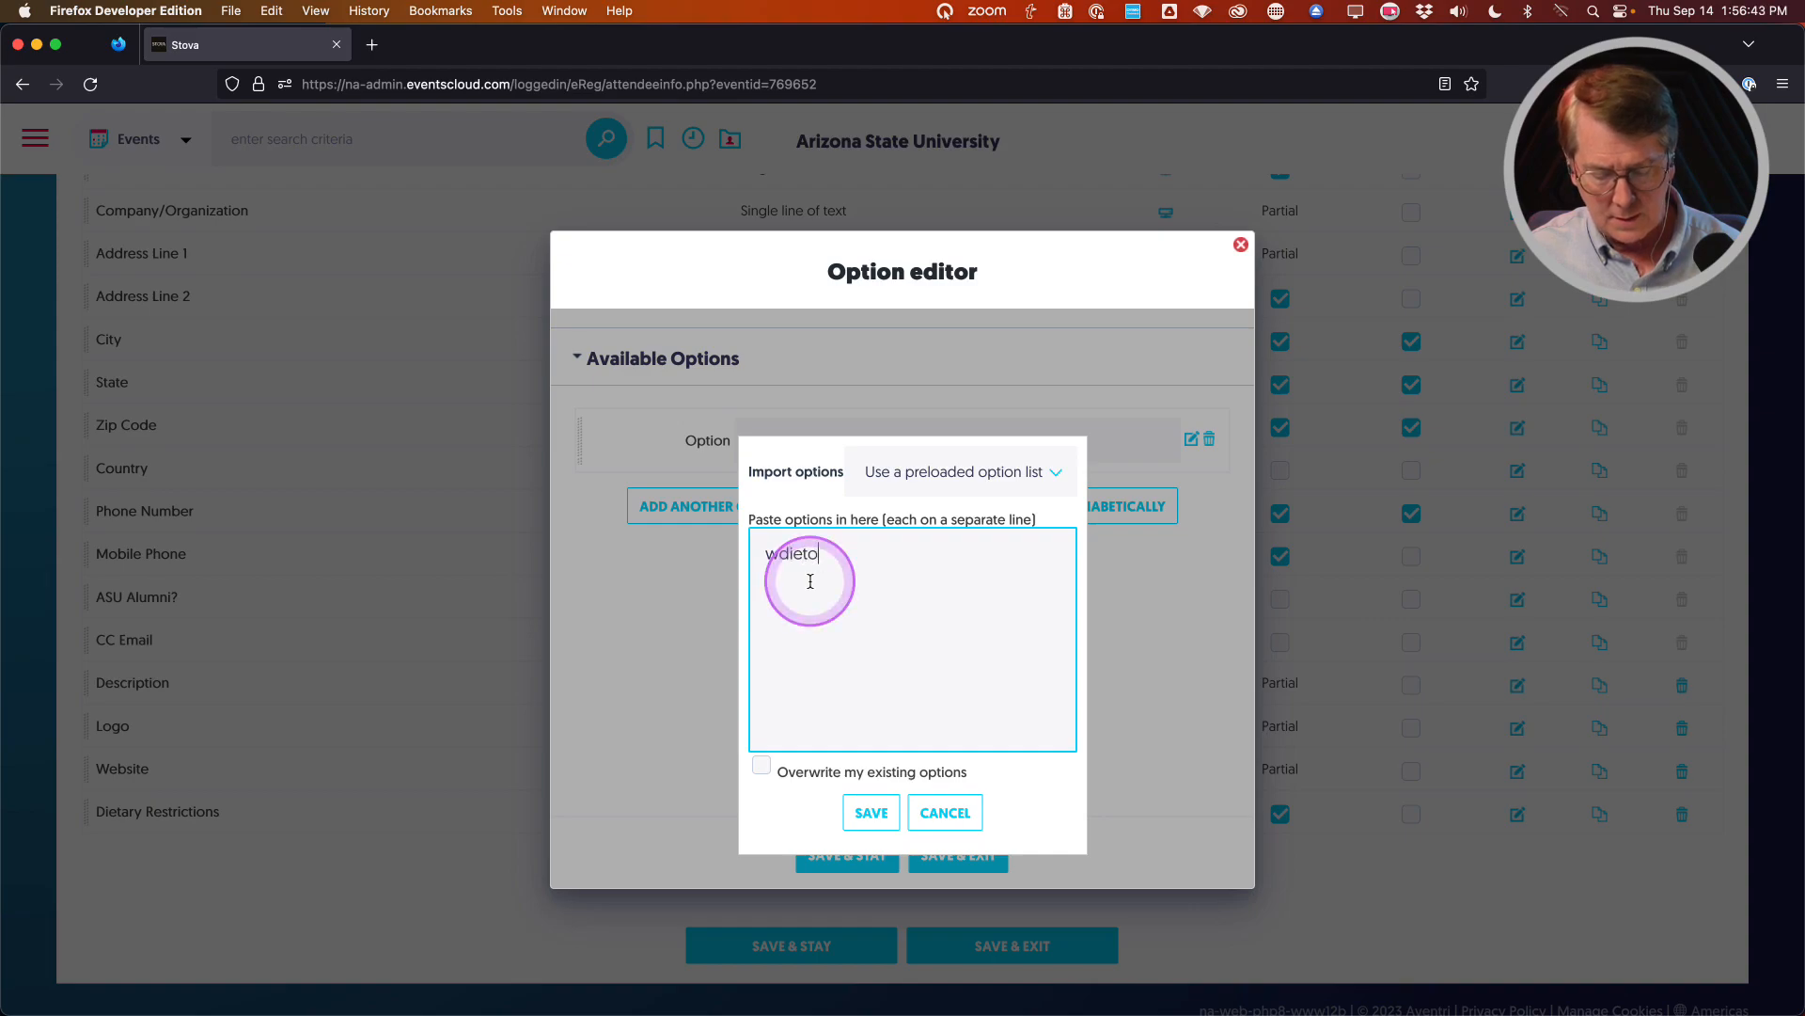
type("dieto")
key("super+a")
type("Vegetarian Vegan Gluten Free Food Allergy/Religious Objections Other")
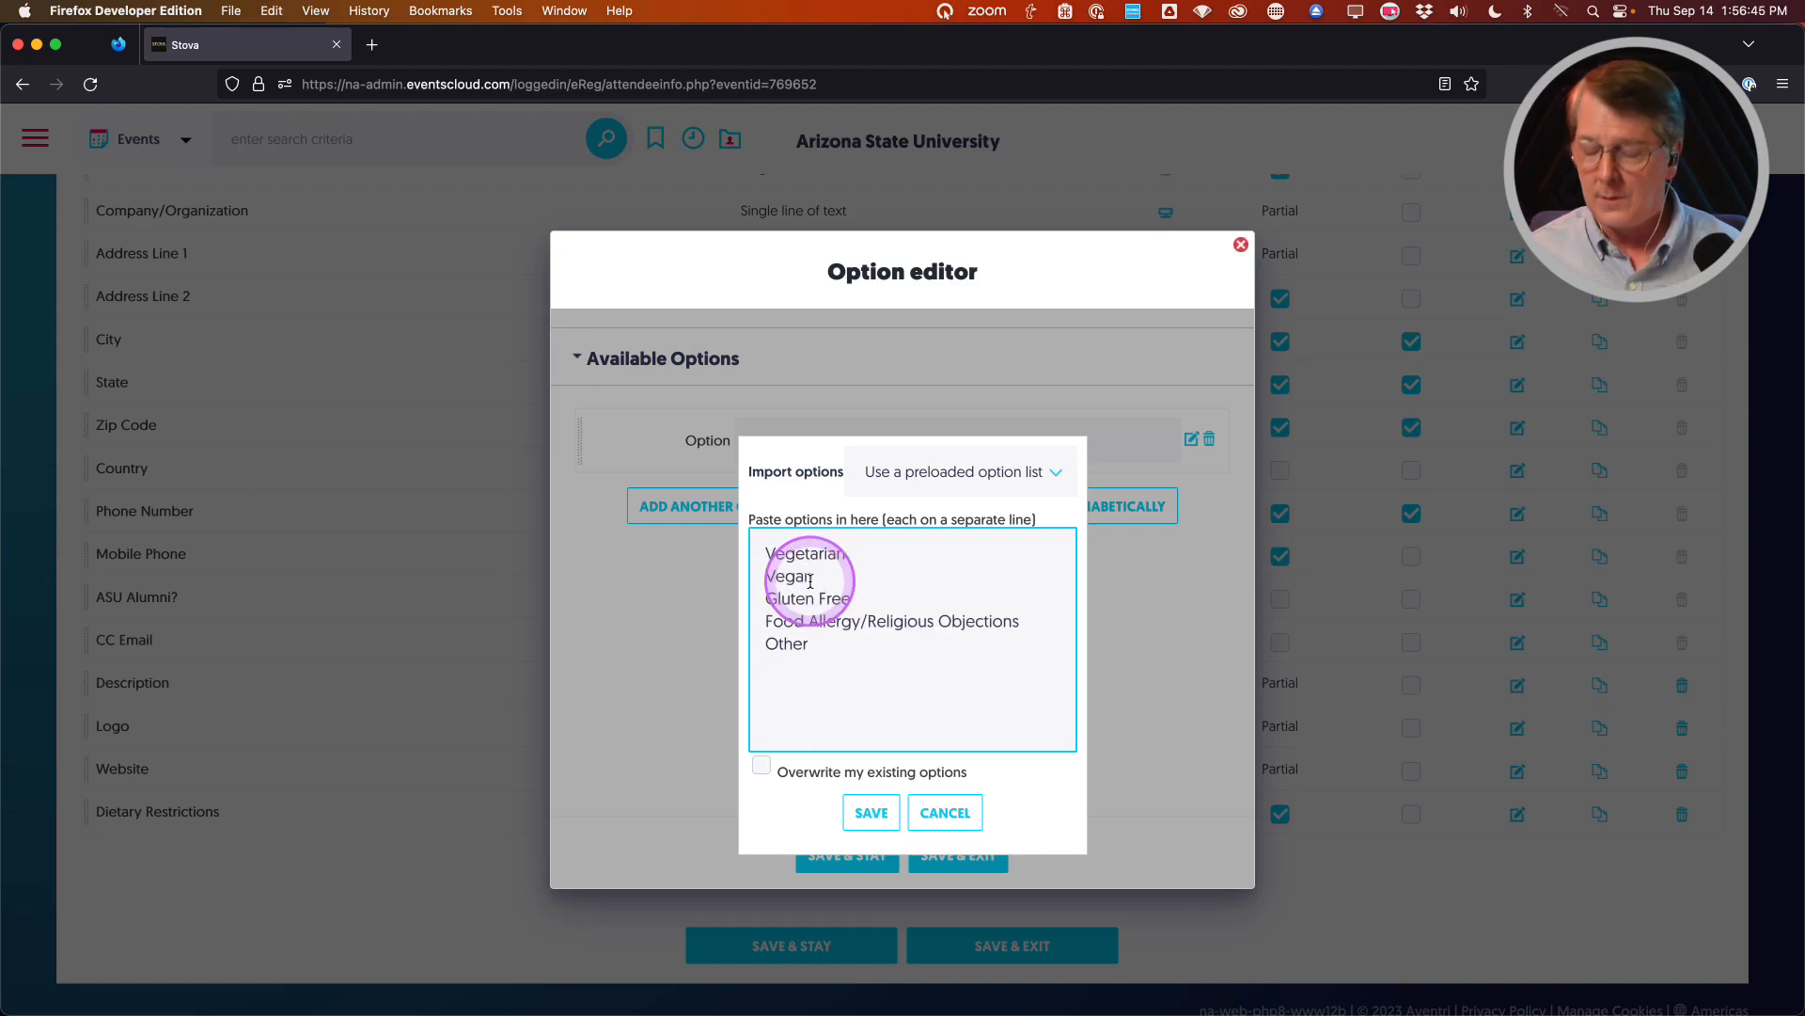
left_click(900, 669)
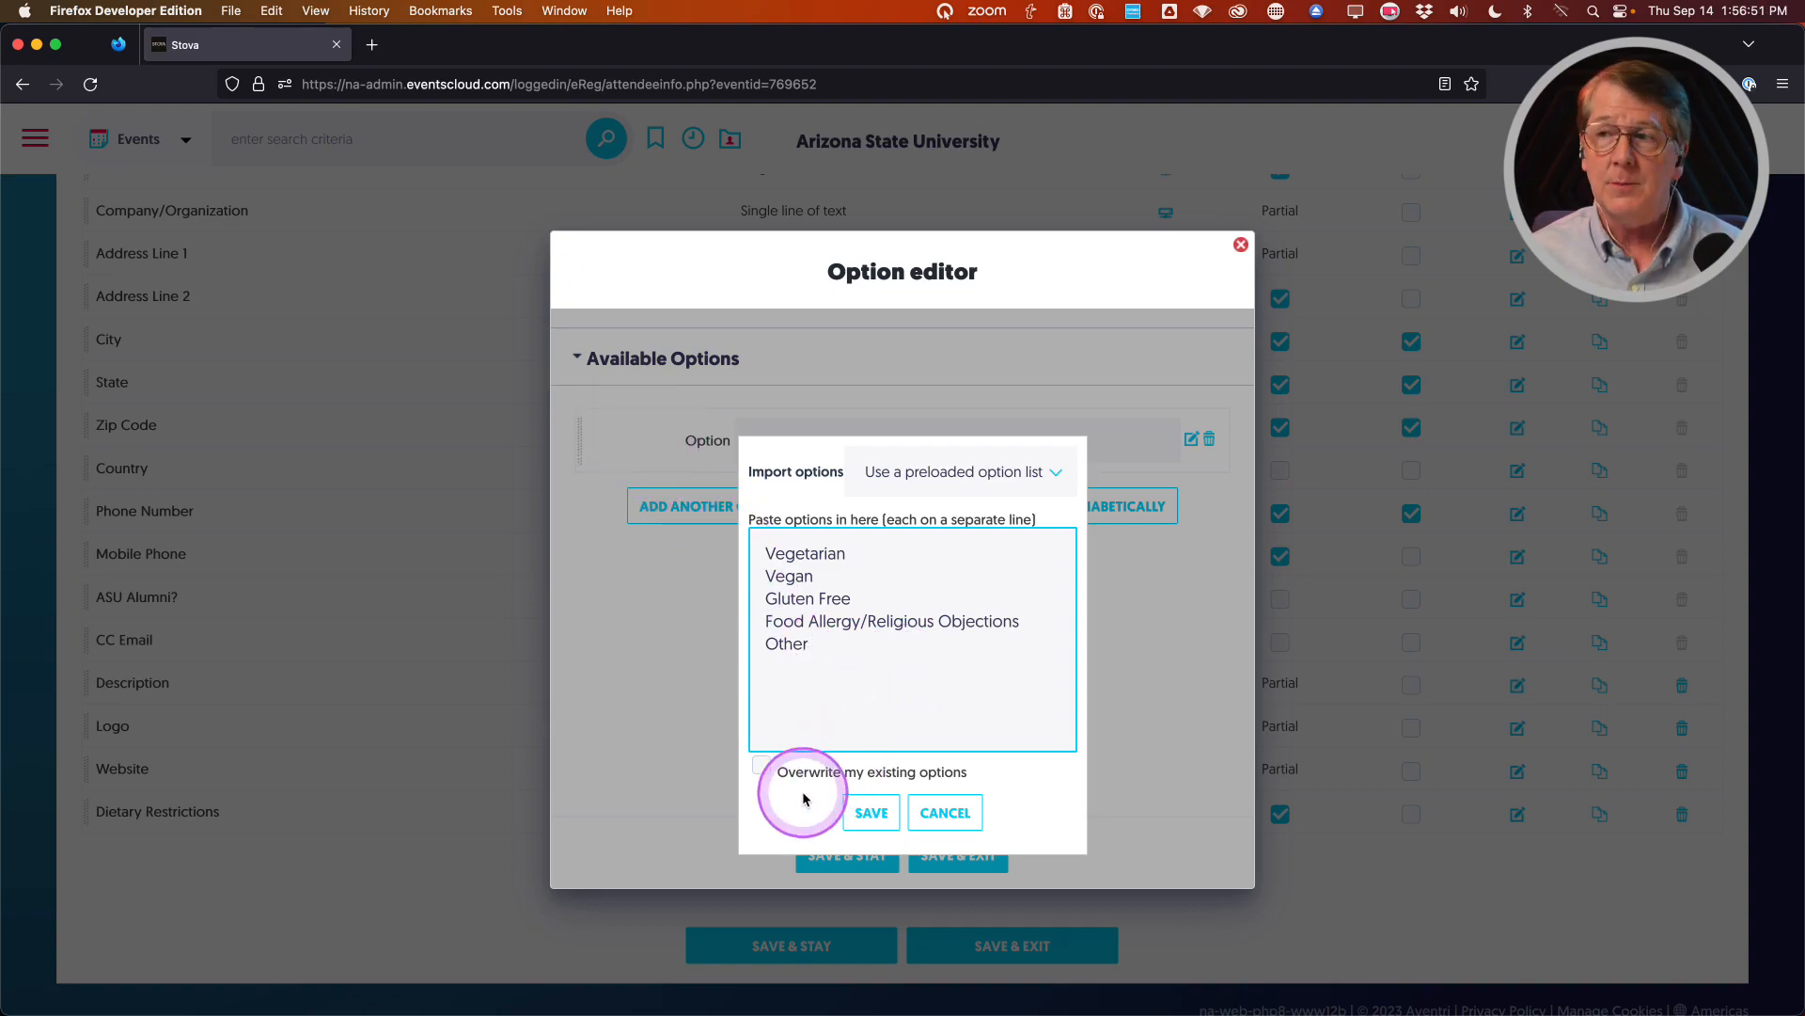
left_click(762, 769)
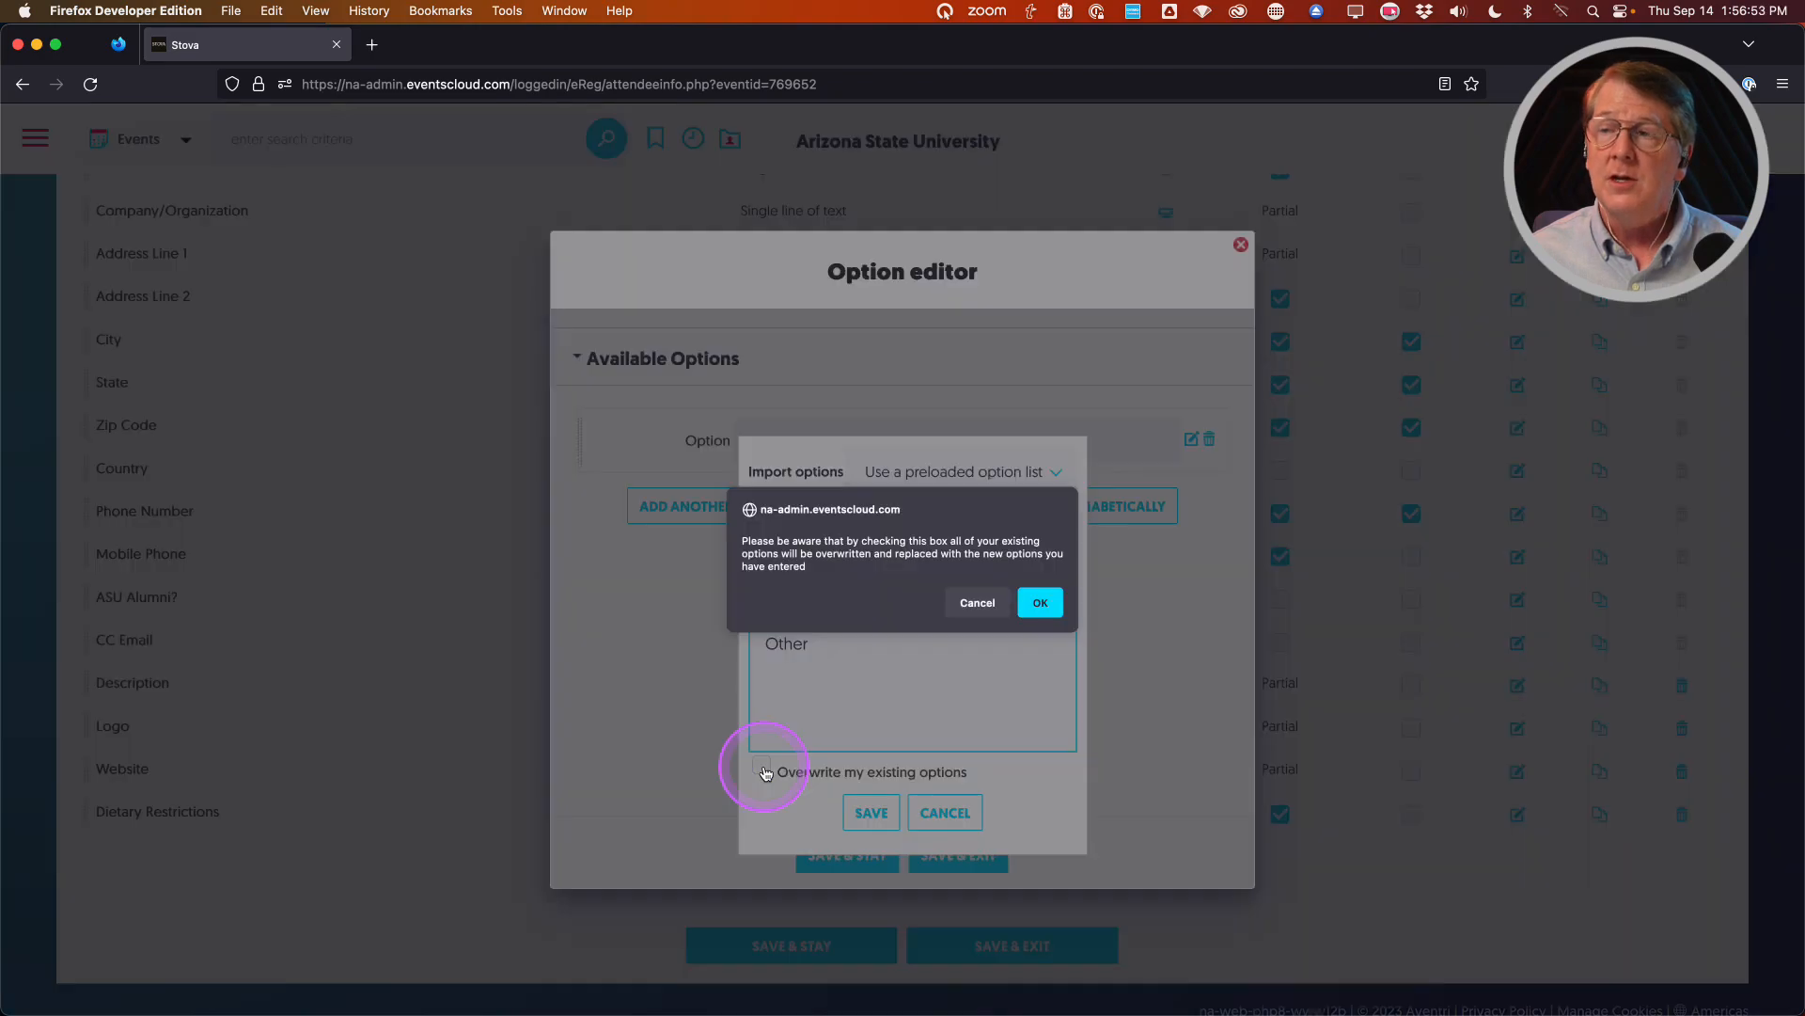
left_click(1040, 602)
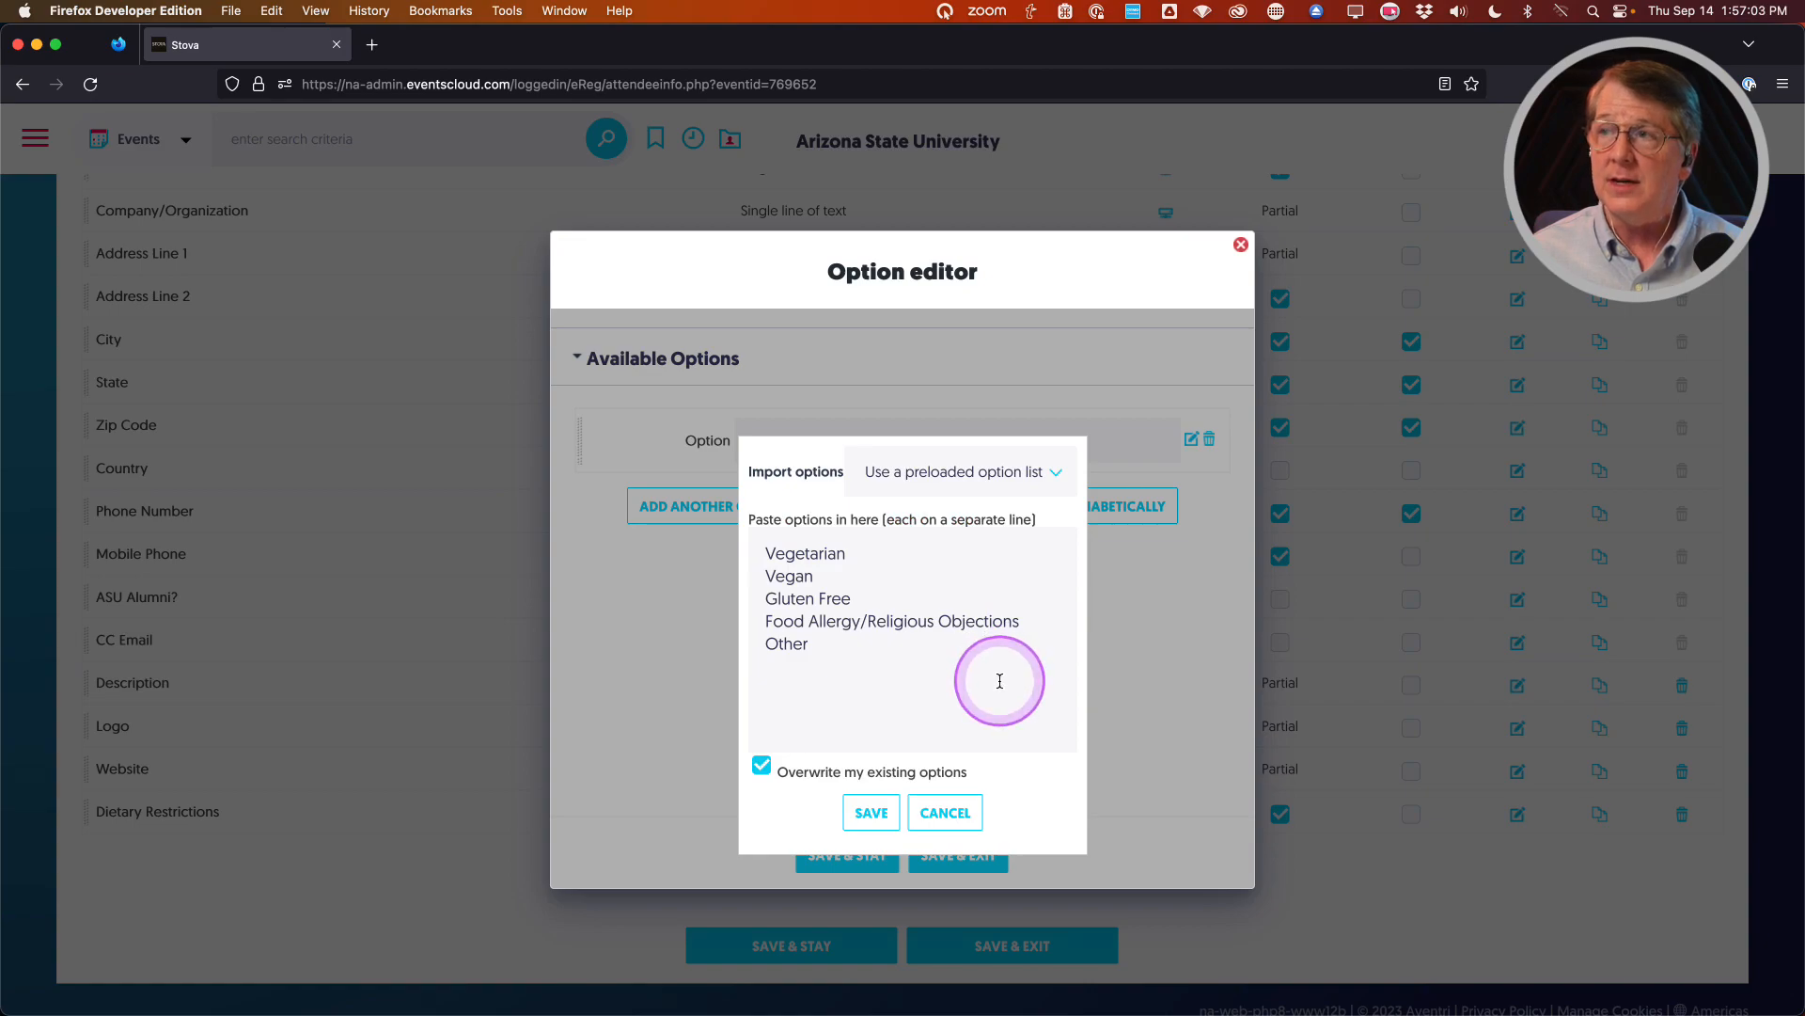
left_click(865, 814)
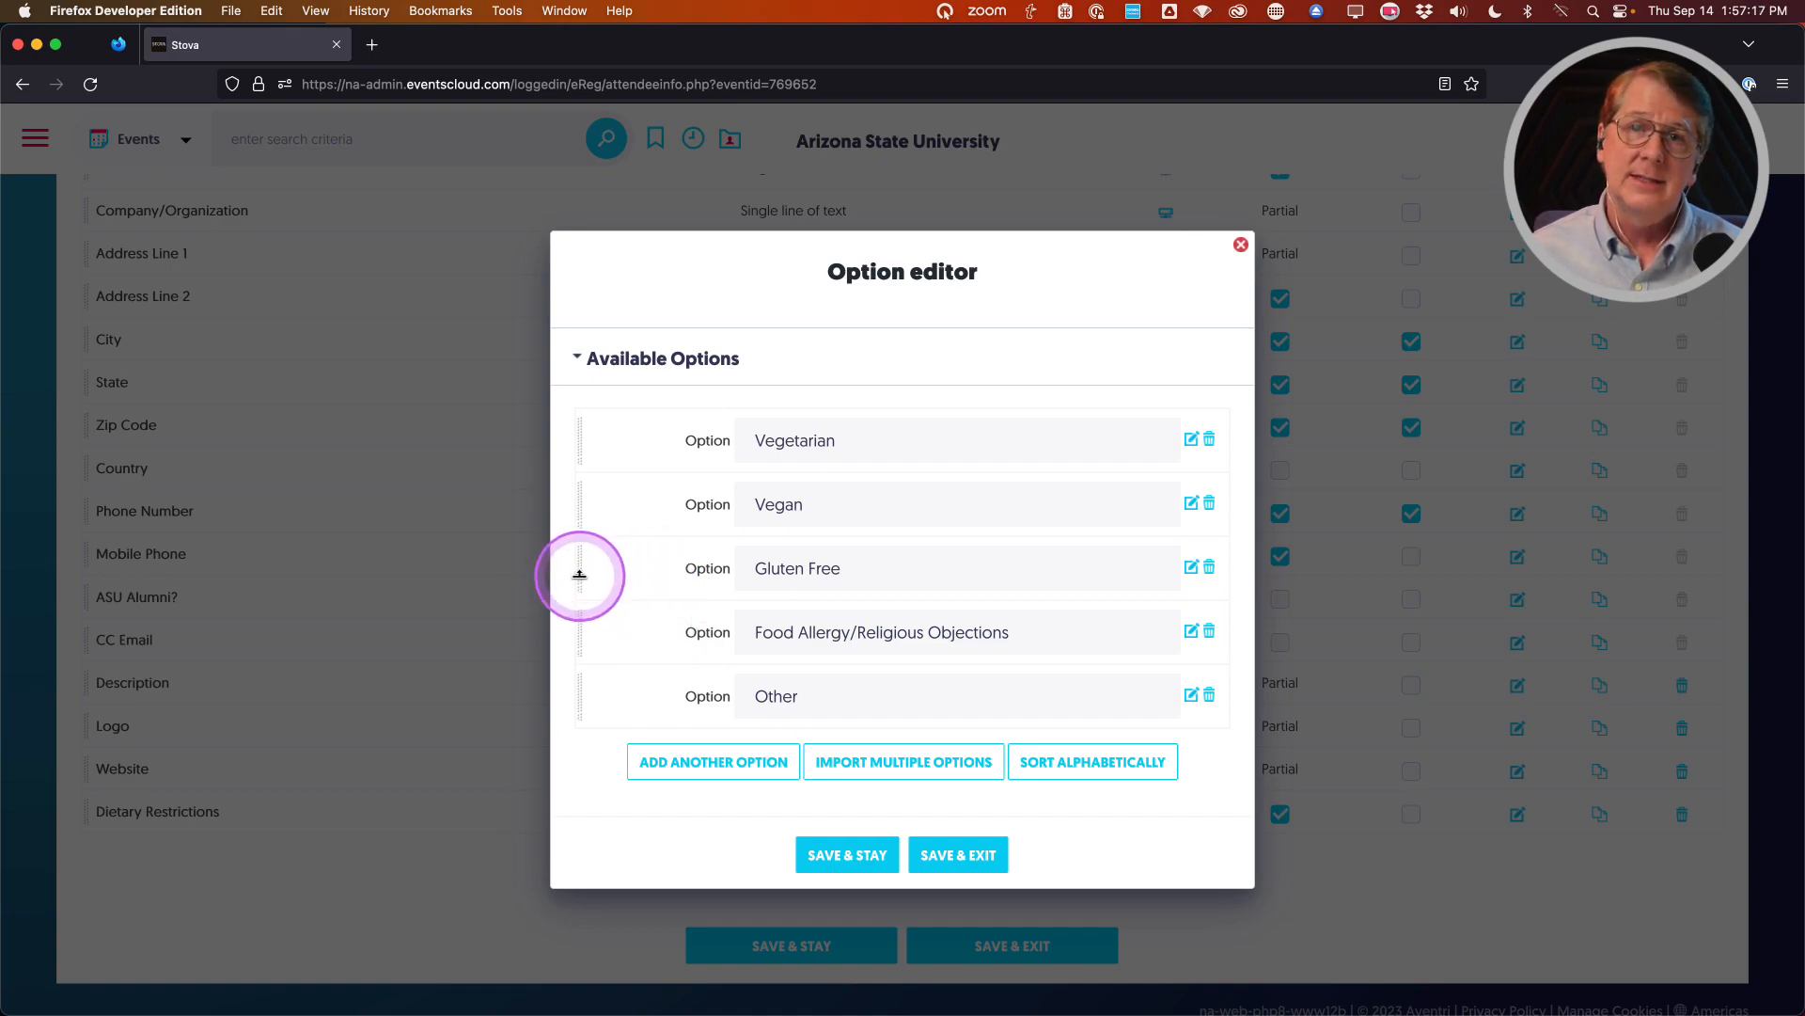
Reorder the options to Gluten Free, Vegan, Vegetarian, Food Allergy/Religious Objections, Other, and save them, closing the option editor
mouse_move(579, 575)
left_mouse_down()
mouse_move(585, 428)
mouse_move(587, 576)
left_mouse_up()
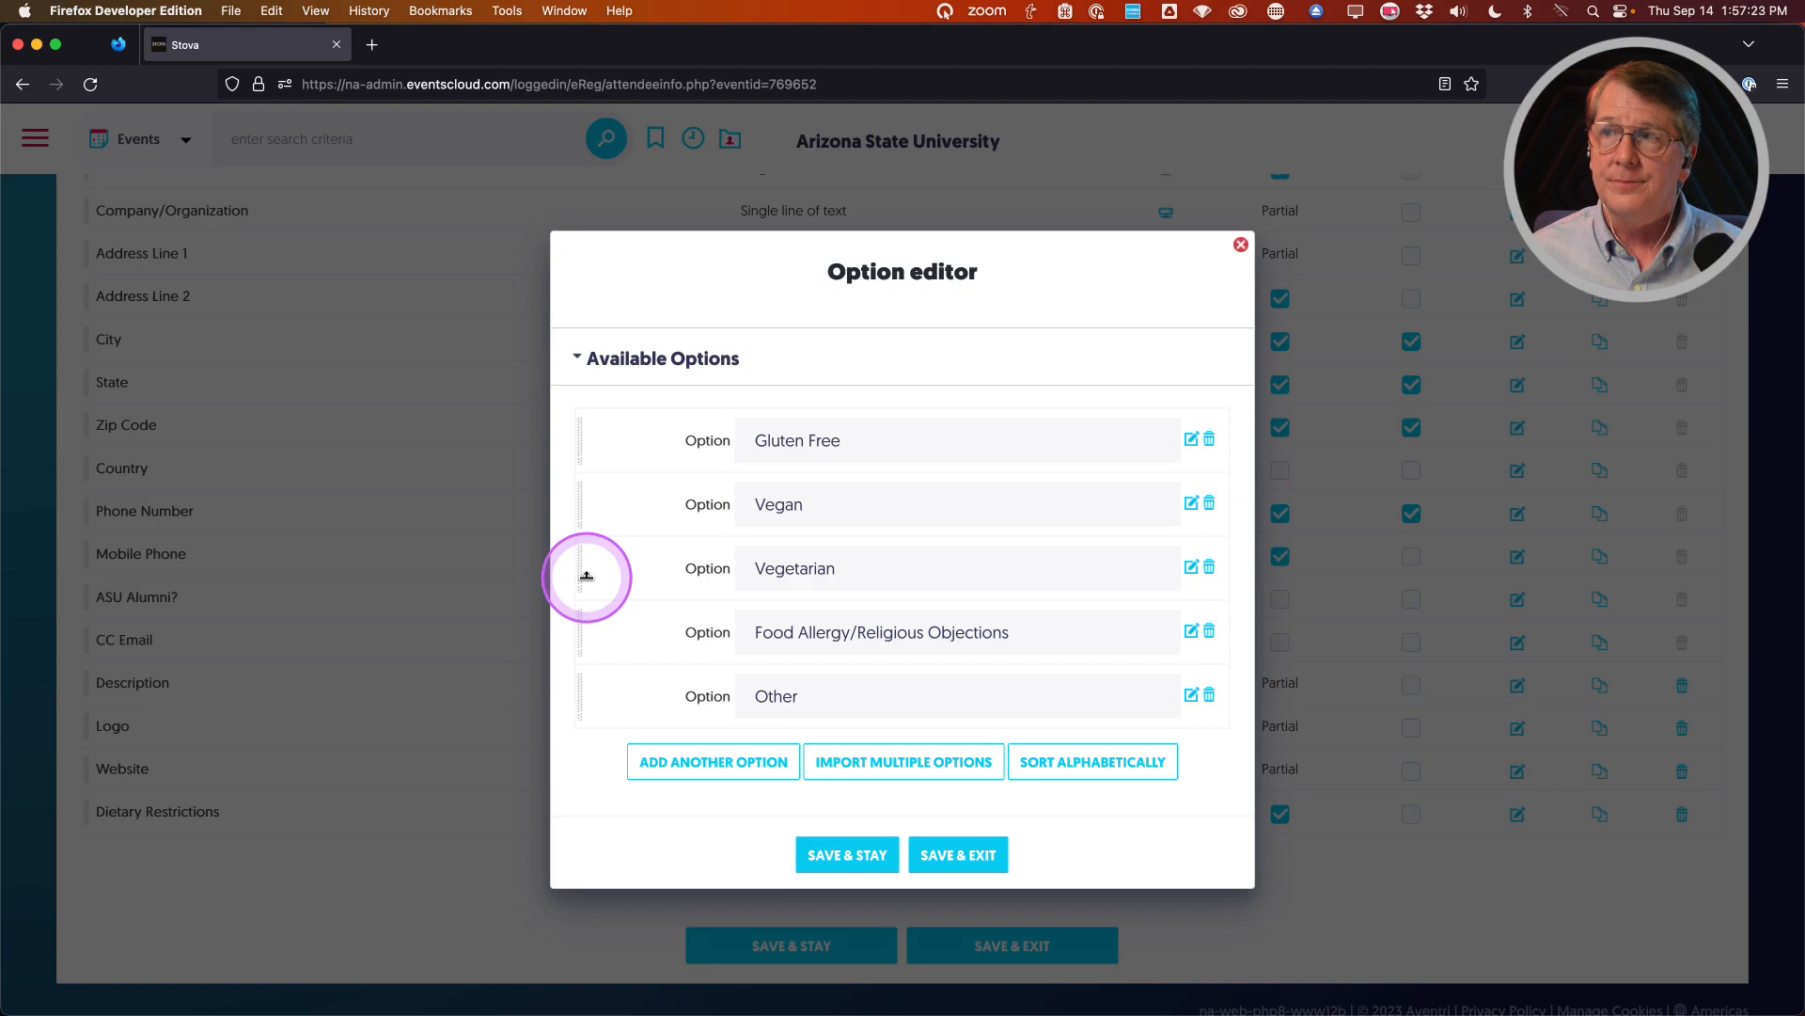
left_click(958, 858)
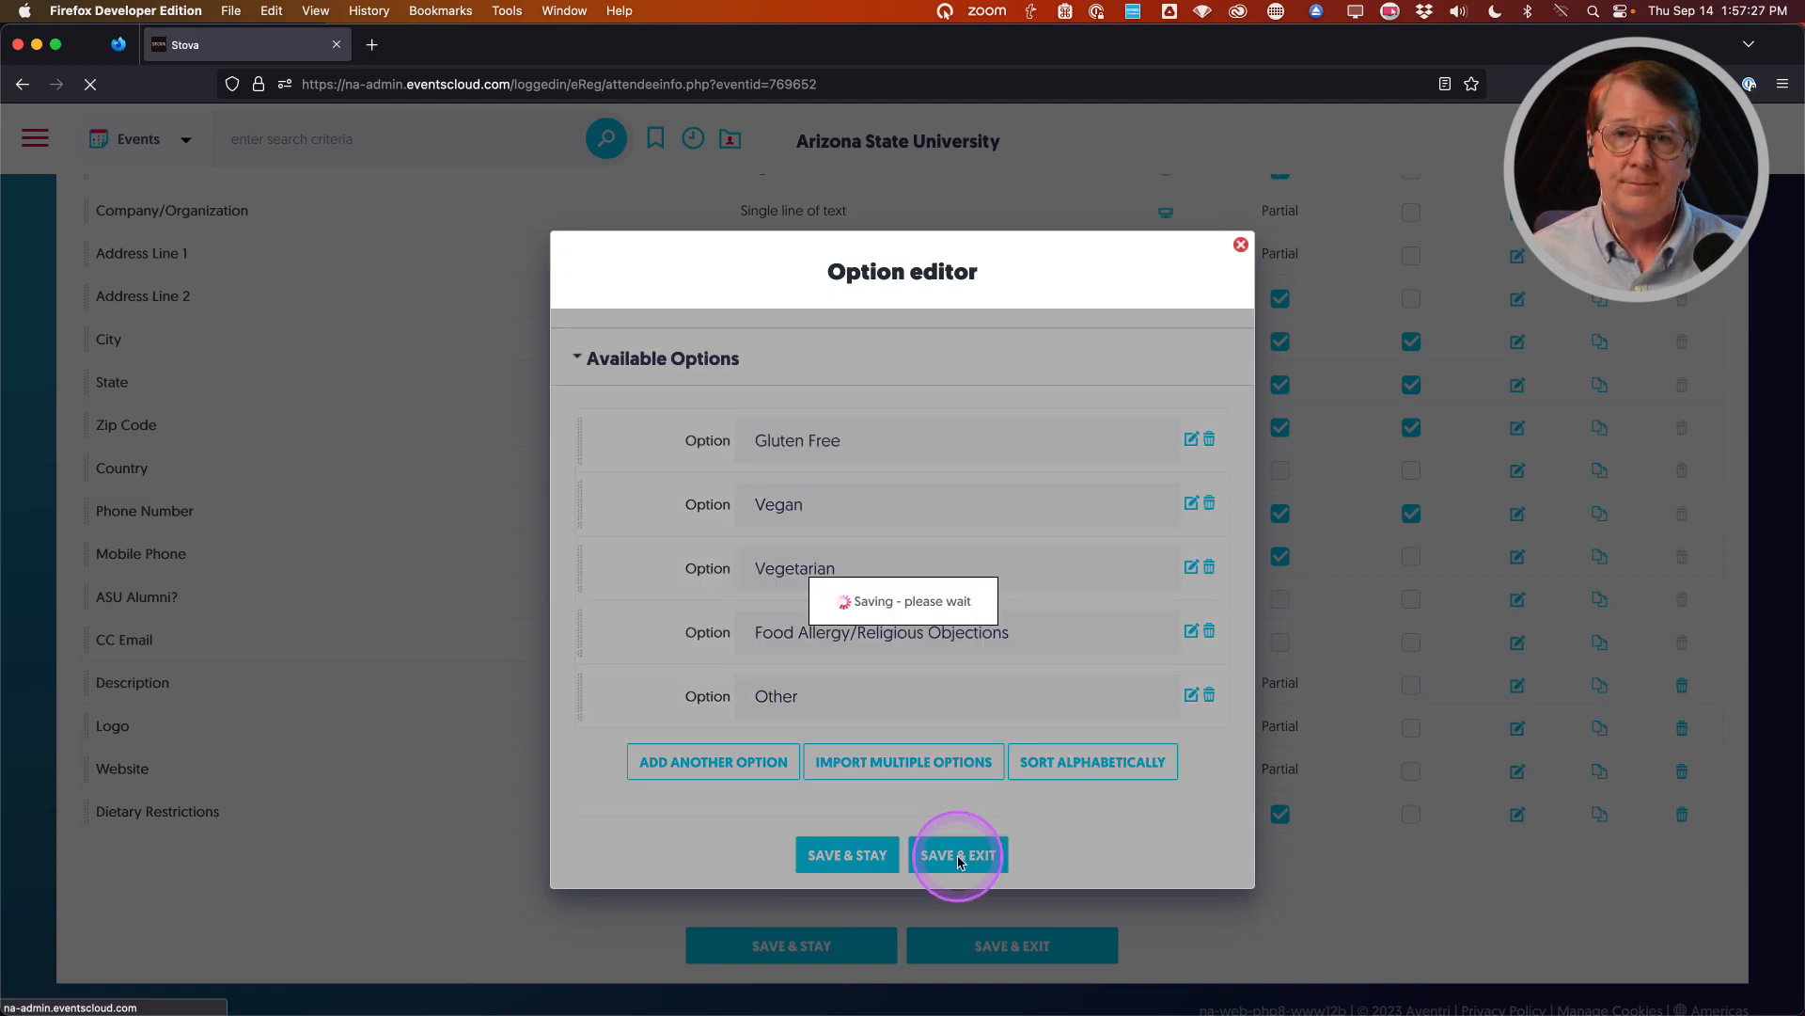
Limit the Dietary Restrictions question's visibility to the Exhibitor, Sponsors and Staff categories
scroll(611, 508, "down", 5)
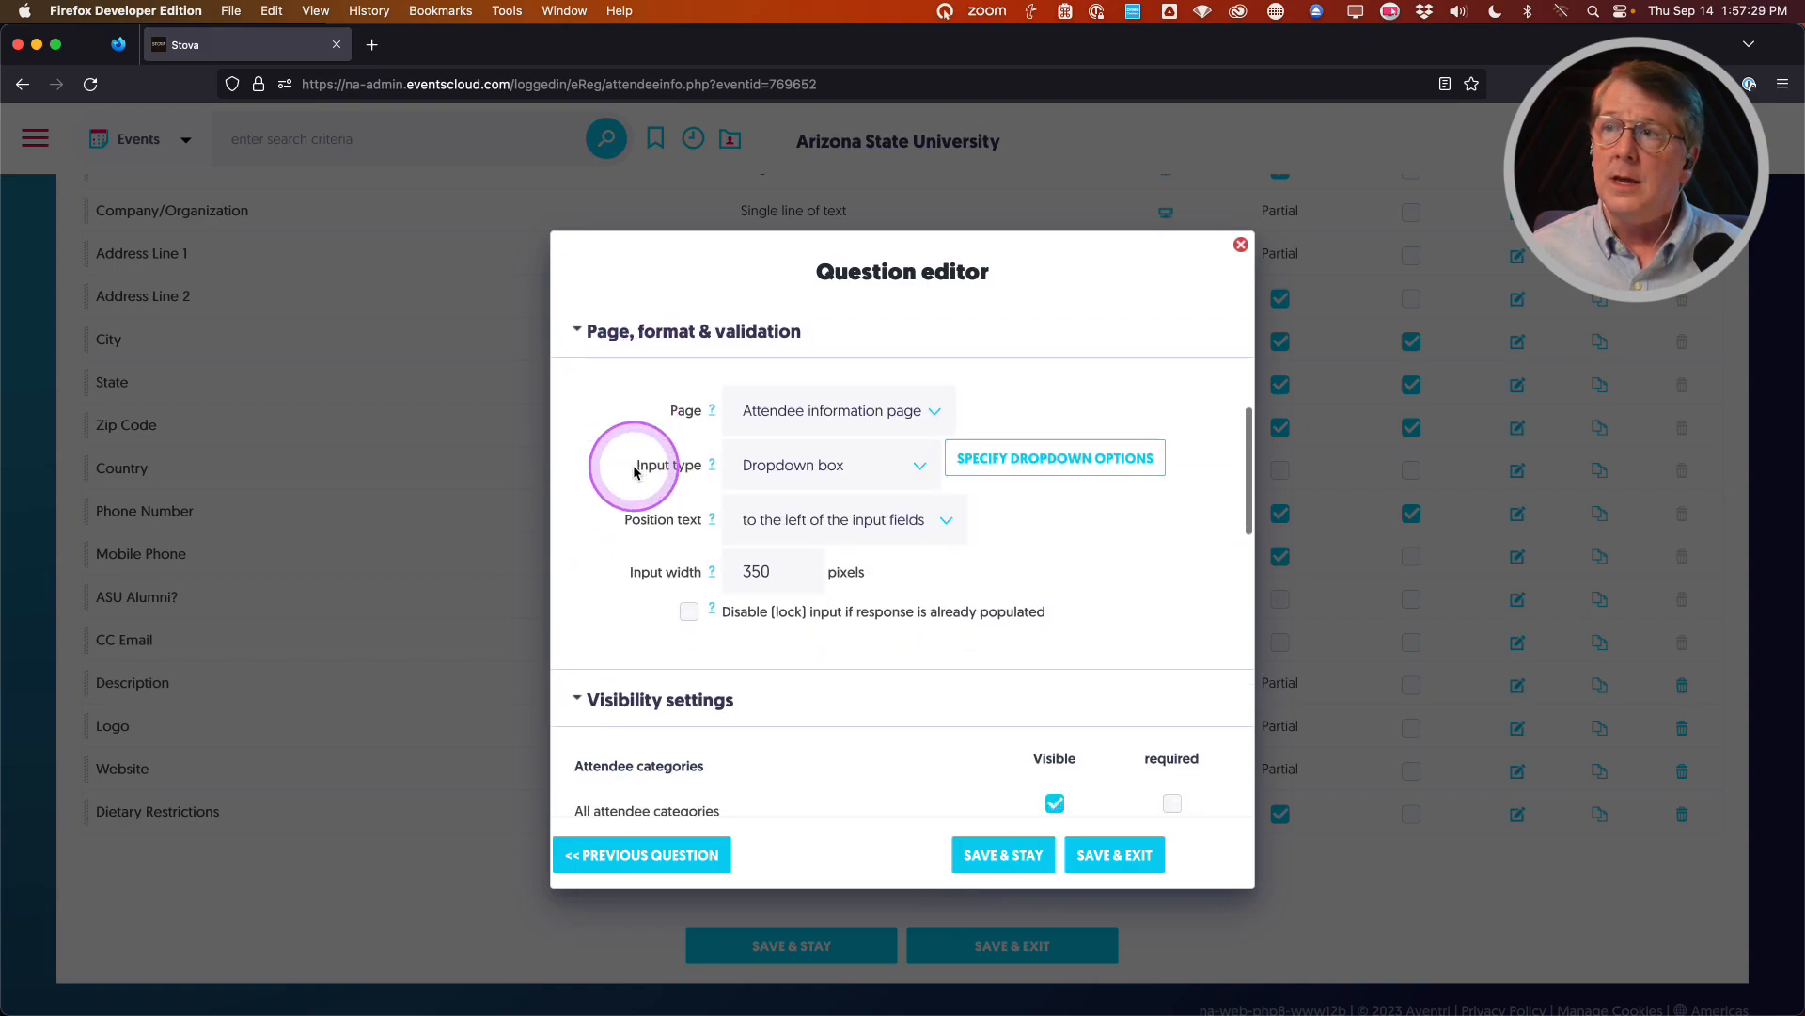
scroll(634, 465, "down", 8)
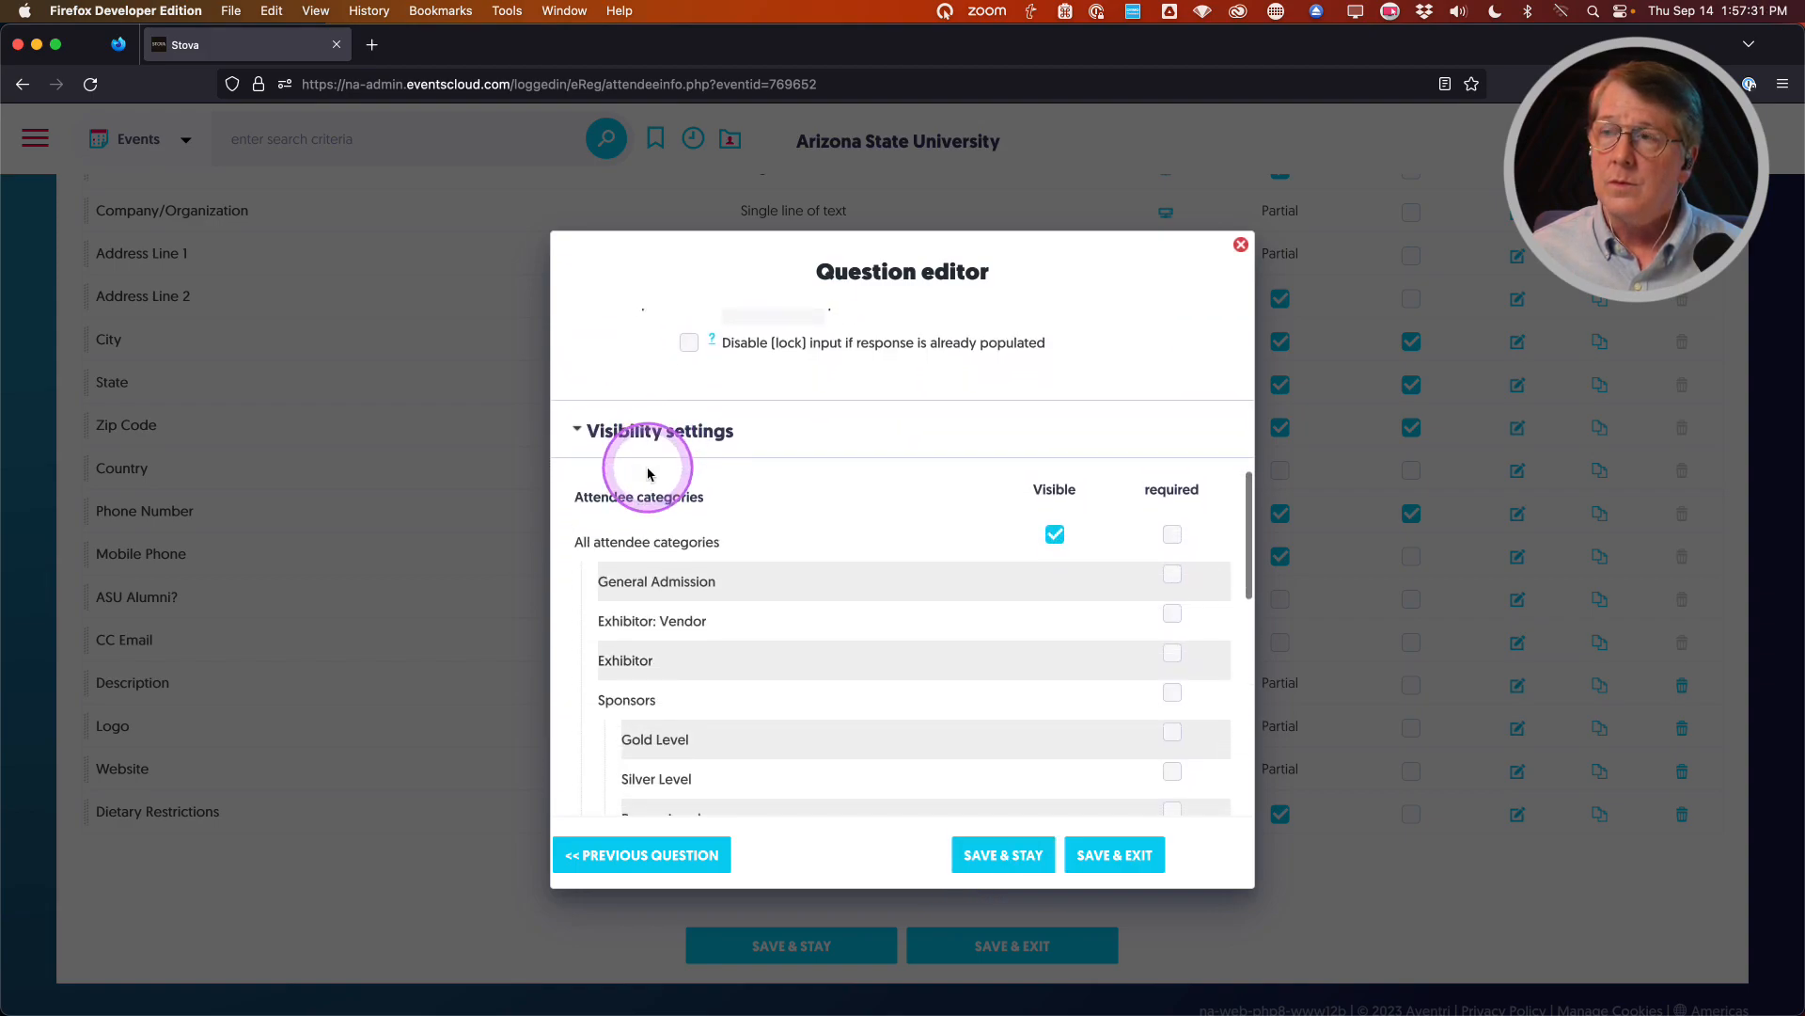
left_click(1057, 425)
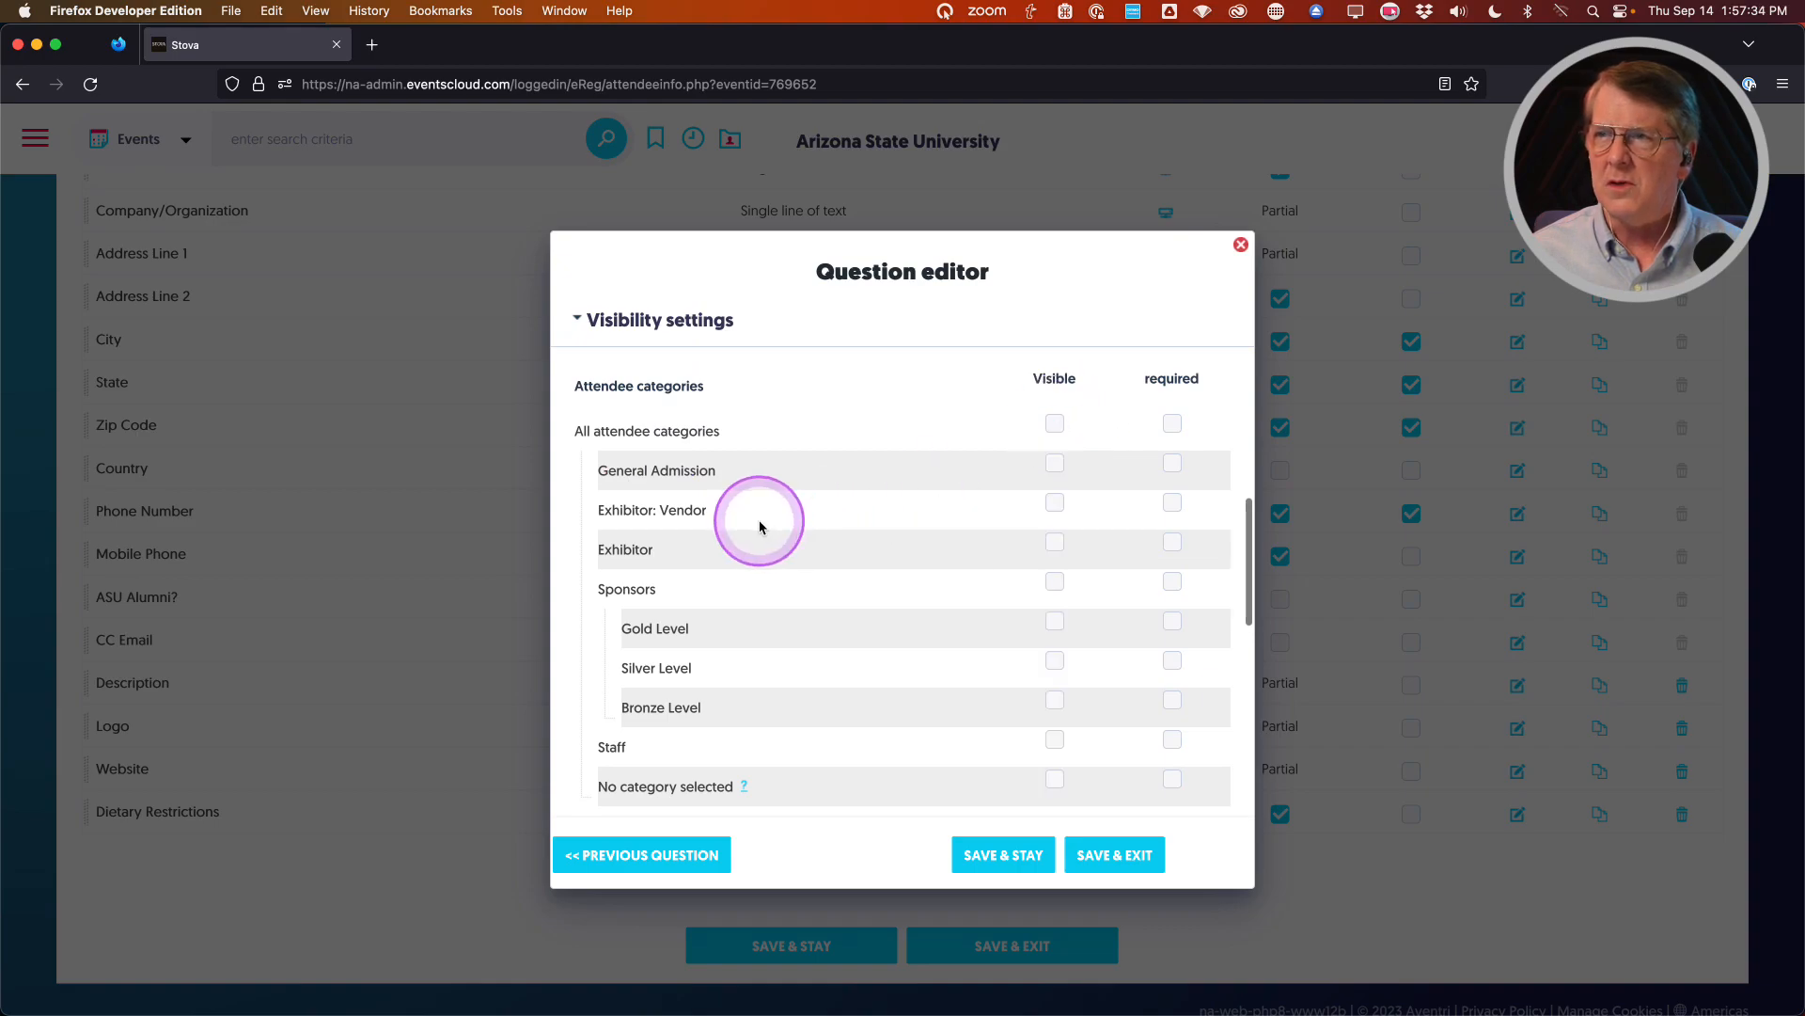
left_click(1055, 543)
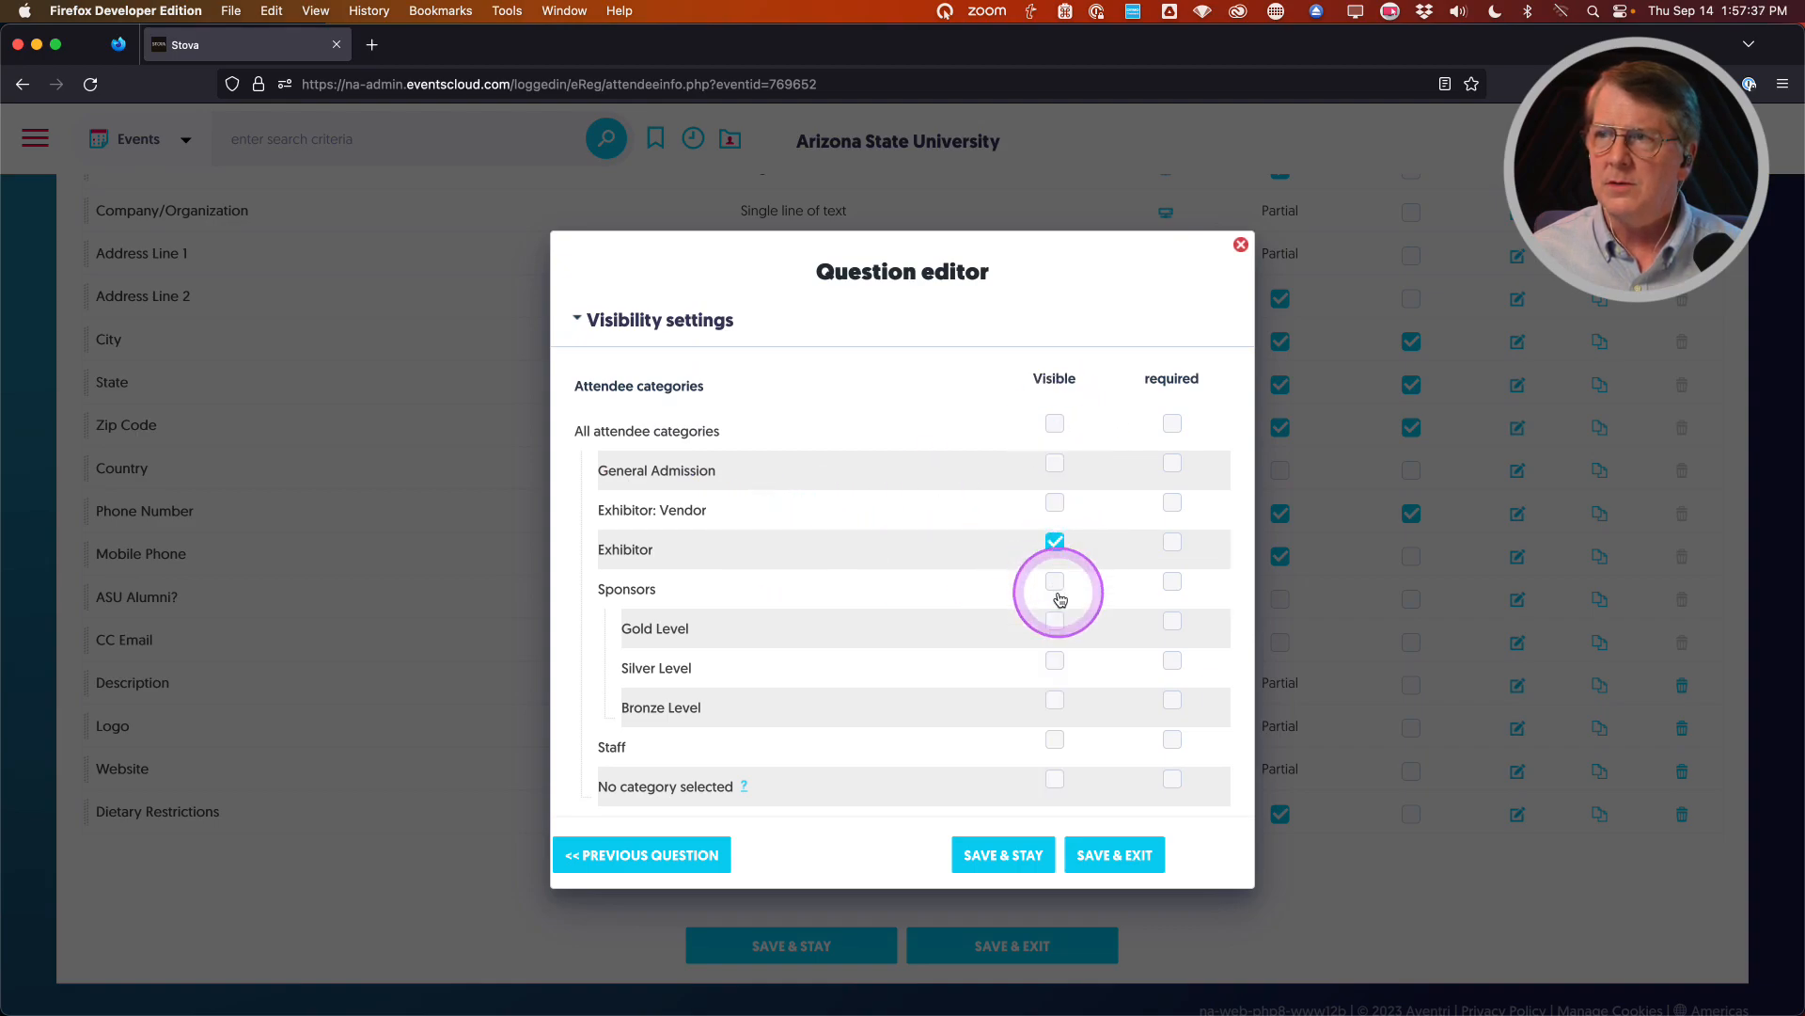
left_click(1054, 585)
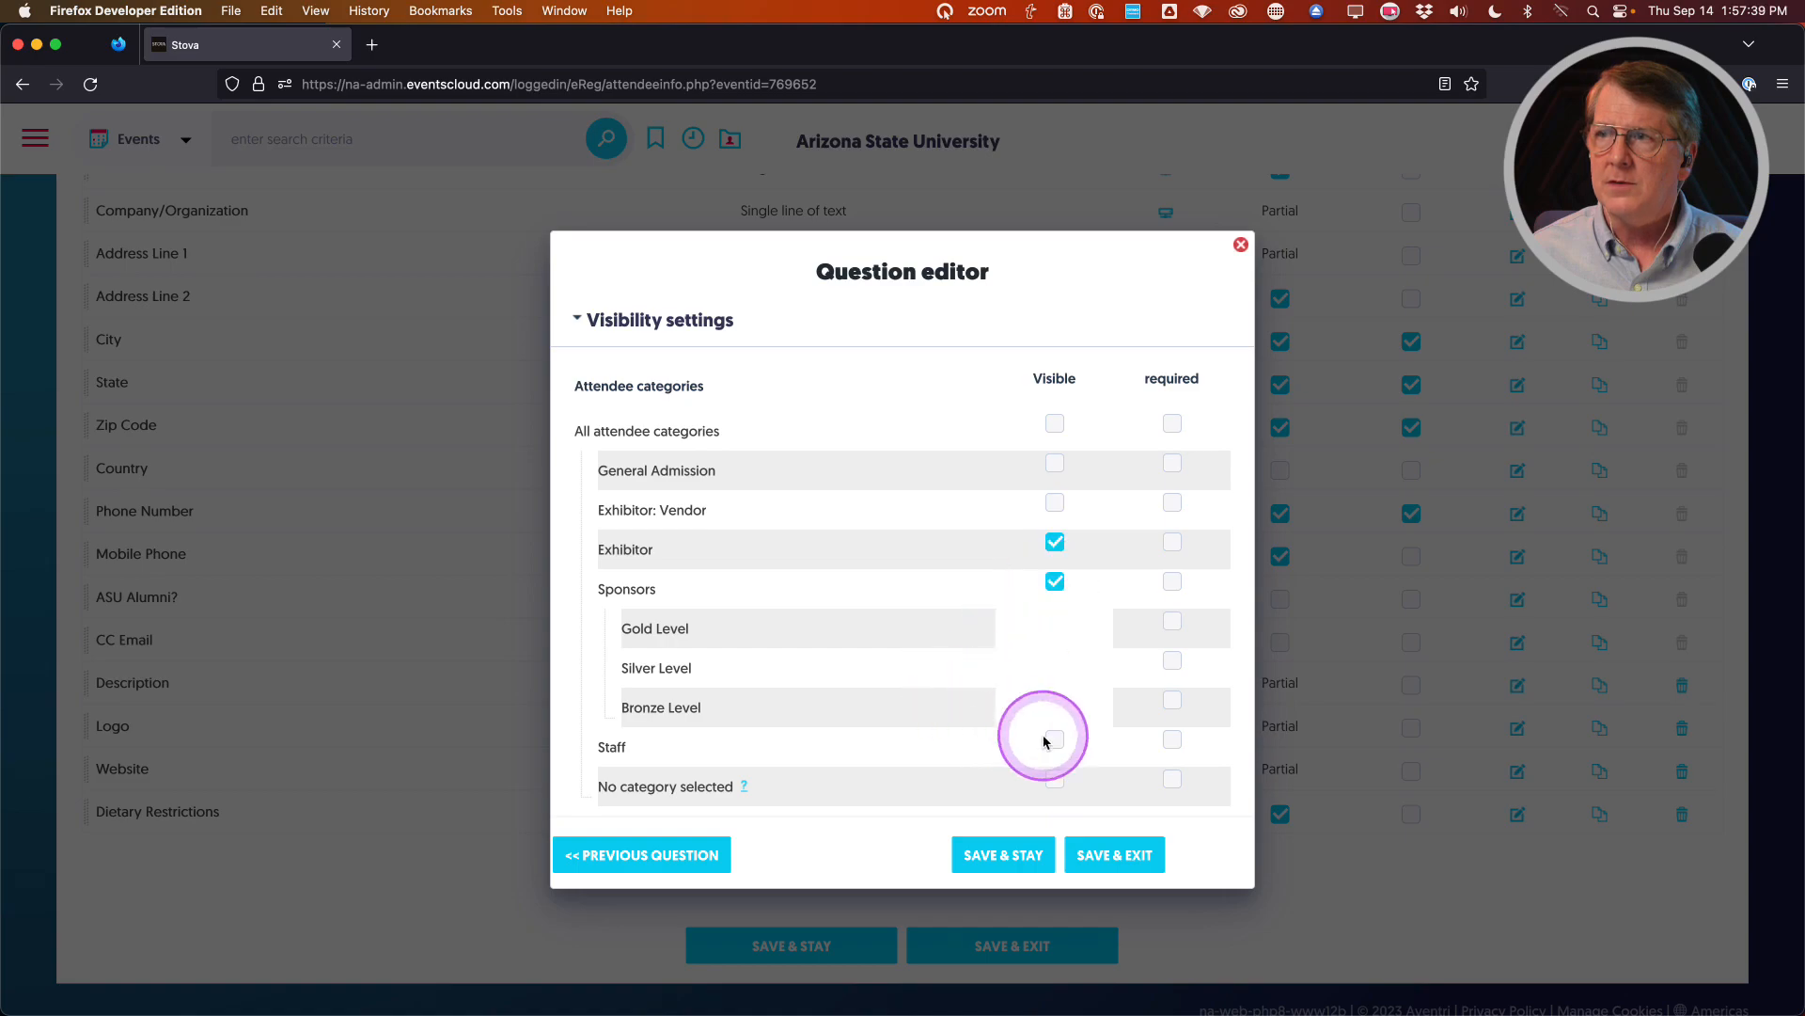
Add a conditional question with the text Please Explain, visible when the Dietary Restrictions answer is equal to Other
scroll(906, 633, "down", 10)
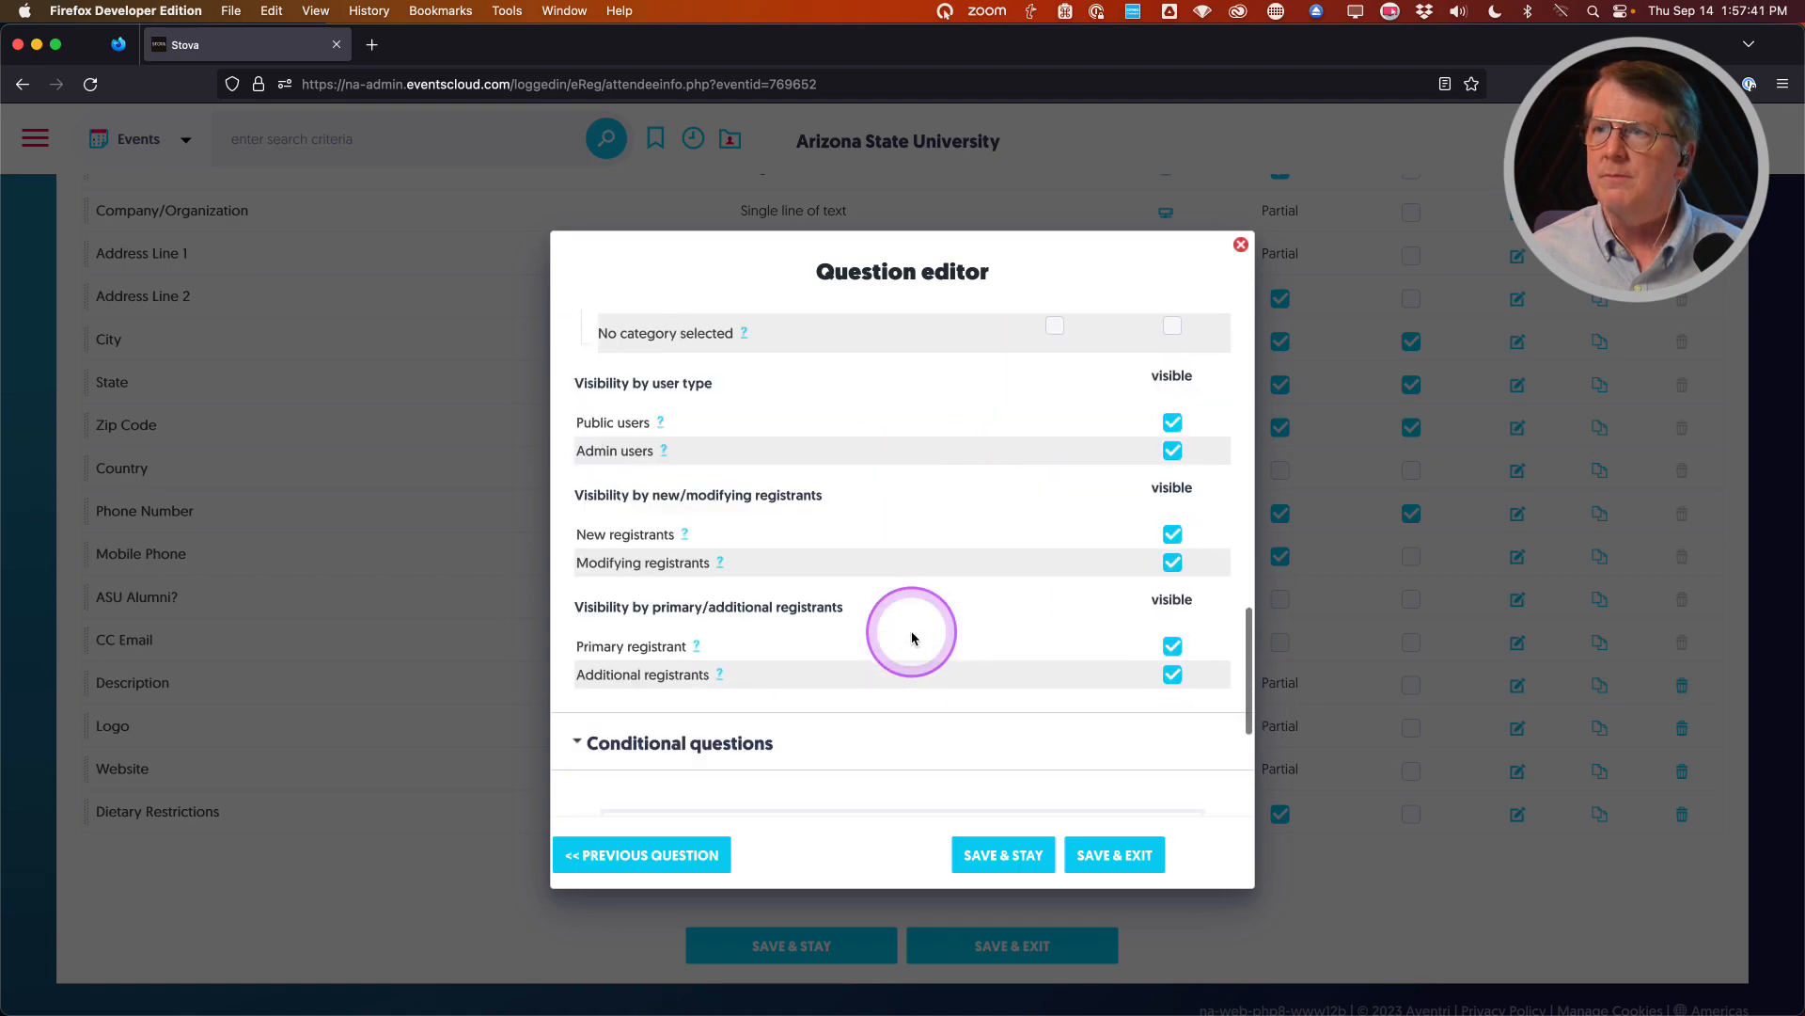
scroll(910, 638, "down", 1)
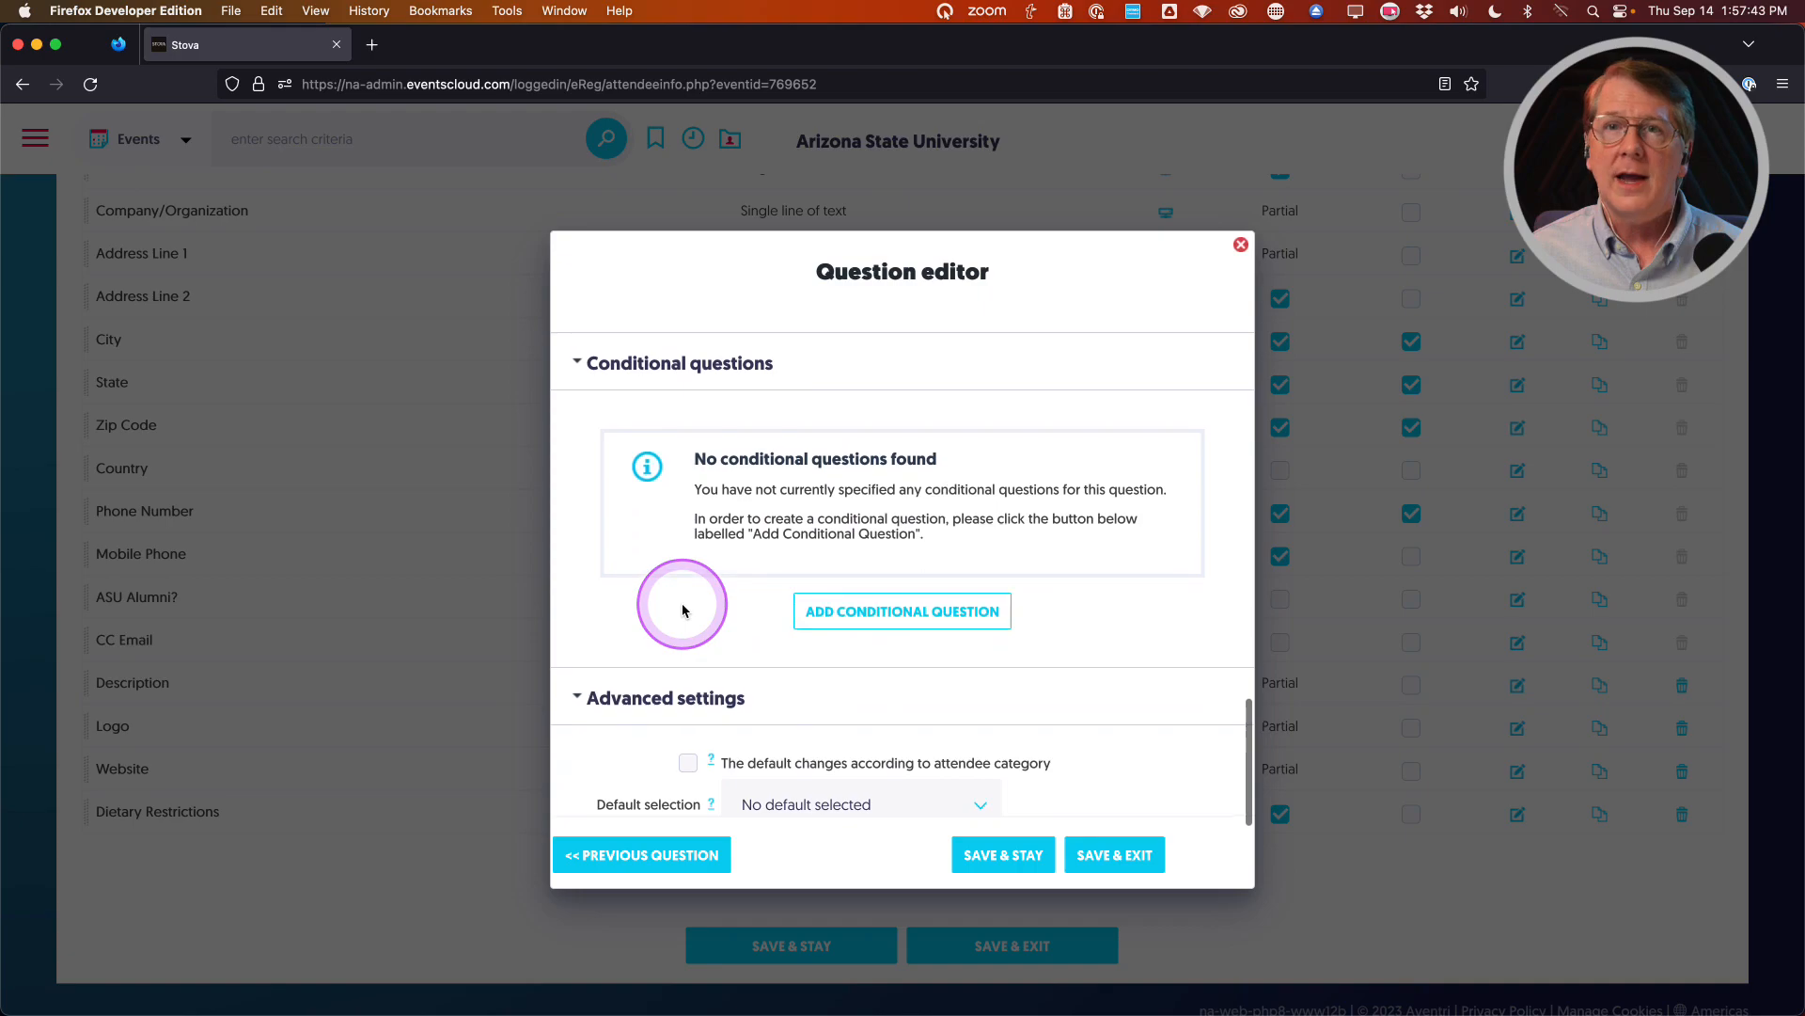
left_click(865, 625)
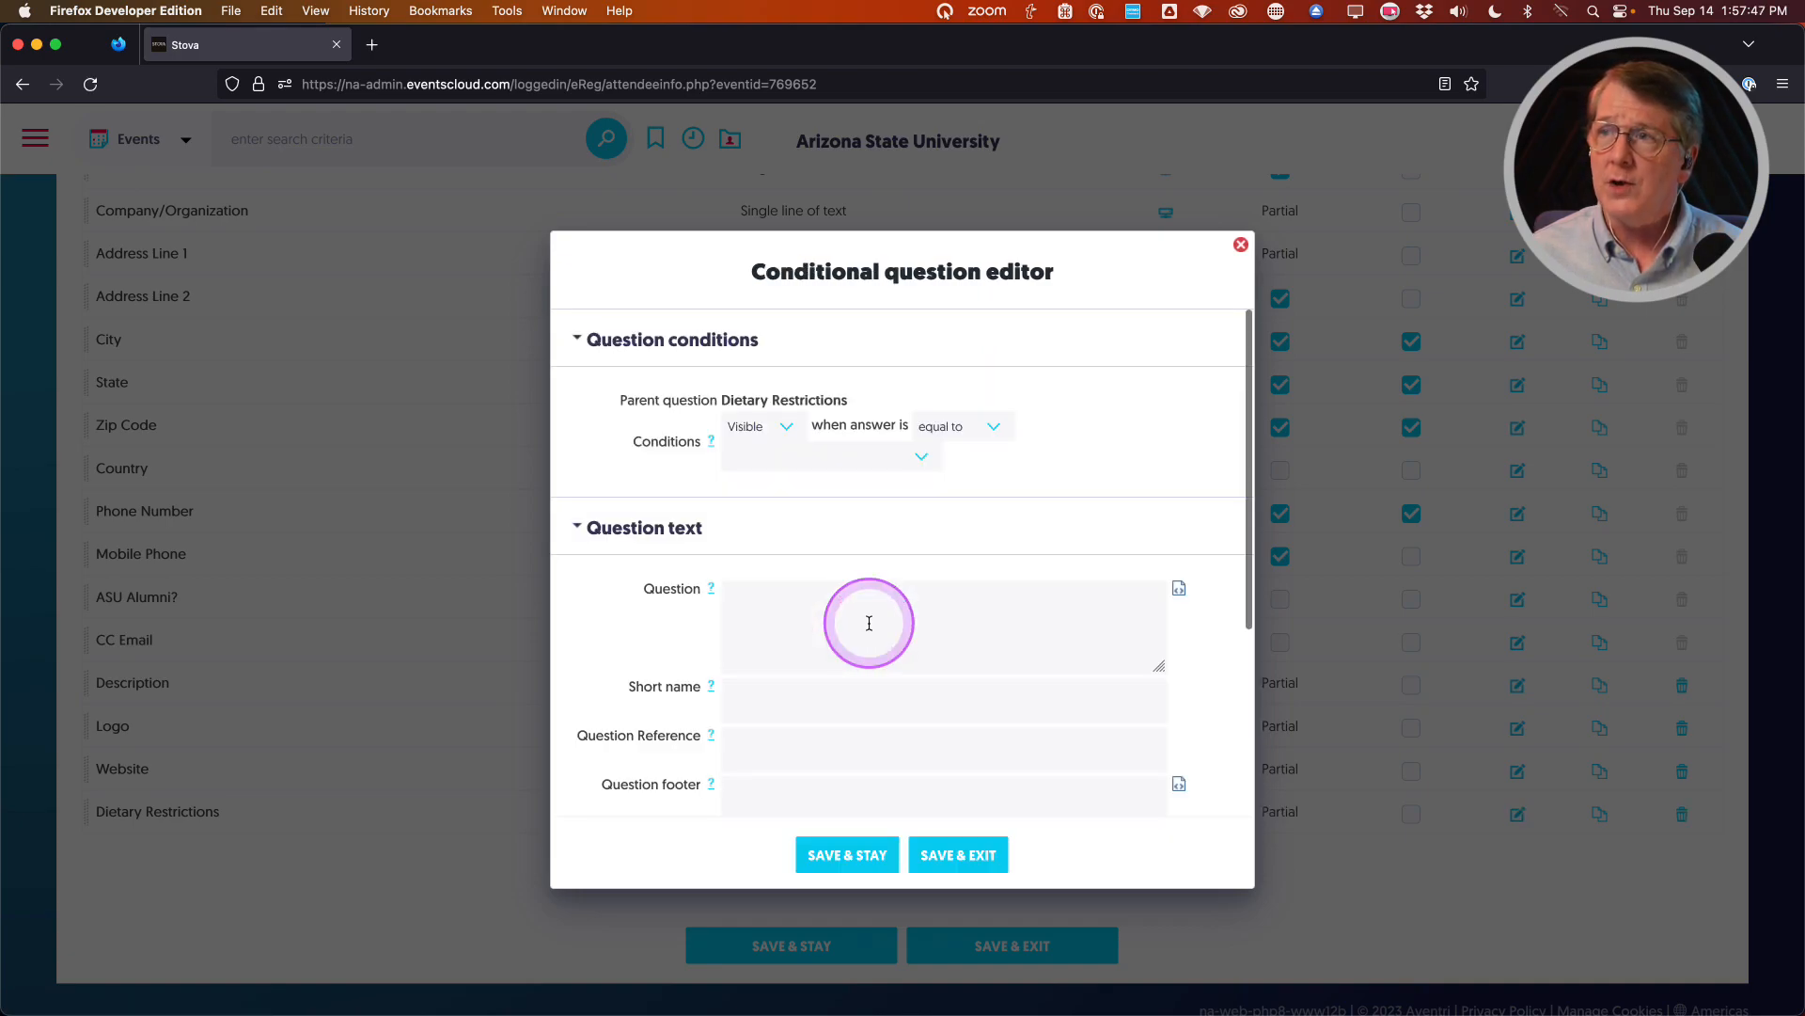
left_click(877, 456)
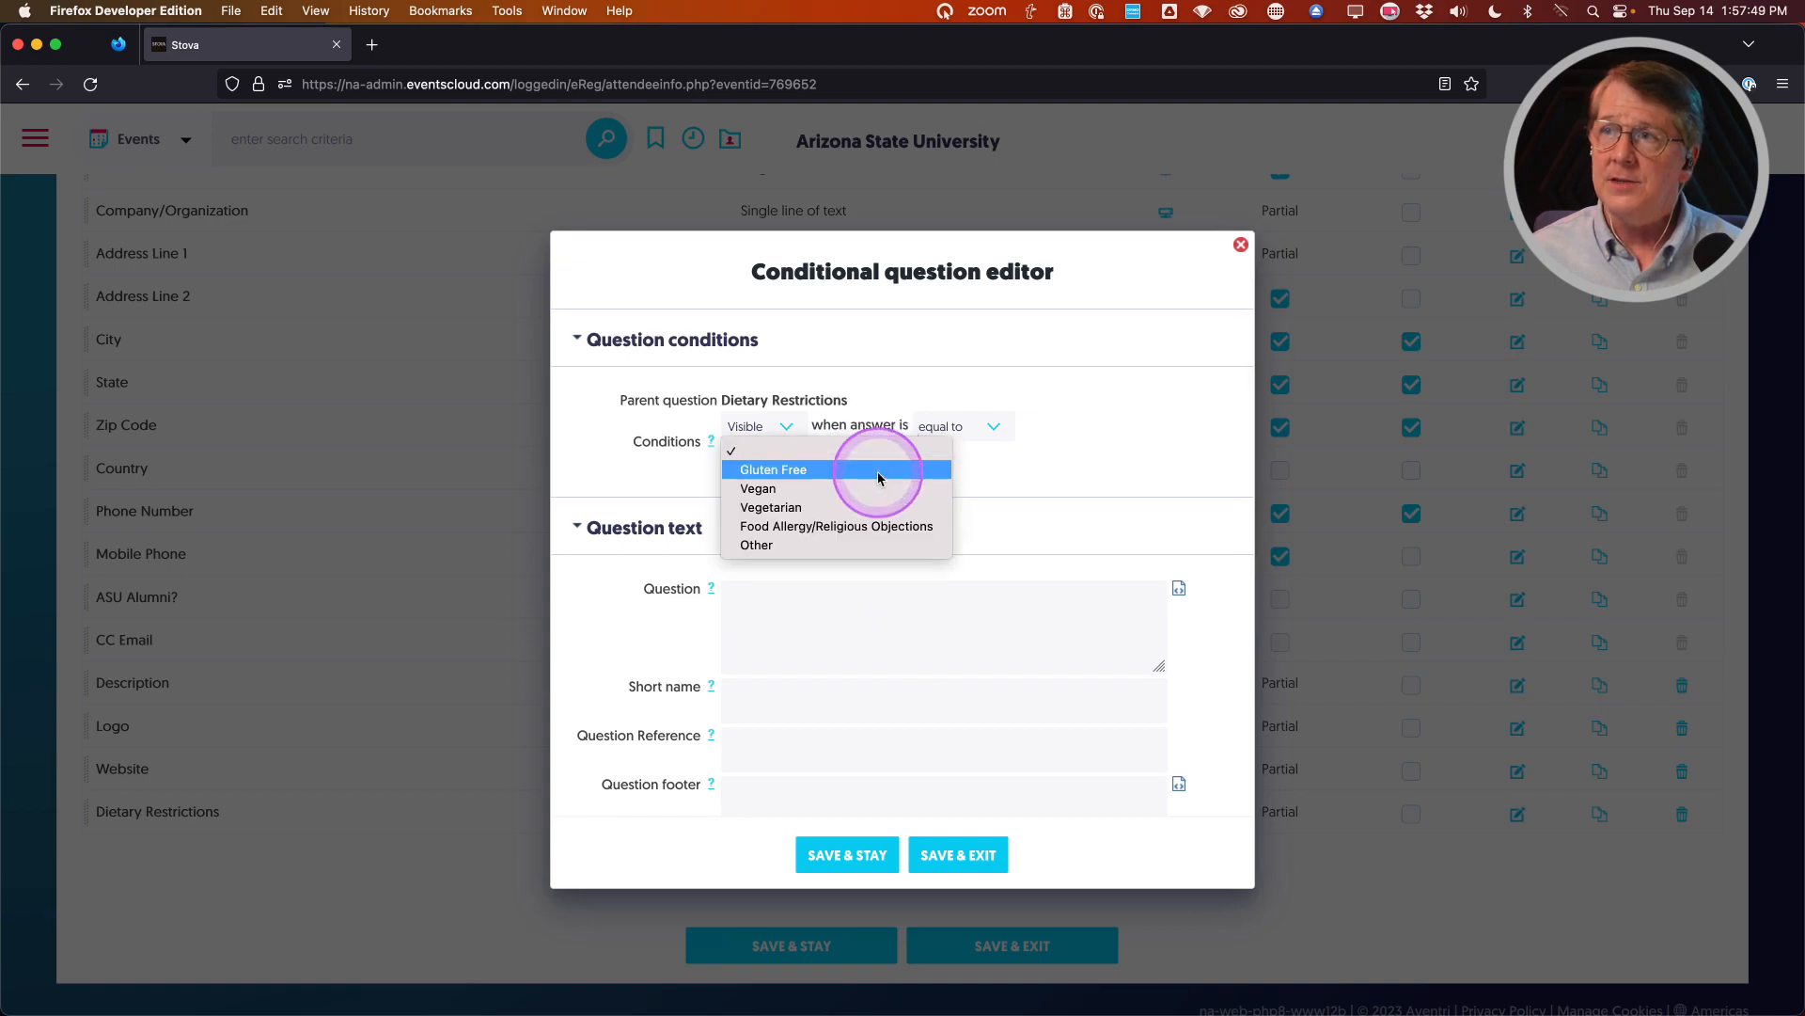
left_click(880, 547)
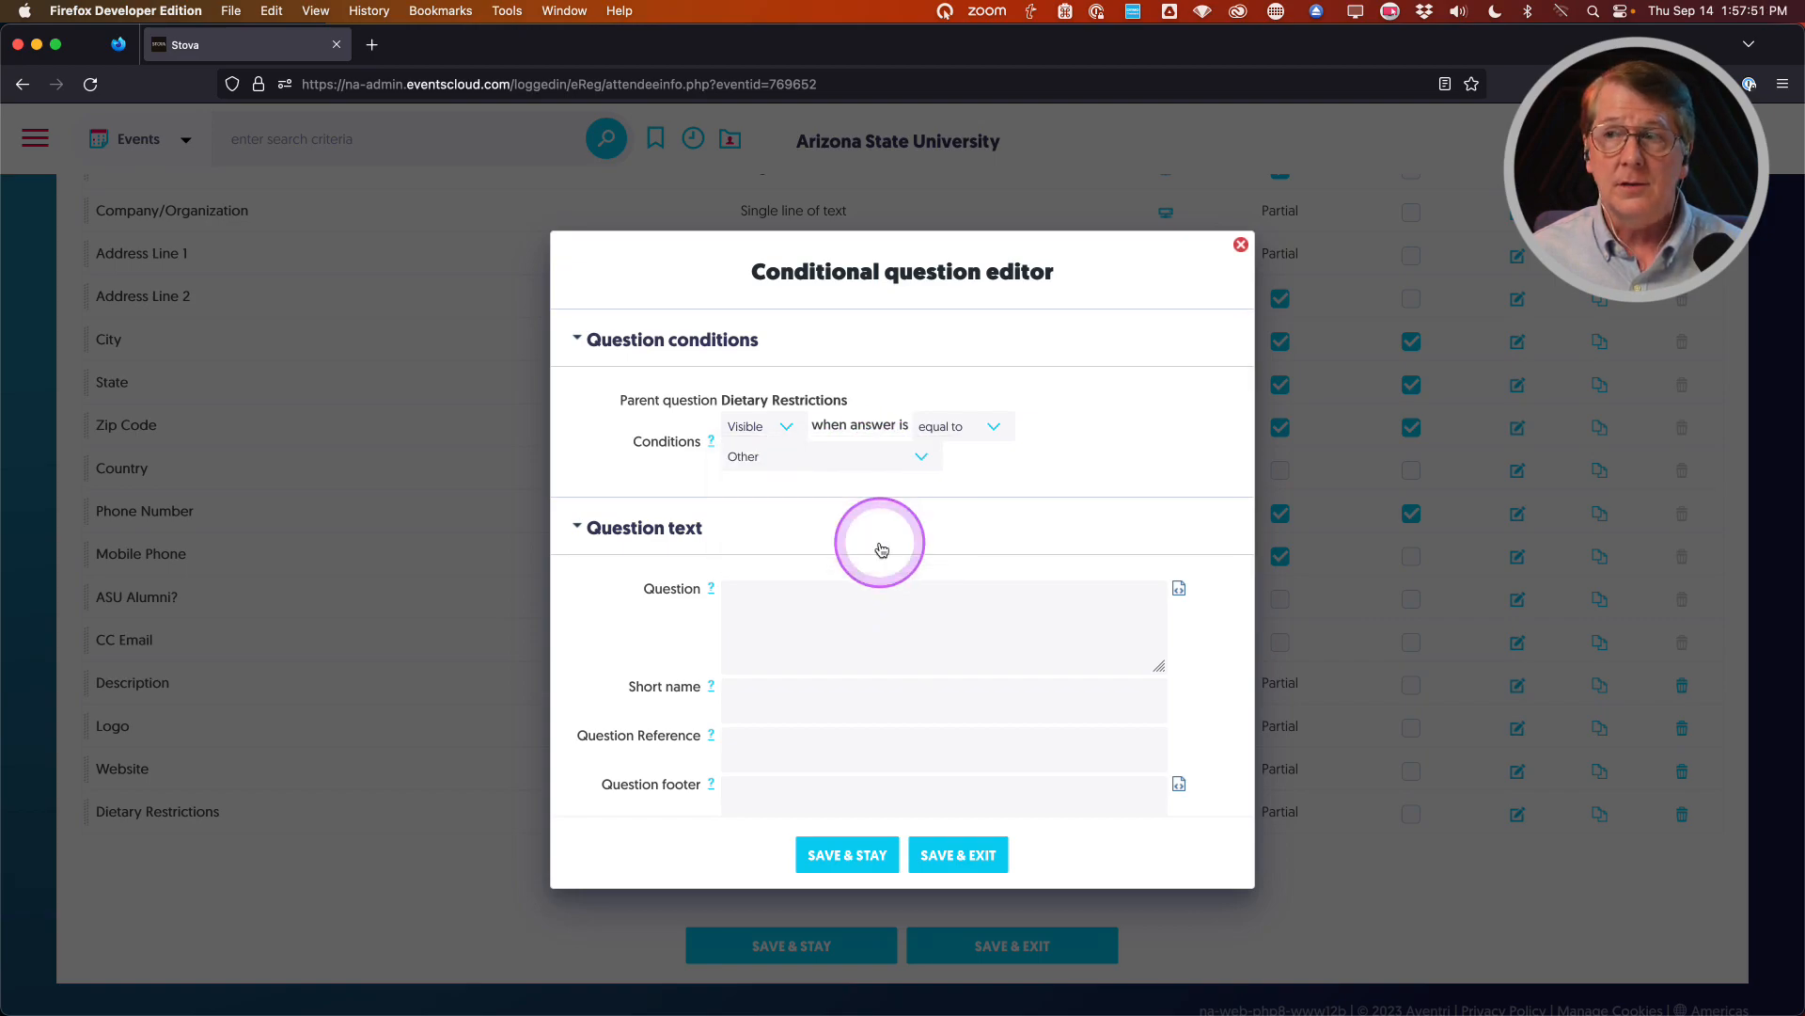
left_click(789, 617)
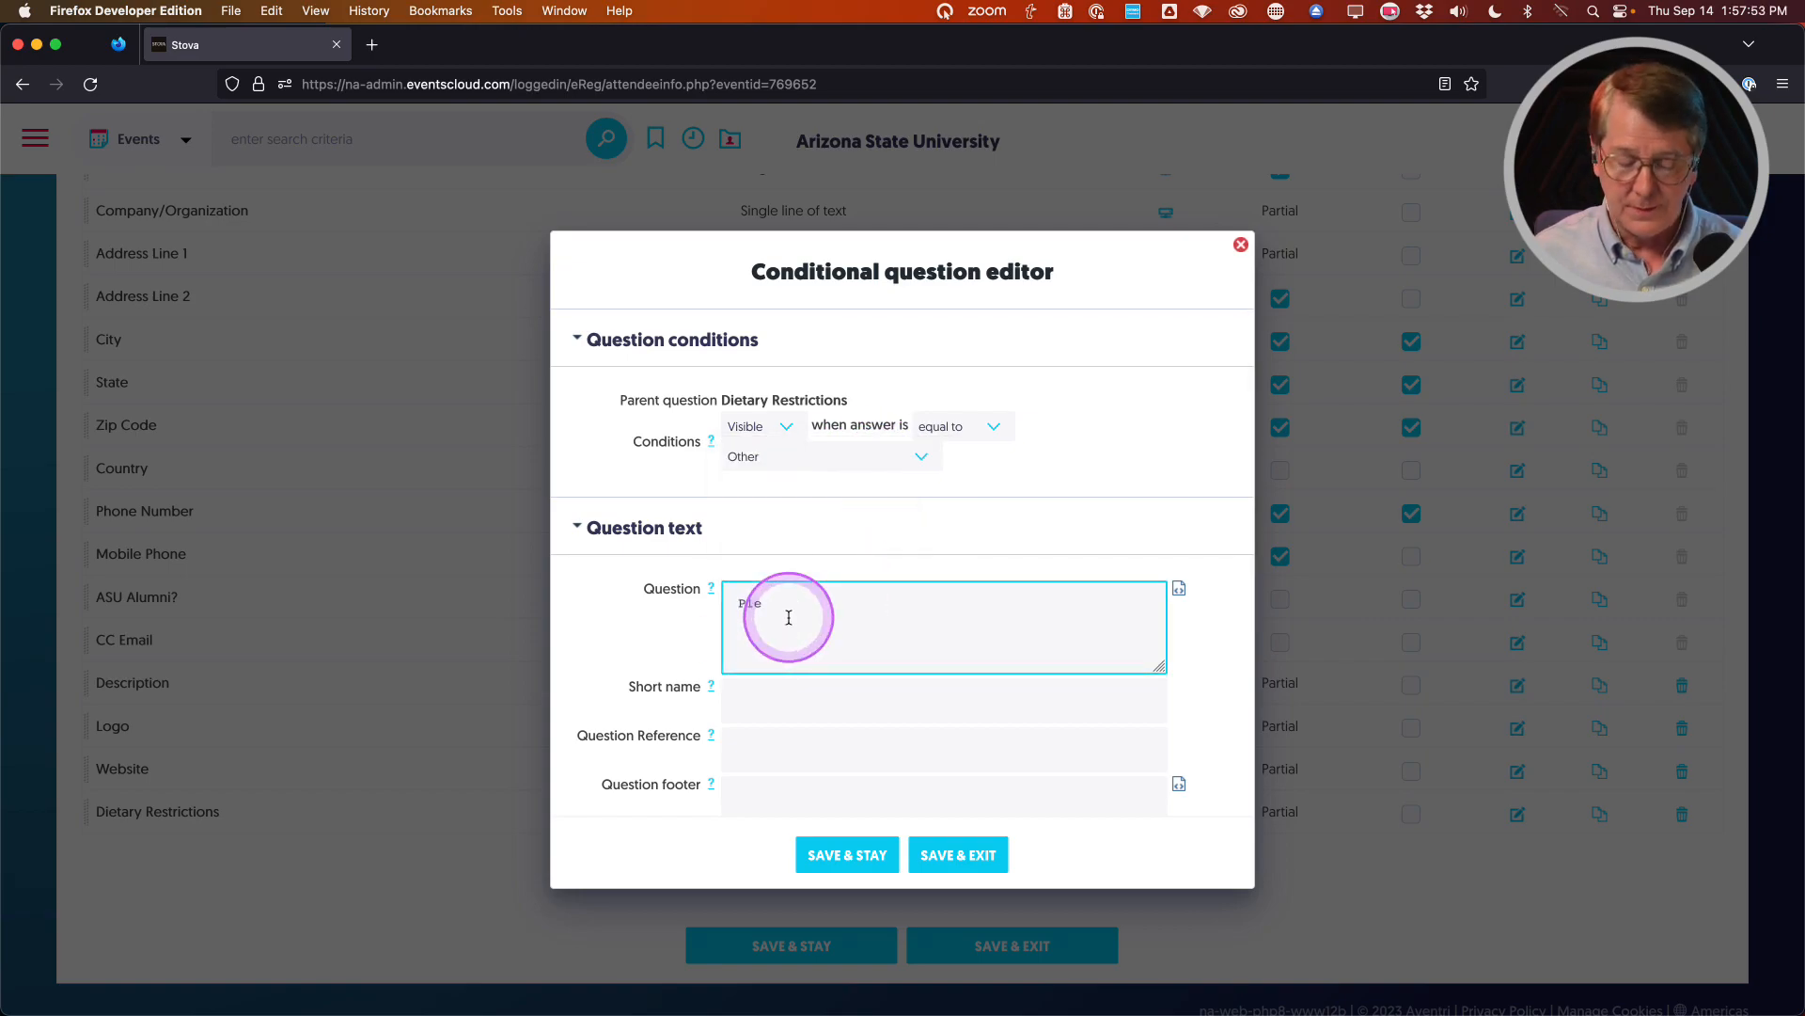
type("Please Explain")
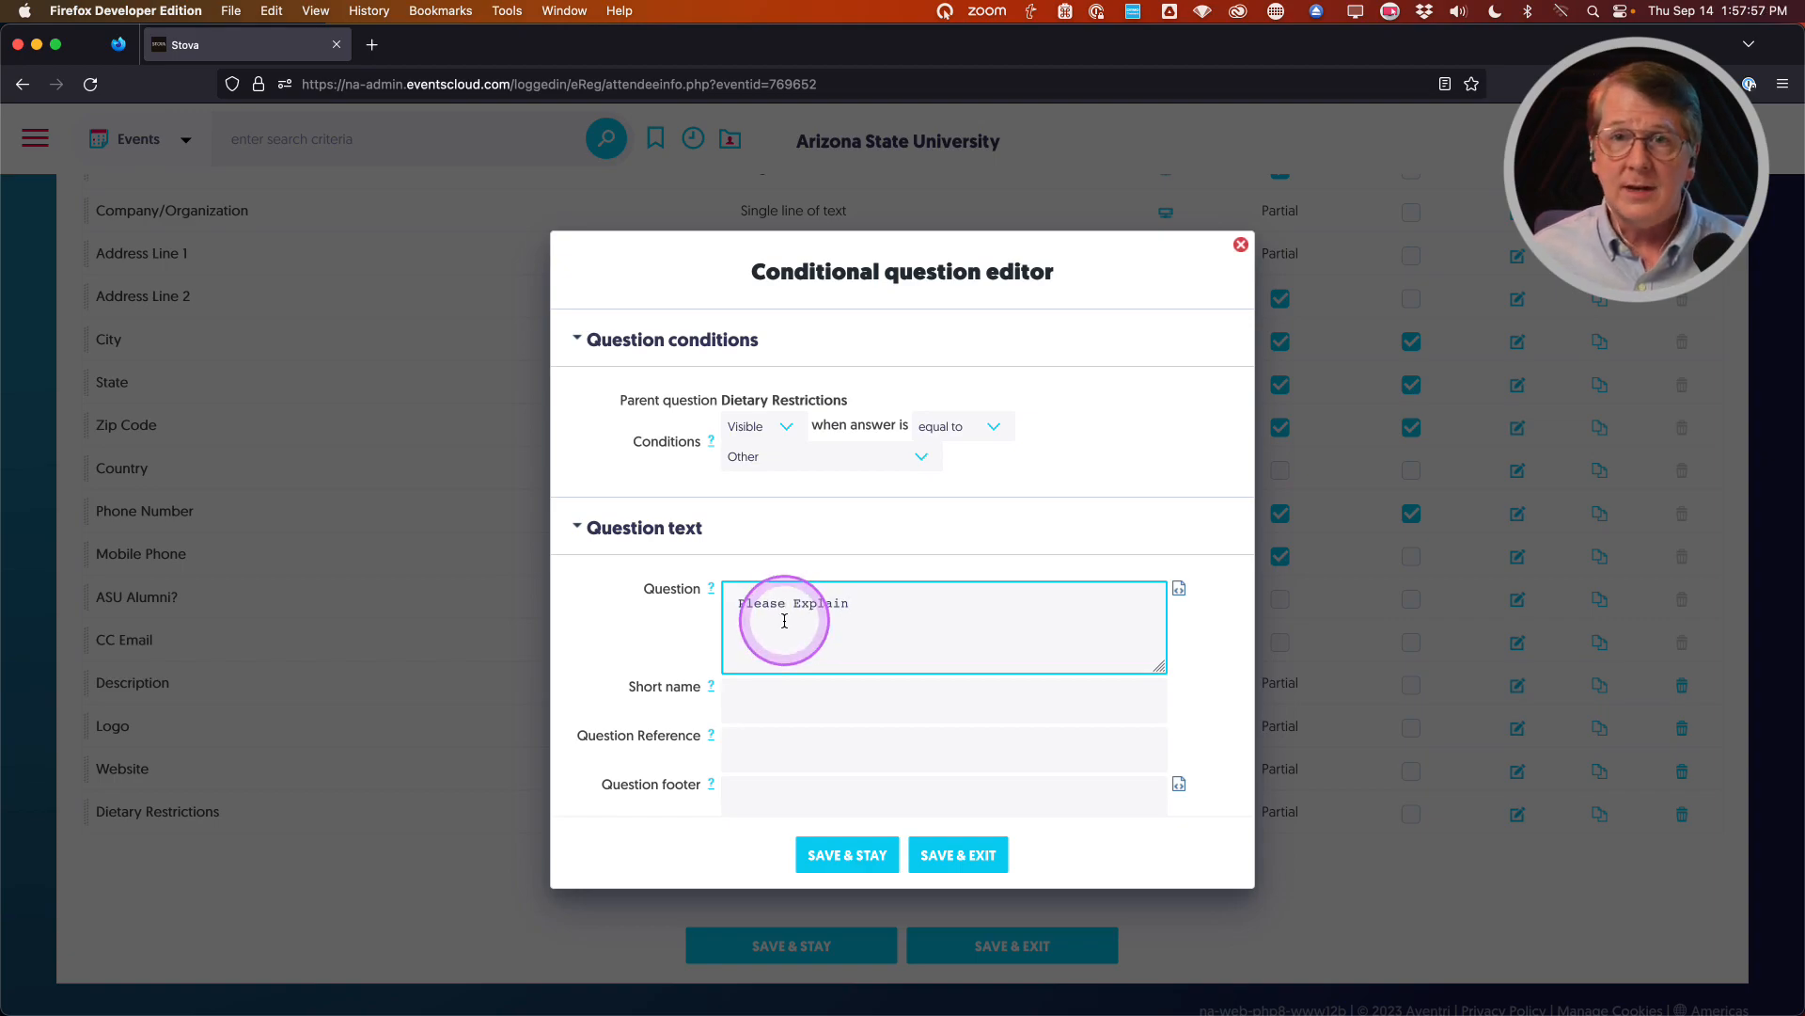
Set the conditional question's input type to Multiple lines of text with an input height of 2 rows, and save it, closing its editor
scroll(668, 620, "down", 3)
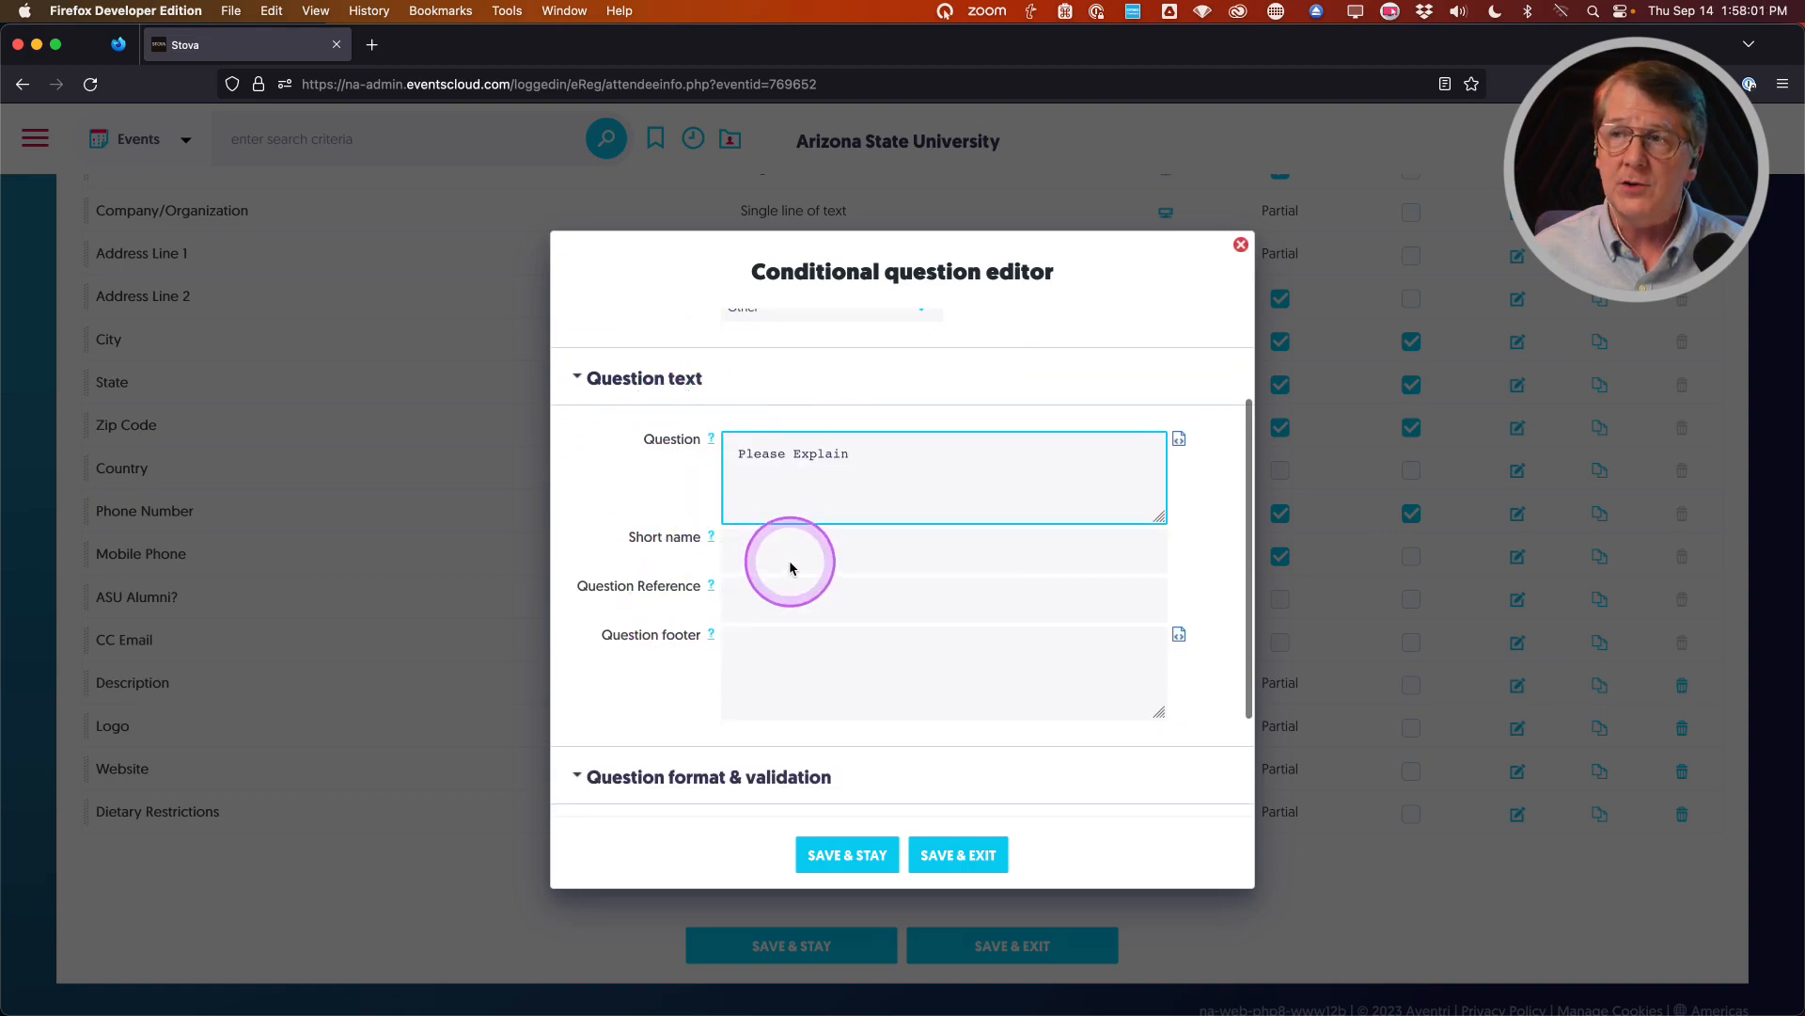
scroll(627, 585, "down", 5)
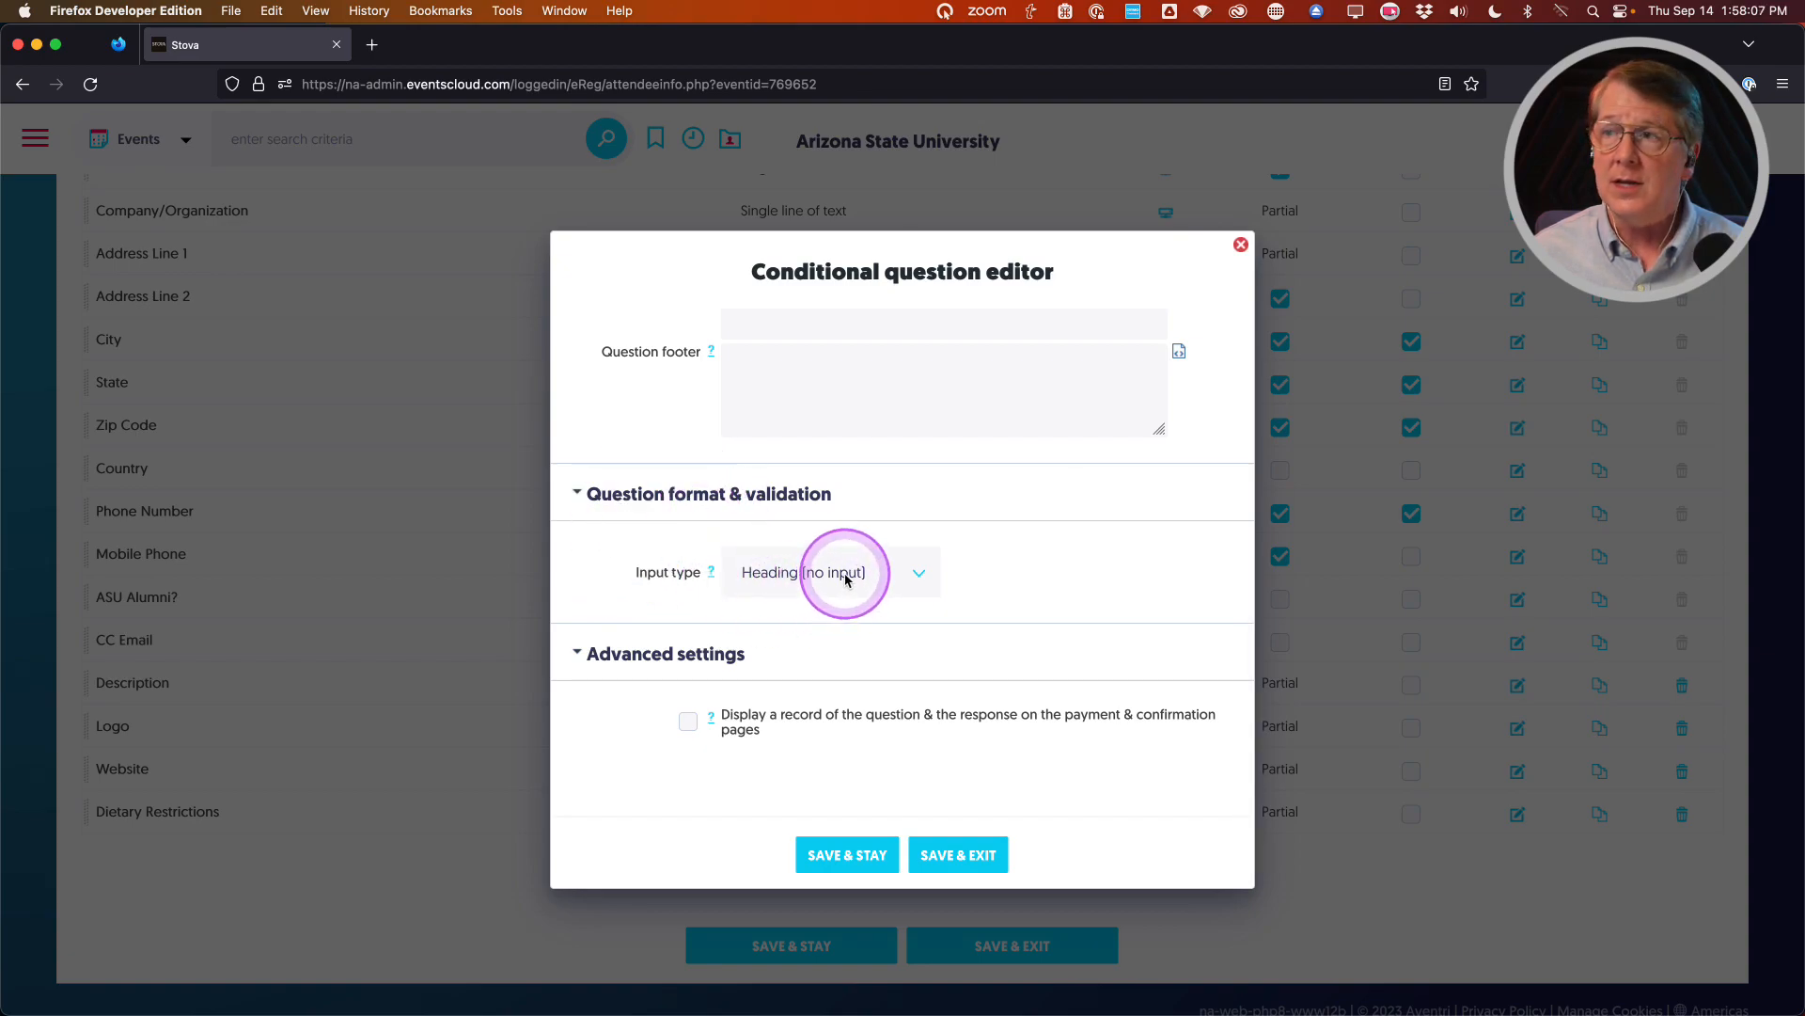
left_click(827, 568)
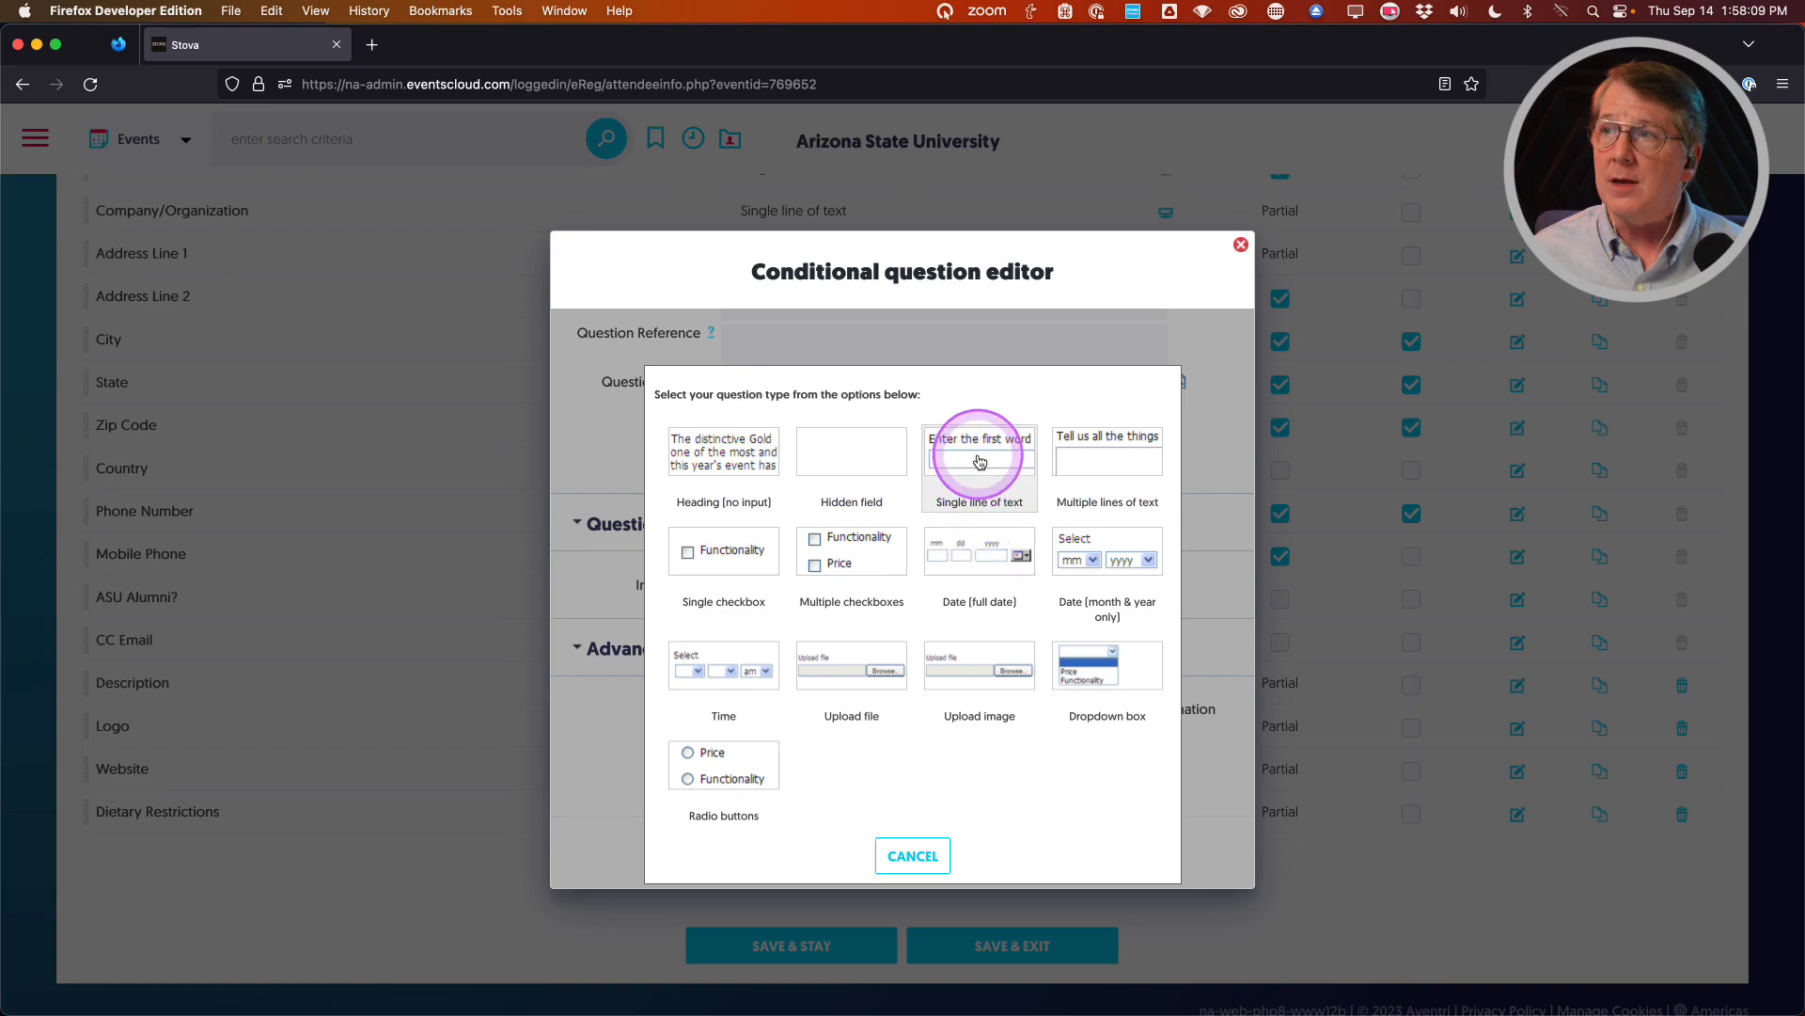
left_click(1117, 455)
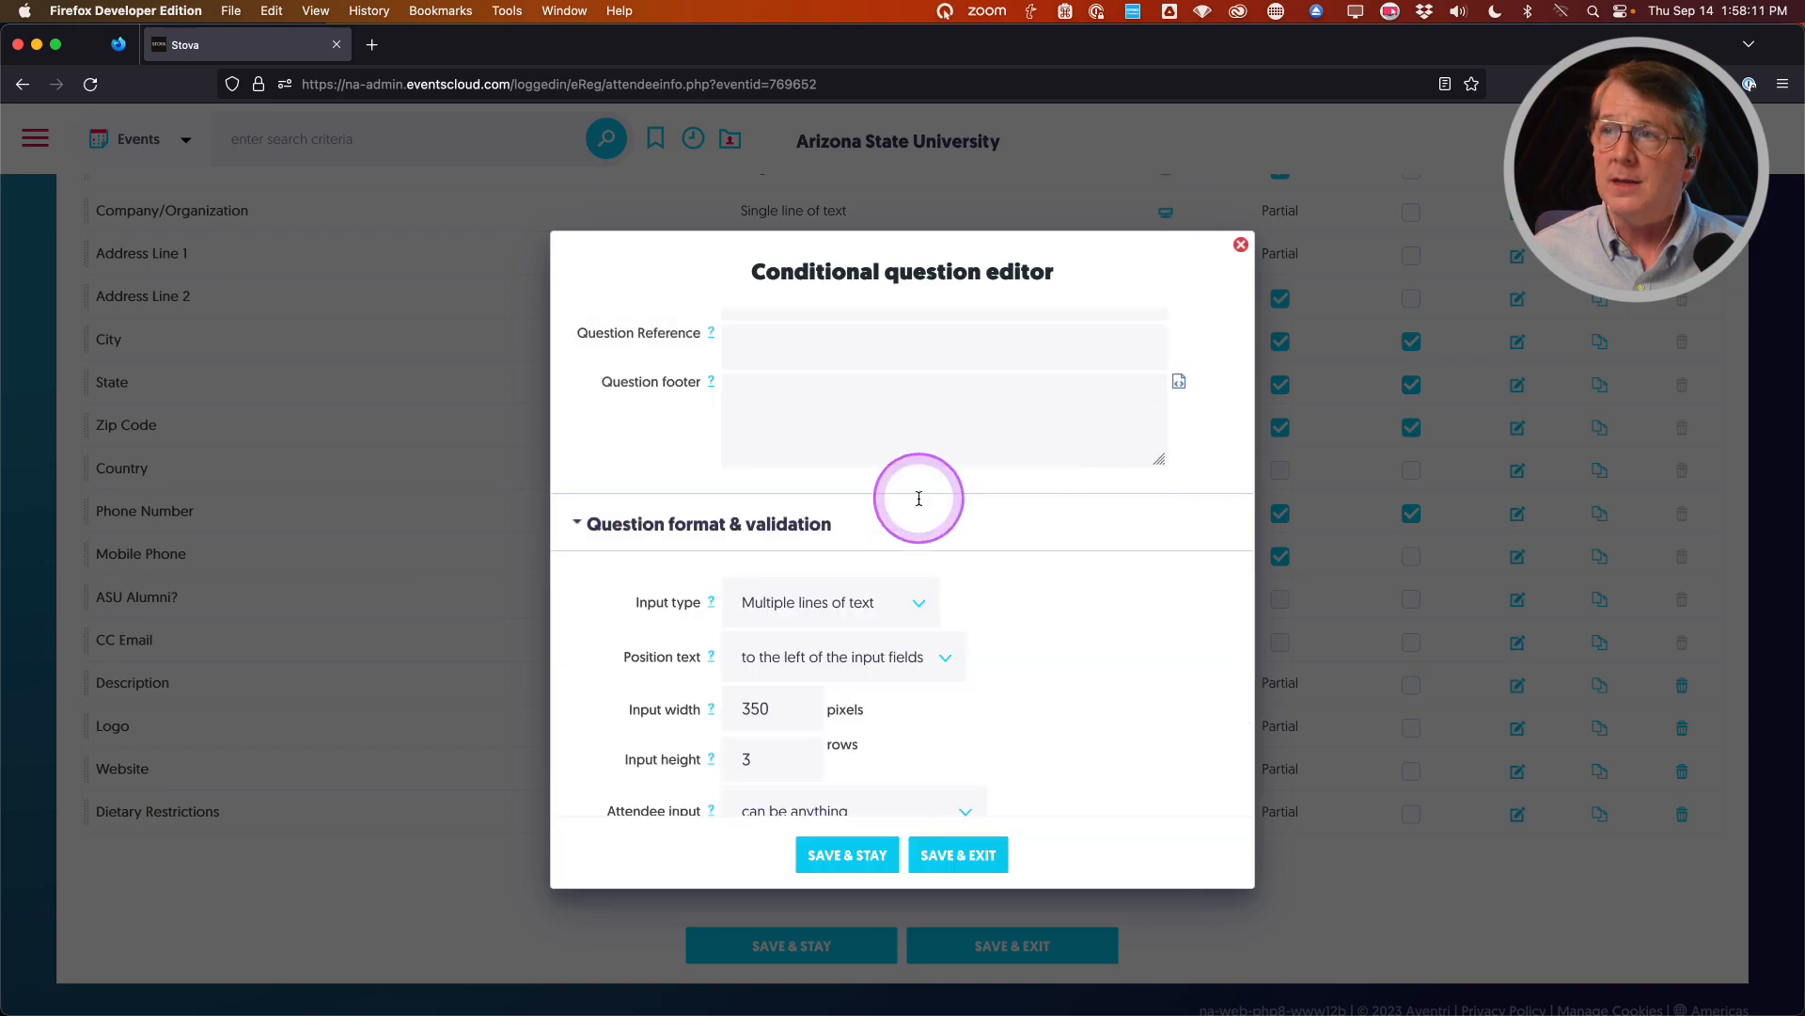
scroll(639, 663, "down", 2)
left_click(781, 714)
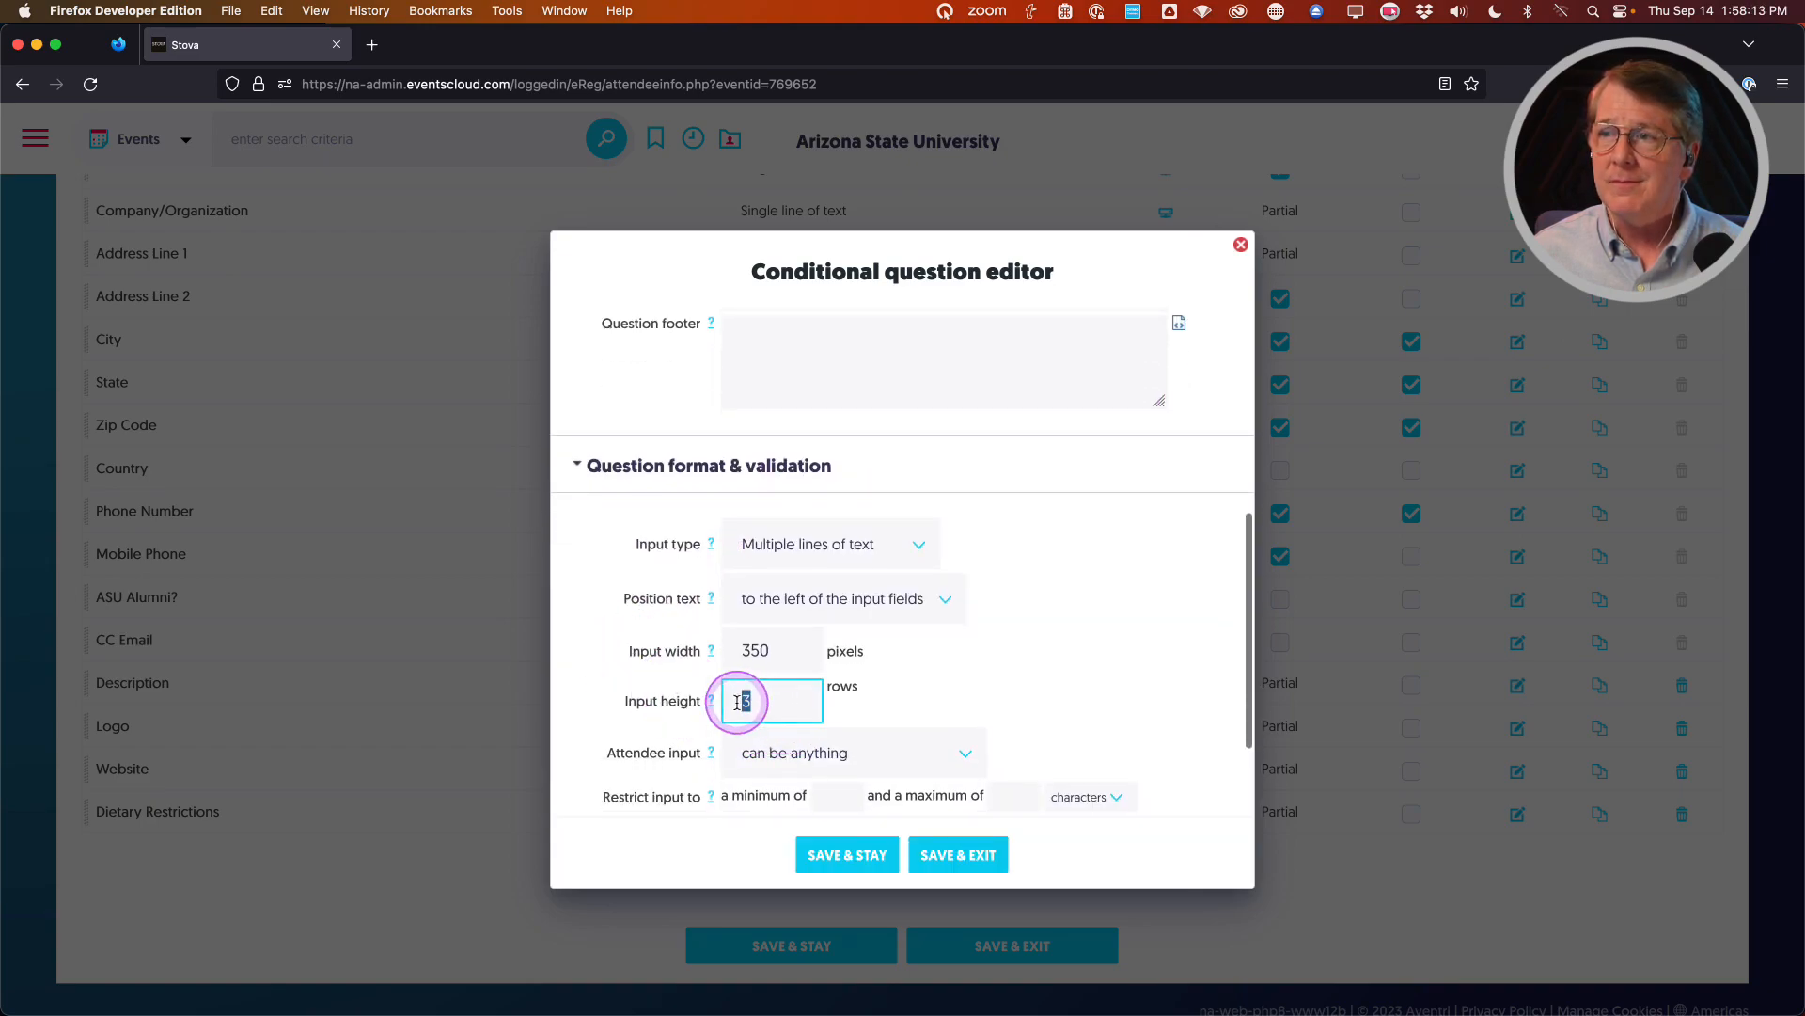
double_click(753, 696)
type("2")
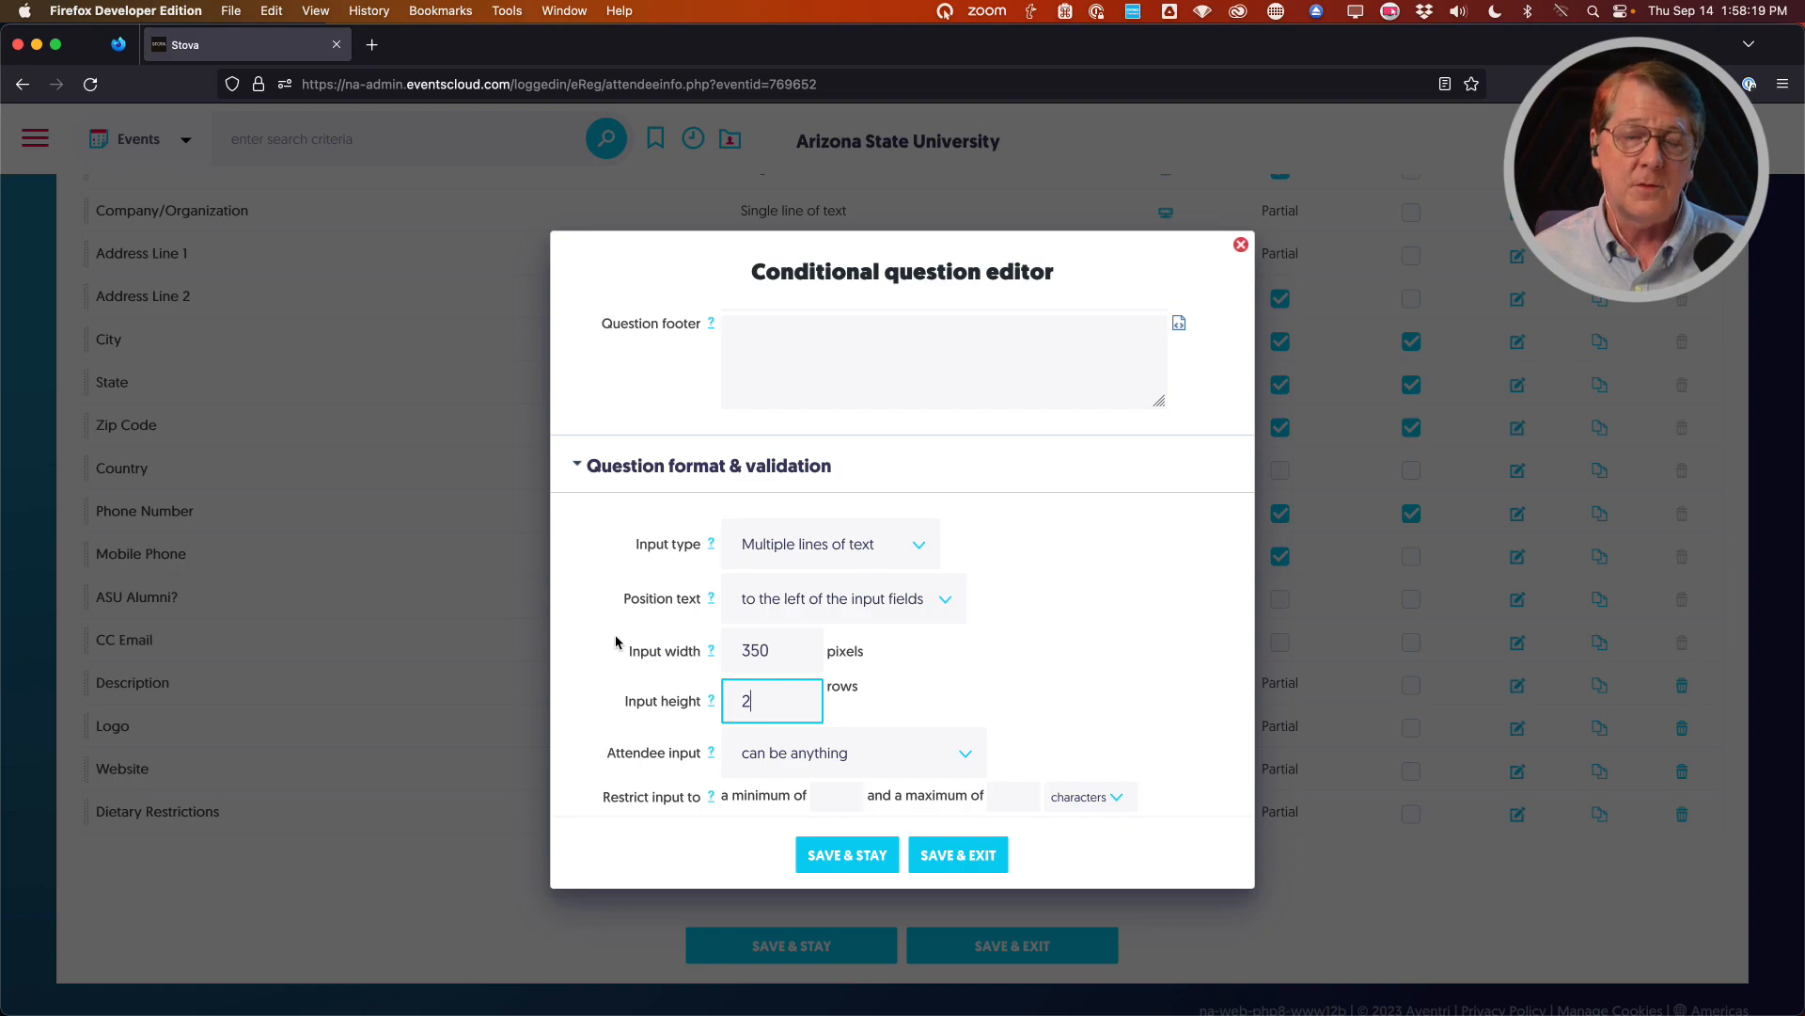
scroll(1077, 624, "down", 5)
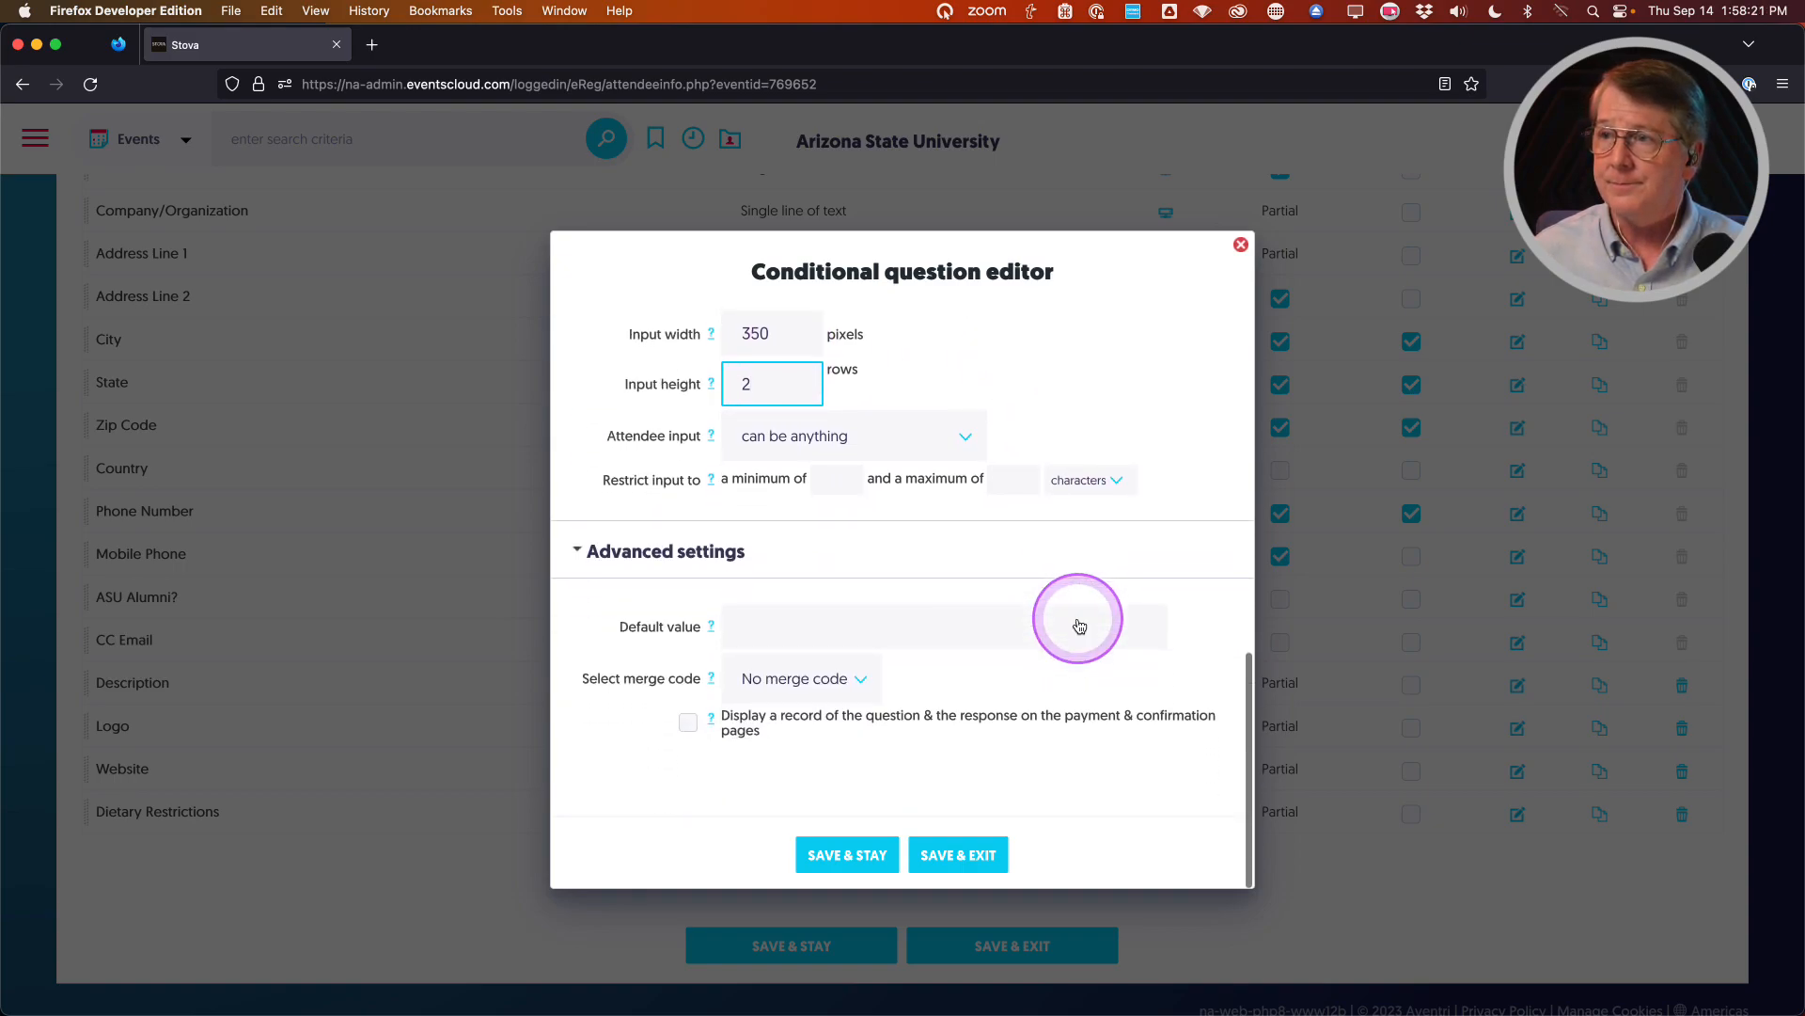
left_click(978, 861)
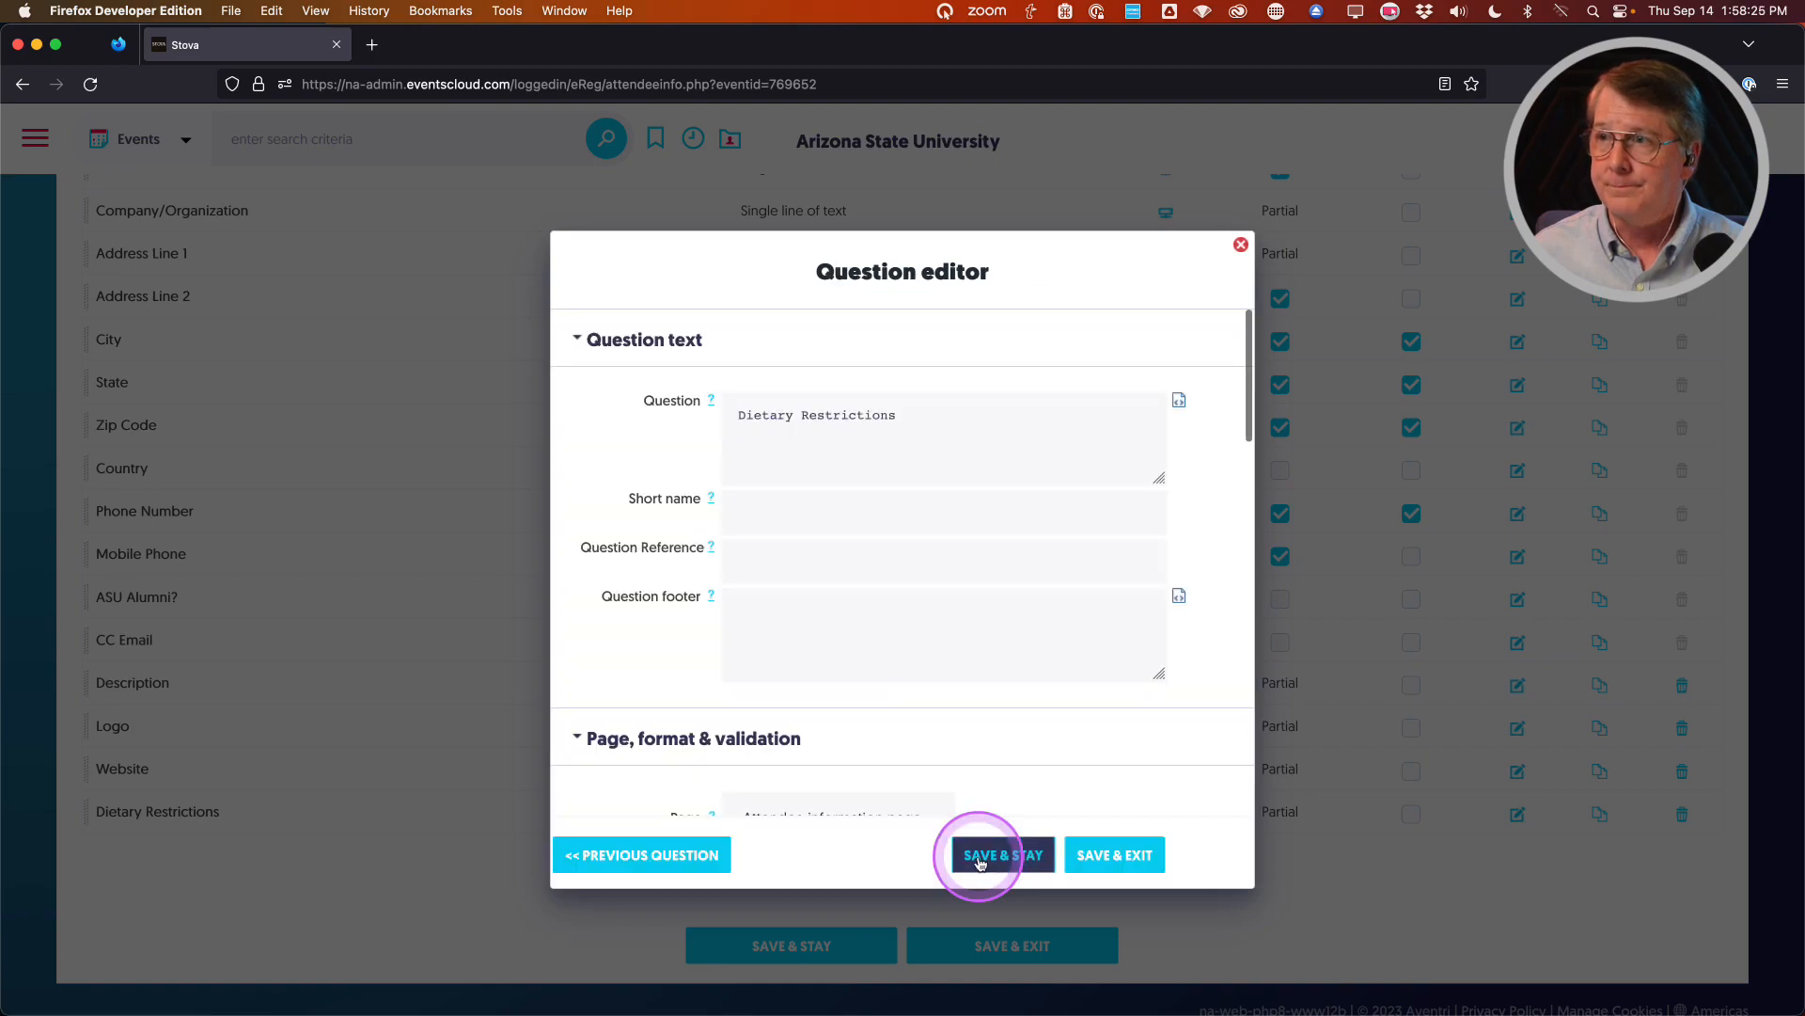
Check the Dietary Restrictions question's conditional question and category visibility, and save the question, closing its editor
scroll(706, 605, "down", 20)
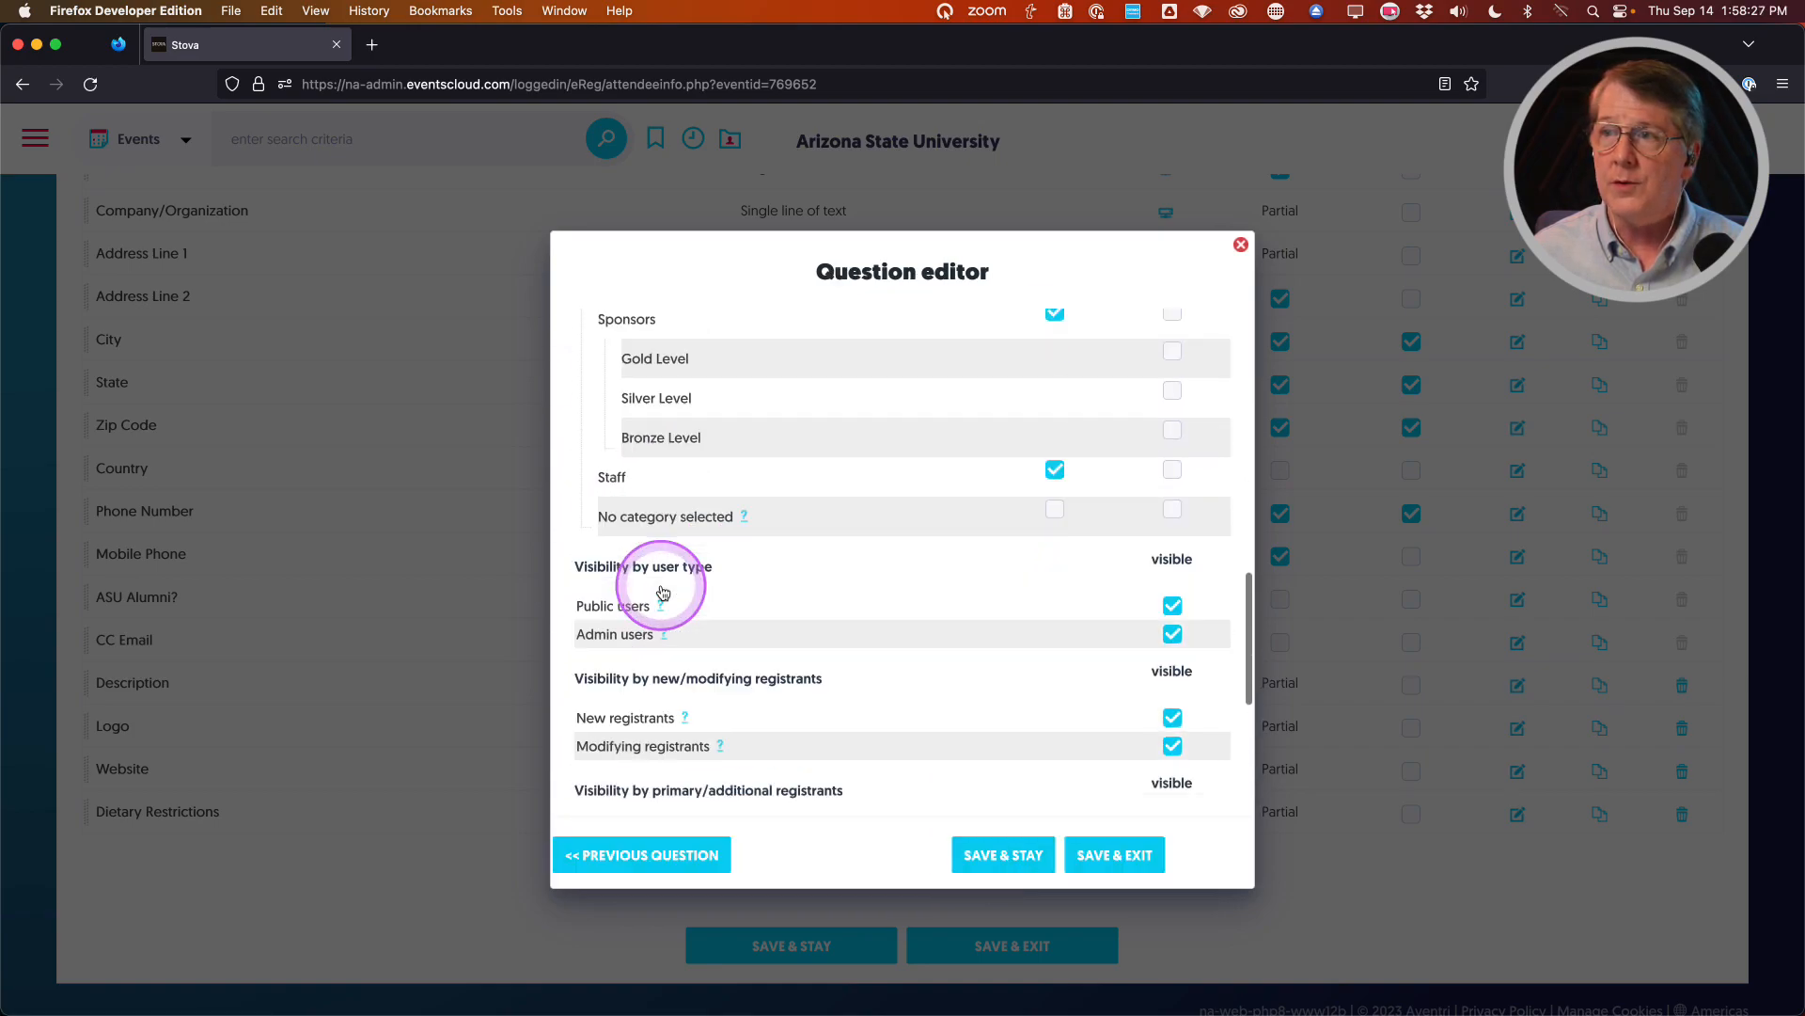
scroll(664, 587, "down", 6)
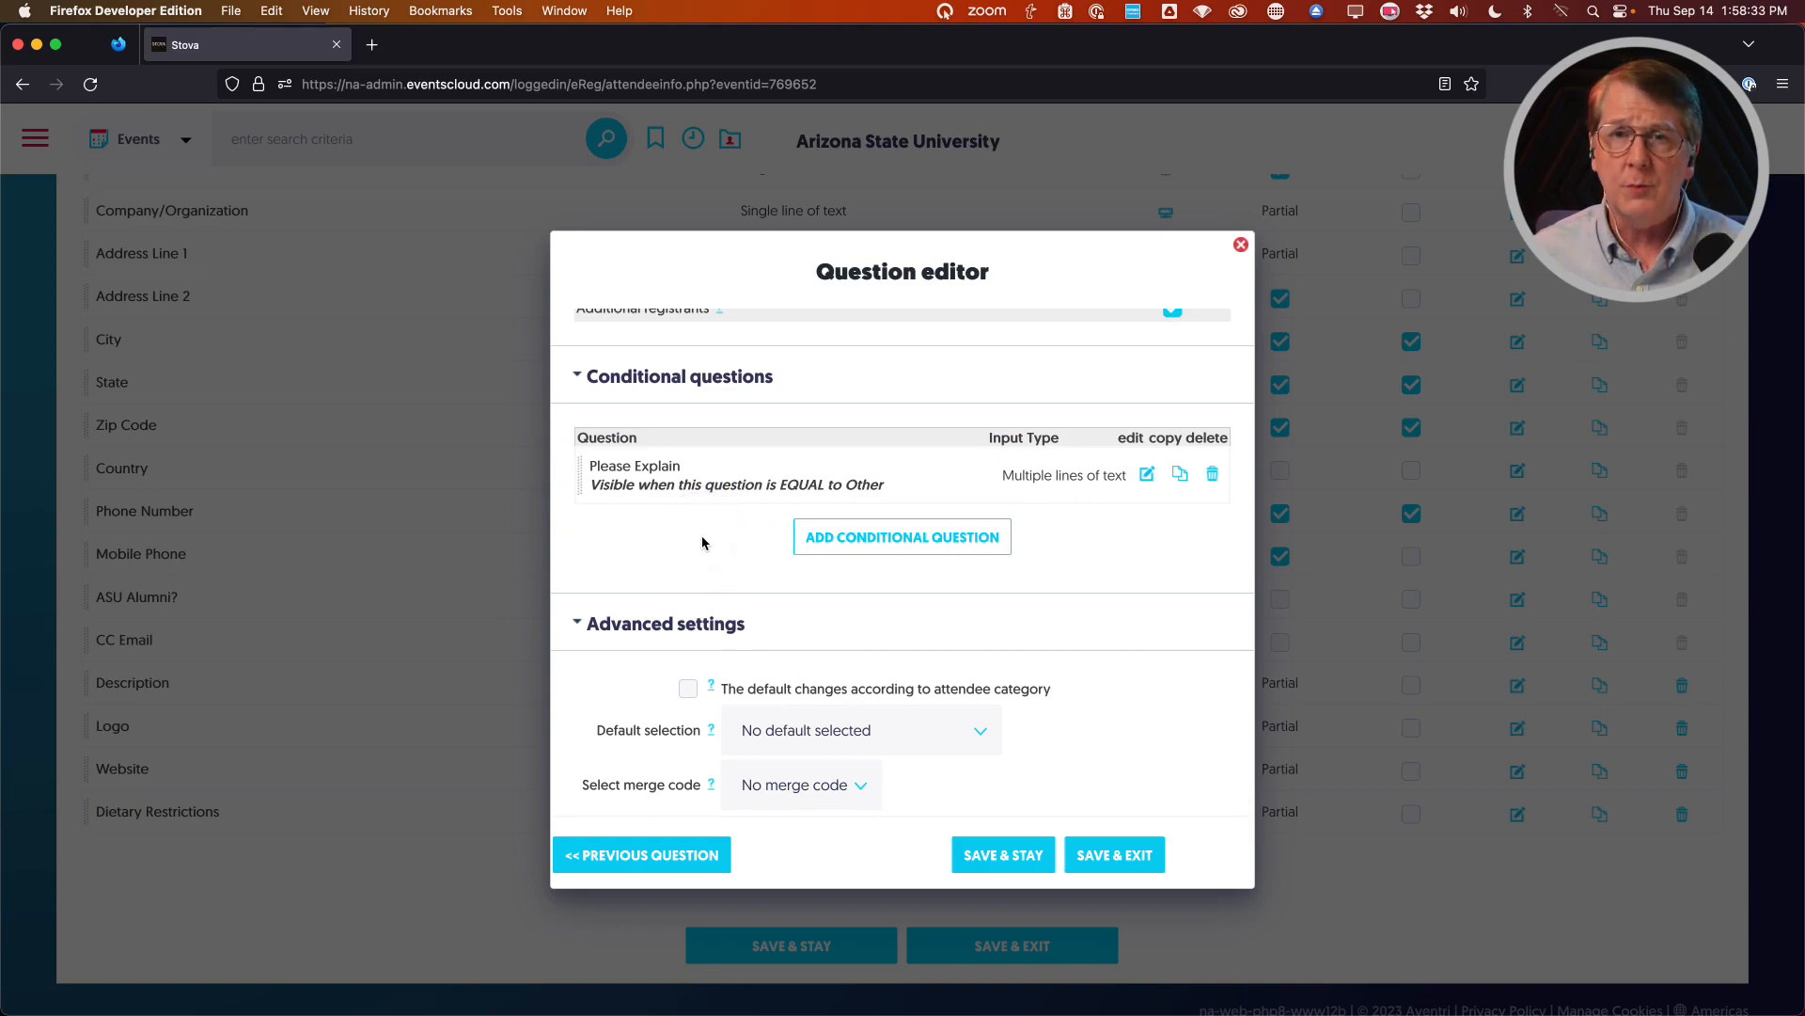
scroll(752, 564, "down", 3)
scroll(786, 605, "up", 10)
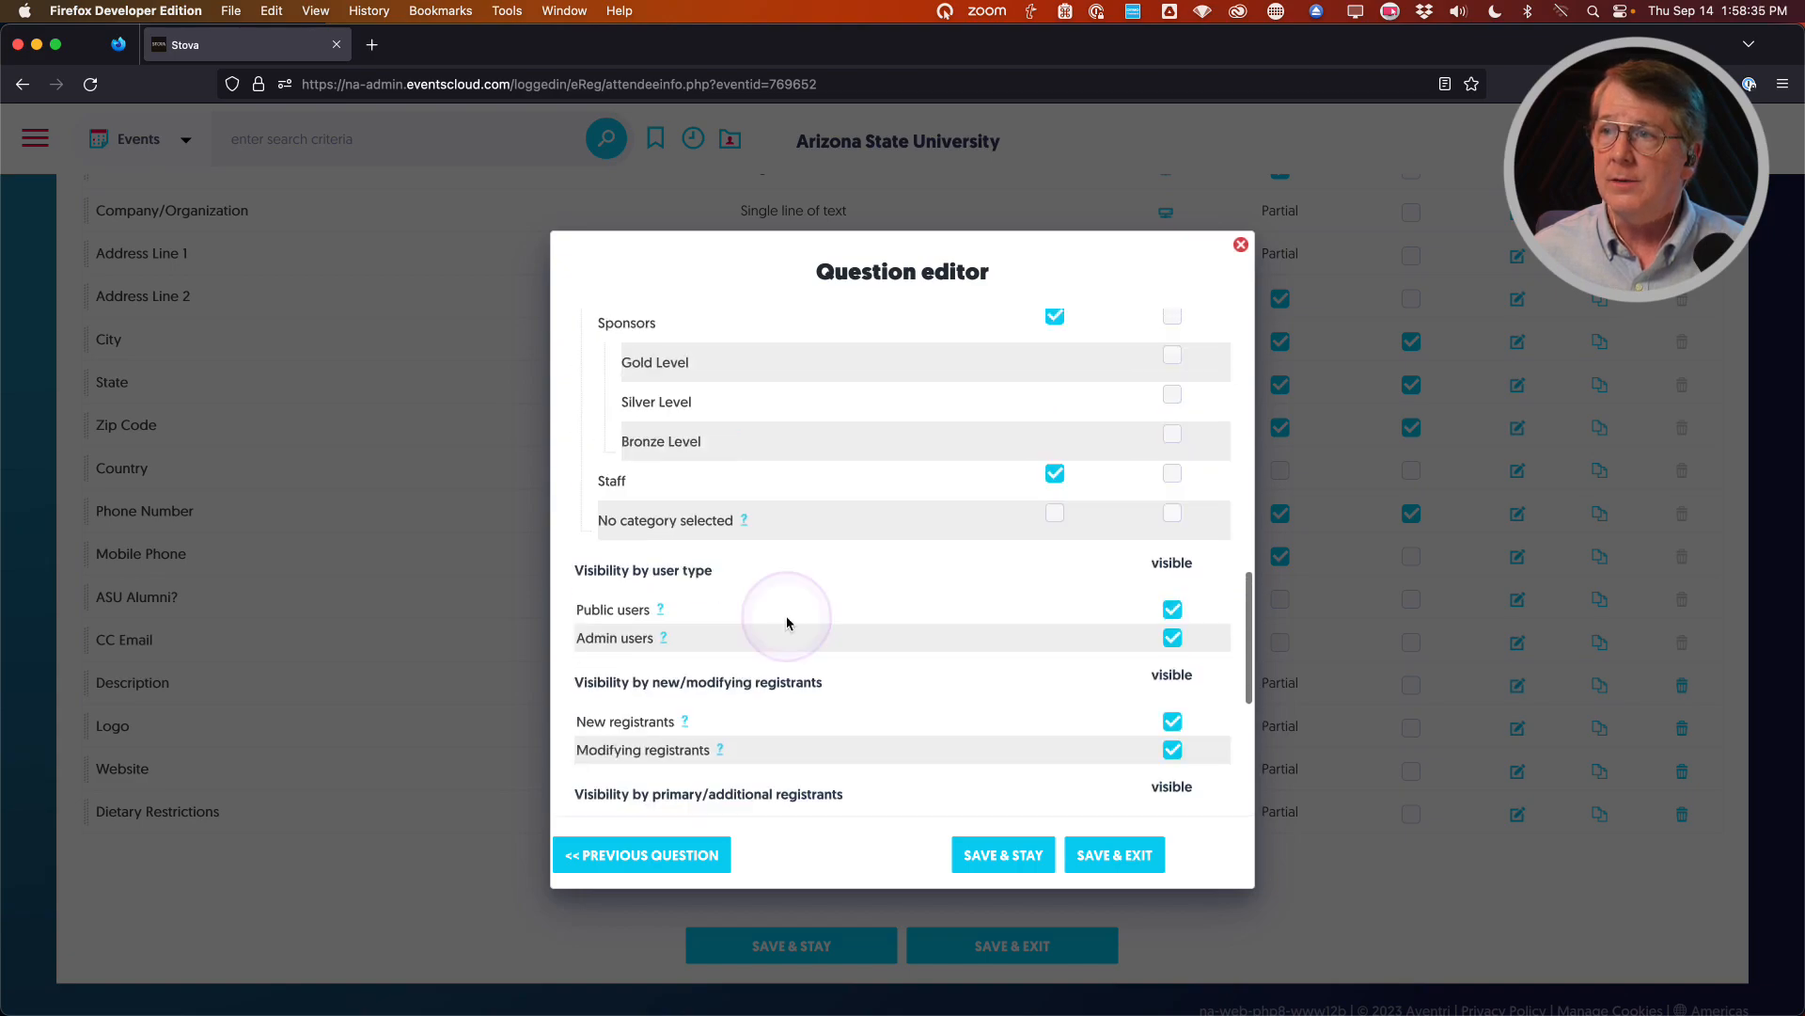
left_click(1121, 875)
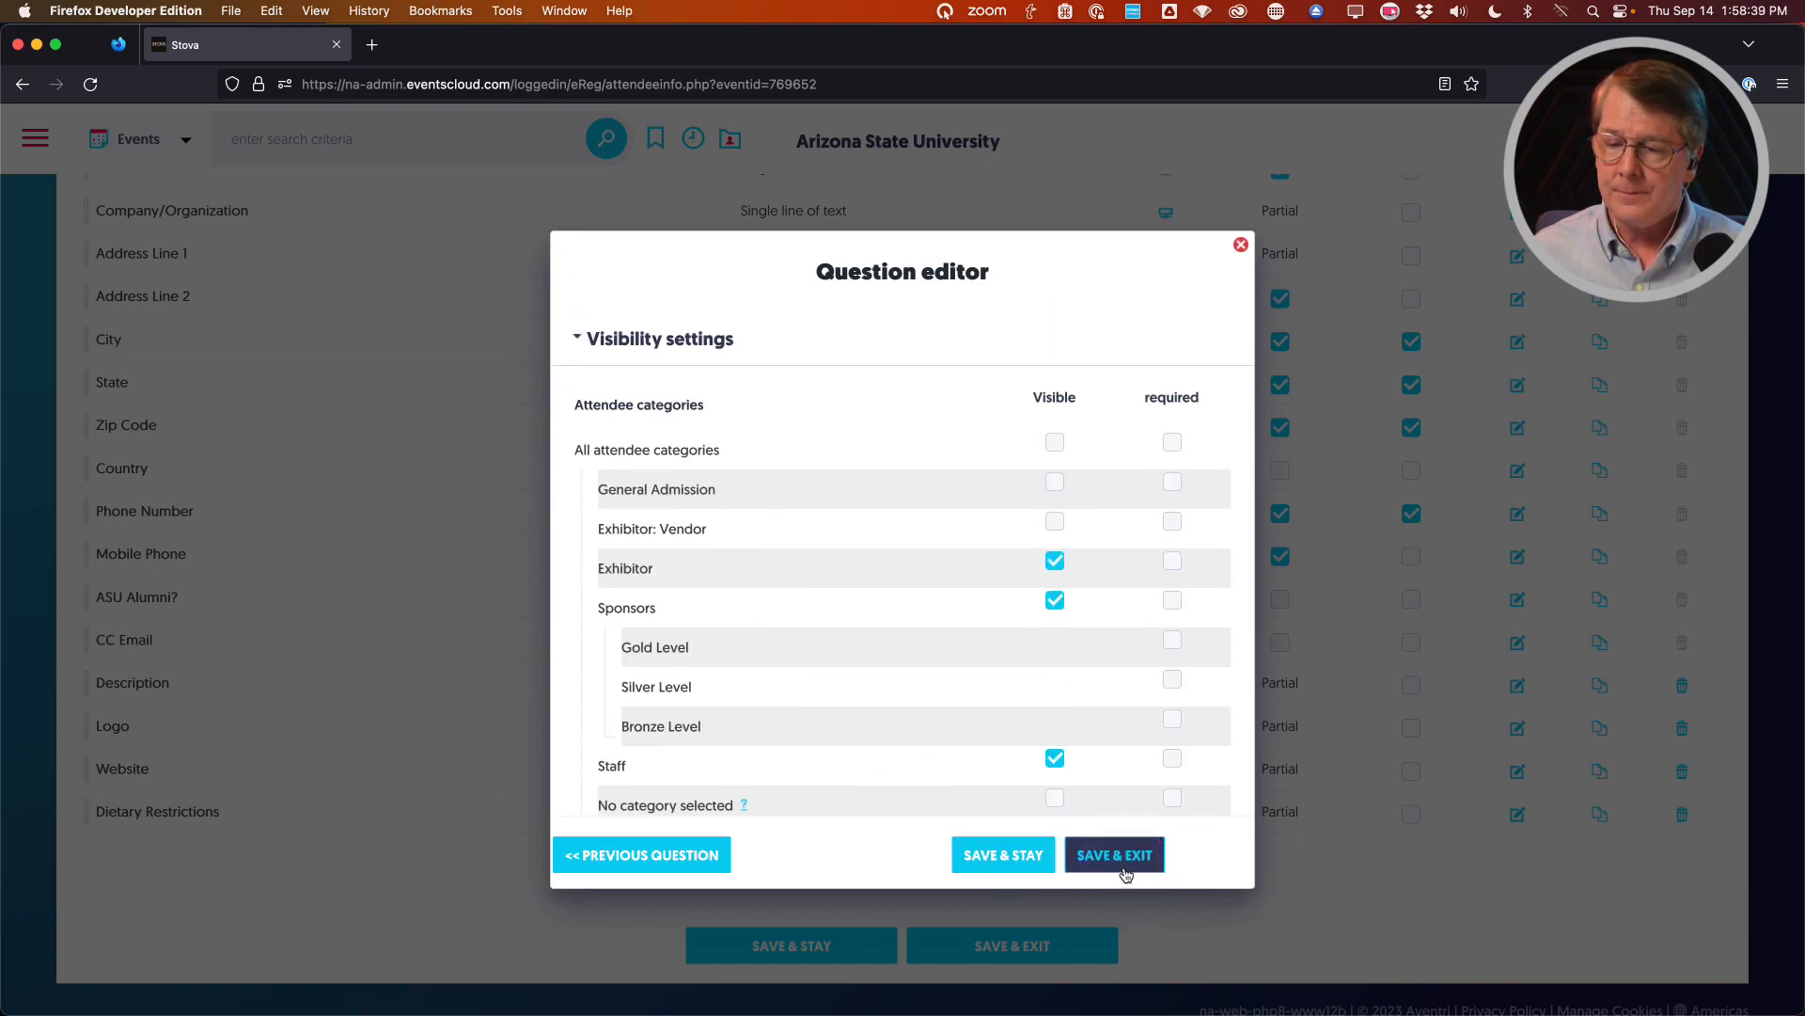
left_click(1125, 869)
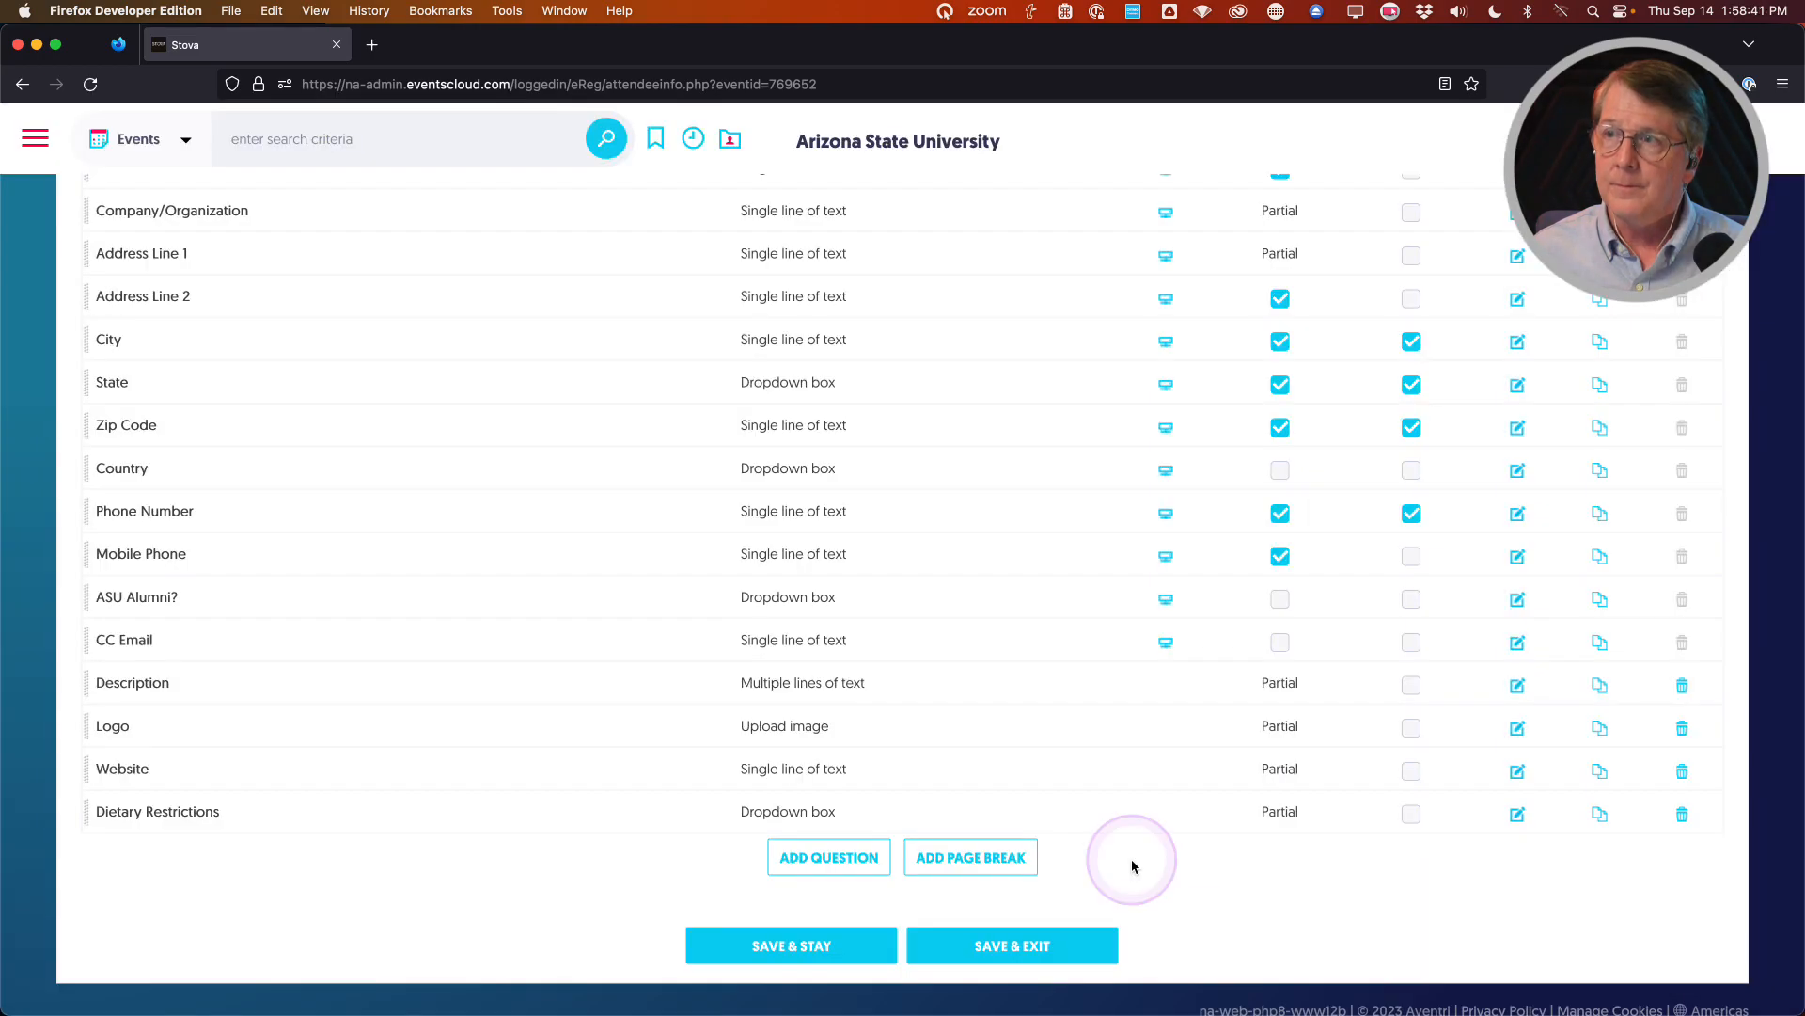
scroll(546, 680, "up", 5)
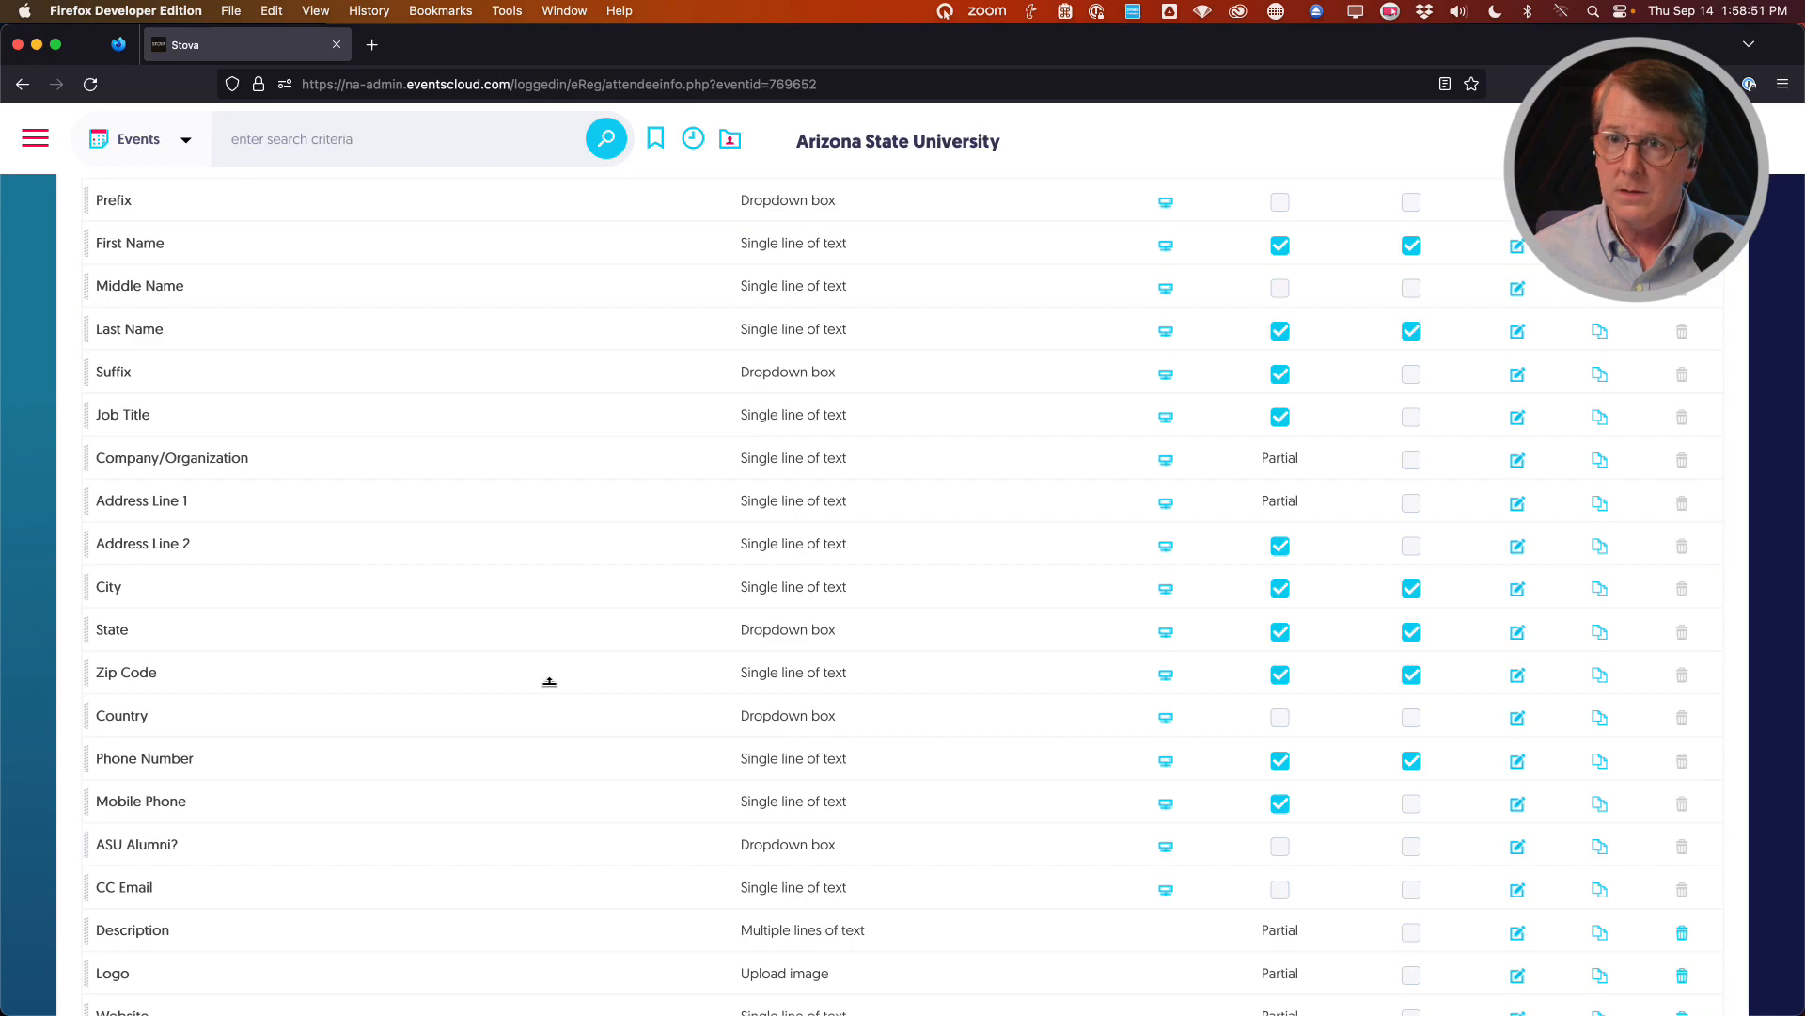
Review the CC Email question's text in the question editor and close the editor without changing anything
scroll(550, 681, "down", 4)
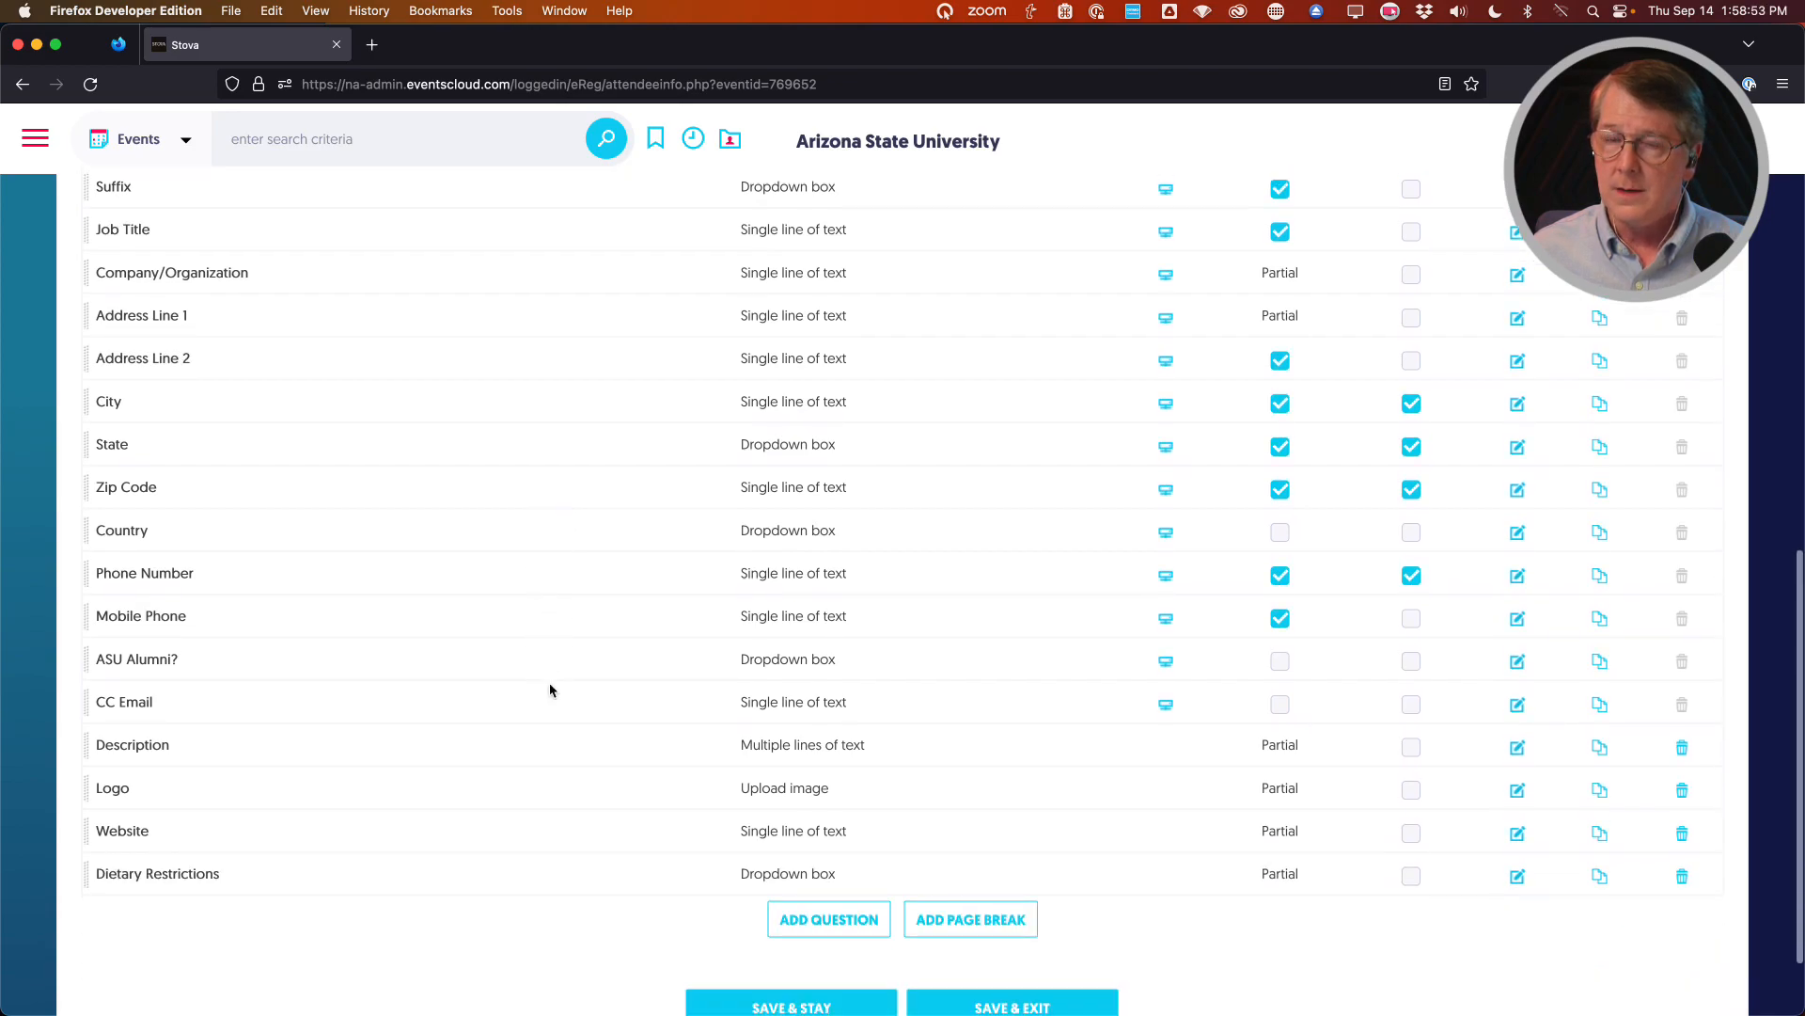
left_click(519, 686)
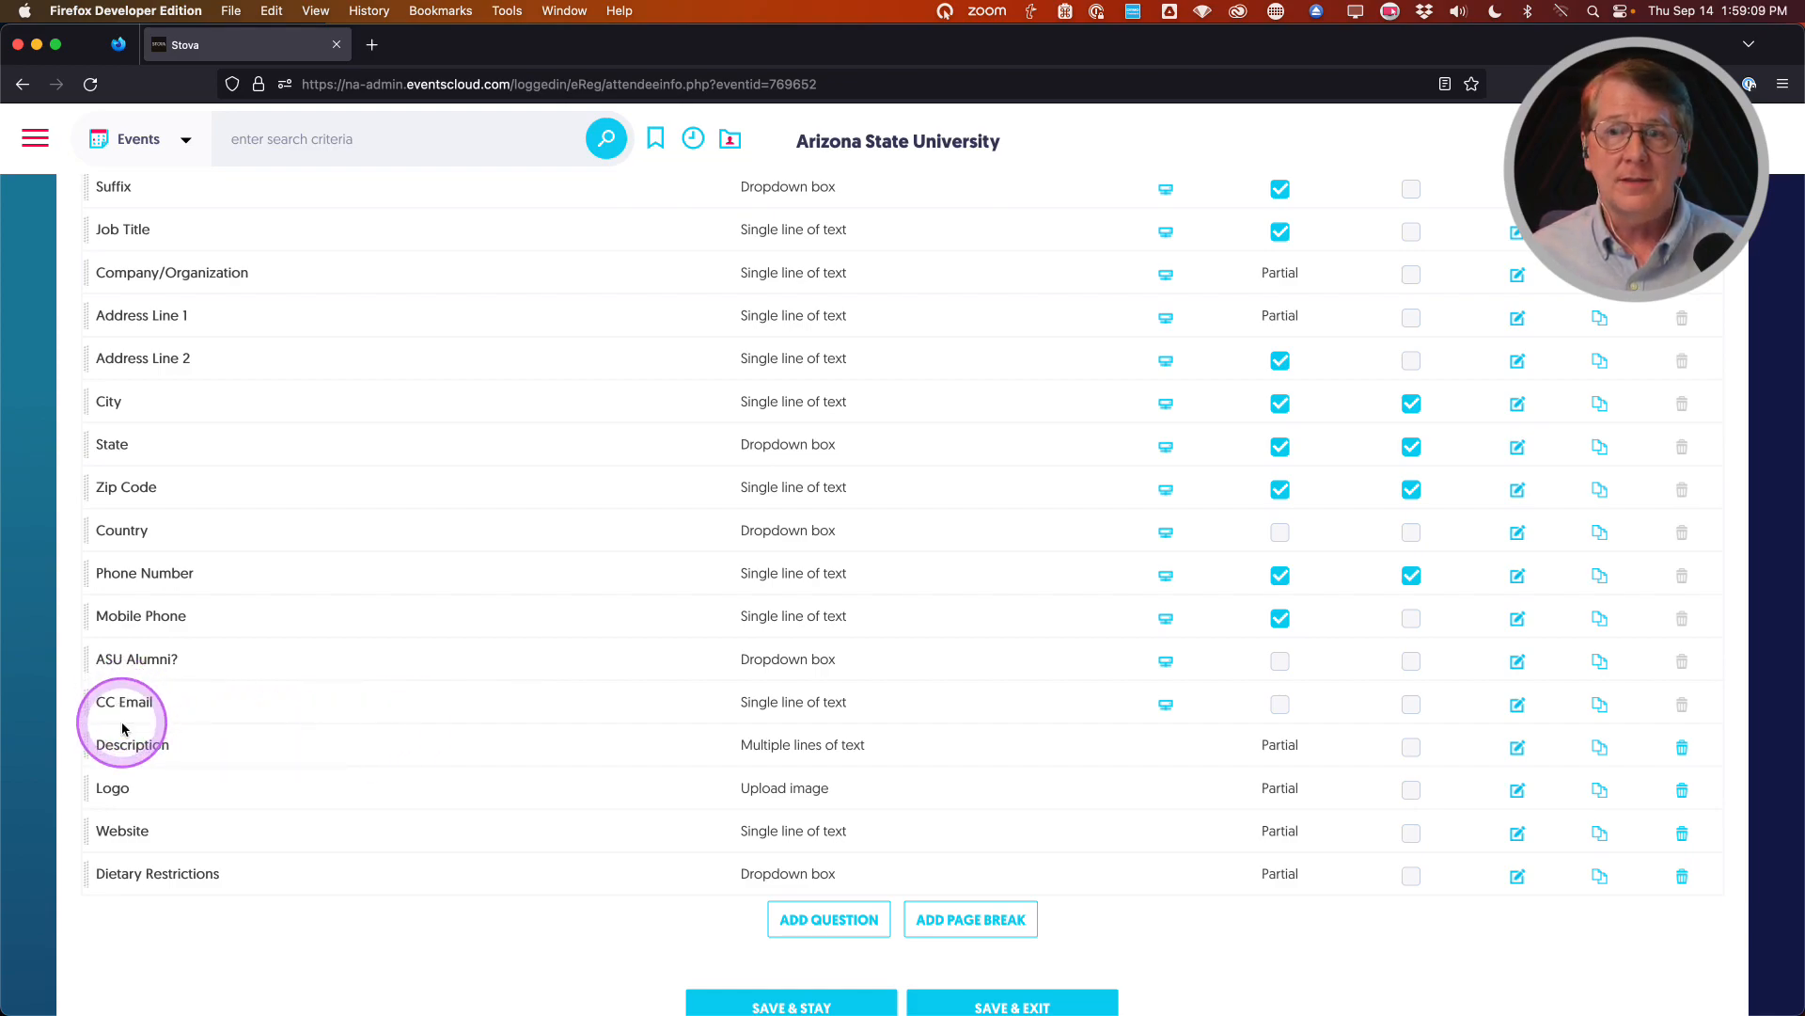
left_click(1522, 705)
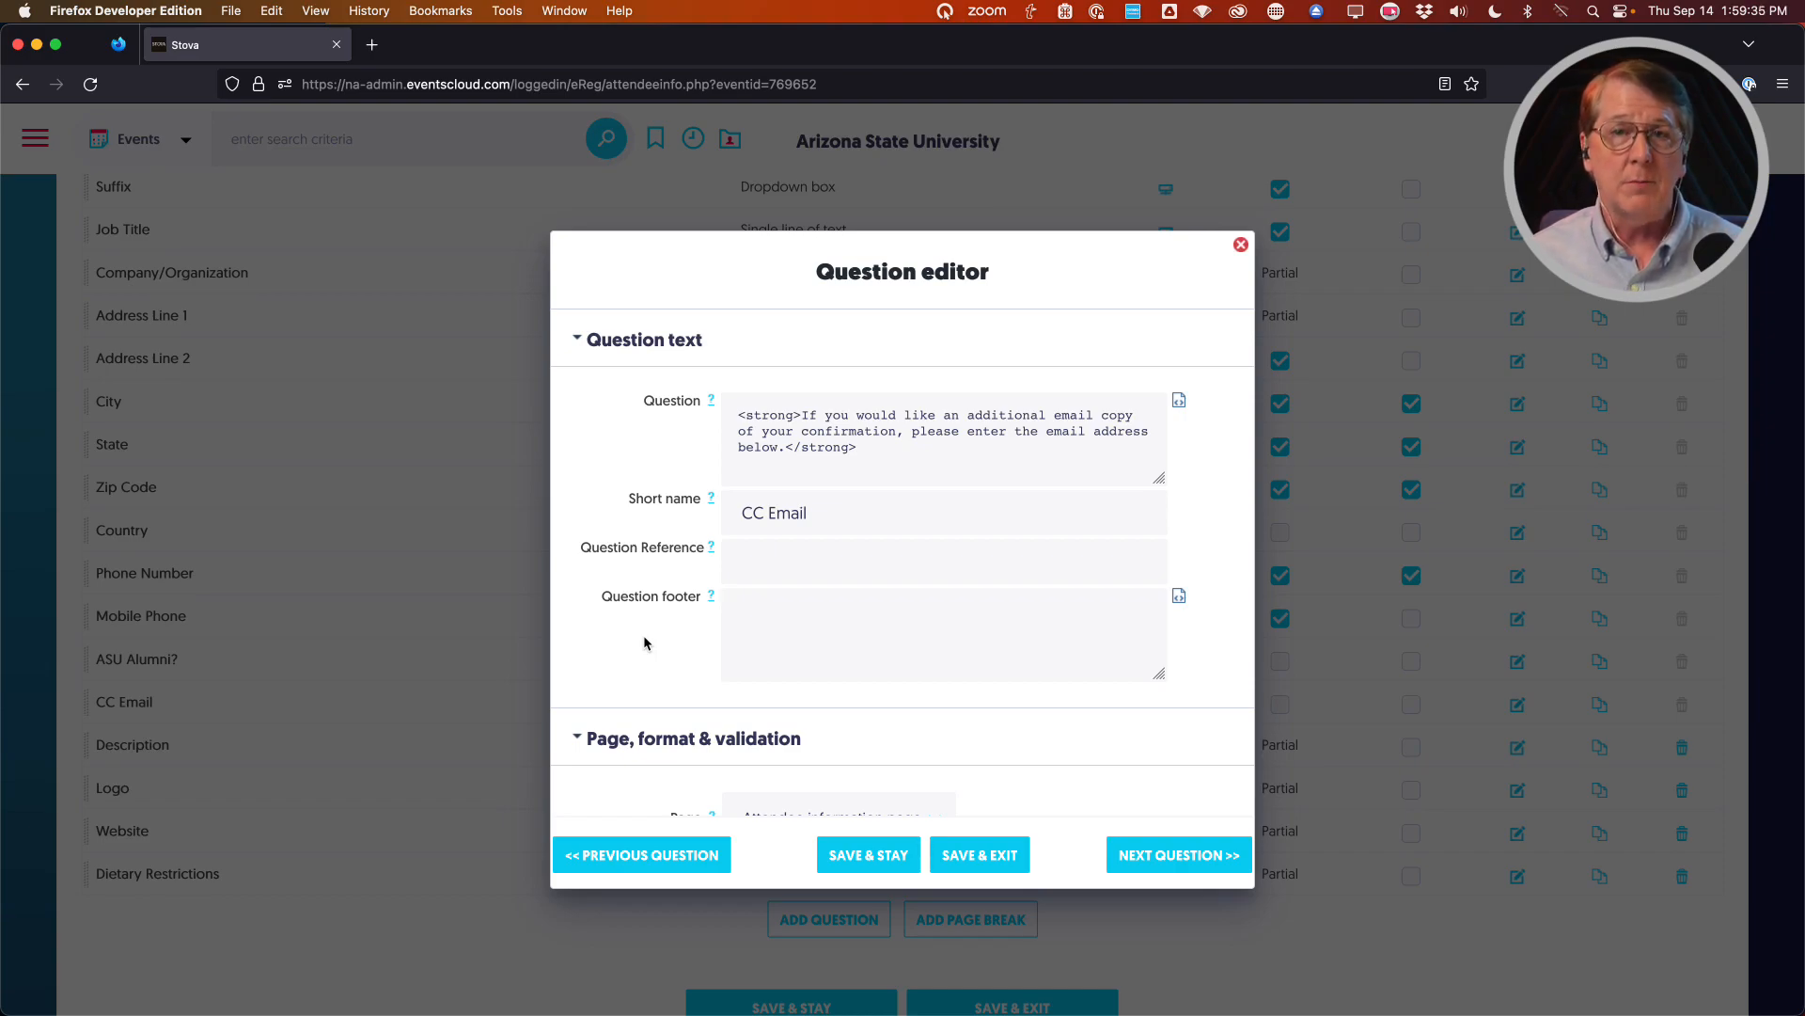
left_click(672, 615)
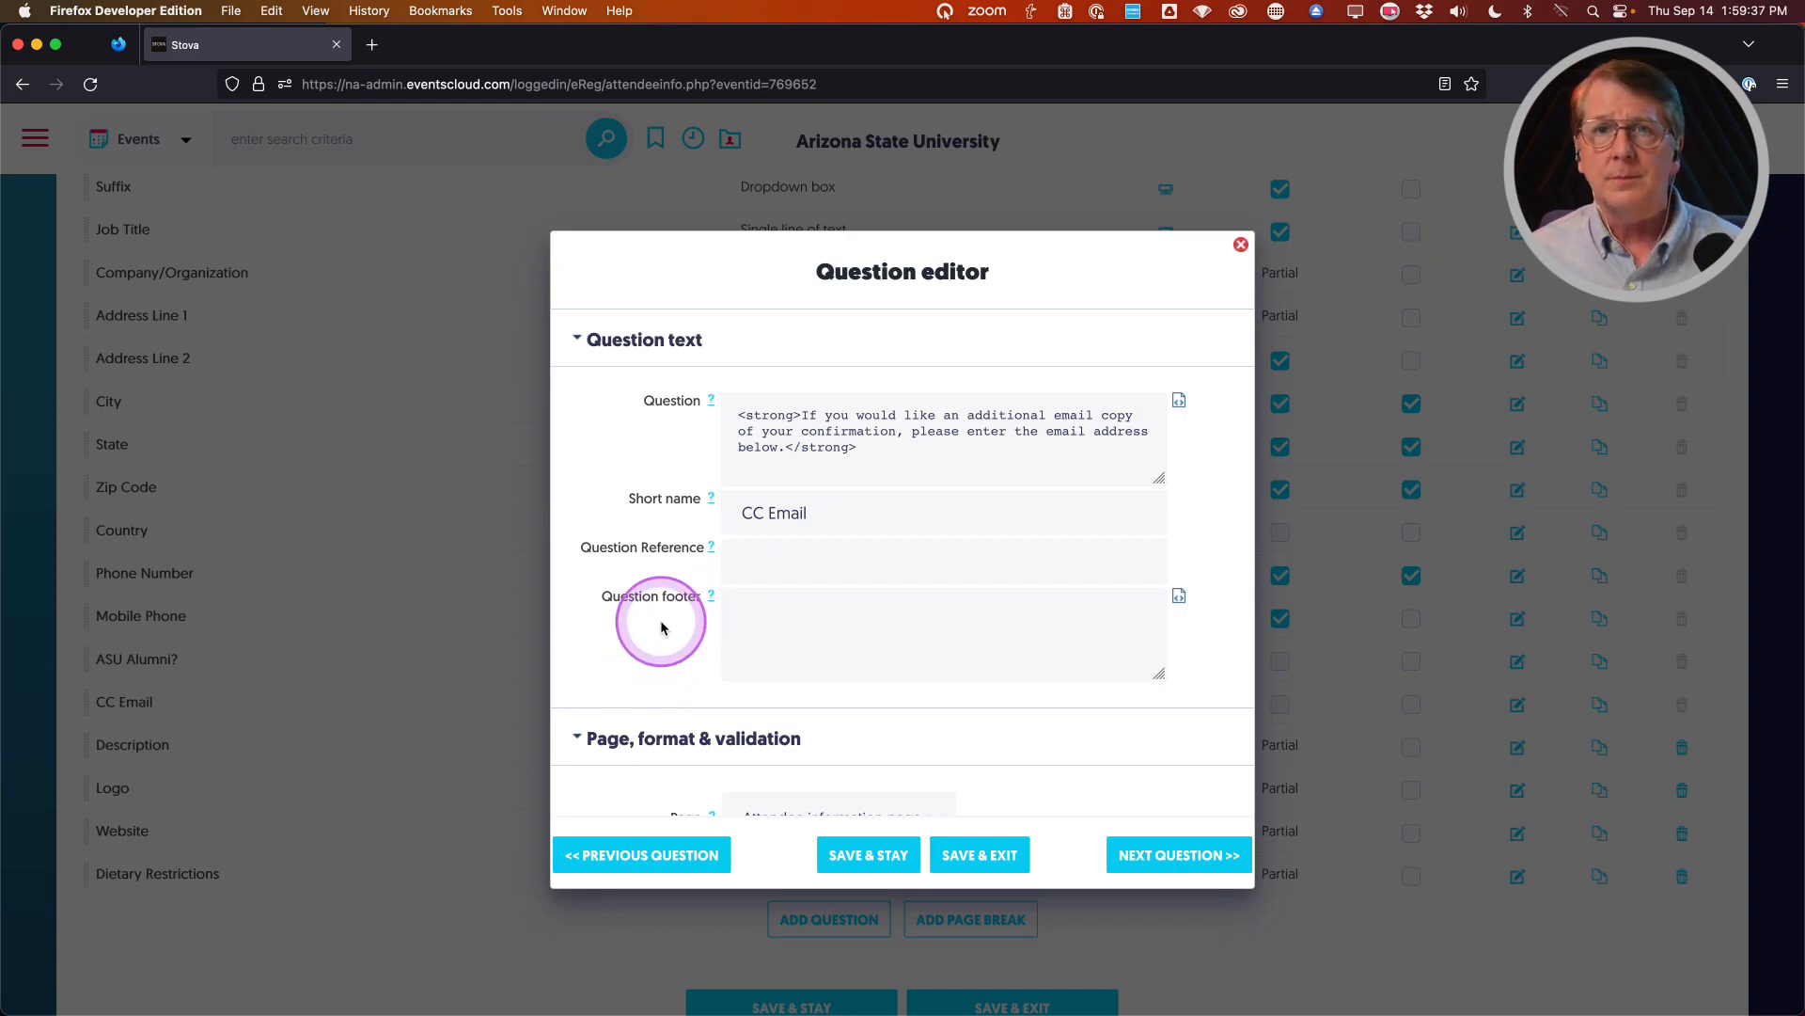
left_click(655, 644)
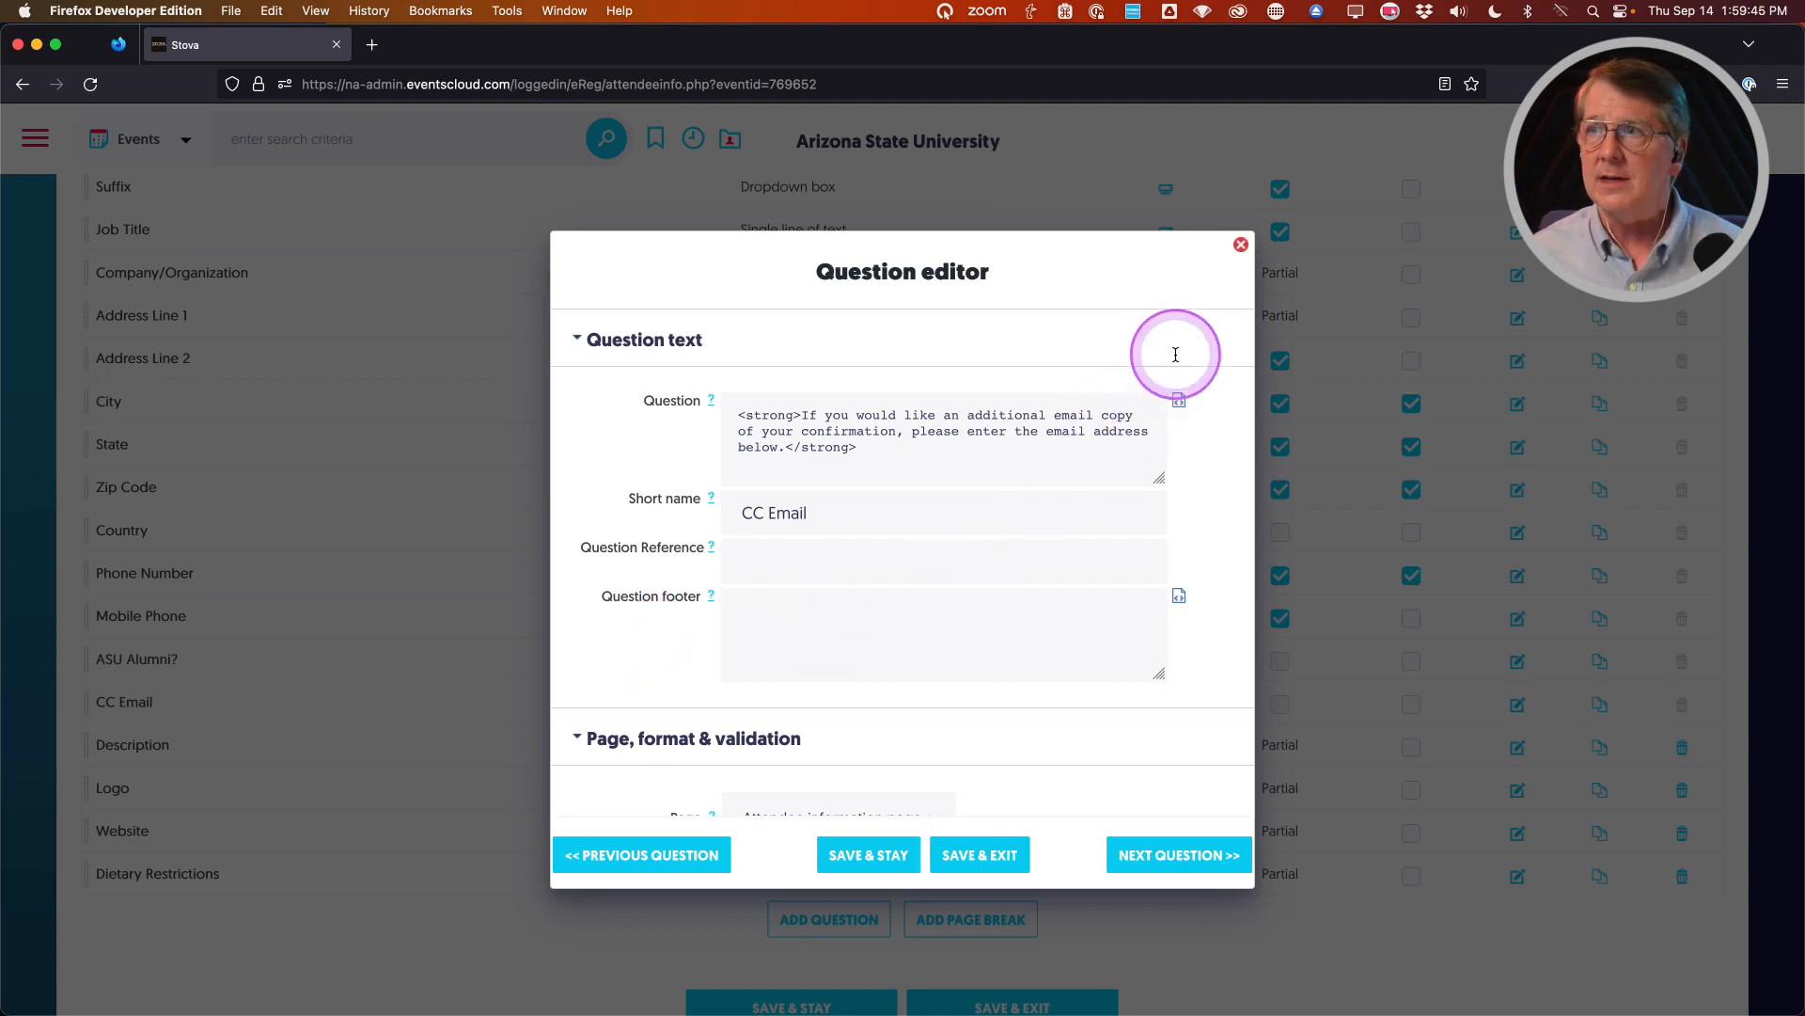
left_click(1241, 246)
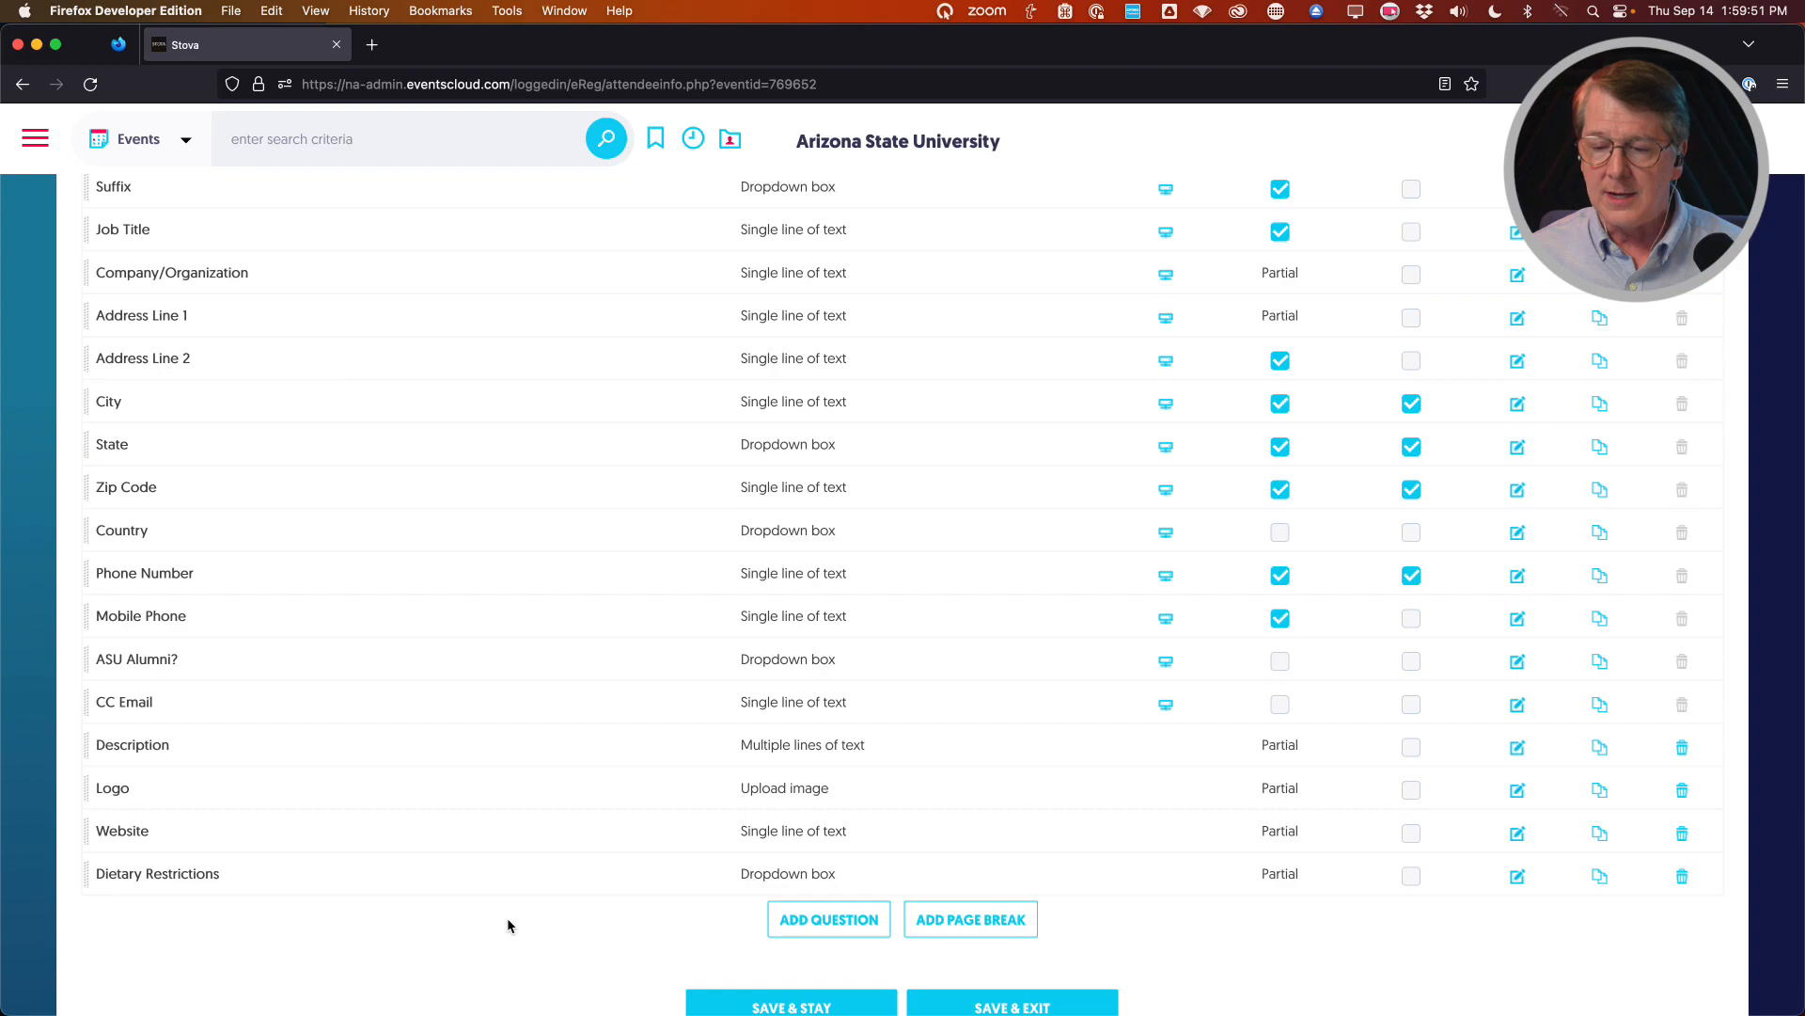
Open the event's inactive questions and look through the whole list, from Verify Email Address down to Salesforce Integration Flag
scroll(508, 924, "up", 10)
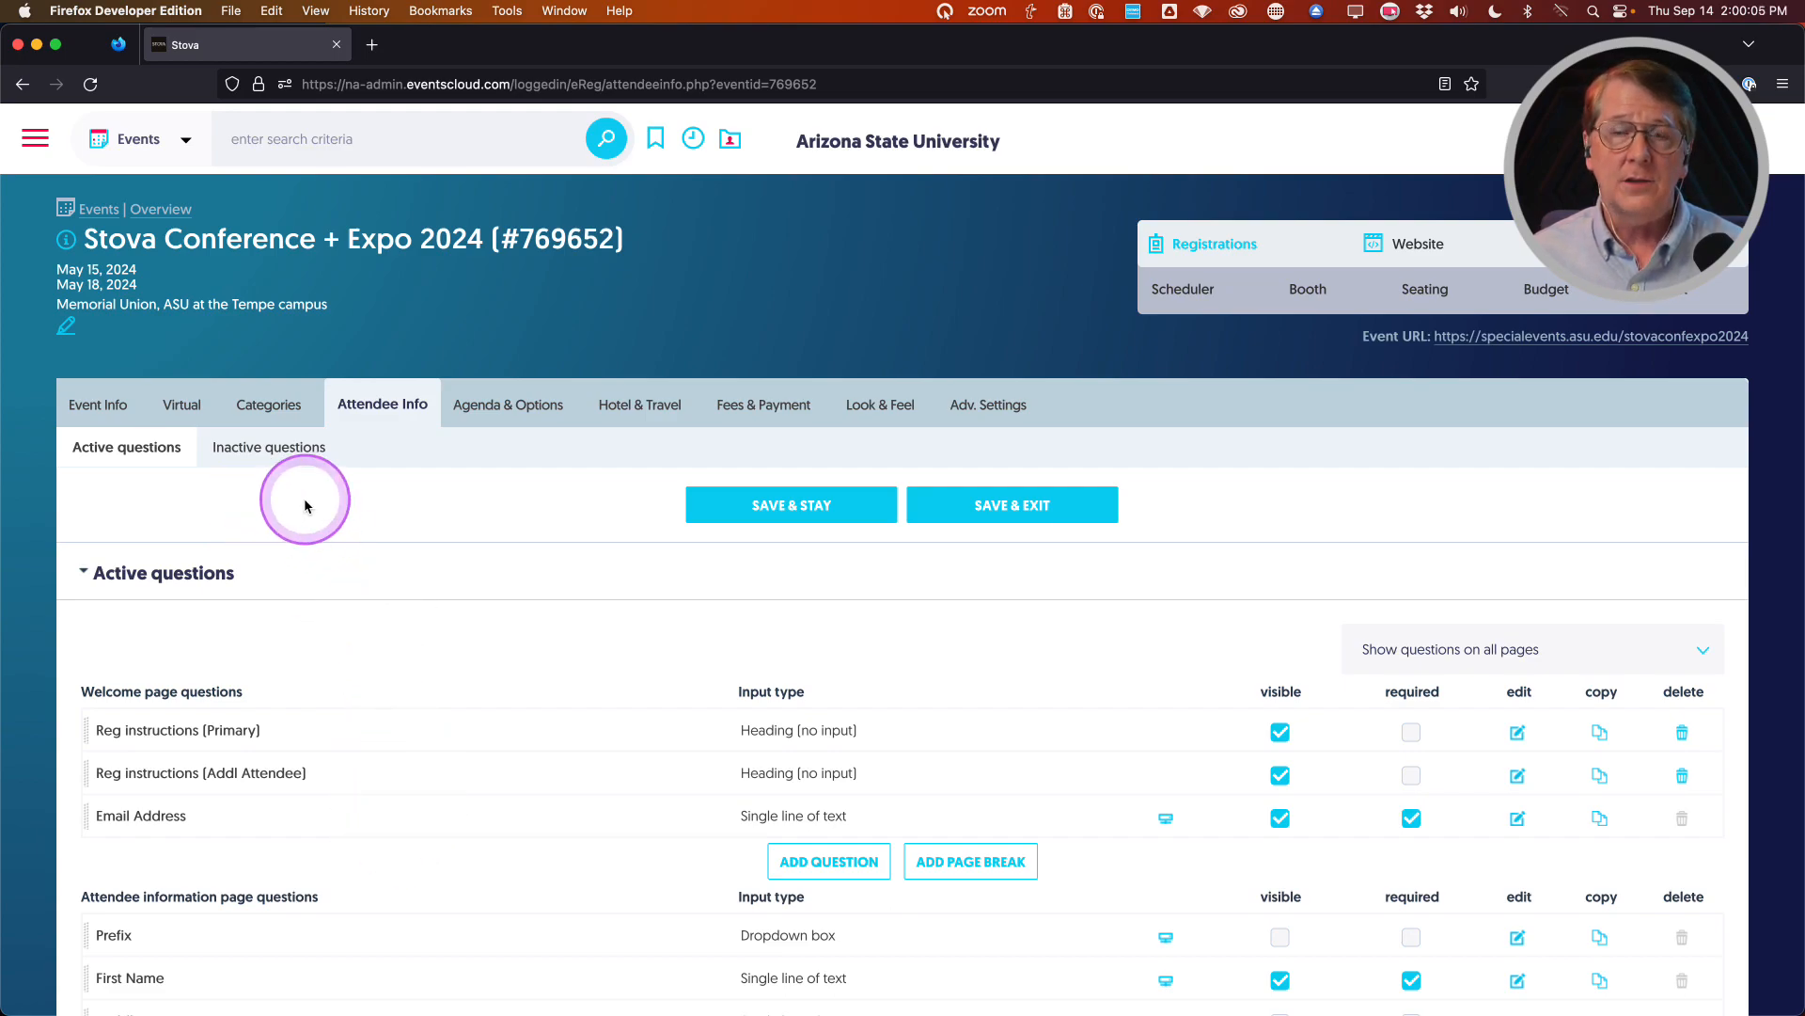
left_click(259, 455)
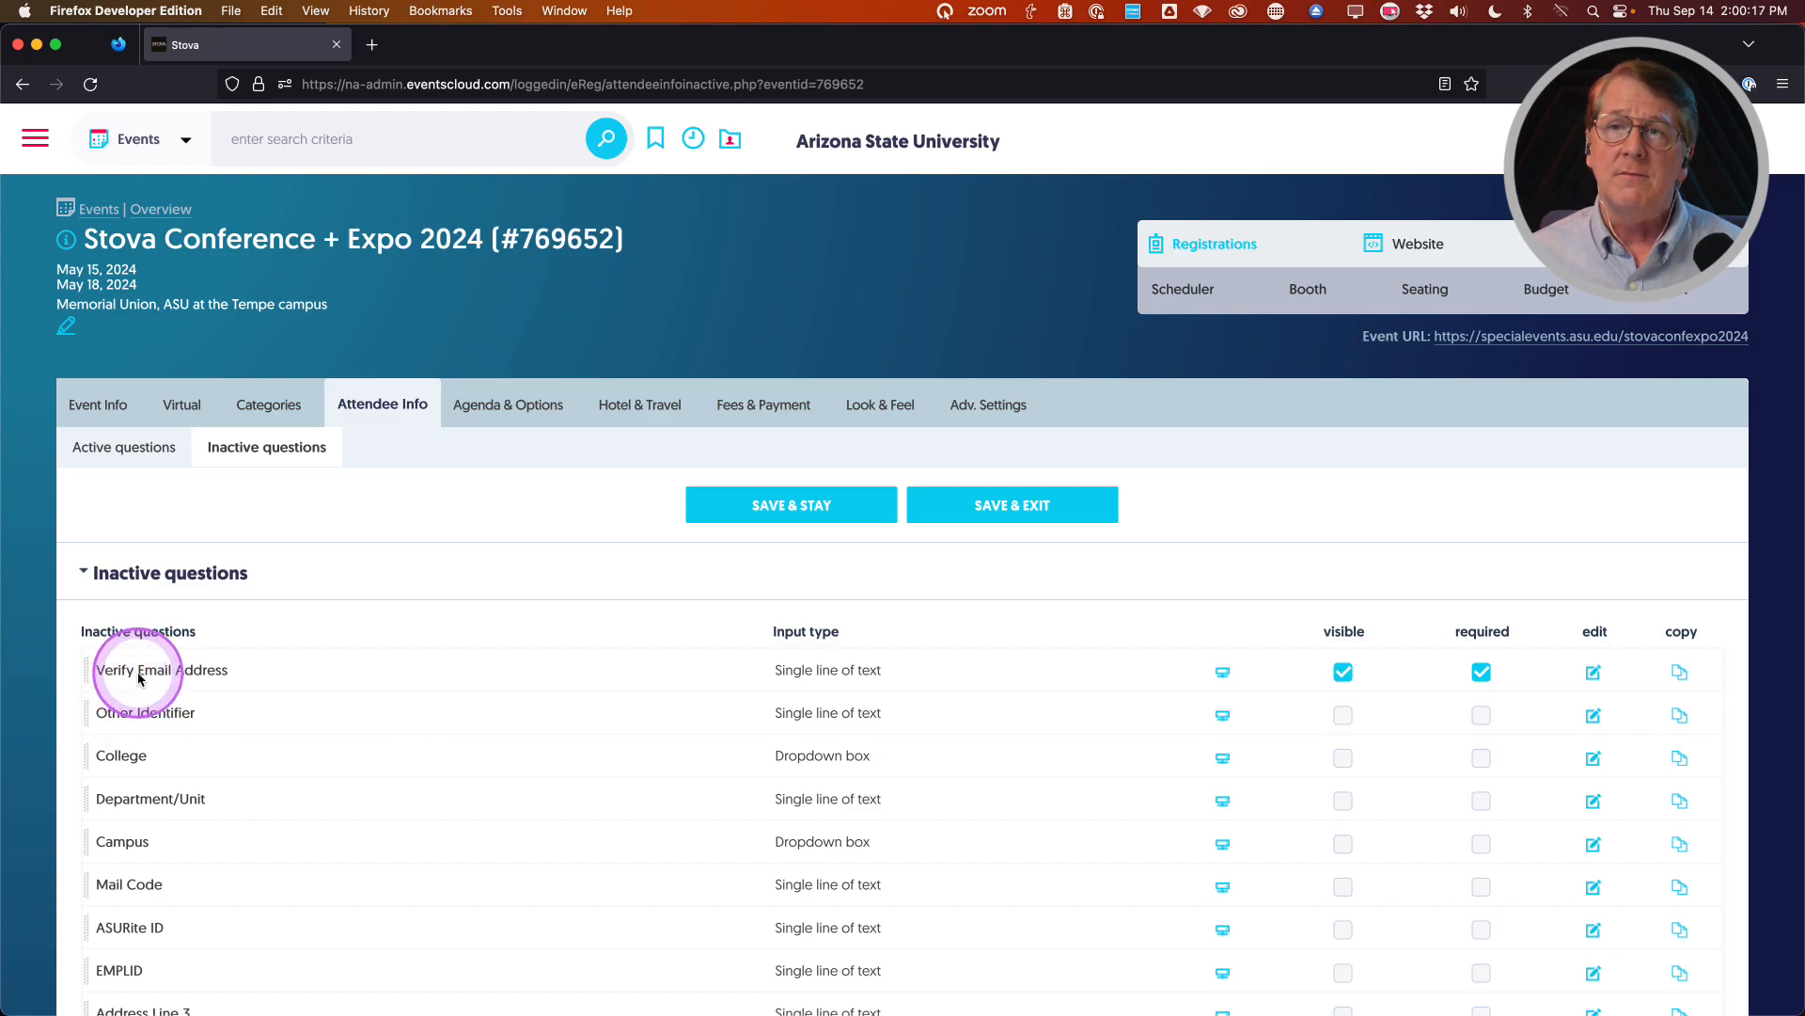
left_click(302, 685)
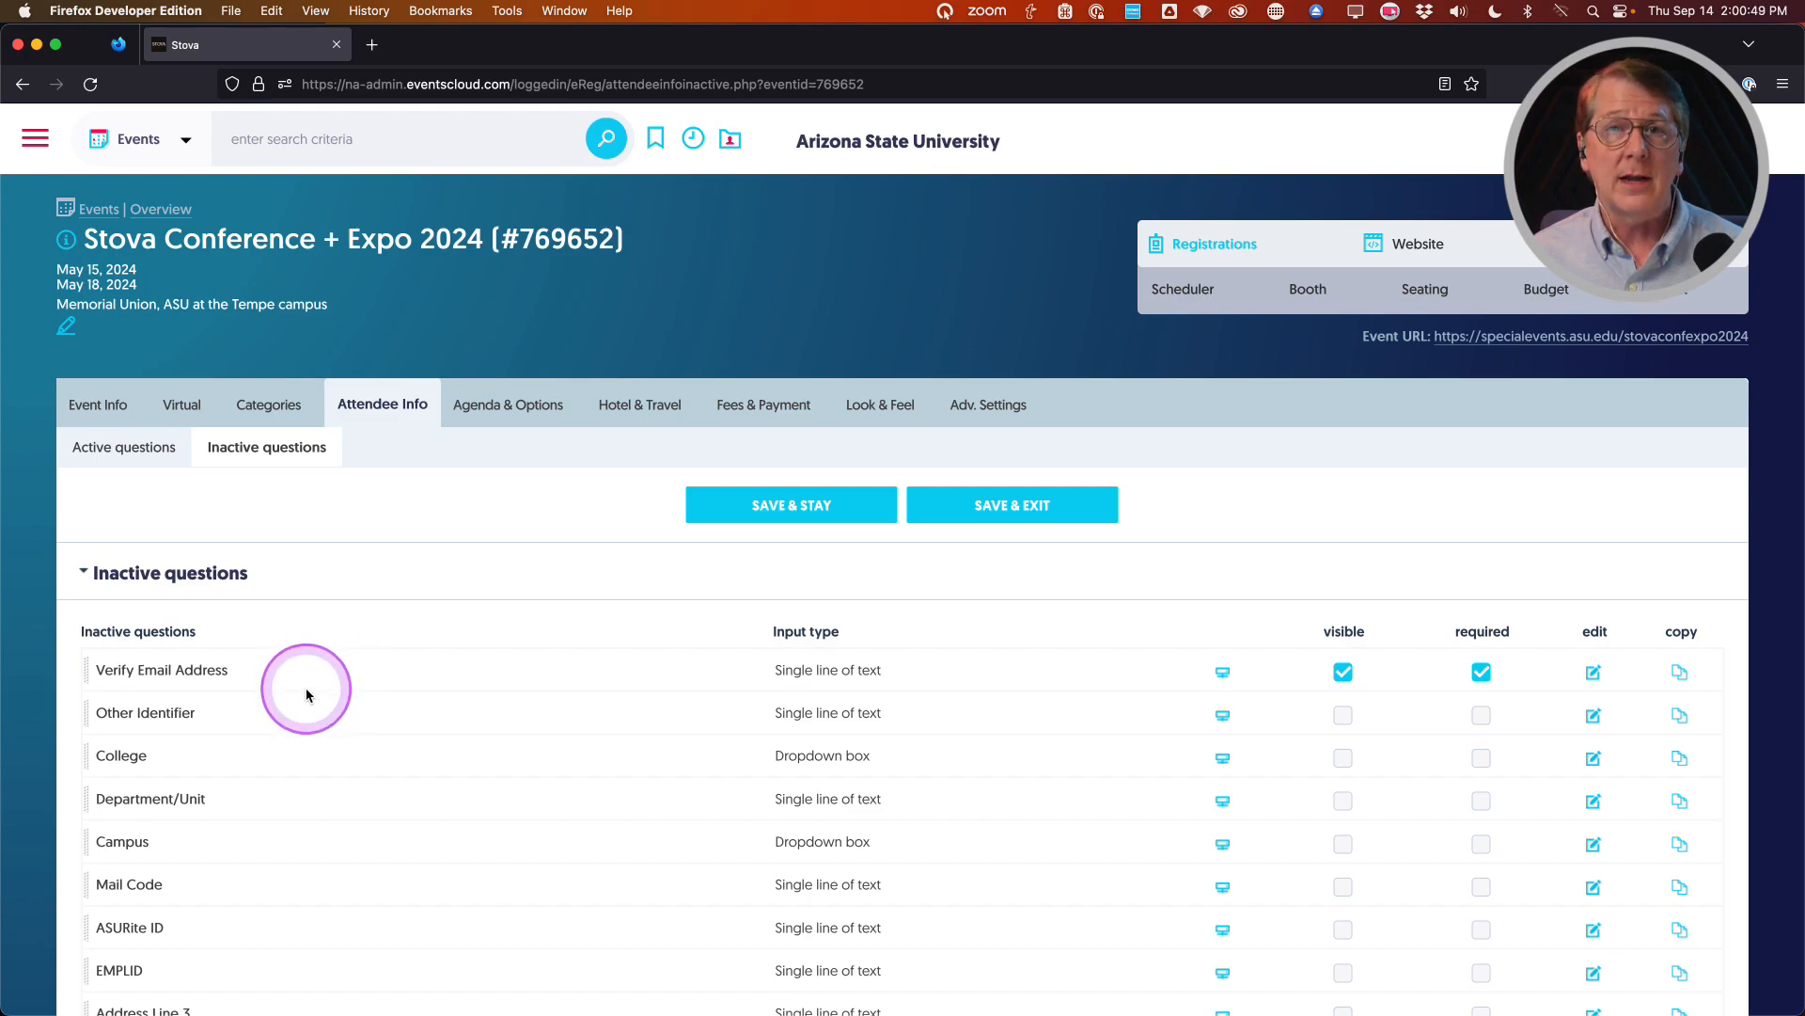
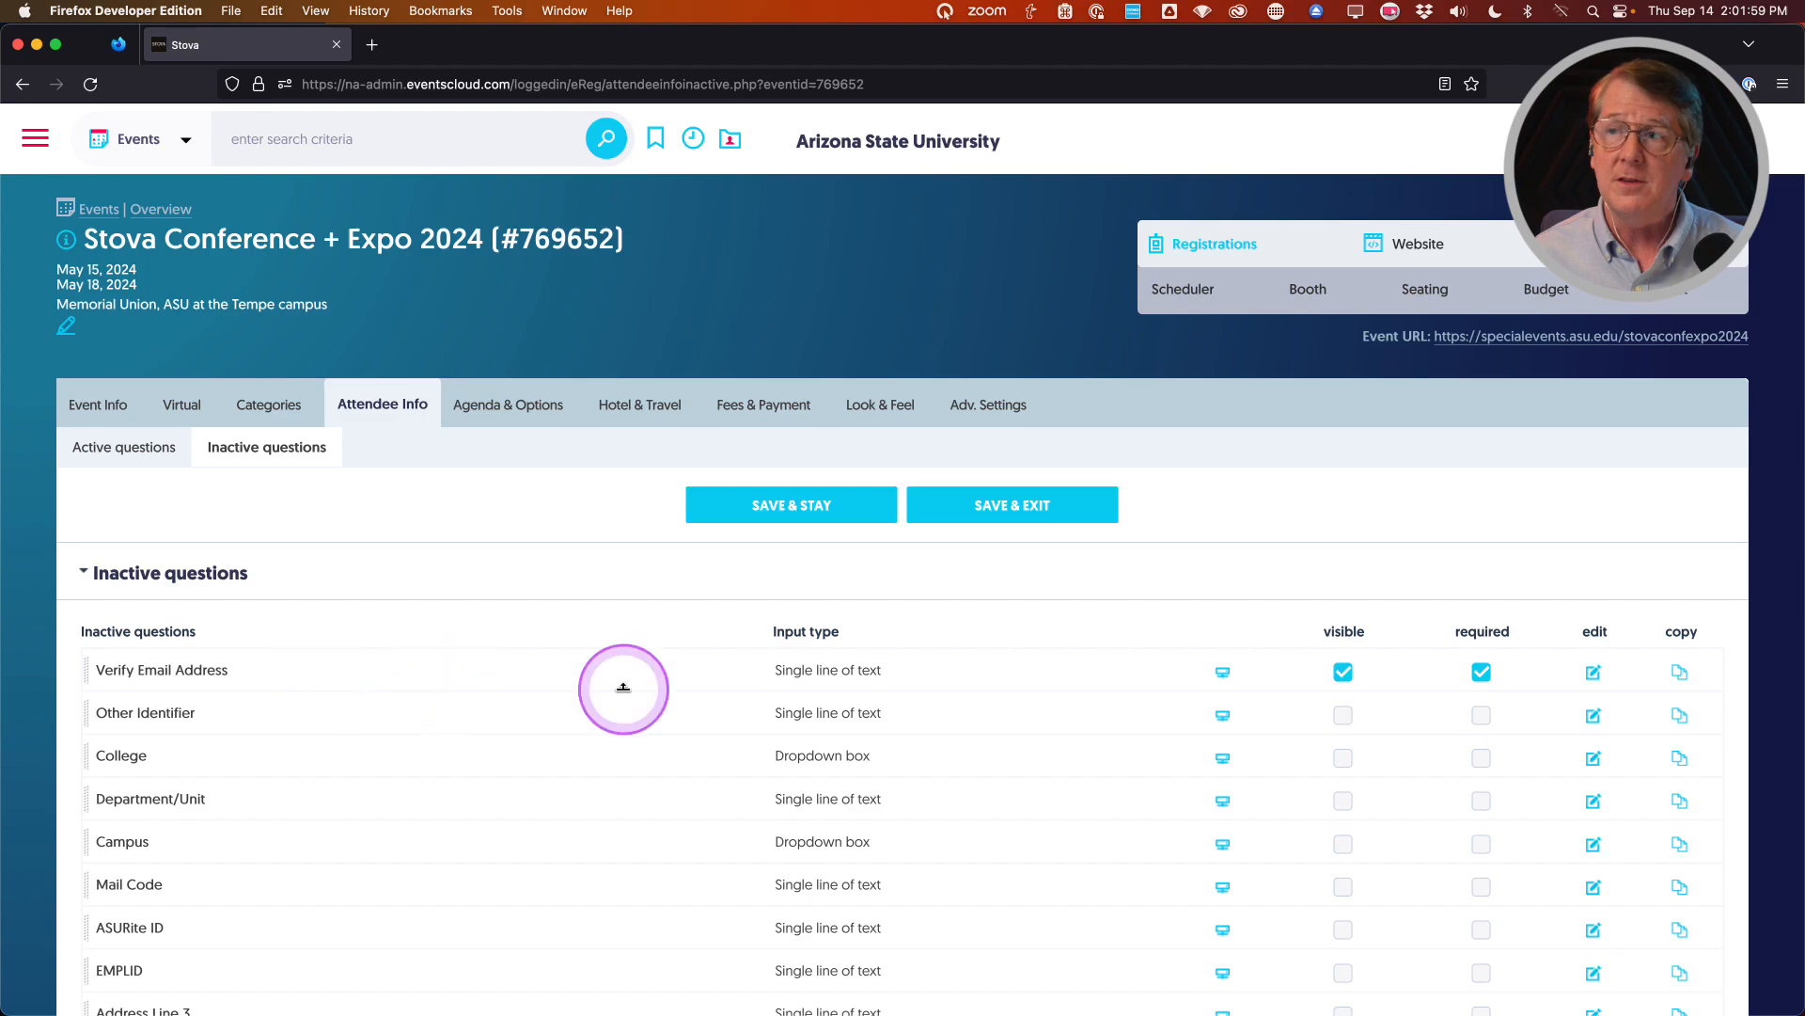
mouse_move(1221, 676)
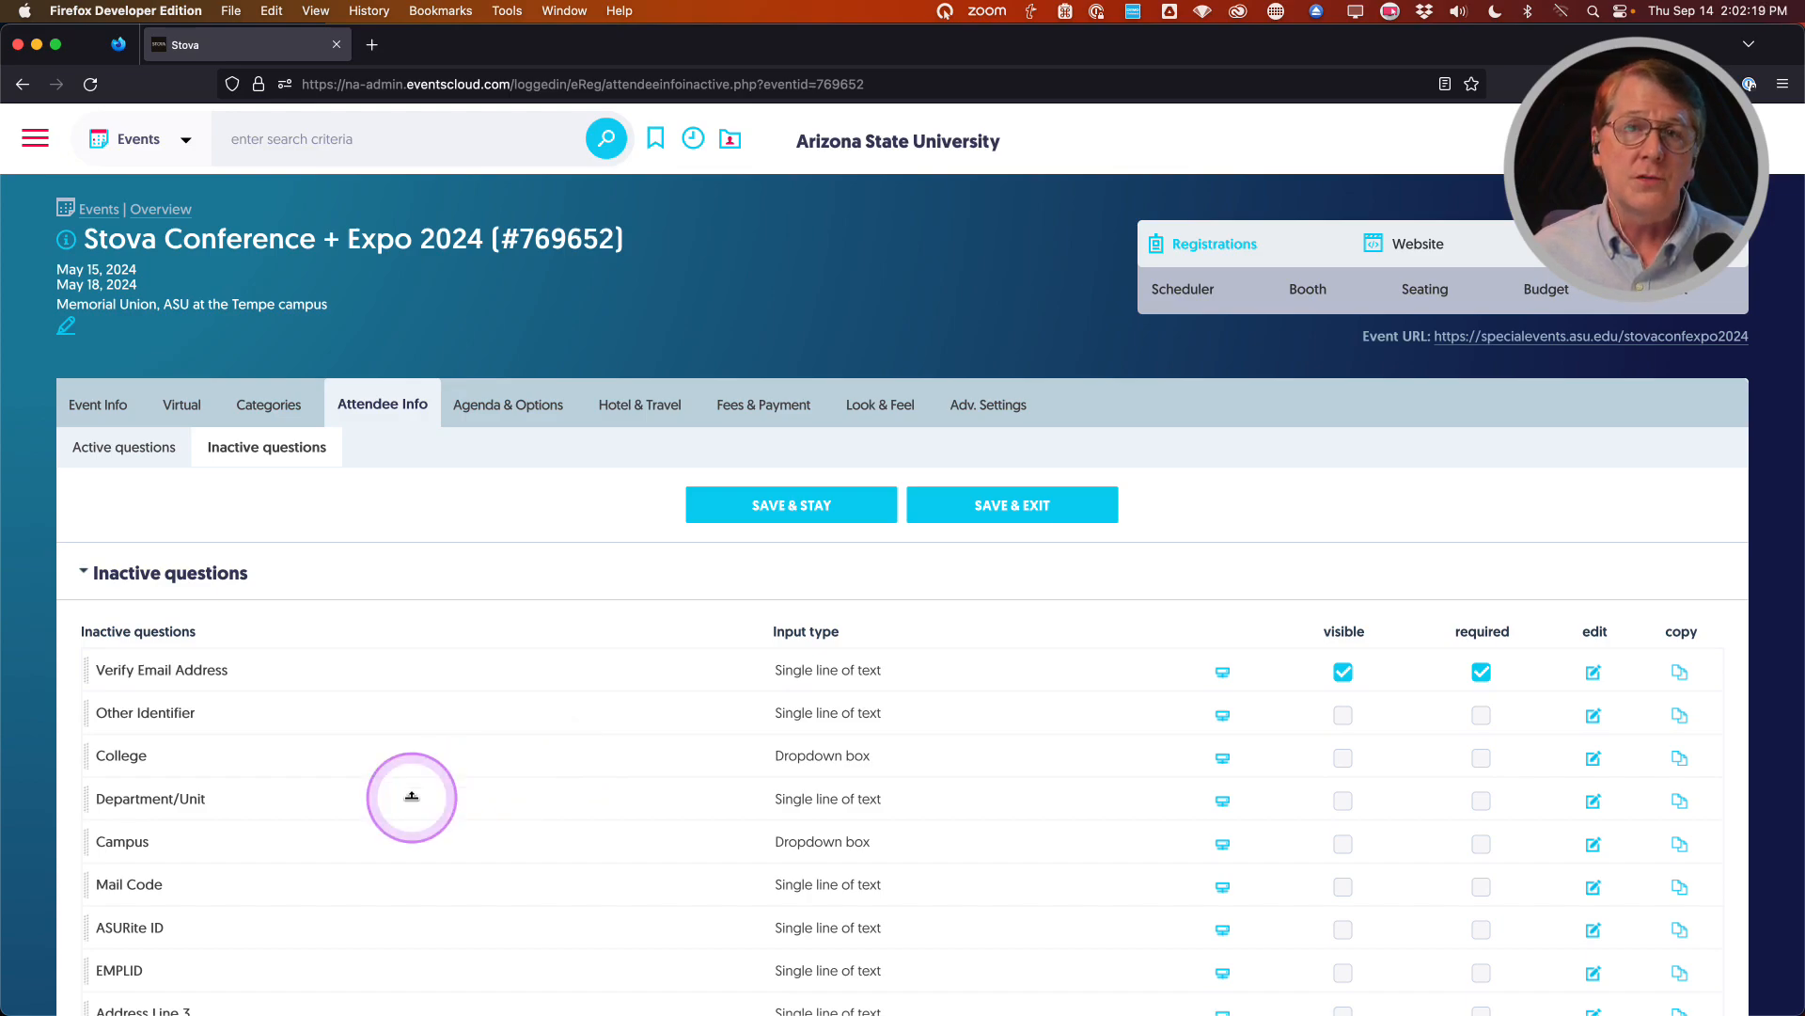
scroll(403, 790, "down", 3)
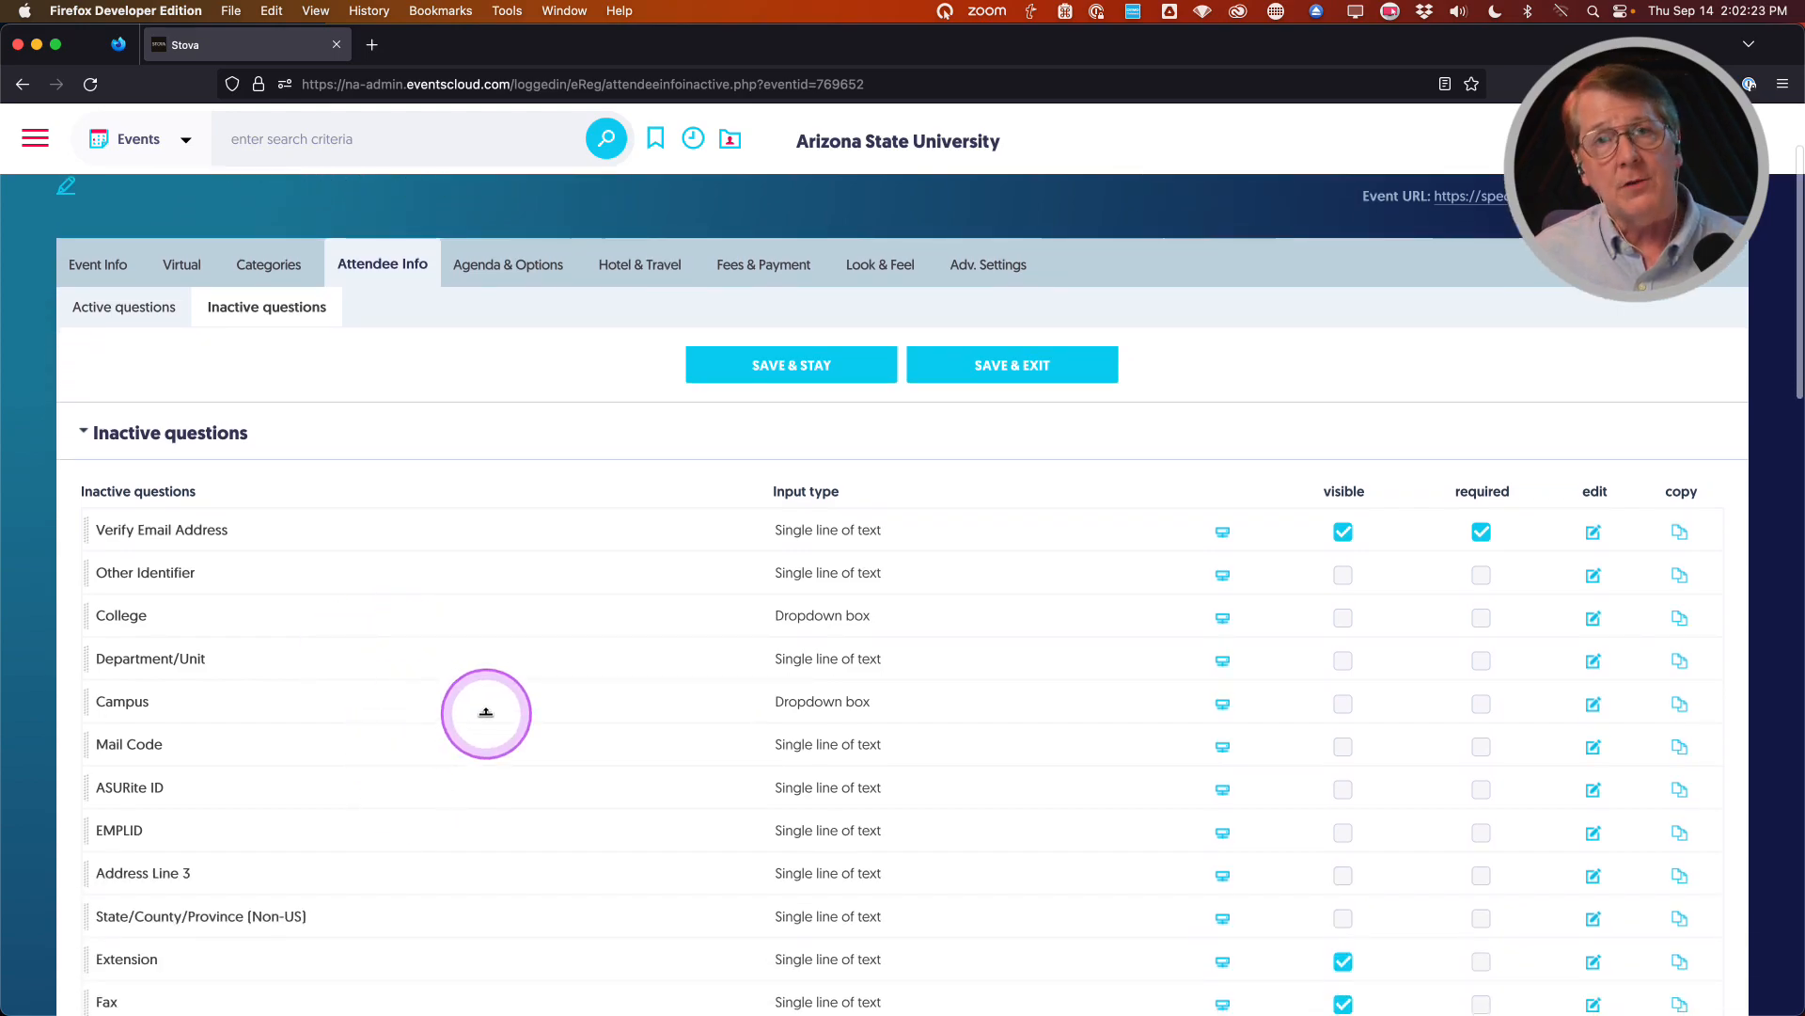
scroll(448, 709, "down", 4)
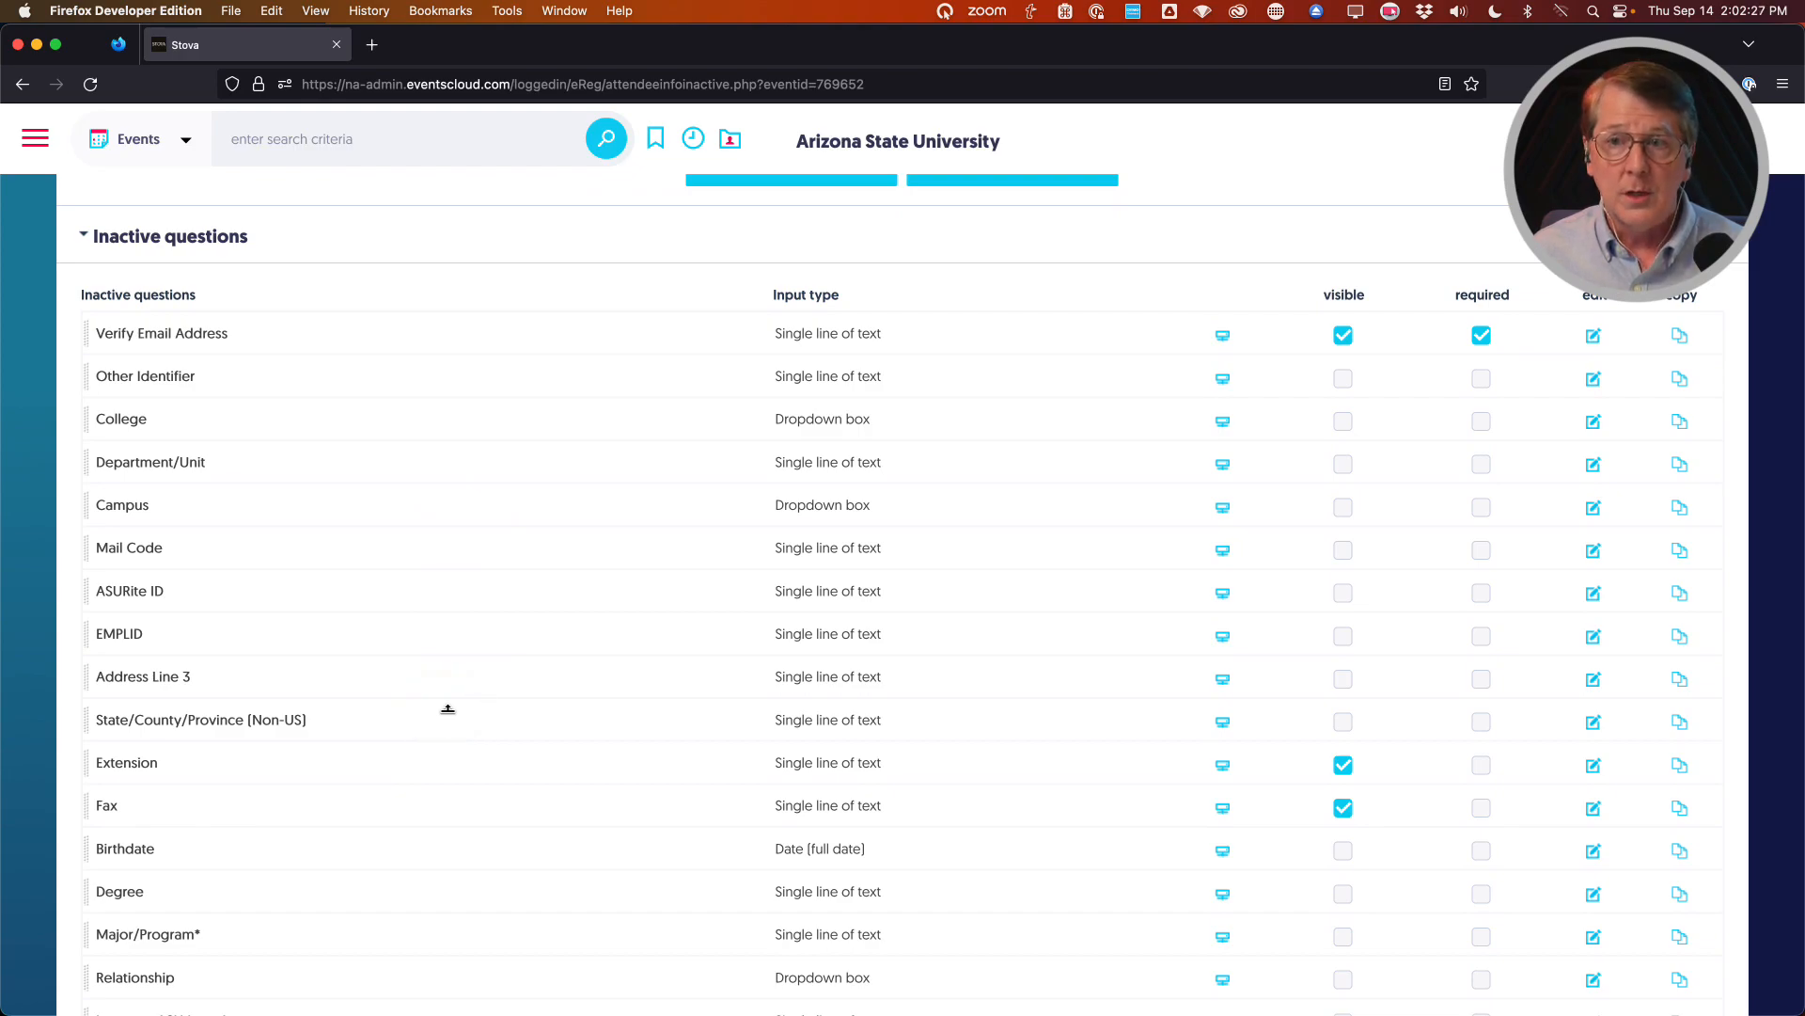
scroll(447, 709, "down", 2)
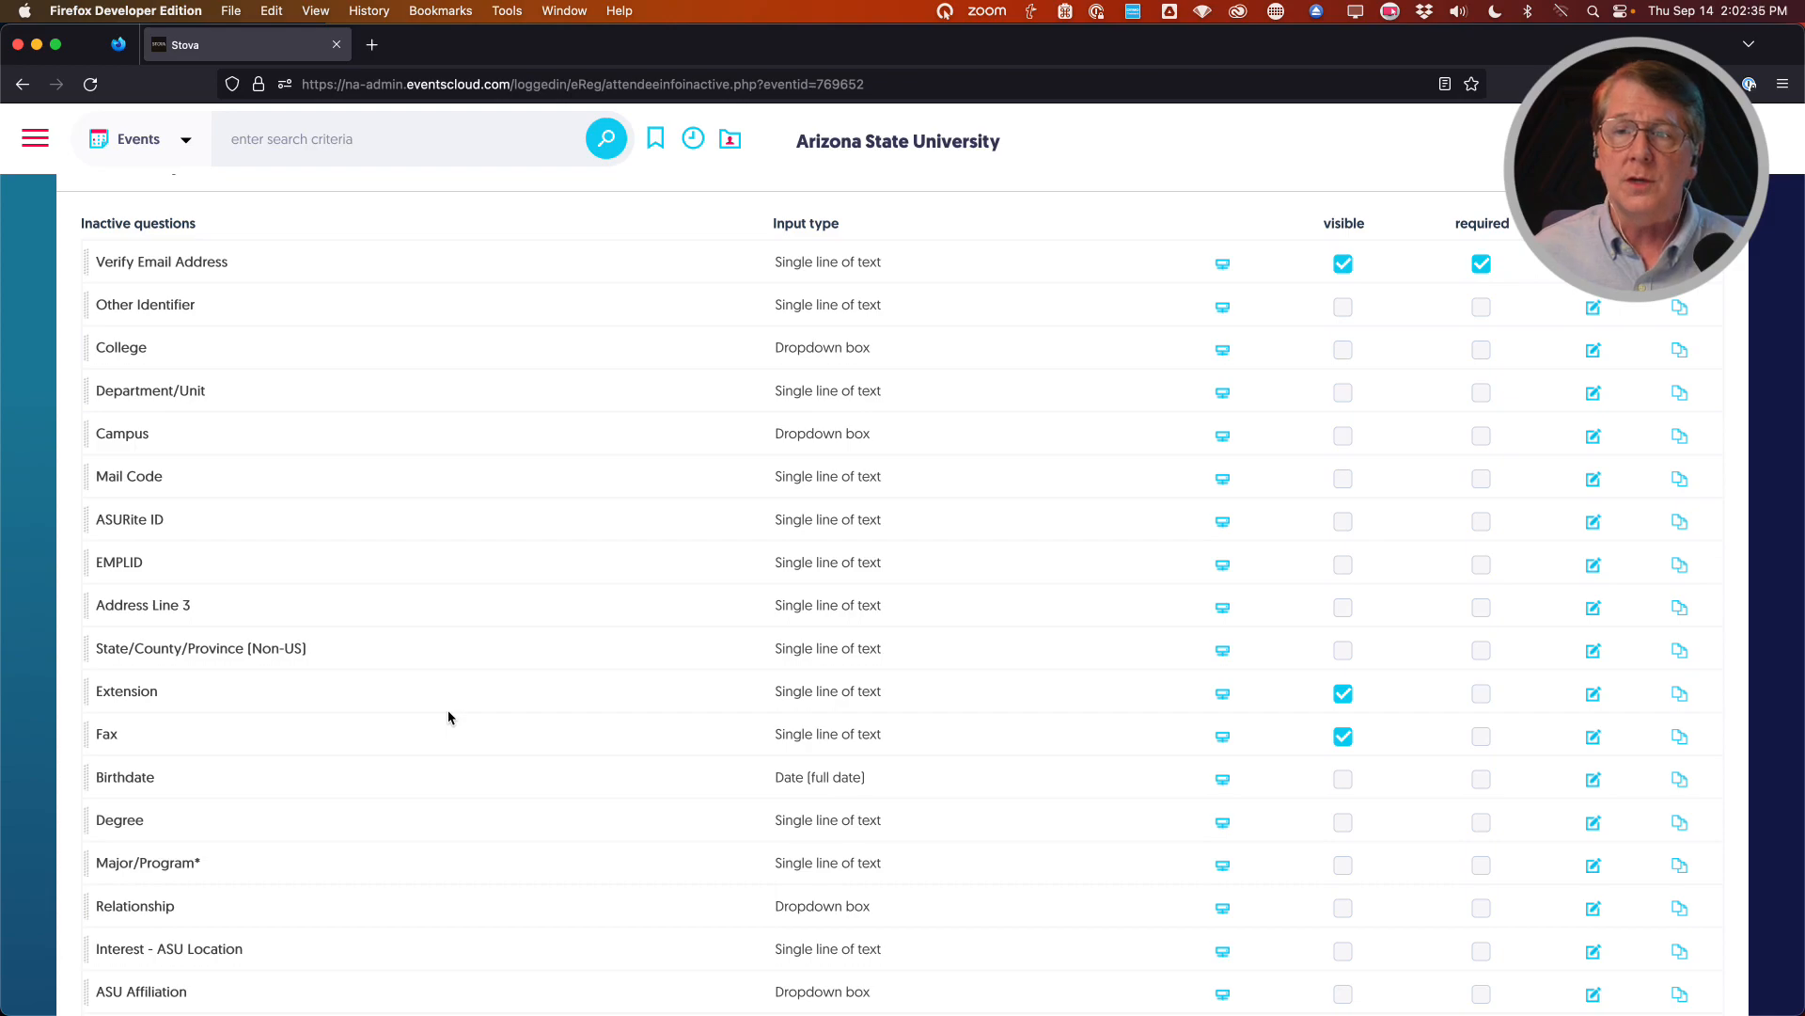
scroll(447, 718, "down", 2)
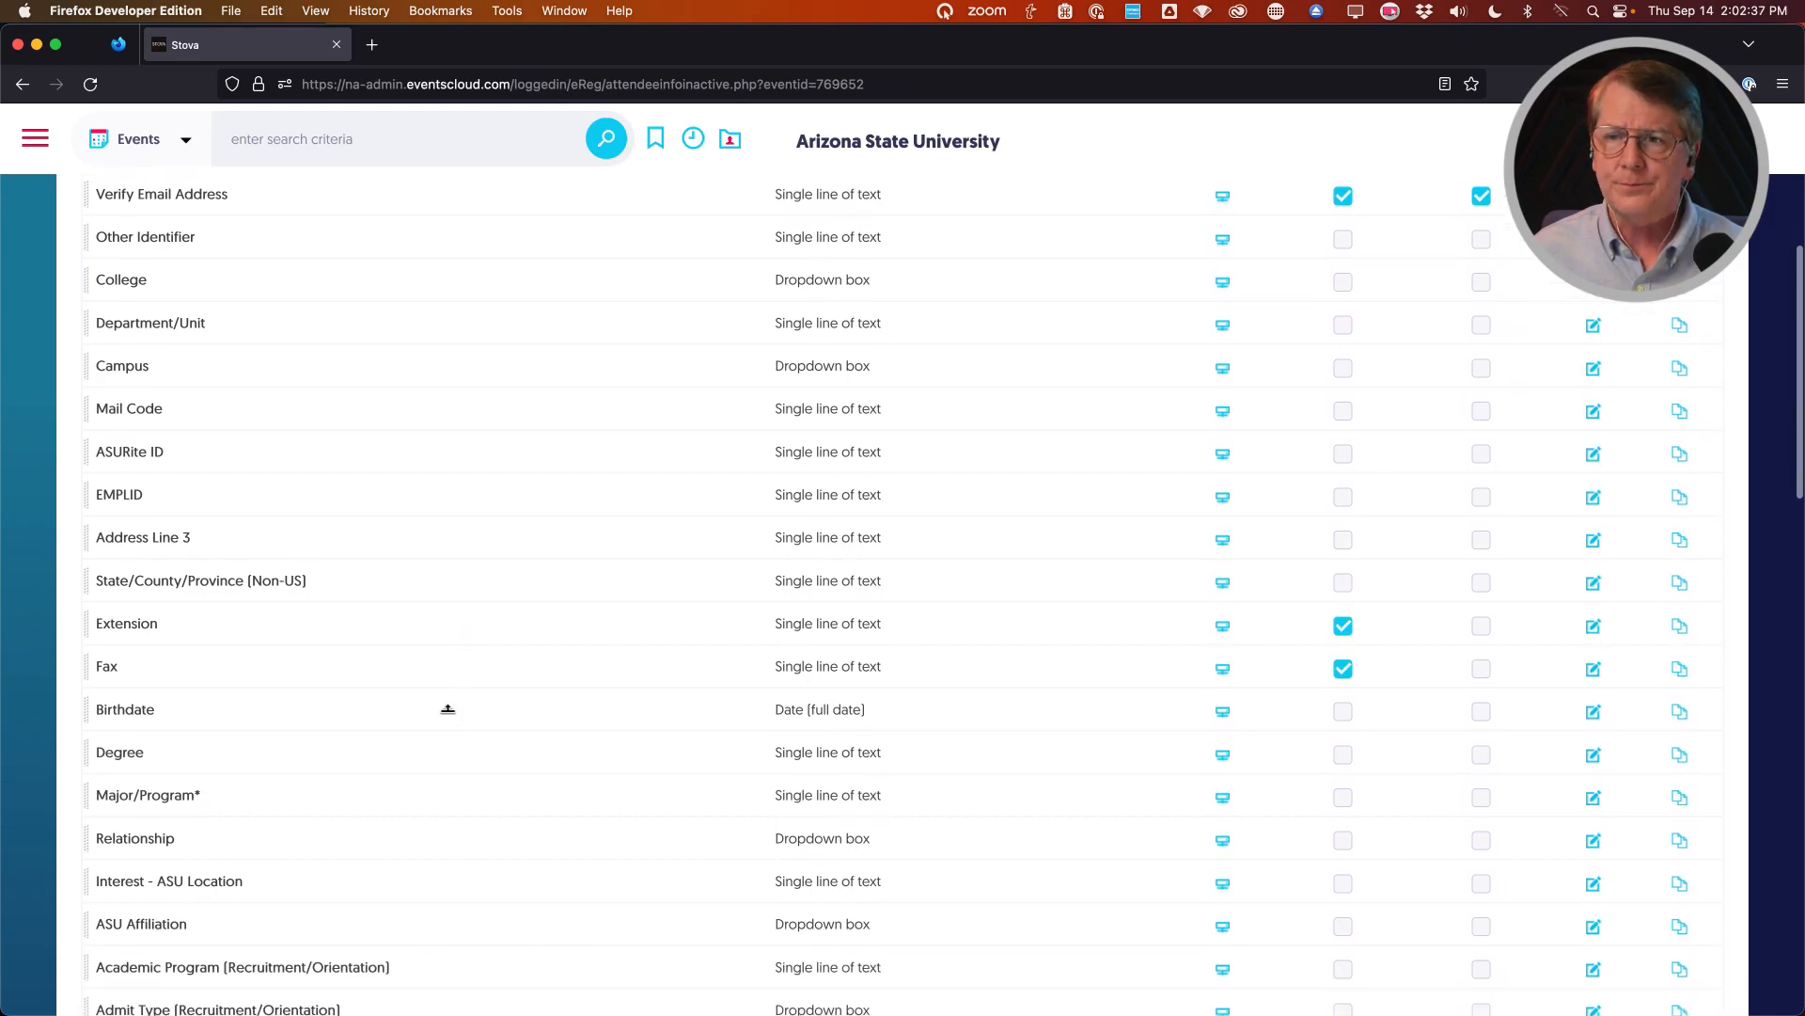
scroll(470, 705, "down", 10)
scroll(481, 708, "up", 13)
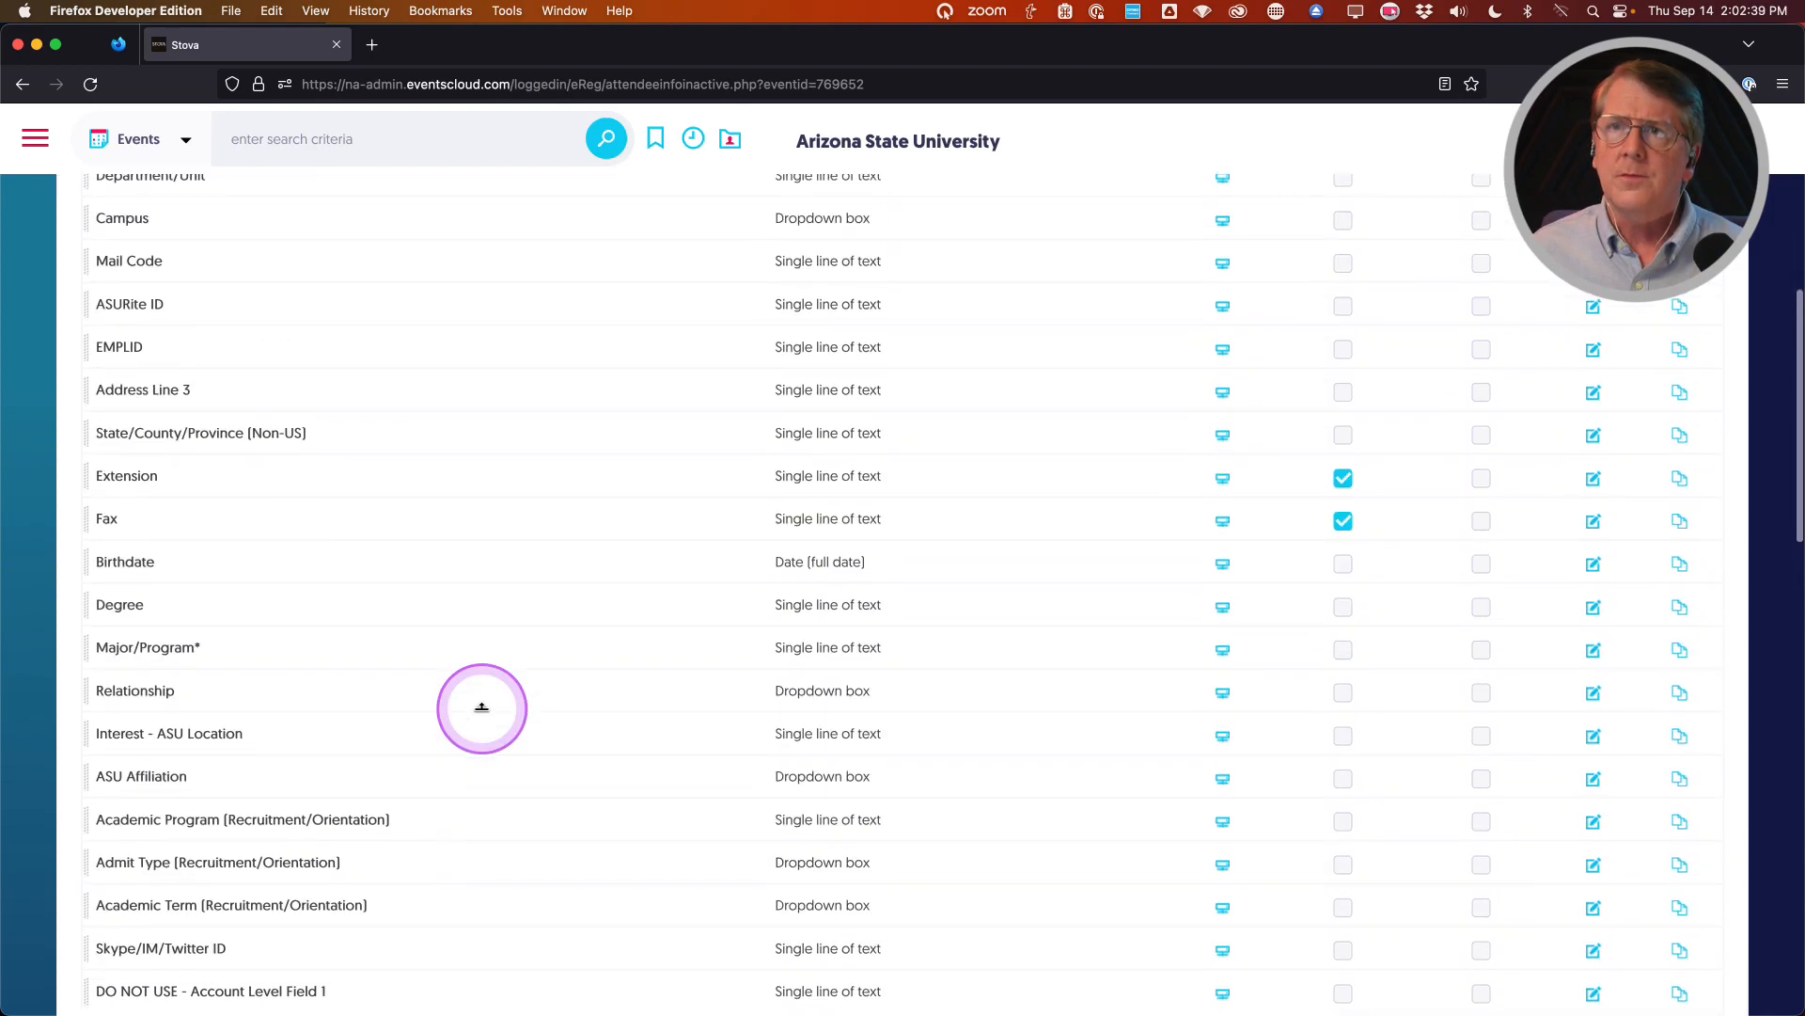
scroll(482, 707, "up", 3)
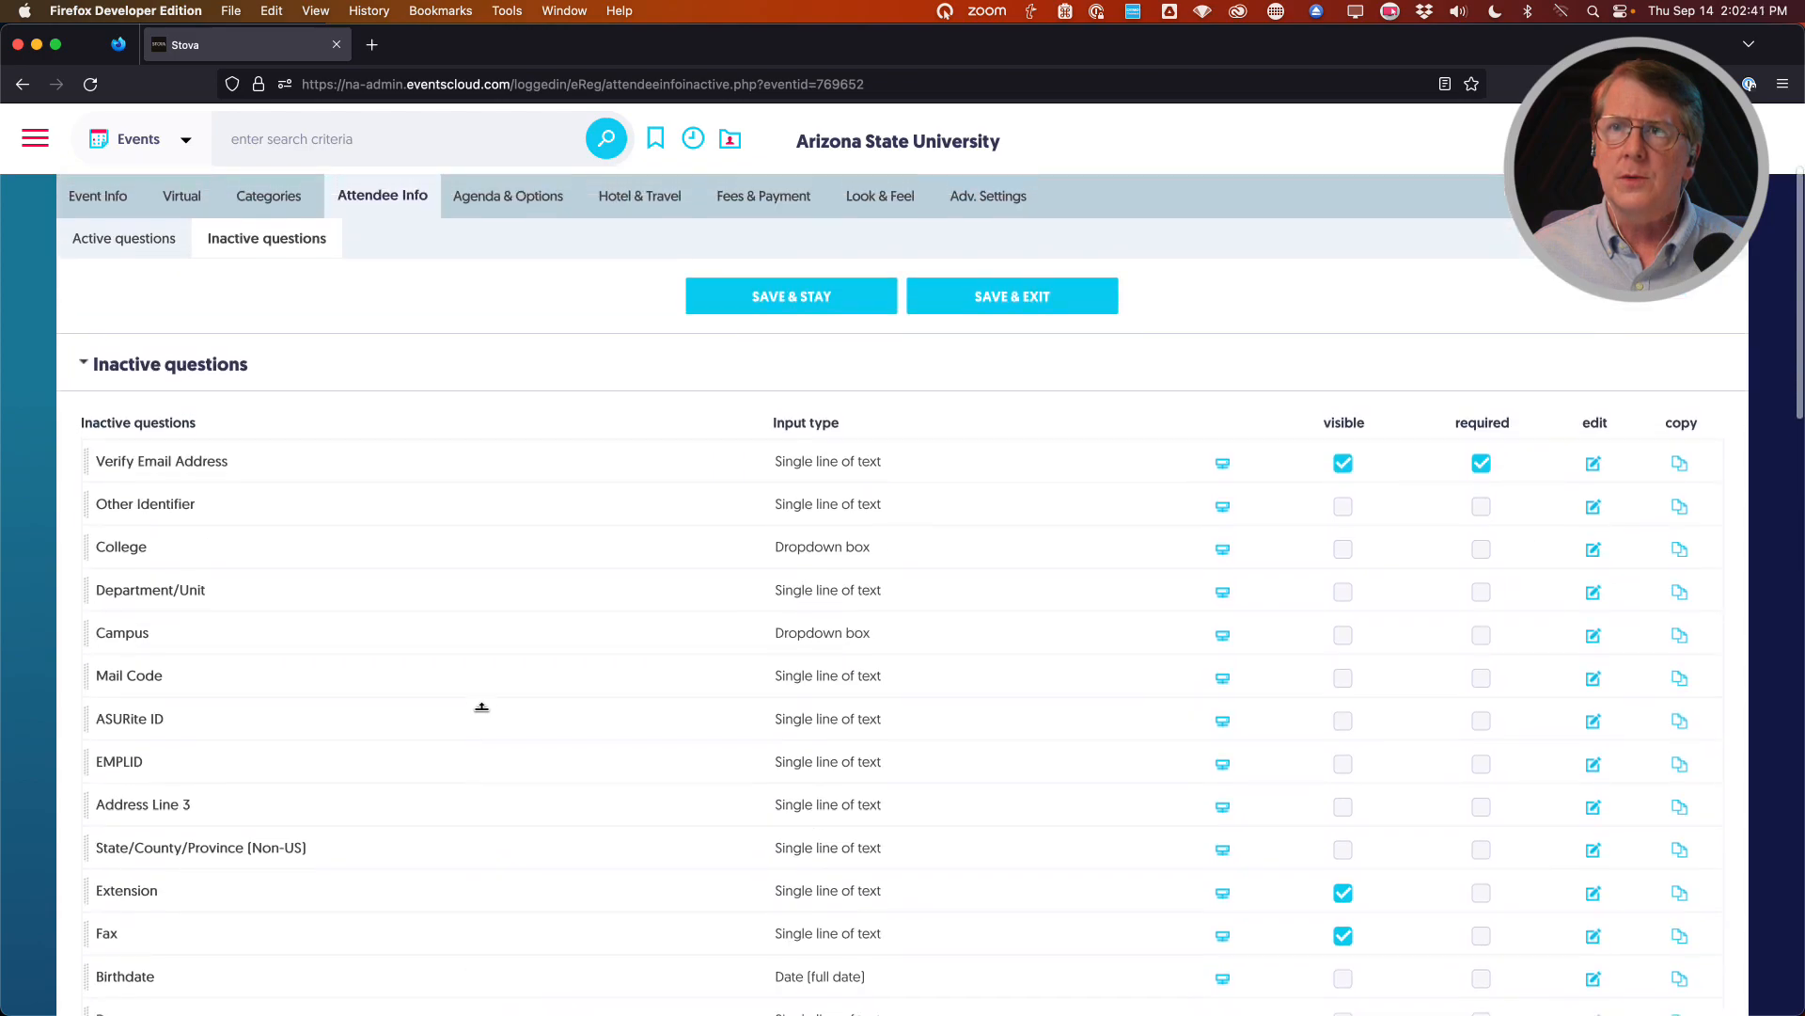
scroll(481, 707, "down", 16)
scroll(481, 707, "down", 16)
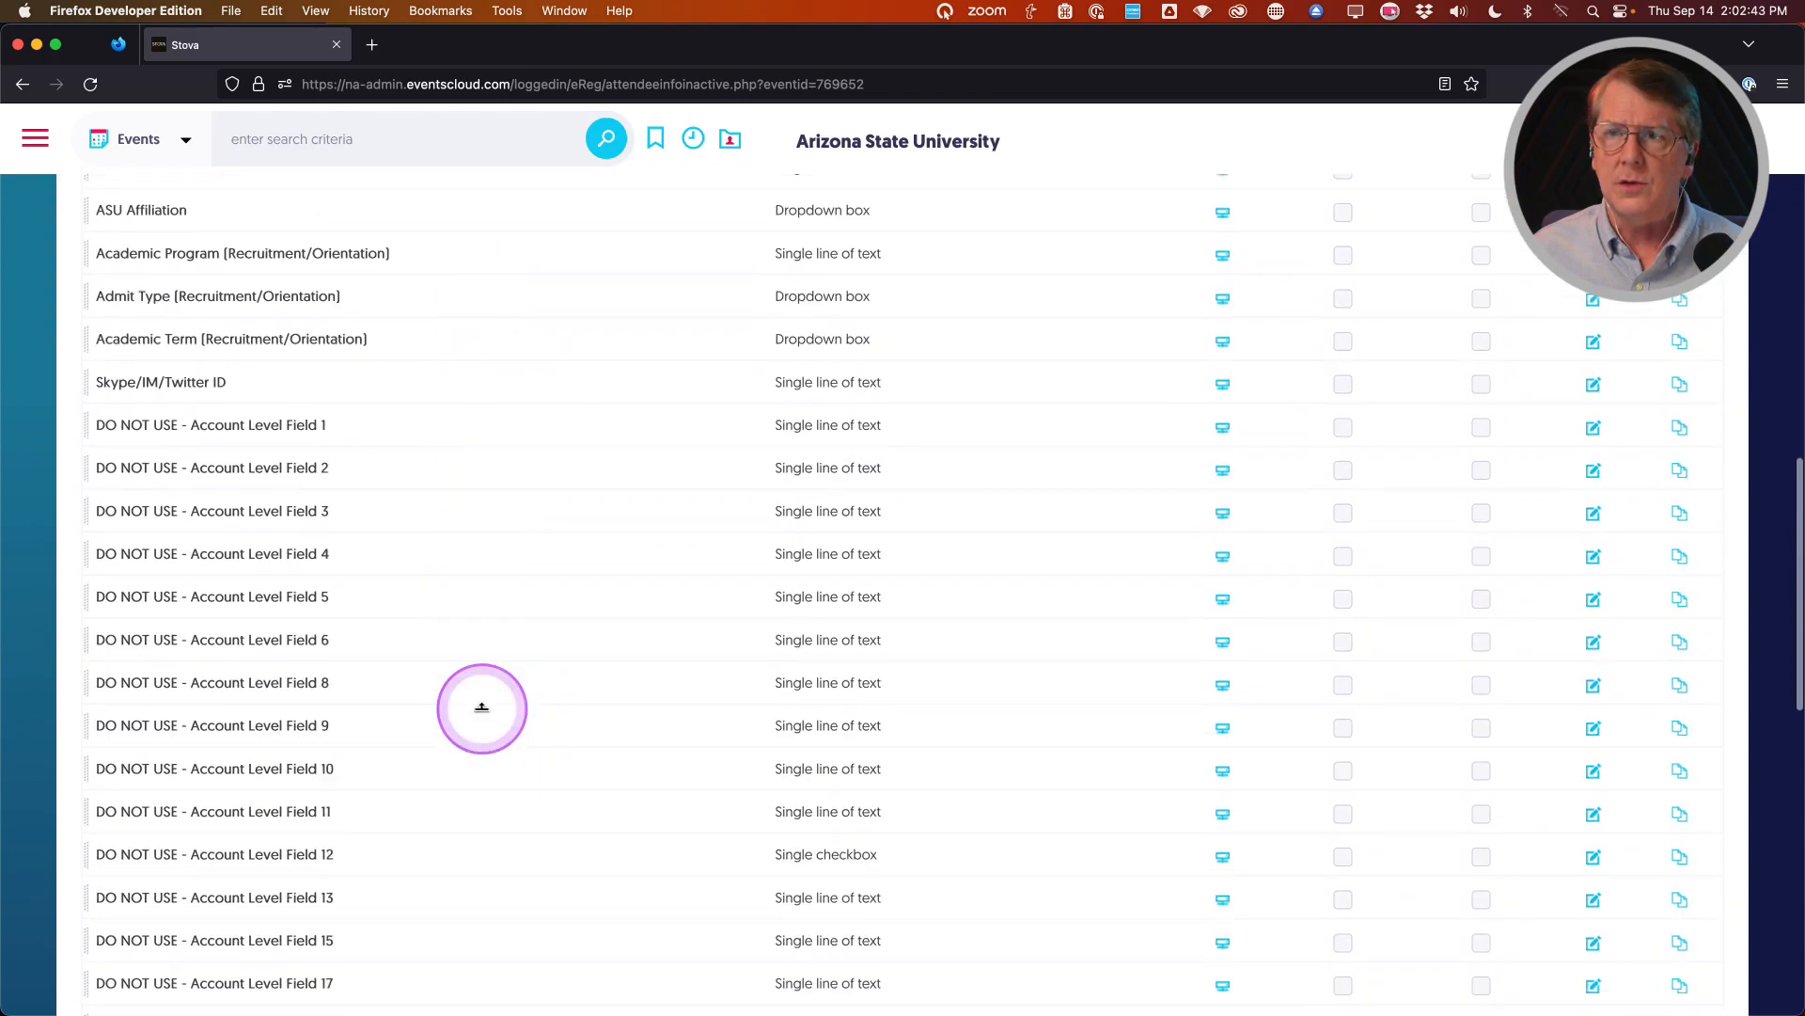
scroll(481, 715, "down", 10)
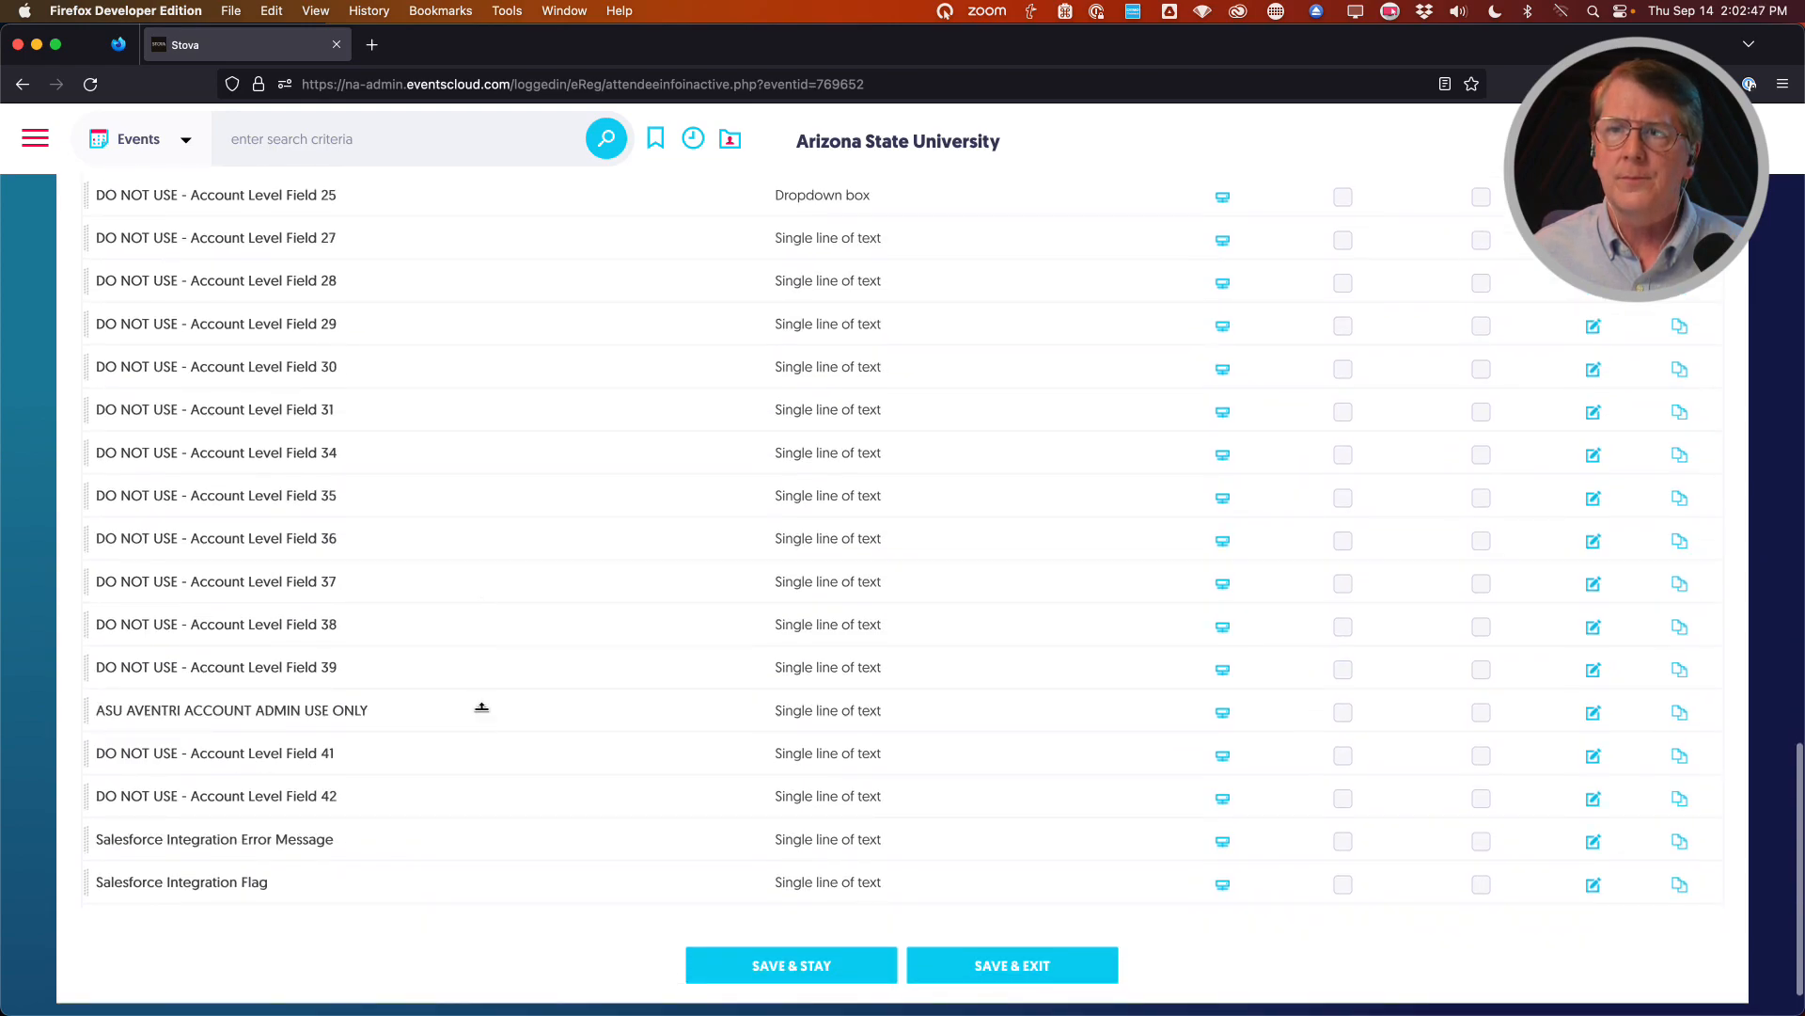
scroll(482, 707, "up", 20)
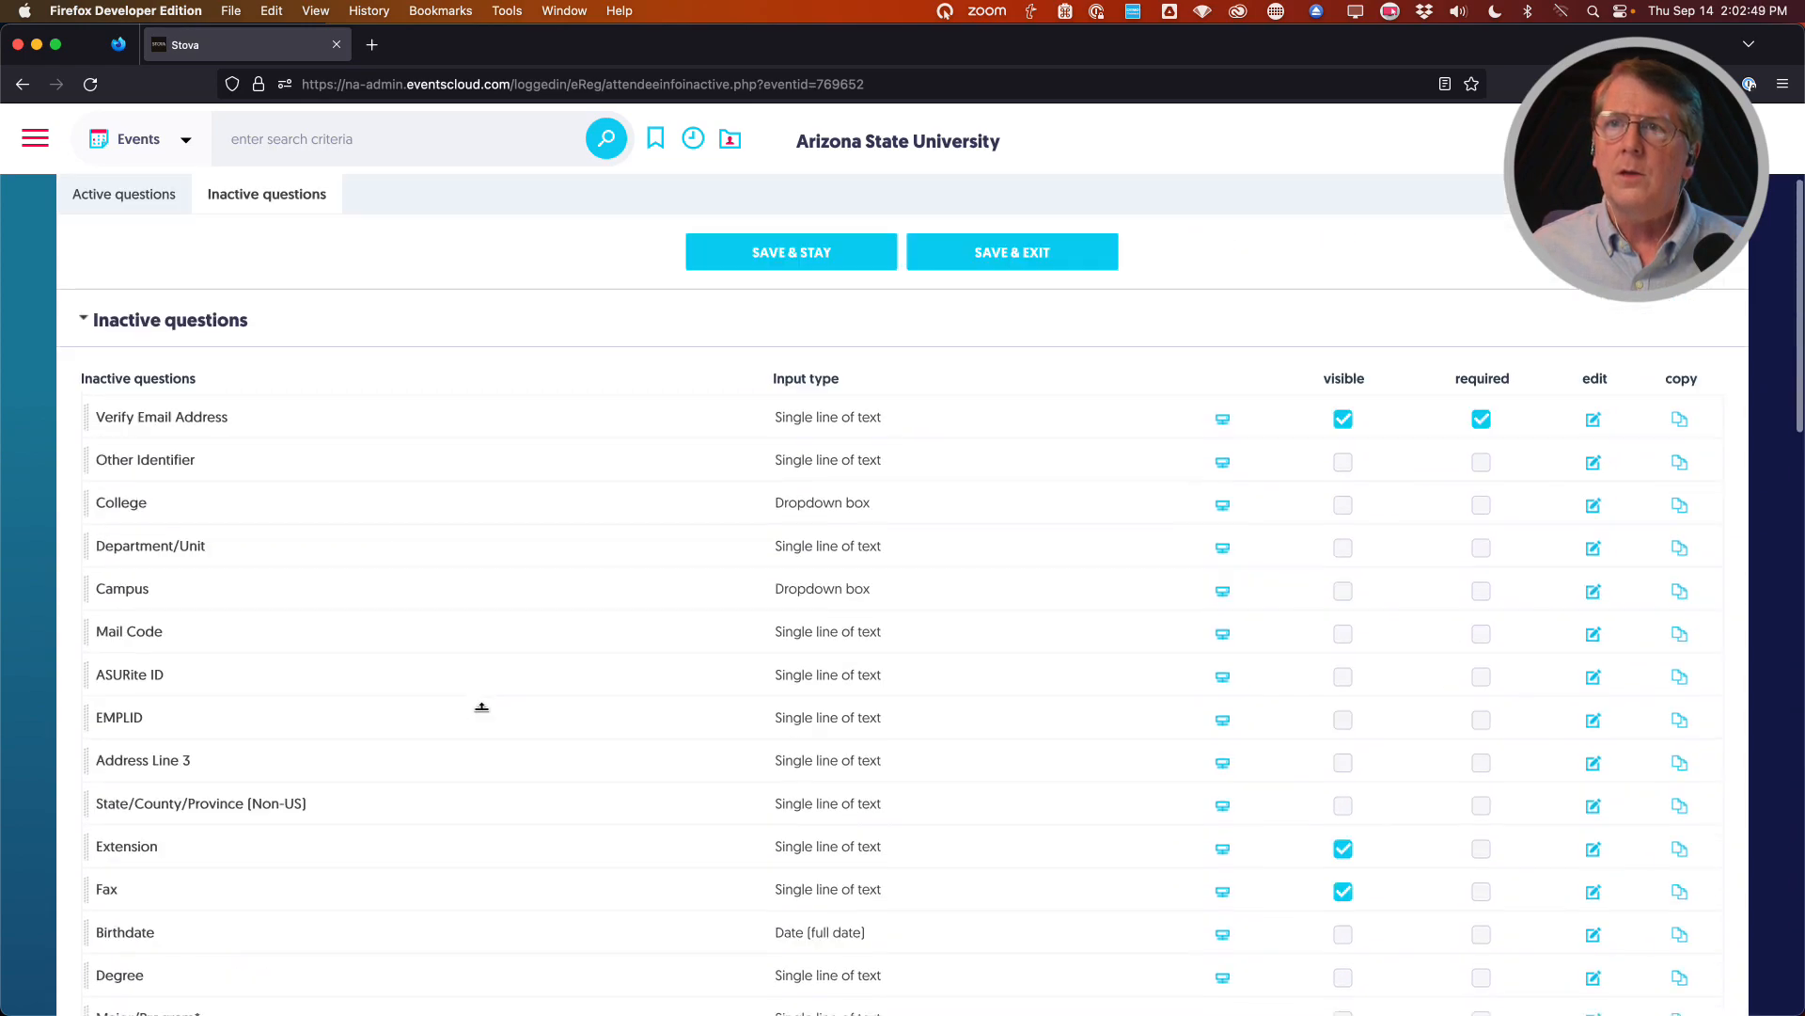
Assign the inactive Mail Code question to the Attendee information page and save it, closing its editor
scroll(481, 707, "down", 6)
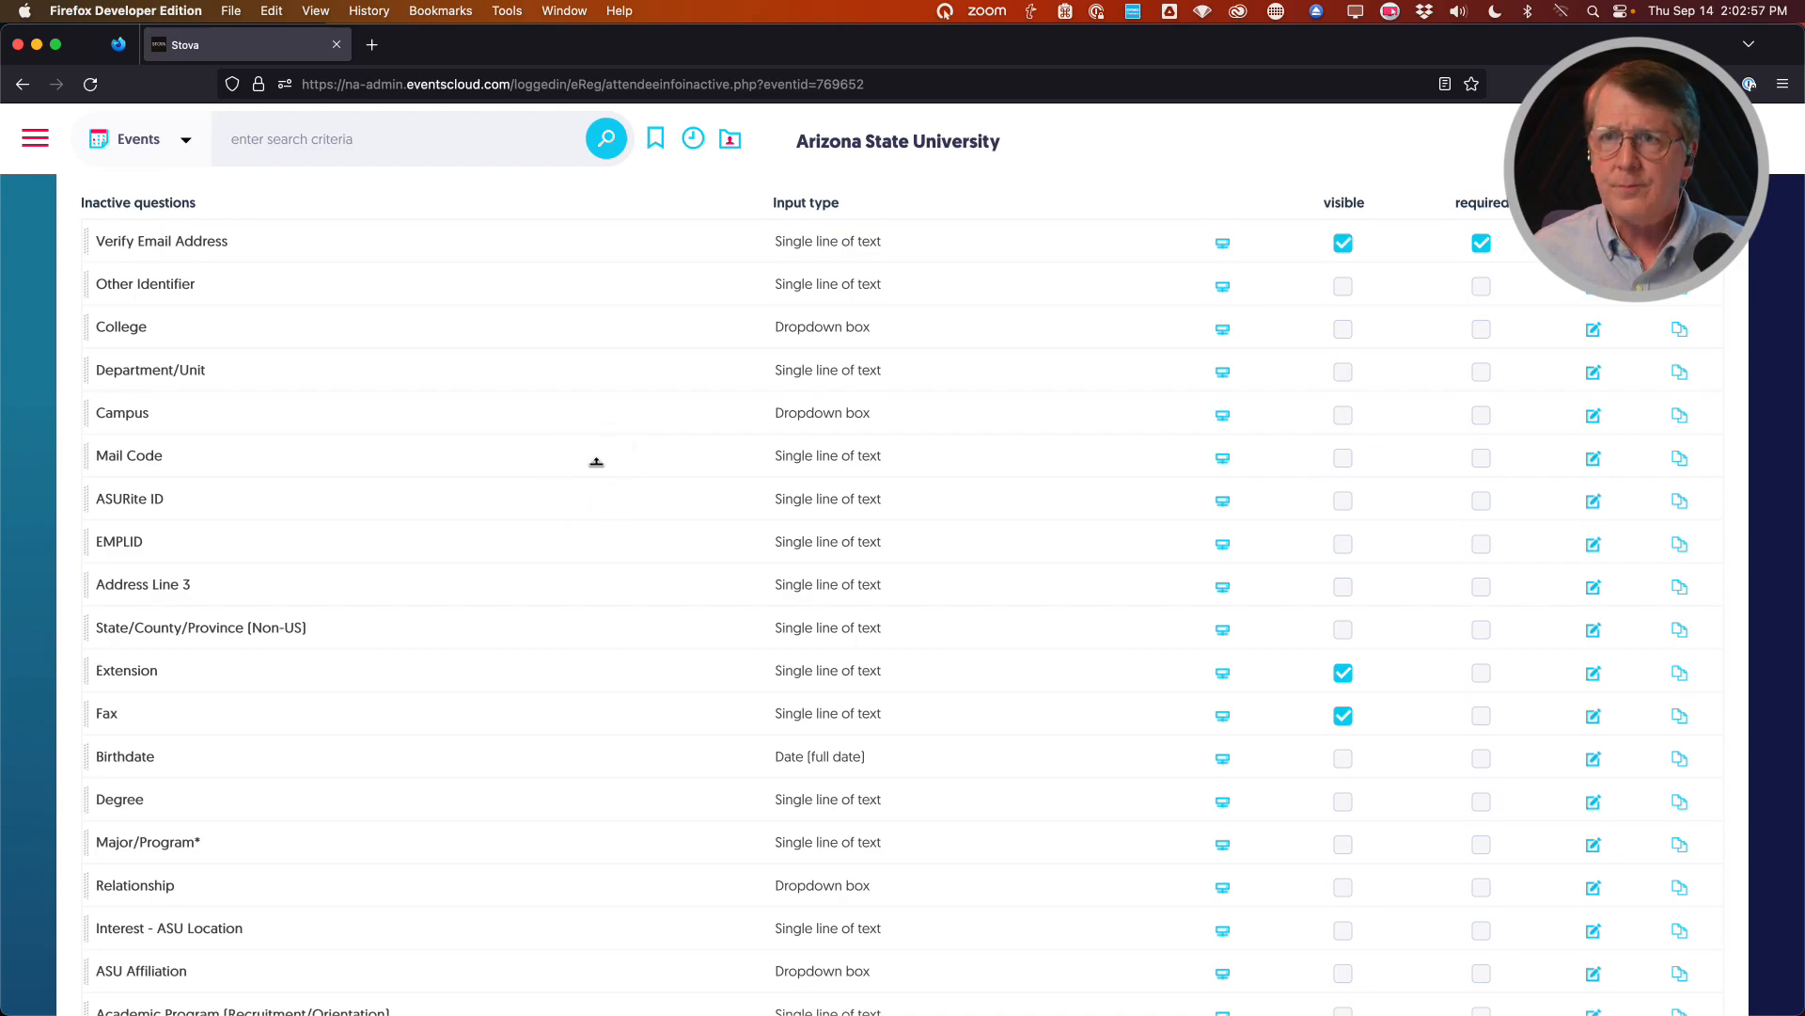
left_click(1594, 460)
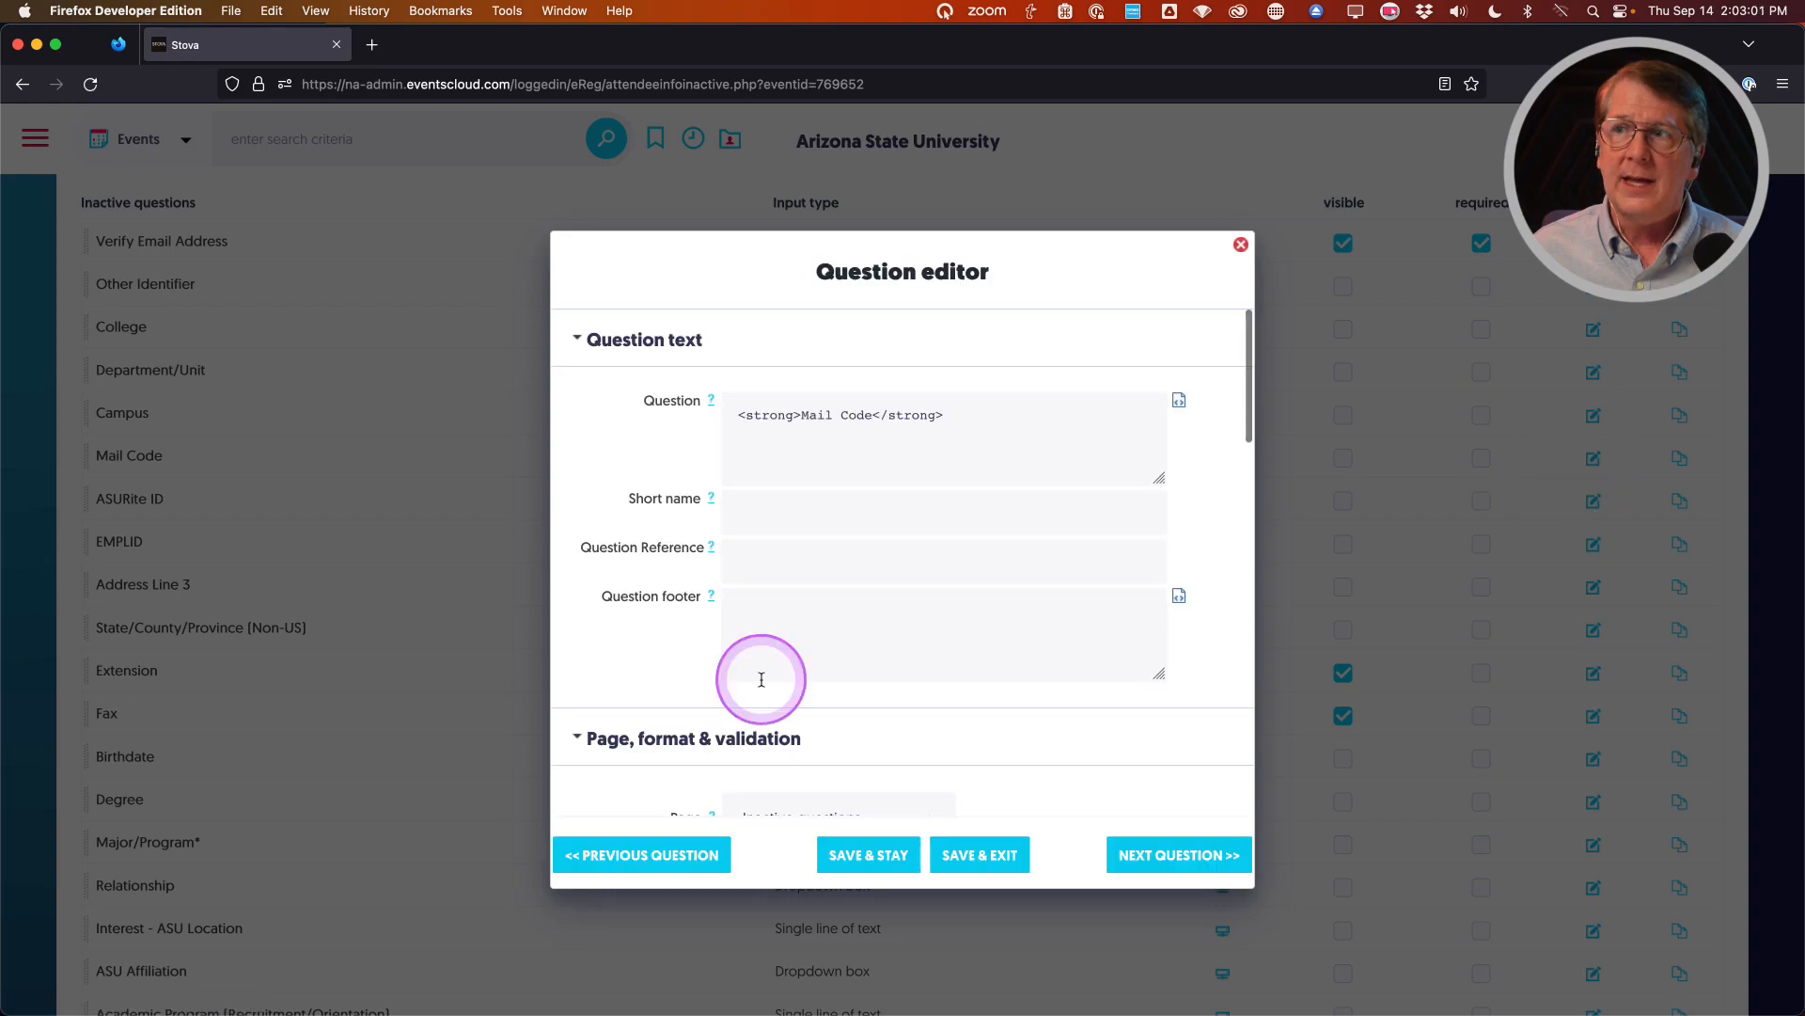
scroll(645, 619, "down", 3)
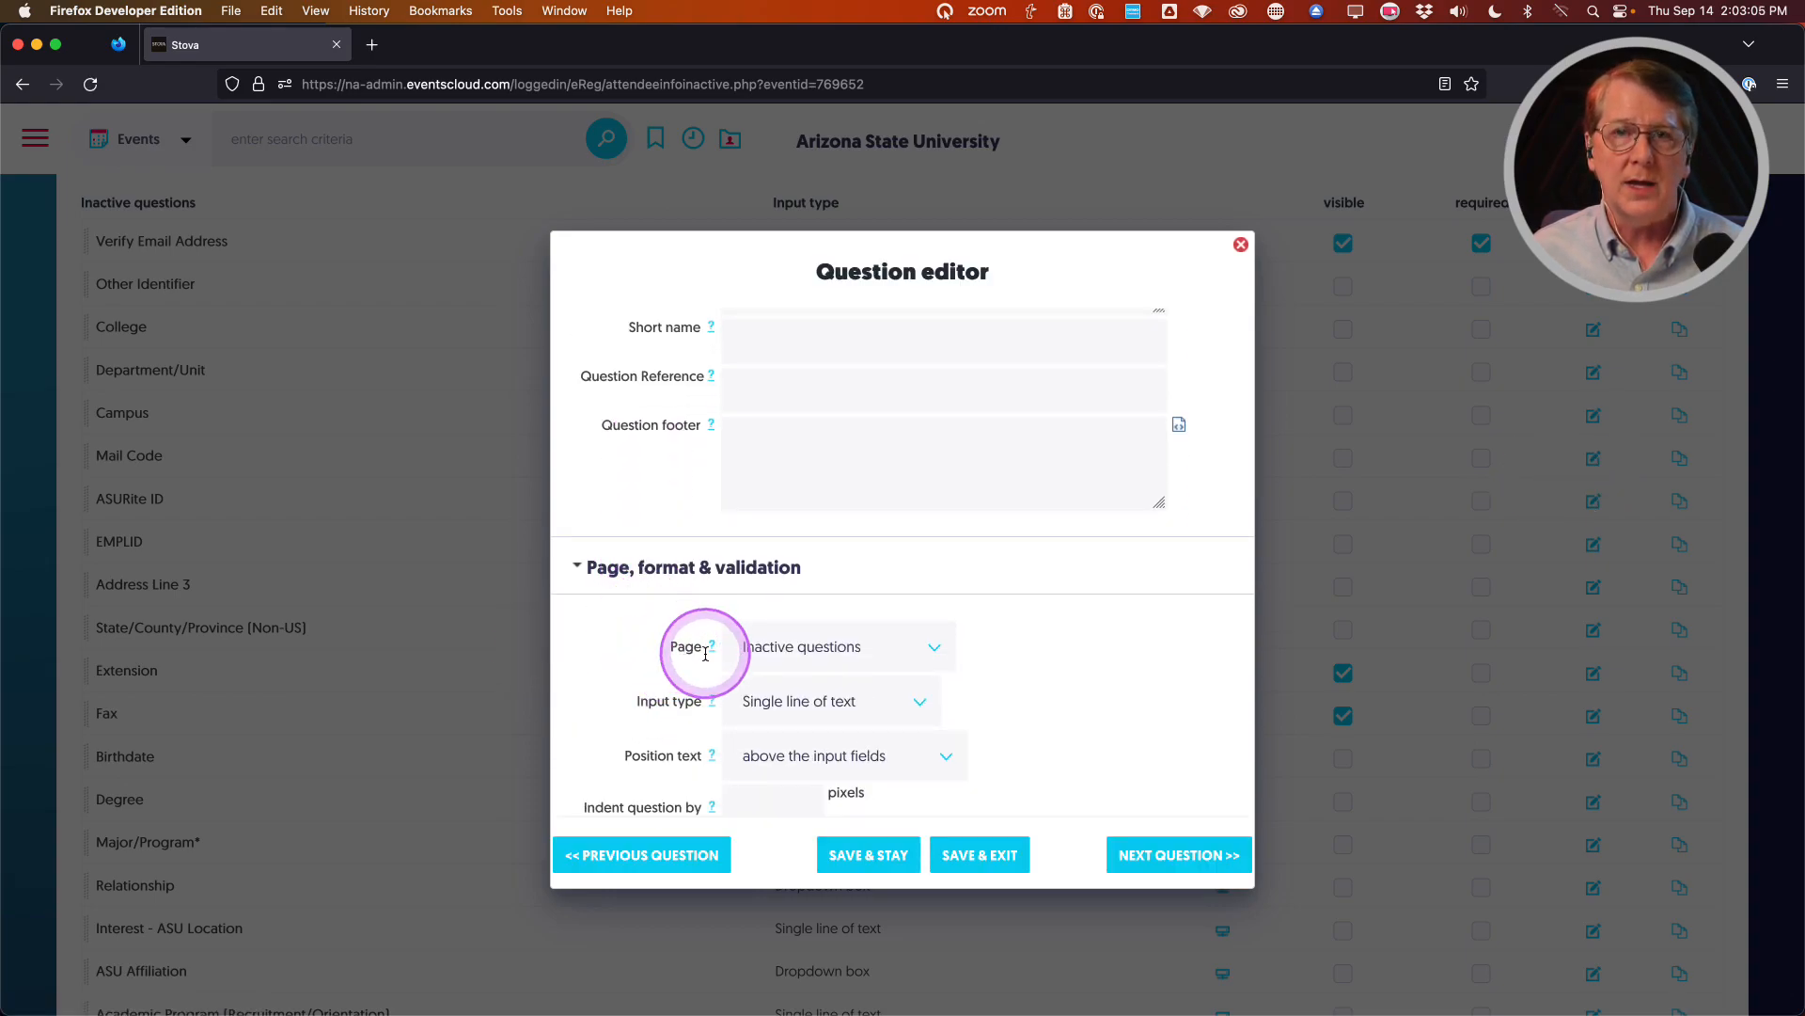
left_click(896, 646)
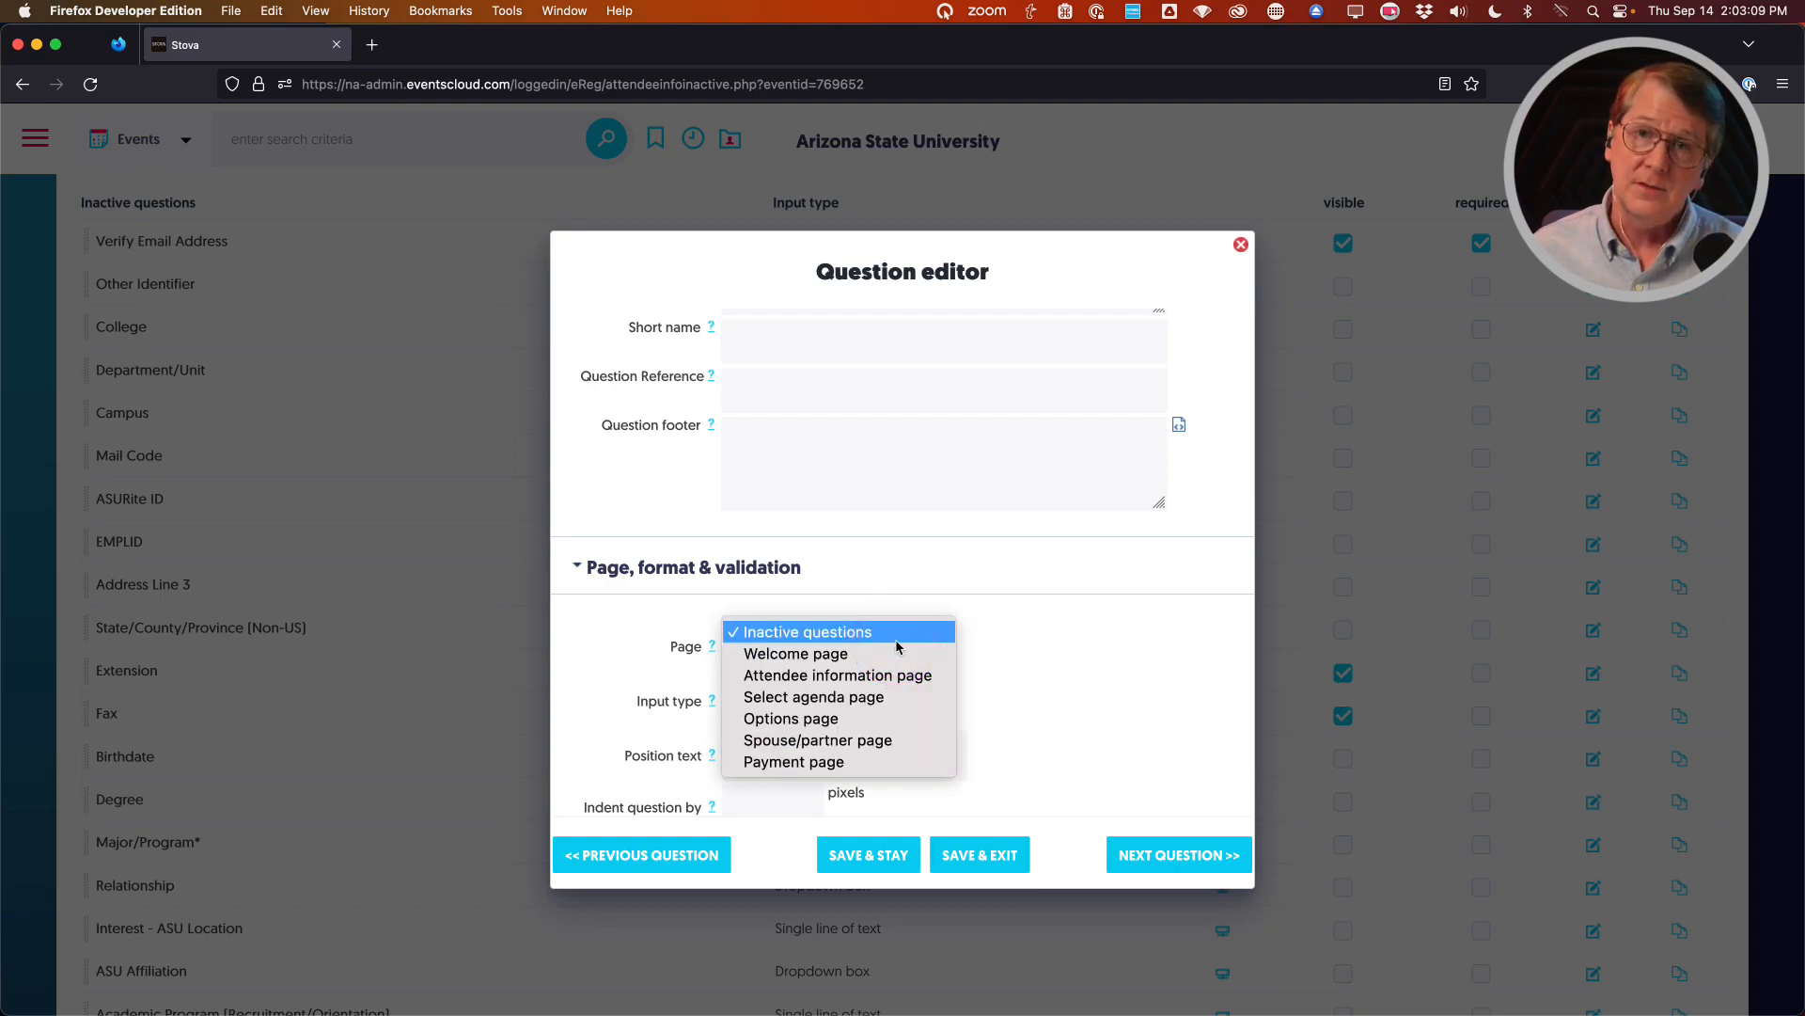
left_click(896, 646)
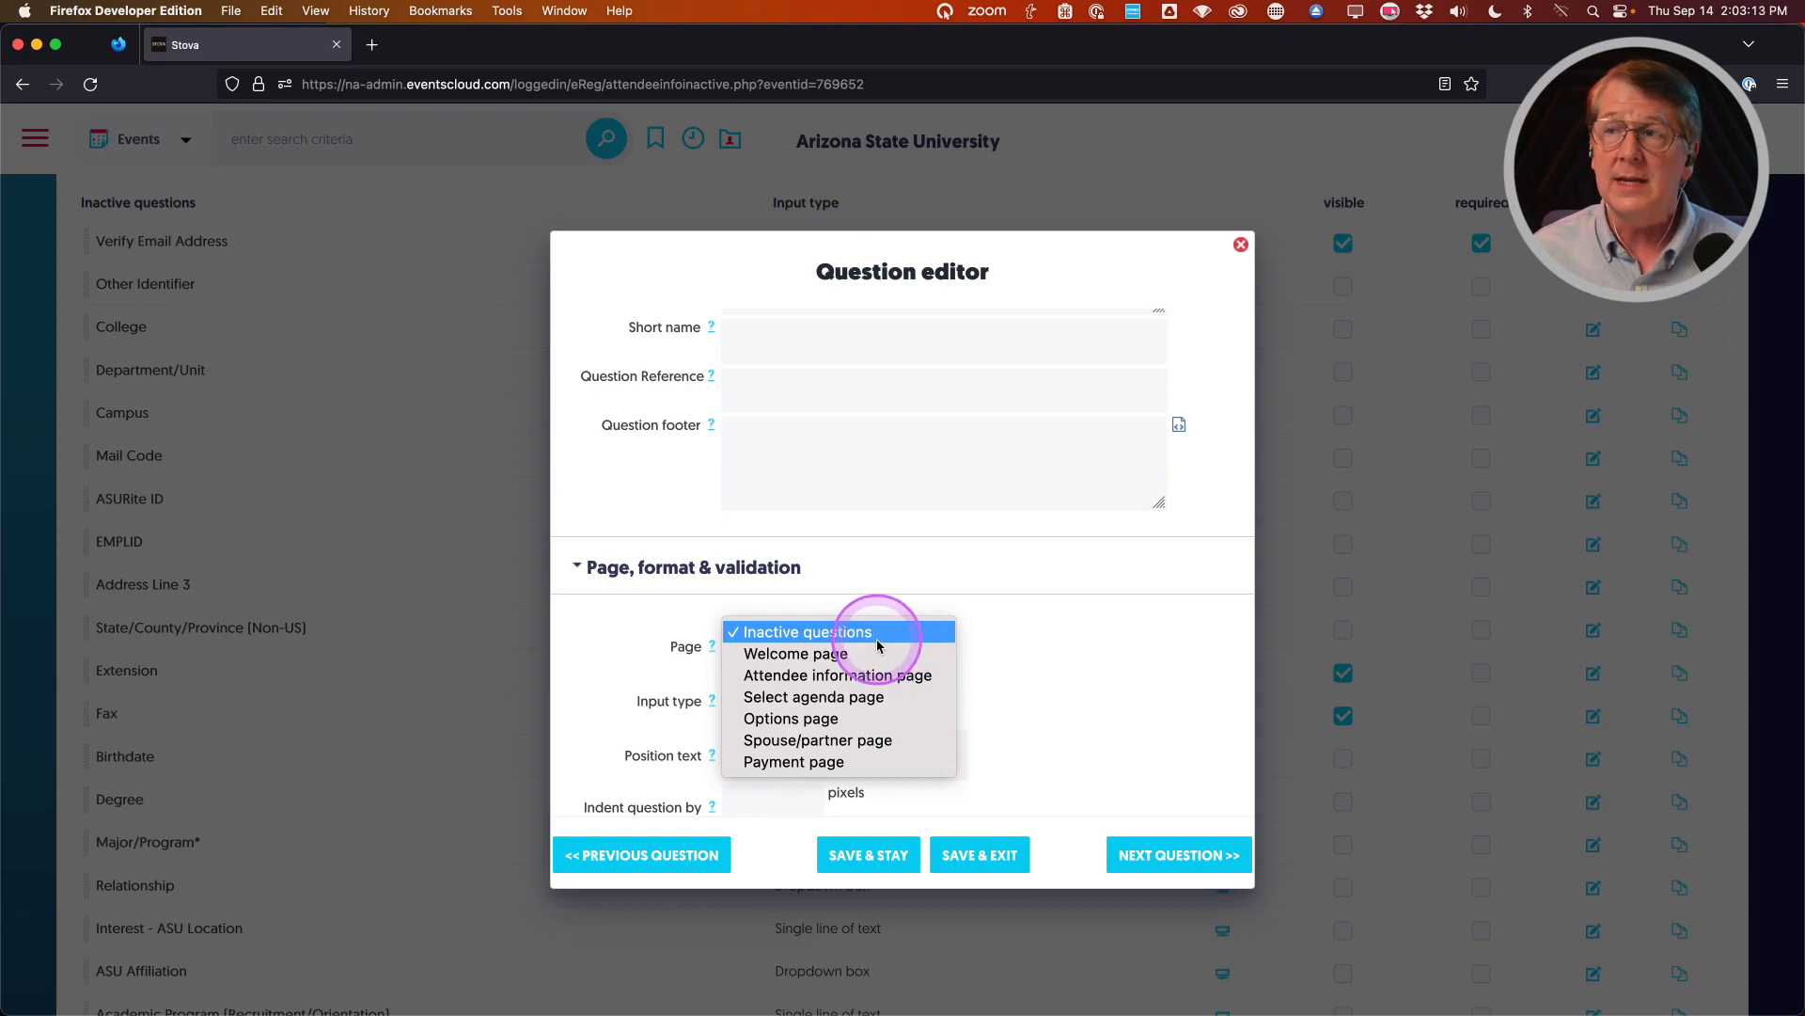
left_click(768, 677)
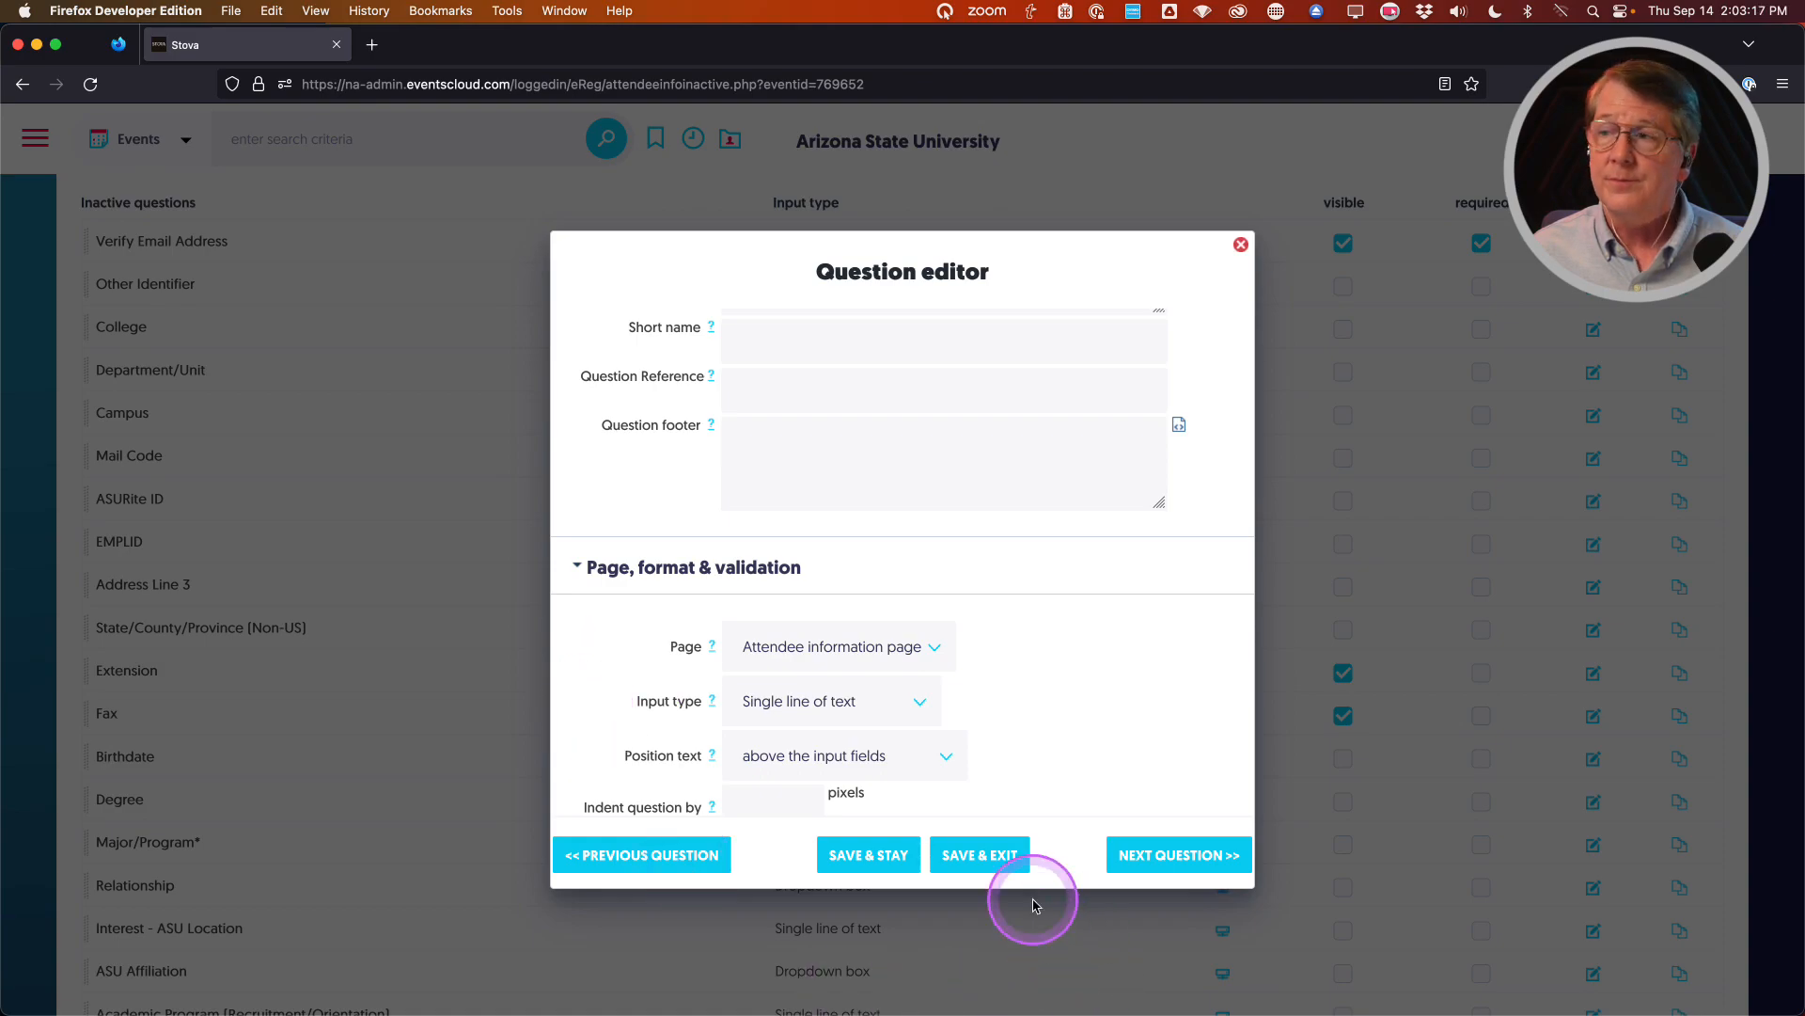
left_click(995, 860)
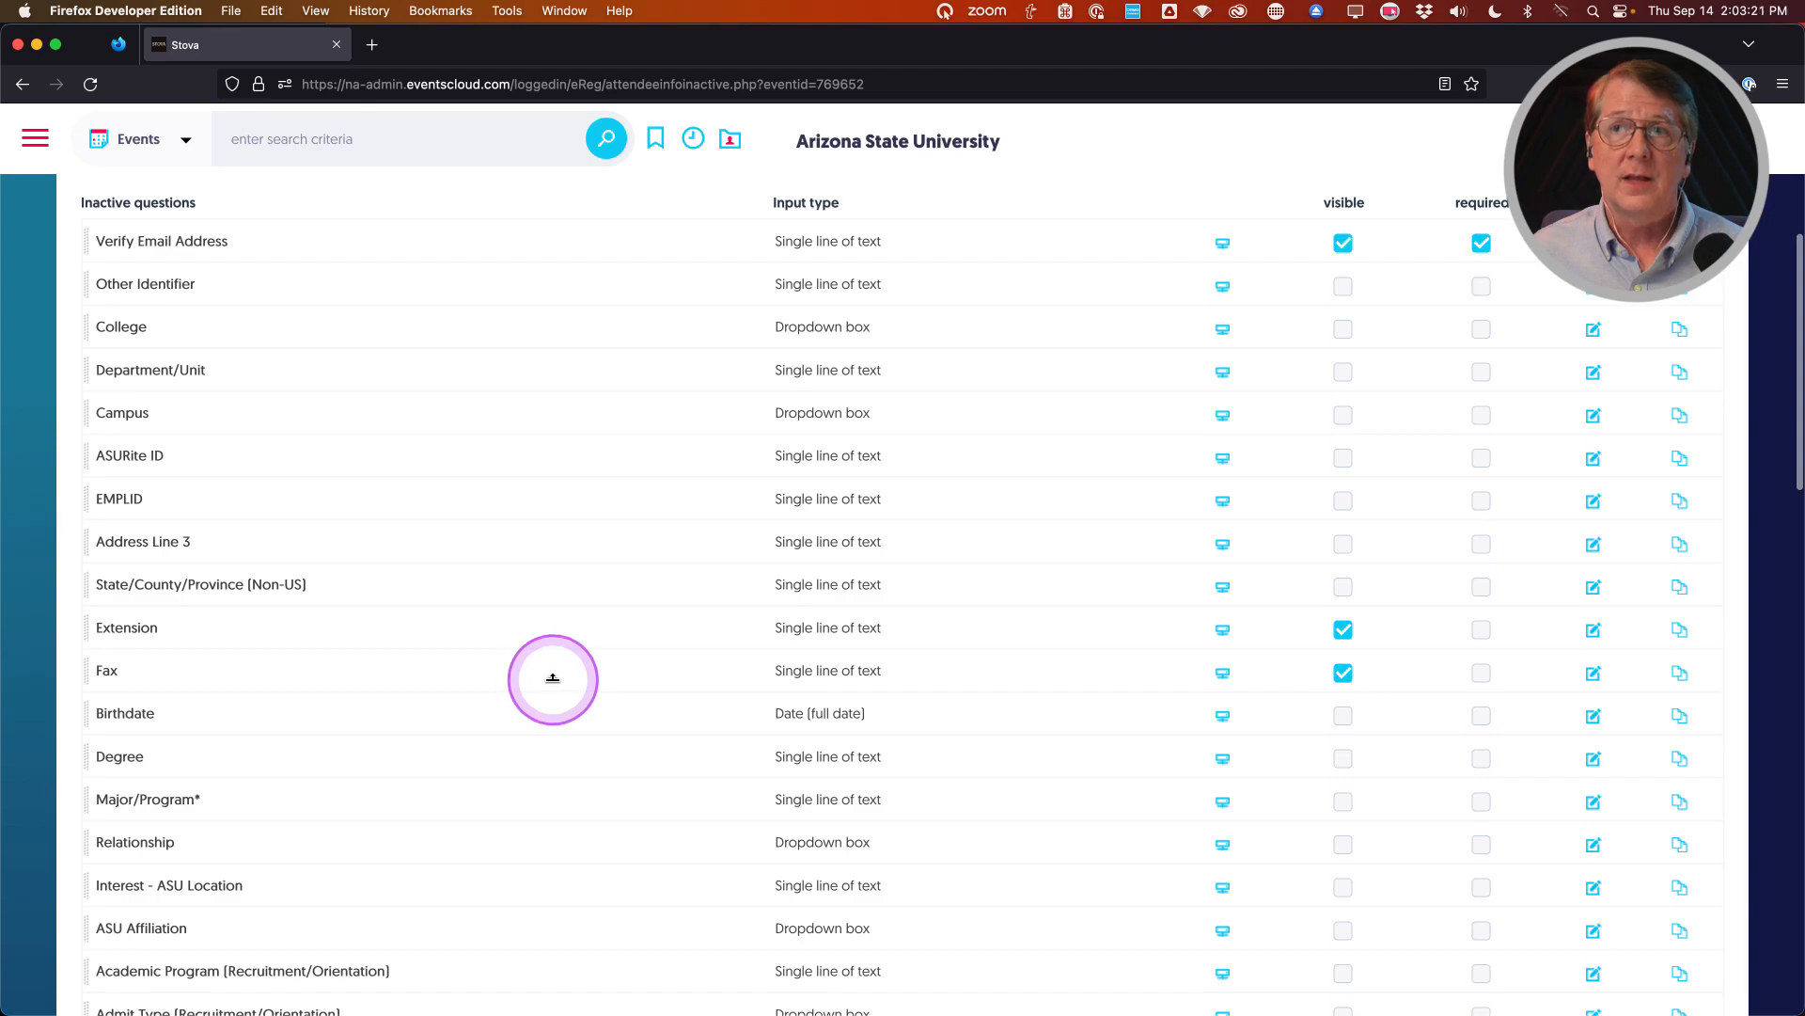
Return to the active questions and move the Mail Code question between Company/Organization and Address Line 1
scroll(554, 677, "up", 5)
scroll(554, 677, "down", 1)
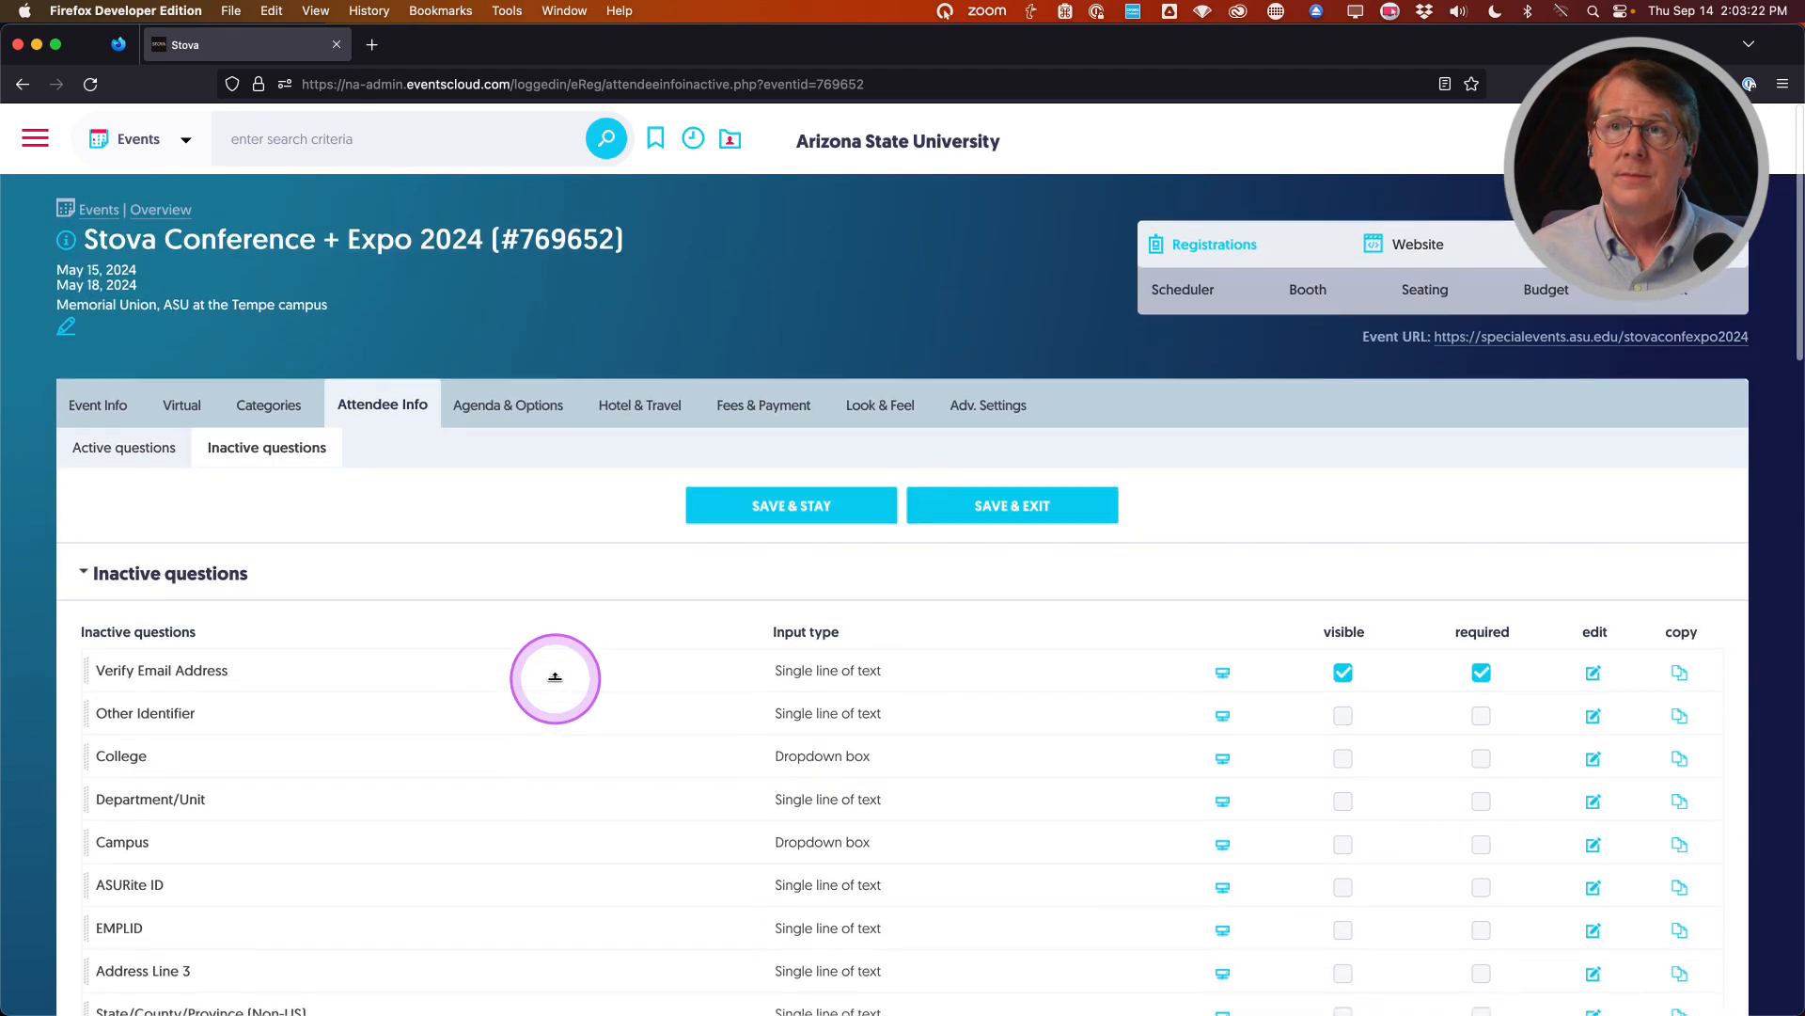
left_click(89, 447)
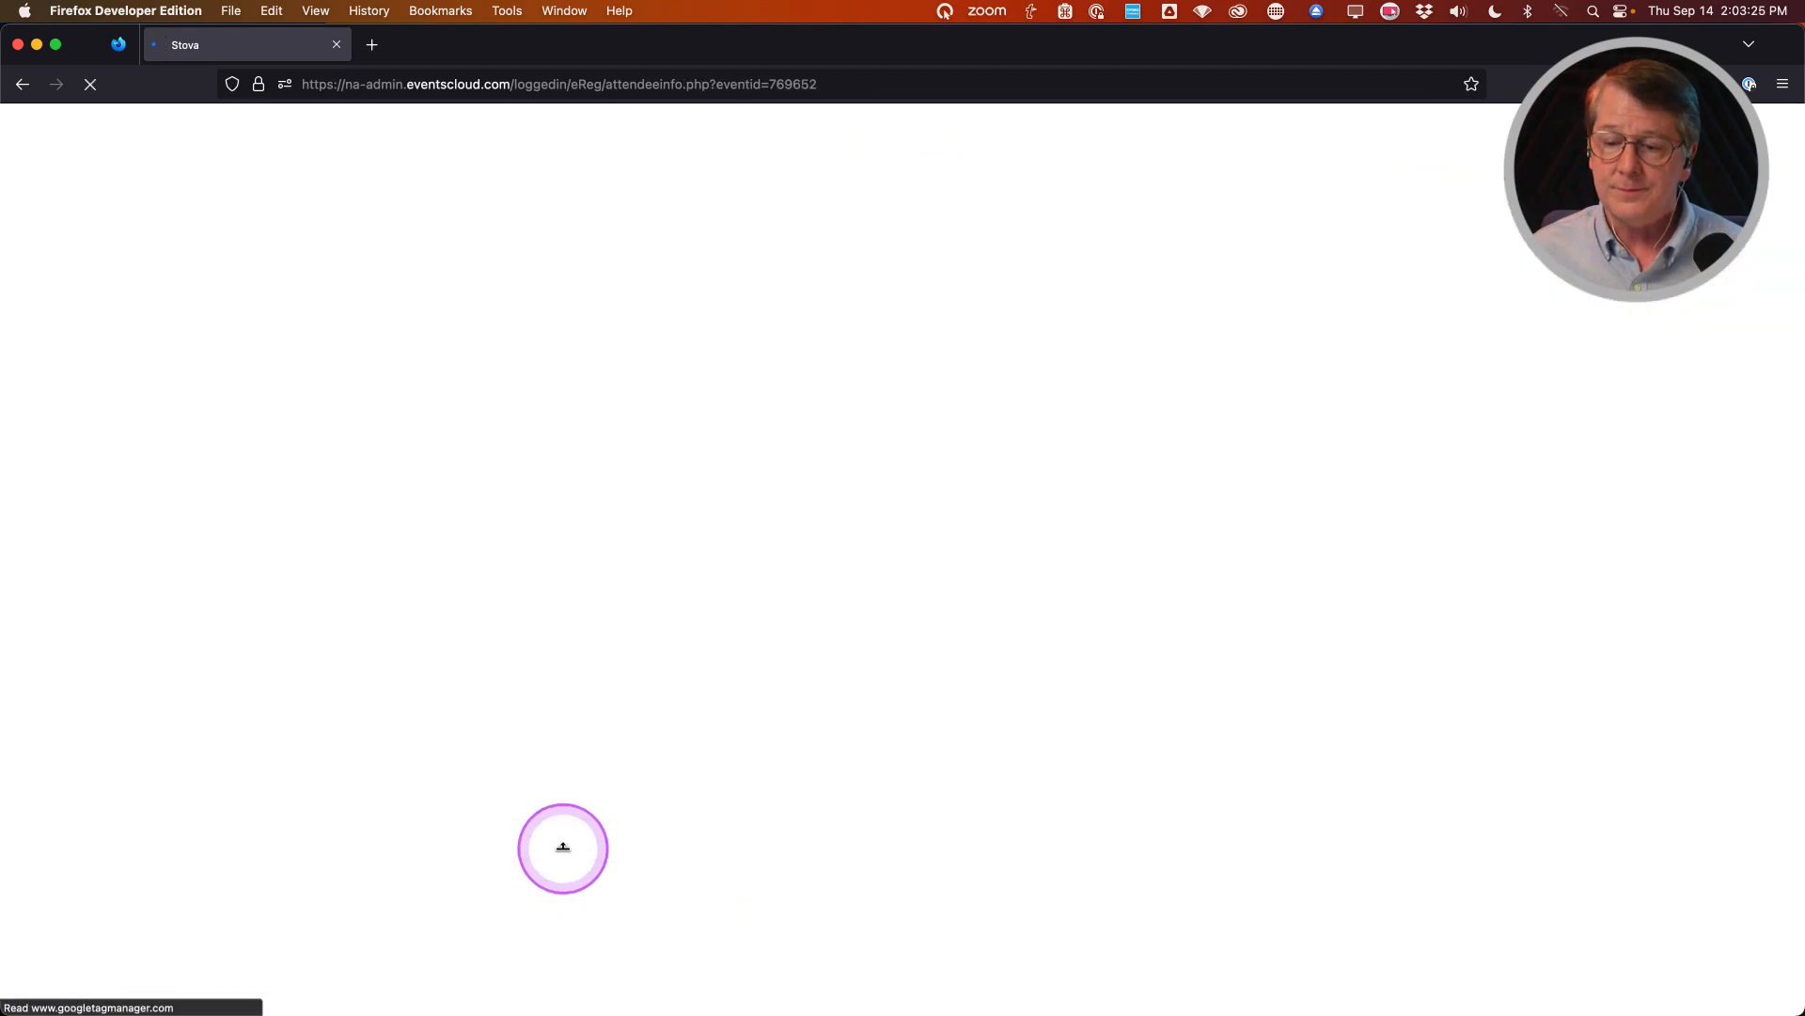
scroll(564, 853, "down", 10)
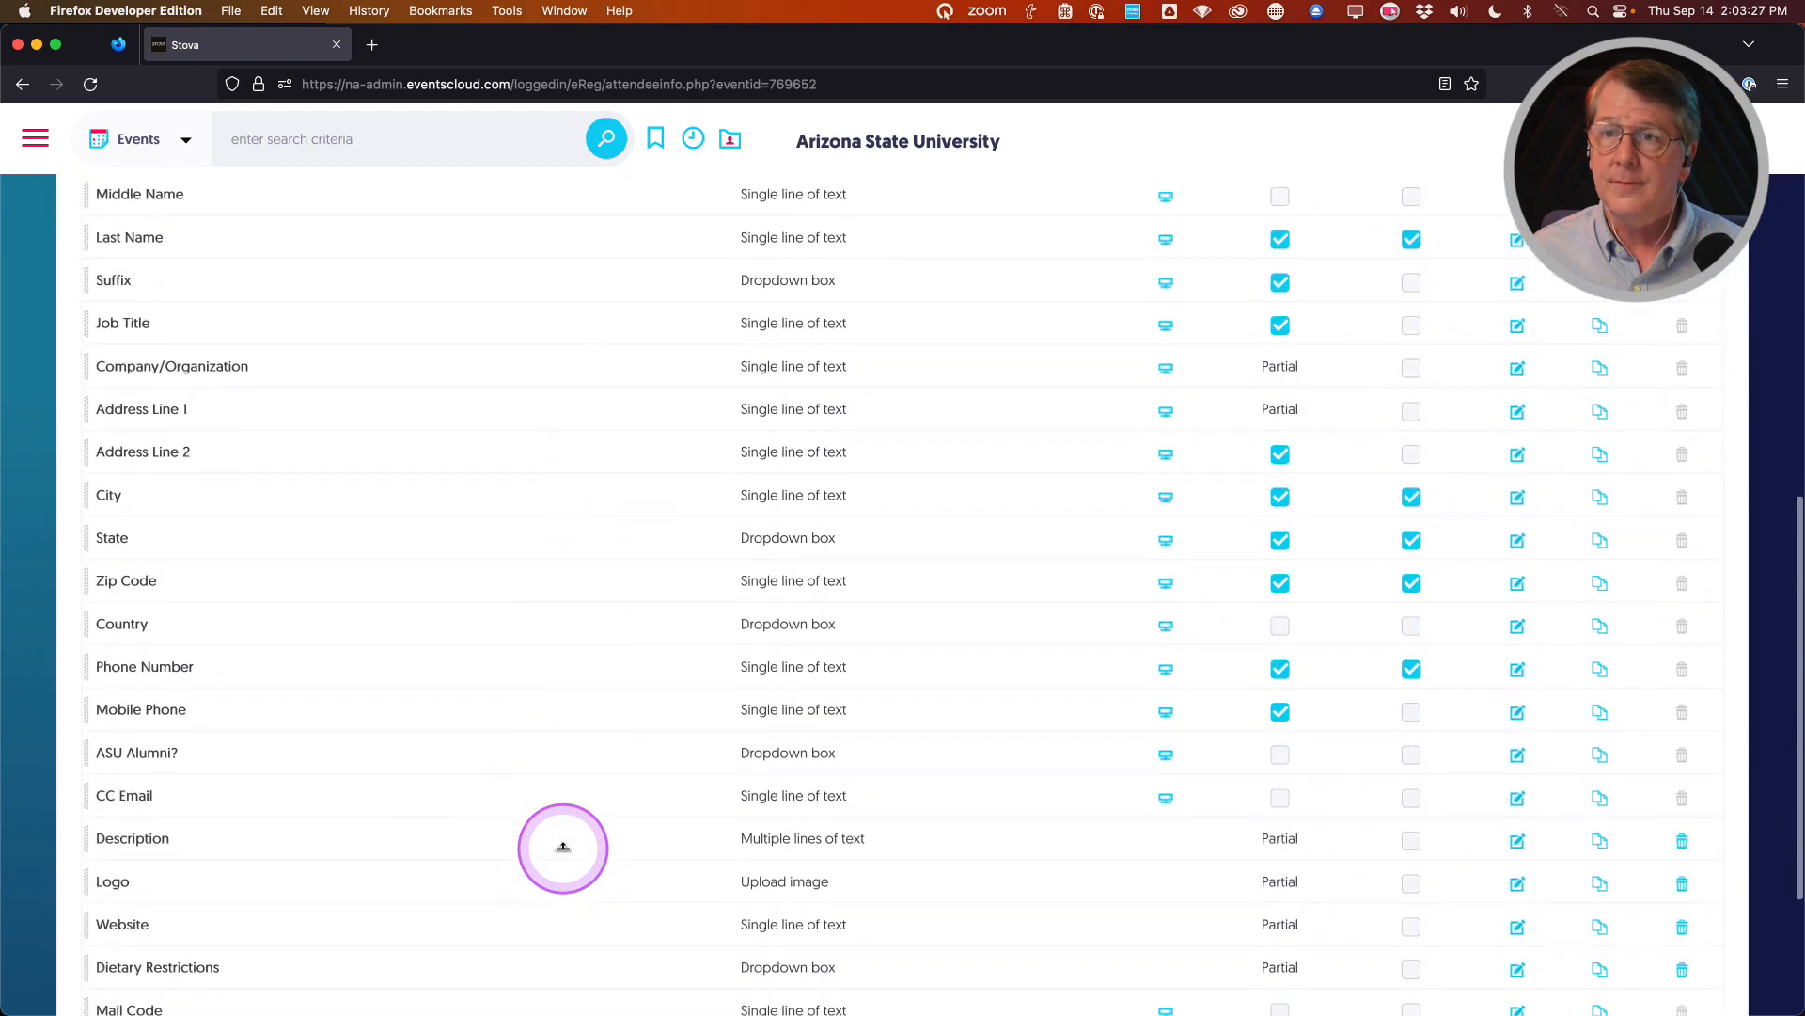
scroll(562, 848, "up", 2)
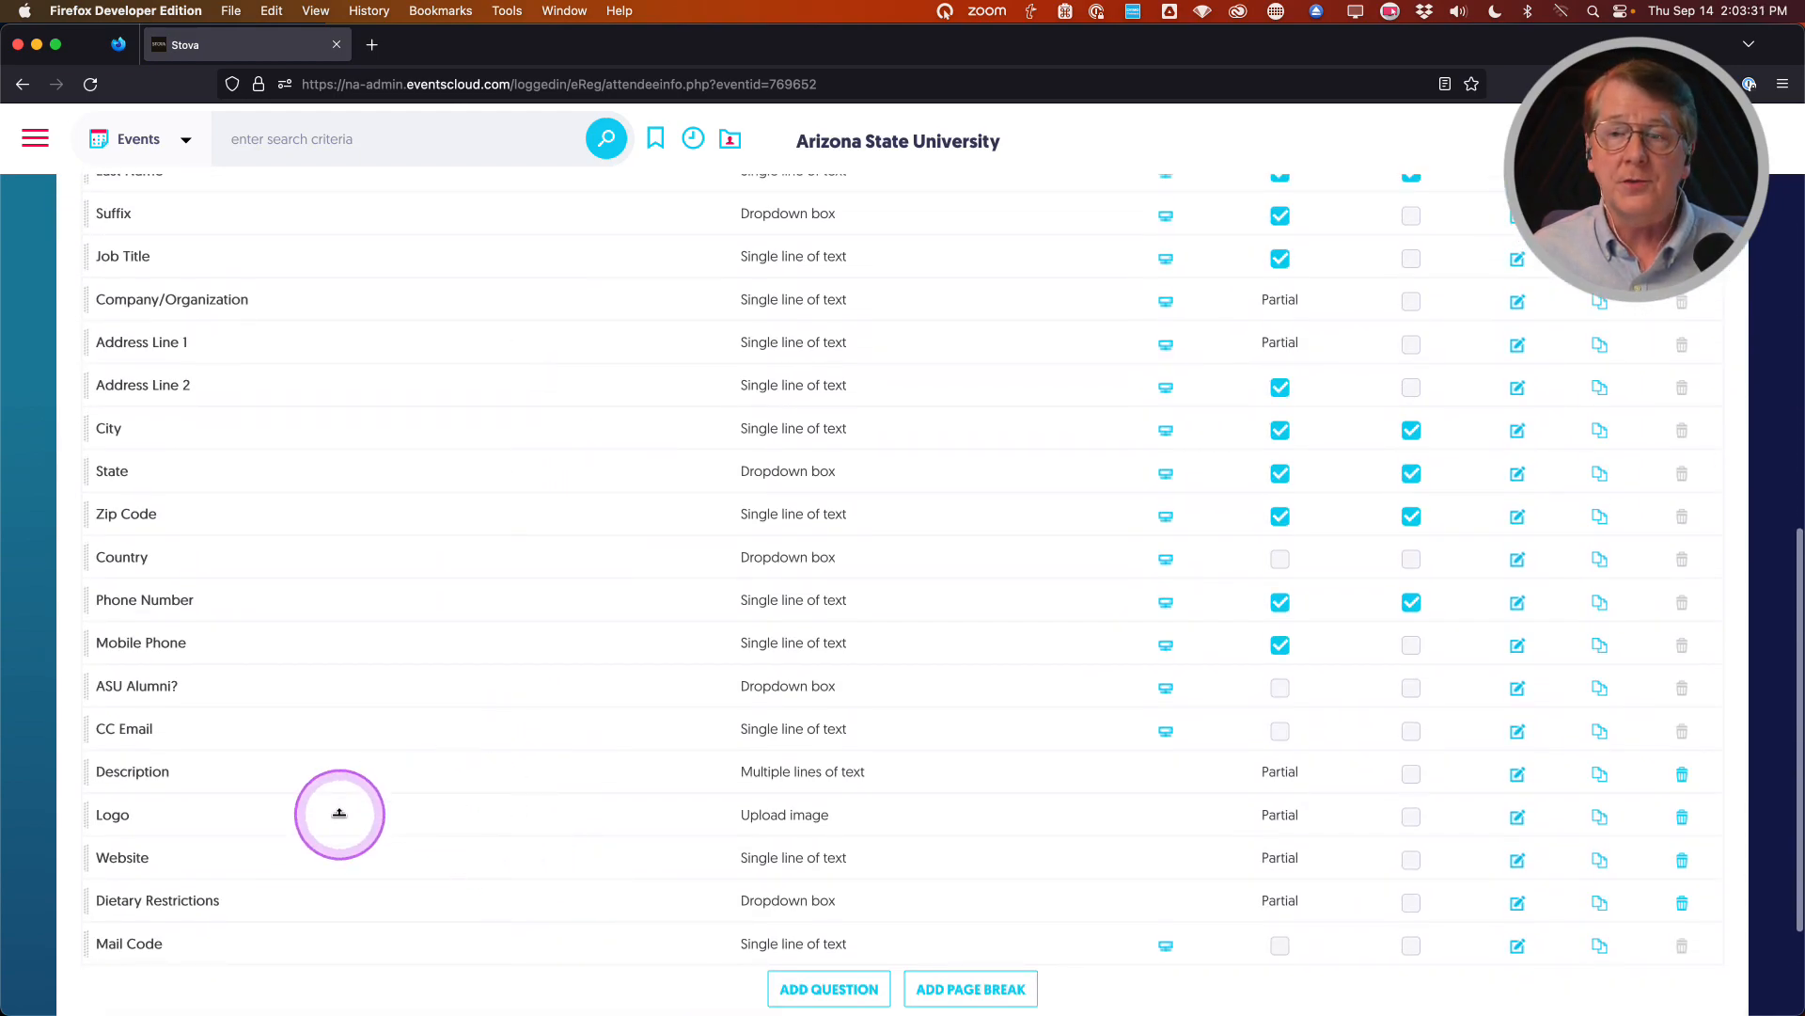
left_click_drag(95, 955, 100, 336)
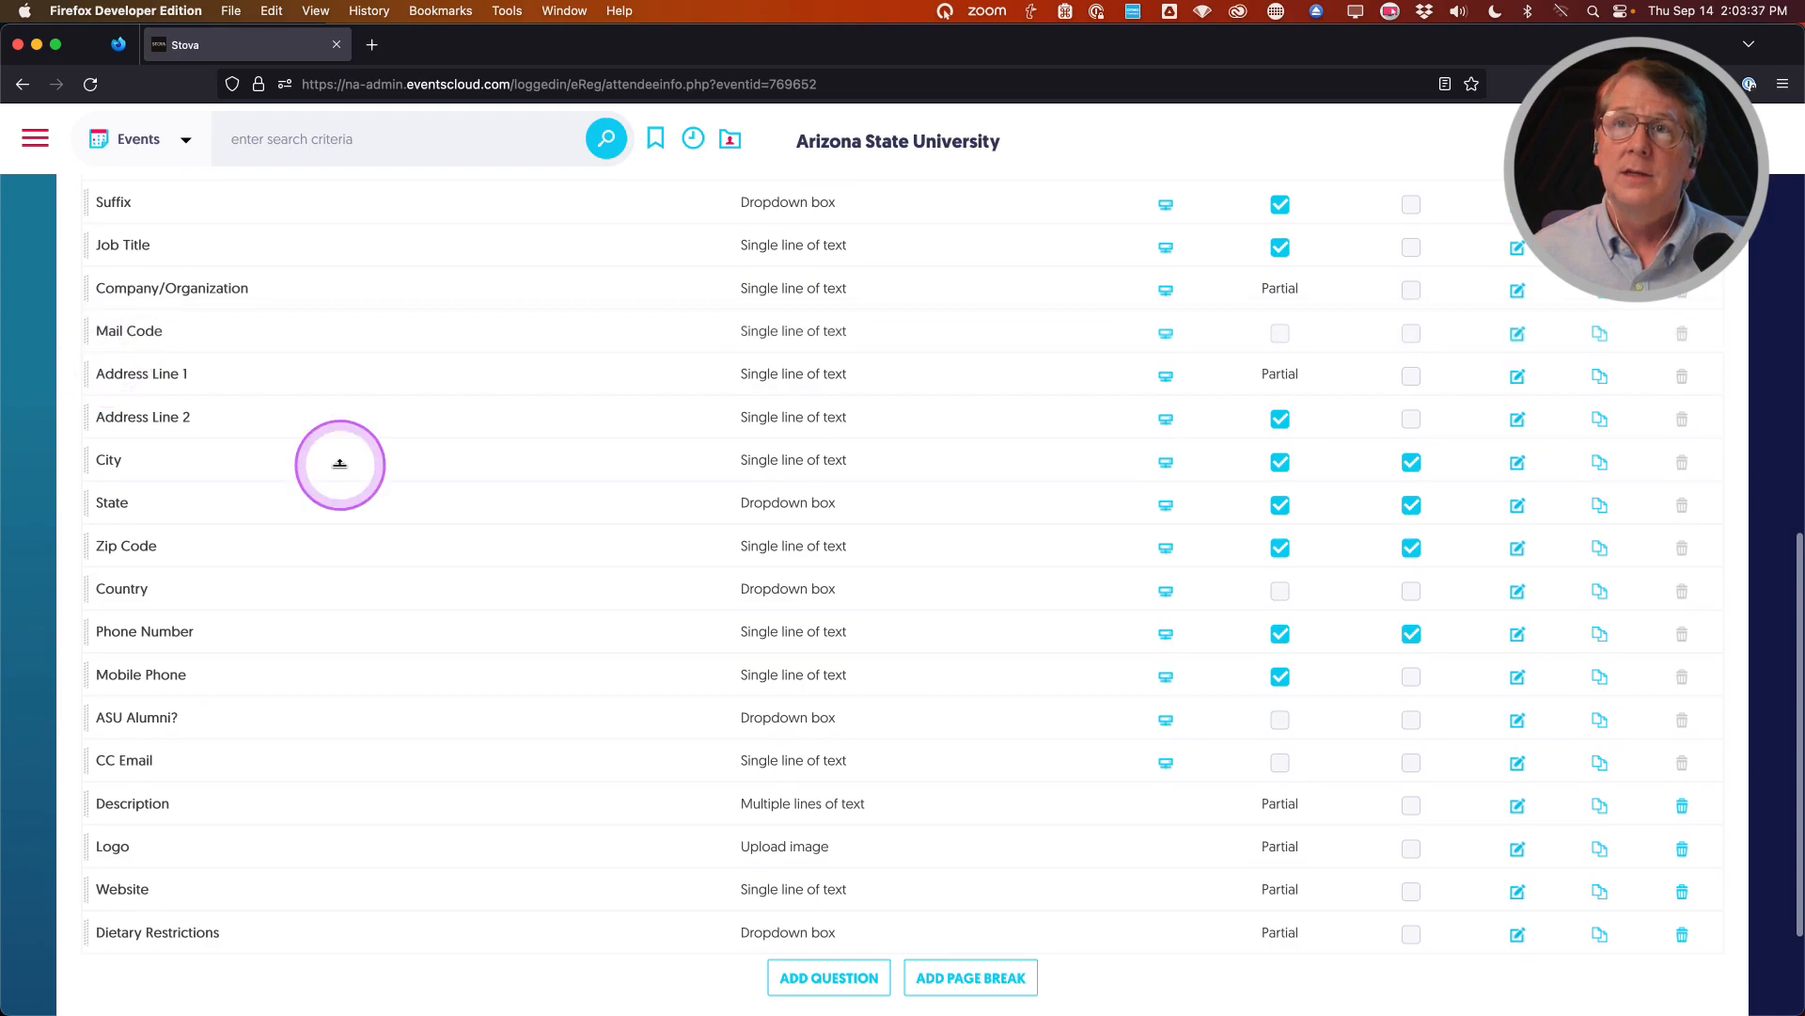
scroll(391, 470, "up", 2)
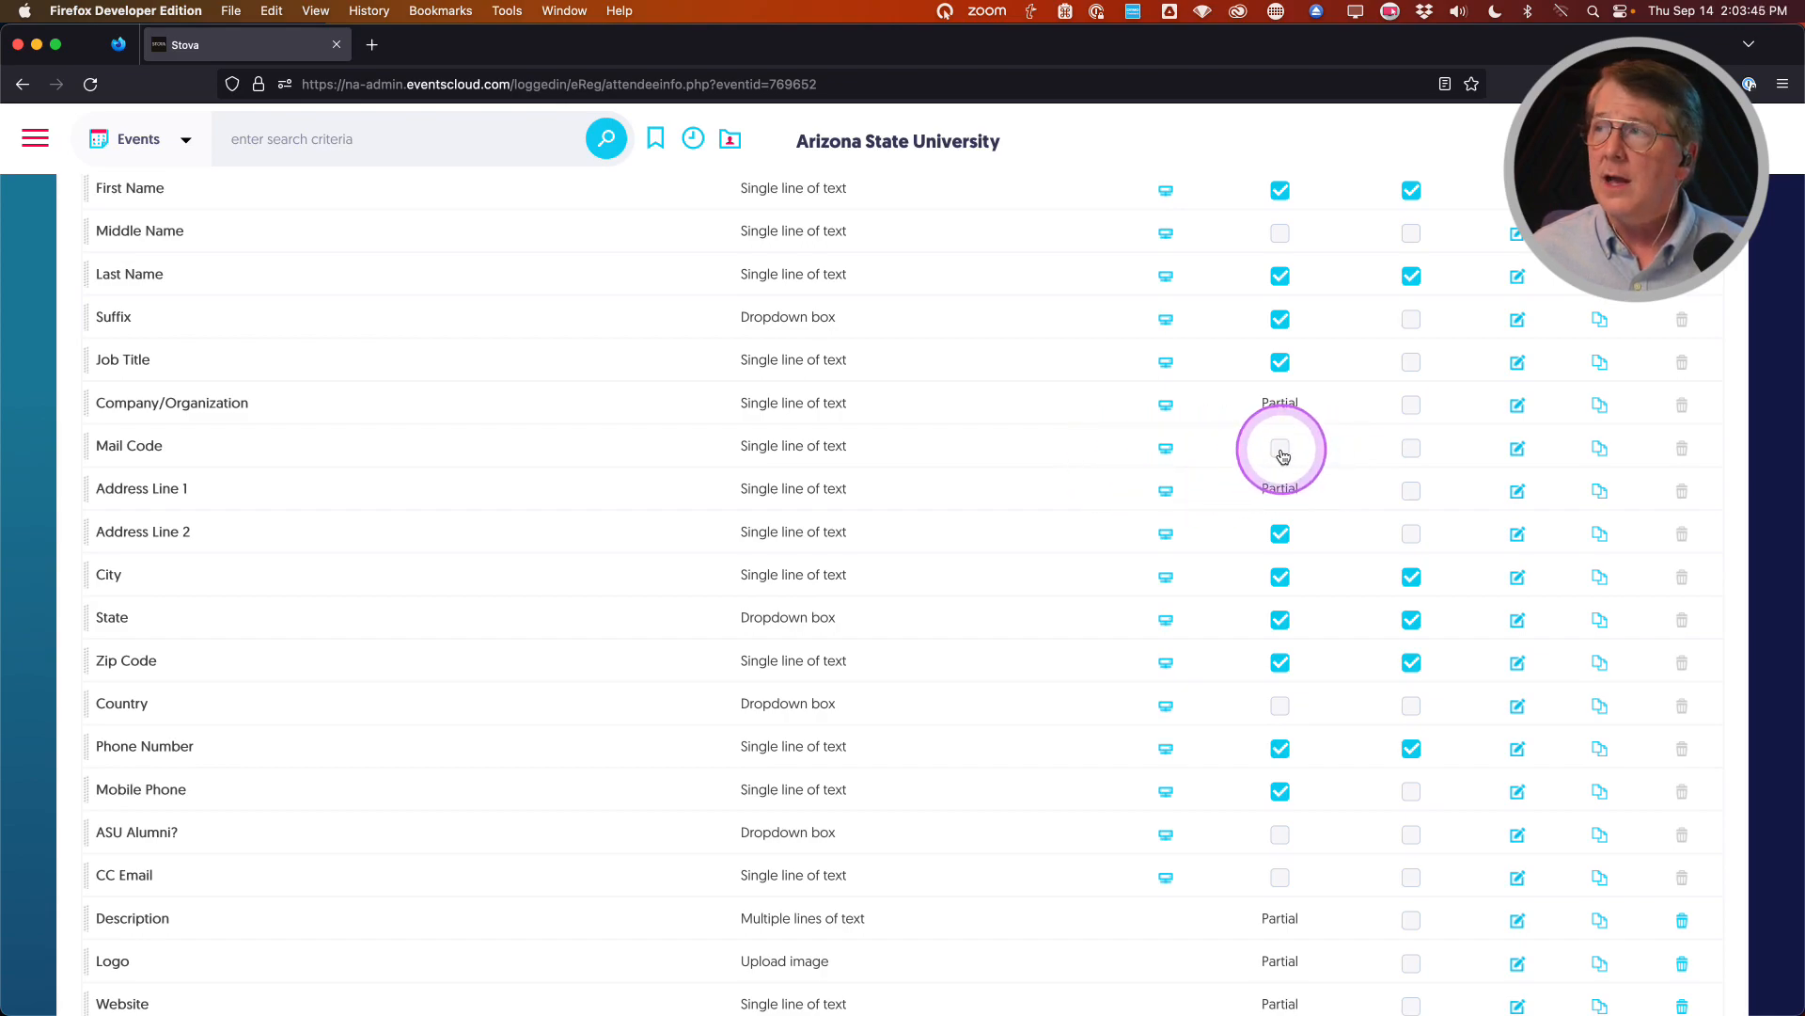
scroll(752, 564, "up", 1)
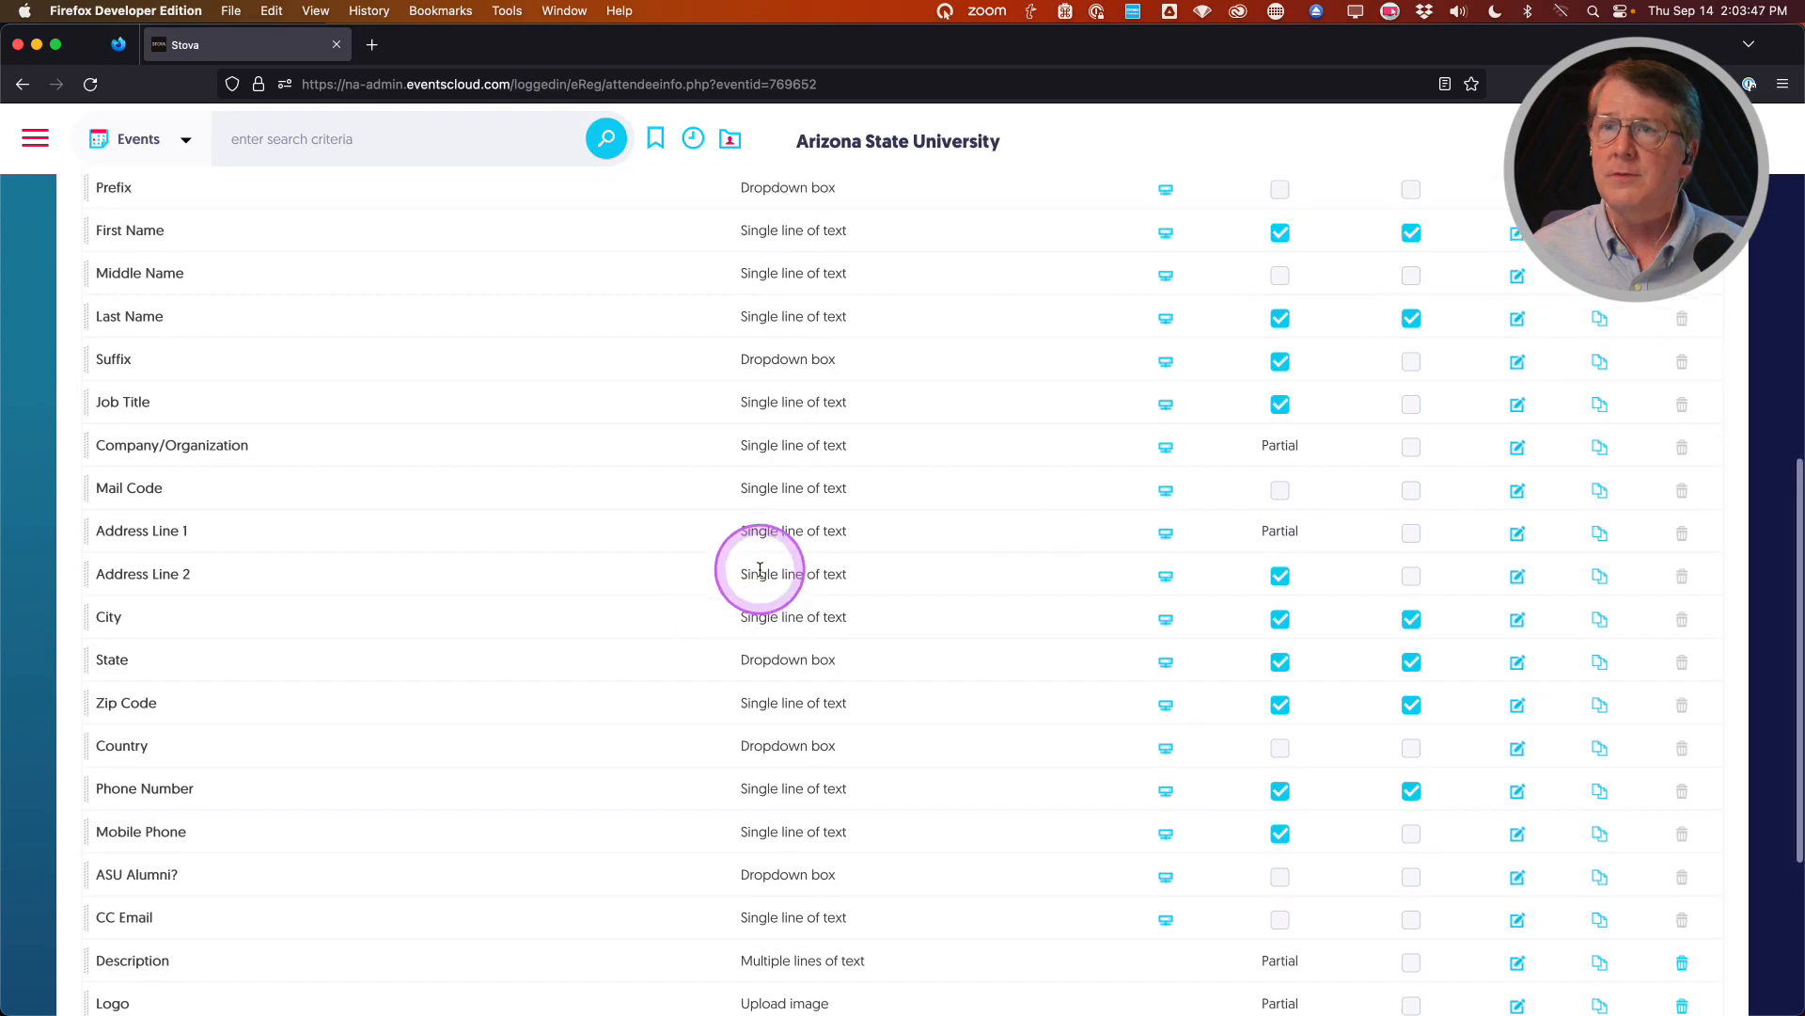
scroll(760, 571, "up", 4)
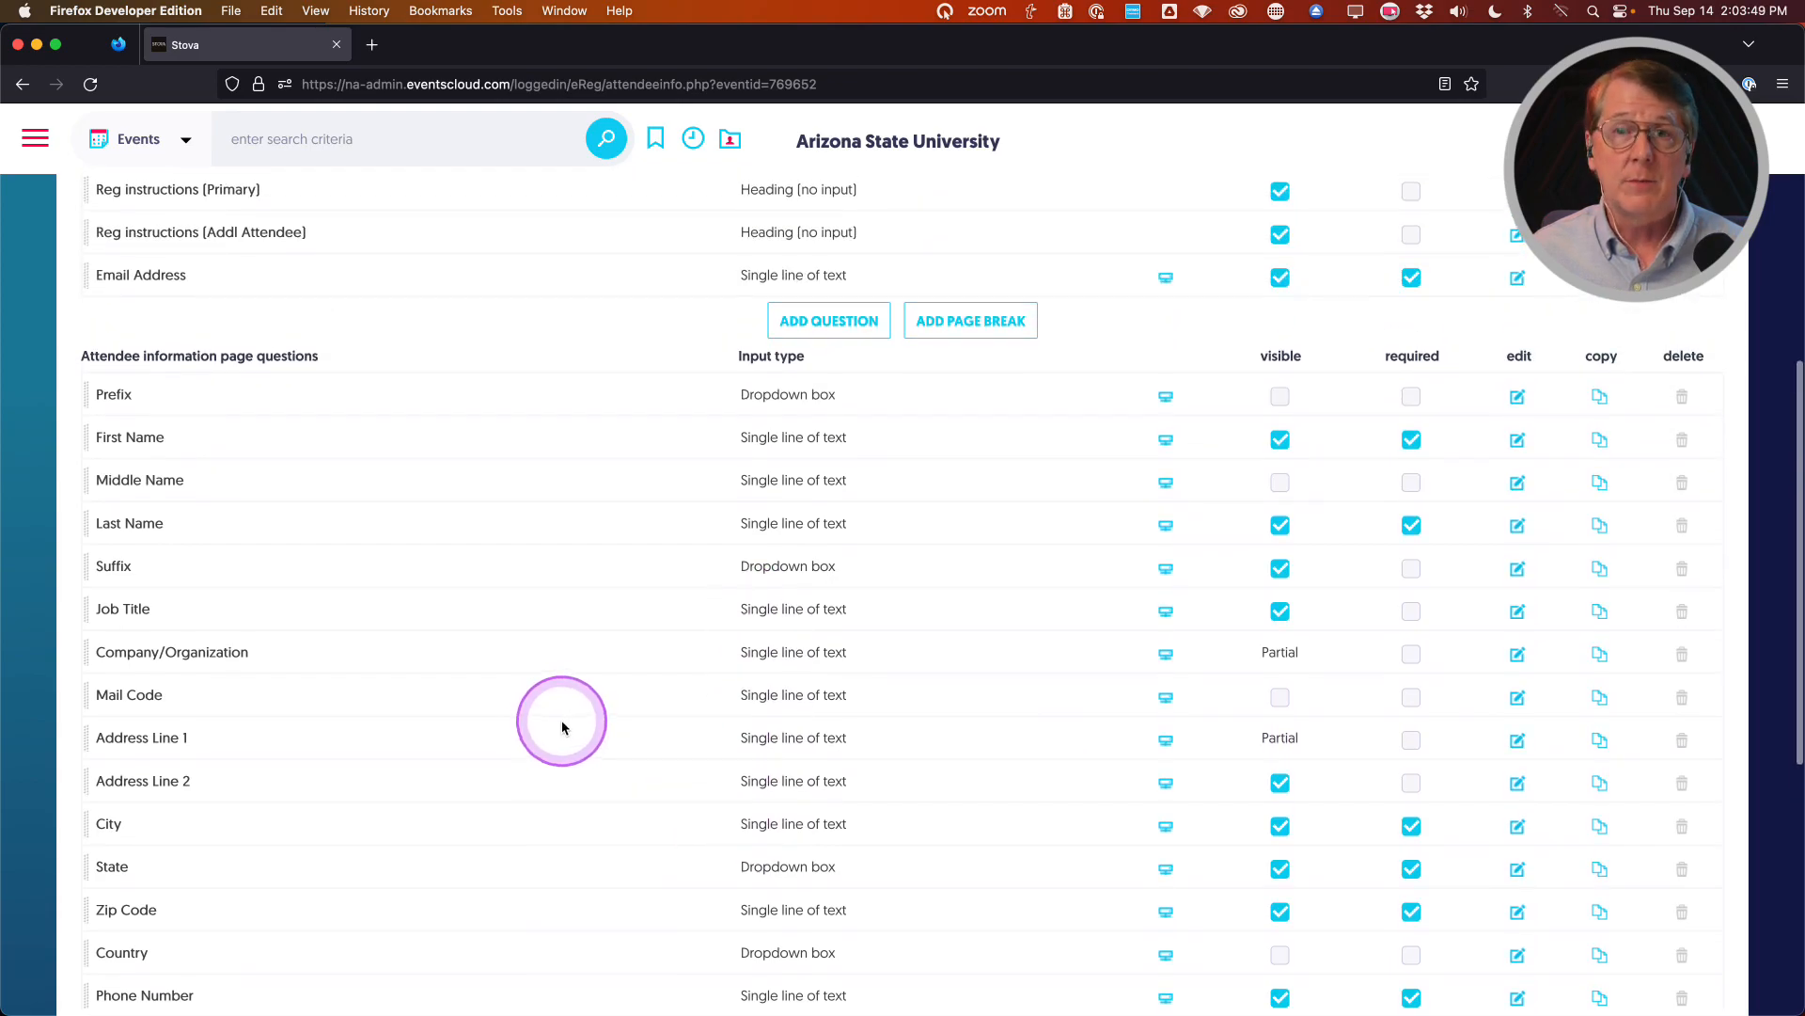
Save the new order of the active questions and stay on the page
scroll(563, 727, "up", 5)
left_click(767, 211)
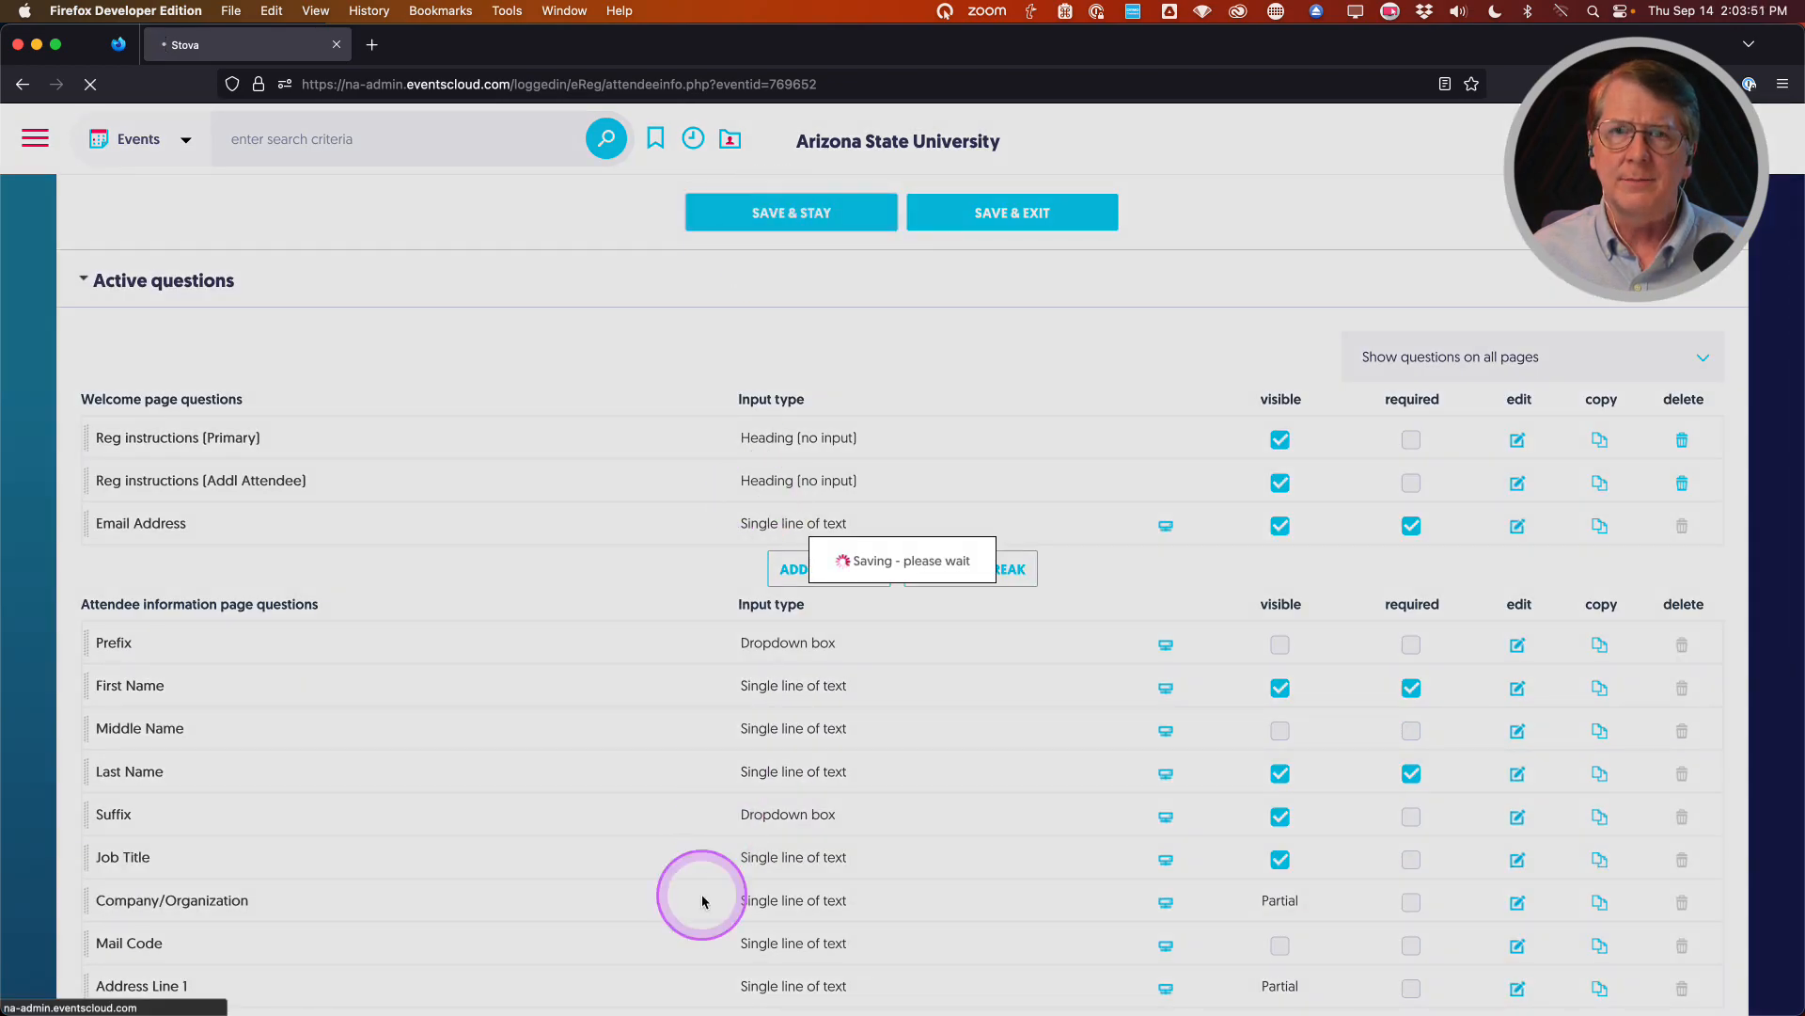
Make the Mail Code question visible to the Staff attendee category and save it, closing its editor
scroll(666, 826, "down", 10)
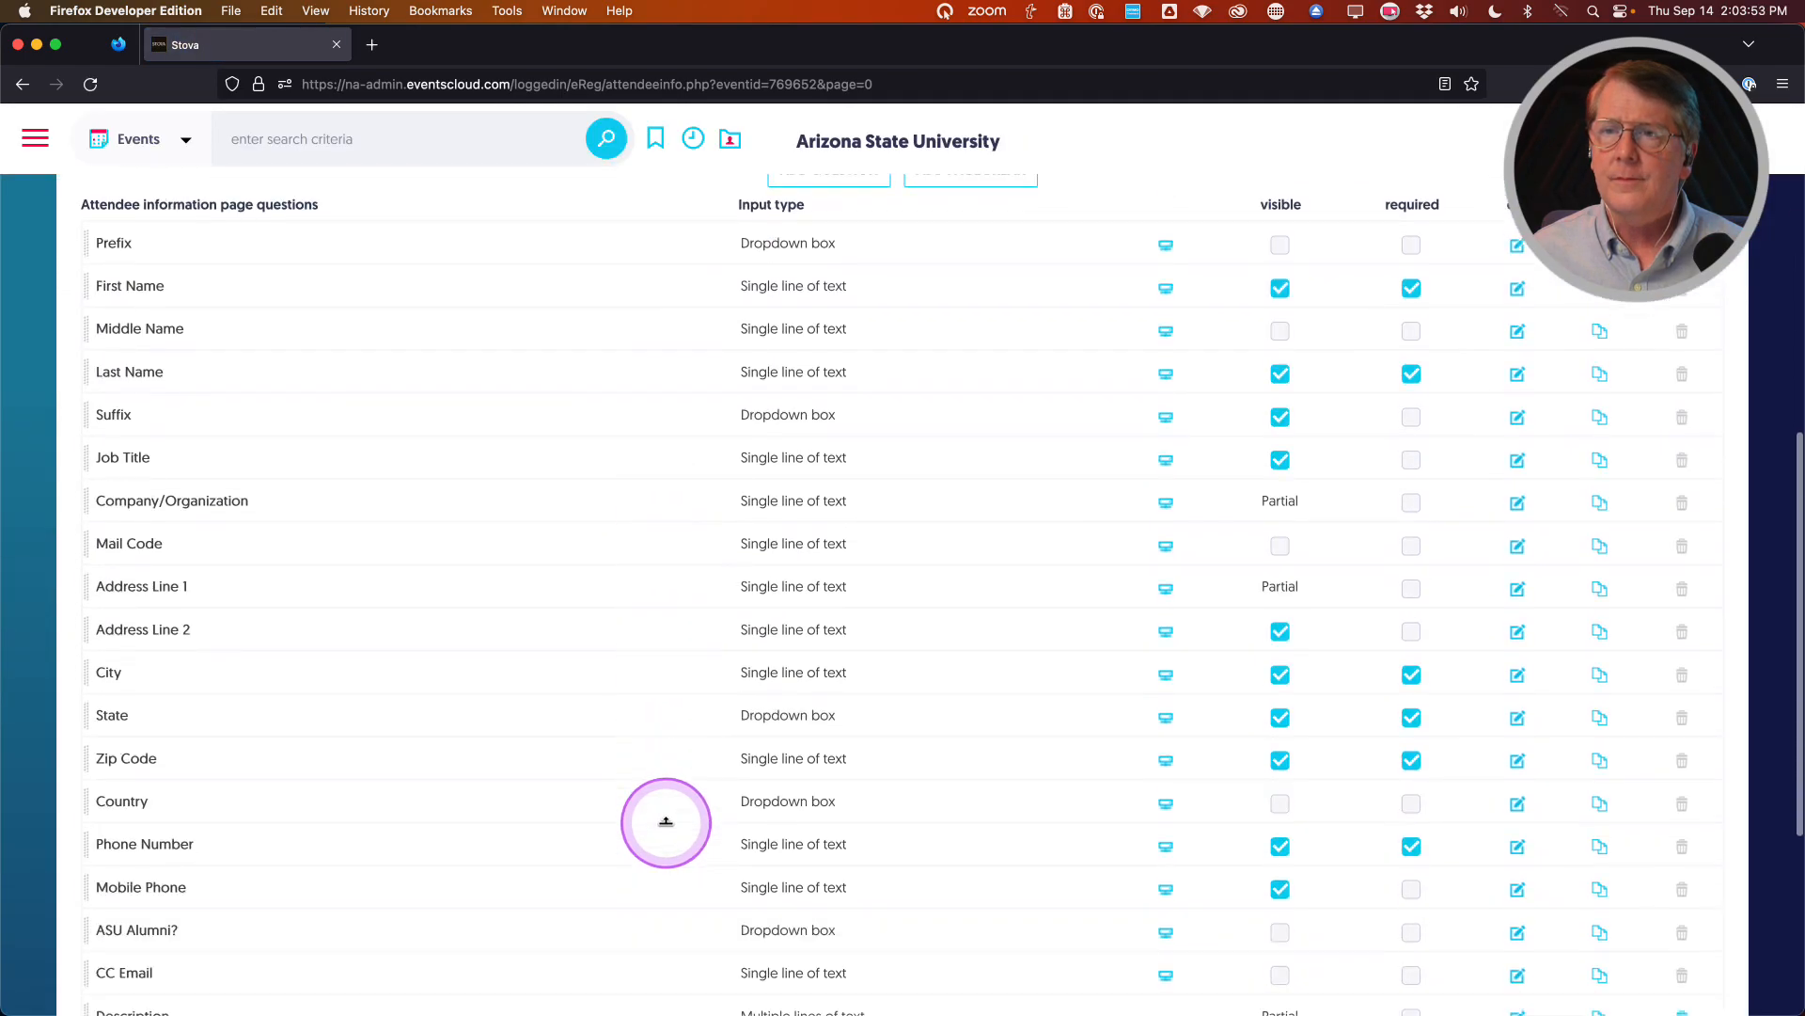
scroll(666, 821, "down", 3)
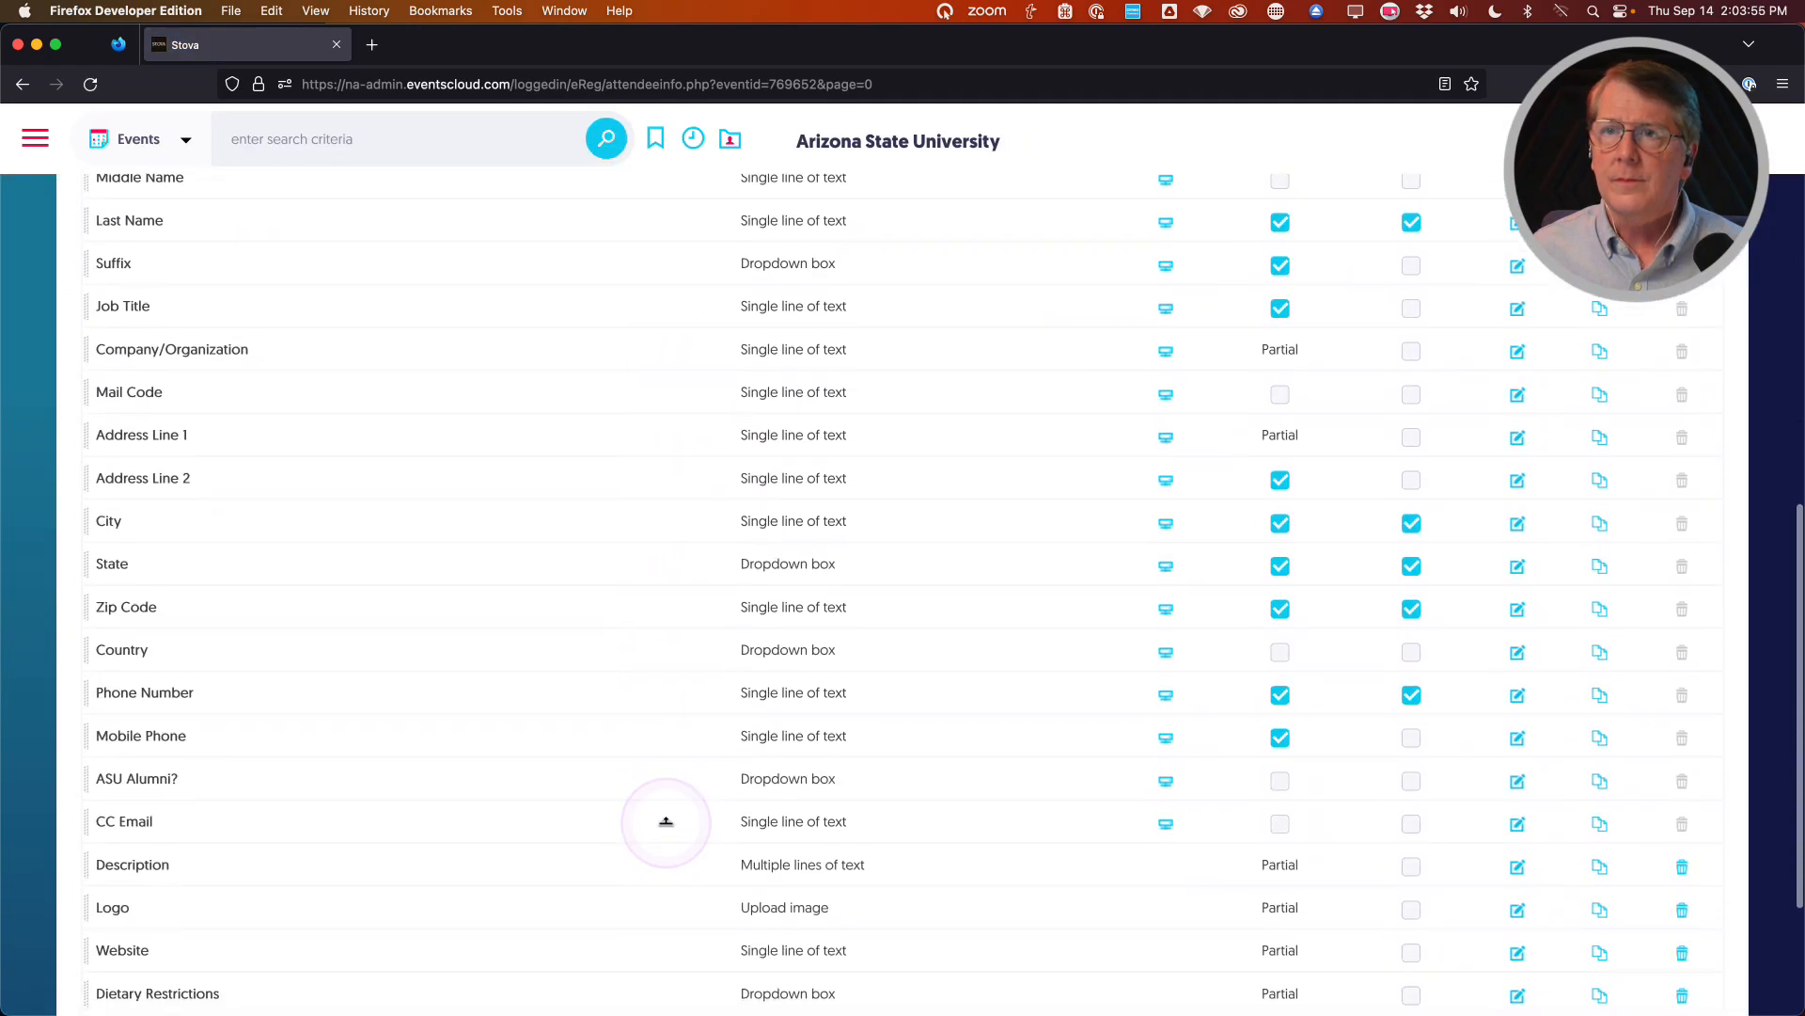
scroll(666, 821, "up", 2)
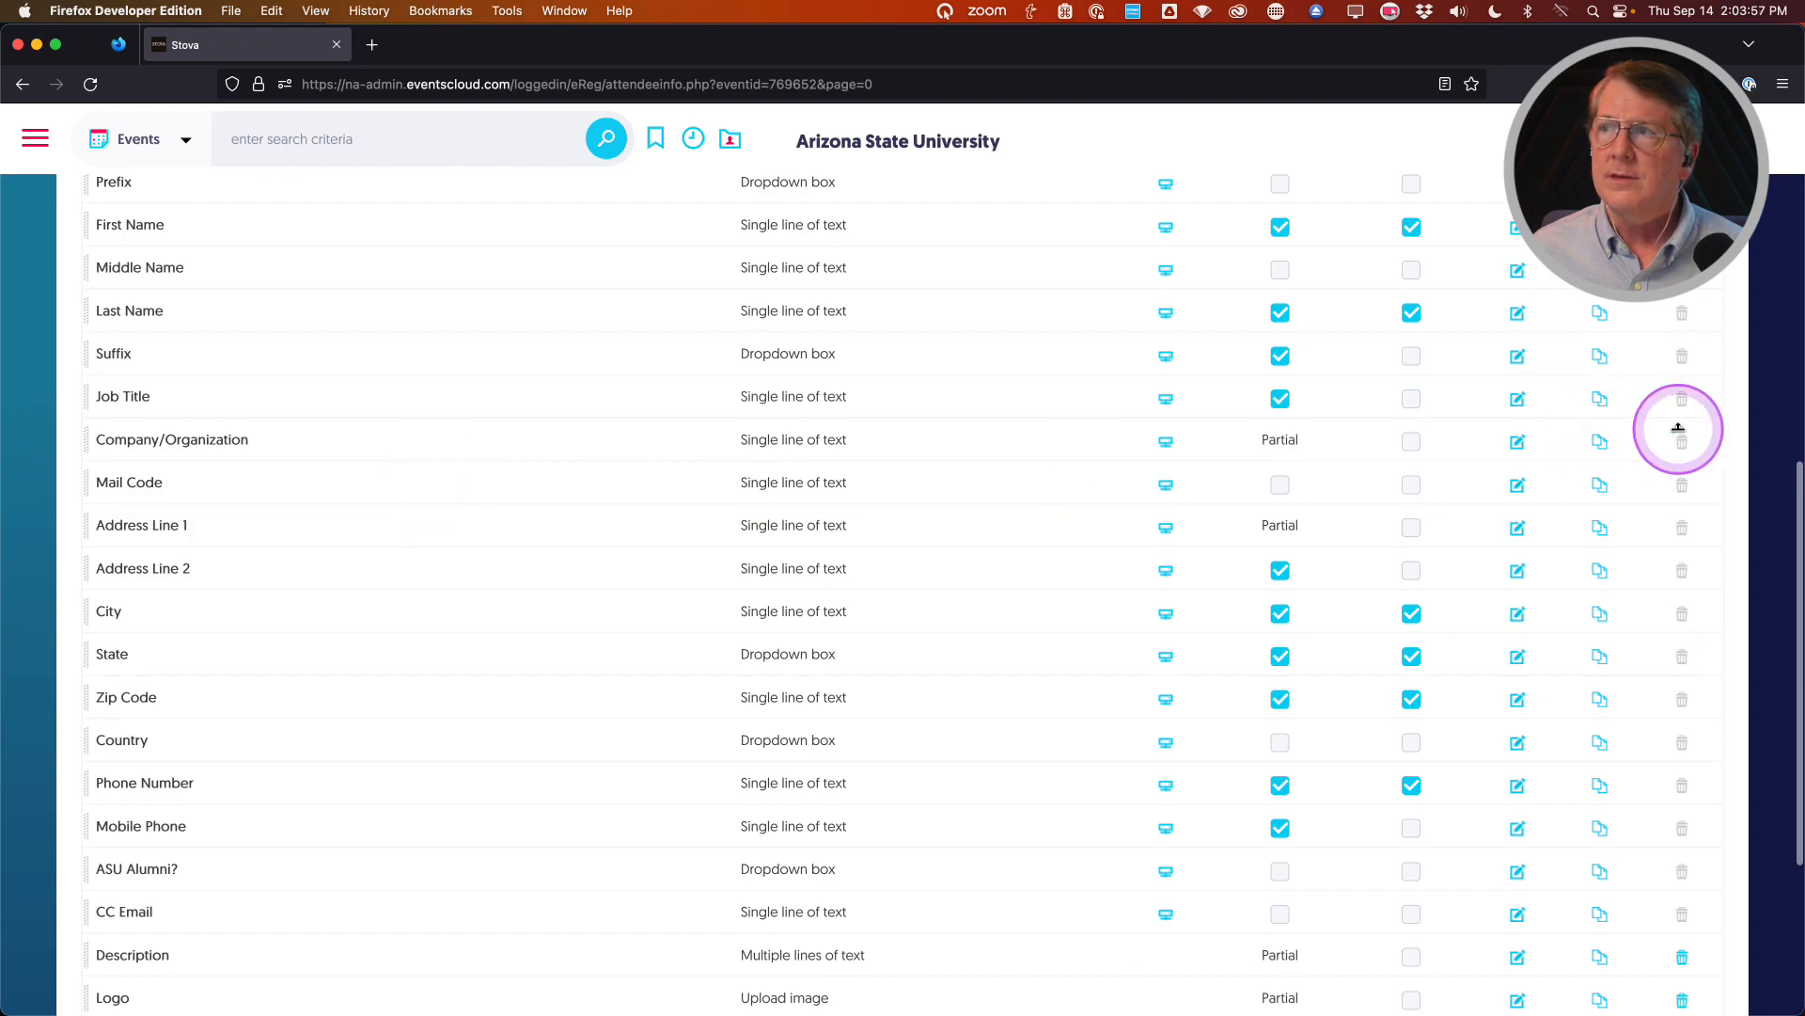
left_click(1518, 484)
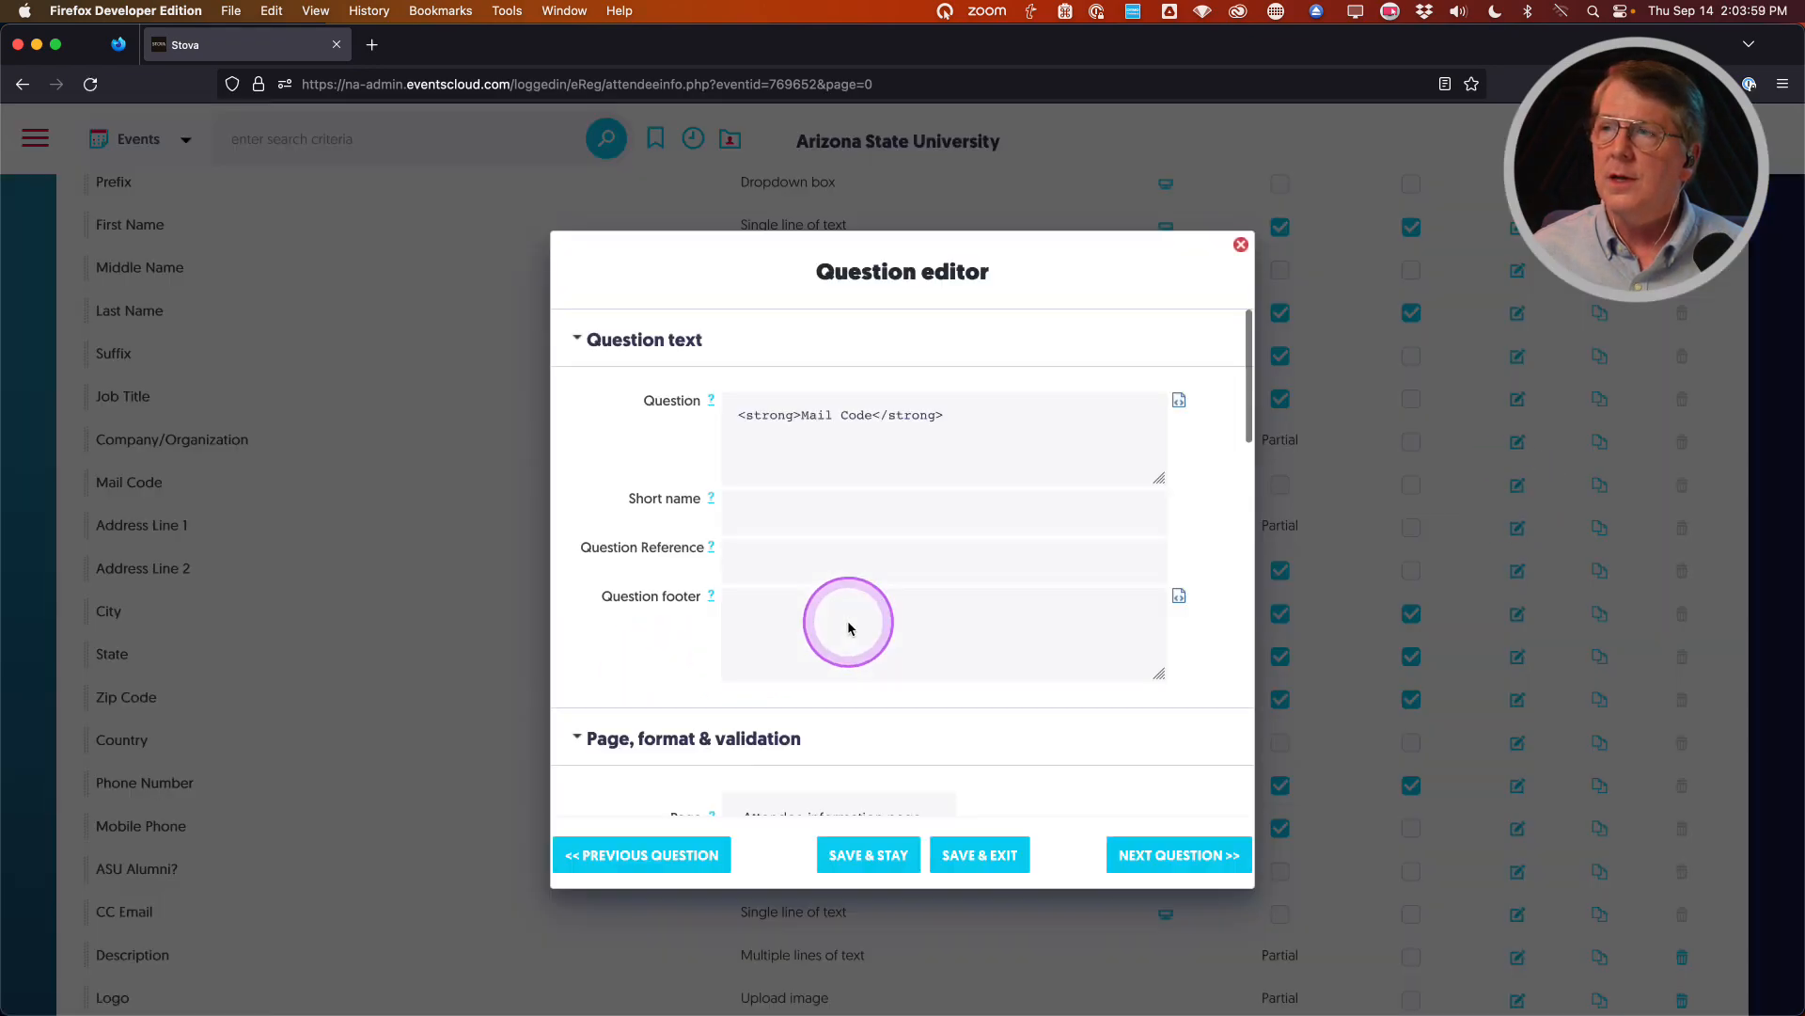
scroll(851, 625, "down", 10)
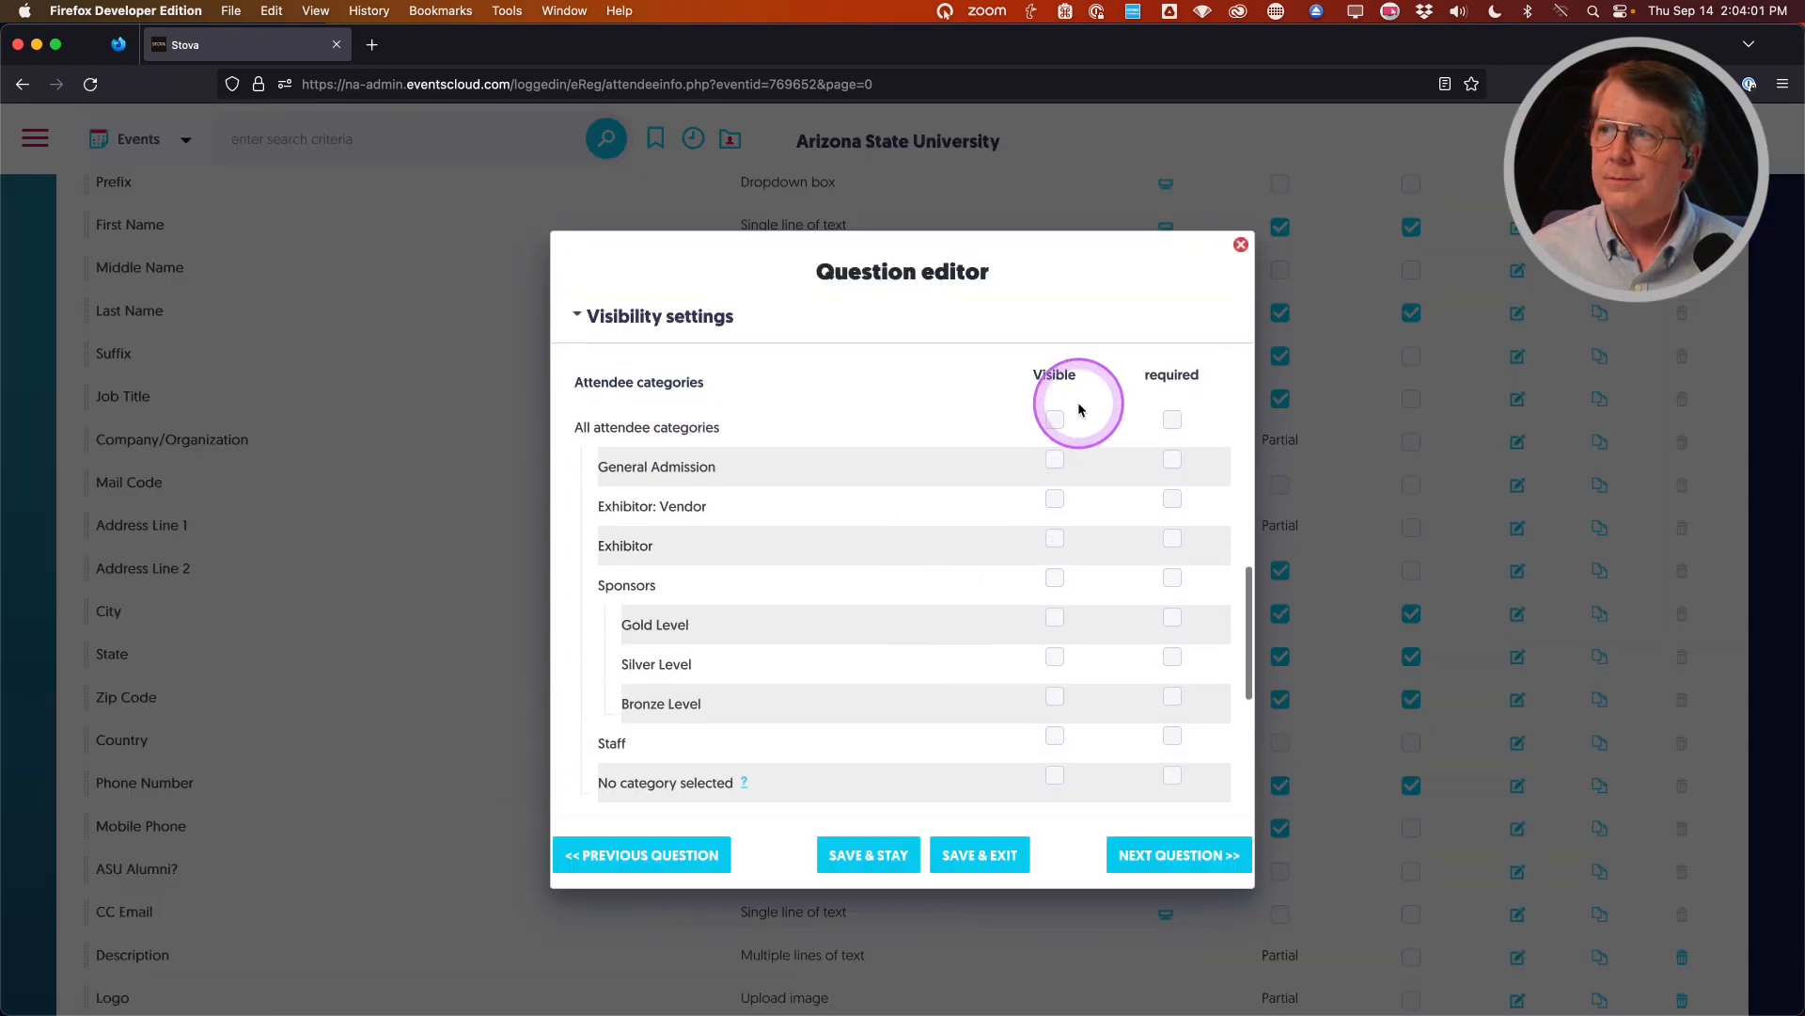
scroll(827, 696, "down", 1)
left_click(1054, 663)
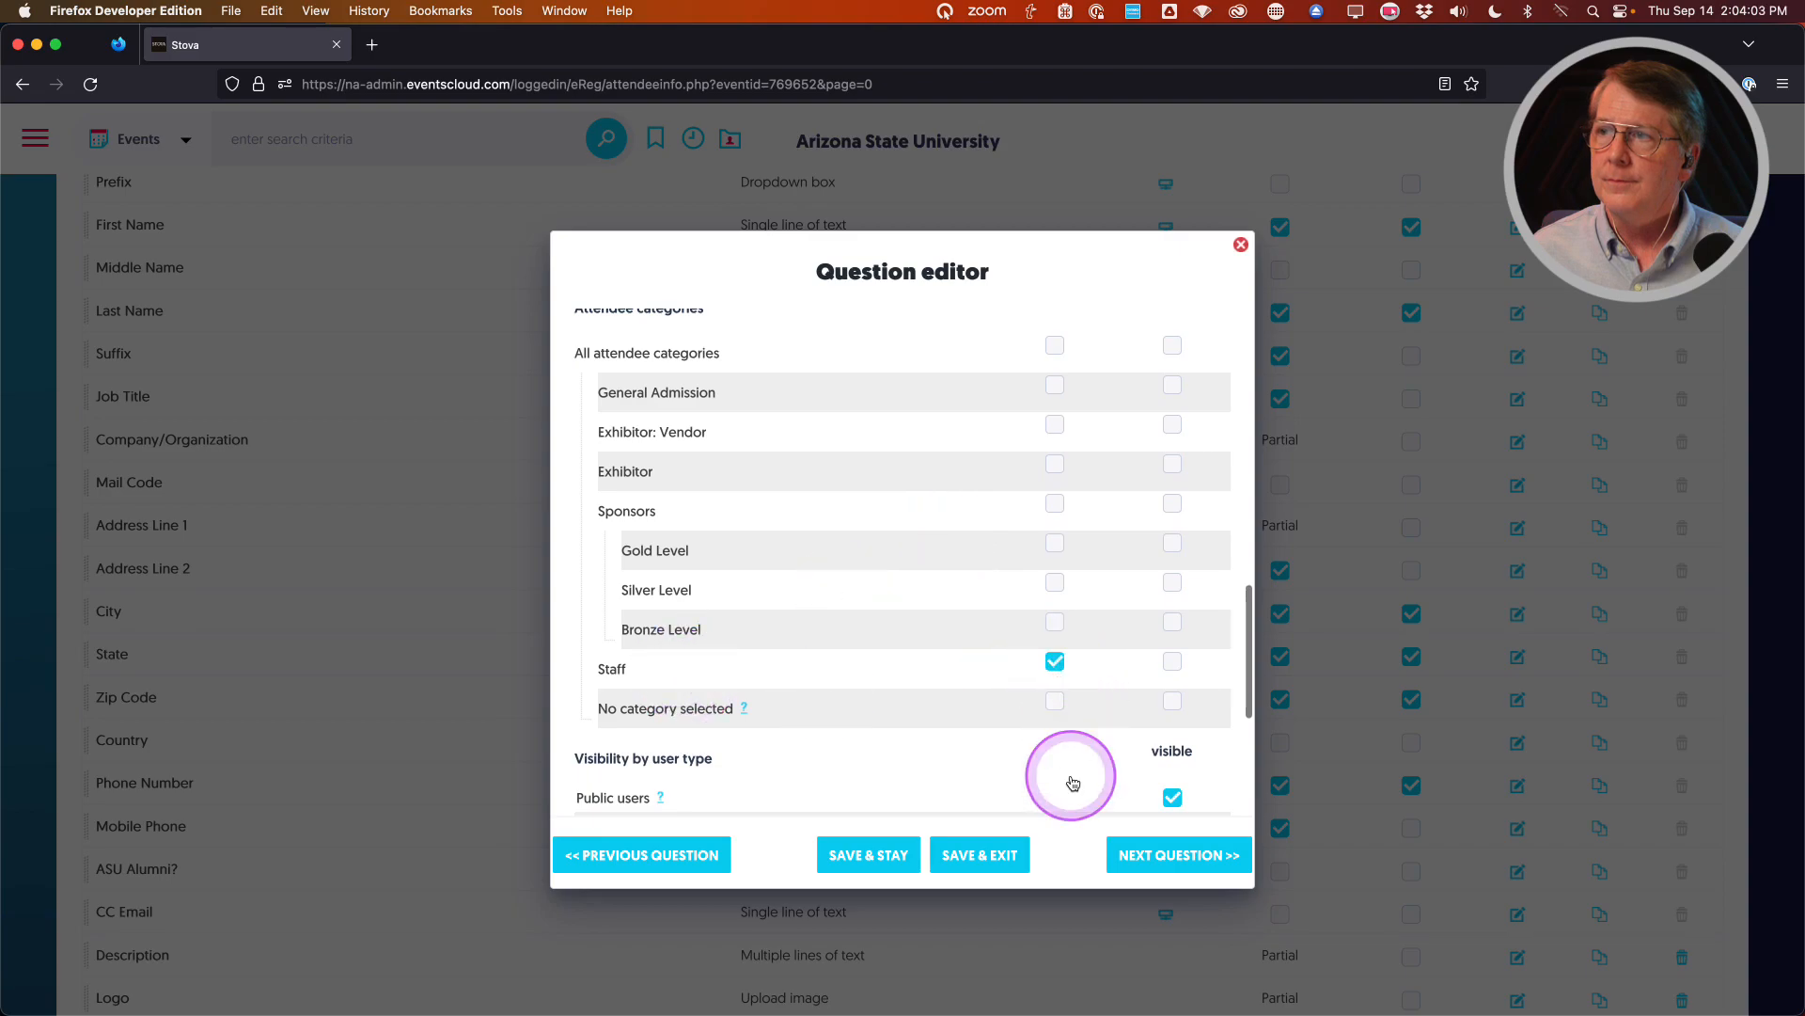
left_click(983, 853)
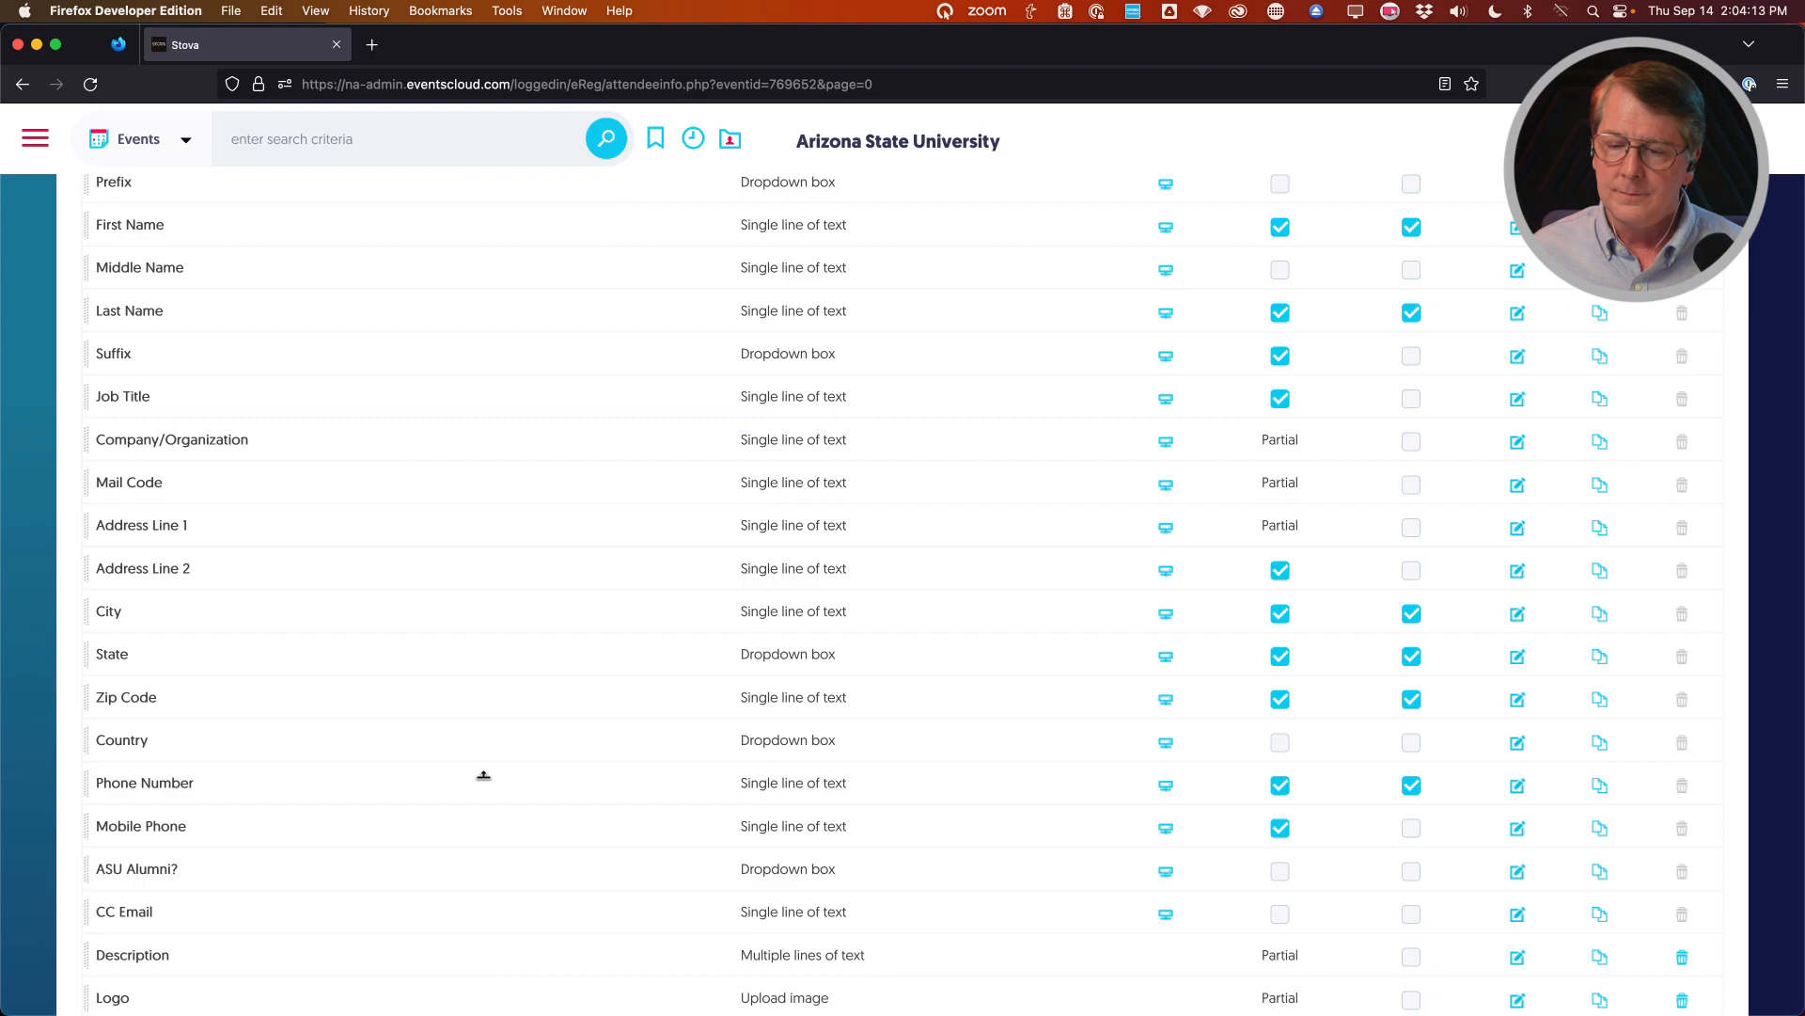
Open a preview of the event's registration form and display its Attendee Information page
scroll(483, 775, "up", 6)
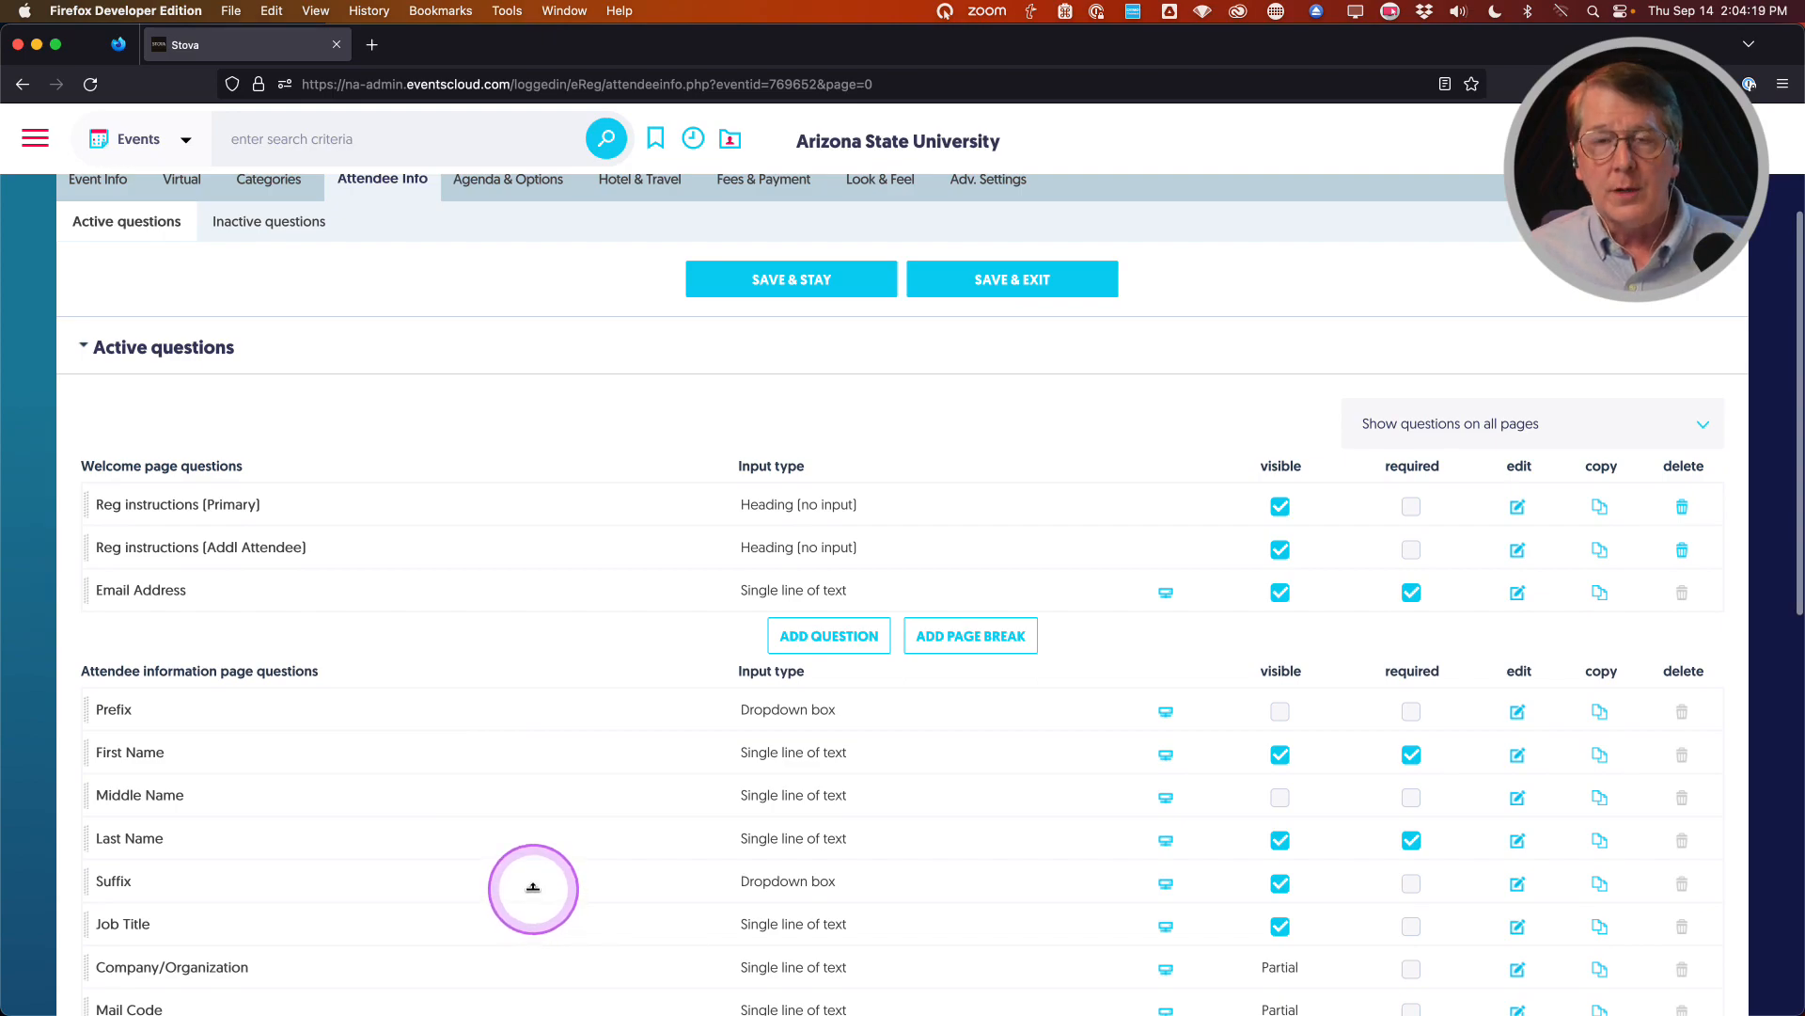
scroll(526, 885, "down", 3)
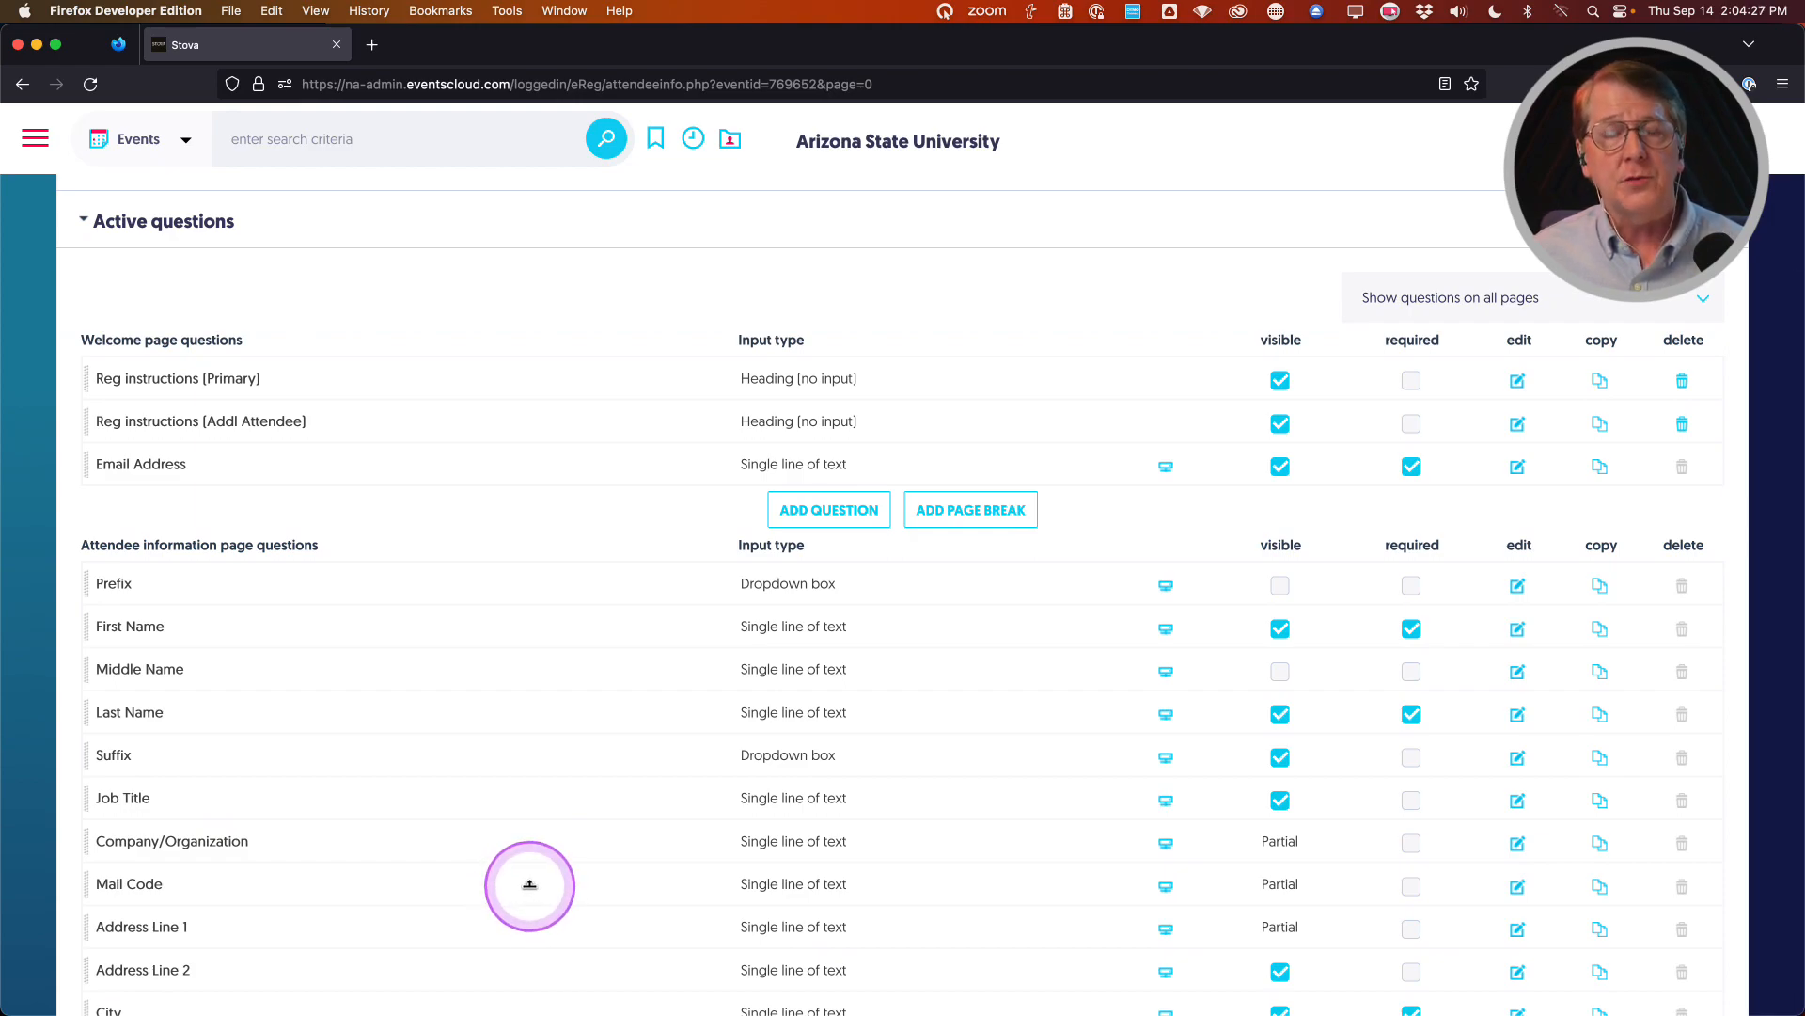
scroll(531, 883, "up", 5)
left_click(1213, 244)
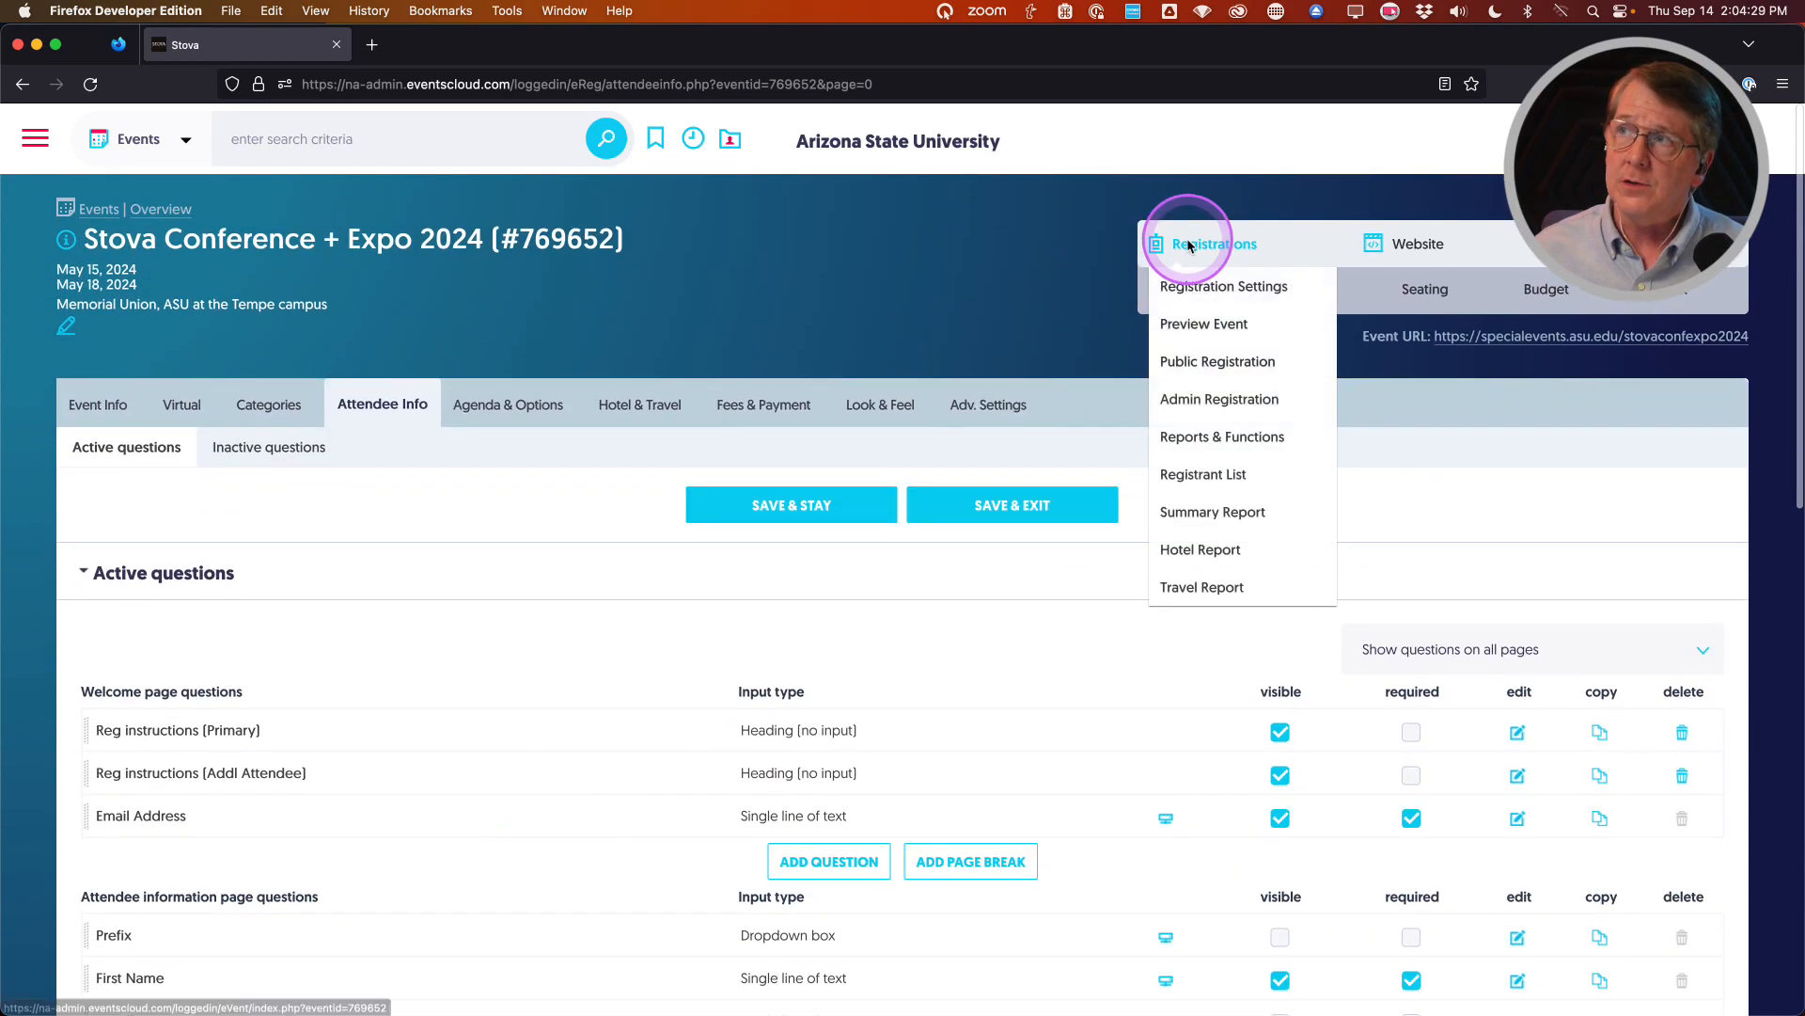
left_click(1202, 324)
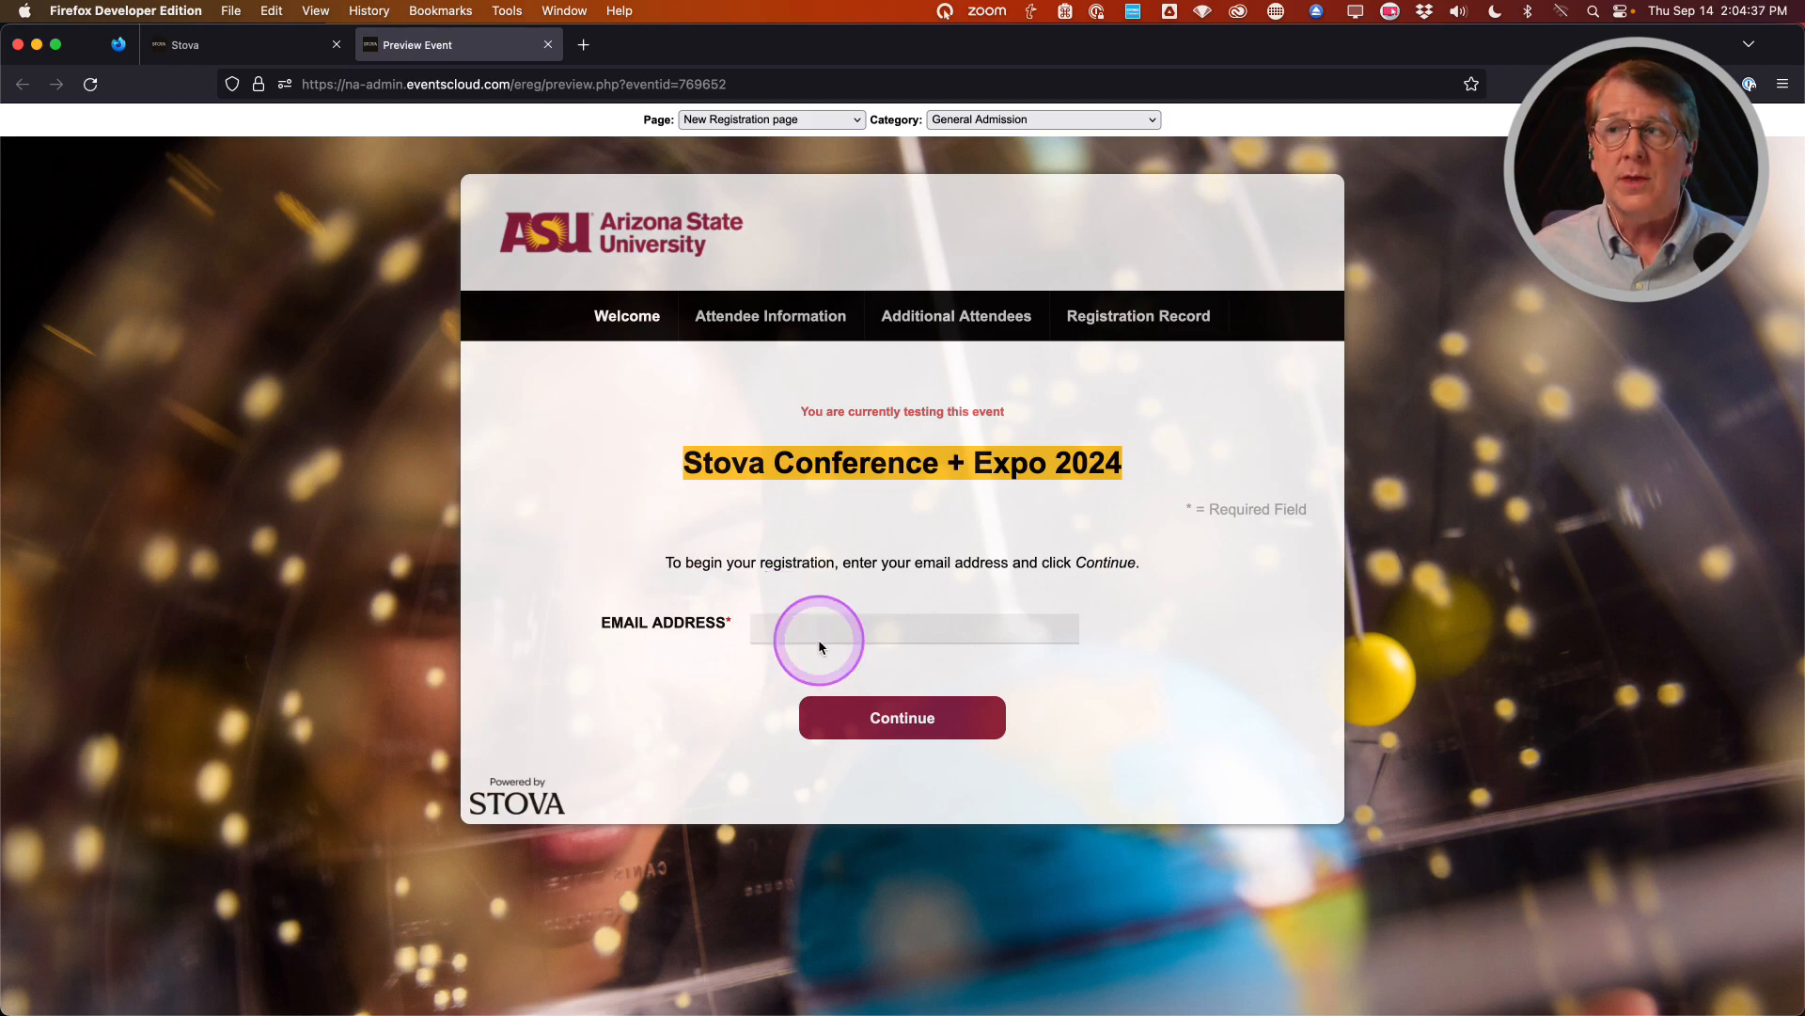
left_click(766, 119)
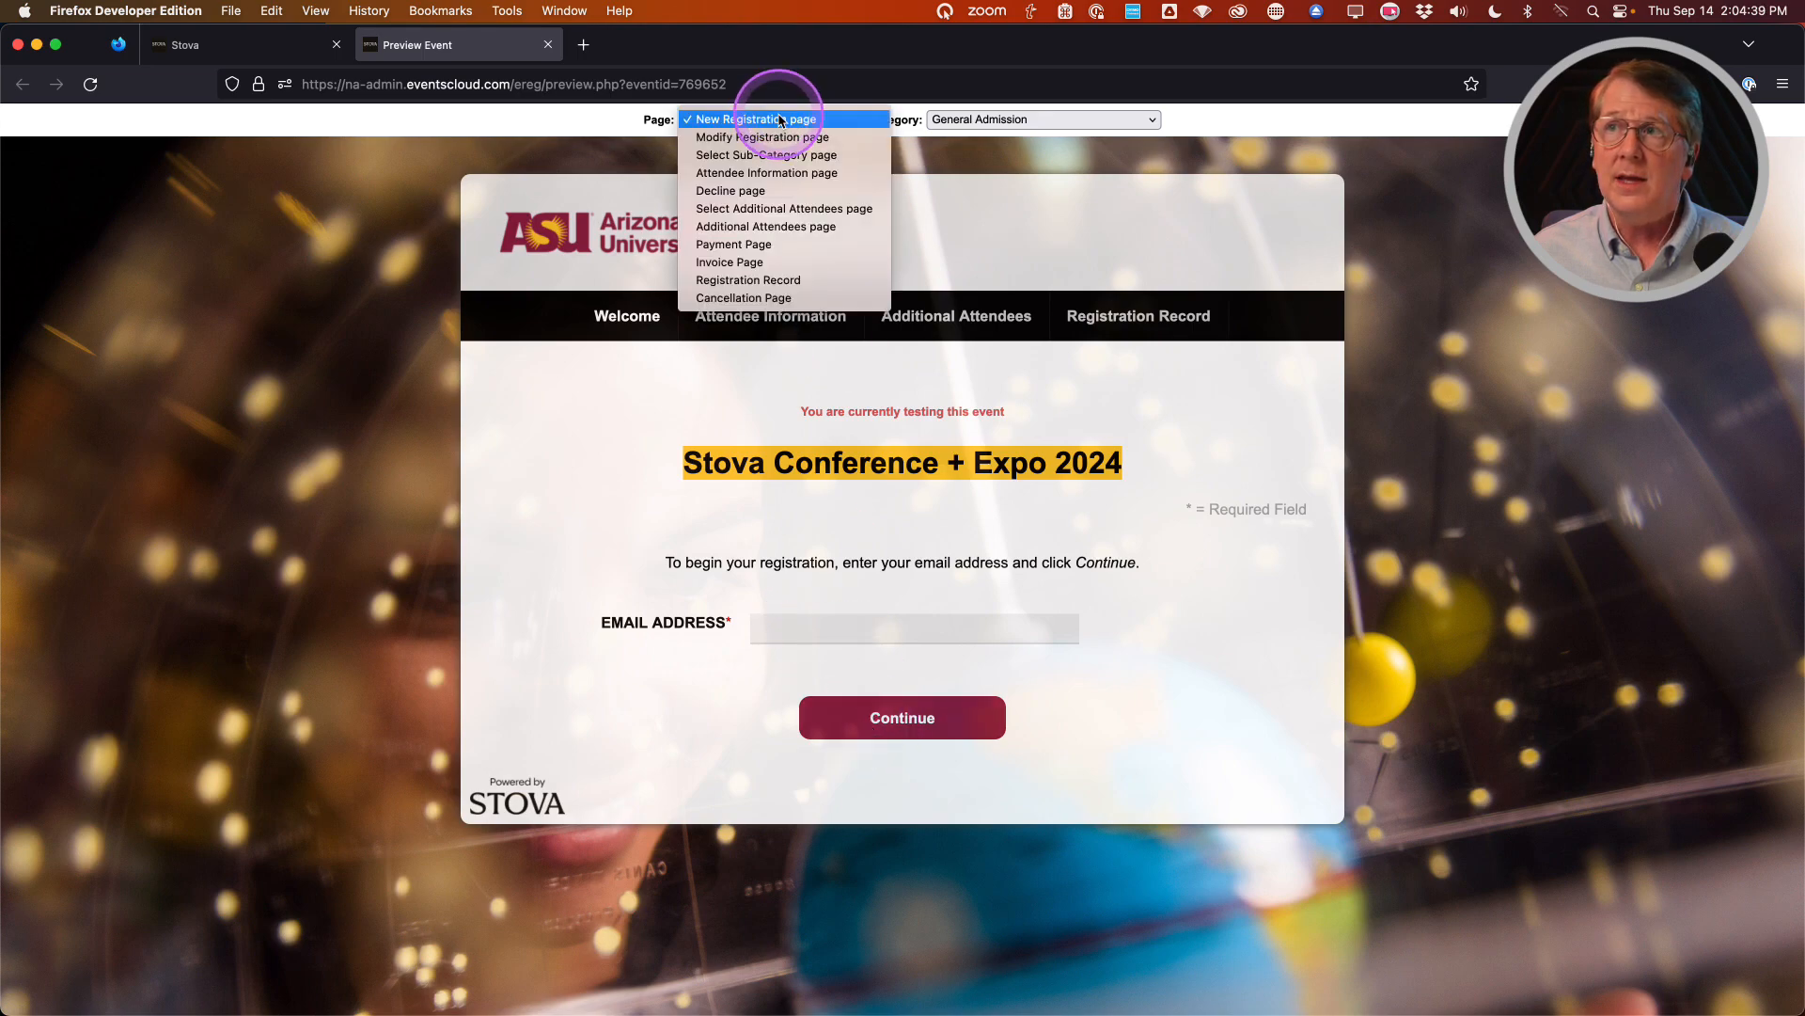
left_click(766, 173)
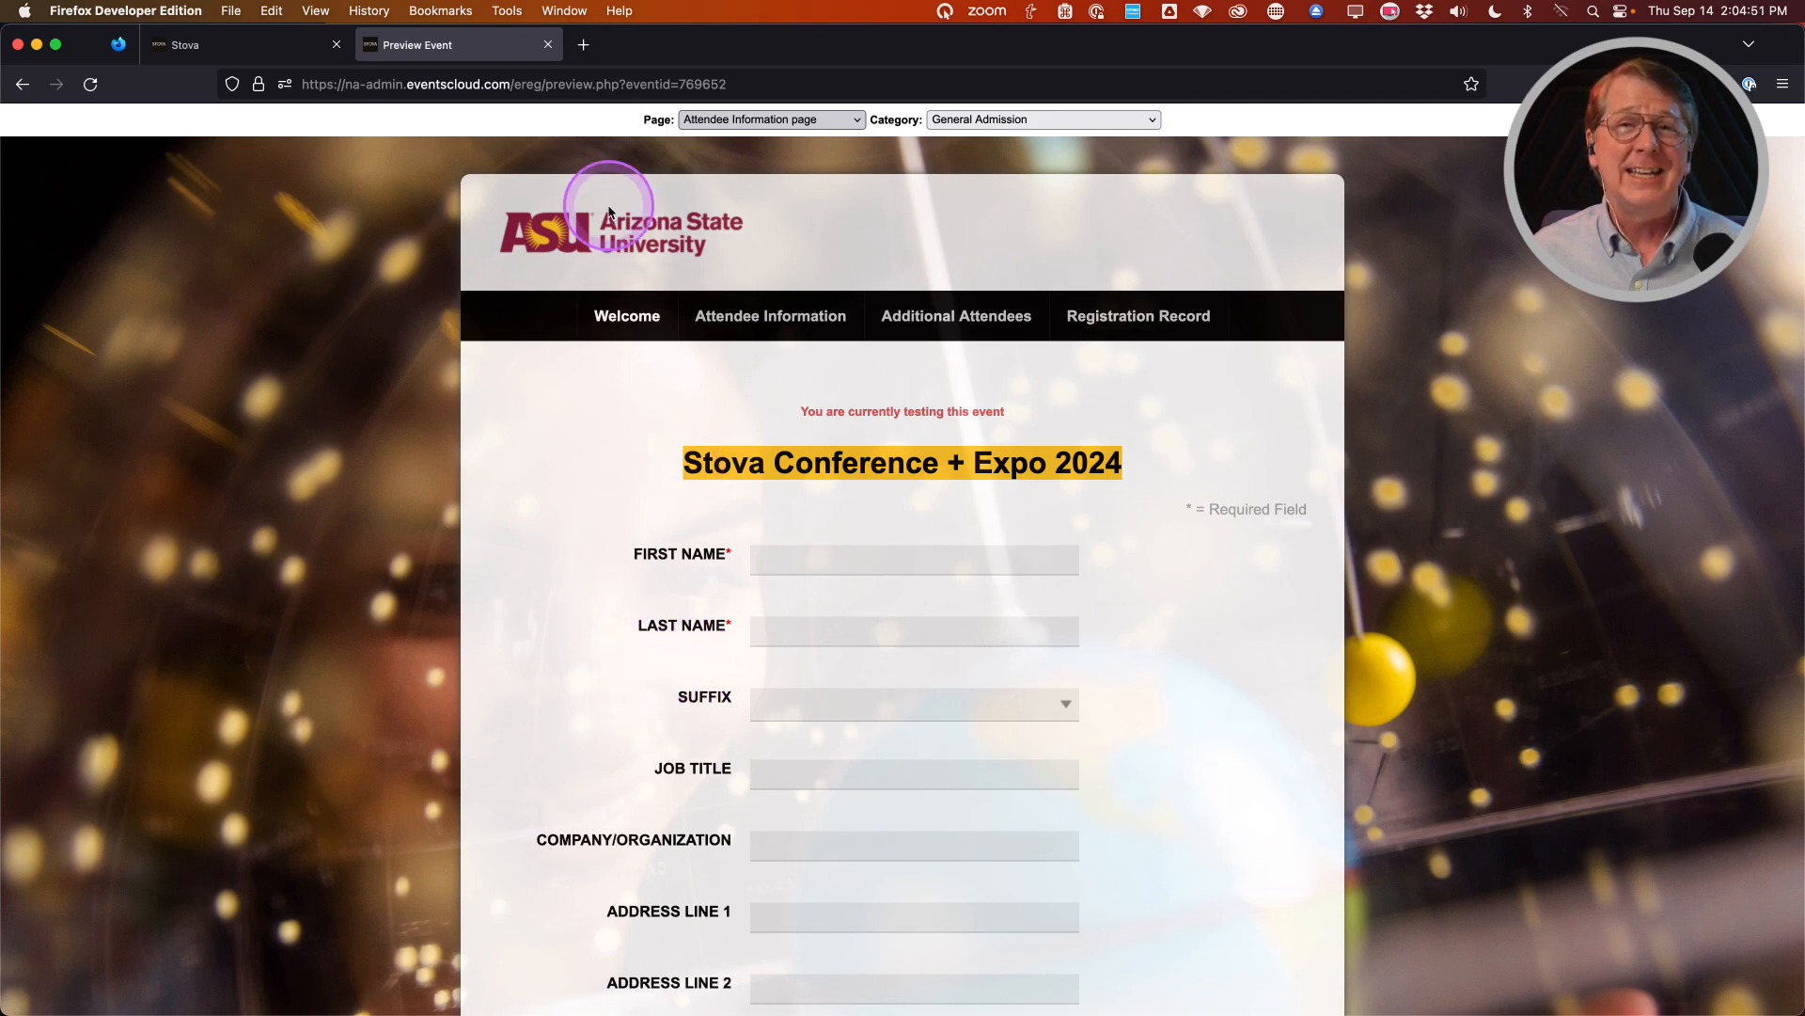
Return to the event's active questions, reassign the Prefix question to the Welcome page and save it, closing its editor
left_click(273, 45)
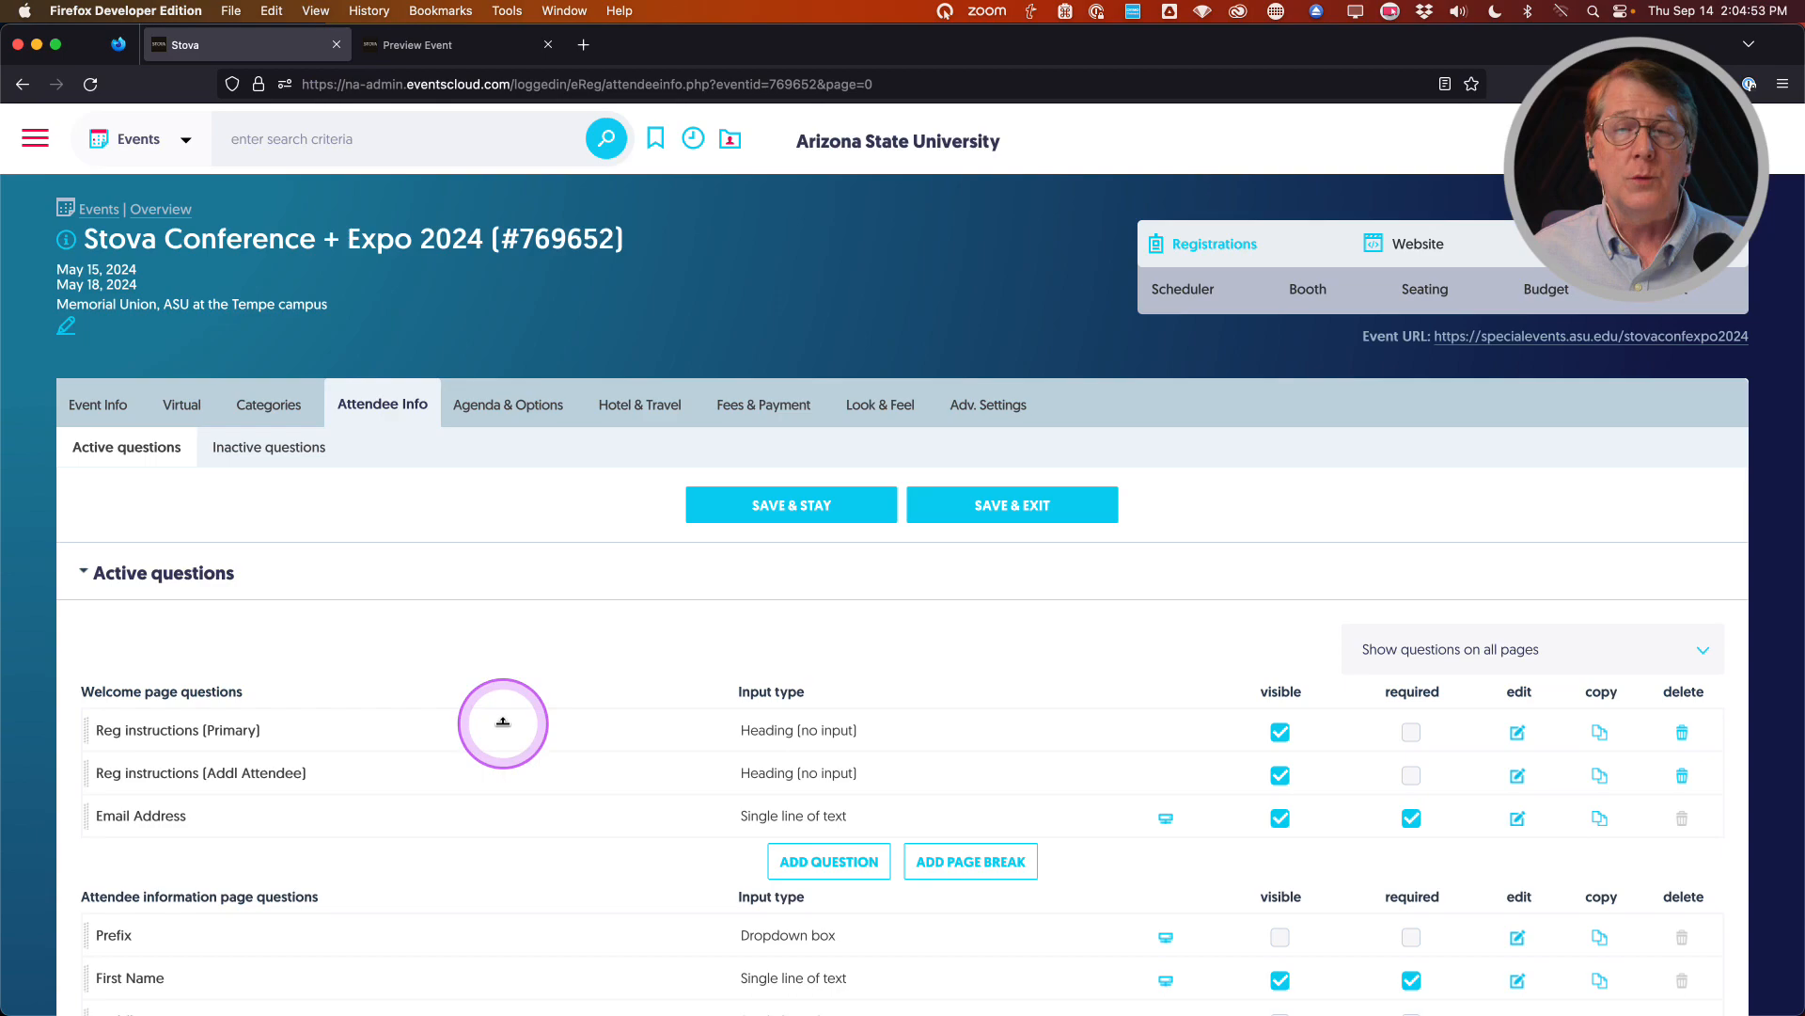
scroll(503, 738, "down", 3)
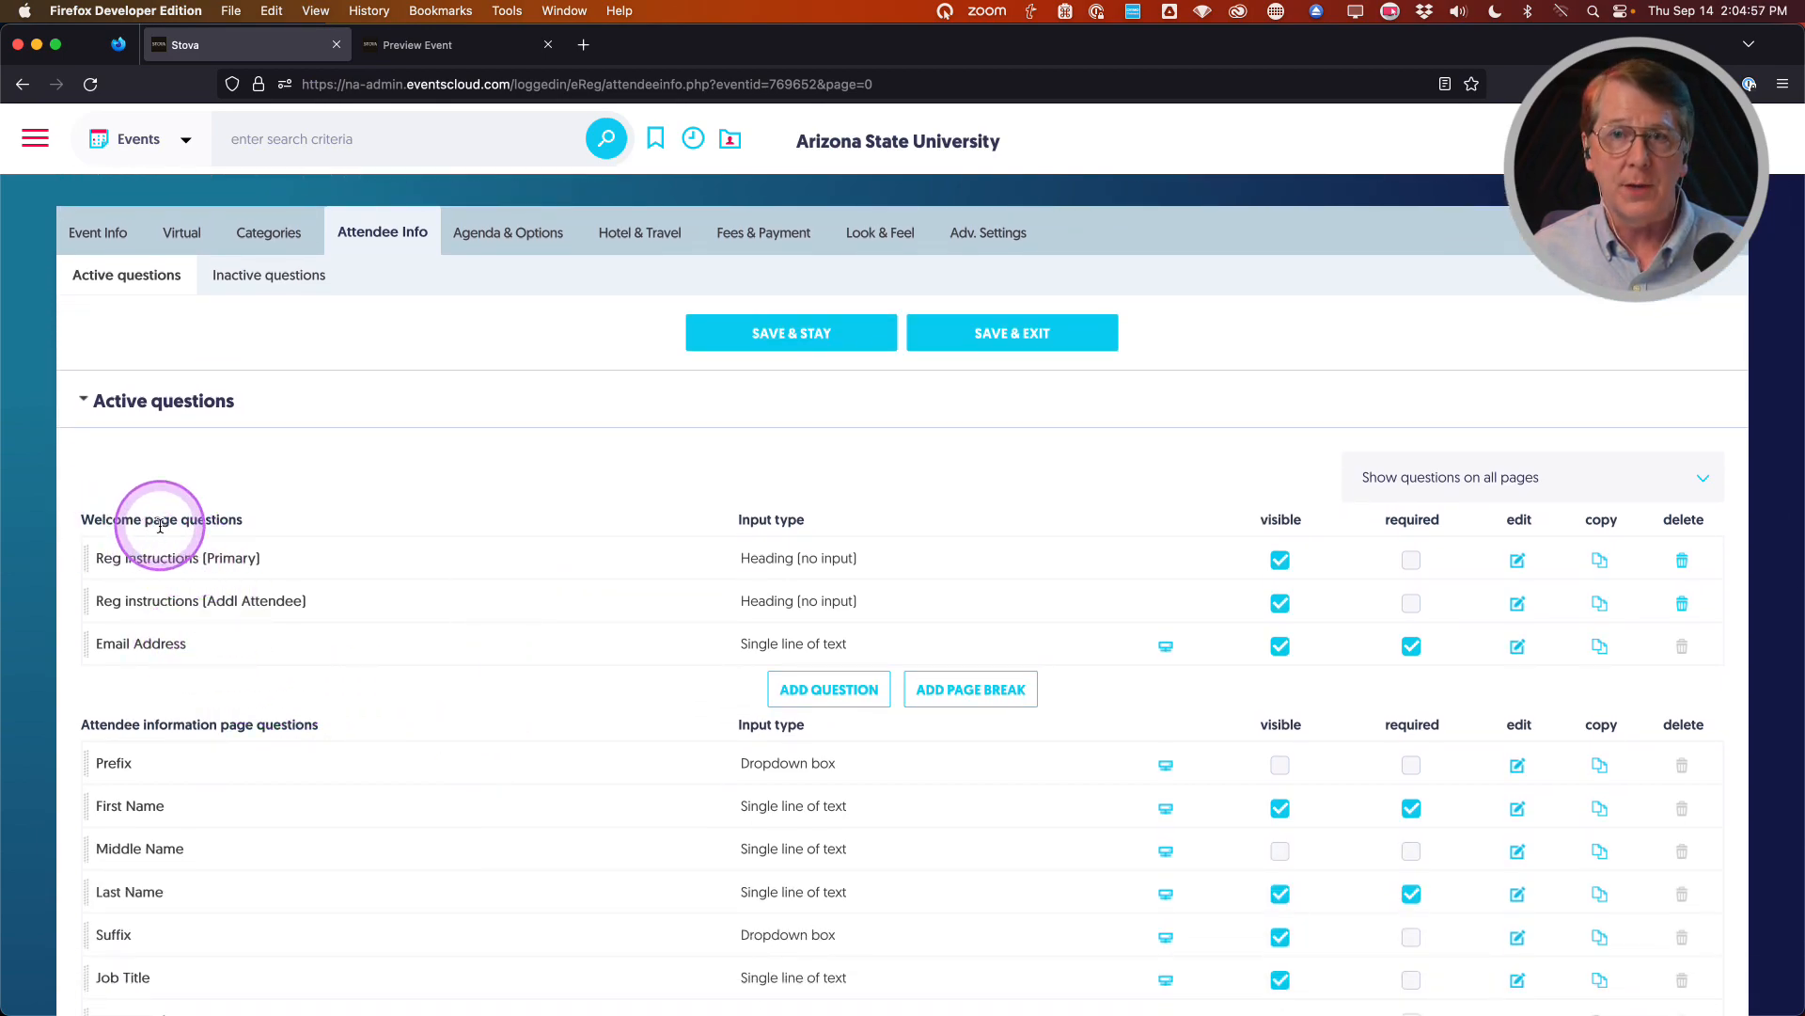
scroll(447, 762, "down", 3)
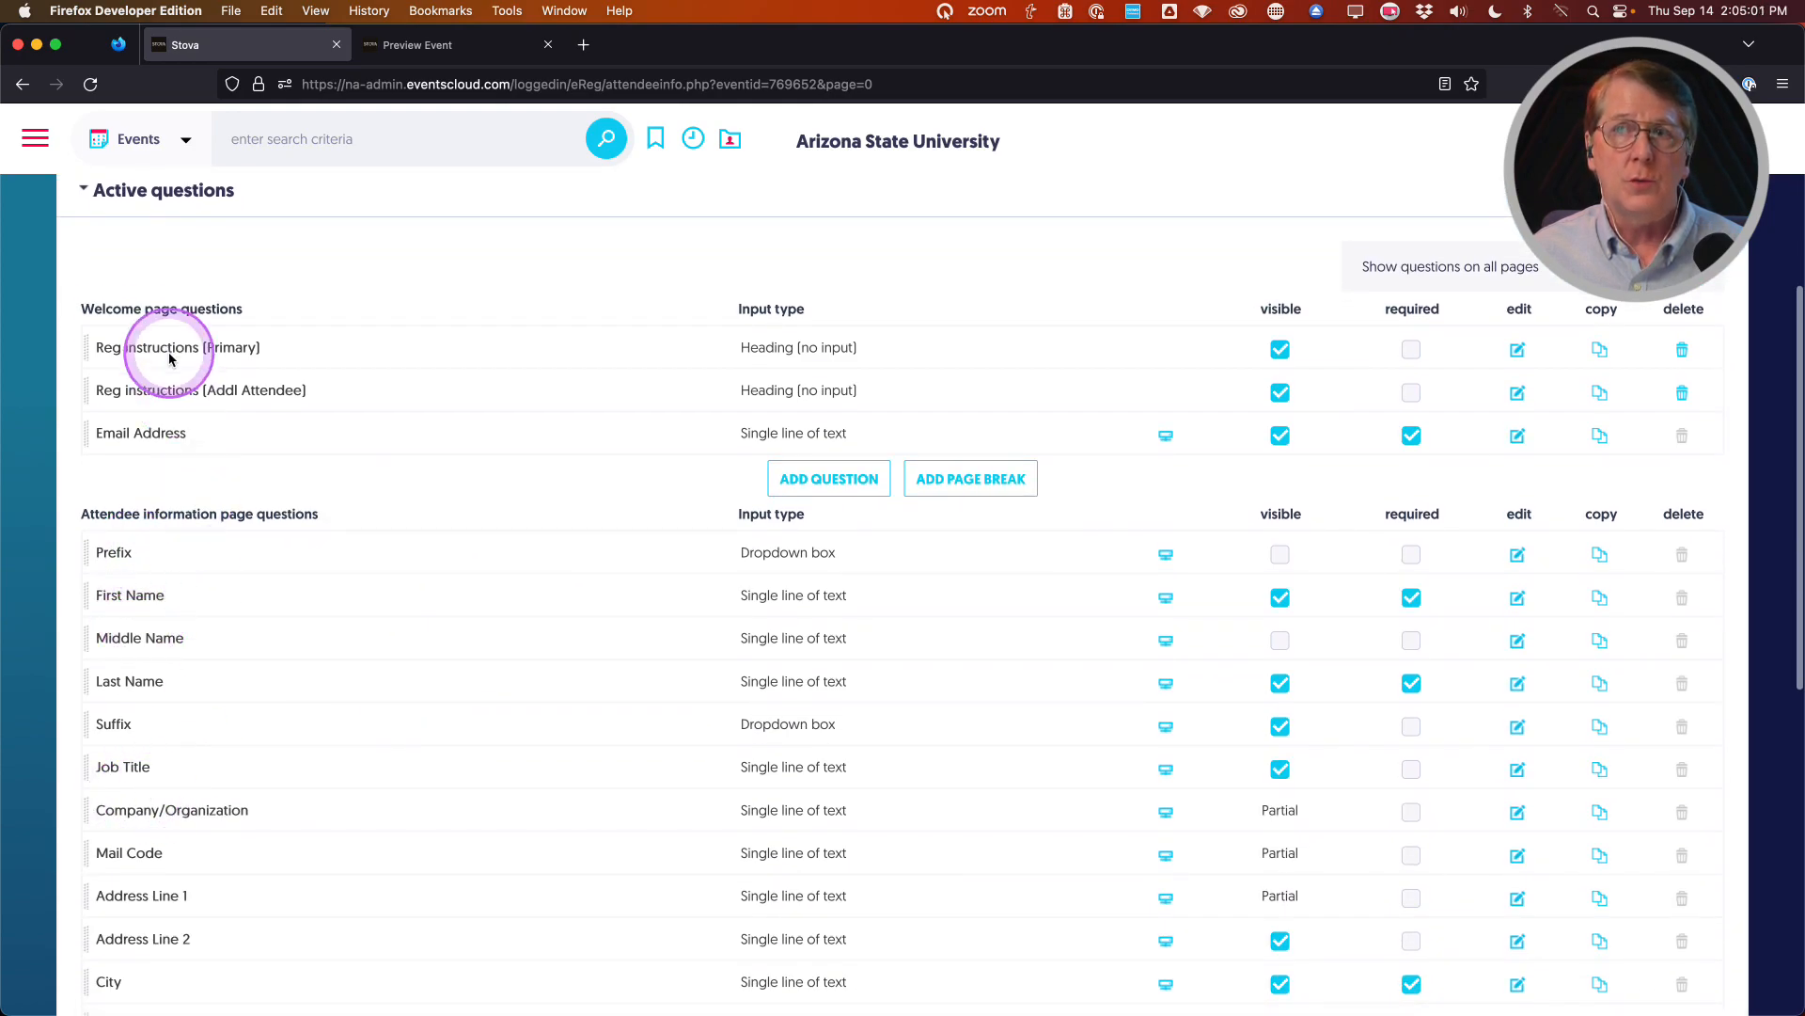
scroll(167, 345, "down", 1)
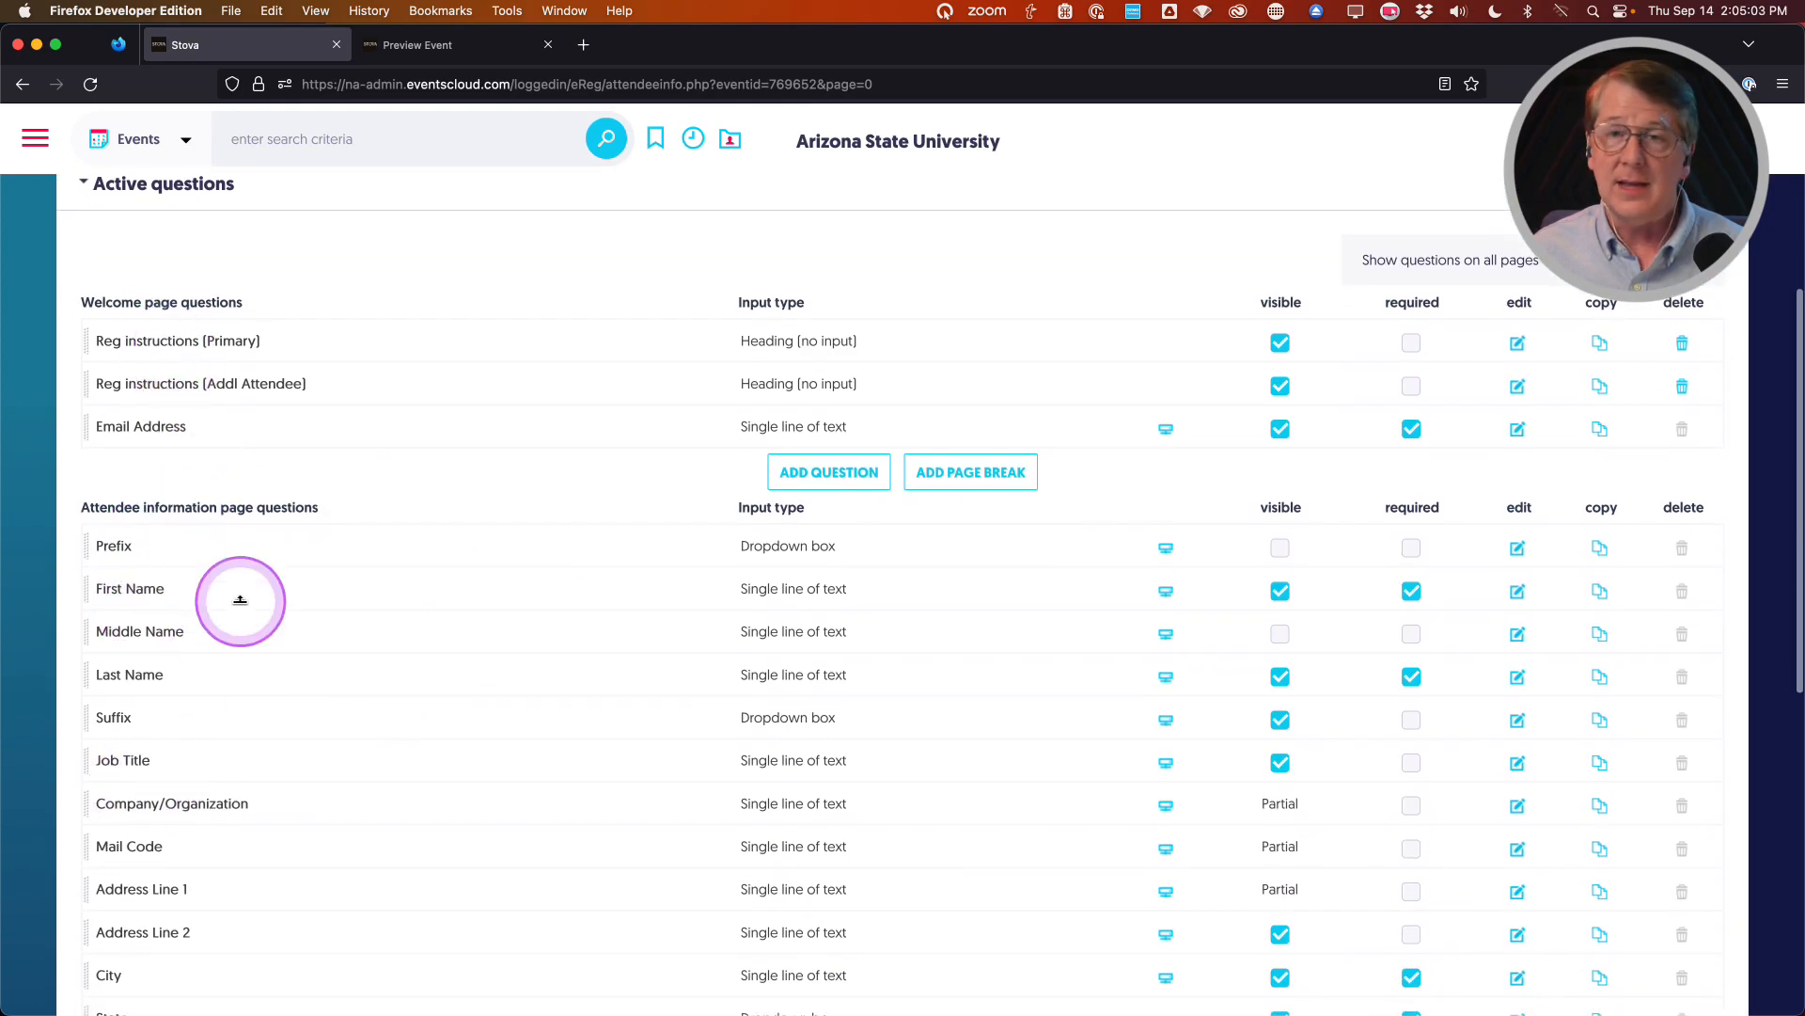
scroll(250, 616, "down", 1)
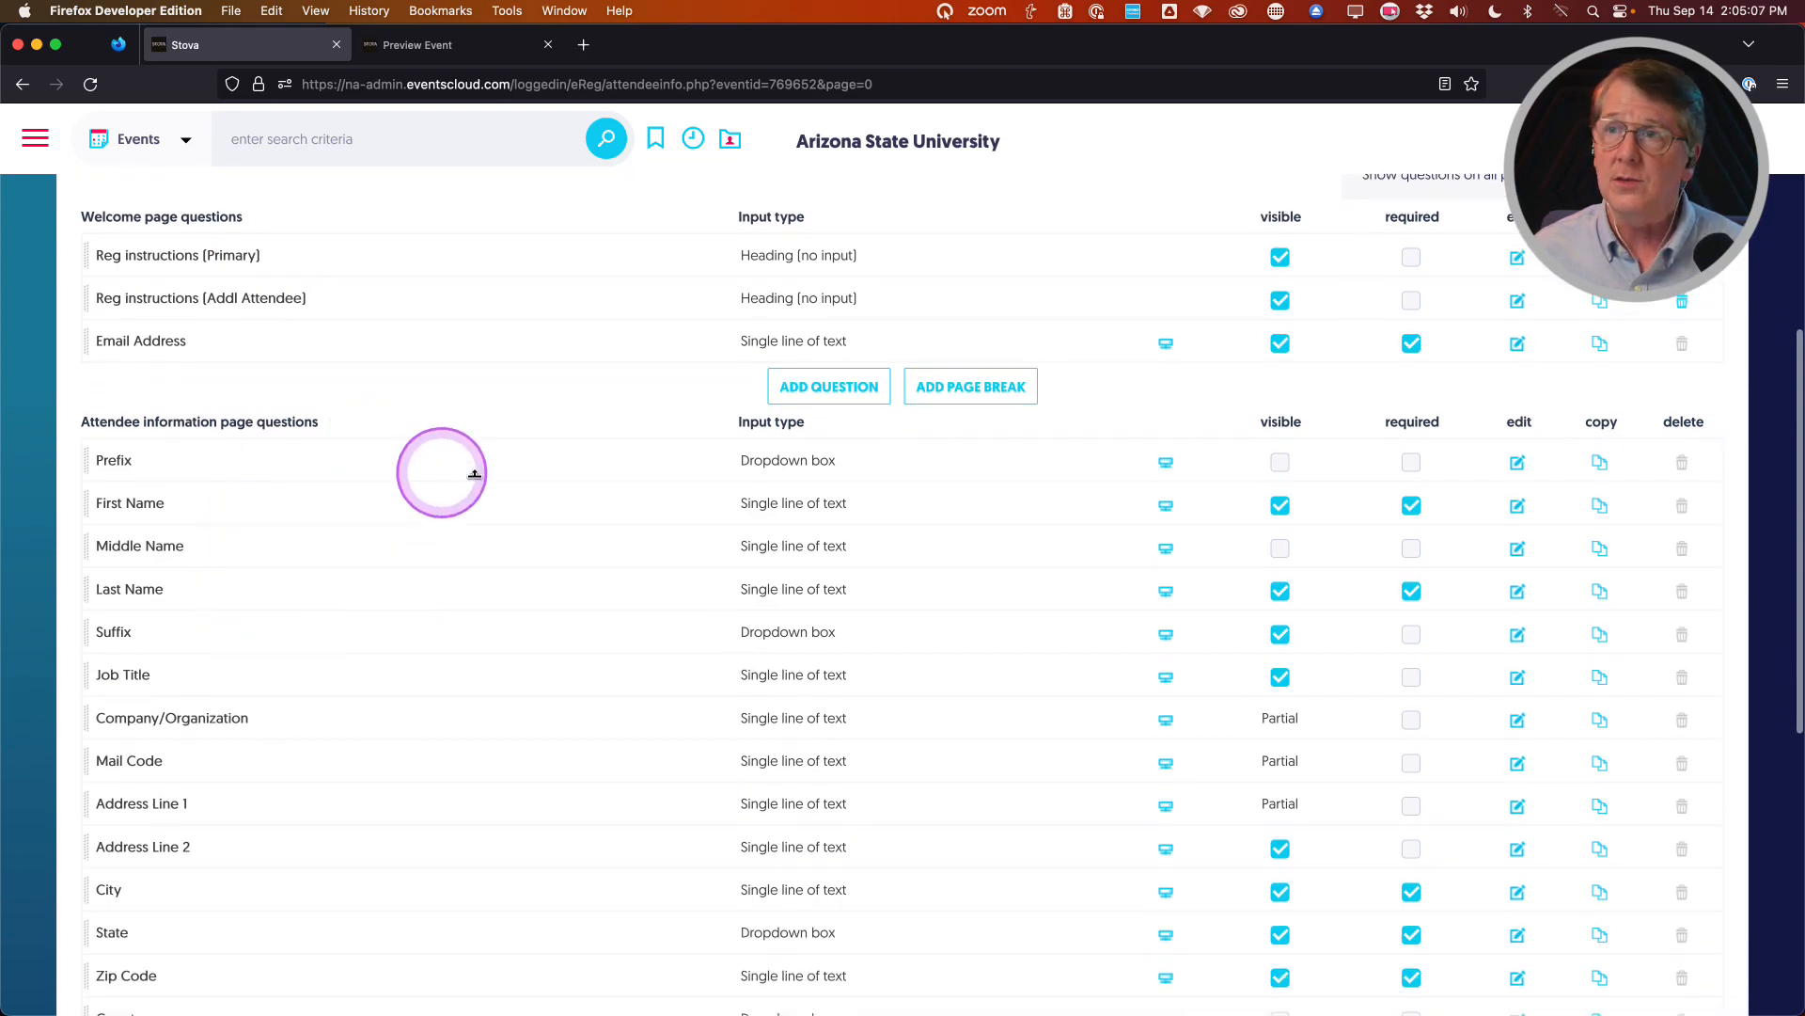
left_click(1517, 462)
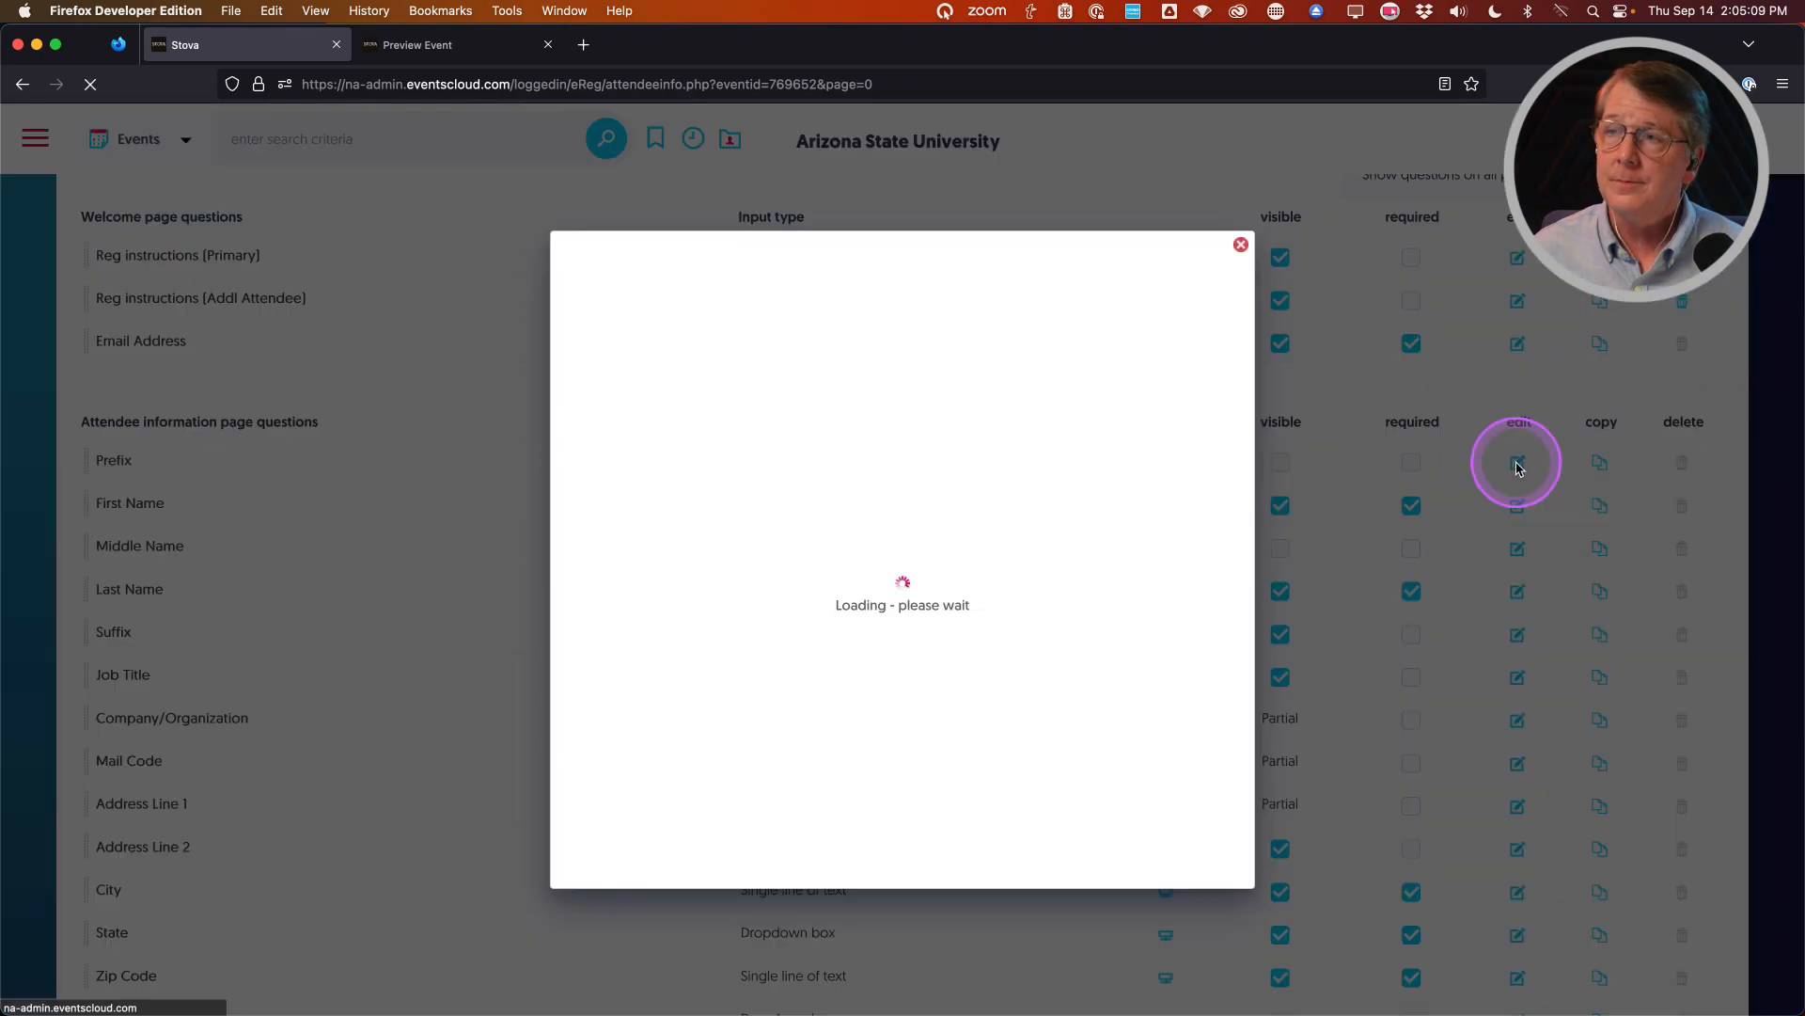
scroll(625, 596, "down", 5)
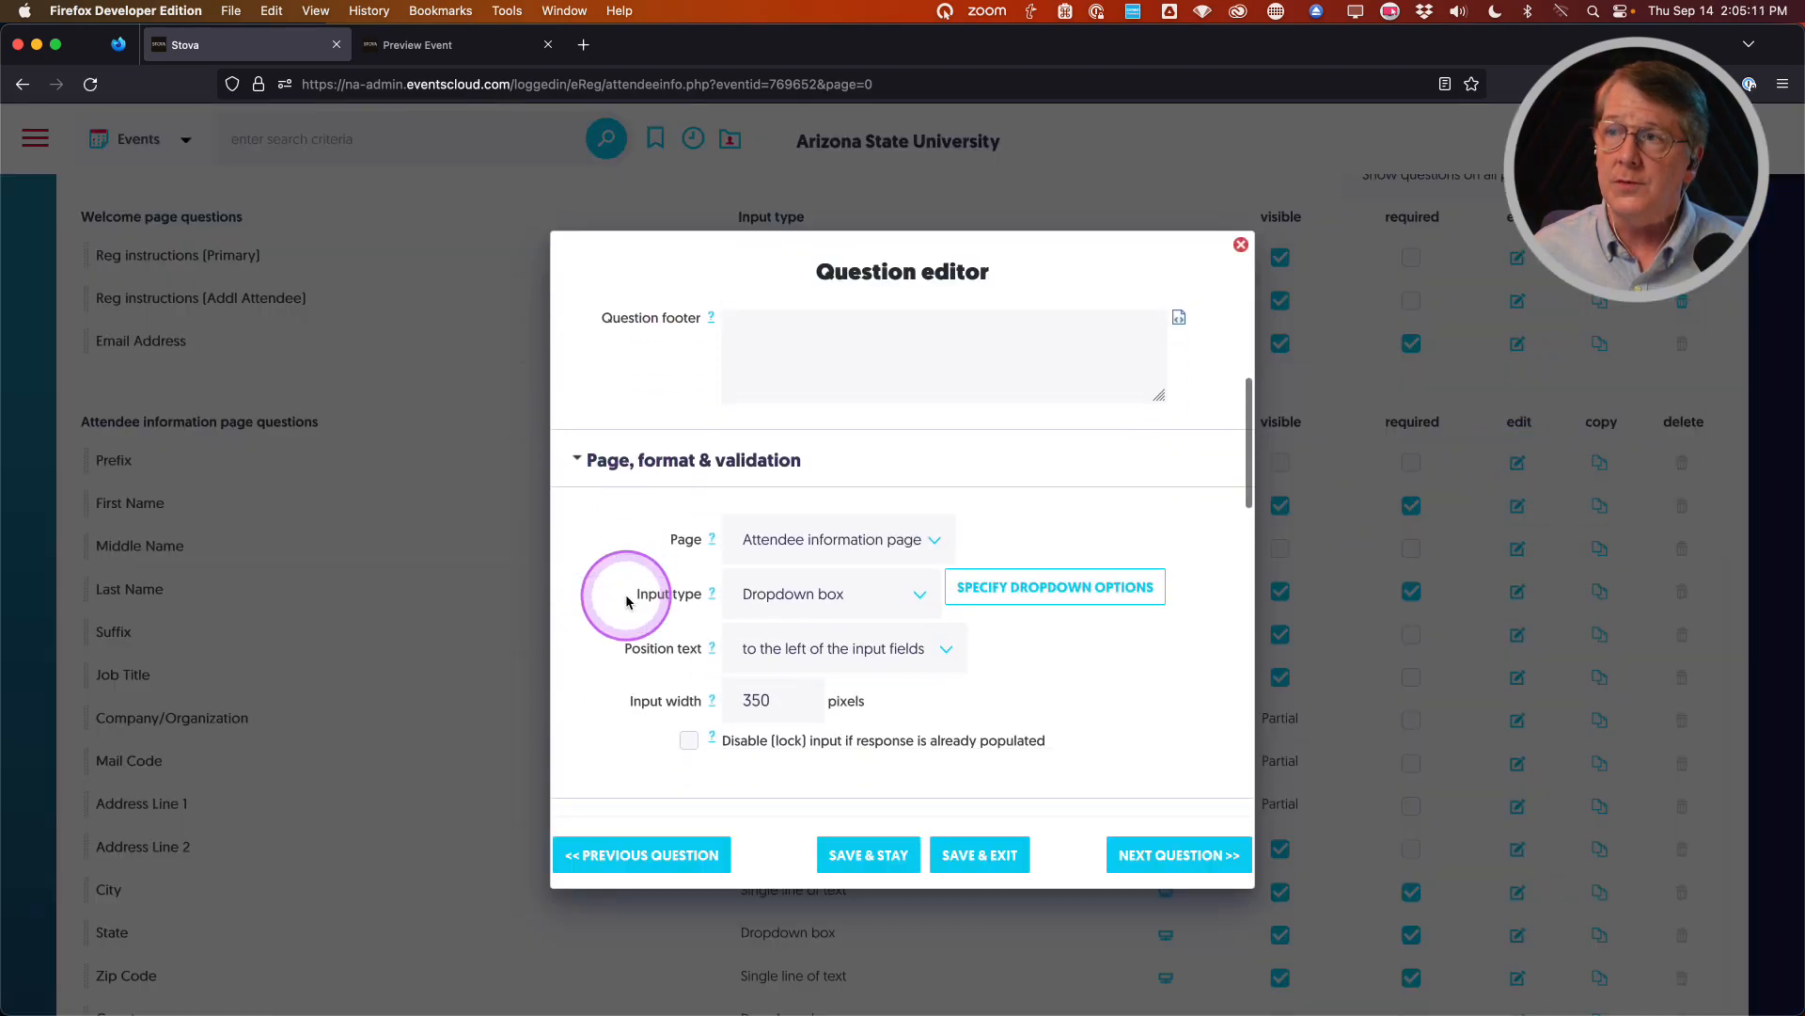
left_click(798, 542)
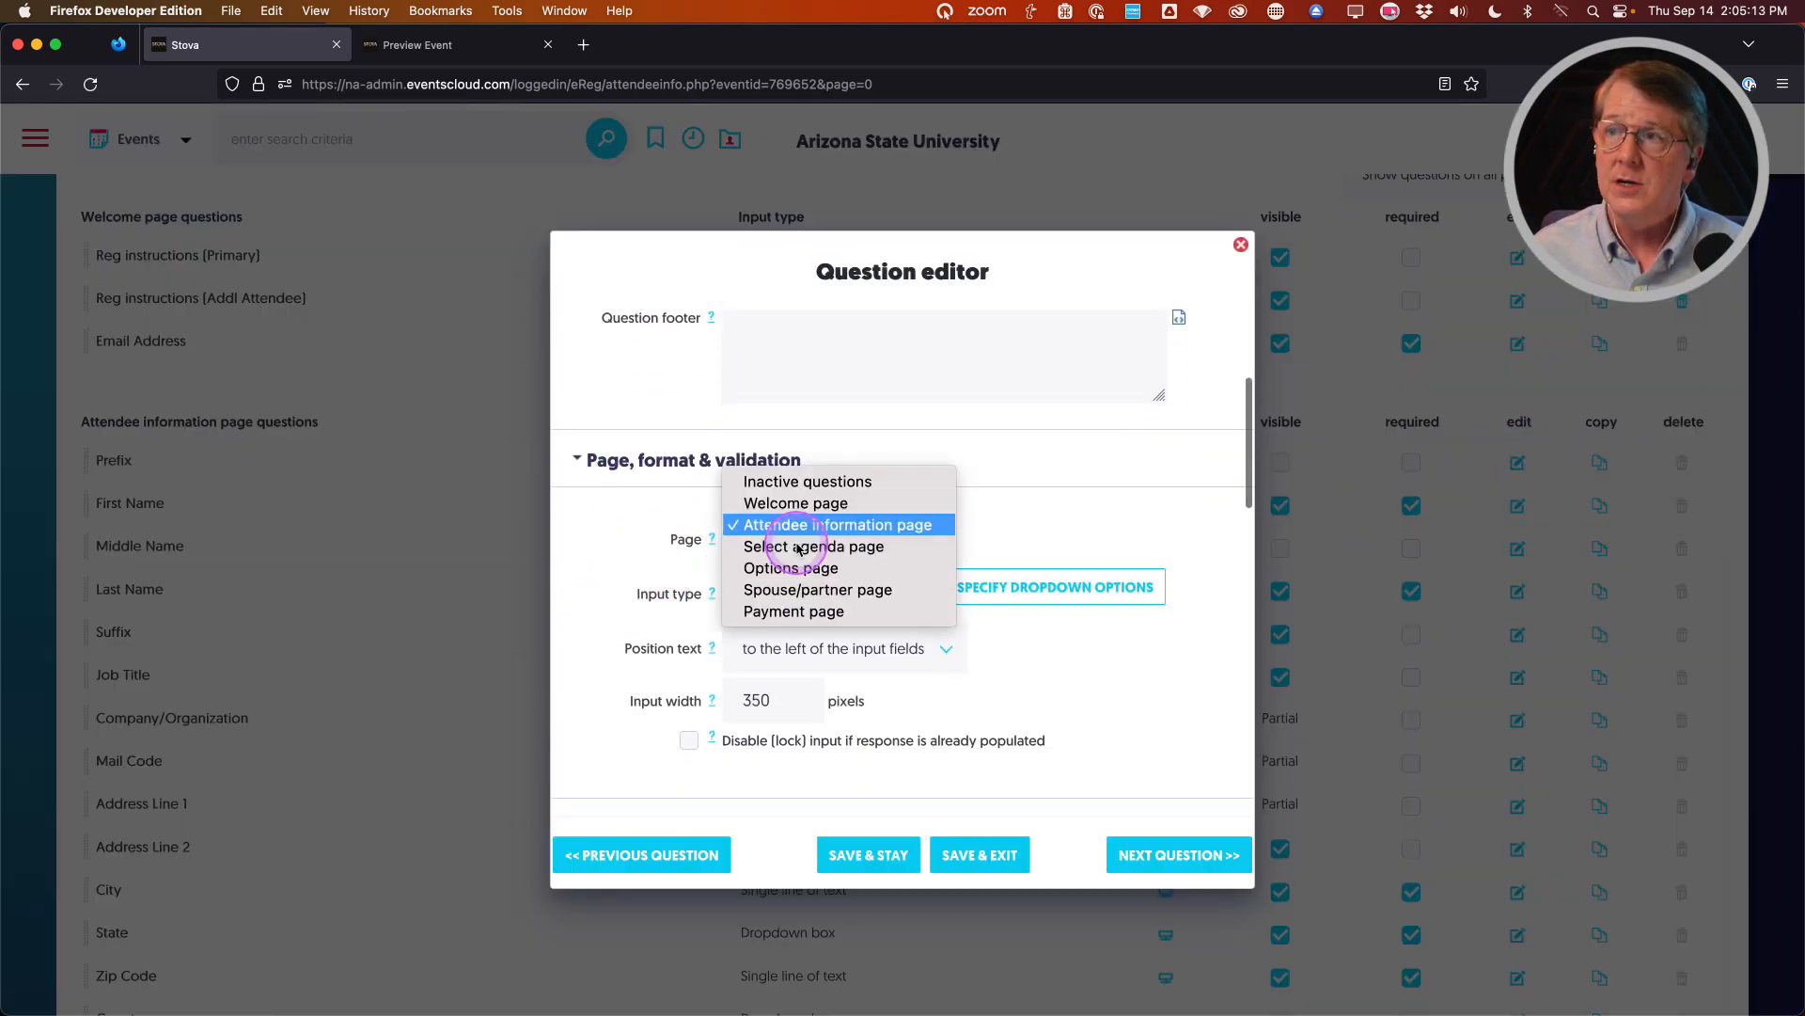
left_click(771, 503)
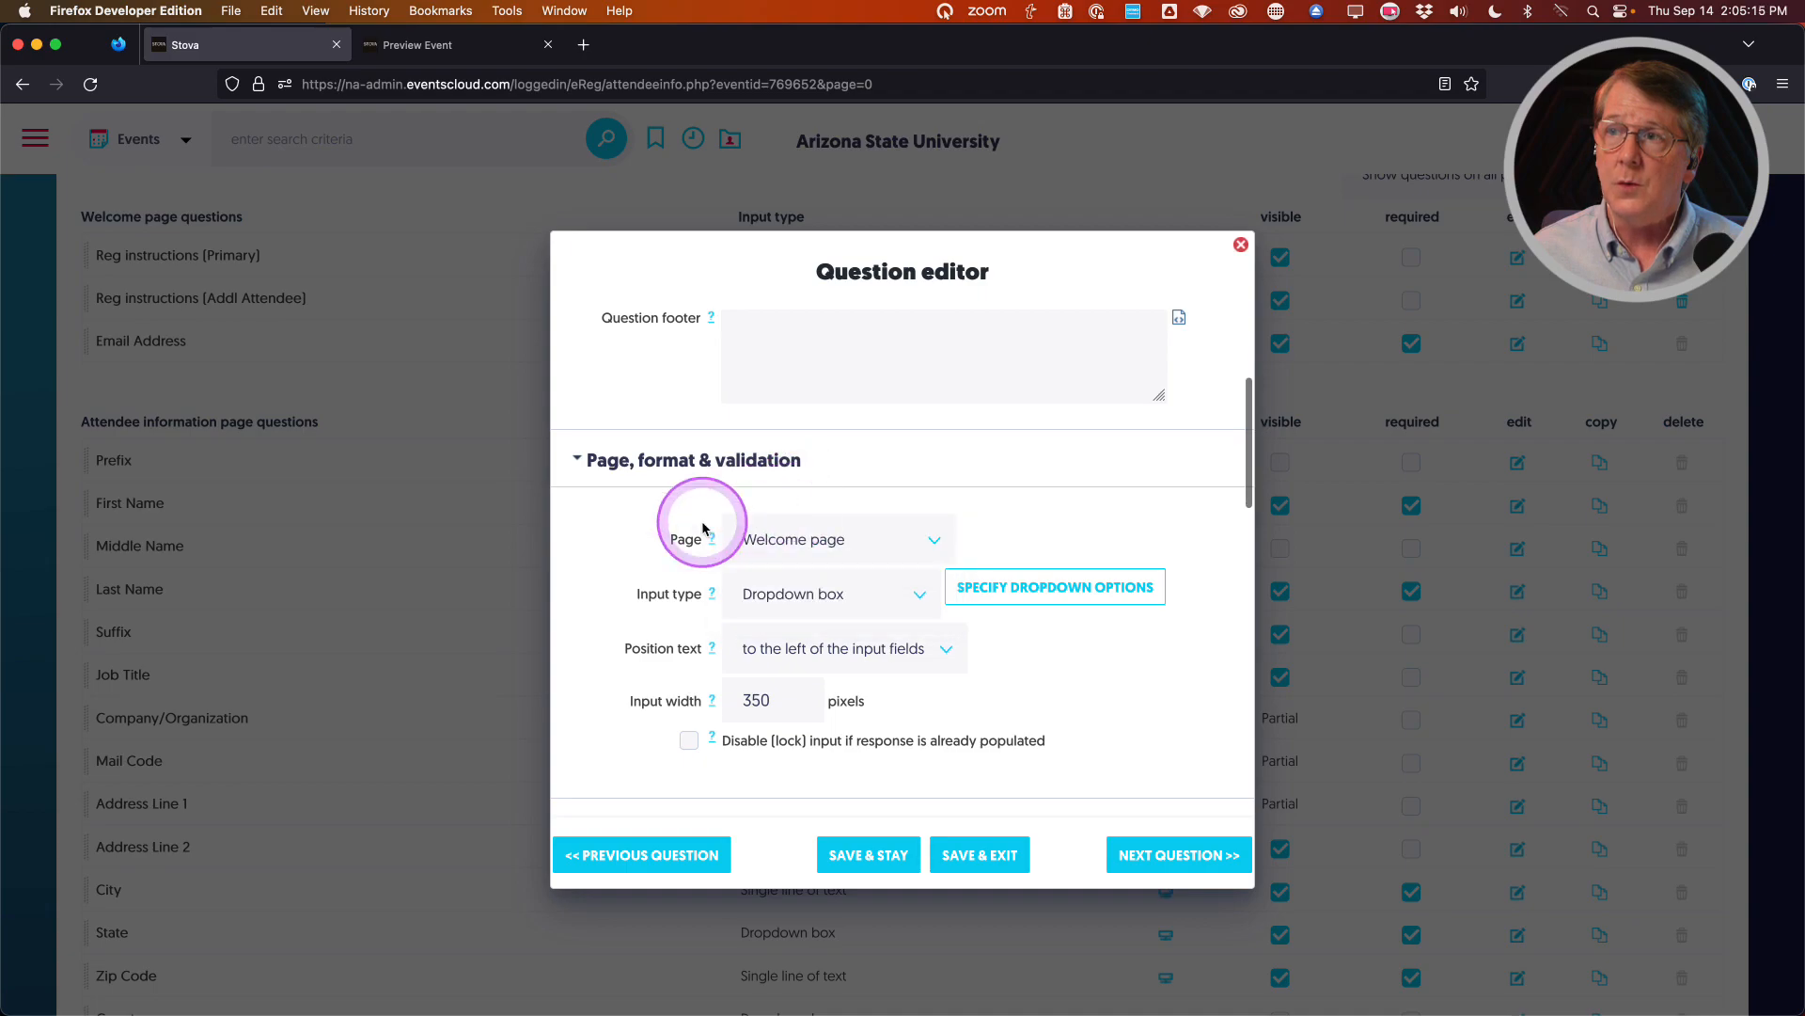
left_click(987, 856)
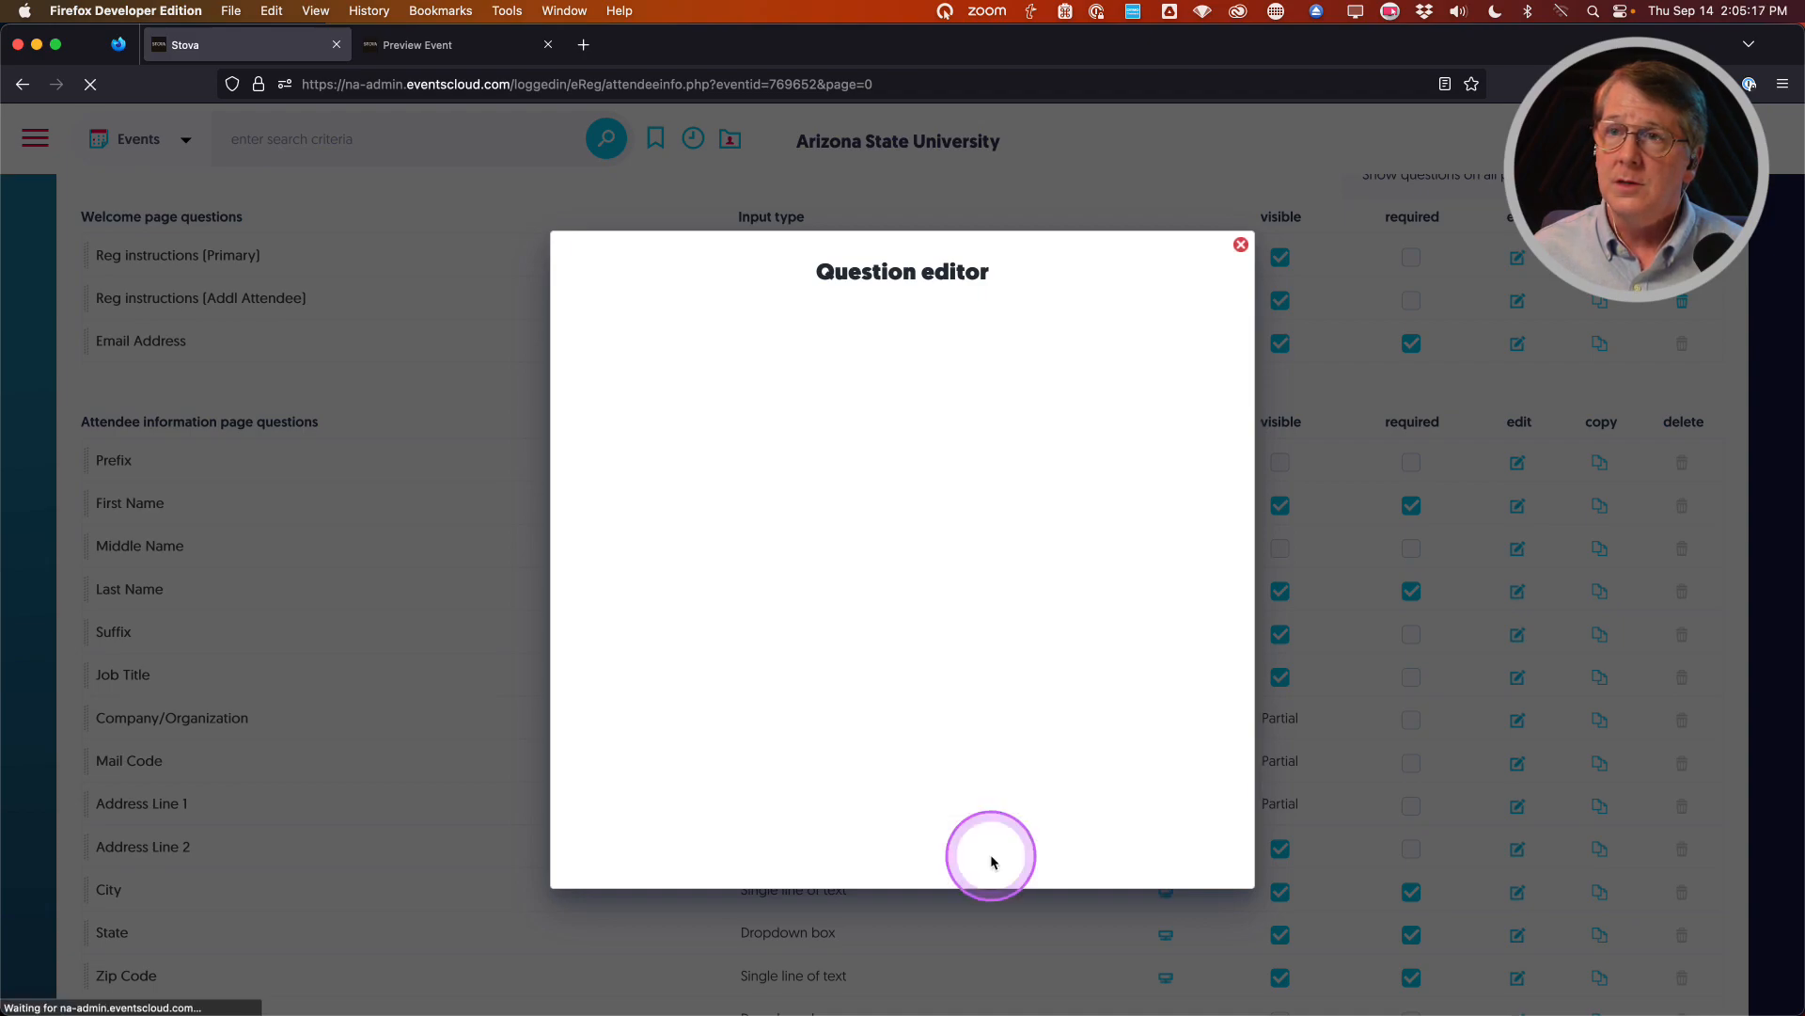
Make the Prefix question visible on the Welcome page and save the active questions
scroll(658, 782, "up", 5)
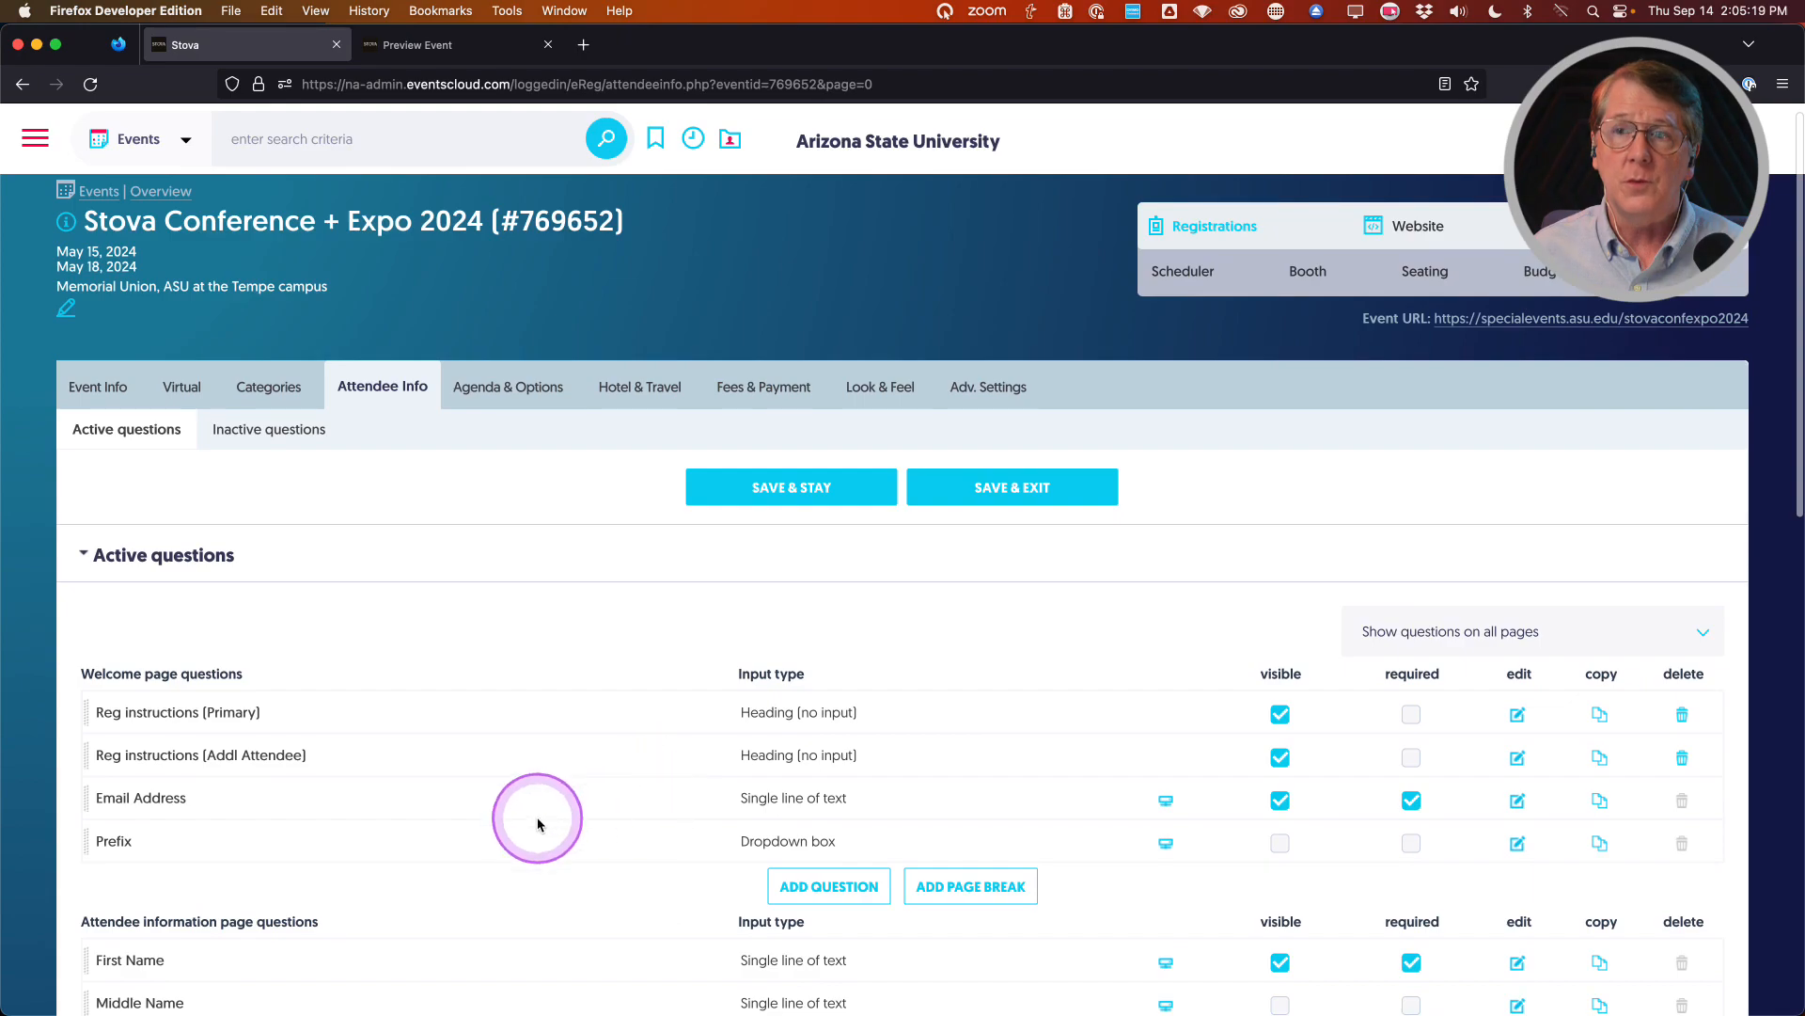
scroll(1280, 845, "up", 1)
left_click(1280, 844)
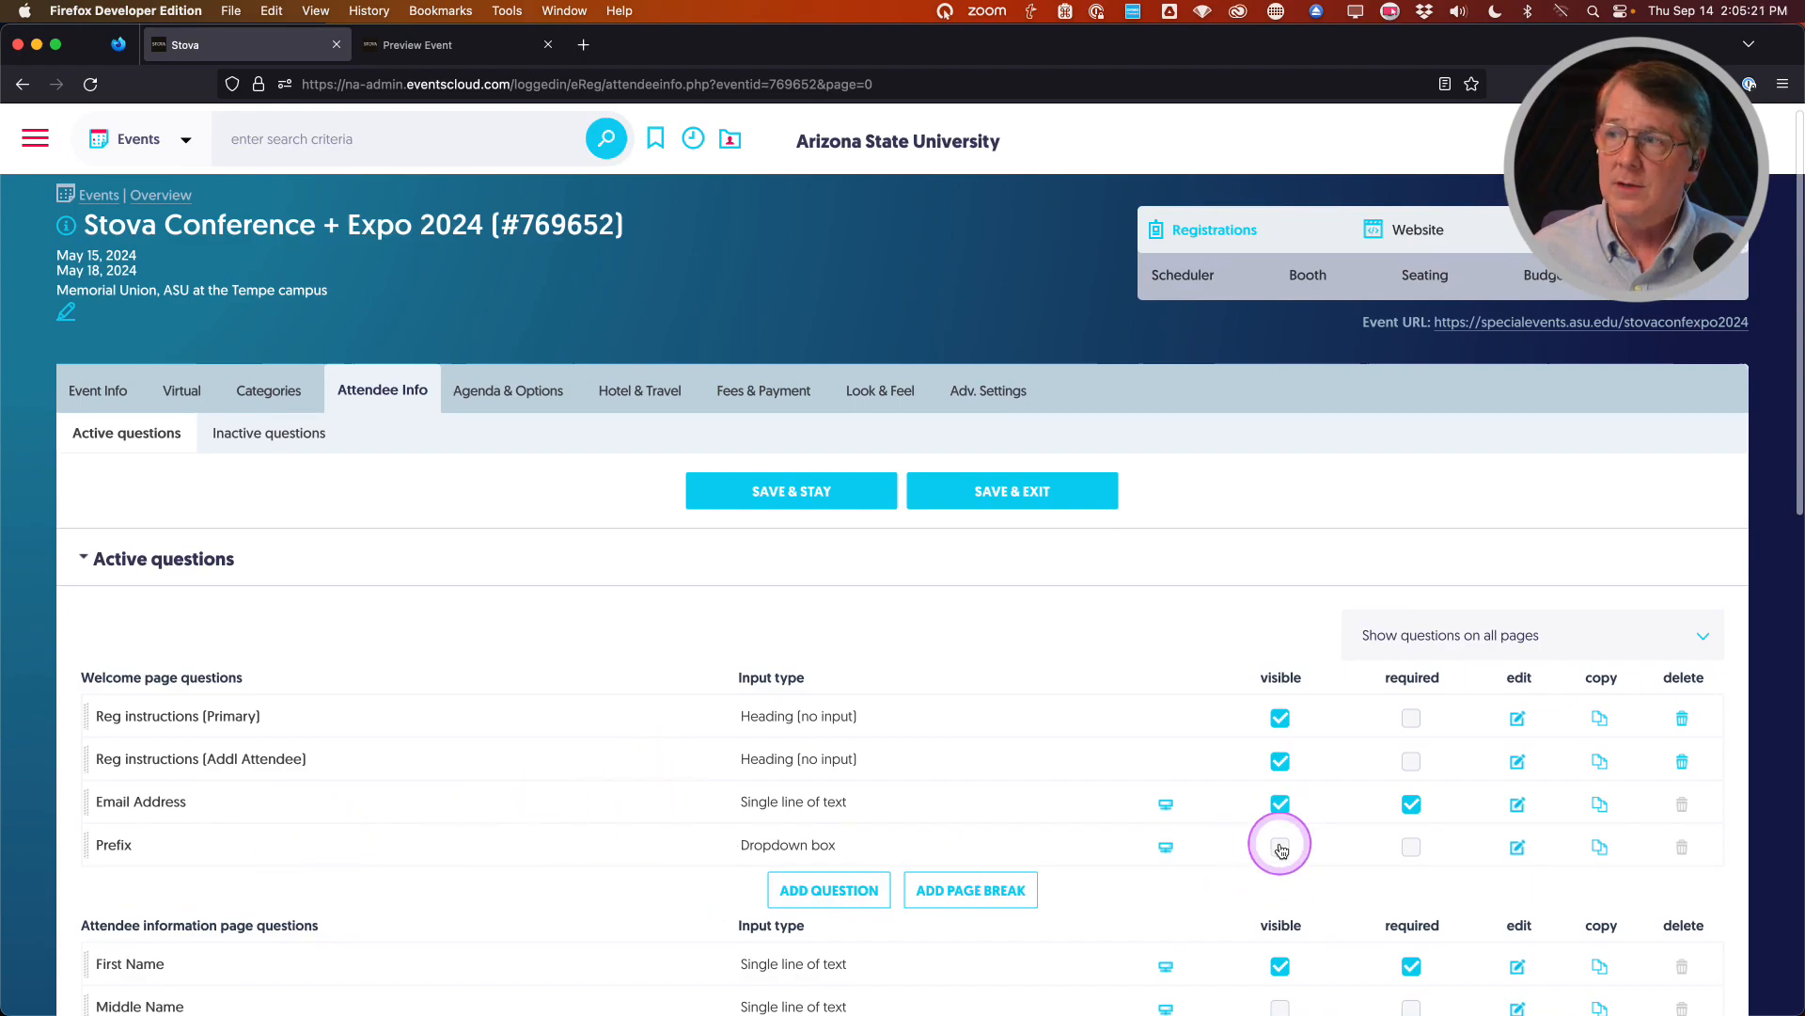
left_click(724, 487)
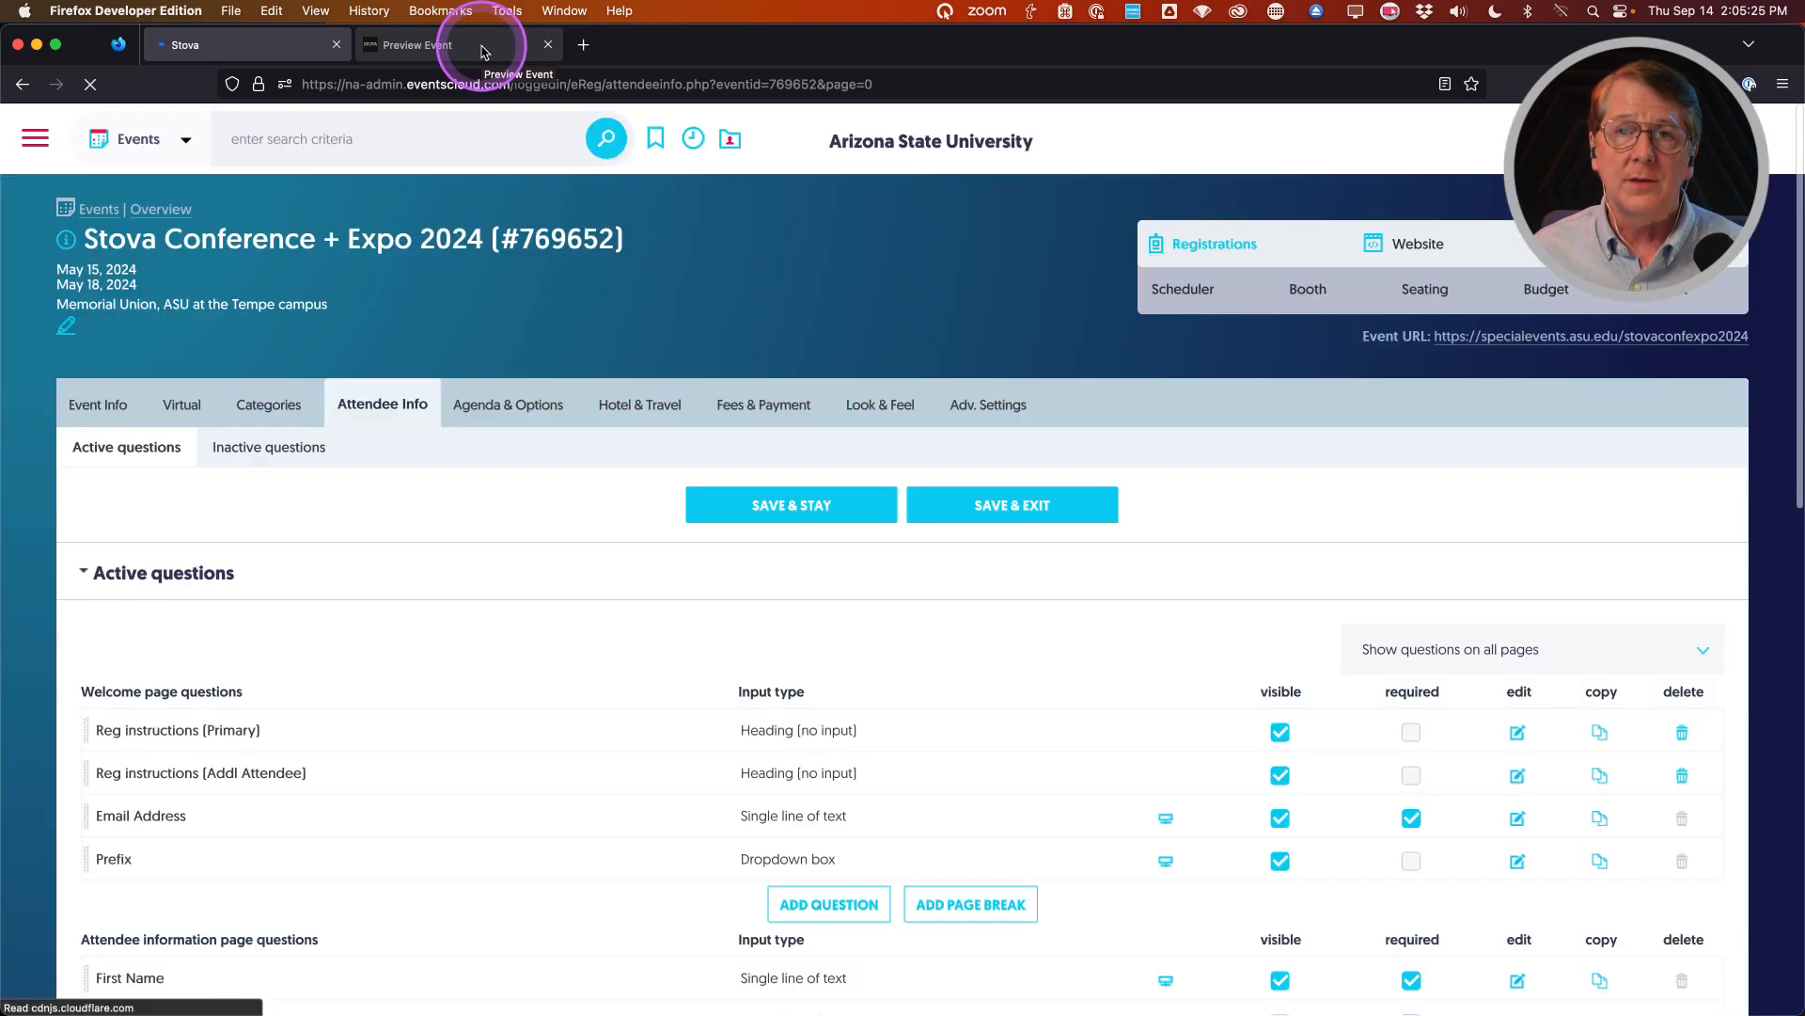
Switch to the event preview and reload it to check the Prefix question on the new registration page
left_click(485, 52)
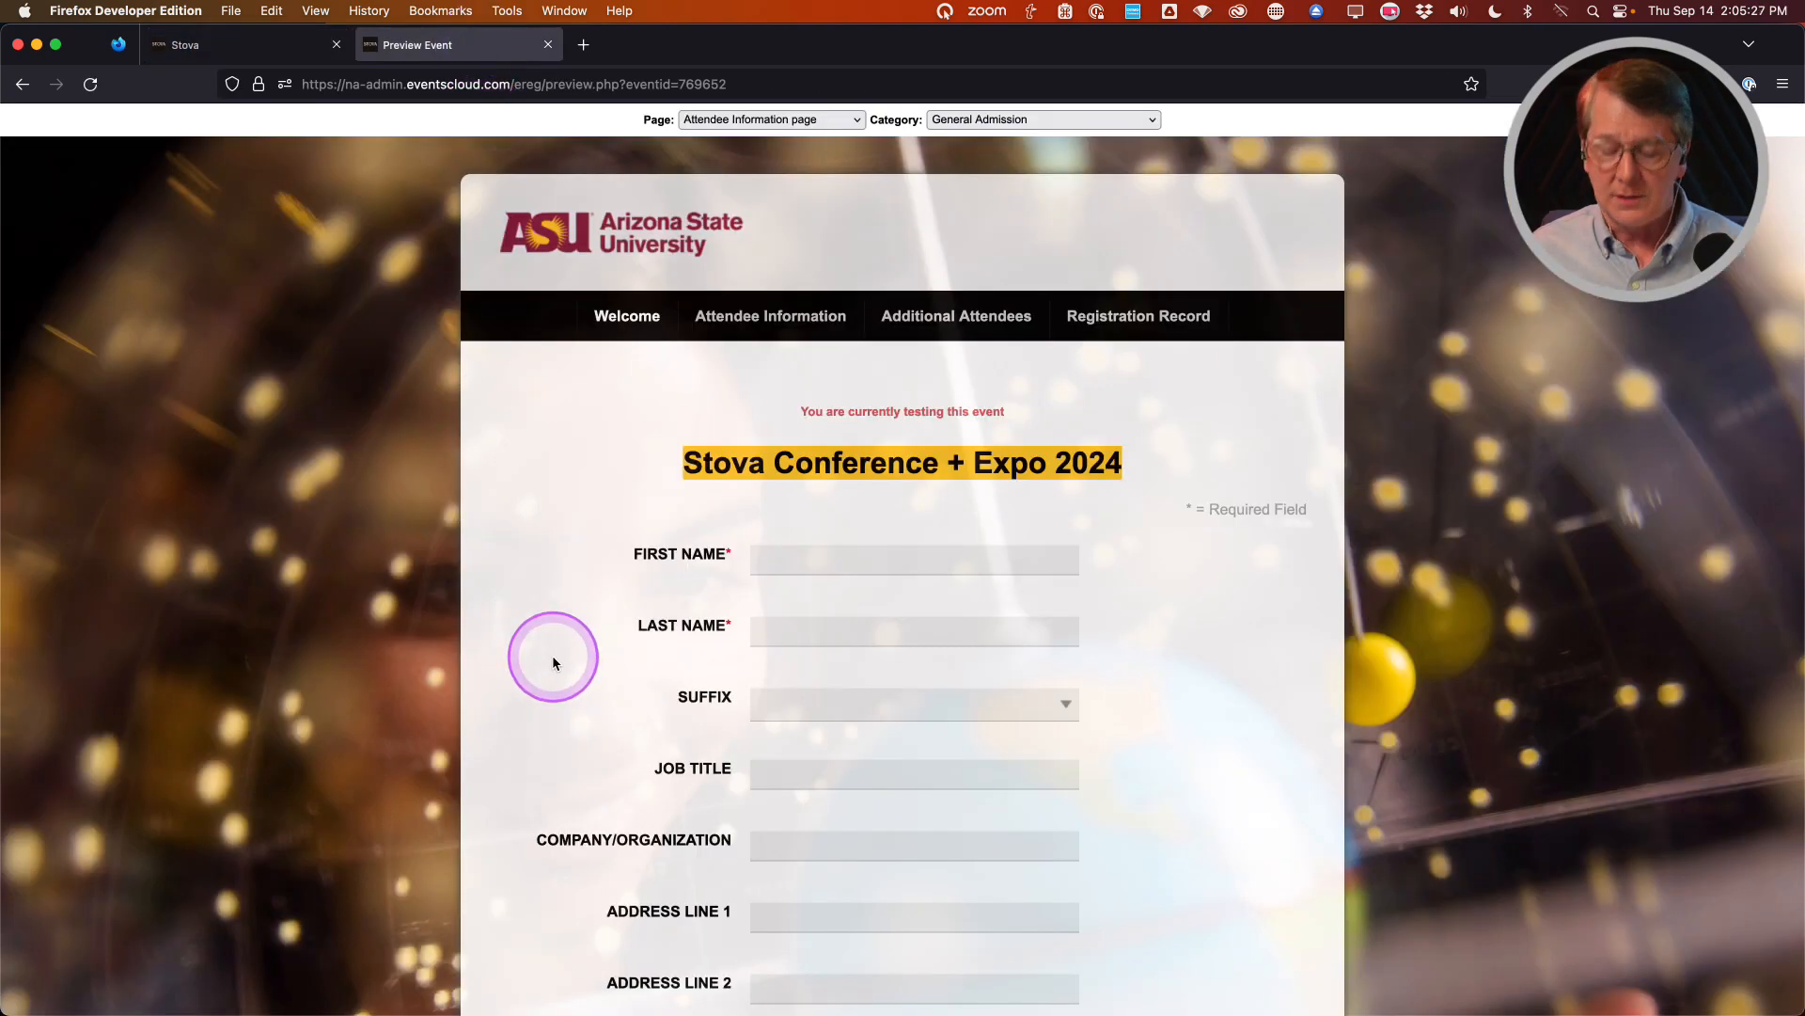
key("super+r")
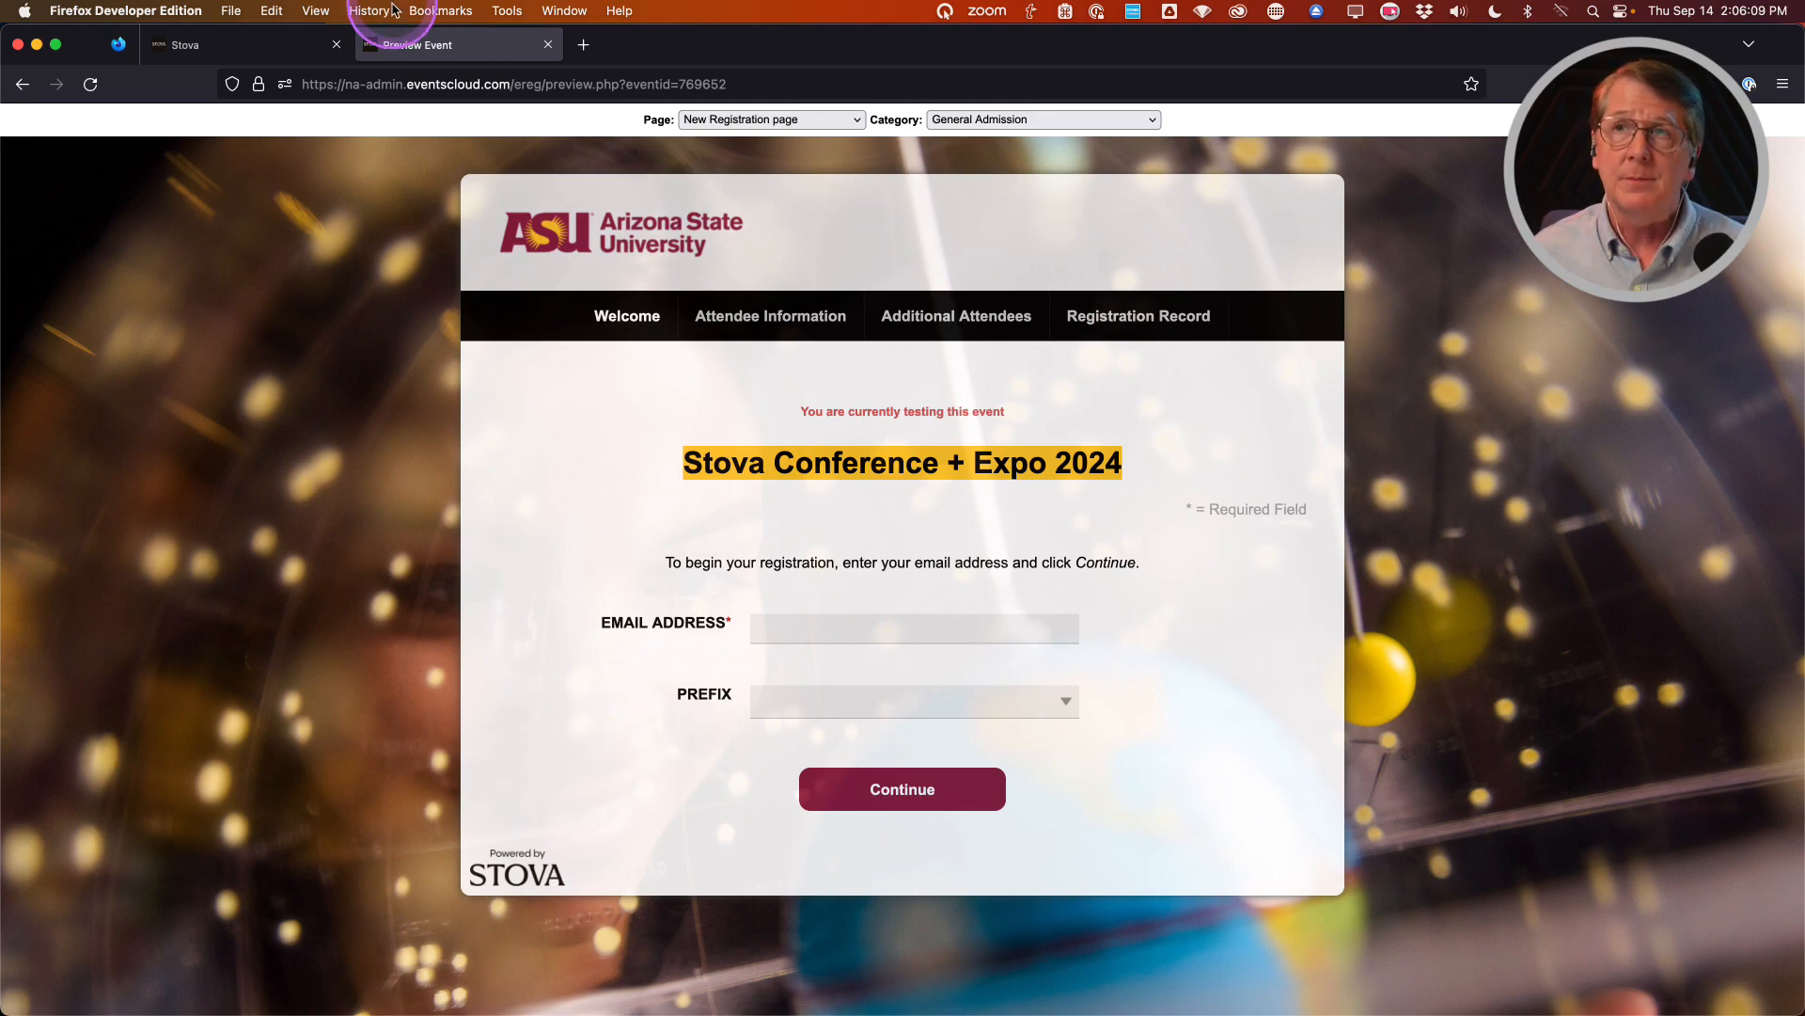
Return to the active questions and look through the Attendee information page questions down to Dietary Restrictions
left_click(293, 47)
scroll(527, 658, "down", 5)
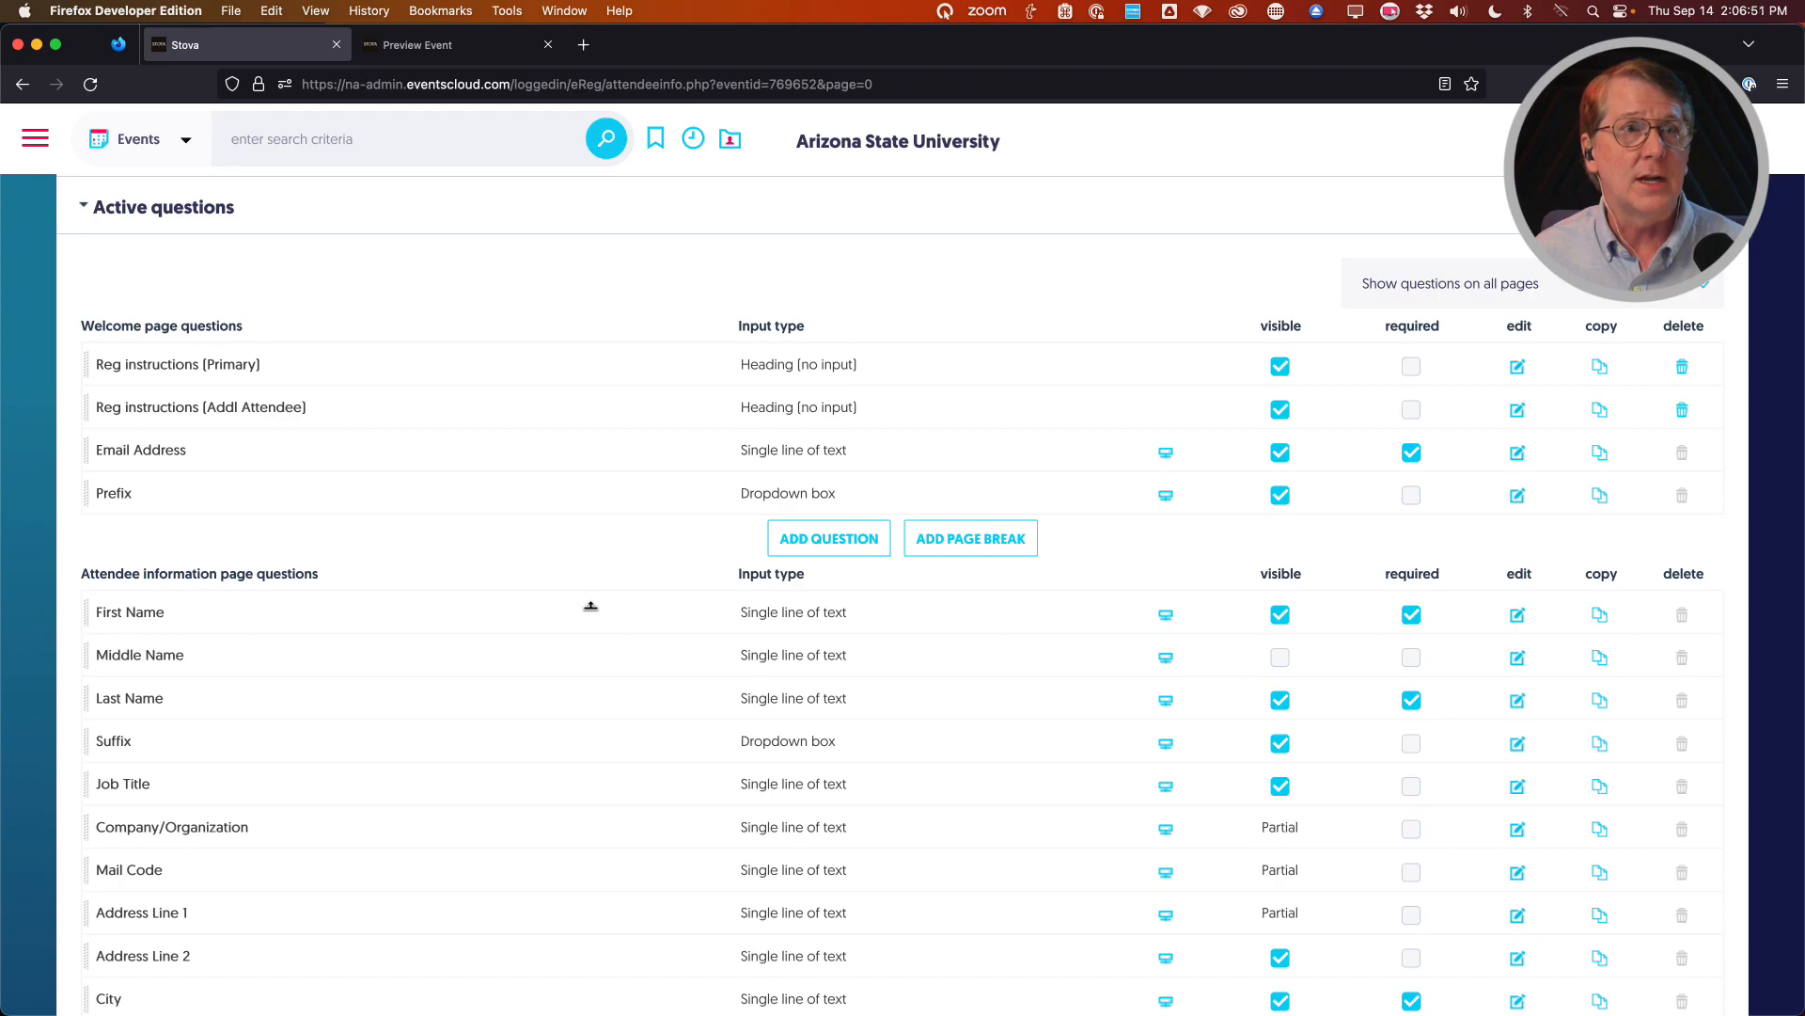
left_click(610, 623)
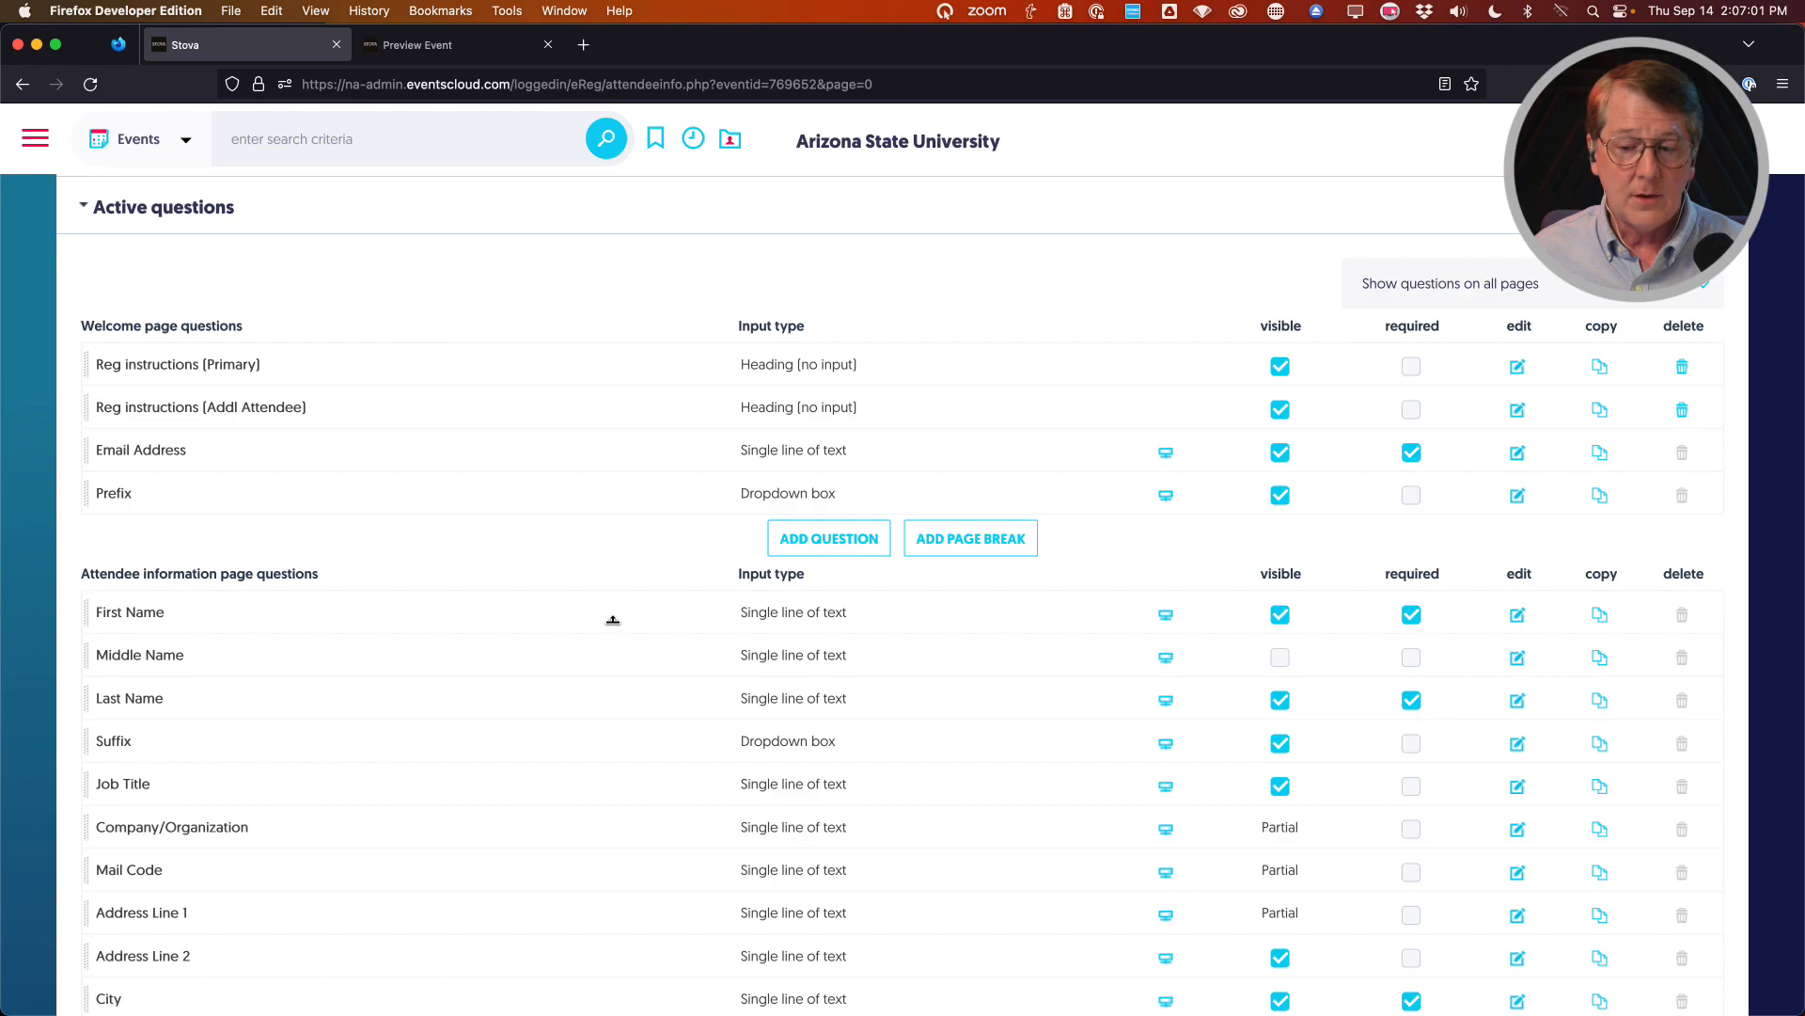
left_click(613, 620)
scroll(611, 625, "down", 5)
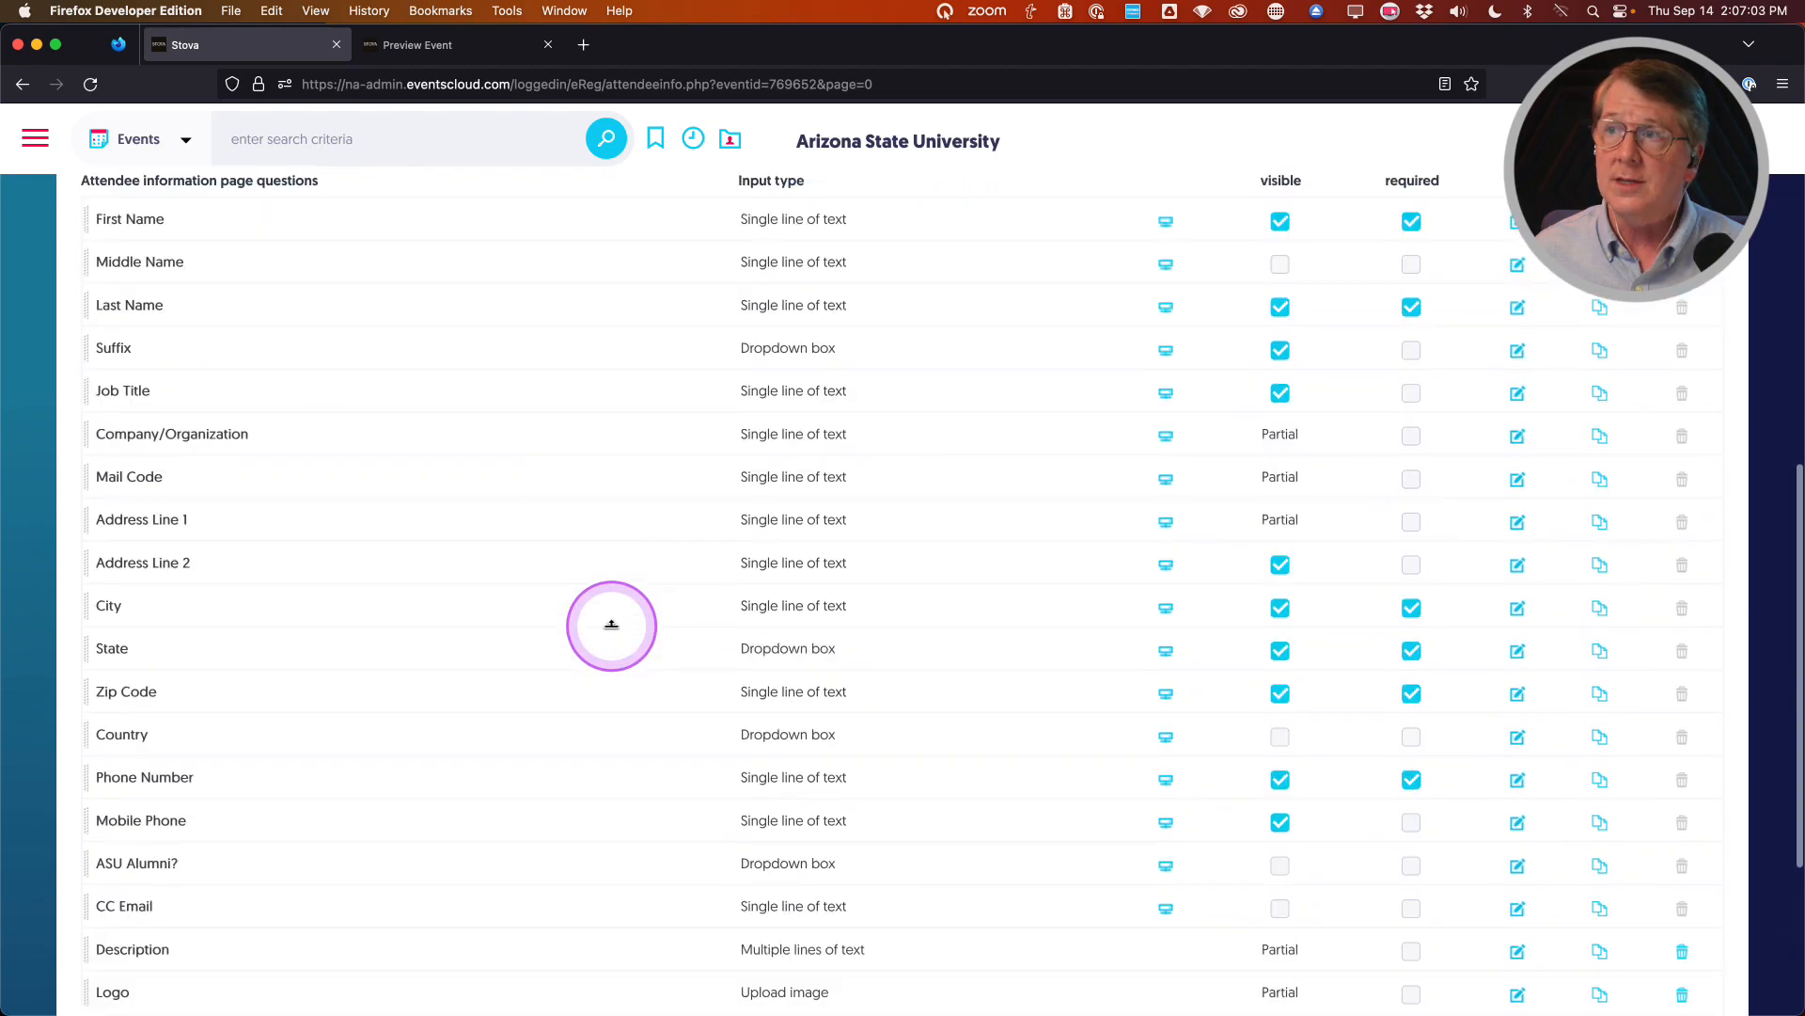
scroll(611, 624, "down", 4)
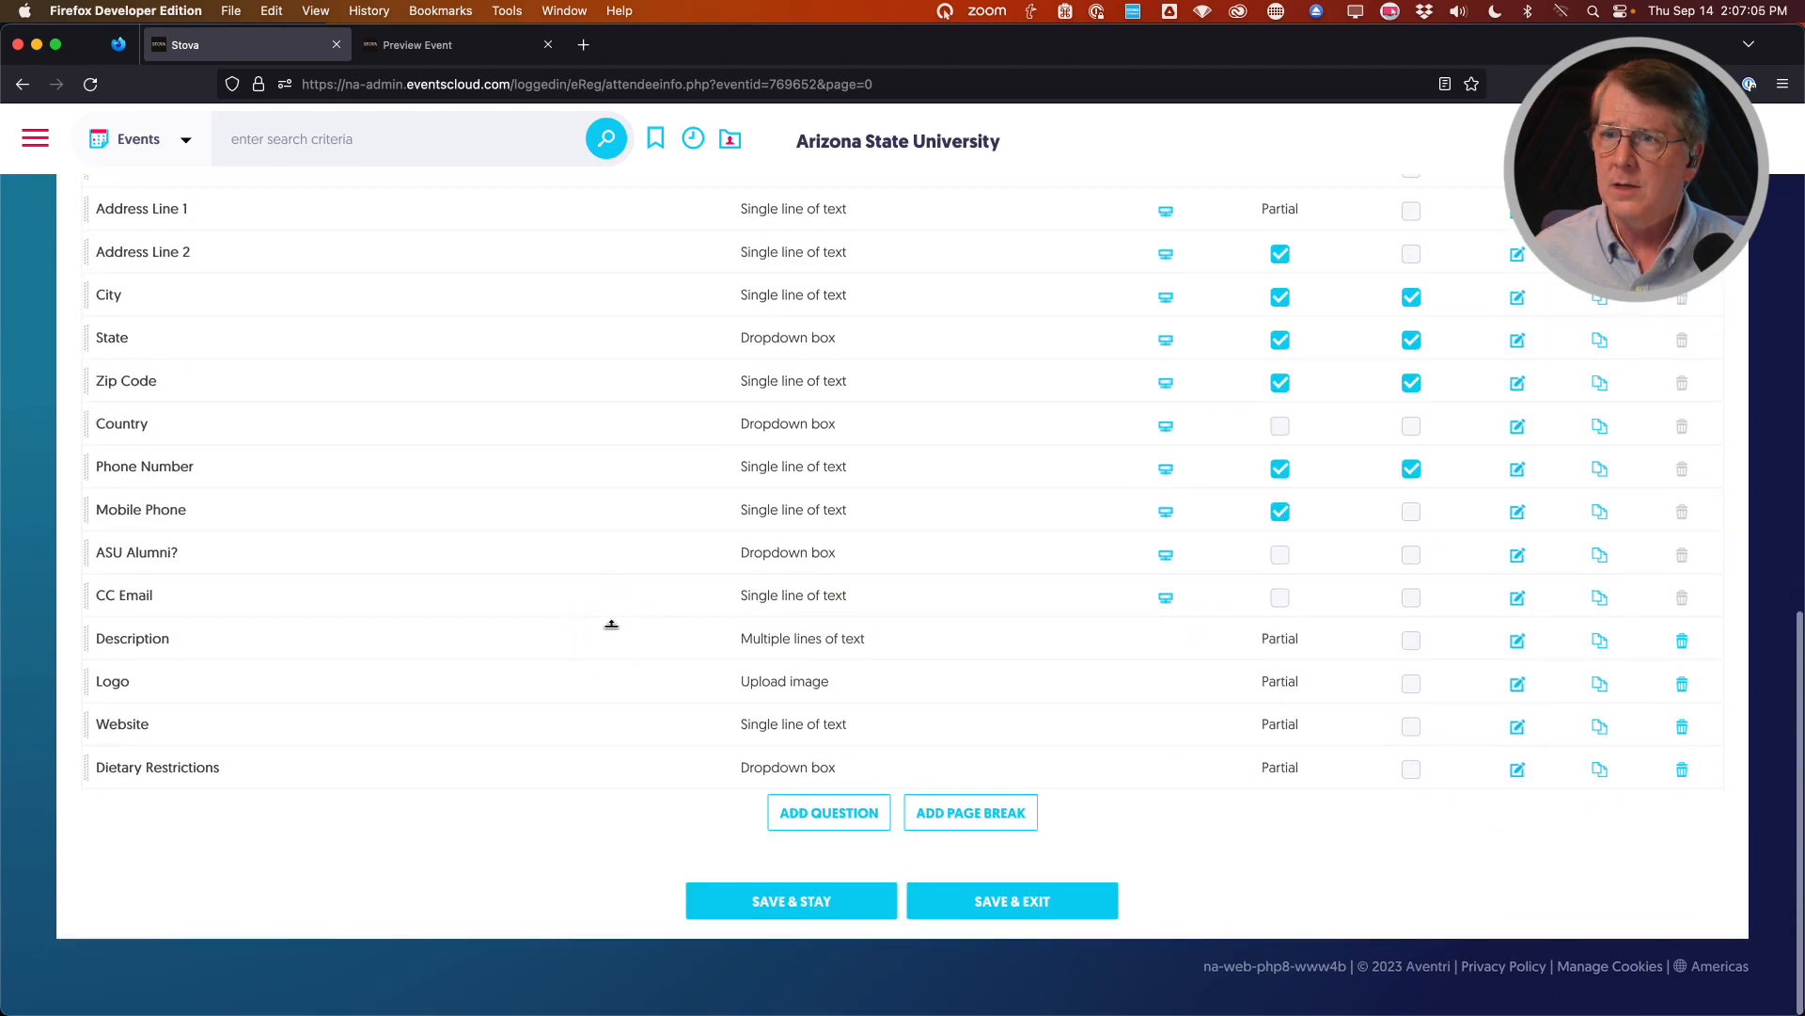
scroll(613, 624, "up", 1)
scroll(612, 625, "down", 1)
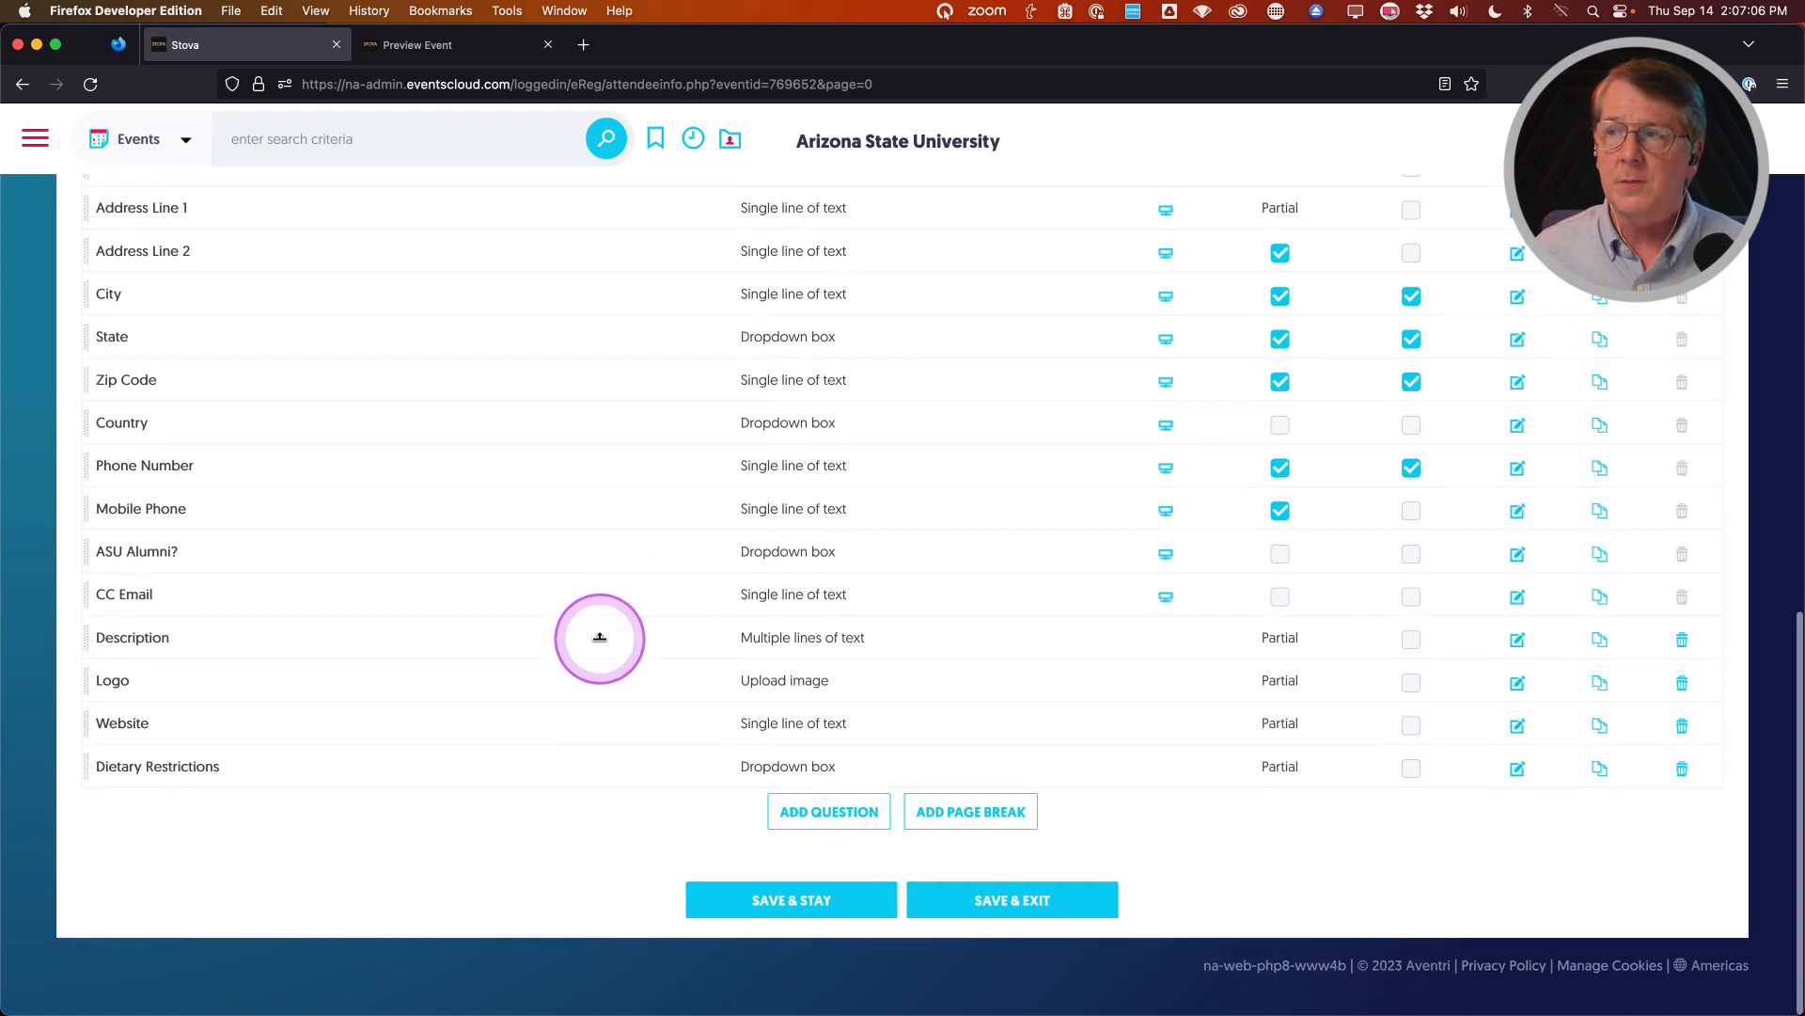
left_click(941, 826)
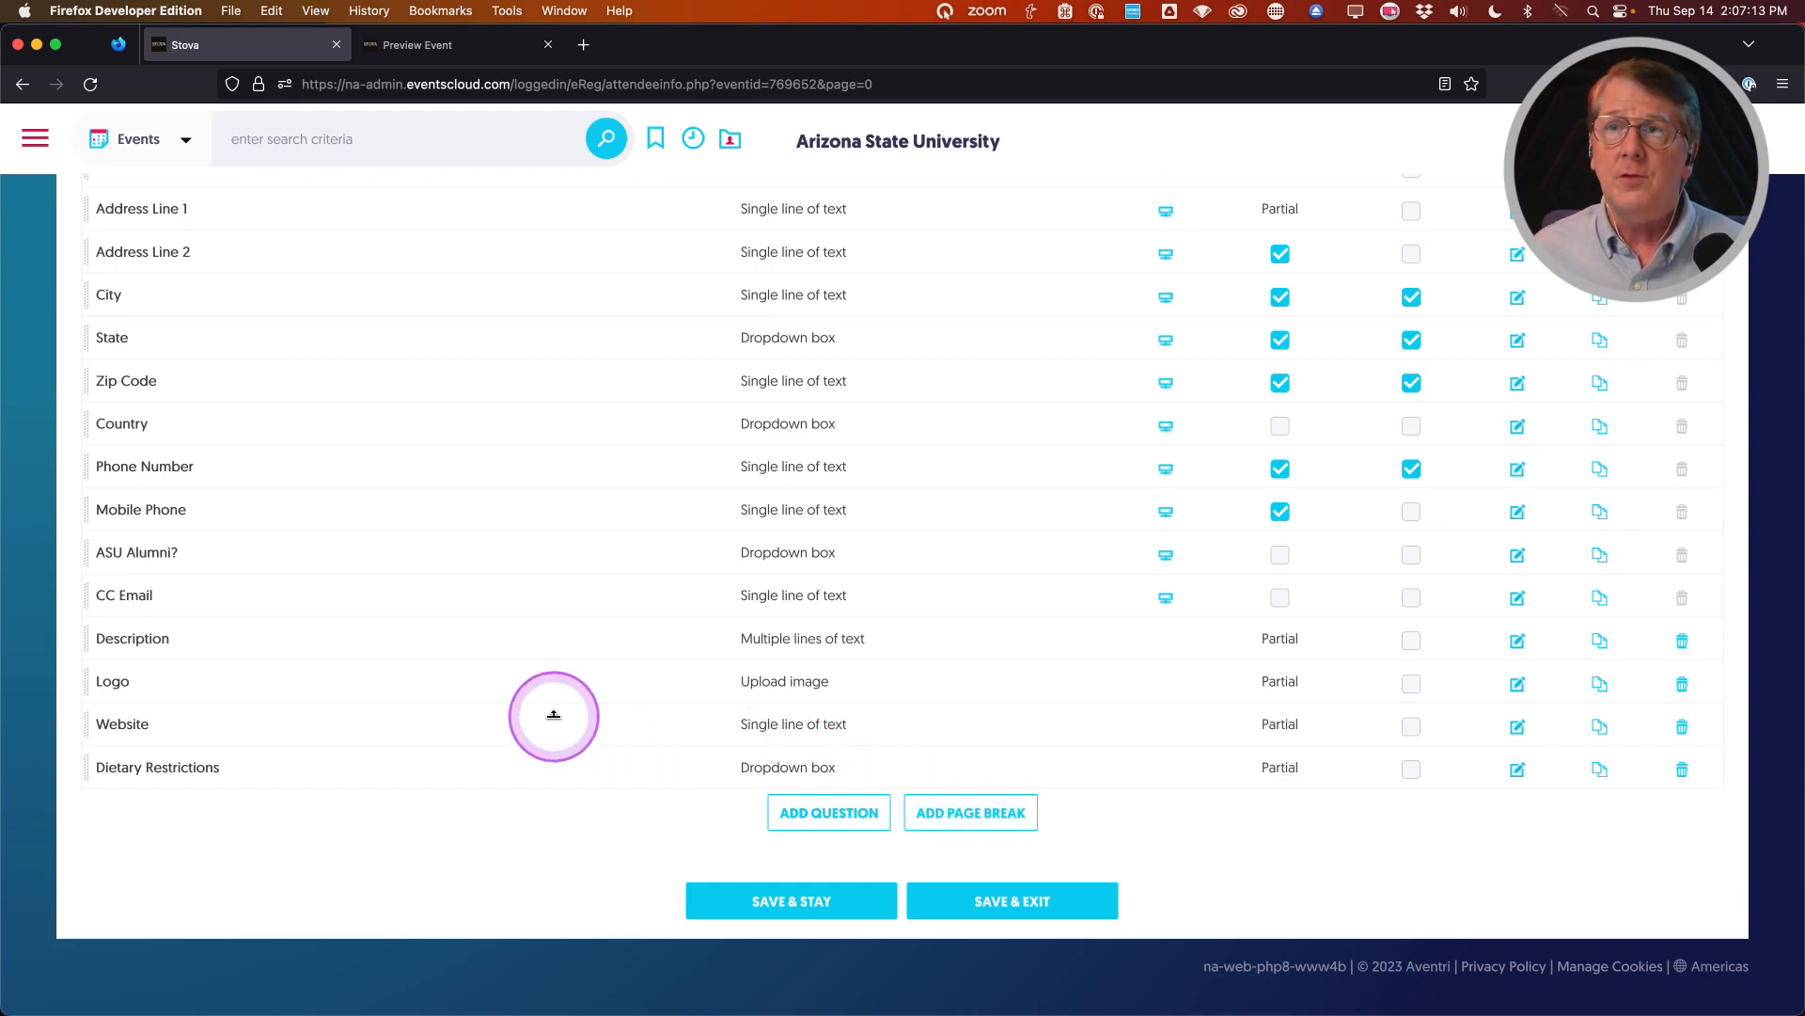
Start a new page break at the end of the Attendee information page questions, ready for its name
scroll(554, 715, "up", 2)
scroll(554, 714, "up", 10)
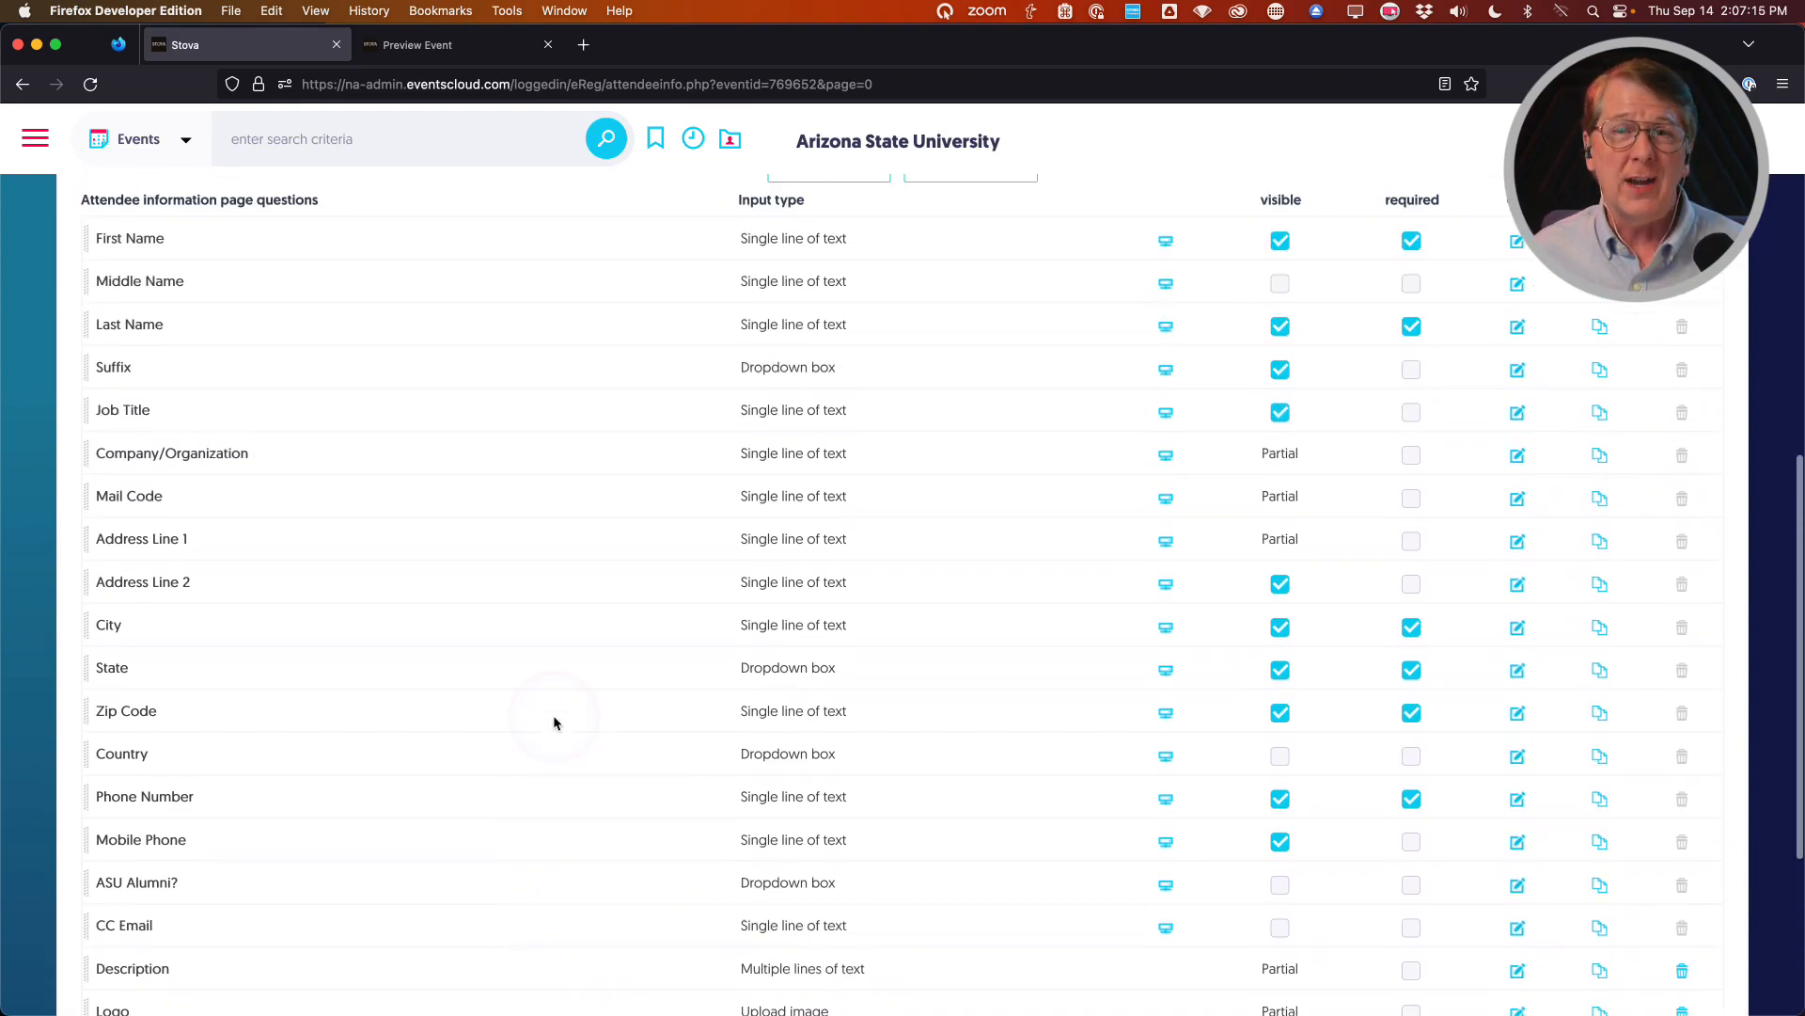
scroll(554, 722, "up", 2)
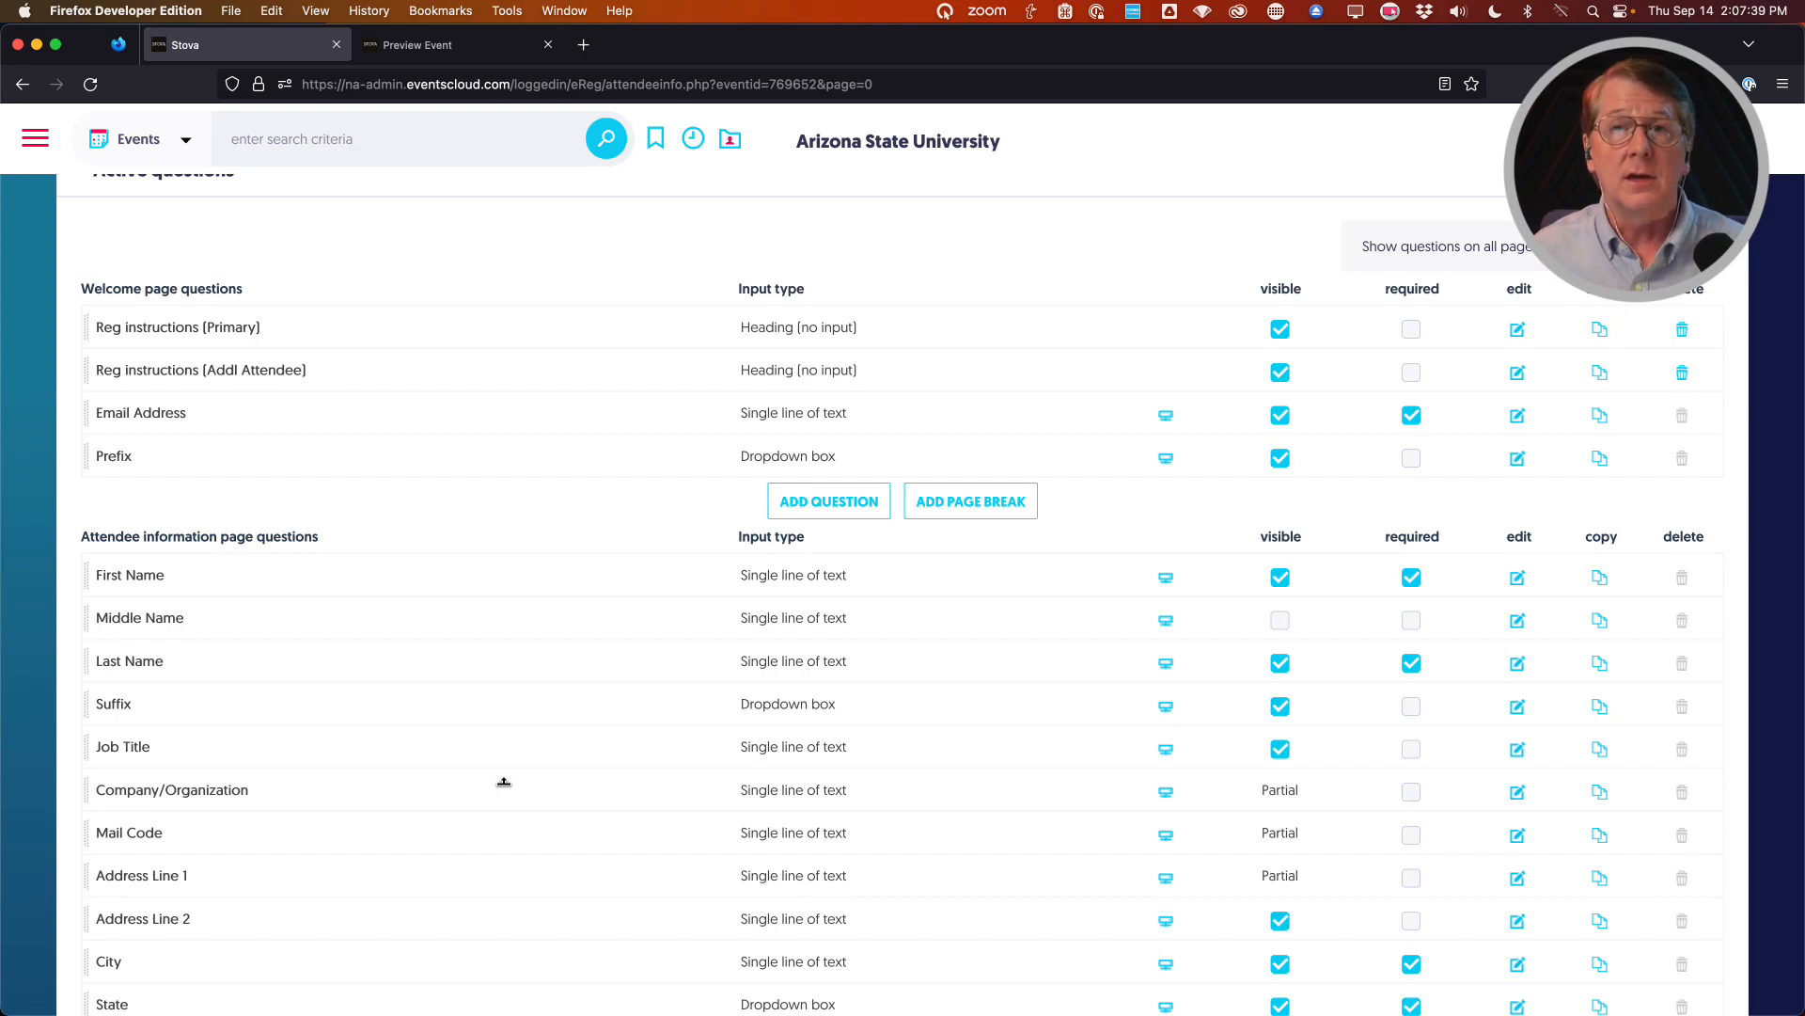
scroll(504, 782, "down", 10)
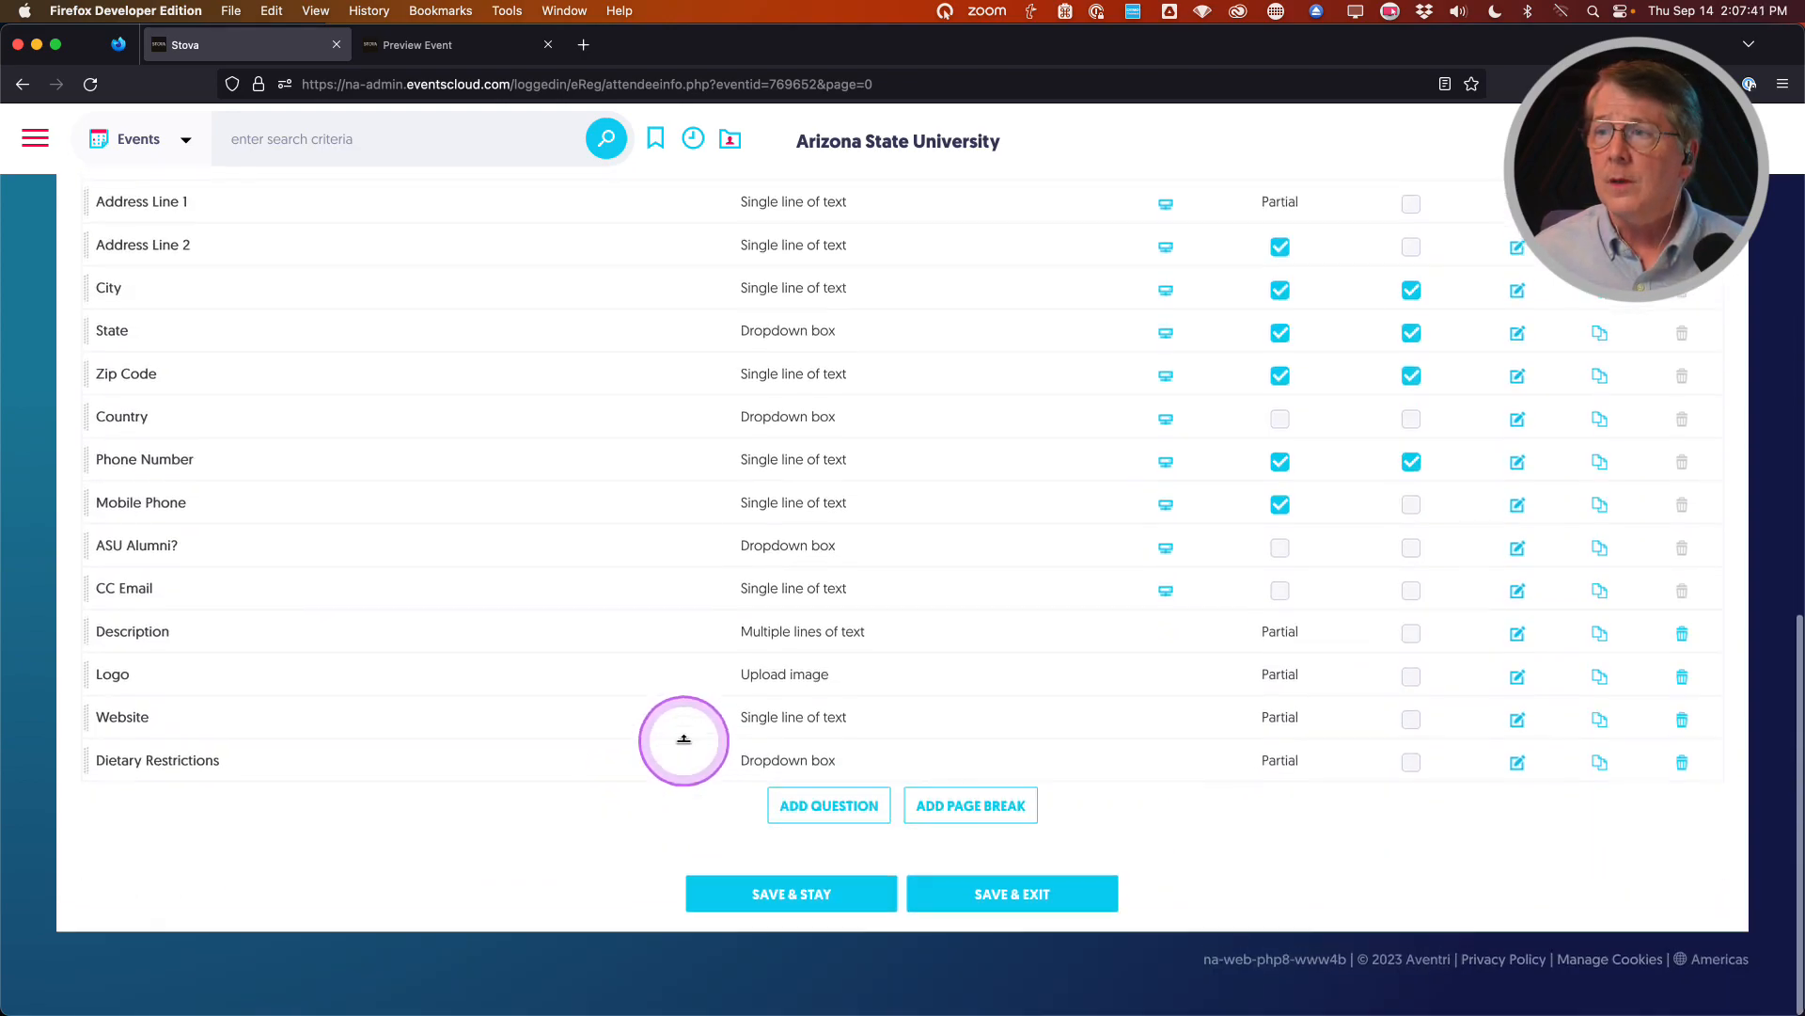
left_click(951, 833)
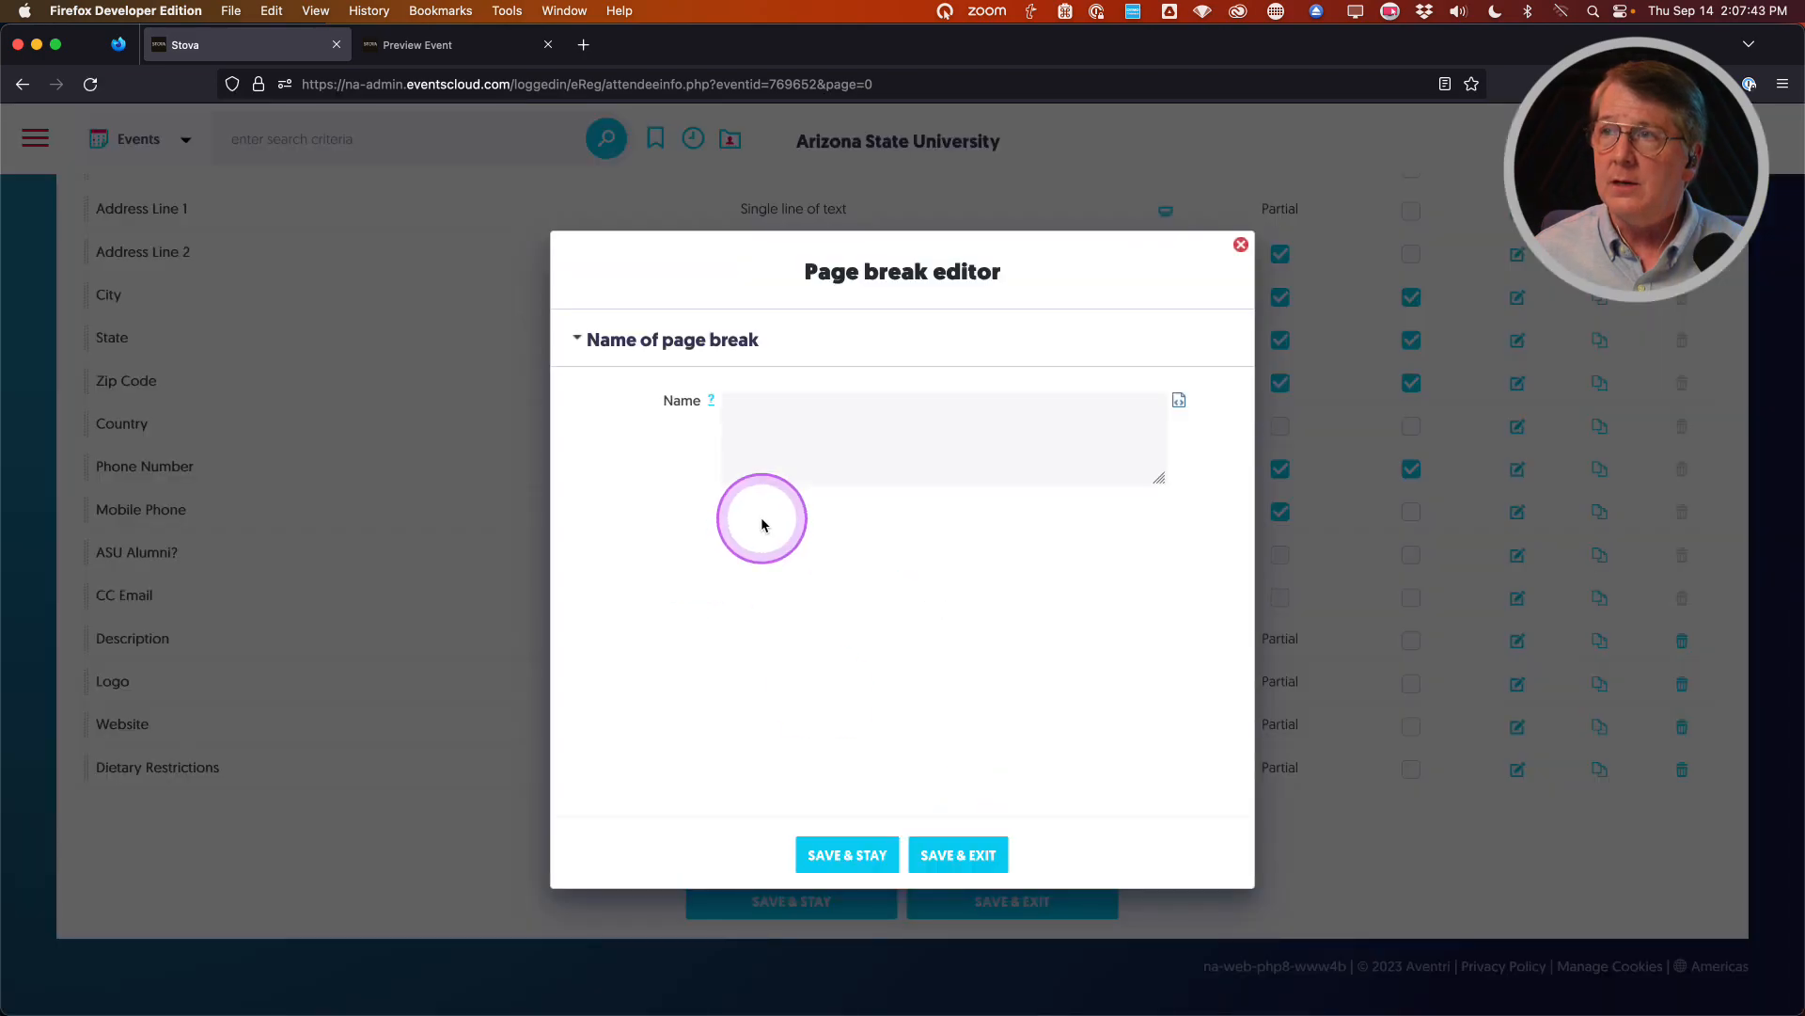
left_click(800, 442)
type("E")
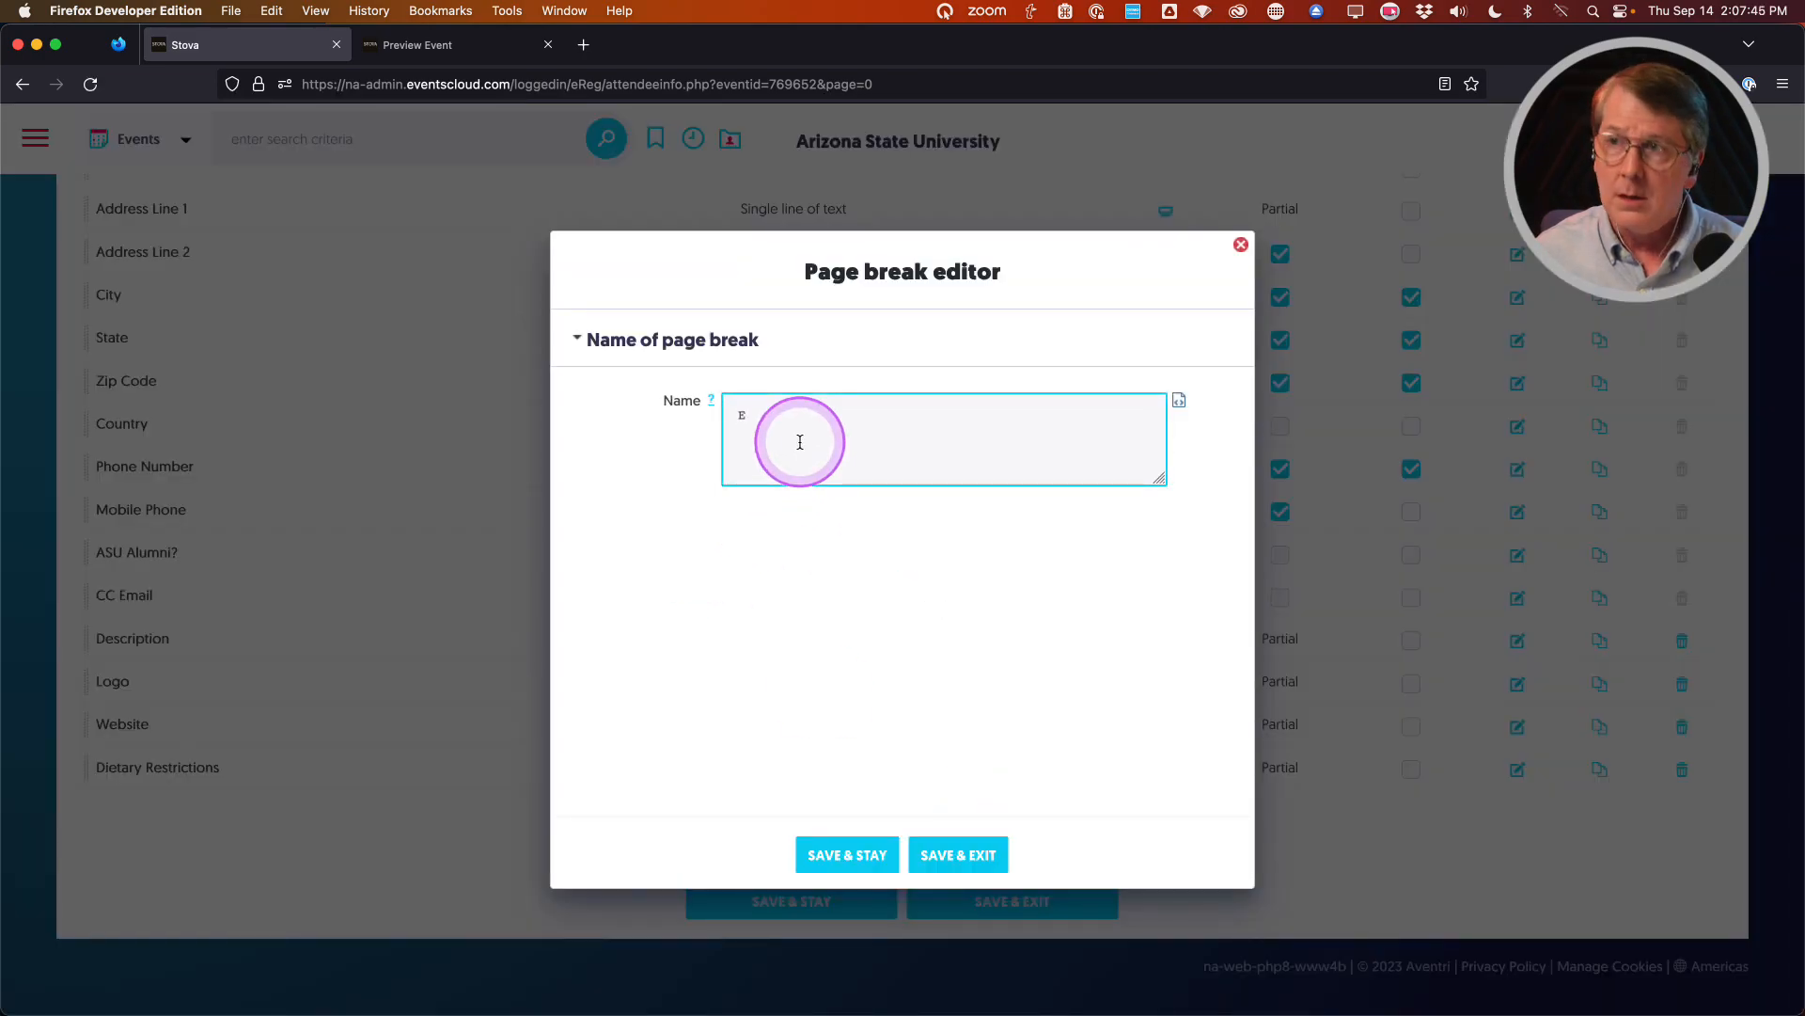
key("BackSpace")
type("c")
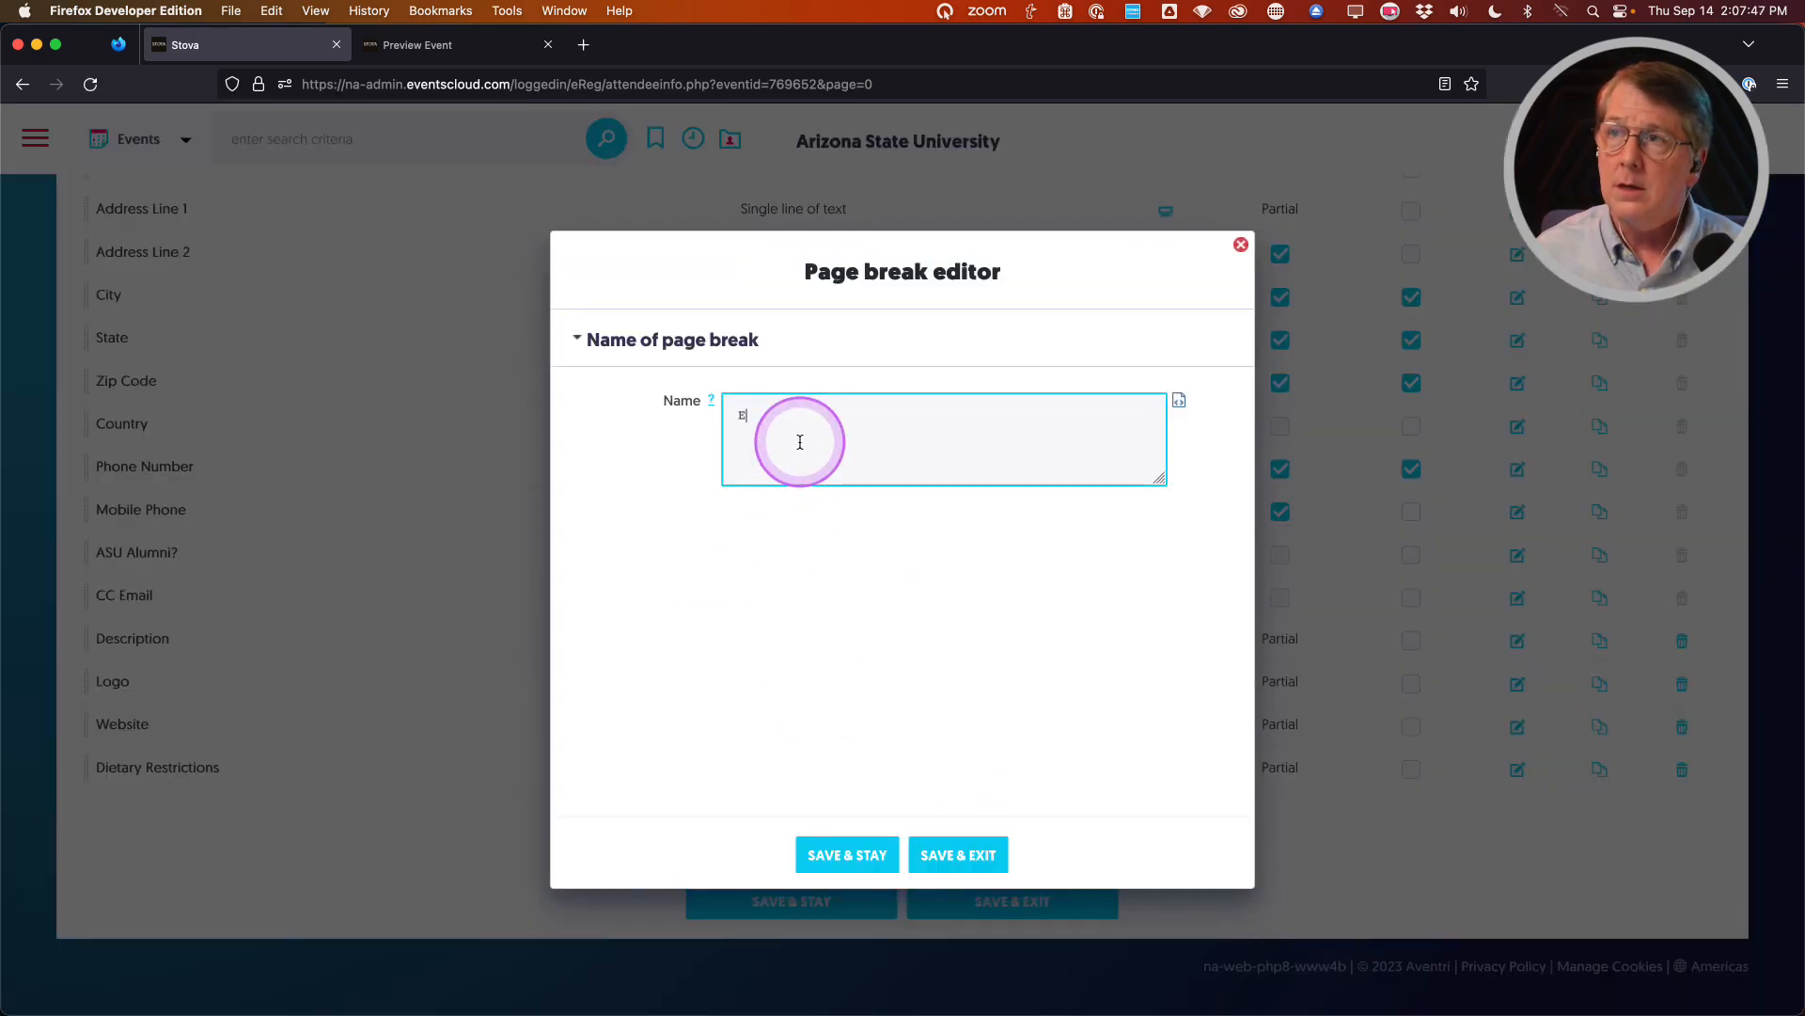
type("xhibitor I")
key("BackSpace")
key("BackSpace")
key("BackSpace")
key("BackSpace")
key("BackSpace")
key("BackSpace")
key("BackSpace")
key("BackSpace")
key("BackSpace")
key("BackSpace")
key("BackSpace")
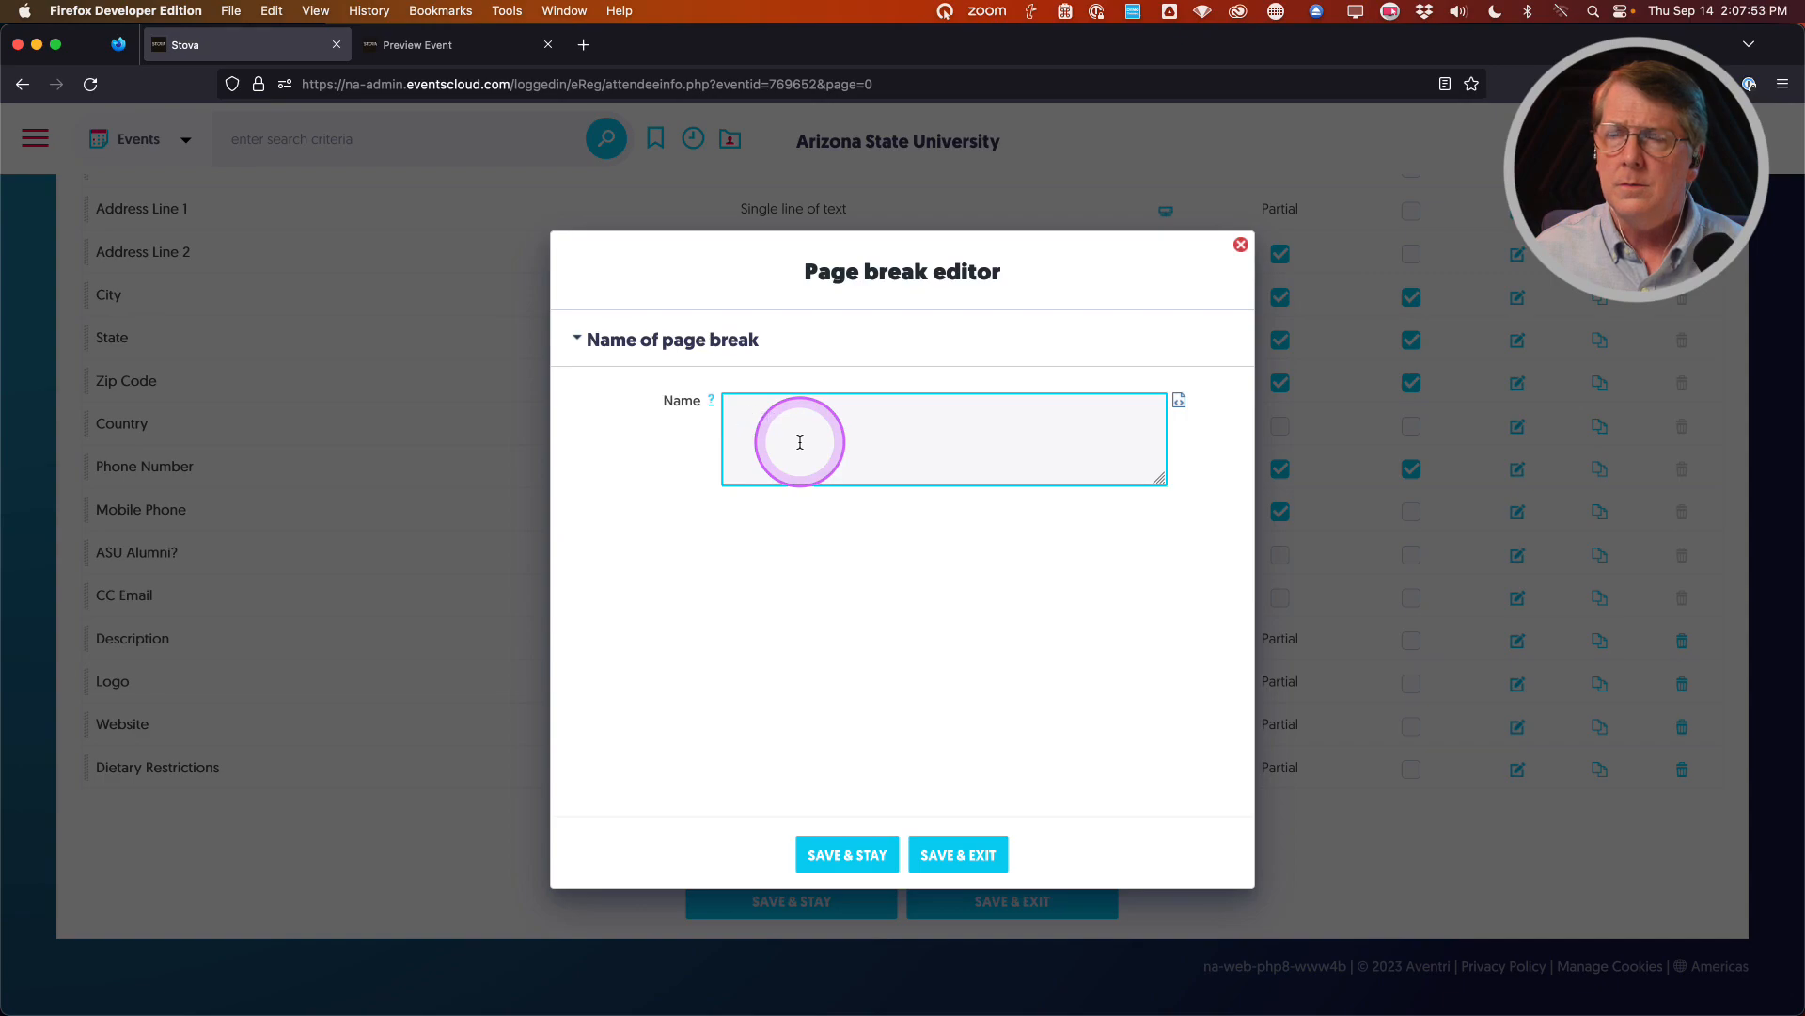
Name the new page break Company Info and save it, closing its editor
type("Company Info")
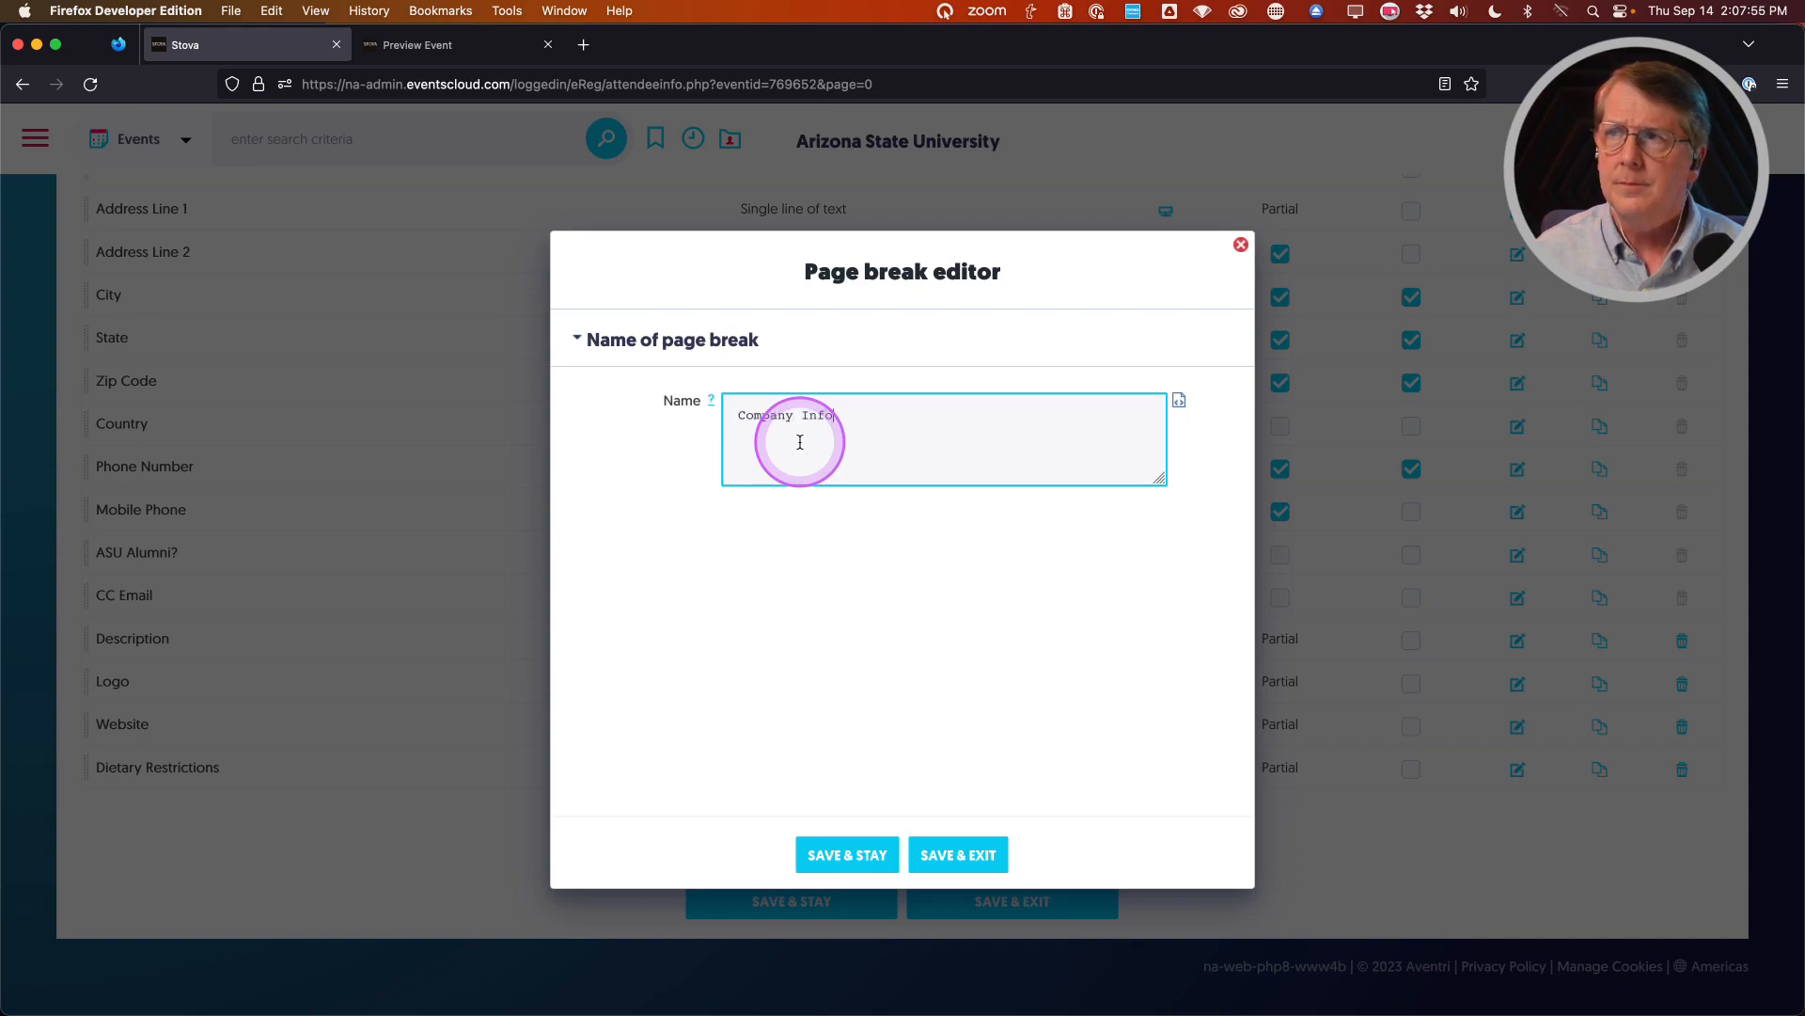
left_click(975, 861)
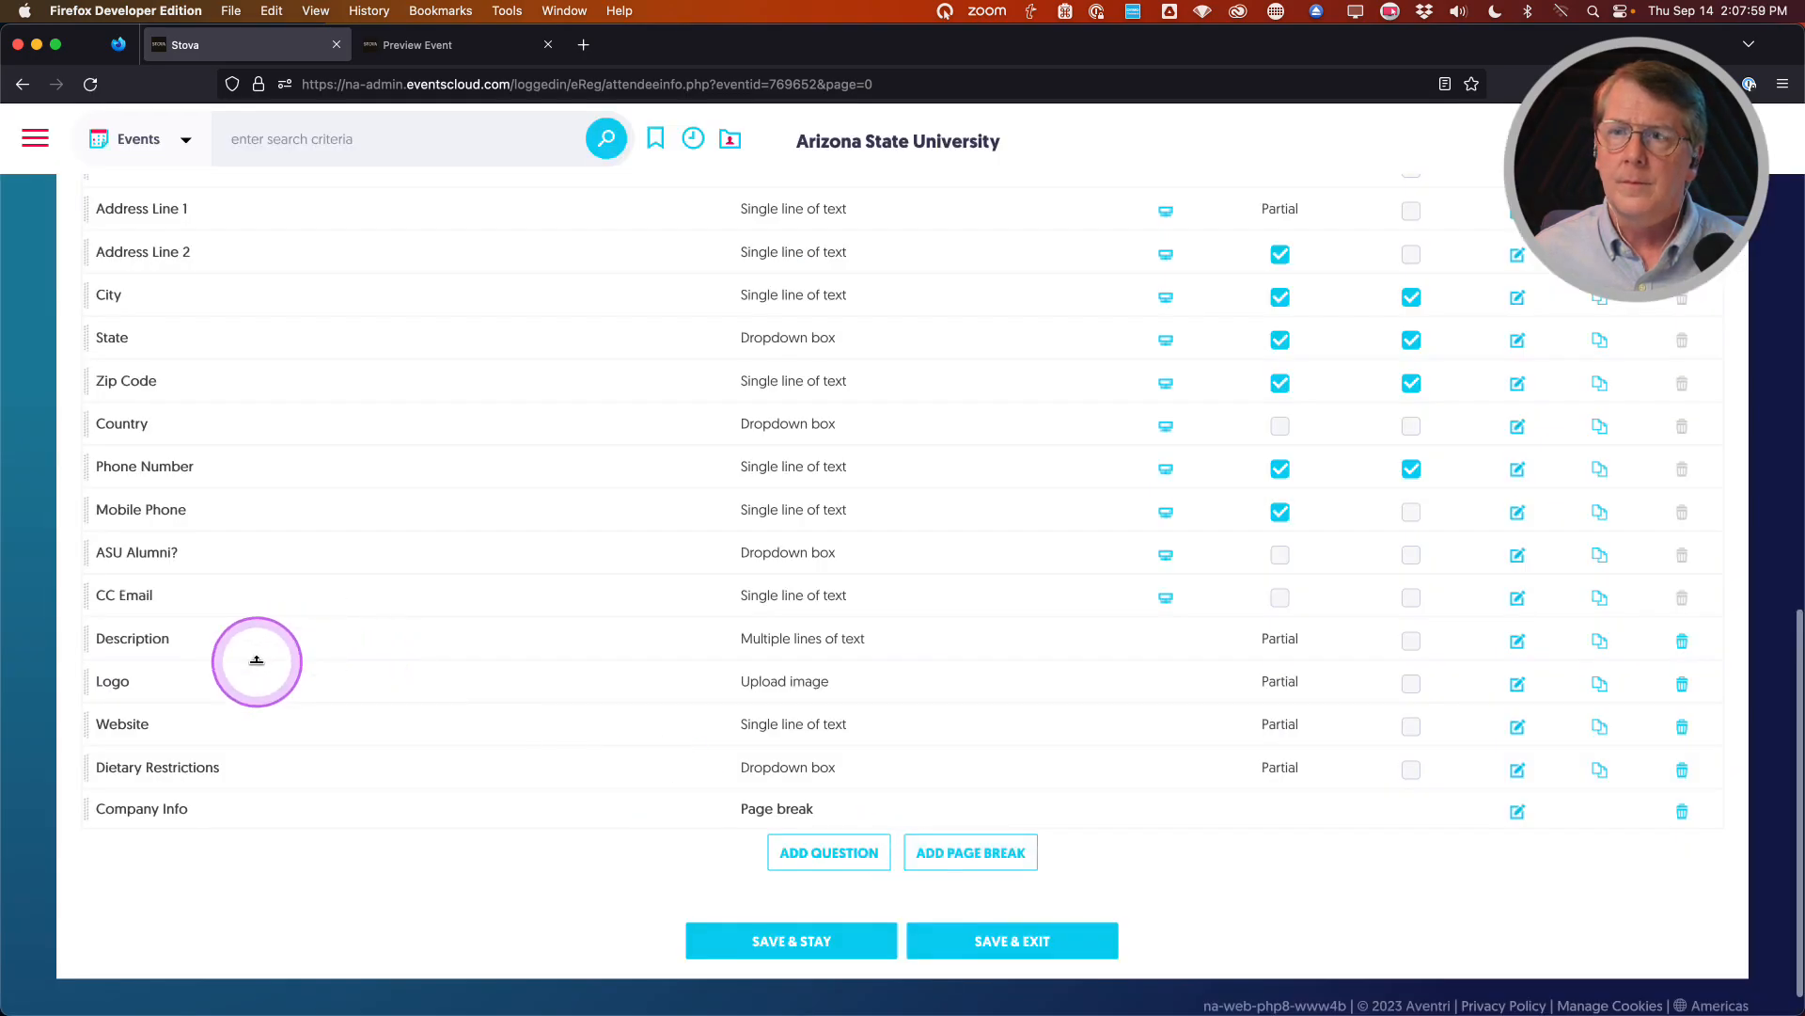
Reorder the Company Info page break above Description, place Dietary Restrictions just before the break, and save the active questions
left_click_drag(82, 823, 75, 649)
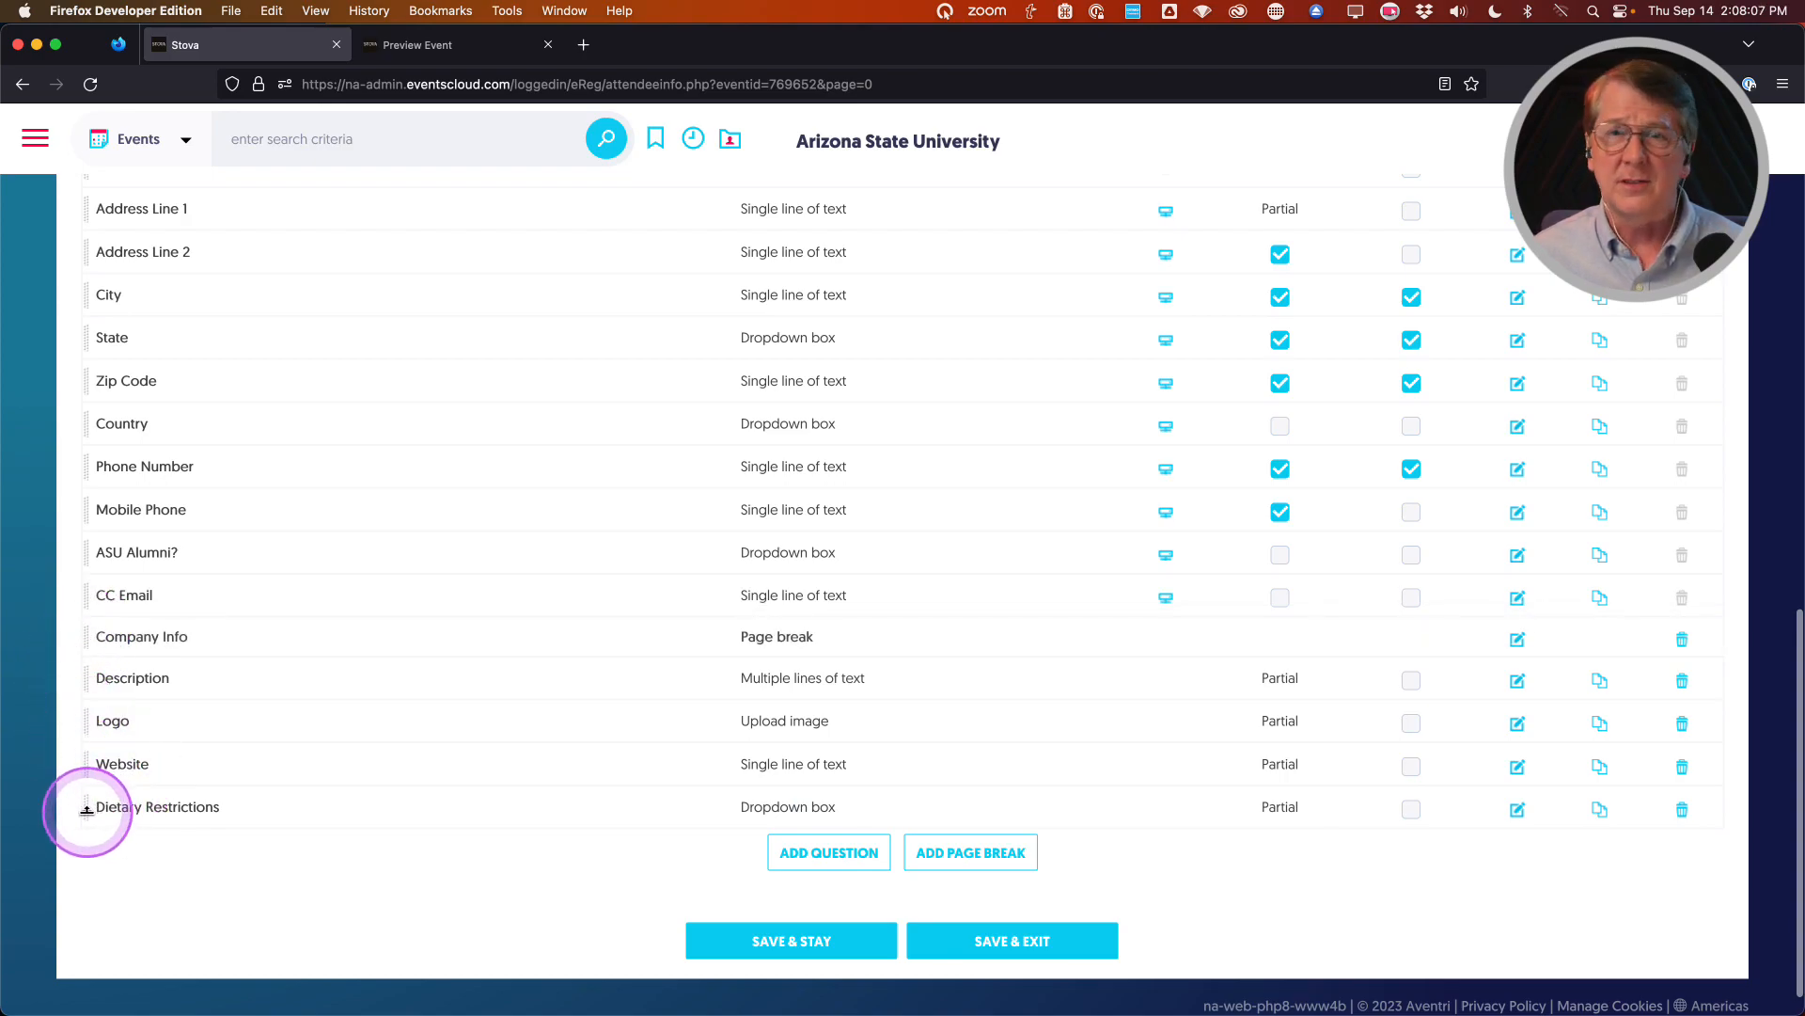
left_click_drag(86, 810, 90, 627)
left_click(741, 942)
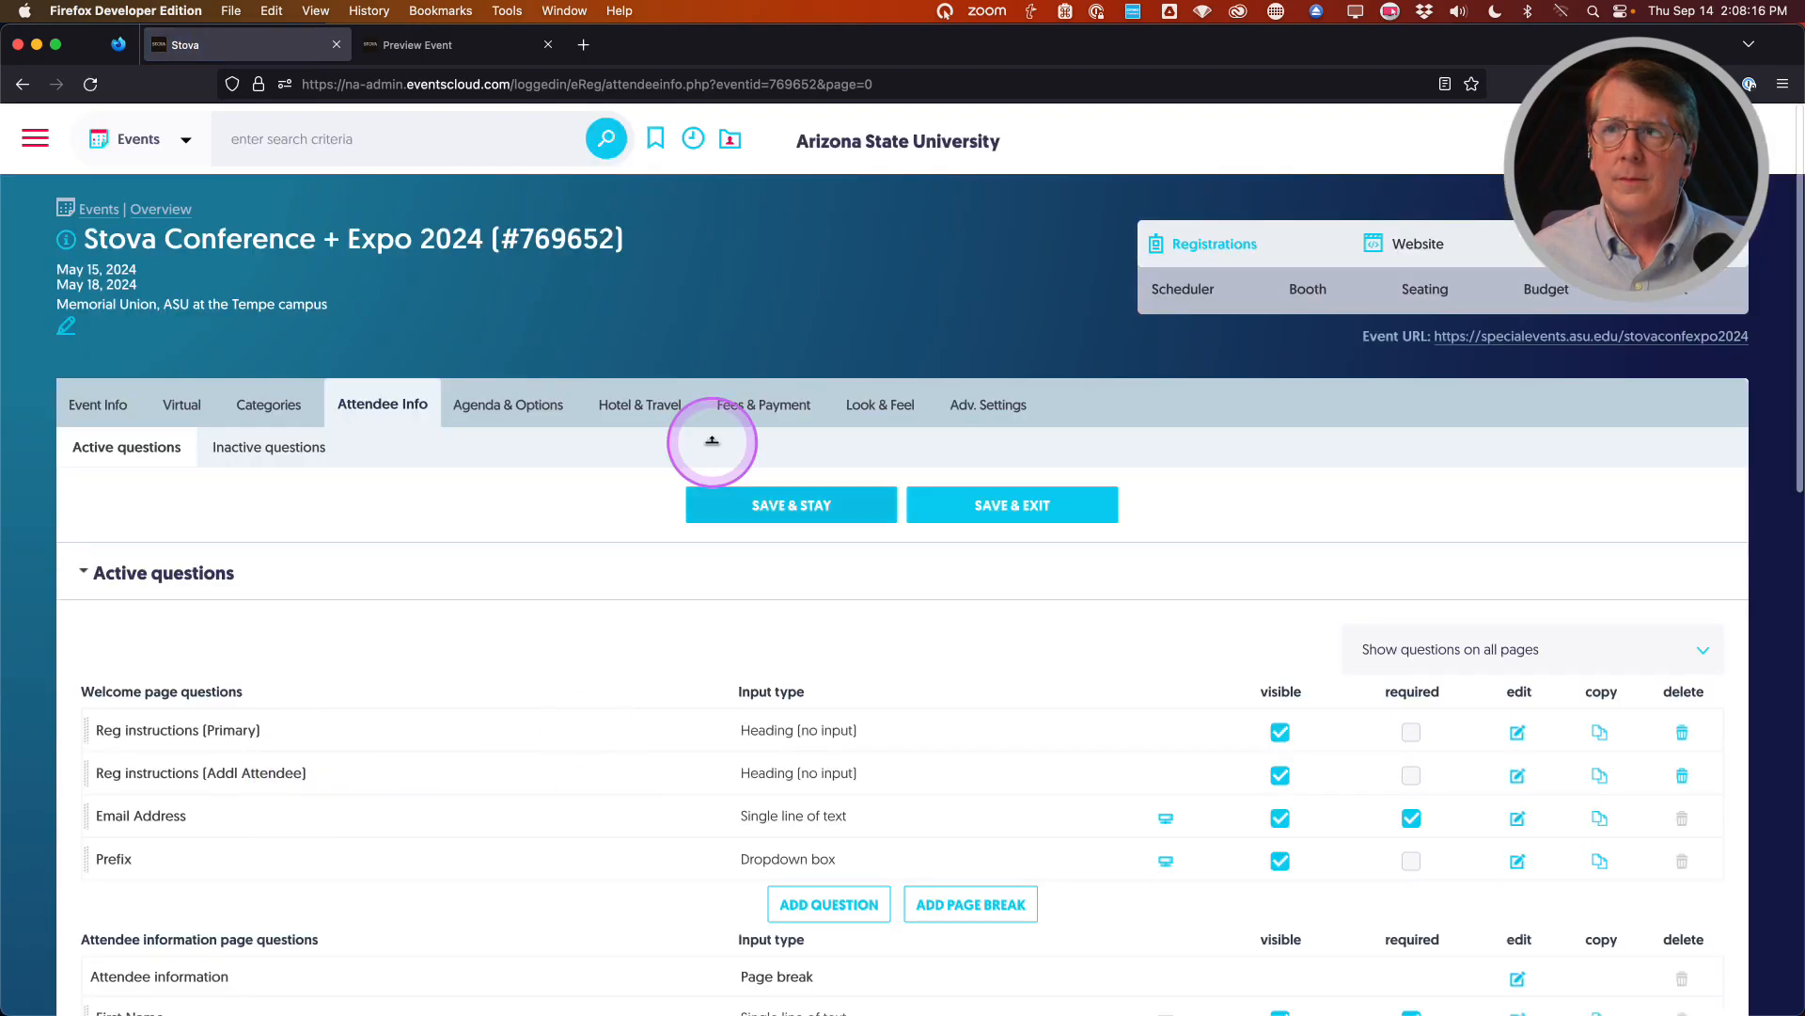
Reload the event preview and check the Attendee Information page for the Exhibitor category
left_click(417, 47)
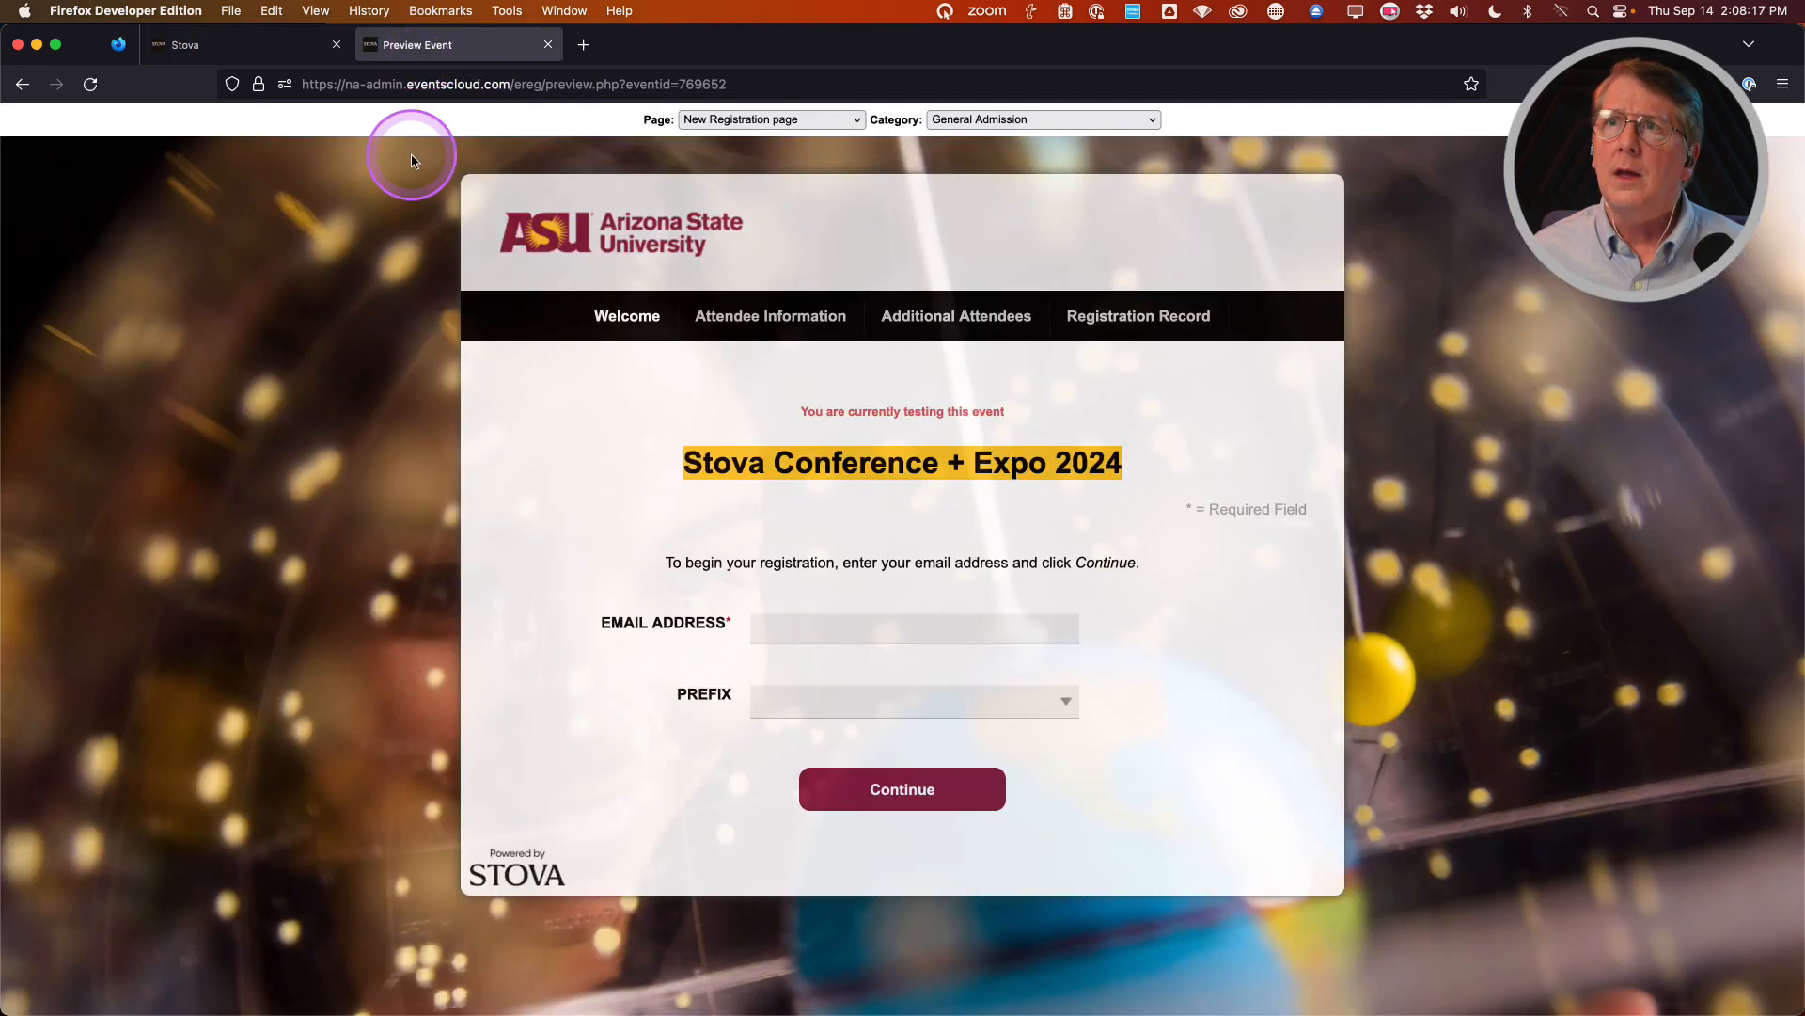
key("super+r")
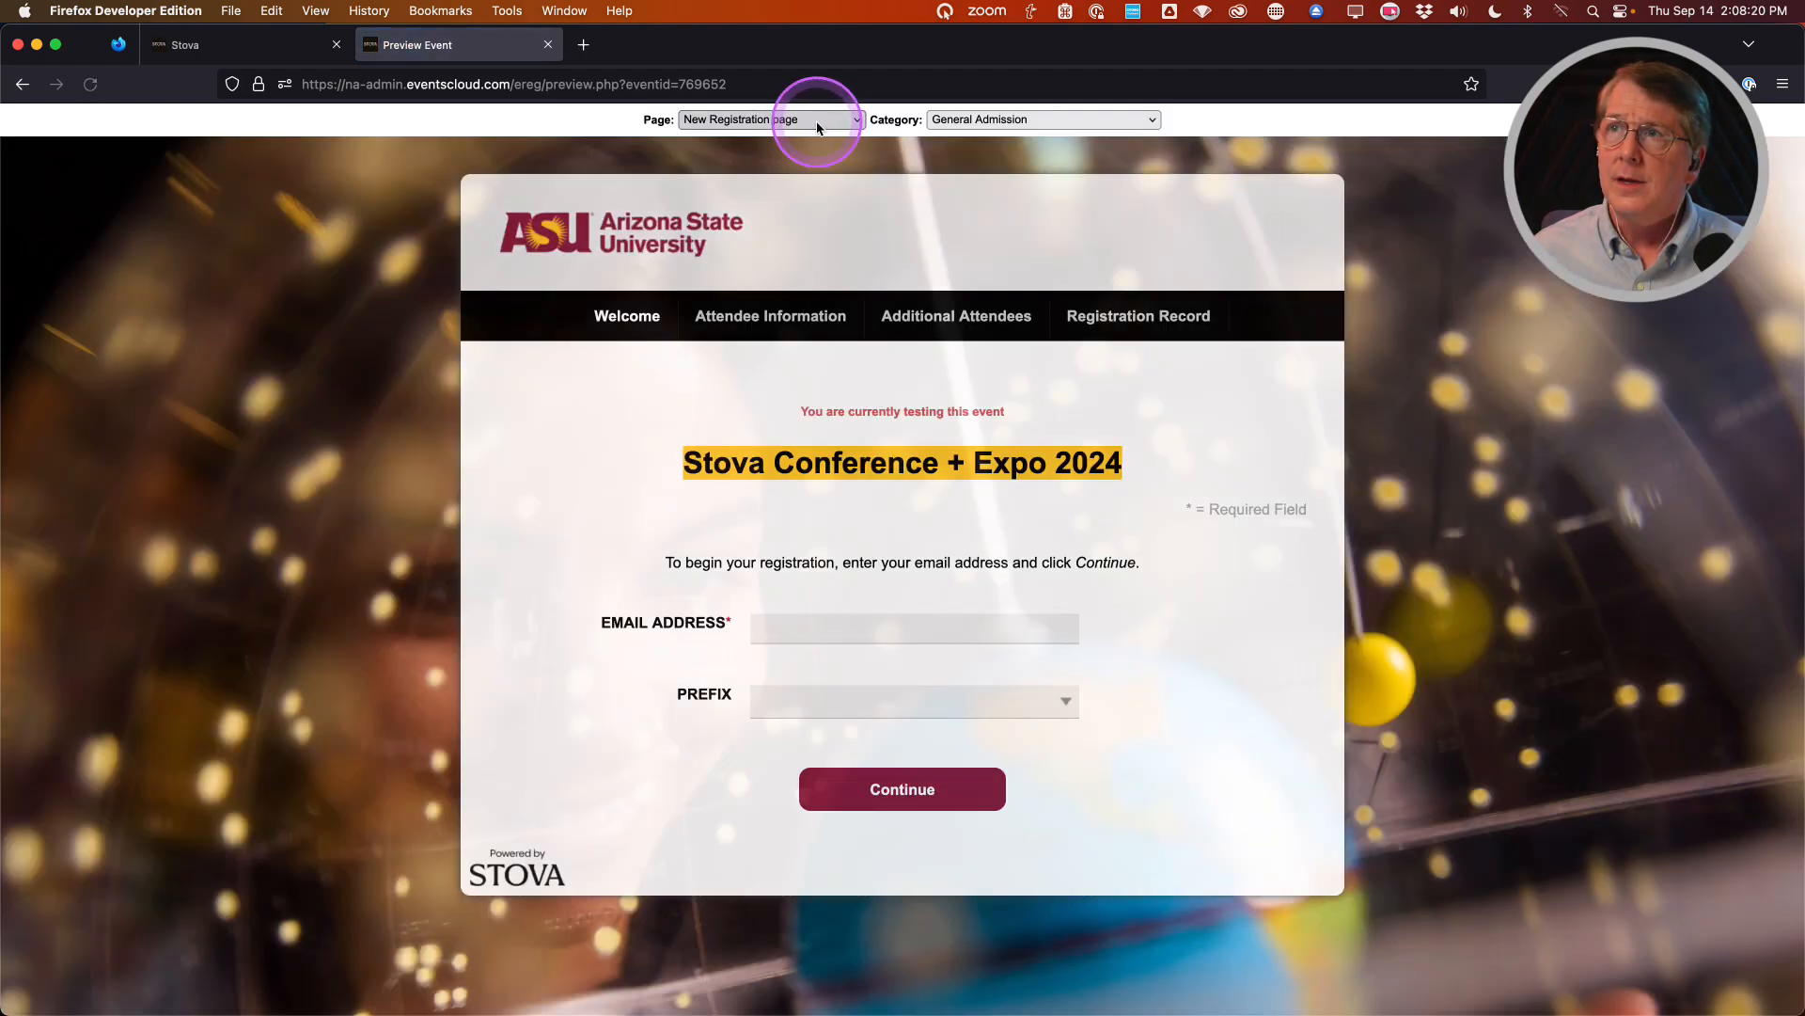
left_click(817, 128)
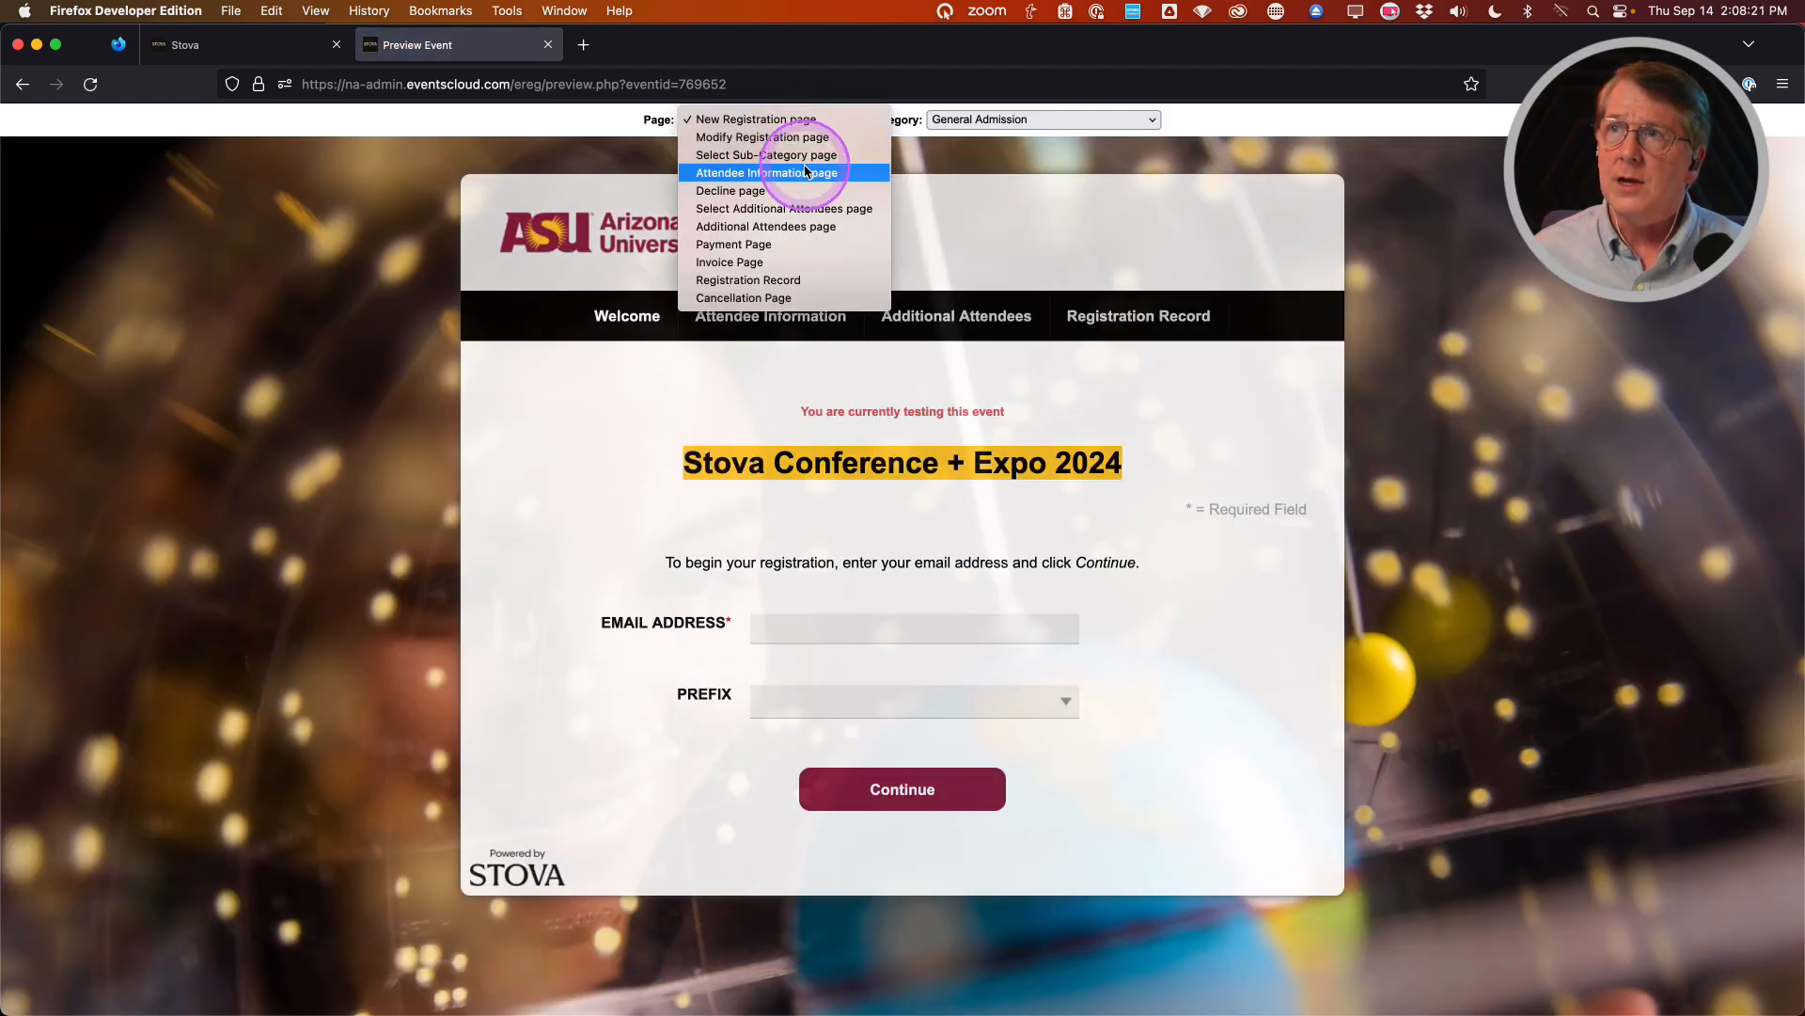
left_click(824, 170)
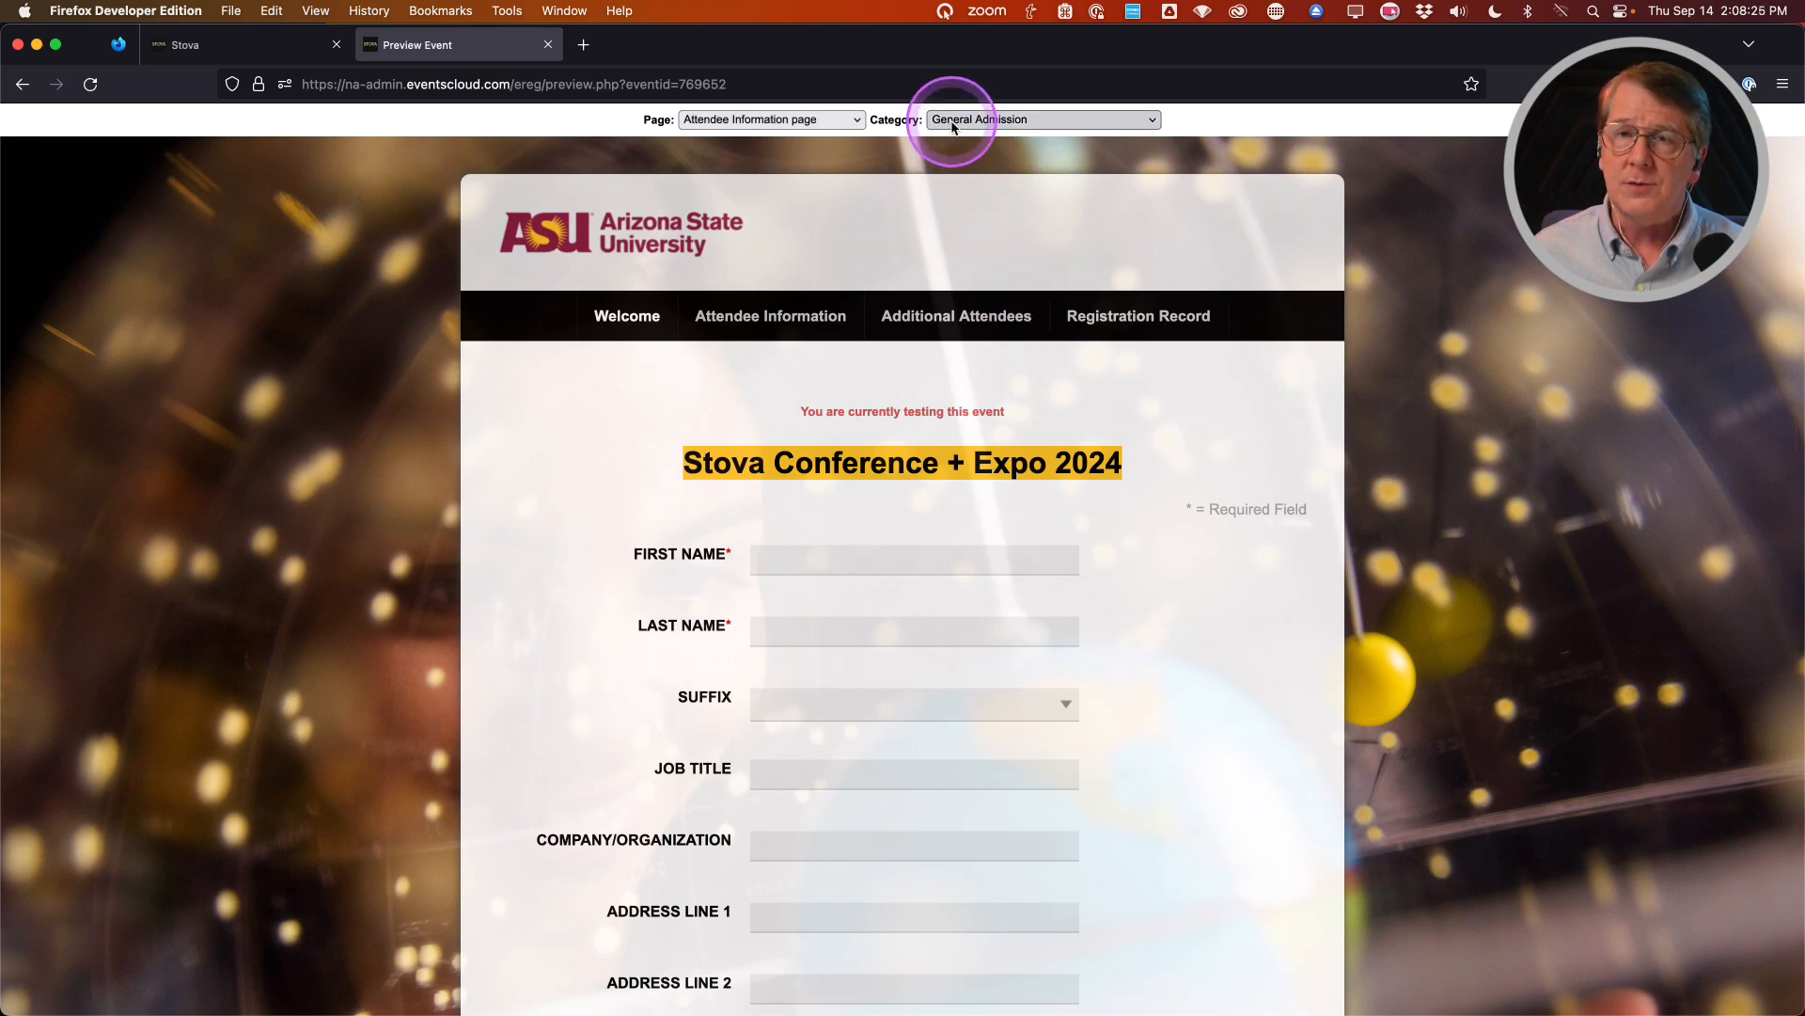
left_click(983, 119)
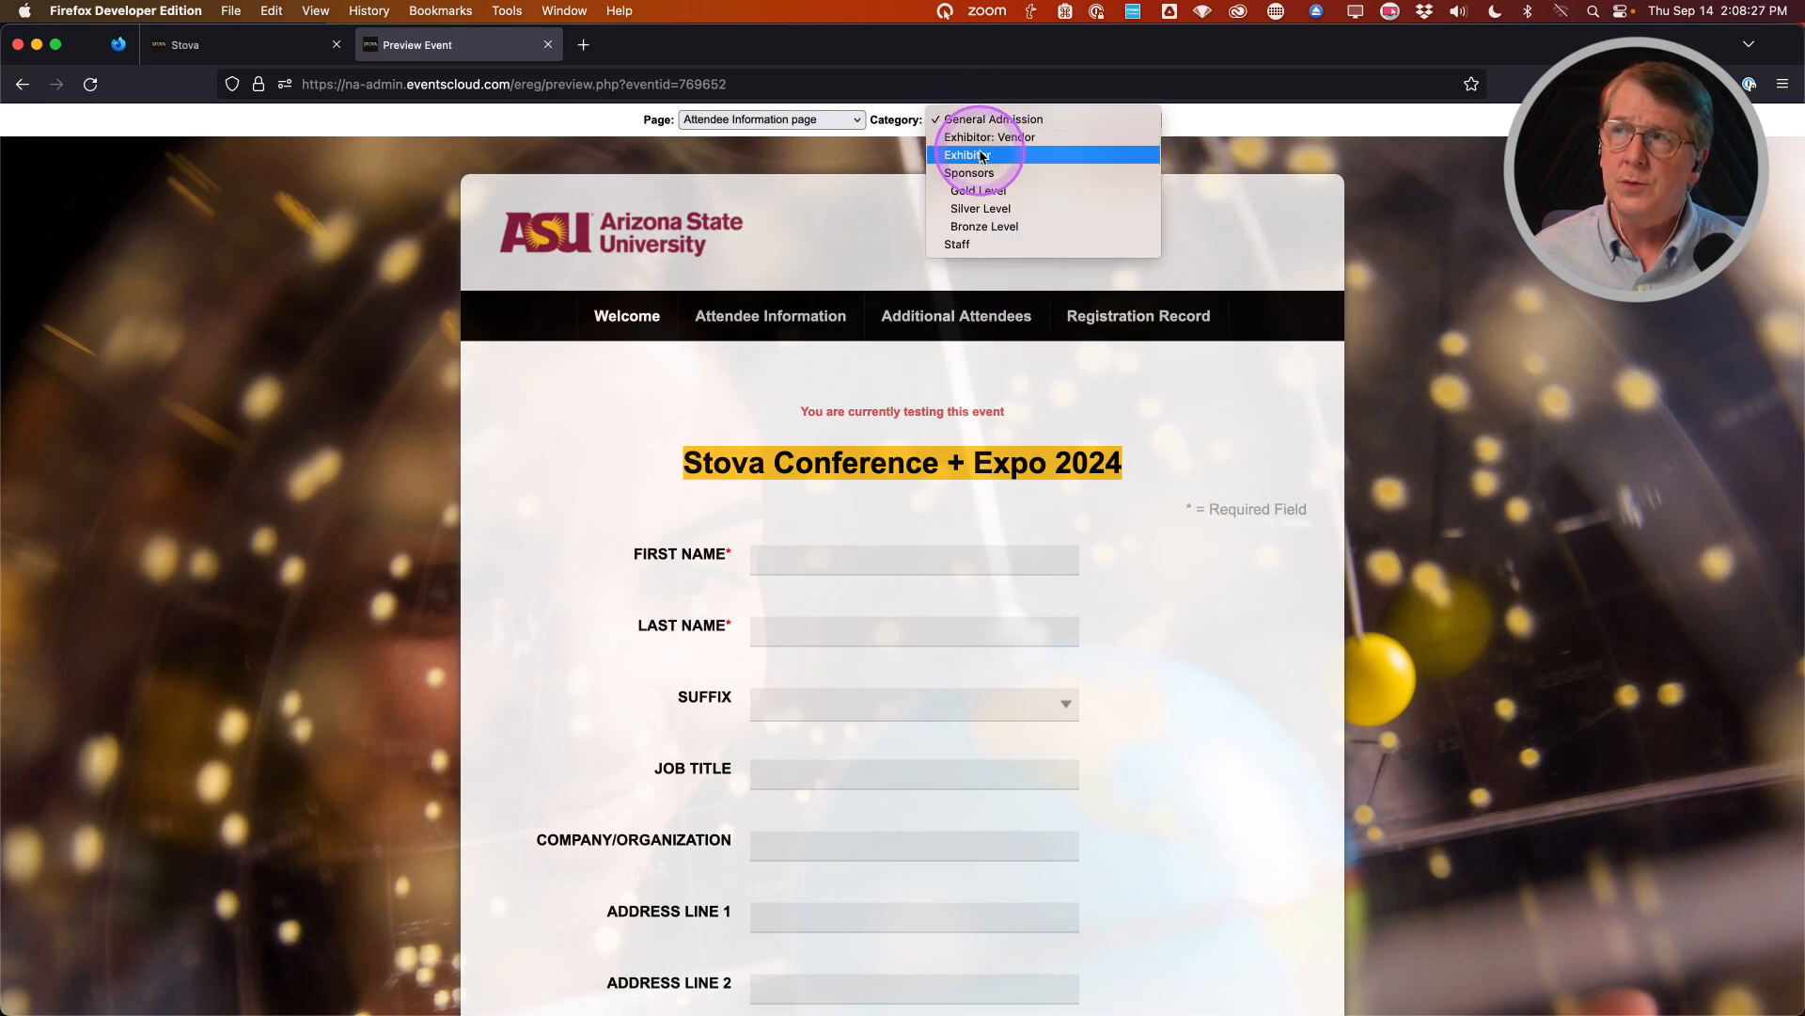
left_click(982, 156)
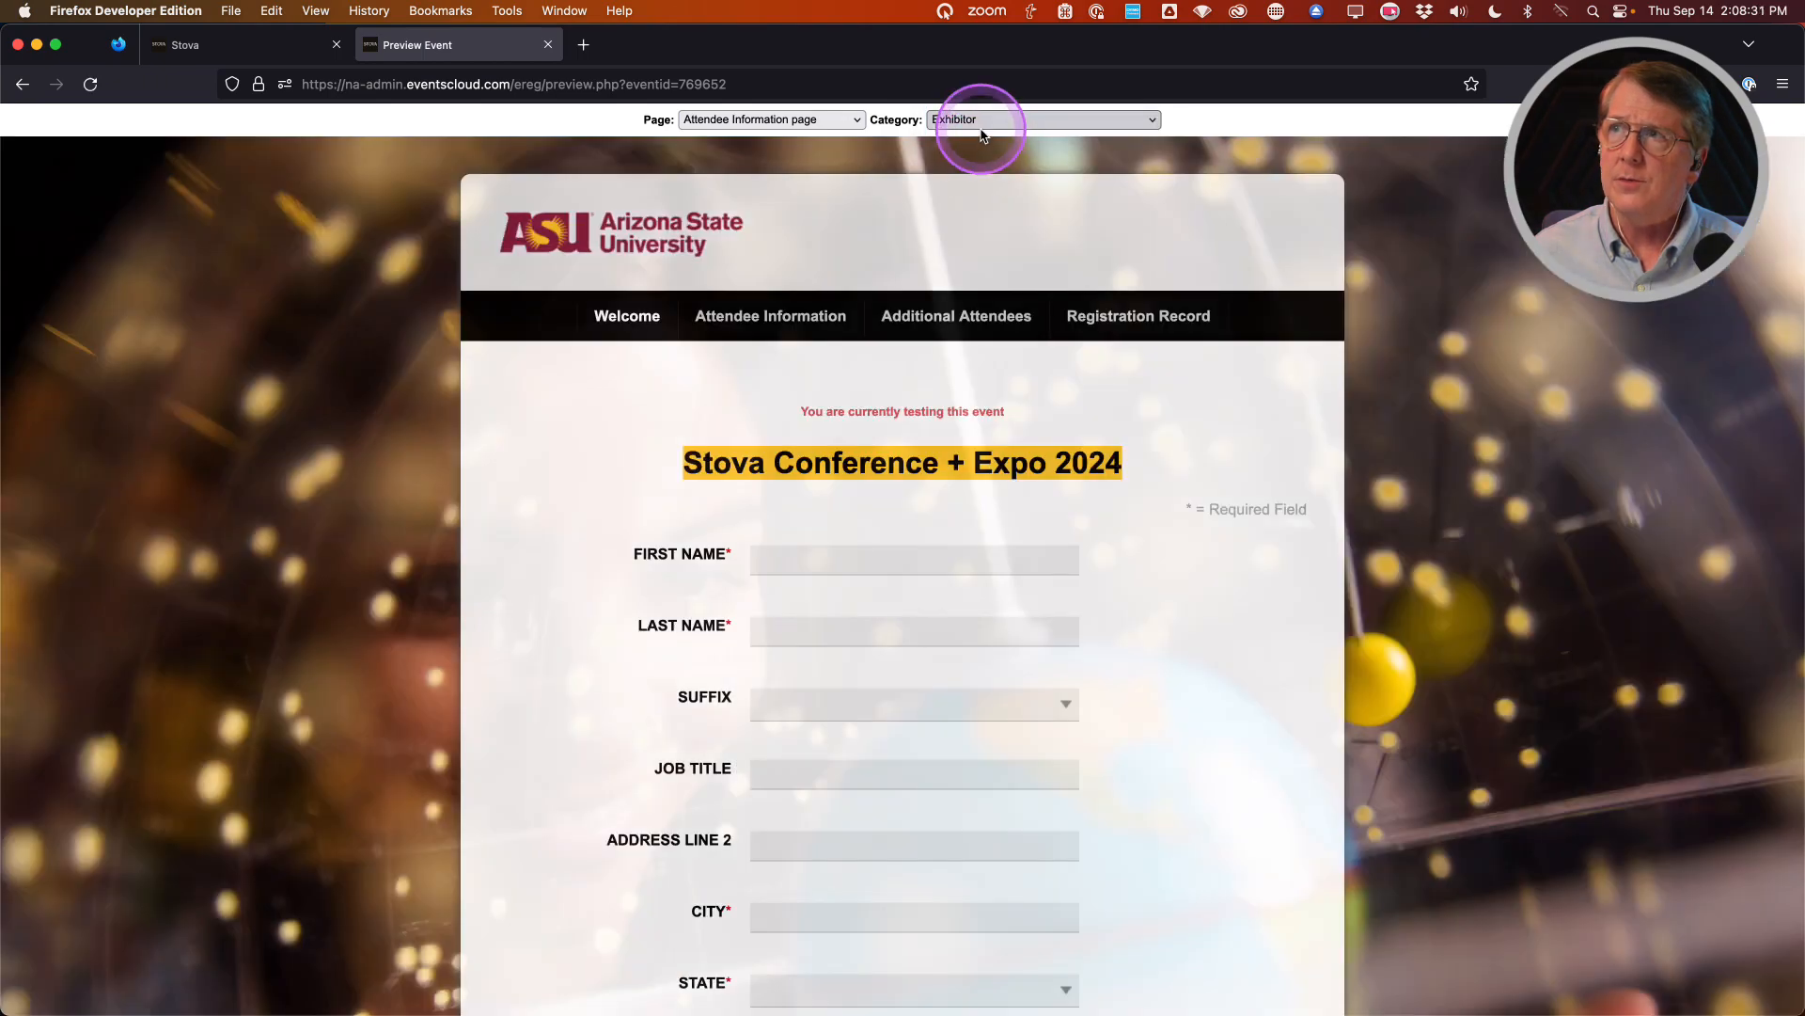
scroll(673, 528, "down", 3)
scroll(673, 525, "up", 3)
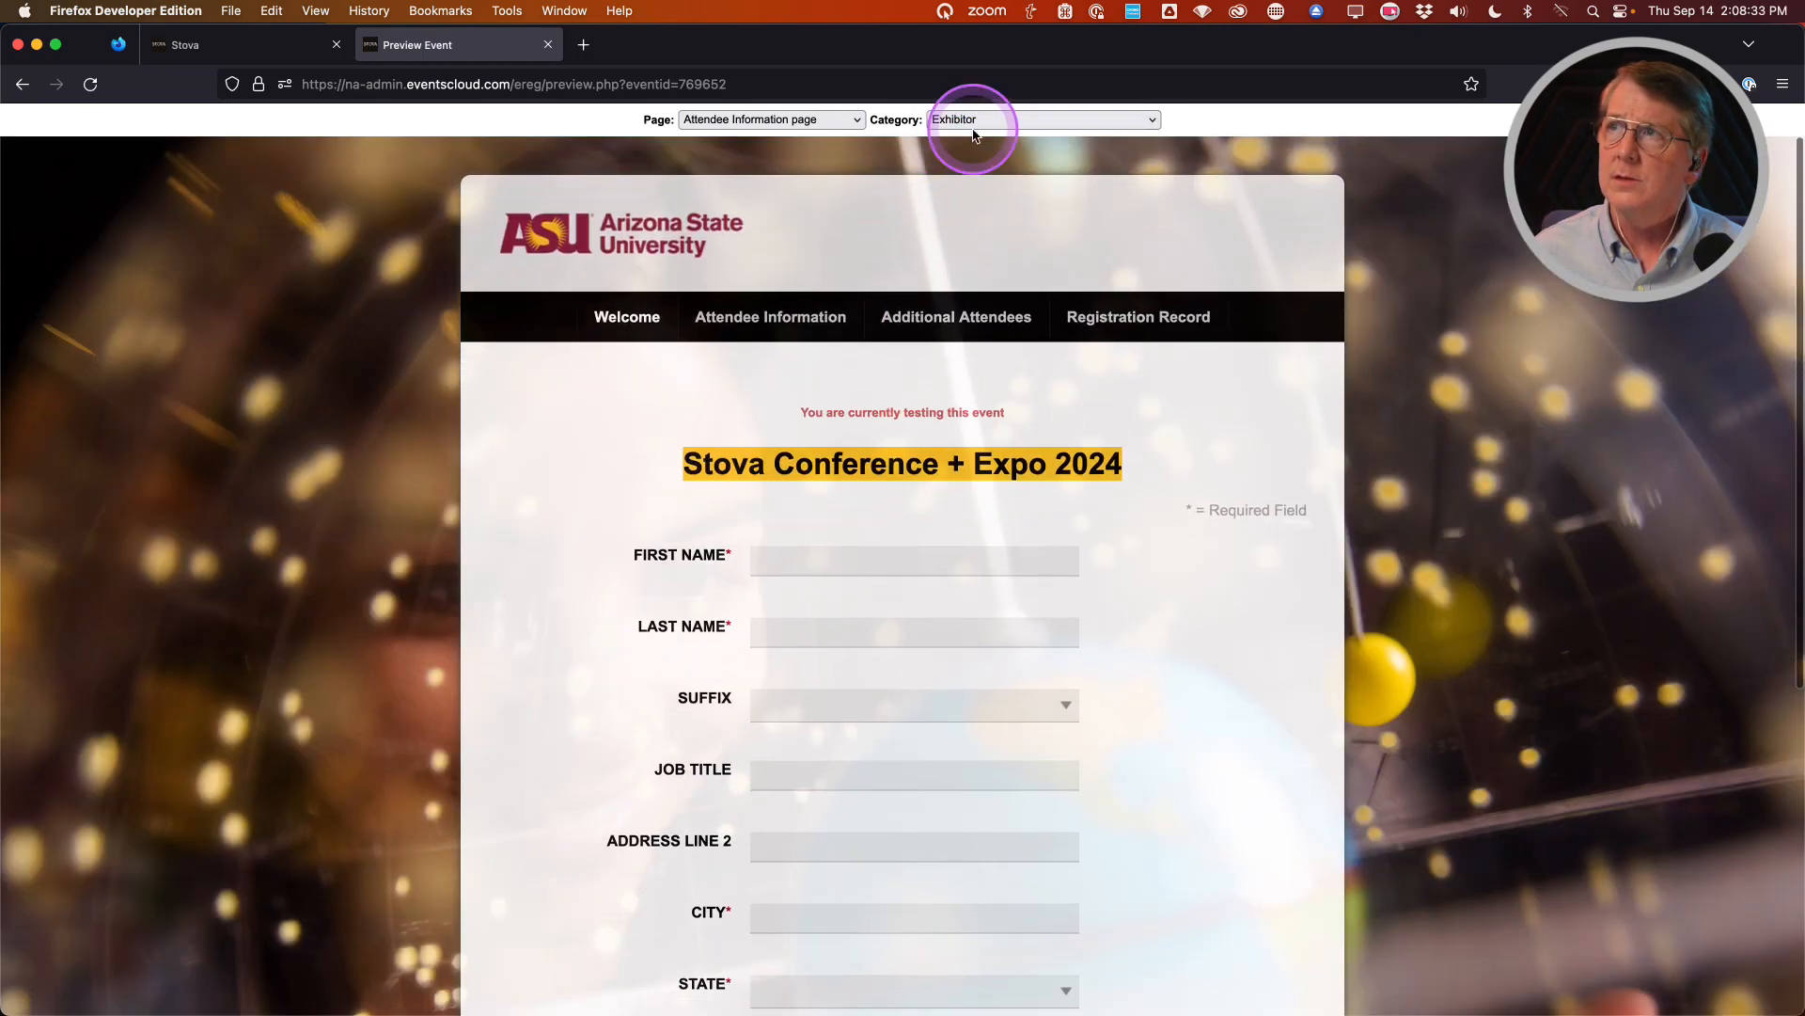
Preview the Attendee Information page for the Exhibitor: Vendor category, checking both its Attendee information and Company Info sections
left_click(982, 119)
left_click(987, 161)
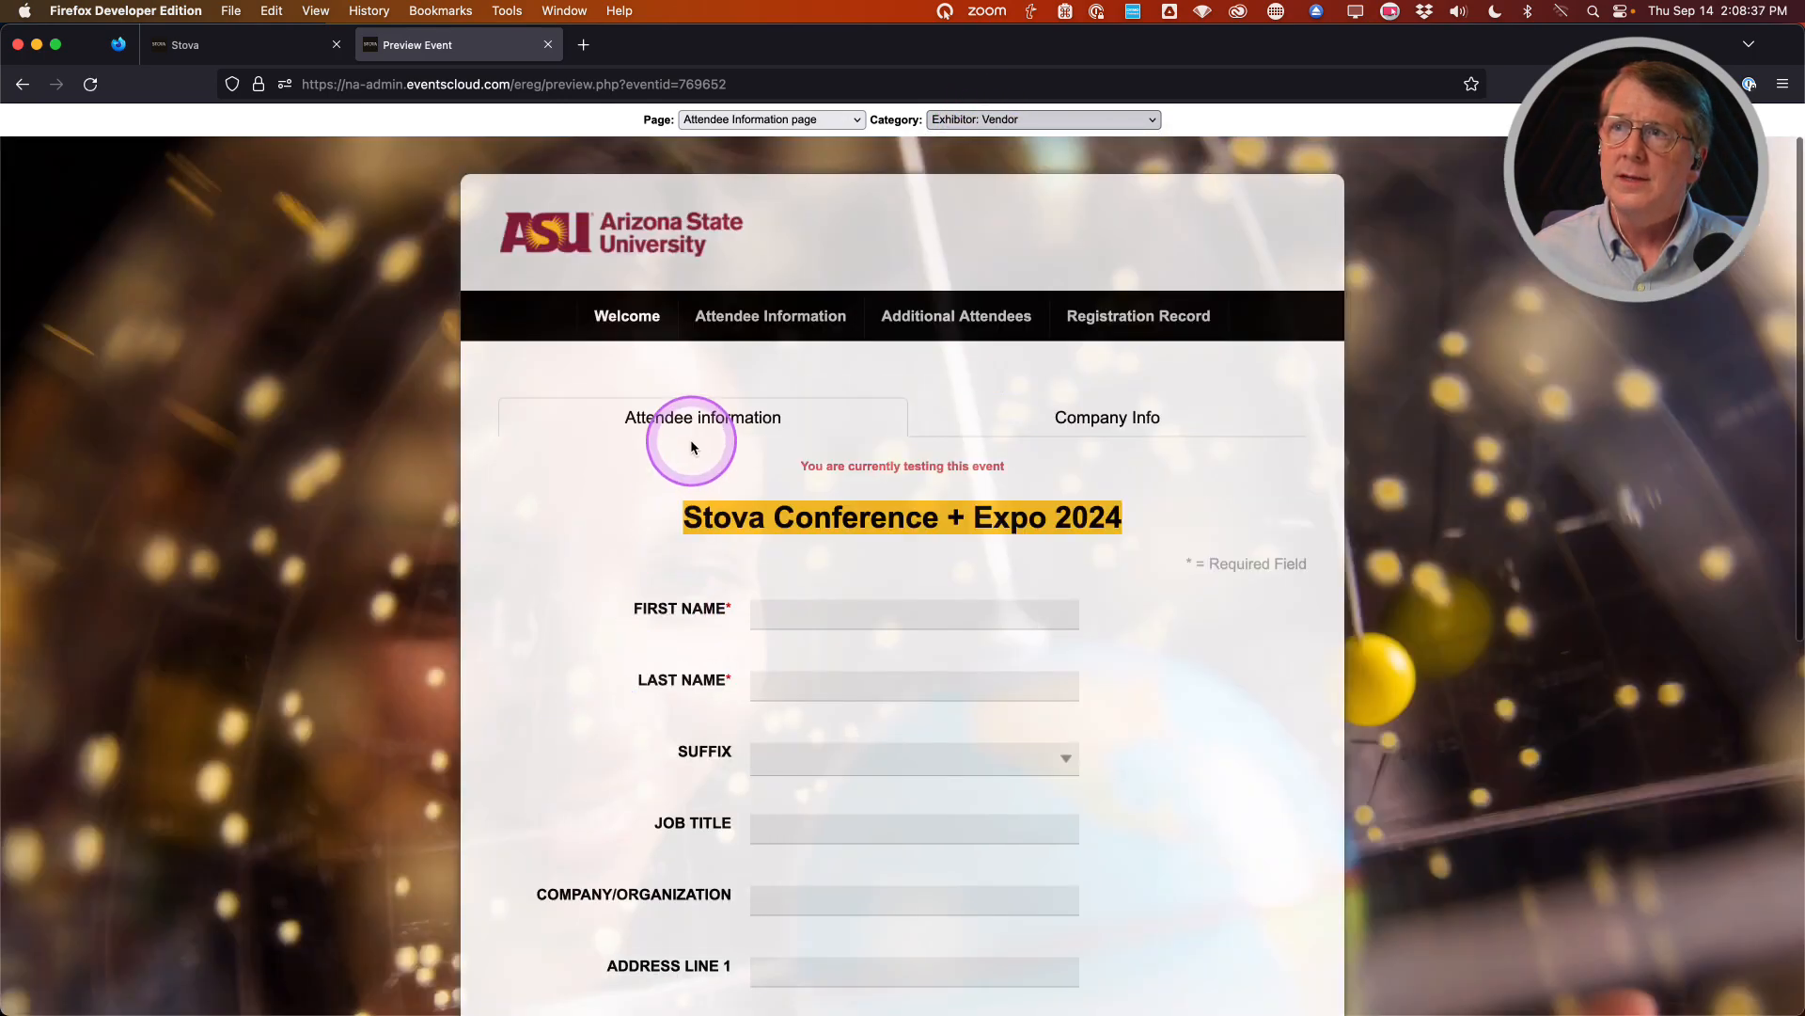
scroll(602, 618, "down", 10)
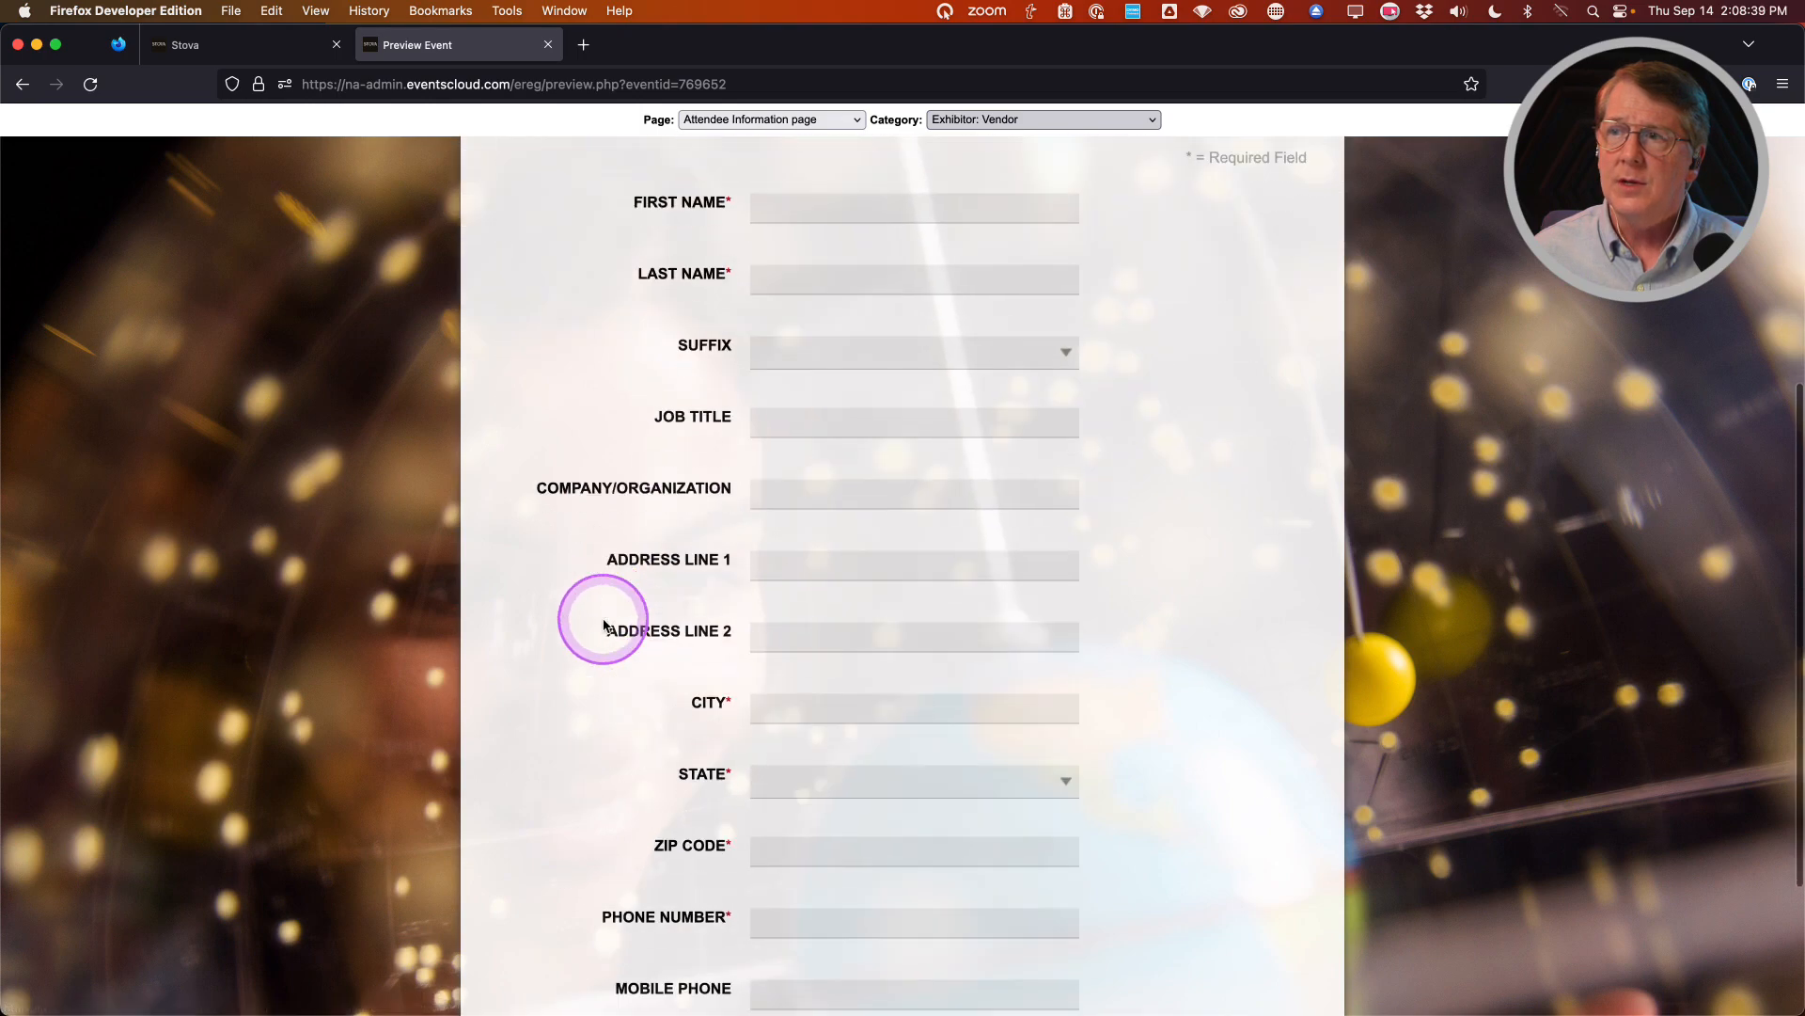
scroll(602, 617, "up", 5)
scroll(602, 617, "up", 3)
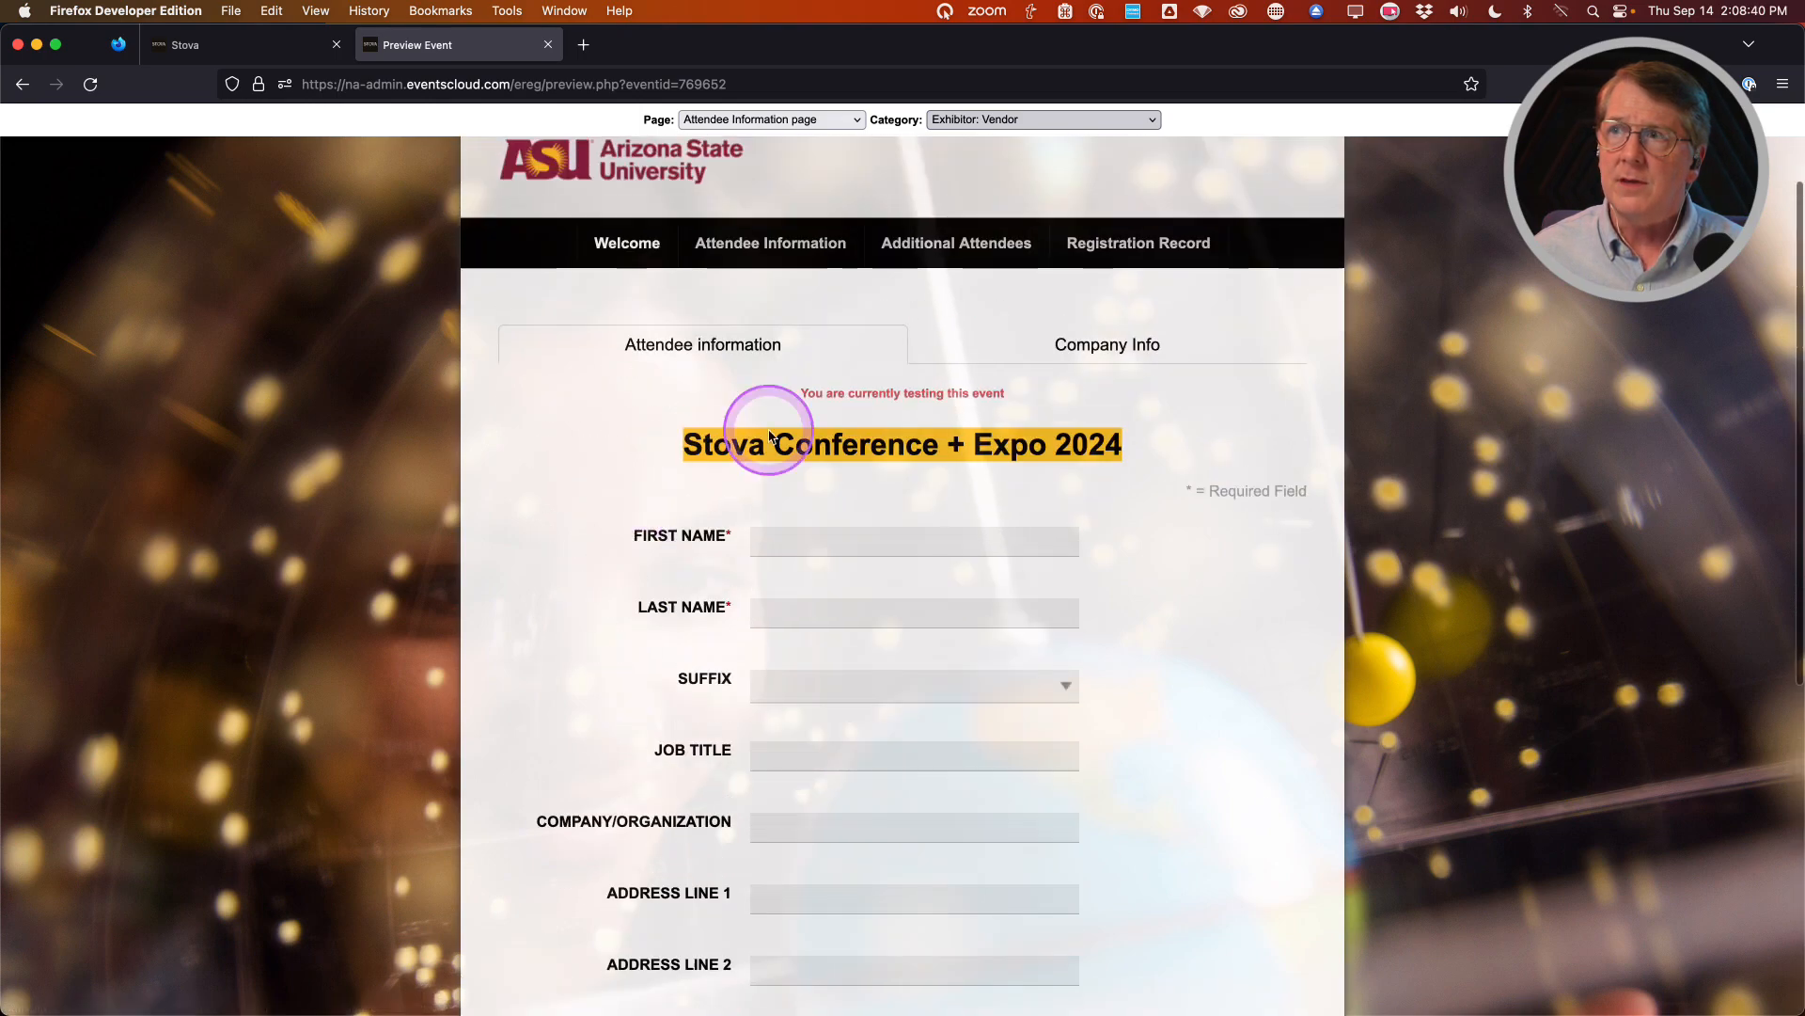
left_click(1067, 346)
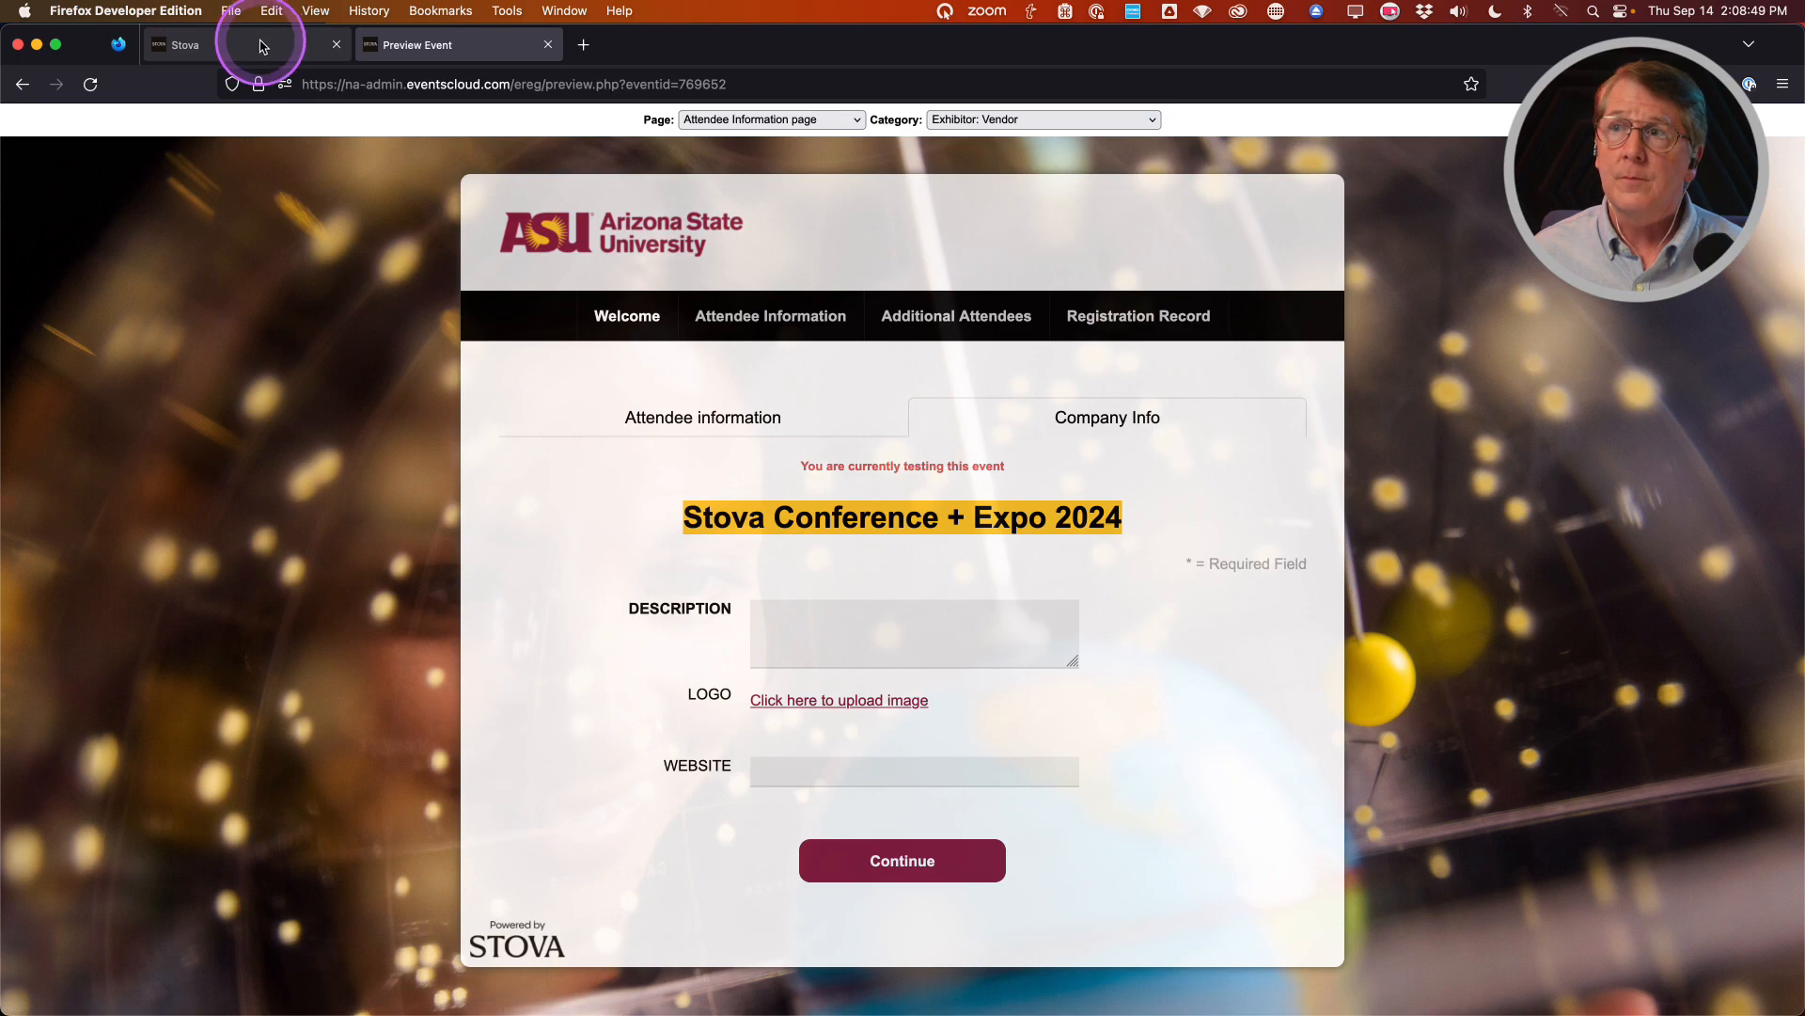
Return to the active questions and review the Welcome, Attendee information and Company Info questions, including which ones can be deleted
left_click(264, 47)
scroll(541, 782, "down", 7)
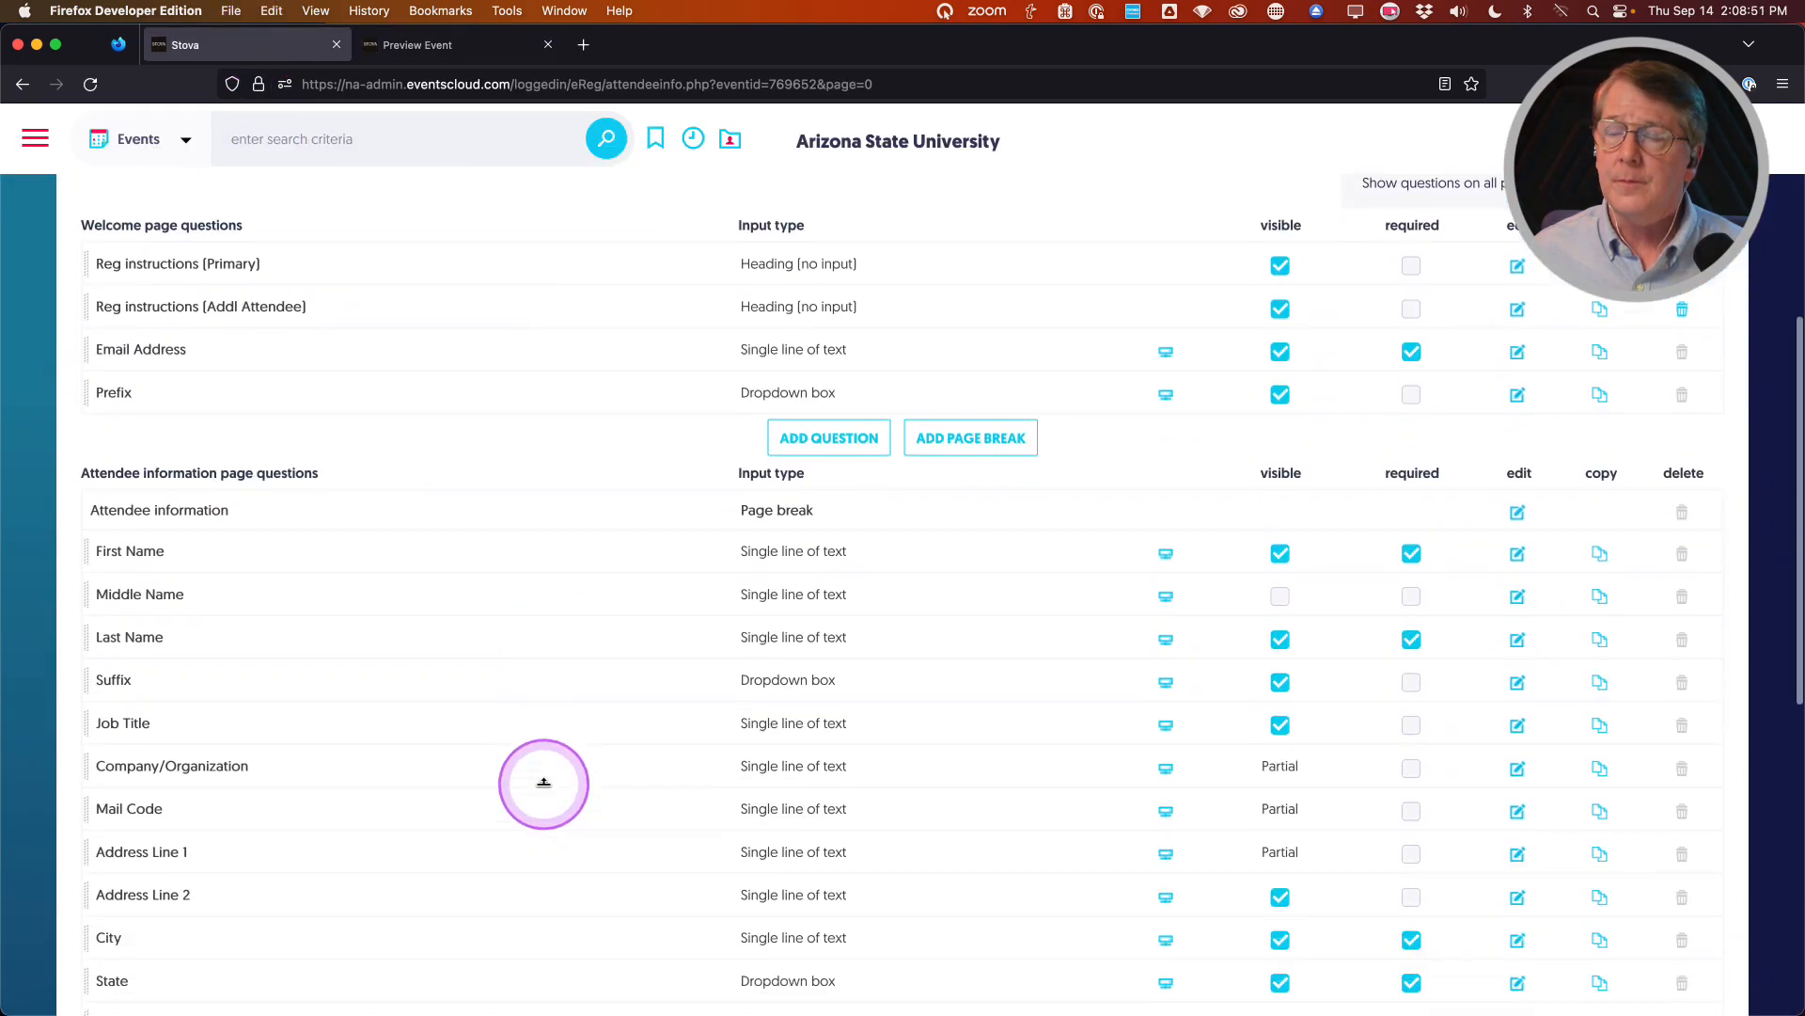
scroll(544, 782, "down", 1)
scroll(545, 790, "down", 3)
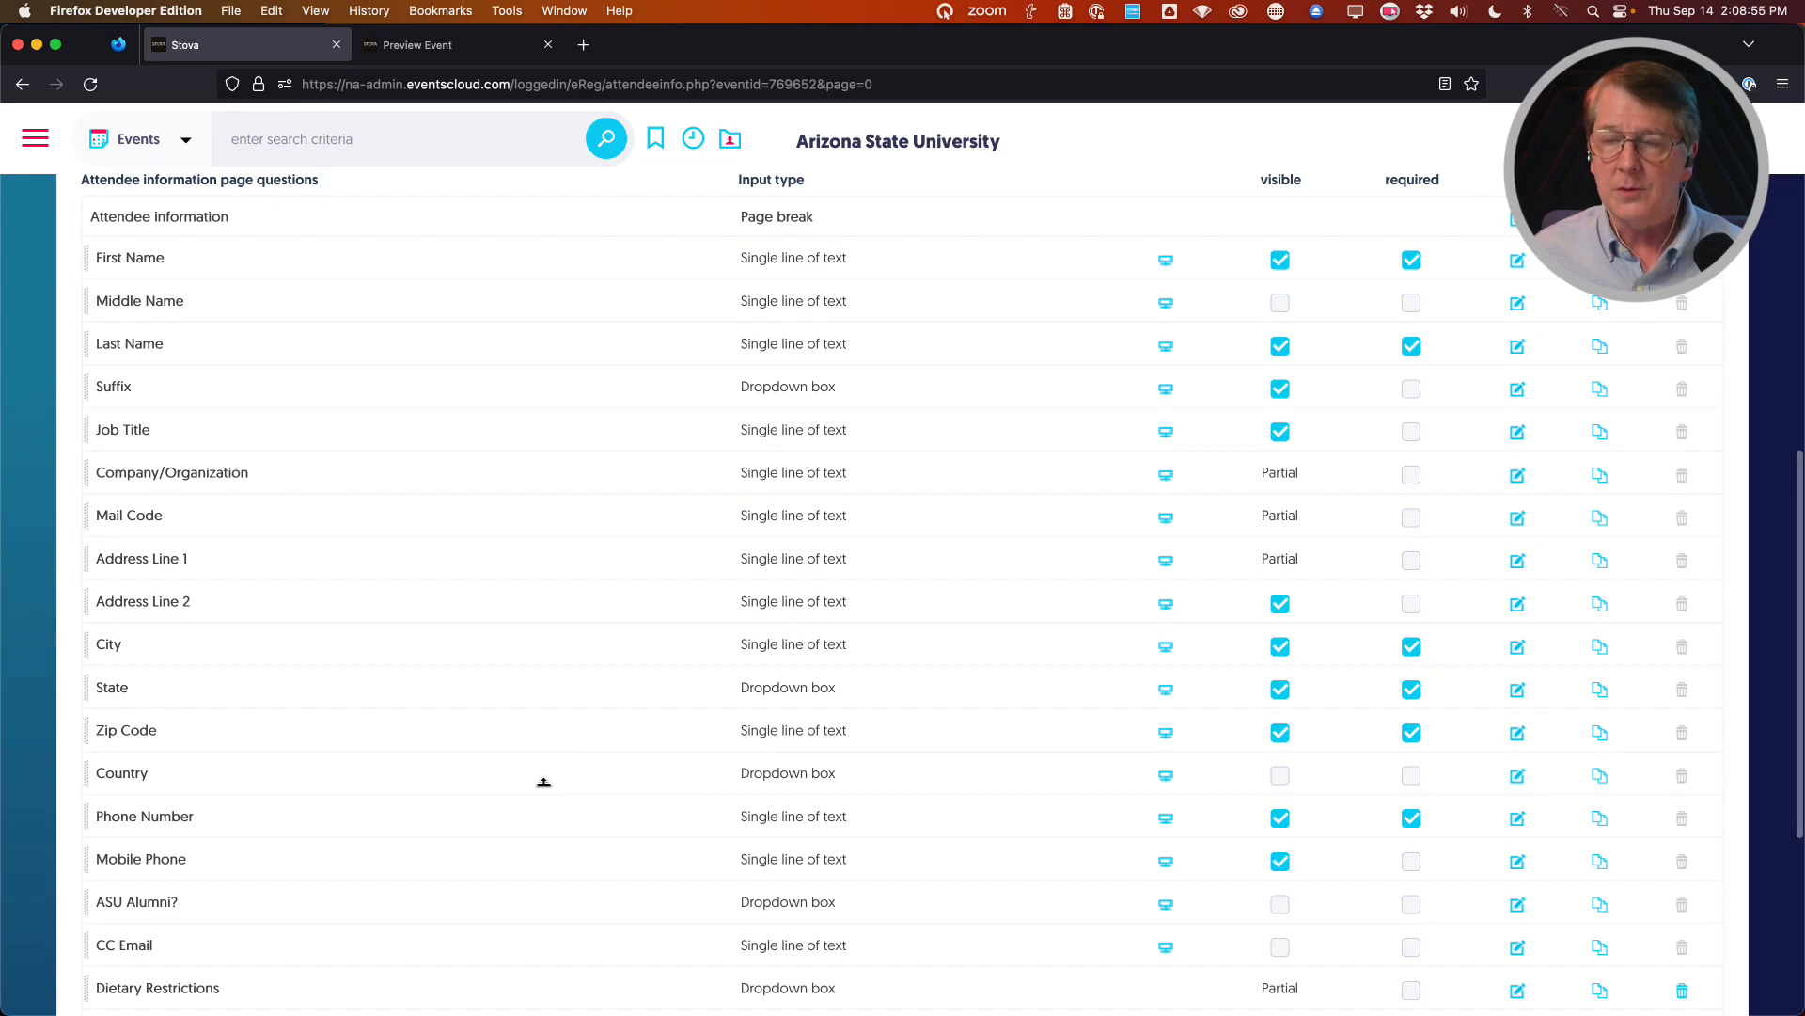
scroll(543, 782, "up", 5)
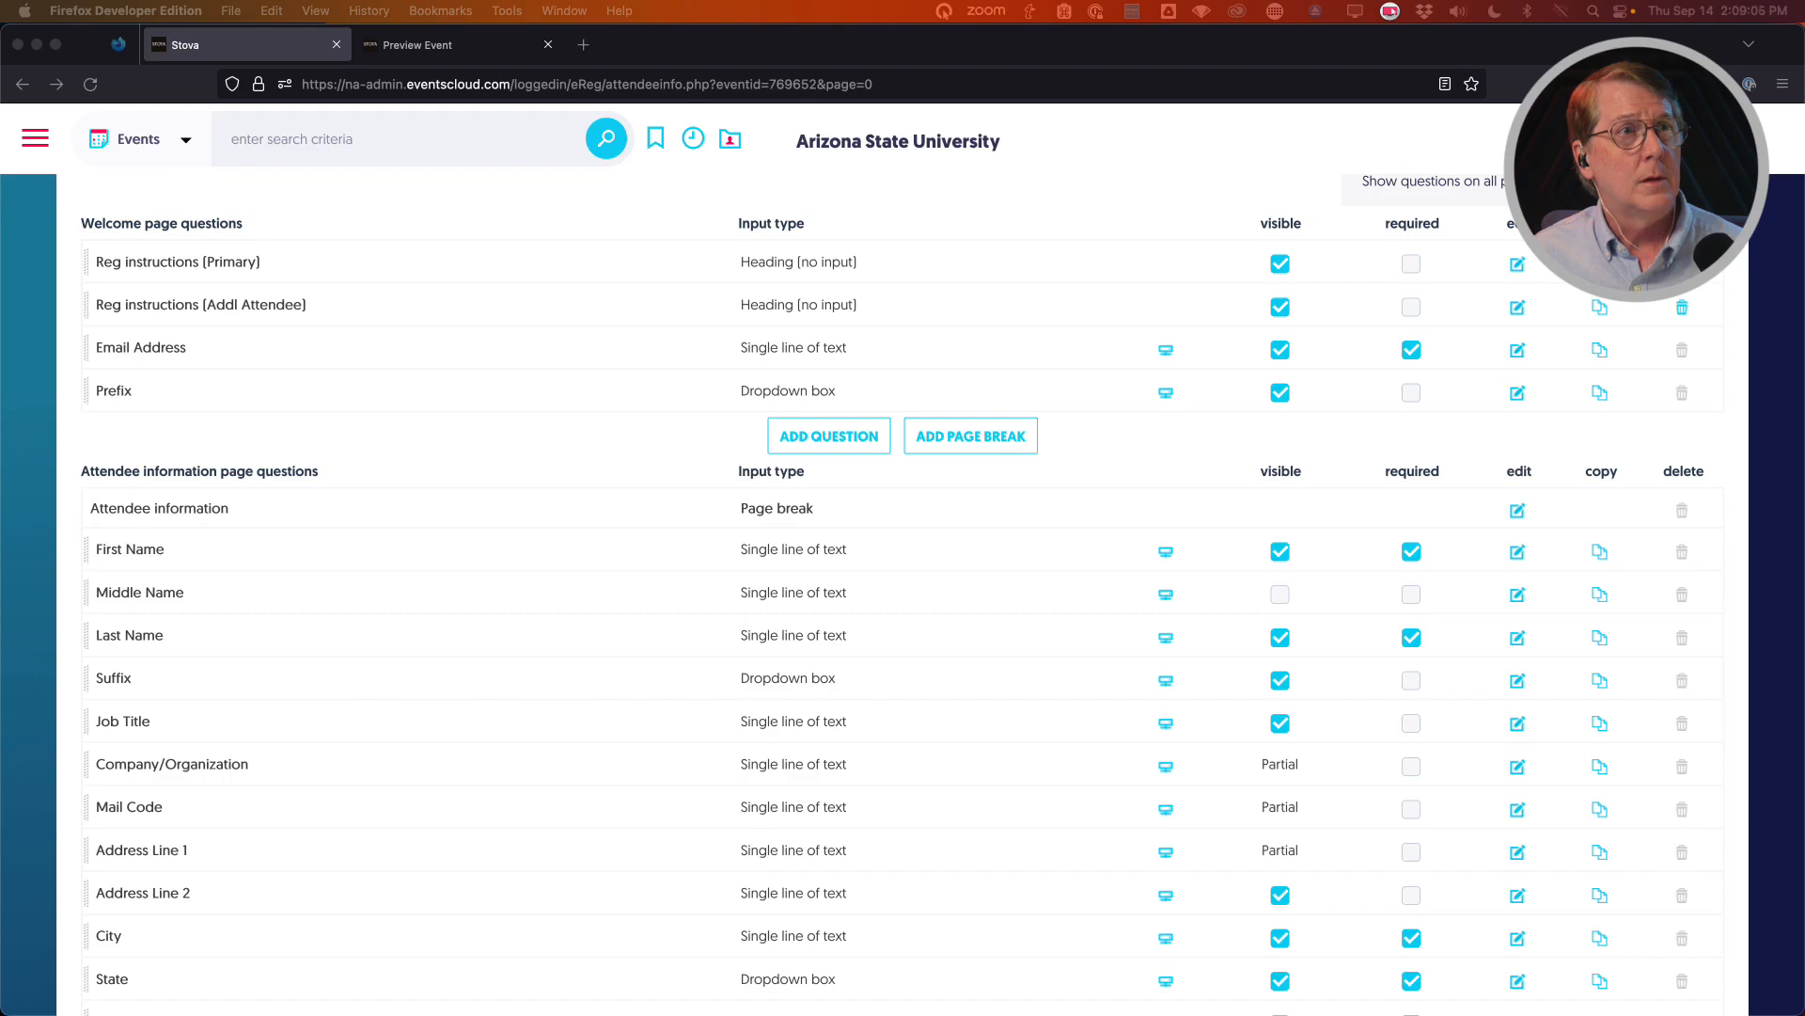
left_click(1390, 11)
key("Escape")
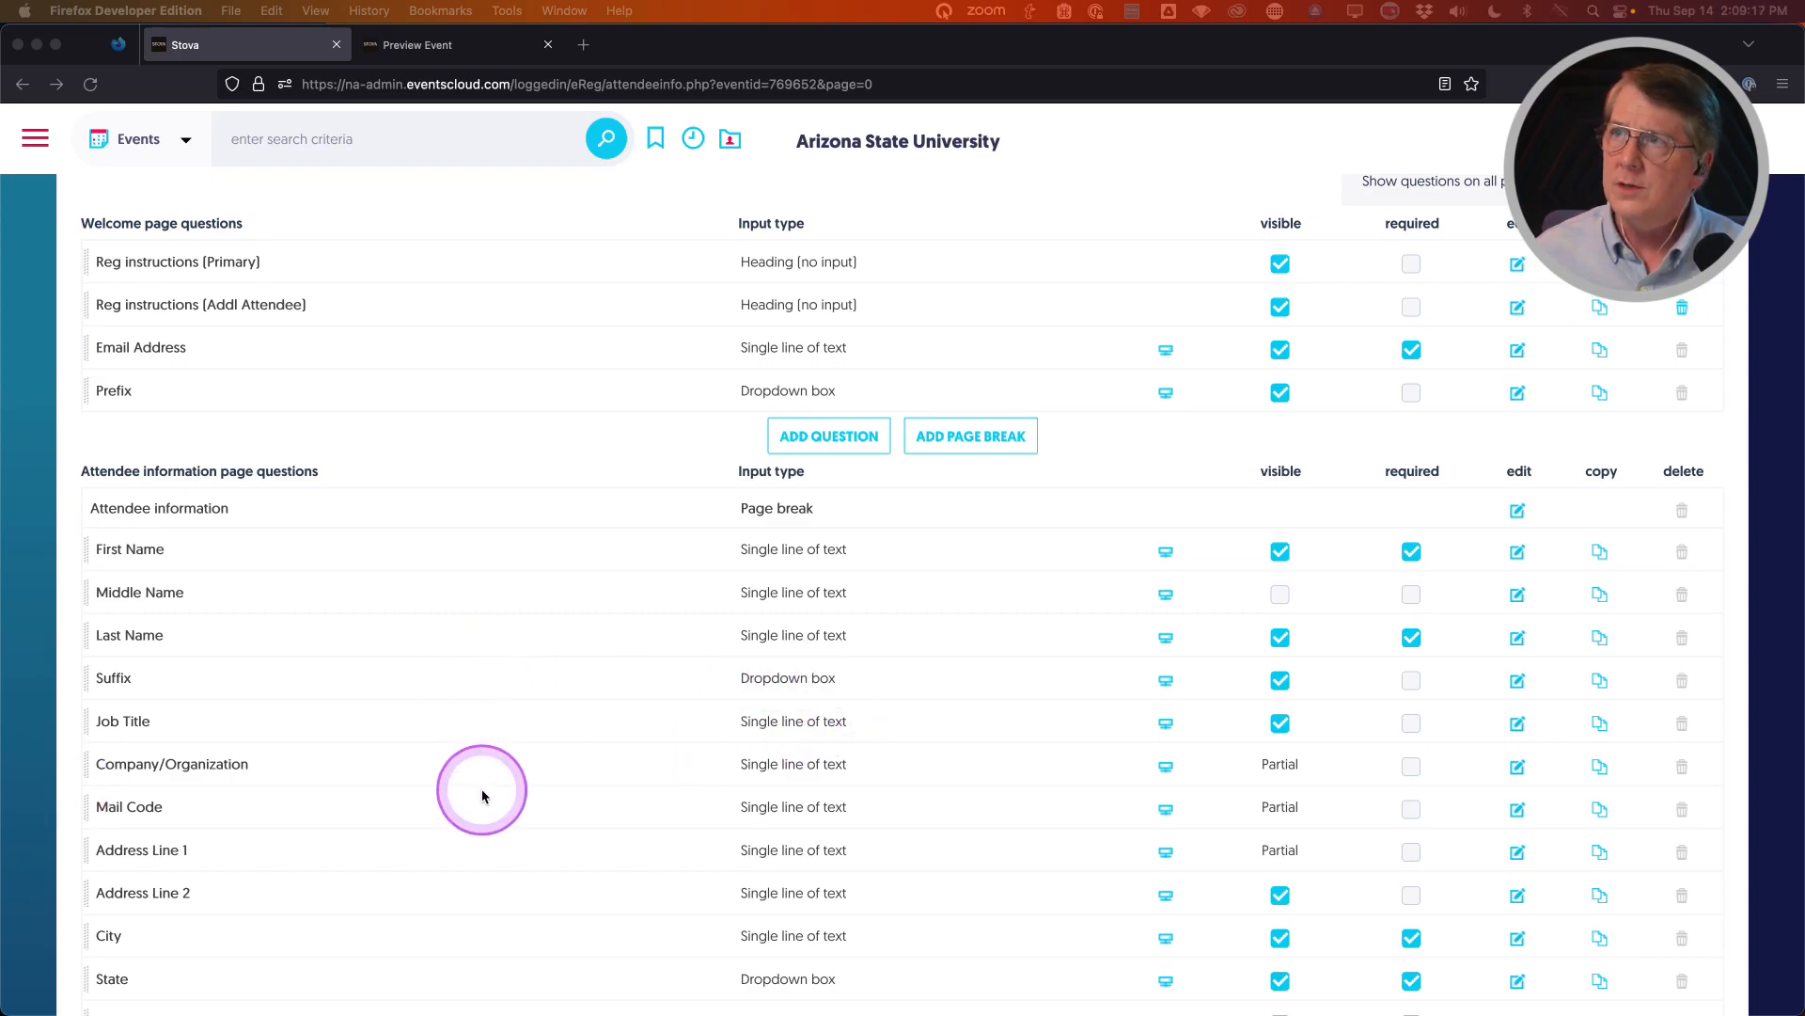
scroll(480, 795, "up", 5)
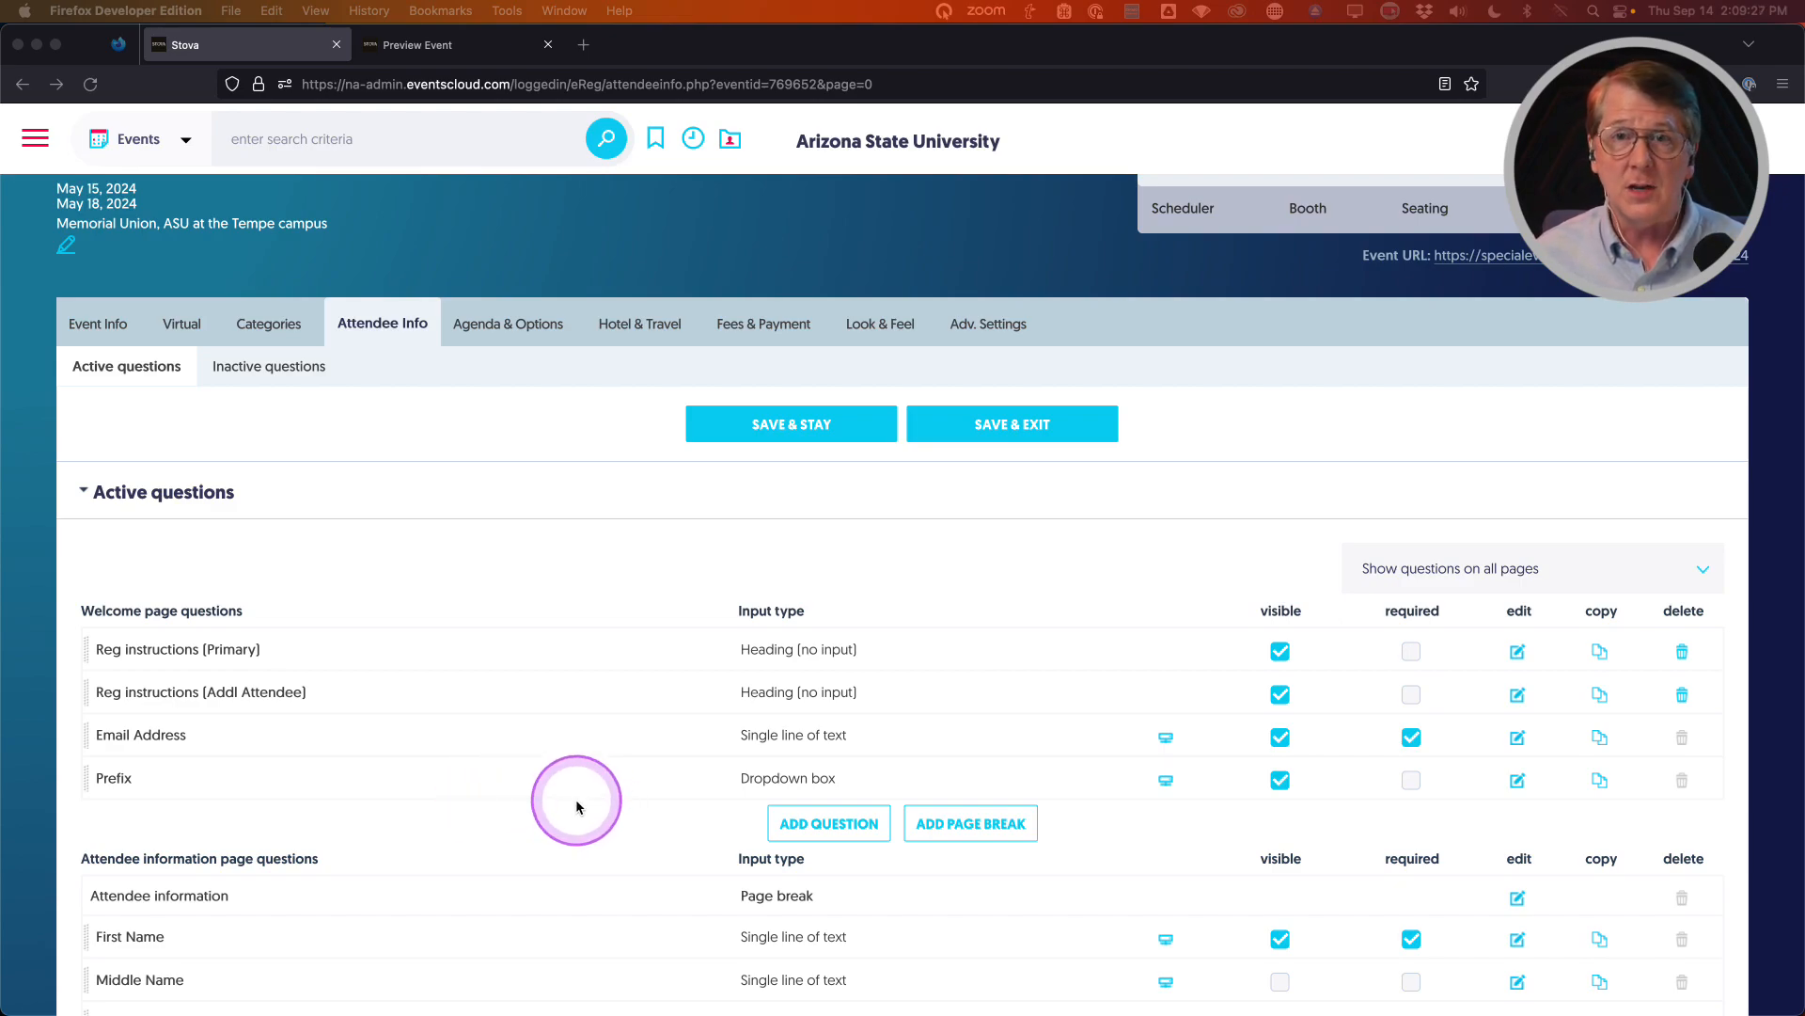
scroll(590, 809, "down", 1)
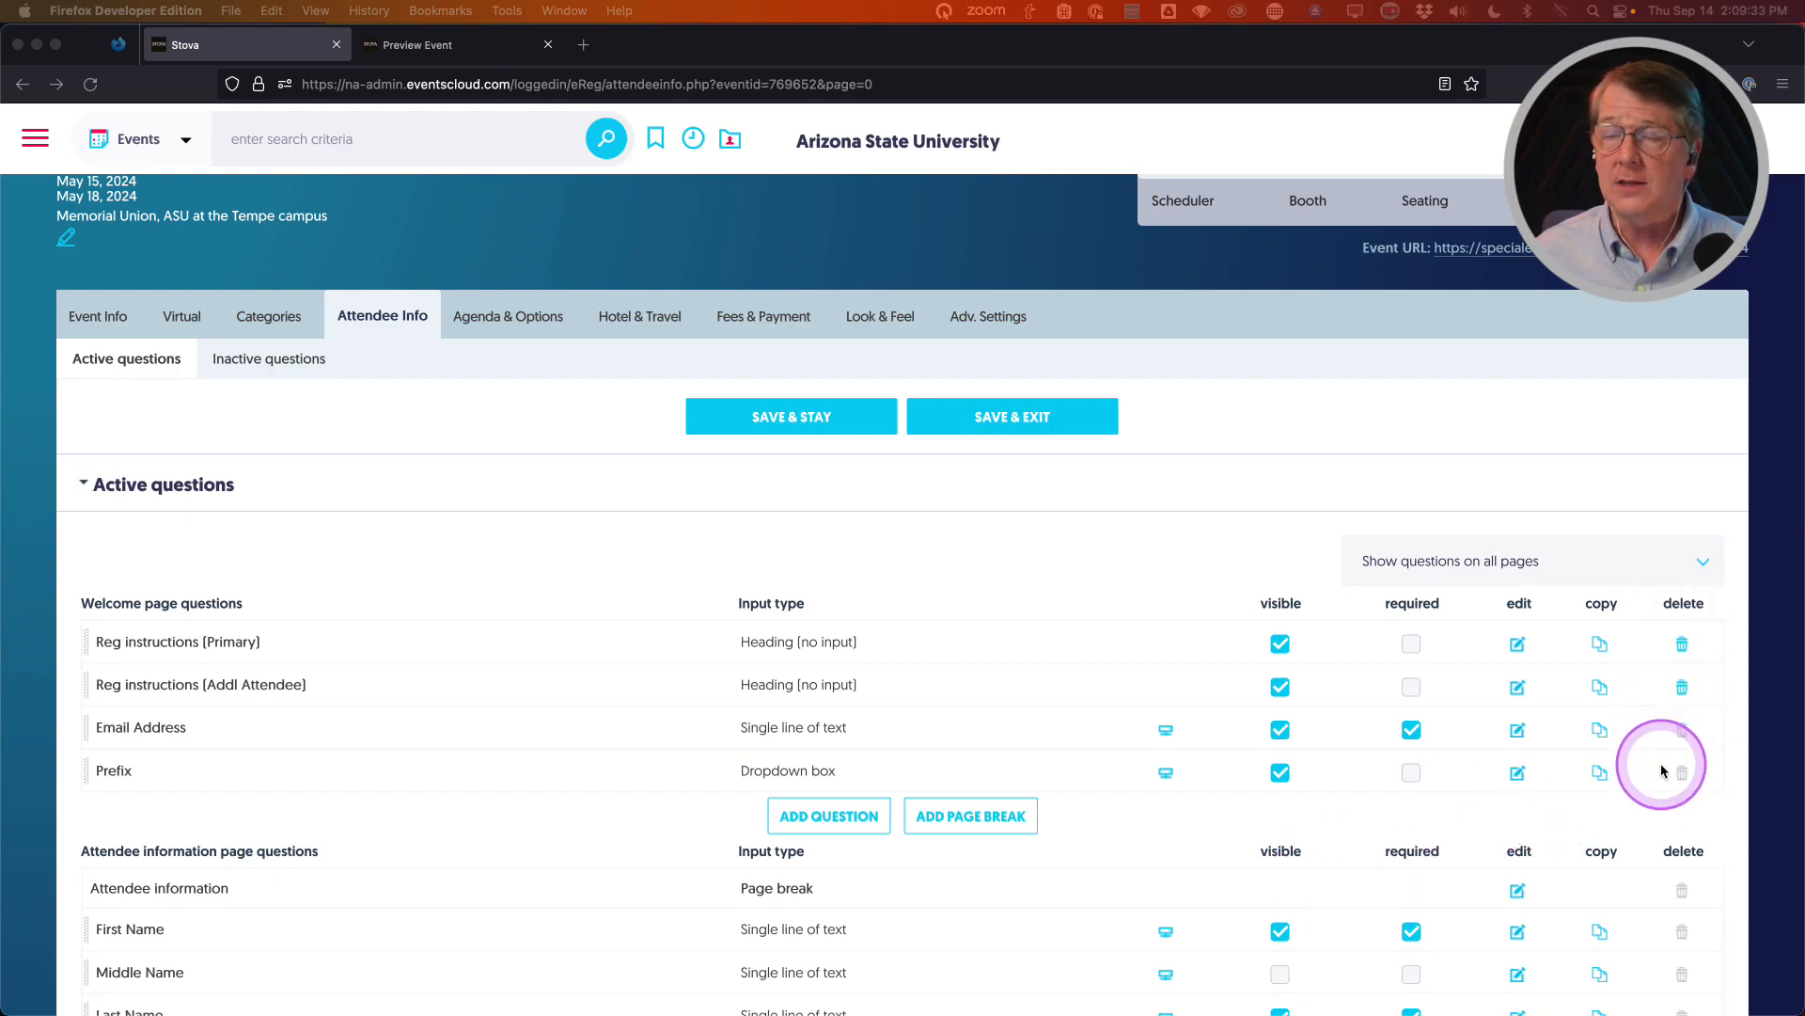
scroll(1655, 752, "down", 5)
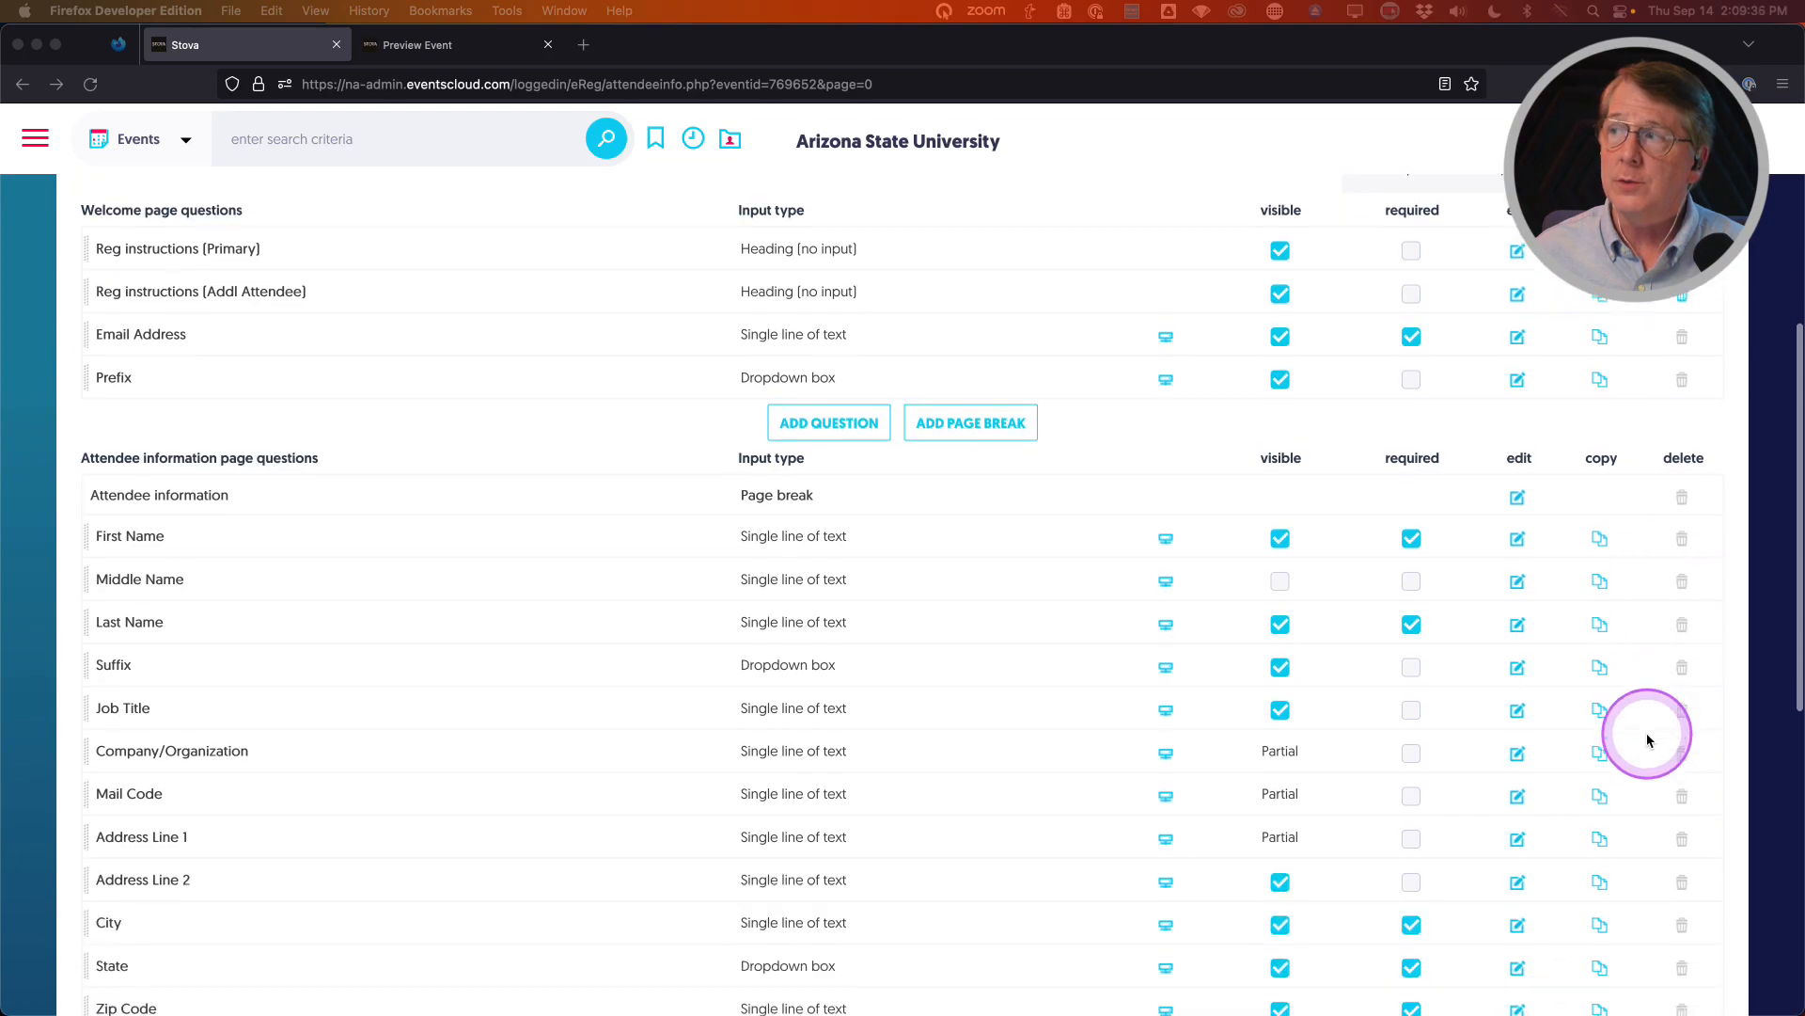
scroll(1648, 740, "down", 7)
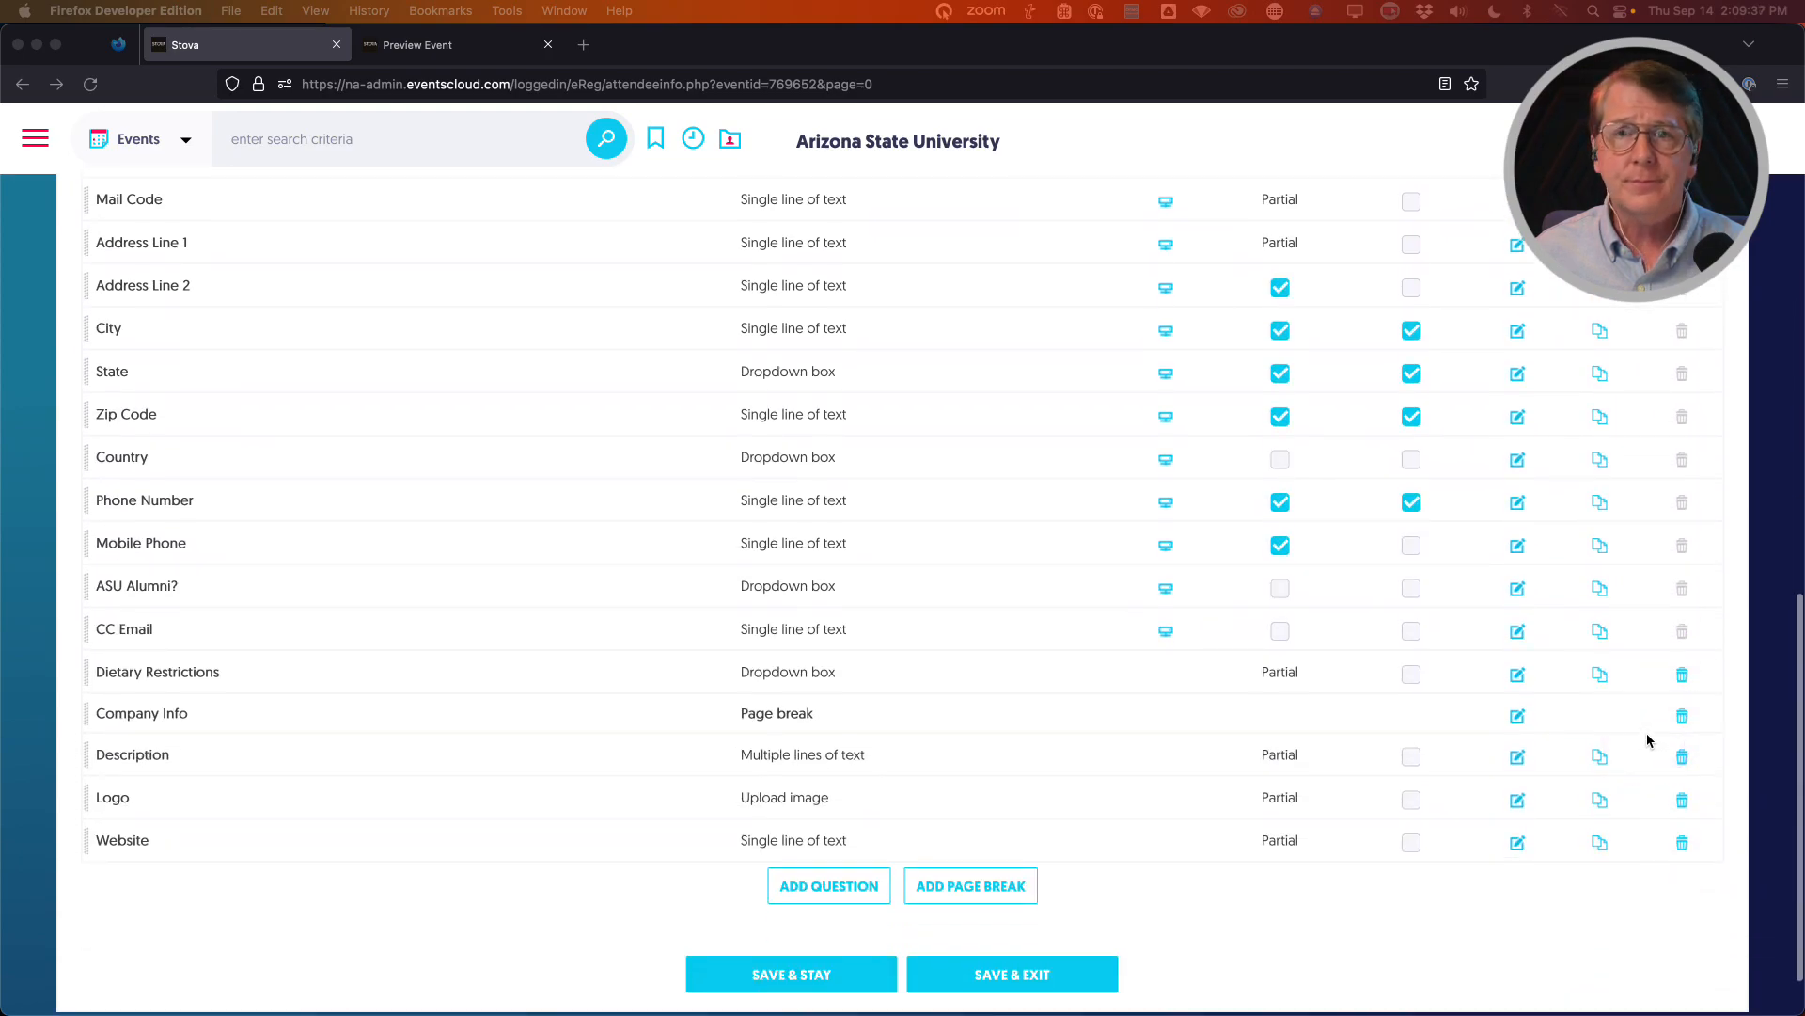
scroll(1647, 740, "up", 2)
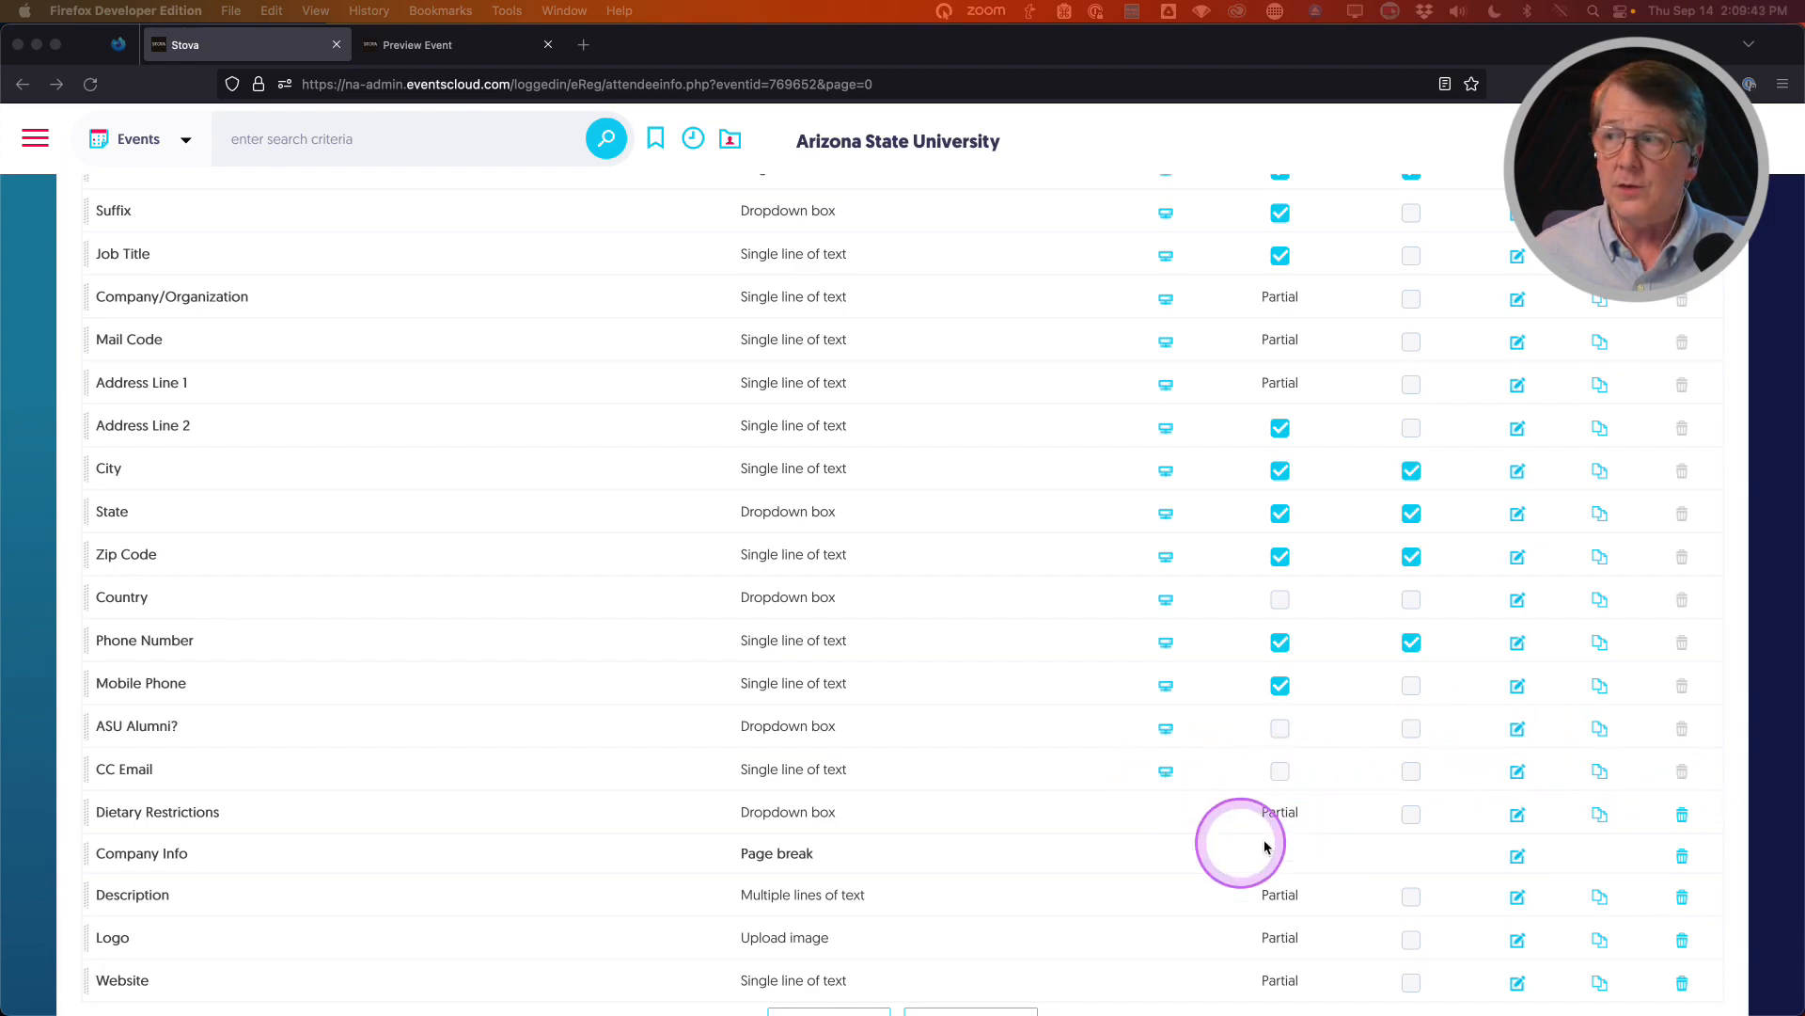
scroll(1064, 827, "down", 1)
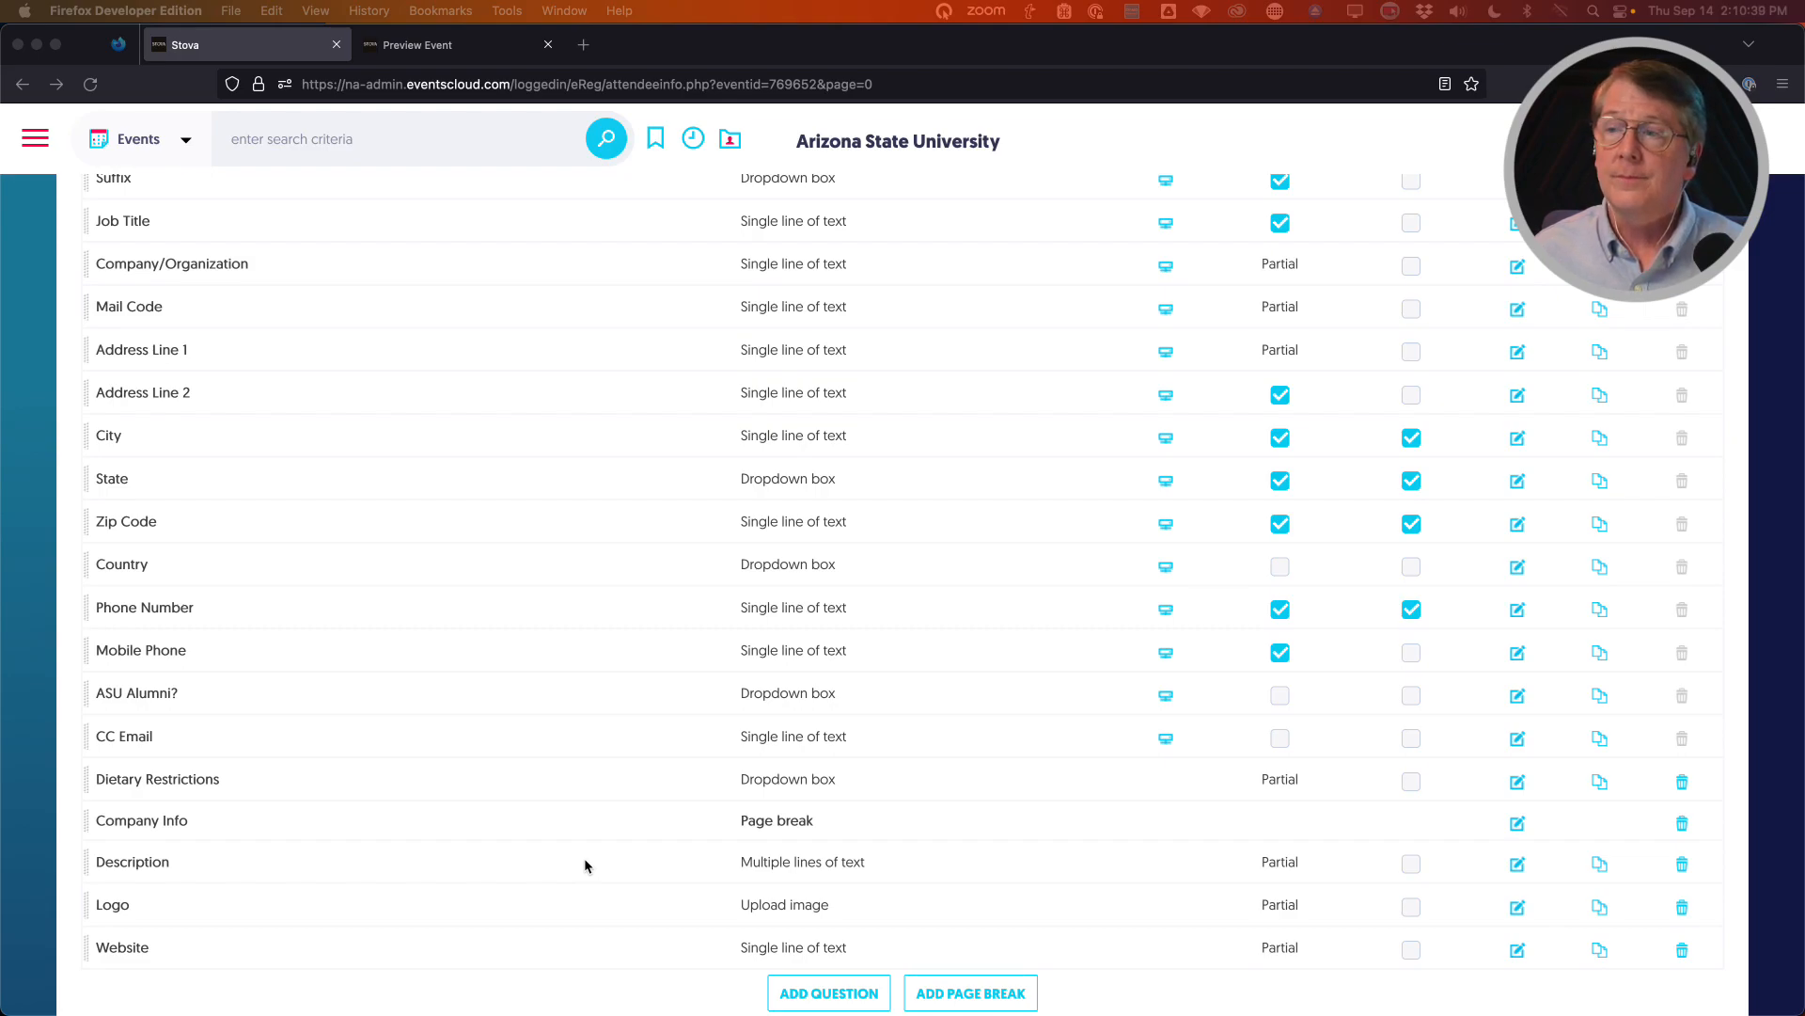
Open the event's Agenda/sessions setup and add a new session to the agenda
scroll(585, 865, "up", 5)
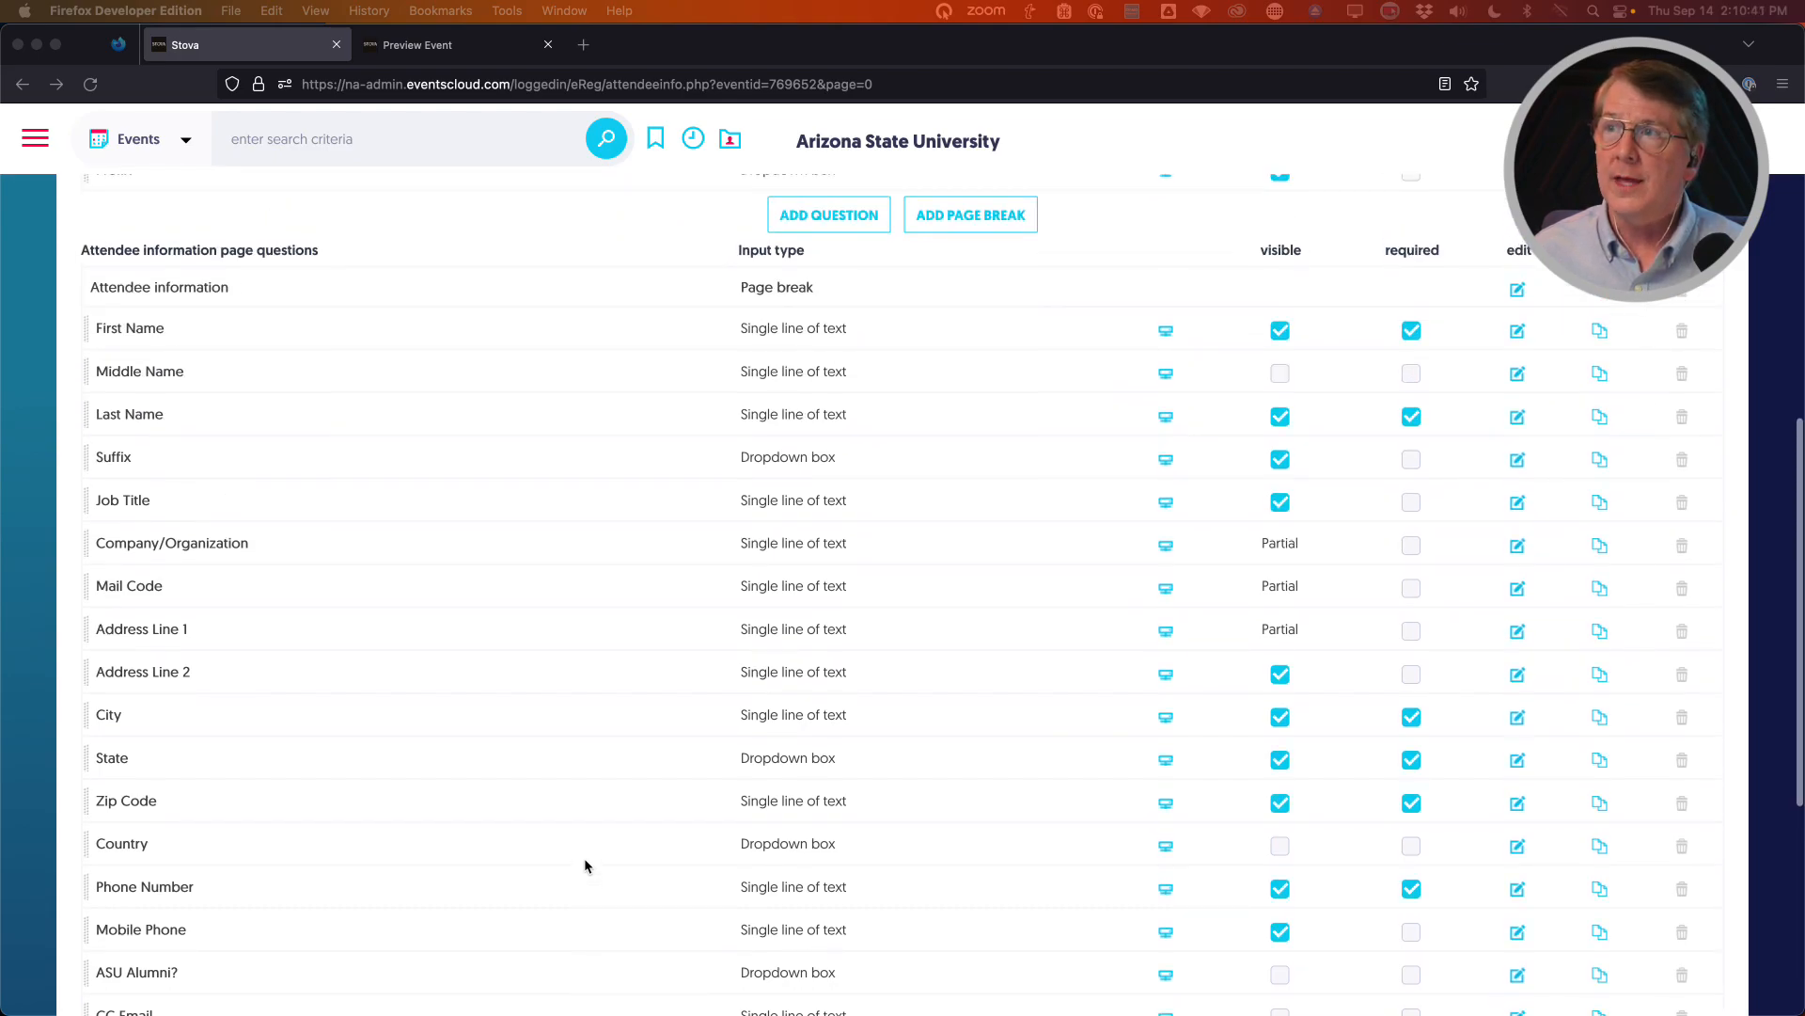
scroll(584, 857, "up", 7)
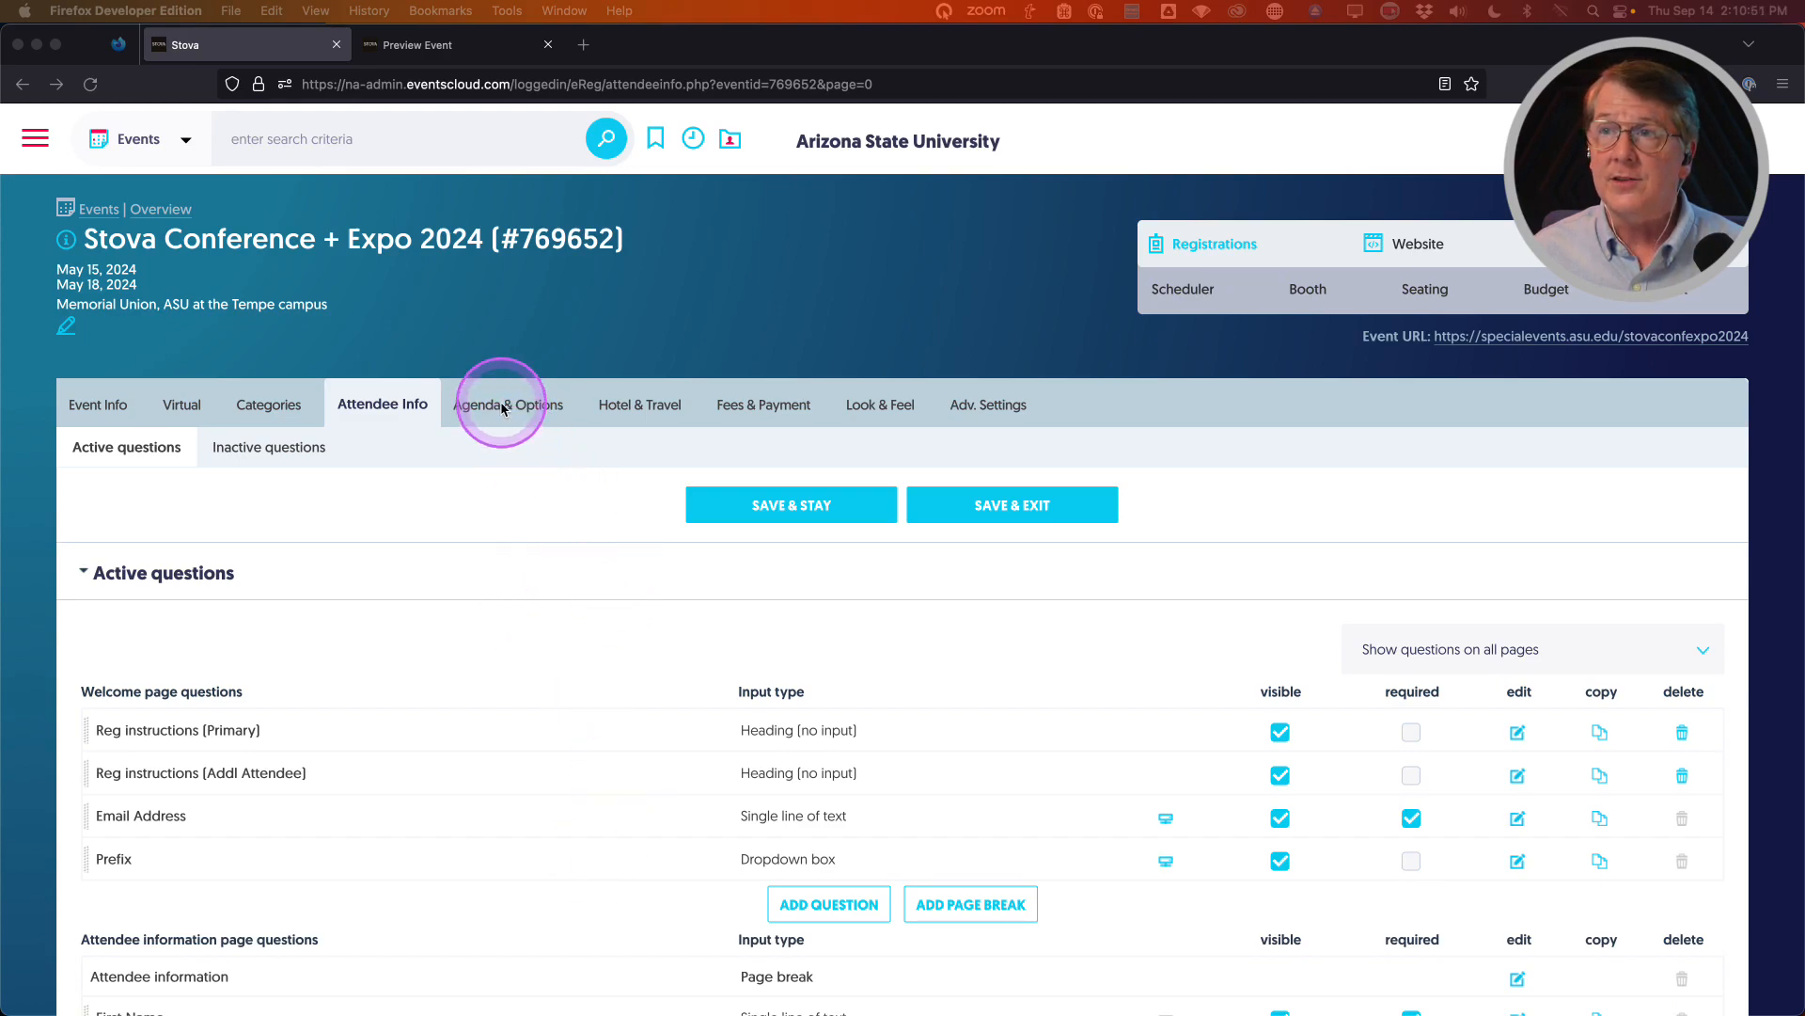
mouse_move(498, 412)
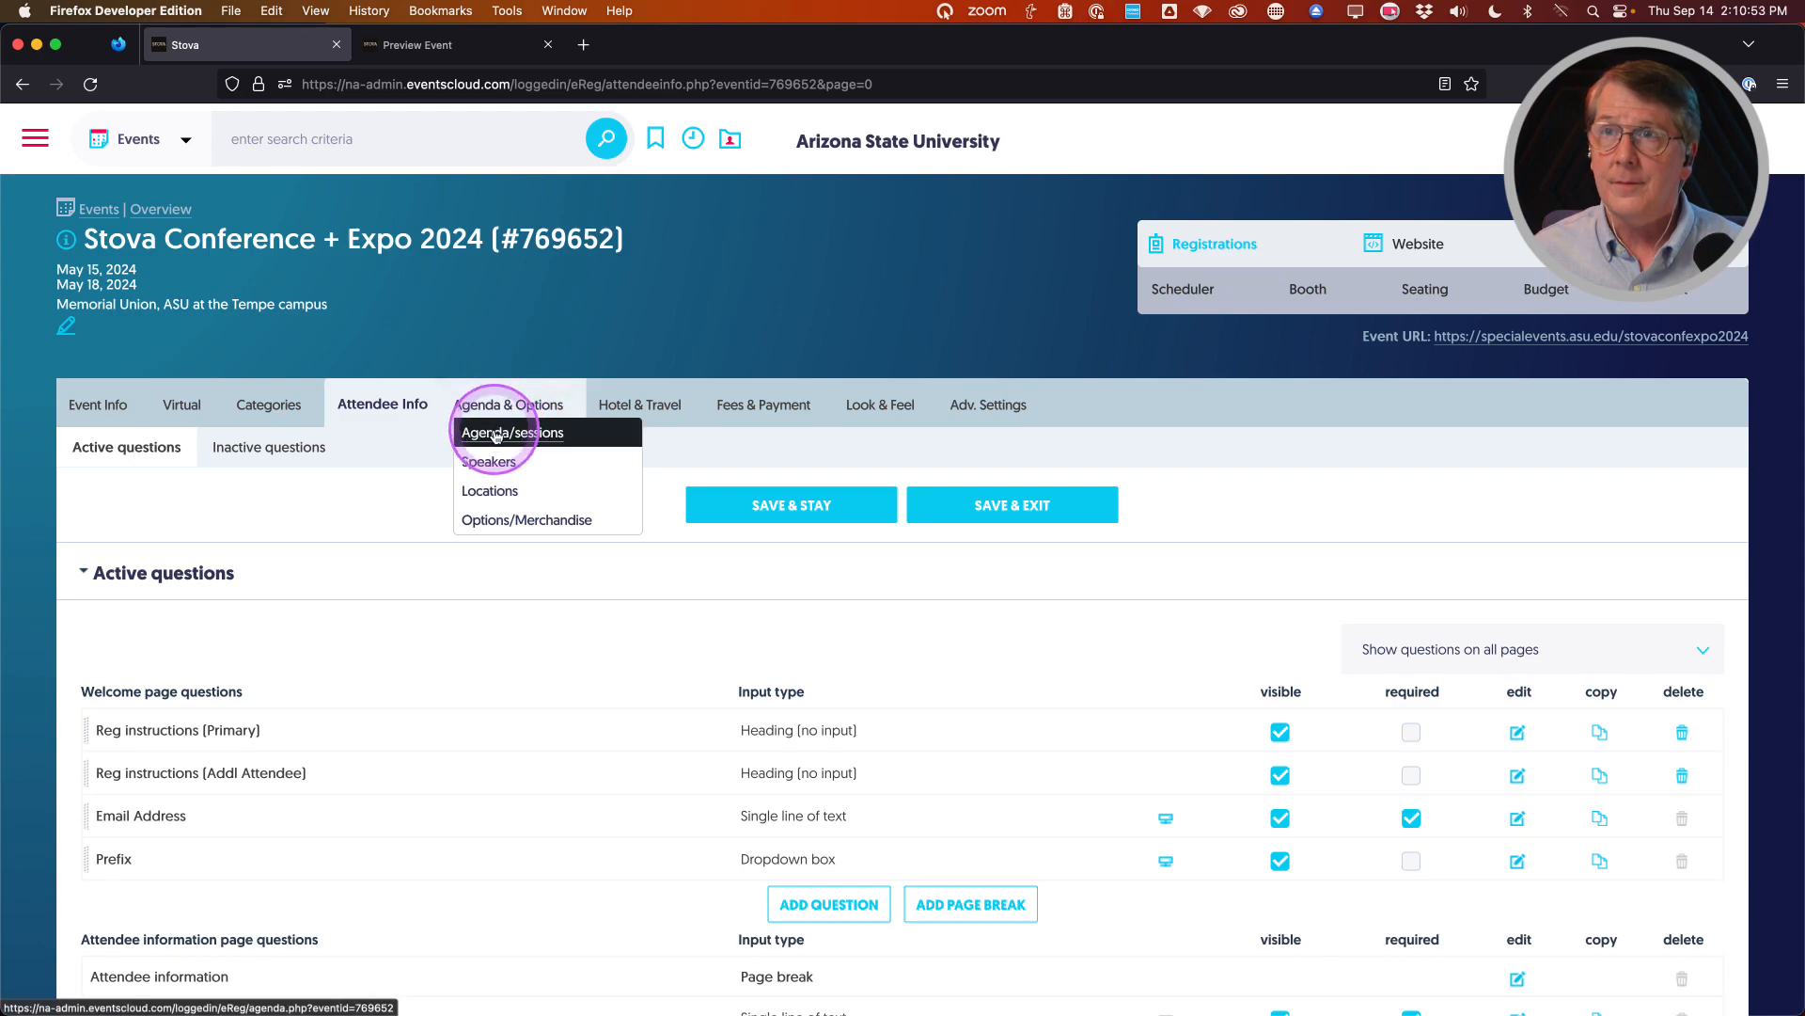
left_click(496, 434)
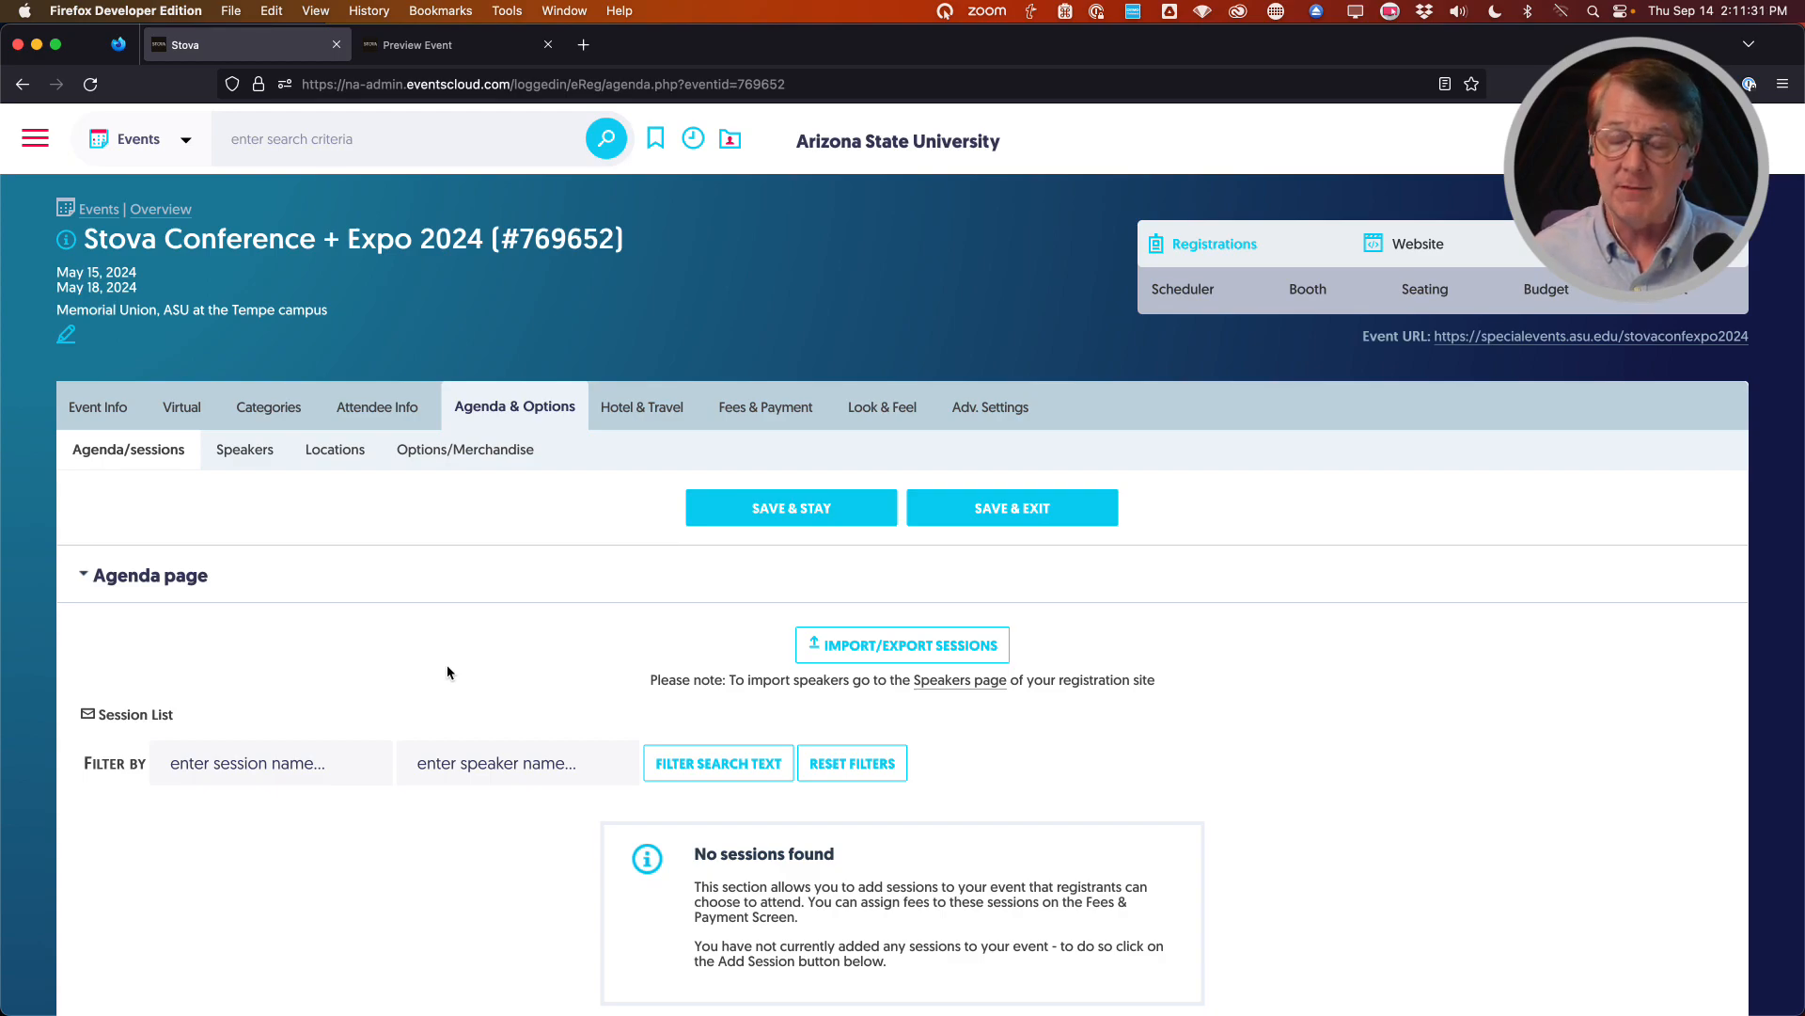
left_click(447, 672)
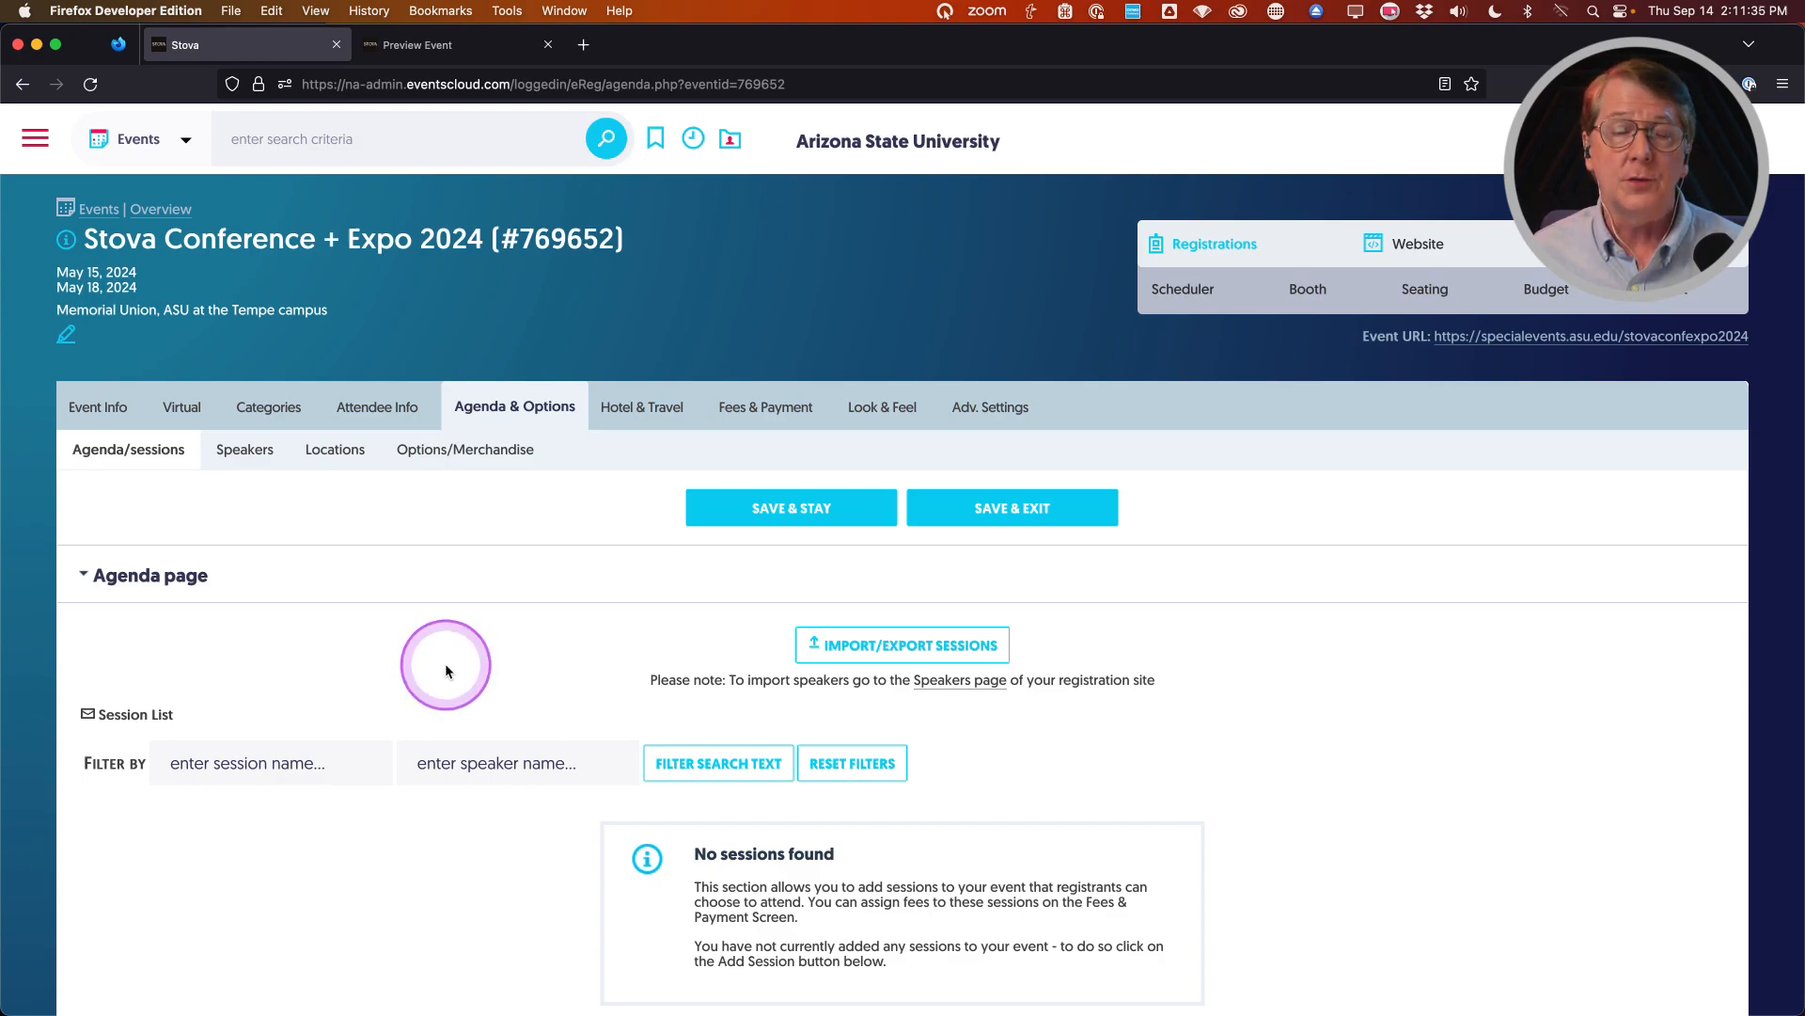
left_click(504, 649)
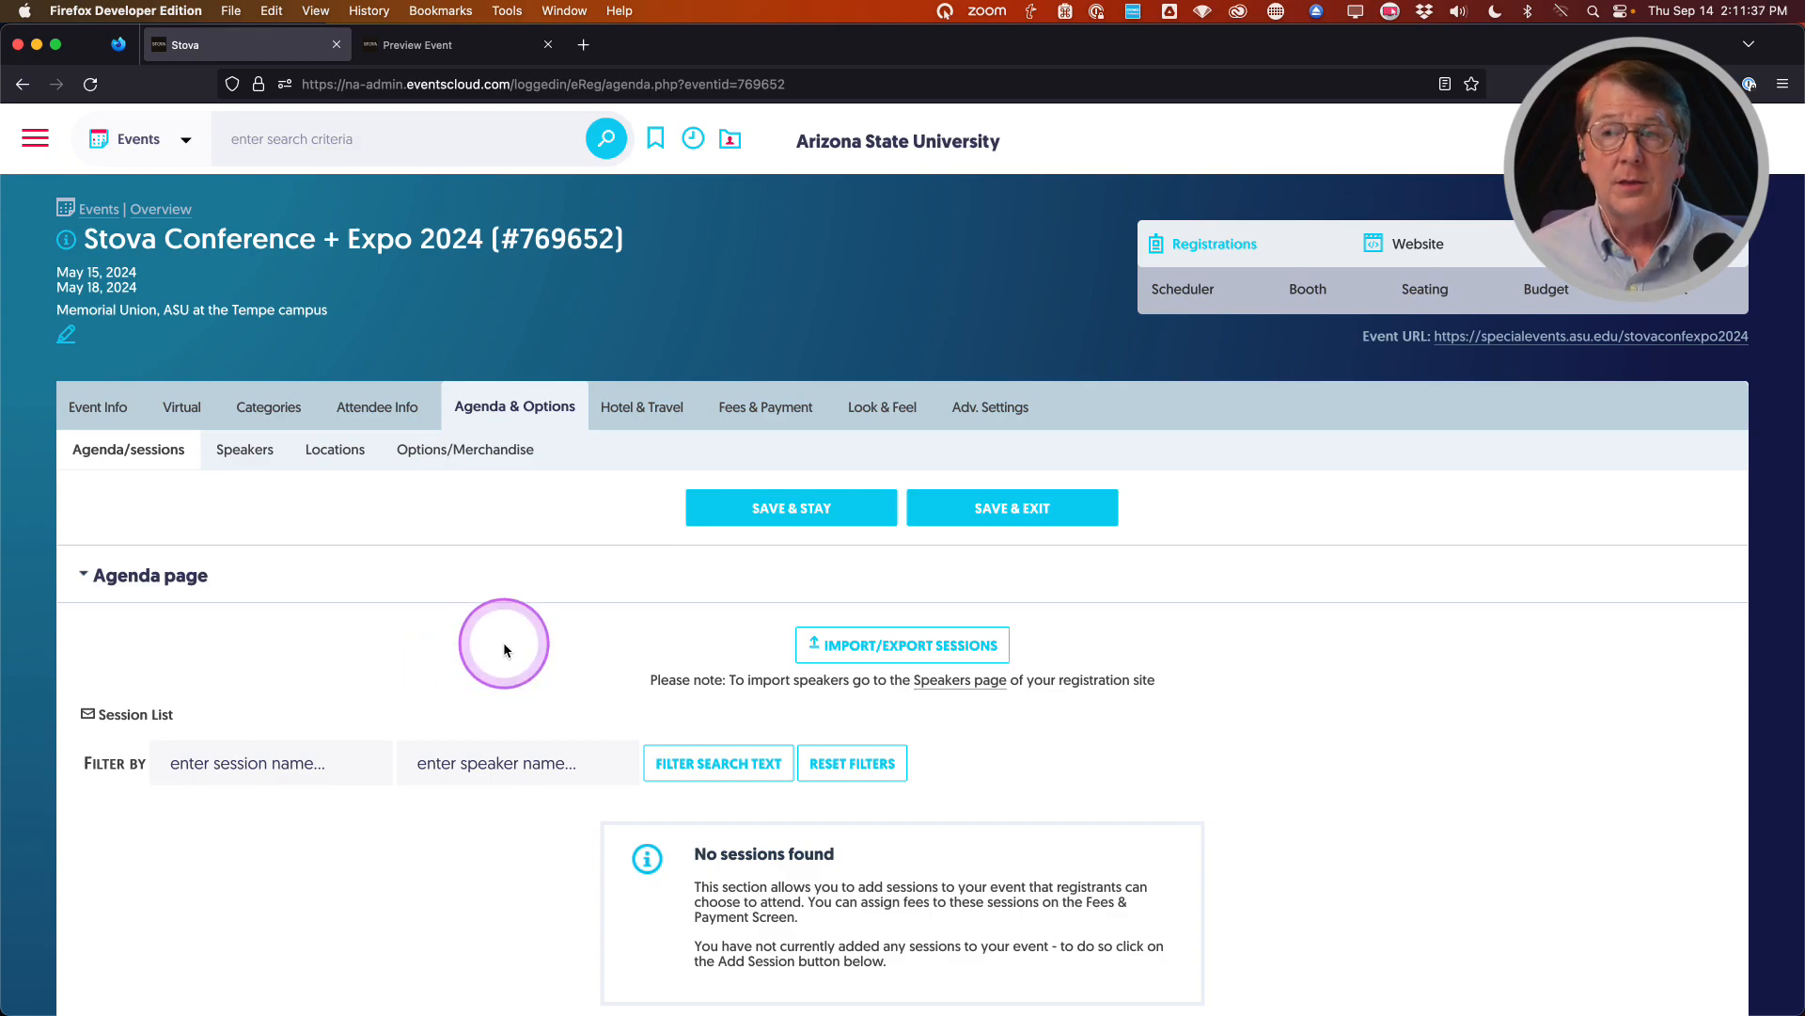
scroll(504, 649, "down", 5)
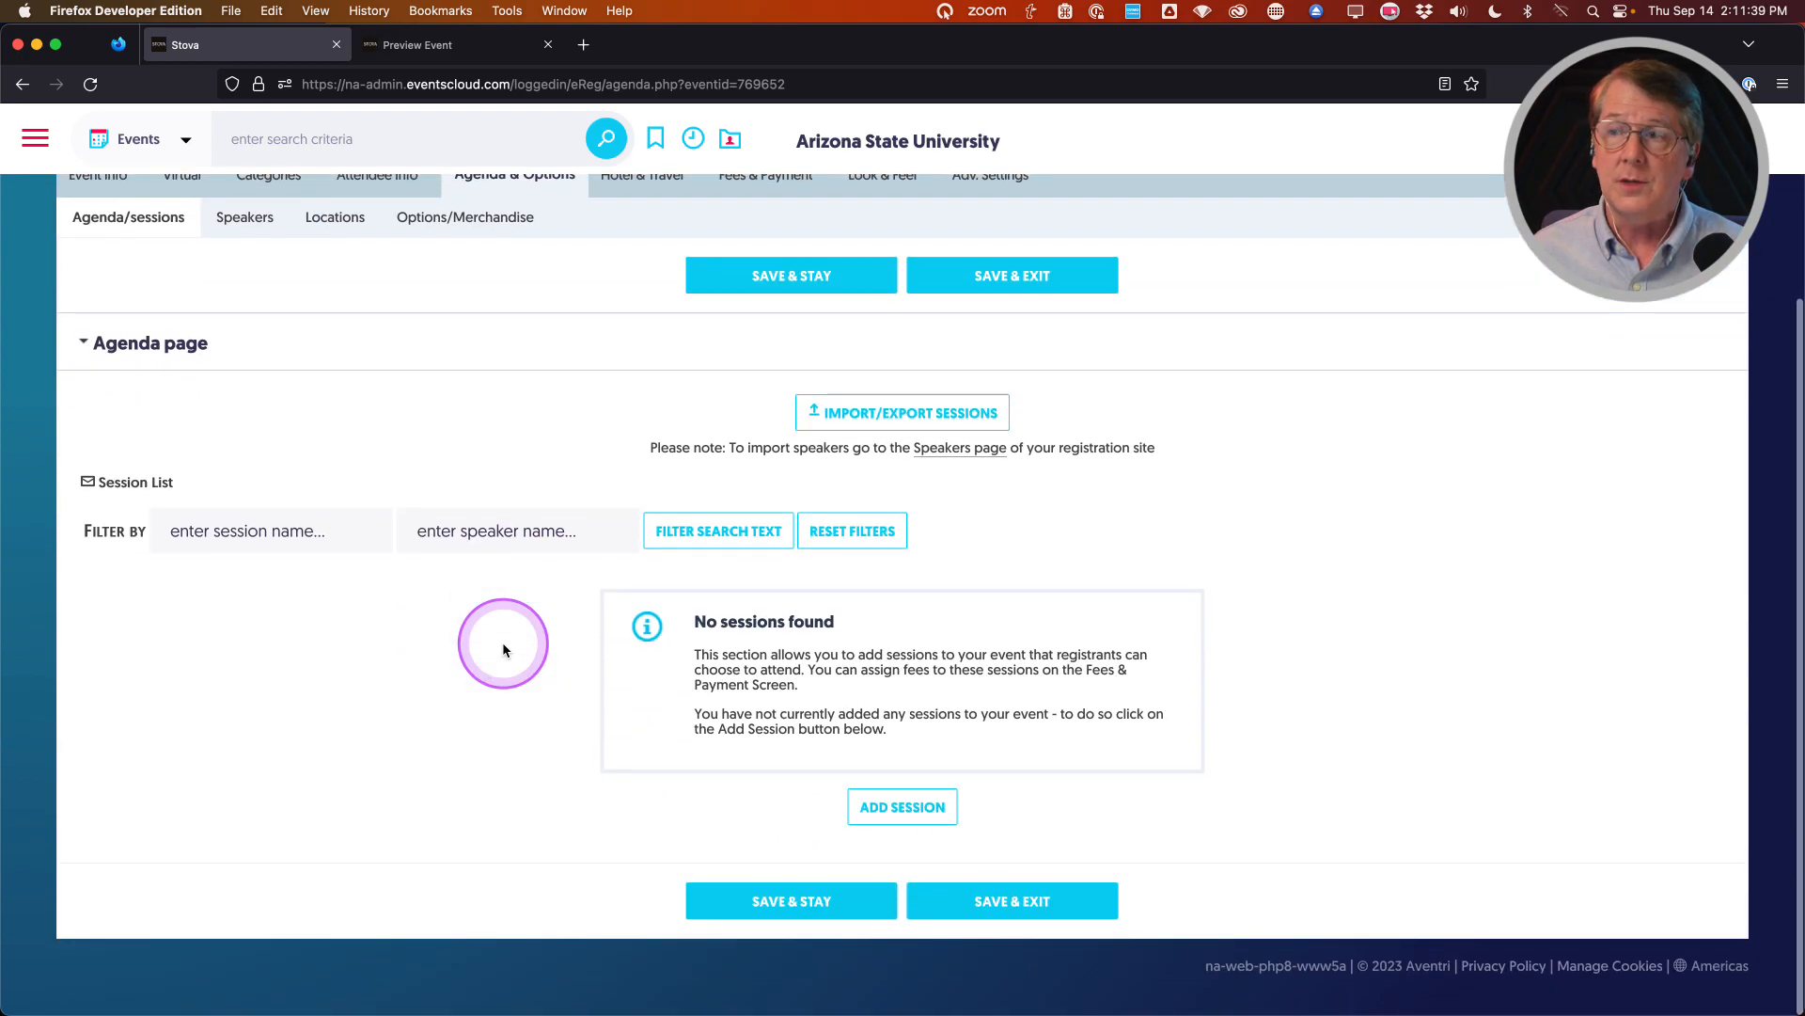
left_click(901, 807)
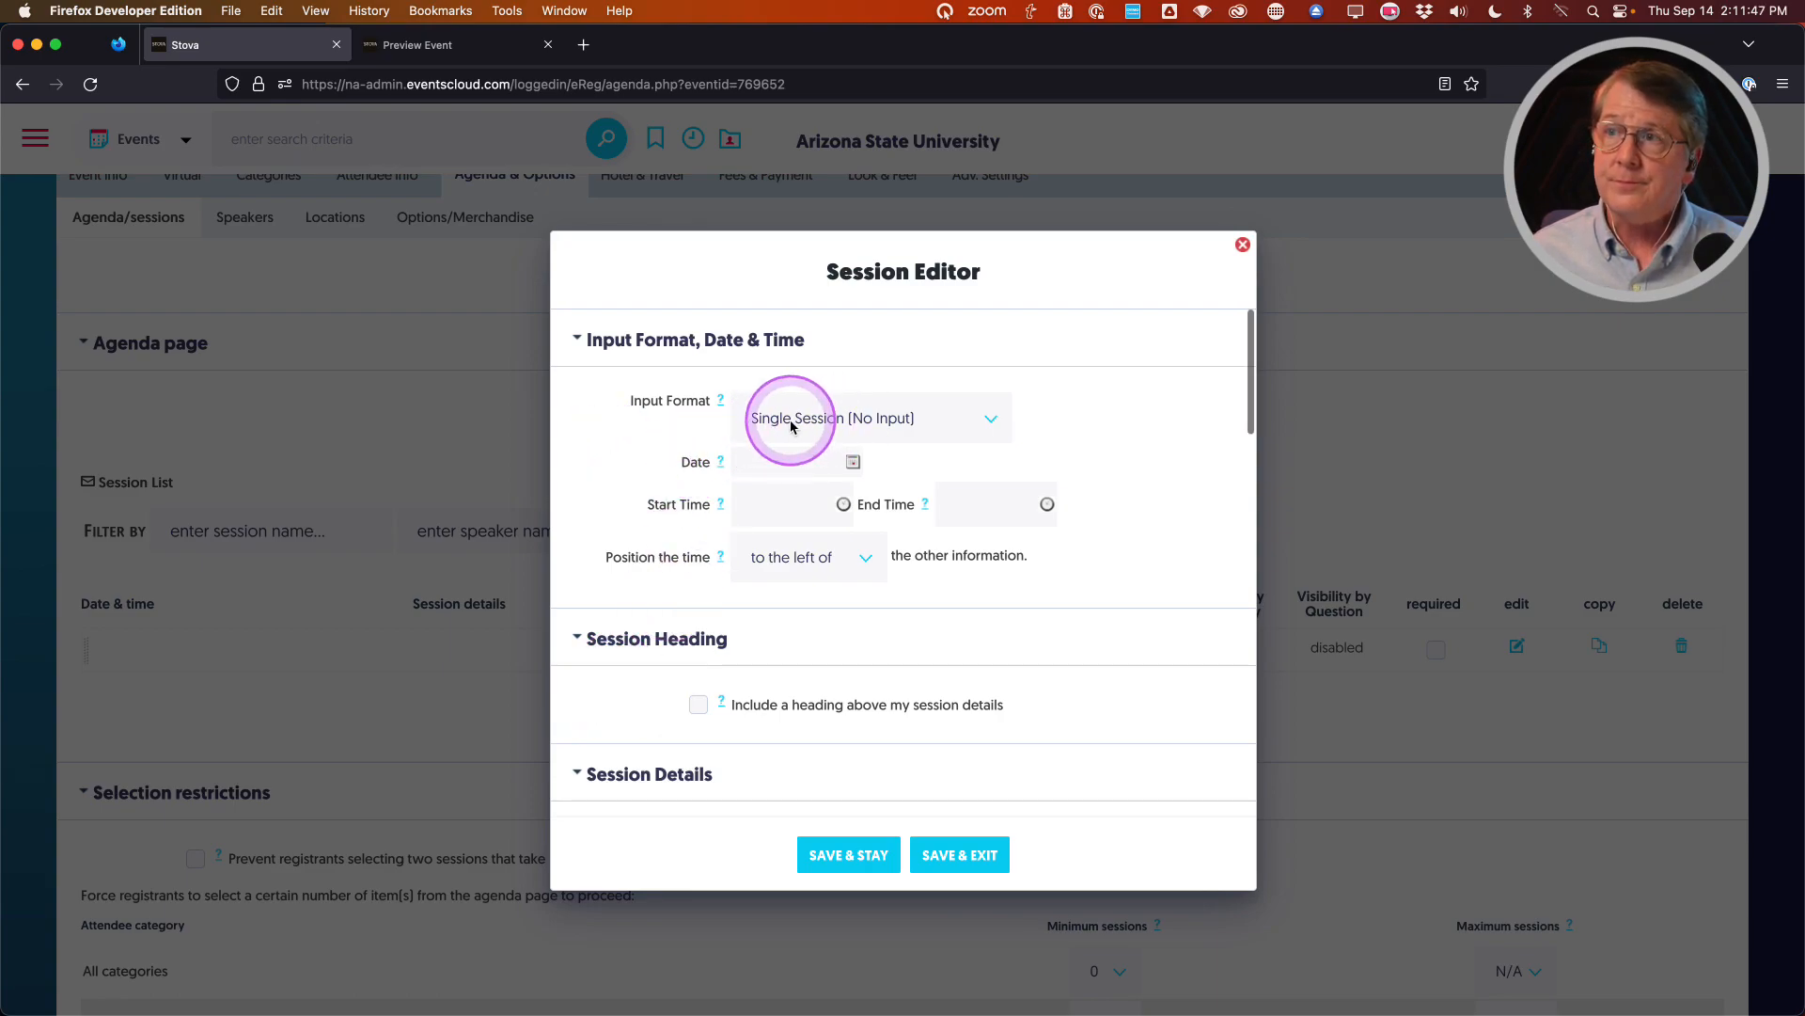
Review the session input format options and choose Single Session (No Input)
scroll(793, 423, "down", 1)
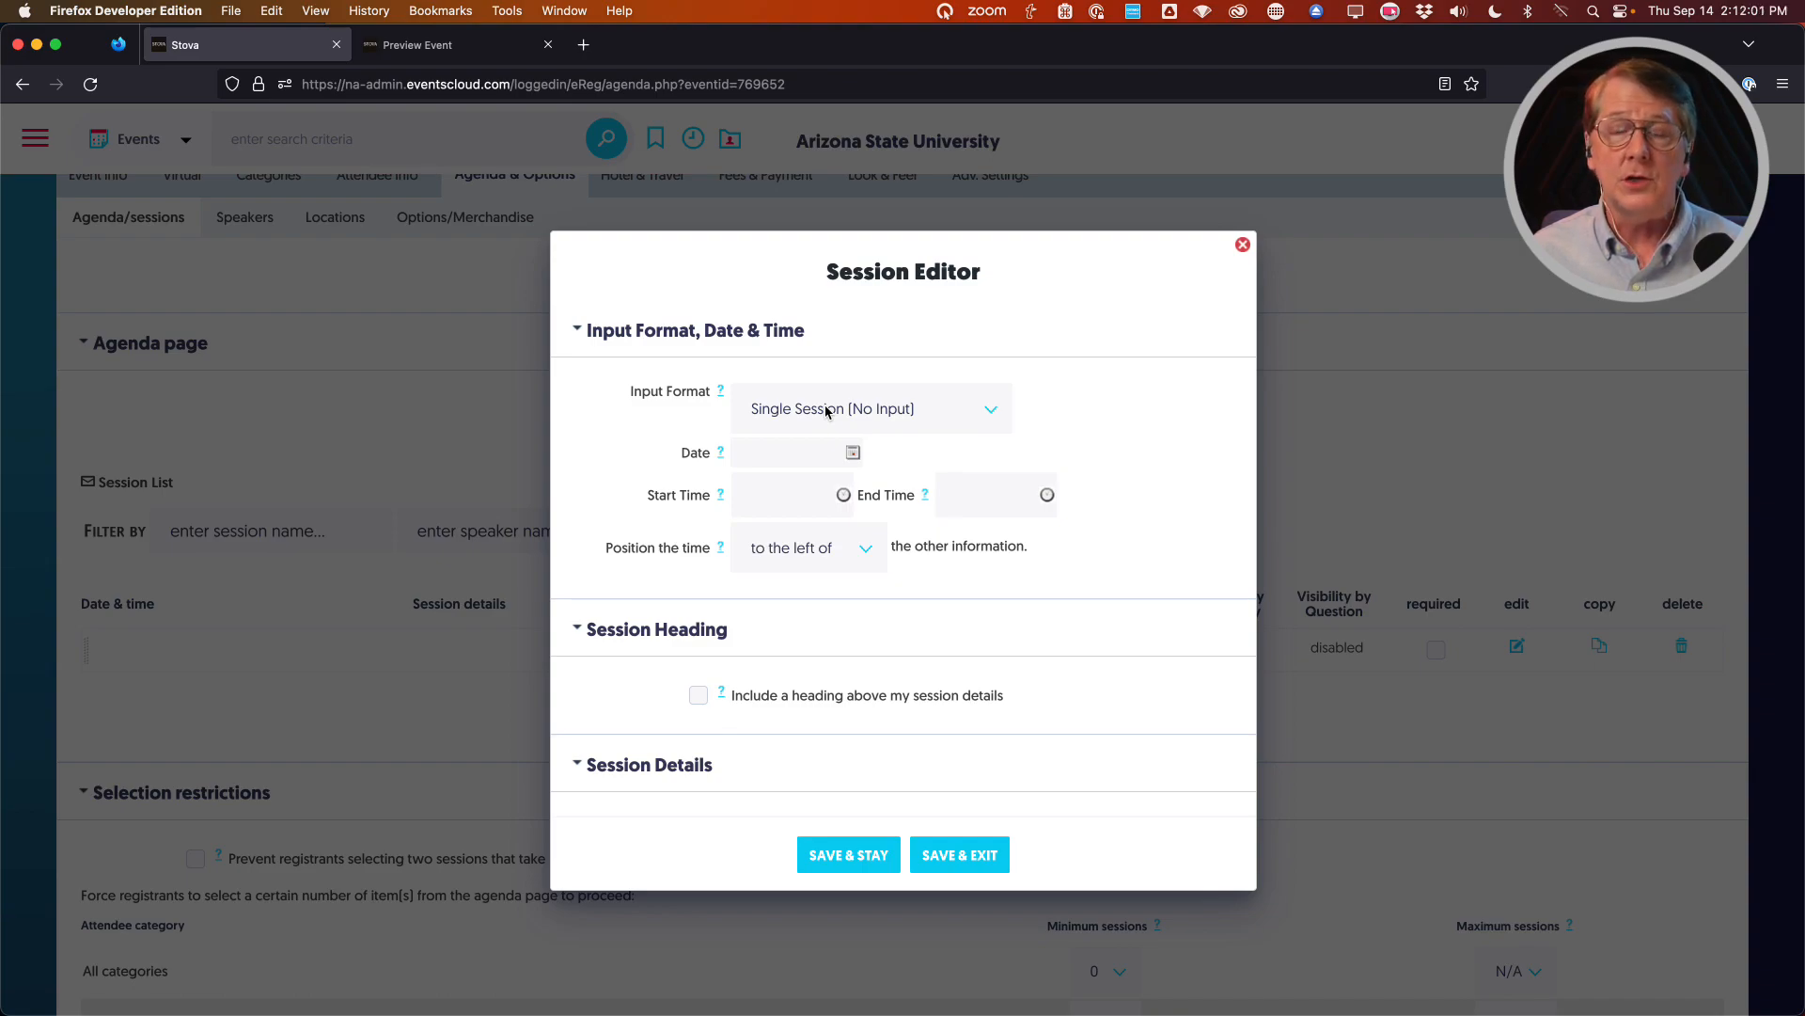
left_click(827, 411)
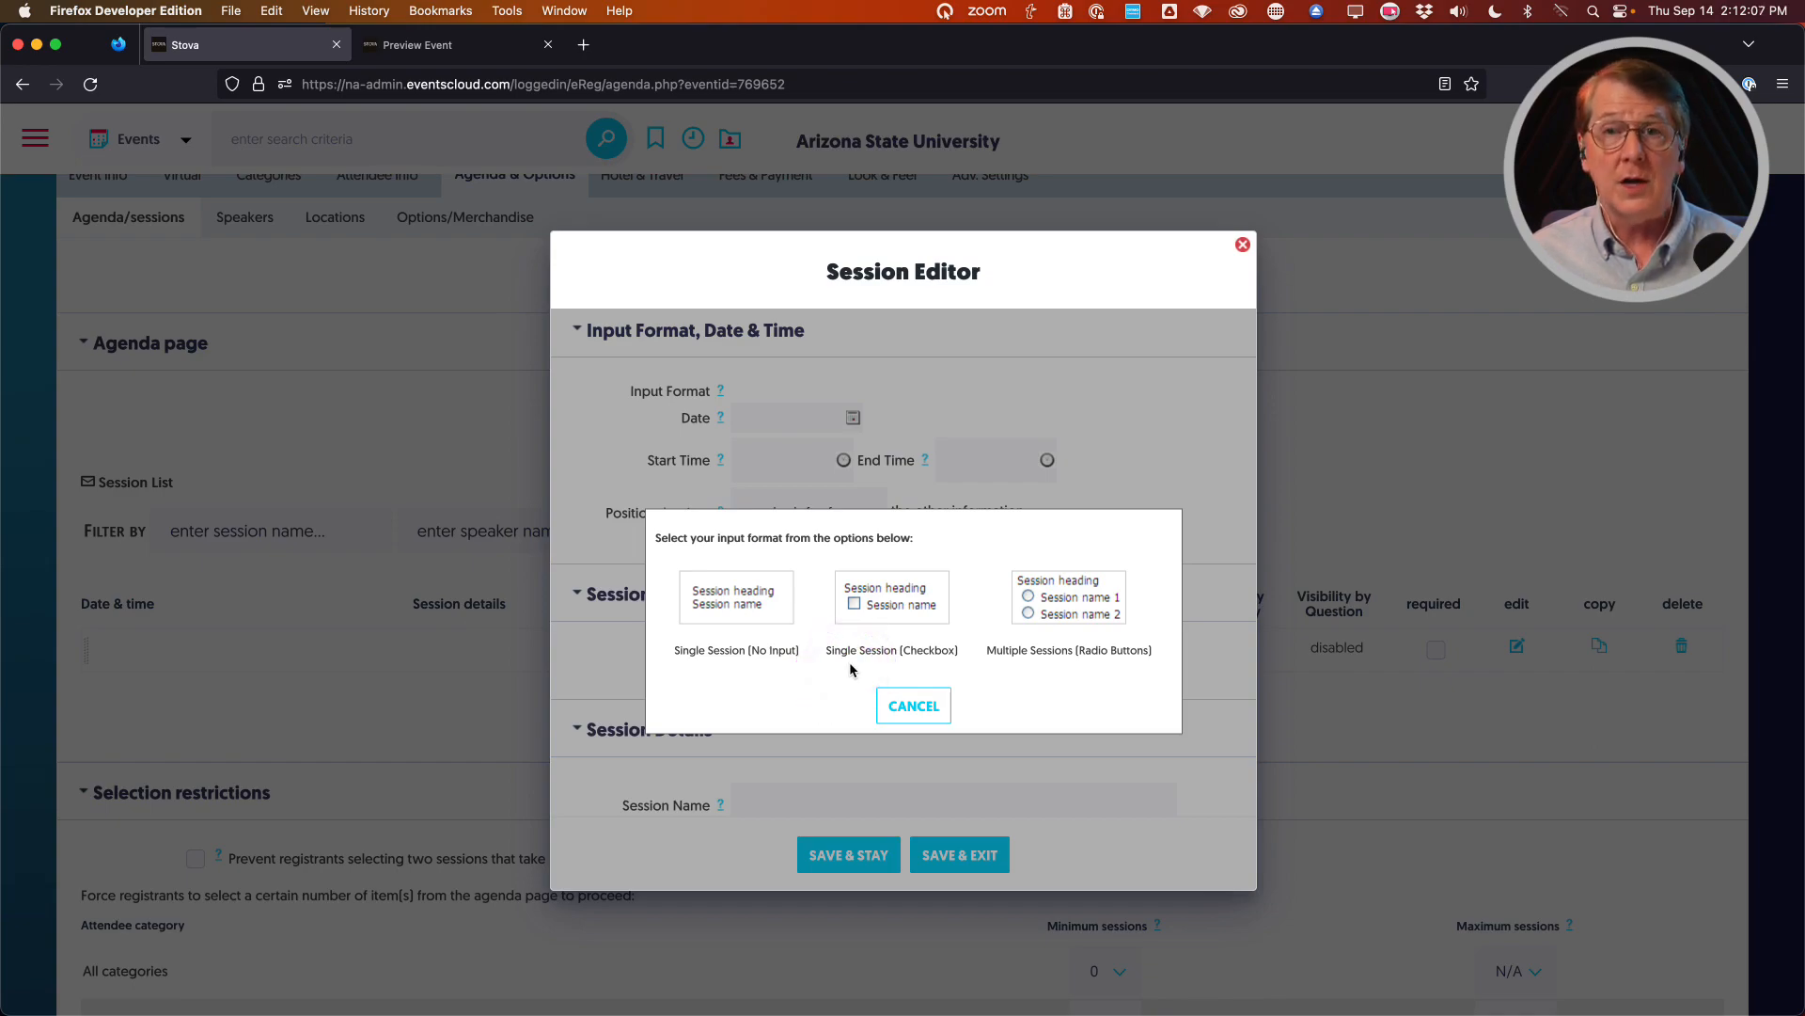
left_click(875, 648)
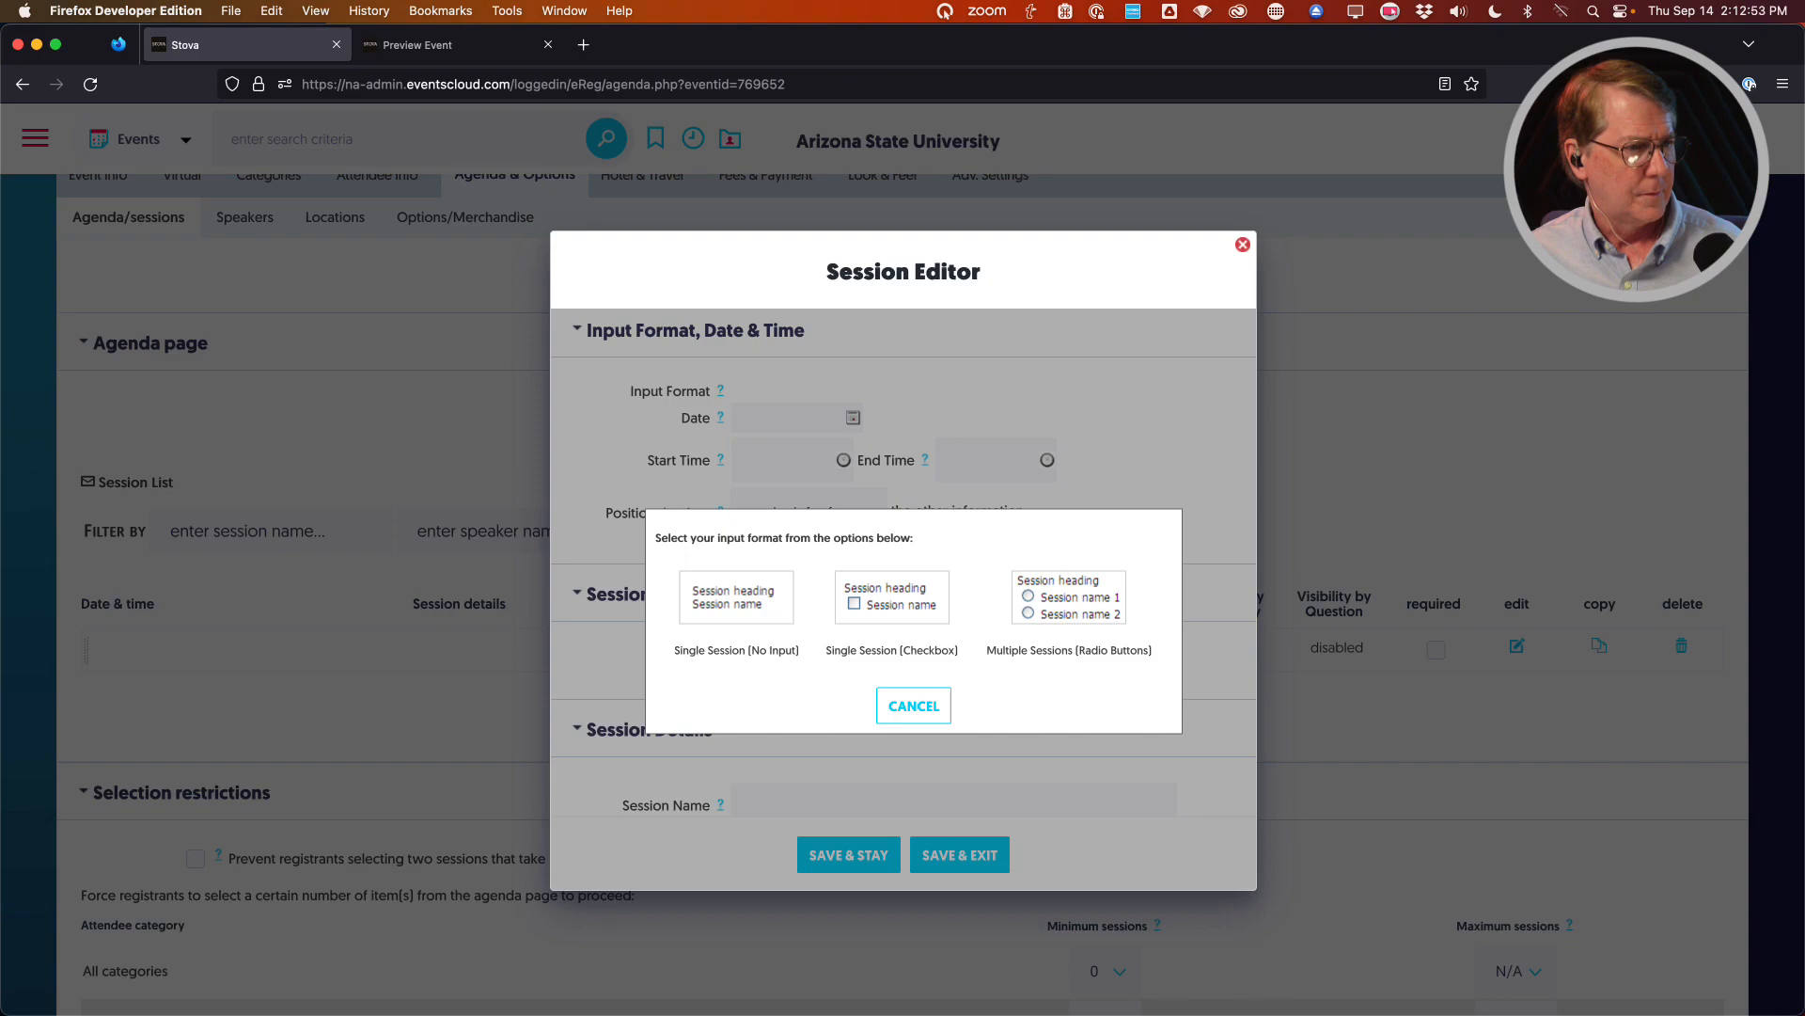
left_click(808, 687)
left_click(725, 596)
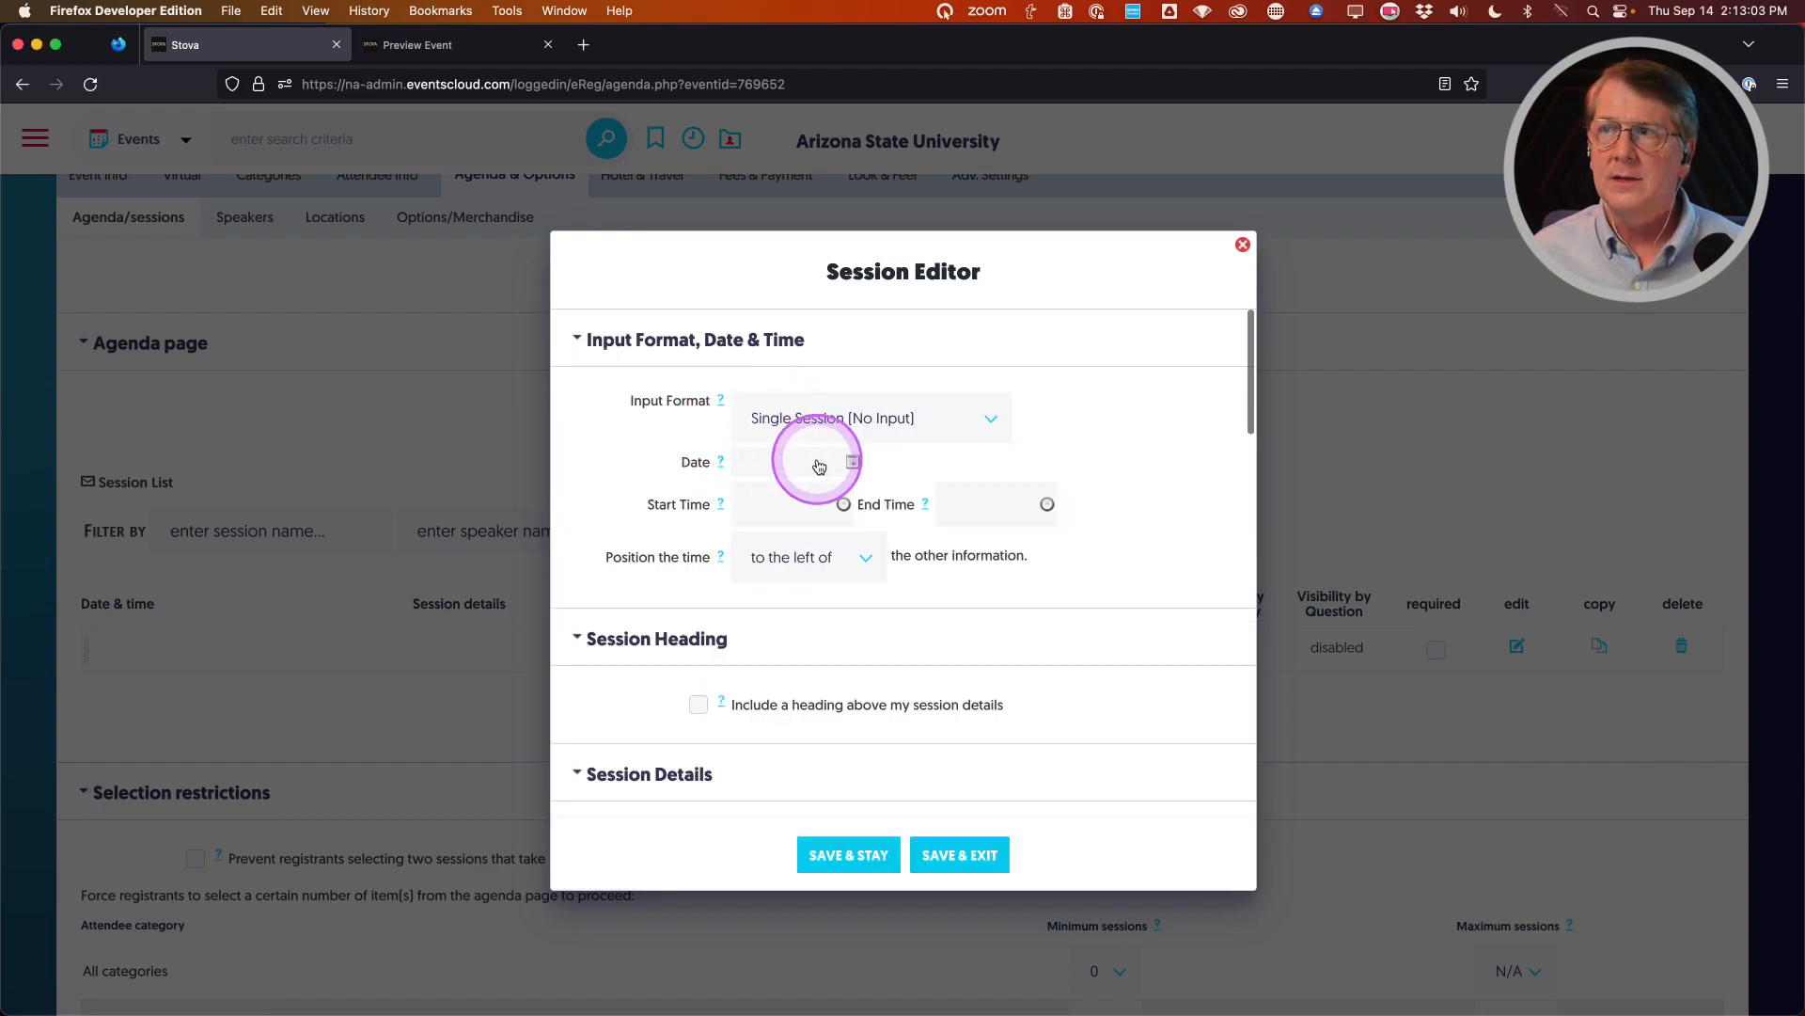
Set the new session's date to 05/15/2024
left_click(816, 462)
left_click(870, 508)
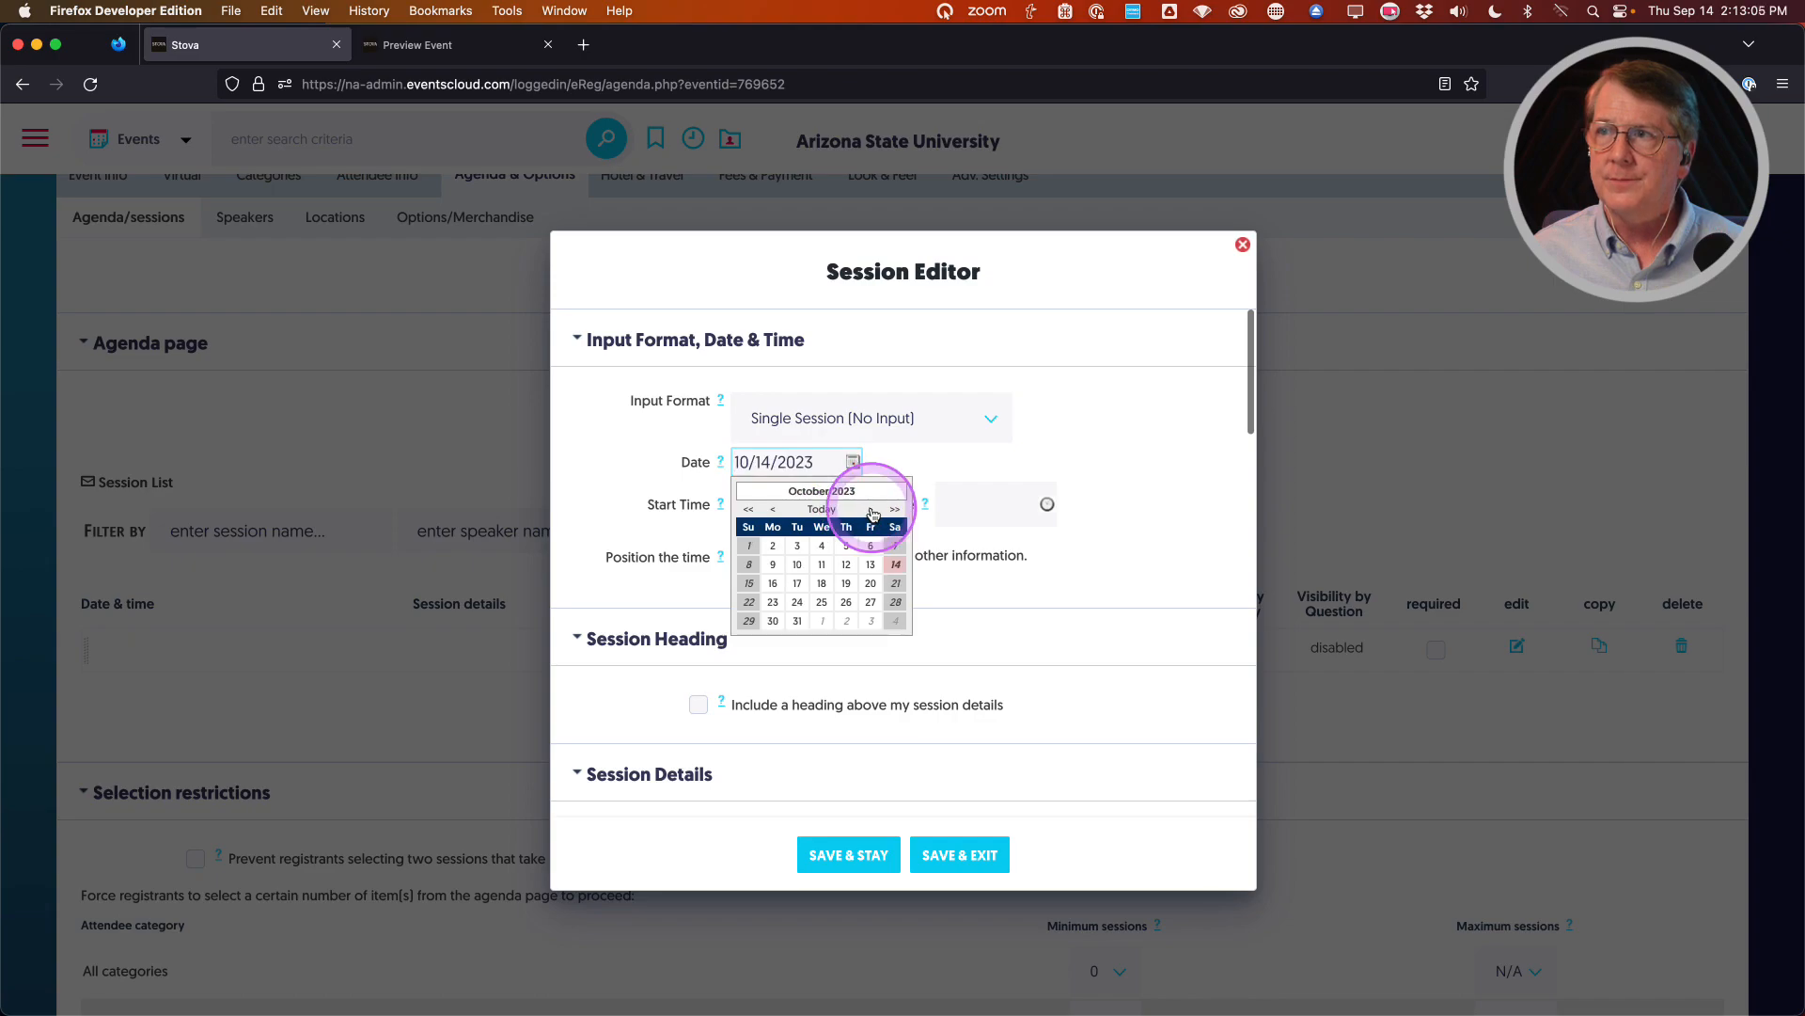
left_click(872, 510)
left_click(871, 509)
left_click(872, 510)
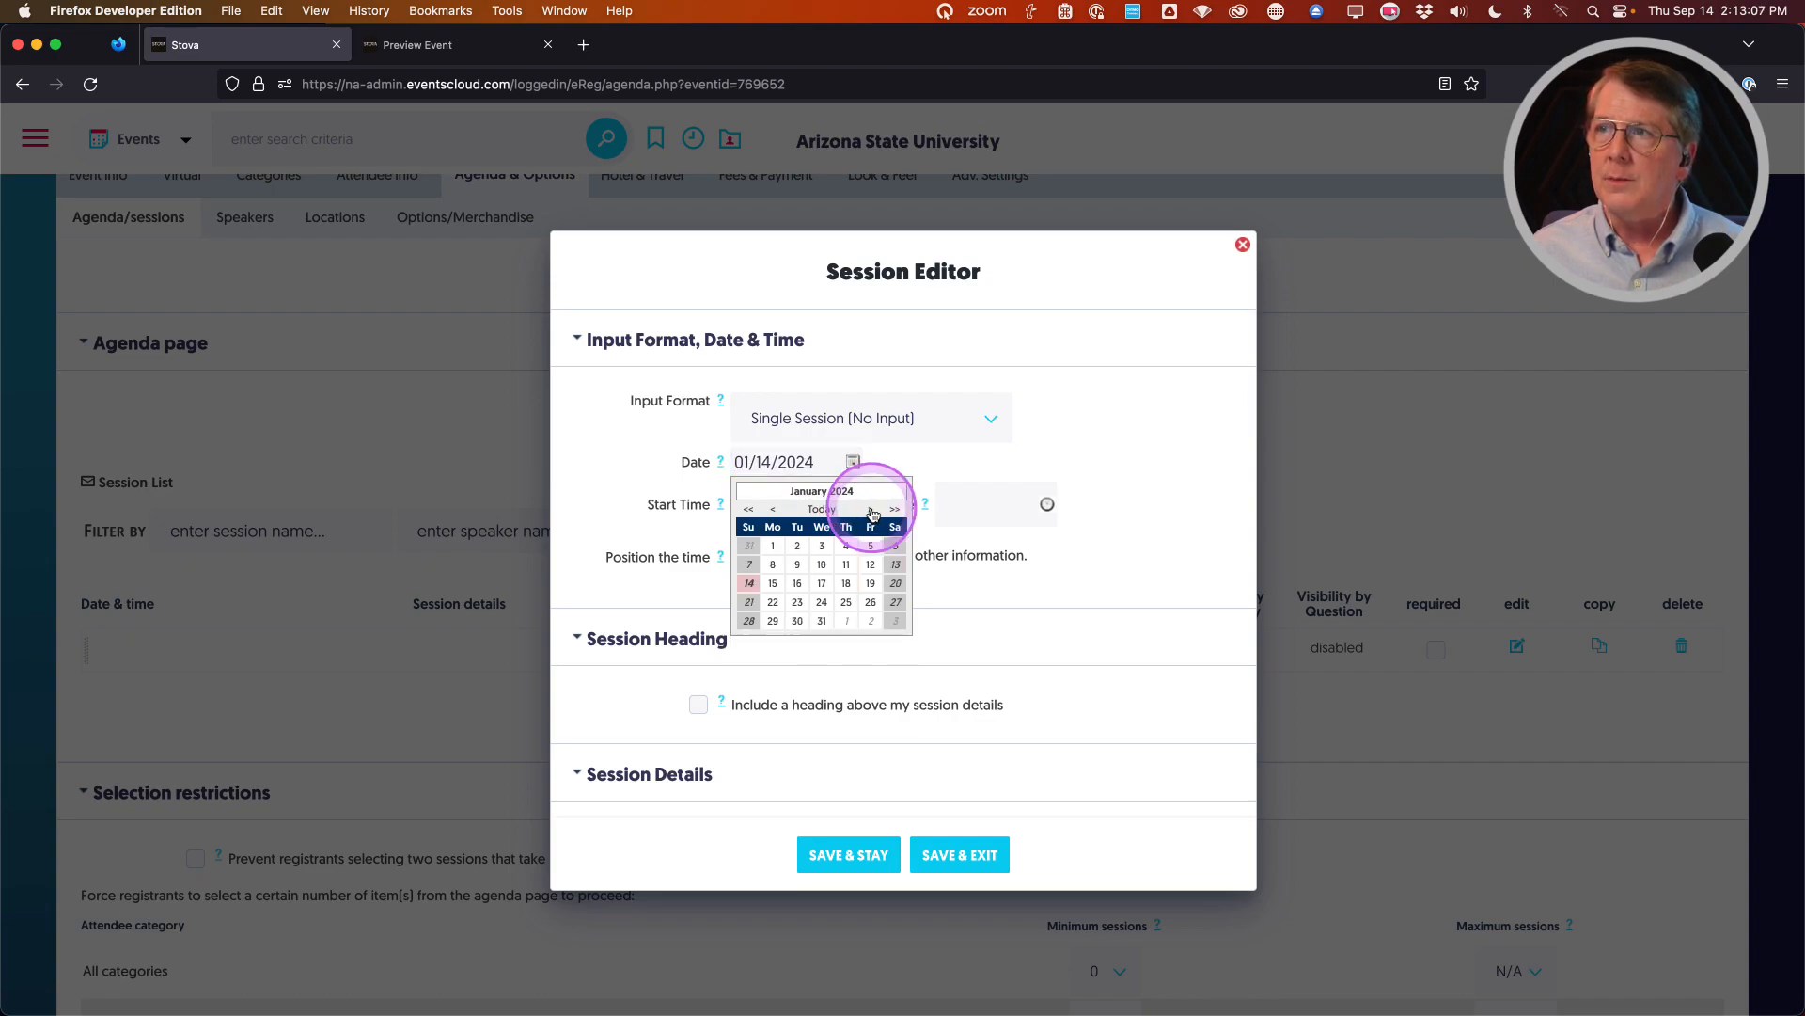
left_click(872, 510)
left_click(871, 509)
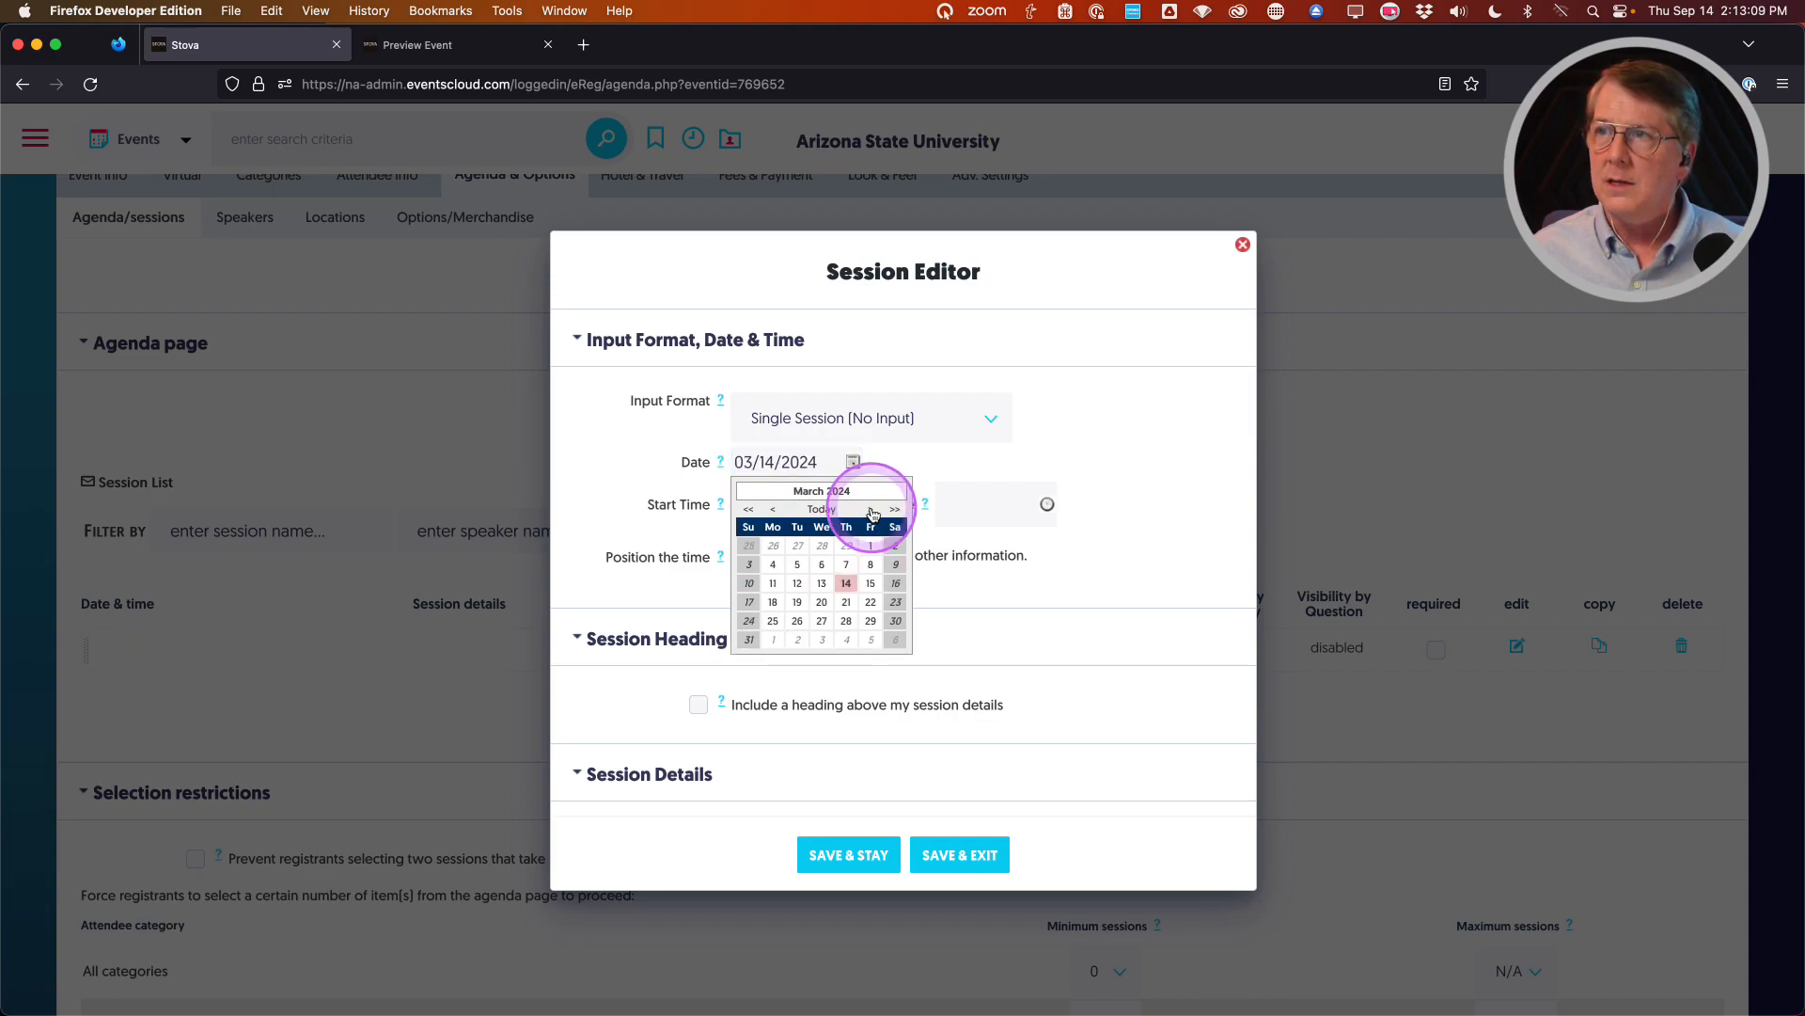
left_click(872, 510)
left_click(872, 510)
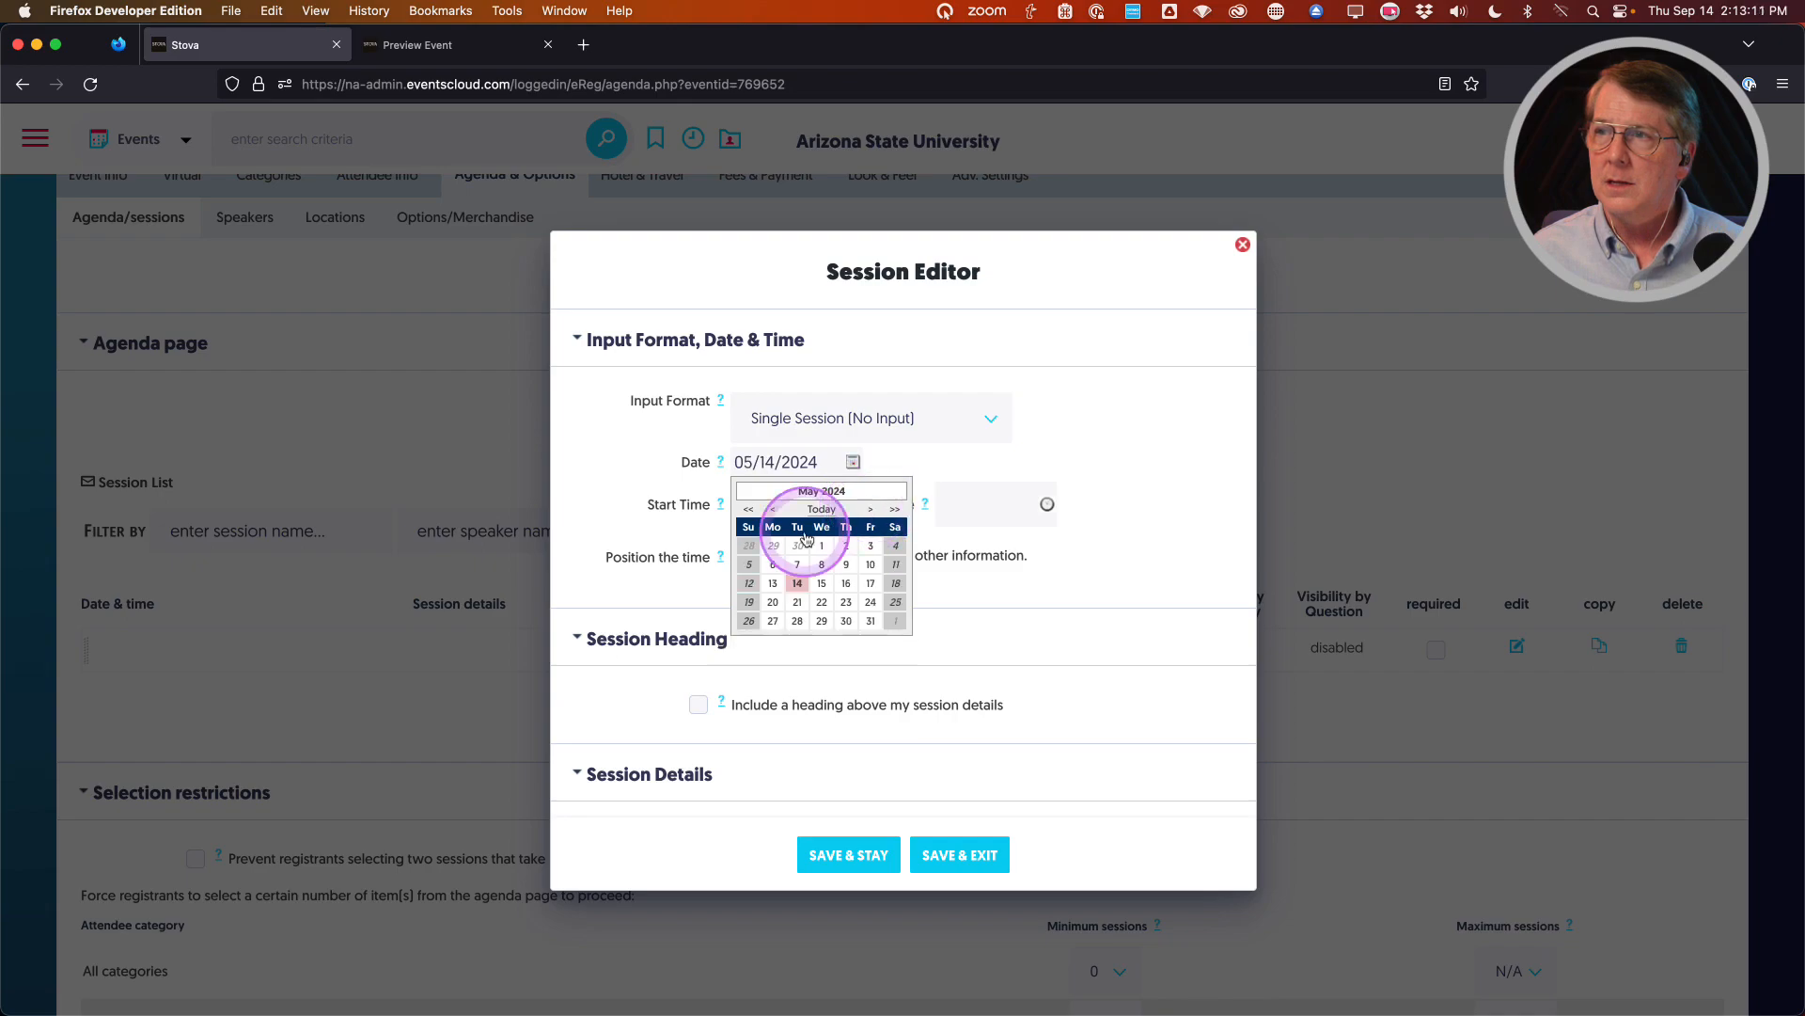
left_click(822, 584)
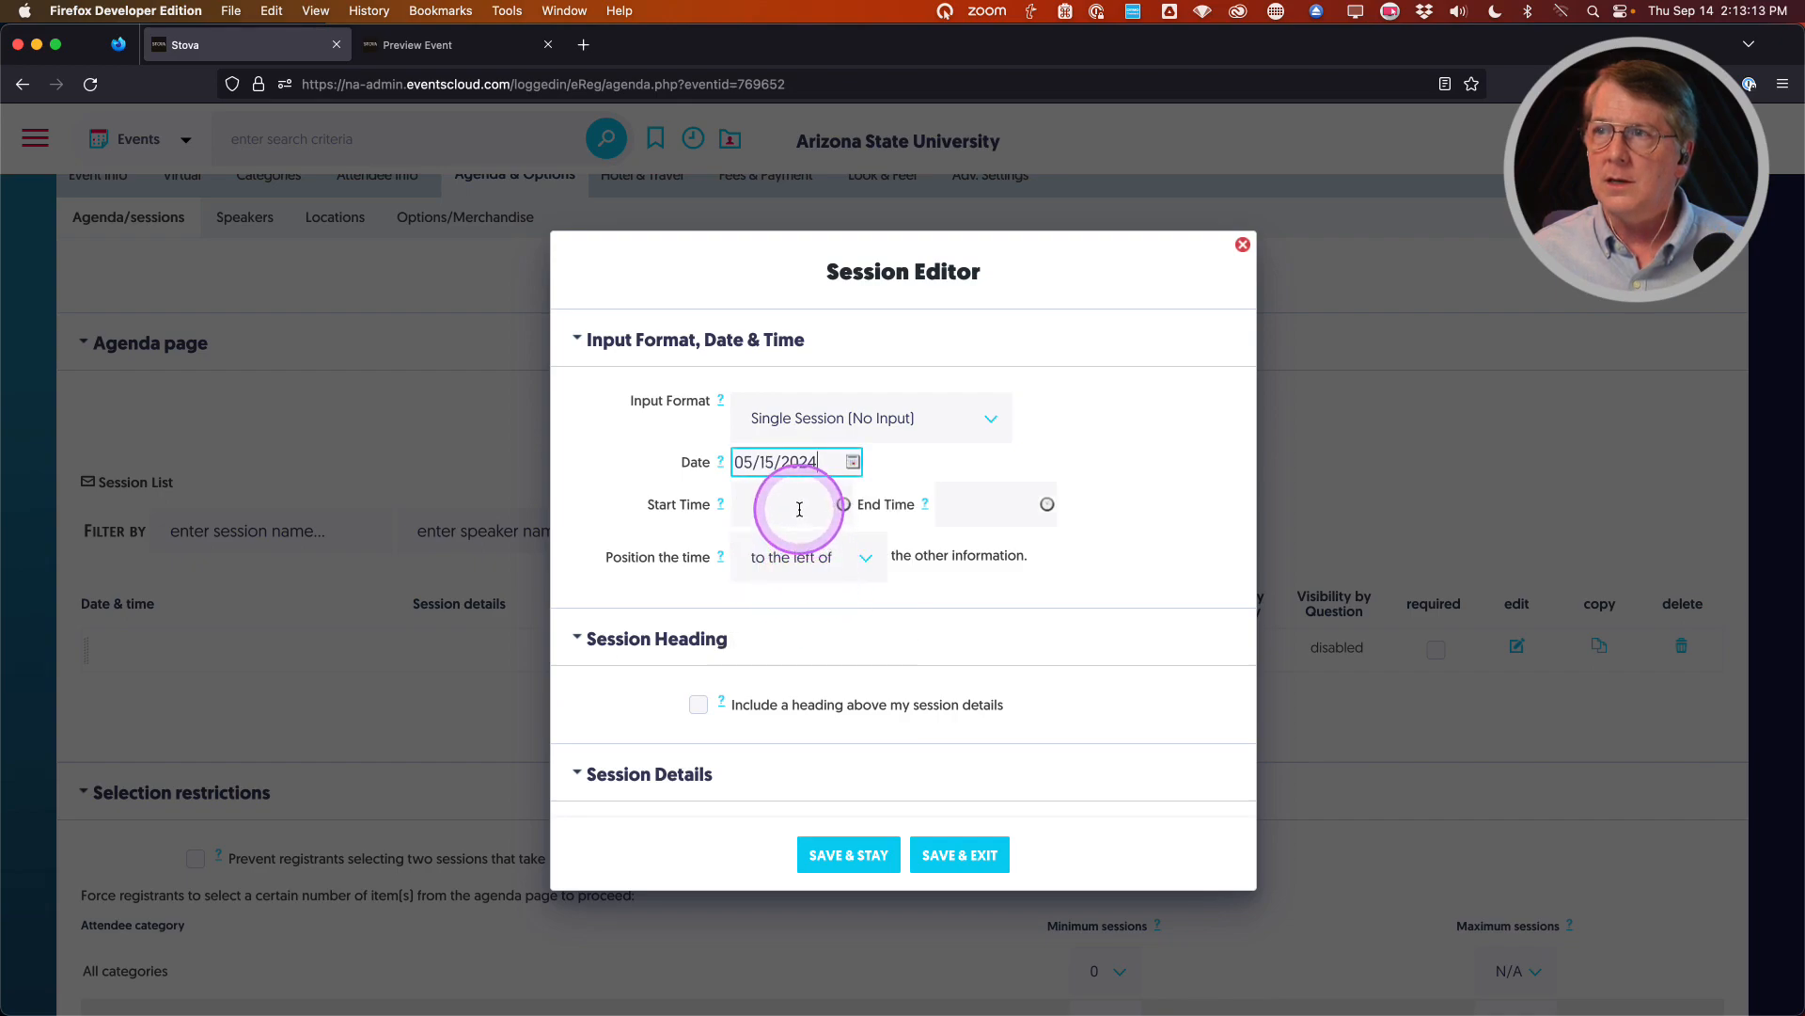
Set the session's start time to 8:30 am and its end time to 9:30 am
left_click(813, 506)
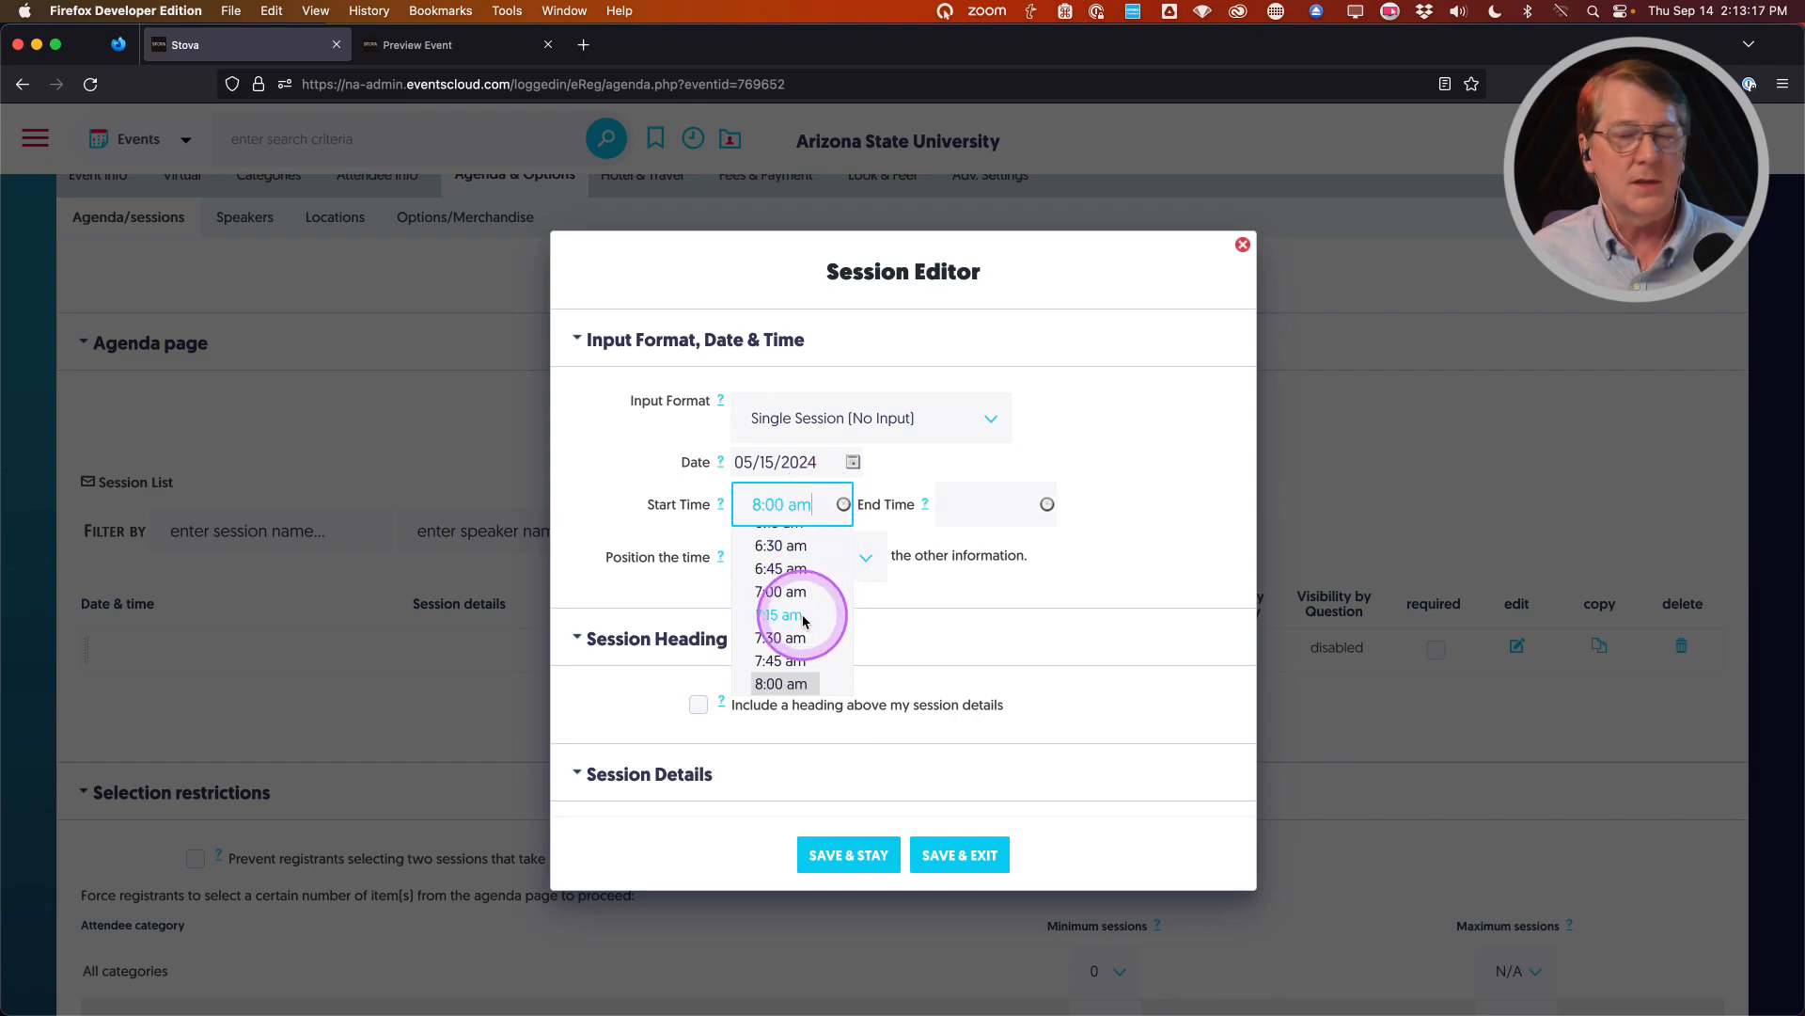
scroll(804, 619, "up", 1)
scroll(804, 619, "down", 3)
left_click(785, 590)
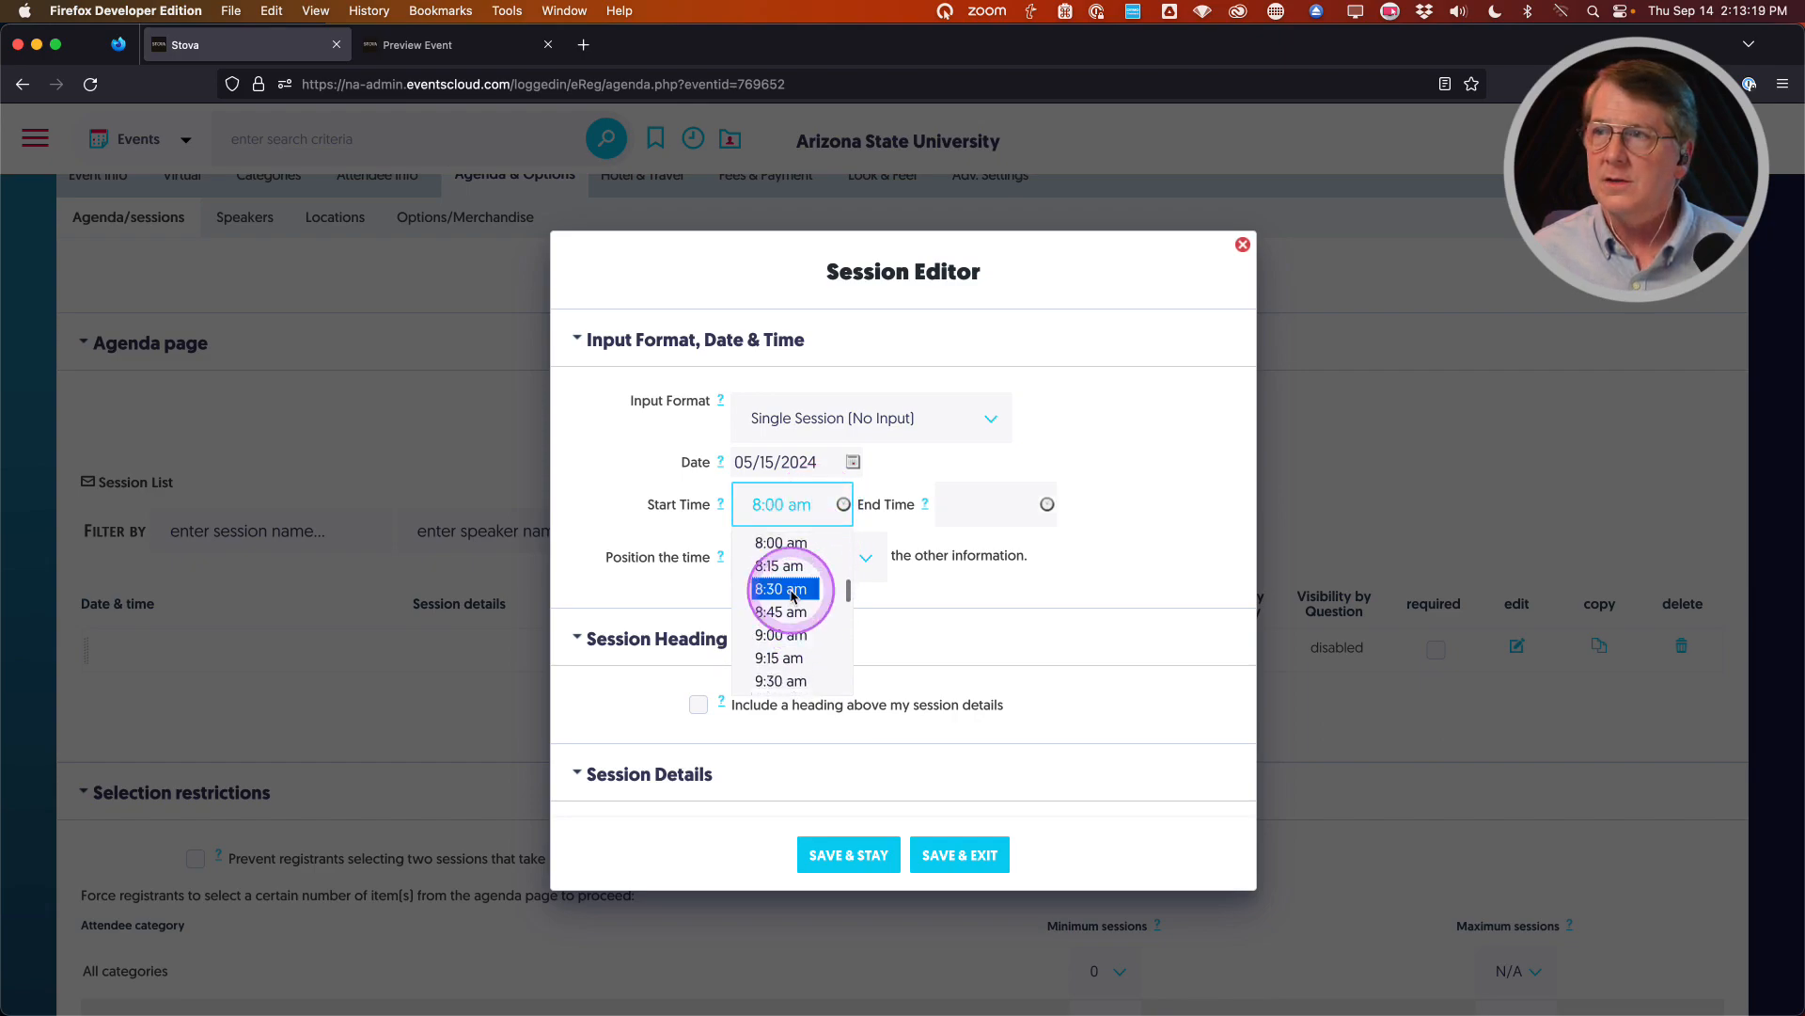
left_click(1034, 498)
scroll(1006, 587, "down", 3)
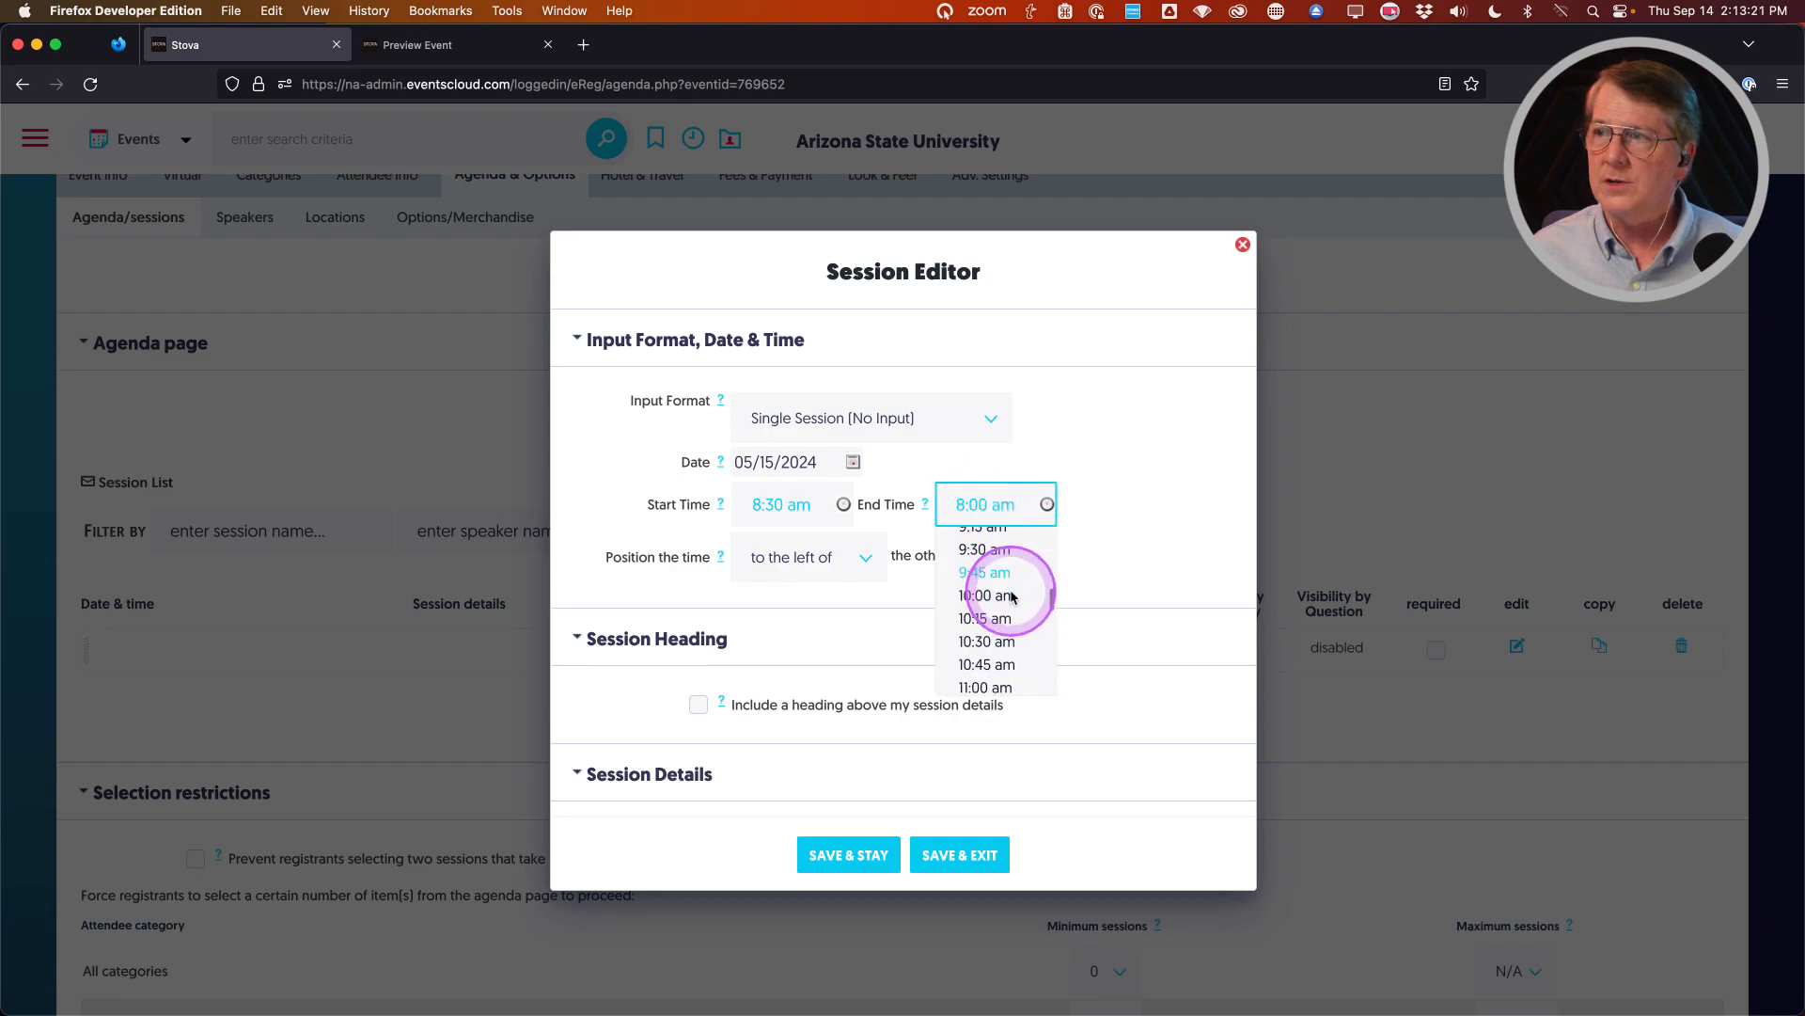
left_click(987, 559)
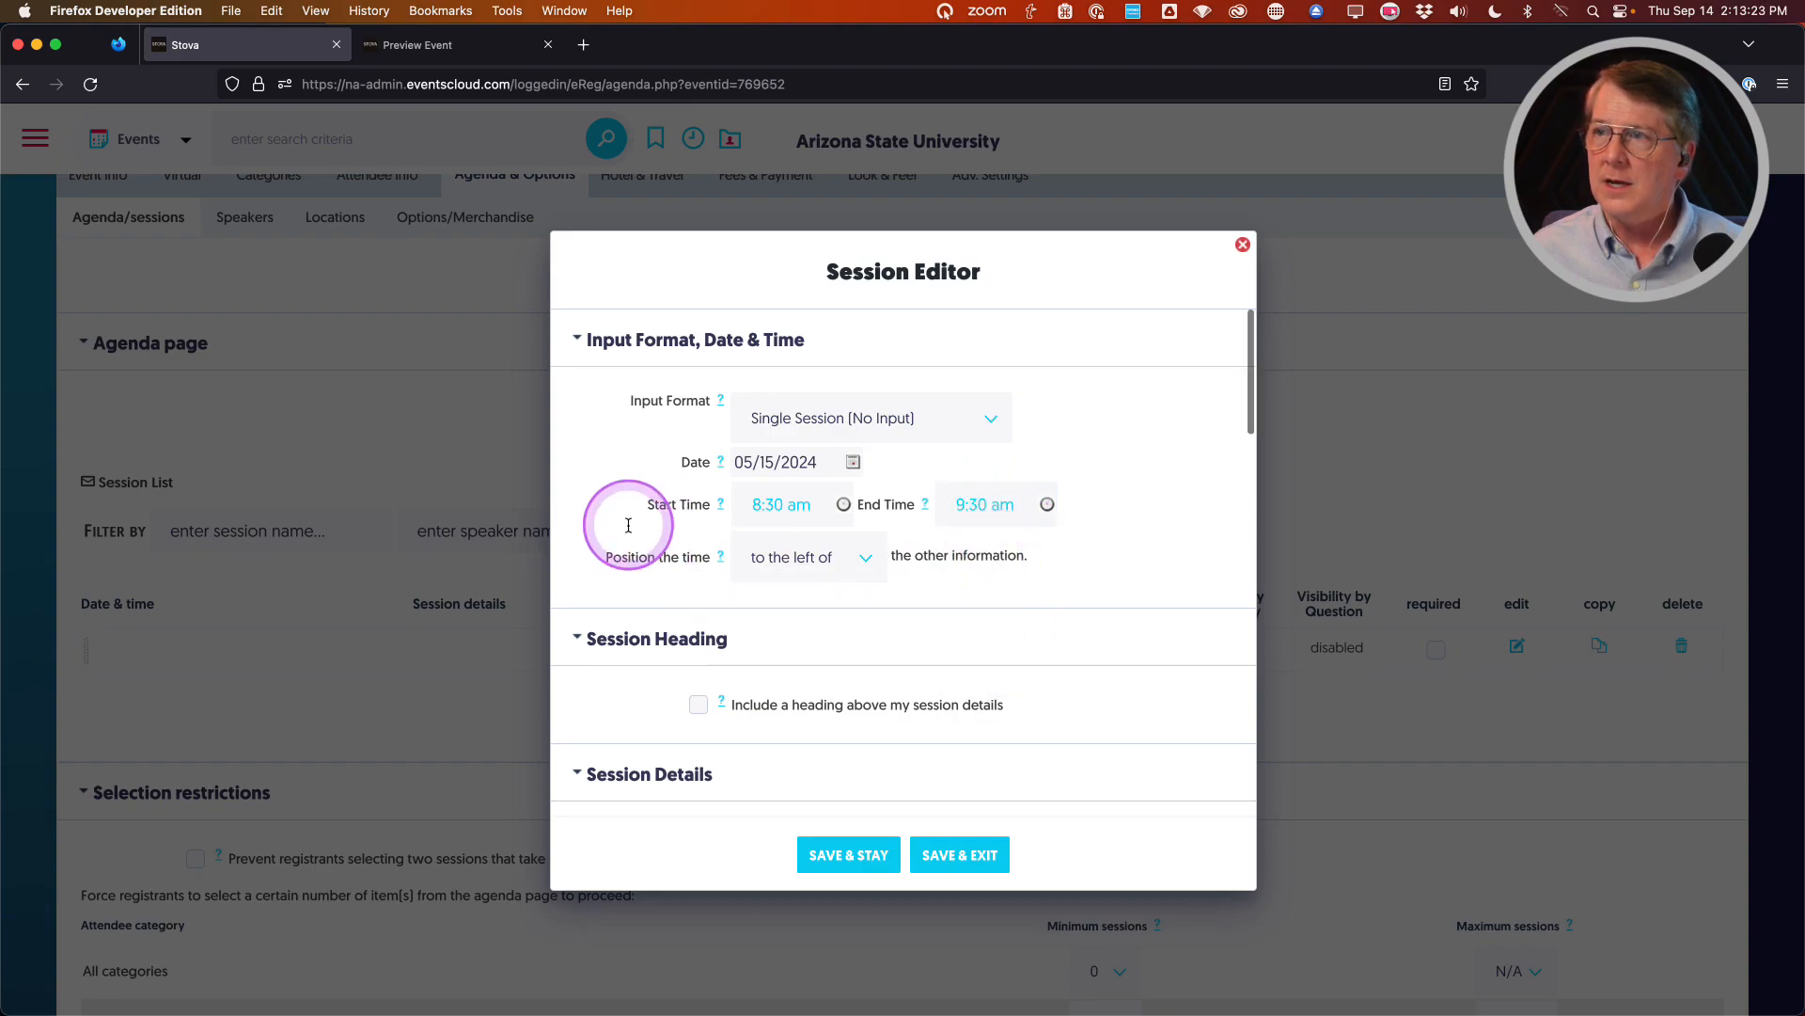
Name the session "Check-in" in the session details
scroll(644, 535, "down", 3)
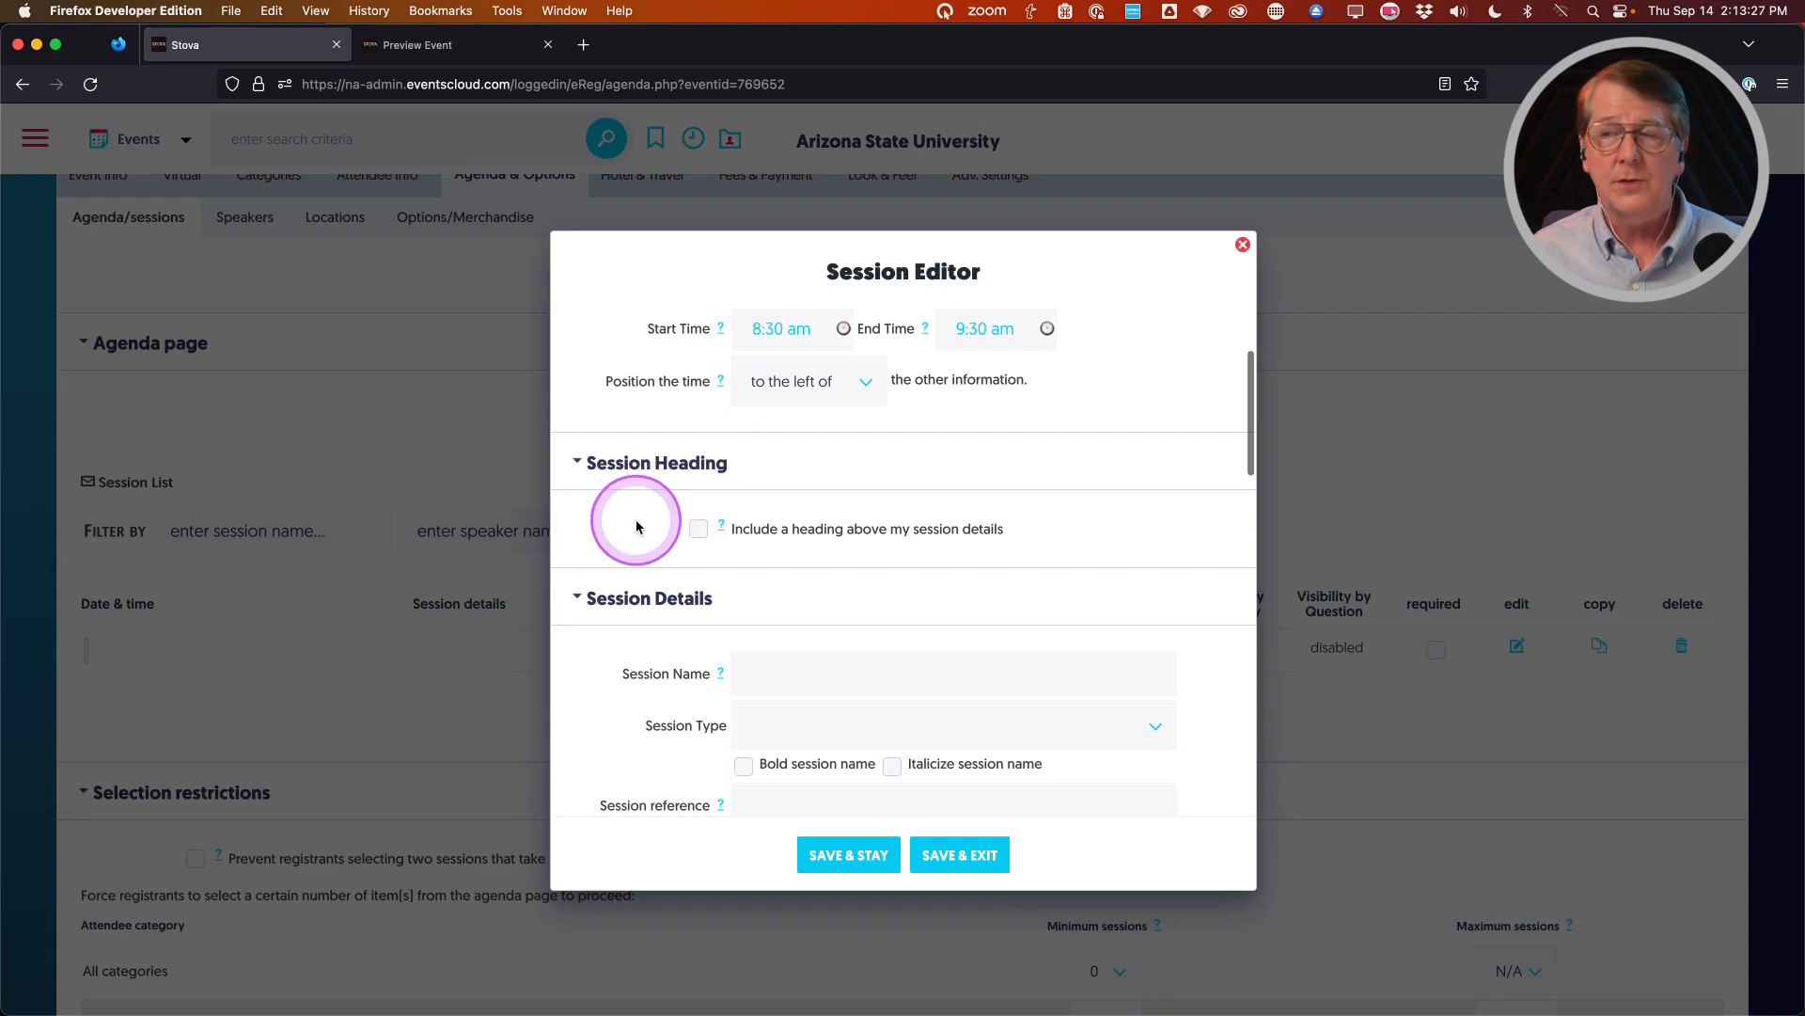
scroll(645, 527, "down", 2)
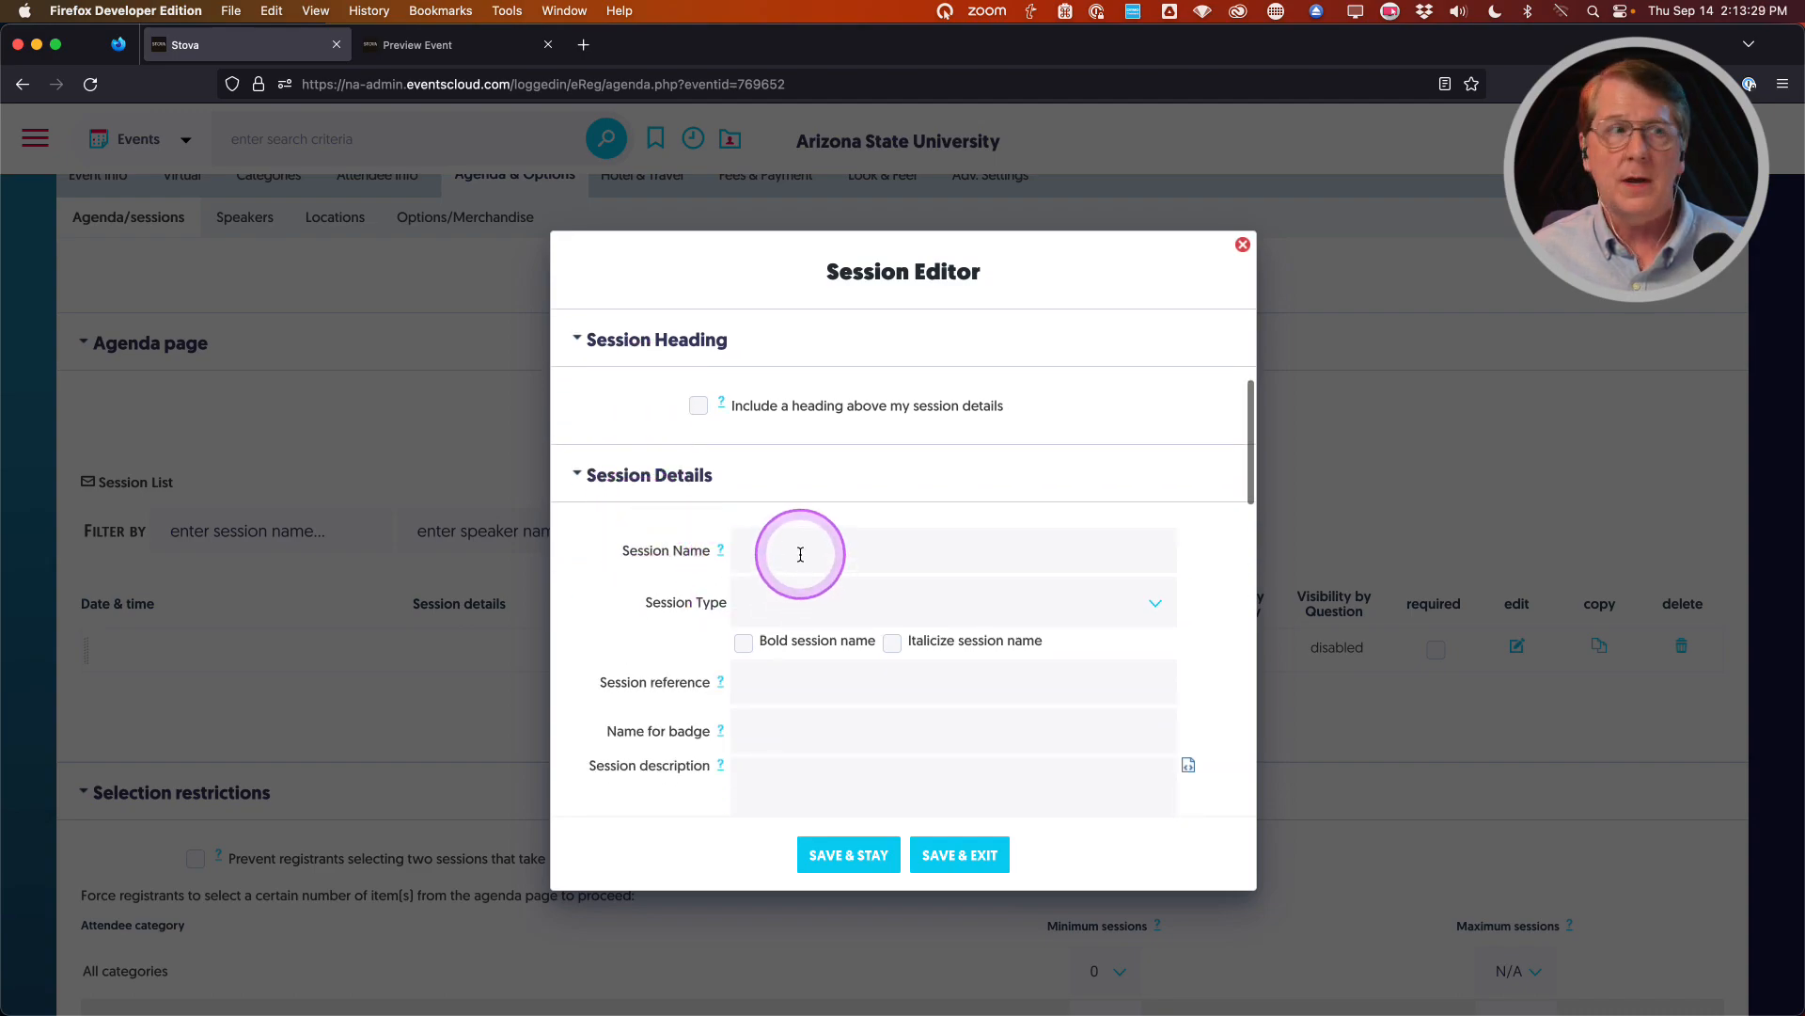
left_click(800, 554)
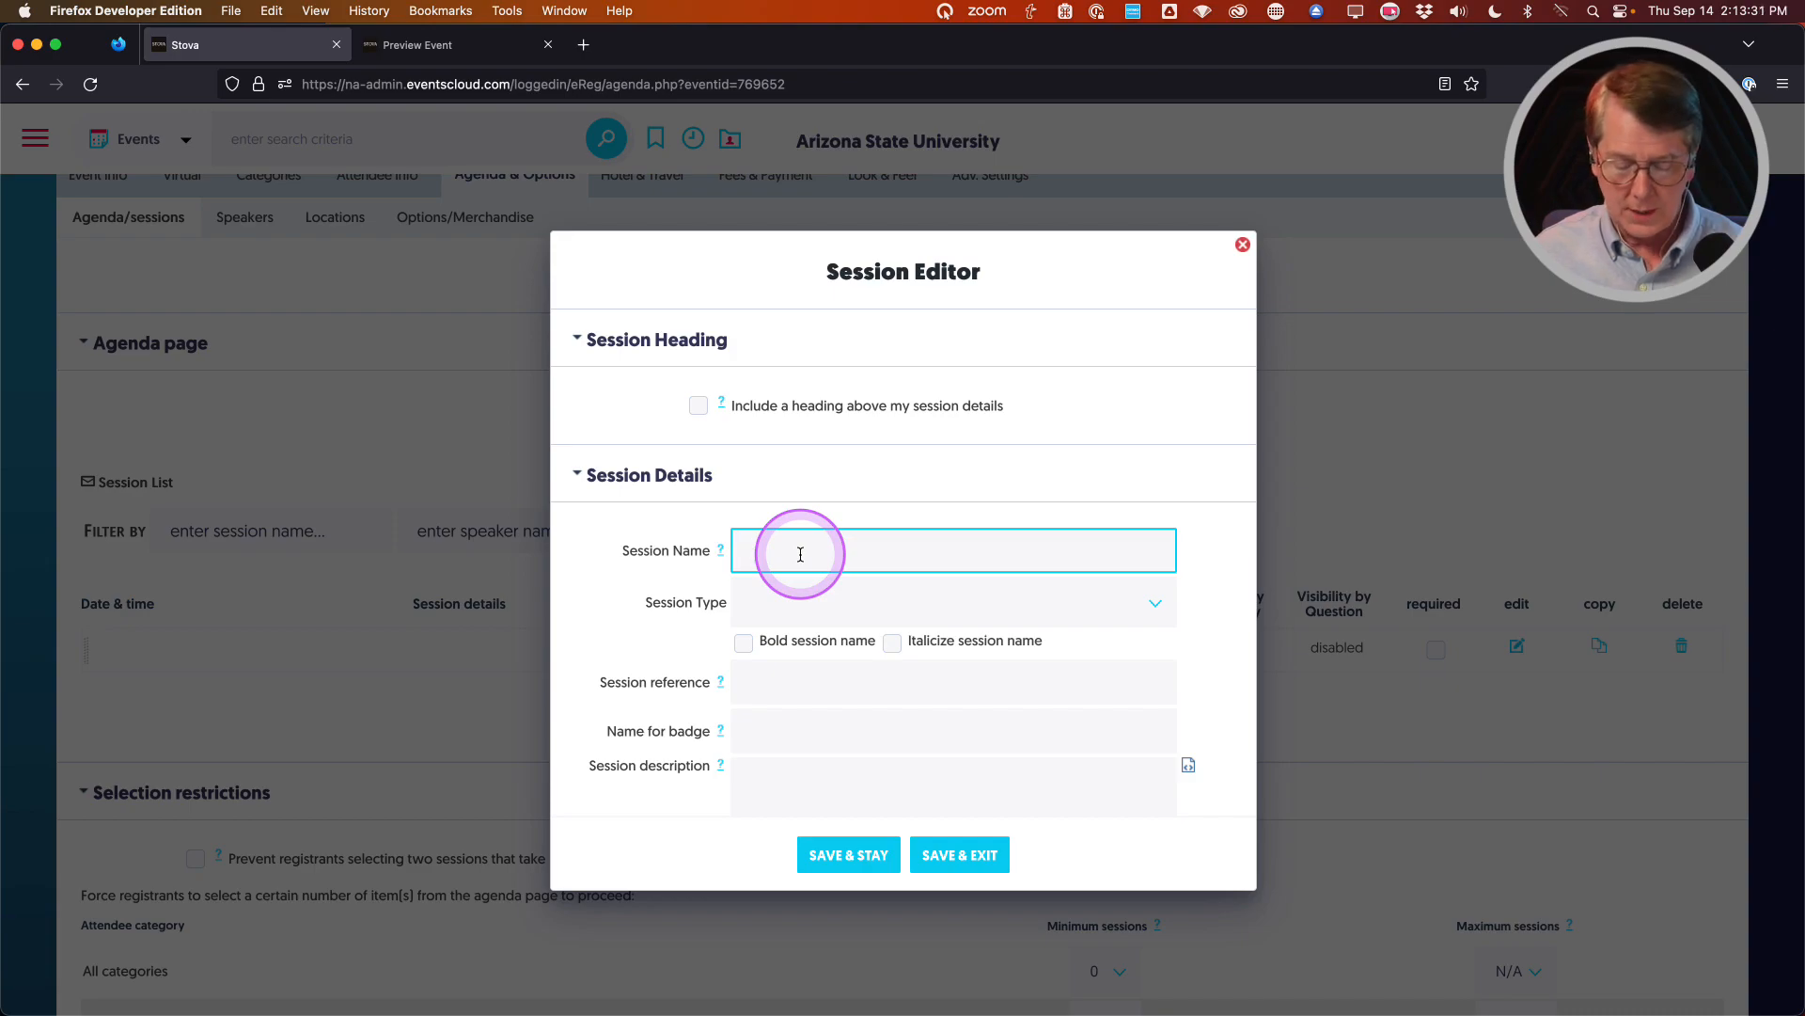
type("Check")
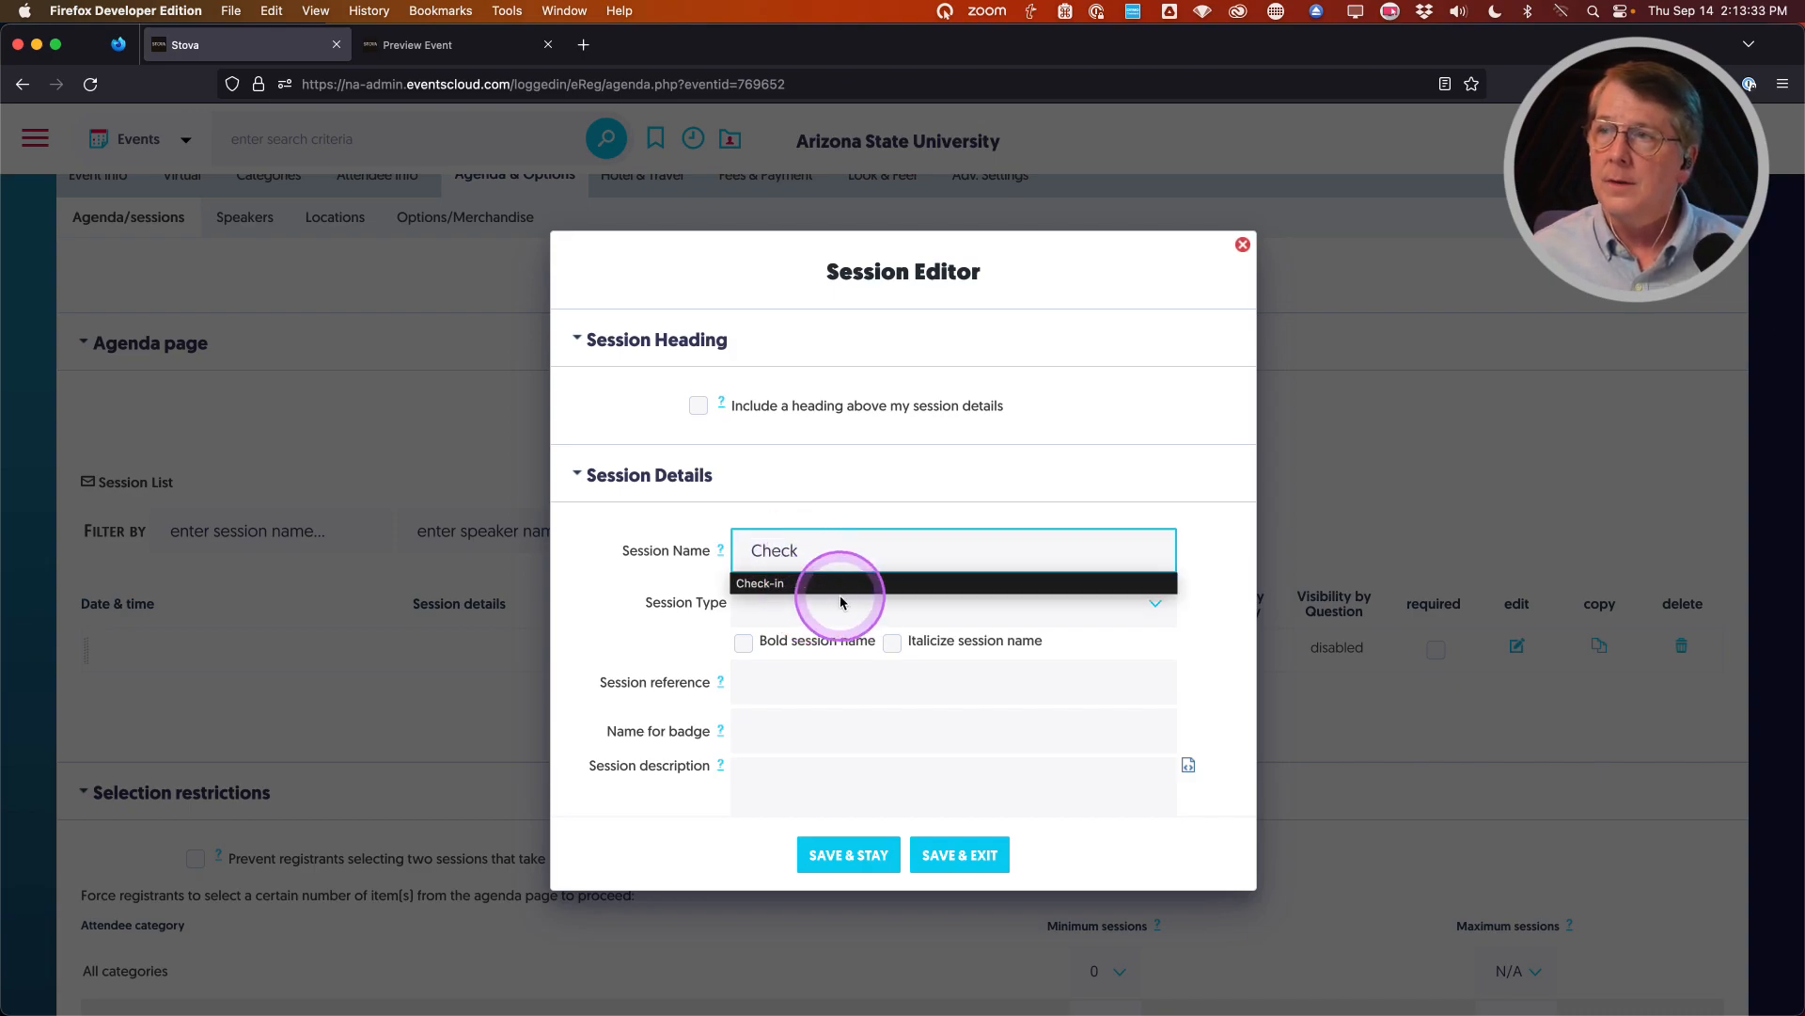
left_click(758, 584)
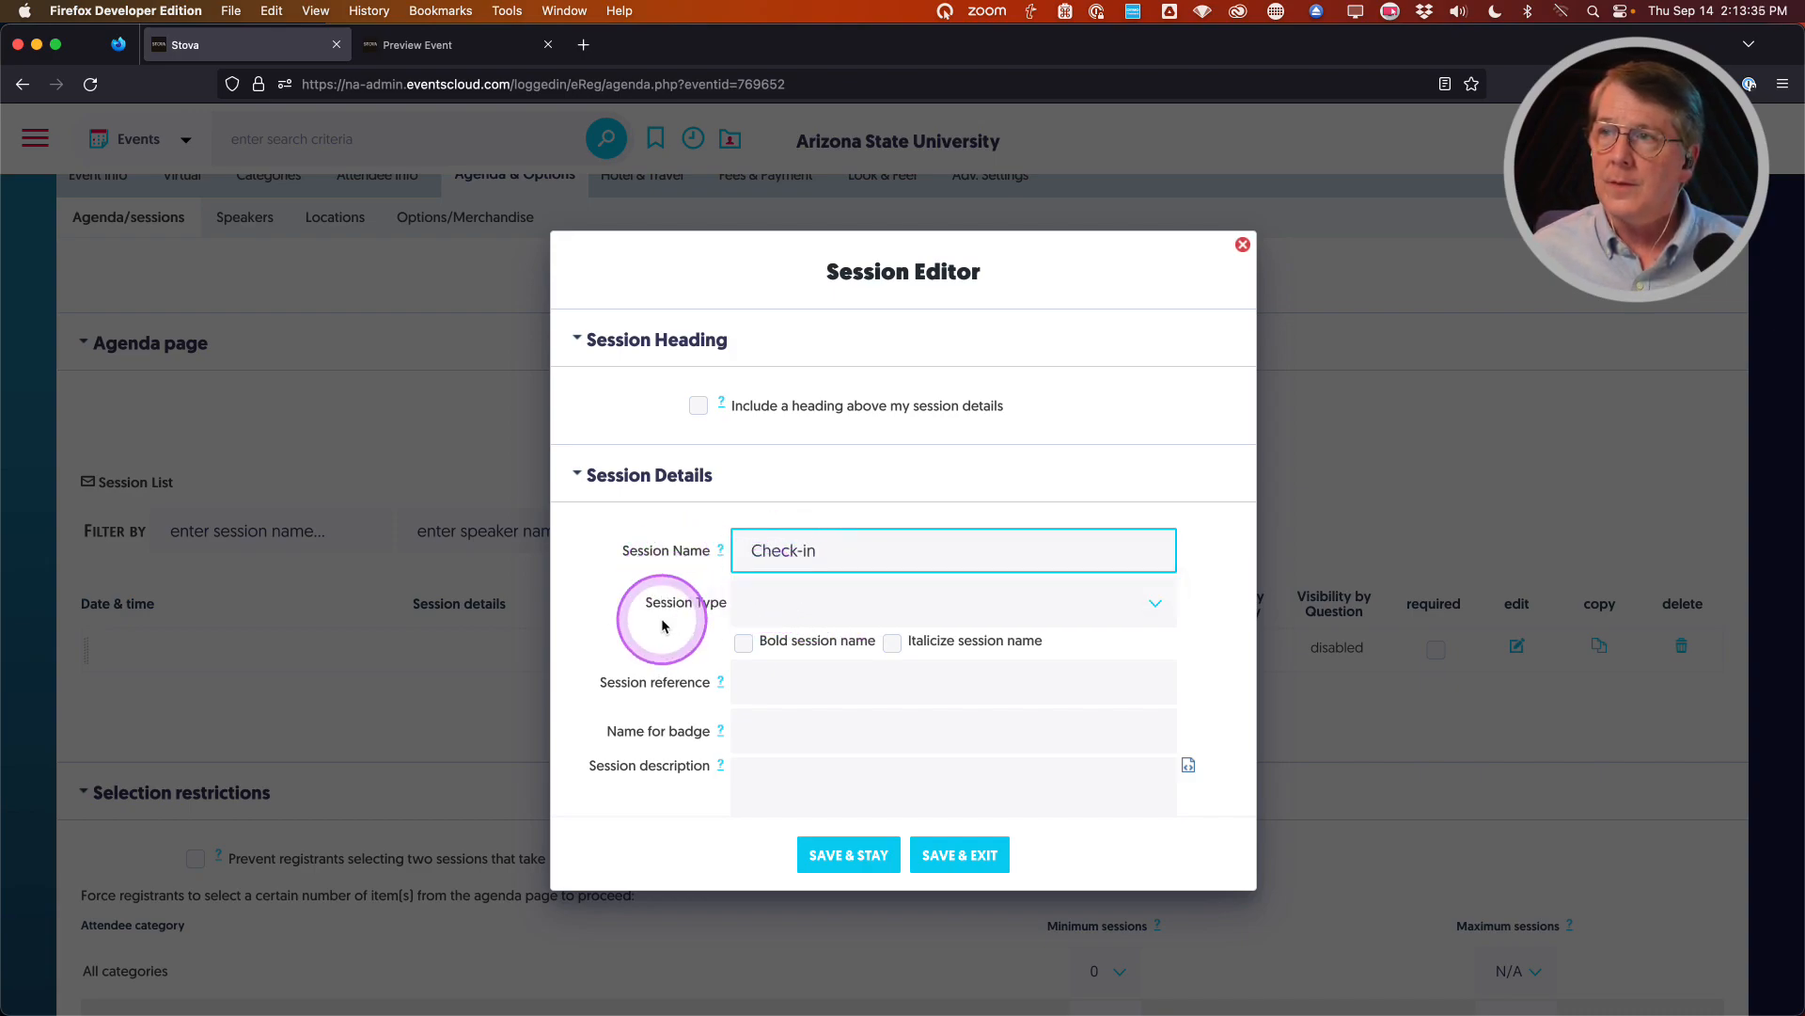
Look through the available session types, leave the type blank, and make the session name bold
scroll(662, 618, "down", 1)
left_click(1146, 575)
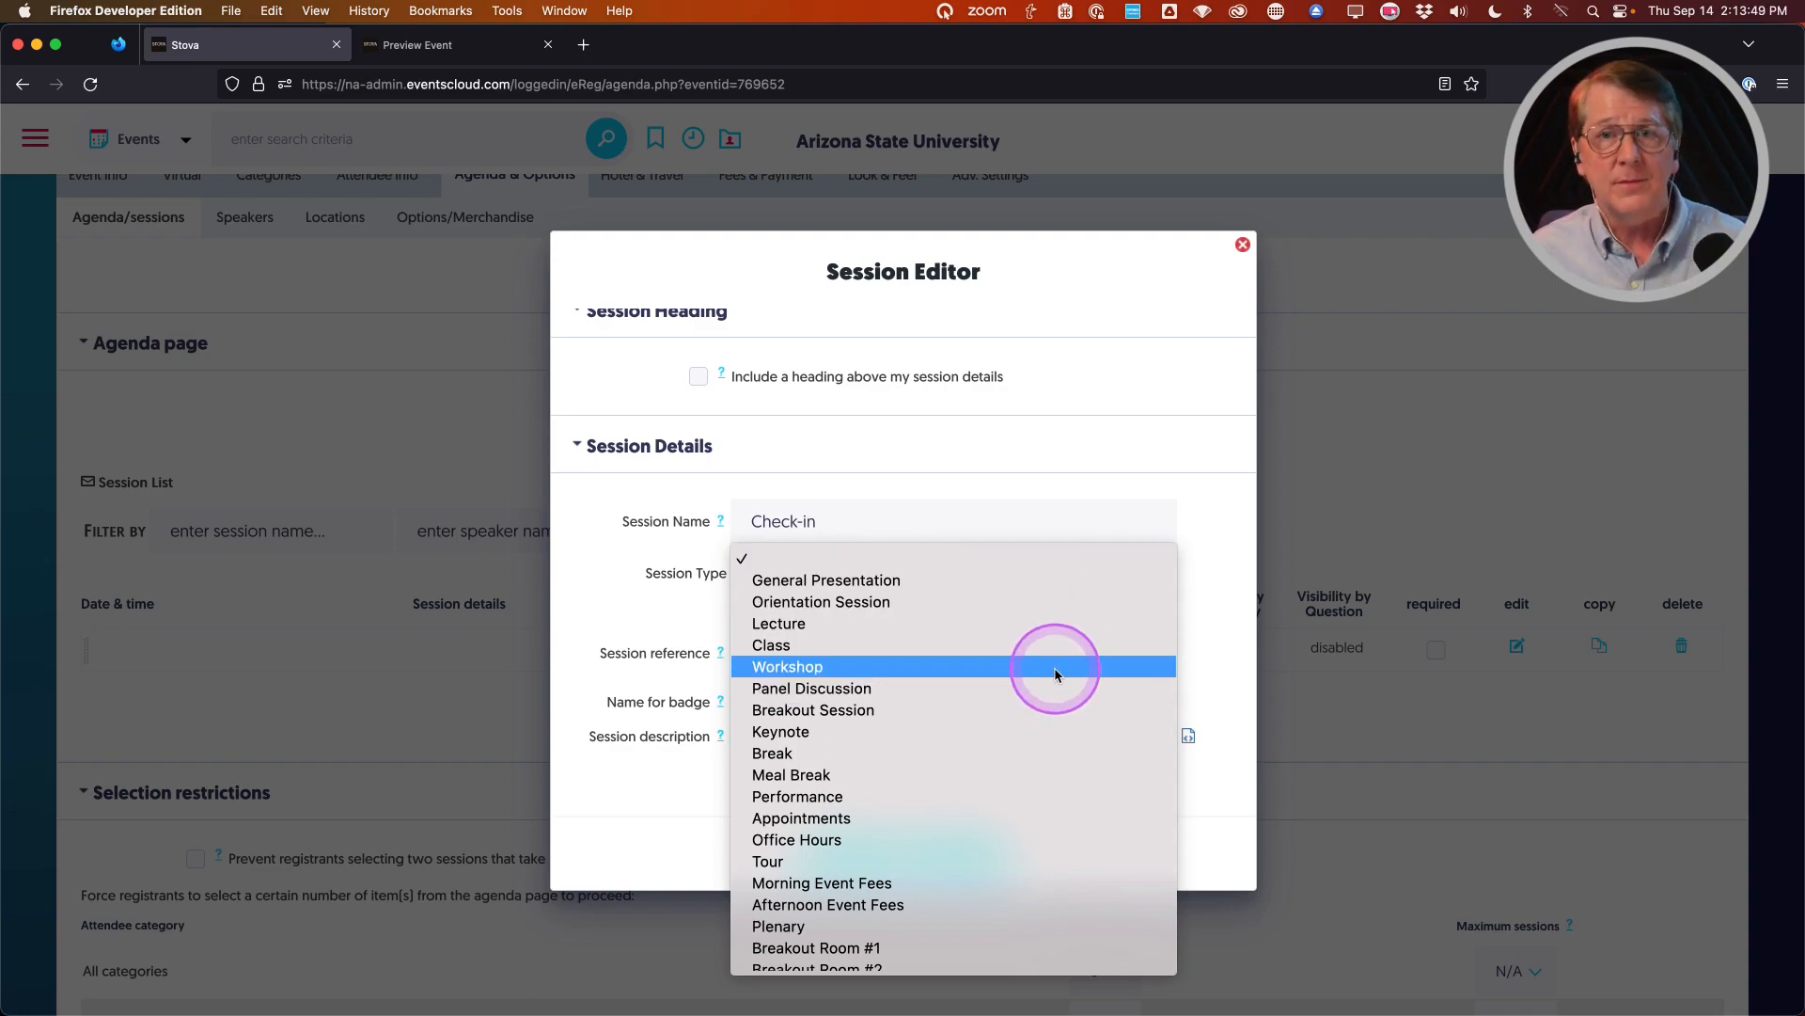
left_click(597, 583)
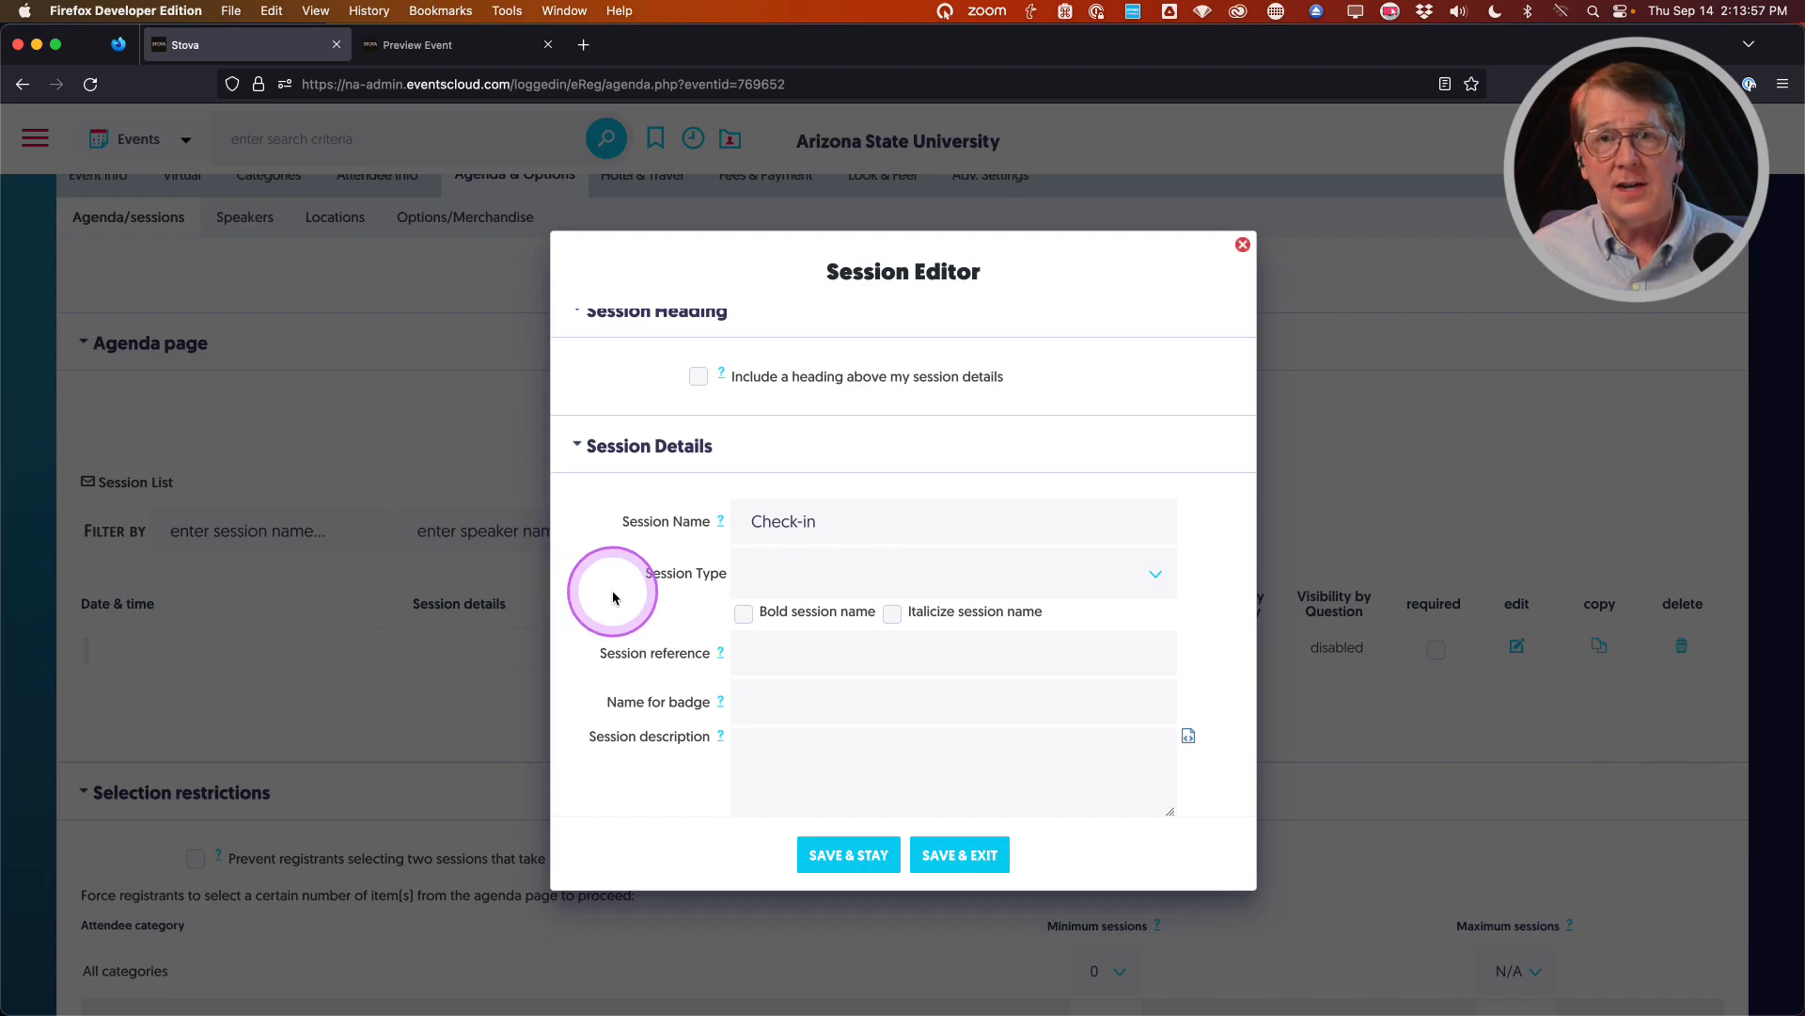
left_click(744, 615)
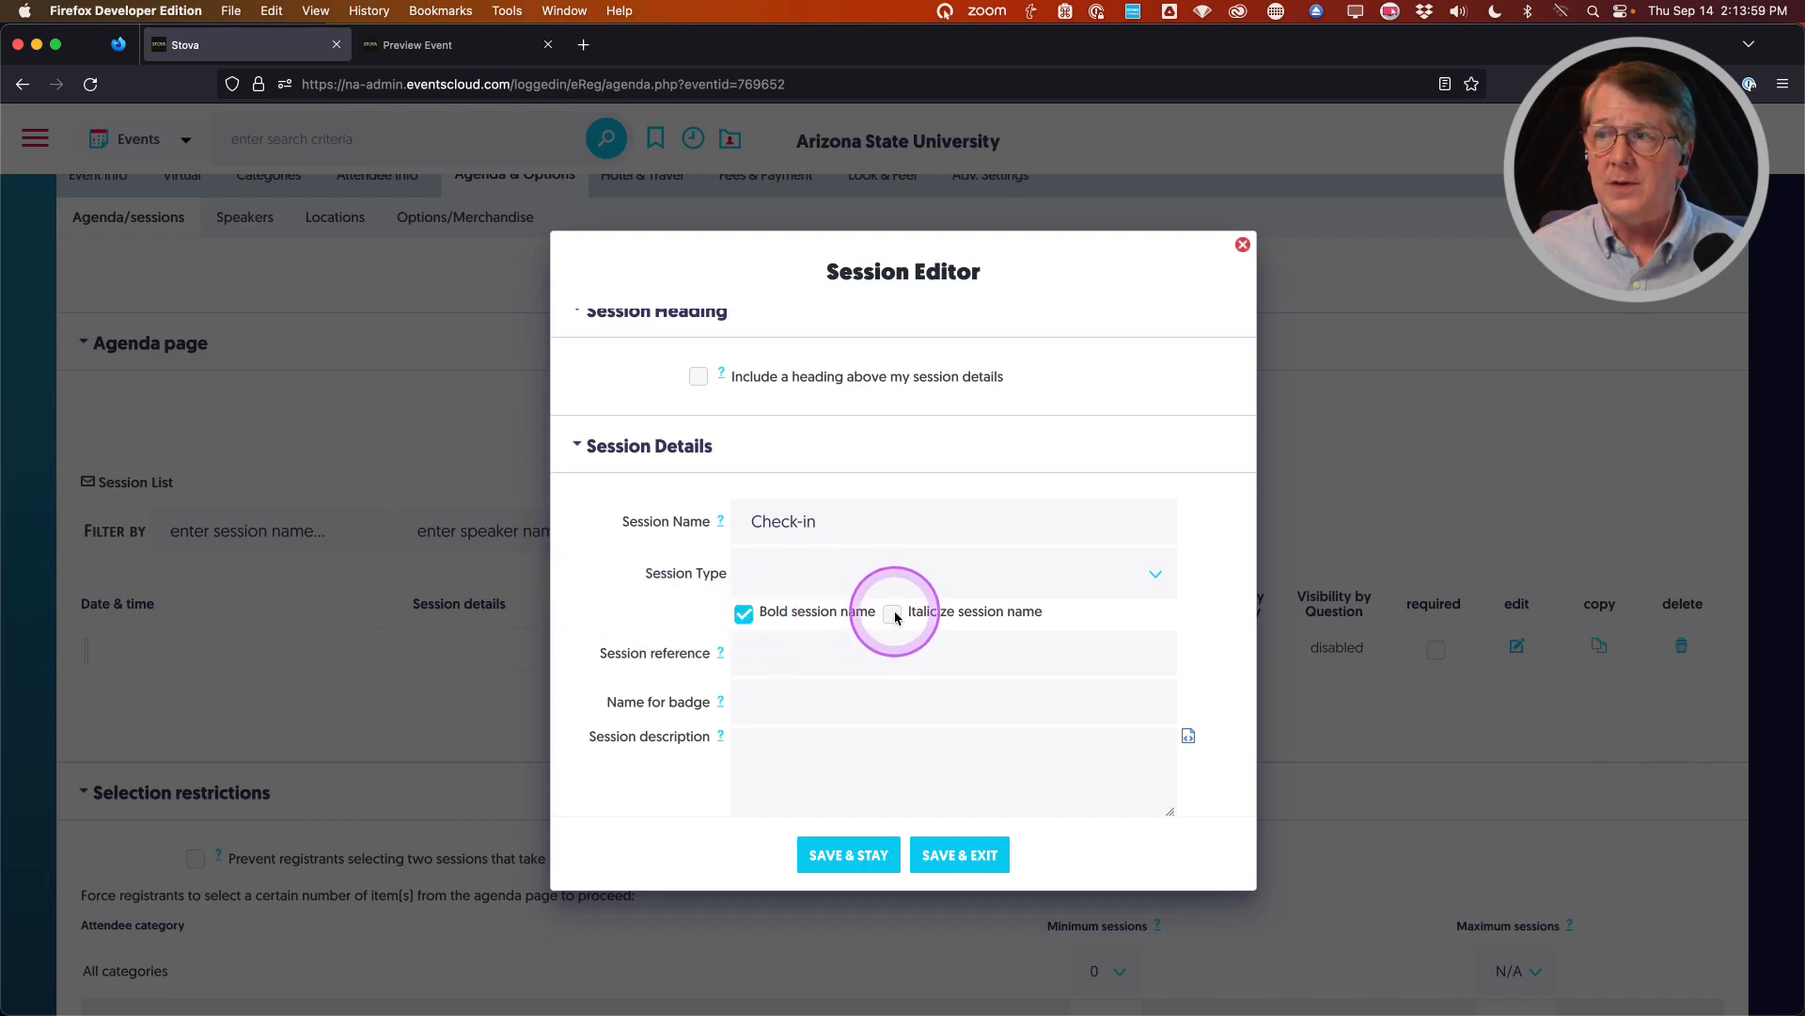
Review the remaining session details, from session reference, badge name and description to certification credits, tracks and key speaker
scroll(611, 589, "down", 2)
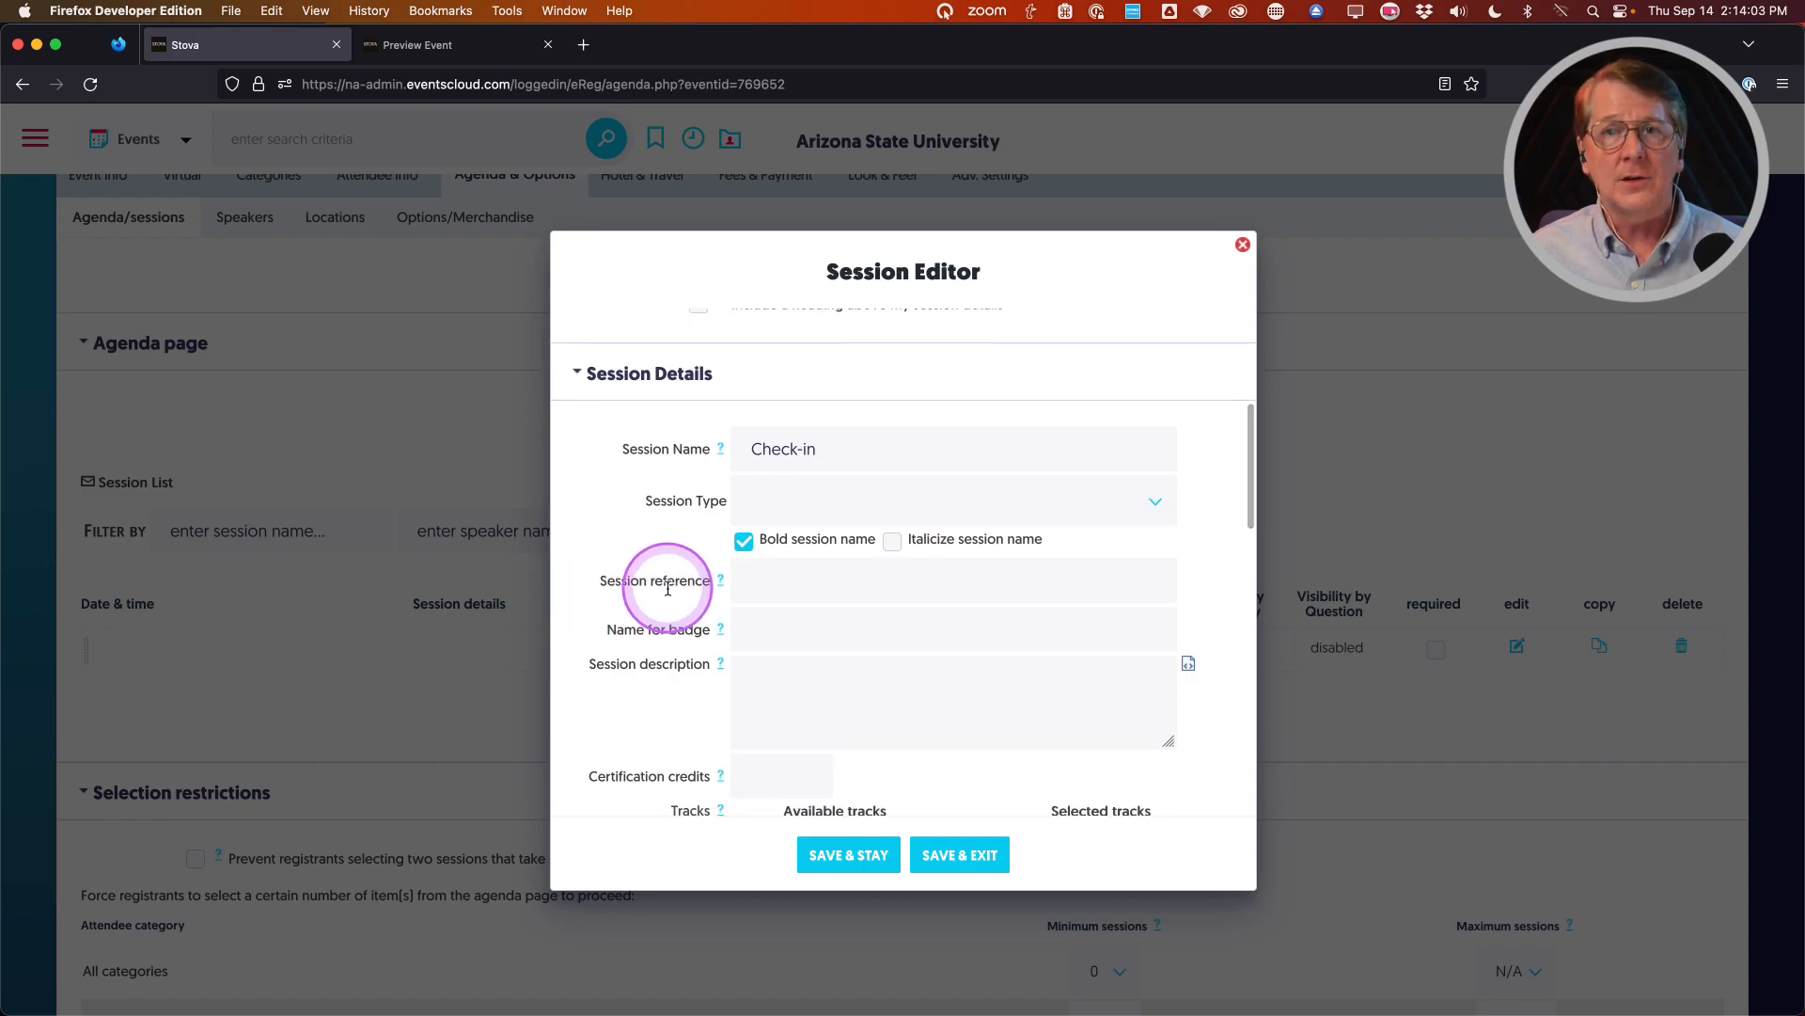
scroll(670, 592, "down", 1)
scroll(669, 593, "down", 1)
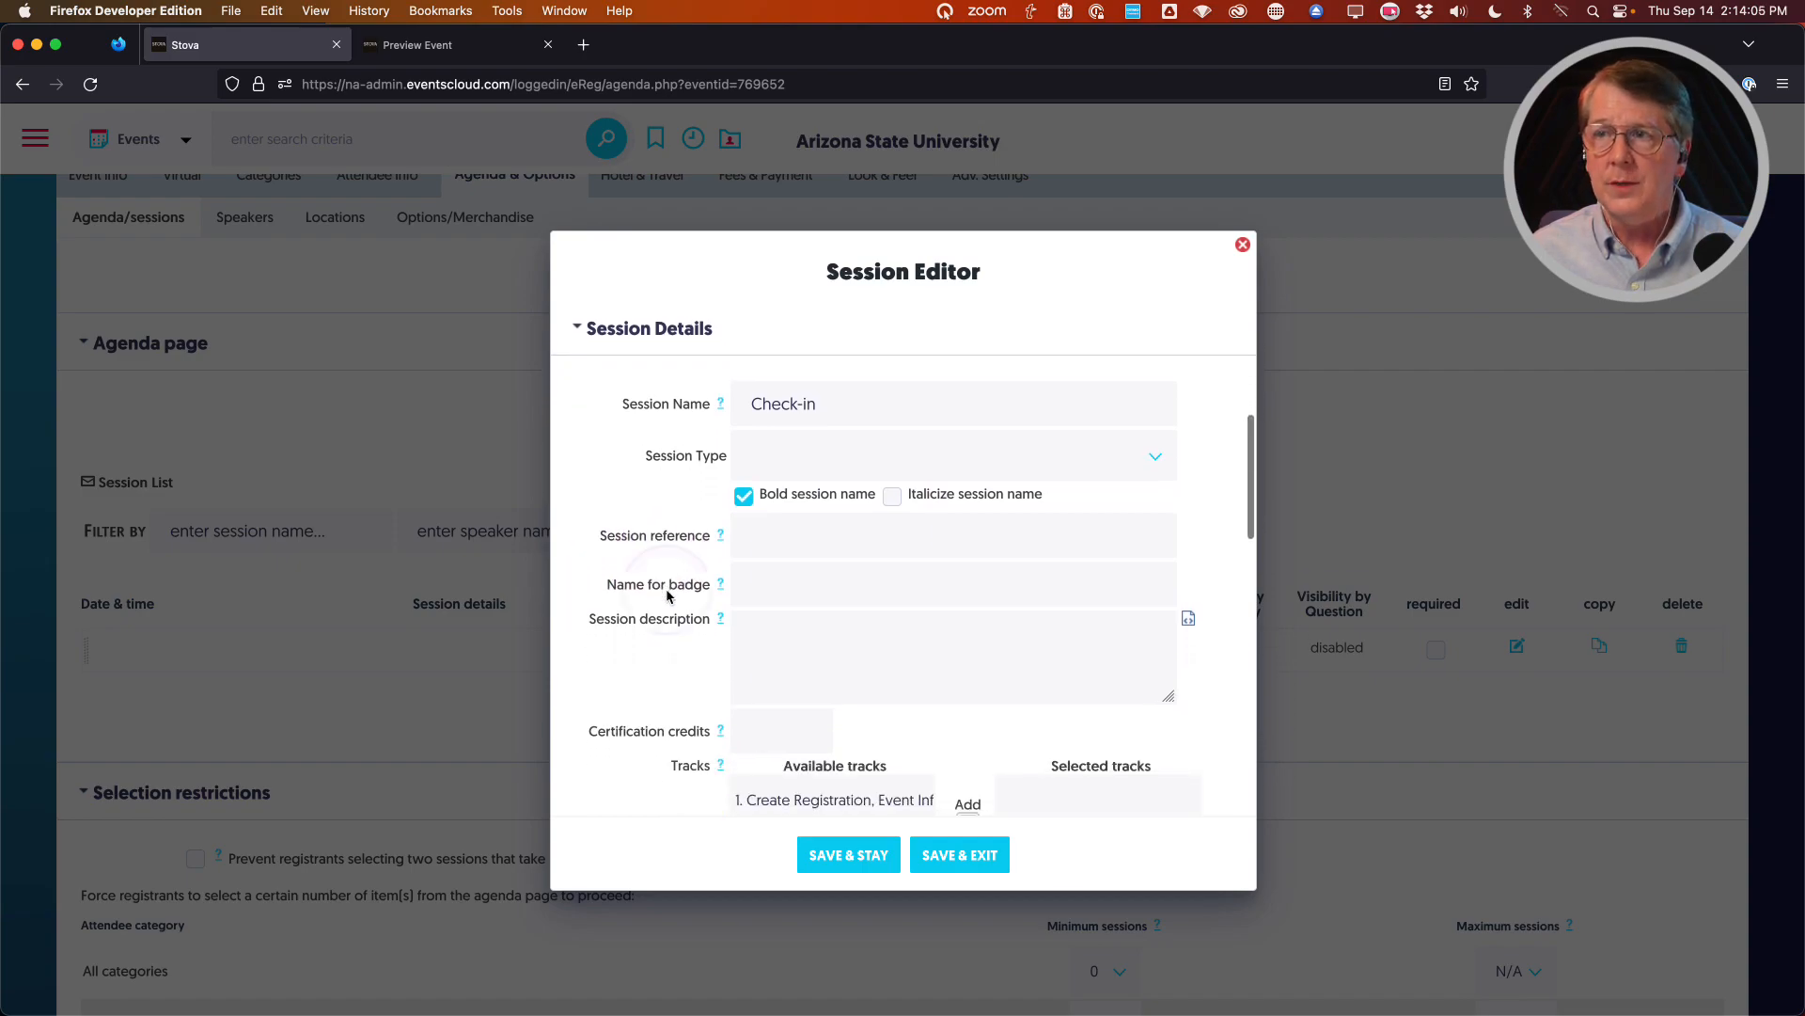
left_click(640, 594)
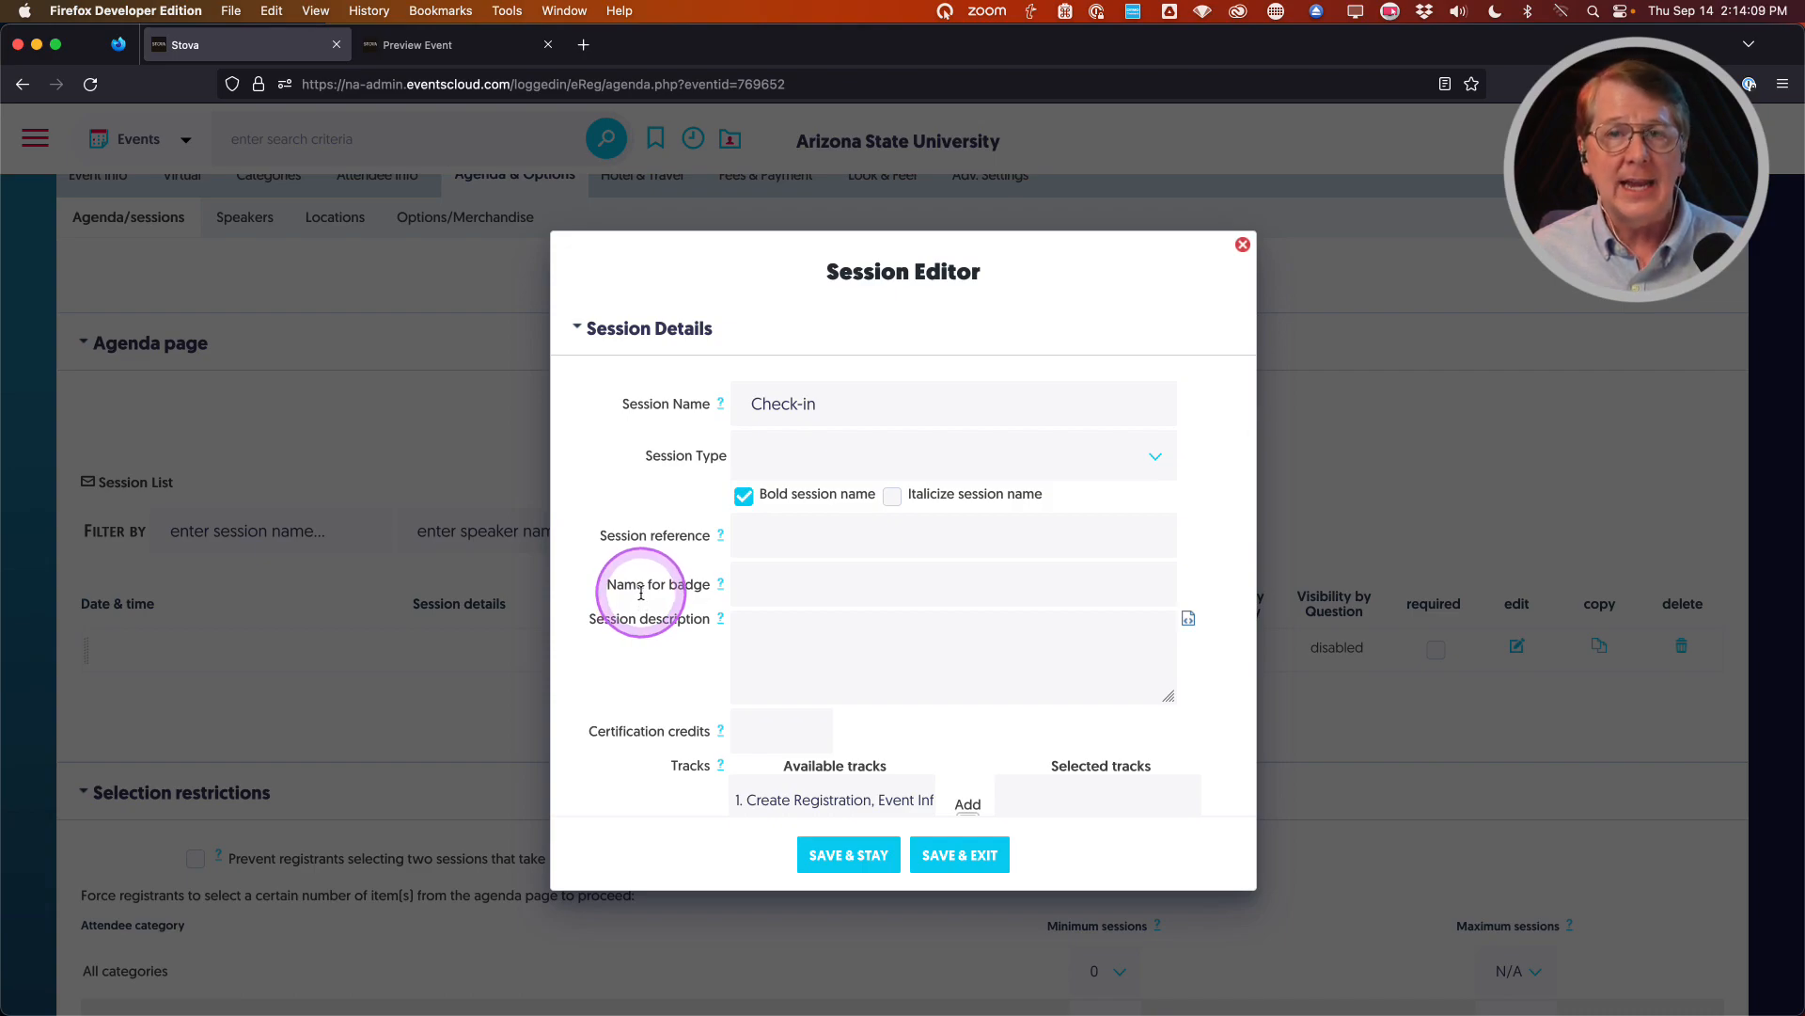
left_click(642, 593)
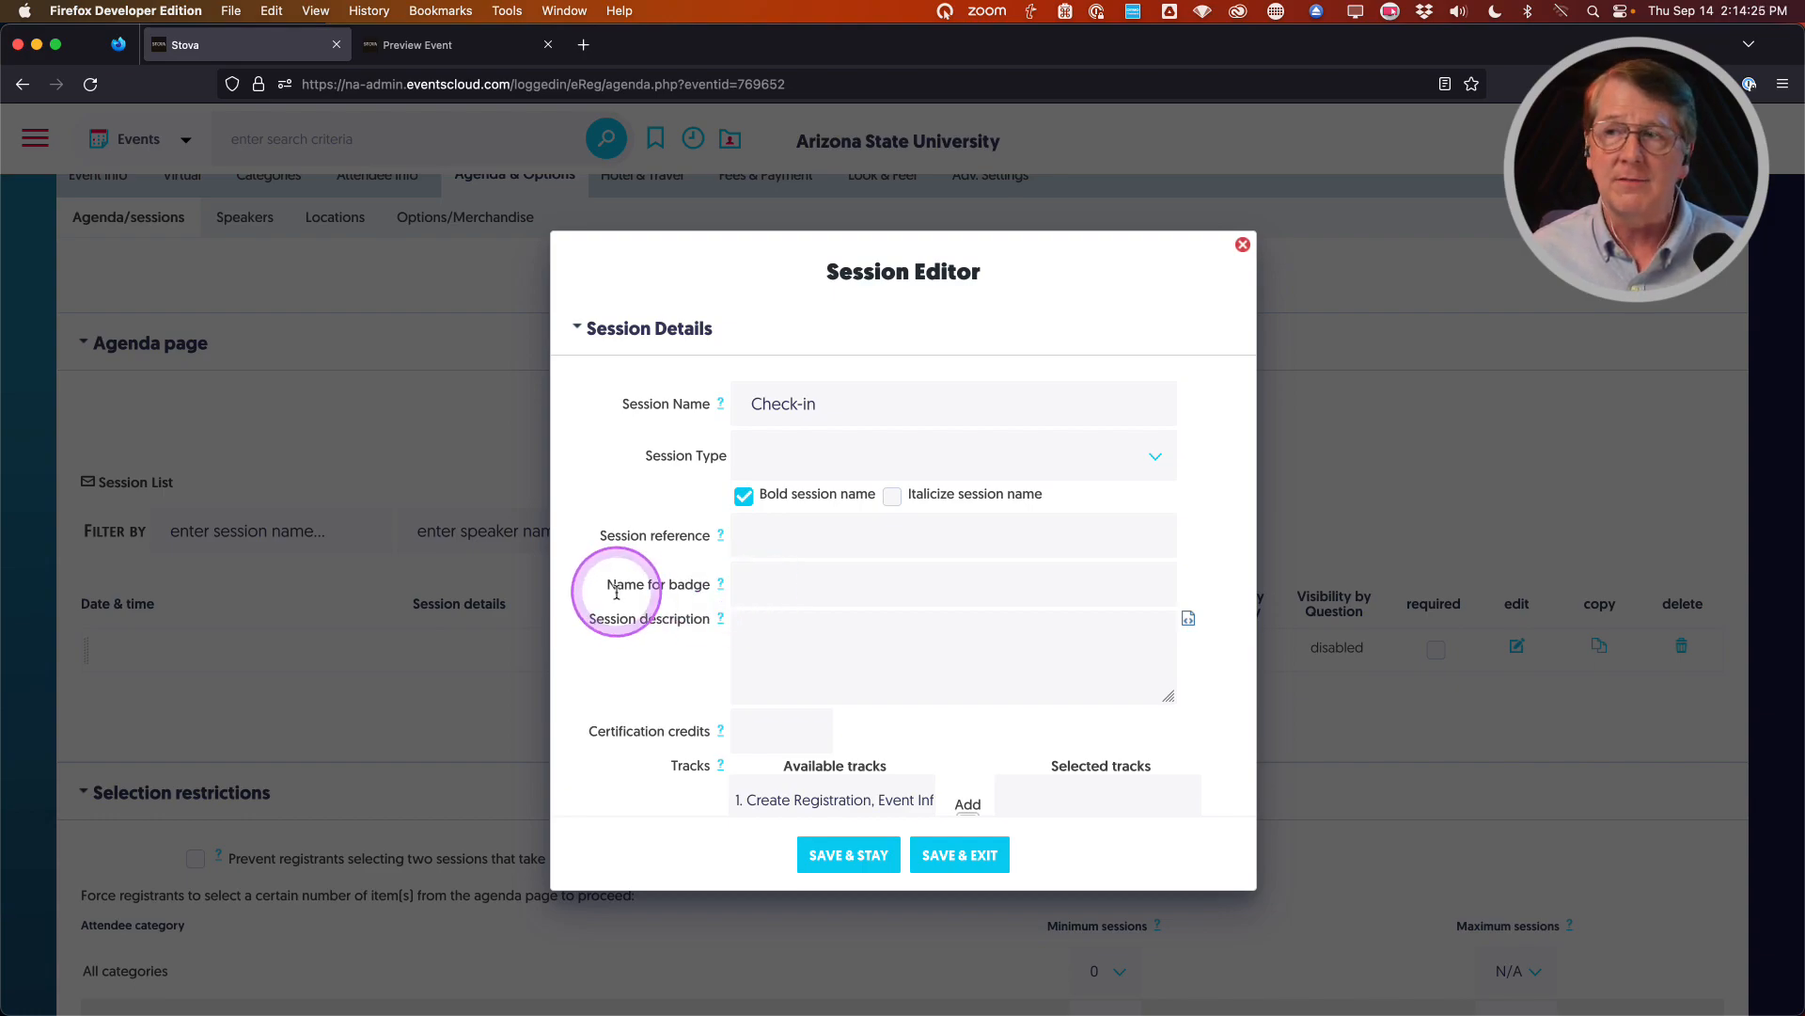
scroll(618, 591, "down", 1)
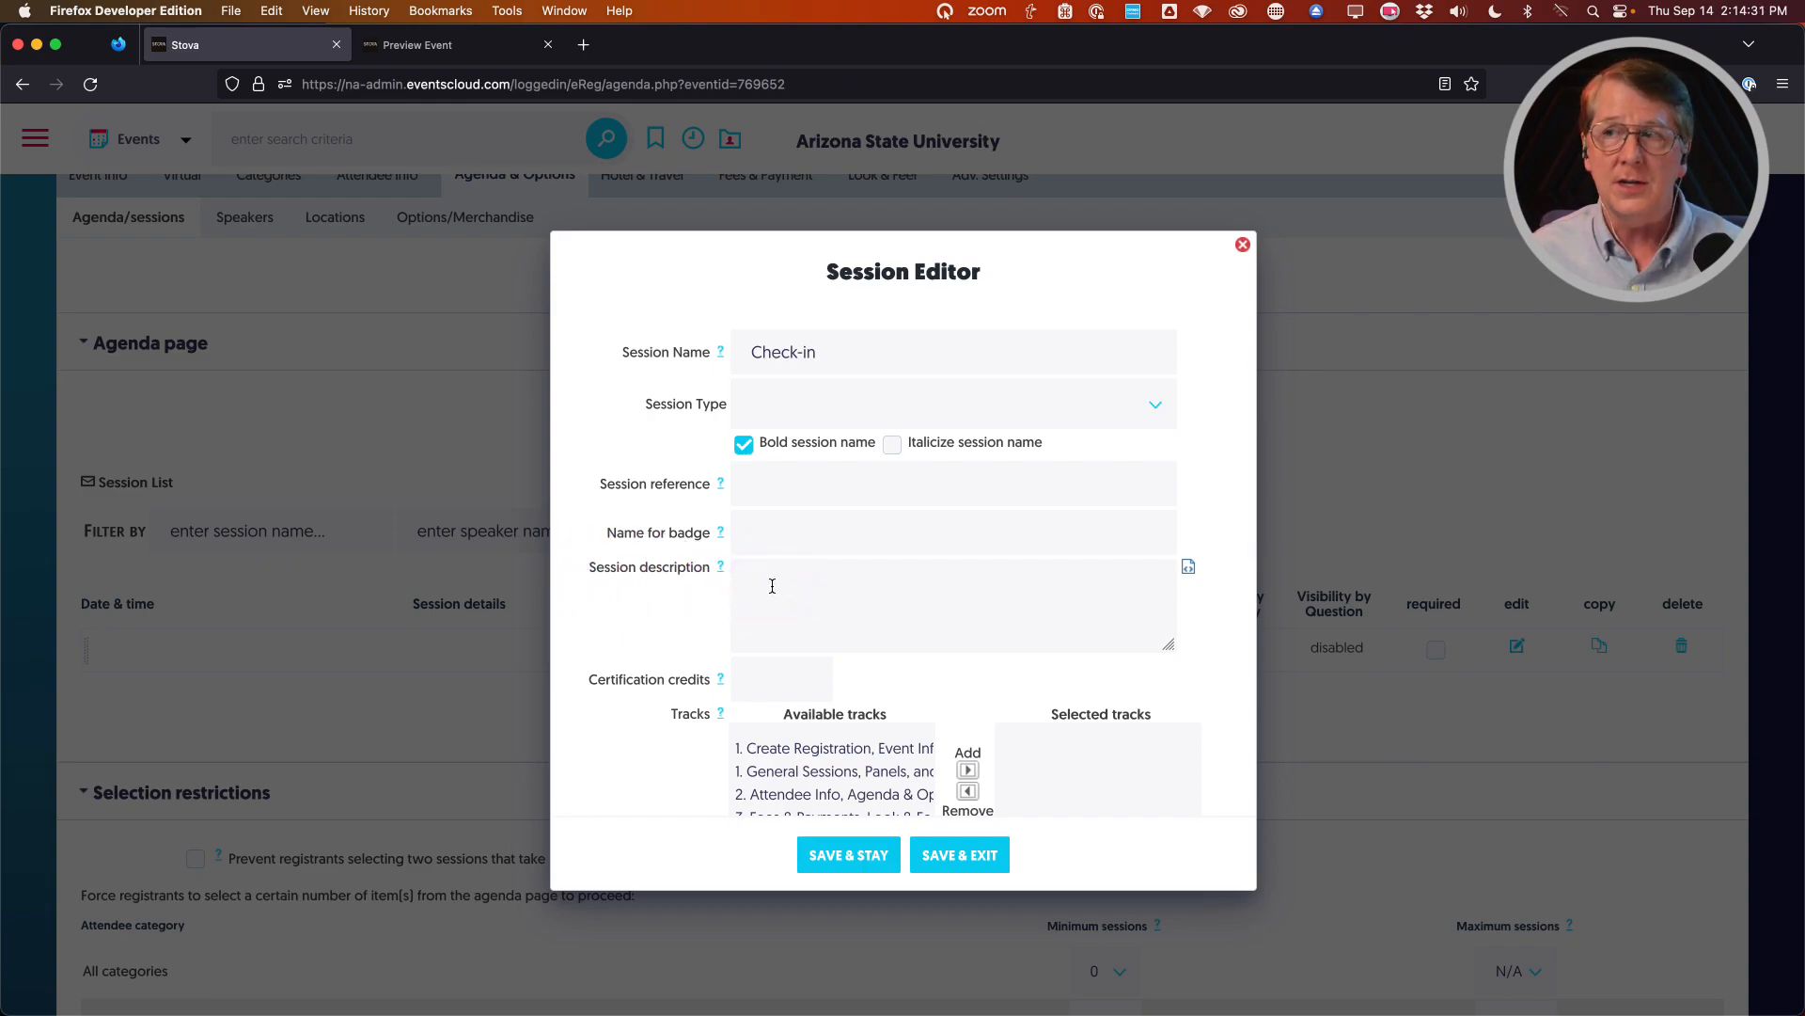
scroll(657, 596, "down", 4)
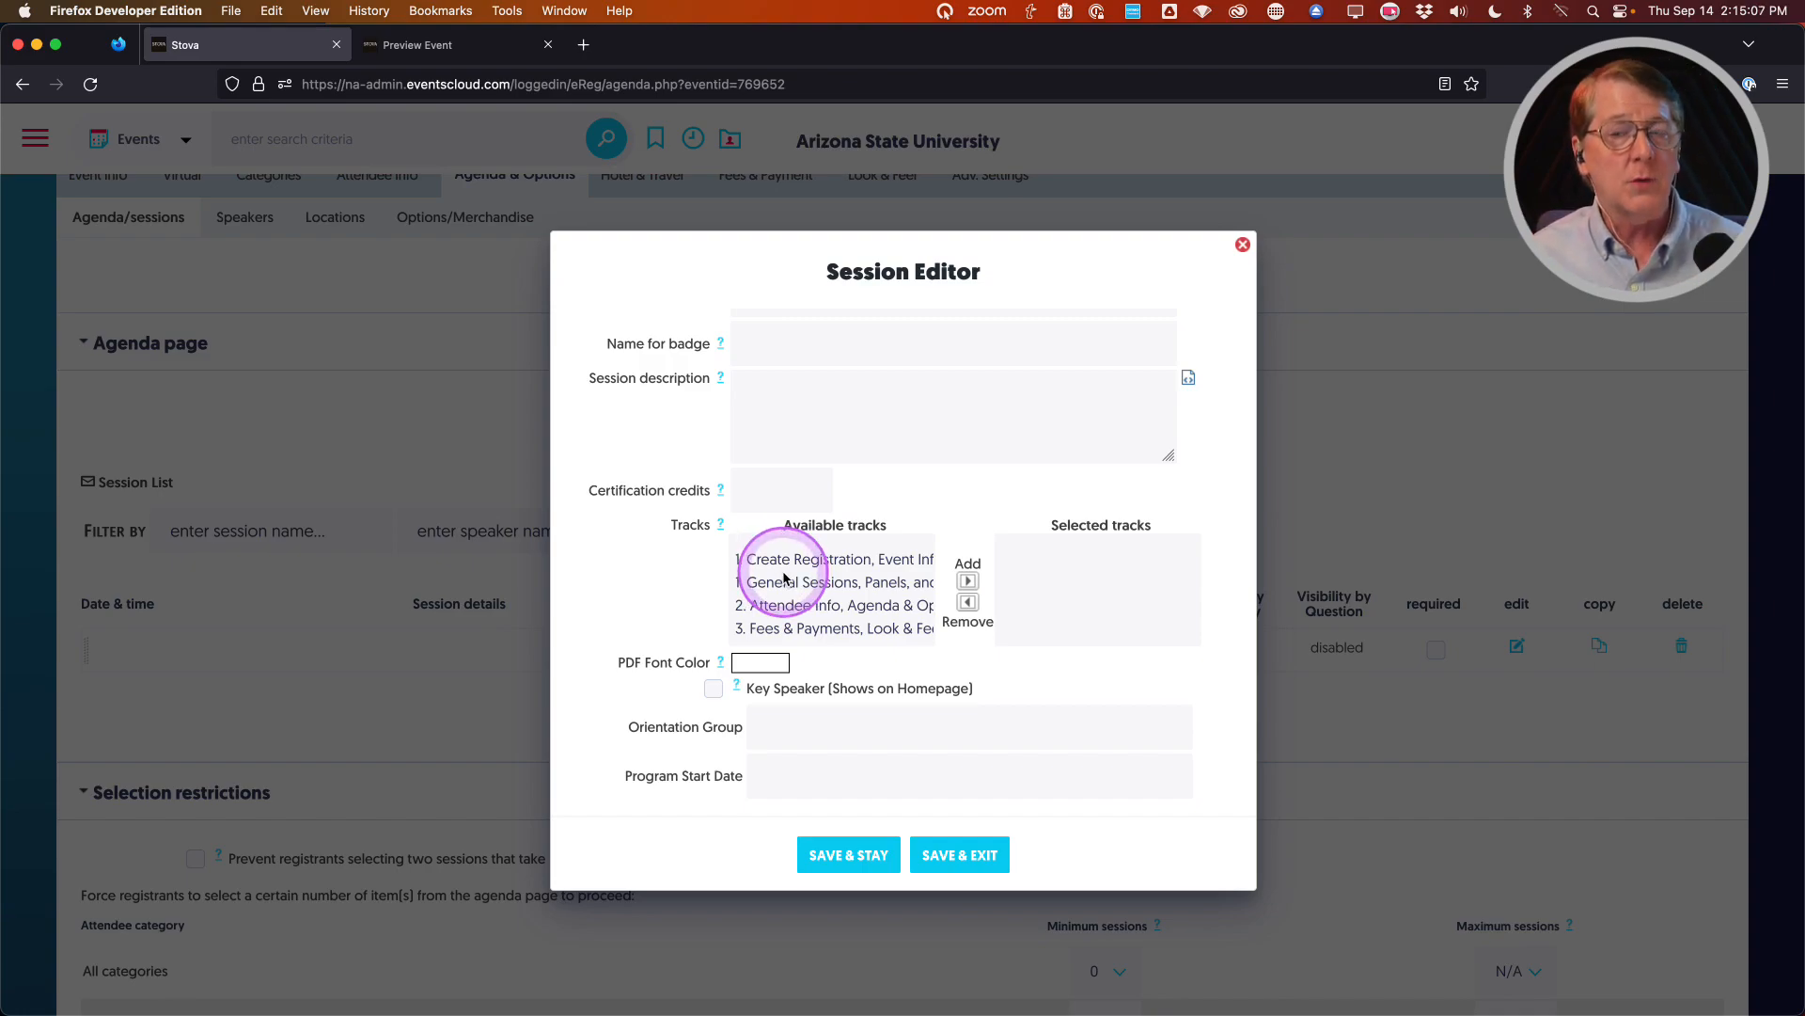
Review the list of available tracks, the orientation group and program start date fields, and the speaker details section
scroll(786, 577, "down", 3)
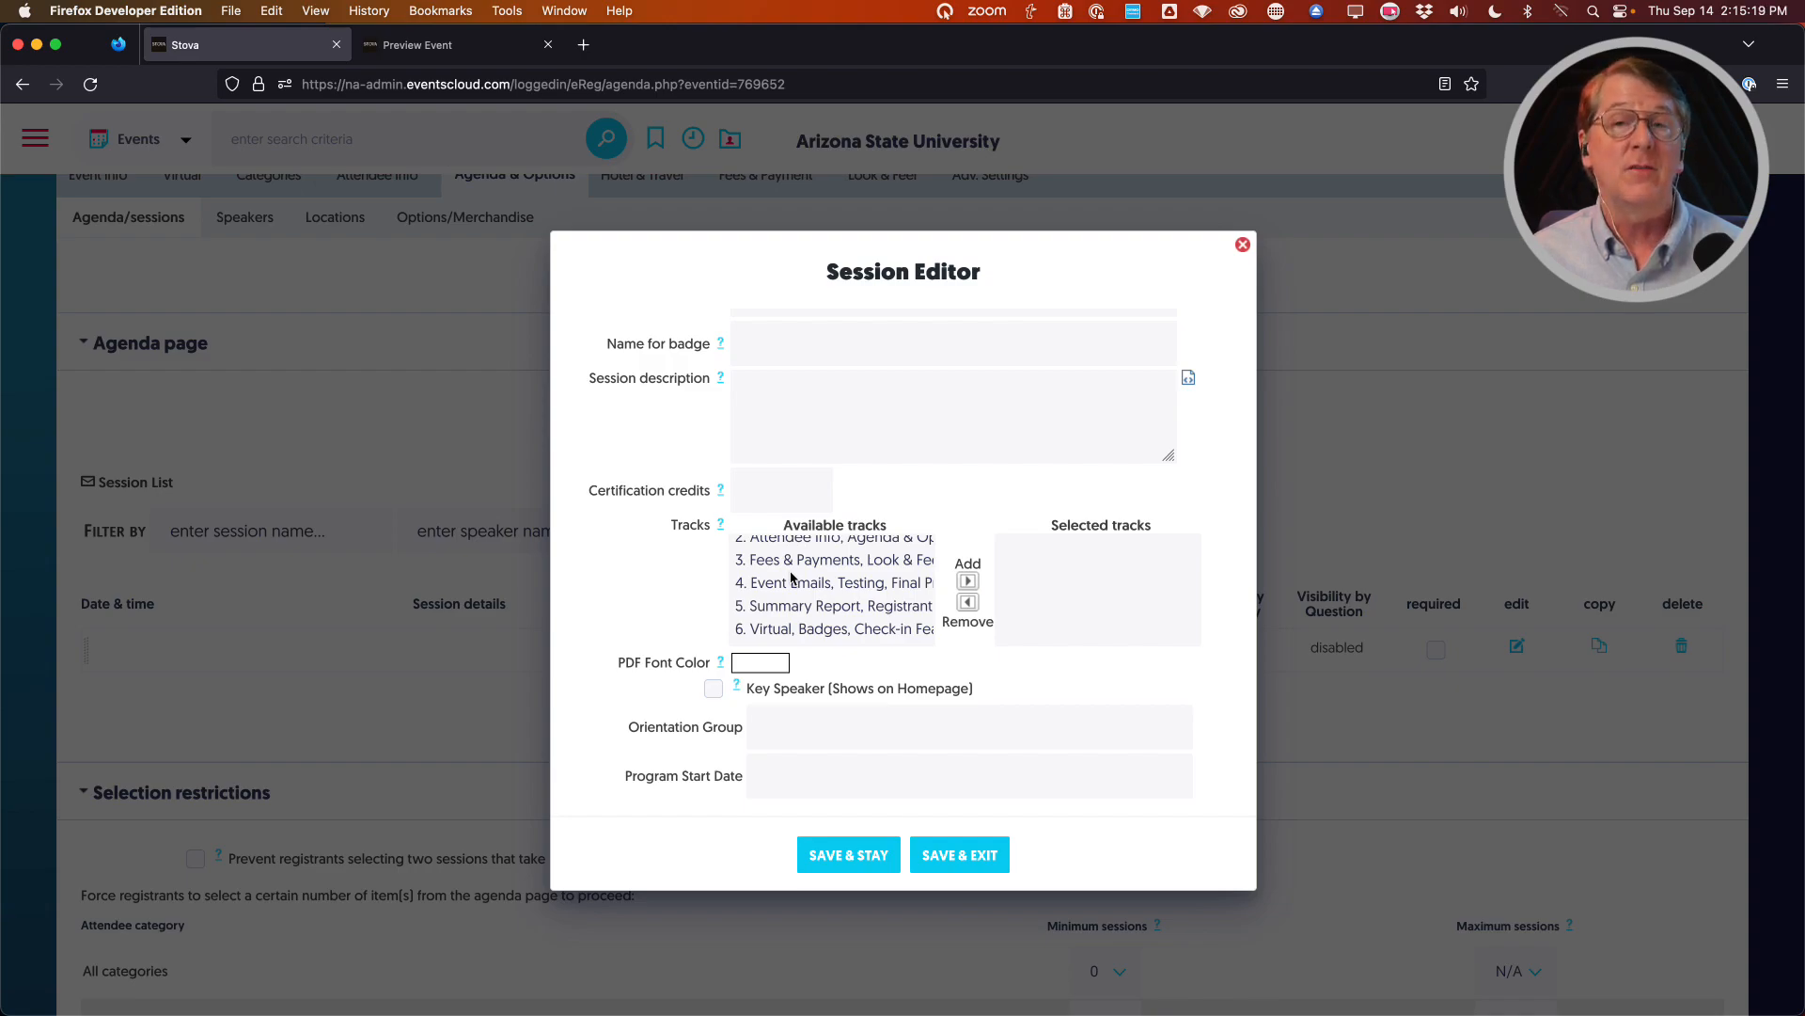
scroll(791, 578, "up", 3)
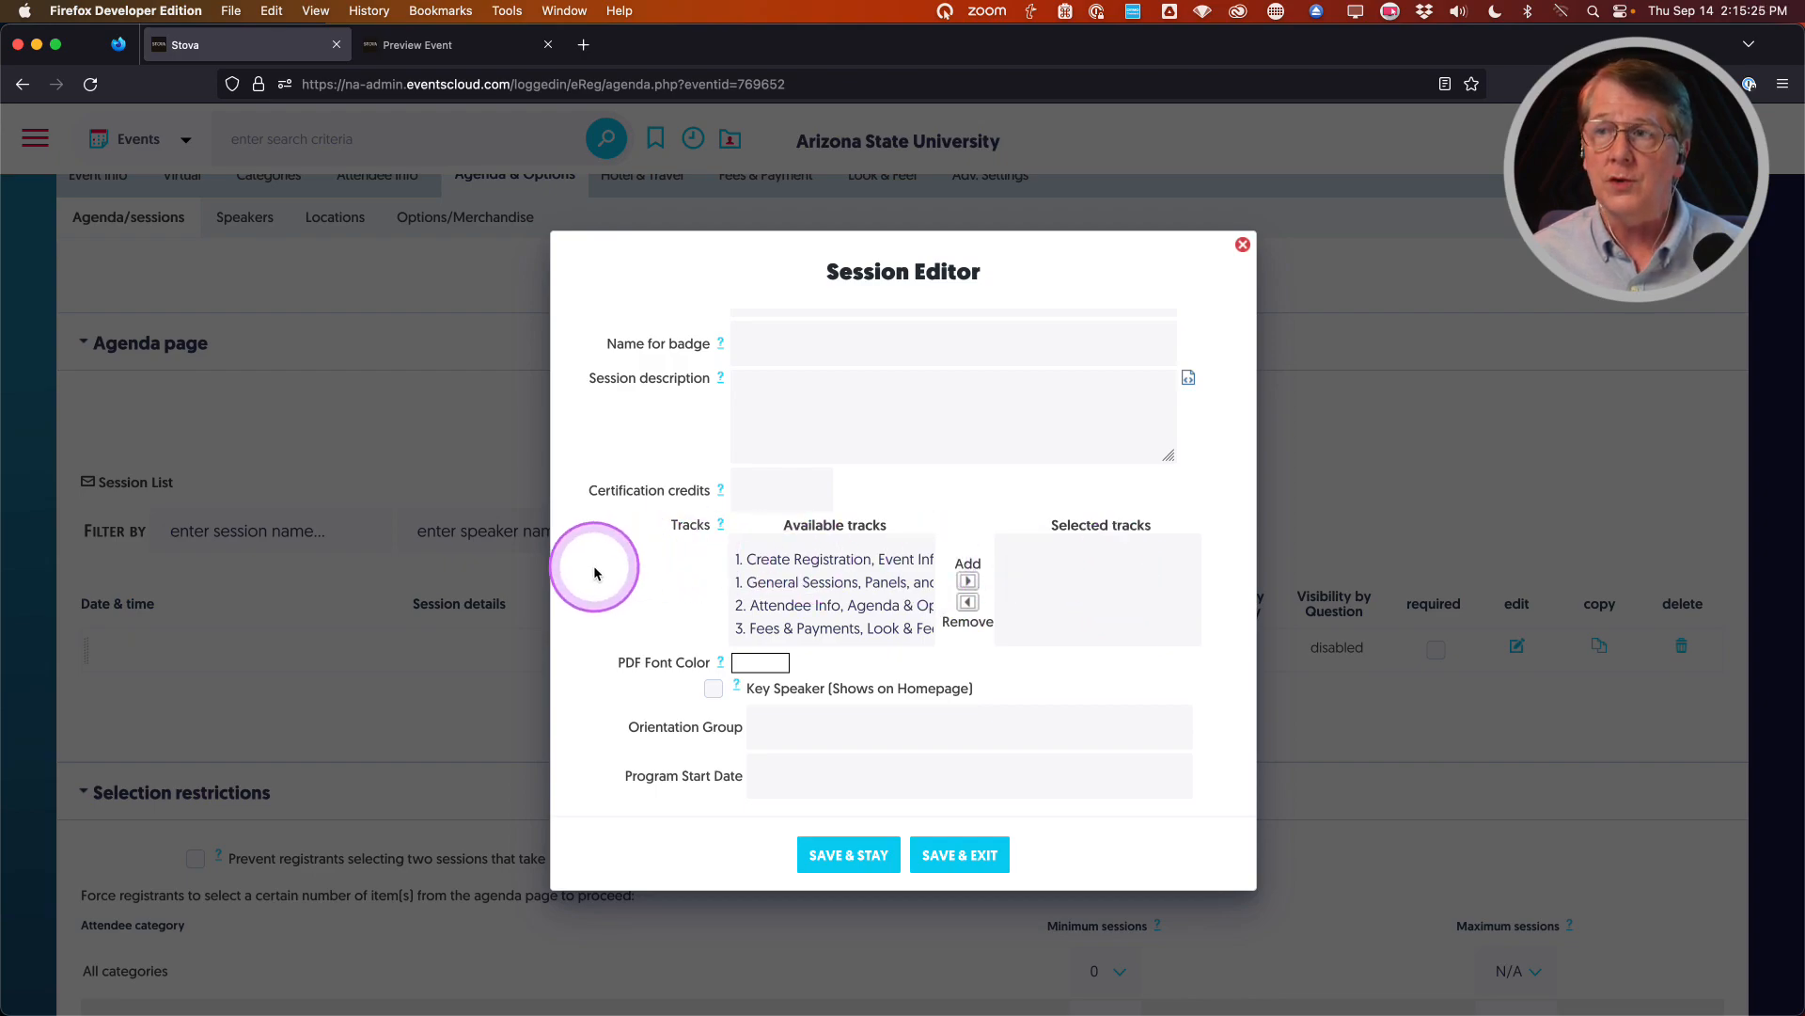
scroll(594, 573, "down", 1)
scroll(594, 573, "down", 4)
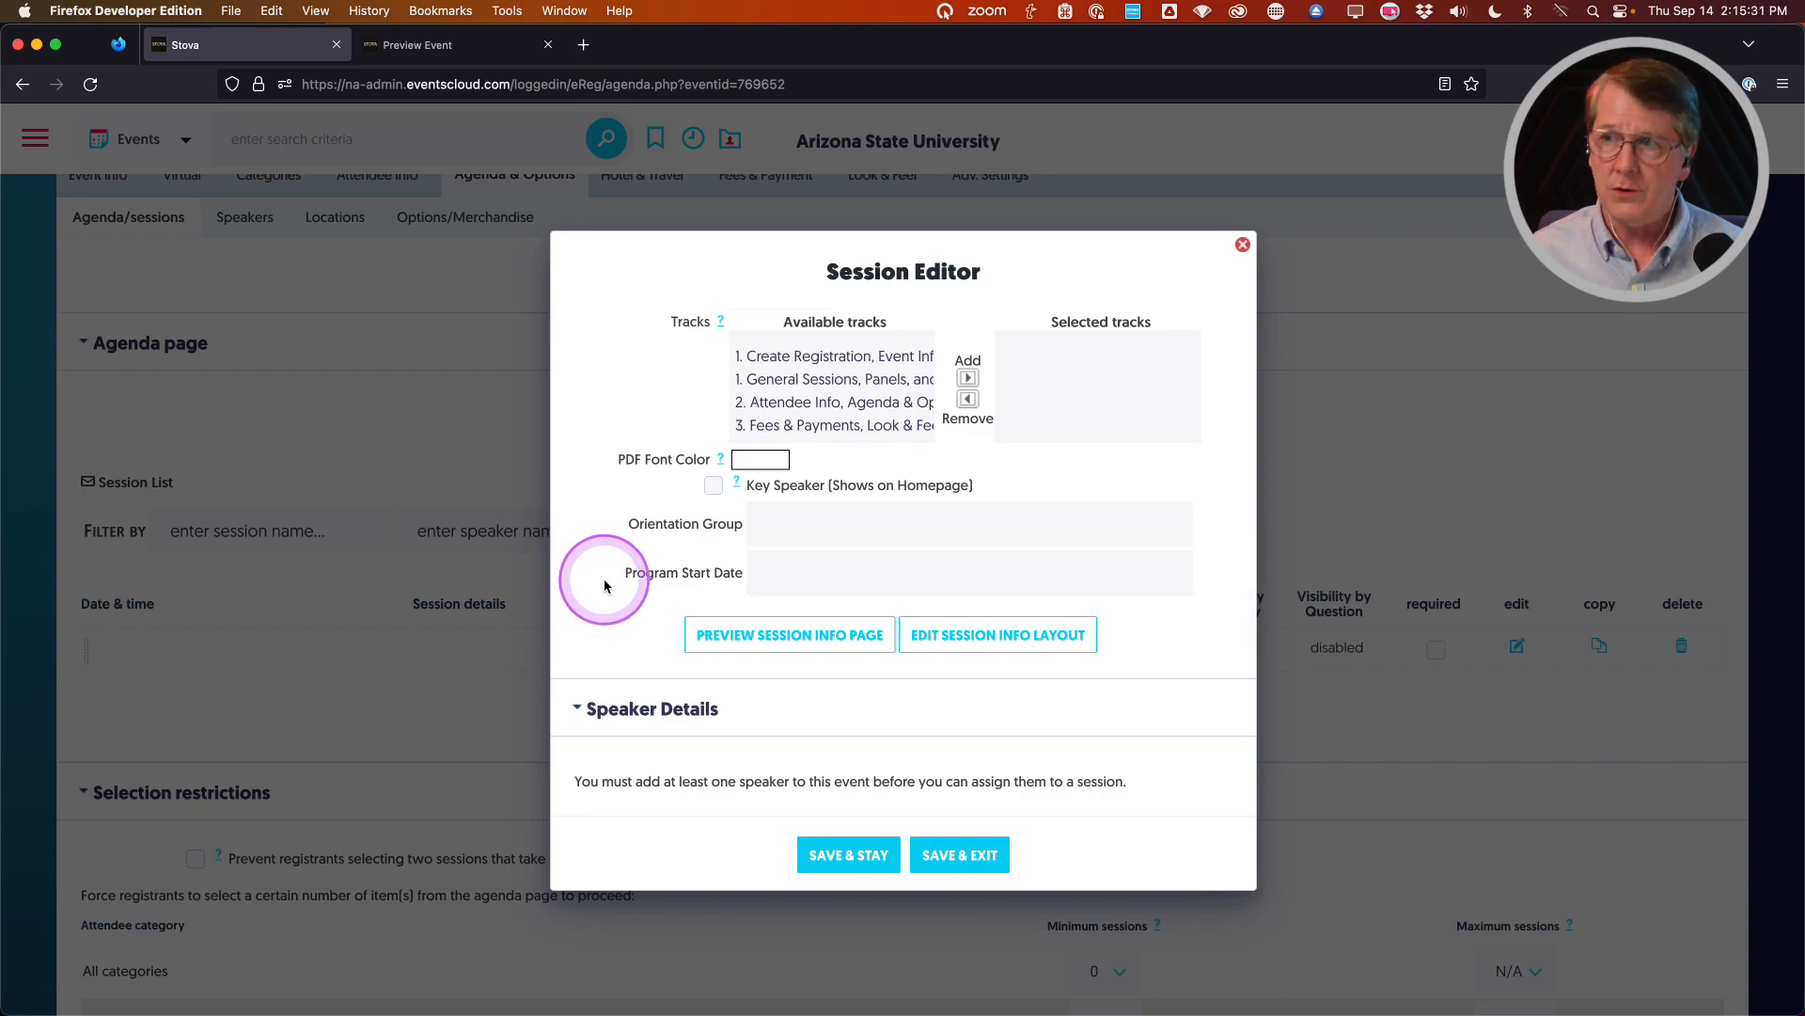
scroll(607, 584, "down", 1)
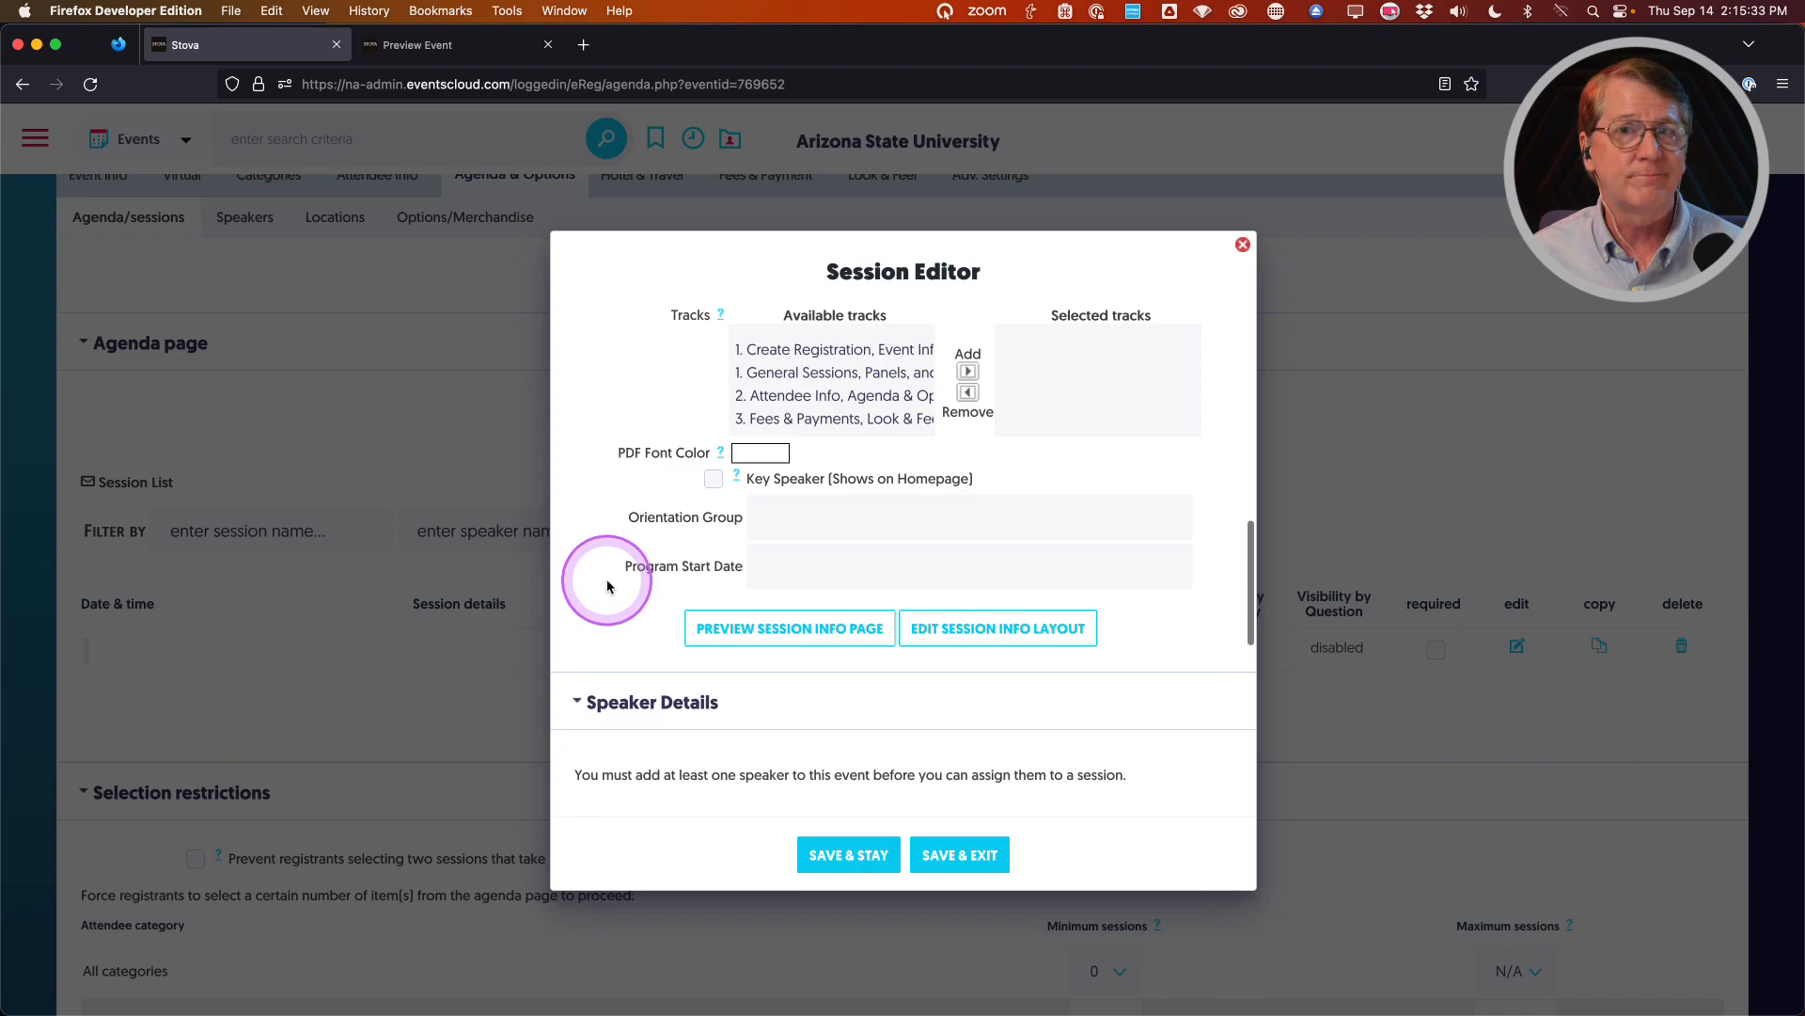
scroll(622, 590, "down", 1)
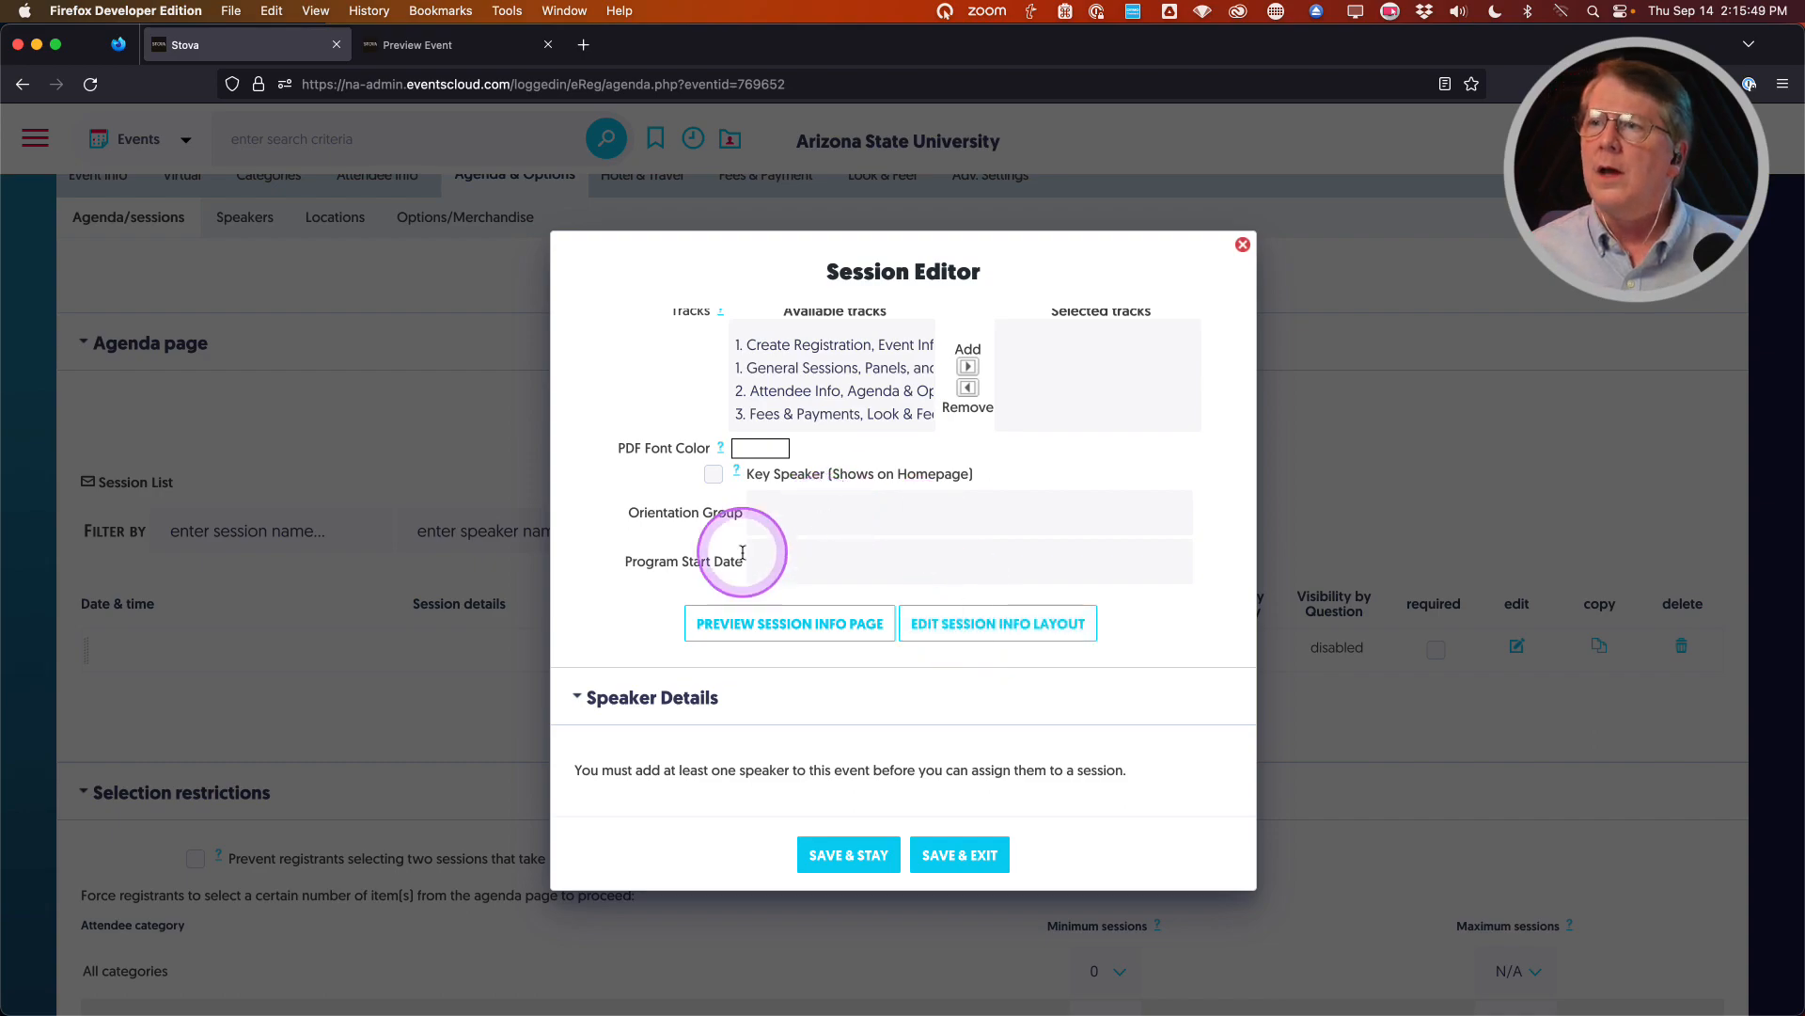
Enter a session description for the Check-in session
scroll(658, 564, "up", 8)
scroll(677, 568, "down", 2)
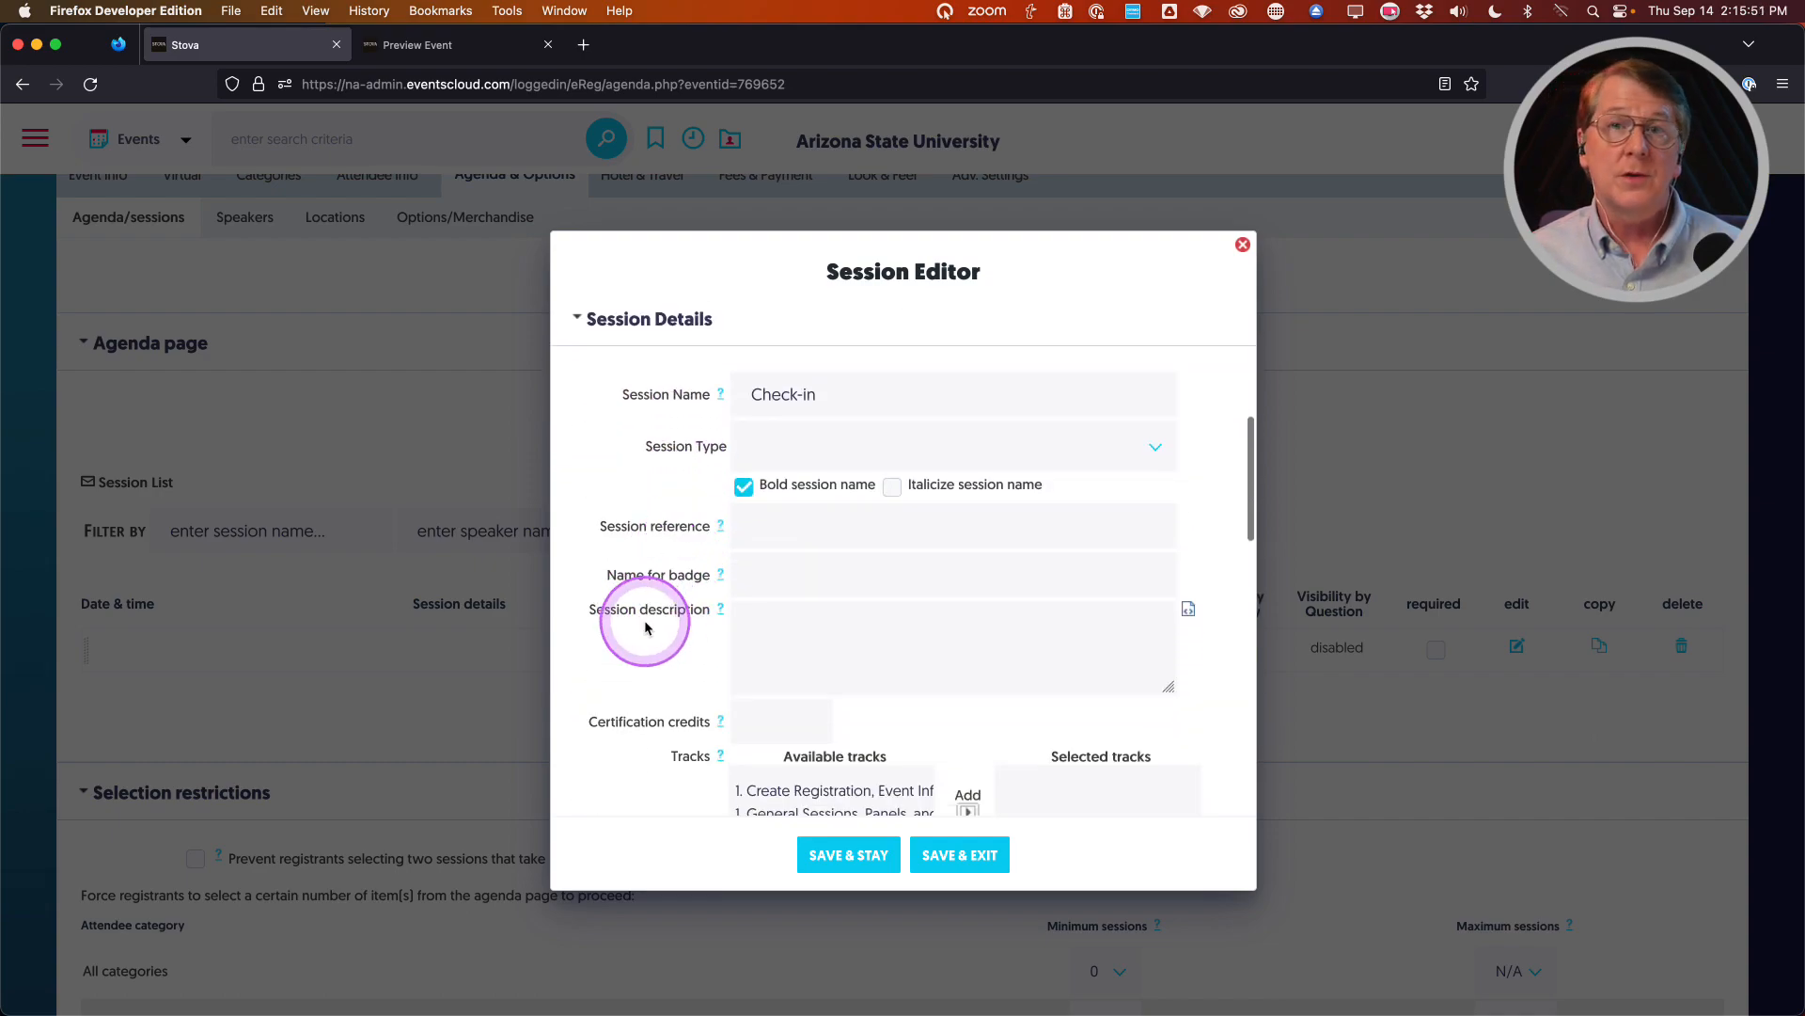
left_click(802, 635)
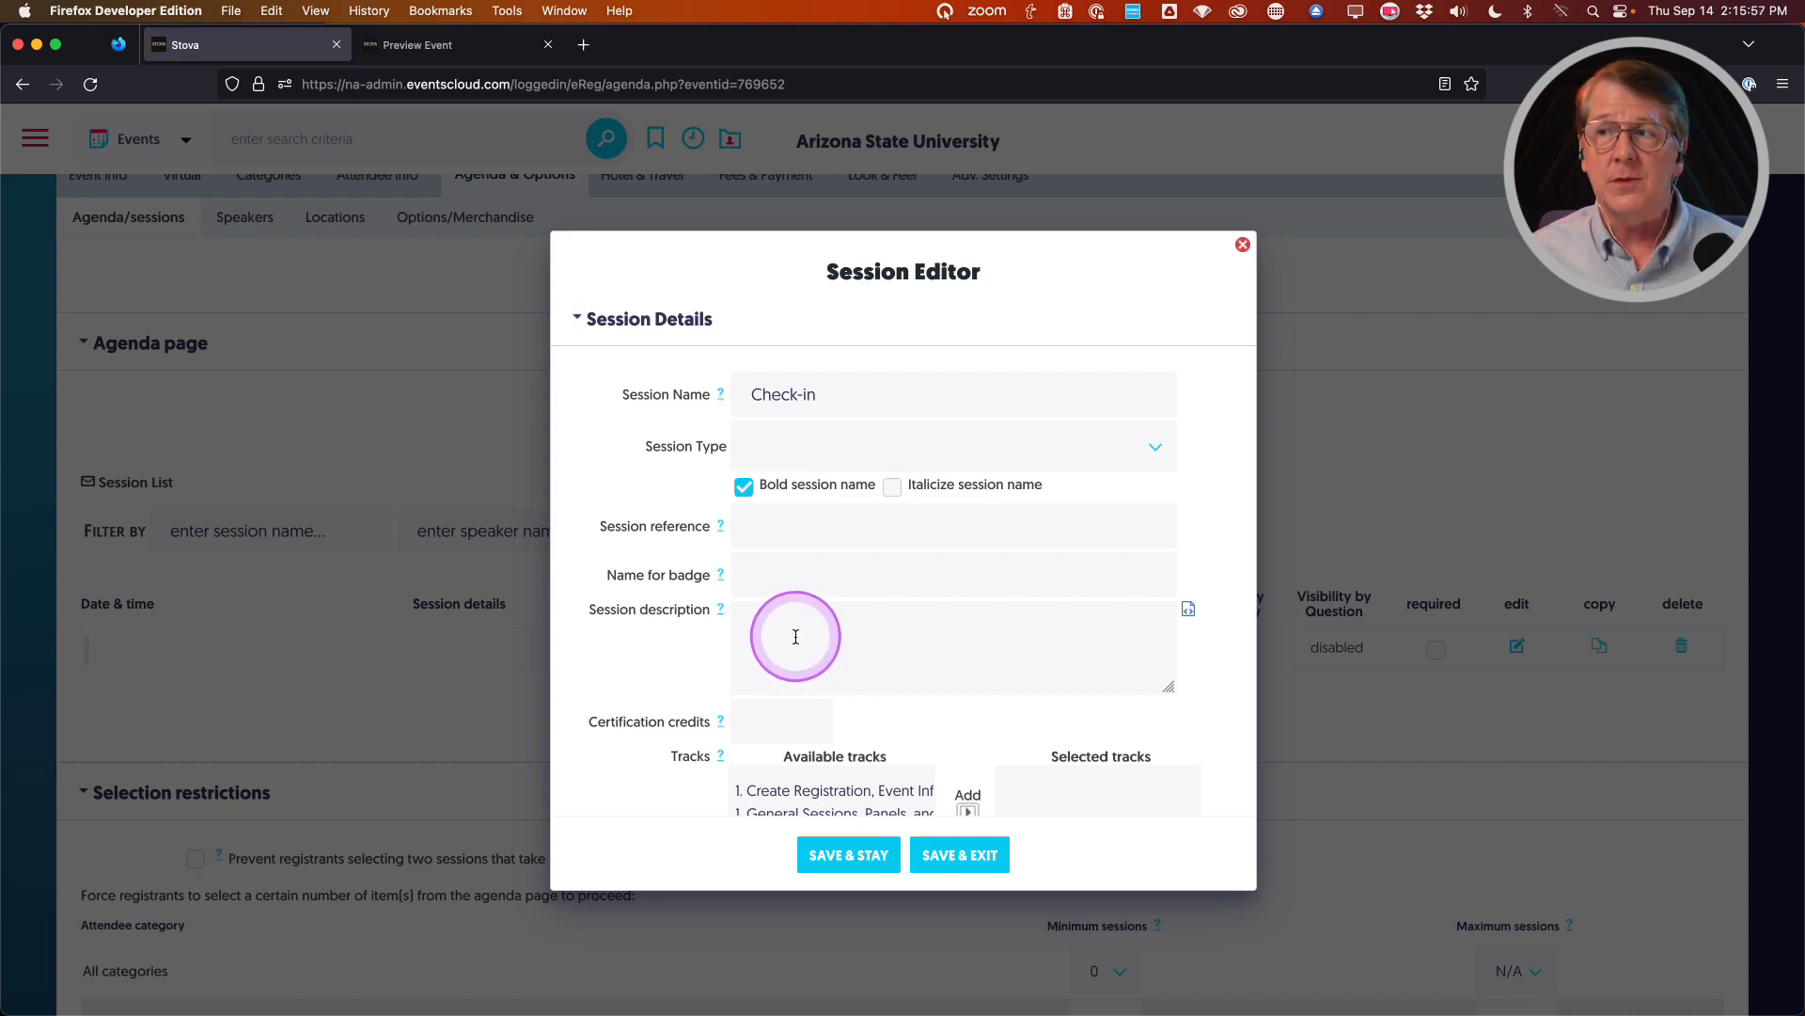
type("wdexcr")
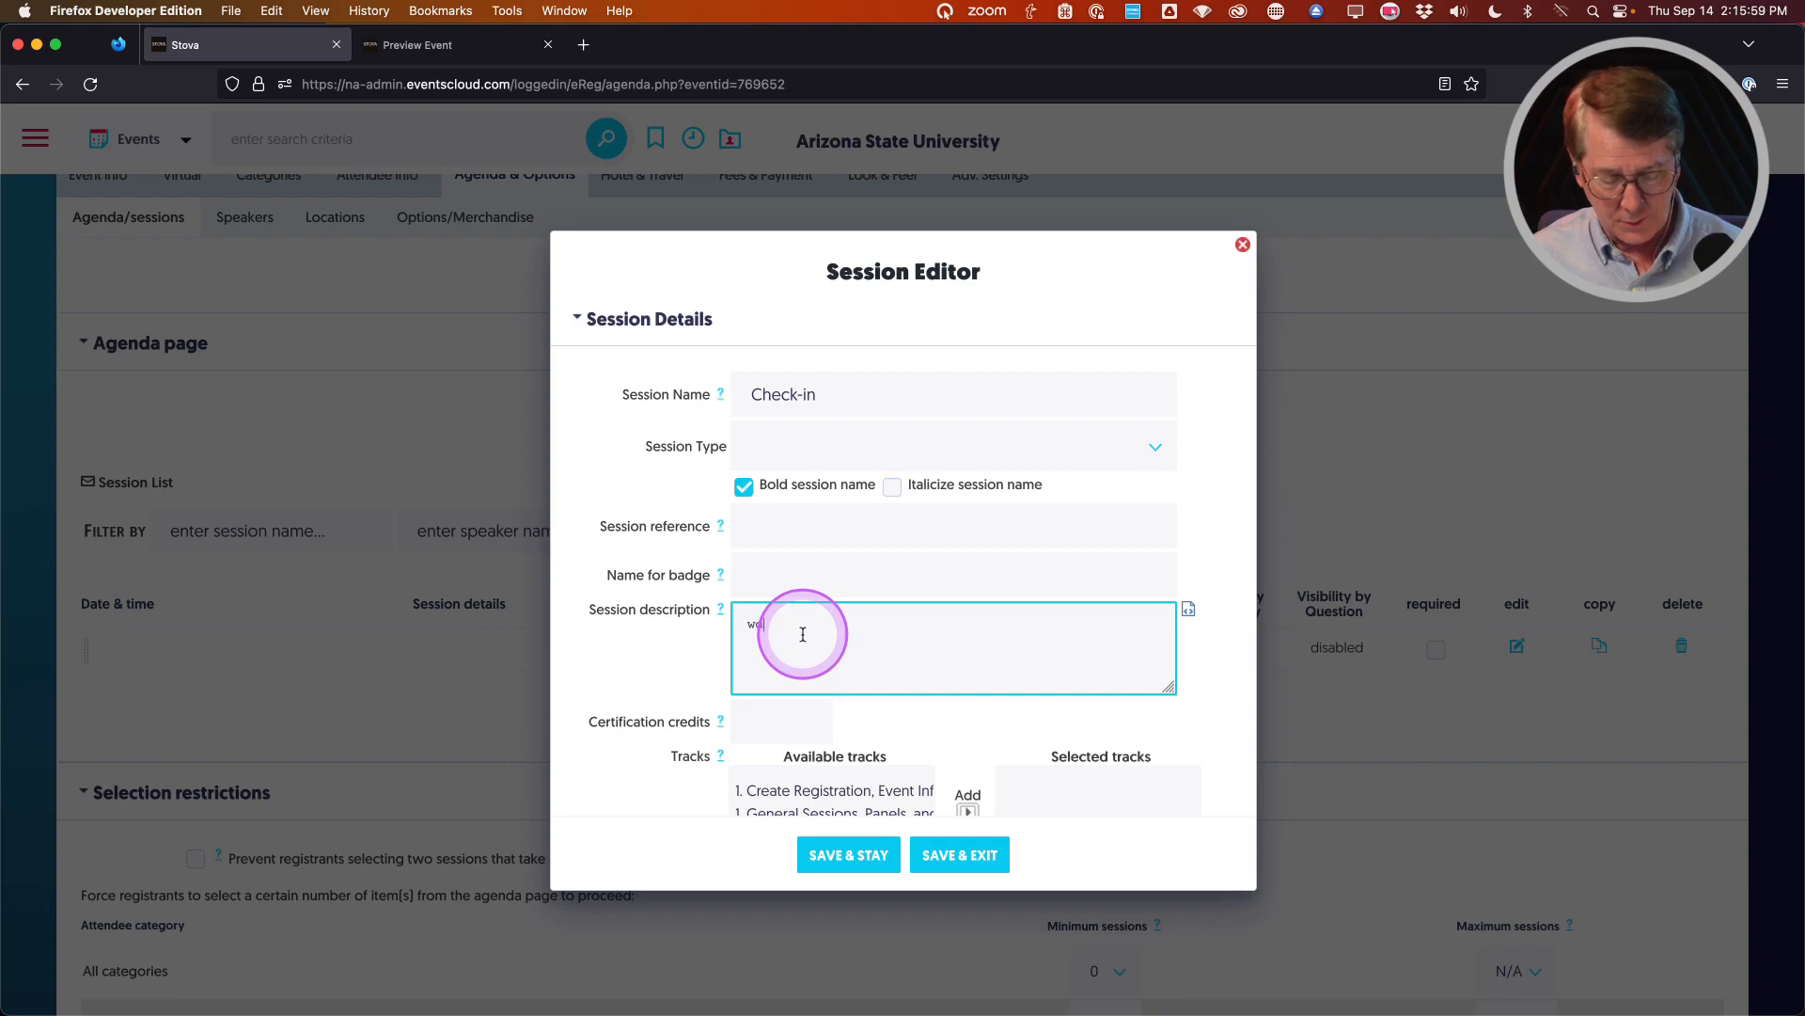
Replace the session description with the Stova Conference + Expo overview ending "creative services, and innovative ideas." and save without closing the editor
key("BackSpace")
key("BackSpace")
key("BackSpace")
key("BackSpace")
key("BackSpace")
key("BackSpace")
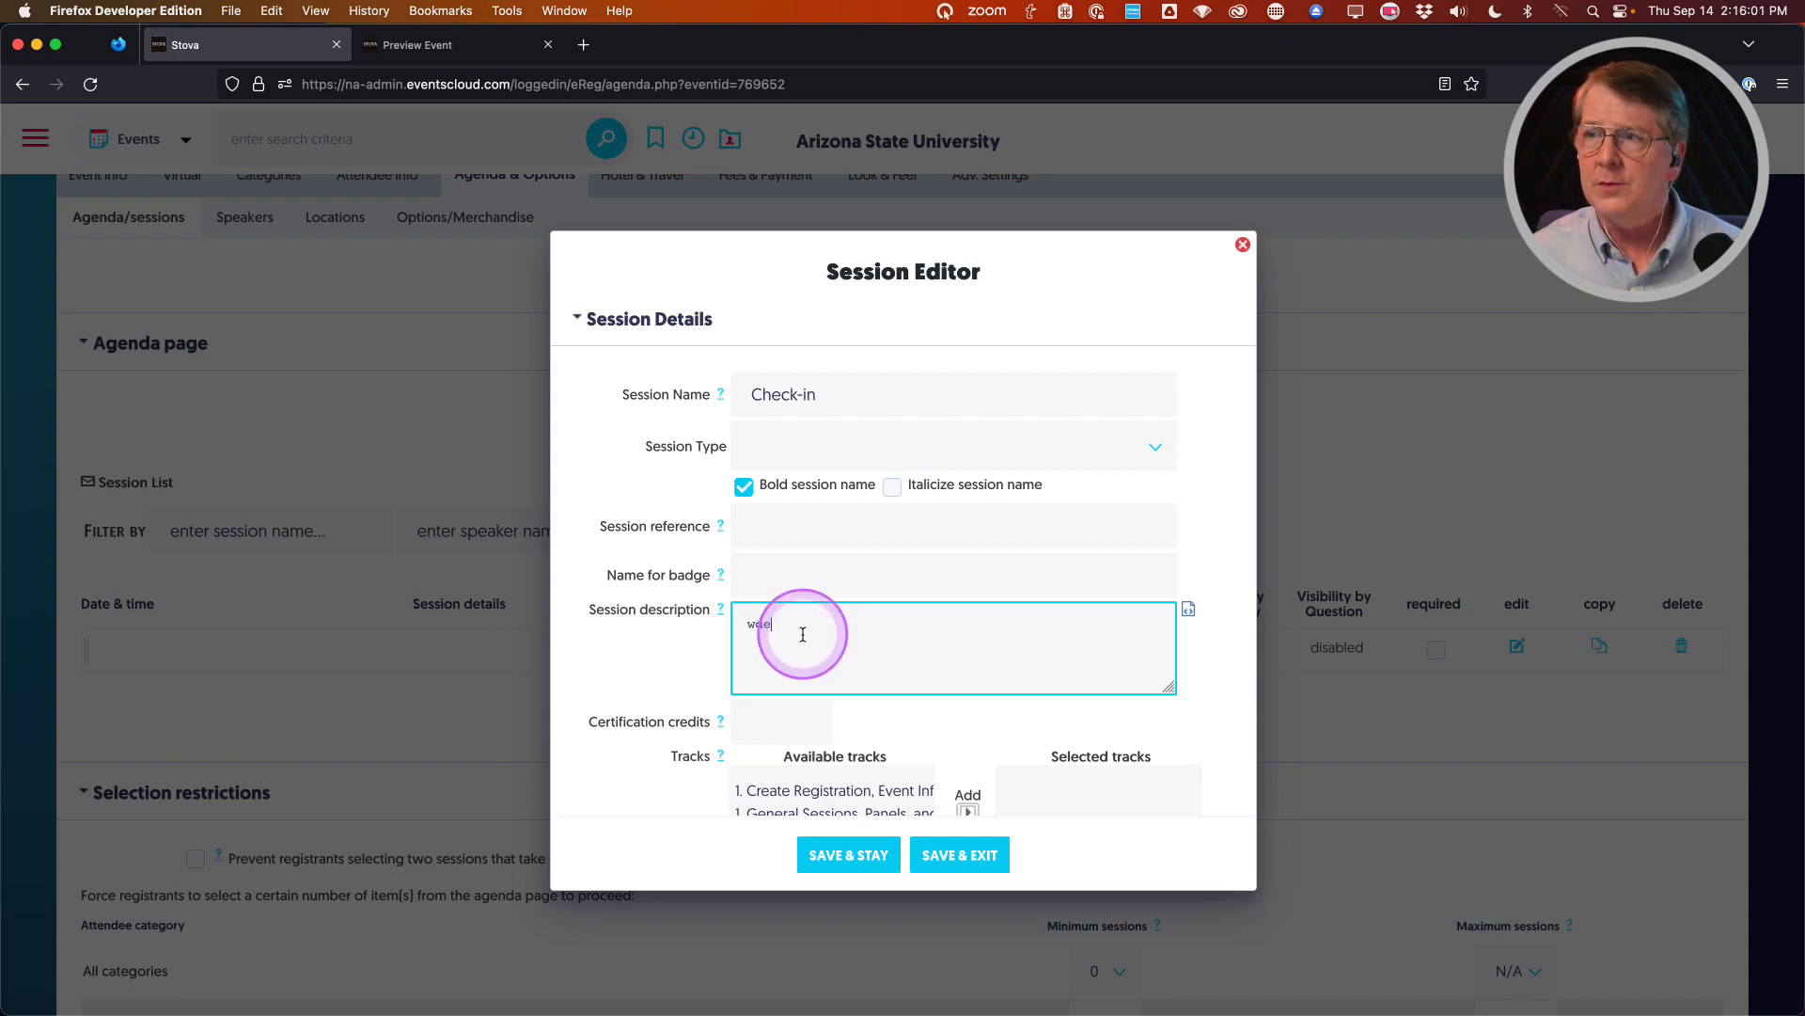
type("Explore the trade show floor to connect with more than 500 exhibitors and discover one-of-a-kind live experiences, creative services, and innovative ideas.")
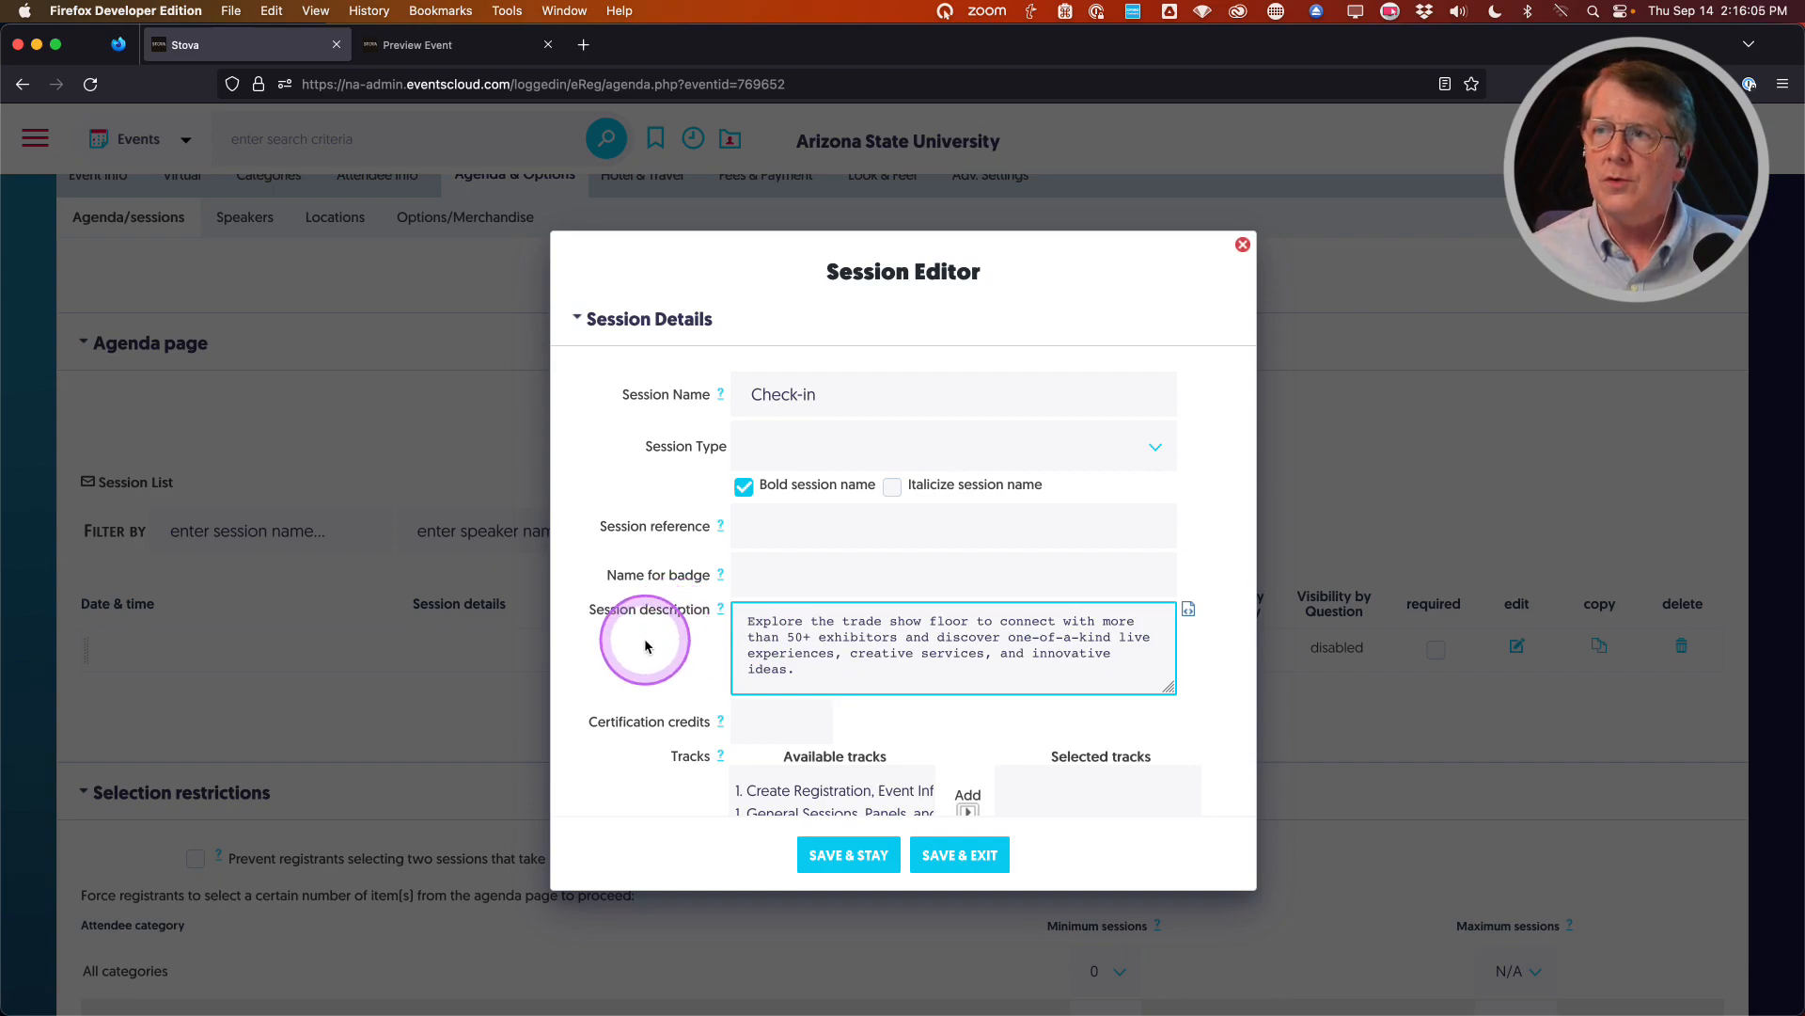
left_click(842, 855)
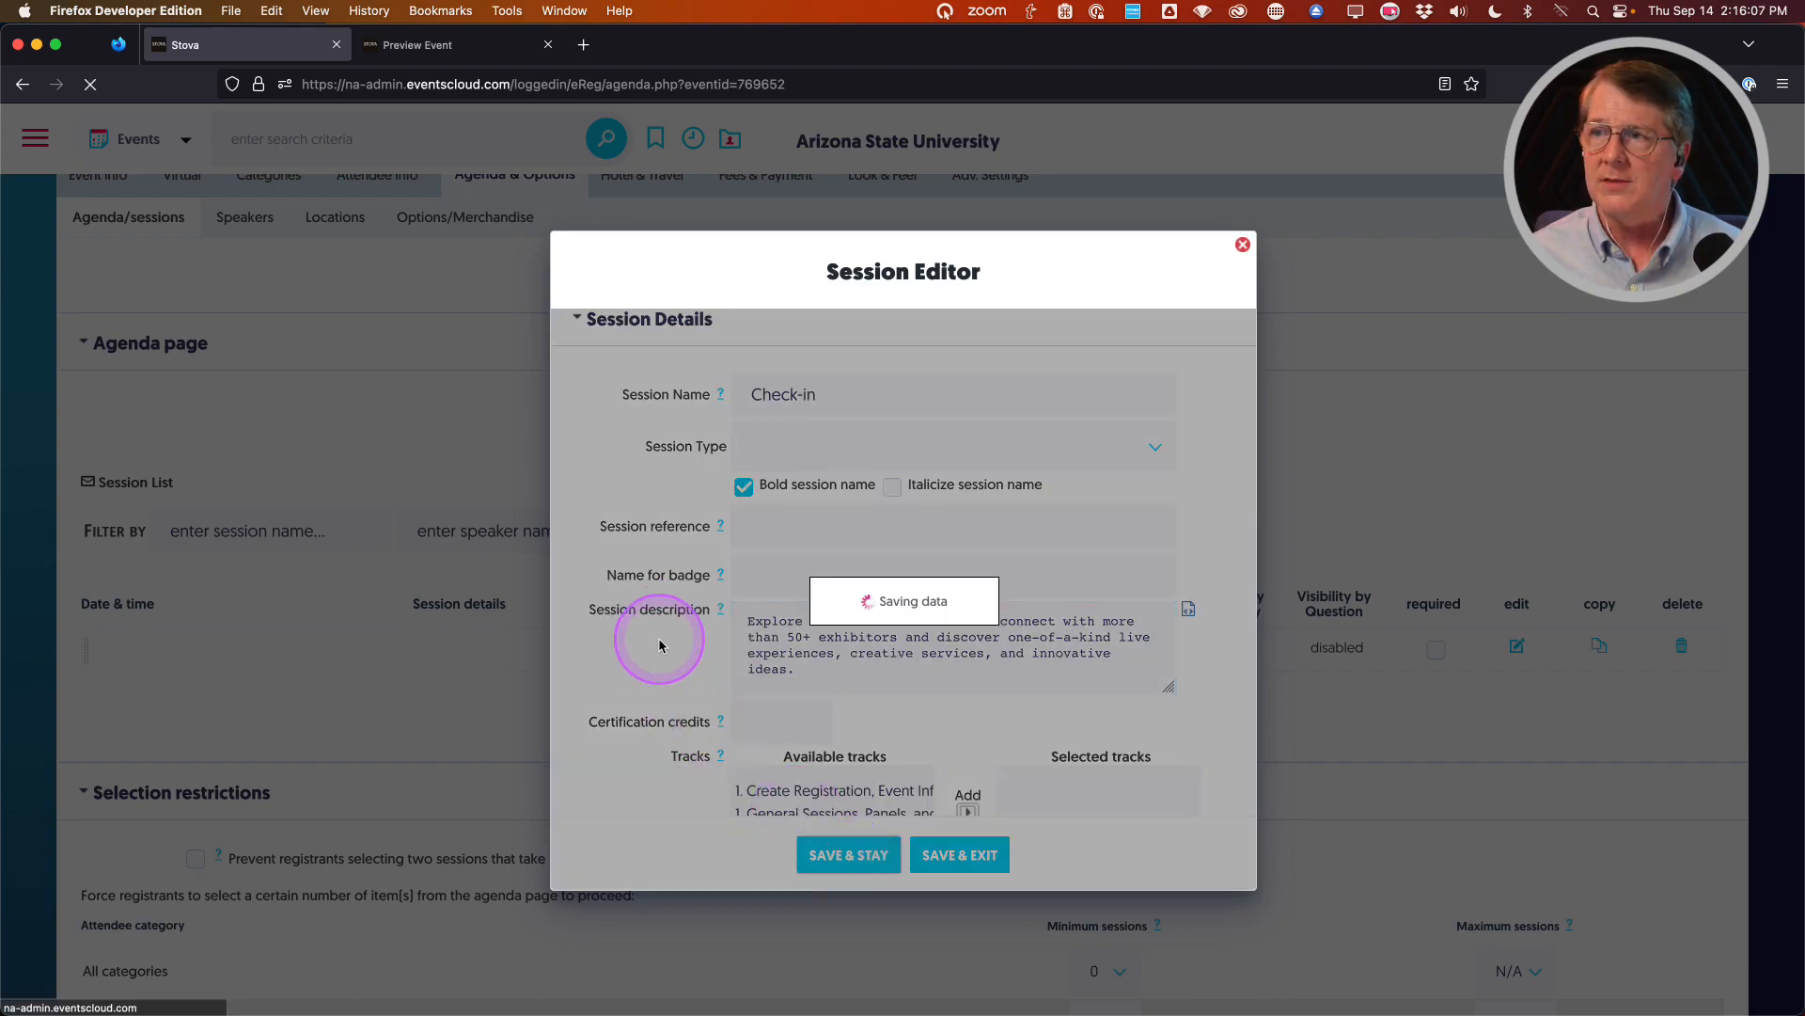
Preview the Check-in session's info page to check its layout and description, and close the preview
scroll(662, 646, "down", 3)
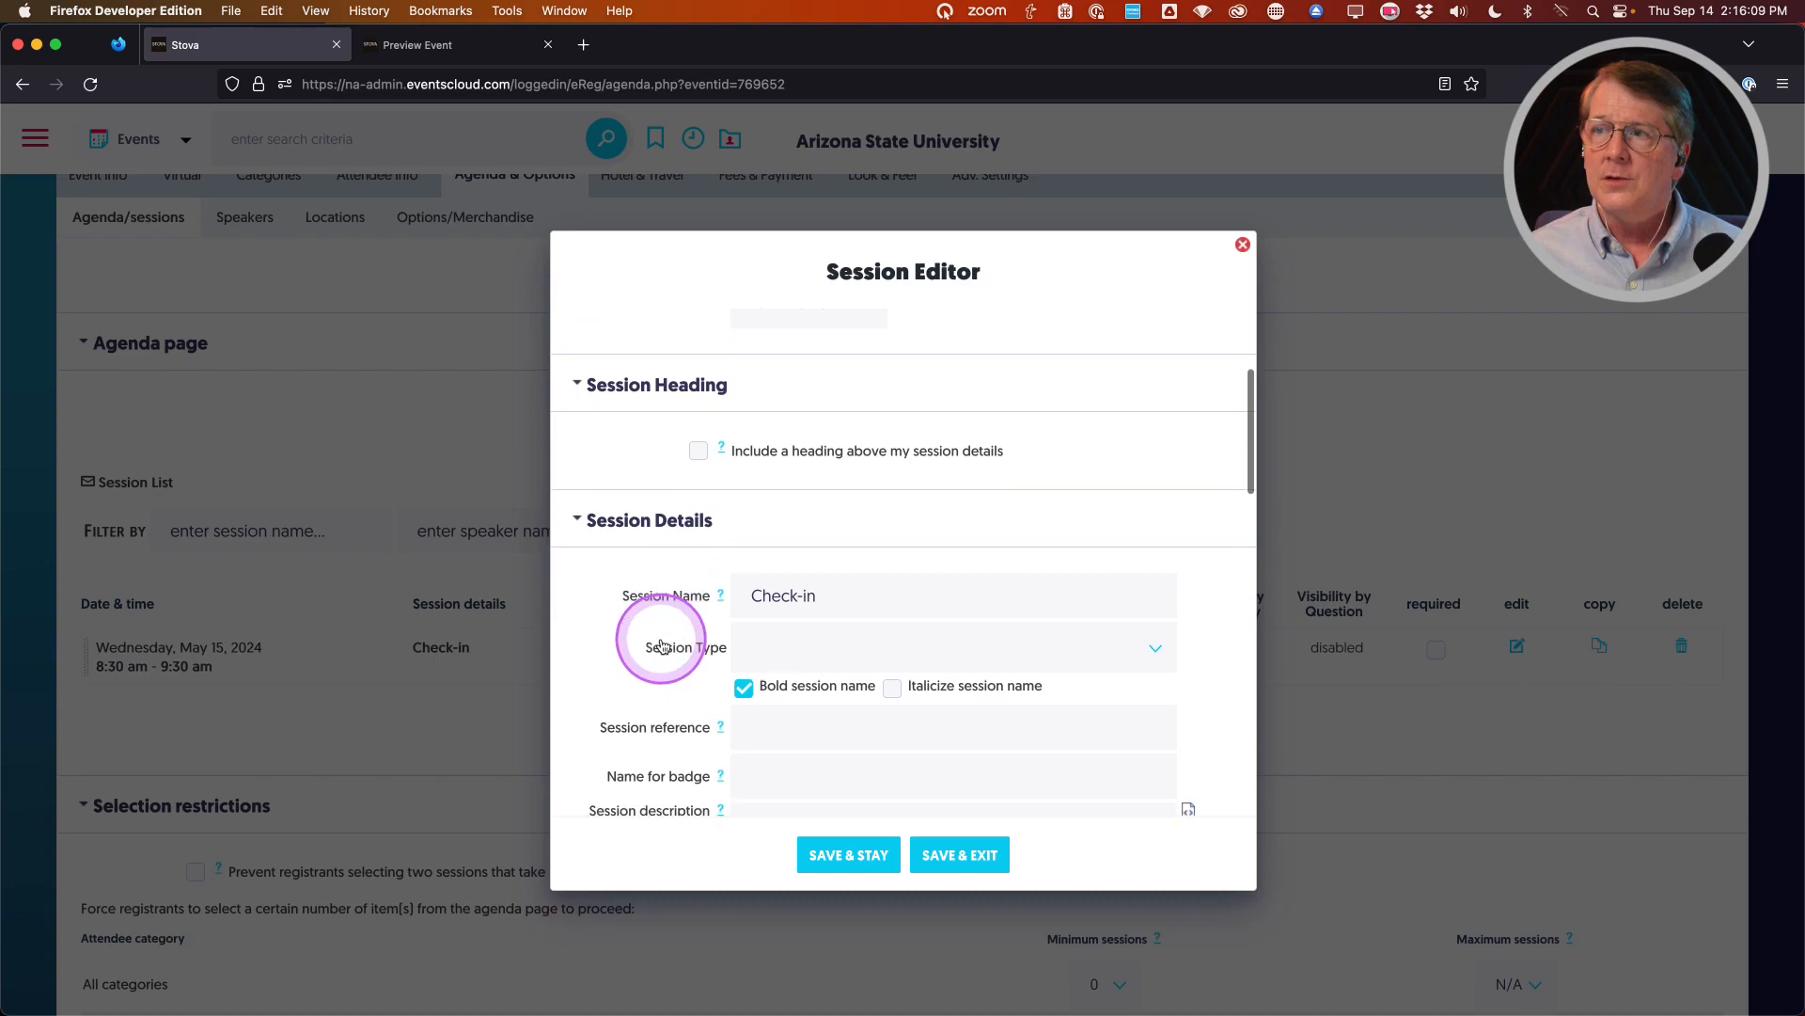
scroll(662, 646, "down", 3)
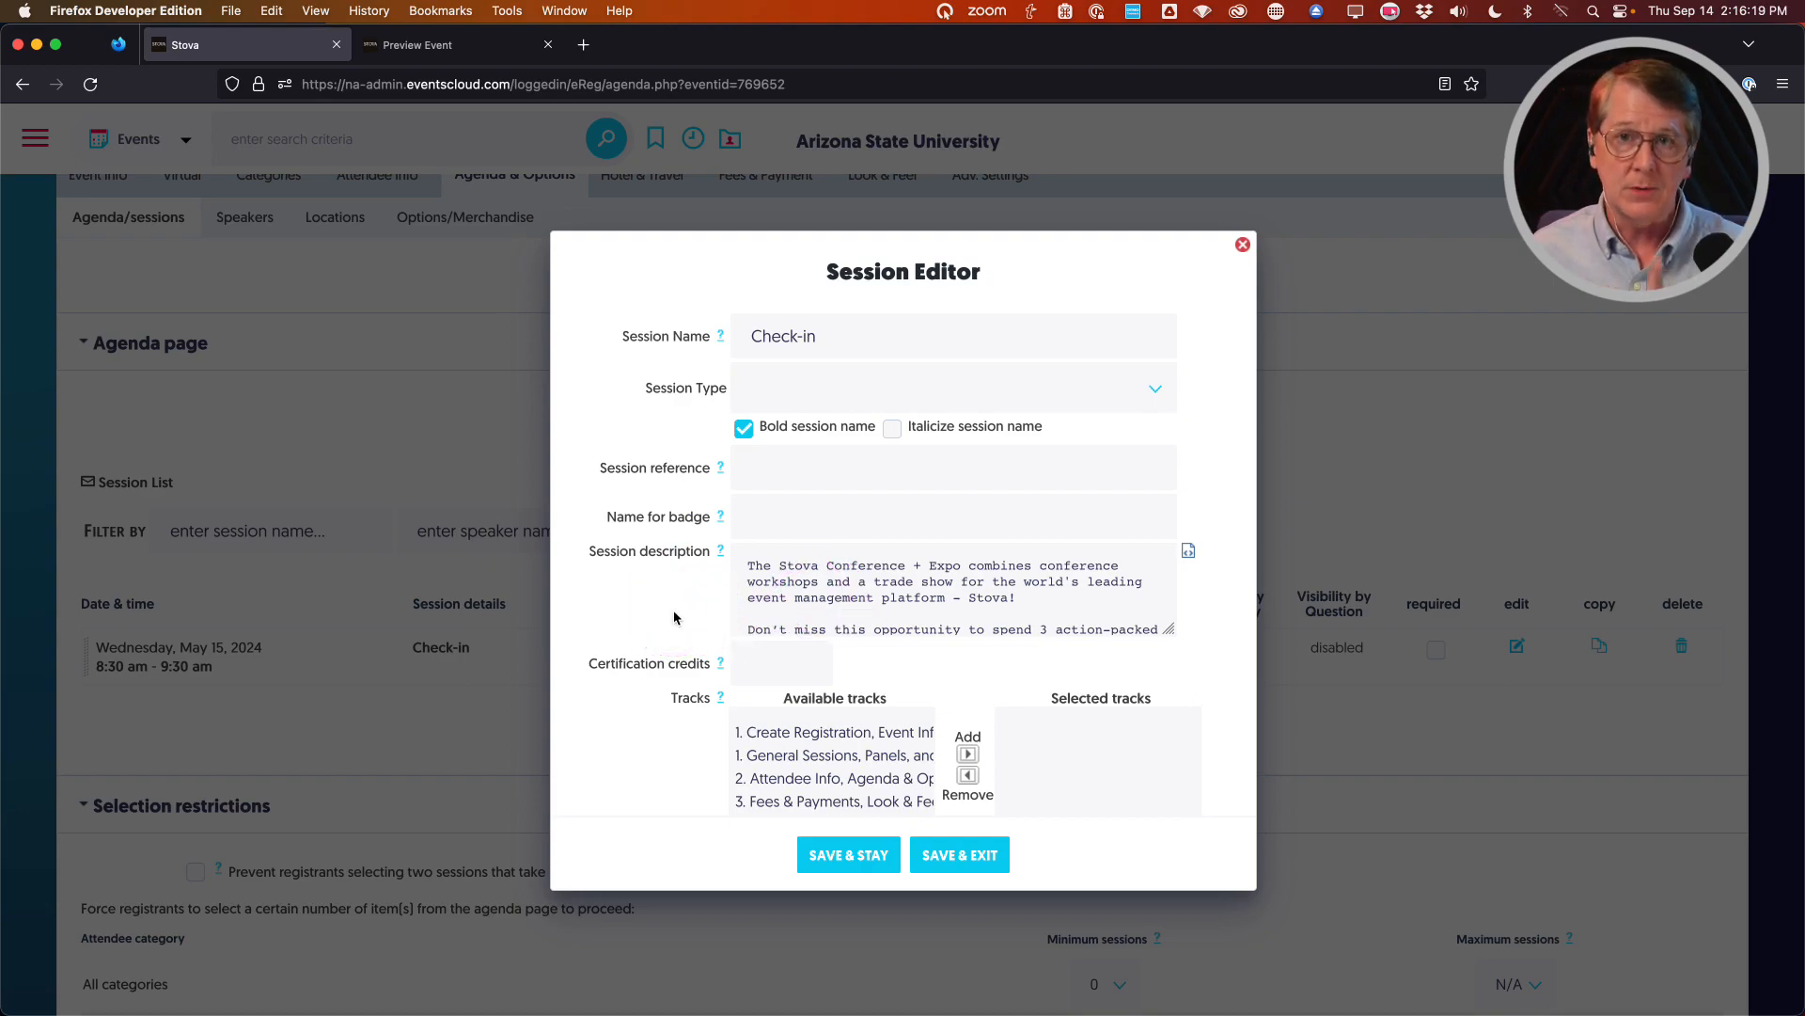
scroll(672, 617, "down", 5)
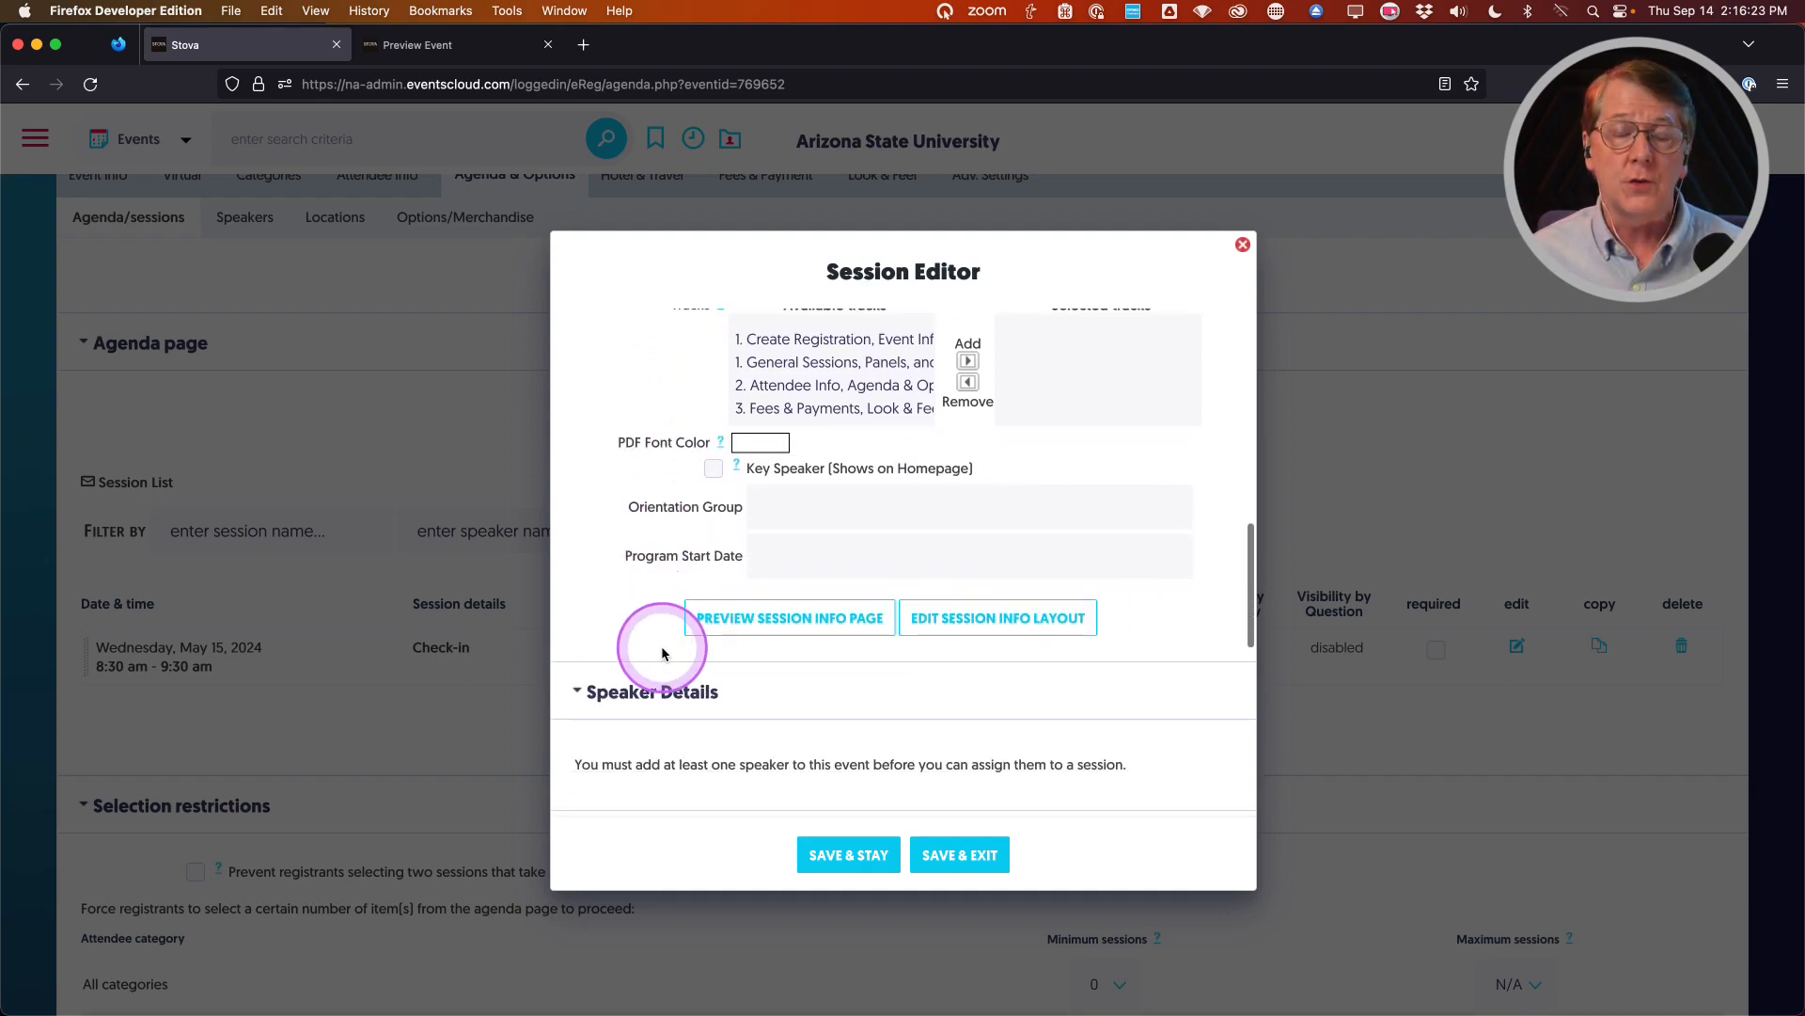
left_click(804, 622)
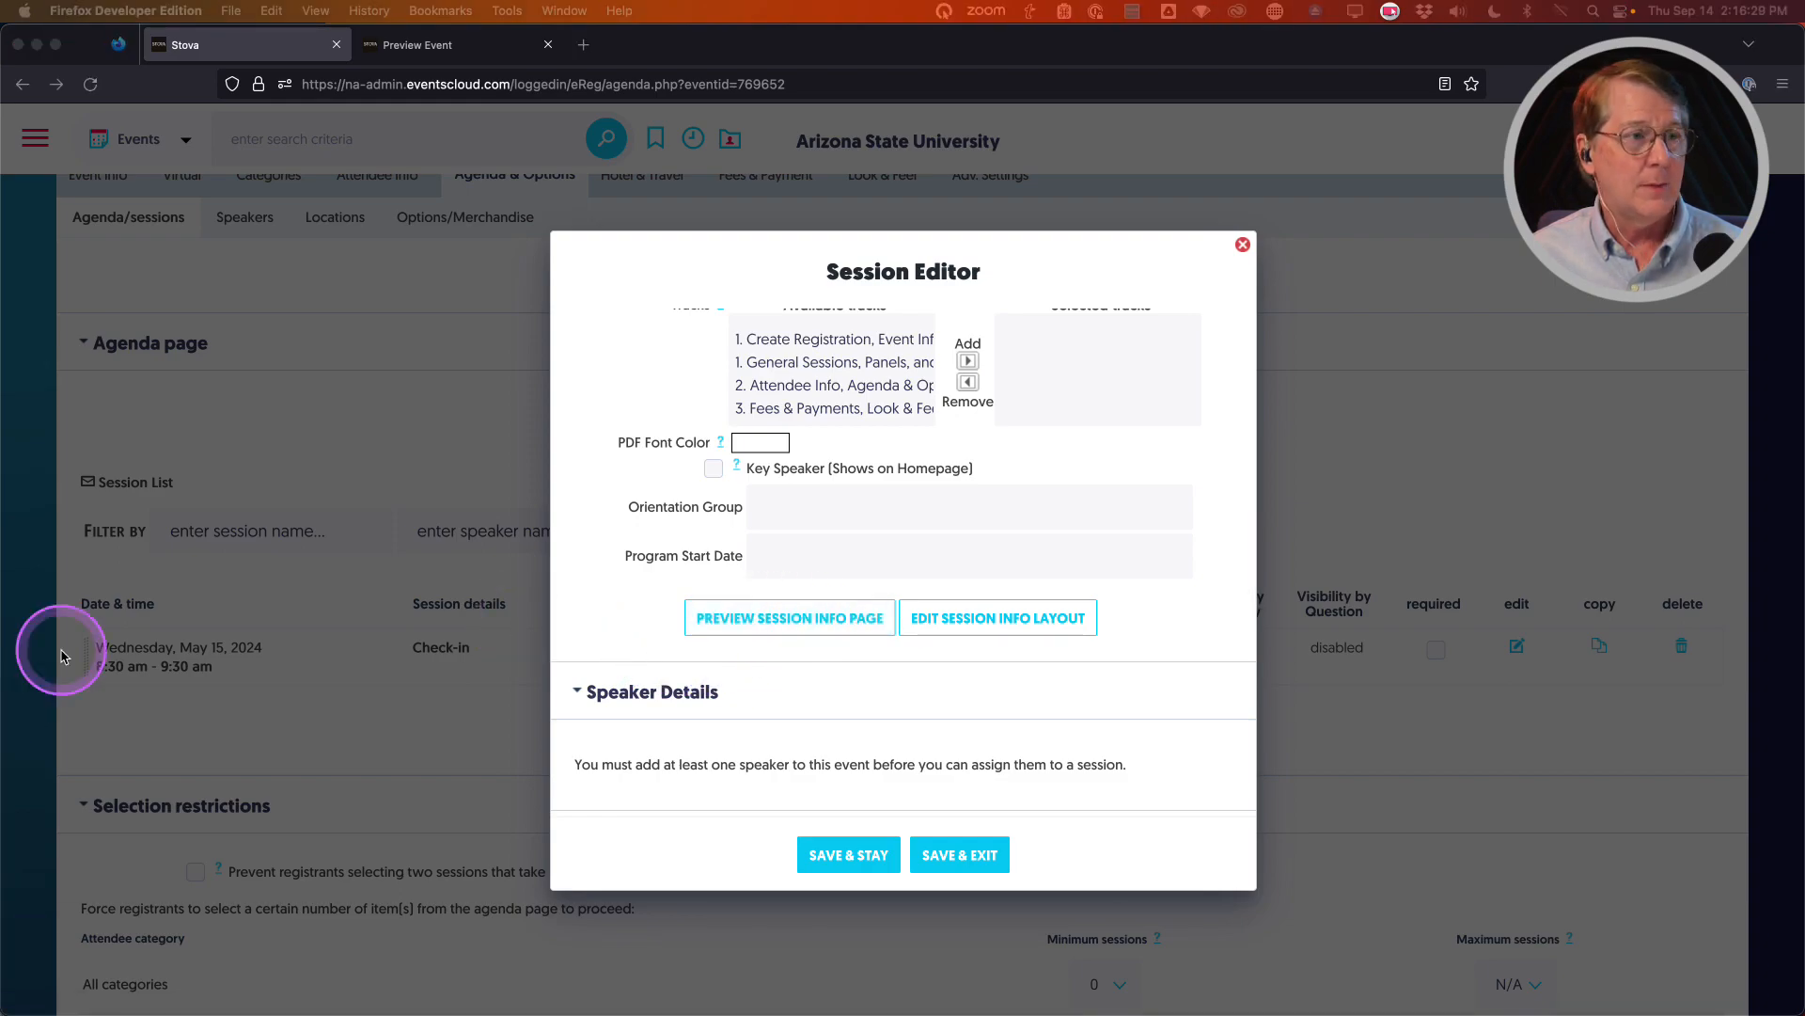
left_click_drag(61, 651, 191, 19)
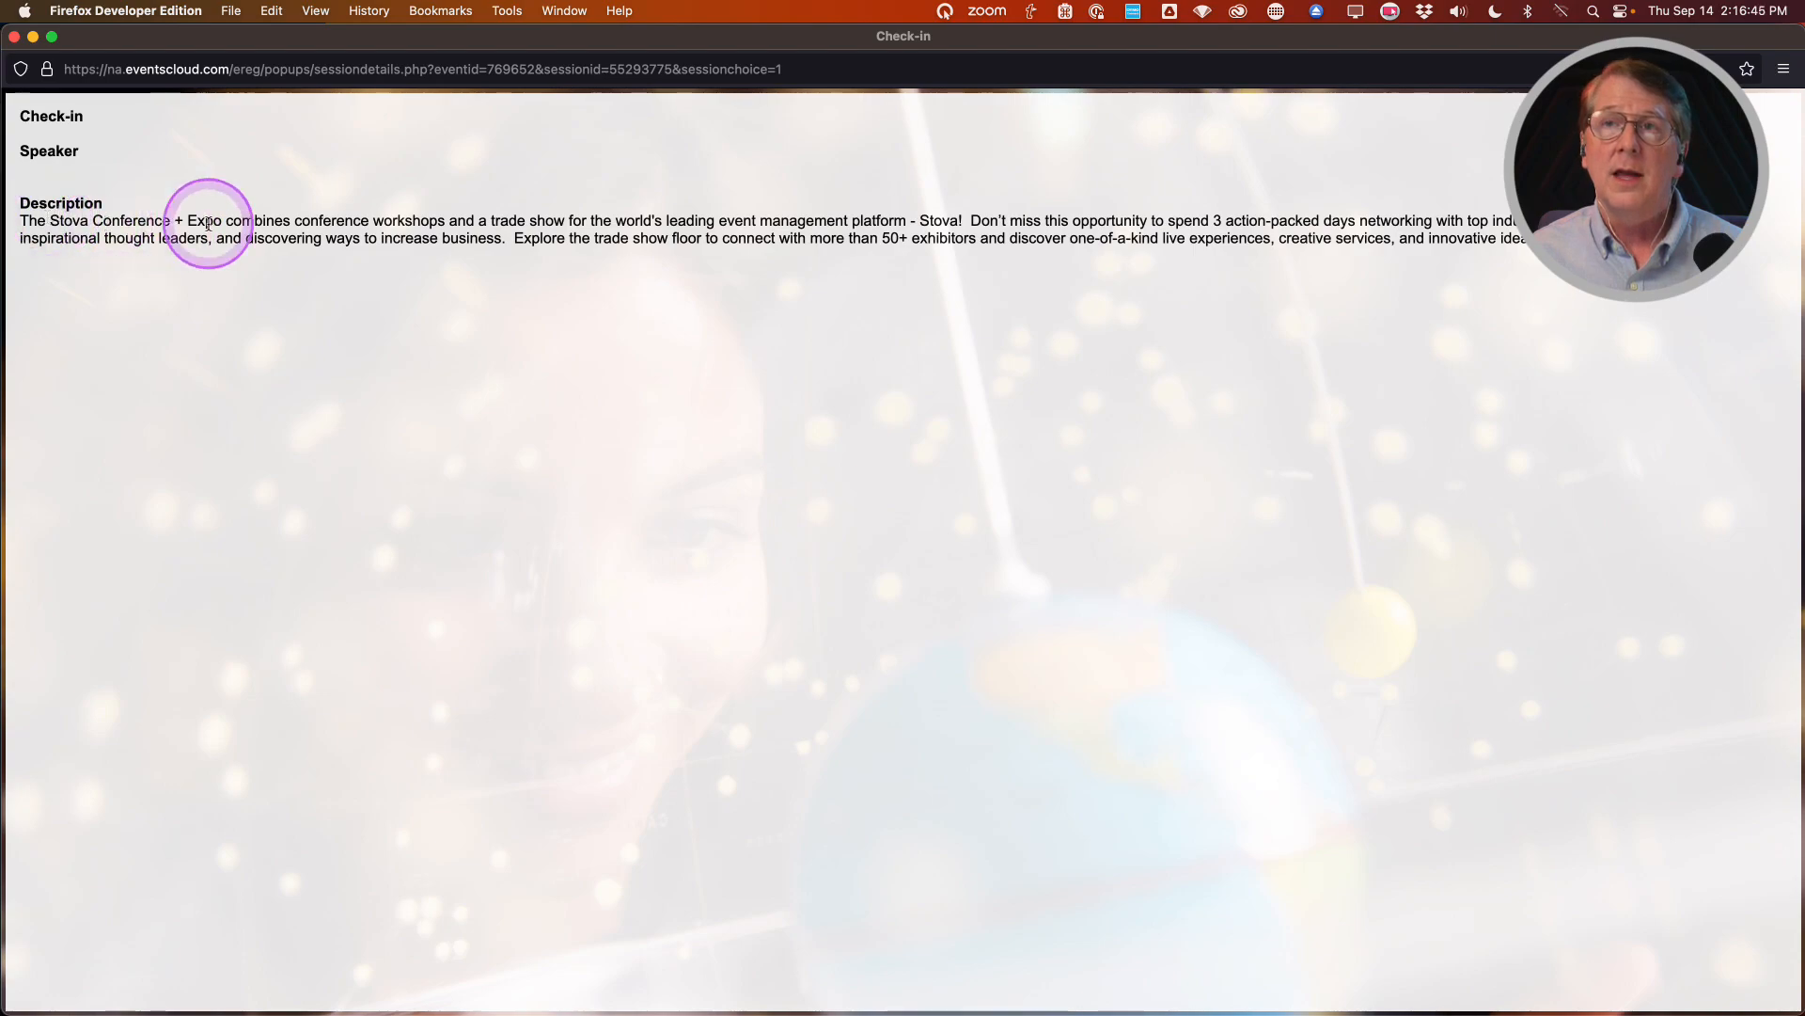
left_click(14, 38)
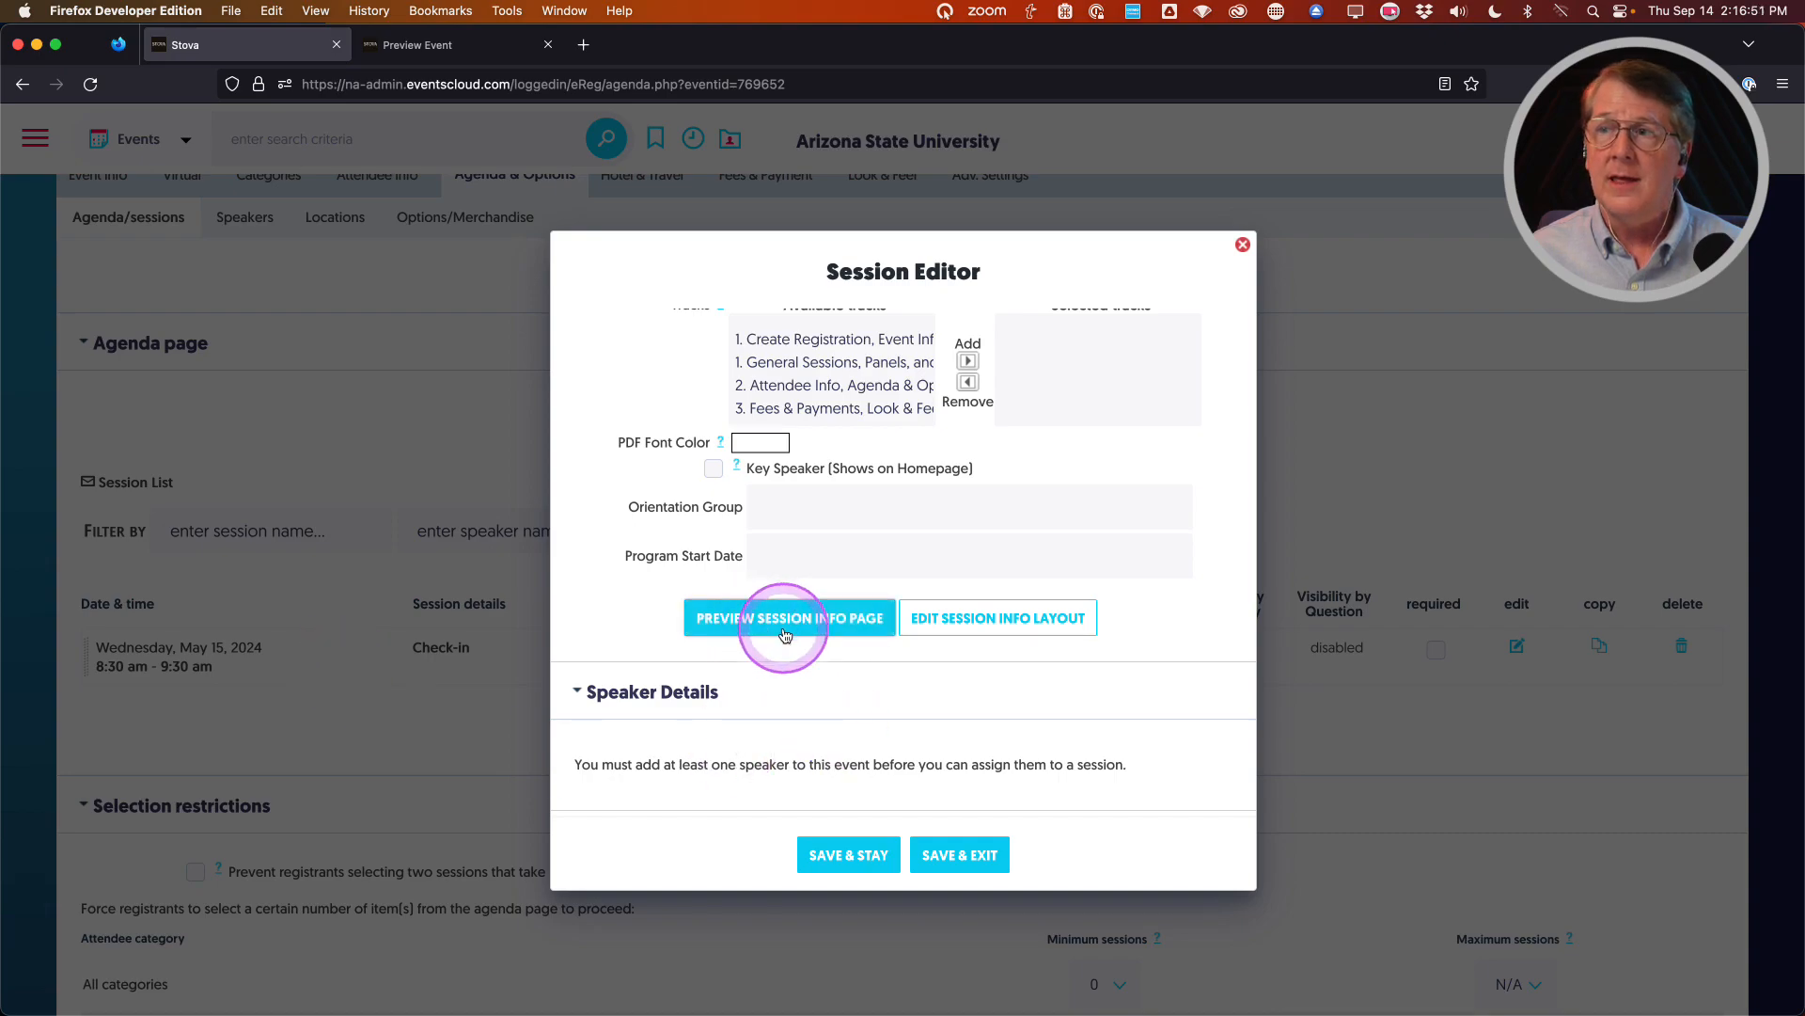
Remove the Speaker heading and its session_speaker merge field from the session info layout and update it
left_click(975, 627)
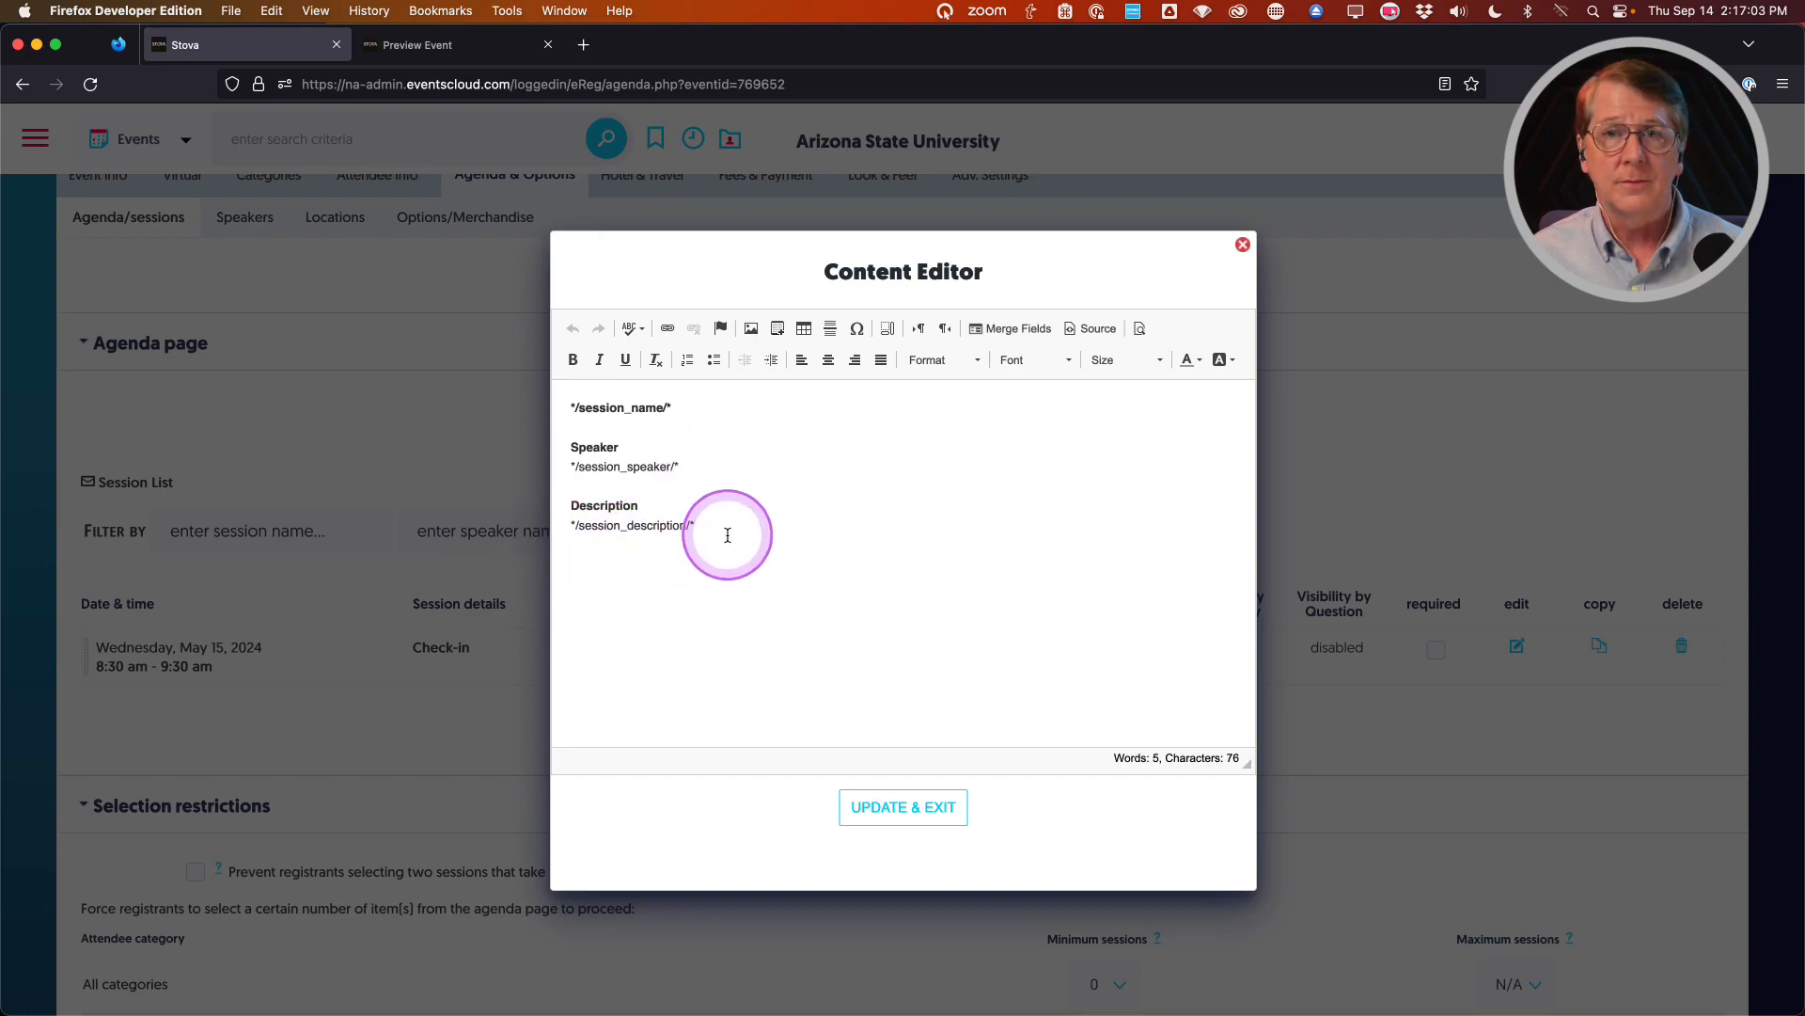
left_click_drag(570, 452, 568, 490)
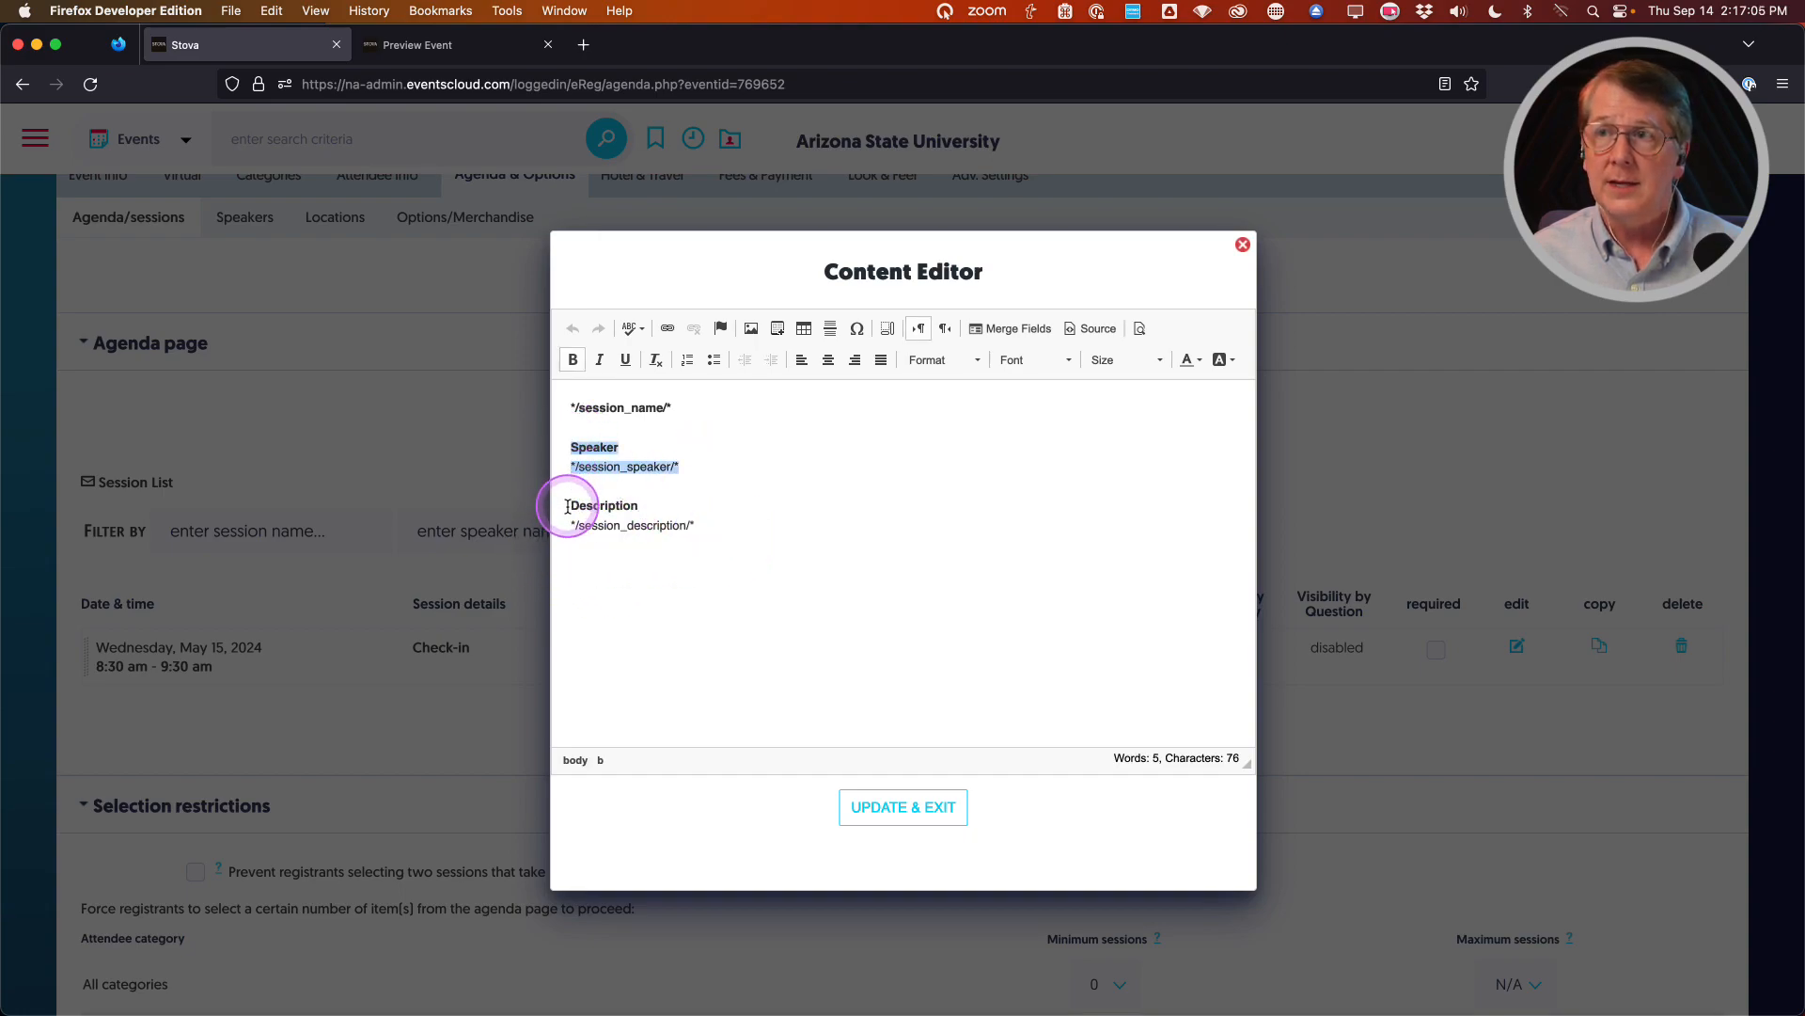
key("BackSpace")
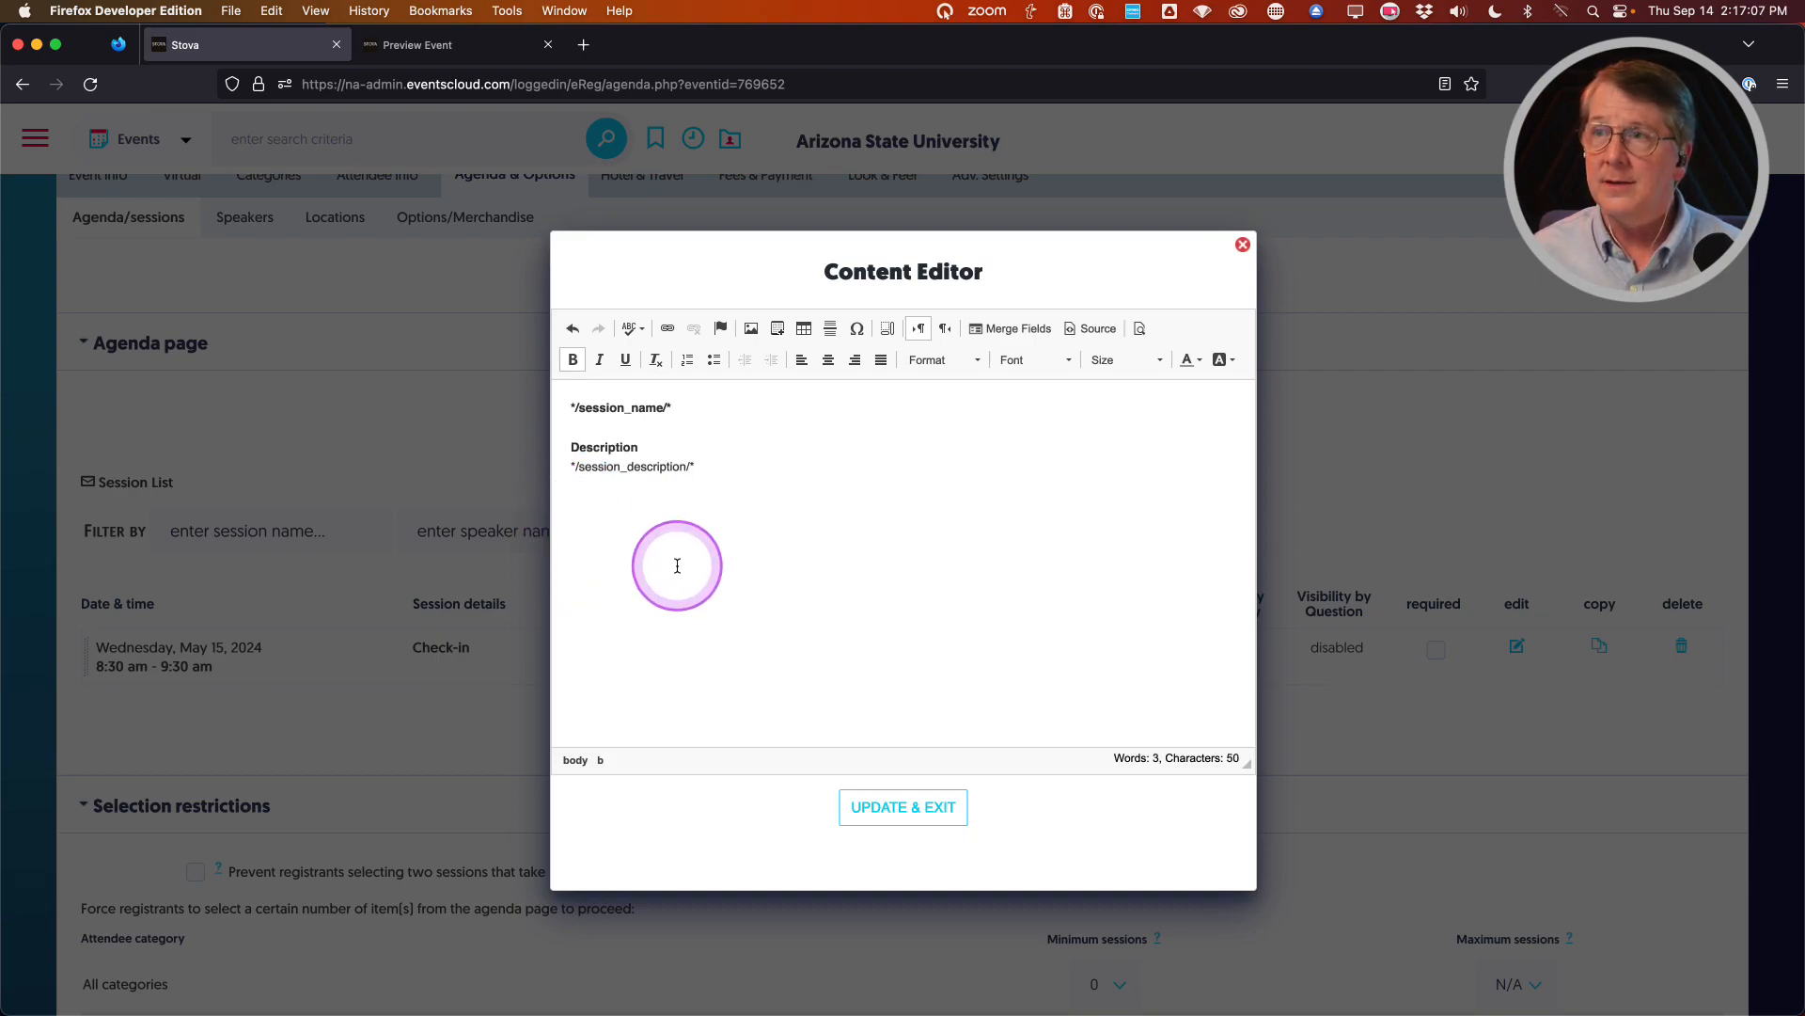
left_click(931, 806)
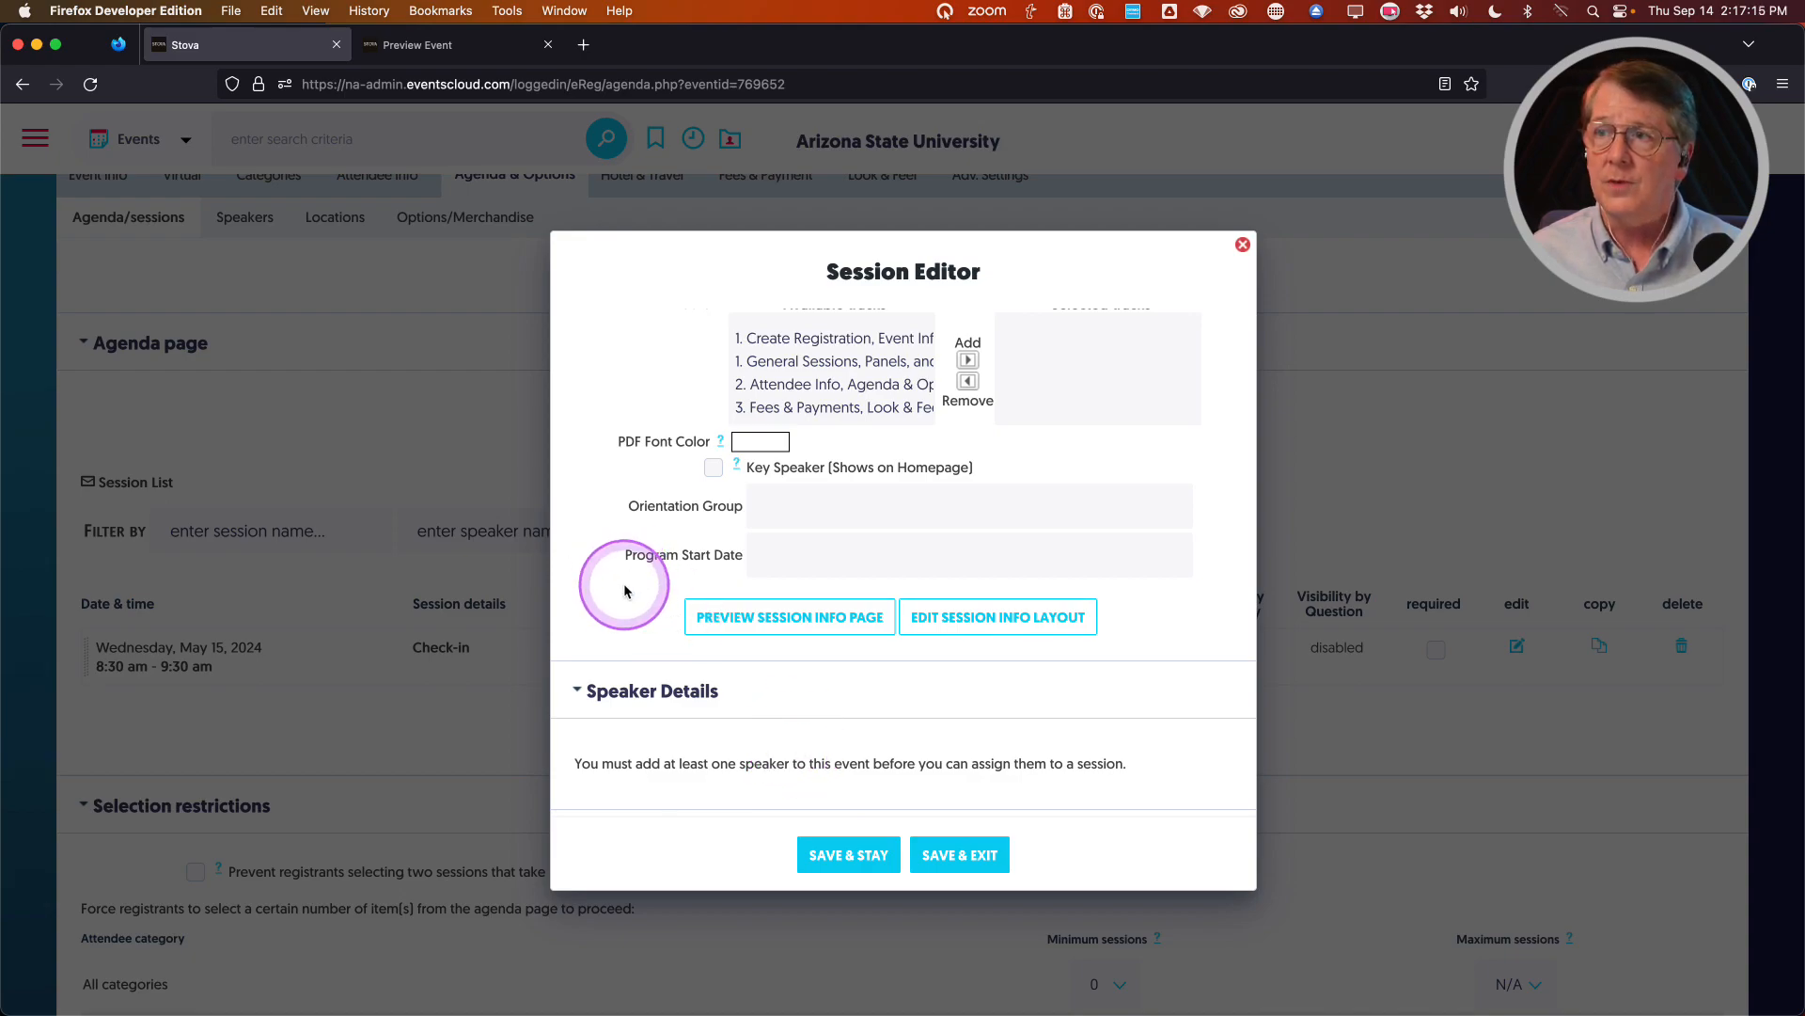
Review the session's visibility settings by module, attendee category, user type, and new, modifying, primary and additional registrants
scroll(626, 591, "down", 3)
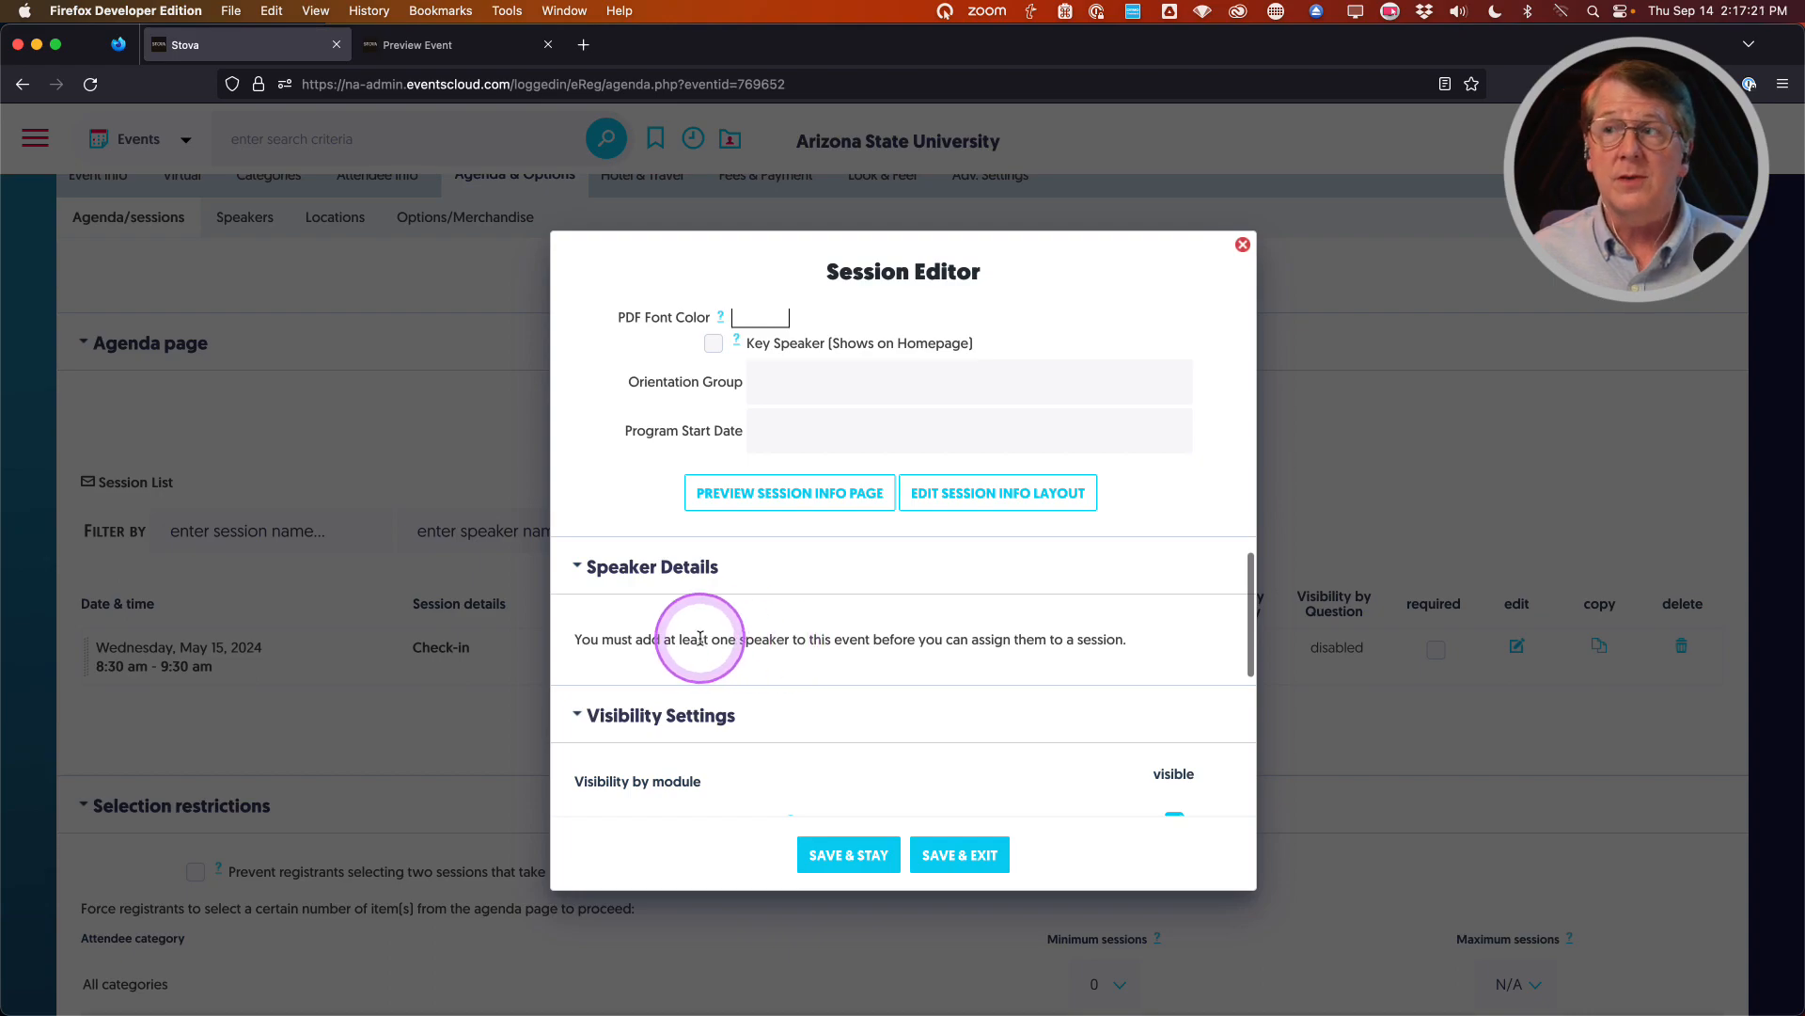
scroll(700, 611, "down", 6)
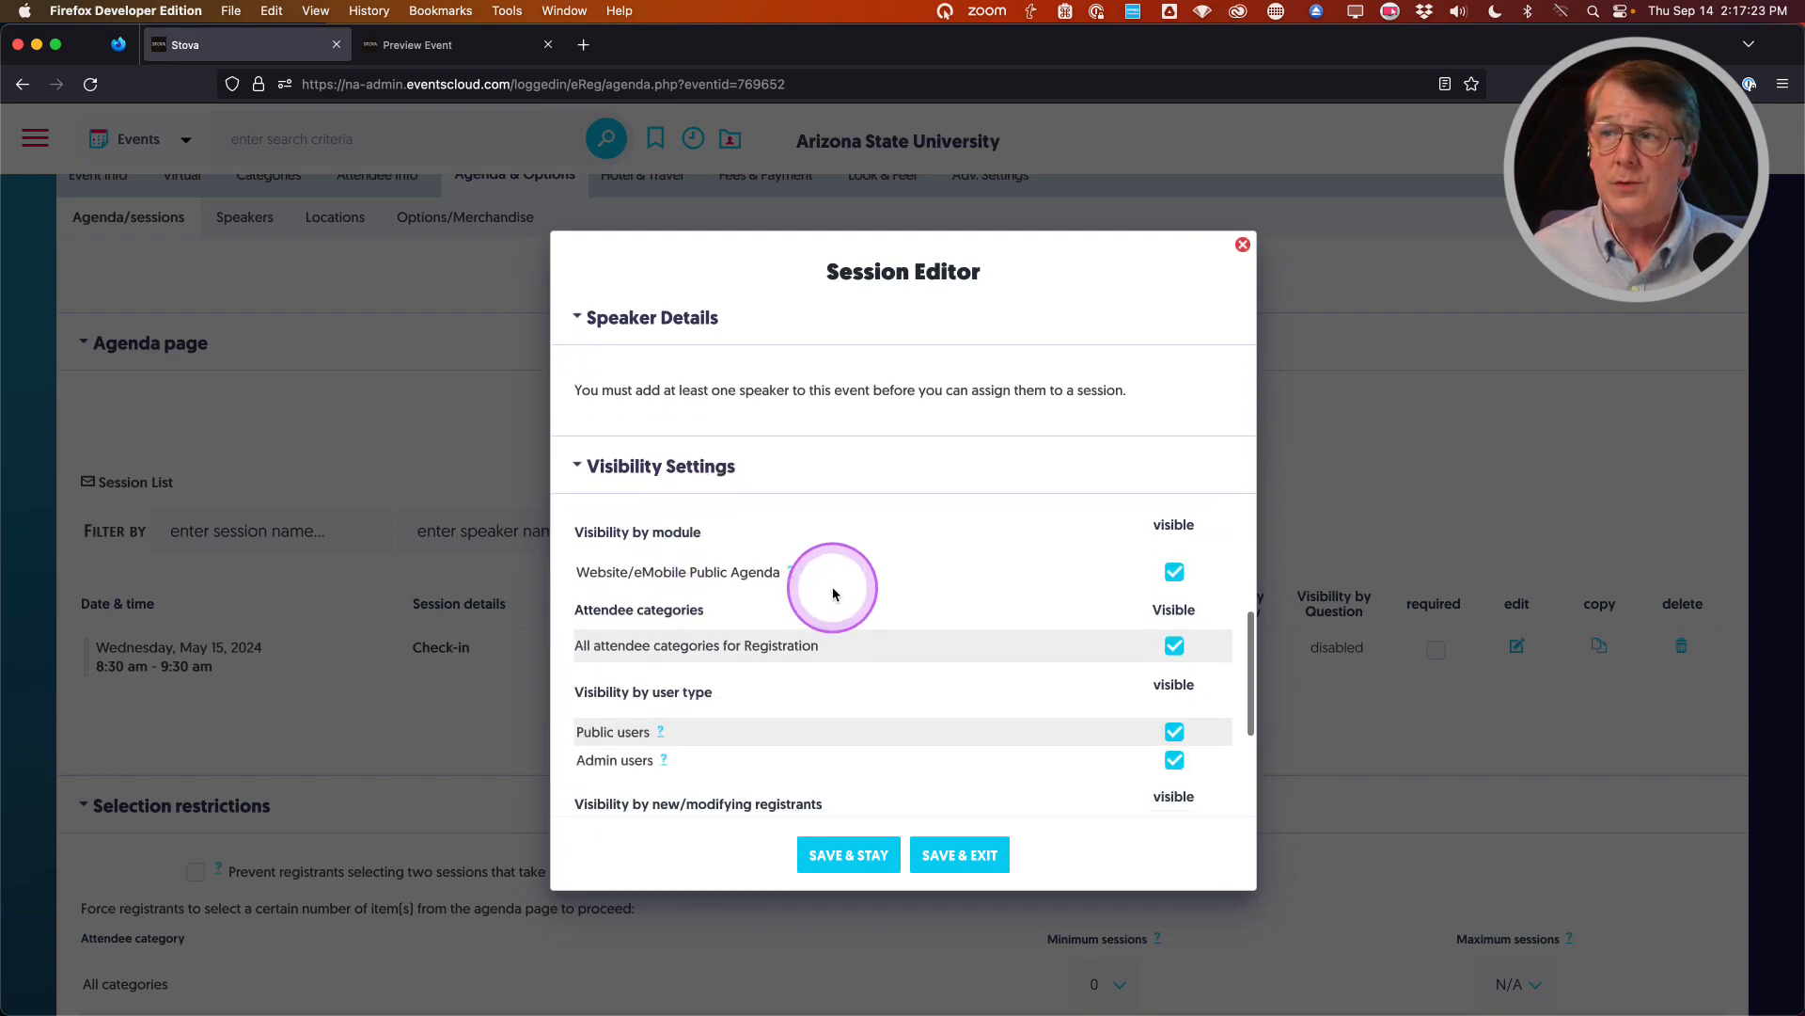
scroll(833, 594, "down", 1)
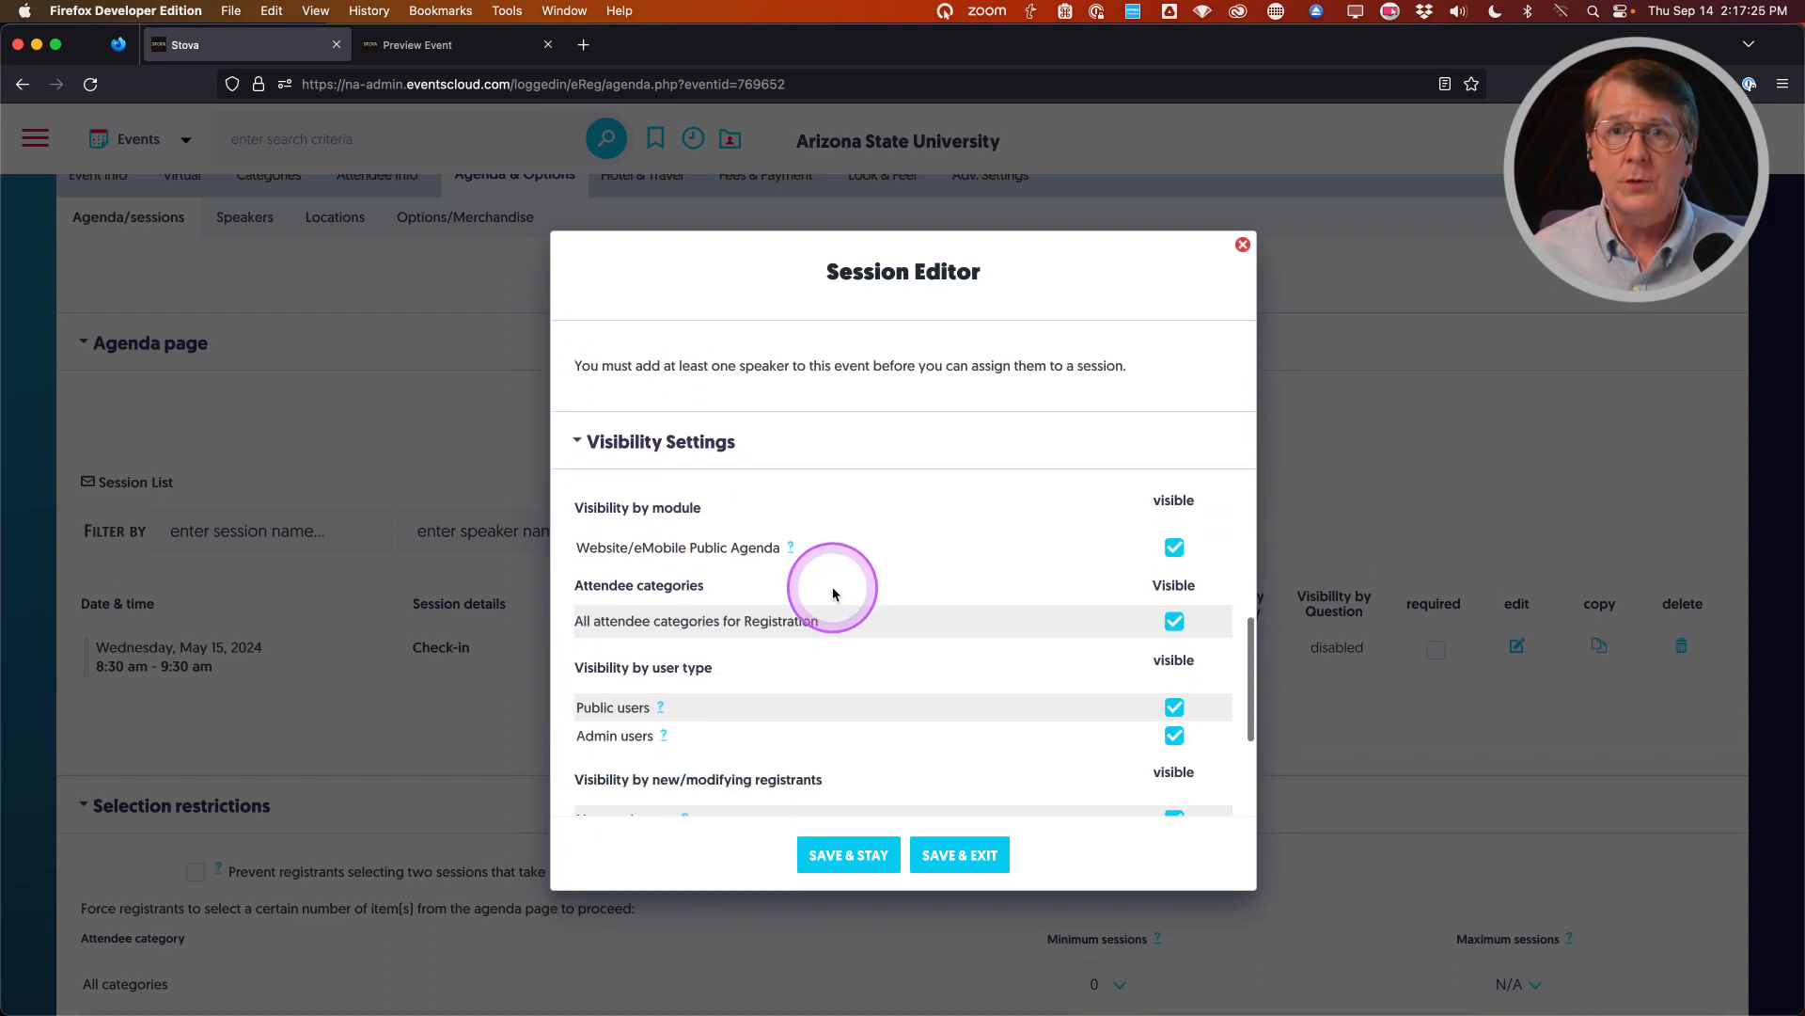
scroll(869, 574, "down", 2)
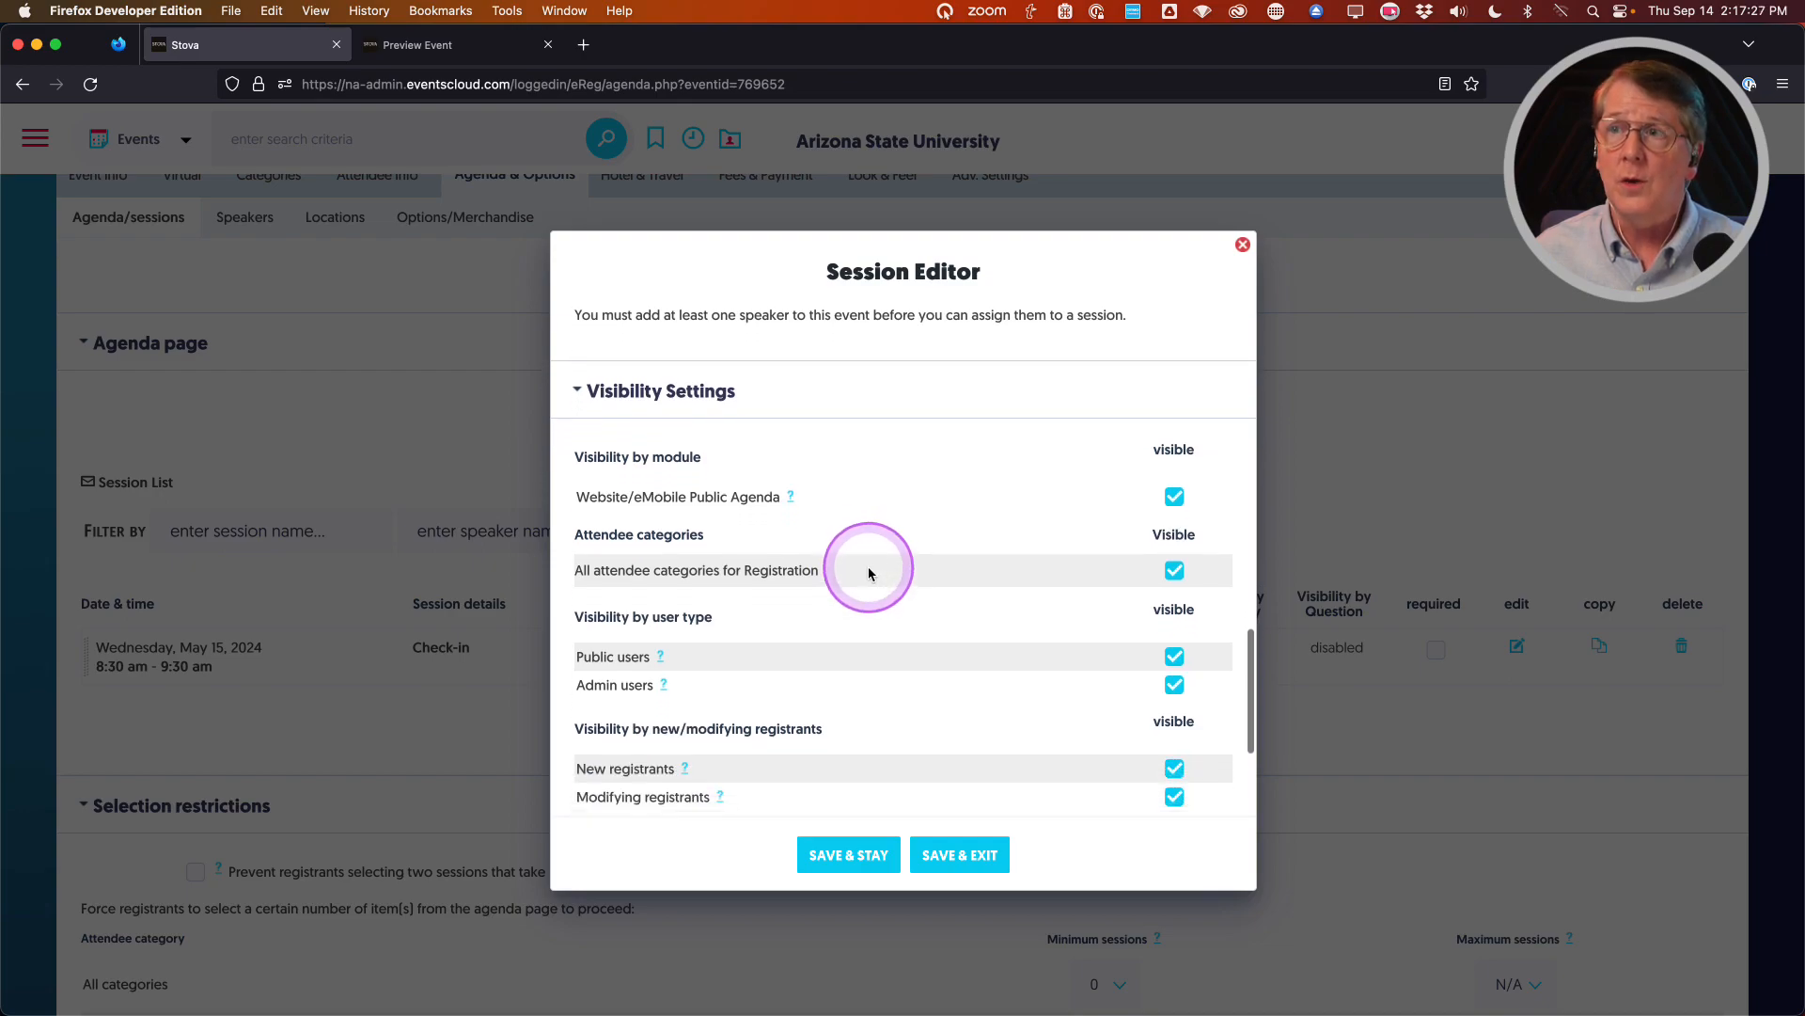
scroll(872, 582, "down", 2)
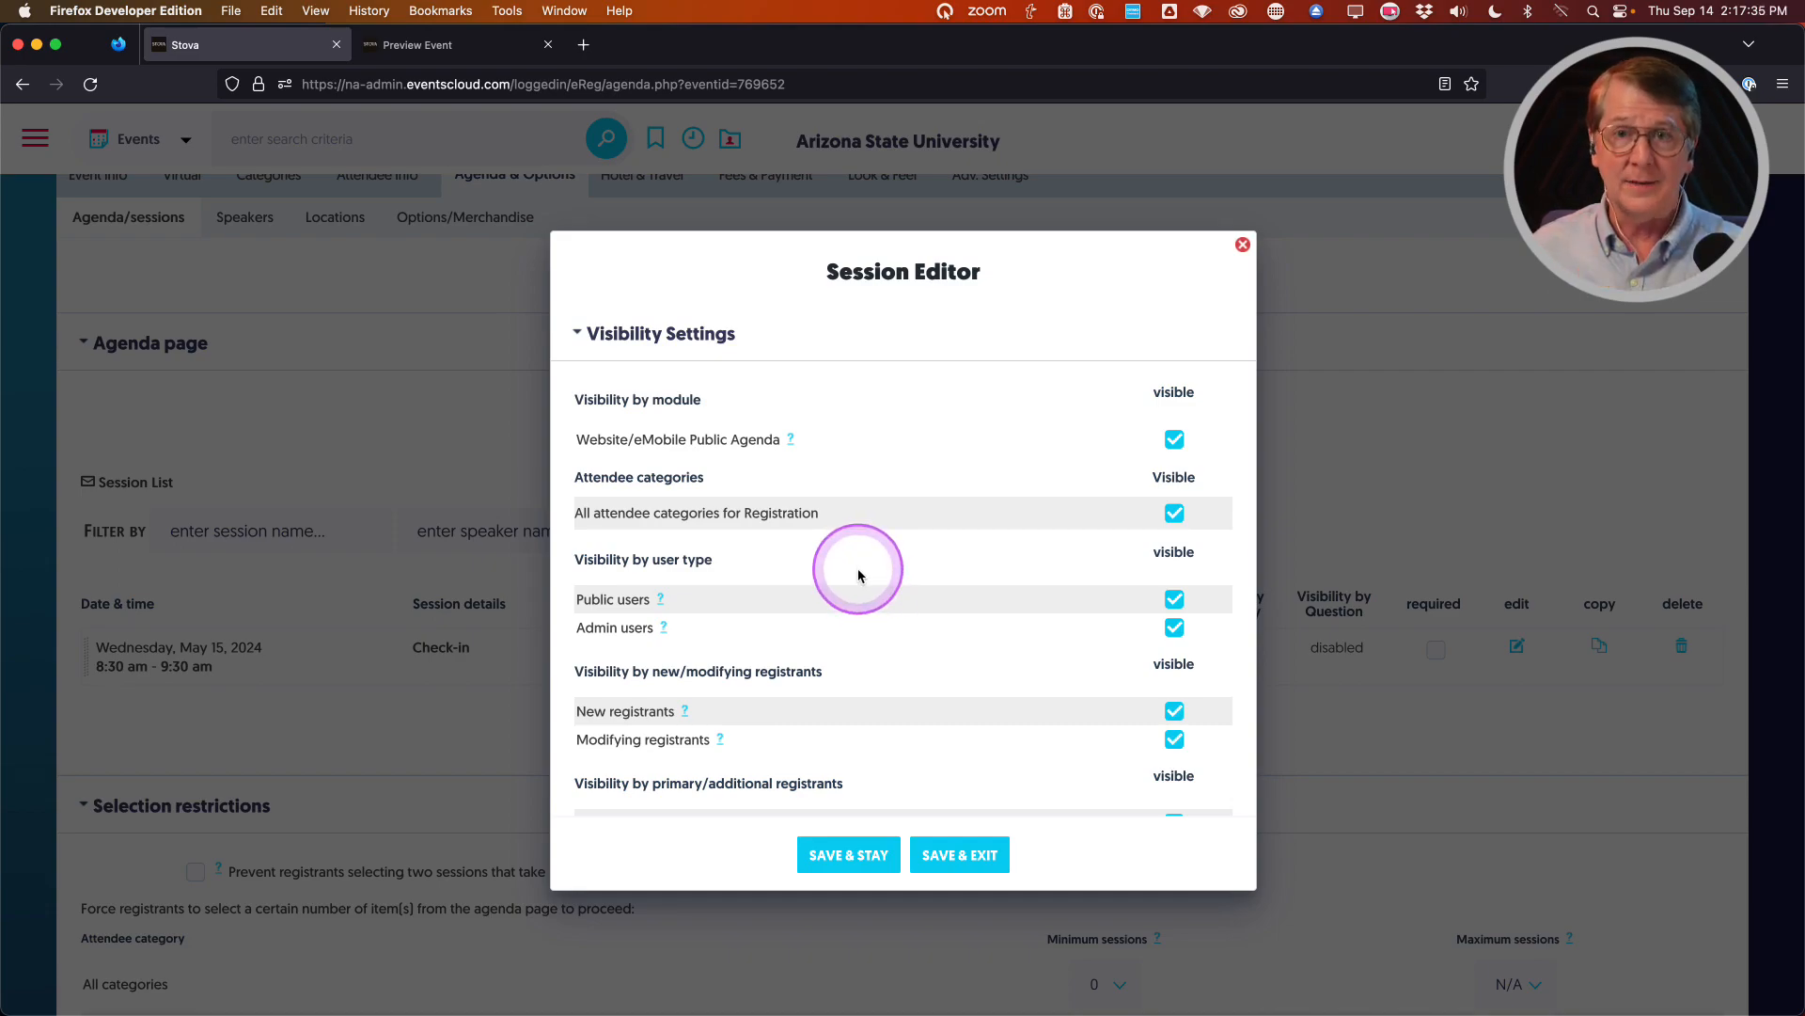
scroll(734, 545, "down", 2)
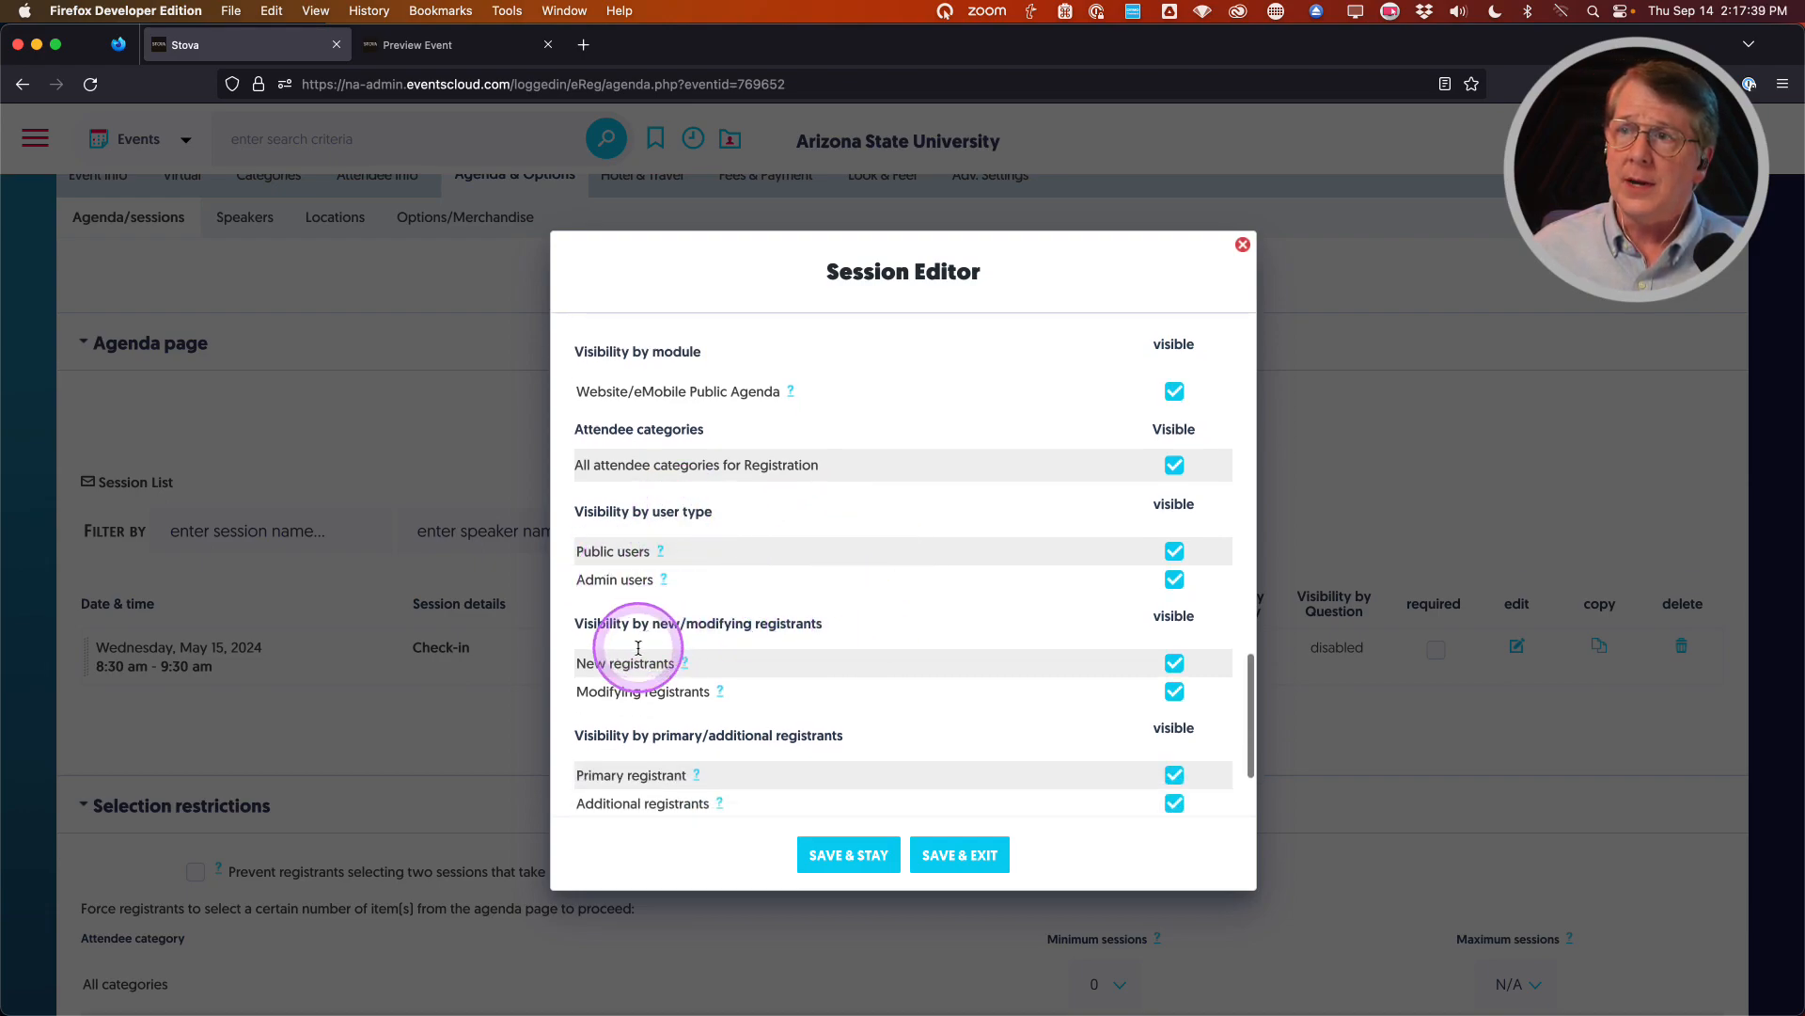
scroll(947, 612, "down", 4)
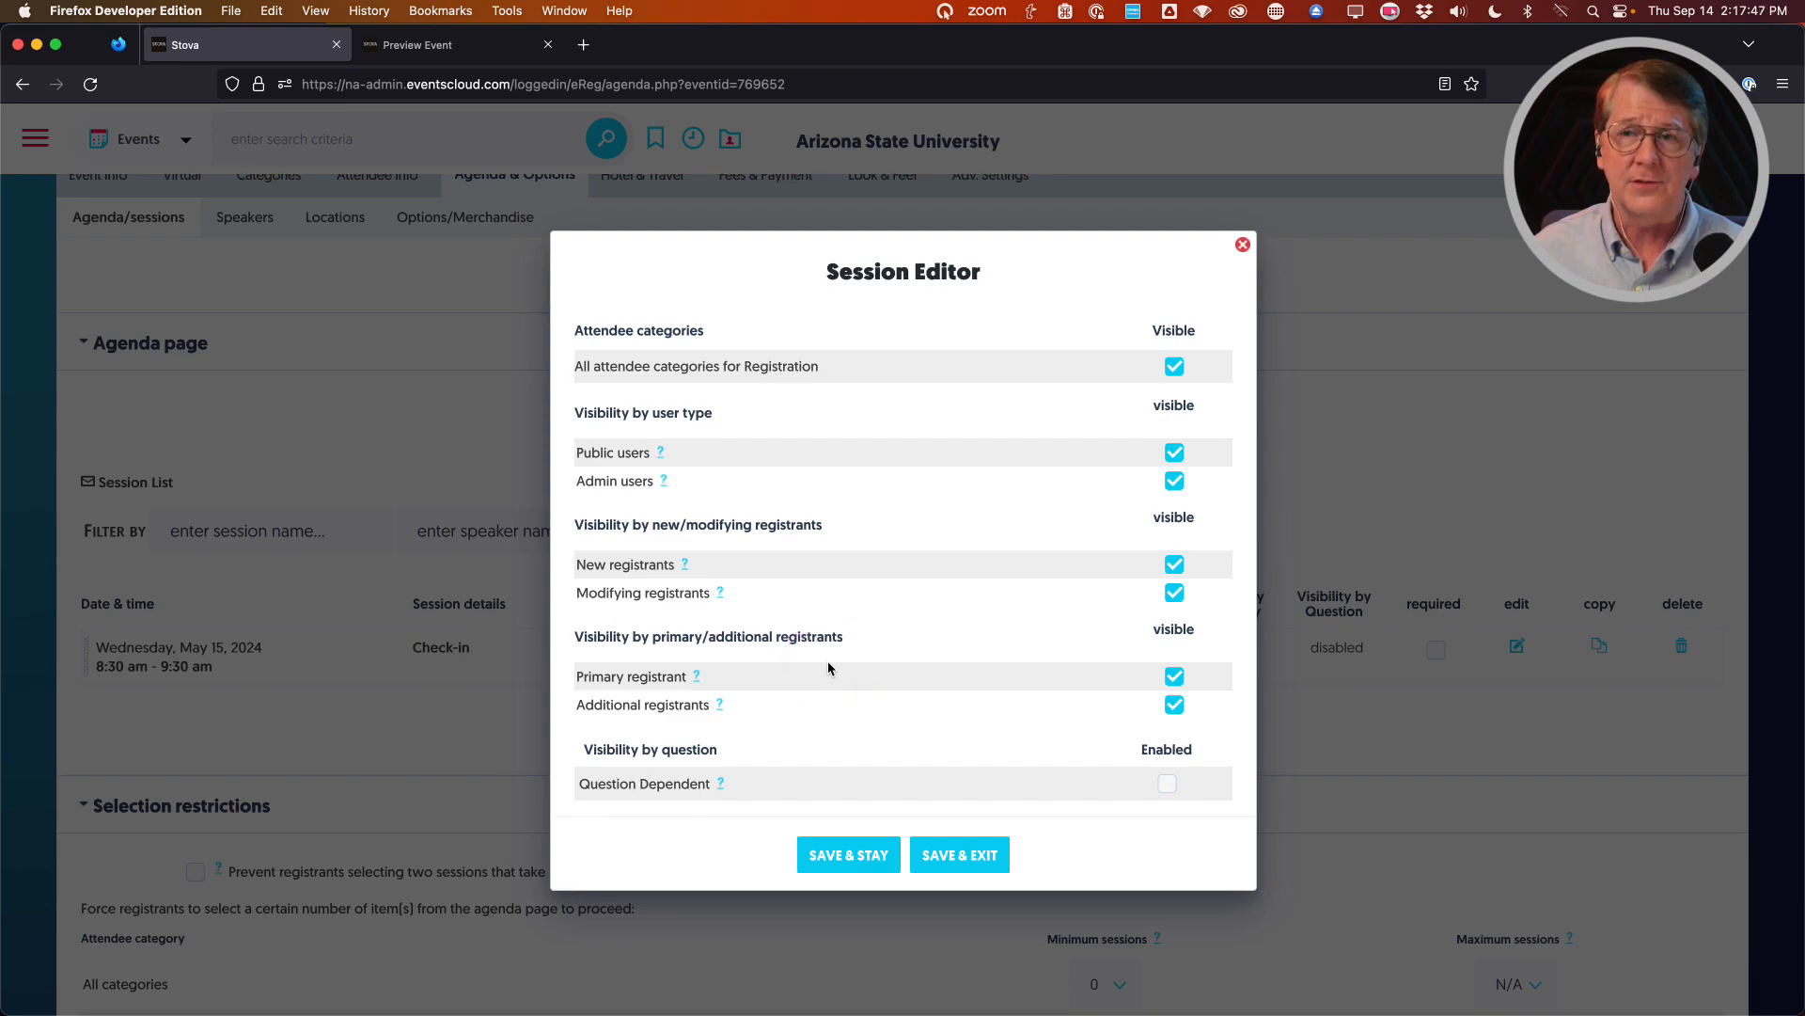
scroll(827, 670, "down", 2)
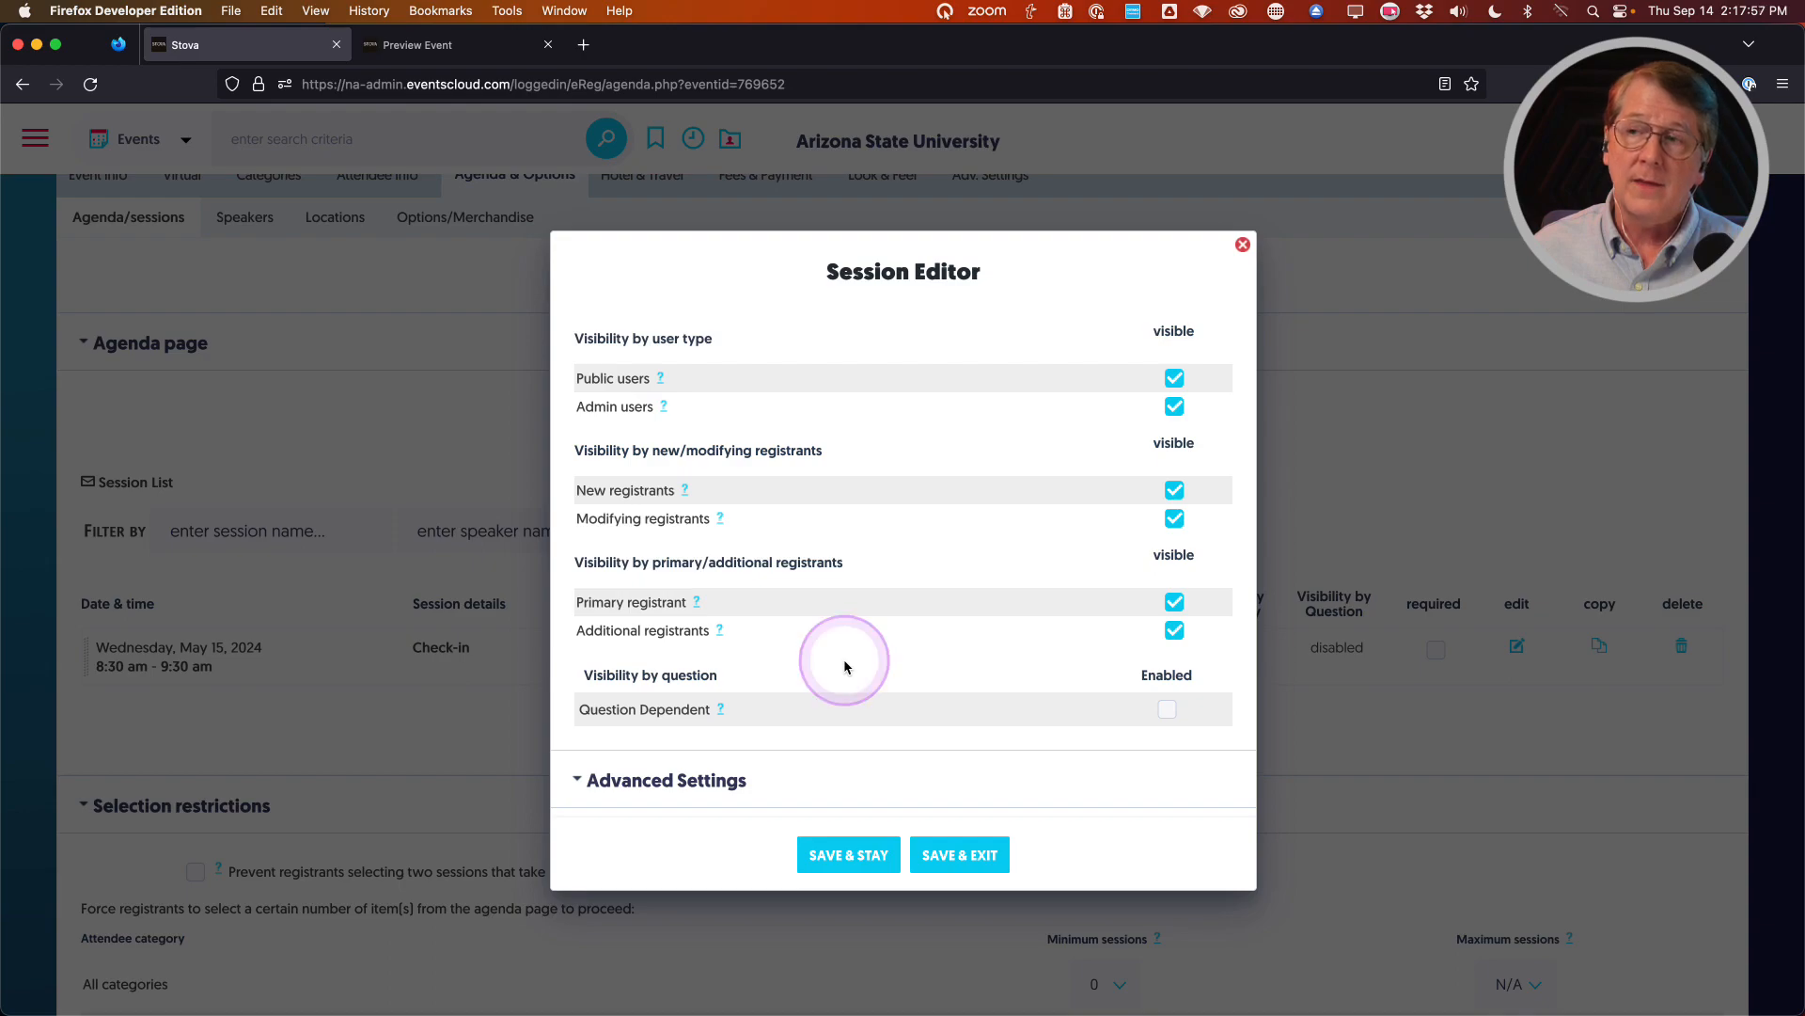
Enable question-dependent visibility to examine its match options and question list, and disable it again
left_click(1173, 718)
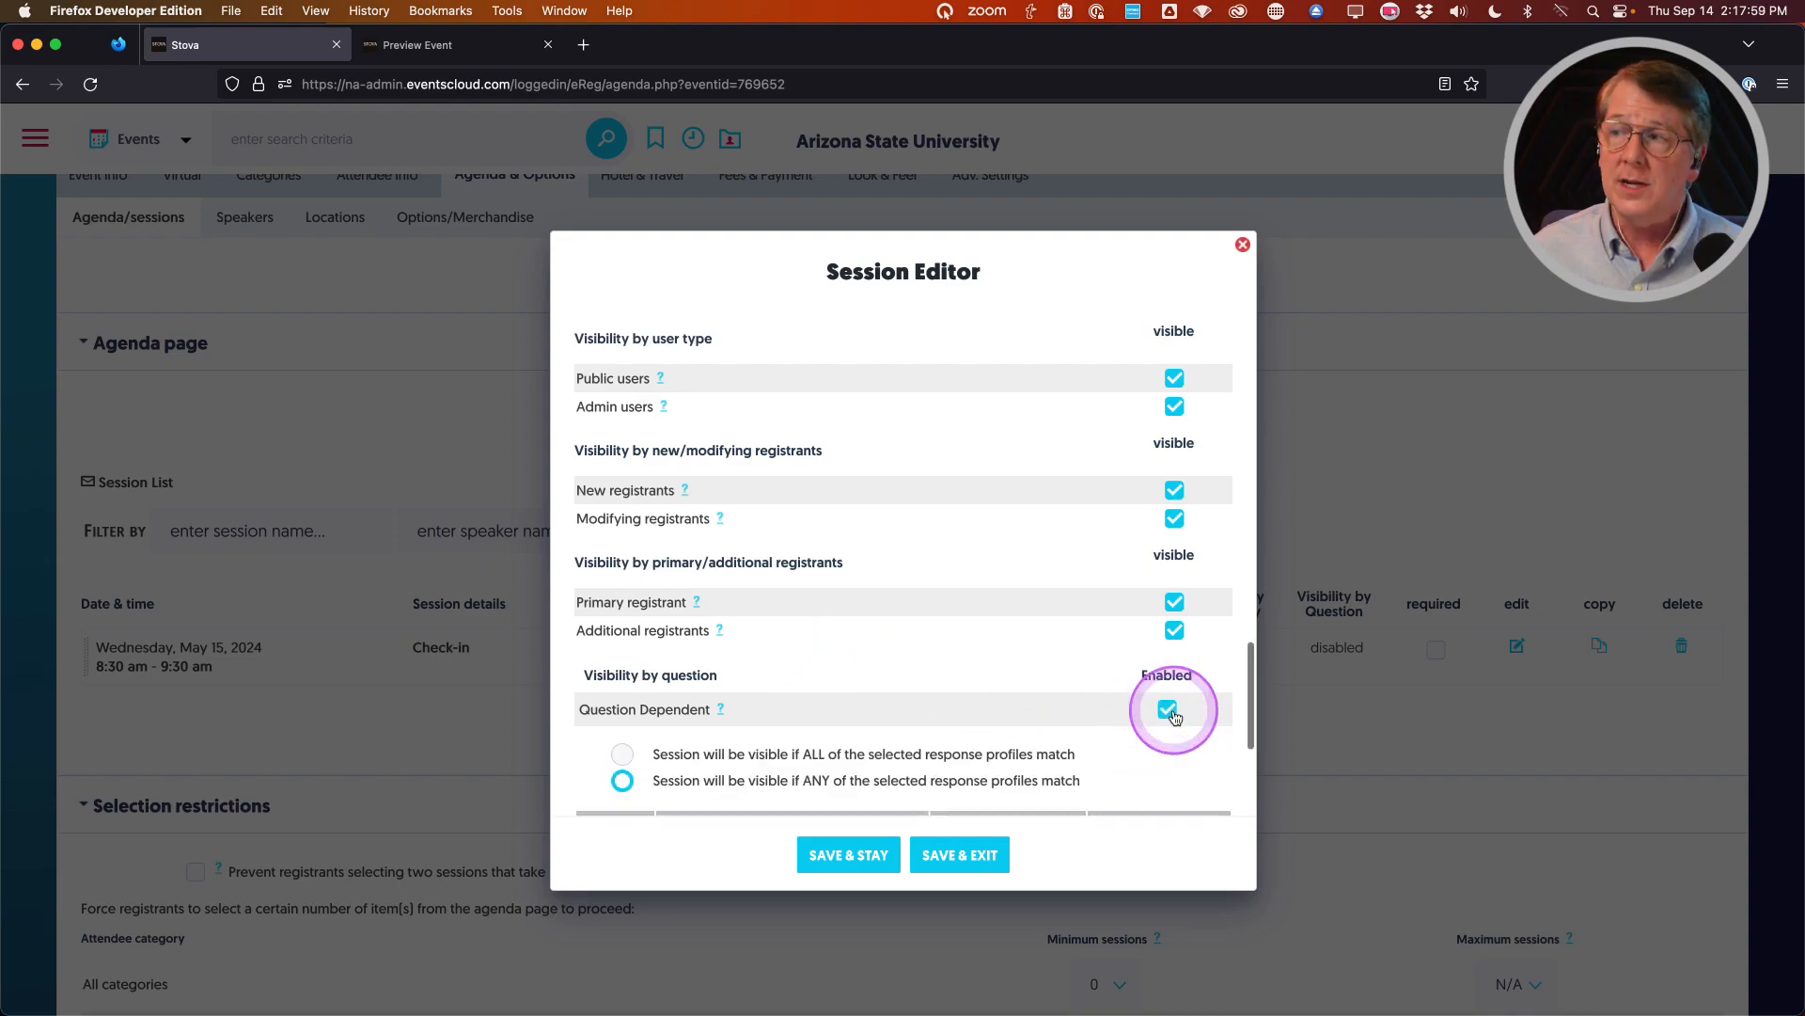
scroll(1020, 706, "down", 3)
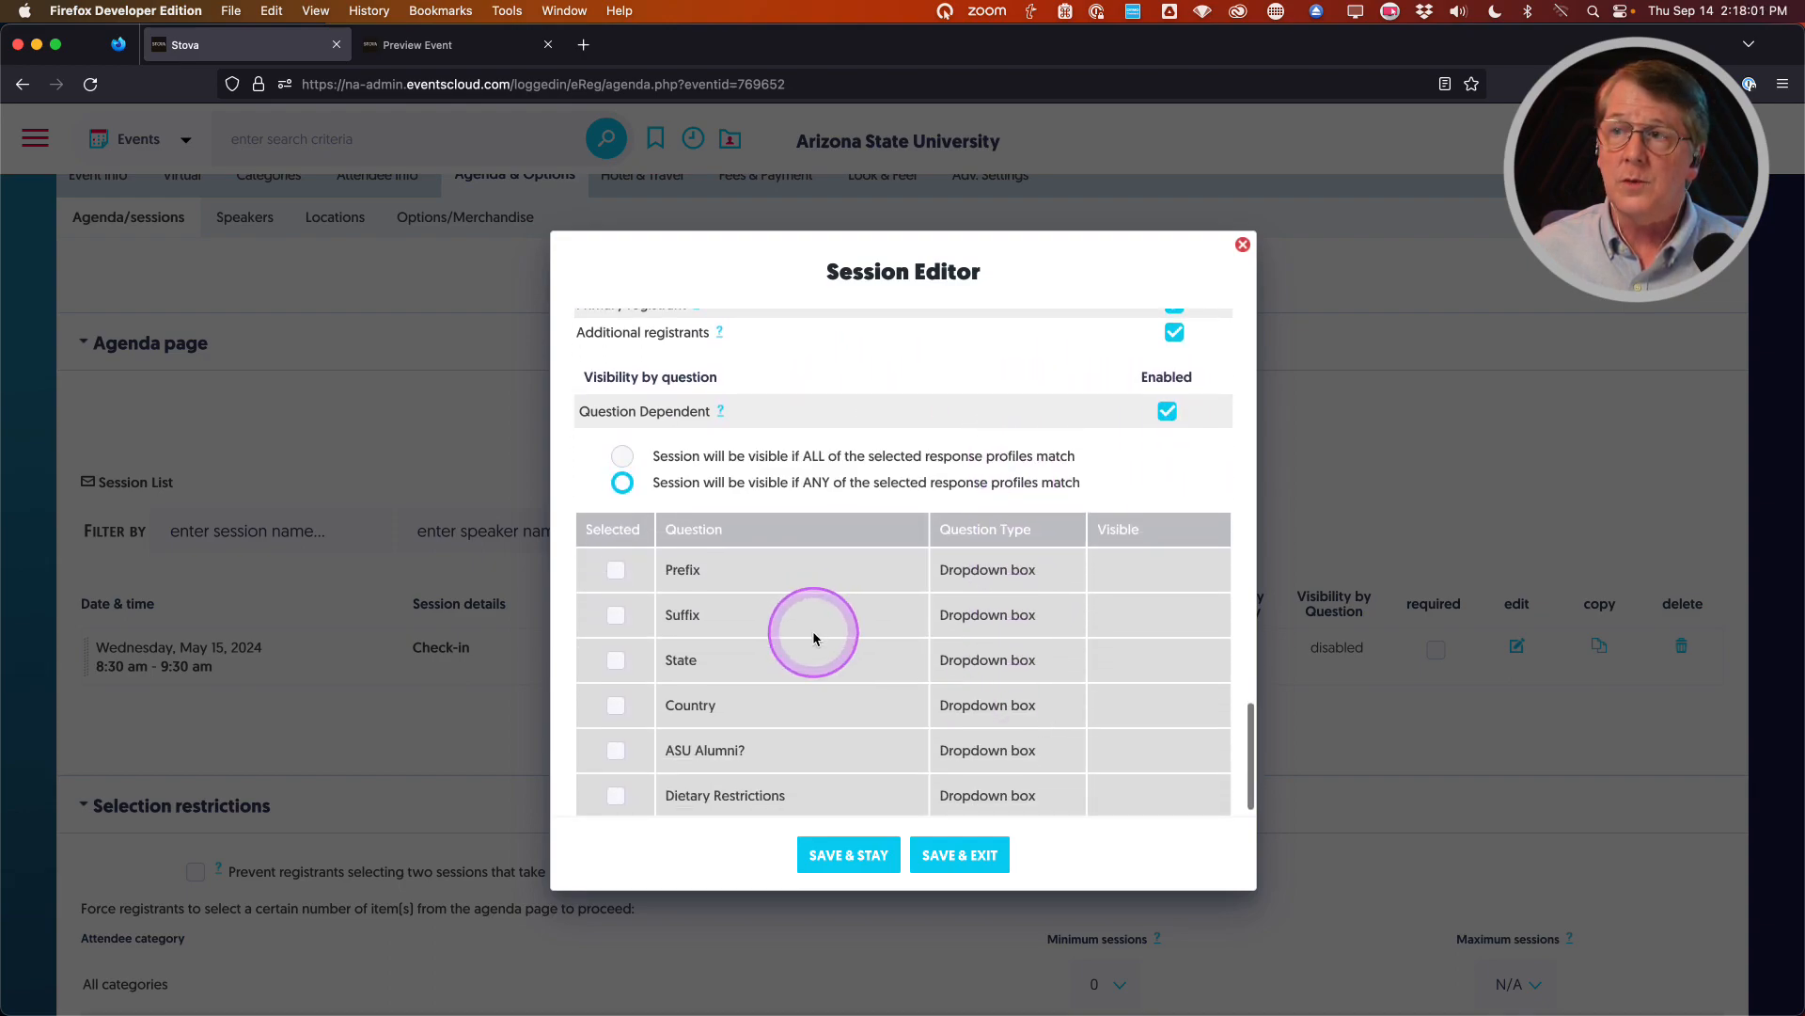
scroll(812, 635, "down", 2)
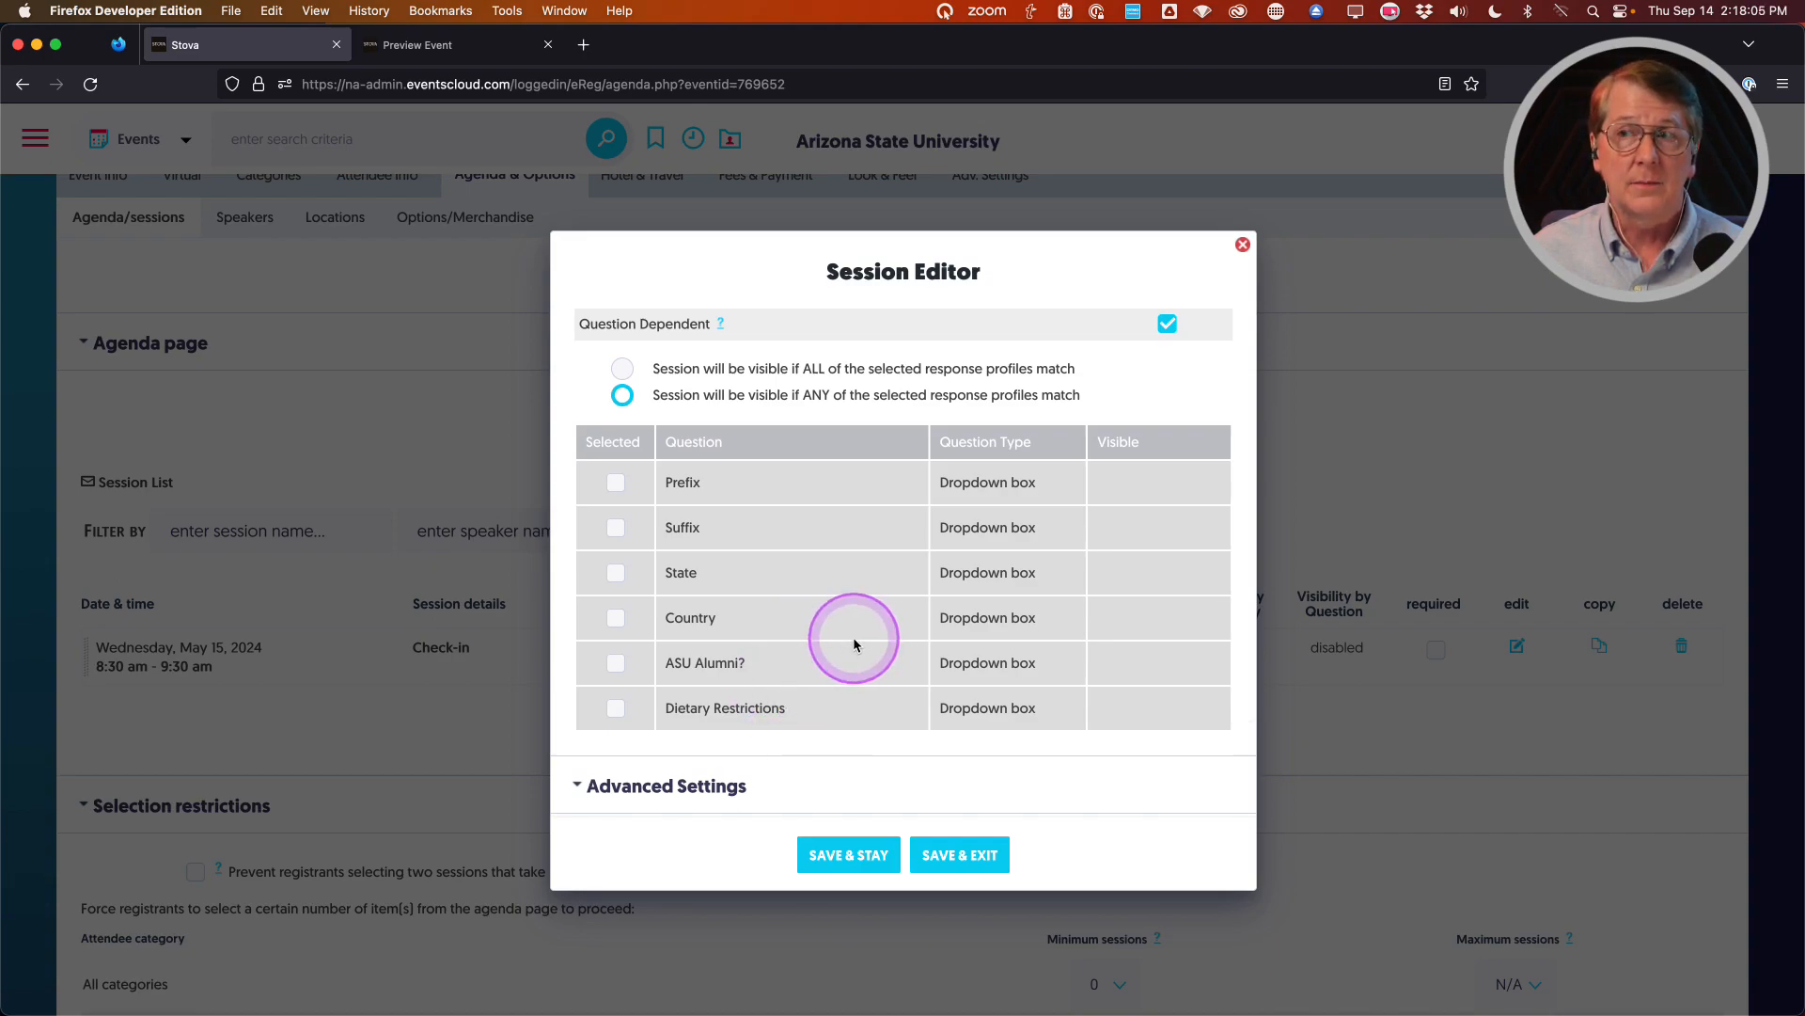
scroll(853, 636, "up", 6)
left_click(1166, 592)
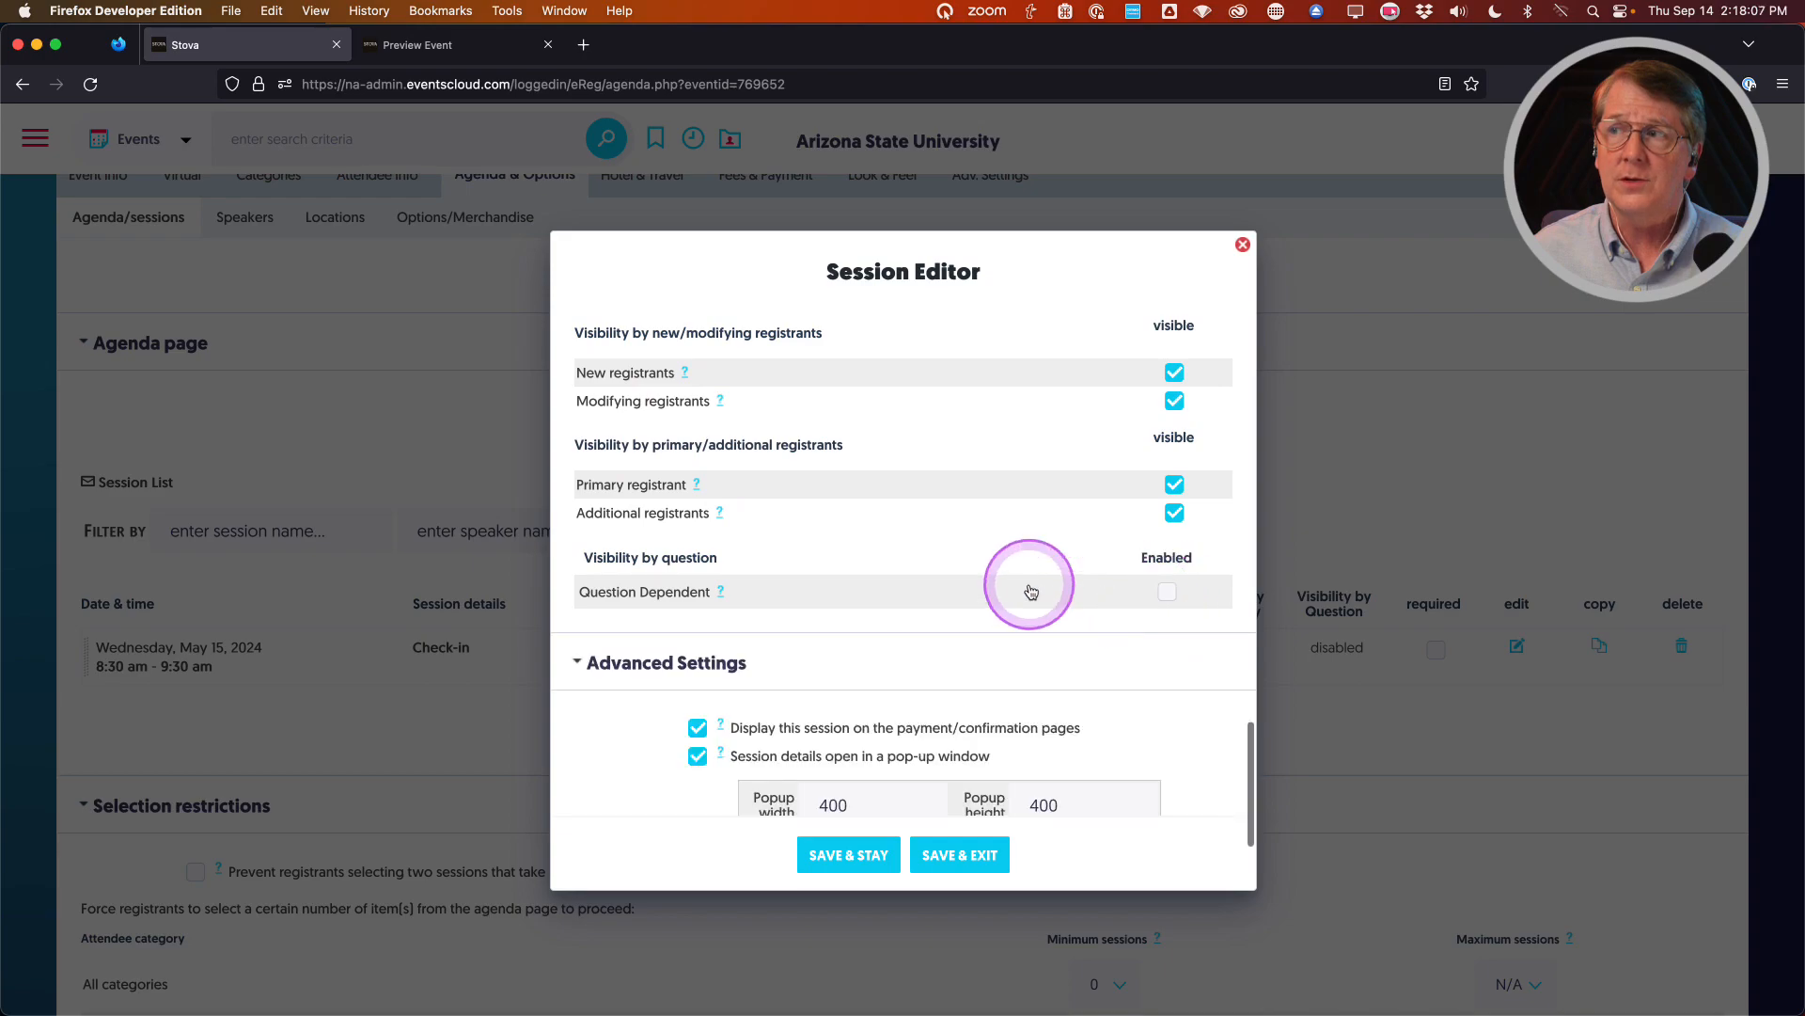
Turn off displaying the Check-in session on the payment/confirmation pages, then save and exit the session
scroll(987, 587, "up", 5)
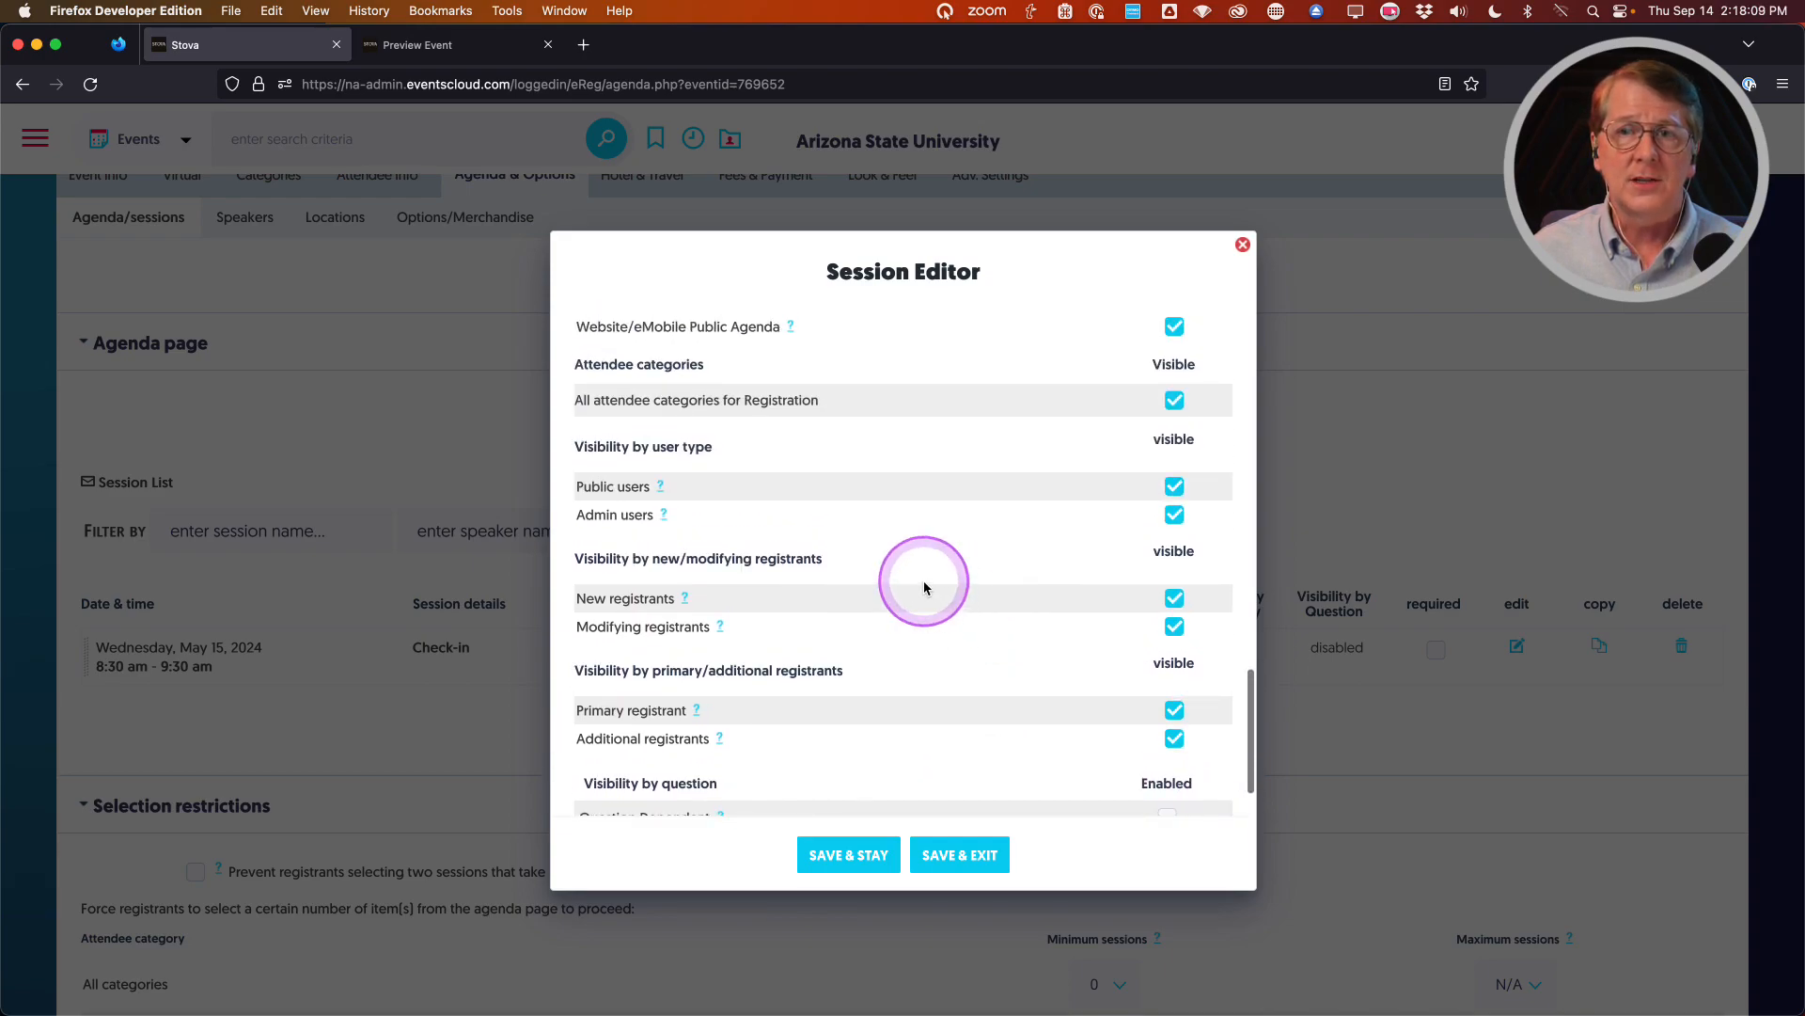
scroll(931, 585, "up", 3)
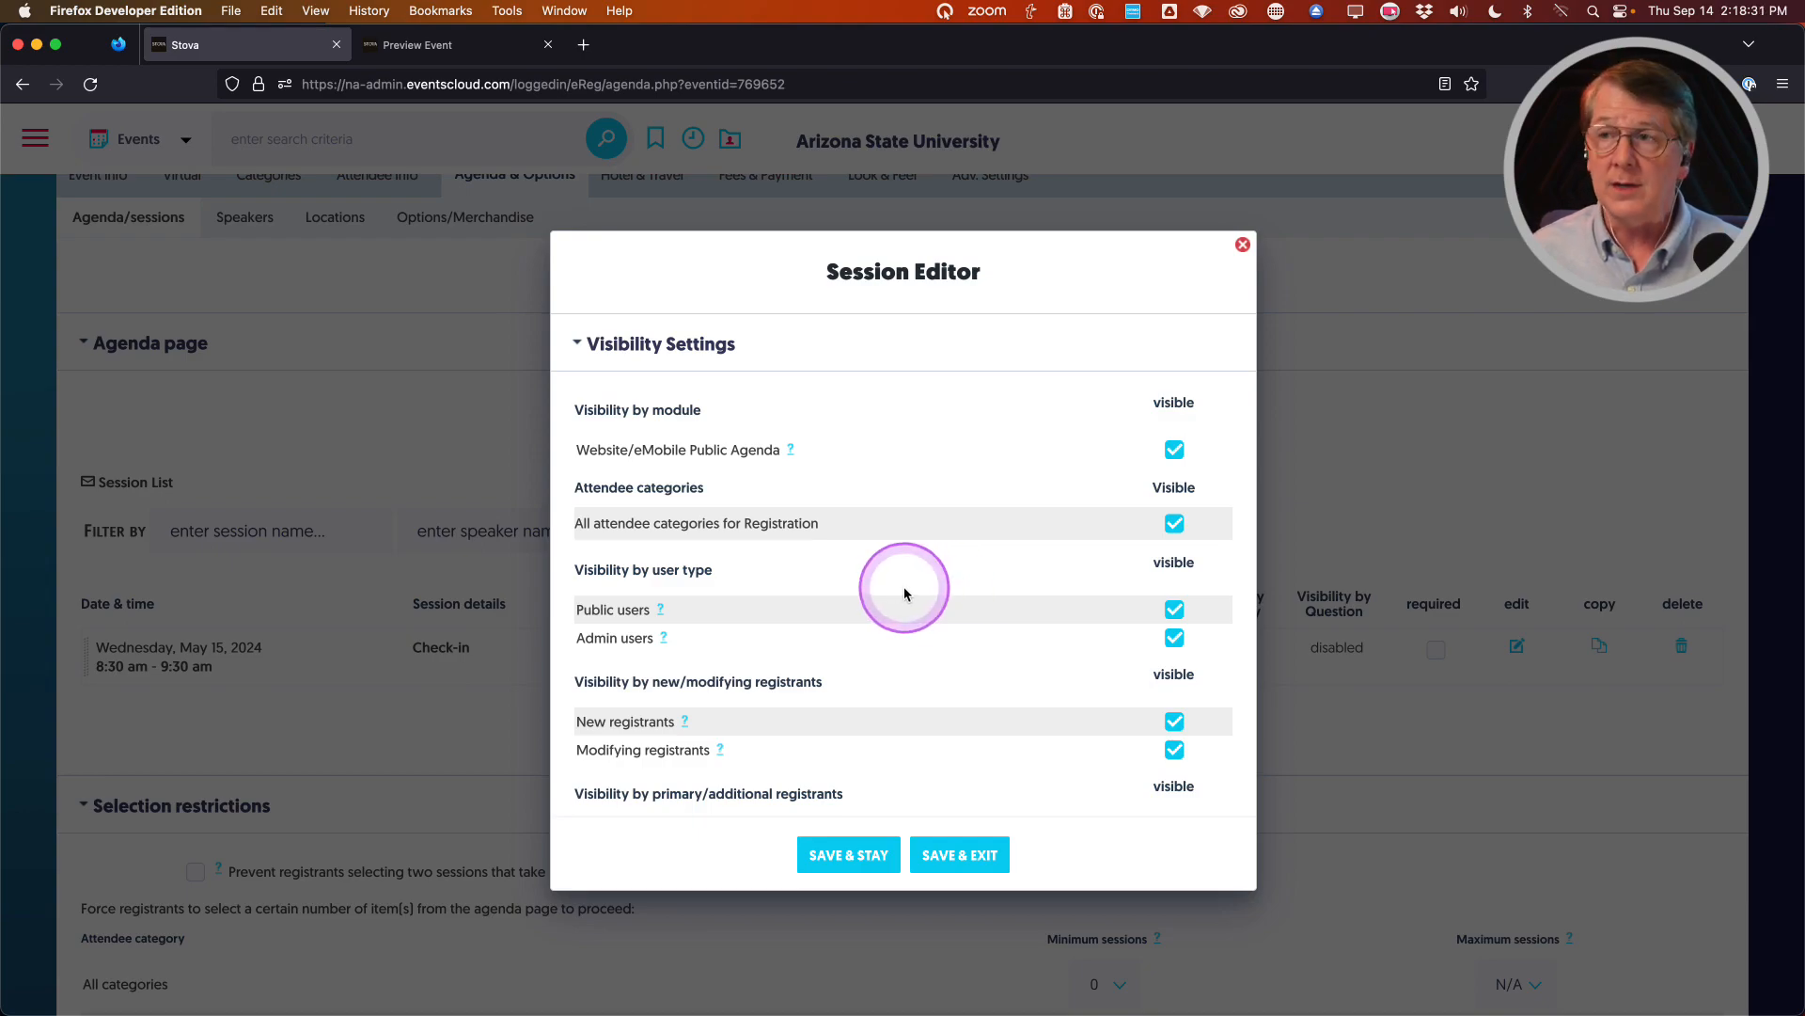
scroll(905, 585, "down", 1)
scroll(905, 594, "down", 8)
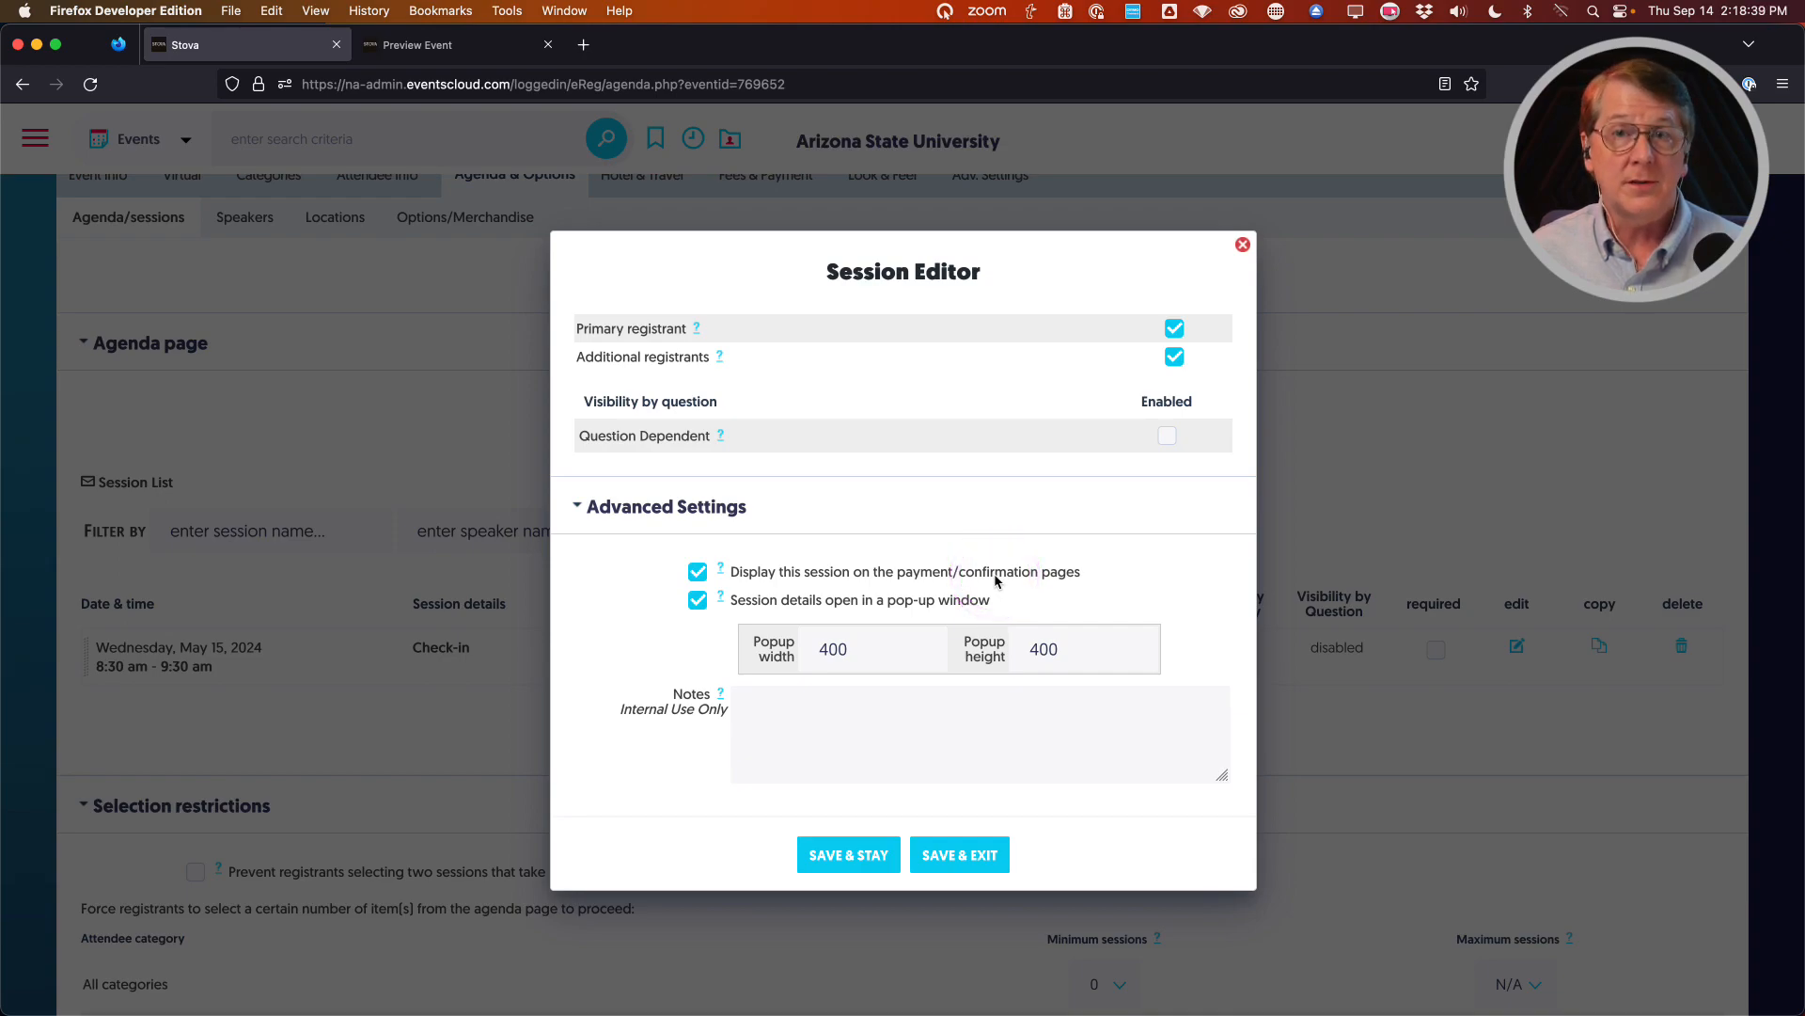
left_click(696, 571)
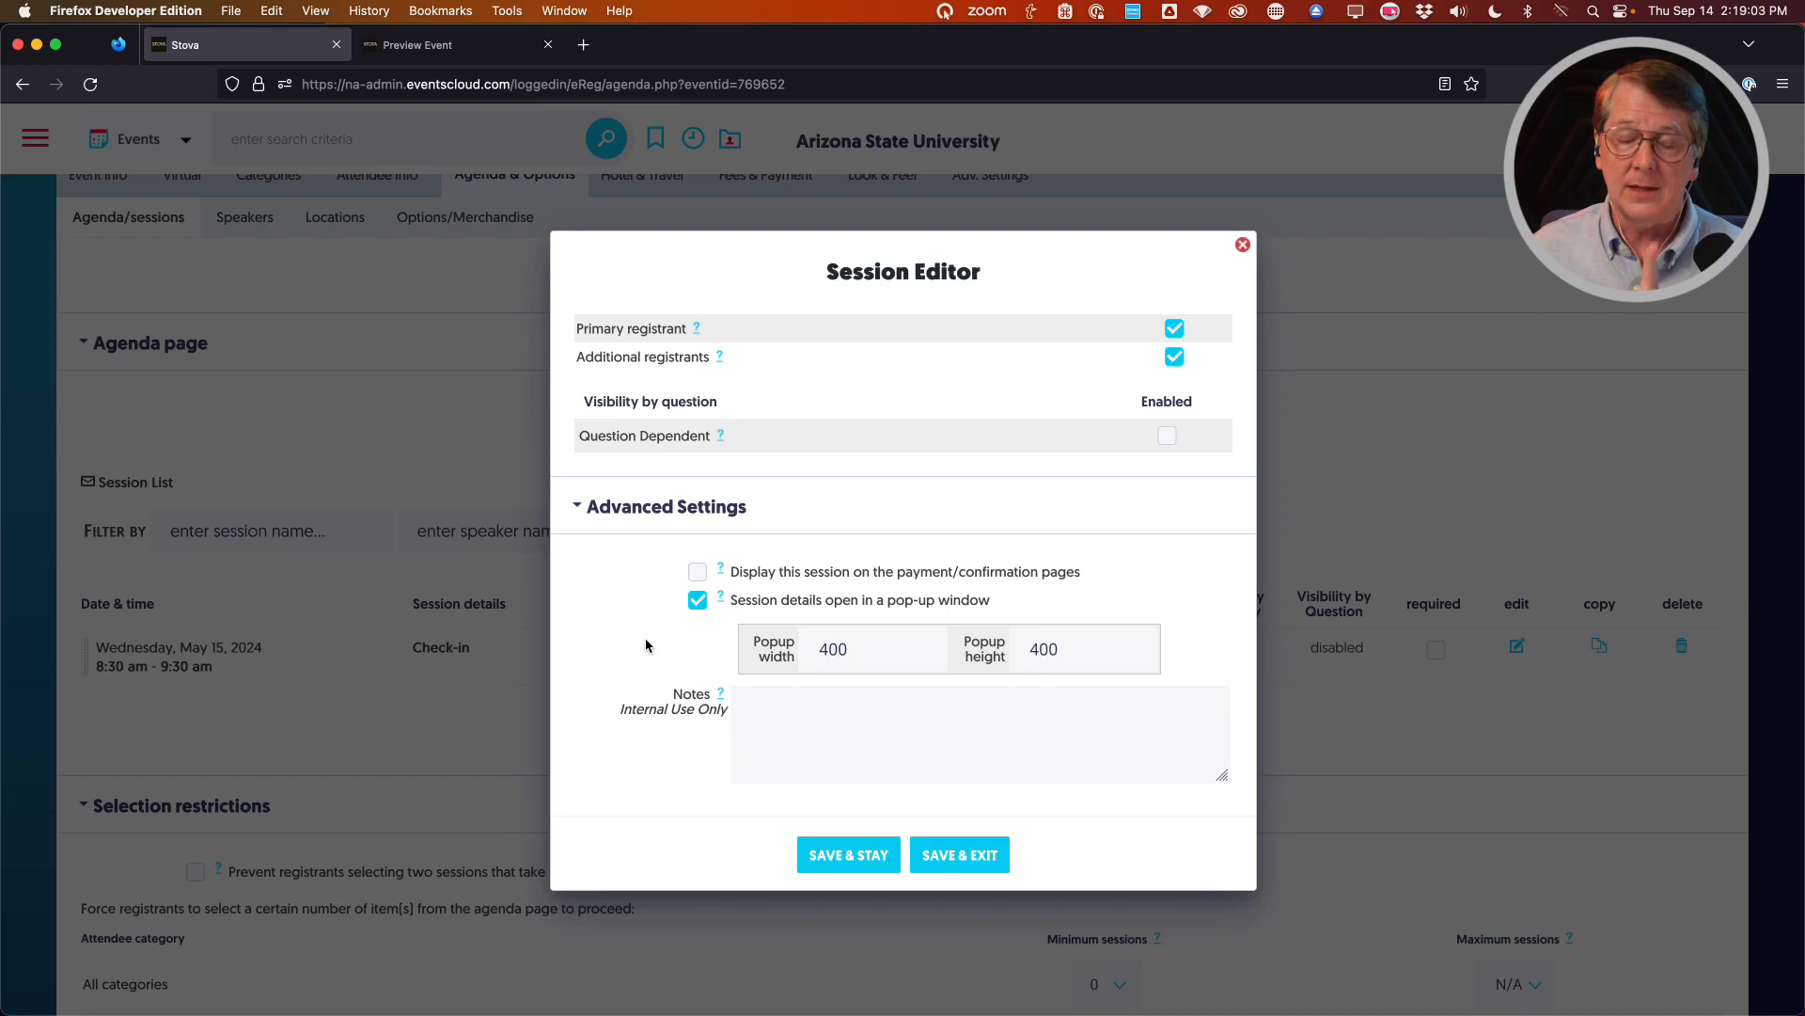
left_click(696, 602)
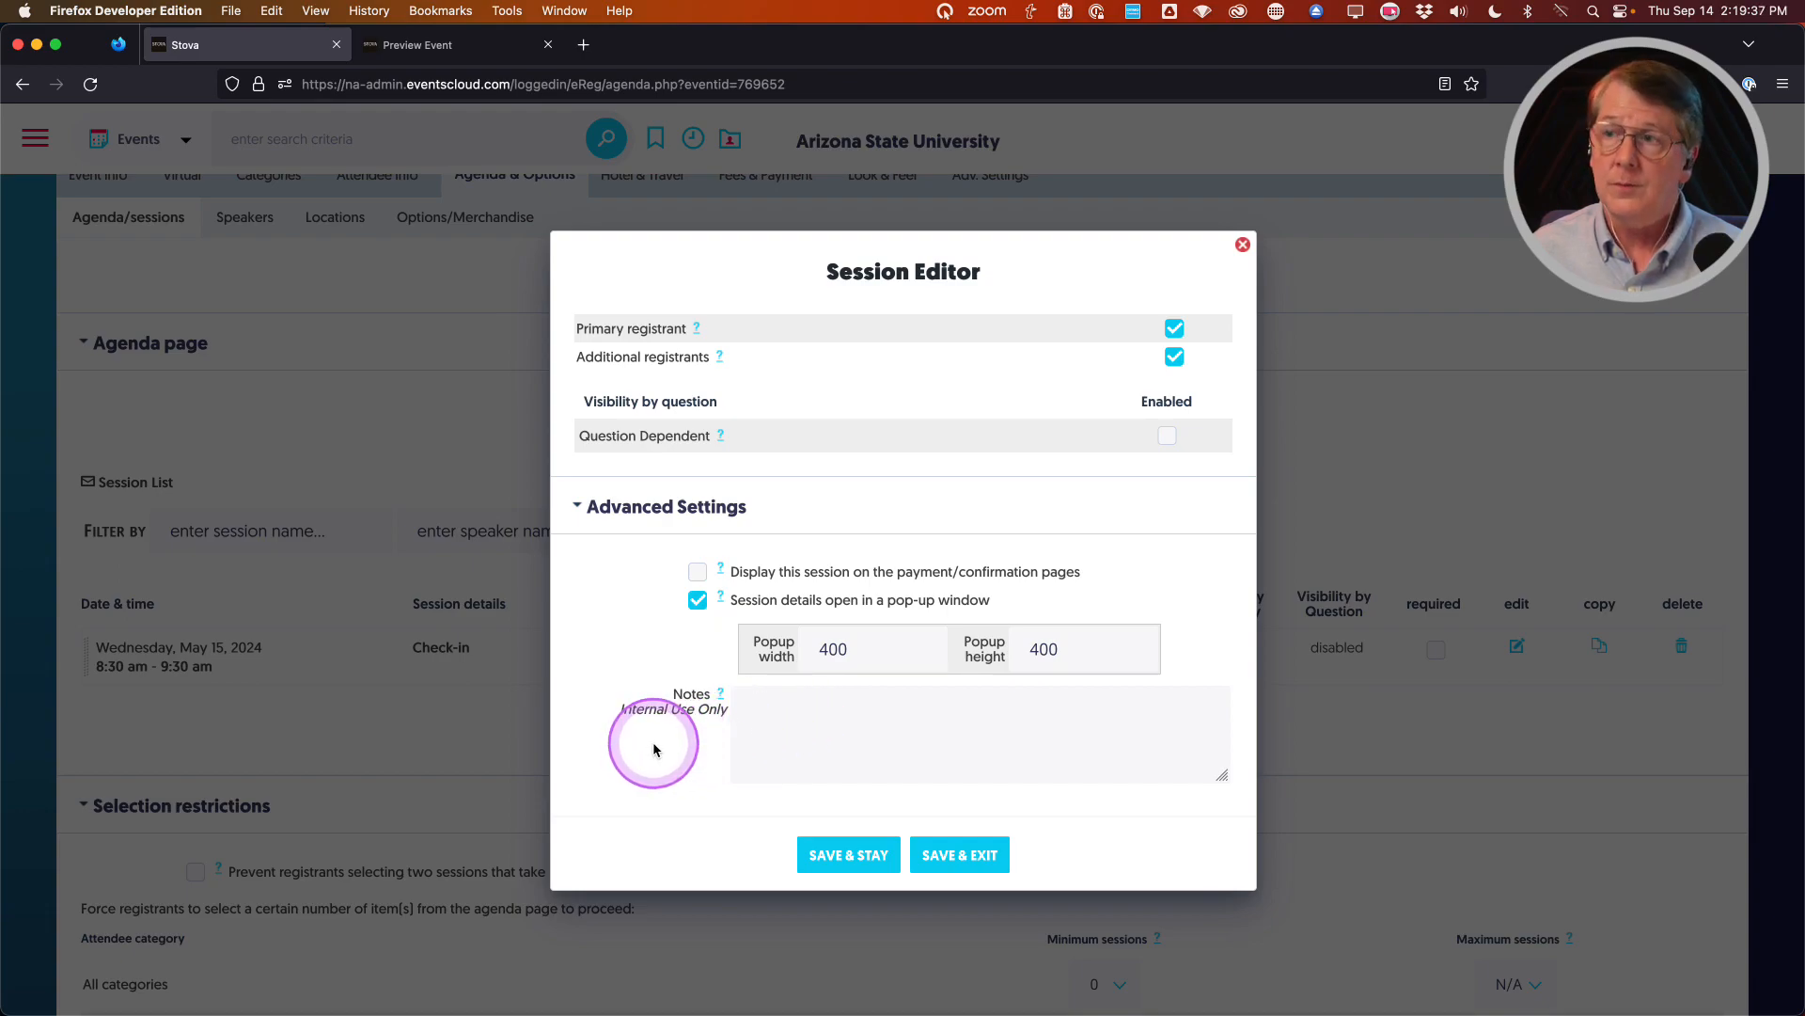
scroll(662, 750, "up", 2)
scroll(662, 749, "up", 15)
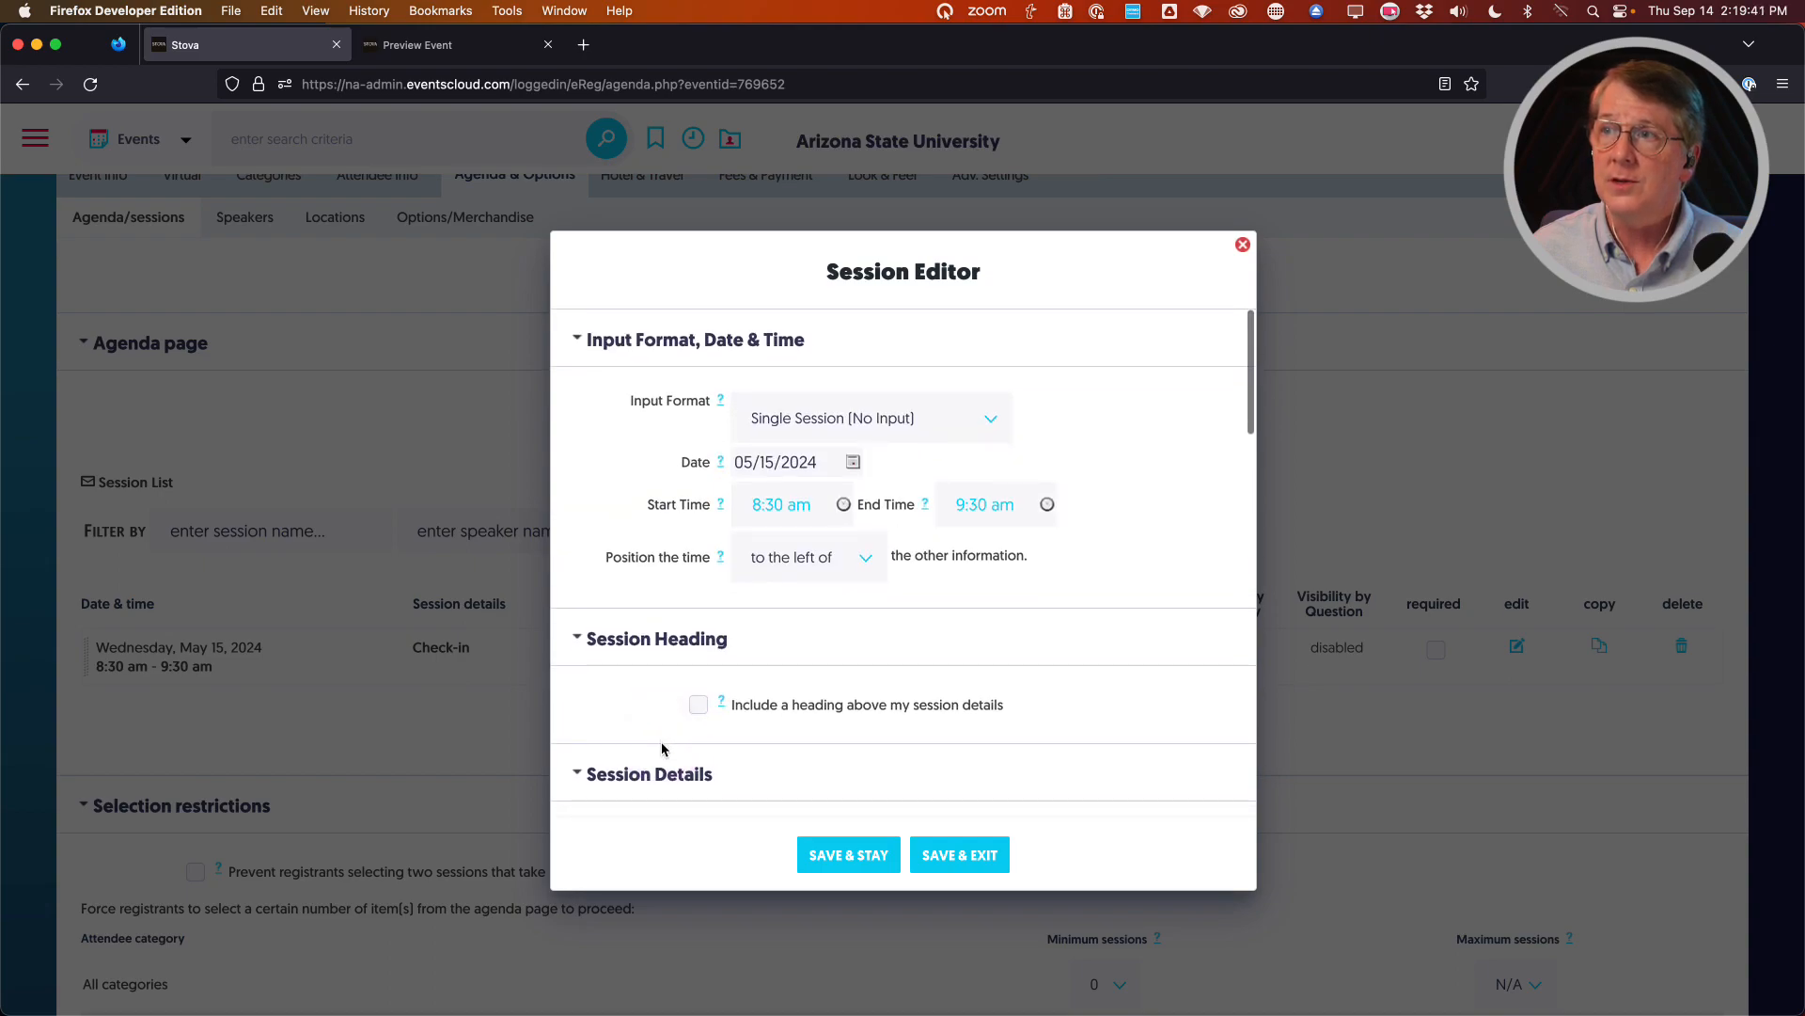
left_click(961, 858)
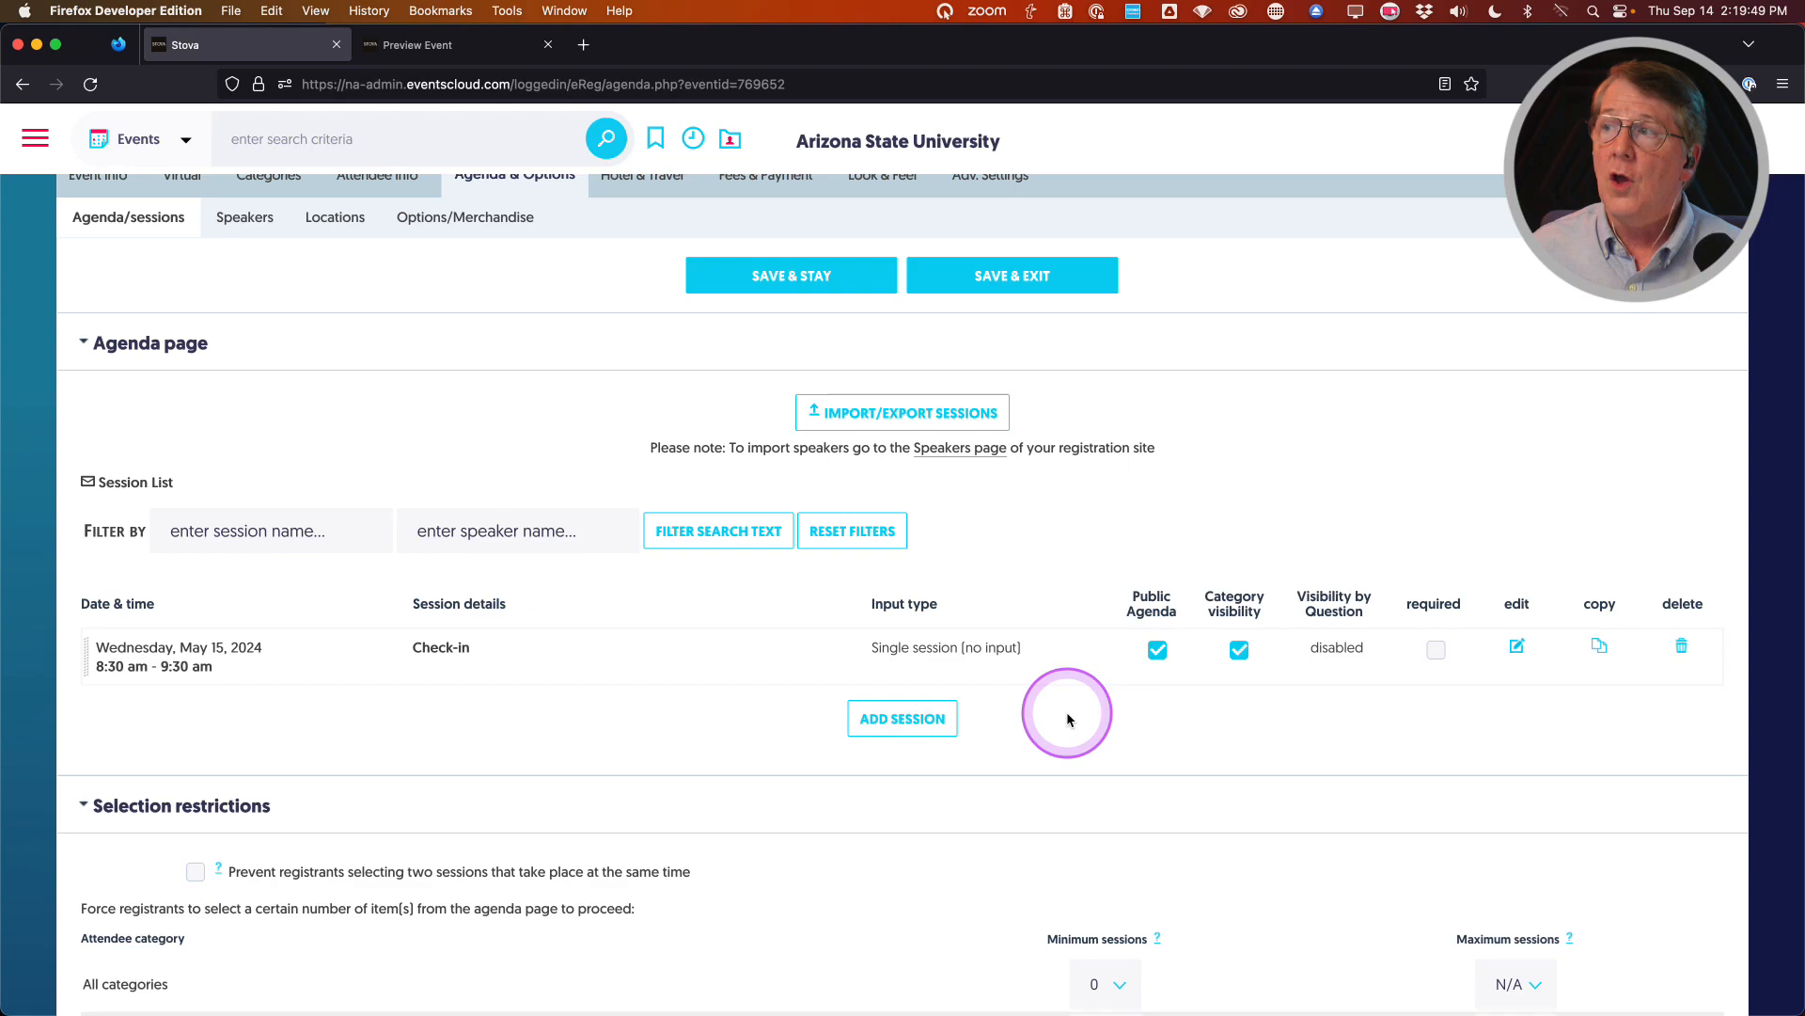
Copy the Check-in session and set the copy's start time to 9:30 am
left_click(1602, 647)
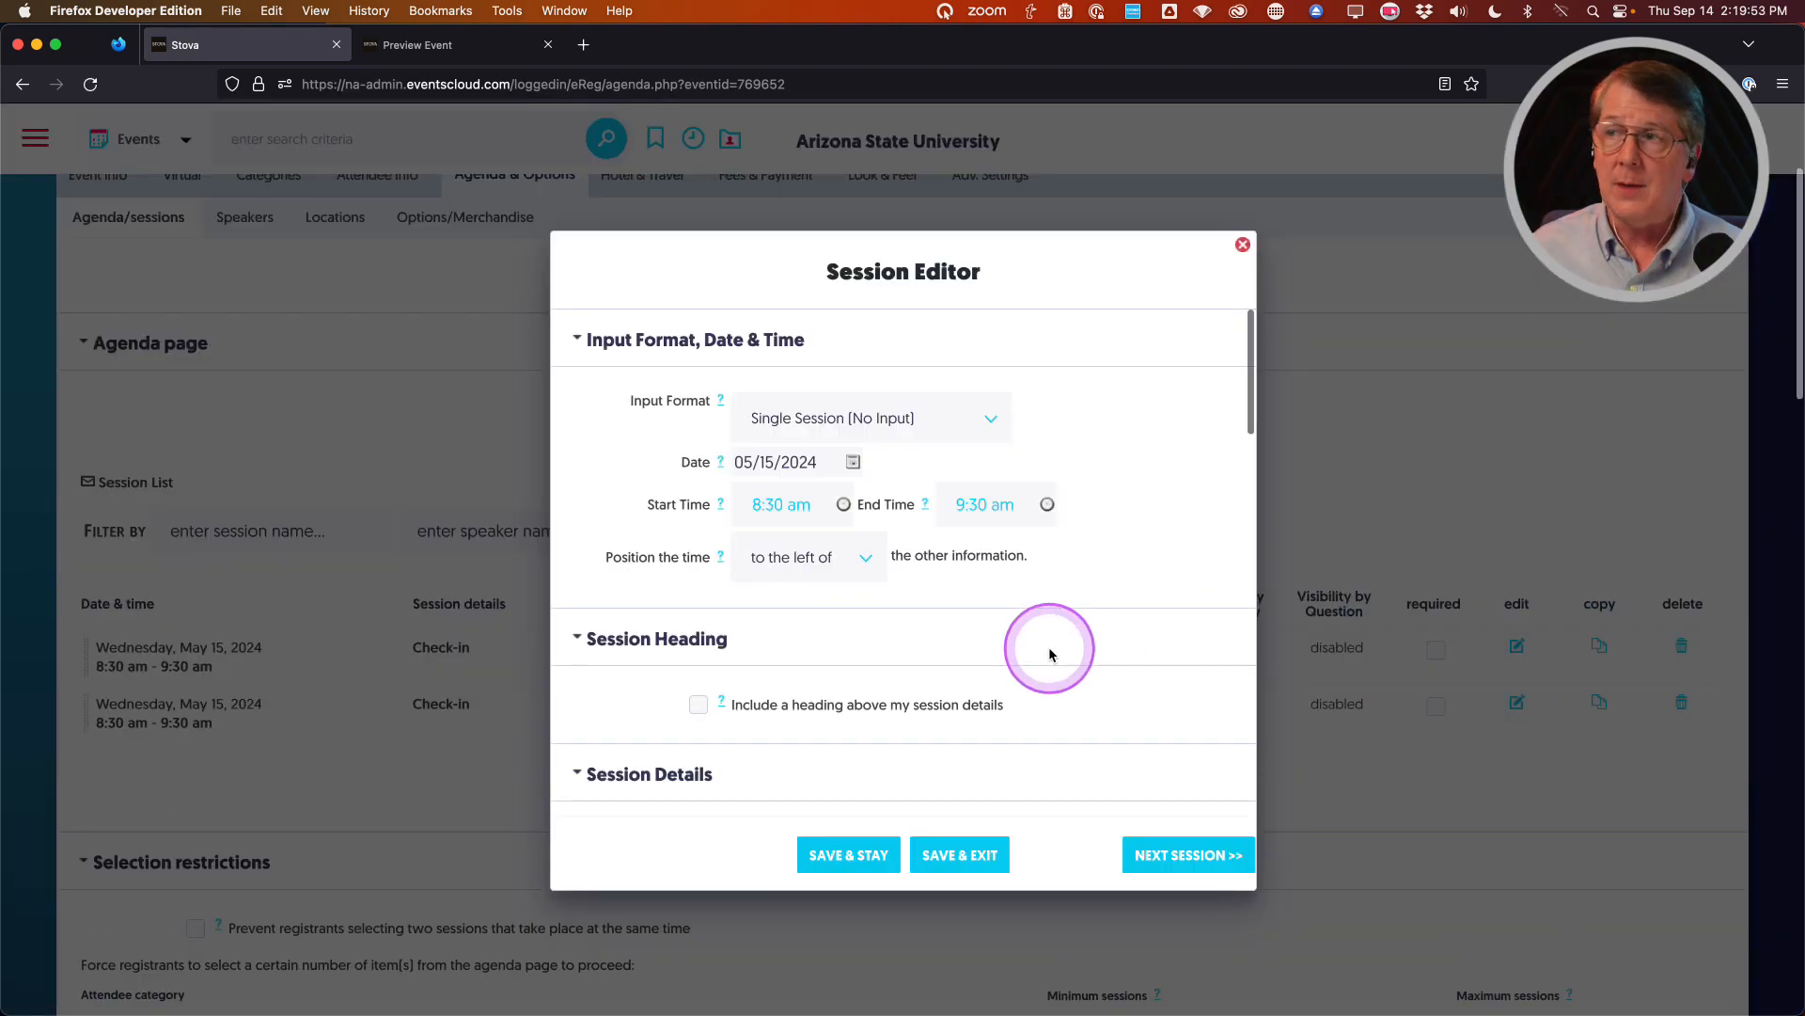
left_click(811, 512)
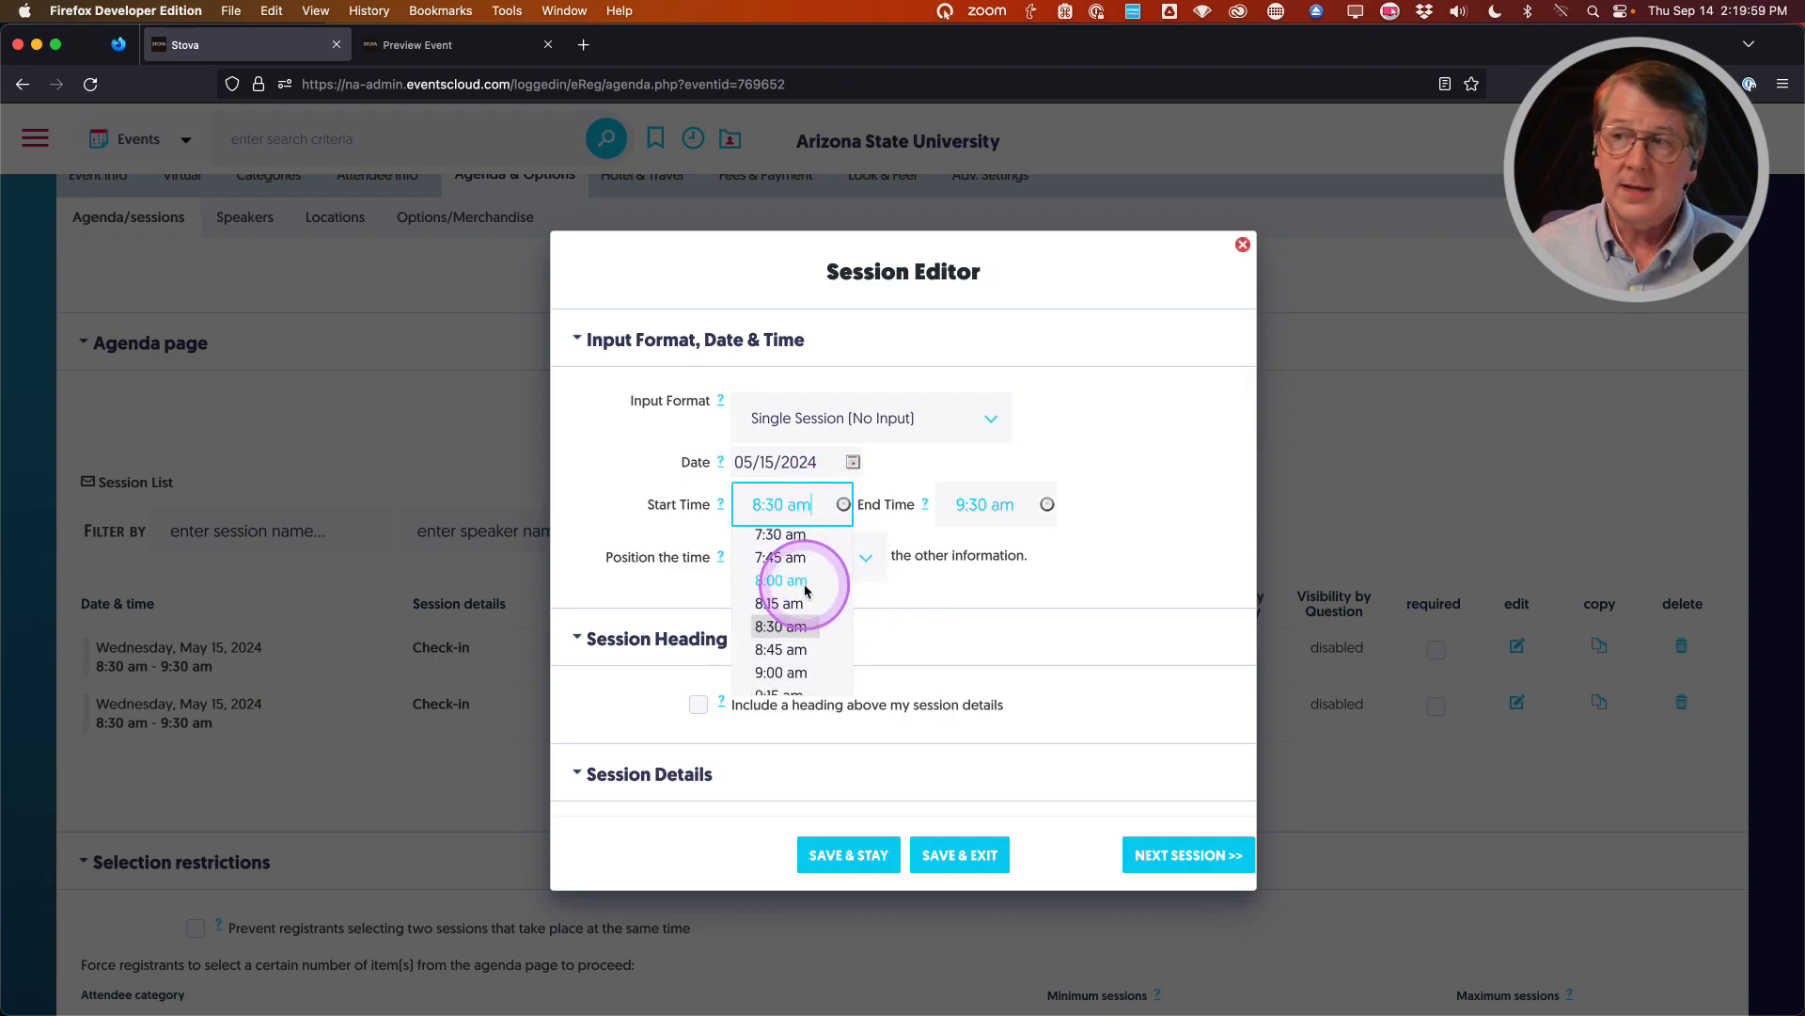
scroll(804, 592, "down", 2)
left_click(794, 638)
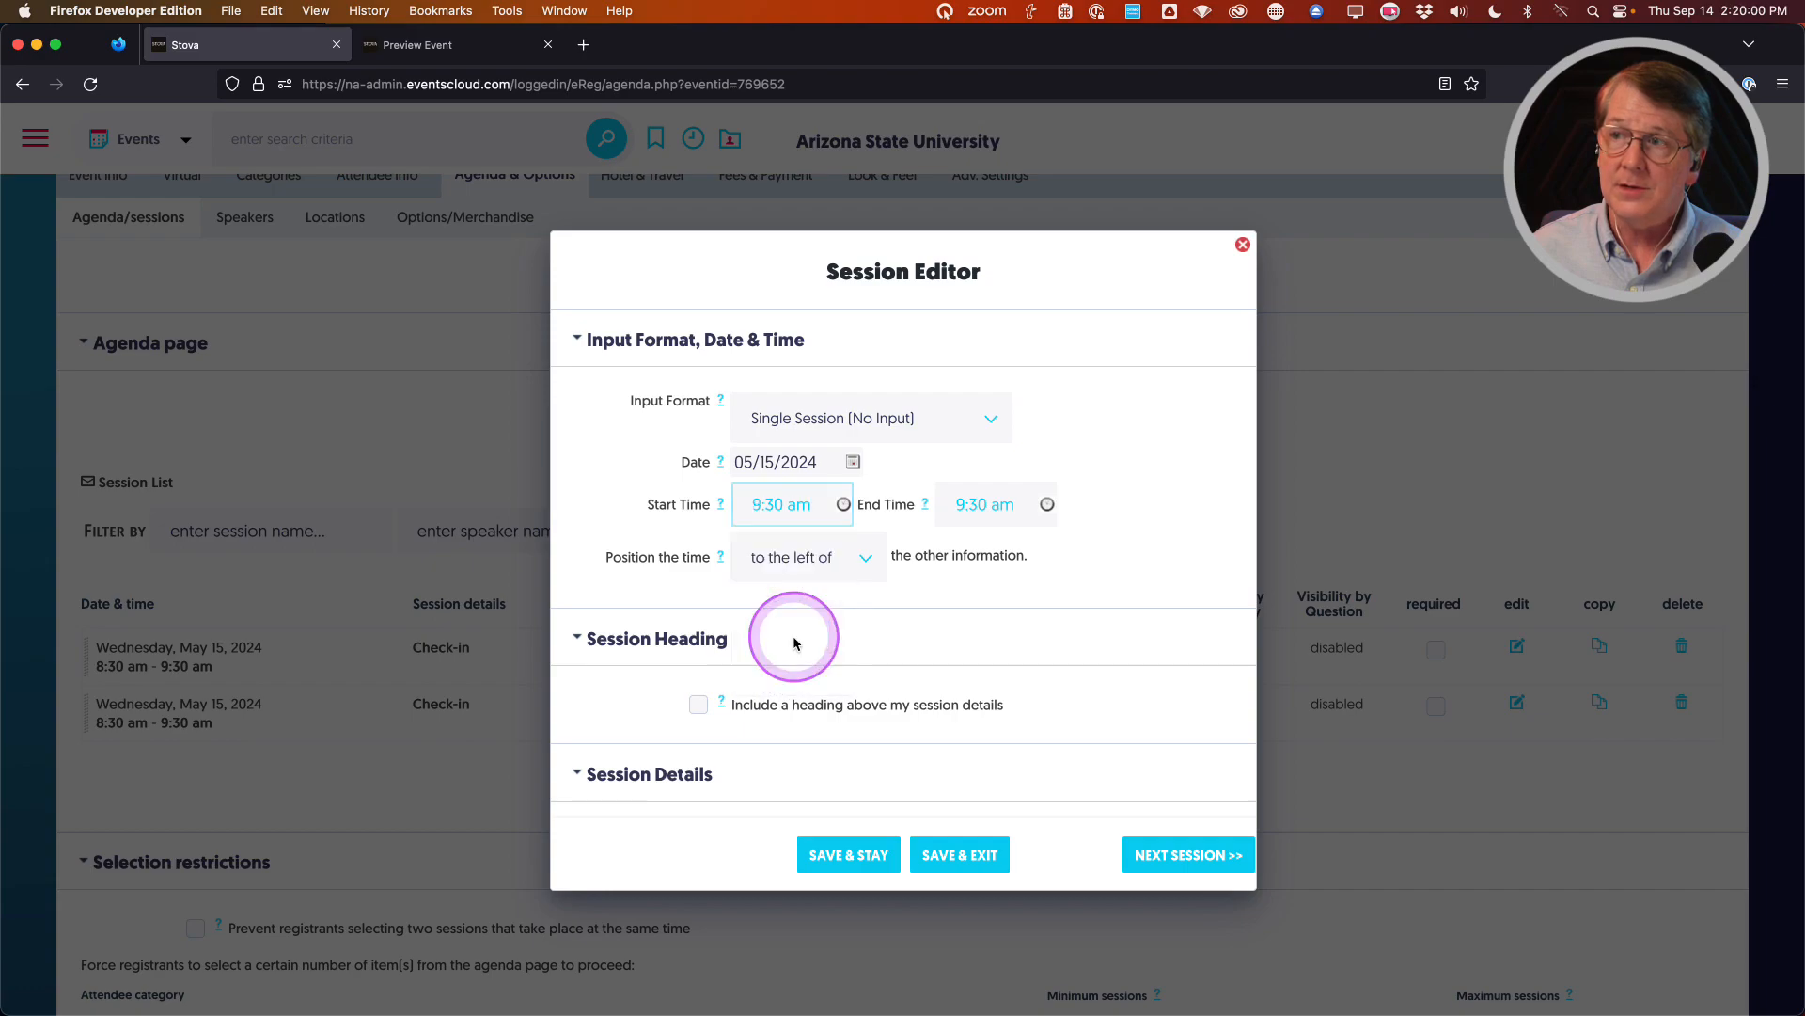
Set the copied session's end time to 10:30 am and its input format to Single Session (Checkbox)
left_click(997, 508)
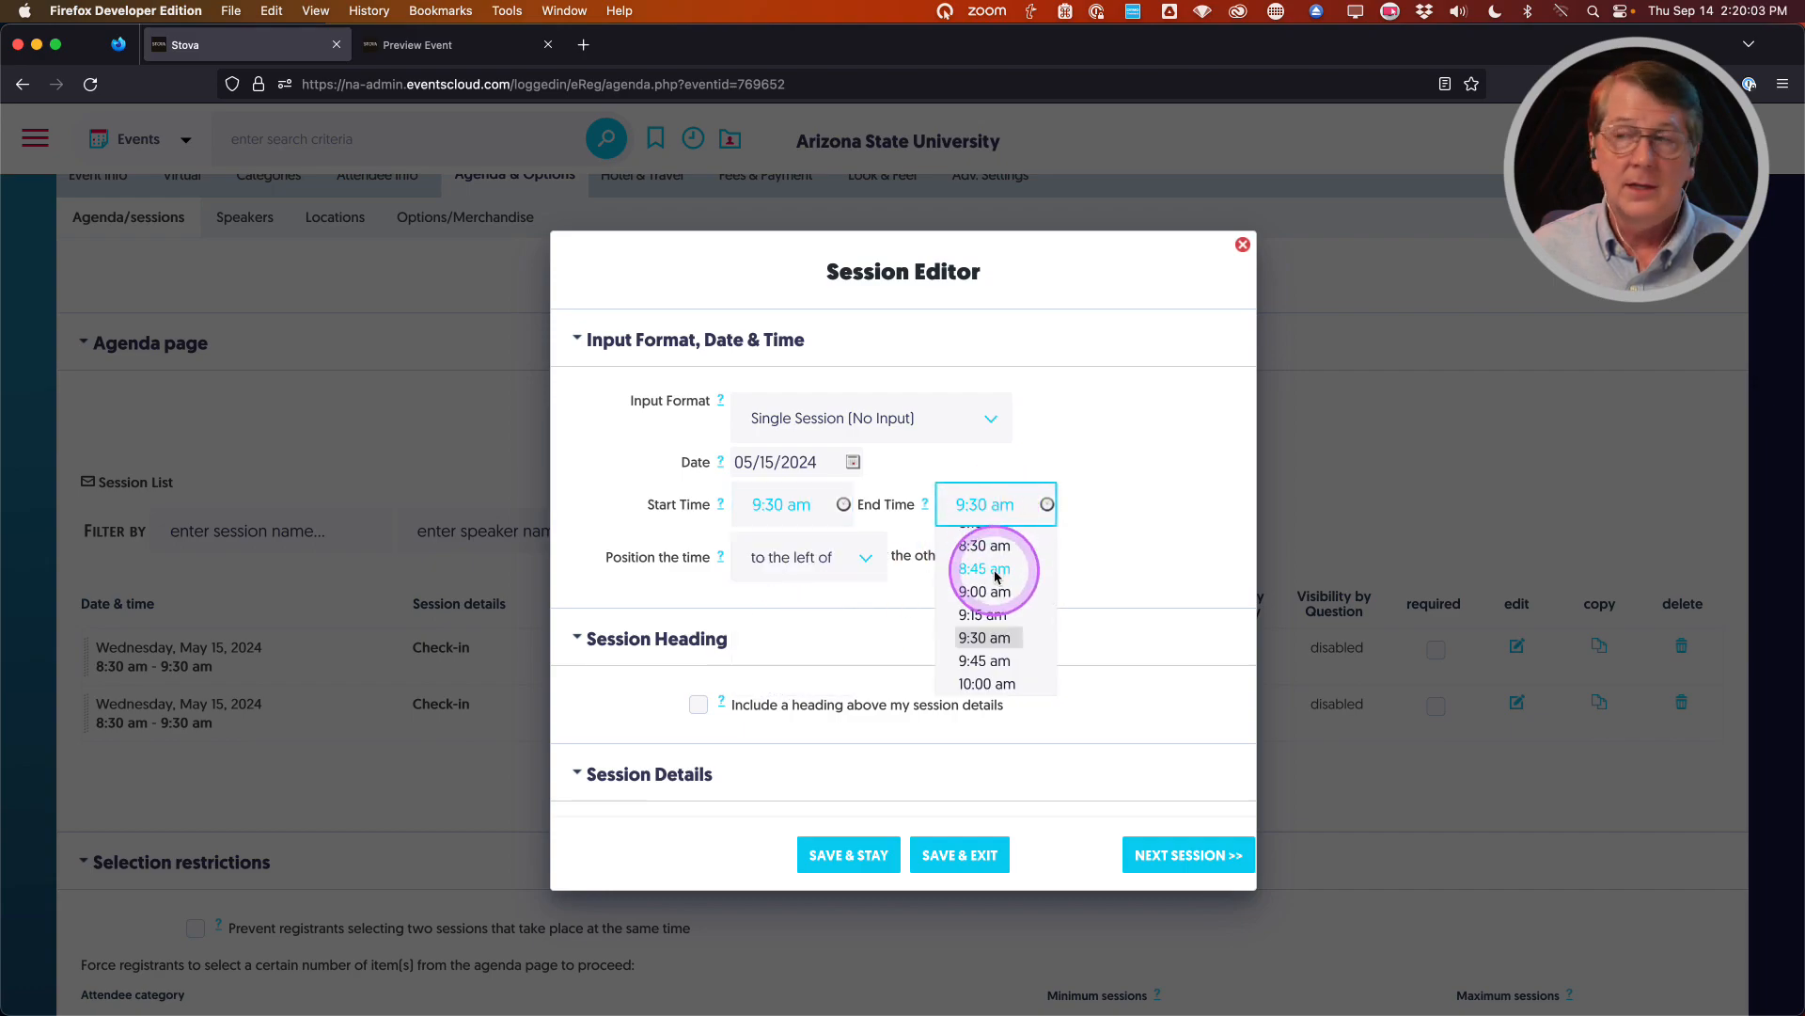
scroll(994, 579, "down", 3)
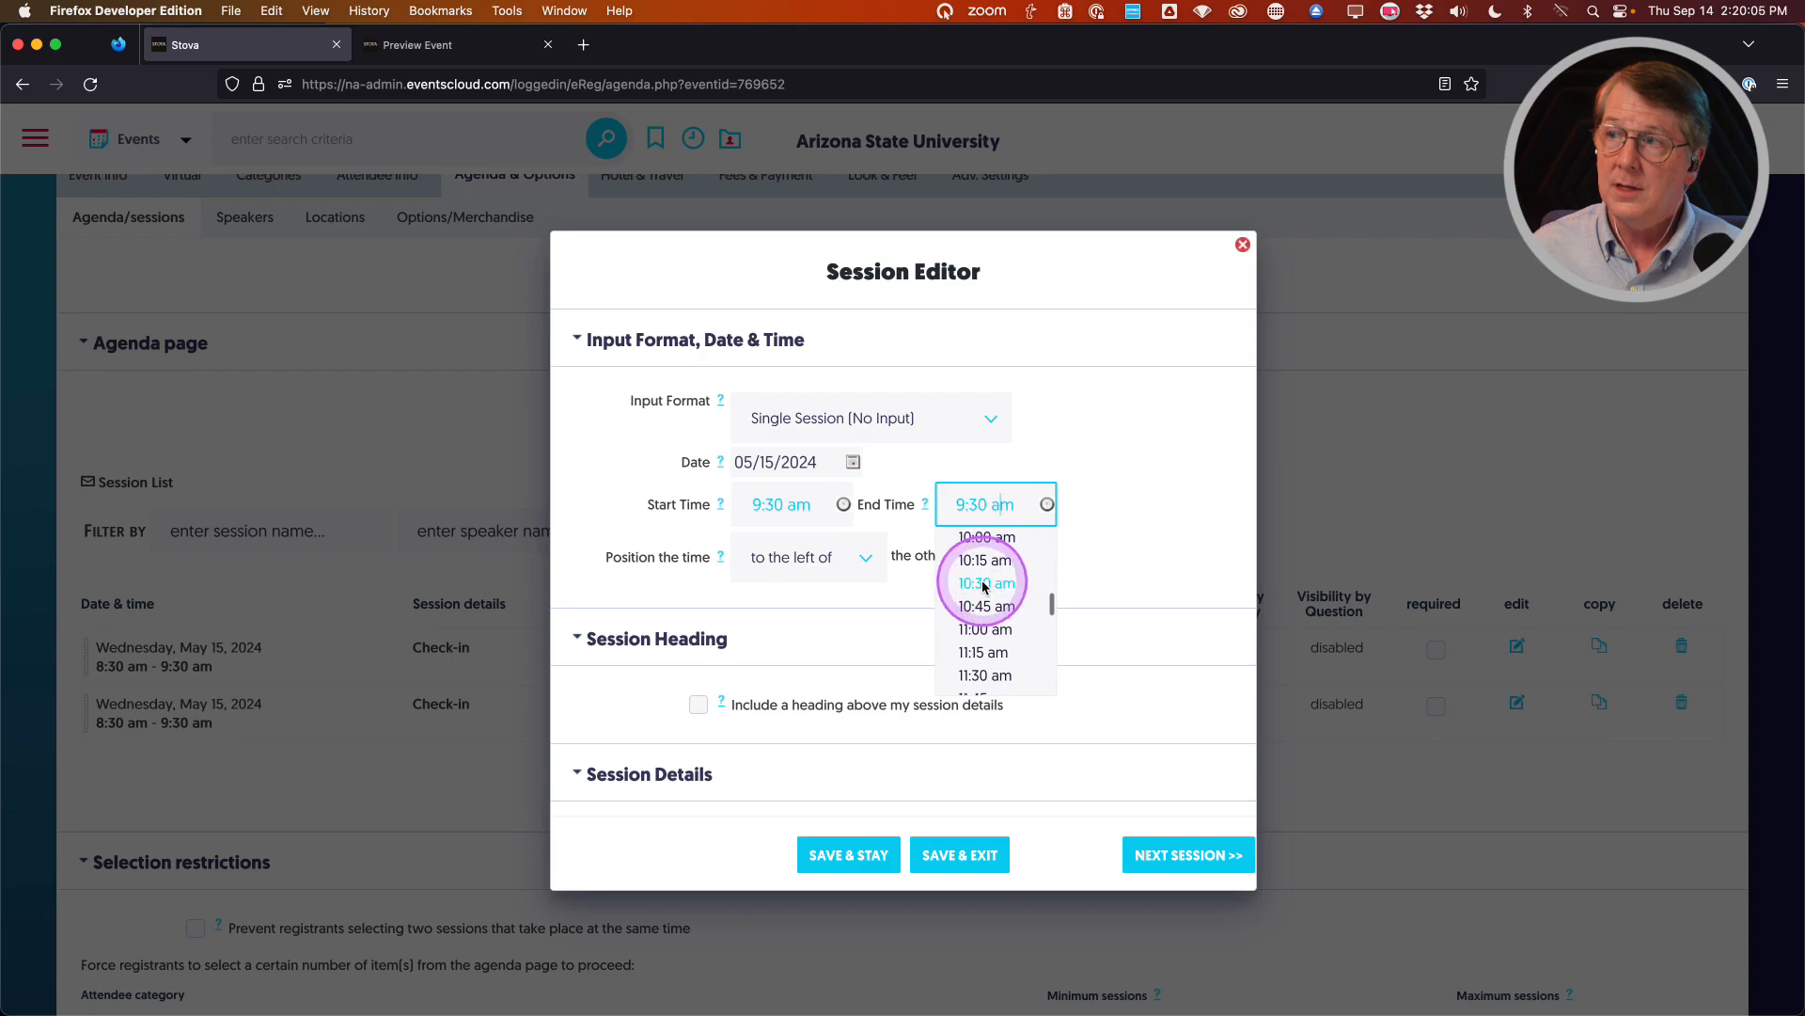
left_click(983, 585)
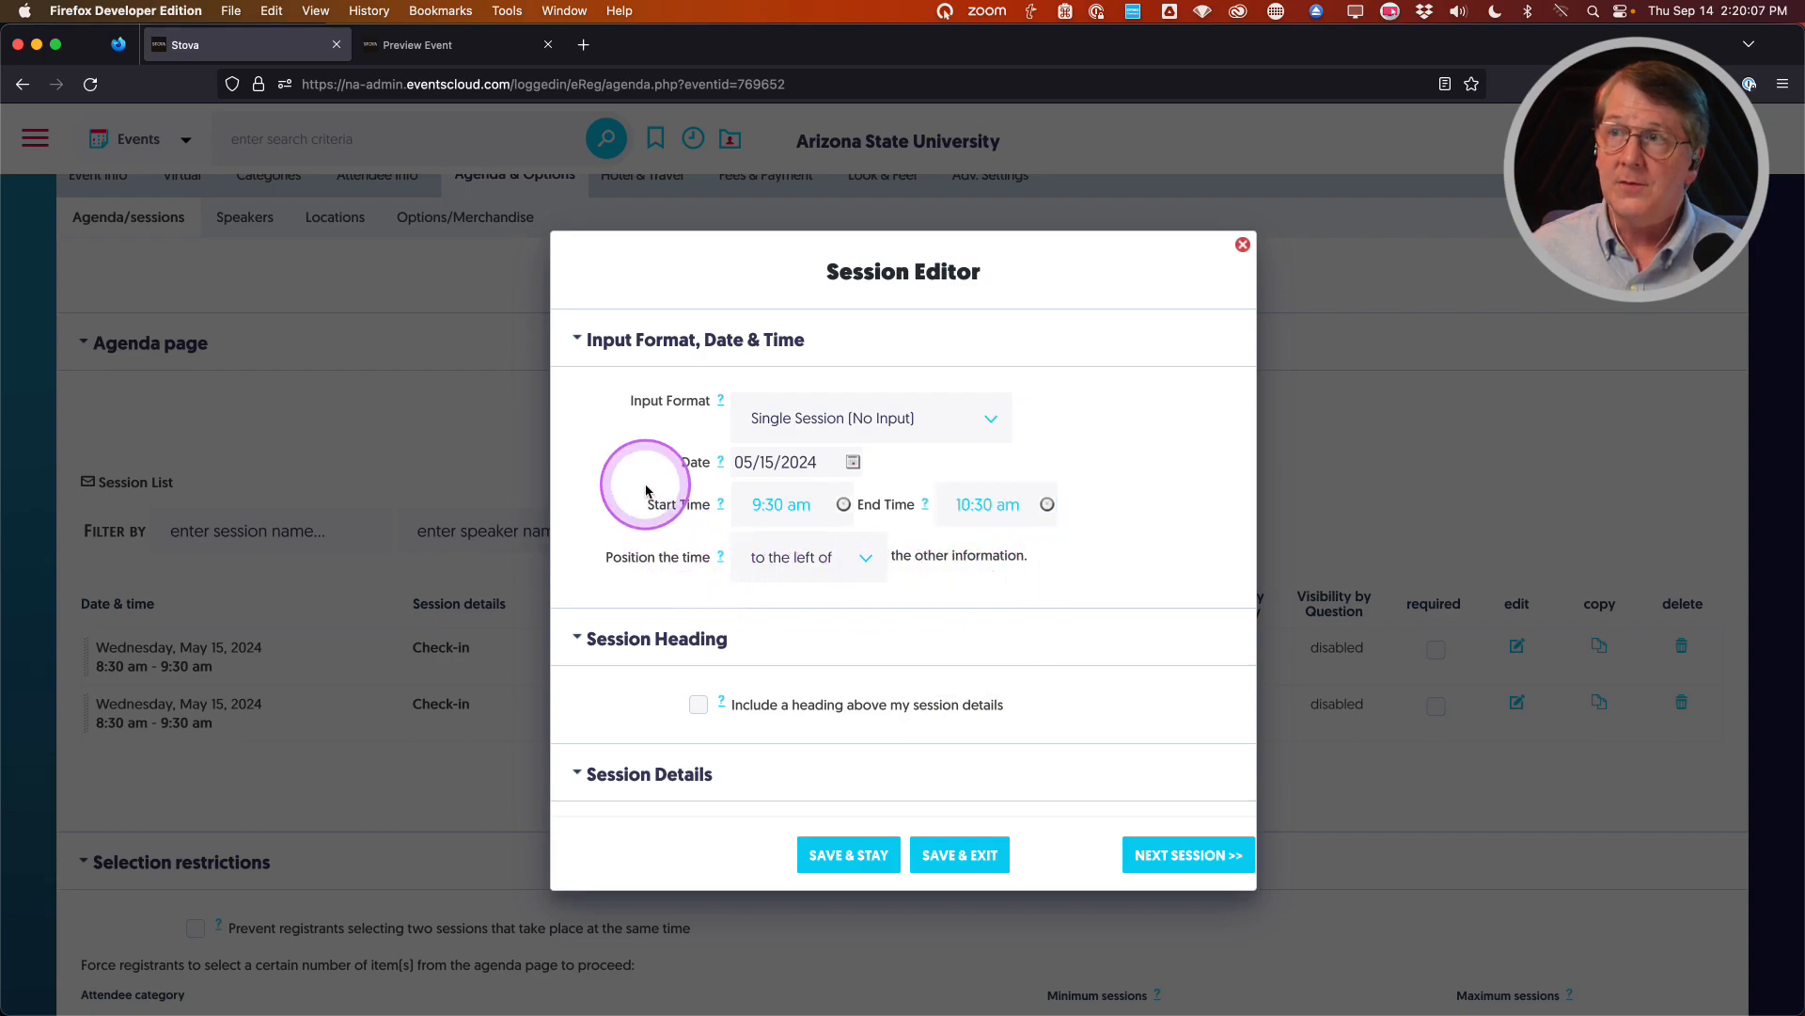
scroll(652, 486, "down", 1)
scroll(652, 485, "down", 1)
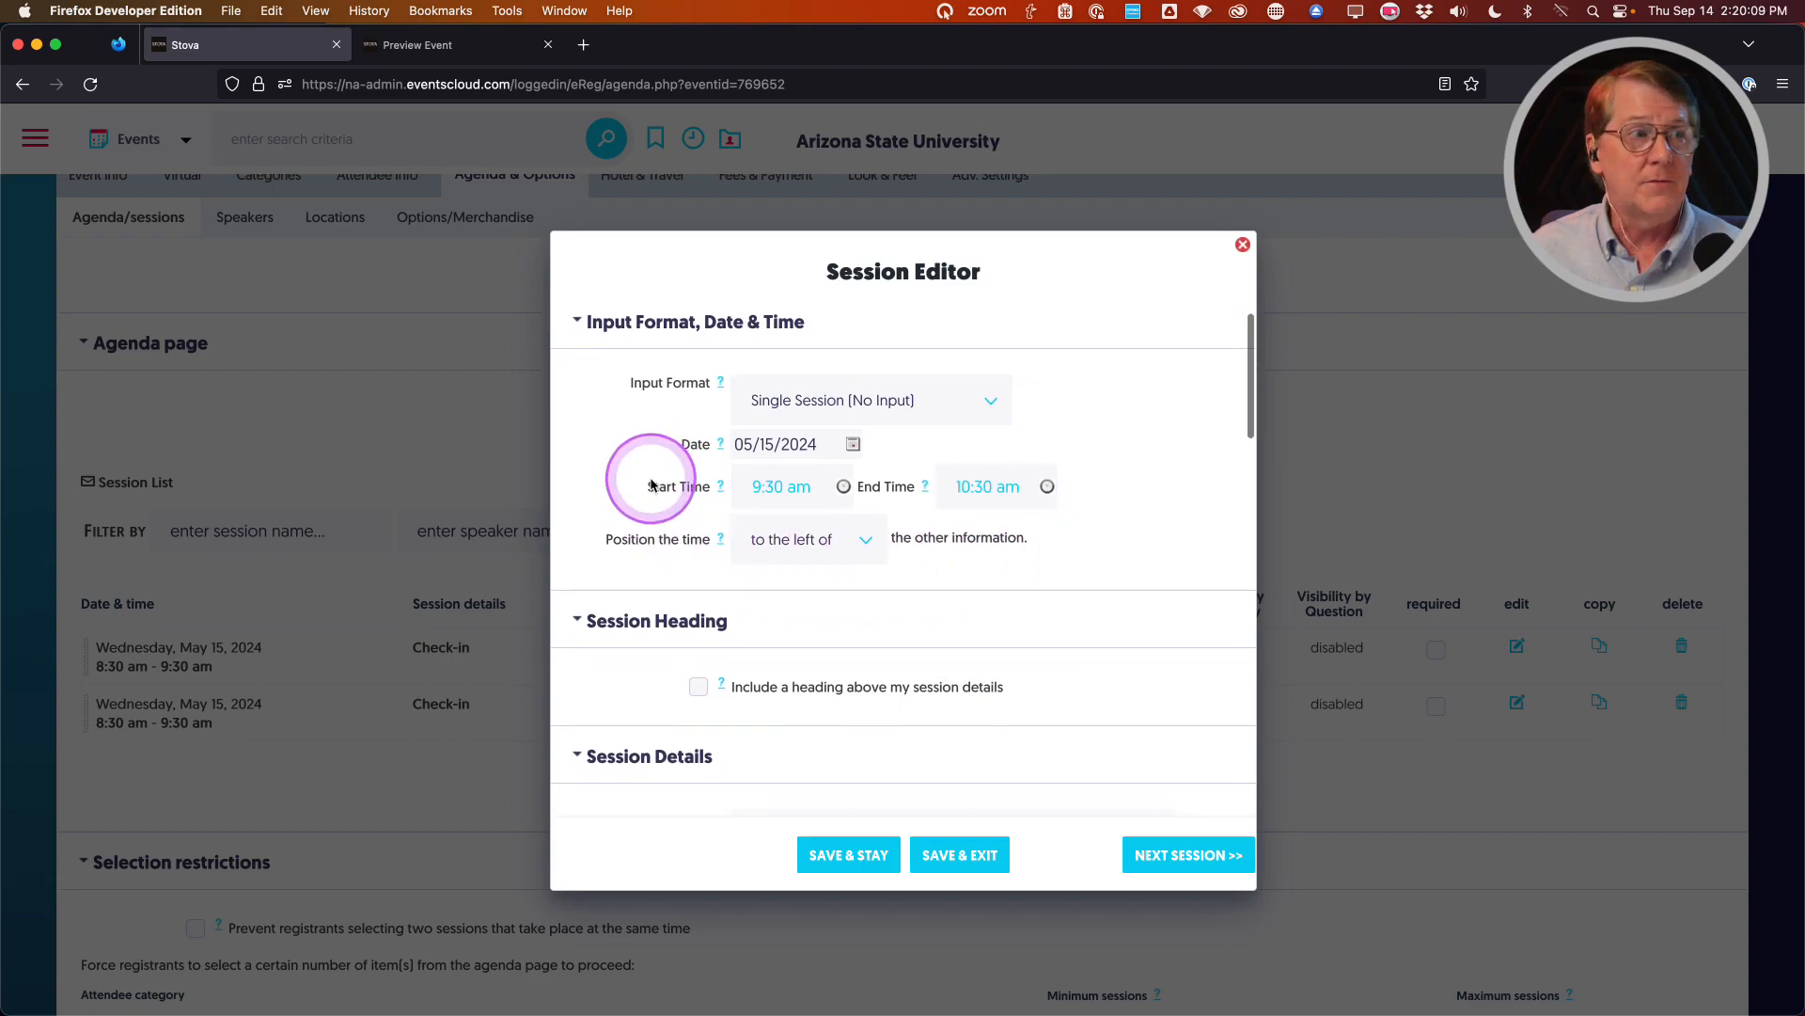
left_click(805, 402)
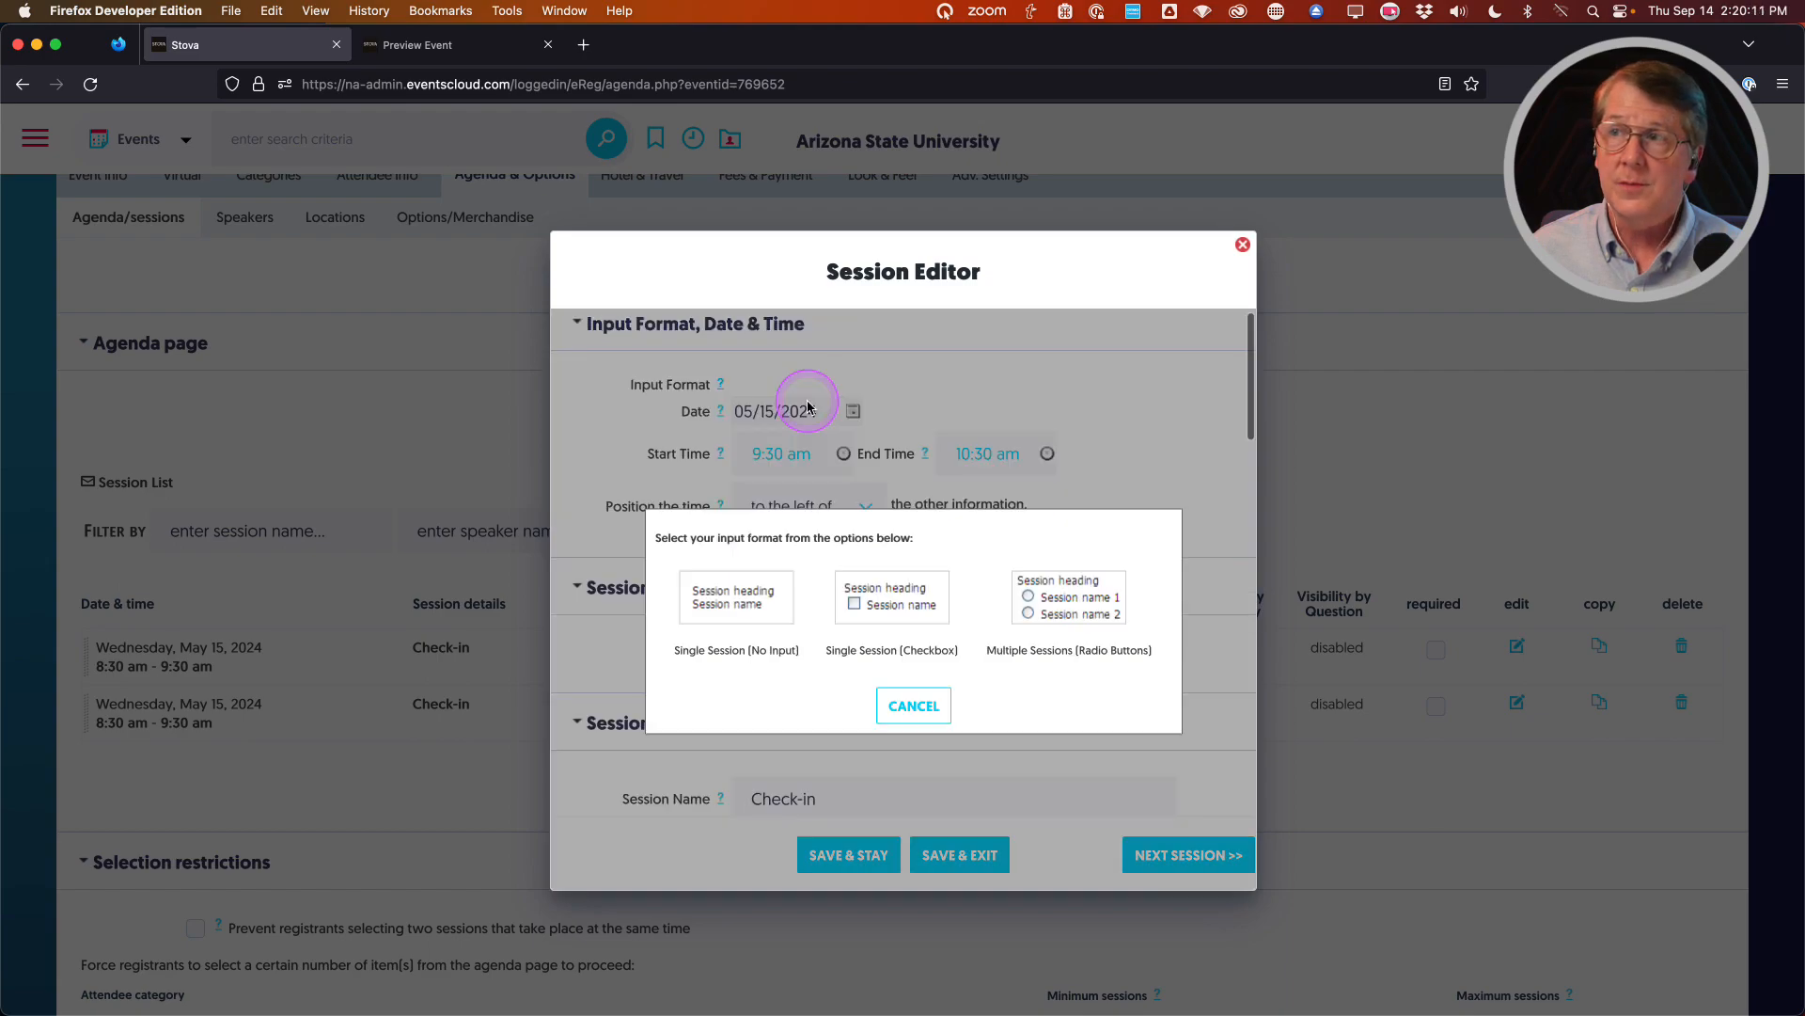
left_click(889, 603)
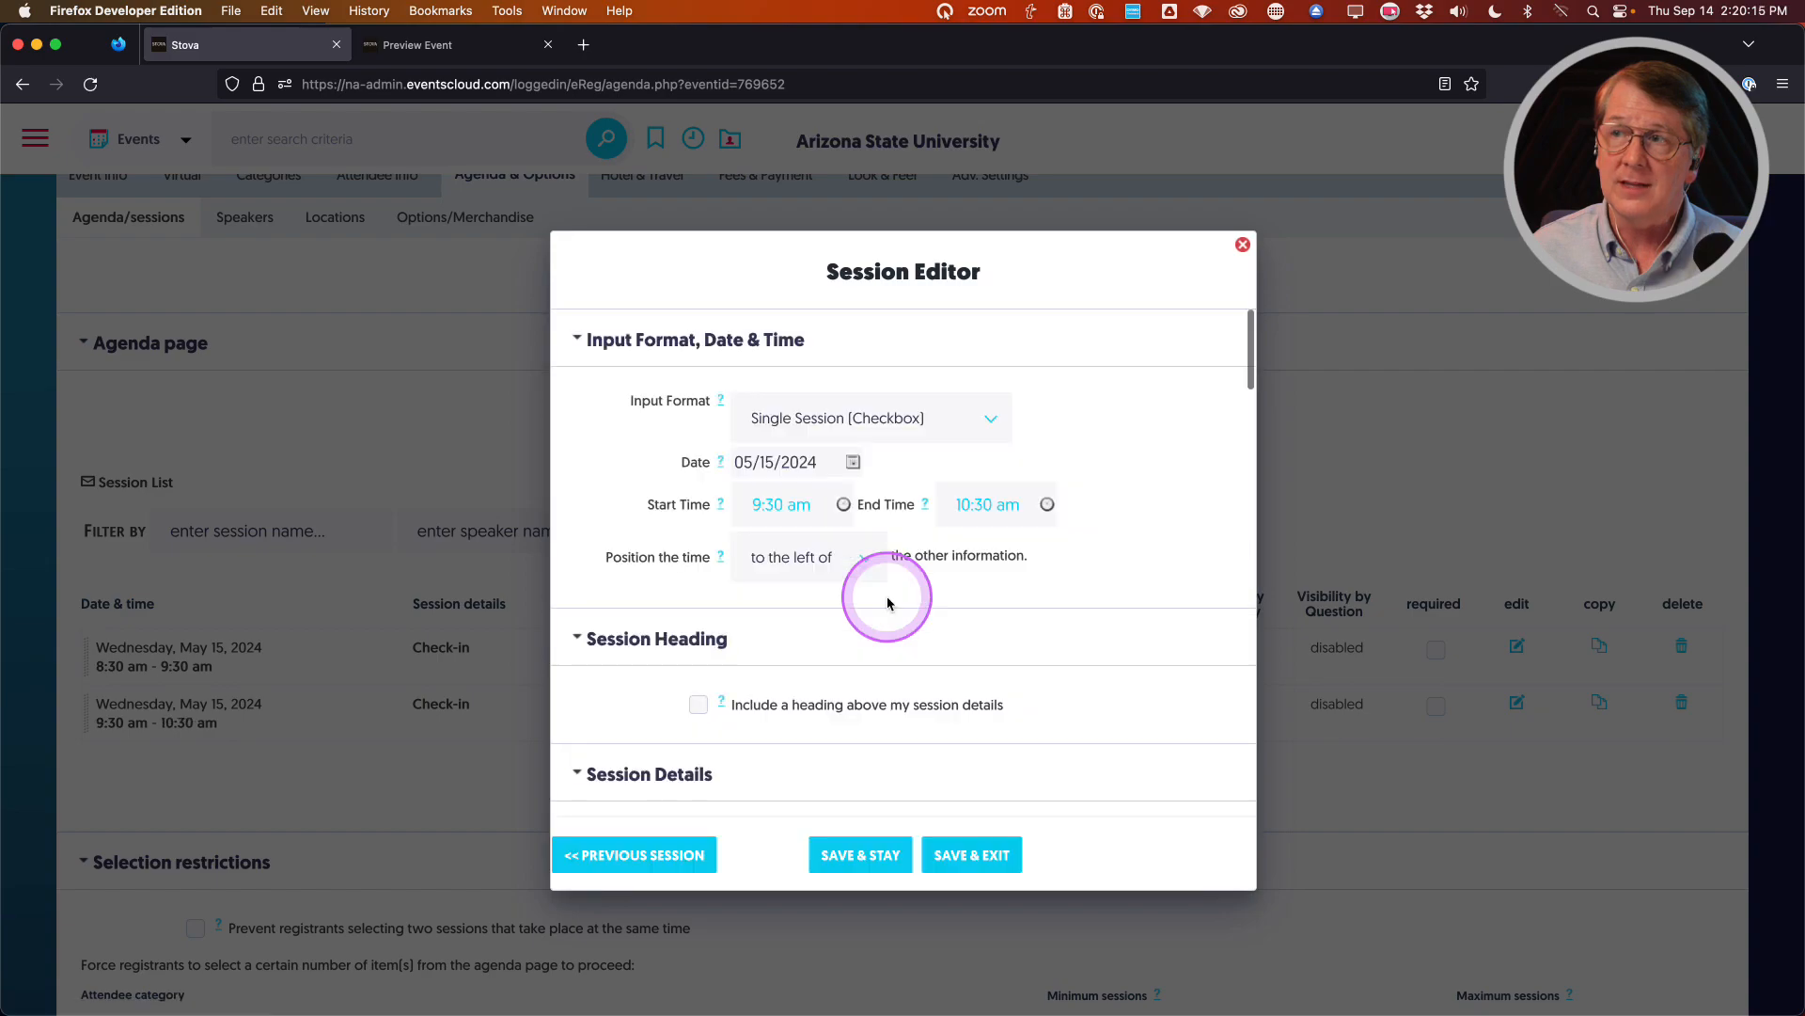
Rename the copied session "Welcome and Keynote" and italicize its session name
scroll(621, 616, "down", 5)
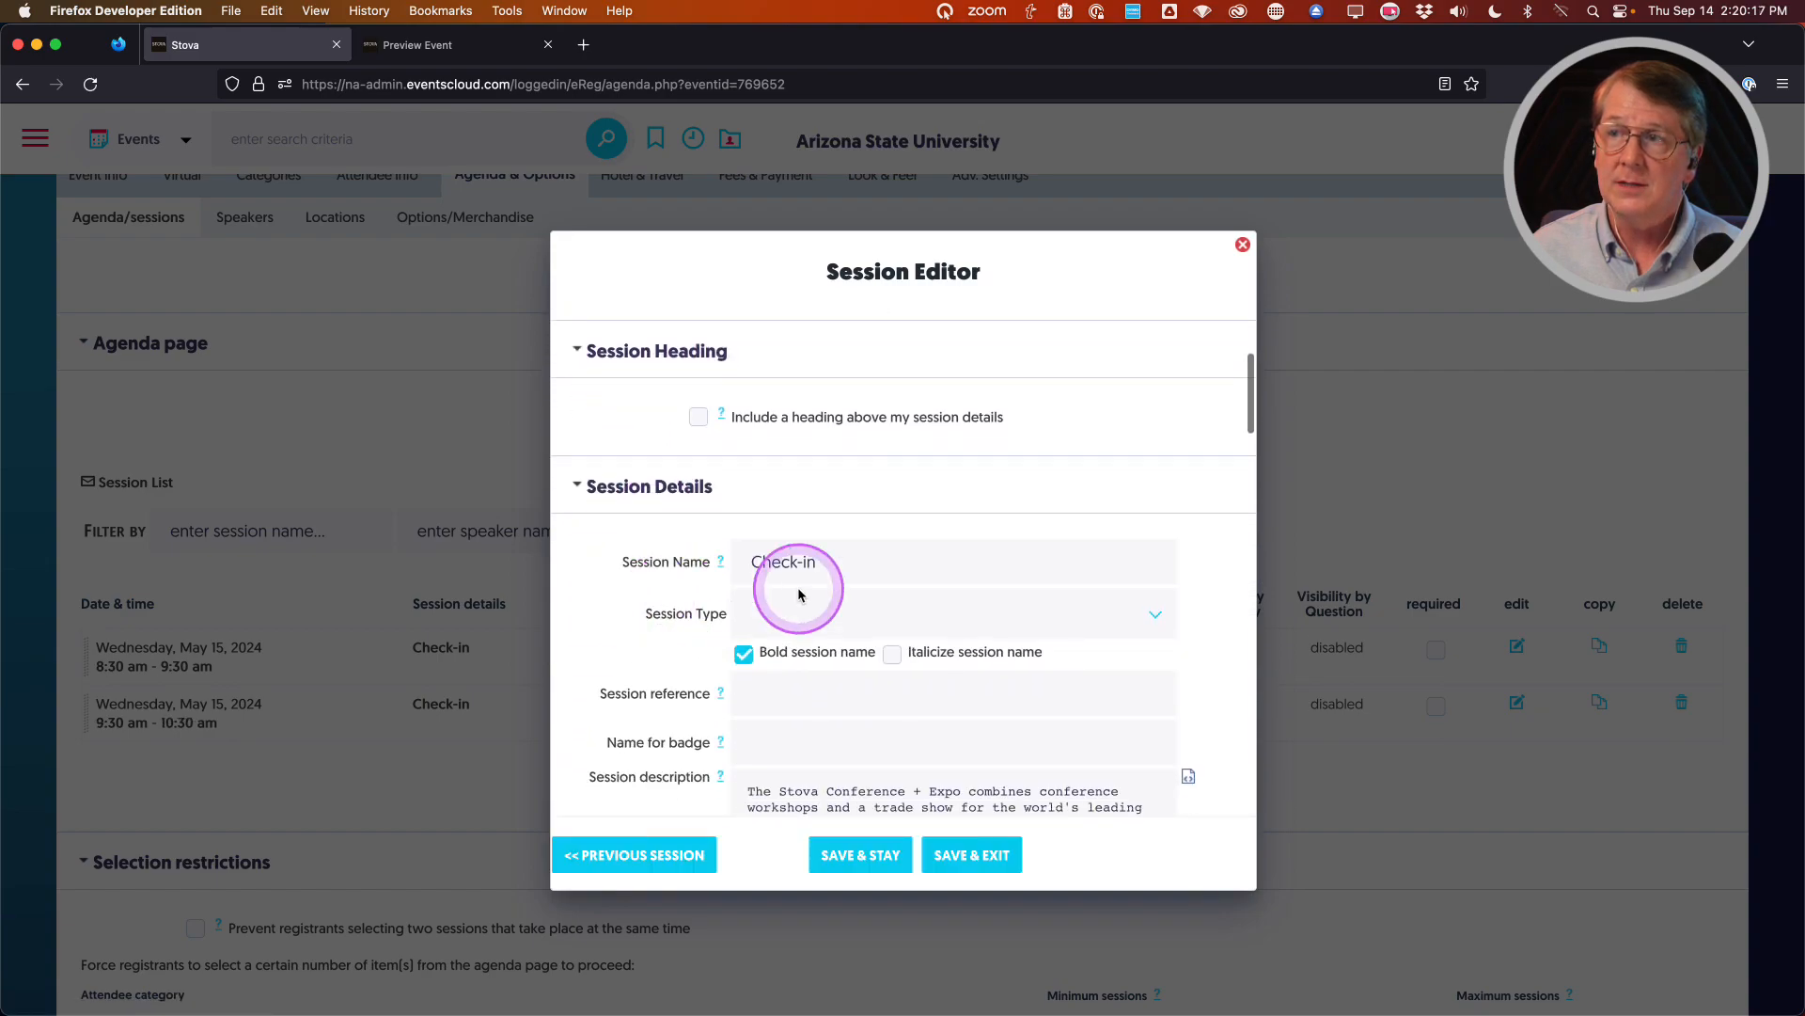
triple_click(847, 565)
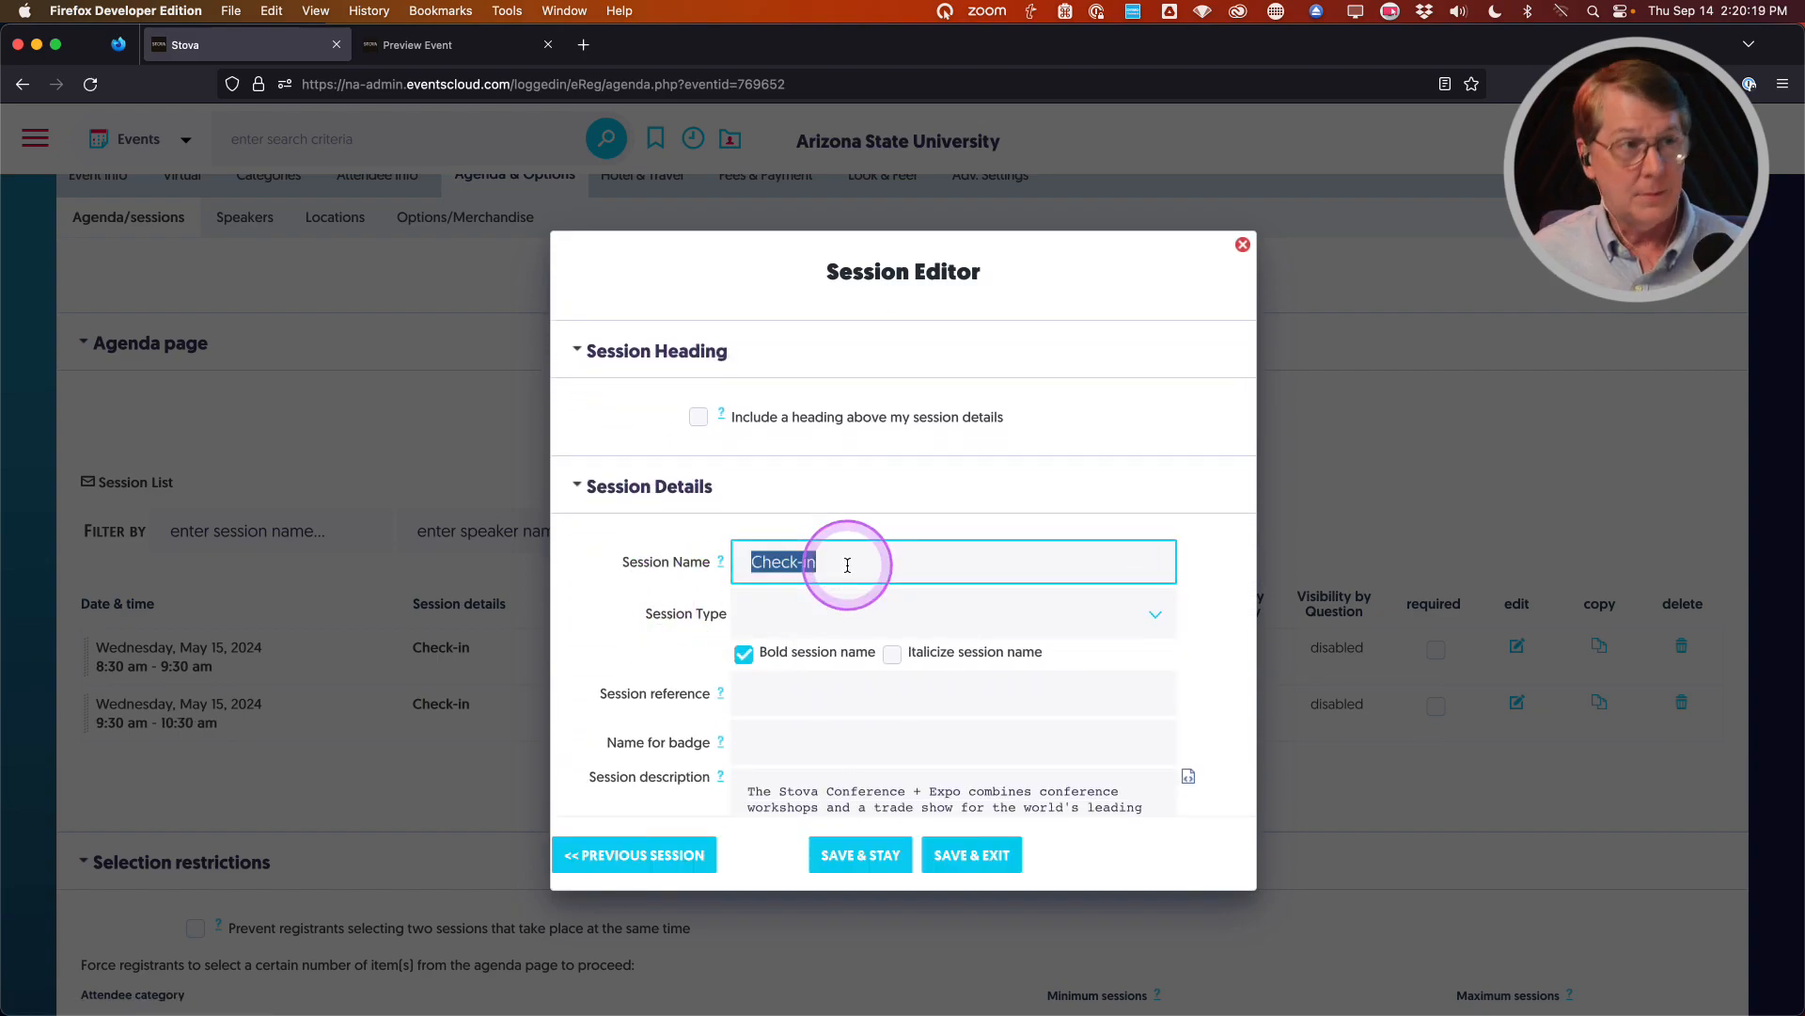
type("W")
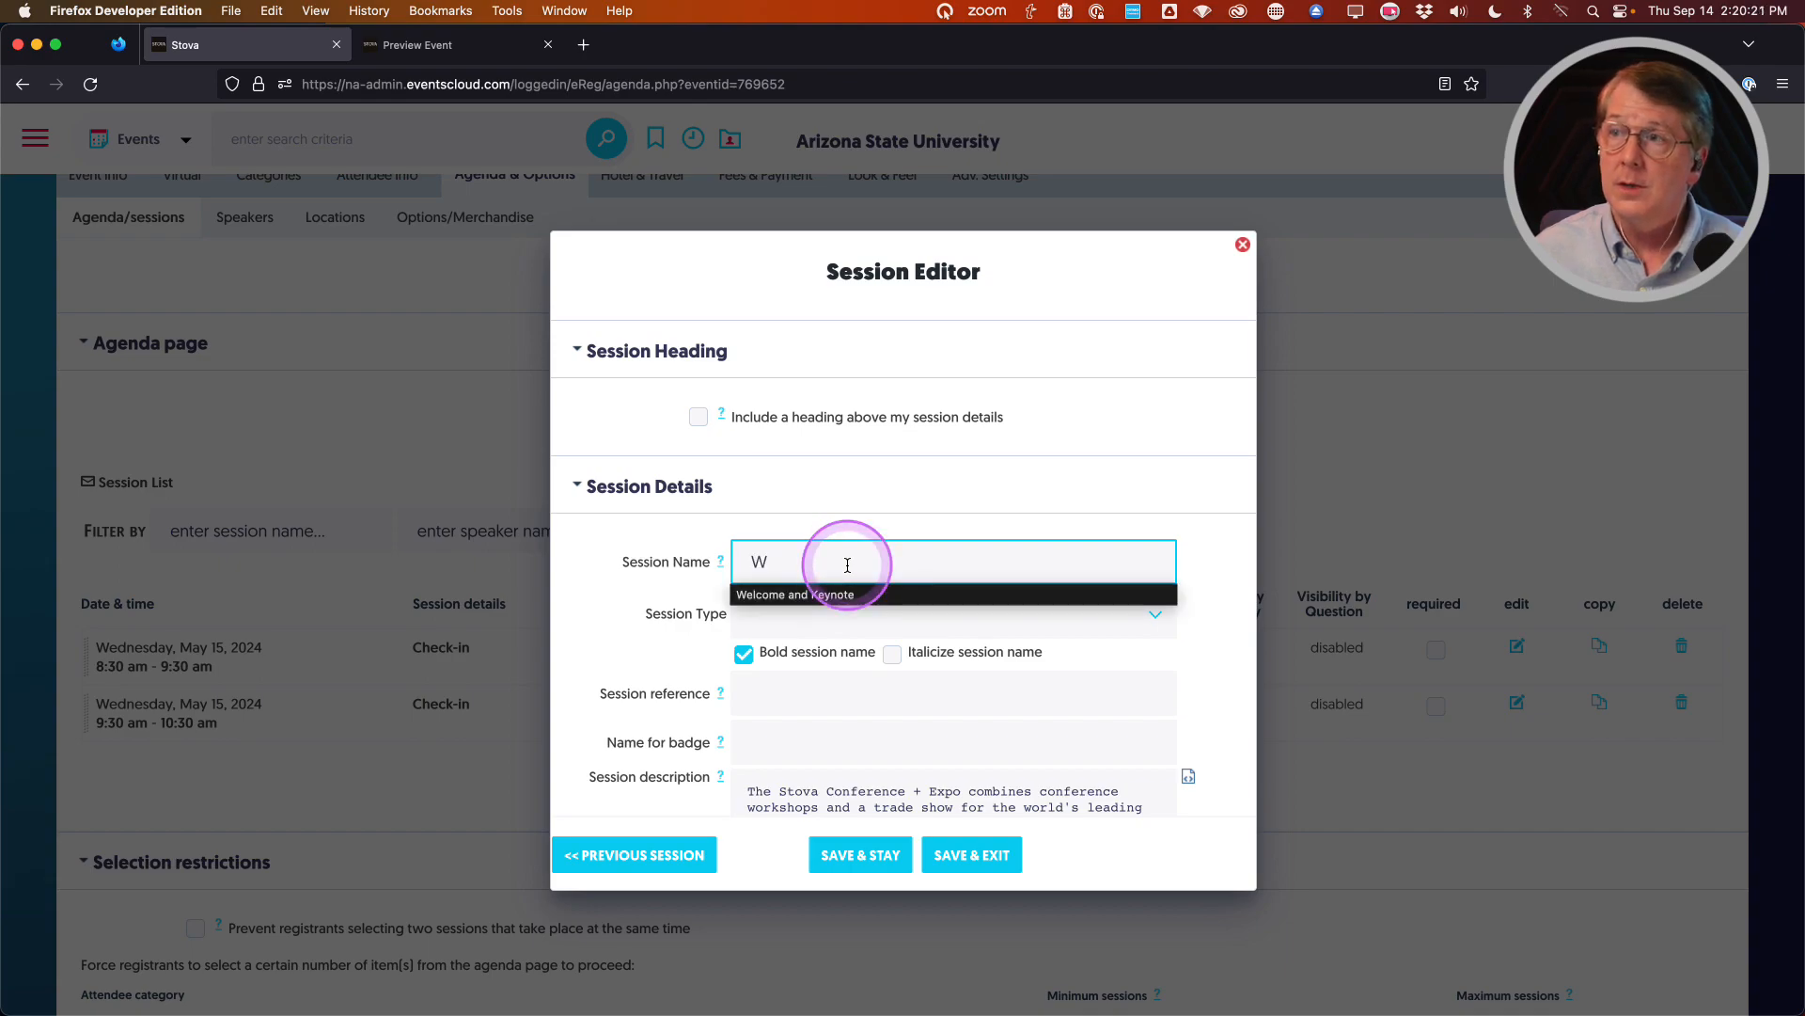
left_click(825, 593)
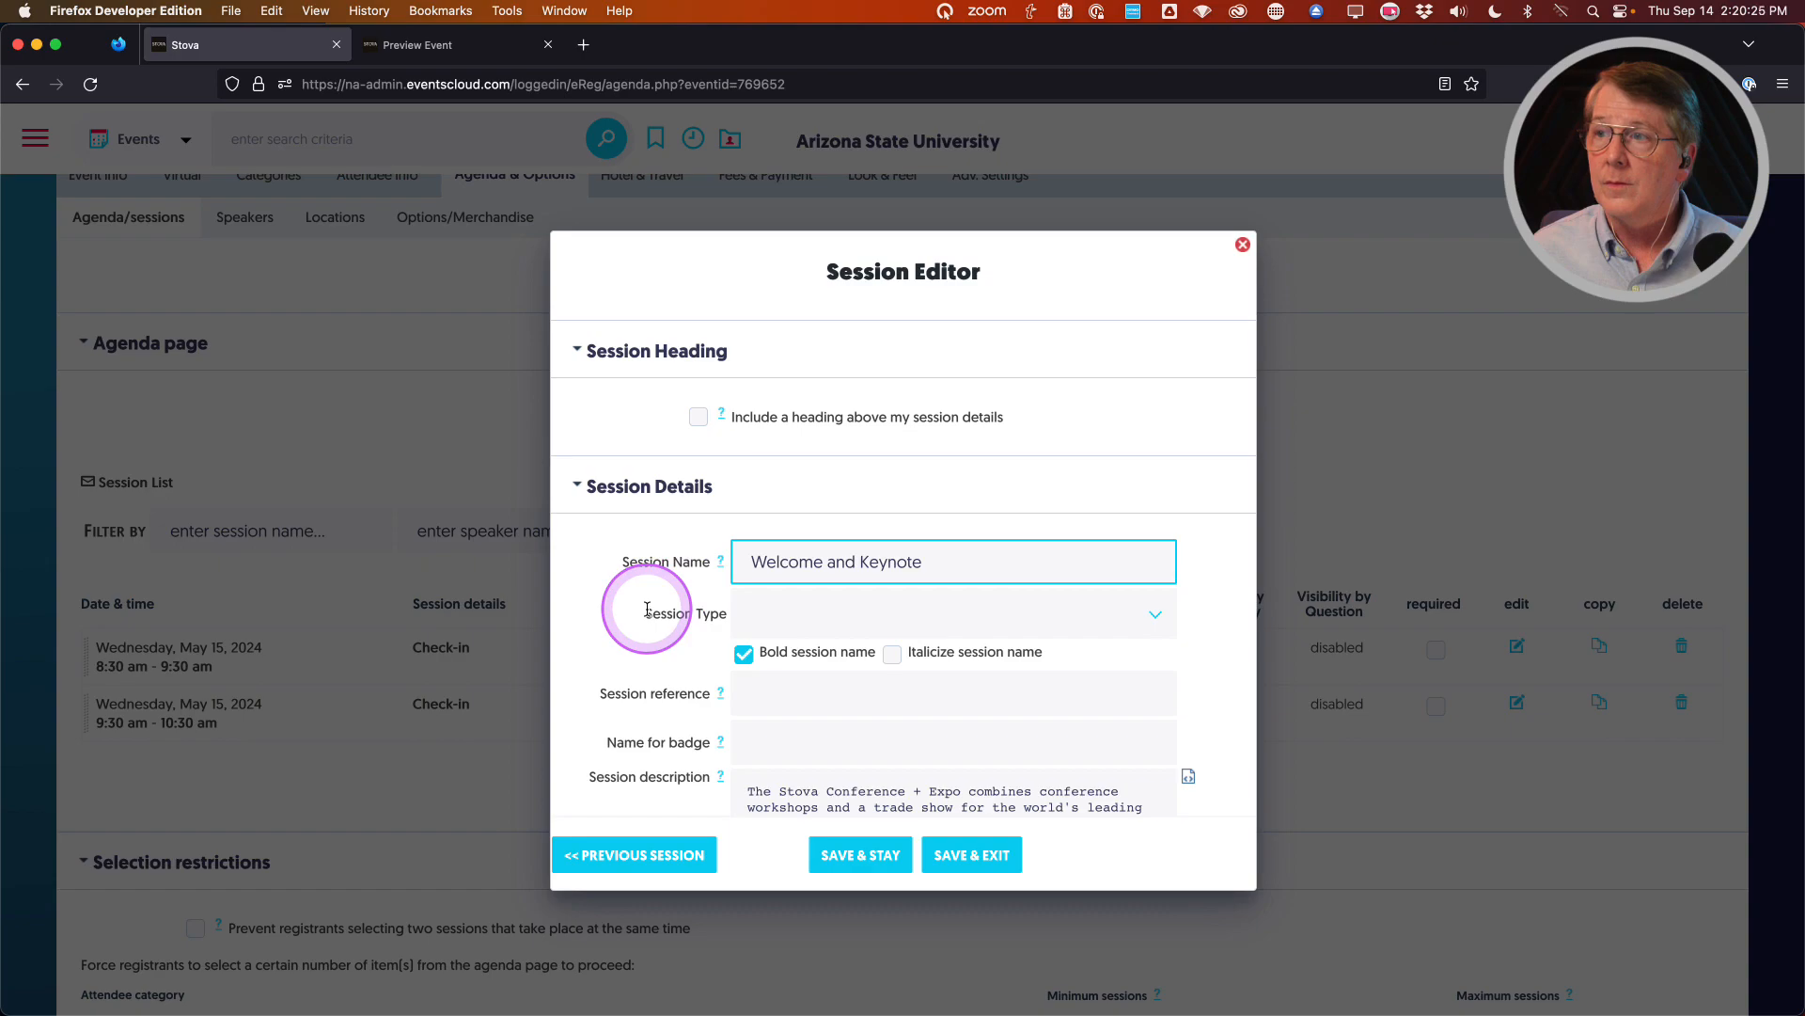
scroll(647, 609, "down", 2)
left_click(892, 587)
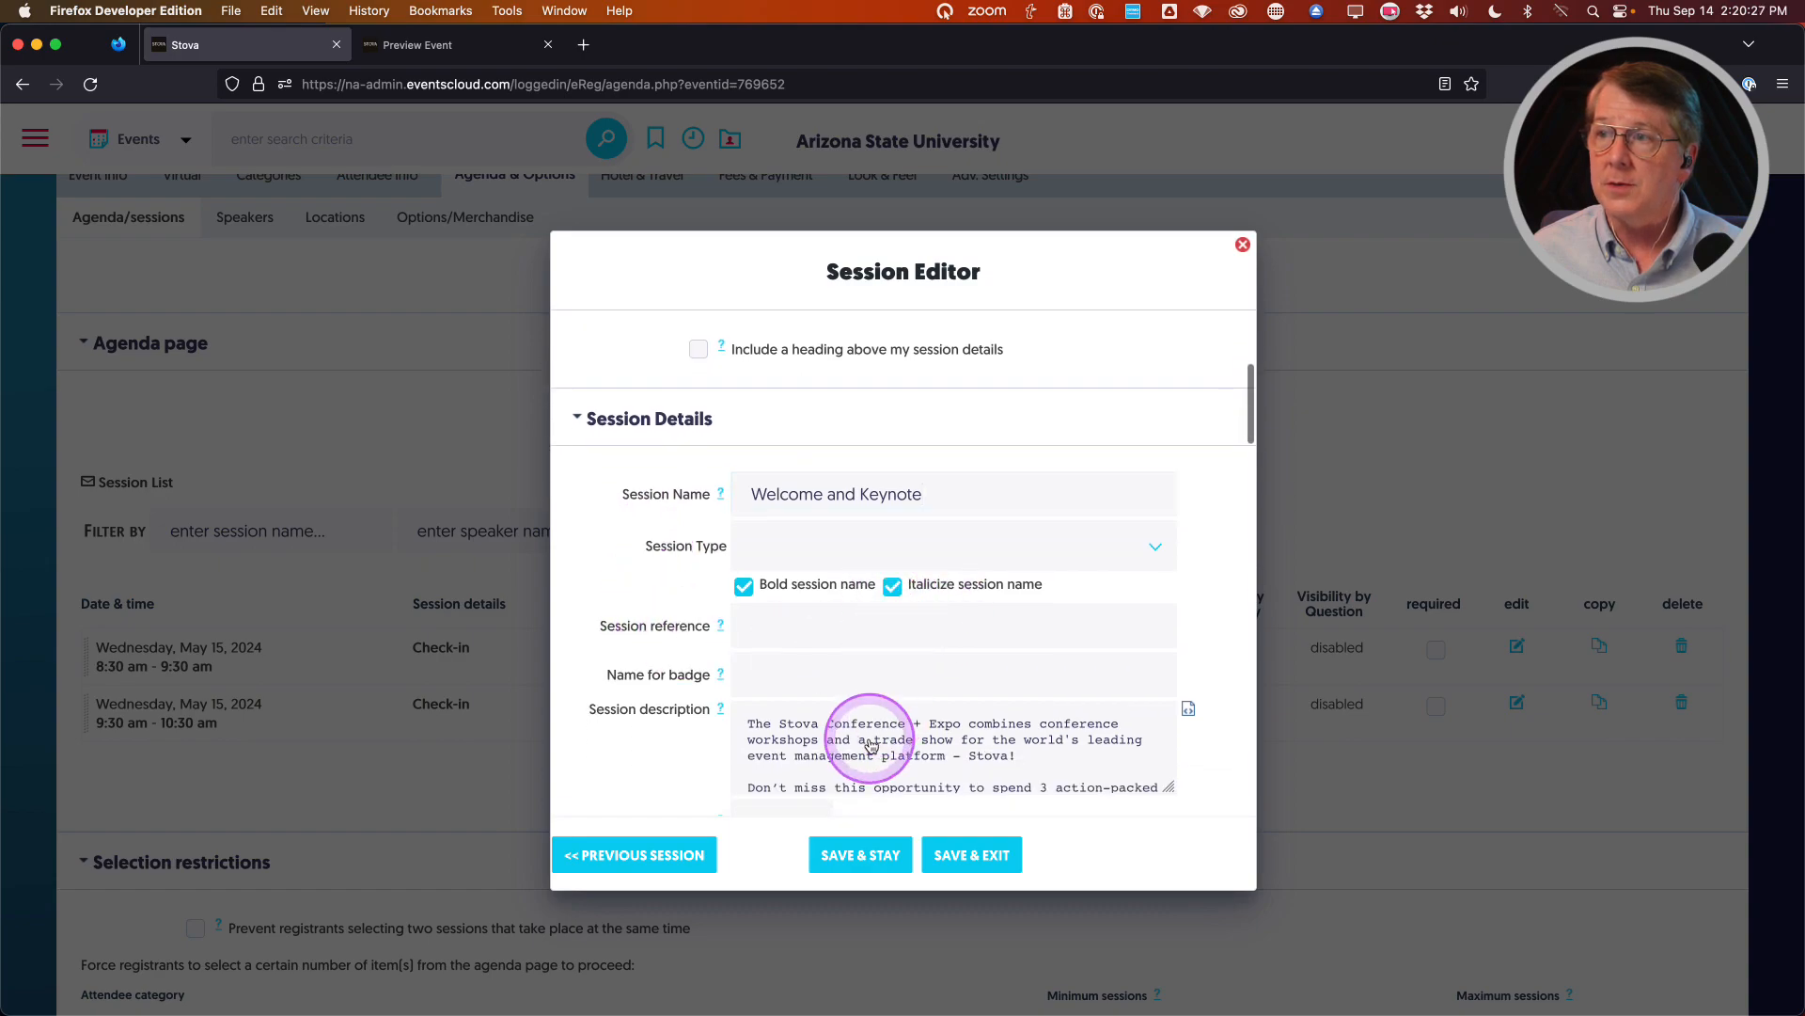
Clear the Welcome and Keynote session's description, then save and exit the session
left_click(865, 732)
key("cmd+a")
key("BackSpace")
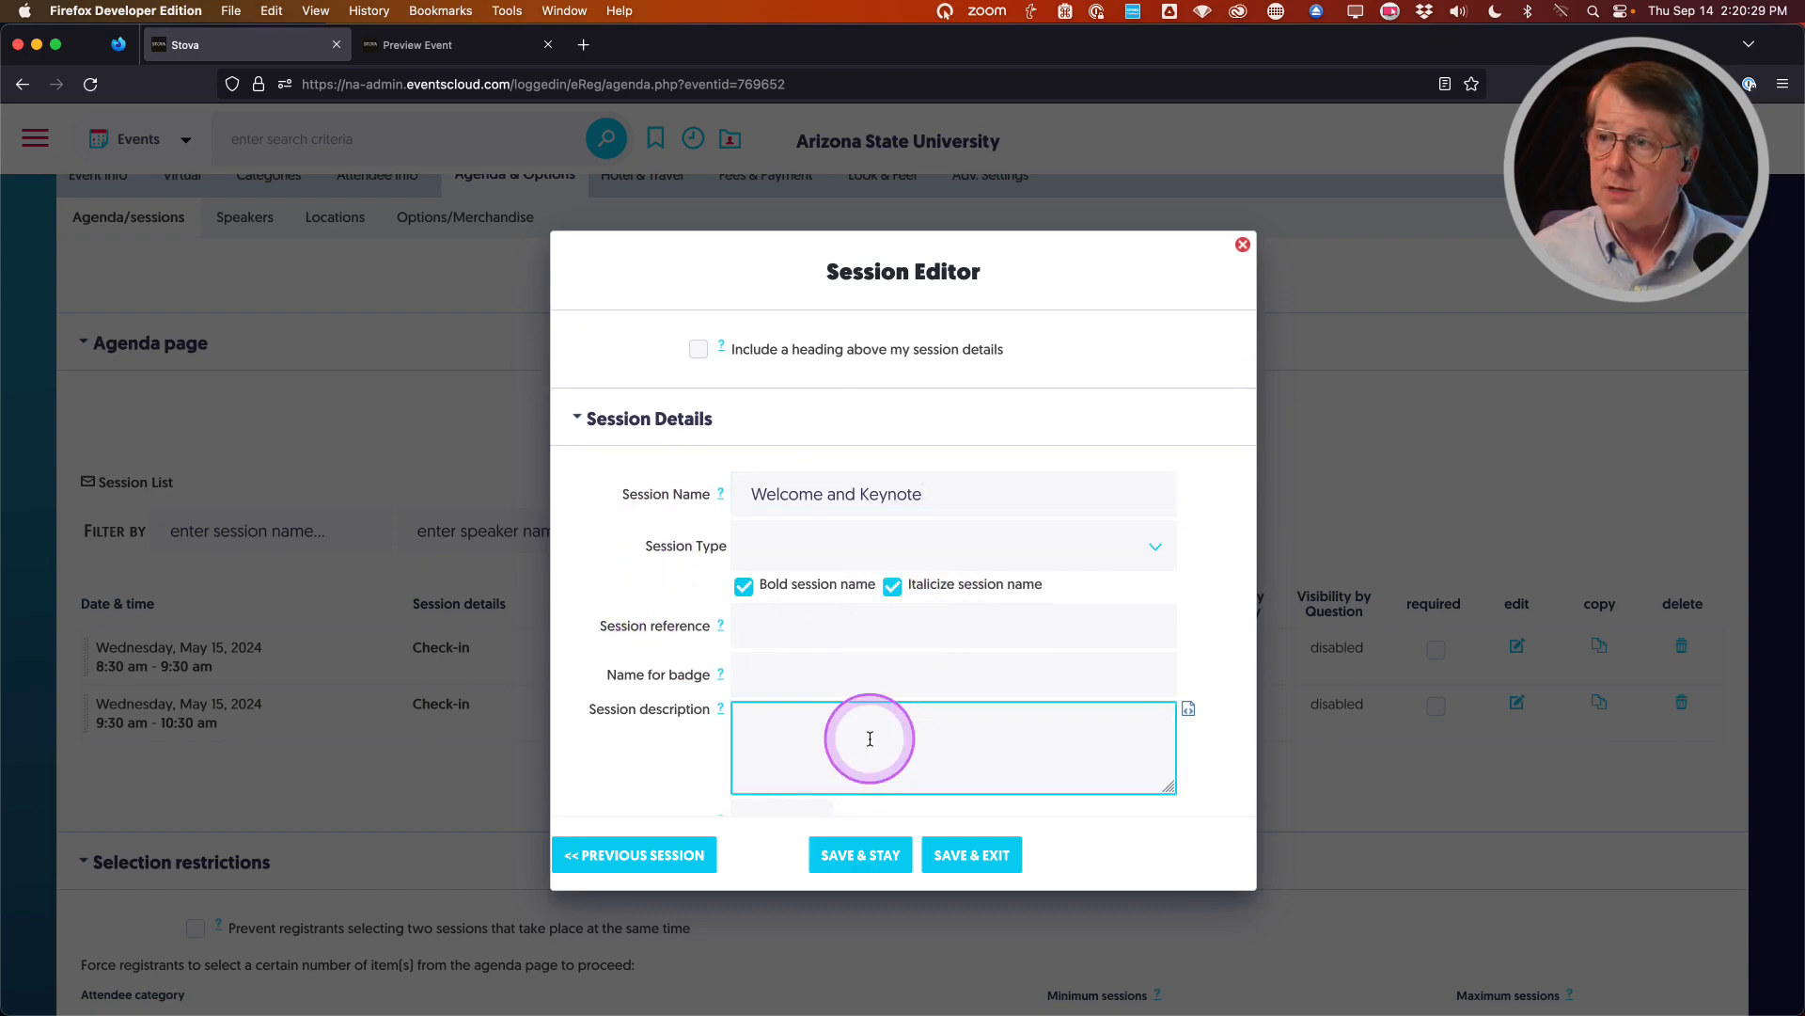
scroll(685, 645, "down", 5)
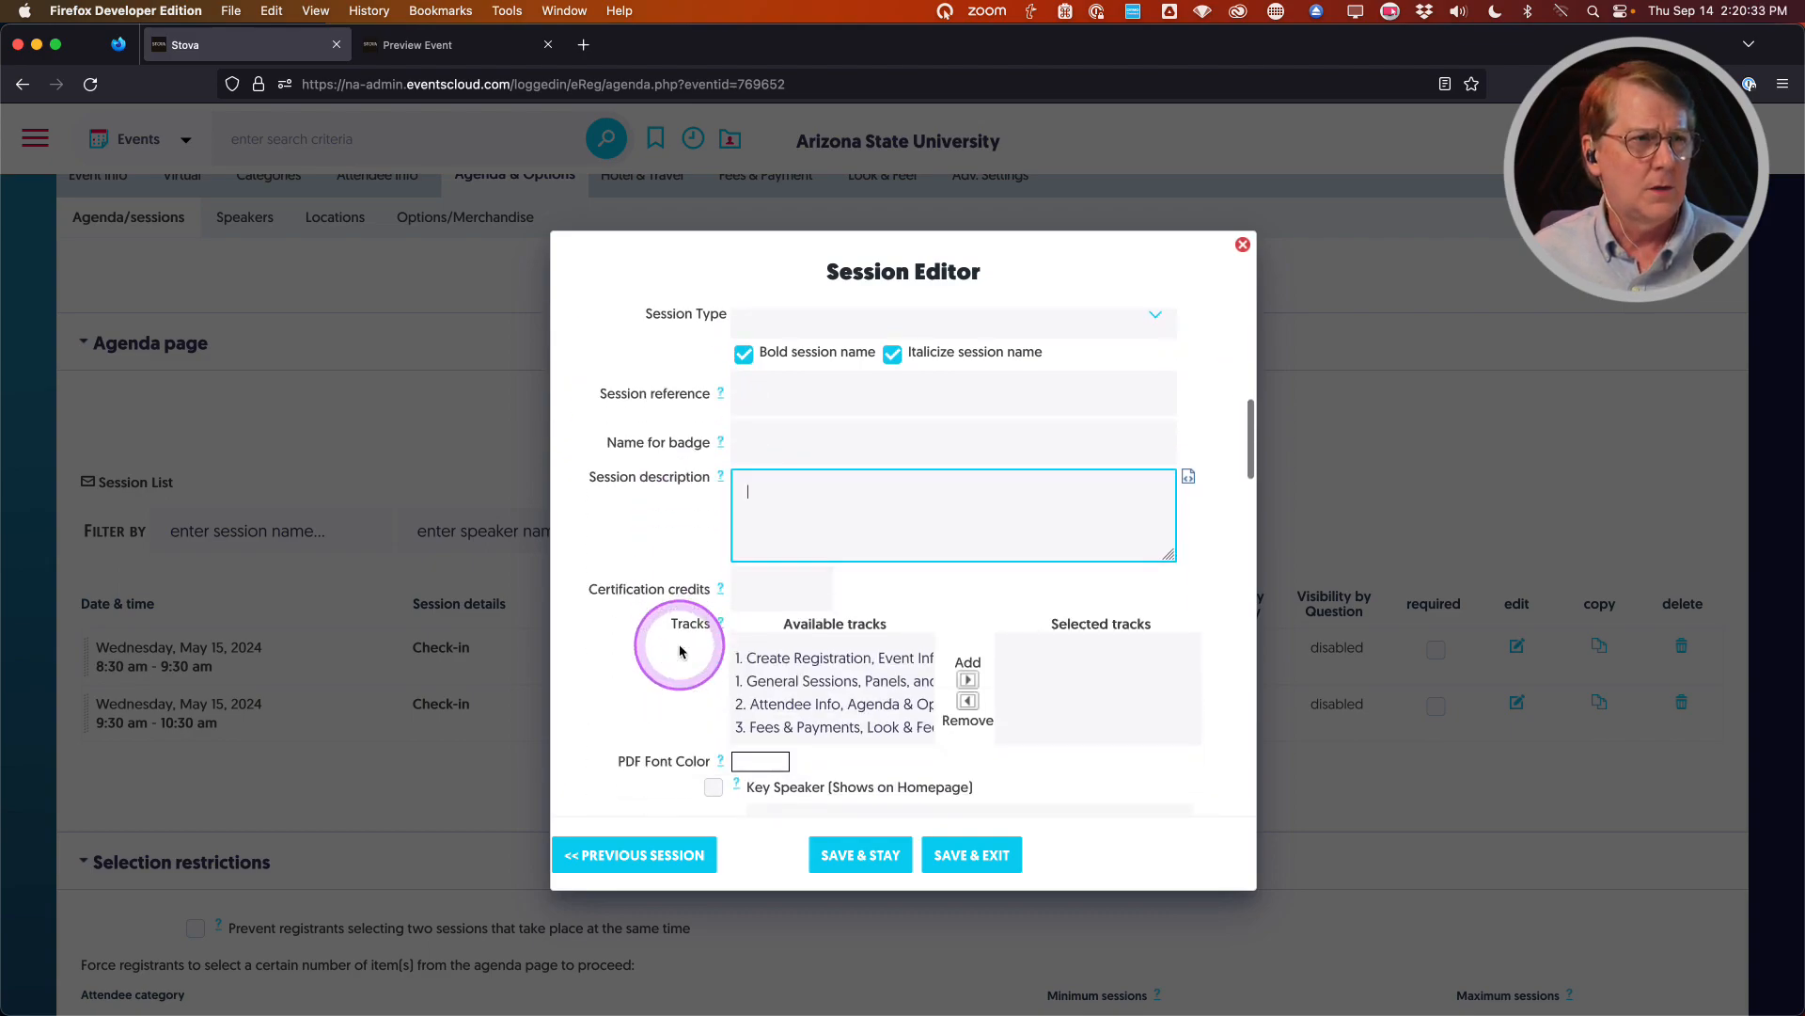
left_click(968, 857)
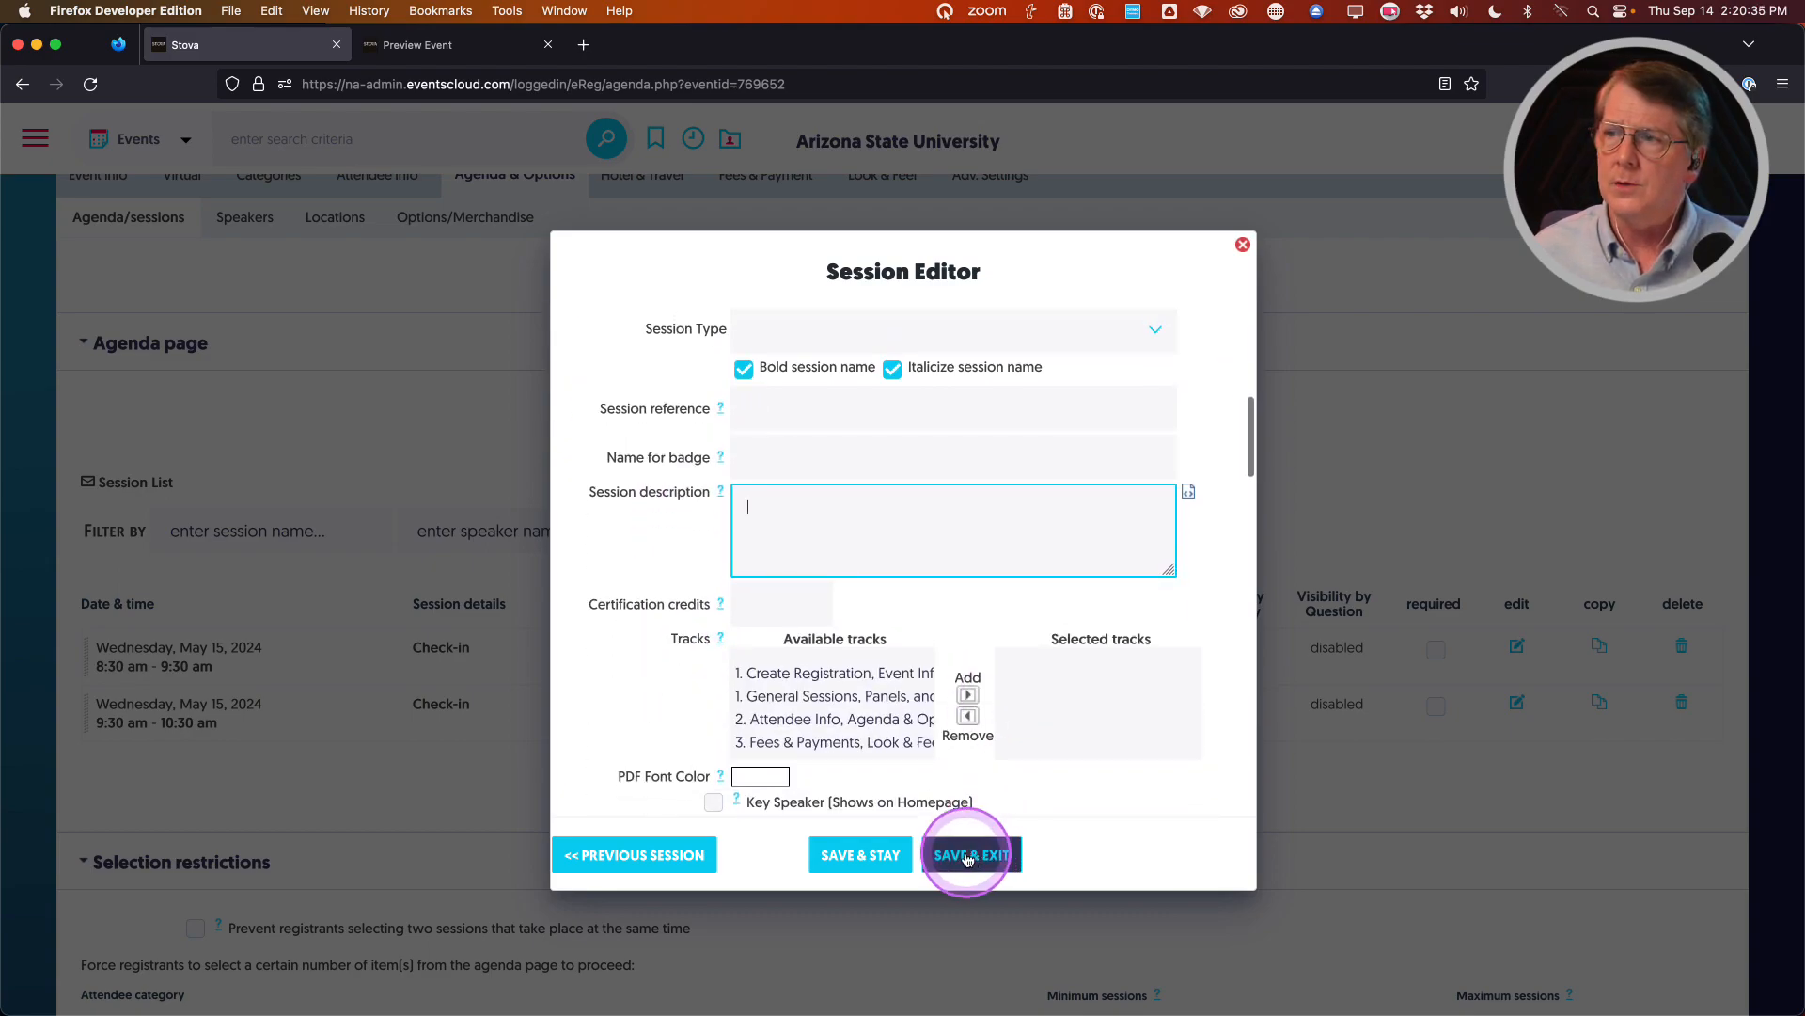
left_click(979, 856)
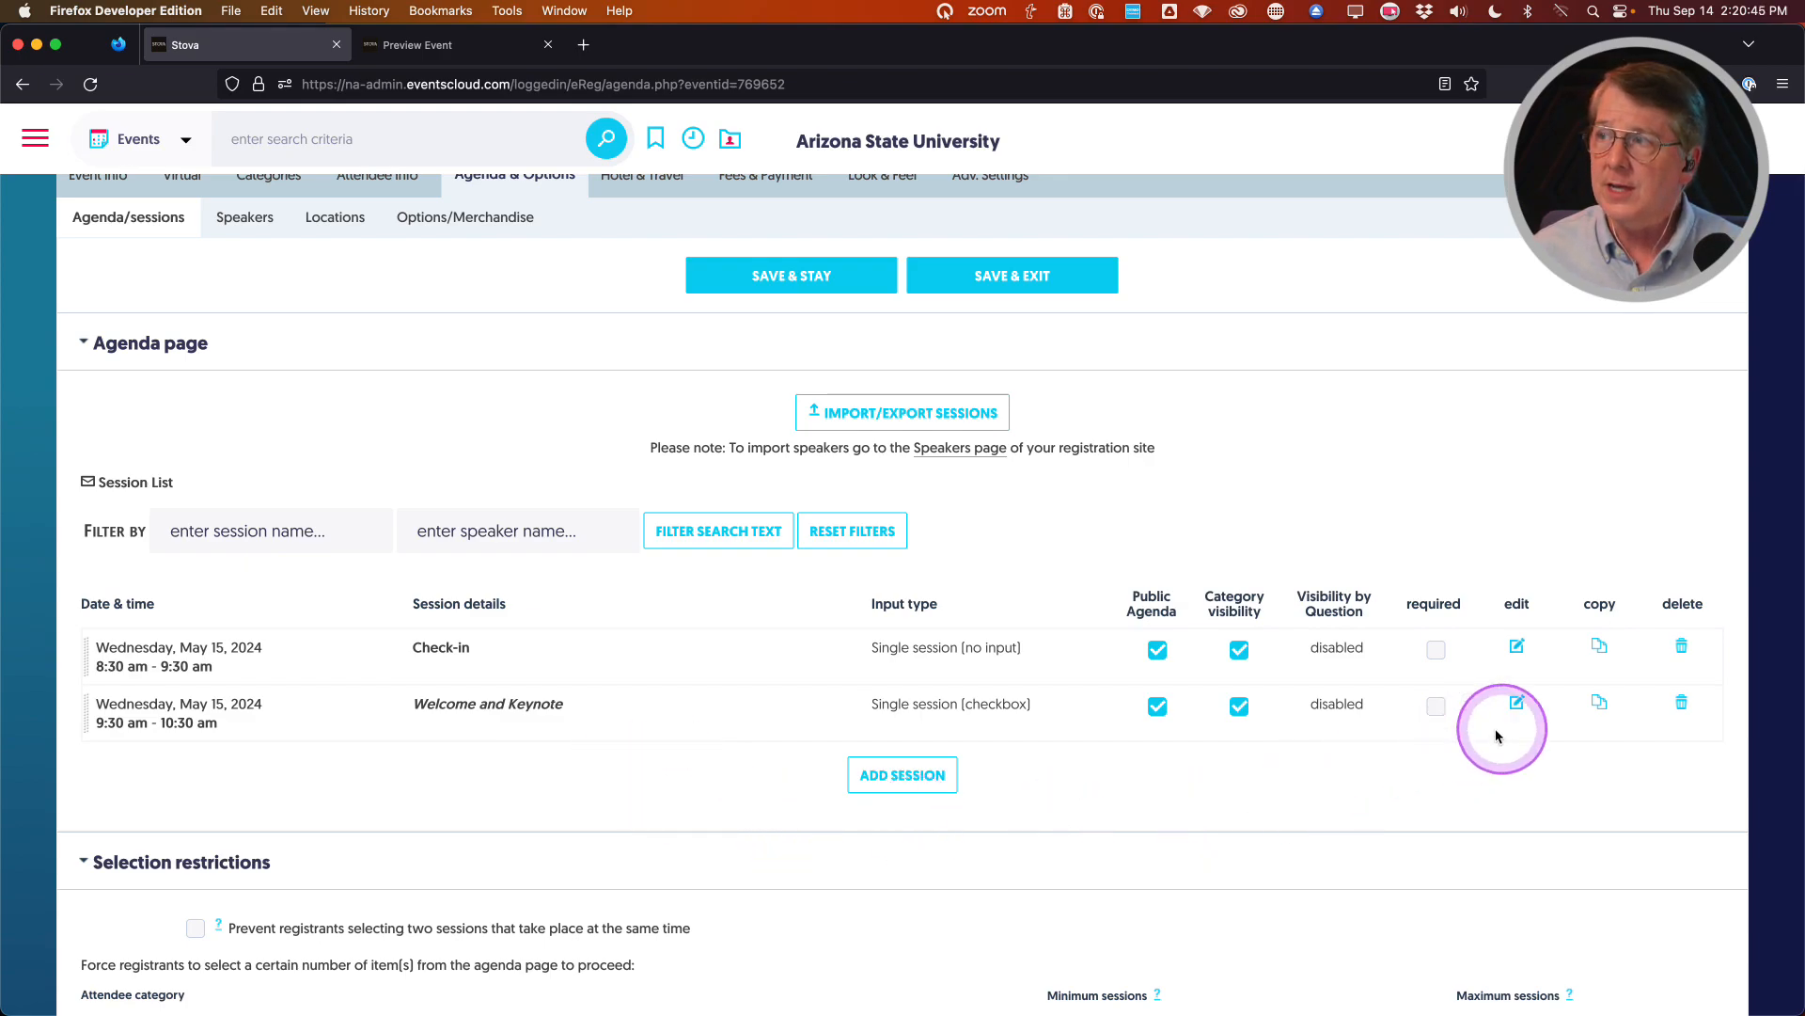
Copy the Welcome and Keynote session and set the copy's input format to Multiple Sessions (Radio Buttons)
left_click(1601, 705)
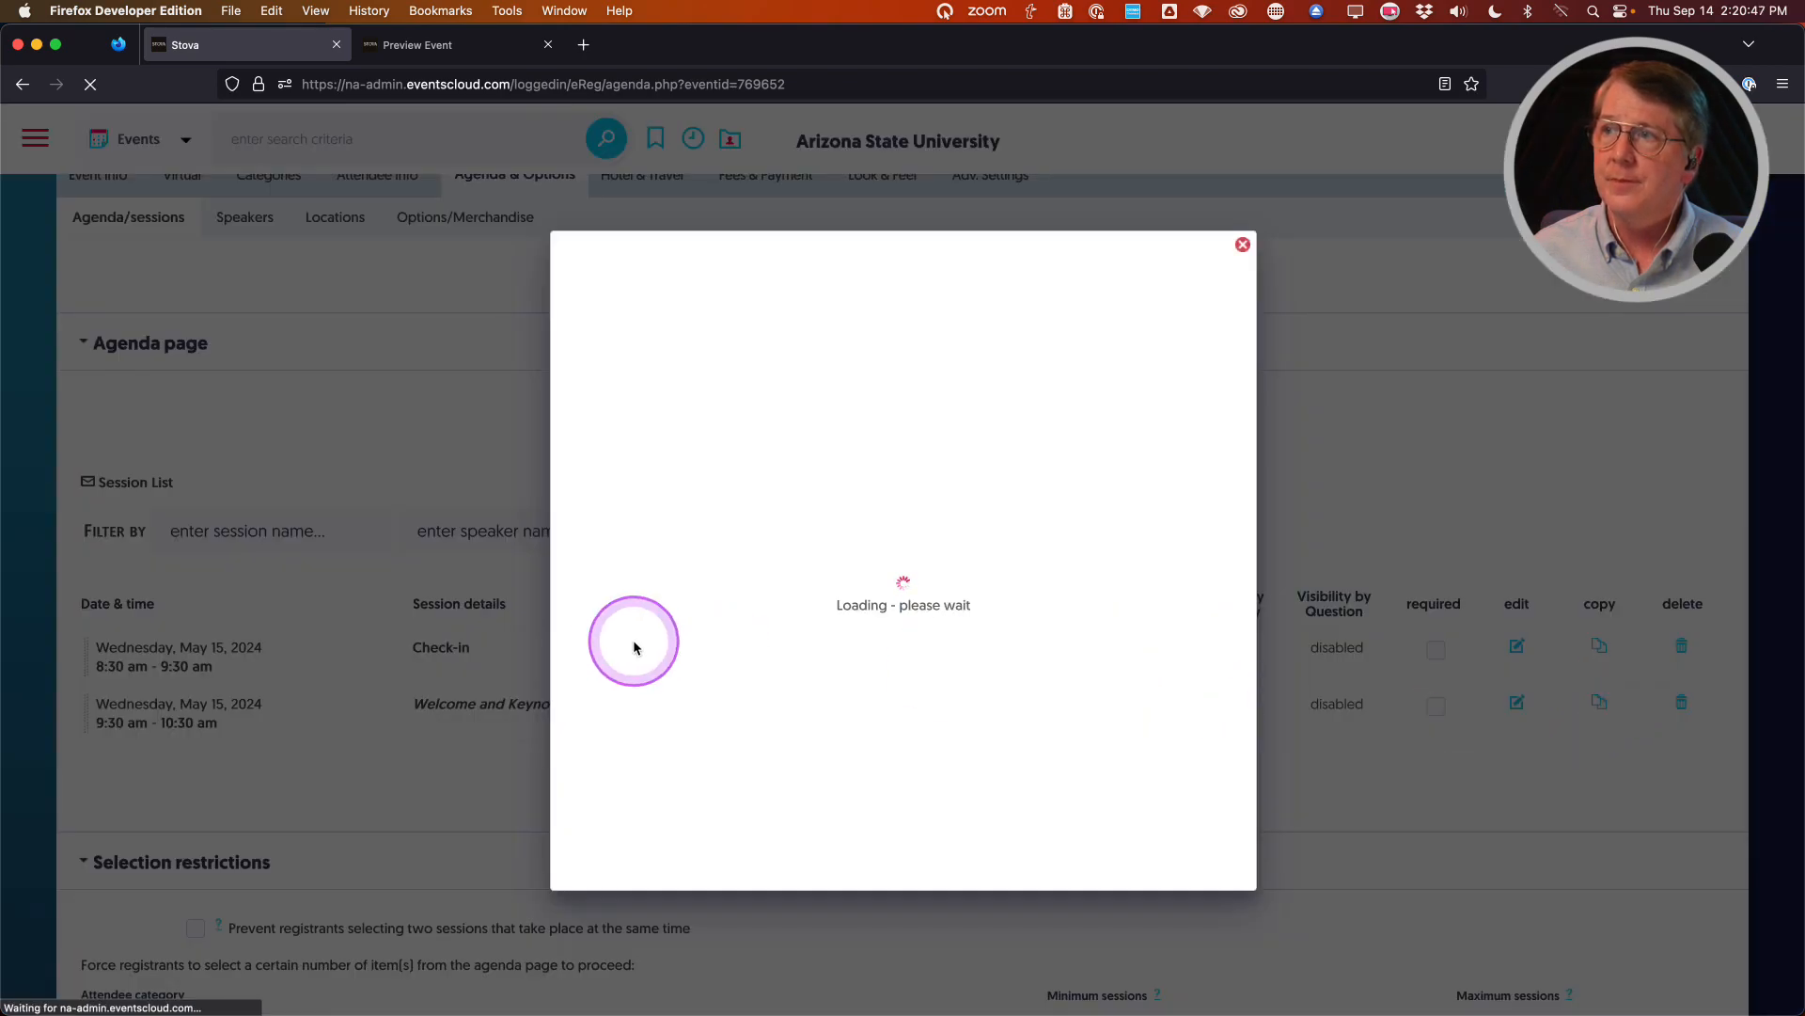
left_click(802, 418)
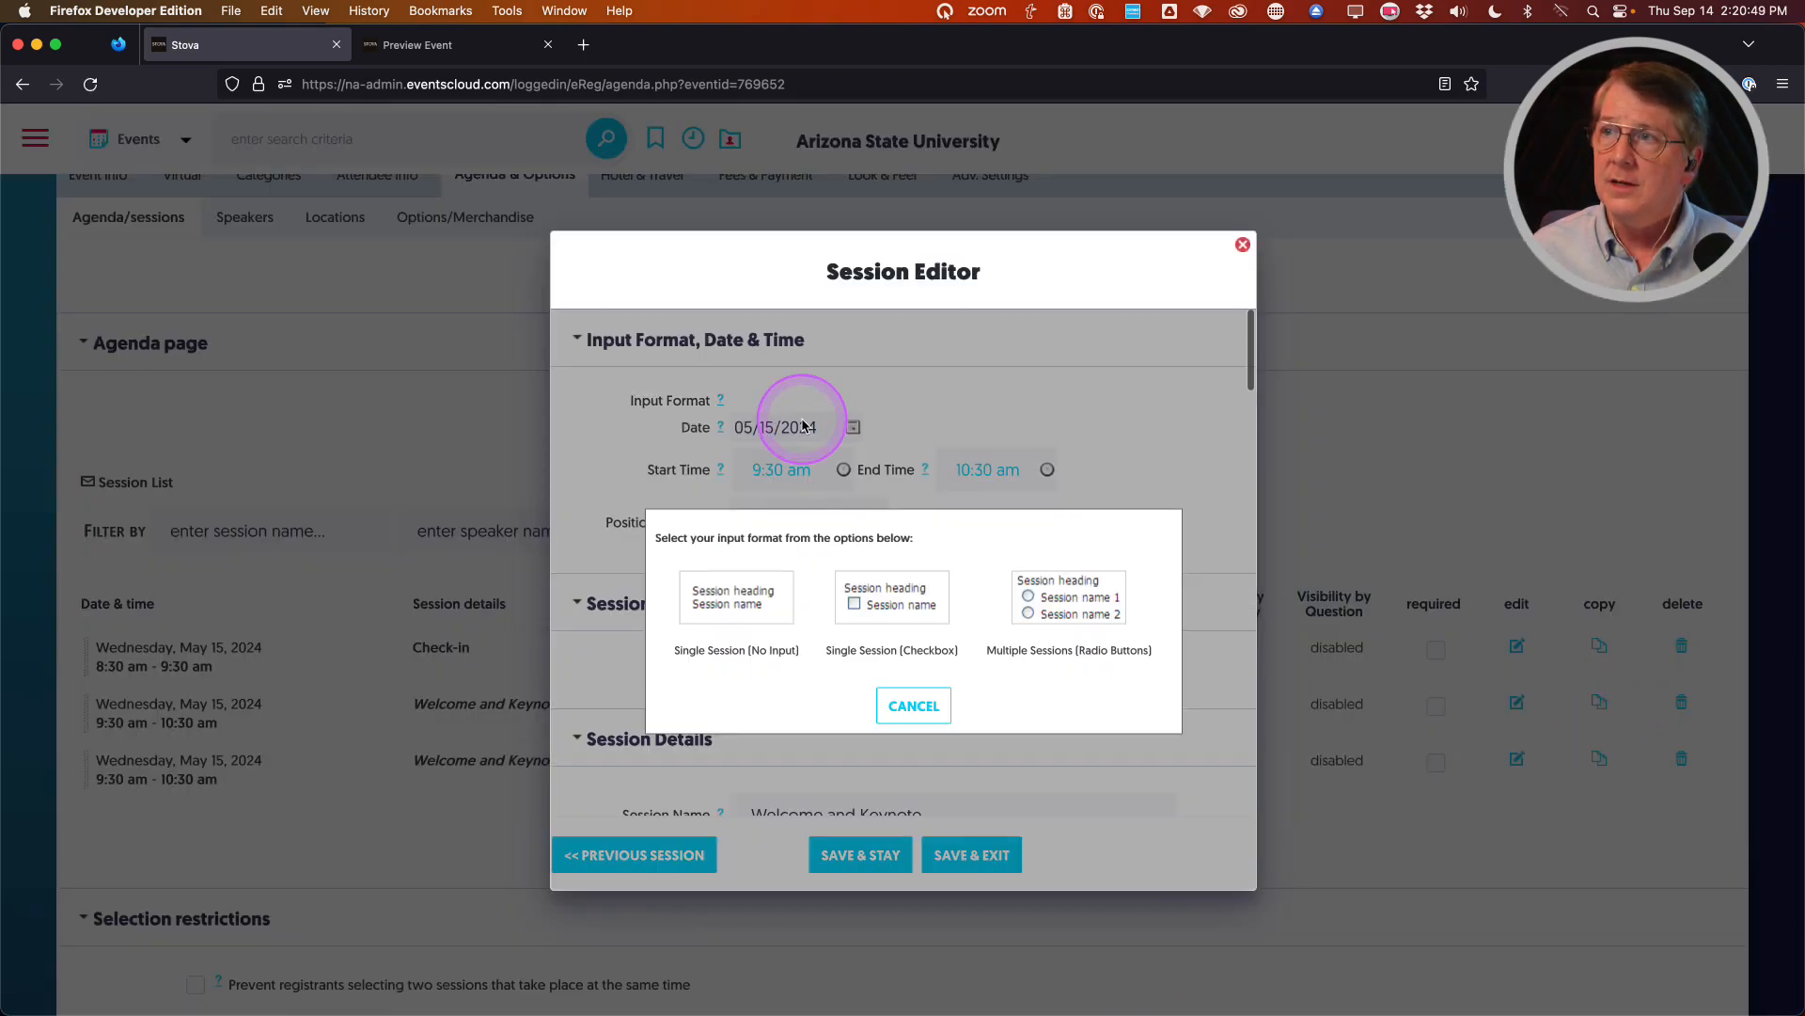
left_click(1068, 598)
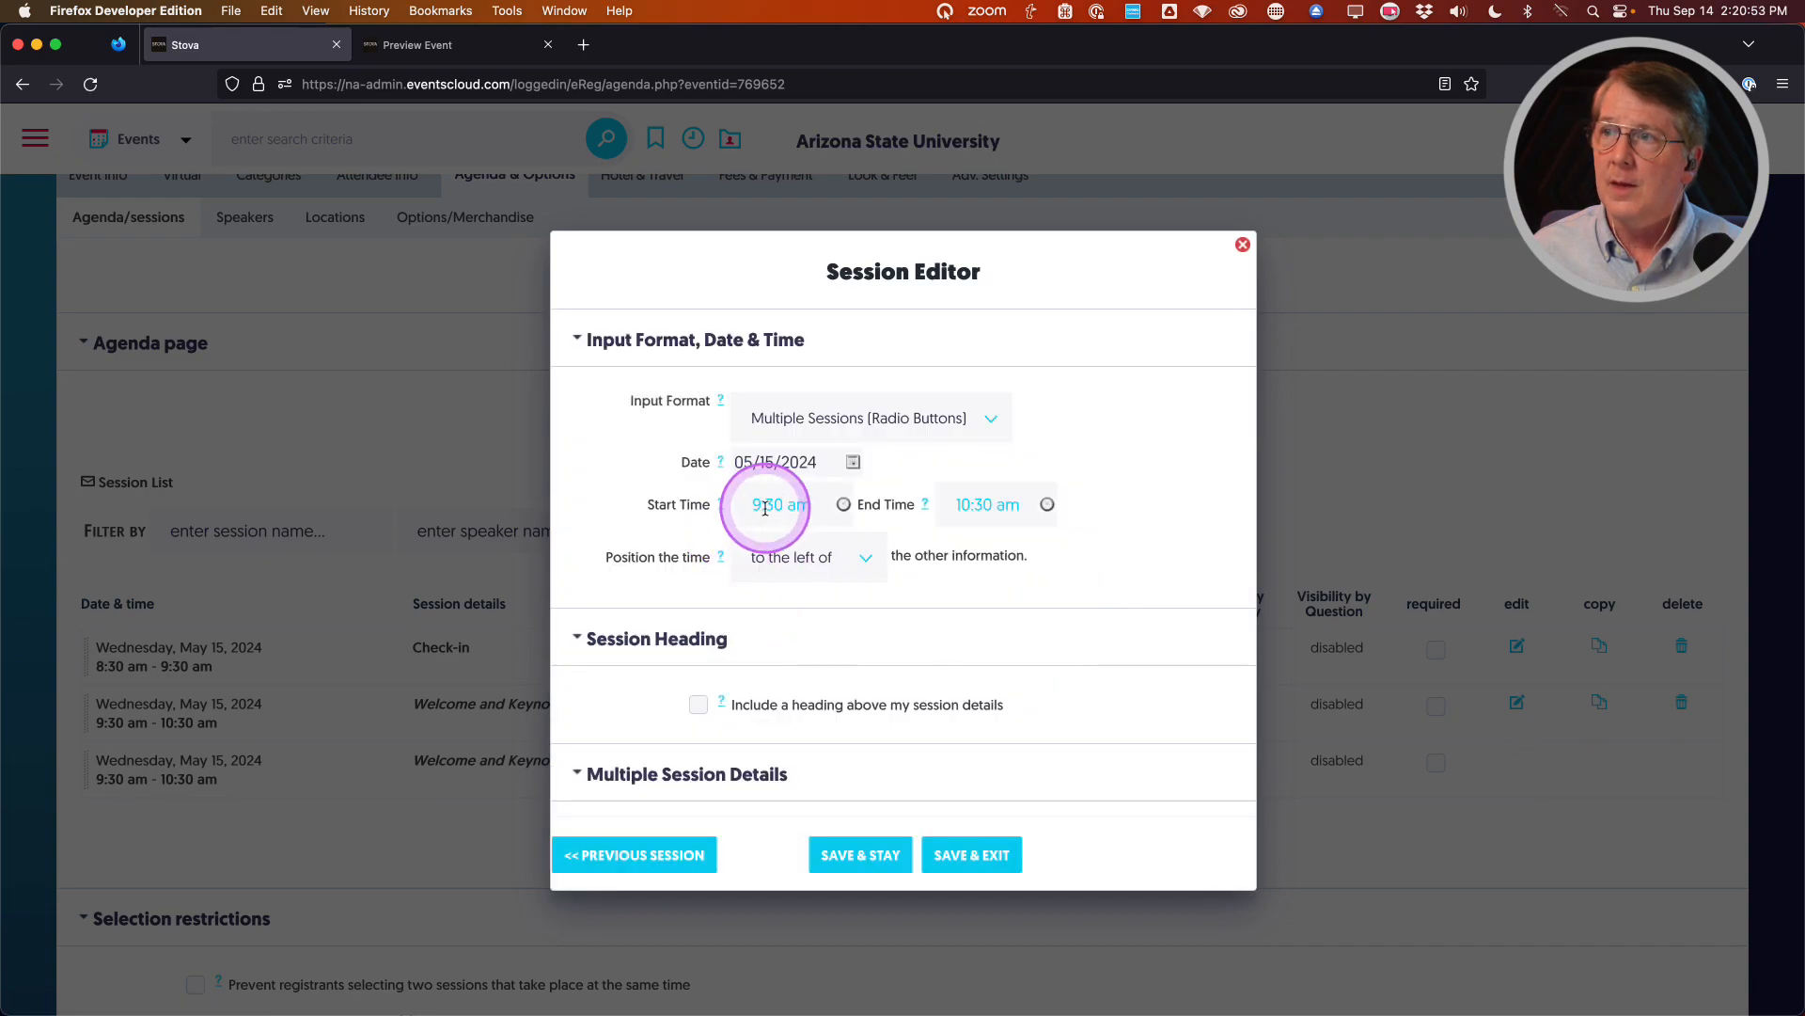
Set the new multiple-session block's start time to 10:45 am and its end time to 12:00 pm
left_click(776, 508)
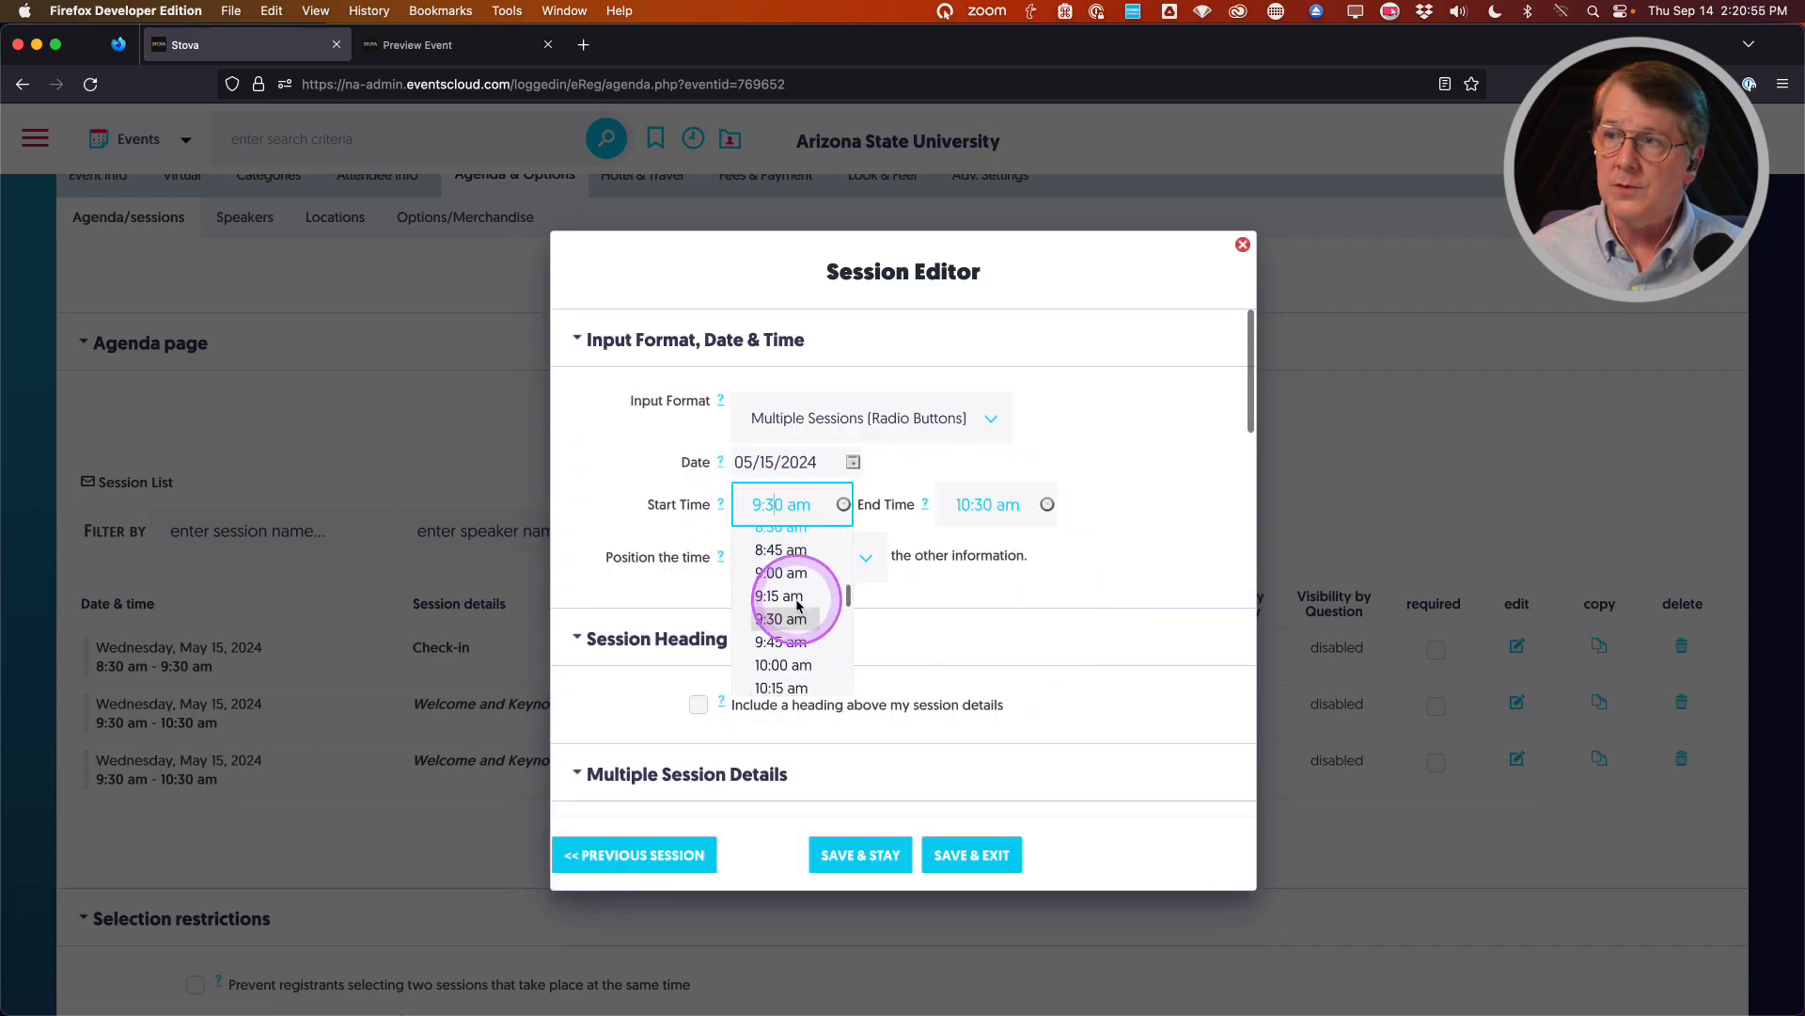
left_click(790, 676)
left_click(987, 506)
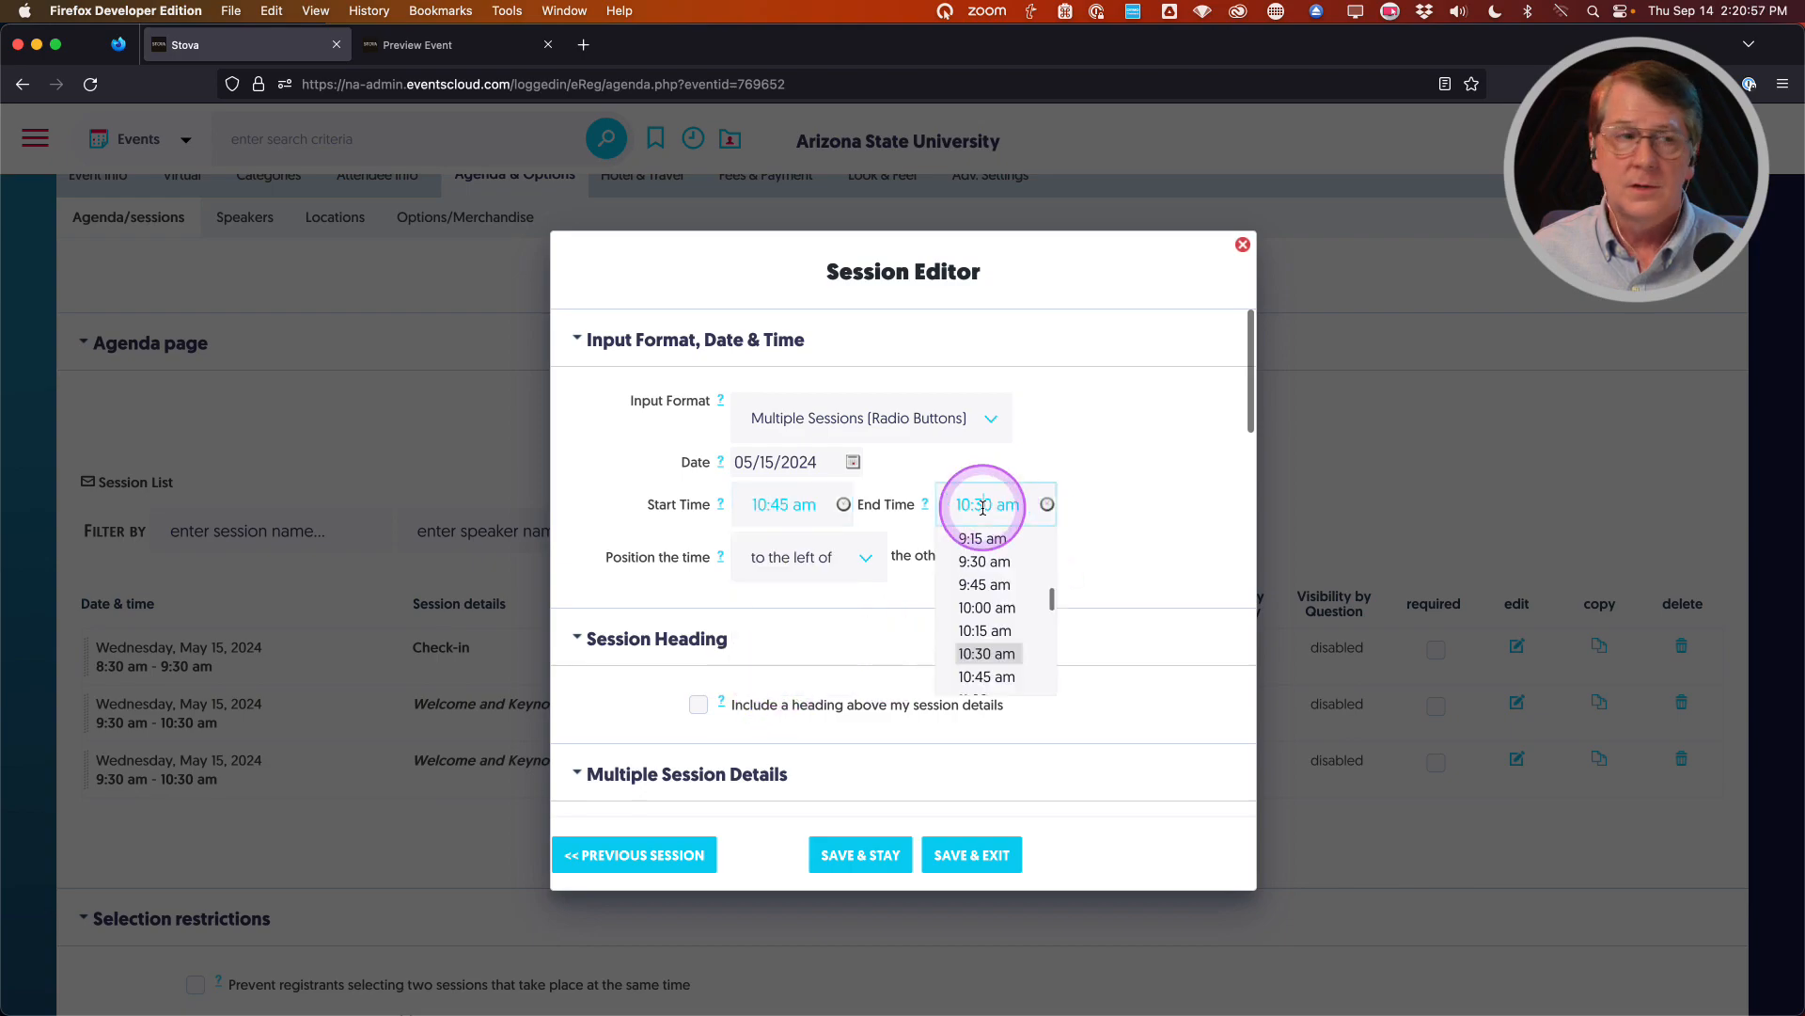
scroll(984, 583, "down", 2)
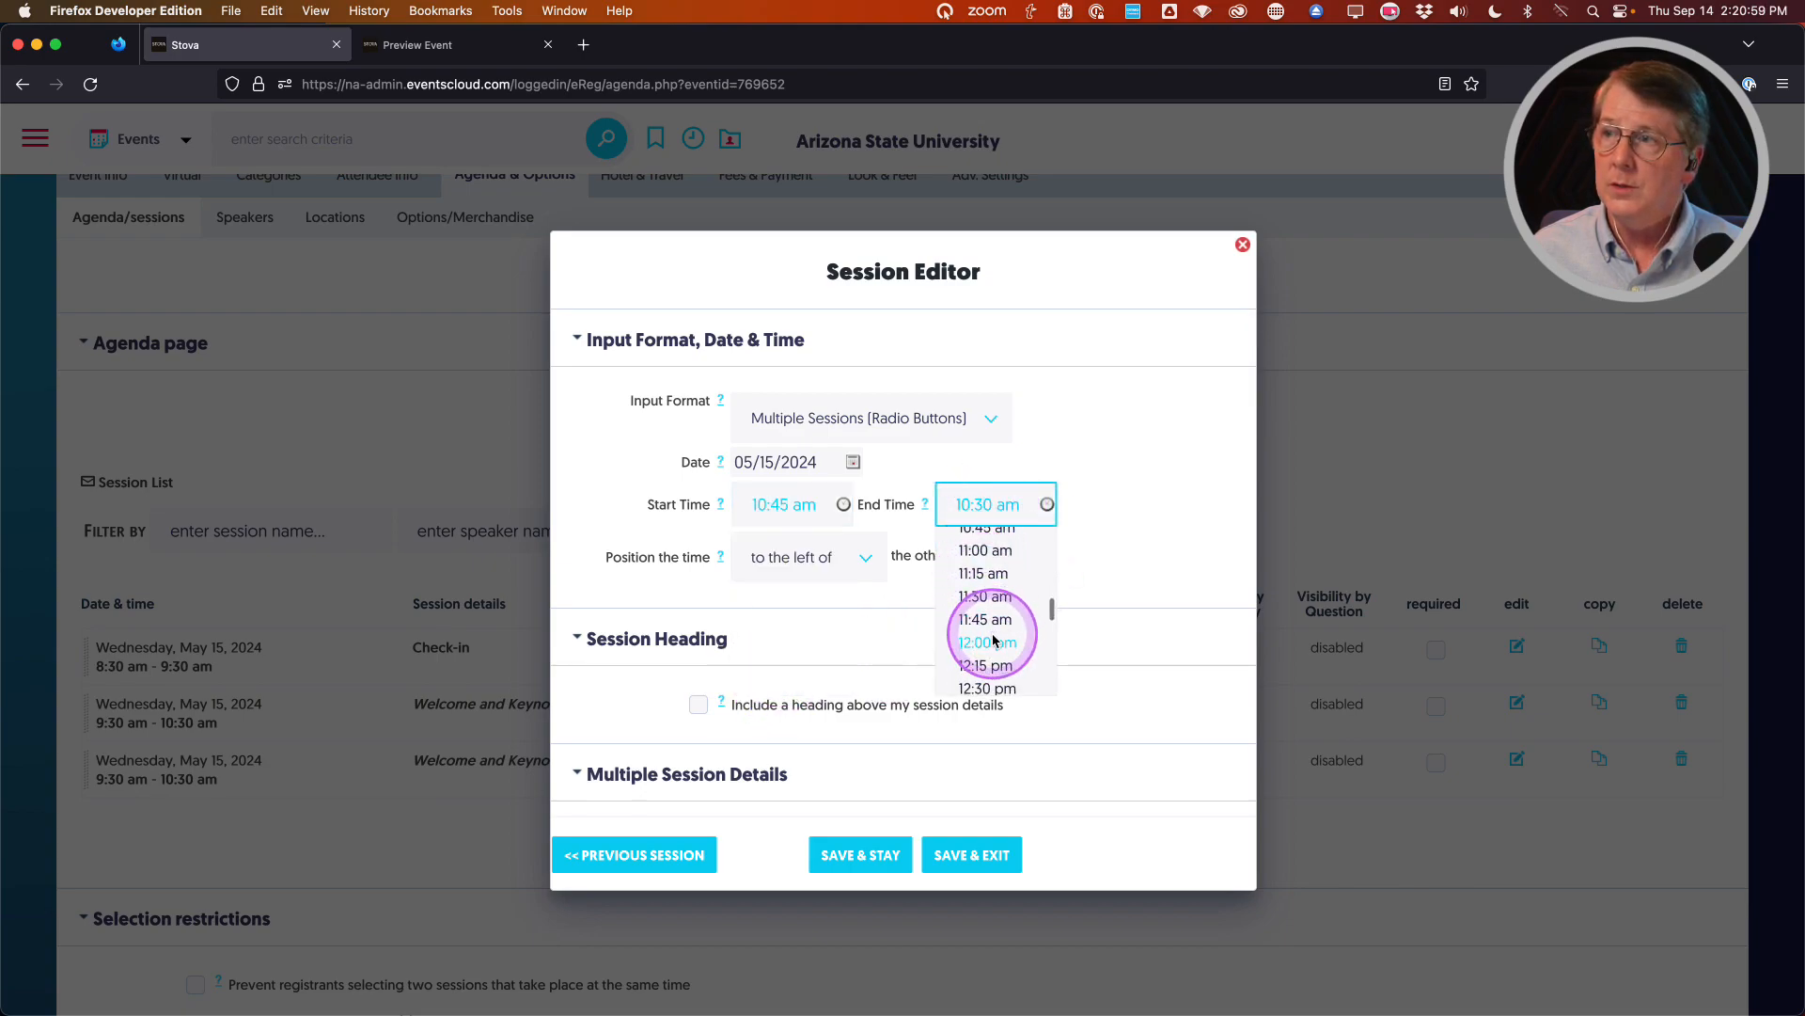
left_click(991, 635)
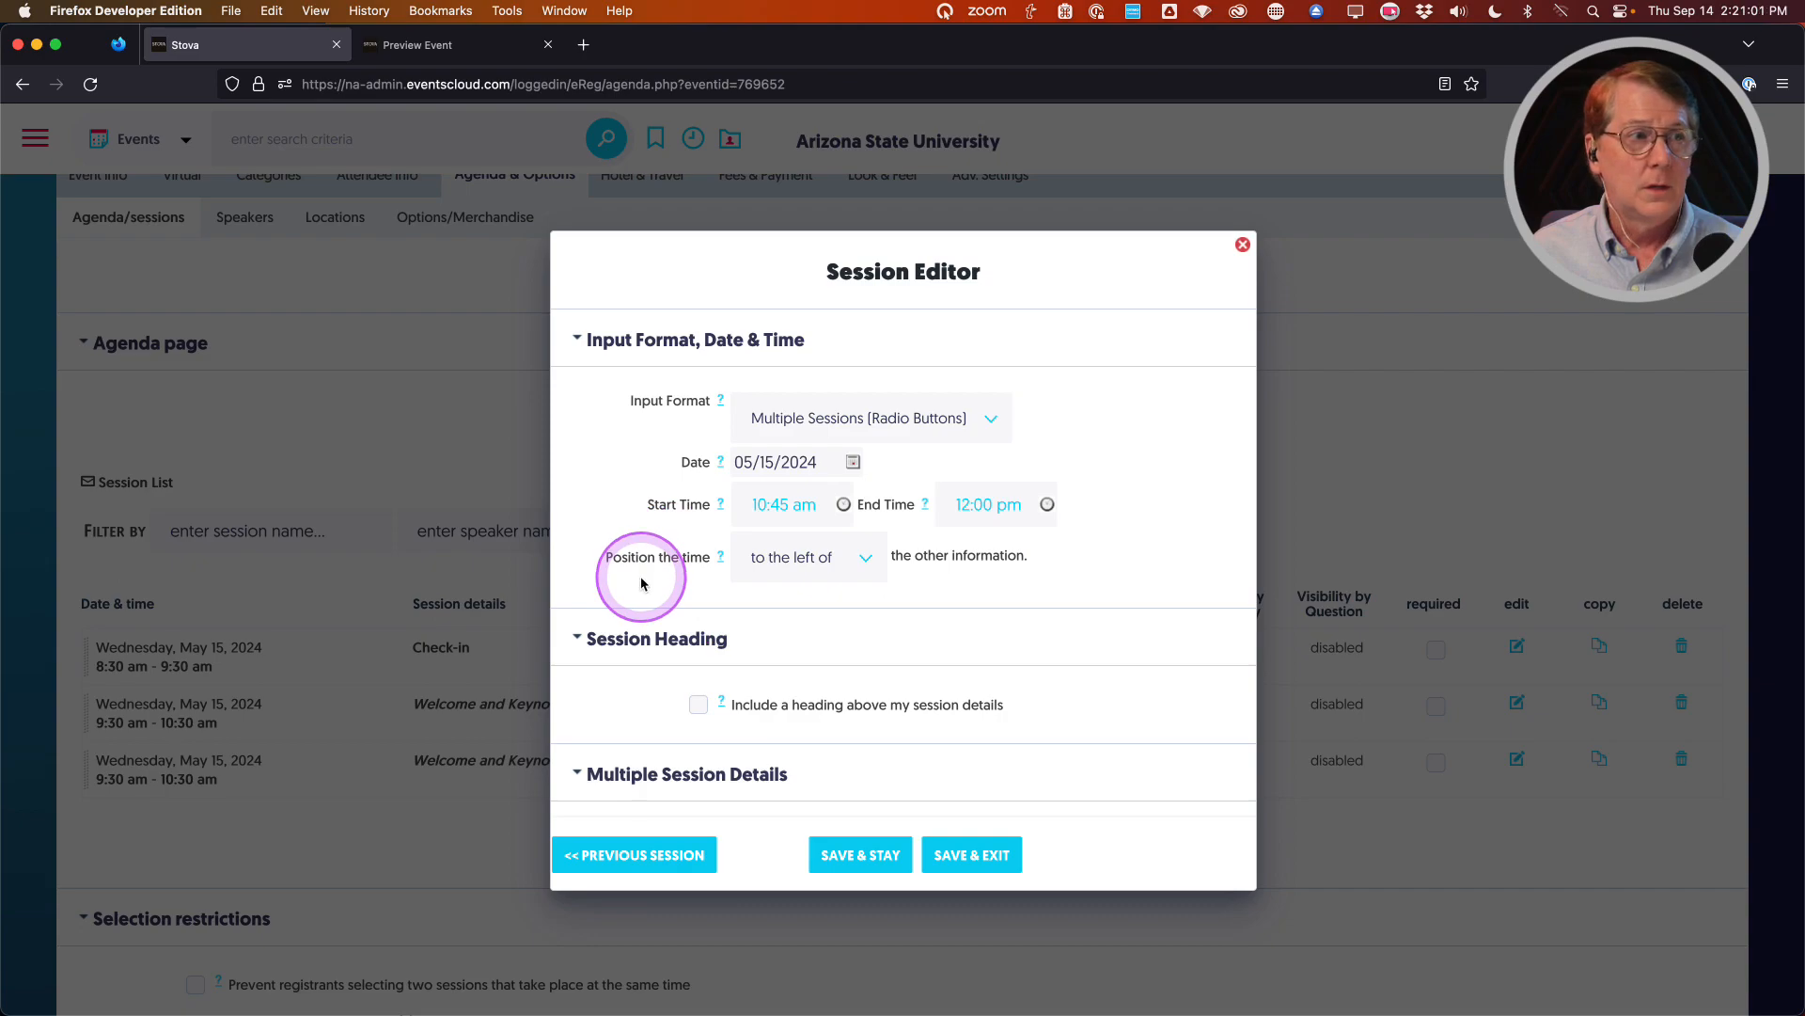
Rename the session listed under Multiple Session Details "Registration: Creating an event" and save while keeping the editor open
scroll(644, 580, "down", 1)
scroll(641, 583, "down", 5)
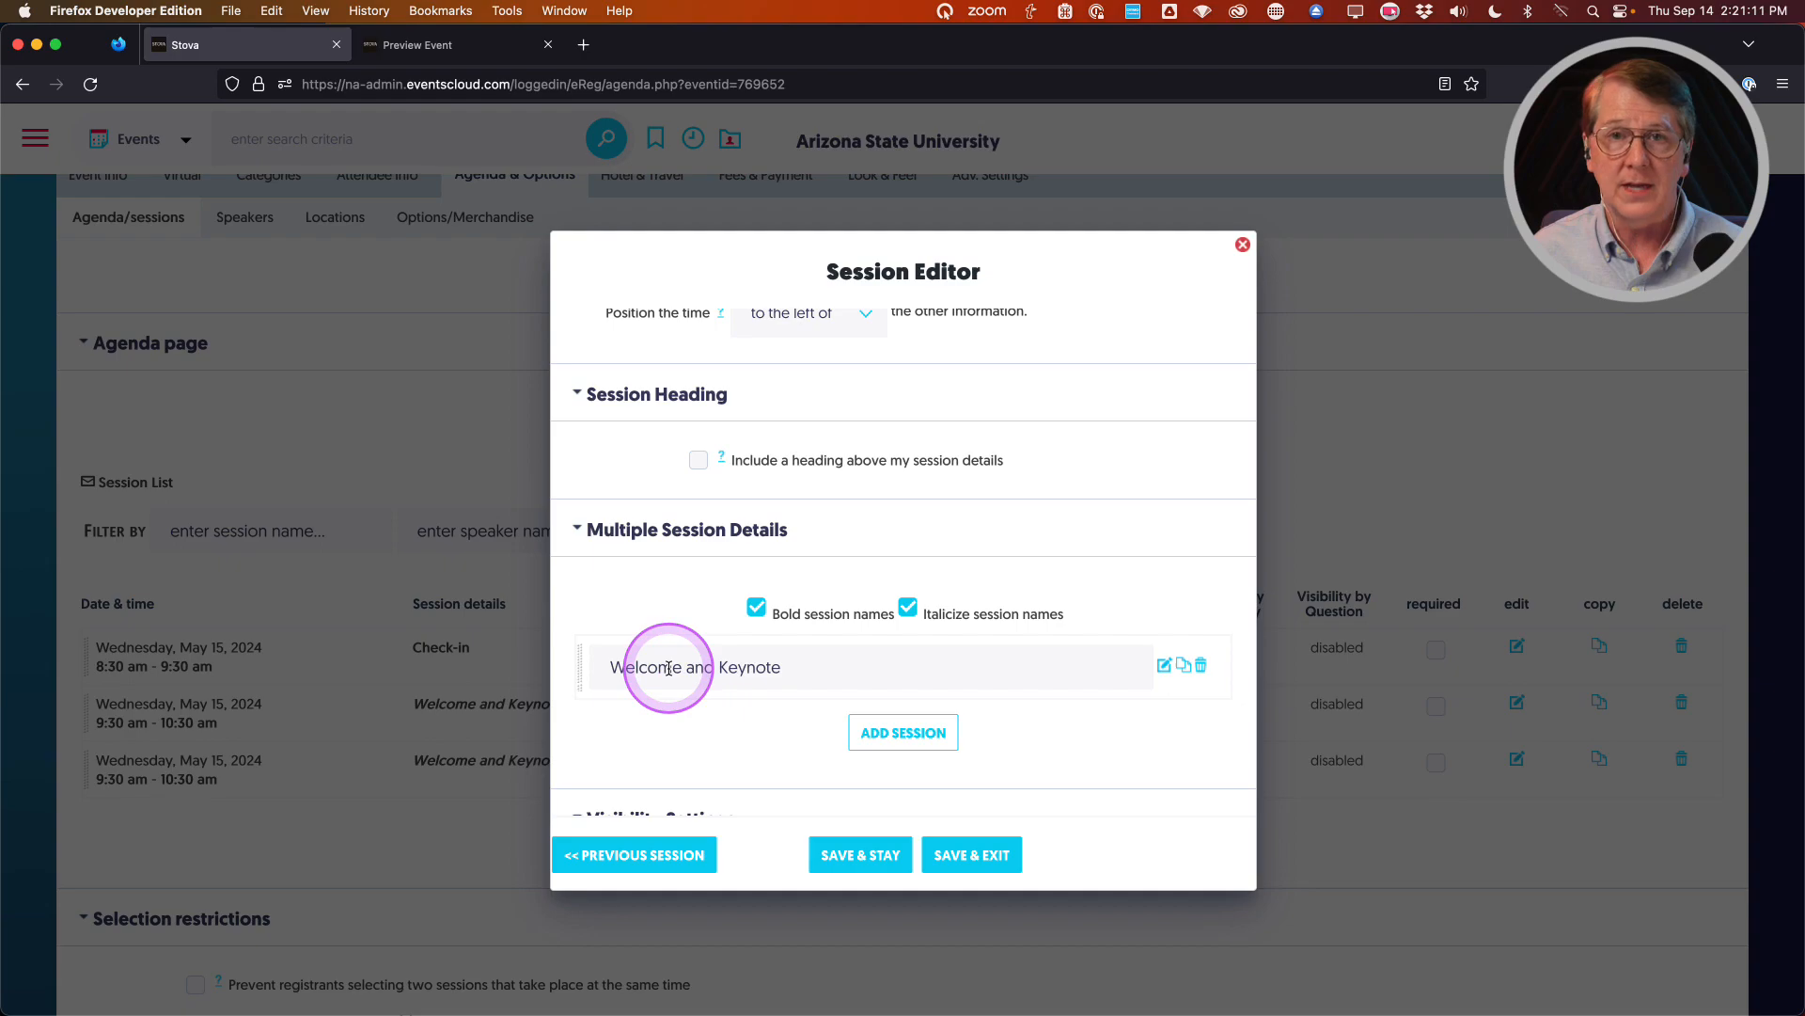
scroll(649, 601, "down", 2)
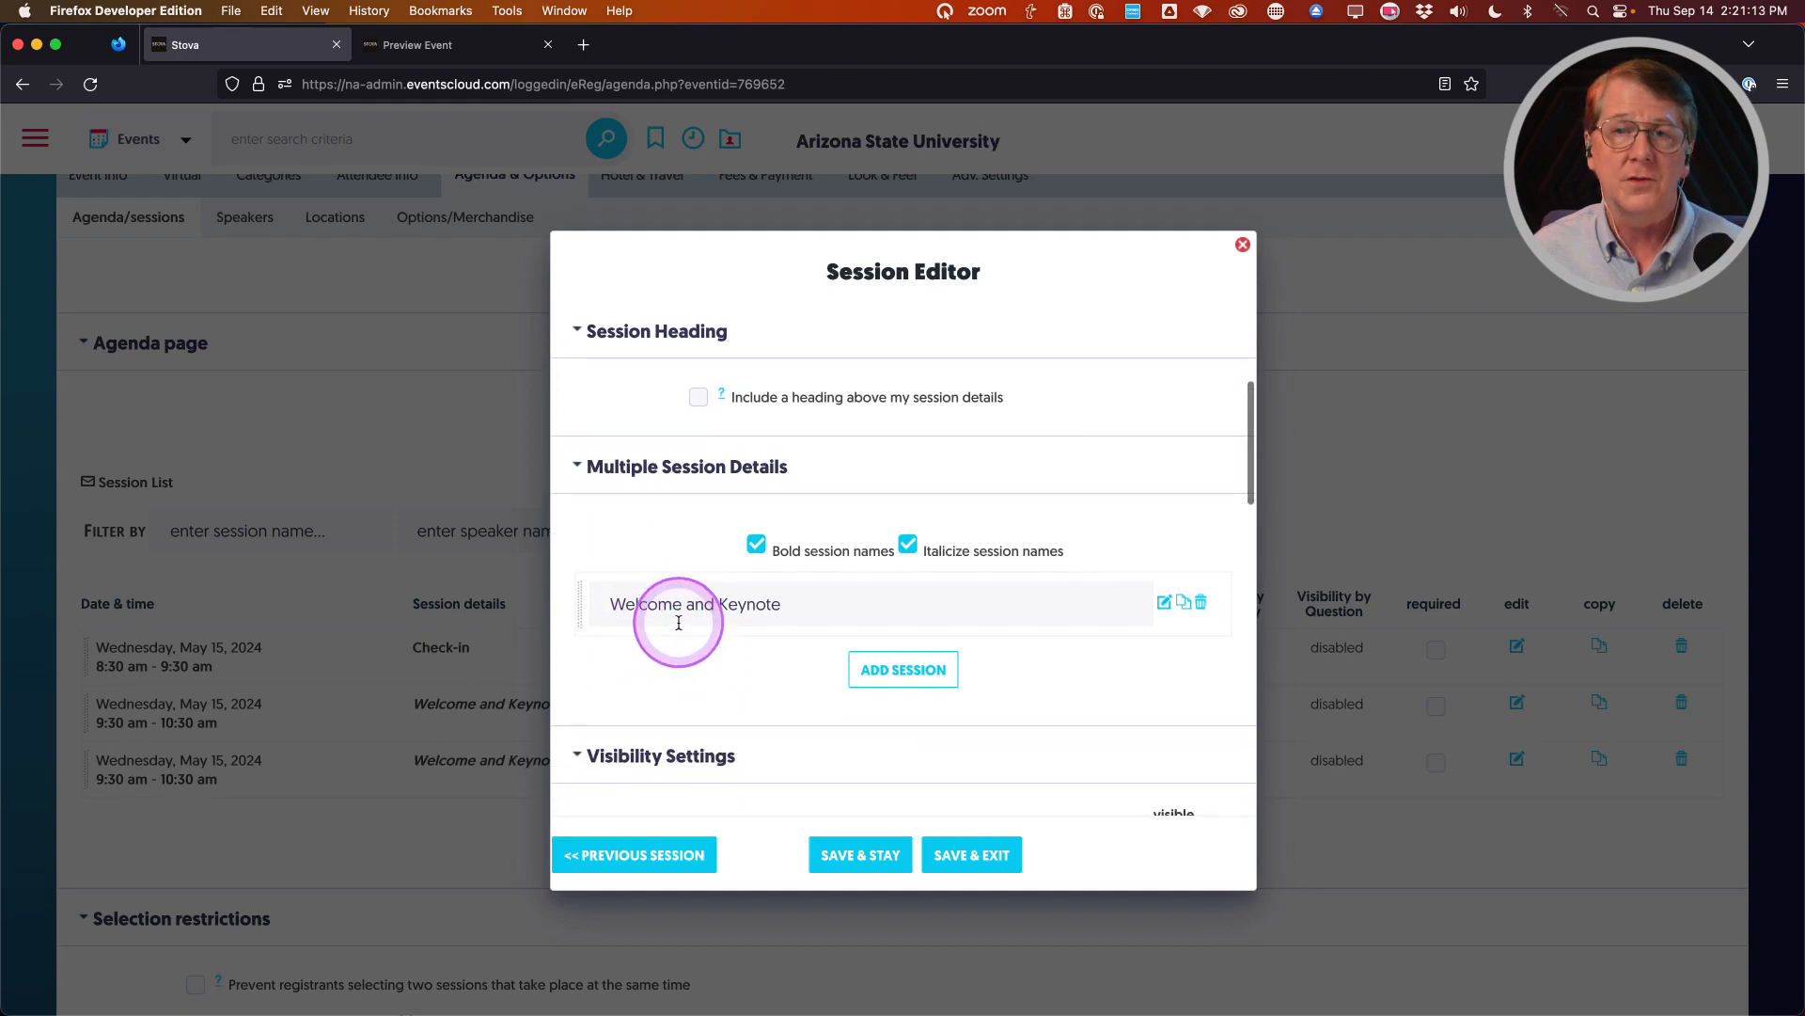
double_click(711, 603)
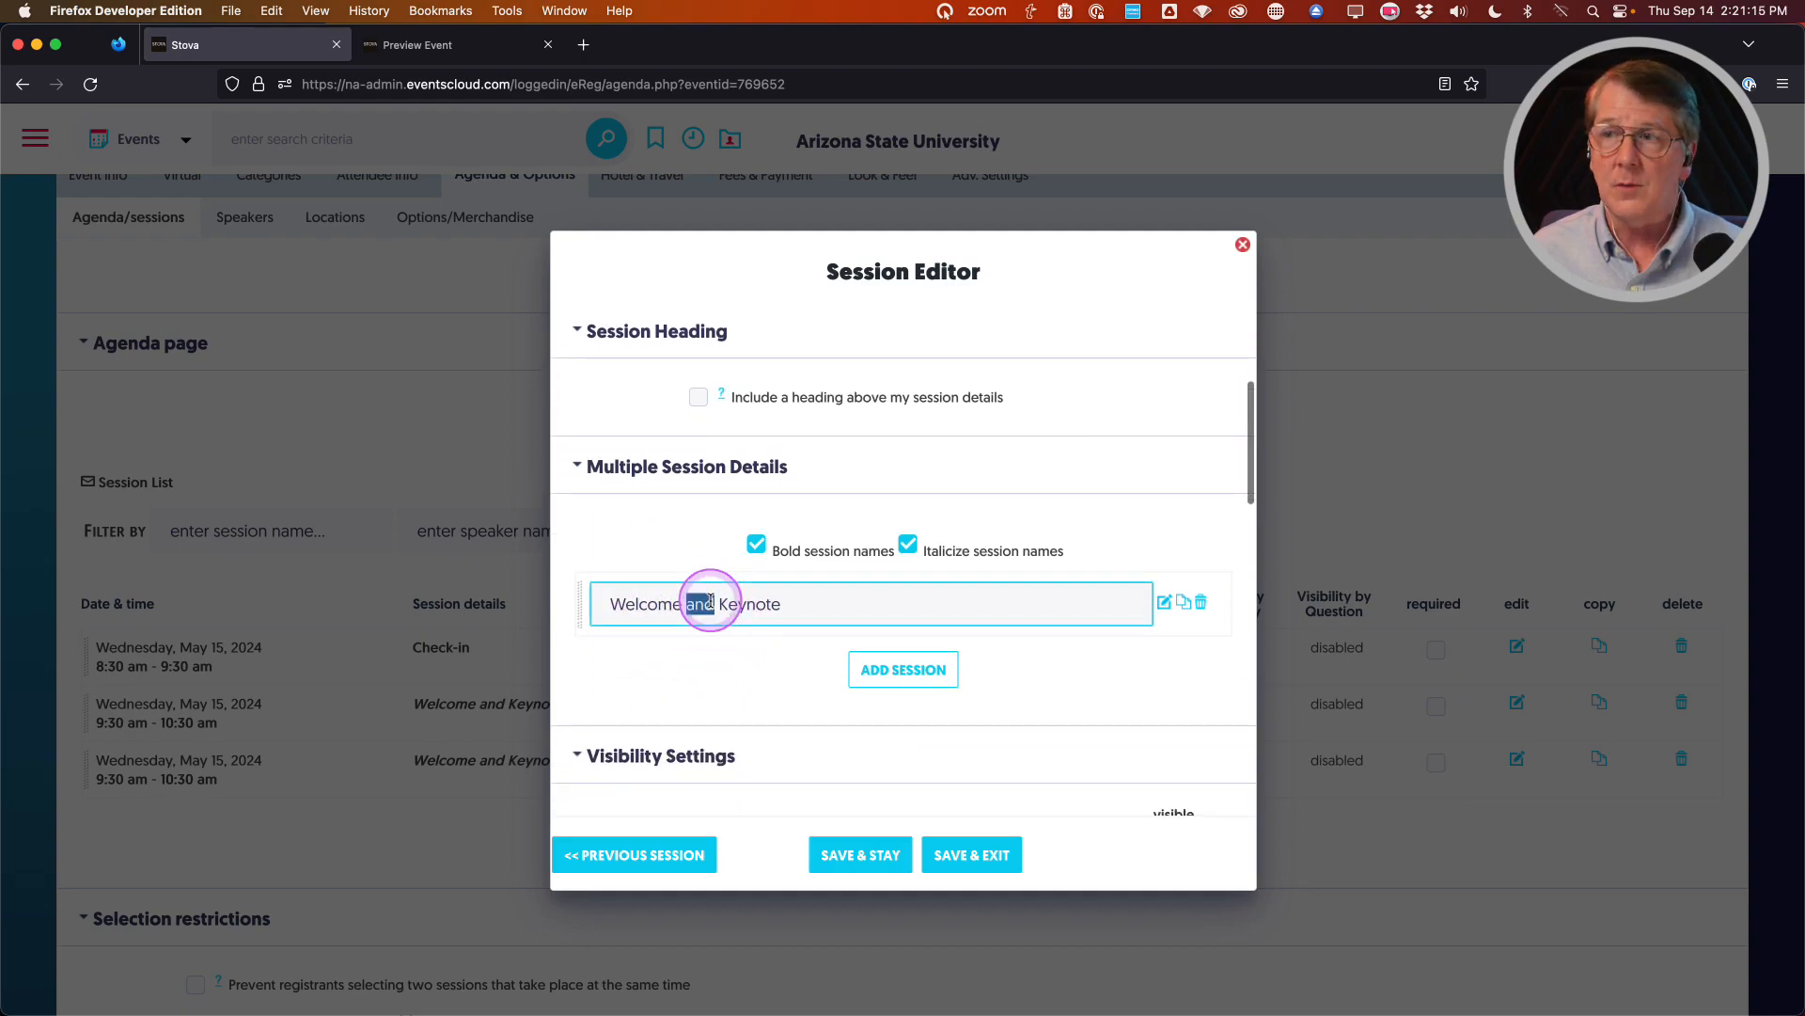
triple_click(710, 603)
key("BackSpace")
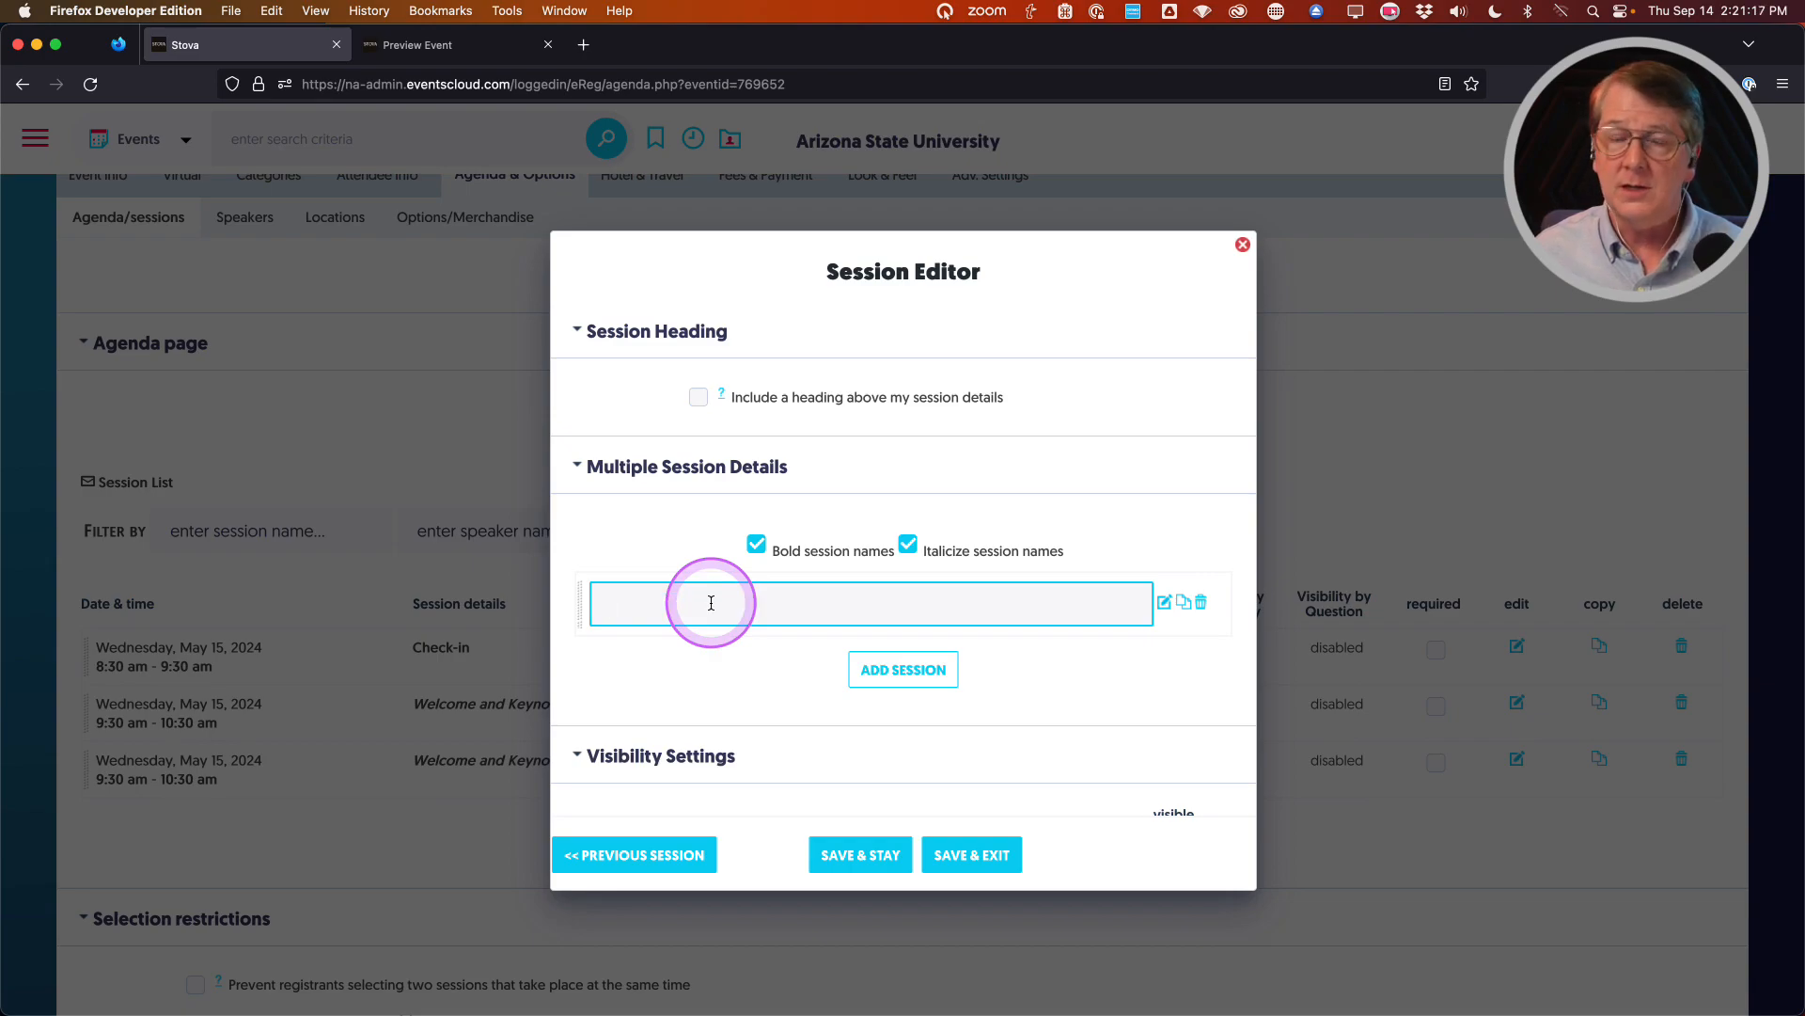
type("Registration: Creating an event")
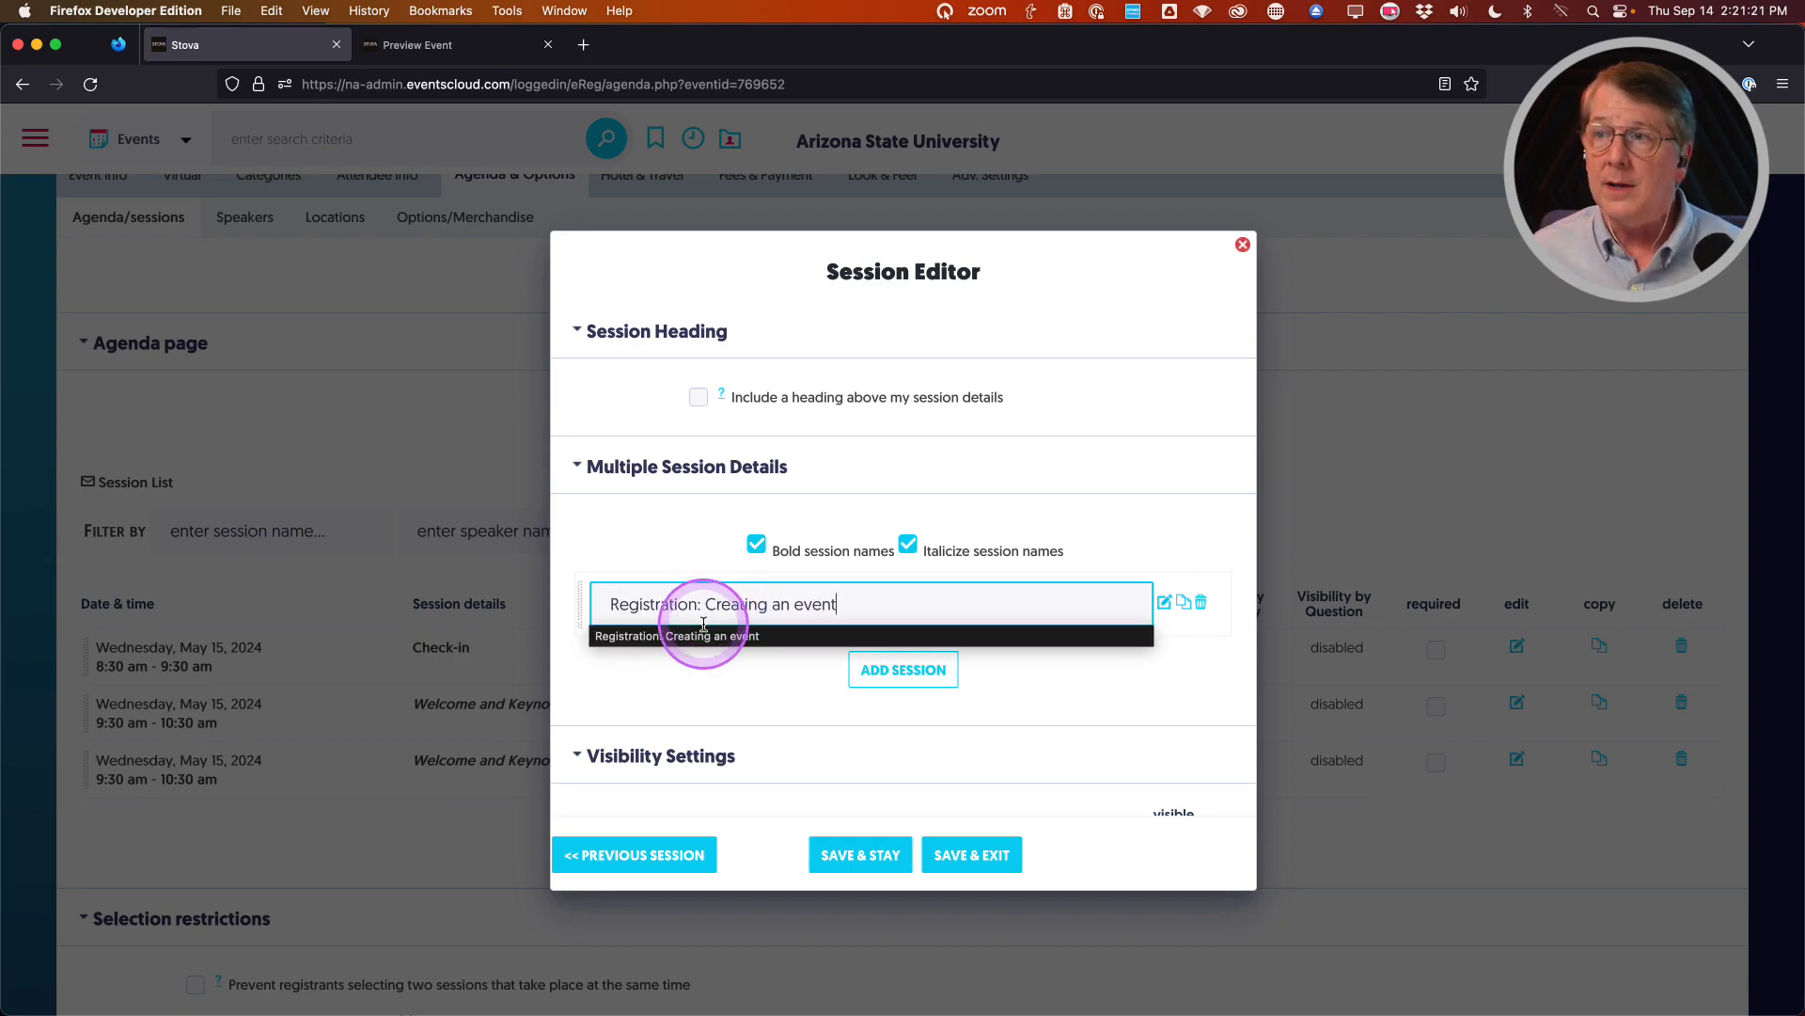
left_click(707, 636)
left_click(880, 863)
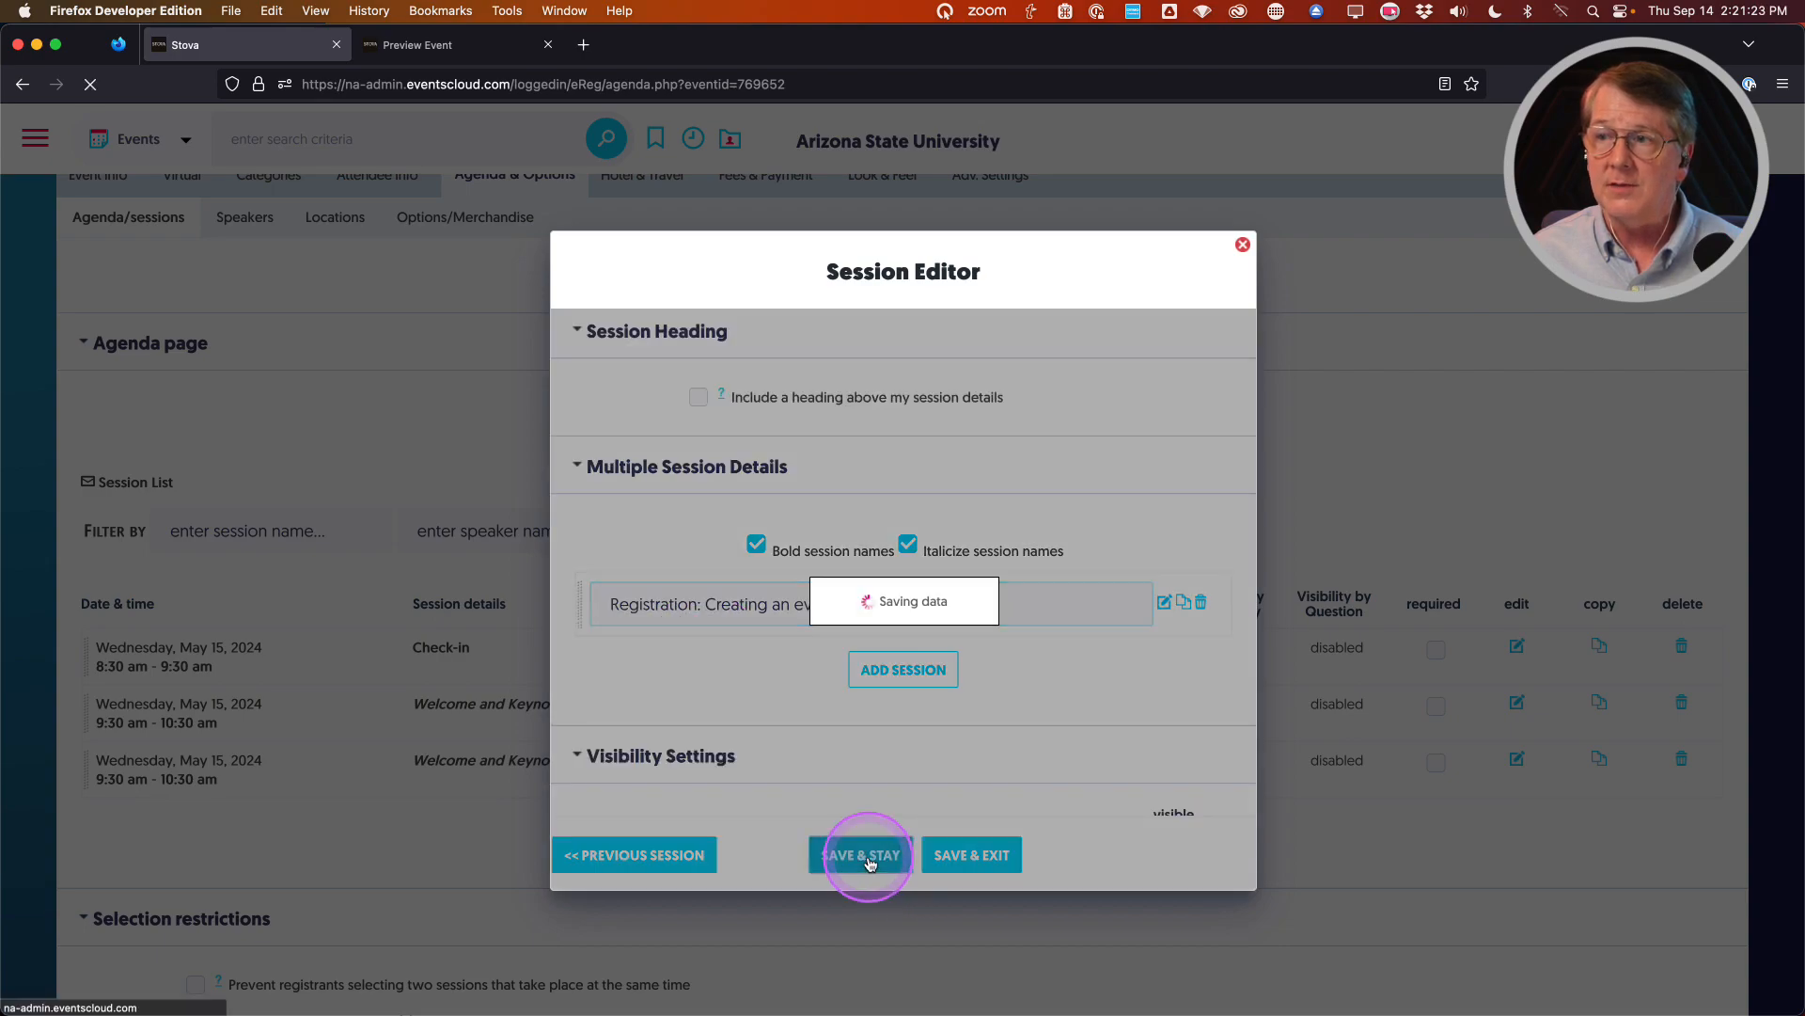
Add another session to the multiple-session block and look through its details, capacity, waitlist and linking settings
scroll(758, 657, "down", 5)
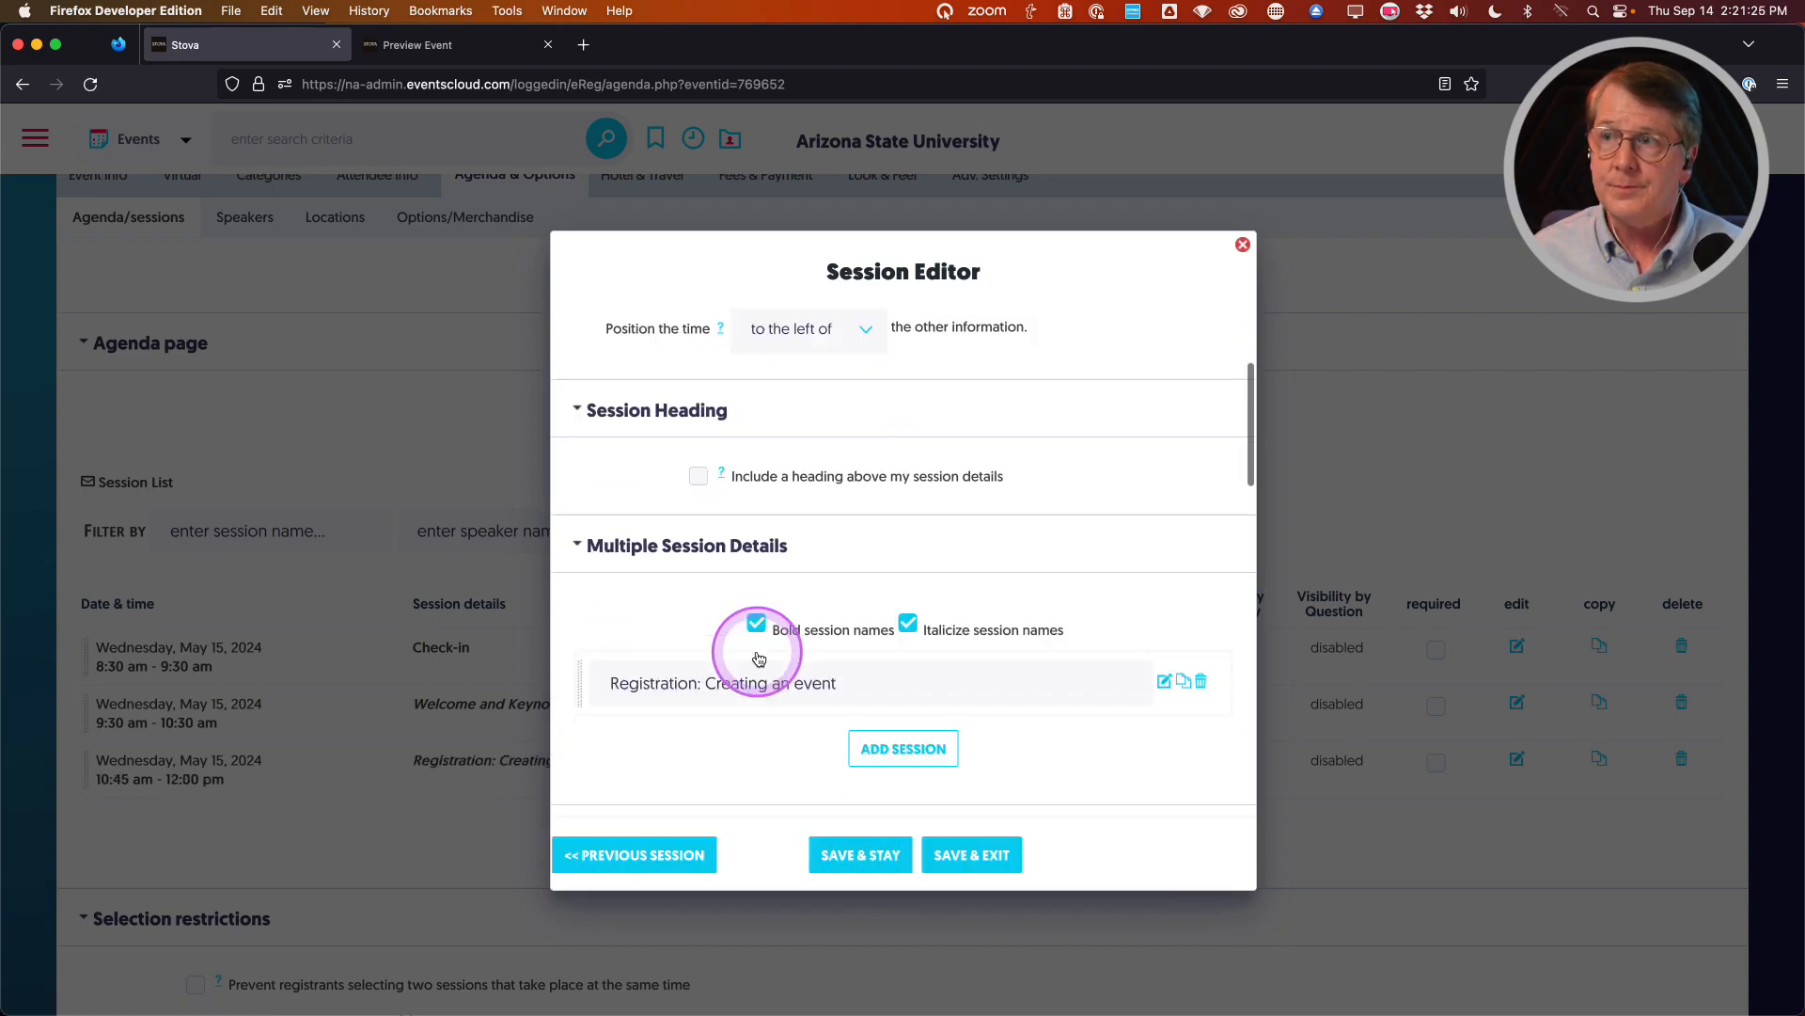
scroll(766, 647, "up", 2)
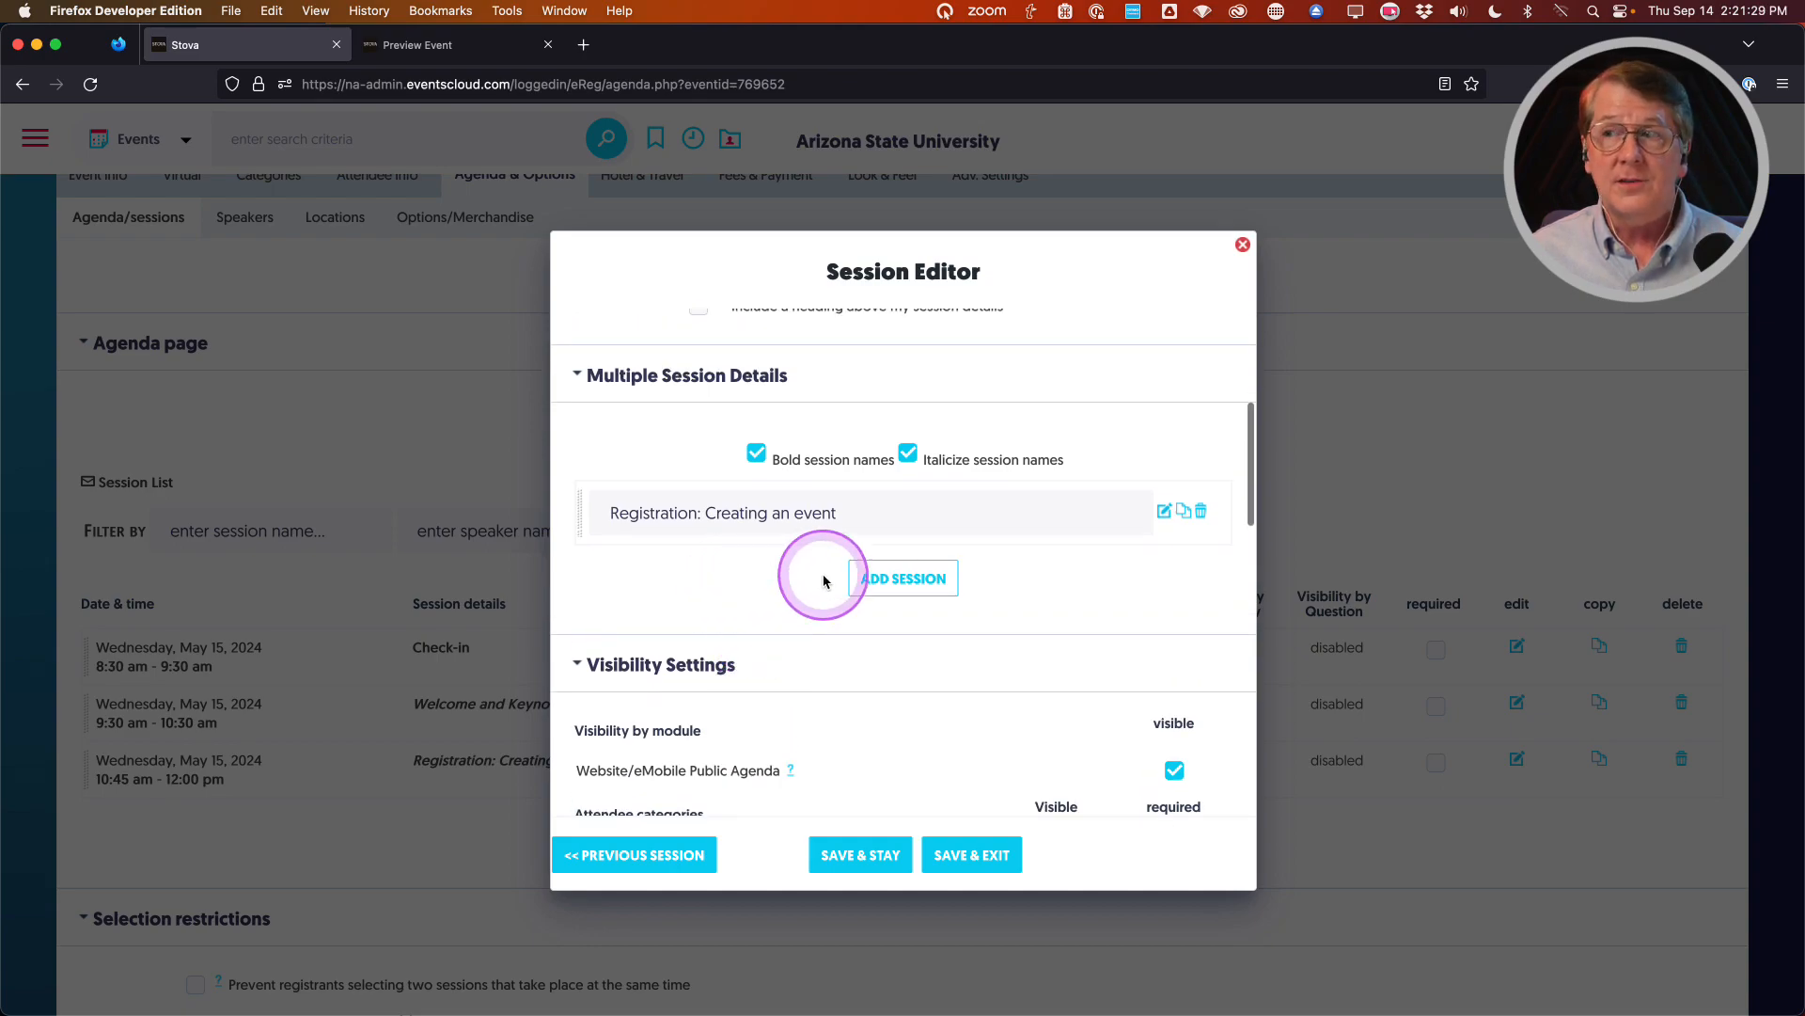
left_click(902, 579)
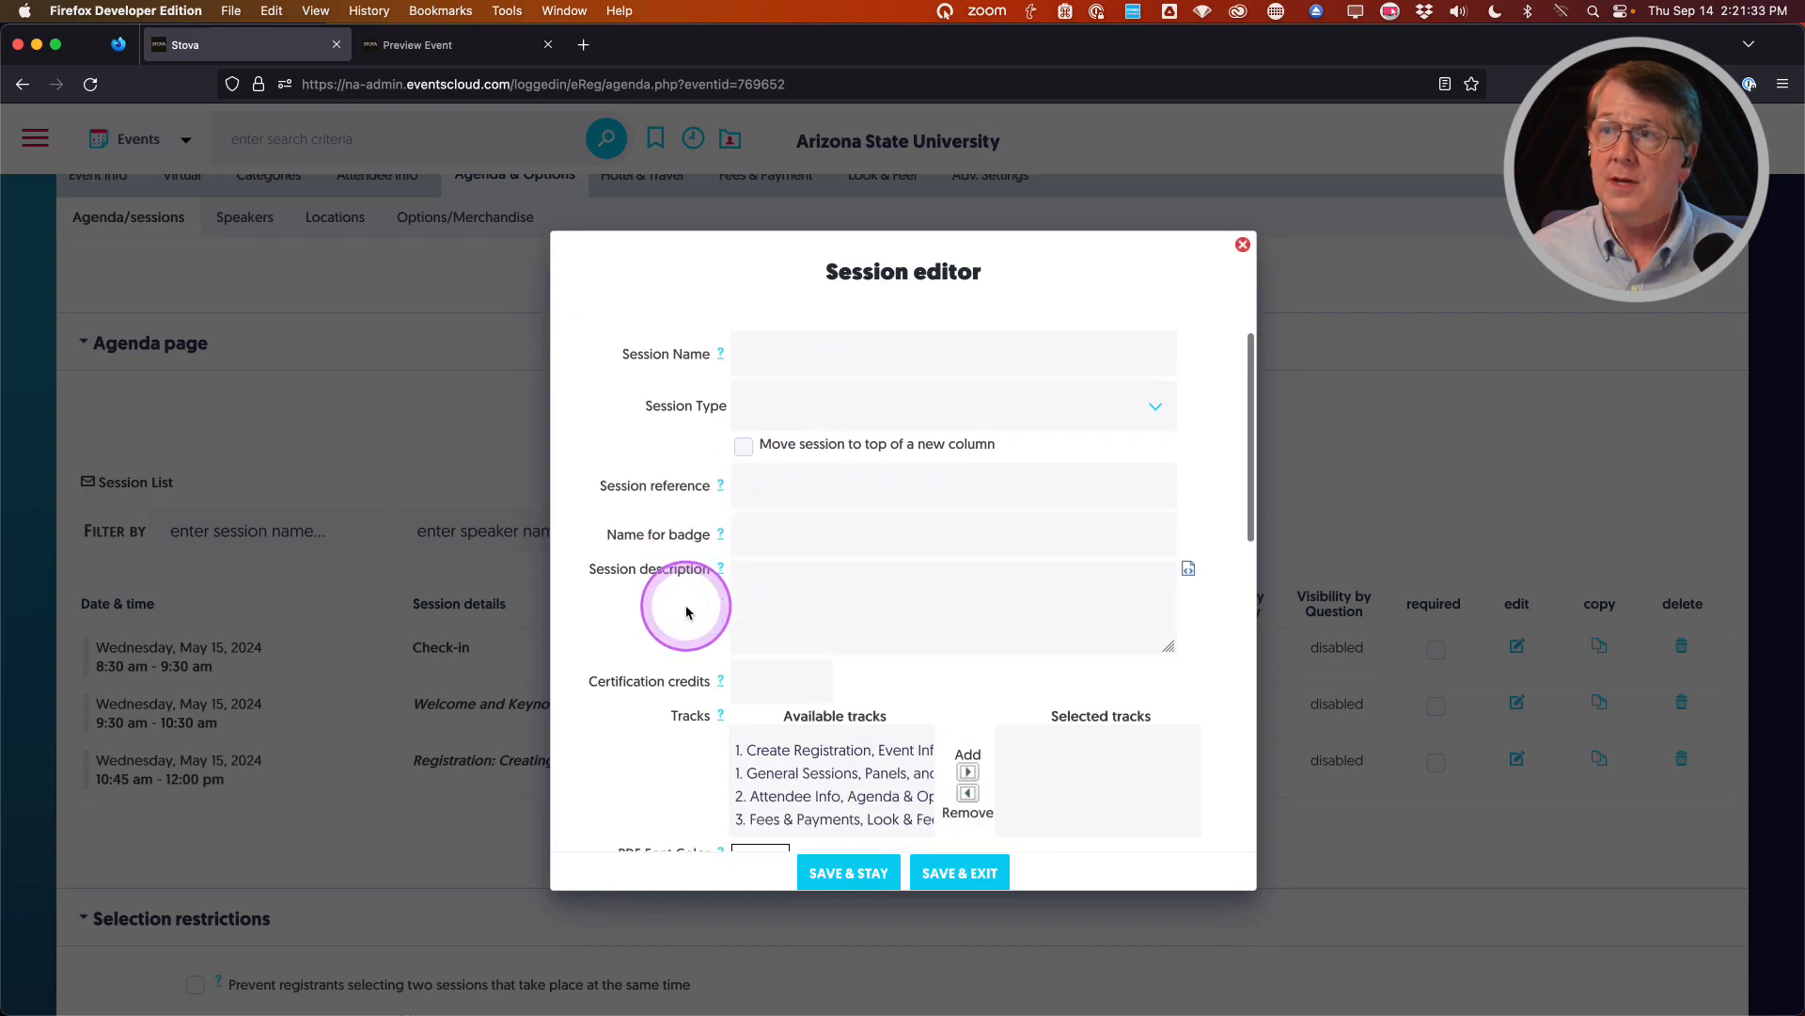
scroll(686, 604, "down", 6)
scroll(678, 612, "down", 5)
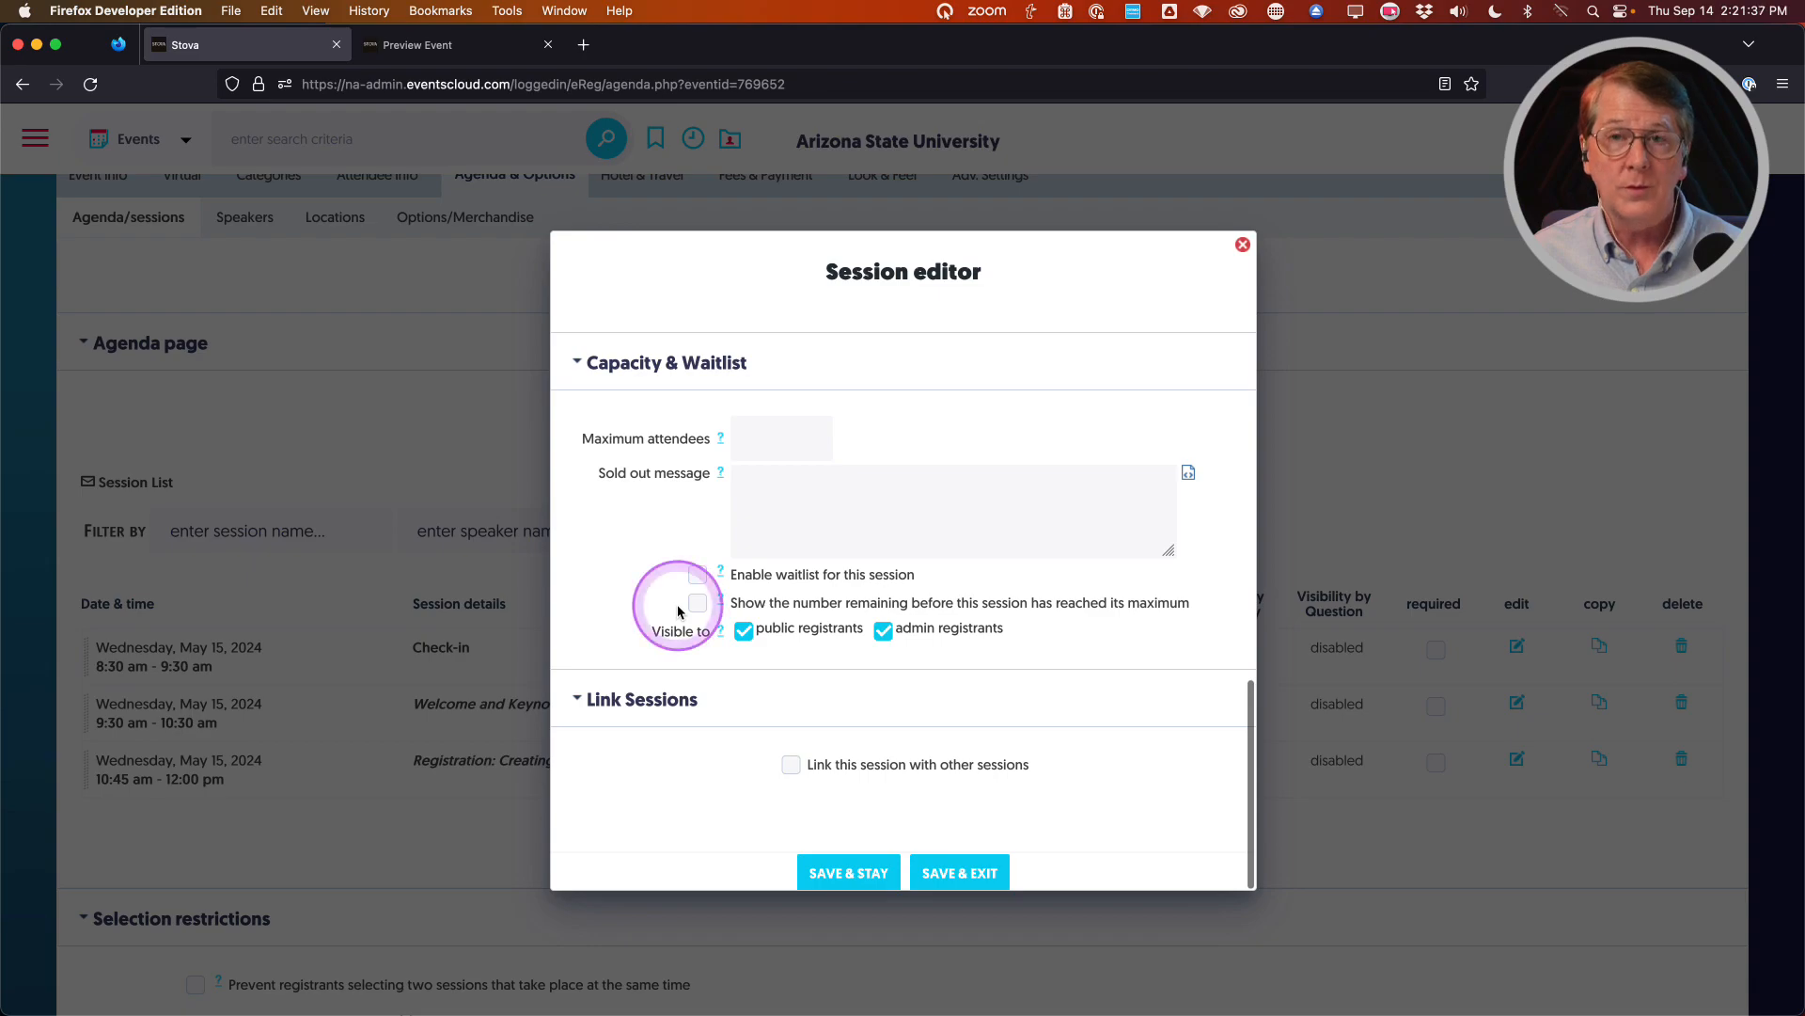
scroll(678, 609, "up", 8)
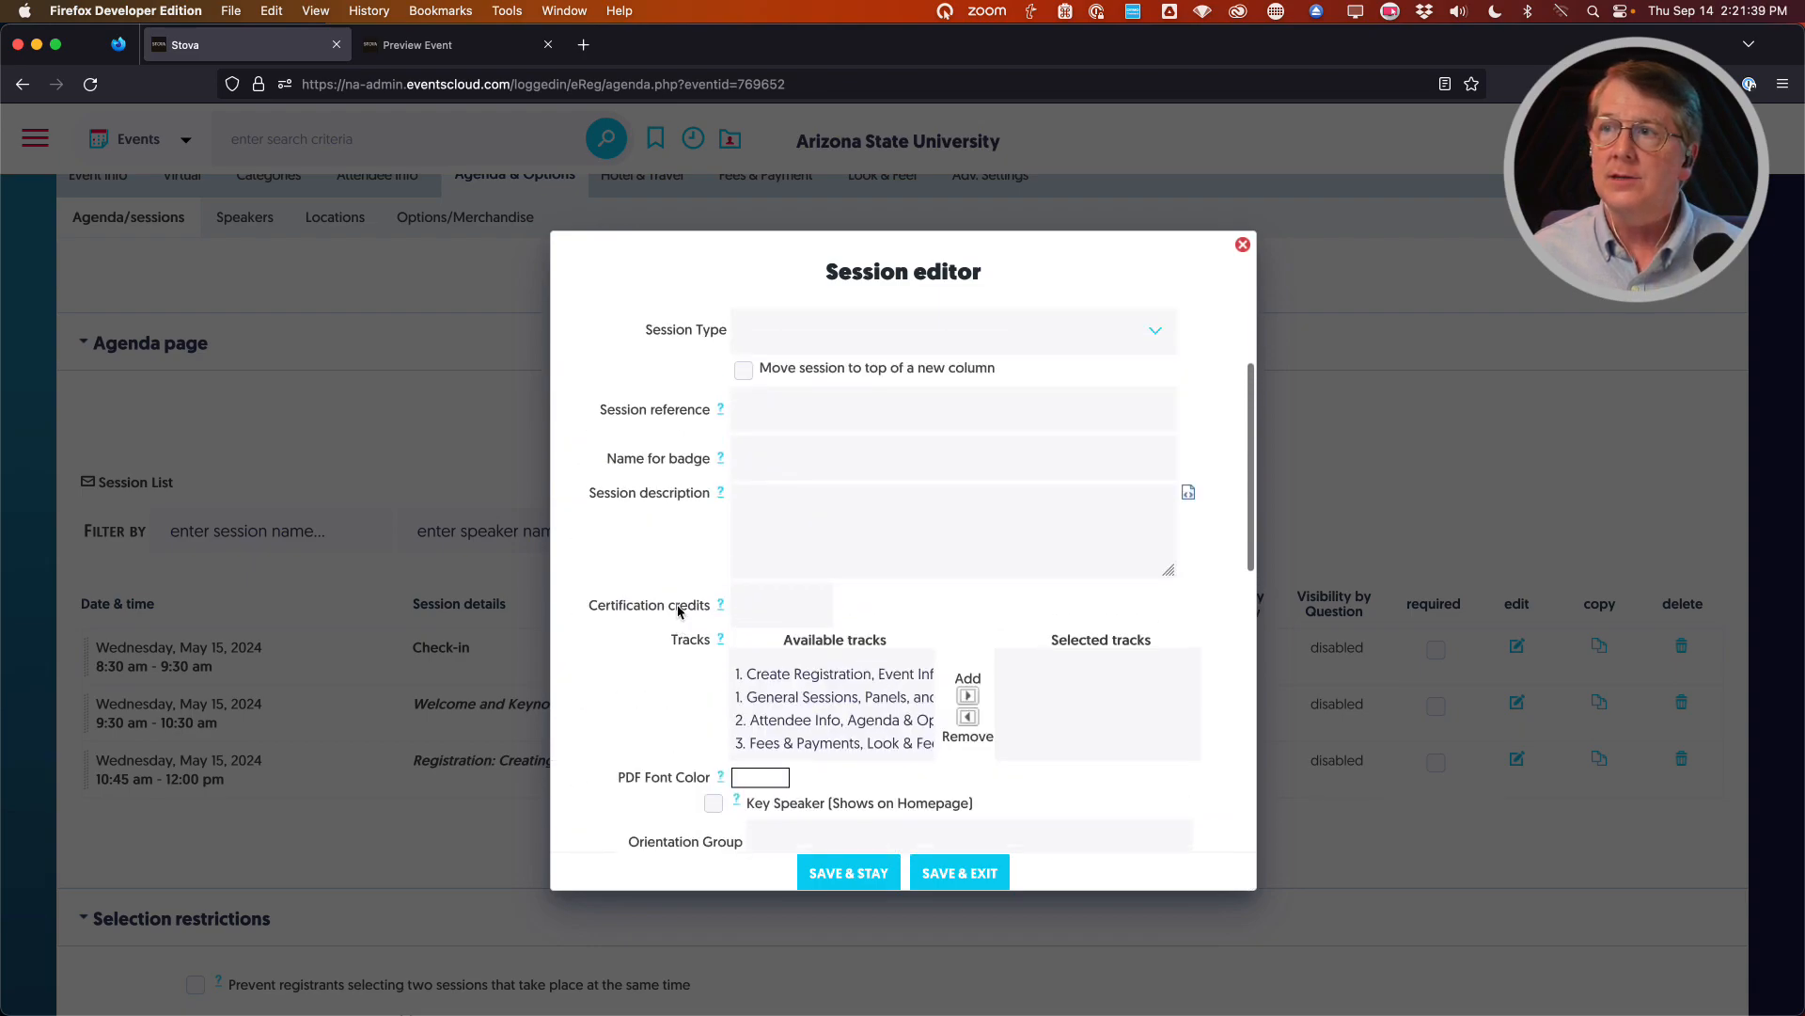
Name the new session in the multiple-session block "Getting the Most out of Reporting" and save it, returning to the block
scroll(806, 423, "up", 3)
left_click(813, 421)
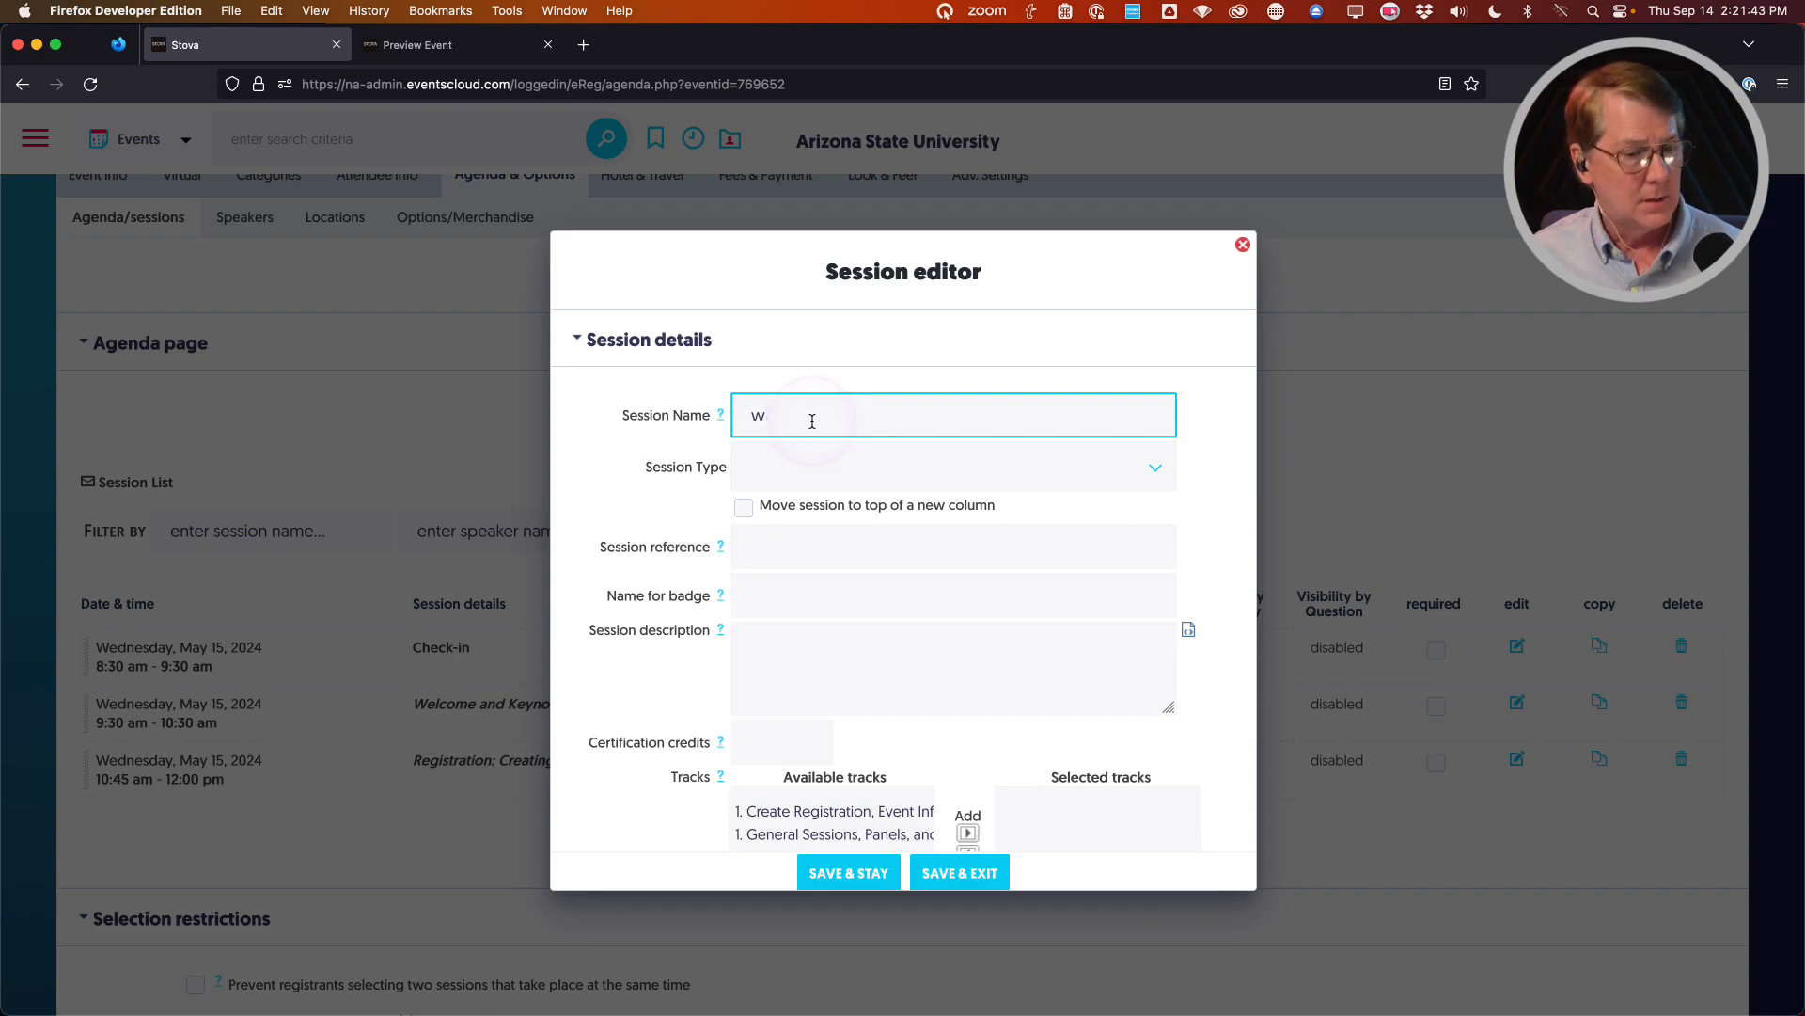
type("ws")
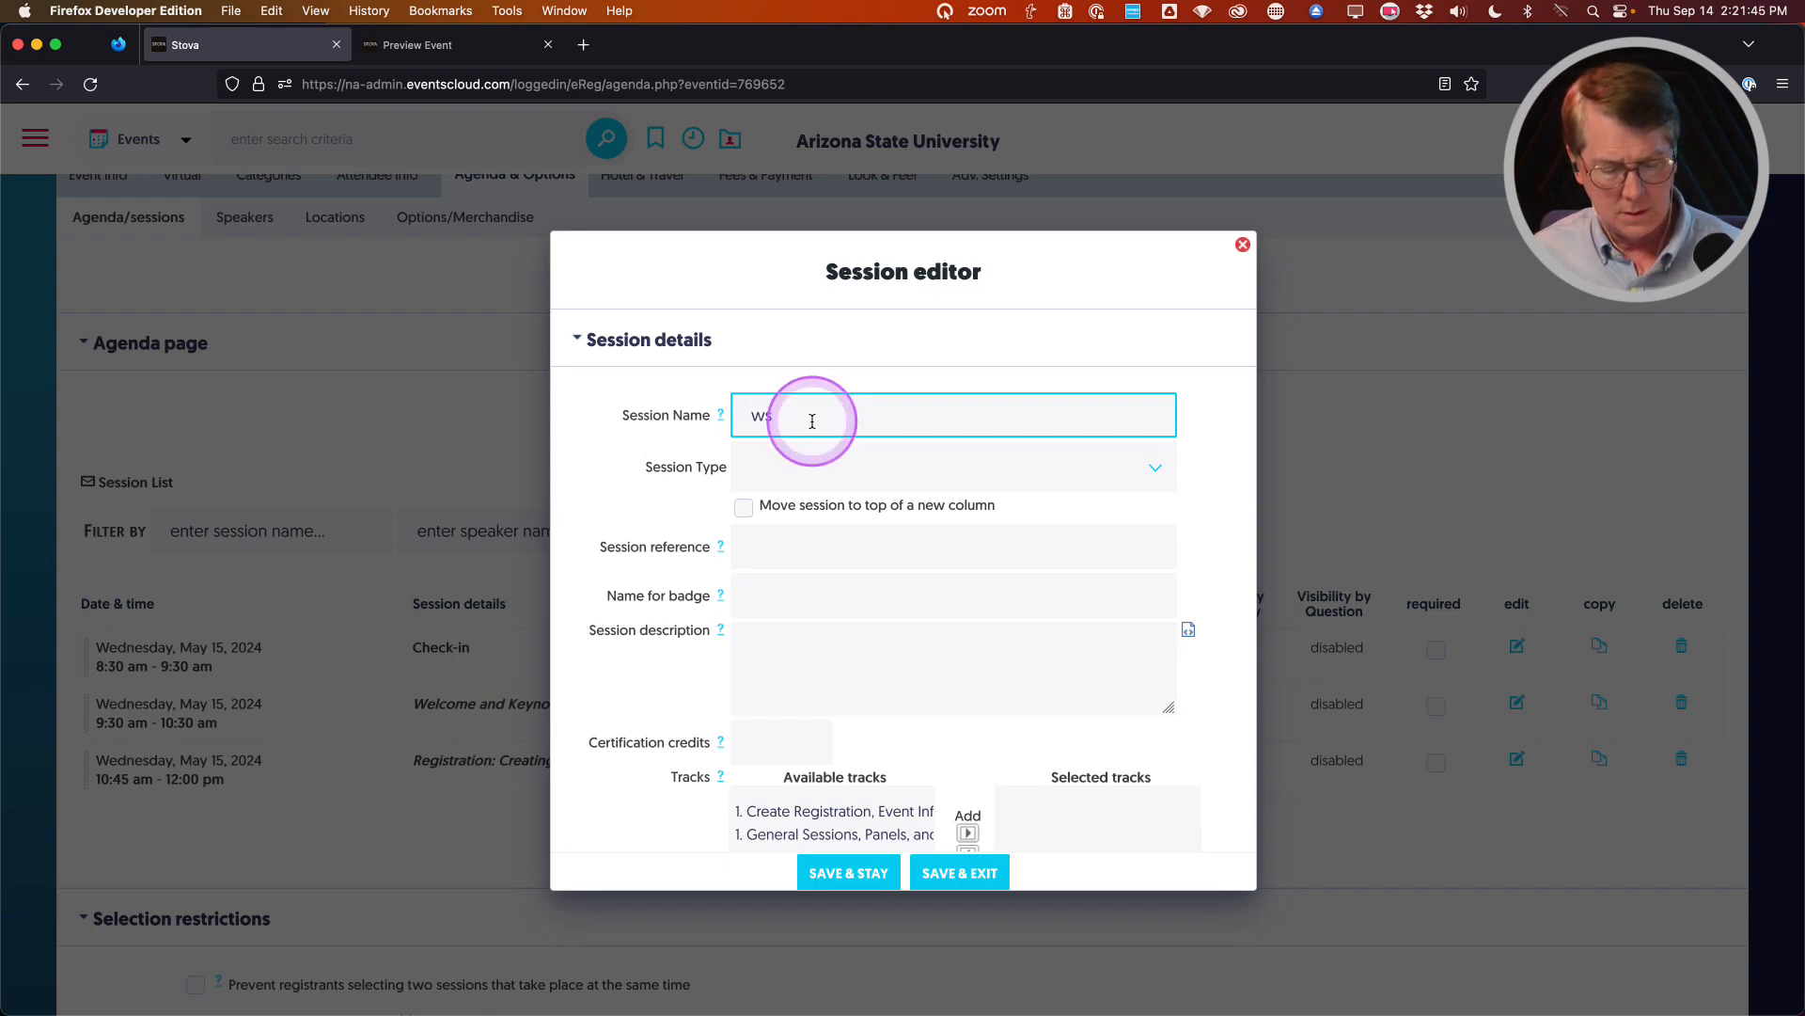
type("Getting the Most out of Reporting")
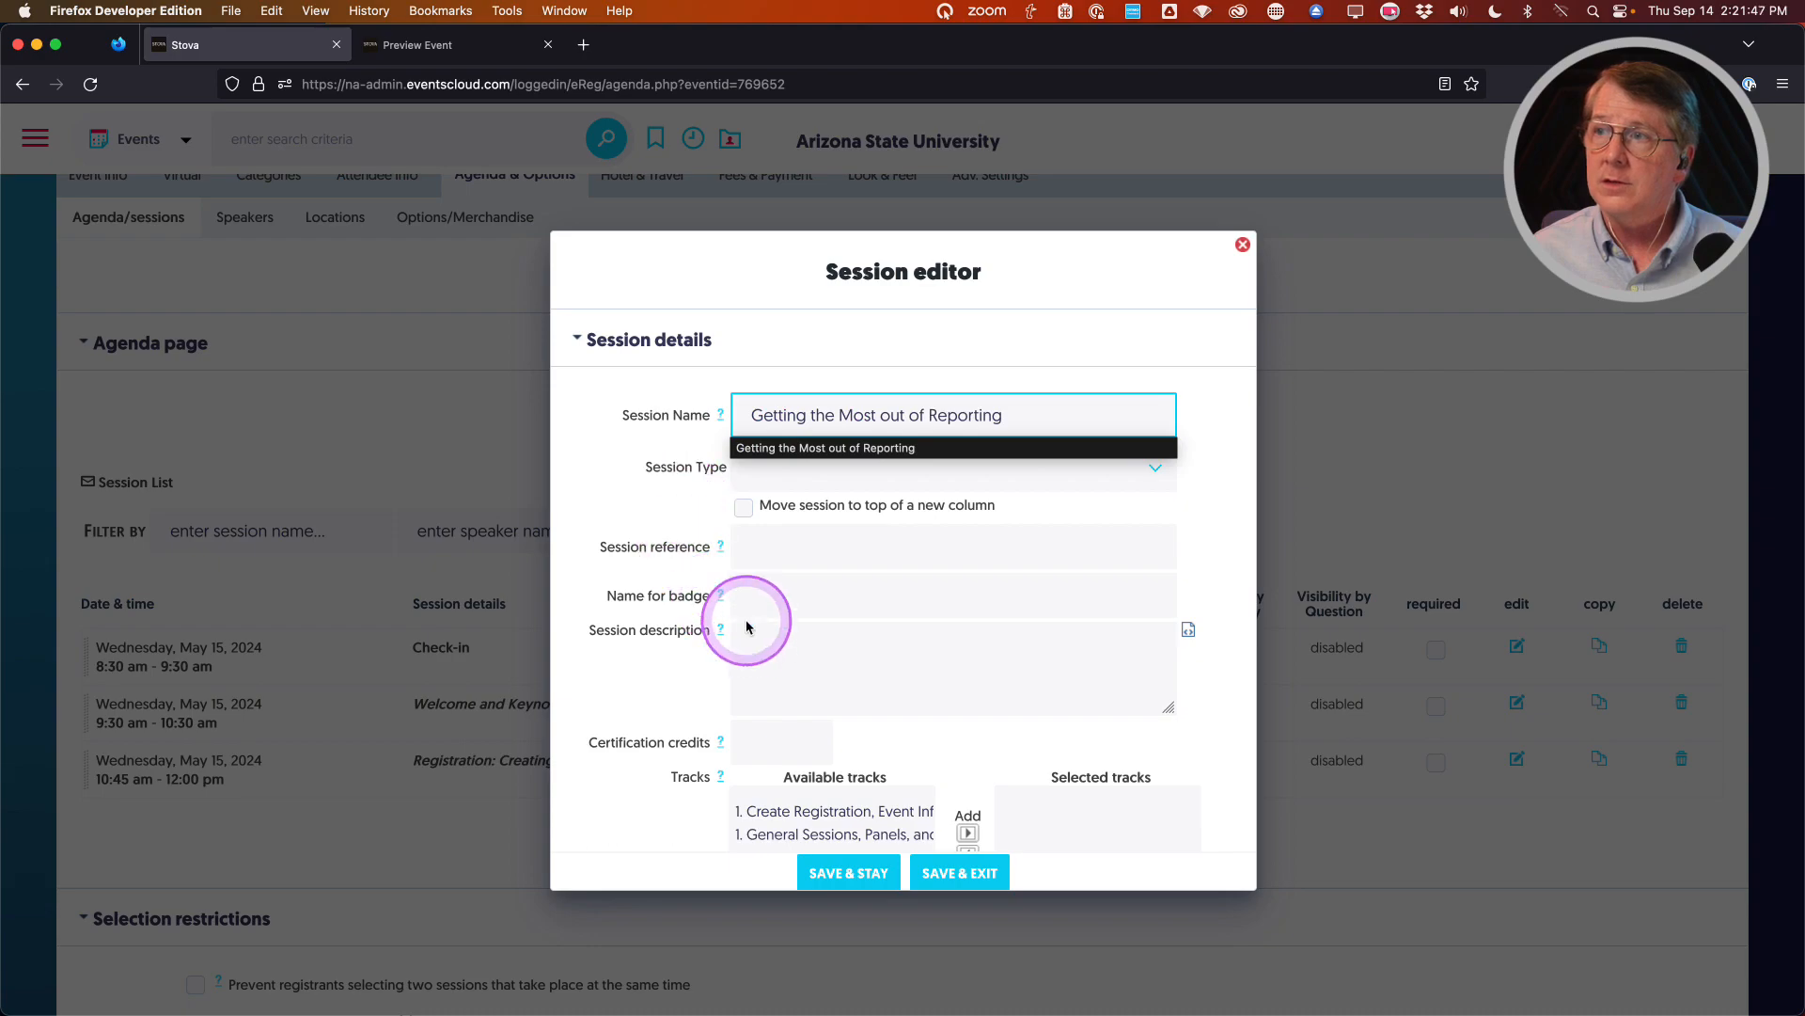
left_click(983, 876)
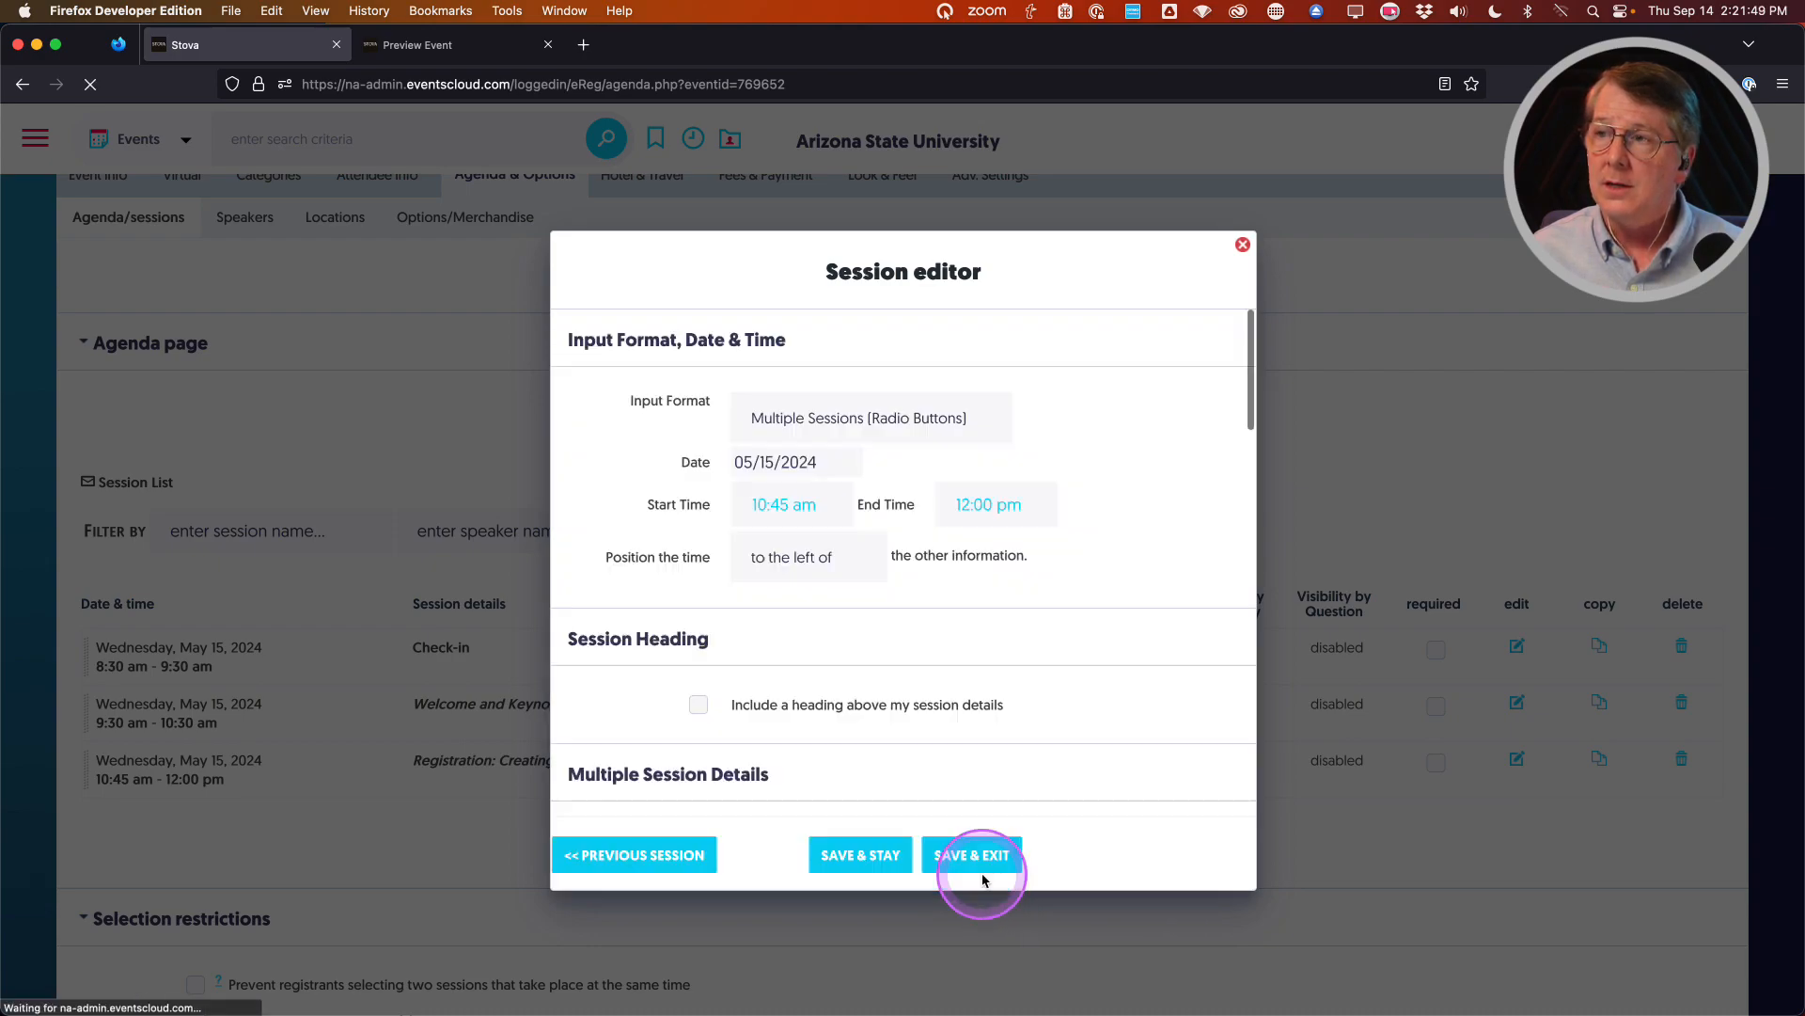
Add a session named "Marketing; Designing Effective Emails" to the multiple-session block and save it
scroll(887, 679, "down", 1)
scroll(887, 677, "down", 3)
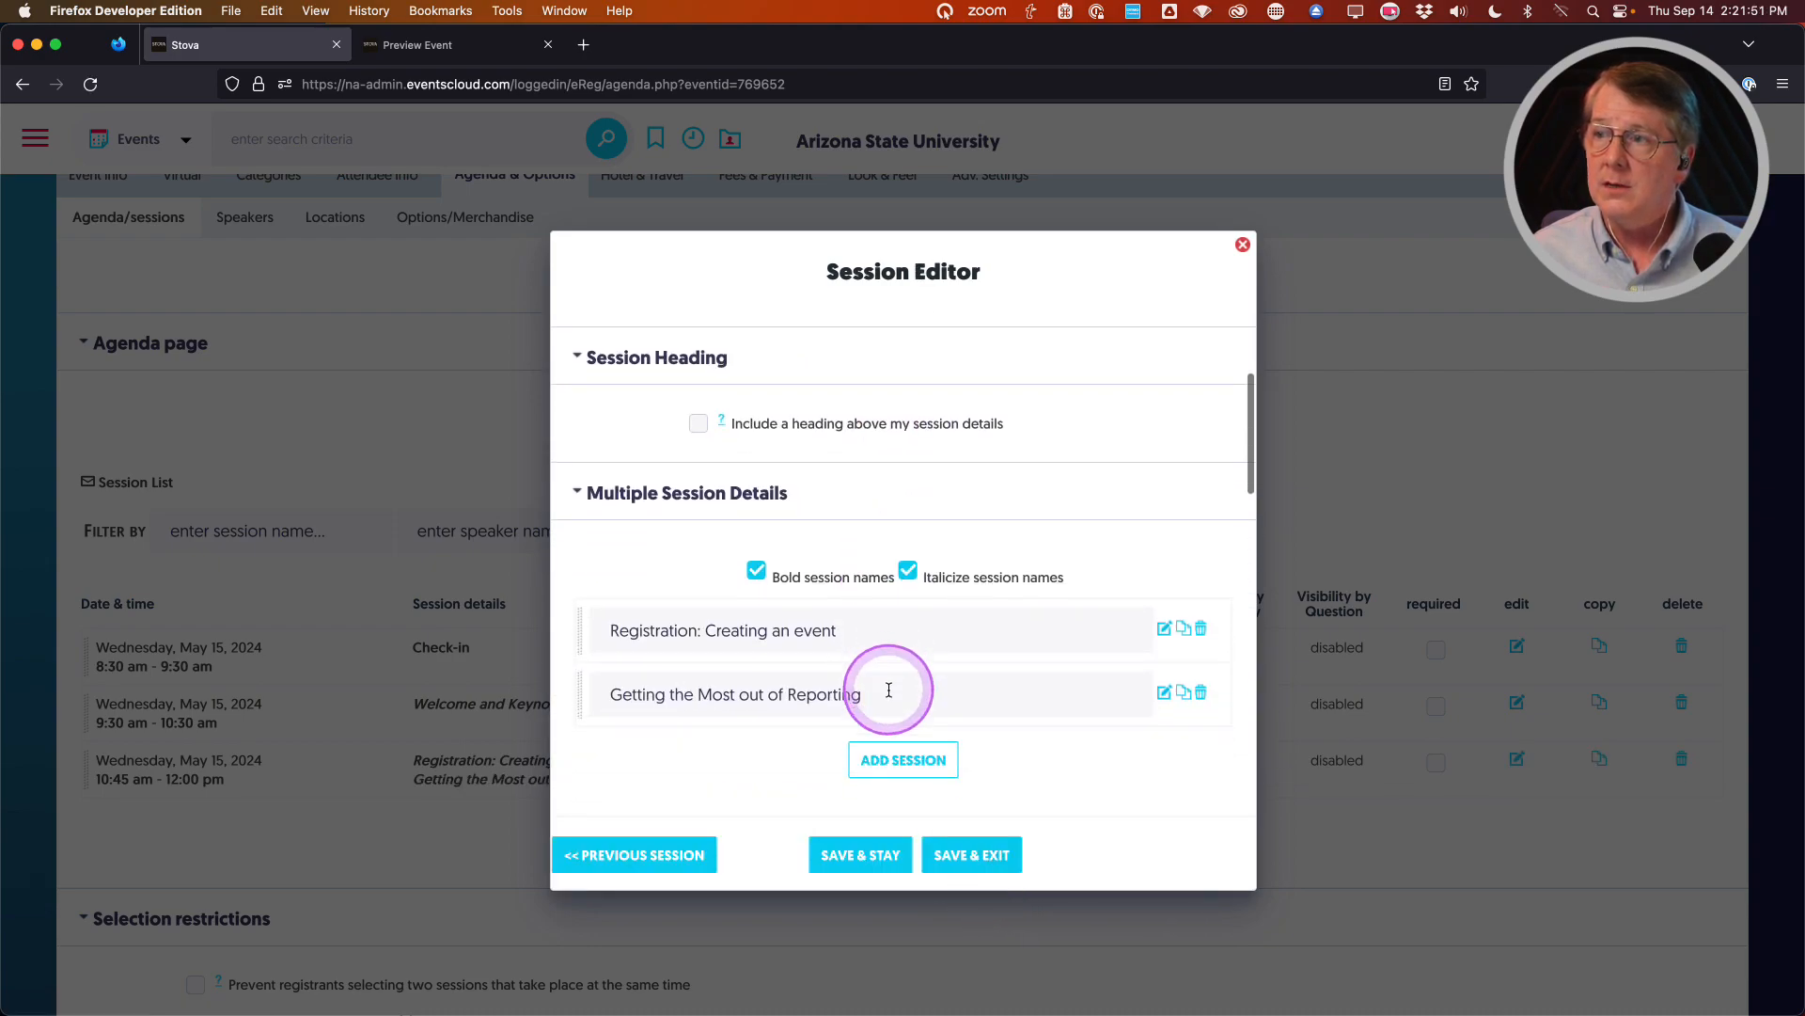
left_click(912, 759)
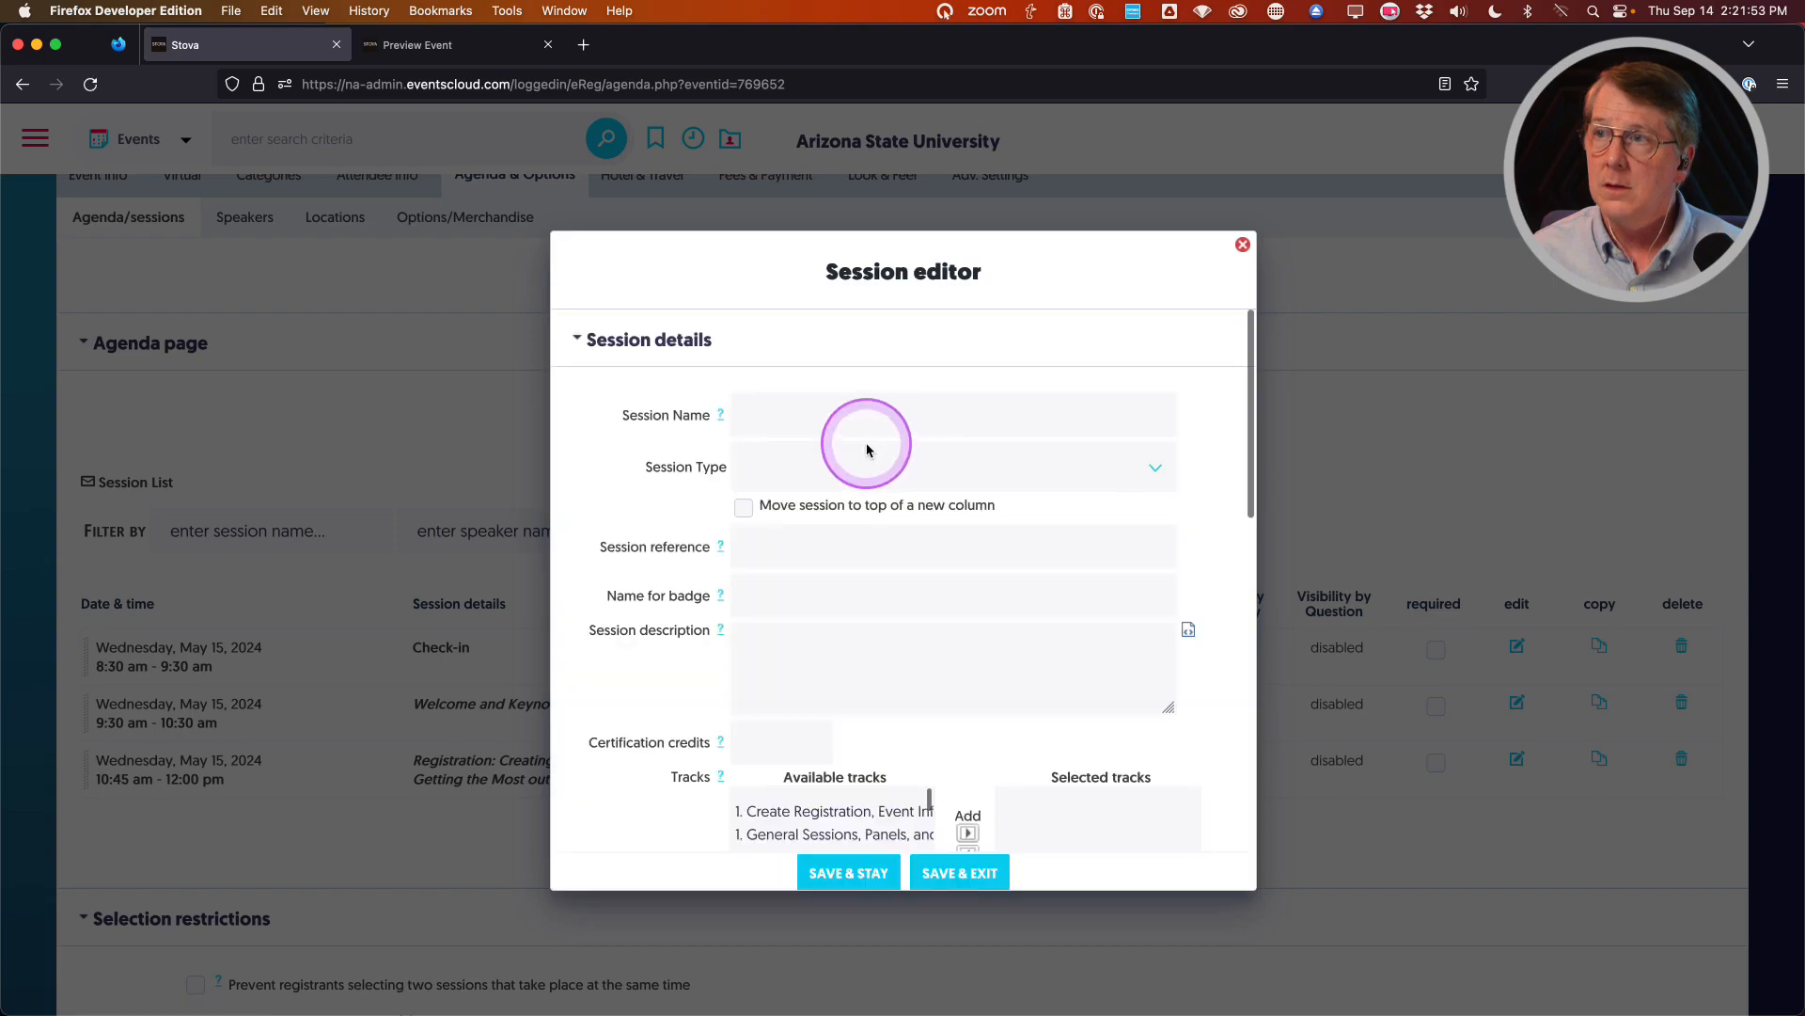
left_click(812, 412)
type("ws")
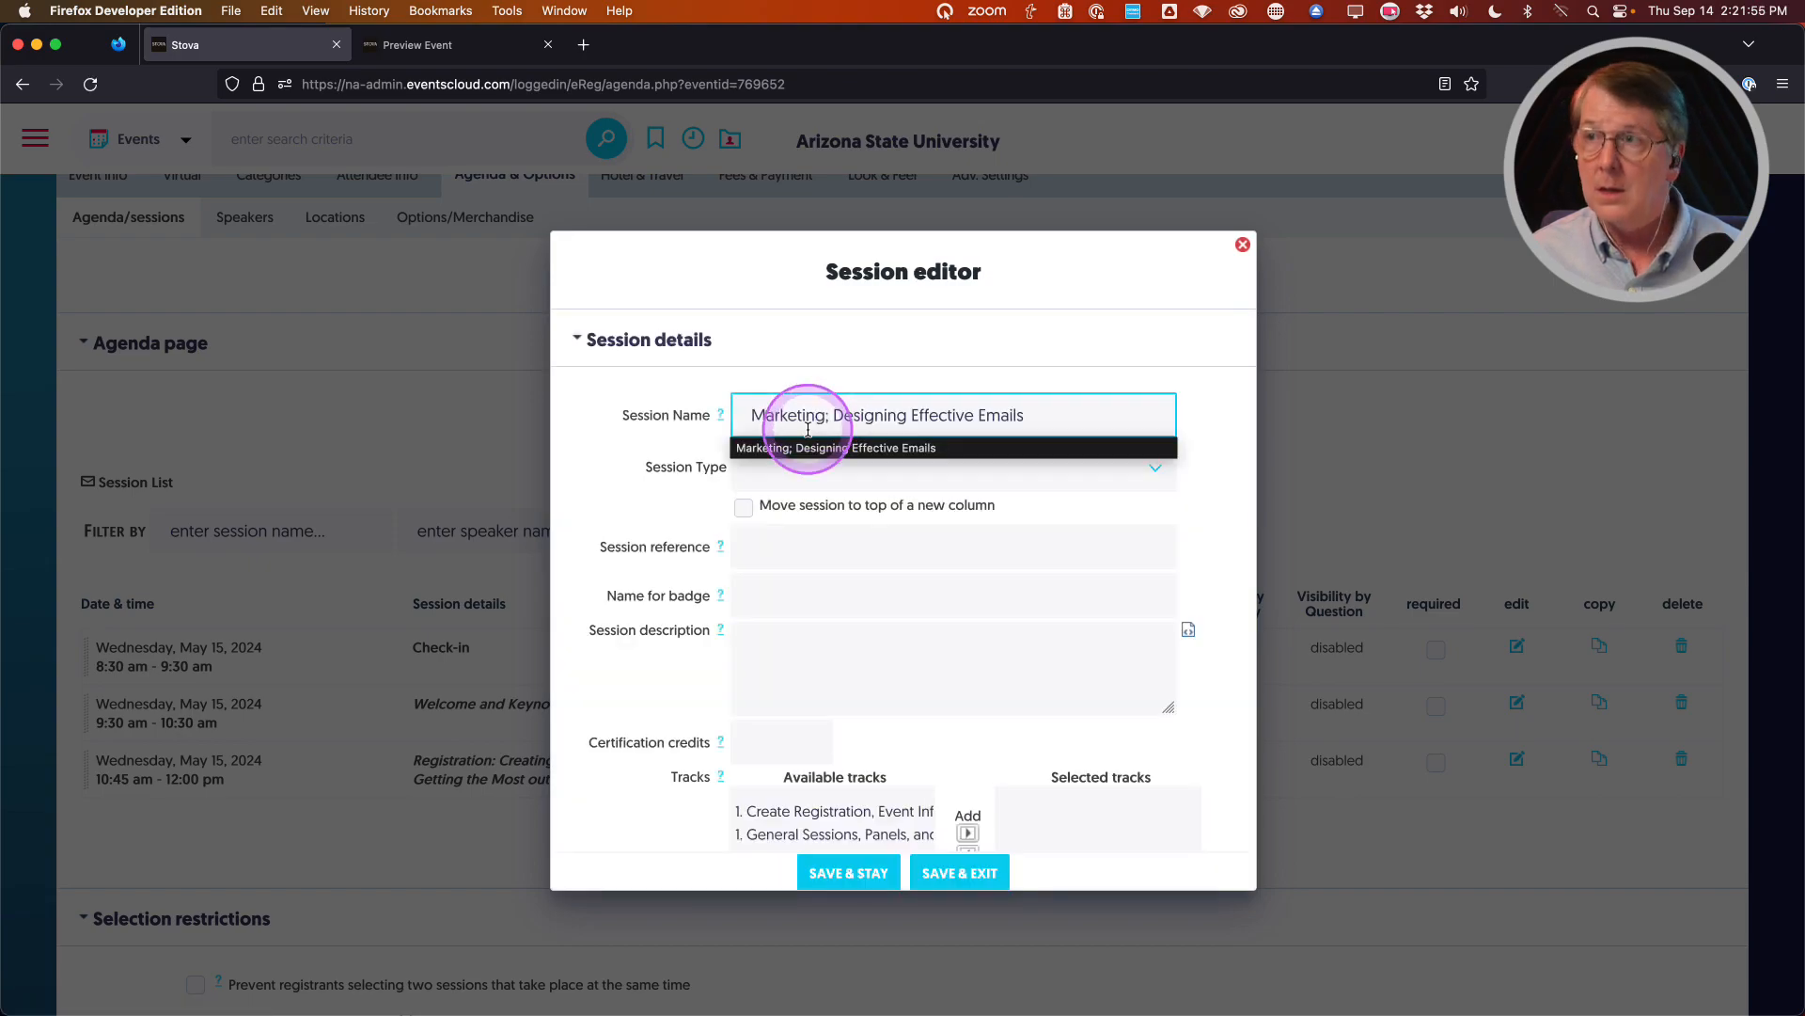
left_click(961, 861)
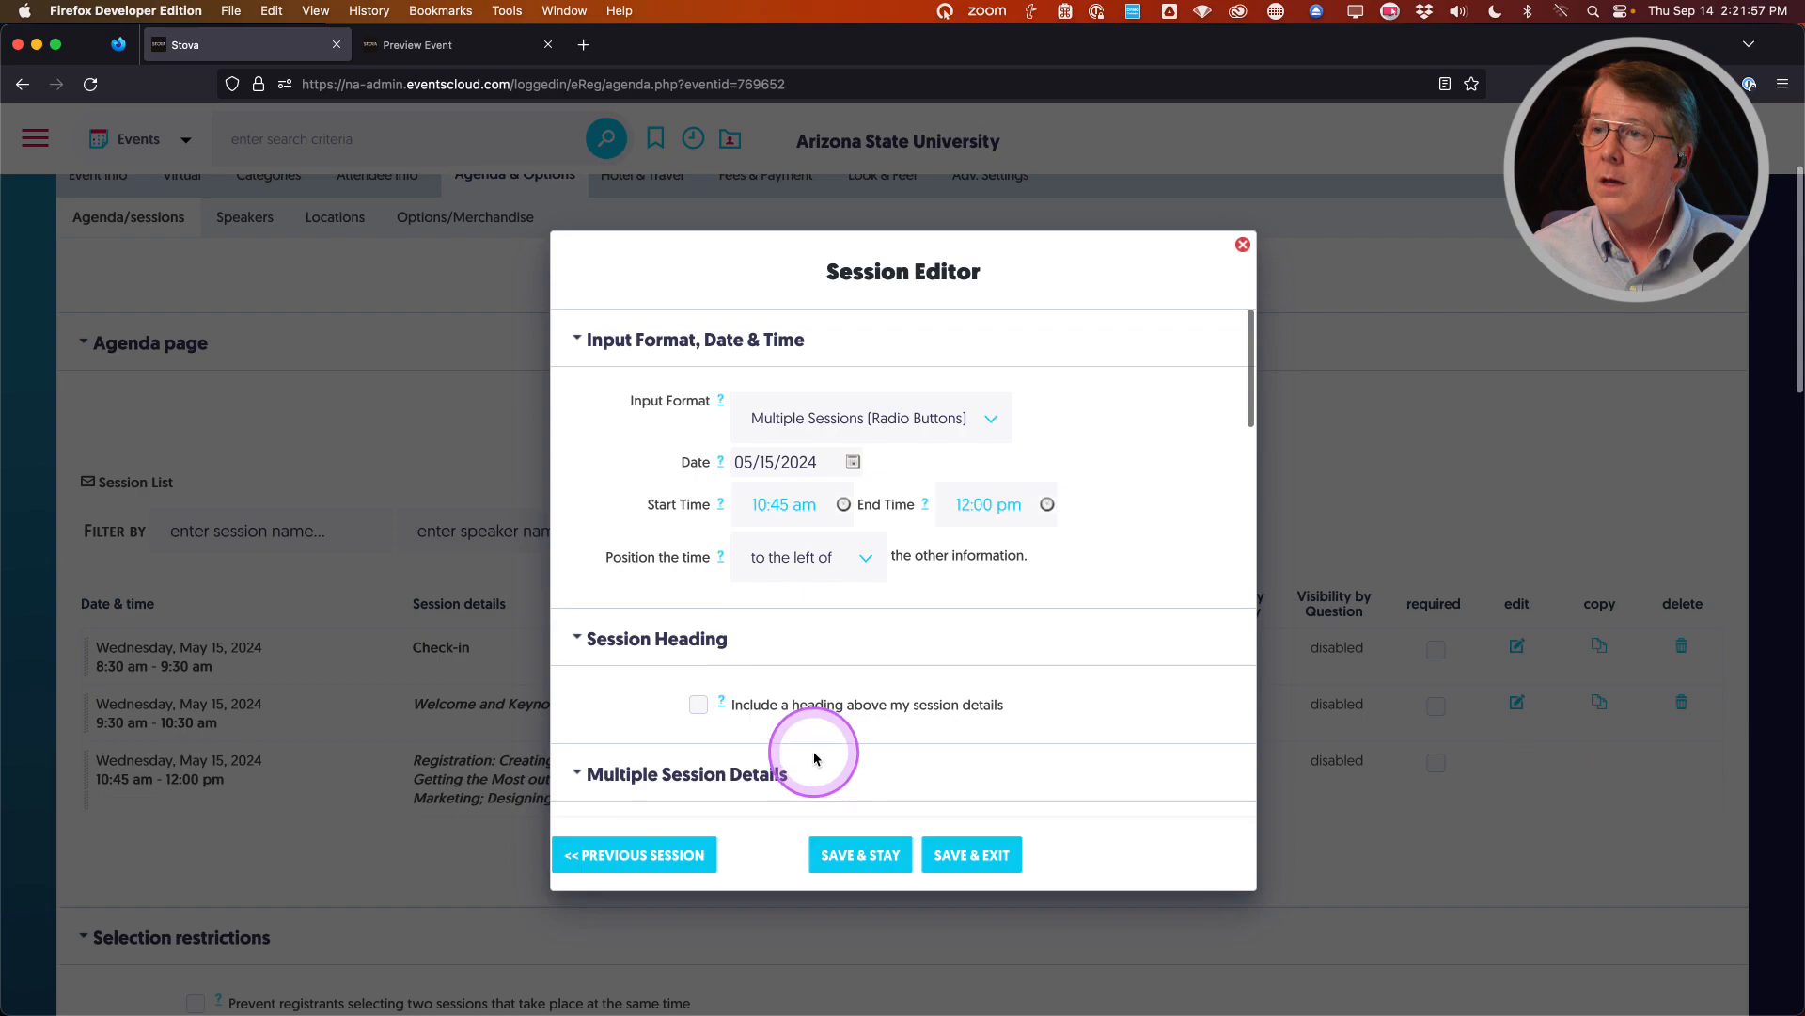
Add a session named "Surveys That Get Results" to the multiple-session block and save it
scroll(940, 788, "down", 3)
scroll(940, 788, "down", 2)
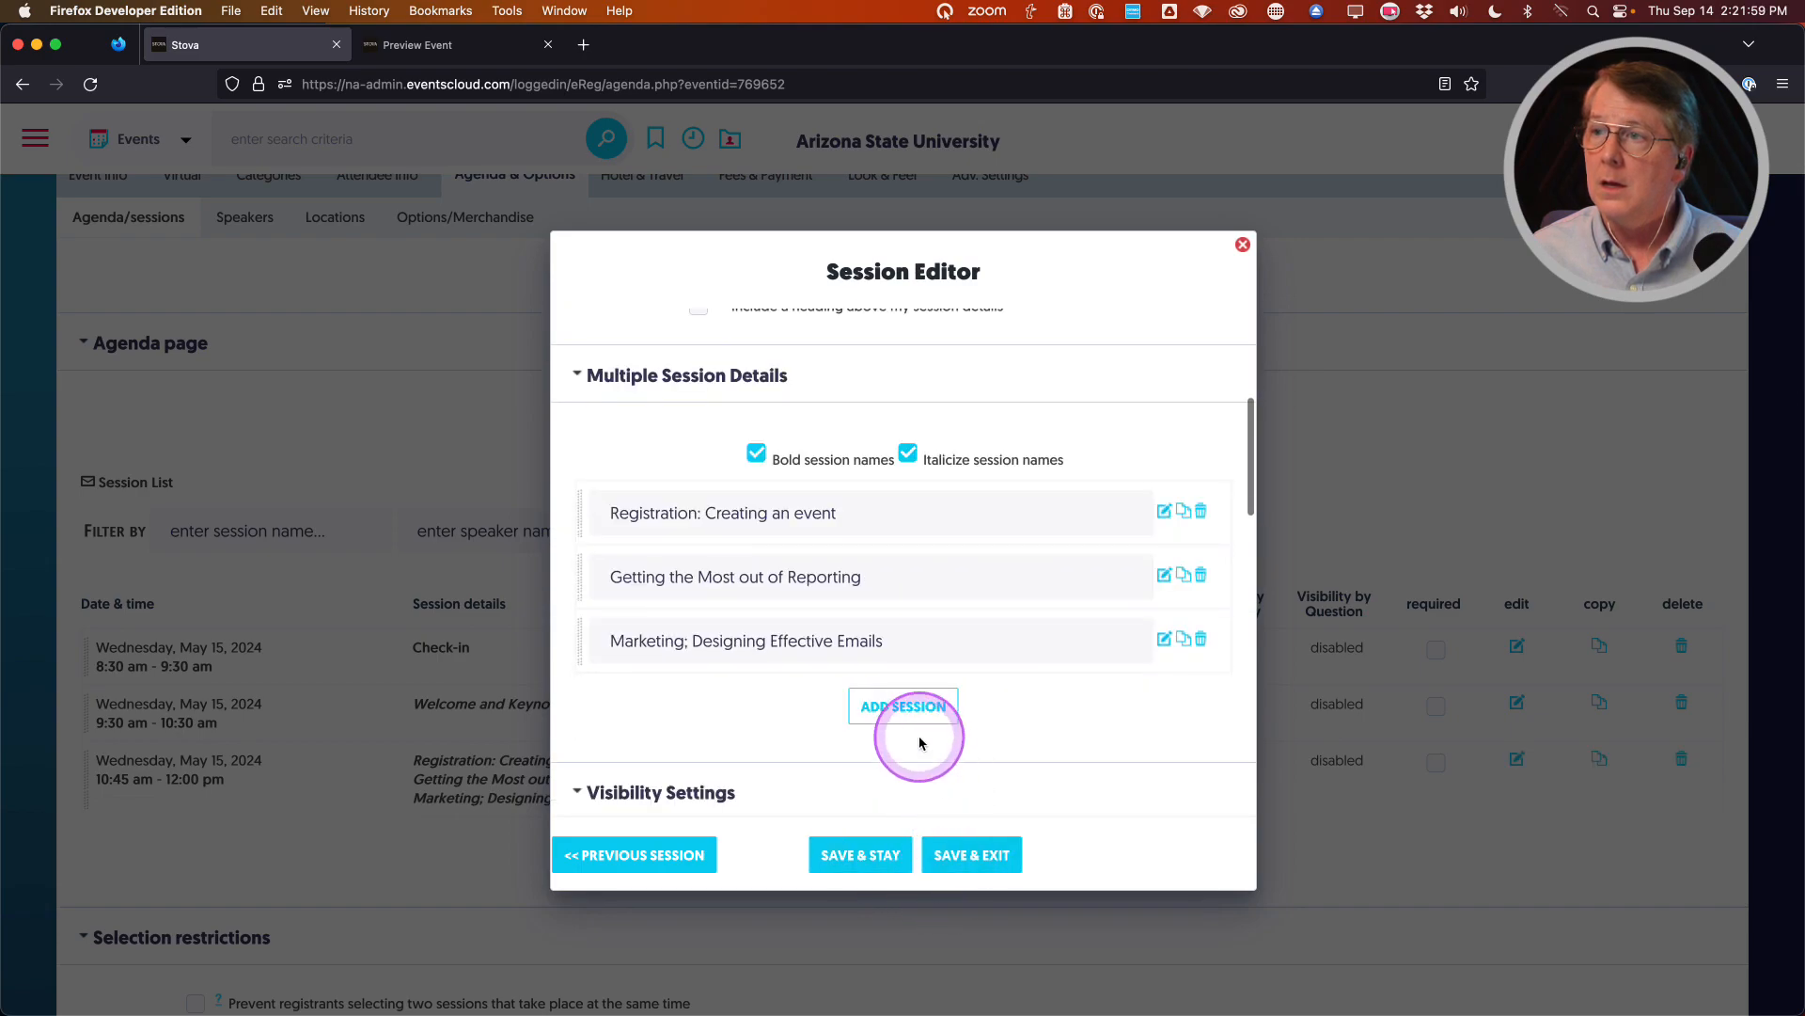
left_click(904, 711)
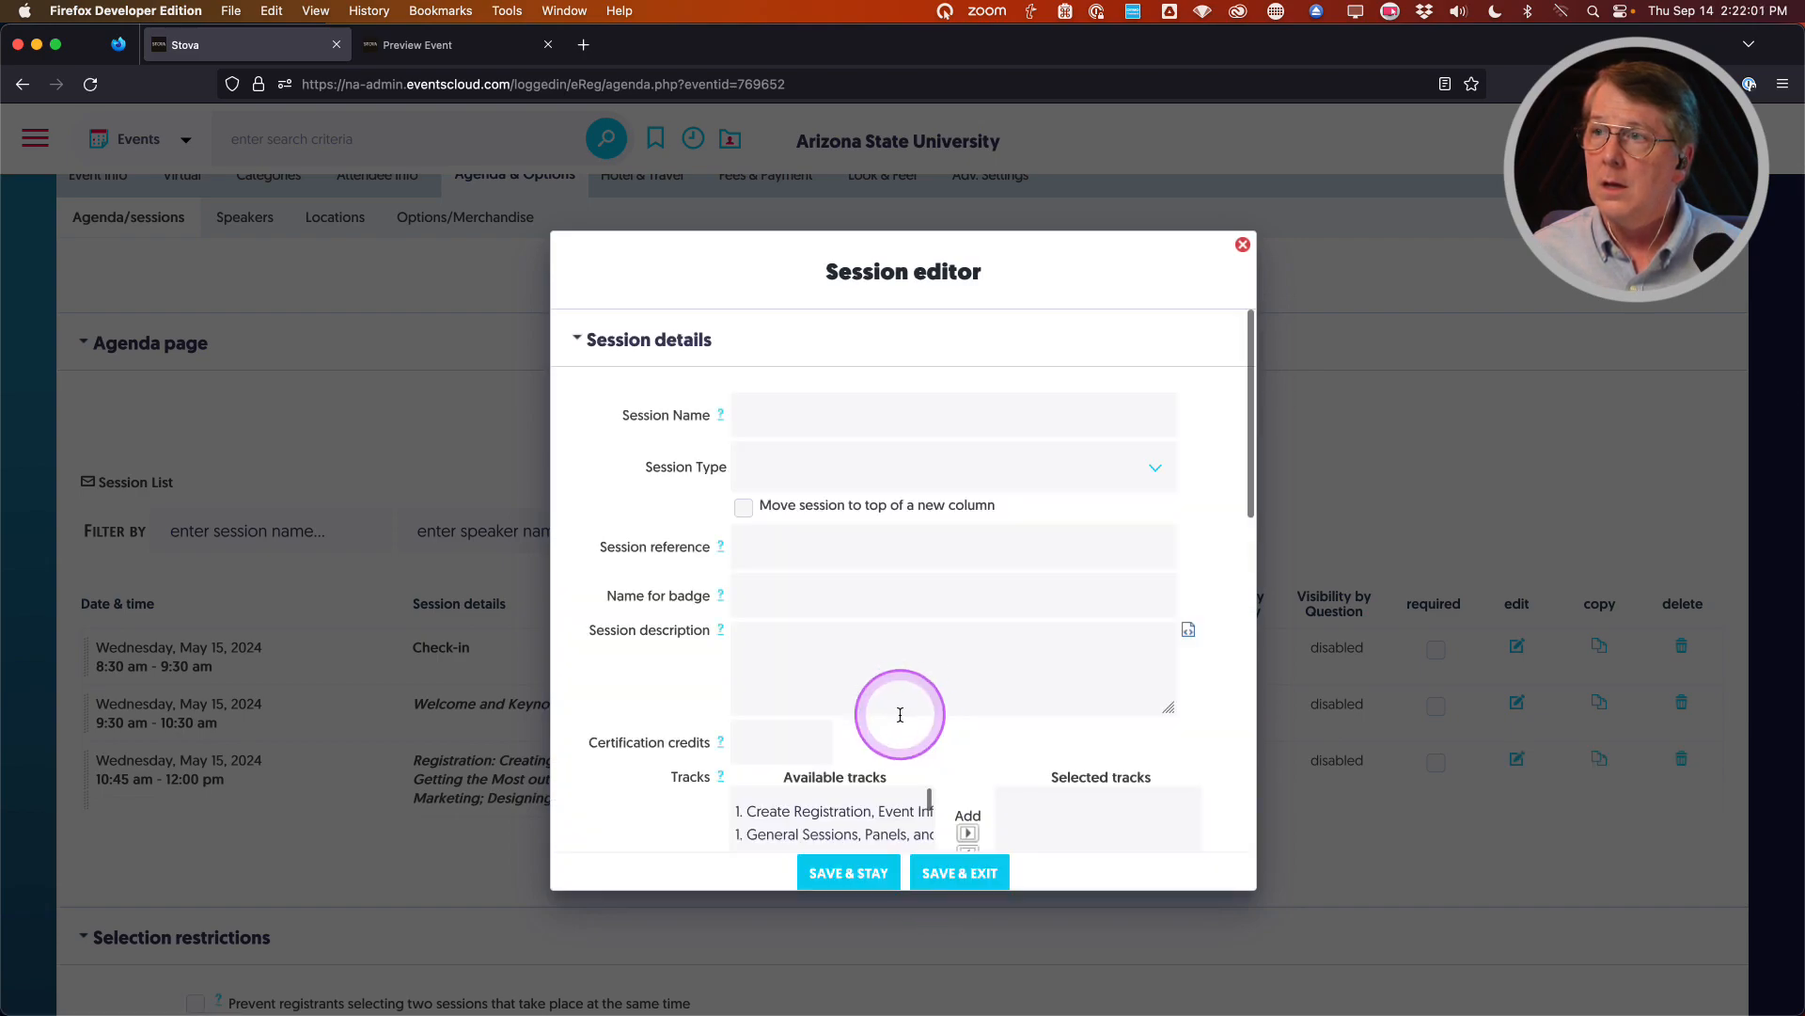
left_click(805, 409)
type("Surveys That Get Results")
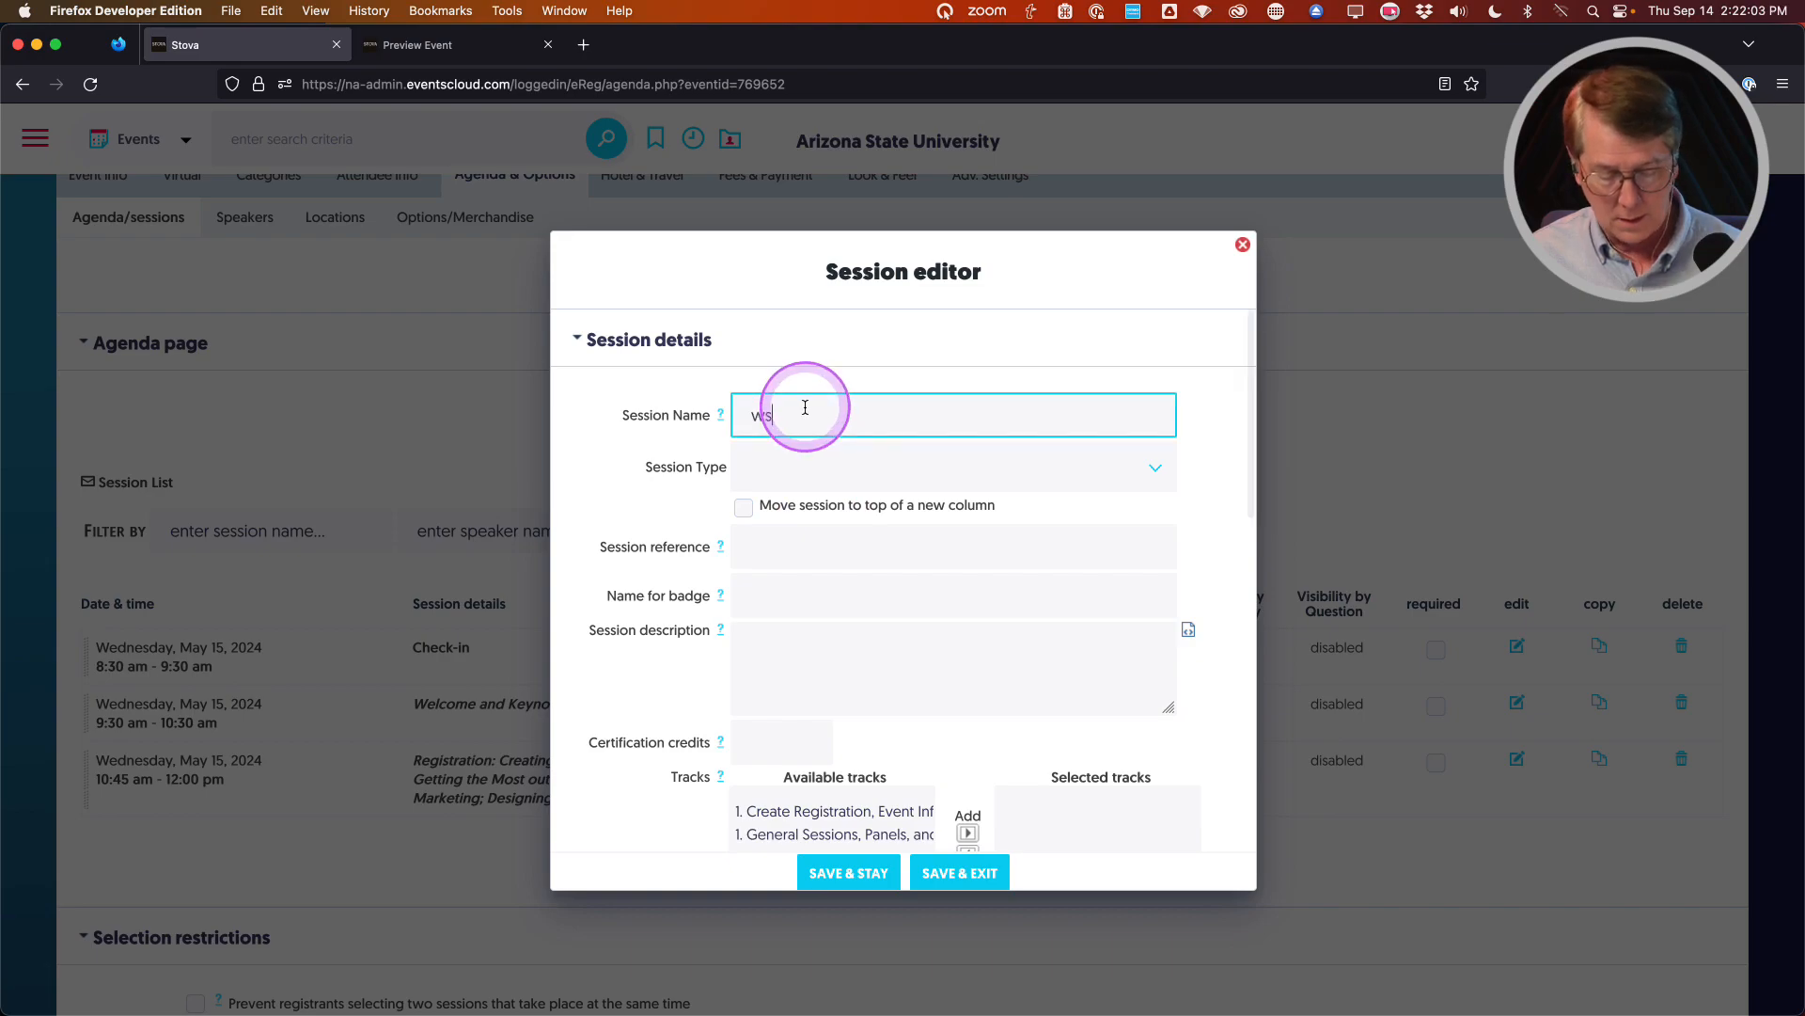
left_click(963, 873)
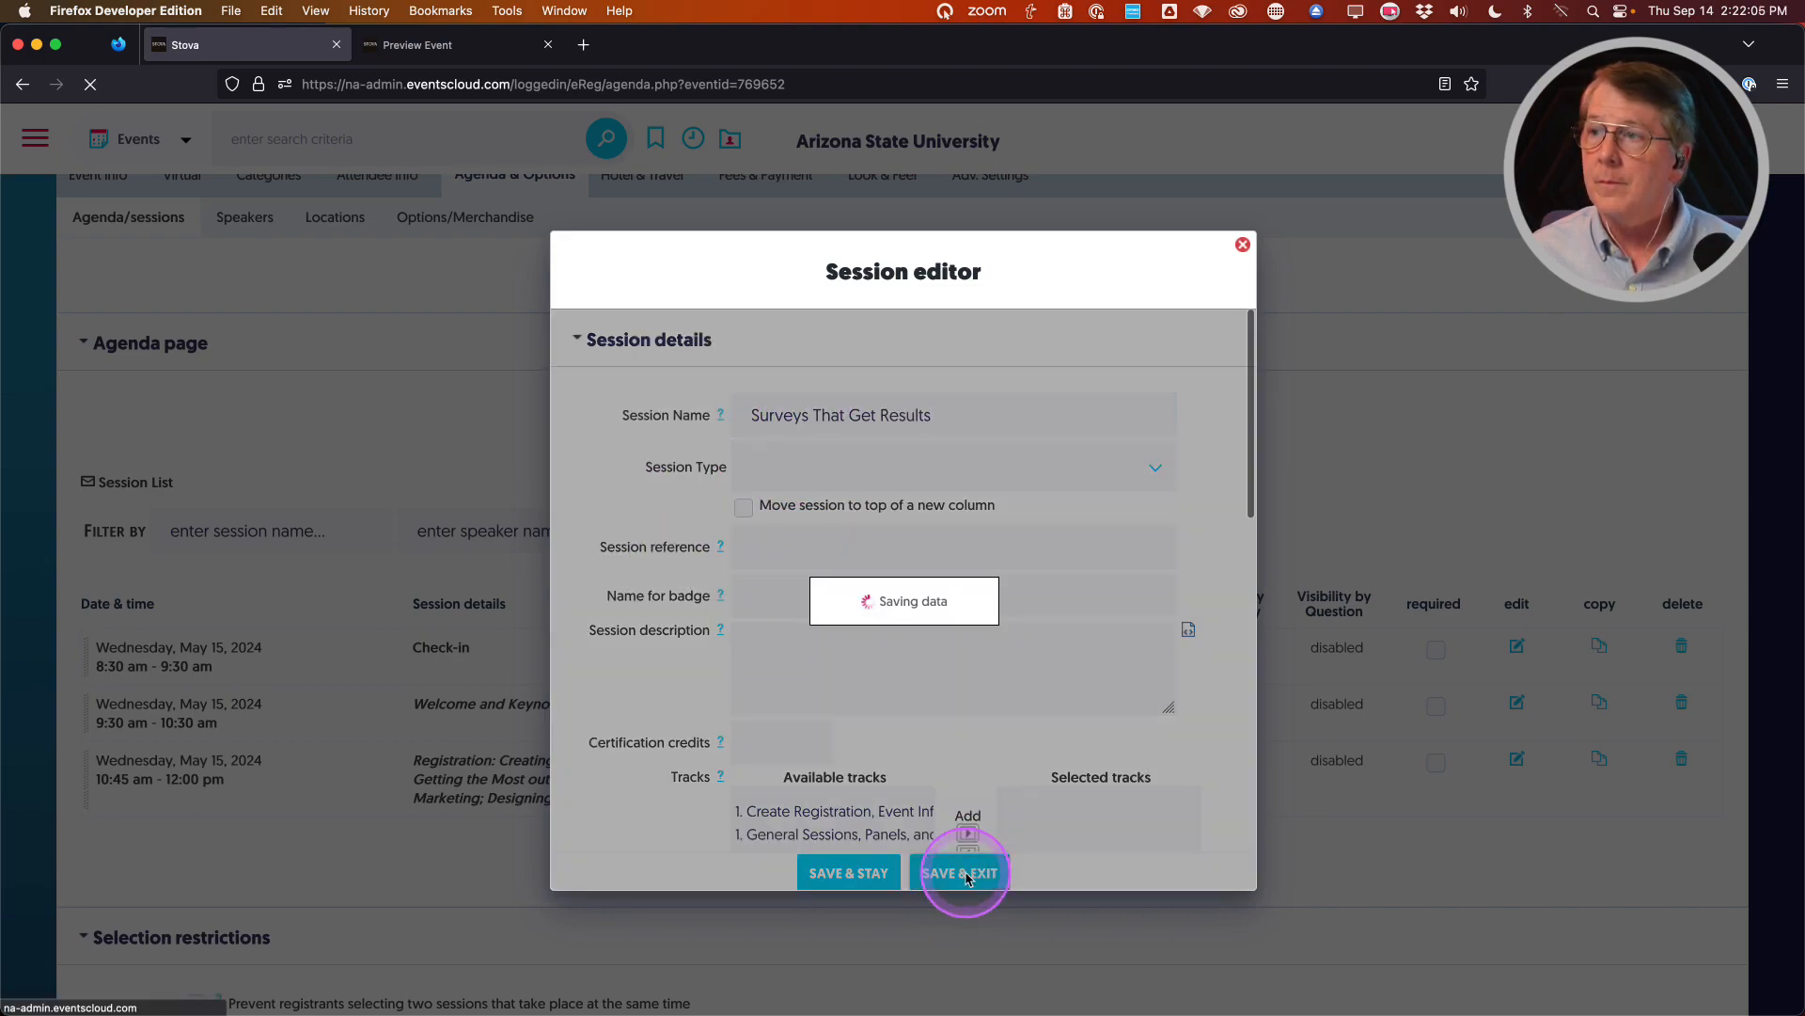
Restrict the multiple-session block's attendee category visibility from all registration categories to General Admission only
scroll(679, 589, "down", 5)
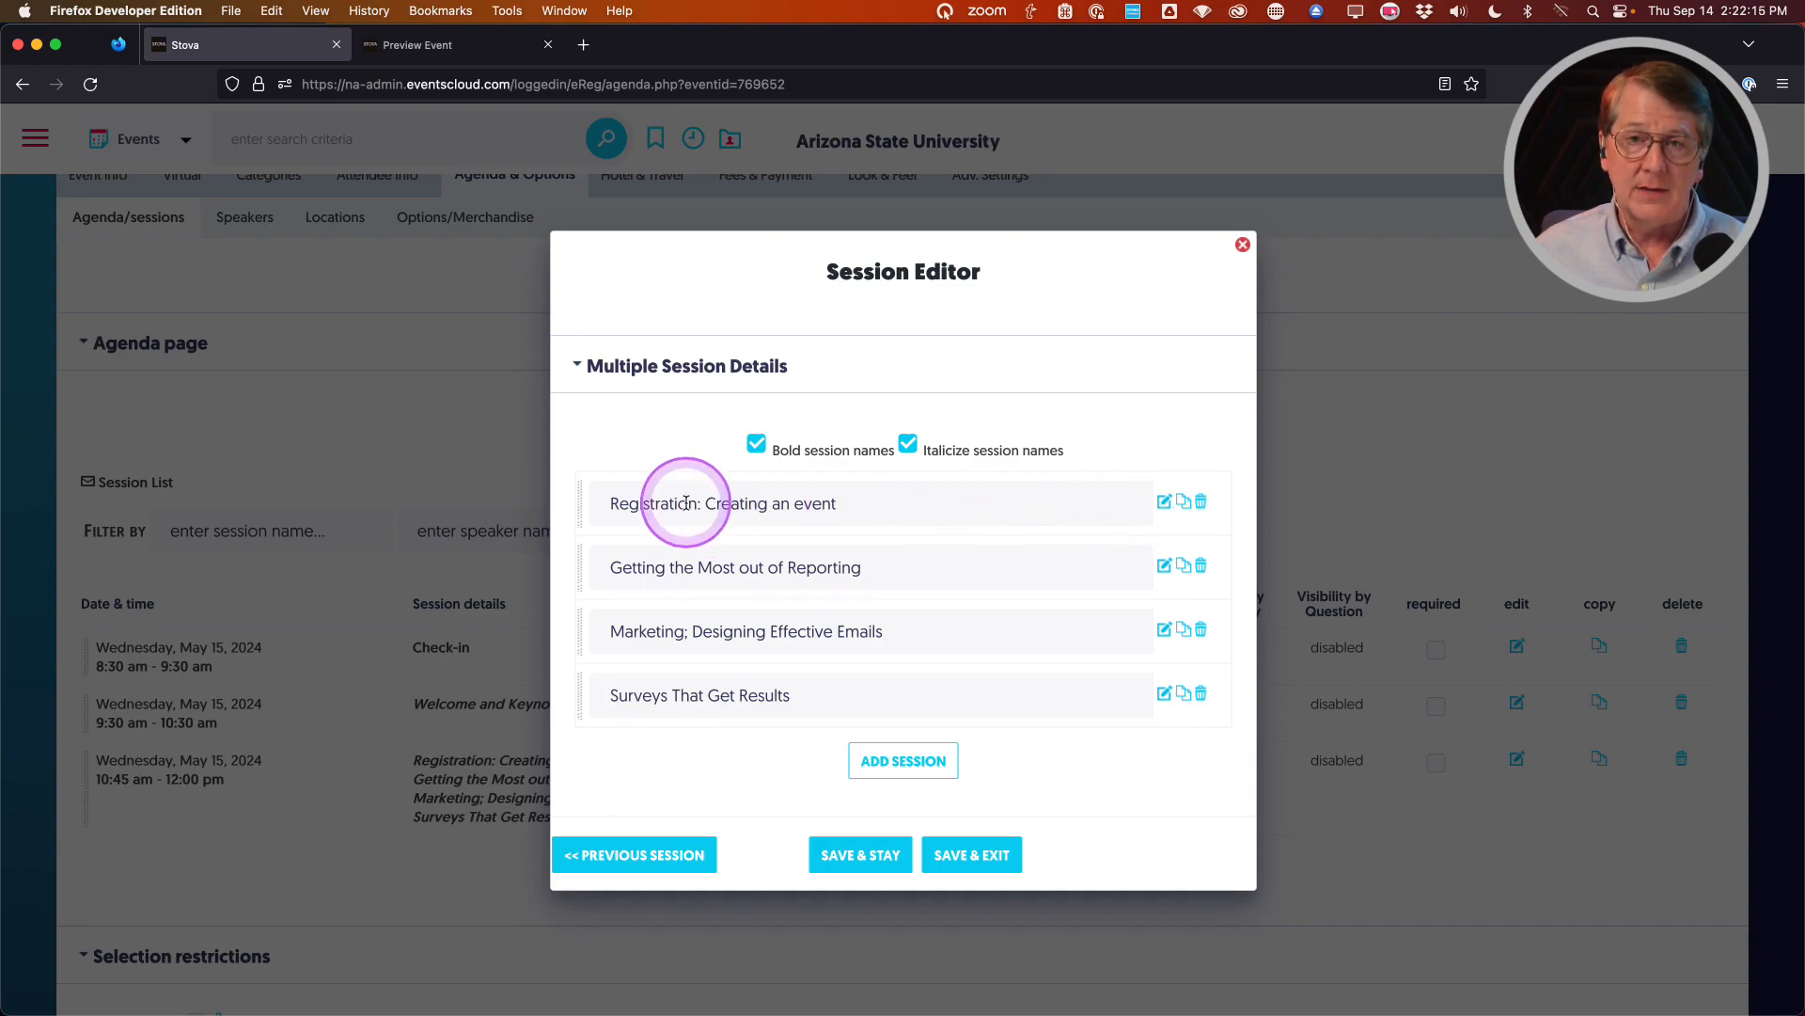
left_click(1165, 505)
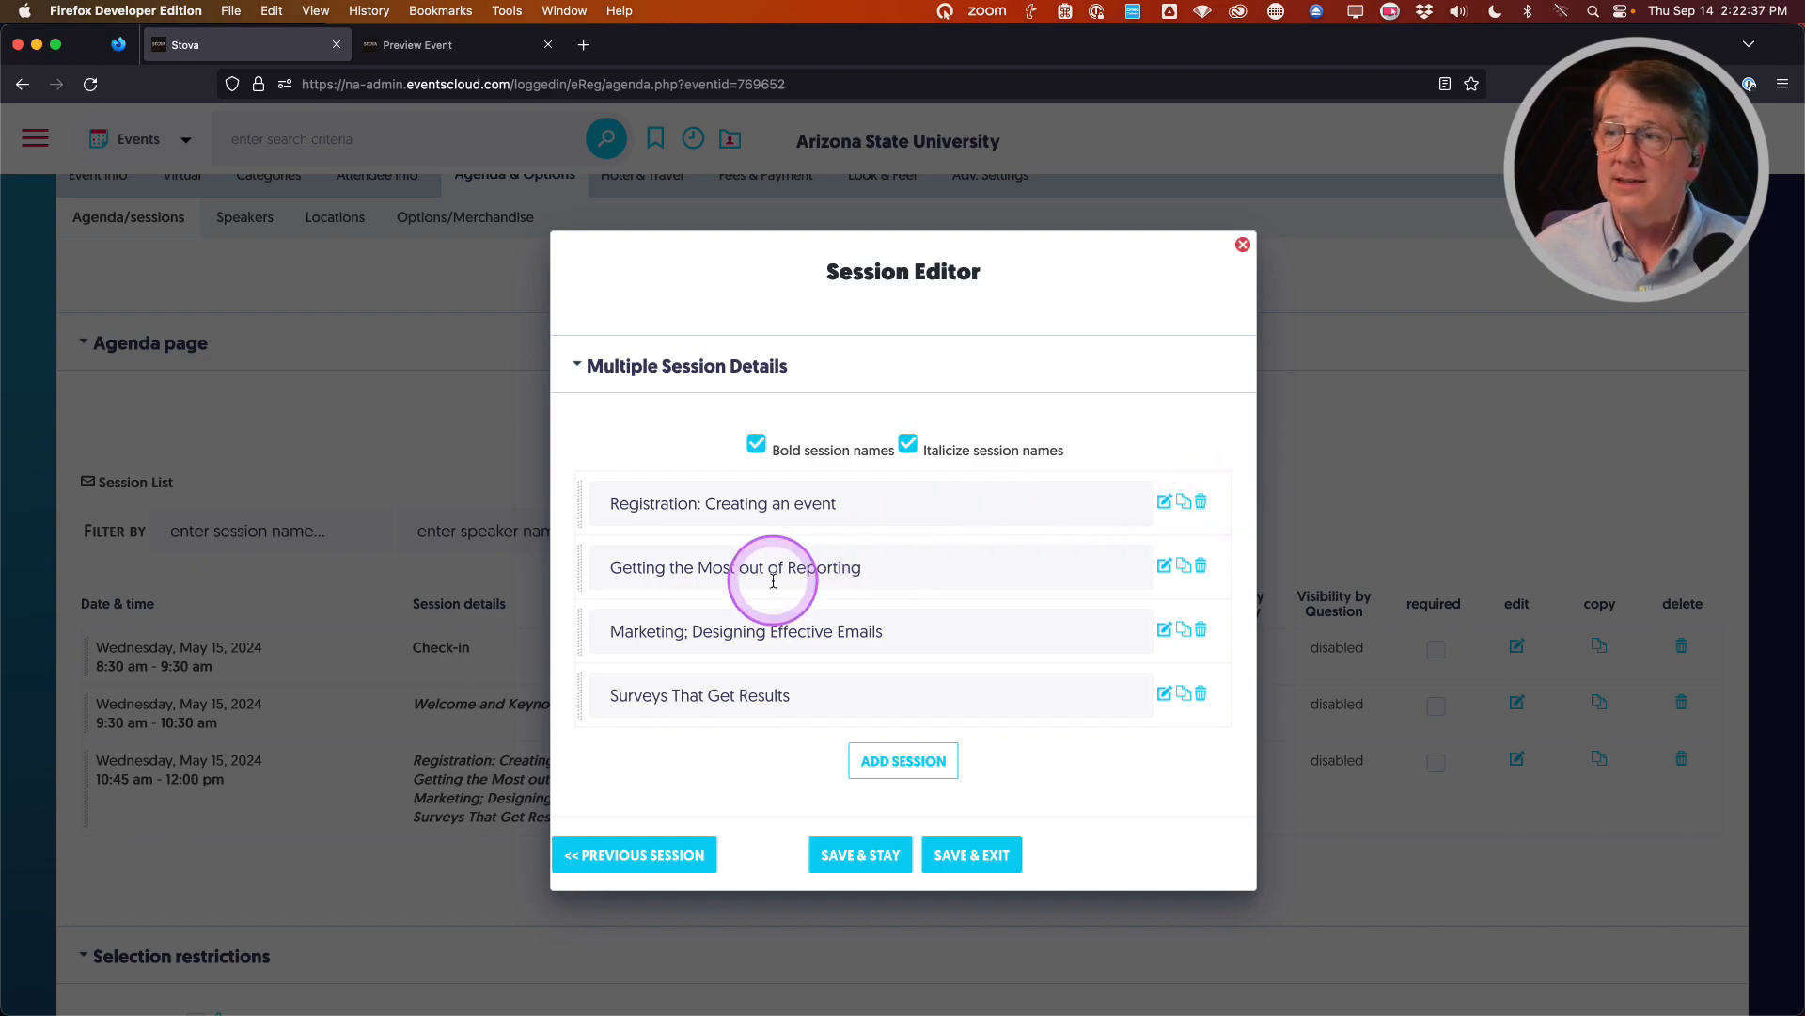
scroll(737, 565, "down", 5)
scroll(816, 543, "down", 3)
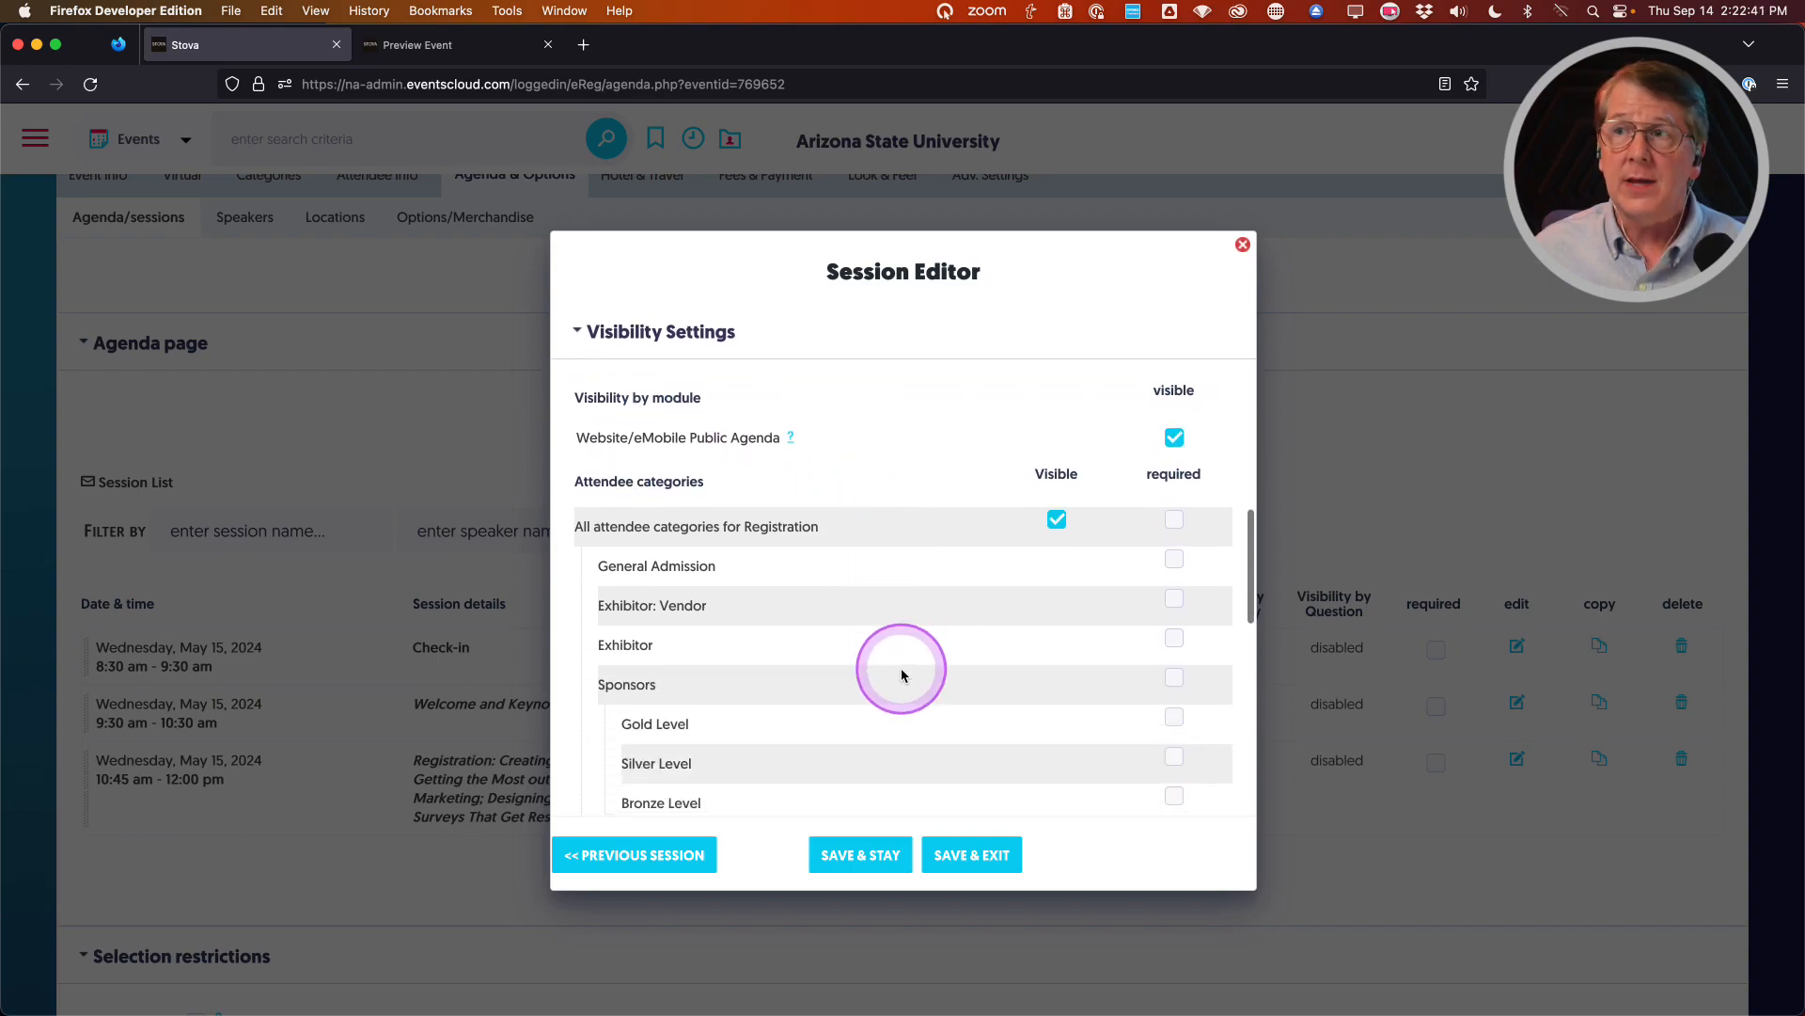
scroll(901, 675, "down", 1)
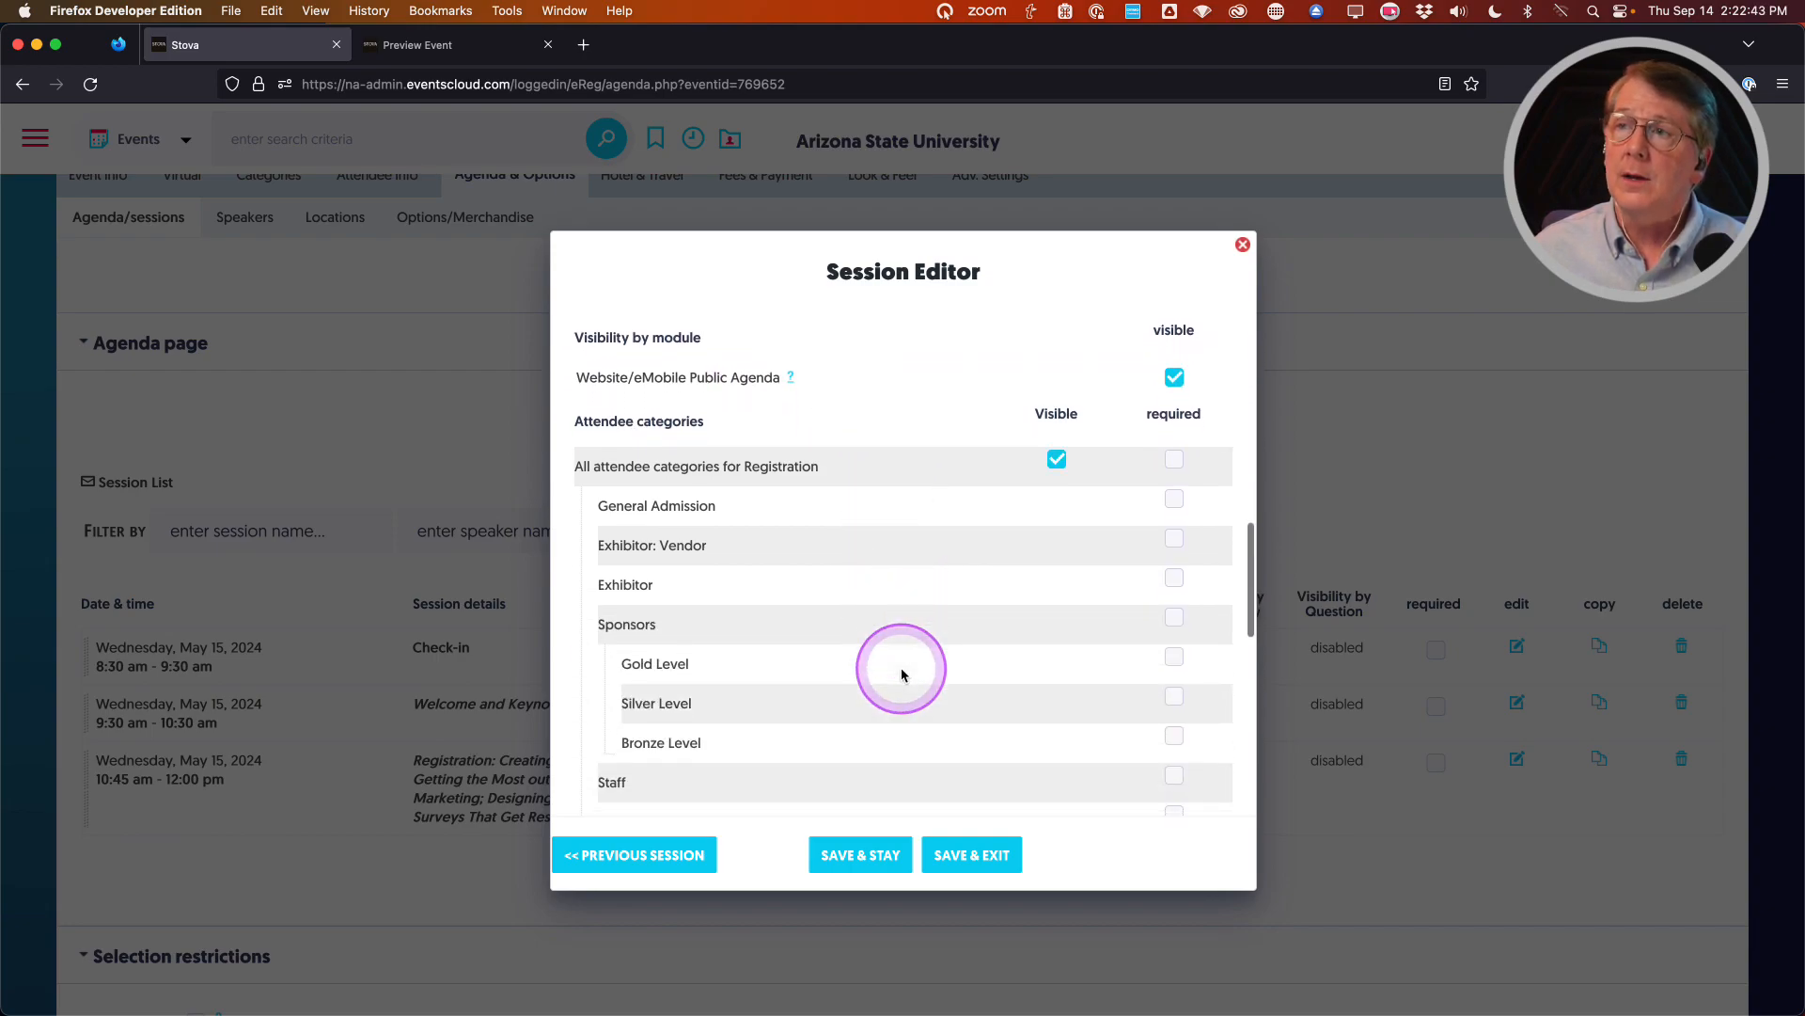
left_click(1057, 459)
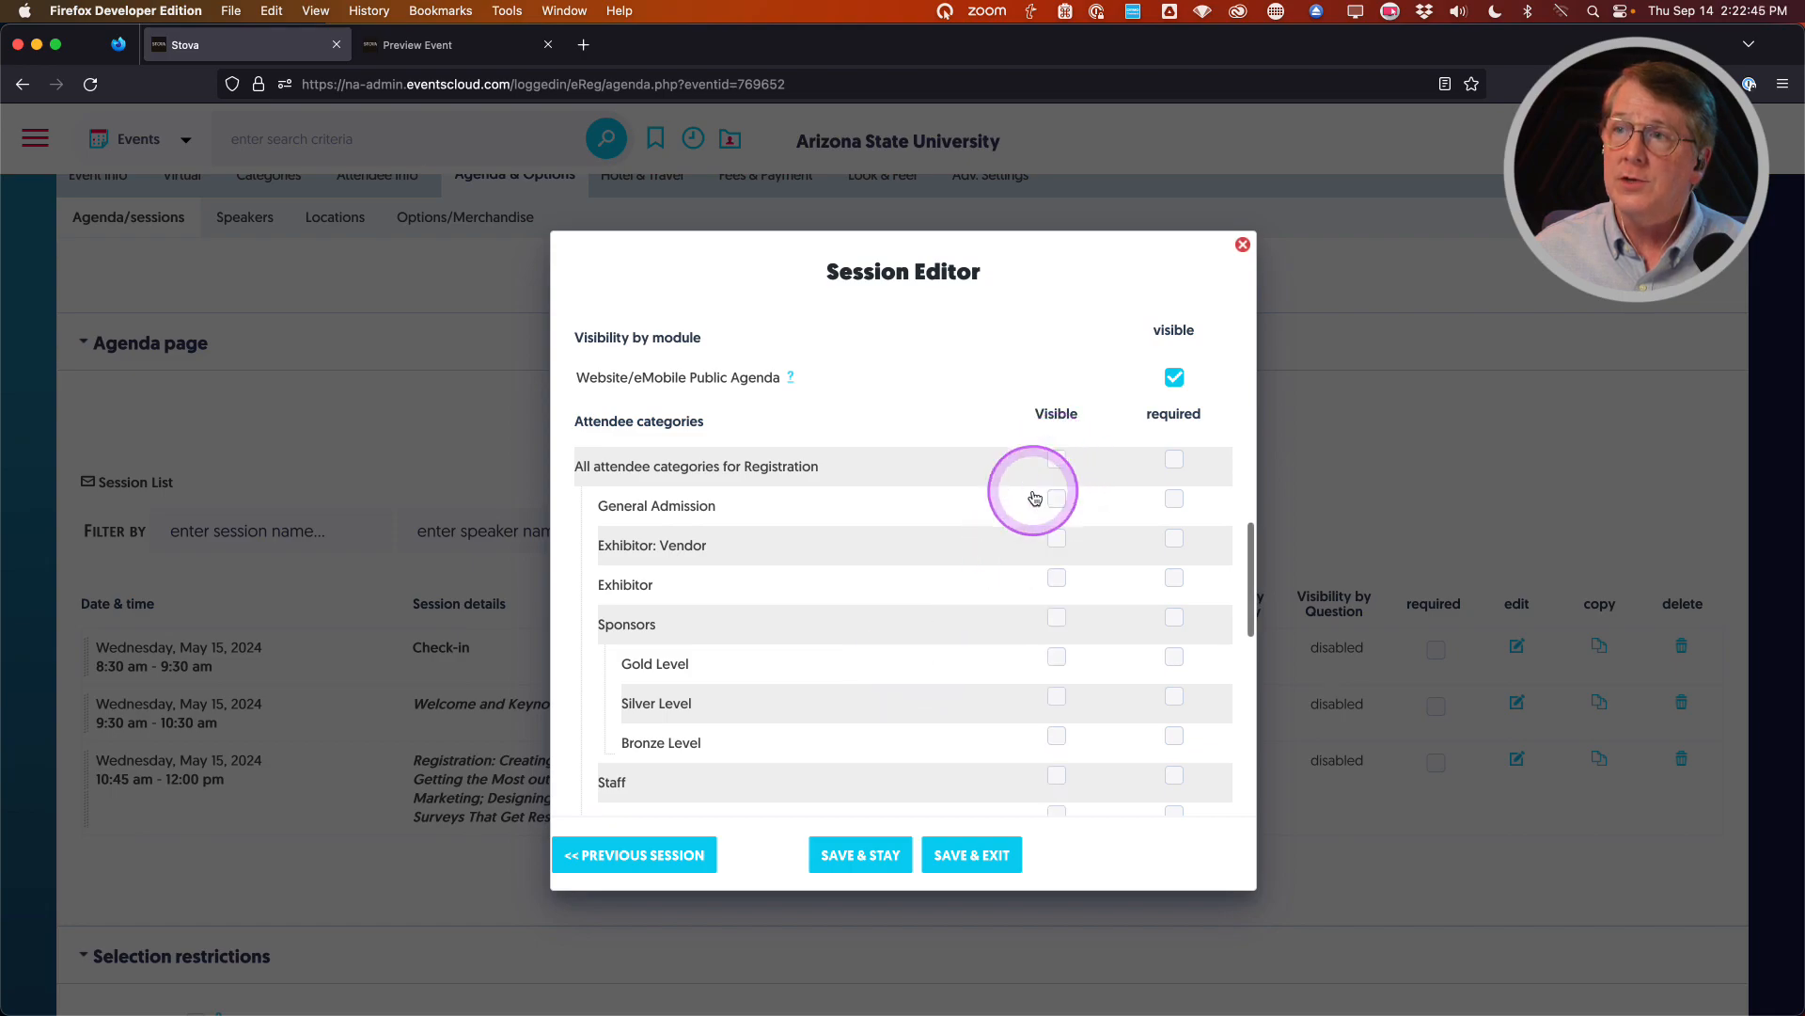
left_click(1058, 503)
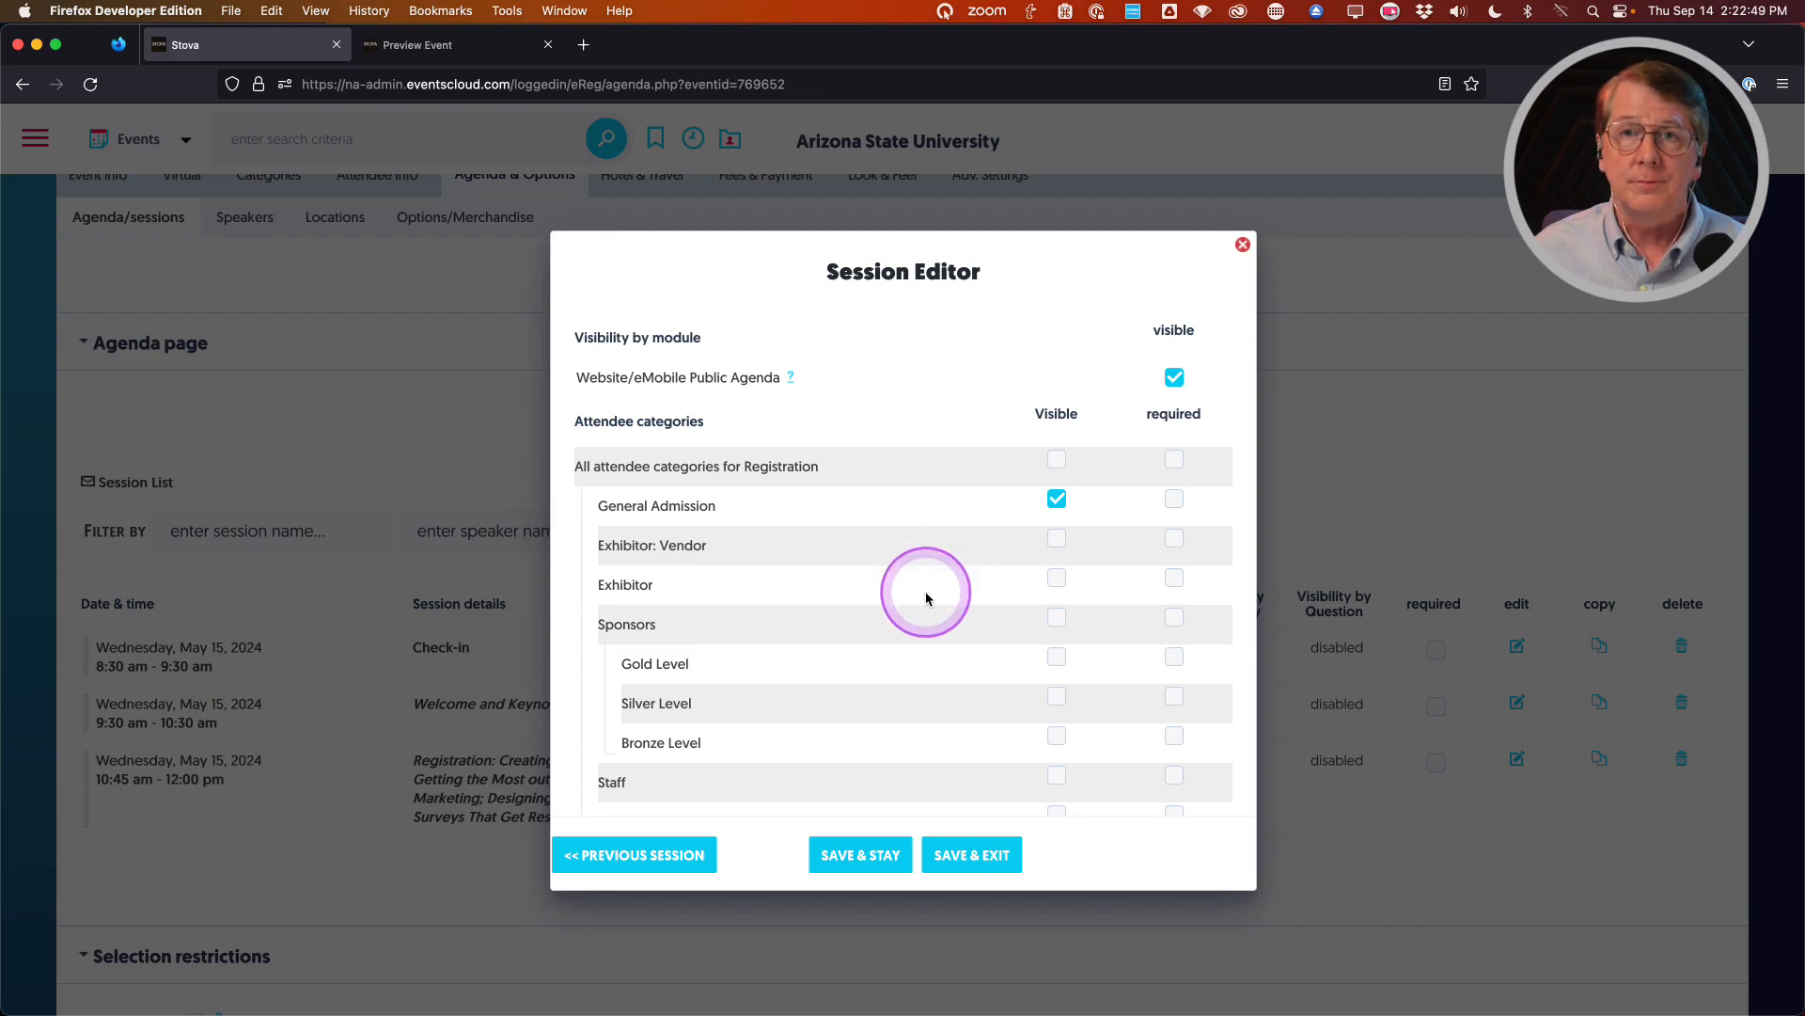
Review the block's remaining visibility, conditional question and advanced settings, and save and close the session editor
scroll(926, 598, "down", 5)
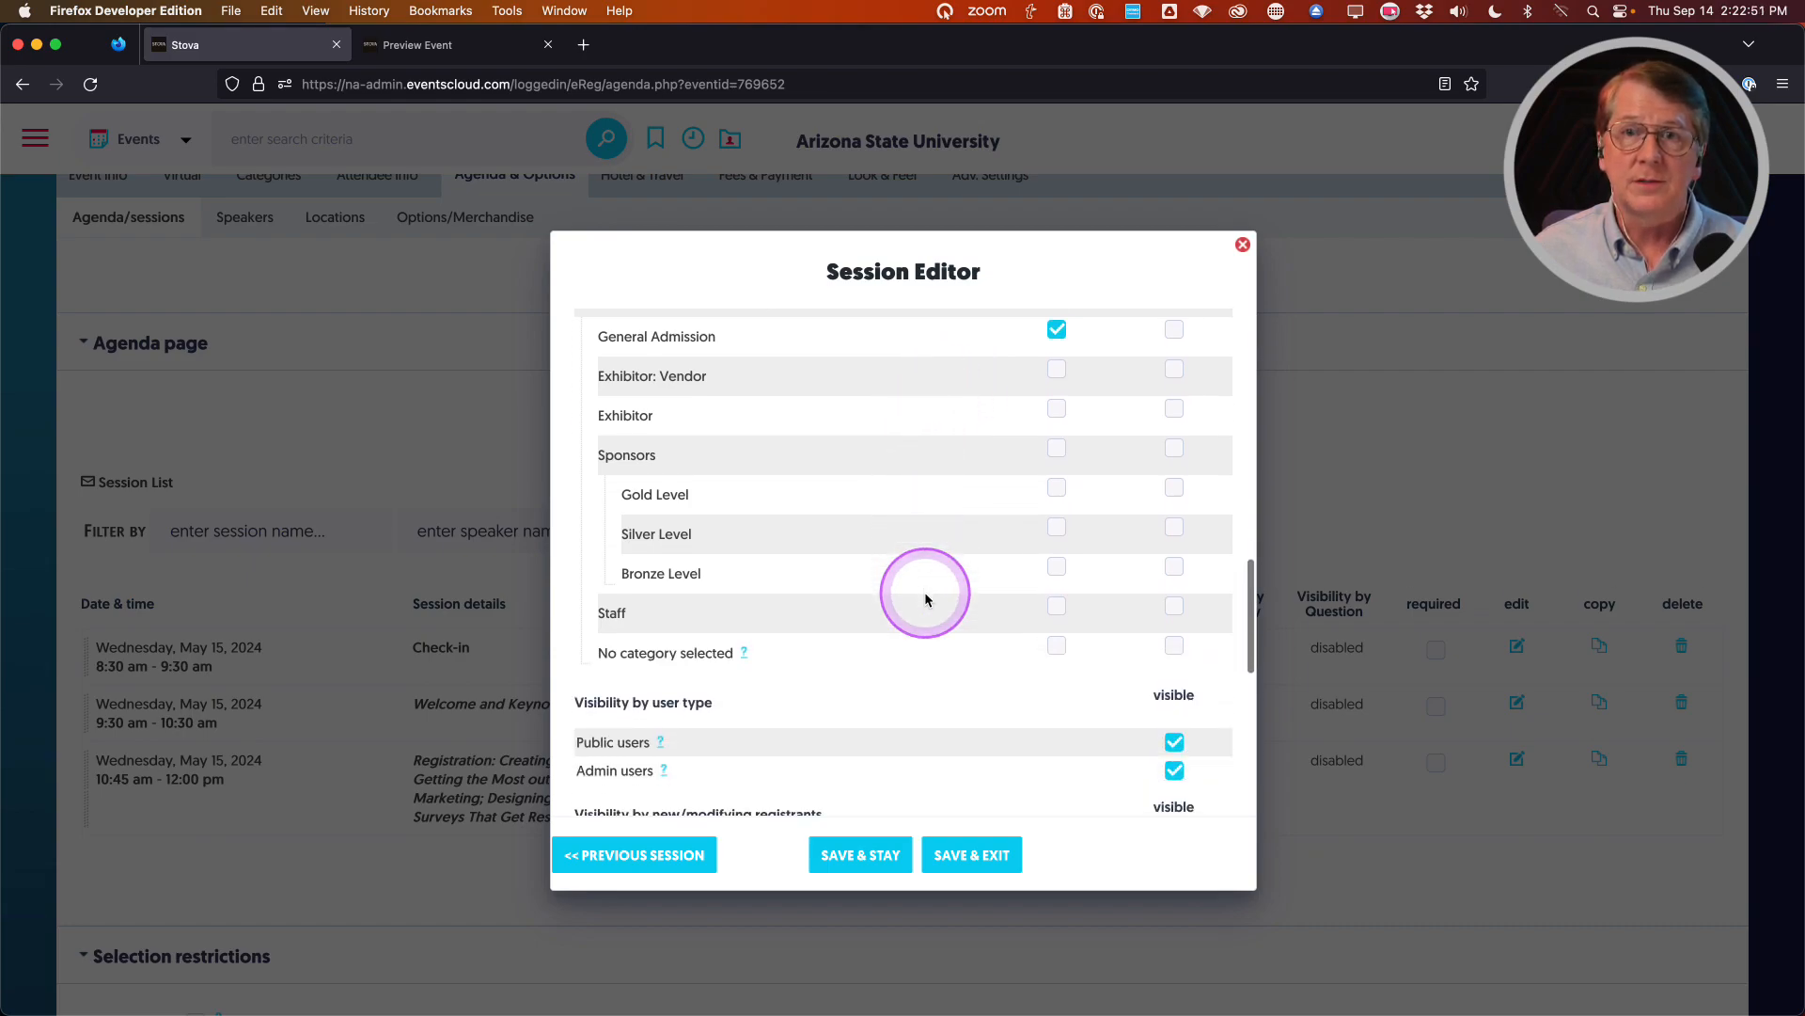
scroll(927, 598, "down", 10)
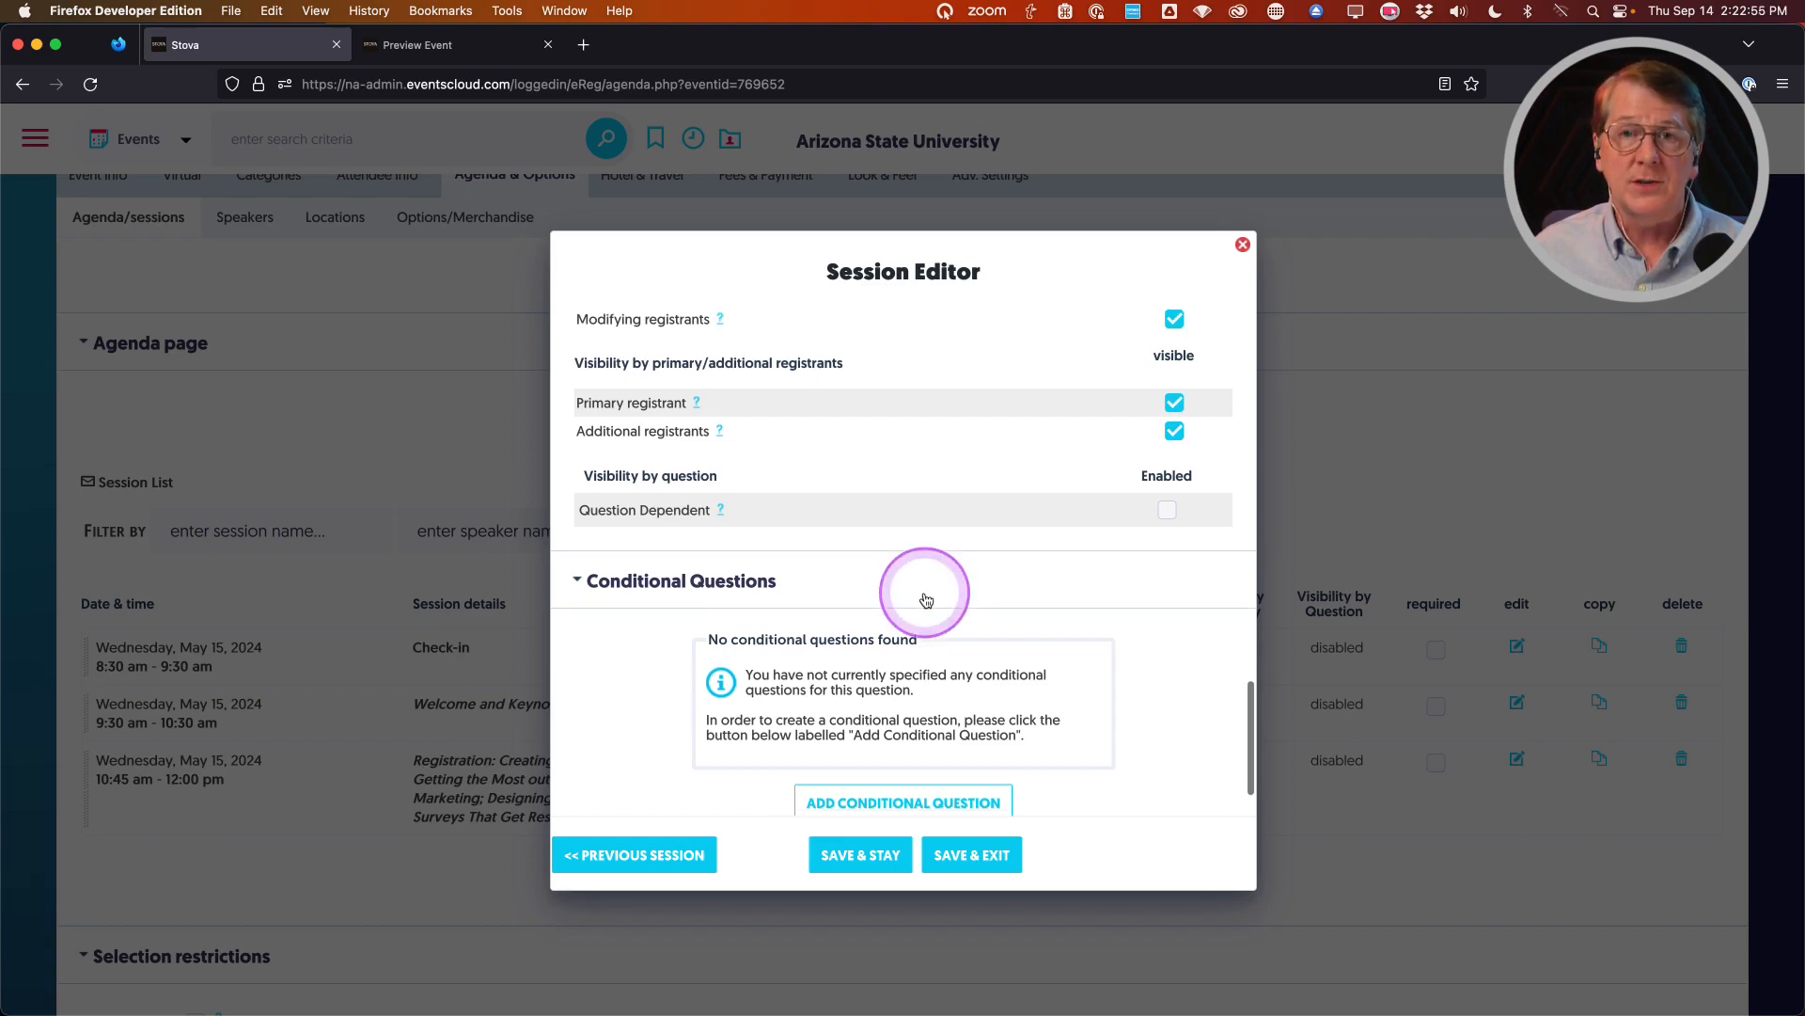
scroll(926, 598, "down", 9)
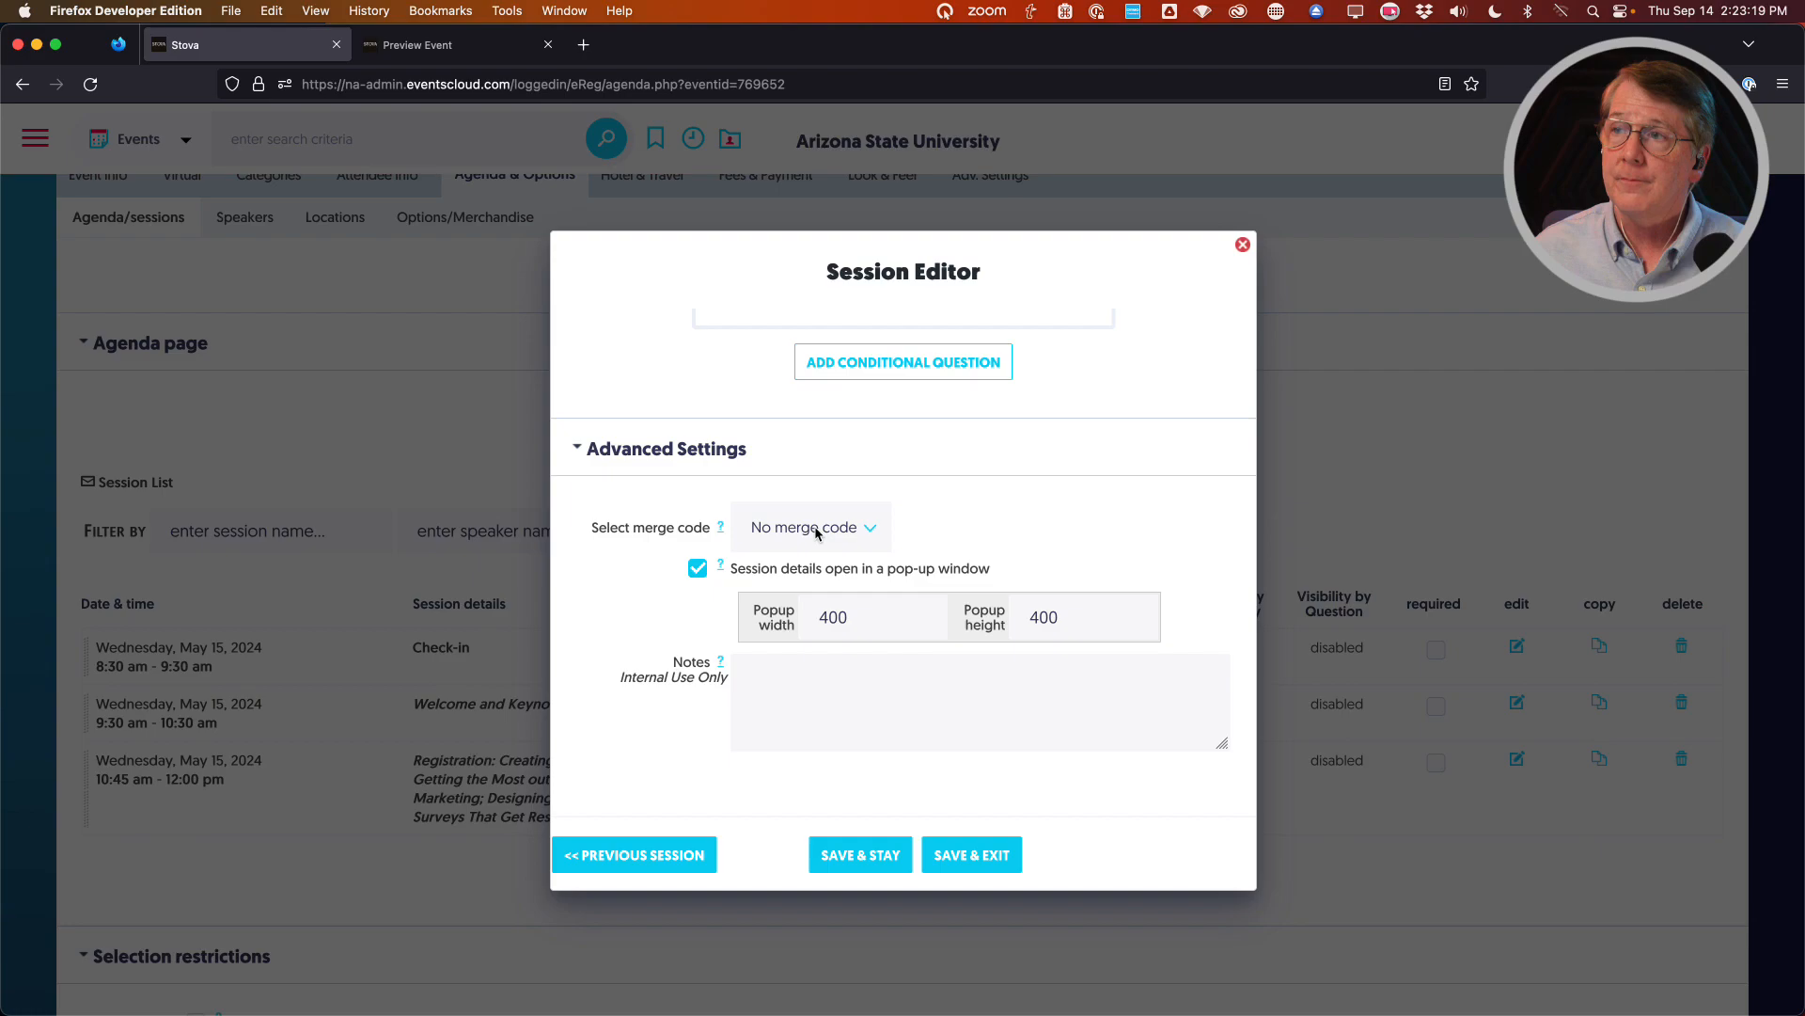
scroll(865, 730, "up", 3)
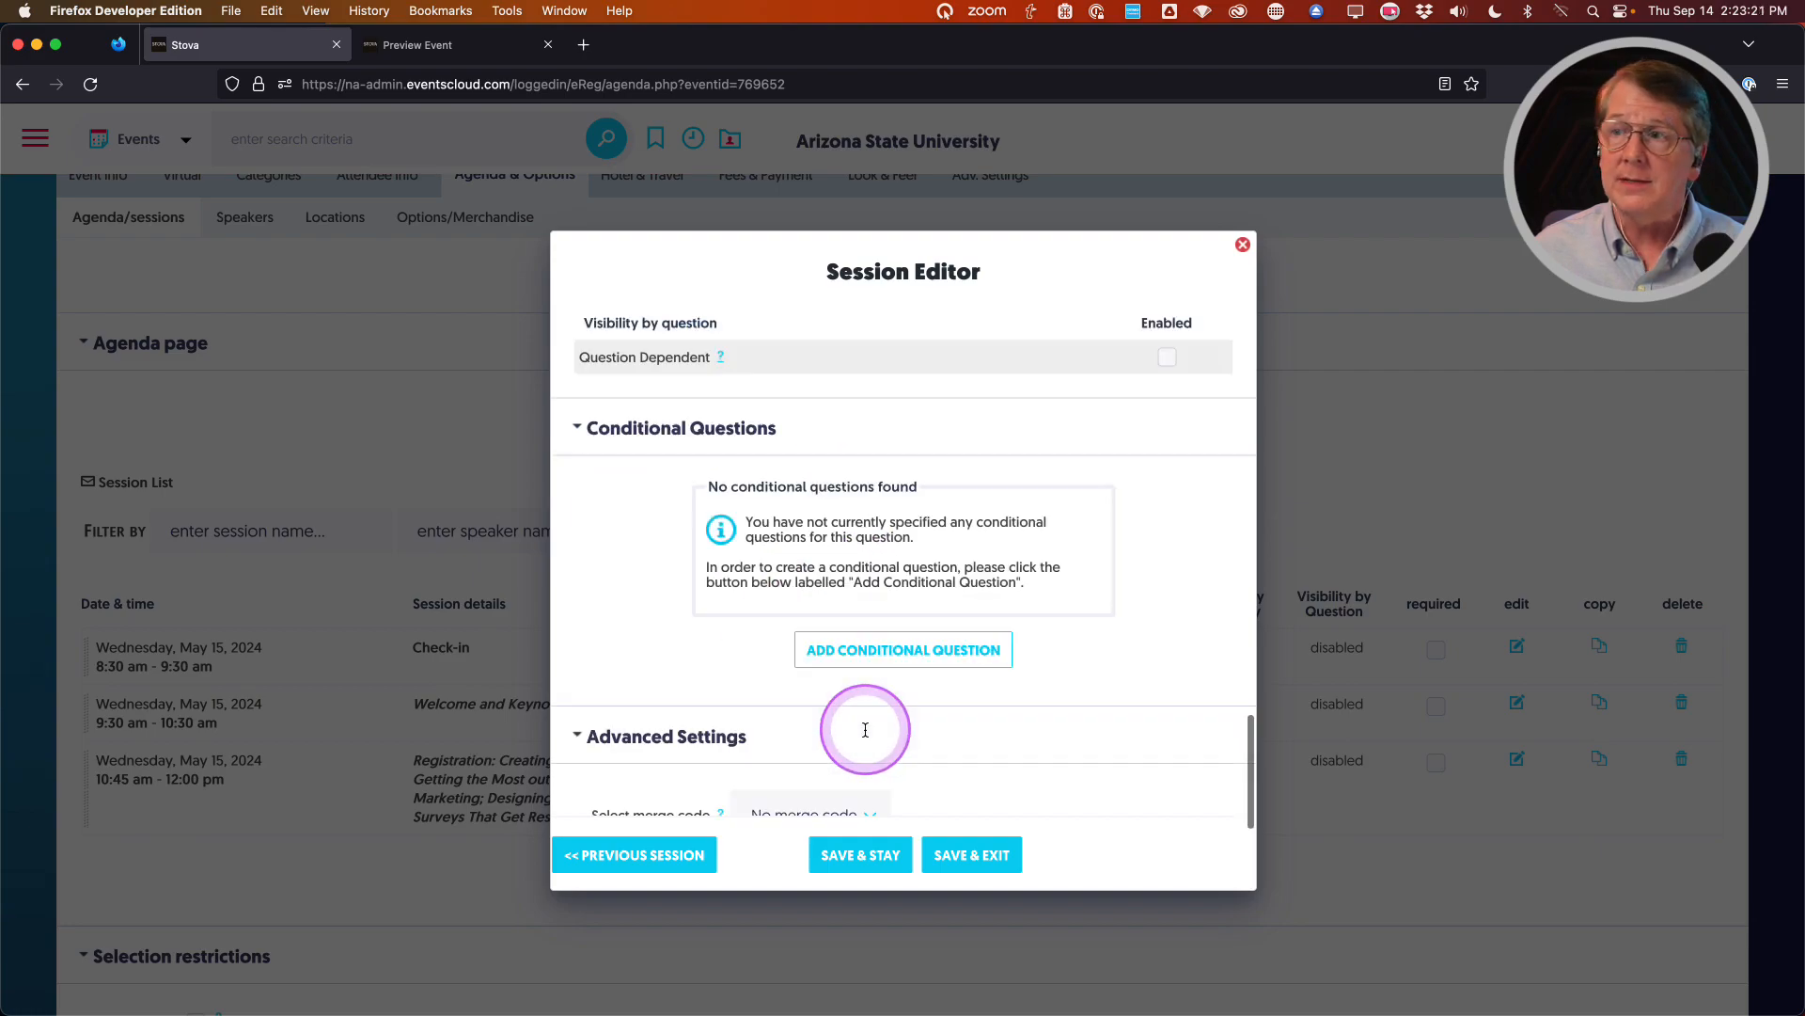
scroll(865, 730, "up", 5)
left_click(983, 859)
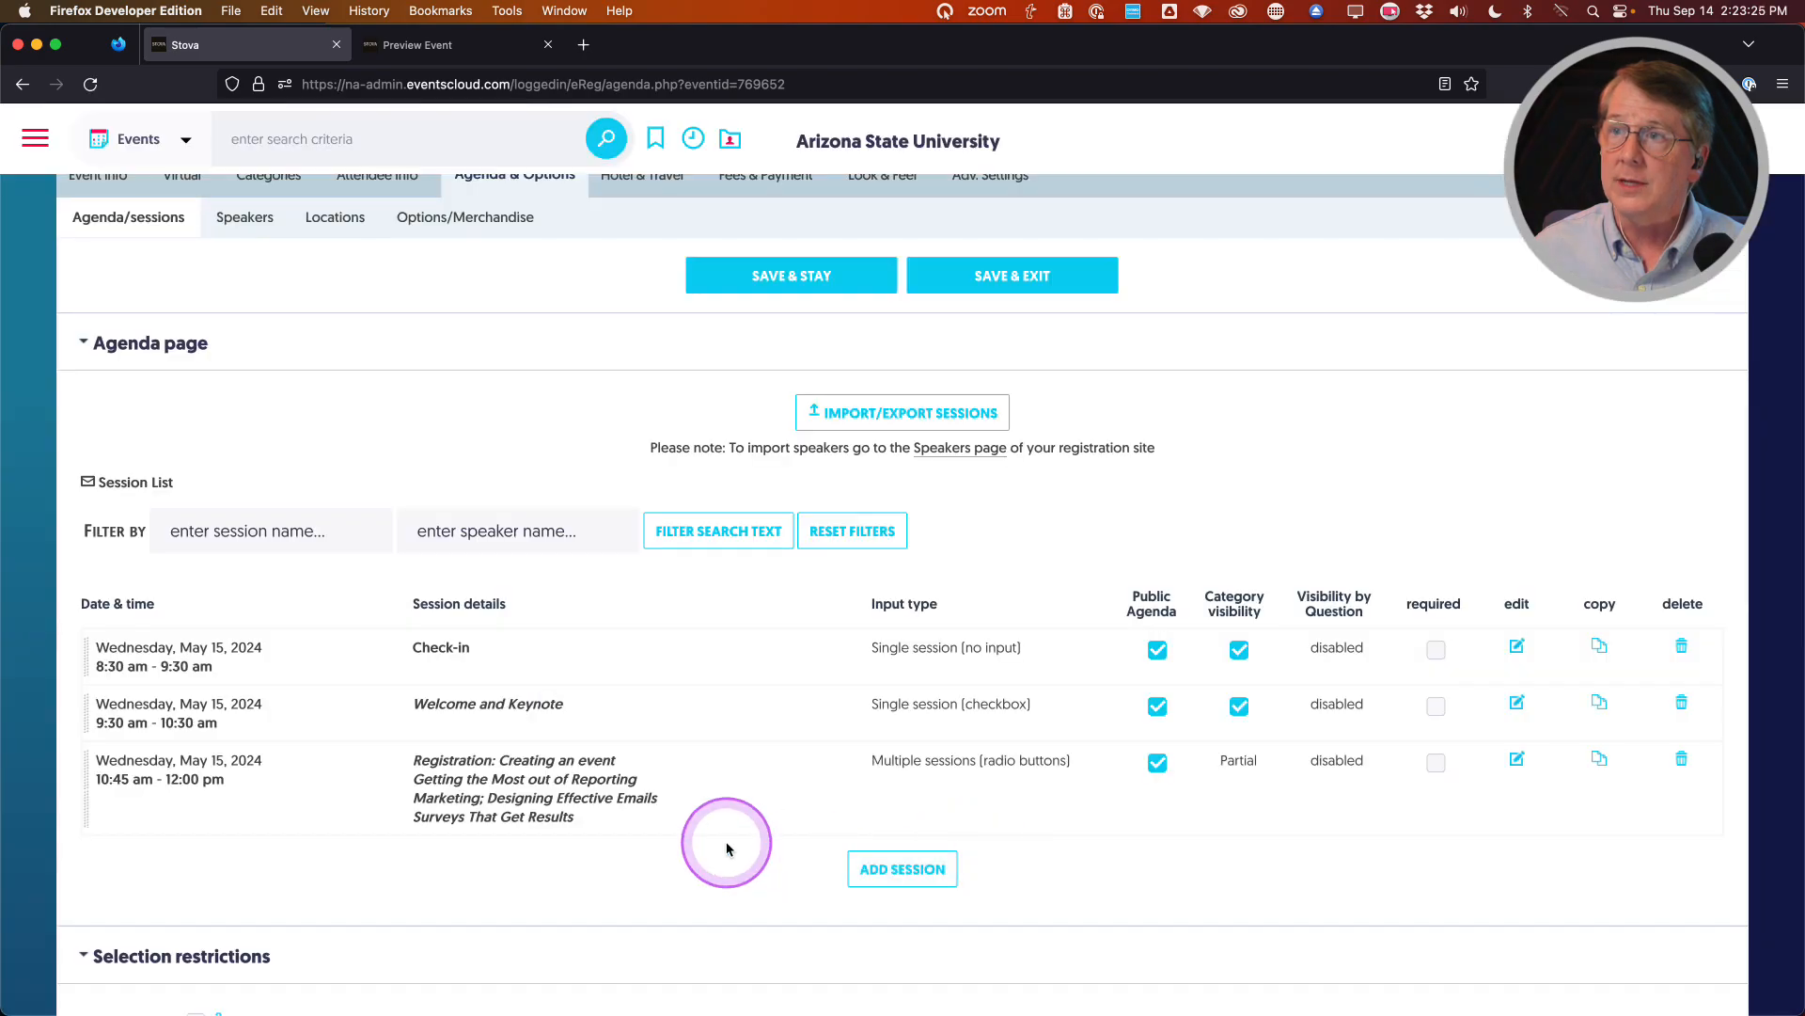
Reload the event preview and display the Select Agenda page for the General Admission category
left_click(428, 46)
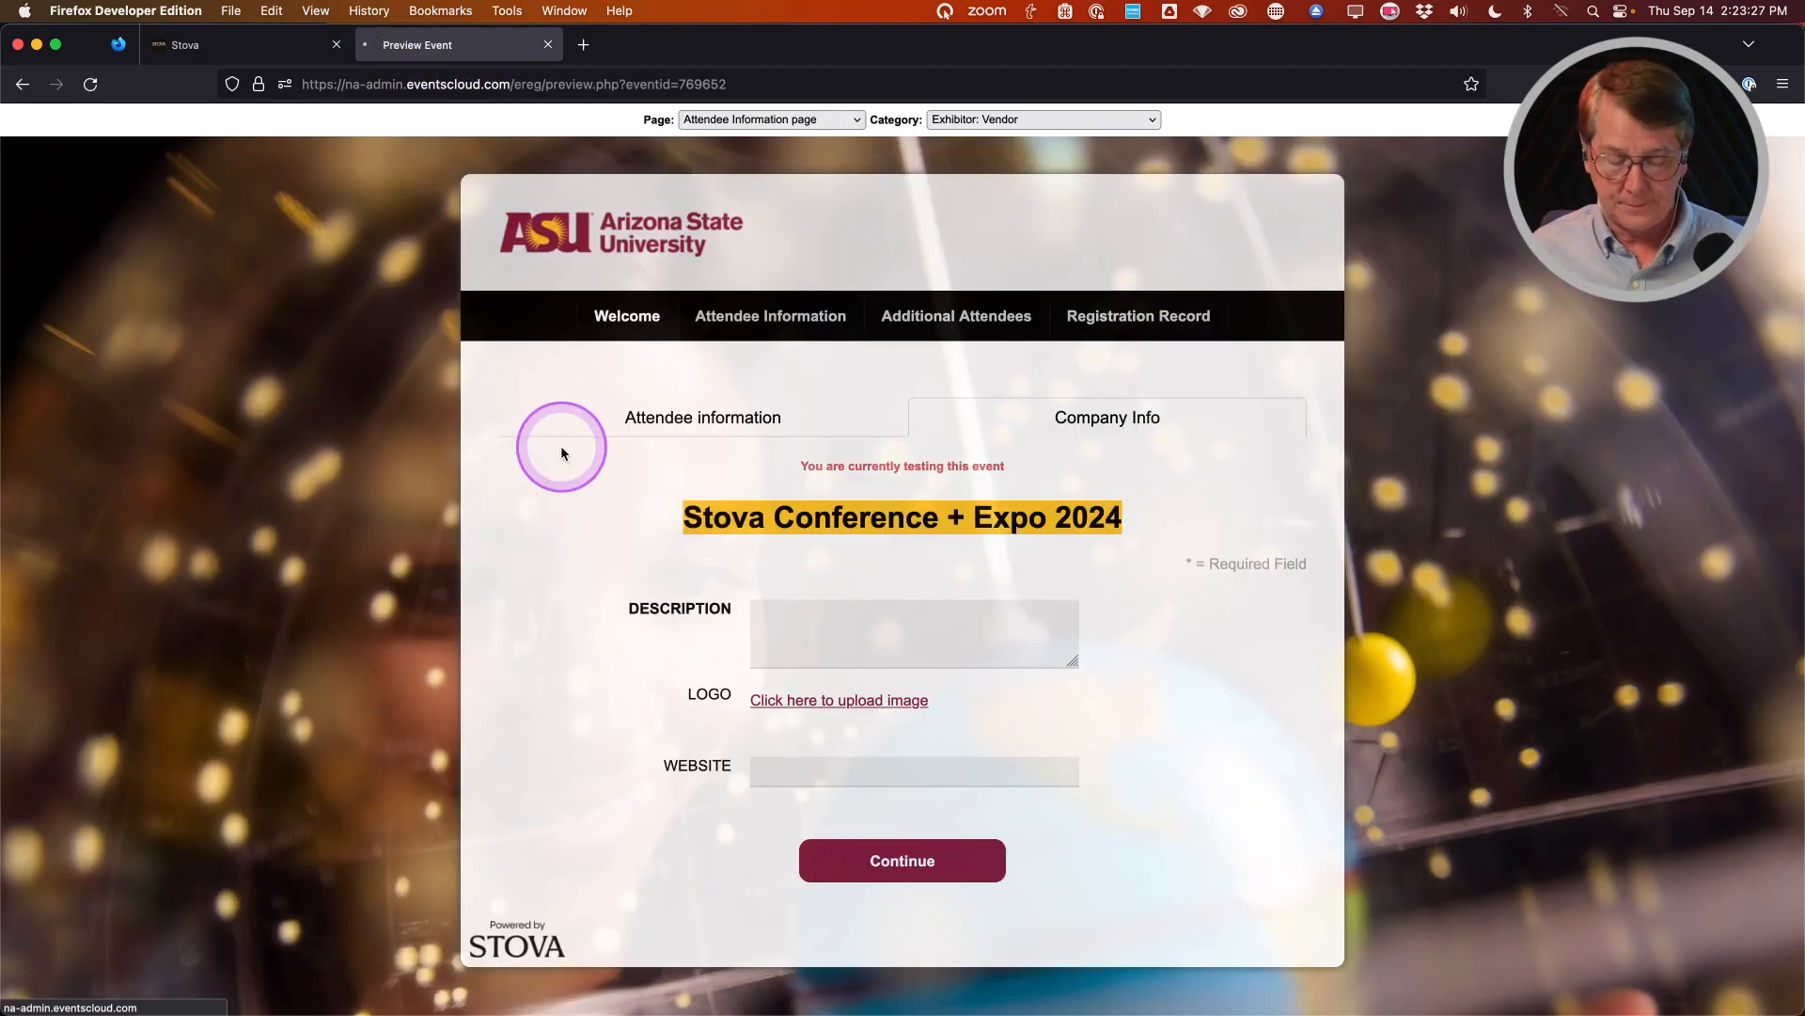
key("super+r")
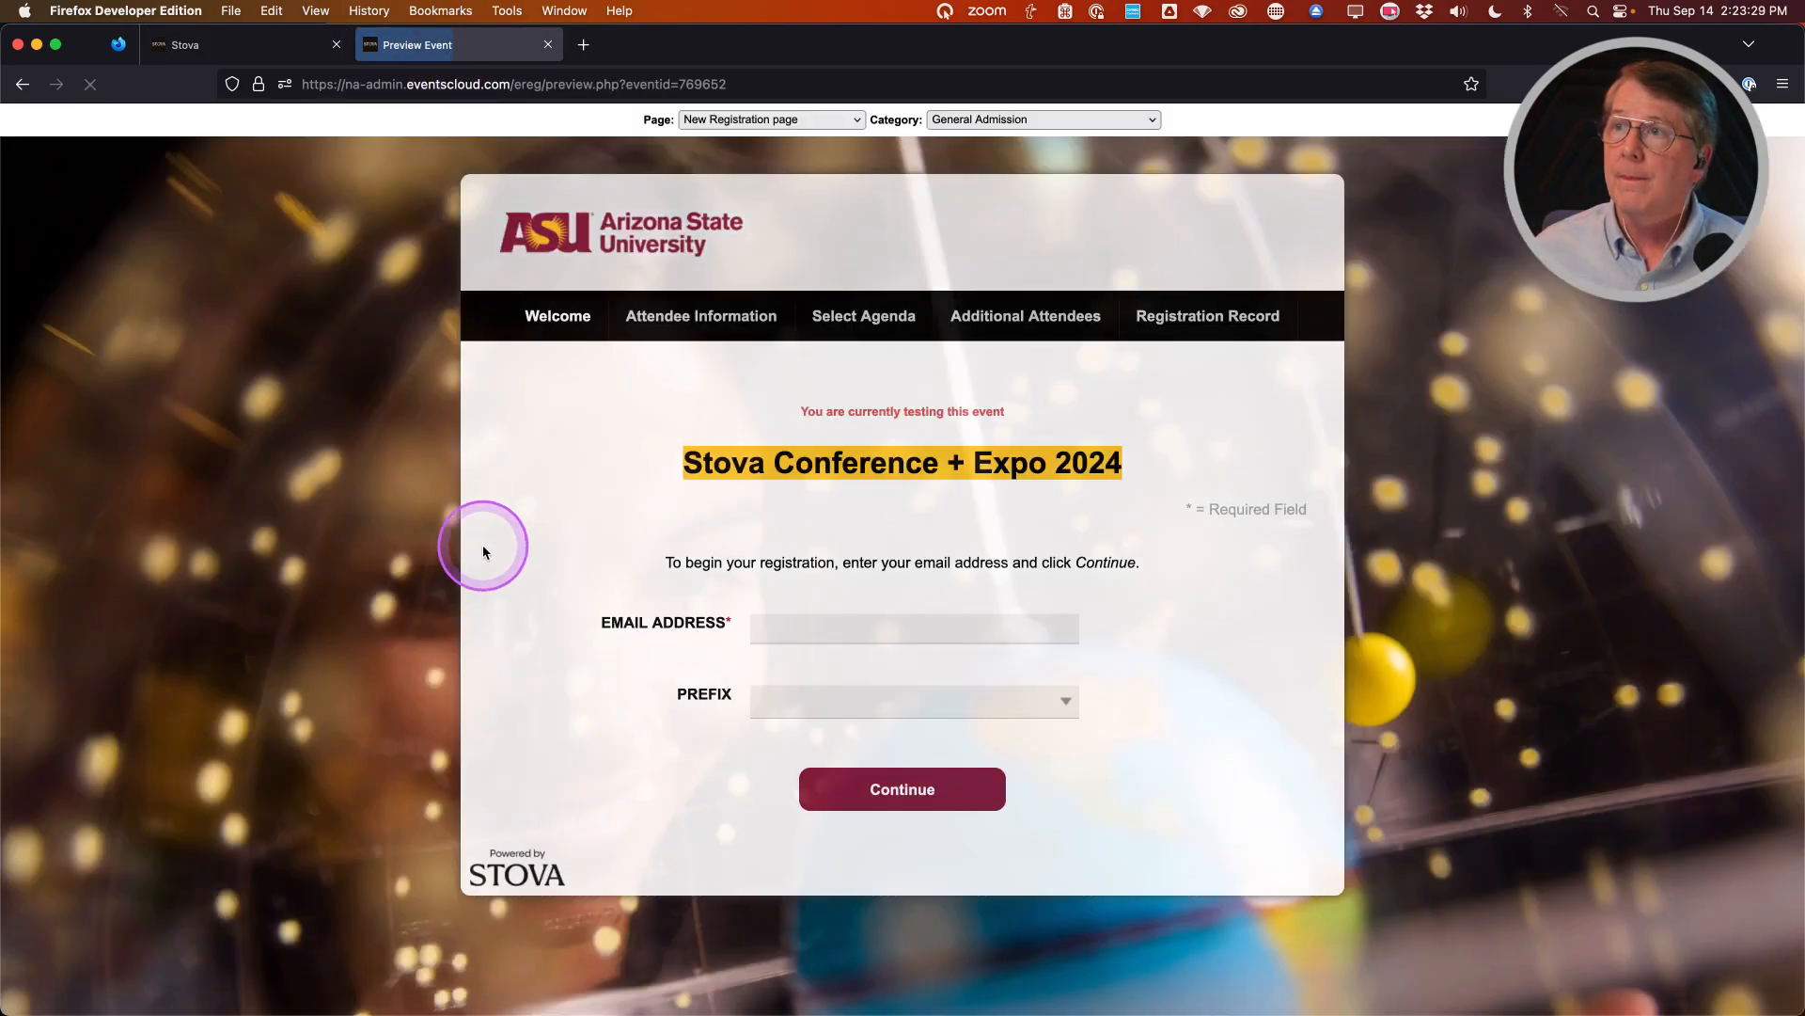
left_click(832, 119)
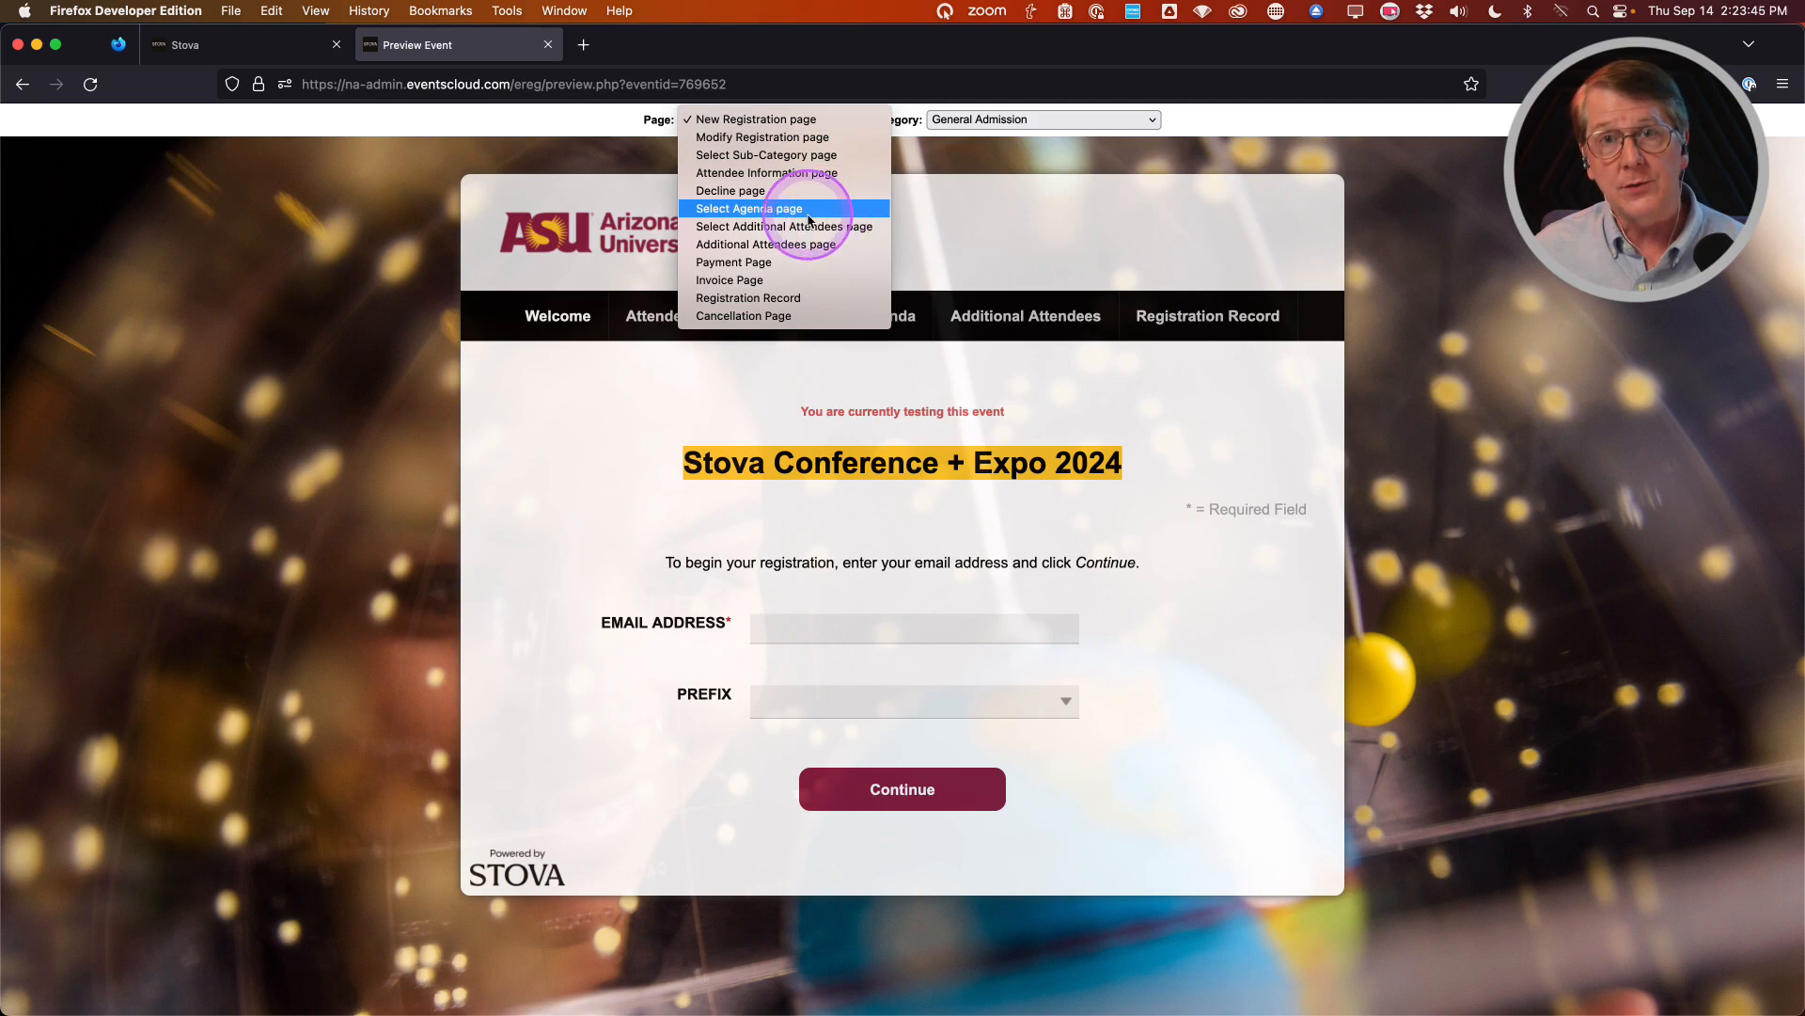
left_click(761, 211)
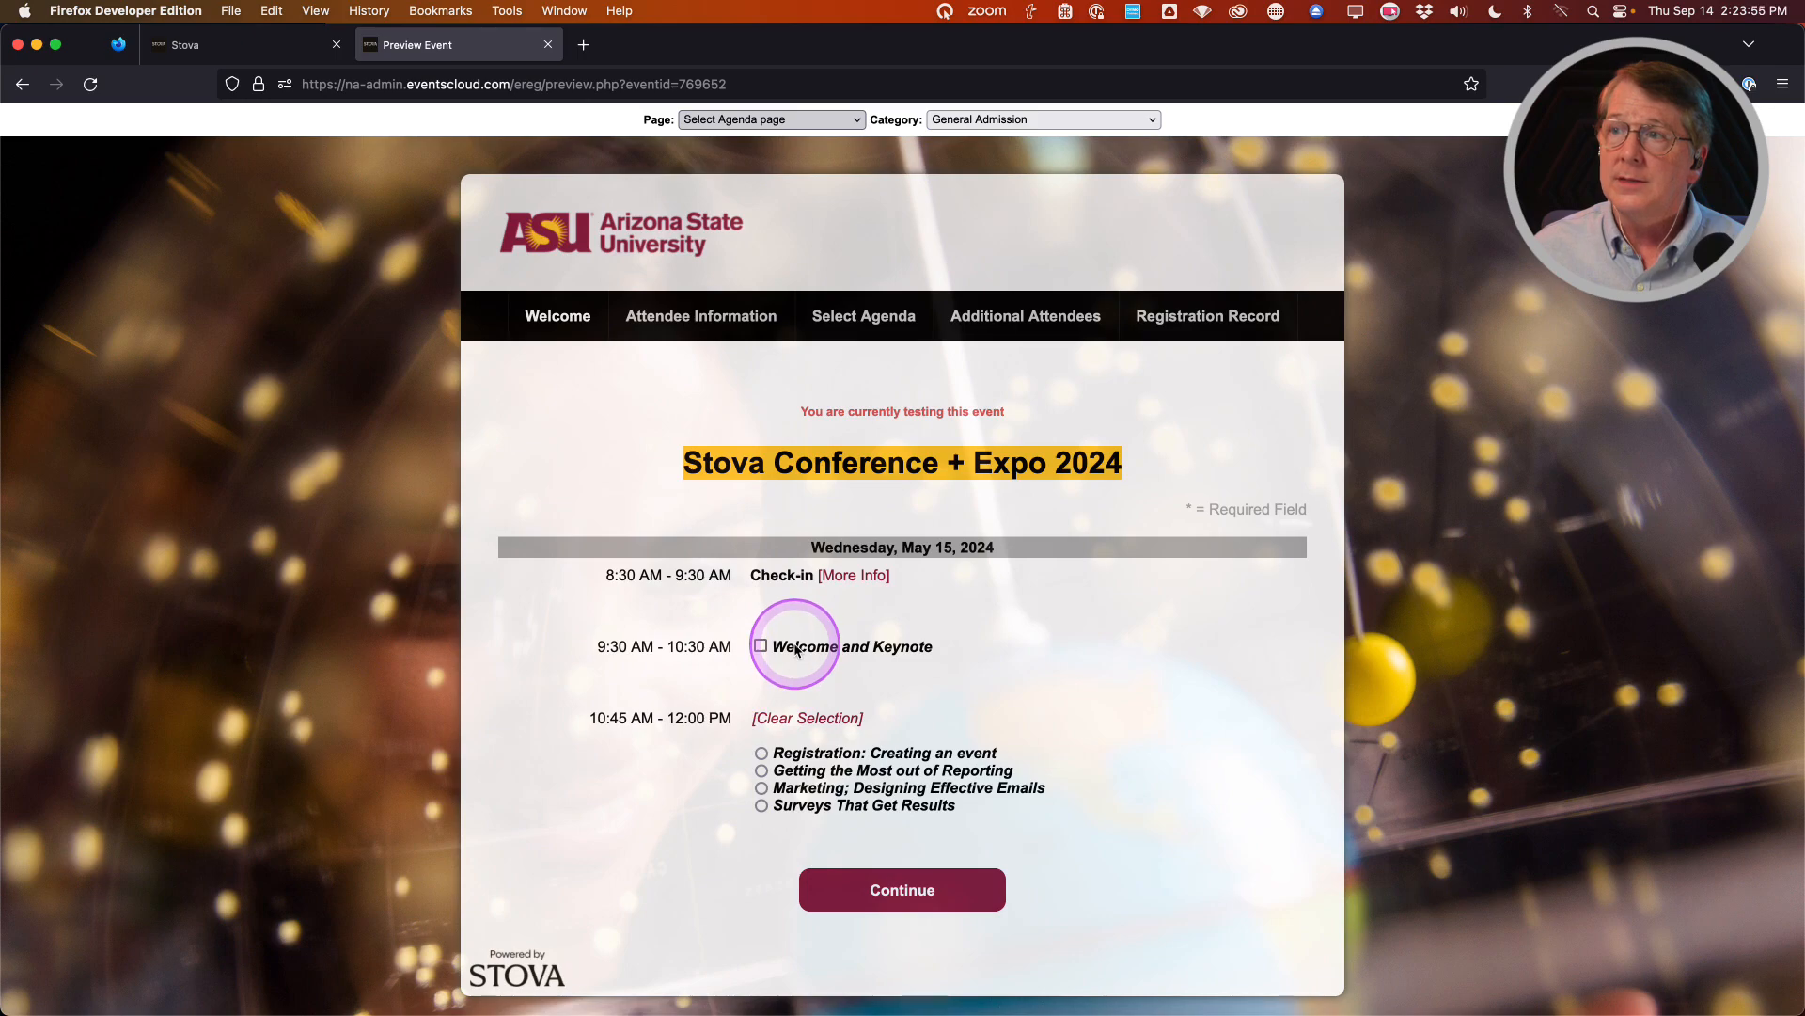
Test the concurrent session choices by selecting "Registration: Creating an event", and check the Check-in session's More Info pop-up
left_click(762, 770)
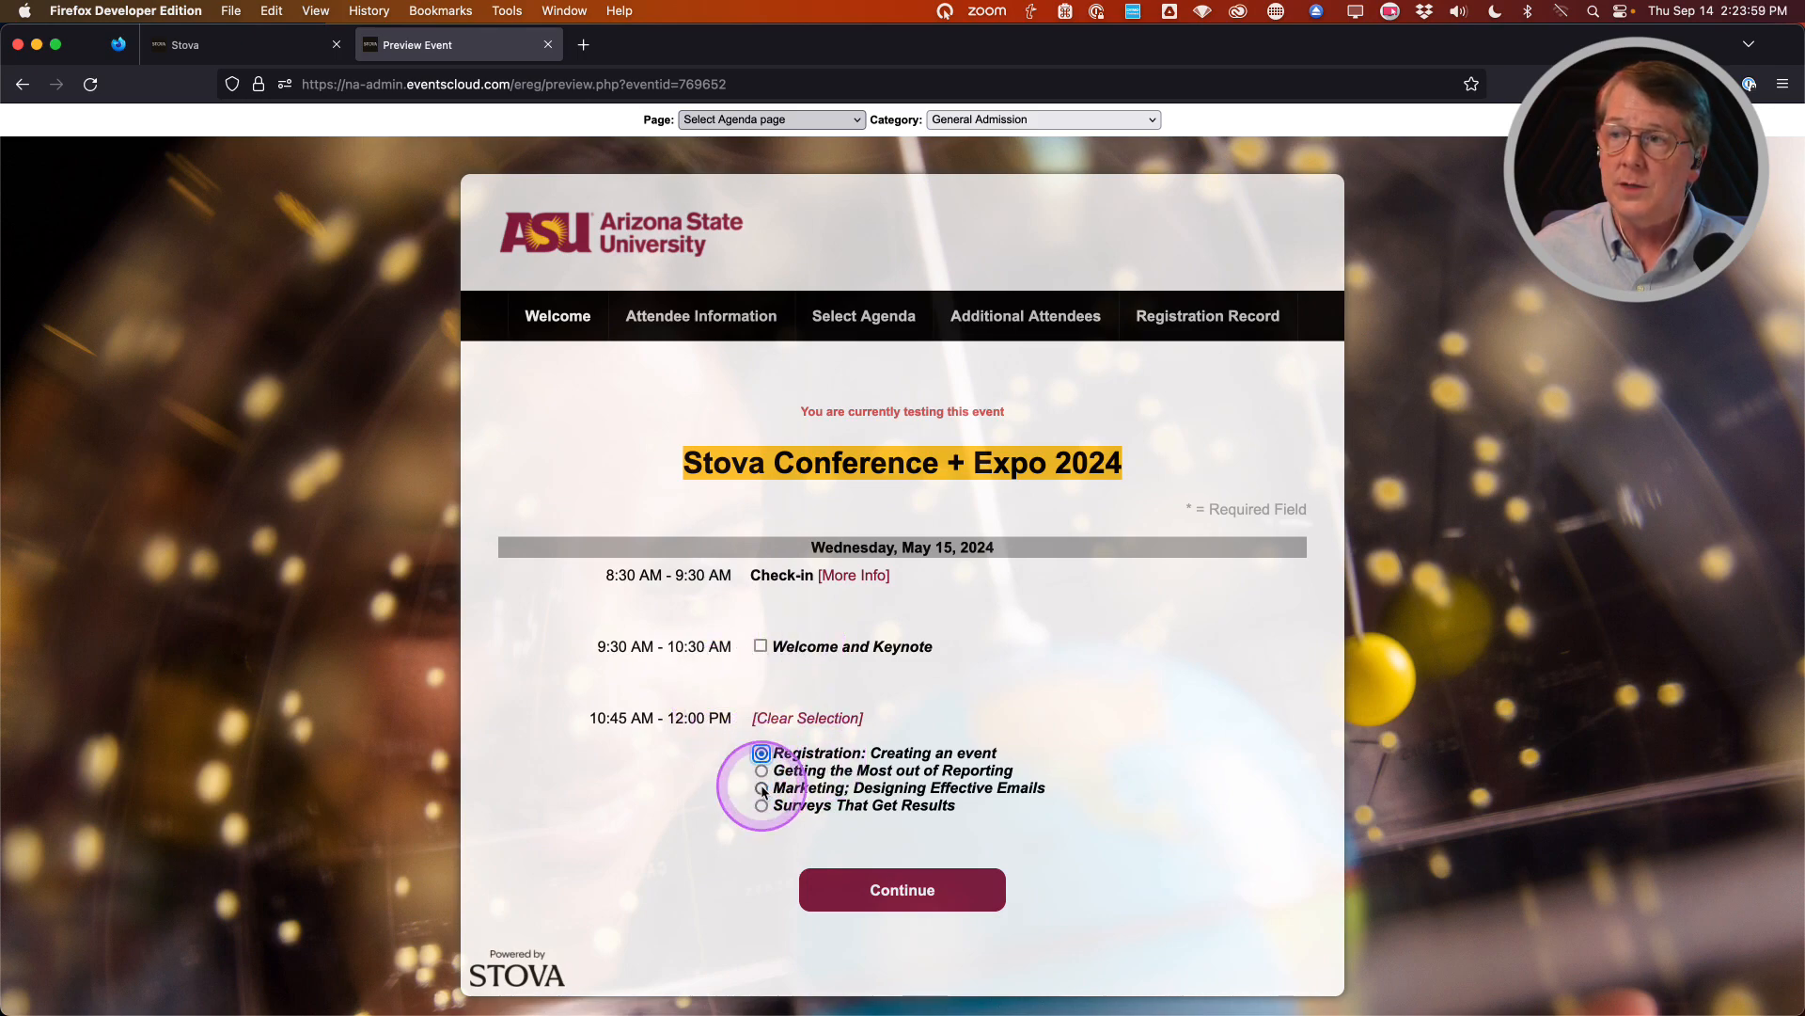
left_click(762, 753)
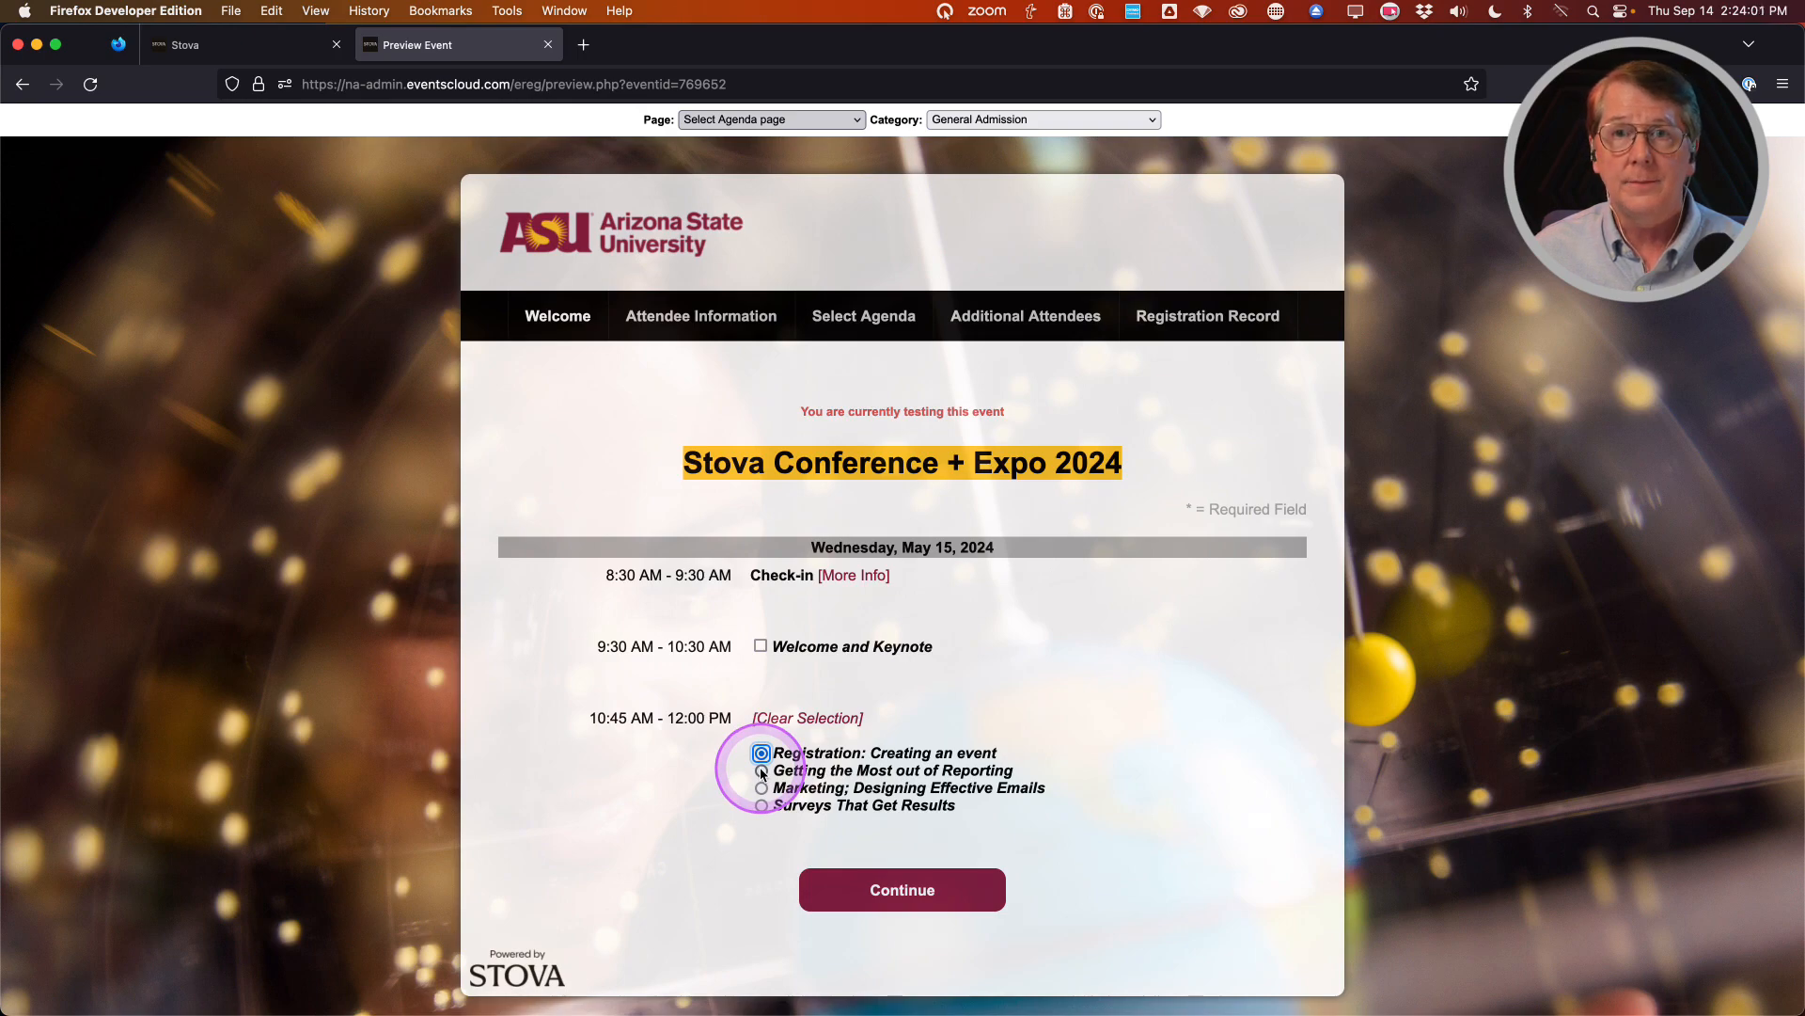
left_click(847, 577)
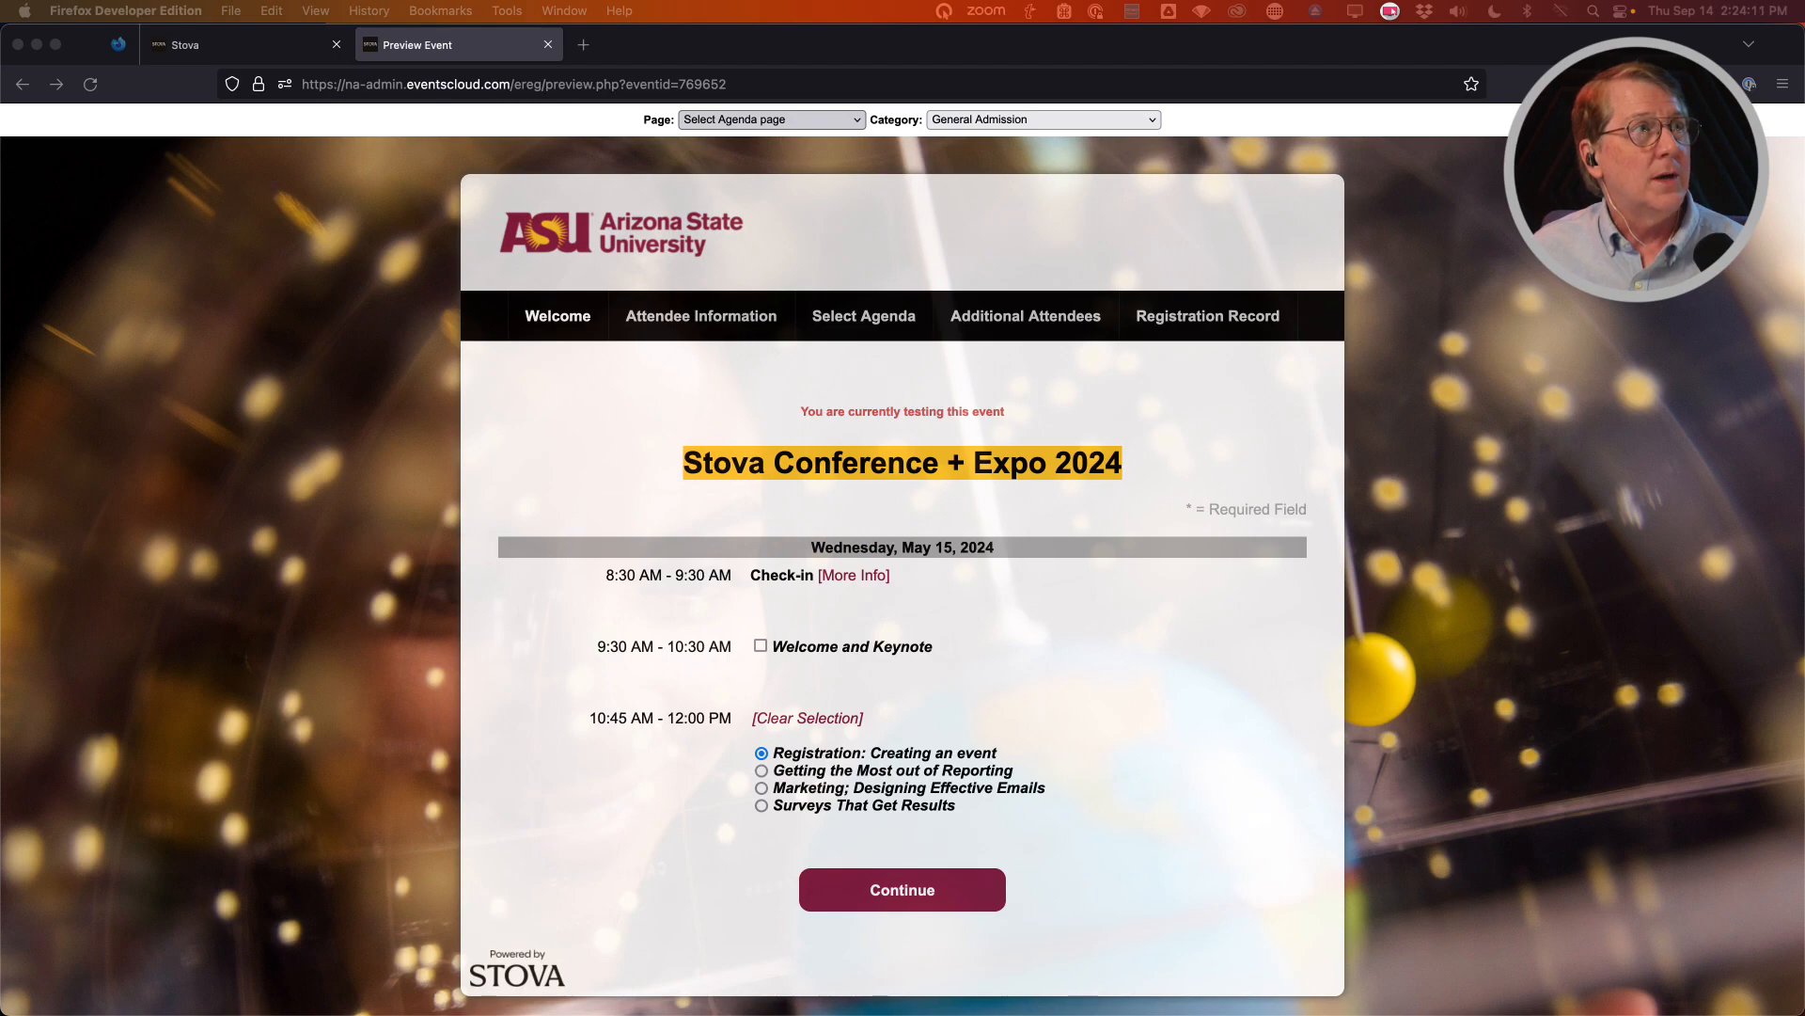
left_click(709, 483)
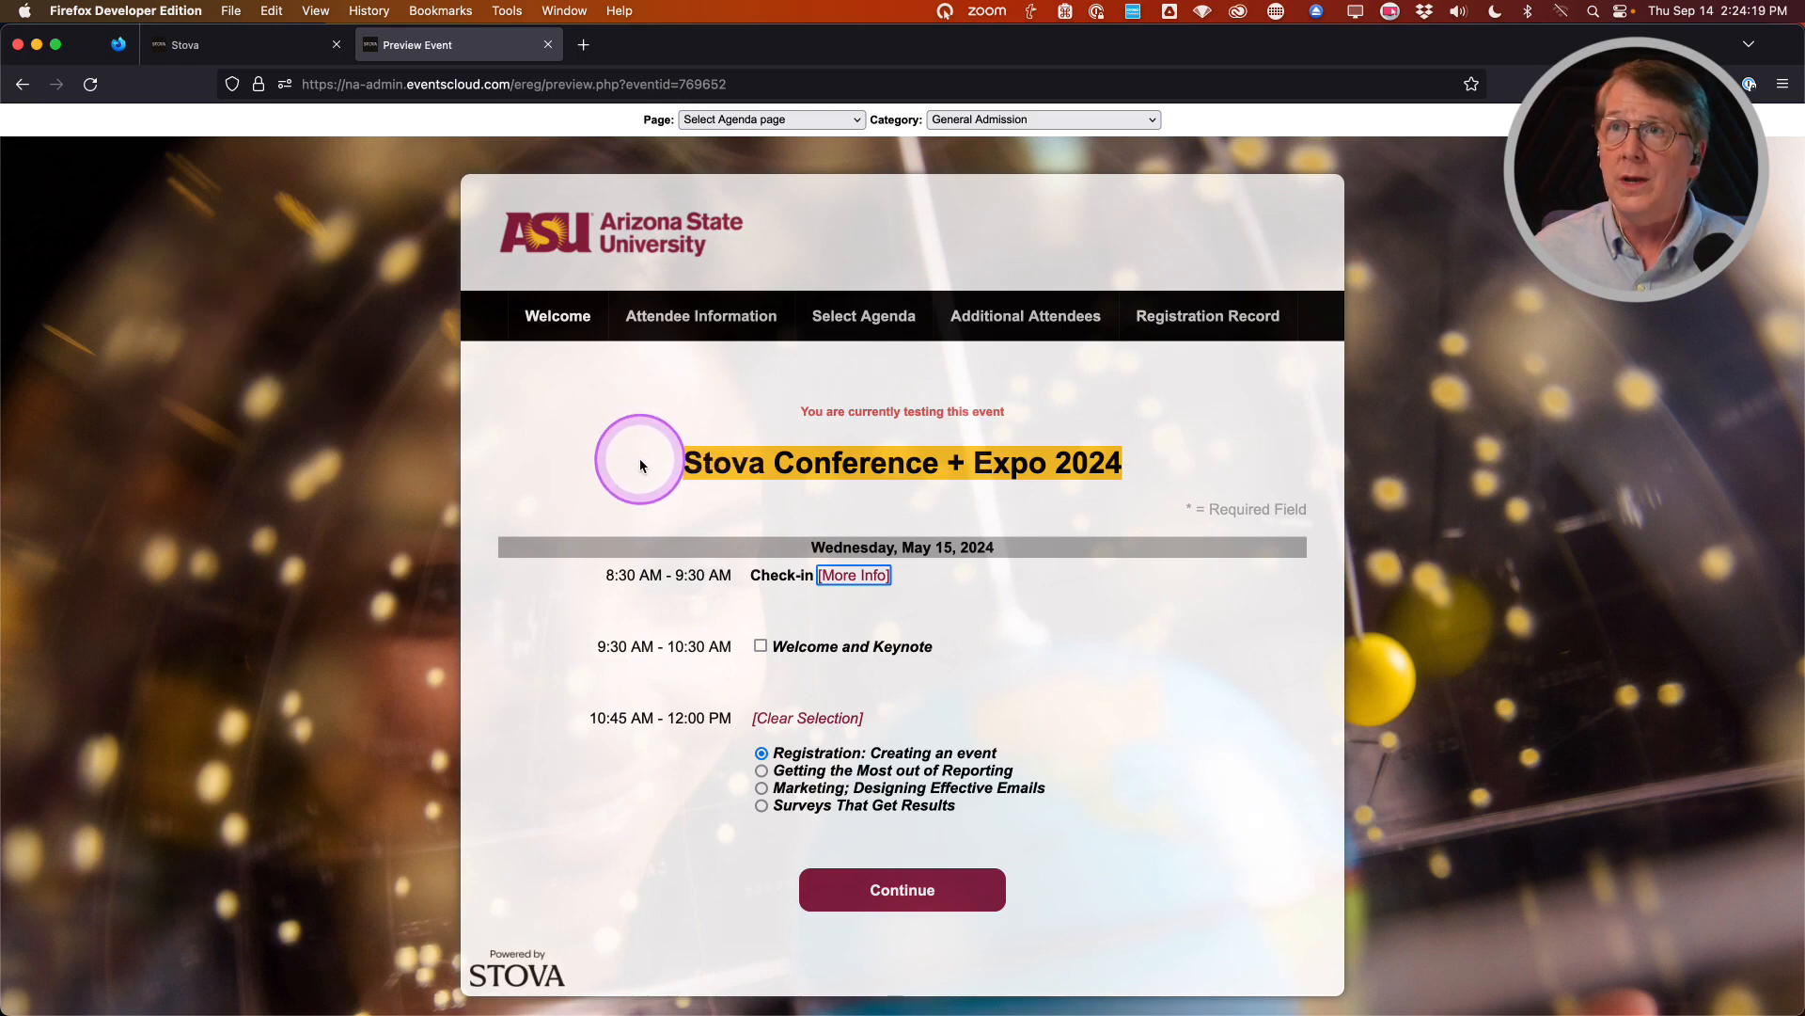
Return to the agenda setup, open the Welcome and Keynote session for editing, and examine its capacity and waitlist settings
left_click(284, 49)
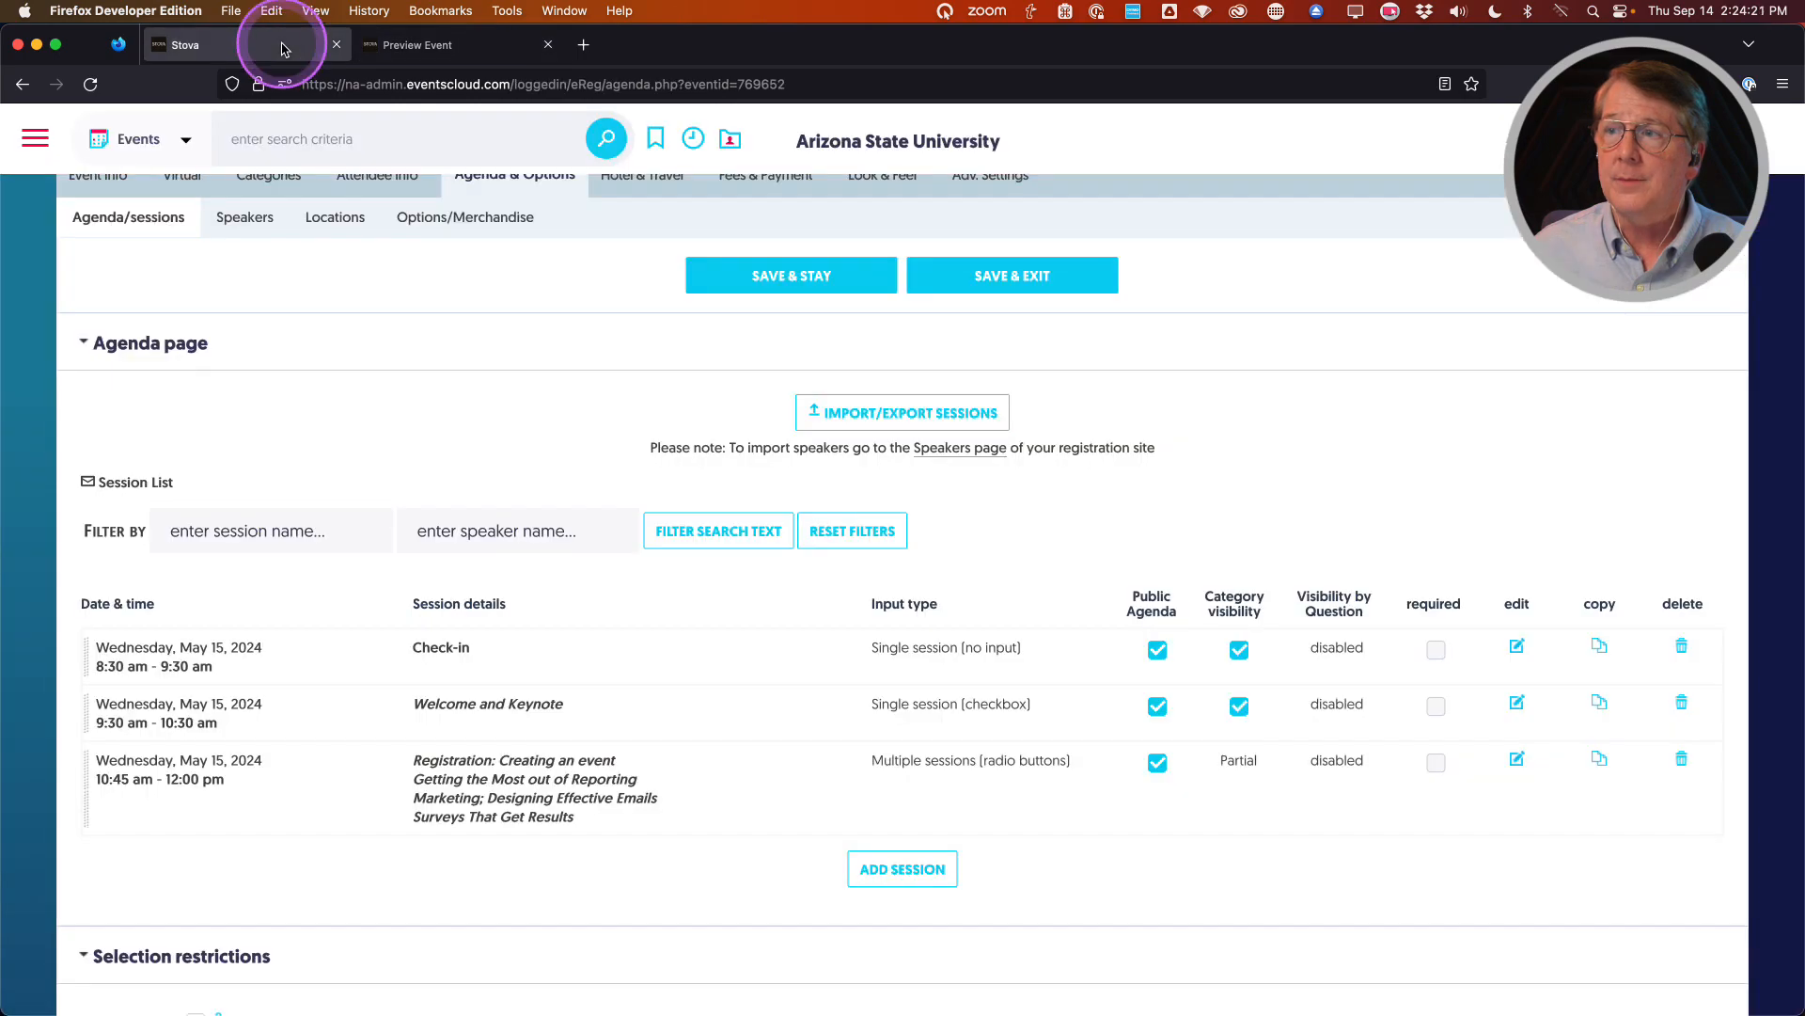
left_click(1517, 703)
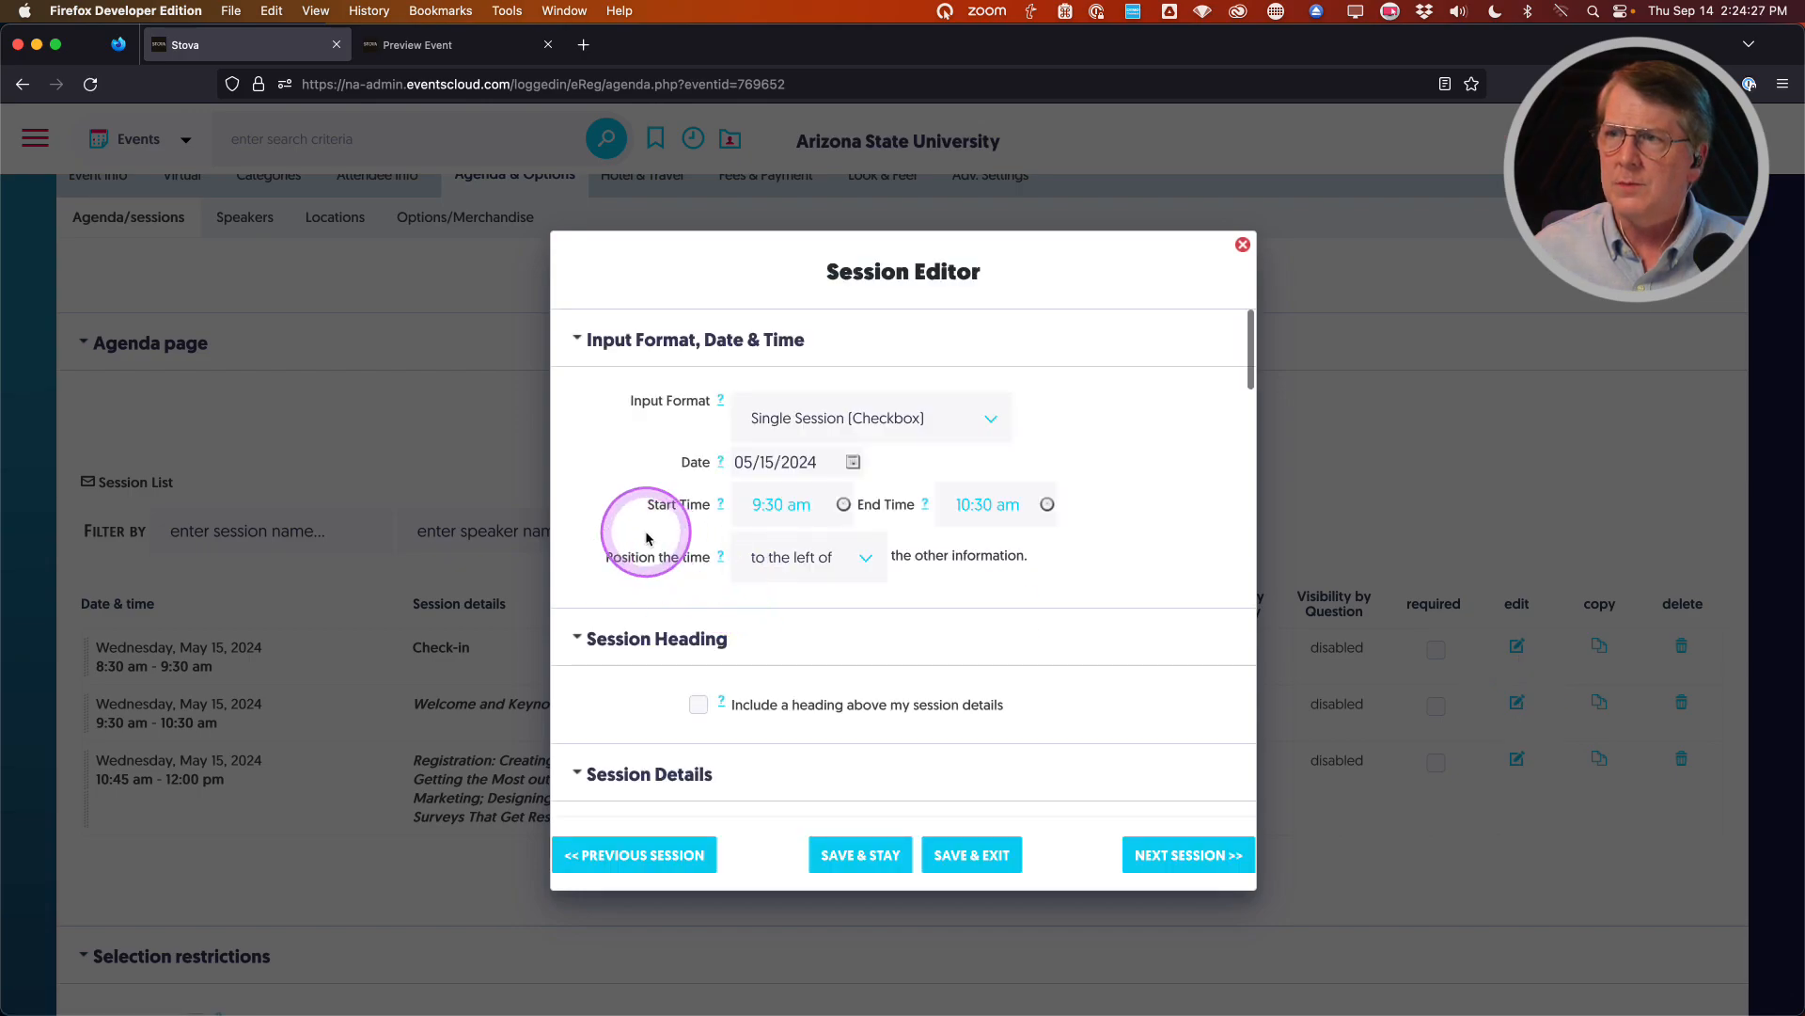
scroll(630, 524, "down", 5)
scroll(624, 529, "down", 8)
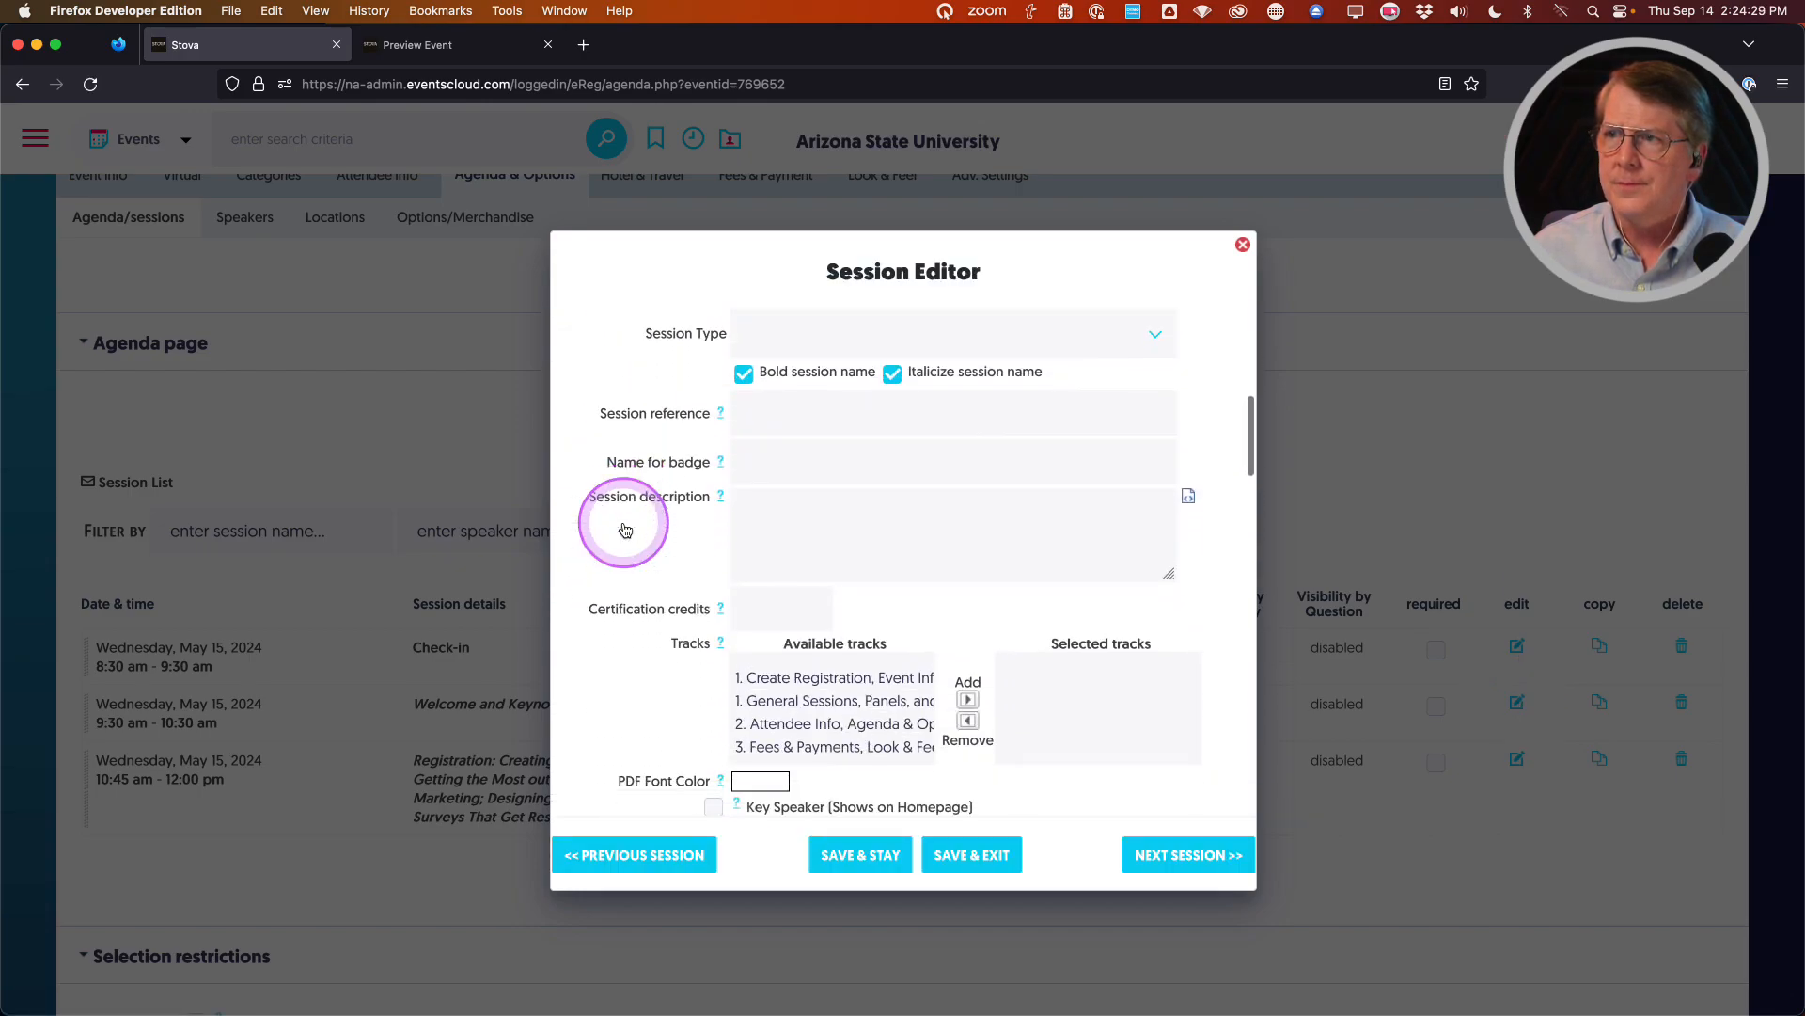
scroll(623, 524, "down", 3)
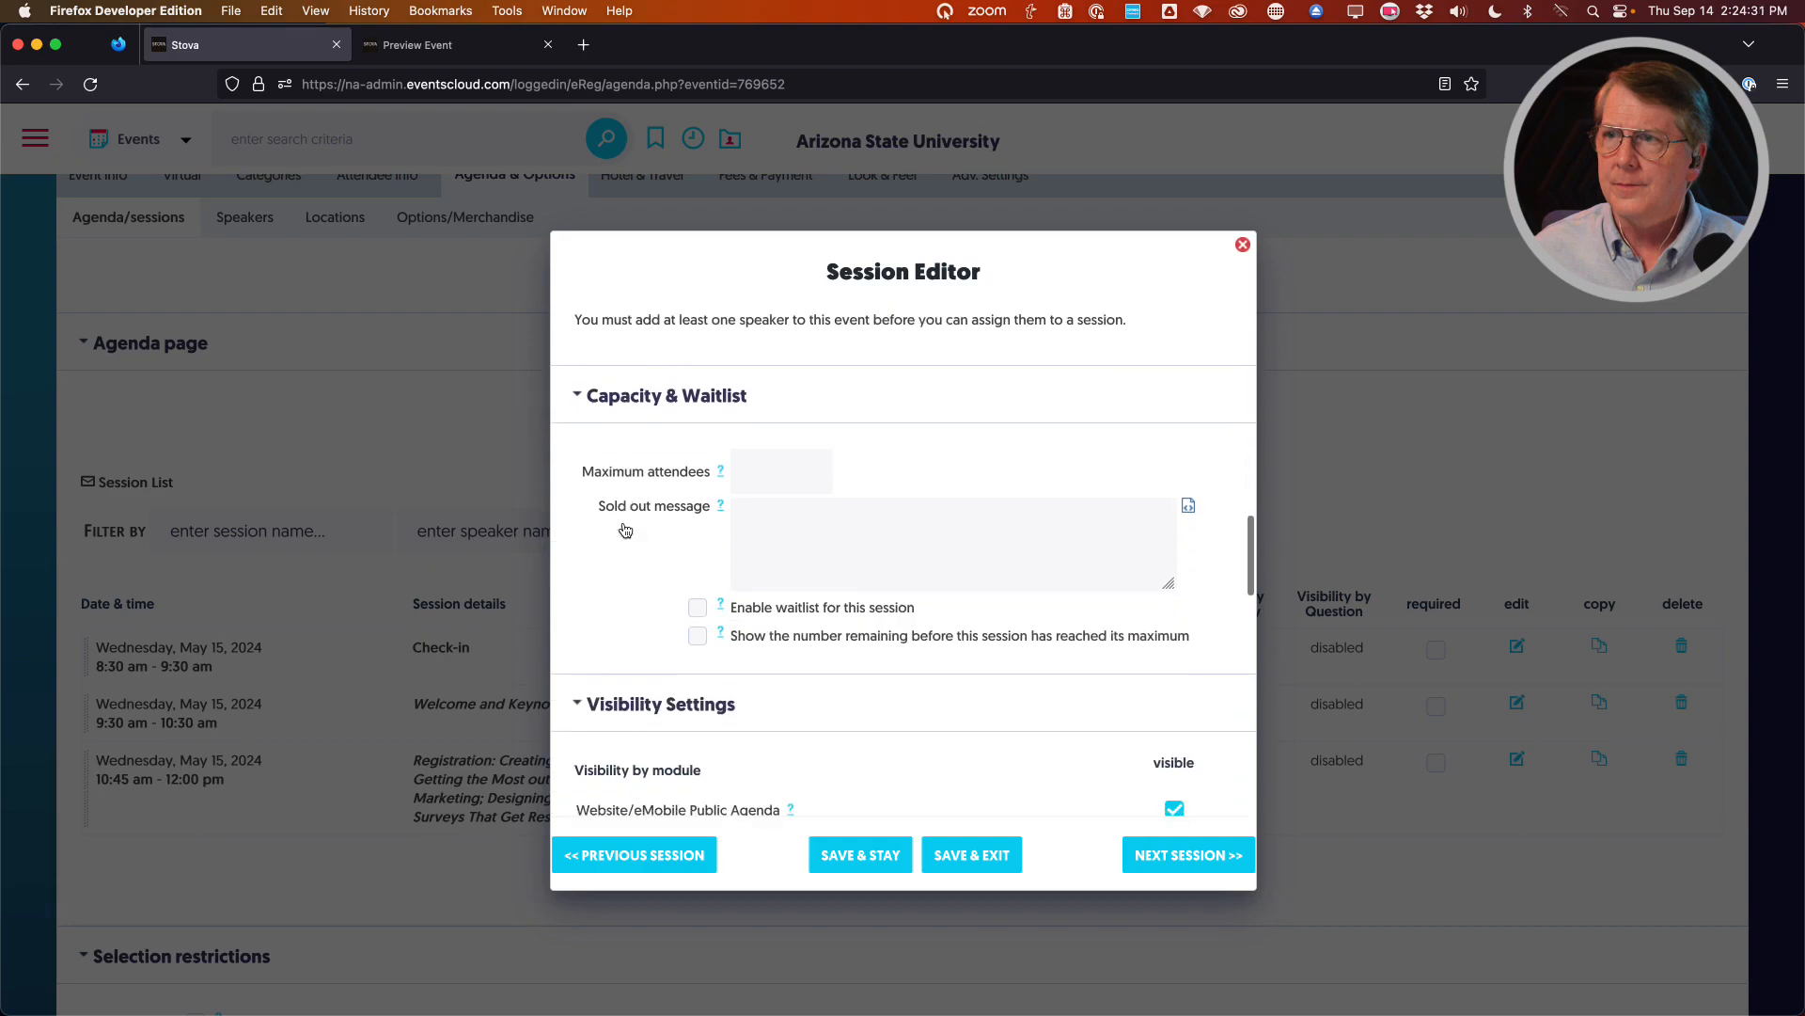
left_click(625, 552)
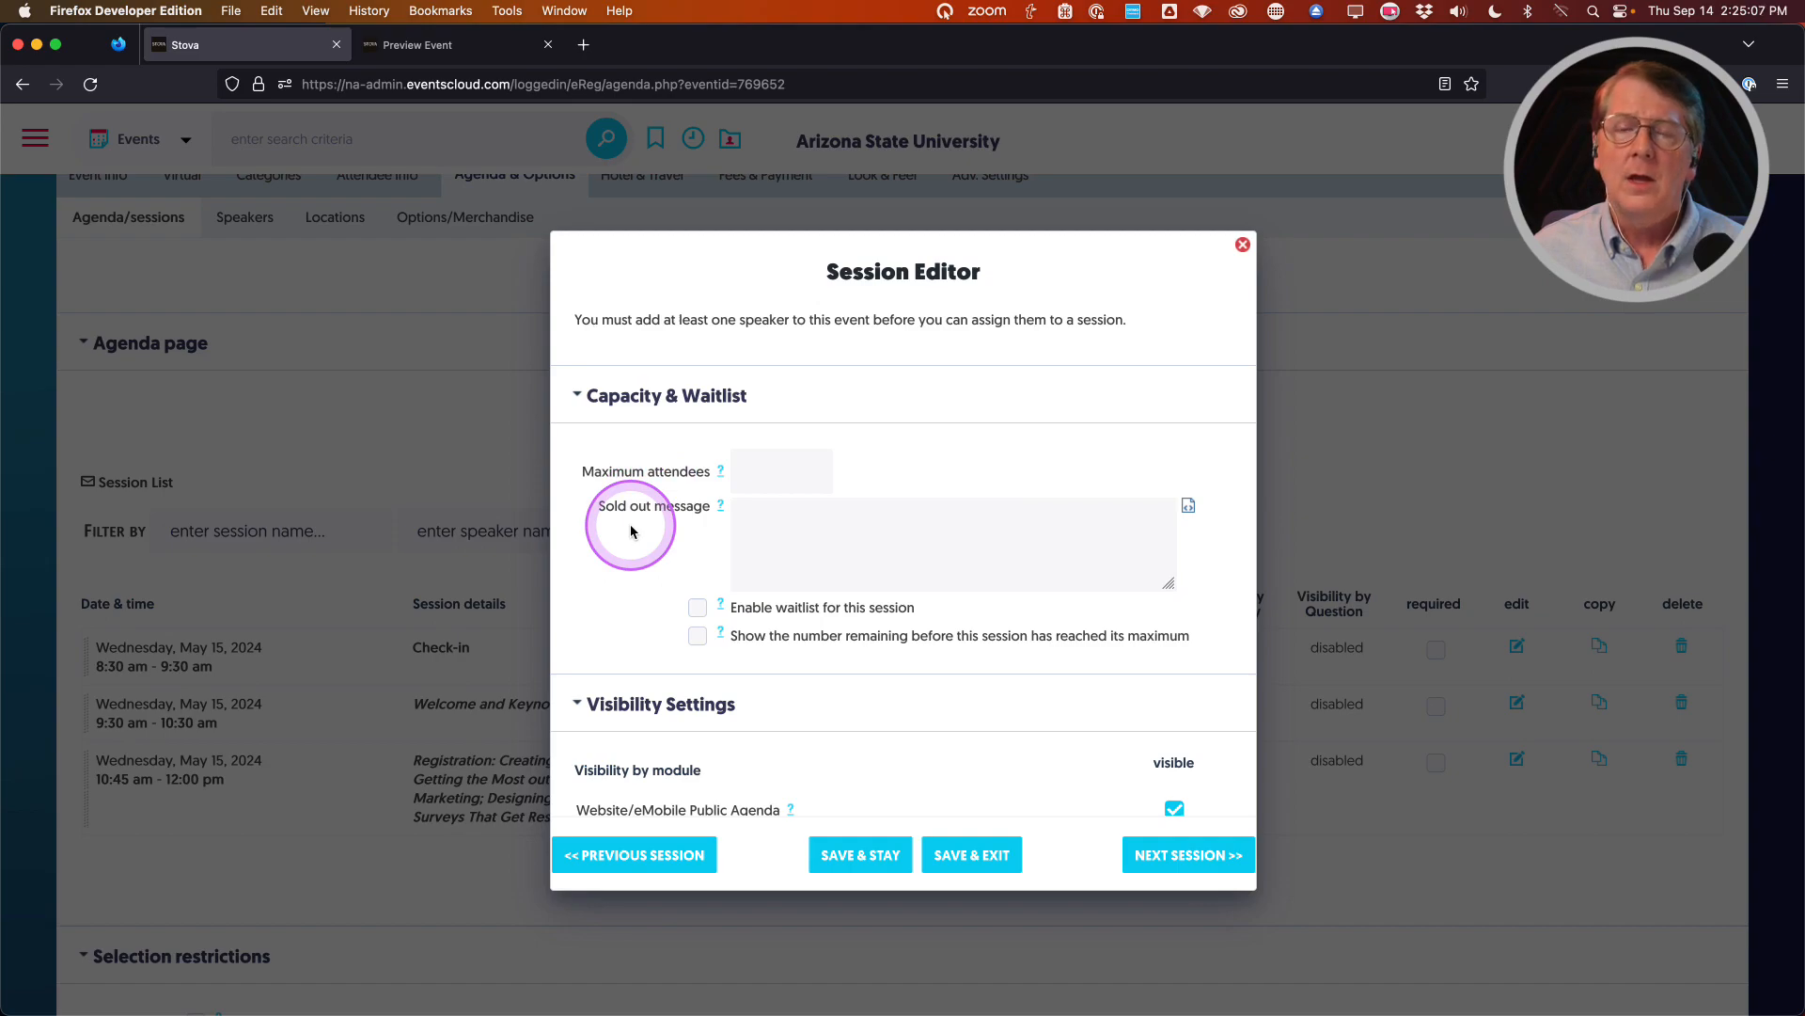
scroll(631, 531, "down", 1)
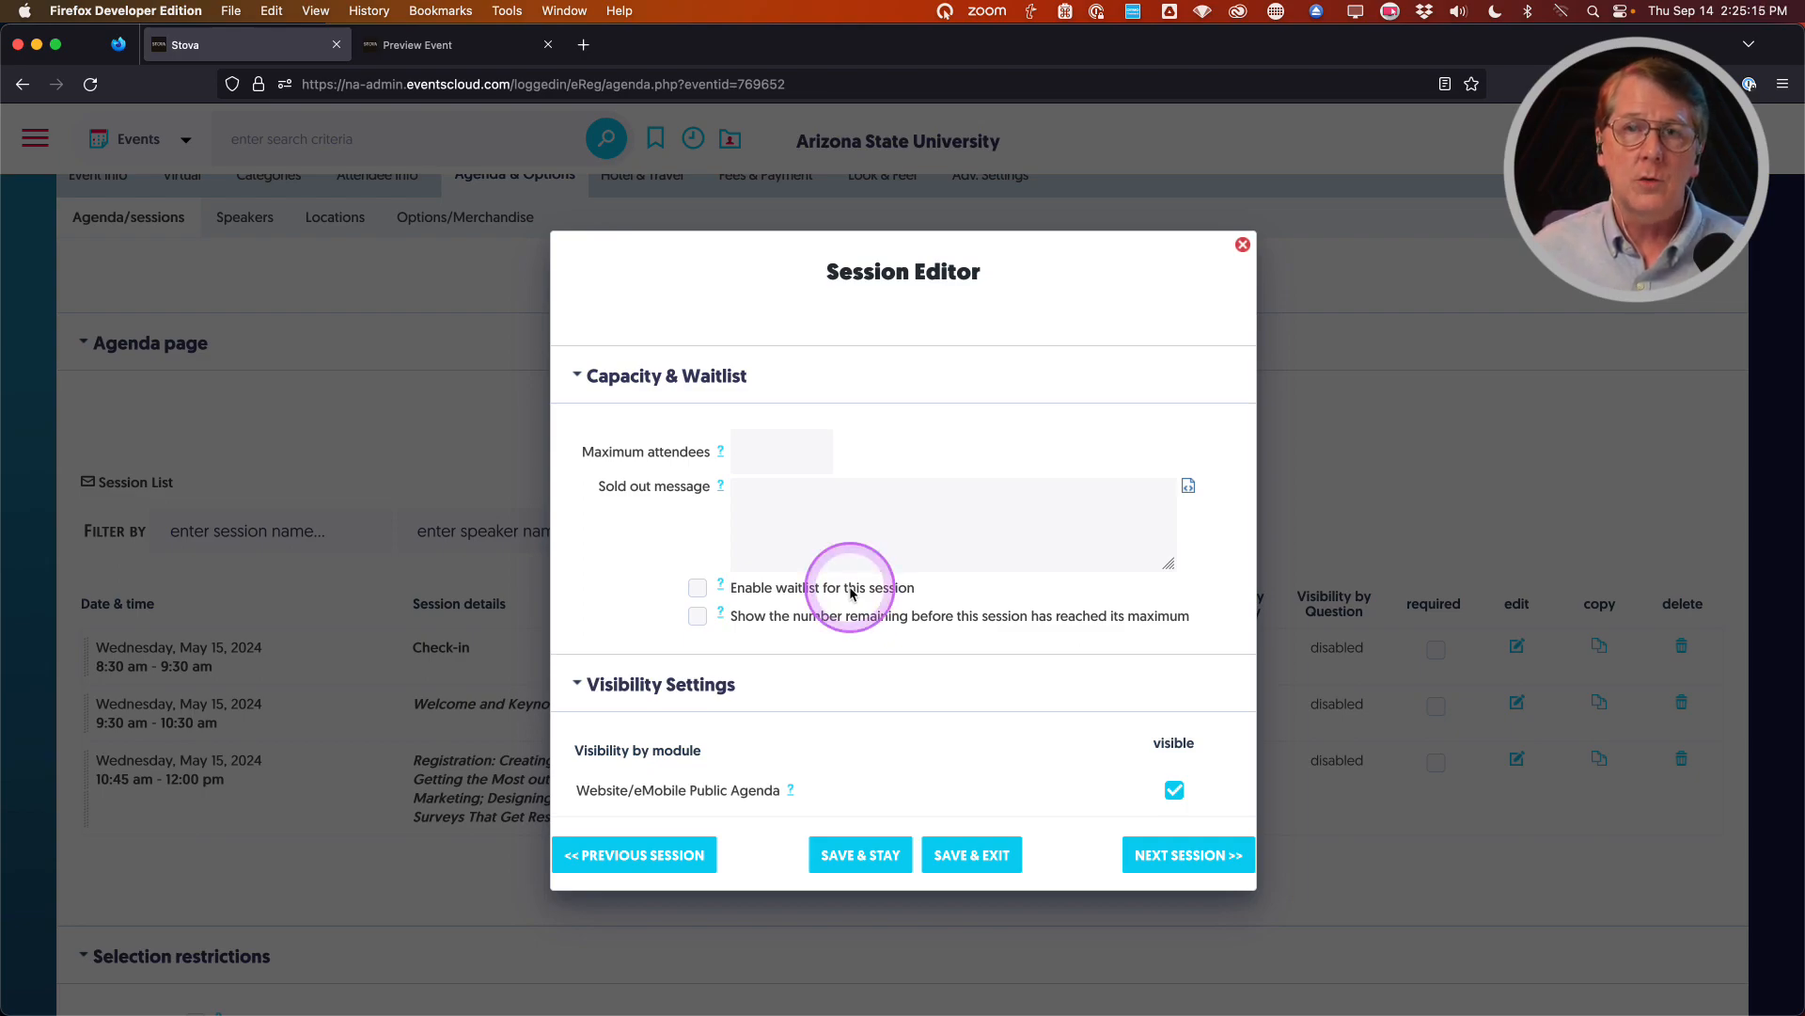
left_click(800, 593)
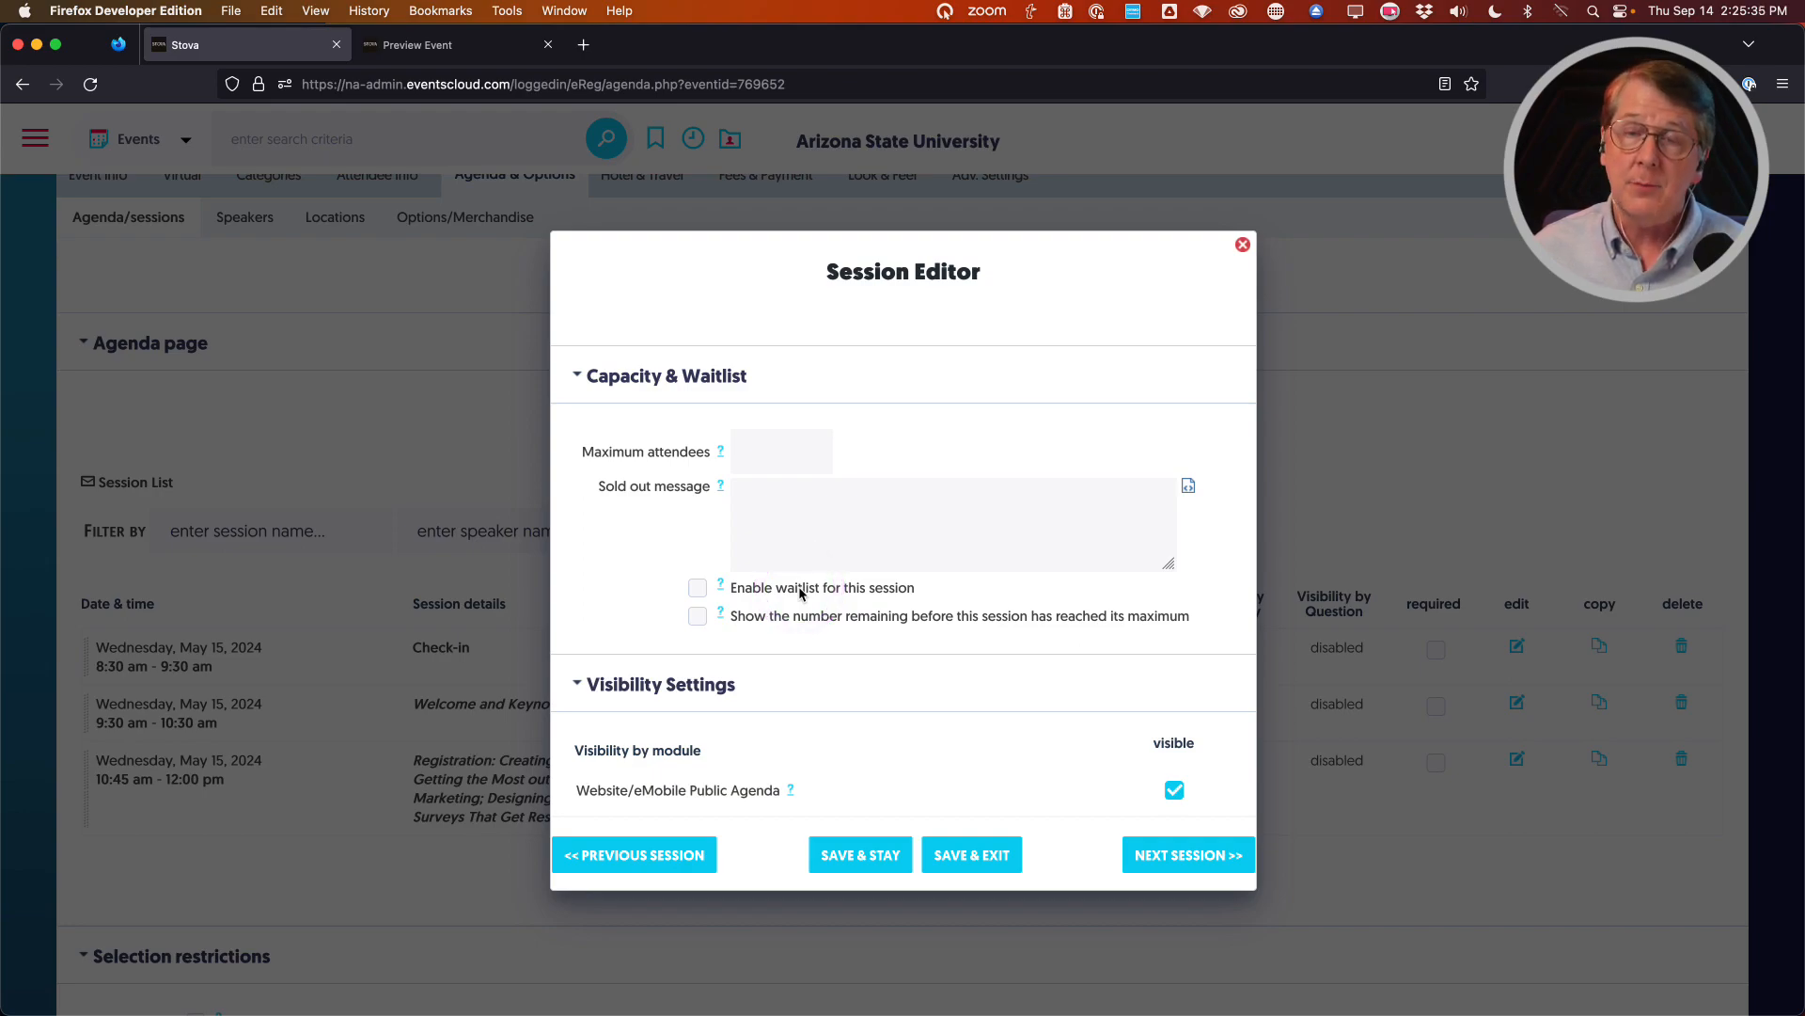
left_click(767, 589)
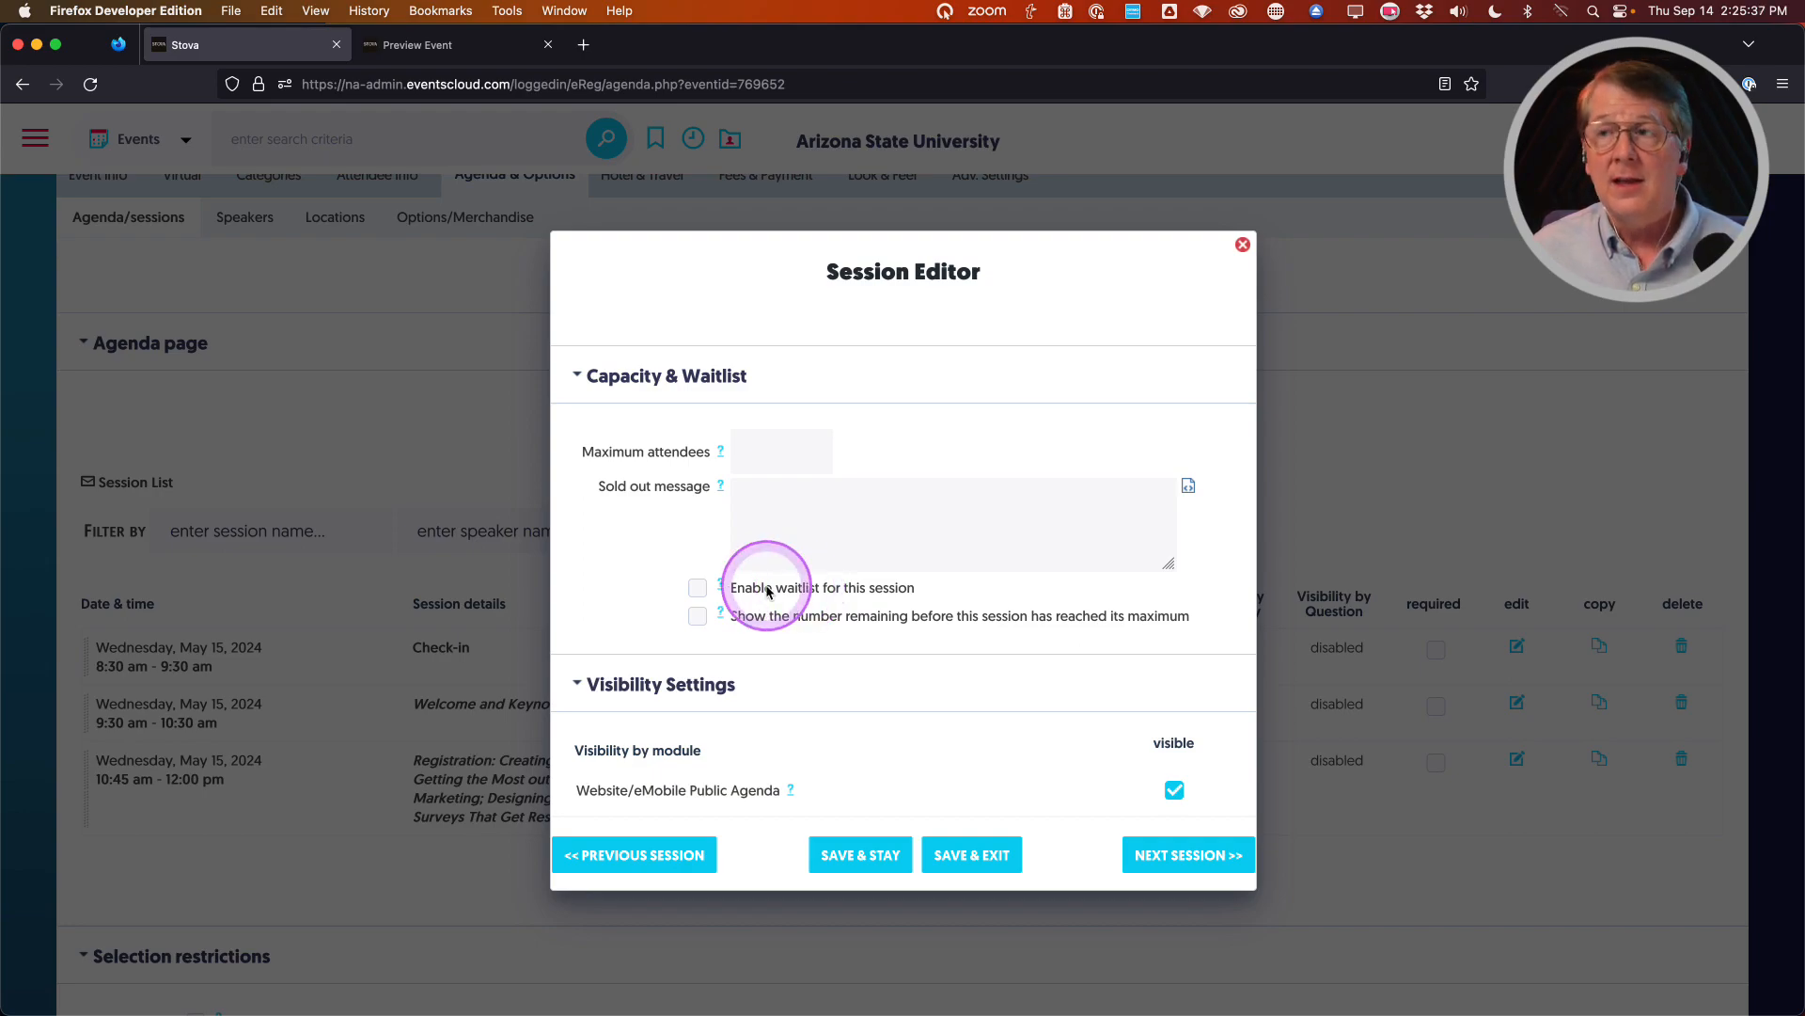
left_click(638, 592)
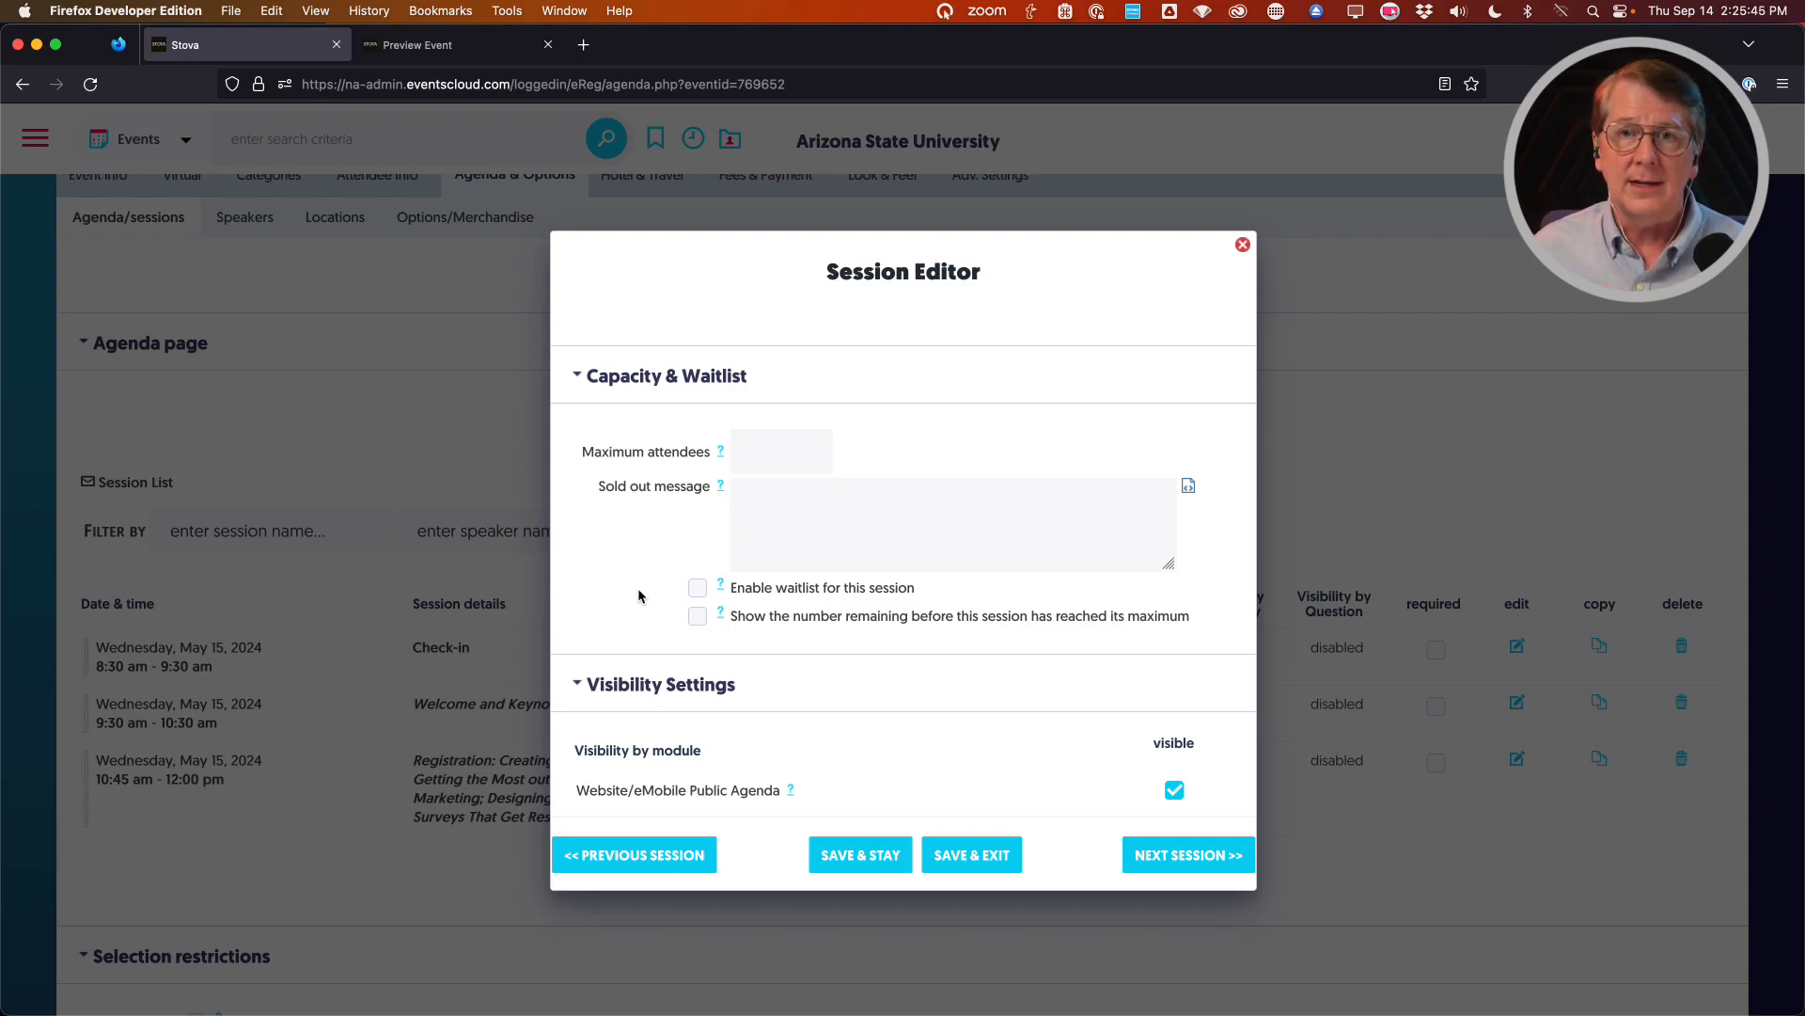
left_click(639, 591)
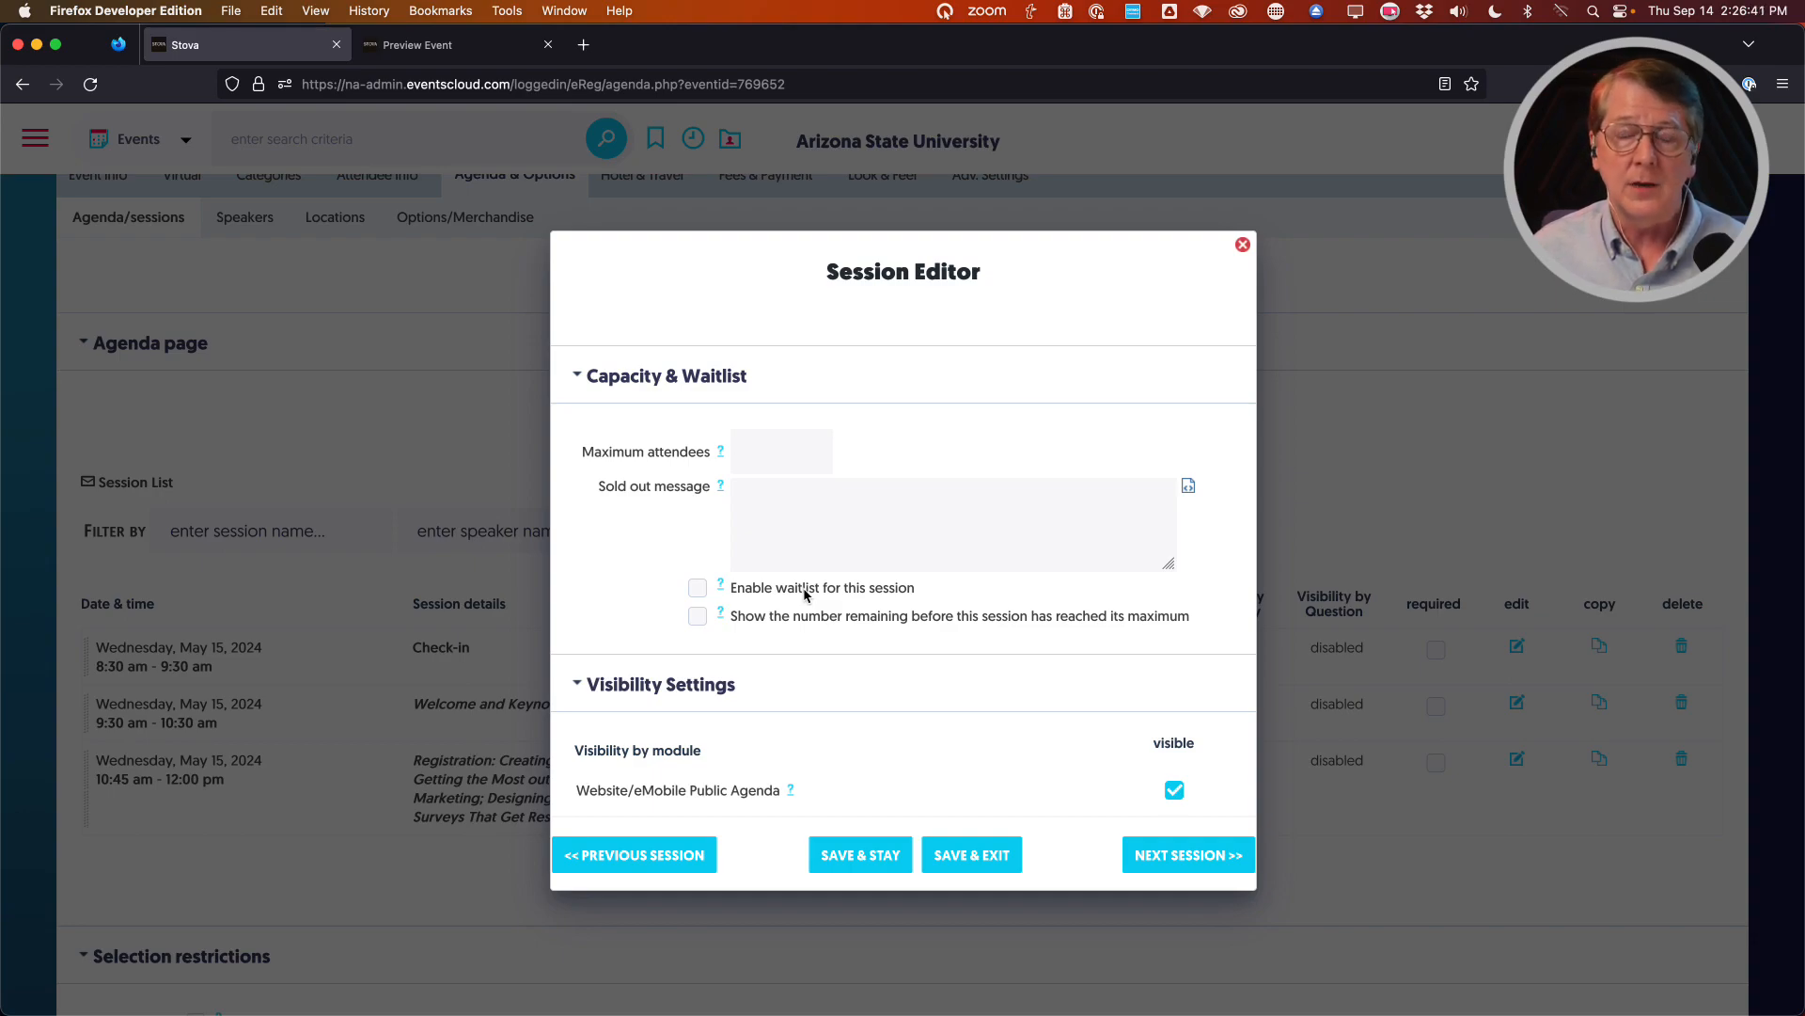
left_click(805, 593)
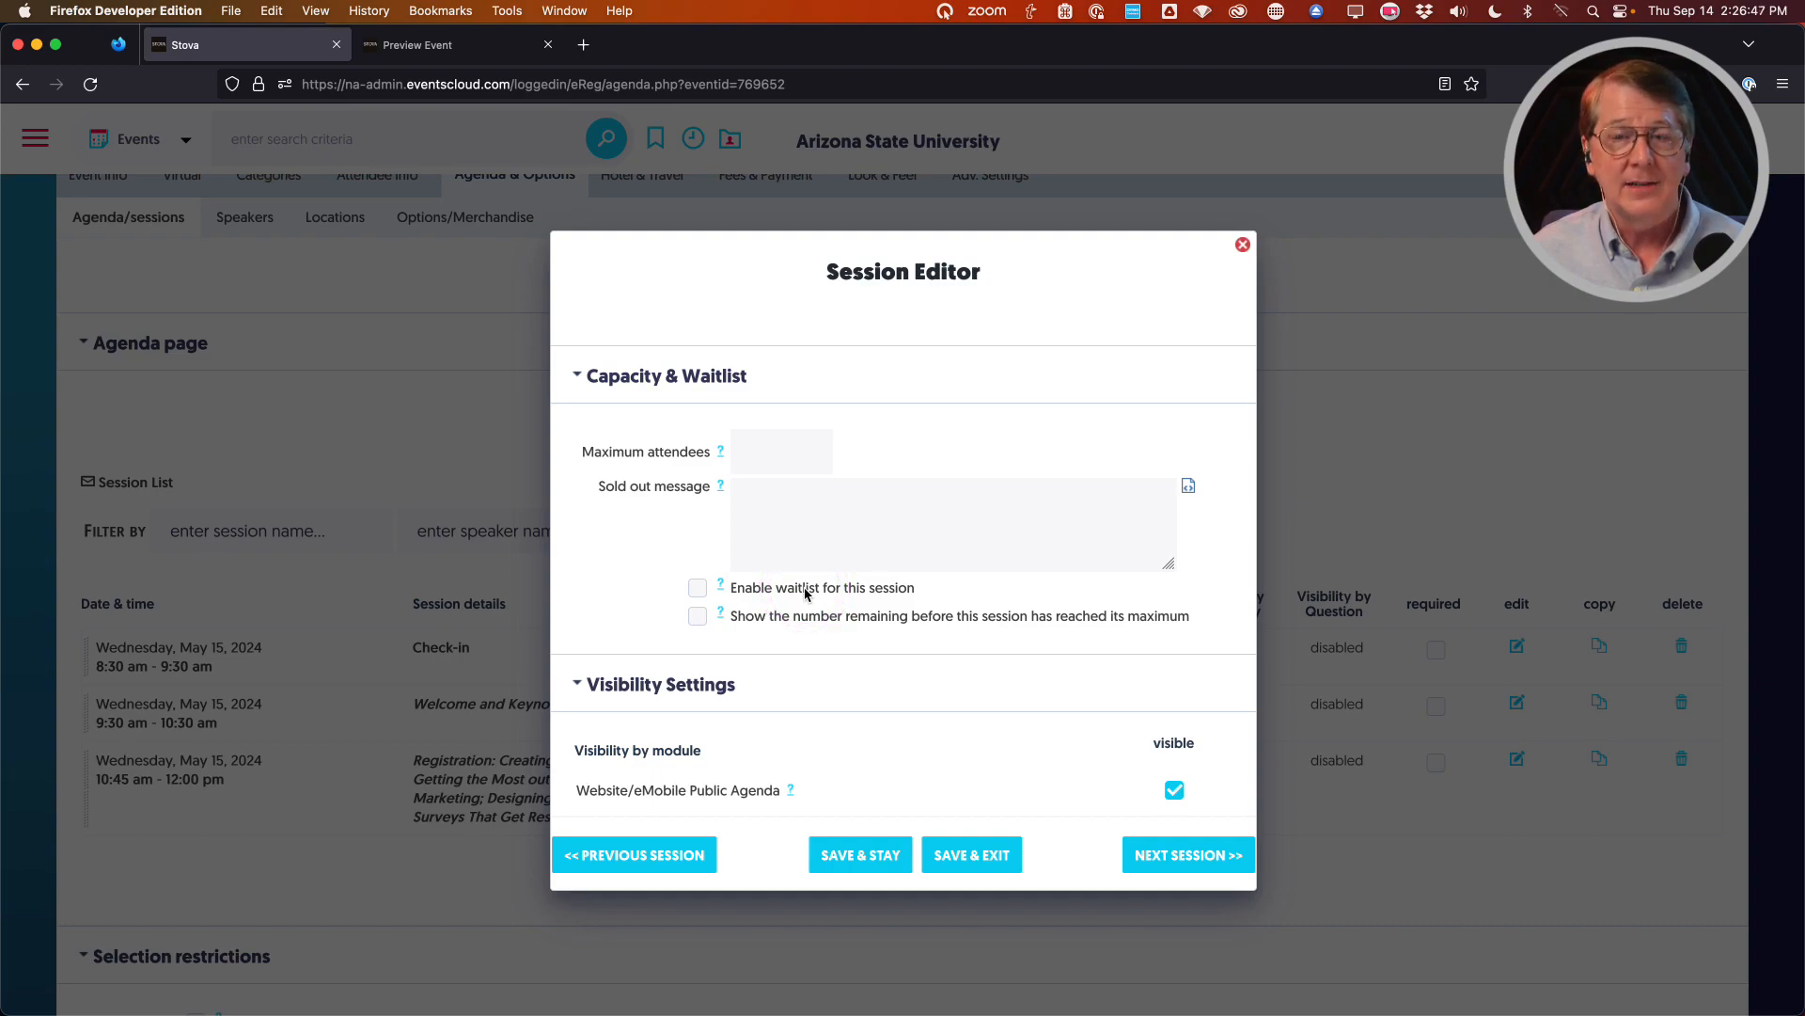
left_click(616, 572)
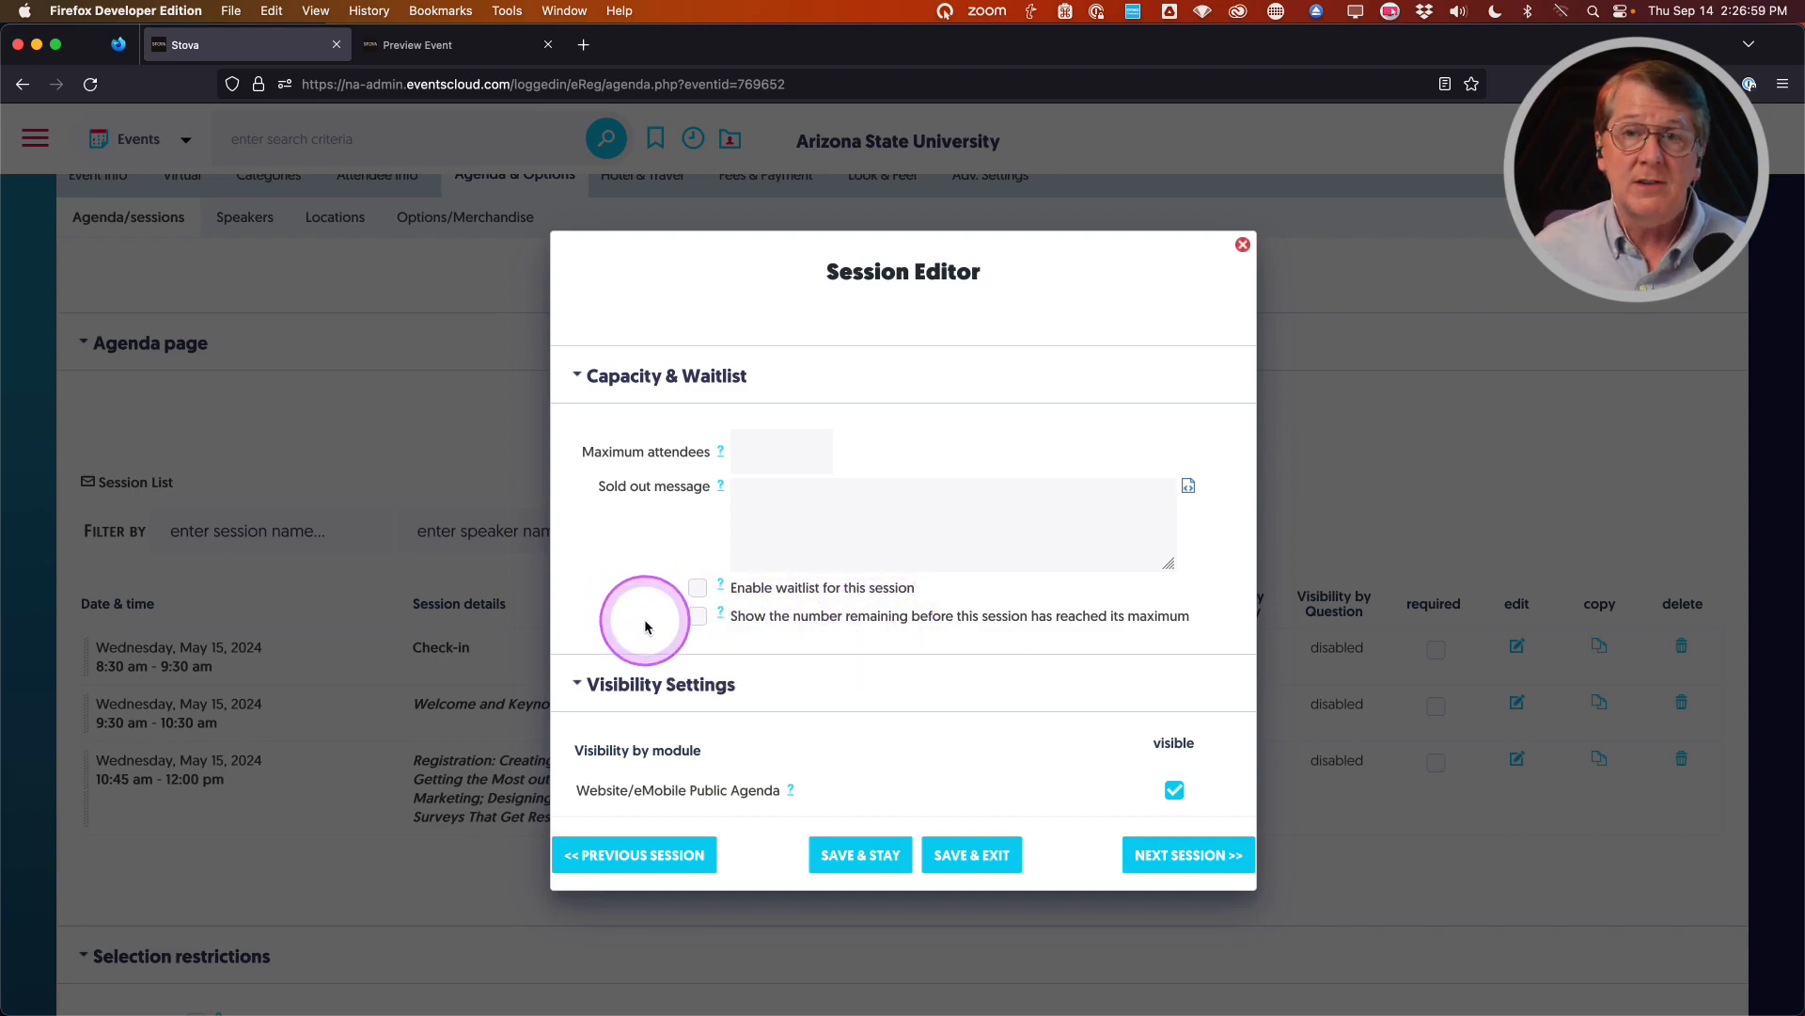
Review the Welcome and Keynote session's visibility, conditional question, link and advanced settings, and save and close the session editor
scroll(645, 583, "down", 3)
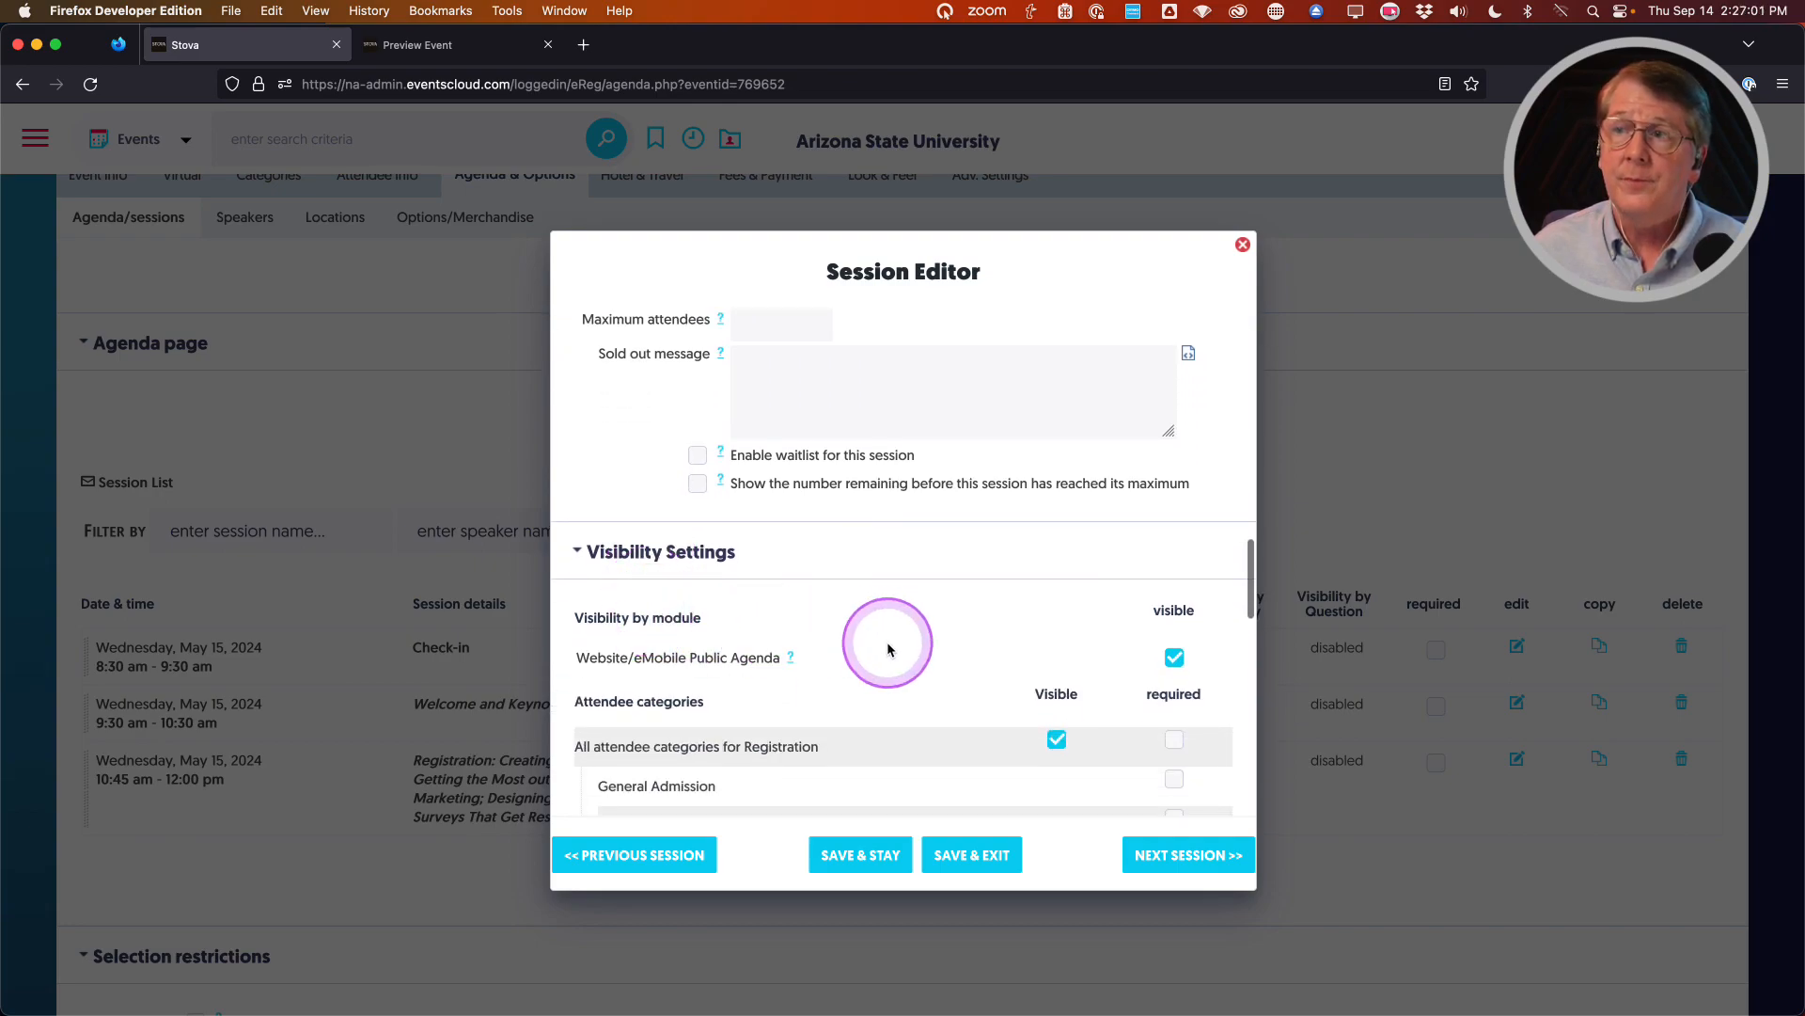
scroll(888, 641, "down", 6)
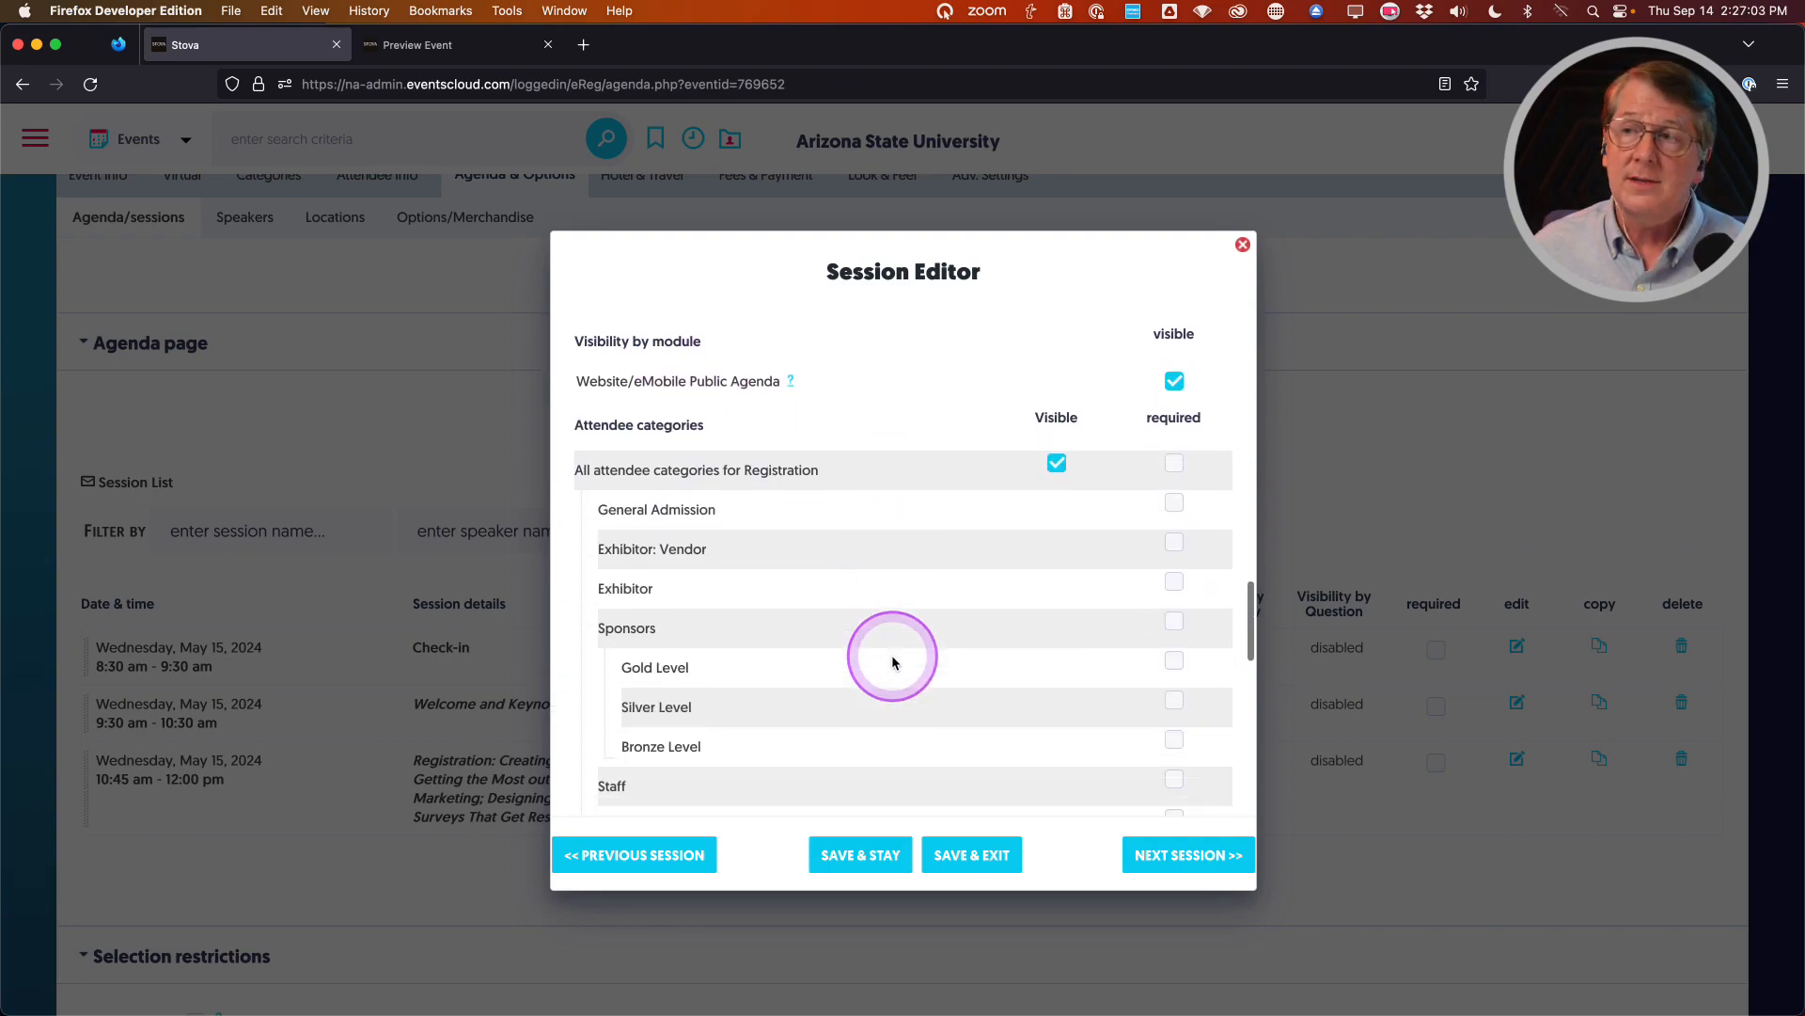
scroll(891, 661, "down", 2)
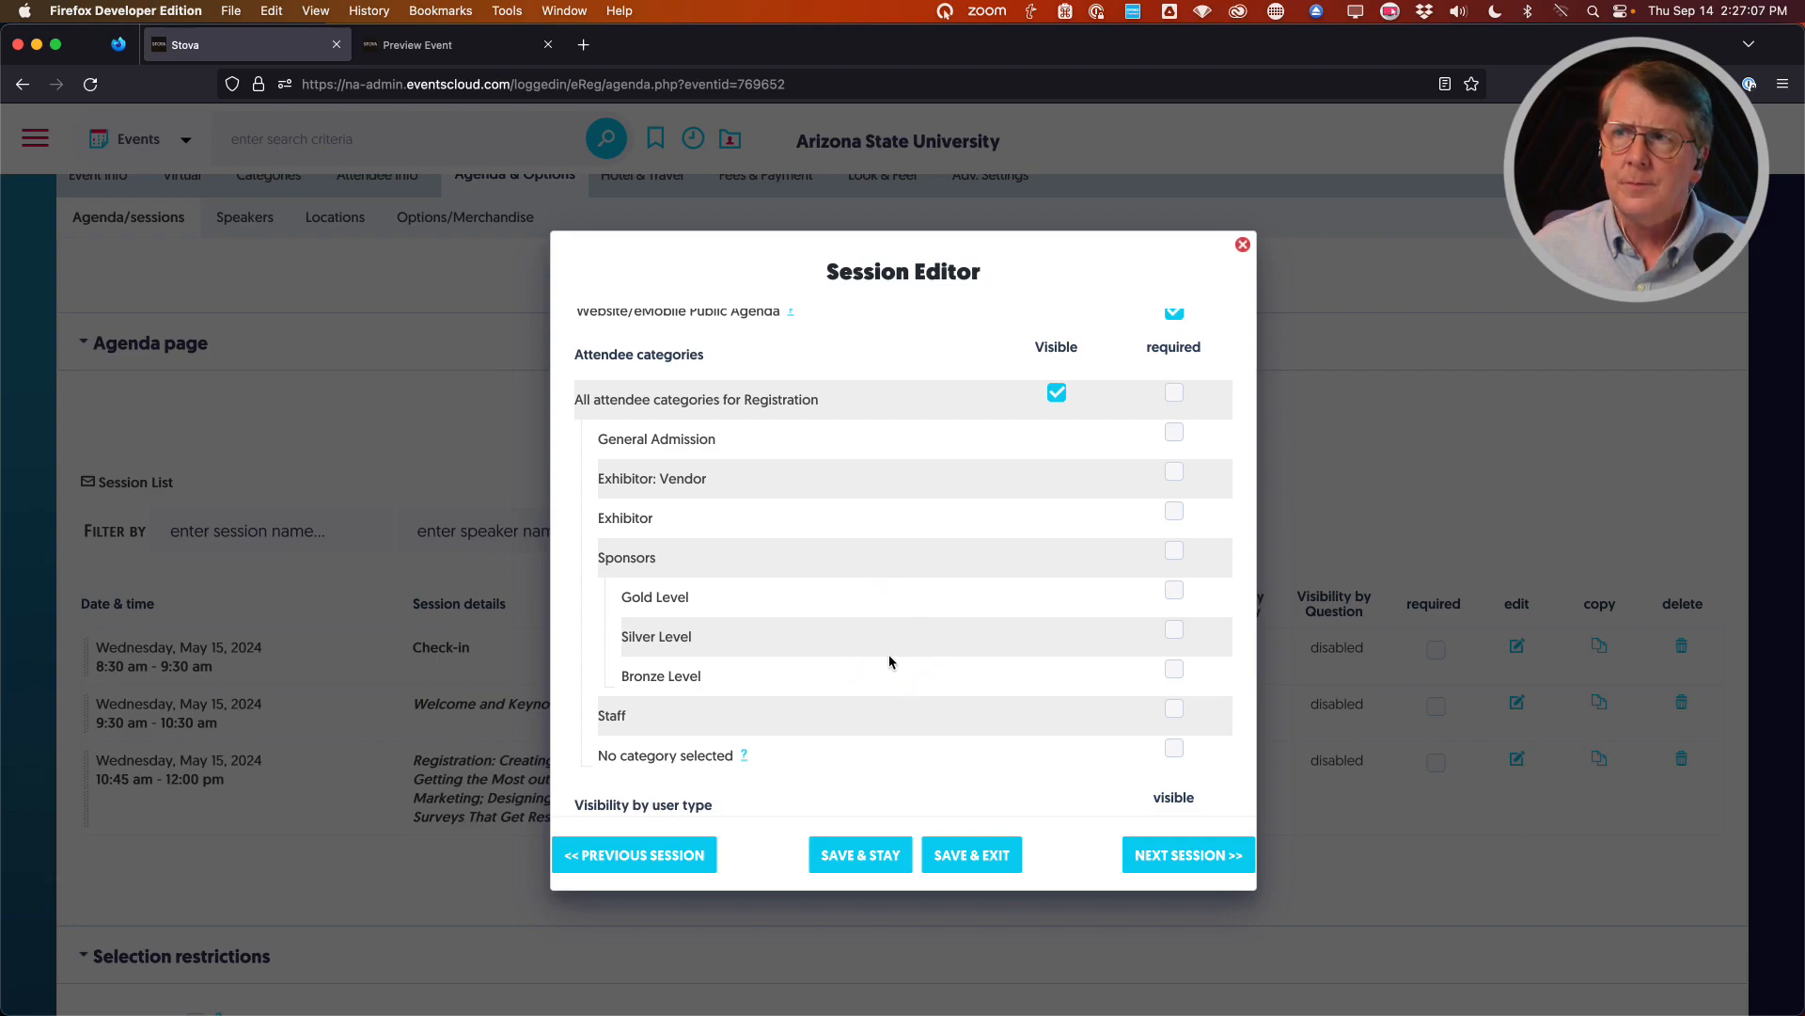
scroll(889, 661, "down", 10)
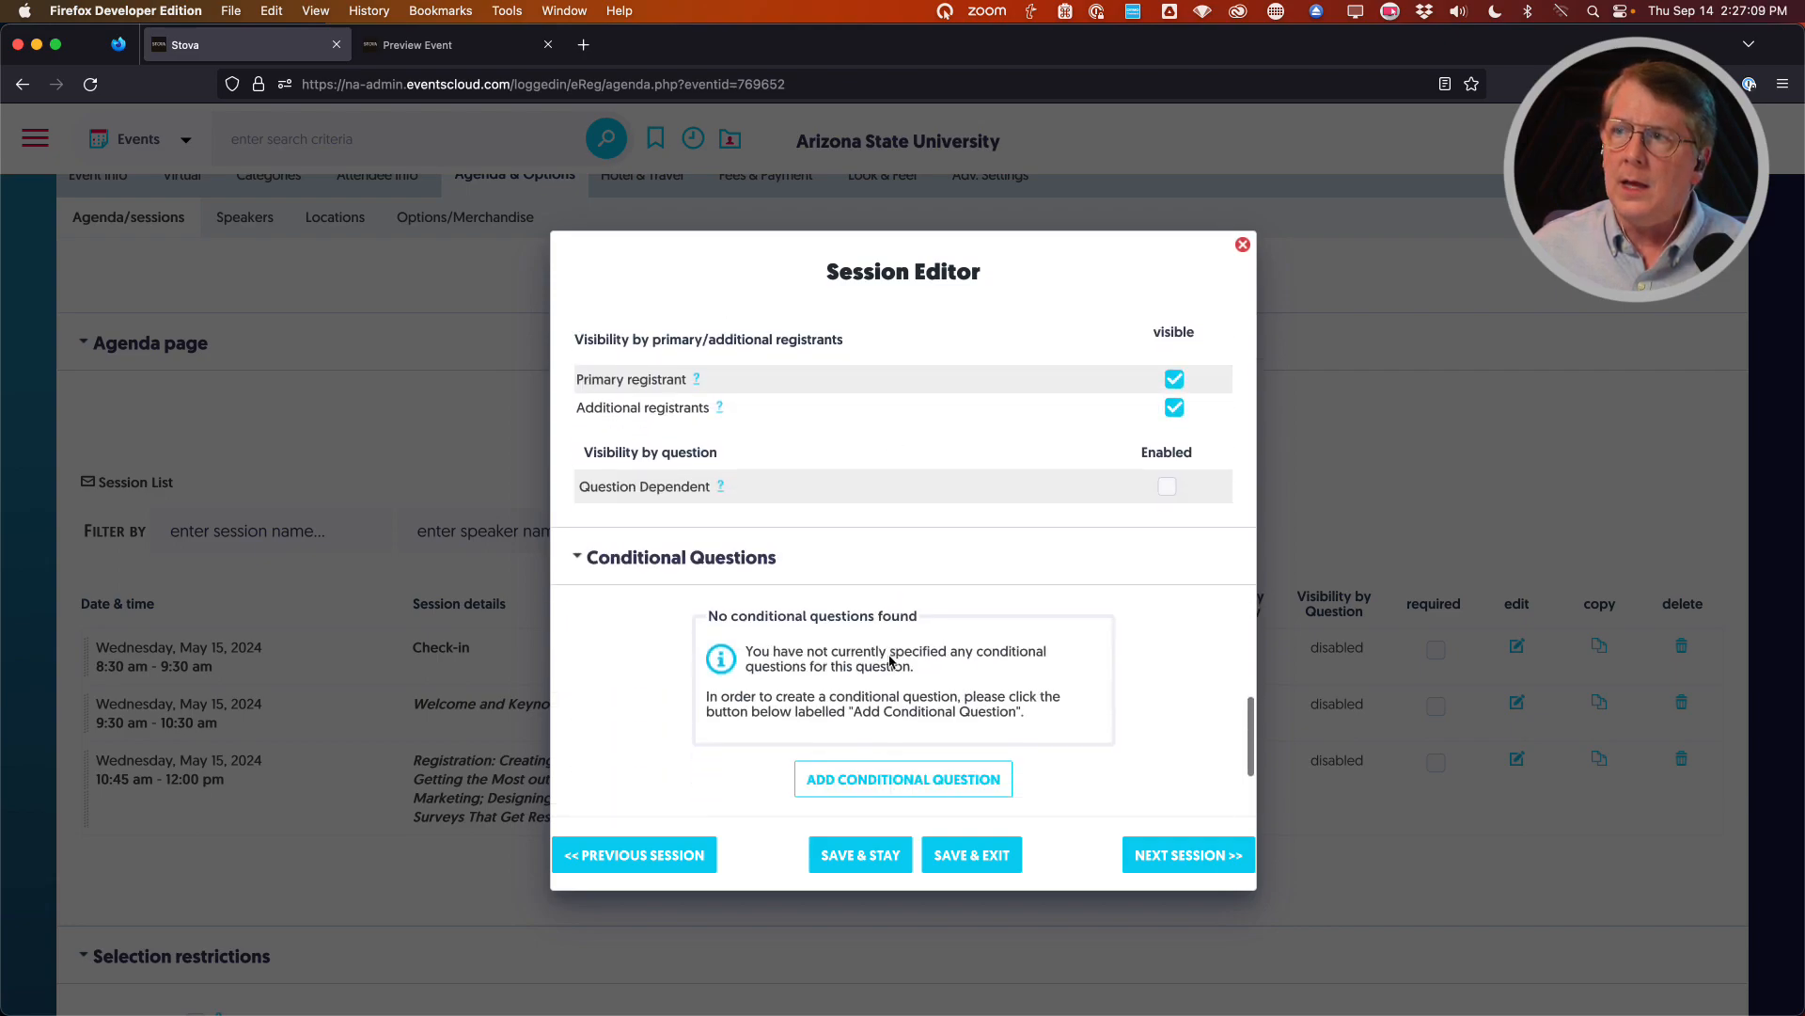
scroll(889, 661, "down", 5)
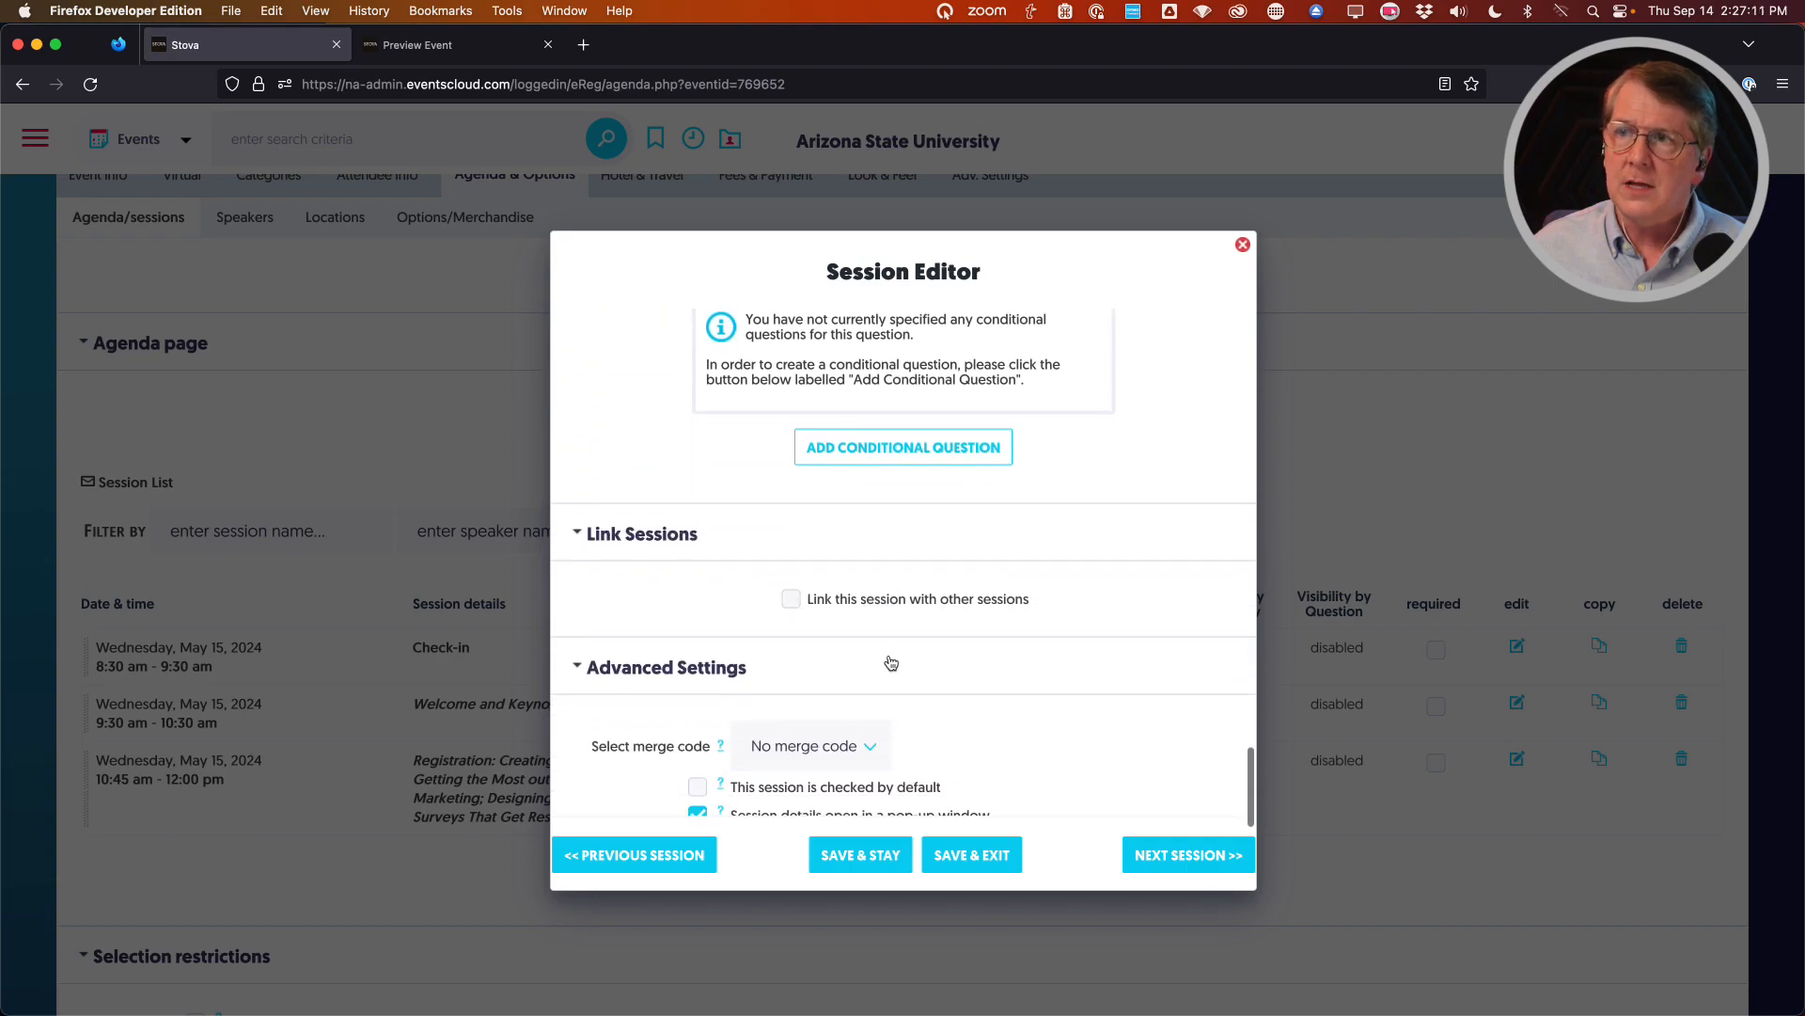
left_click(722, 618)
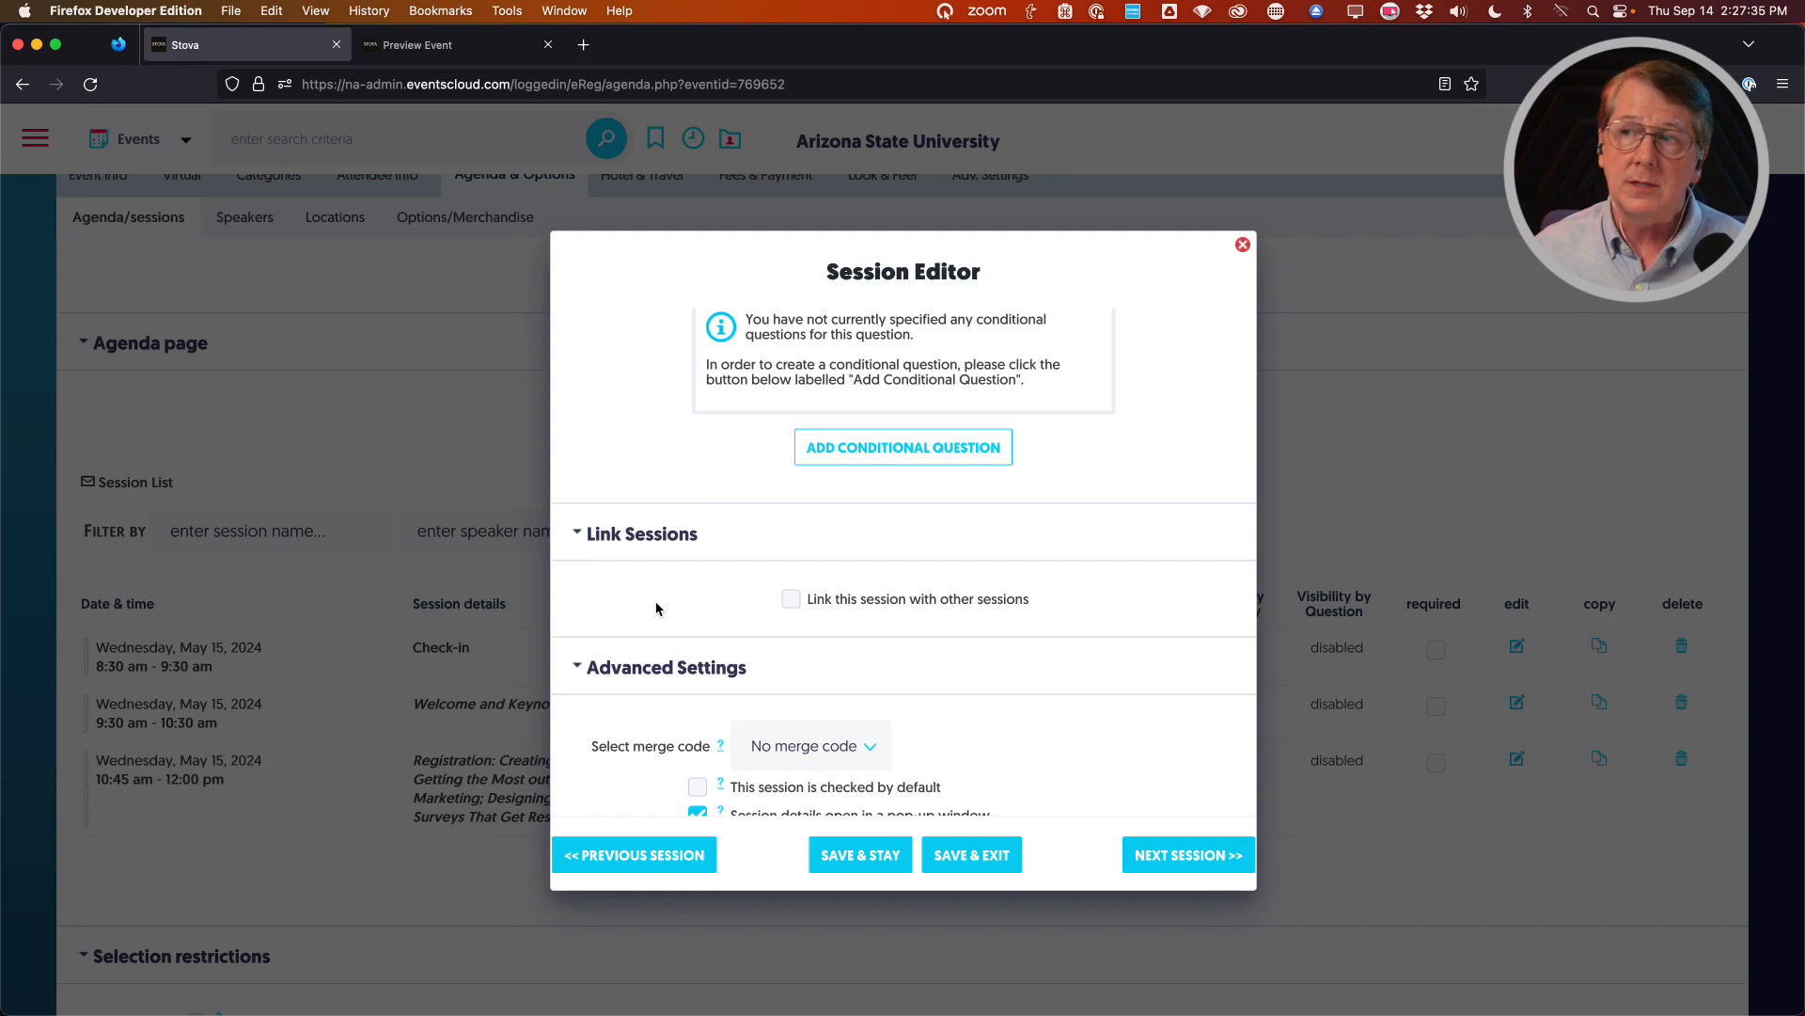
left_click(787, 611)
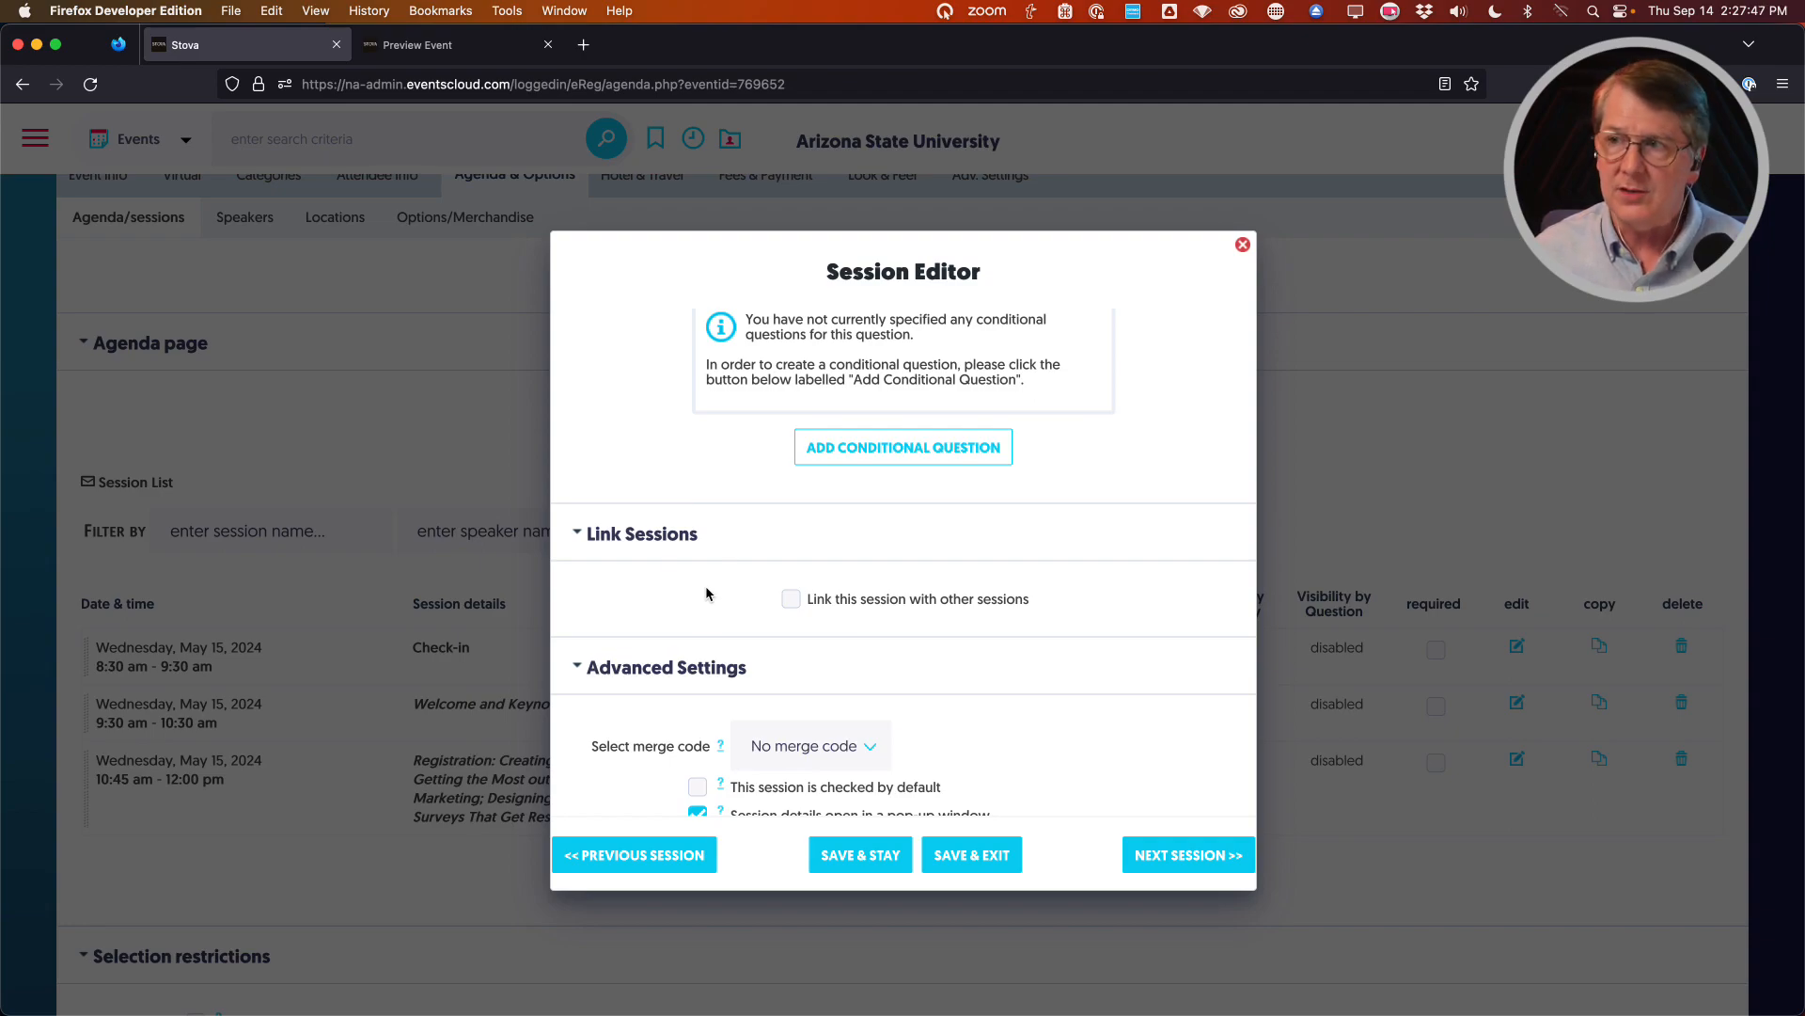
scroll(696, 578, "down", 4)
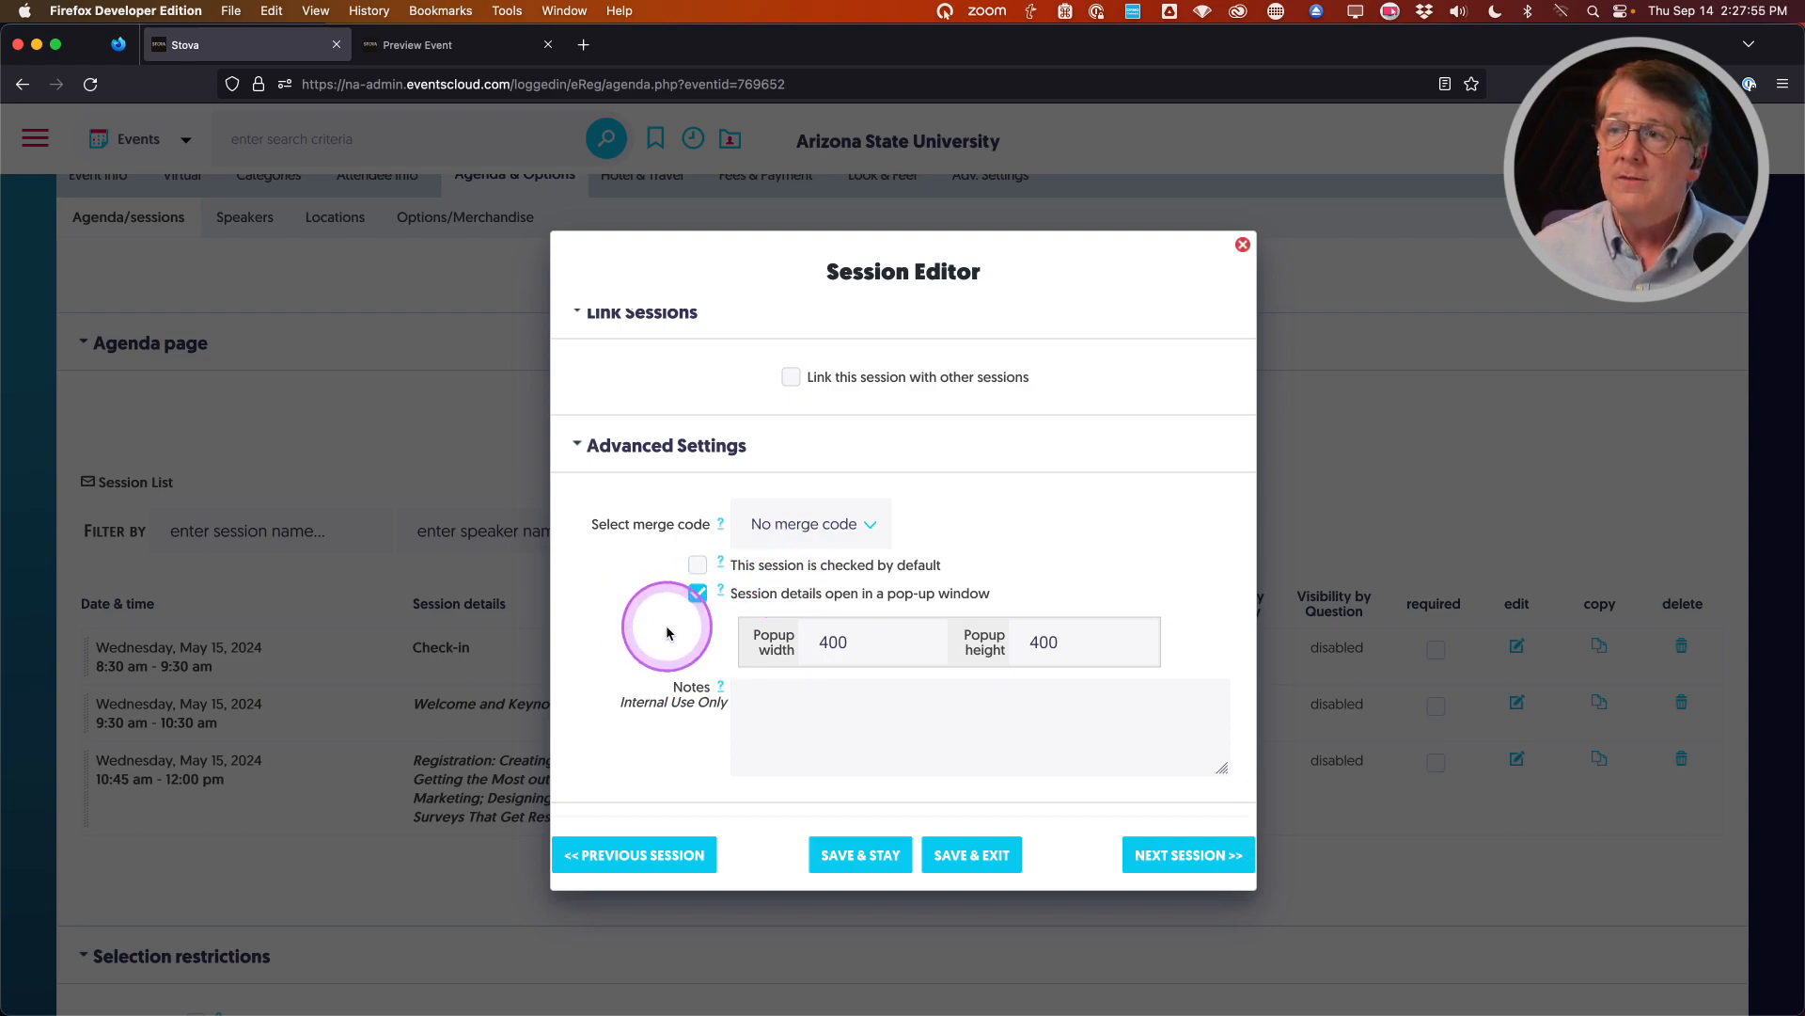
left_click(981, 854)
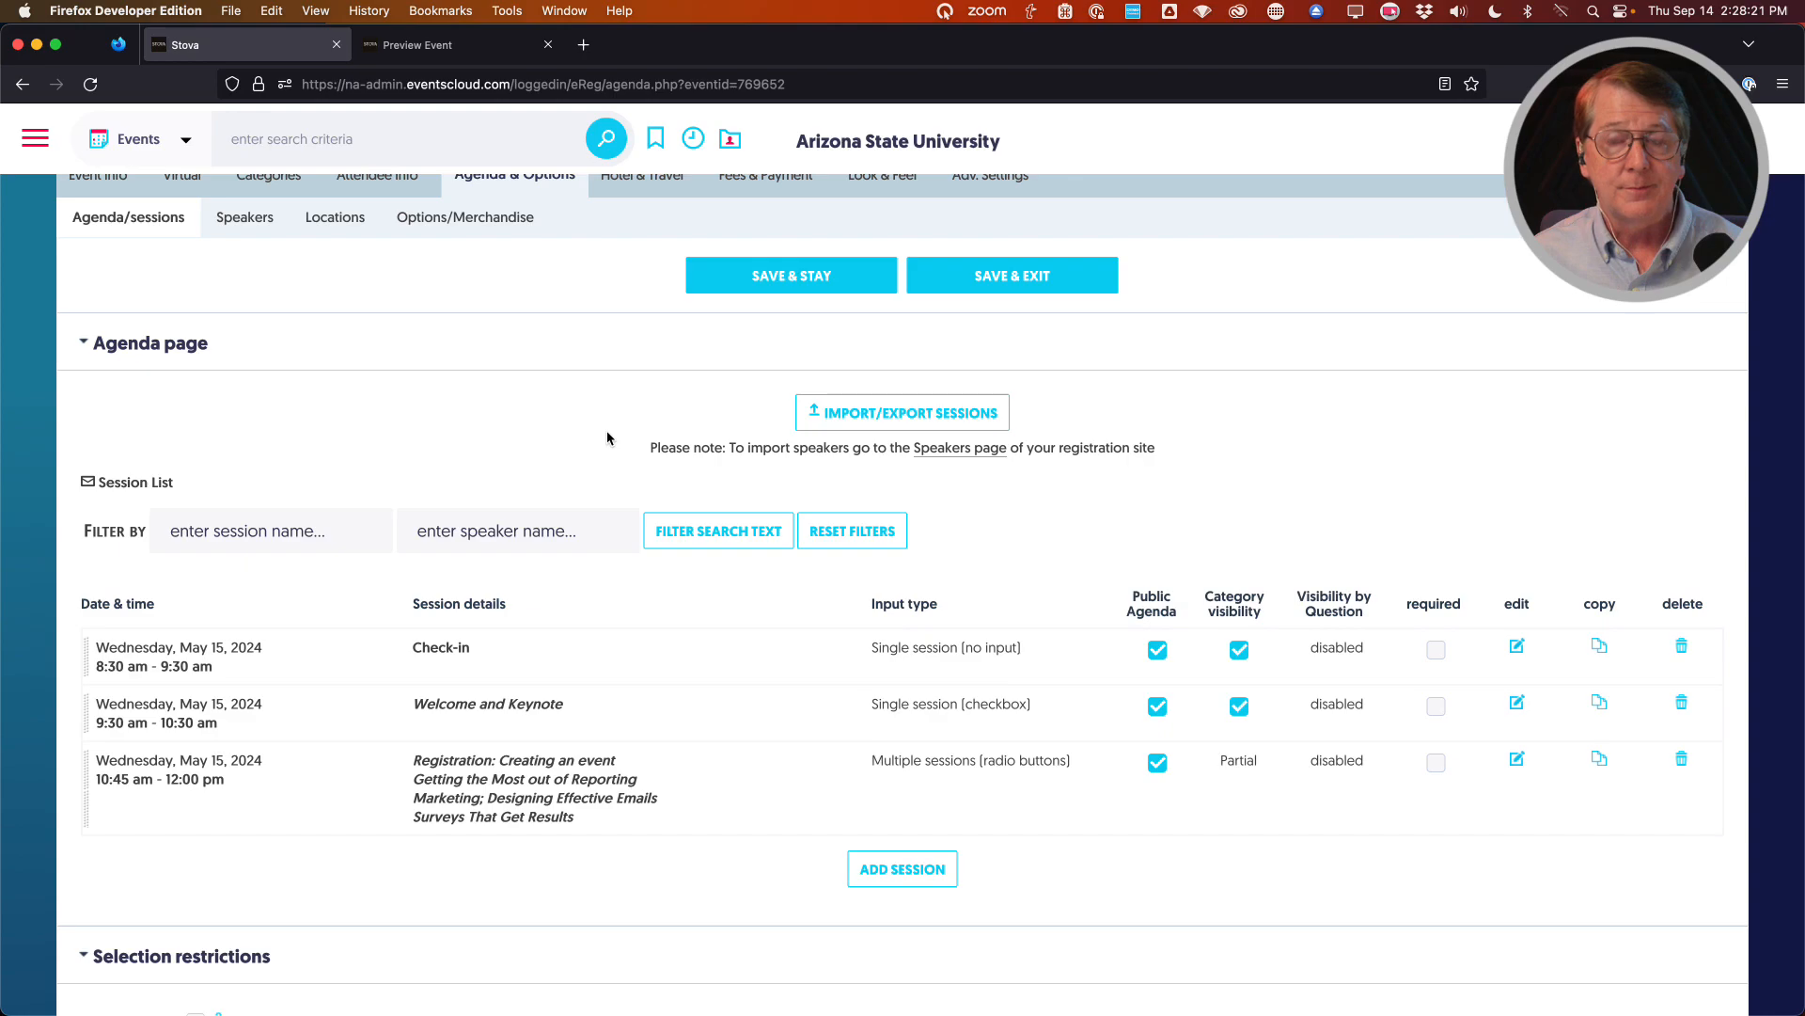
Export the existing agenda sessions as an Excel (.xlsx) spreadsheet
left_click(884, 419)
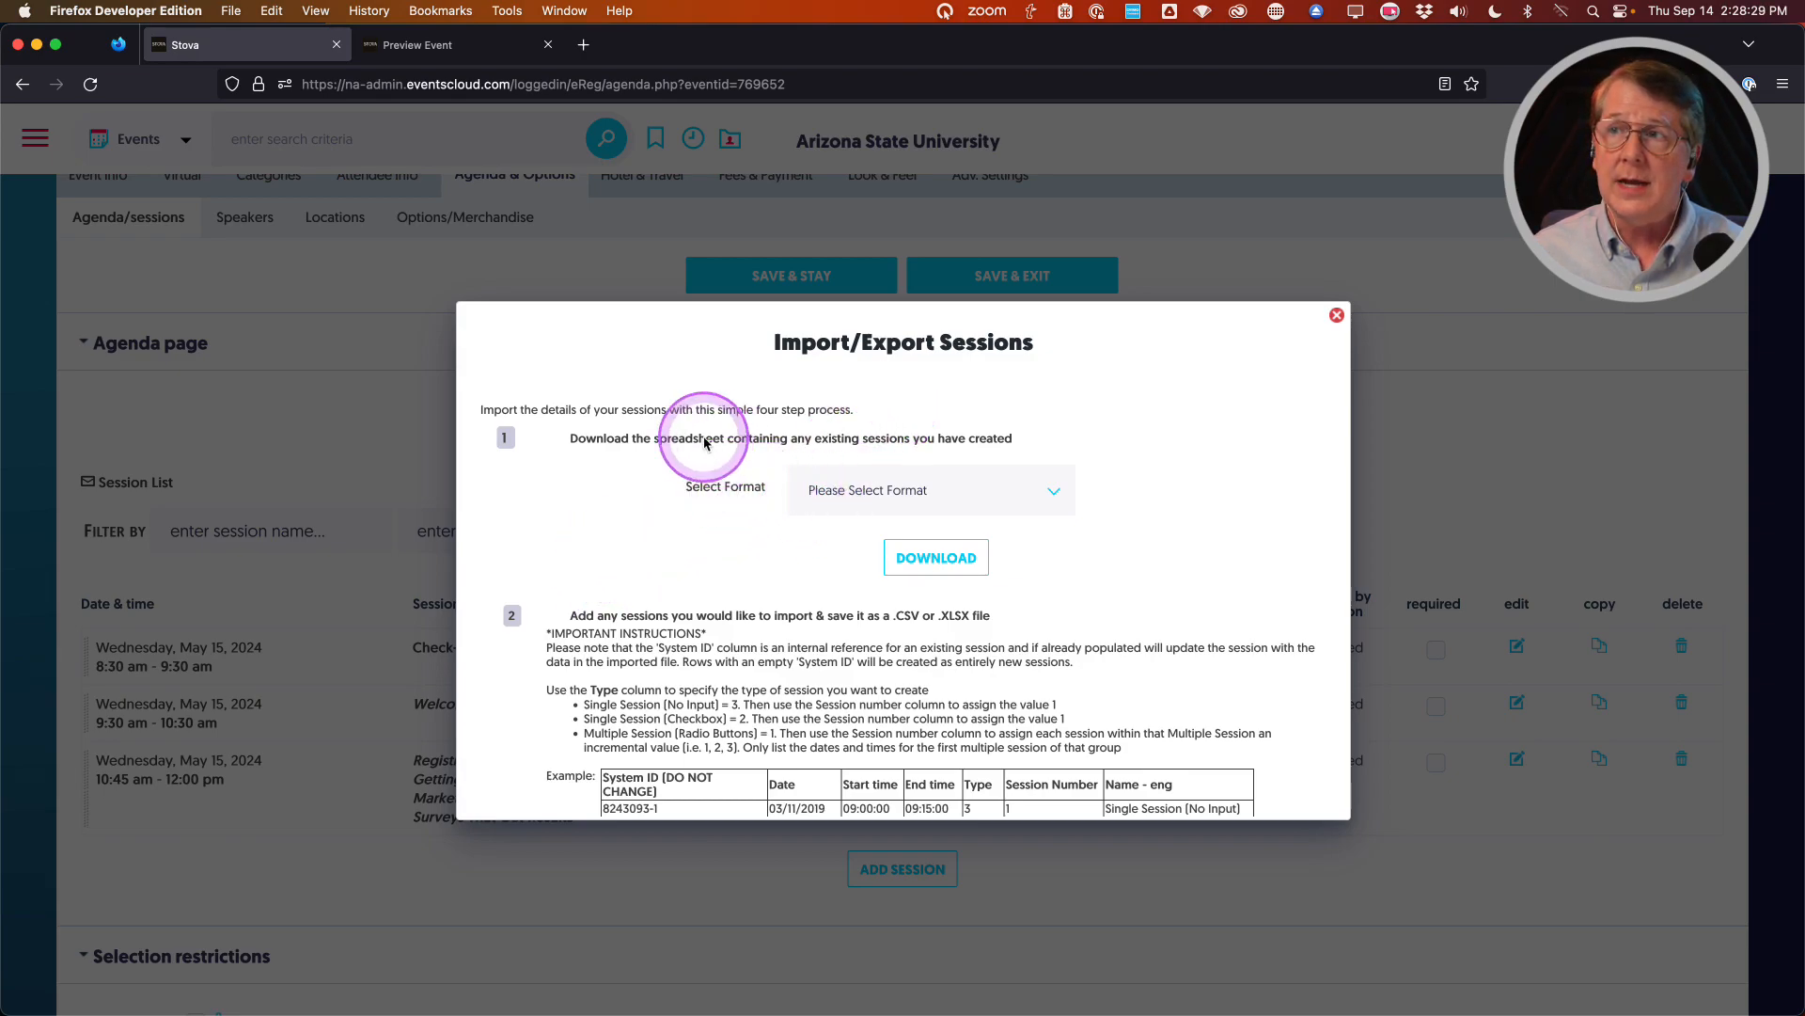
left_click(963, 490)
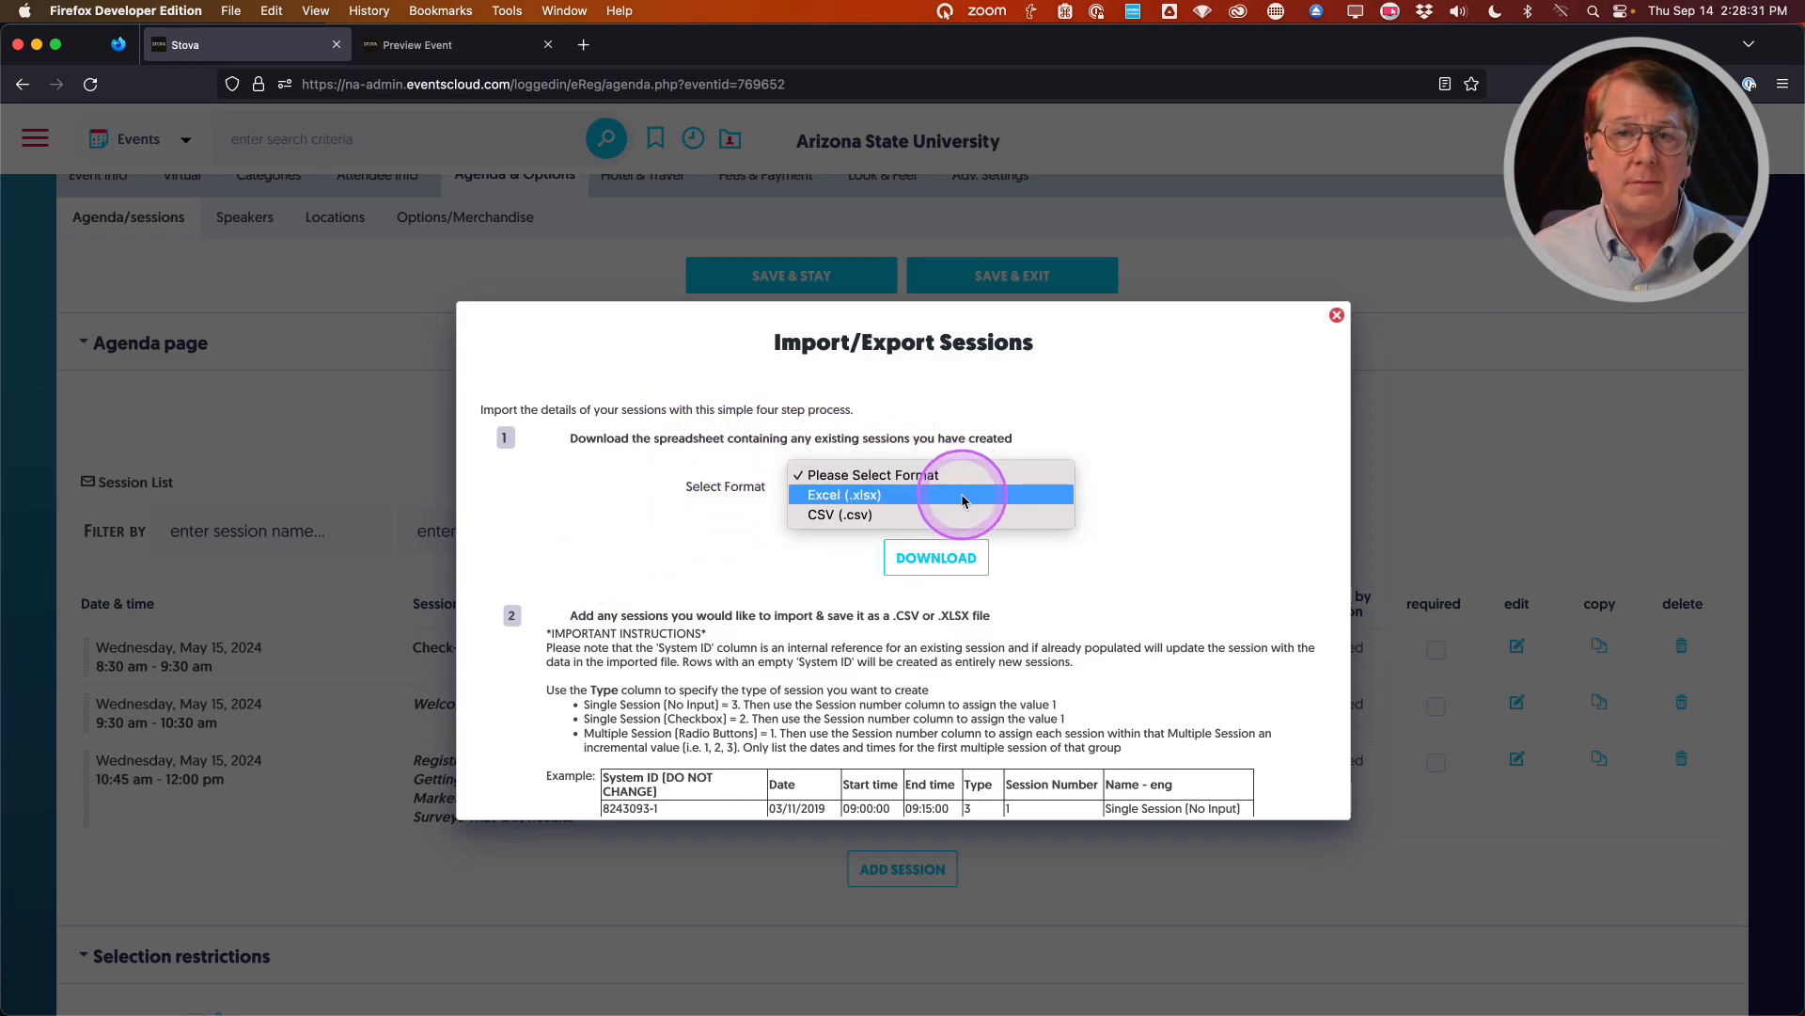
left_click(962, 494)
left_click(924, 558)
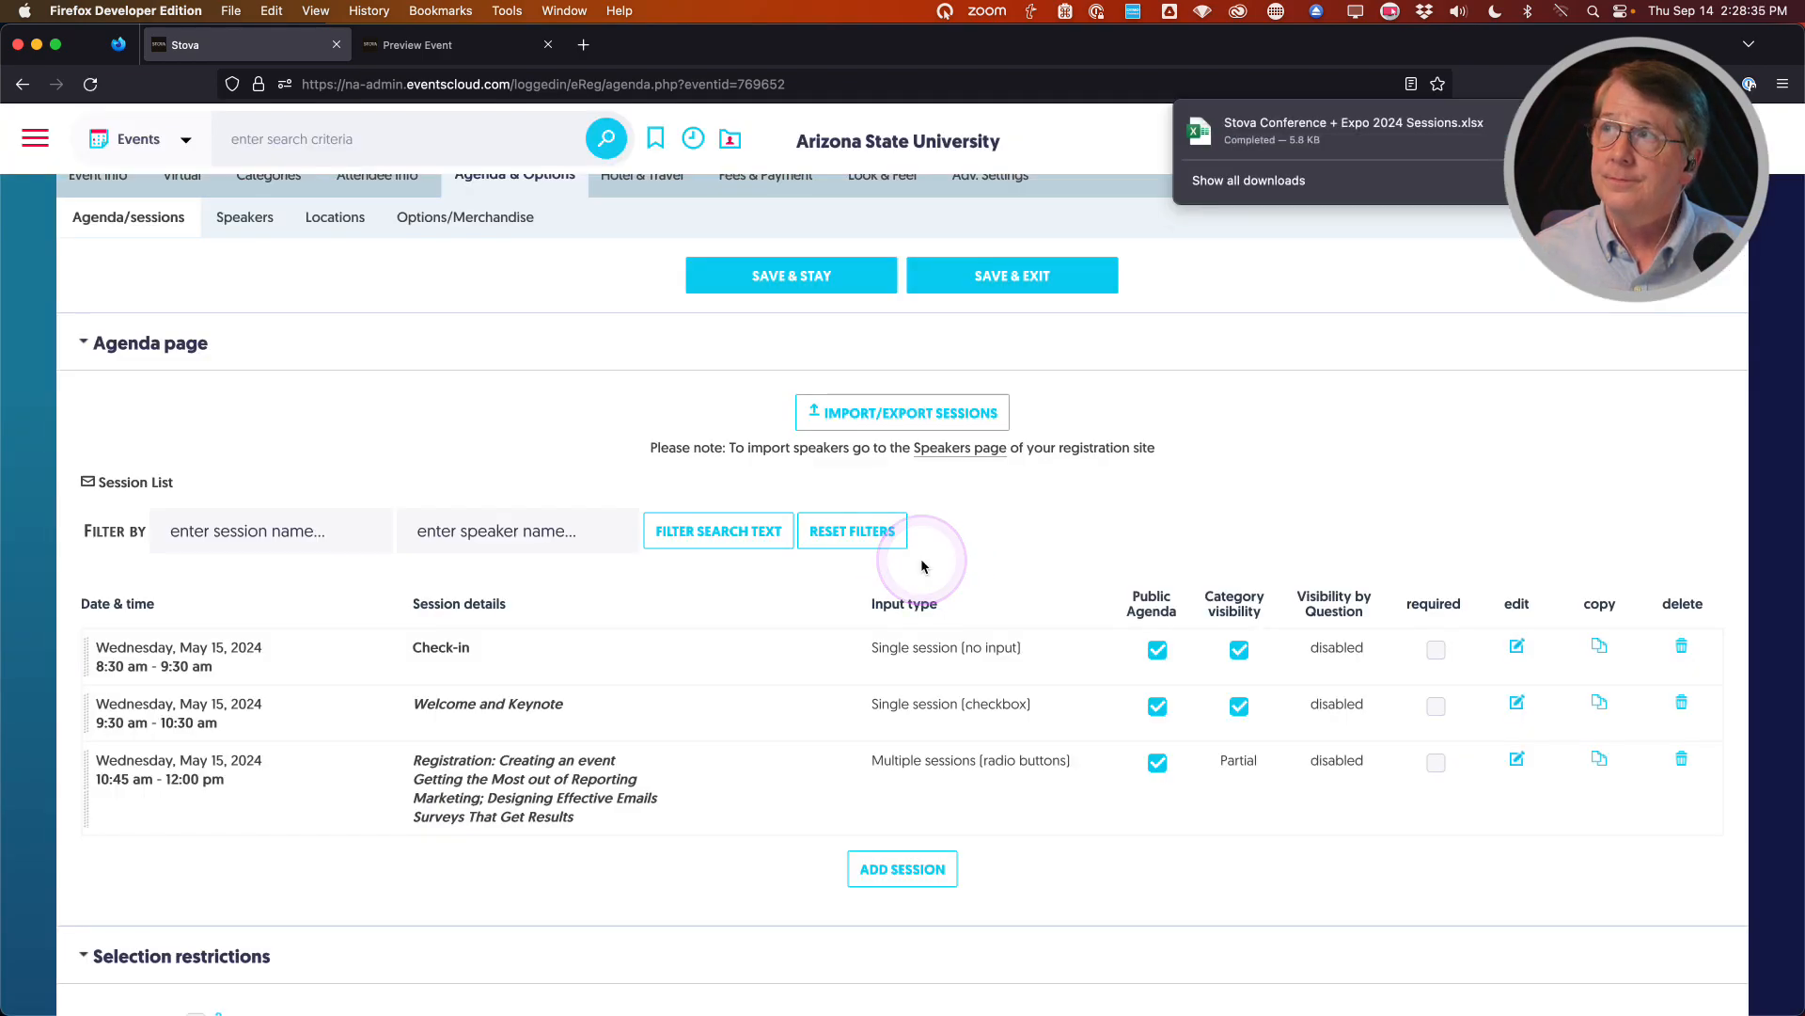
Open the downloaded Stova Conference + Expo 2024 Sessions spreadsheet in Excel and auto-fit all its column widths to their contents
left_click(1260, 130)
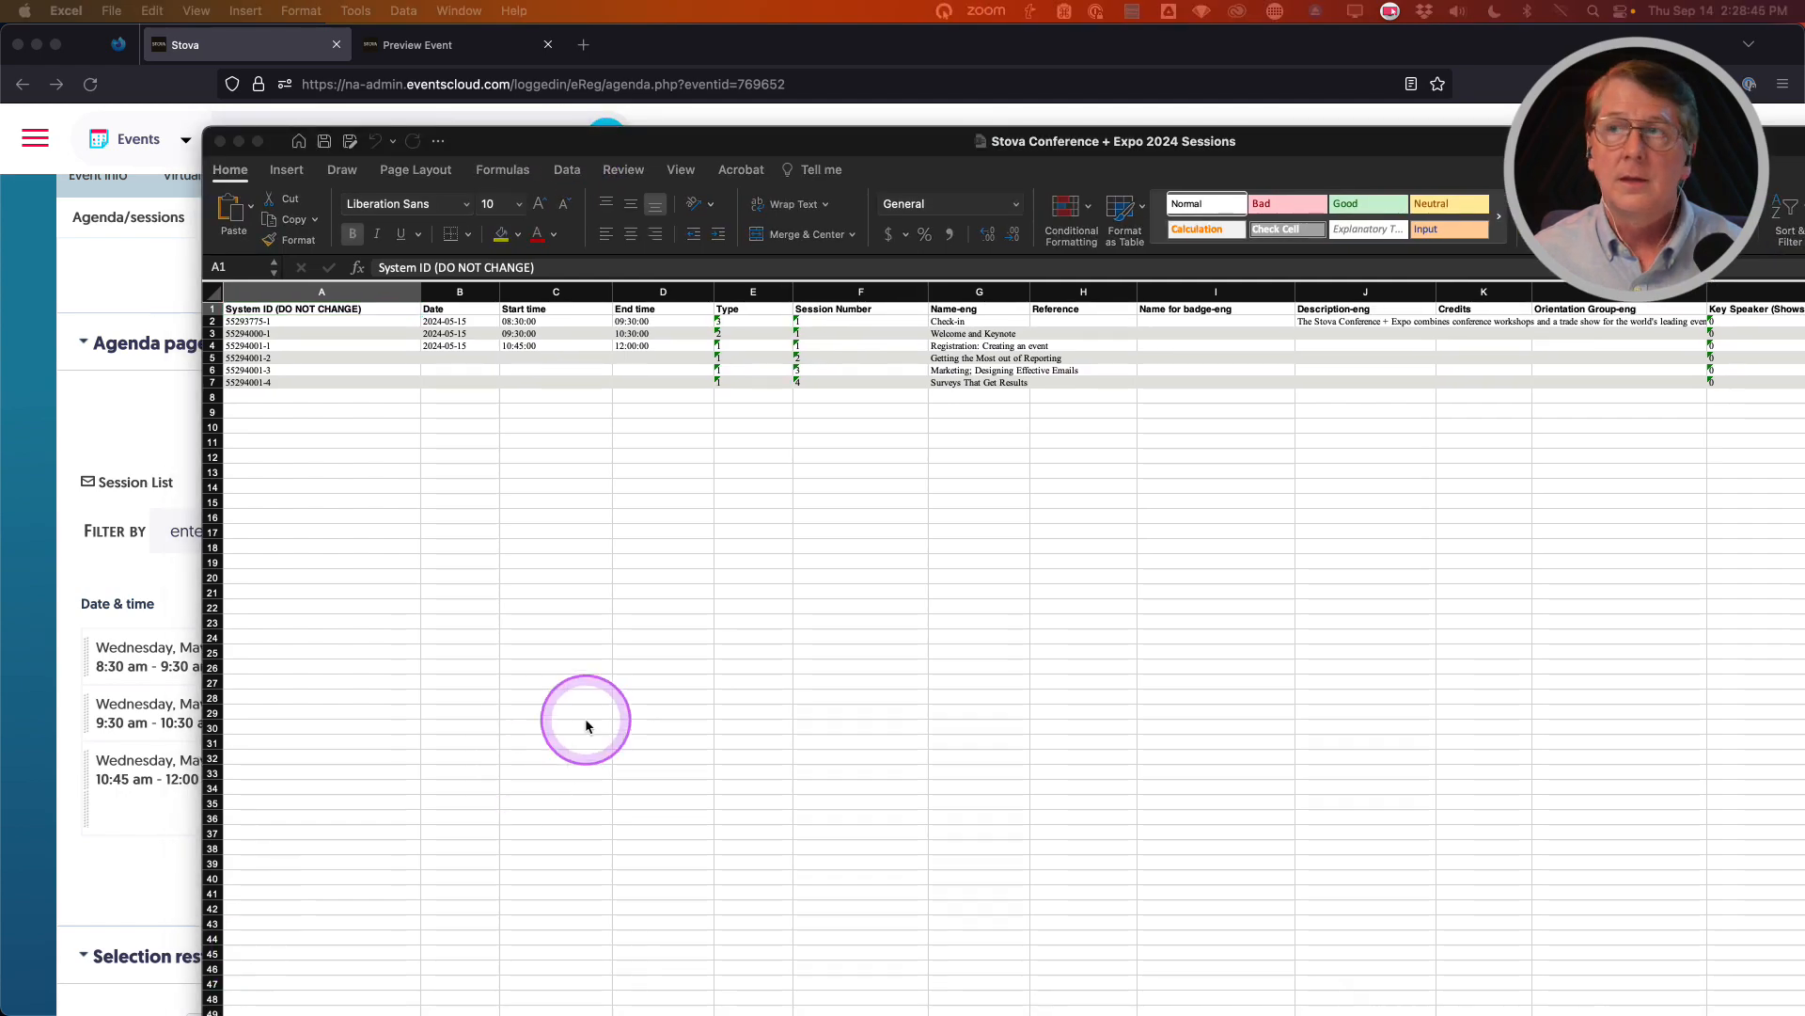
left_click_drag(717, 145, 594, 93)
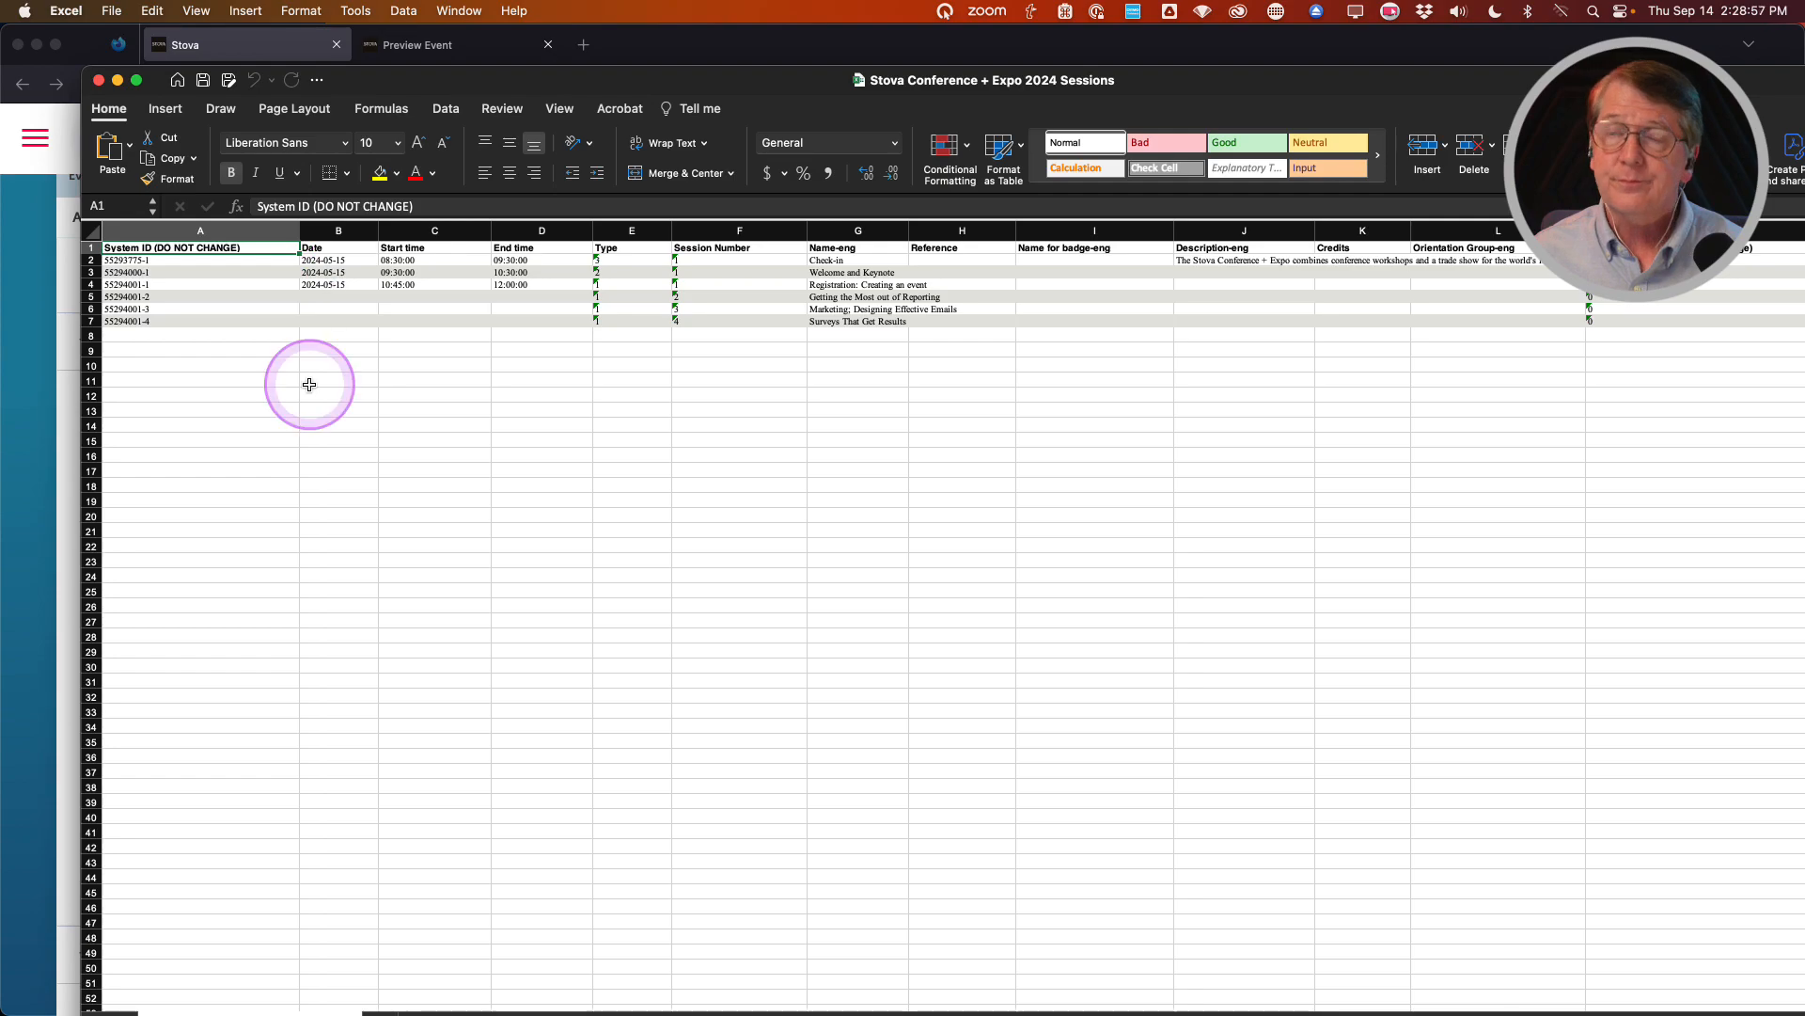
left_click(94, 230)
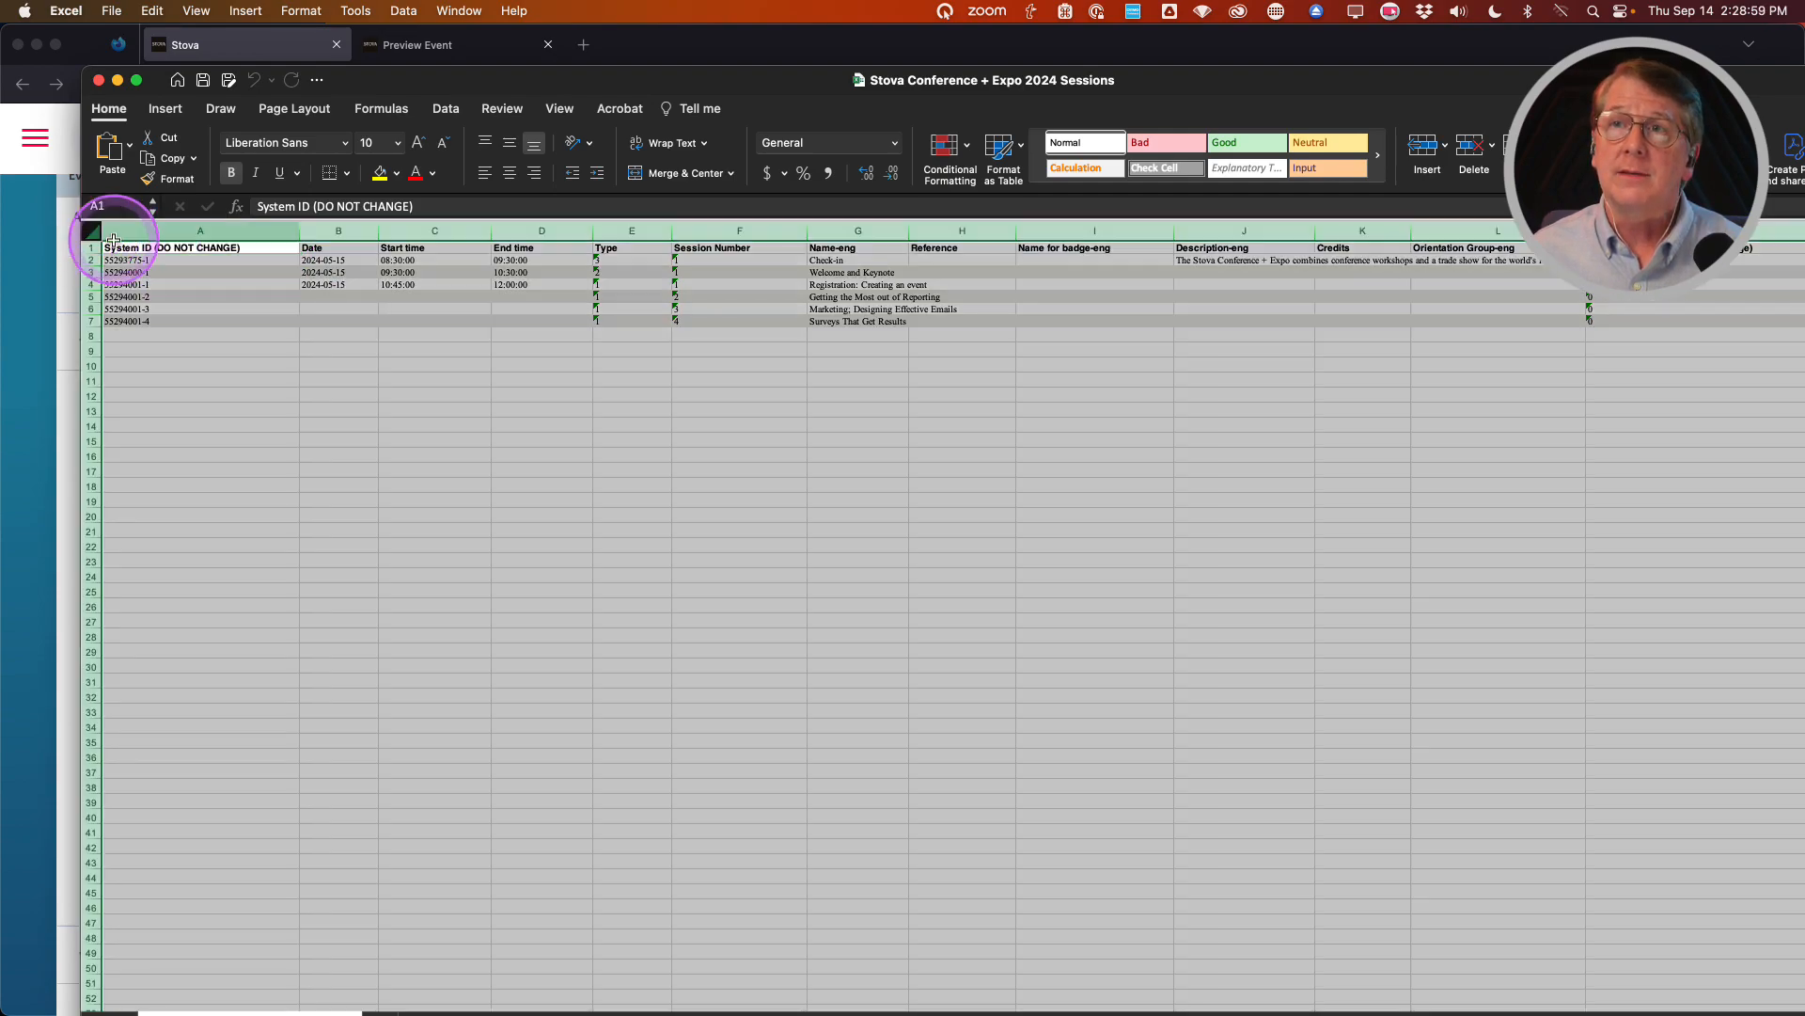
double_click(299, 230)
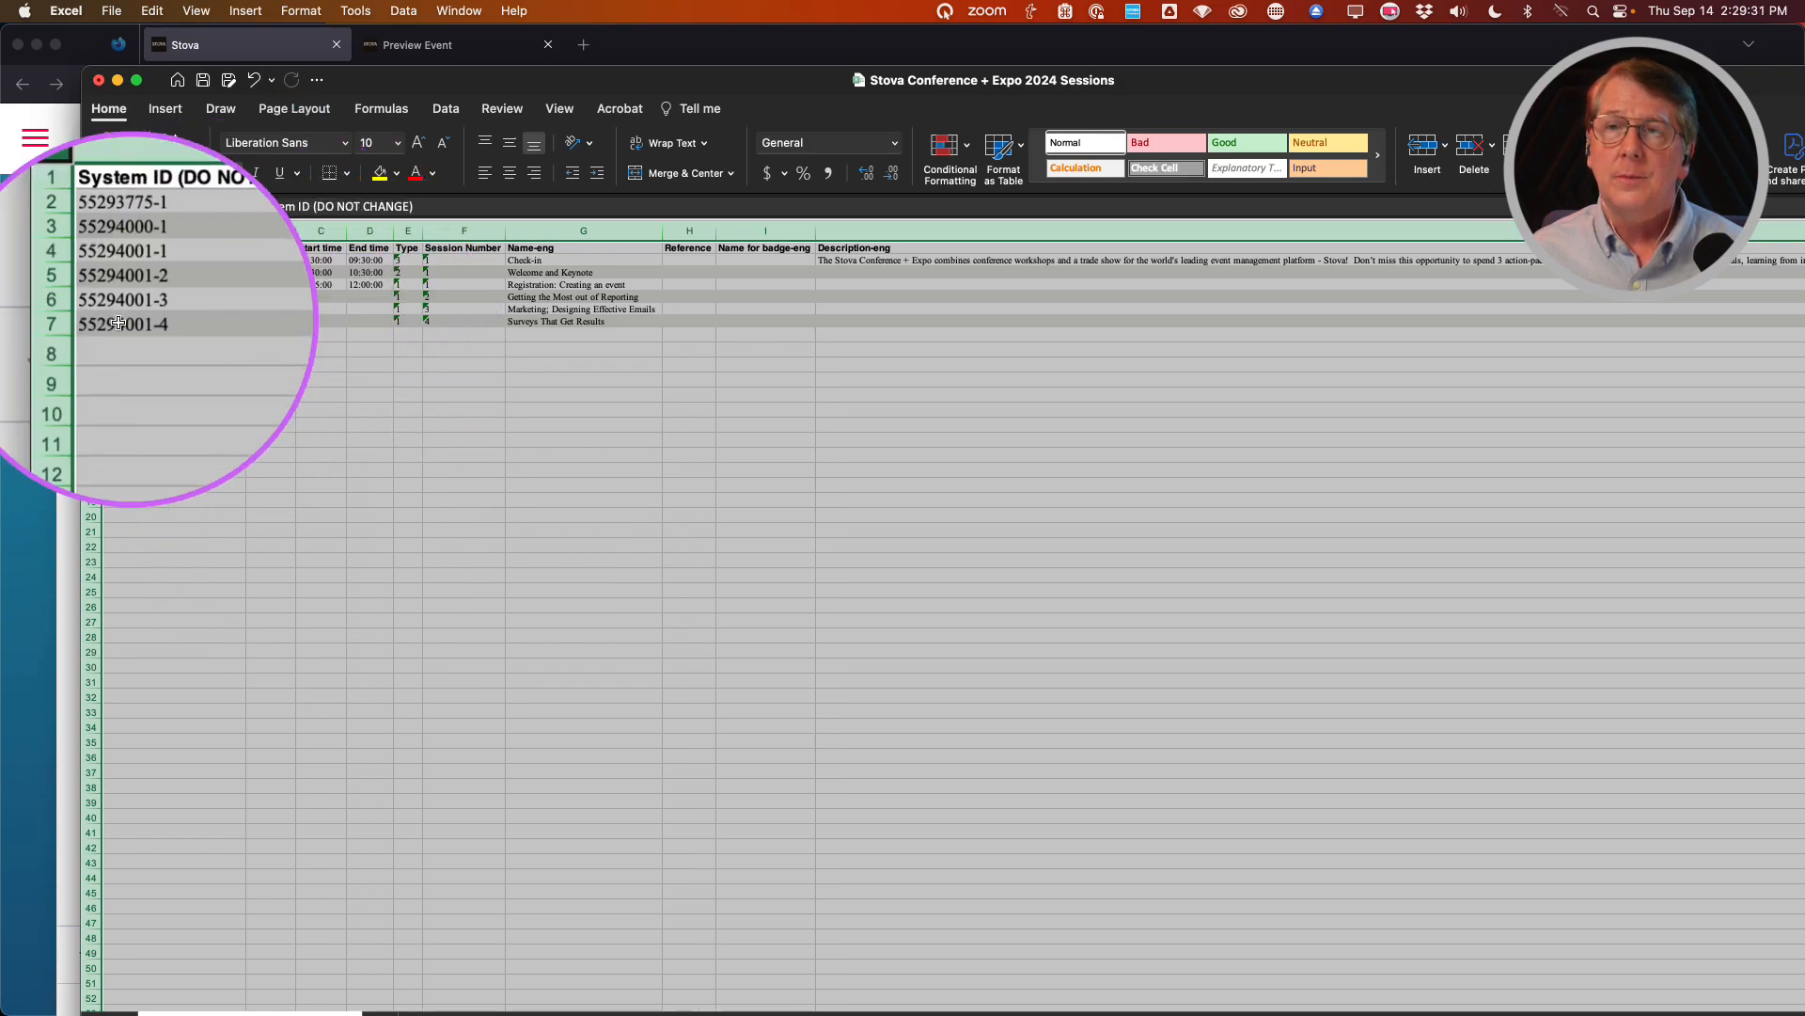
key("Escape")
Switch back to Stova, reopen the session import/export instructions, and compare their example table with the exported spreadsheet's columns
left_click(59, 335)
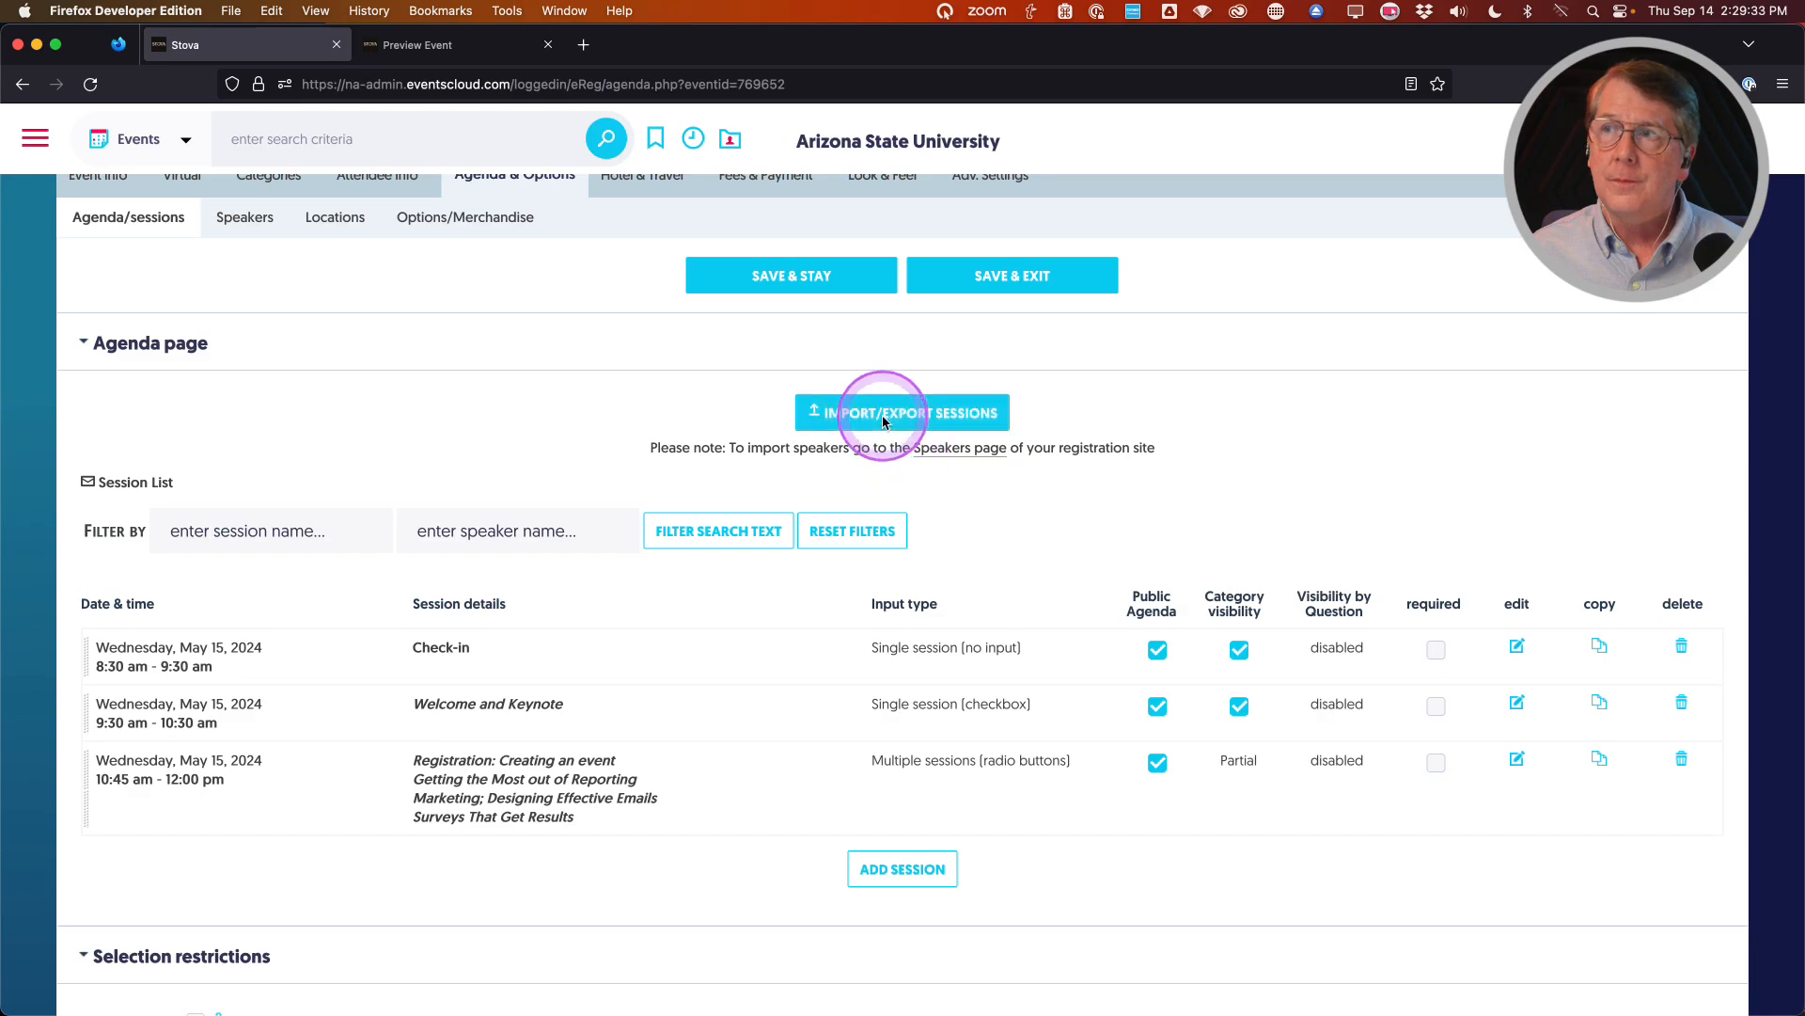
left_click(887, 420)
scroll(677, 507, "down", 4)
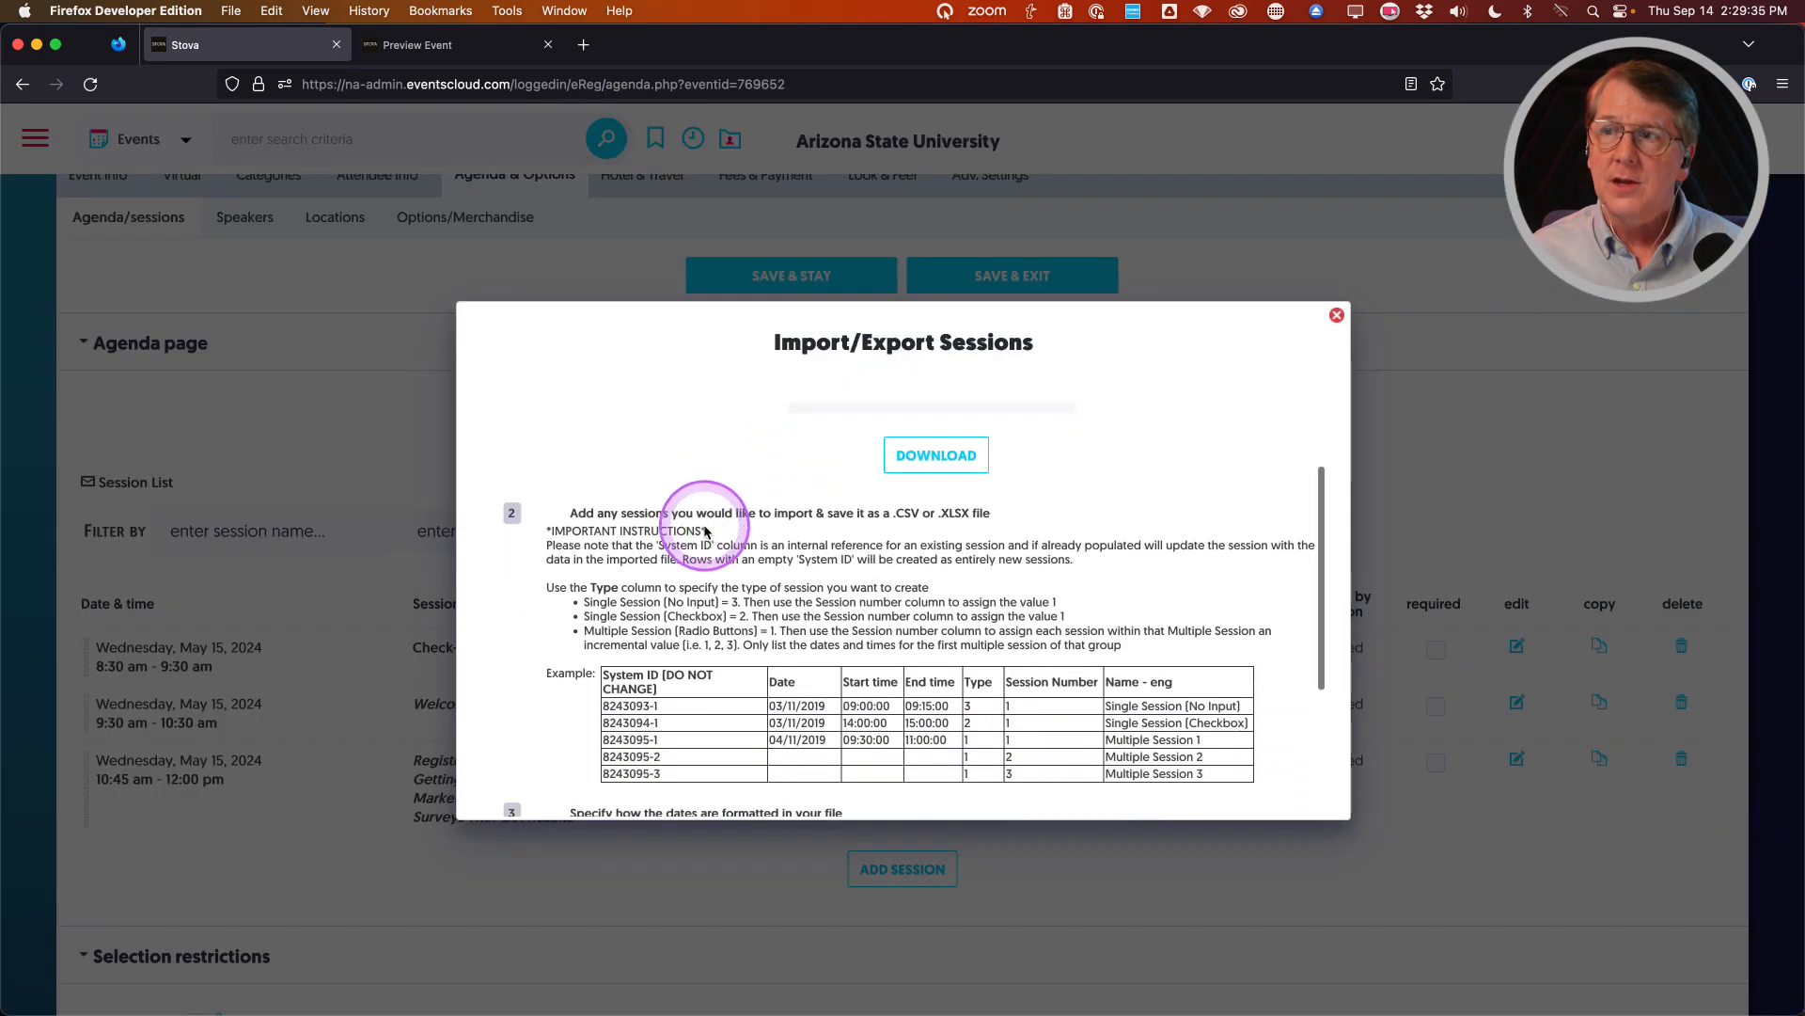
scroll(862, 545, "down", 1)
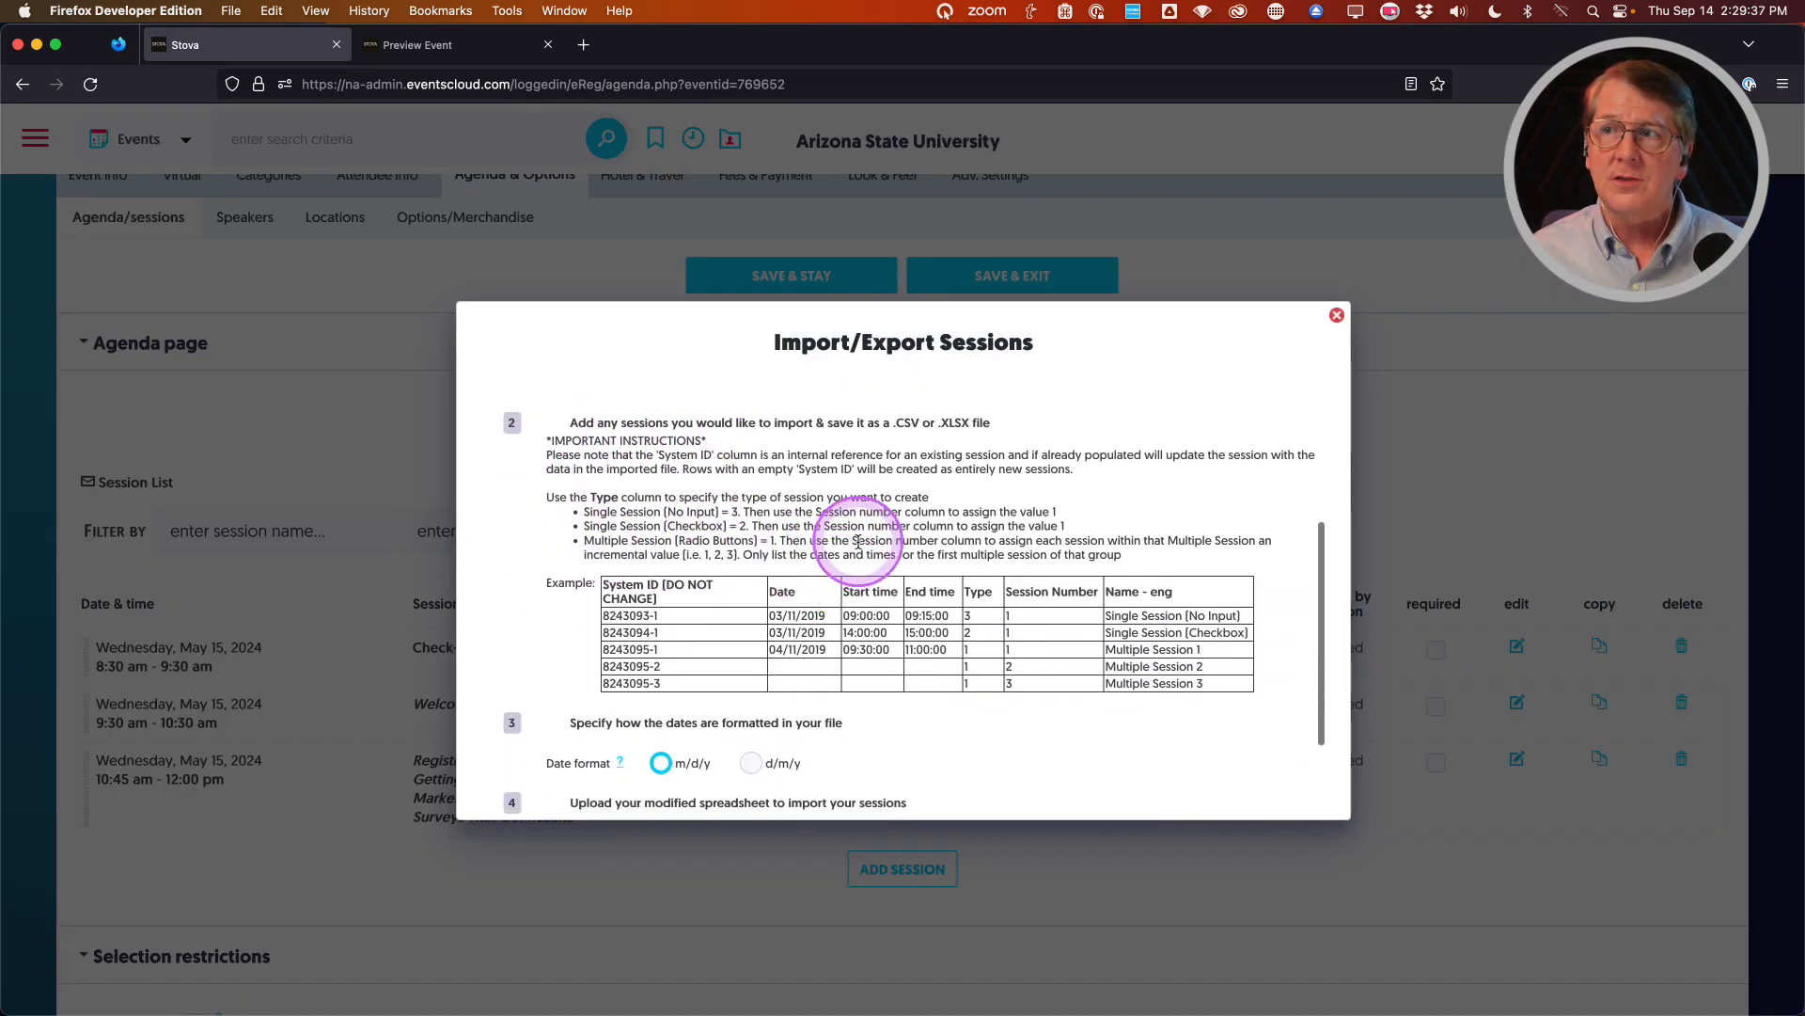
scroll(890, 526, "up", 5)
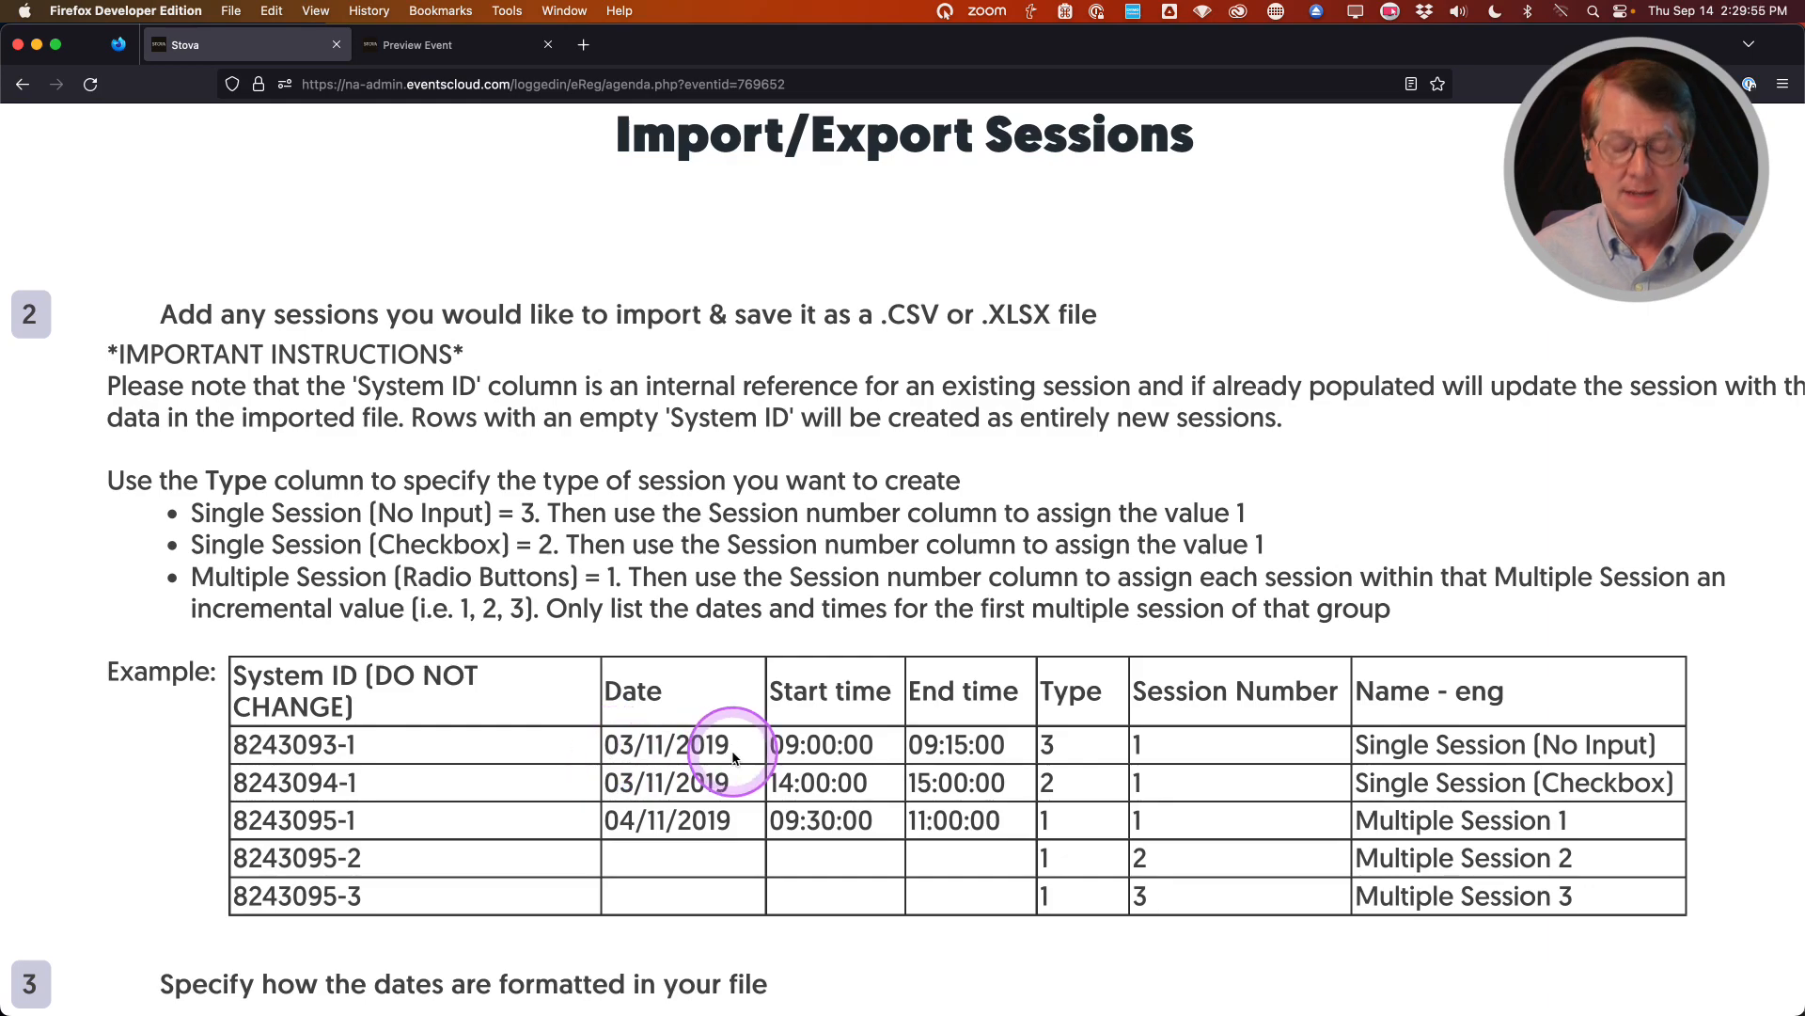
key("super+Tab")
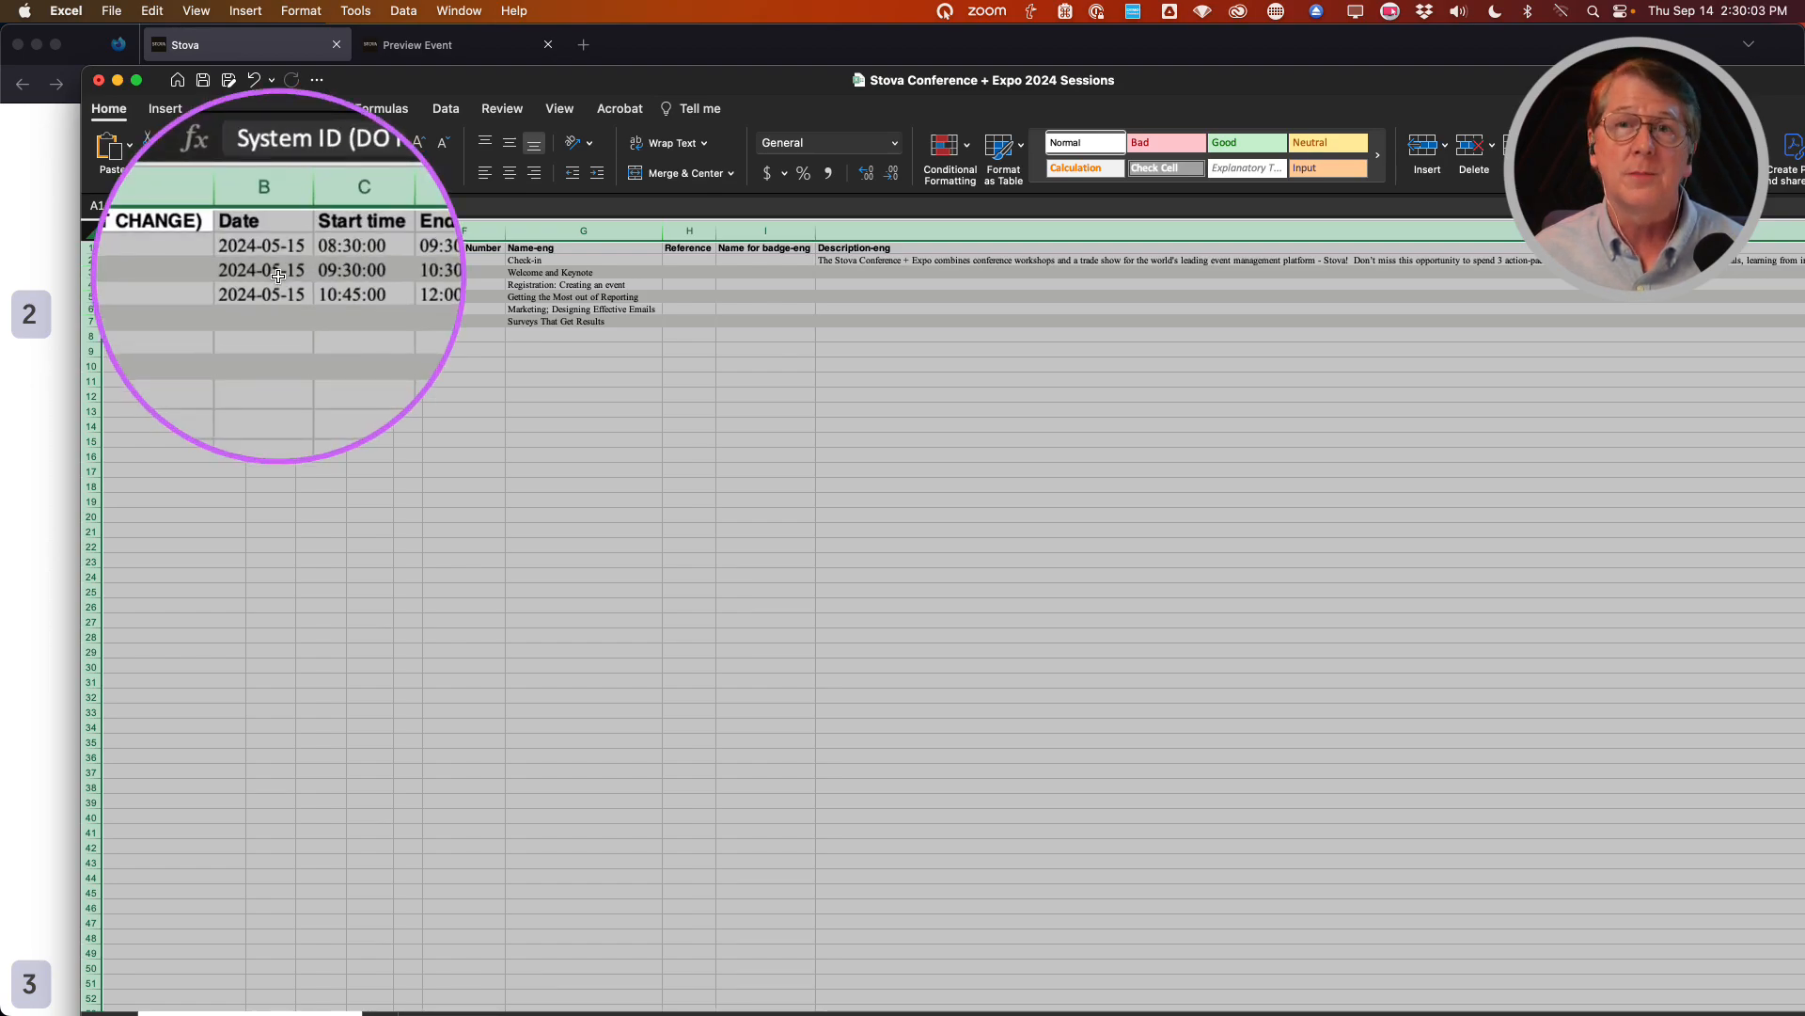
key("super+Tab")
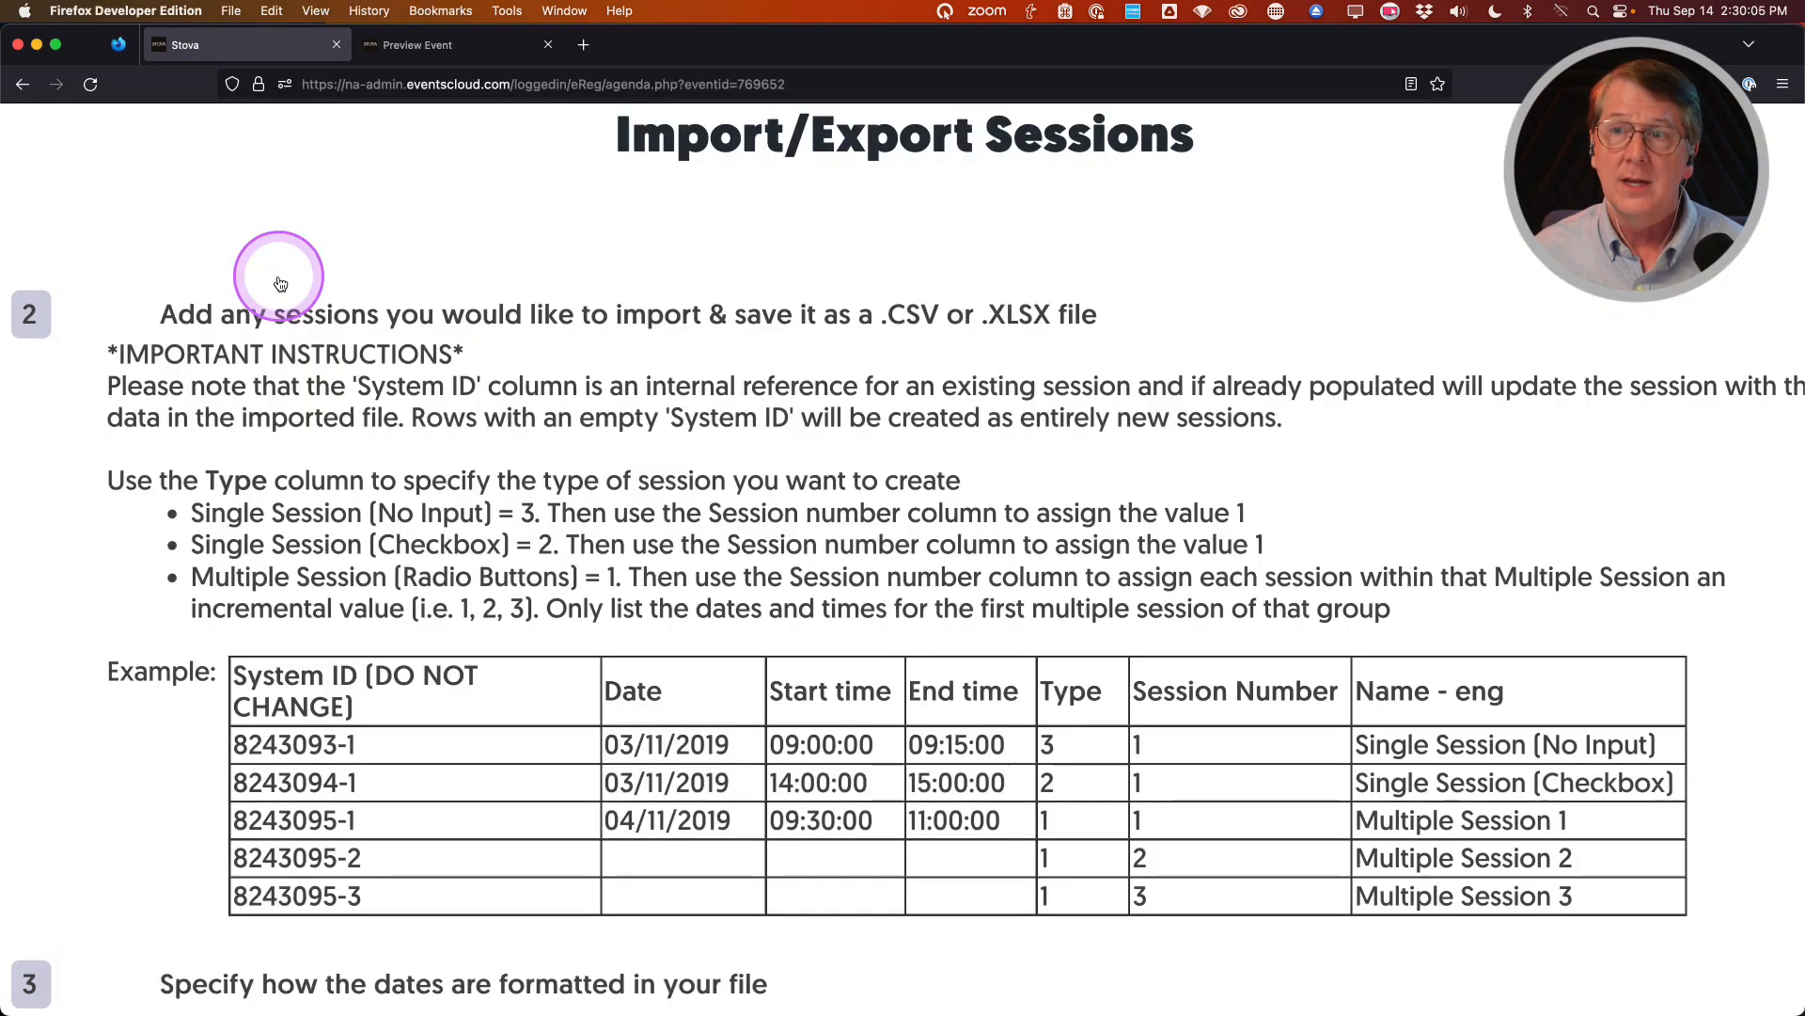
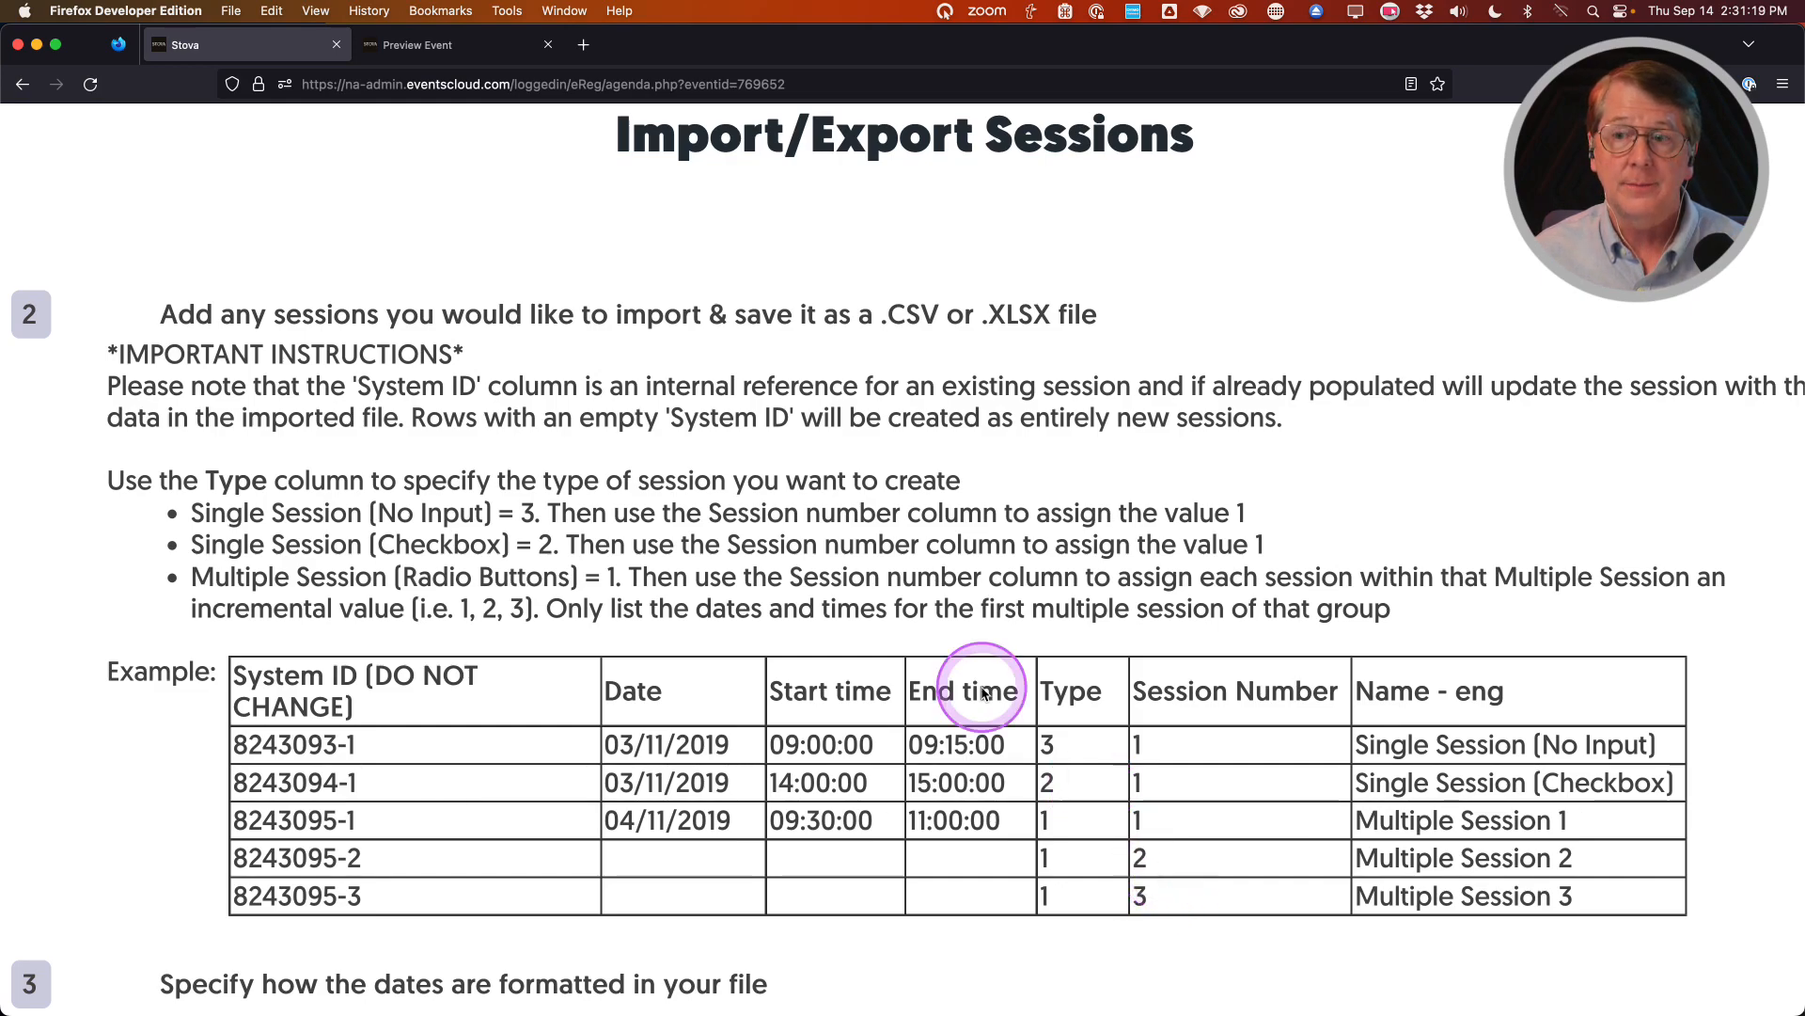
Import the sessions from Stova Conference + Expo Sessions to import.xlsx in the 07 Stova Master Class import files, and close the import window
scroll(840, 644, "down", 5)
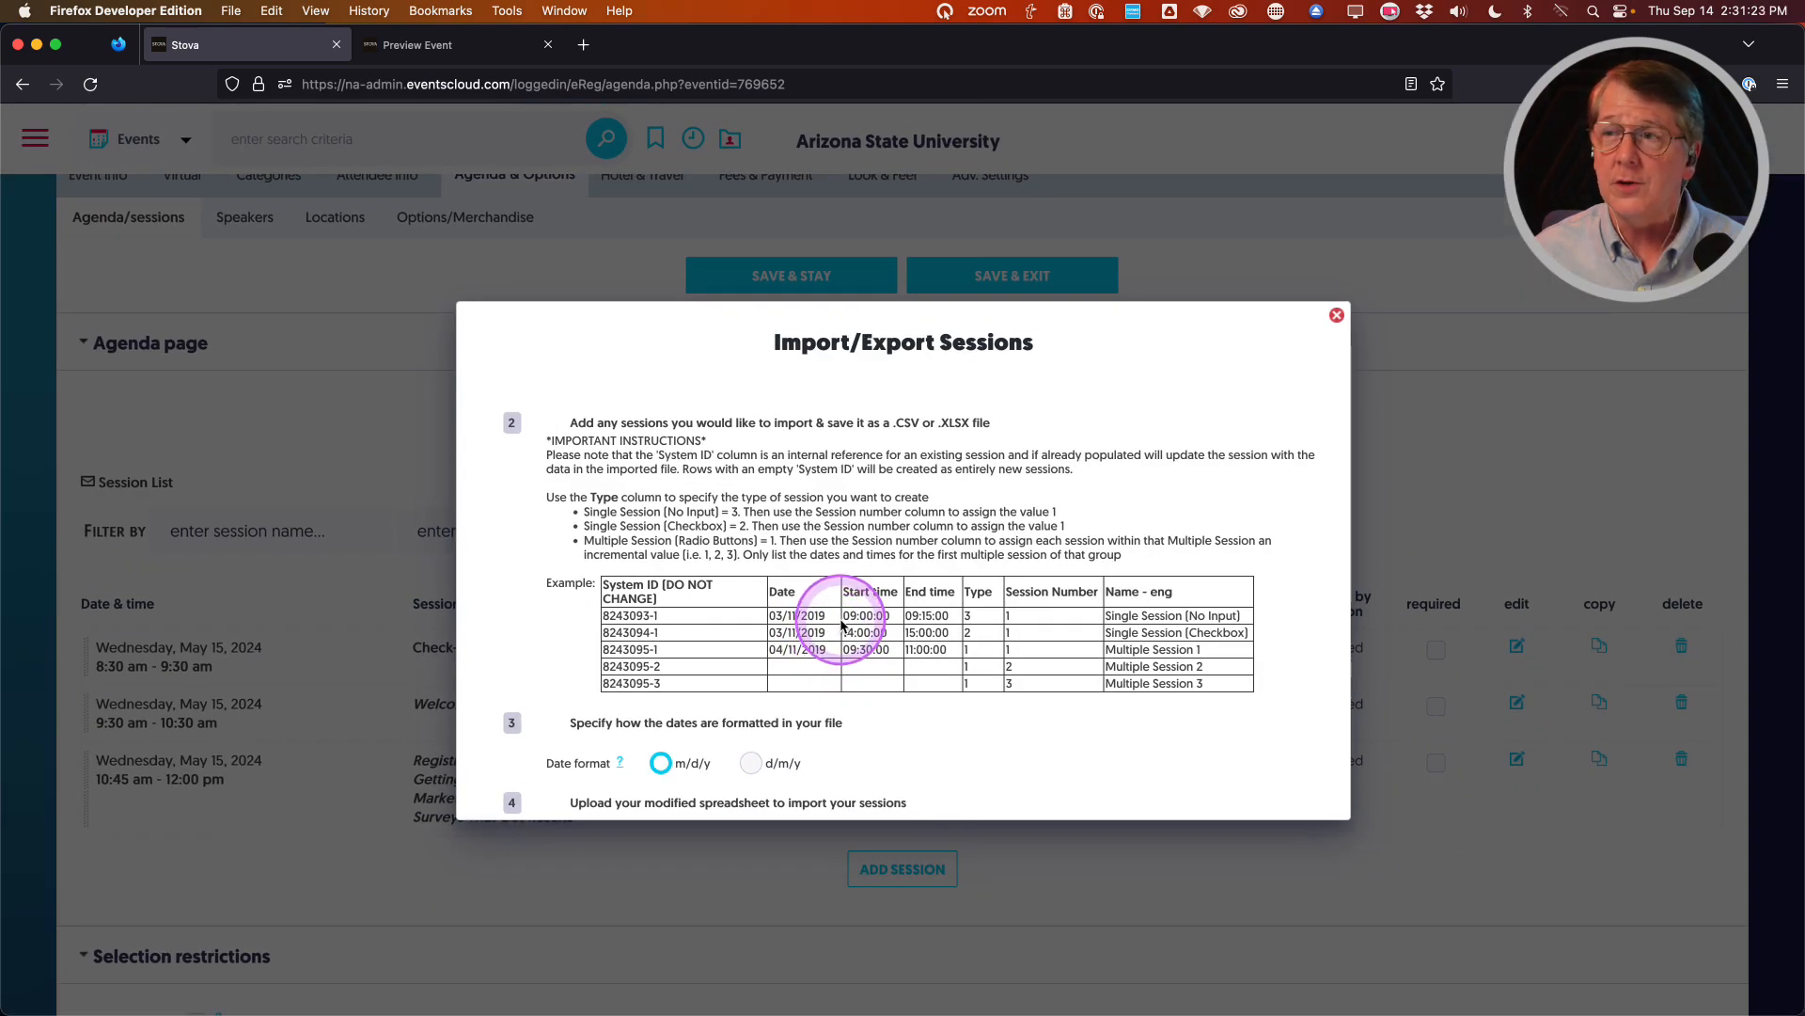
scroll(847, 611, "down", 3)
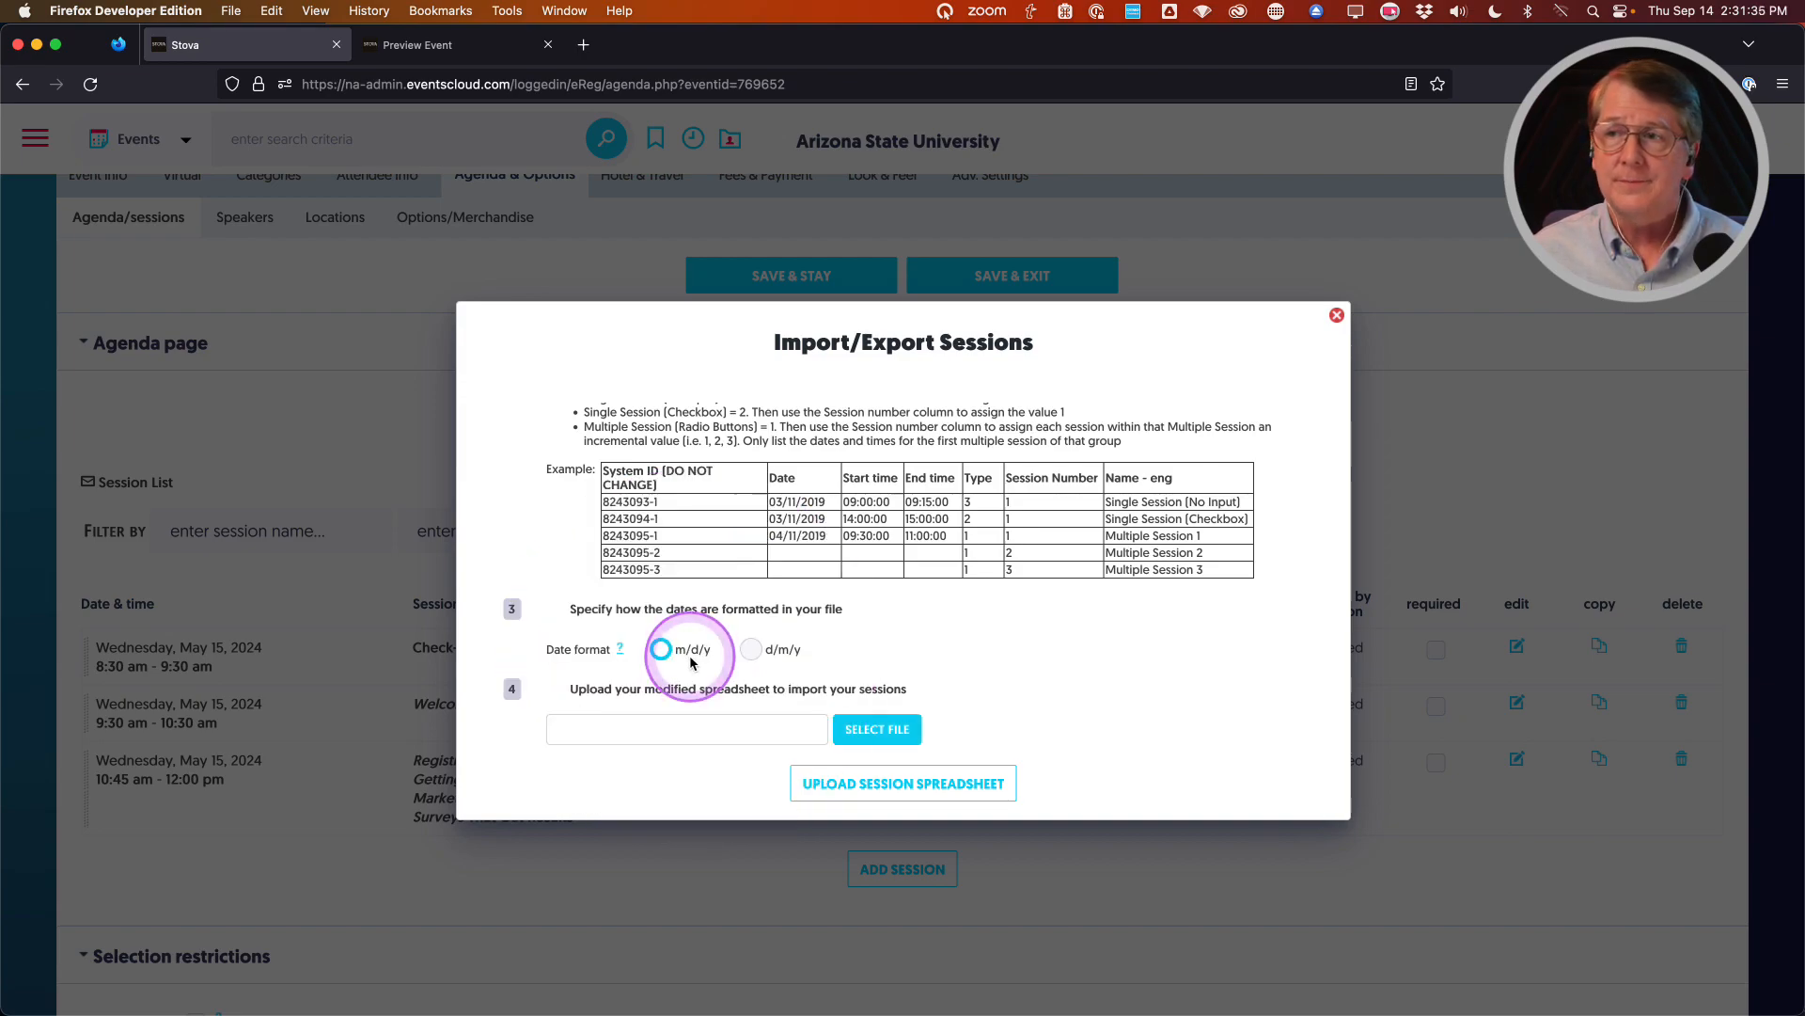
left_click(883, 732)
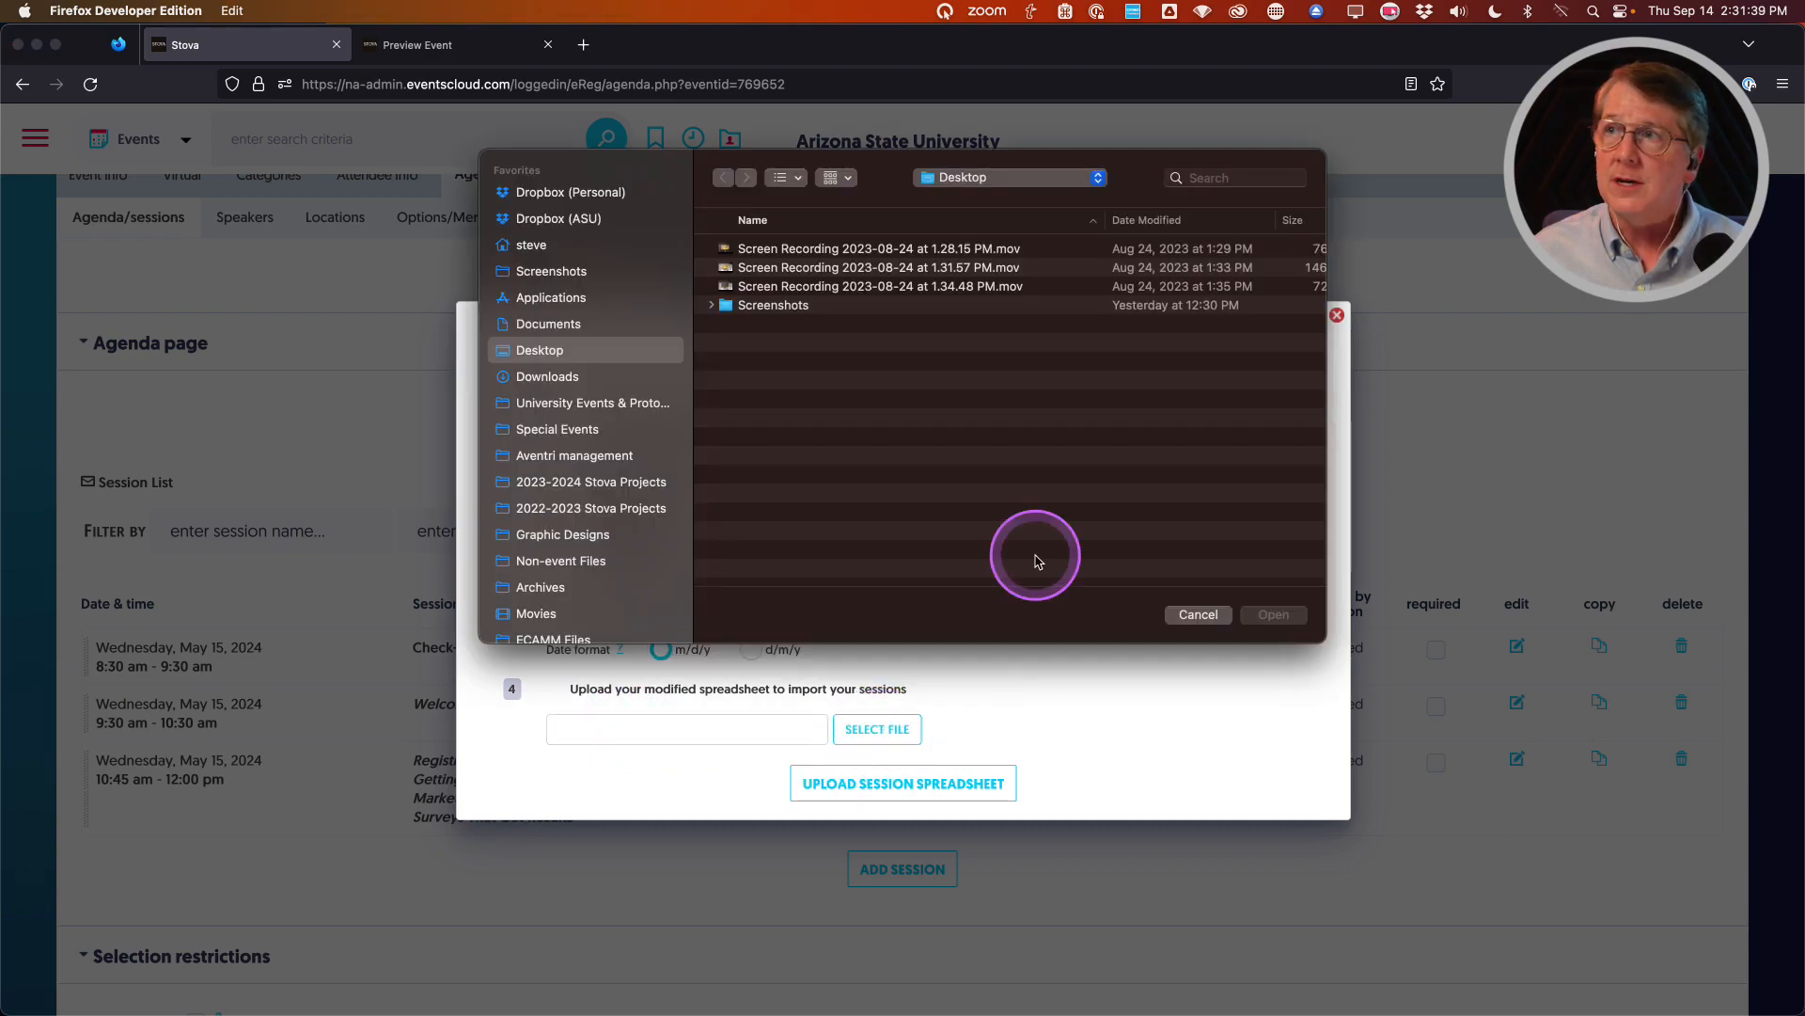
left_click(569, 456)
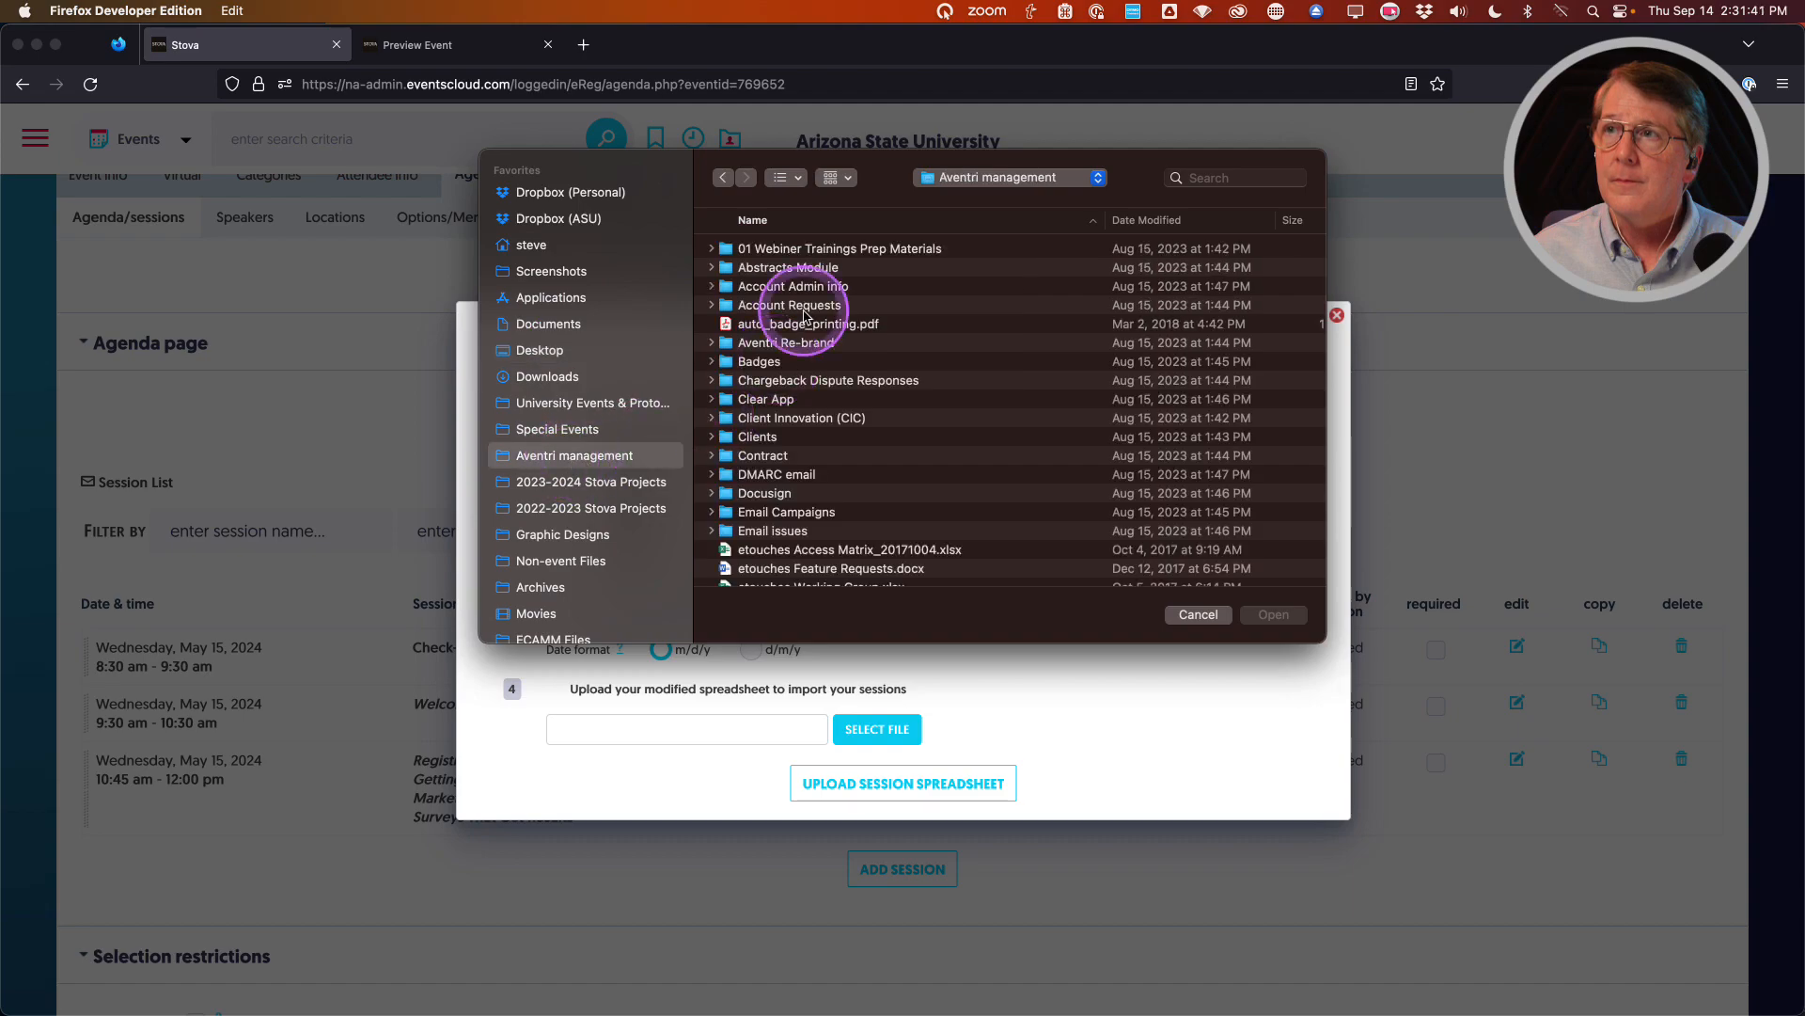
double_click(780, 252)
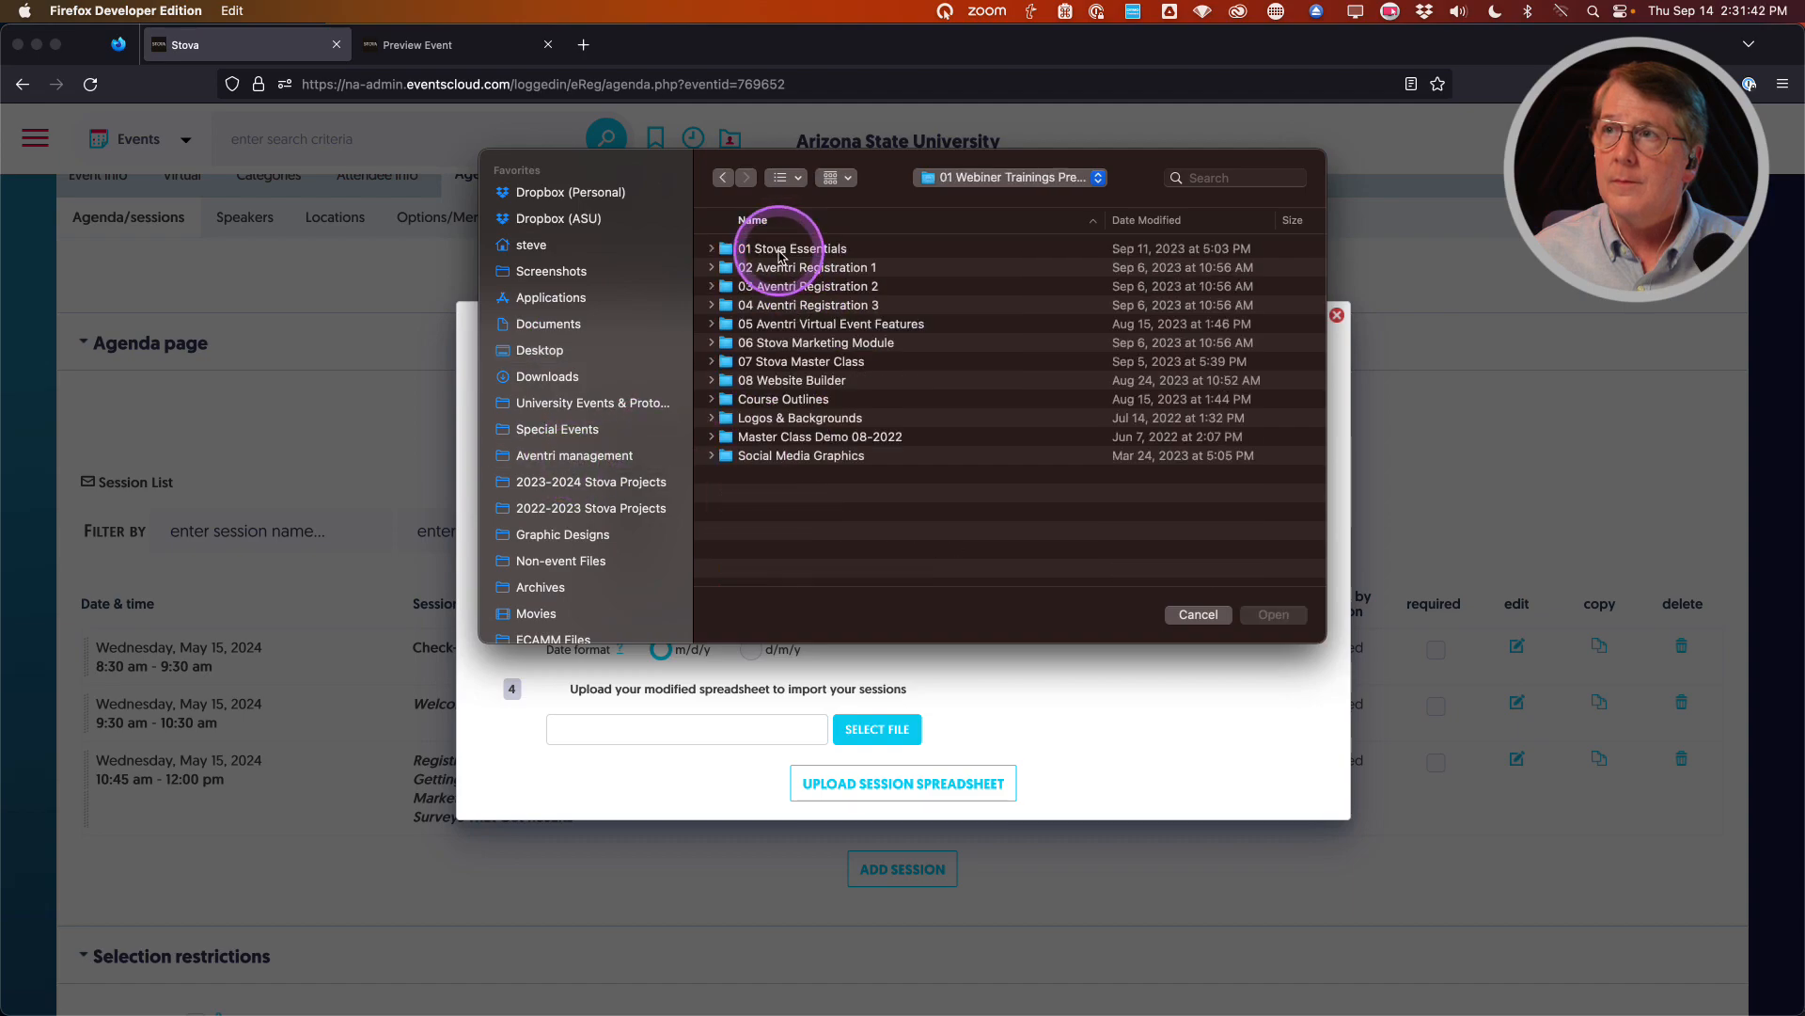
double_click(791, 365)
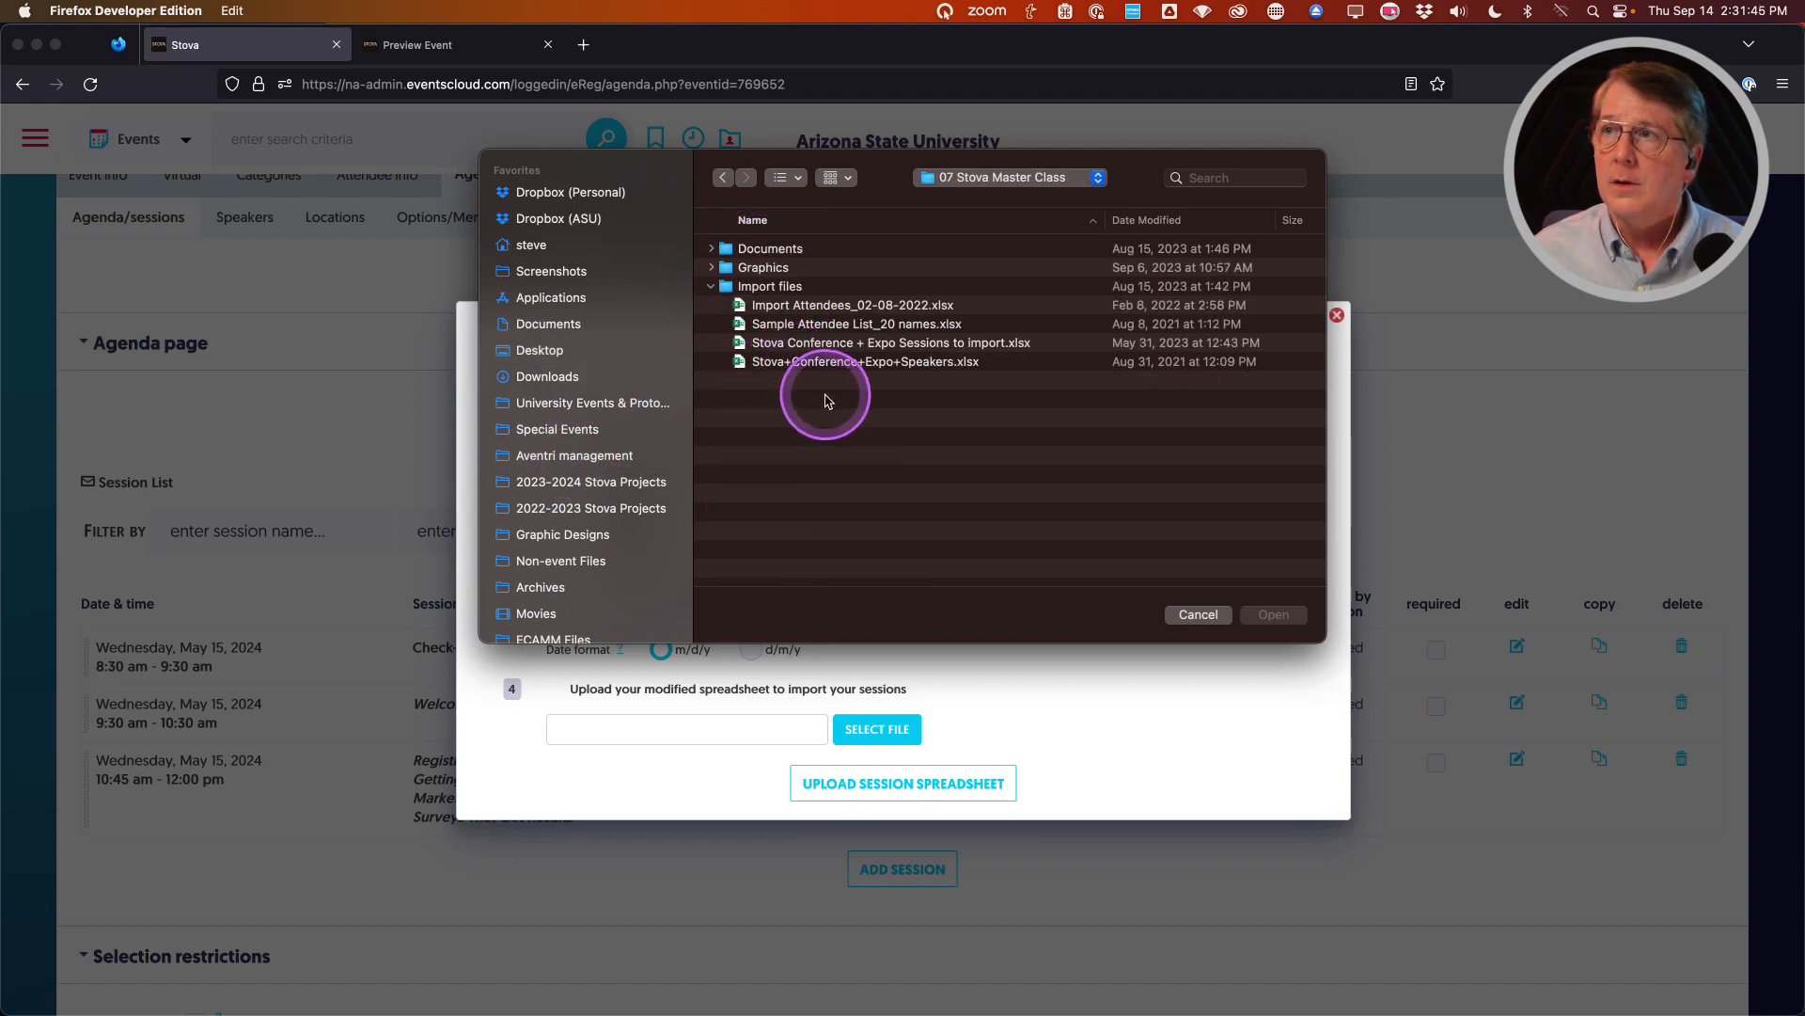
left_click(911, 344)
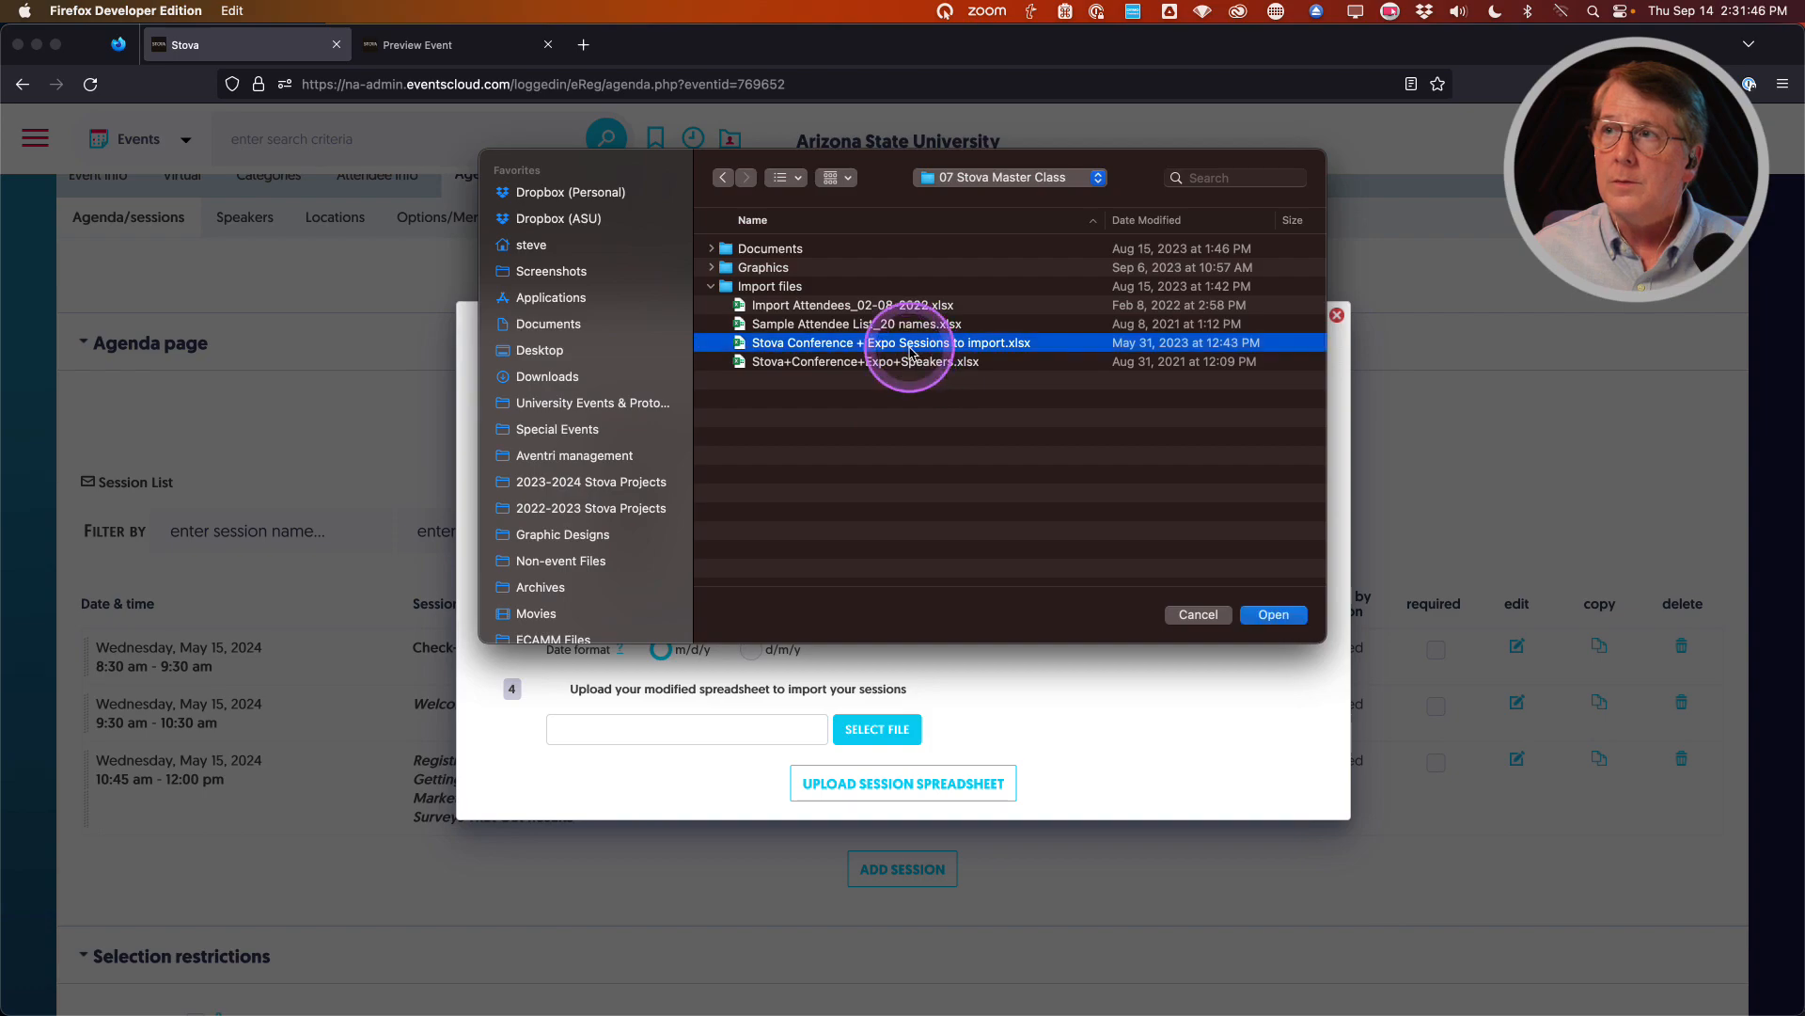
left_click(1272, 616)
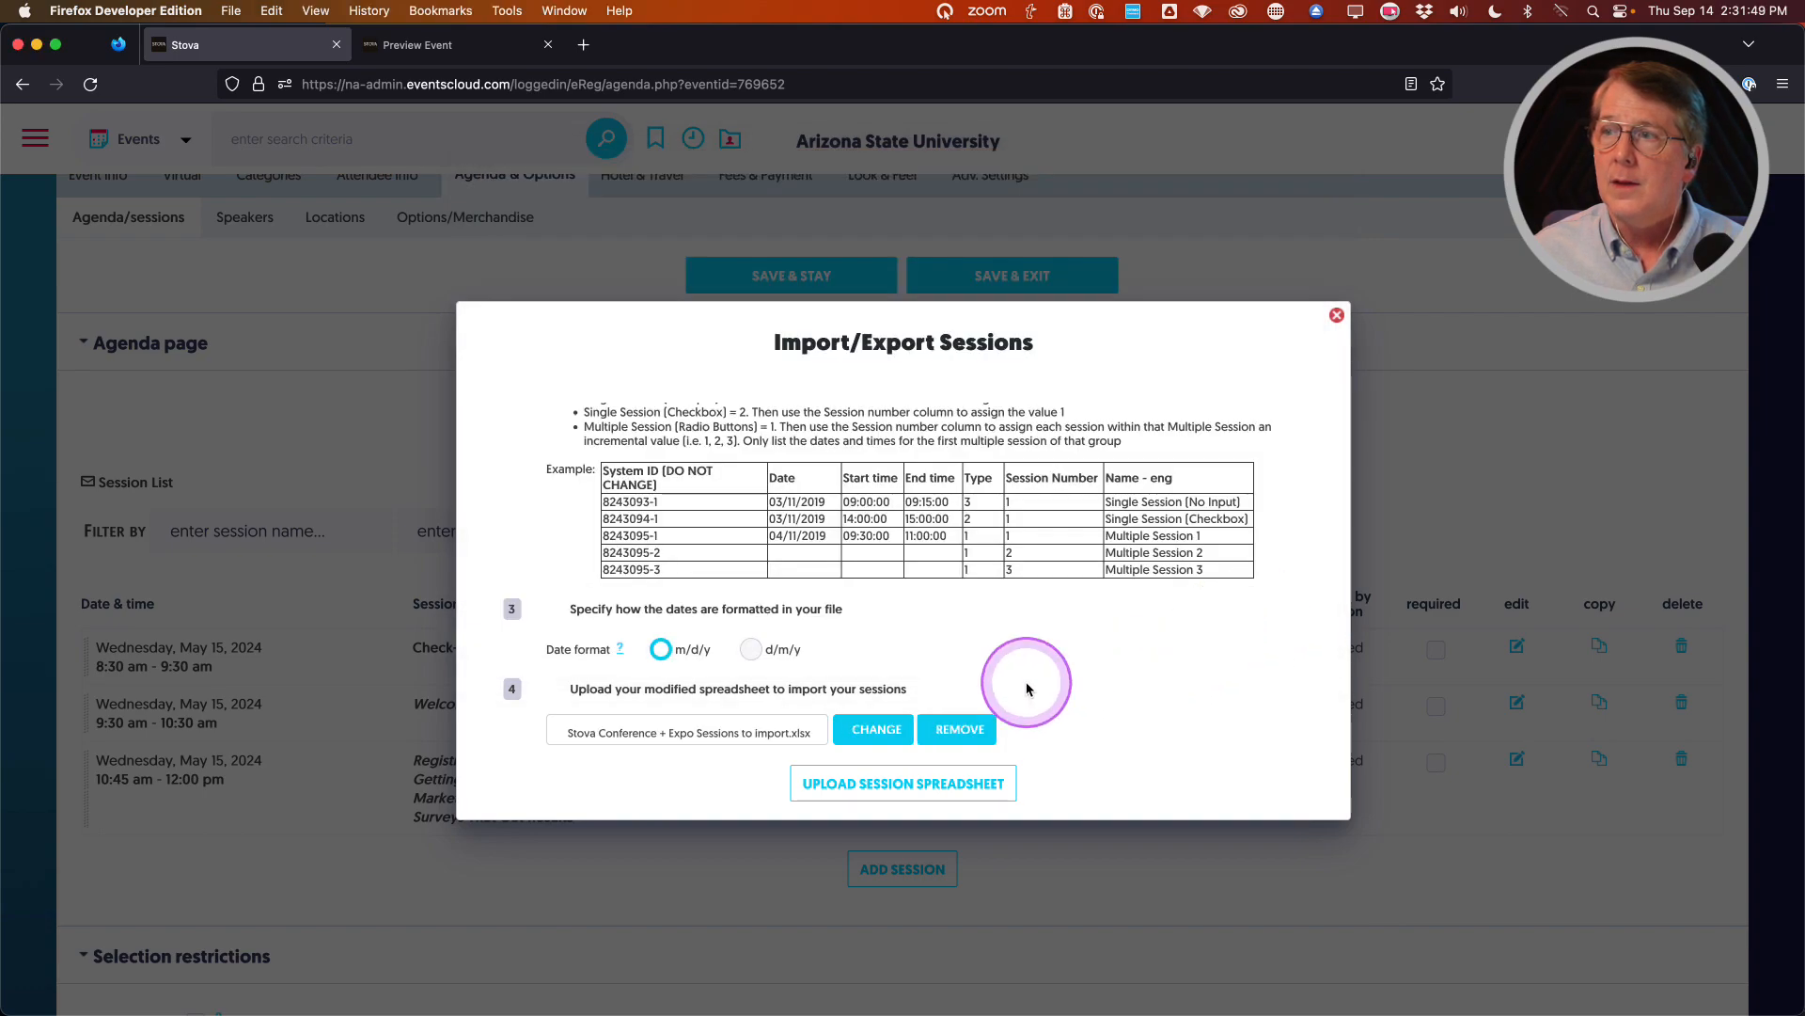
left_click(875, 781)
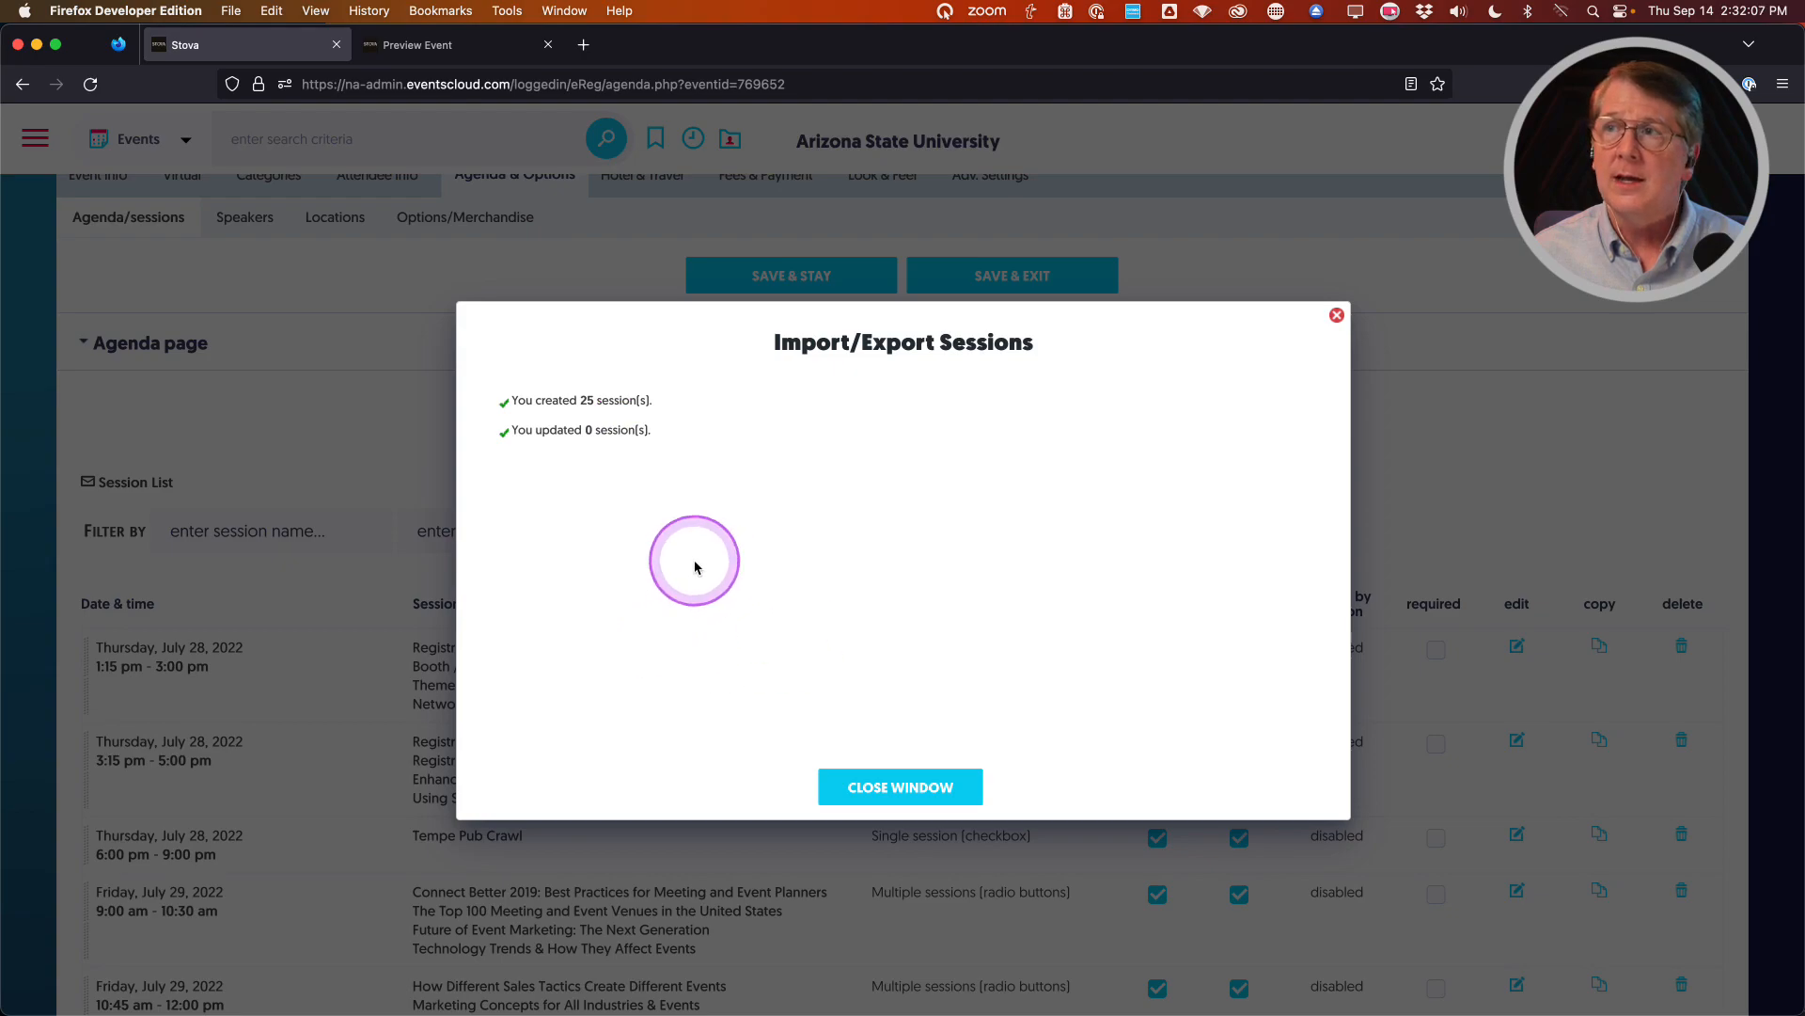
left_click(907, 787)
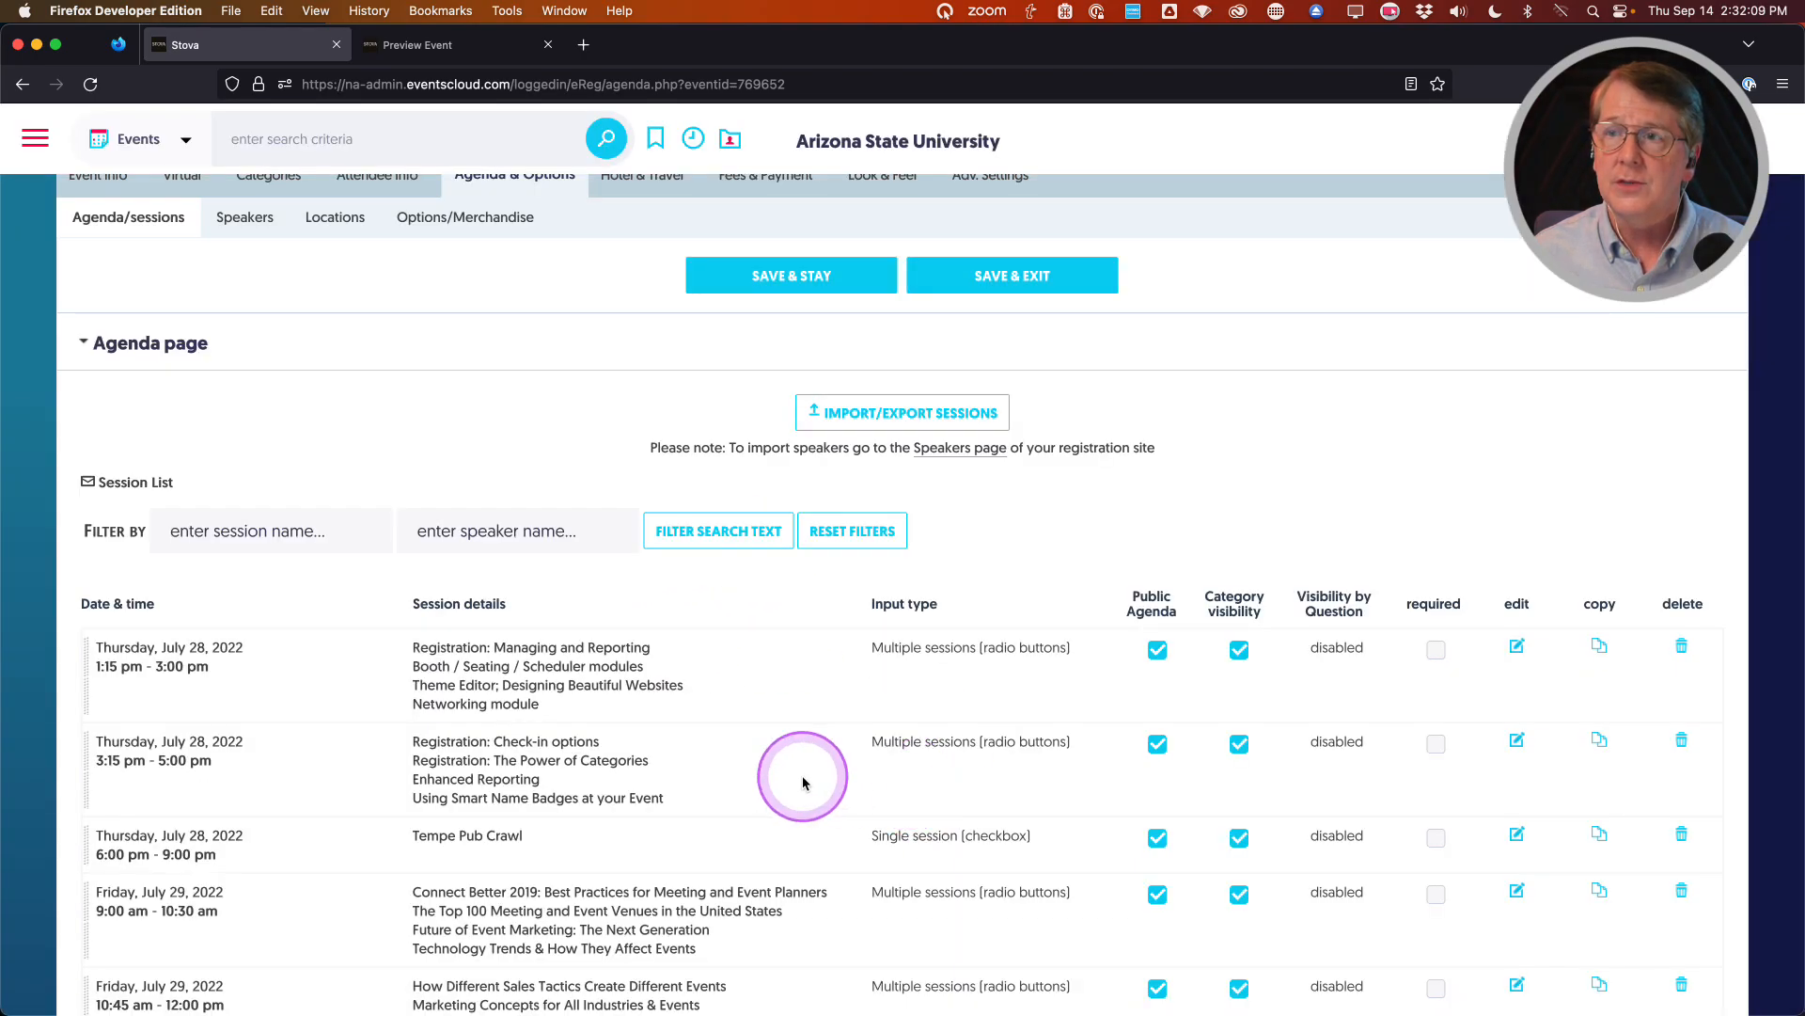
Check the imported sessions' dates, save the agenda page, and open the Date Adjustment Tool
scroll(344, 745, "down", 3)
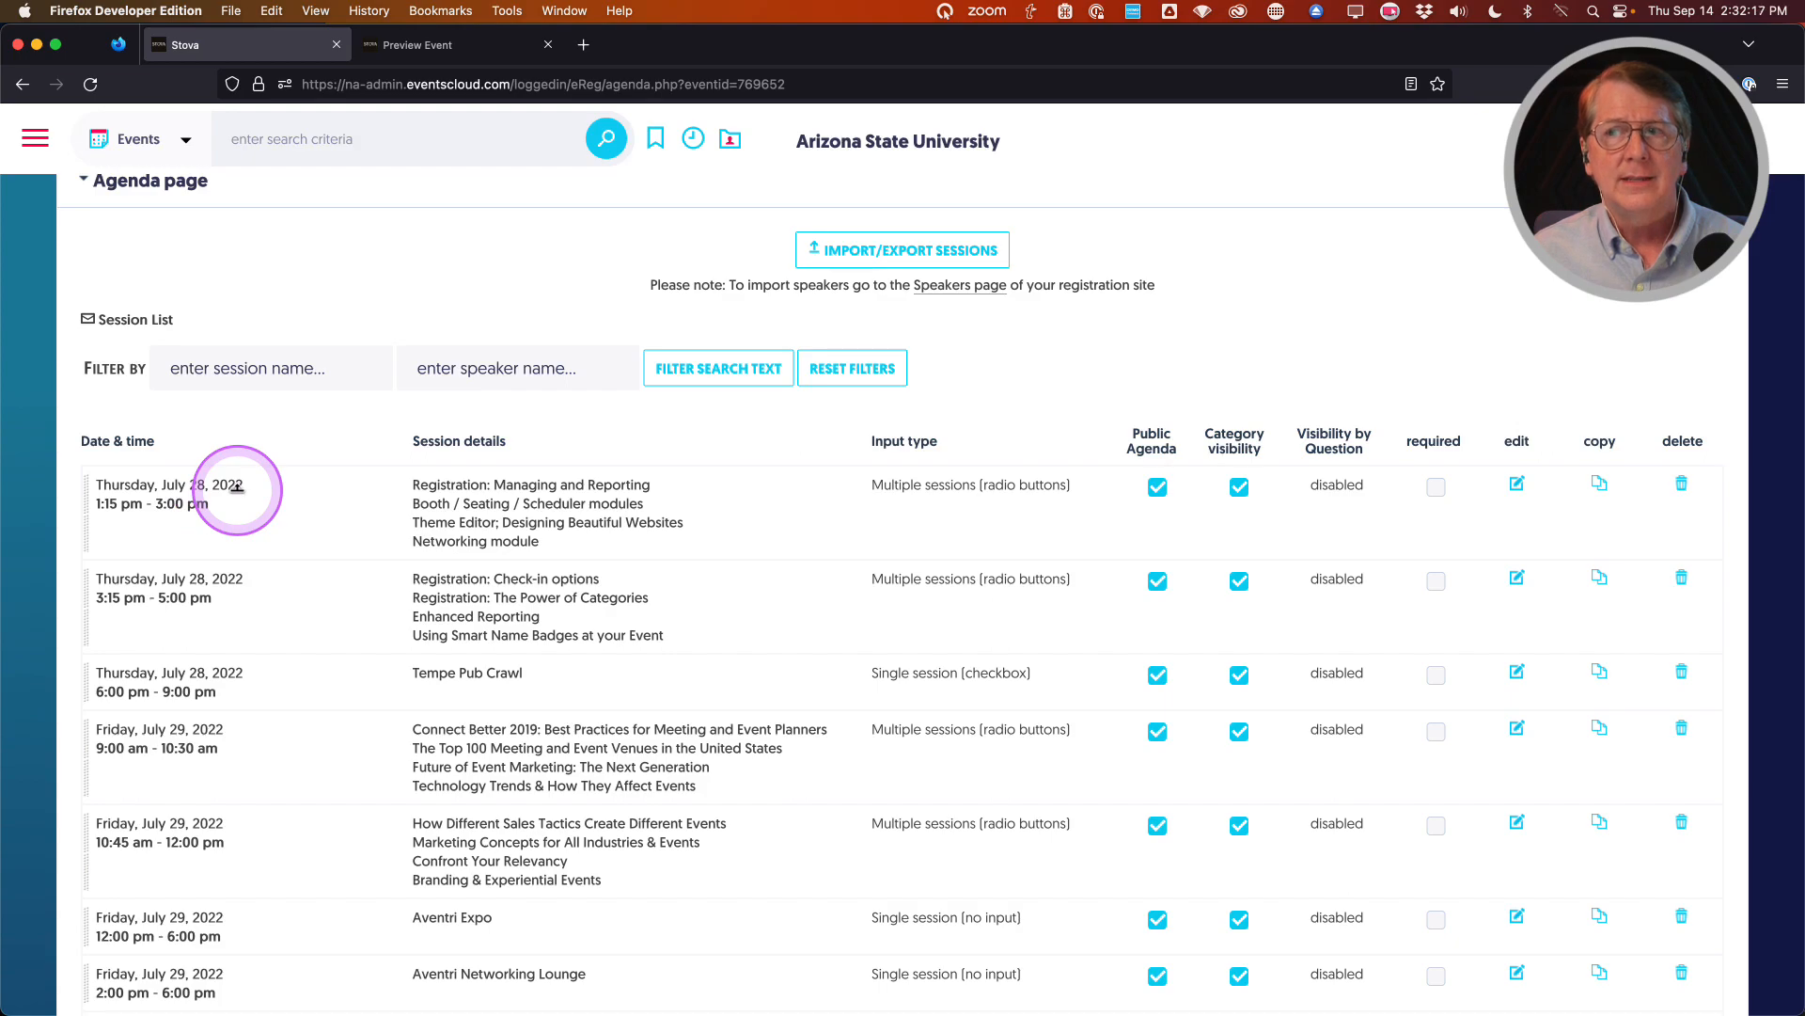
scroll(354, 794, "up", 4)
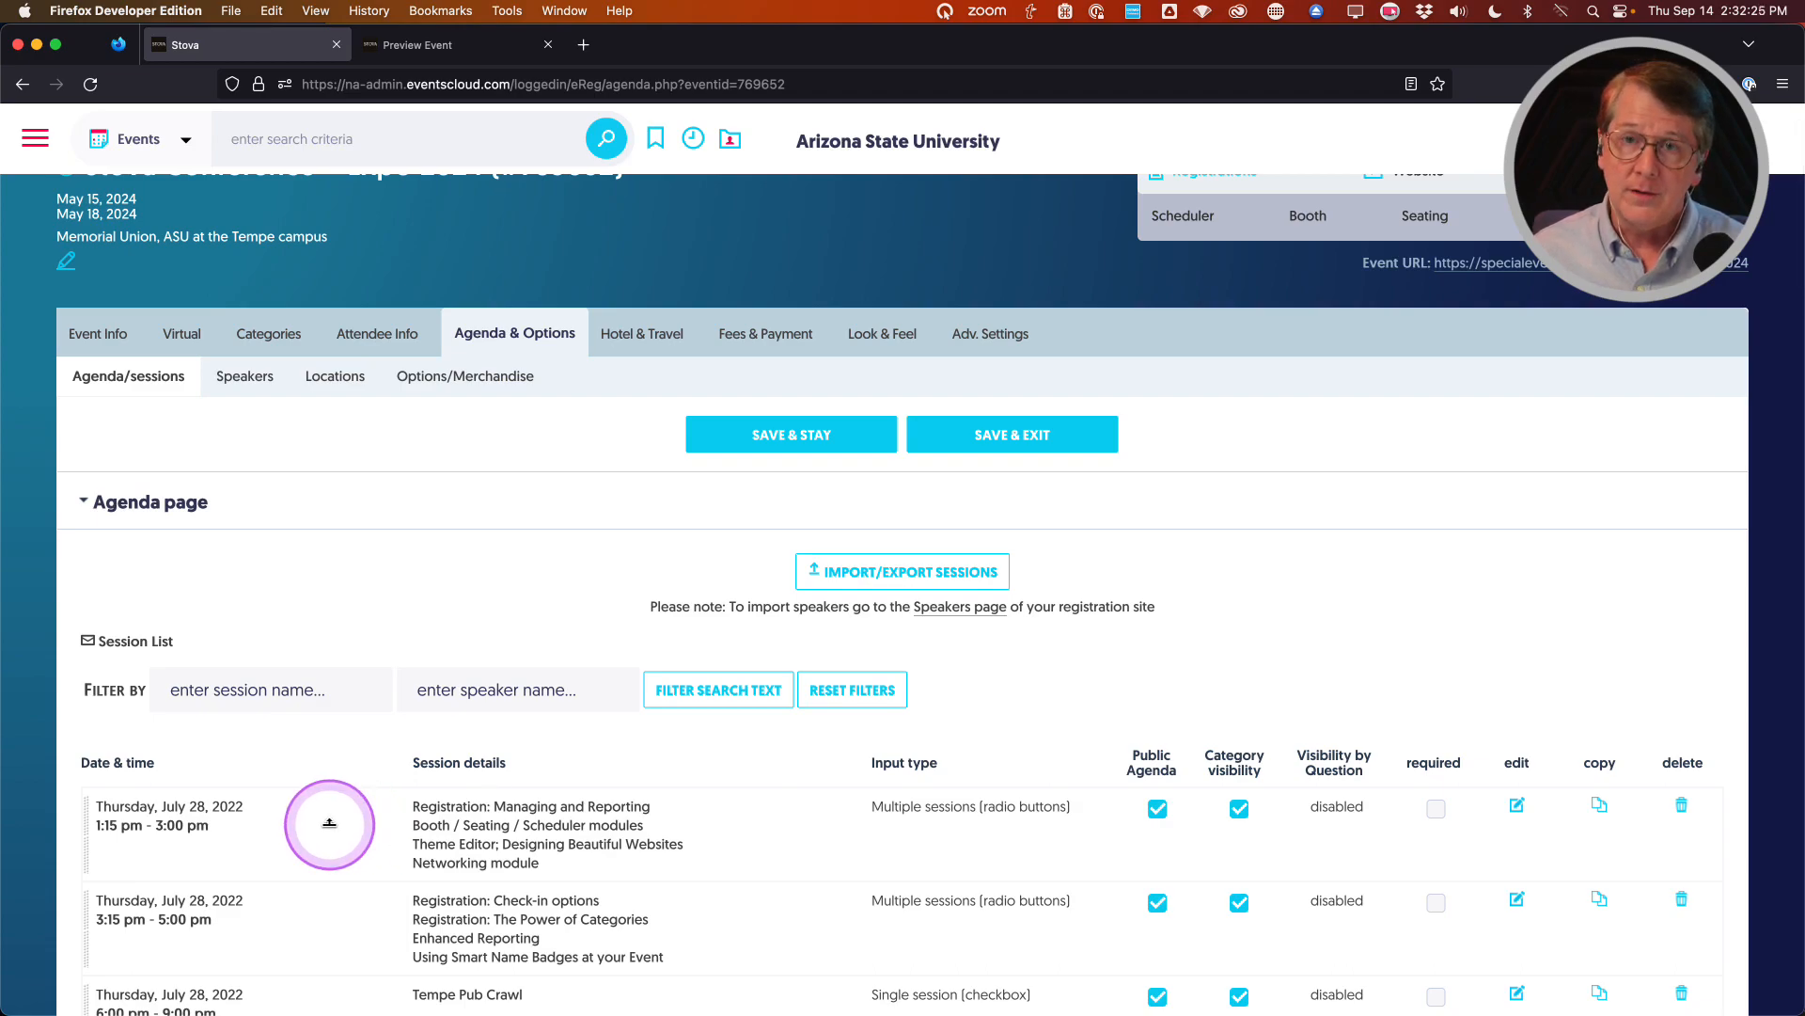
left_click(769, 433)
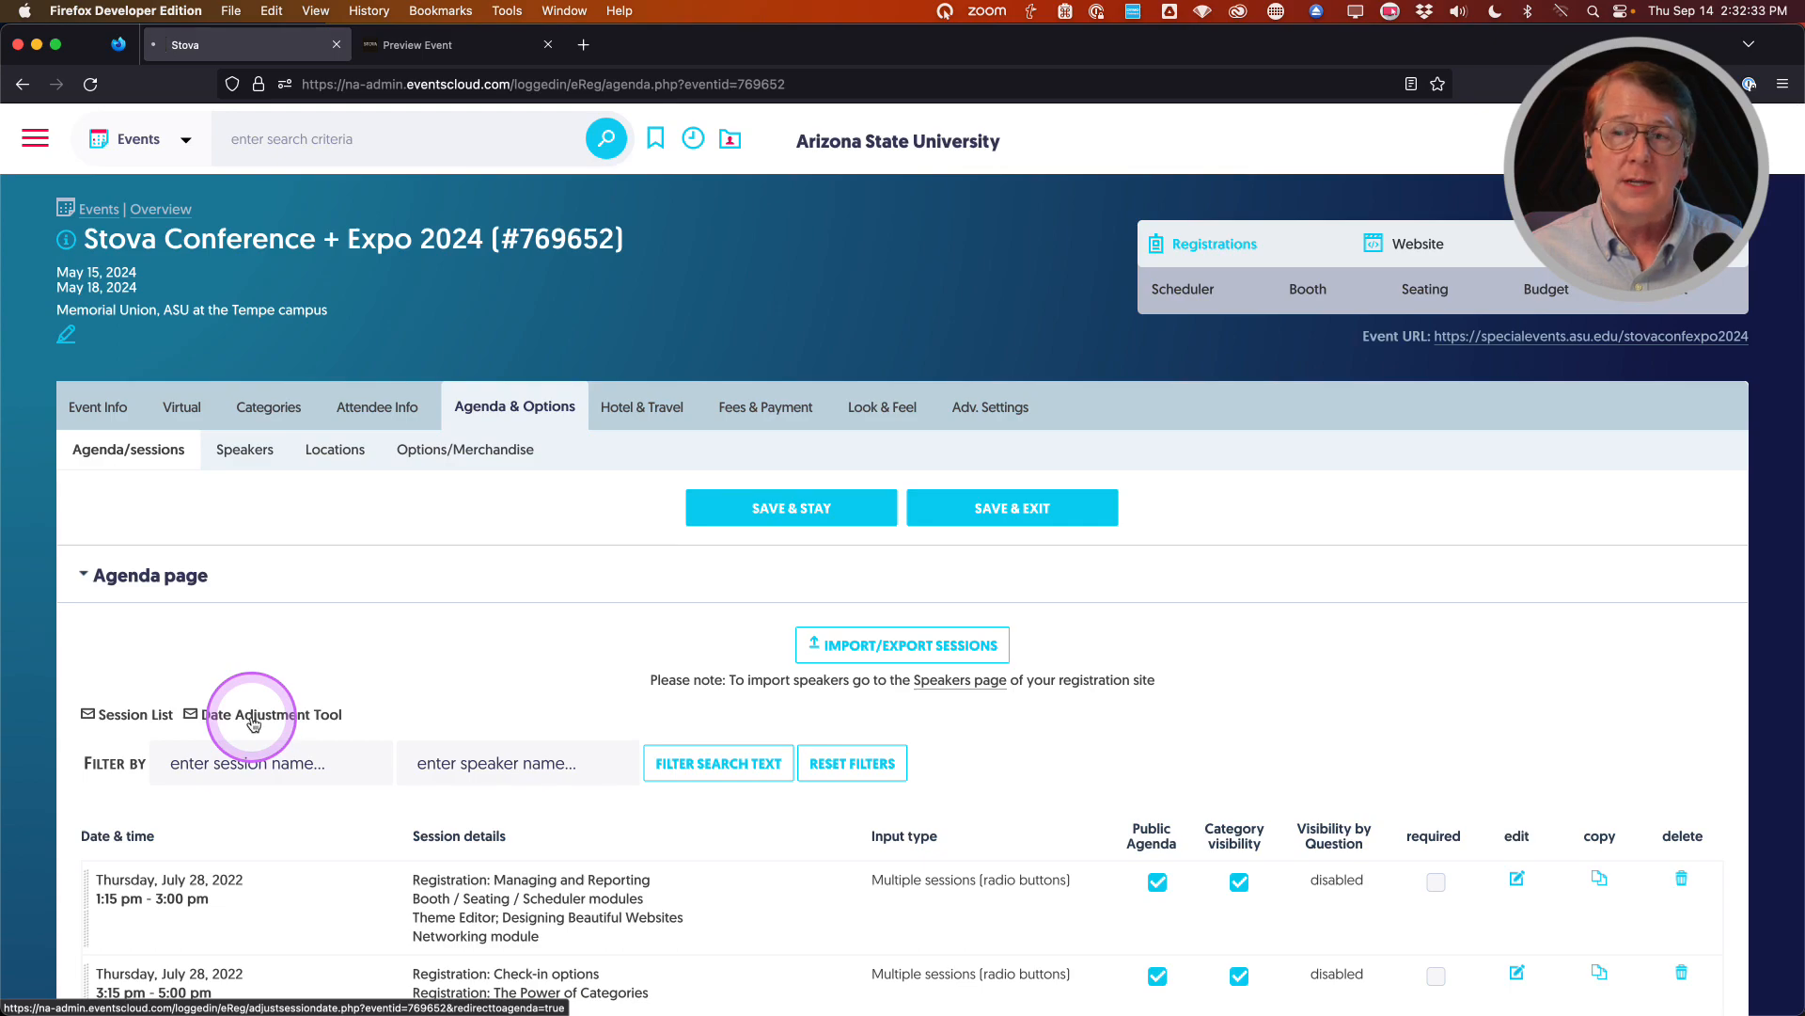
left_click(253, 723)
scroll(462, 777, "down", 3)
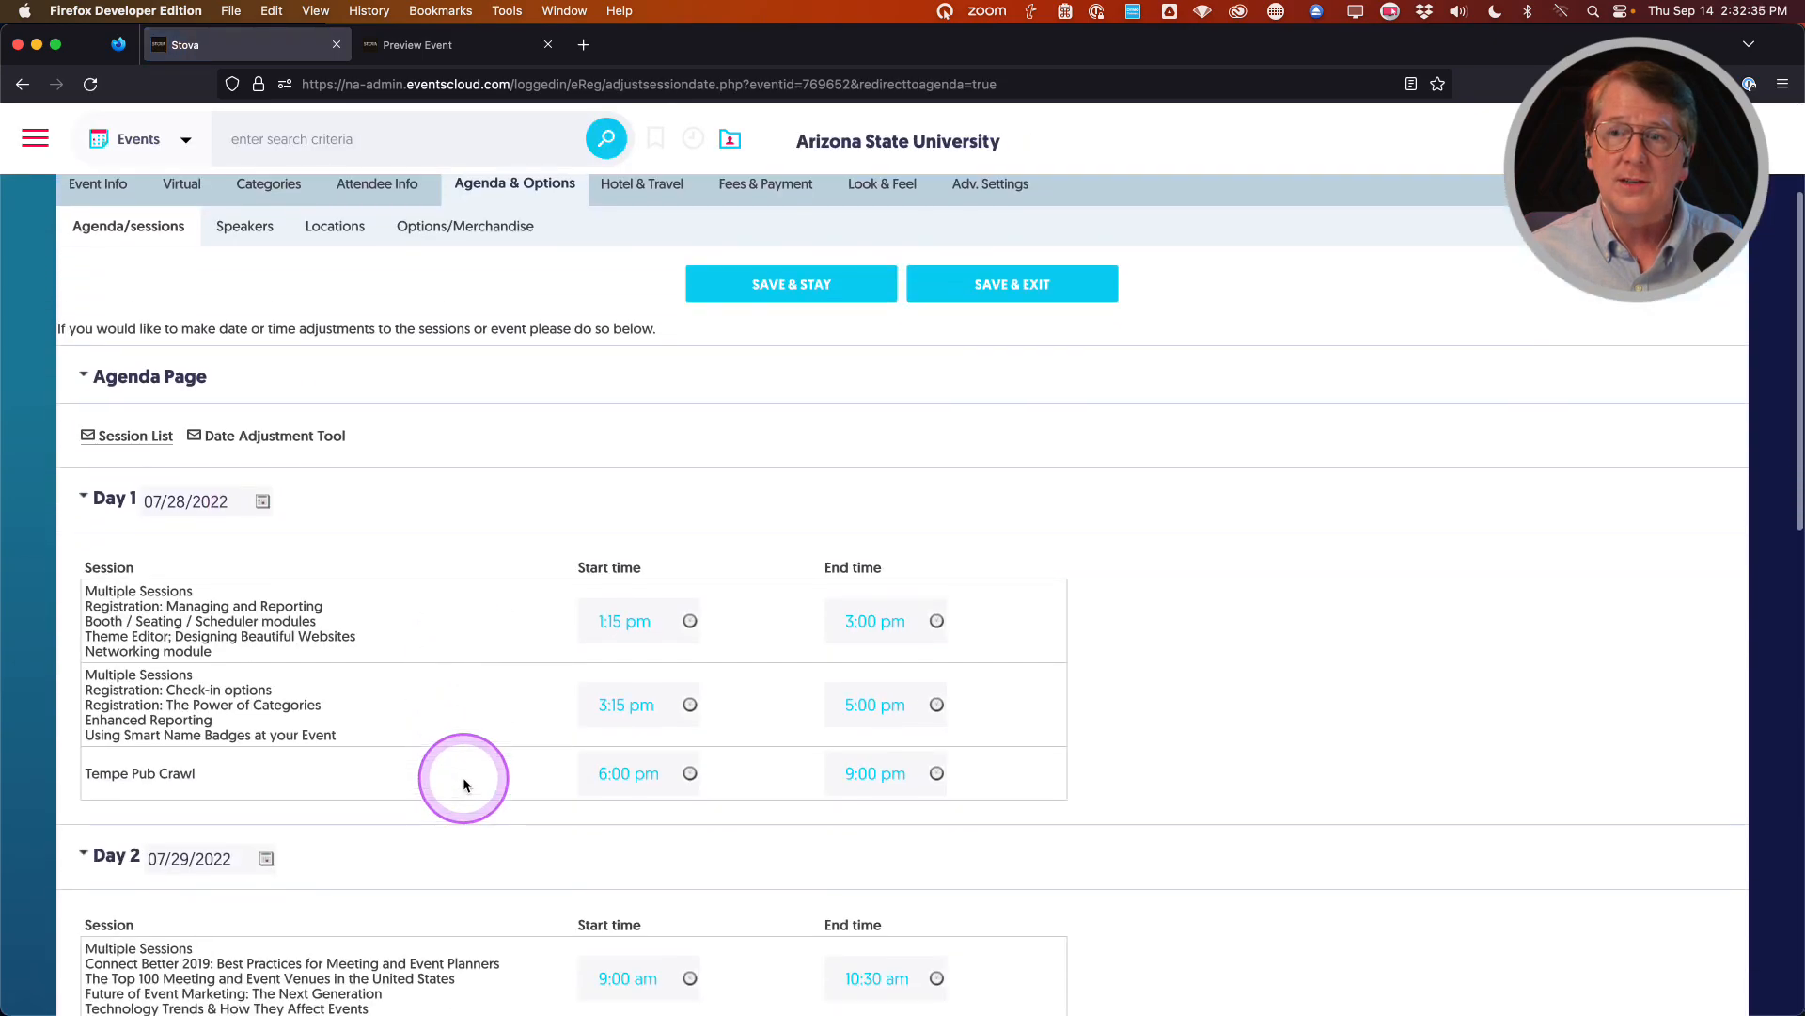
scroll(463, 776, "down", 1)
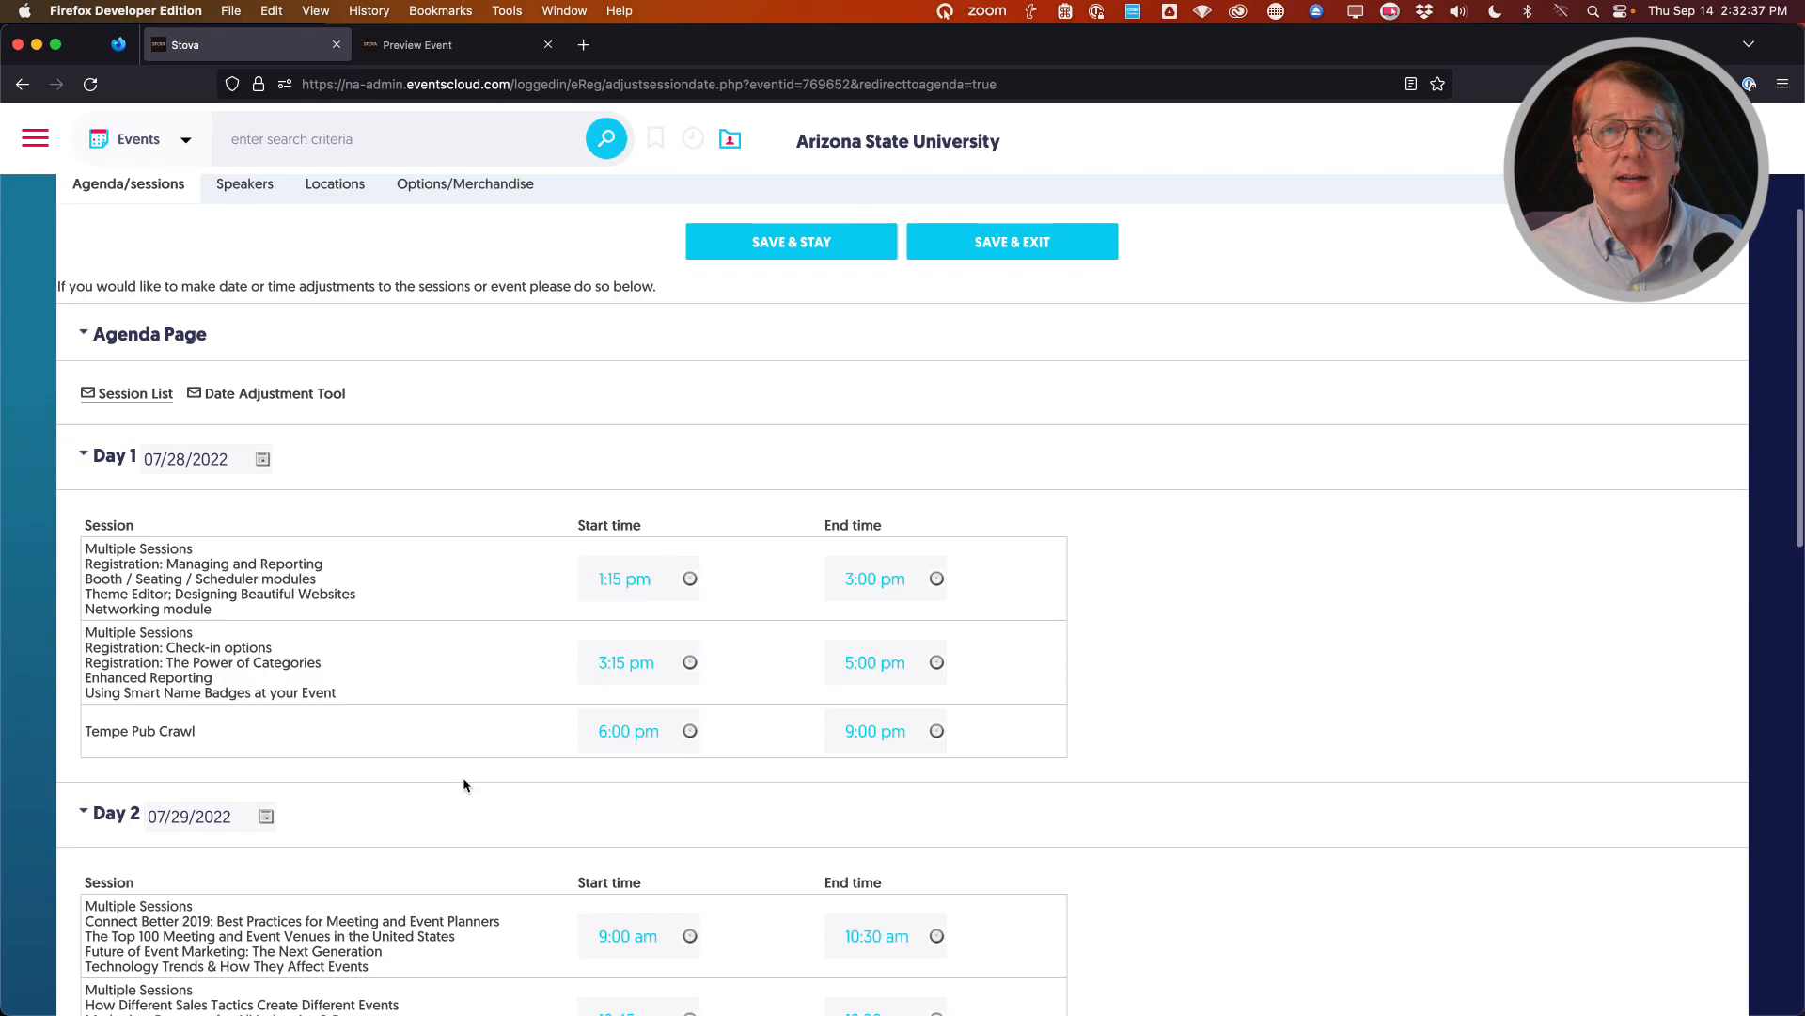
left_click_drag(463, 776, 430, 751)
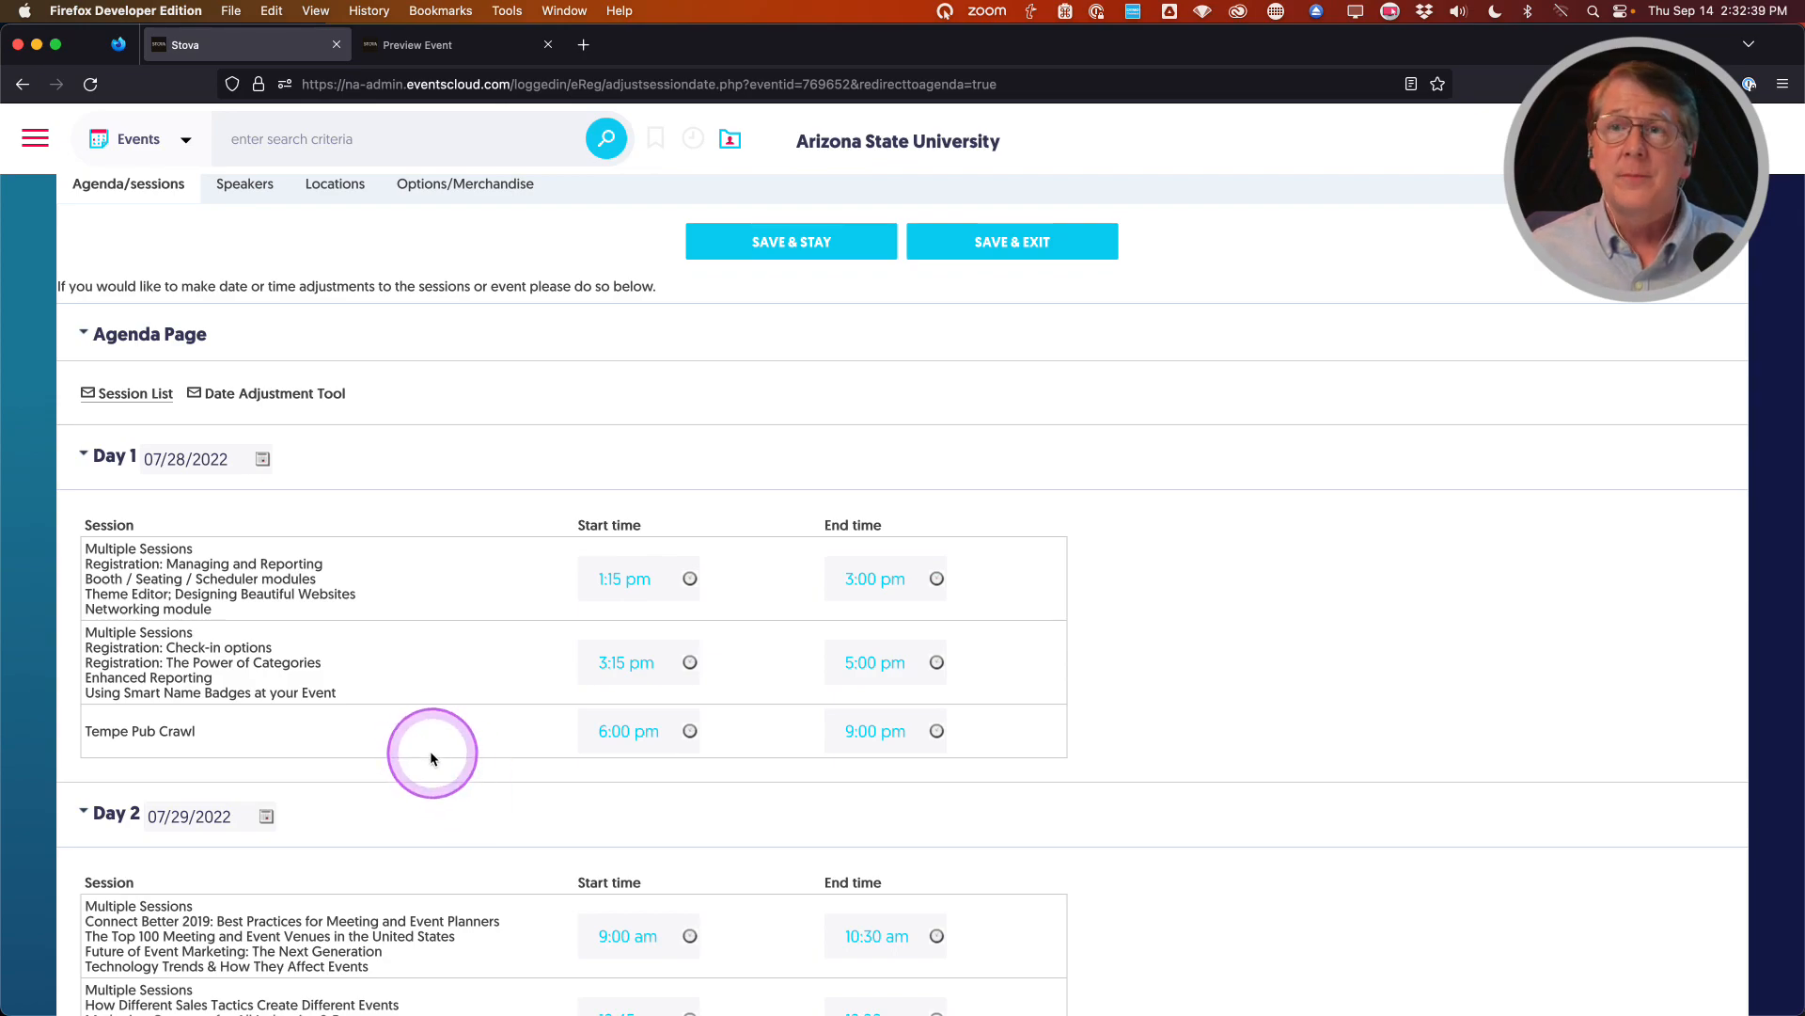
Set the date of the Day 1 sessions to 05/15/2024 in the Date Adjustment Tool
left_click(262, 460)
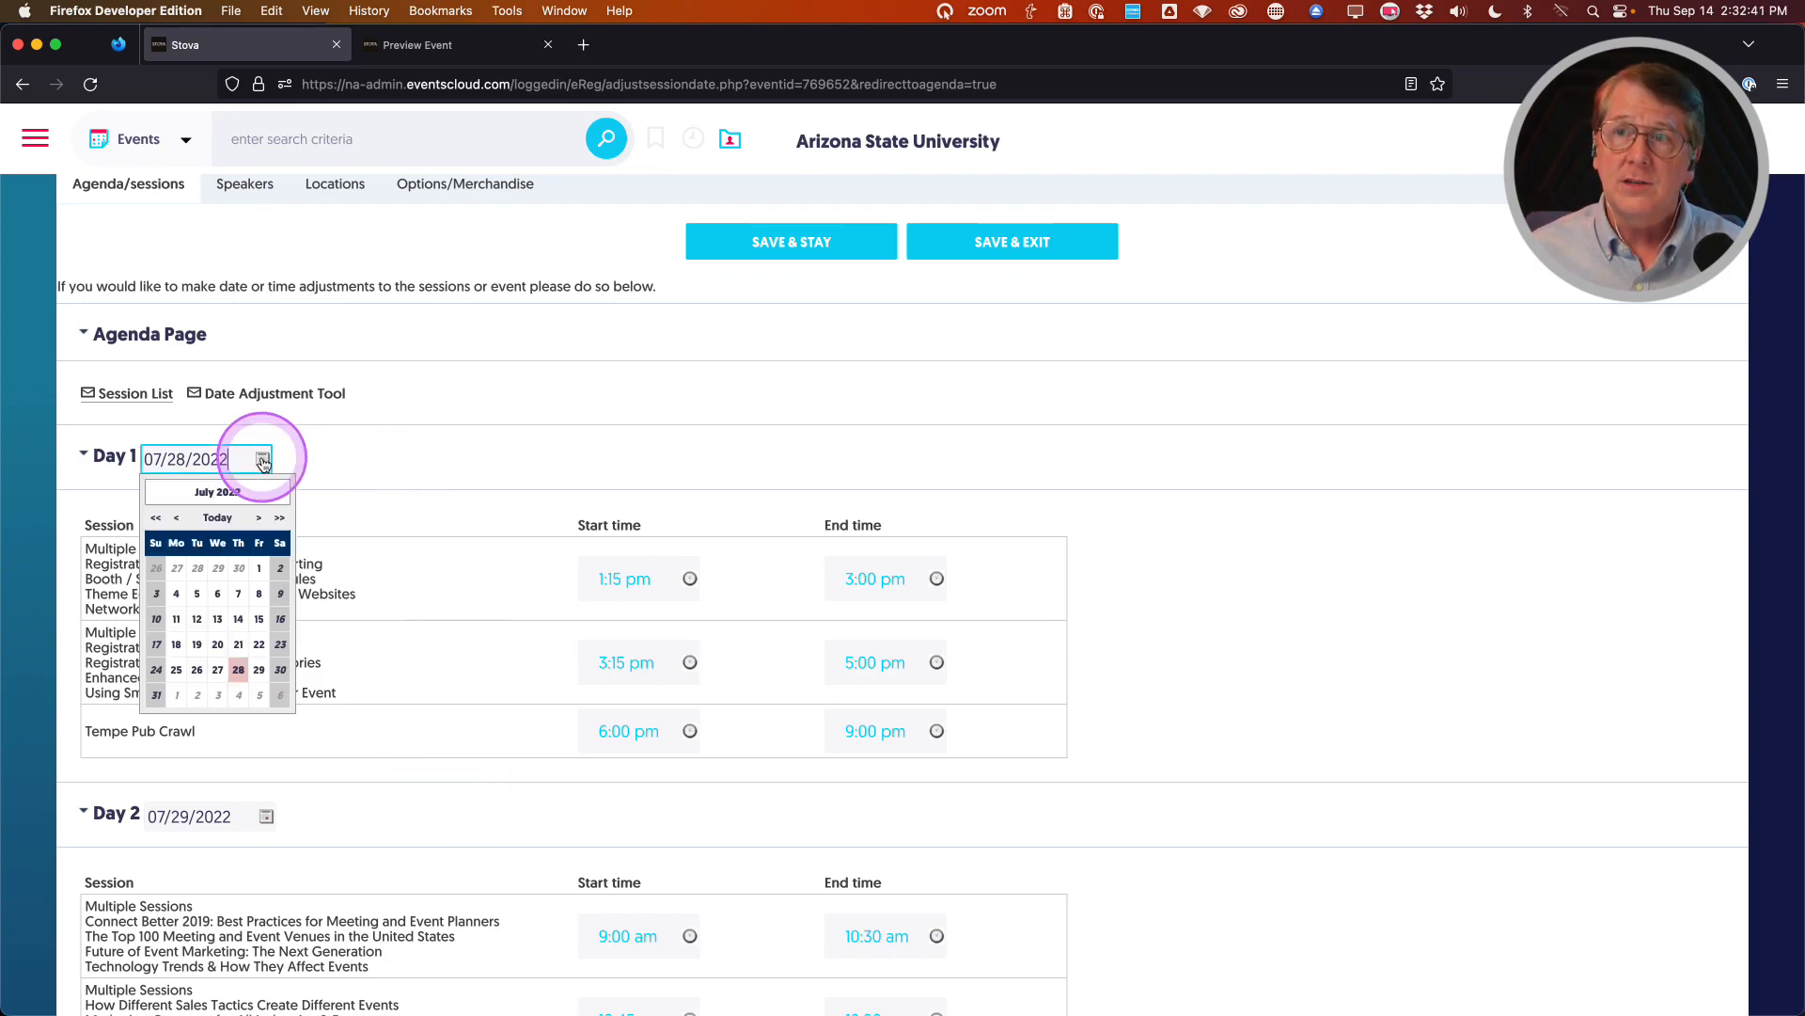
left_click(259, 518)
left_click(260, 518)
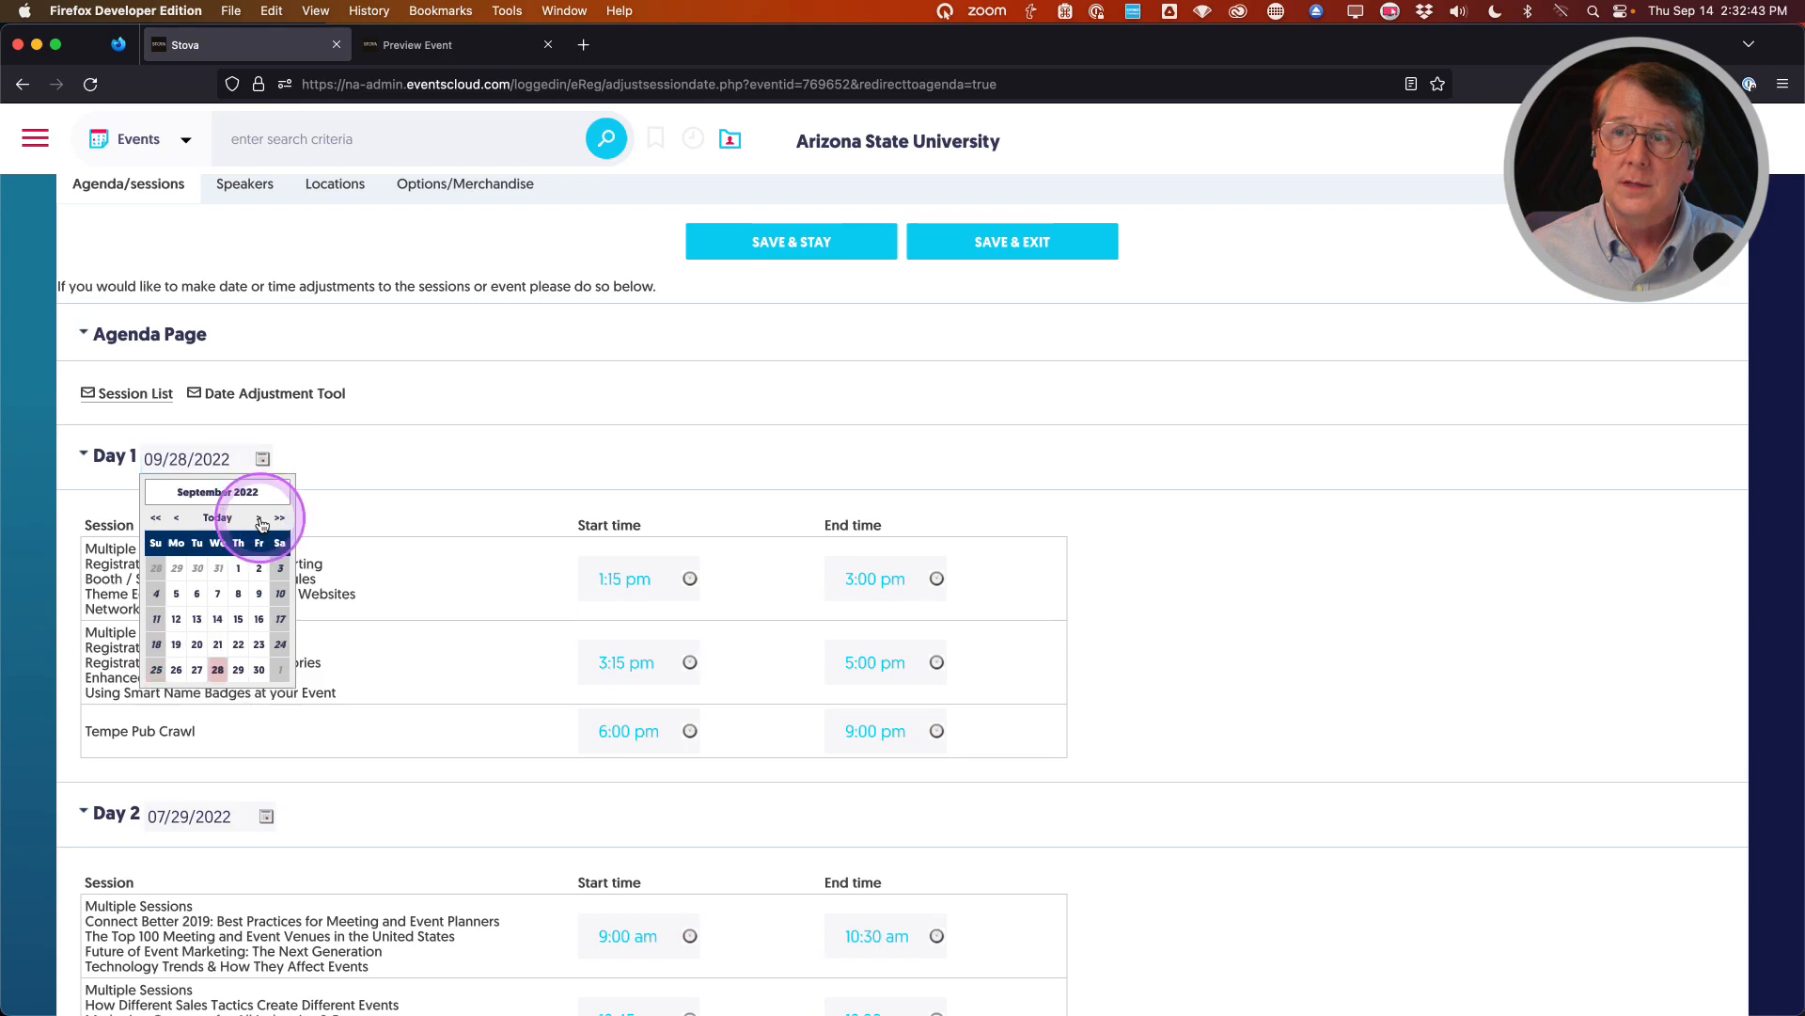
left_click(260, 518)
left_click(260, 518)
left_click(260, 518)
left_click(259, 518)
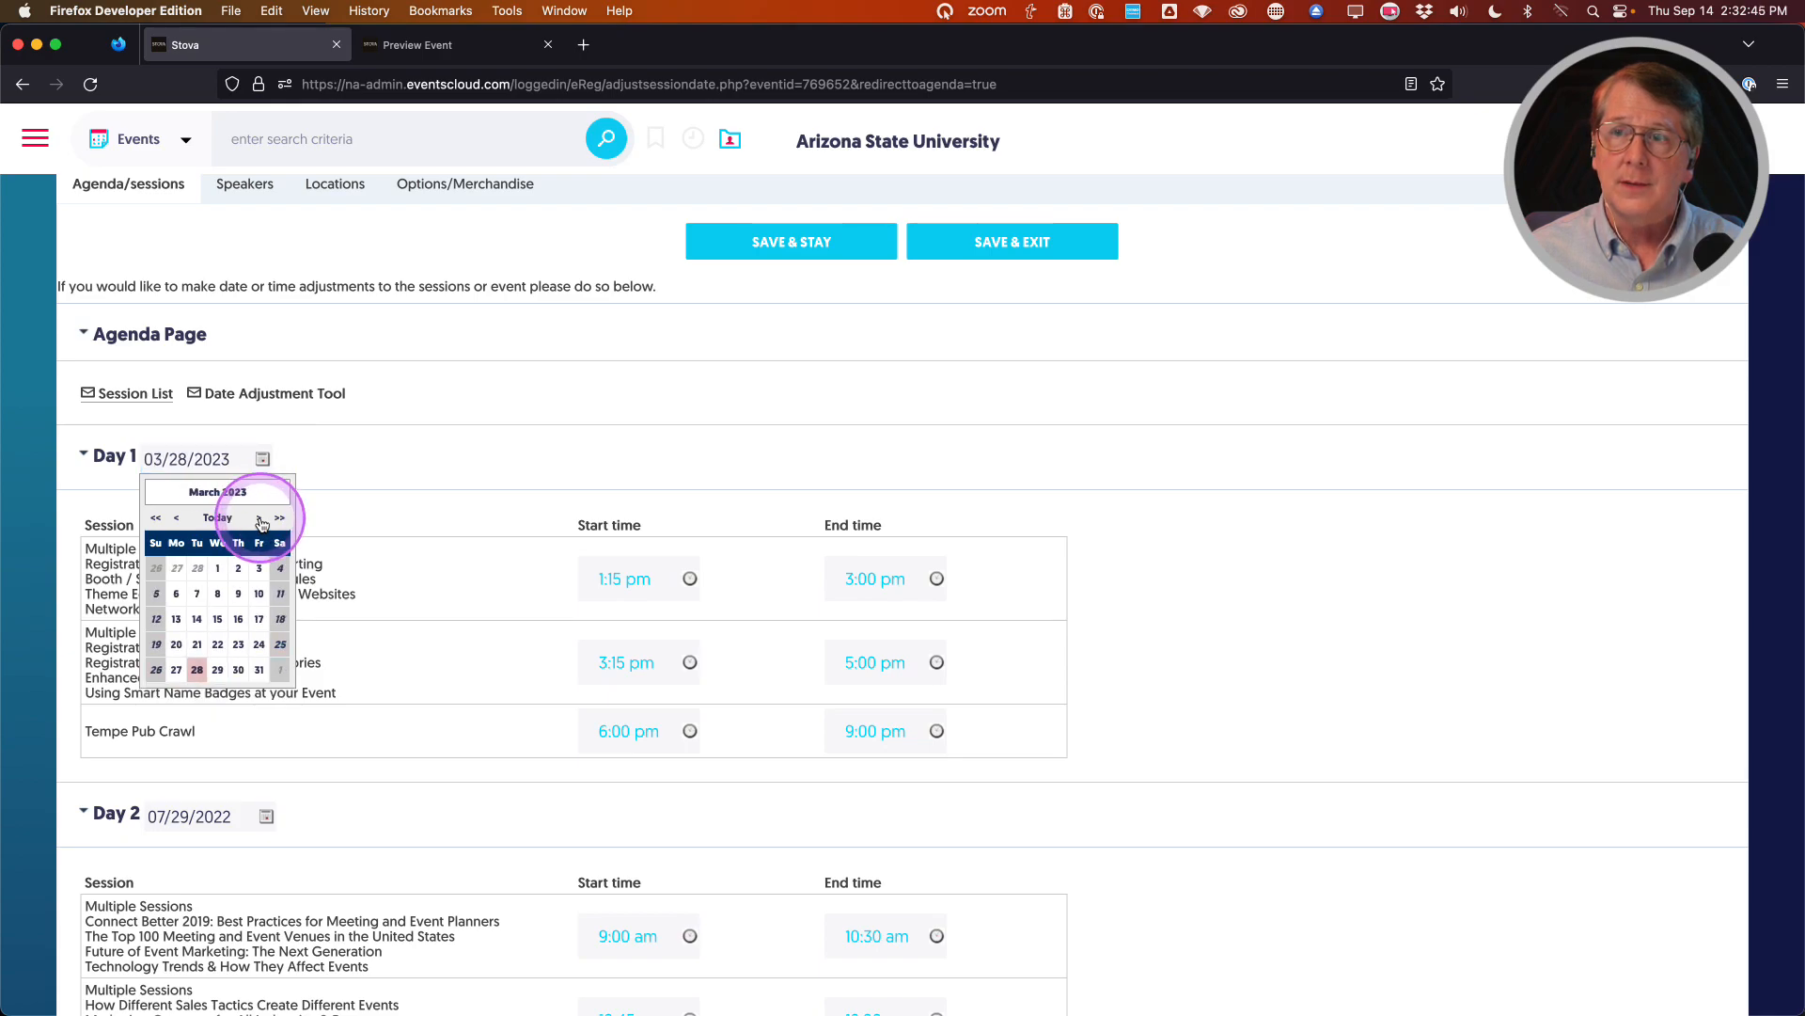
left_click(260, 518)
left_click(259, 518)
left_click(260, 518)
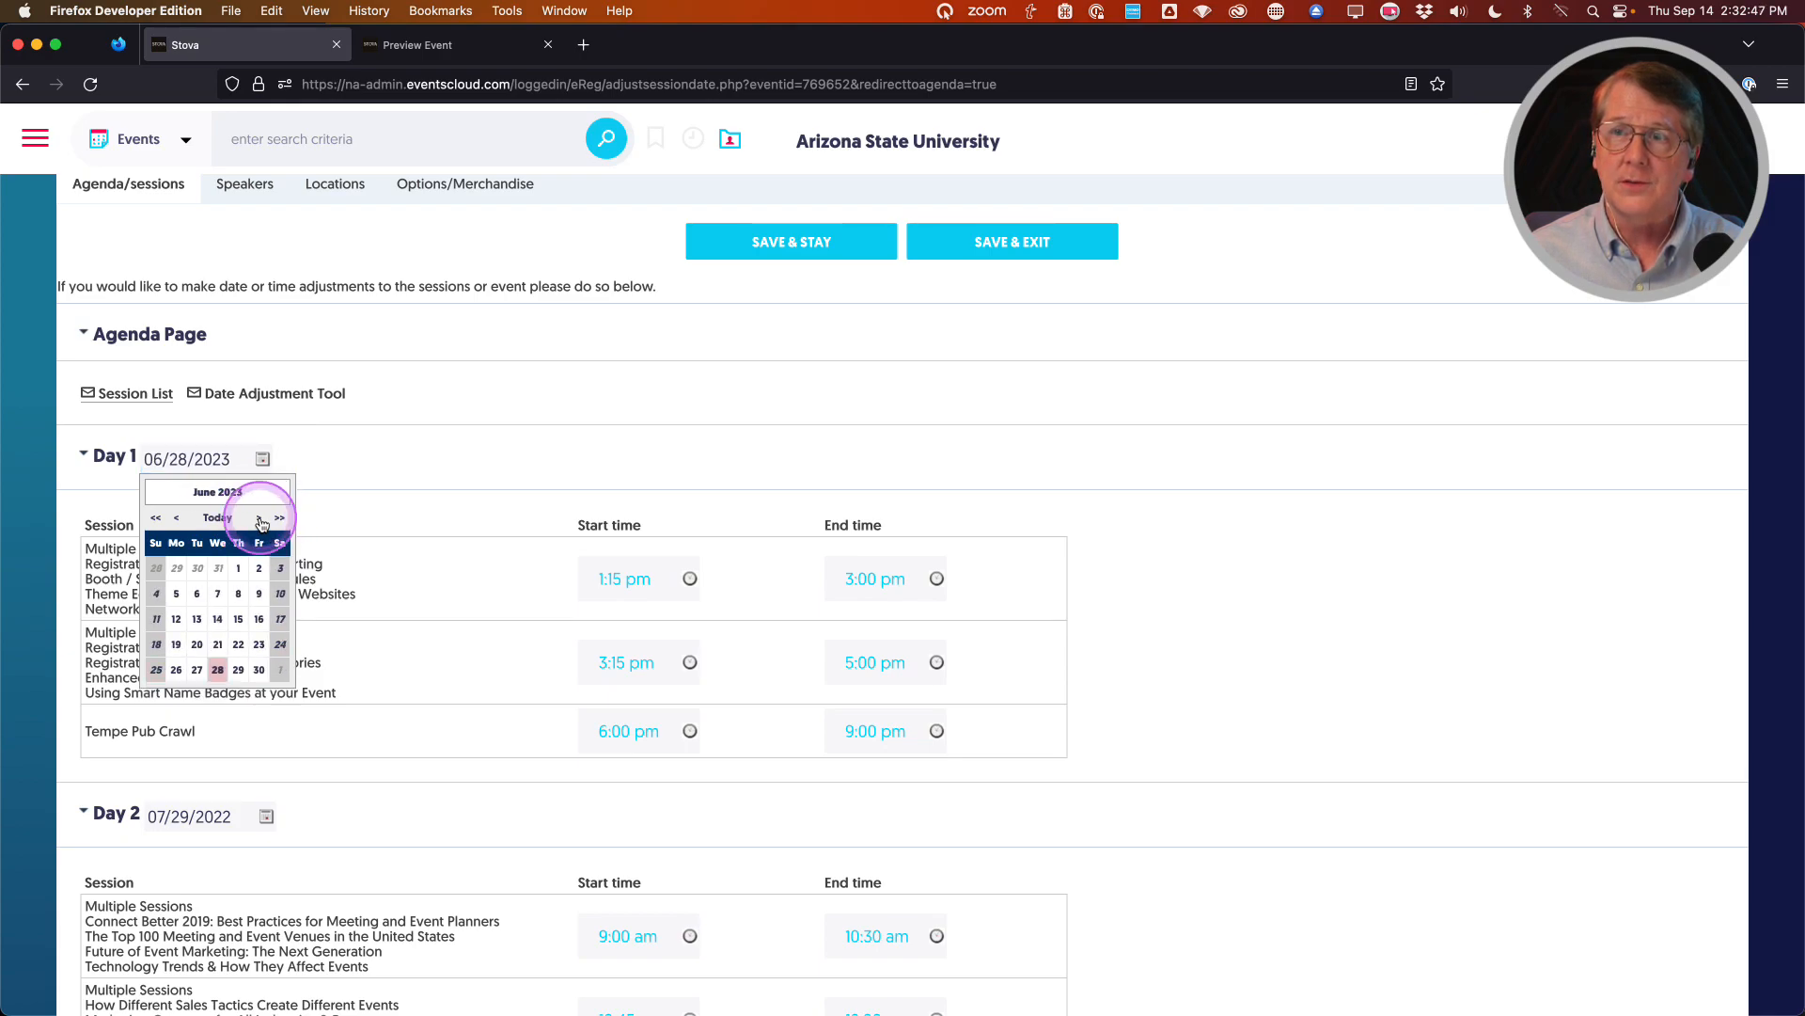
left_click(259, 518)
left_click(260, 518)
left_click(260, 518)
left_click(260, 518)
left_click(260, 518)
left_click(260, 518)
left_click(259, 518)
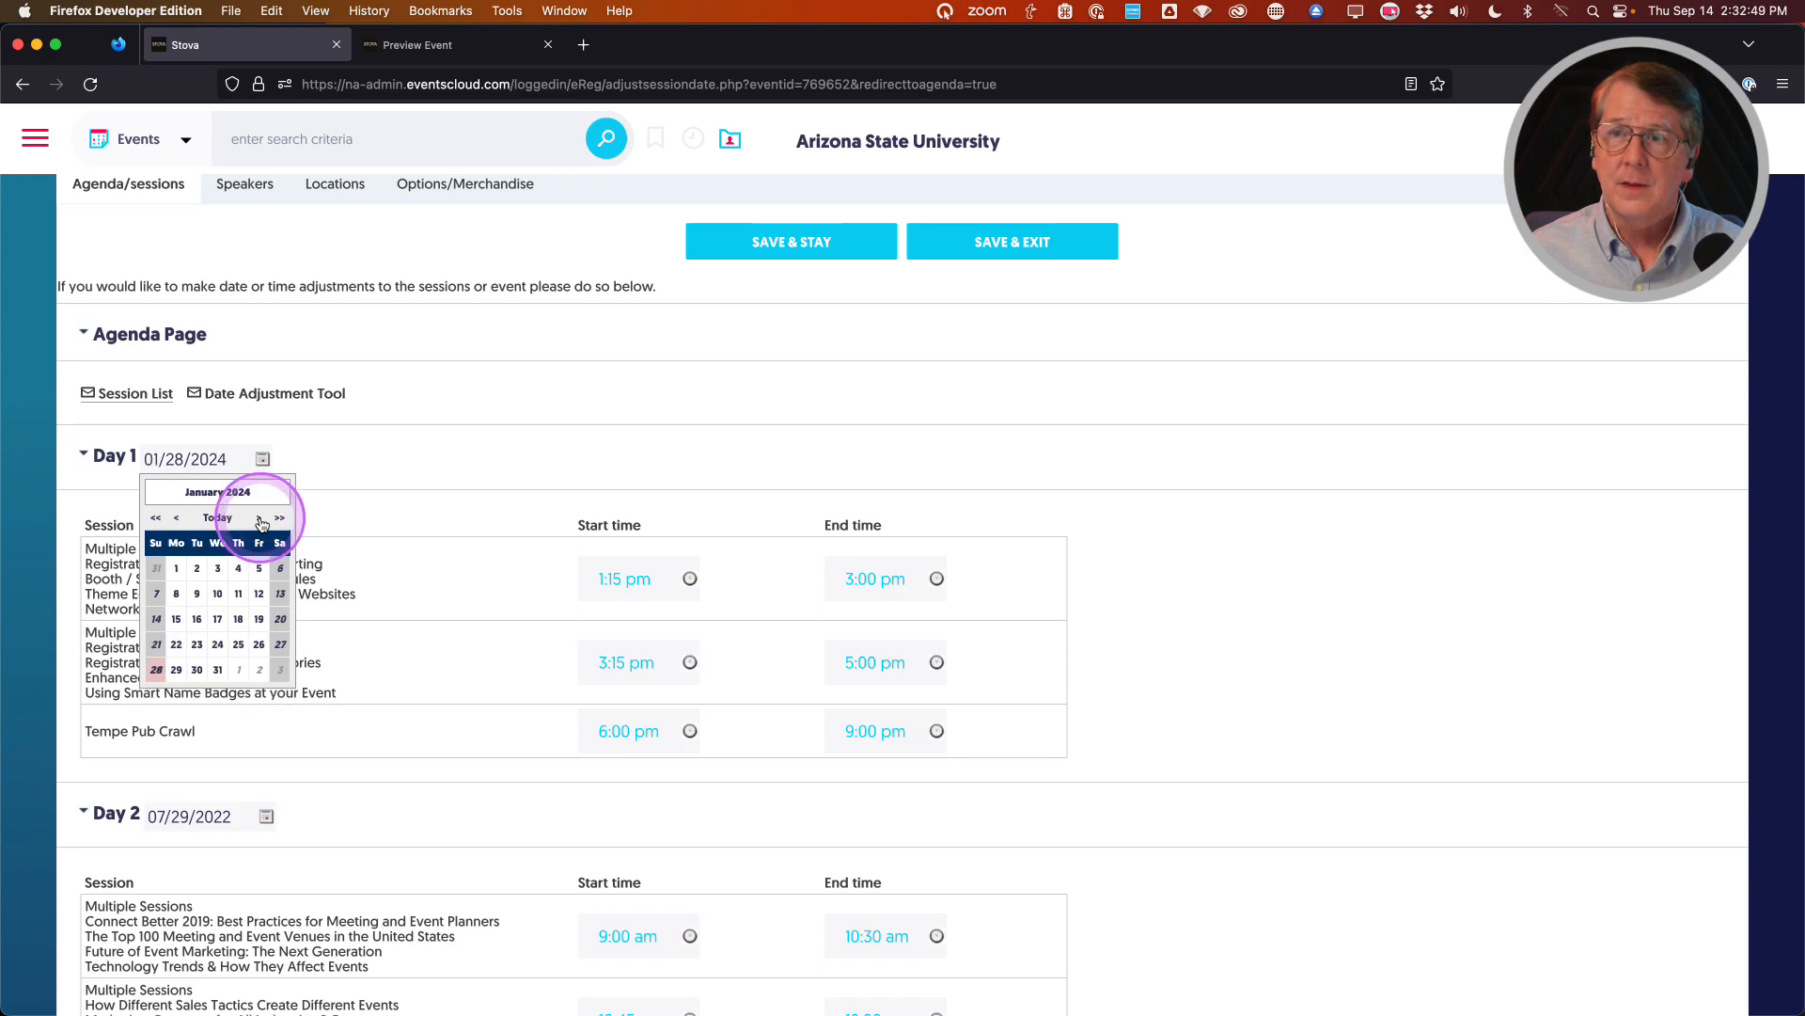
left_click(260, 518)
left_click(259, 518)
left_click(259, 518)
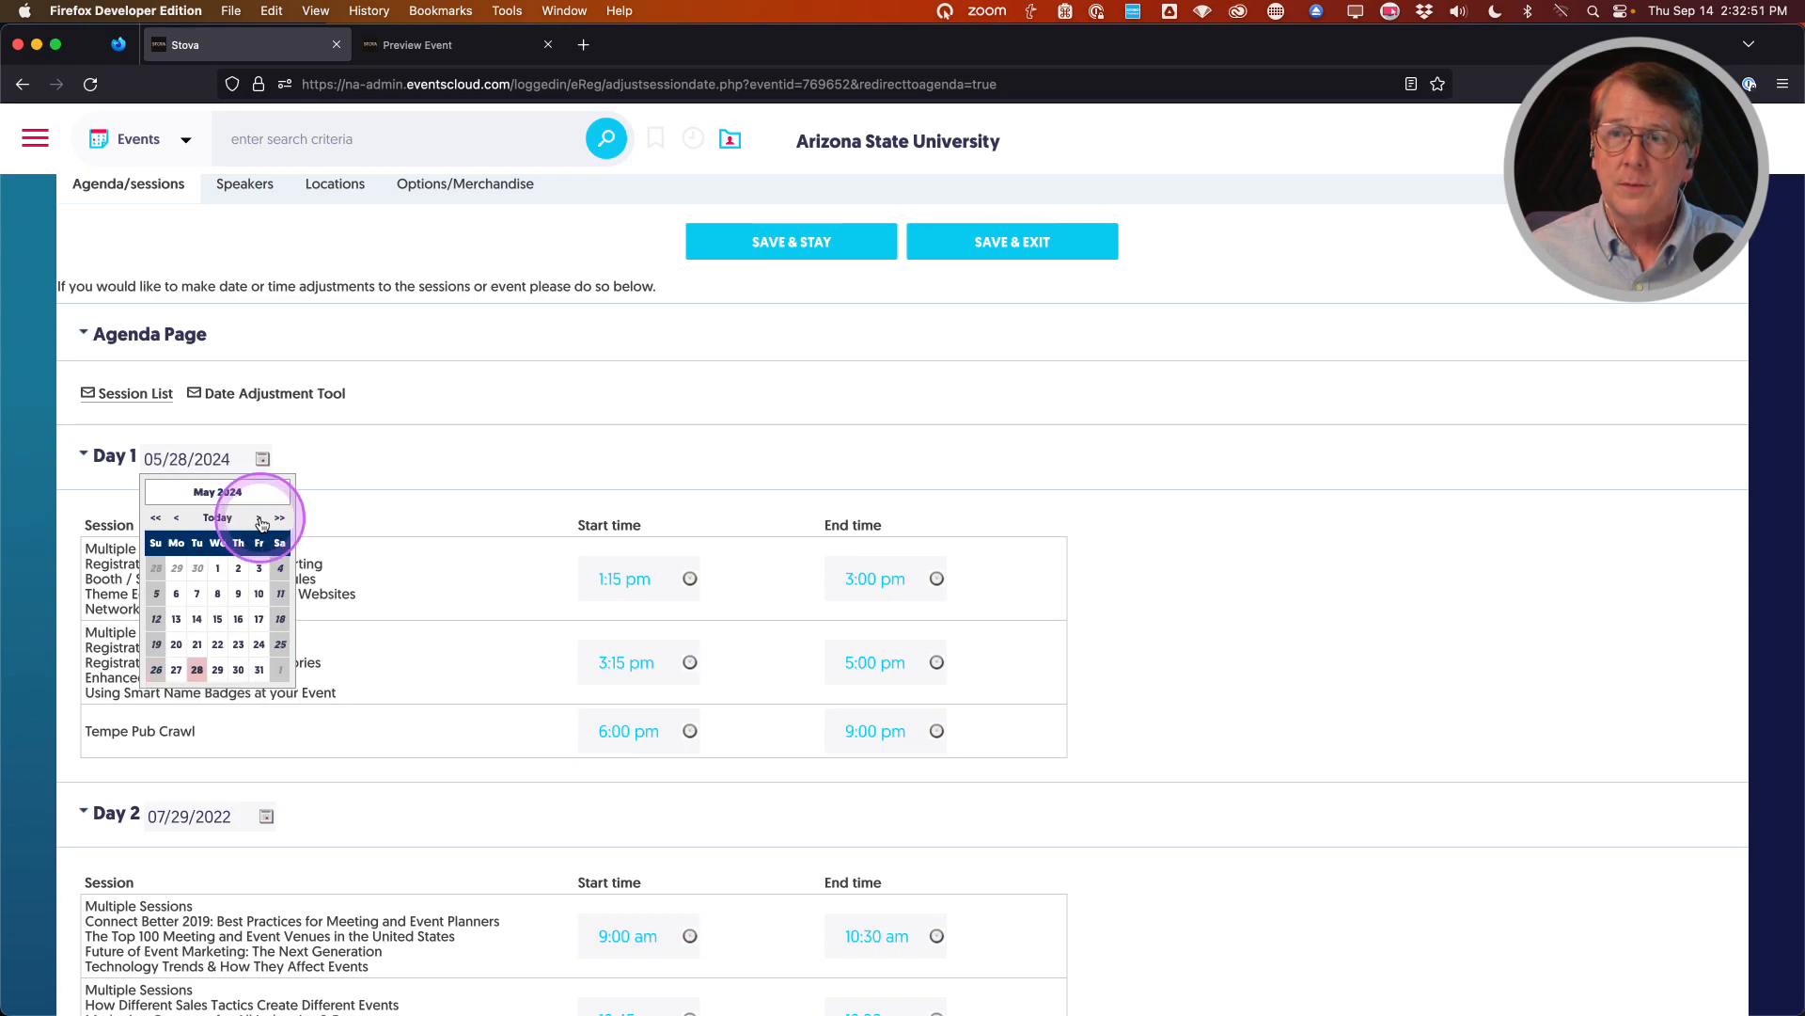
left_click(220, 621)
Set the date of the Day 2 sessions to 05/16/2024
scroll(414, 649, "down", 5)
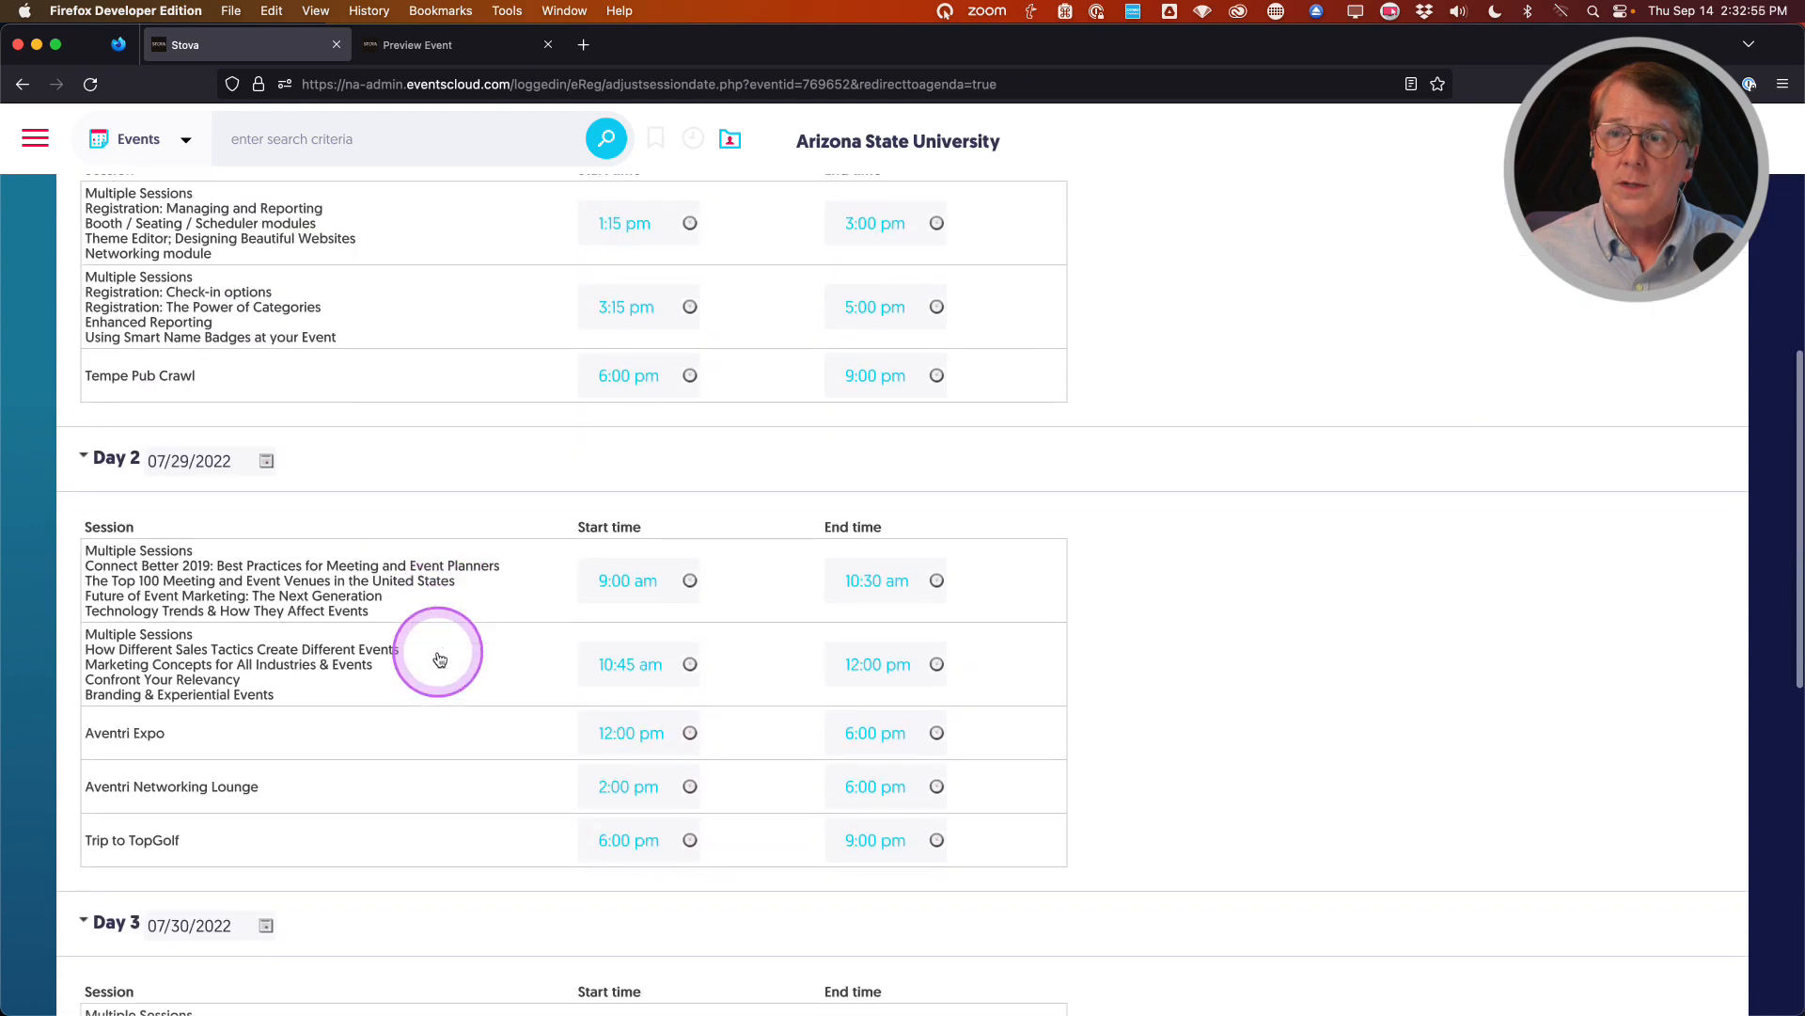
left_click(266, 451)
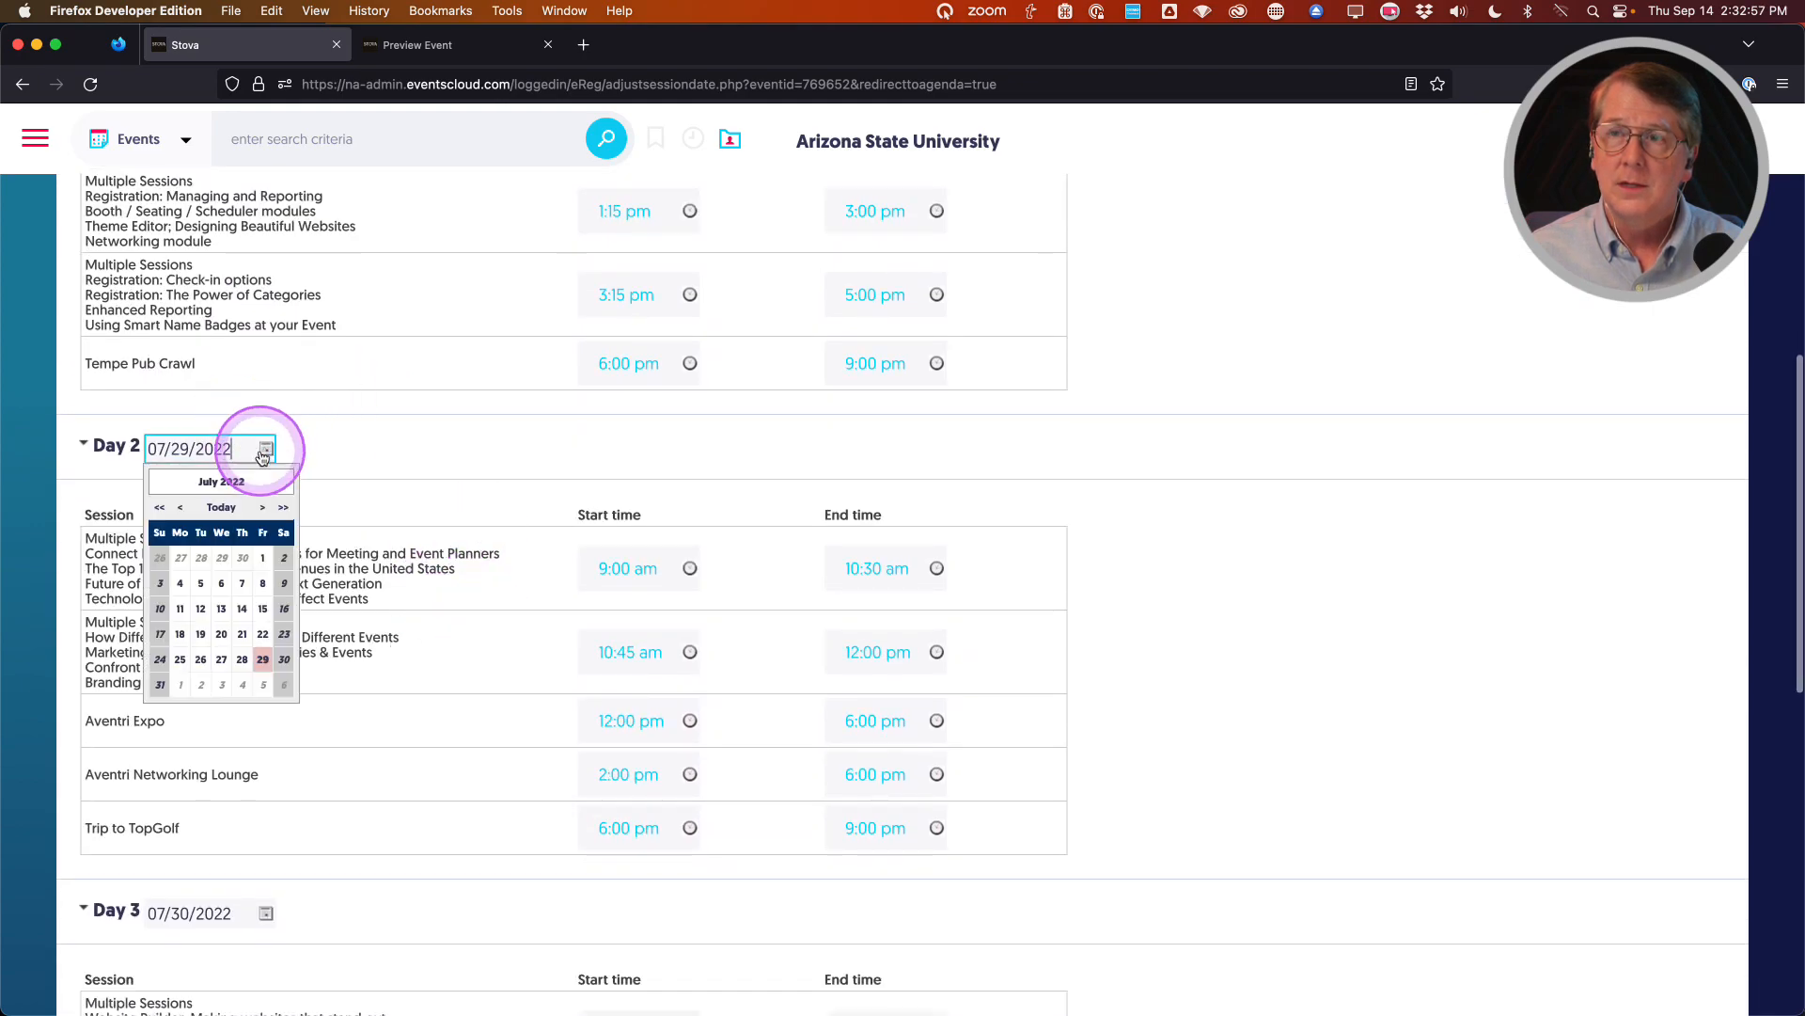
left_click(232, 509)
left_click(266, 450)
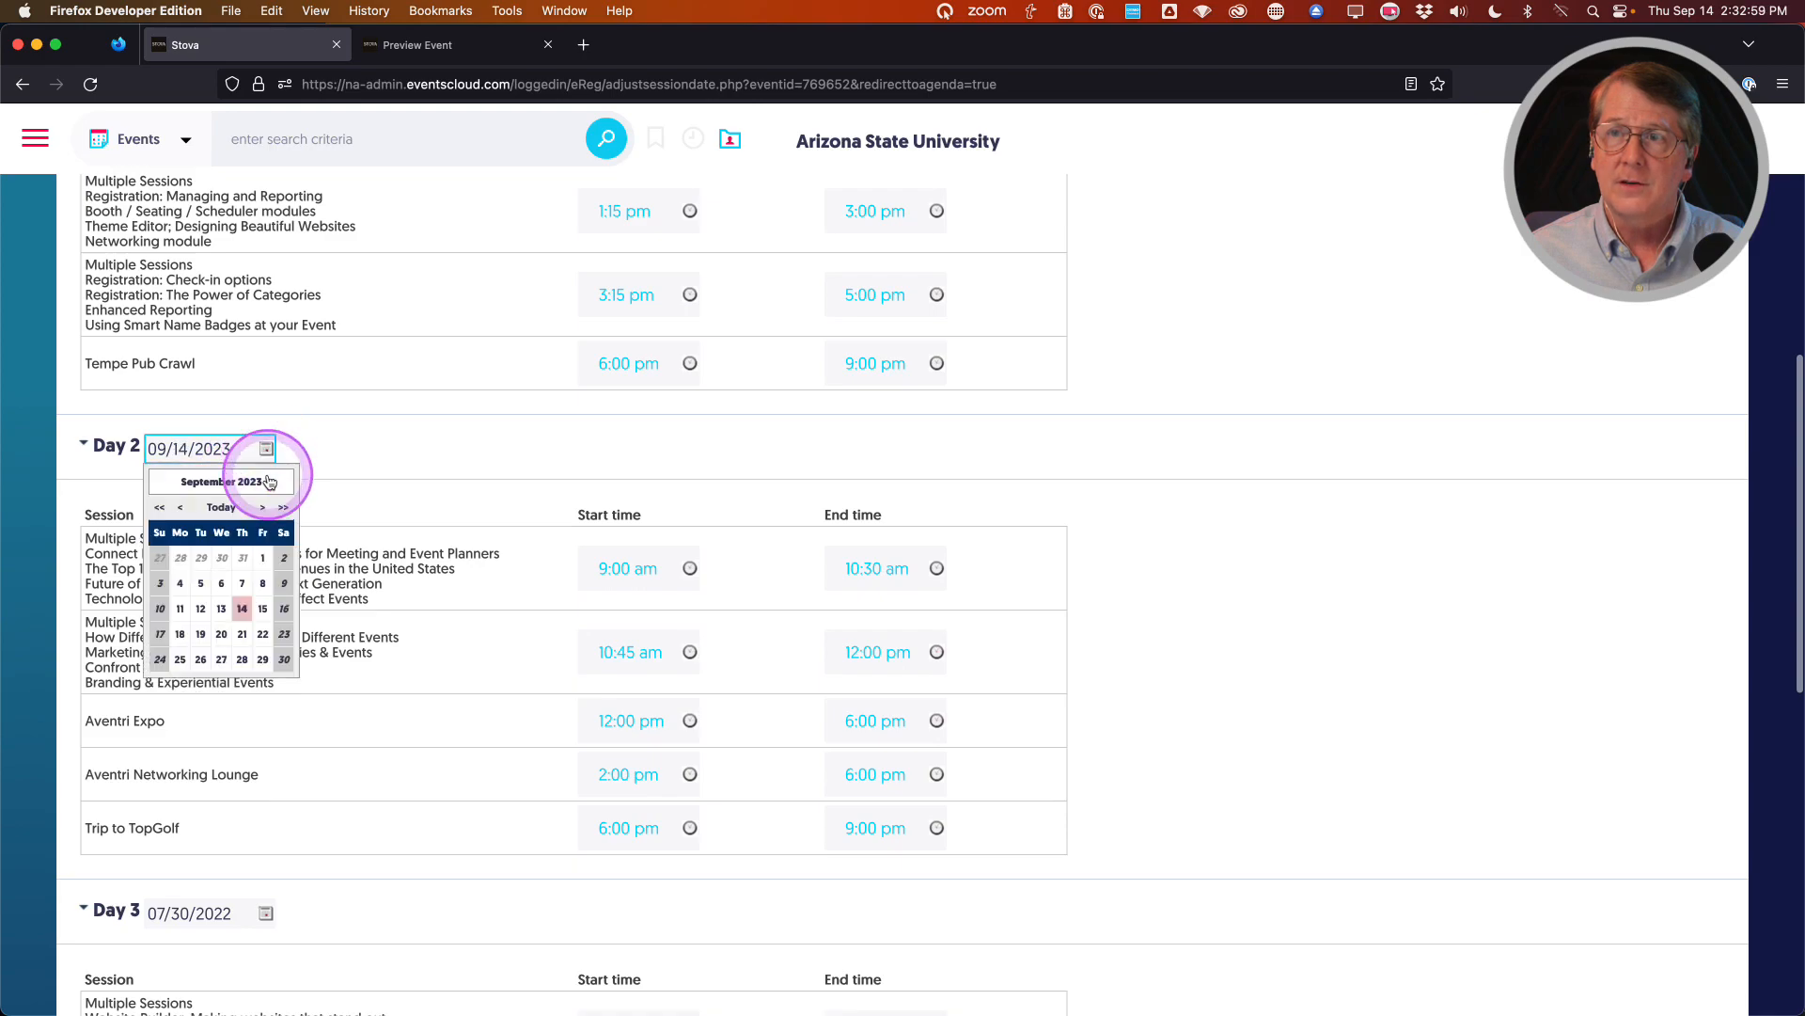
left_click(263, 509)
left_click(263, 509)
left_click(264, 509)
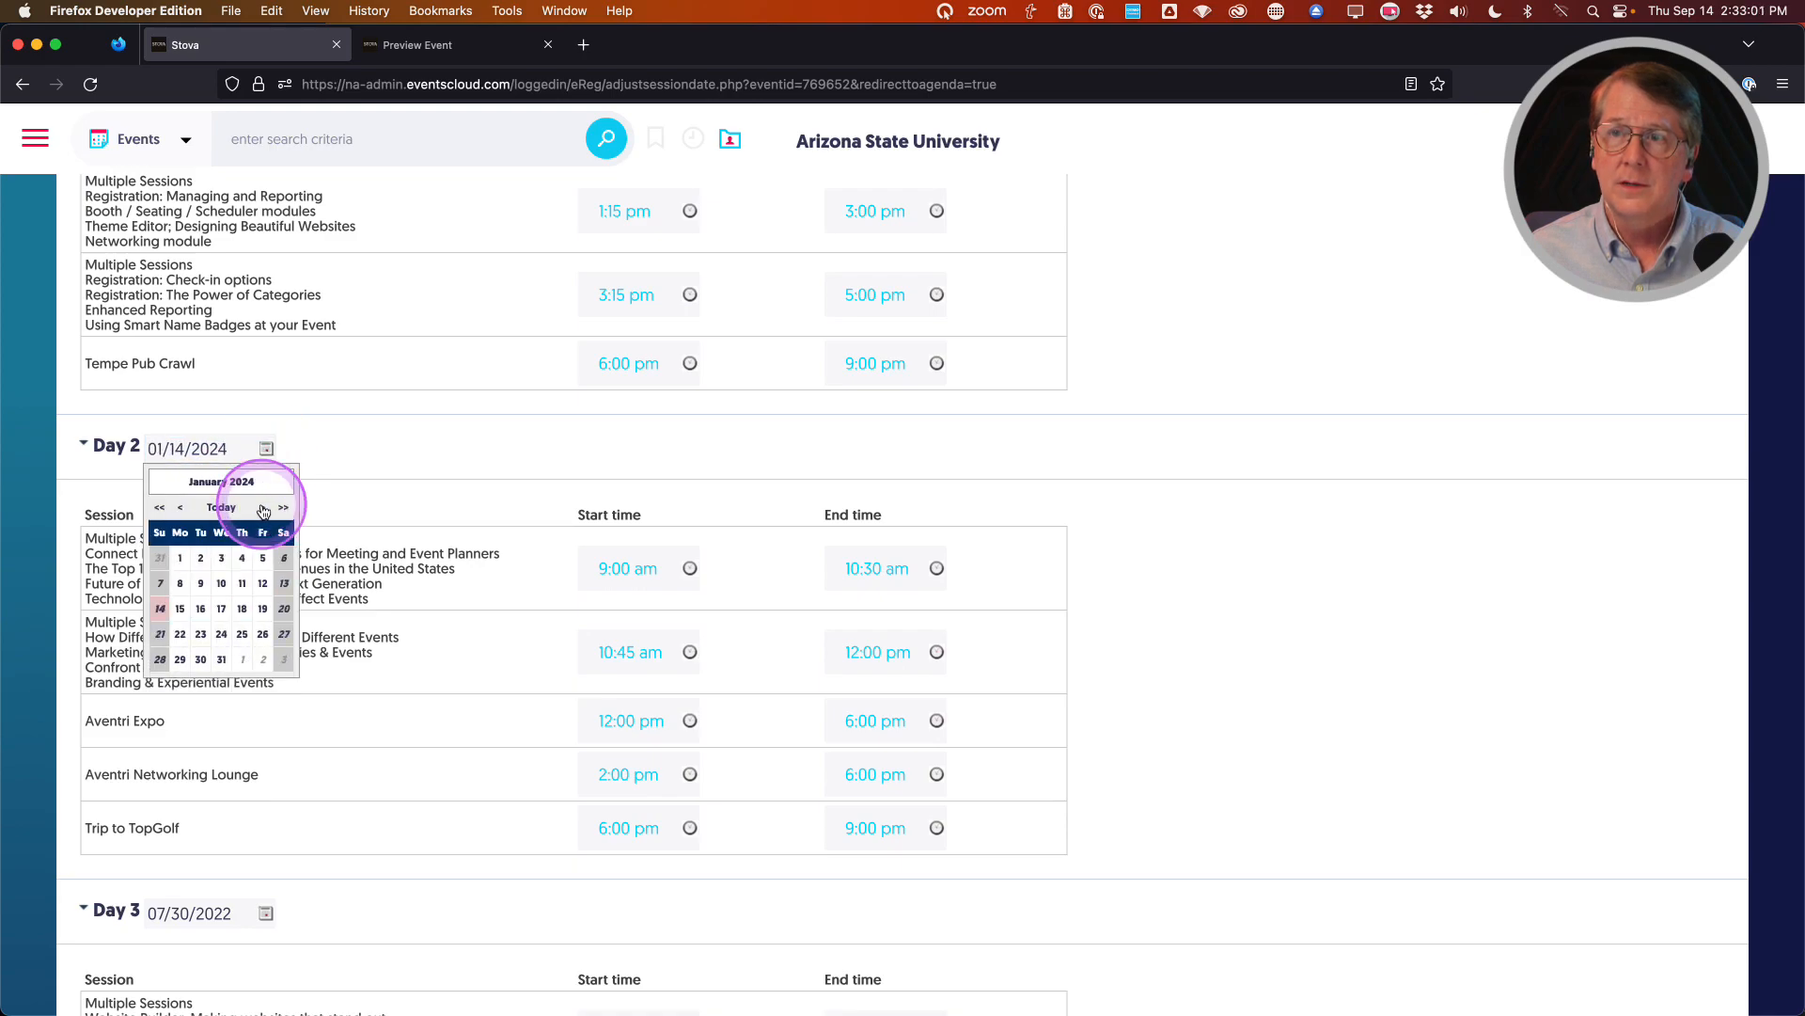
left_click(264, 508)
left_click(263, 509)
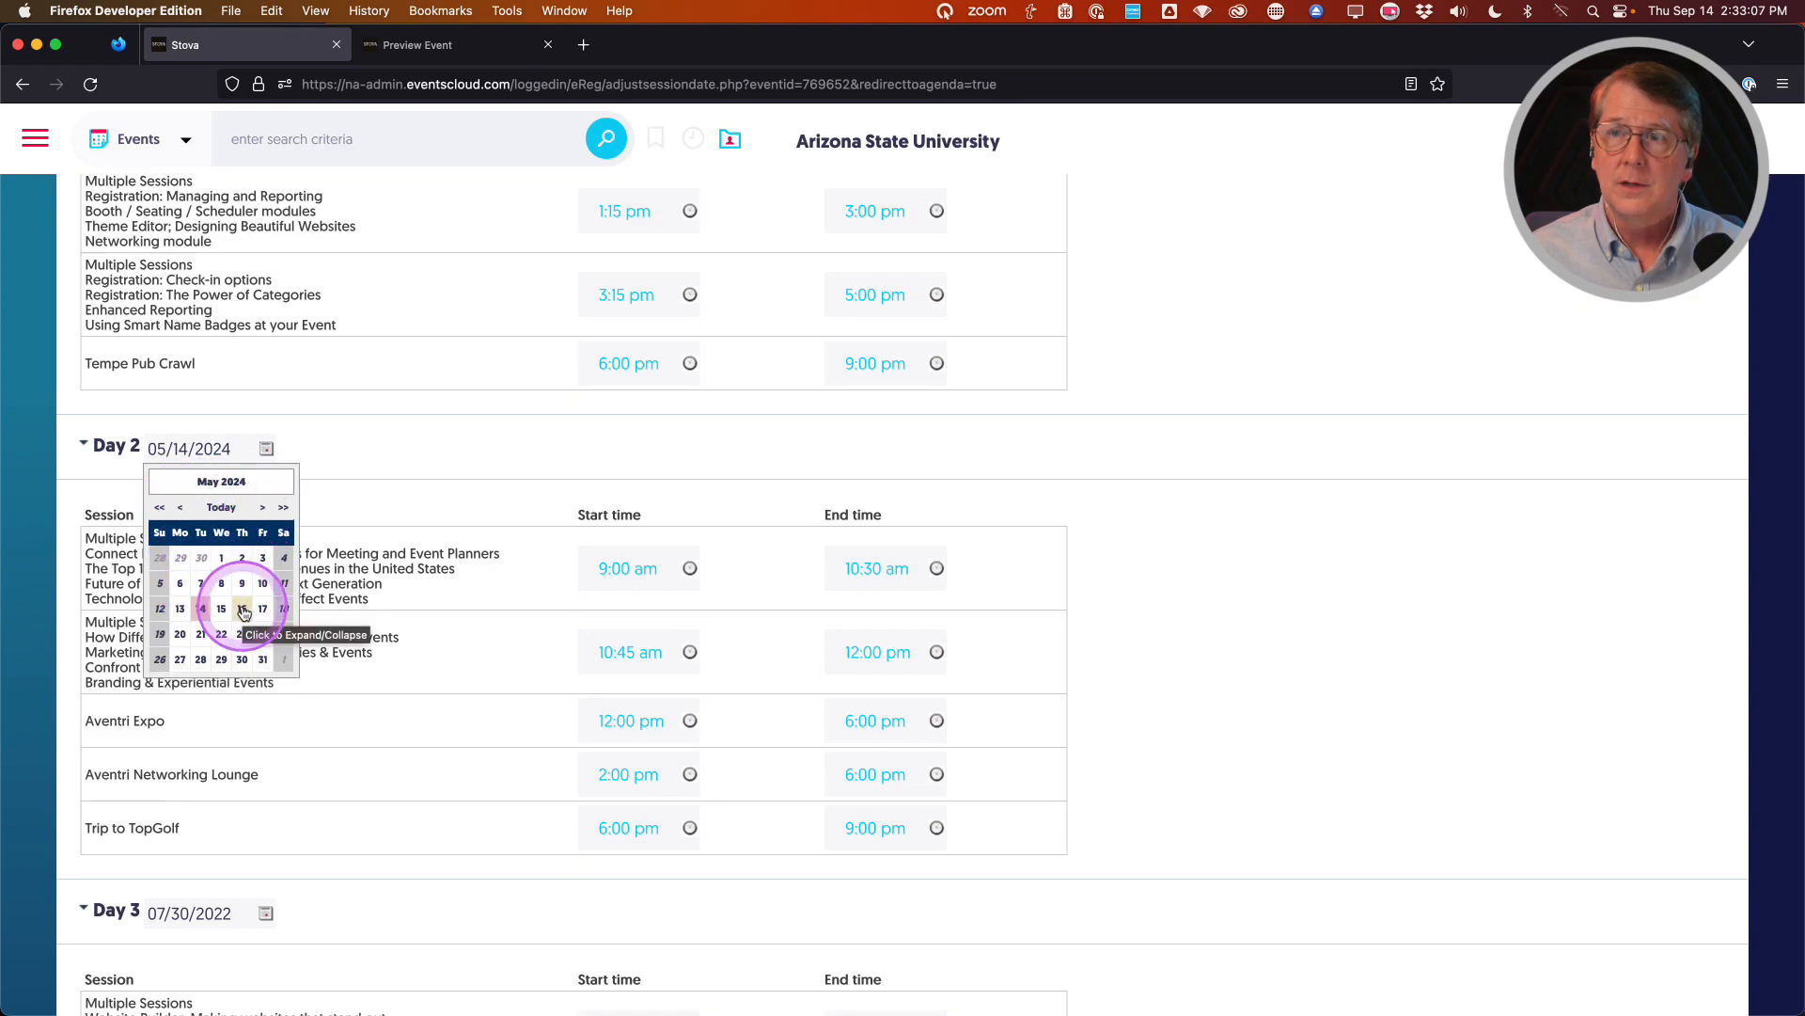
left_click(243, 612)
Set the date of the Day 3 sessions to 05/17/2024, and review the dates of all the agenda days
scroll(442, 535, "down", 3)
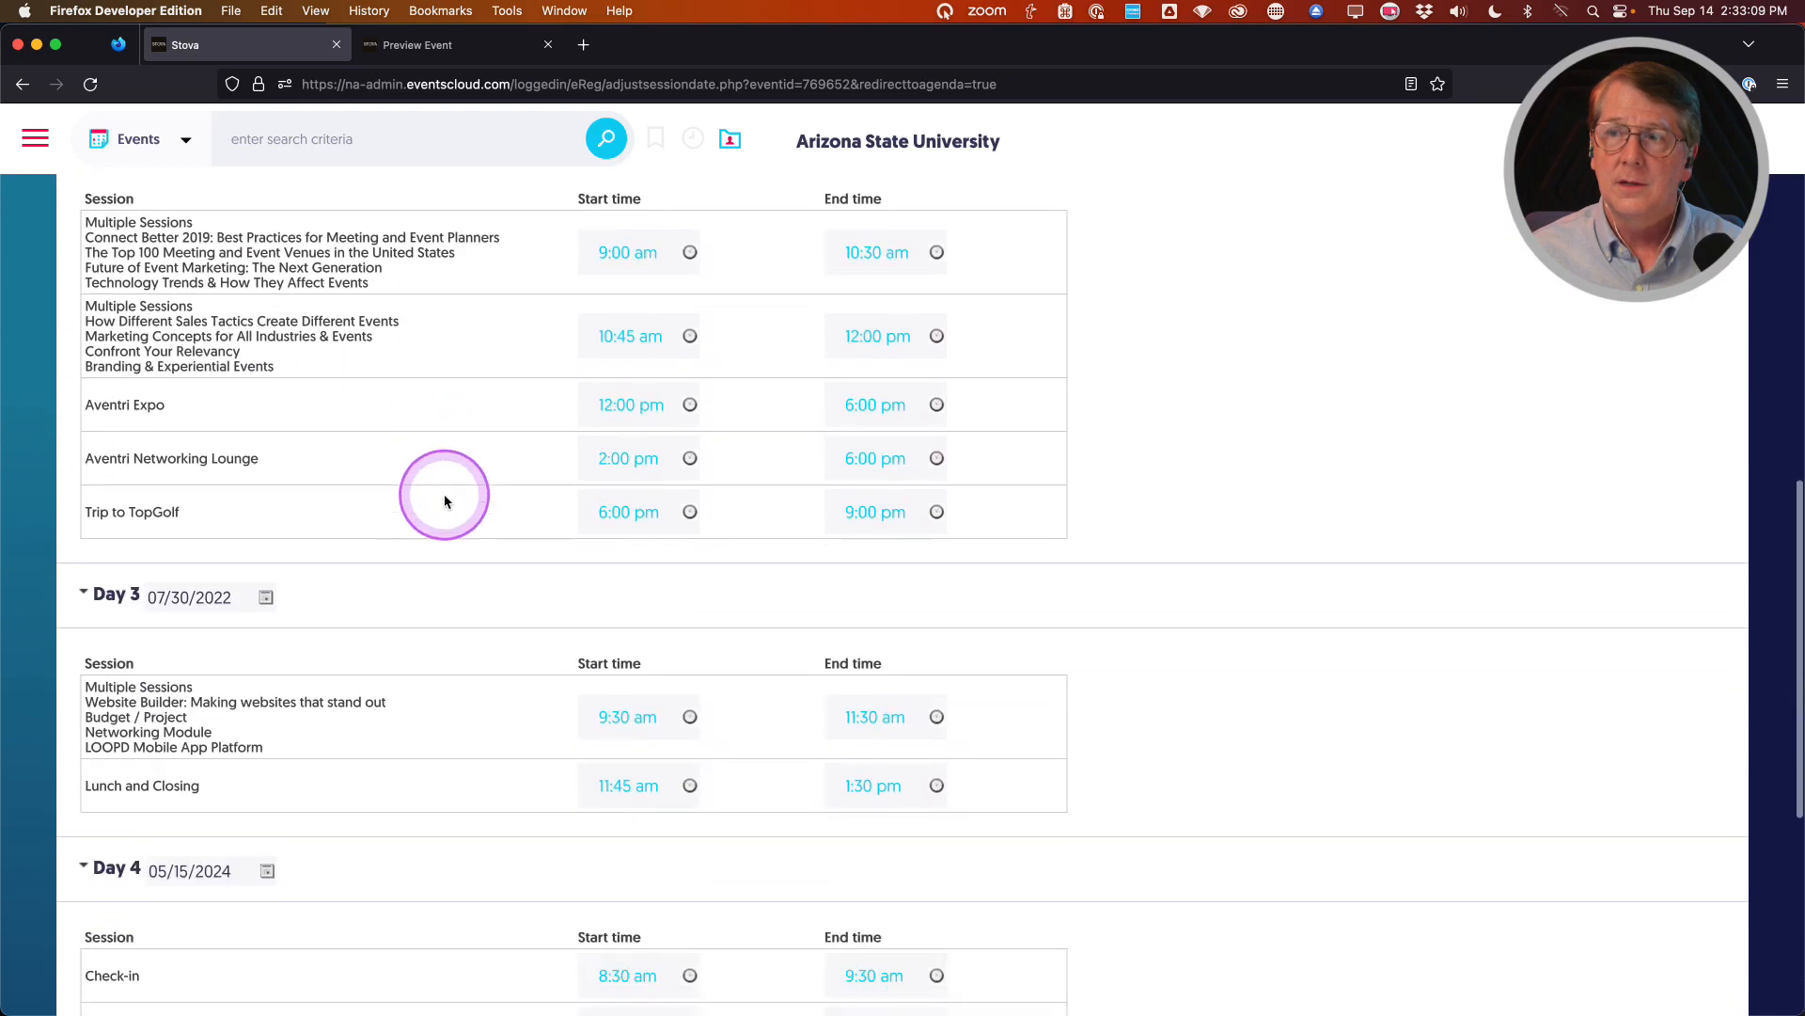
scroll(404, 479, "down", 2)
left_click(266, 423)
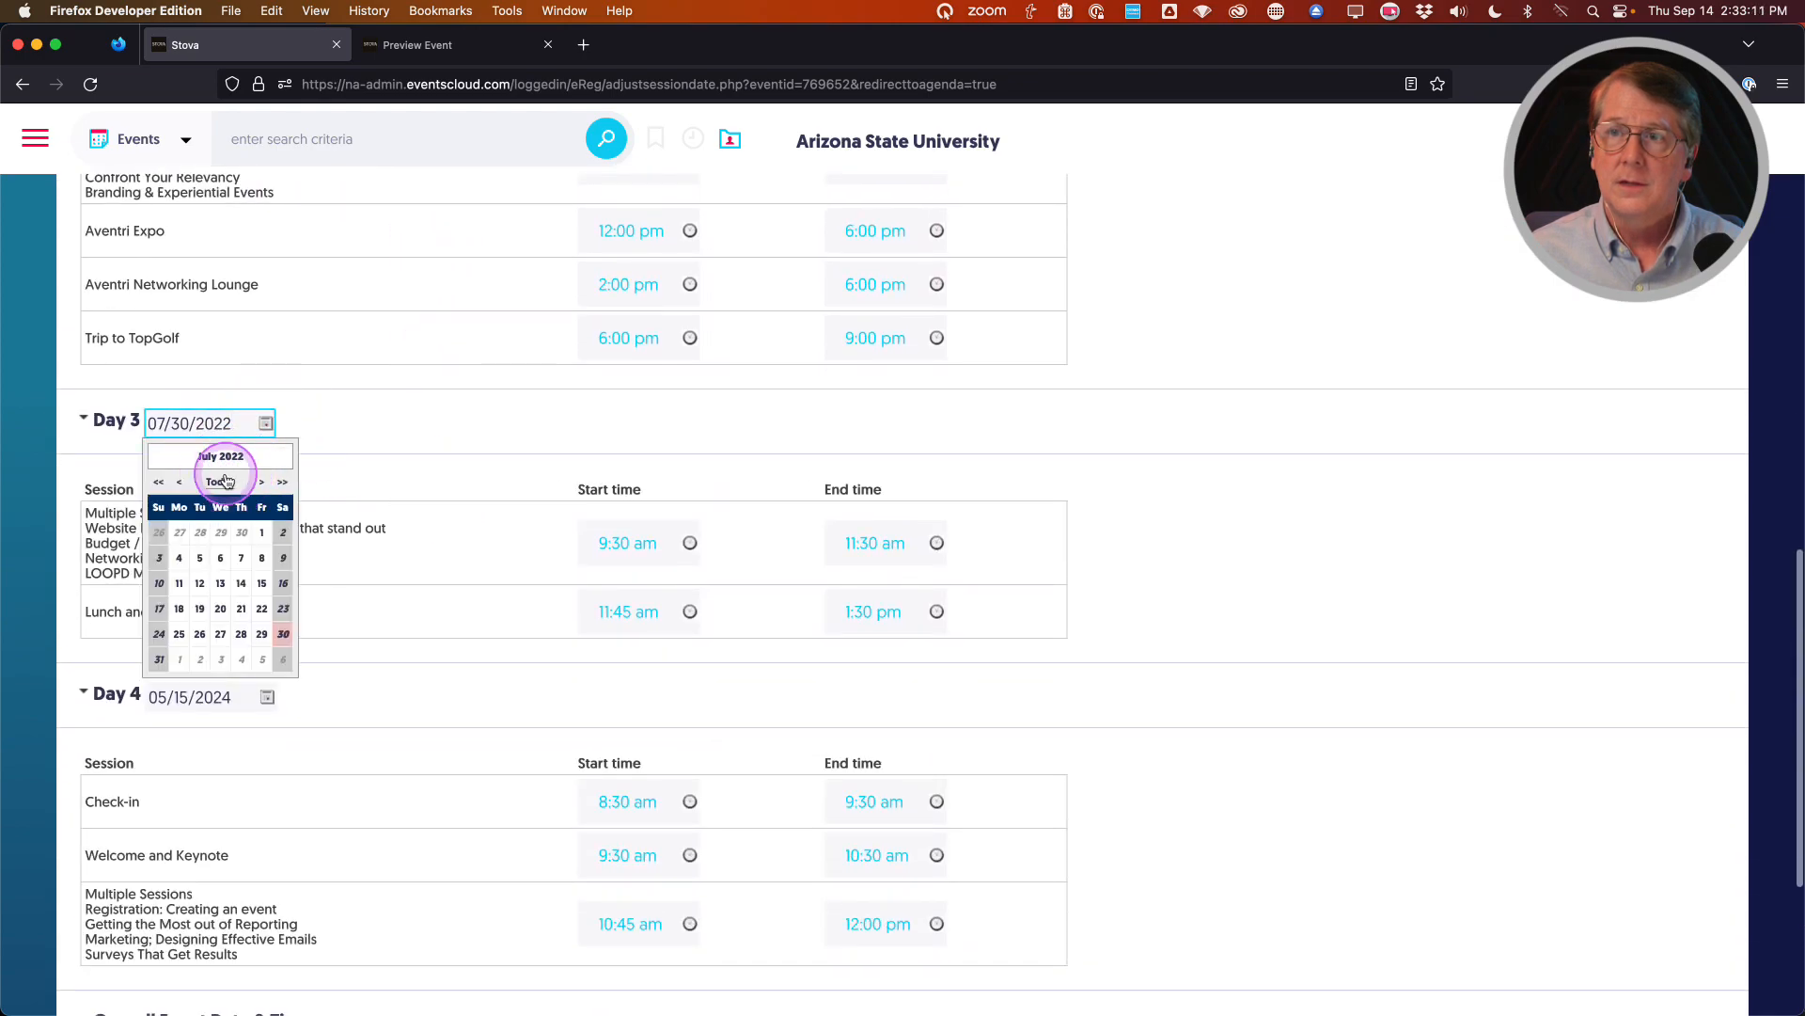
left_click(226, 482)
left_click(266, 423)
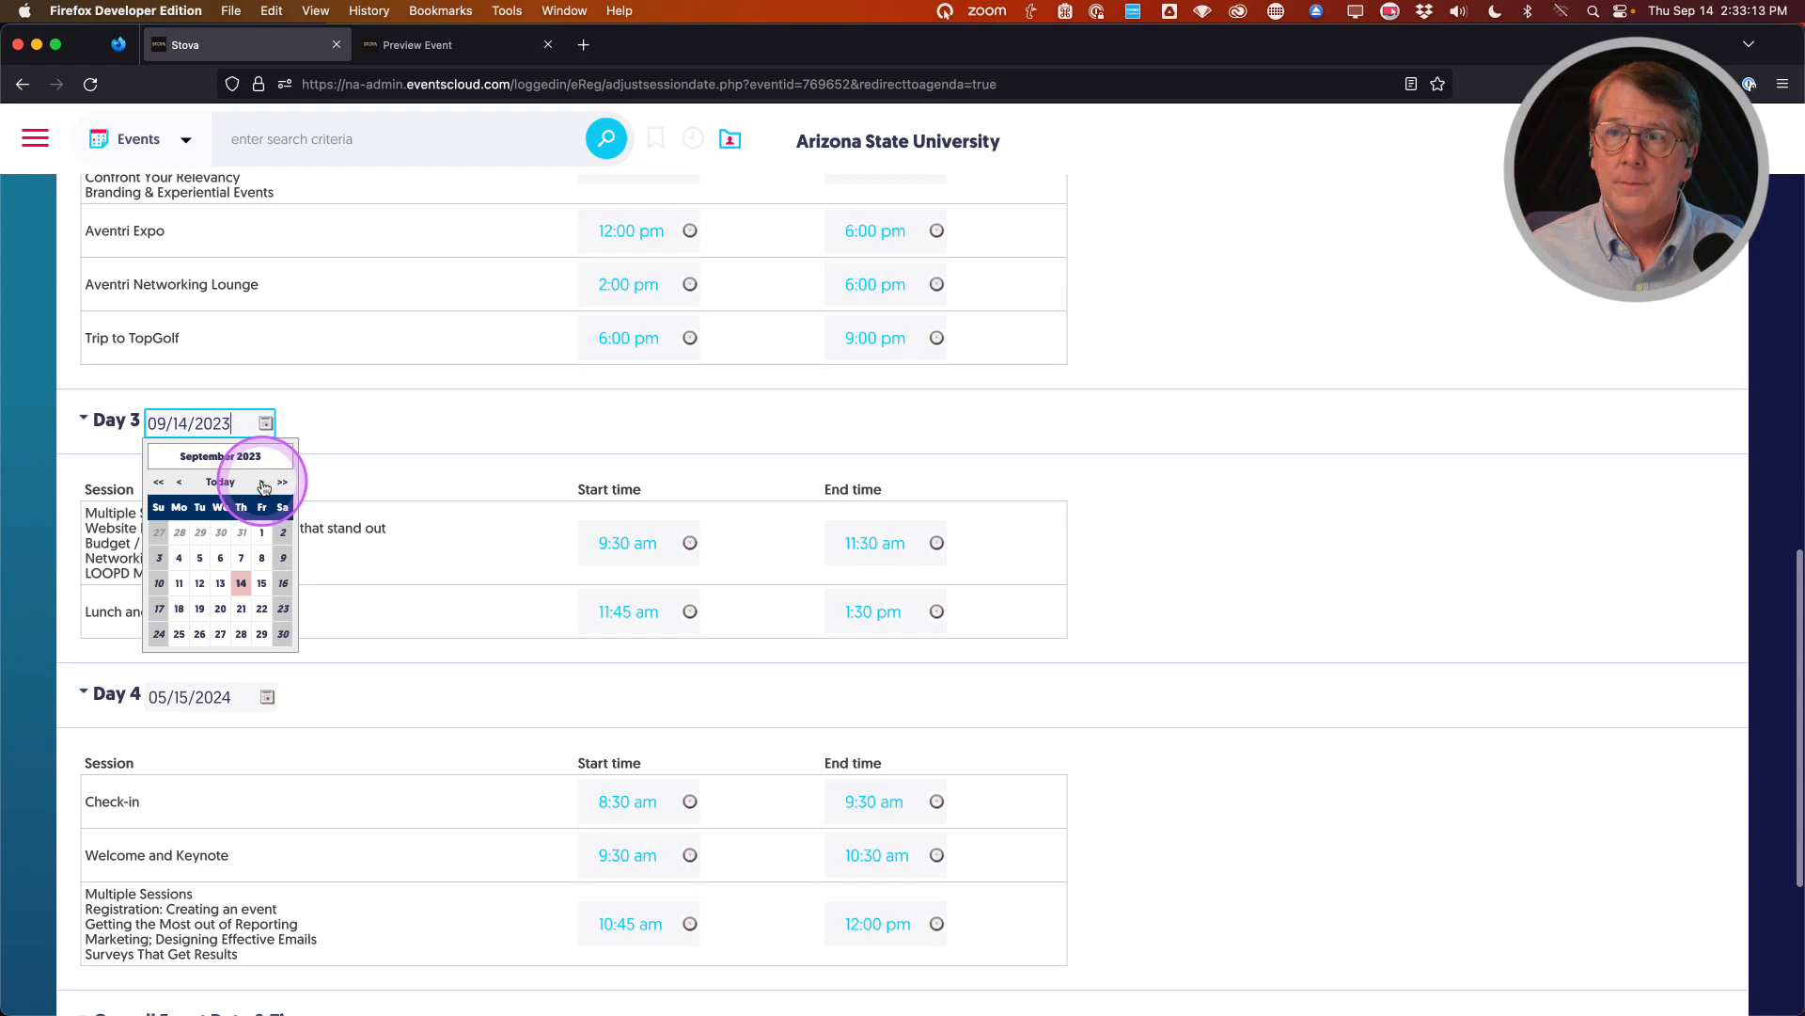
left_click(263, 482)
left_click(262, 482)
left_click(263, 482)
left_click(262, 482)
left_click(262, 483)
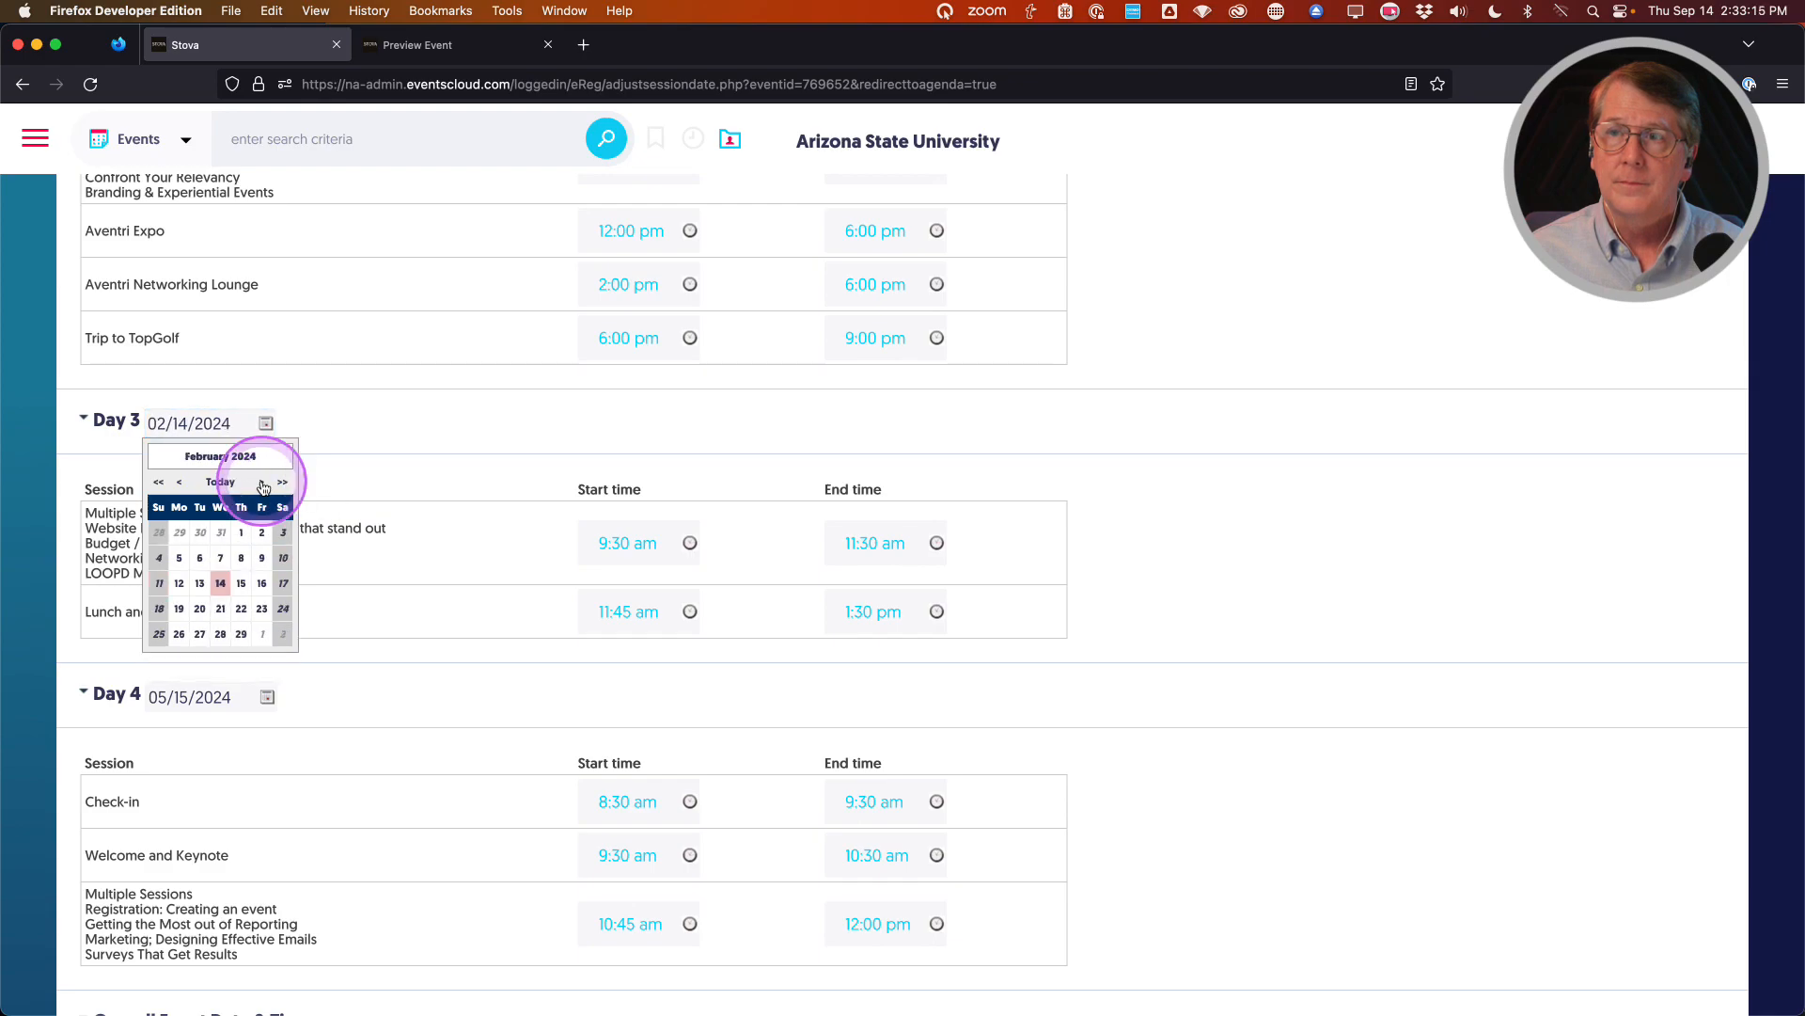
left_click(263, 482)
left_click(263, 483)
left_click(262, 483)
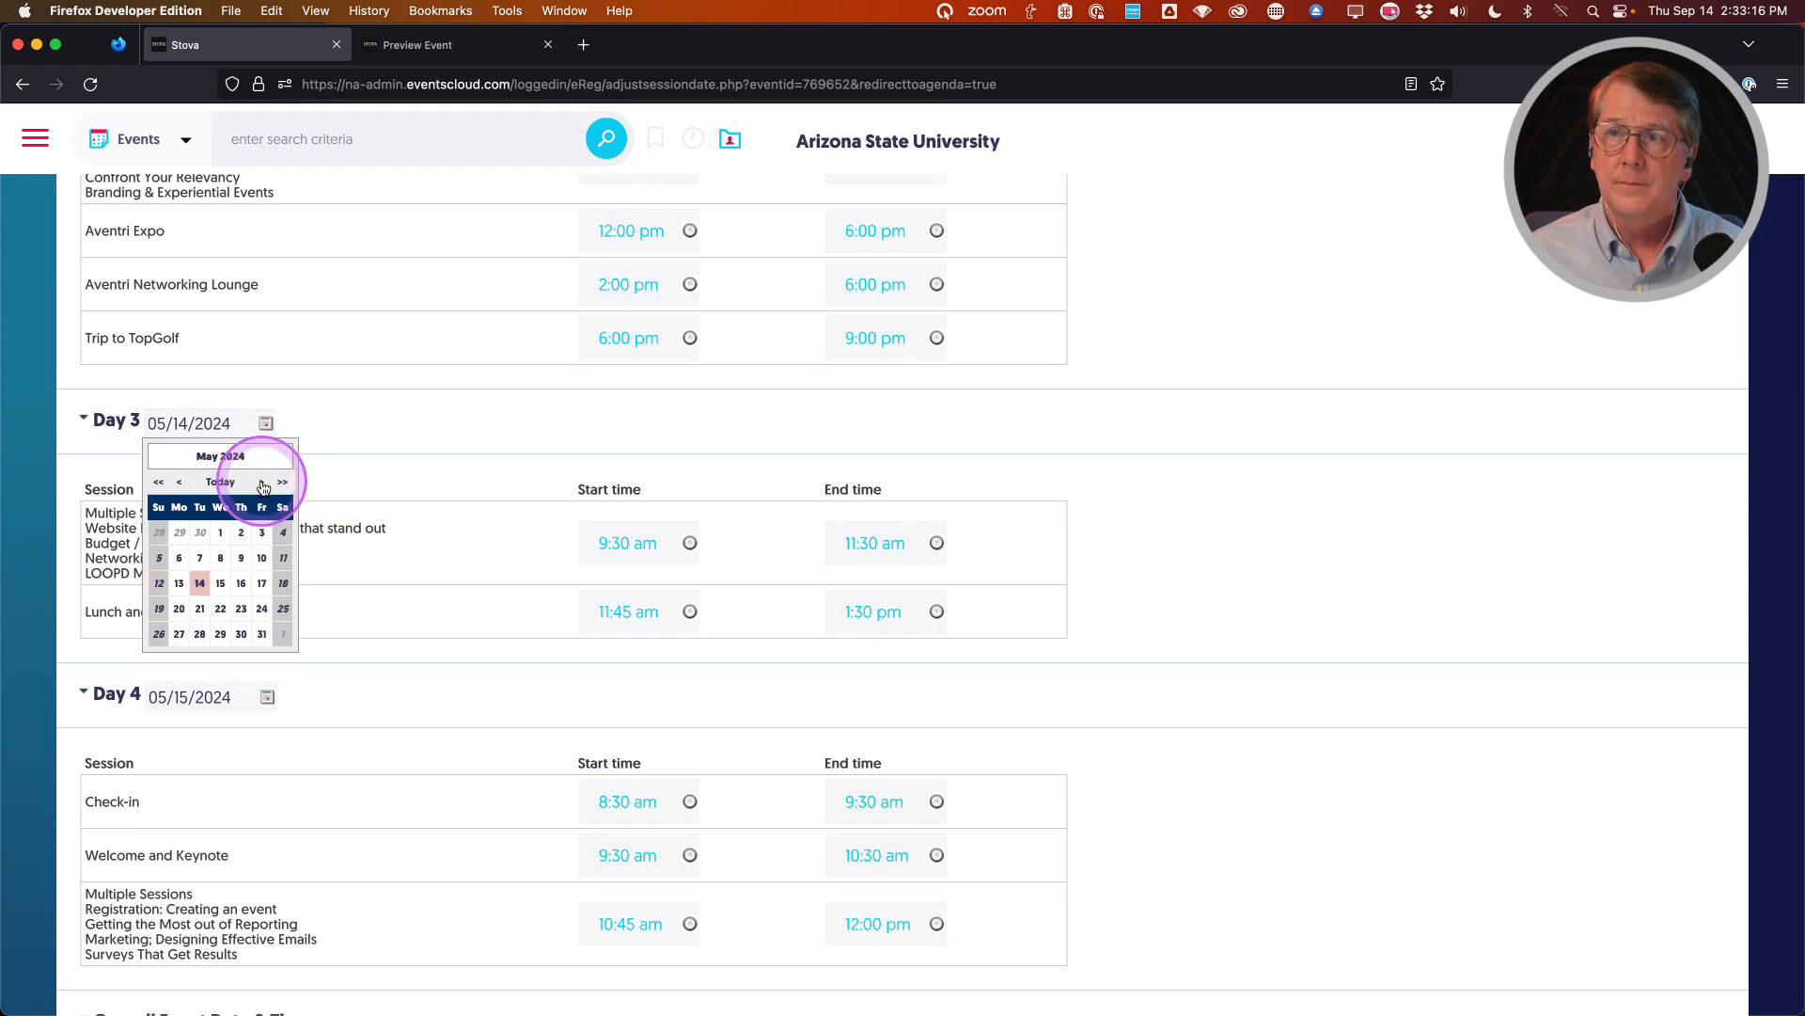
left_click(260, 585)
scroll(398, 555, "down", 3)
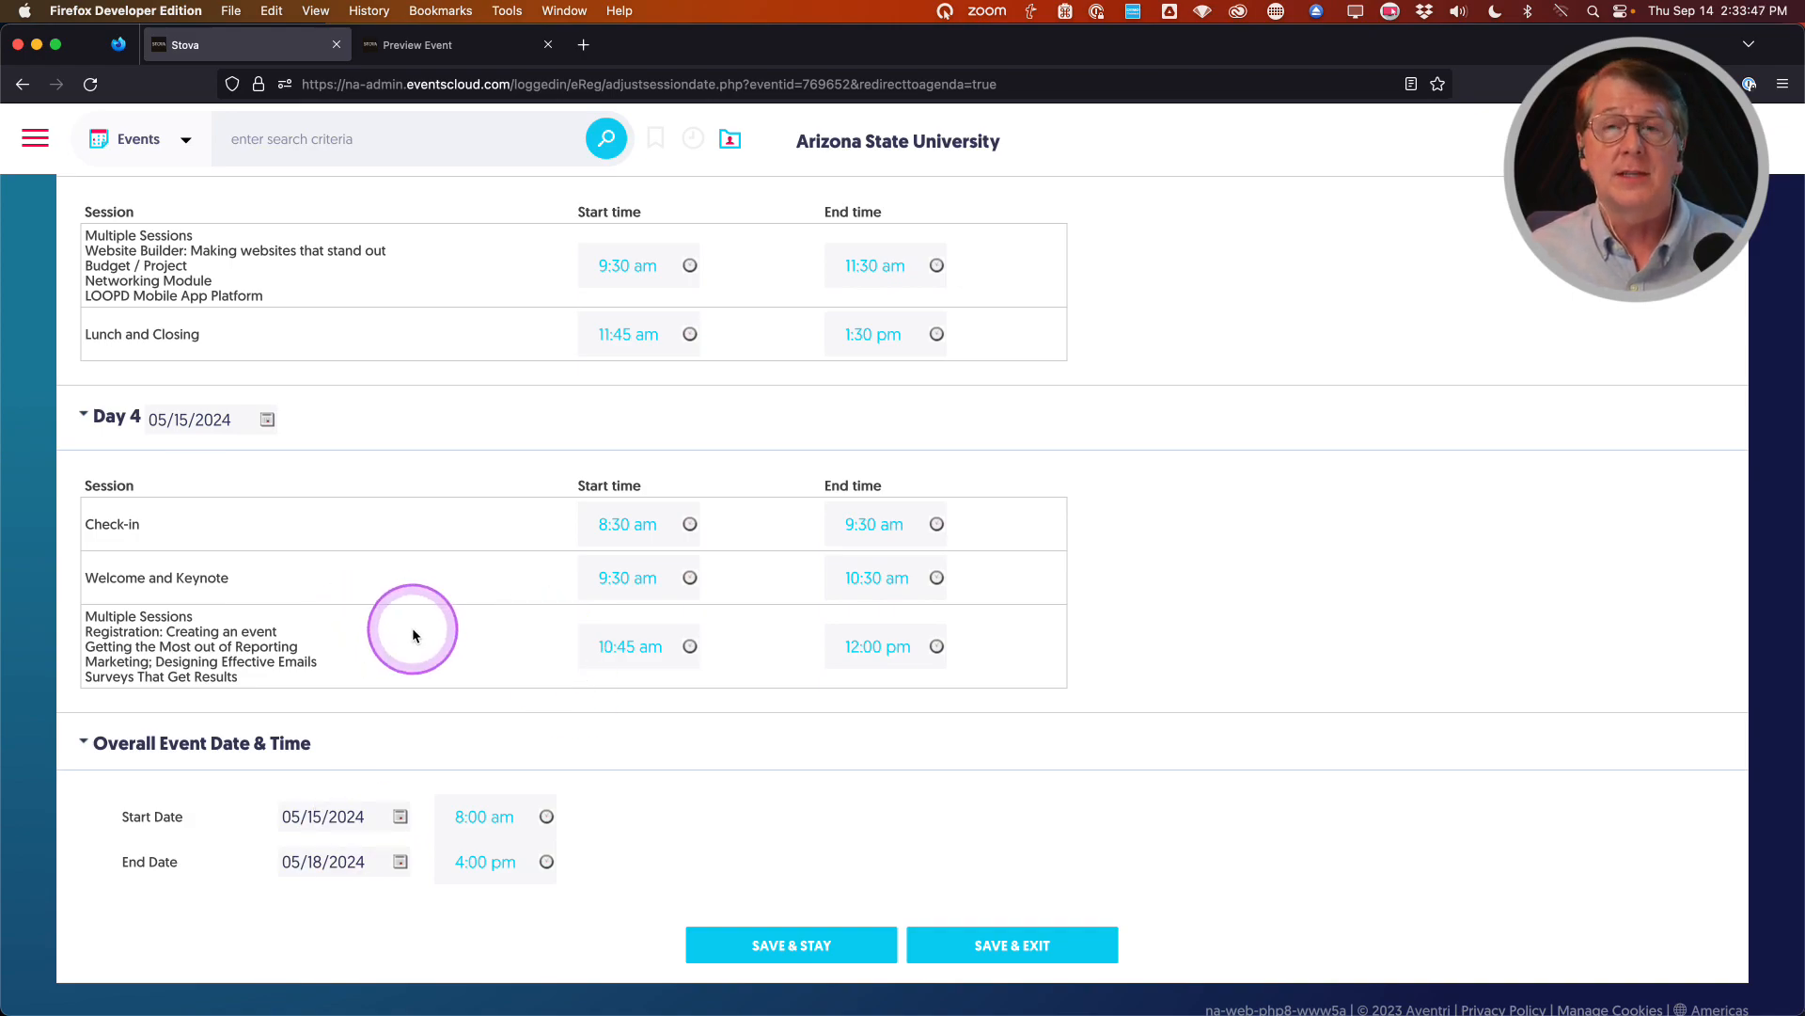
scroll(412, 636, "up", 10)
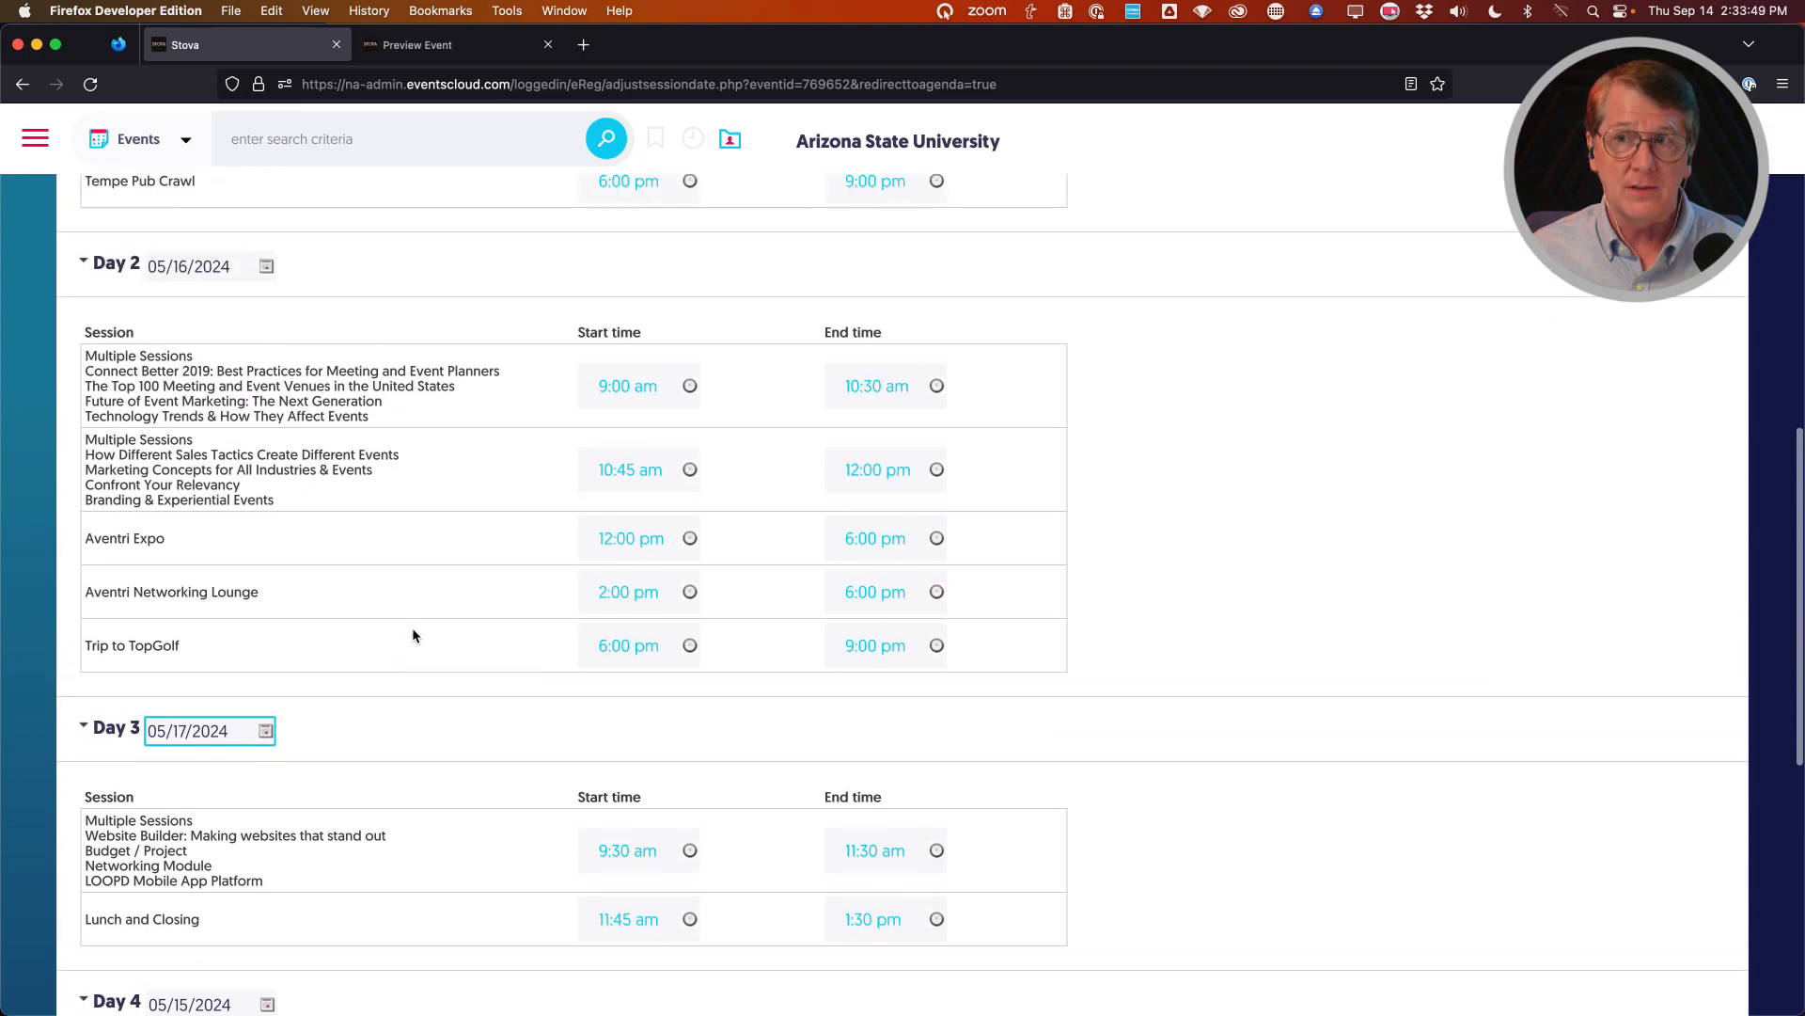
scroll(421, 688, "up", 8)
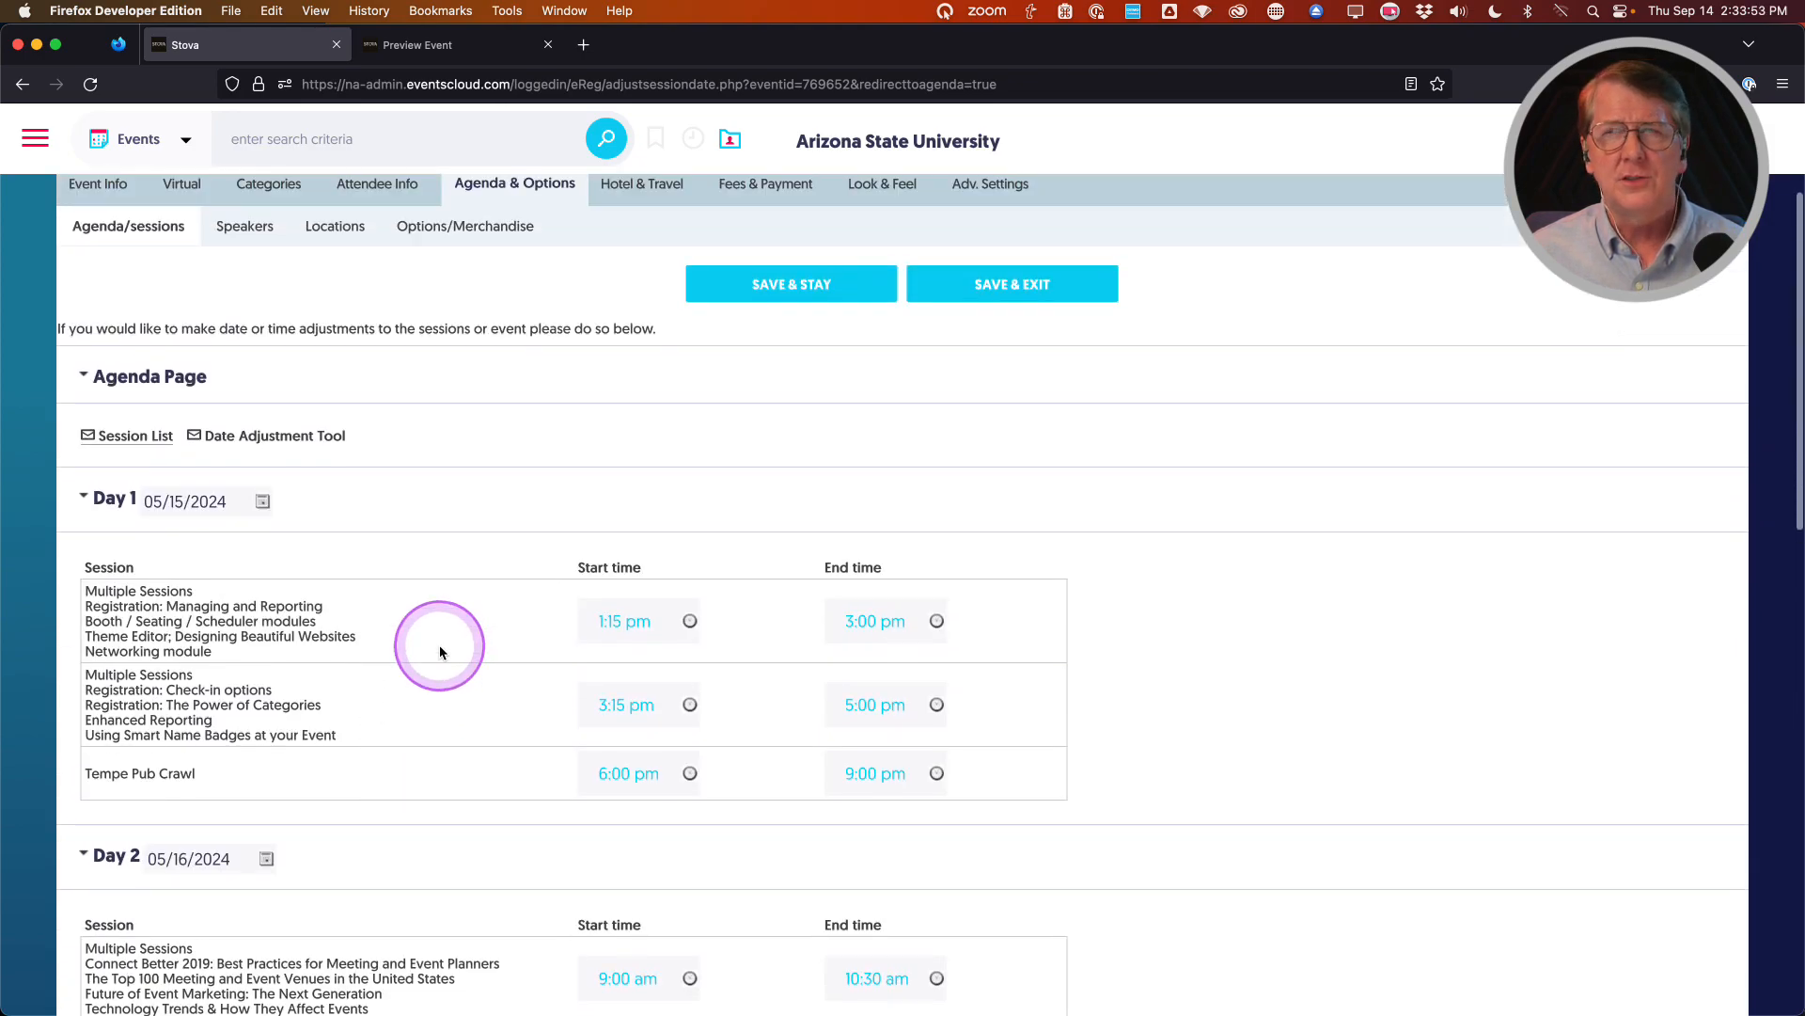
Save the adjusted session dates, and review the sessions and times of all three agenda days
left_click(792, 290)
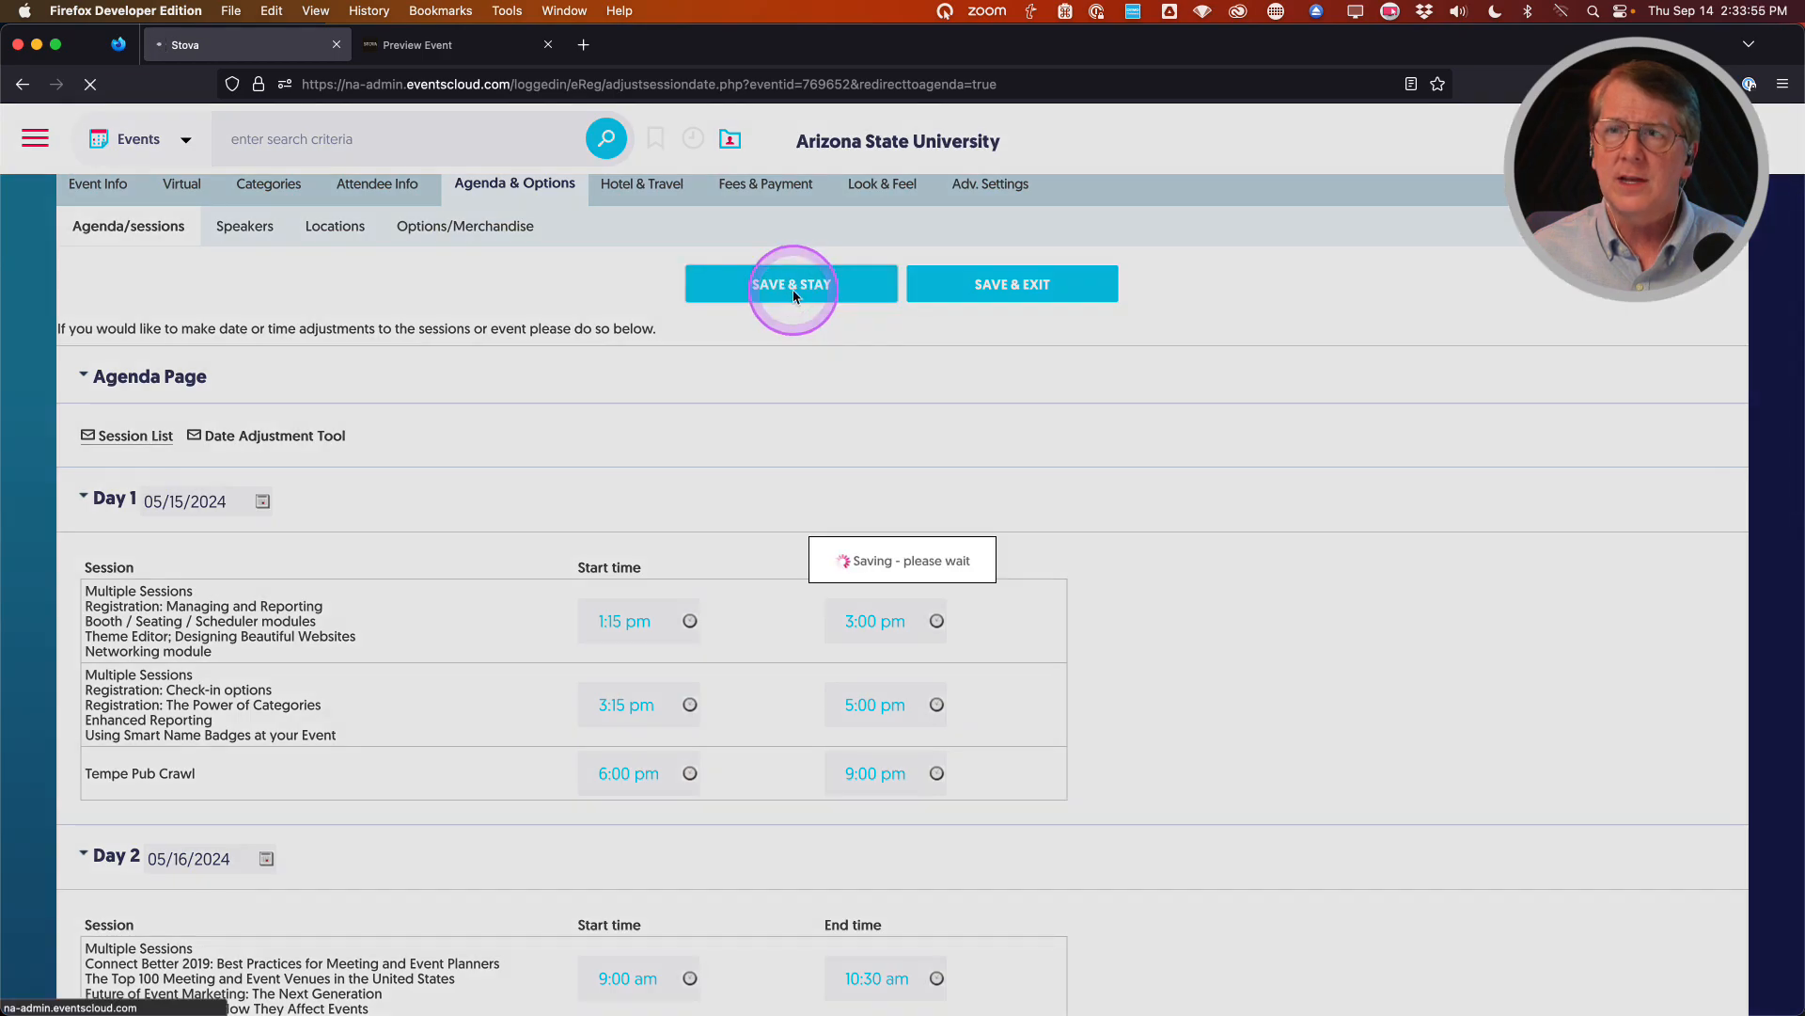
scroll(481, 733, "down", 5)
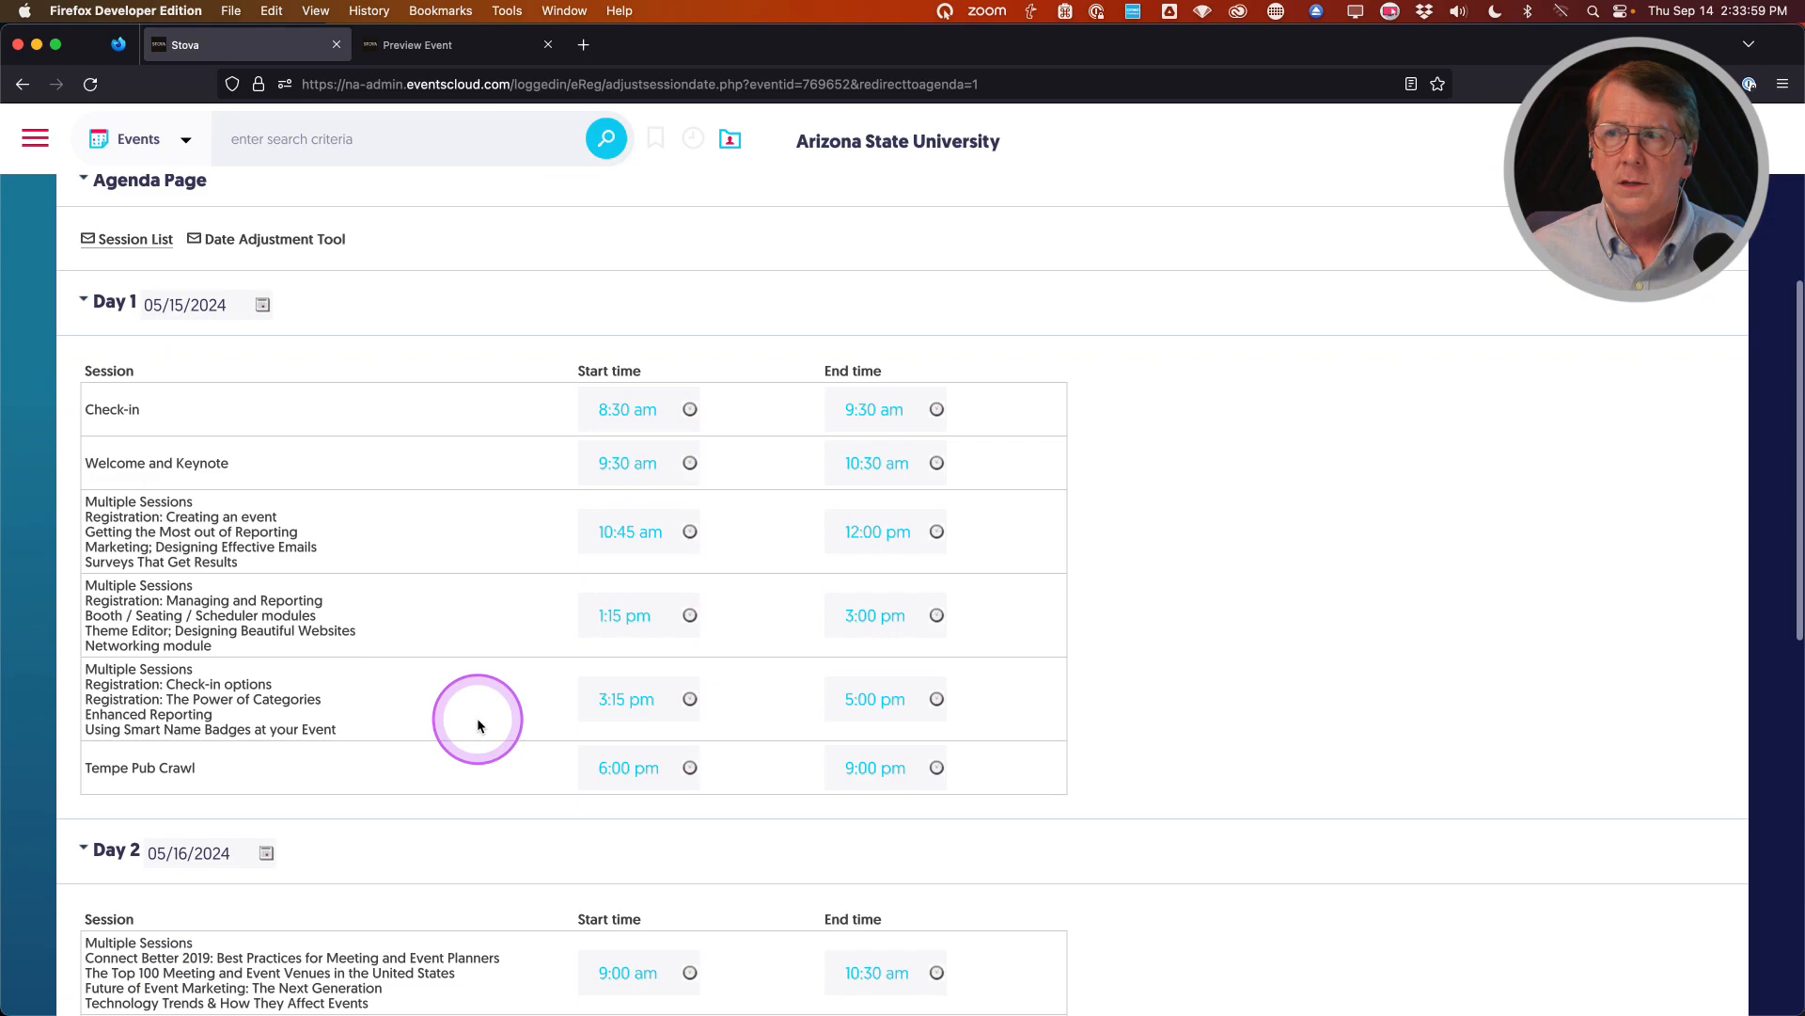
scroll(476, 719, "down", 4)
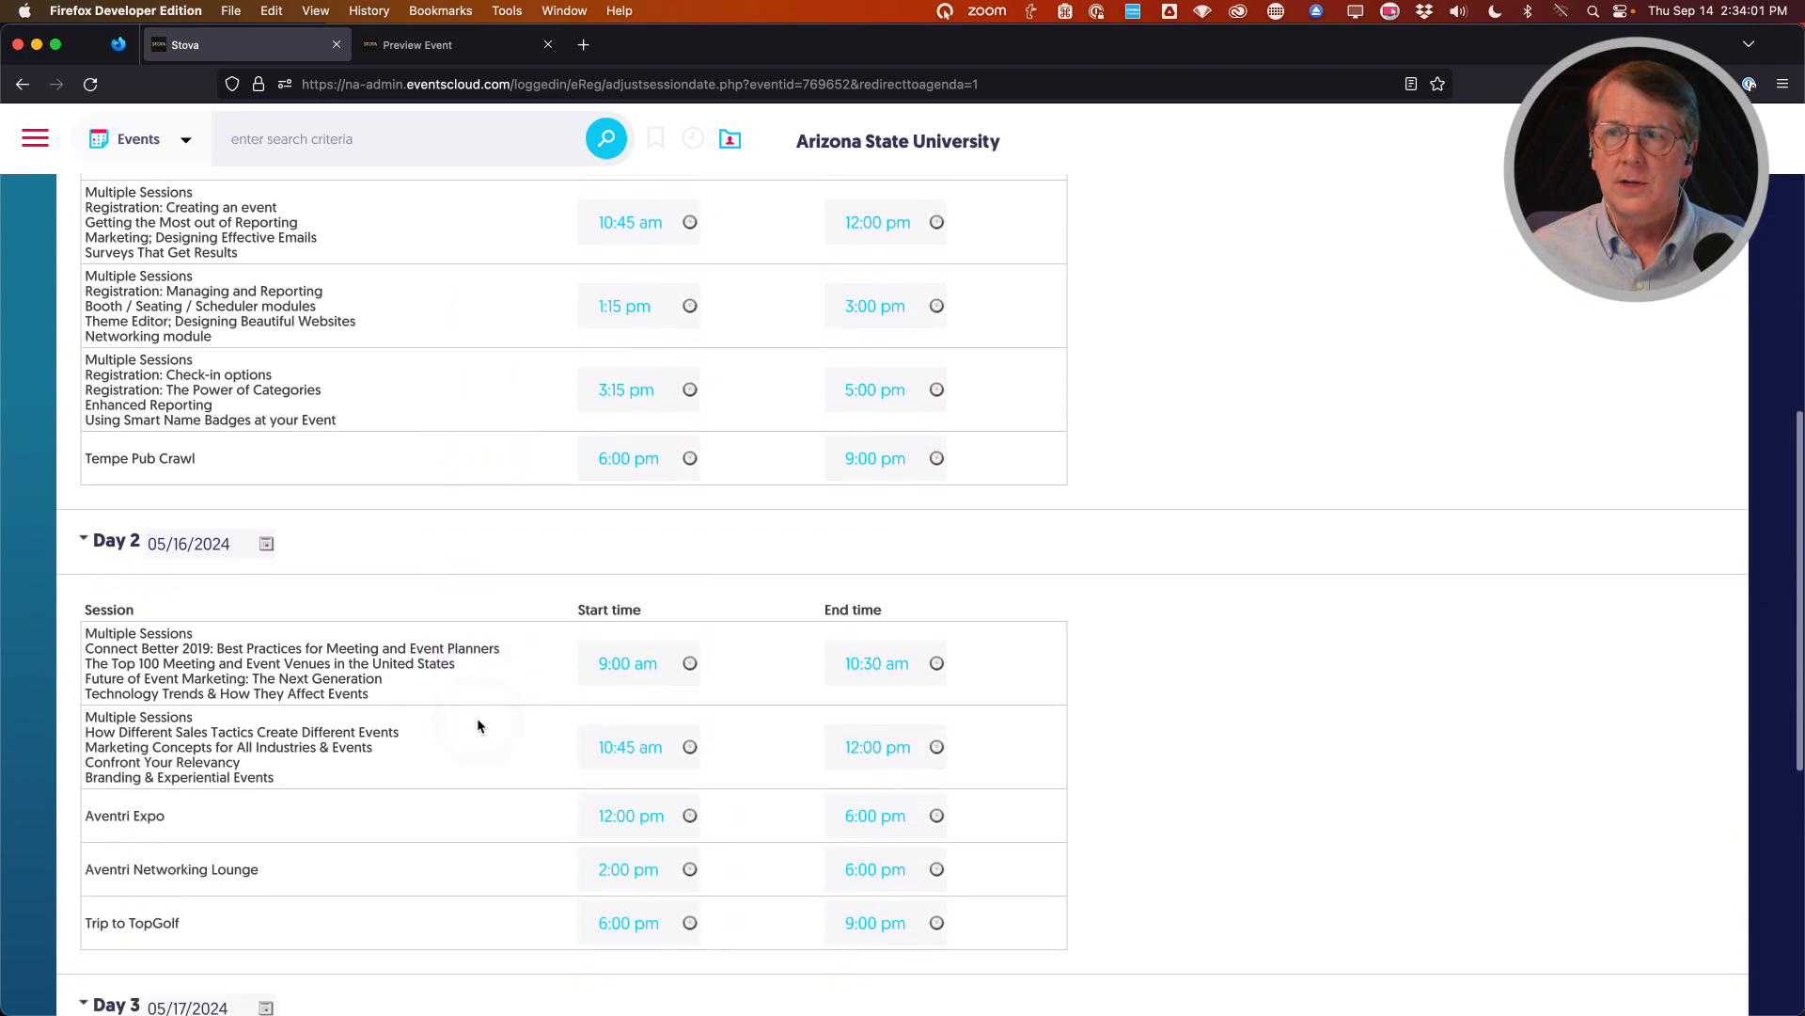
scroll(478, 722, "down", 3)
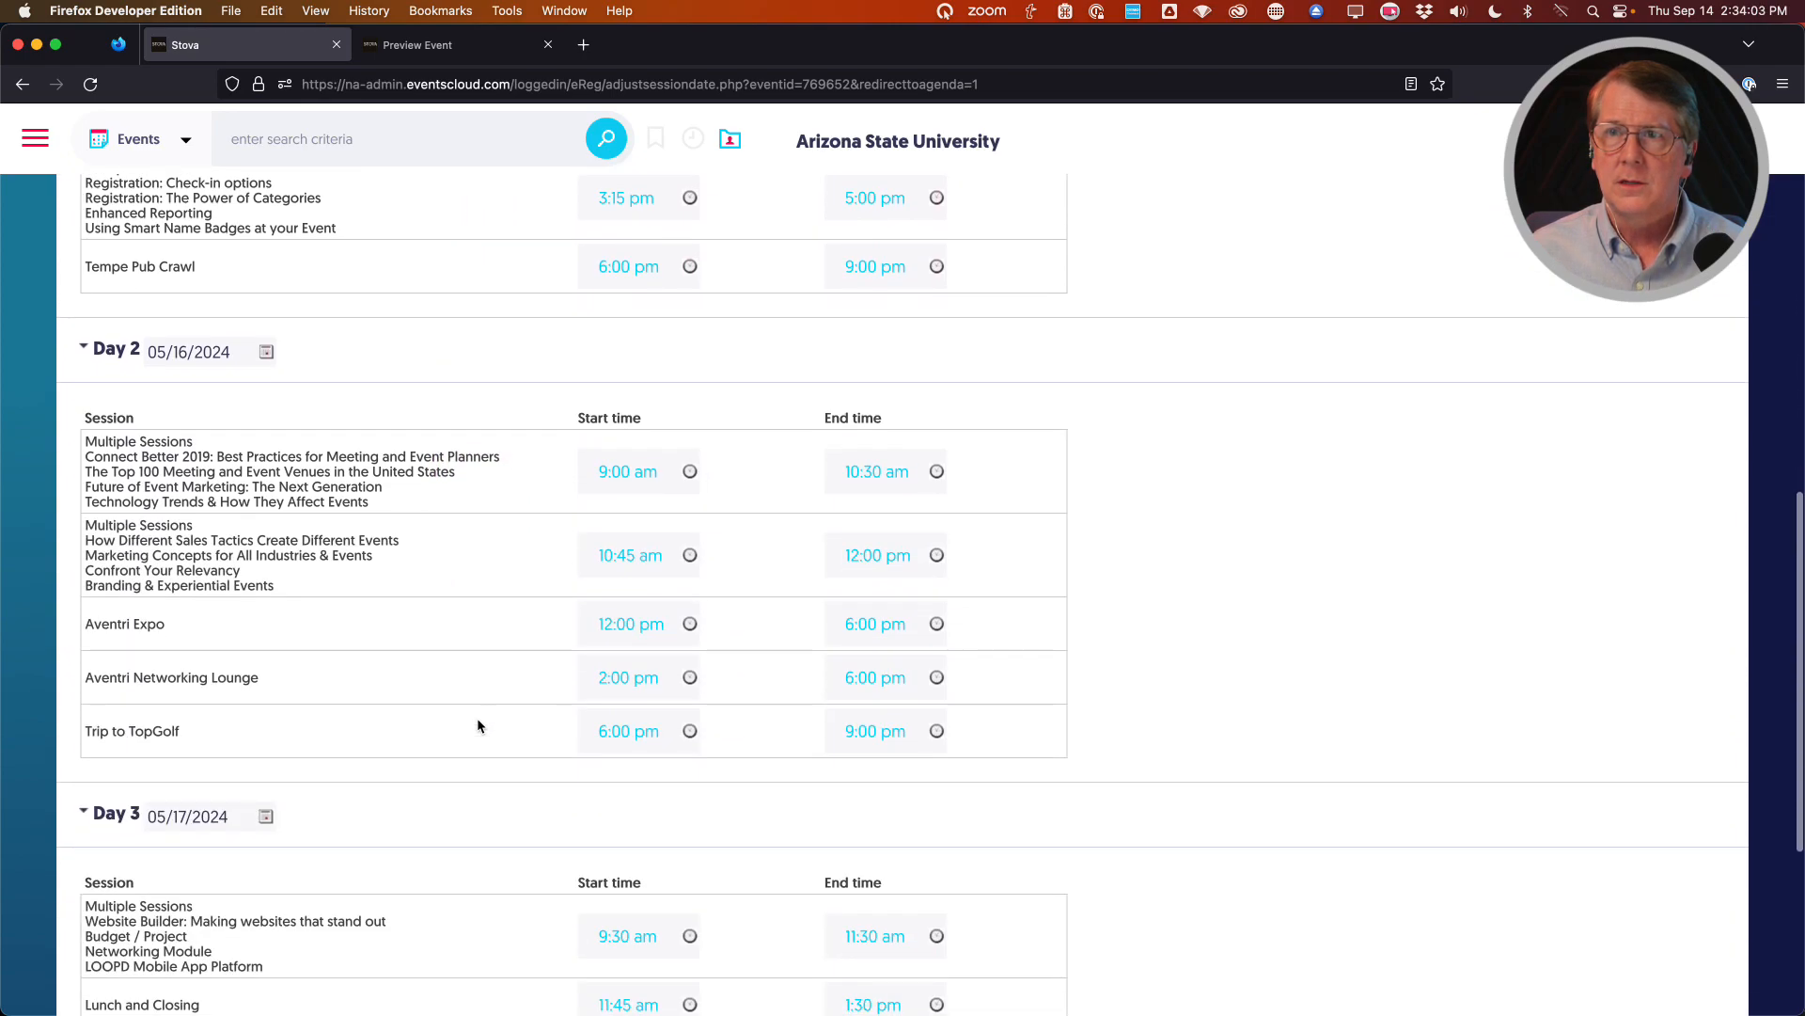
scroll(477, 724, "down", 3)
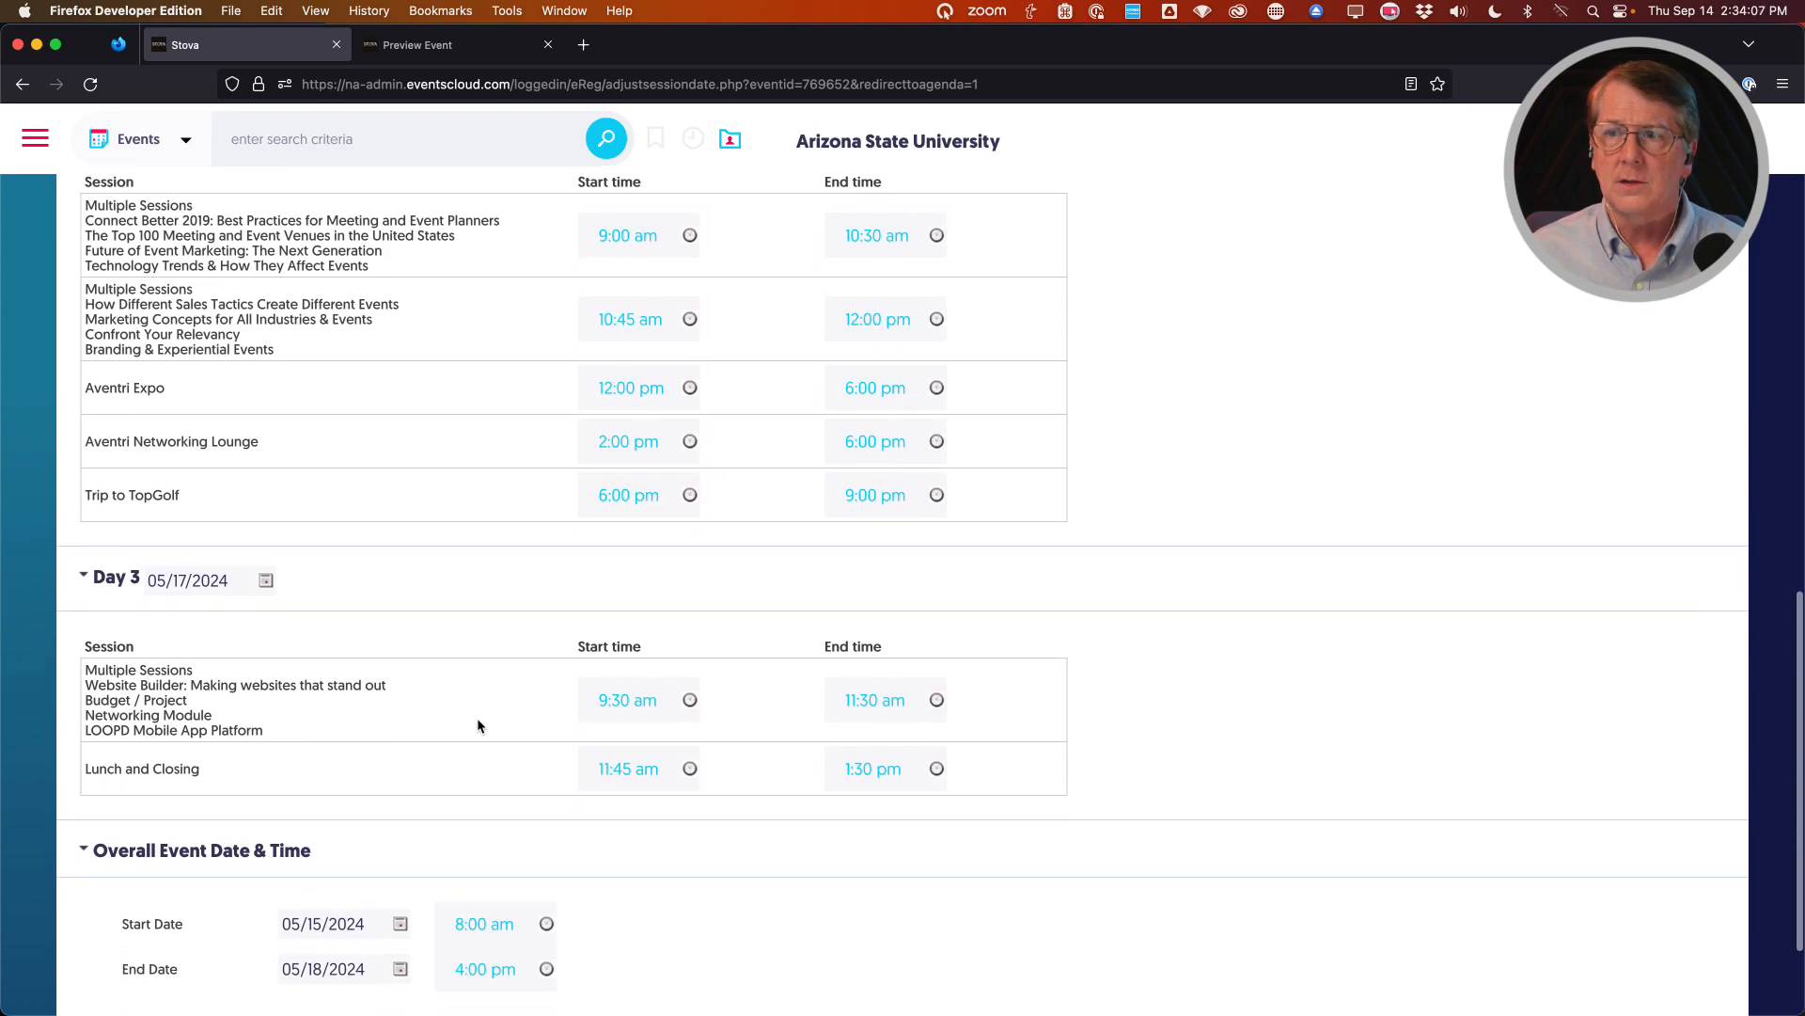
scroll(477, 722, "up", 10)
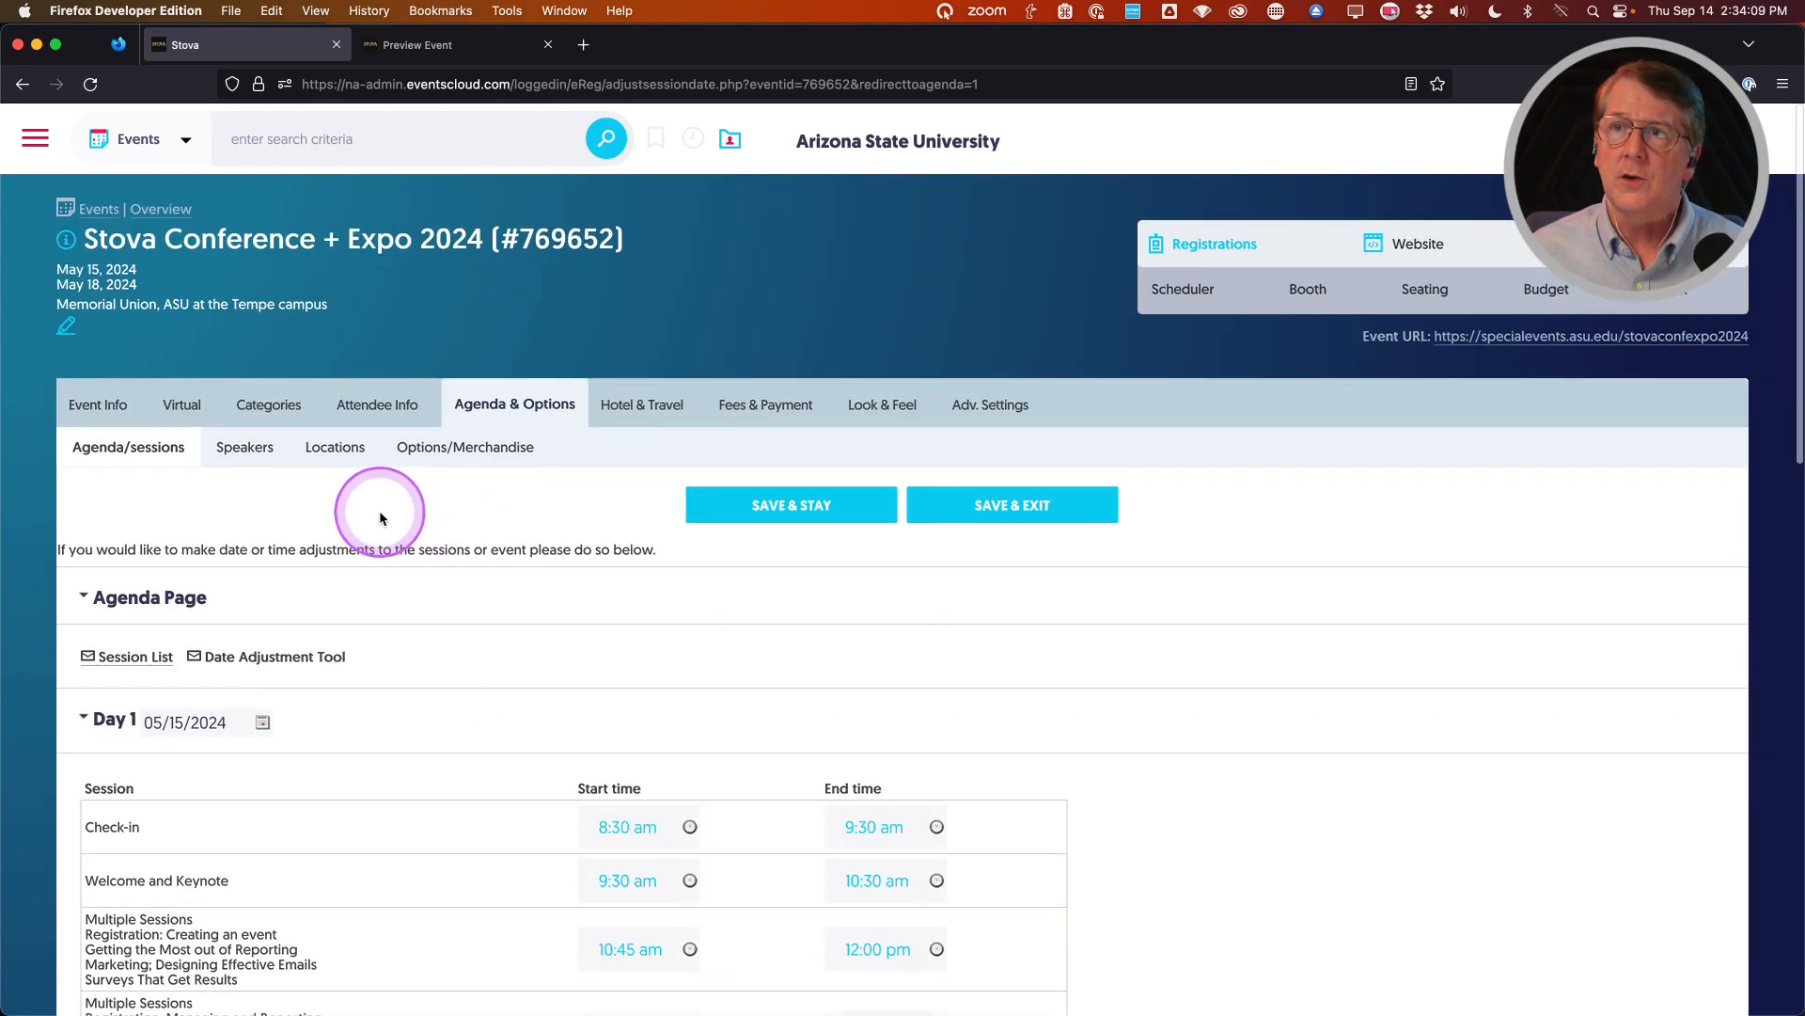
left_click(764, 512)
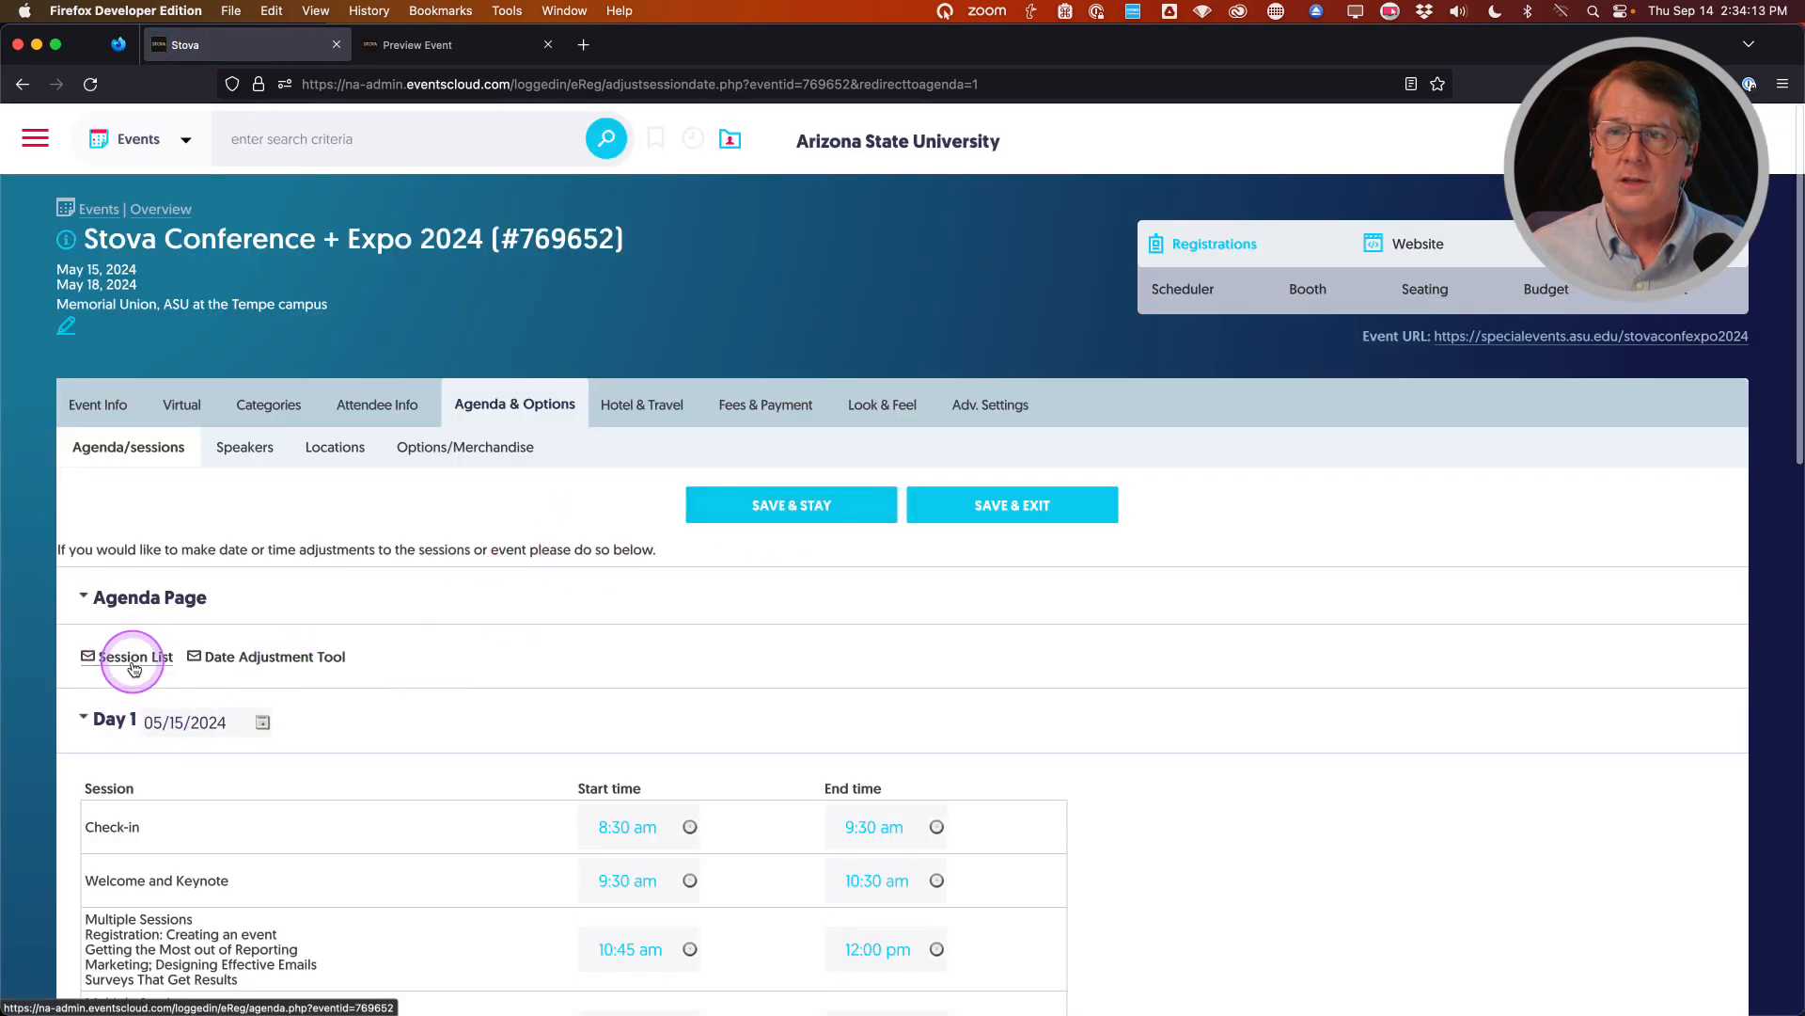
Return to the session list and order the sessions by date and time
left_click(134, 665)
scroll(379, 795, "down", 3)
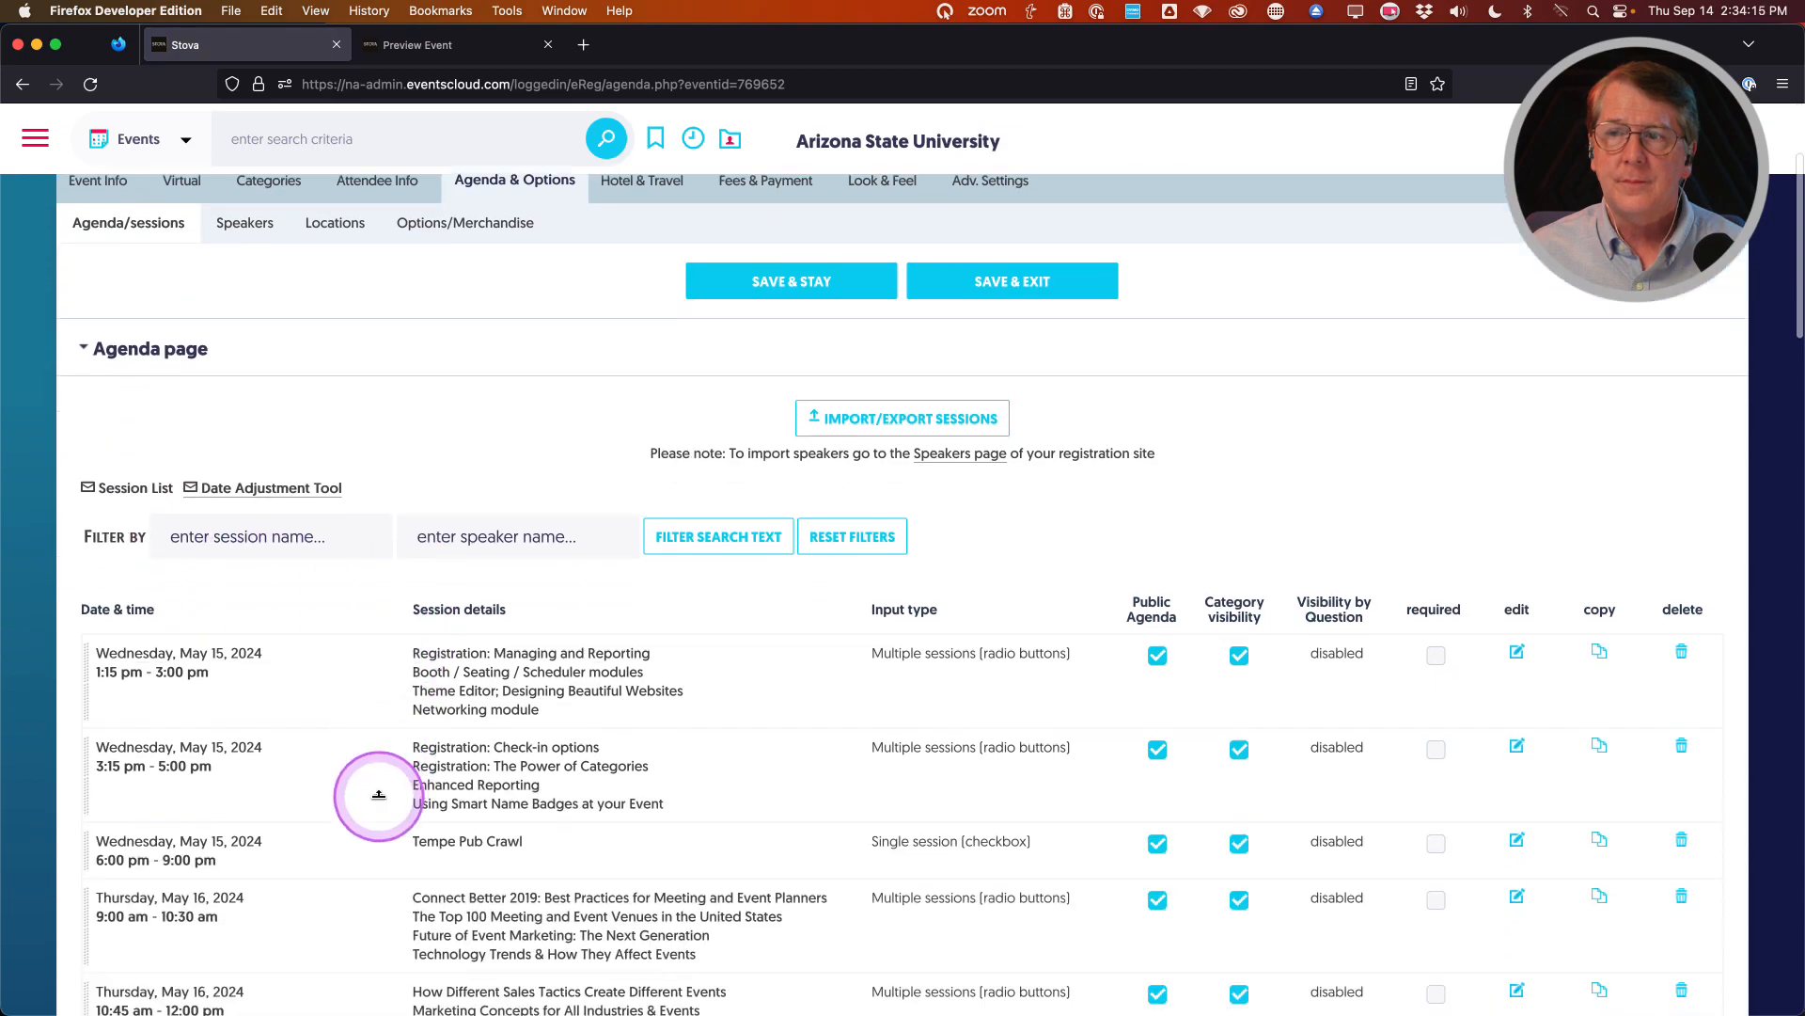
scroll(379, 795, "down", 1)
scroll(555, 733, "down", 12)
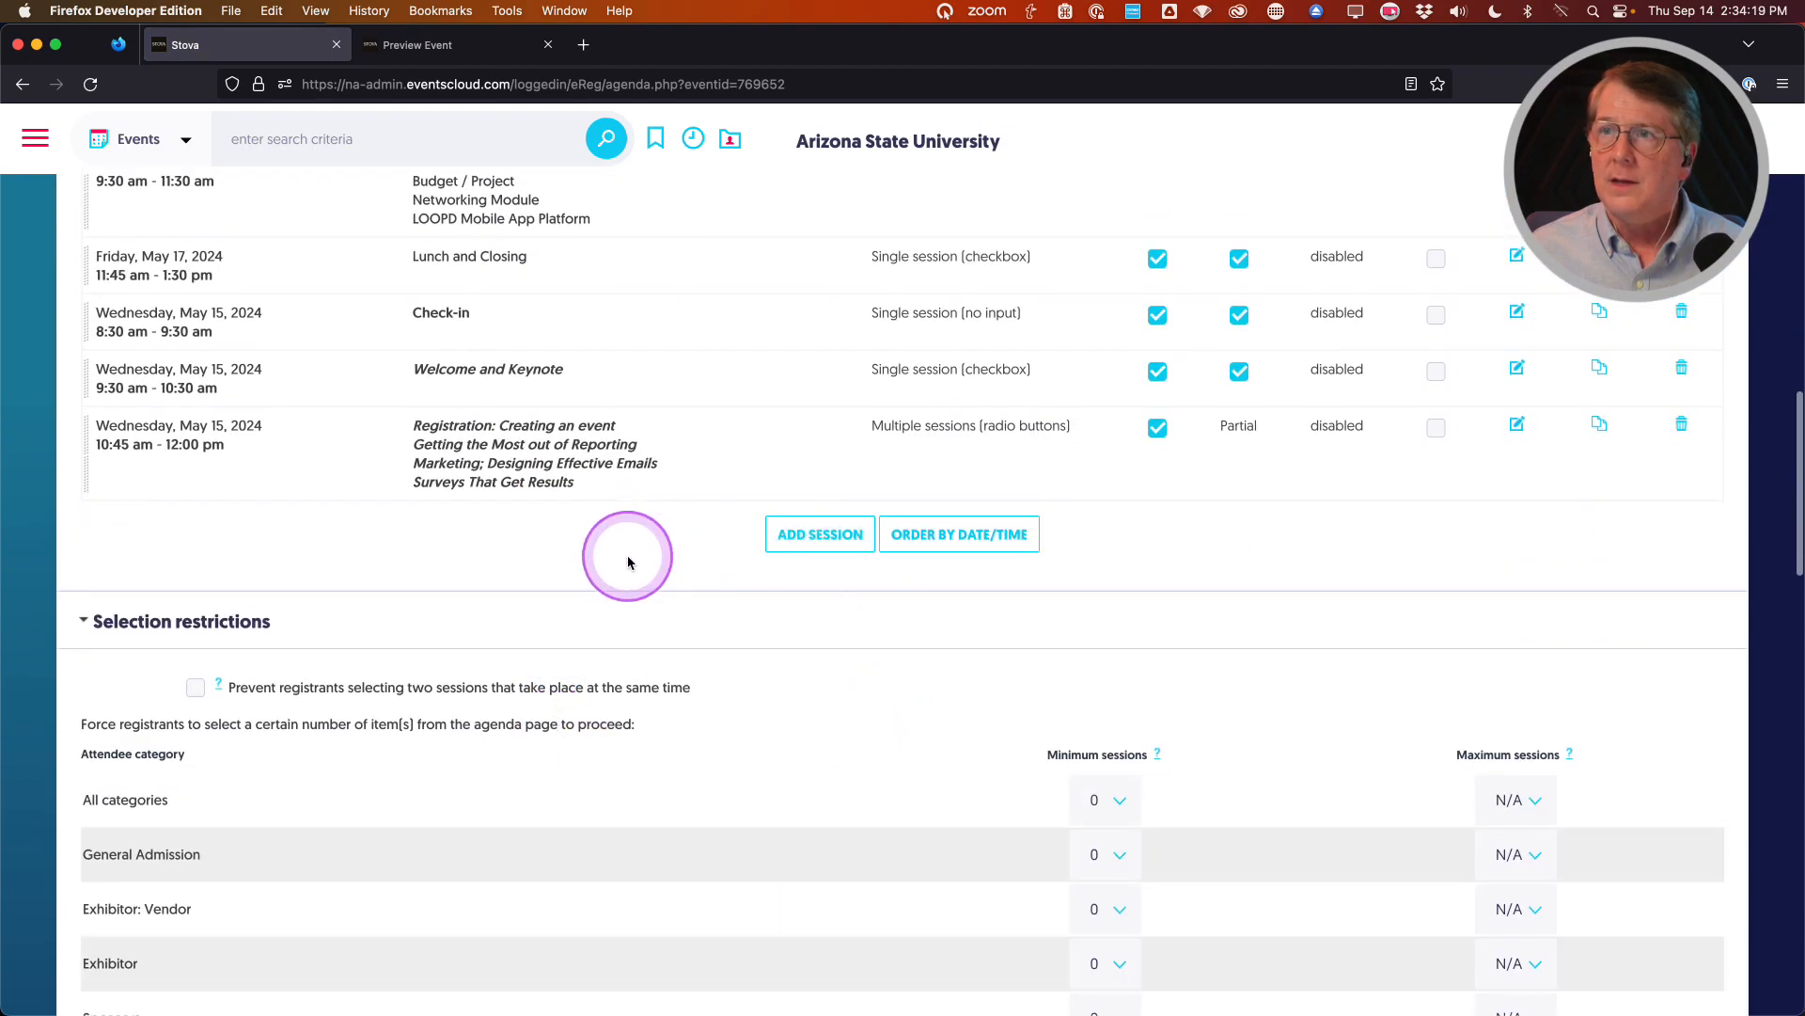
scroll(612, 555, "up", 12)
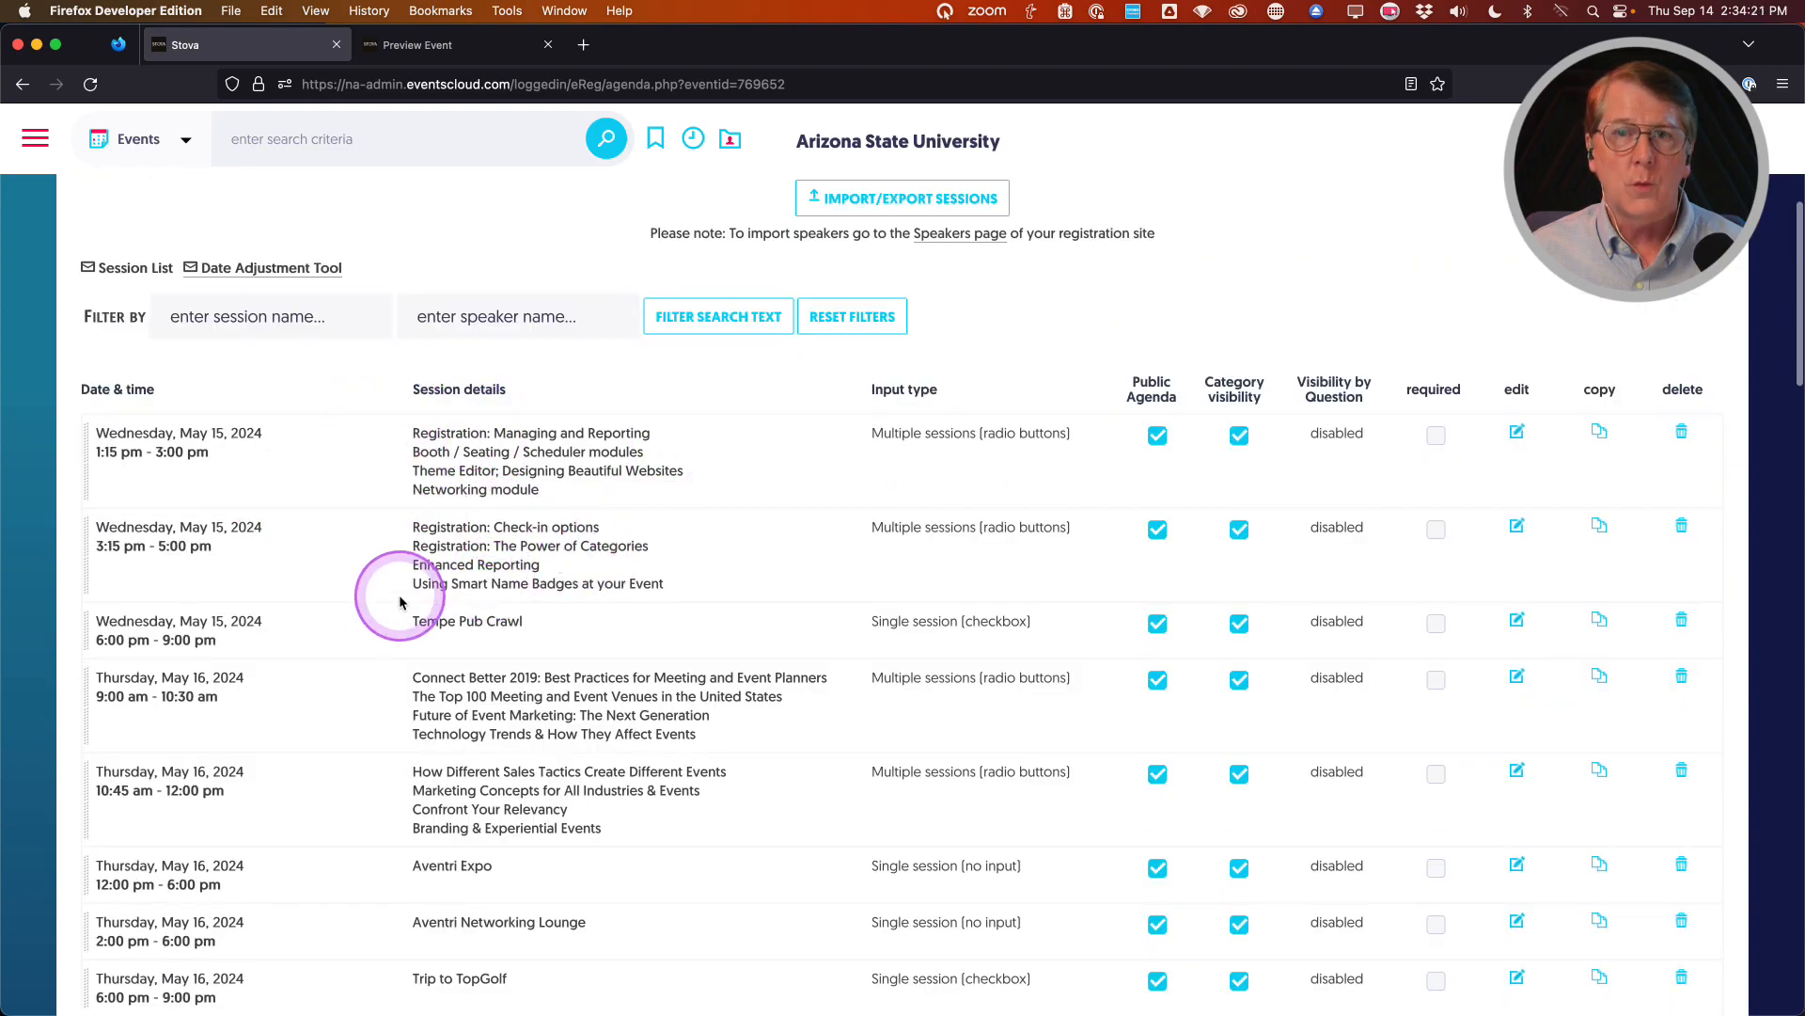
scroll(405, 614, "down", 1)
scroll(405, 613, "down", 8)
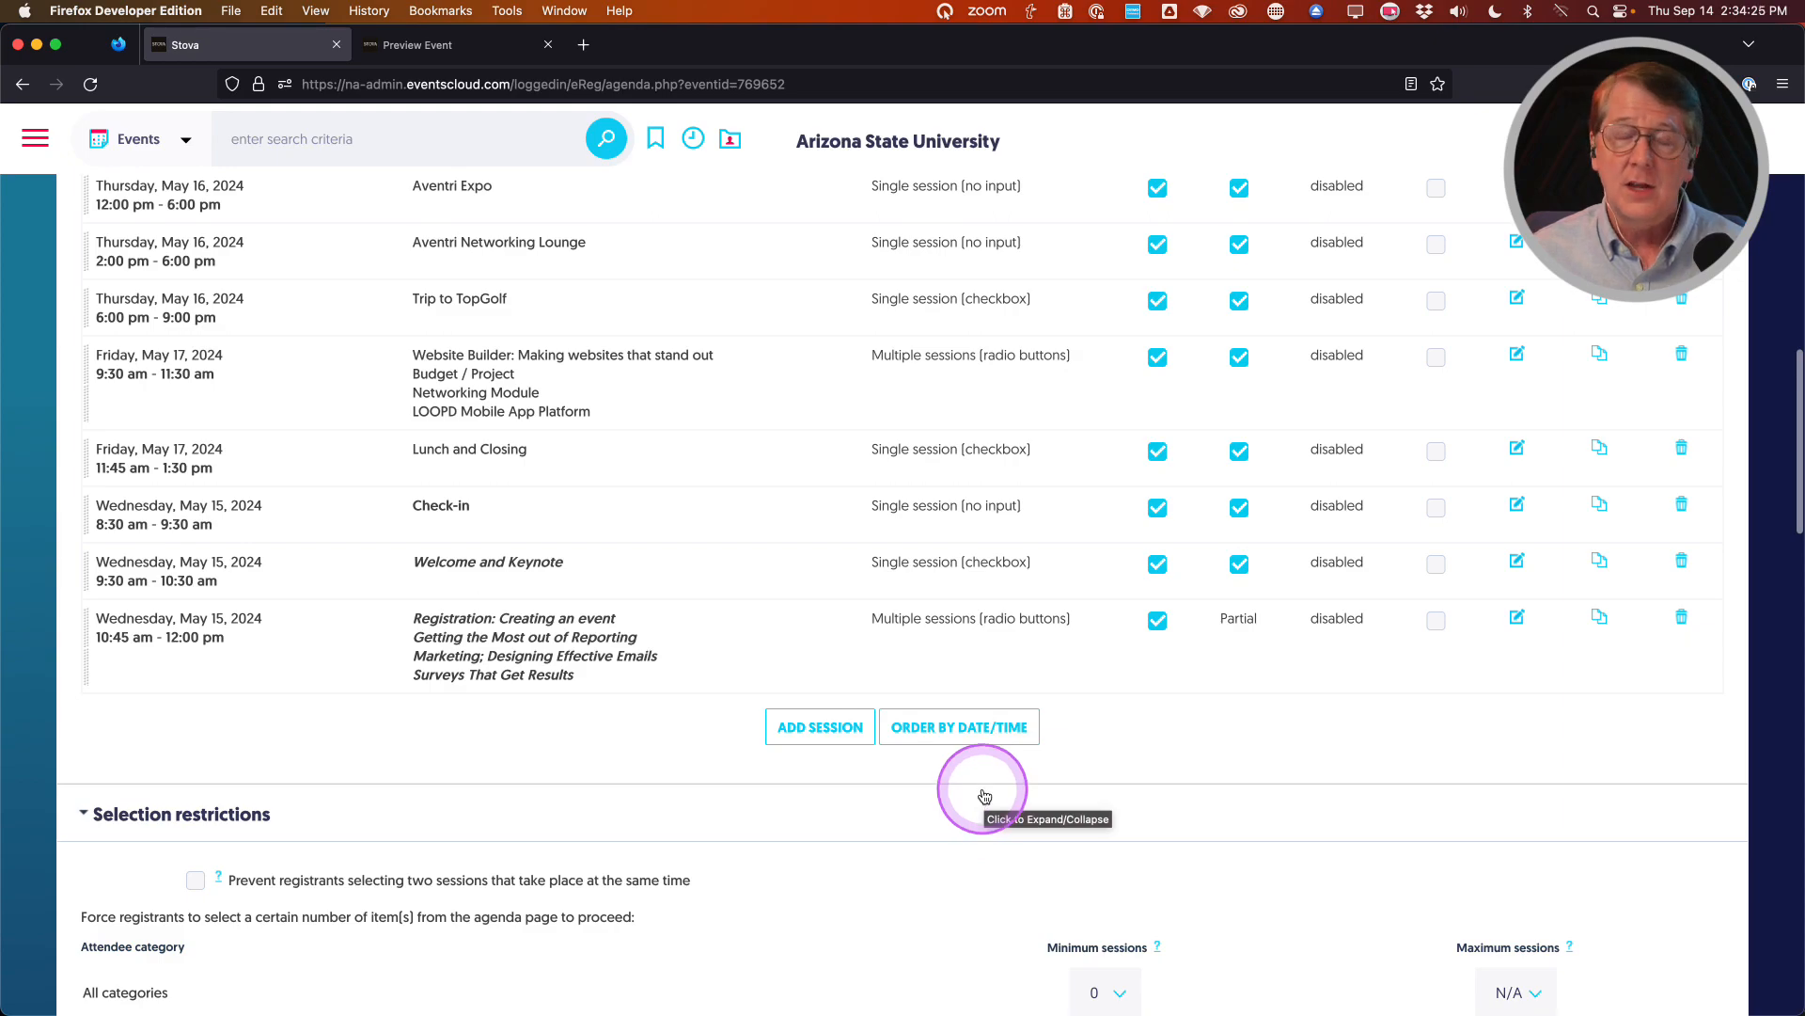
left_click(947, 733)
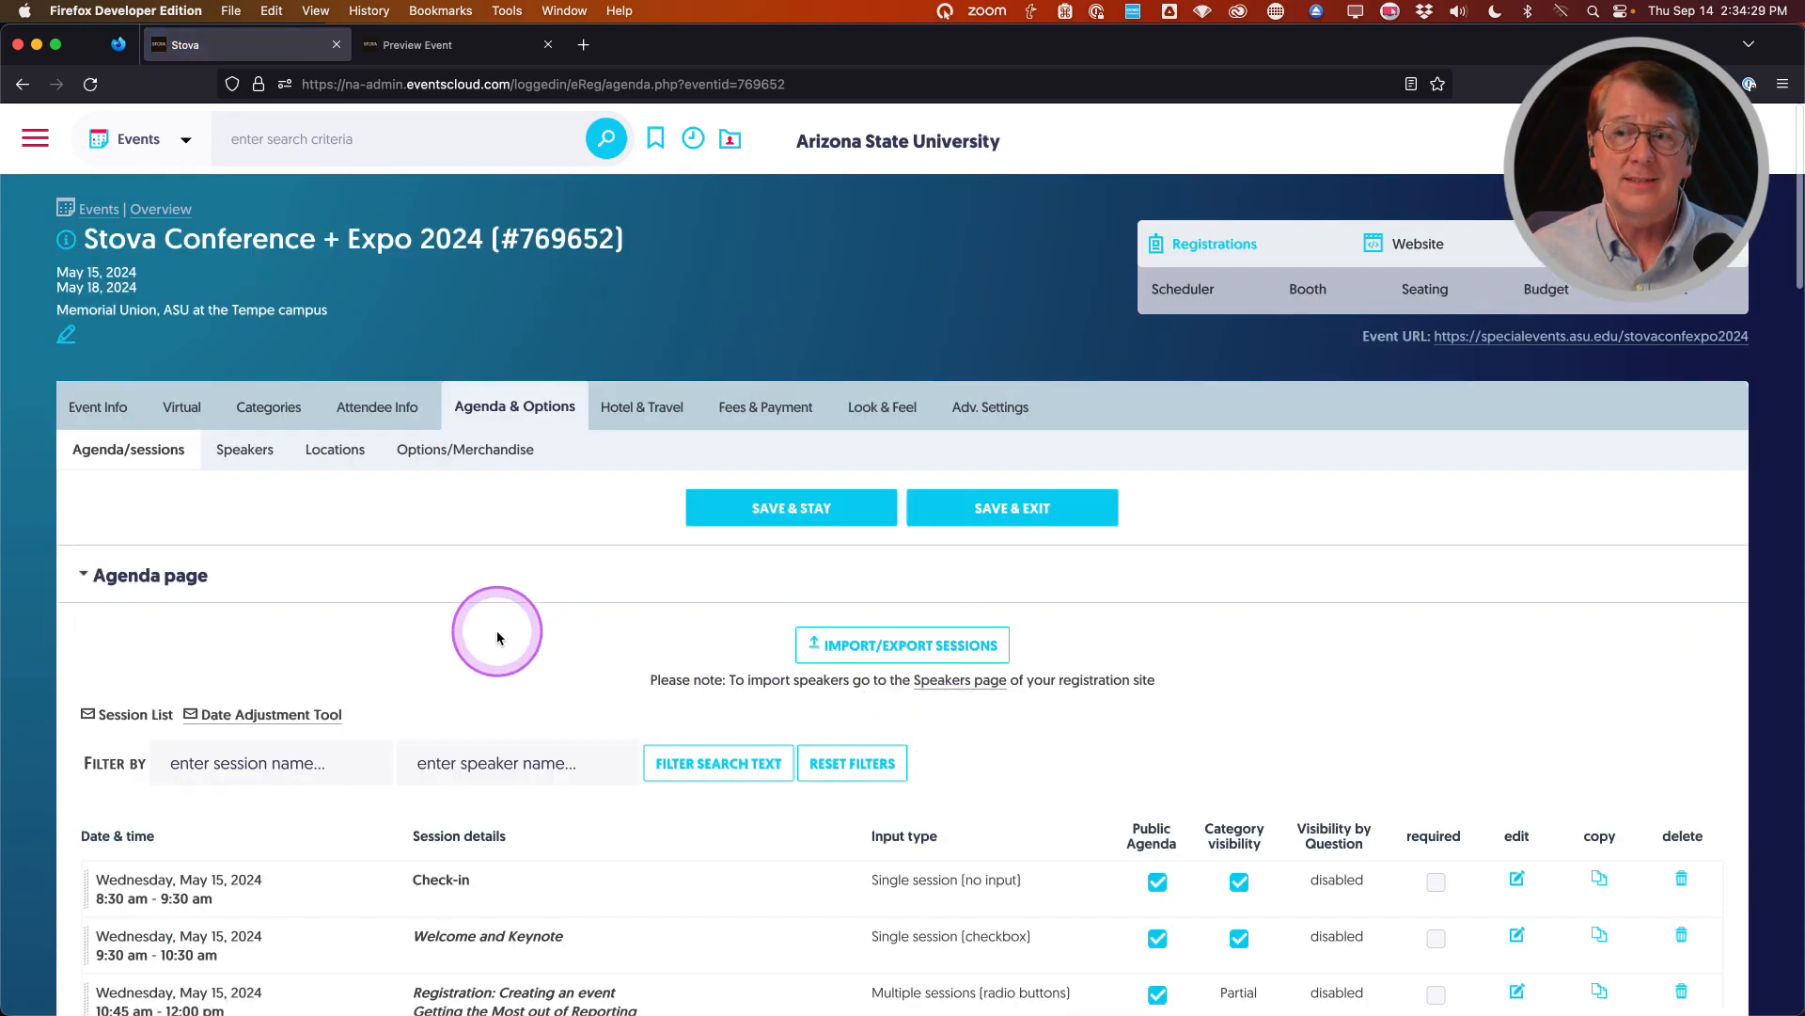
Examine the order, dates and times of the sessions across the whole session list
scroll(366, 625, "down", 5)
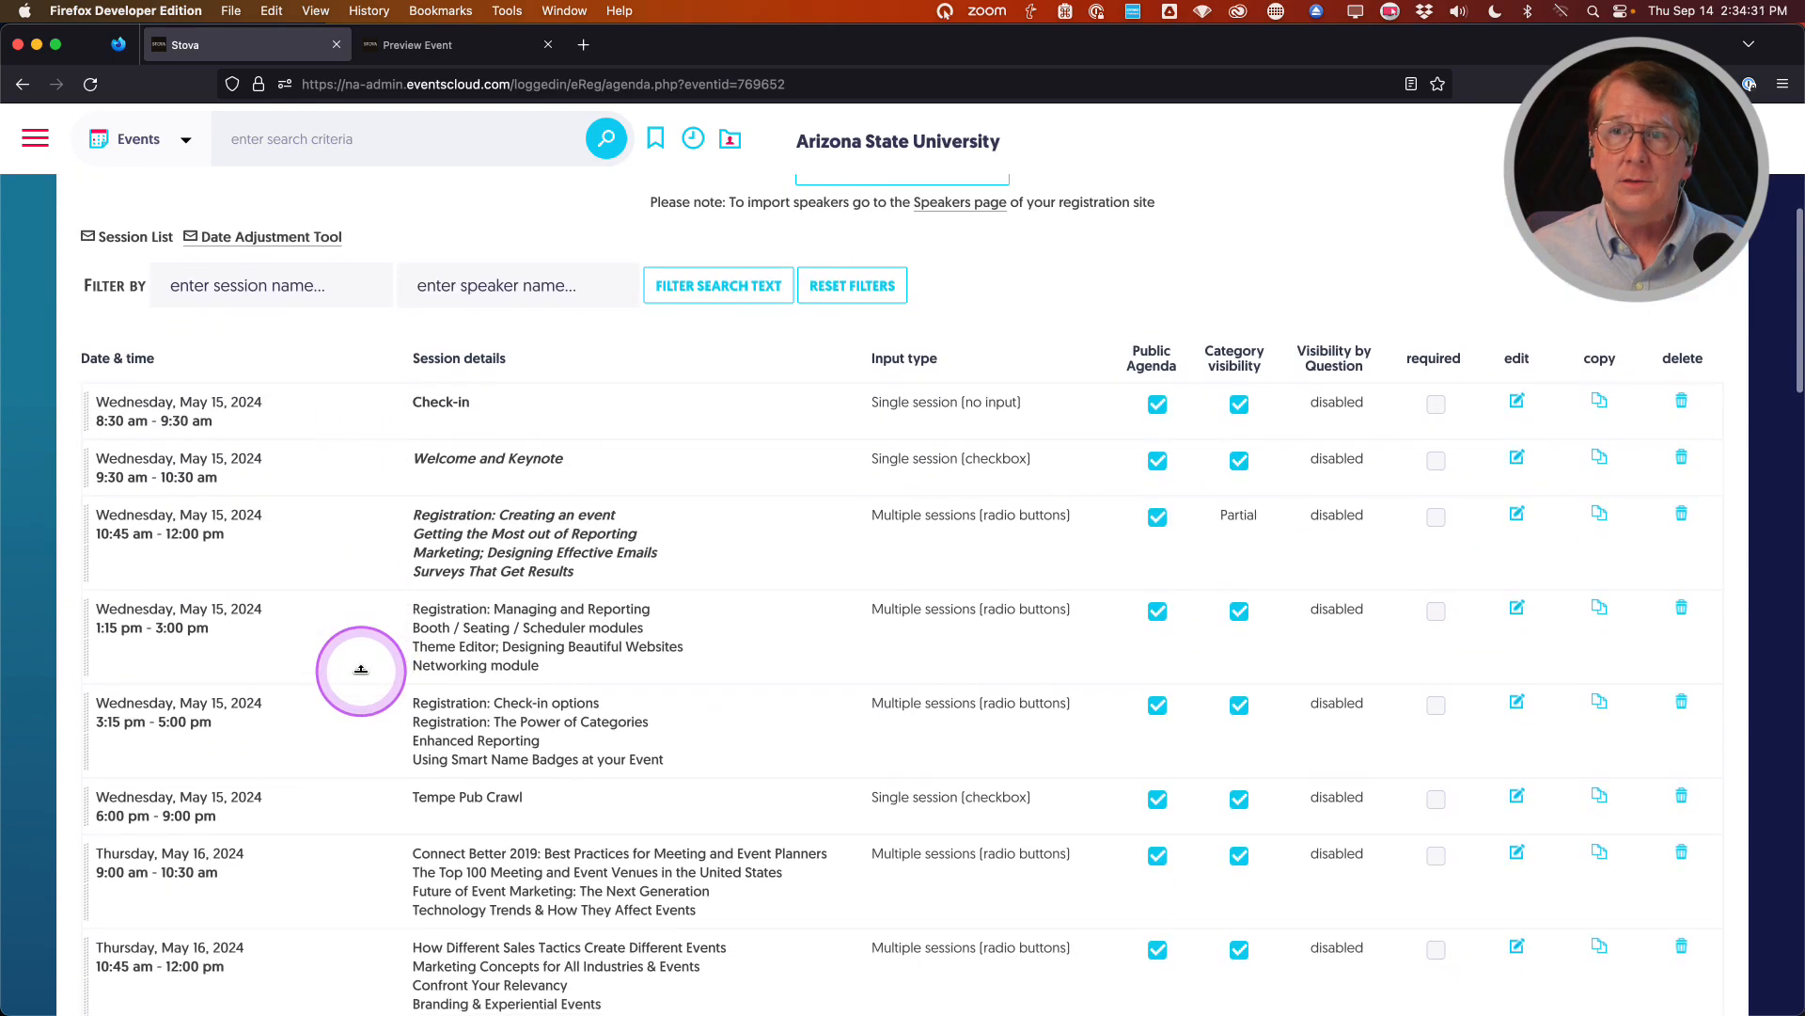
scroll(361, 670, "down", 5)
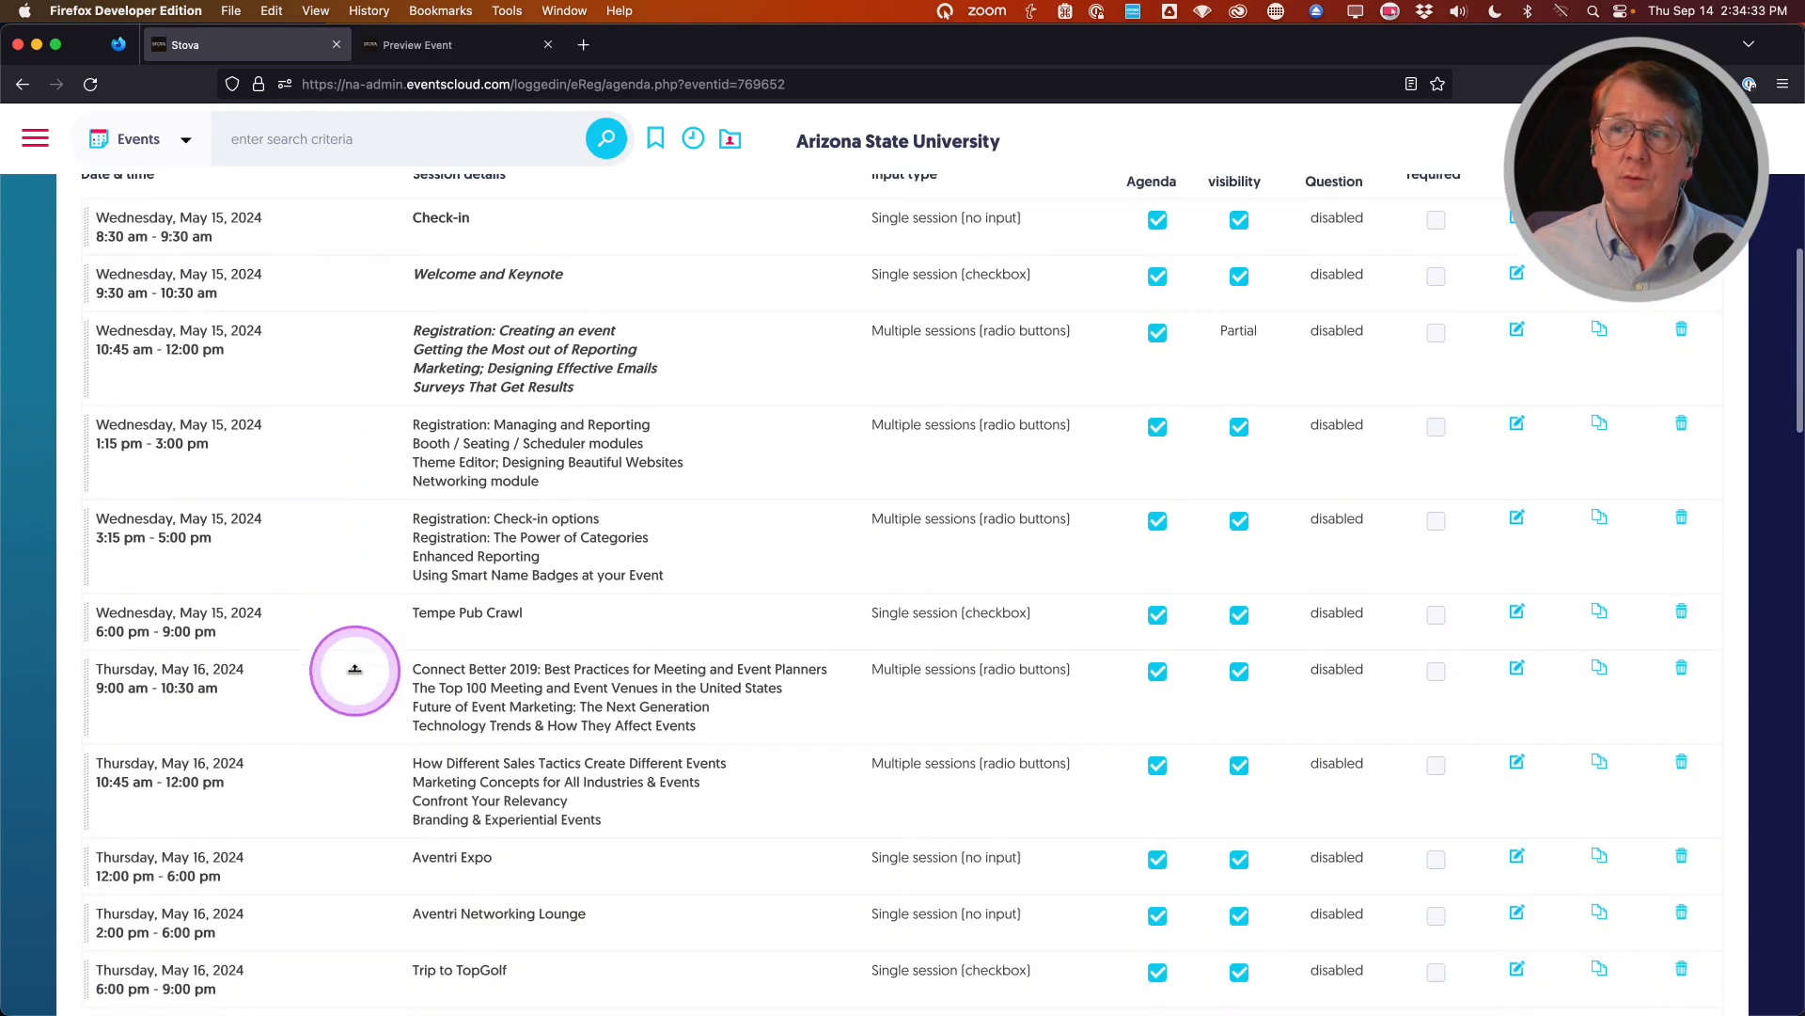
scroll(354, 669, "up", 5)
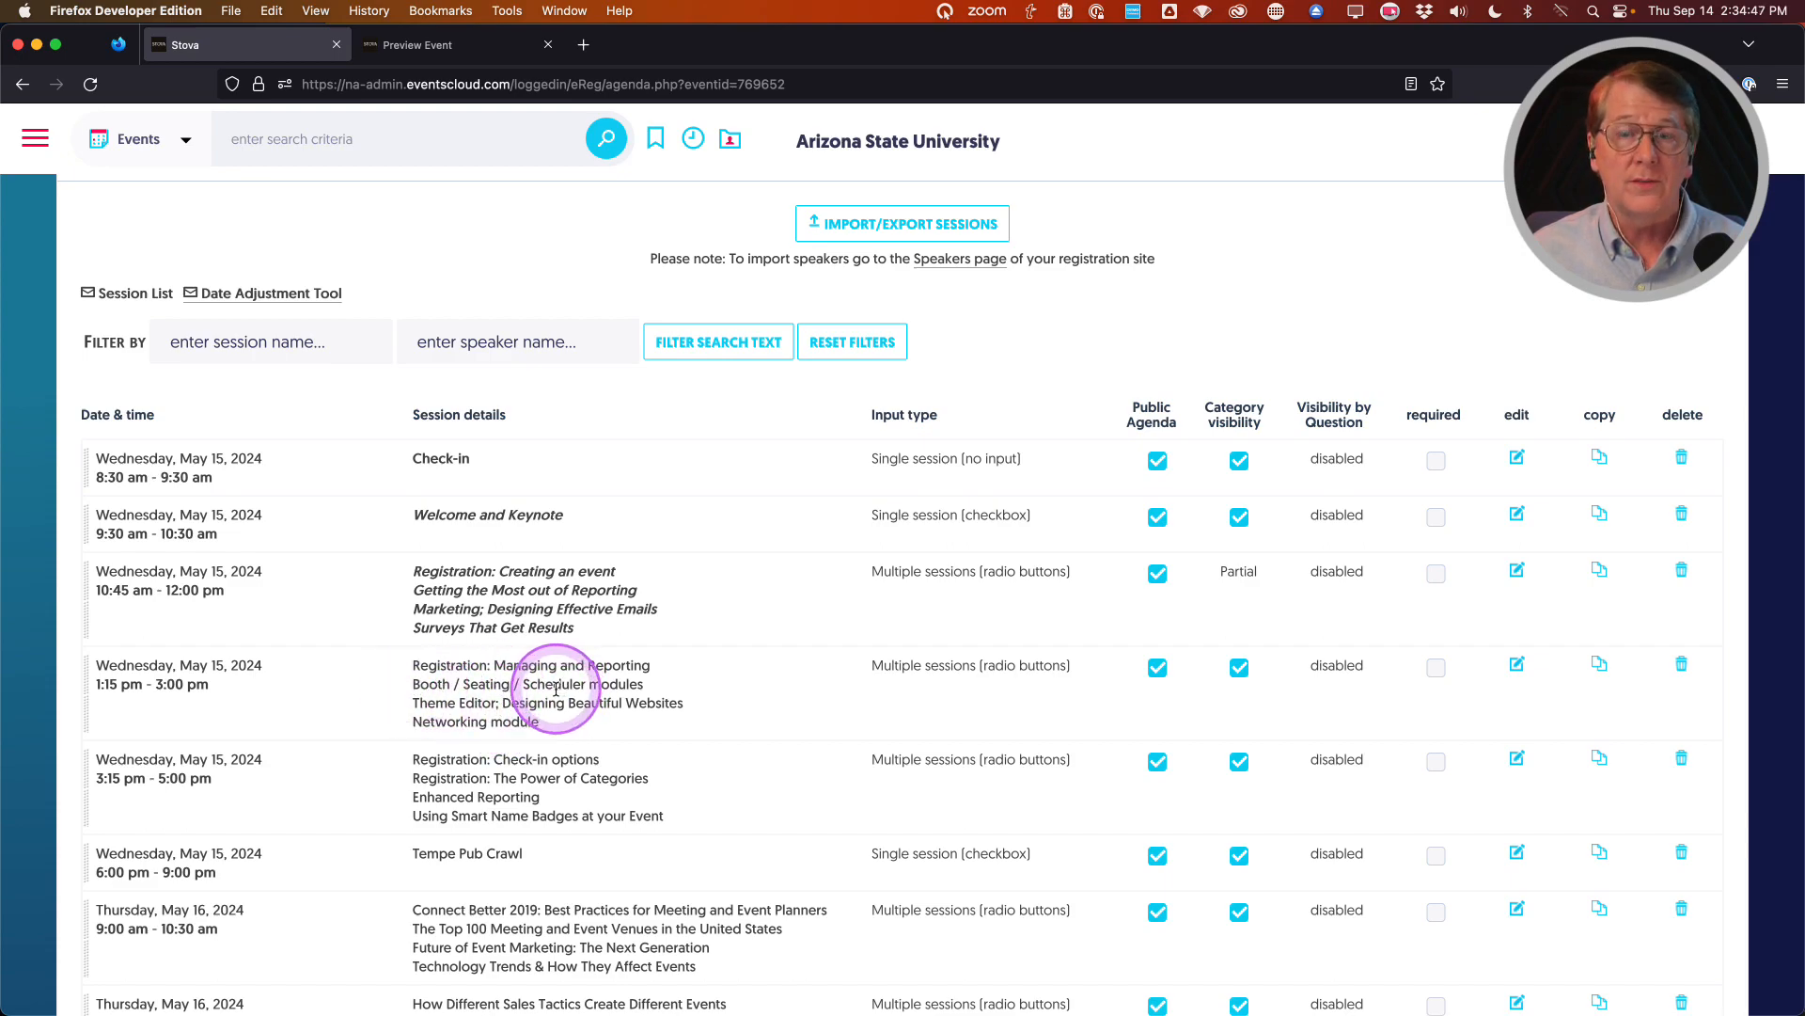
scroll(556, 691, "down", 1)
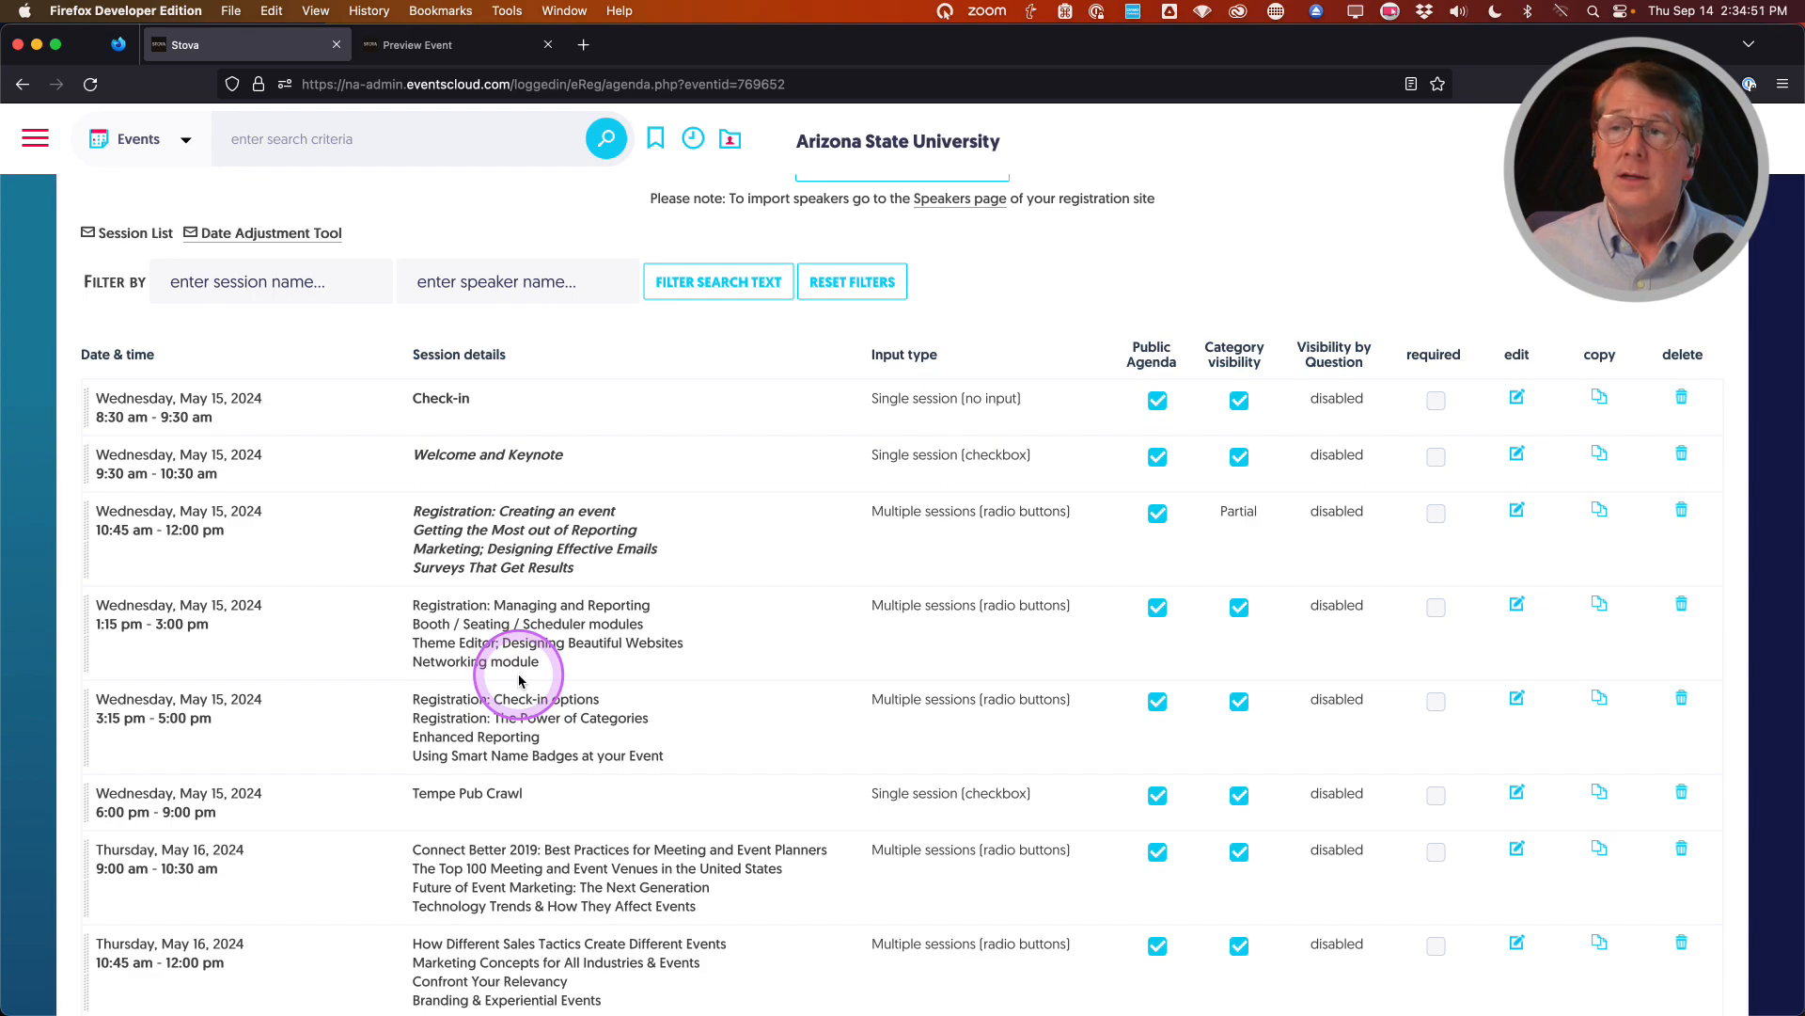
scroll(519, 679, "down", 2)
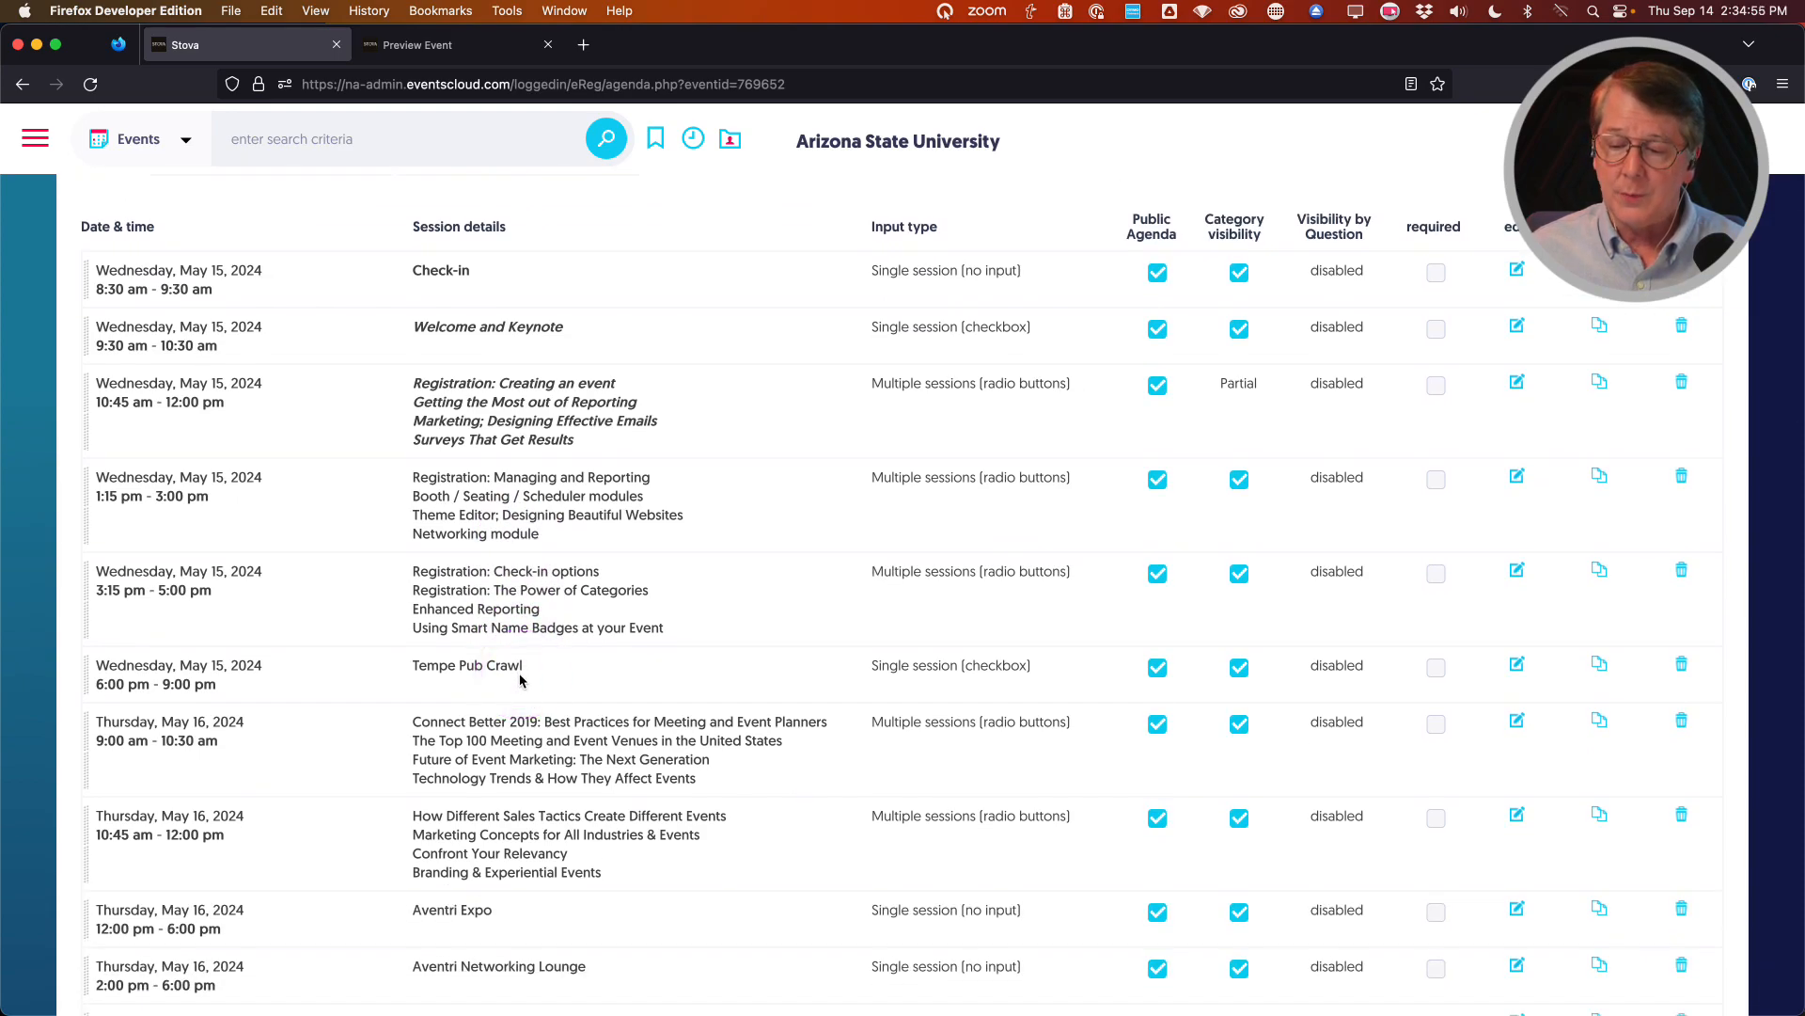
scroll(520, 678, "down", 7)
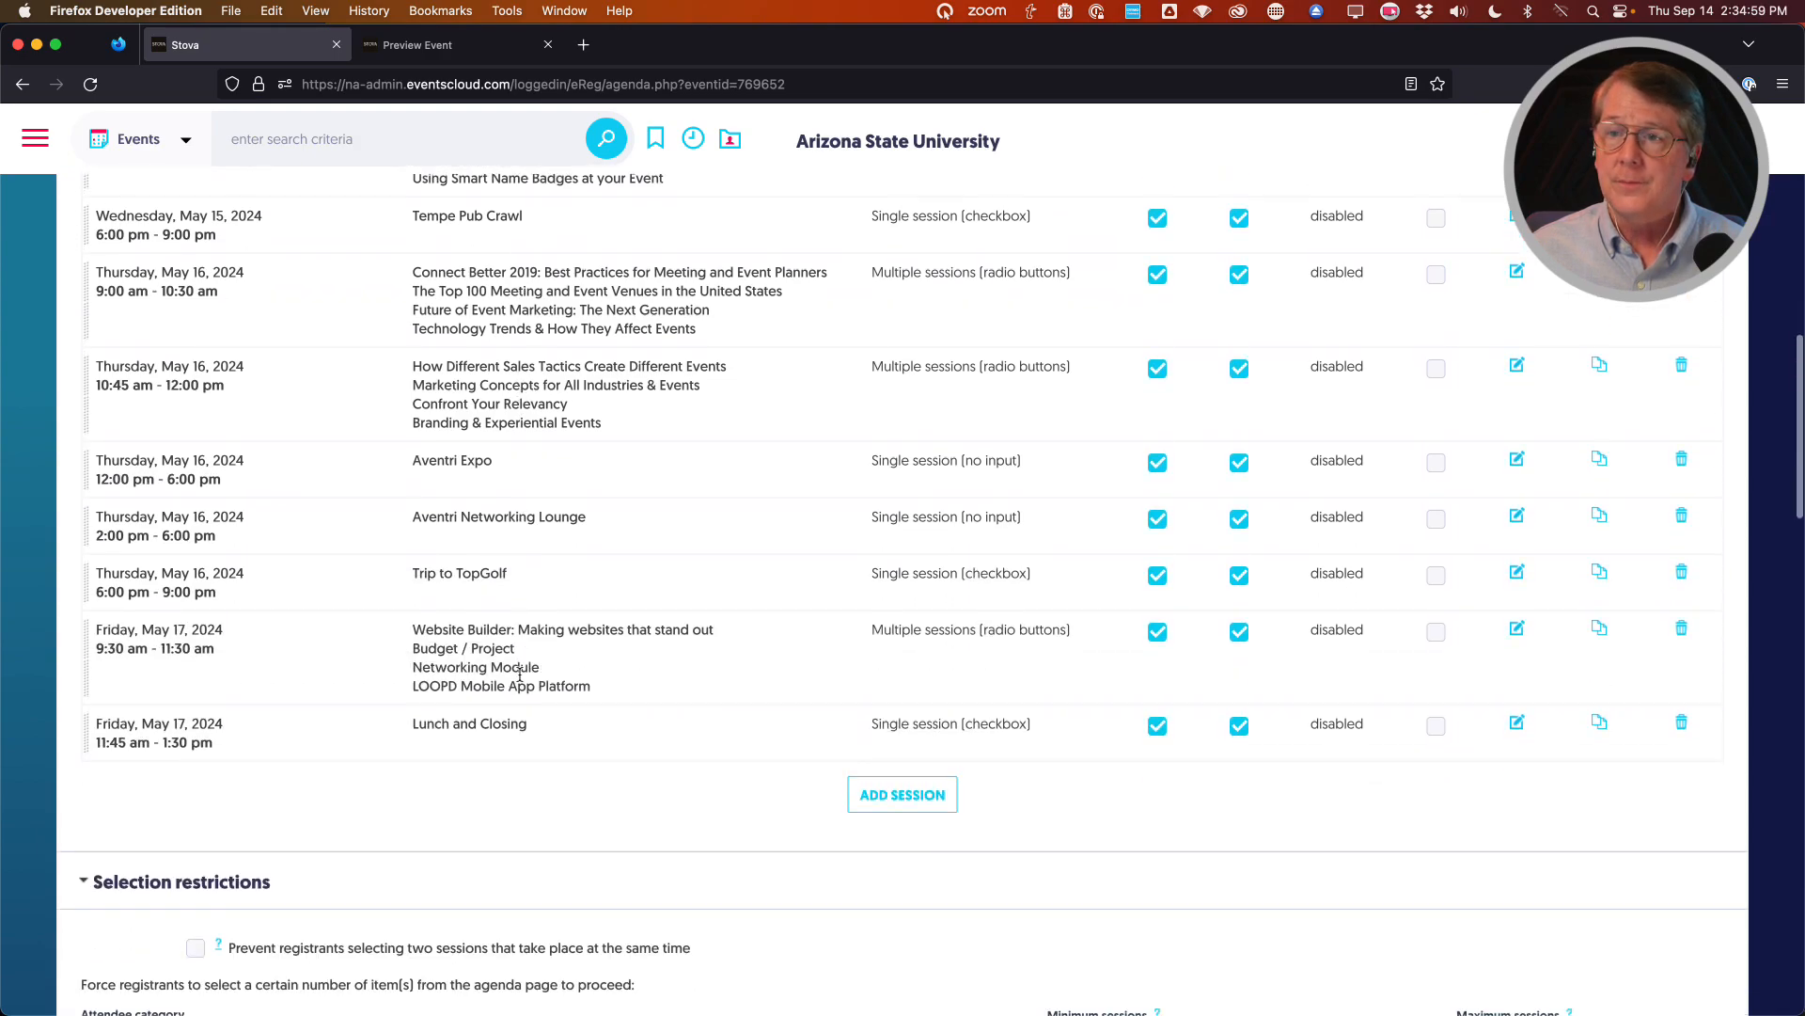
scroll(520, 676, "up", 6)
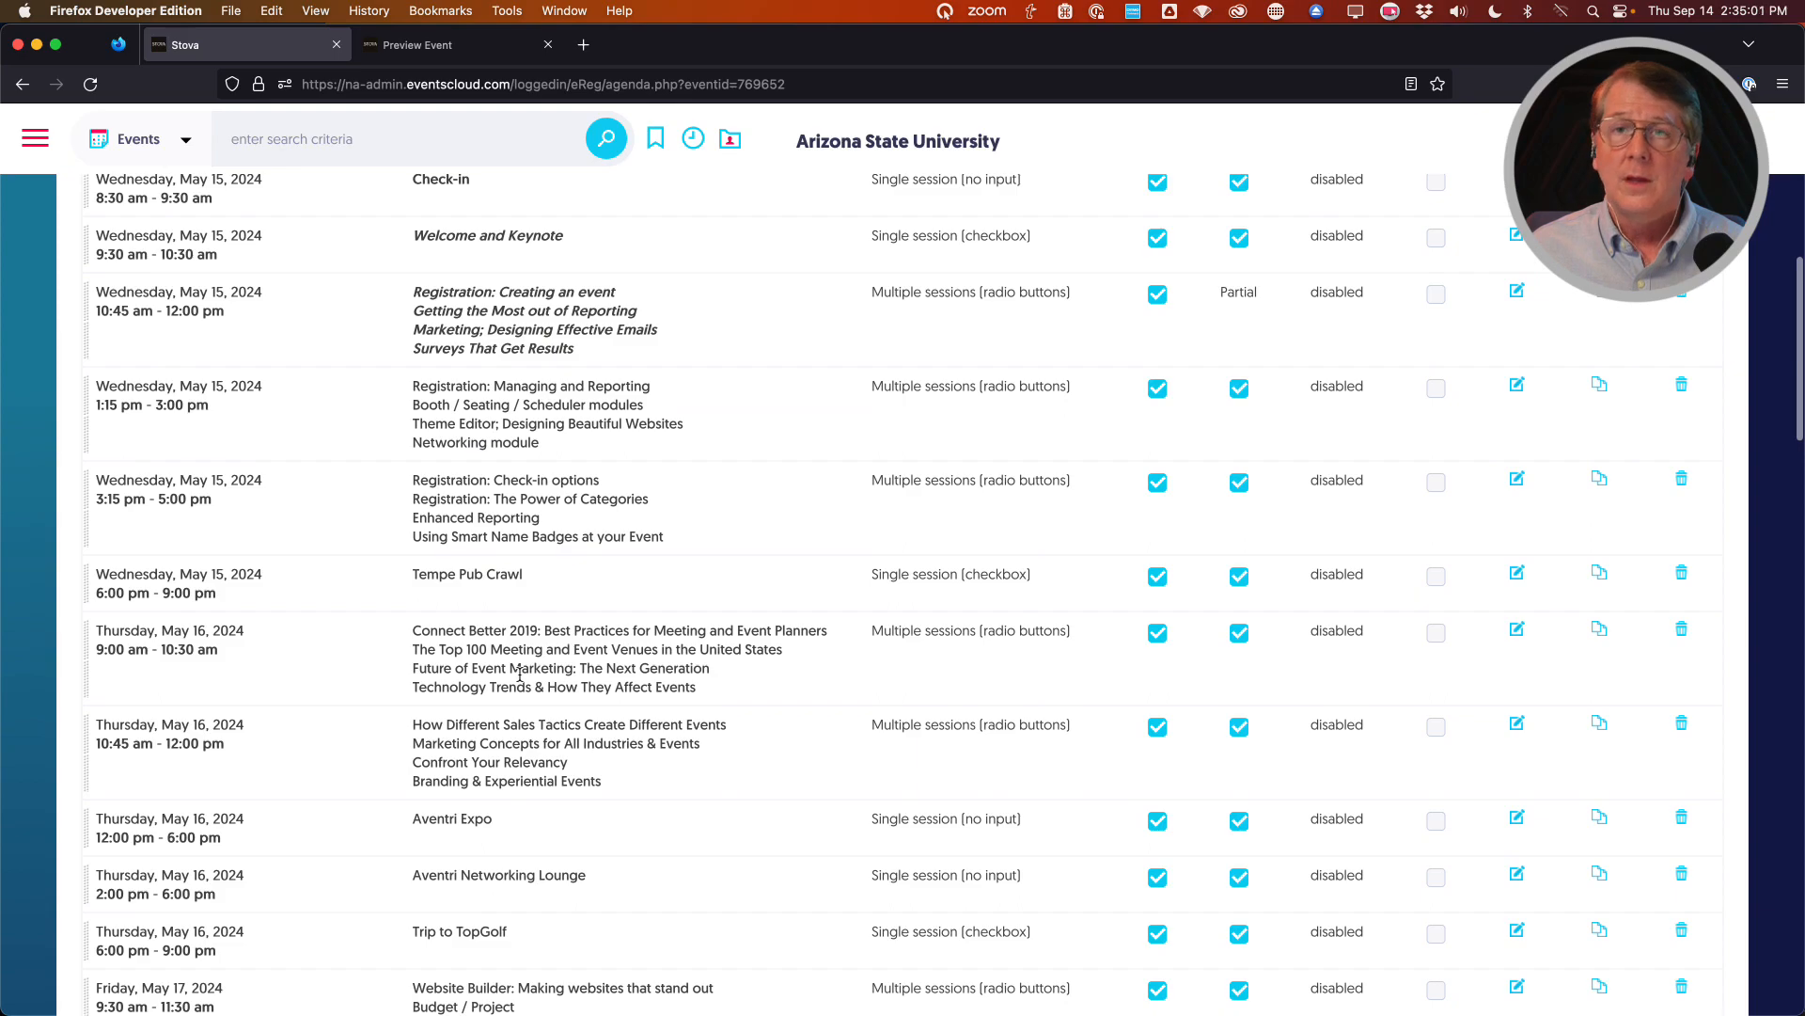
Examine the selection restrictions by attendee category and session type, including the choices for the maximum number of Workshop sessions
scroll(520, 677, "down", 15)
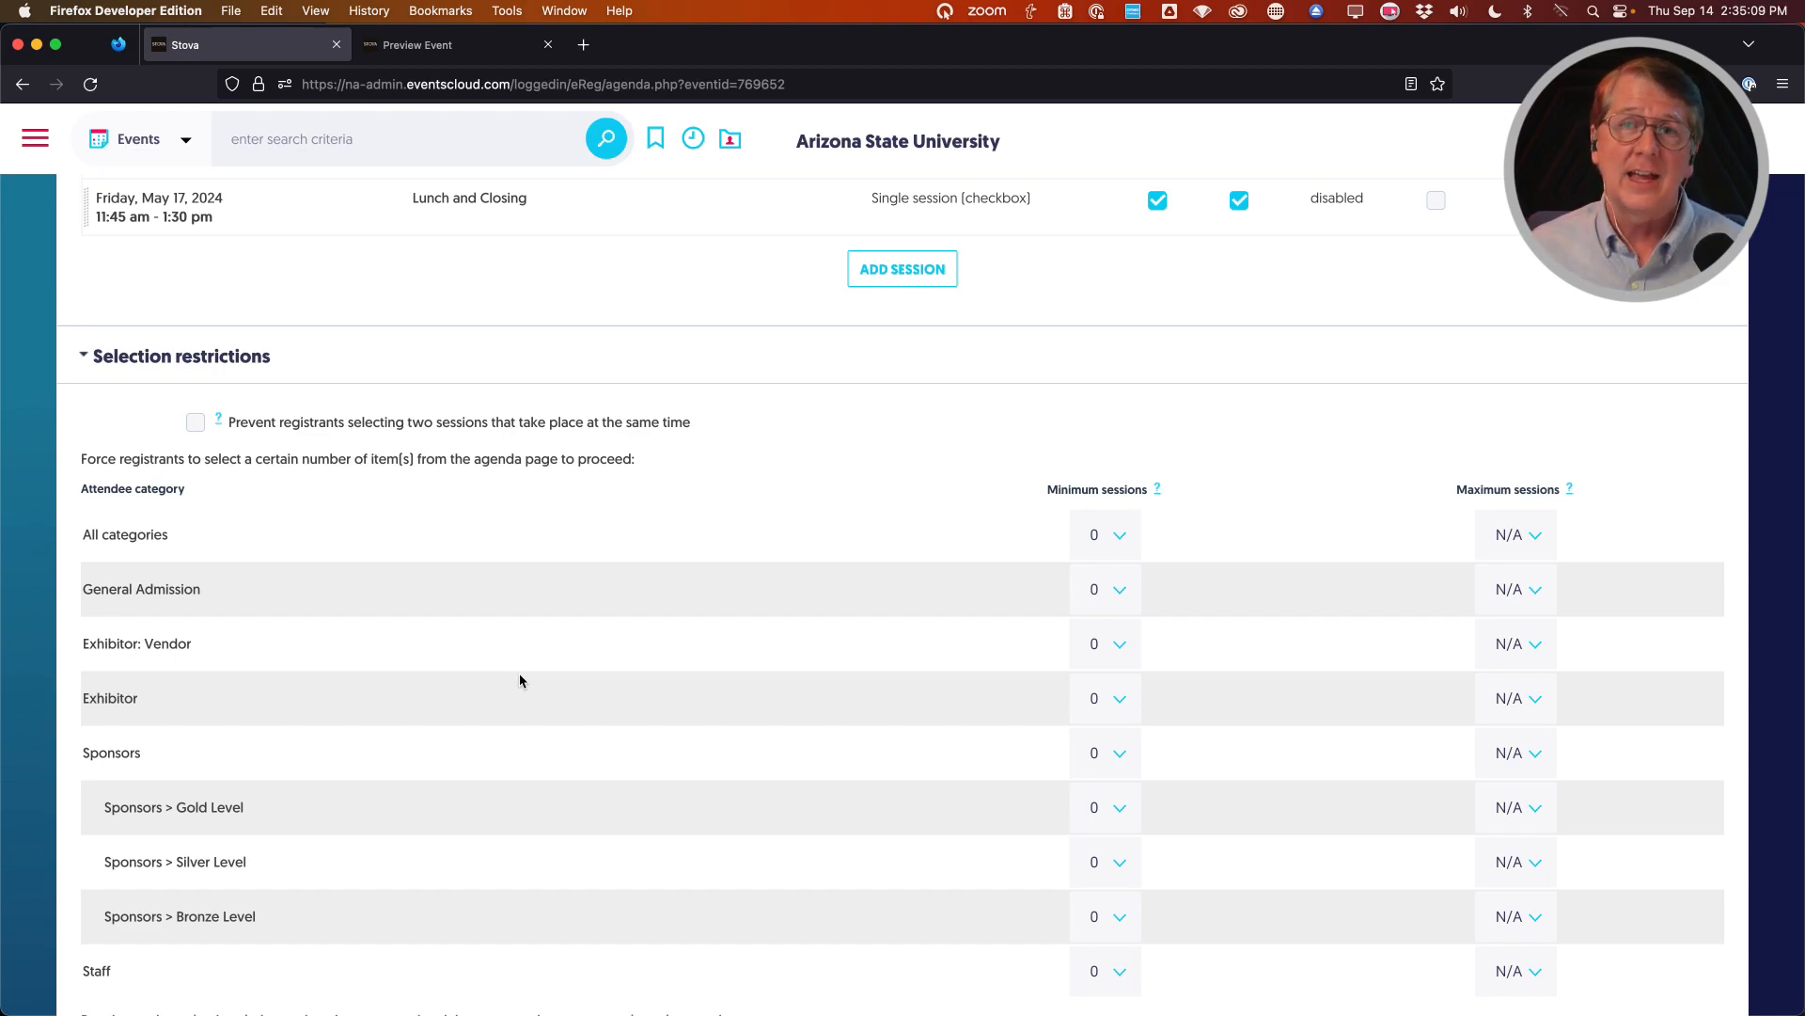
scroll(523, 691, "down", 1)
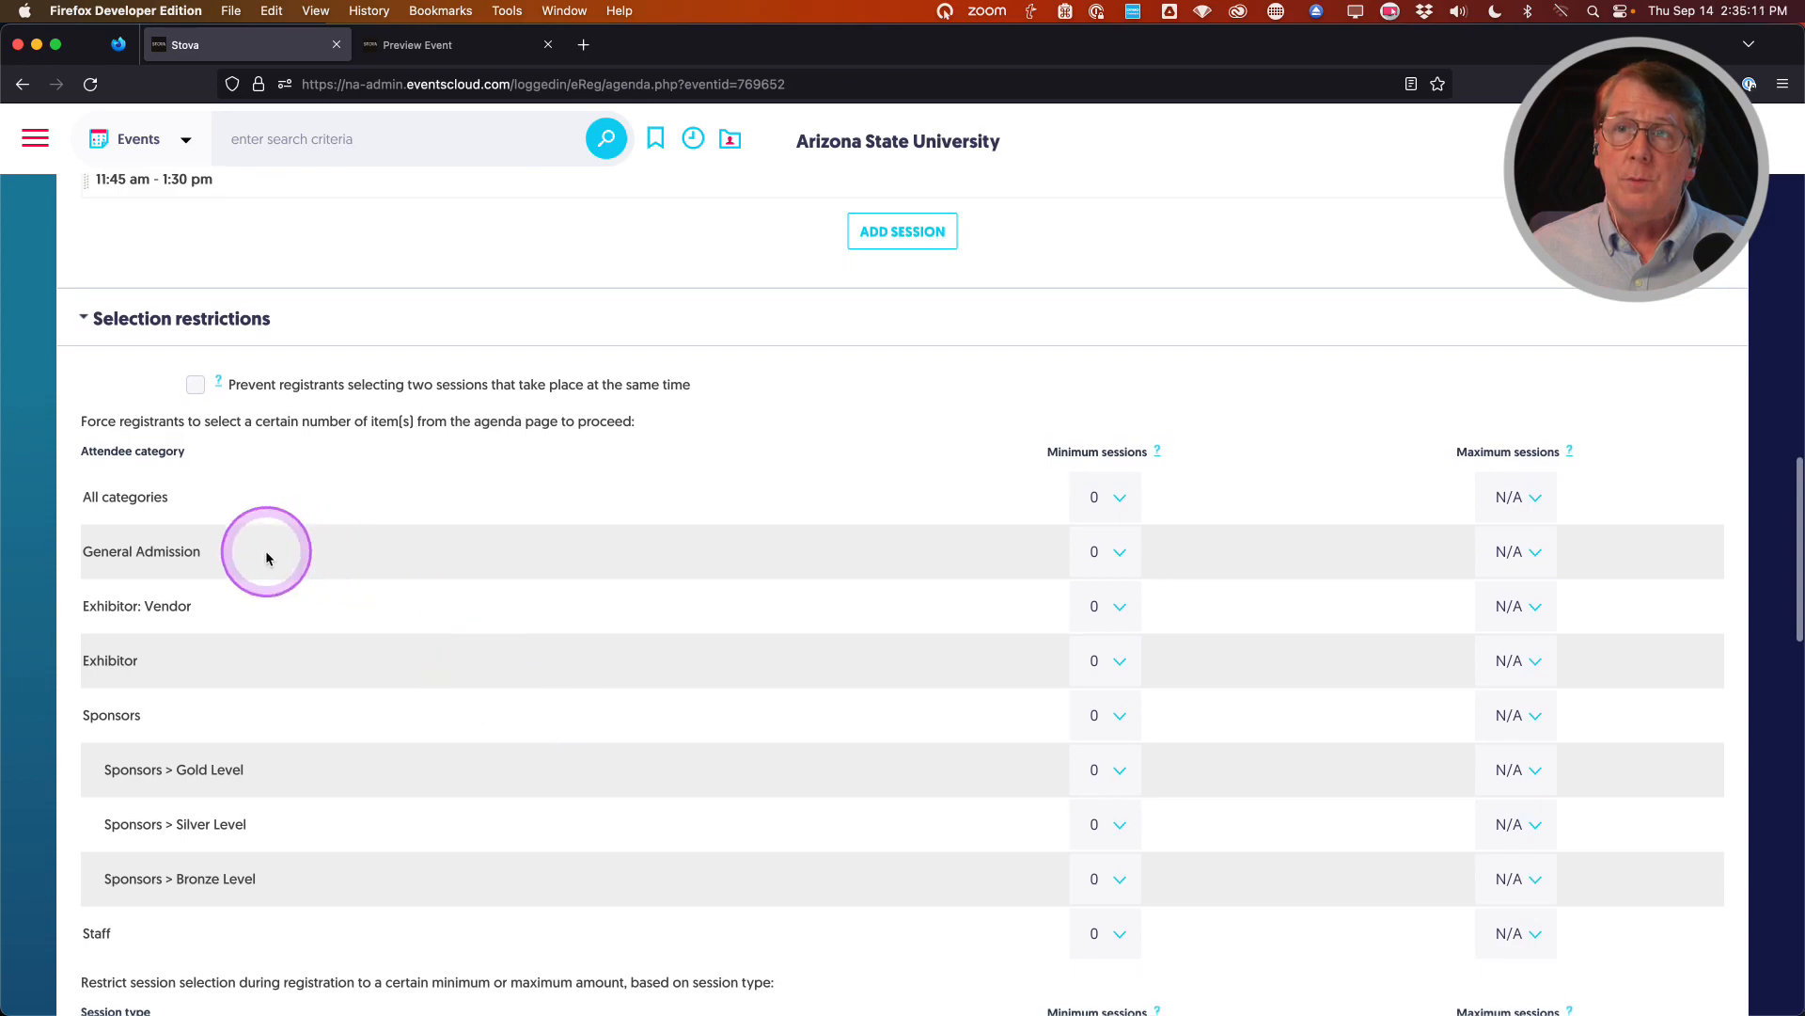
scroll(875, 593, "down", 6)
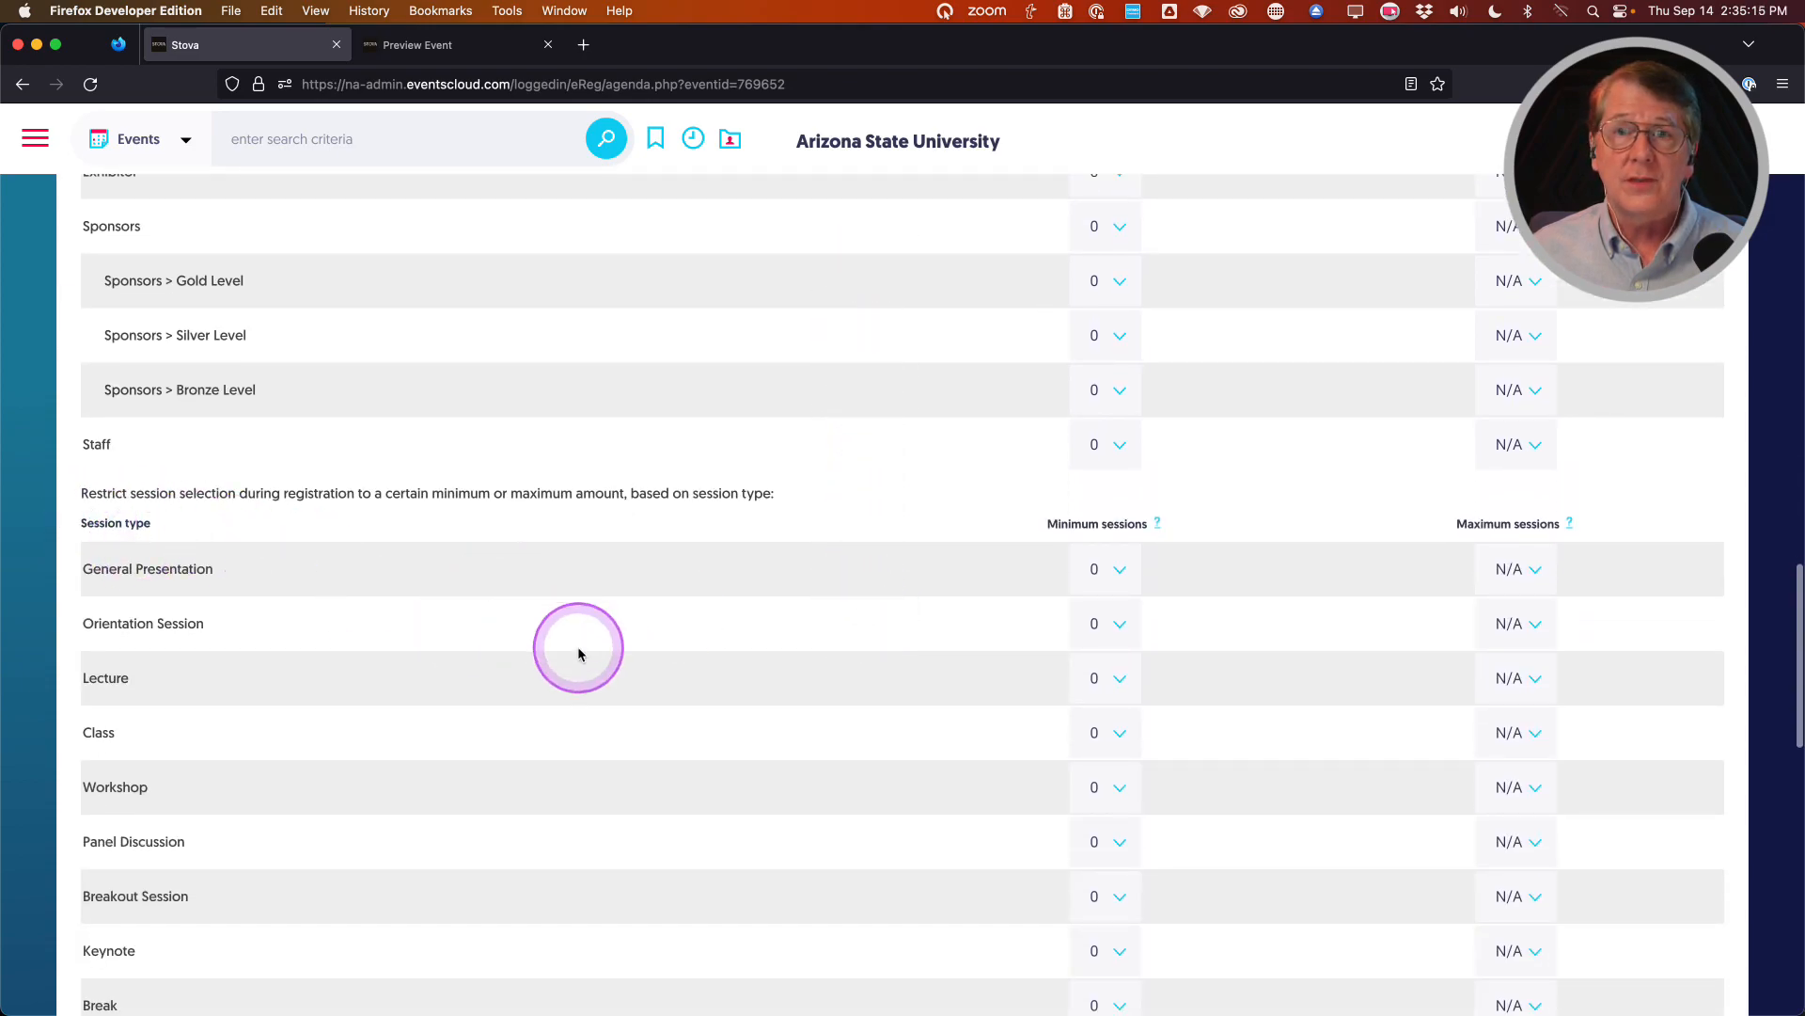
scroll(607, 718, "down", 2)
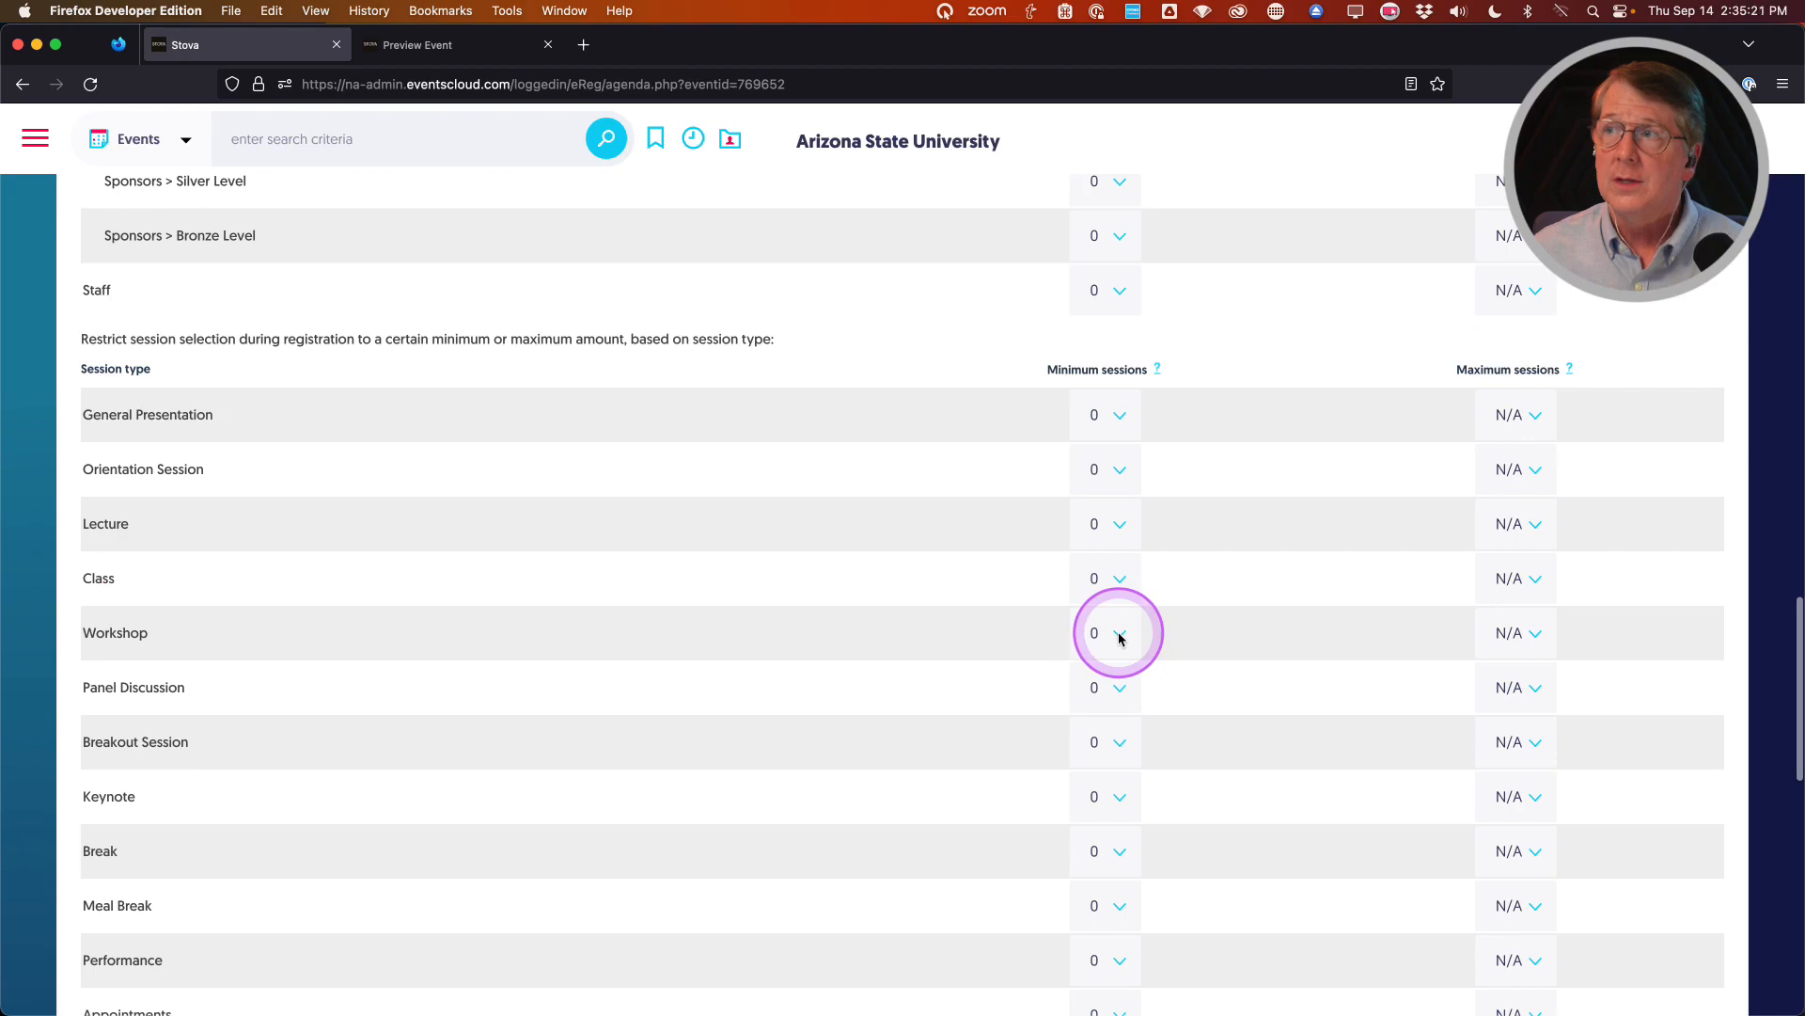
left_click(1499, 635)
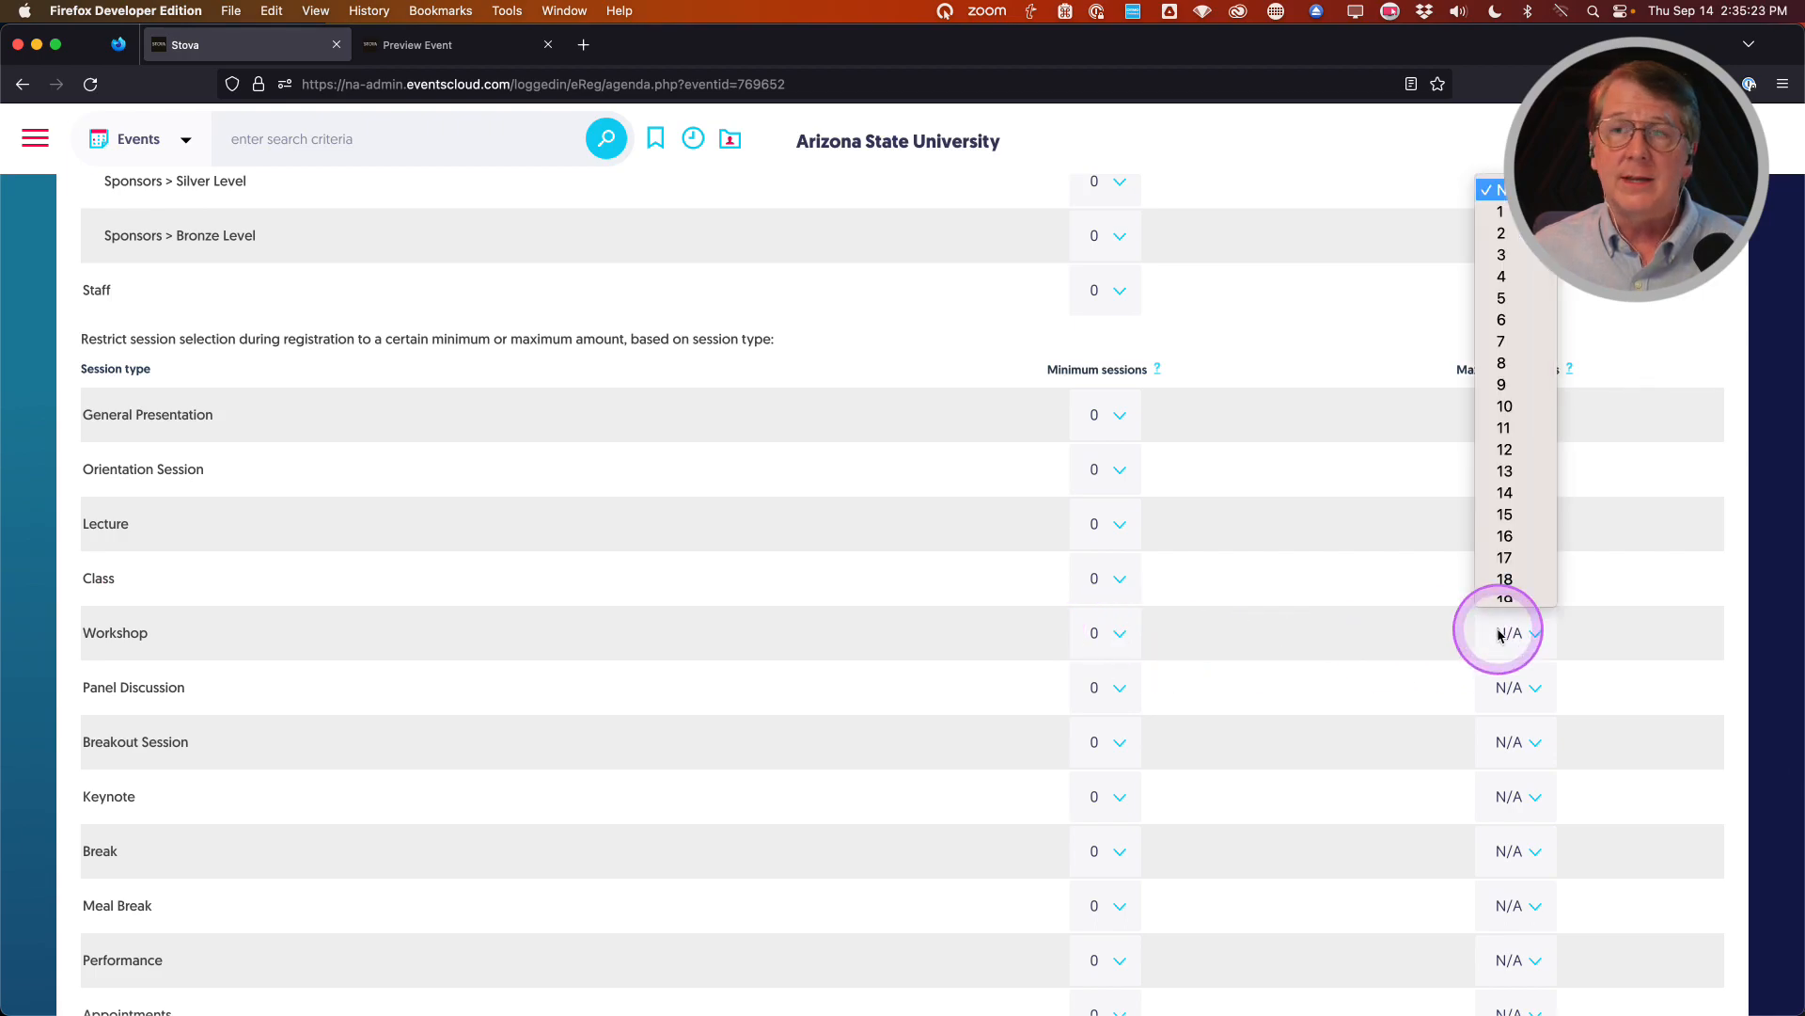
left_click(1395, 633)
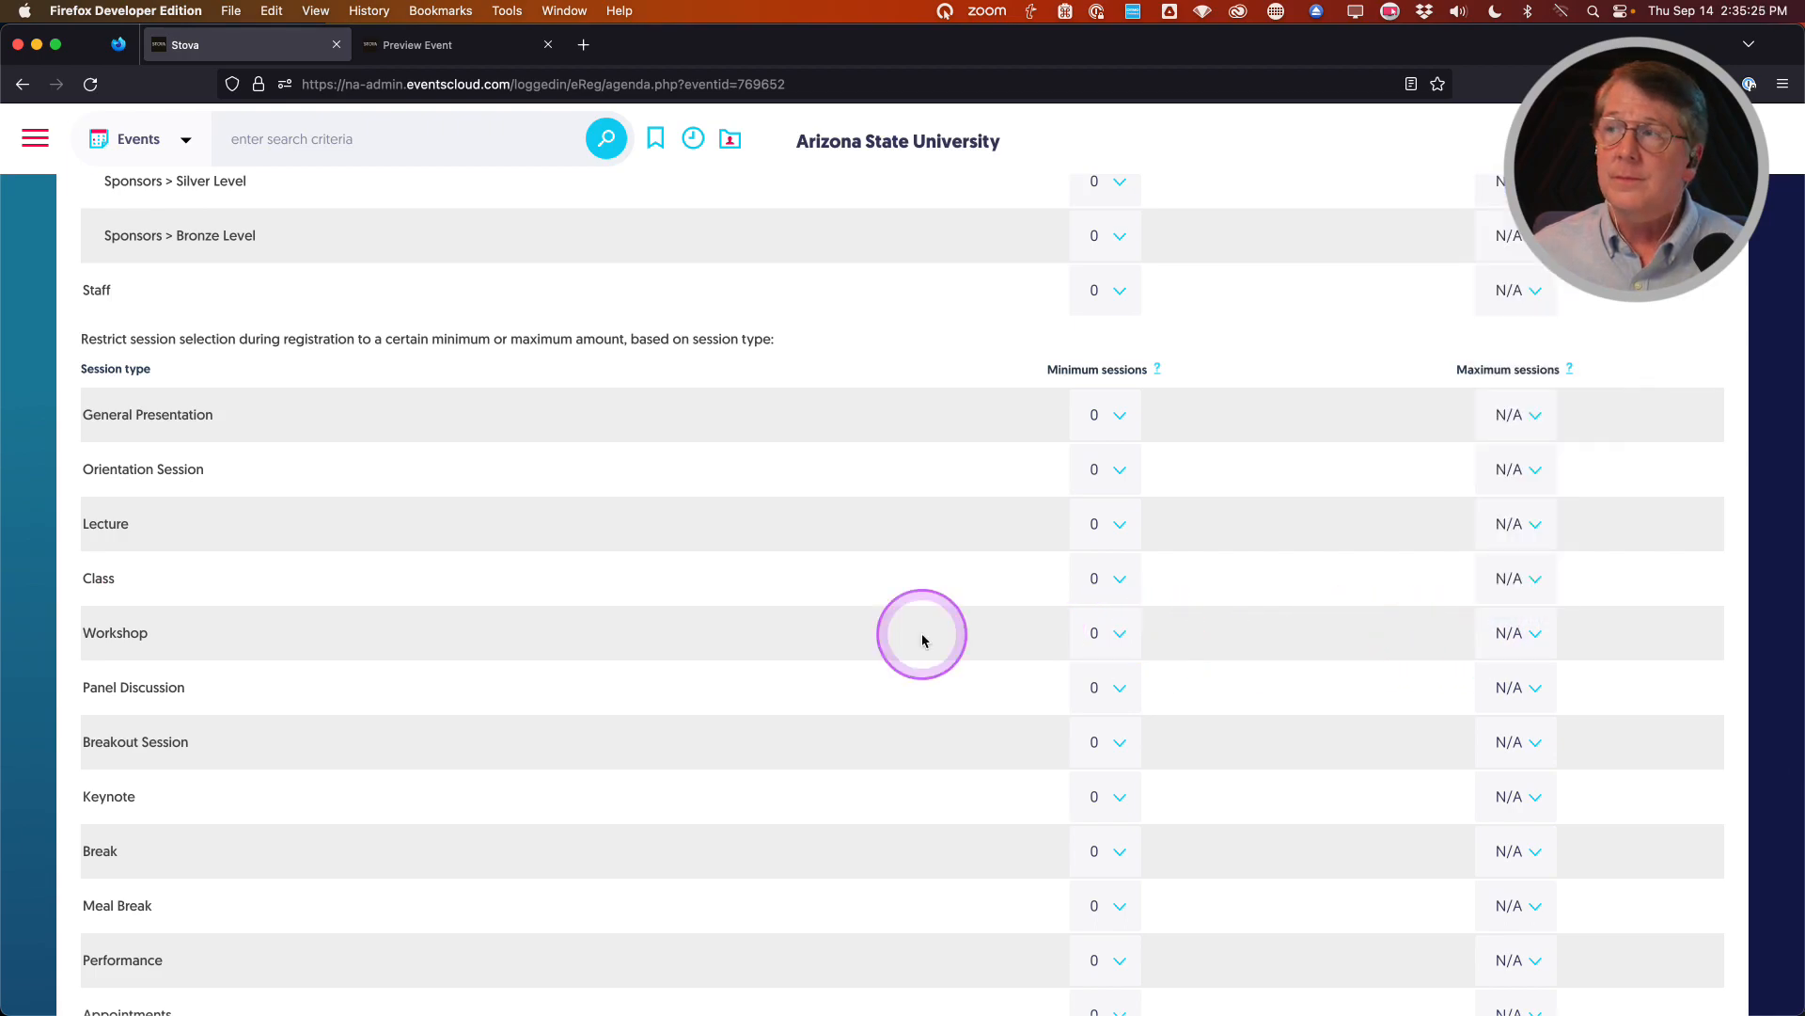
scroll(760, 629, "down", 5)
scroll(759, 628, "down", 7)
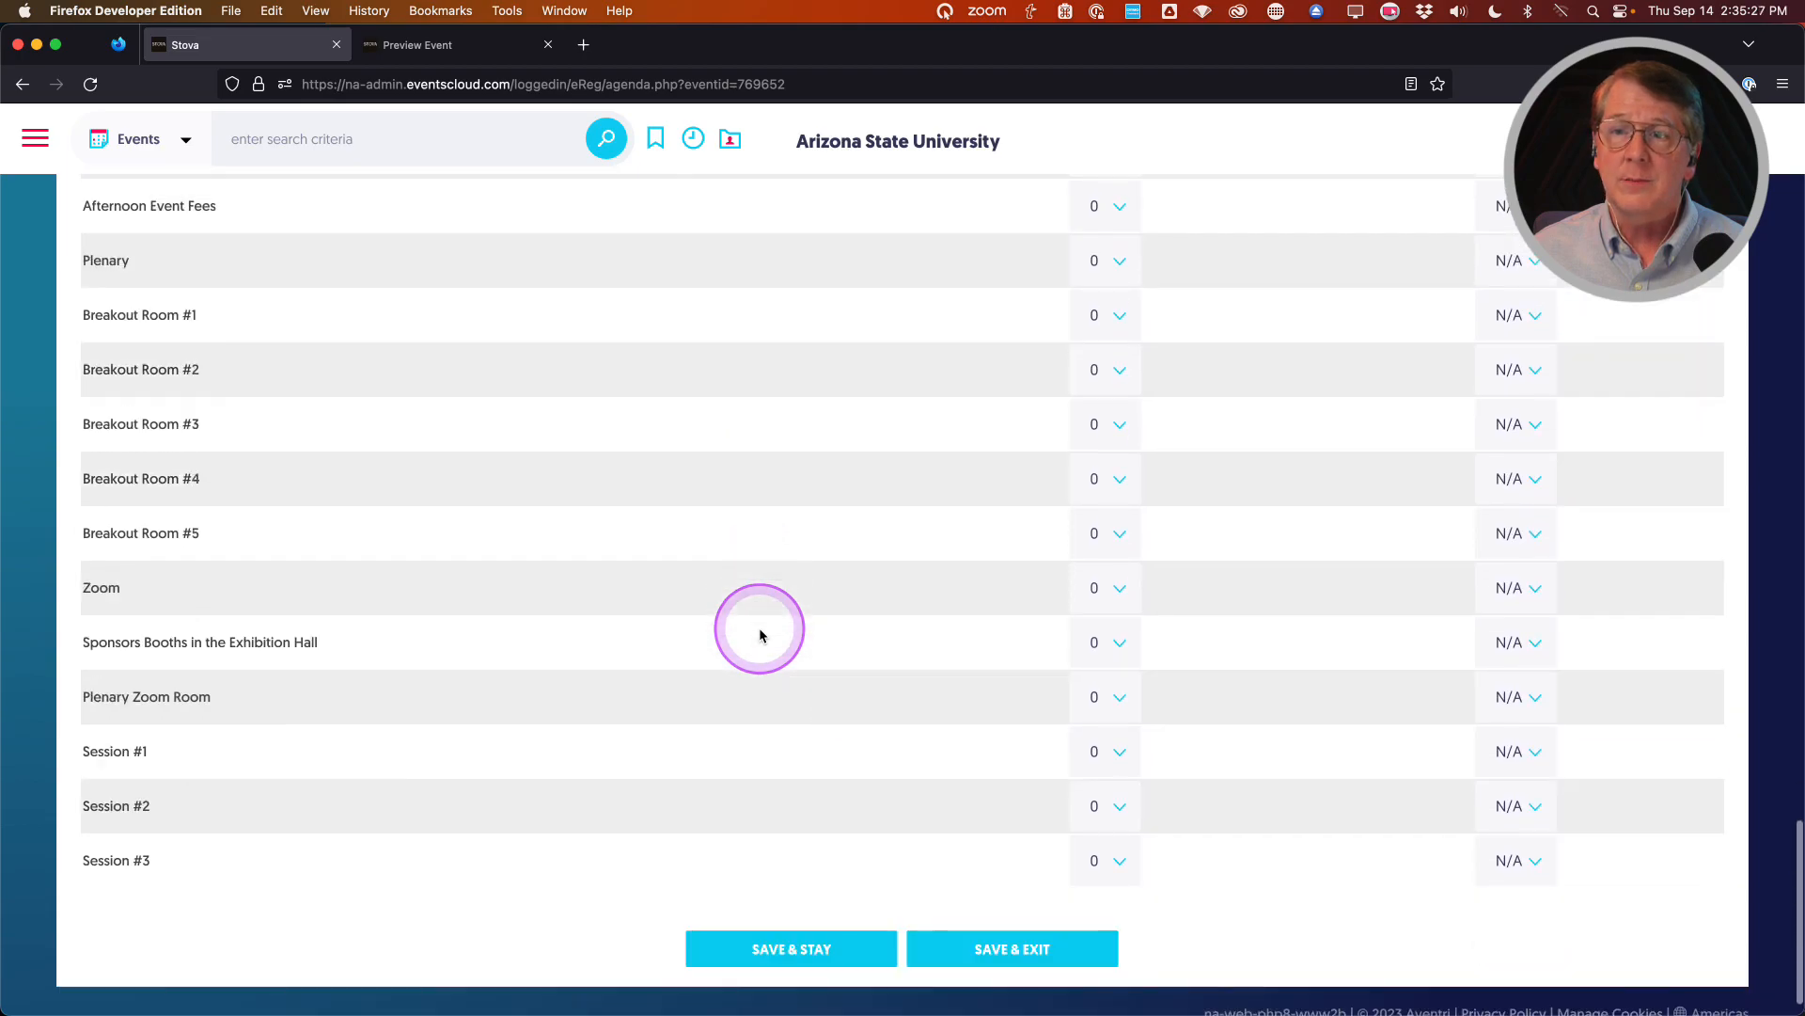
scroll(759, 628, "up", 6)
scroll(759, 628, "up", 11)
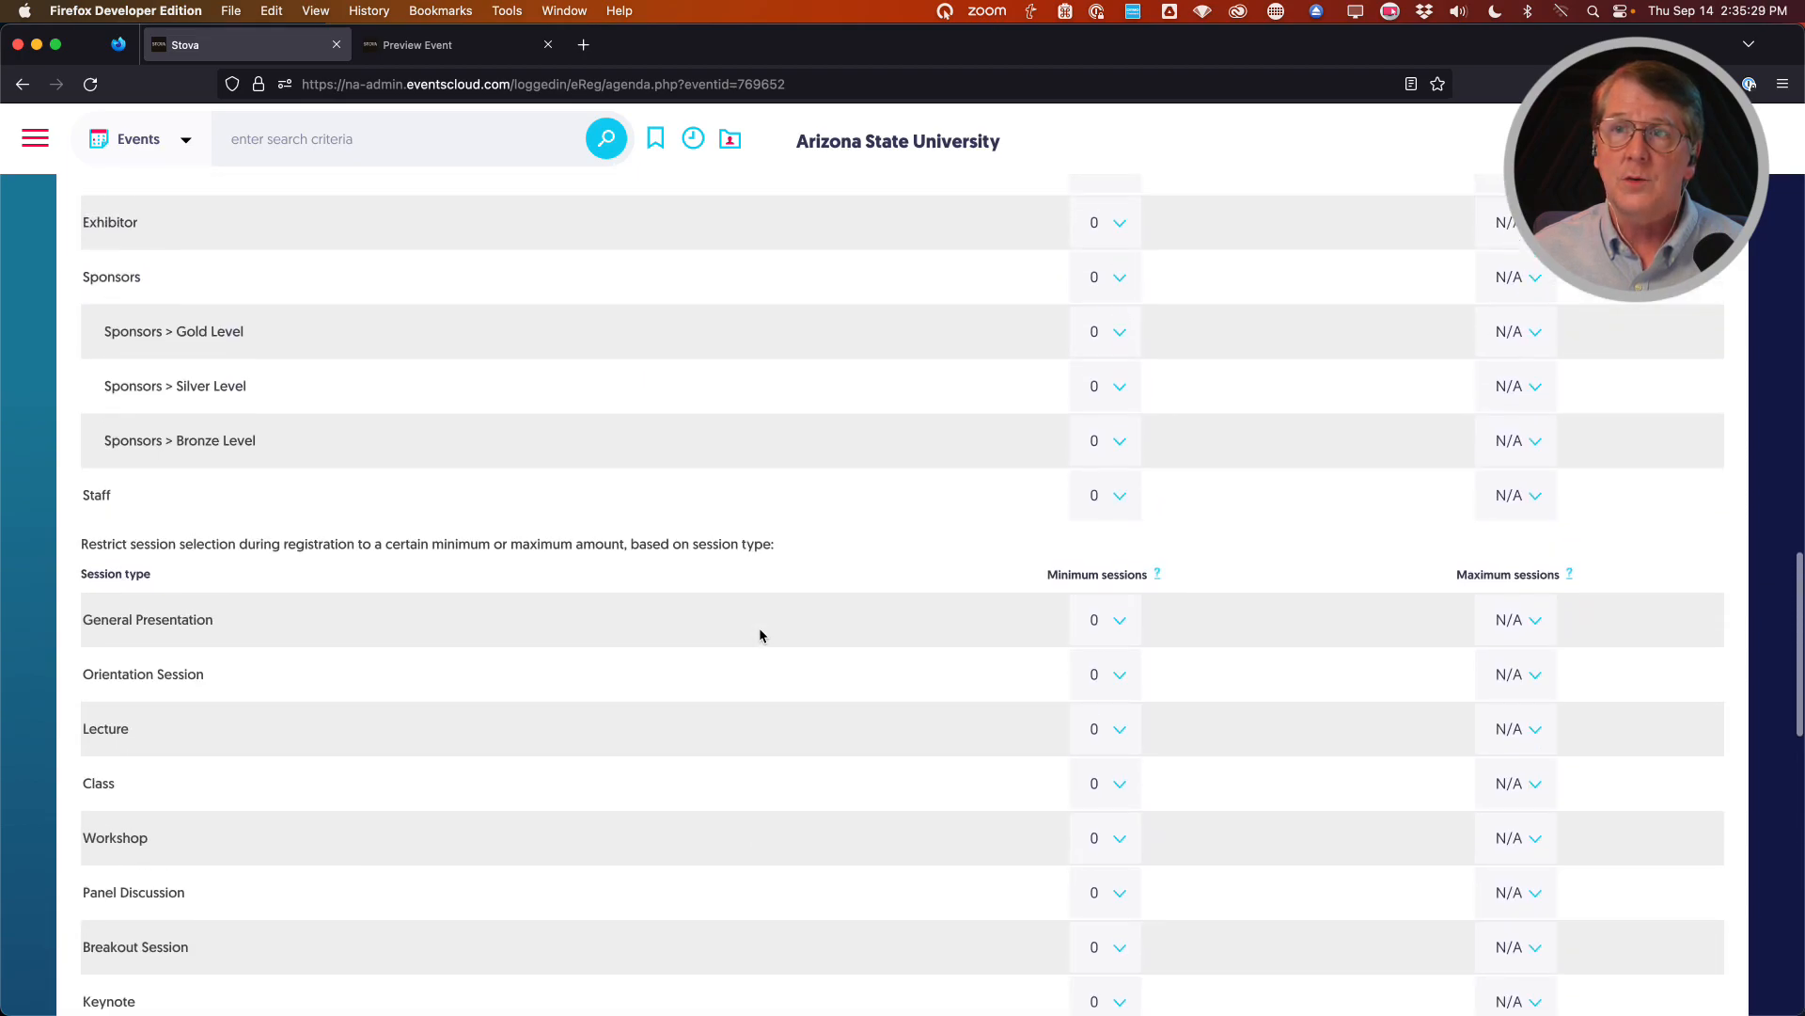
scroll(759, 628, "up", 5)
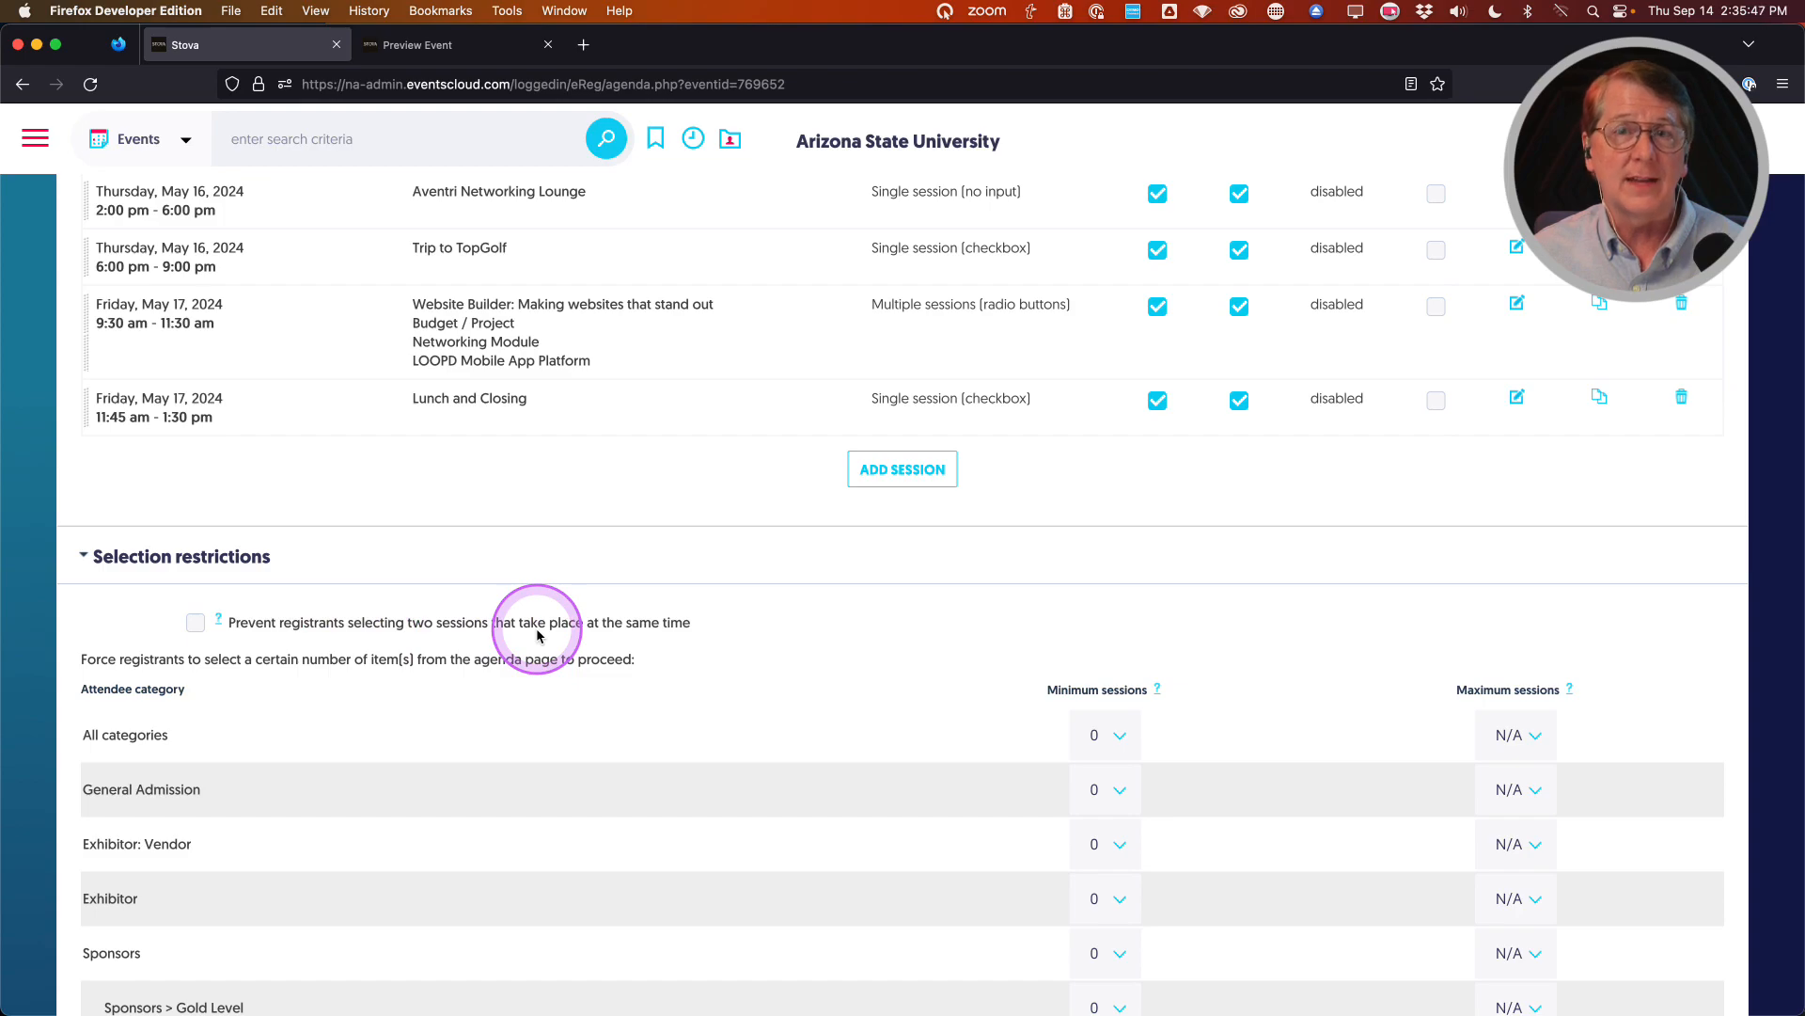
scroll(827, 681, "up", 15)
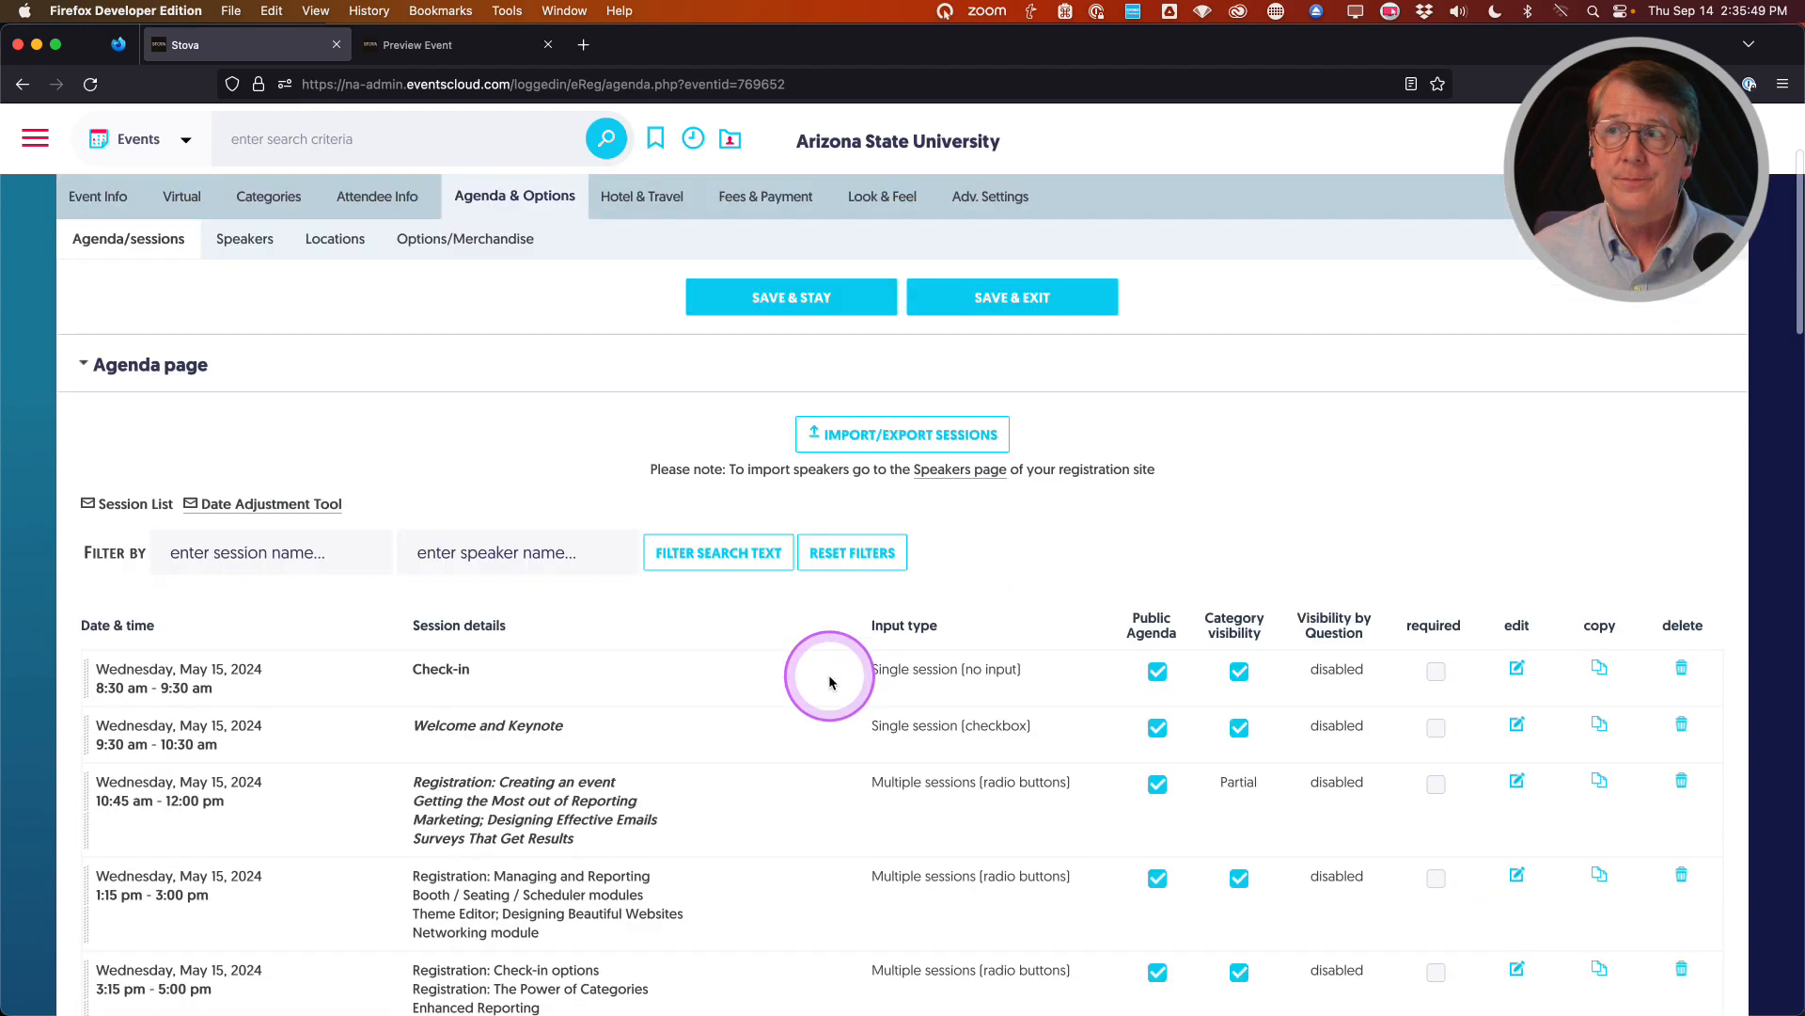
Save the agenda page and open the event's Speakers page
left_click(765, 506)
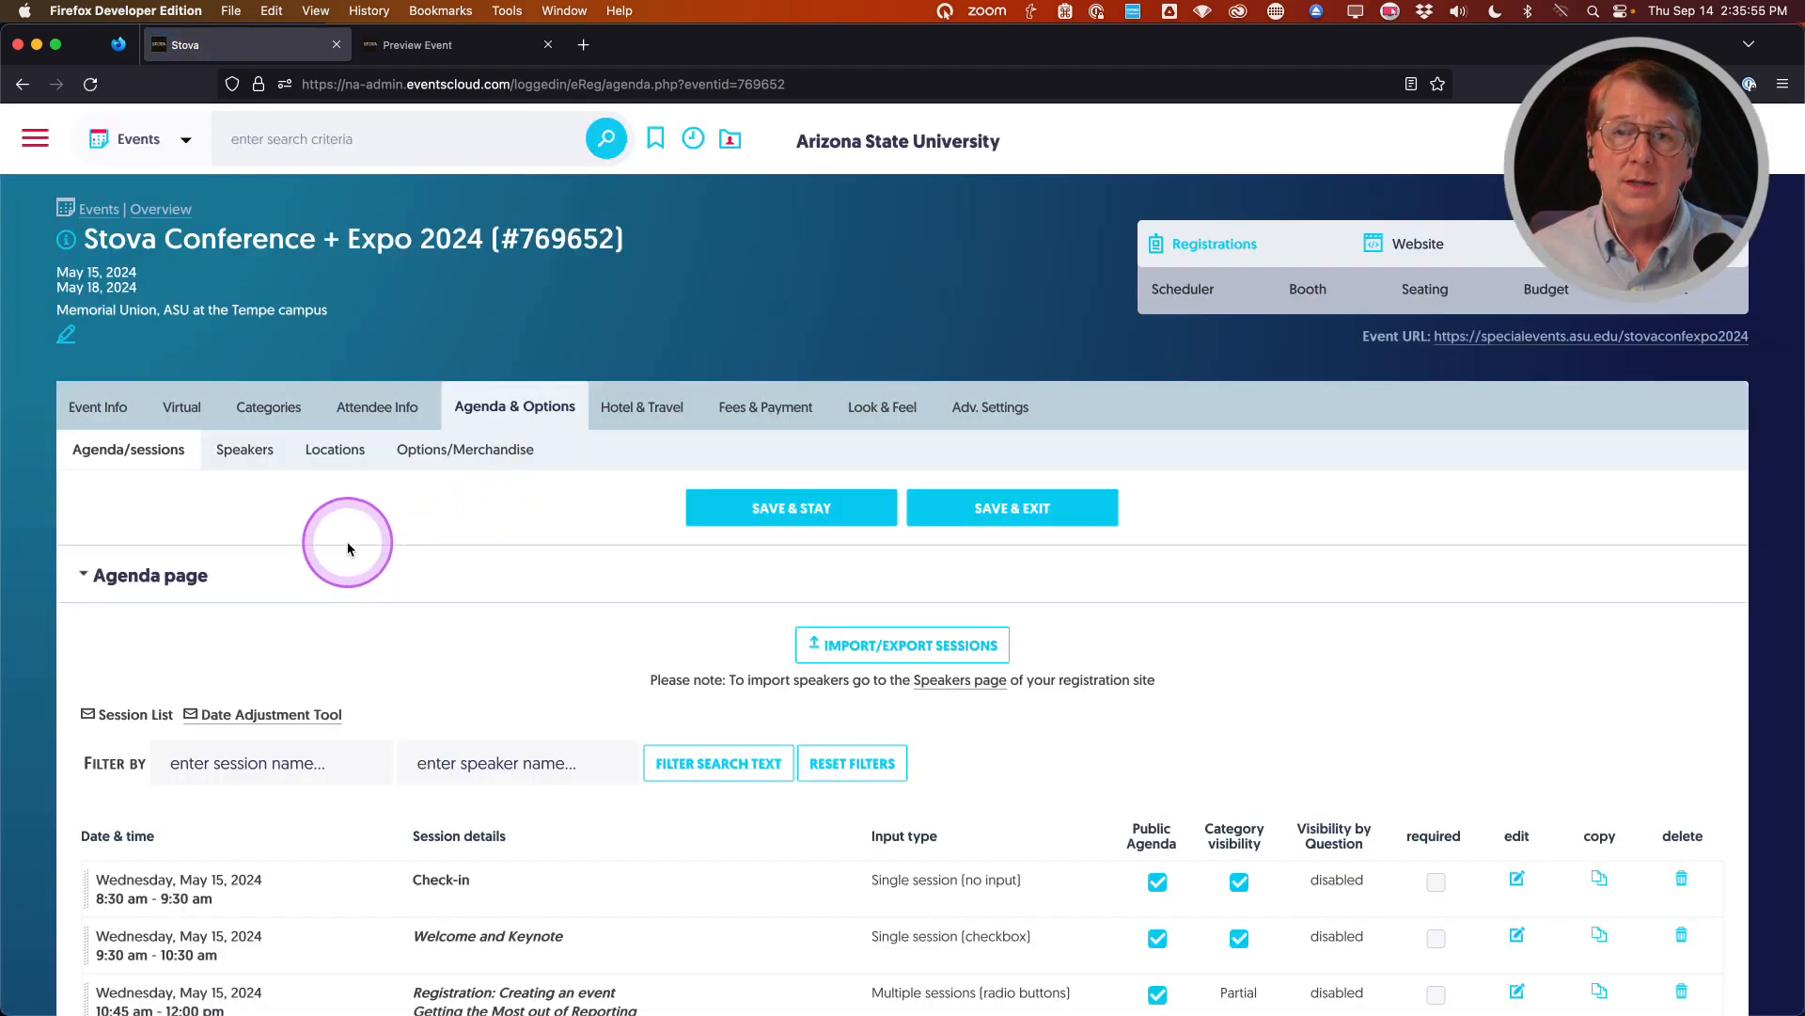
left_click(246, 452)
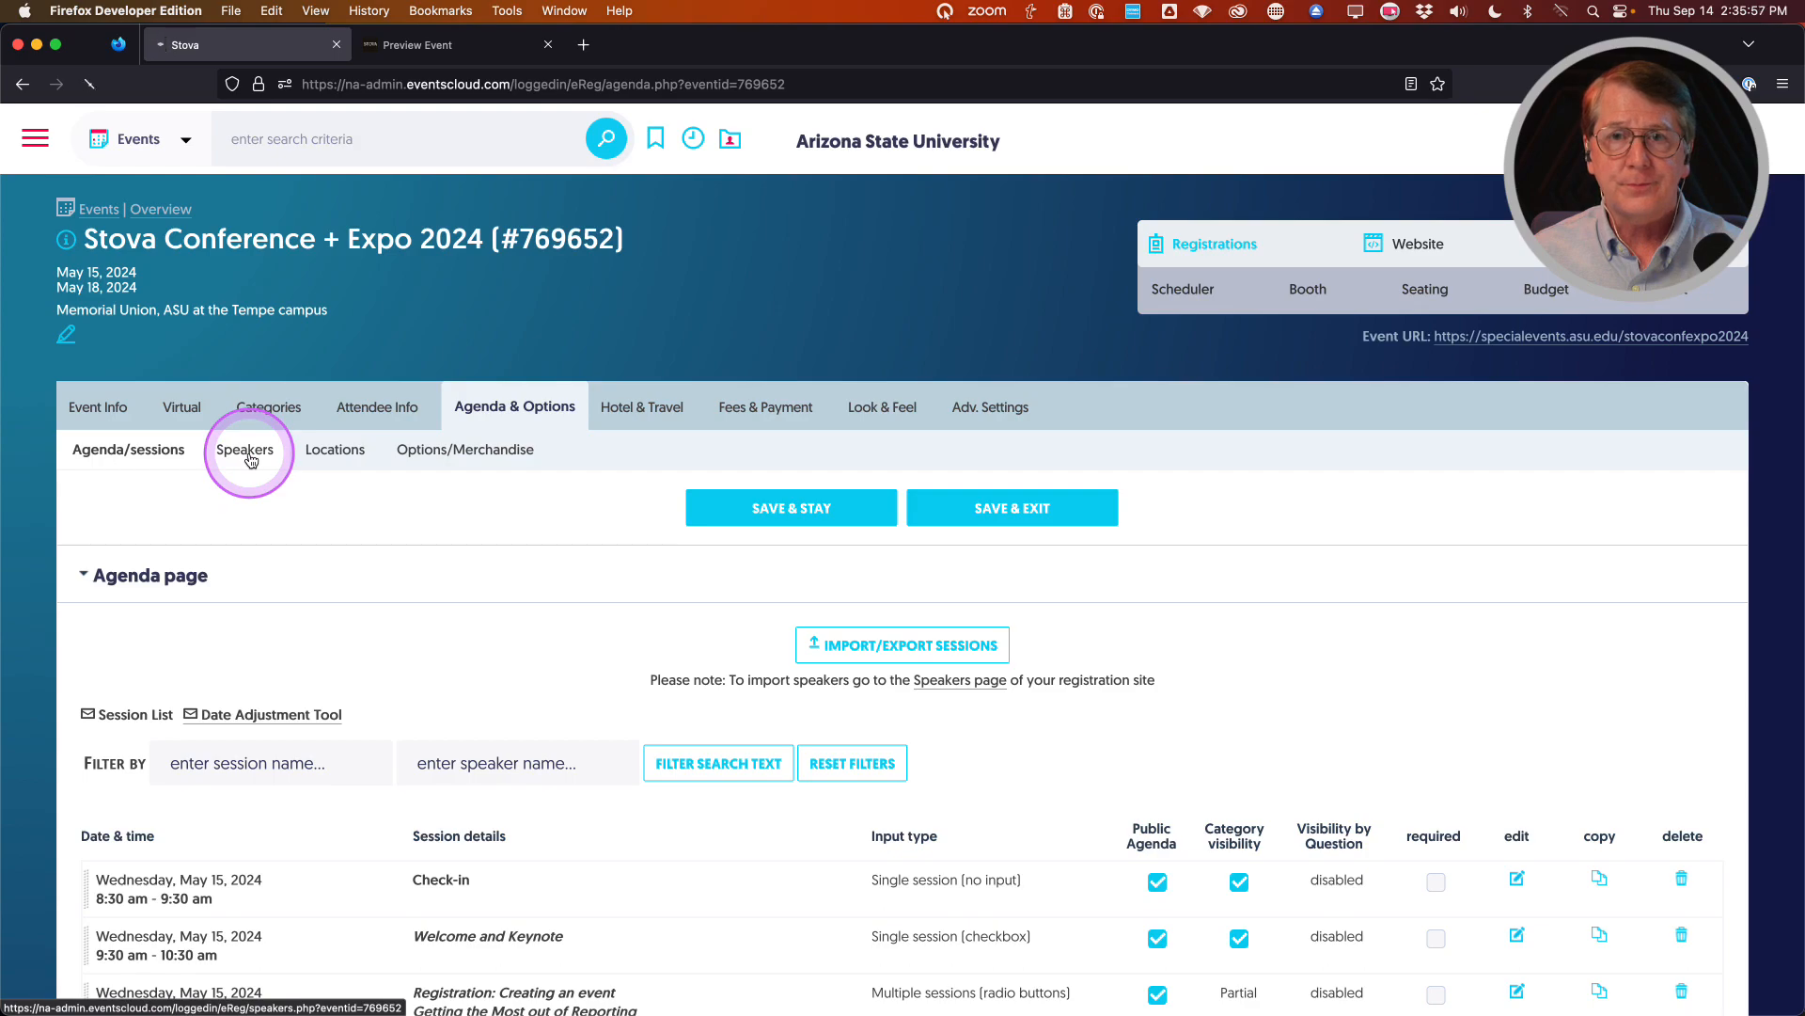
scroll(505, 761, "down", 1)
scroll(505, 761, "down", 1)
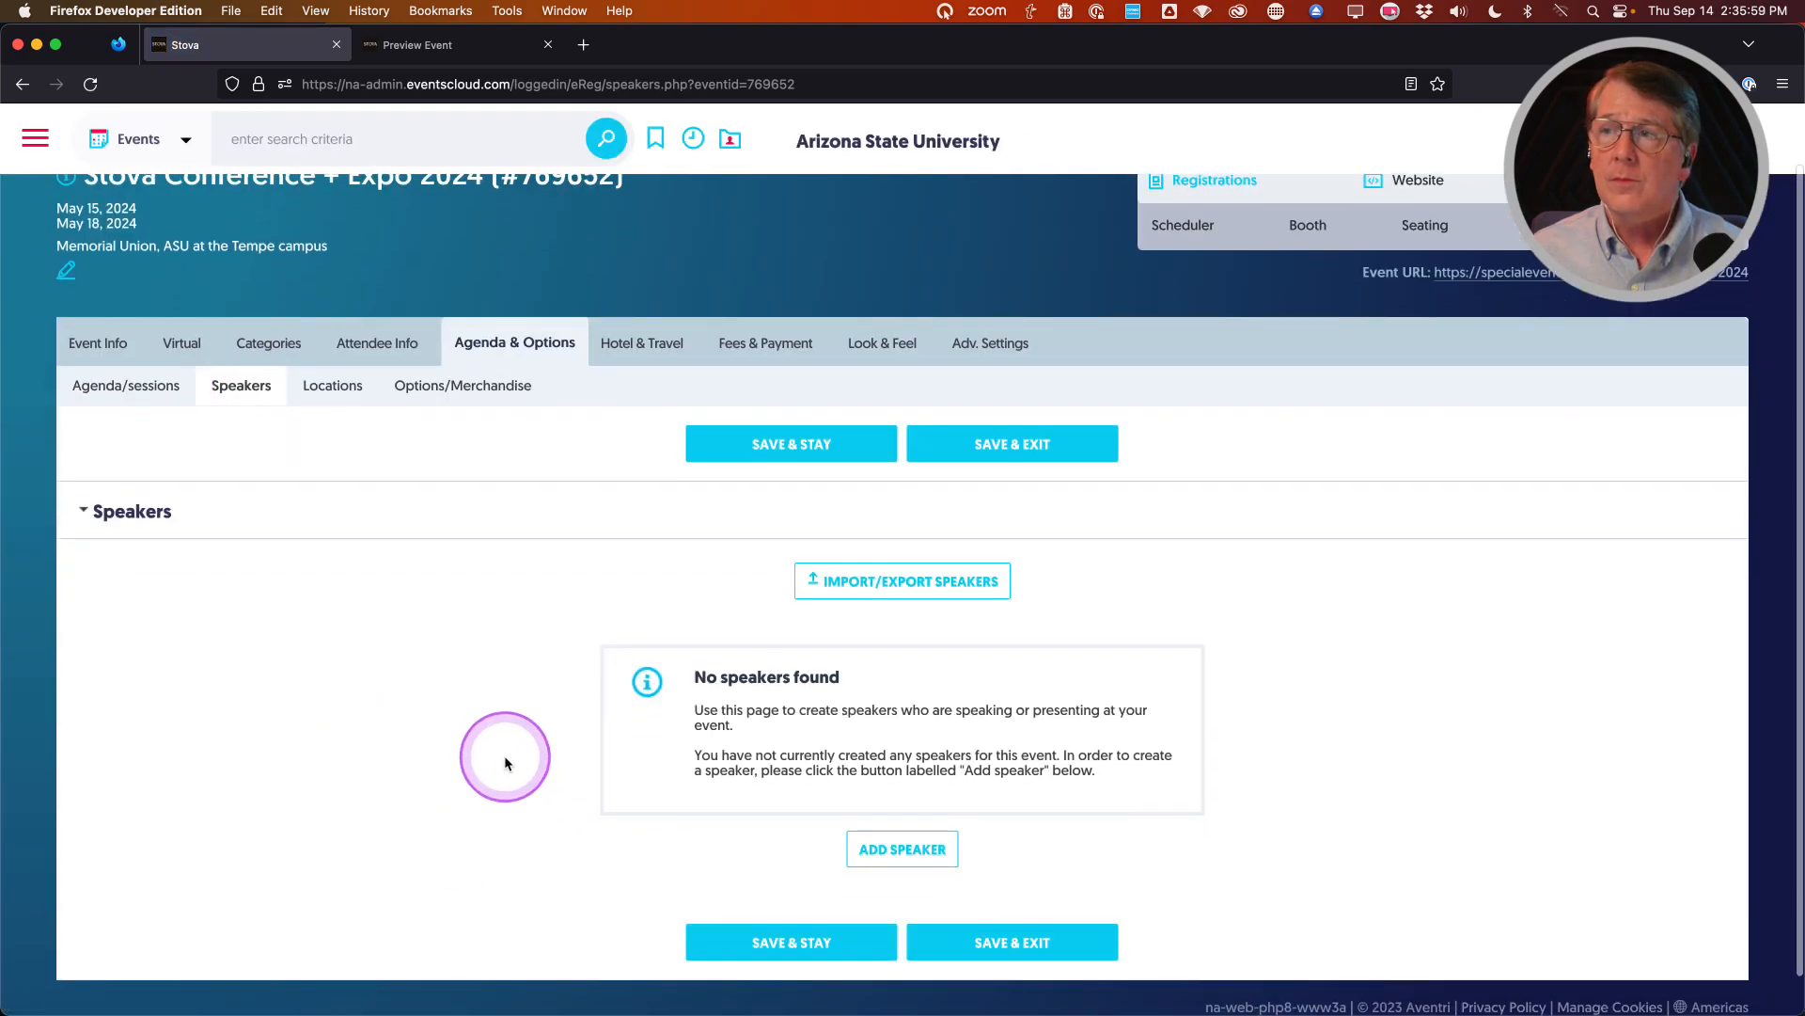
Add a new speaker and enter the speaker's first and last name in the speaker details
left_click(919, 858)
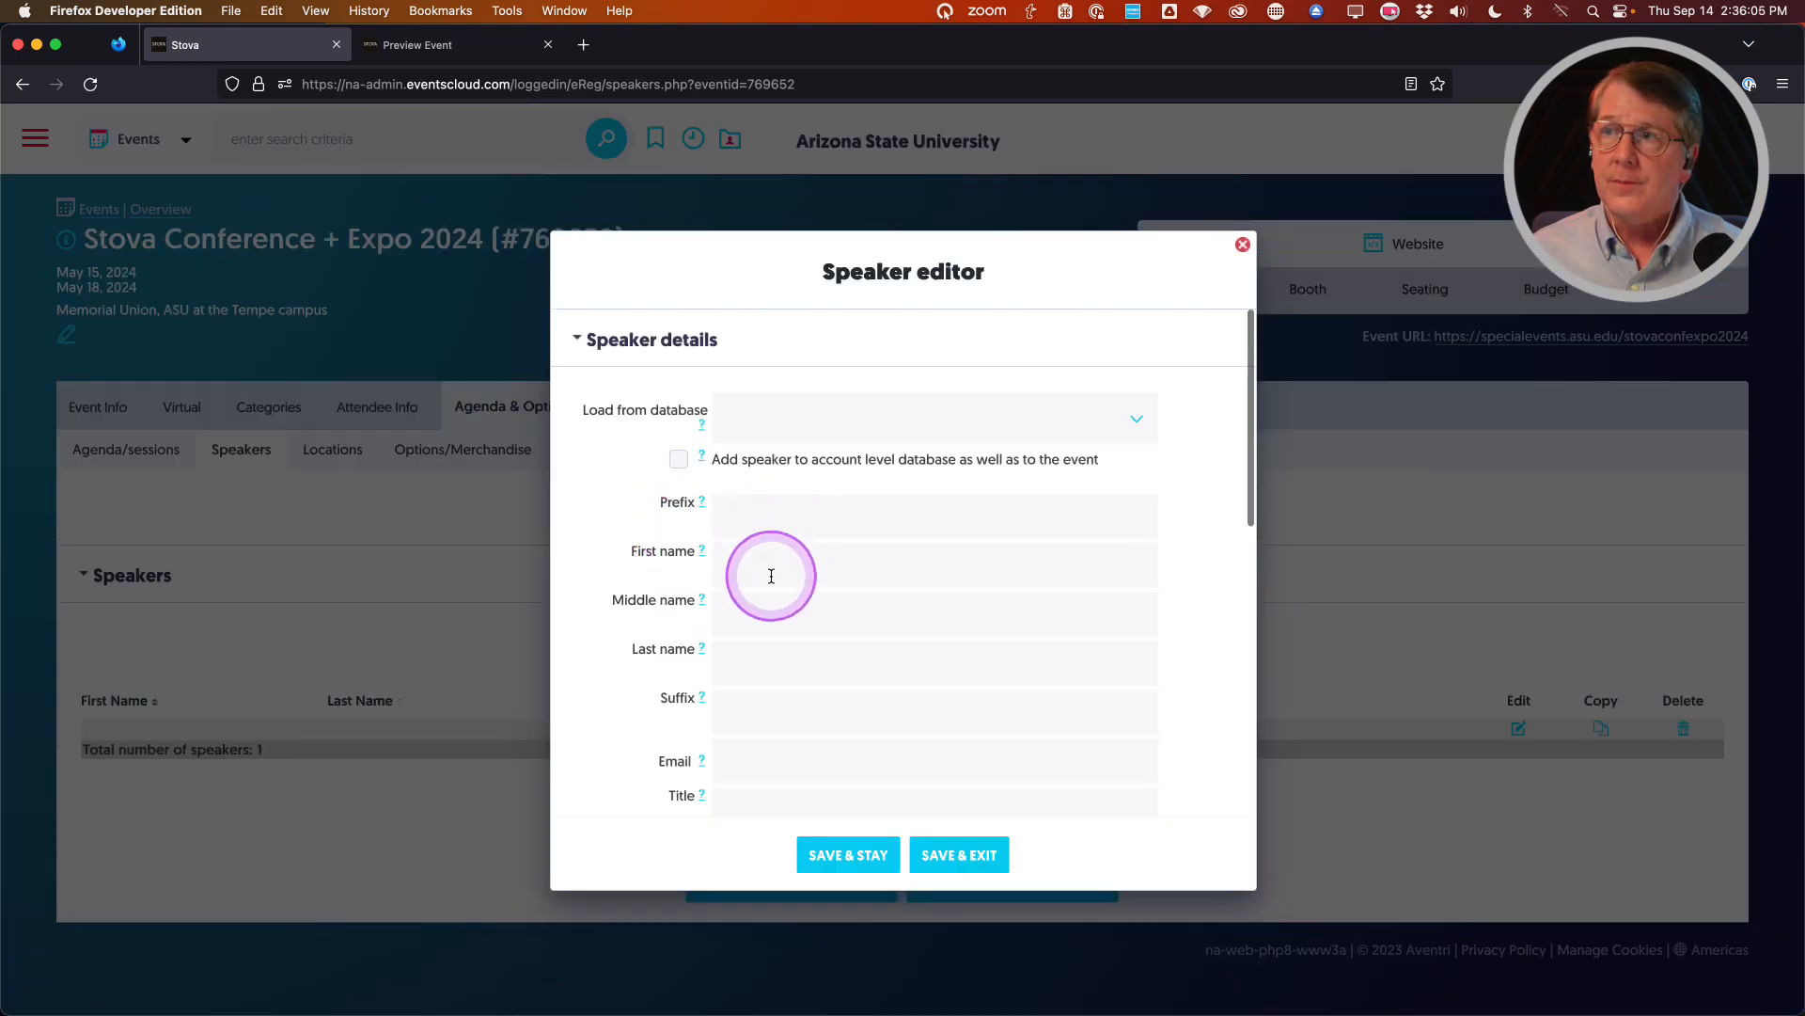
left_click(775, 571)
type("S.R.")
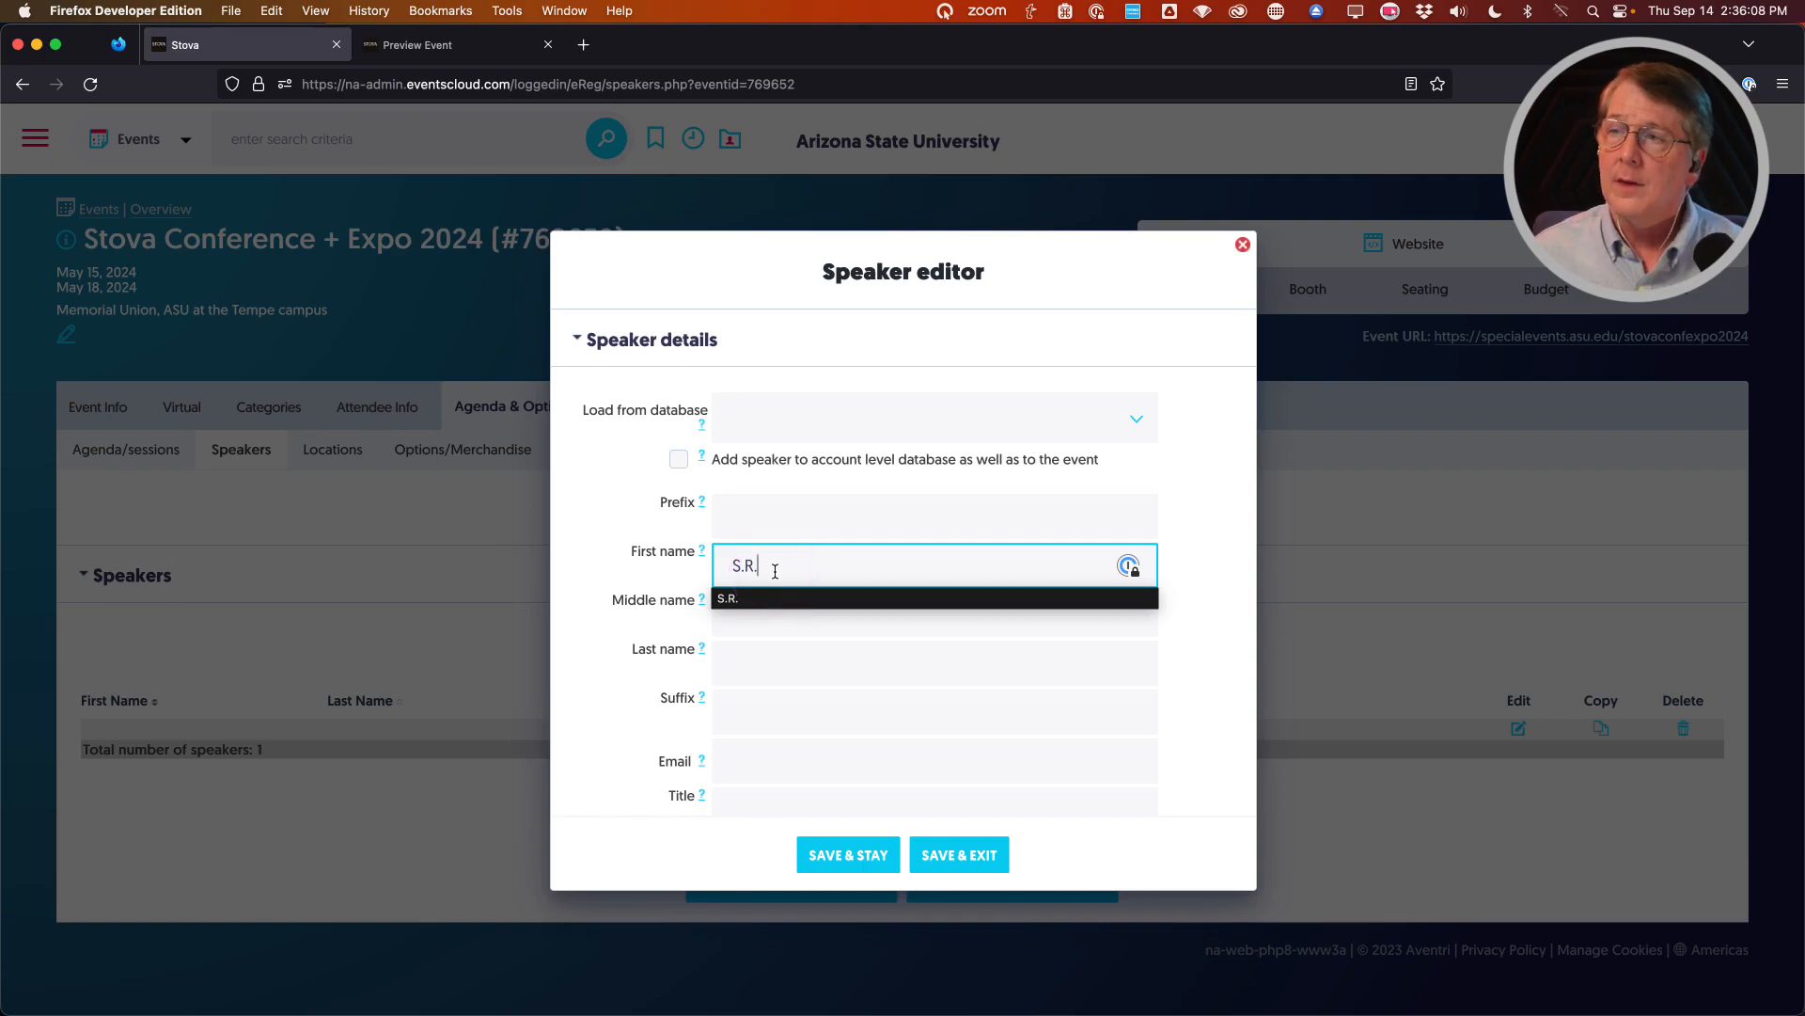
left_click(742, 598)
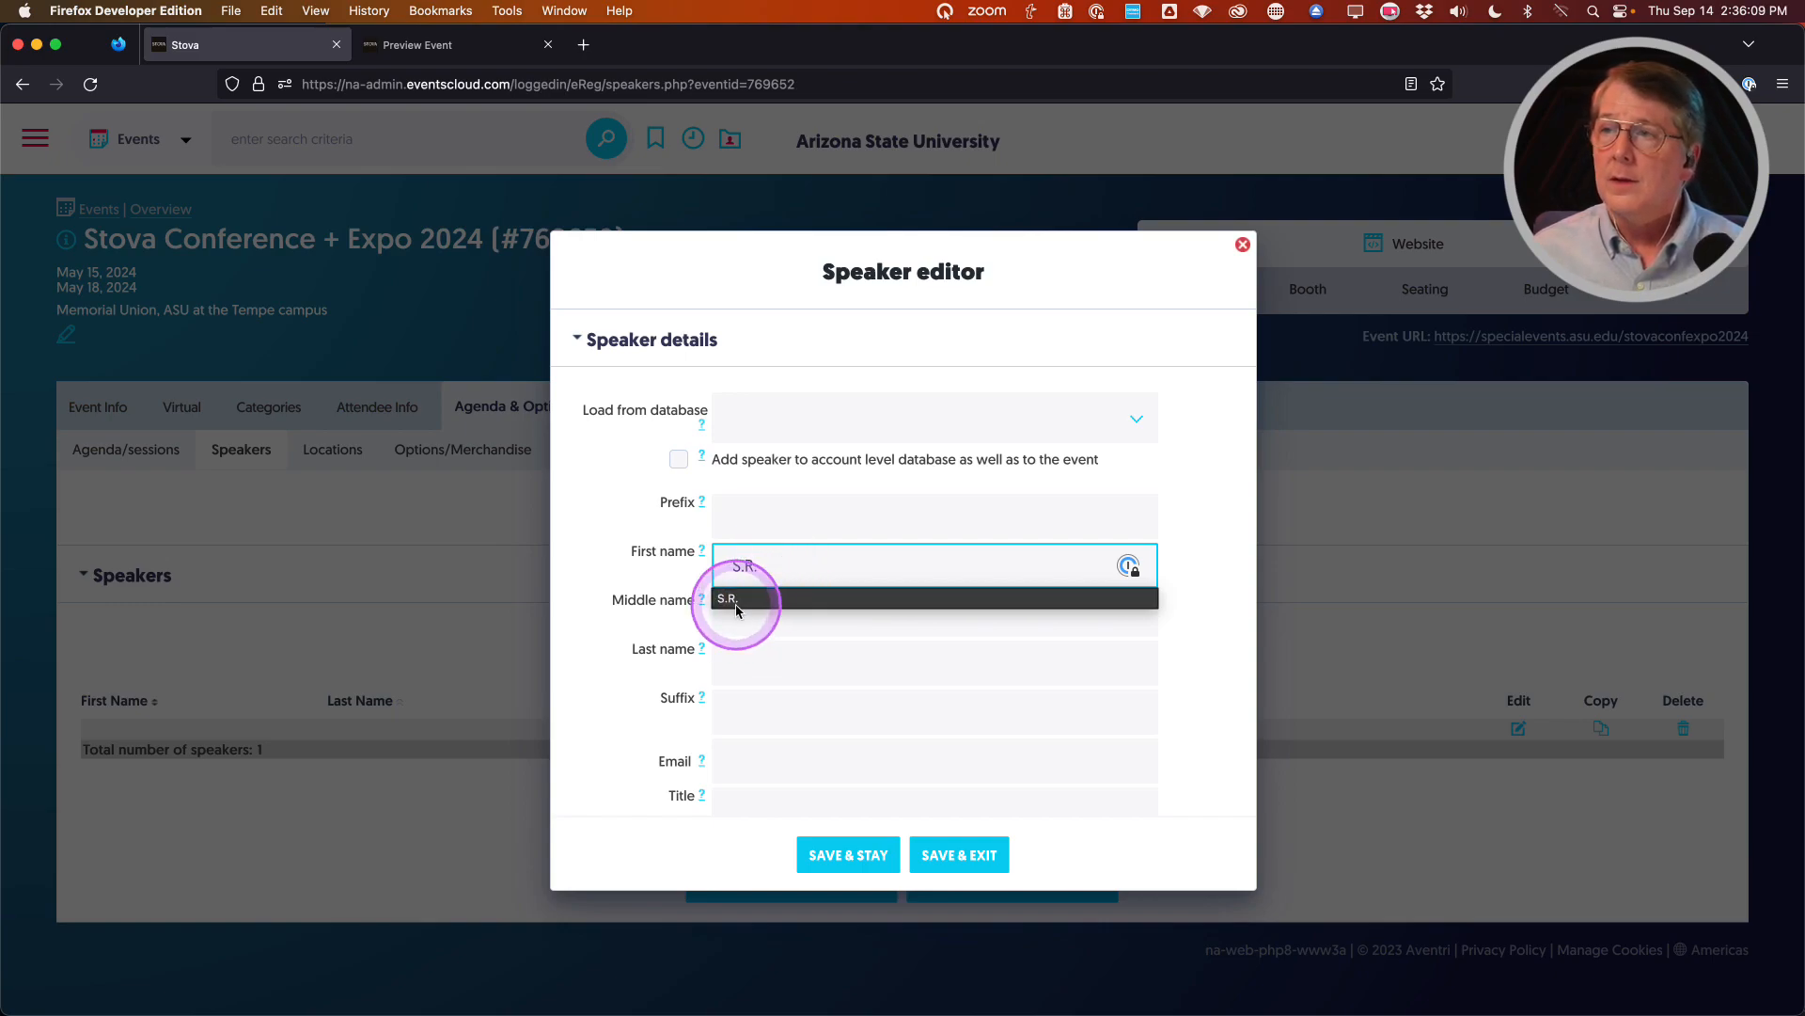
left_click(743, 665)
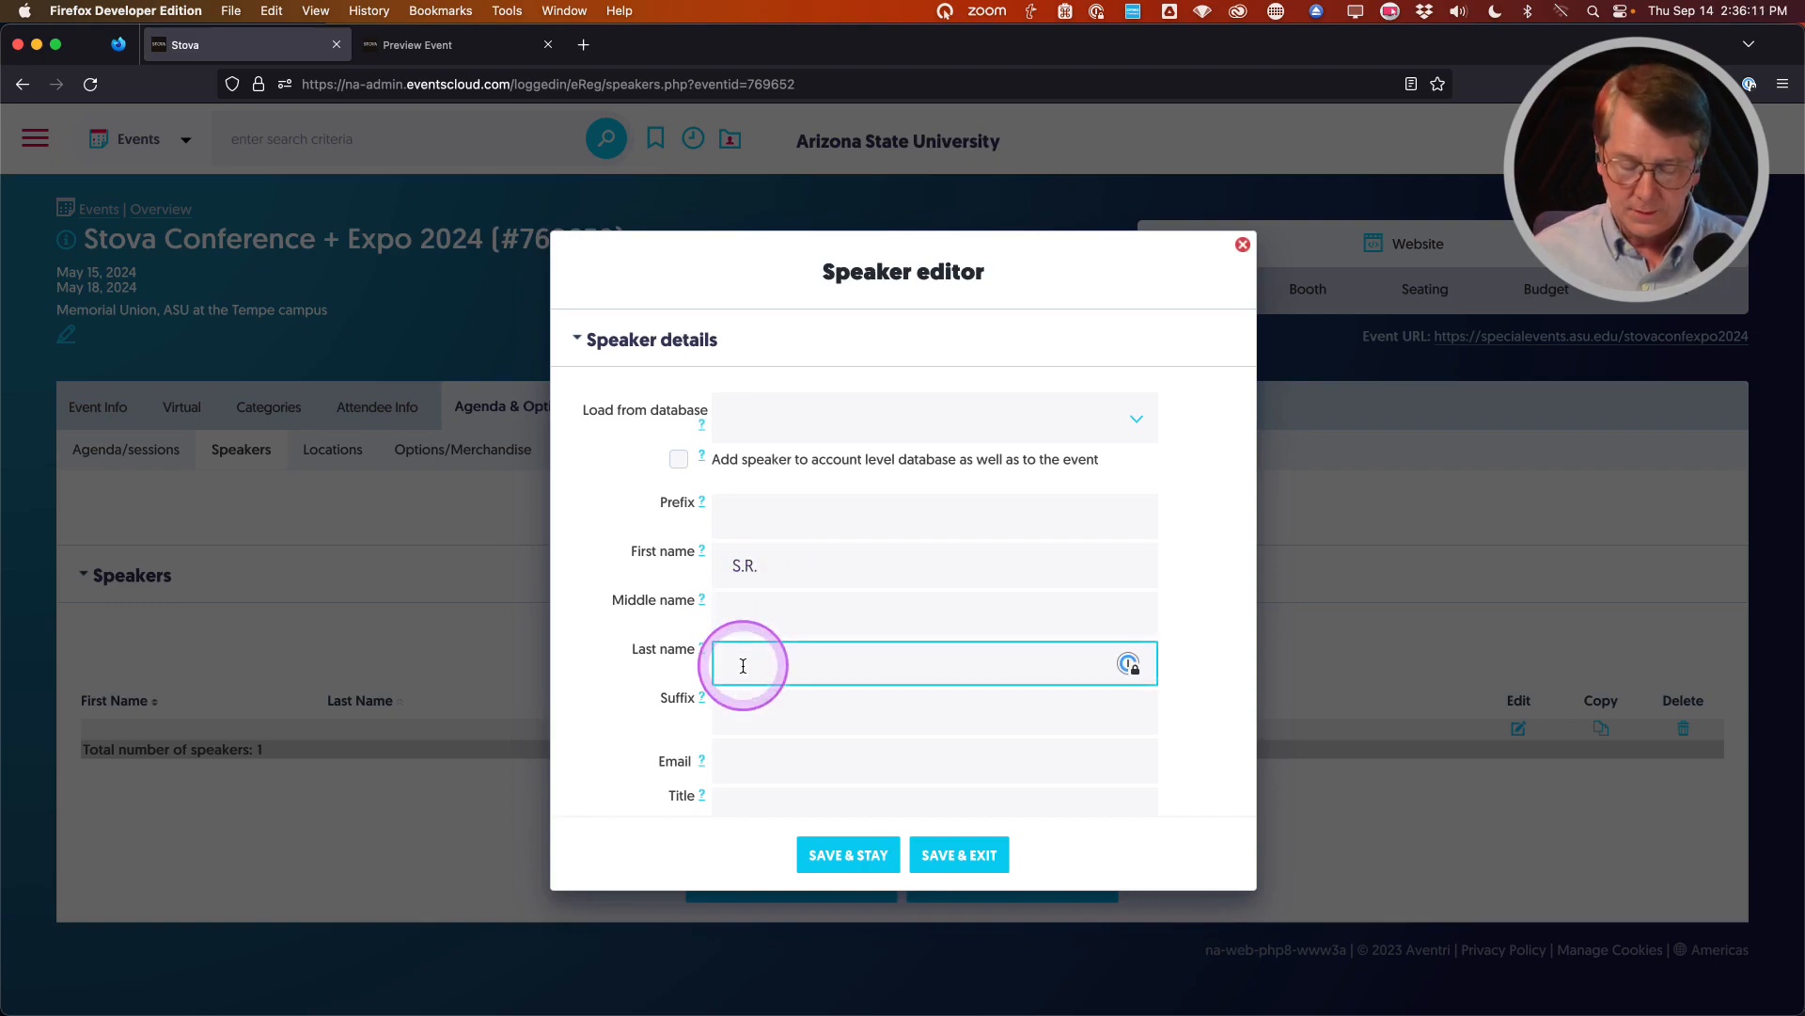
type("MCG")
key("BackSpace")
key("BackSpace")
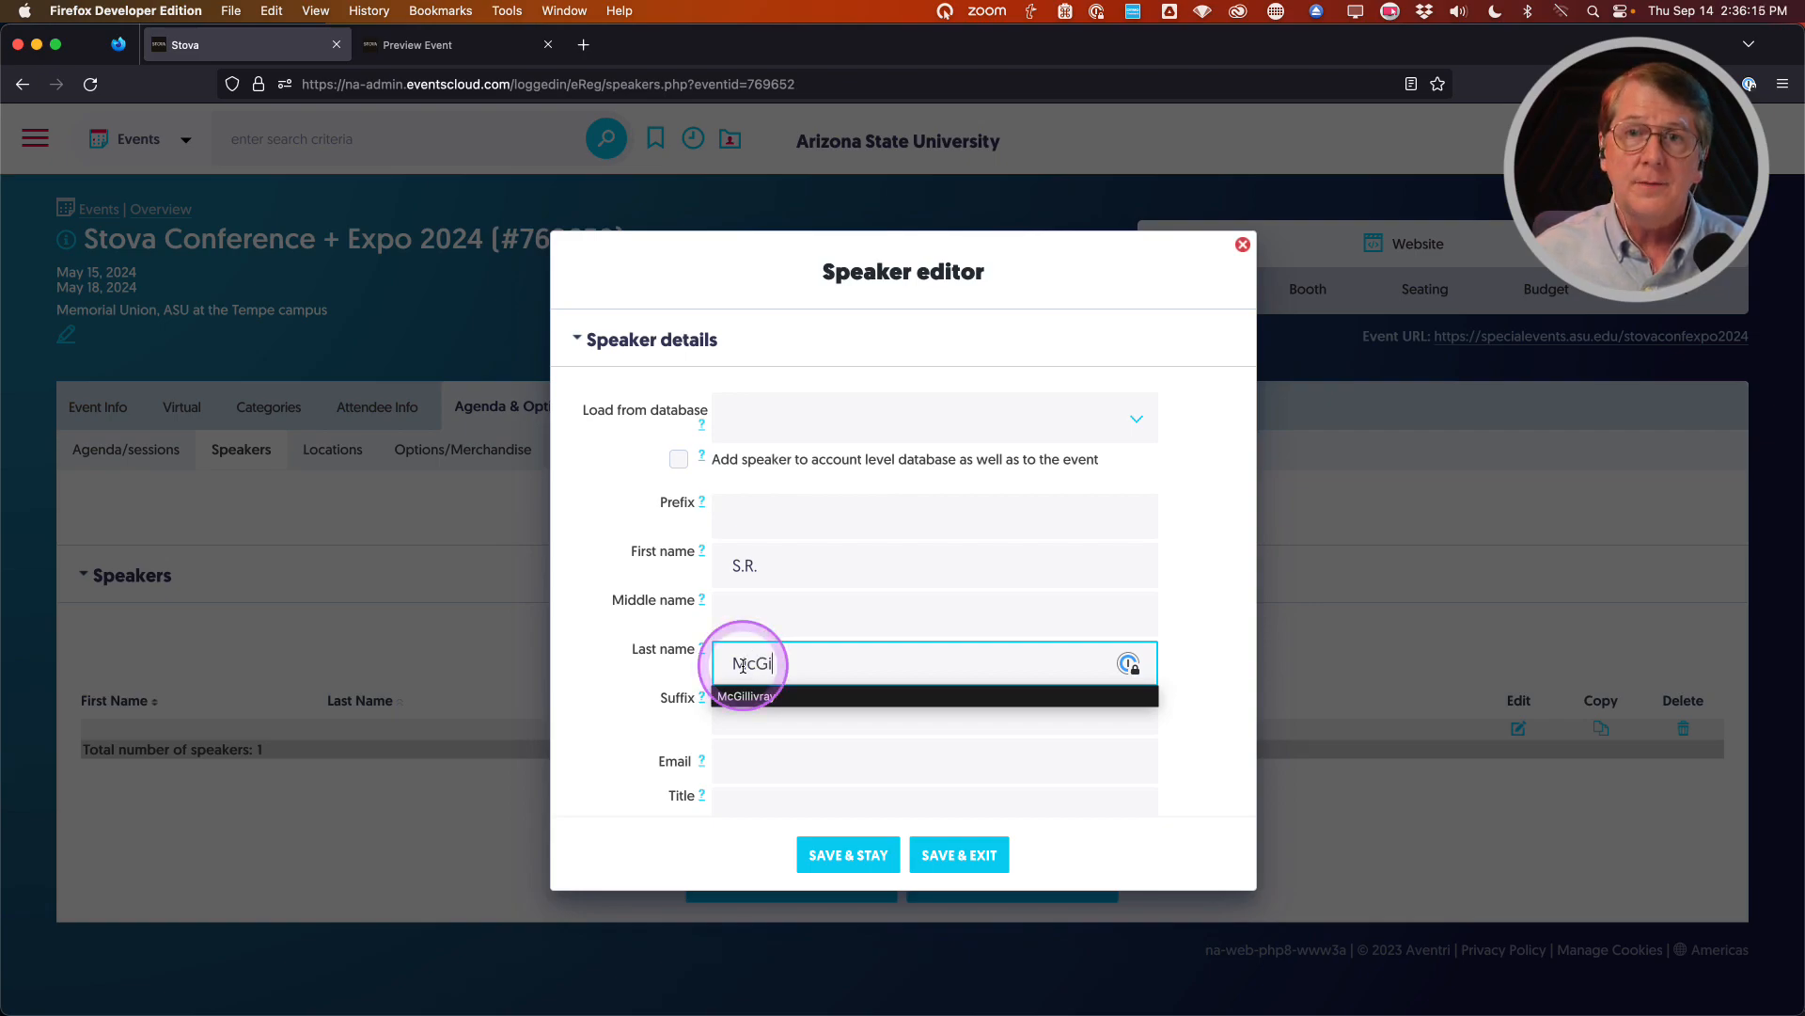
type("cGill")
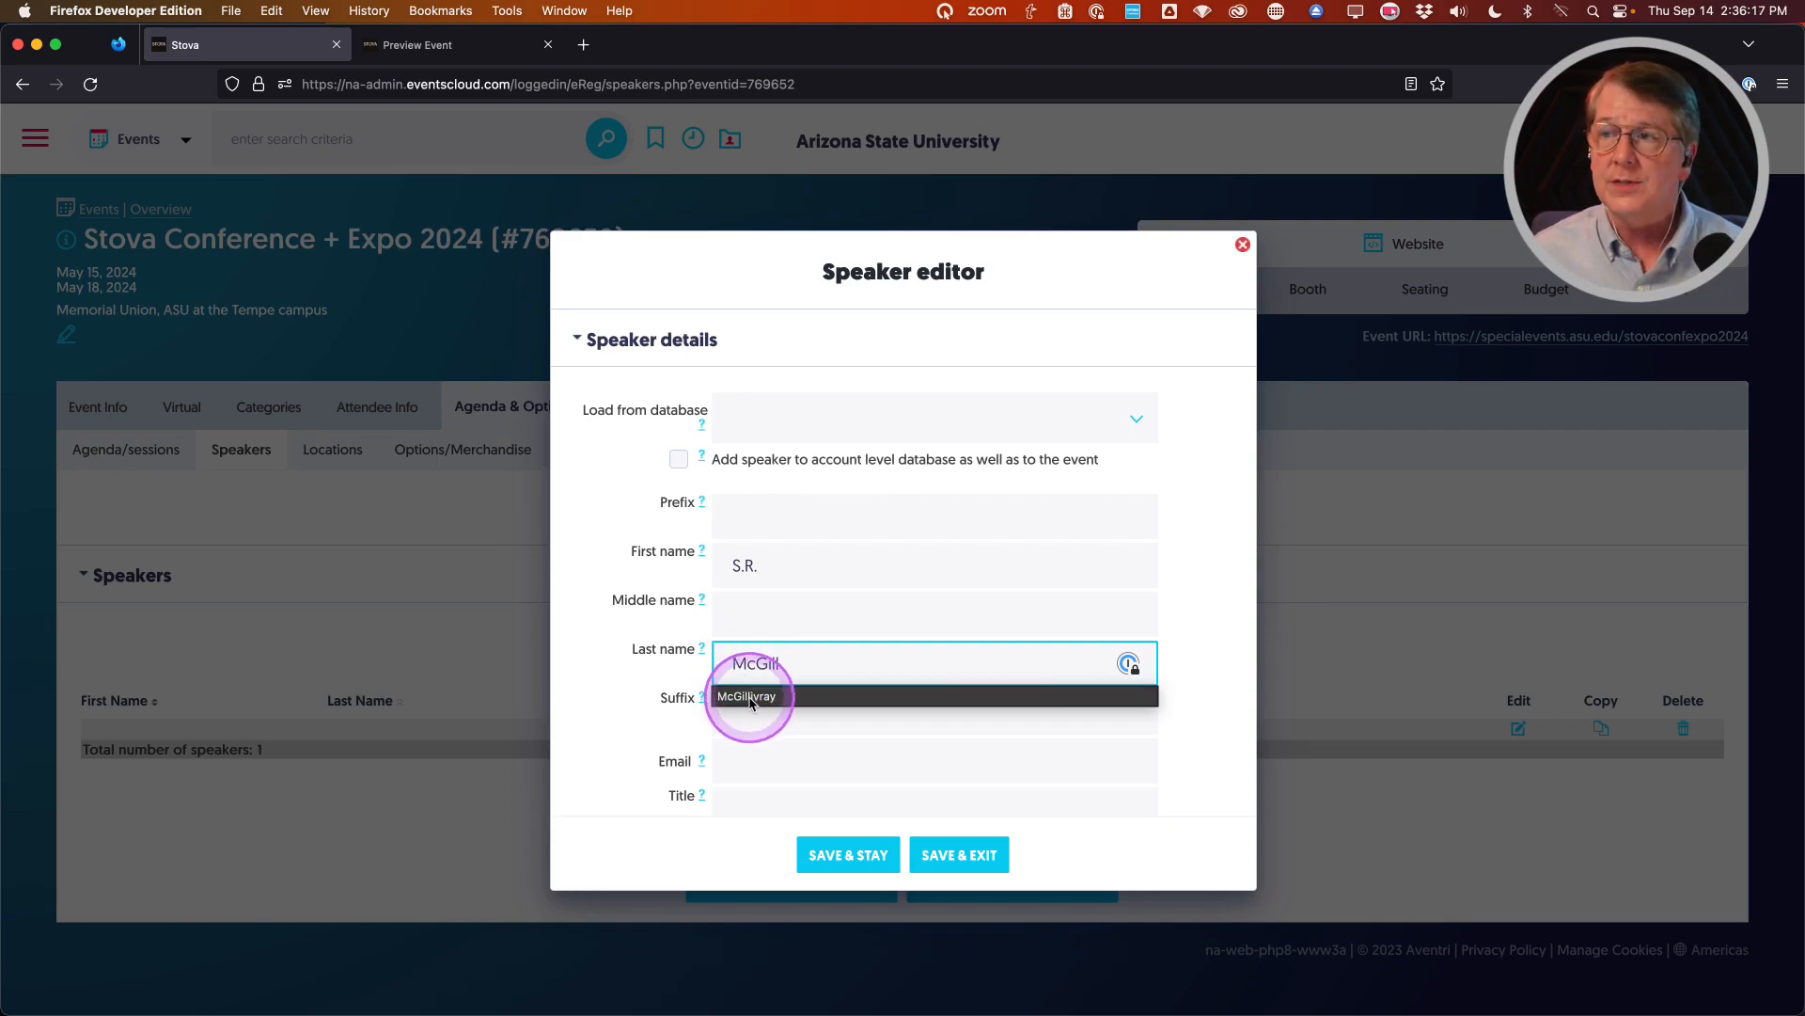
left_click(747, 696)
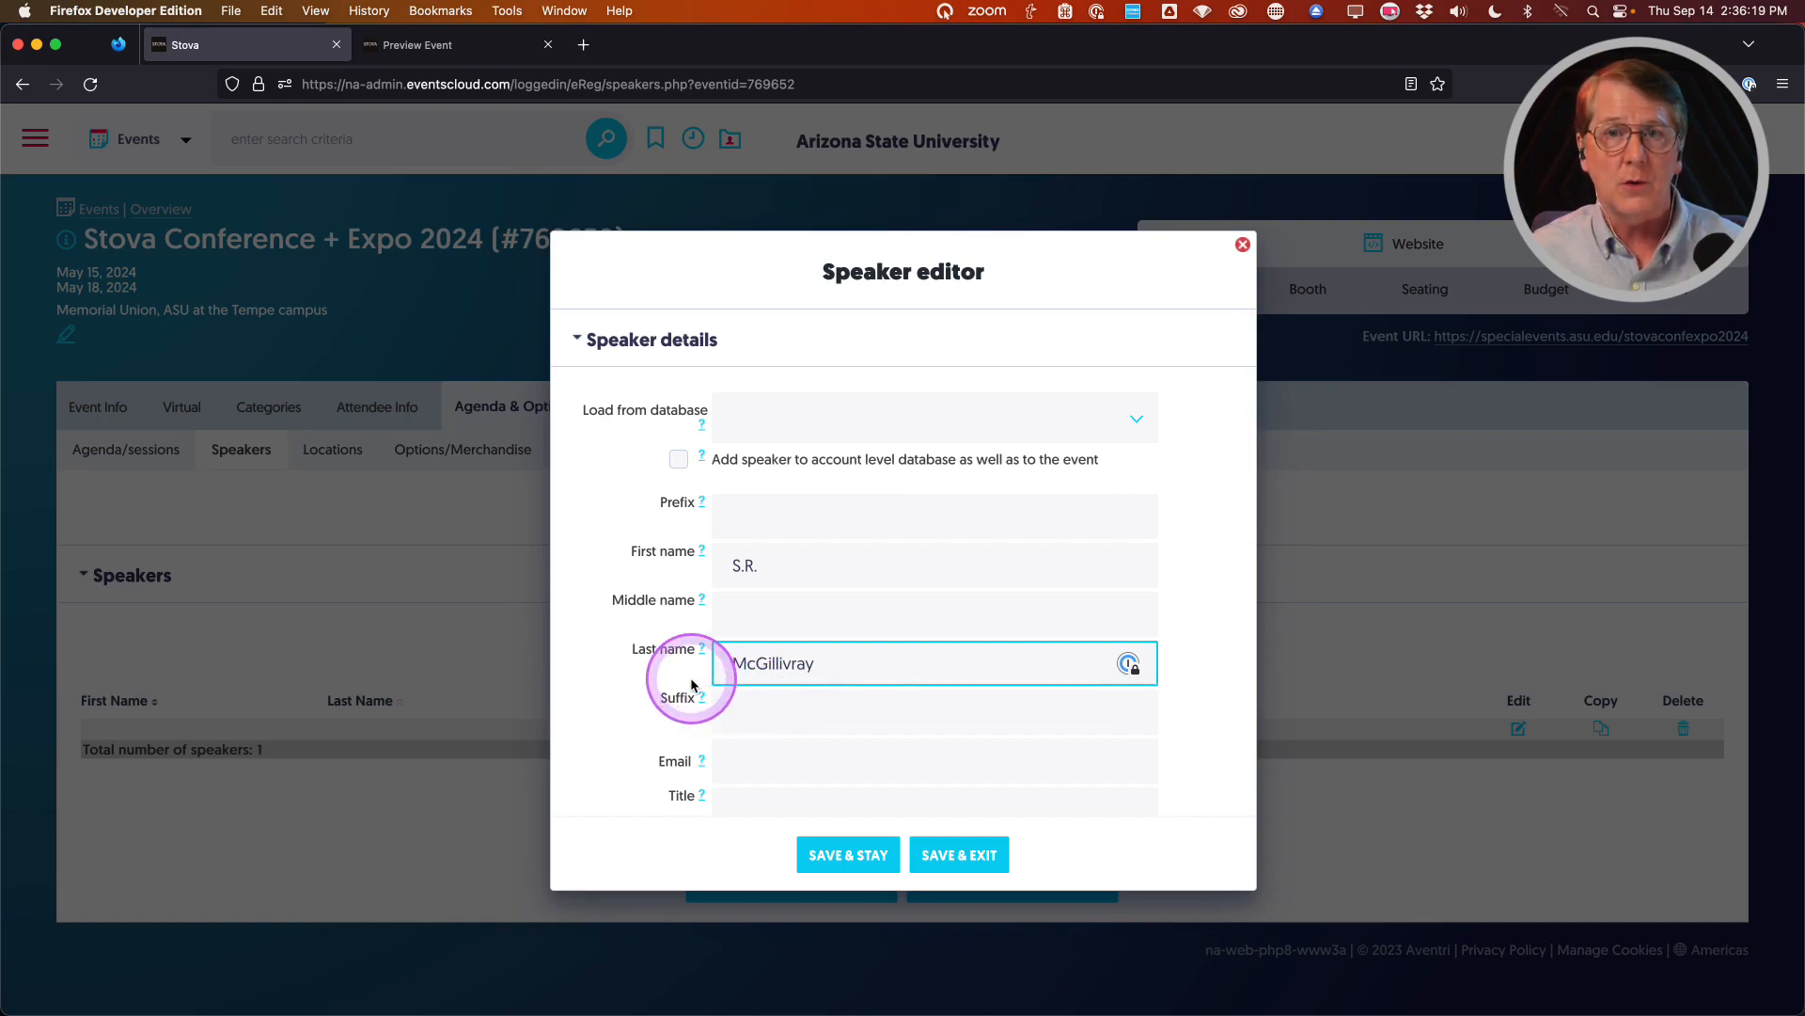
Examine the remaining speaker fields, including image, description, bio, role options and session assignment, and try to preview the speaker info page
scroll(645, 665, "down", 3)
scroll(620, 564, "up", 1)
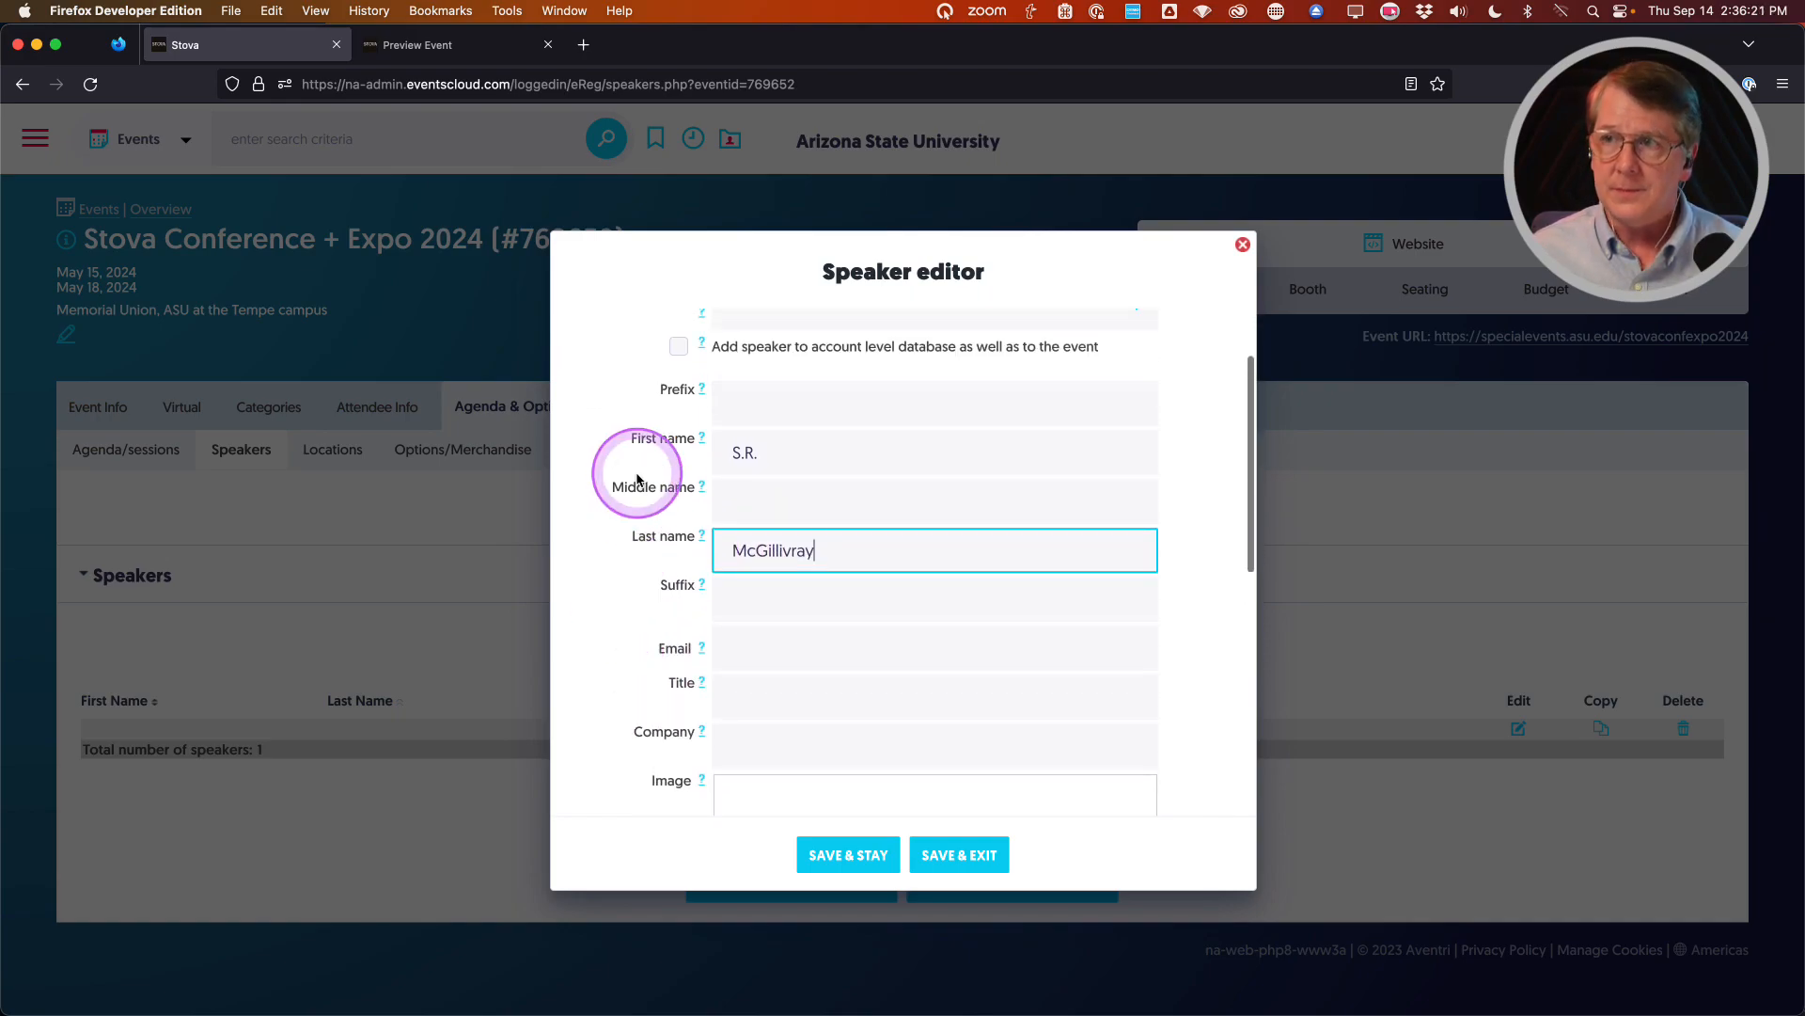
scroll(625, 556, "down", 3)
scroll(618, 566, "down", 2)
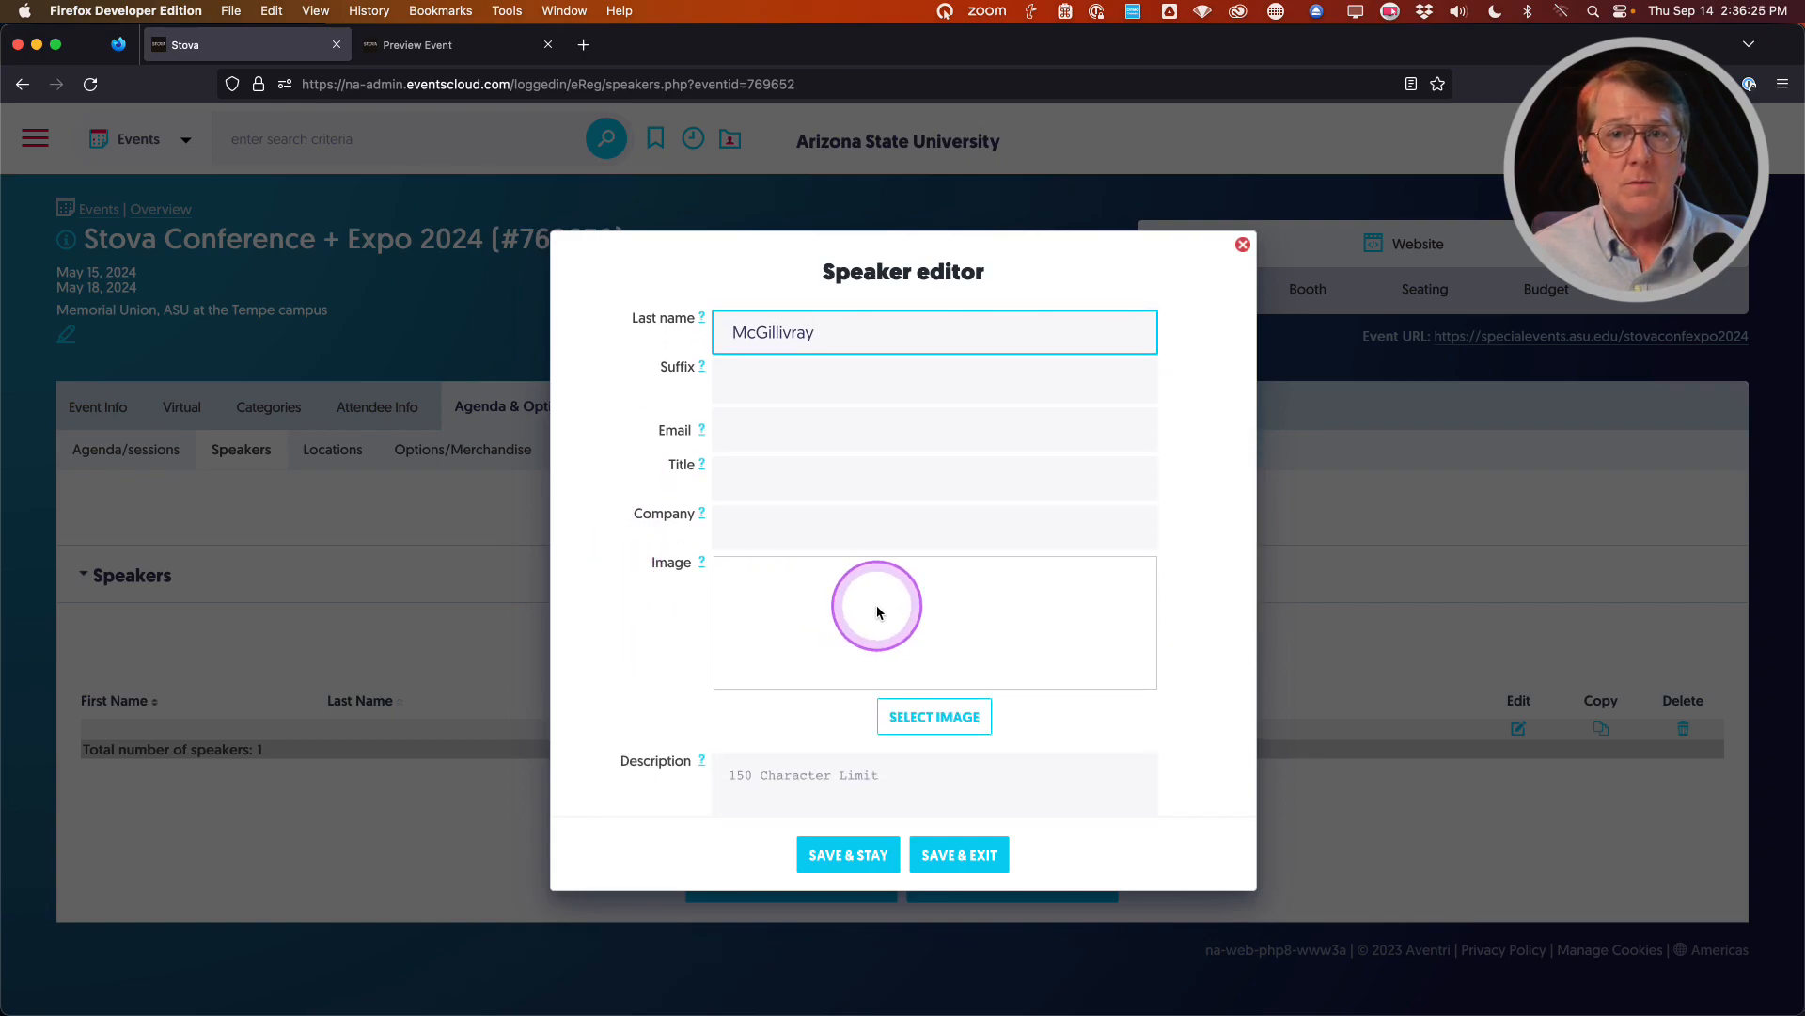
scroll(658, 555, "down", 4)
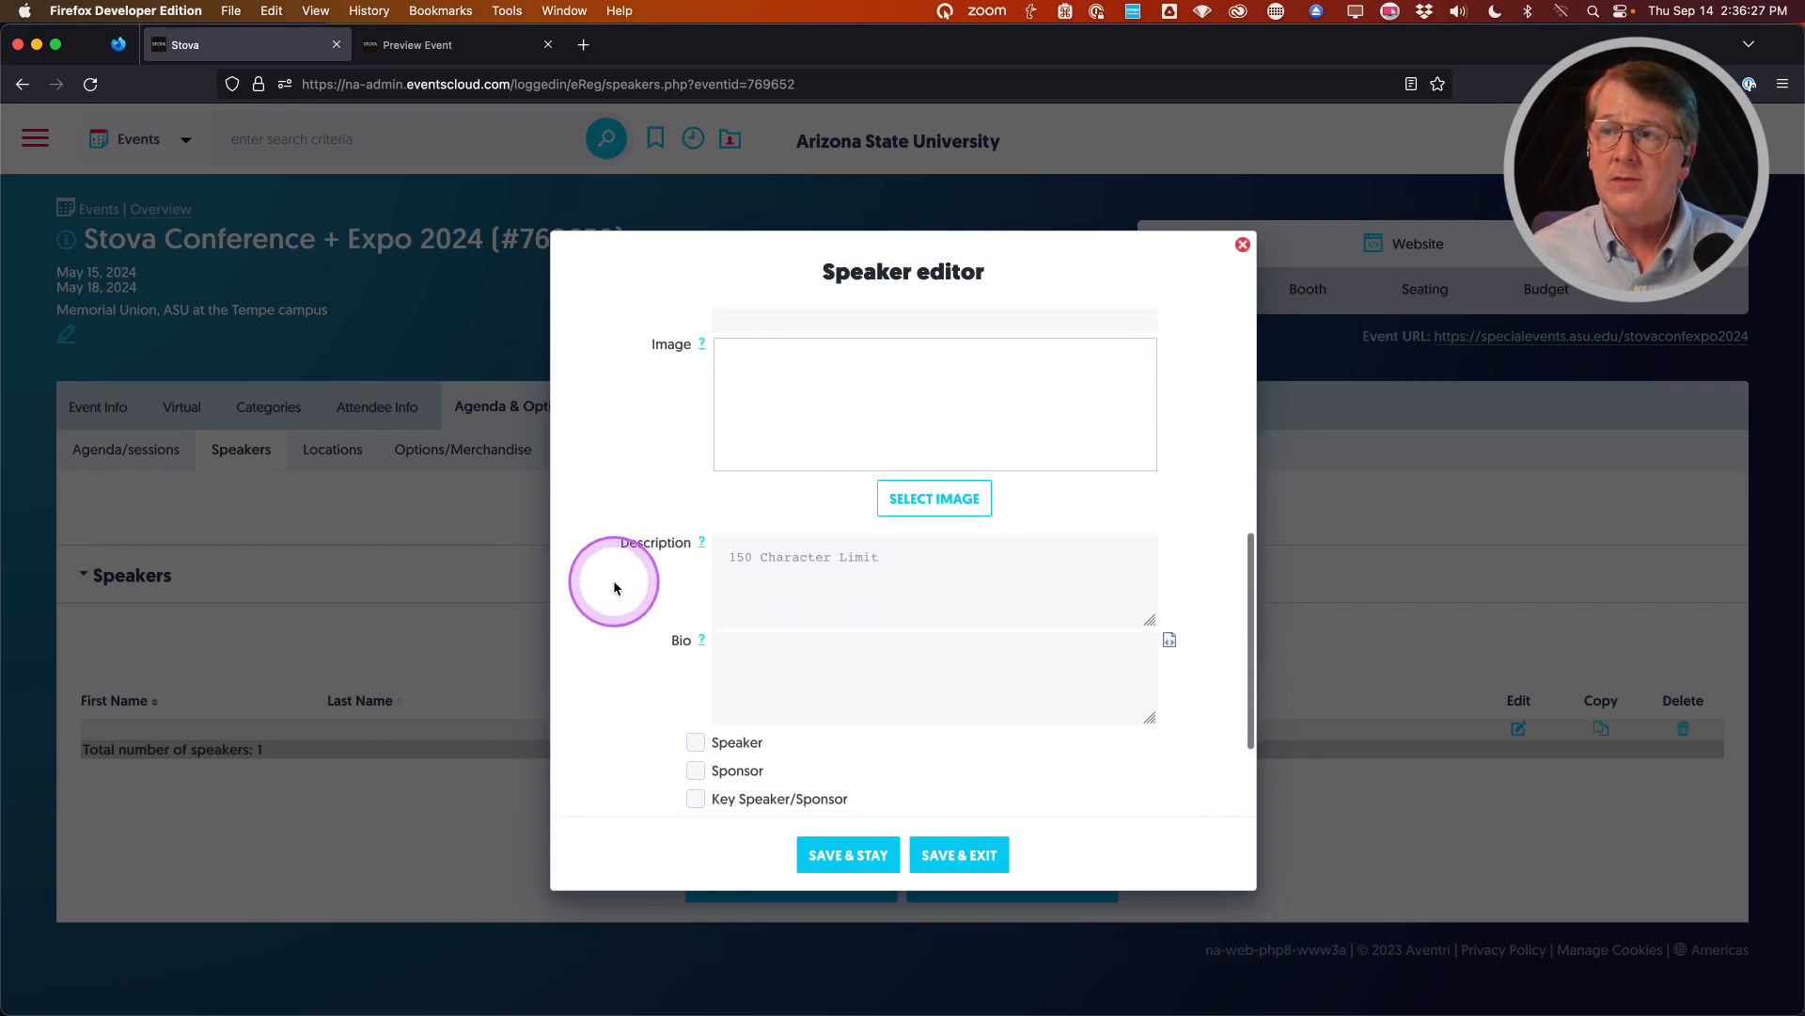
scroll(613, 587, "down", 2)
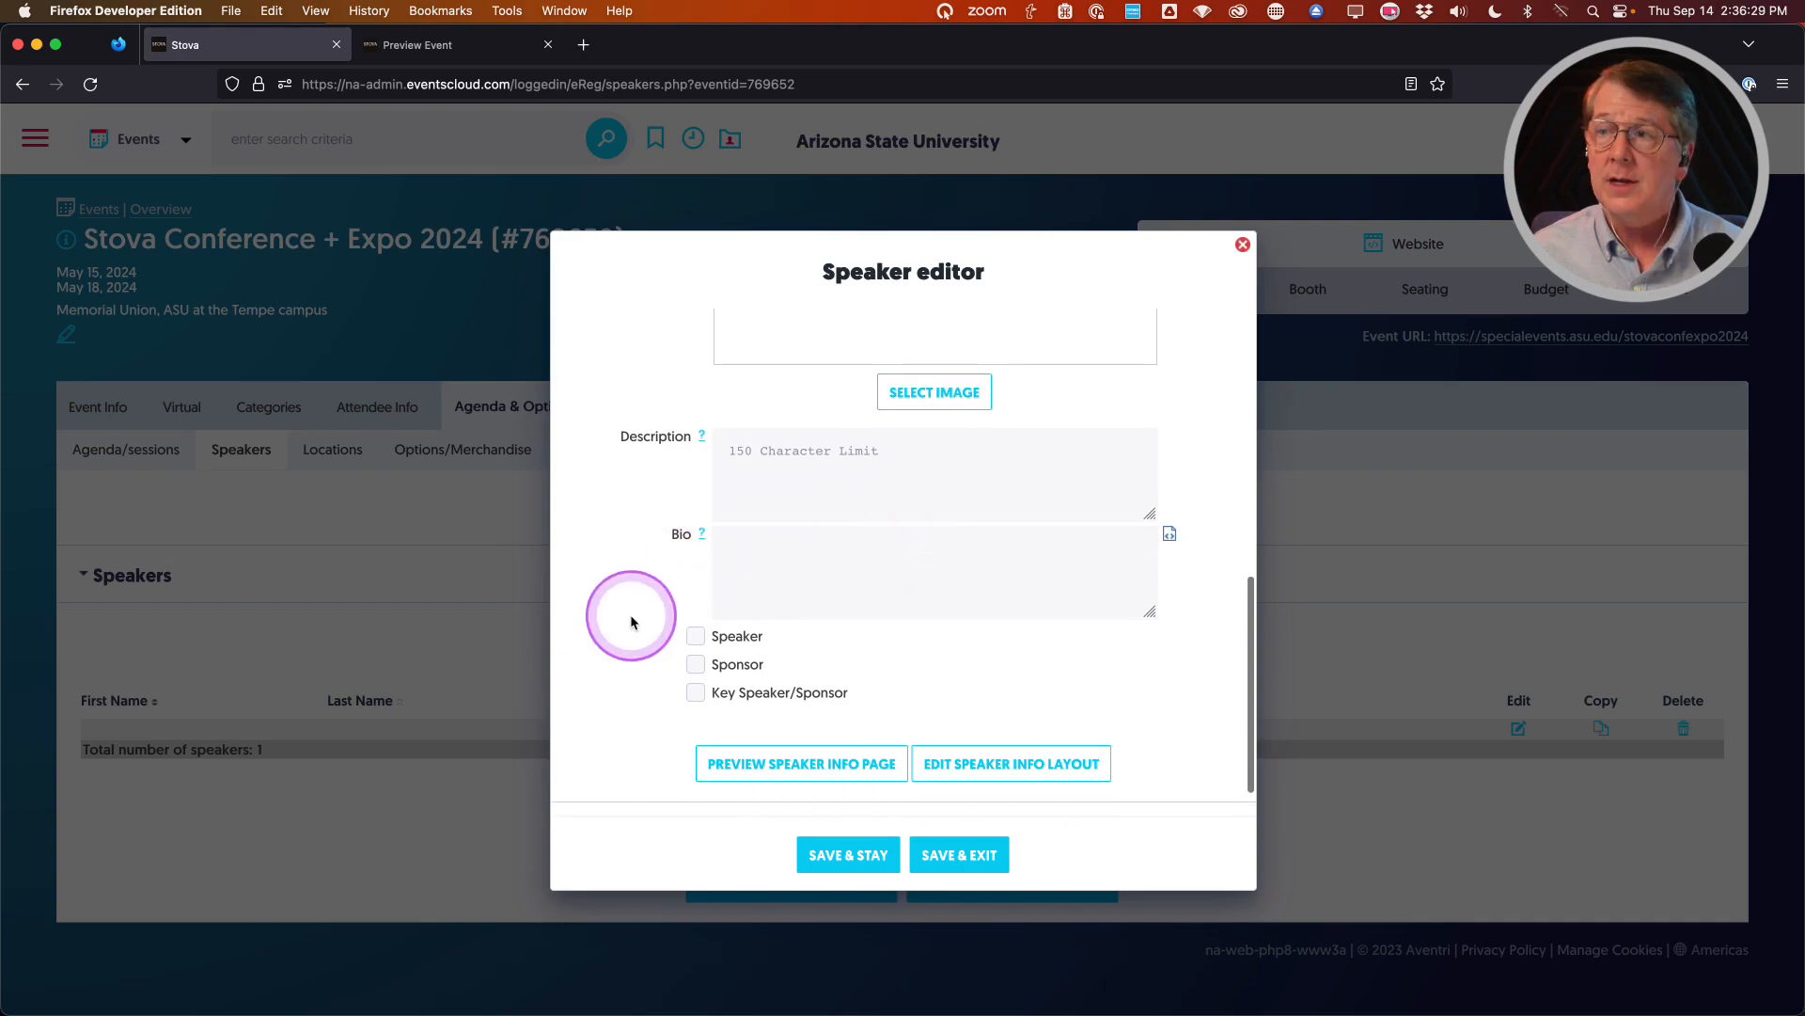
scroll(631, 621, "down", 3)
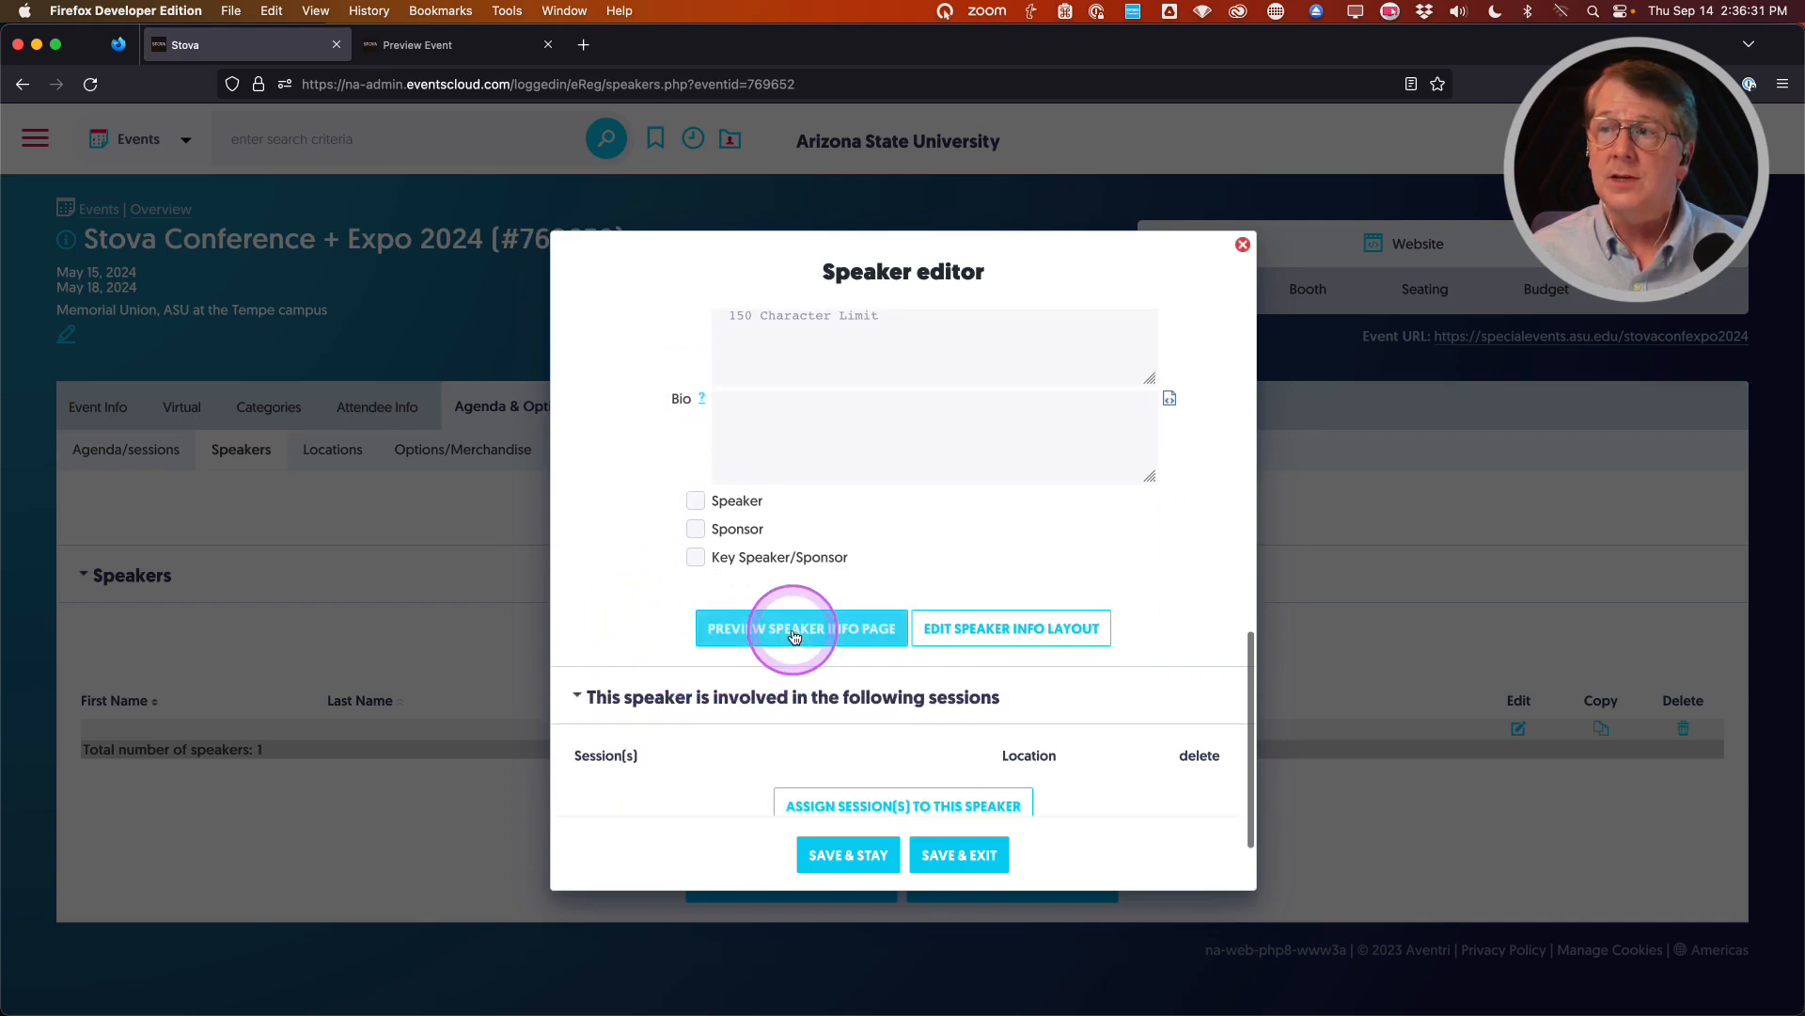
left_click(794, 636)
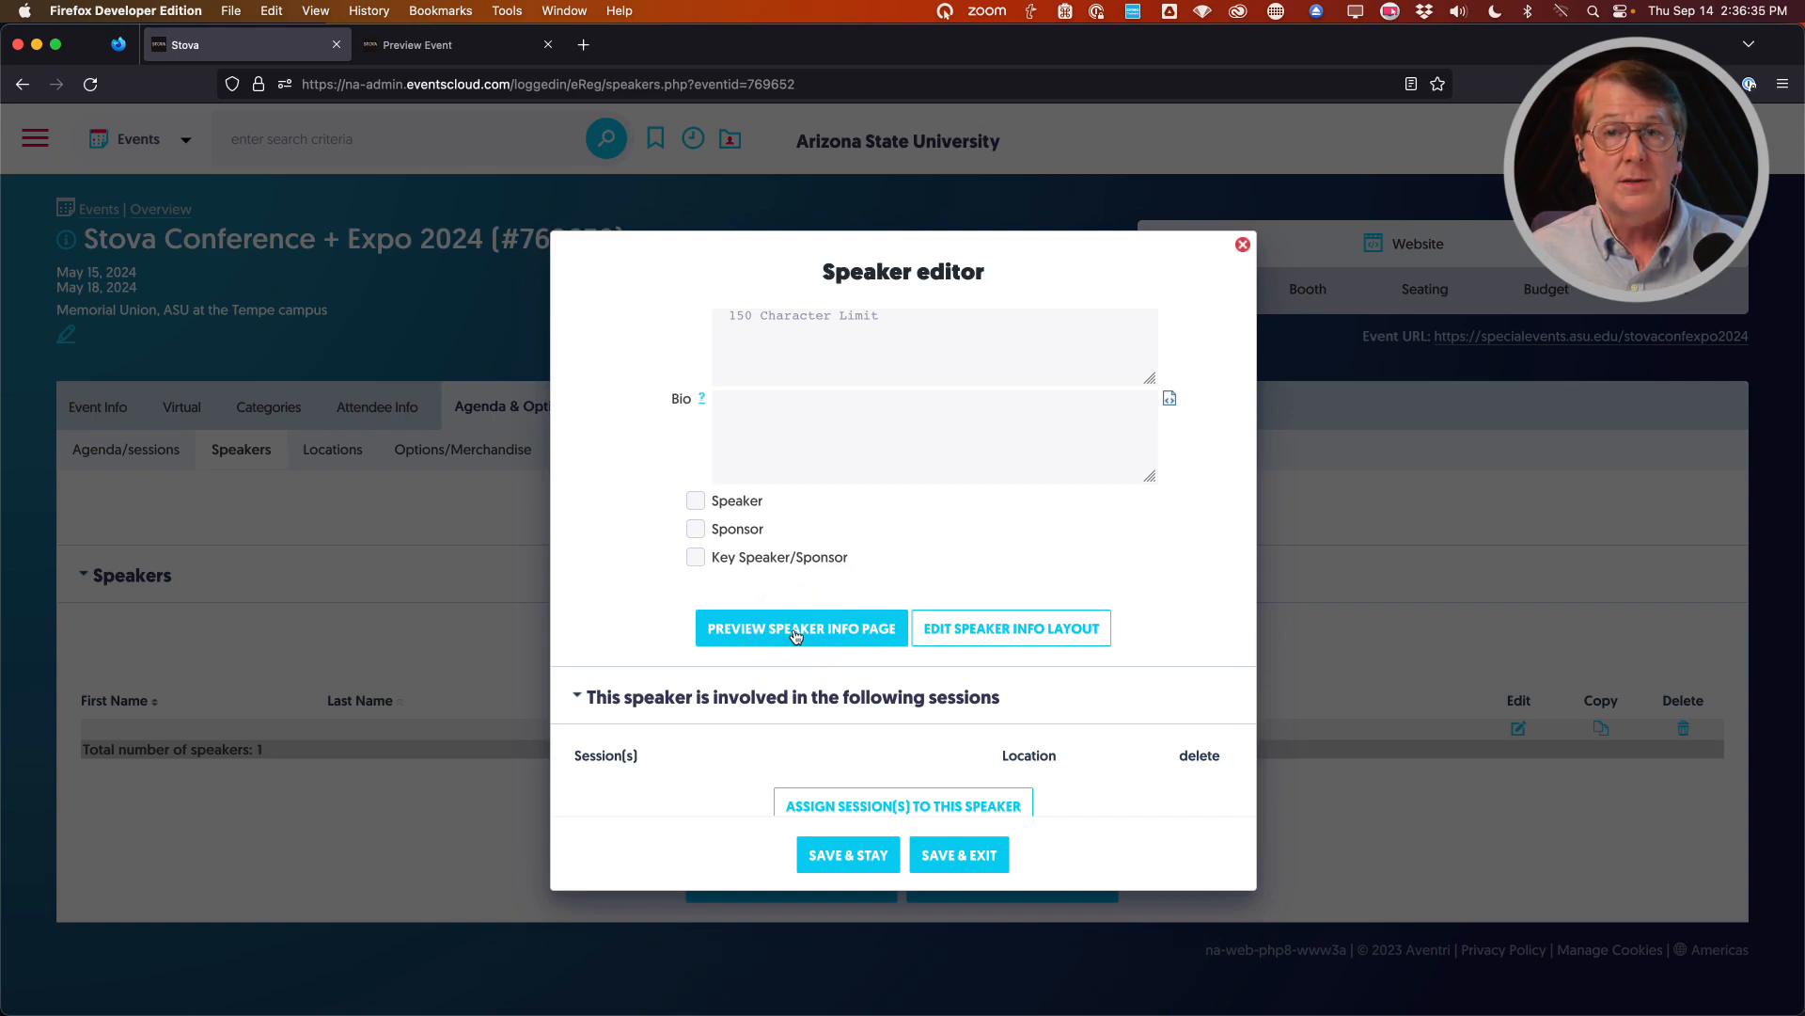
left_click(795, 635)
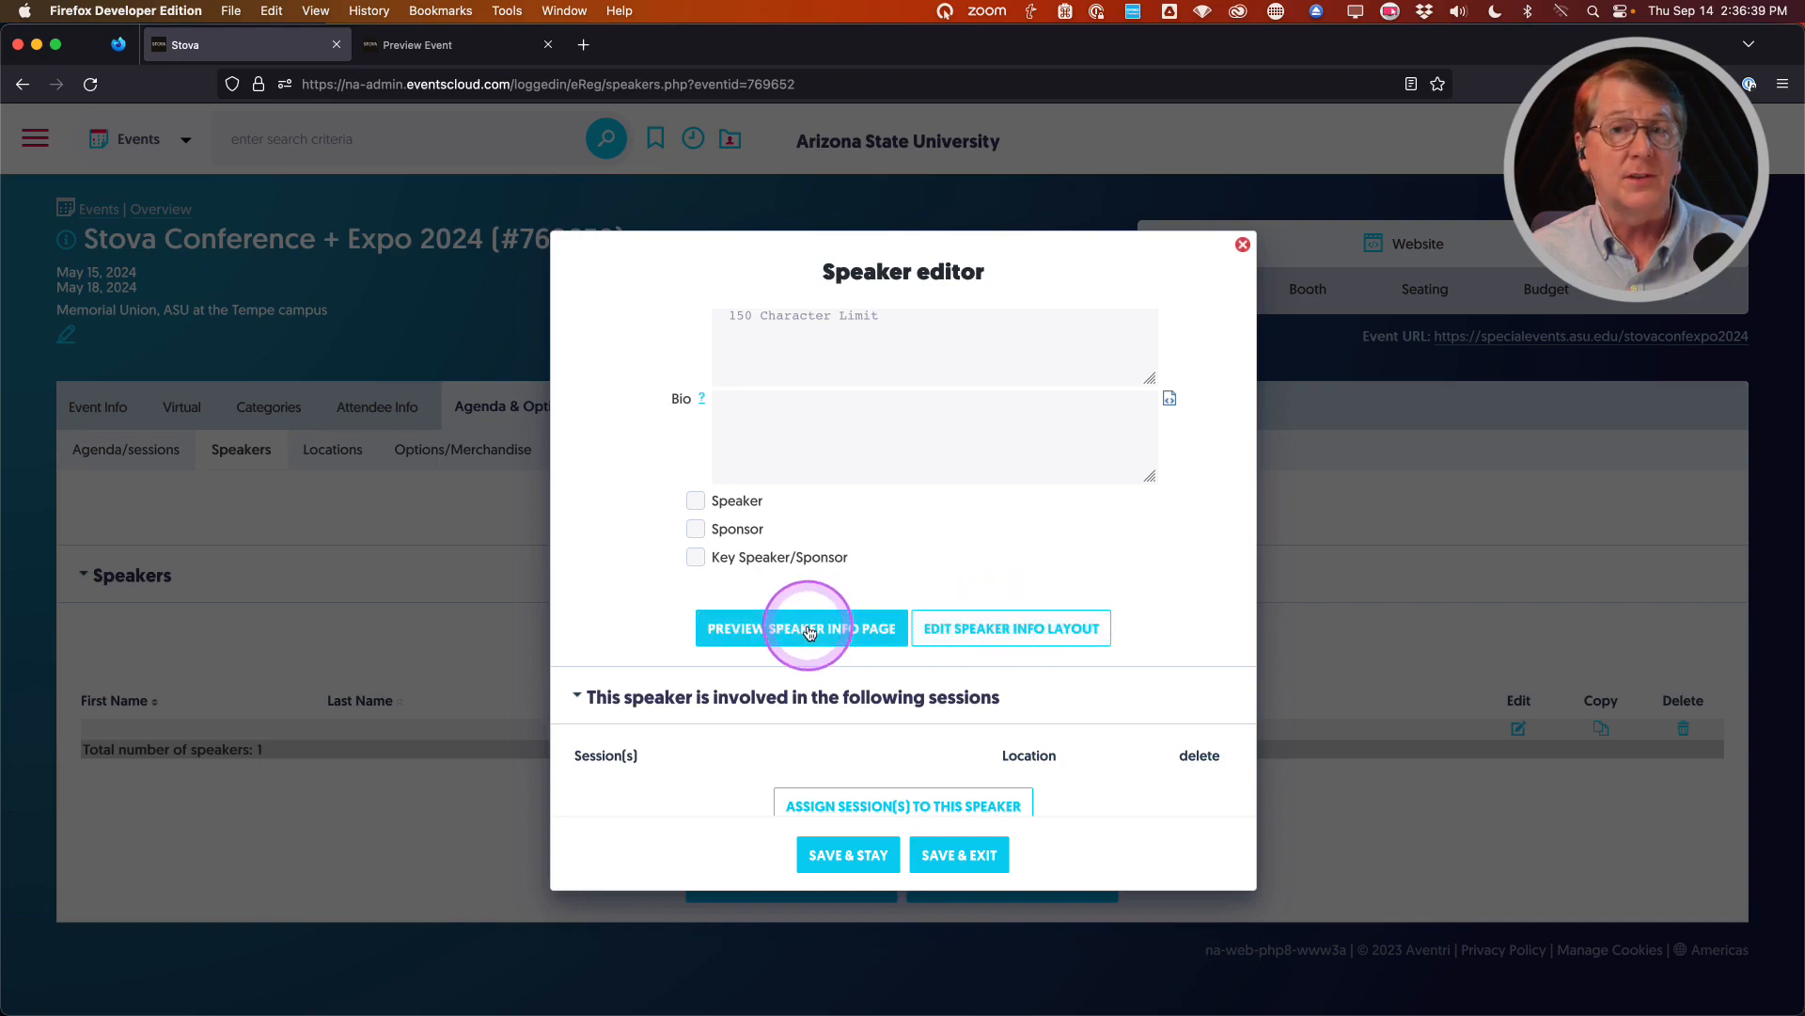
scroll(636, 588, "down", 2)
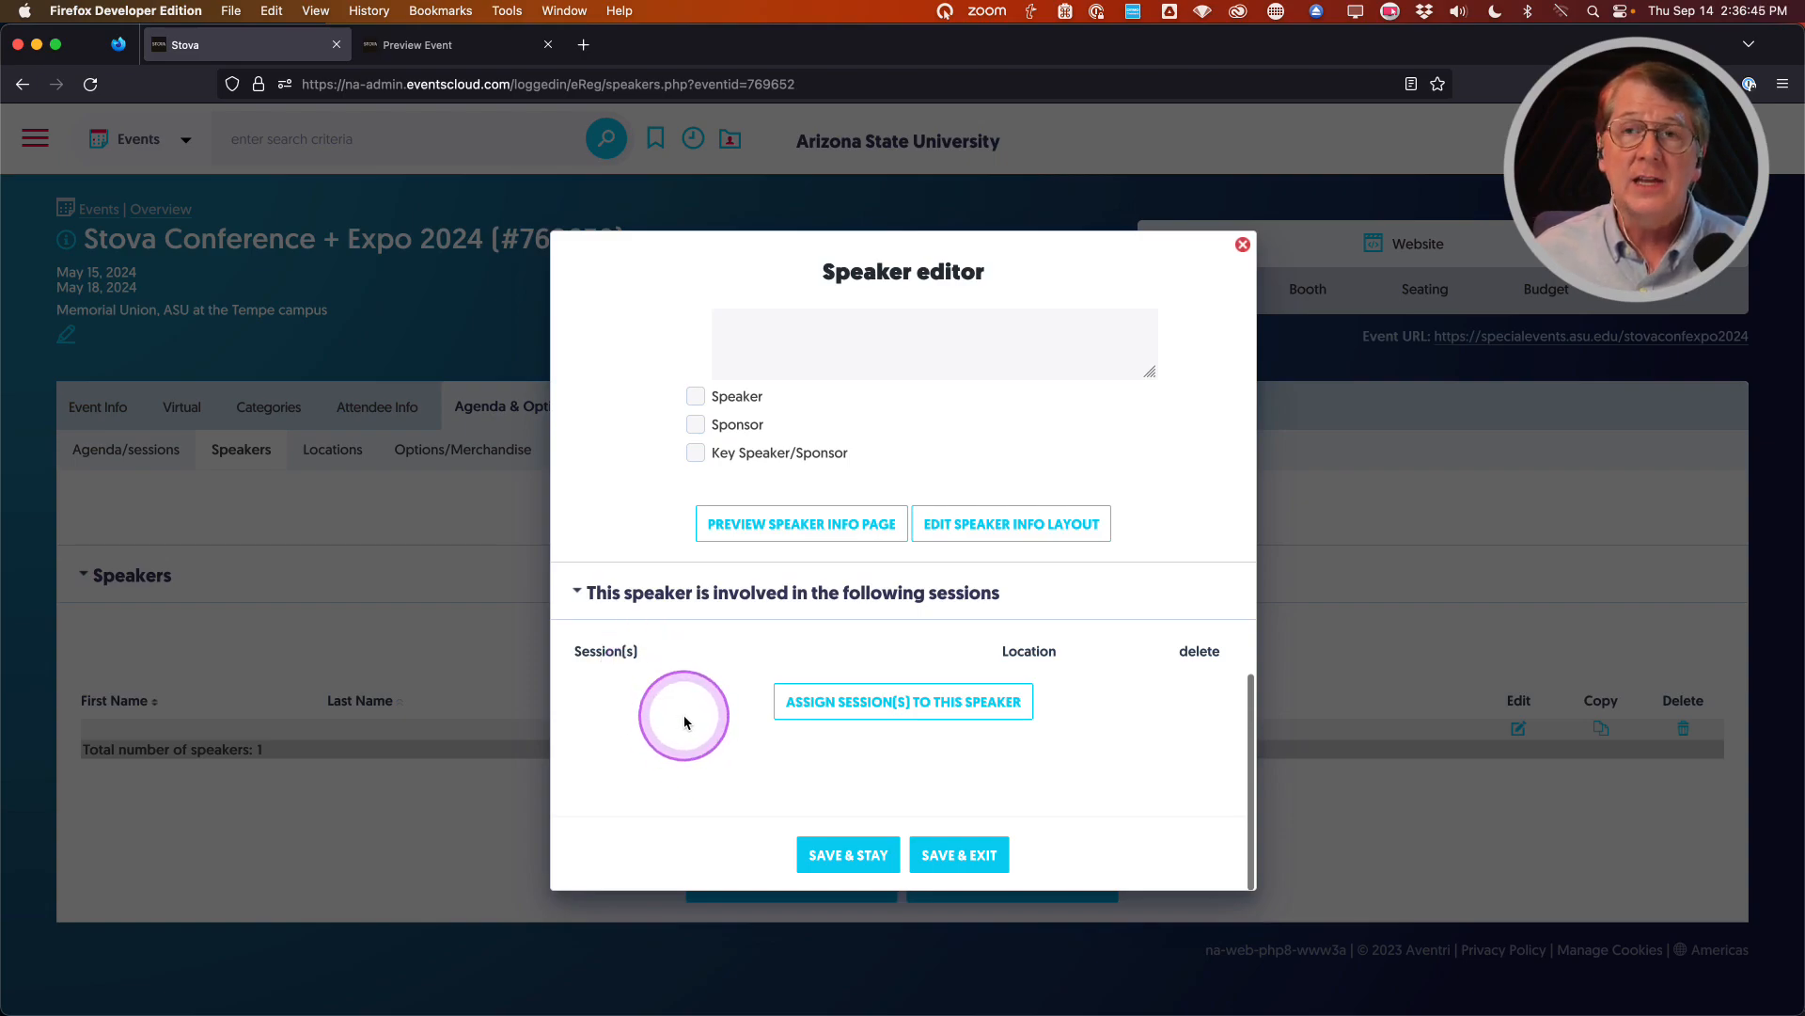
Save the new speaker, assign the Welcome and Keynote session on 05/15/2024 to them, and save and close the speaker record
left_click(848, 854)
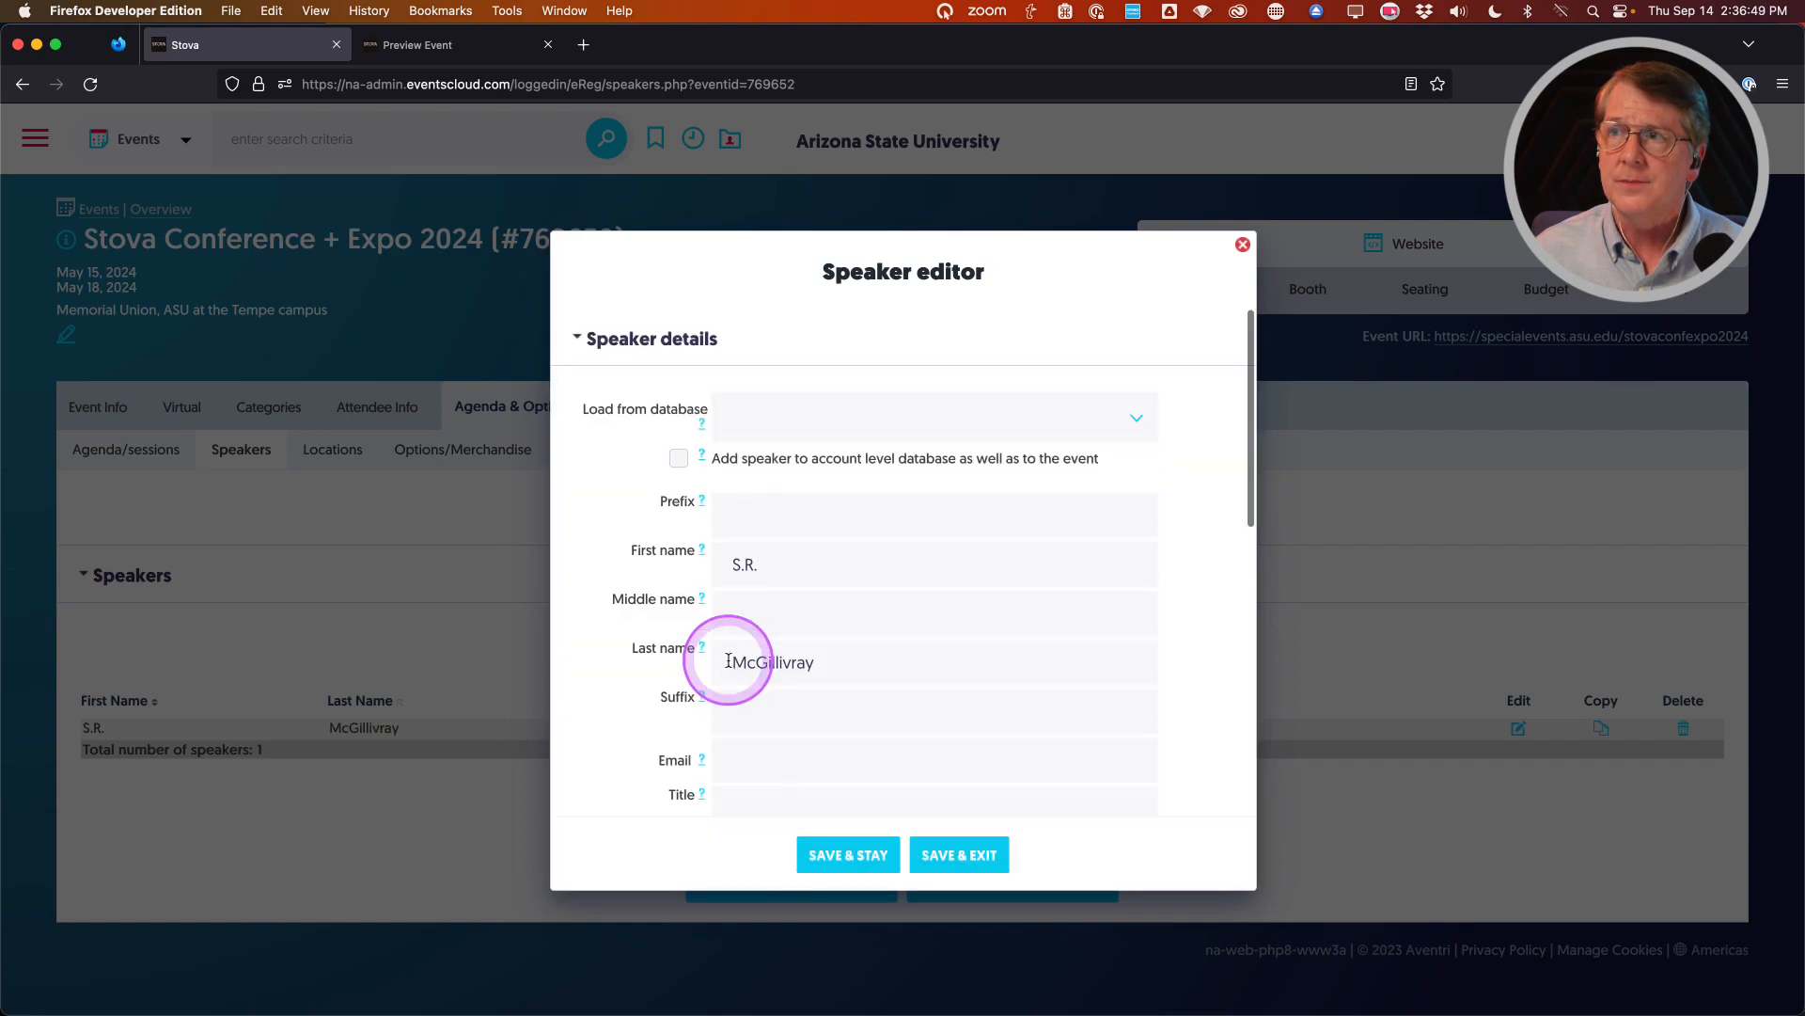
scroll(621, 647, "down", 10)
scroll(648, 647, "down", 5)
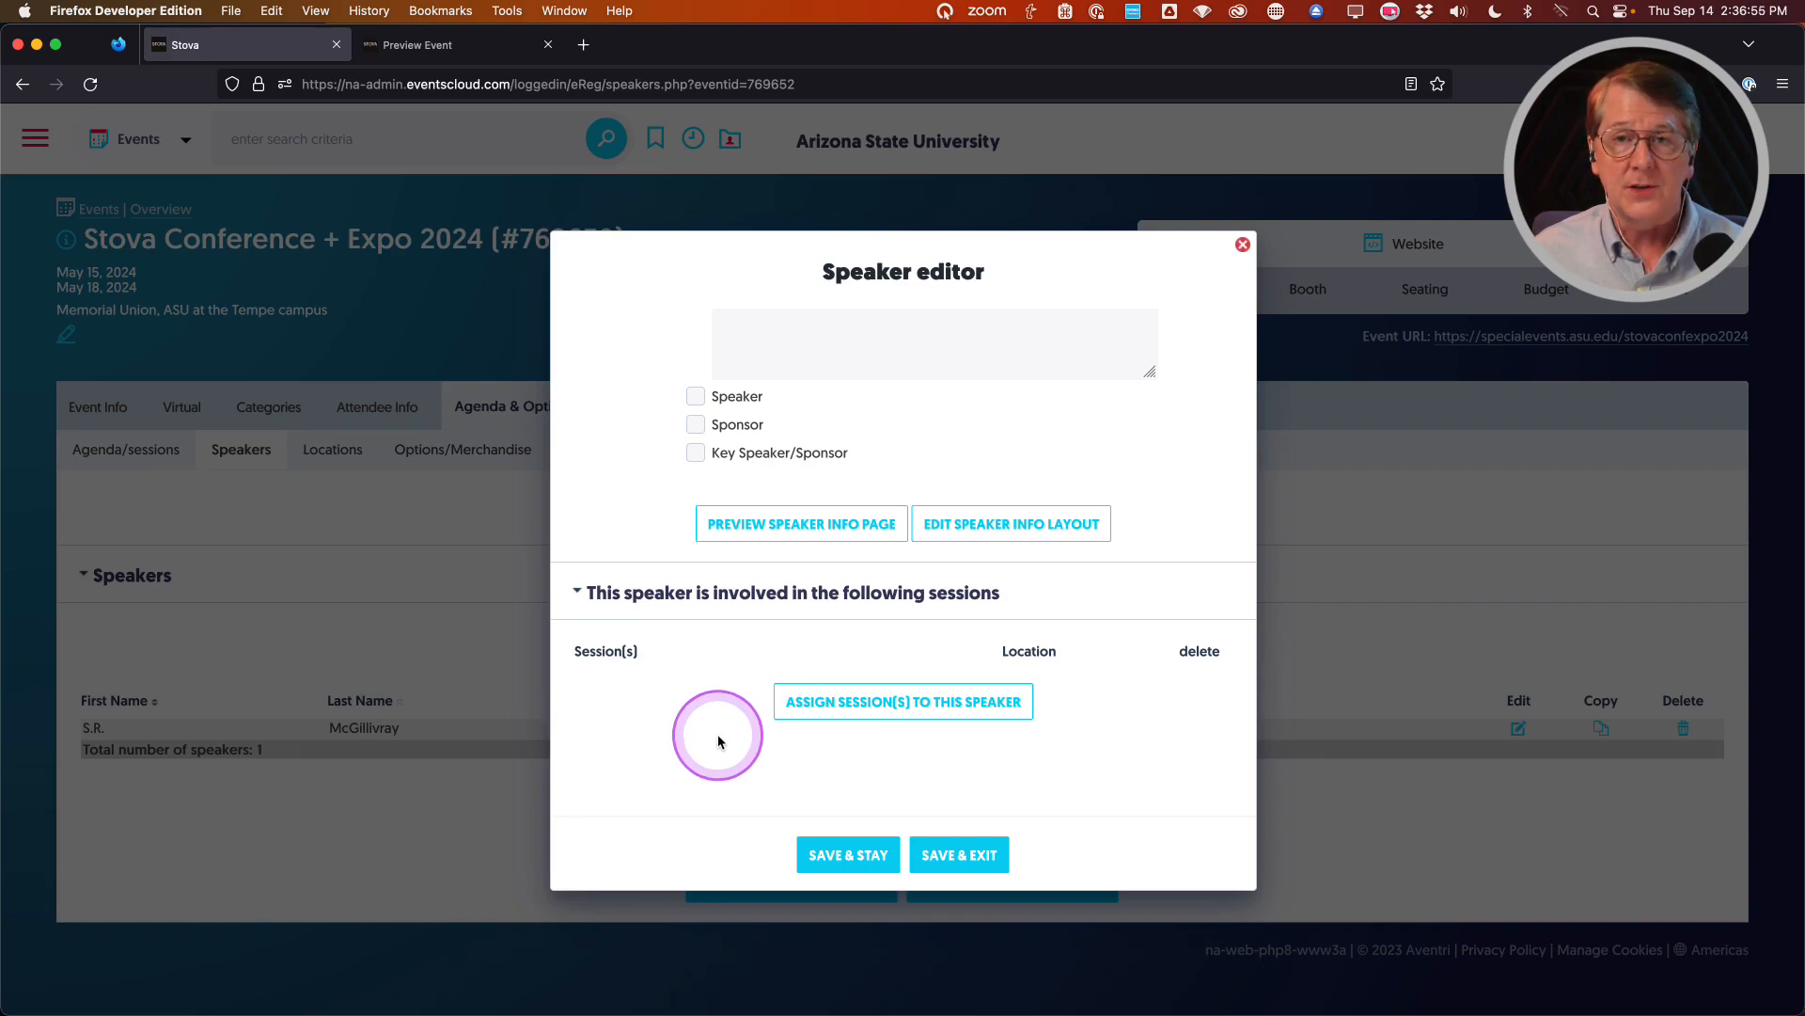
left_click(880, 706)
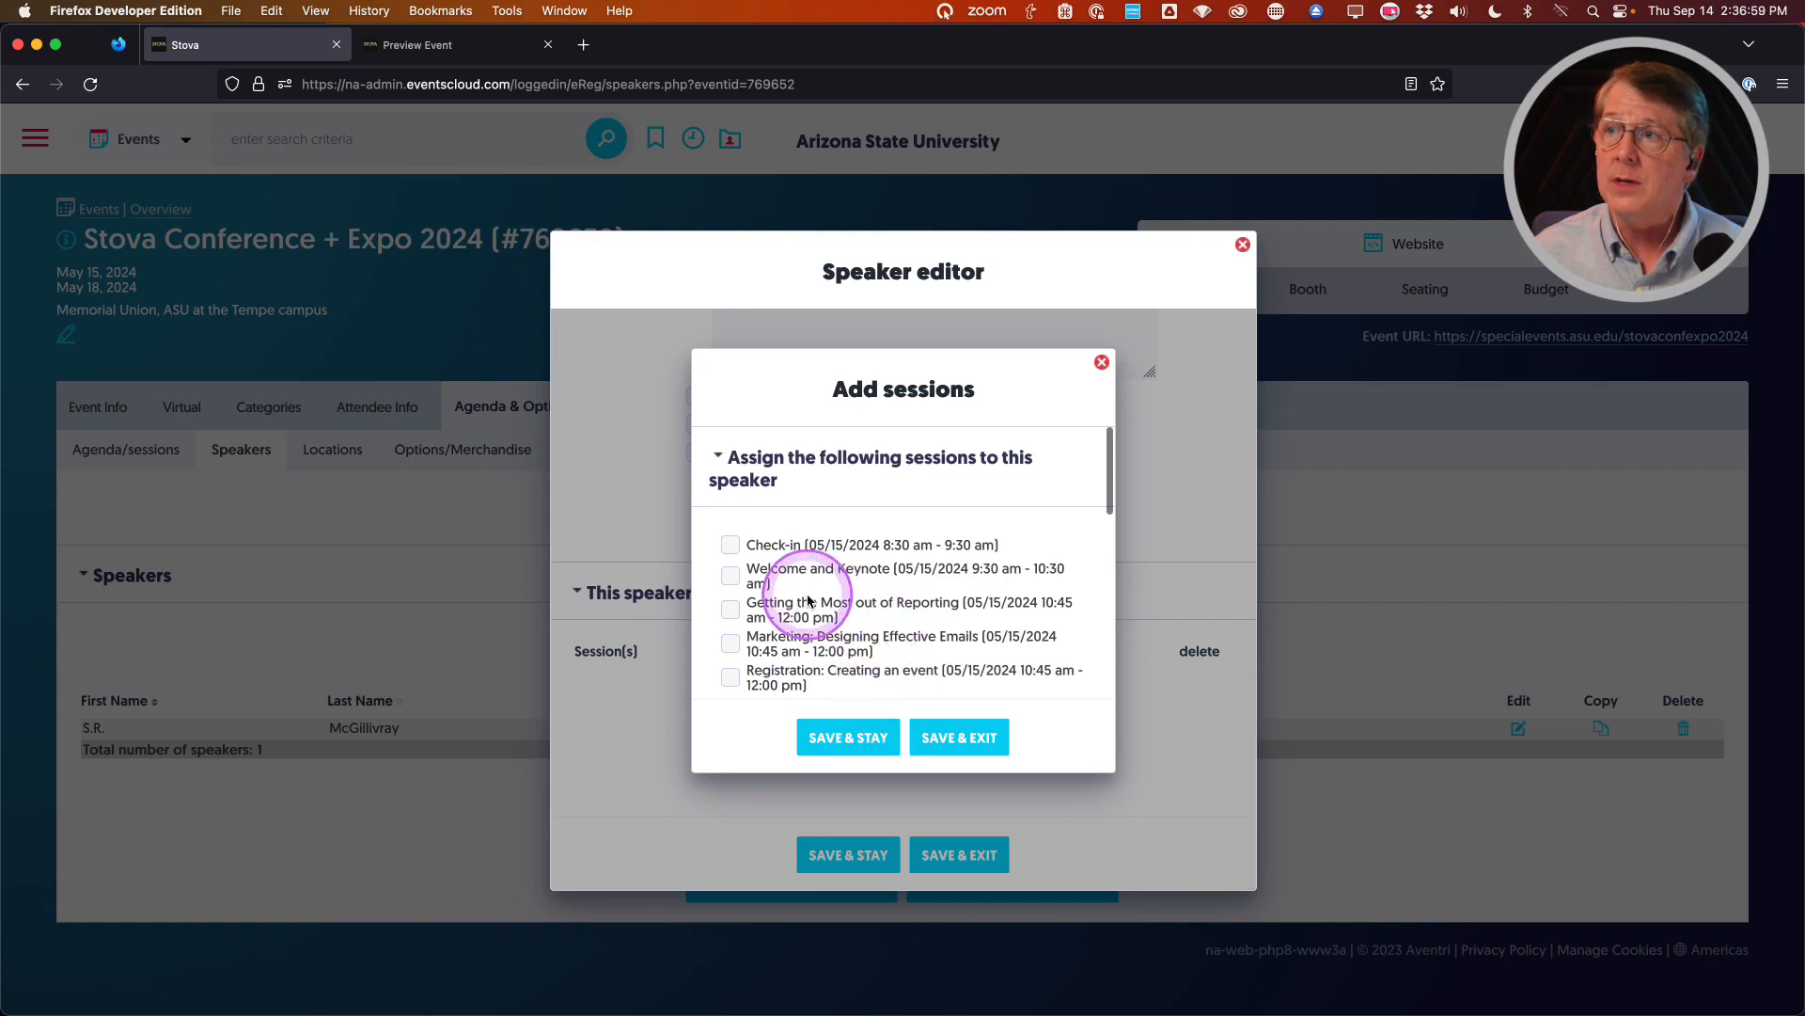
left_click(731, 576)
left_click(952, 737)
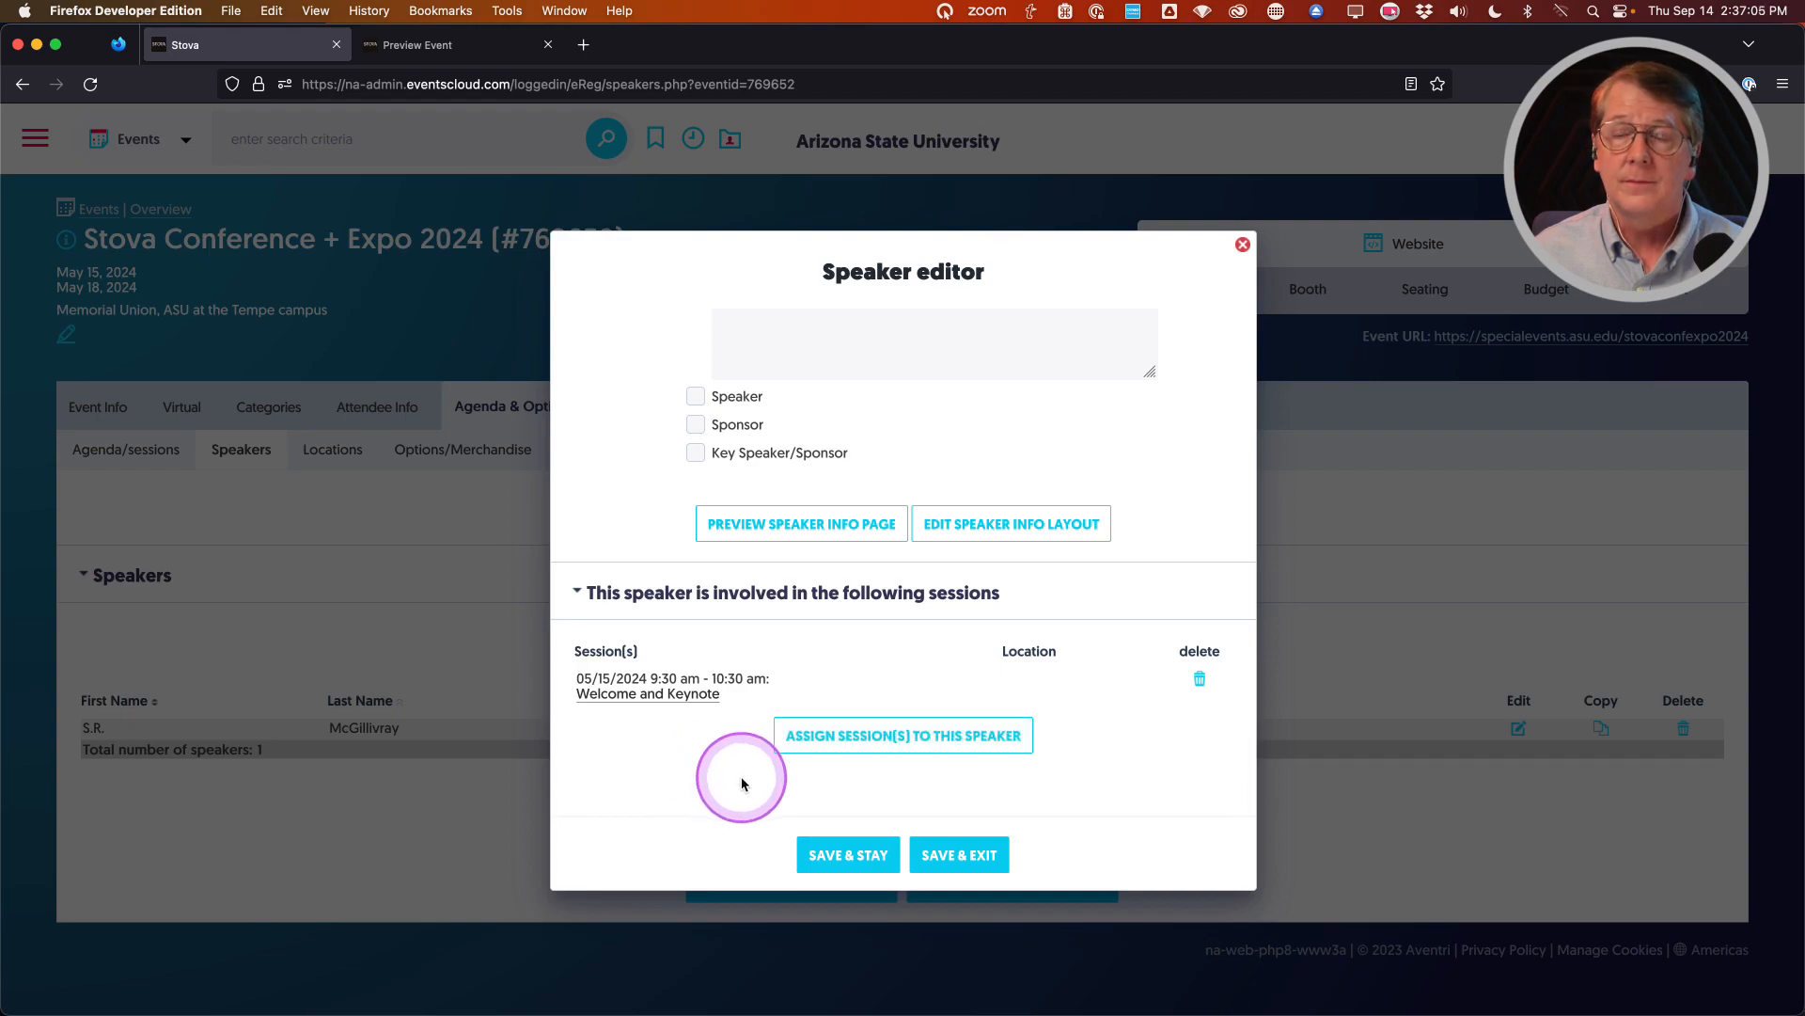
scroll(733, 771, "up", 5)
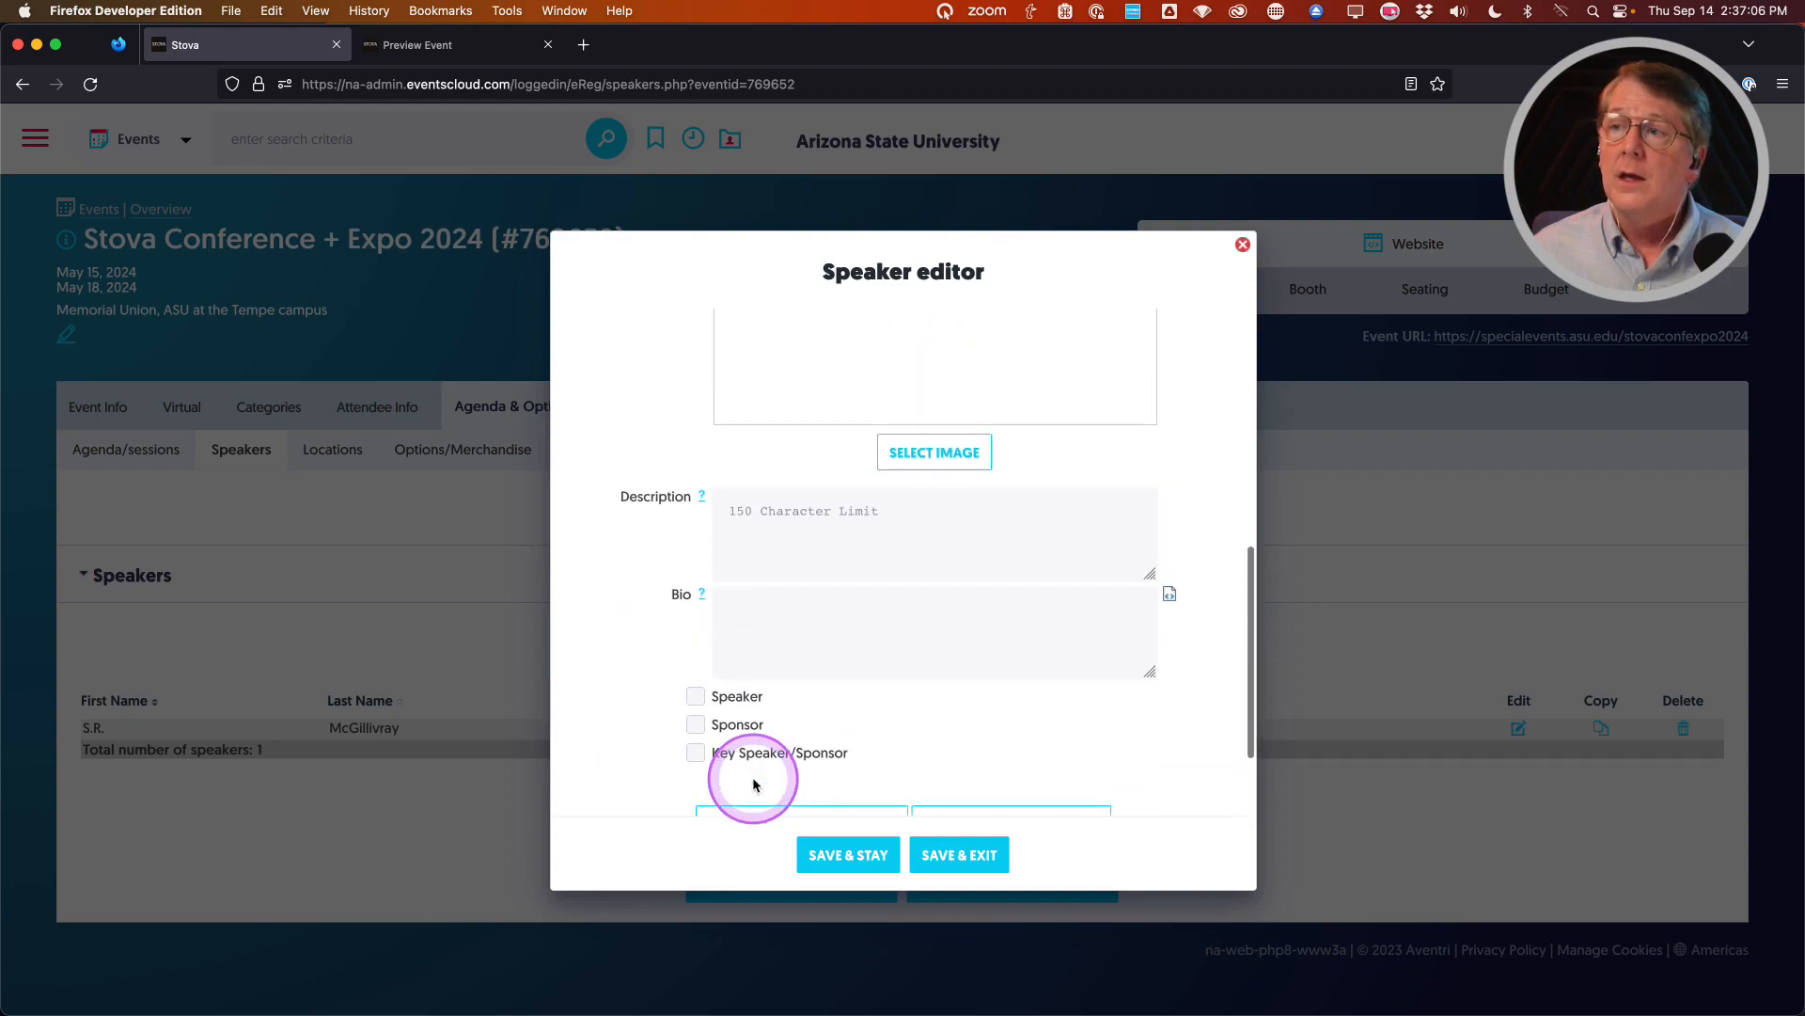
left_click(984, 865)
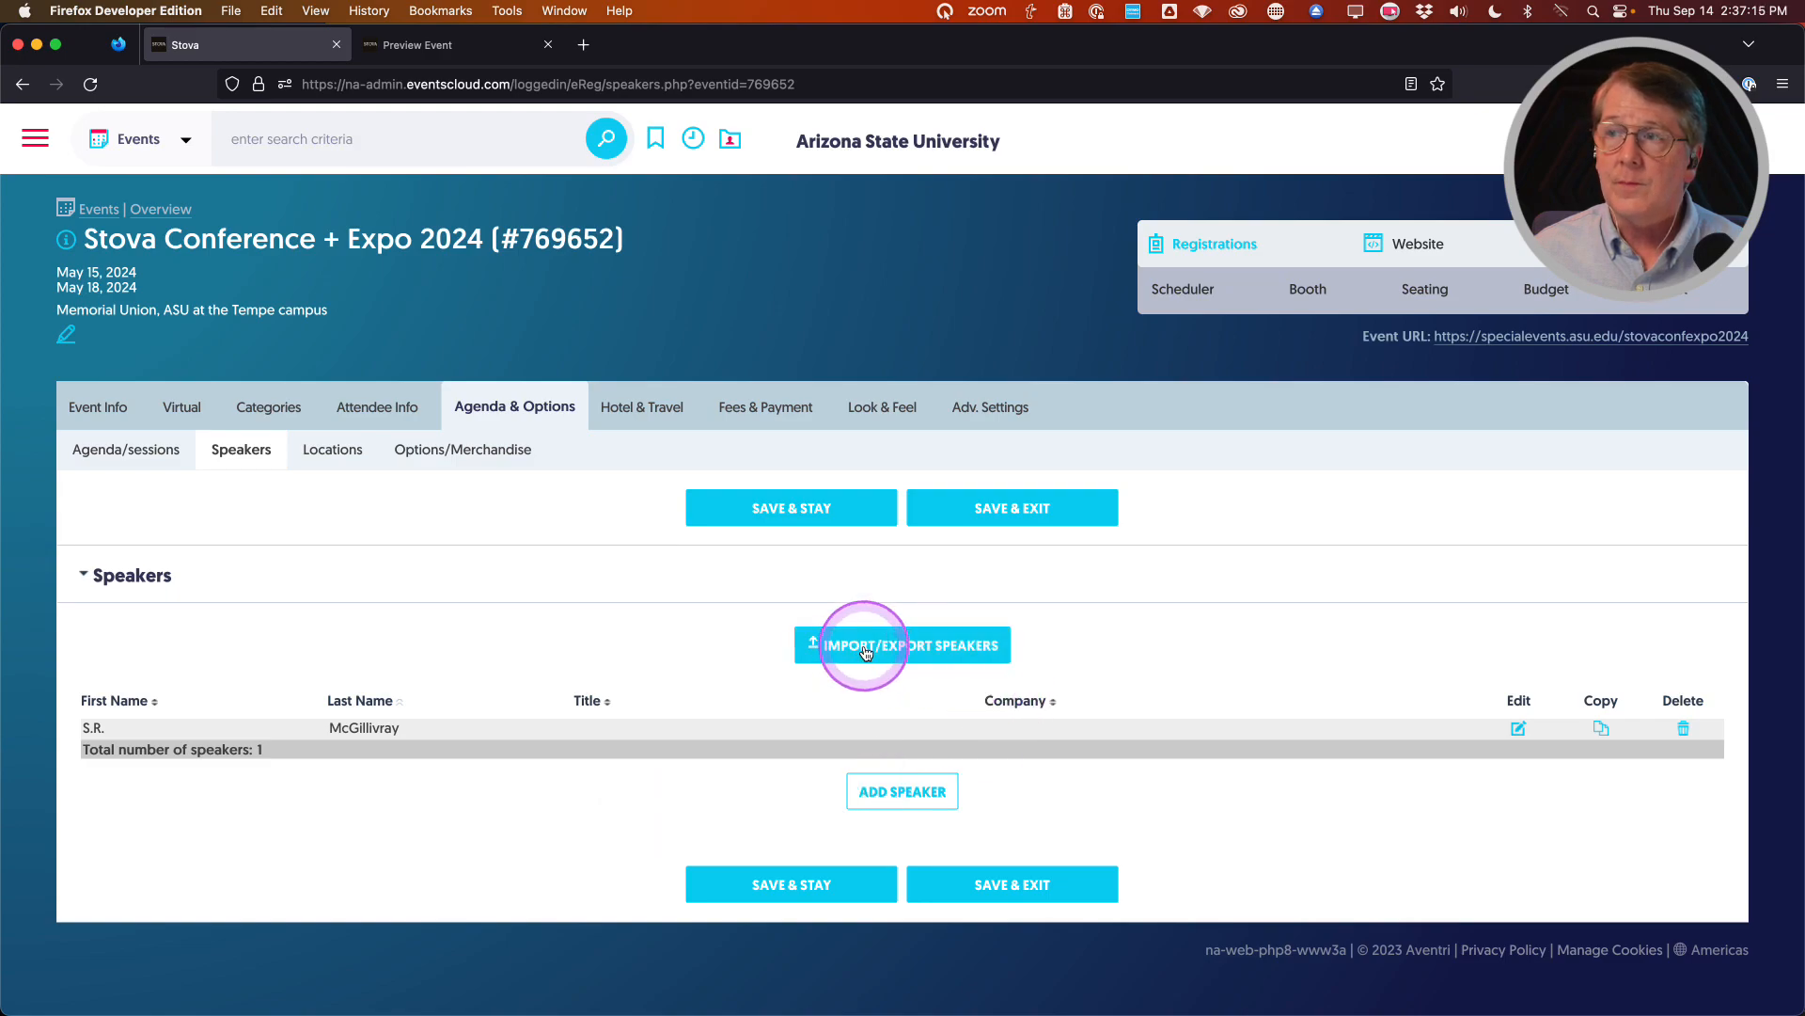
Export the existing speakers in Excel (.xlsx) format and open the downloaded spreadsheet in Excel, enlarging its window
left_click(866, 649)
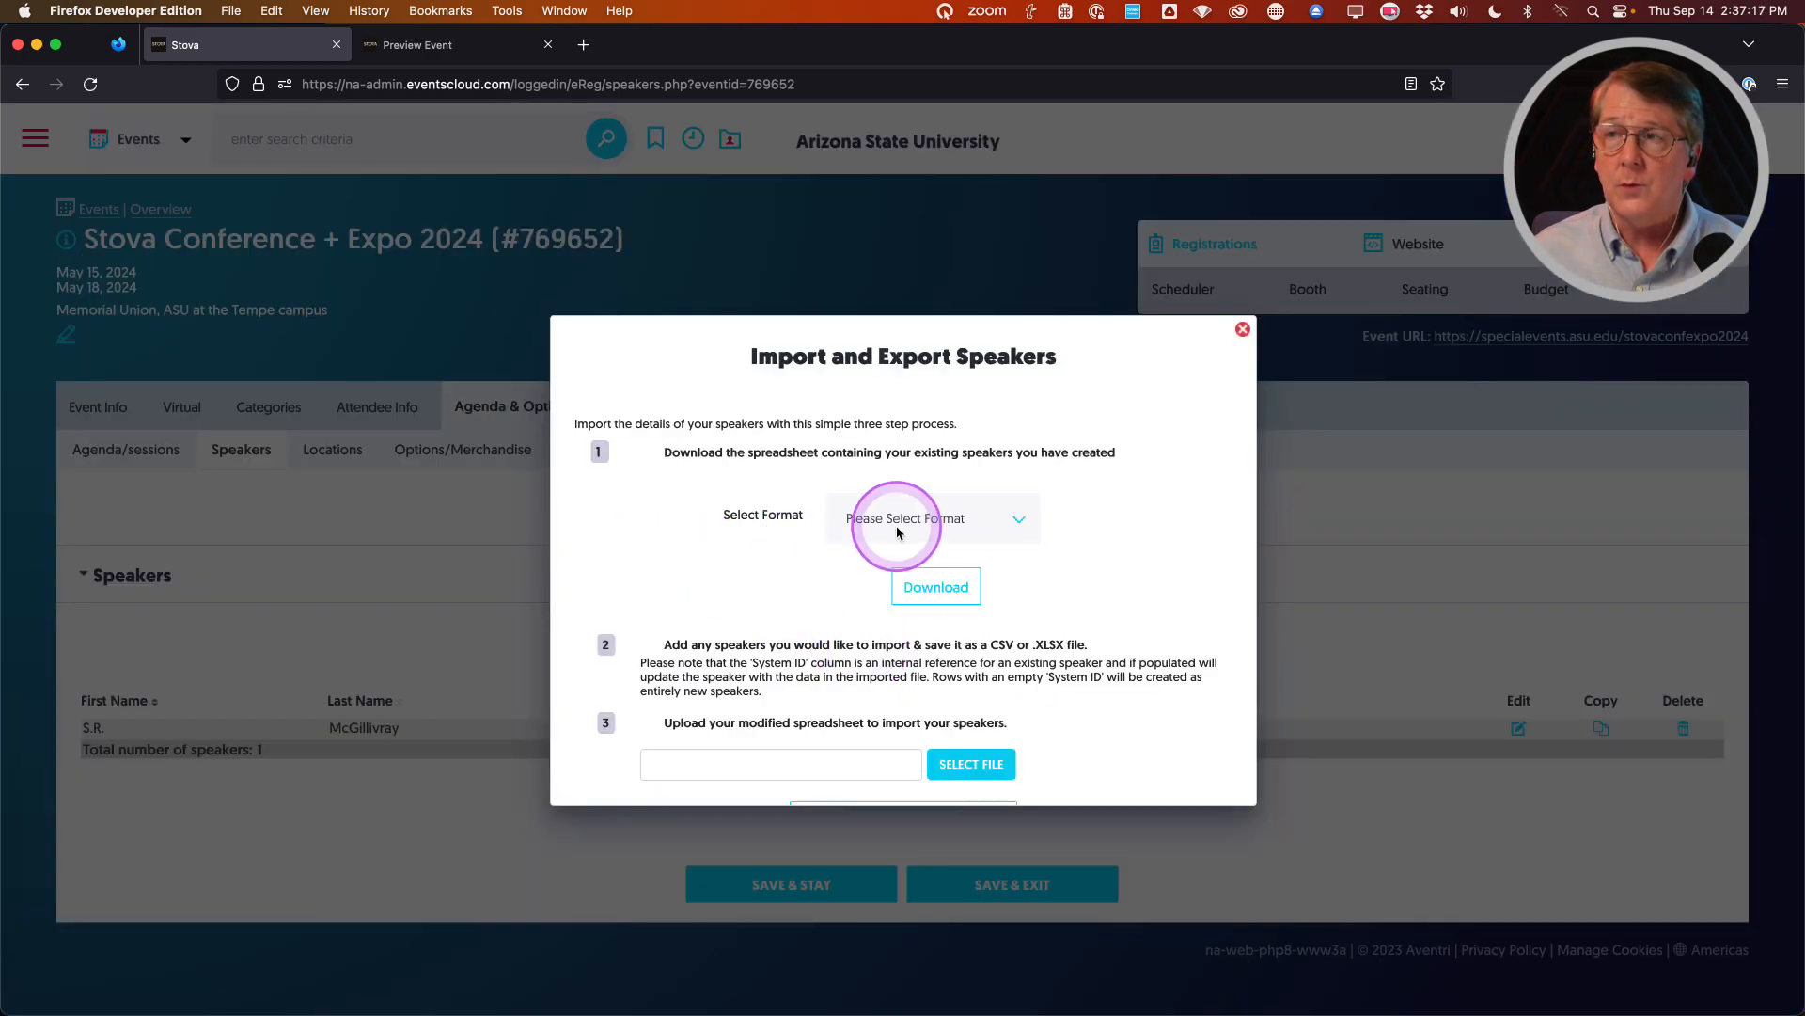
left_click(897, 532)
left_click(889, 523)
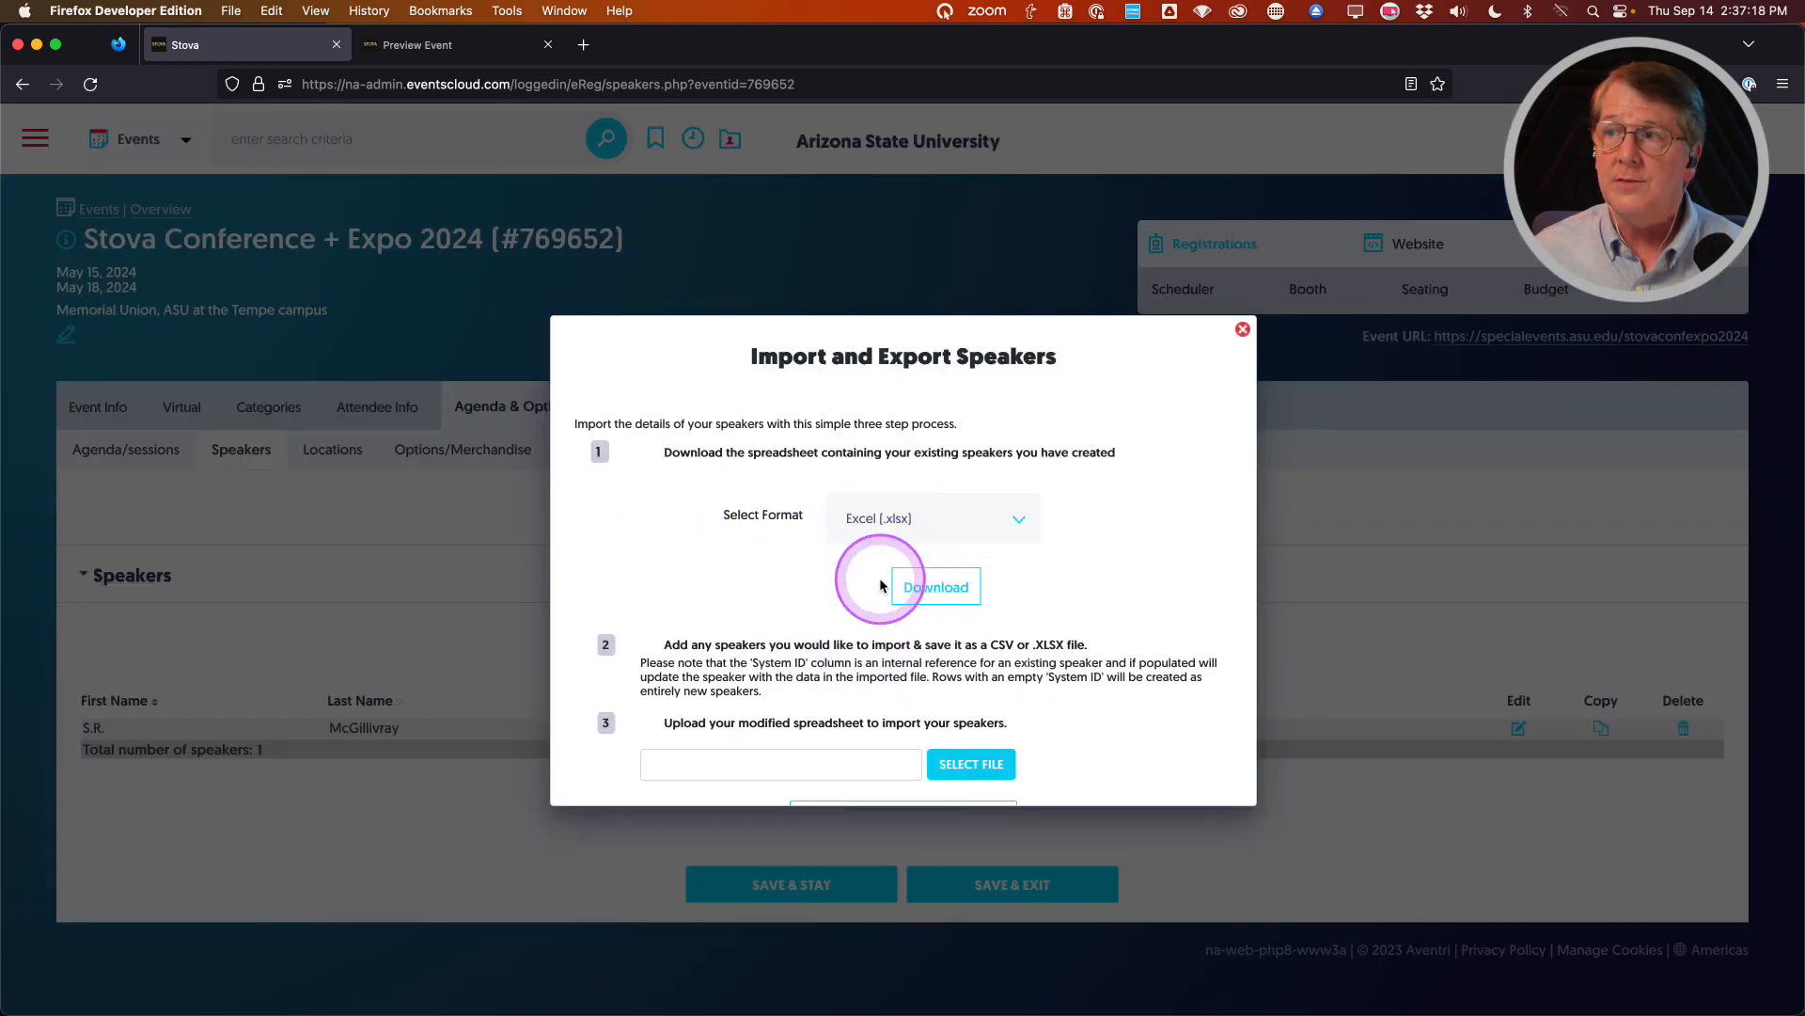
left_click(931, 588)
left_click(1263, 122)
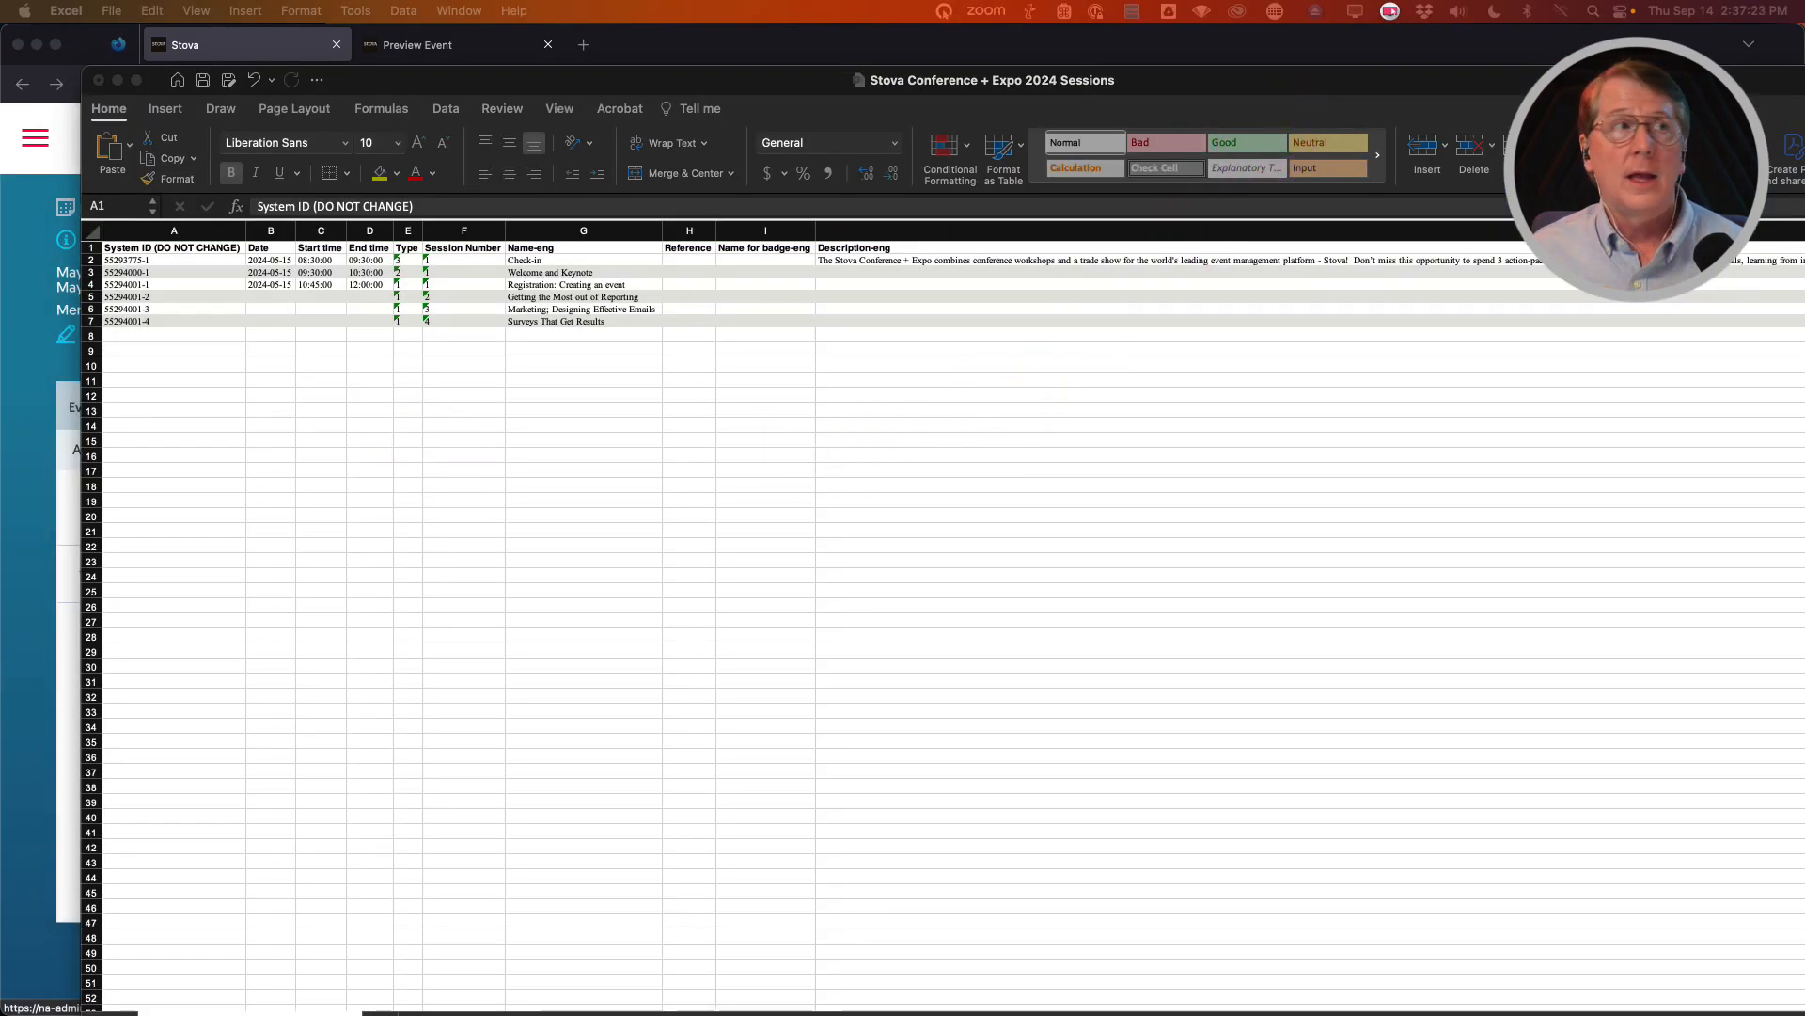
left_click_drag(0, 156, 586, 43)
double_click(586, 43)
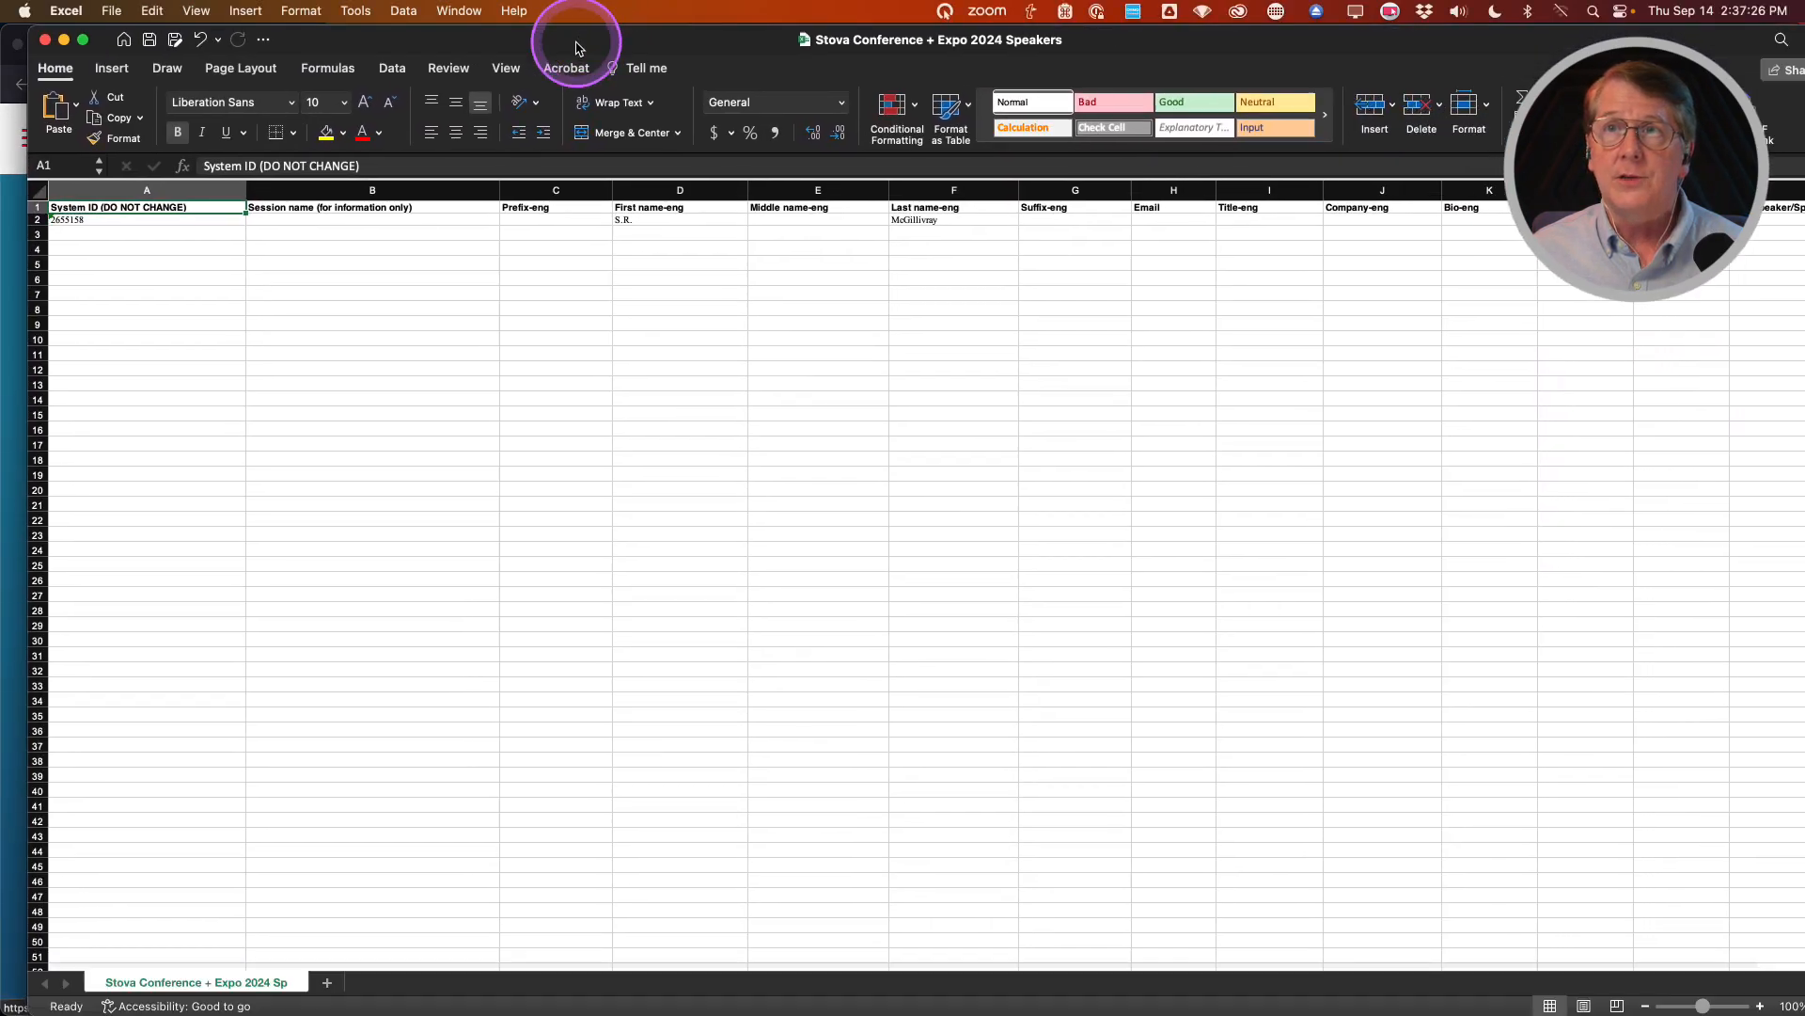
Fit all column widths in the speakers spreadsheet to their contents and examine the System ID column
left_click(40, 192)
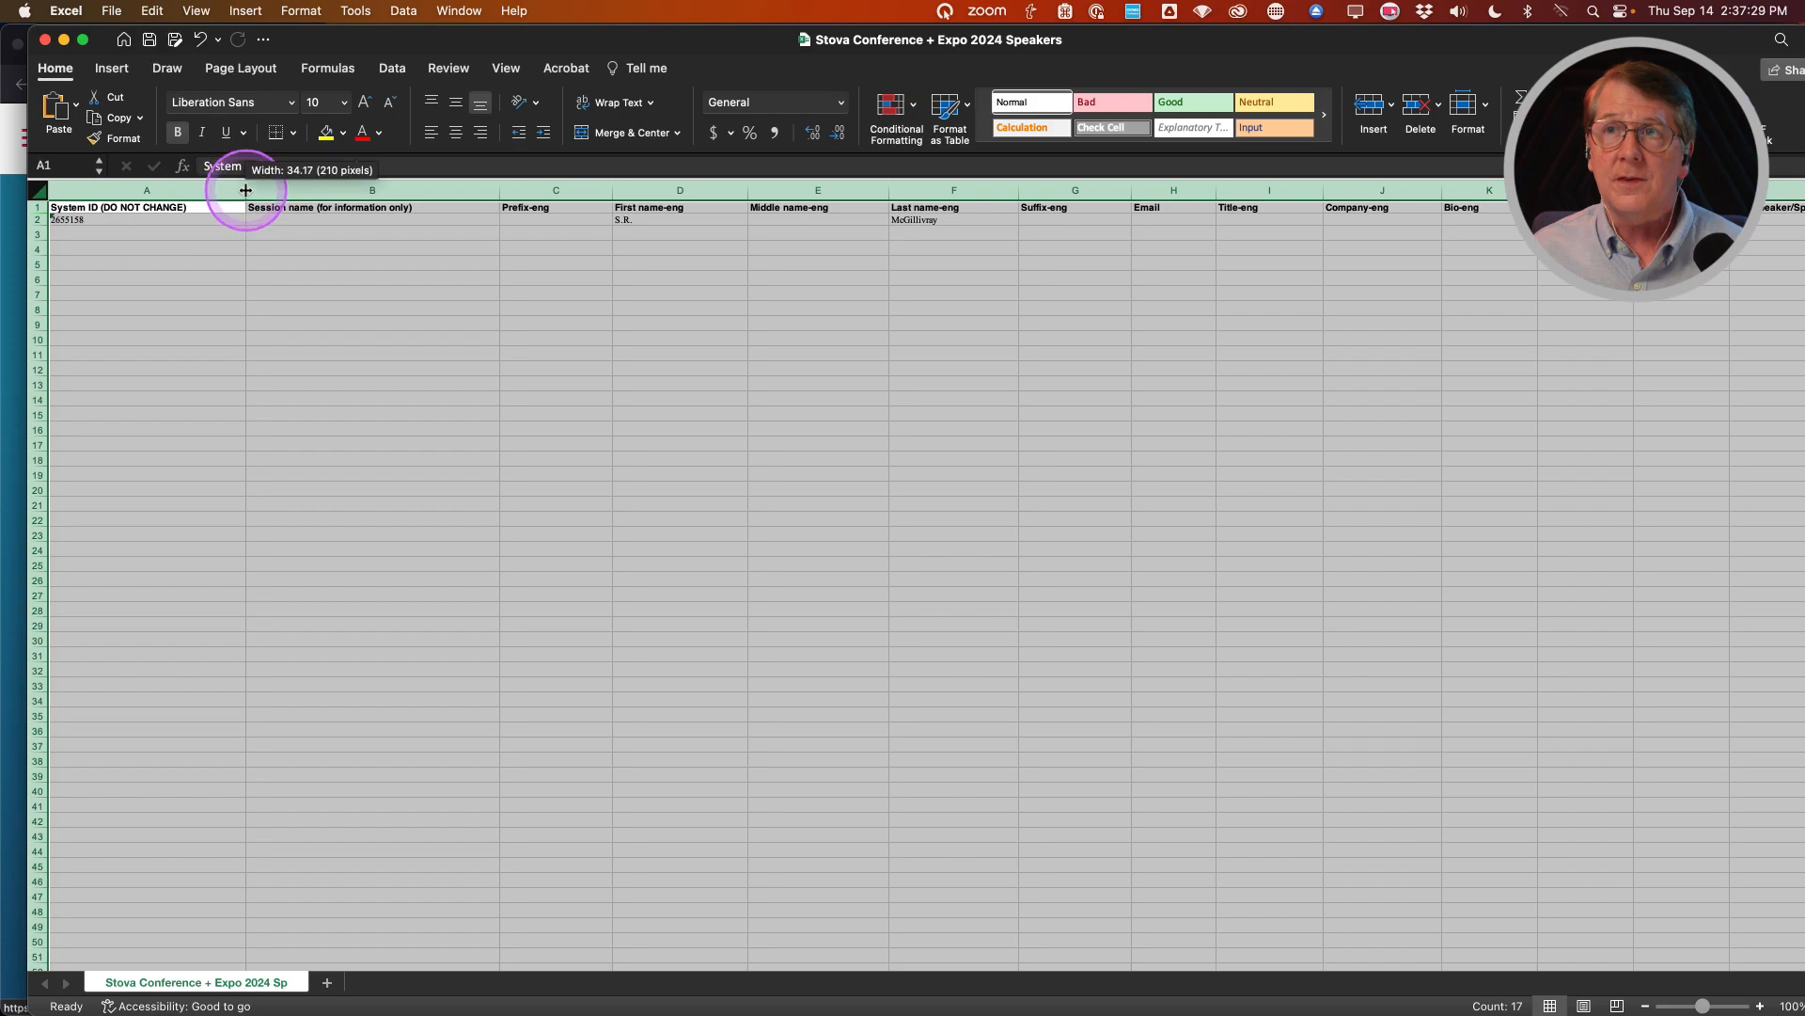
double_click(244, 190)
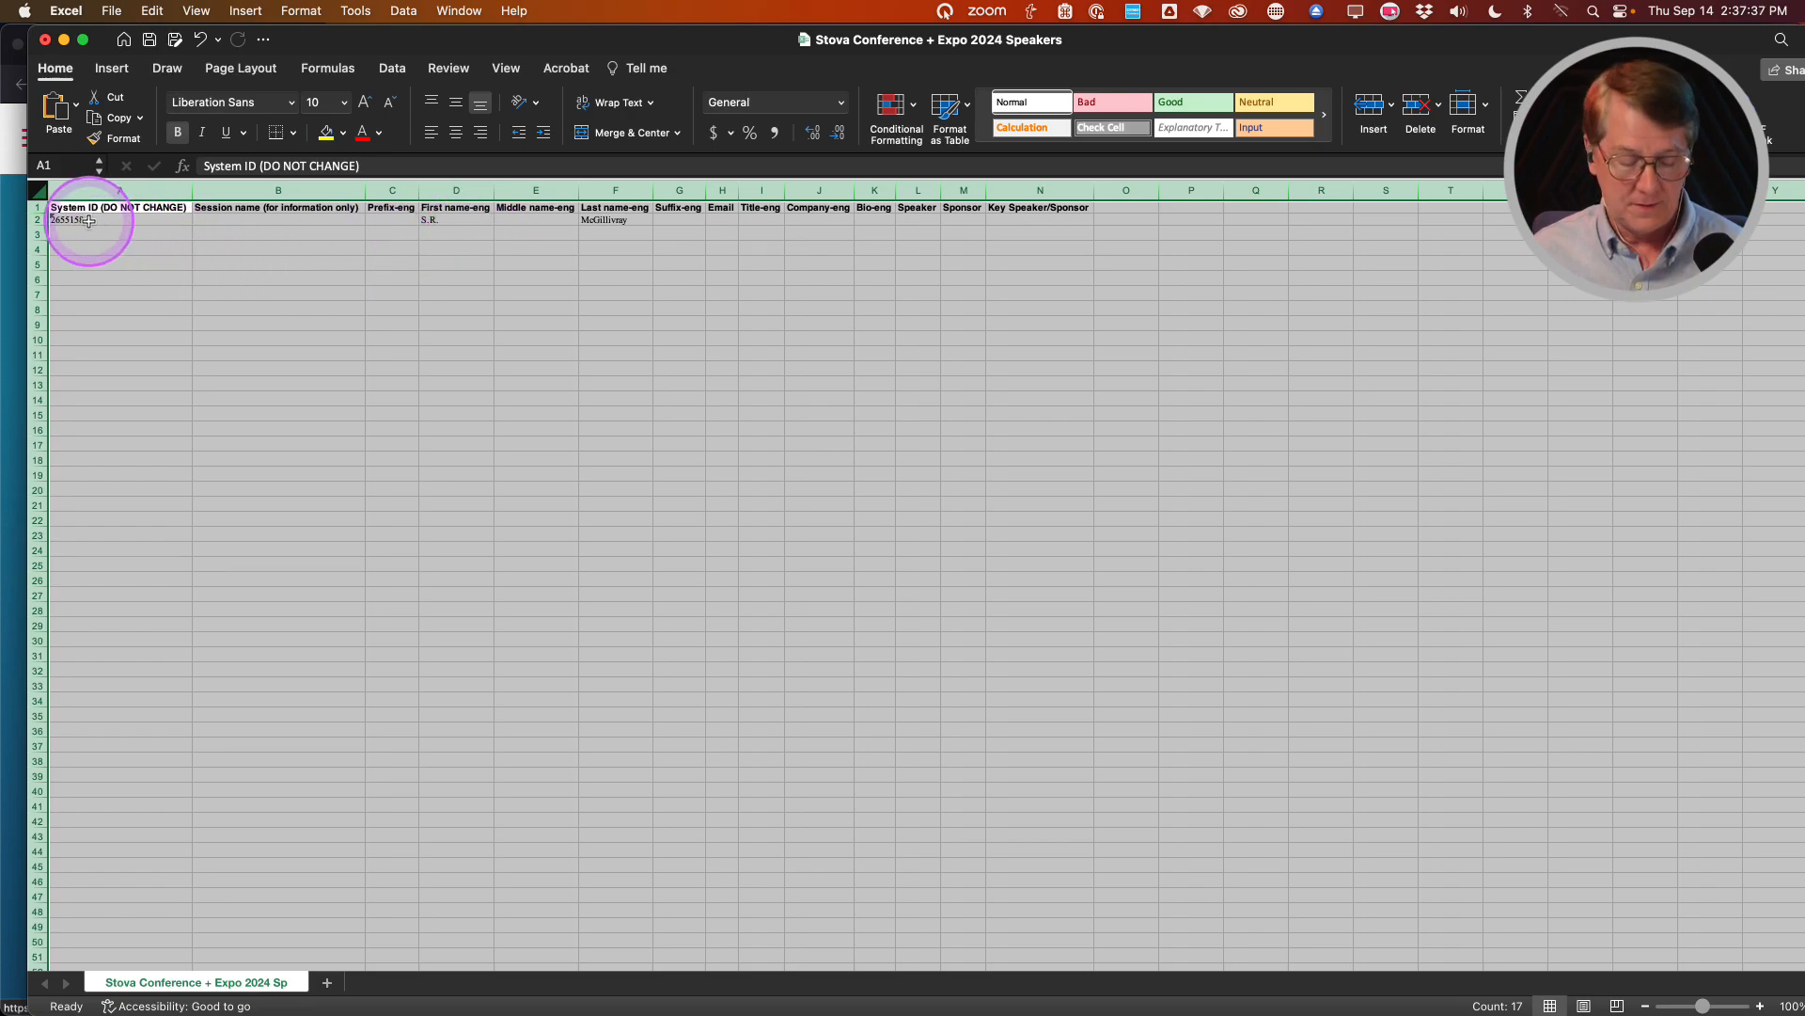
key("ctrl+alt+m")
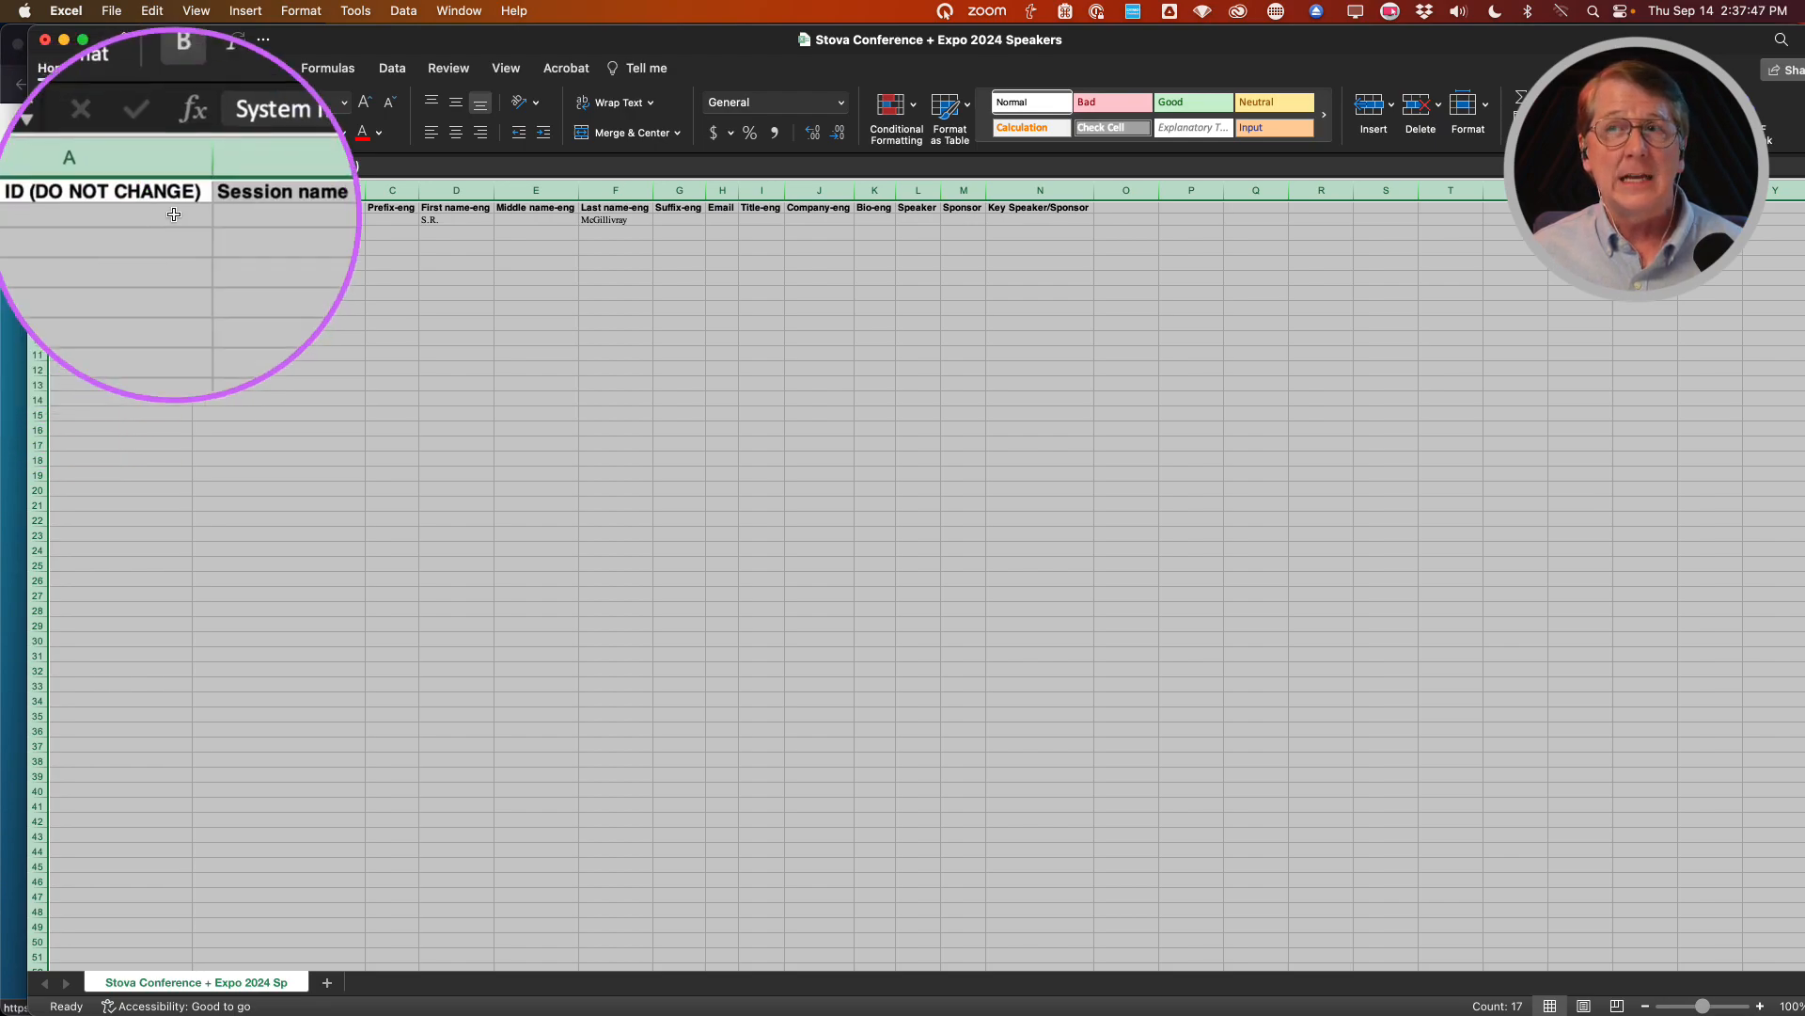
key("ctrl+alt+m")
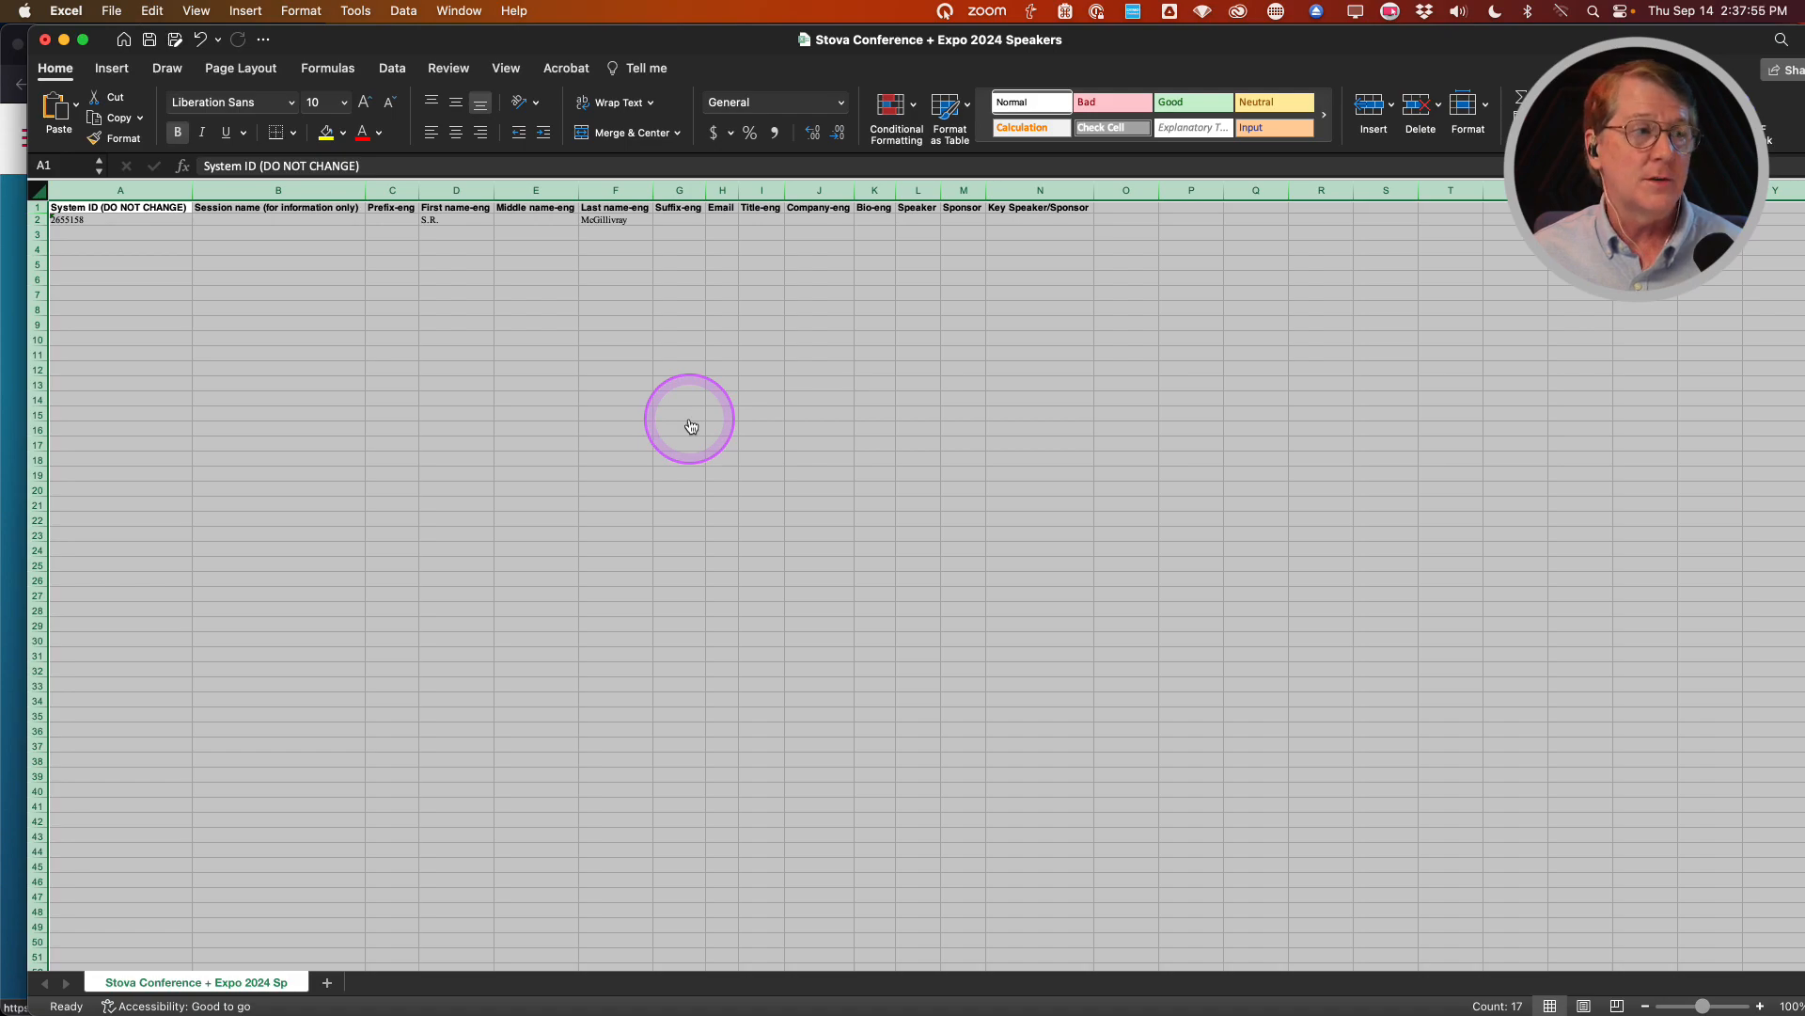
Switch back to Firefox and import the event's speakers from Stova+Conference+Expo+Speakers.xlsx
key("super+Tab")
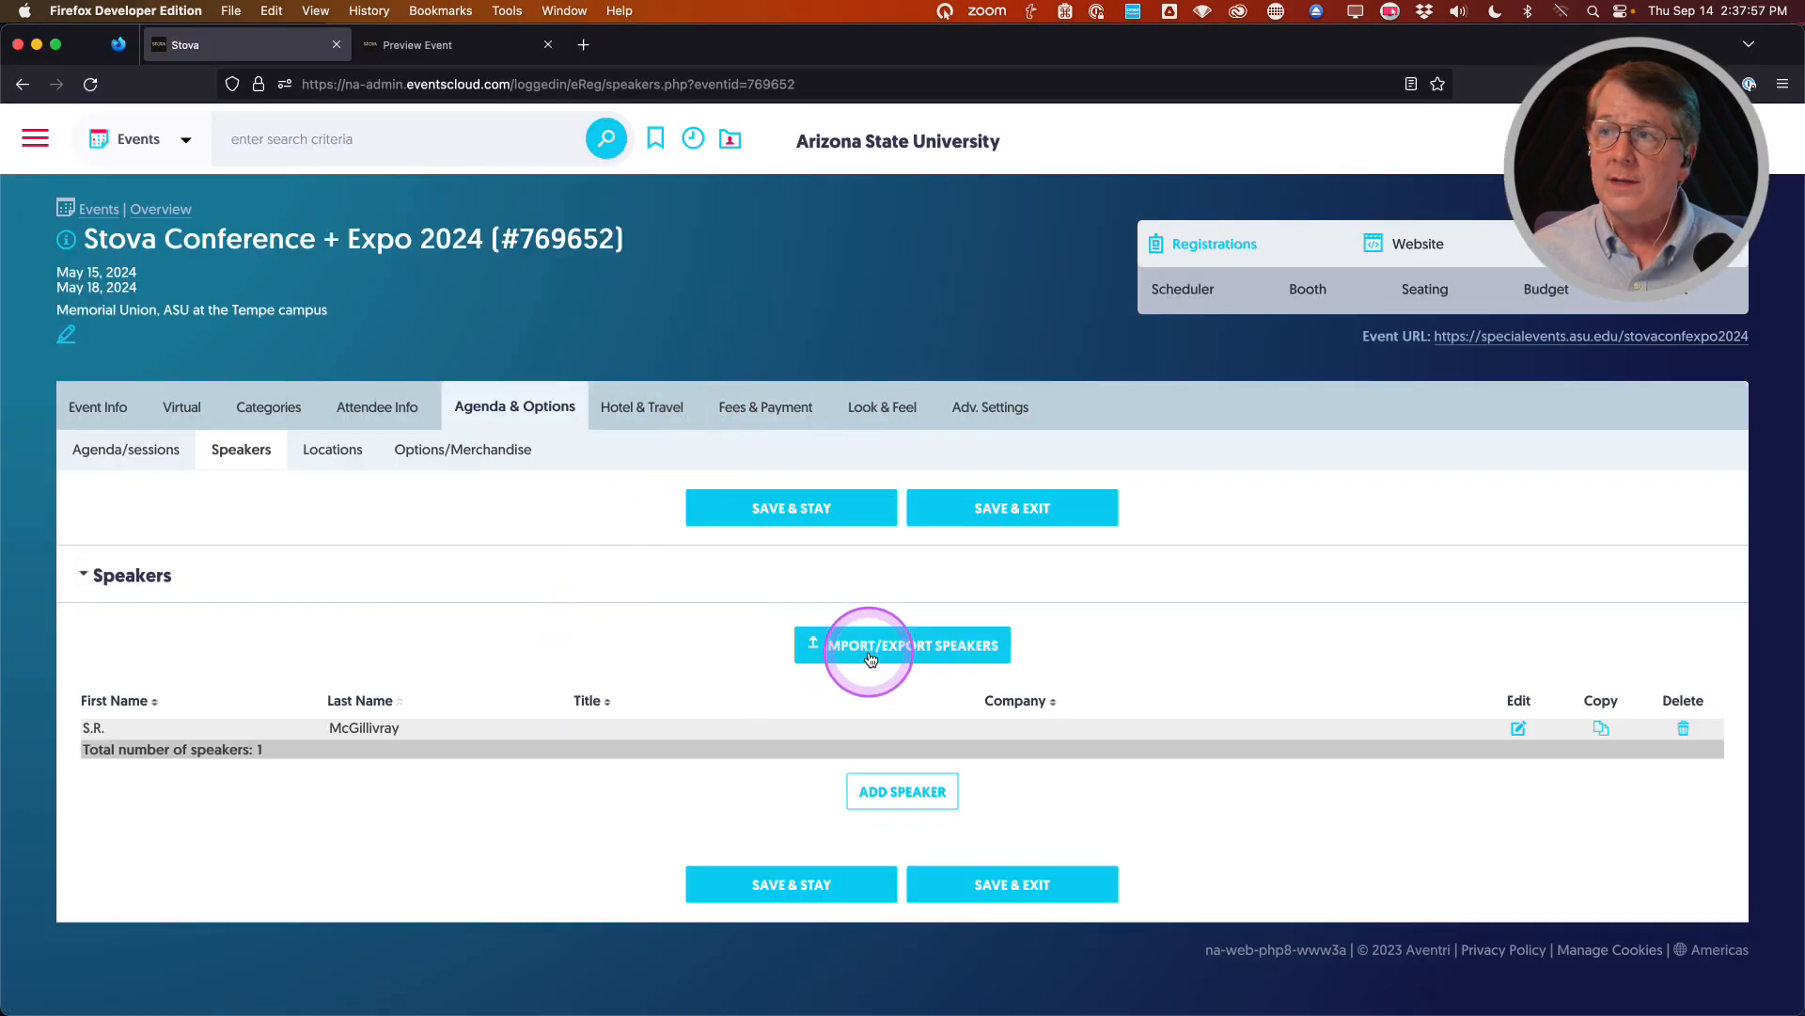
left_click(870, 659)
scroll(865, 602, "down", 2)
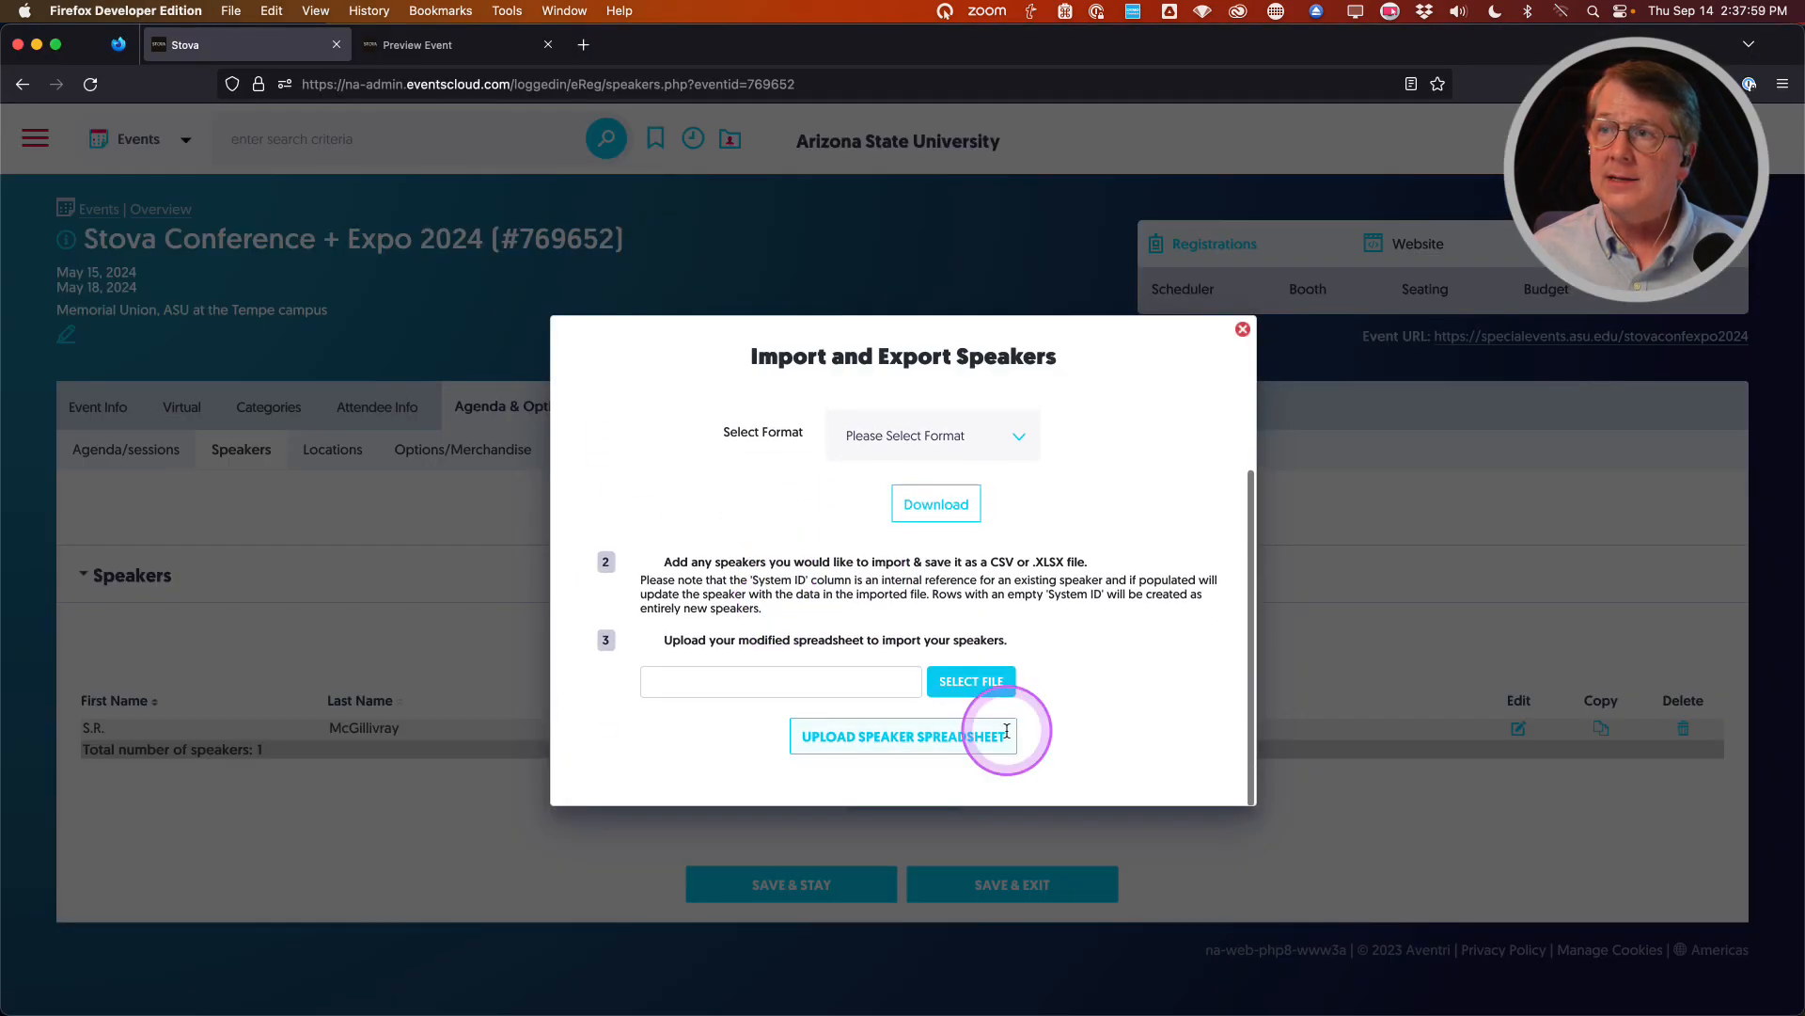
left_click(974, 688)
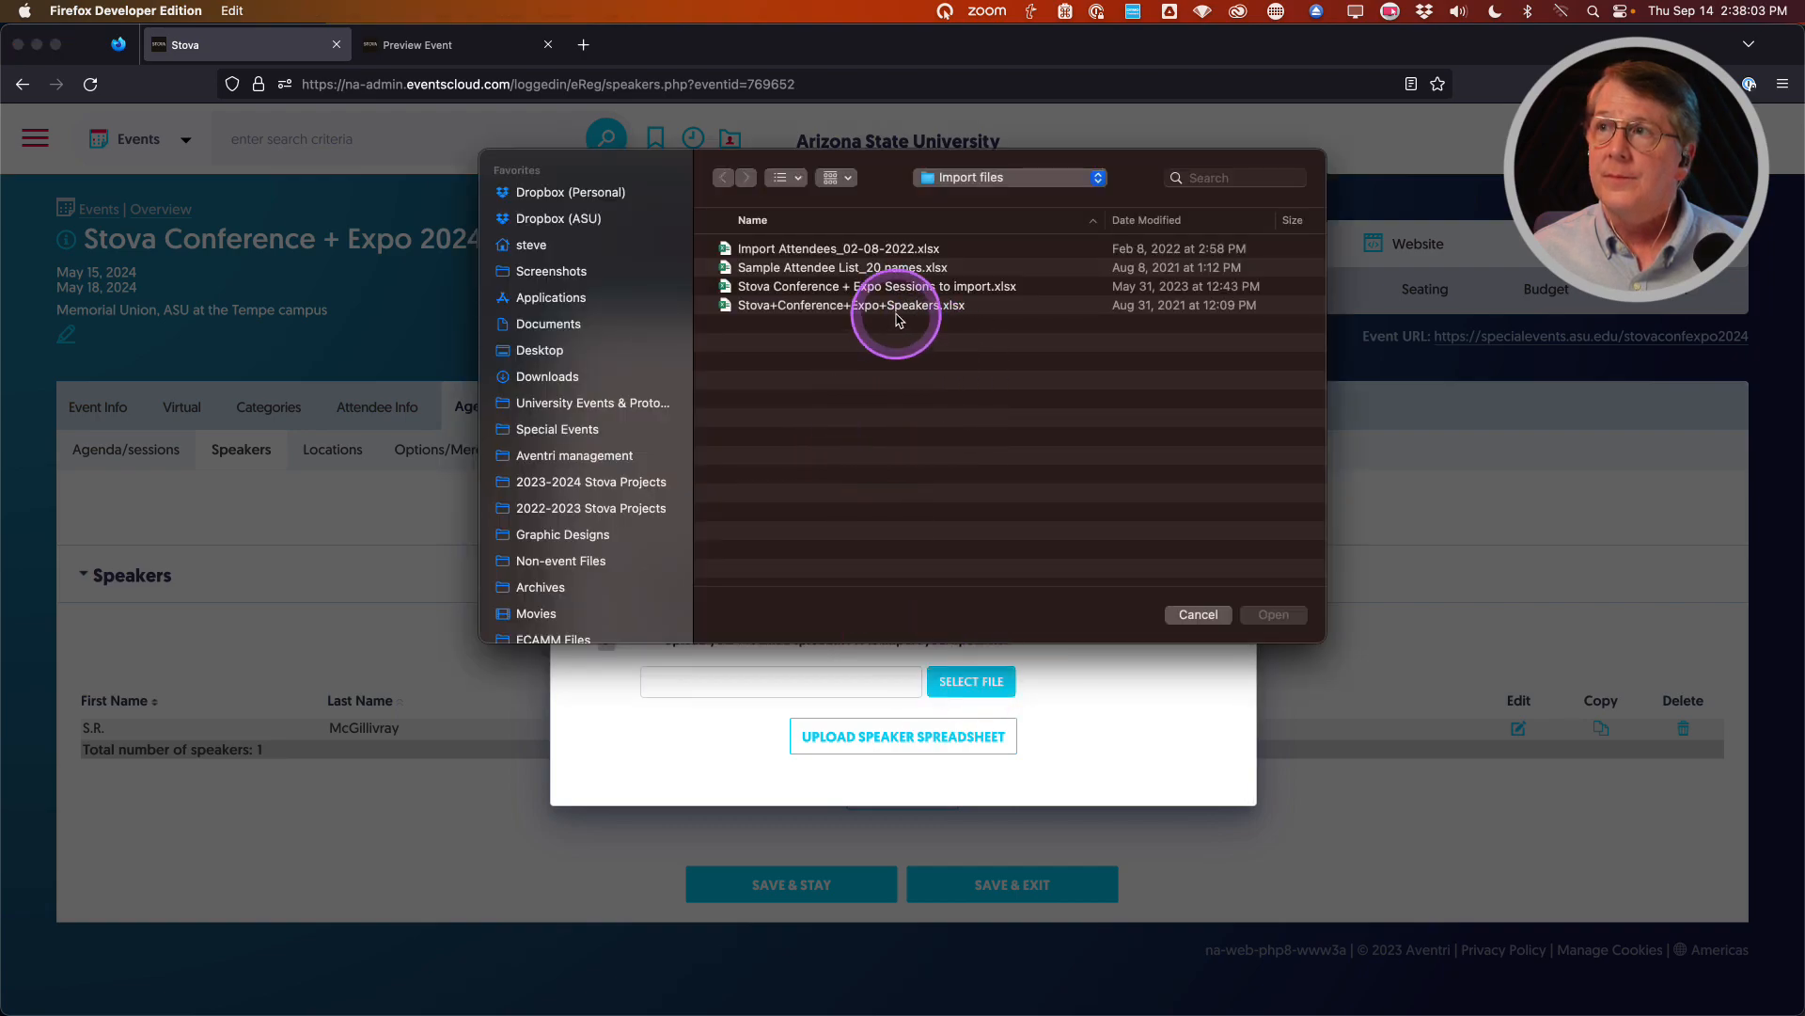
left_click(876, 306)
left_click(1274, 615)
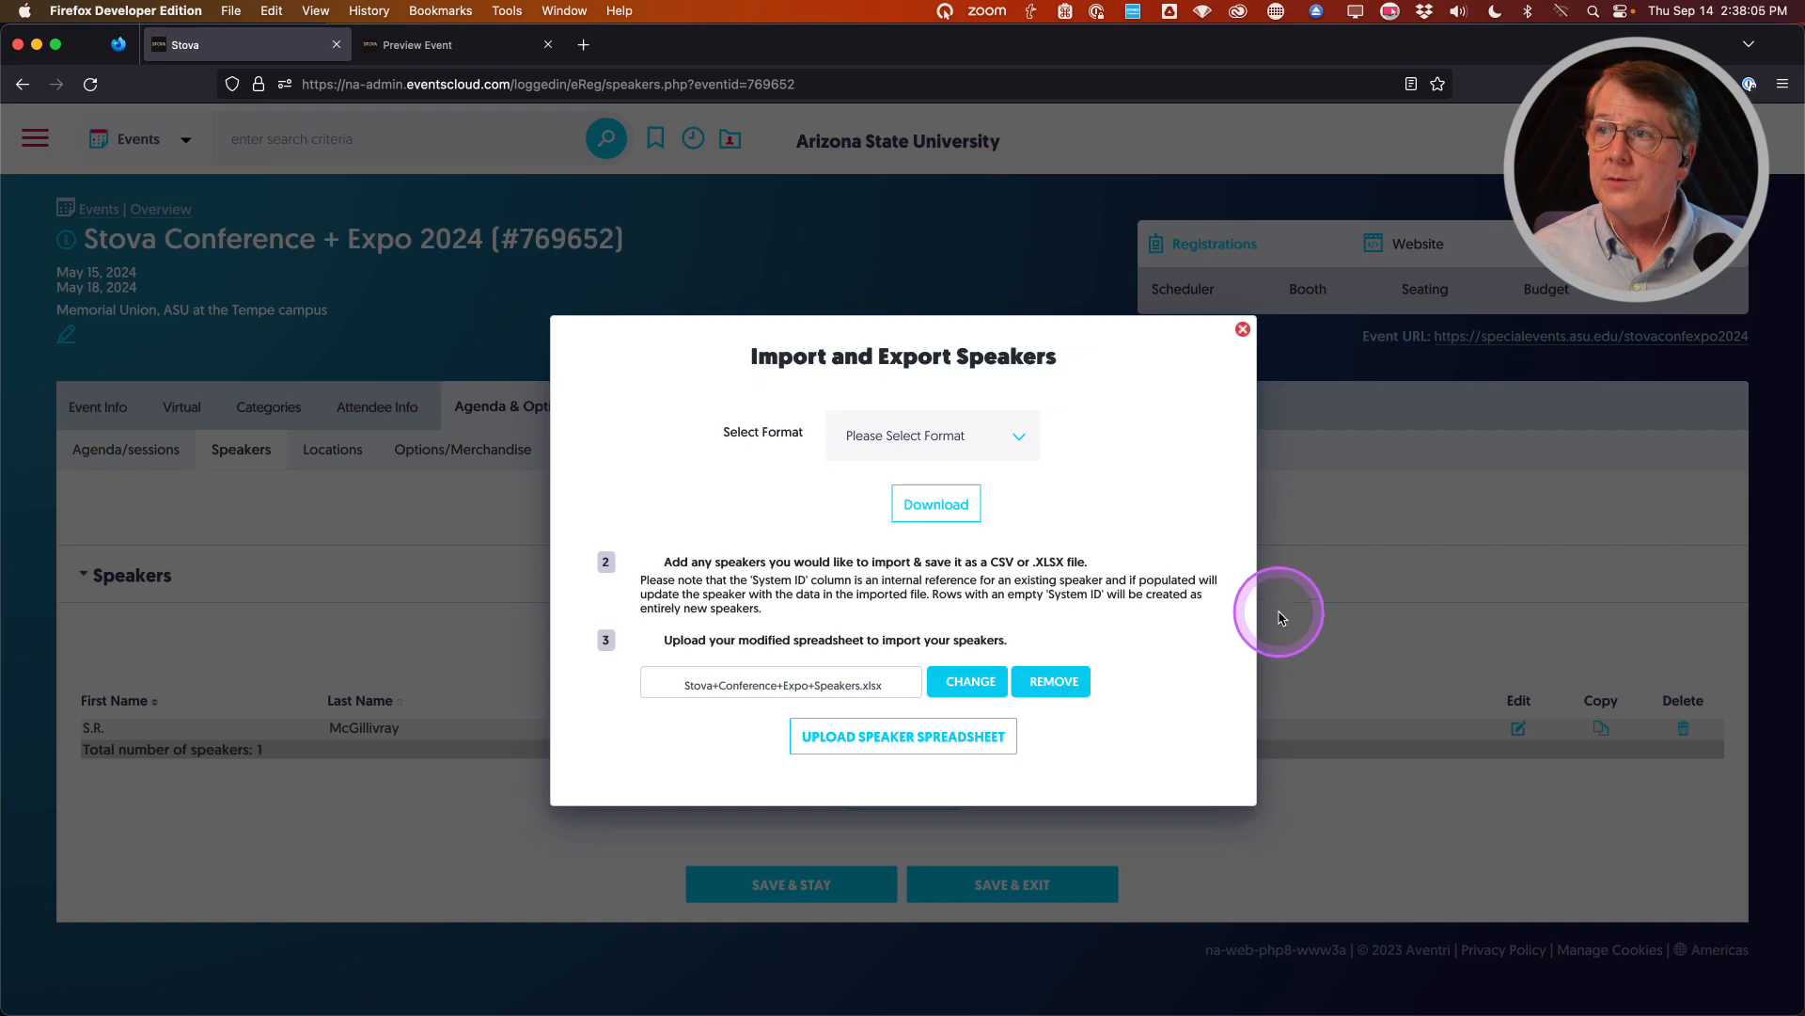
left_click(863, 739)
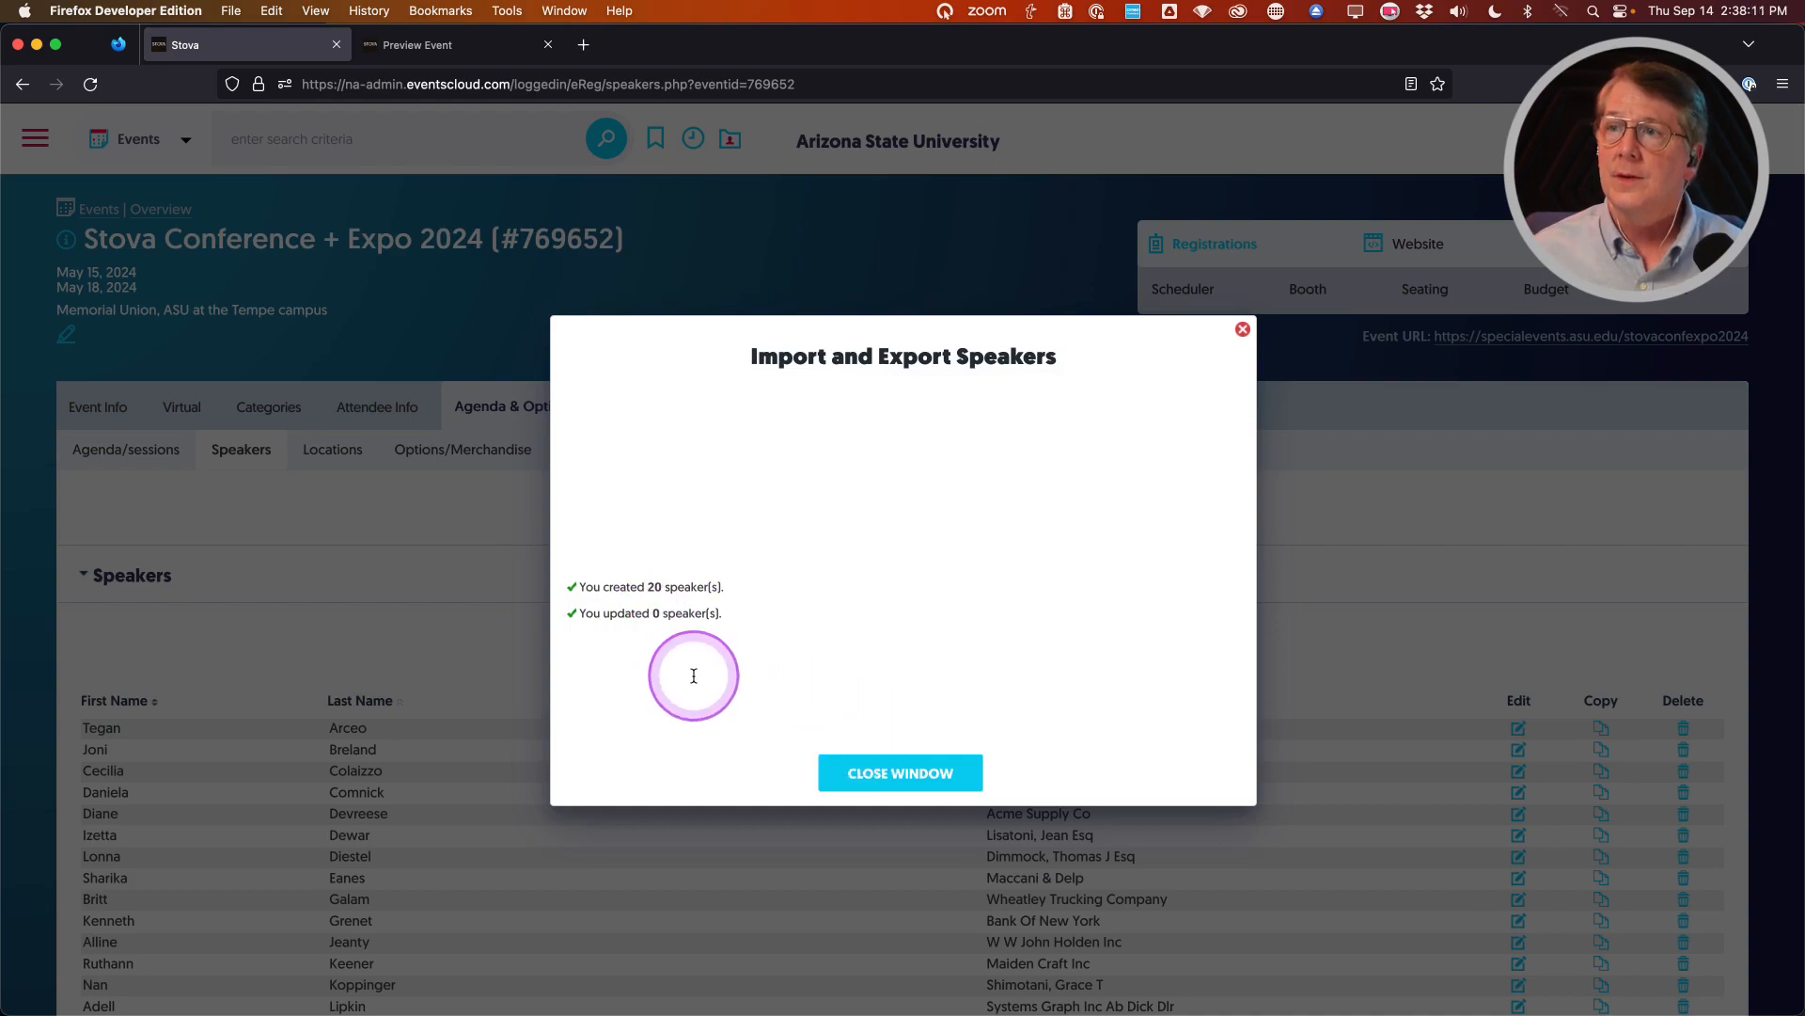
left_click(913, 771)
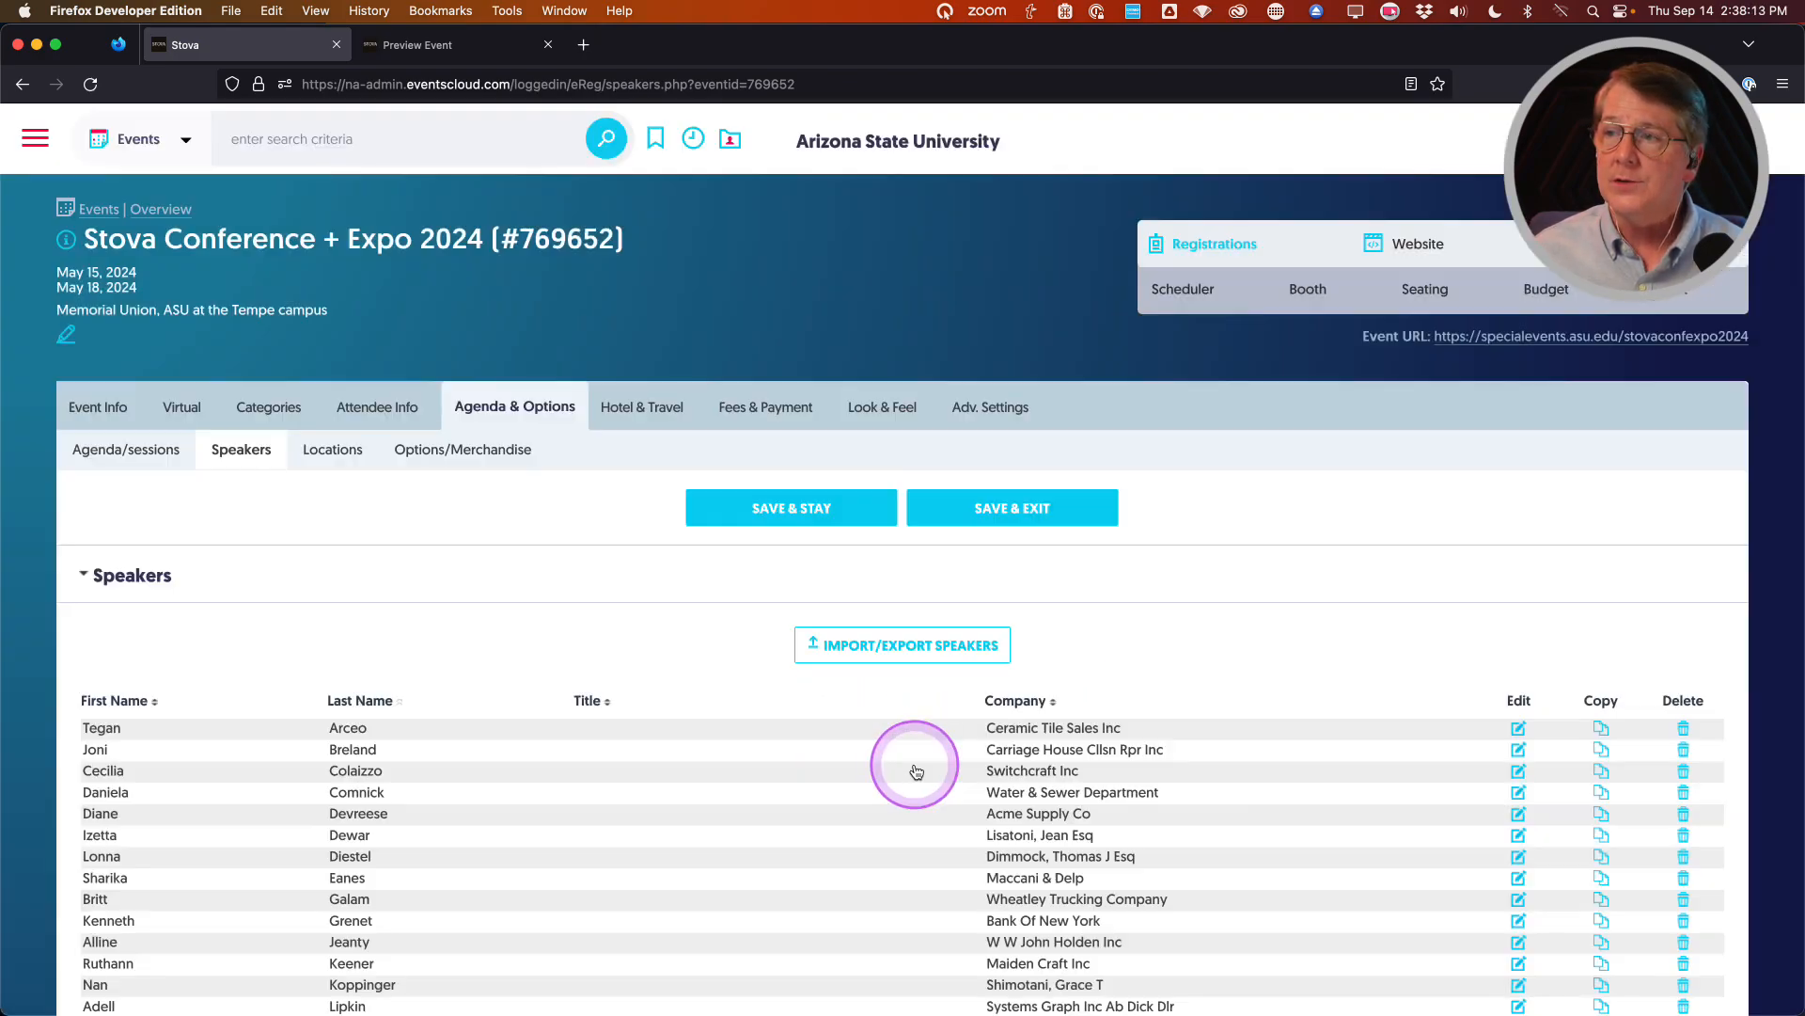
Open the Registration: Creating an event session in the May 15, 2024 10:45 am block for editing and start assigning speakers to it
scroll(843, 774, "down", 4)
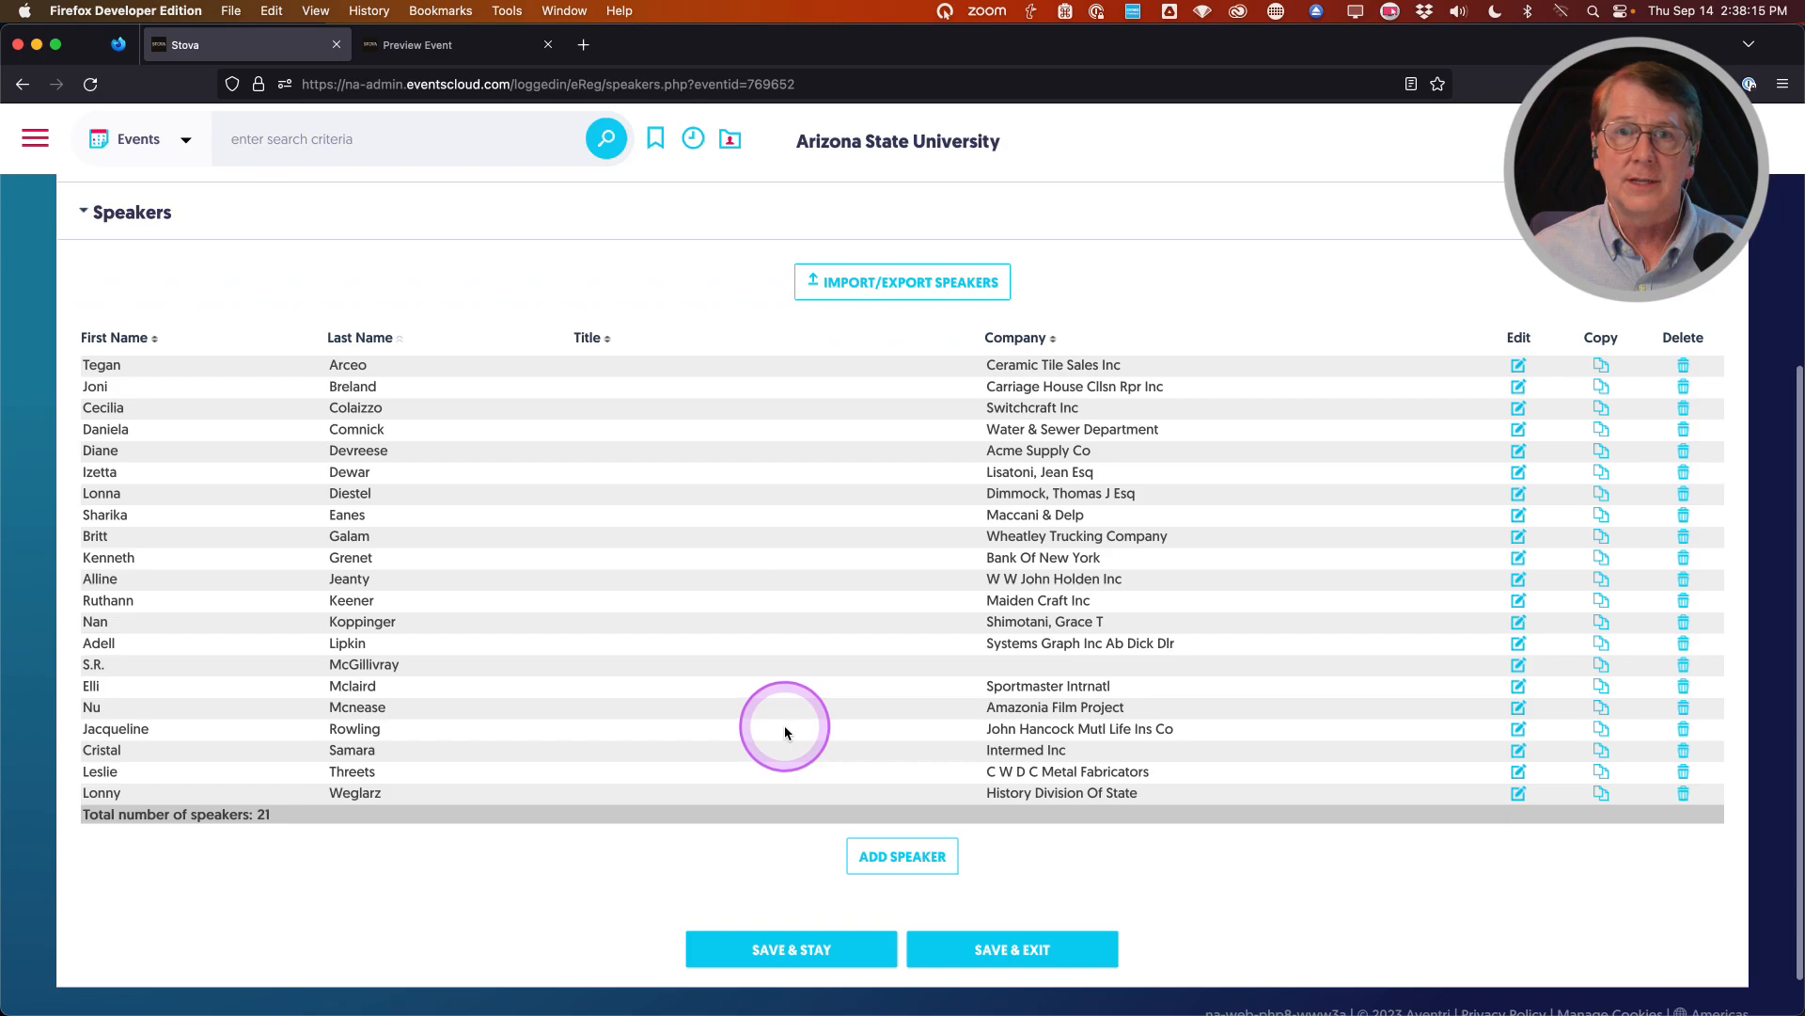
scroll(786, 732, "up", 1)
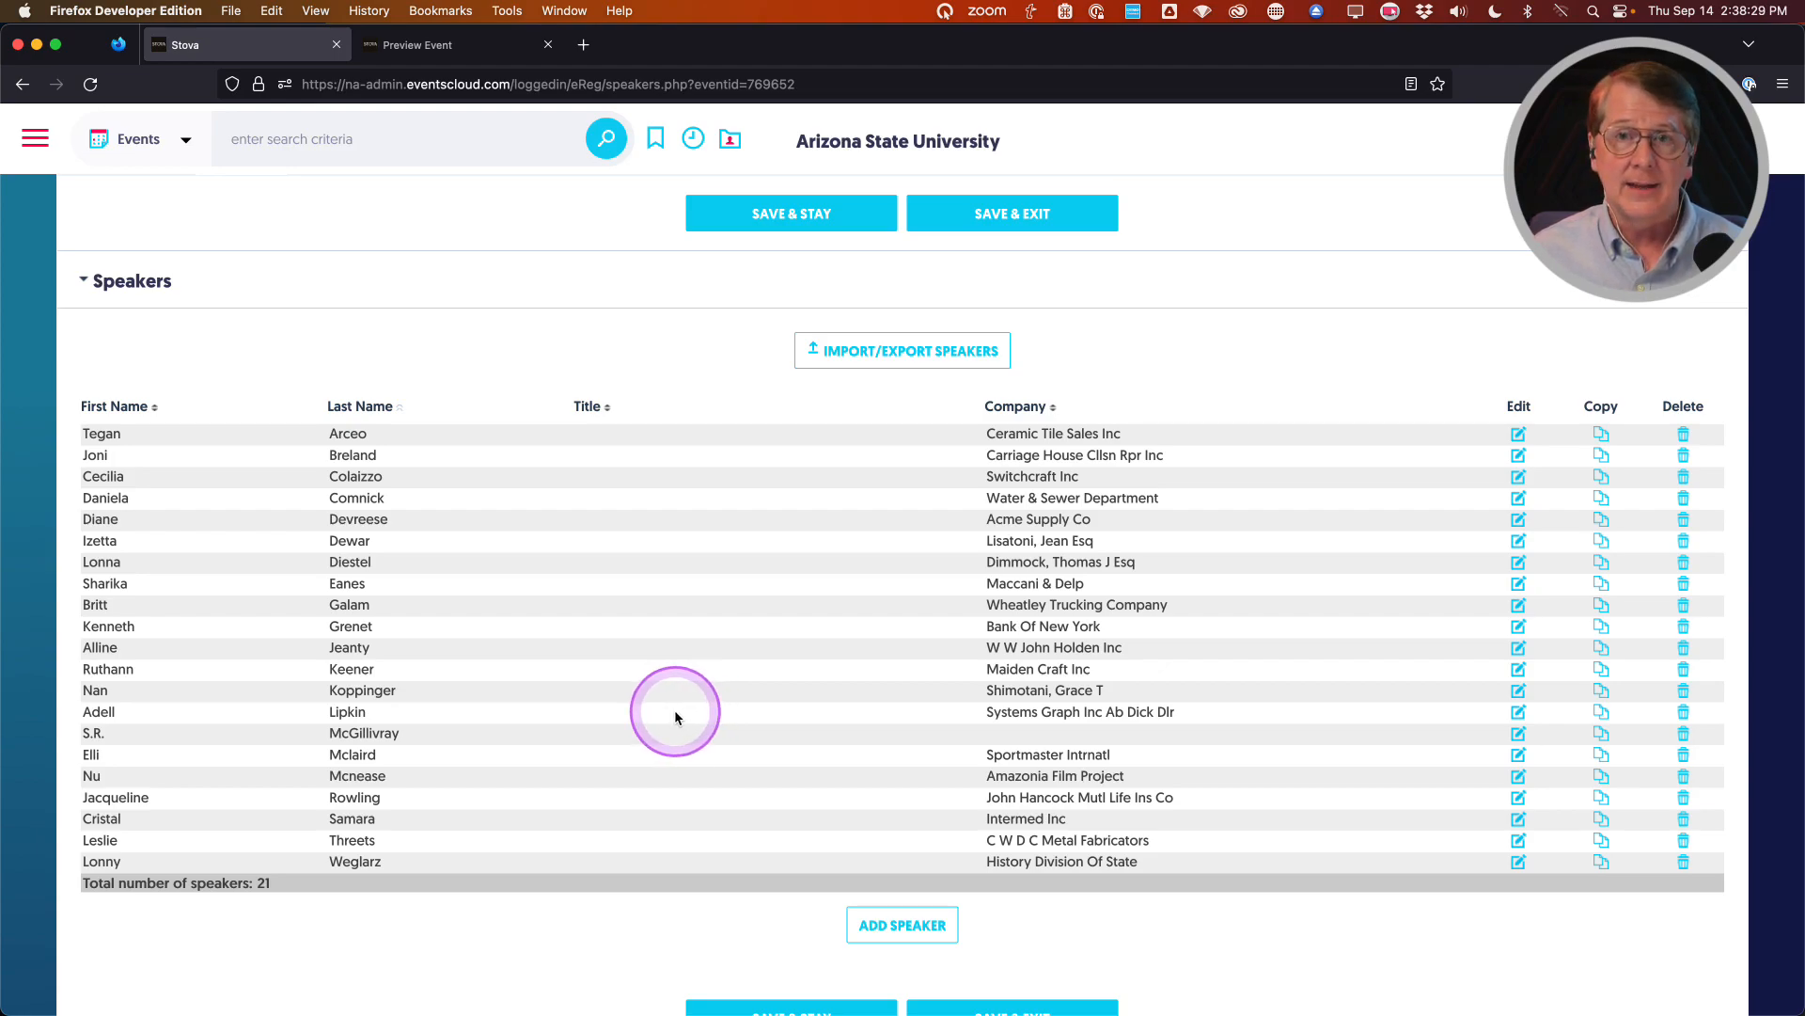
scroll(631, 753, "up", 5)
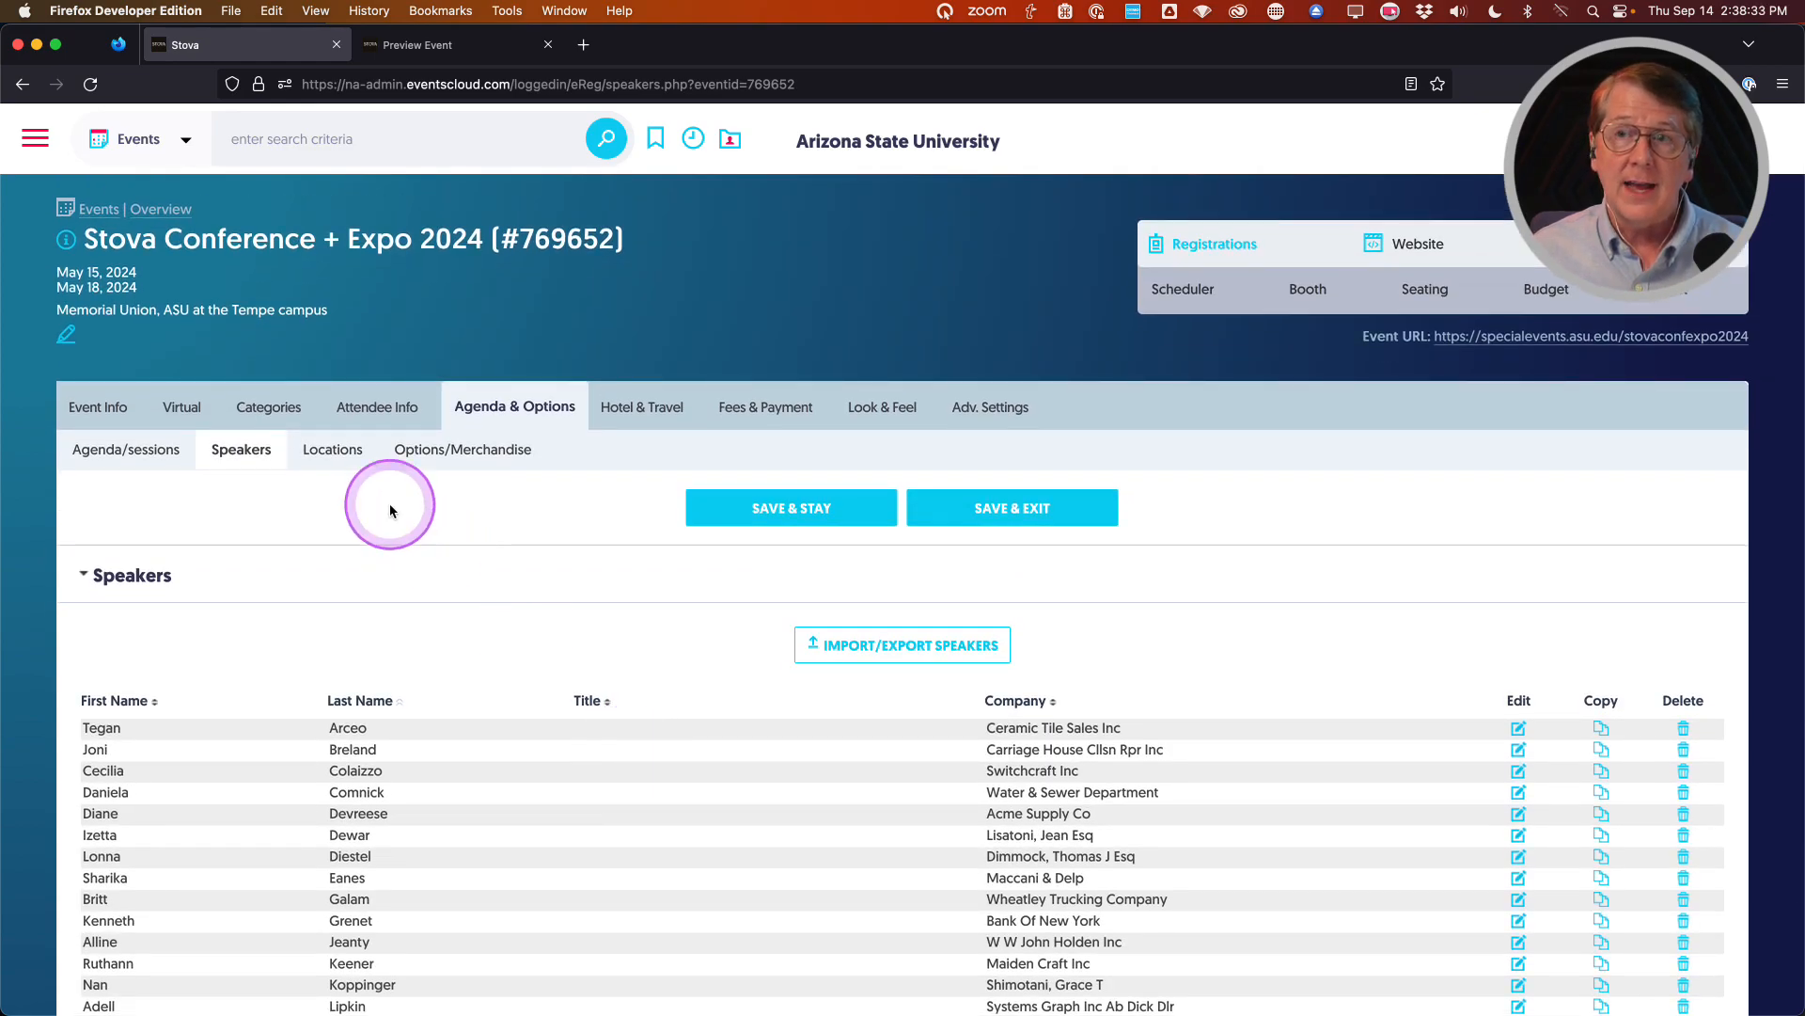
left_click(146, 459)
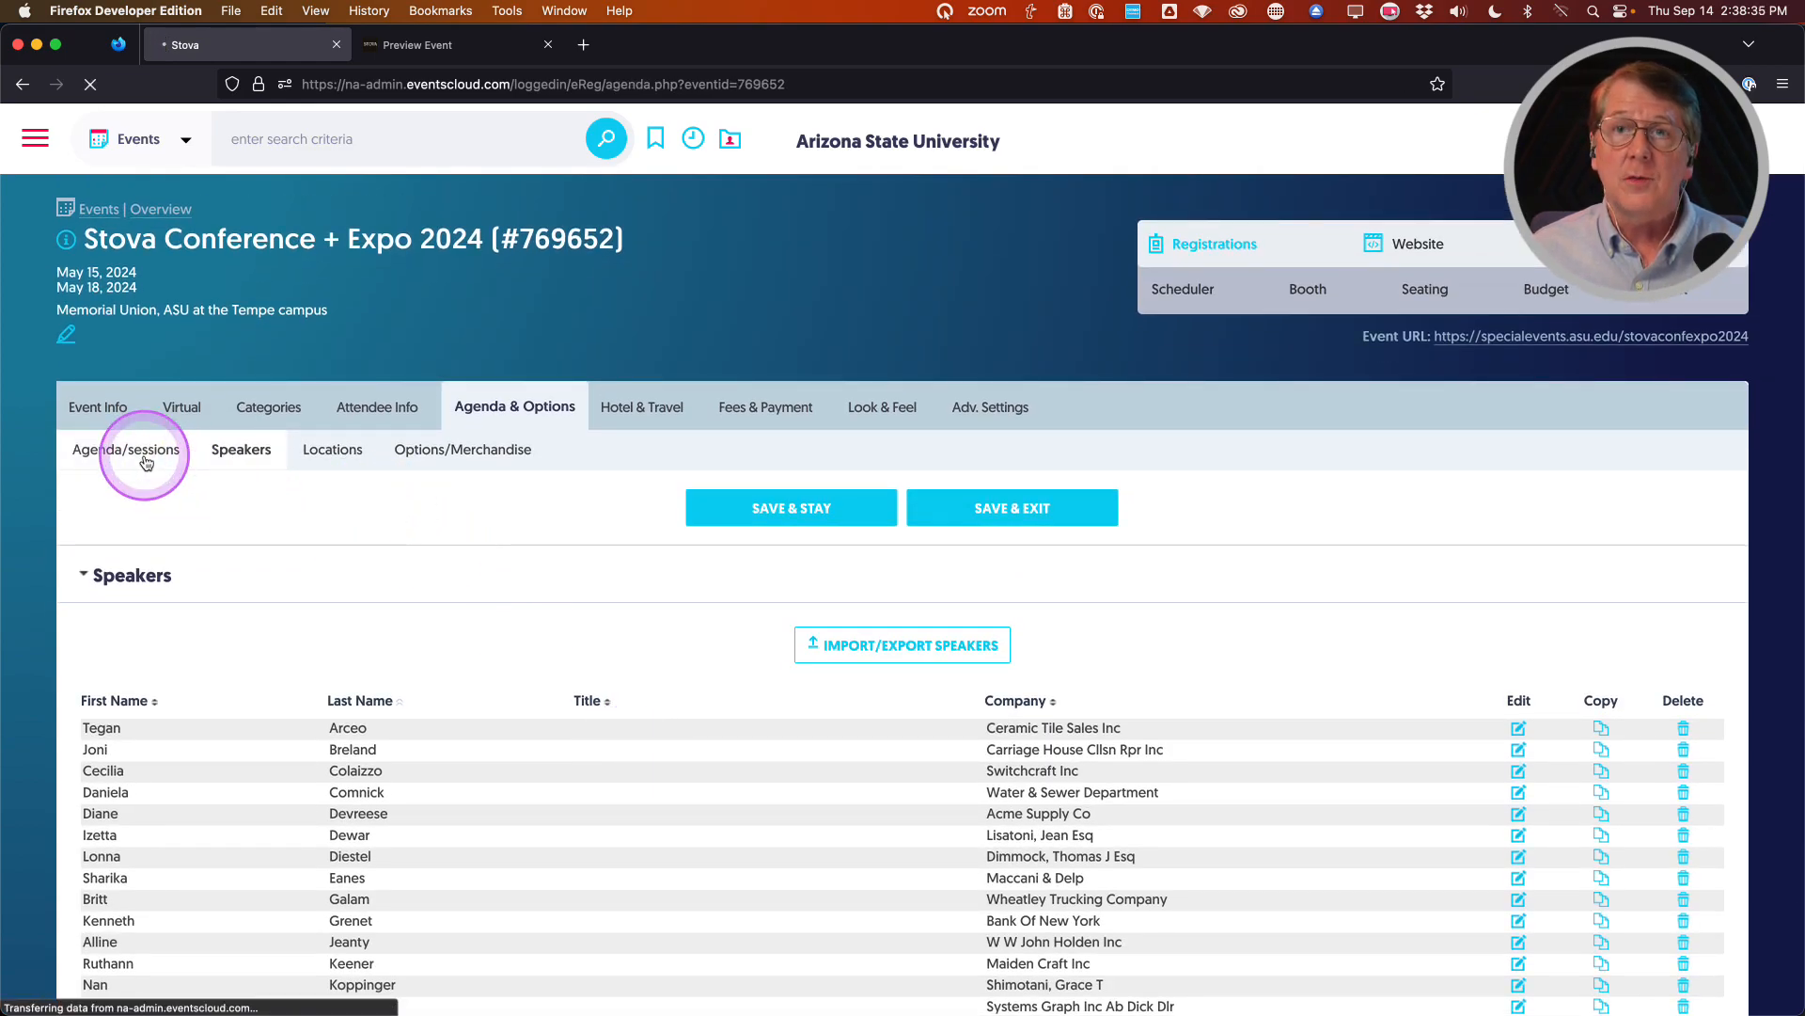
scroll(677, 636, "down", 3)
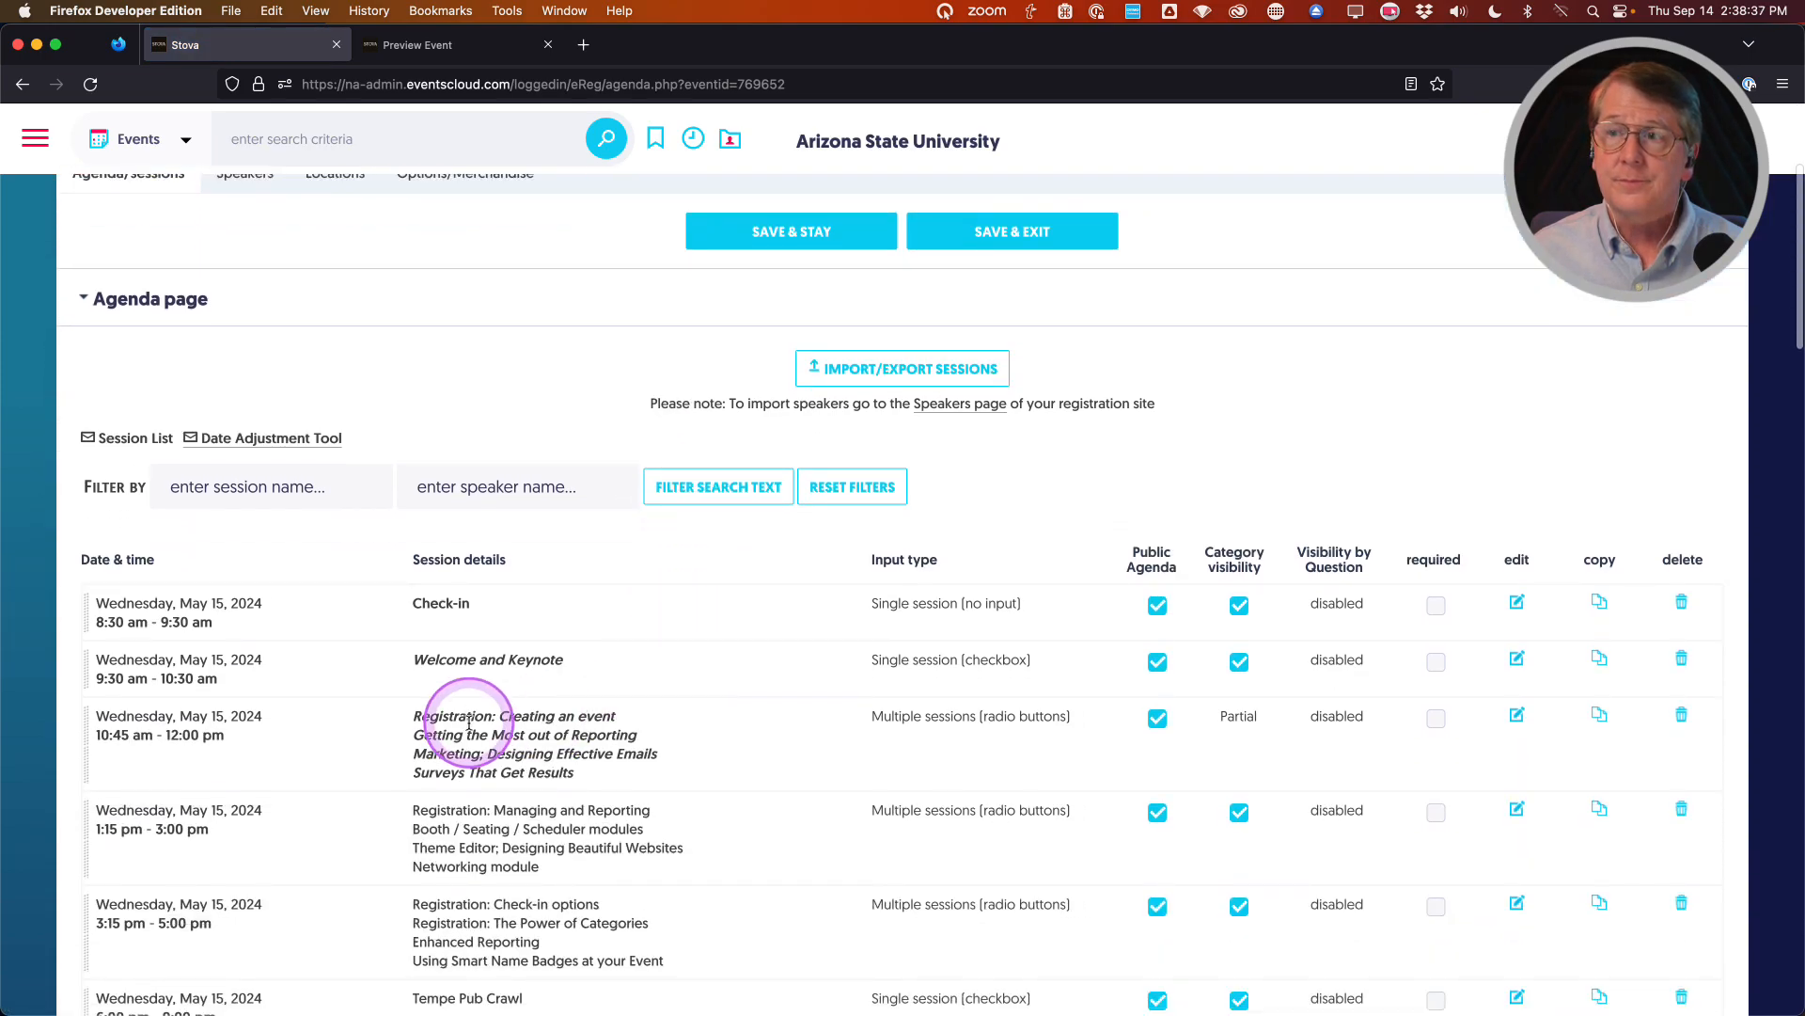
left_click(1517, 716)
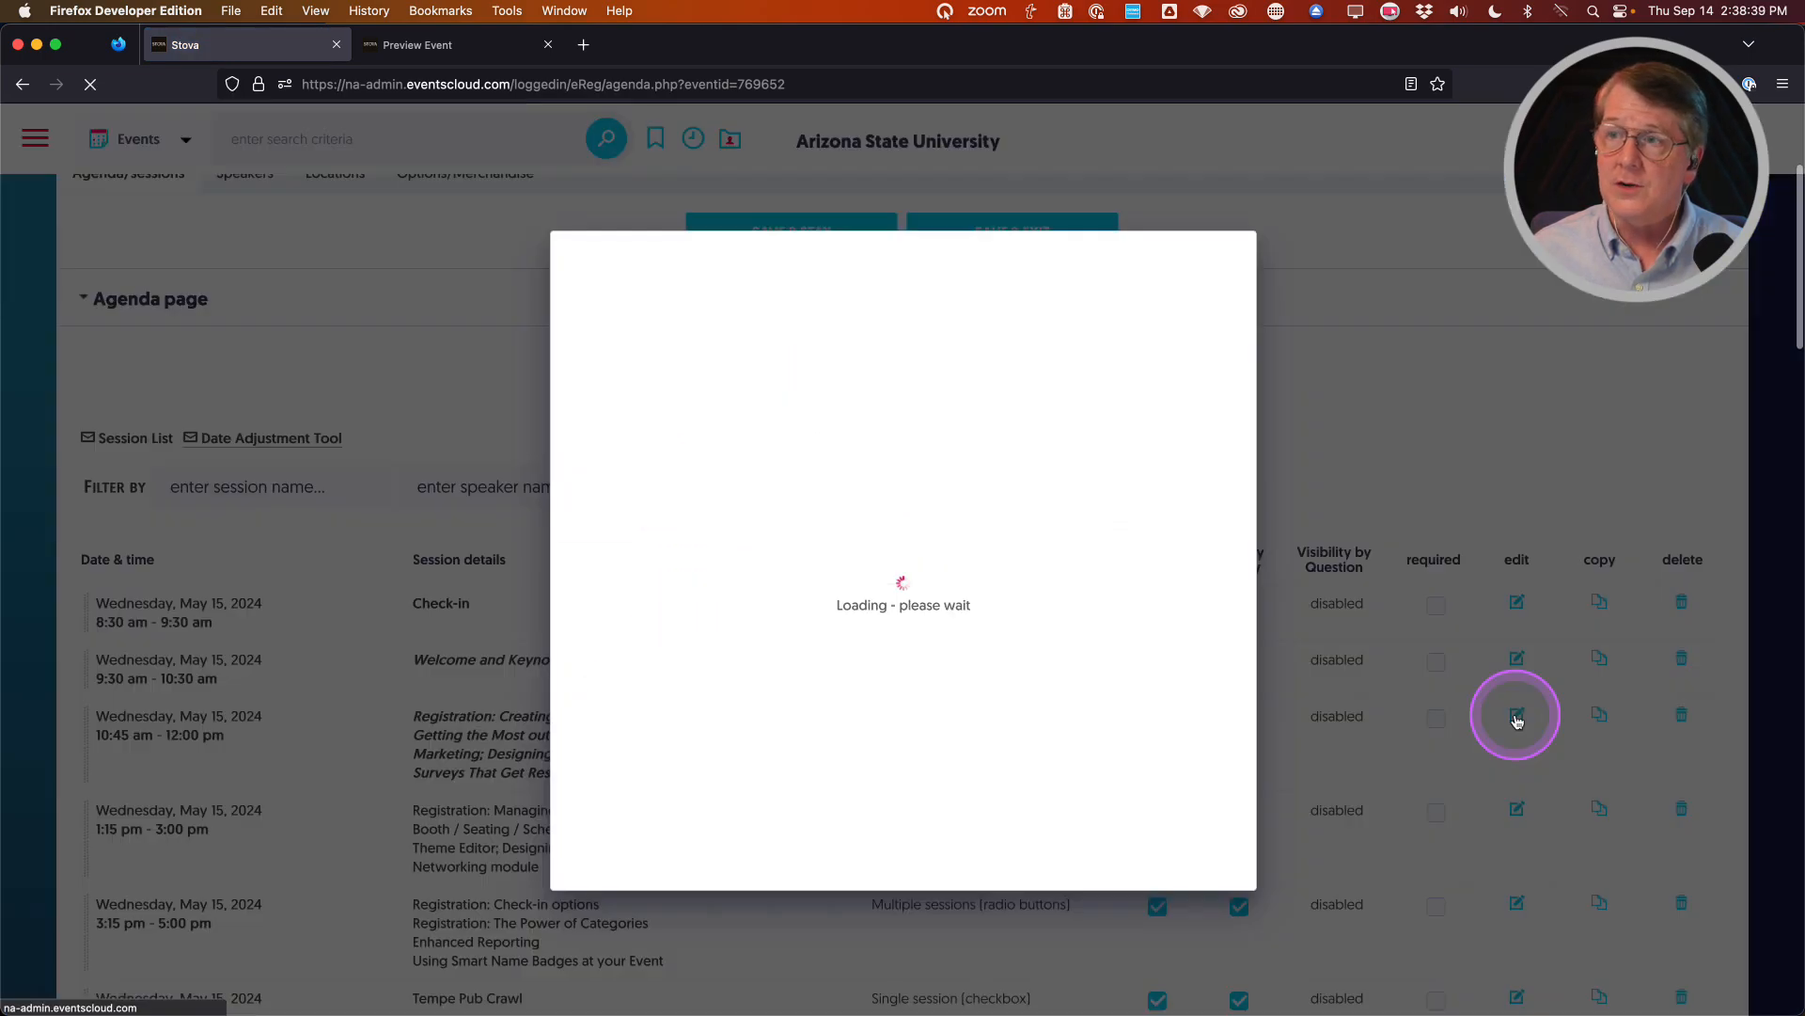
scroll(663, 658, "down", 5)
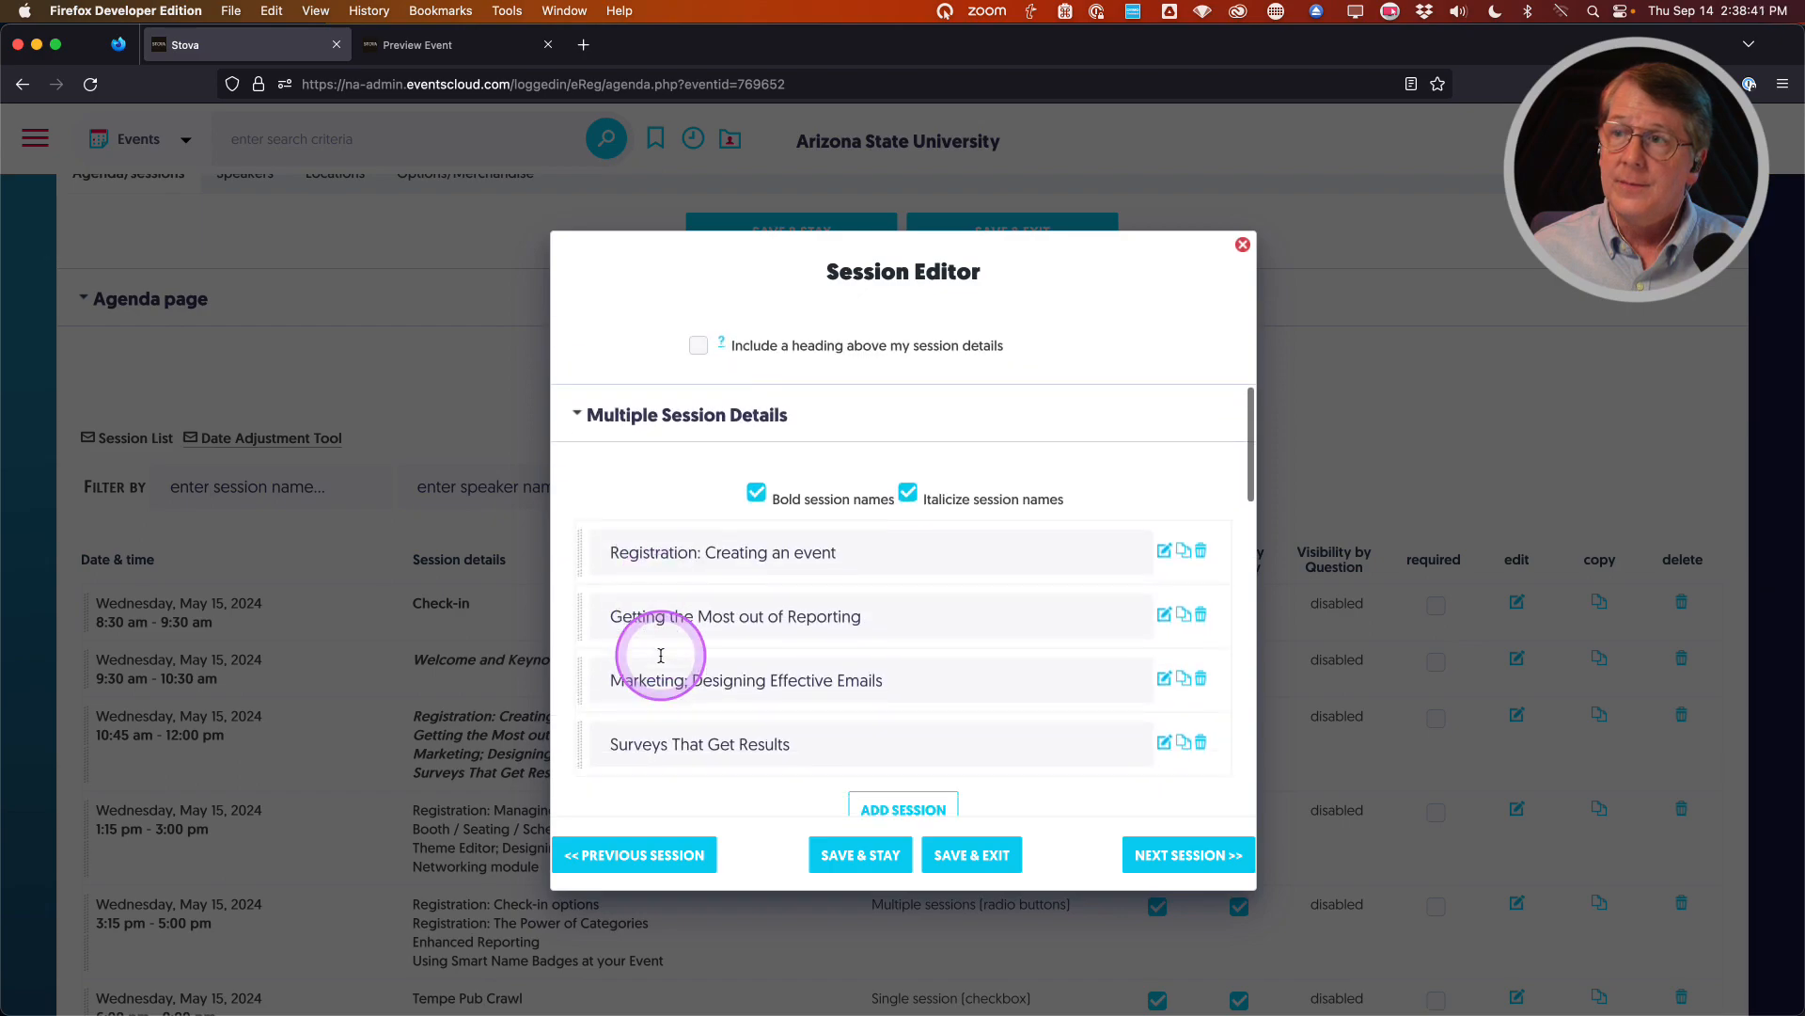
left_click(1164, 552)
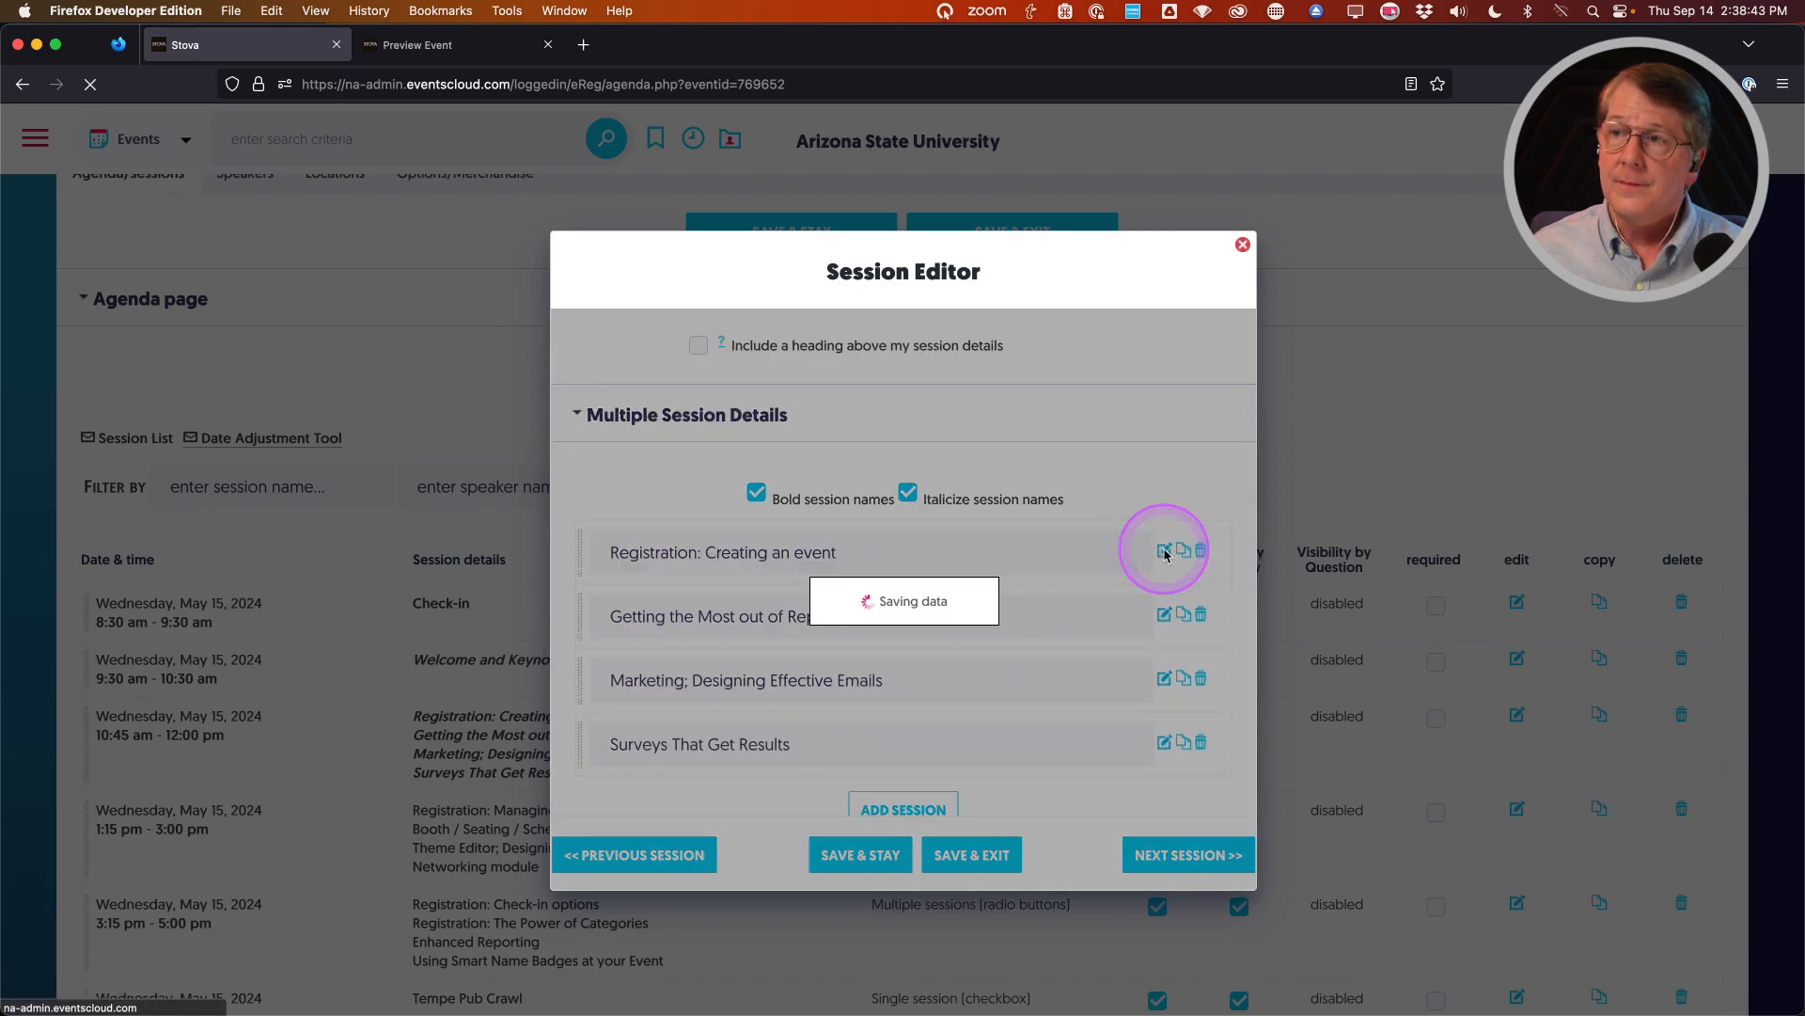
scroll(649, 663, "down", 5)
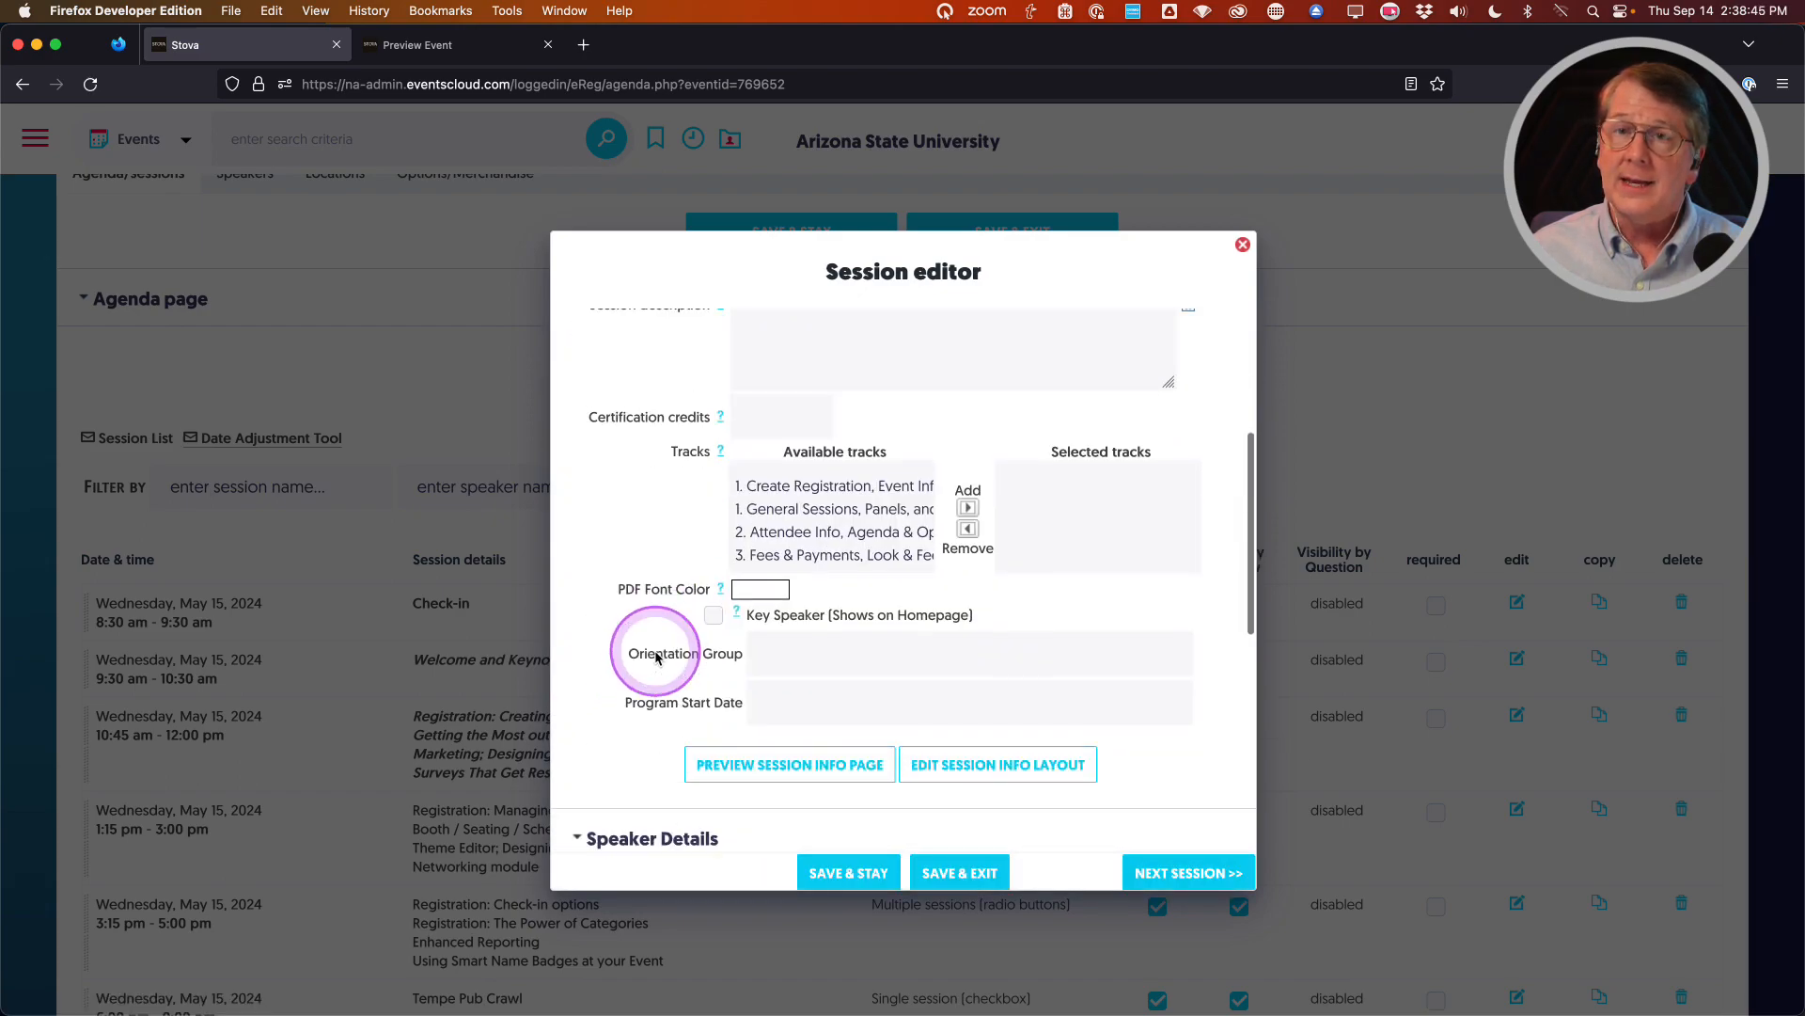
scroll(656, 658, "down", 3)
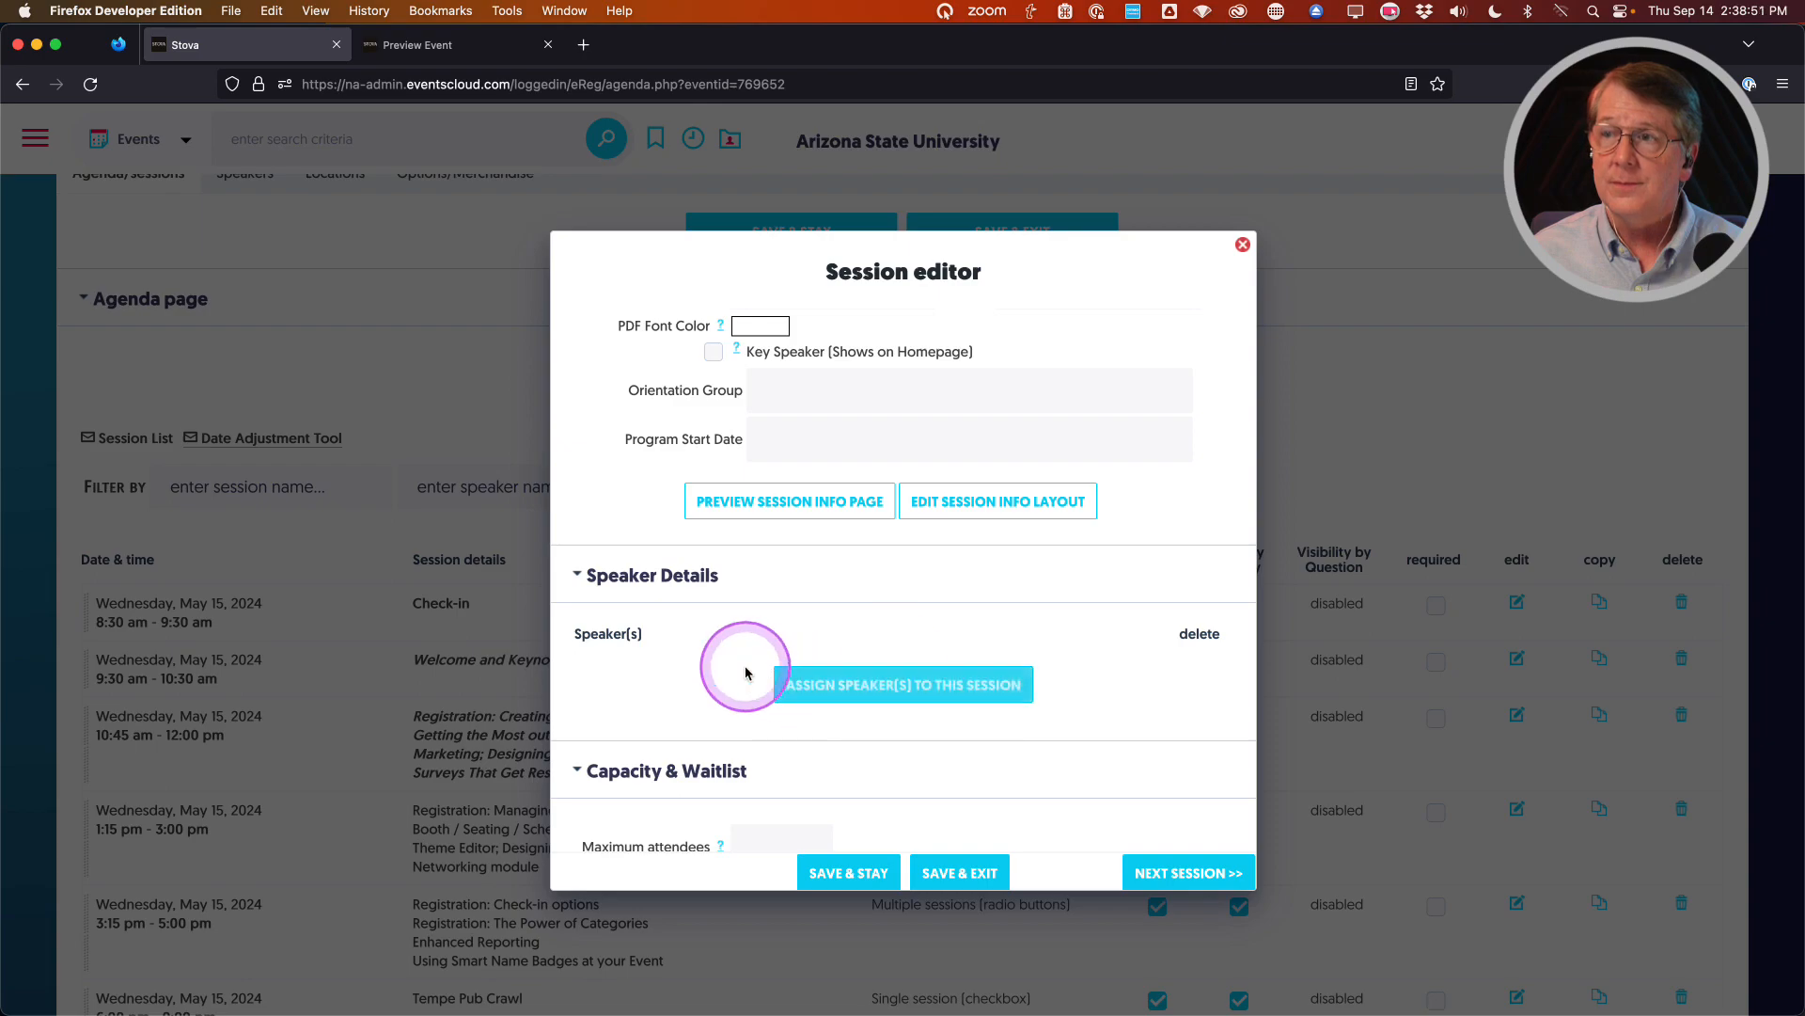
left_click(854, 694)
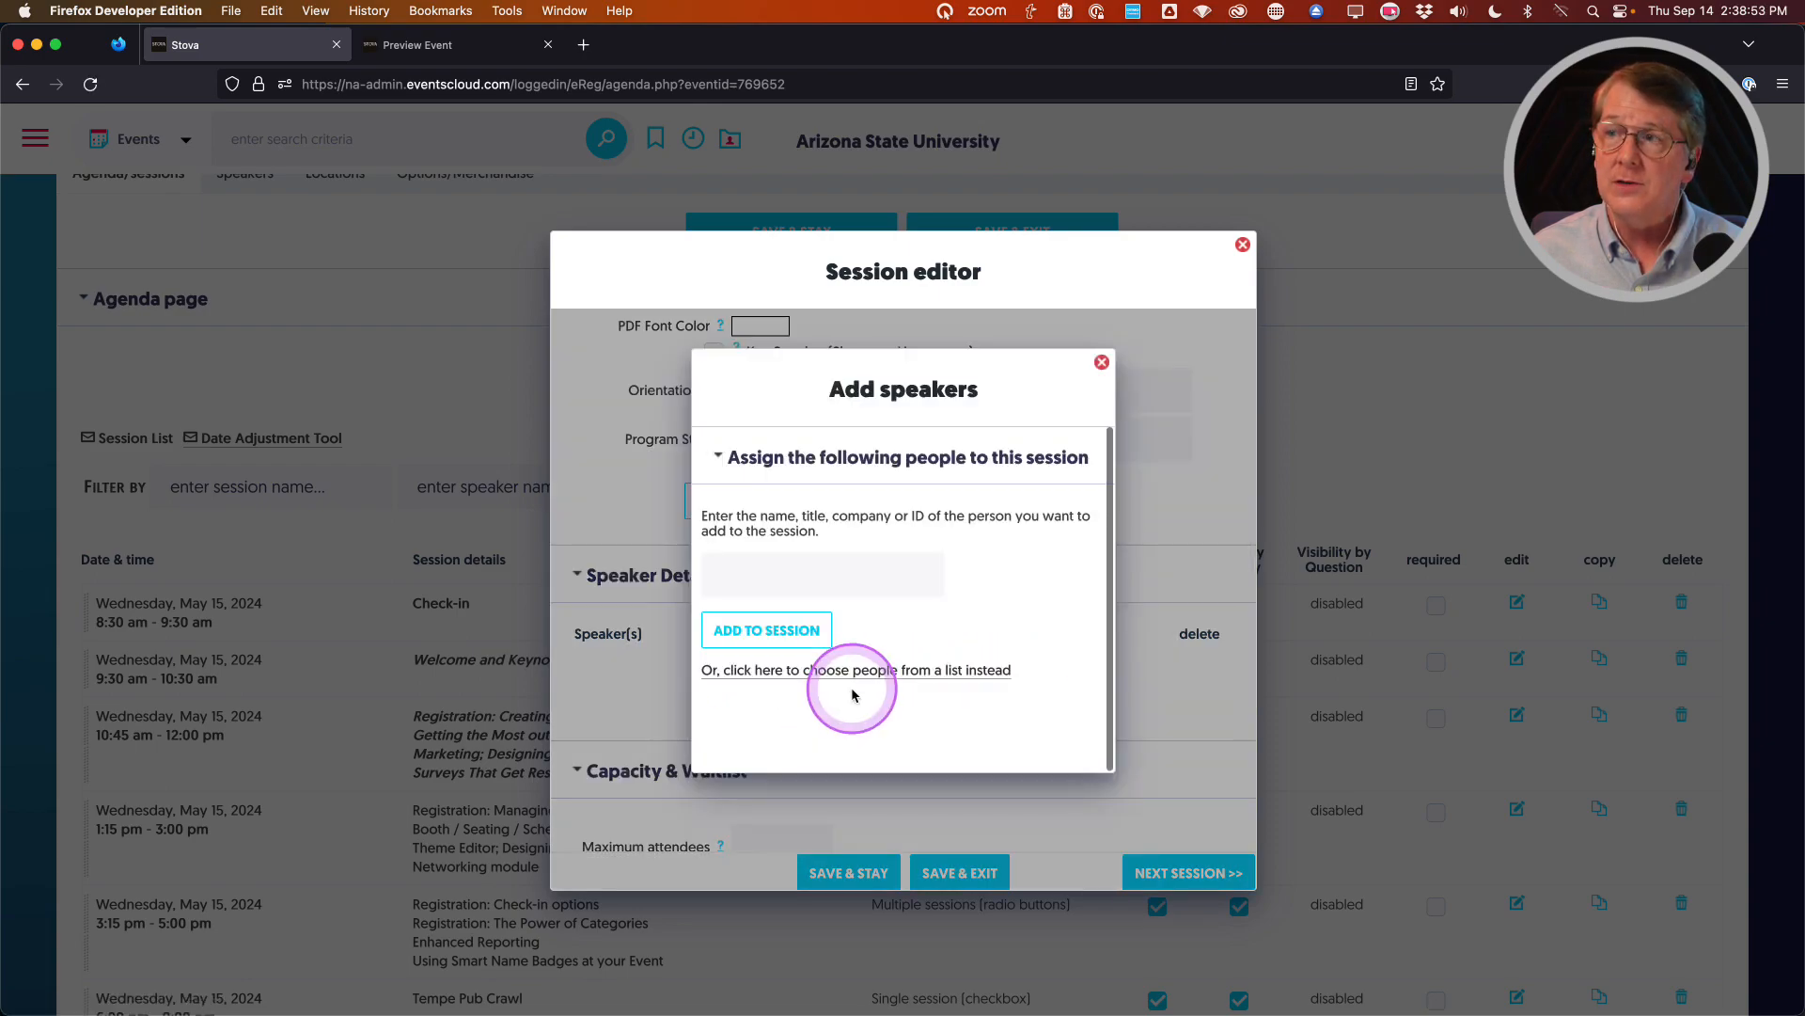
Try to add a speaker to the session by searching for part of the speaker's first name
left_click(837, 578)
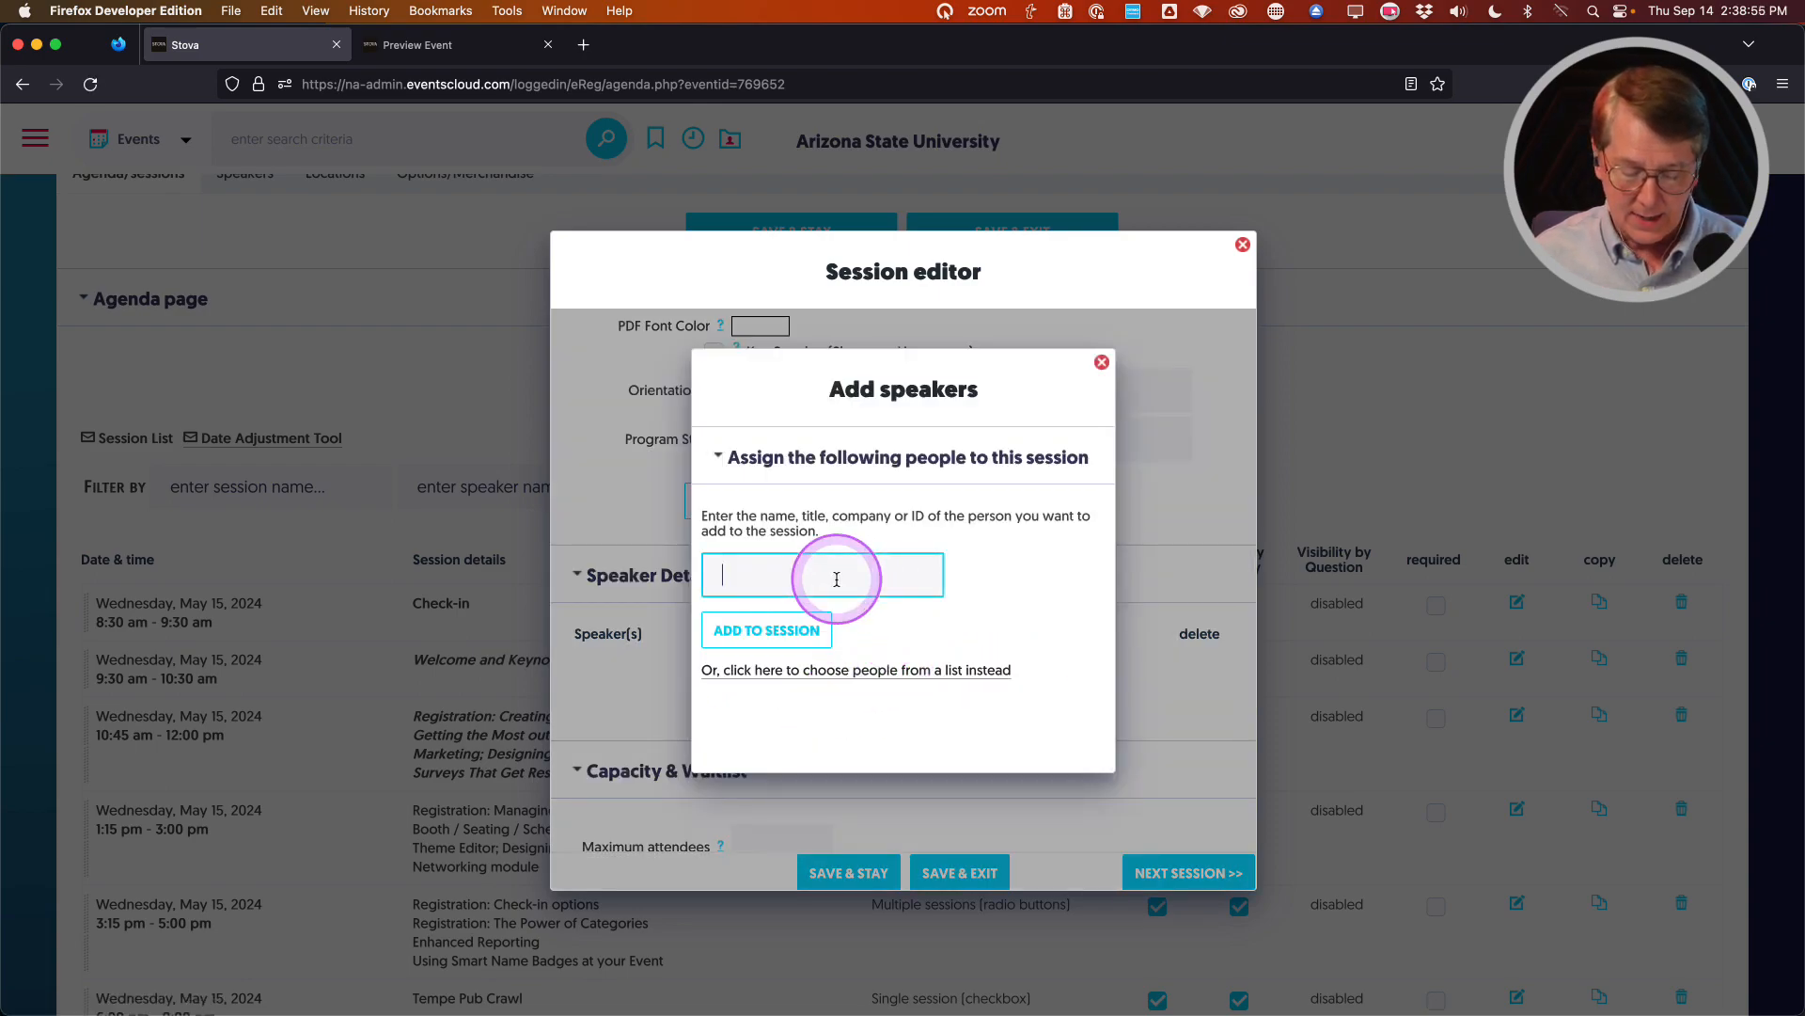
type("teg")
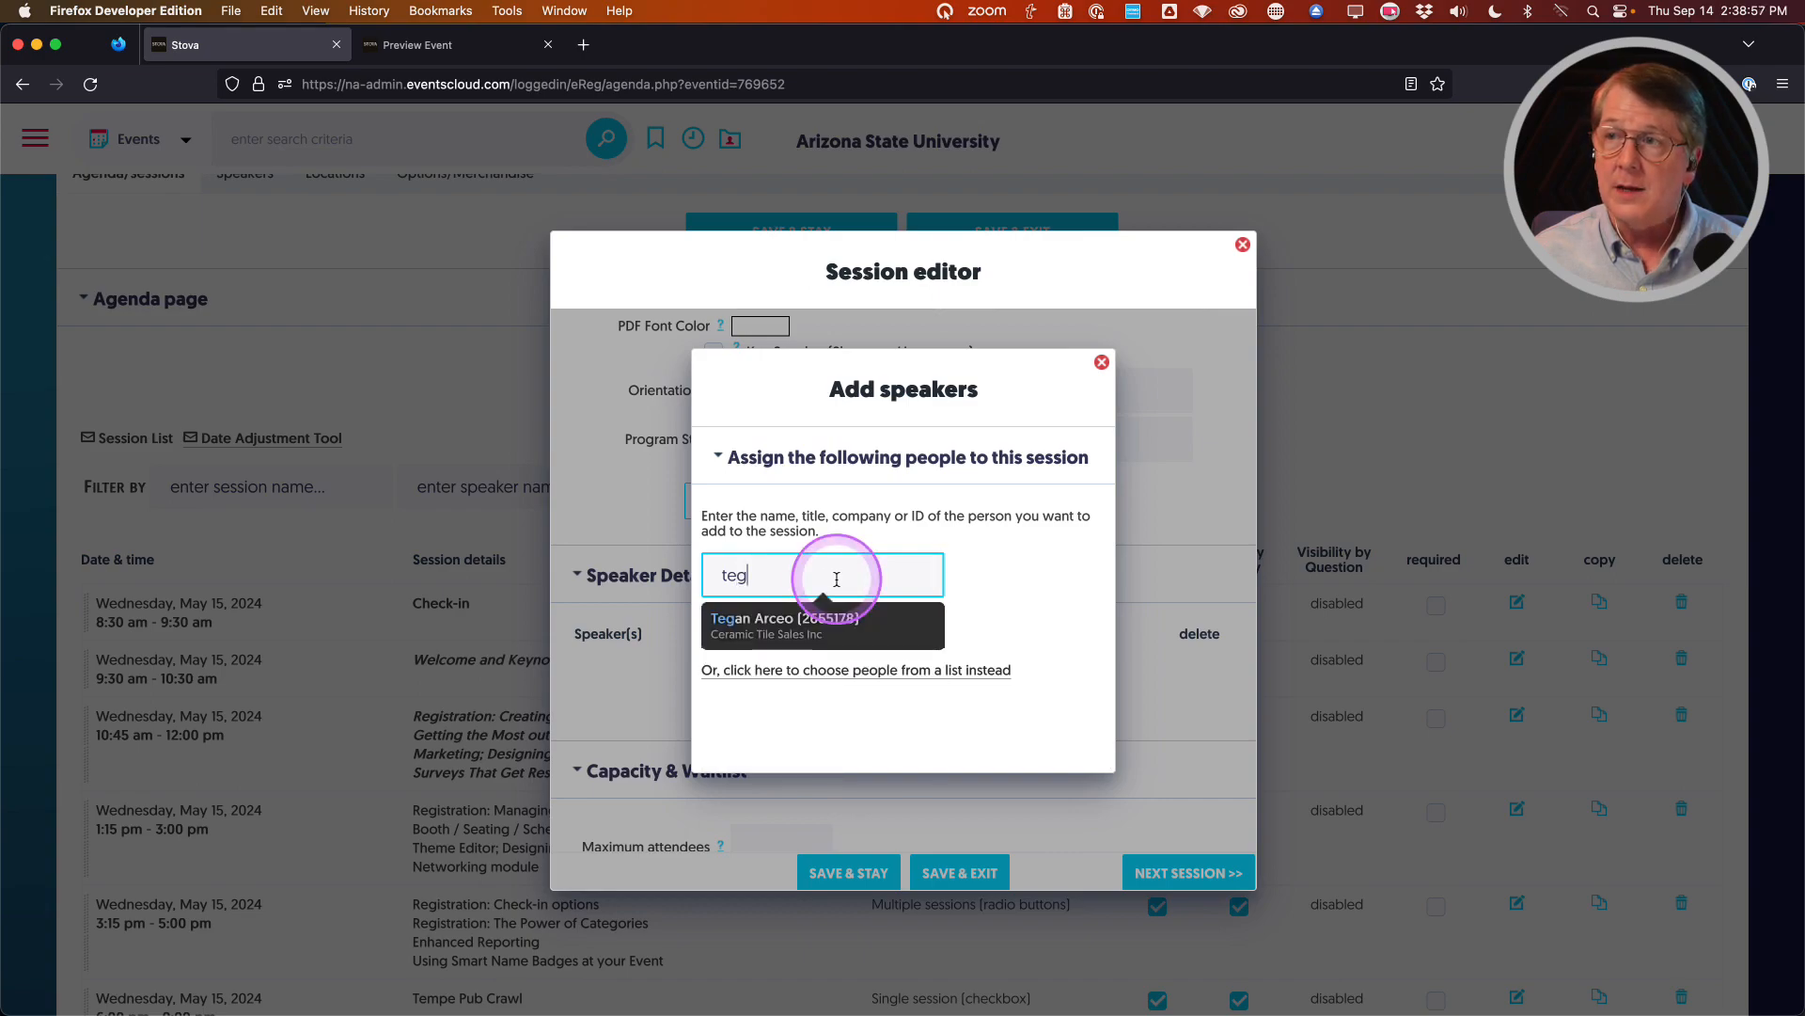
left_click(819, 625)
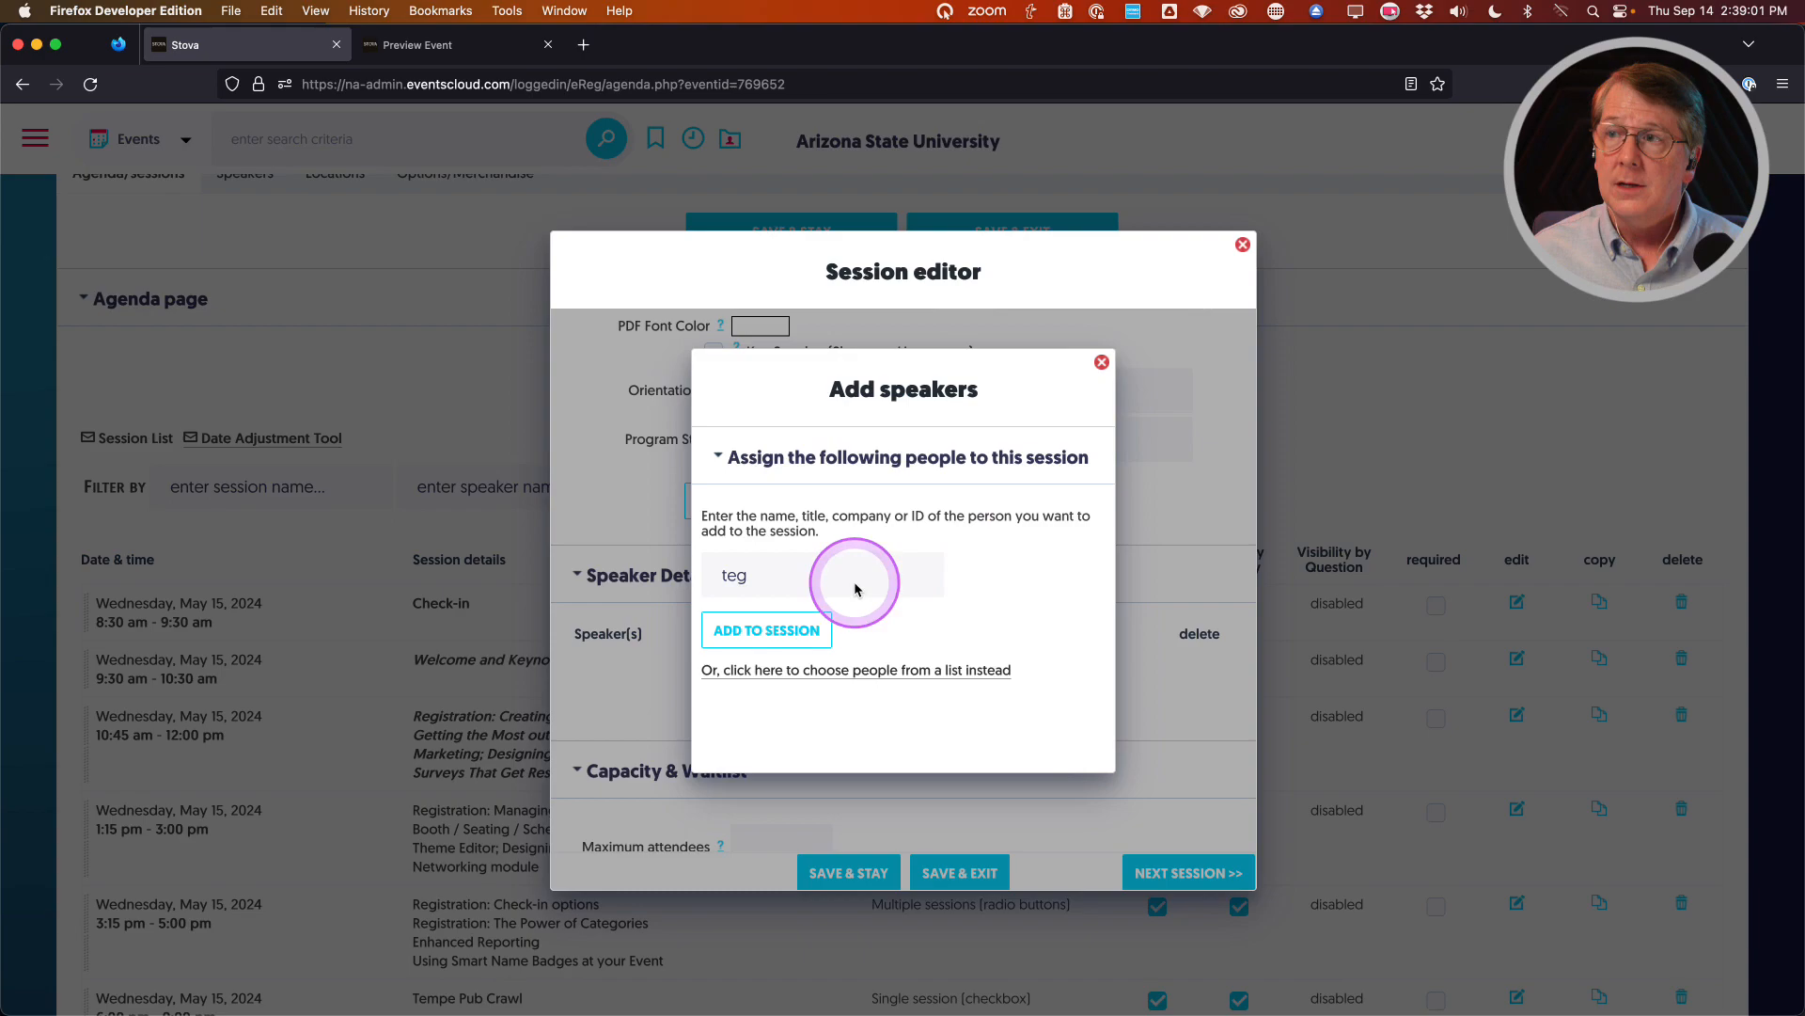
left_click(752, 636)
Assign the first, sixth and tenth speakers from the people list to the session, and save and close the session editors
left_click(761, 674)
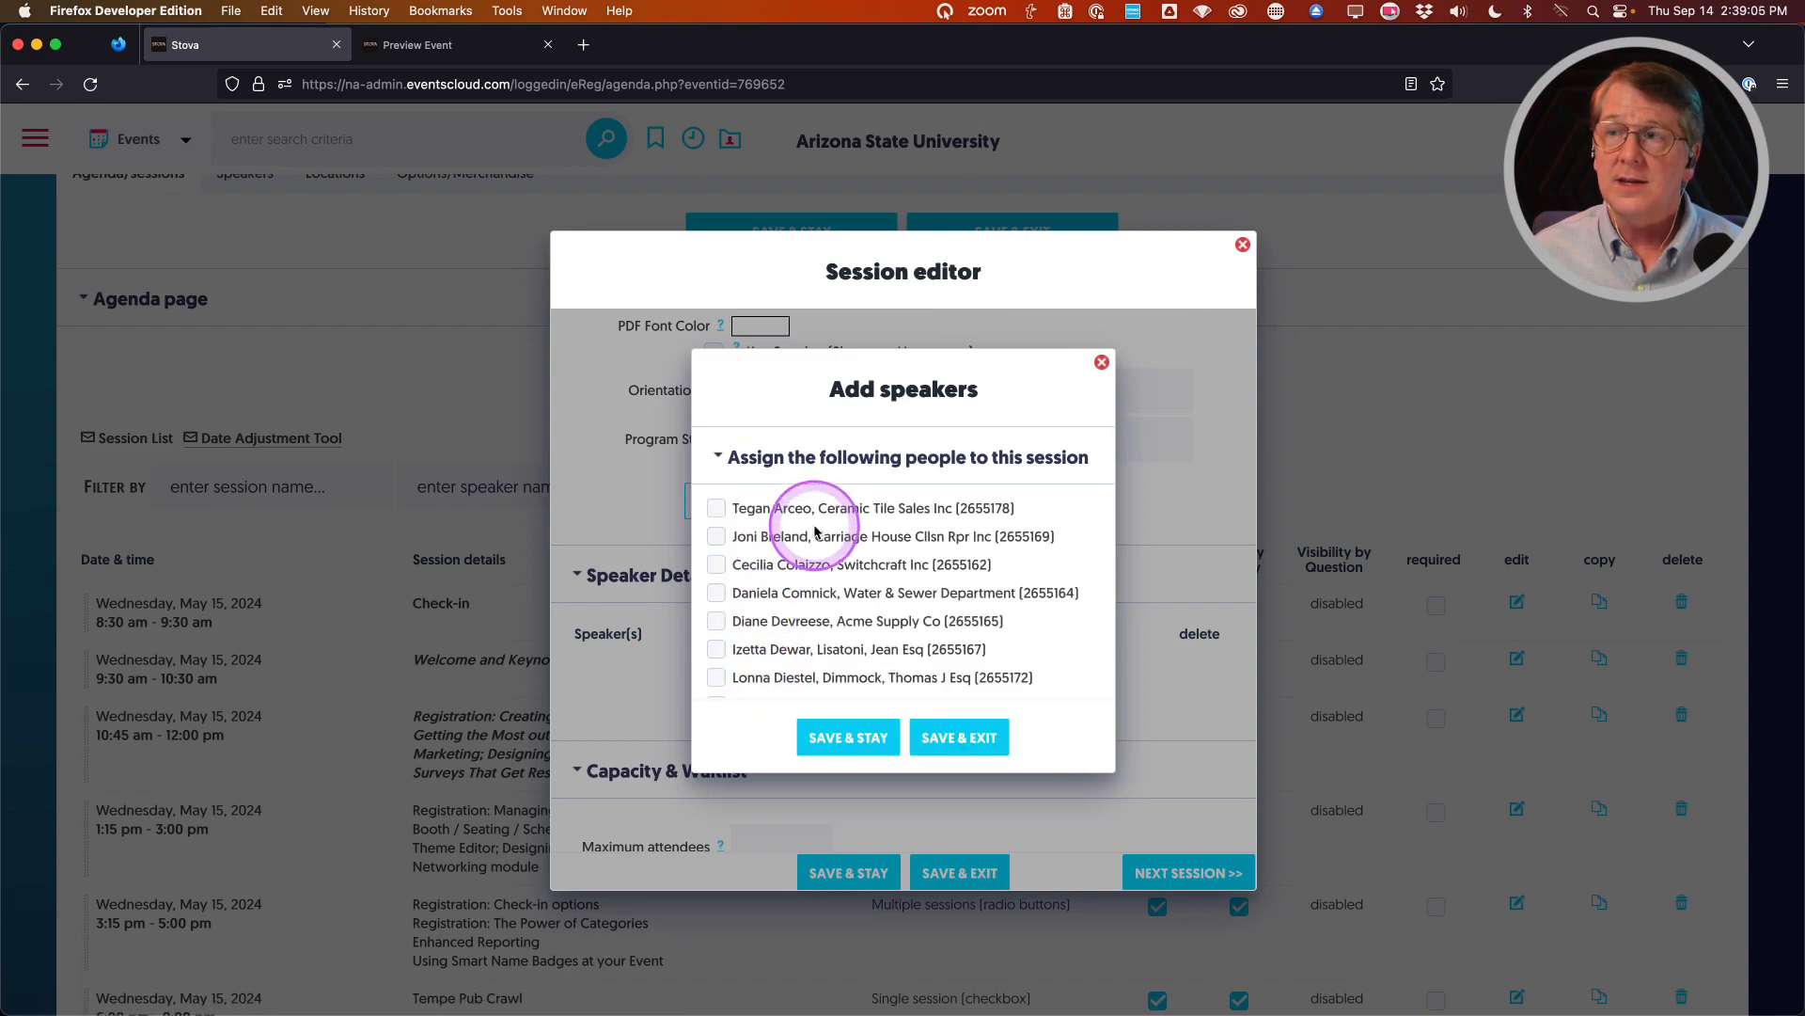
left_click(716, 508)
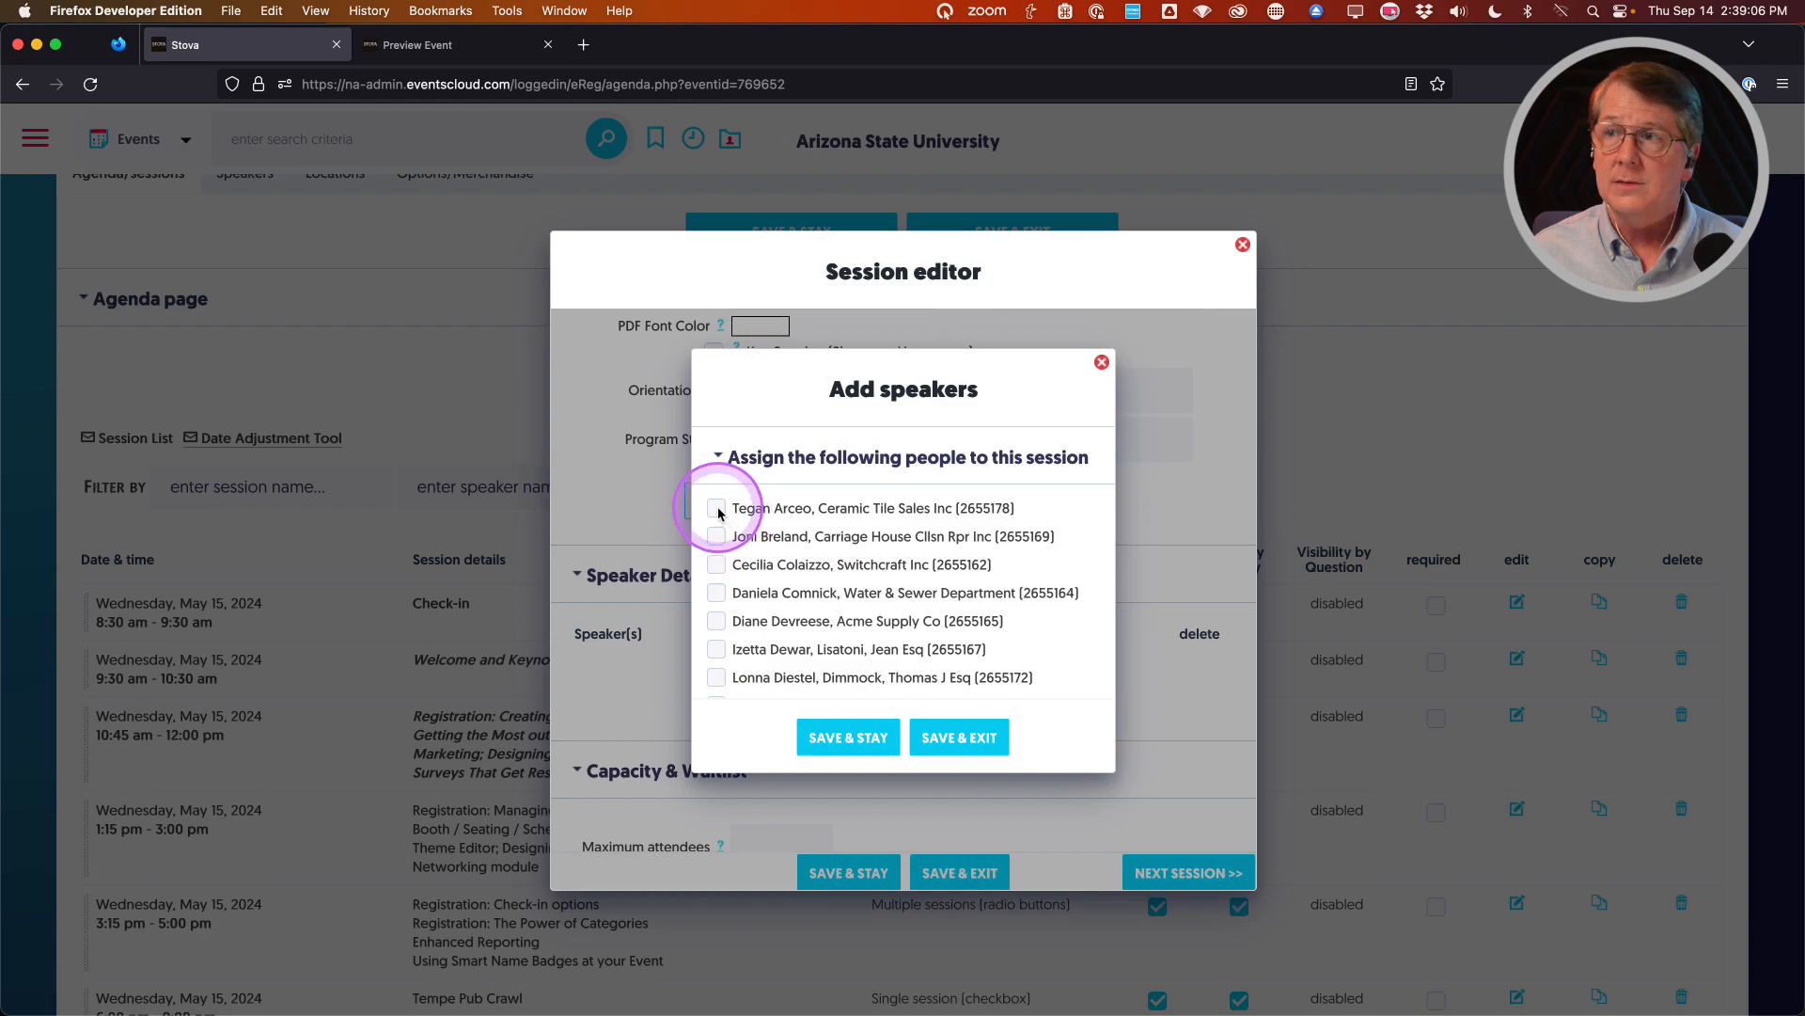
left_click(716, 649)
scroll(771, 630, "down", 3)
left_click(716, 624)
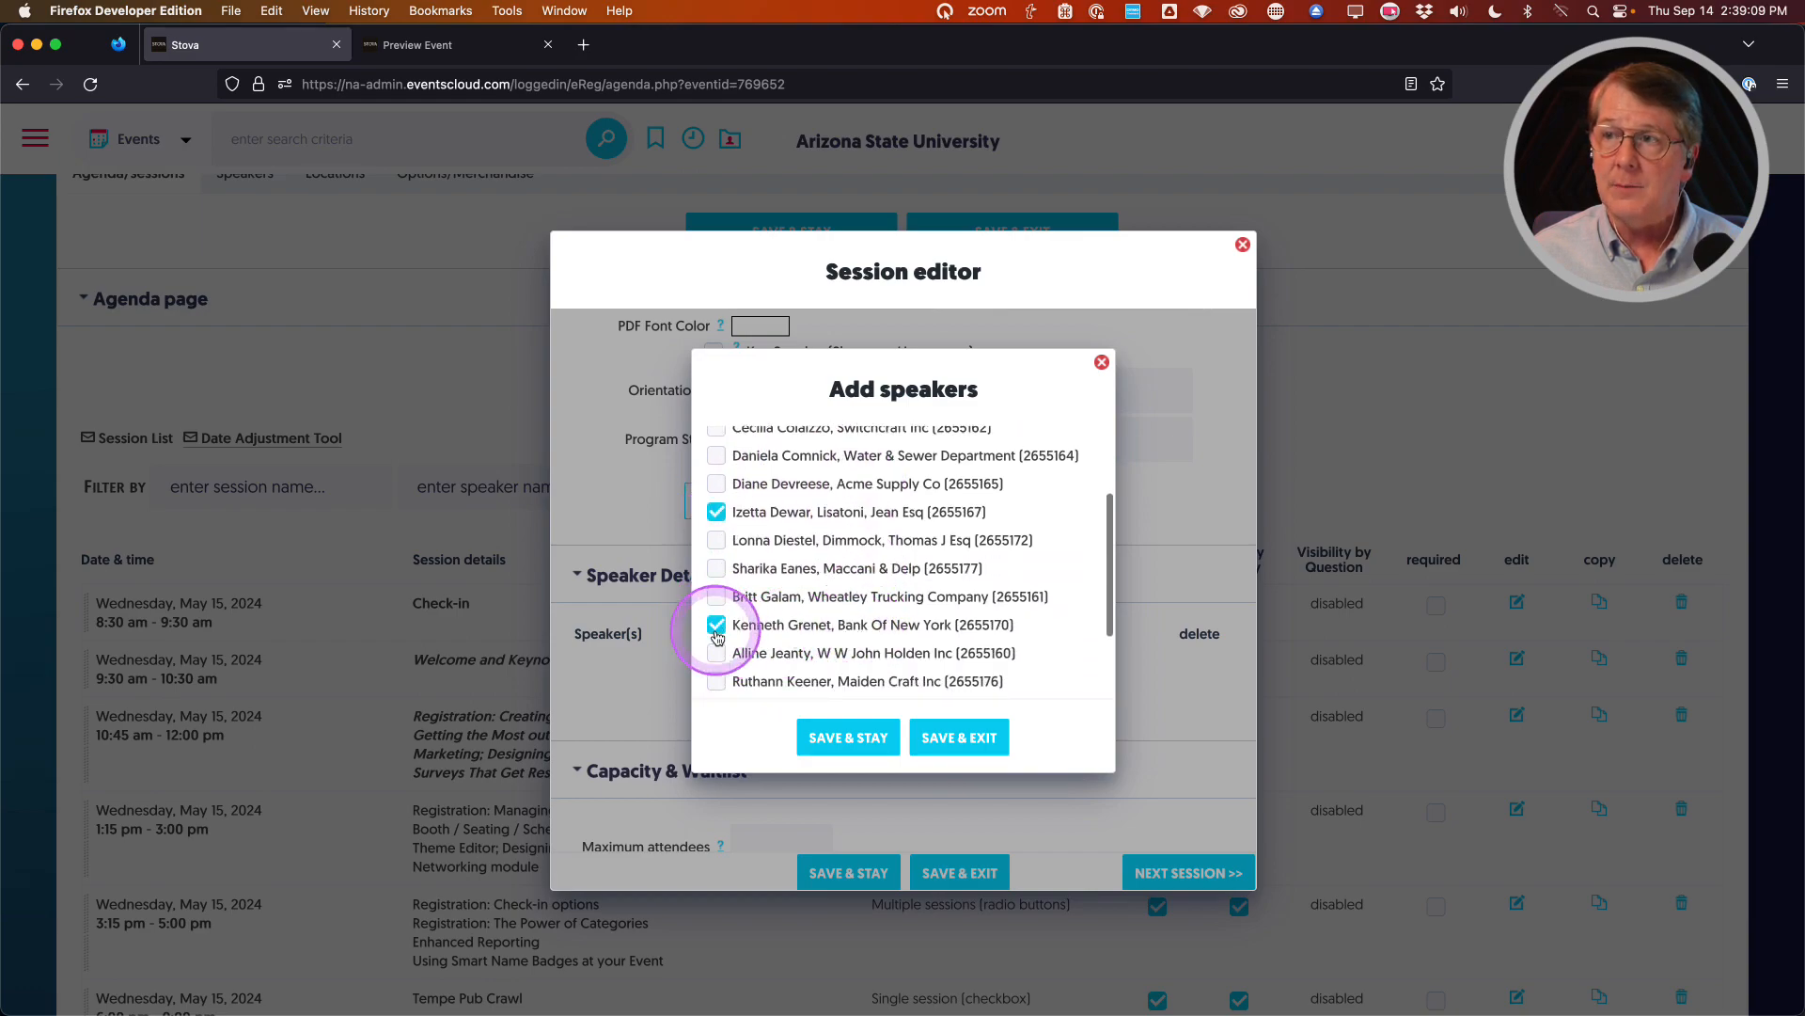
left_click(953, 735)
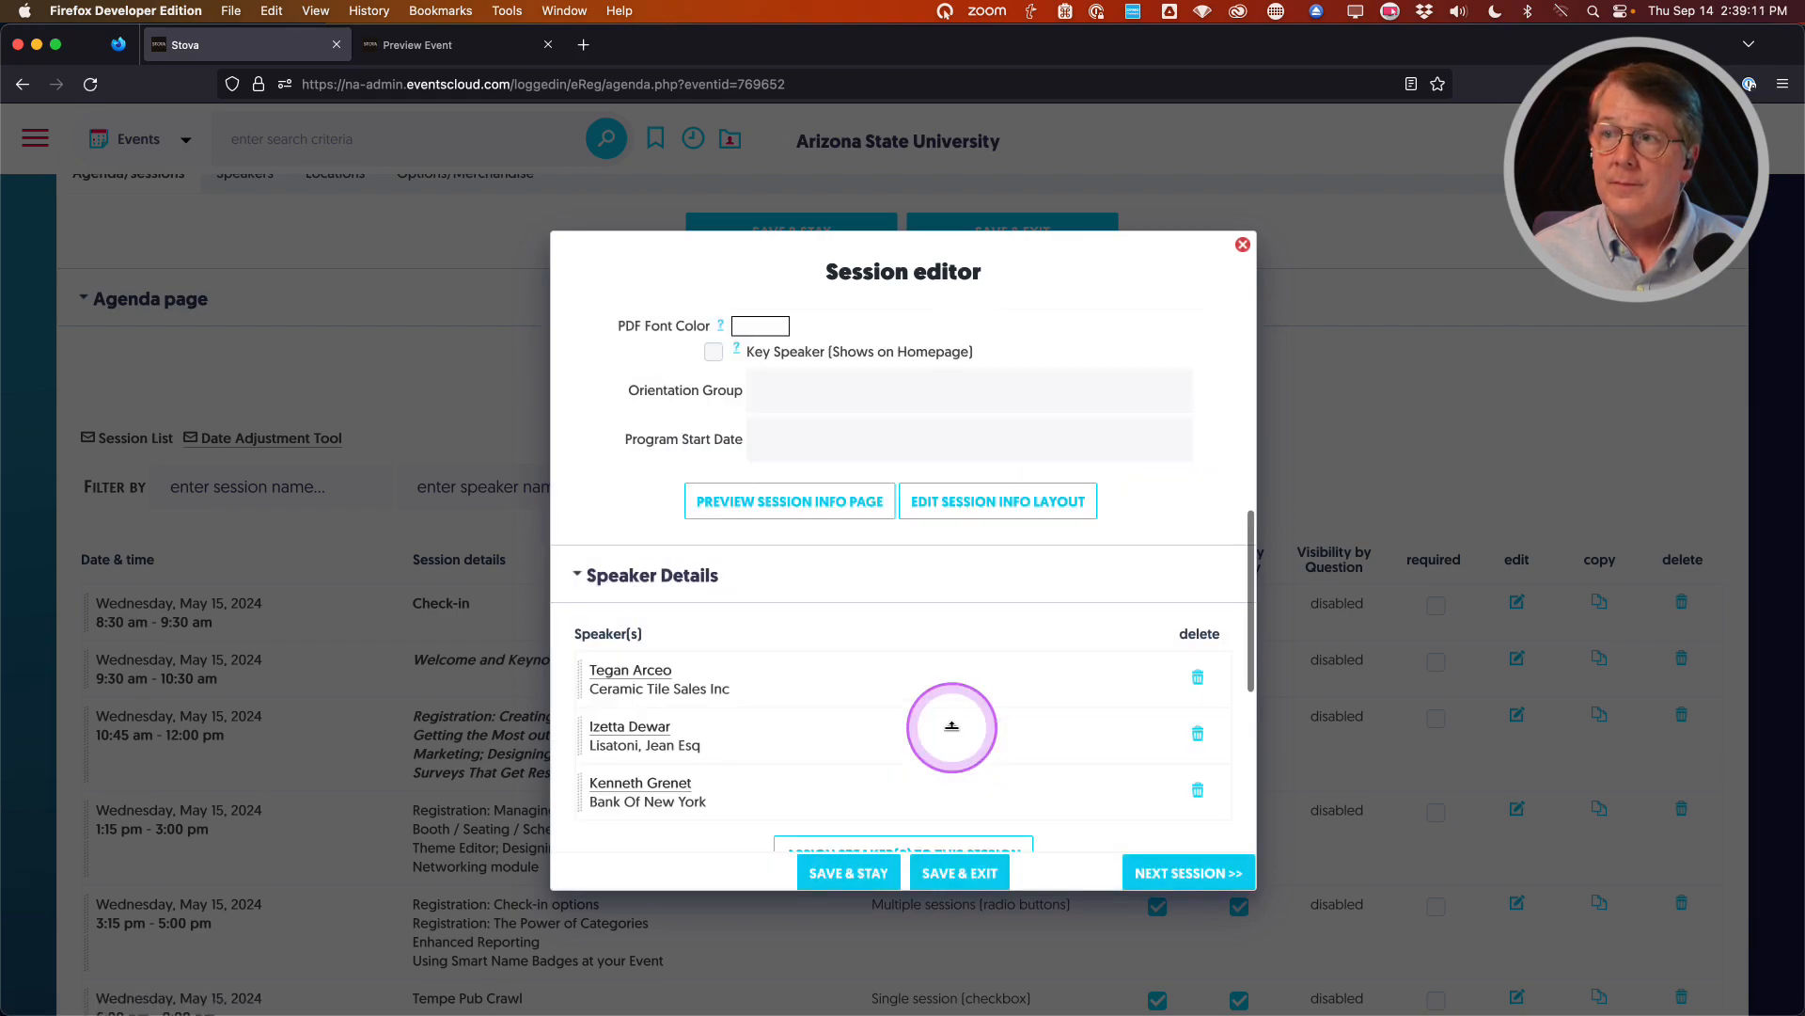
scroll(880, 709, "down", 1)
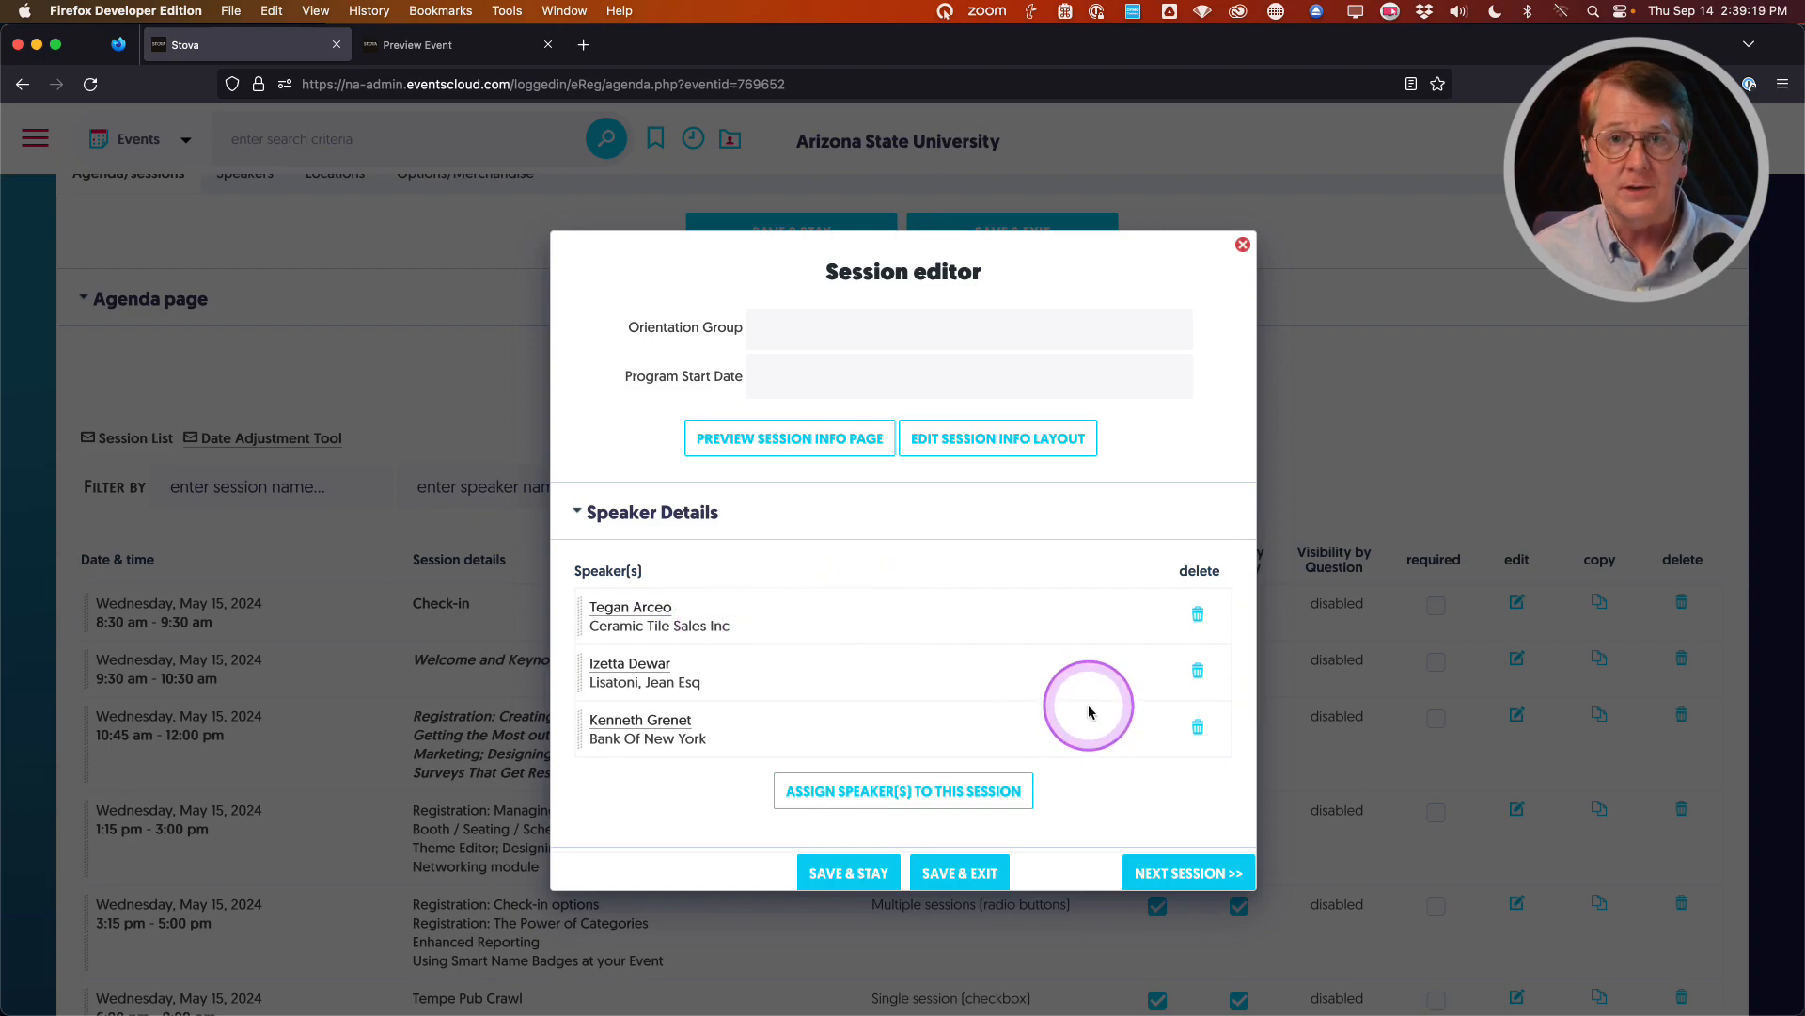
left_click(961, 872)
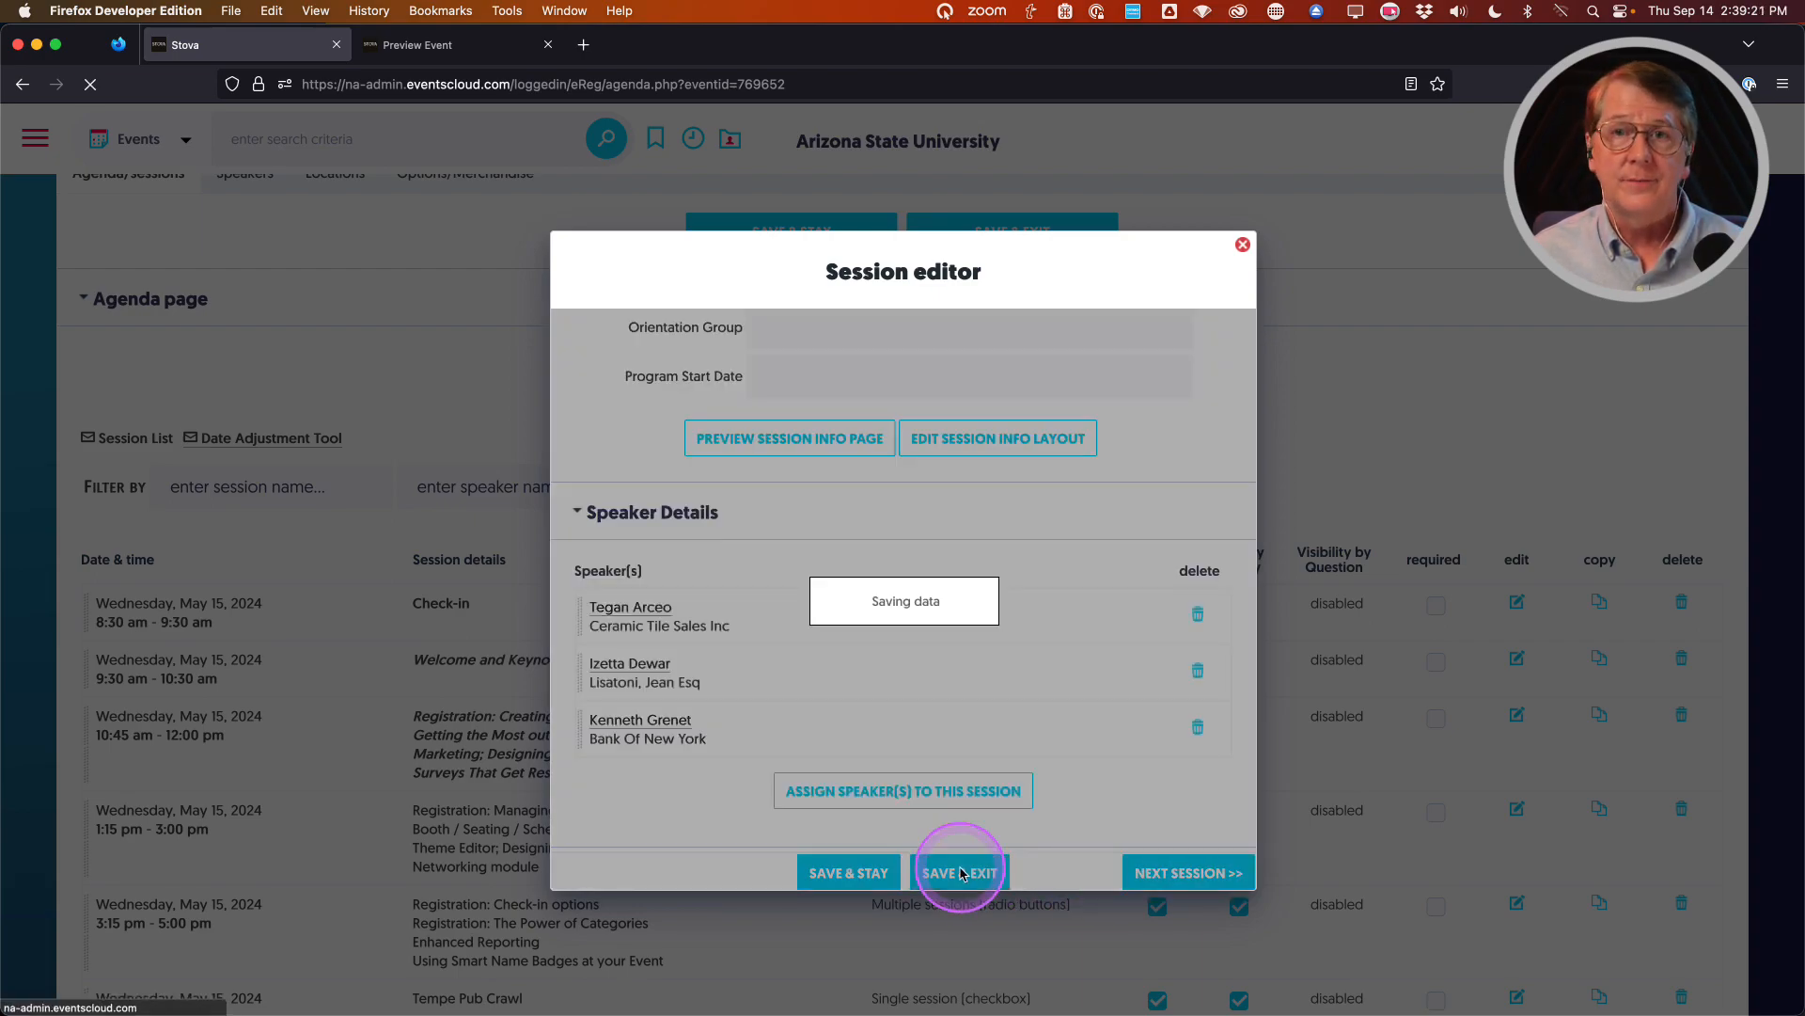
left_click(962, 870)
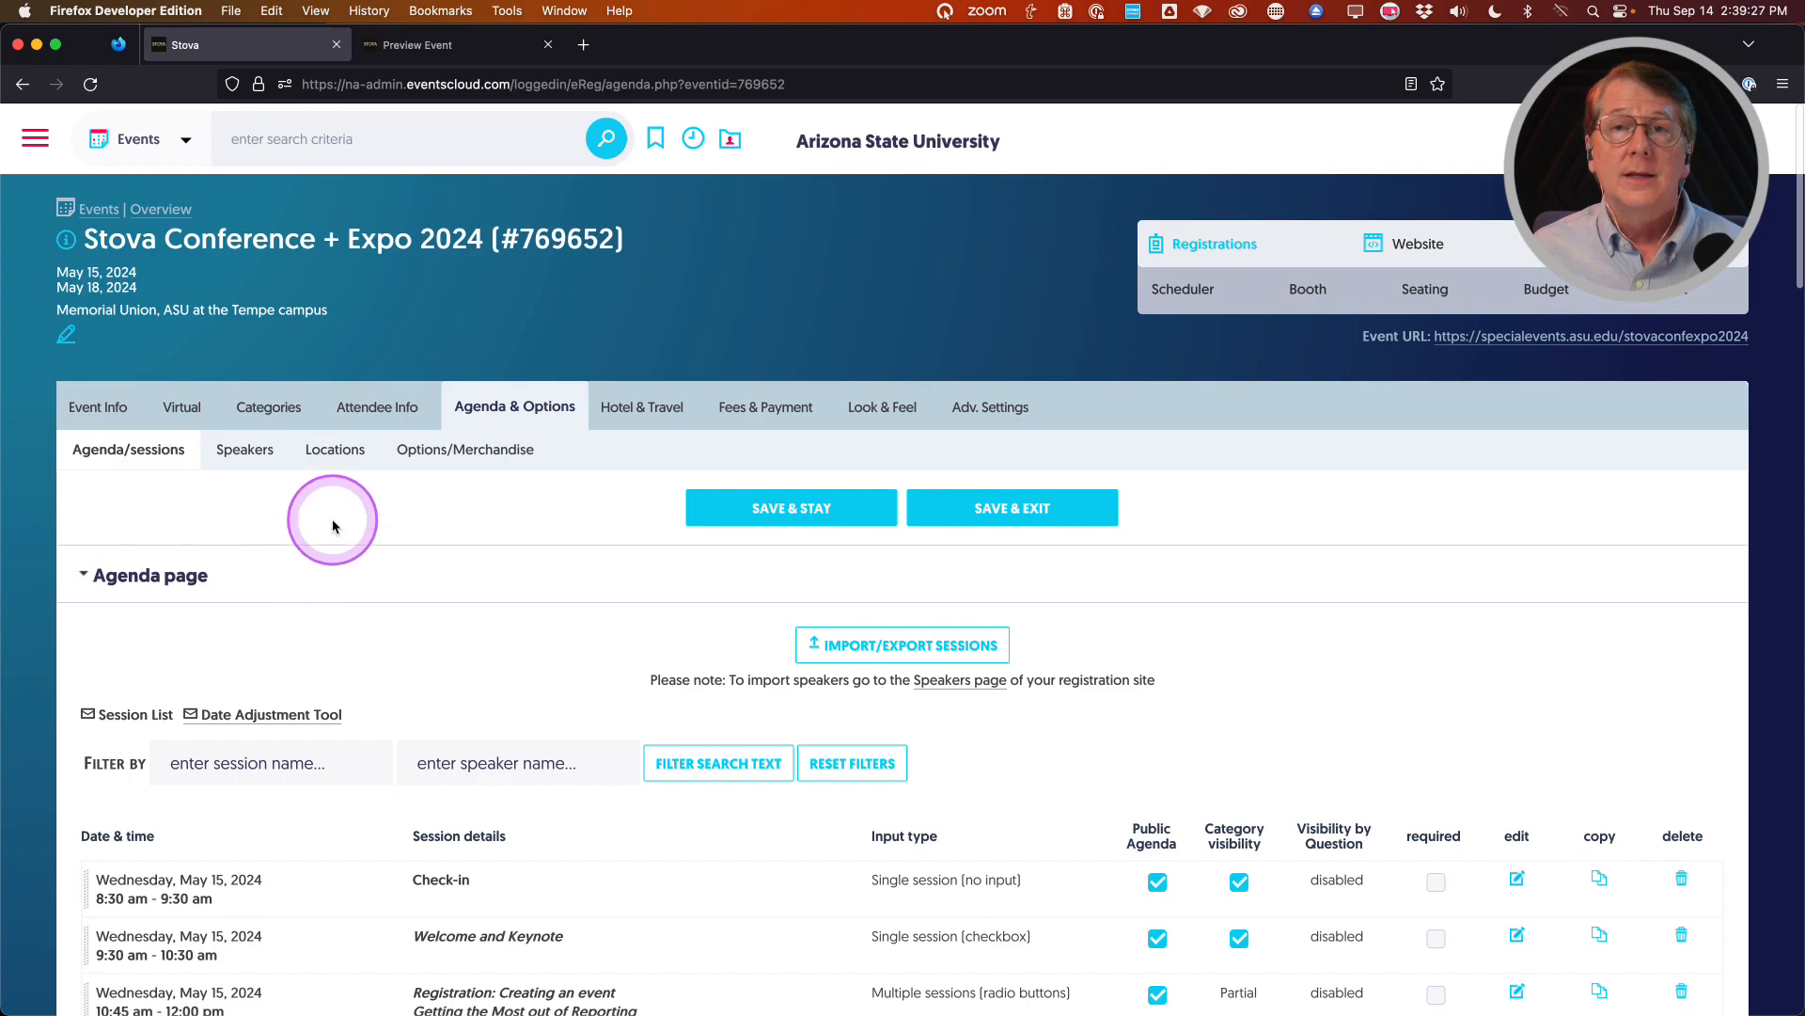
Add an event location named Turquoise Ballroom (220) and save it
left_click(338, 451)
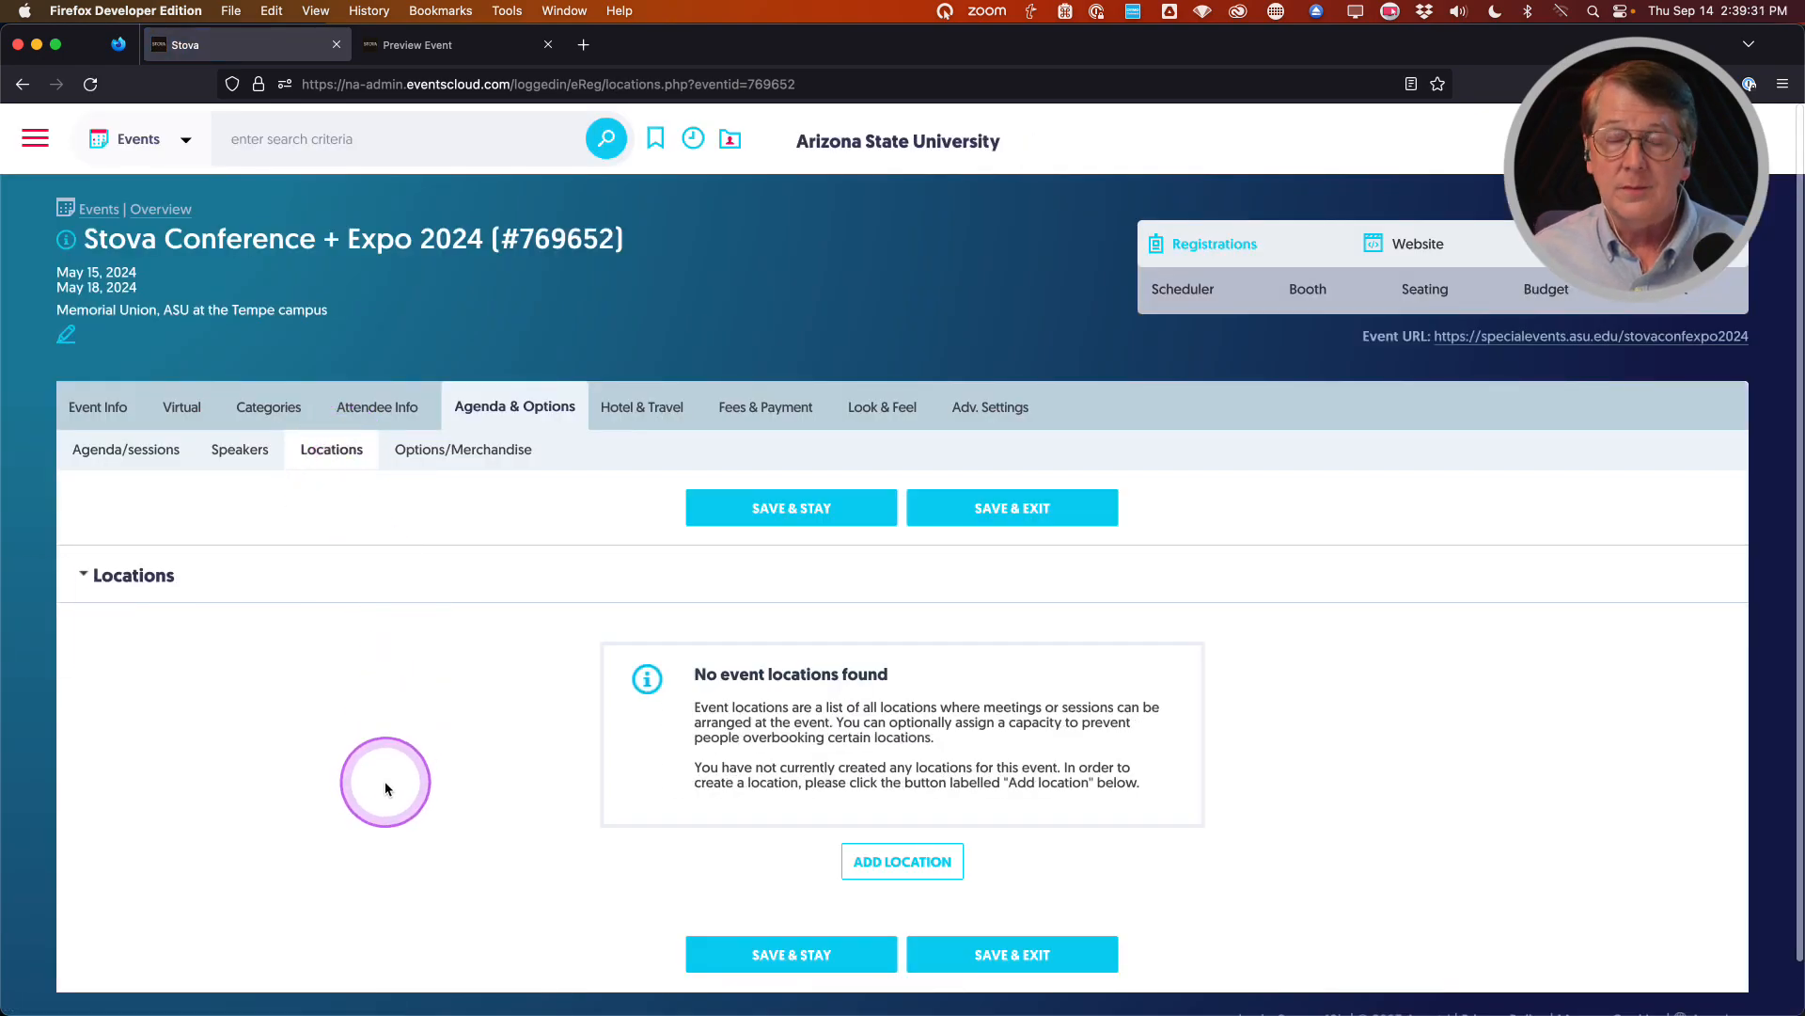
left_click(925, 866)
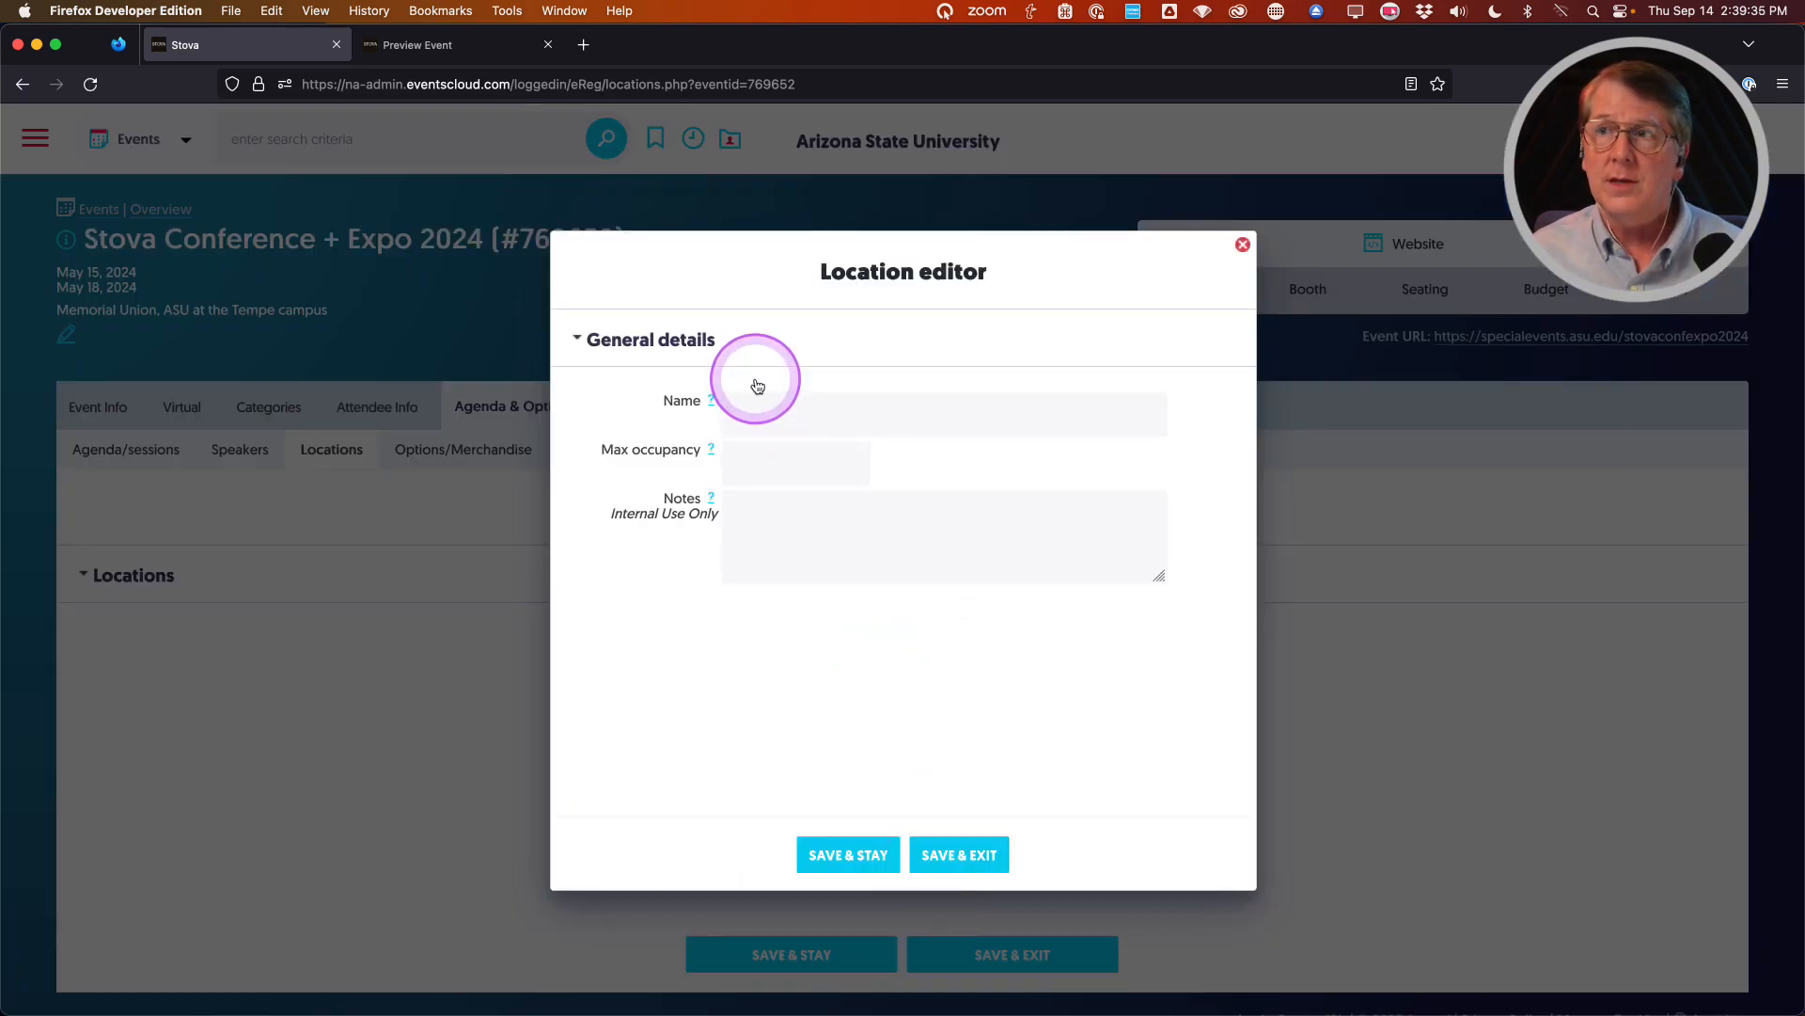
left_click(773, 414)
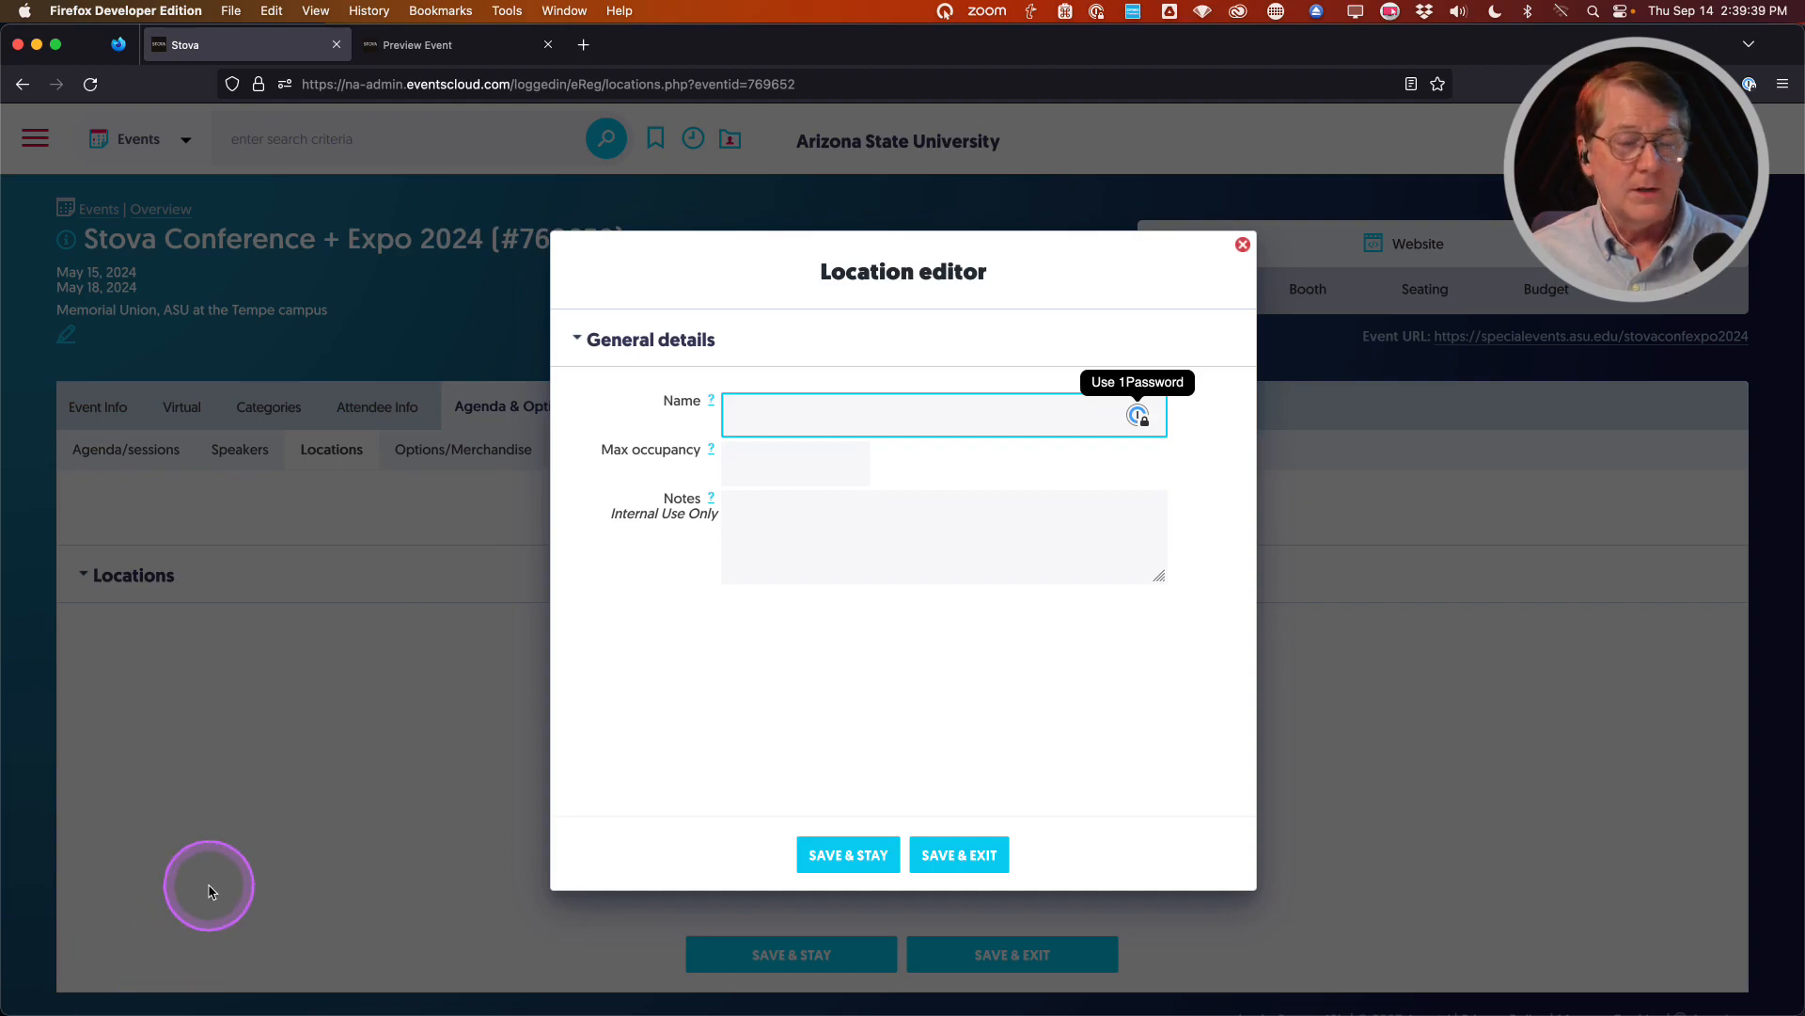
type("wrm")
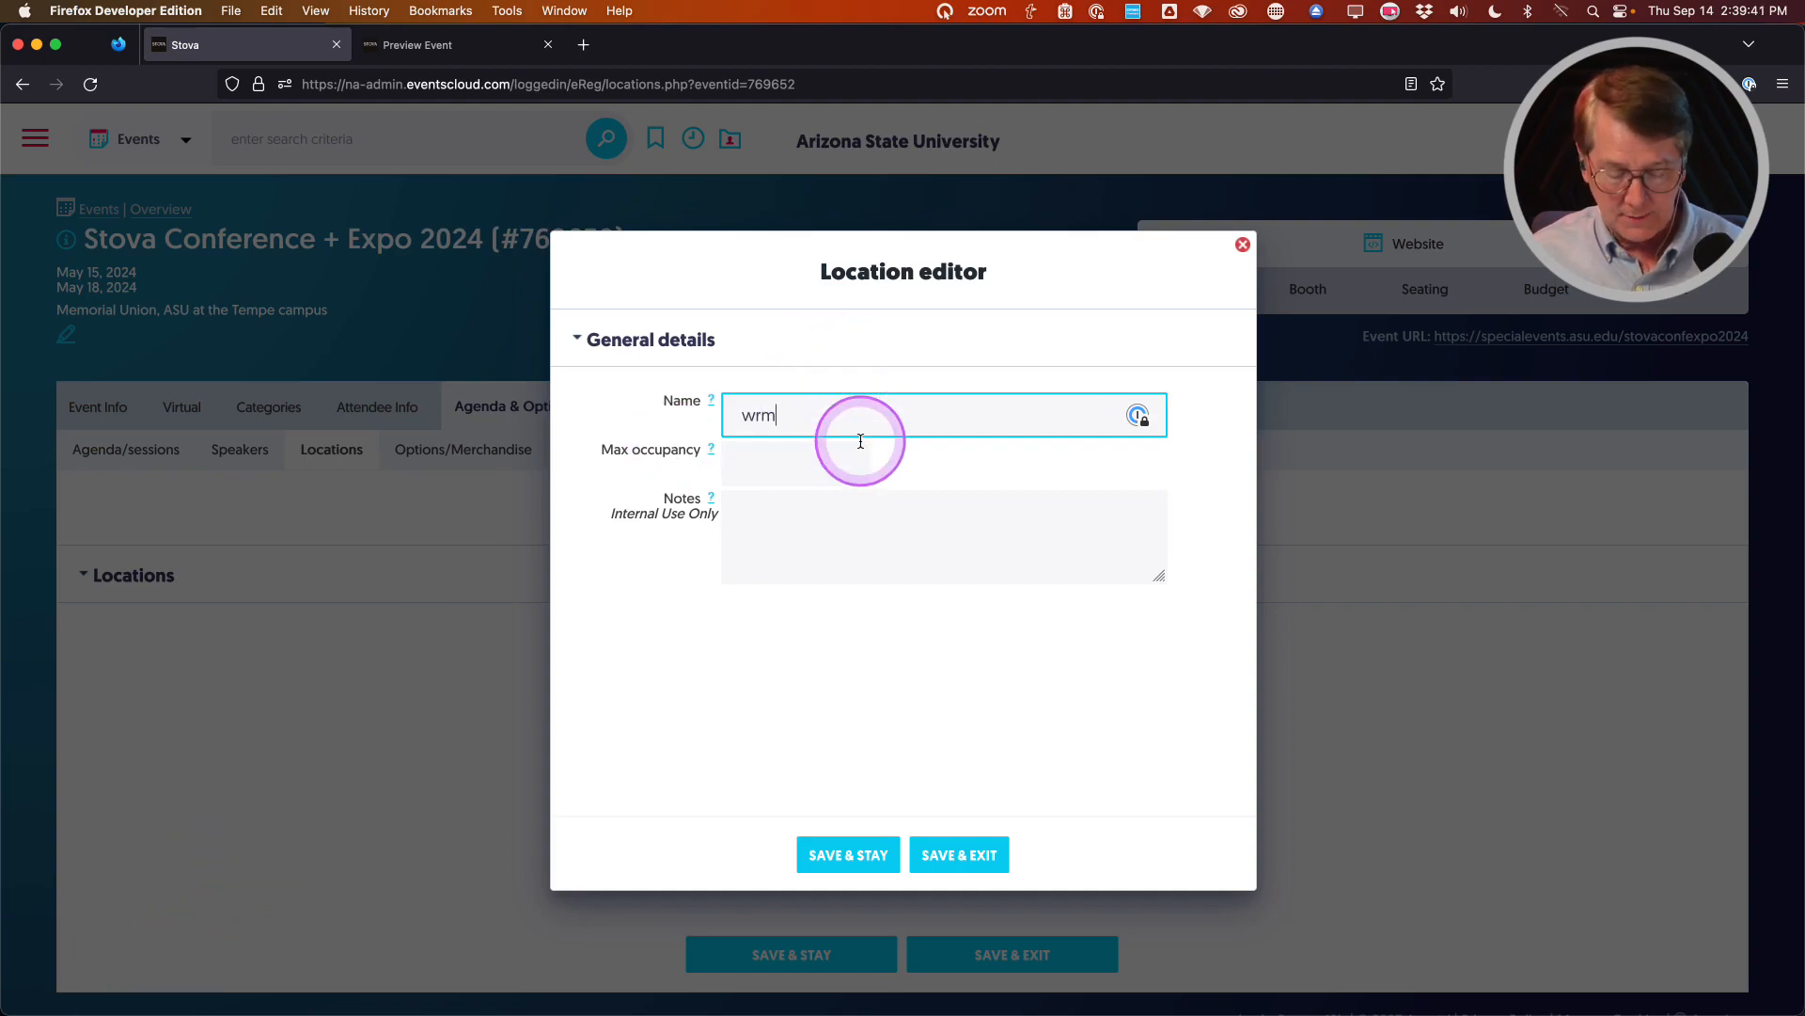
type("Turquoise Ballroom (220)")
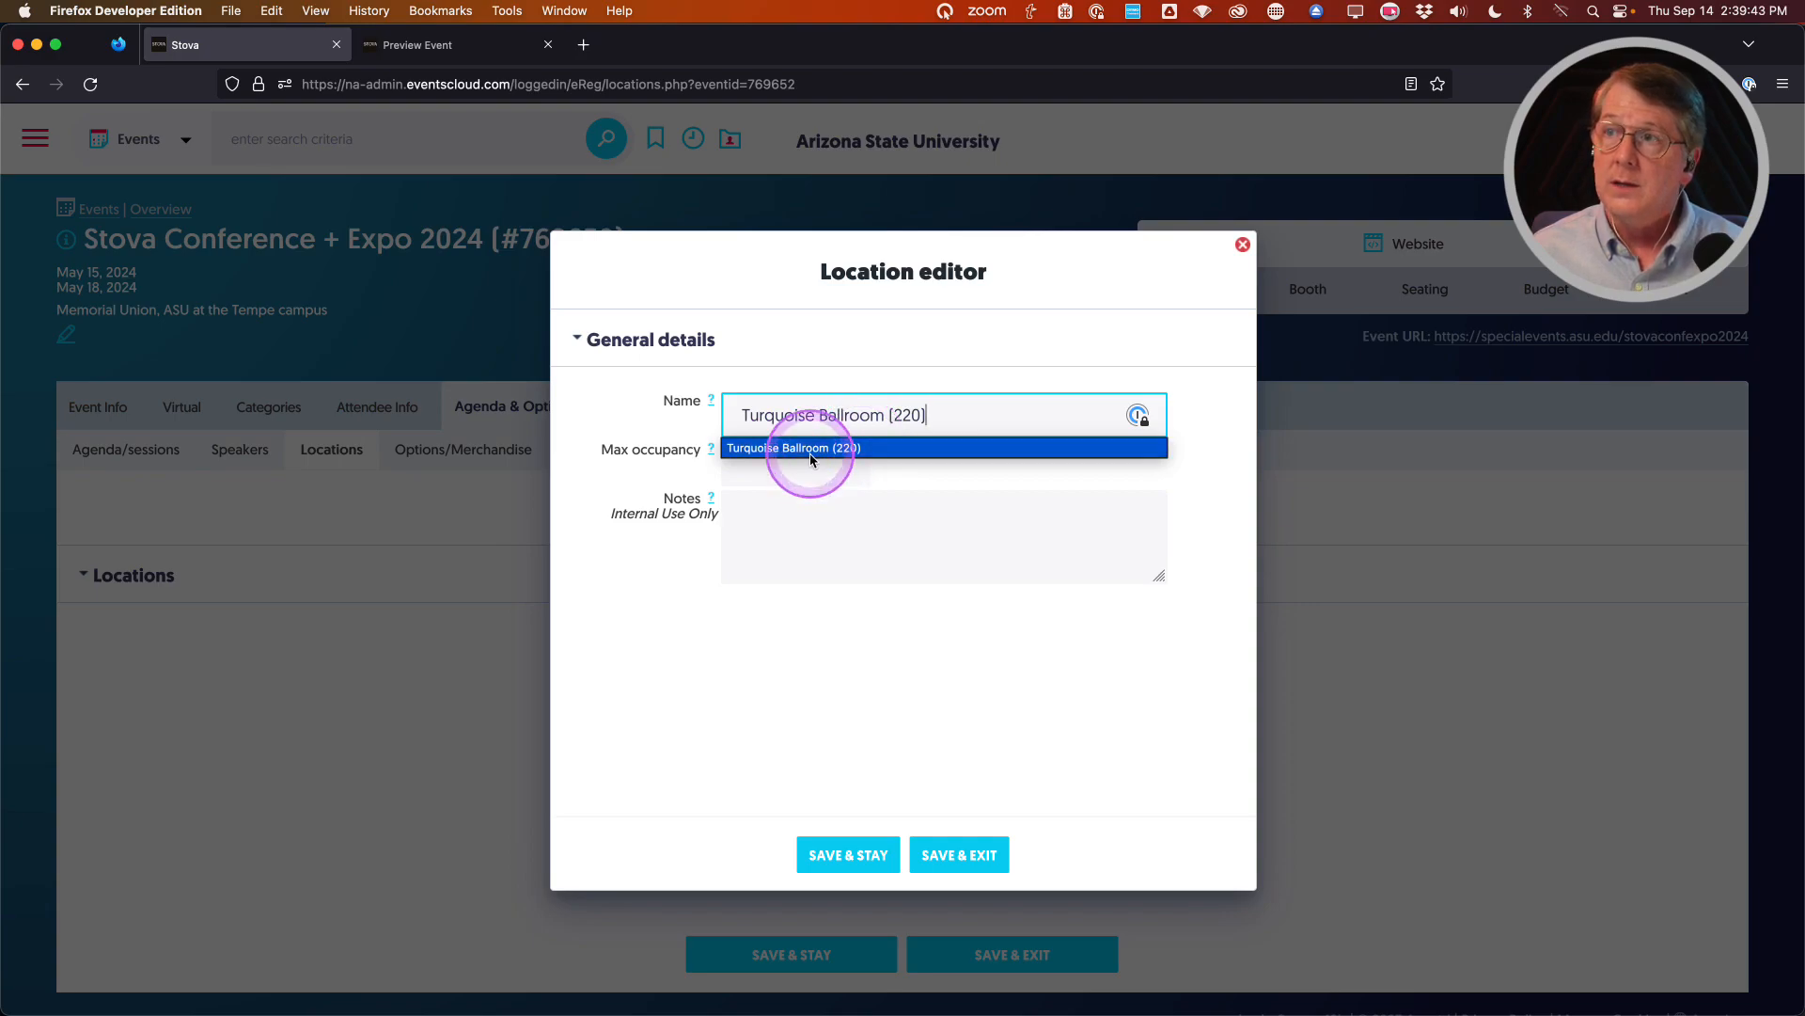
left_click(812, 452)
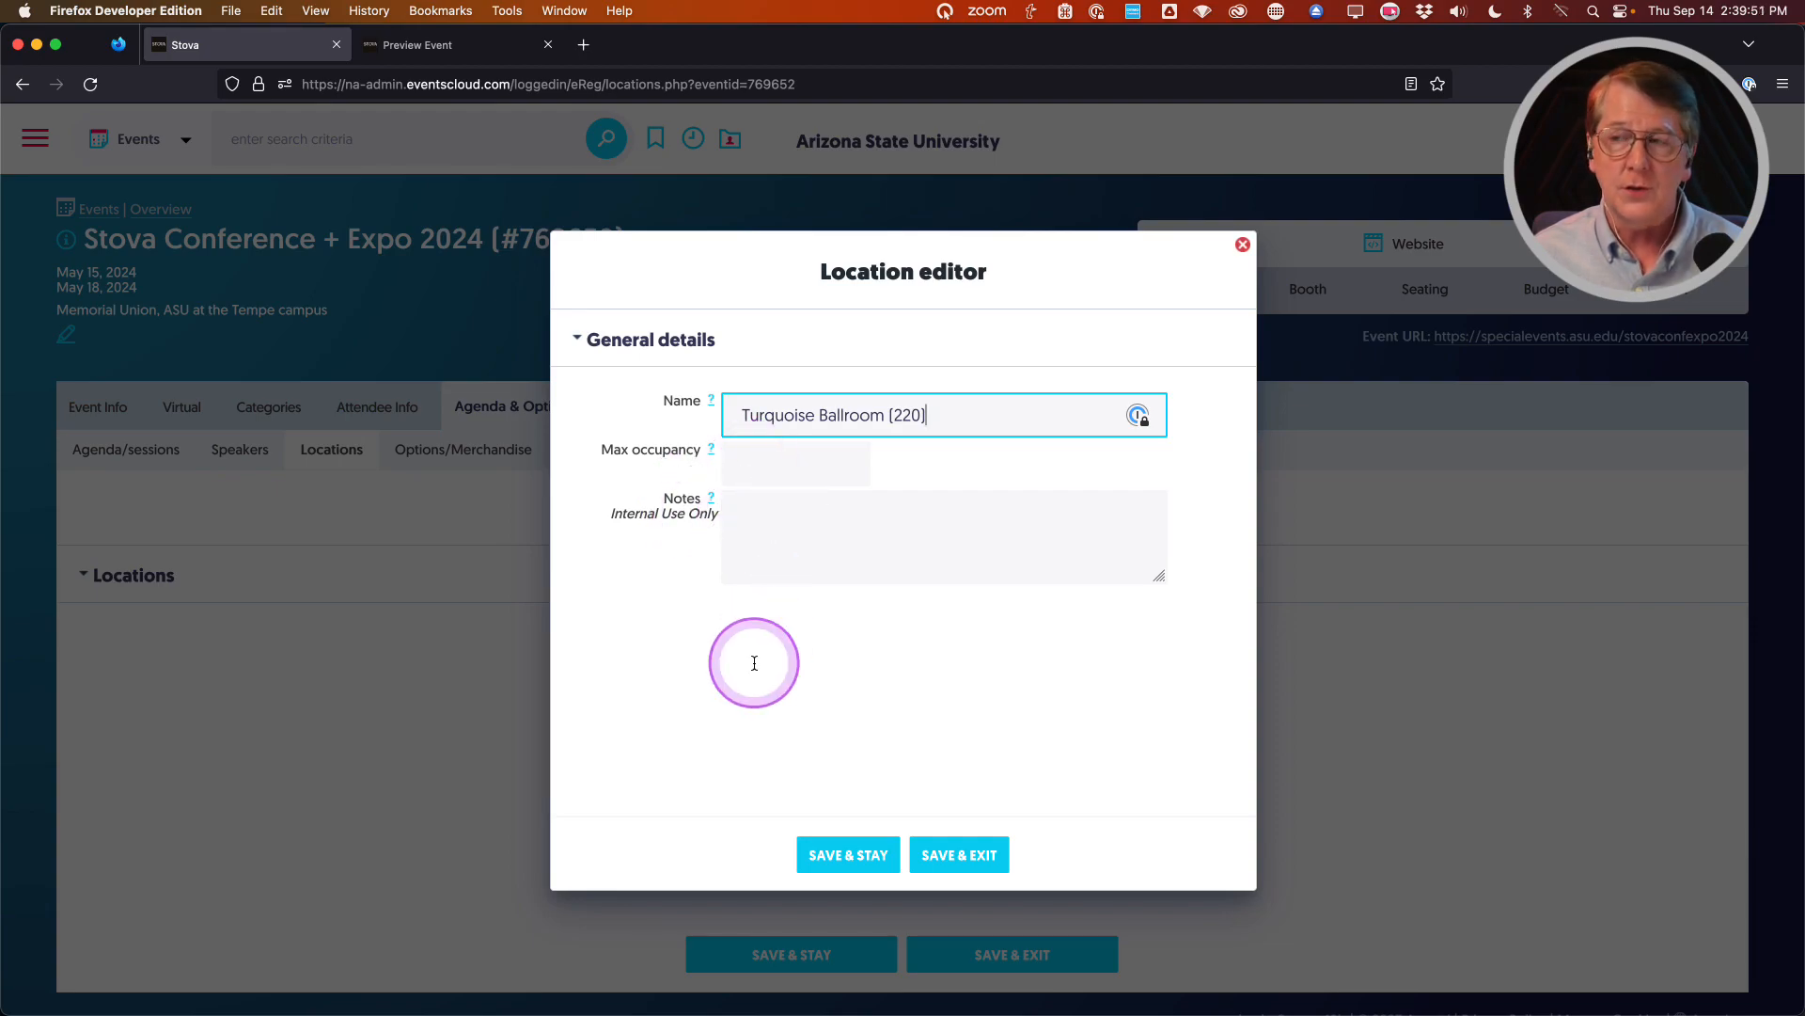
left_click(978, 861)
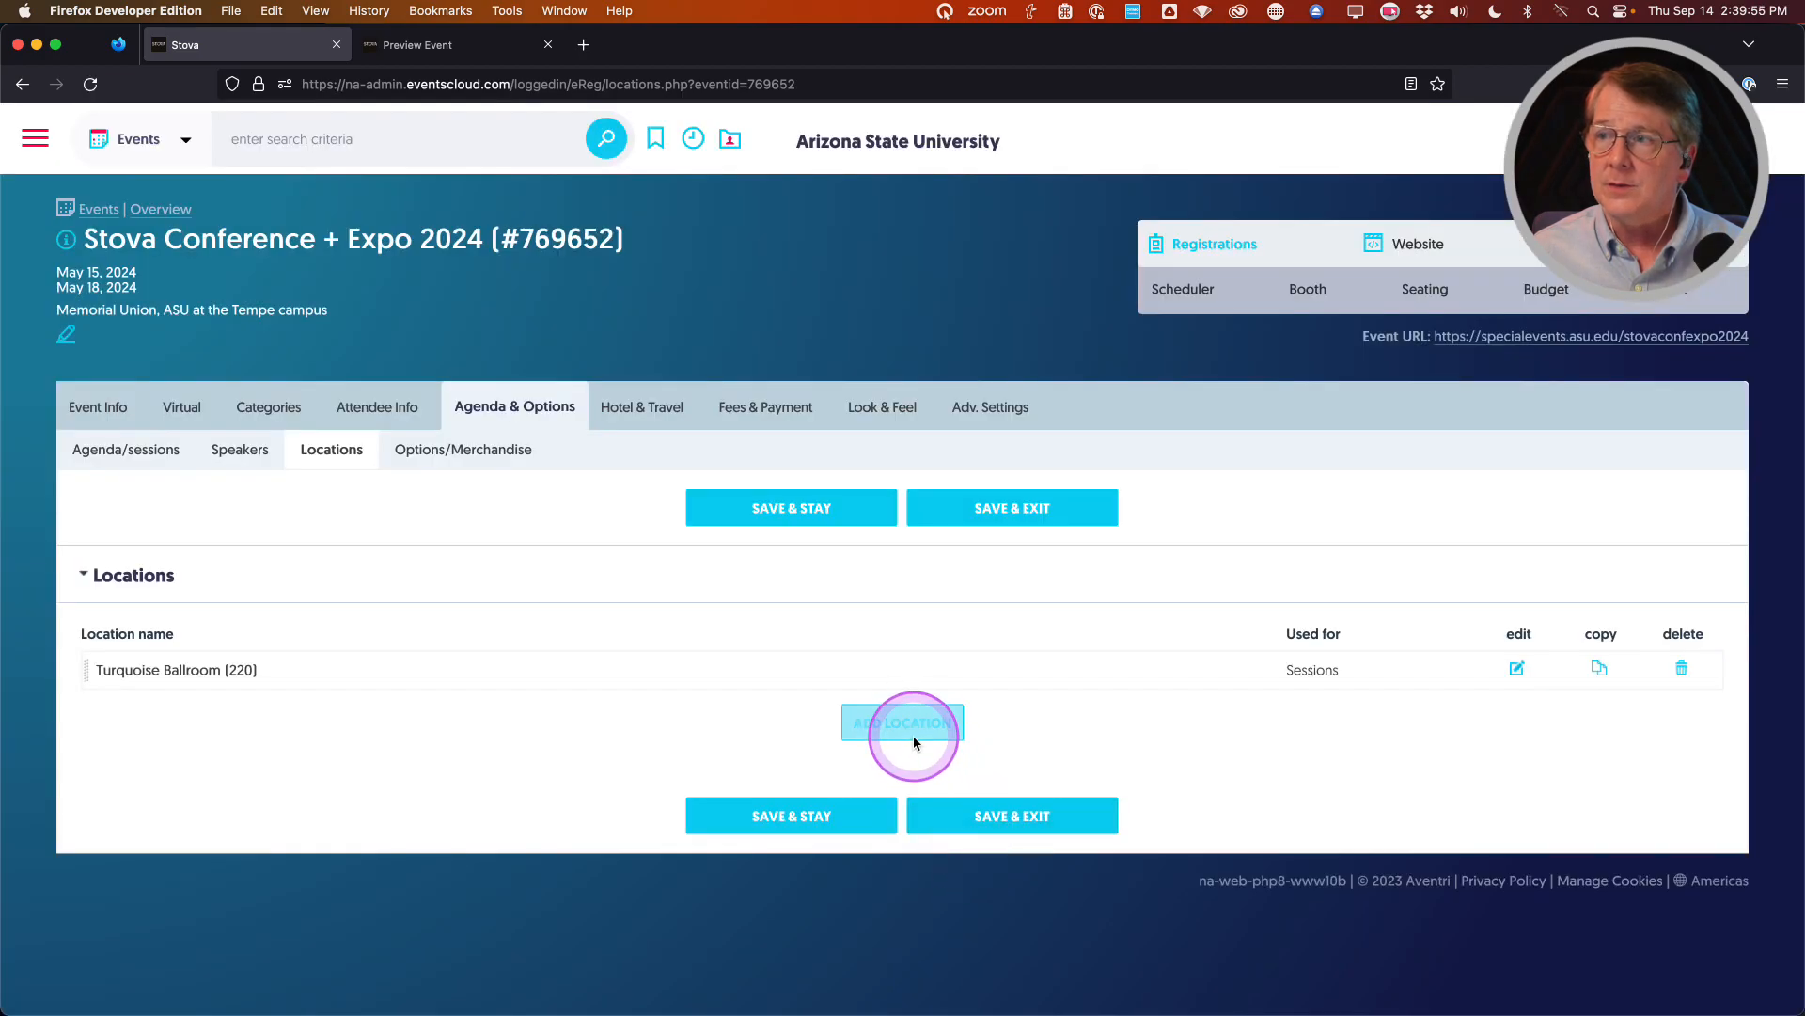
Add a second event location named Arizona Ballroom (221) and save it
left_click(912, 738)
left_click(799, 412)
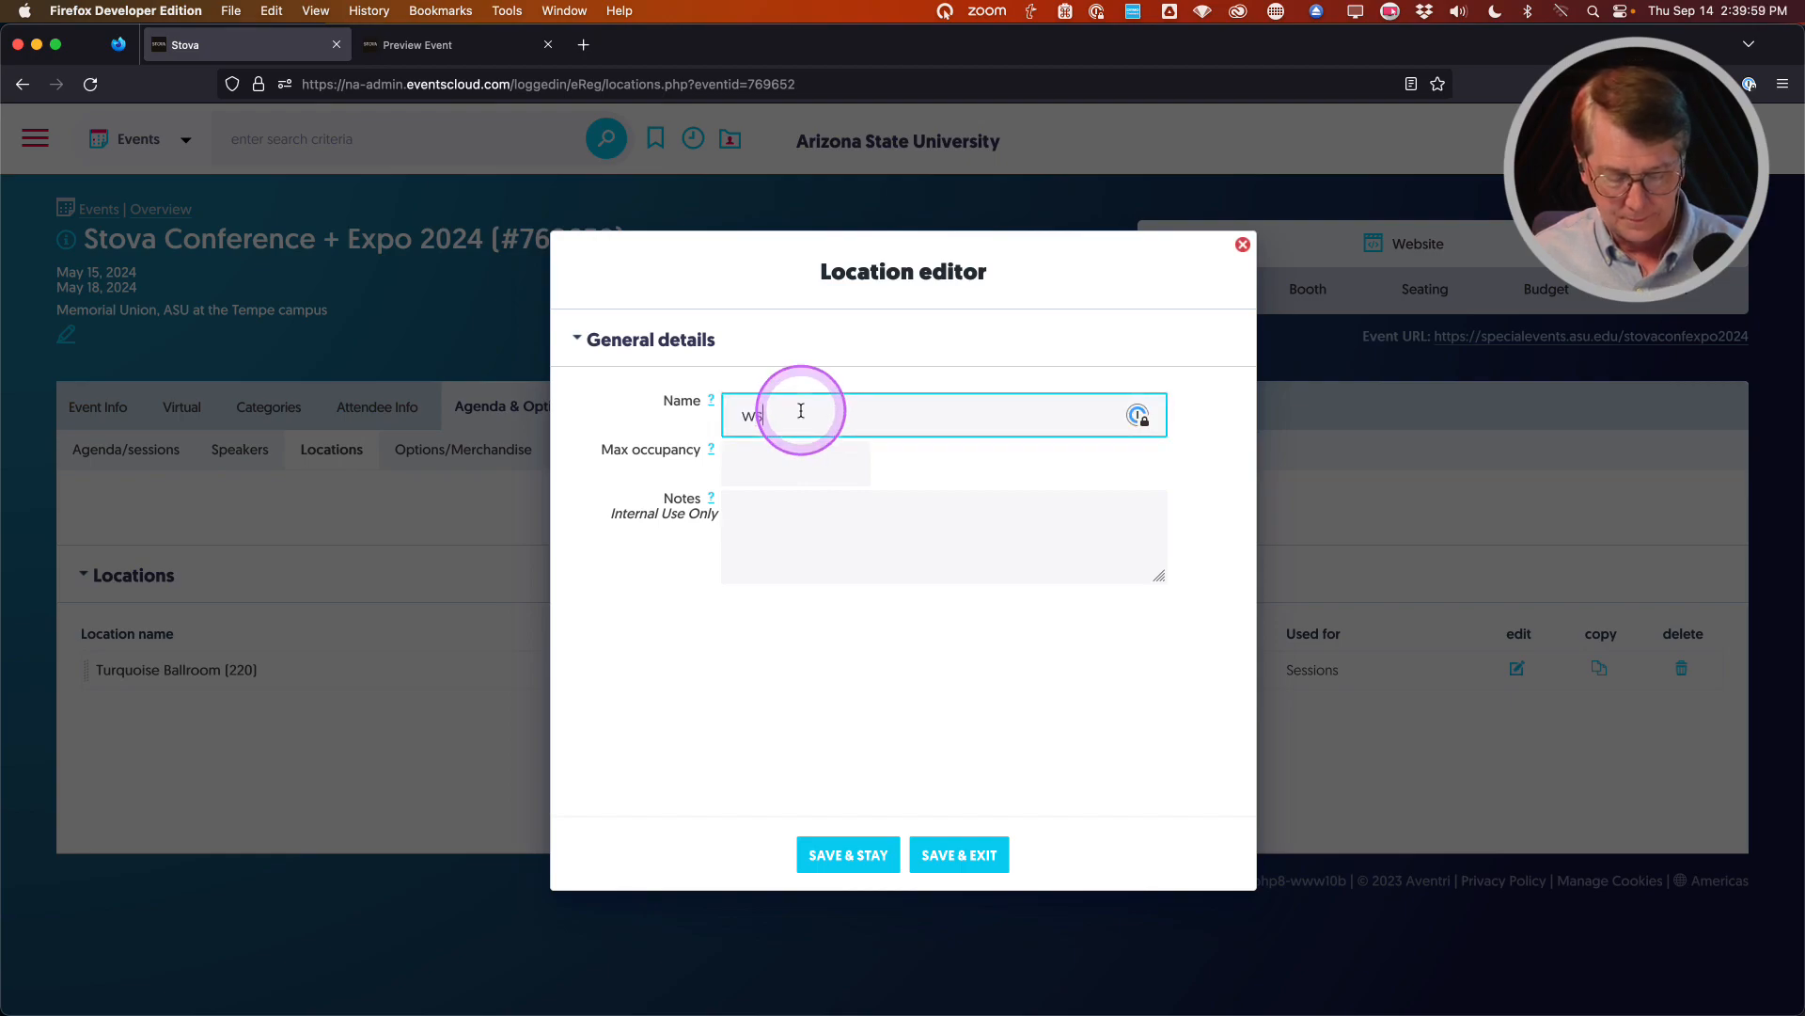
key("BackSpace")
key("BackSpace")
left_click(801, 411)
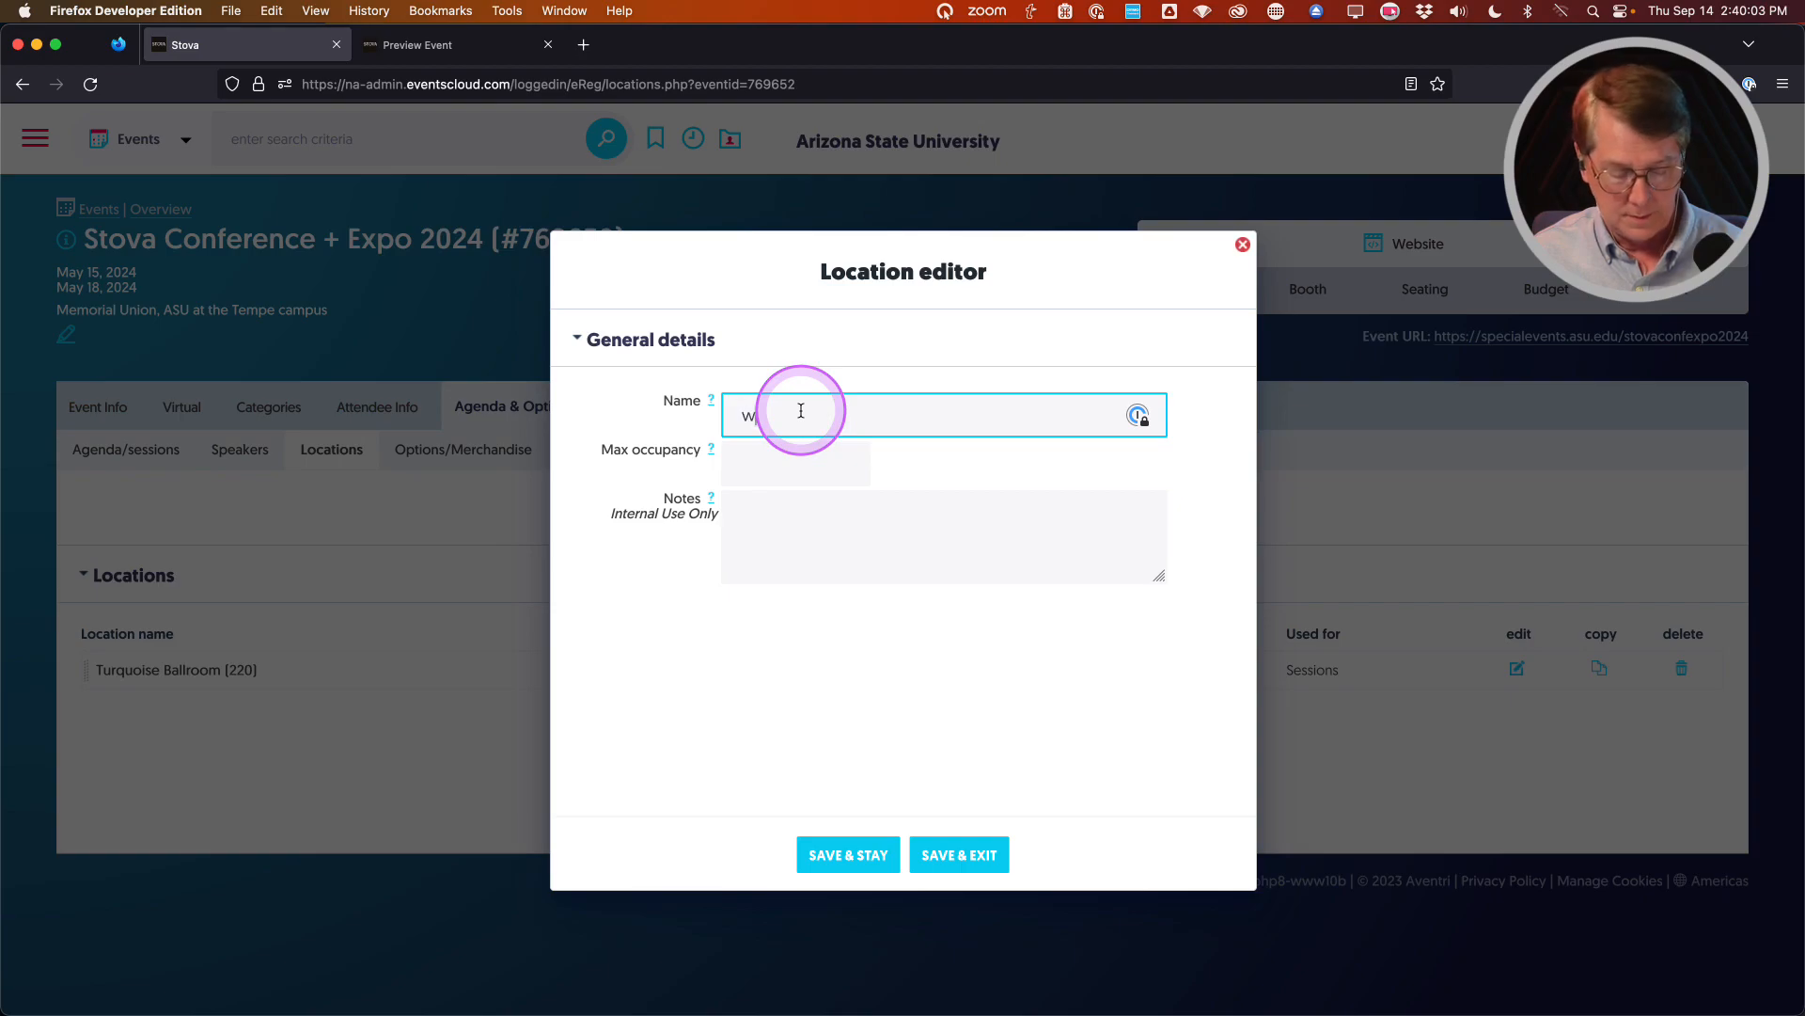
type("Arizona Ballroom (221)")
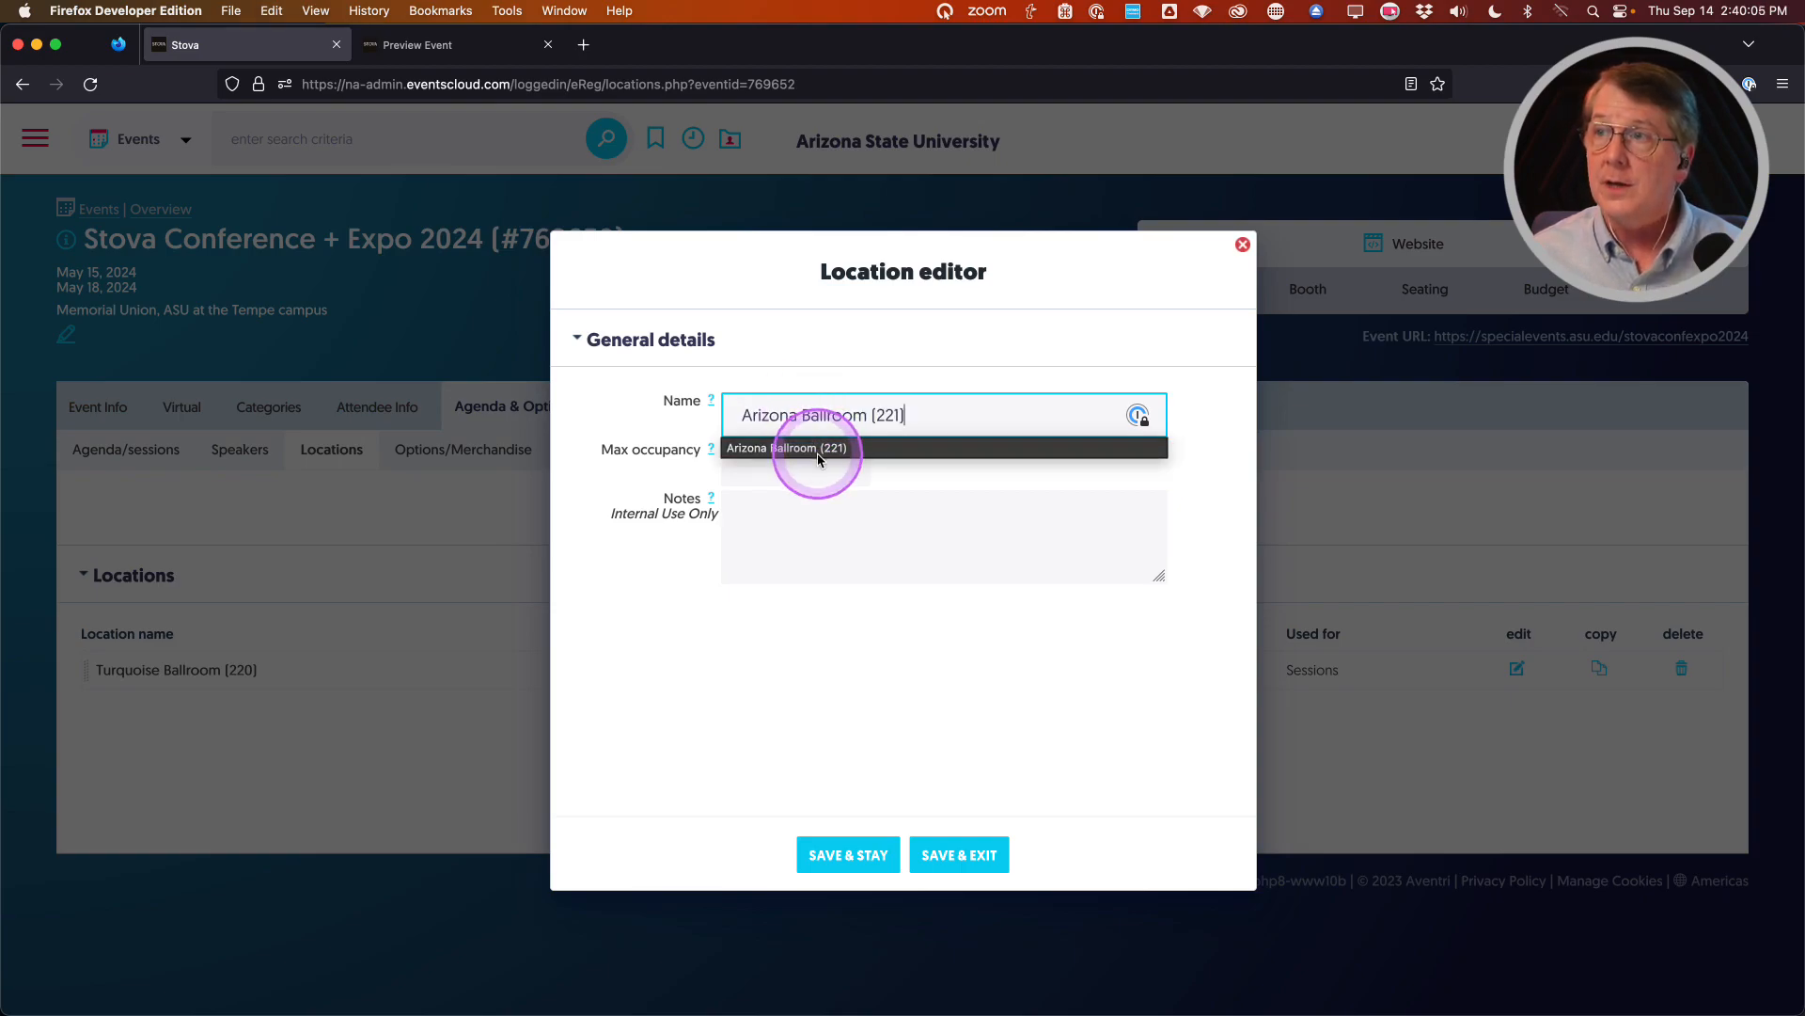
left_click(820, 453)
left_click(953, 854)
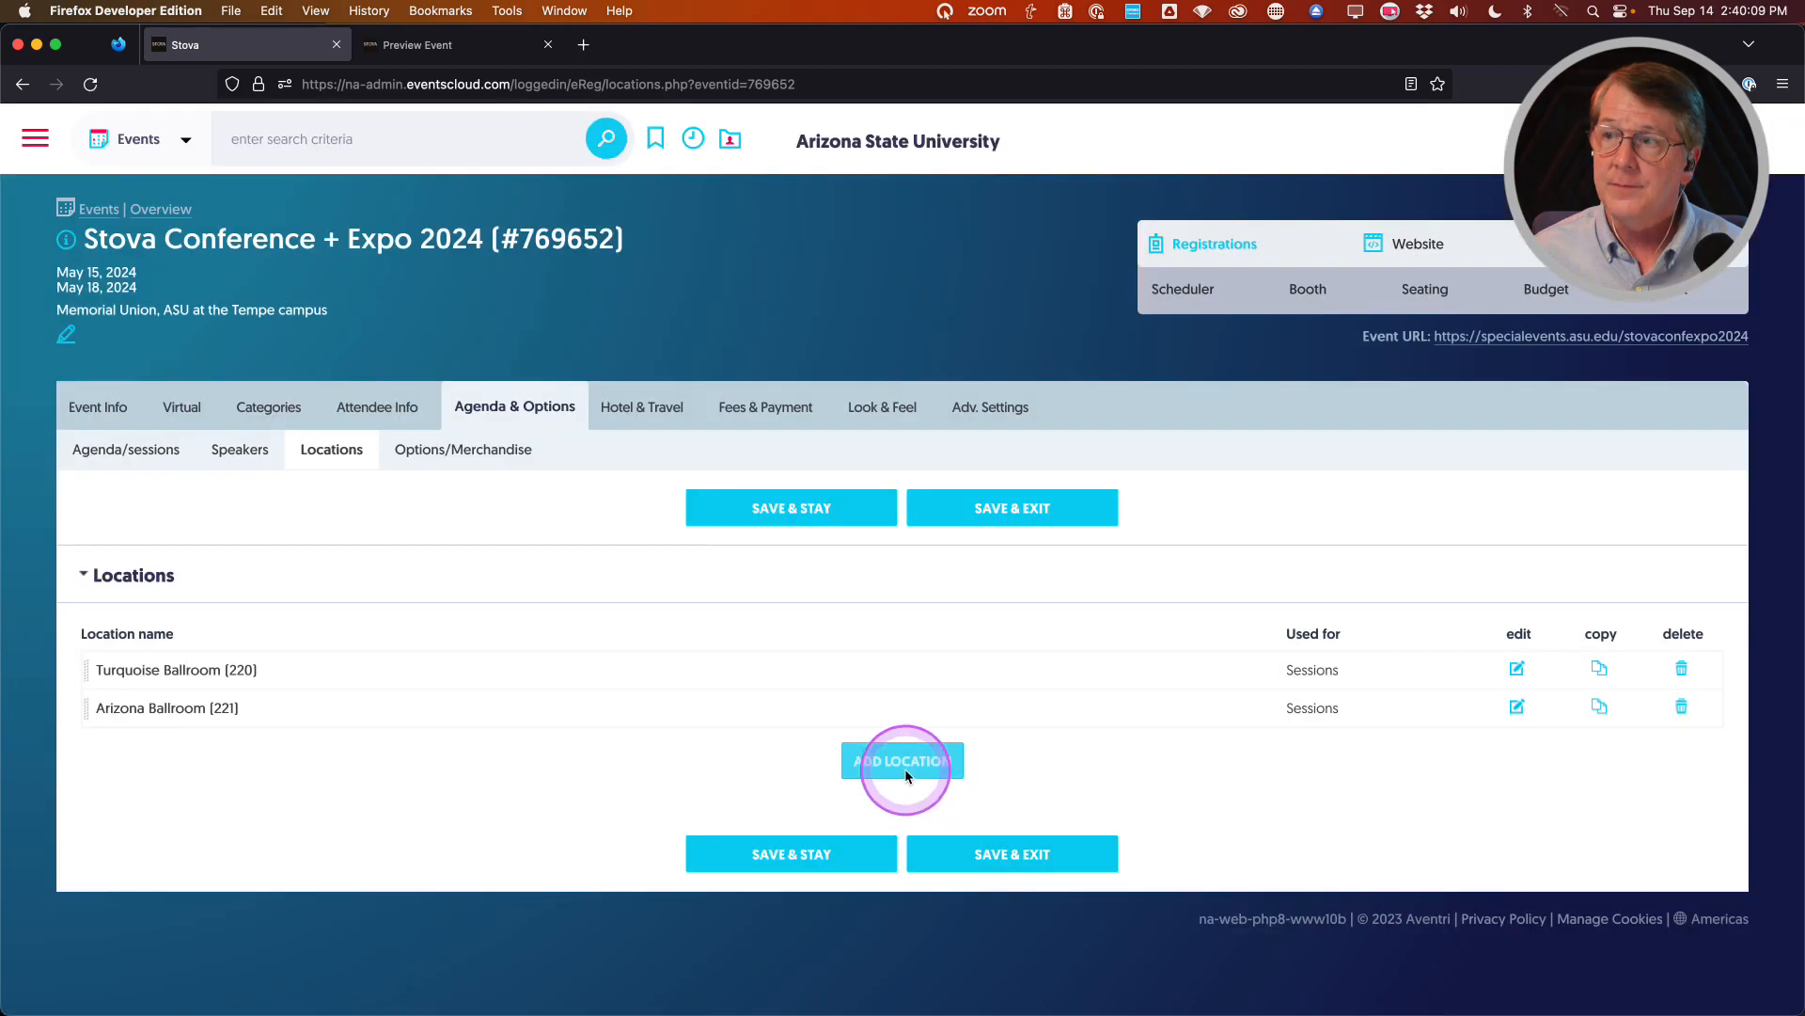
Add a third event location named Alumni Lounge (202) and save it
left_click(903, 755)
left_click(797, 421)
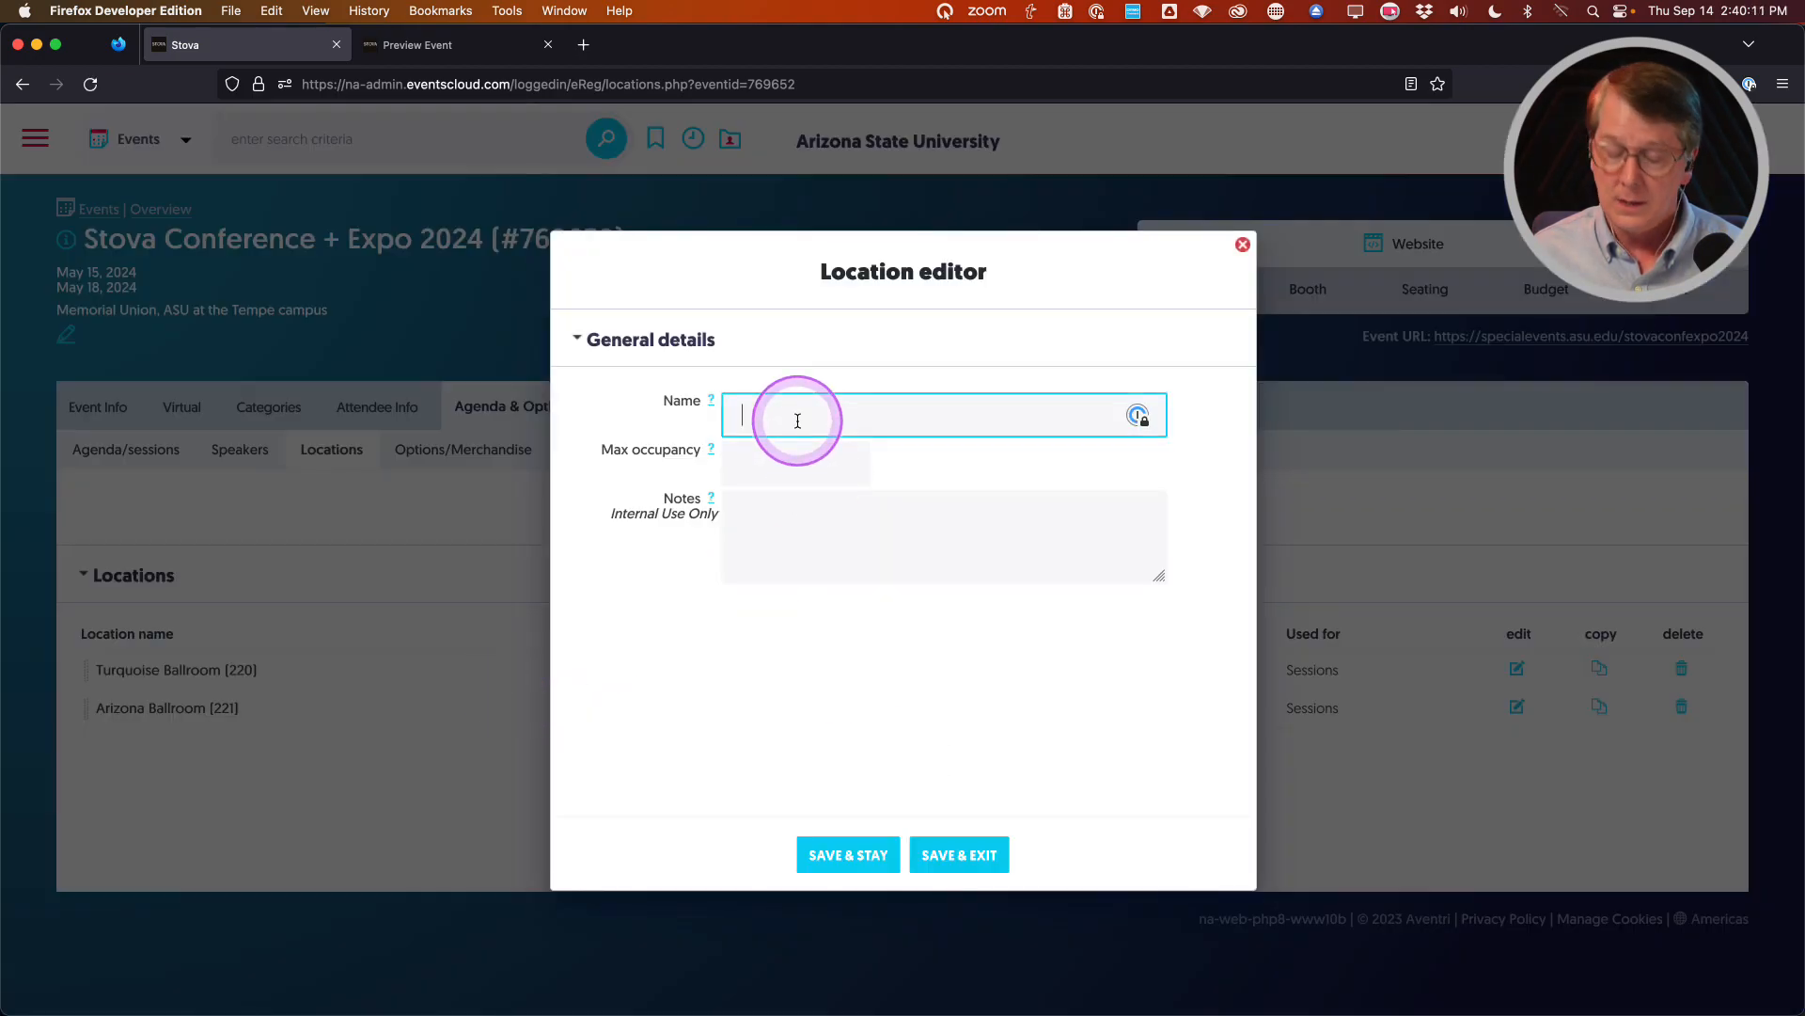
type("wrm")
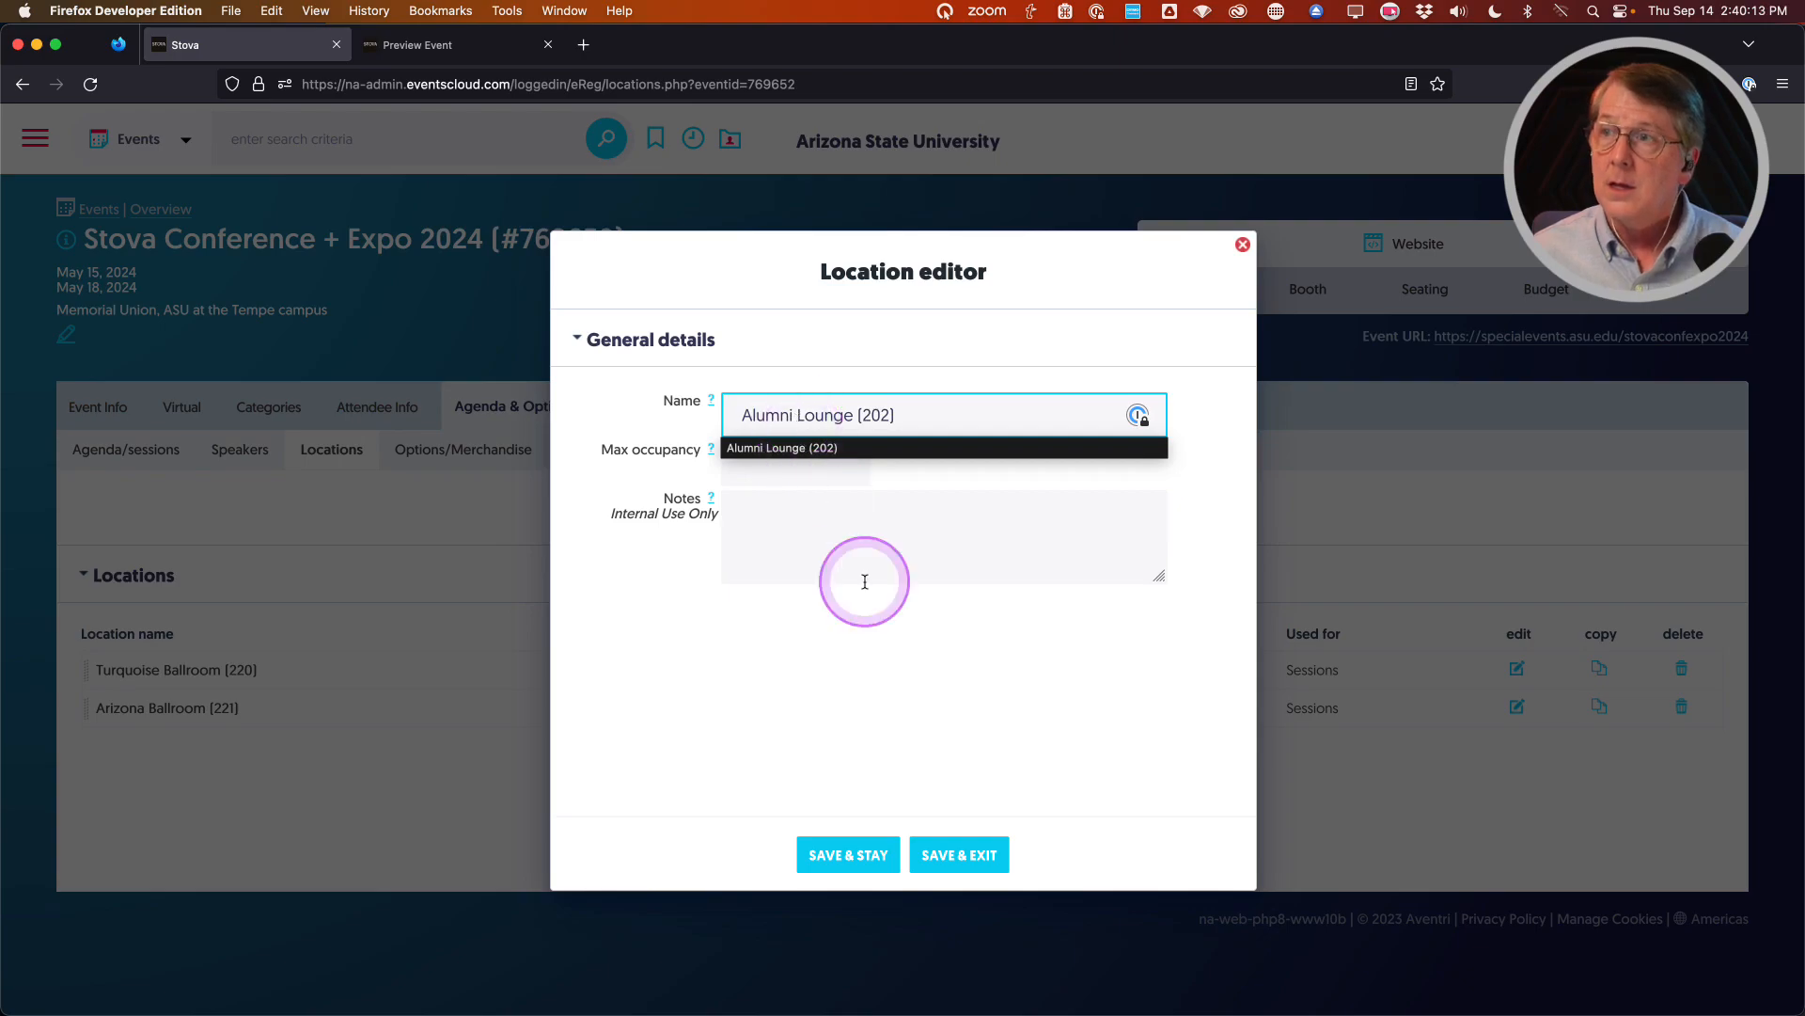
left_click(989, 858)
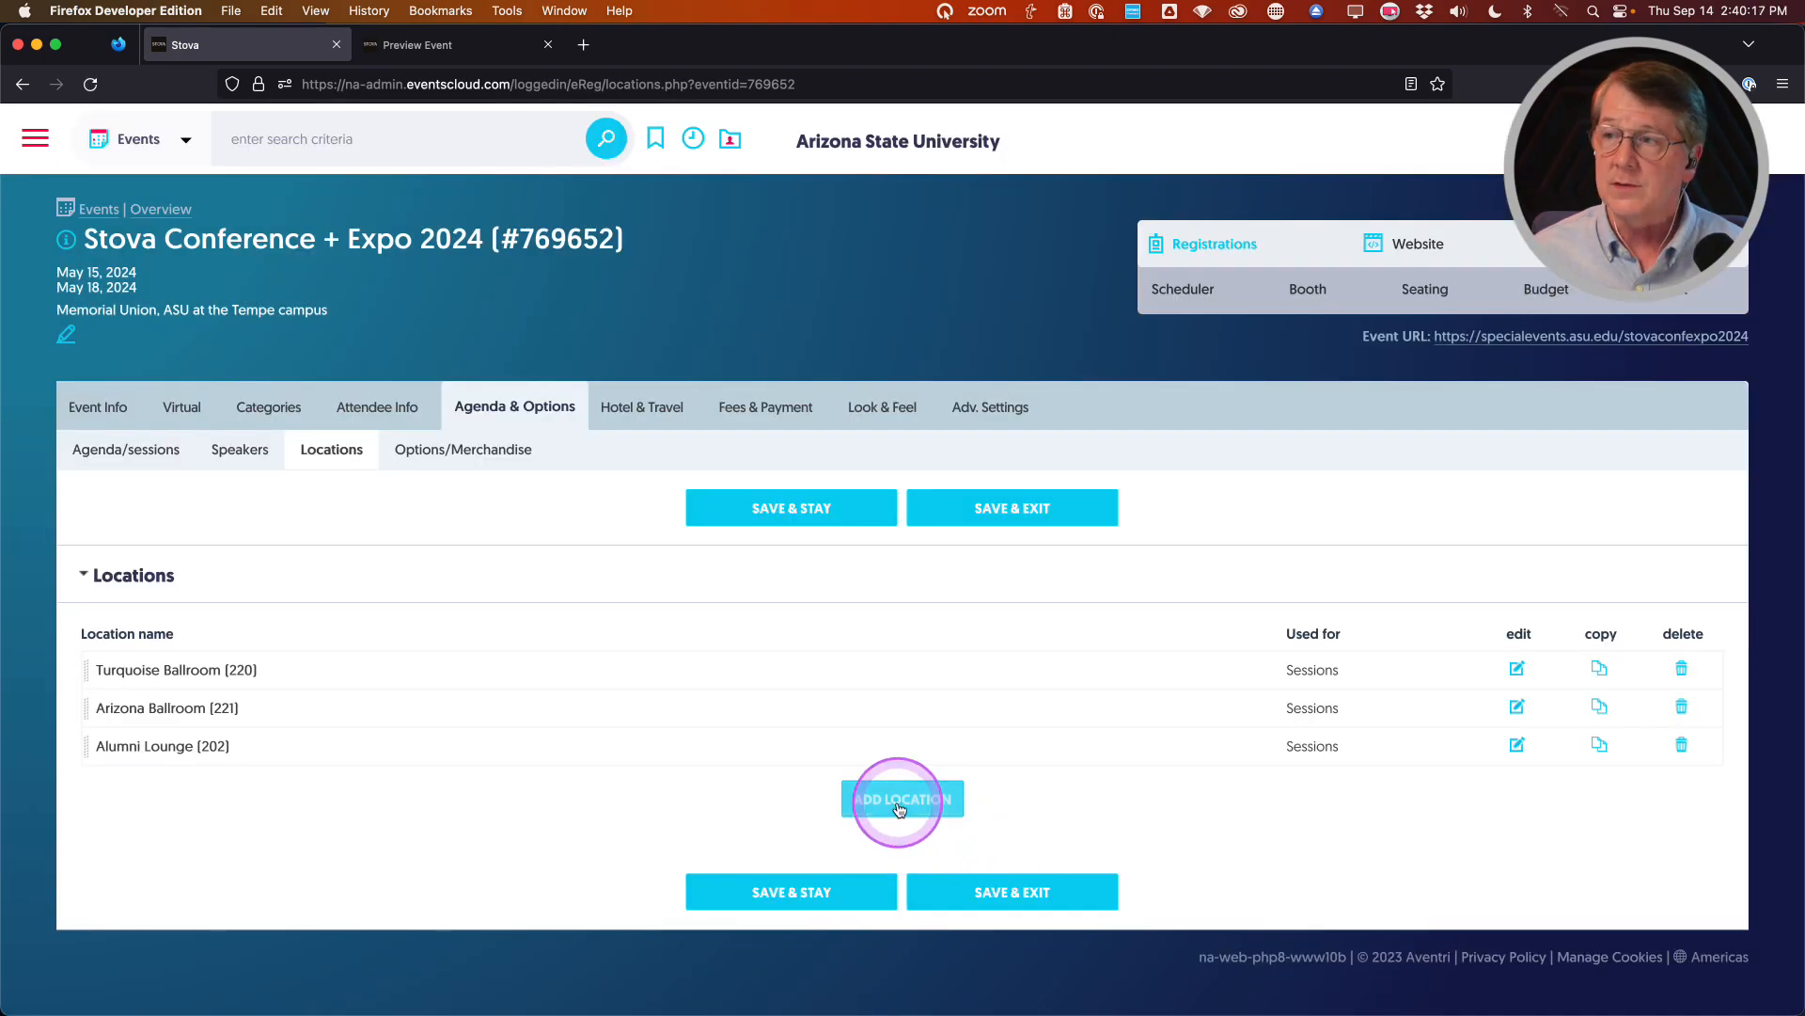
Add a fourth event location named Gold (207) and save it
left_click(899, 809)
left_click(823, 413)
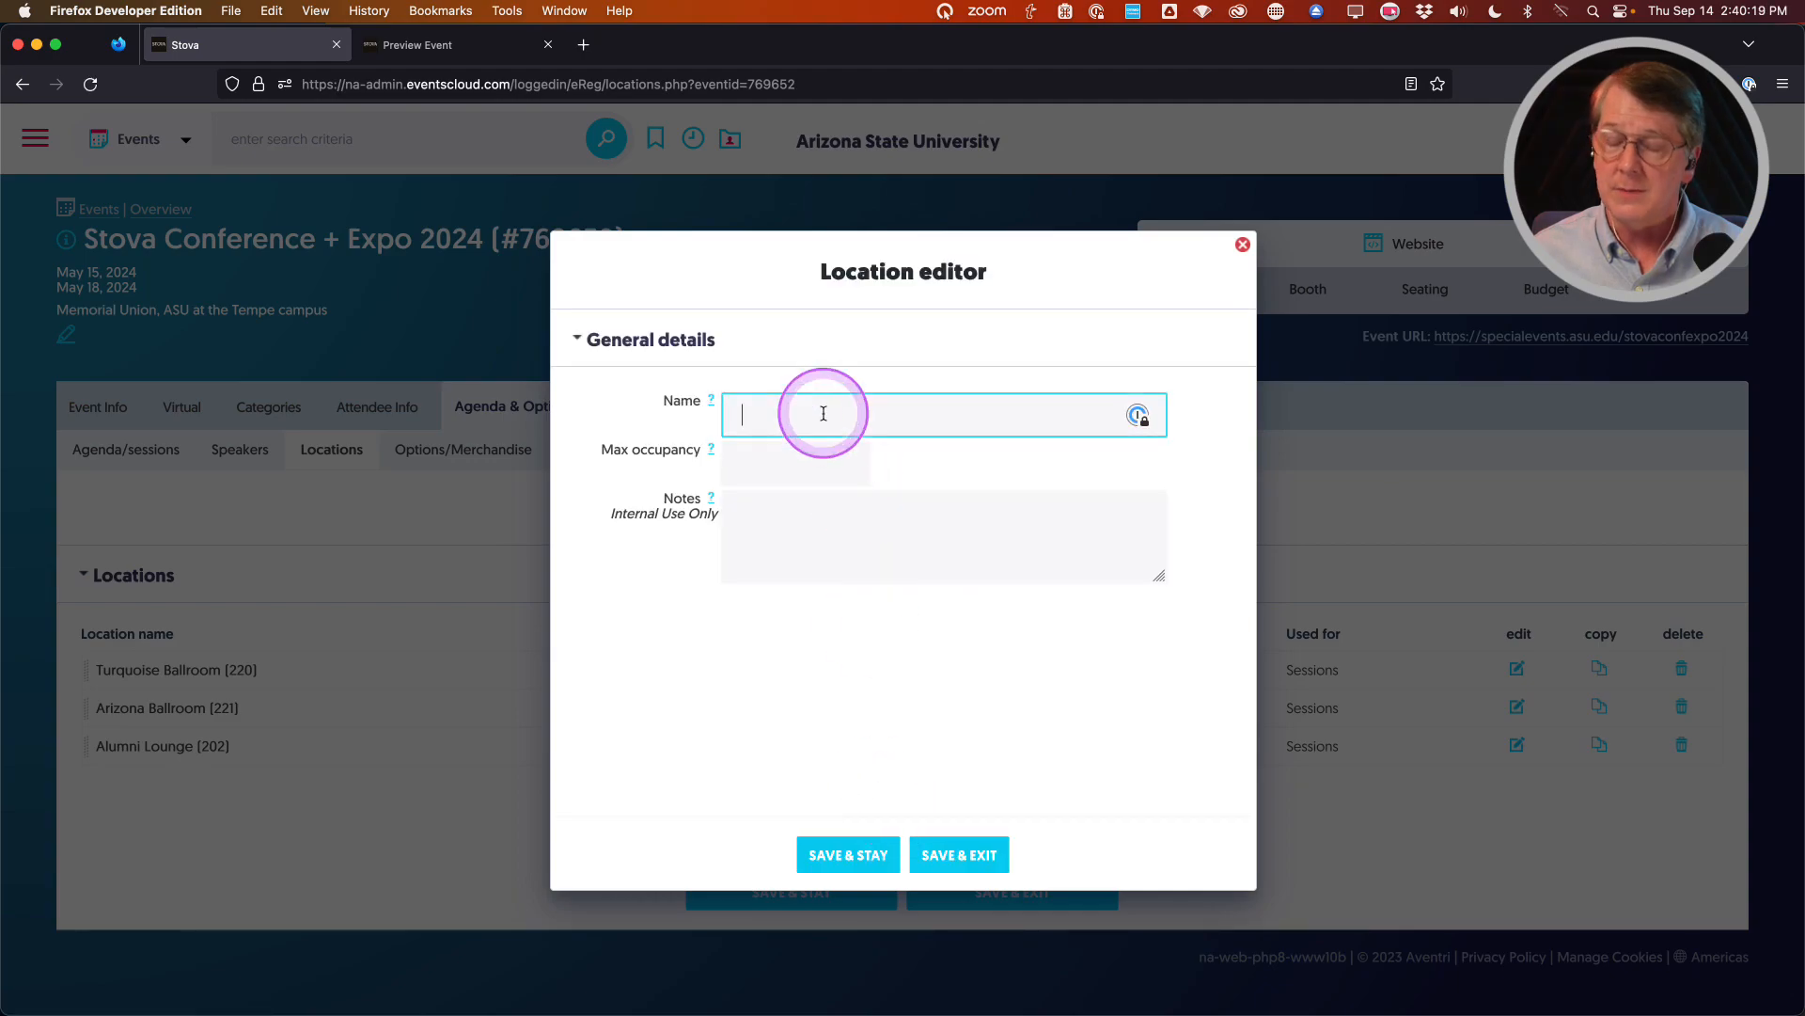
type("wrm")
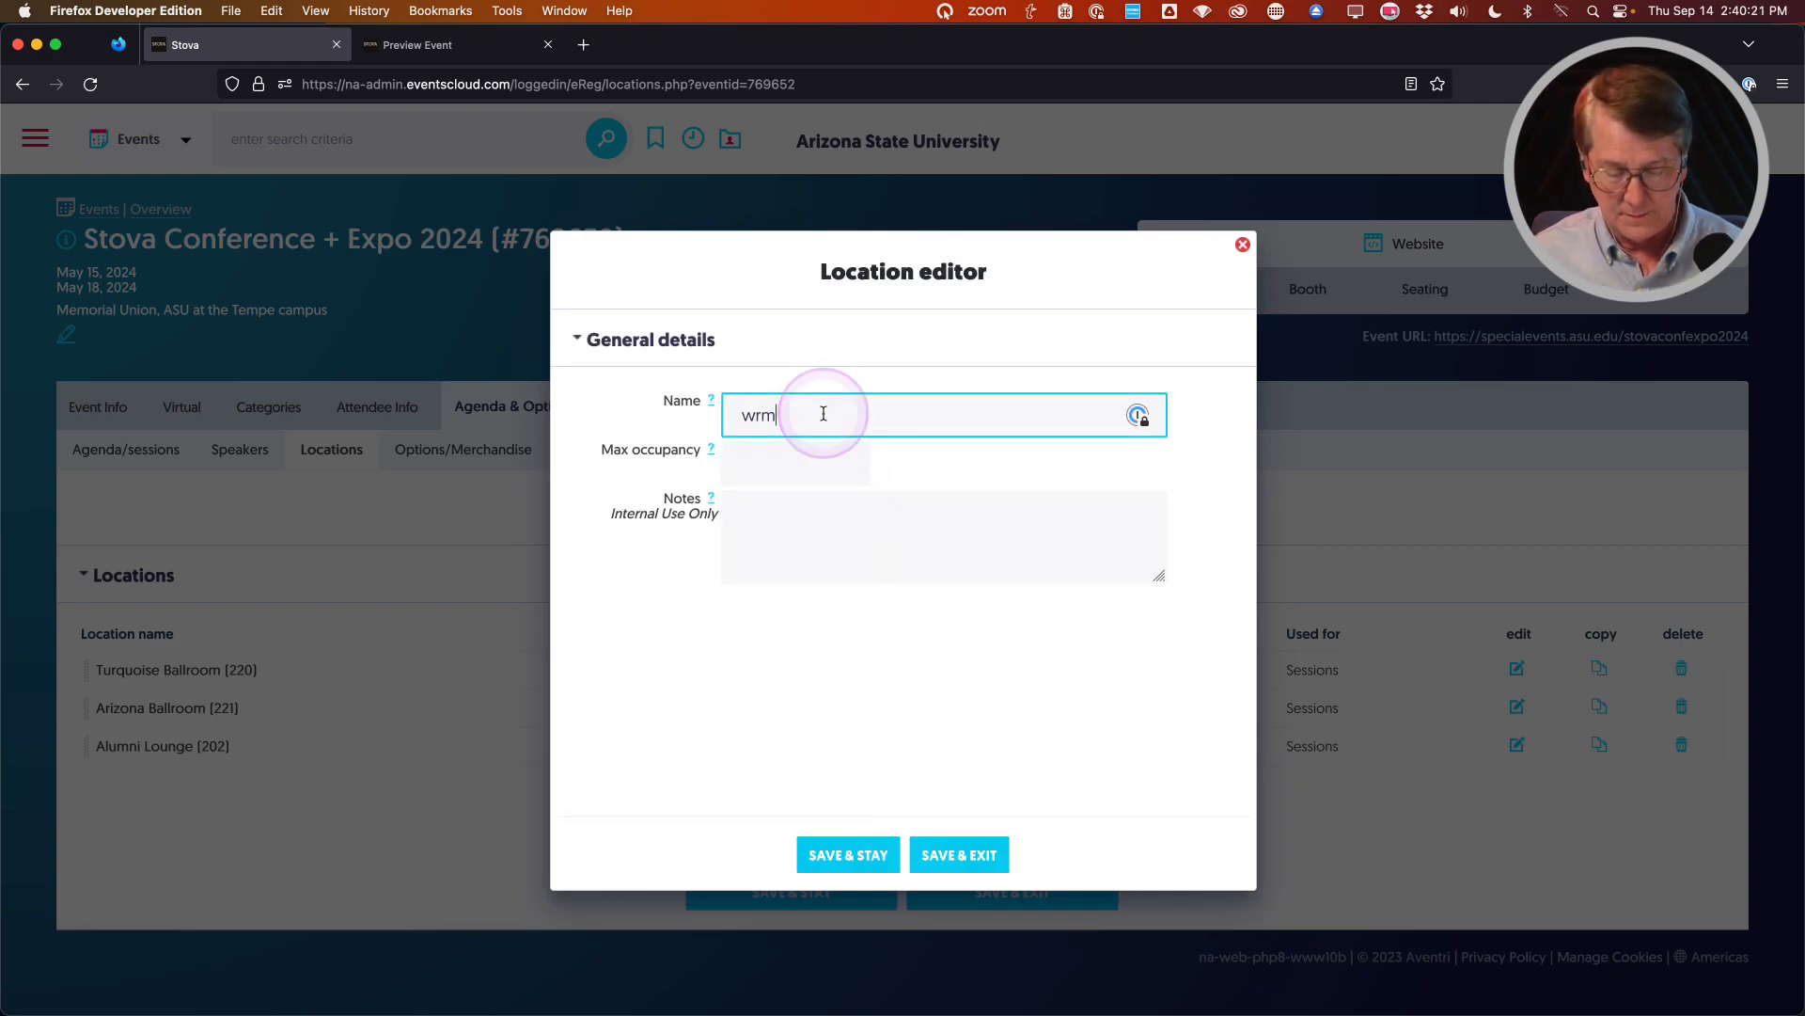
key("BackSpace")
key("BackSpace")
key("BackSpace")
type("Gold (207)")
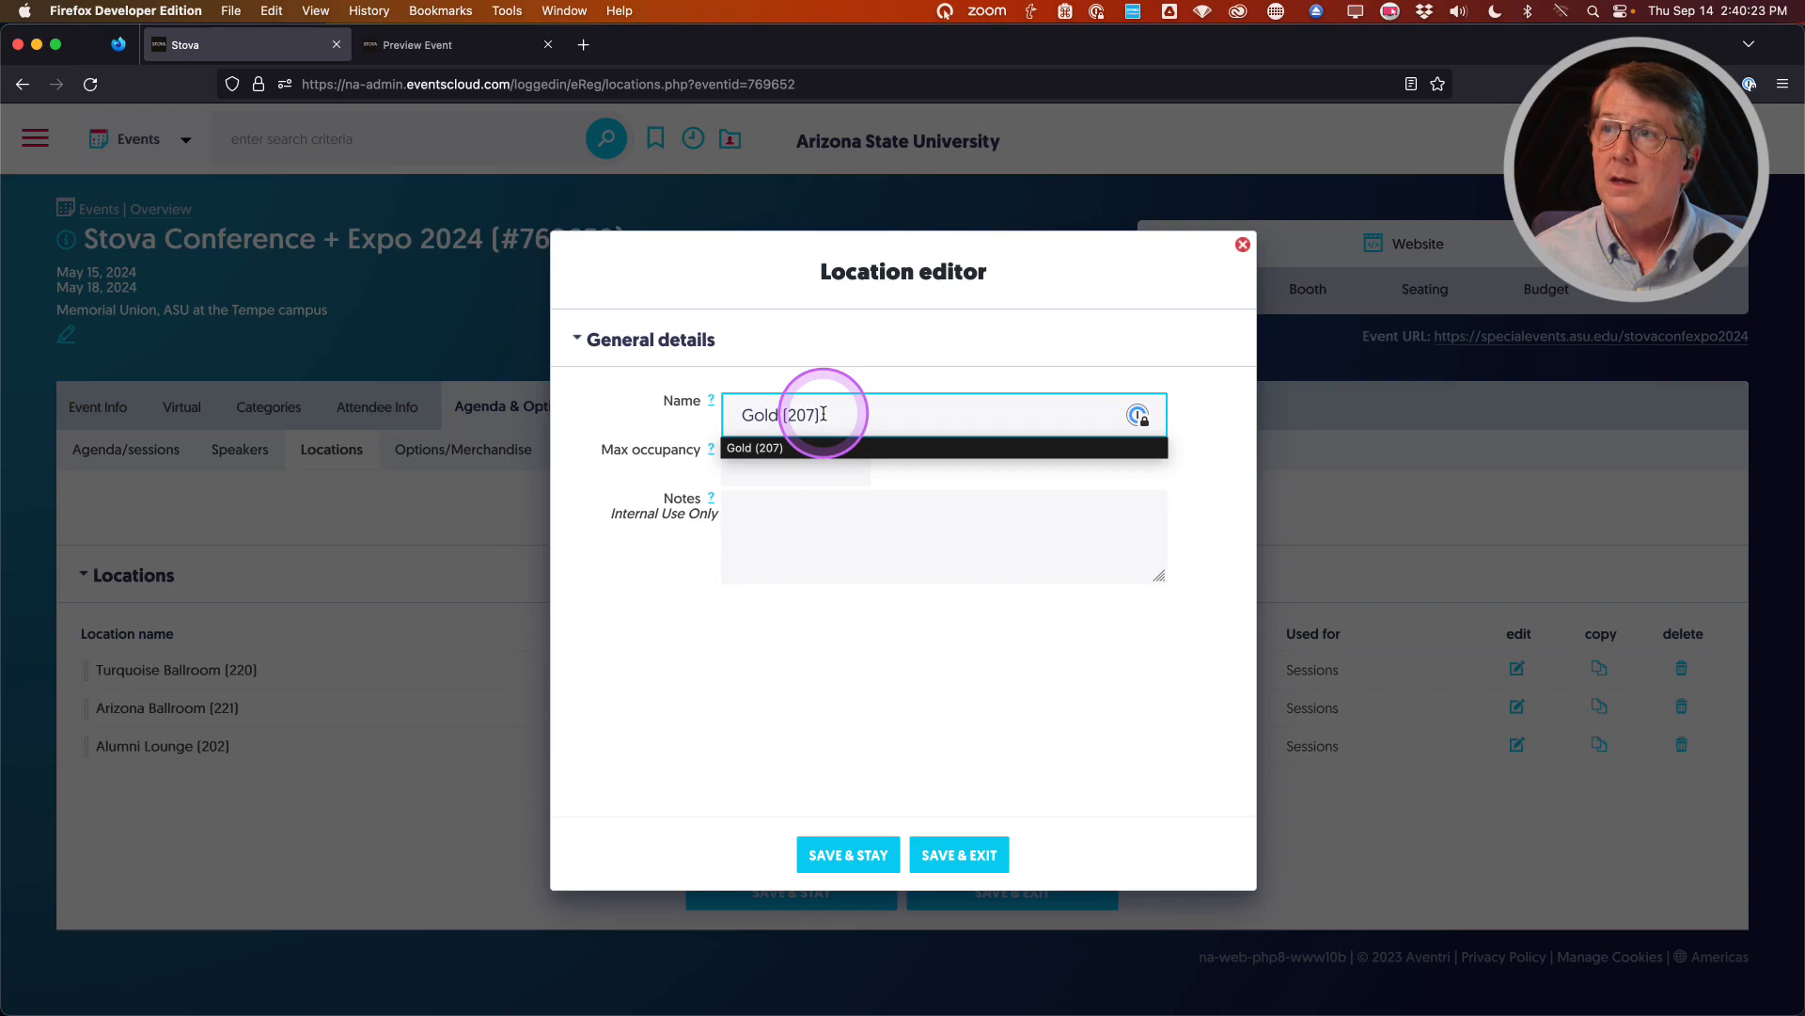
left_click(953, 855)
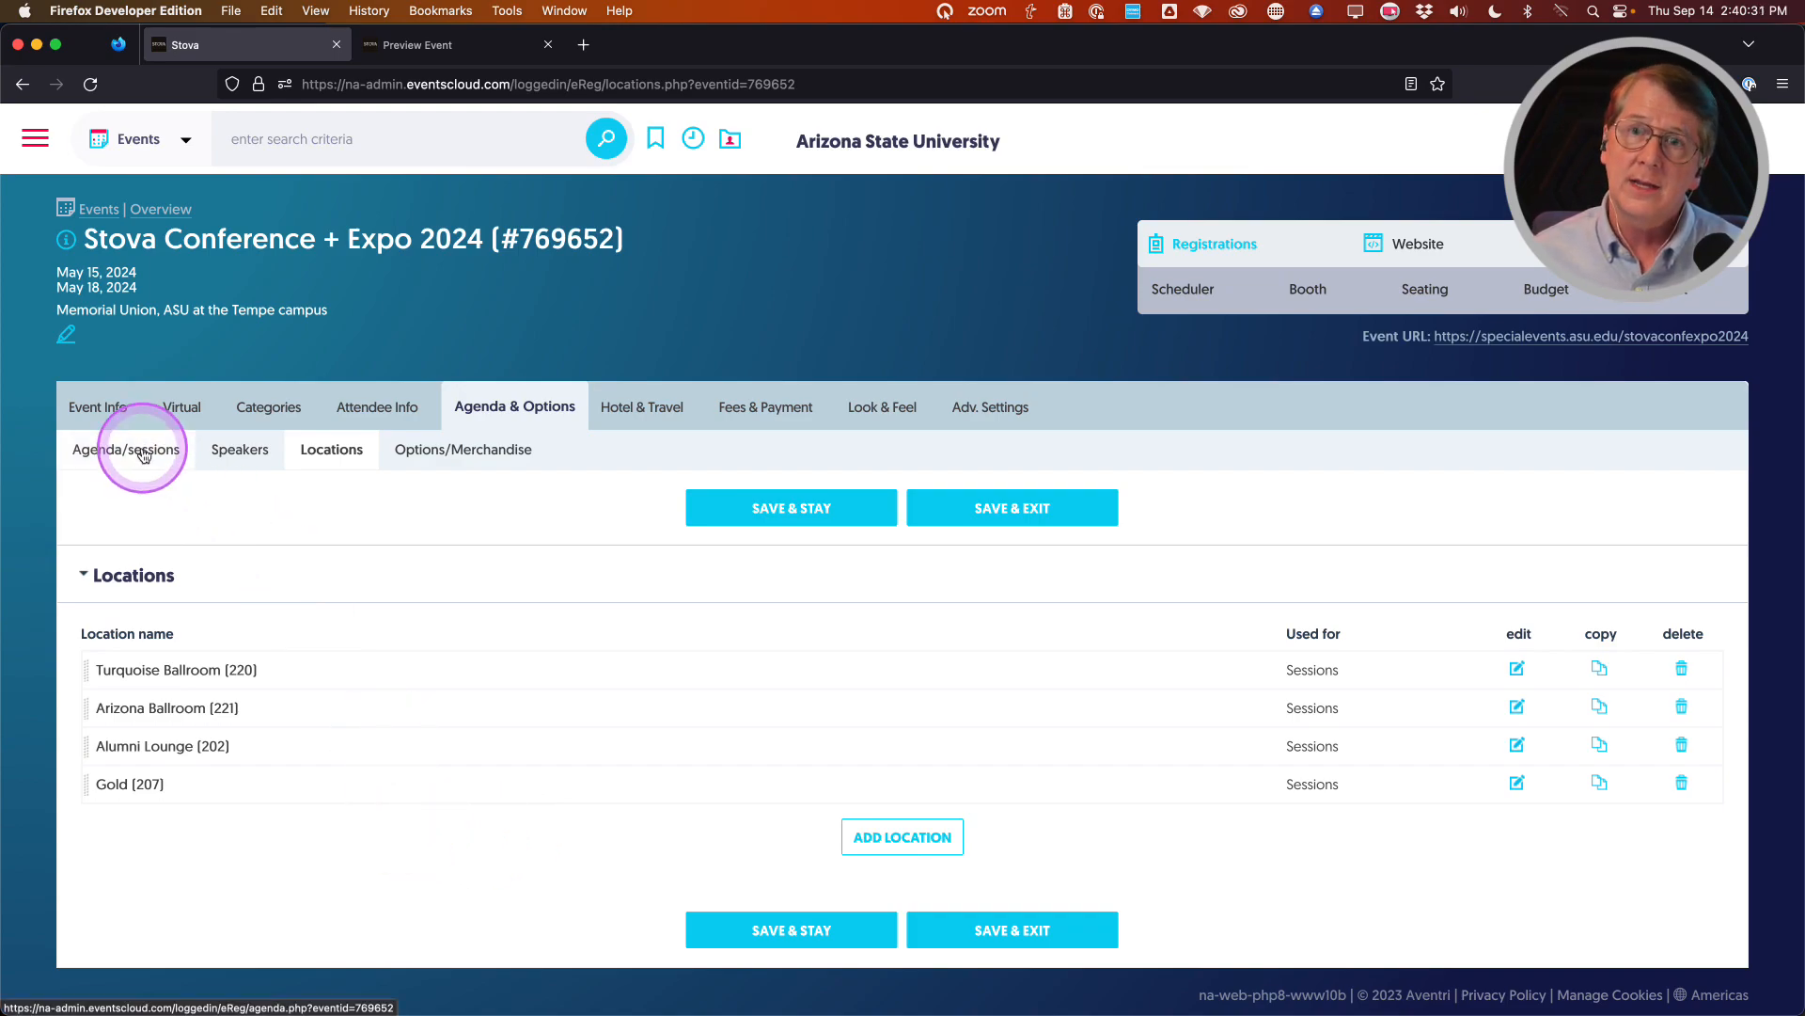
Set the Welcome and Keynote session's location to Arizona Ballroom (221) and save the session
scroll(254, 616, "down", 5)
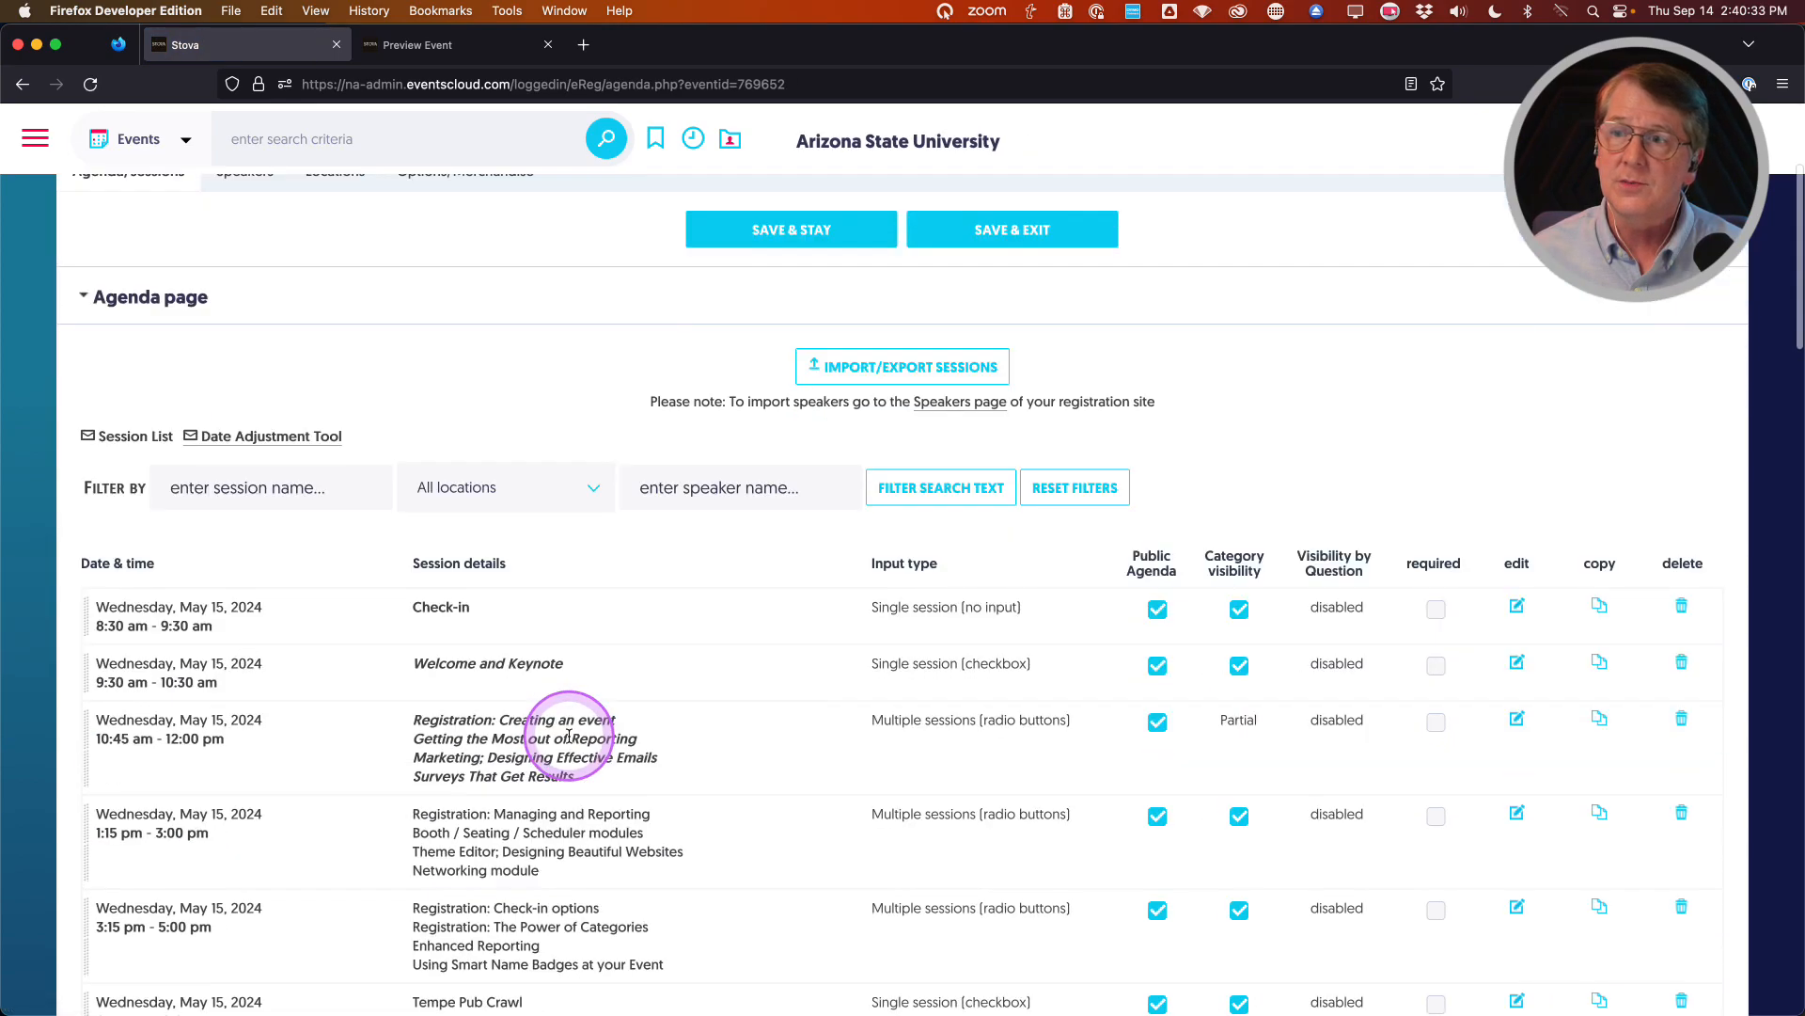
left_click(1517, 543)
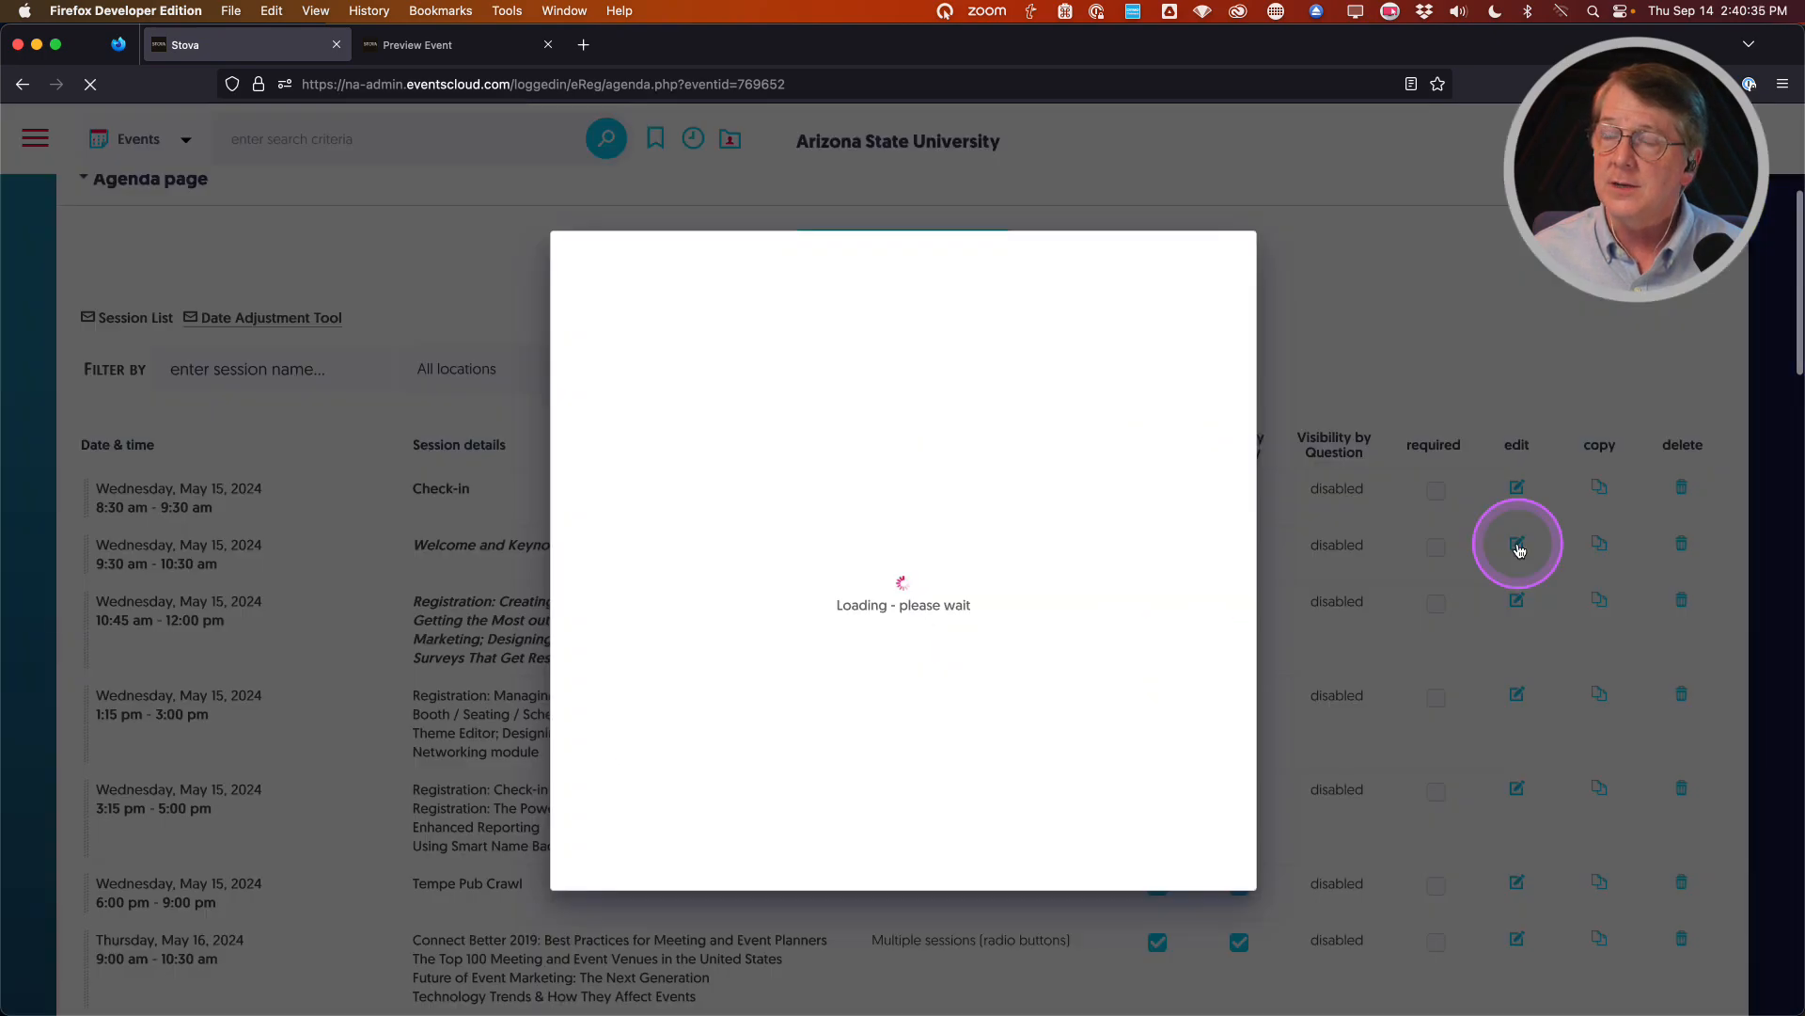
scroll(605, 610, "down", 5)
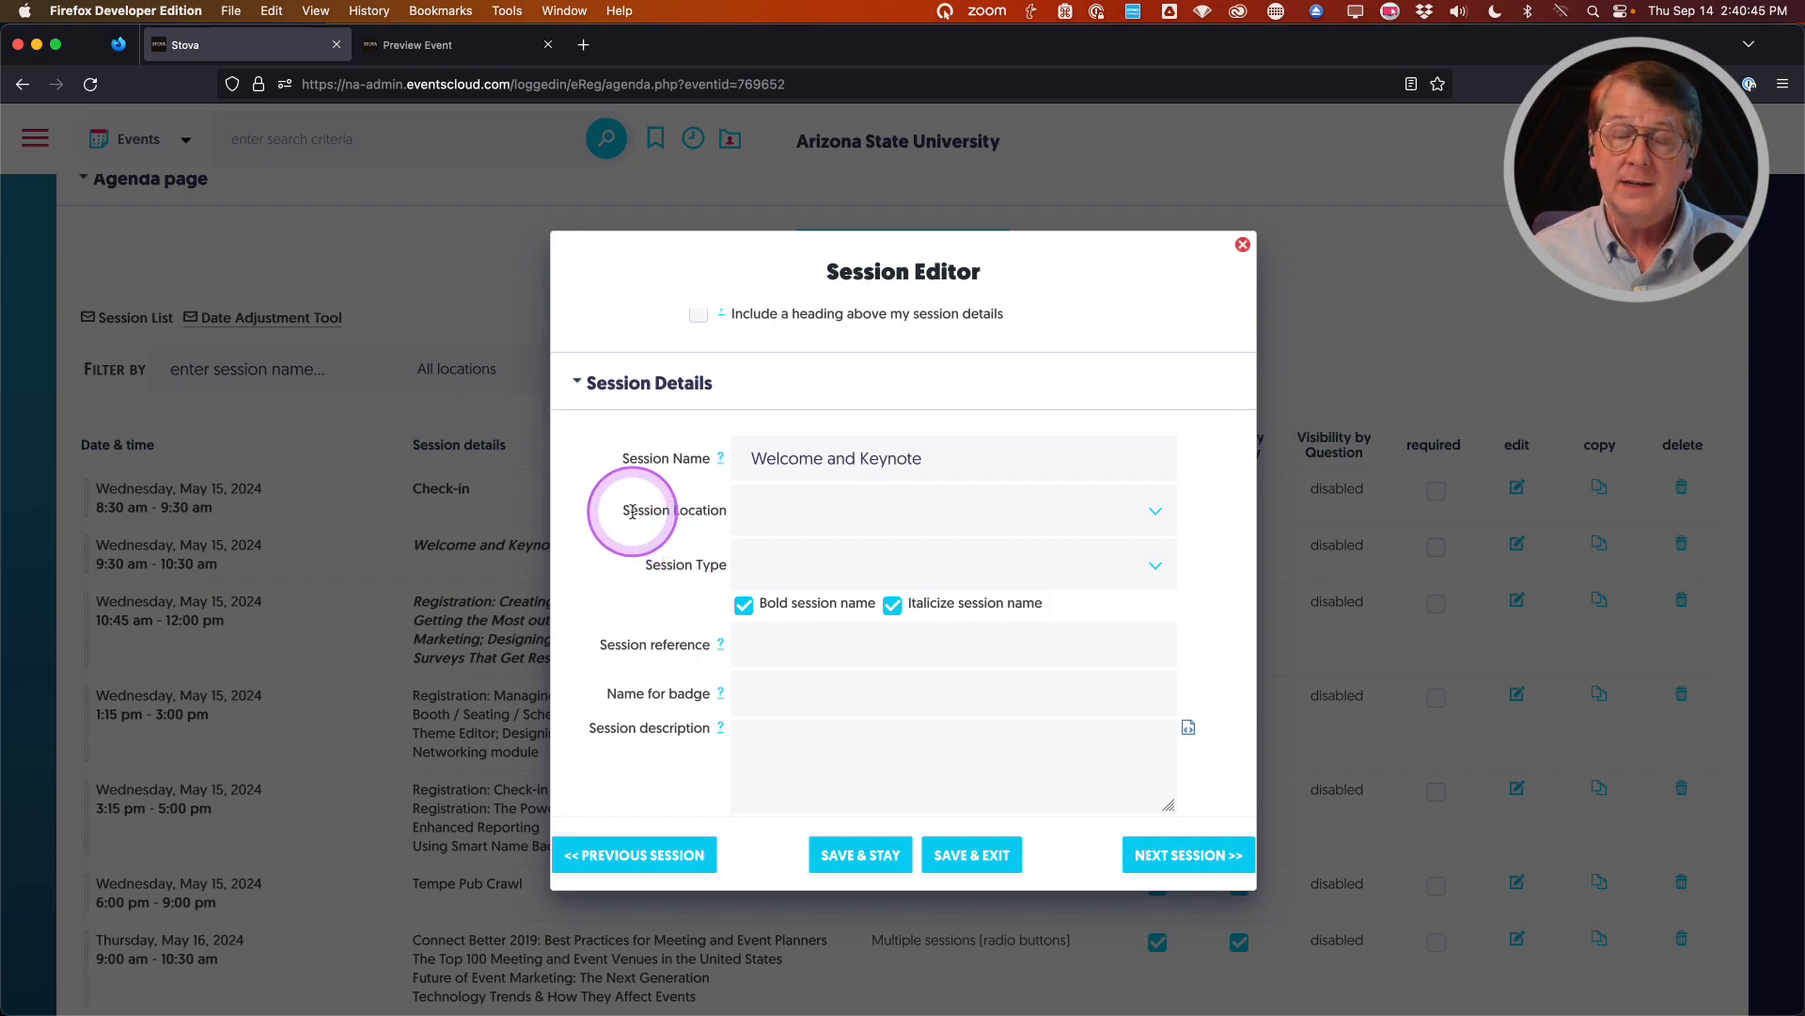
left_click(1156, 511)
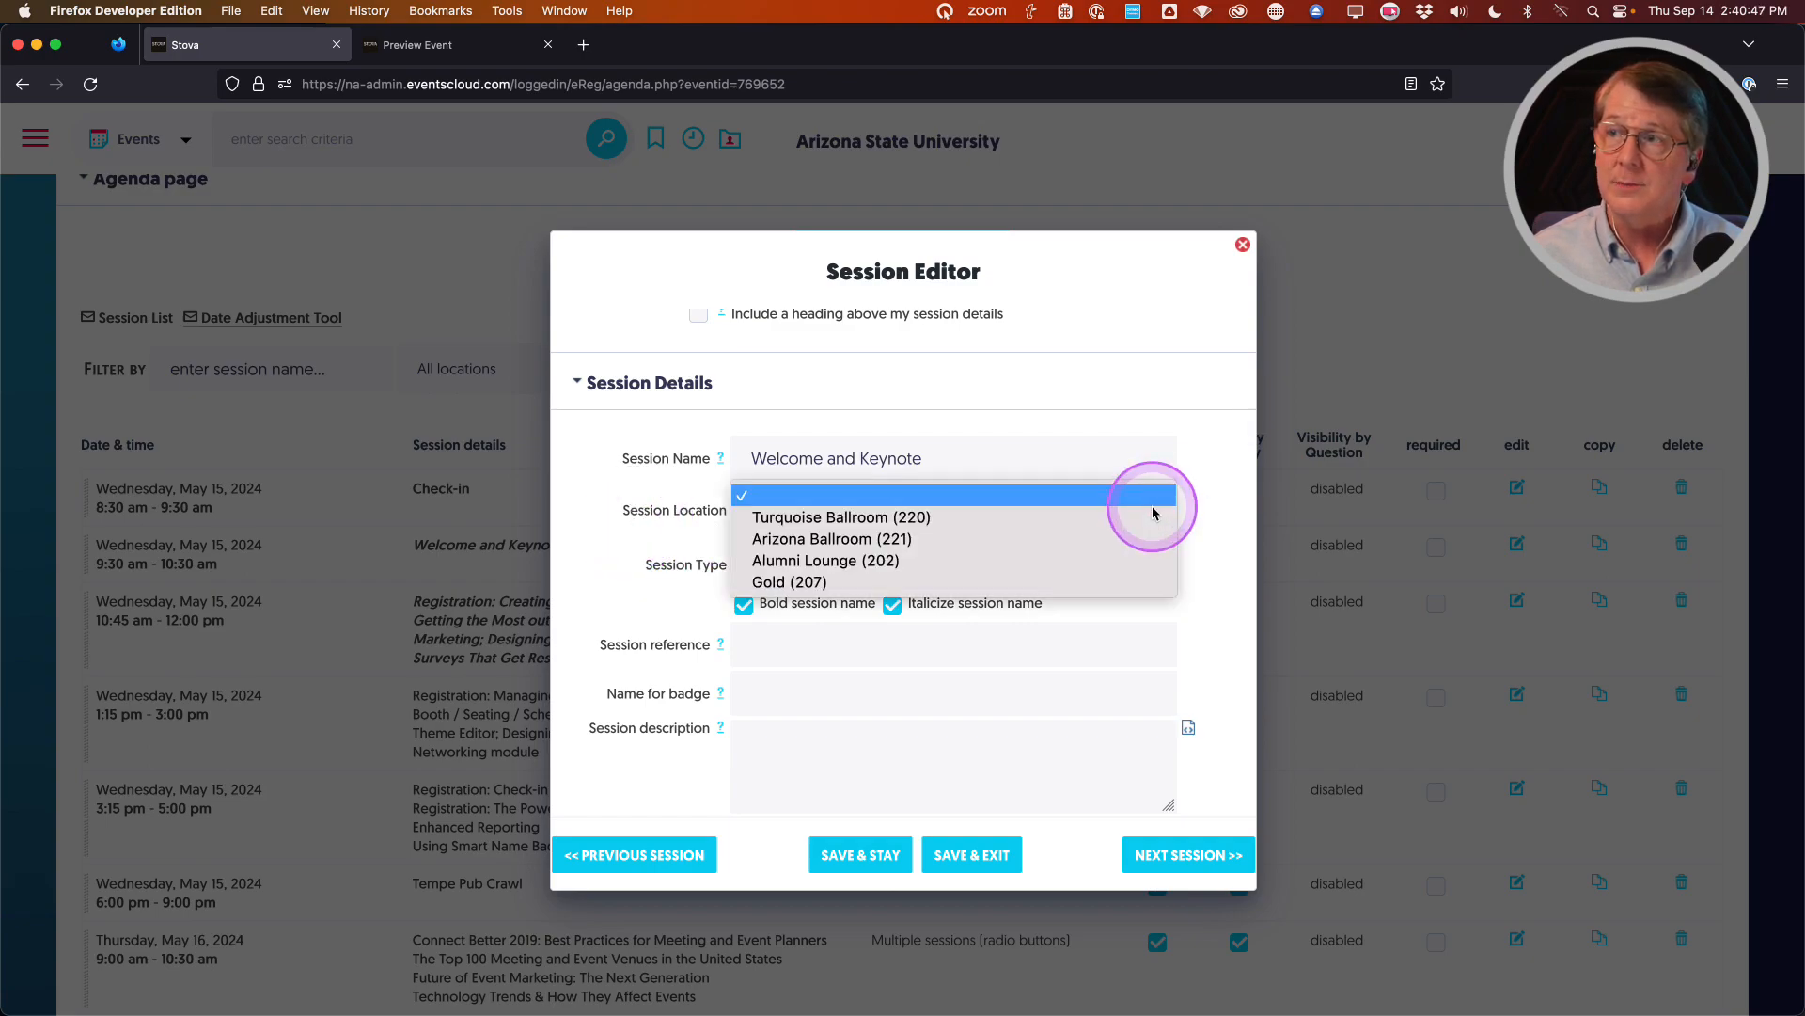
left_click(832, 538)
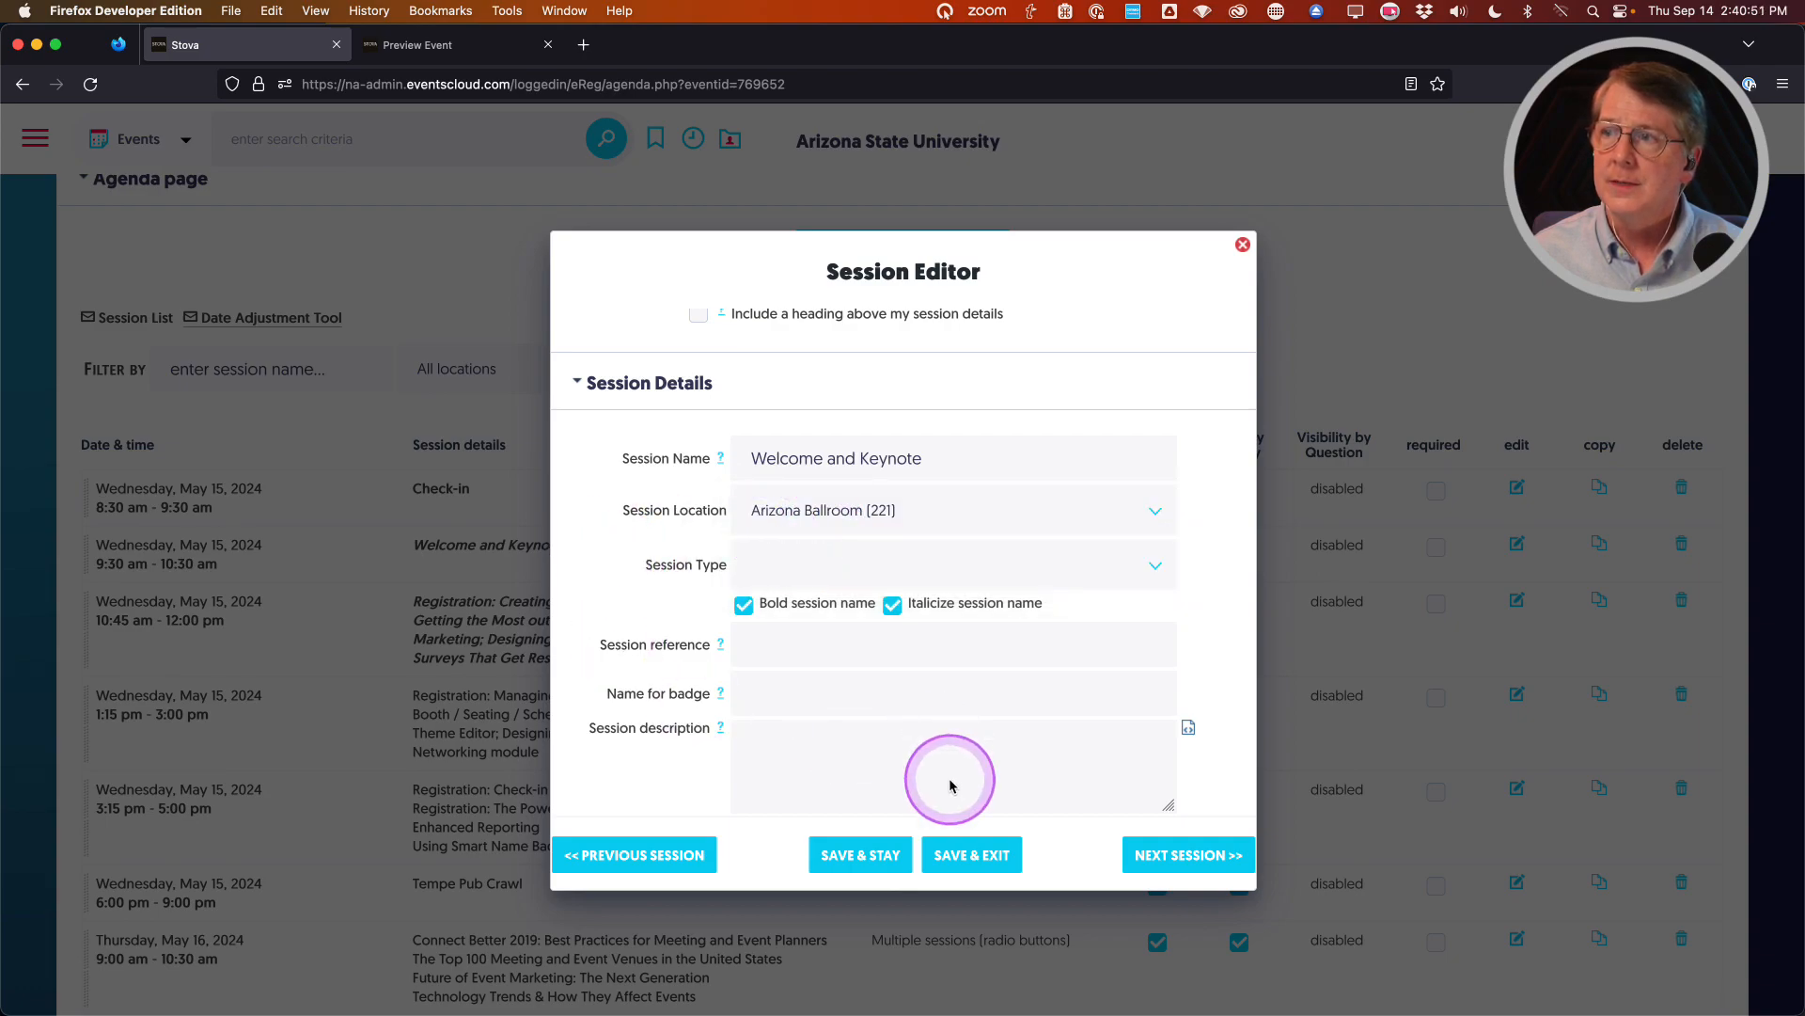
left_click(974, 855)
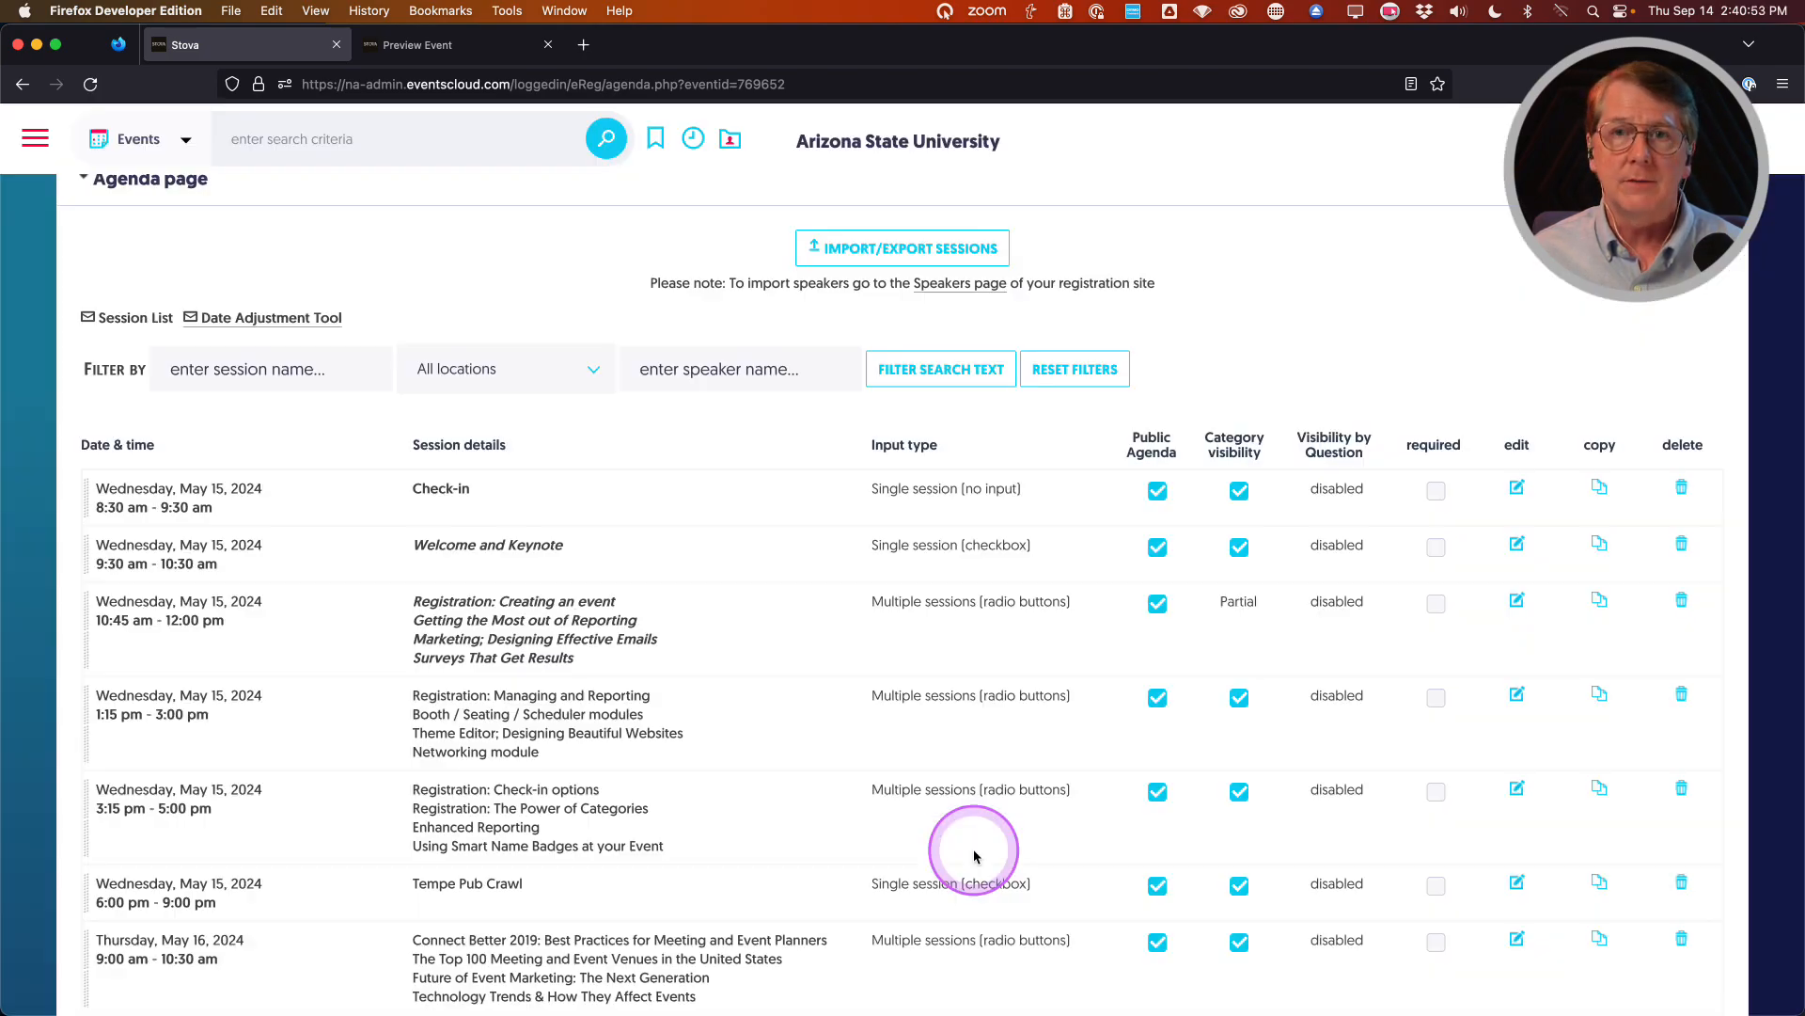
Add a new merchandise option to the event and set its type to Multiple options (radio buttons)
scroll(724, 766, "up", 5)
left_click(725, 766)
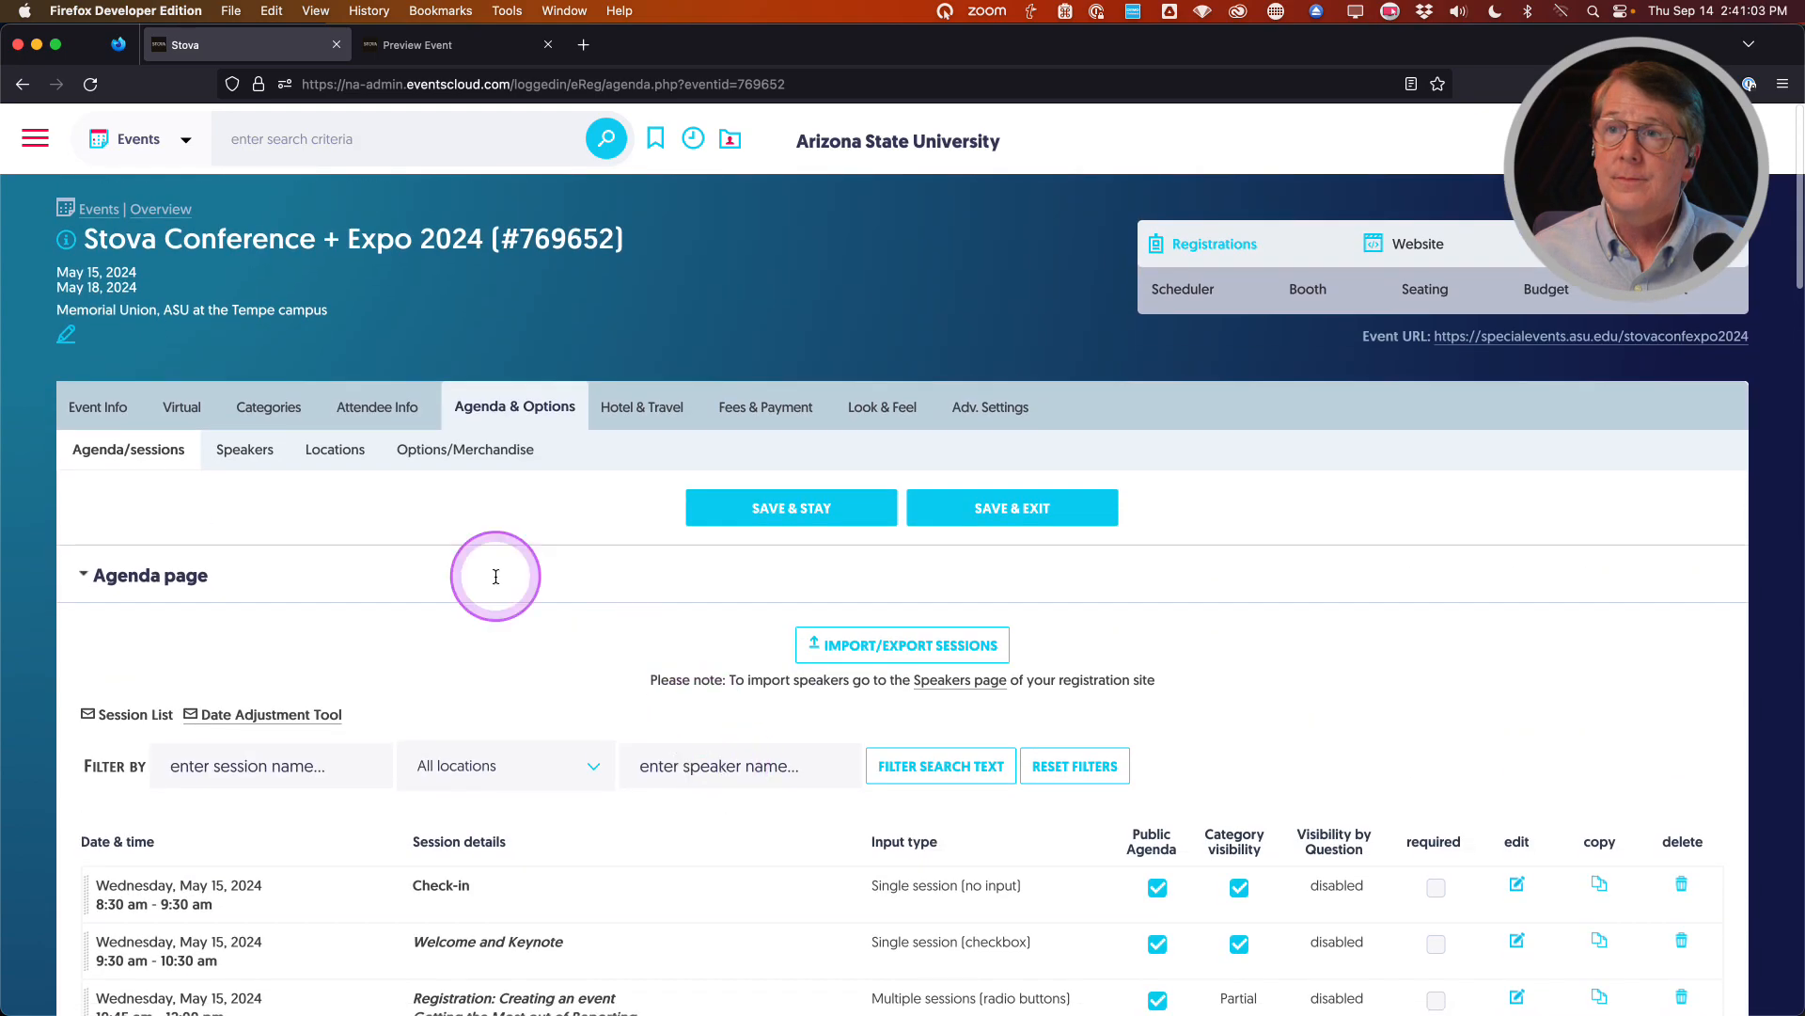
scroll(443, 458, "down", 1)
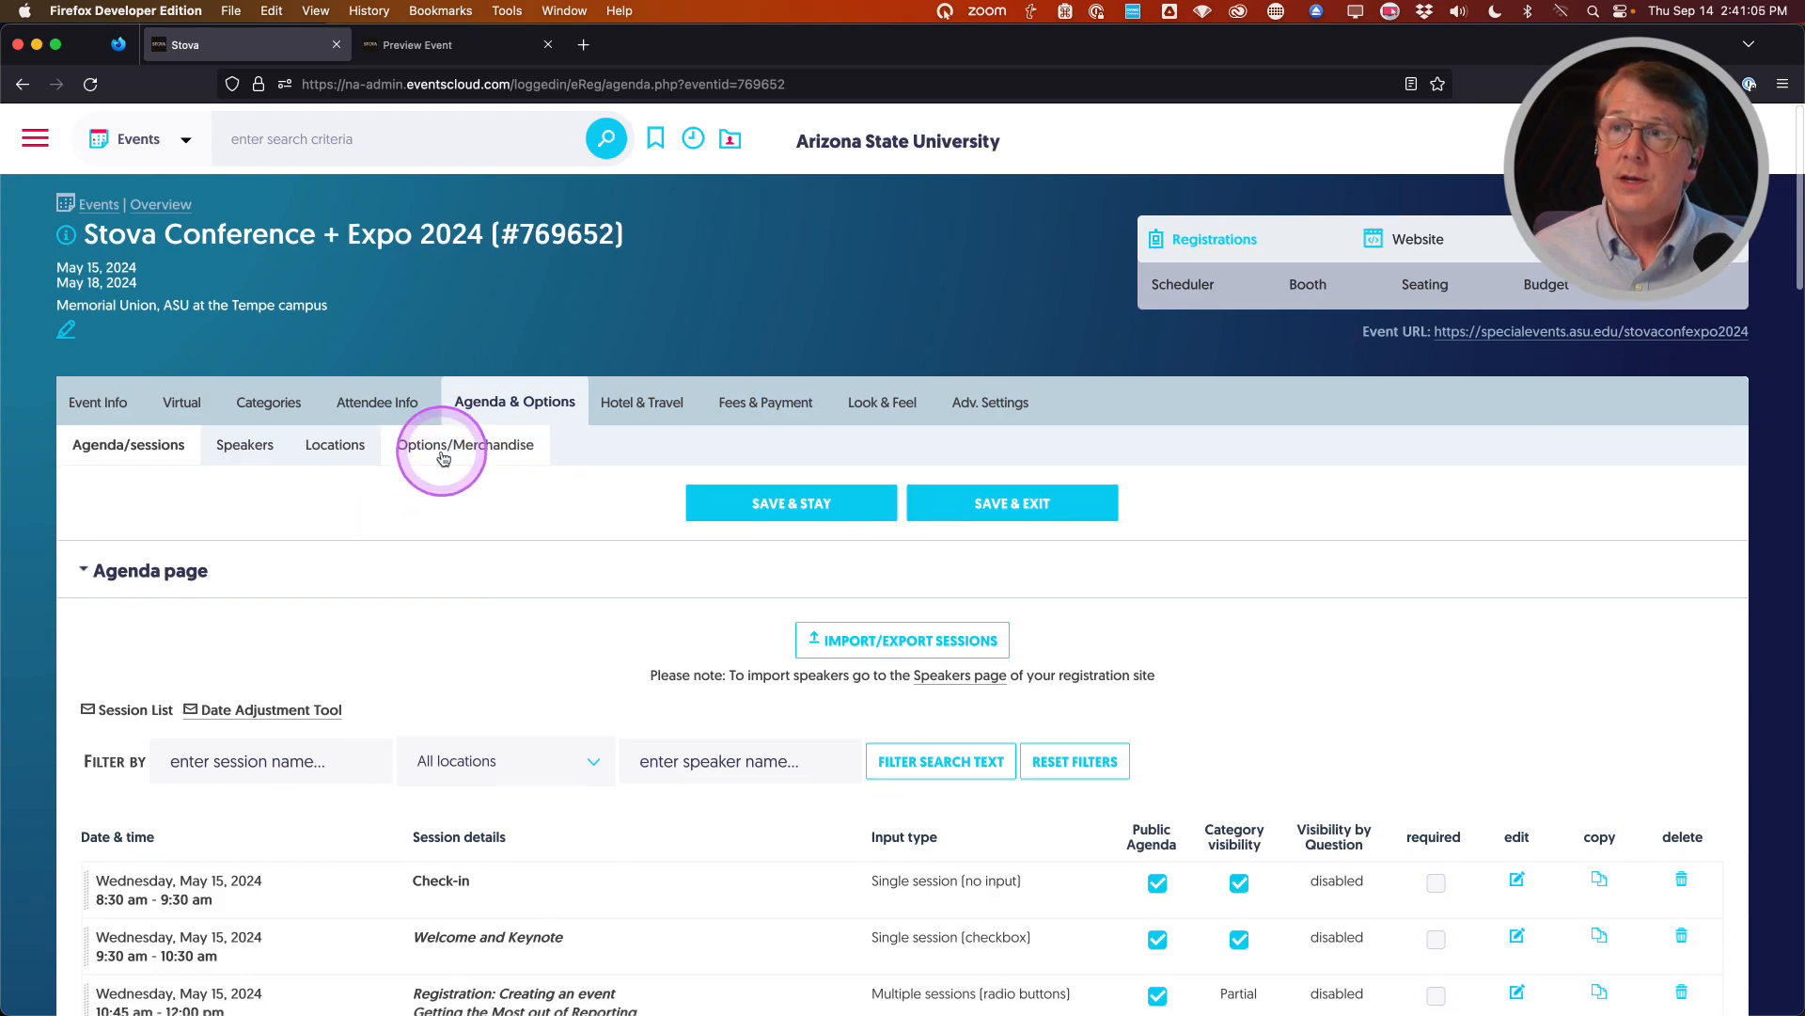
left_click(437, 443)
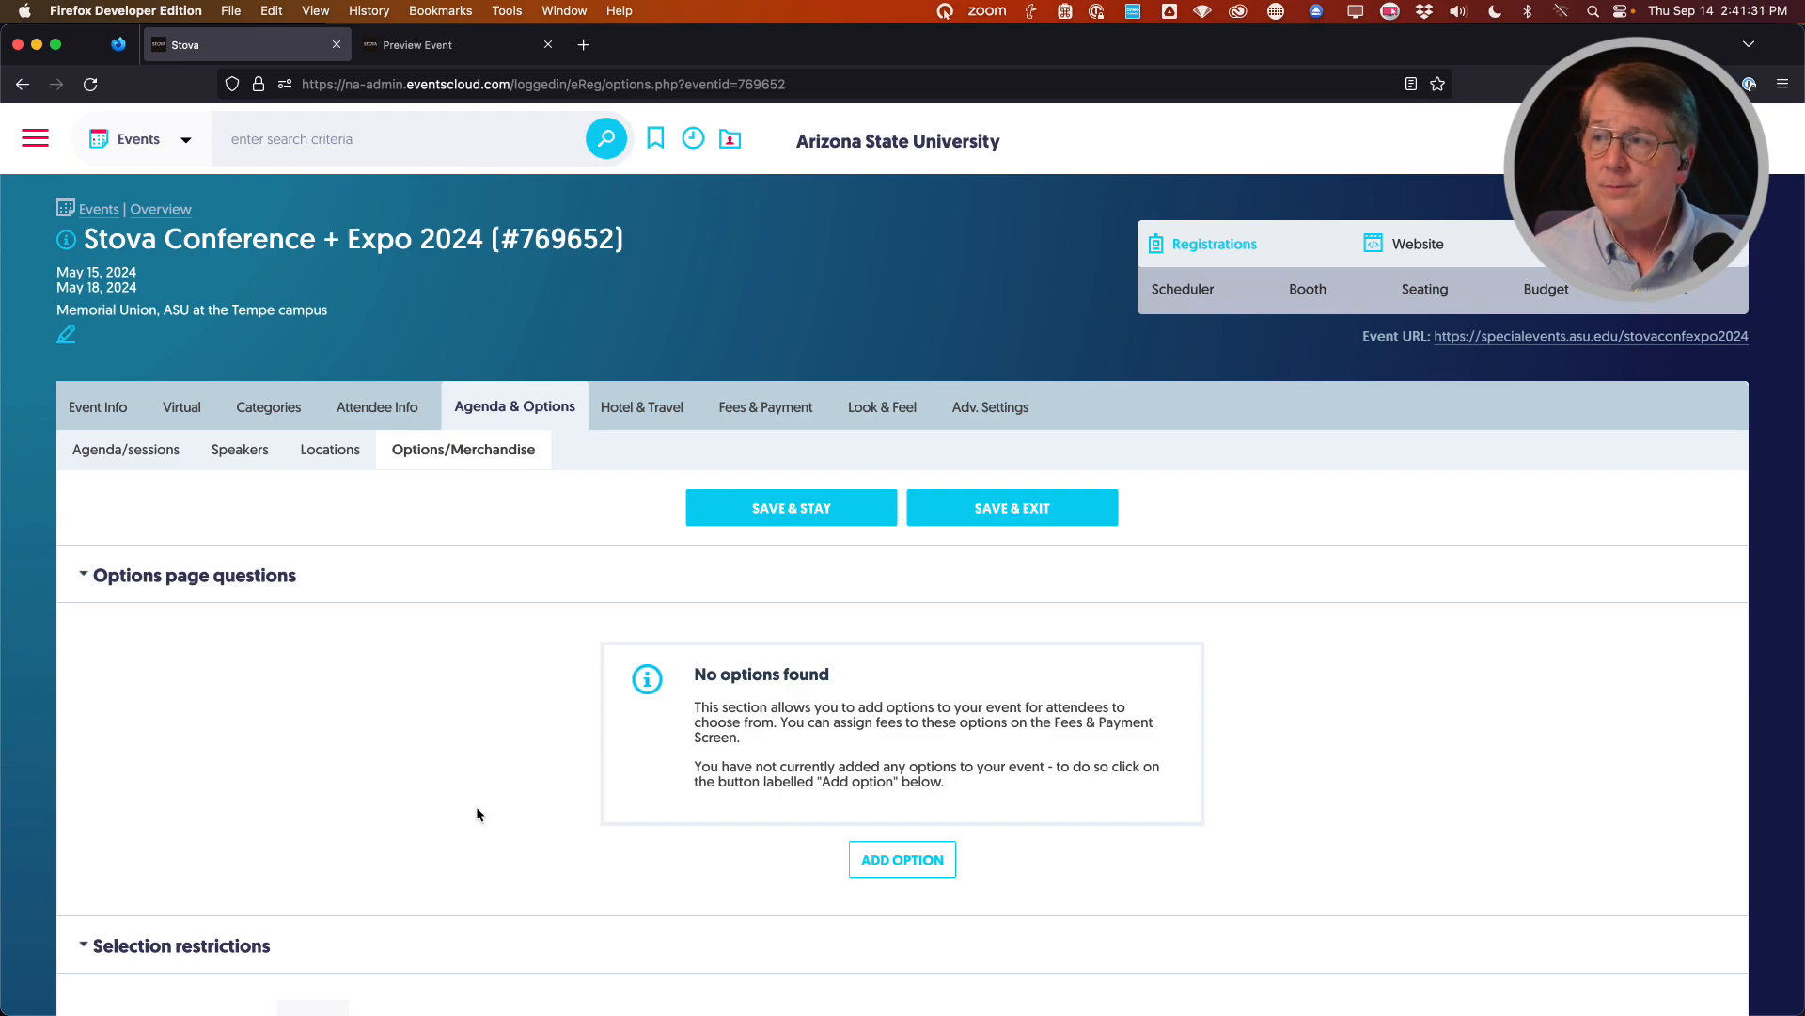
left_click(888, 858)
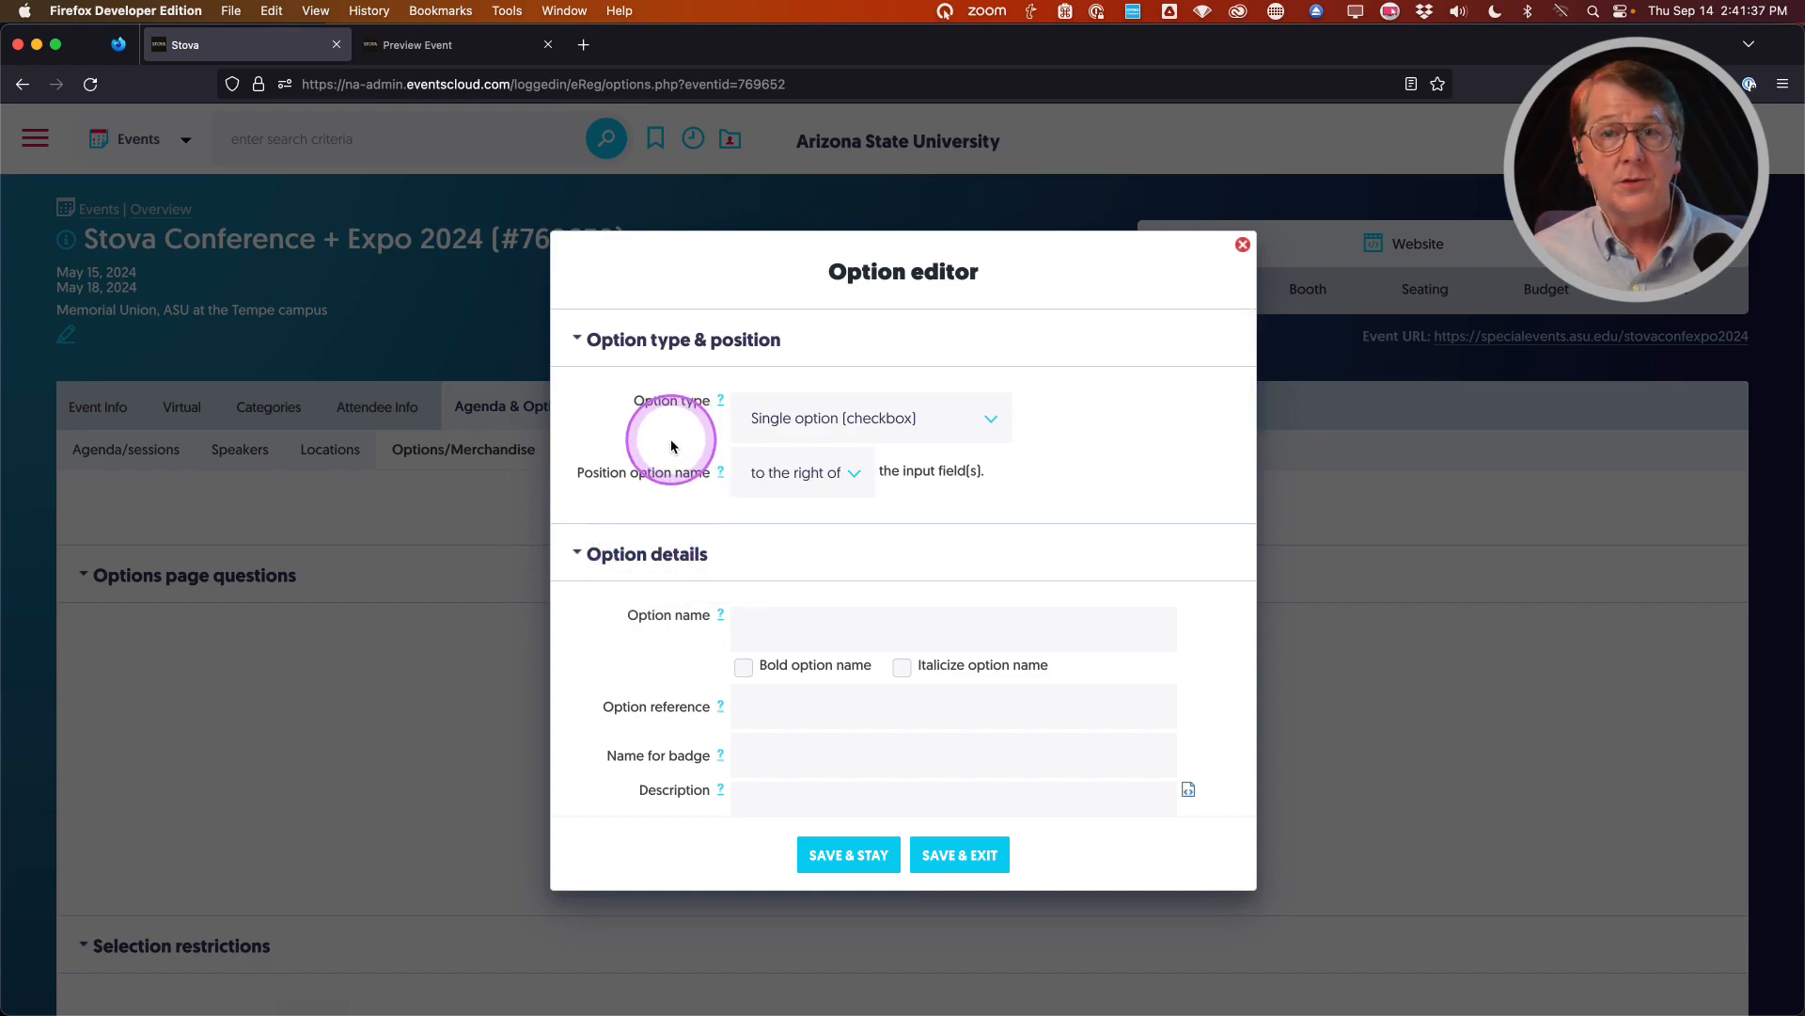
left_click(819, 417)
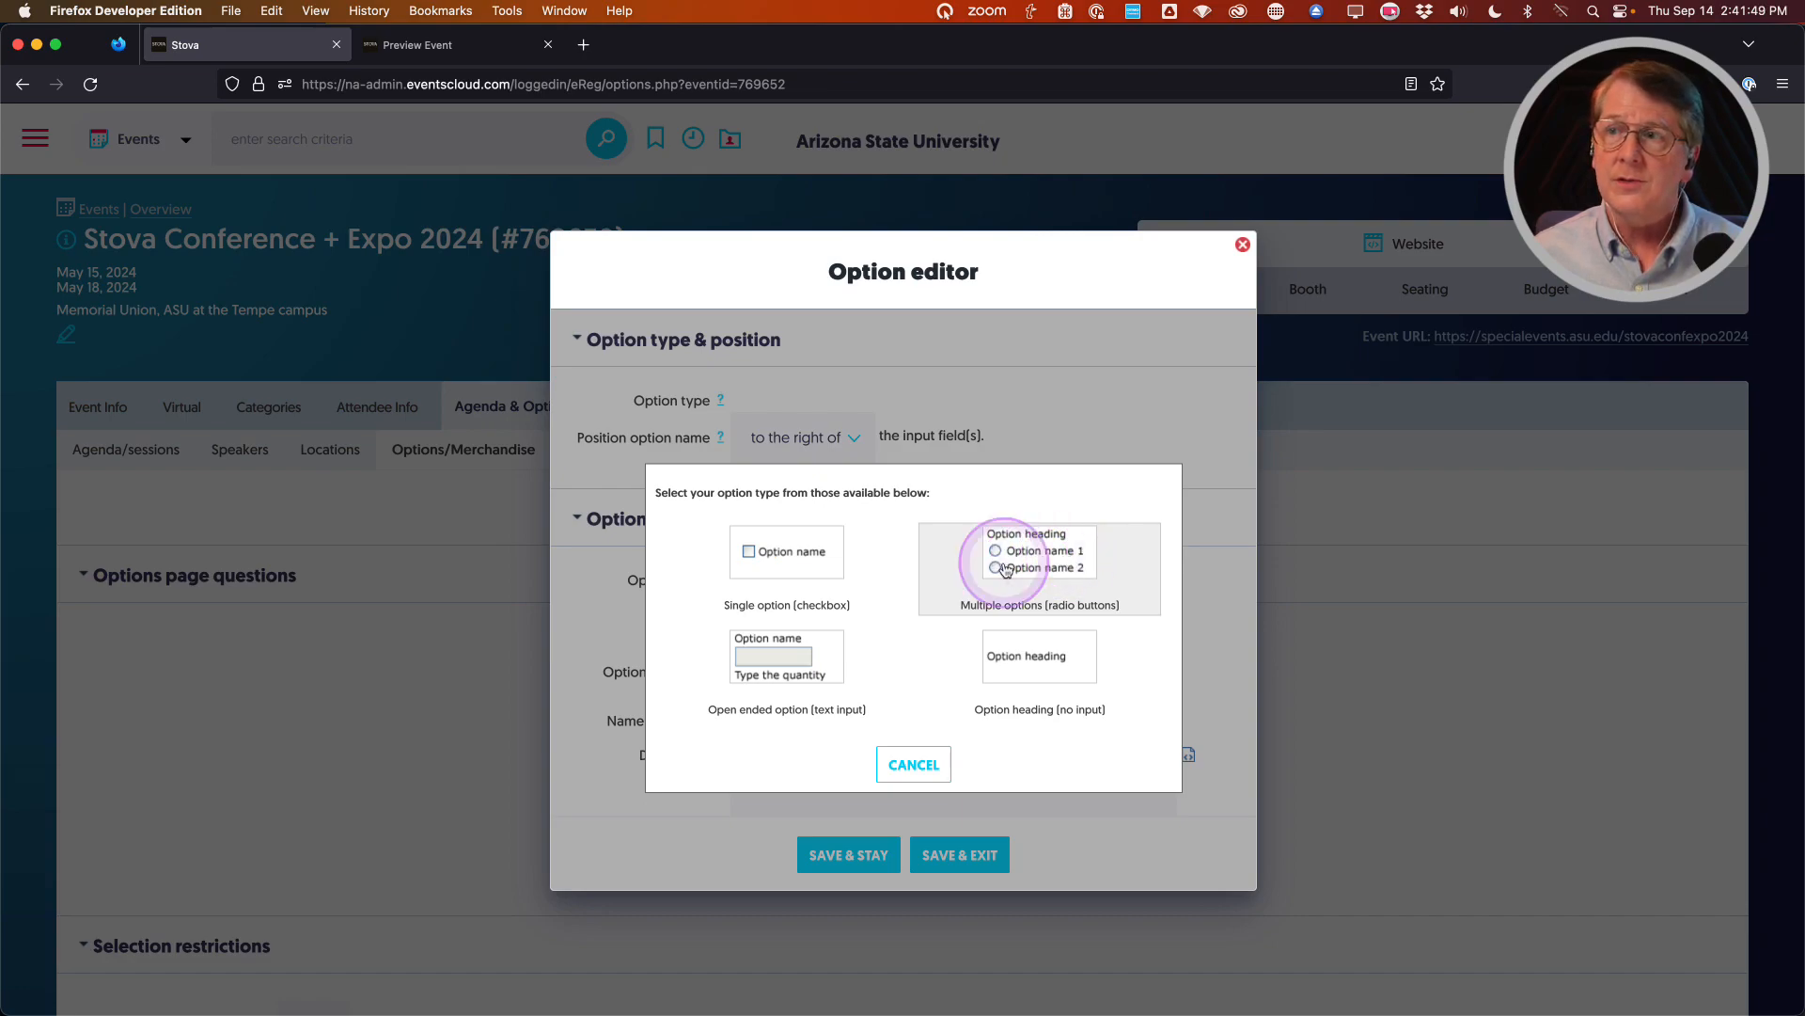
left_click(800, 664)
left_click(1040, 672)
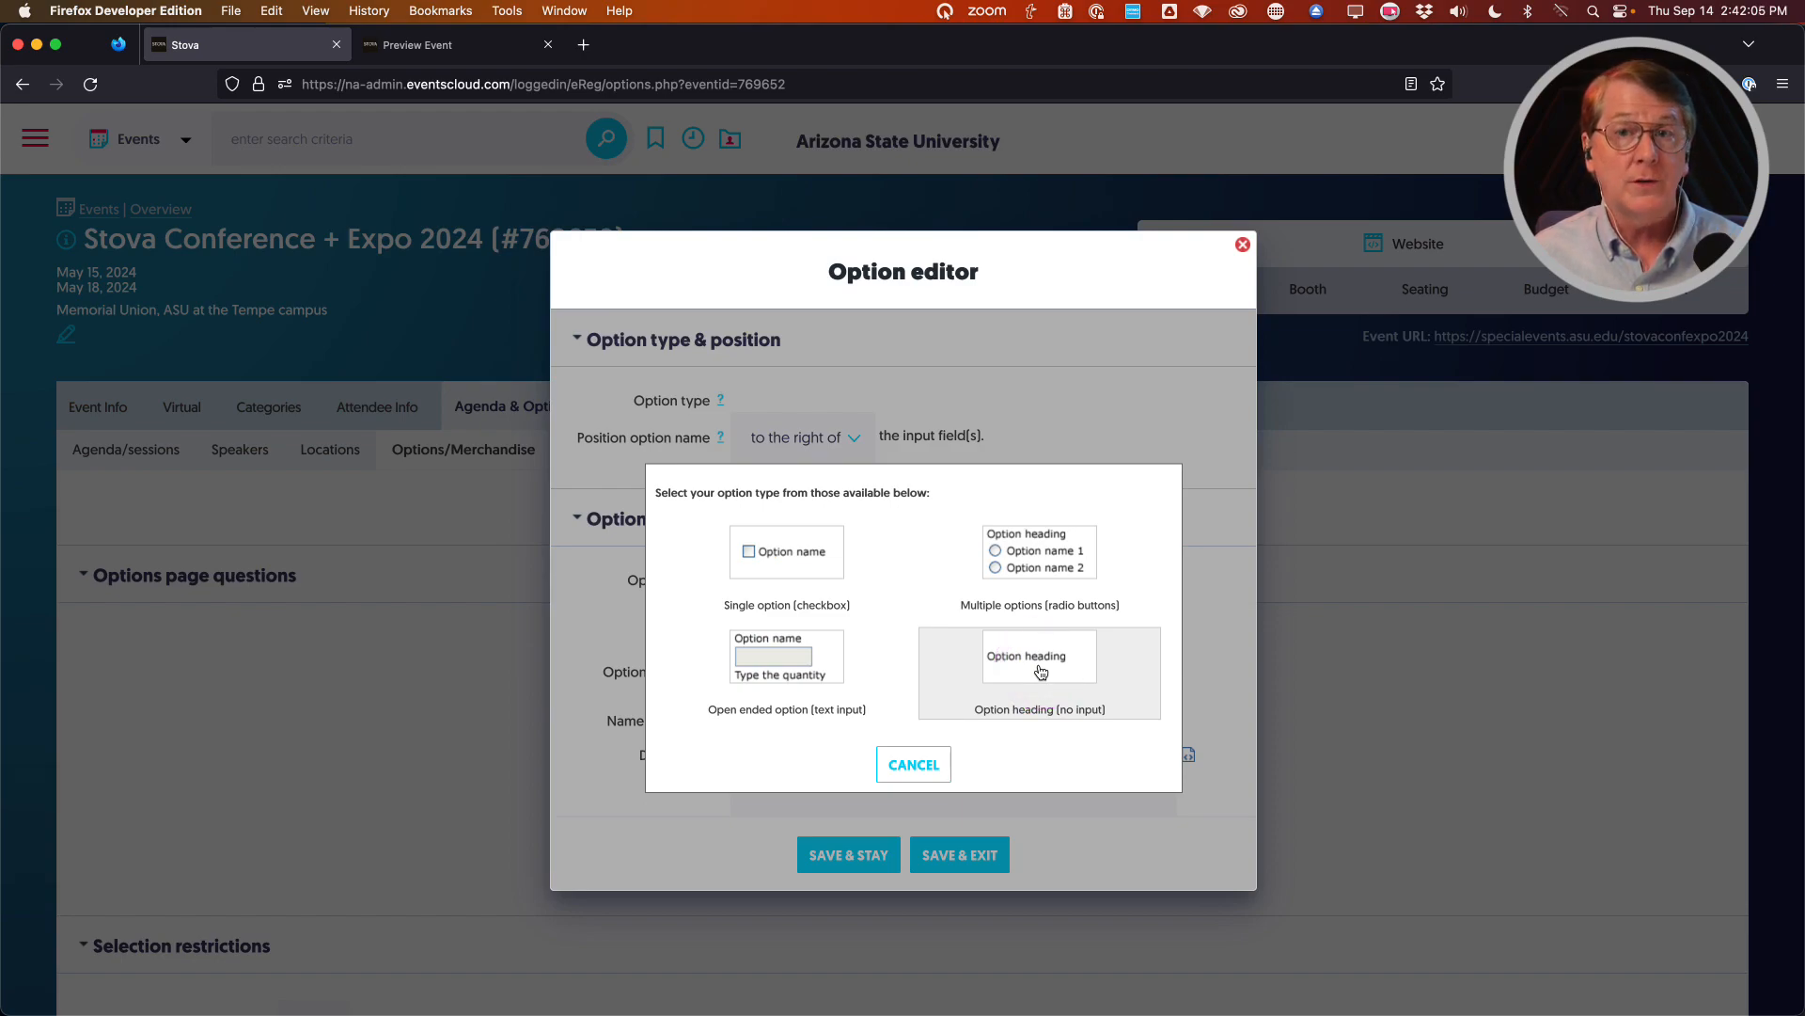
left_click(1040, 669)
left_click(1013, 556)
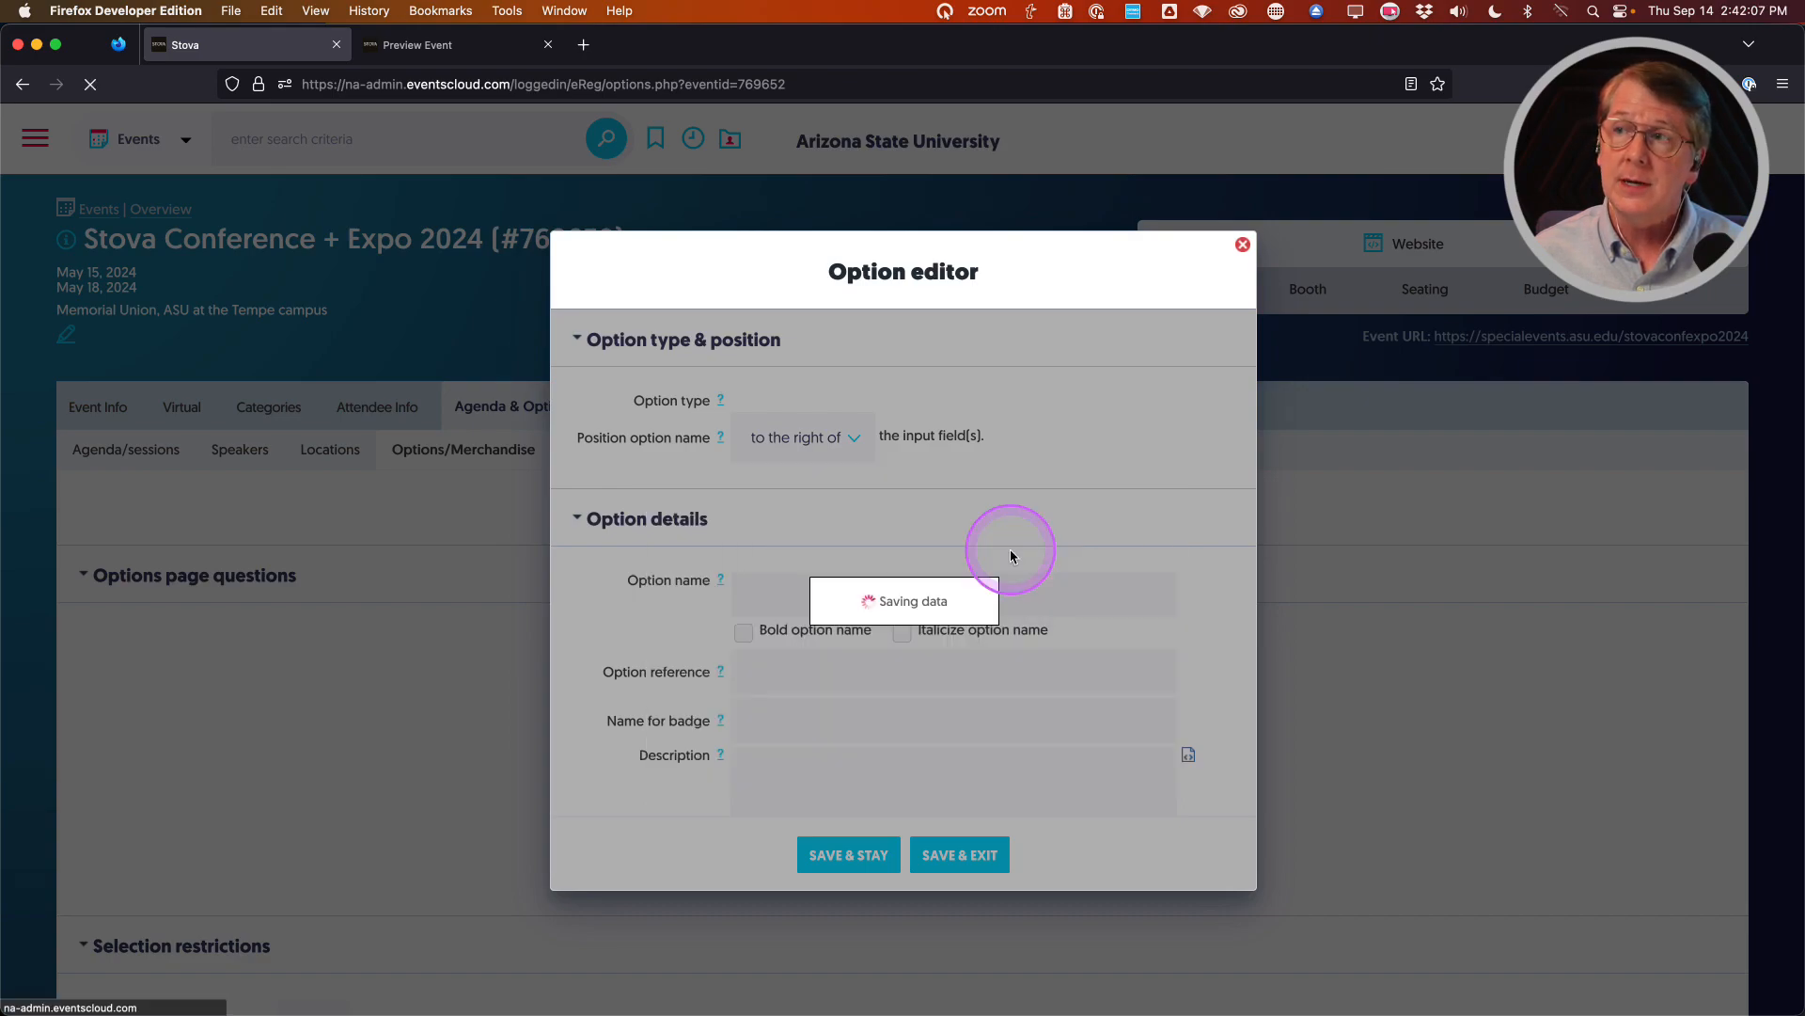
Enter T-Shirts as the option heading and name its first choice Small
left_click(797, 634)
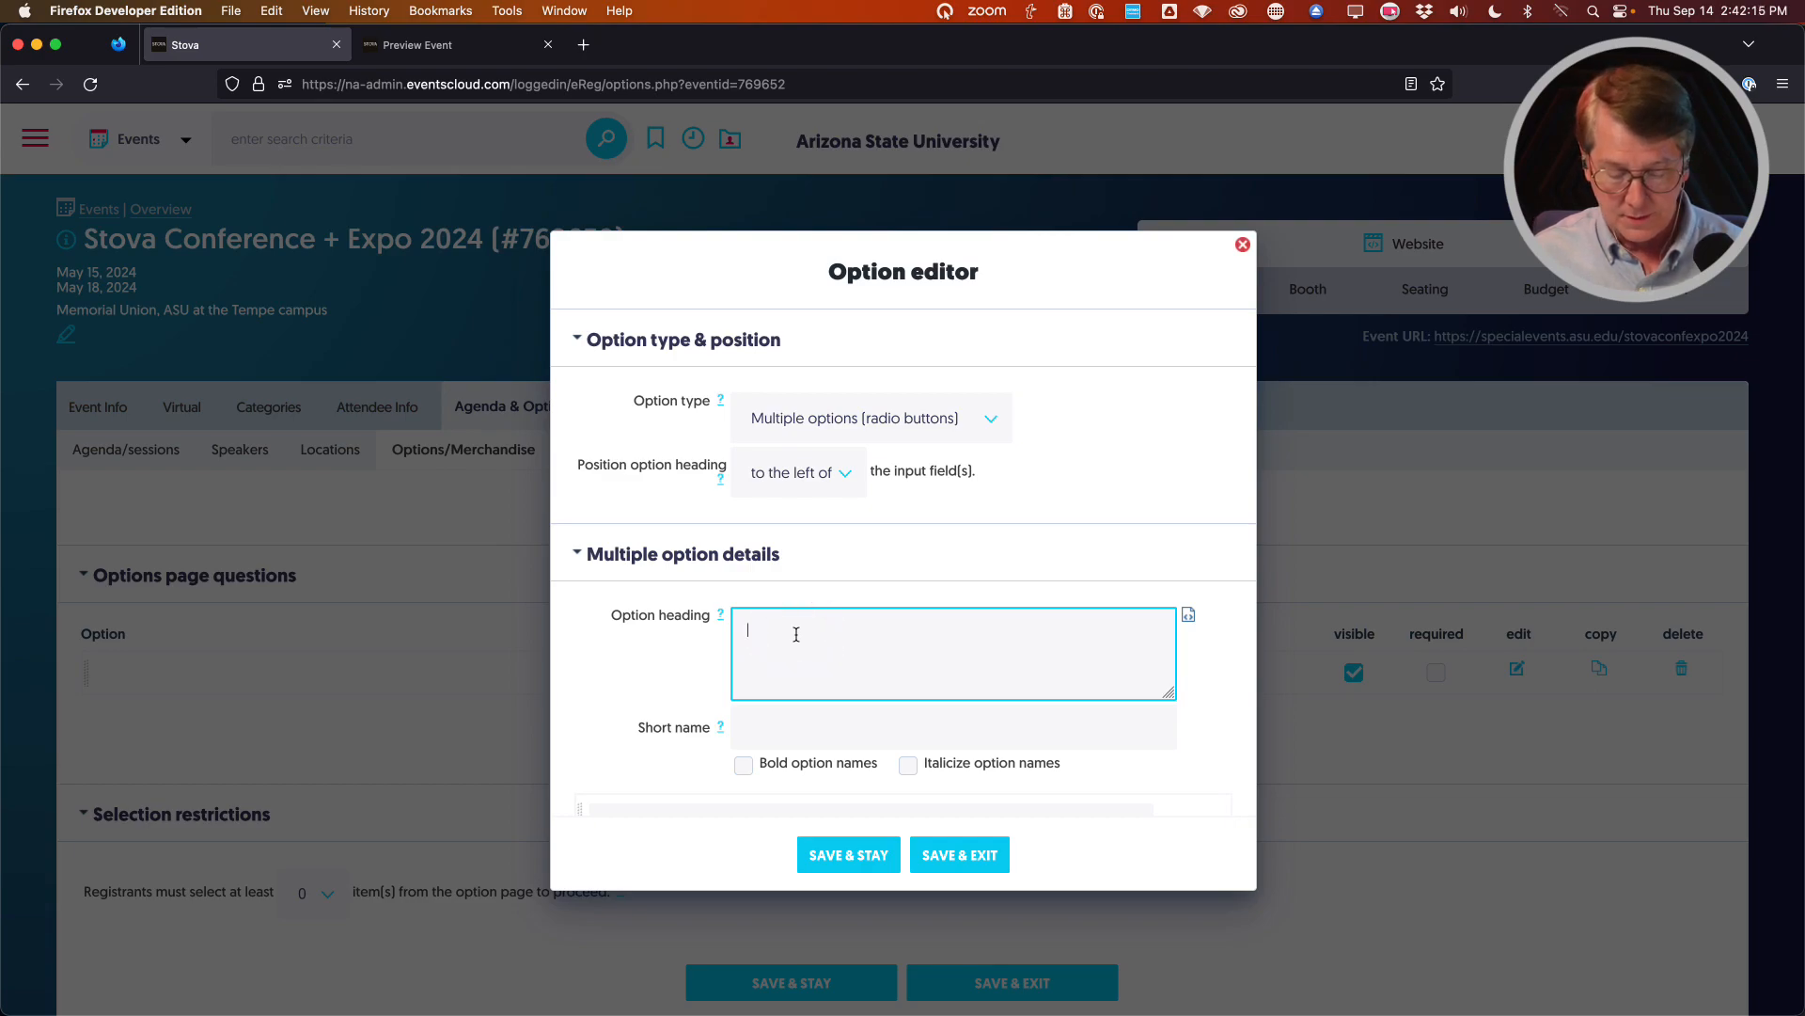
left_click(797, 634)
type("T-Shirts")
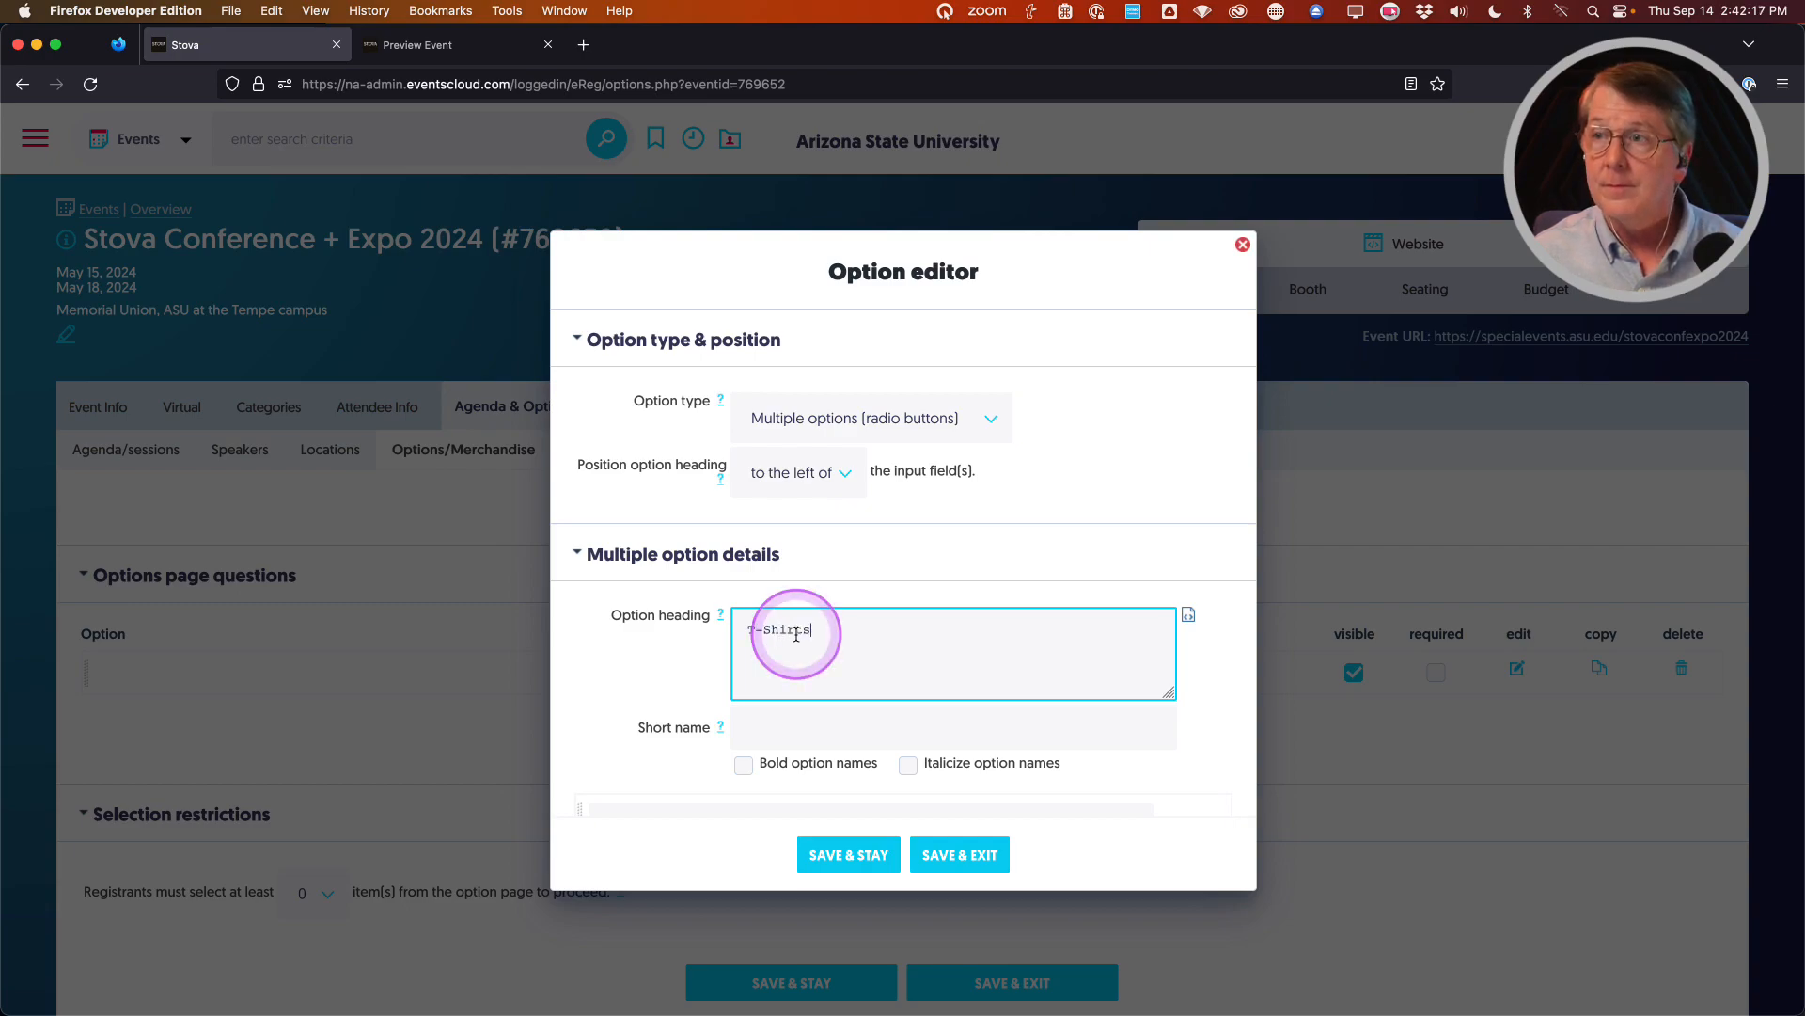
scroll(625, 647, "down", 1)
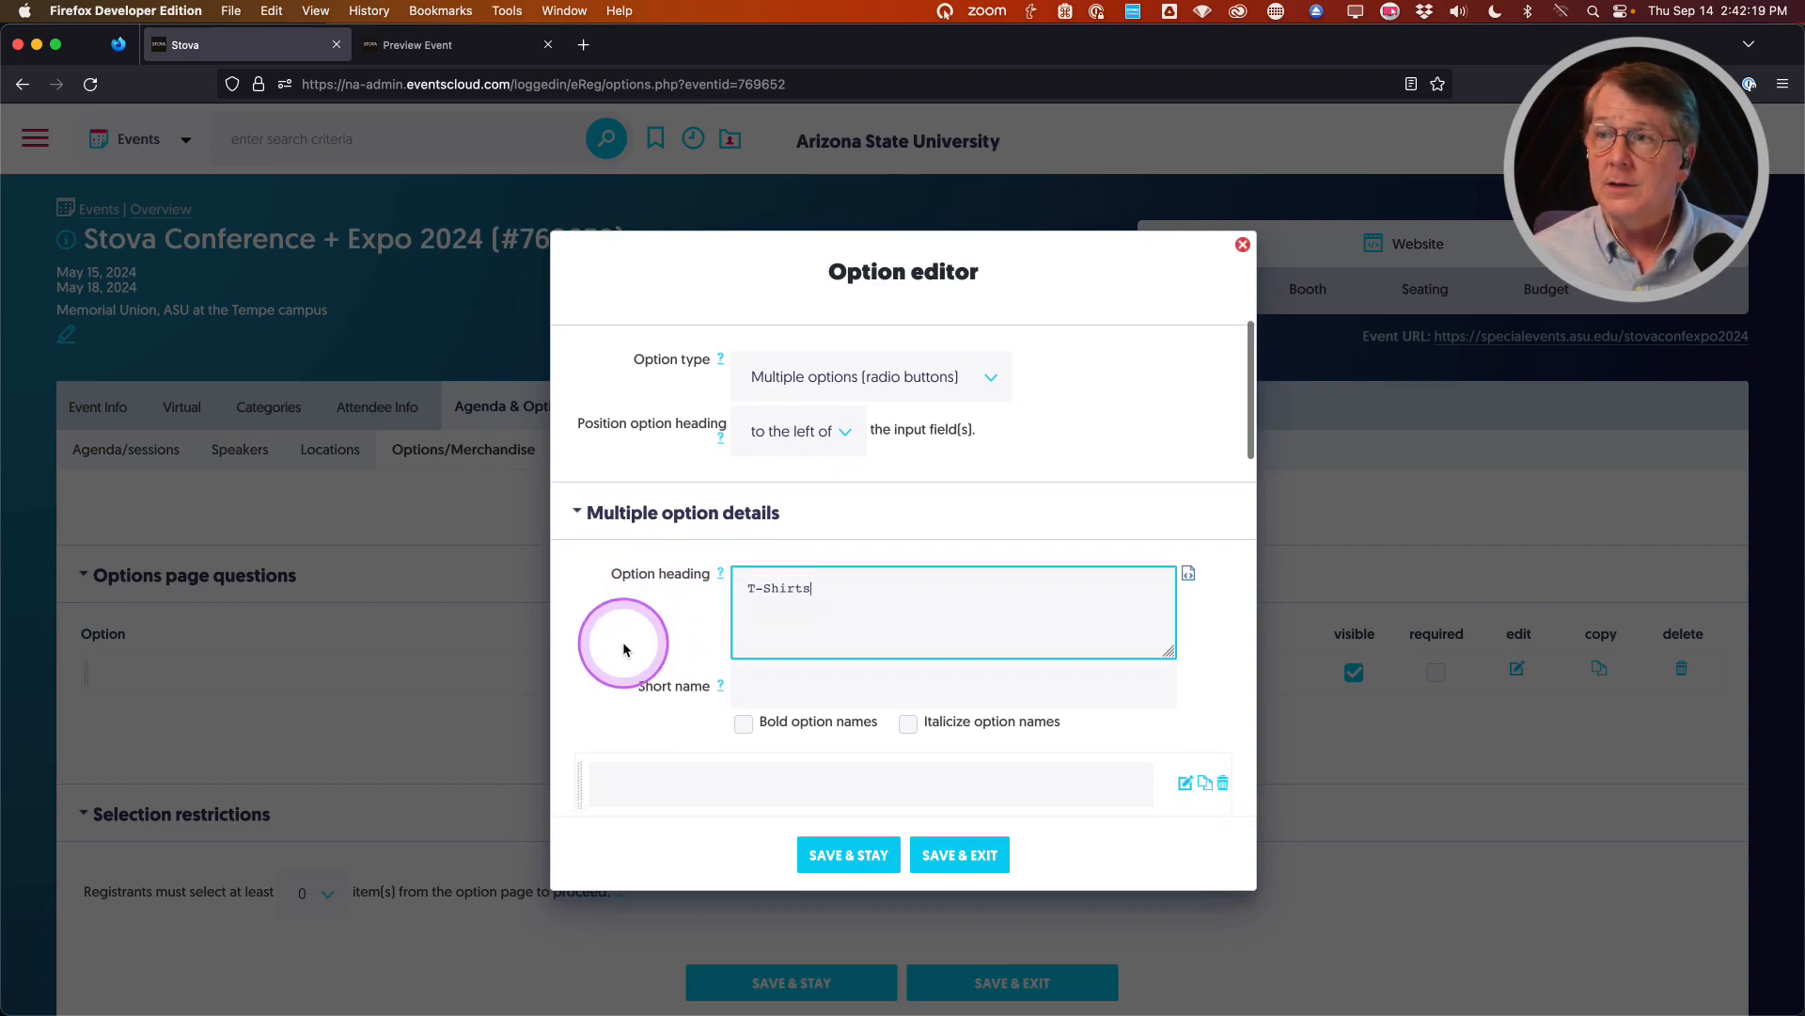
scroll(705, 630, "down", 4)
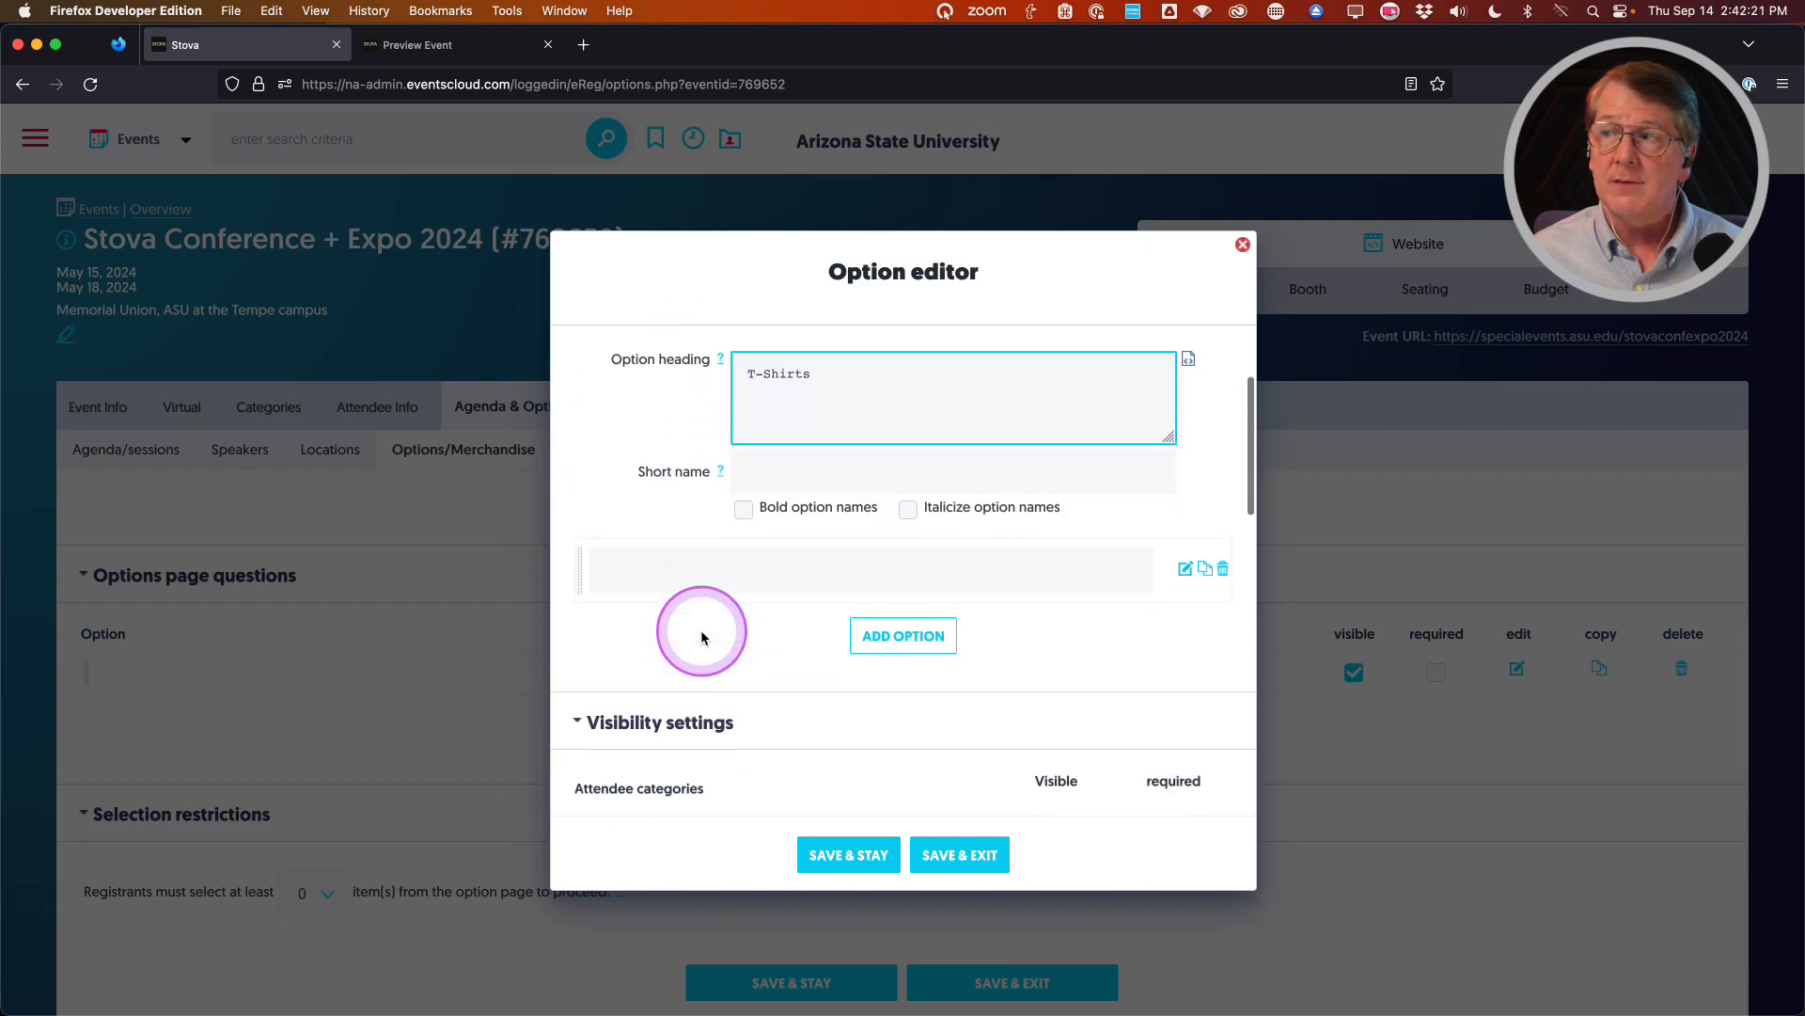
left_click(701, 579)
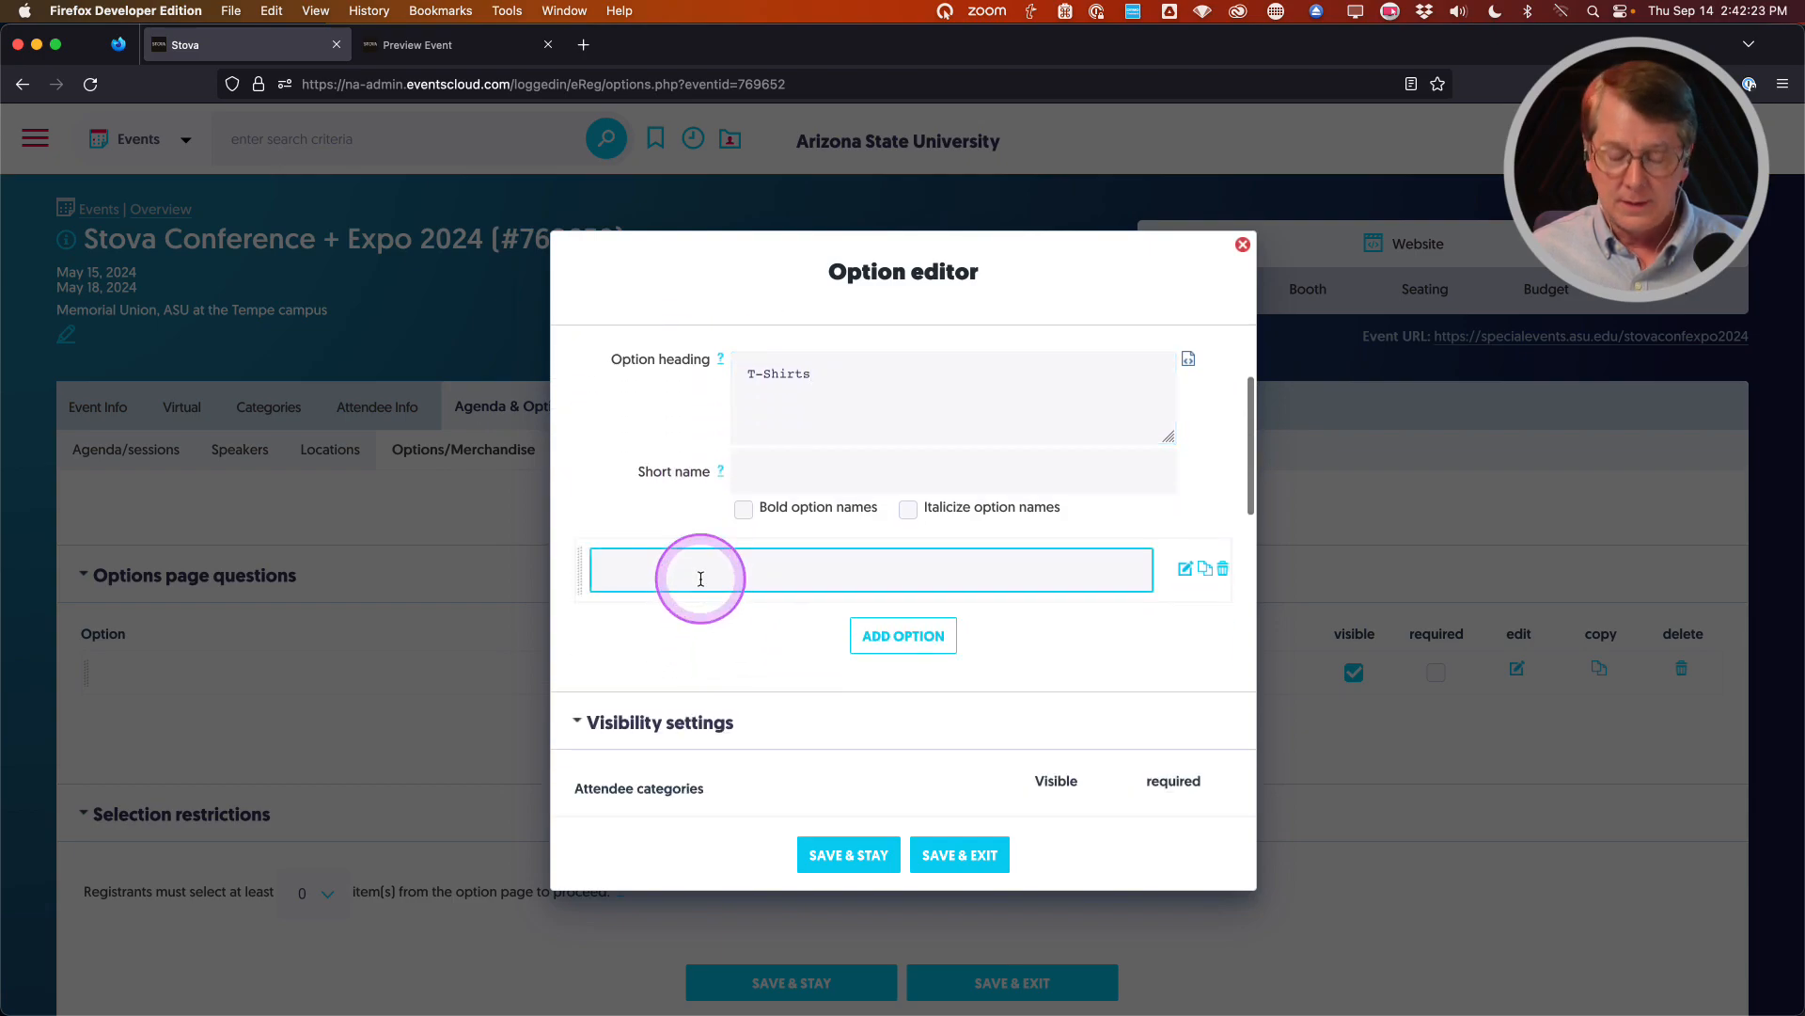
type("Small")
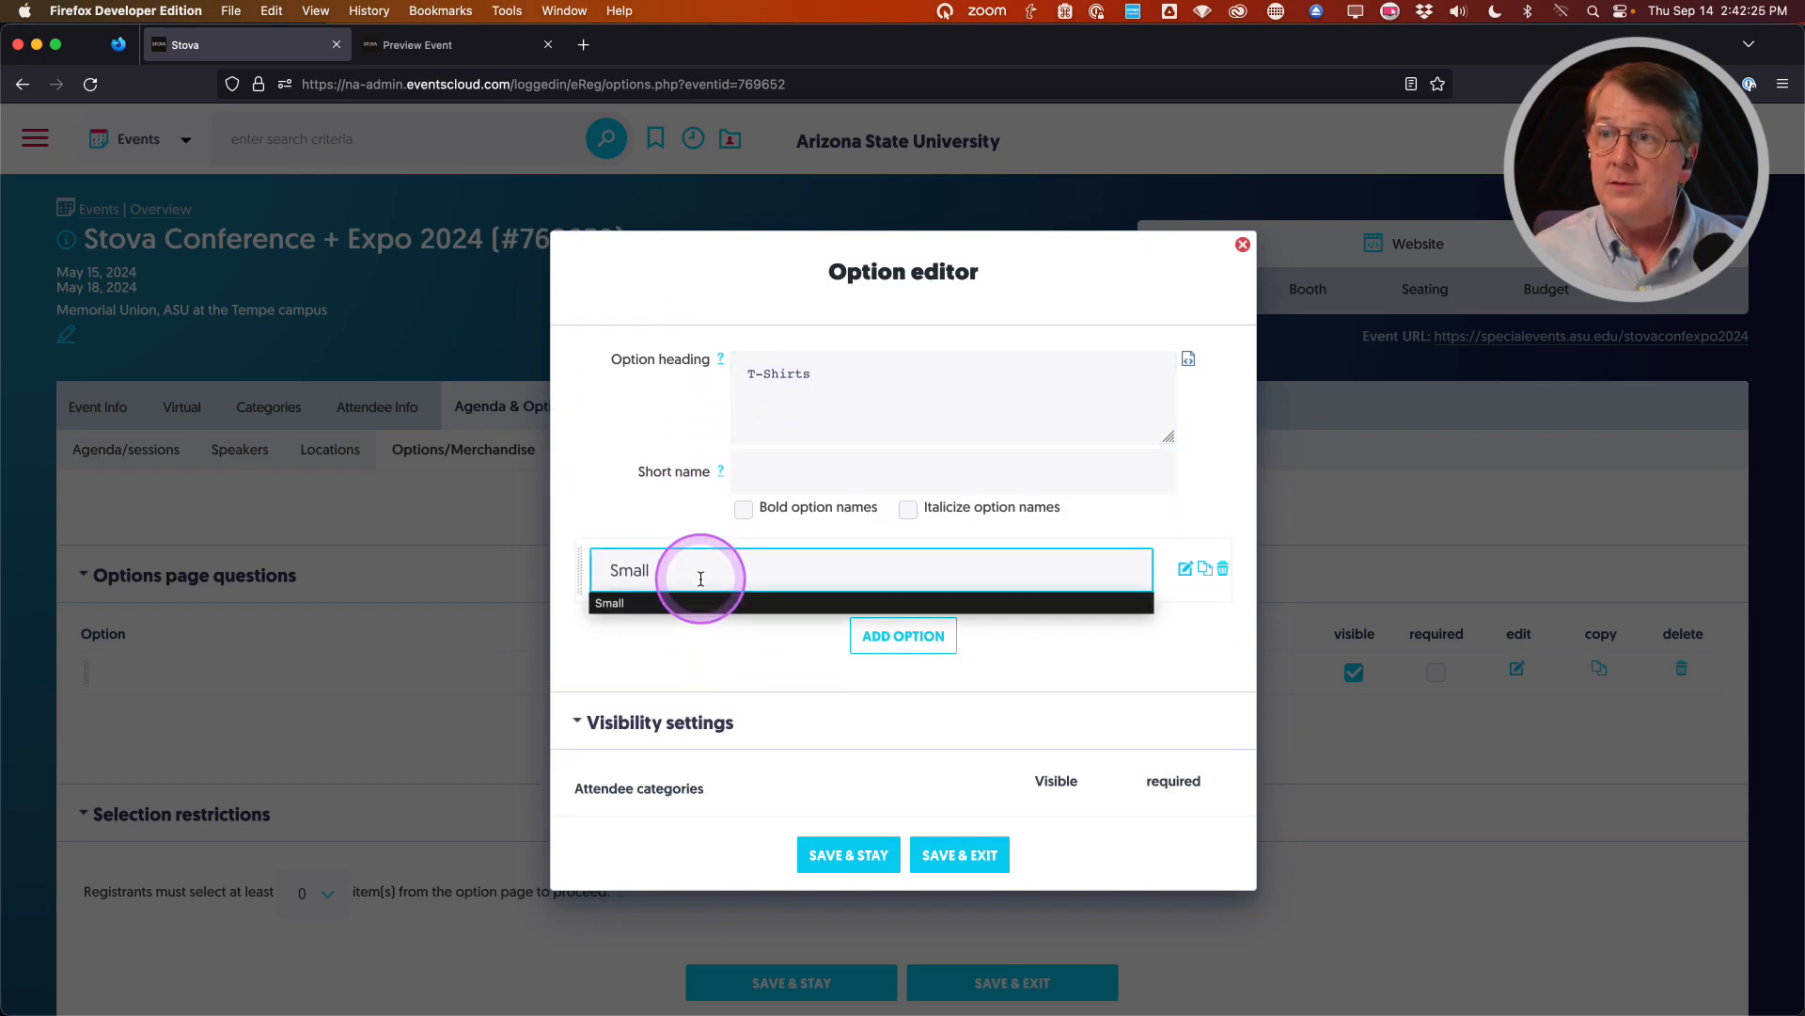
left_click(628, 603)
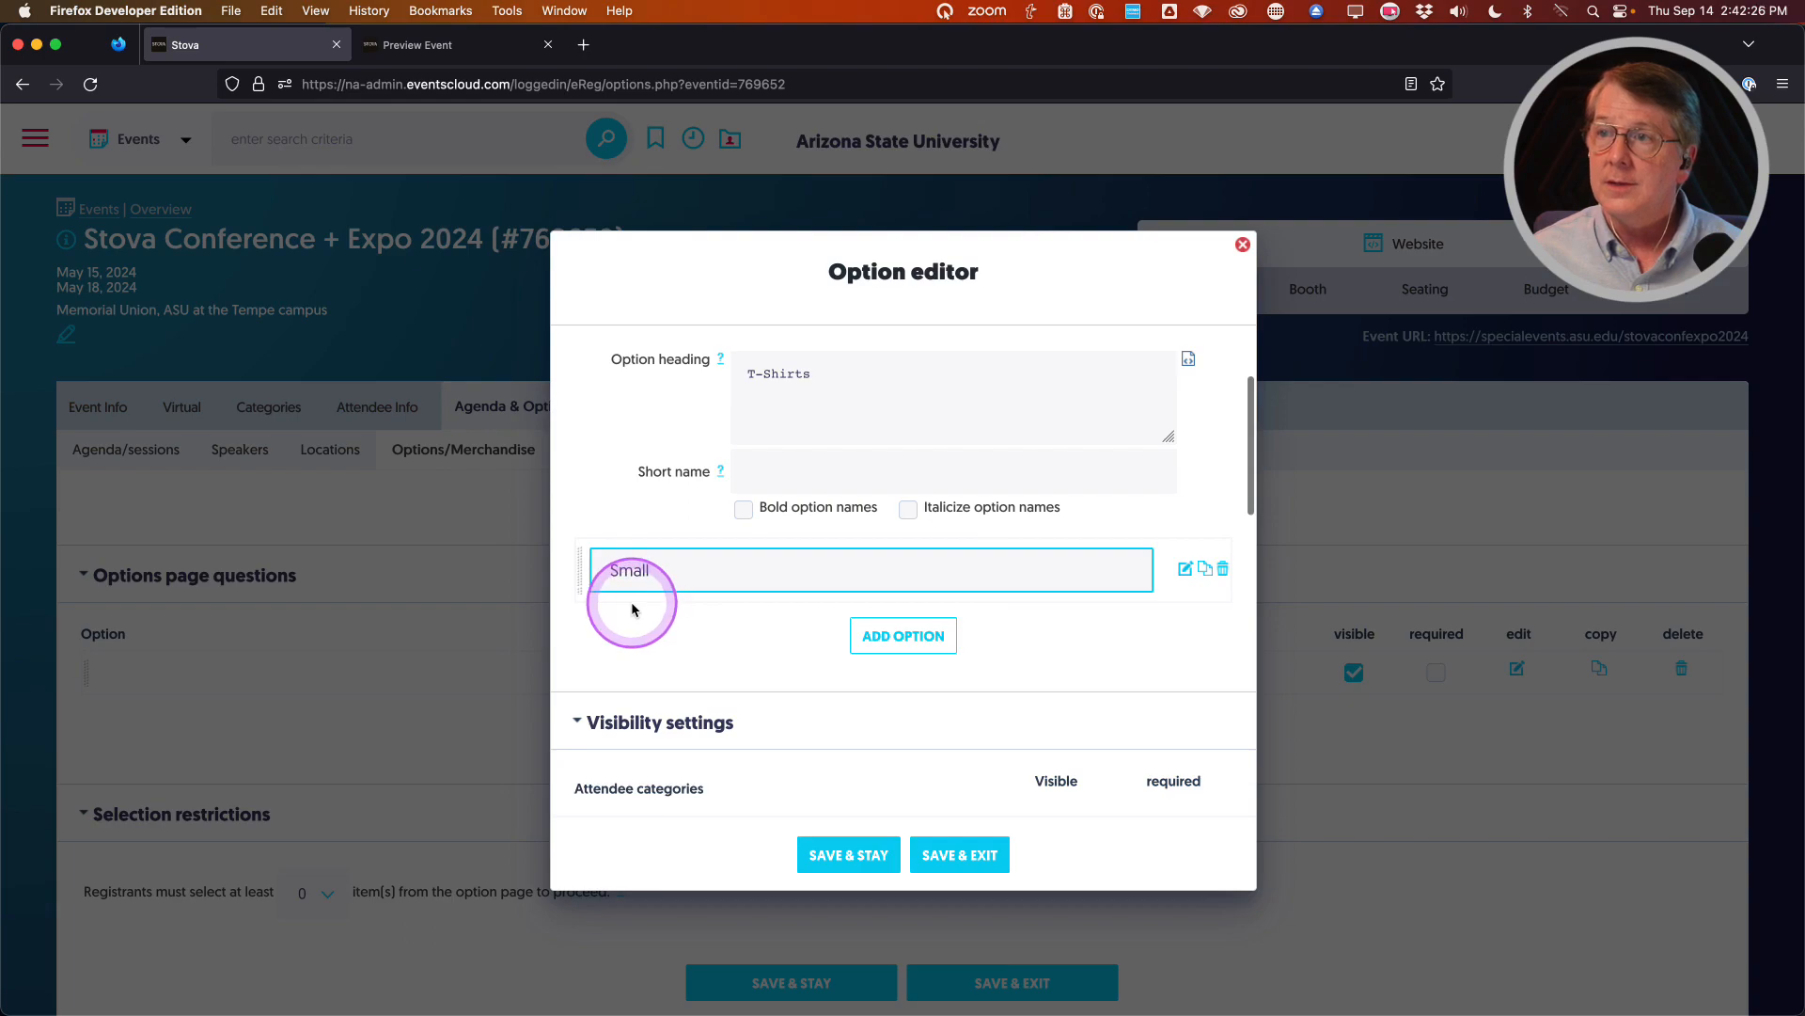
Add a second choice named Medium to the T-Shirts option and save it
left_click(910, 643)
scroll(627, 638, "down", 2)
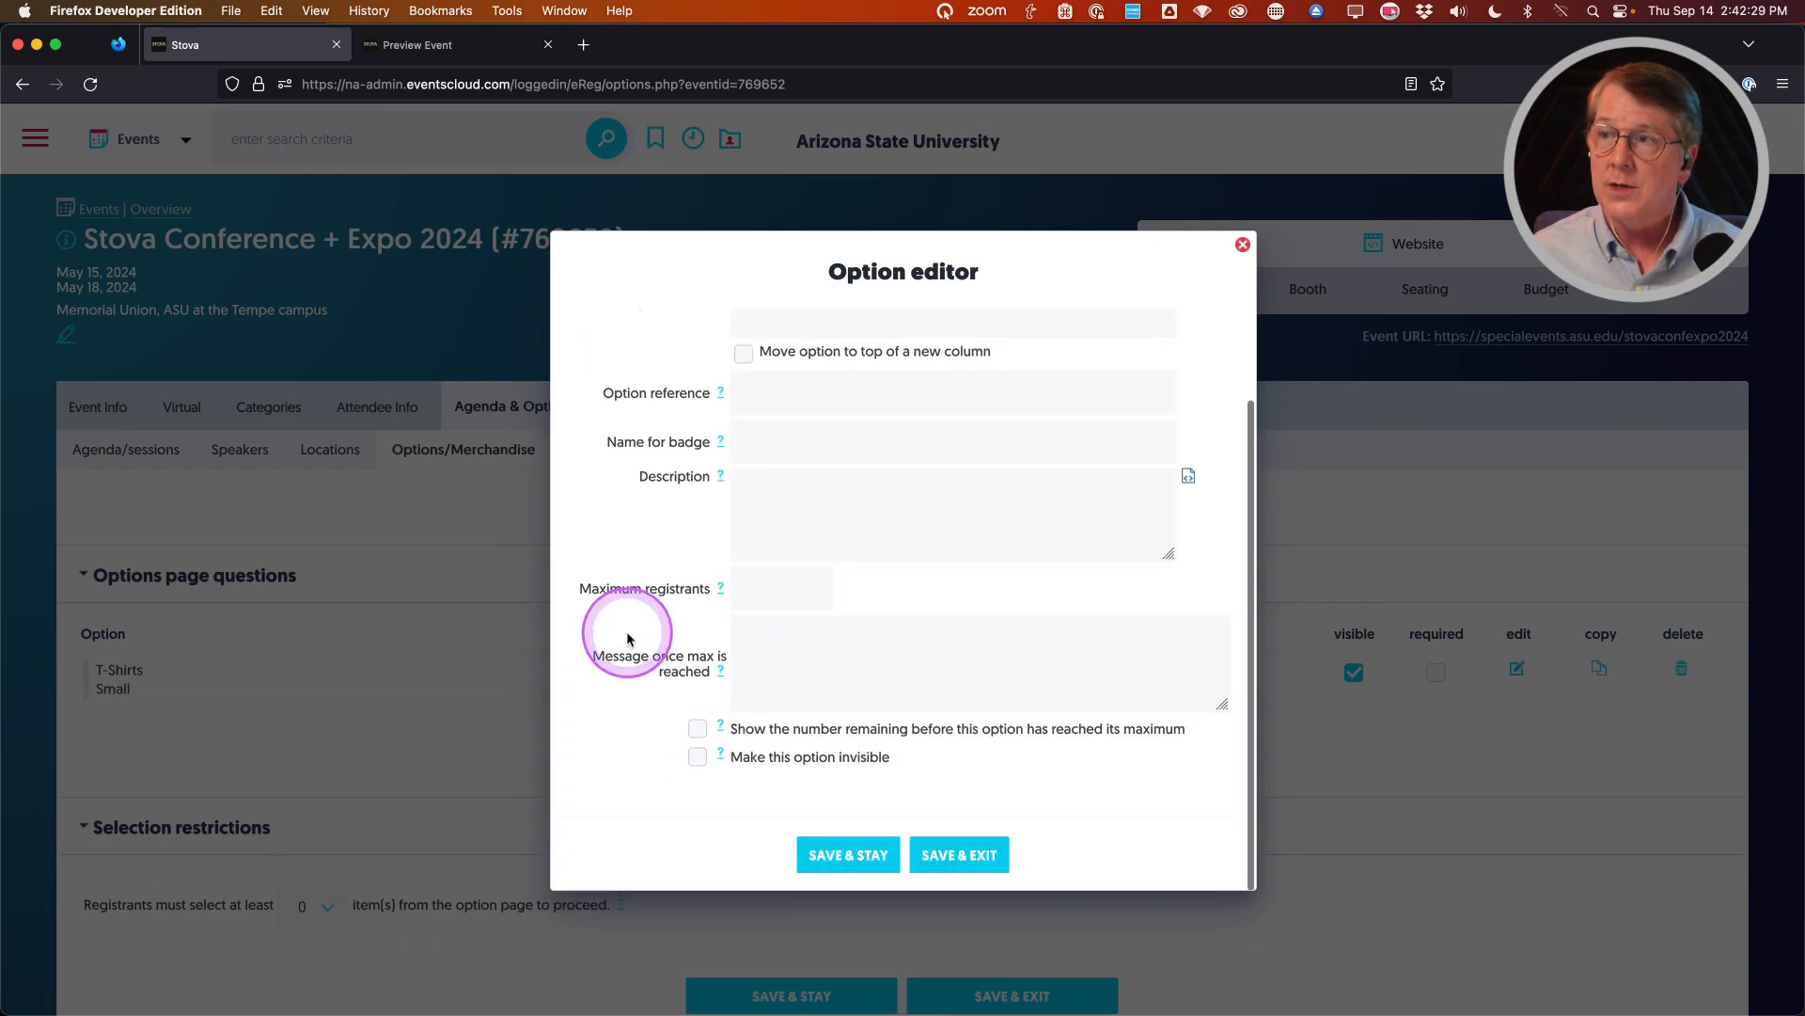
scroll(651, 635, "up", 2)
left_click(790, 418)
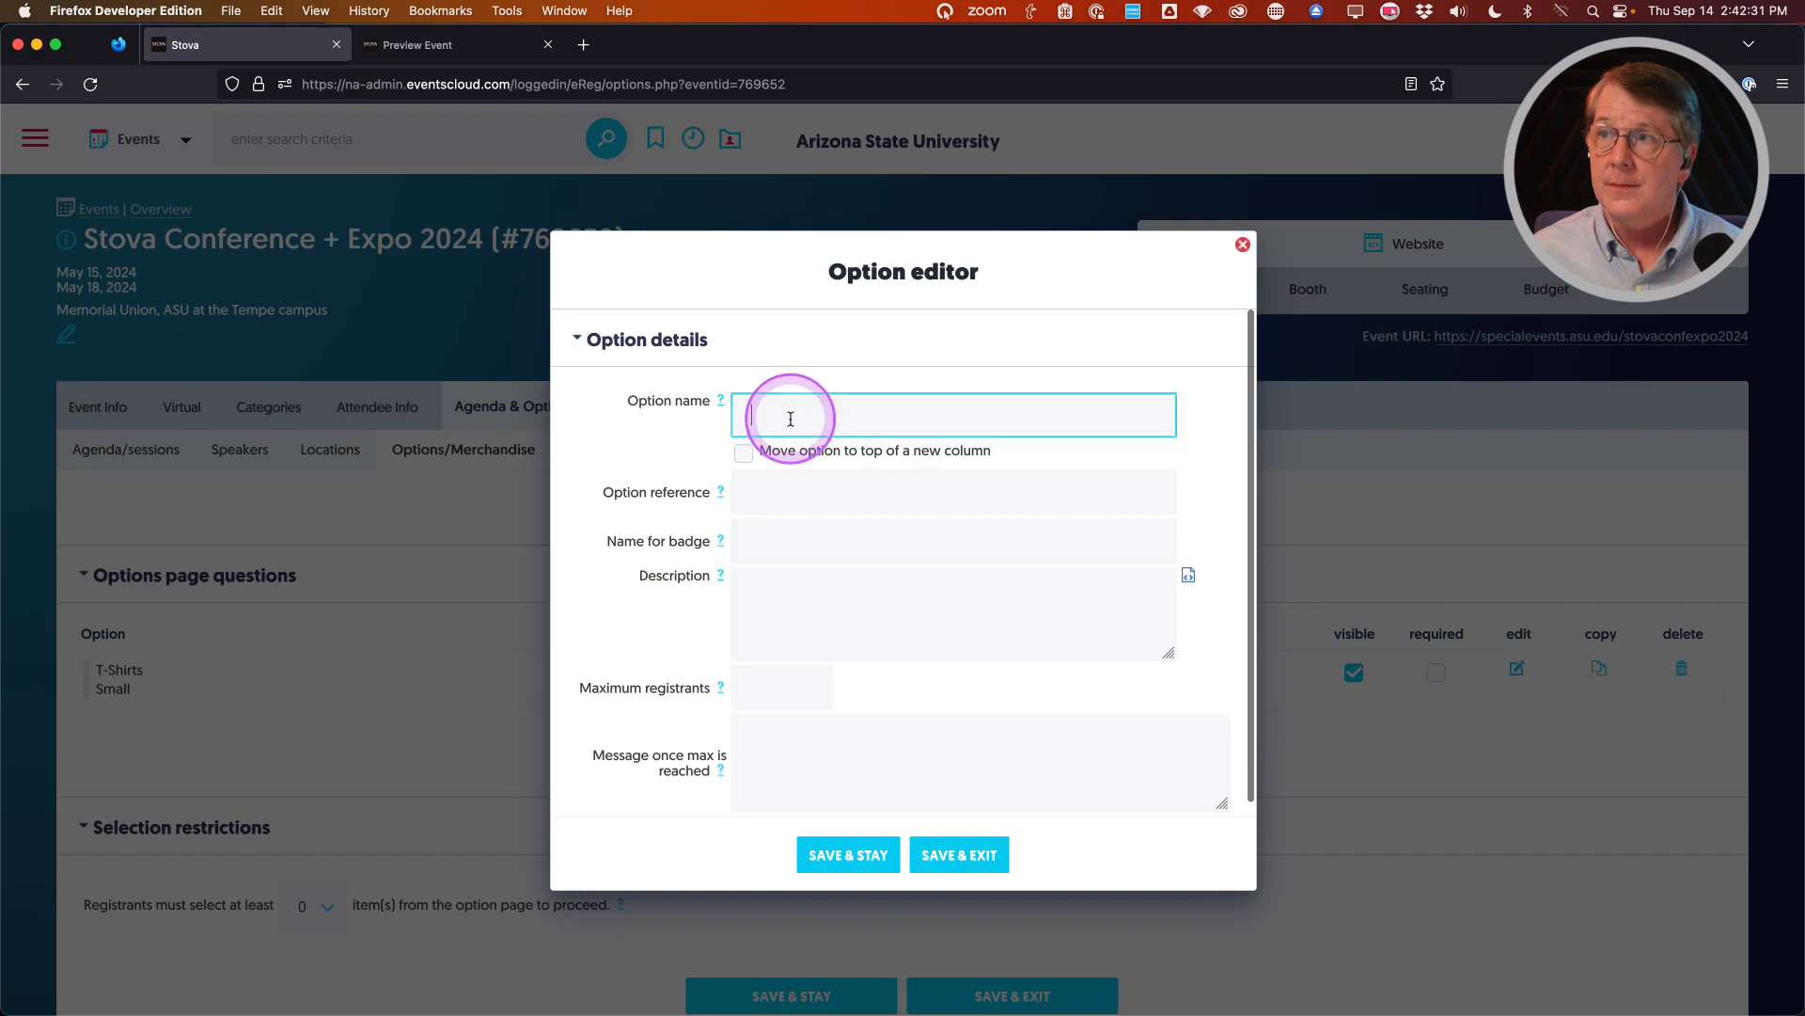
type("Medi")
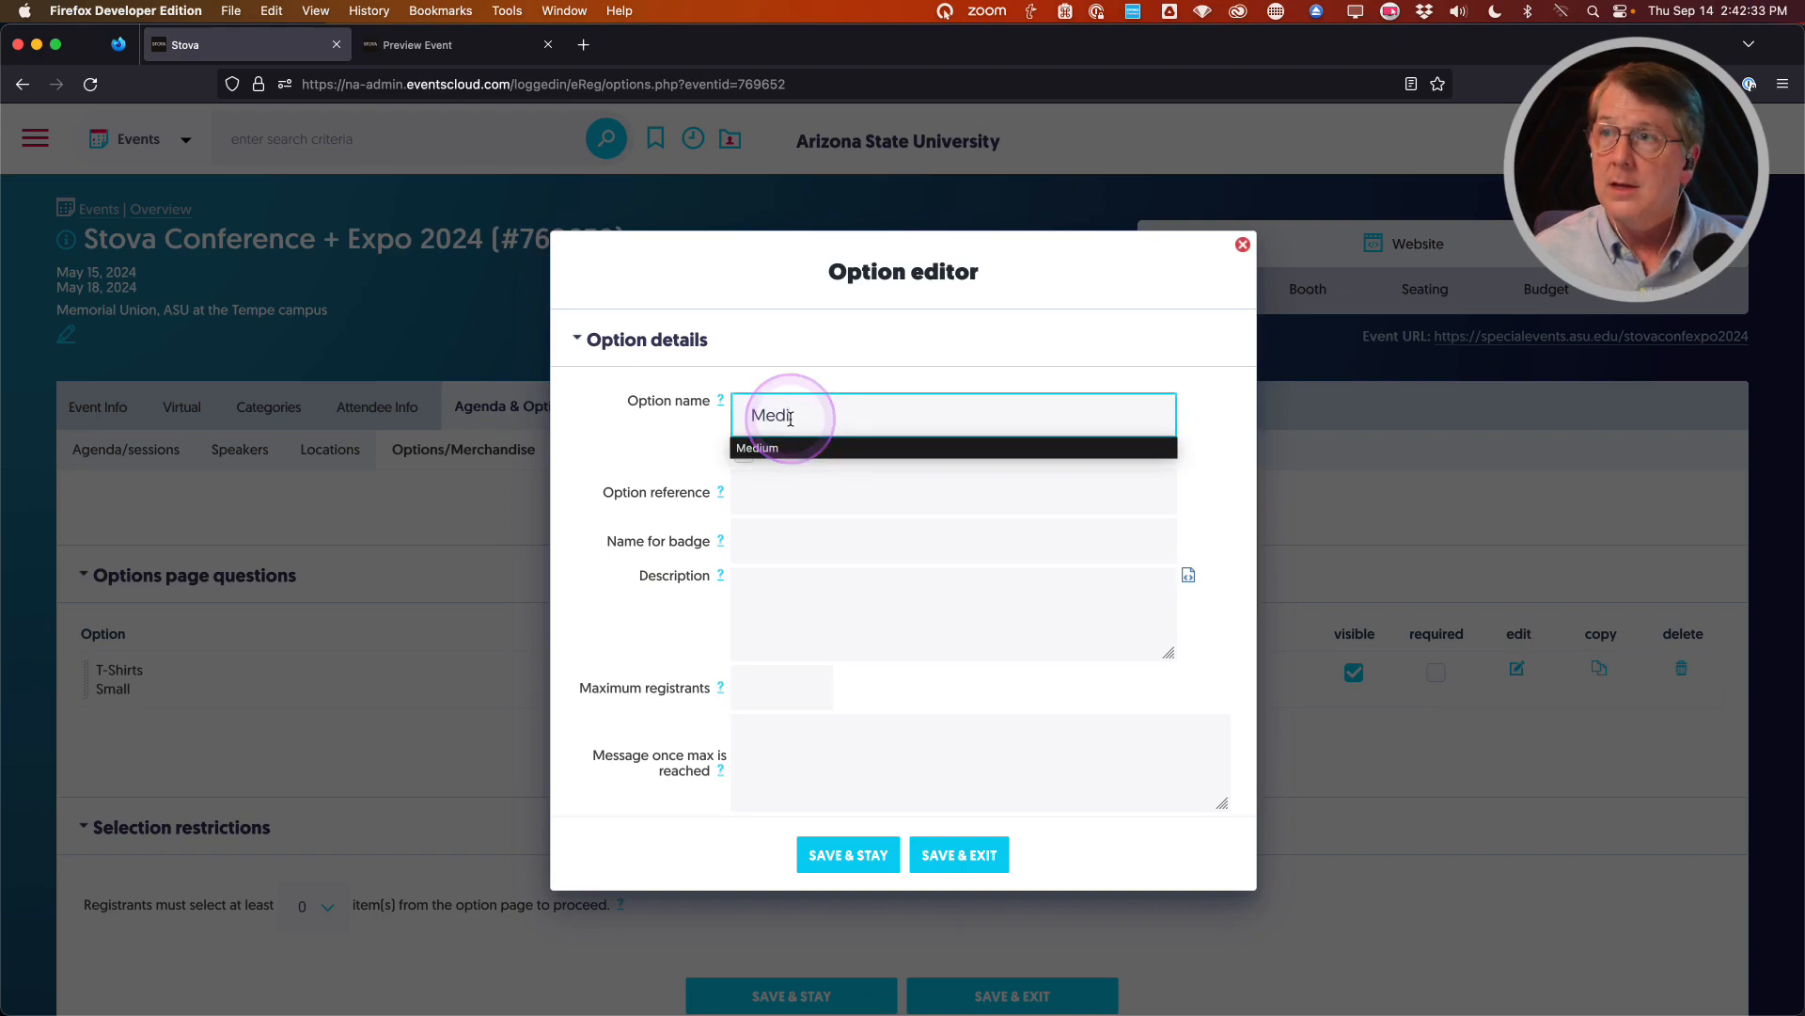
left_click(767, 448)
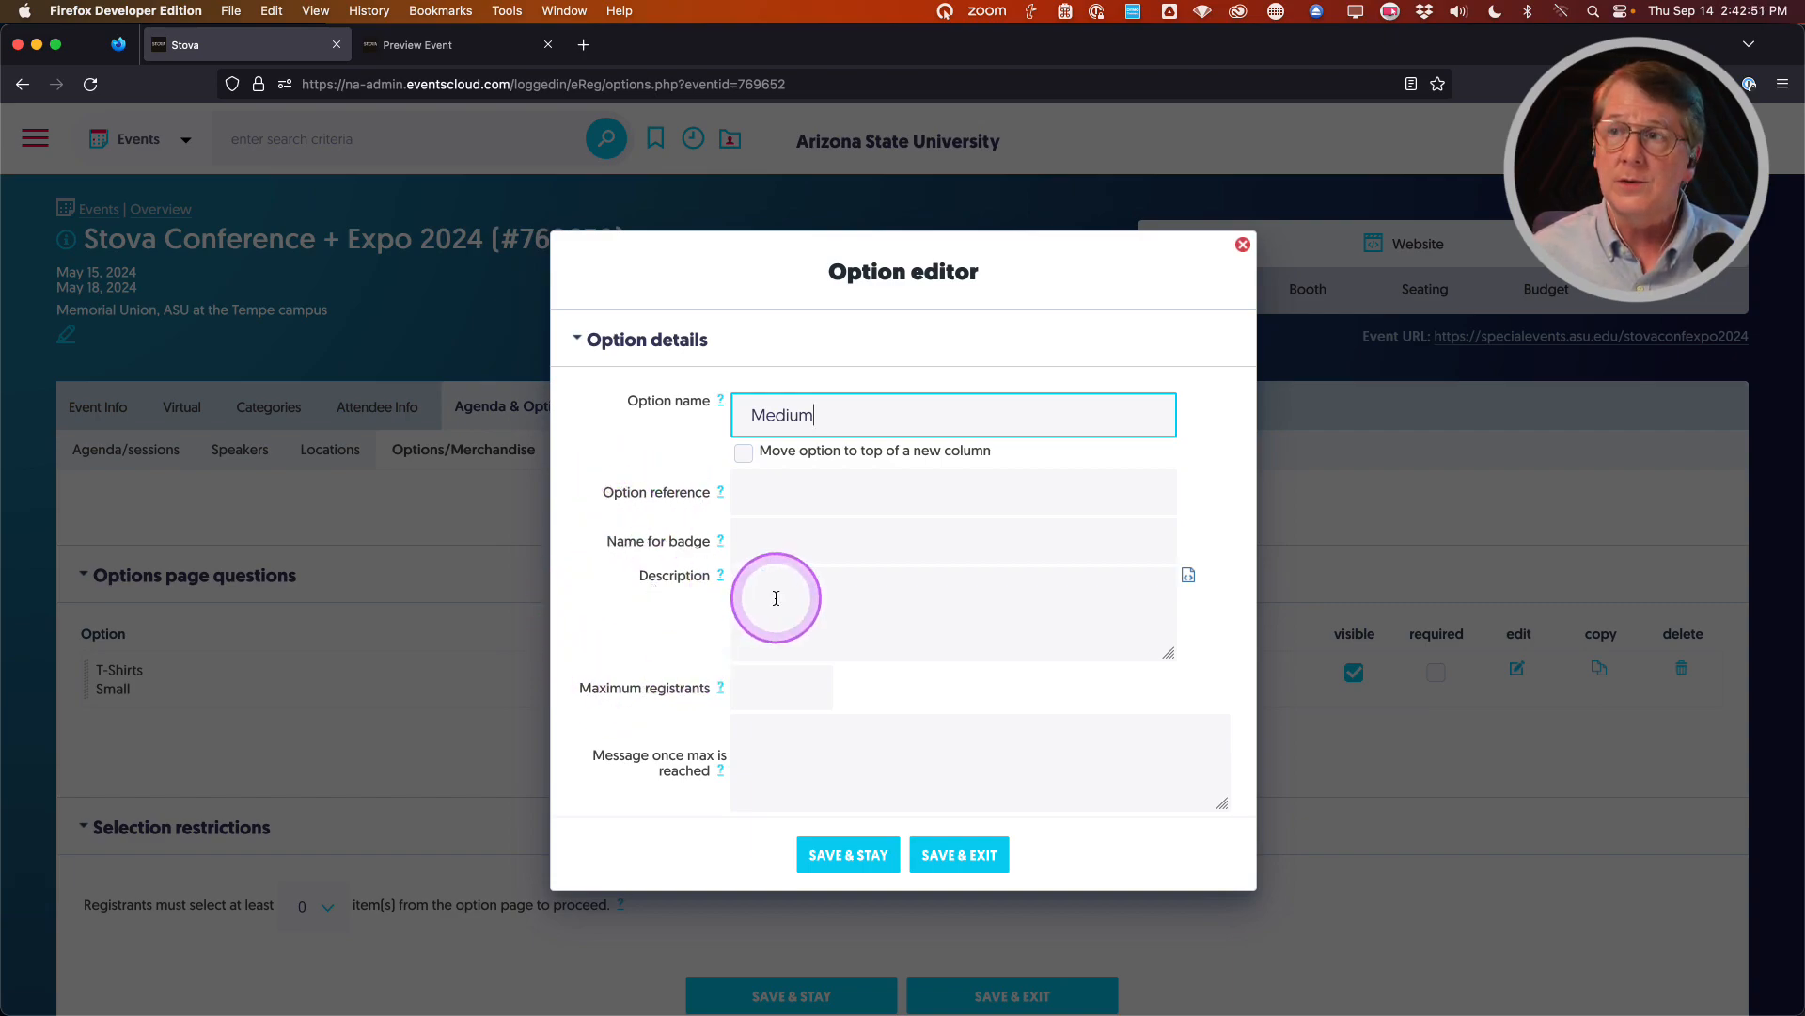
scroll(776, 598, "down", 3)
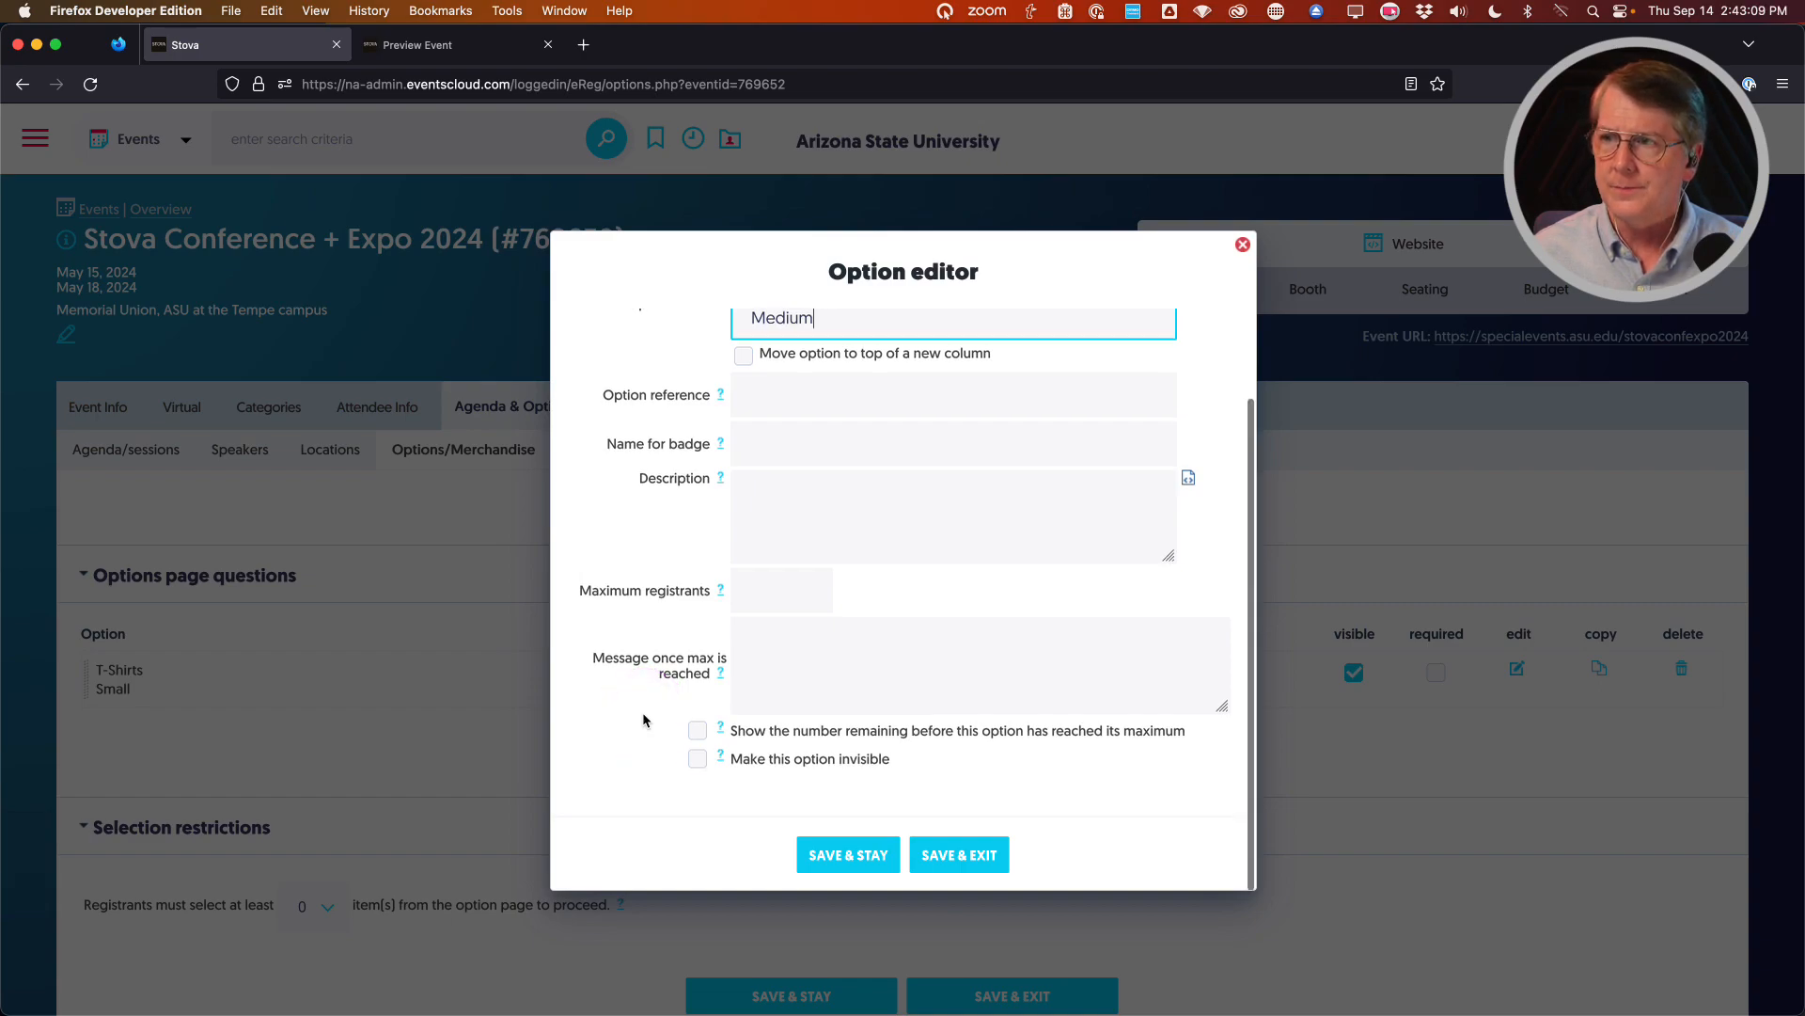
scroll(583, 719, "up", 3)
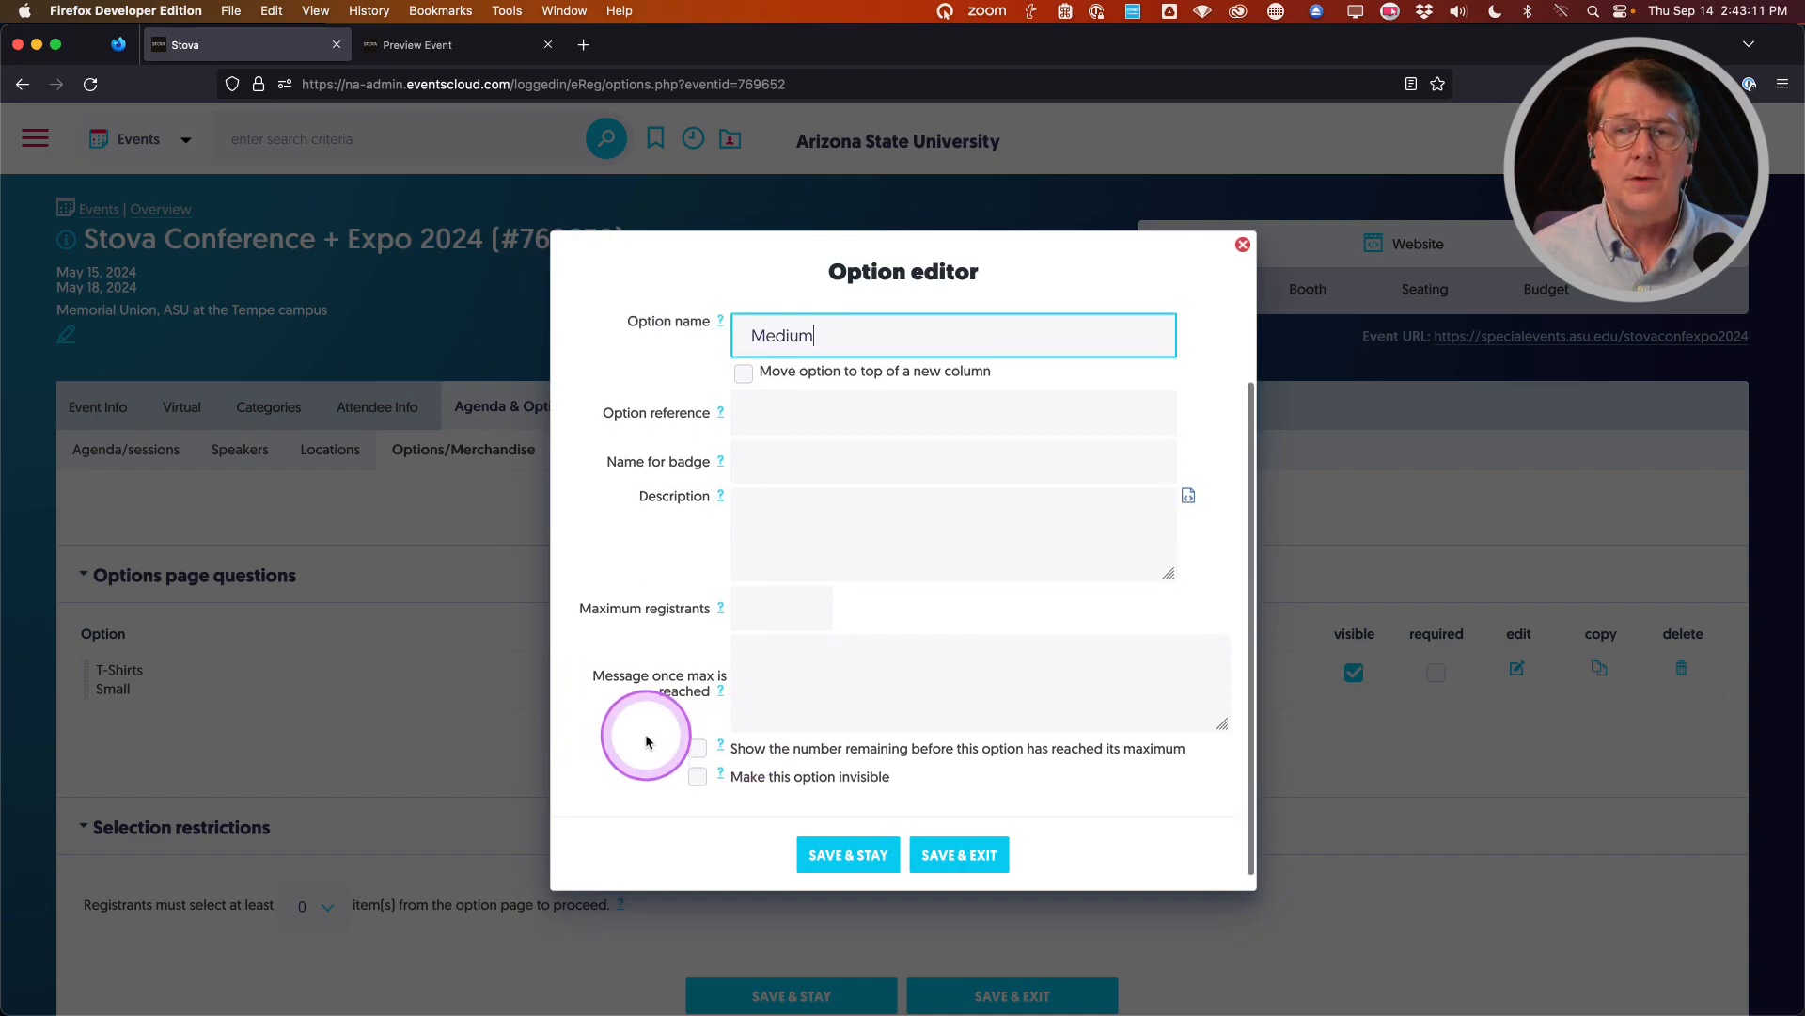
left_click(982, 854)
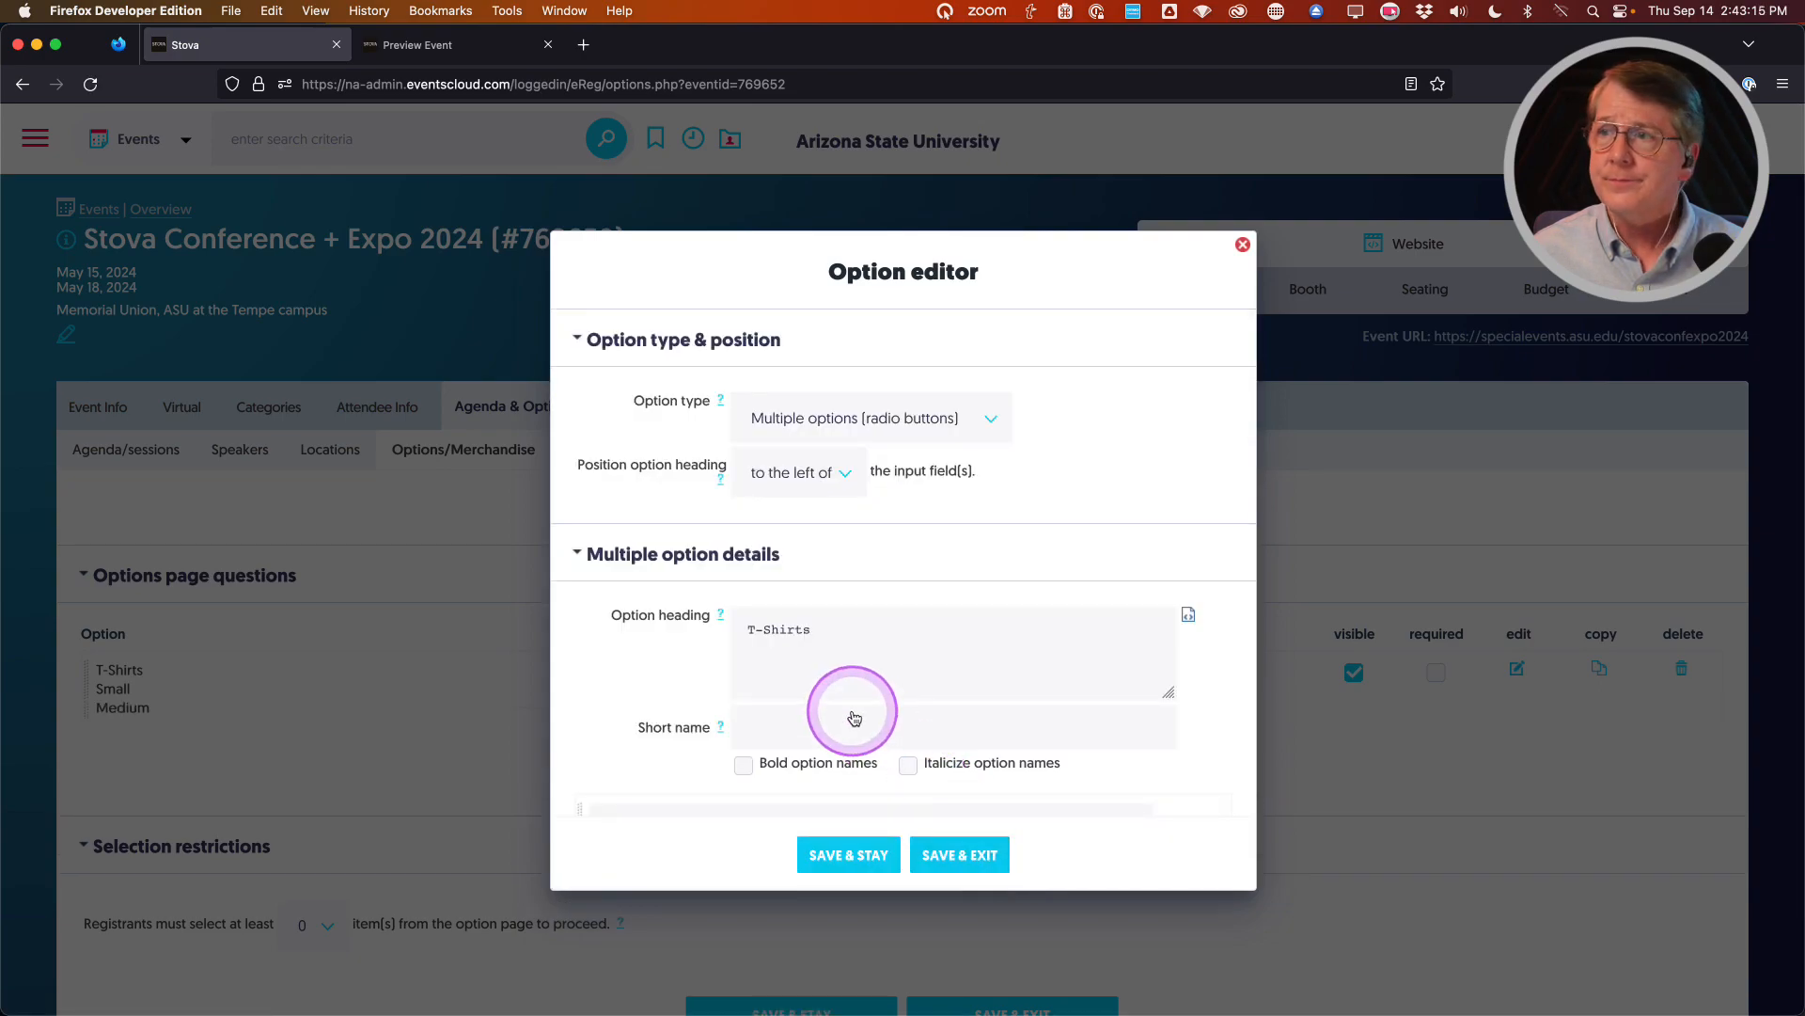
Add a third choice named Large to the T-Shirts option and save it
scroll(809, 710, "down", 5)
left_click(896, 604)
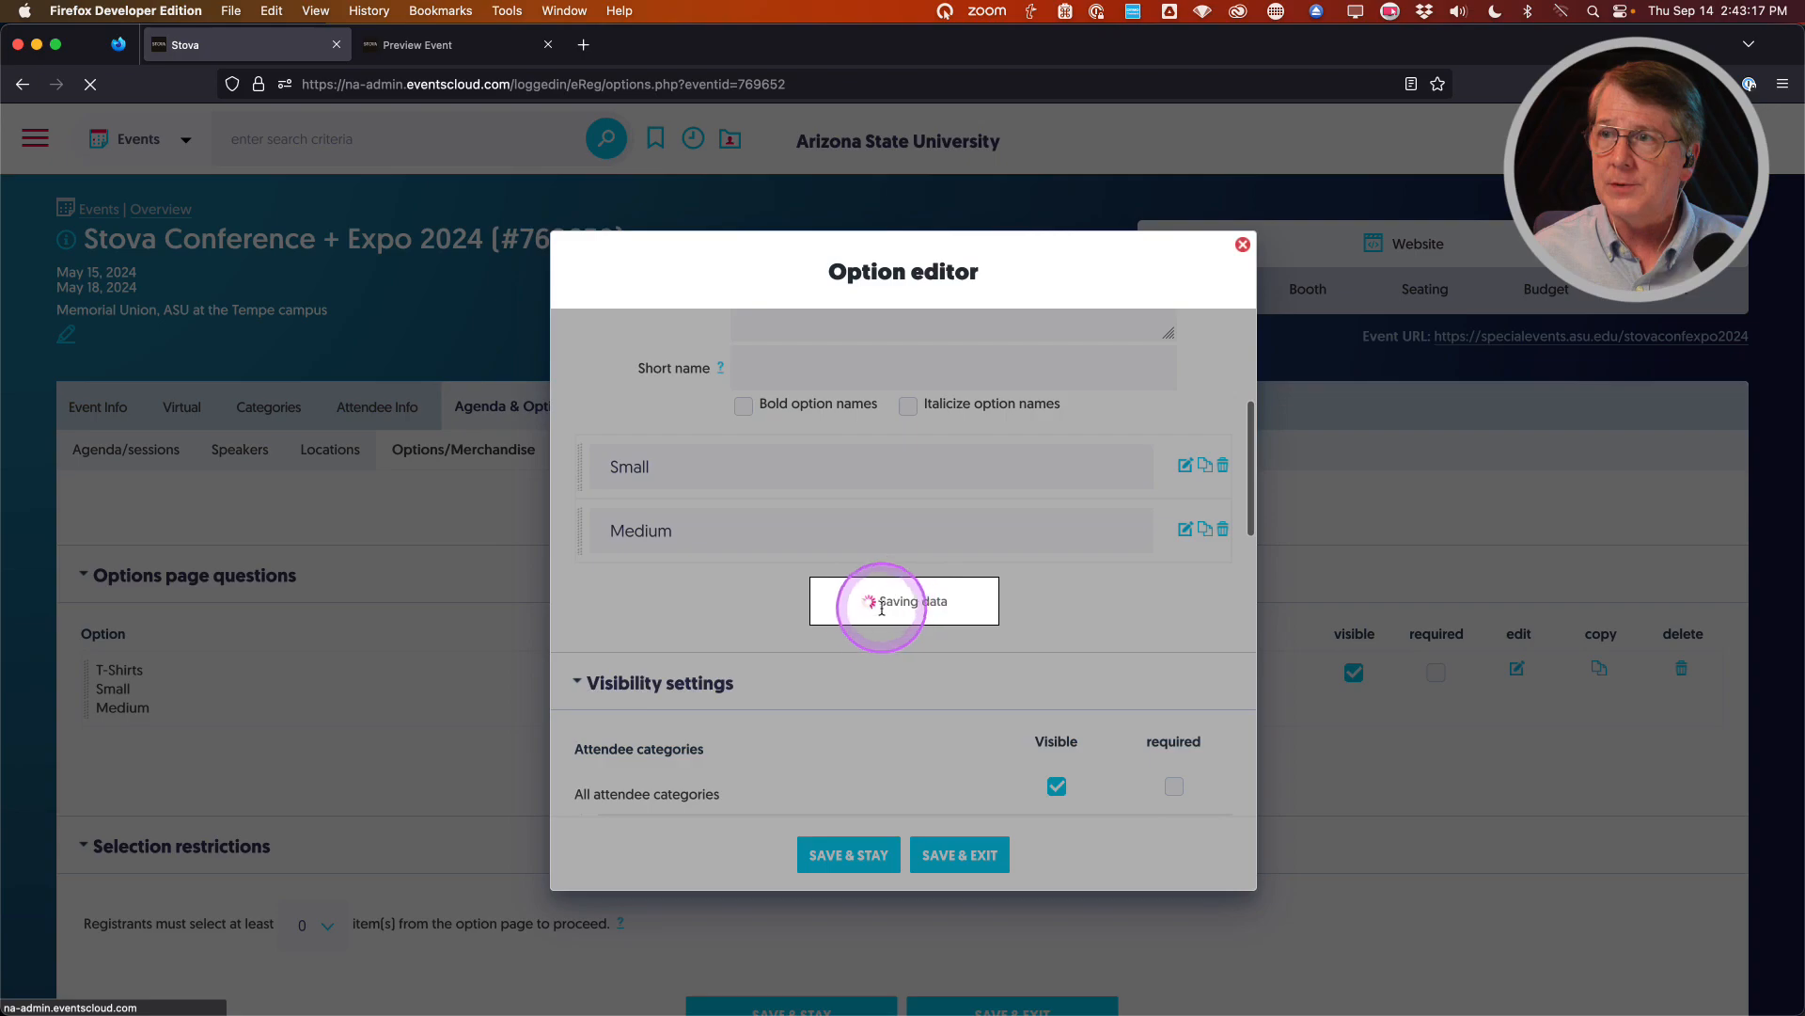
left_click(805, 416)
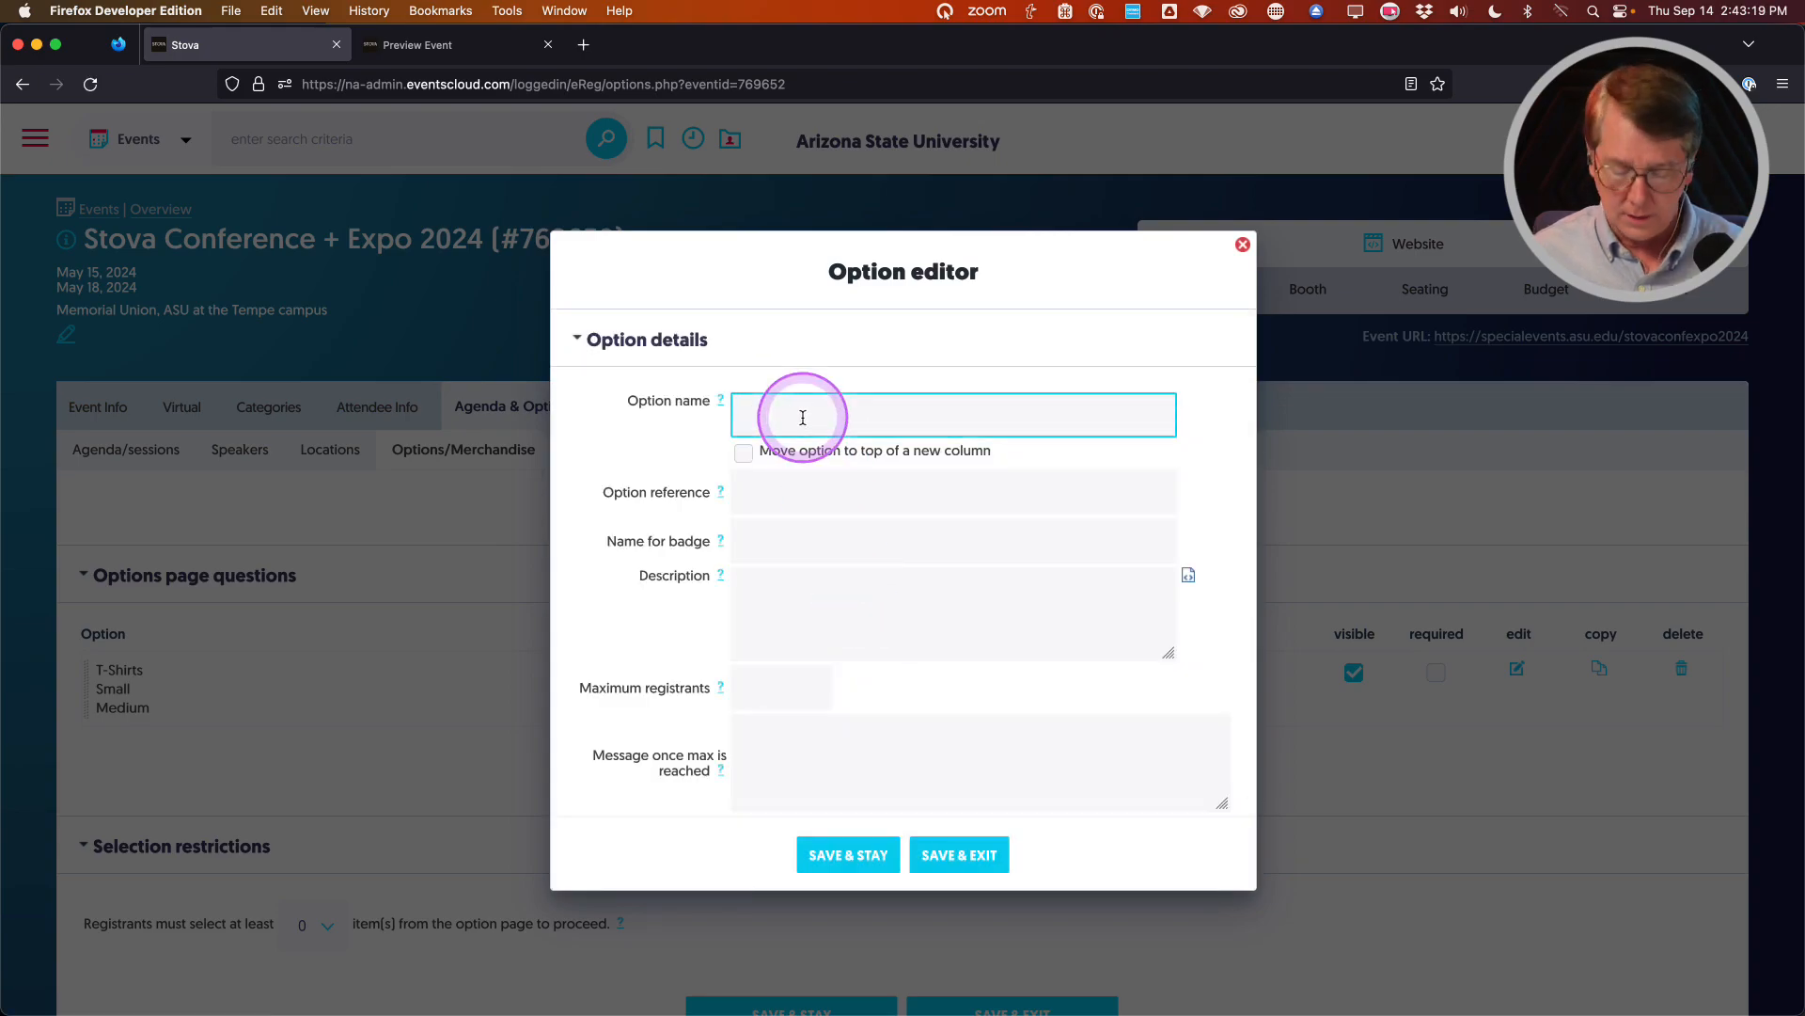
type("La")
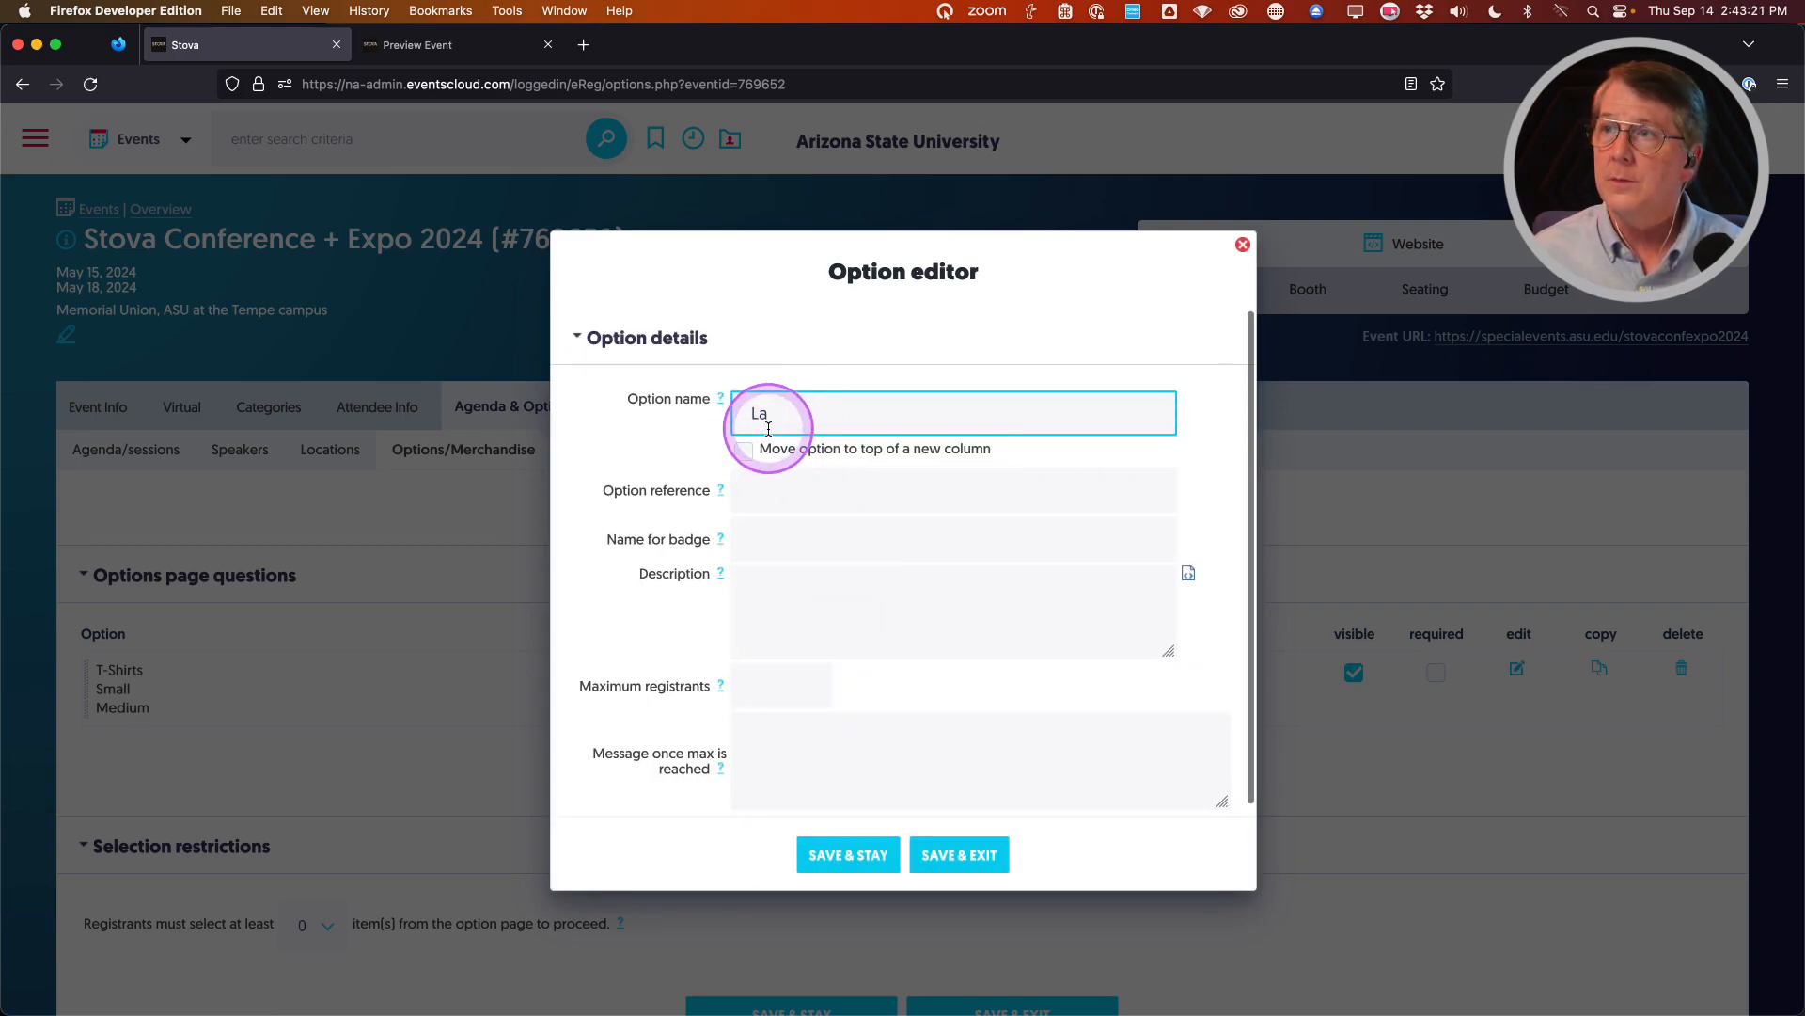
type("r")
left_click(764, 445)
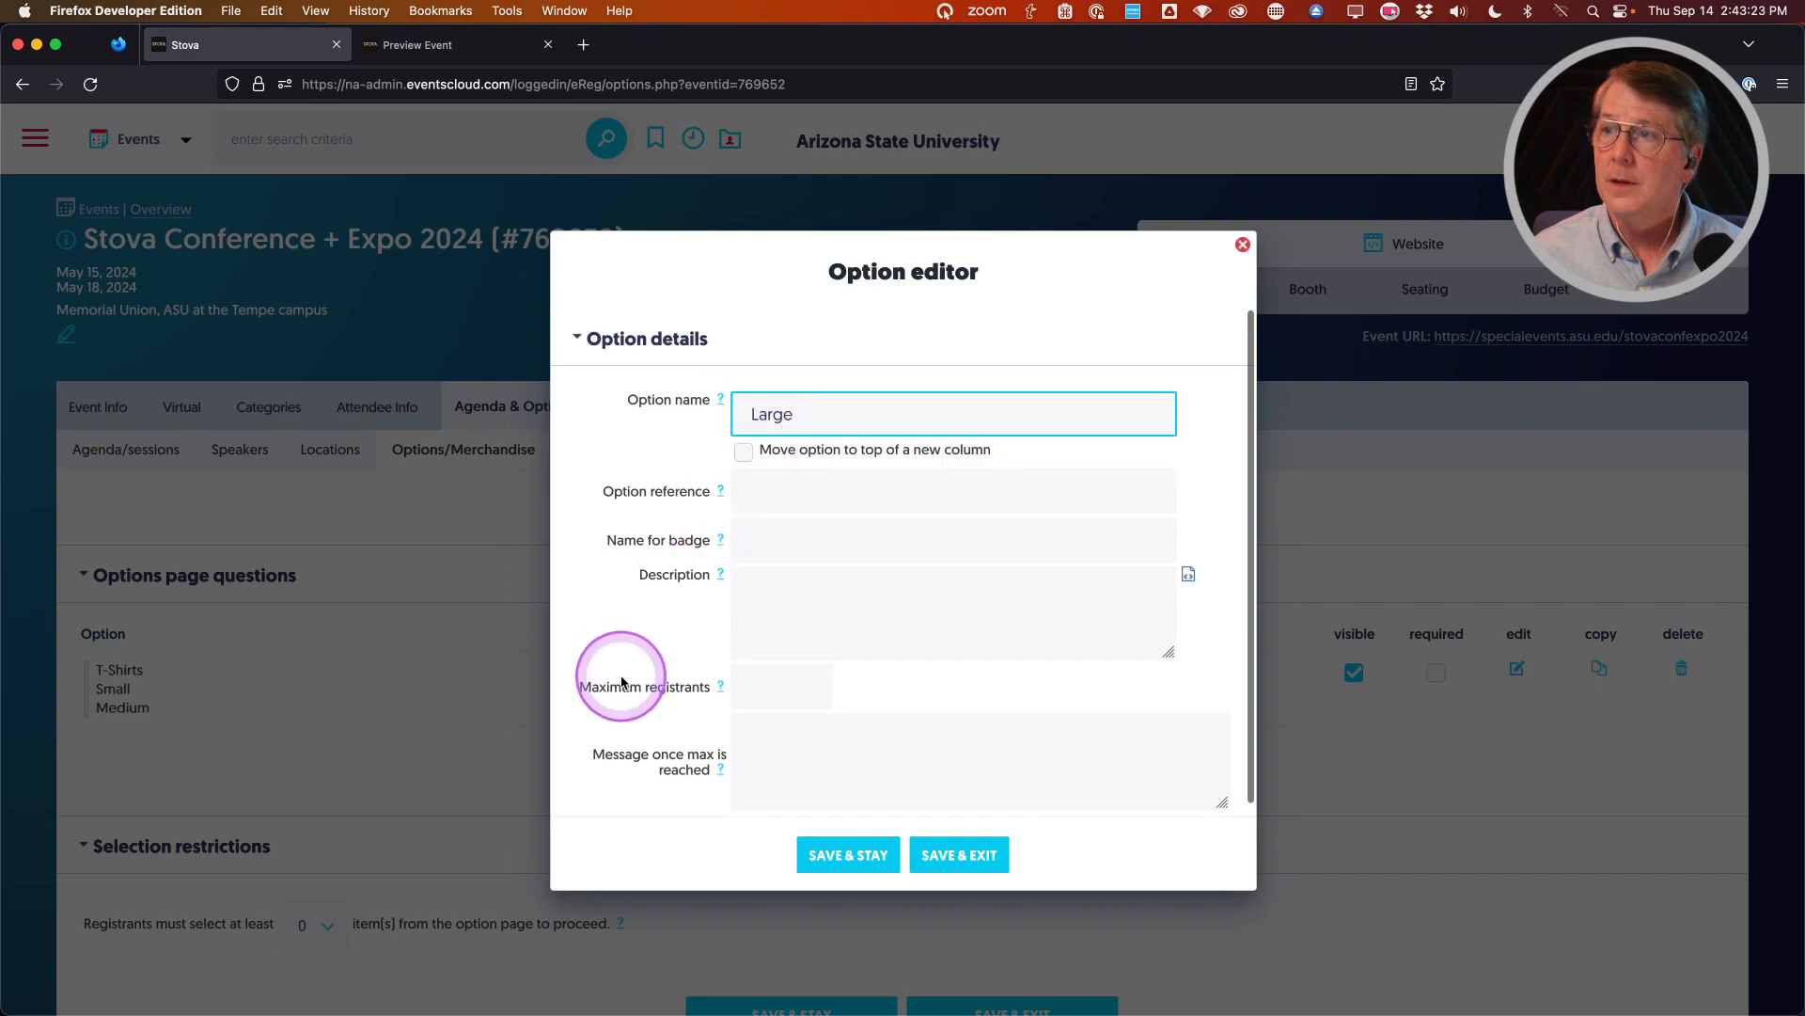
scroll(645, 714, "down", 2)
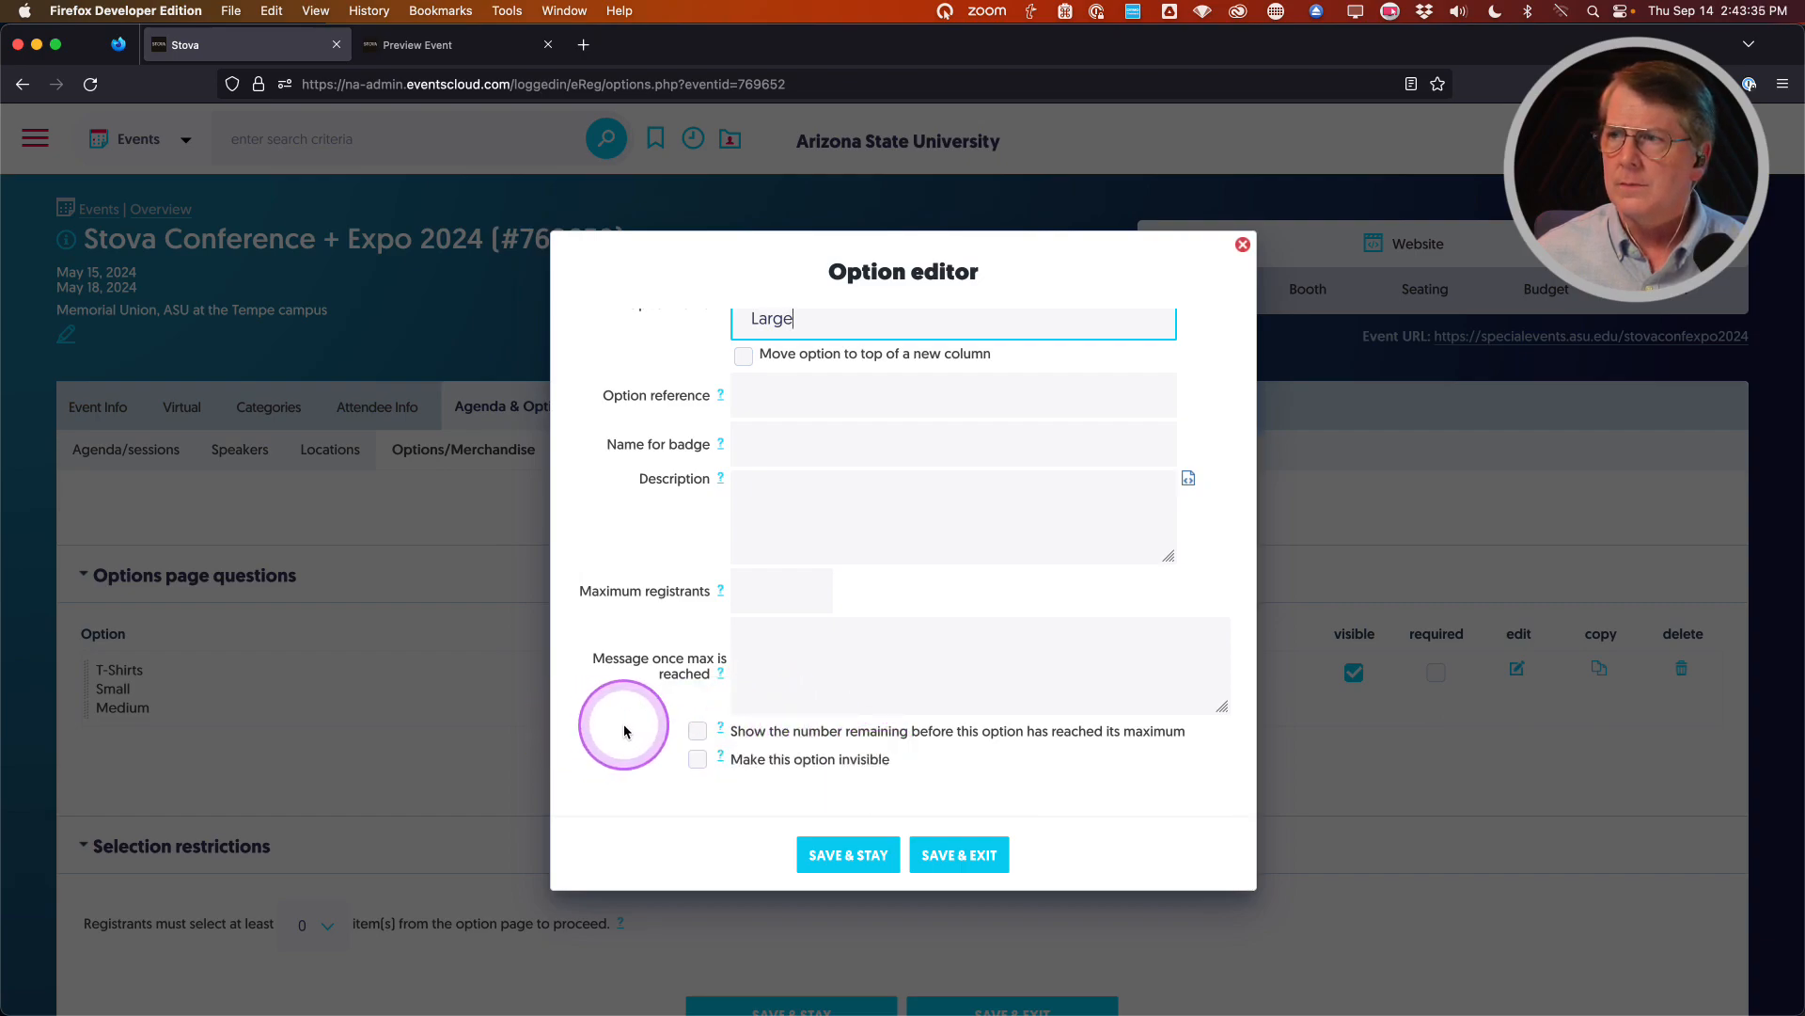
scroll(635, 731, "up", 2)
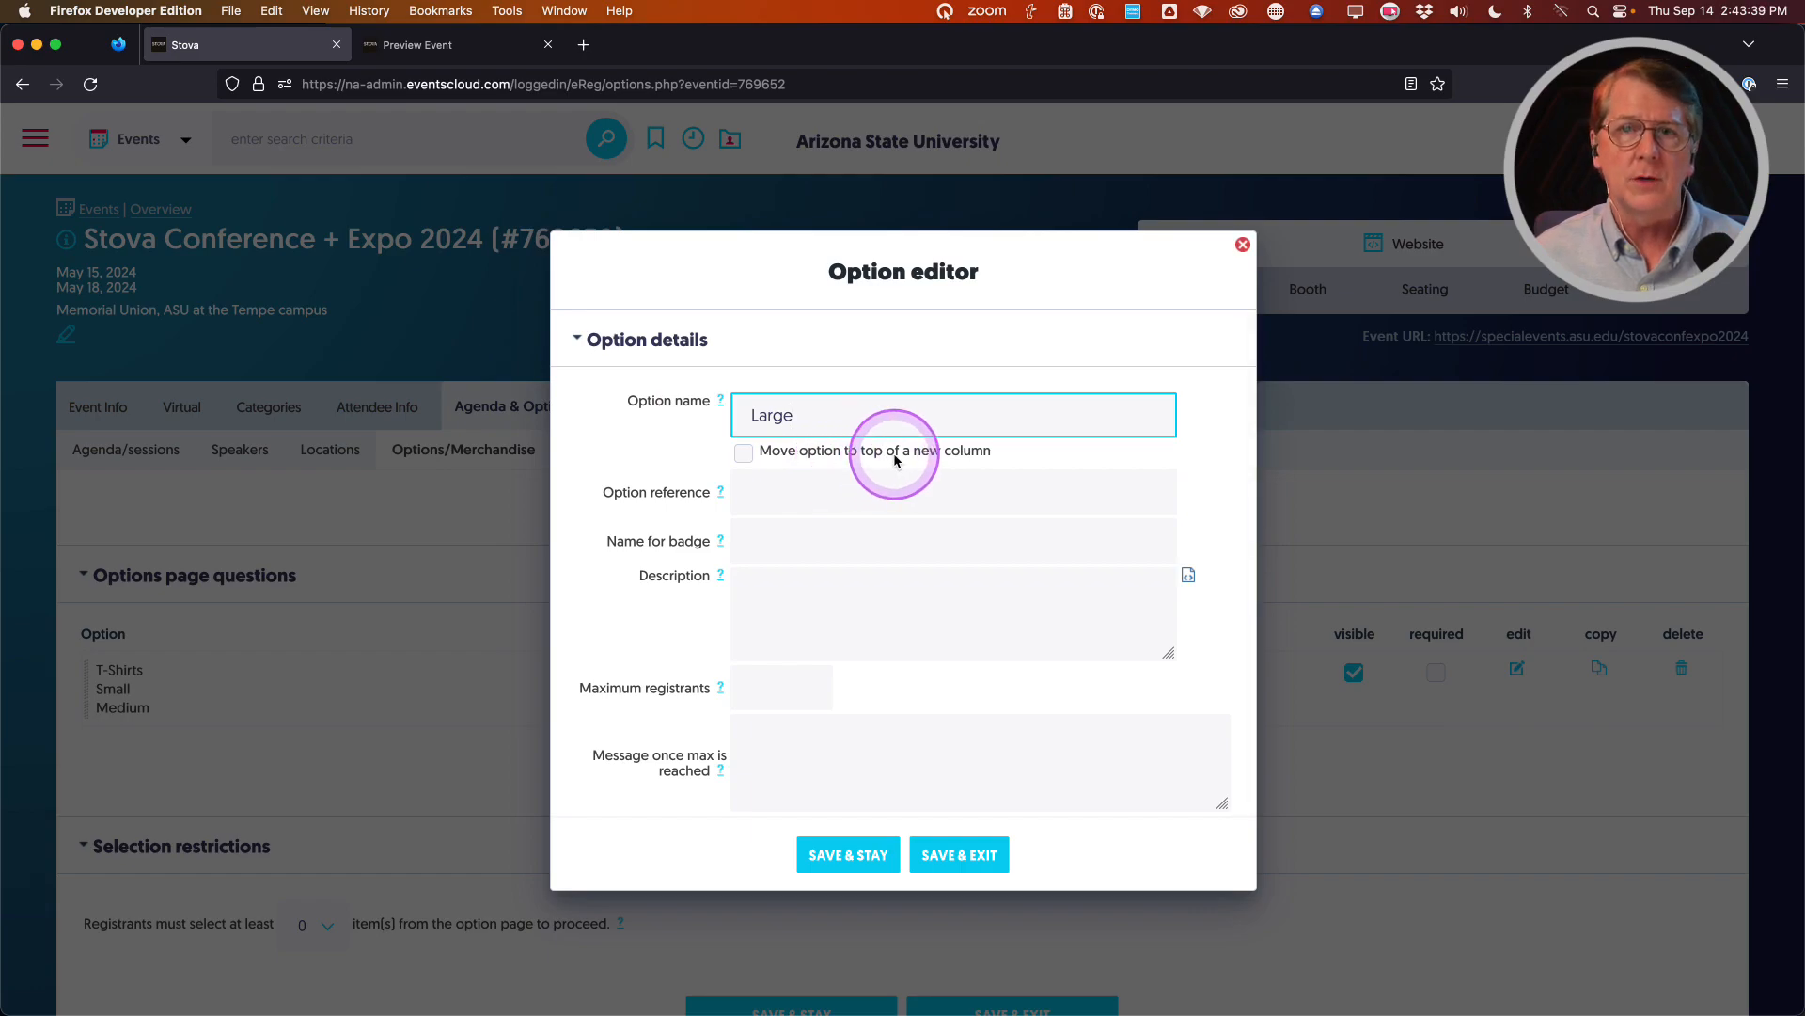
left_click(959, 853)
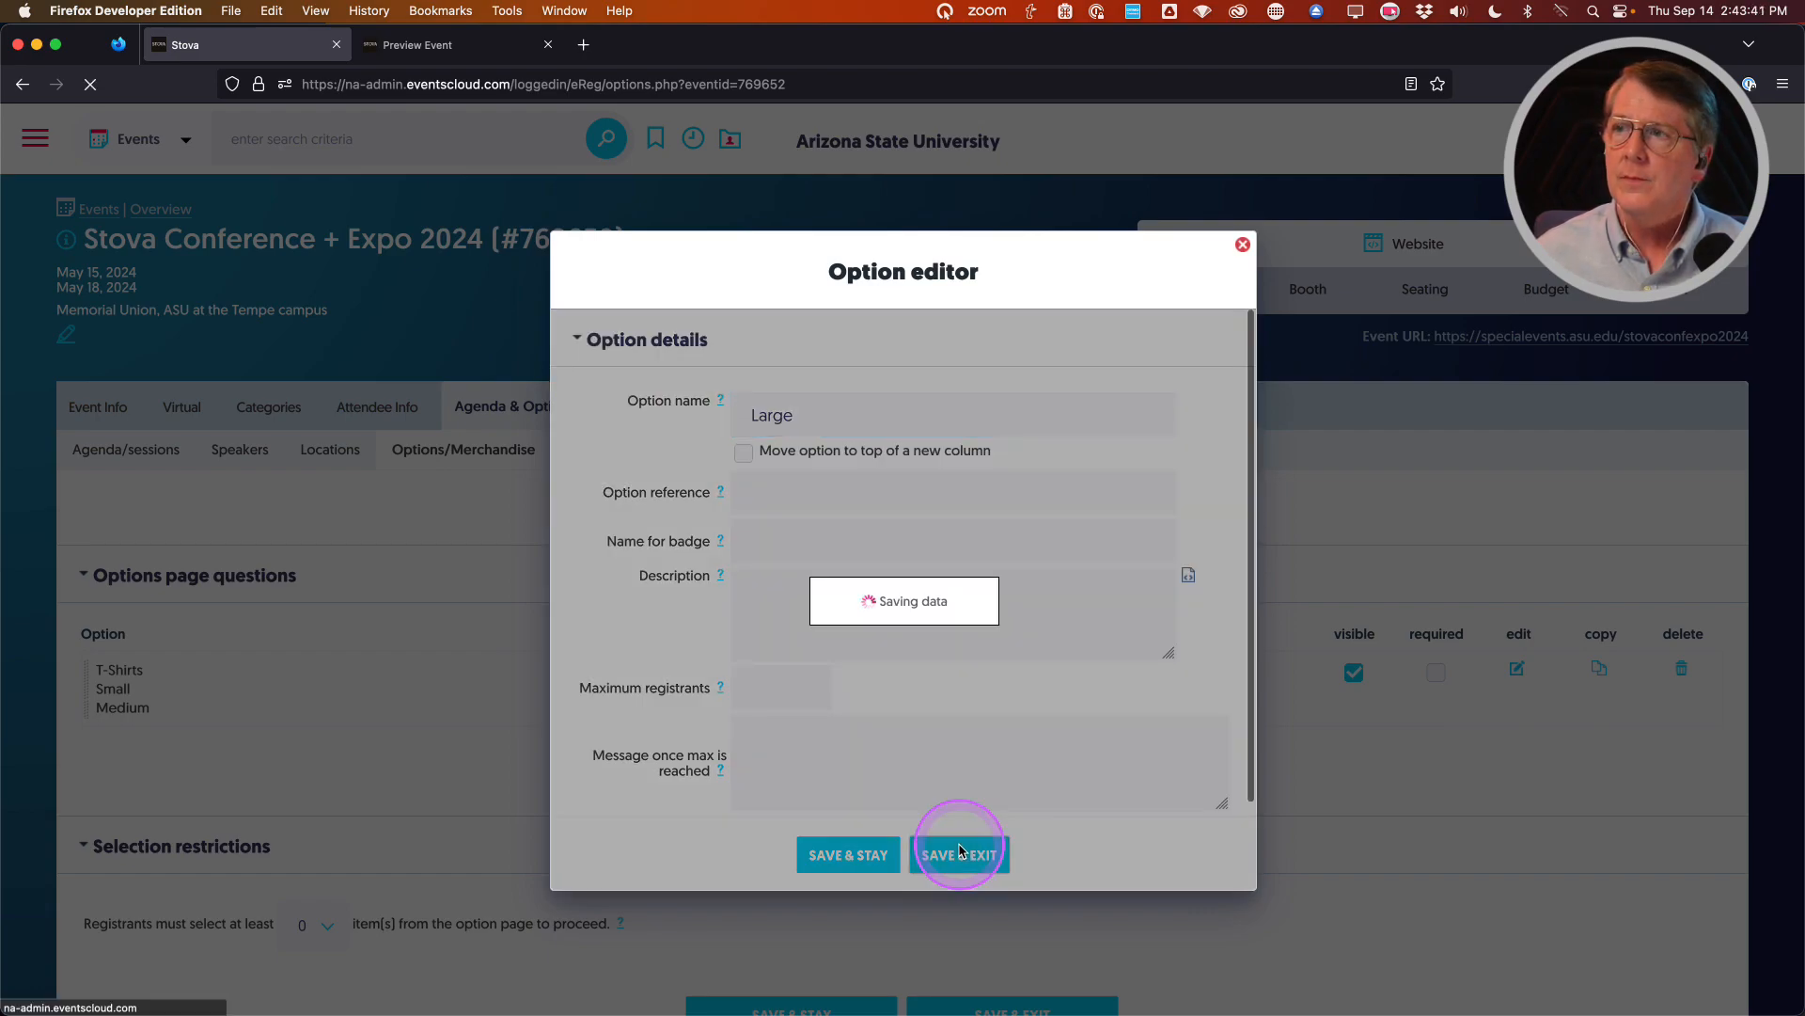
Add a fourth choice named X-Large to the T-Shirts option and save it
scroll(765, 725, "down", 5)
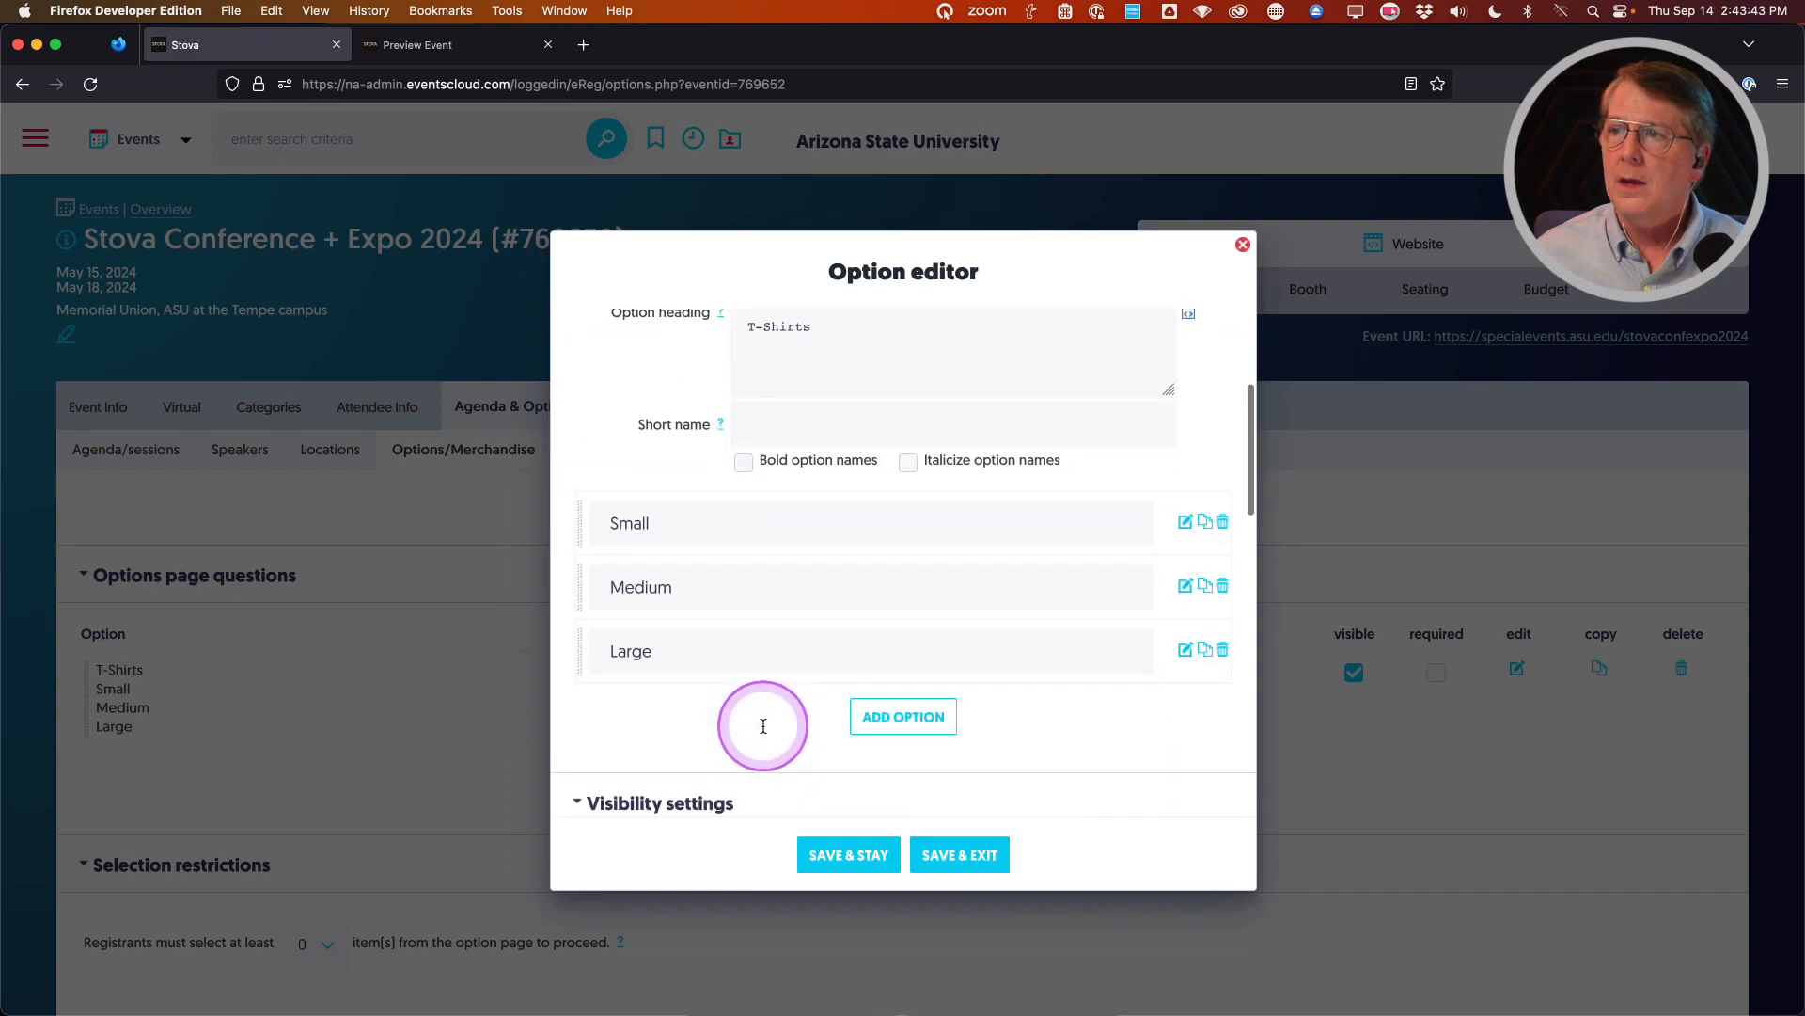
left_click(886, 677)
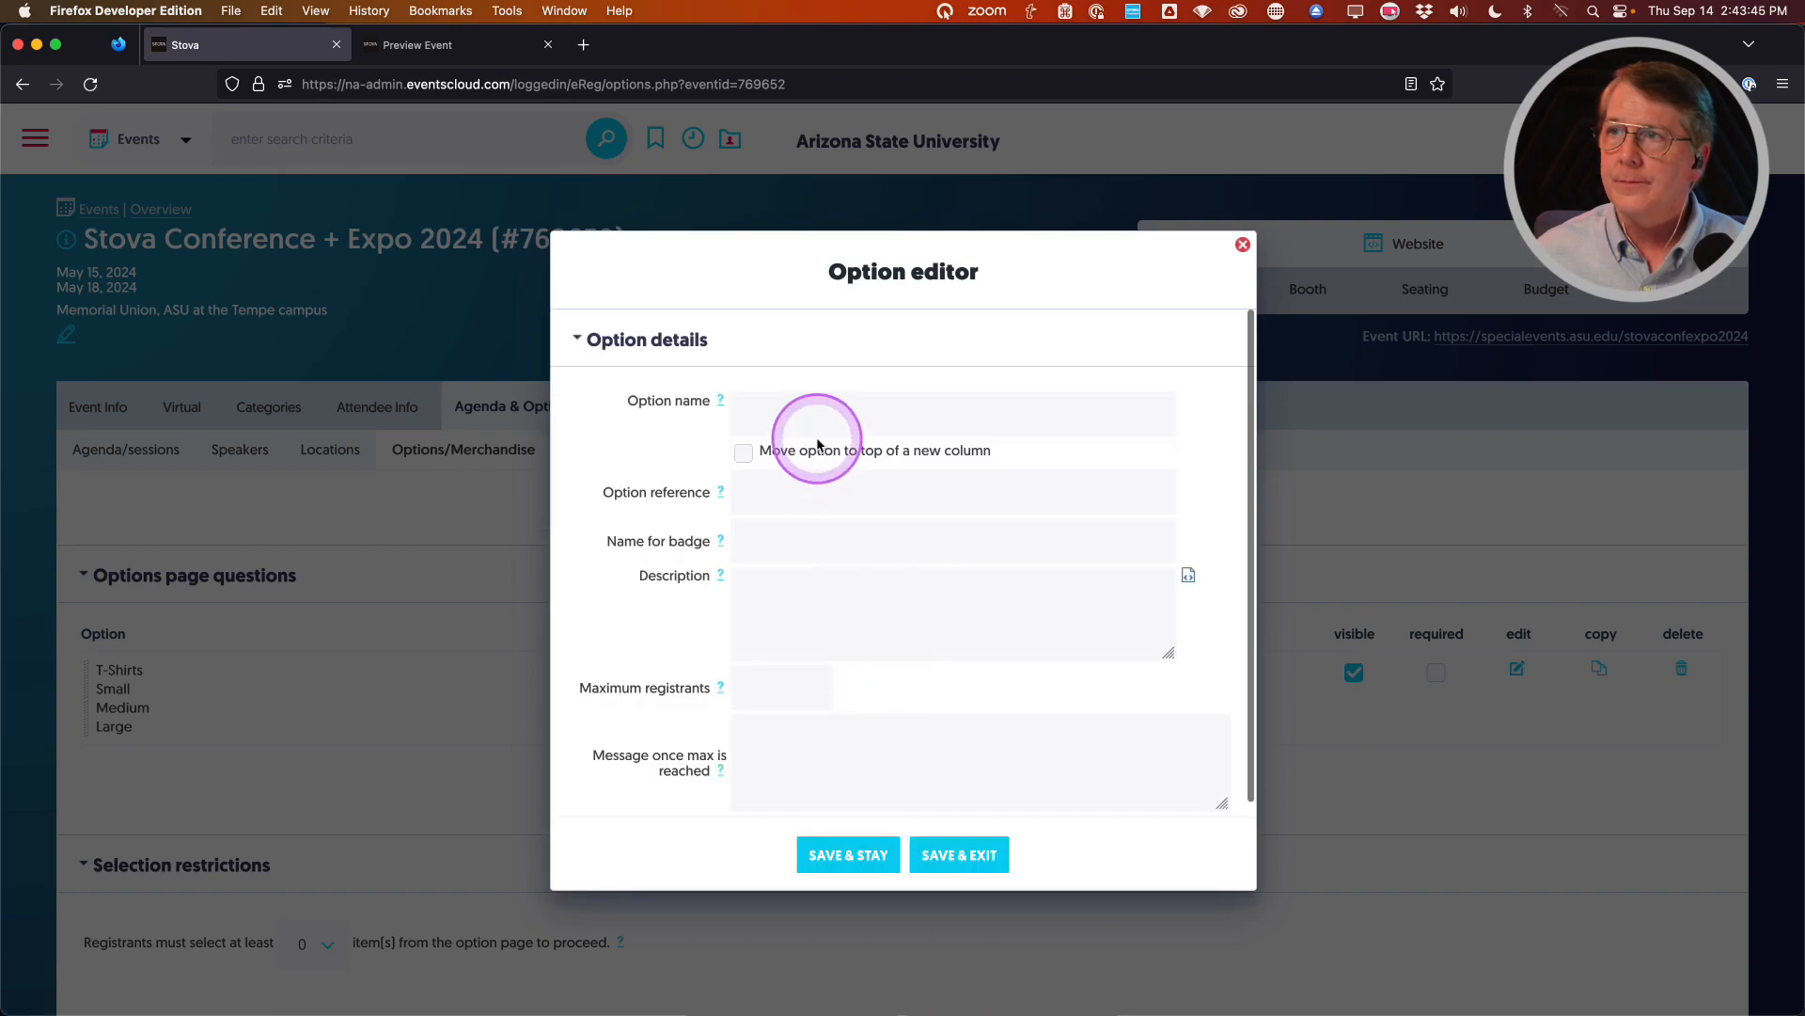
left_click(810, 413)
type("X")
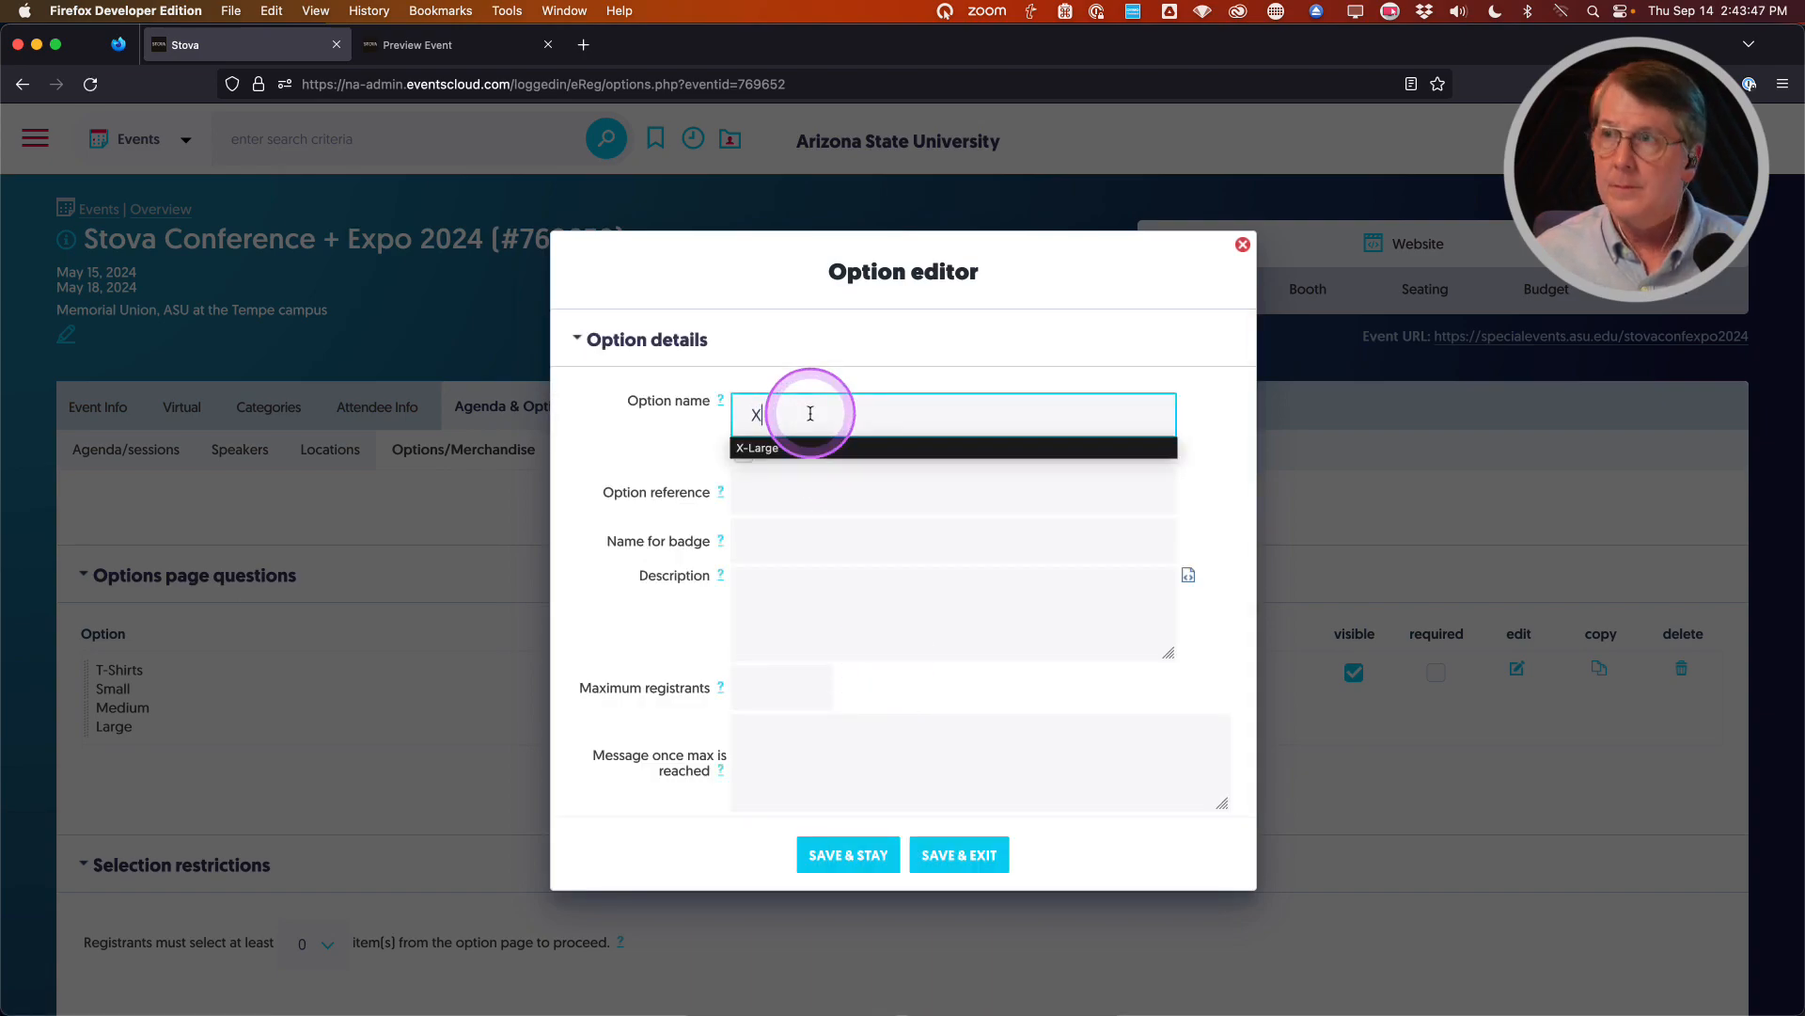
left_click(778, 448)
left_click(952, 858)
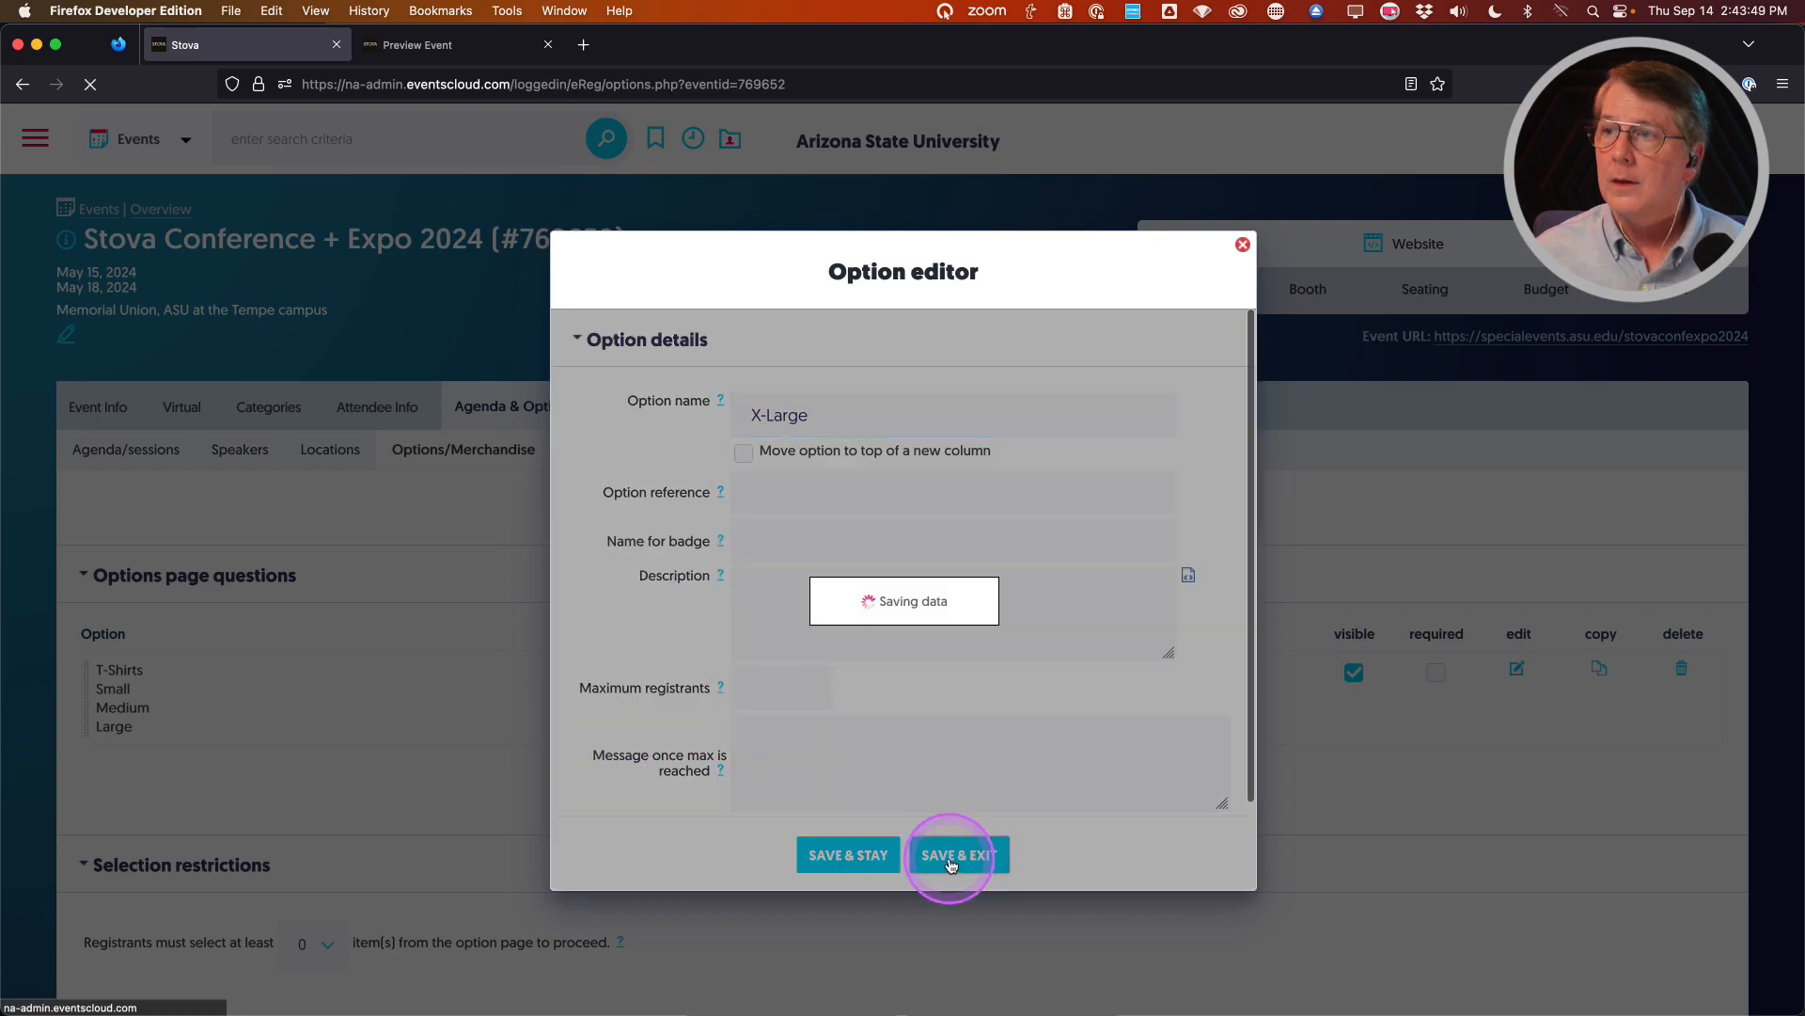
Make the T-Shirts option visible only to the General Admission attendee category, then save and close the option
scroll(609, 666, "down", 5)
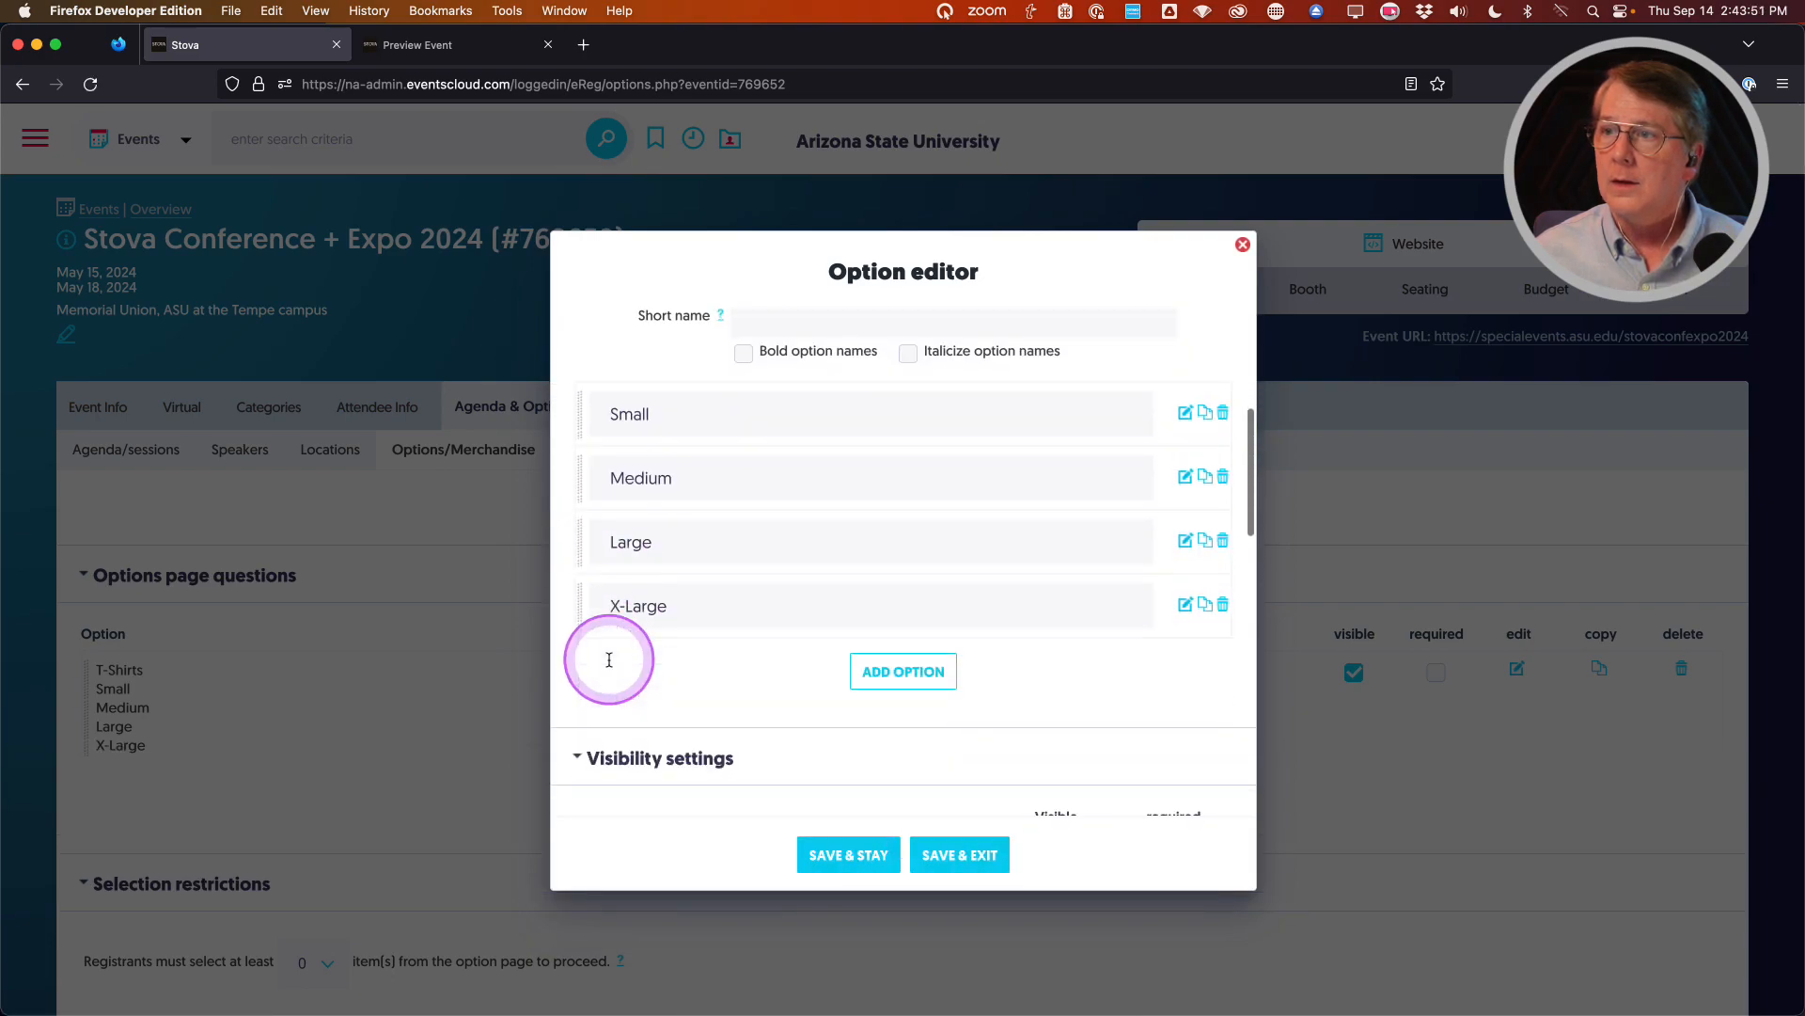
scroll(609, 664, "down", 4)
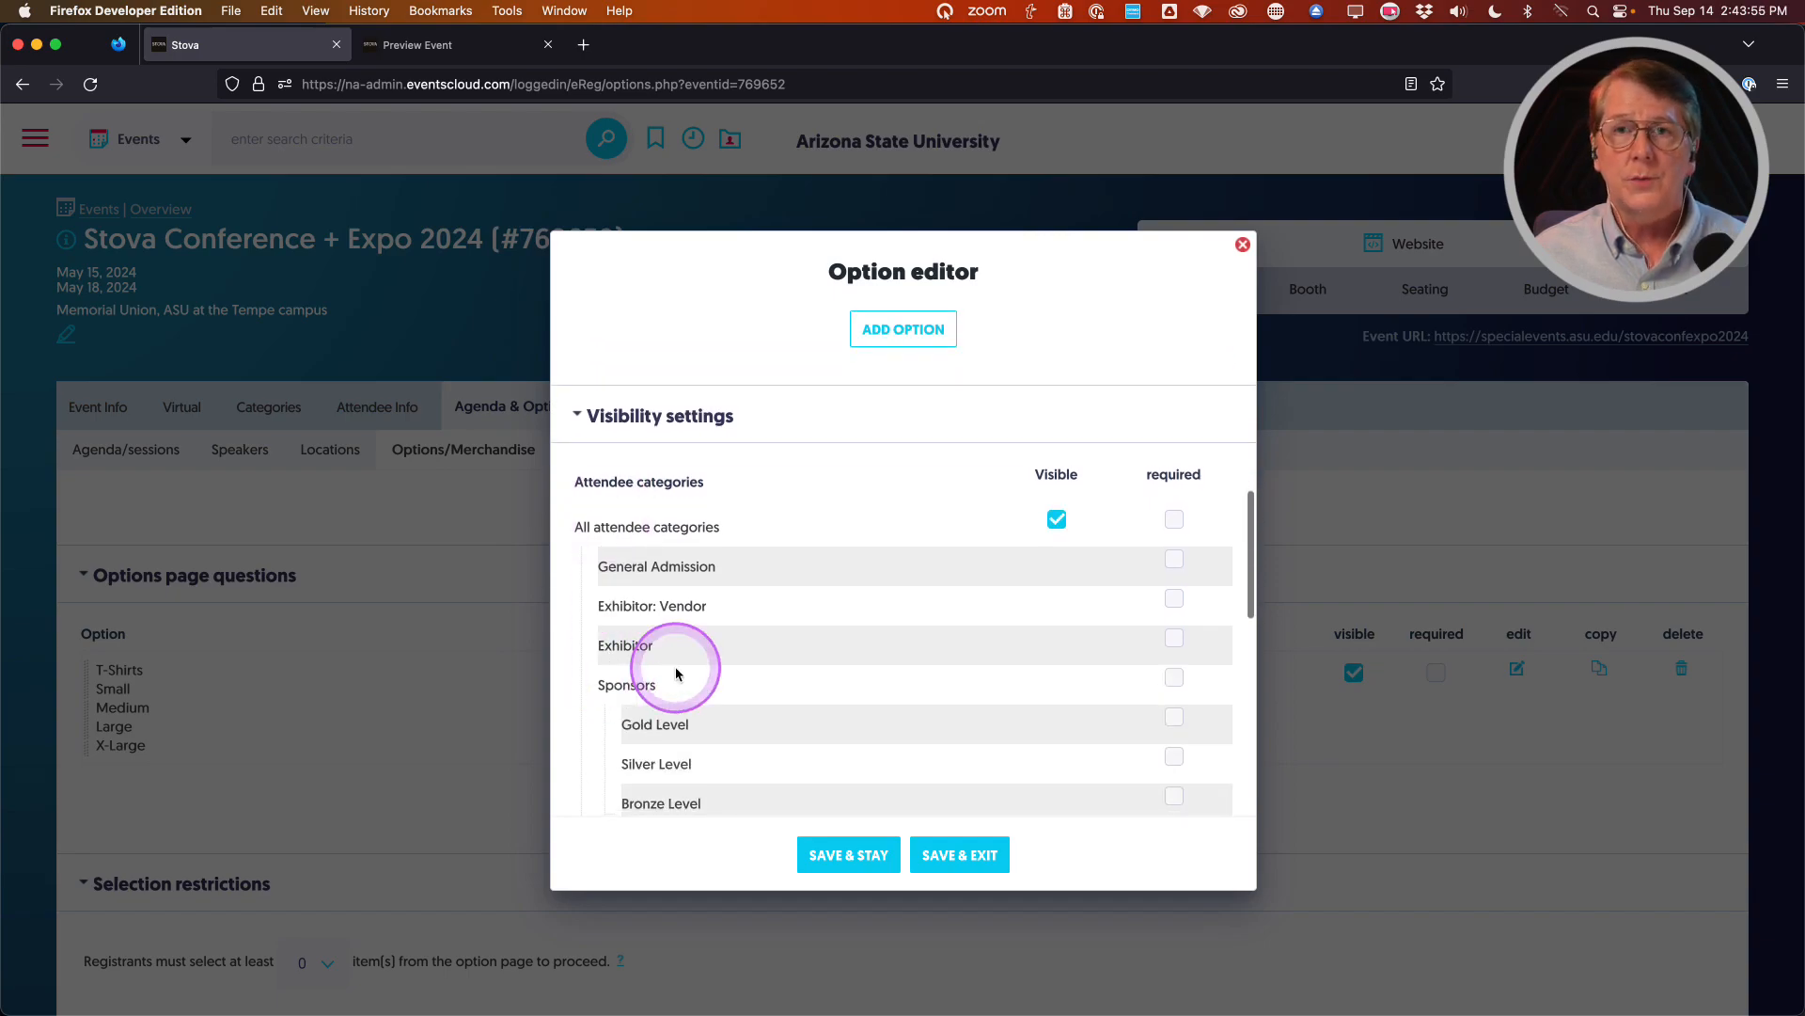
scroll(885, 664, "down", 2)
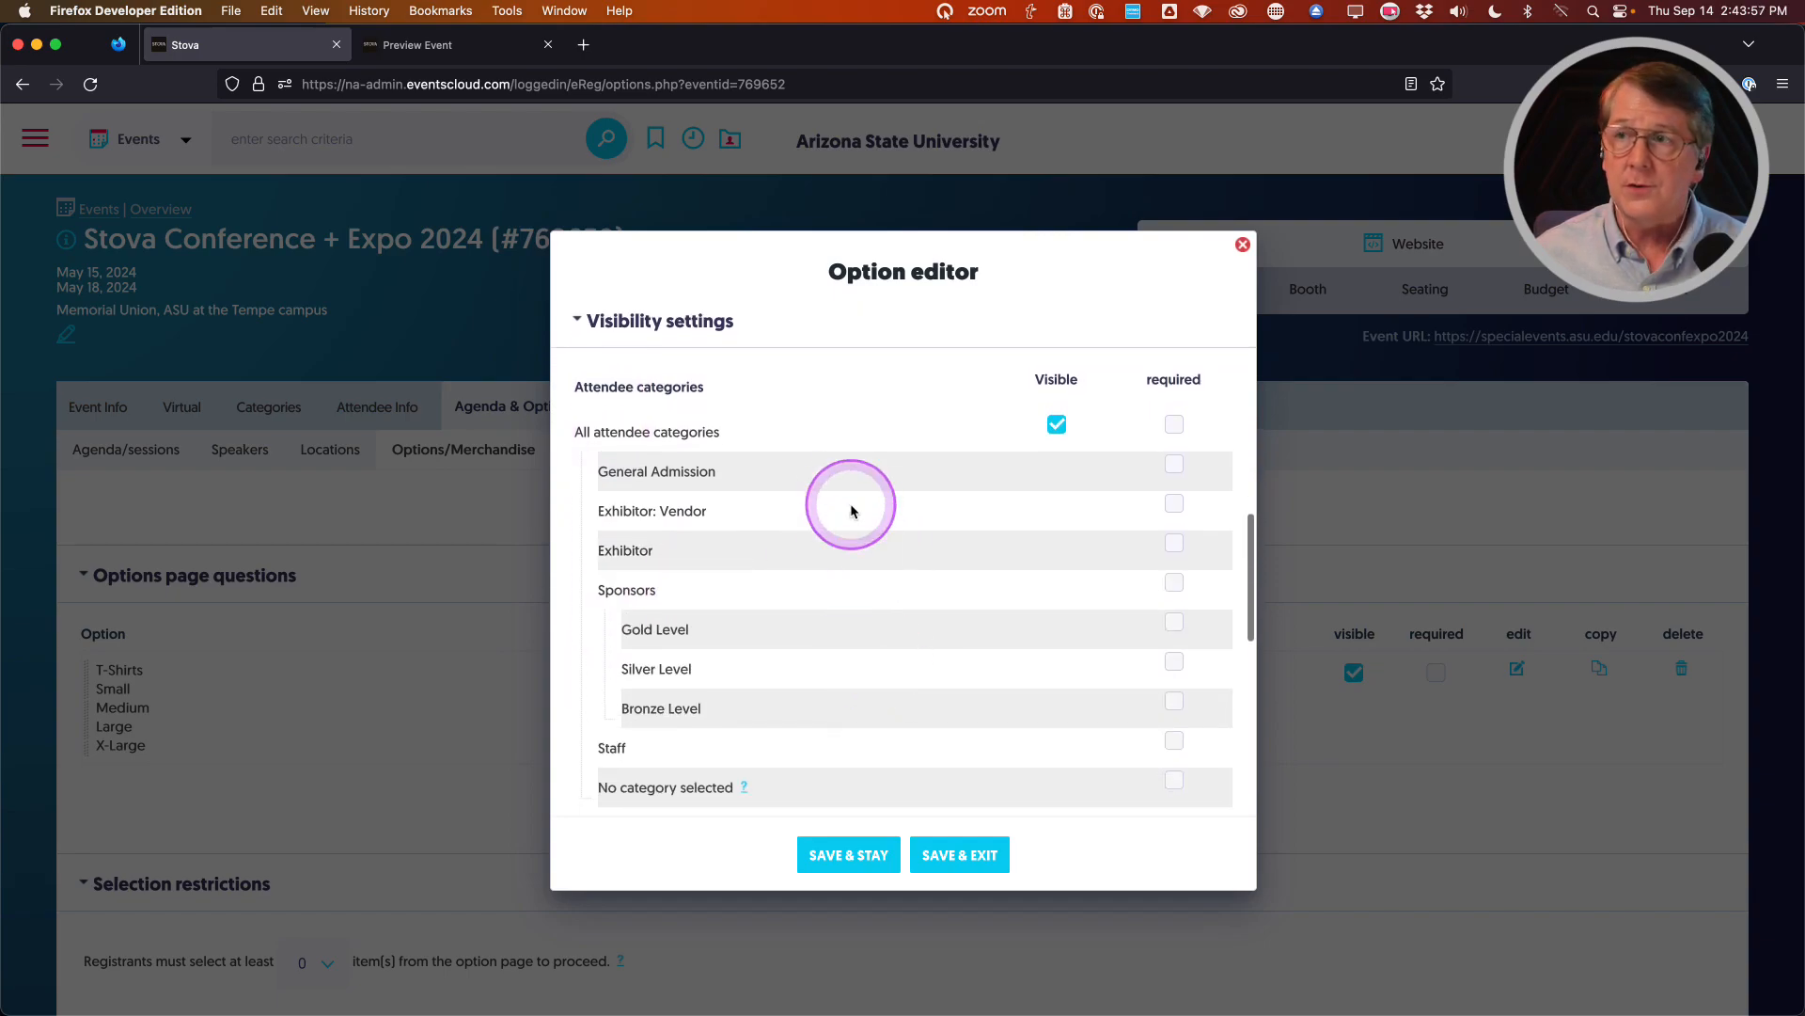
left_click(1034, 430)
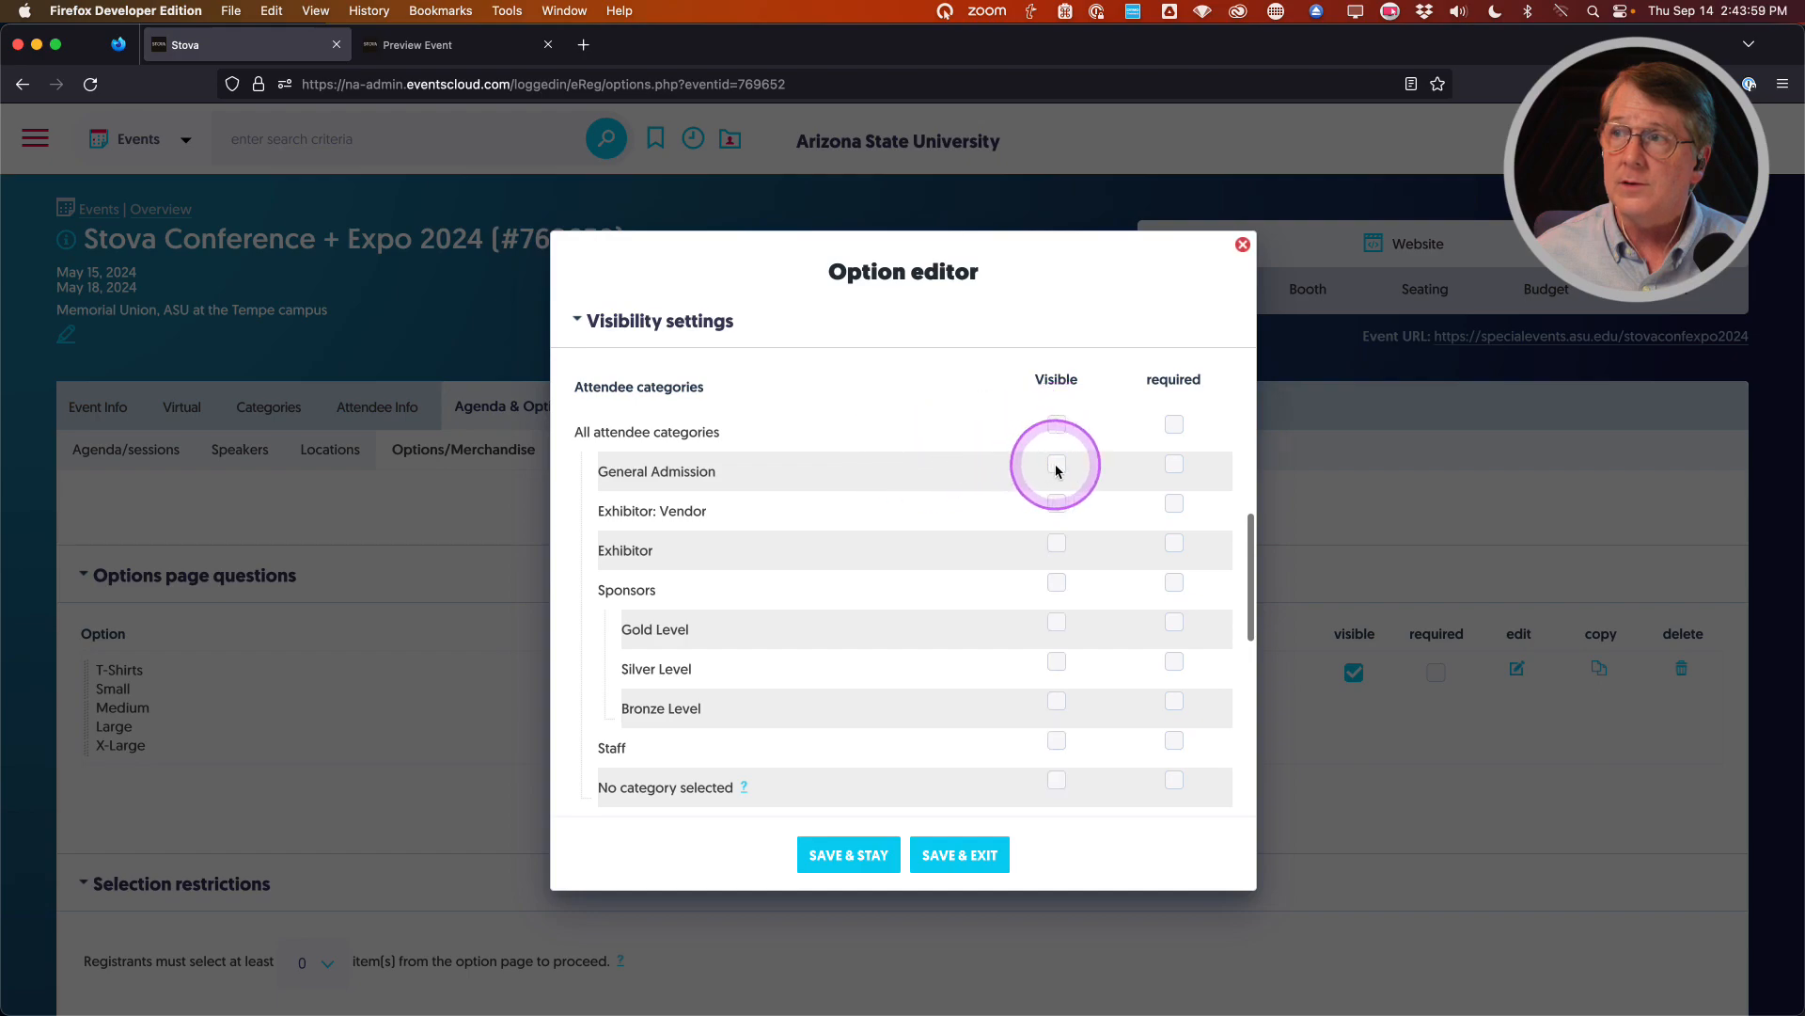
left_click(1056, 465)
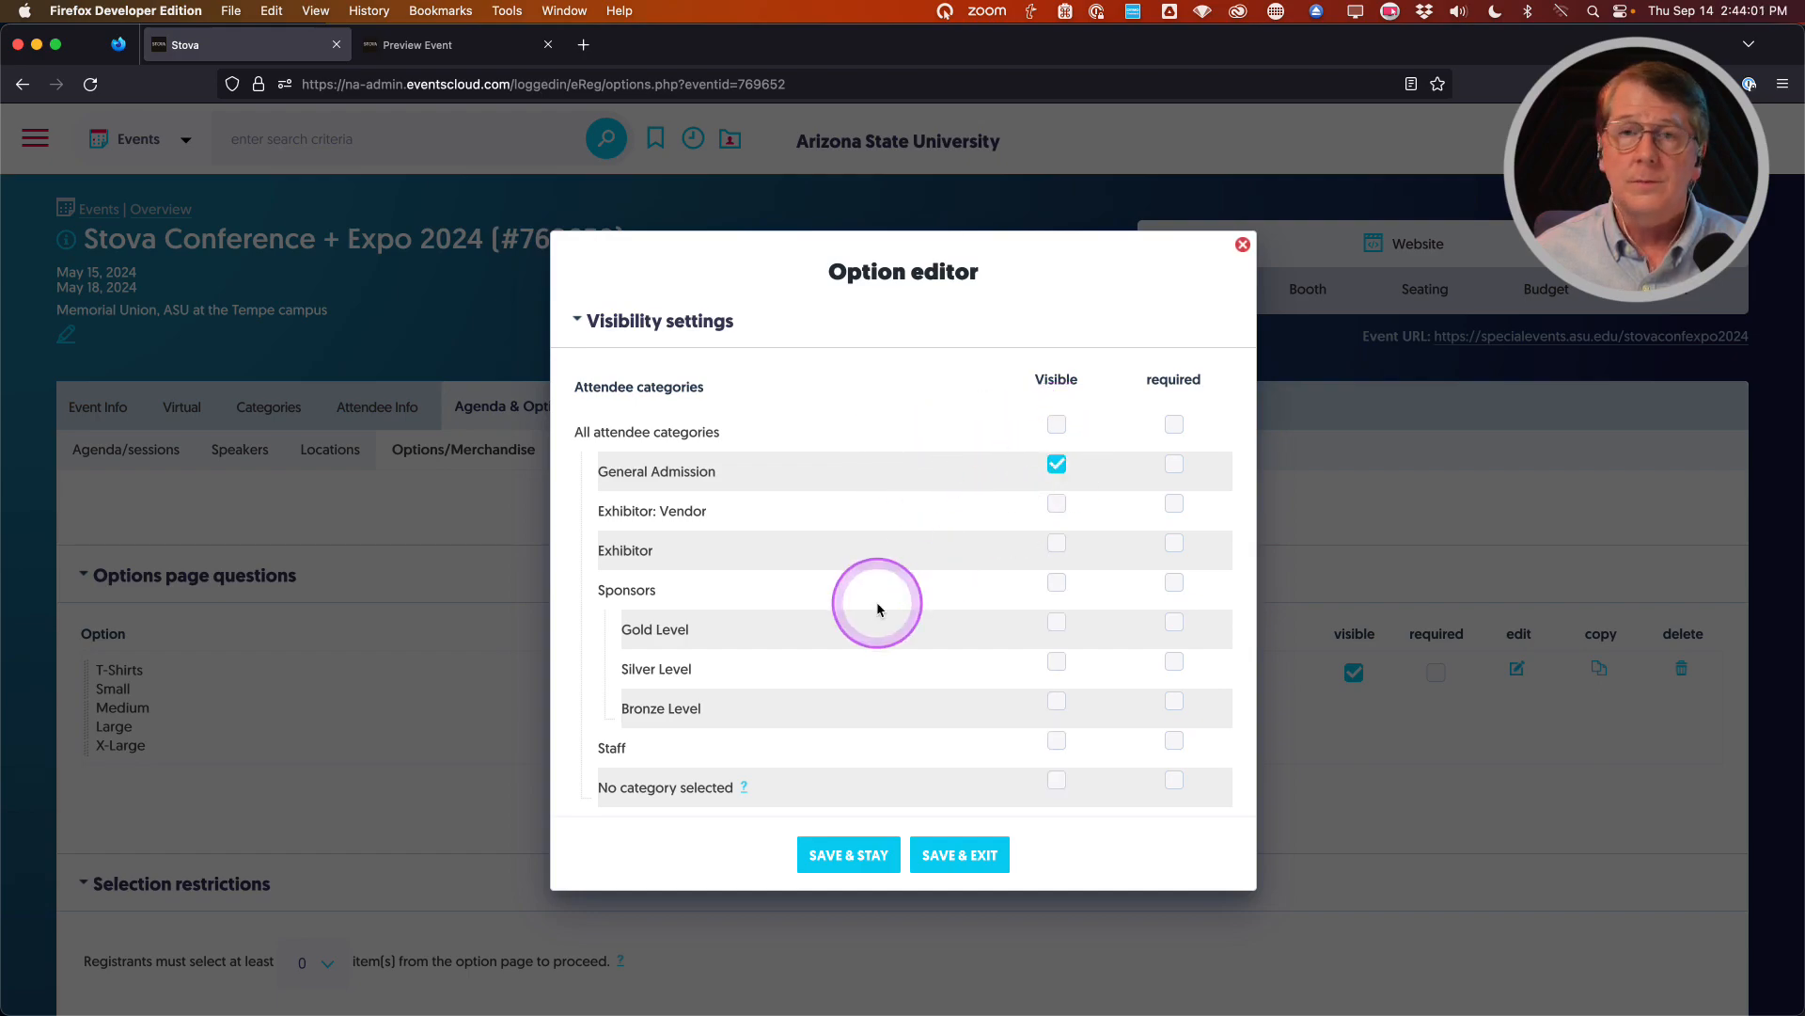
scroll(878, 607, "down", 6)
scroll(878, 609, "down", 2)
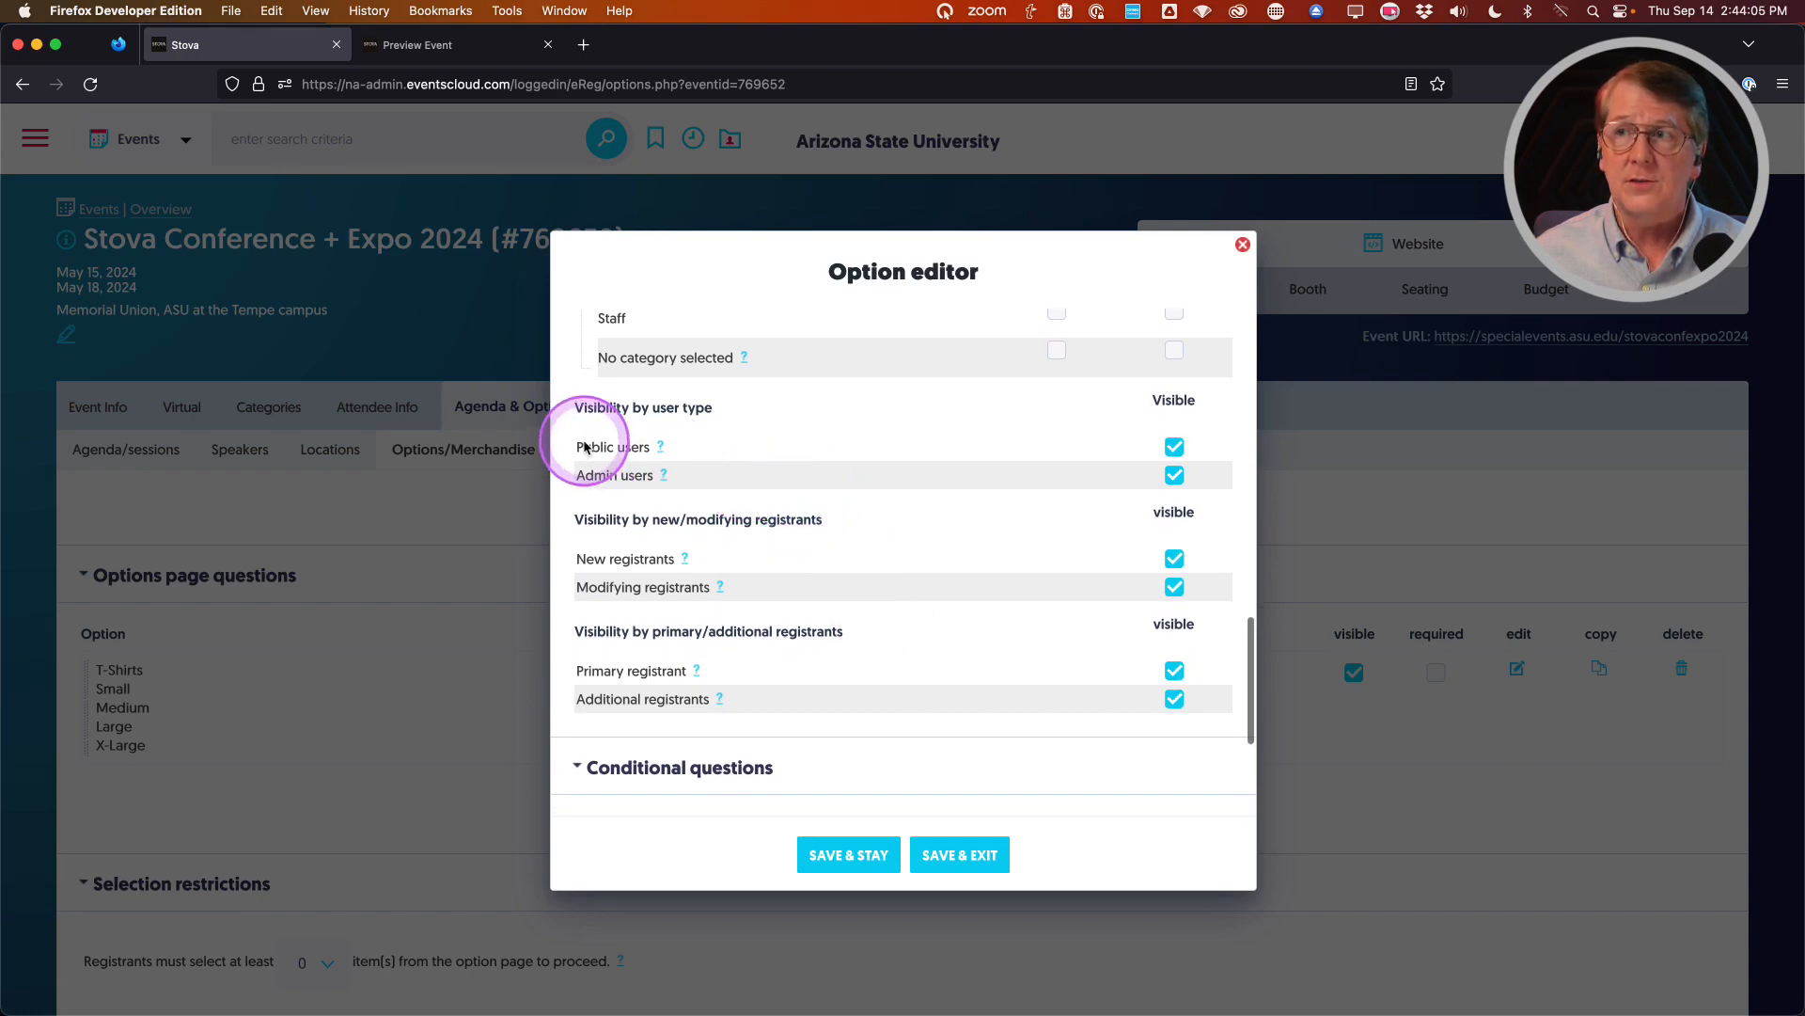
scroll(935, 611, "down", 5)
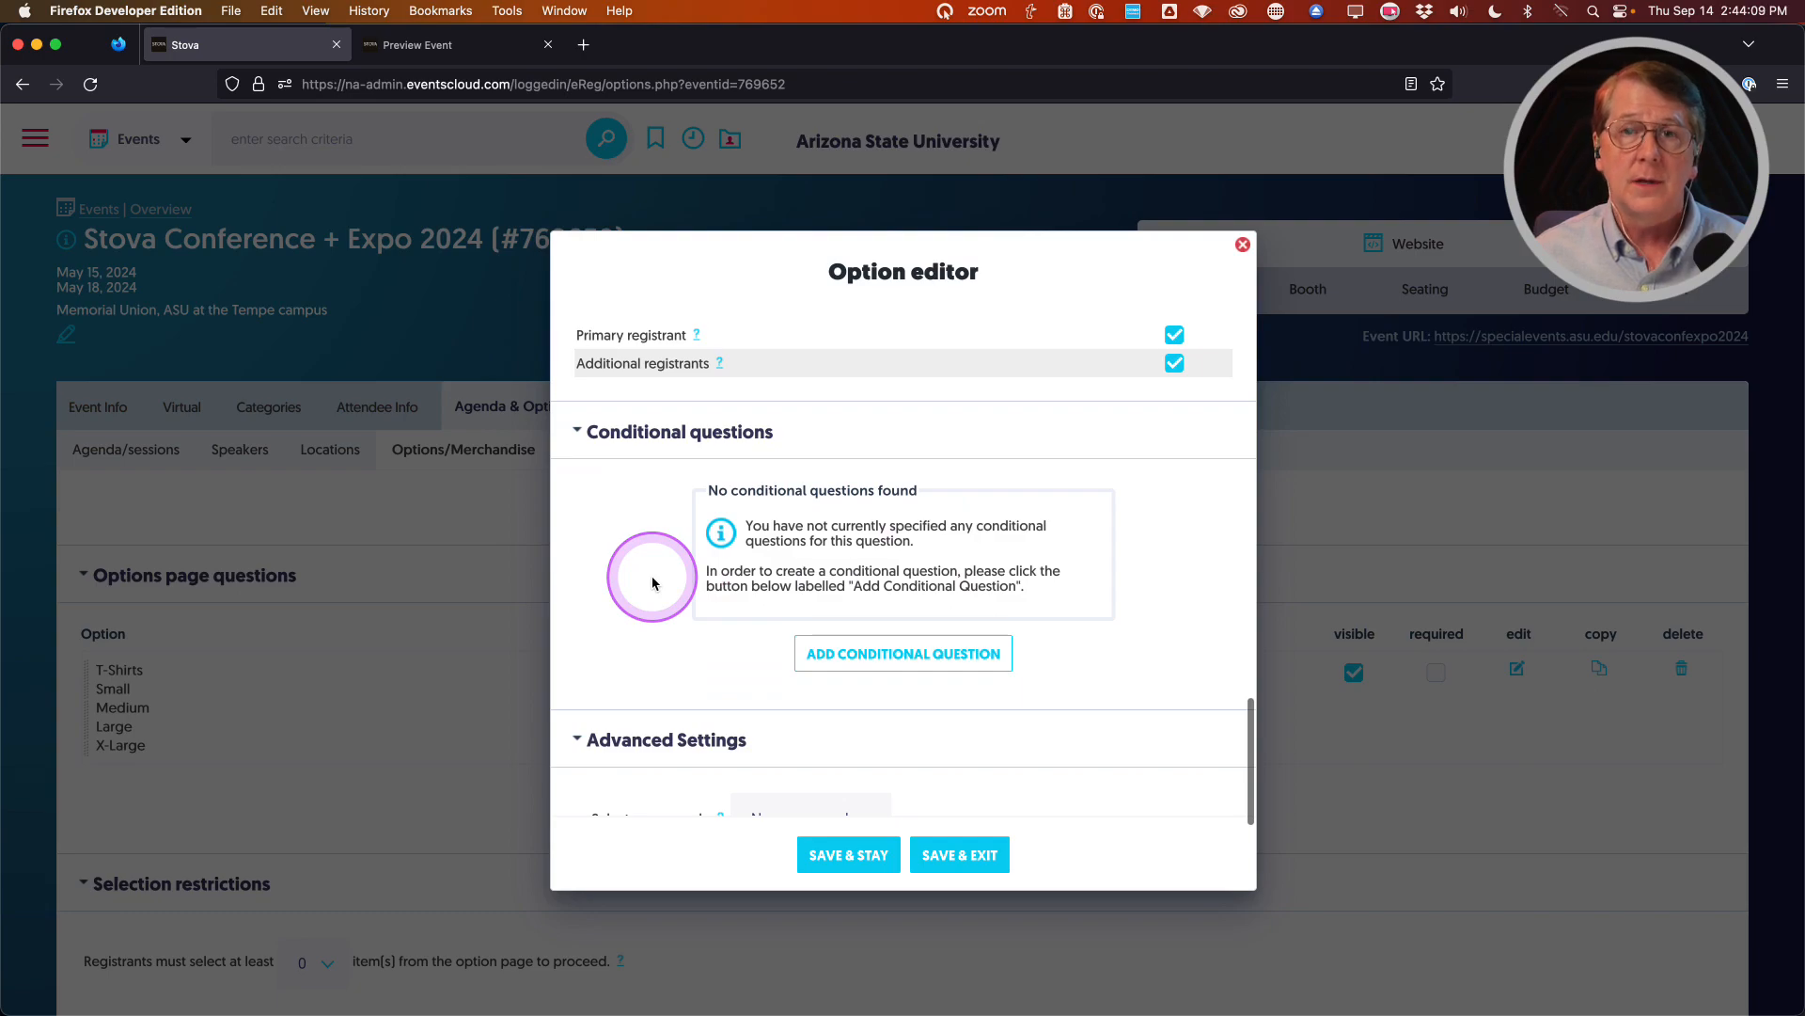
scroll(654, 576, "down", 4)
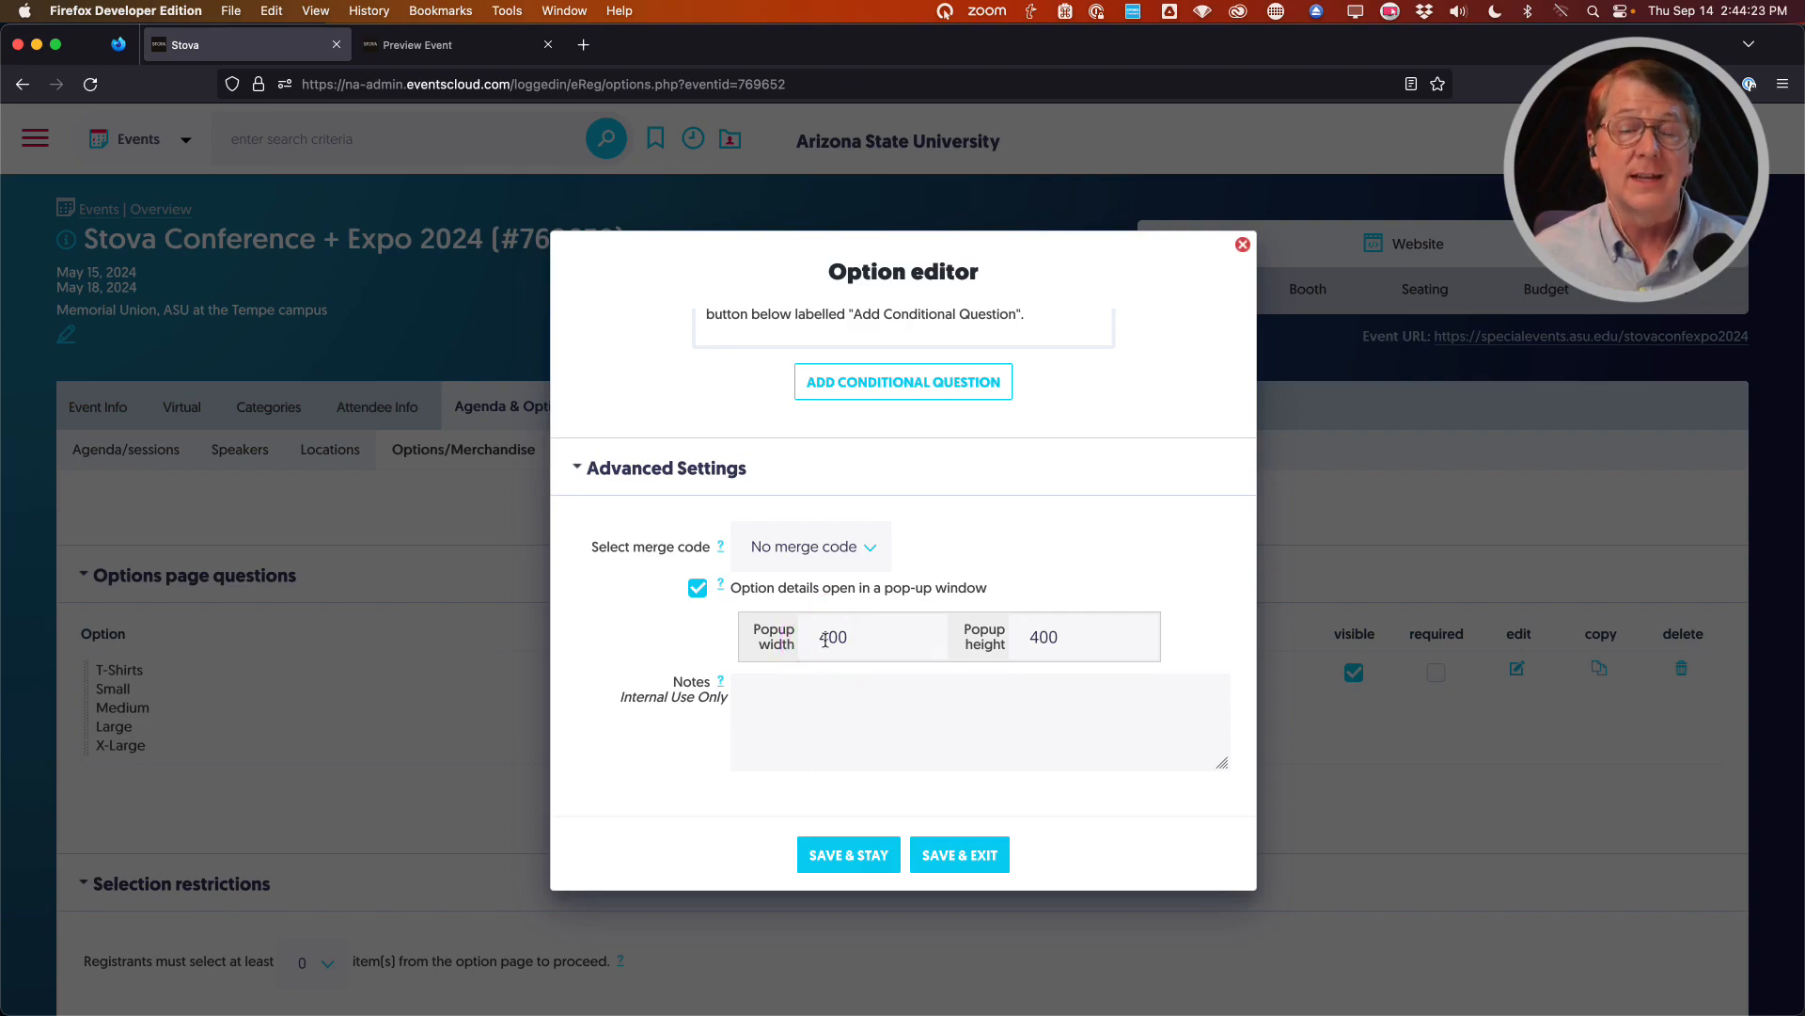
left_click(969, 851)
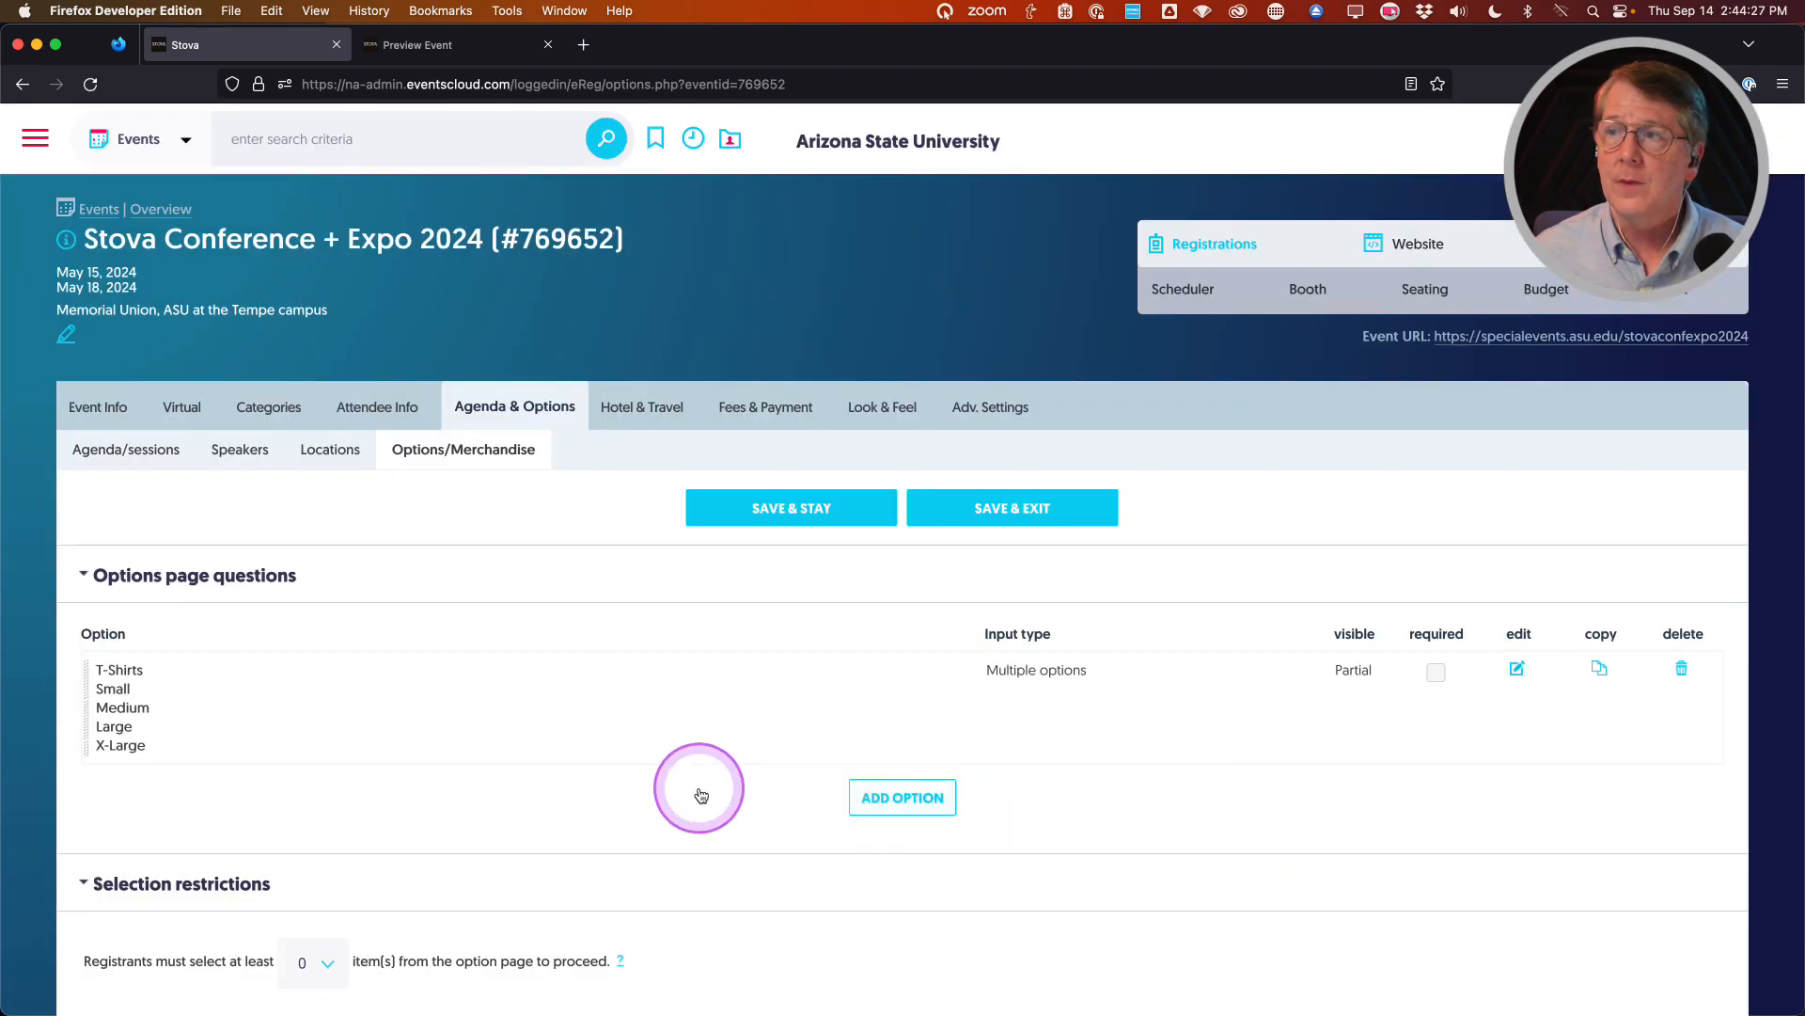
Add another merchandise option to the event and set its type to Open ended option (text input)
left_click(926, 805)
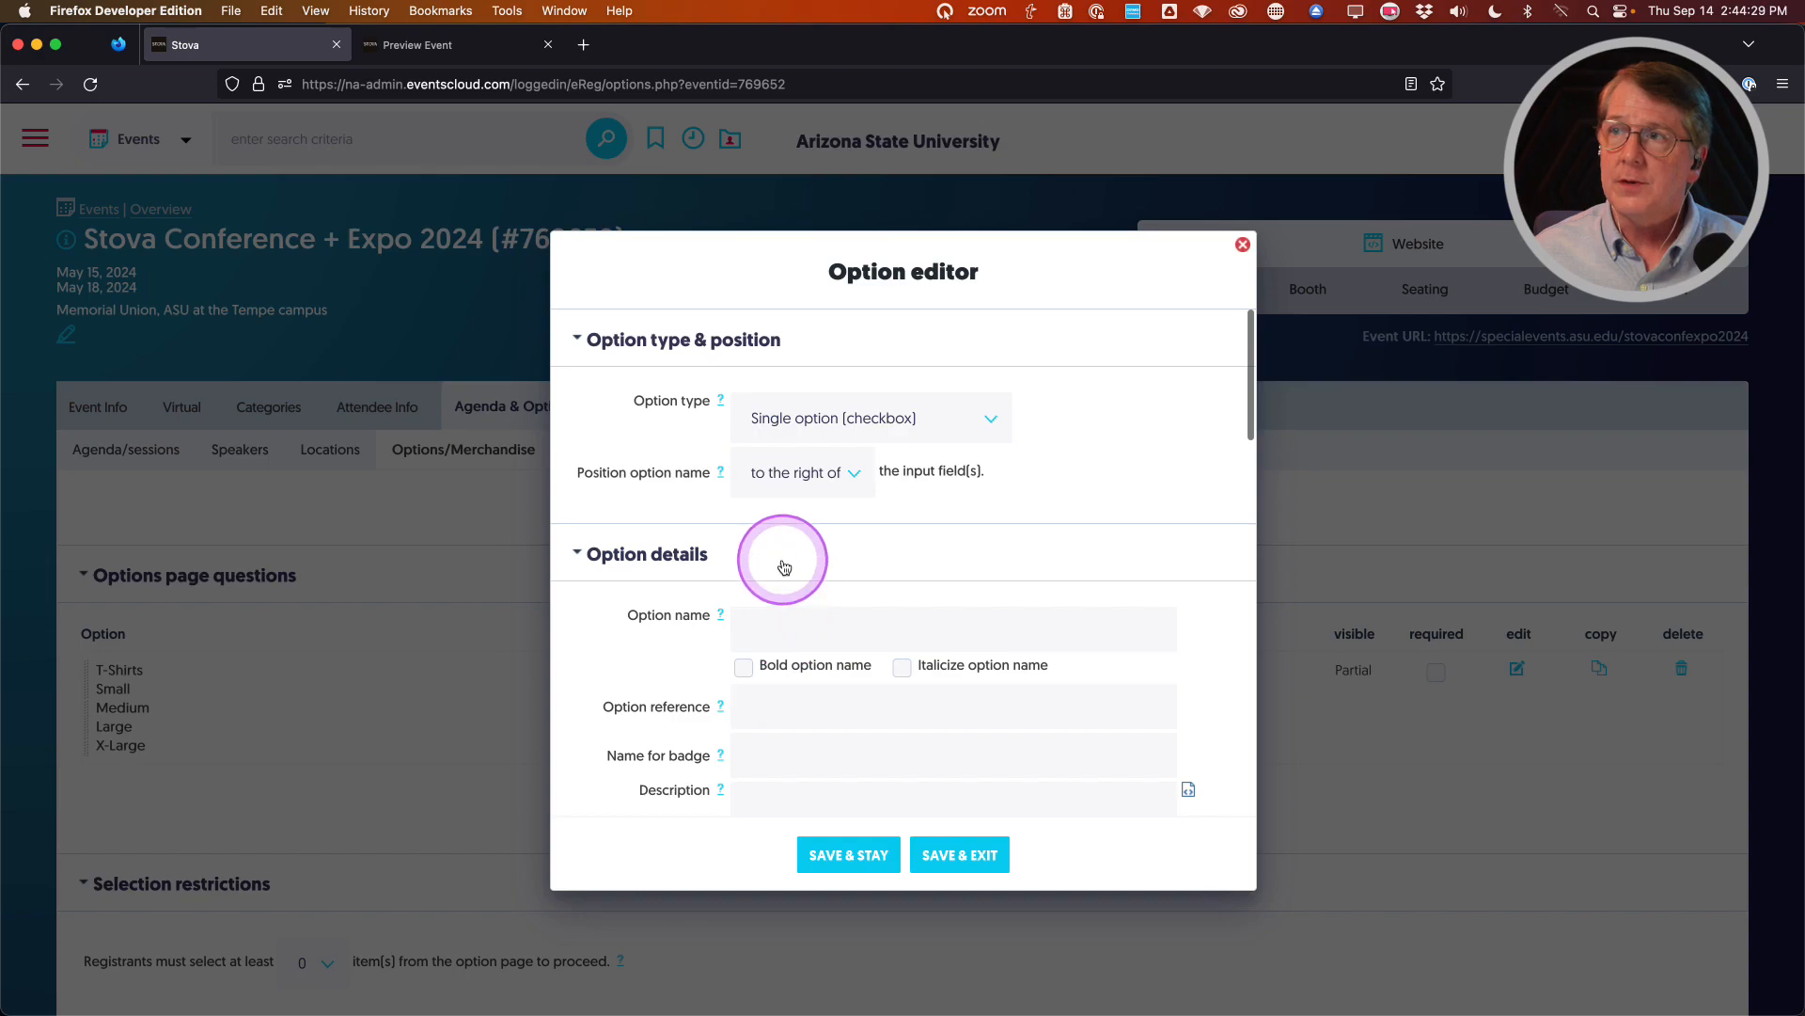
left_click(842, 458)
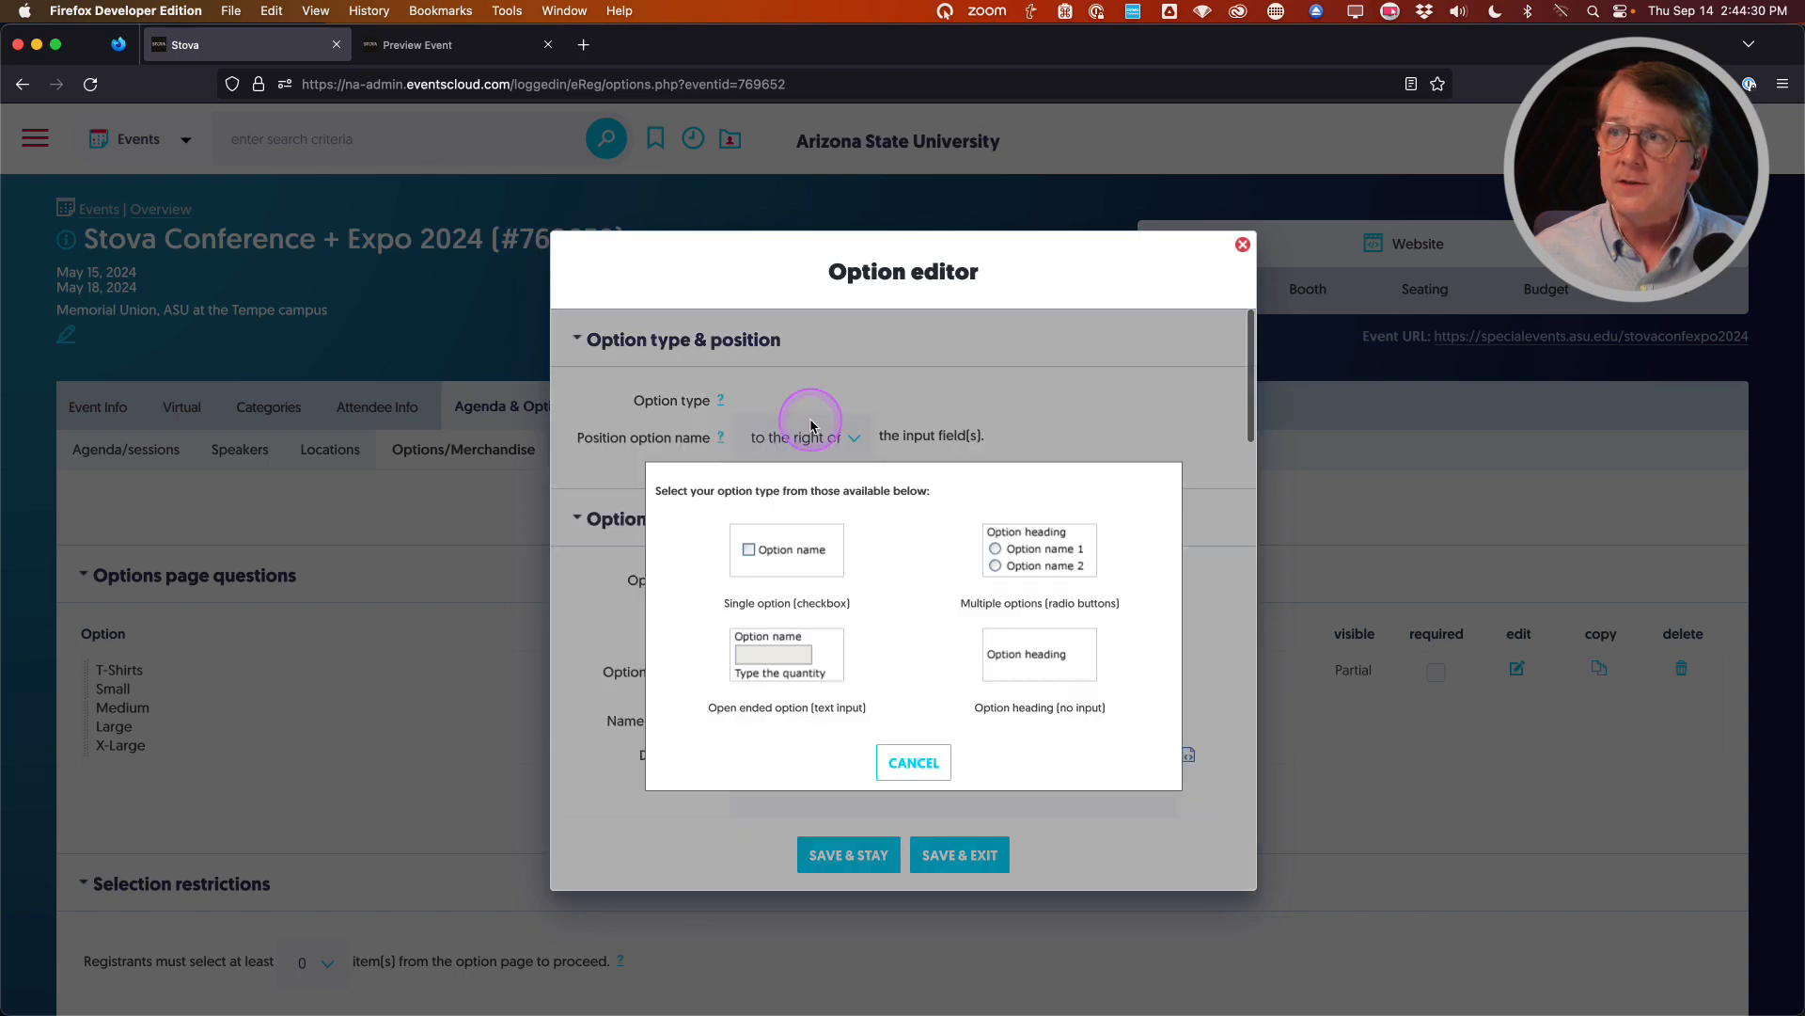
left_click(784, 666)
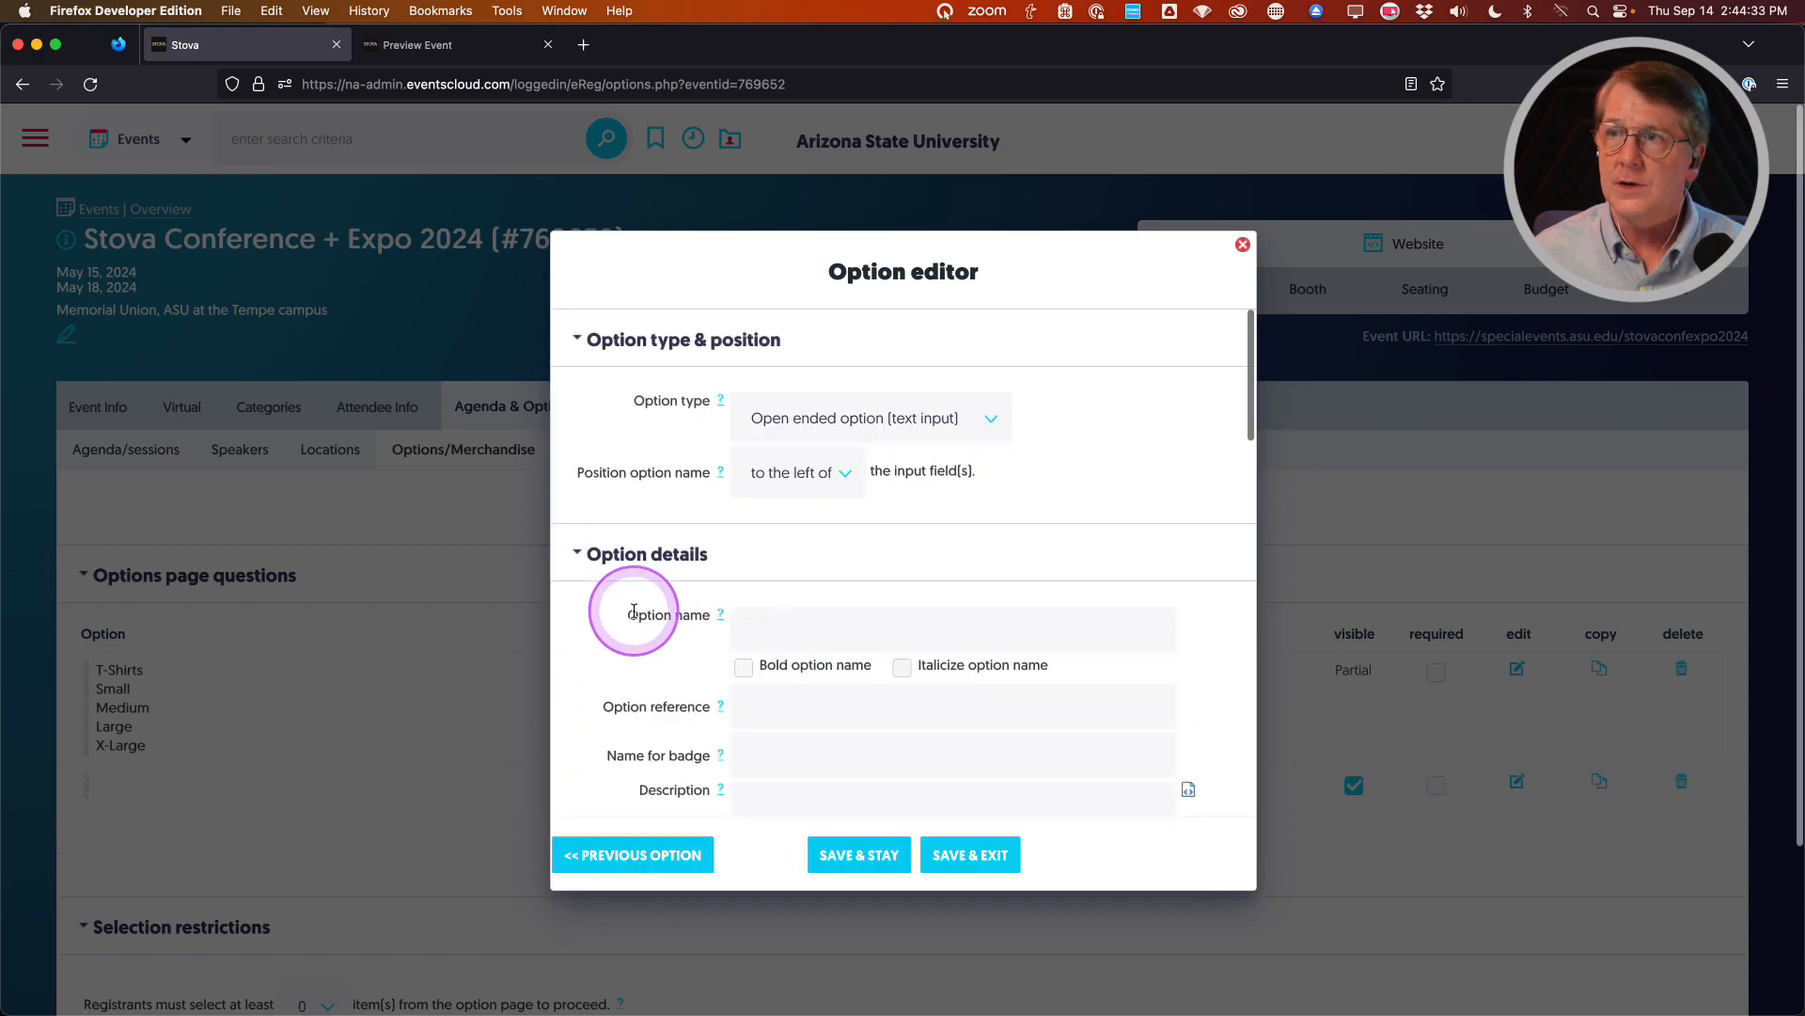
Name the open ended option Expo Guide and make its name bold and italic
left_click(810, 628)
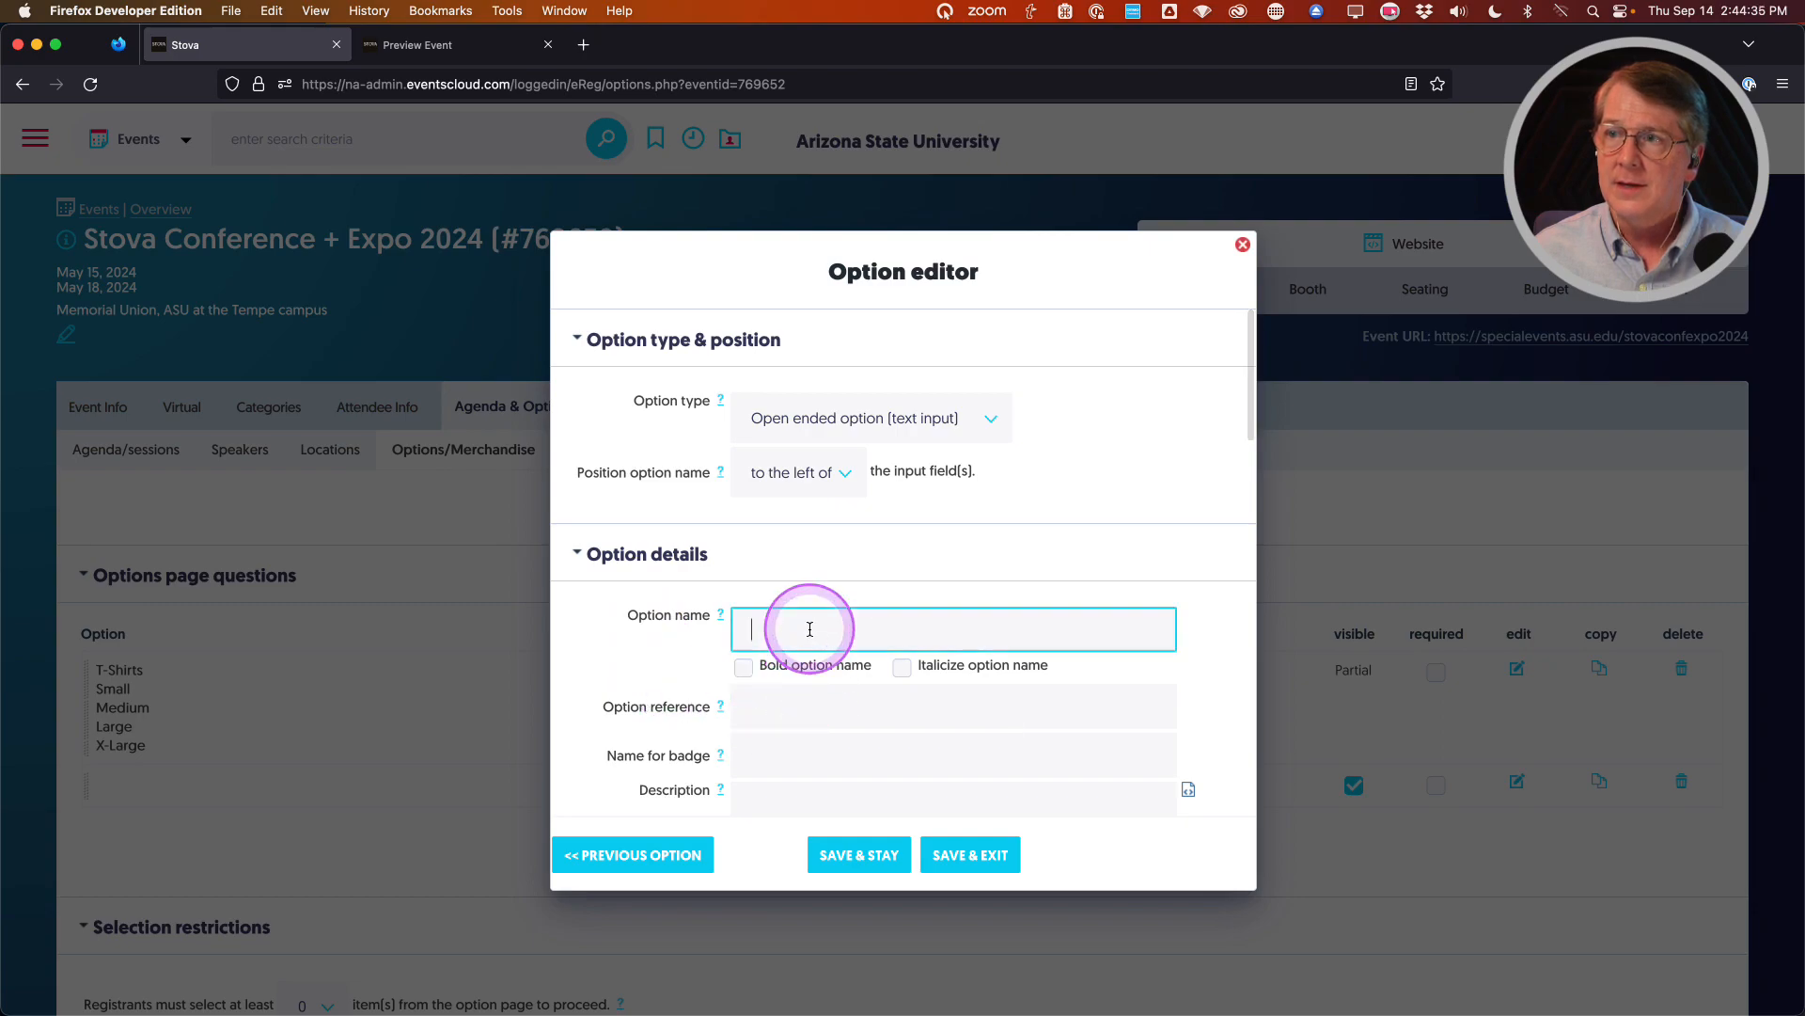
type("Expo")
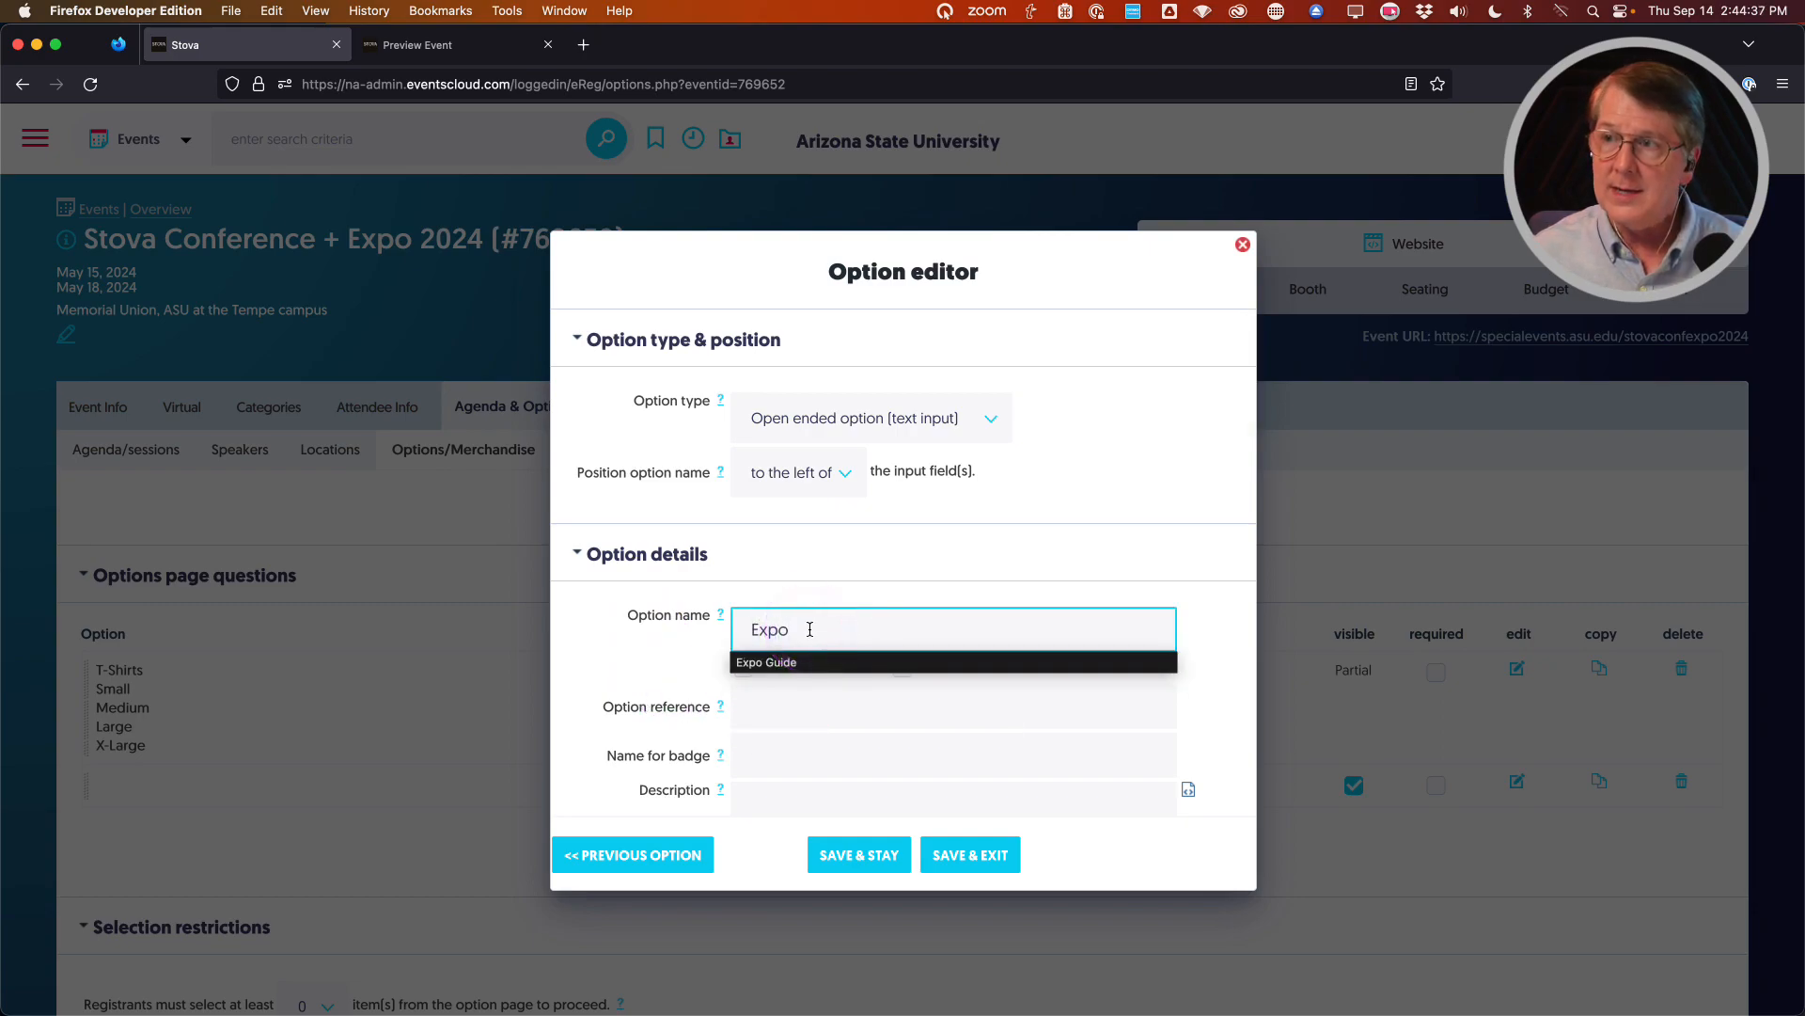
left_click(779, 661)
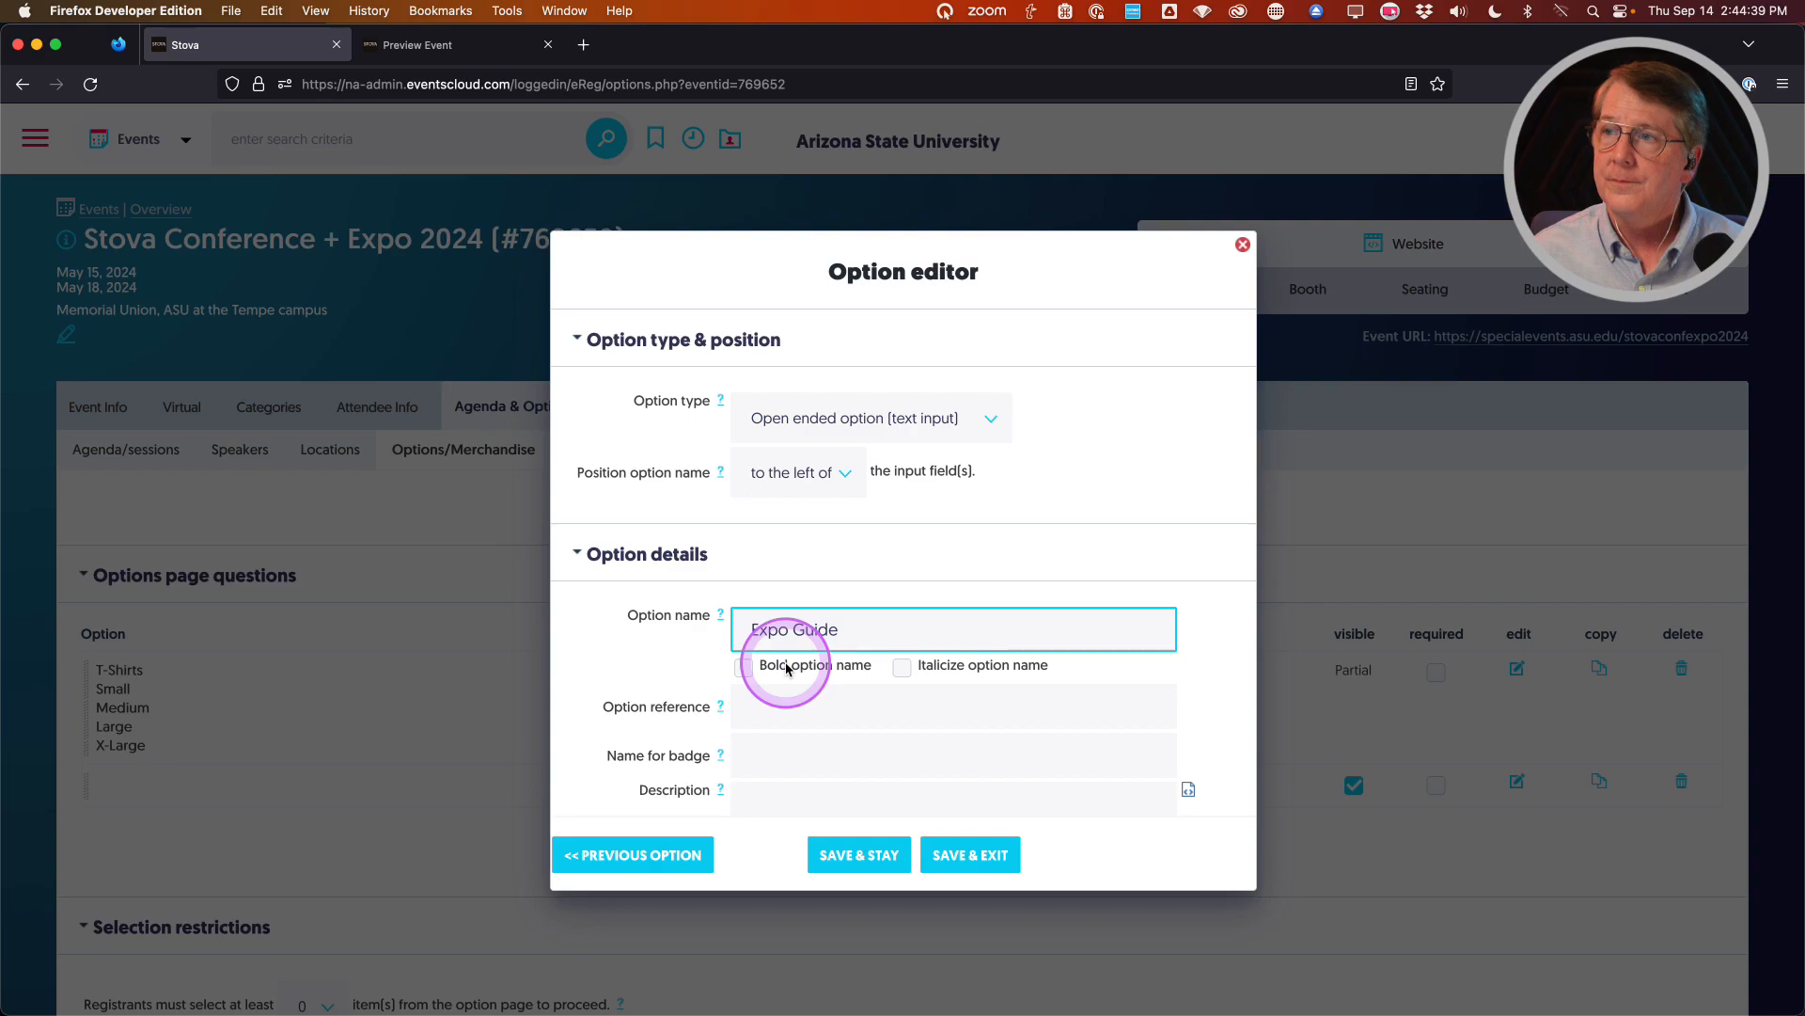
left_click(745, 669)
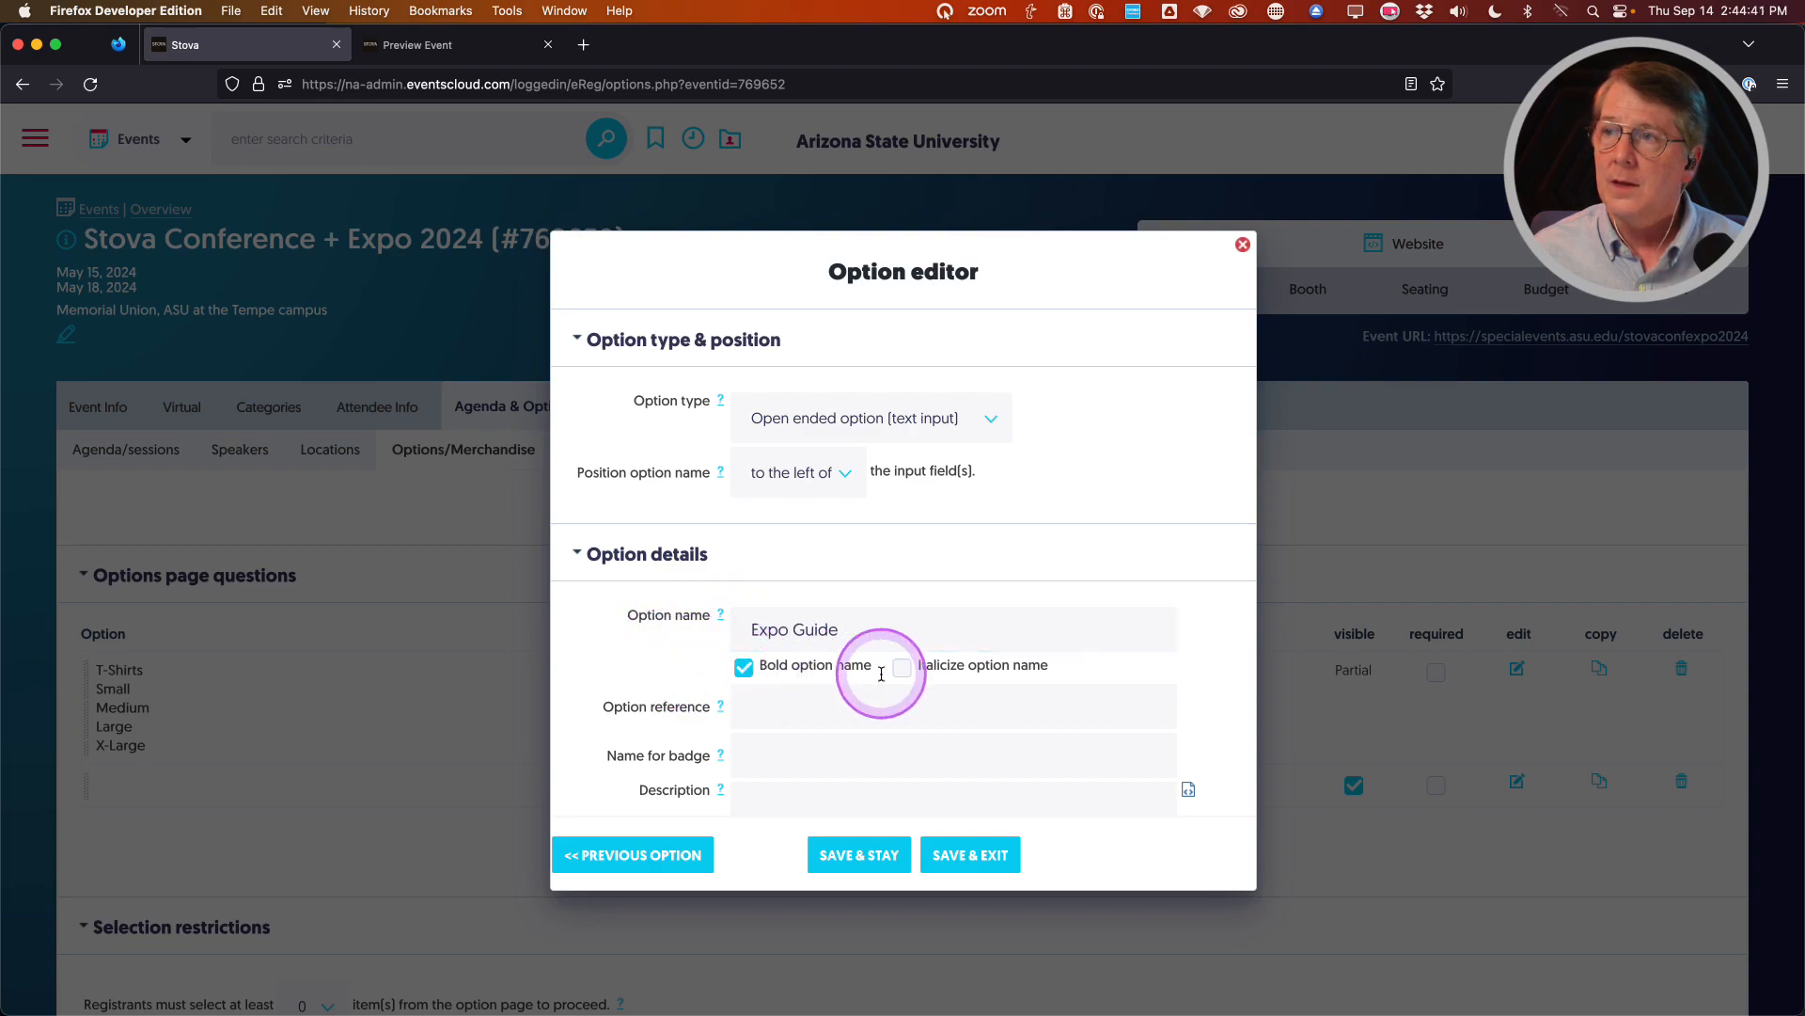
left_click(907, 672)
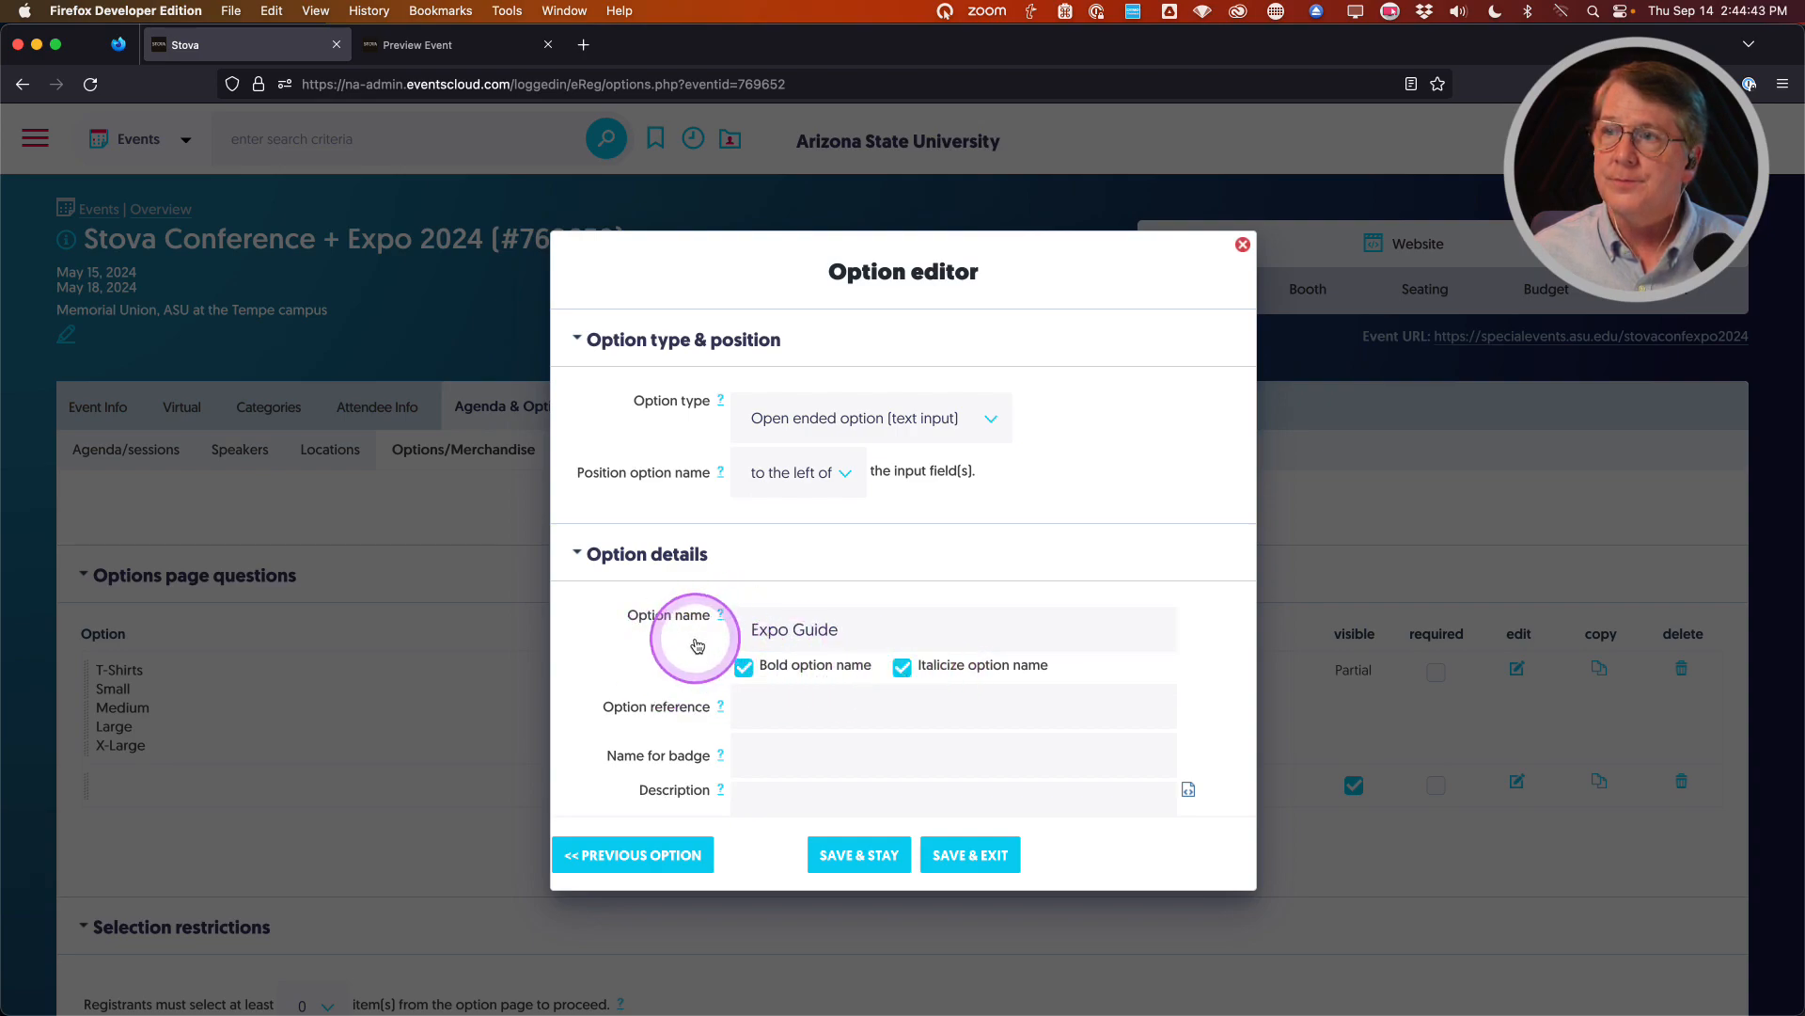
Make the Expo Guide option visible only to the General Admission attendee category
scroll(673, 630, "down", 3)
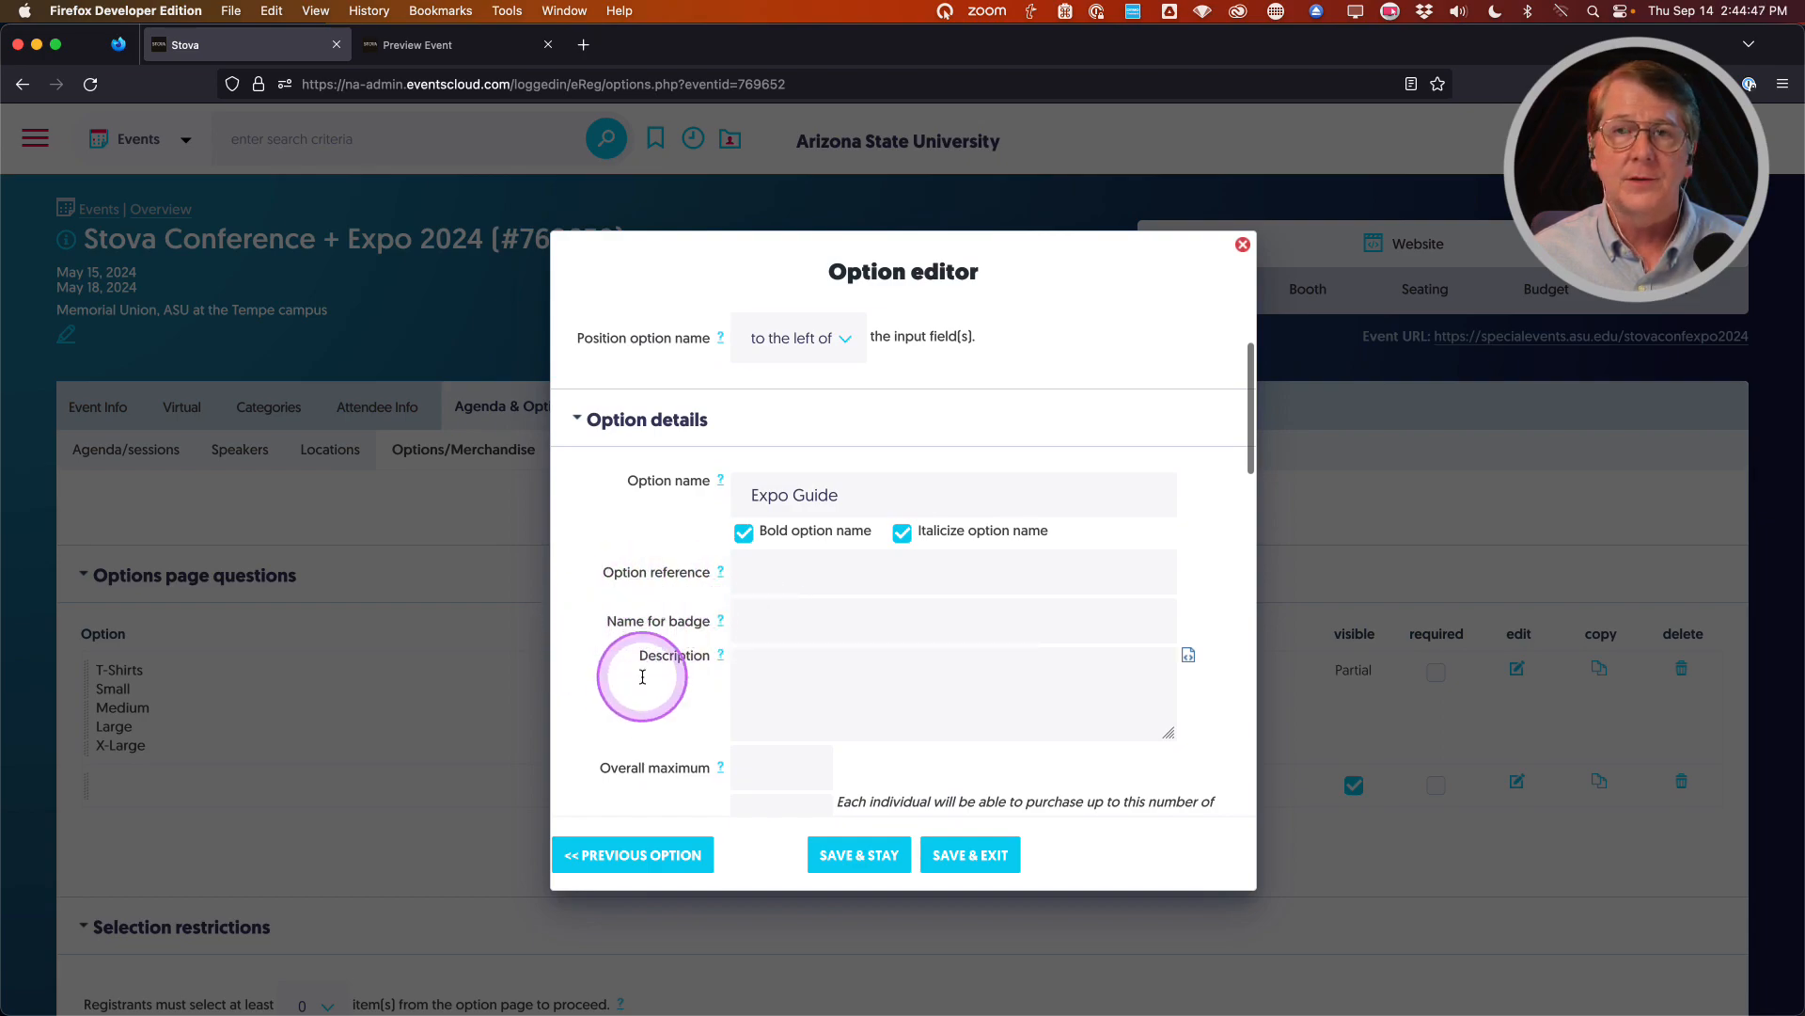
scroll(645, 672, "down", 2)
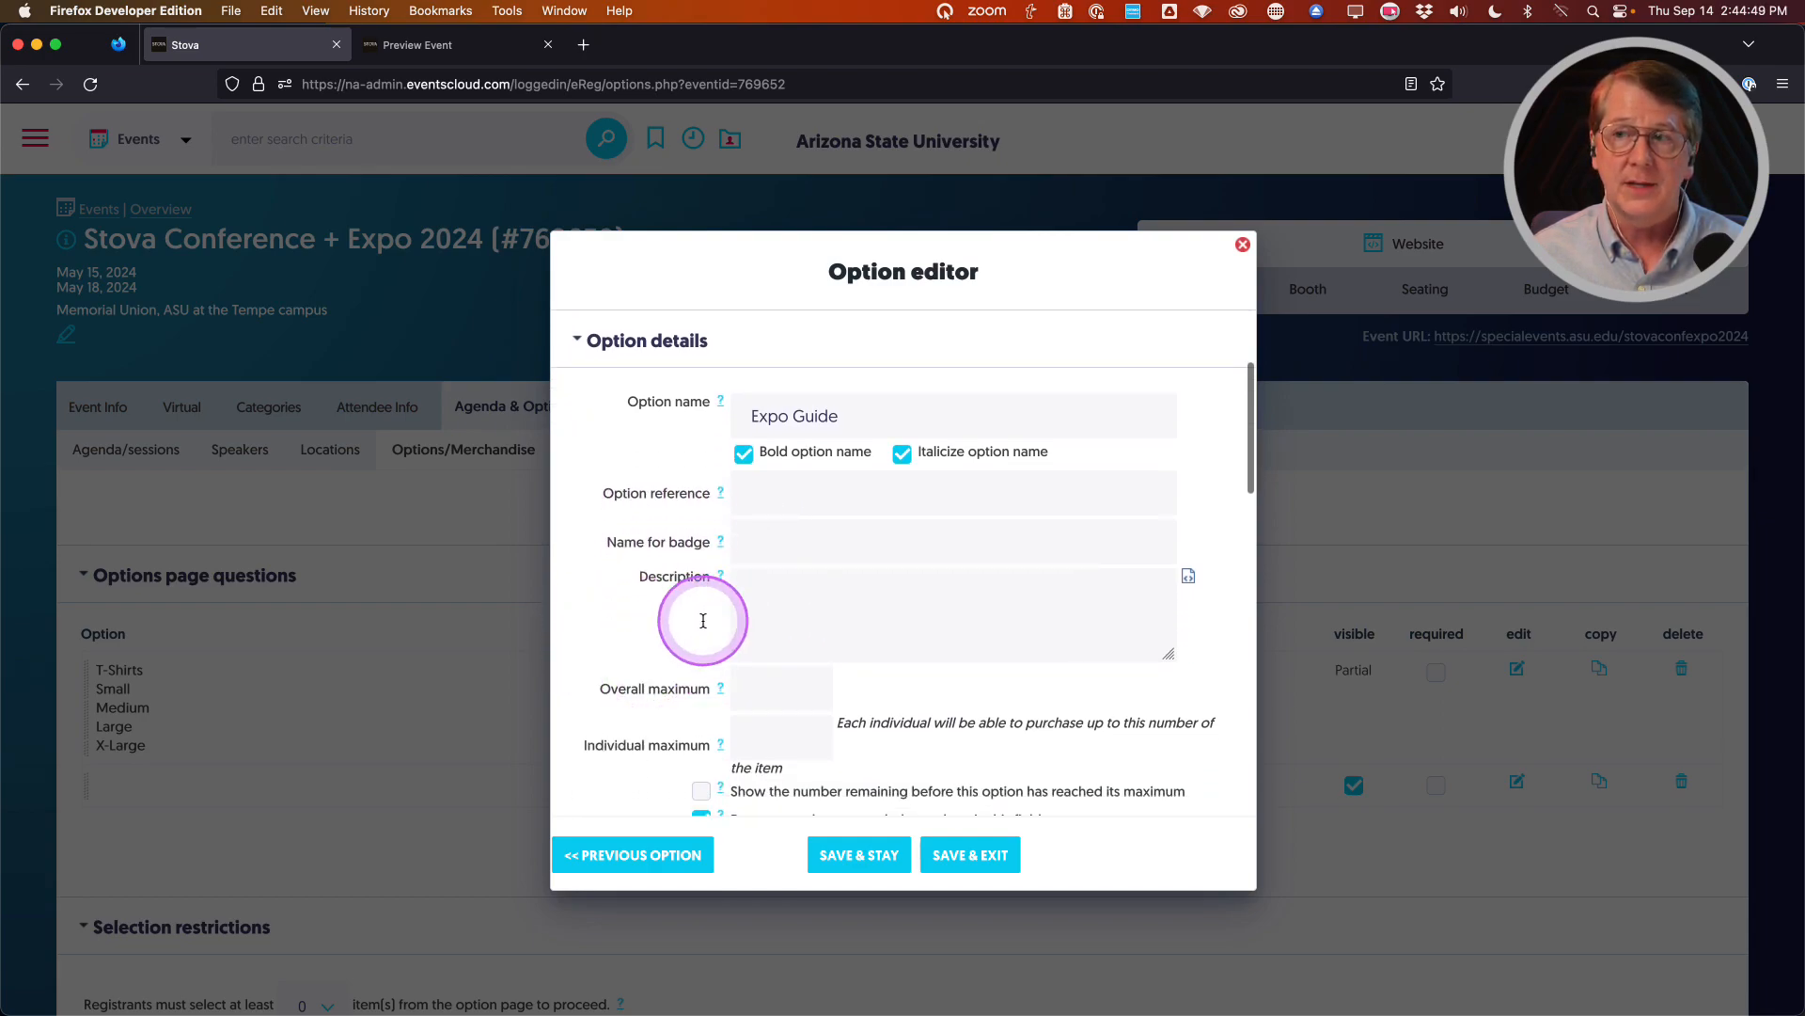
scroll(718, 633, "down", 3)
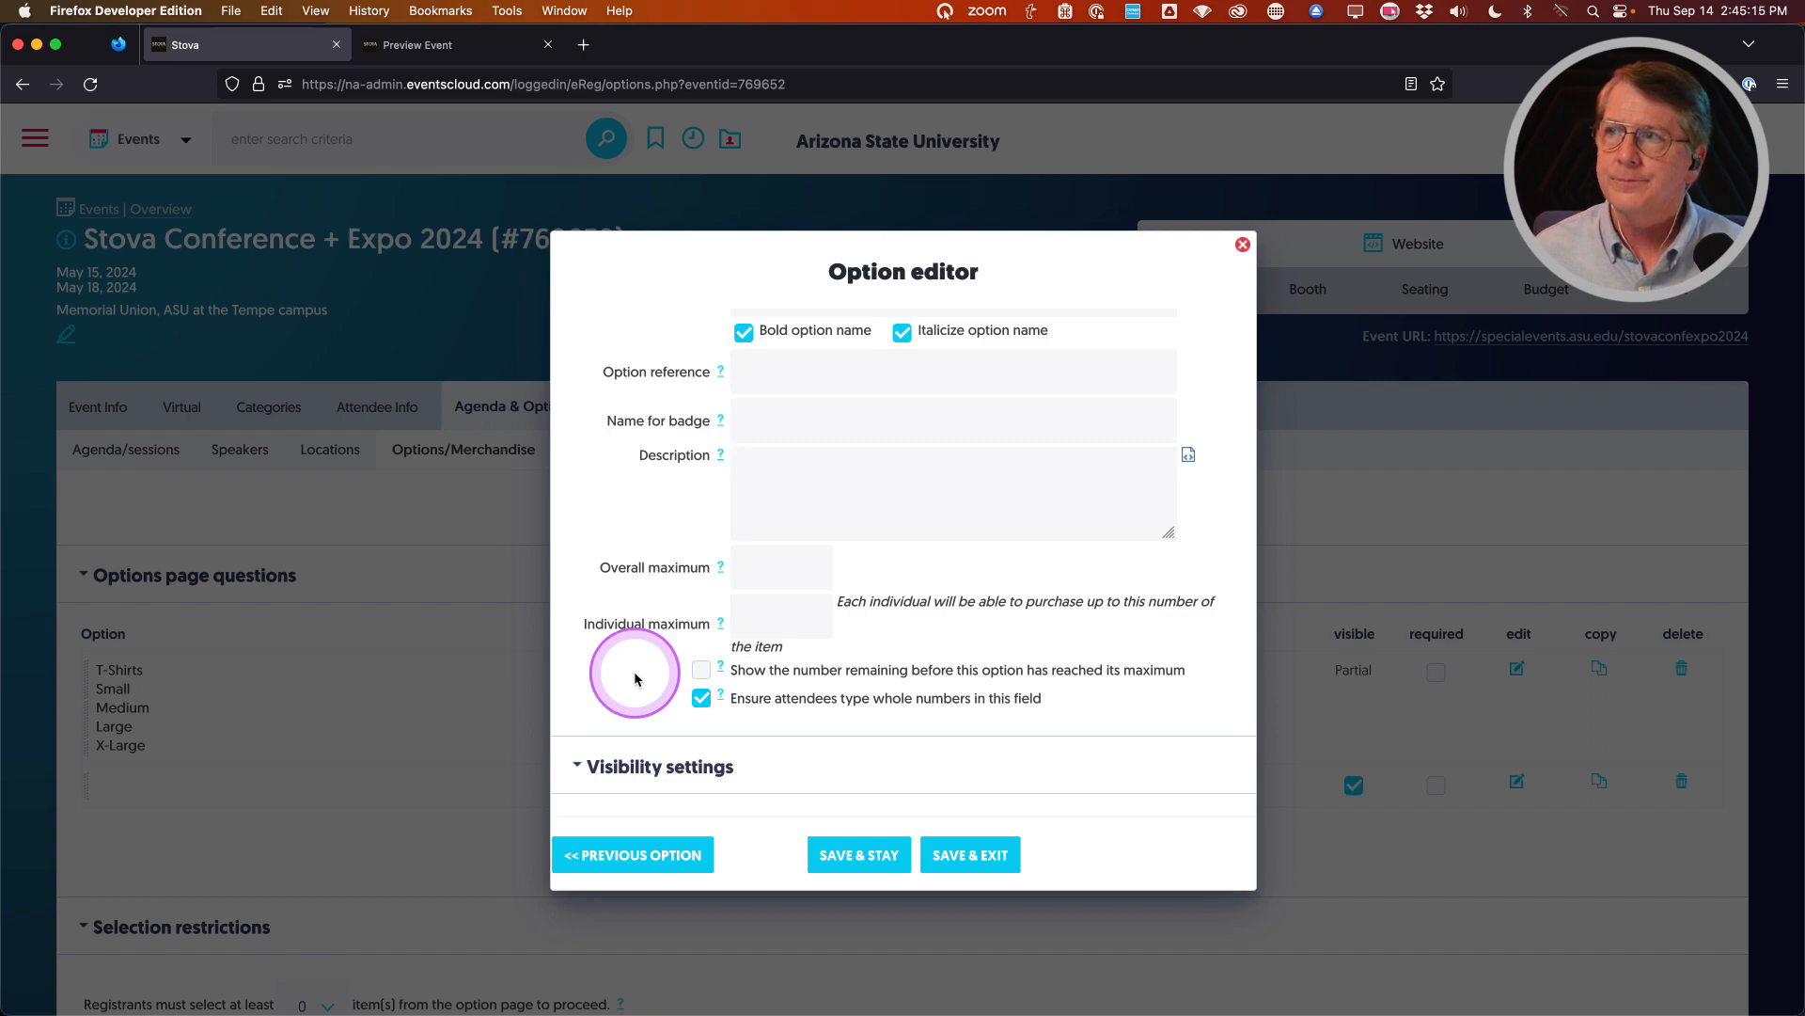
scroll(634, 678, "down", 1)
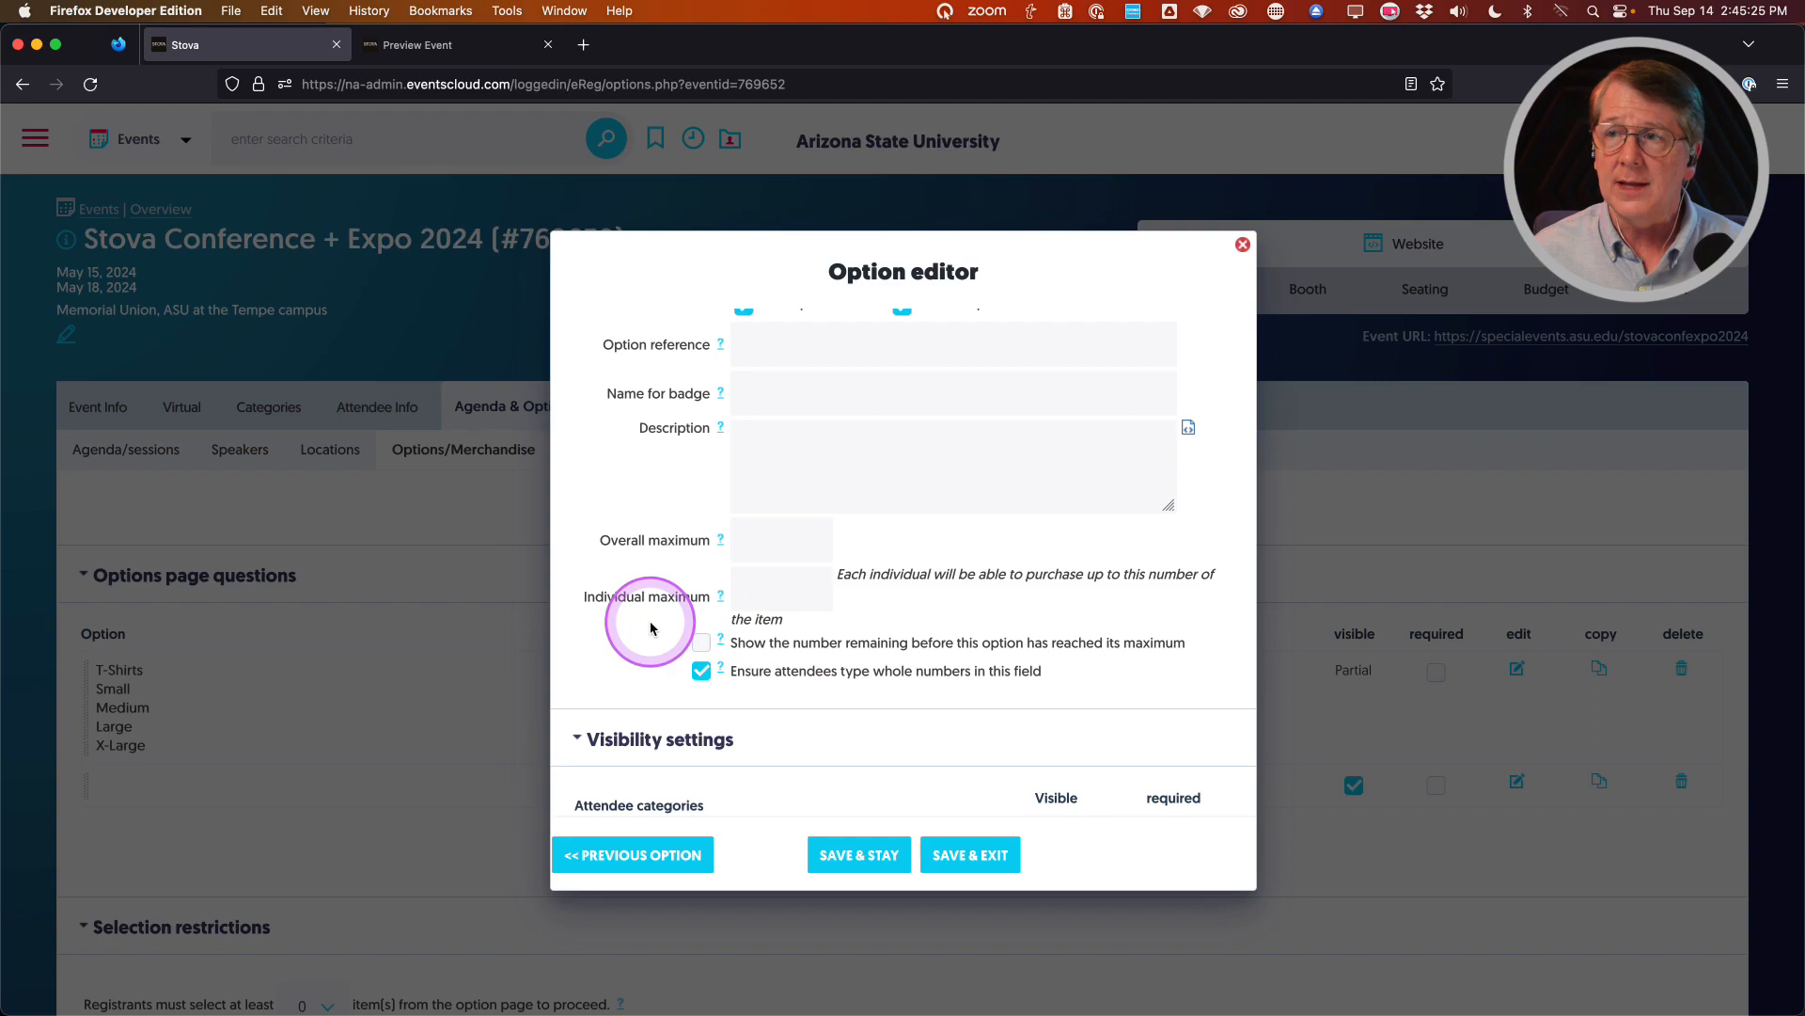
scroll(651, 624, "up", 5)
scroll(651, 620, "down", 12)
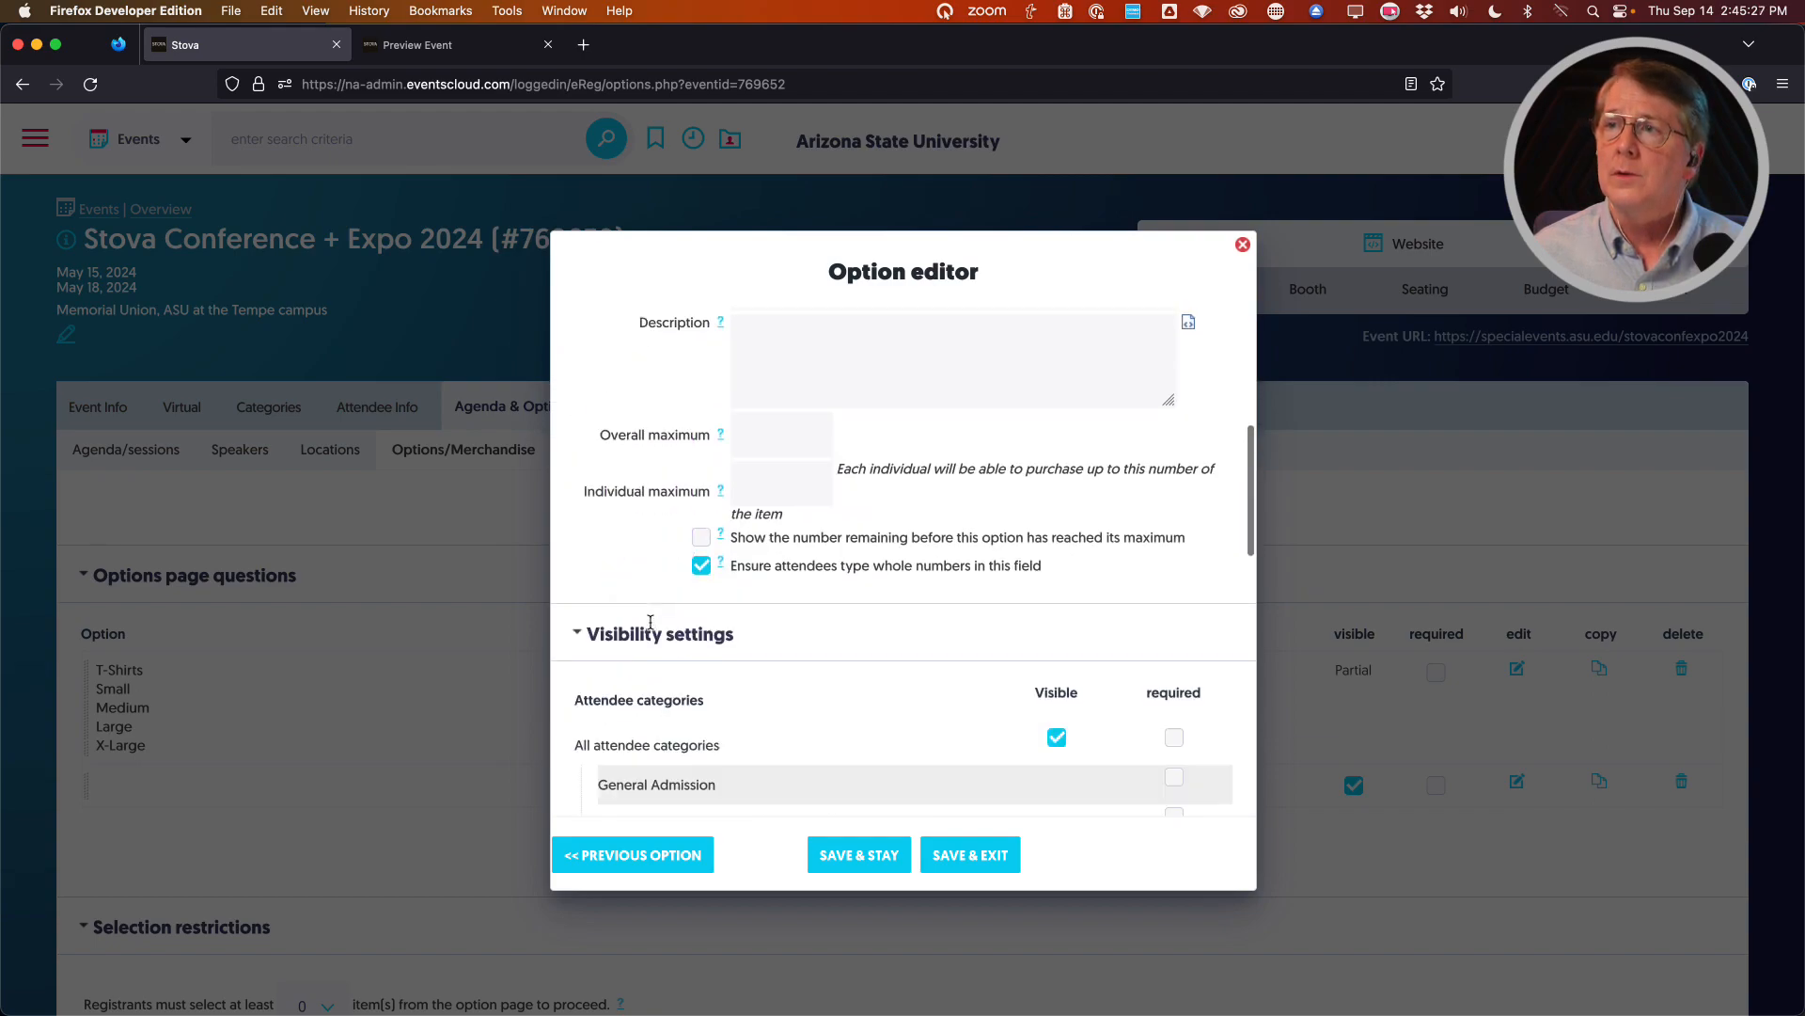
scroll(651, 621, "down", 1)
scroll(651, 620, "up", 10)
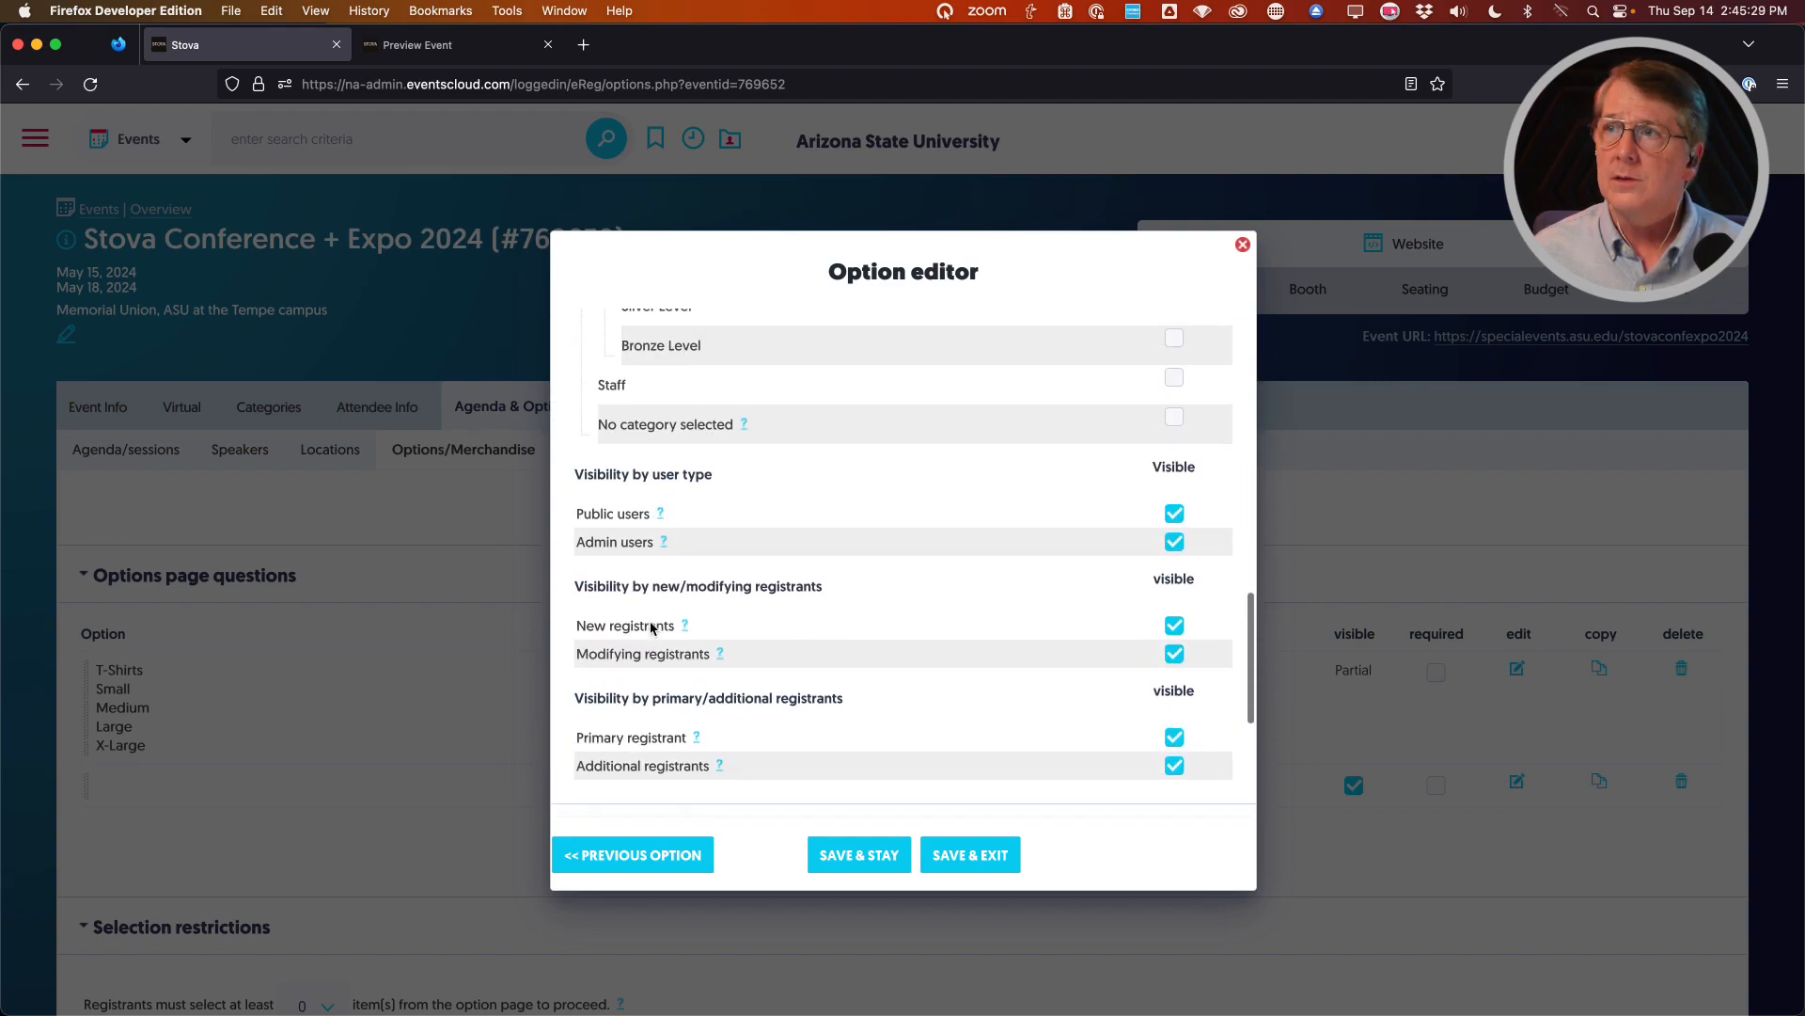
left_click(1057, 574)
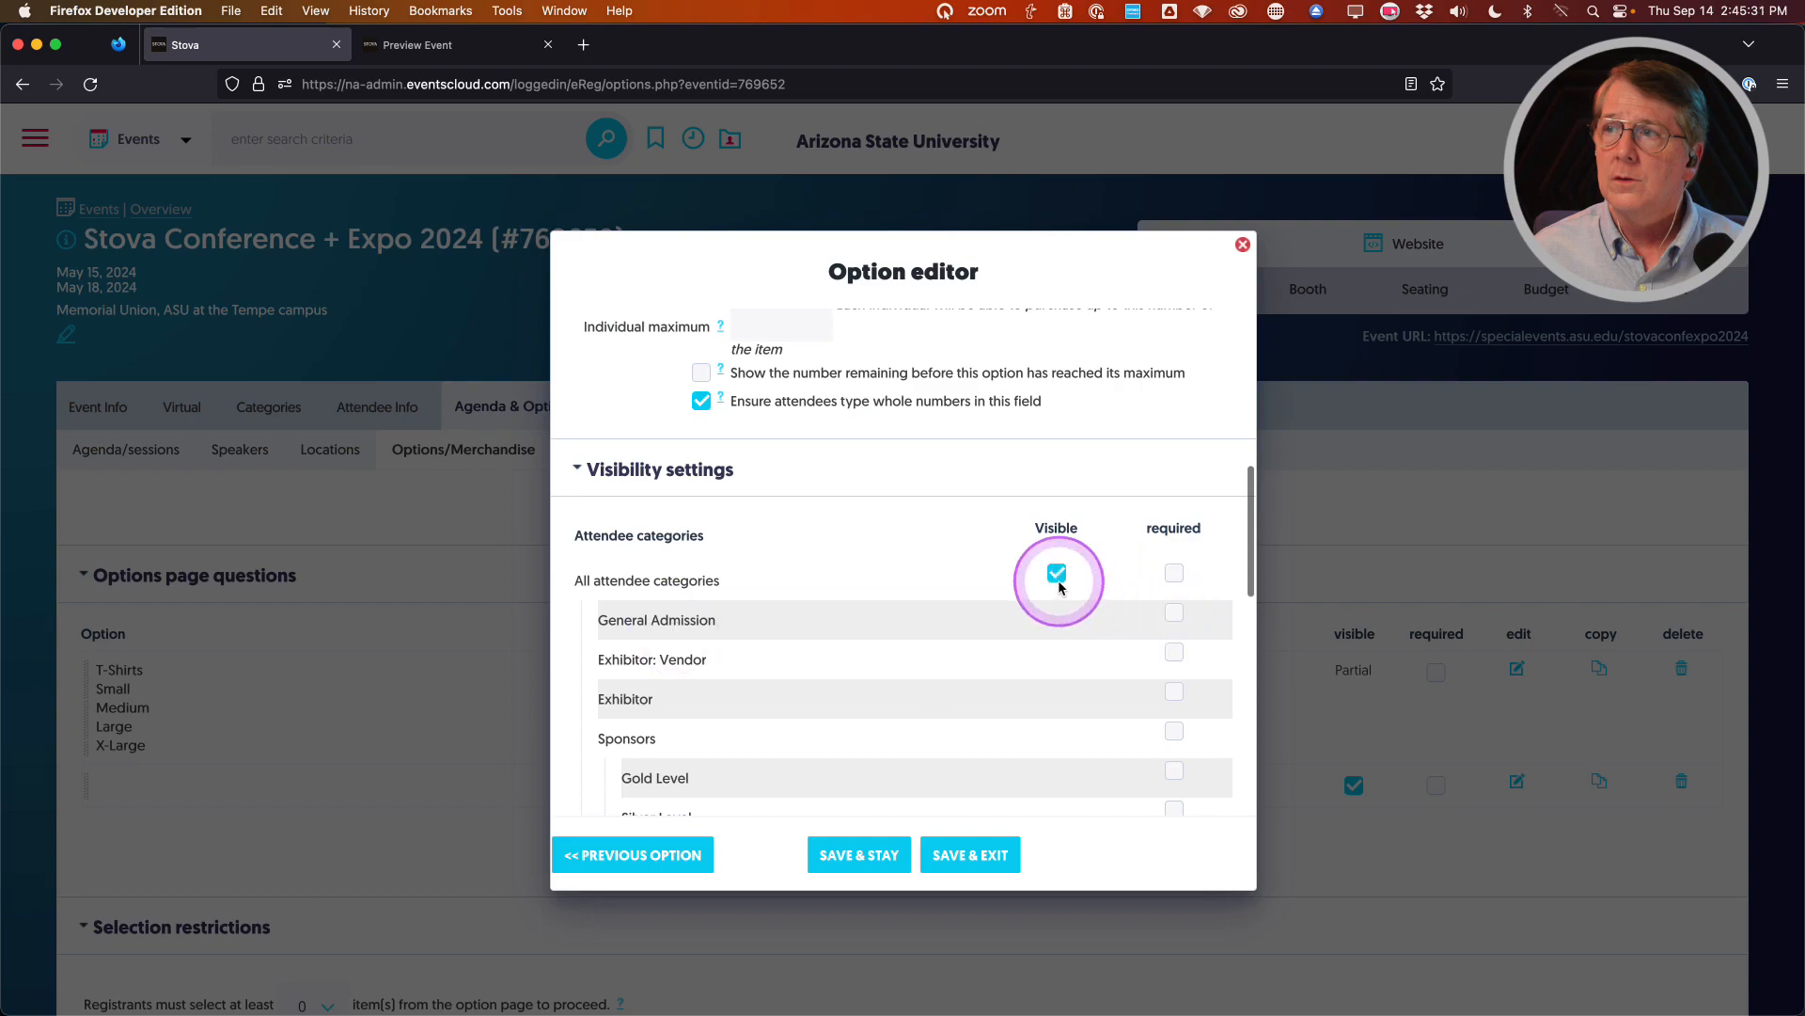
left_click(1057, 613)
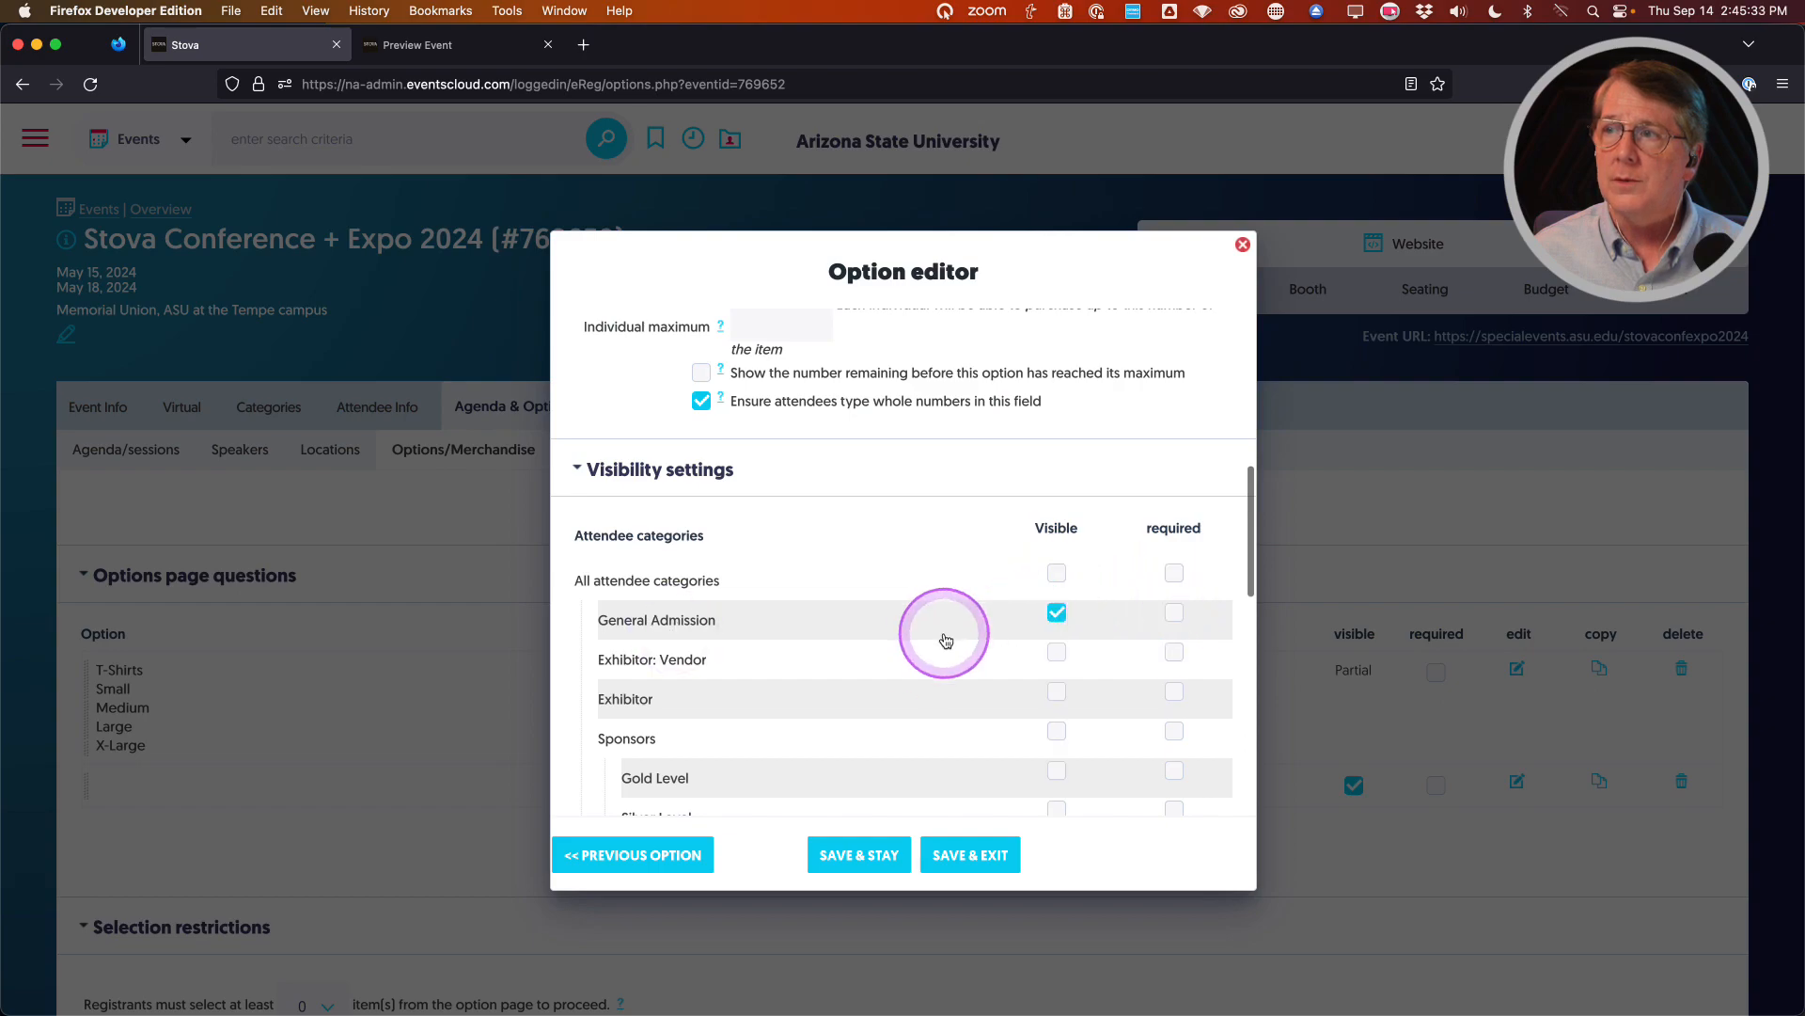
Save and close the Expo Guide option, and save the event's options and merchandise page without leaving it
scroll(941, 632, "down", 4)
scroll(944, 638, "down", 10)
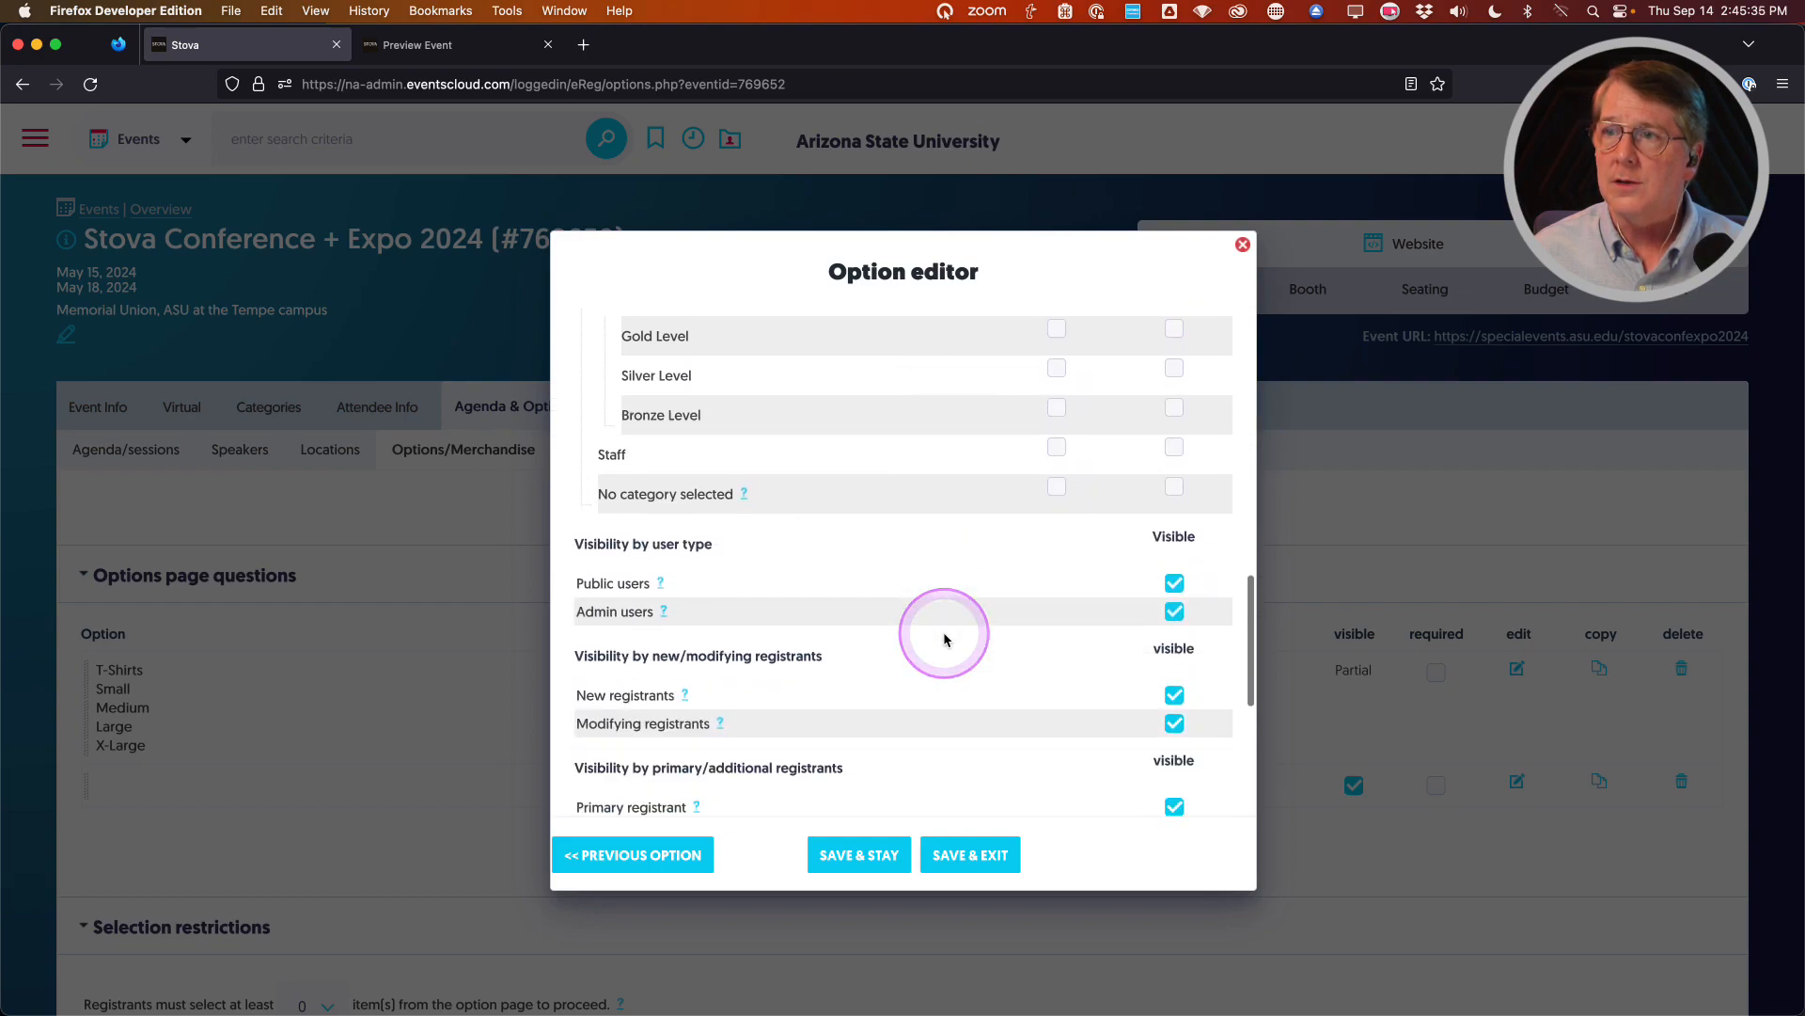
scroll(944, 639, "down", 3)
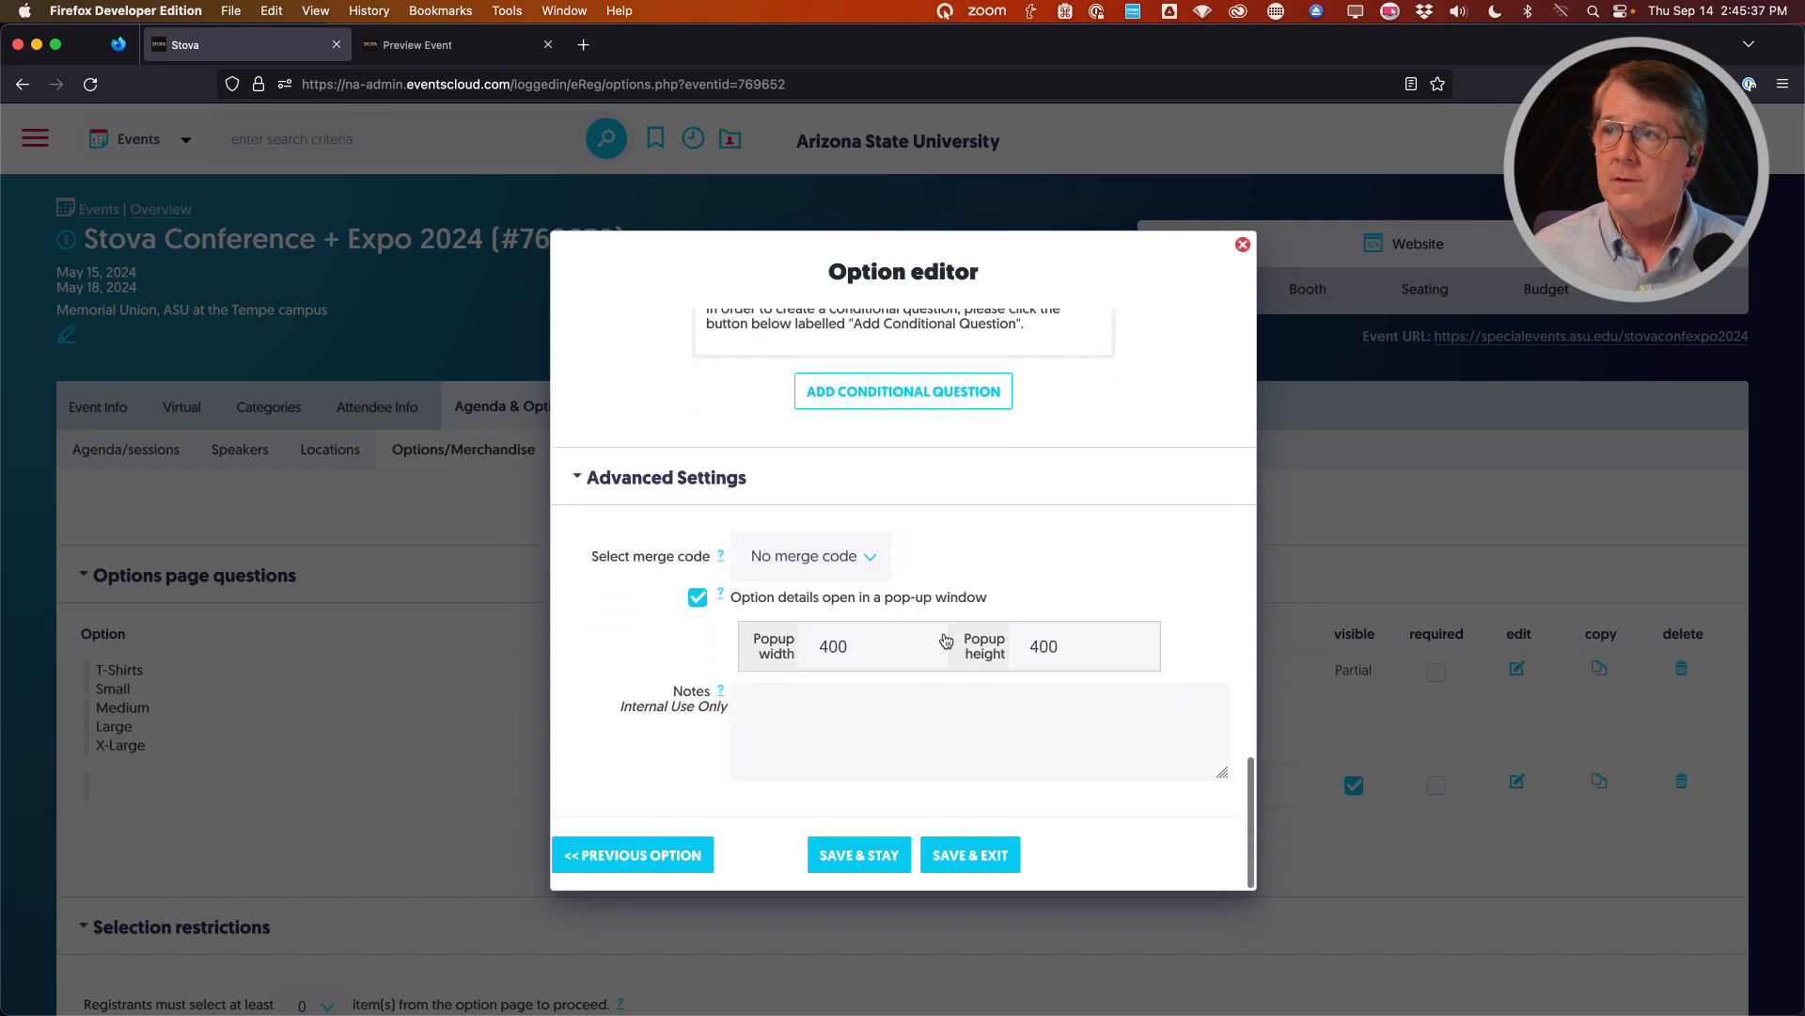
left_click(978, 821)
left_click(973, 858)
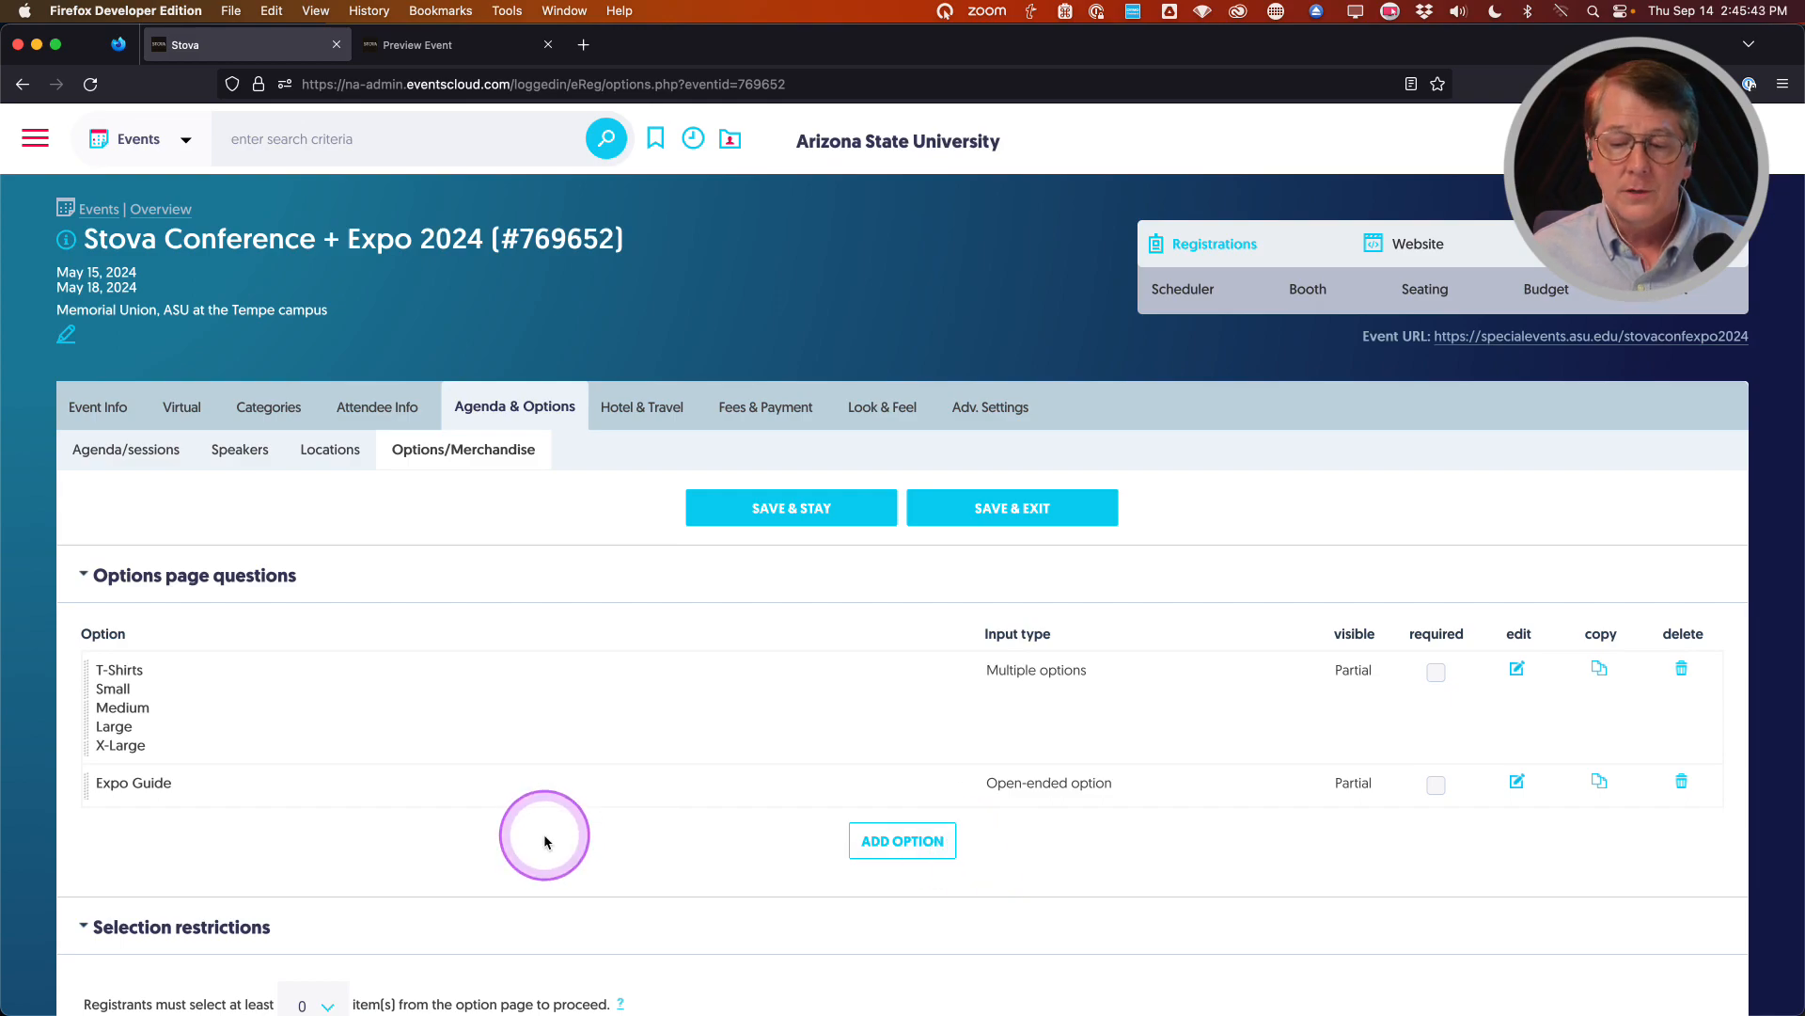
scroll(544, 840, "down", 1)
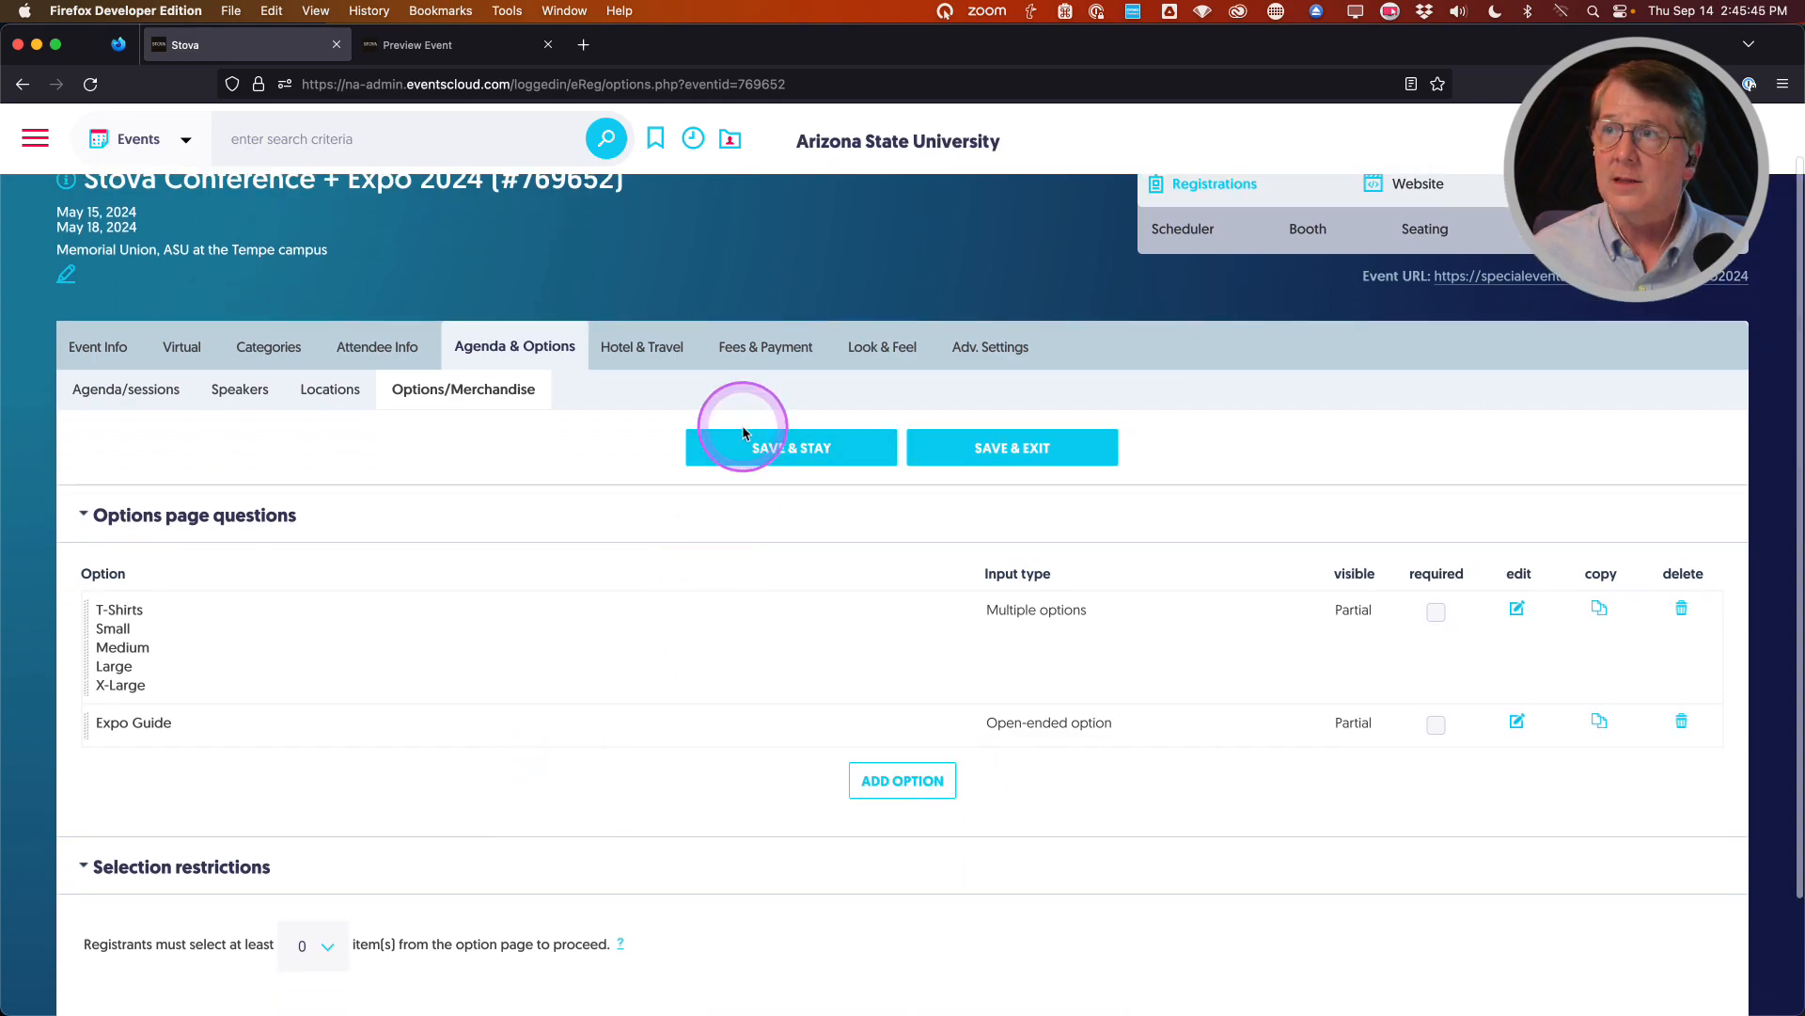
left_click(760, 461)
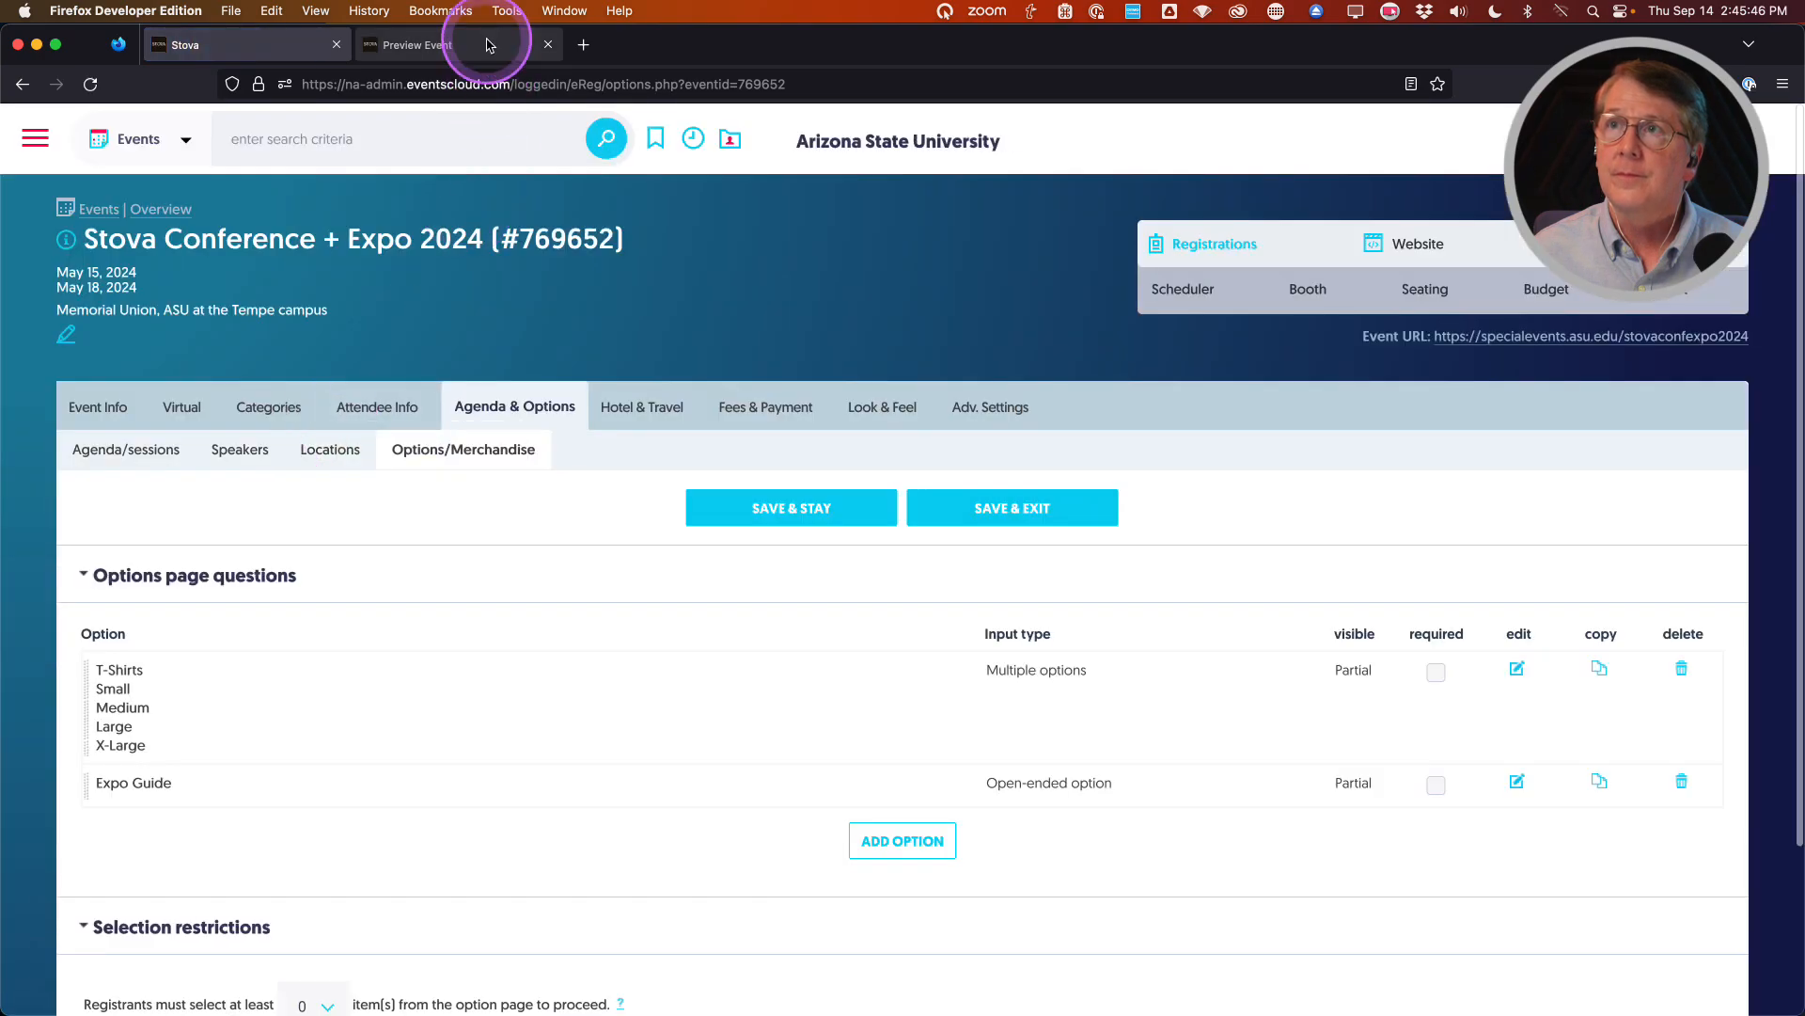
Reload the event preview and display its Options page for the General Admission category
left_click(479, 44)
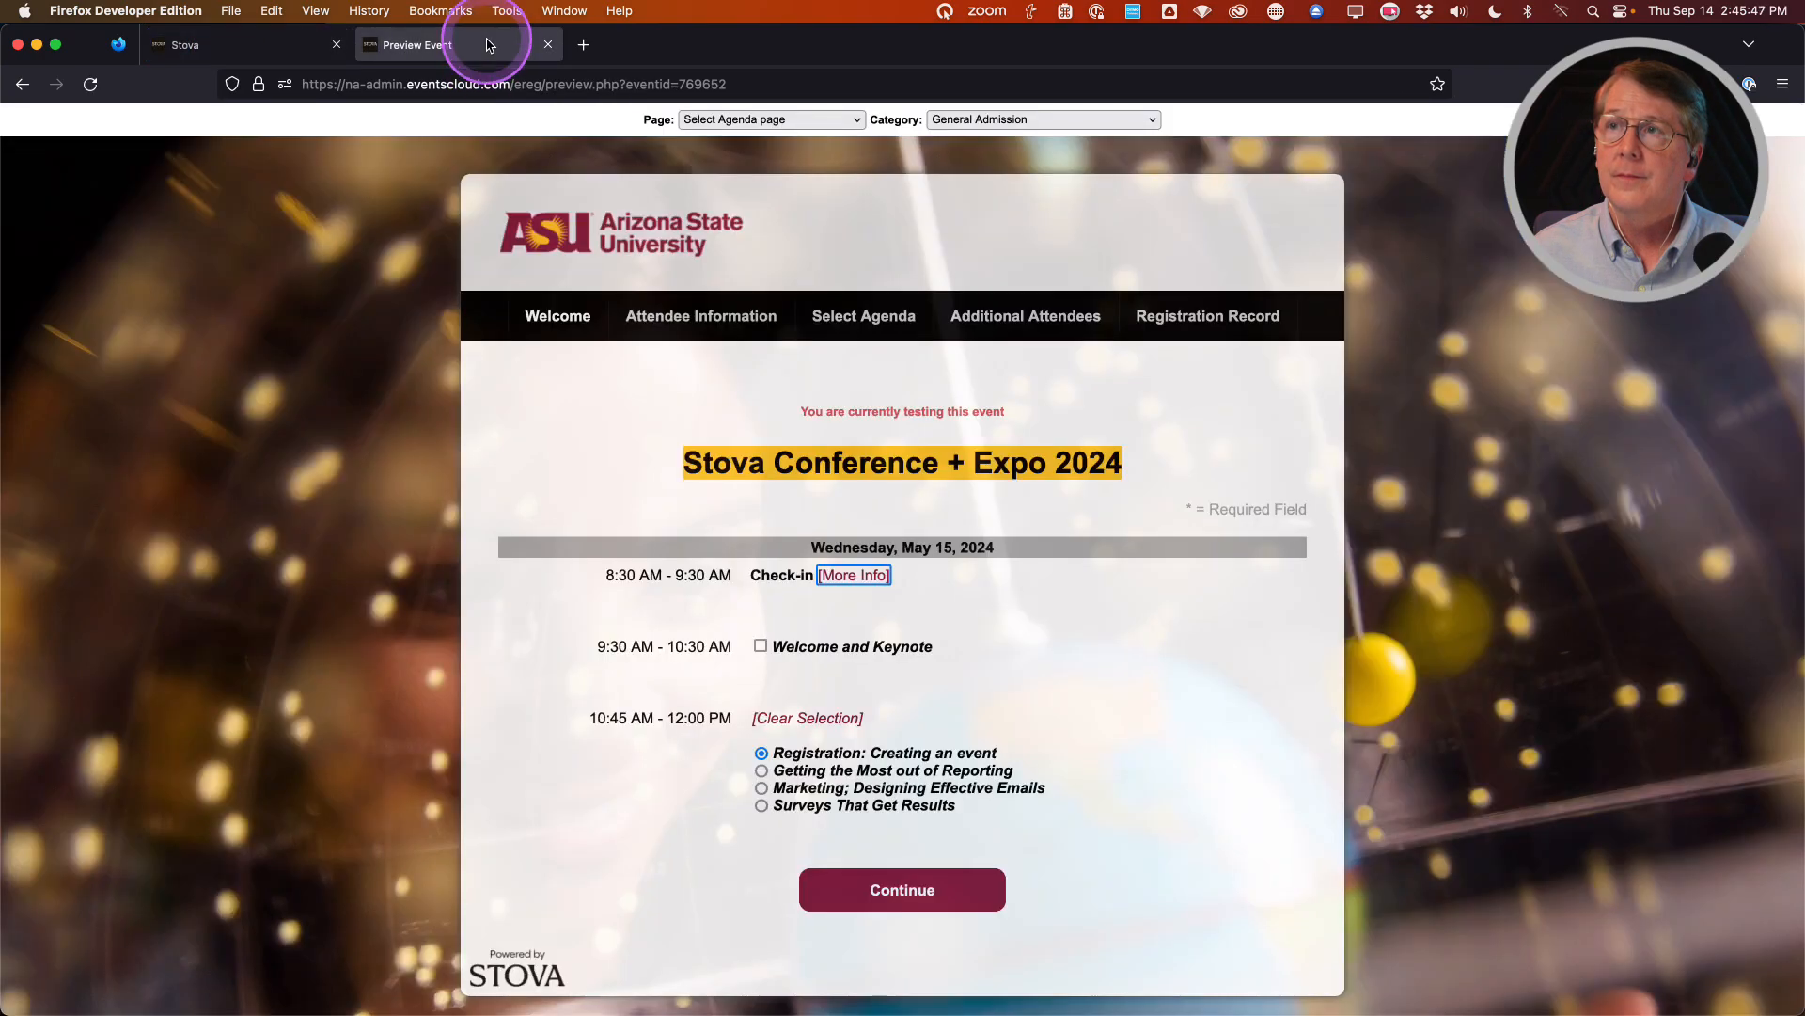
key("super+r")
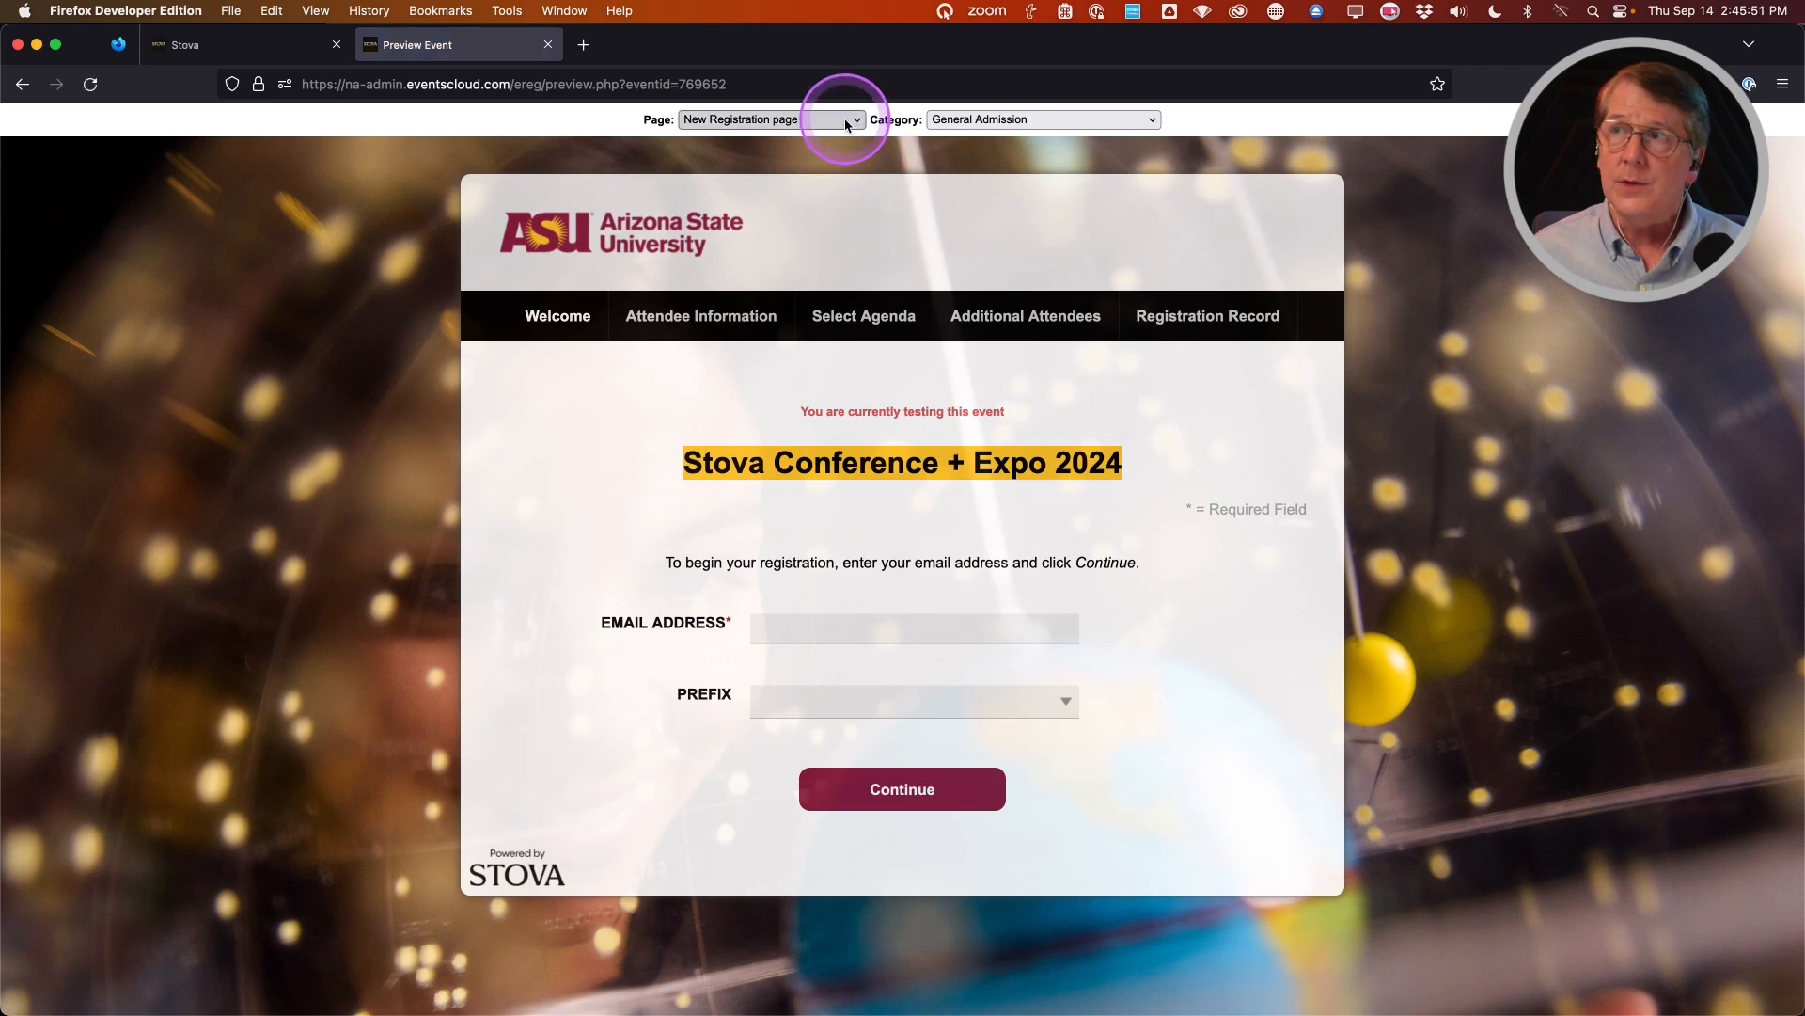
left_click(836, 122)
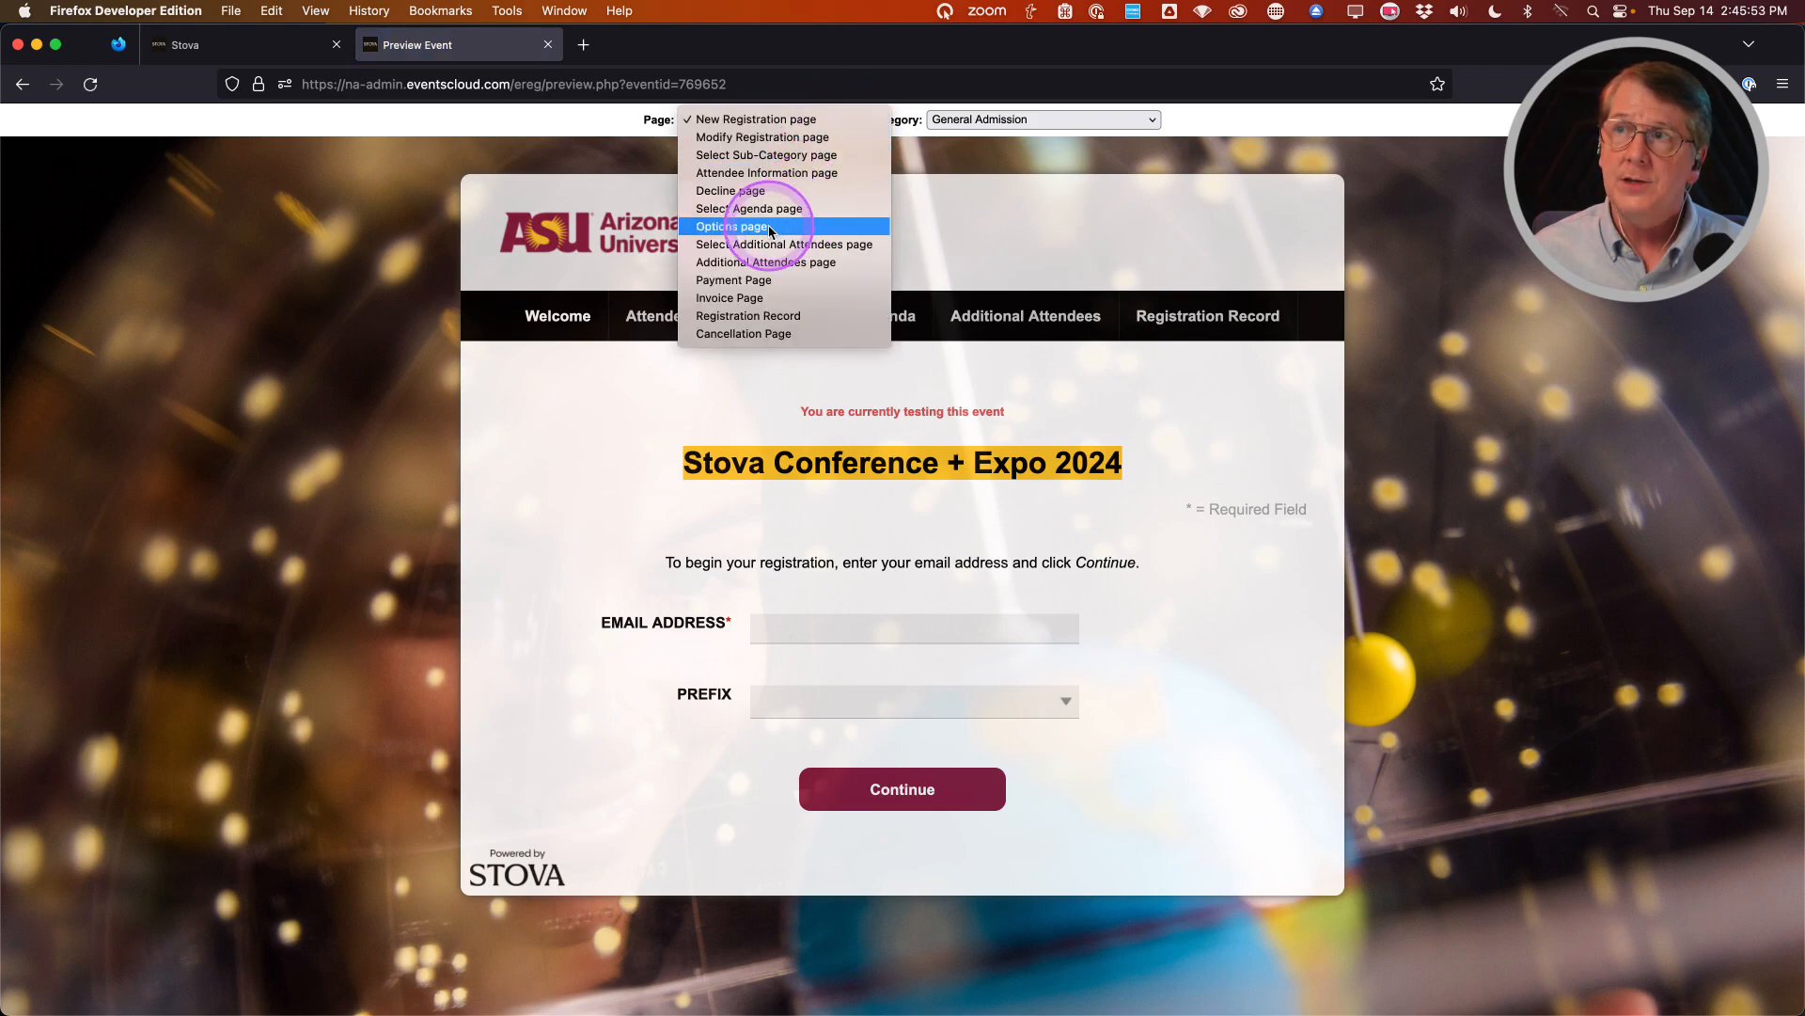
left_click(743, 226)
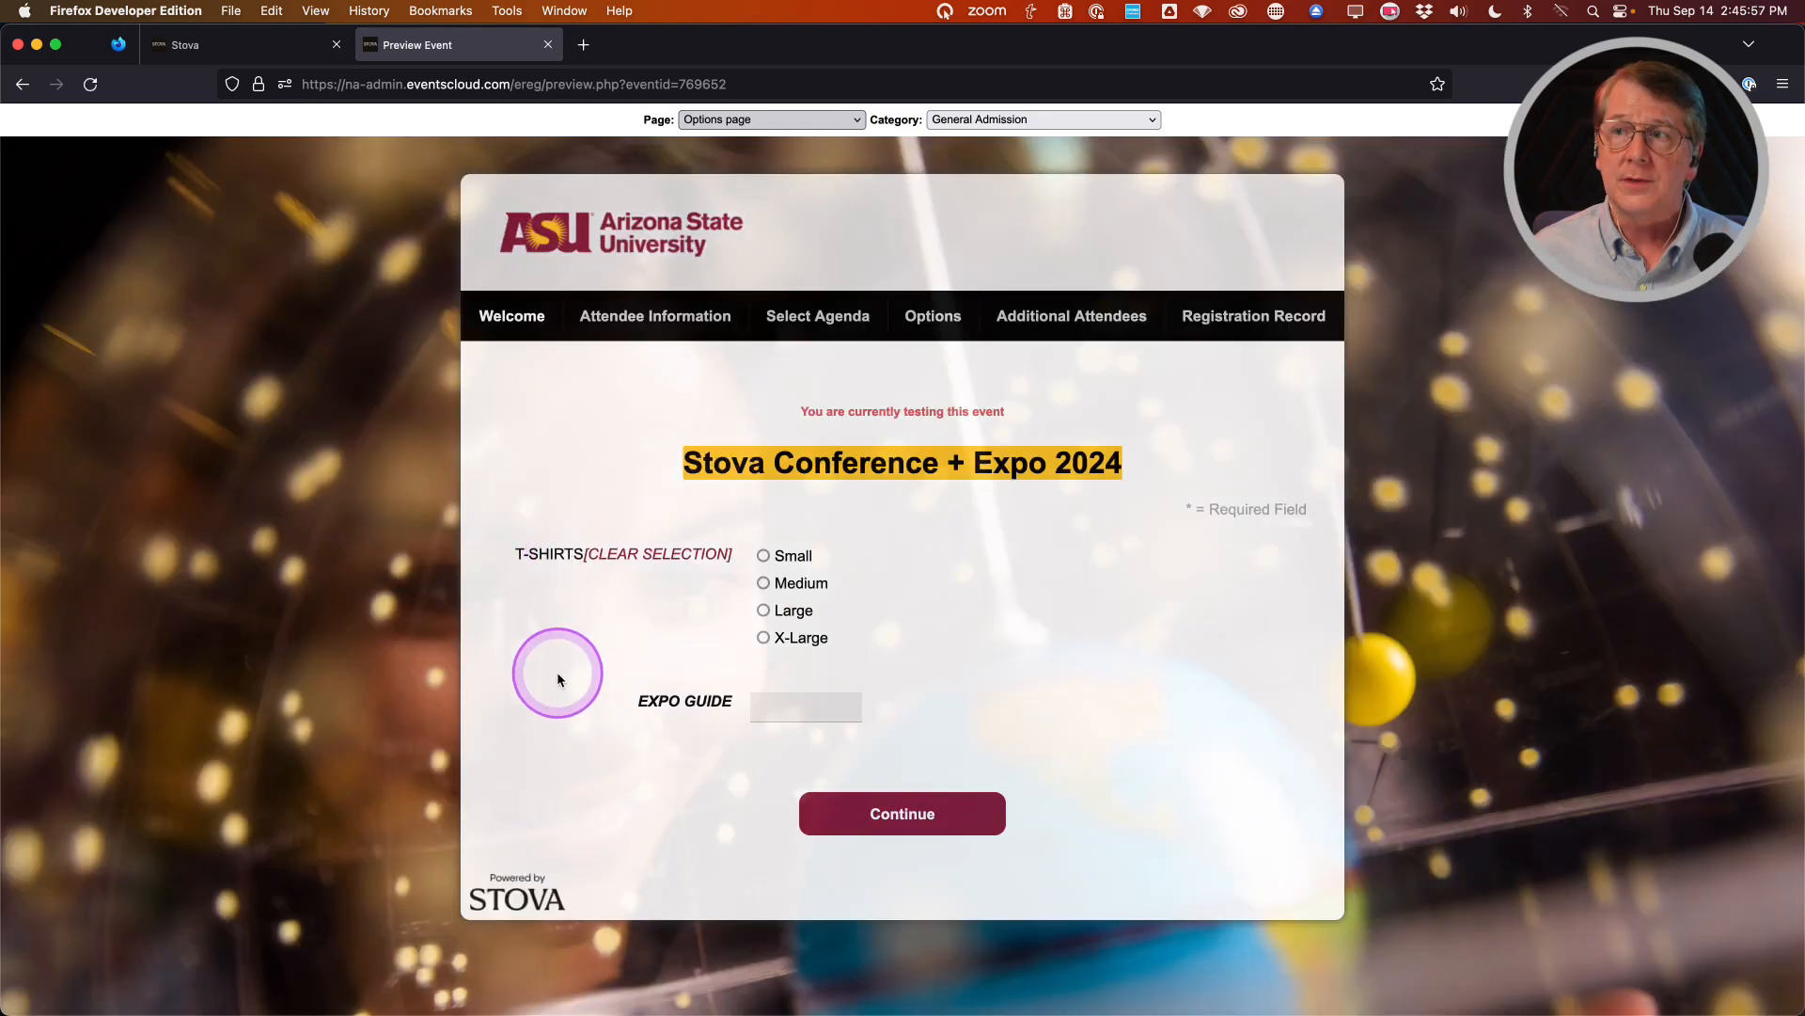
Test the previewed options by selecting the Medium T-shirt, trying 2.5 as the Expo Guide quantity, and replacing it with 2
left_click(763, 583)
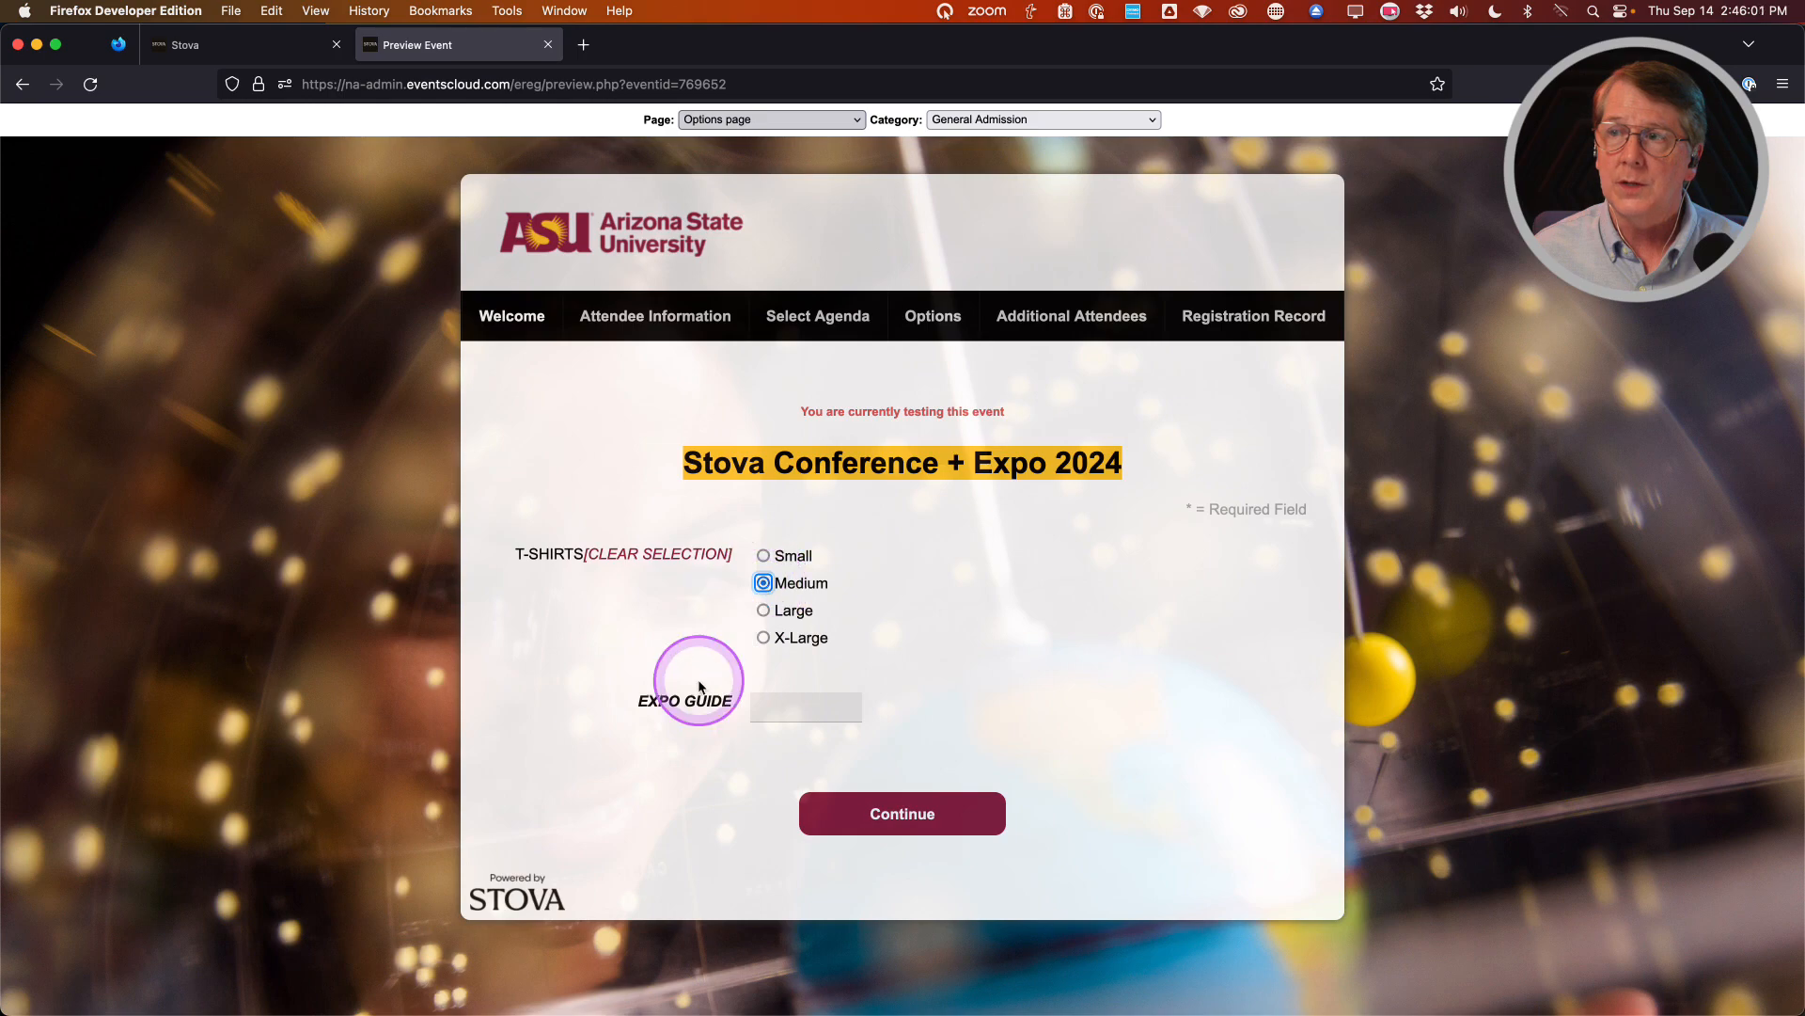
left_click(784, 706)
type("2.5")
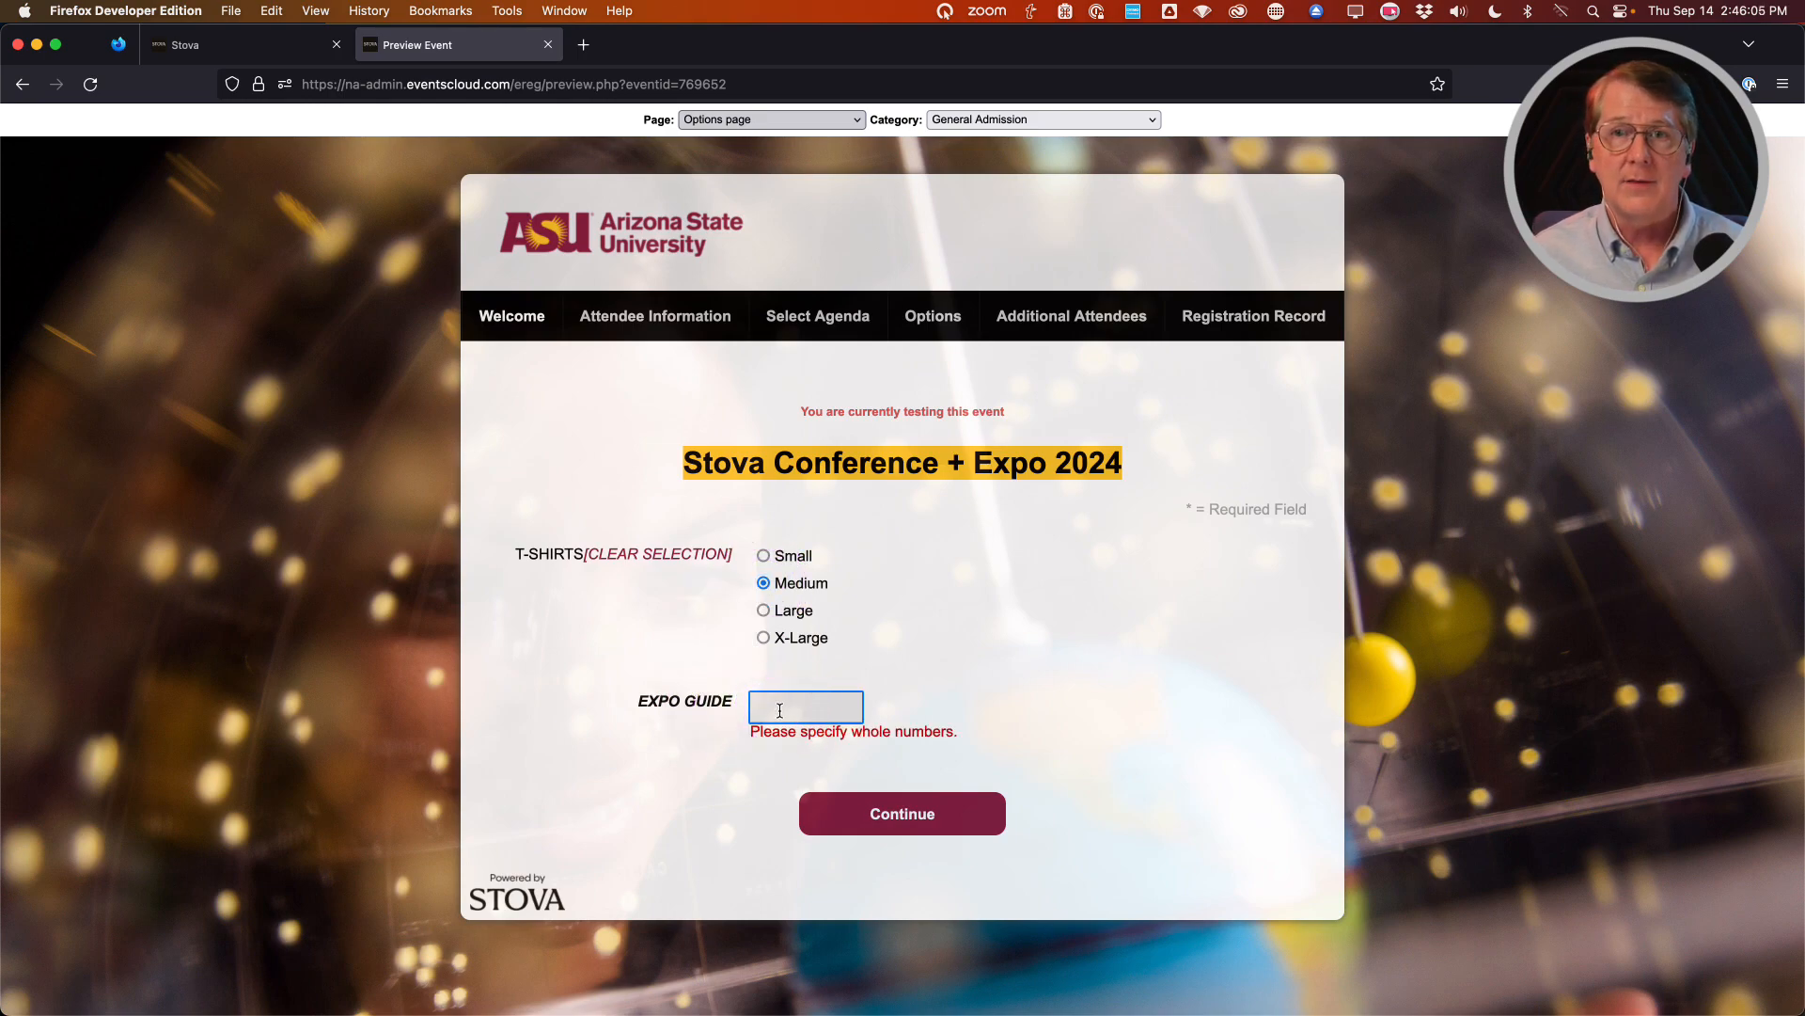
left_click(781, 711)
type("2")
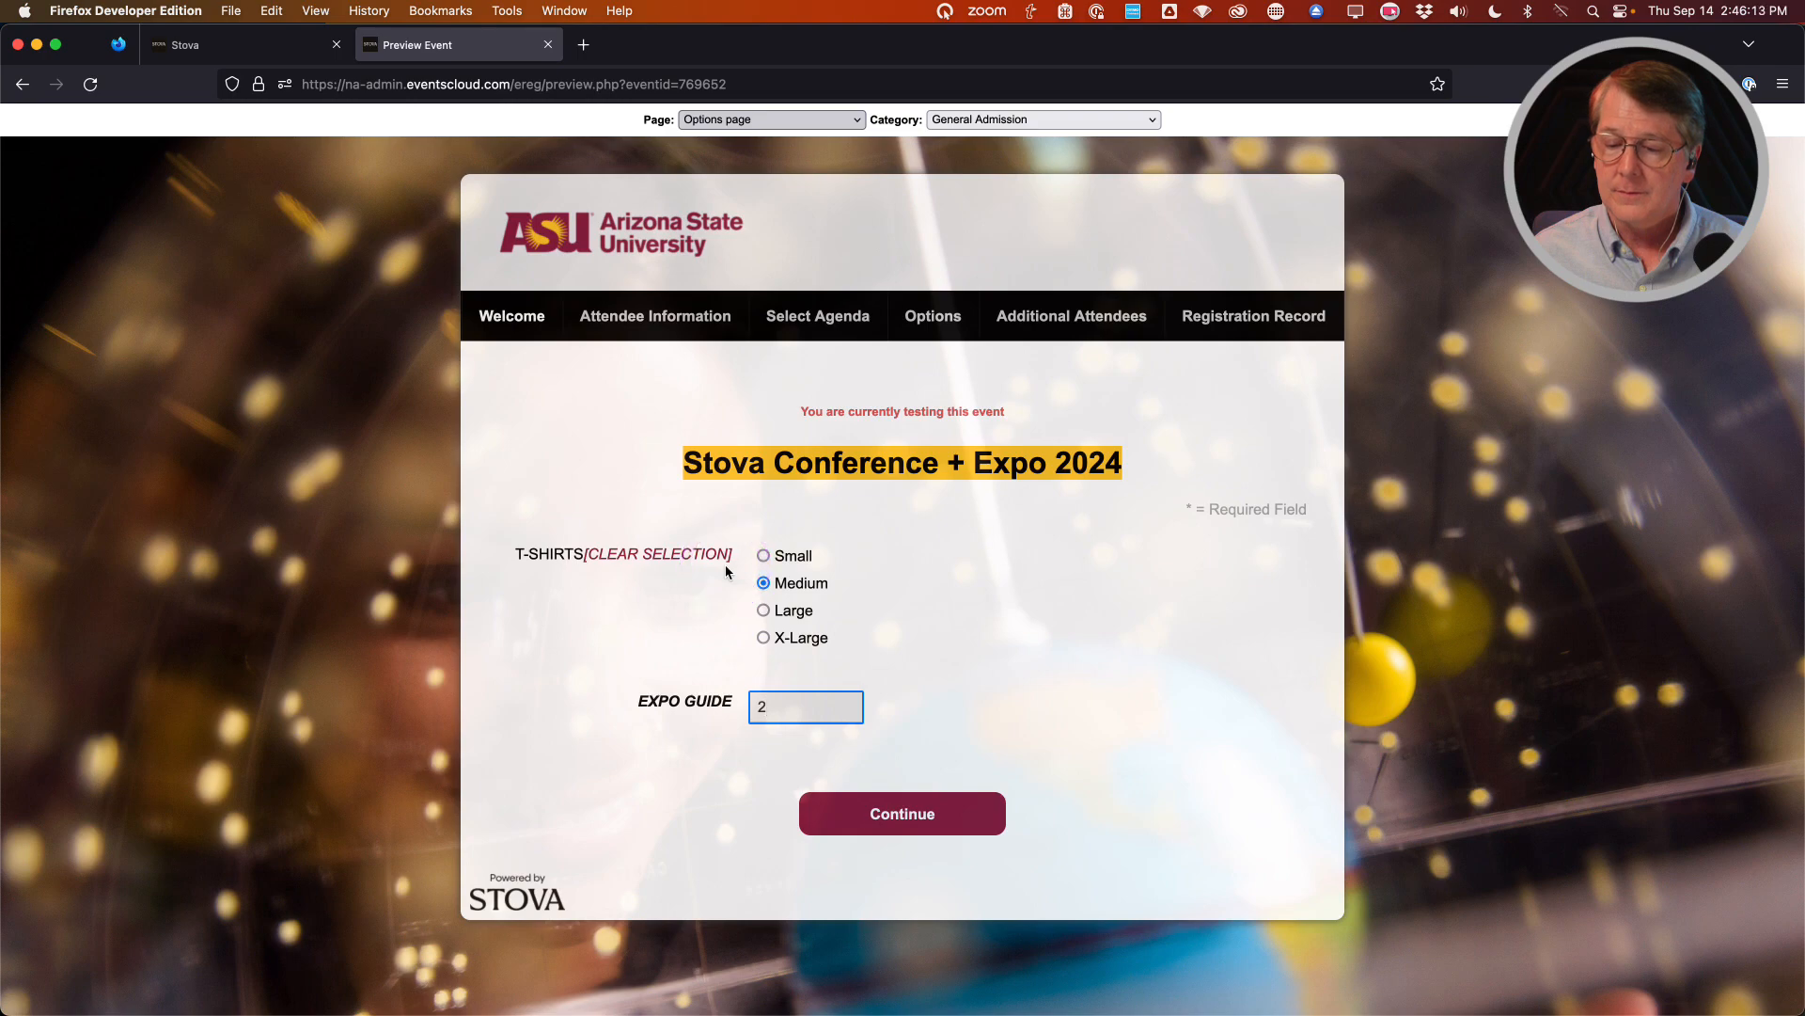
Return to the event's options and merchandise setup and examine the selection restrictions for the options page
left_click(286, 44)
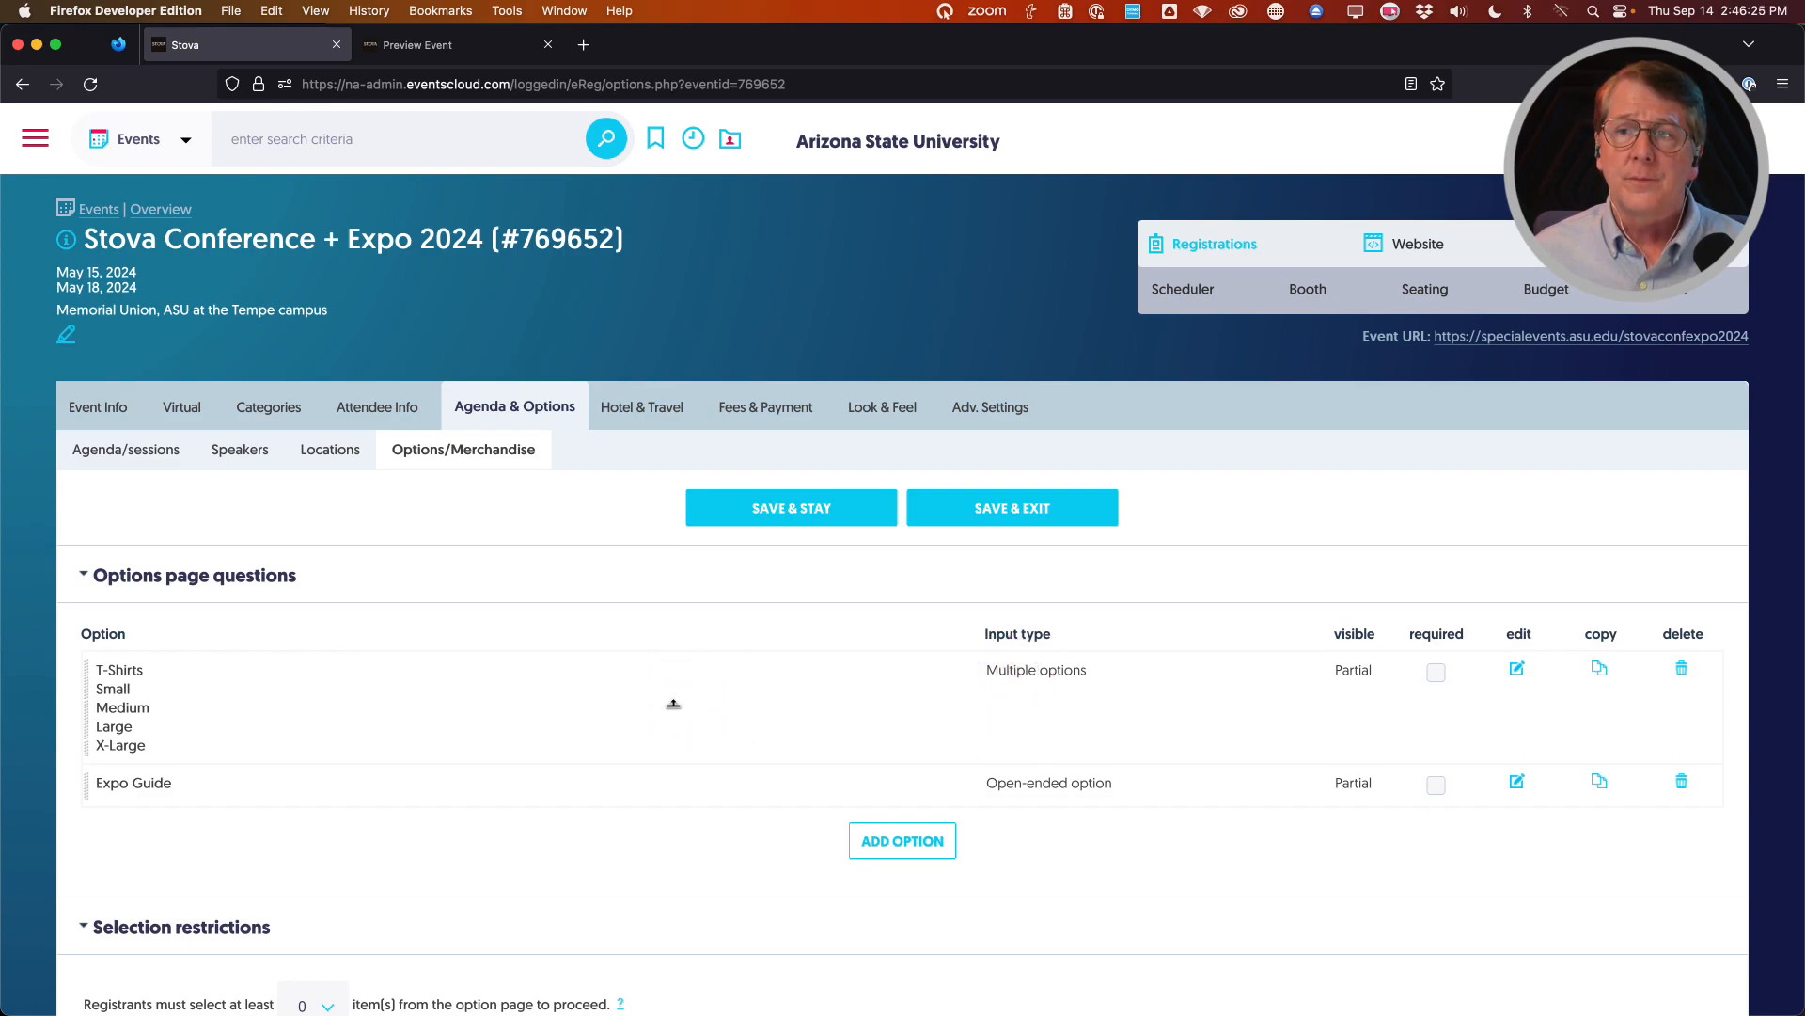
scroll(674, 704, "down", 3)
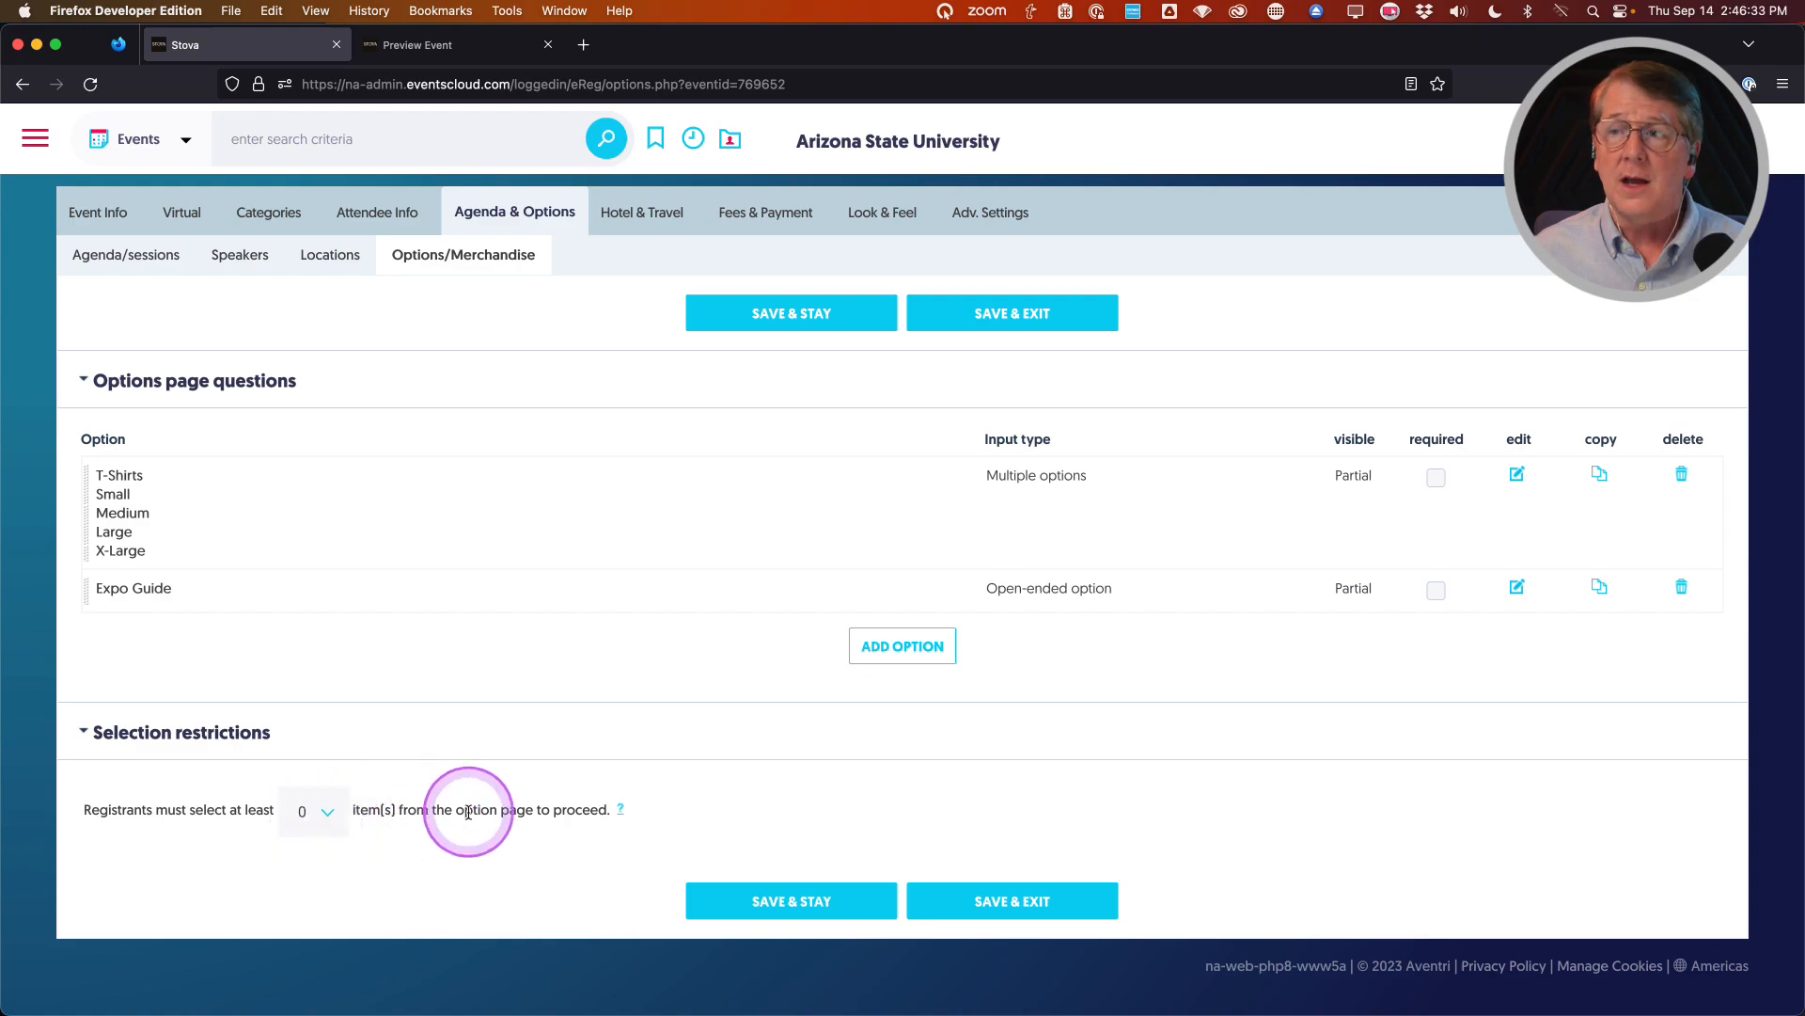
scroll(480, 823, "up", 3)
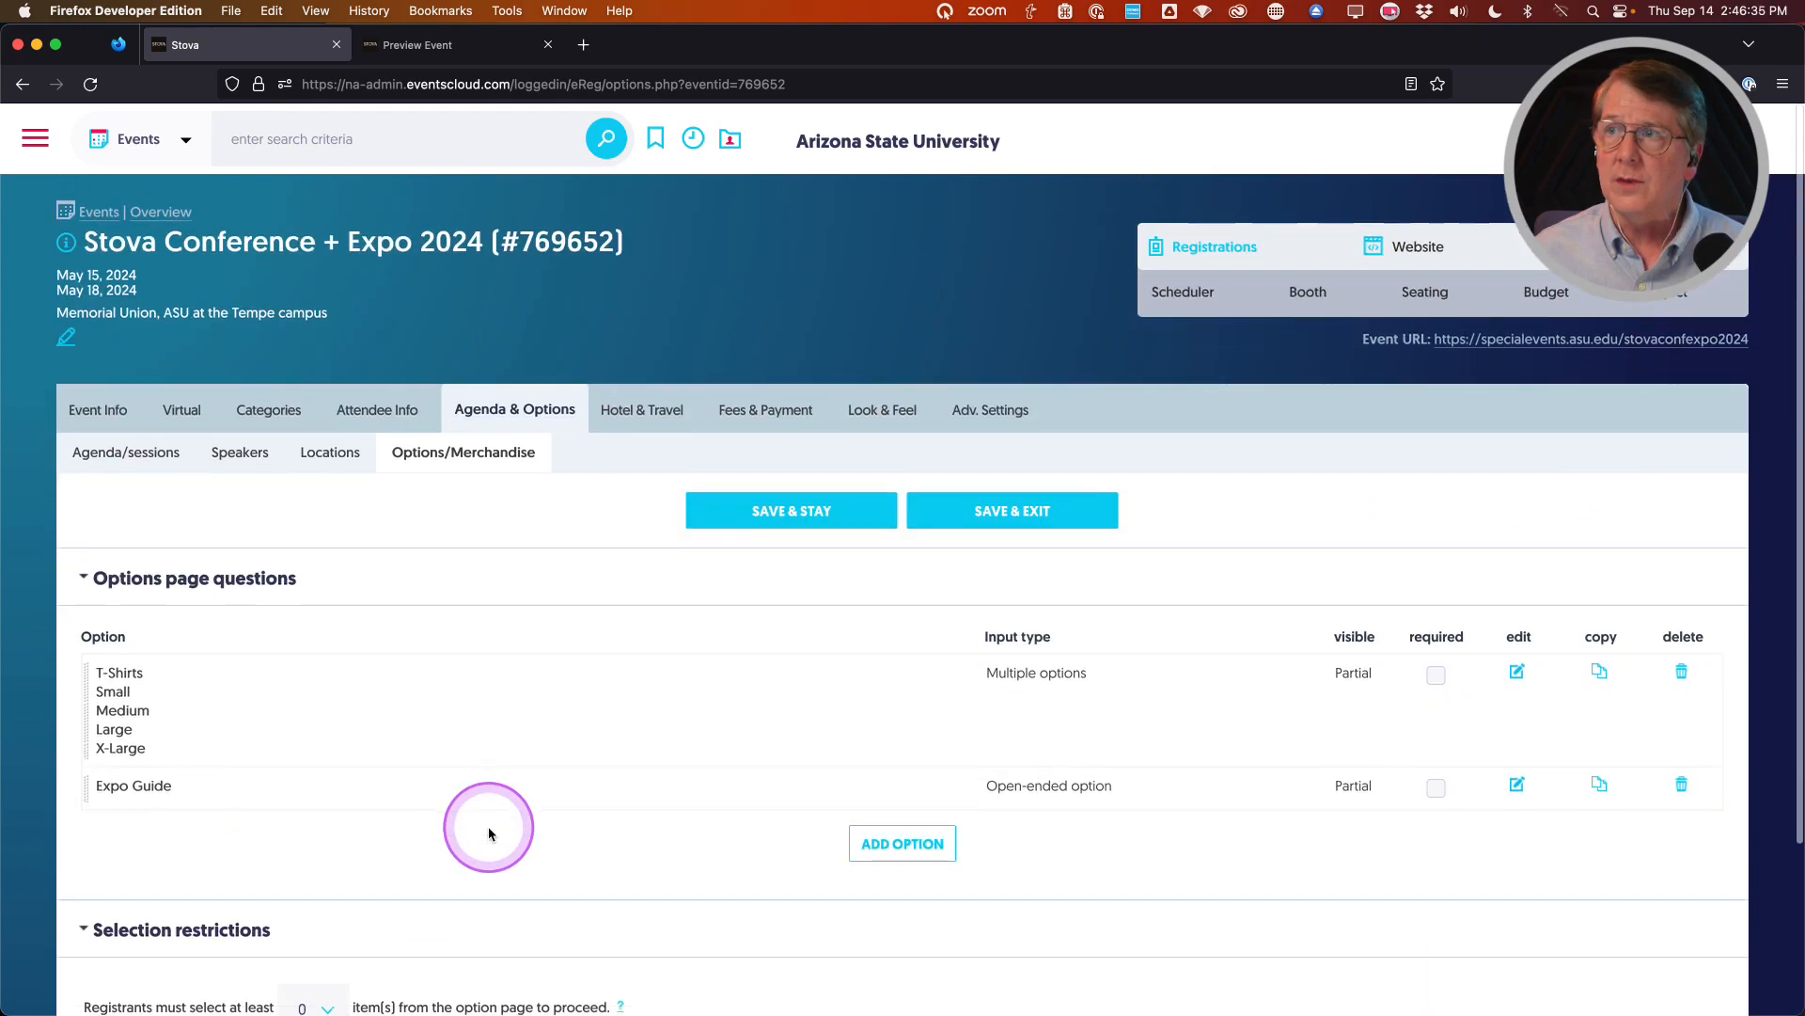